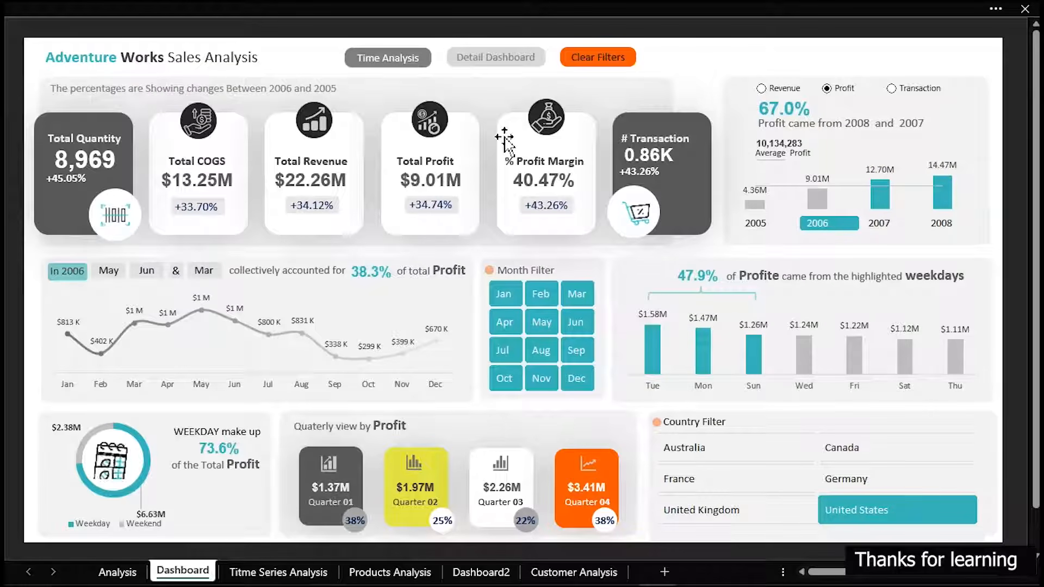
# Examine the finished Time Analysis and Detail dashboards, filtering the year to 2005
pyautogui.click(488, 60)
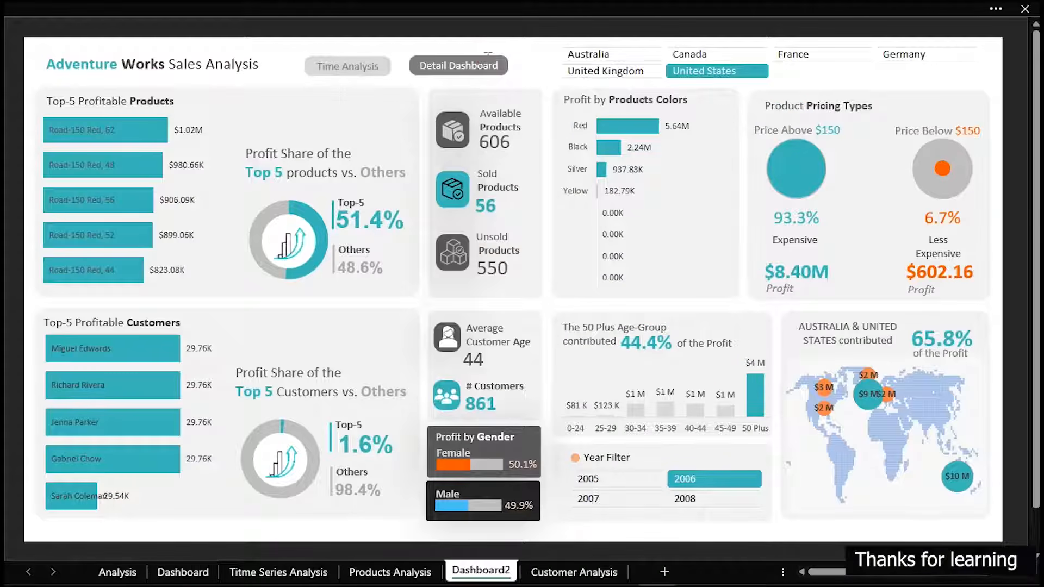
pyautogui.click(632, 481)
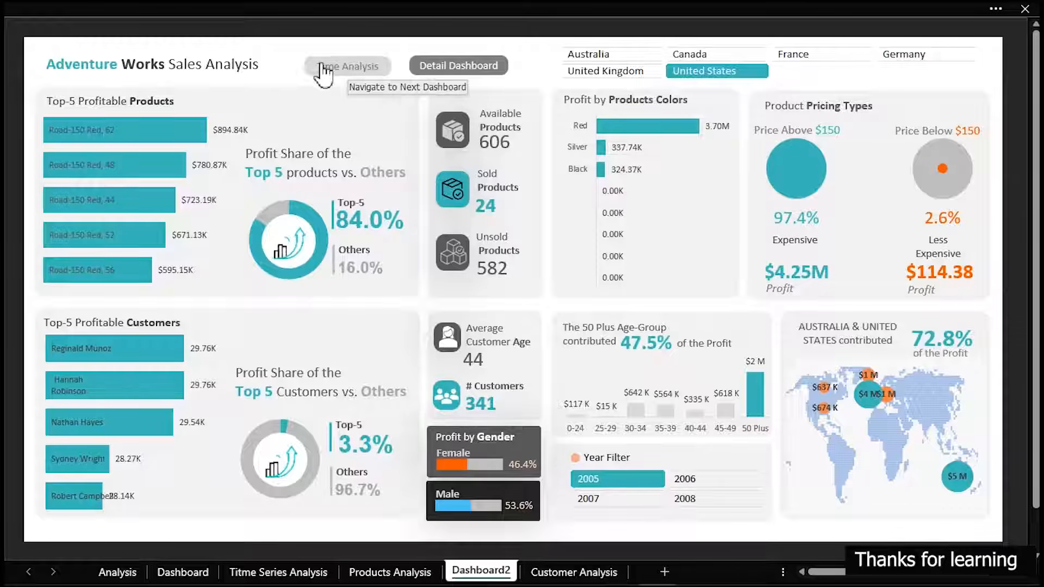
pyautogui.click(320, 64)
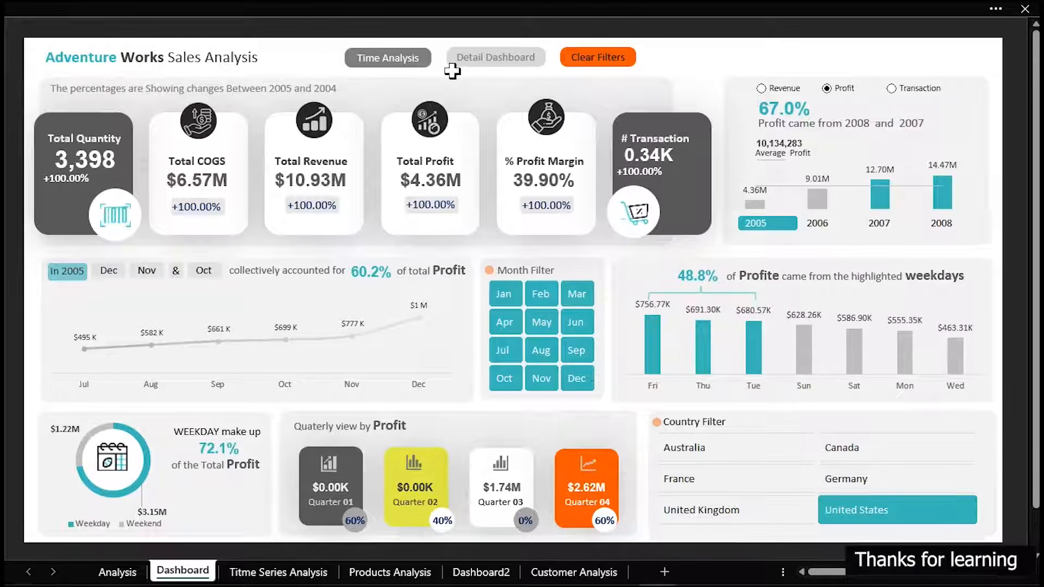
pyautogui.click(470, 58)
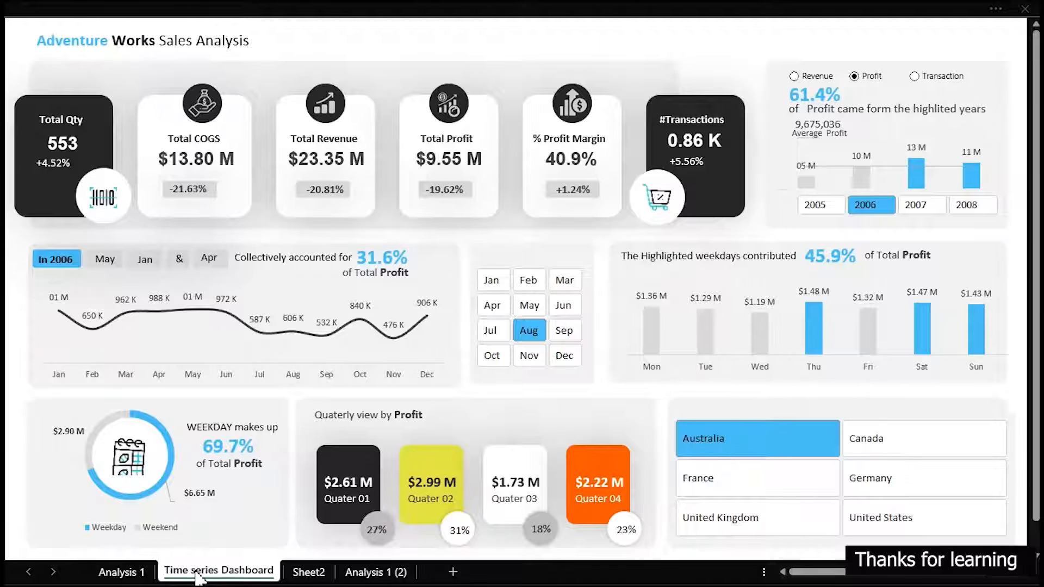
# Duplicate the Time series Dashboard sheet, placing the copy after Analysis 1 (2)
pyautogui.moveTo(224, 579)
pyautogui.mouseDown()
pyautogui.moveTo(318, 549)
pyautogui.moveTo(403, 555)
pyautogui.moveTo(453, 572)
pyautogui.mouseUp()
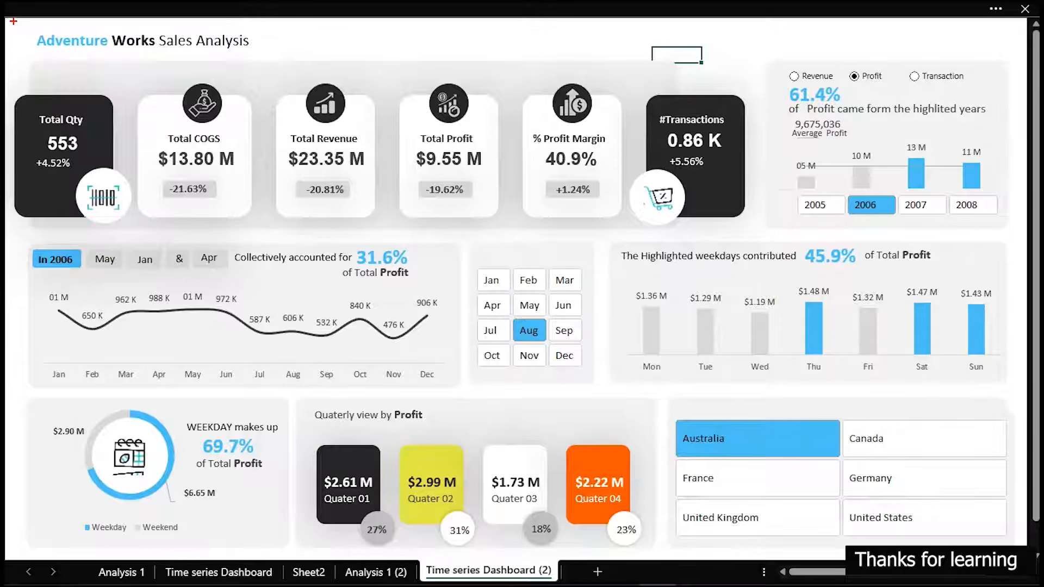
pyautogui.moveTo(12, 18); pyautogui.dragTo(958, 61)
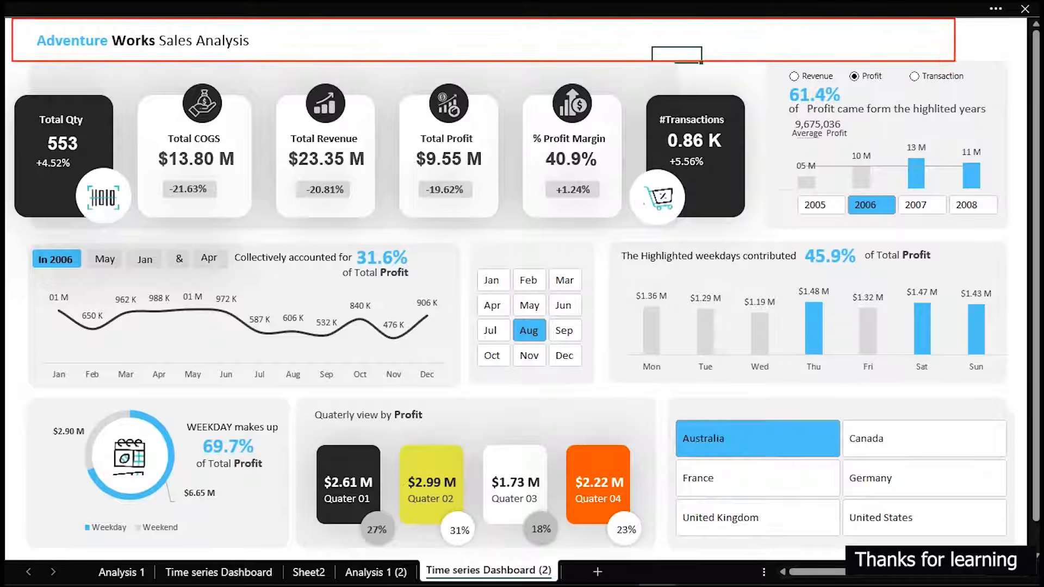
pyautogui.press('Escape')
# Delete all objects on the copied dashboard sheet except the Adventure Works title and the large grey panel behind the KPI cards
pyautogui.click(383, 78)
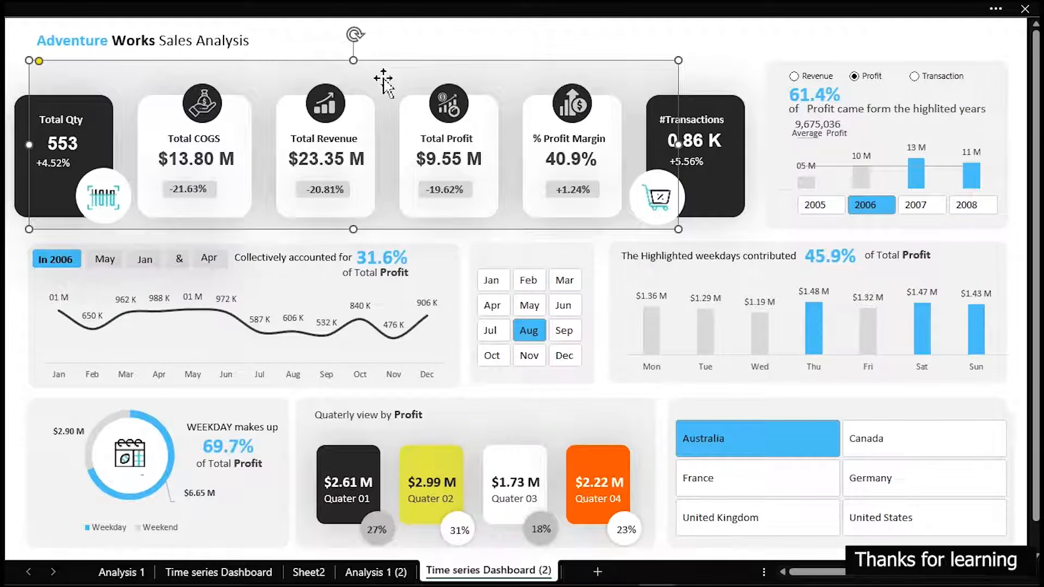
pyautogui.hotkey('ctrl', 'a')
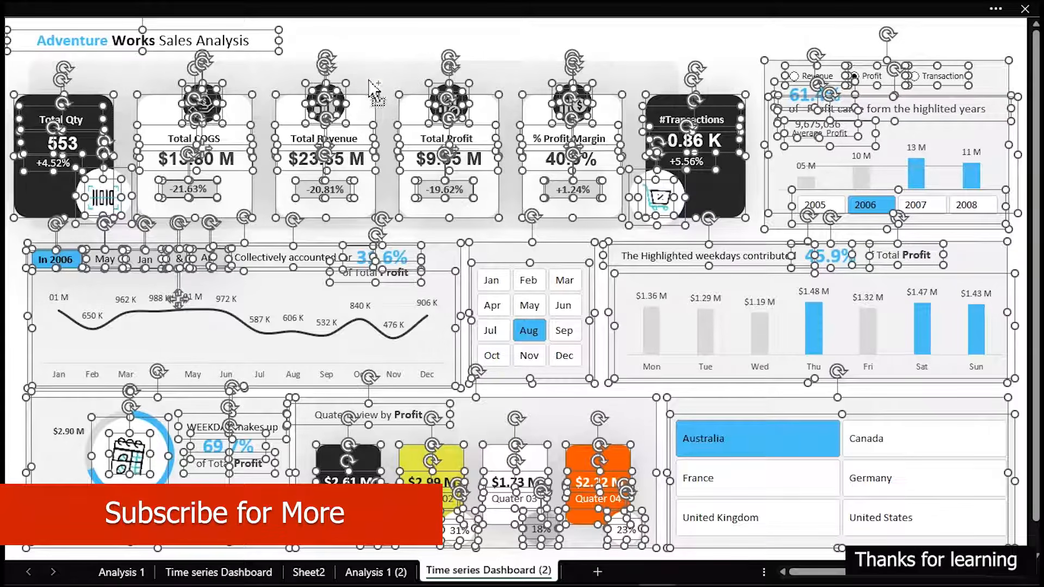
pyautogui.keyDown('ctrl'); pyautogui.click(250, 49); pyautogui.keyUp('ctrl')
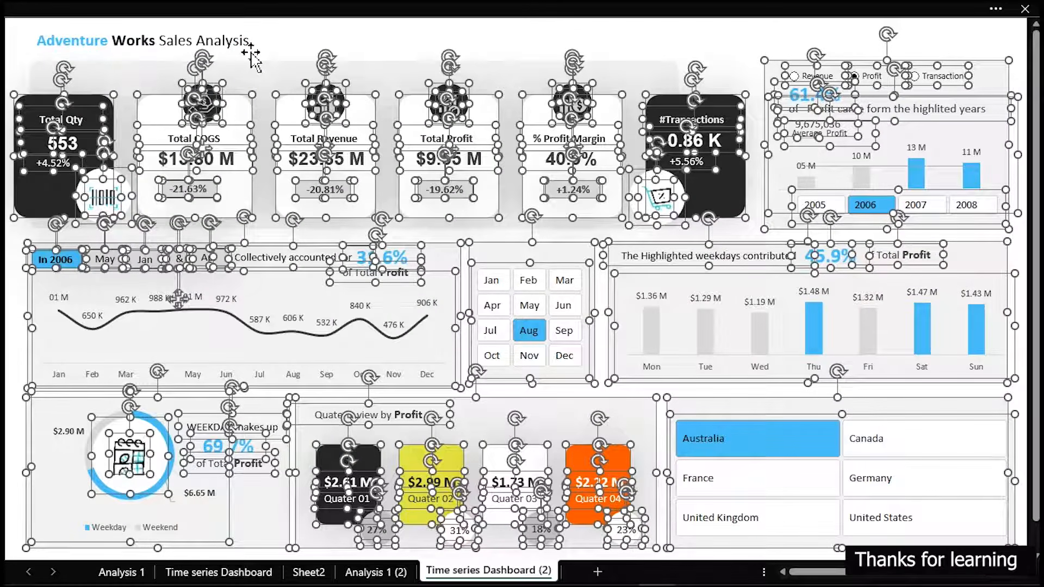
pyautogui.press('Delete')
pyautogui.click(321, 77)
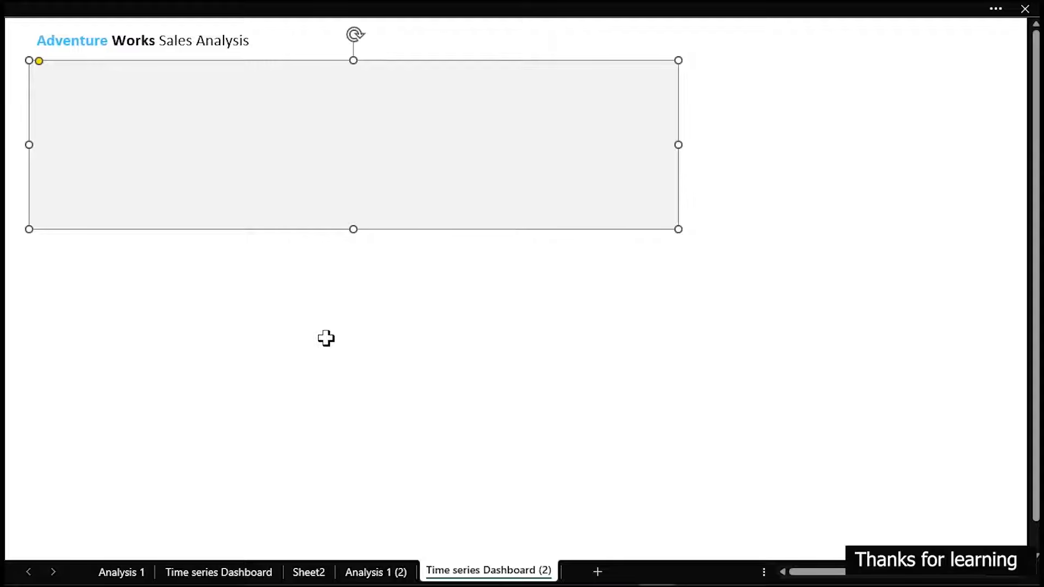
# Rename the copied dashboard sheet as Dashboard 2
pyautogui.doubleClick(515, 577)
pyautogui.write('Da')
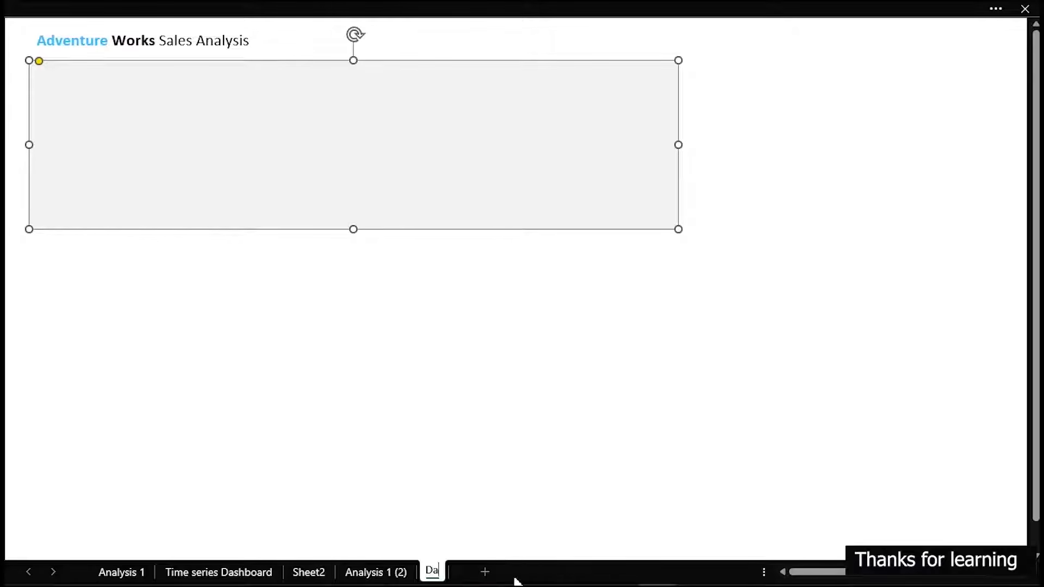
pyautogui.write('shboard')
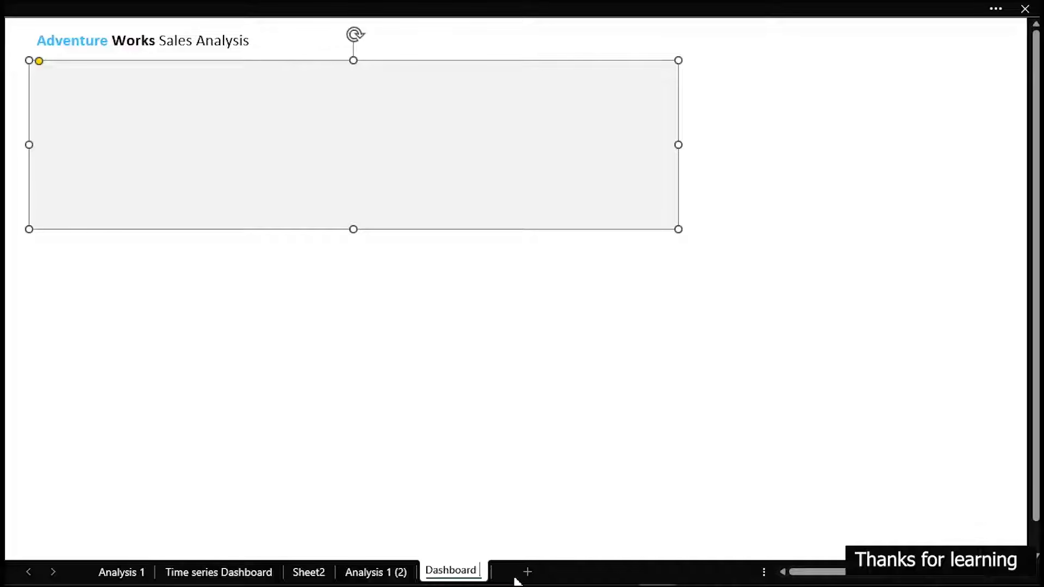
pyautogui.write(' 2')
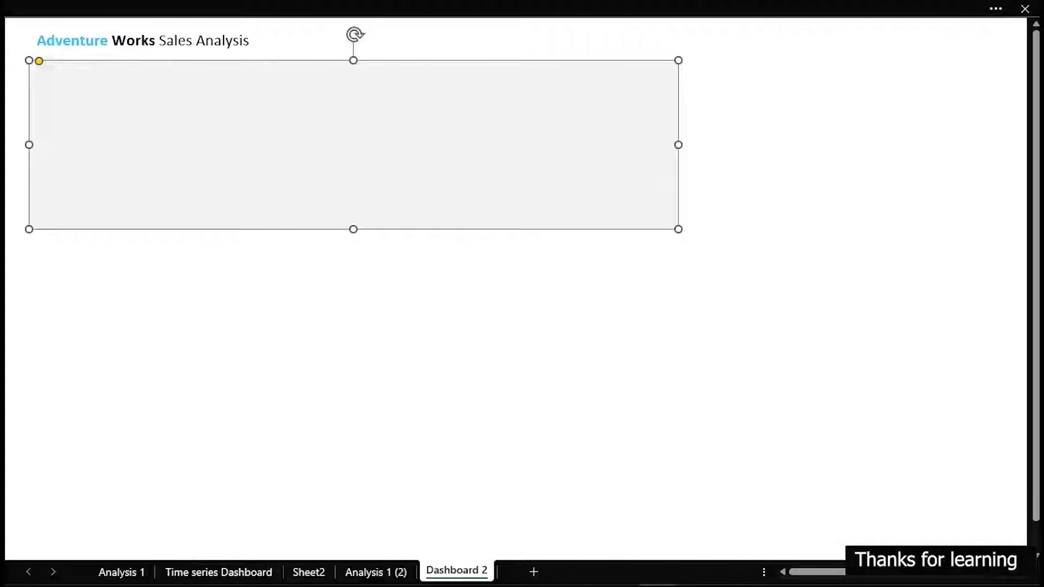
# Duplicate the Analysis 1 (2) sheet after Dashboard 2 and rename the copy P&C Analysis
pyautogui.click(376, 572)
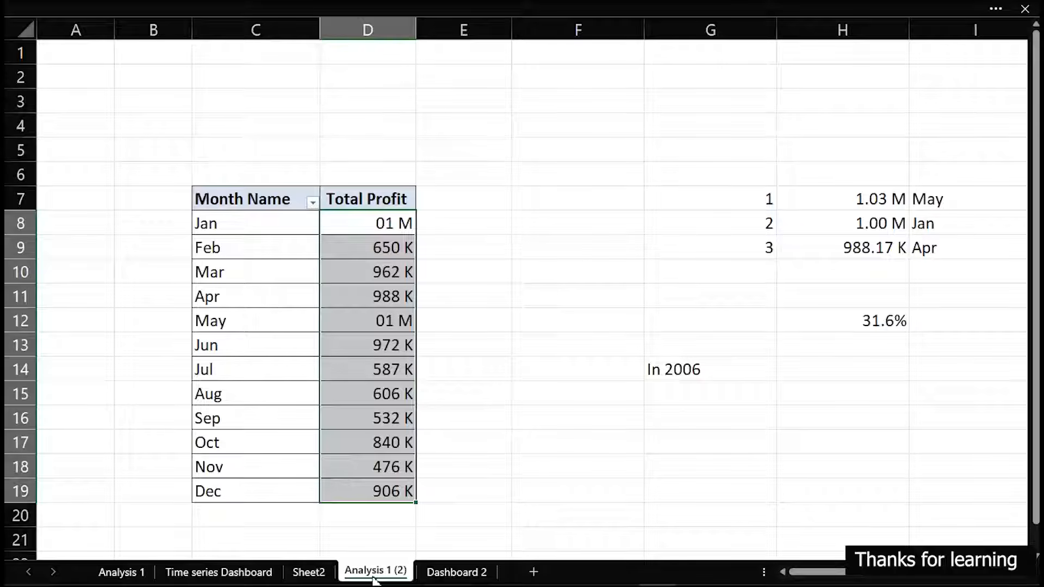
pyautogui.moveTo(402, 571)
pyautogui.mouseDown()
pyautogui.moveTo(443, 554)
pyautogui.moveTo(536, 572)
pyautogui.mouseUp()
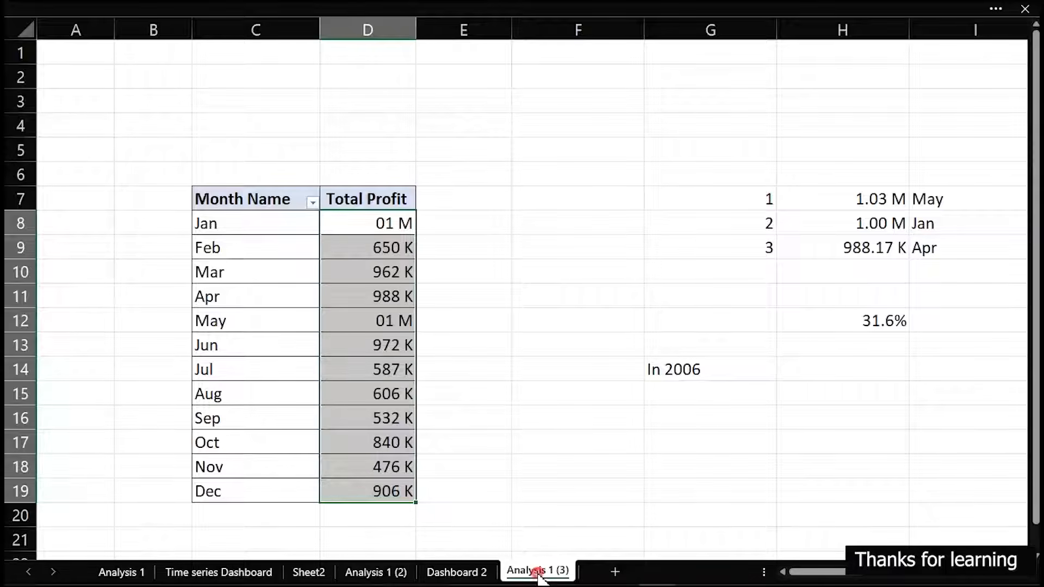
pyautogui.doubleClick(538, 571)
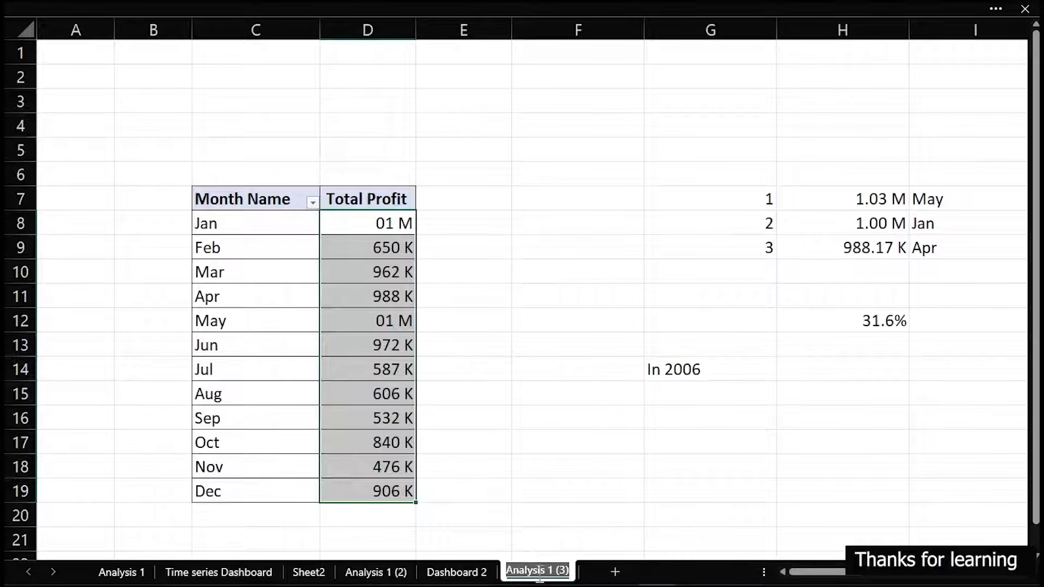
pyautogui.write('P')
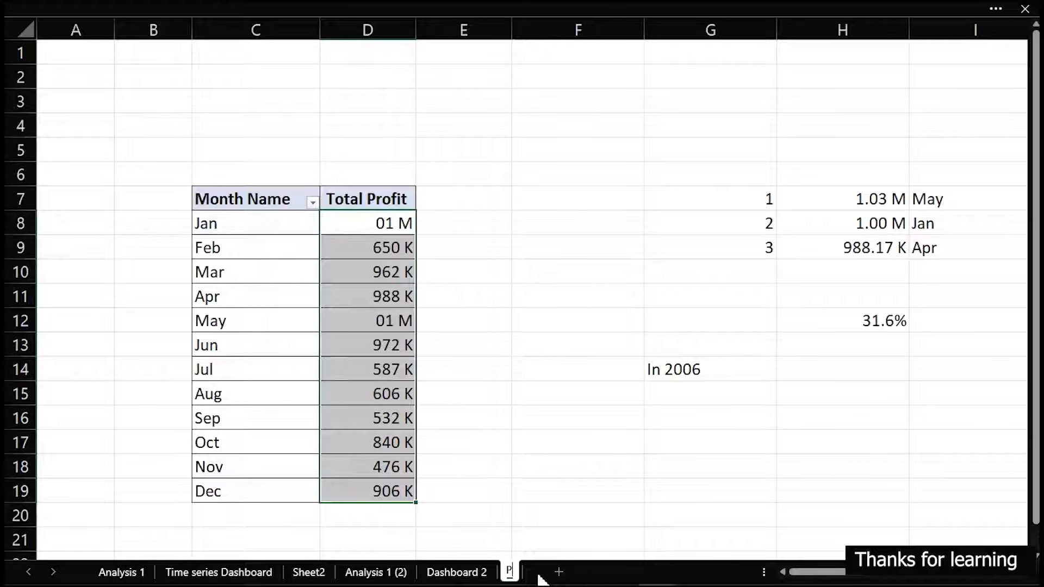
pyautogui.write('&C')
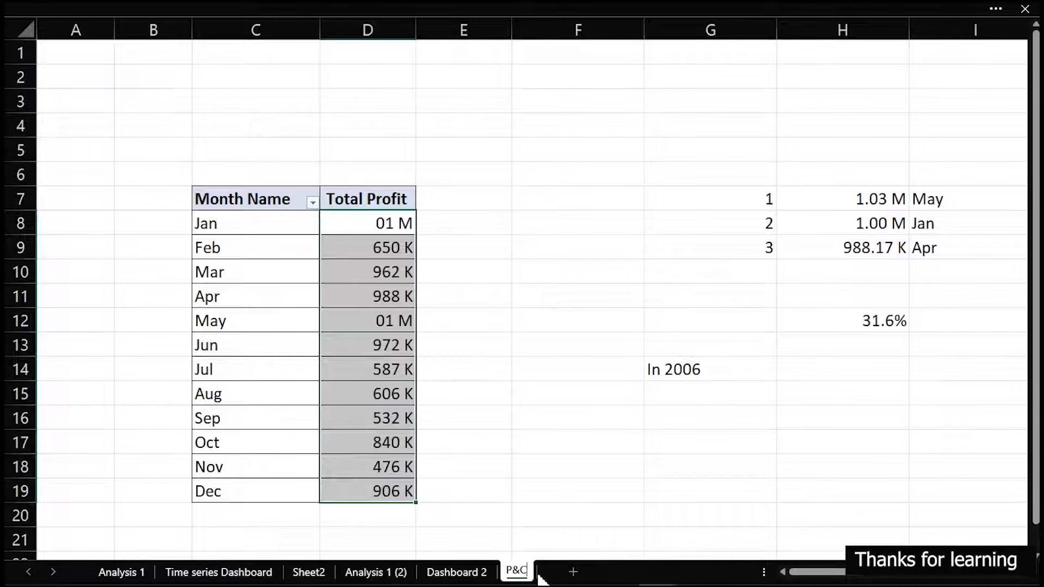
pyautogui.write(' Analysis')
pyautogui.press('Return')
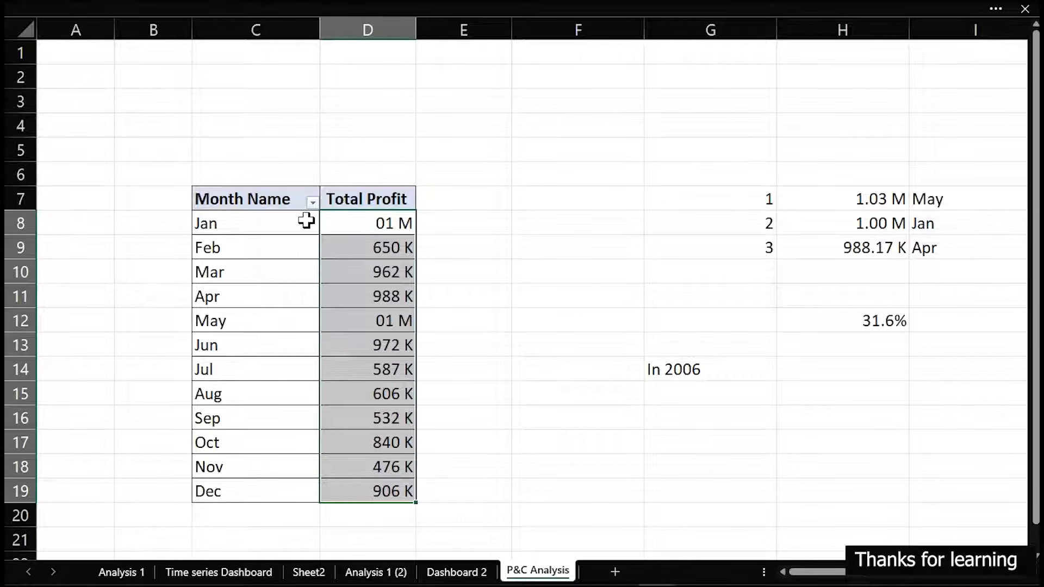
# Delete columns F through AL from the P&C Analysis sheet, keeping only the Month Name and Total Profit pivot table
pyautogui.click(506, 247)
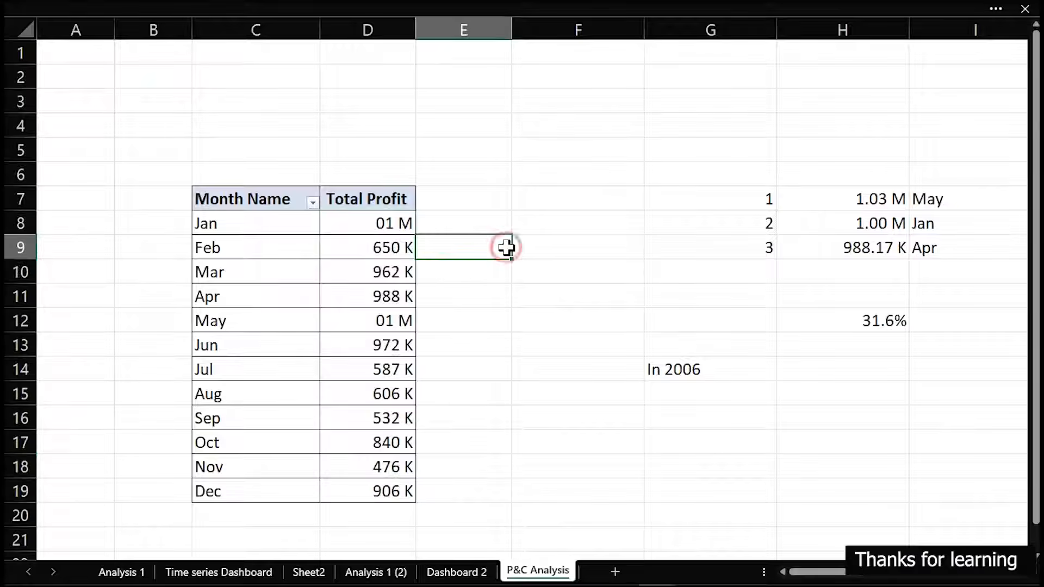
pyautogui.scroll(-6, 506, 248)
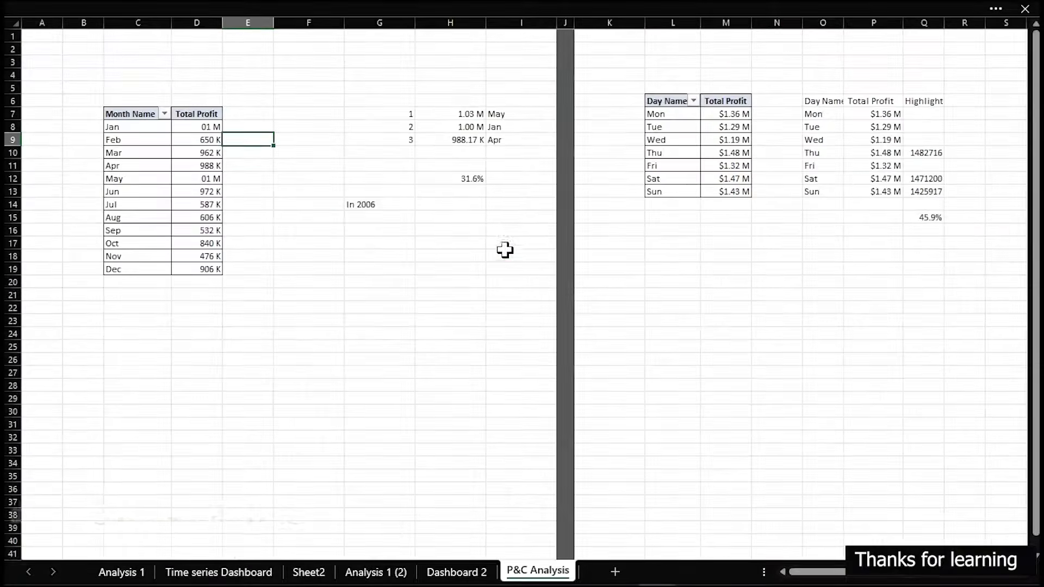
pyautogui.scroll(-4, 504, 249)
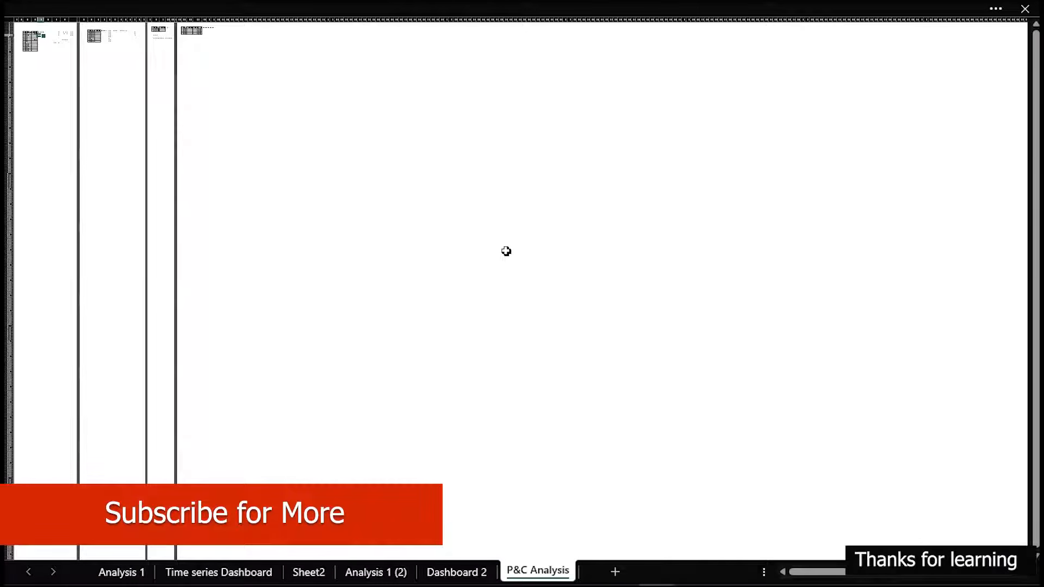
pyautogui.scroll(10, 505, 251)
pyautogui.scroll(-4, 505, 250)
pyautogui.scroll(-2, 505, 250)
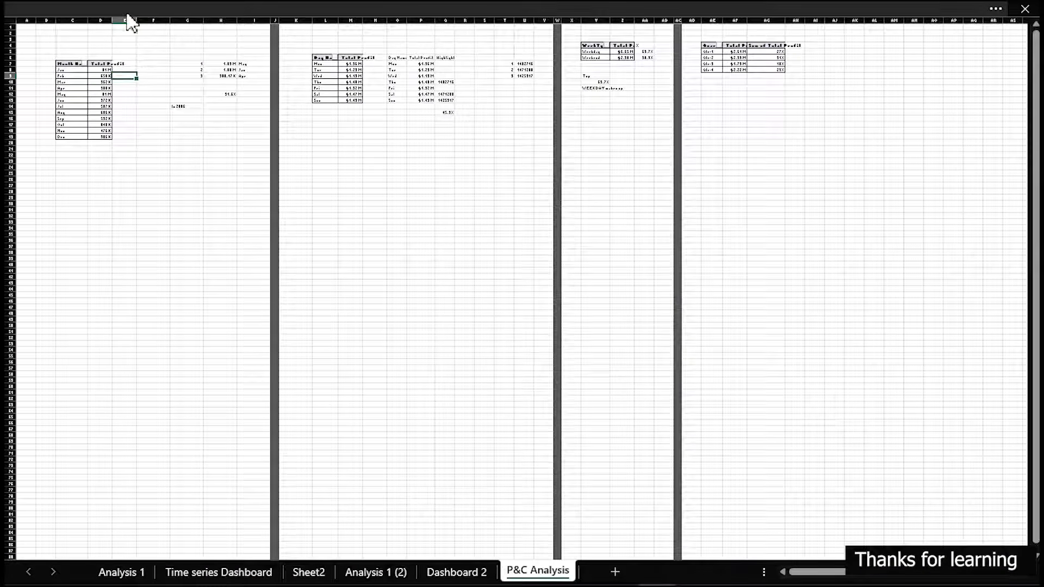
pyautogui.click(145, 16)
pyautogui.moveTo(146, 13); pyautogui.dragTo(807, 40)
pyautogui.click(814, 39)
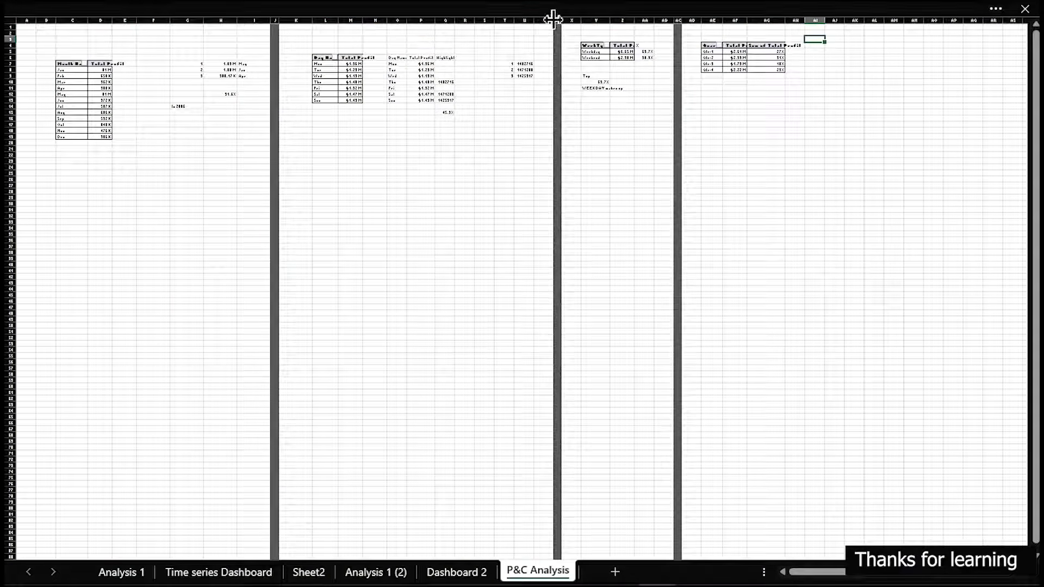
pyautogui.moveTo(148, 17); pyautogui.dragTo(881, 42)
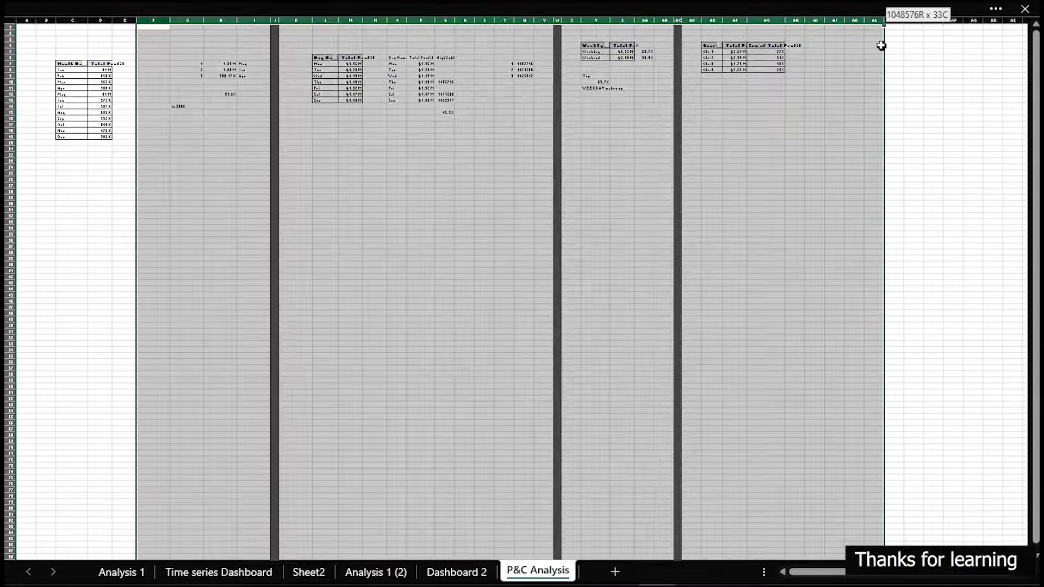
pyautogui.rightClick(576, 22)
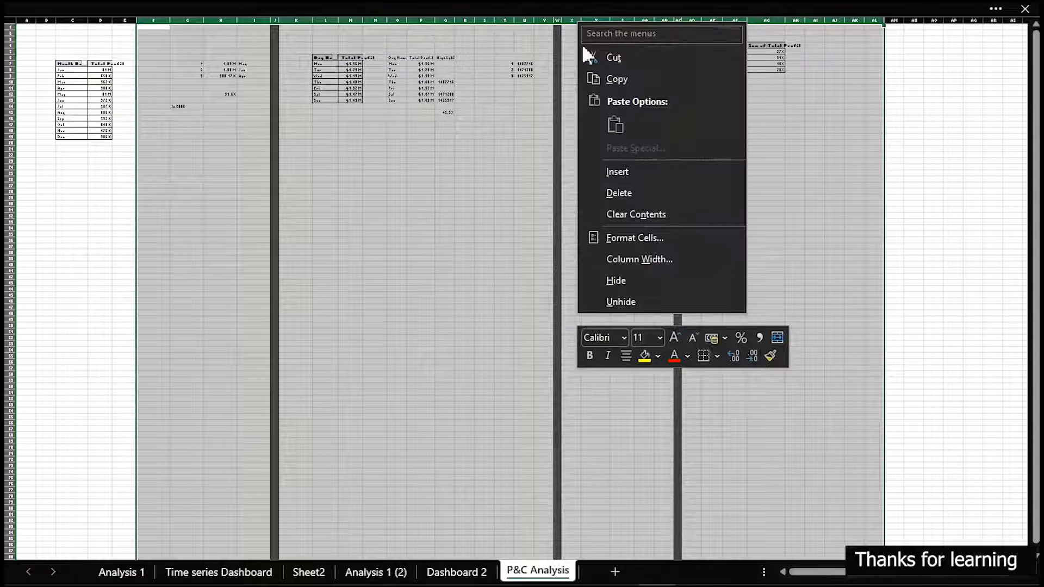
pyautogui.click(620, 193)
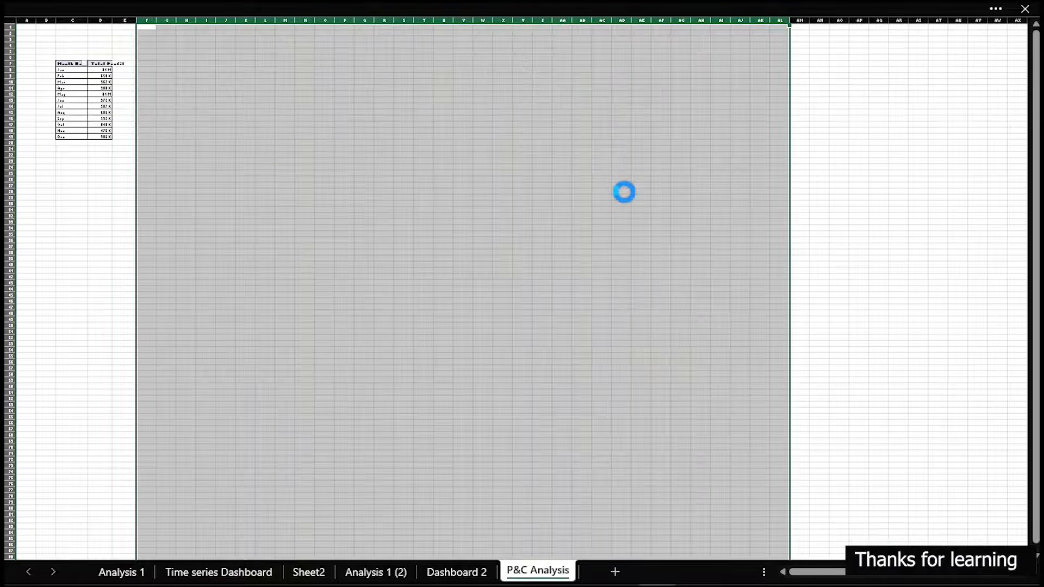
pyautogui.click(286, 169)
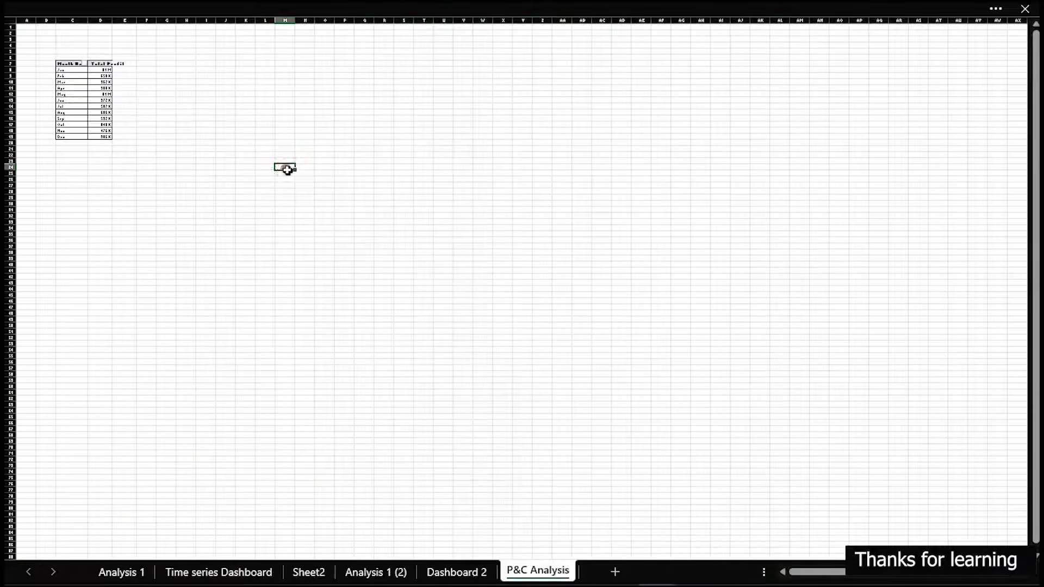
pyautogui.scroll(-1, 285, 169)
pyautogui.scroll(6, 285, 169)
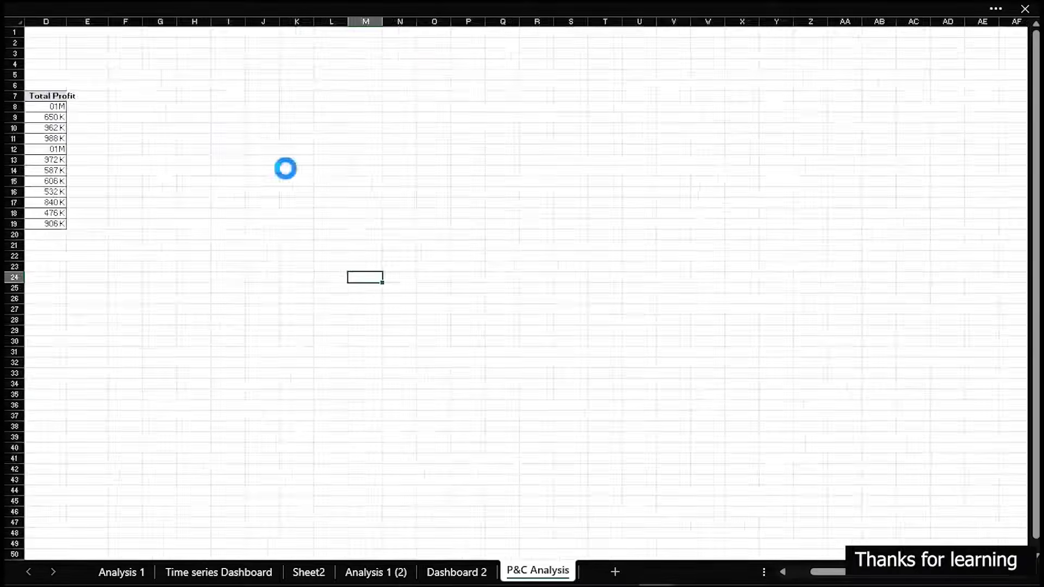
pyautogui.moveTo(228, 381); pyautogui.dragTo(7, 342)
pyautogui.click(286, 165)
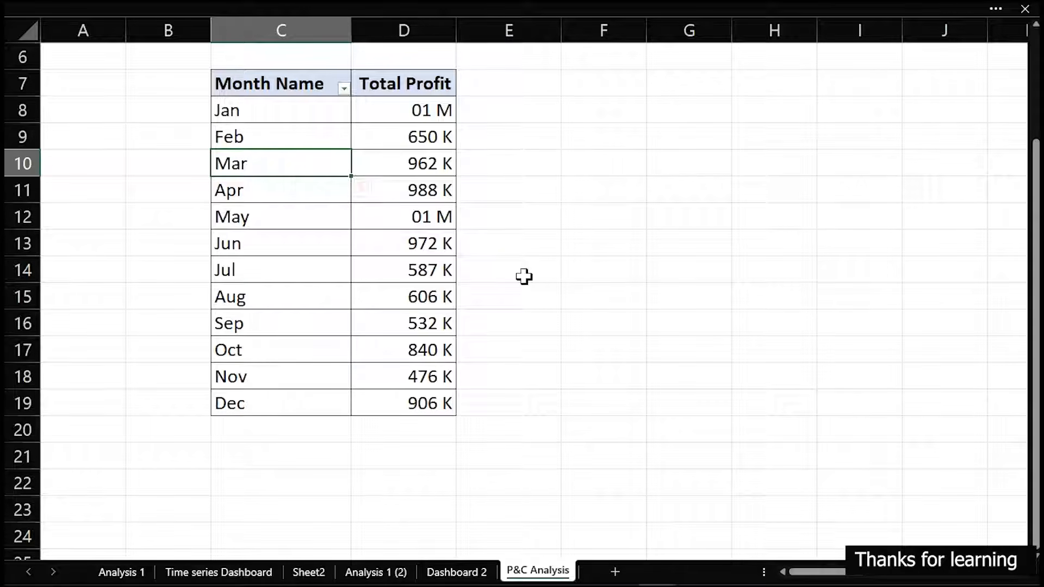
# Switch to the finished sales workbook and examine the product and customer sections of its detail dashboard
pyautogui.moveTo(500, 585)
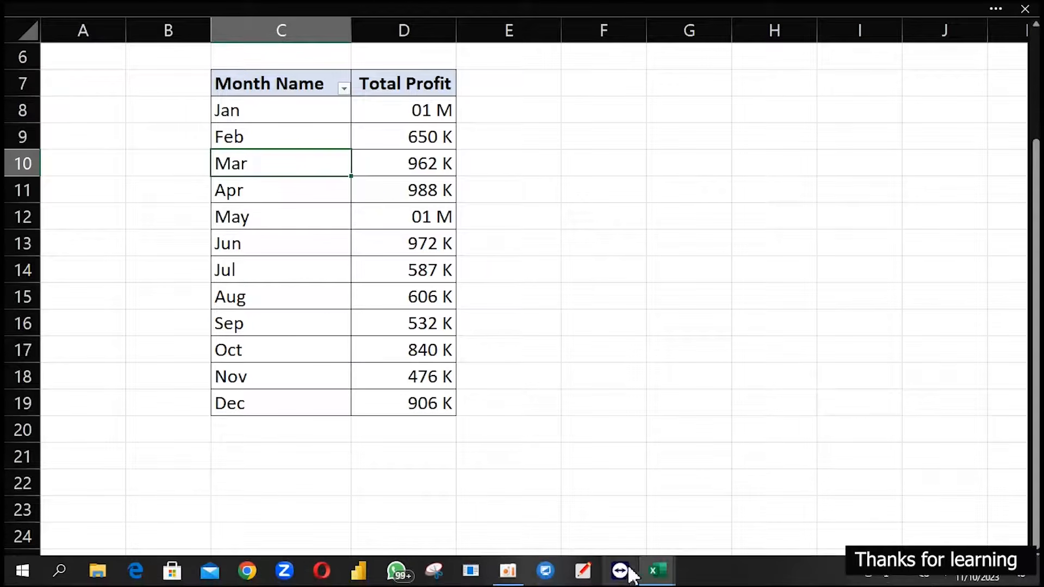
pyautogui.moveTo(658, 575)
pyautogui.click(723, 508)
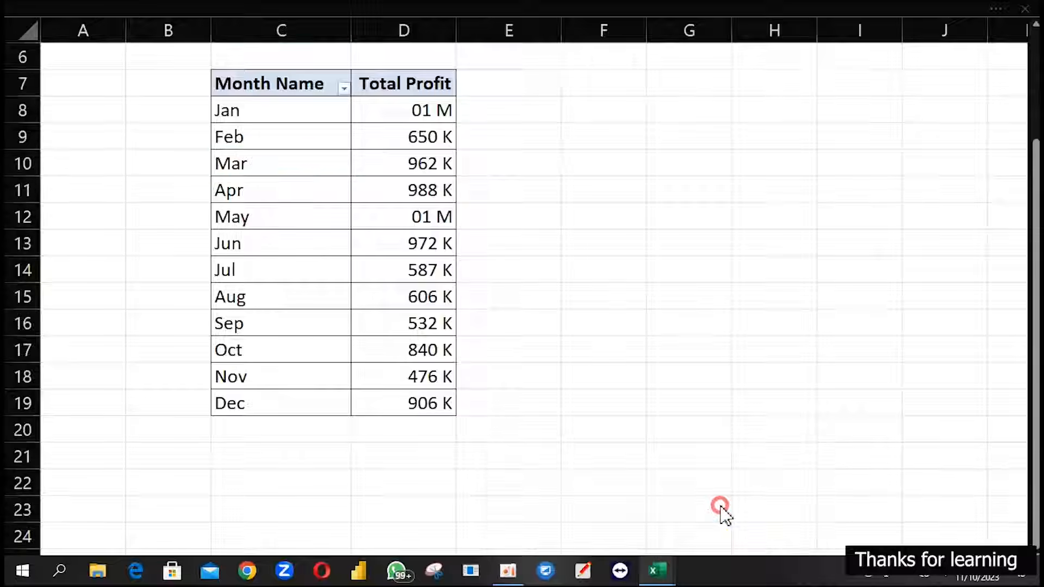
pyautogui.click(472, 59)
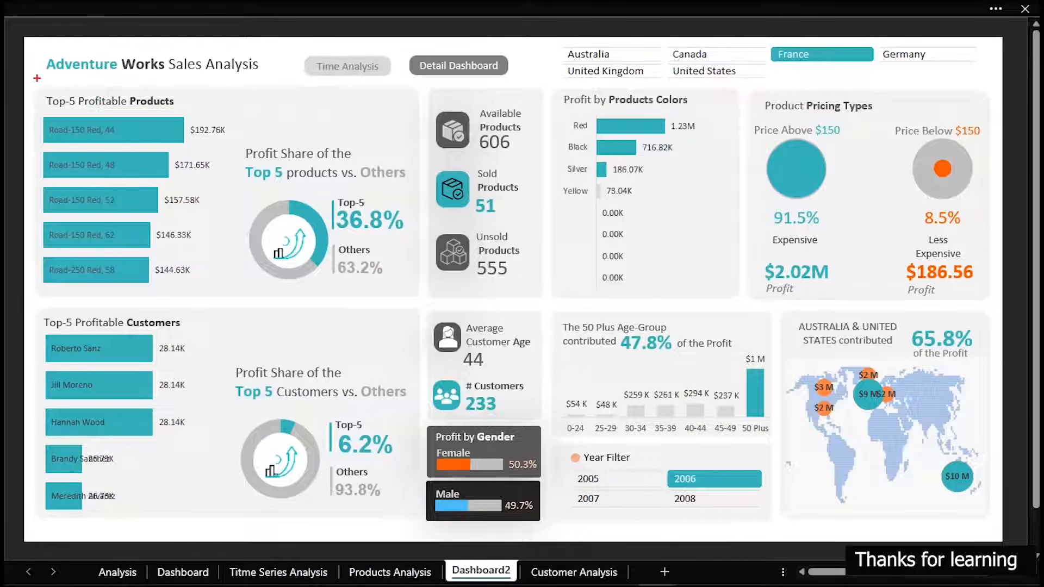
pyautogui.moveTo(37, 78)
pyautogui.mouseDown()
pyautogui.moveTo(490, 233)
pyautogui.moveTo(953, 315)
pyautogui.moveTo(1001, 309)
pyautogui.mouseUp()
pyautogui.moveTo(38, 315)
pyautogui.mouseDown()
pyautogui.moveTo(422, 416)
pyautogui.moveTo(862, 484)
pyautogui.moveTo(999, 524)
pyautogui.moveTo(1004, 539)
pyautogui.mouseUp()
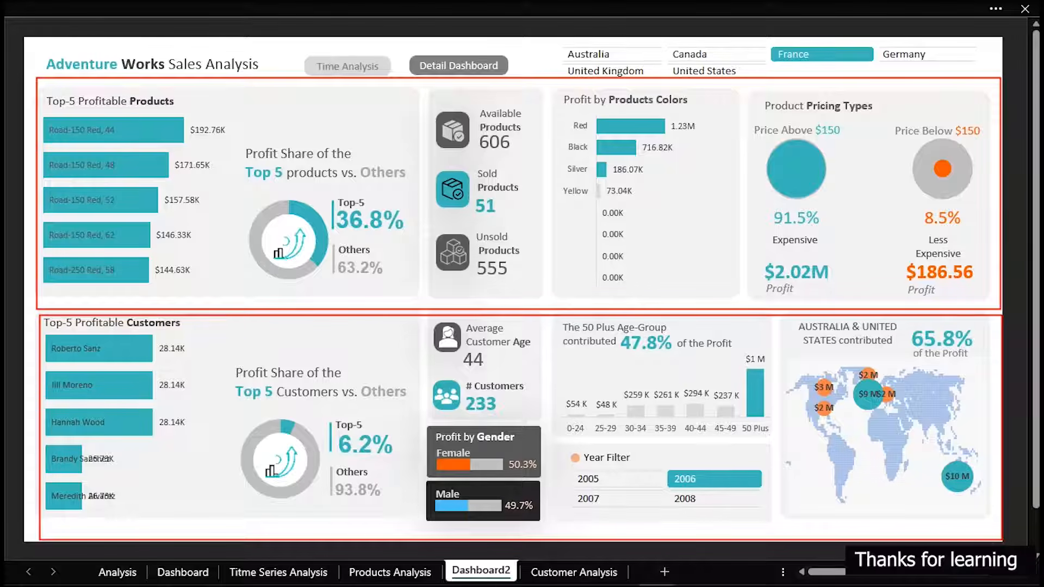
pyautogui.press('e')
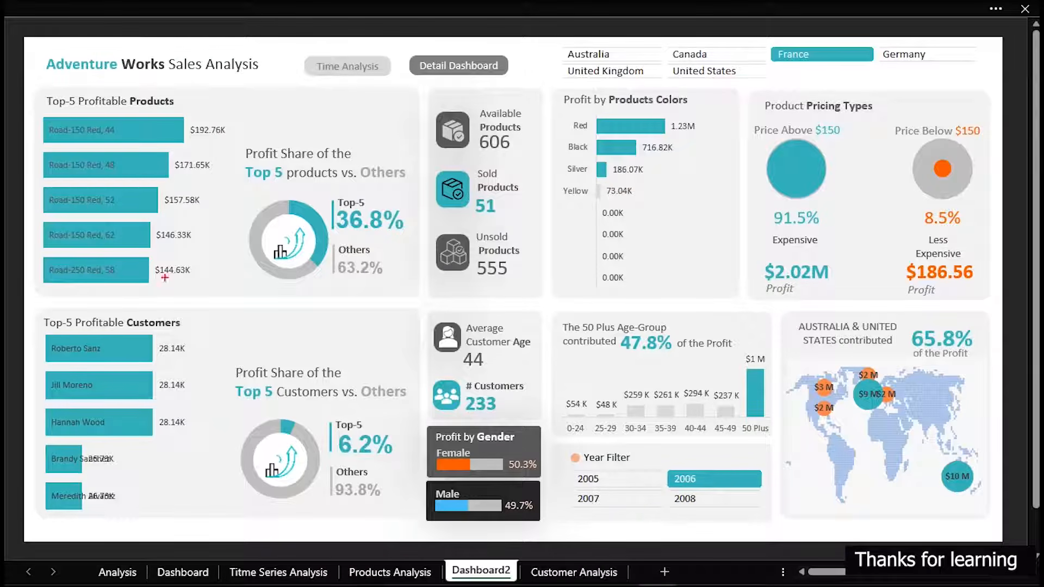
# Examine the Top-5 Profitable Products chart and the profit share split between the top five products and the others
pyautogui.moveTo(36, 88)
pyautogui.mouseDown()
pyautogui.moveTo(282, 233)
pyautogui.moveTo(423, 296)
pyautogui.mouseUp()
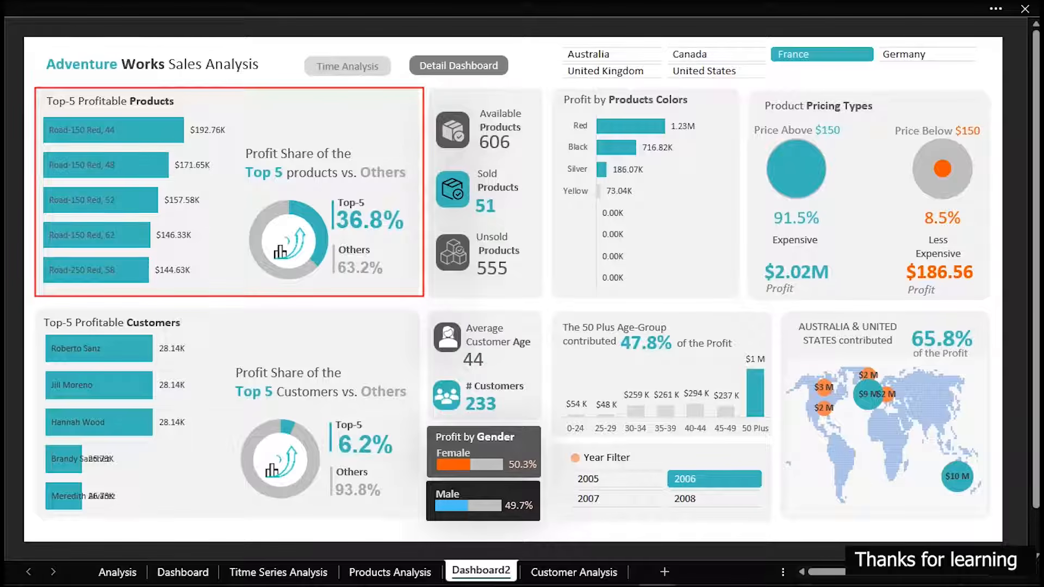
pyautogui.press('Escape')
pyautogui.hotkey('ctrl', '2')
pyautogui.moveTo(38, 89)
pyautogui.mouseDown()
pyautogui.moveTo(173, 188)
pyautogui.moveTo(222, 286)
pyautogui.mouseUp()
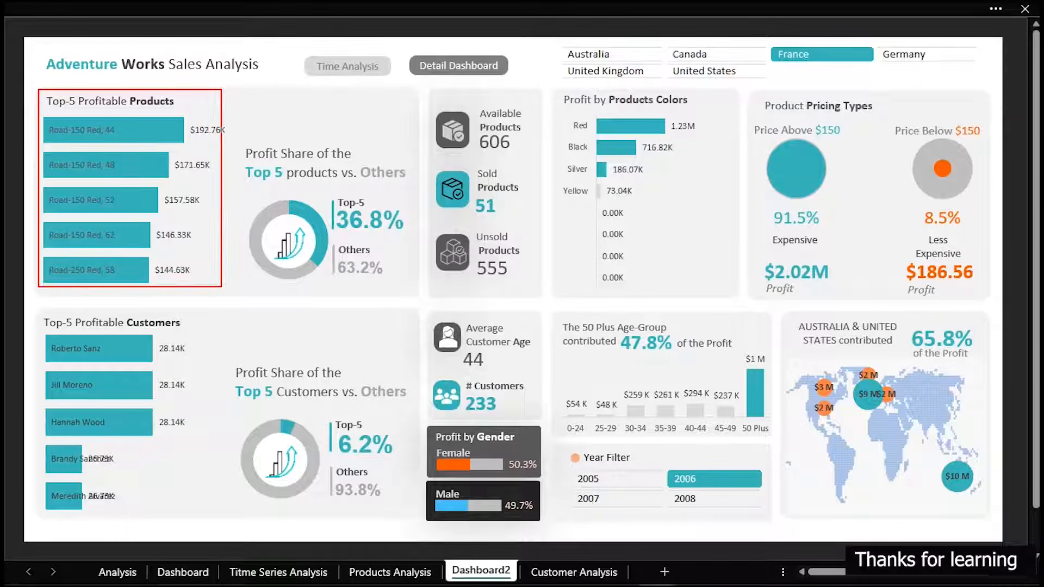
pyautogui.moveTo(238, 140)
pyautogui.mouseDown()
pyautogui.moveTo(315, 200)
pyautogui.moveTo(374, 202)
pyautogui.moveTo(415, 187)
pyautogui.mouseUp()
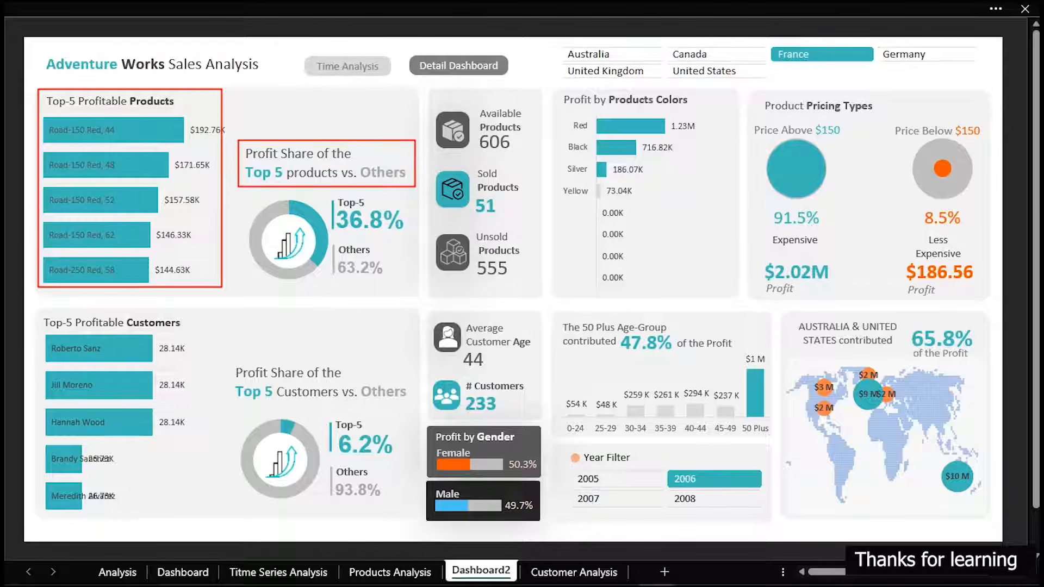
pyautogui.moveTo(42, 105)
pyautogui.mouseDown()
pyautogui.moveTo(227, 221)
pyautogui.moveTo(215, 278)
pyautogui.mouseUp()
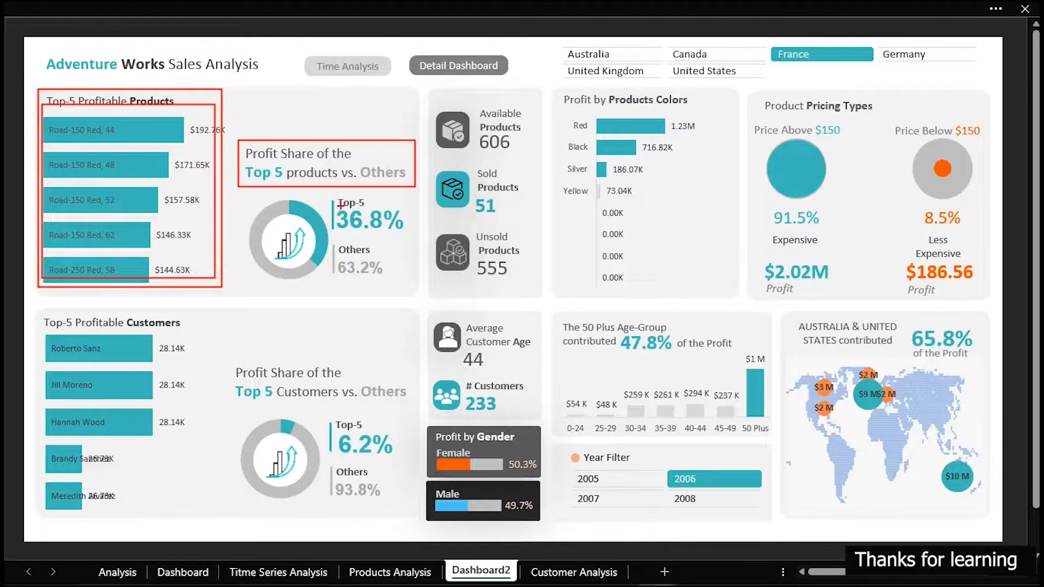
pyautogui.moveTo(327, 195)
pyautogui.mouseDown()
pyautogui.moveTo(383, 233)
pyautogui.moveTo(408, 233)
pyautogui.mouseUp()
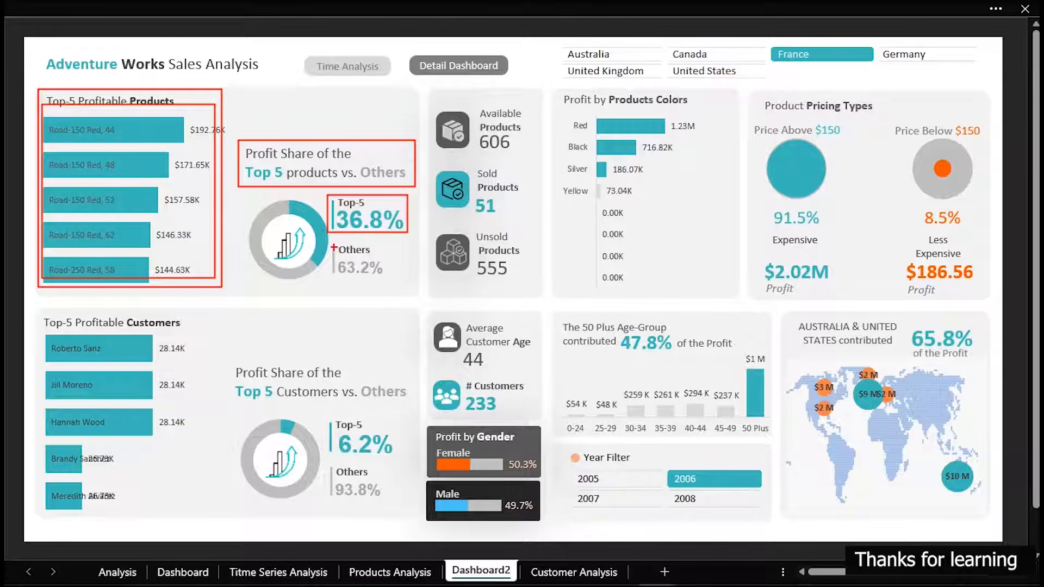
pyautogui.moveTo(330, 244)
pyautogui.mouseDown()
pyautogui.moveTo(352, 285)
pyautogui.moveTo(391, 294)
pyautogui.mouseUp()
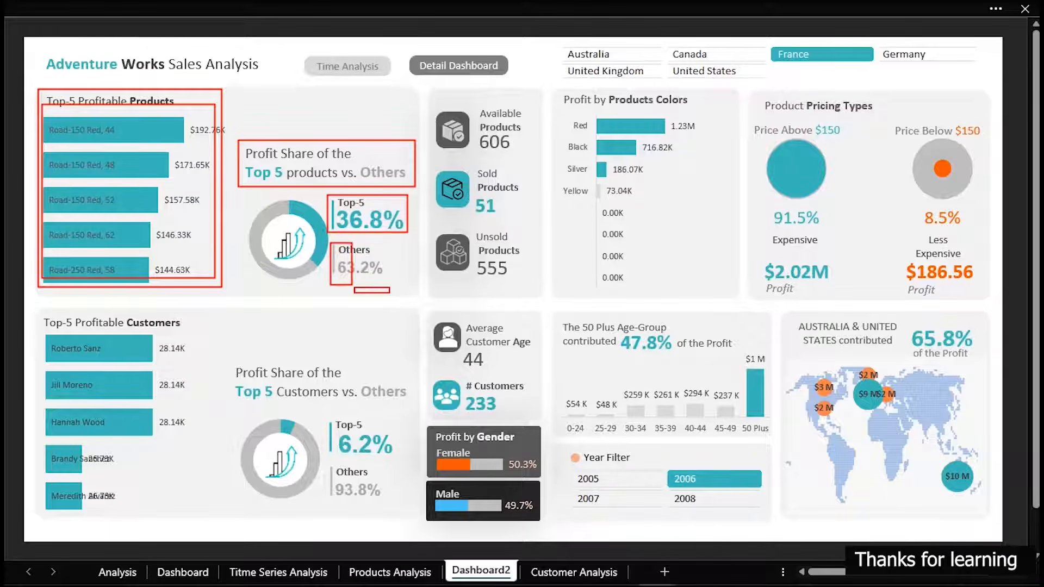
pyautogui.hotkey('ctrl', 'z')
pyautogui.hotkey('ctrl', 'z')
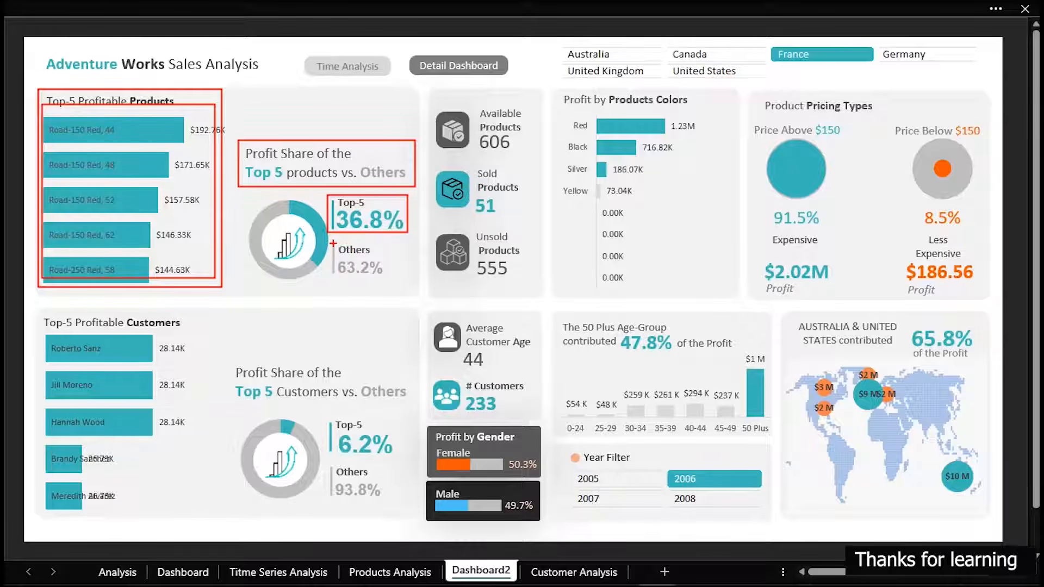
pyautogui.moveTo(333, 243); pyautogui.dragTo(390, 284)
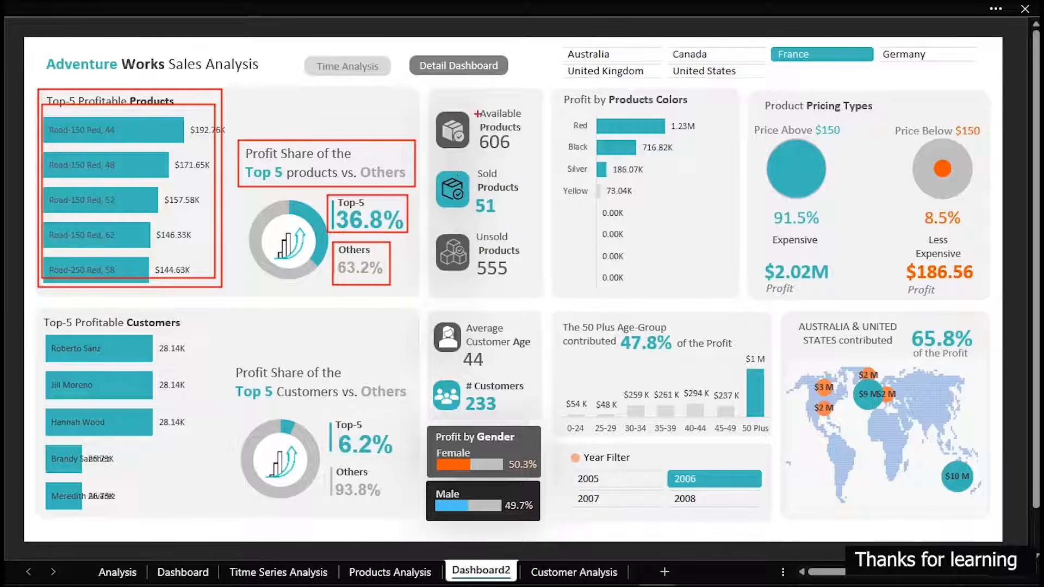
# Review the available, sold and unsold product counts alongside the top-five products for the 2006 and France filters
pyautogui.moveTo(481, 108); pyautogui.dragTo(522, 165)
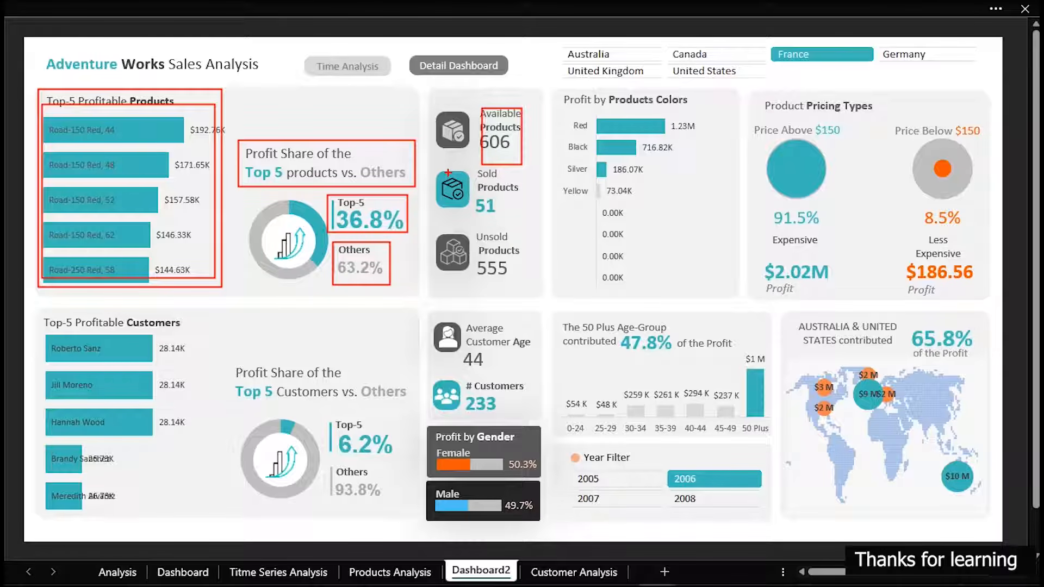
pyautogui.moveTo(444, 173); pyautogui.dragTo(524, 224)
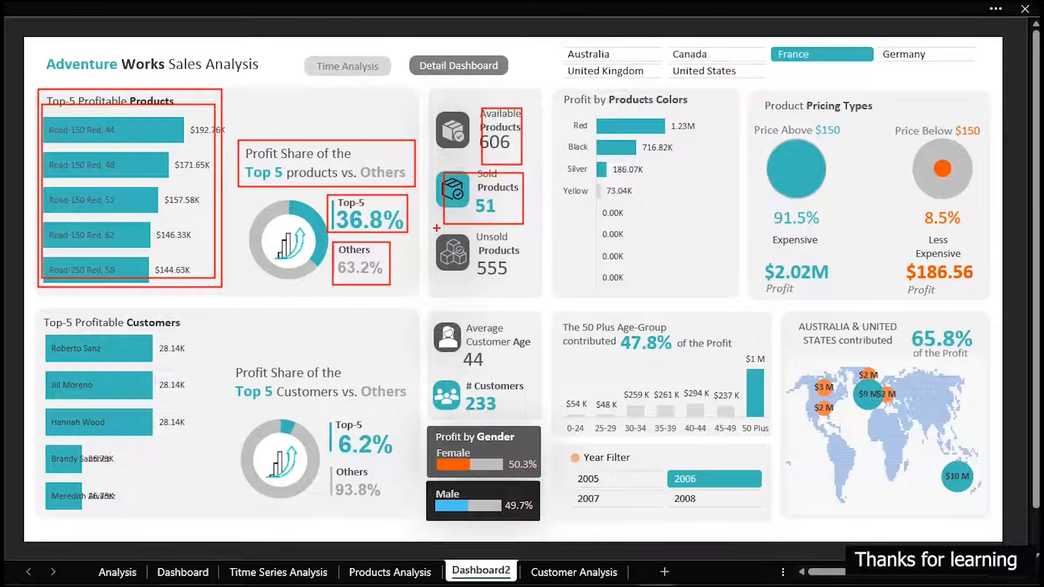
pyautogui.moveTo(475, 244); pyautogui.dragTo(523, 280)
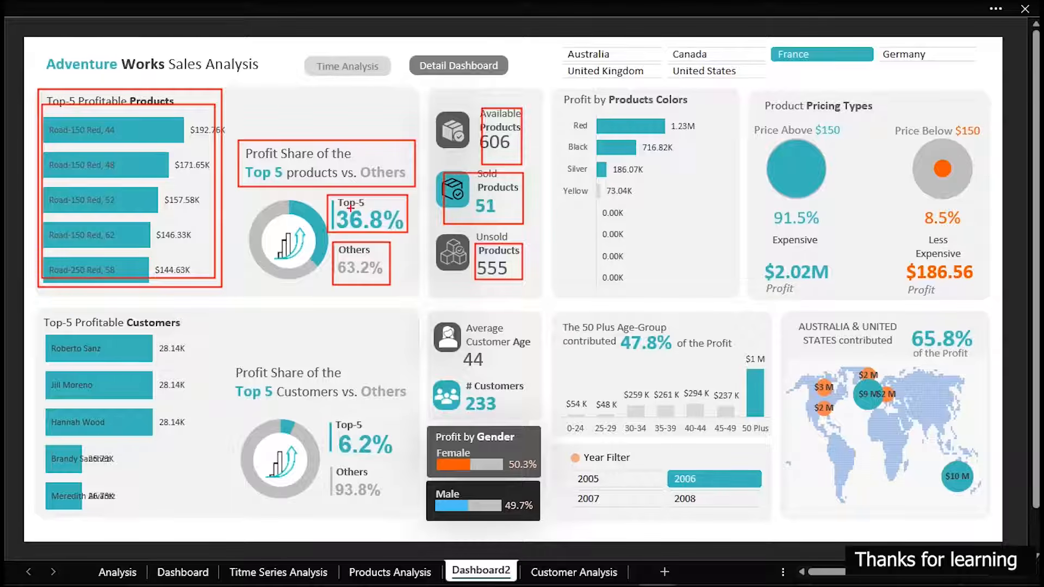
pyautogui.moveTo(43, 100); pyautogui.dragTo(200, 281)
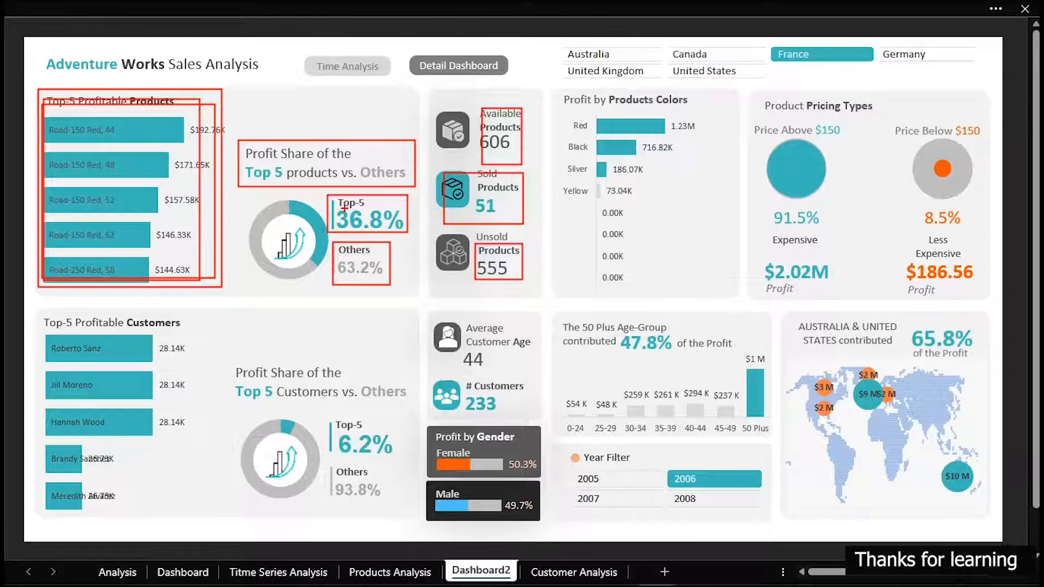
pyautogui.moveTo(664, 467); pyautogui.dragTo(767, 490)
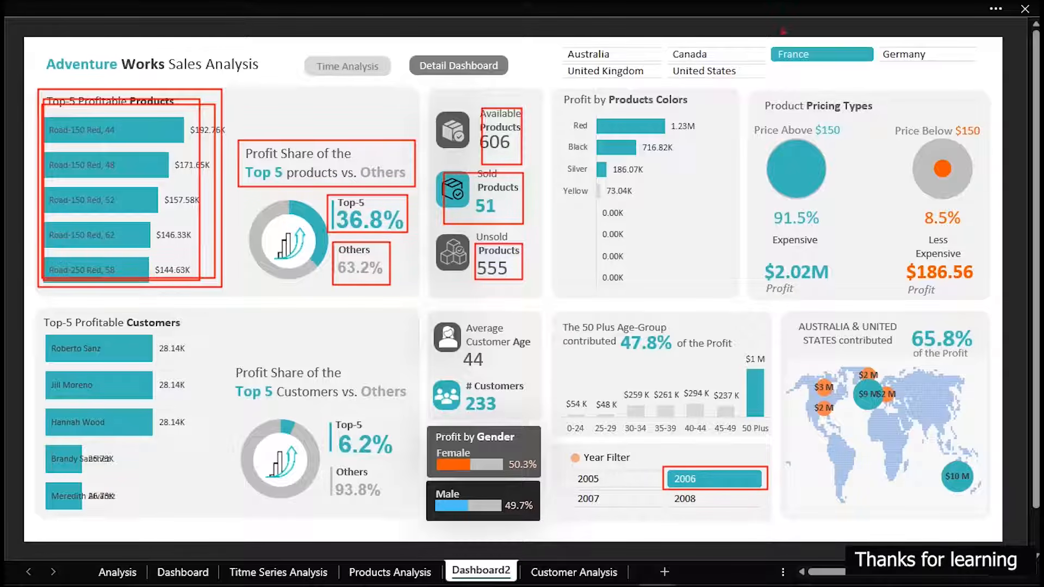
pyautogui.moveTo(812, 66)
pyautogui.mouseDown()
pyautogui.moveTo(861, 91)
pyautogui.moveTo(846, 75)
pyautogui.mouseUp()
pyautogui.moveTo(776, 45); pyautogui.dragTo(831, 68)
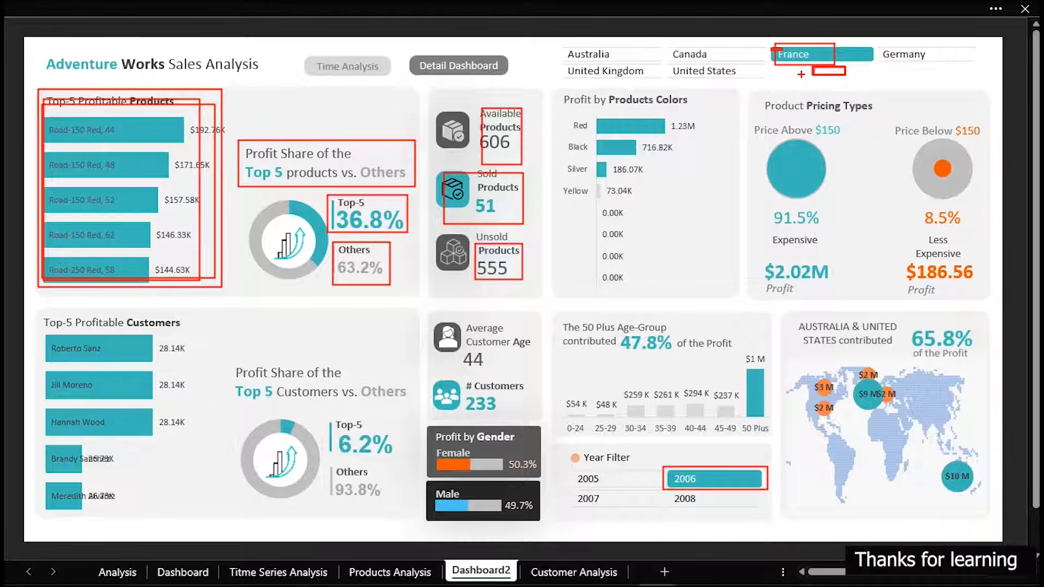
# Filter the detail dashboard to Canada and check the profit share of its top five products
pyautogui.press('Escape')
pyautogui.click(720, 53)
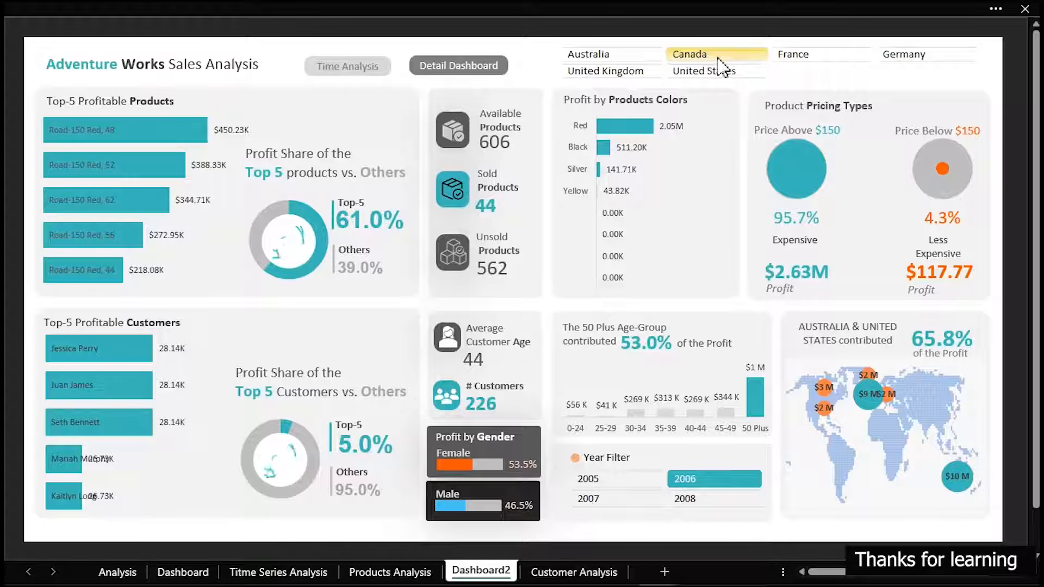
pyautogui.moveTo(326, 201); pyautogui.dragTo(413, 240)
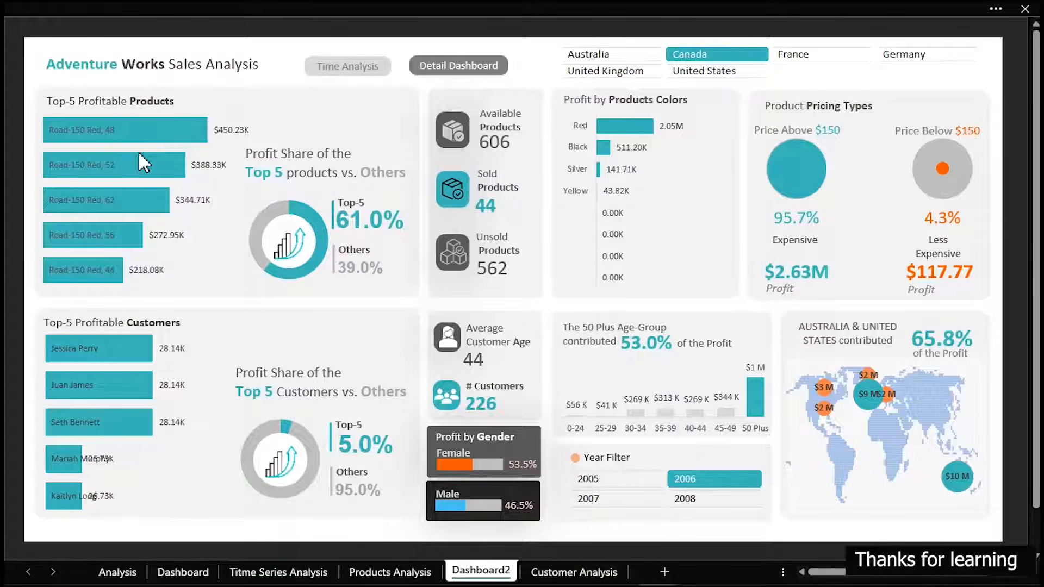
# Clear all filters from the time analysis dashboard and return to the detail dashboard
pyautogui.click(330, 69)
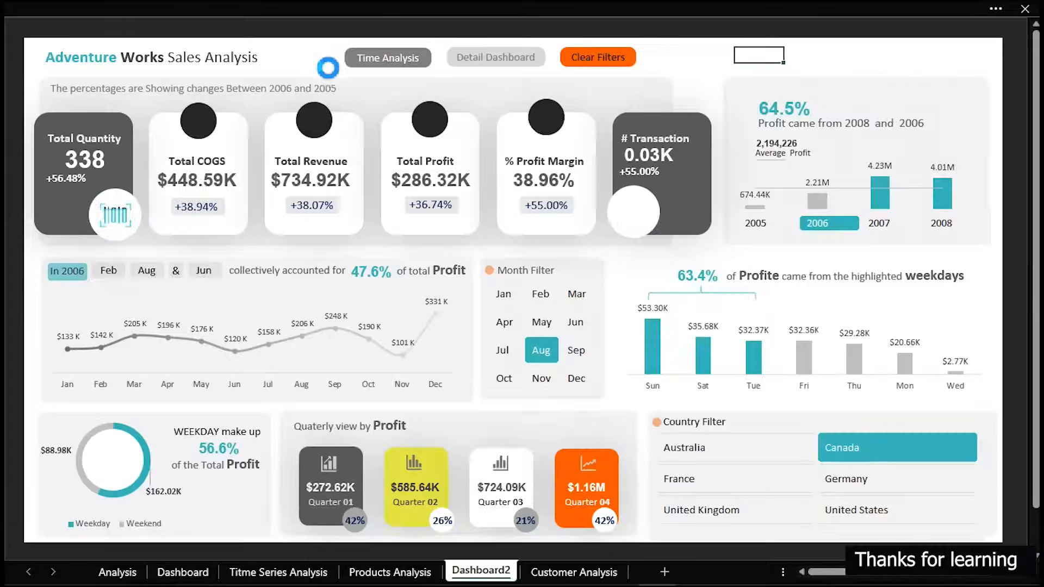
pyautogui.click(594, 56)
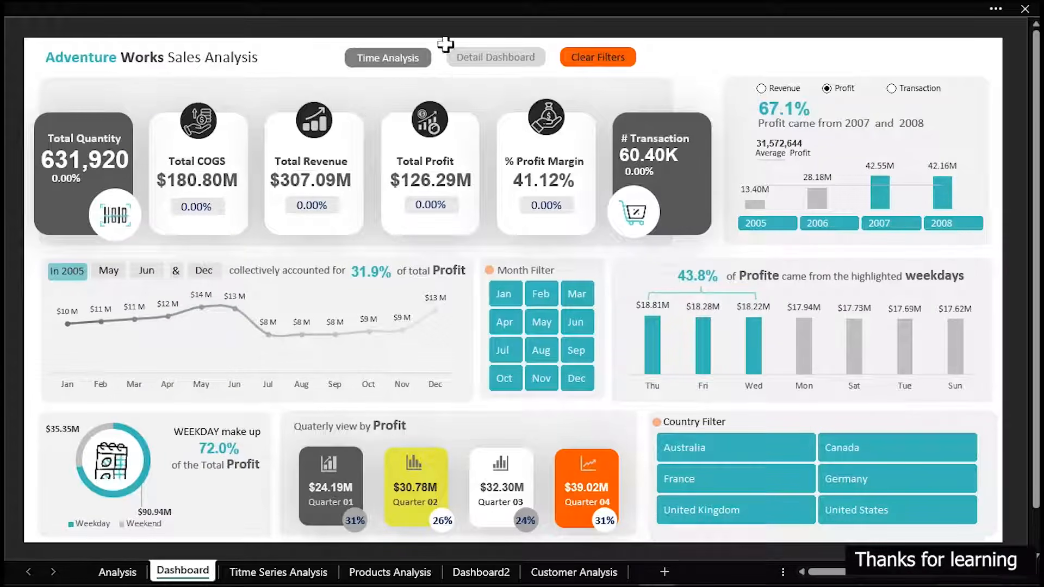
pyautogui.click(479, 60)
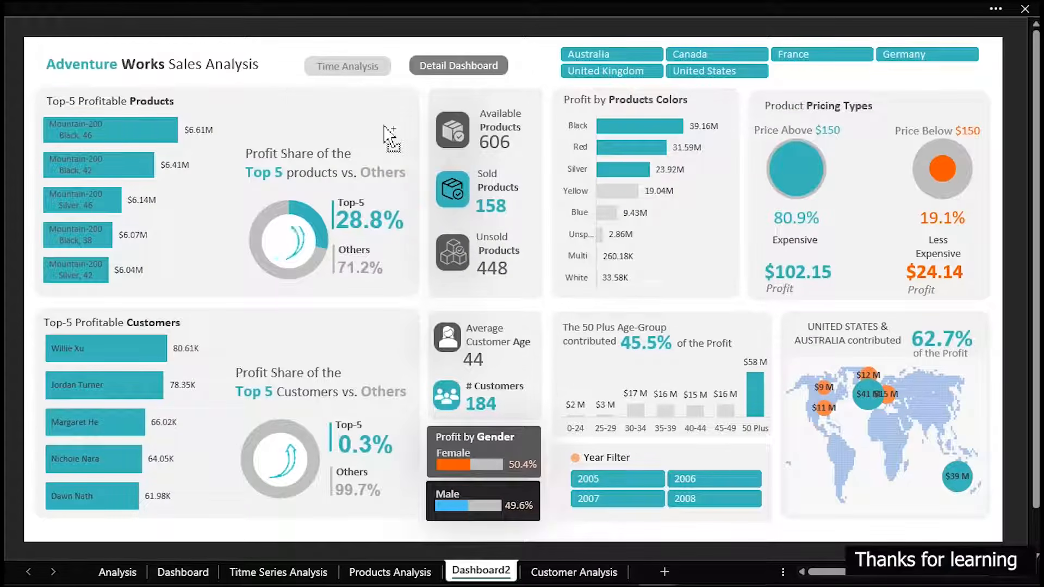
# Compare the unfiltered sold and available product counts with the top five products' profit share
pyautogui.moveTo(442, 165)
pyautogui.mouseDown()
pyautogui.moveTo(503, 220)
pyautogui.moveTo(525, 221)
pyautogui.mouseUp()
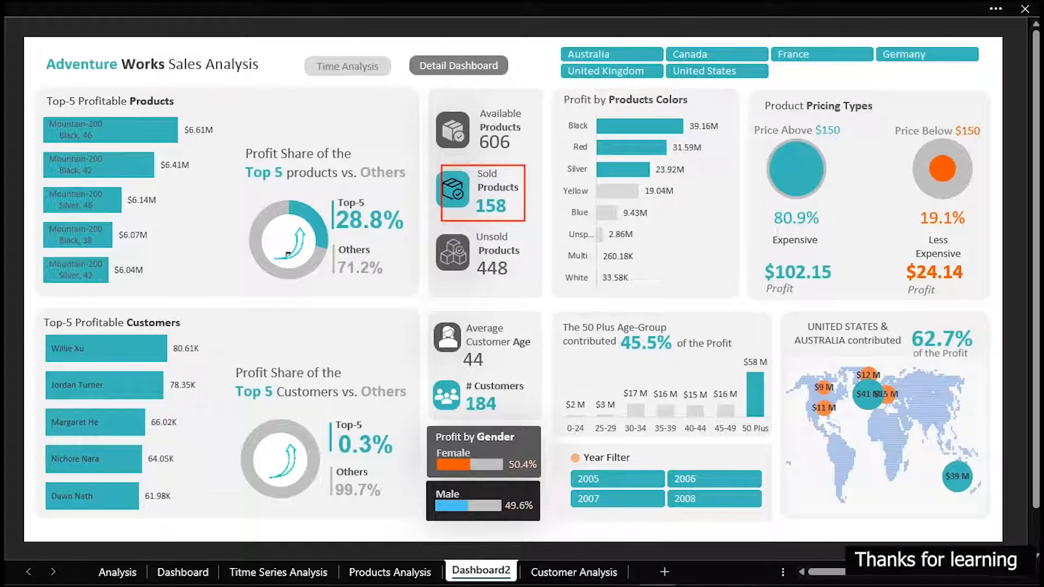
pyautogui.moveTo(477, 132); pyautogui.dragTo(514, 155)
pyautogui.moveTo(331, 201); pyautogui.dragTo(408, 235)
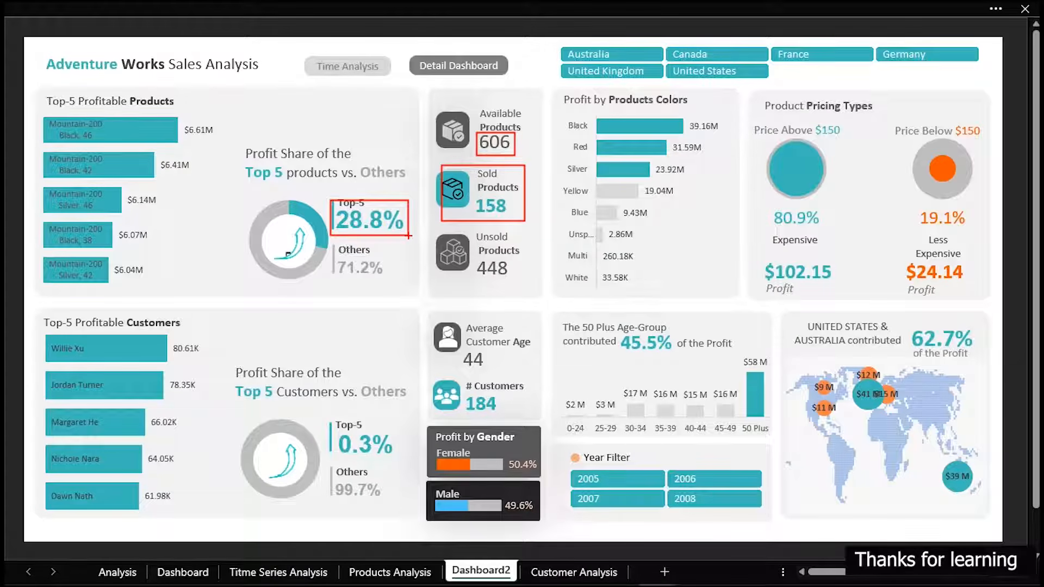
# Switch back to the working workbook's P&C Analysis sheet and remove Month Name from the pivot table's rows
pyautogui.moveTo(585, 579)
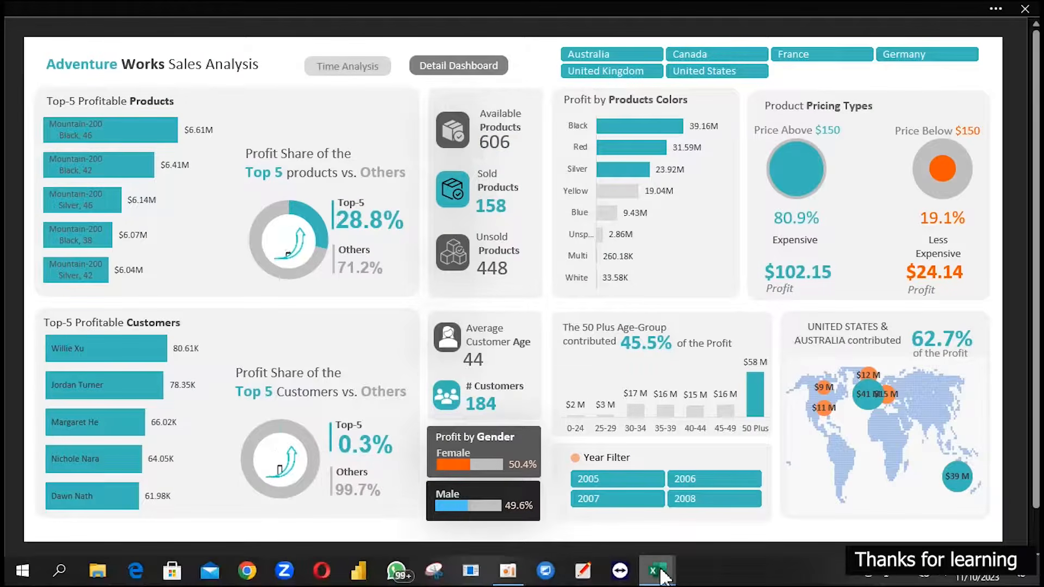
pyautogui.moveTo(659, 568)
pyautogui.click(607, 522)
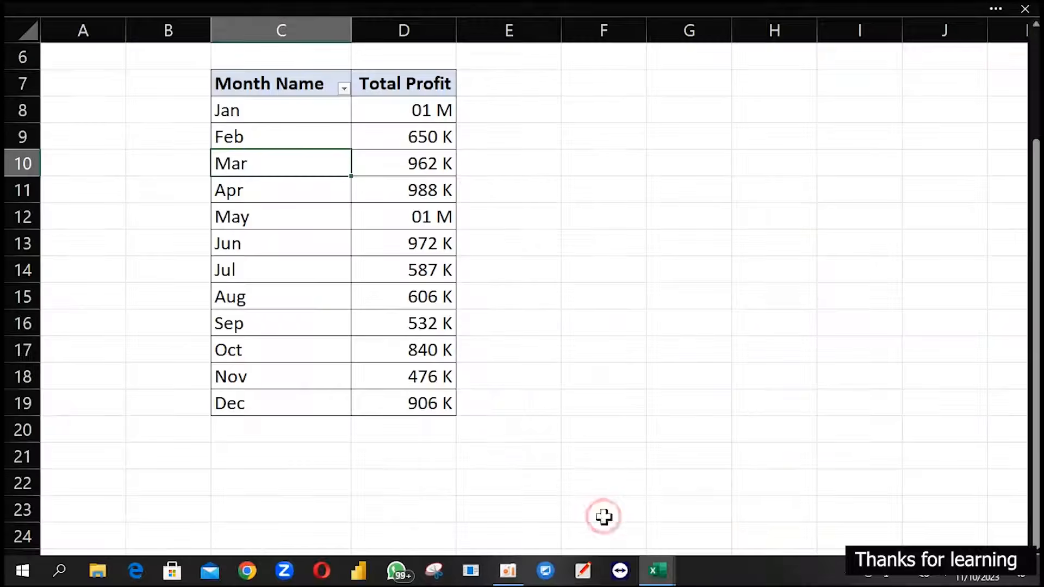
pyautogui.click(373, 274)
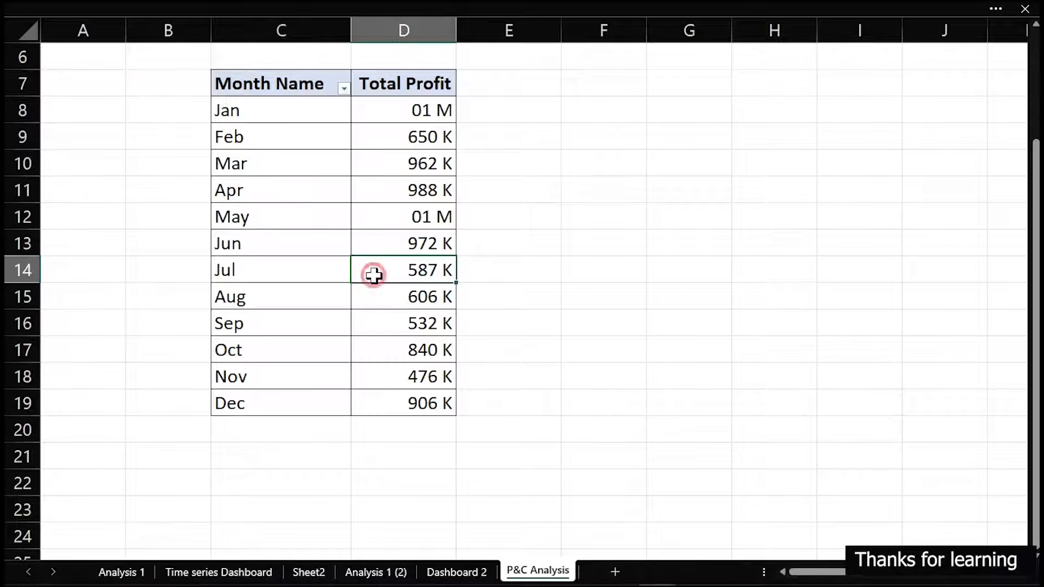
pyautogui.click(272, 216)
pyautogui.rightClick(273, 216)
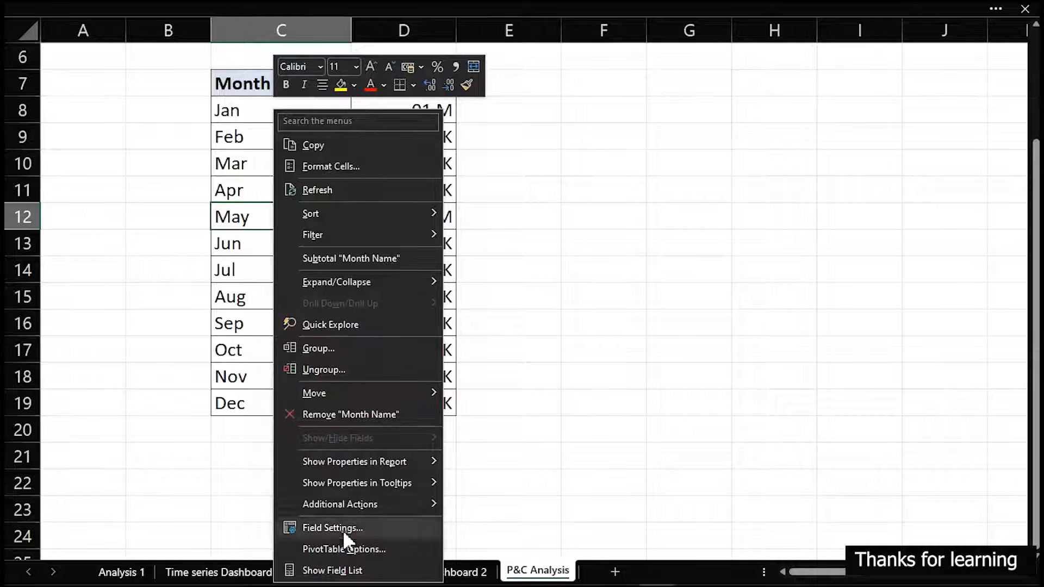
pyautogui.click(354, 571)
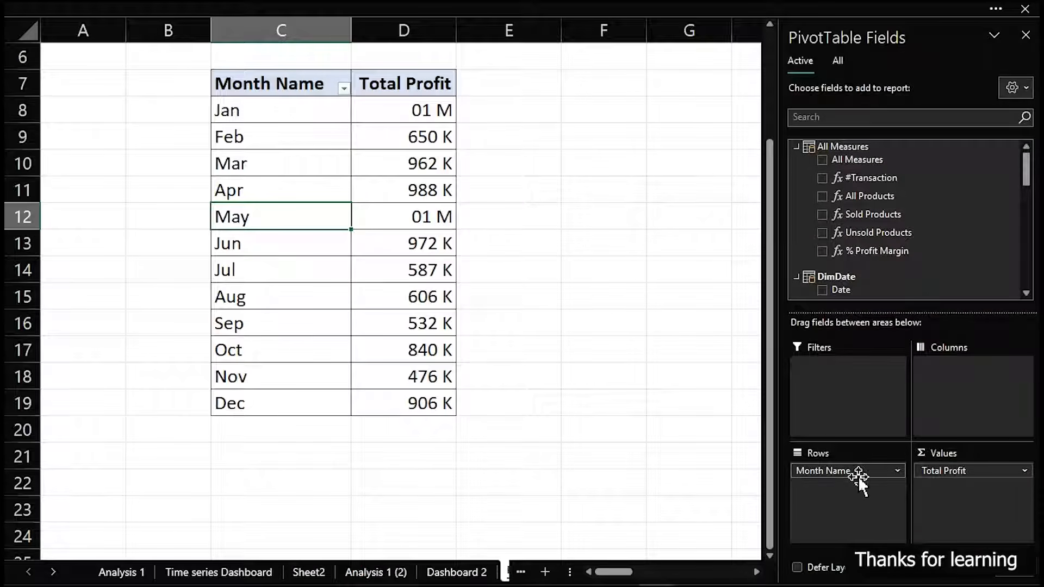
pyautogui.moveTo(861, 473); pyautogui.dragTo(646, 389)
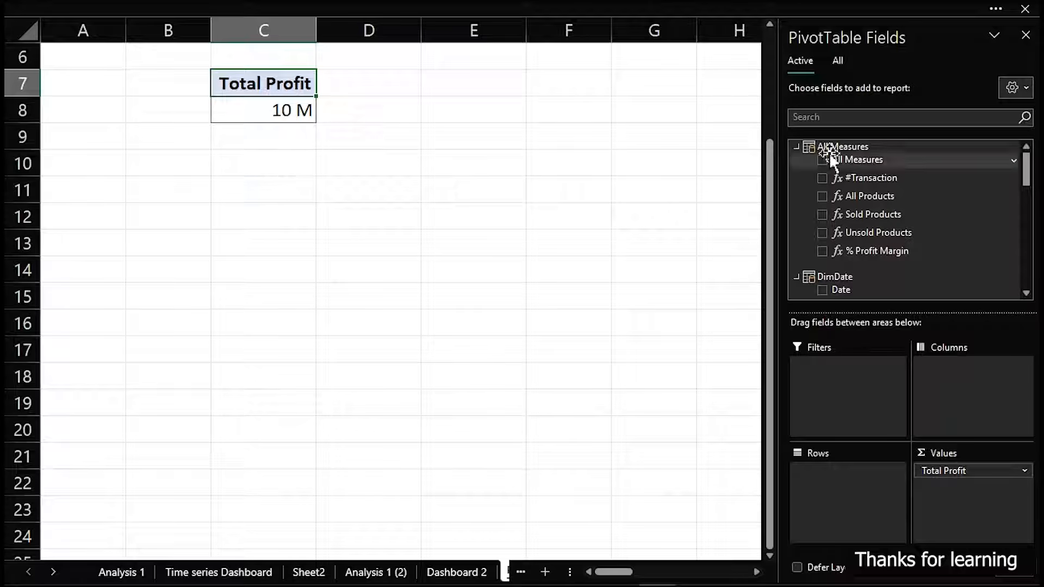
# Add Product Name from the DimProduct table to the rows of the Total Profit pivot table
pyautogui.click(837, 61)
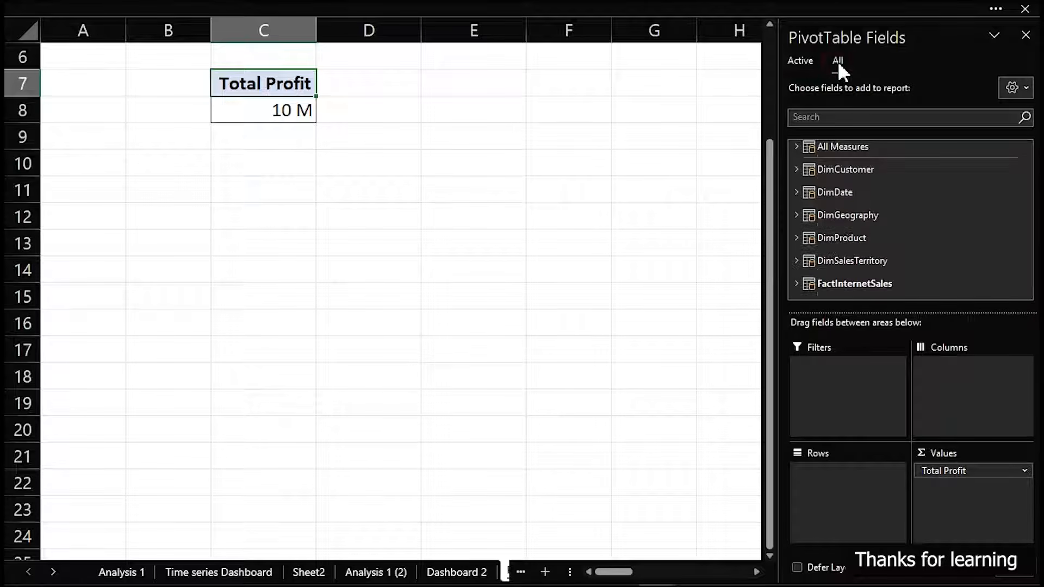
pyautogui.click(795, 238)
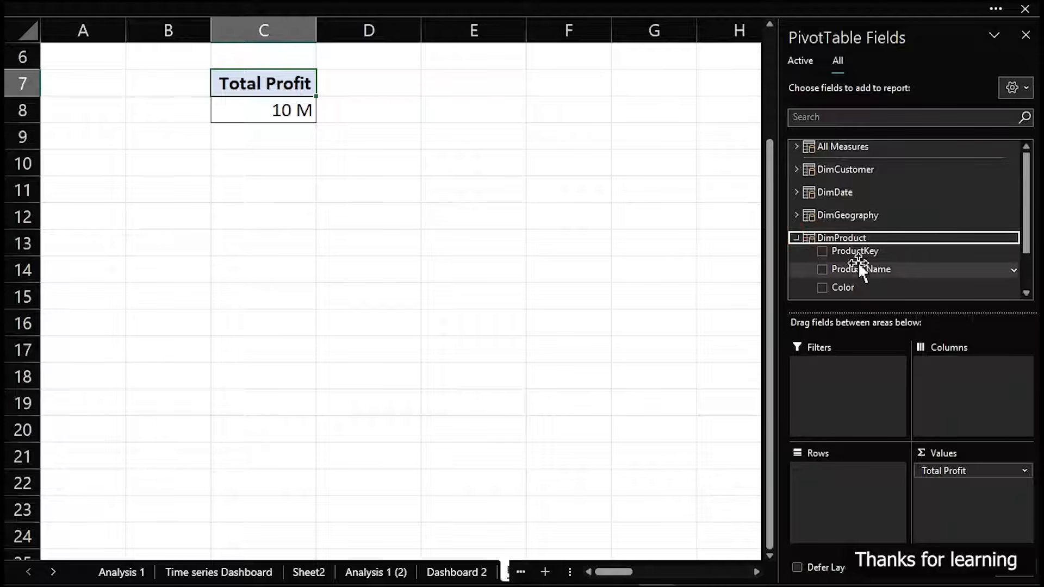
pyautogui.moveTo(863, 269); pyautogui.dragTo(847, 488)
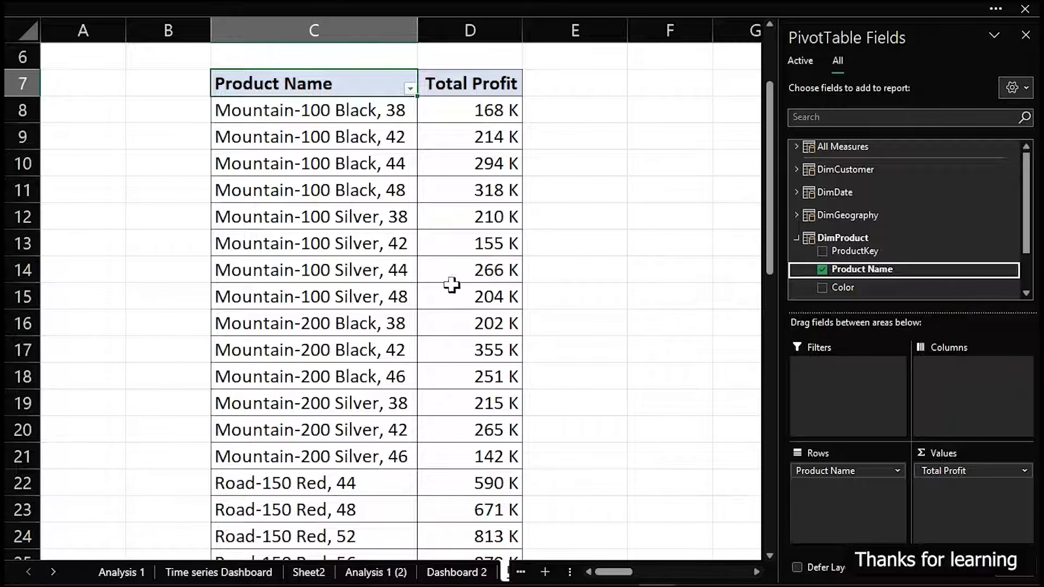
# Sort the product pivot table by Total Profit from largest to smallest and look through the sorted list
pyautogui.click(475, 110)
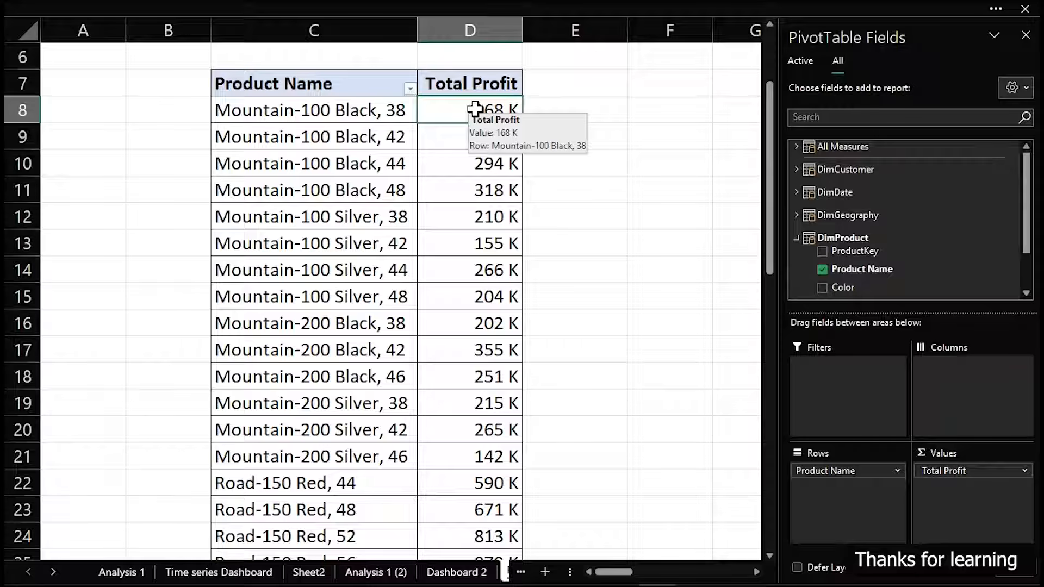
pyautogui.rightClick(477, 110)
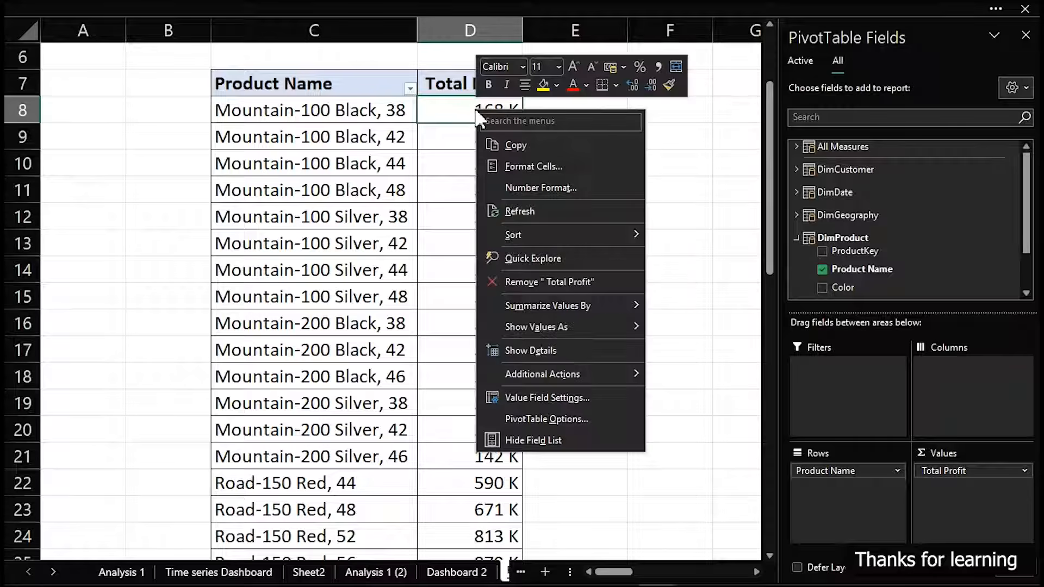
pyautogui.moveTo(521, 234)
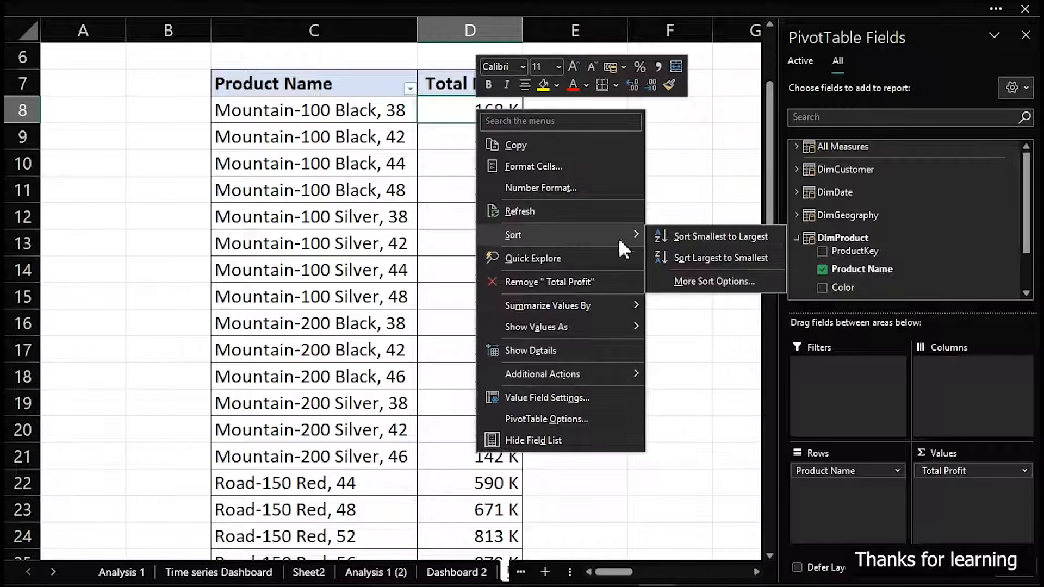
pyautogui.click(699, 258)
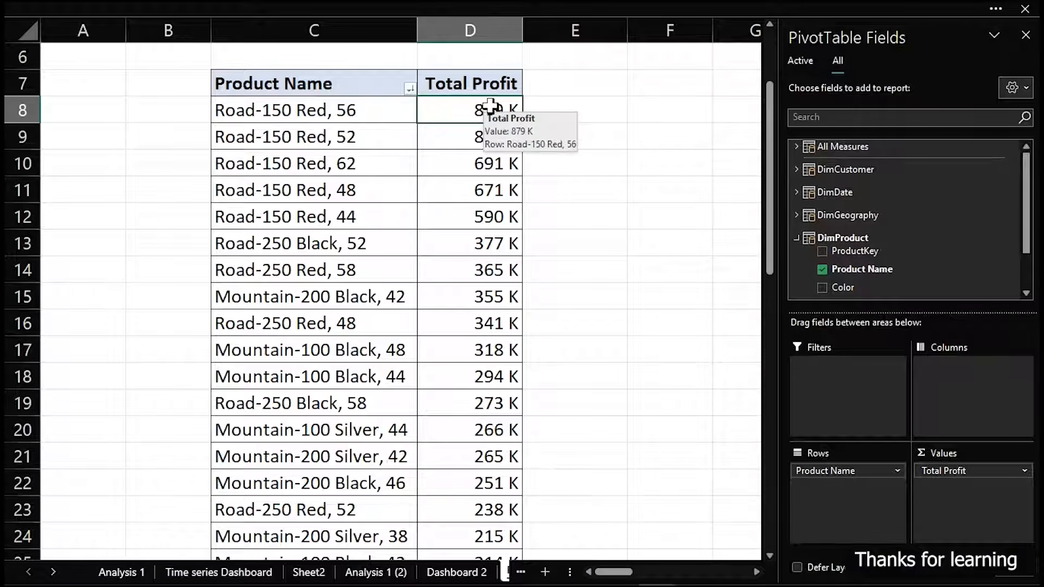
pyautogui.scroll(-10, 474, 136)
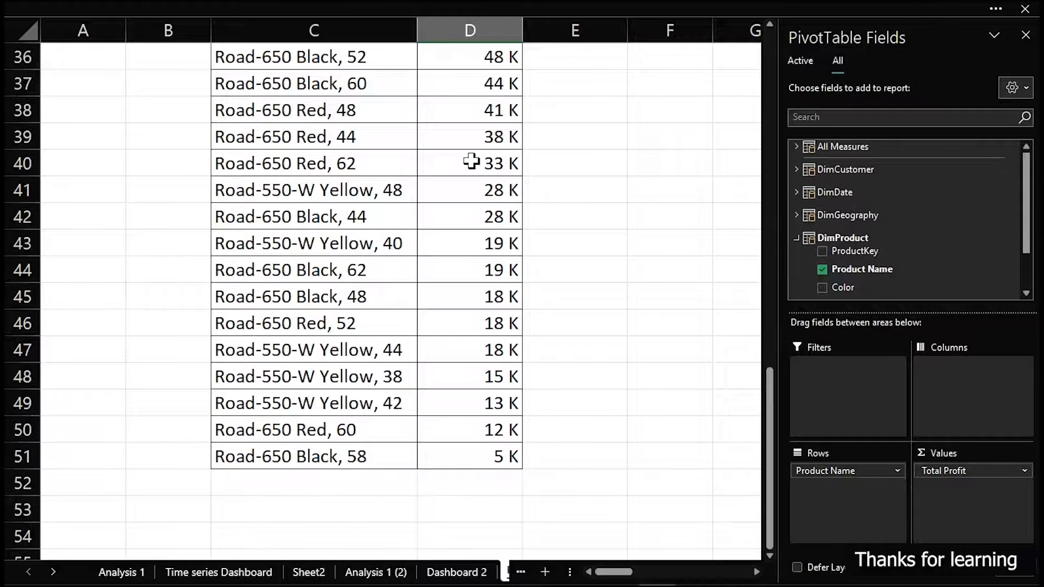
# On the Time series Dashboard sheet, turn on the Year slicer's header and clear the Year filter
pyautogui.scroll(12, 470, 161)
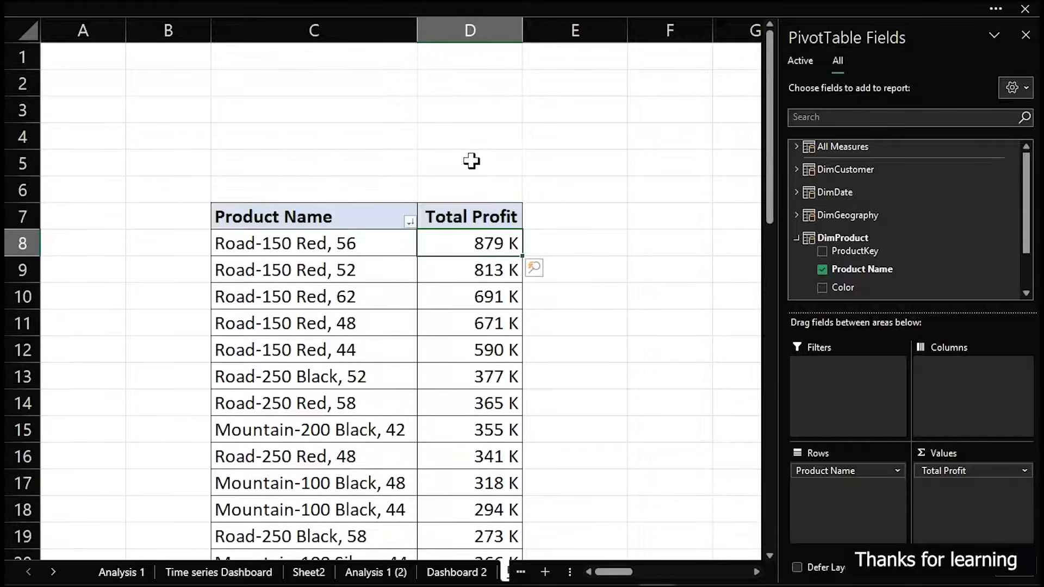
pyautogui.scroll(-3, 470, 161)
pyautogui.scroll(-1, 471, 161)
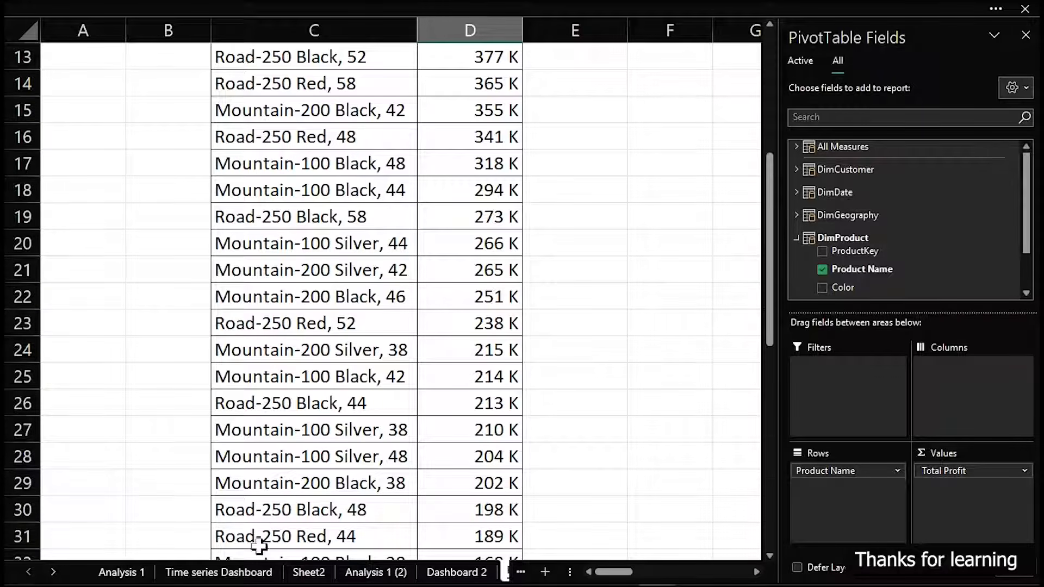
pyautogui.click(248, 572)
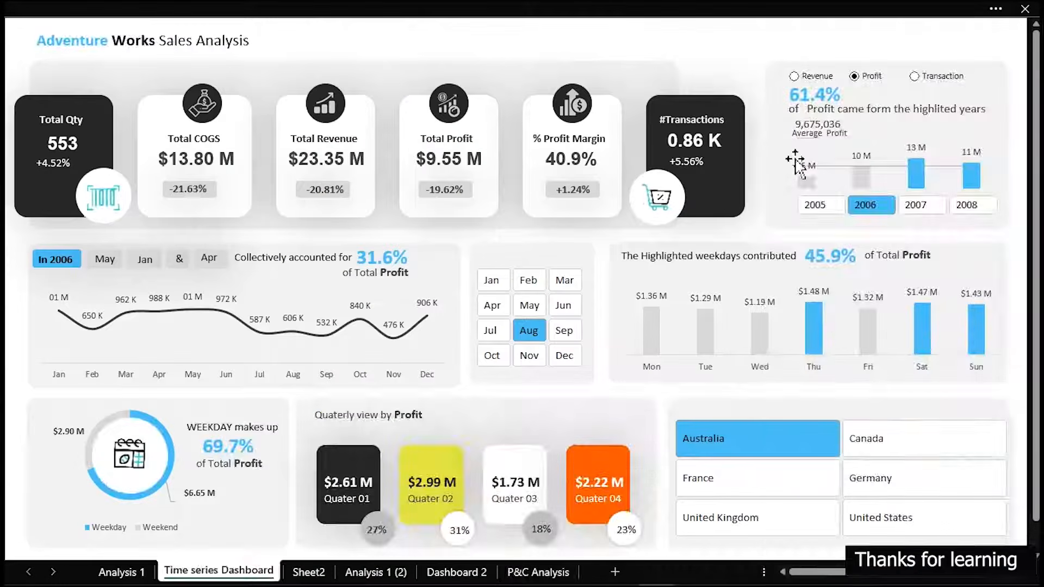
pyautogui.click(892, 217)
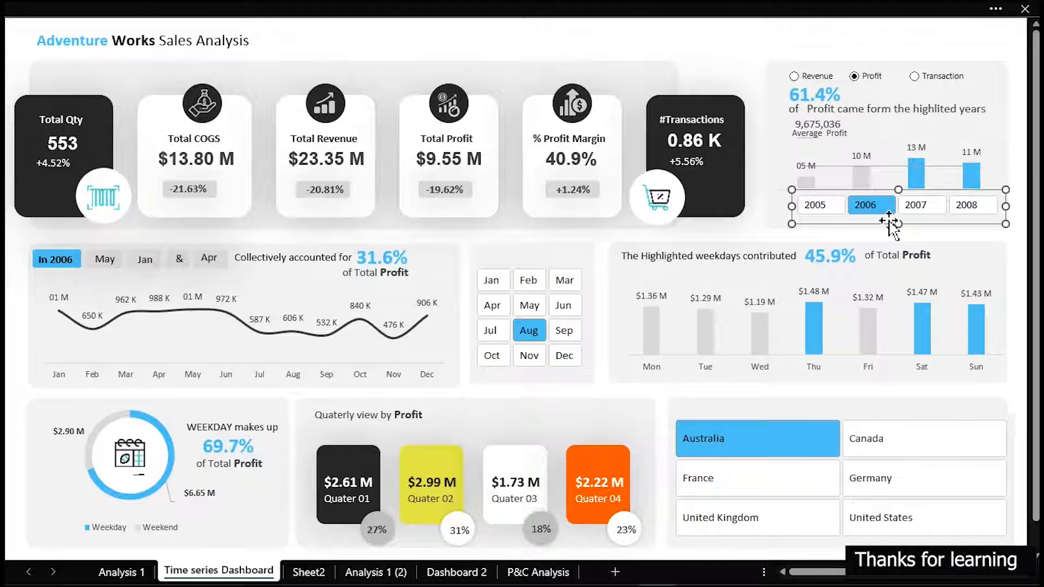
pyautogui.rightClick(889, 219)
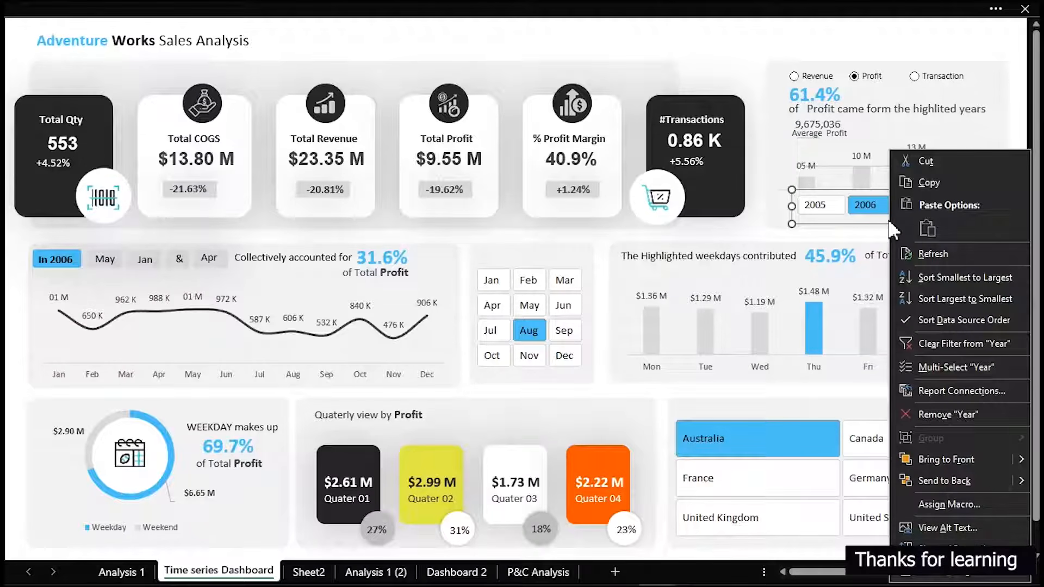
pyautogui.click(952, 577)
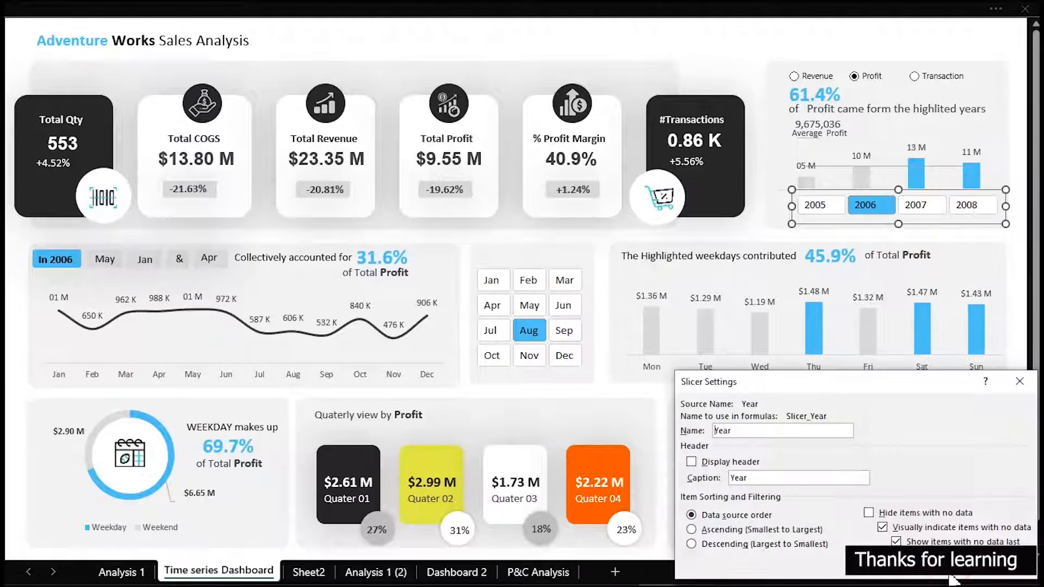
pyautogui.click(691, 461)
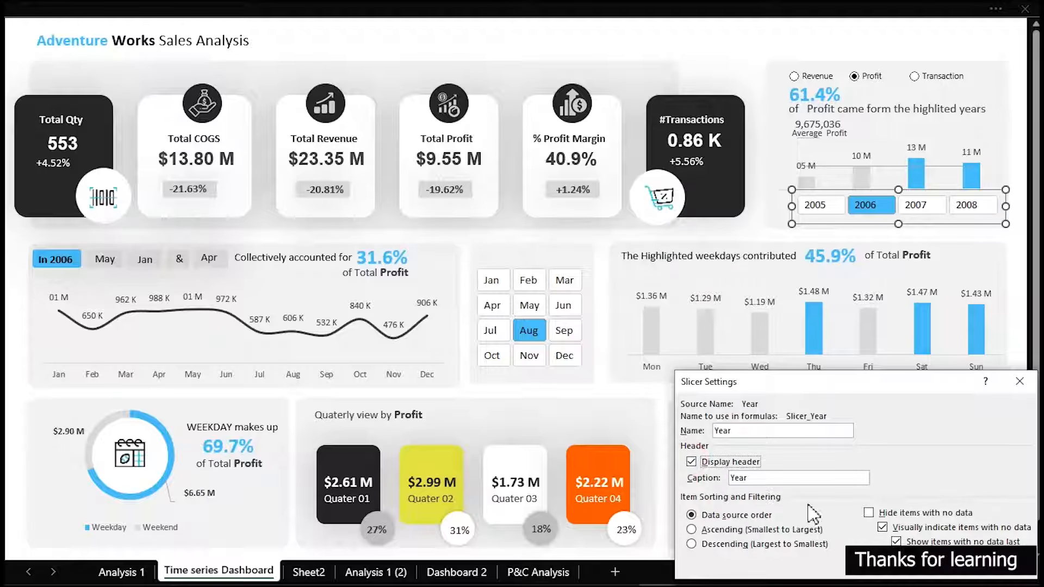
pyautogui.click(956, 577)
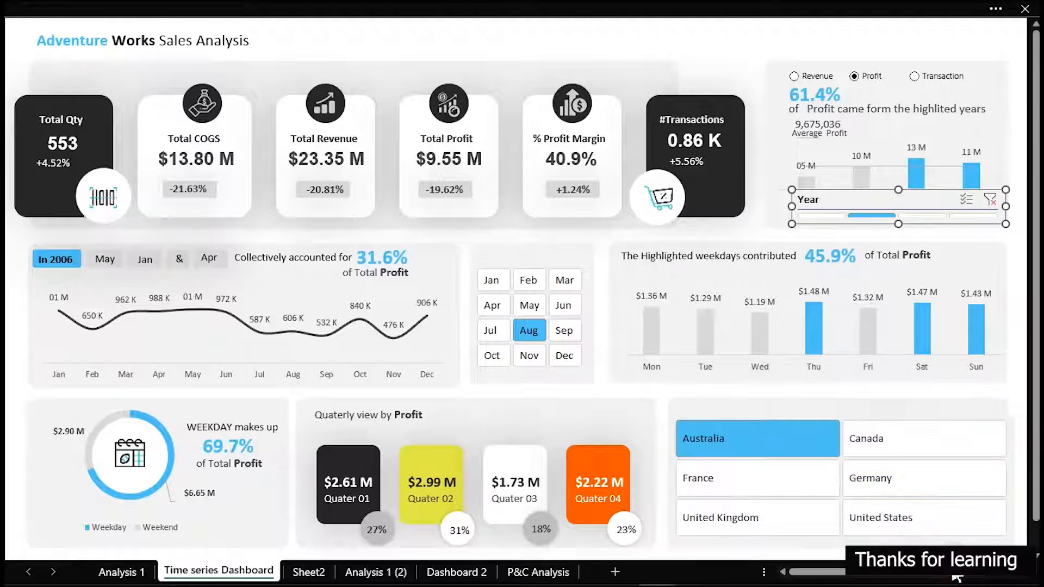
pyautogui.click(990, 200)
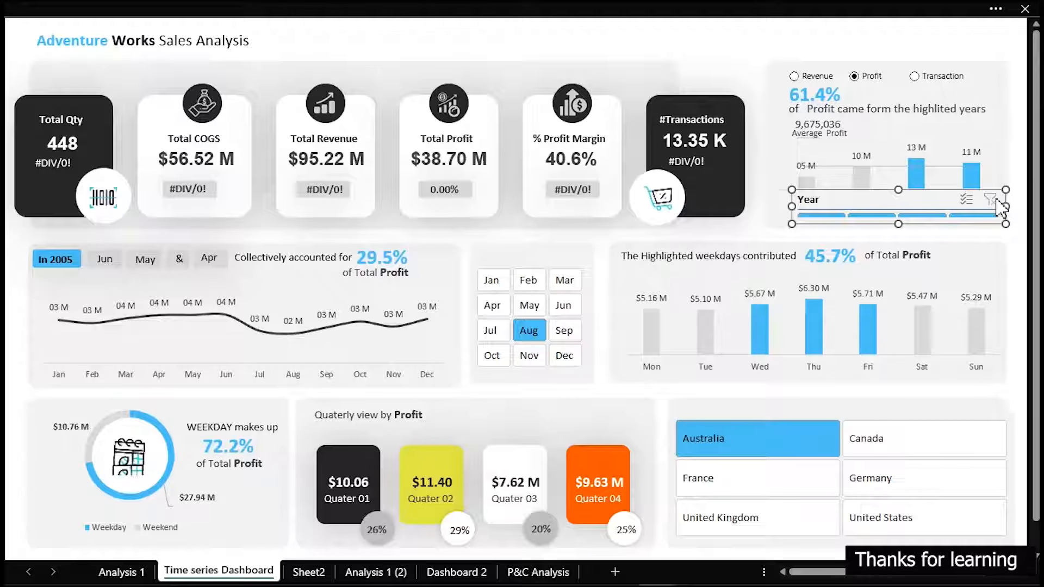
pyautogui.click(698, 48)
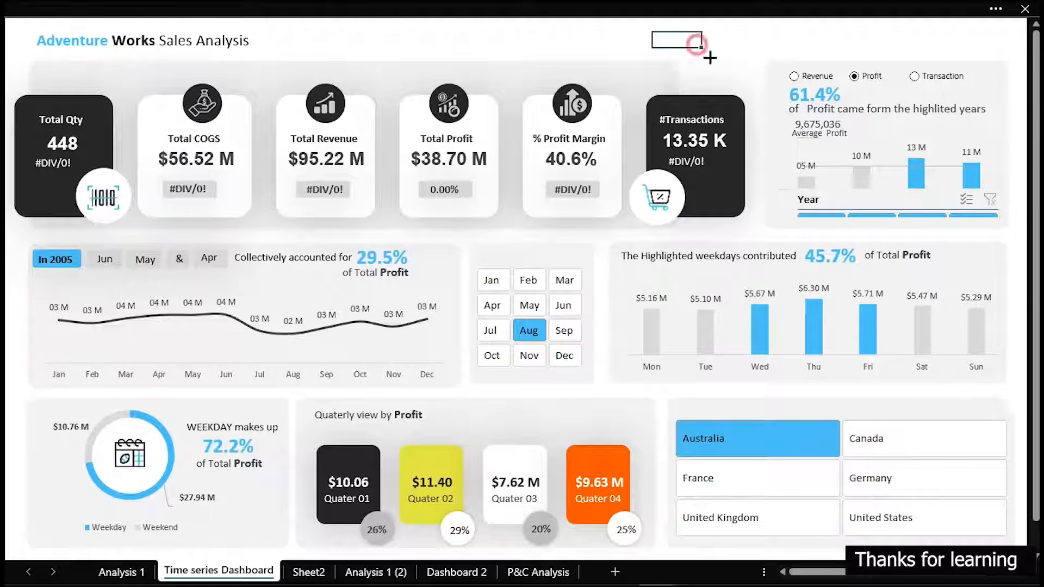
# Turn on the display header for the Country slicer in its slicer settings
pyautogui.click(899, 418)
pyautogui.rightClick(899, 422)
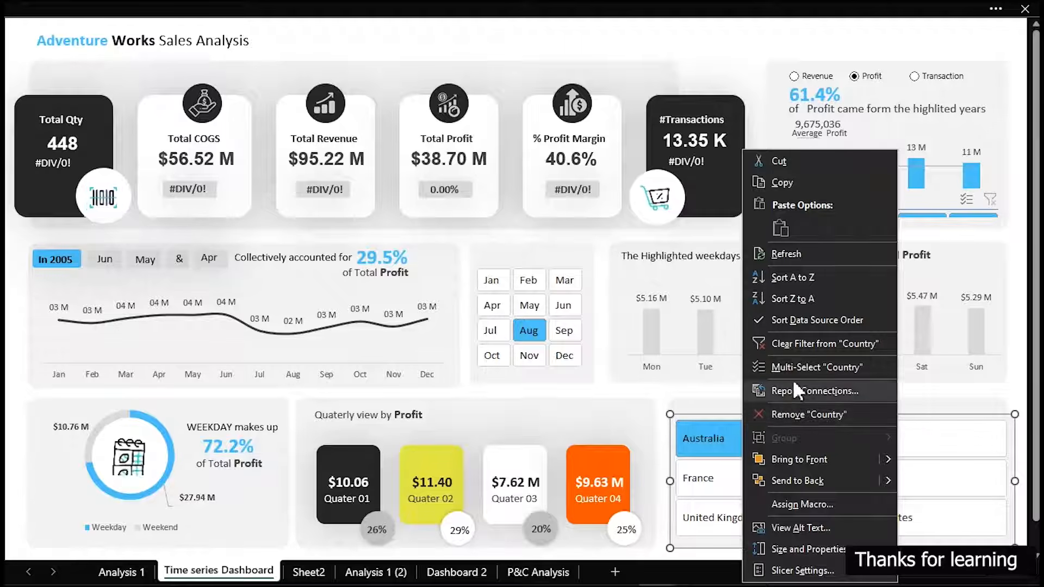
pyautogui.click(802, 570)
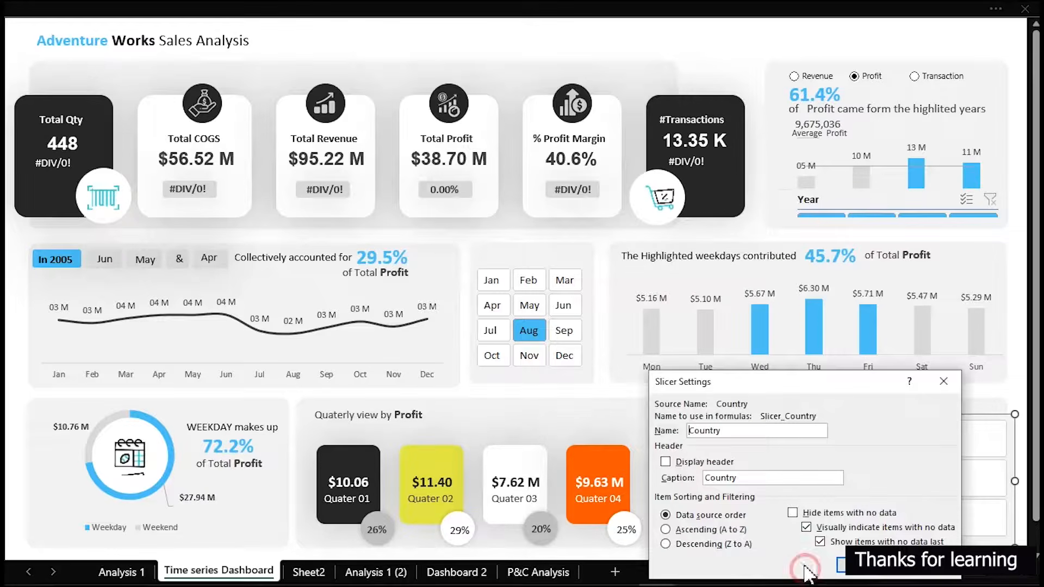
pyautogui.click(664, 463)
pyautogui.click(869, 576)
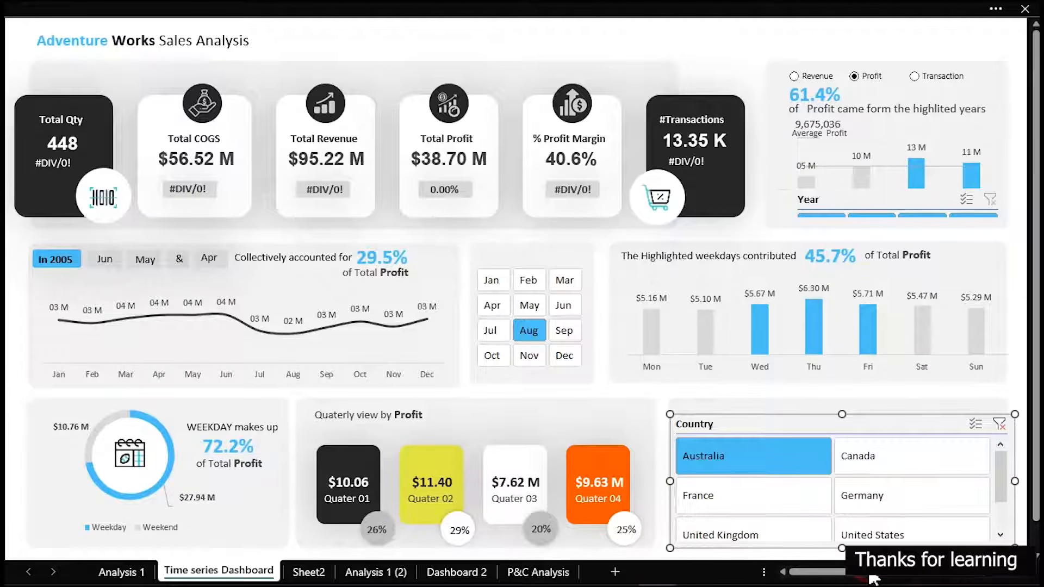
# Turn on the display header for the Month Name slicer in its slicer settings
pyautogui.click(585, 278)
pyautogui.rightClick(588, 281)
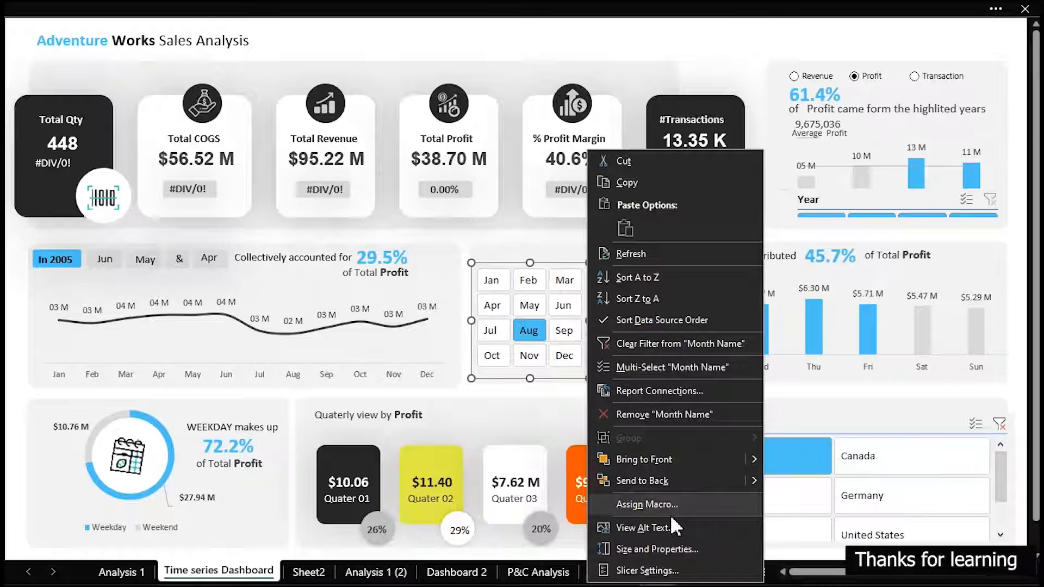
pyautogui.click(675, 571)
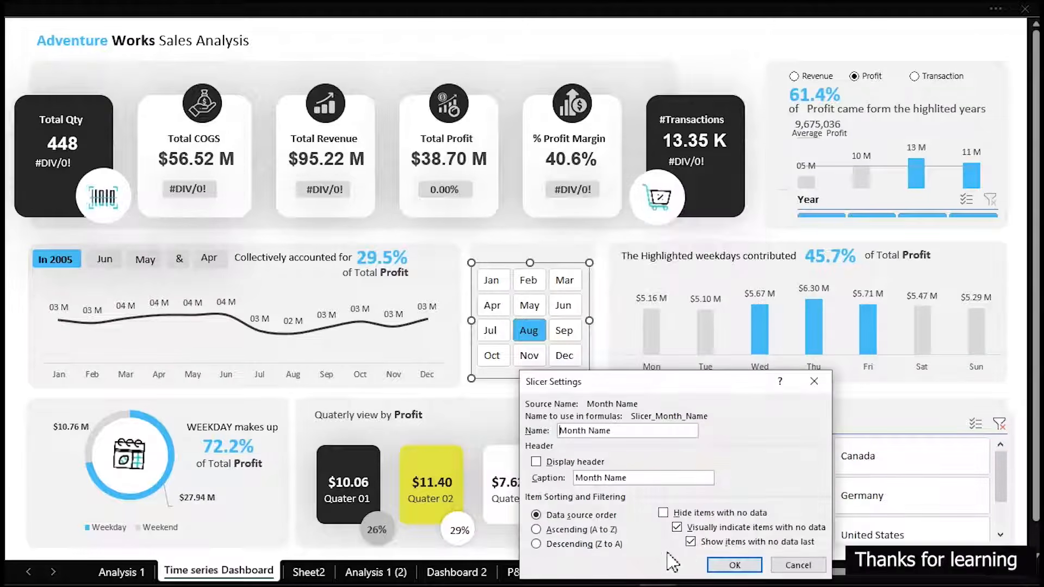
pyautogui.click(536, 462)
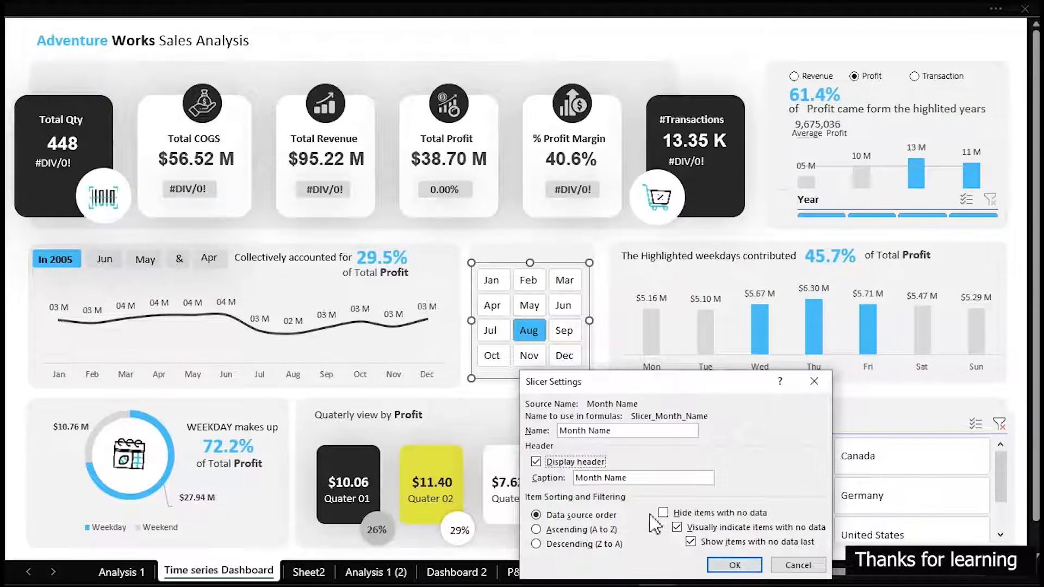
pyautogui.click(735, 565)
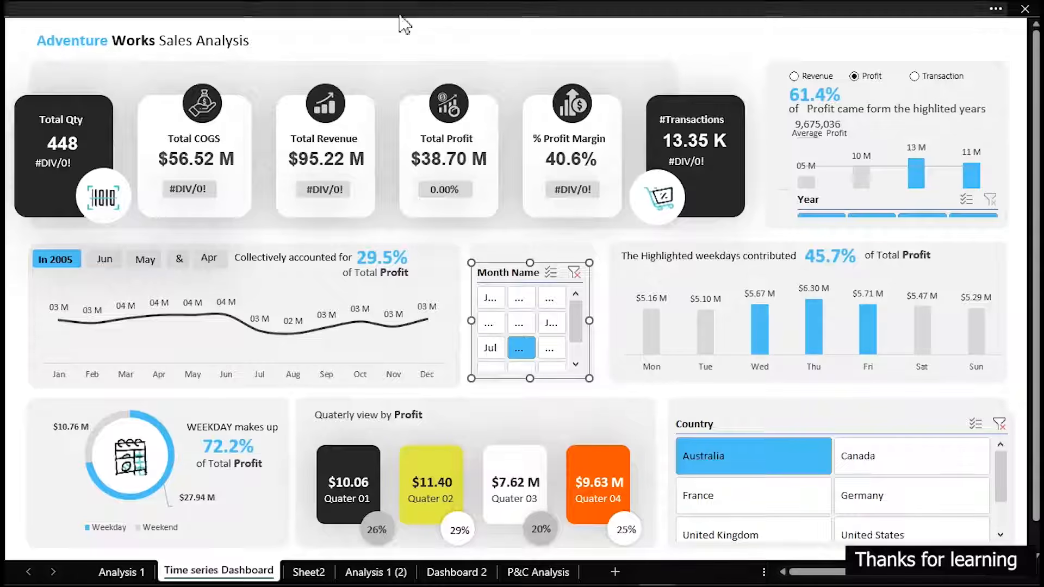
# Return to the P&C Analysis sheet and examine the full product list ranked by Total Profit
pyautogui.click(538, 572)
pyautogui.scroll(-4, 450, 381)
pyautogui.scroll(-20, 449, 381)
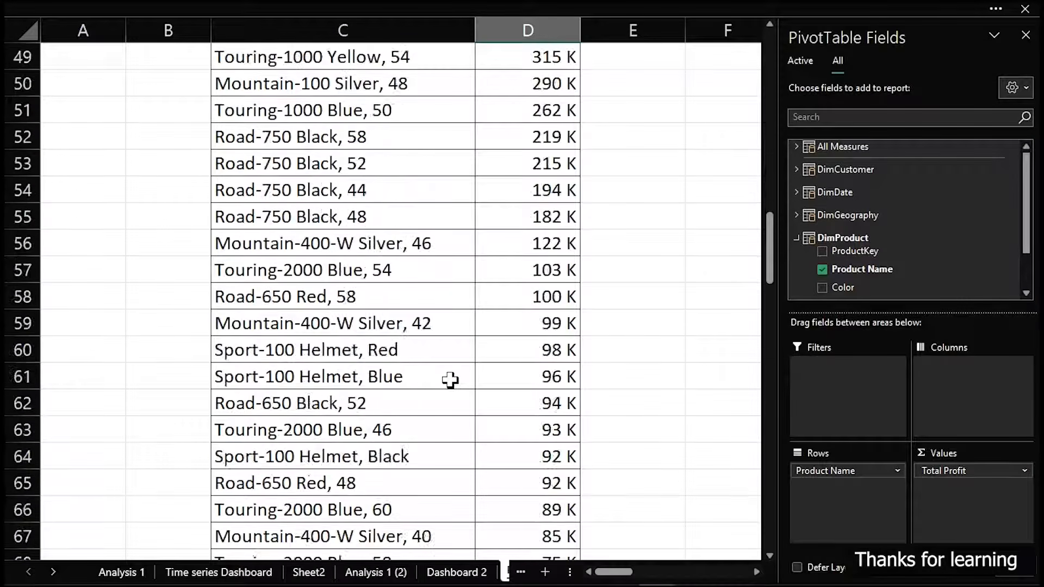
pyautogui.scroll(-5, 450, 380)
pyautogui.scroll(15, 449, 381)
pyautogui.scroll(20, 449, 380)
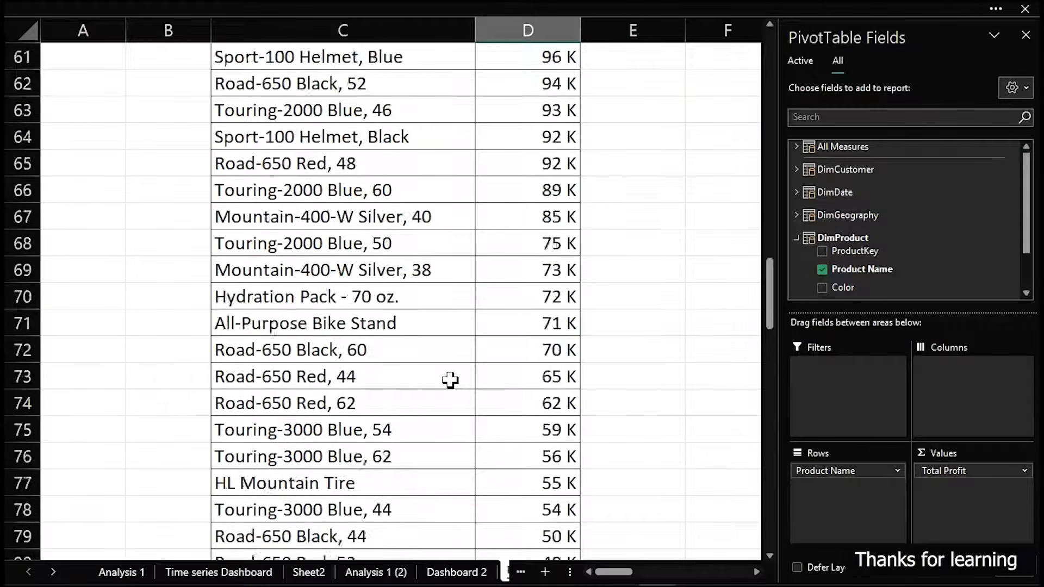
pyautogui.scroll(-2, 449, 380)
pyautogui.scroll(2, 450, 380)
pyautogui.scroll(-1, 450, 381)
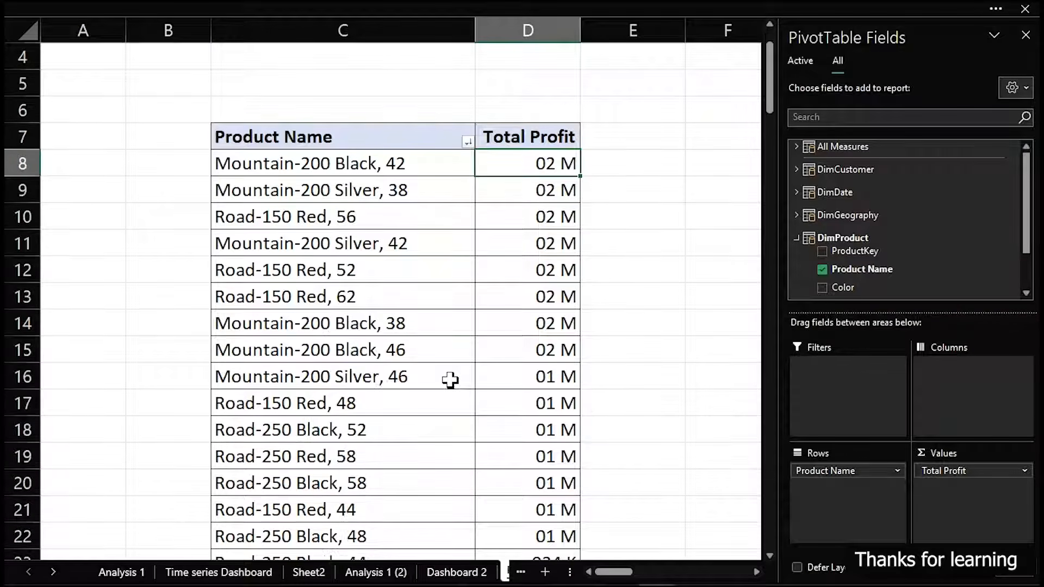
# Link the pivot table's two headers into F7:G7, starting with =C7, and autofit columns F and G
pyautogui.click(674, 164)
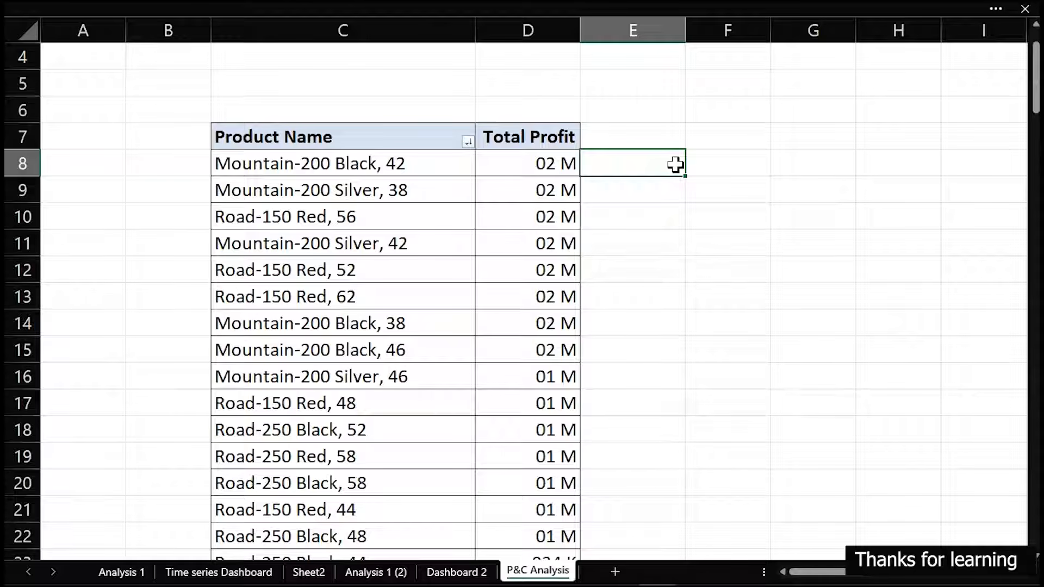
pyautogui.click(731, 136)
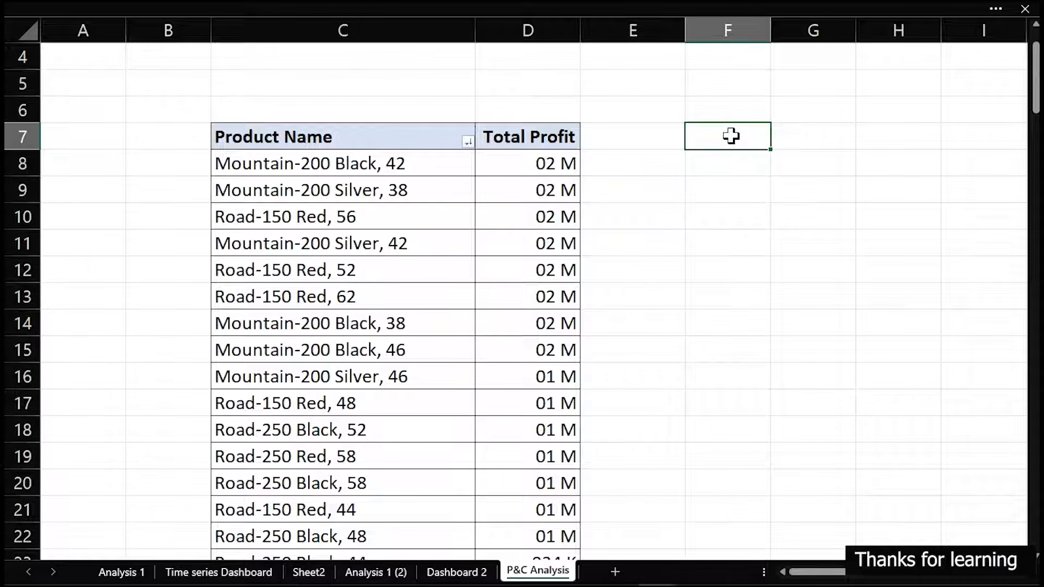
pyautogui.write('=')
pyautogui.click(347, 138)
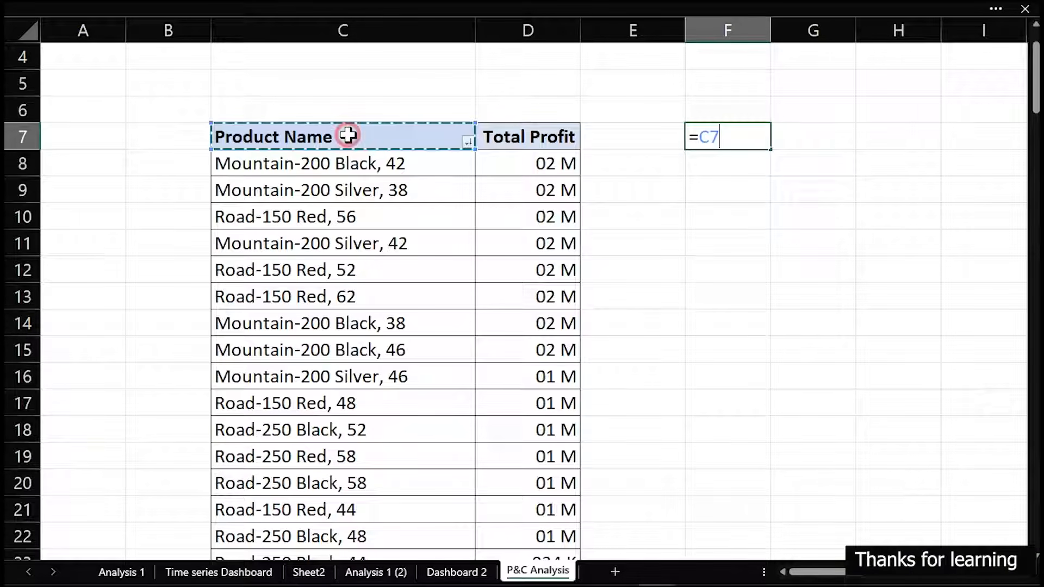
pyautogui.press('Return')
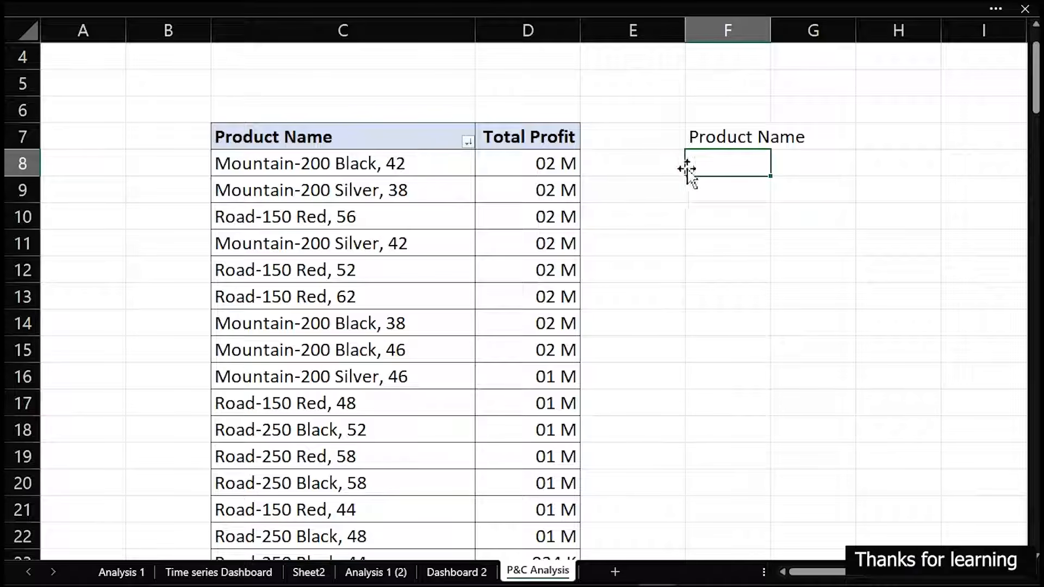
pyautogui.click(727, 138)
pyautogui.moveTo(770, 148); pyautogui.dragTo(858, 150)
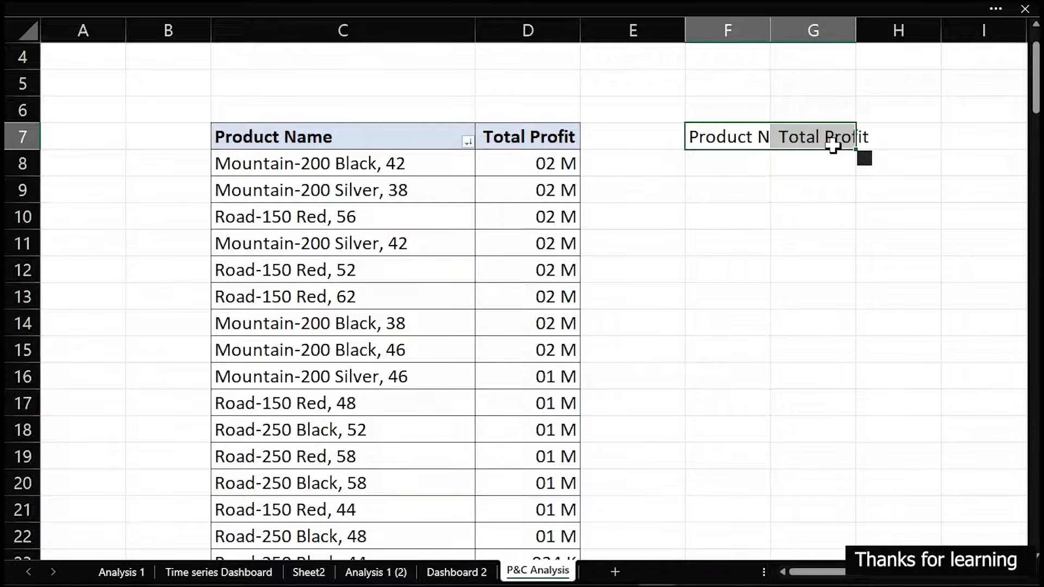
pyautogui.doubleClick(772, 25)
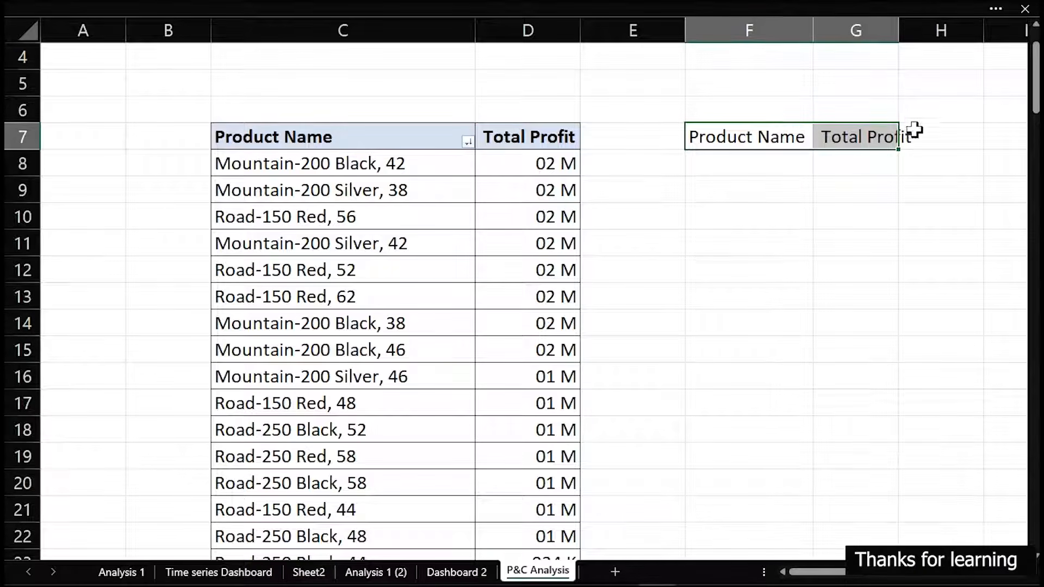
pyautogui.doubleClick(898, 24)
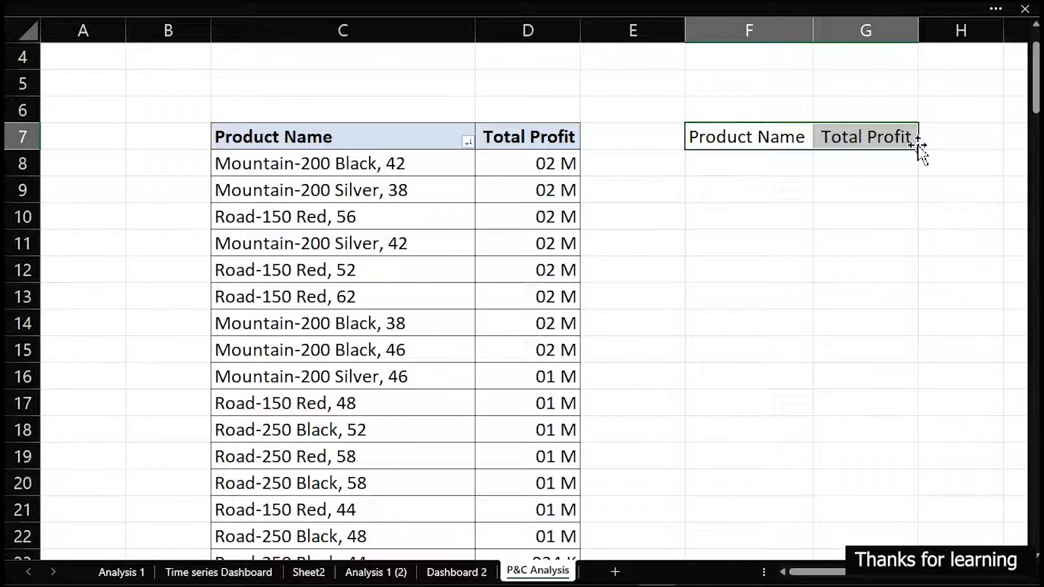
# Fill the F7:G7 references down to row 12 for the top five products and autofit both columns
pyautogui.moveTo(919, 150); pyautogui.dragTo(906, 283)
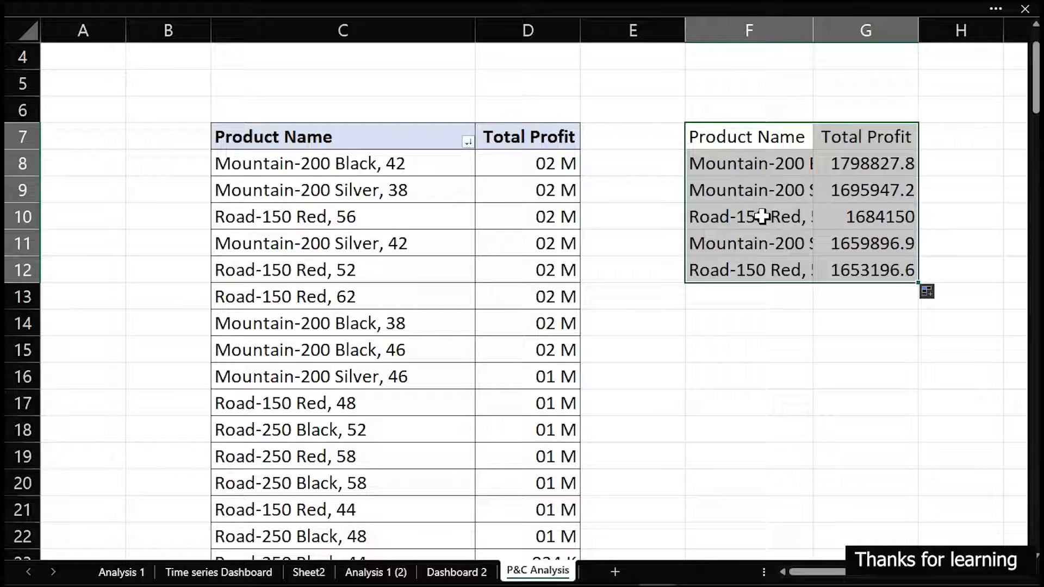
pyautogui.moveTo(762, 217); pyautogui.dragTo(758, 268)
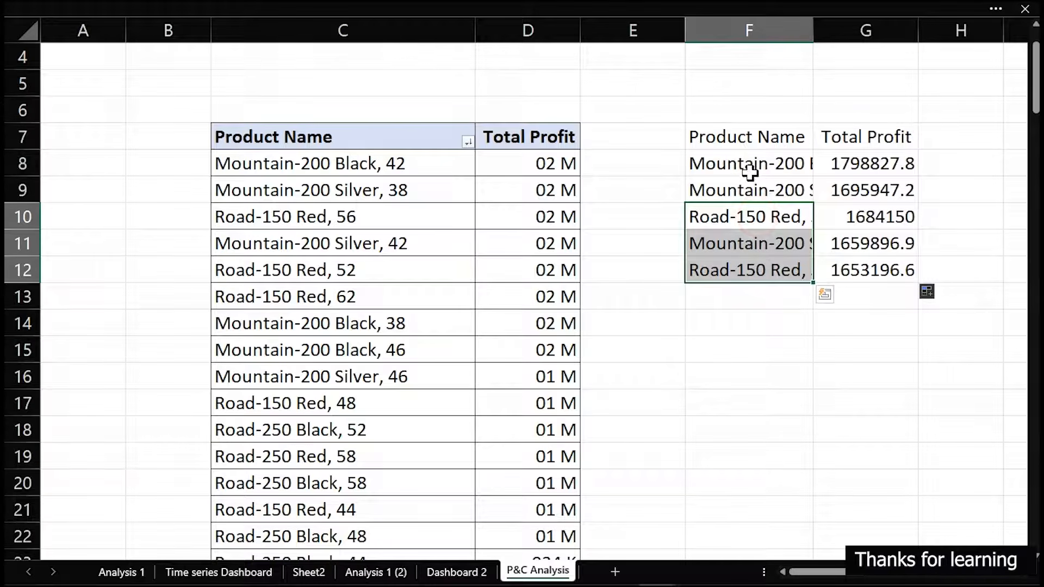
pyautogui.doubleClick(814, 25)
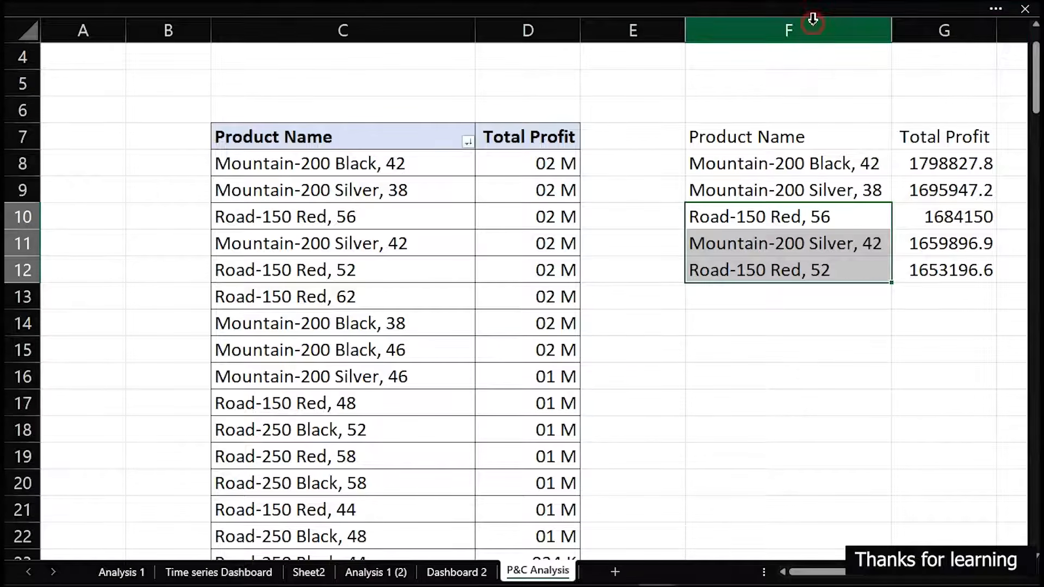
pyautogui.doubleClick(997, 24)
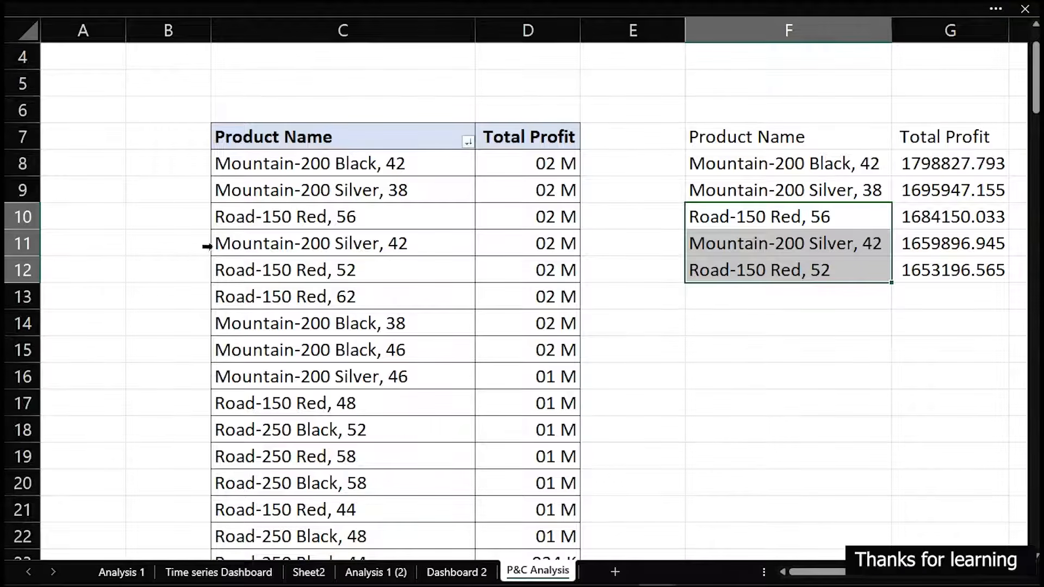
# Enter the label Others in F14 below the top five list for the remaining products
pyautogui.moveTo(249, 297); pyautogui.dragTo(564, 380)
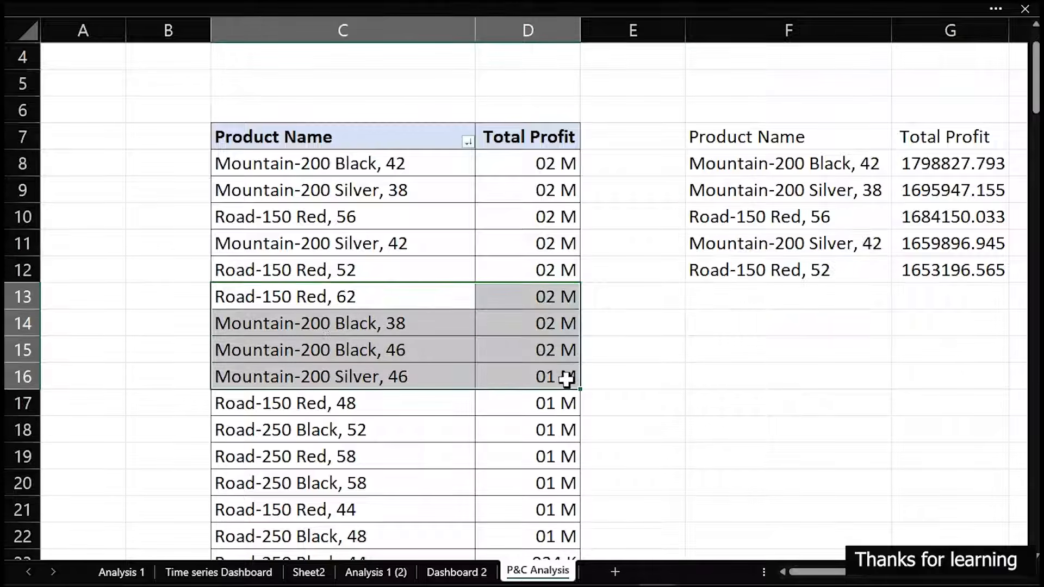
pyautogui.click(565, 379)
pyautogui.click(690, 320)
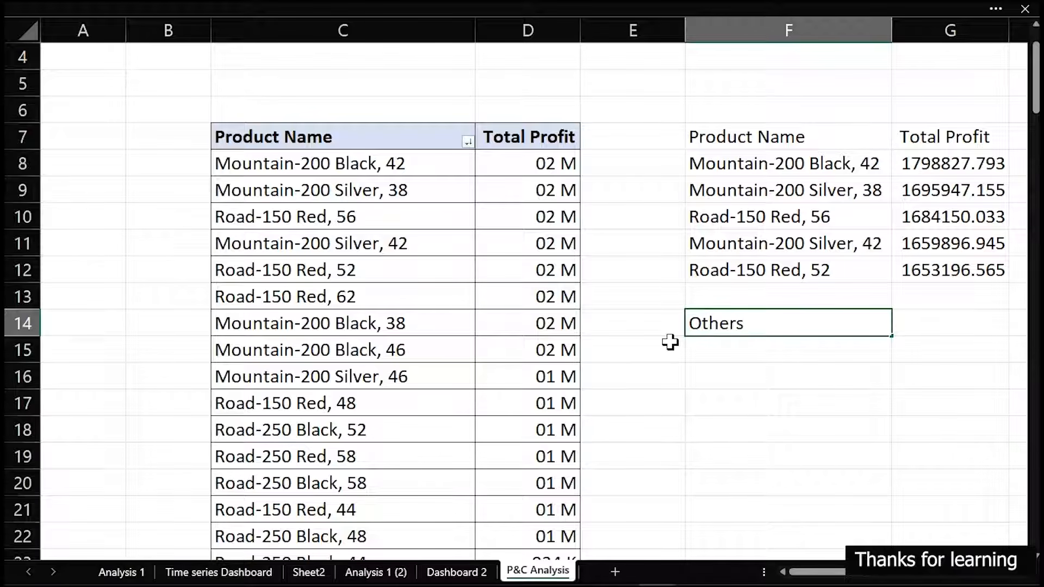
pyautogui.press('Return')
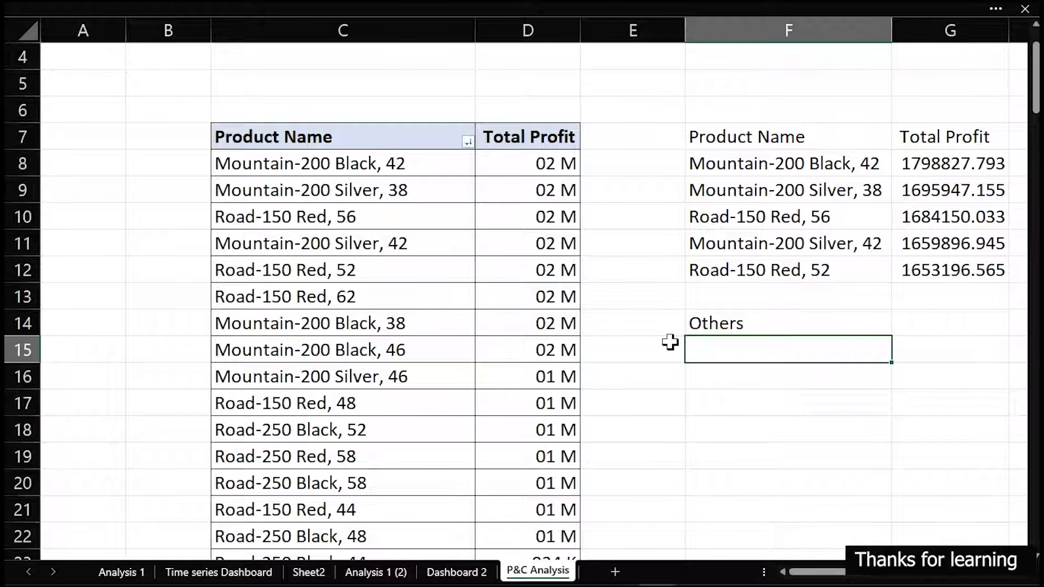
pyautogui.press('Up')
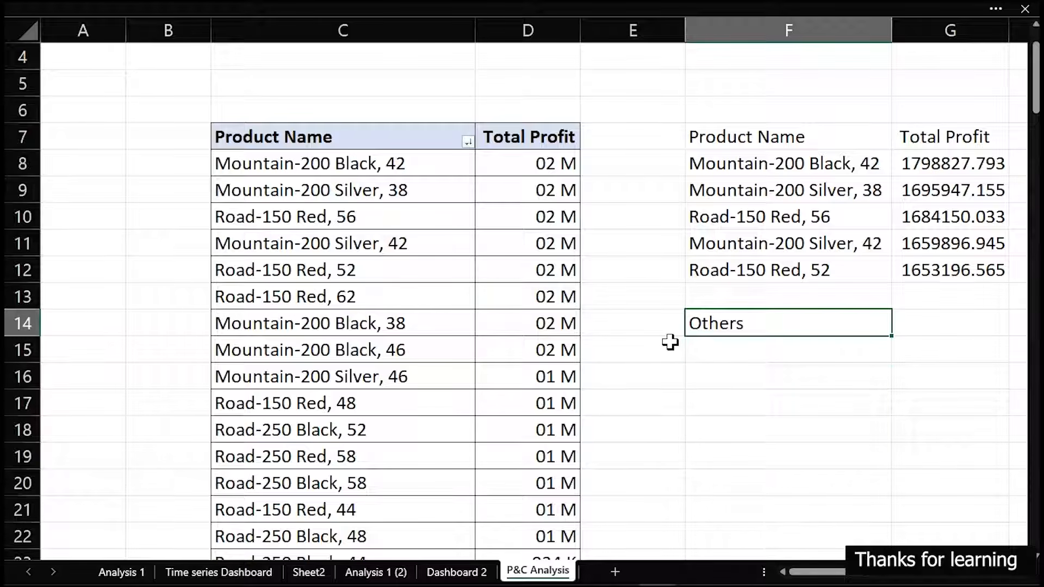
# Reference the sixth-ranked product under the Others label by entering =C13 in F15
pyautogui.moveTo(708, 337)
pyautogui.mouseDown()
pyautogui.moveTo(721, 347)
pyautogui.moveTo(714, 308)
pyautogui.moveTo(721, 343)
pyautogui.mouseUp()
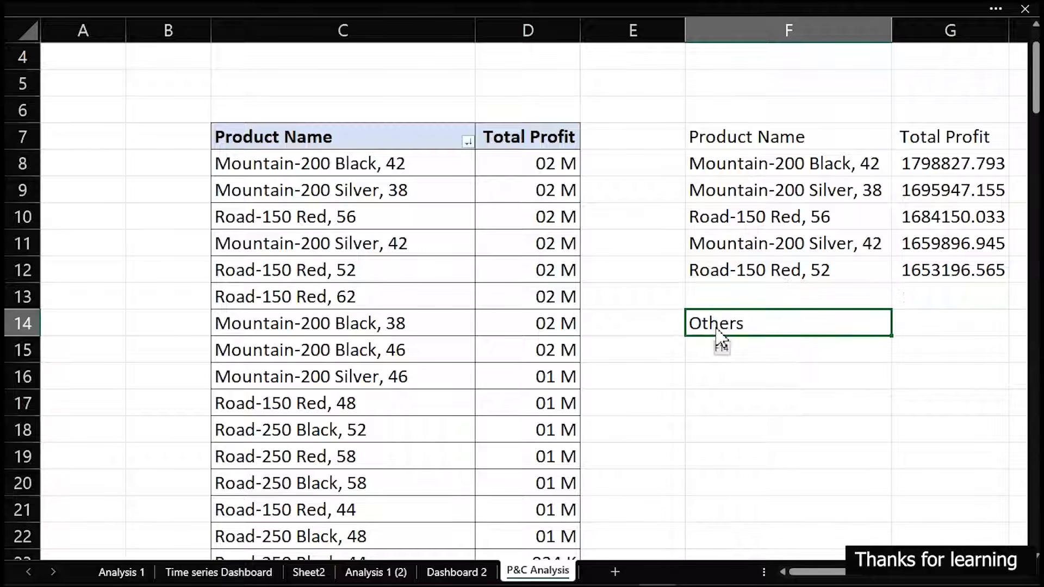
pyautogui.click(704, 348)
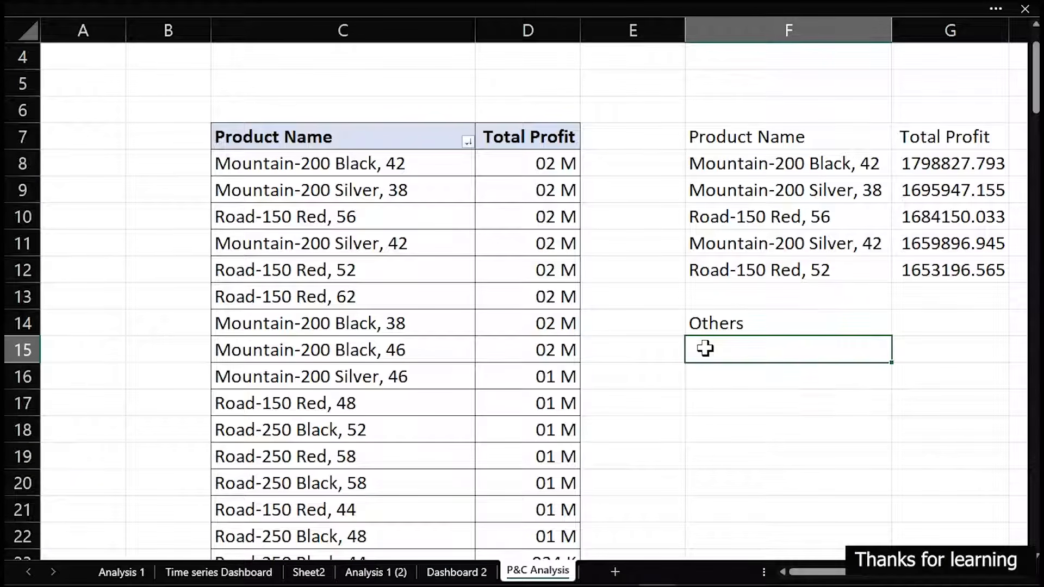
pyautogui.write('=')
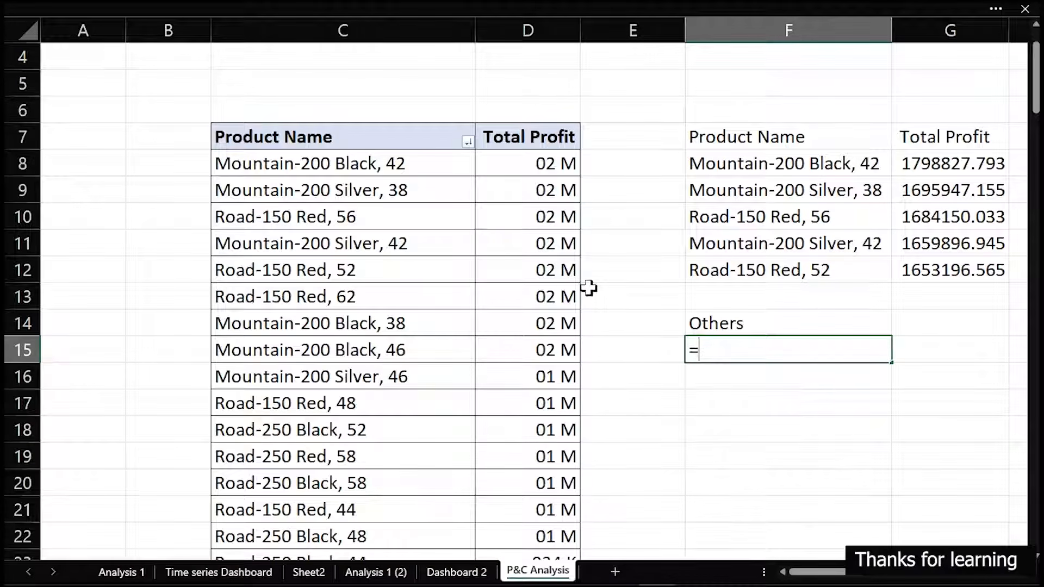
pyautogui.click(260, 297)
pyautogui.press('Return')
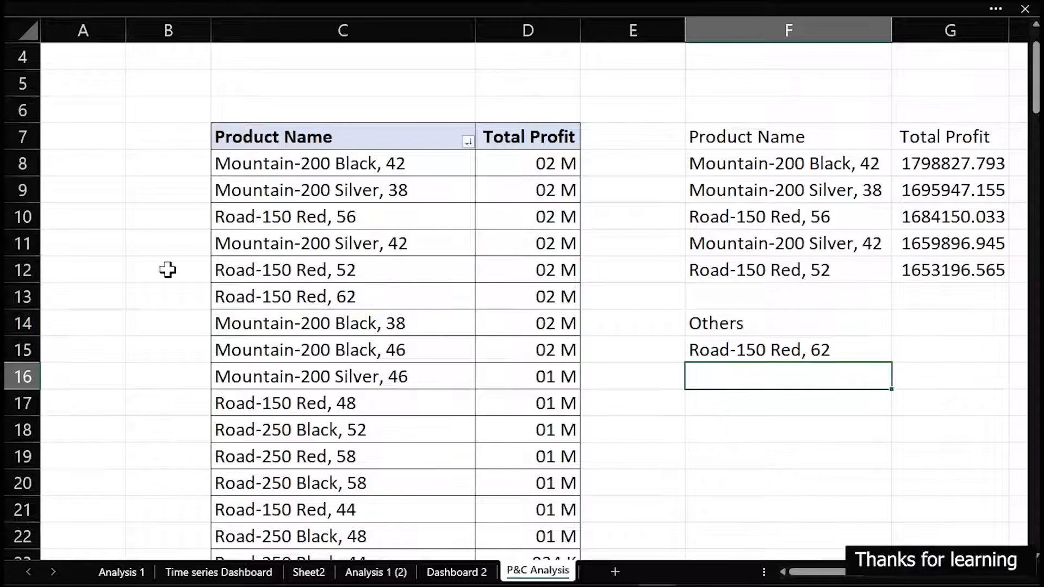
# Fill the F15 reference across to column G and down to row 153 to list the remaining products with their profits
pyautogui.click(735, 352)
pyautogui.moveTo(896, 365); pyautogui.dragTo(1000, 476)
pyautogui.click(987, 405)
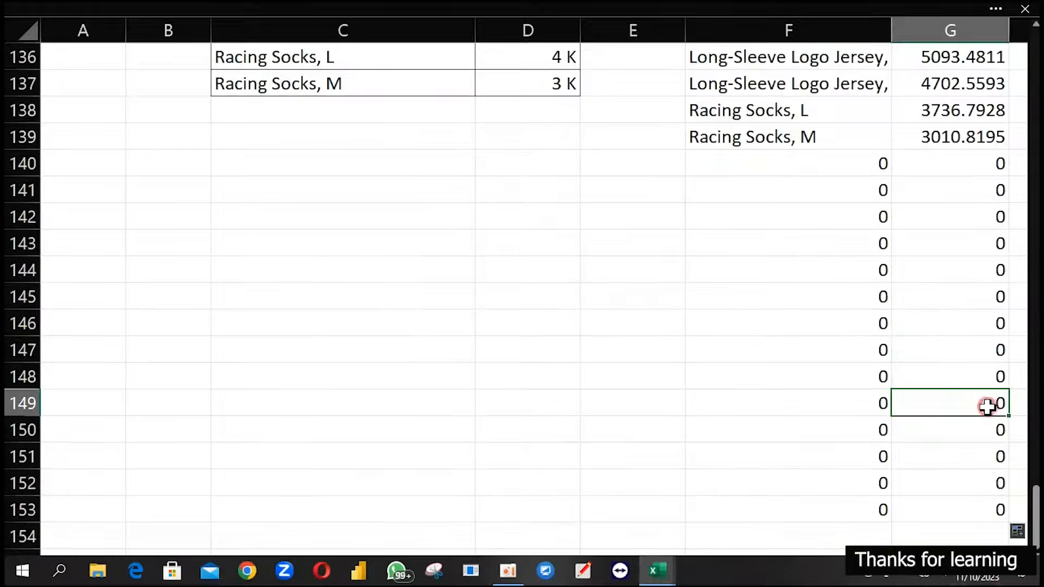
# Delete the surplus zero rows F140:G153 beneath Racing Socks, M, and return to the start of the table
pyautogui.click(734, 168)
pyautogui.scroll(6, 734, 168)
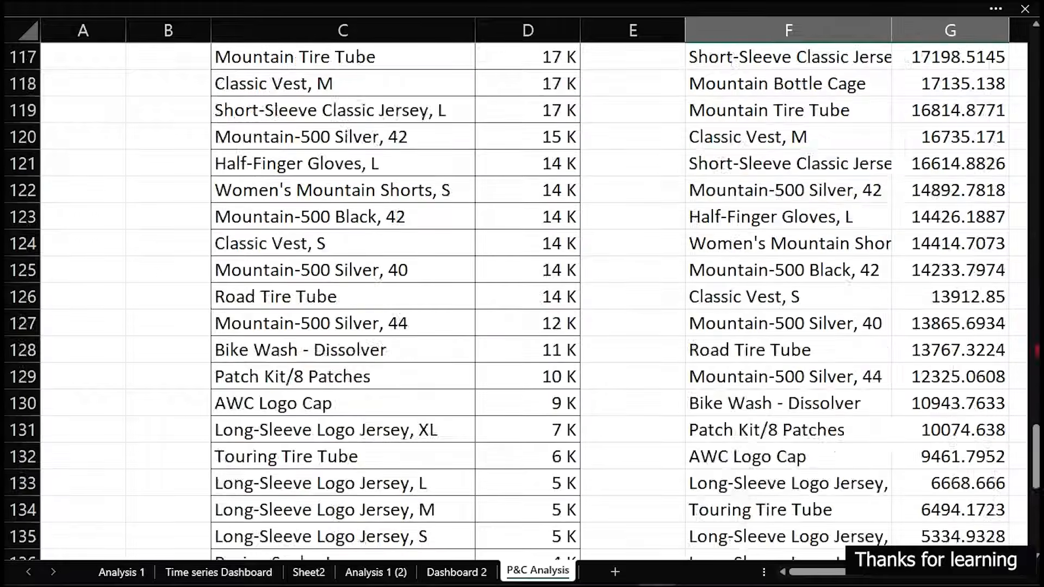
pyautogui.scroll(6, 962, 479)
pyautogui.scroll(-13, 946, 370)
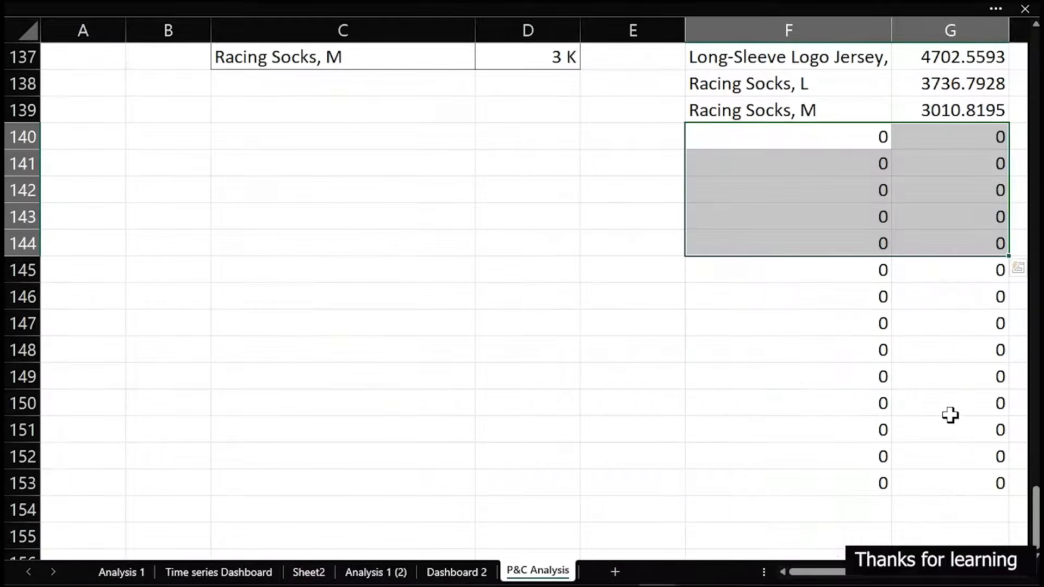
pyautogui.moveTo(704, 135); pyautogui.dragTo(952, 482)
pyautogui.press('Delete')
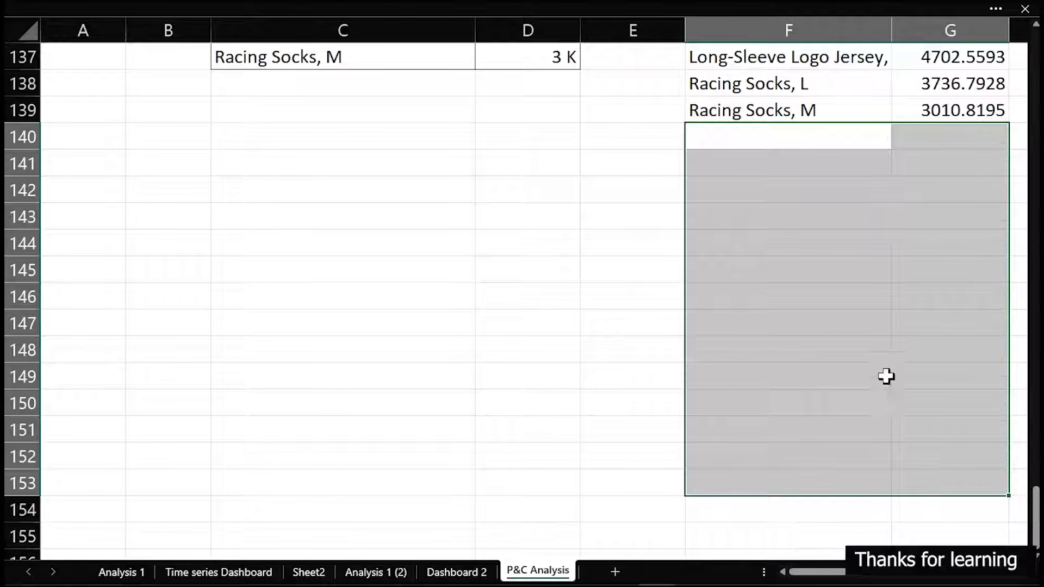
pyautogui.scroll(2, 554, 223)
pyautogui.moveTo(678, 246); pyautogui.dragTo(899, 266)
pyautogui.scroll(20, 641, 232)
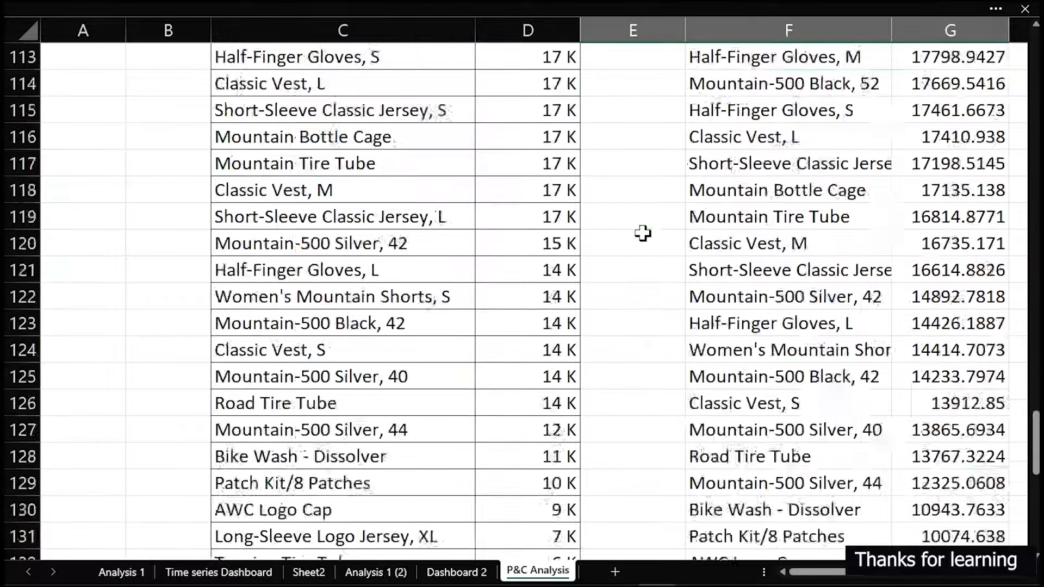
pyautogui.scroll(10, 642, 233)
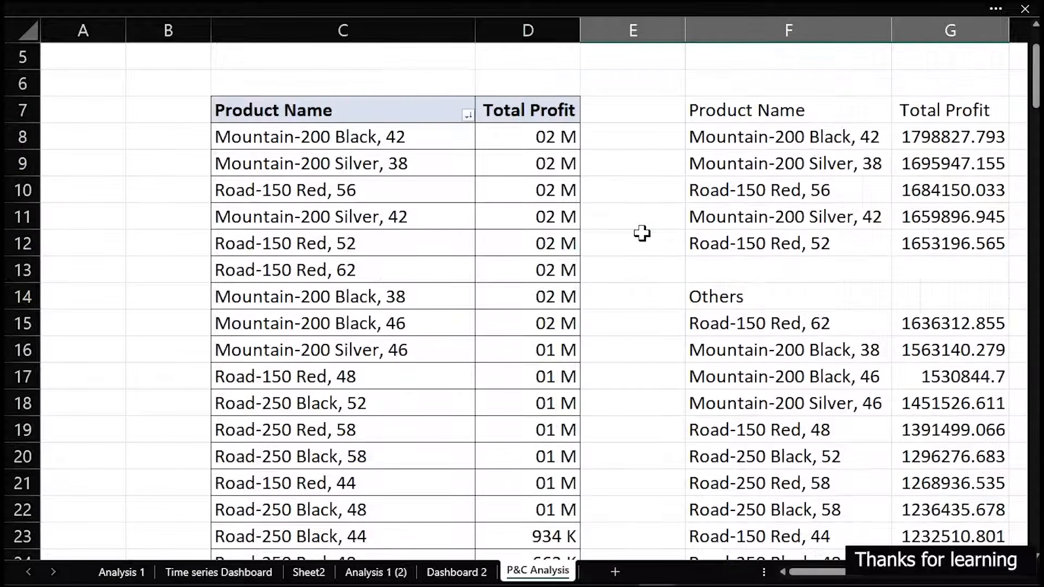
# Enter the summary labels Top -5 in I7 and Others in I8 beside the linked product table
pyautogui.click(729, 273)
pyautogui.click(736, 296)
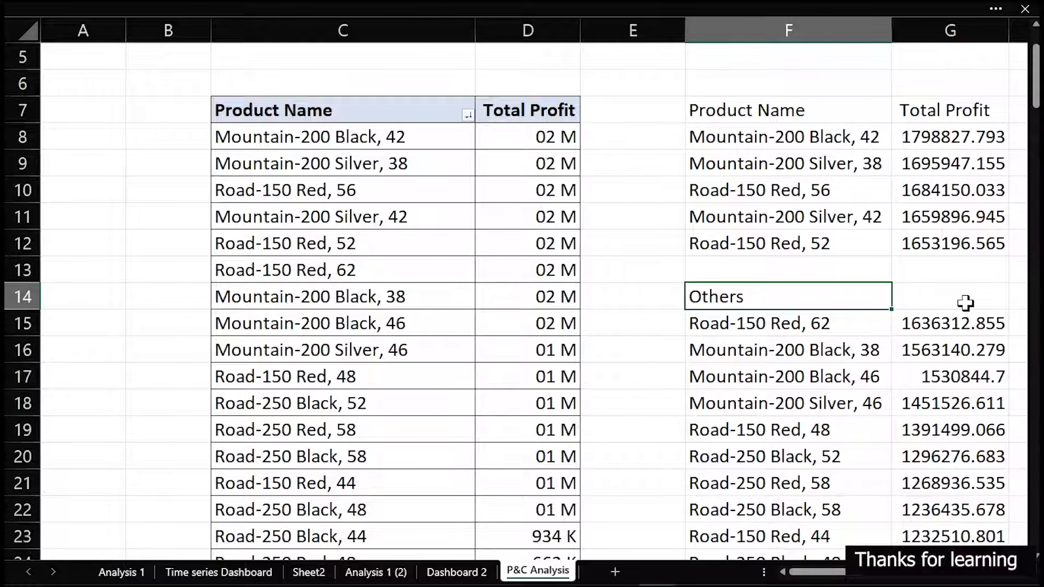
pyautogui.moveTo(1002, 262); pyautogui.dragTo(902, 261)
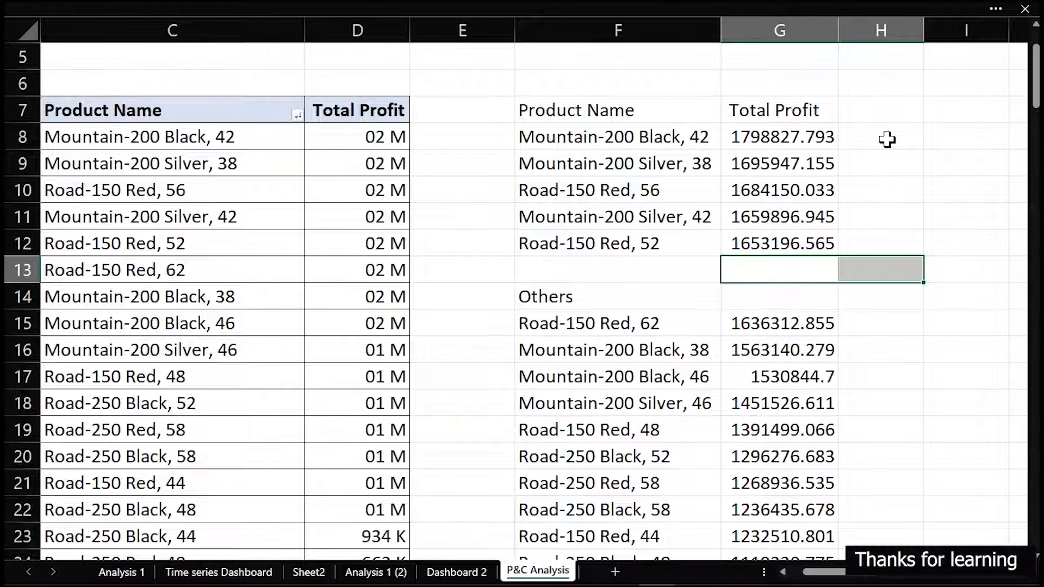
pyautogui.click(951, 118)
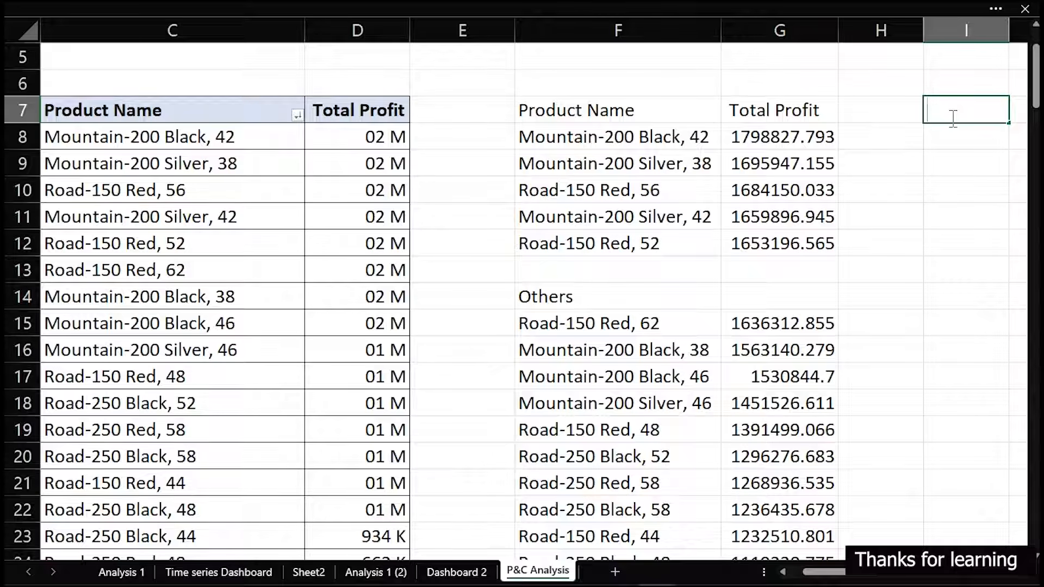
pyautogui.press('Tab')
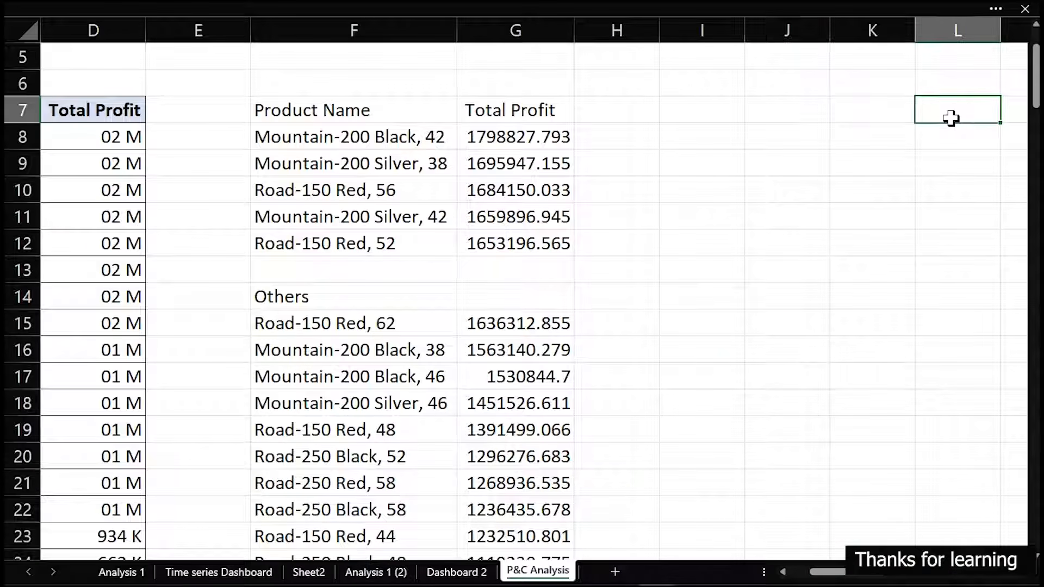
pyautogui.press('Left')
pyautogui.press('Left')
pyautogui.press('Left')
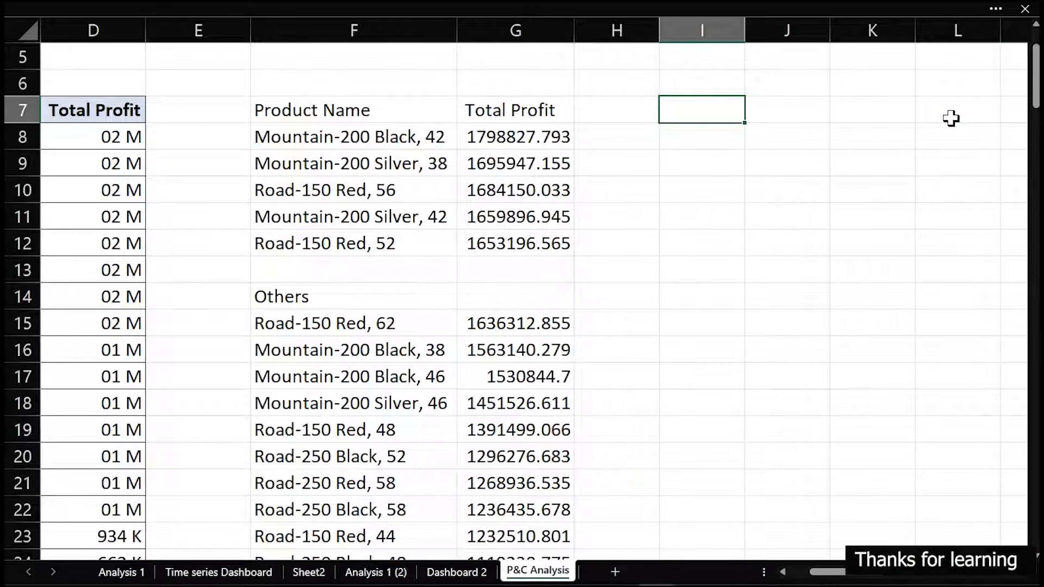
pyautogui.write('Top -5')
pyautogui.press('Return')
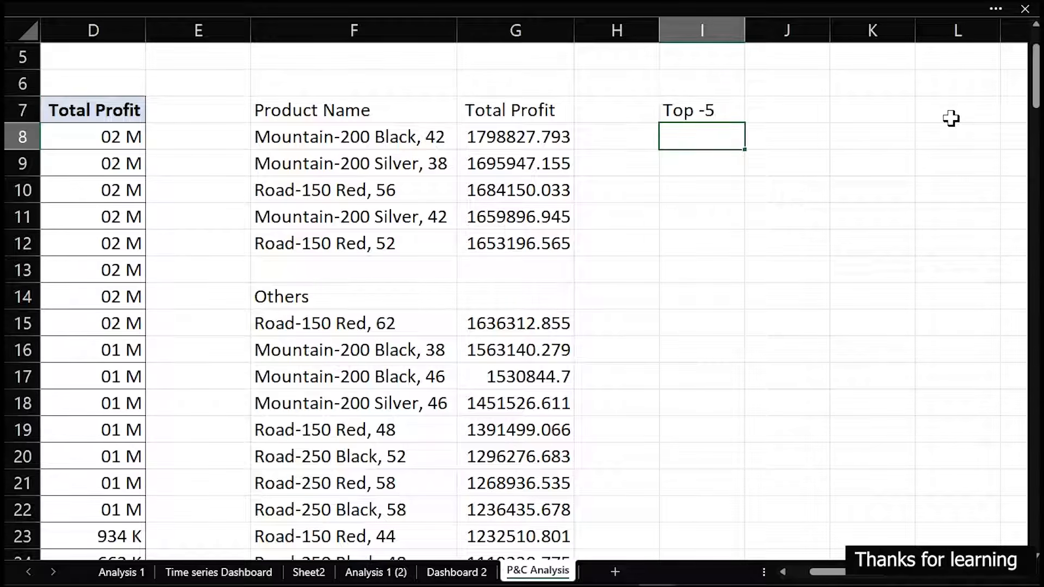
pyautogui.write('Others')
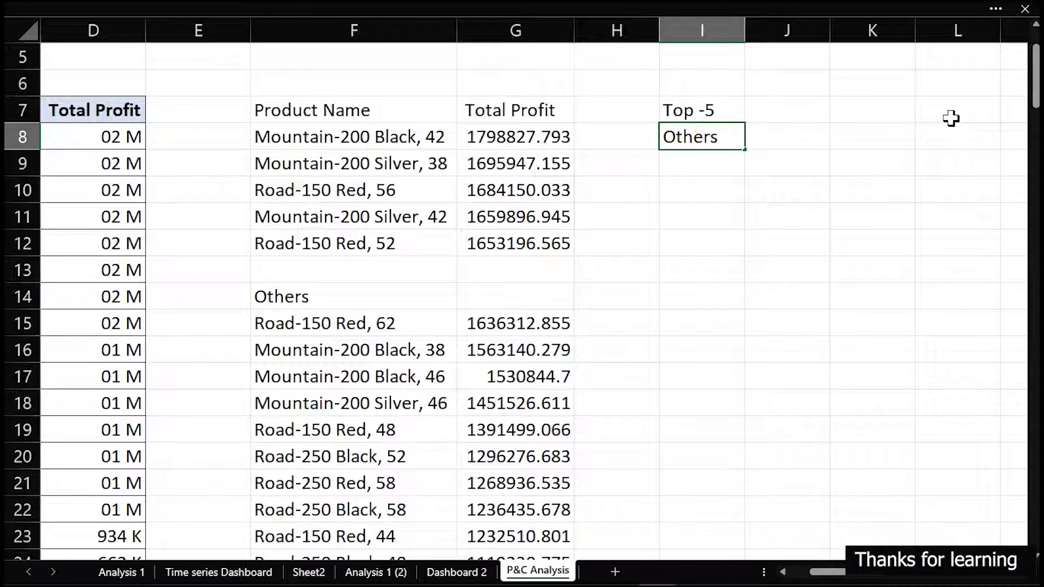
# Total the top five products' profits in J7 with a SUM of G8:G12
pyautogui.press('Tab')
pyautogui.press('Up')
pyautogui.write('=sum')
pyautogui.press('Tab')
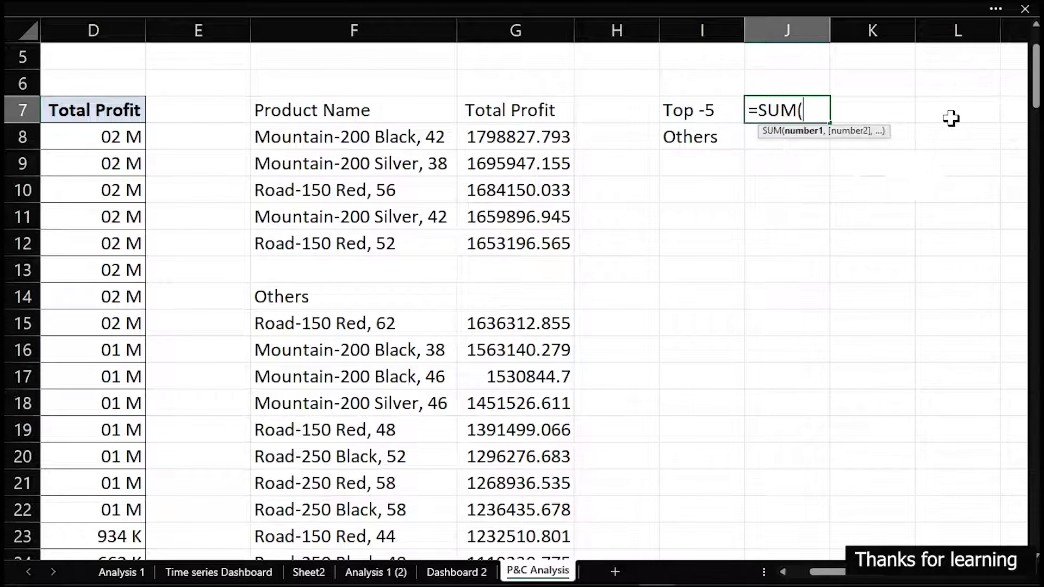
pyautogui.click(526, 198)
pyautogui.moveTo(528, 211); pyautogui.dragTo(529, 236)
pyautogui.click(522, 136)
pyautogui.click(524, 233)
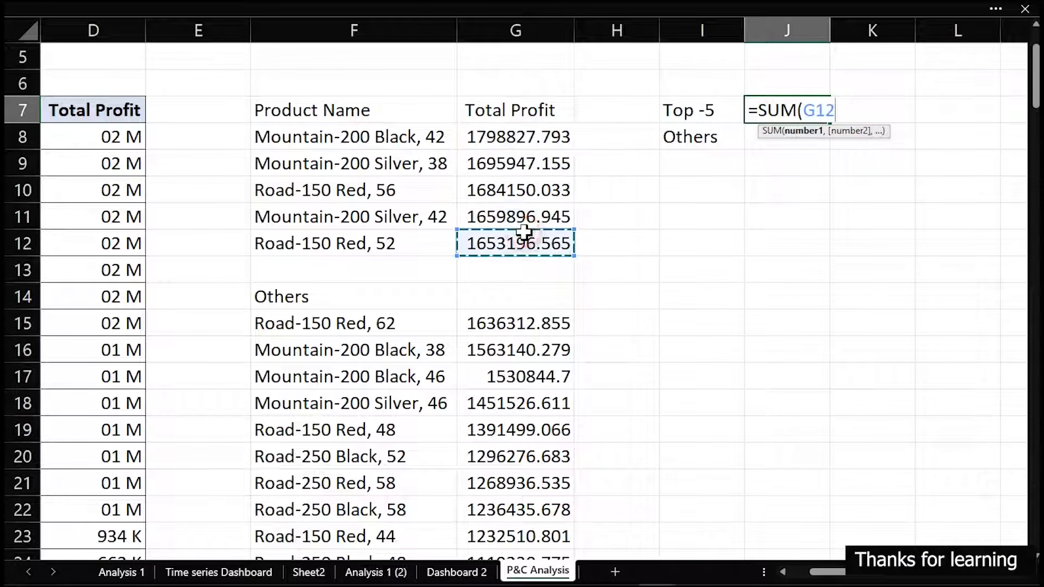
pyautogui.moveTo(536, 133); pyautogui.dragTo(533, 245)
pyautogui.press('Return')
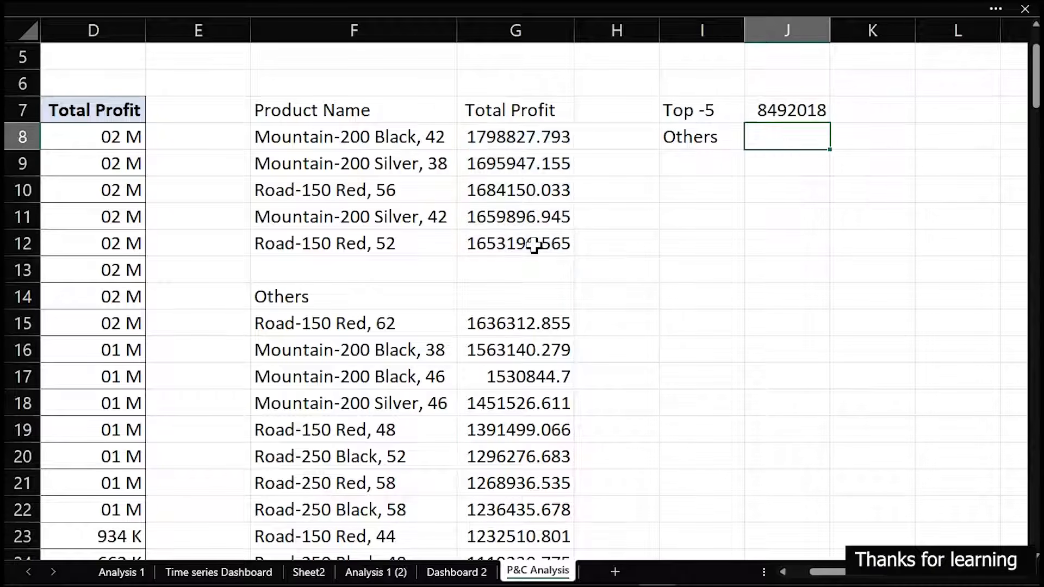
# Total the remaining products' profits in J8 with a SUM of G15:G139 and autofit column J
pyautogui.write('=sum')
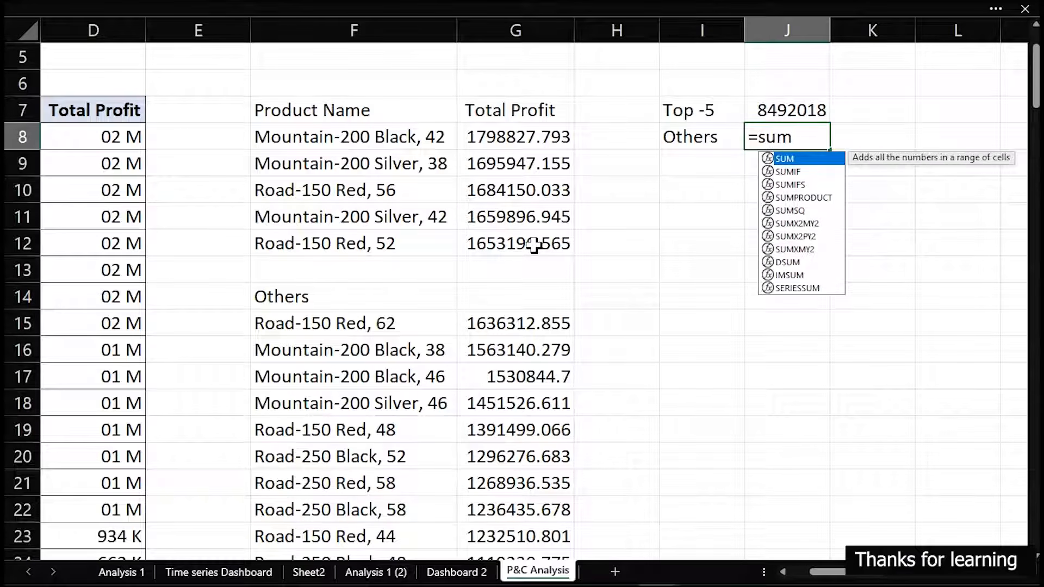
pyautogui.press('Tab')
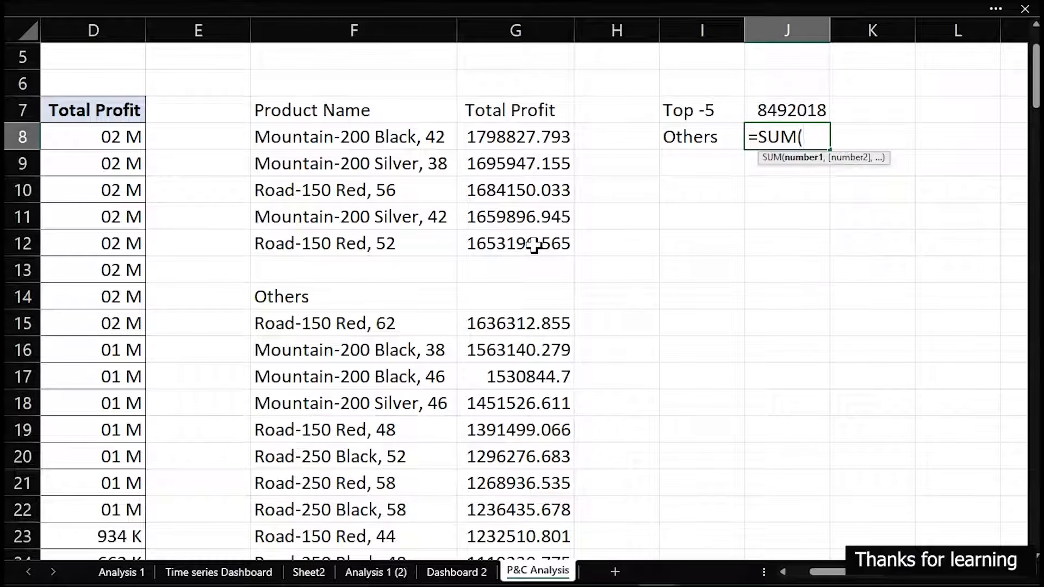
pyautogui.click(530, 325)
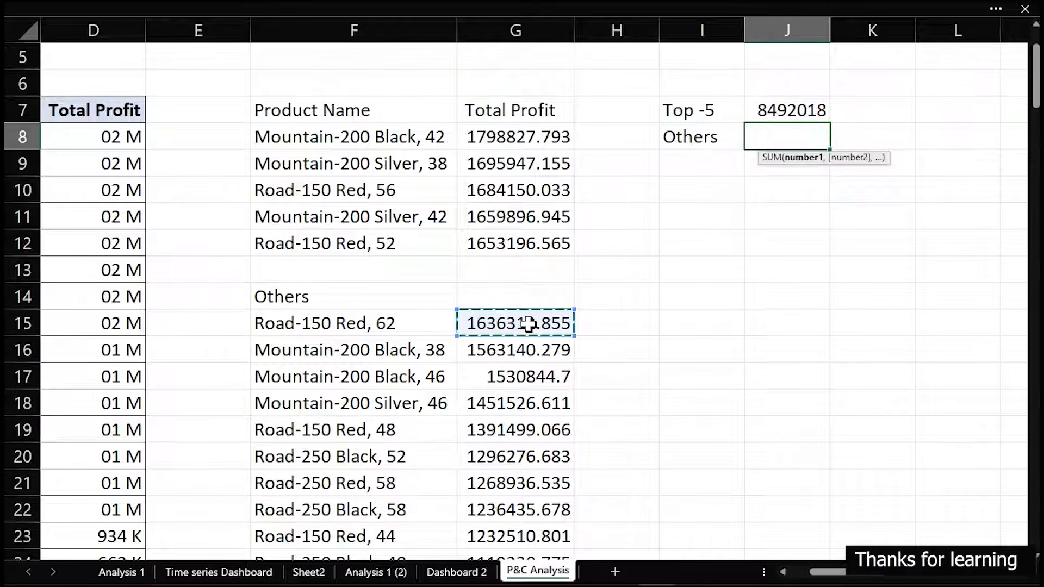
pyautogui.hotkey('ctrl', 'shift', 'Down')
pyautogui.write(')')
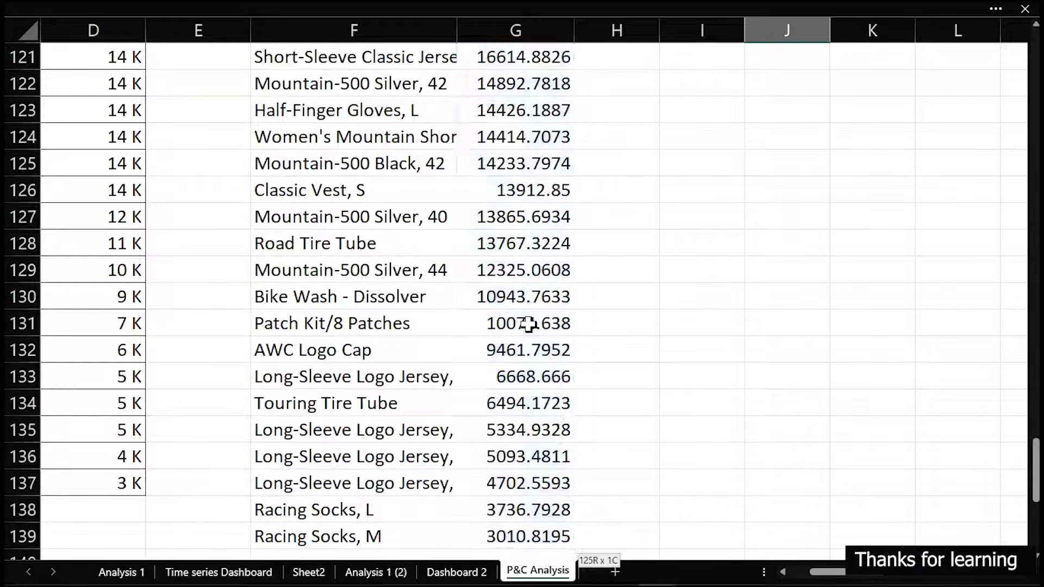
pyautogui.press('Return')
pyautogui.scroll(3, 529, 324)
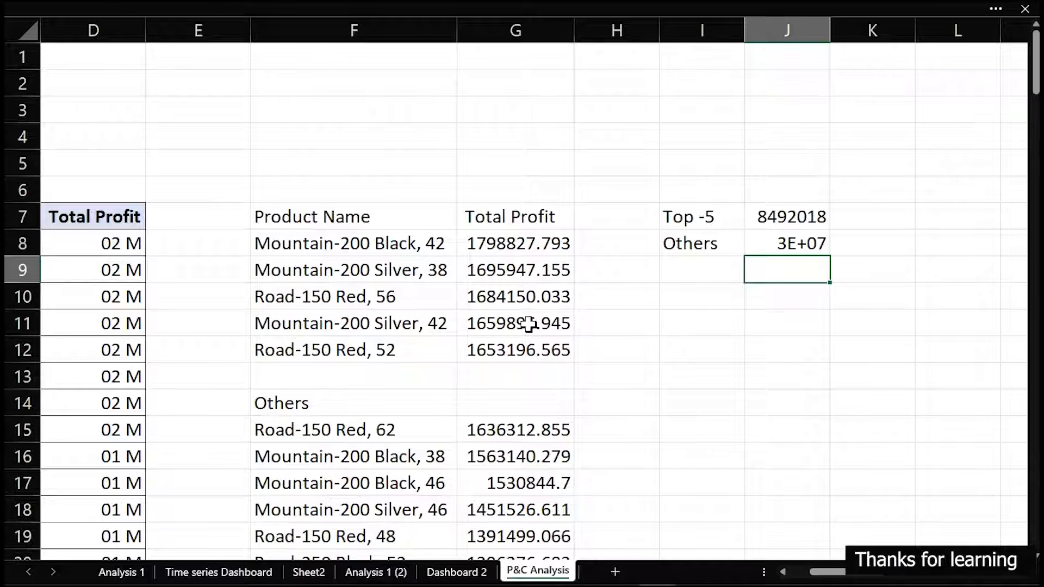
pyautogui.doubleClick(829, 22)
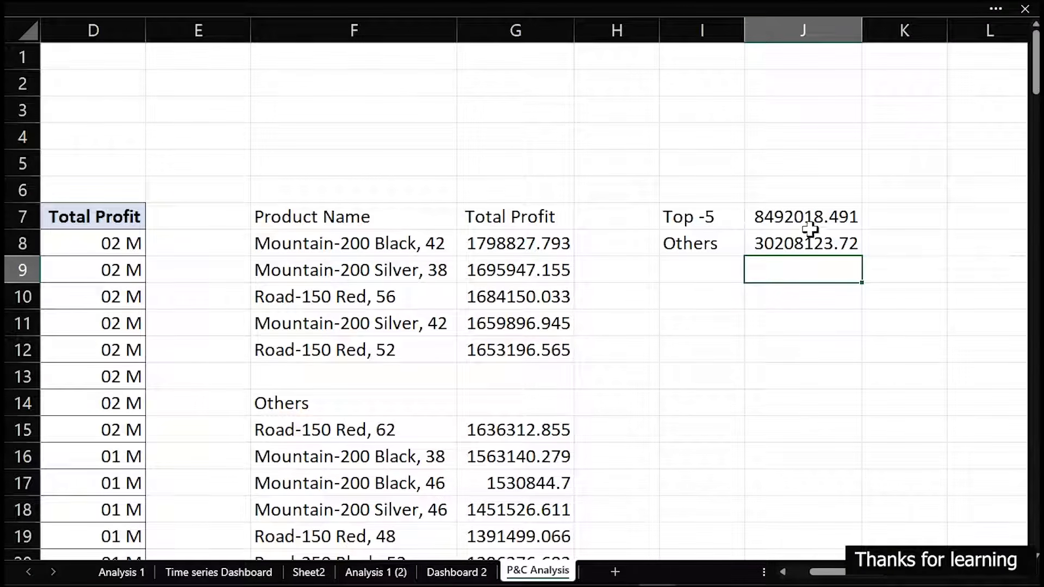
# Format J7:J8 with the custom number format [<999999]$0.00," K";[<999999999]$0.00,," M";$0.00" B"
pyautogui.moveTo(809, 218); pyautogui.dragTo(810, 243)
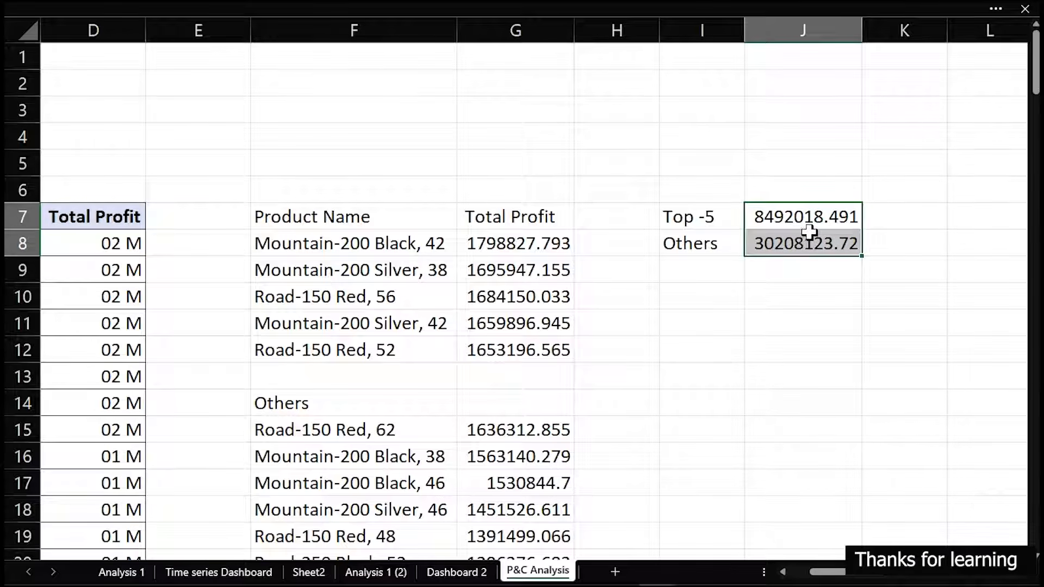
pyautogui.hotkey('ctrl', '1')
pyautogui.click(221, 230)
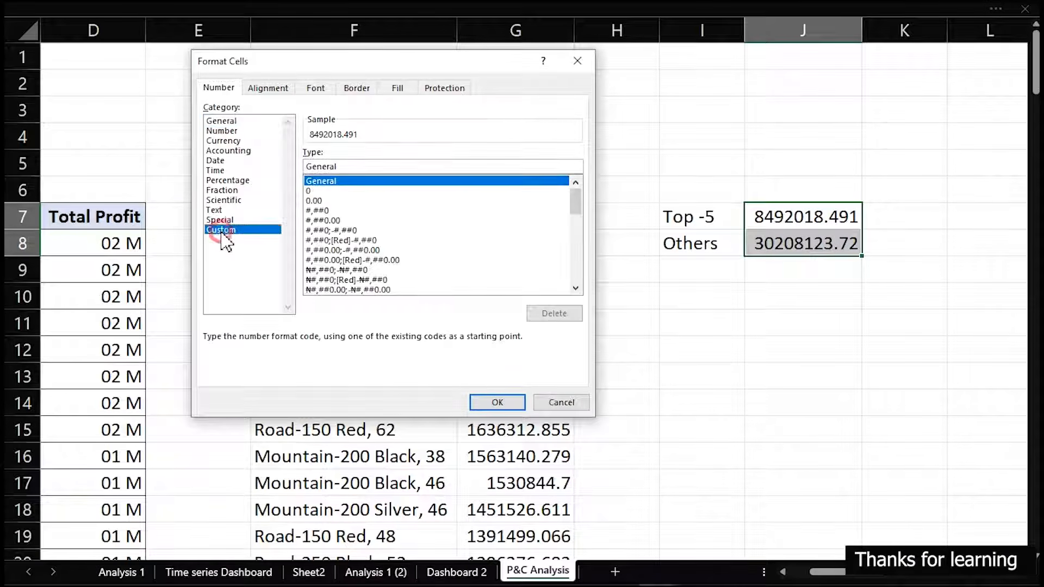
pyautogui.moveTo(573, 192); pyautogui.dragTo(577, 291)
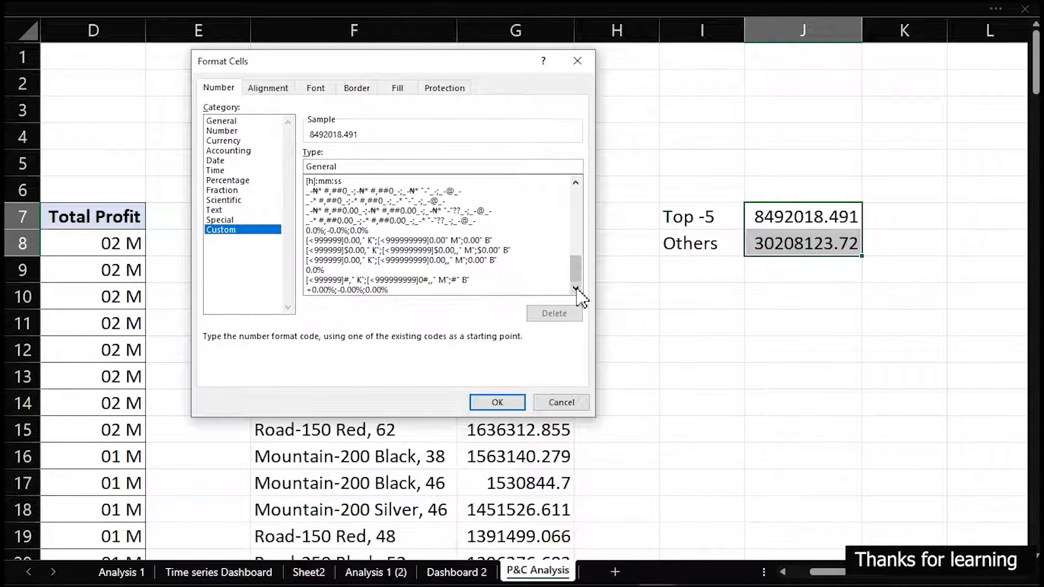
pyautogui.click(412, 260)
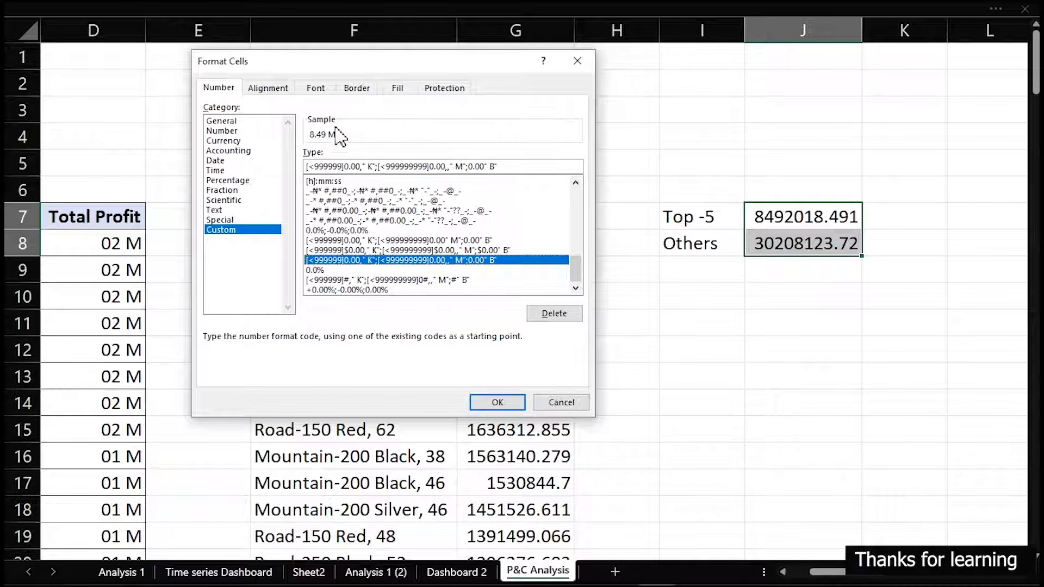
pyautogui.click(397, 250)
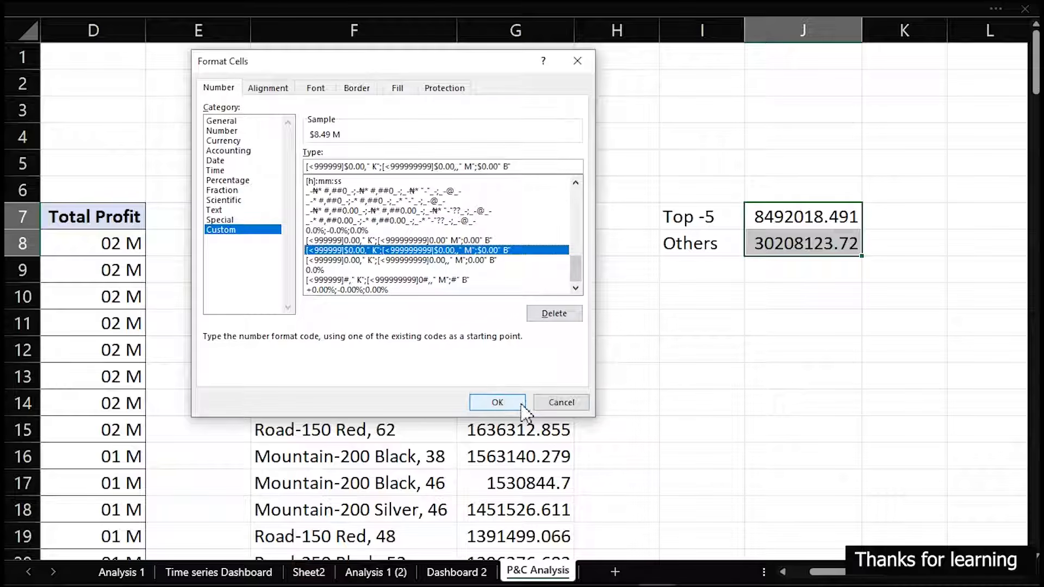
pyautogui.click(522, 164)
pyautogui.moveTo(522, 164); pyautogui.dragTo(307, 162)
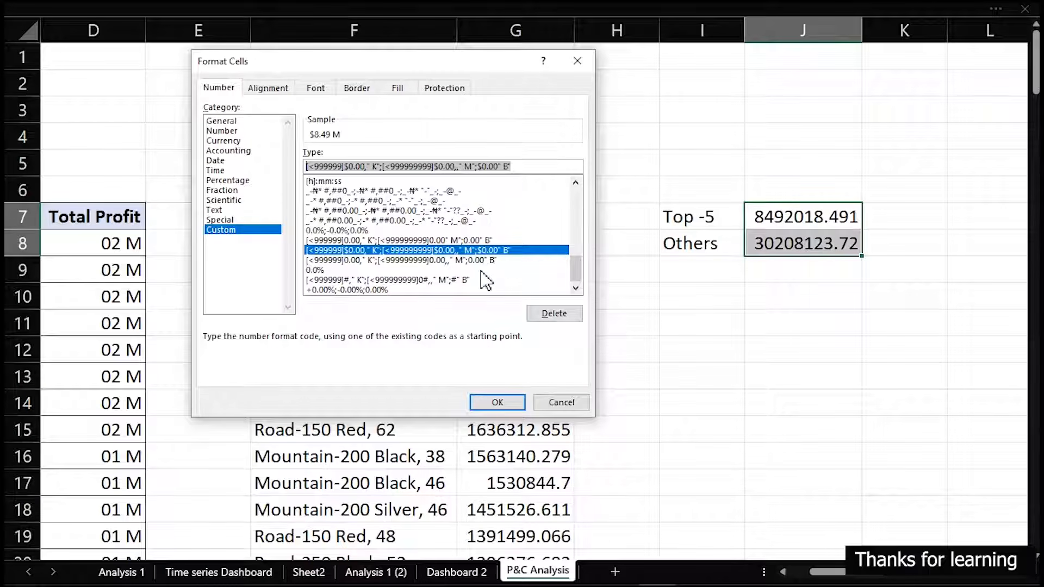
pyautogui.click(505, 402)
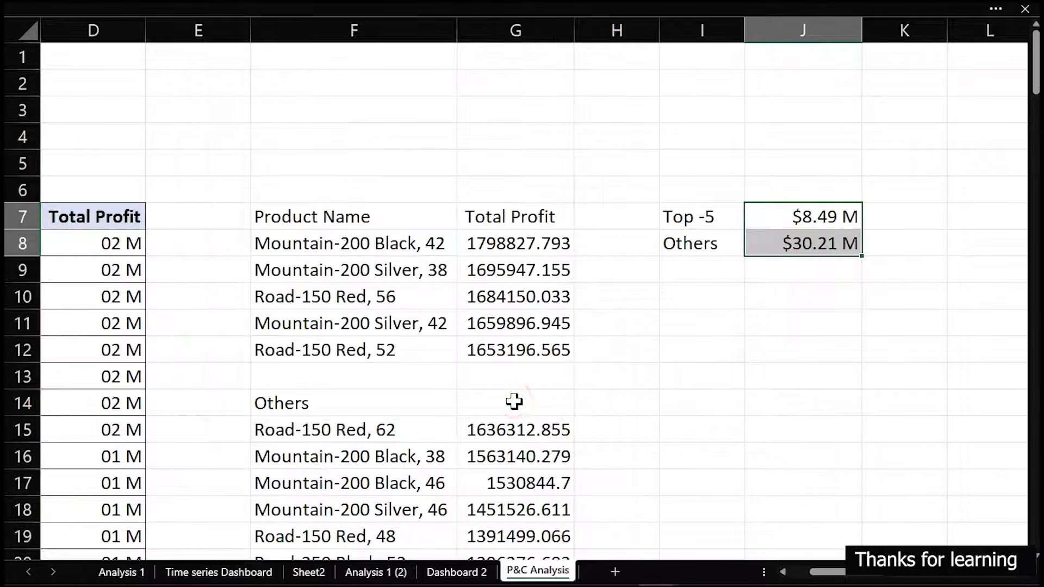
pyautogui.click(764, 327)
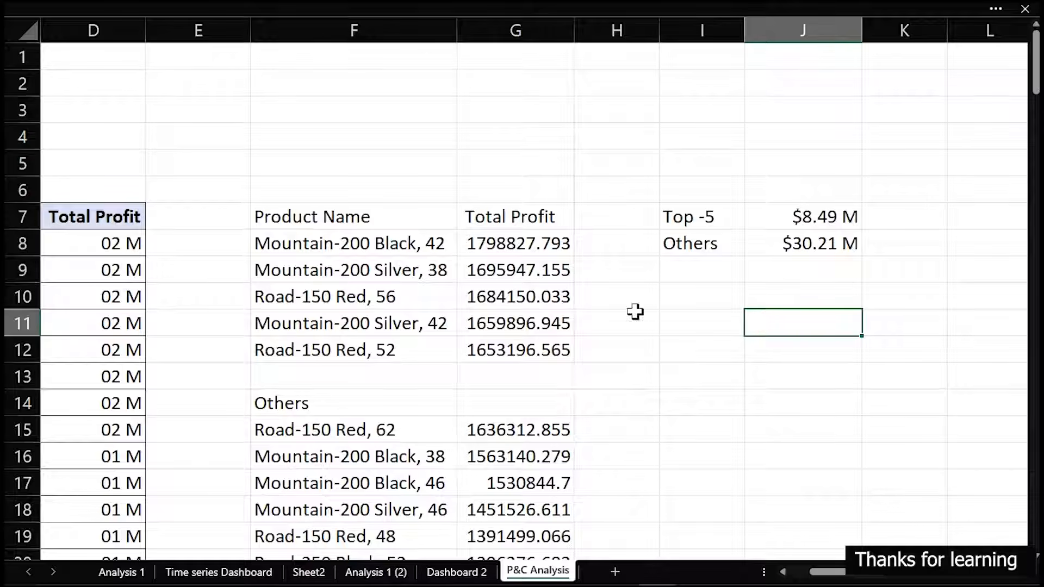
pyautogui.moveTo(831, 572); pyautogui.dragTo(795, 581)
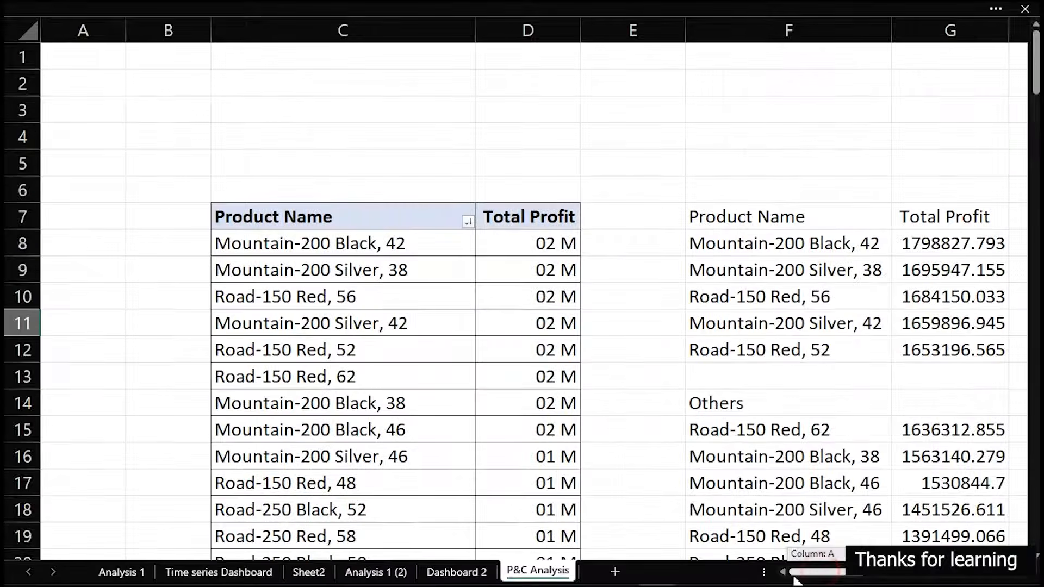
# Set the product PivotTable's display options to show items with no data on rows and on columns
pyautogui.click(361, 272)
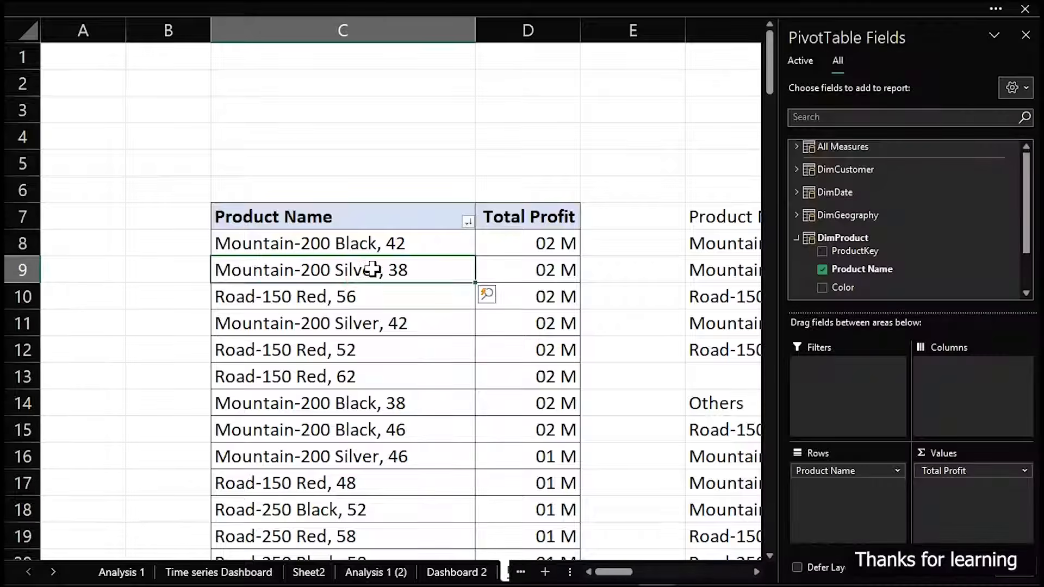
pyautogui.rightClick(372, 269)
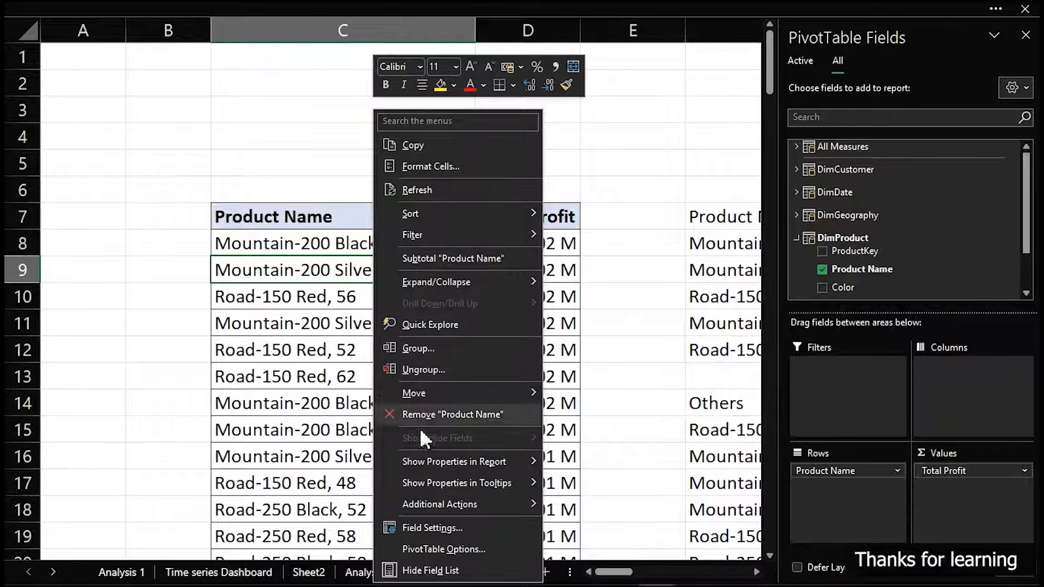
pyautogui.click(466, 551)
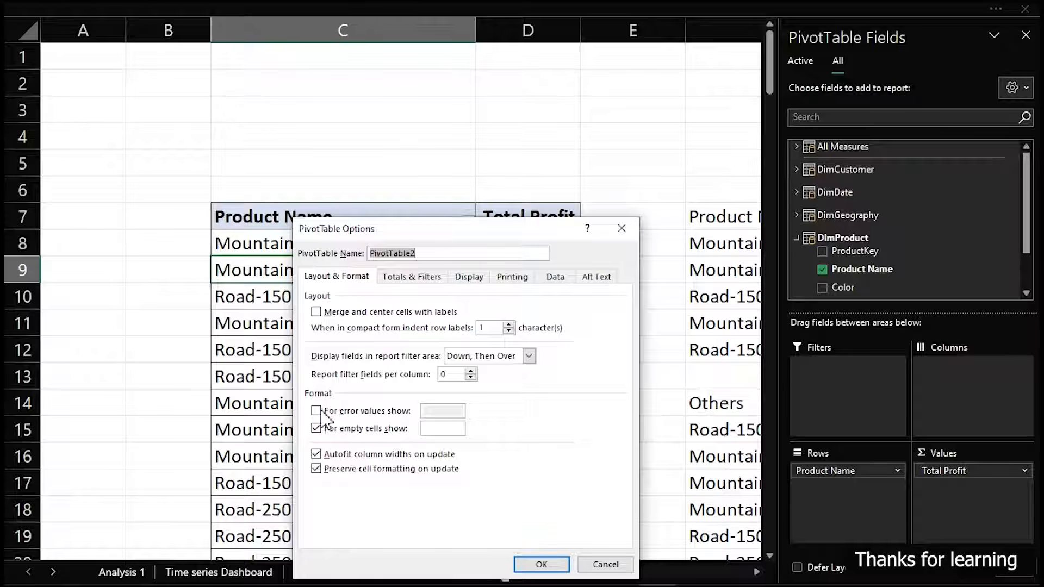
pyautogui.click(437, 429)
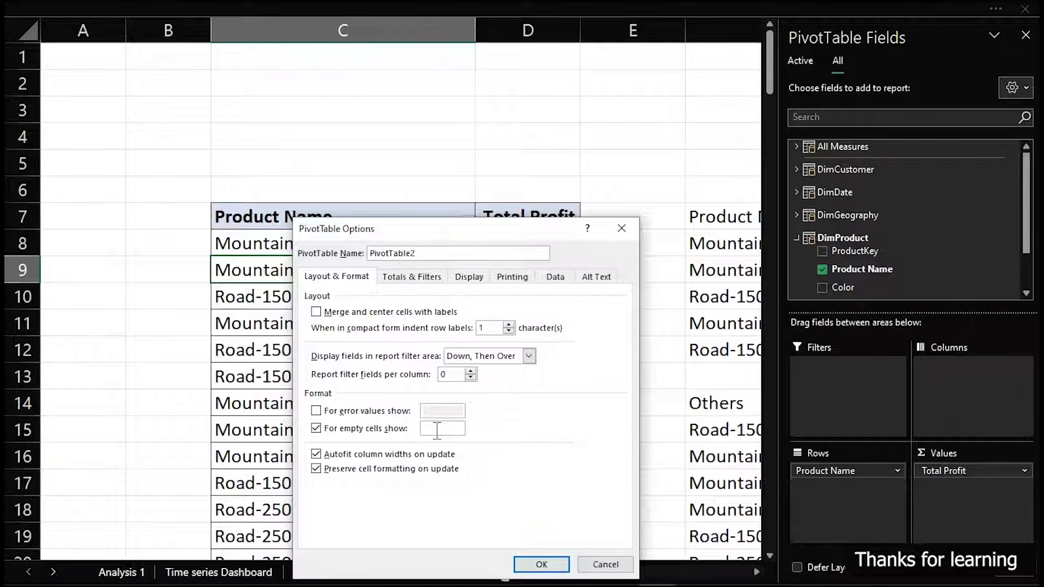
pyautogui.click(475, 277)
pyautogui.click(319, 429)
pyautogui.click(320, 443)
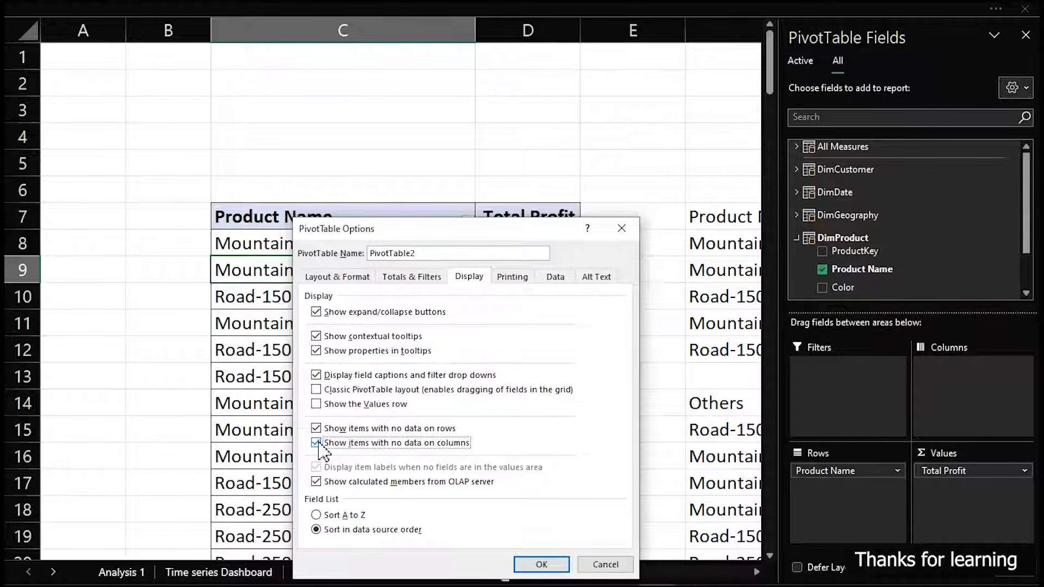
pyautogui.click(560, 565)
pyautogui.click(647, 528)
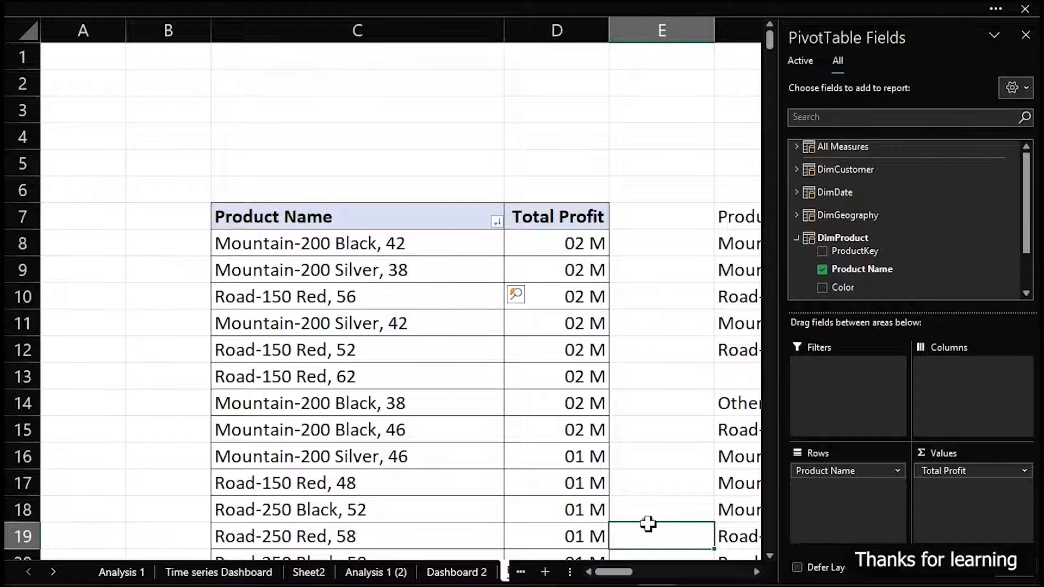
# Enter the headers Products, Profit and Percentage in I6:K6 above the Top -5 and Others summary
pyautogui.moveTo(813, 574); pyautogui.dragTo(851, 579)
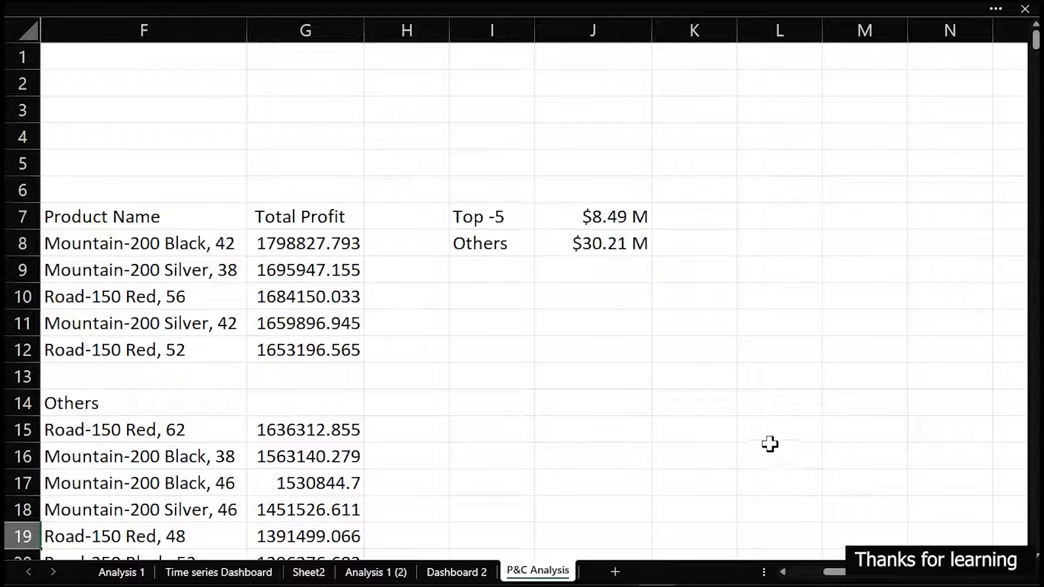
pyautogui.click(587, 317)
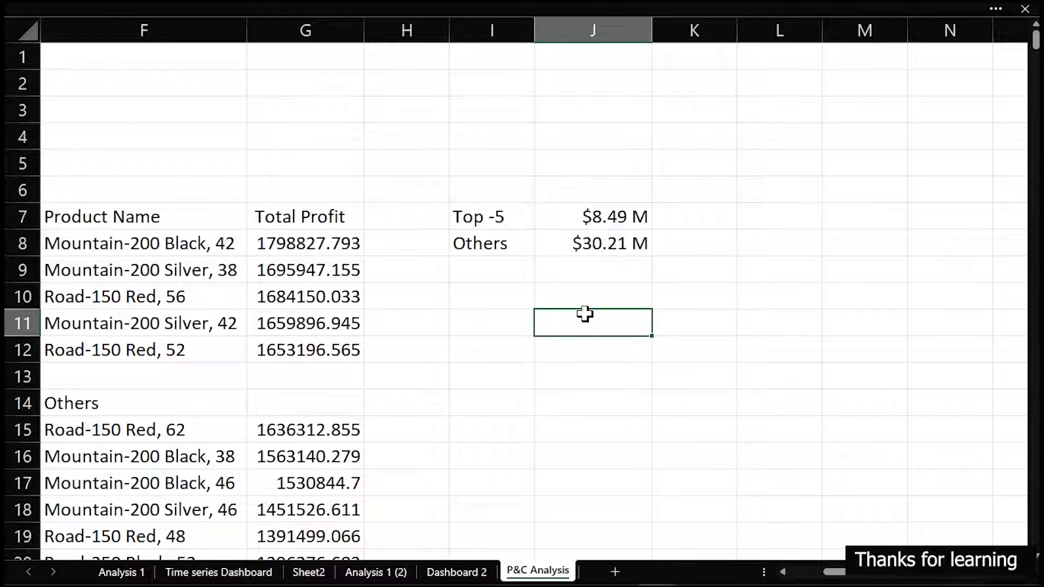
pyautogui.click(698, 215)
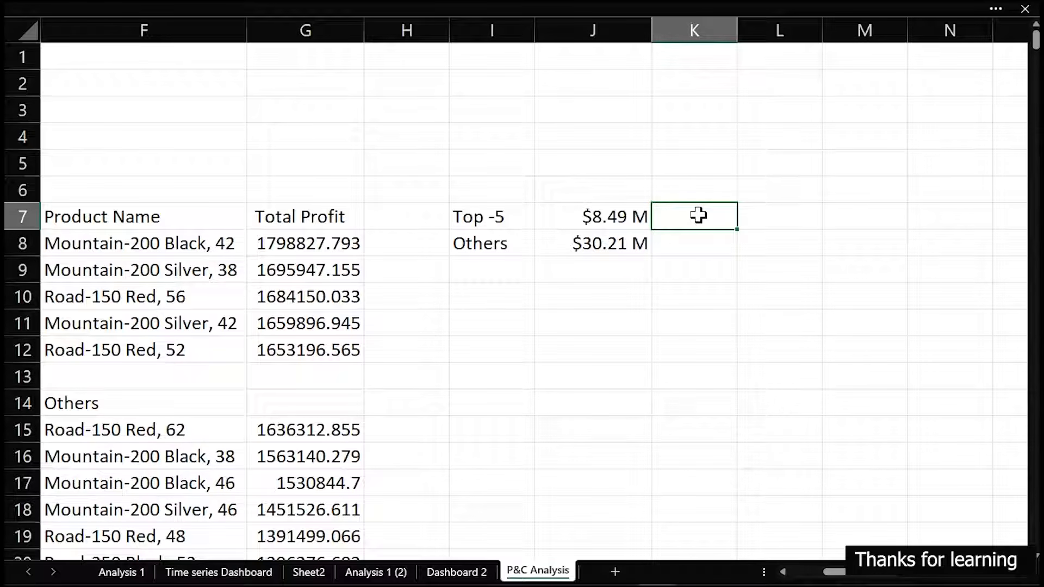
pyautogui.click(497, 195)
pyautogui.write('Products')
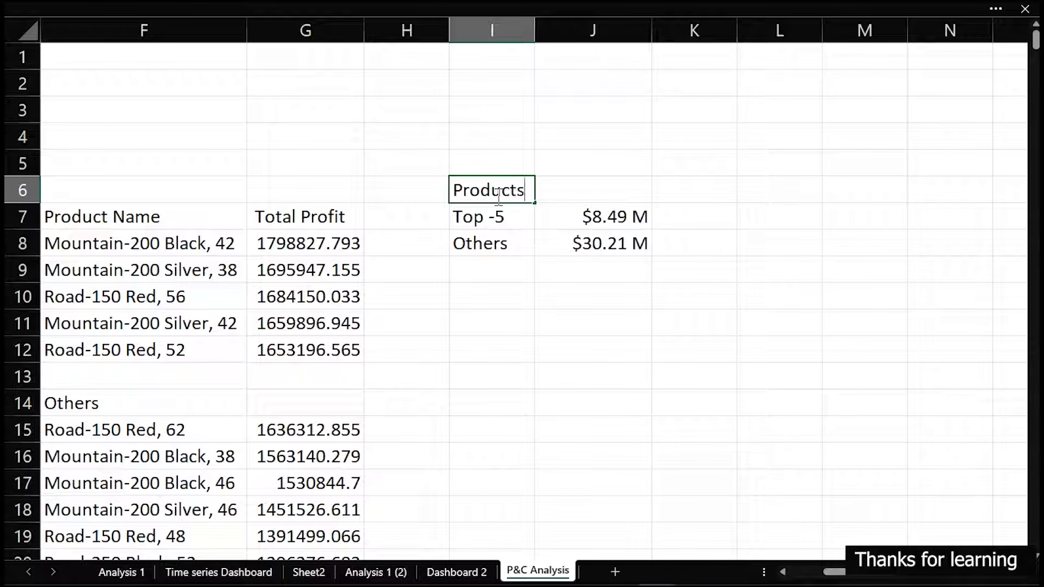
pyautogui.press('Tab')
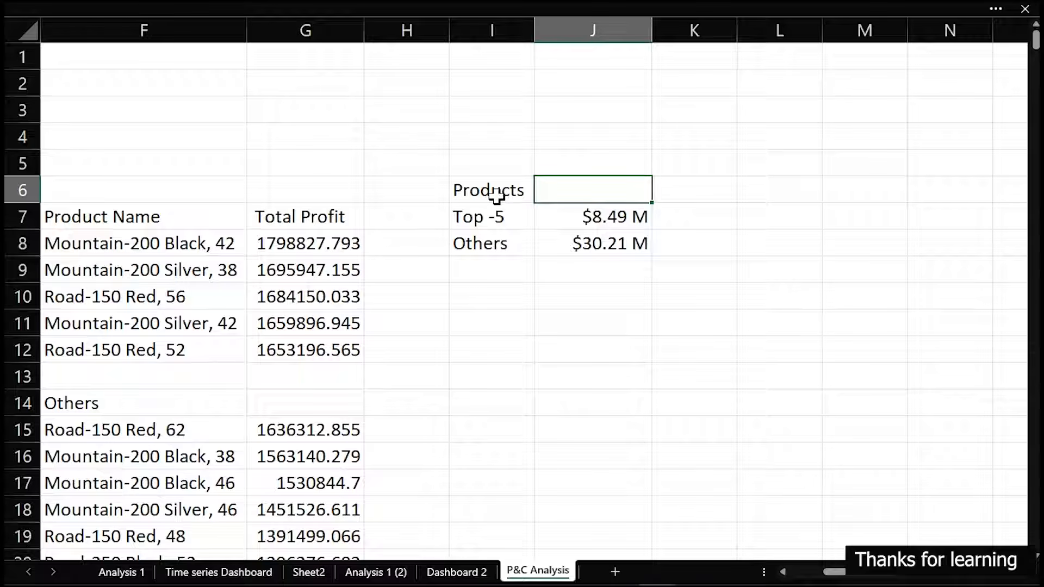
pyautogui.write('Profit')
pyautogui.press('Tab')
pyautogui.write('Percentage')
pyautogui.press('Return')
# Begin a percentage formula in K7 that divides J7 by the SUM of J7:J8
pyautogui.write('=')
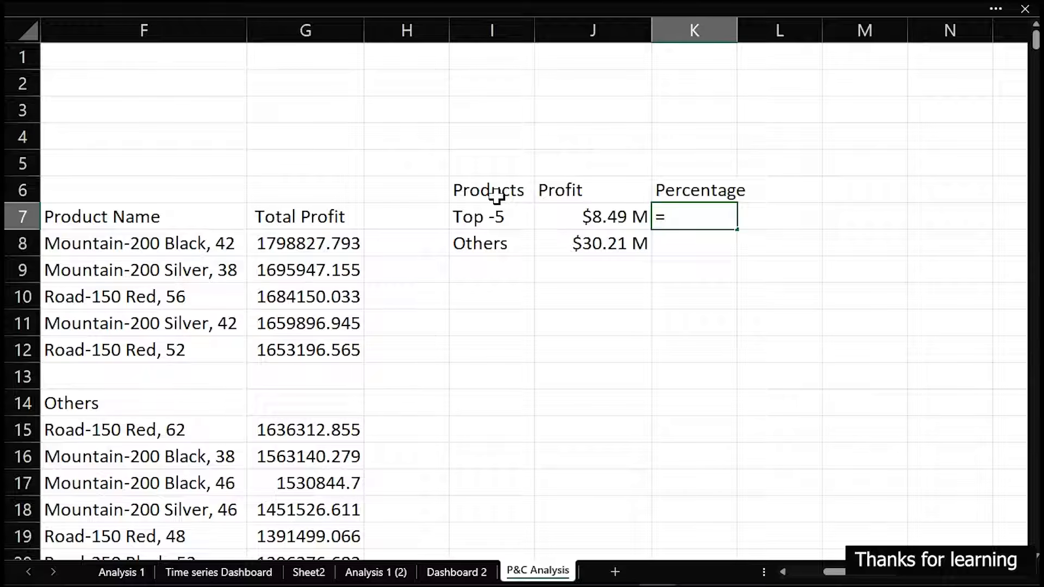
pyautogui.write('sum')
pyautogui.press('BackSpace')
pyautogui.press('BackSpace')
pyautogui.press('BackSpace')
pyautogui.press('Left')
pyautogui.write('/')
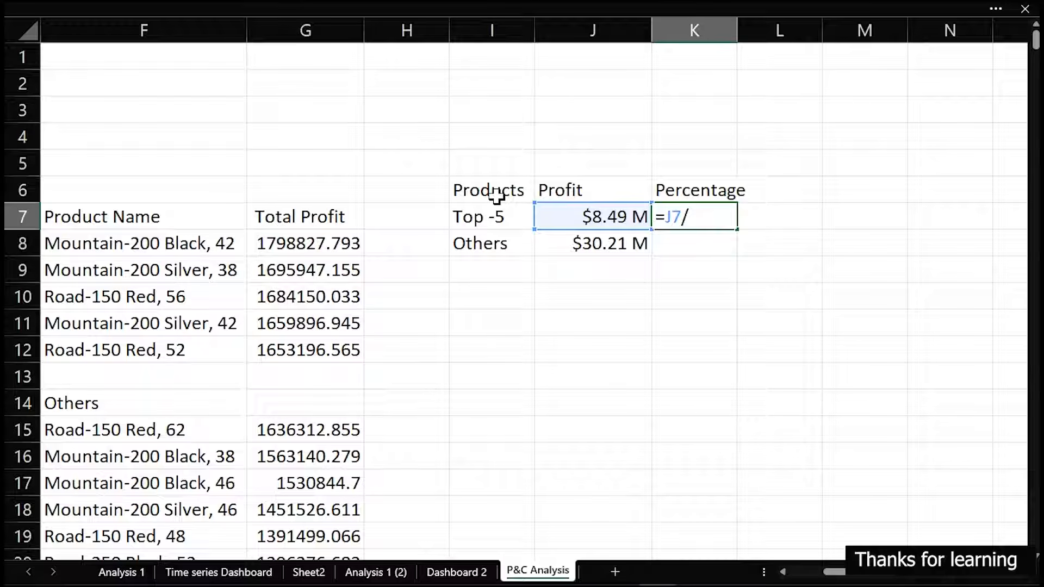
pyautogui.write('sum')
pyautogui.press('Tab')
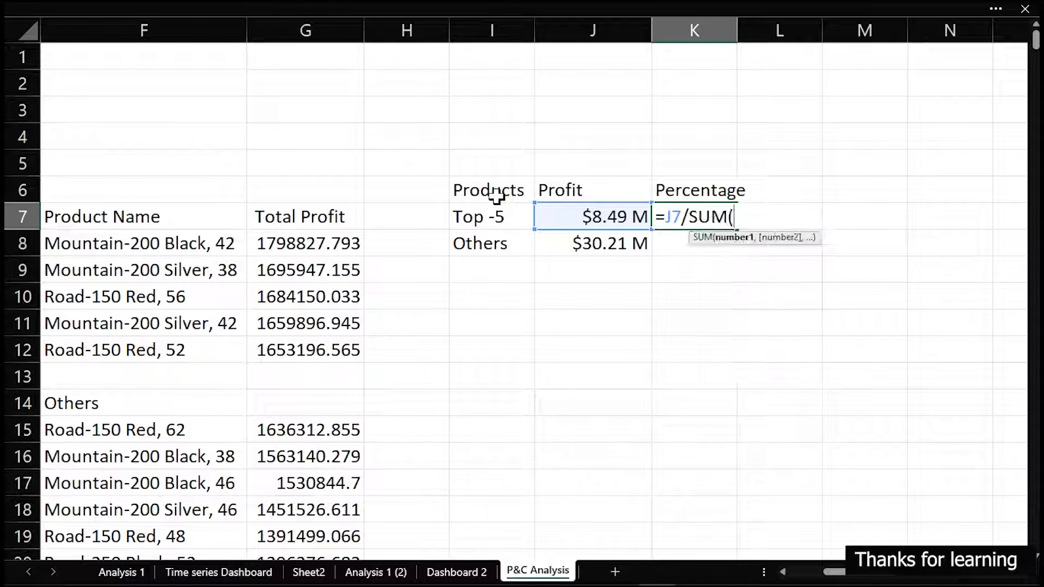
pyautogui.moveTo(615, 211); pyautogui.dragTo(613, 240)
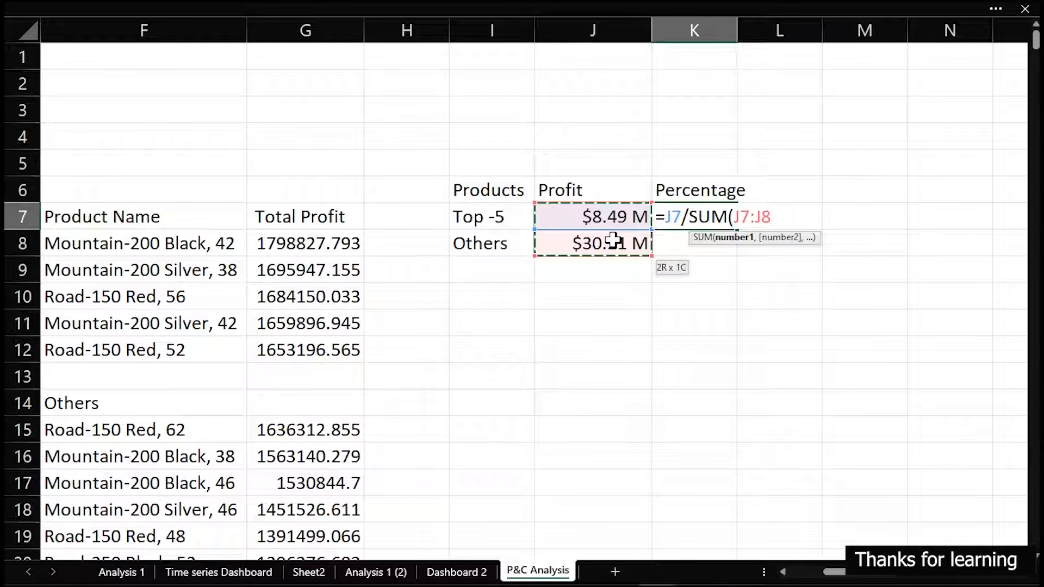
# Make the SUM range in K7 absolute as $J$7:$J$8 and complete the formula
pyautogui.click(736, 213)
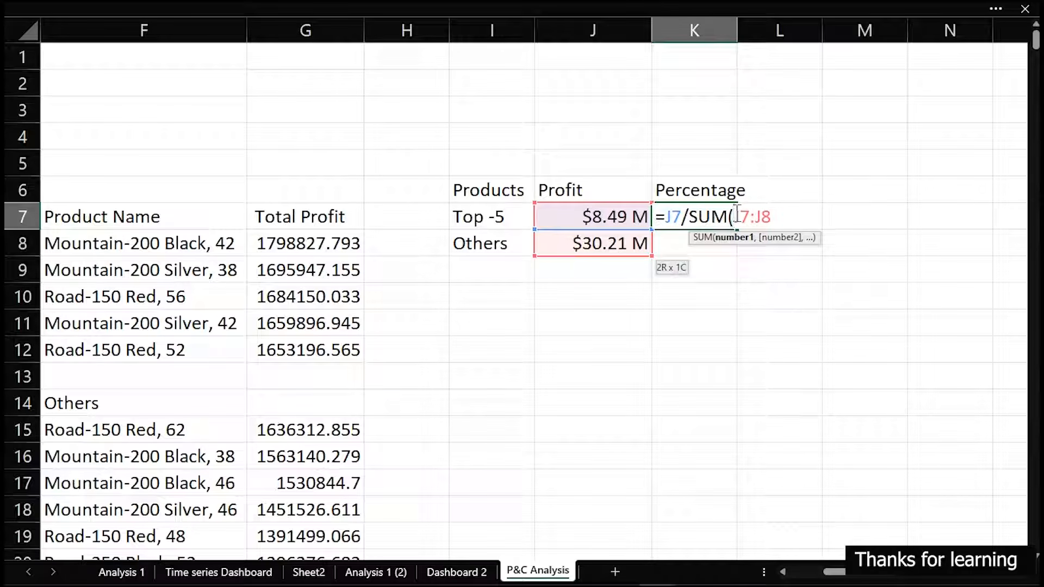
pyautogui.write('$')
pyautogui.press('Right')
pyautogui.write('$')
pyautogui.press('Right')
pyautogui.press('Right')
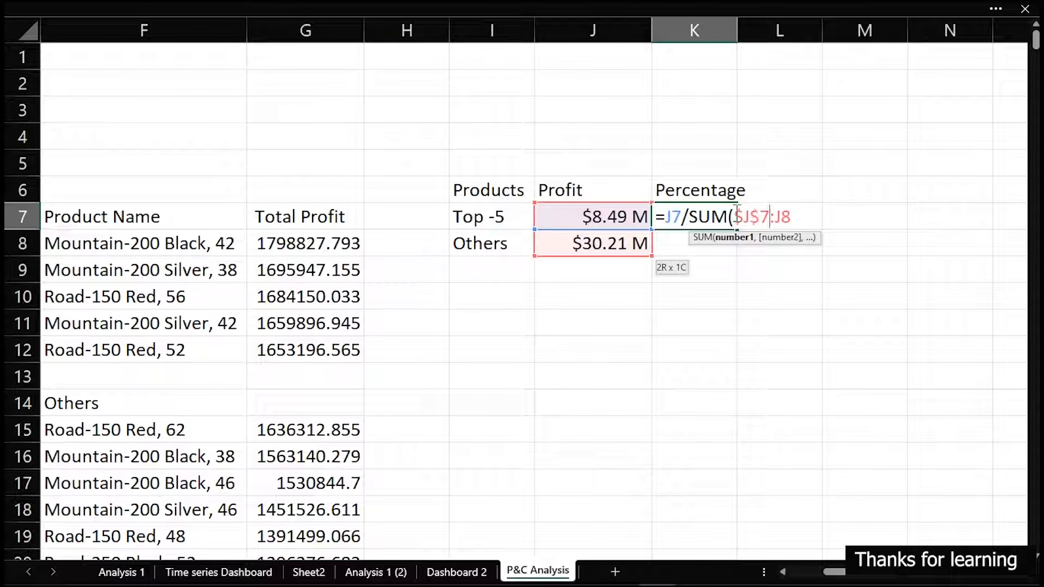
pyautogui.write('$')
pyautogui.press('Right')
pyautogui.write('$')
pyautogui.press('Right')
pyautogui.write(')')
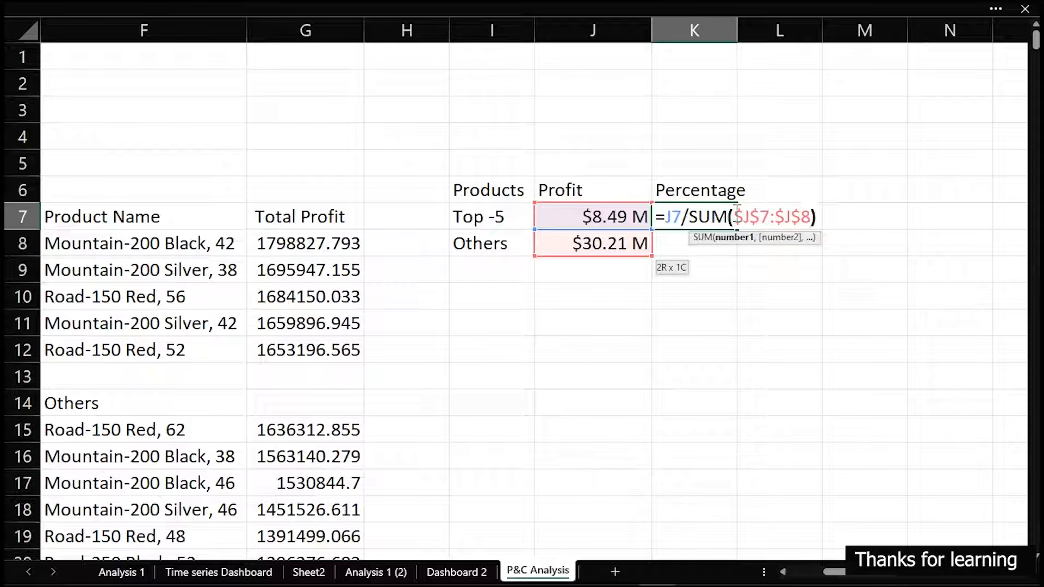
pyautogui.hotkey('ctrl', 'Return')
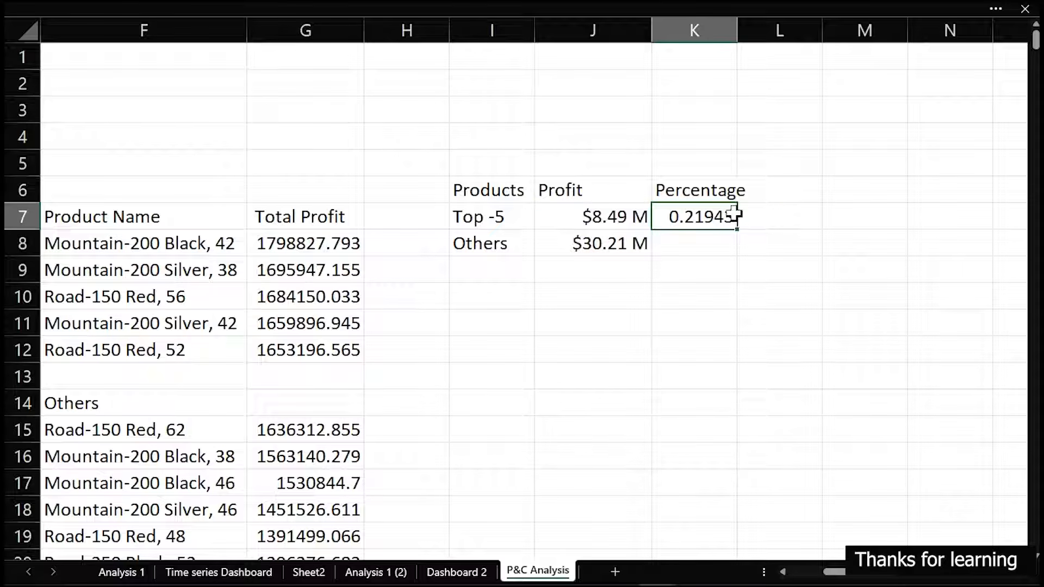
# Fill the K7 formula down to K8 and format both cells as Percentage with 1 decimal place
pyautogui.moveTo(737, 231); pyautogui.dragTo(738, 246)
pyautogui.hotkey('ctrl', '1')
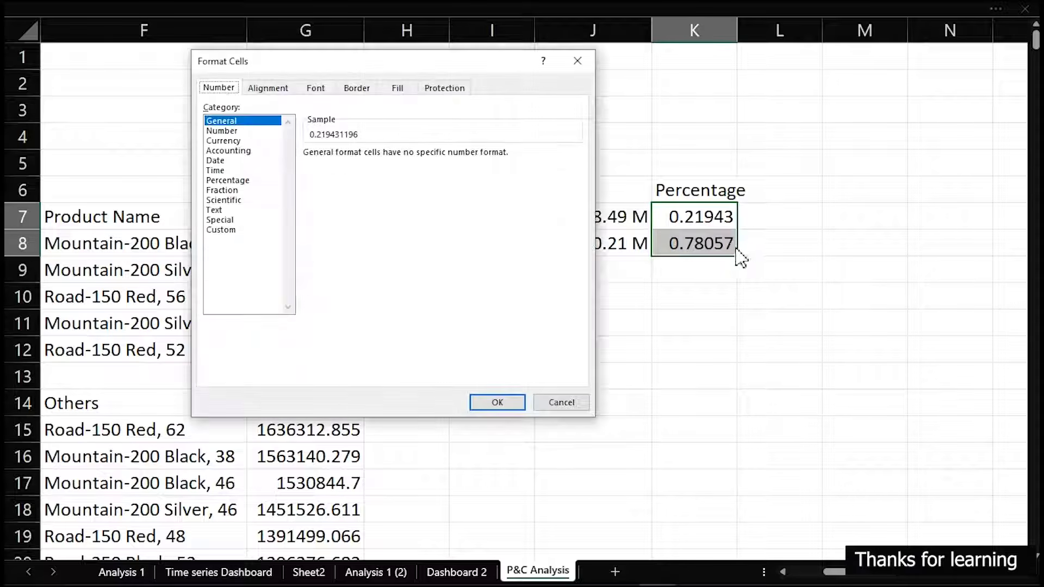
pyautogui.click(239, 180)
pyautogui.click(407, 157)
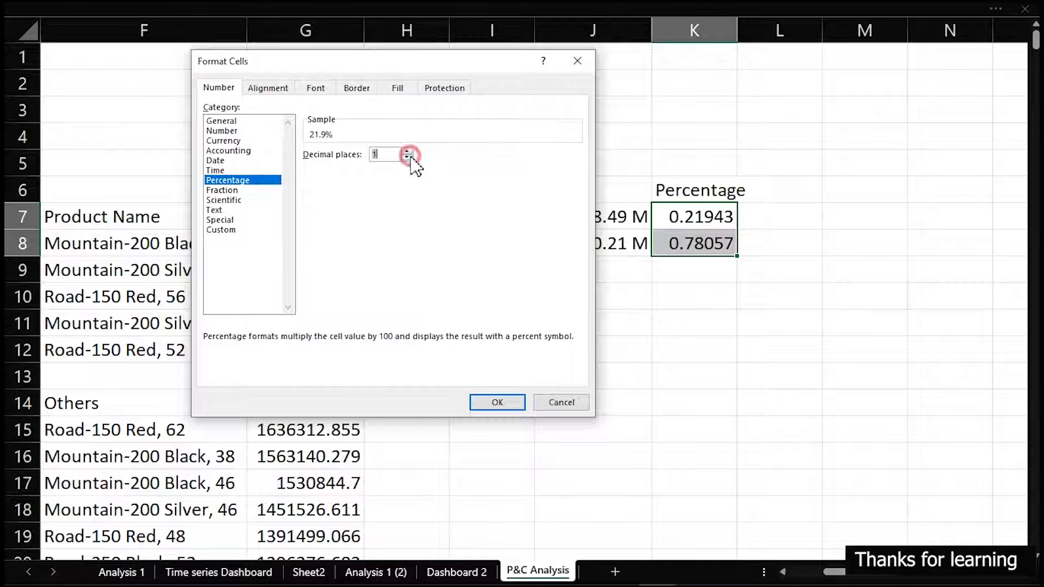
pyautogui.click(512, 407)
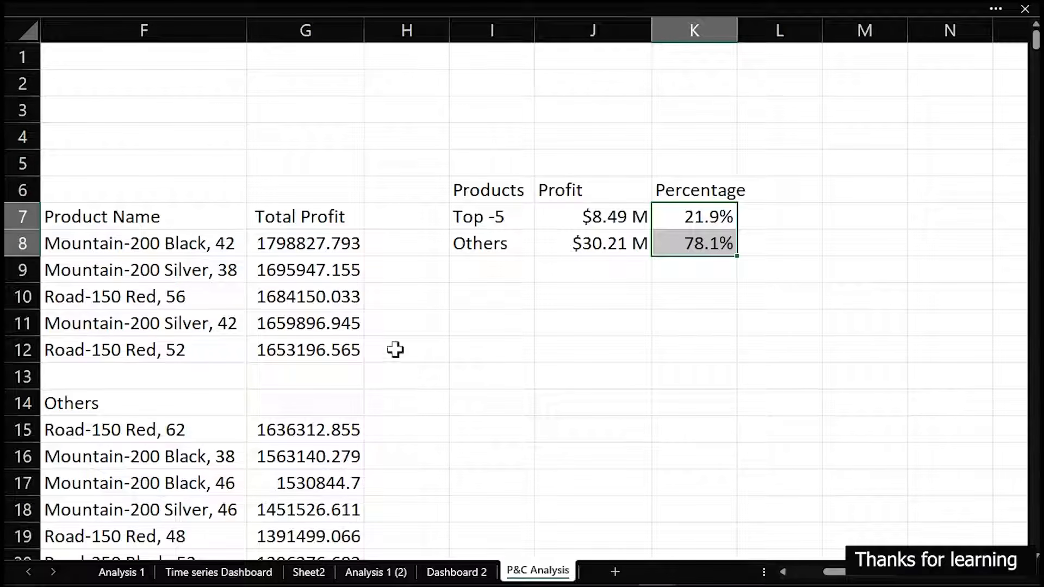
# Insert a trial clustered bar chart of the top five products' profits in F7:G12 and delete it
pyautogui.moveTo(62, 217); pyautogui.dragTo(284, 349)
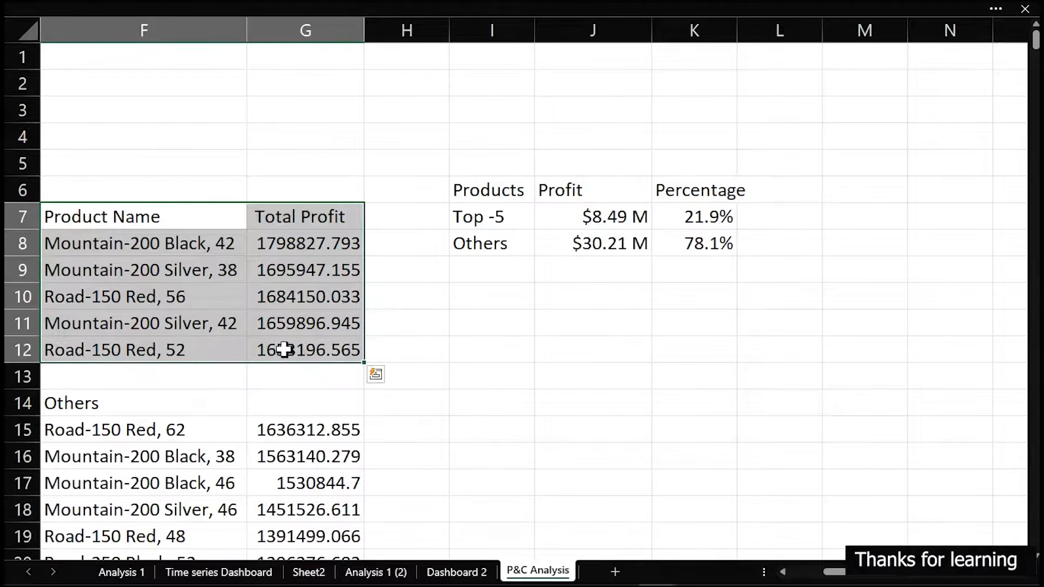
pyautogui.click(507, 424)
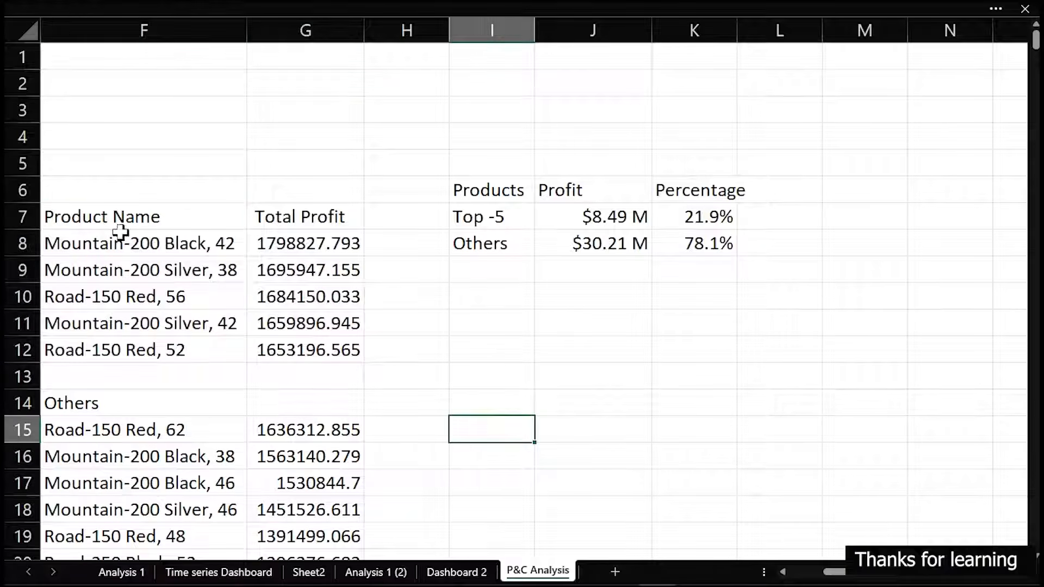
pyautogui.moveTo(123, 216); pyautogui.dragTo(293, 347)
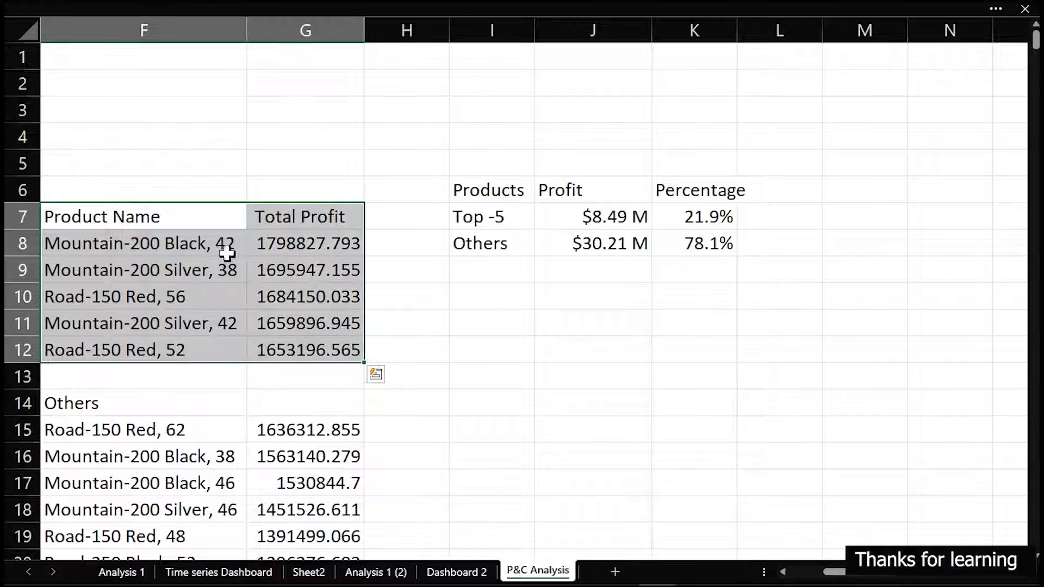
pyautogui.moveTo(302, 22)
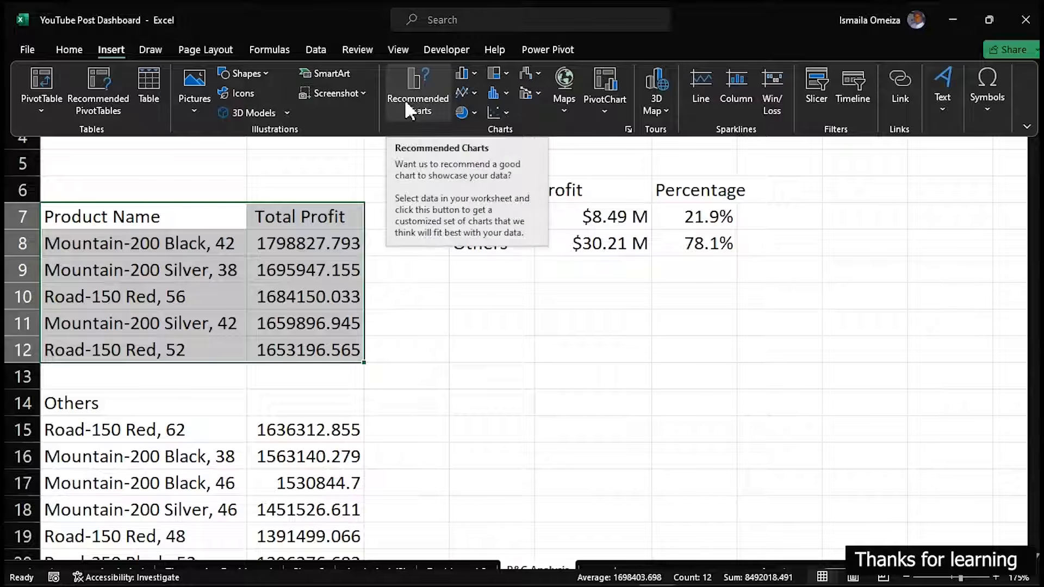
pyautogui.click(419, 95)
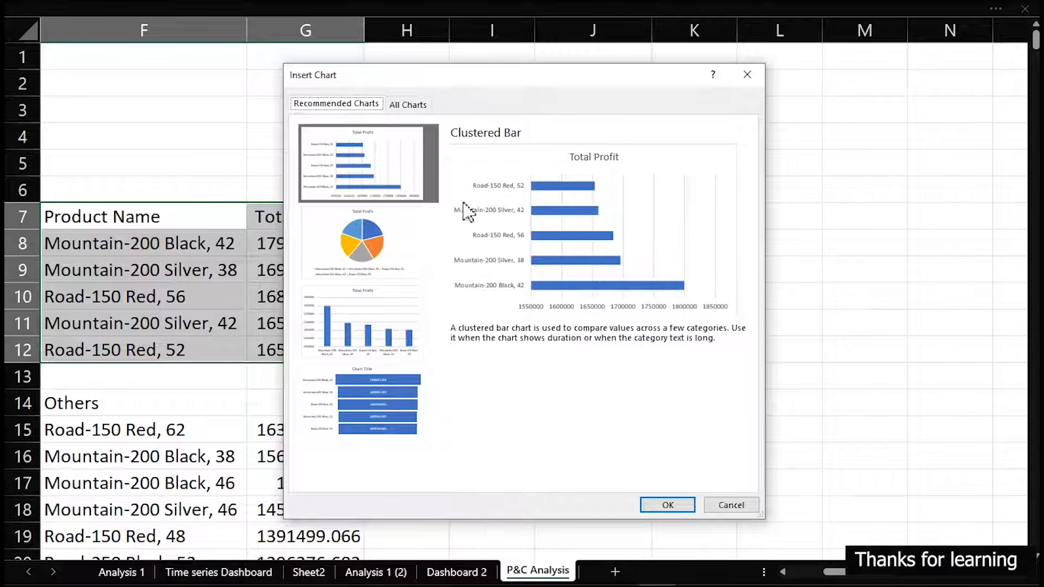
pyautogui.click(405, 348)
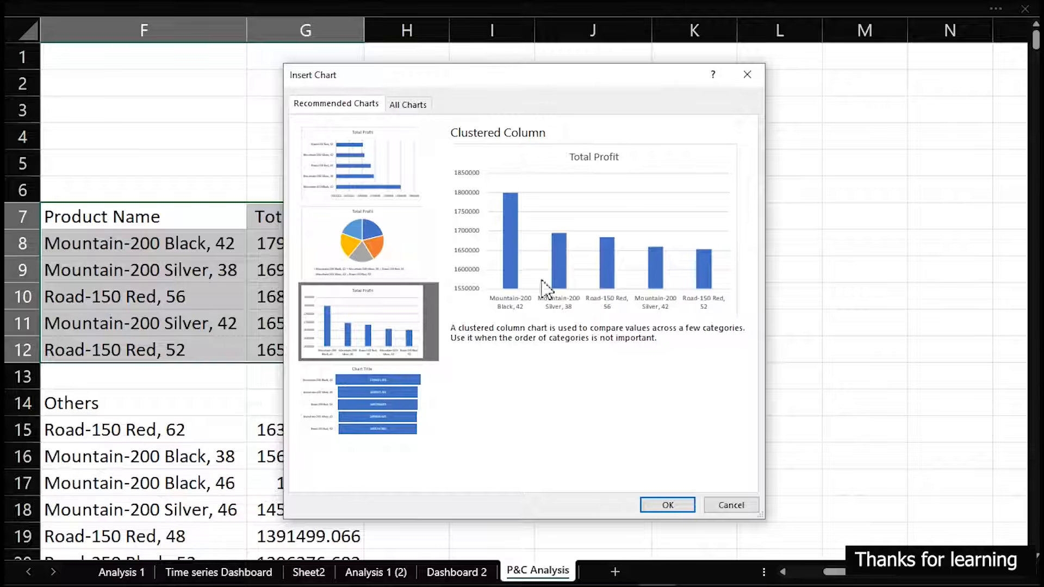
pyautogui.click(390, 156)
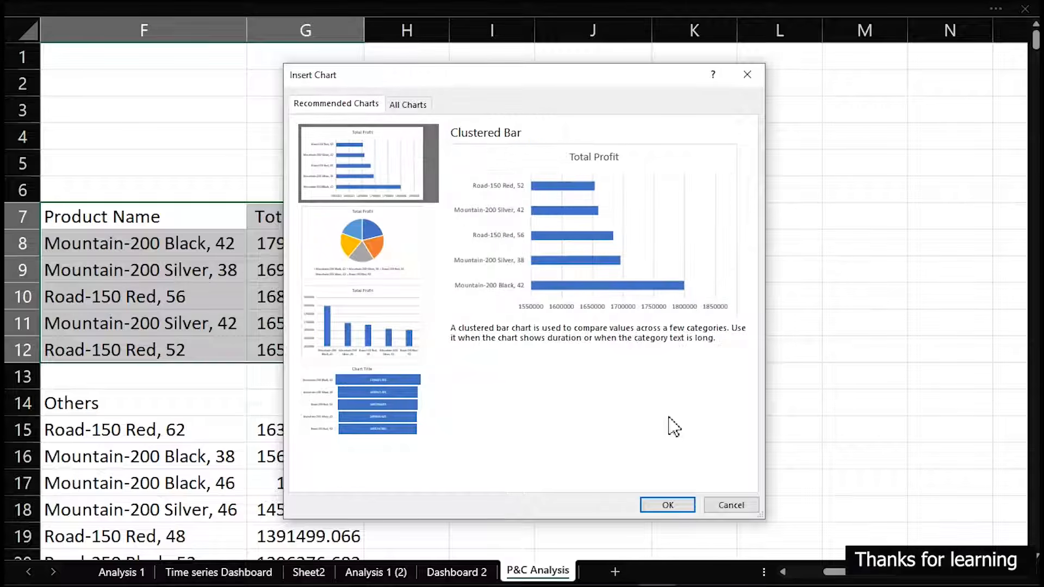
pyautogui.click(669, 504)
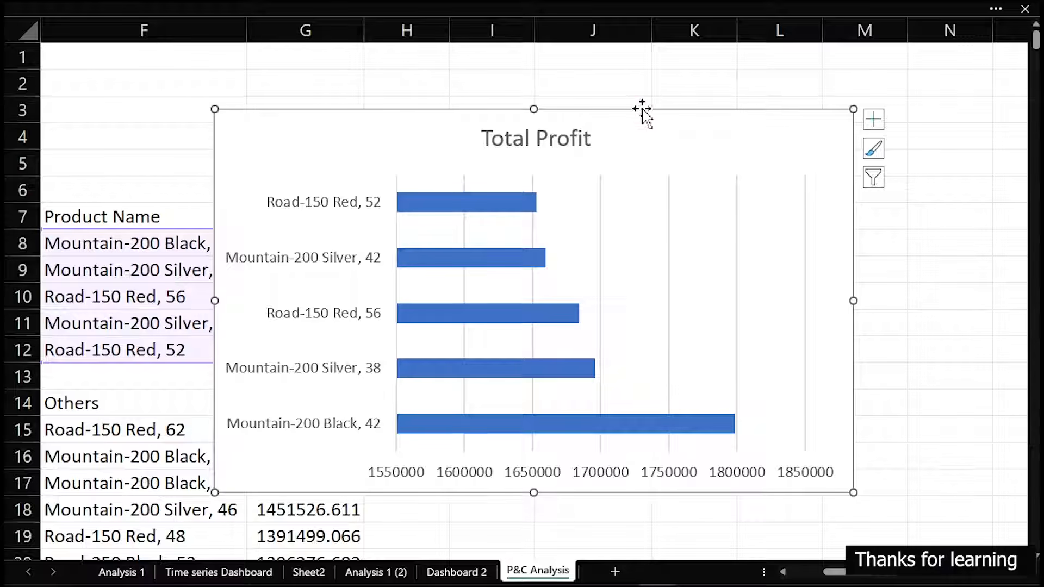
pyautogui.press('Delete')
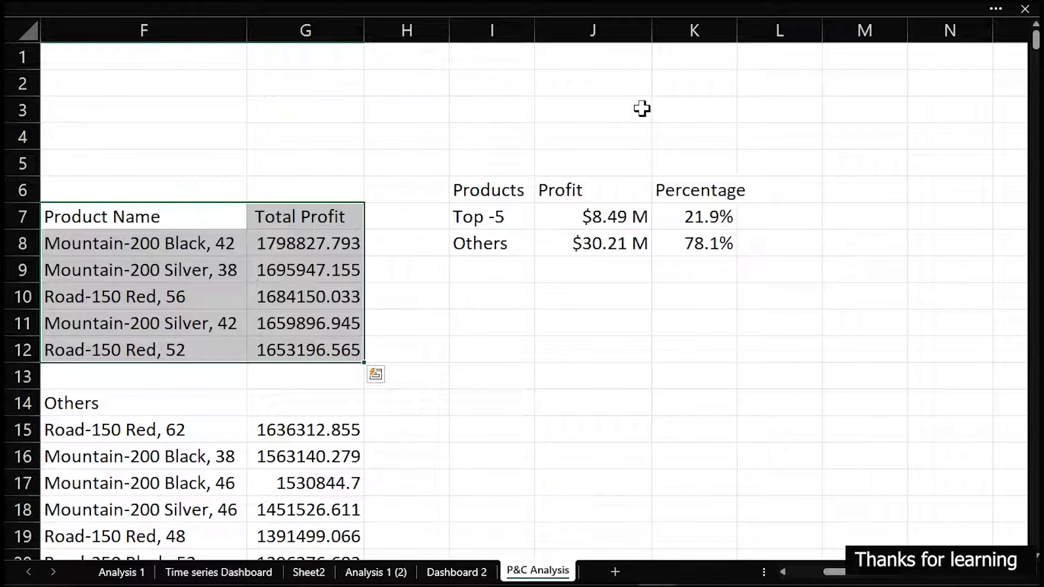
# Insert a blank column before column H, between the linked product table and the summary
pyautogui.click(428, 23)
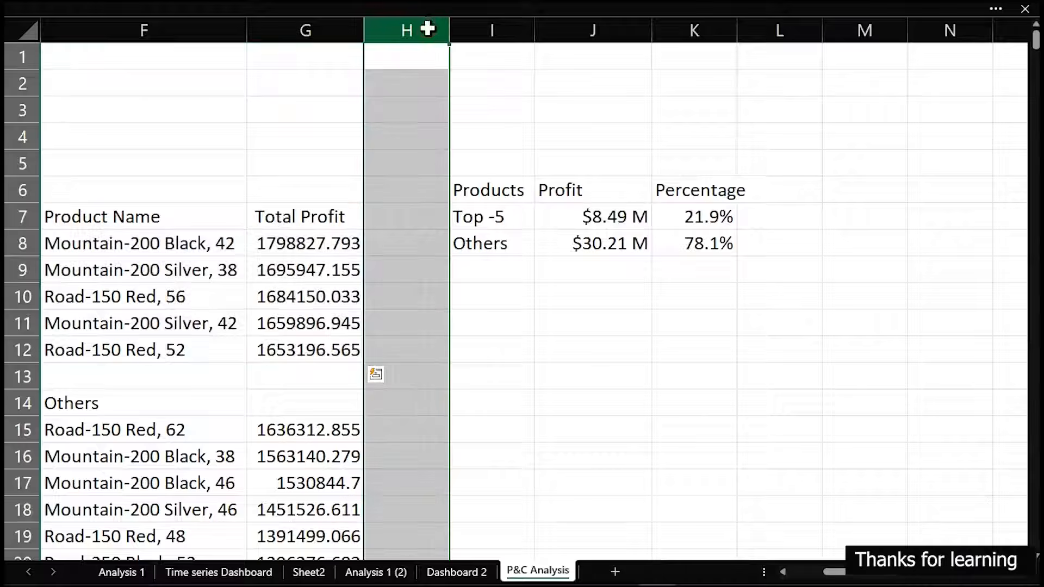
pyautogui.rightClick(428, 26)
pyautogui.click(480, 181)
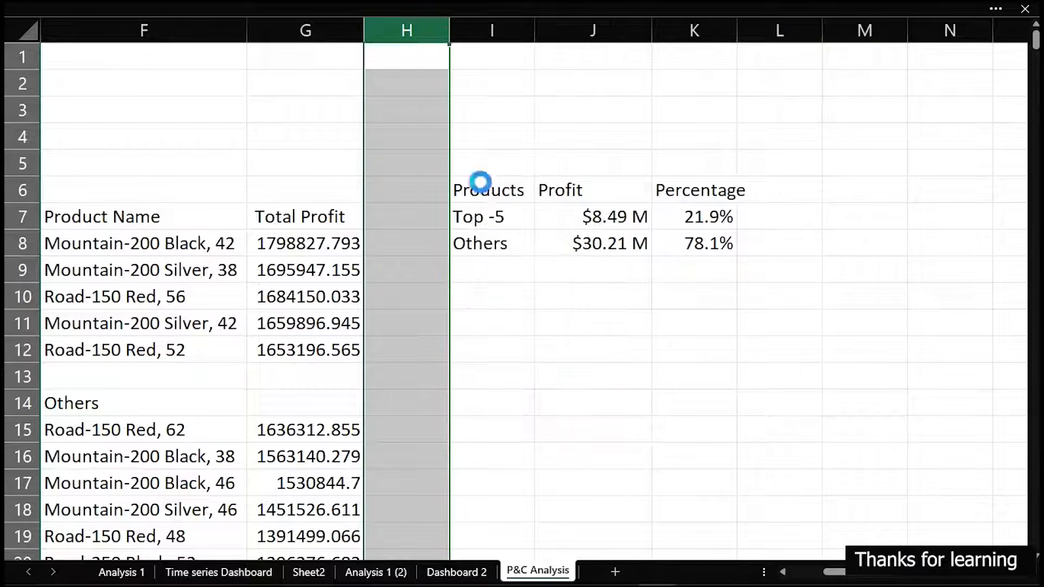
# Link H7 to the Total Profit header with =G7 and fill the formula down to H12
pyautogui.click(408, 222)
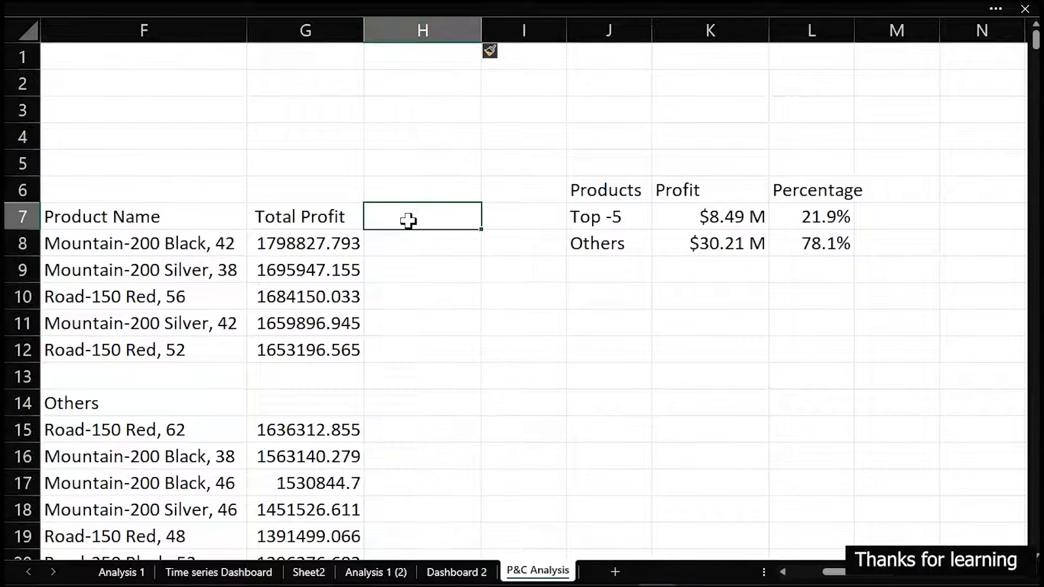
pyautogui.write('=')
pyautogui.click(319, 217)
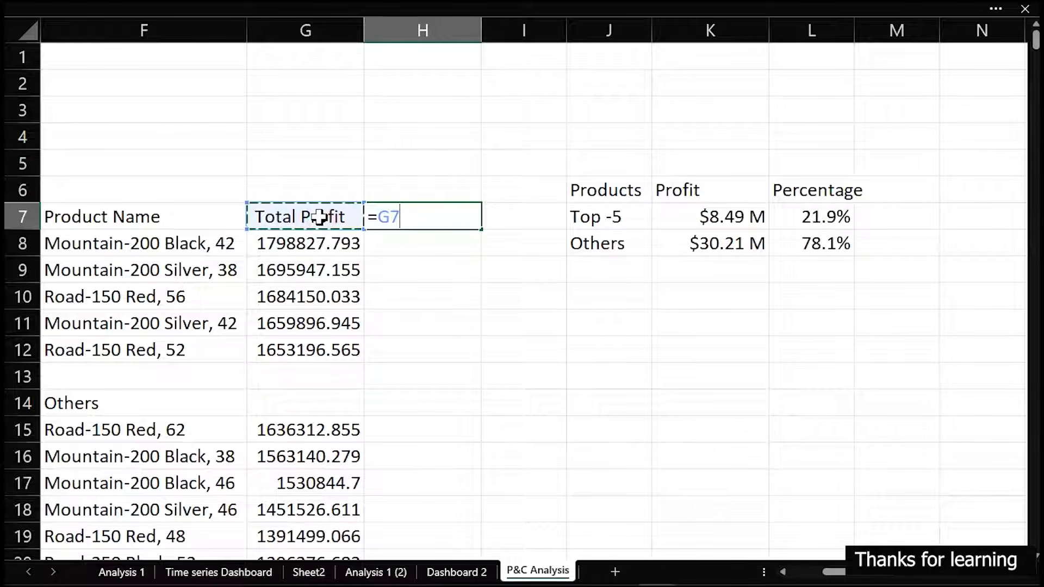
pyautogui.press('Return')
pyautogui.click(446, 212)
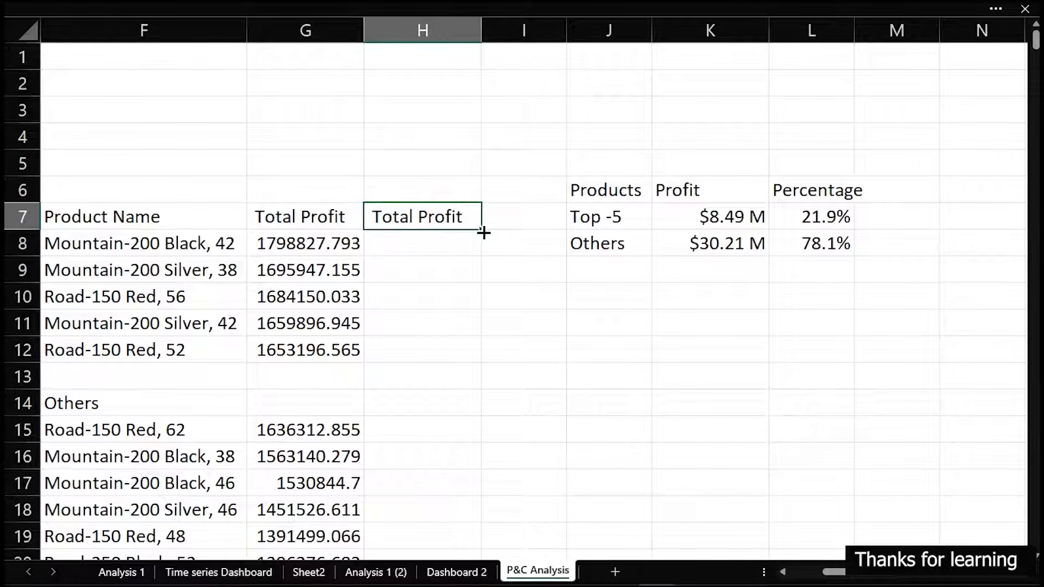
pyautogui.moveTo(481, 229); pyautogui.dragTo(475, 356)
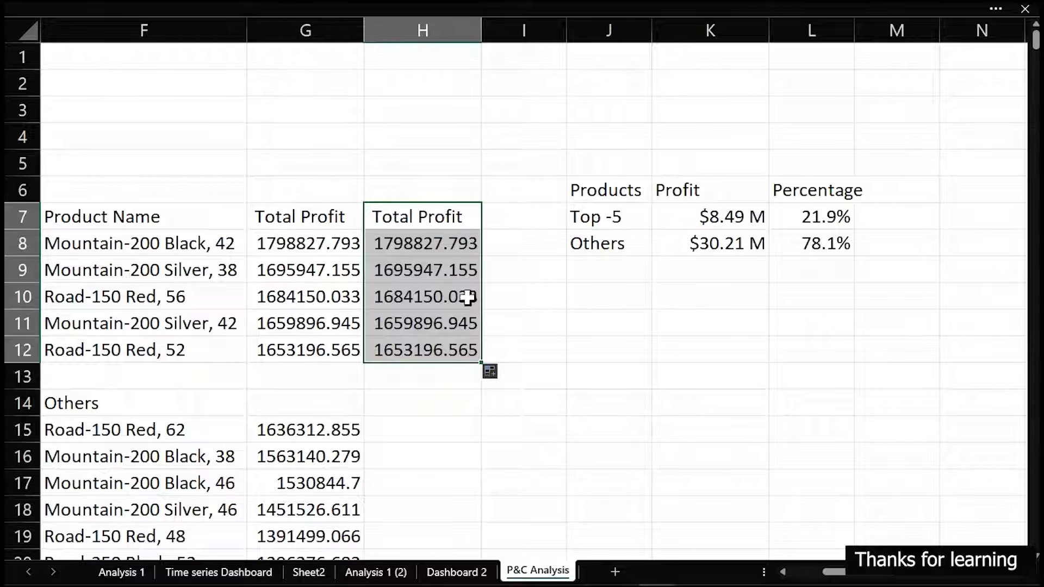
# Replace the header in H7 with the text Duplicate
pyautogui.click(433, 209)
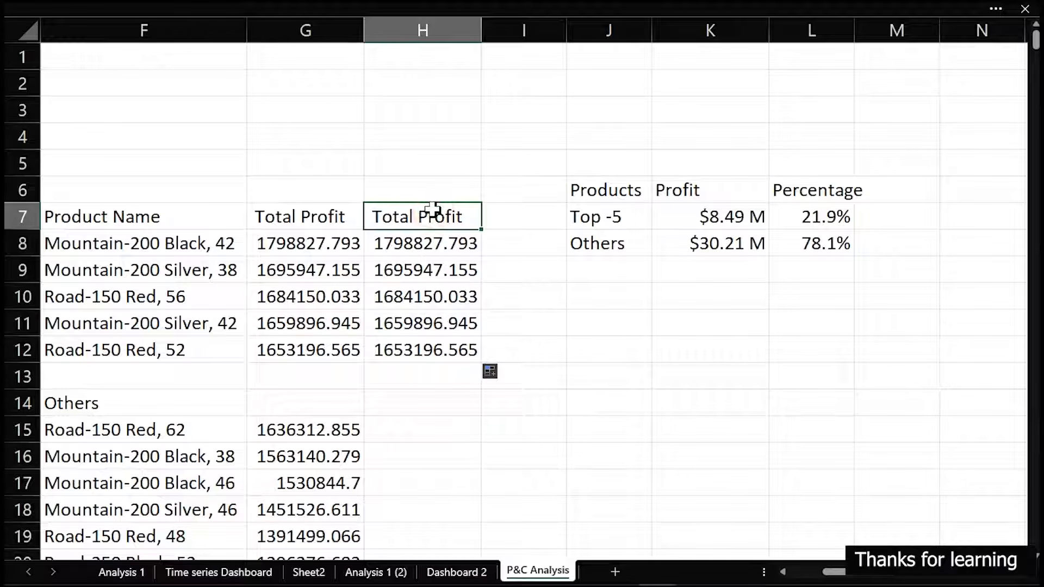
pyautogui.write('Duplicate')
pyautogui.press('Return')
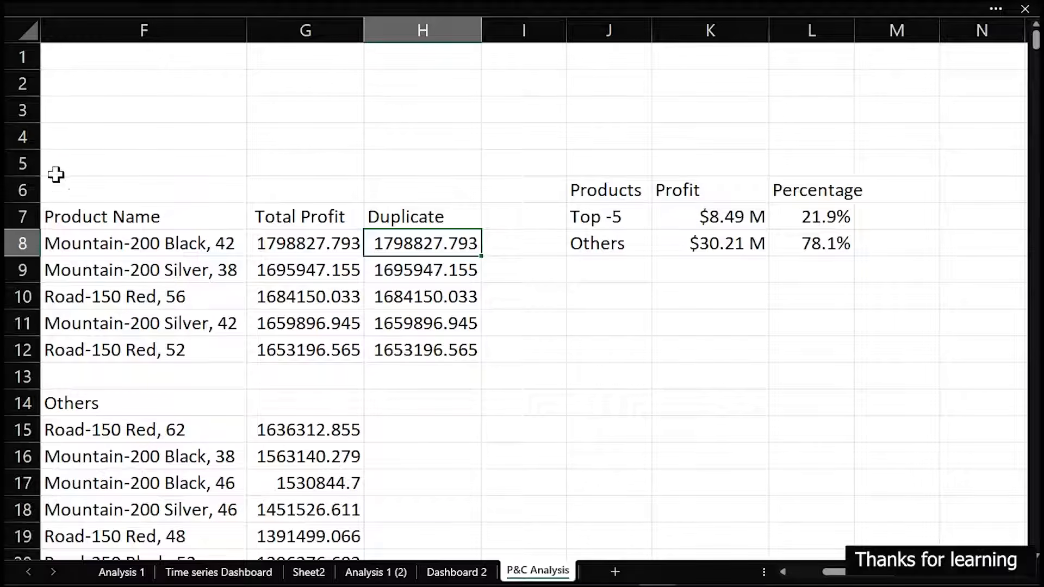
# Insert a 2-D clustered bar chart from the product table in F7:H12
pyautogui.moveTo(112, 214); pyautogui.dragTo(380, 326)
pyautogui.click(229, 10)
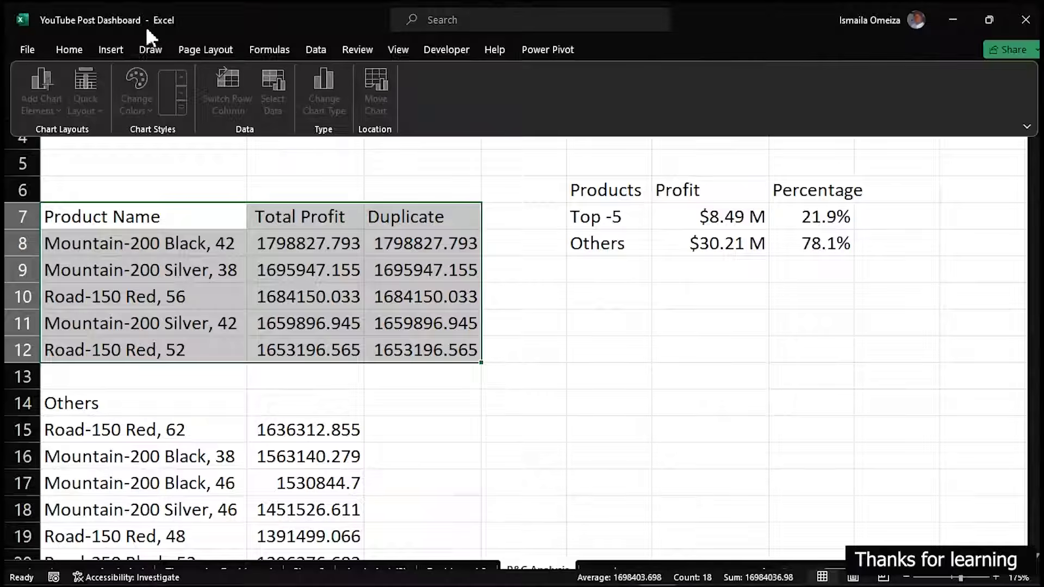
pyautogui.click(109, 47)
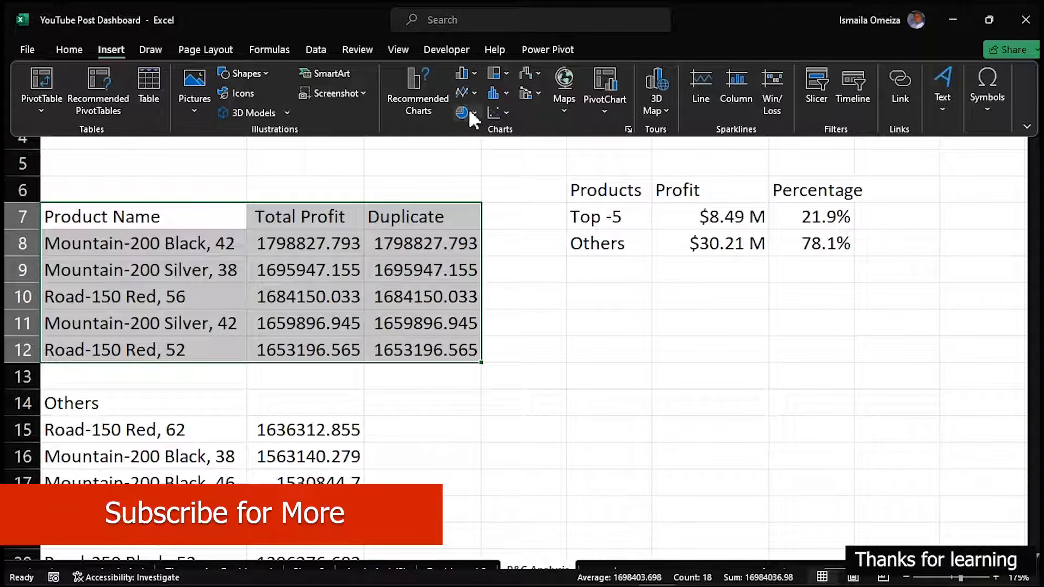
pyautogui.click(477, 71)
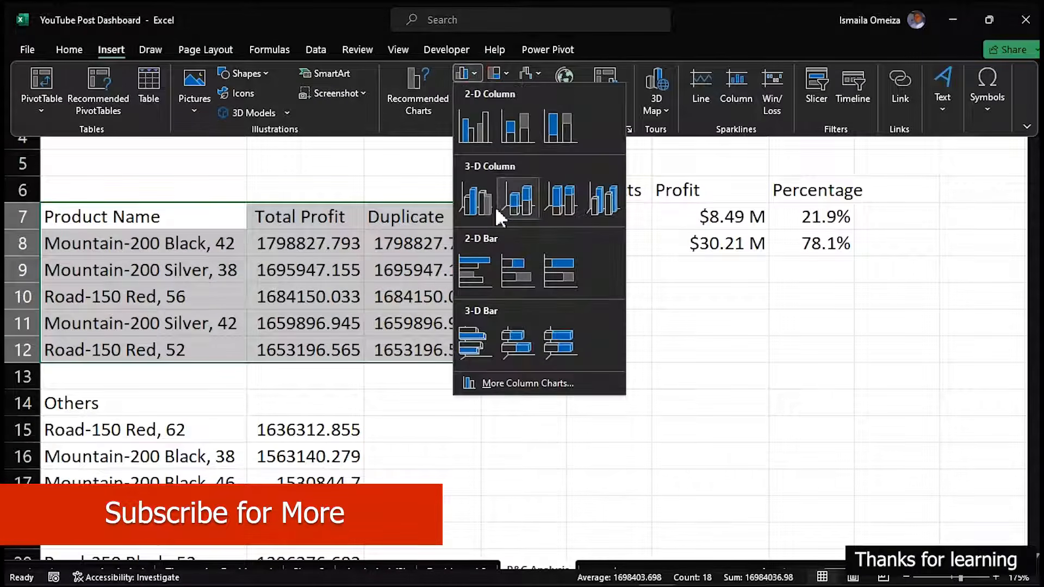
pyautogui.click(481, 259)
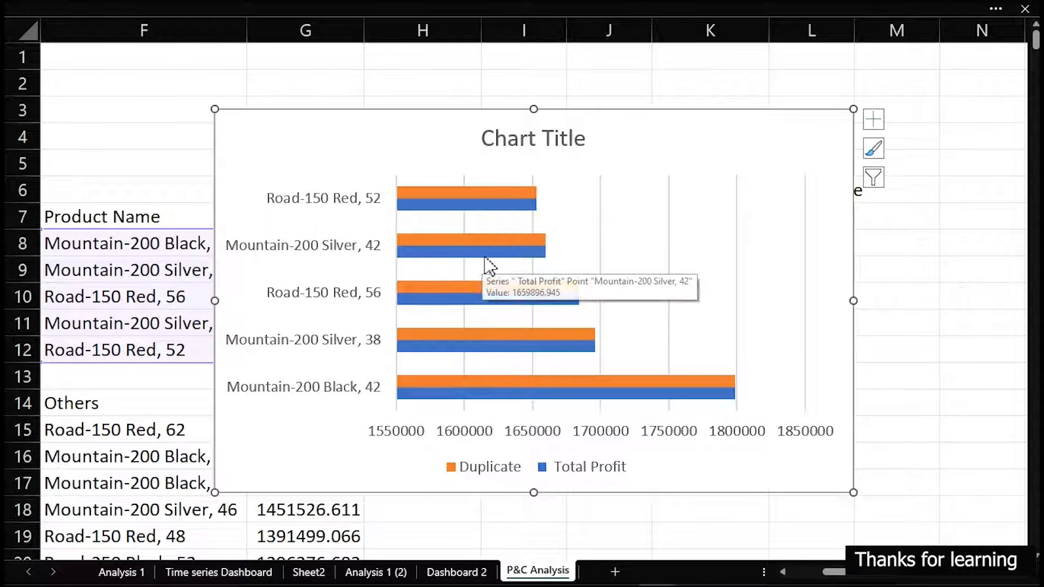
# Delete the bar chart's legend and its horizontal value axis
pyautogui.click(553, 475)
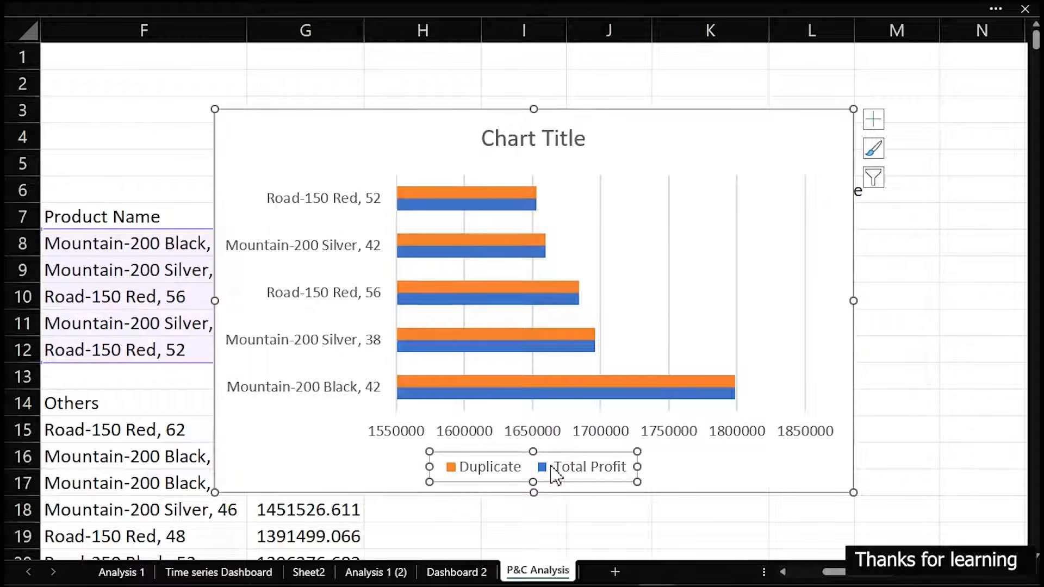
pyautogui.press('Delete')
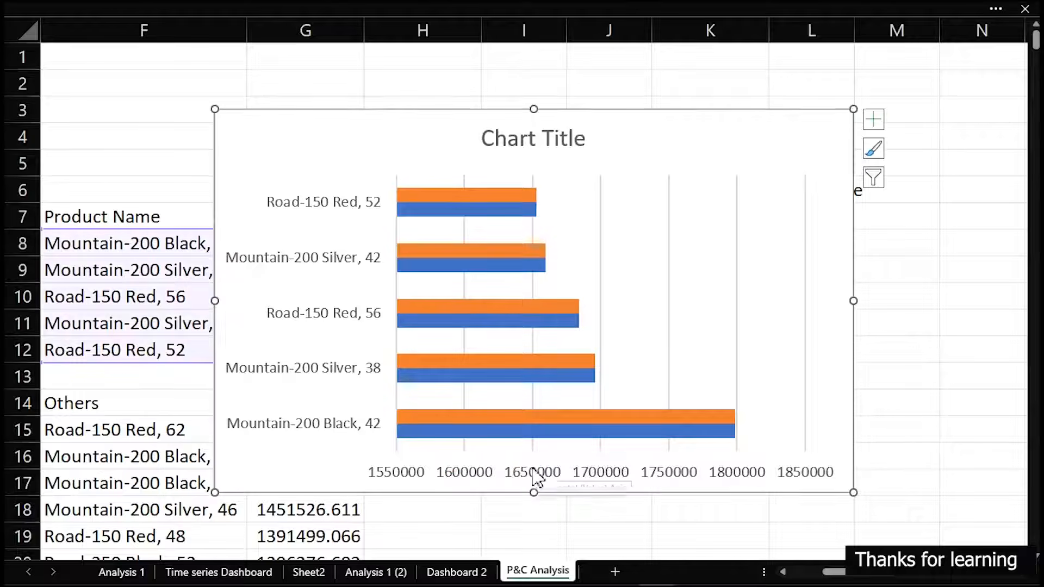
pyautogui.click(541, 479)
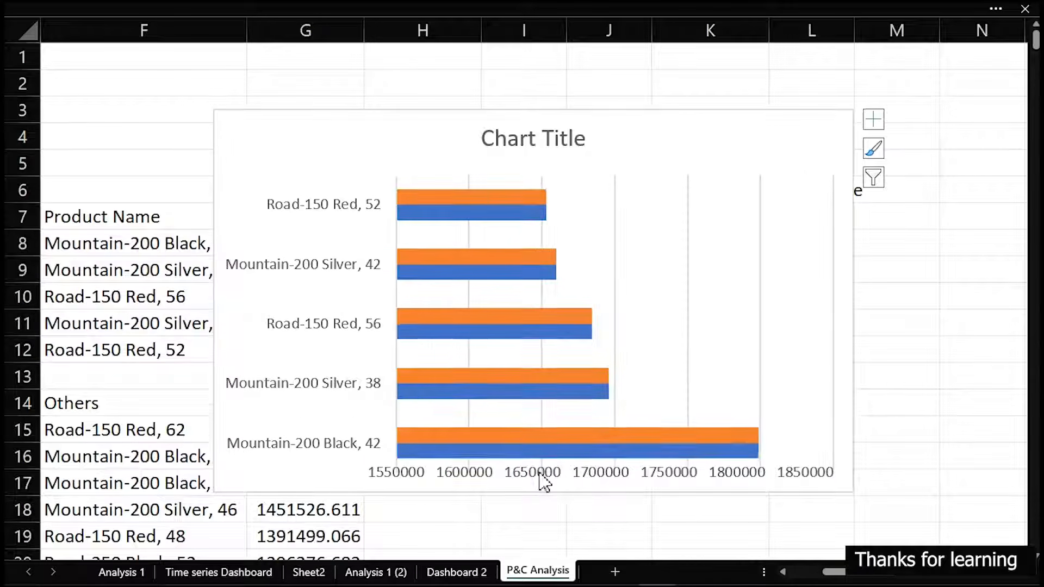
pyautogui.press('Delete')
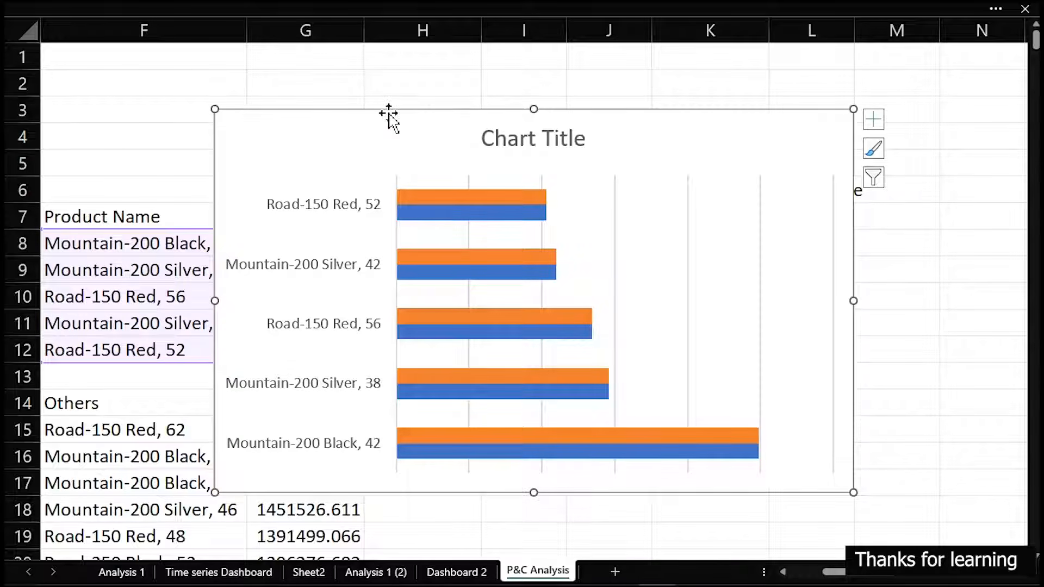
# Shift the chart right to clear column F and set its product axis to show categories in reverse order
pyautogui.moveTo(386, 110); pyautogui.dragTo(419, 109)
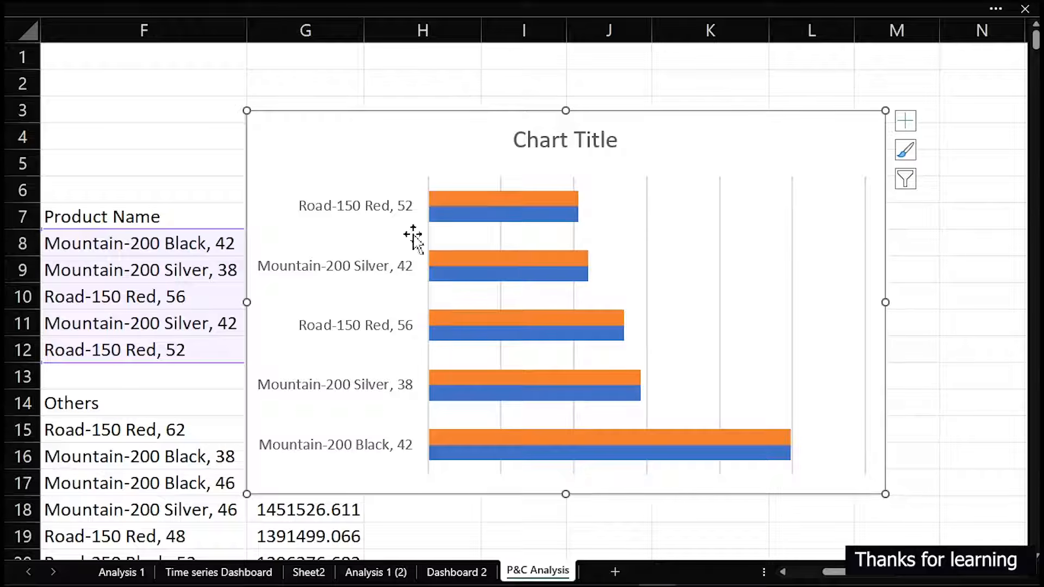
pyautogui.doubleClick(387, 111)
pyautogui.moveTo(252, 145); pyautogui.dragTo(144, 114)
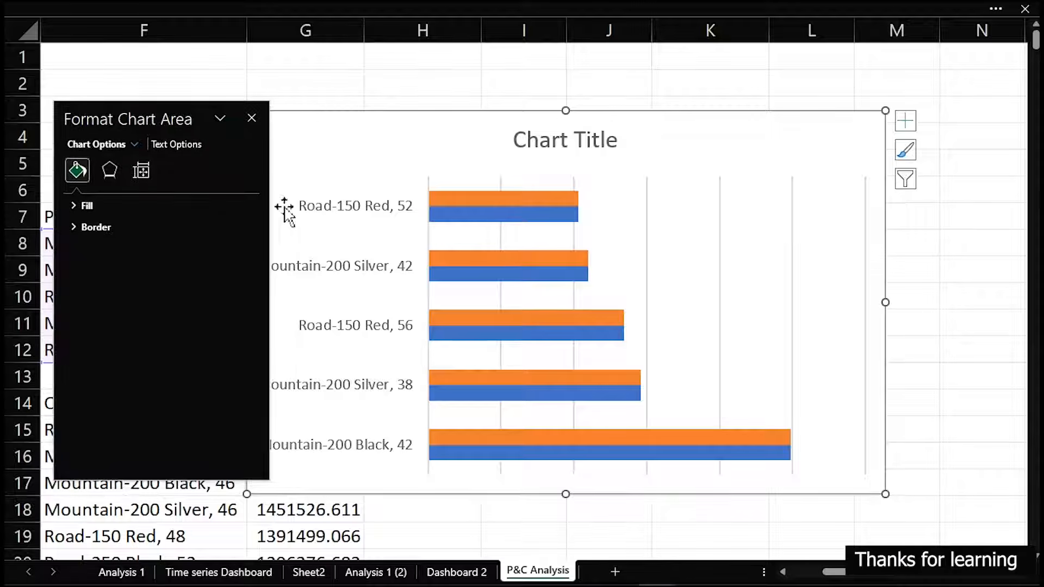
pyautogui.click(348, 213)
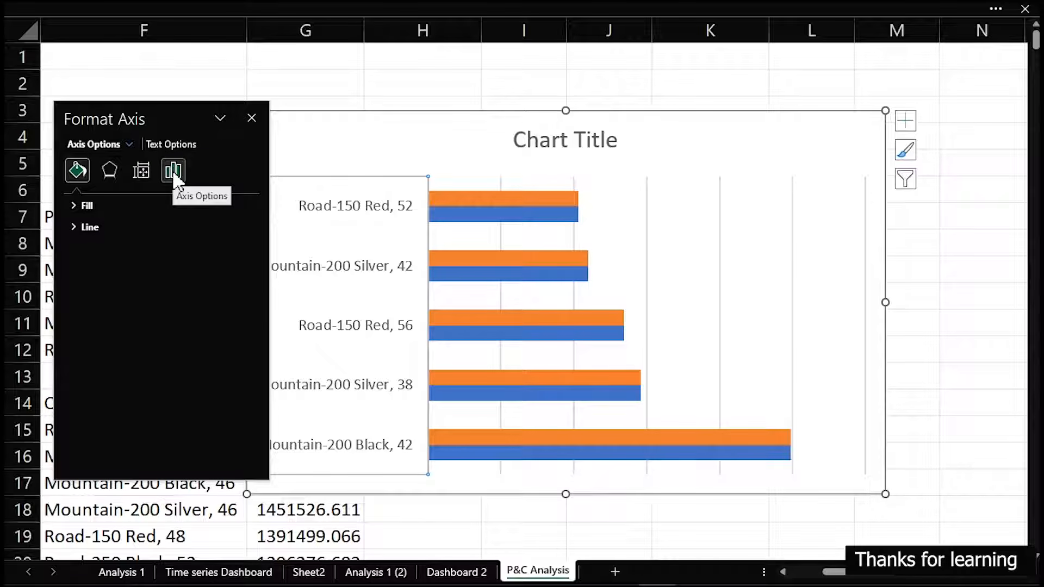
pyautogui.click(173, 170)
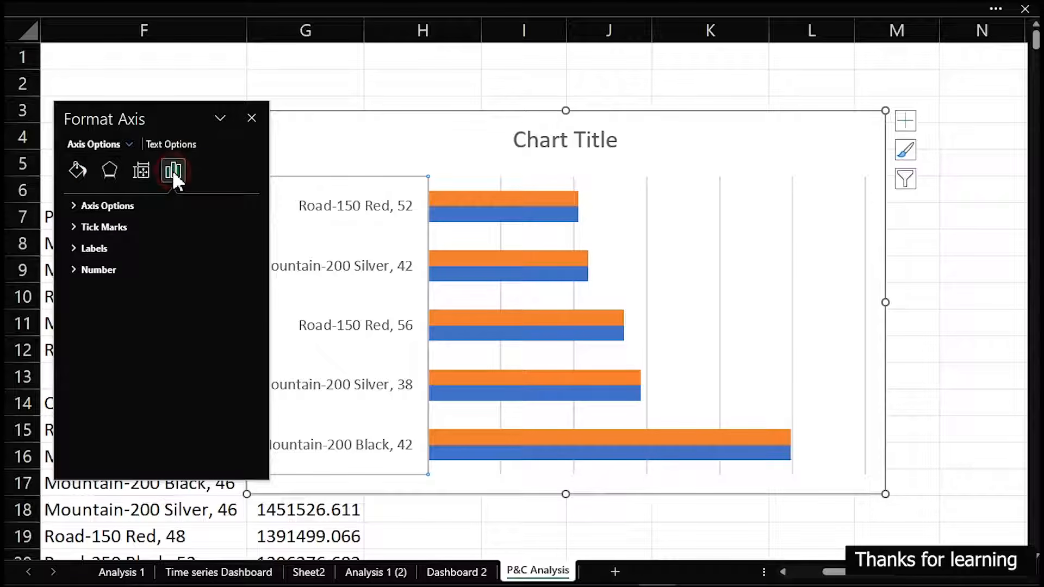
pyautogui.click(73, 207)
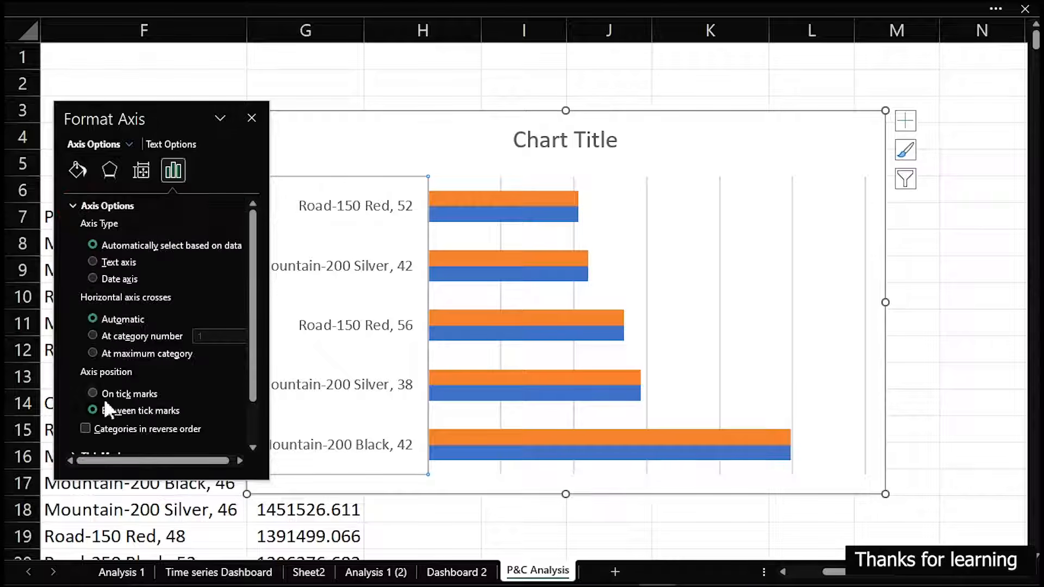
pyautogui.click(85, 429)
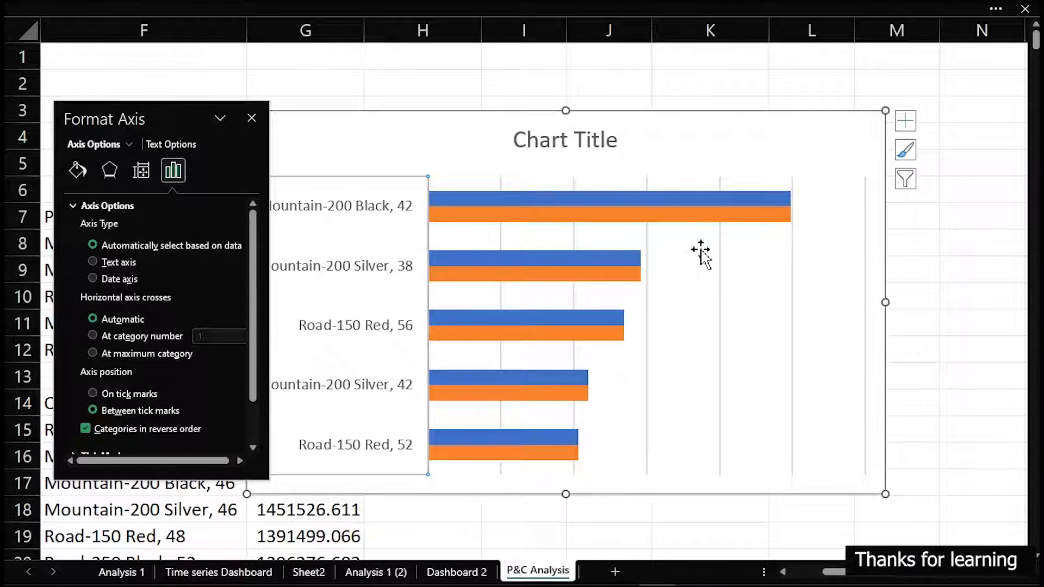
# Delete the bar chart's major gridlines and chart title
pyautogui.click(721, 252)
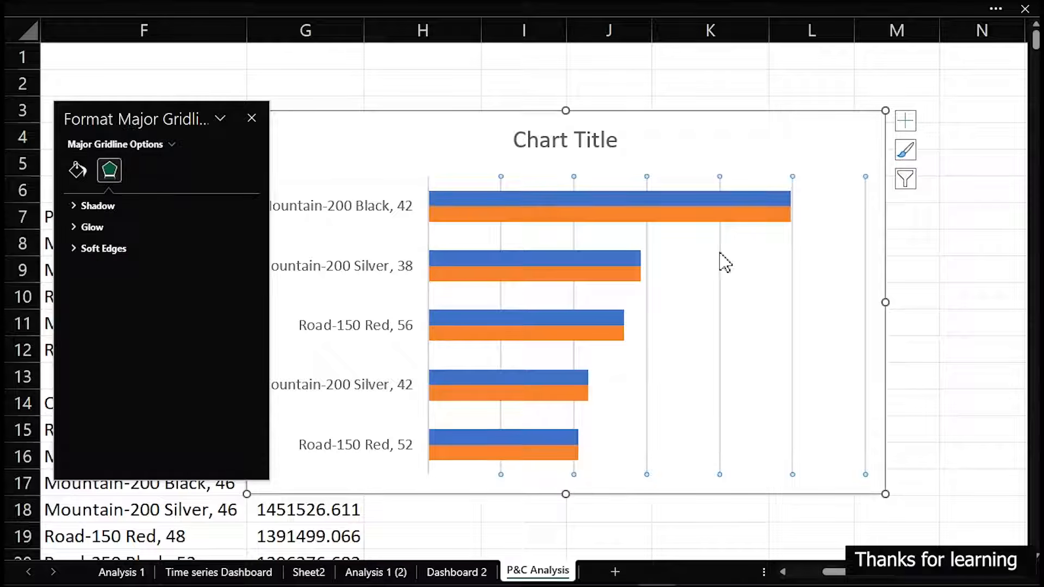
pyautogui.press('Delete')
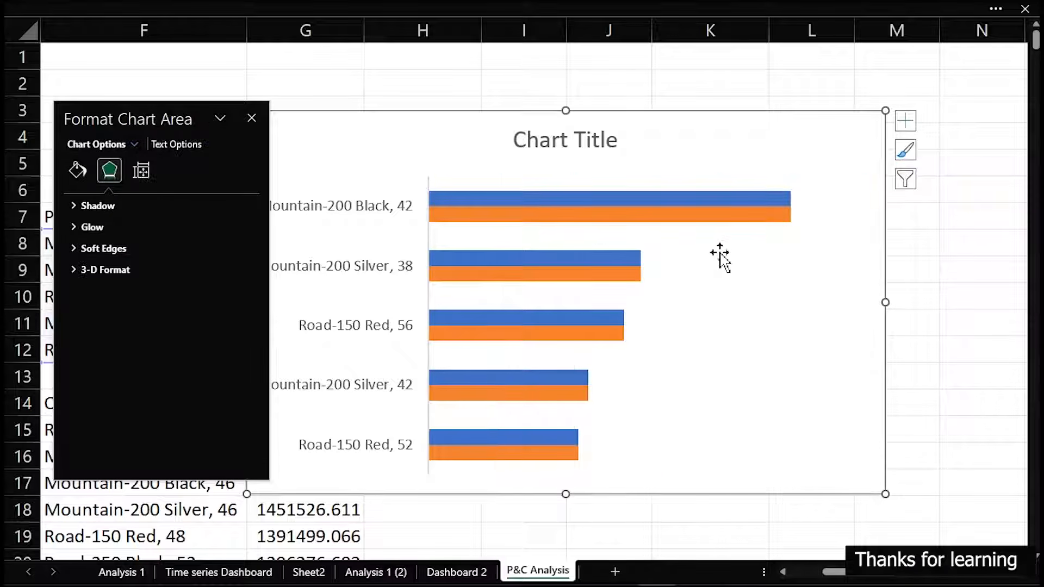
pyautogui.click(599, 146)
pyautogui.press('Delete')
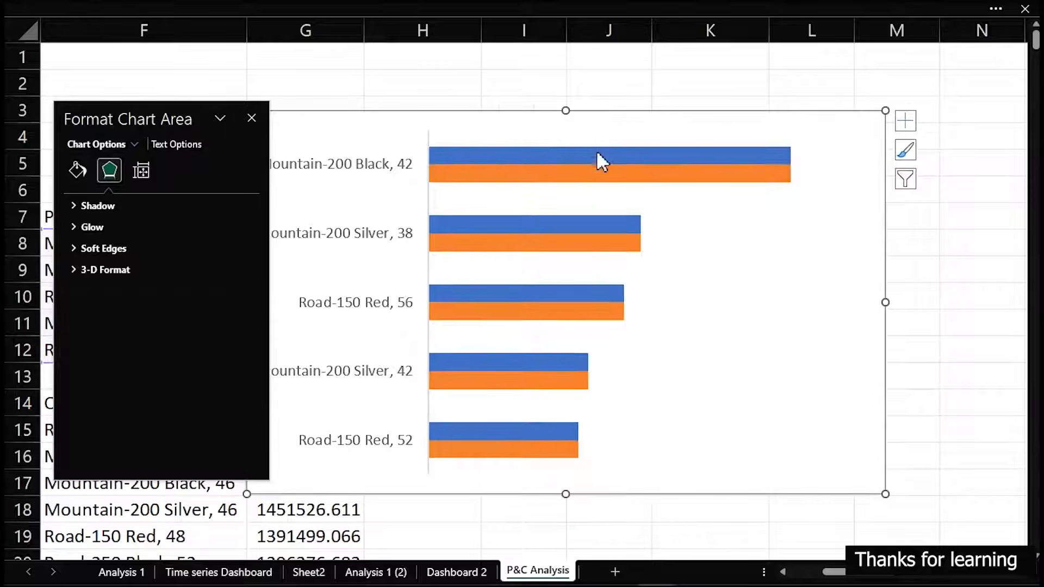
# Reduce the gap width of the chart's bars to 50%
pyautogui.click(597, 157)
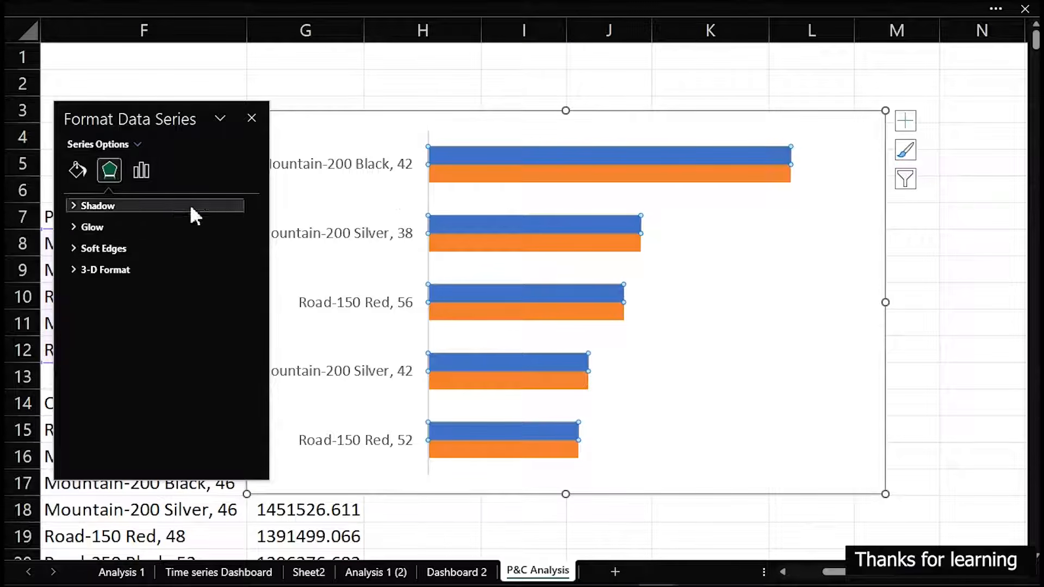
pyautogui.click(143, 170)
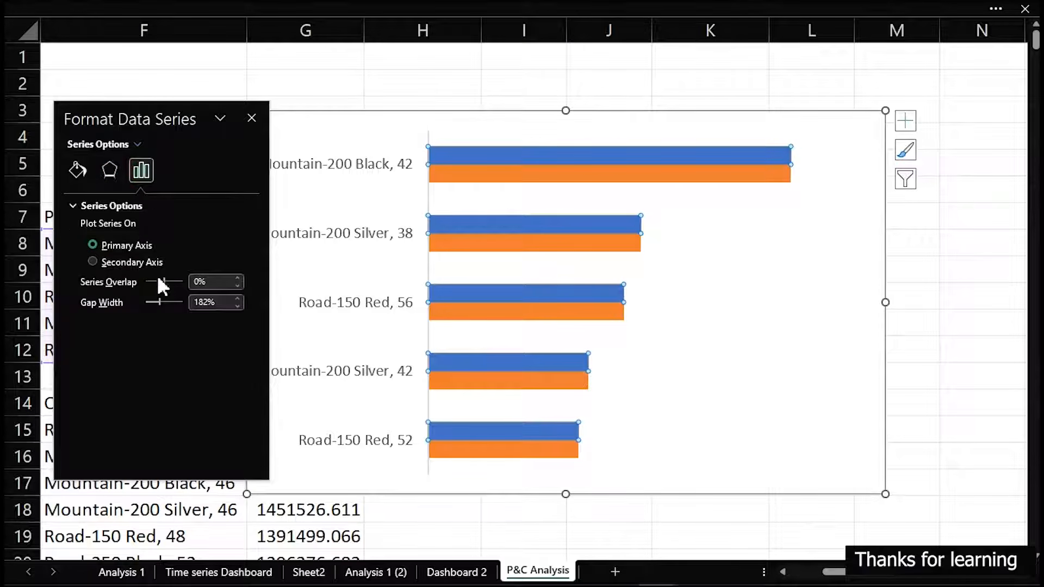
pyautogui.moveTo(155, 304); pyautogui.dragTo(151, 306)
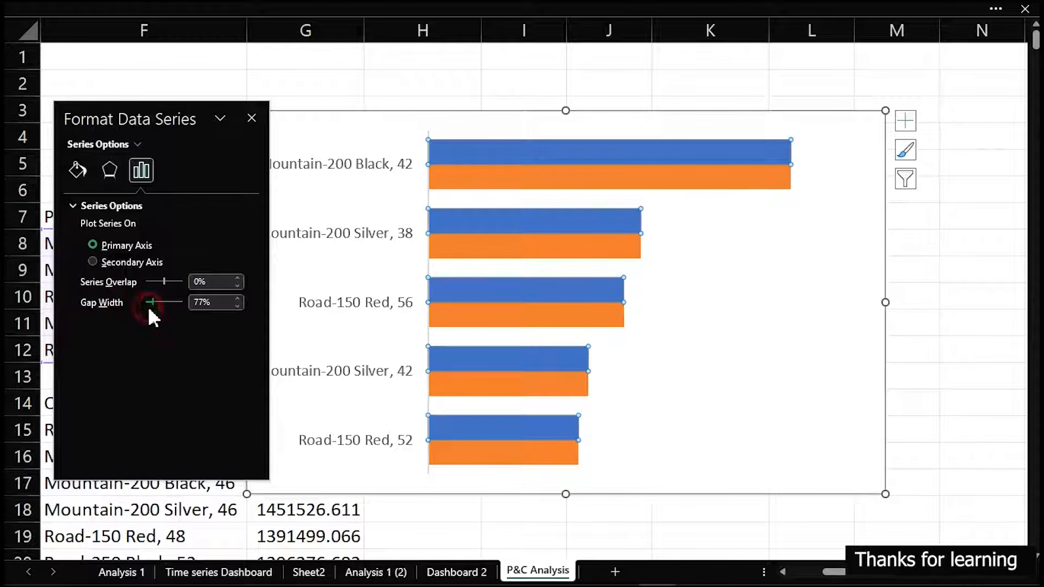
pyautogui.moveTo(151, 306); pyautogui.dragTo(149, 307)
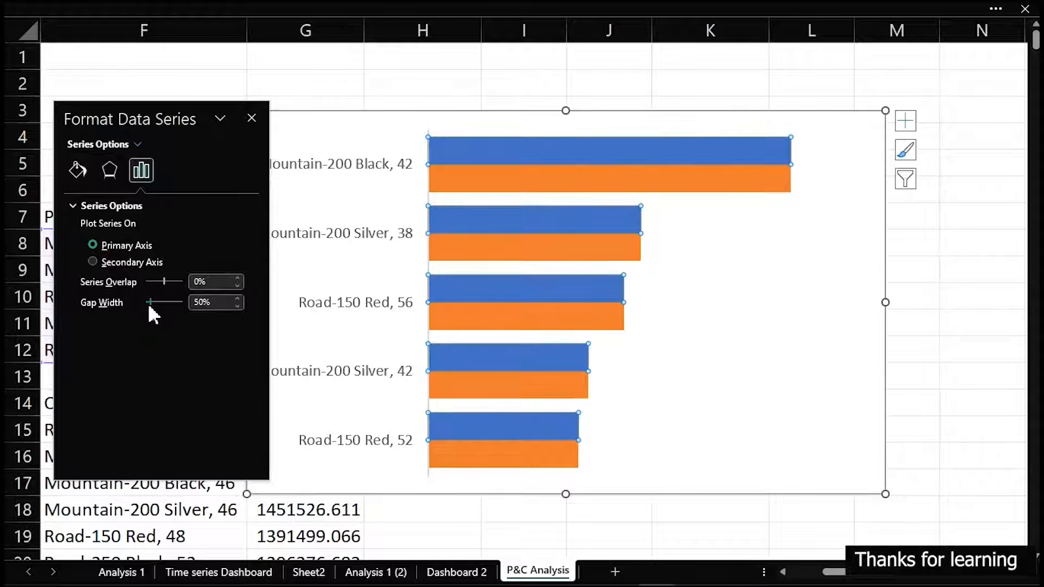
# Fill the orange Duplicate series with the light blue recent color
pyautogui.moveTo(678, 163)
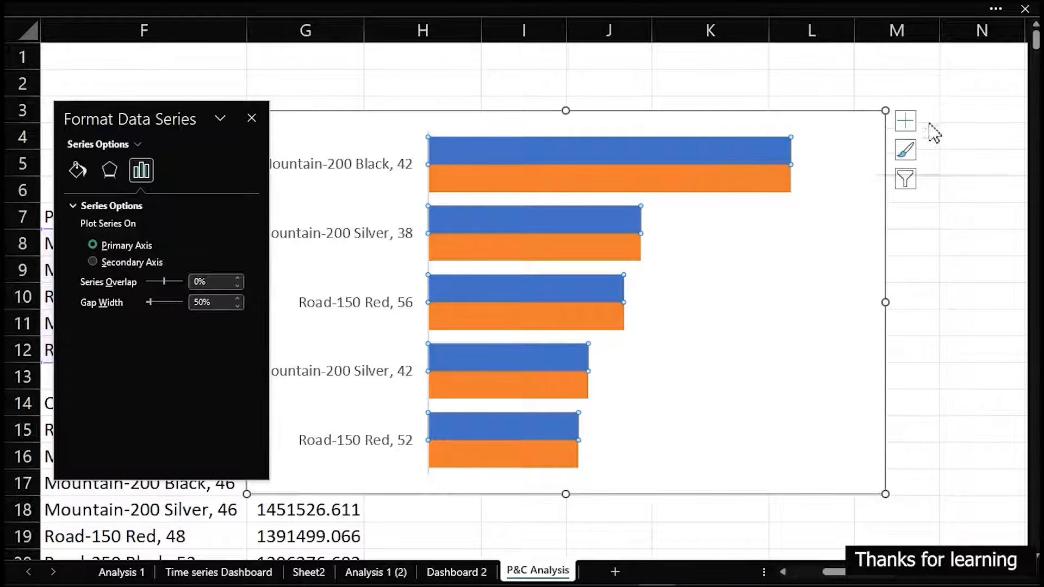
pyautogui.click(771, 187)
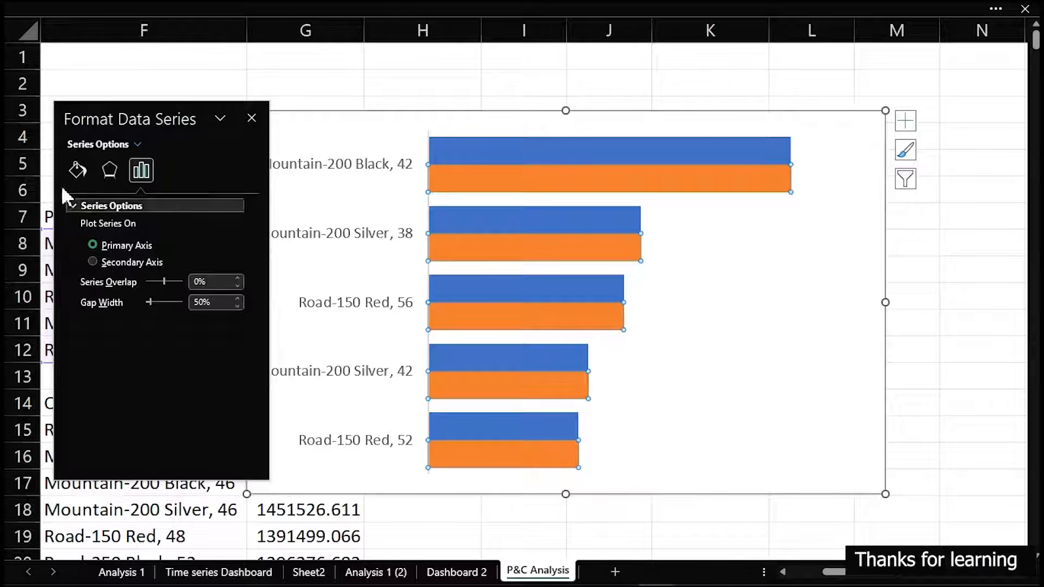
pyautogui.click(77, 170)
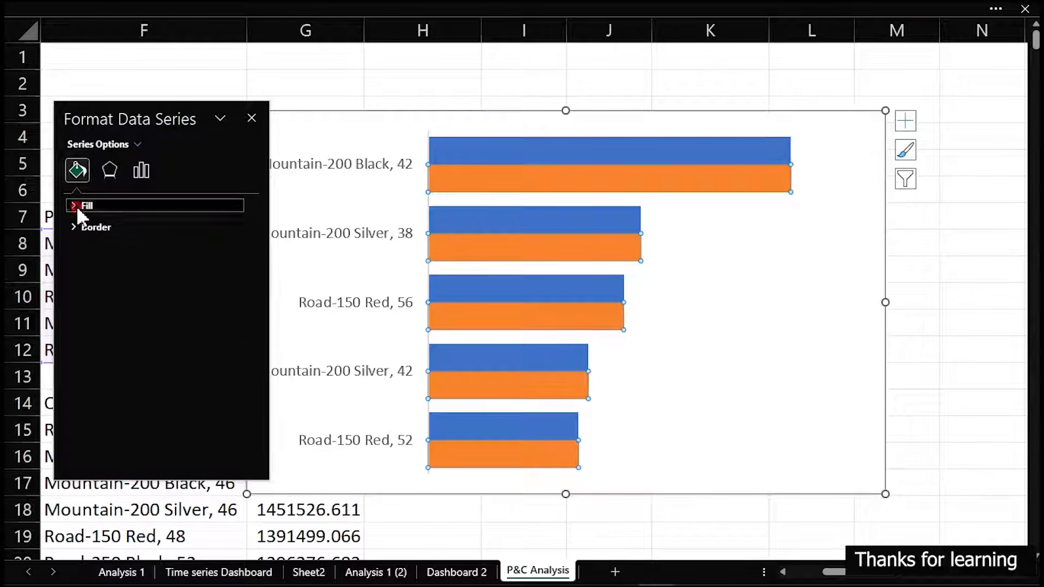
pyautogui.click(84, 206)
pyautogui.click(234, 361)
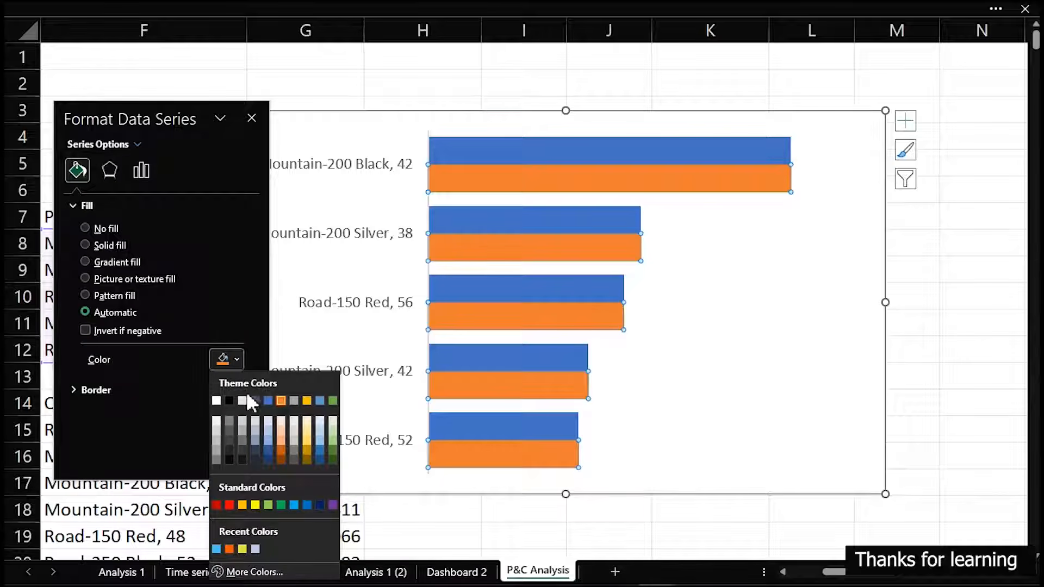
pyautogui.click(216, 549)
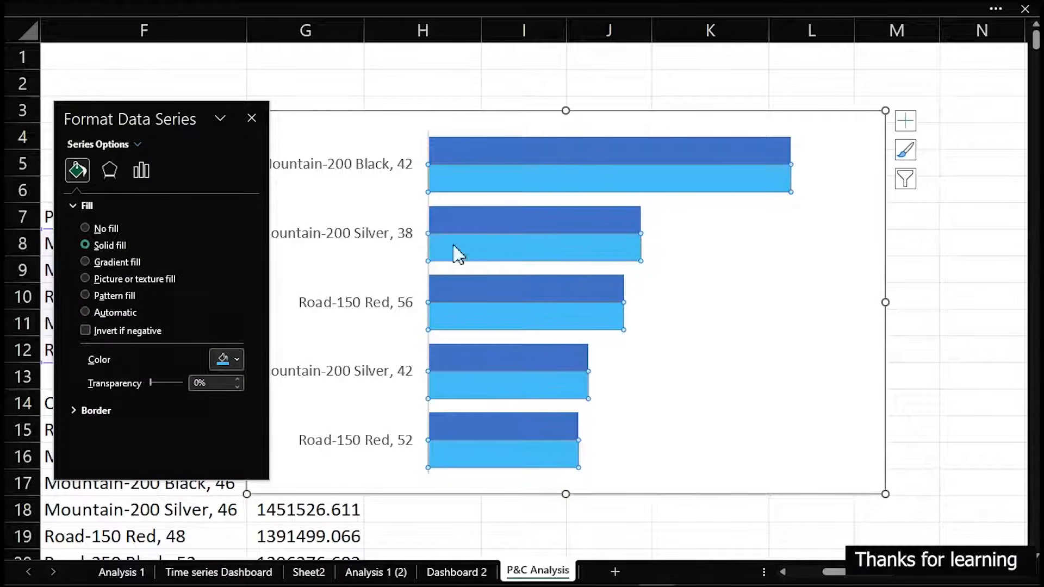
# Add data labels to the dark blue Total Profit series only and deselect the chart
pyautogui.click(581, 146)
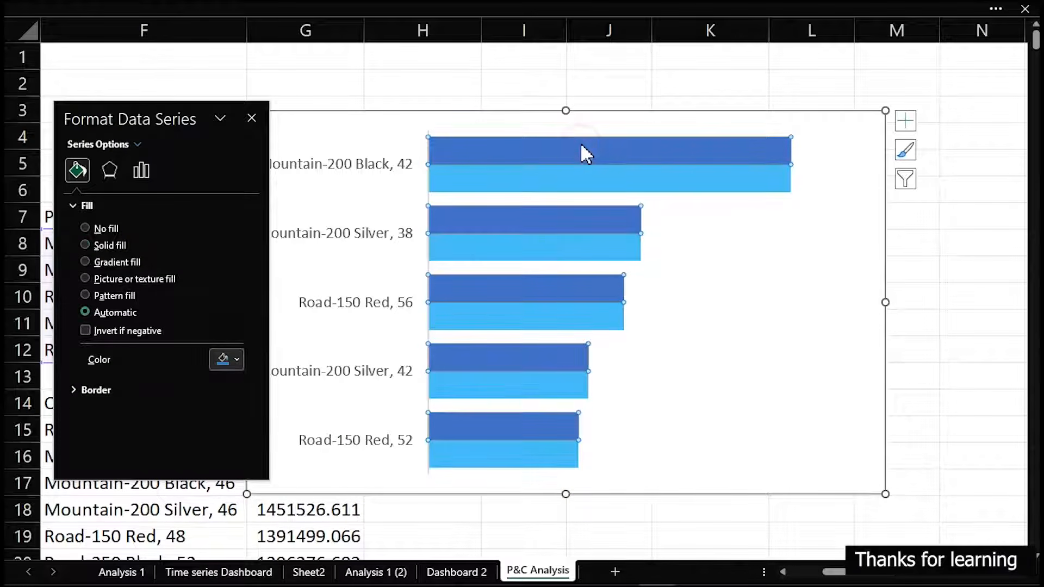
pyautogui.click(906, 121)
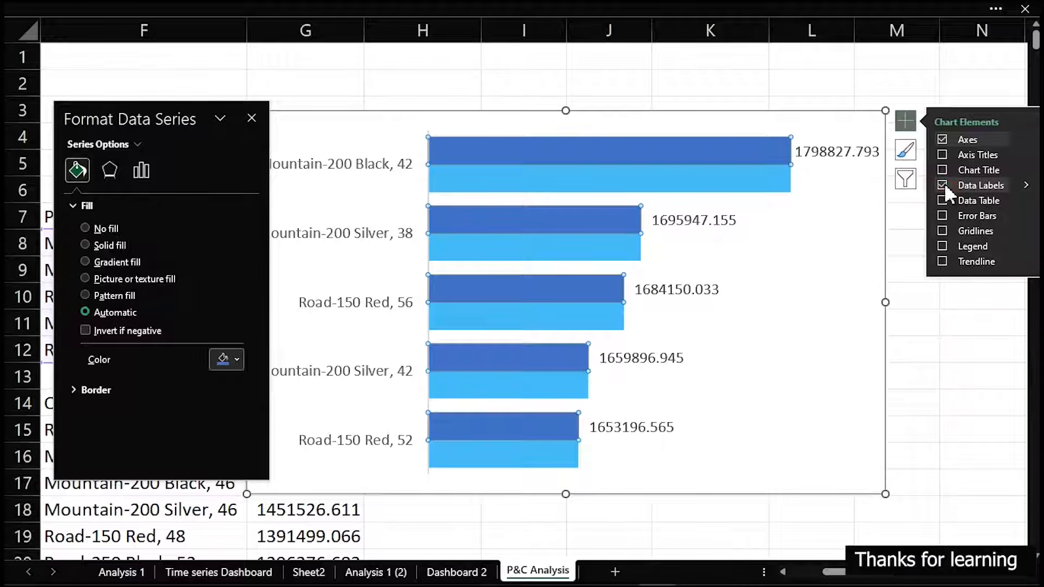
pyautogui.click(765, 64)
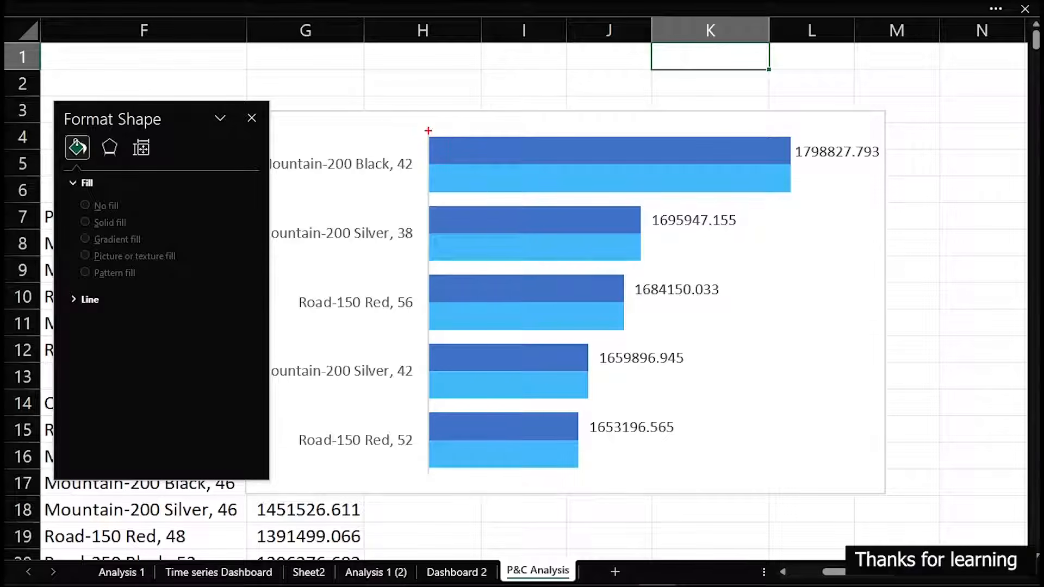
pyautogui.moveTo(428, 131); pyautogui.dragTo(794, 166)
pyautogui.moveTo(622, 178)
pyautogui.mouseDown()
pyautogui.moveTo(640, 189)
pyautogui.moveTo(628, 190)
pyautogui.mouseUp()
pyautogui.moveTo(584, 246)
pyautogui.mouseDown()
pyautogui.moveTo(602, 253)
pyautogui.moveTo(587, 260)
pyautogui.mouseUp()
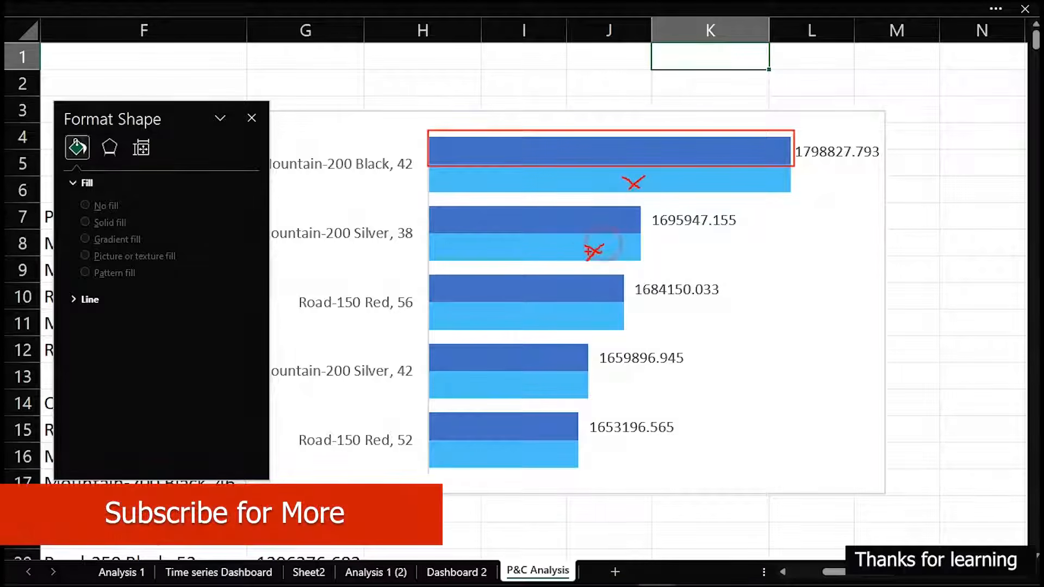
pyautogui.press('Escape')
# Make the Total Profit data labels show the category name instead of the value, positioned at Inside Base
pyautogui.click(252, 118)
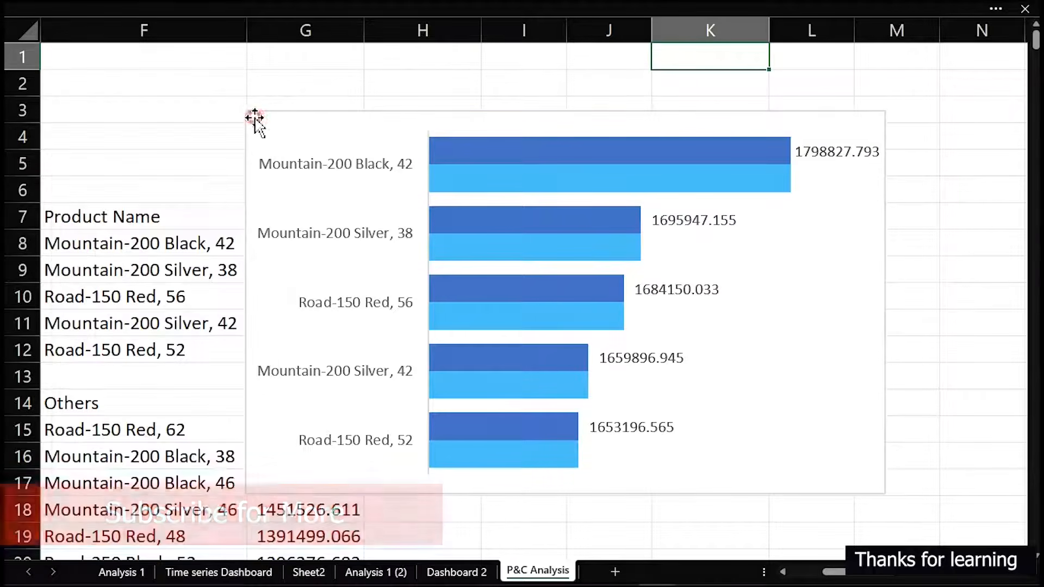
pyautogui.click(298, 163)
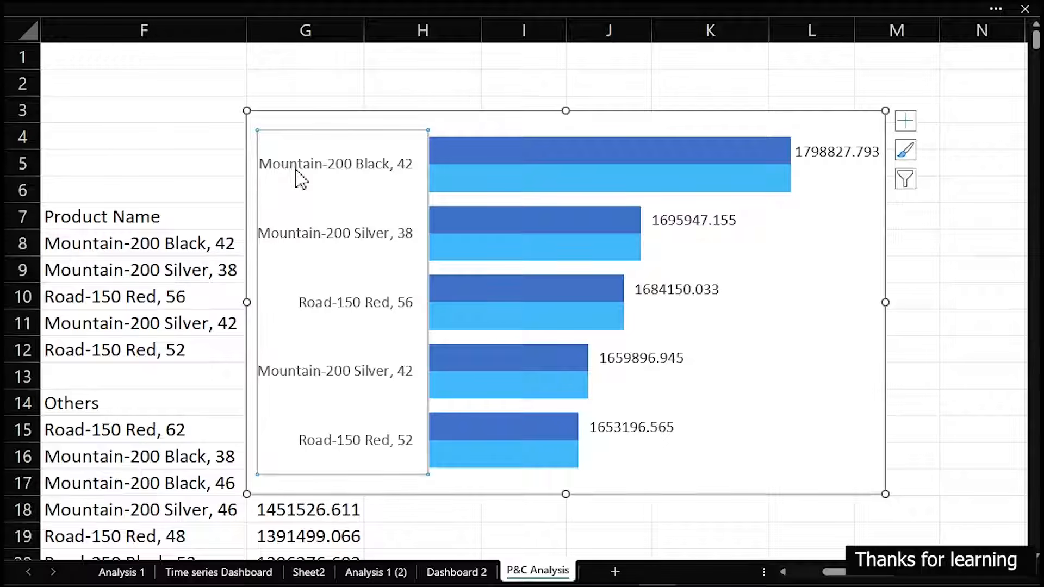
pyautogui.moveTo(478, 183)
pyautogui.hotkey('ctrl', '1')
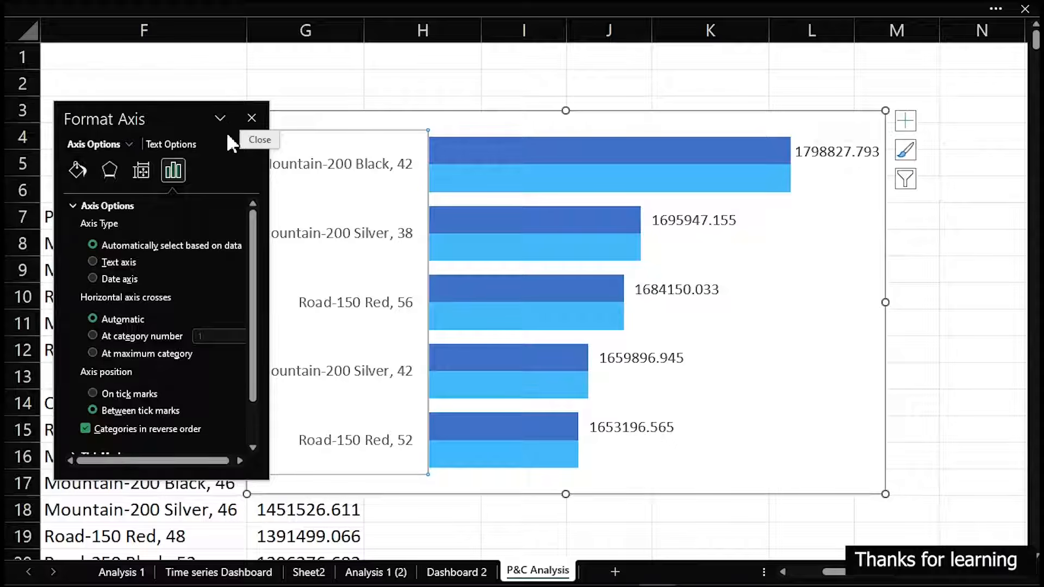
pyautogui.click(844, 153)
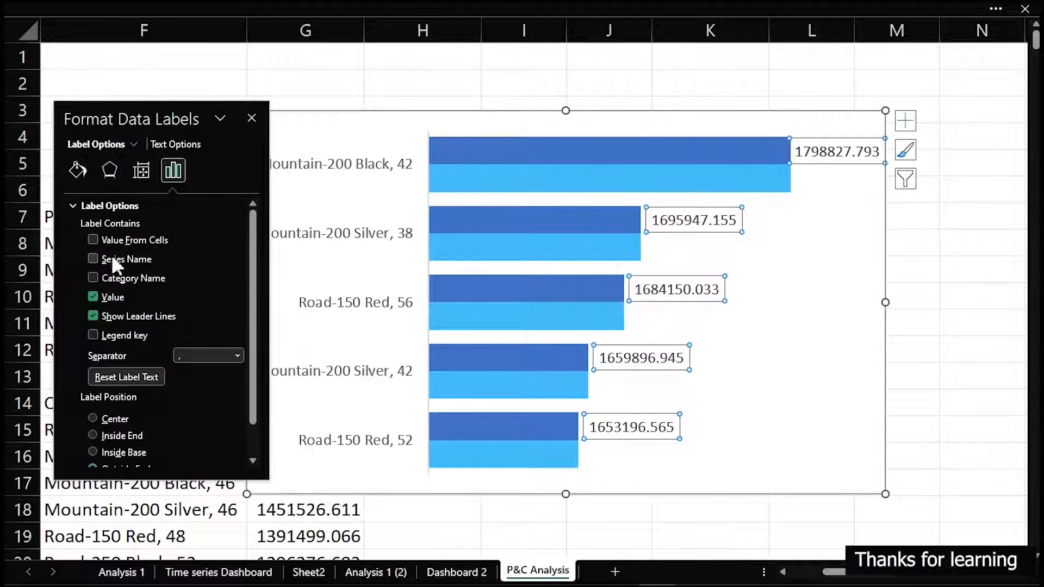
pyautogui.click(93, 279)
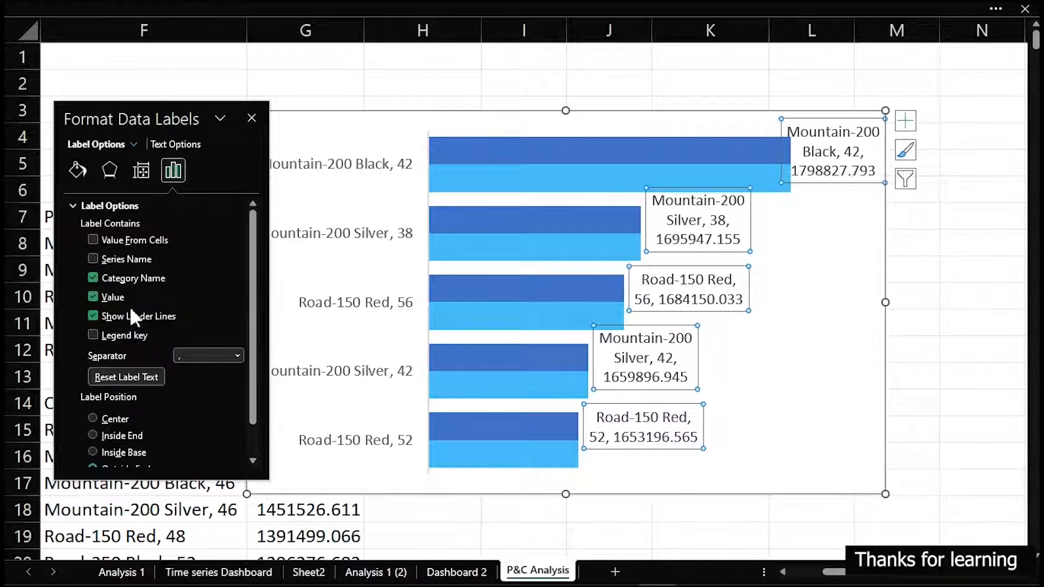
pyautogui.click(97, 297)
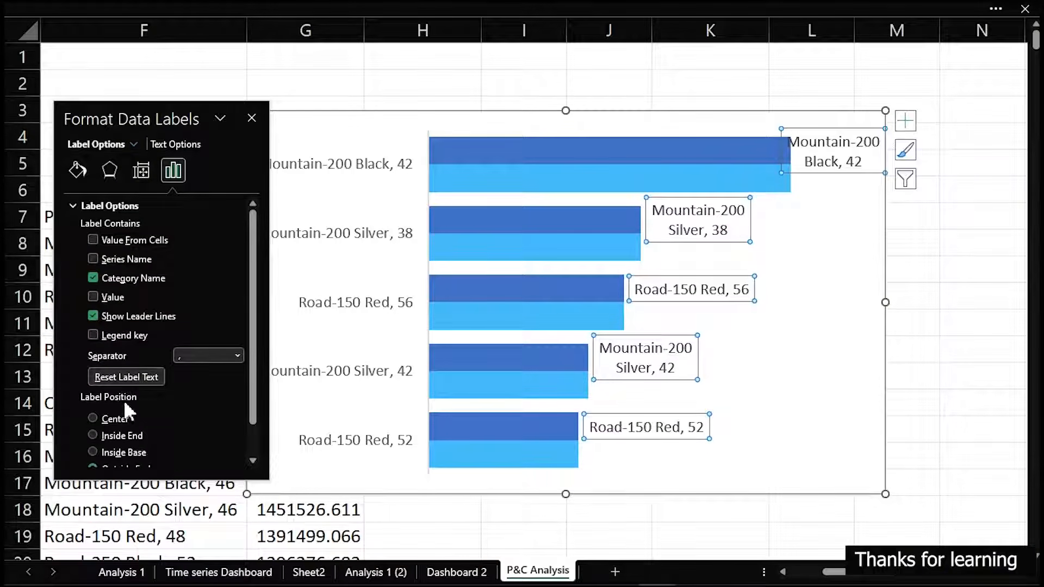
pyautogui.click(125, 452)
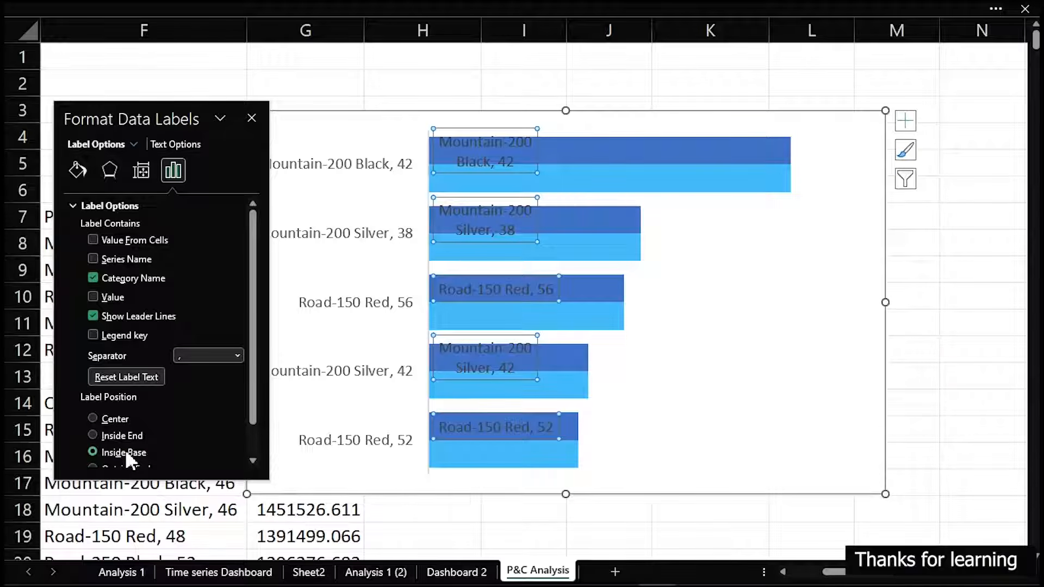
# Delete the chart's vertical category axis and move the chart over columns F to K, clear of the formatting pane
pyautogui.click(355, 170)
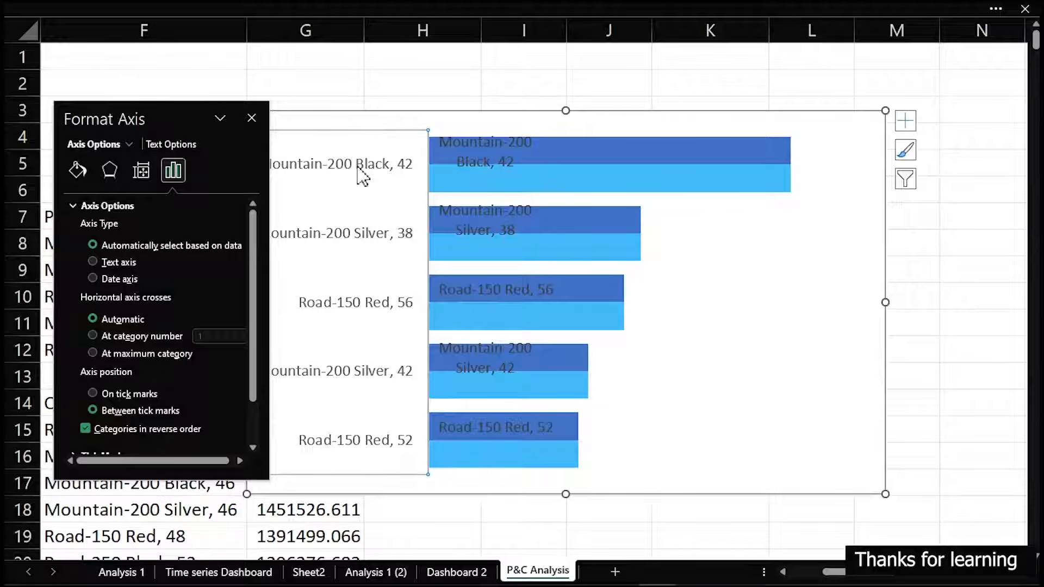
pyautogui.press('Delete')
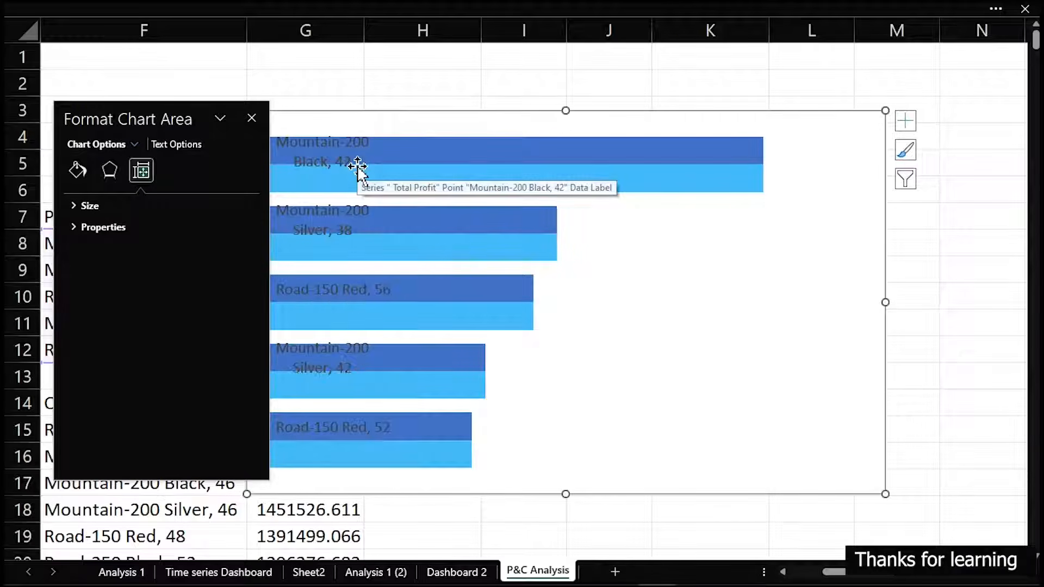
pyautogui.moveTo(170, 107); pyautogui.dragTo(931, 115)
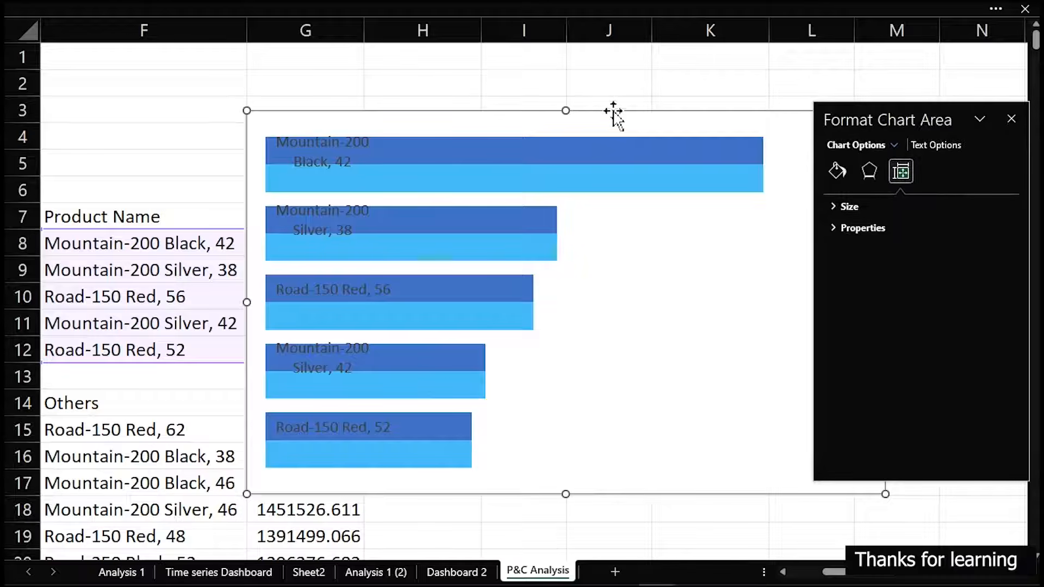
pyautogui.moveTo(611, 110); pyautogui.dragTo(443, 95)
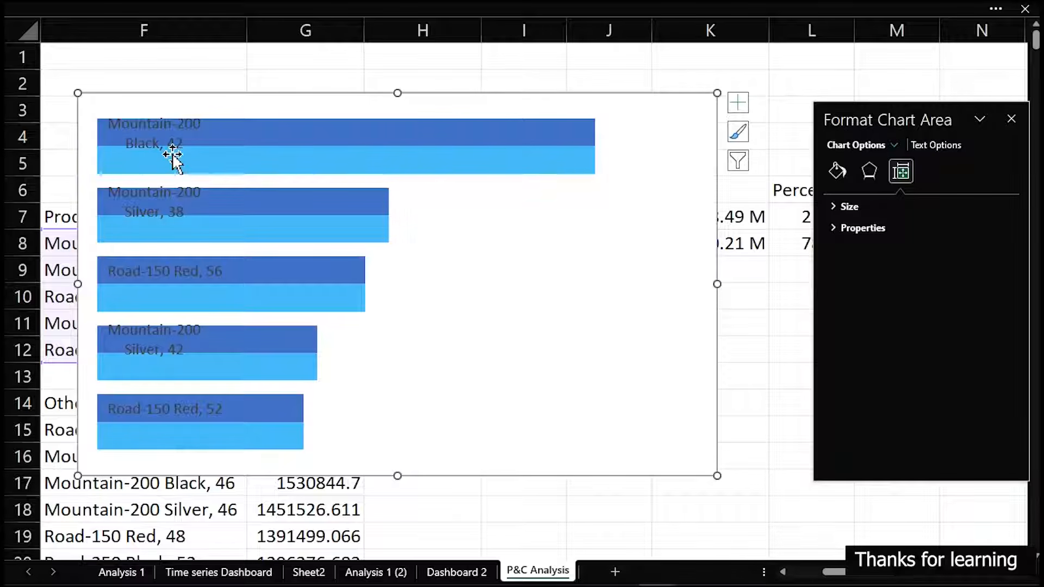
# Set the series overlap of the light blue bars to 100% and shrink the chart to end at column J
pyautogui.click(489, 163)
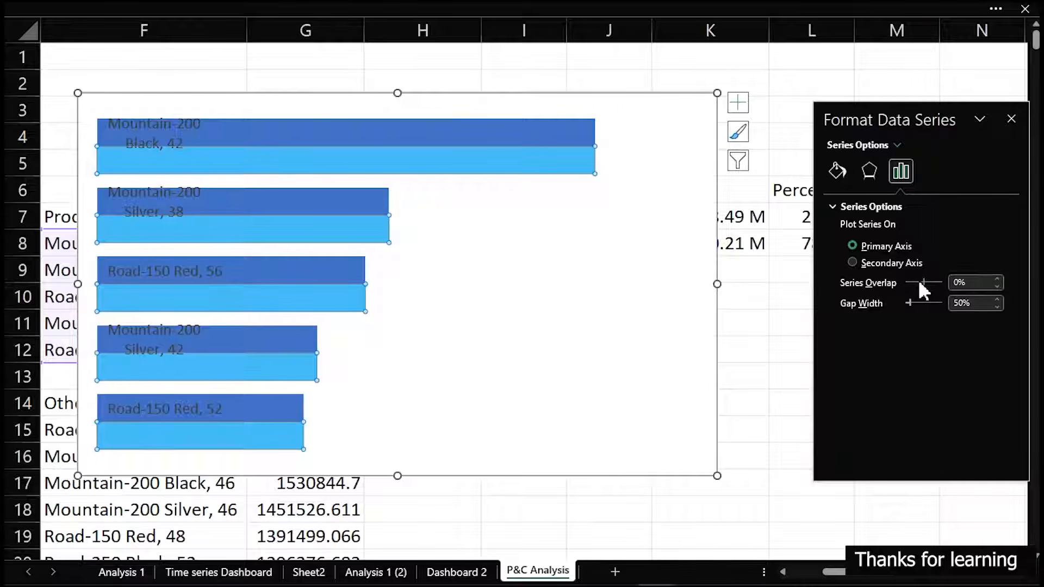
pyautogui.moveTo(953, 289); pyautogui.dragTo(954, 288)
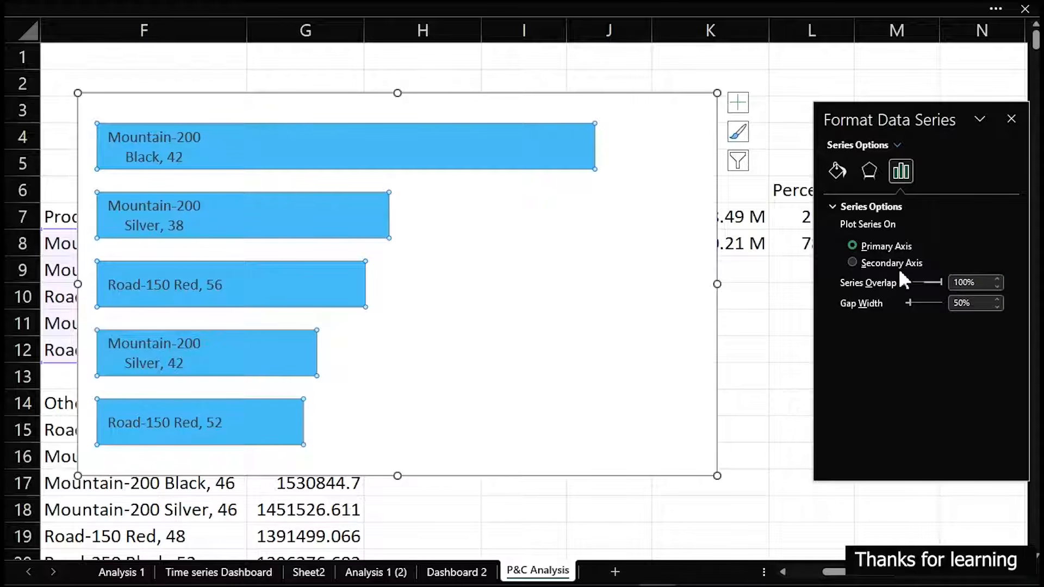
pyautogui.moveTo(716, 95); pyautogui.dragTo(595, 152)
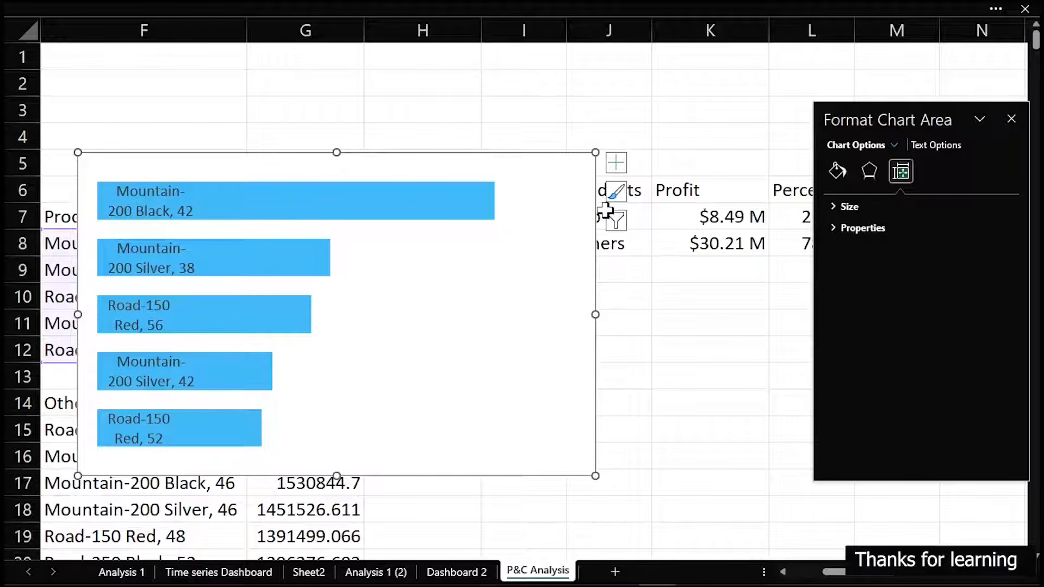
# Move the bar chart from P&C Analysis to the Dashboard 2 sheet, placing it just below the grey panel
pyautogui.press('Delete')
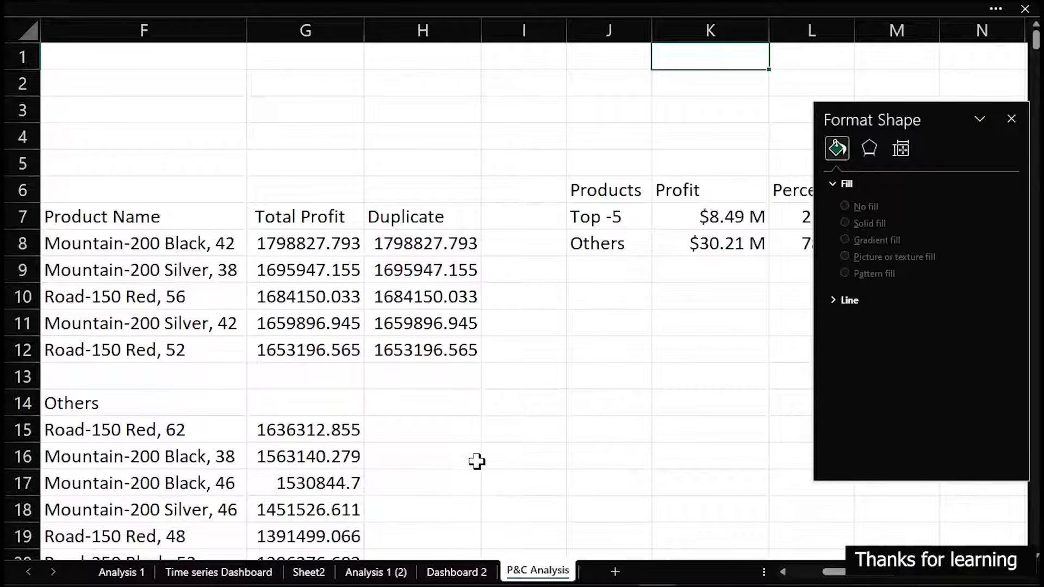
pyautogui.click(457, 571)
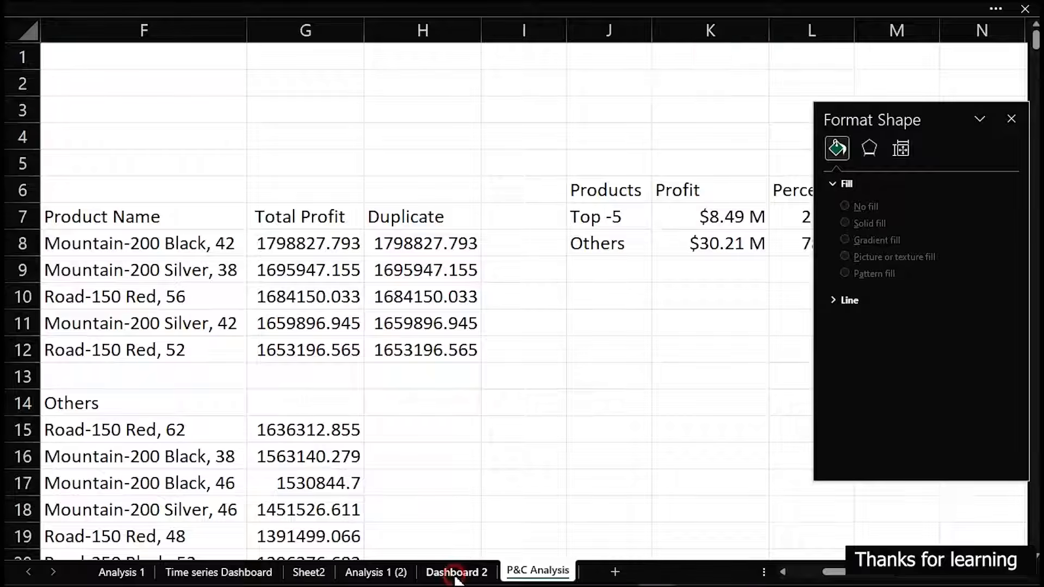
pyautogui.click(361, 451)
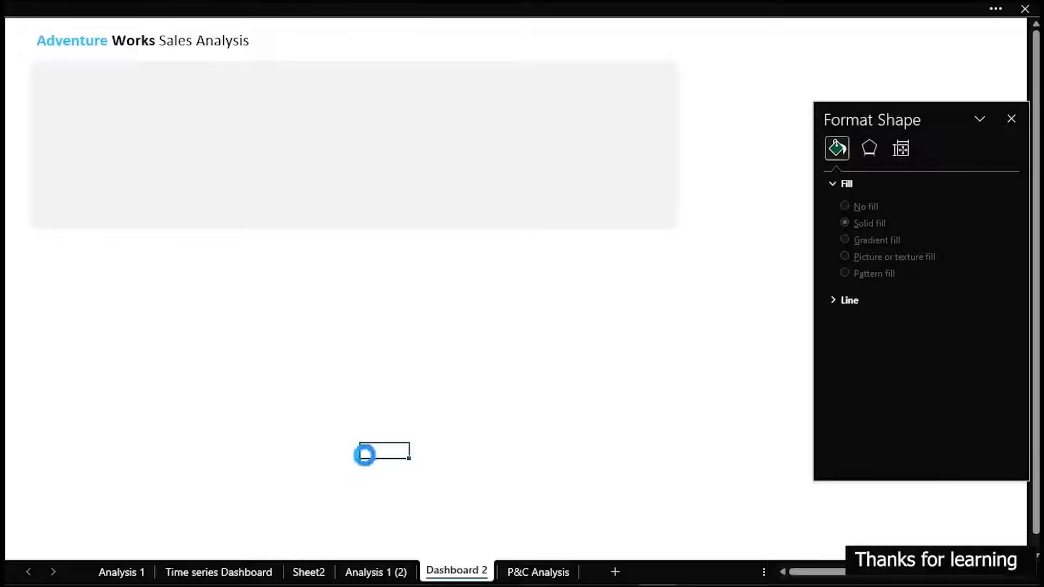
pyautogui.hotkey('ctrl', 'v')
pyautogui.moveTo(578, 443); pyautogui.dragTo(331, 256)
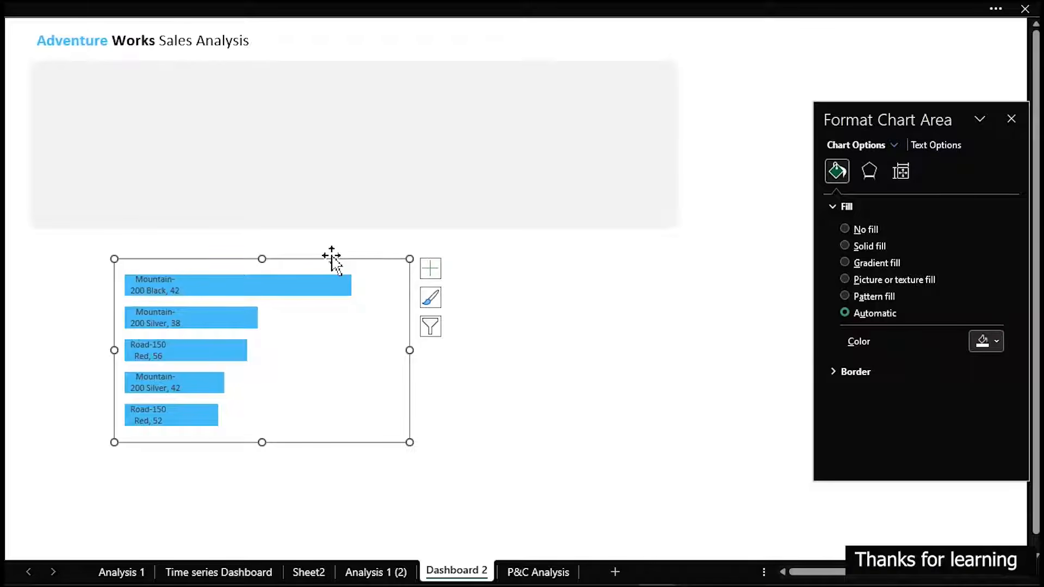
# Set the pasted chart area to no fill and no border line
pyautogui.click(859, 224)
pyautogui.click(833, 344)
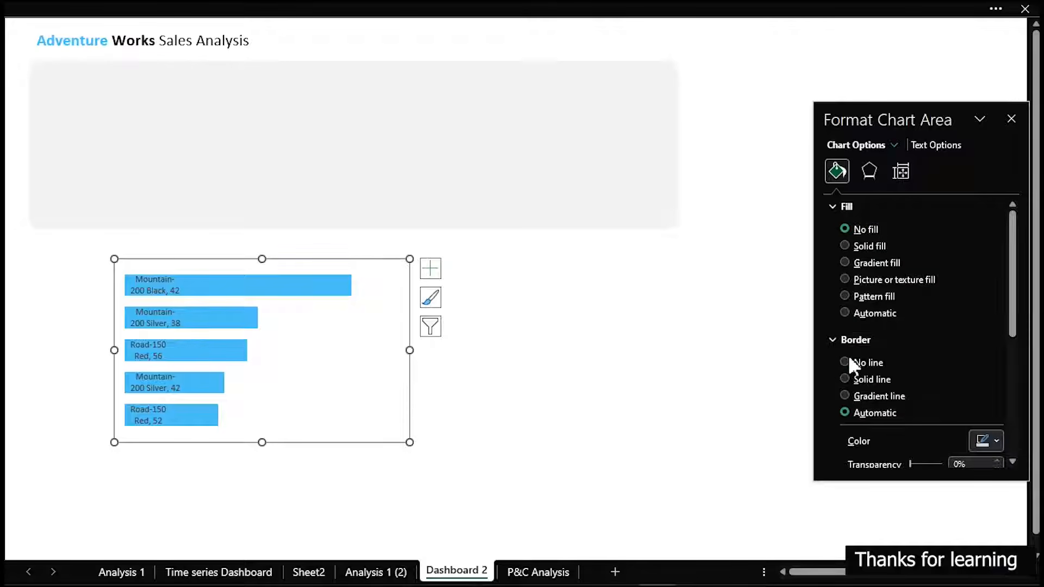
pyautogui.click(850, 358)
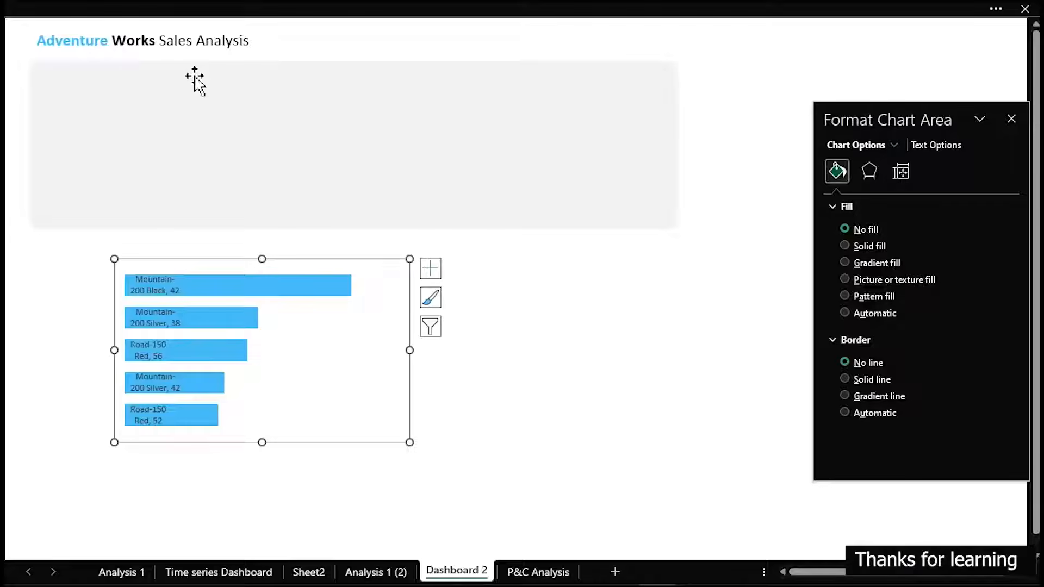
# Resize the grey background panel to 7.3 cm high and 13.39 cm wide
pyautogui.click(509, 206)
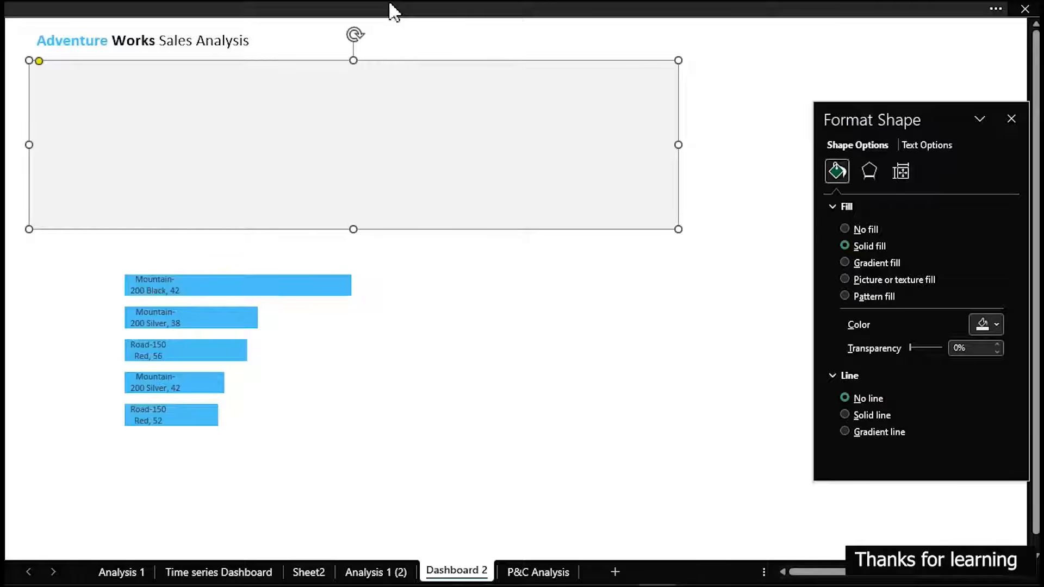
pyautogui.click(295, 7)
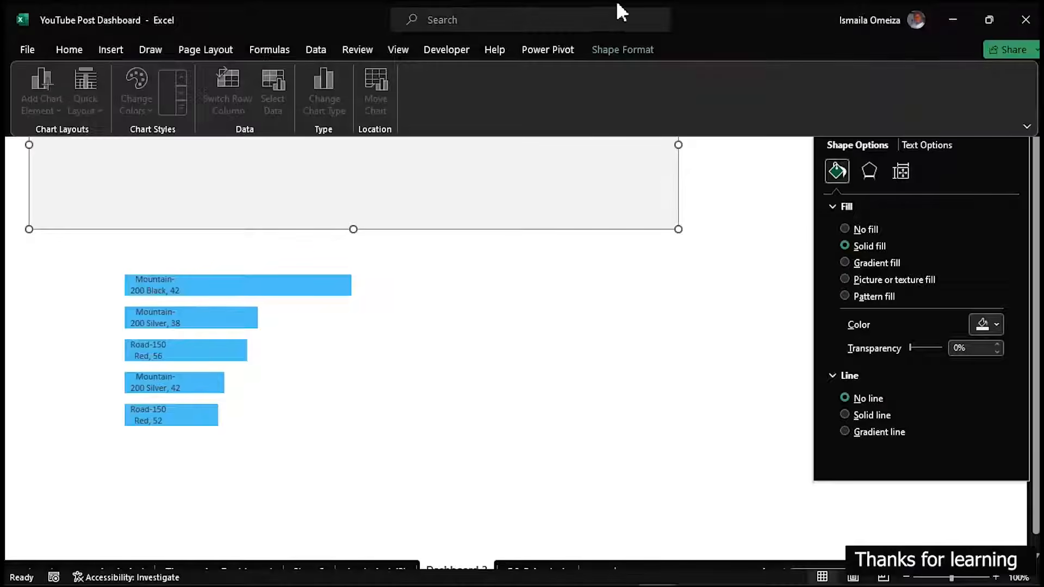
pyautogui.click(635, 48)
pyautogui.click(984, 74)
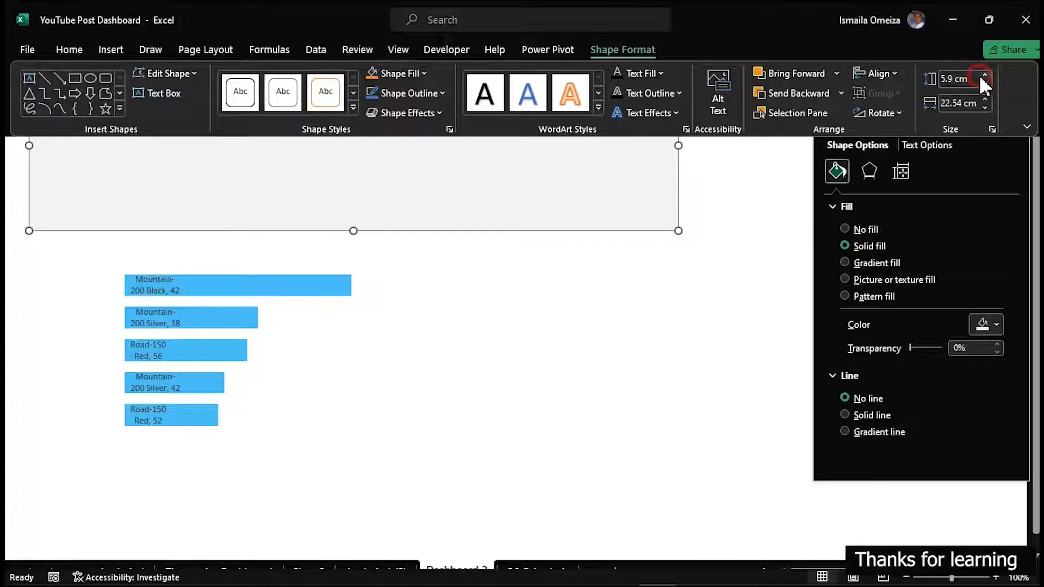
pyautogui.click(970, 79)
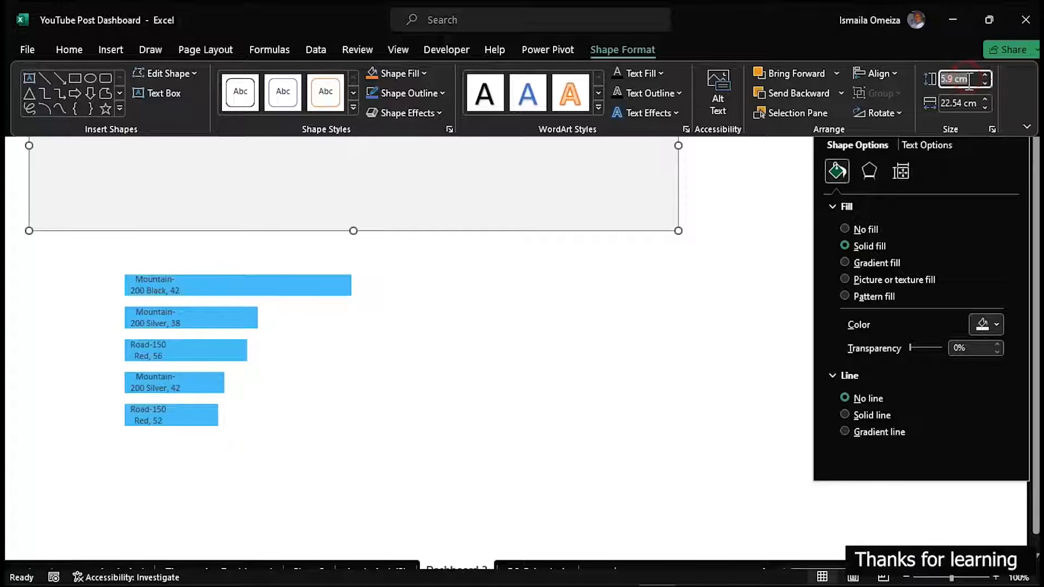
pyautogui.write('7')
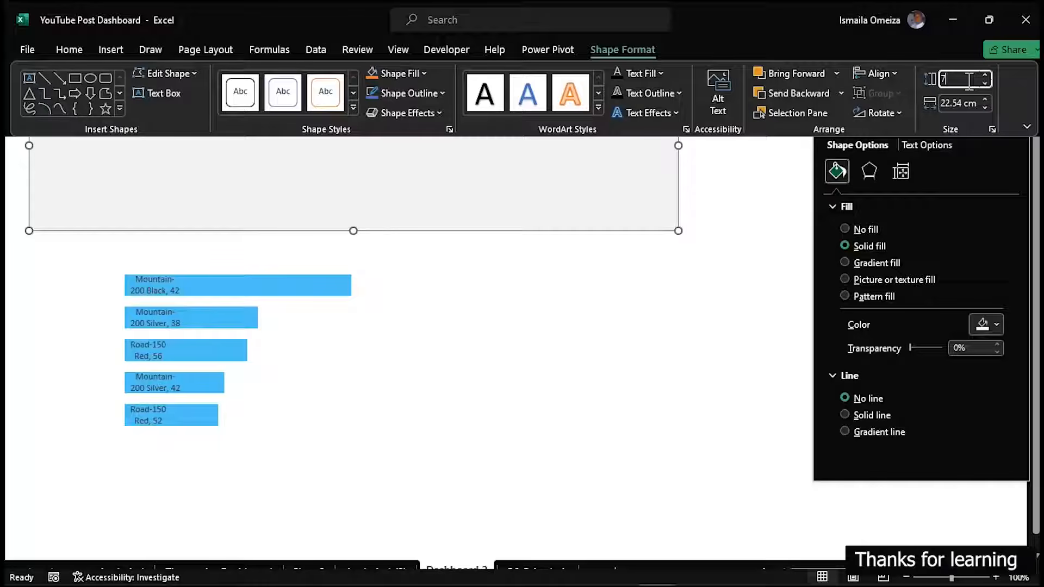
pyautogui.write('.3')
pyautogui.press('Tab')
pyautogui.write('13.39 cm')
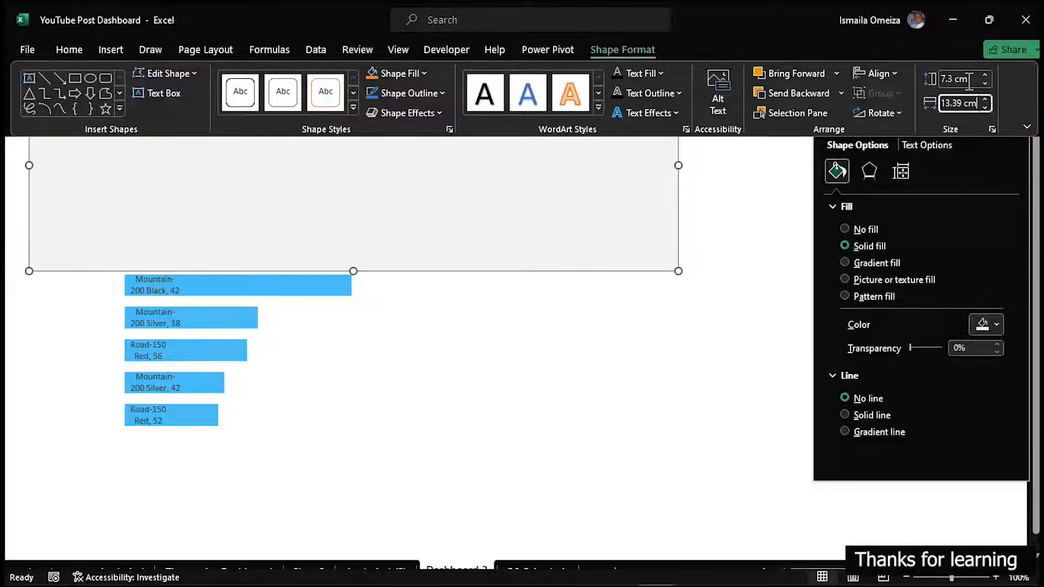
pyautogui.press('Return')
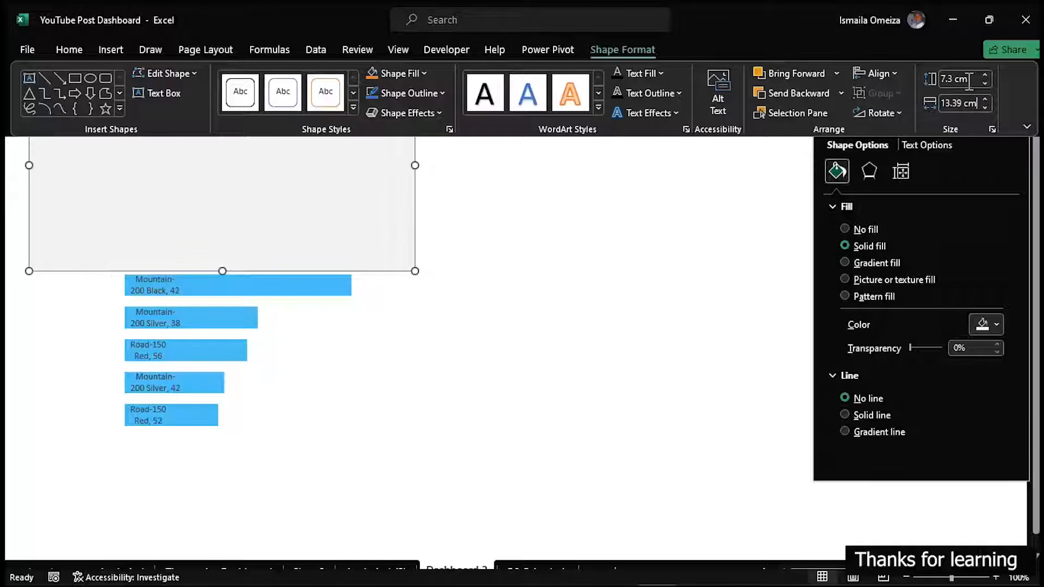
pyautogui.hotkey('ctrl', 'shift', 'F1')
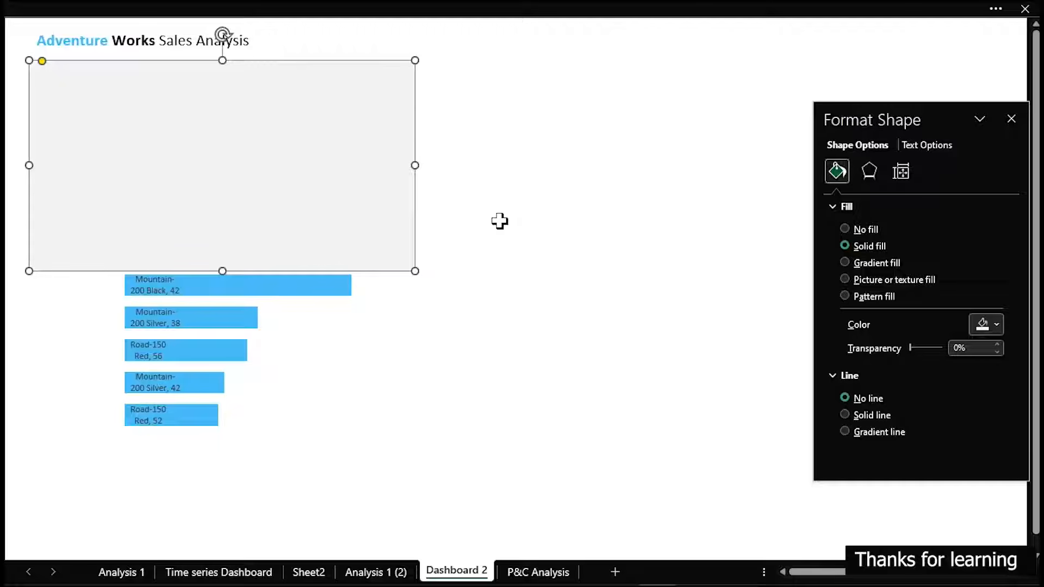
# Place the bar chart on the grey panel, leaving space above it for a heading, and widen it toward the panel's far edge
pyautogui.click(292, 434)
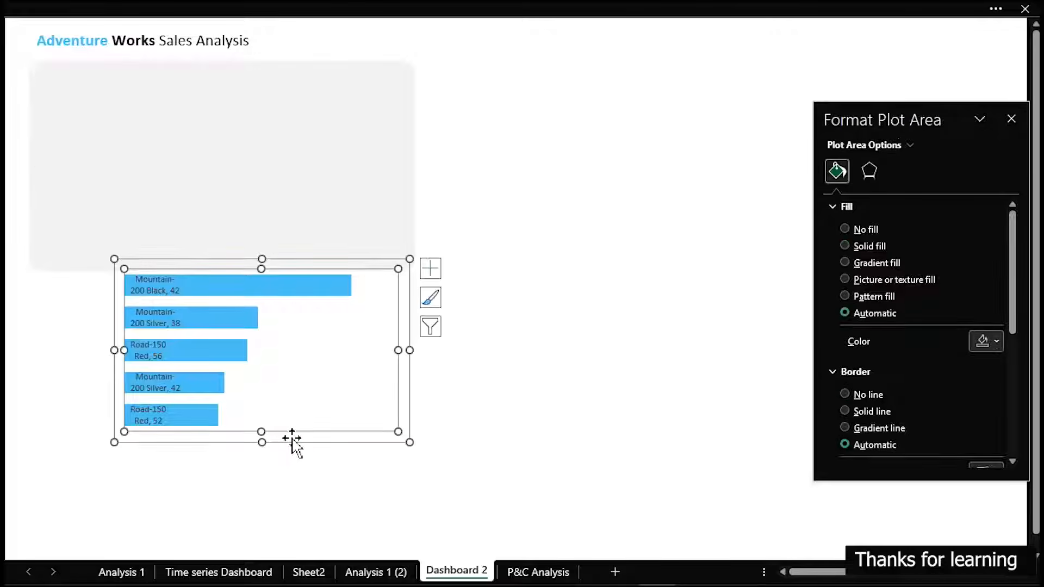
pyautogui.moveTo(305, 442); pyautogui.dragTo(226, 250)
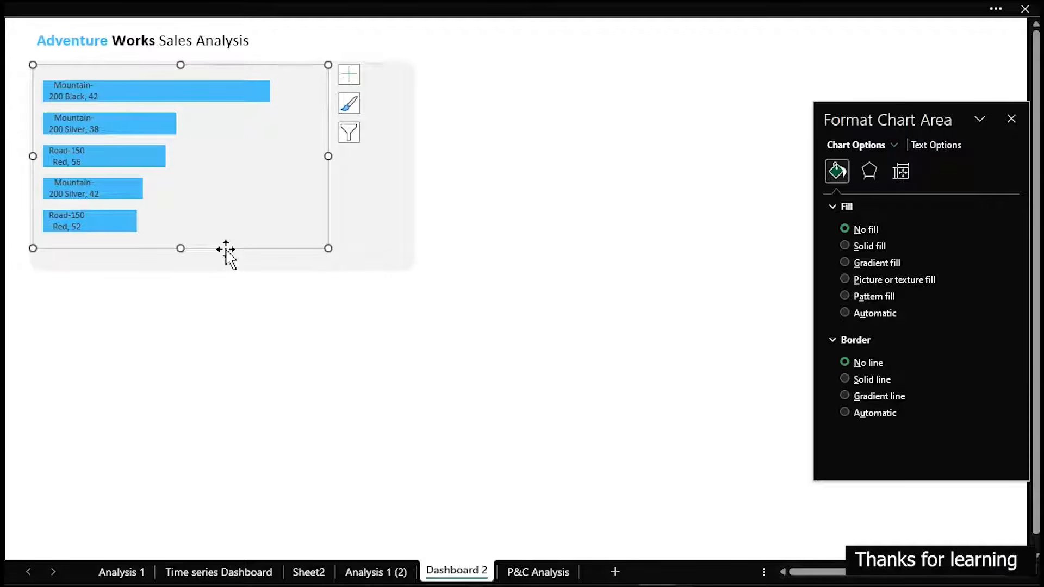
pyautogui.moveTo(226, 250); pyautogui.dragTo(220, 279)
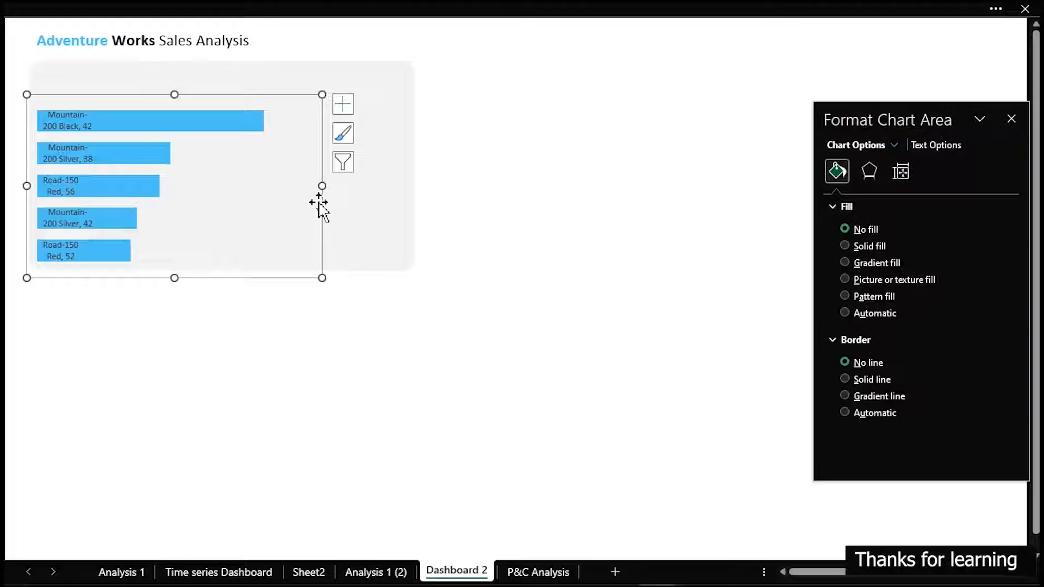
pyautogui.moveTo(322, 186); pyautogui.dragTo(383, 189)
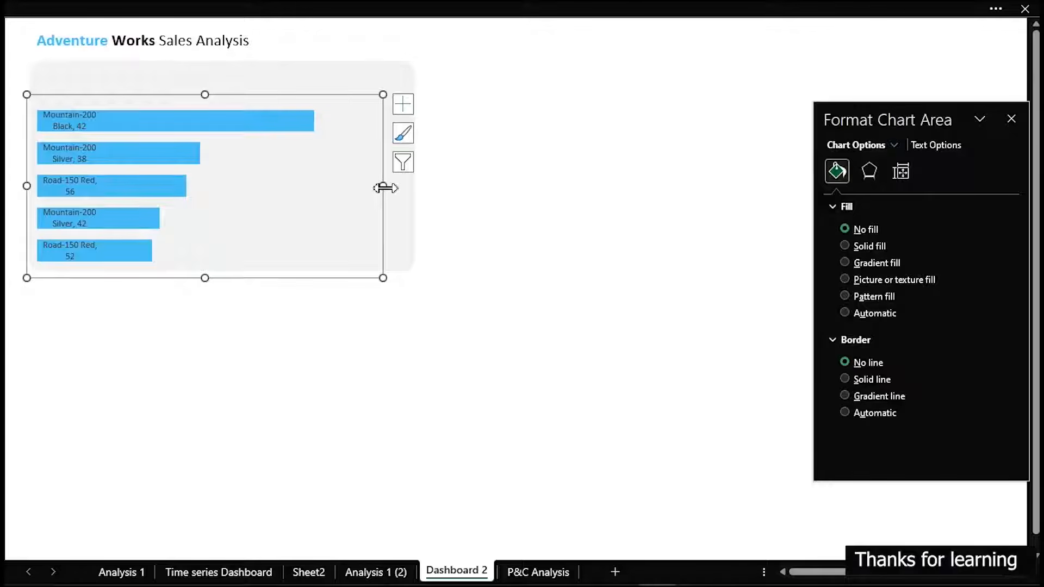
# Resize the chart to nearly the grey panel's width and narrow its plot area to about two thirds of the chart
pyautogui.click(268, 196)
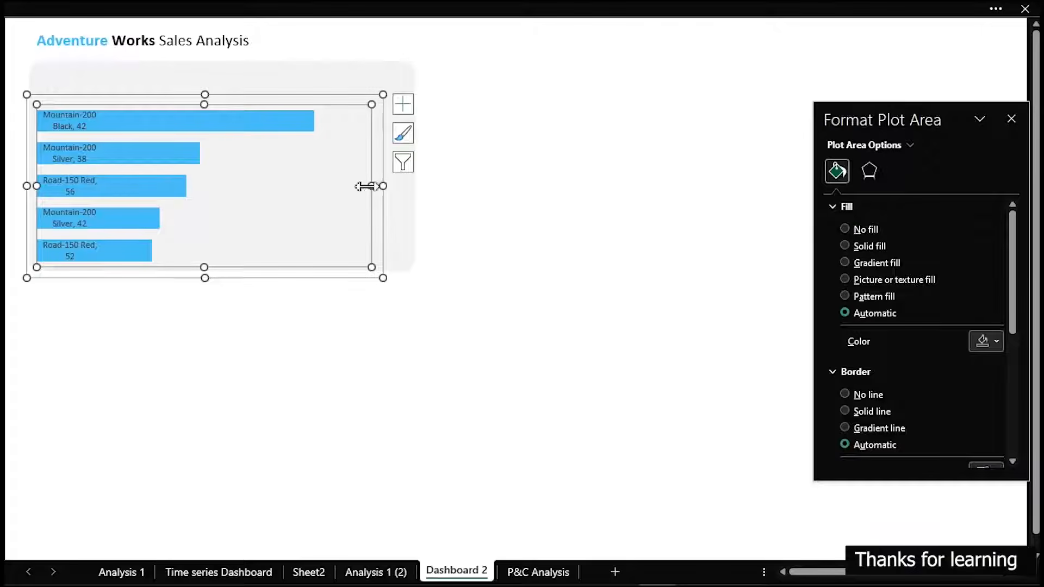
pyautogui.moveTo(366, 186); pyautogui.dragTo(330, 186)
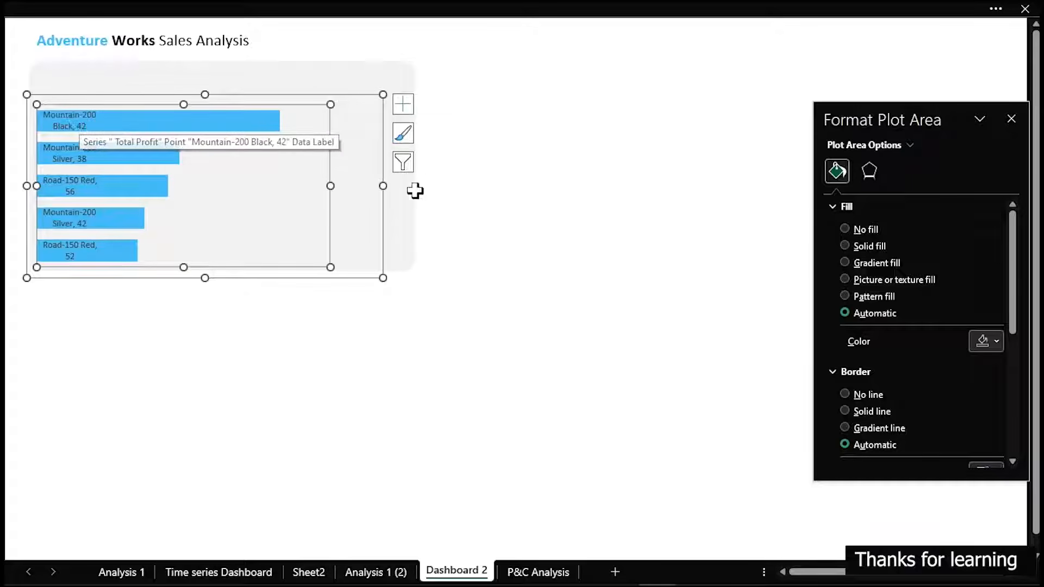
pyautogui.moveTo(382, 185); pyautogui.dragTo(418, 185)
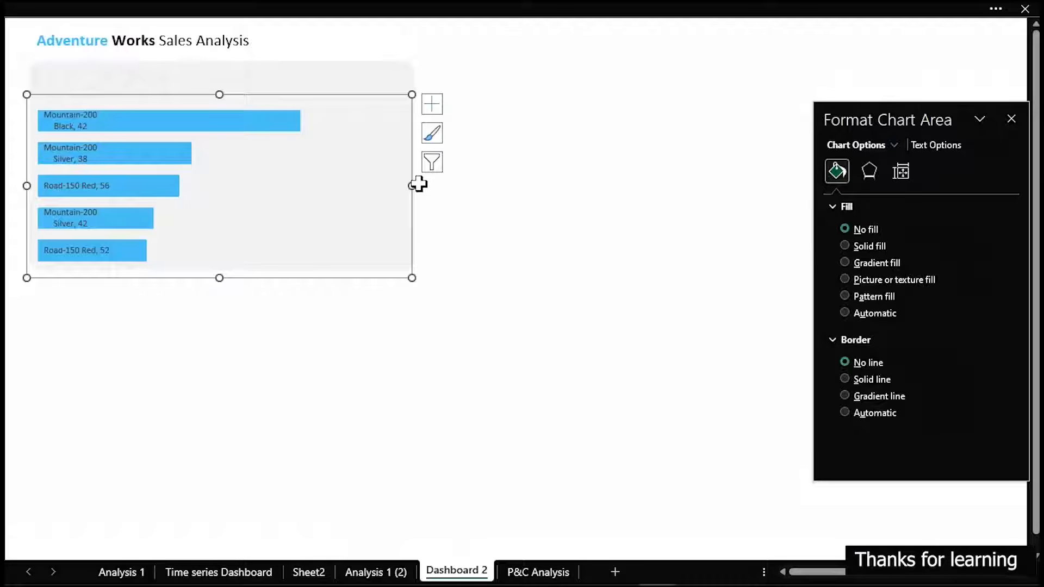
pyautogui.click(419, 184)
pyautogui.click(385, 182)
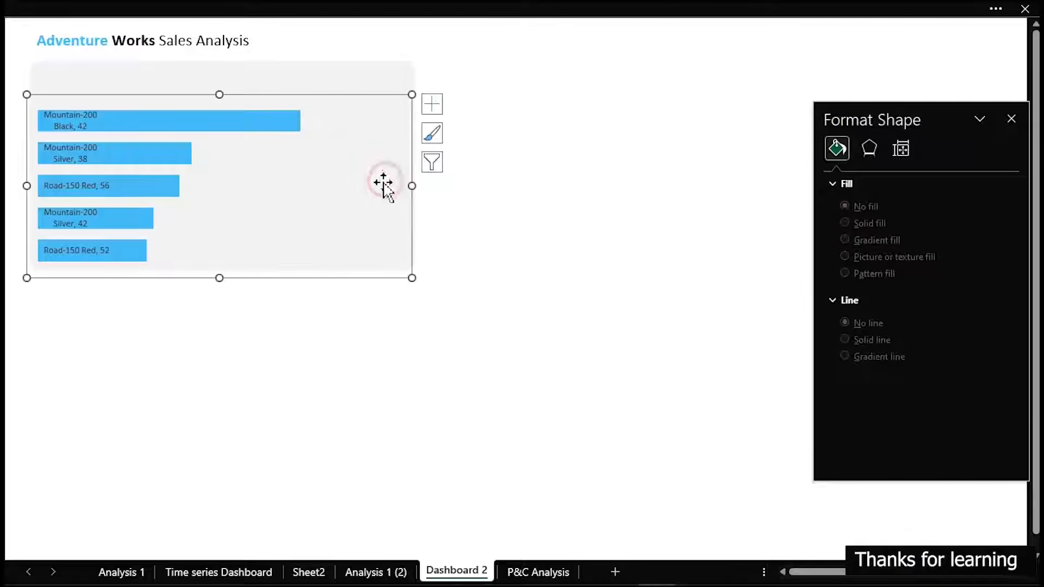
pyautogui.moveTo(411, 185); pyautogui.dragTo(254, 188)
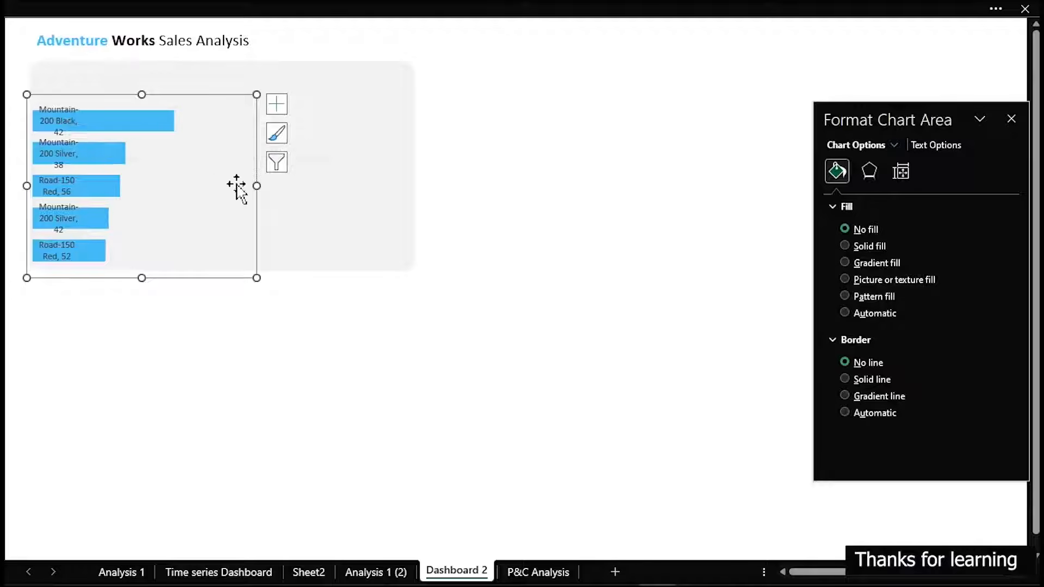
pyautogui.moveTo(257, 187)
pyautogui.mouseDown()
pyautogui.moveTo(410, 191)
pyautogui.moveTo(274, 187)
pyautogui.mouseUp()
pyautogui.click(279, 174)
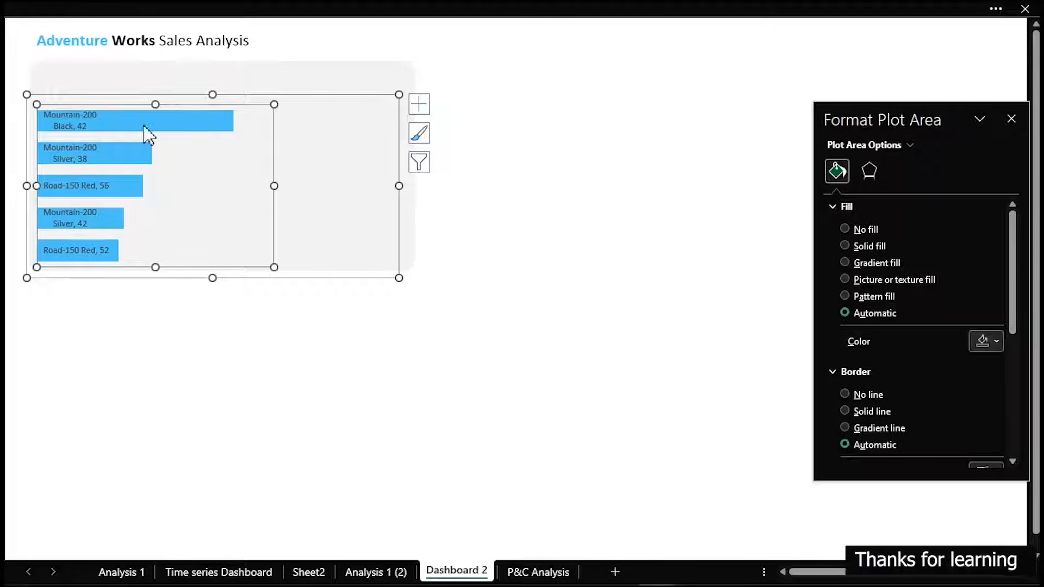
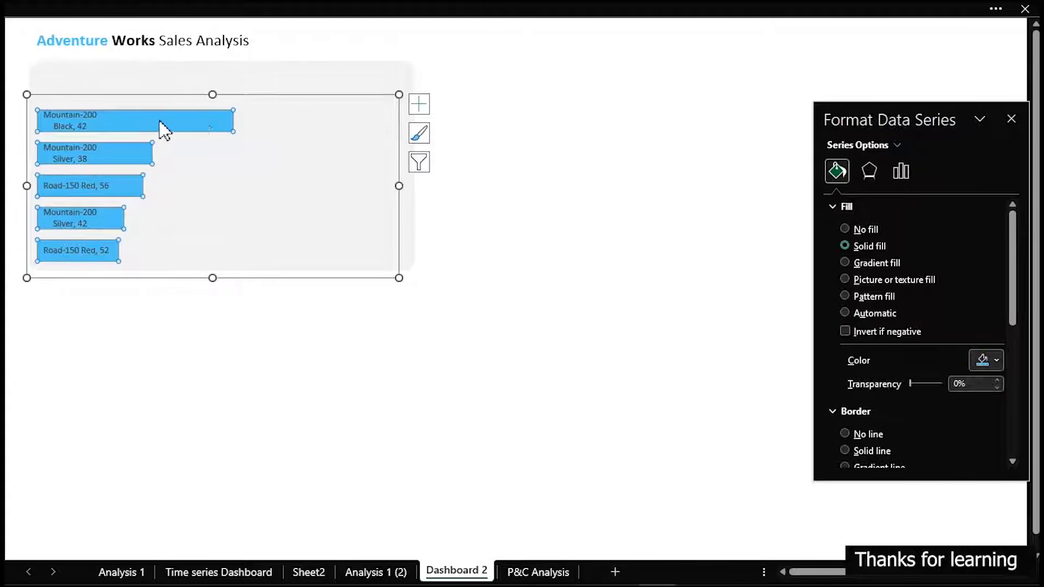
# Set the bar series' gap width to 30%
pyautogui.click(901, 173)
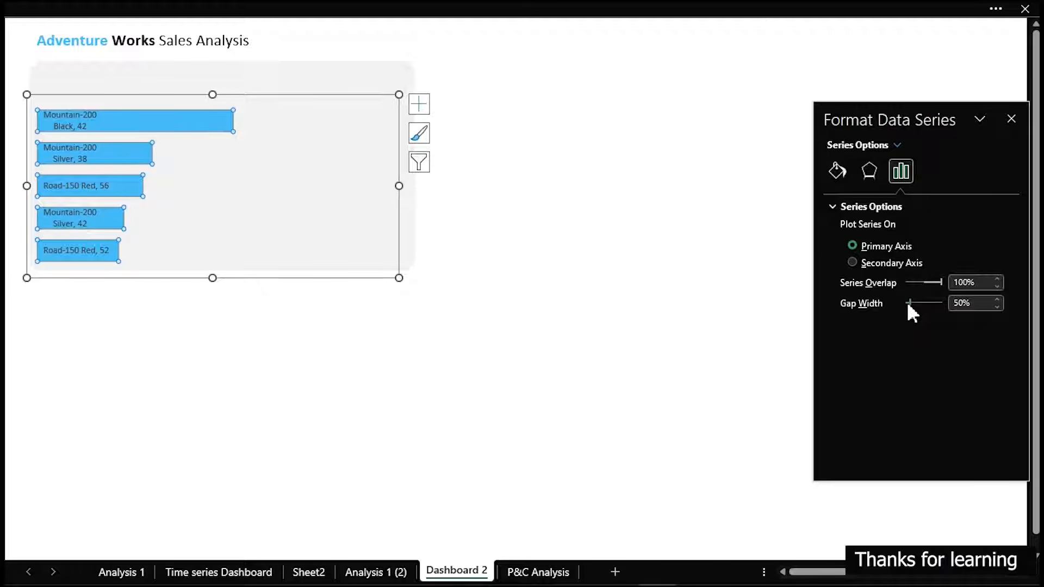
pyautogui.moveTo(908, 305); pyautogui.dragTo(907, 306)
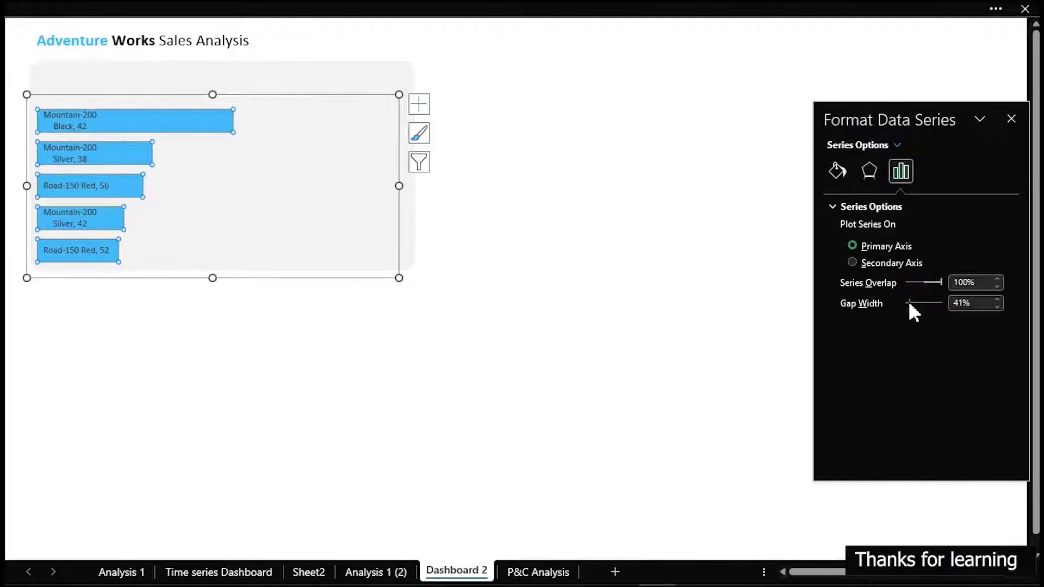
pyautogui.click(968, 303)
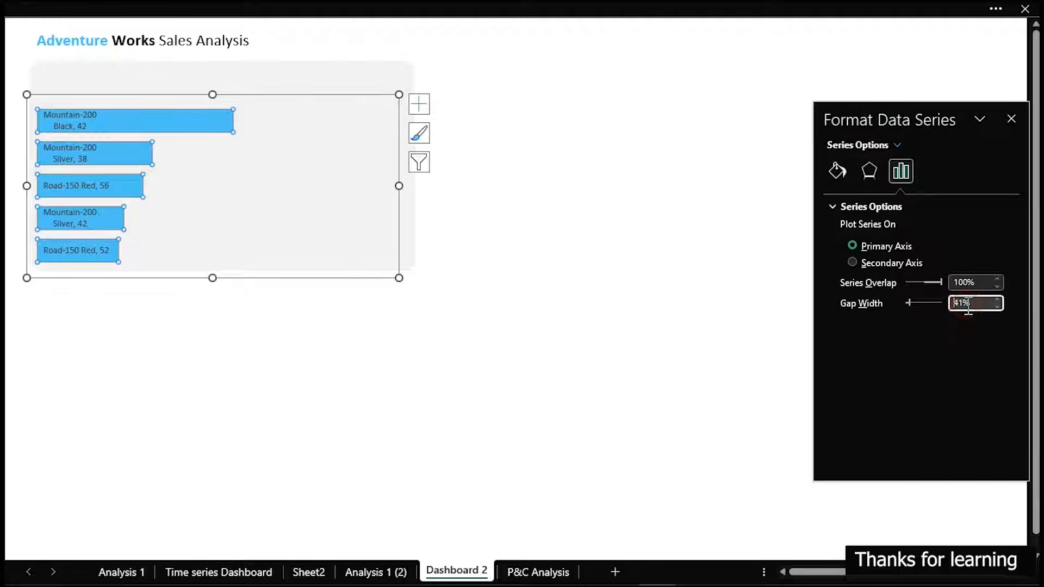
pyautogui.moveTo(987, 307); pyautogui.dragTo(957, 307)
pyautogui.write('30')
pyautogui.press('Return')
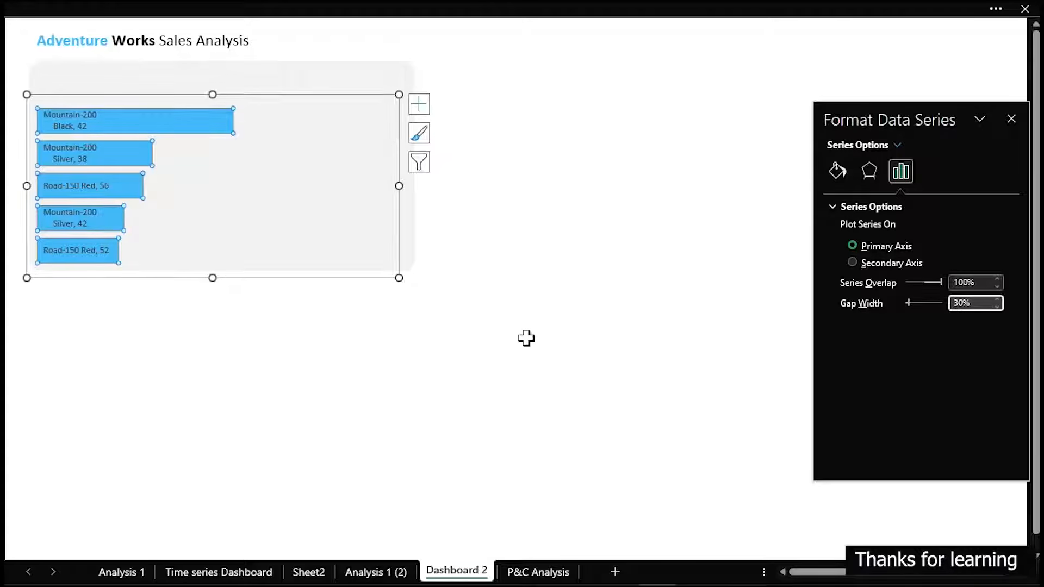
pyautogui.click(460, 356)
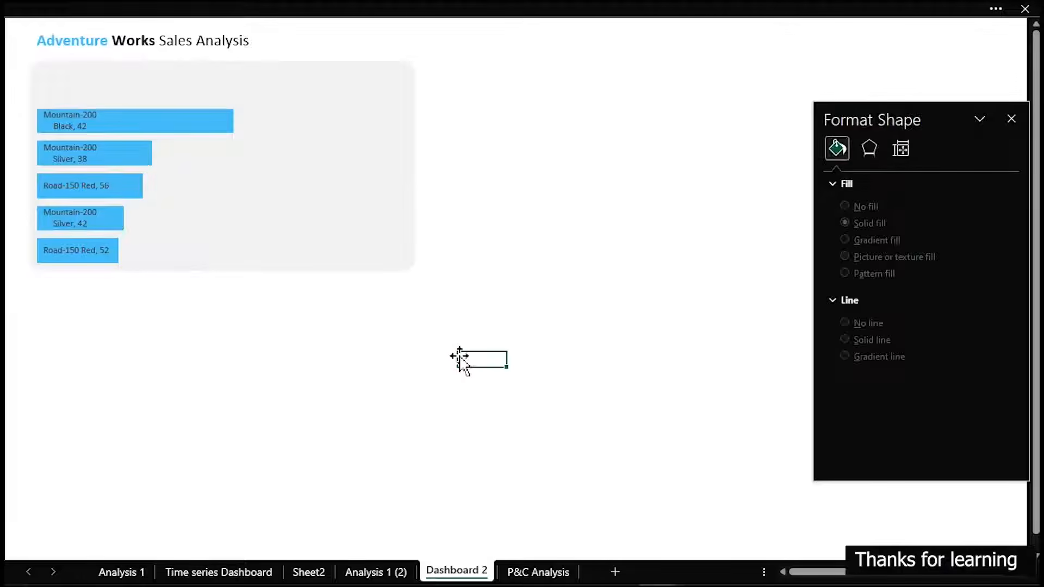
# Extend the bar chart upward to just below the grey panel's upper edge
pyautogui.click(180, 234)
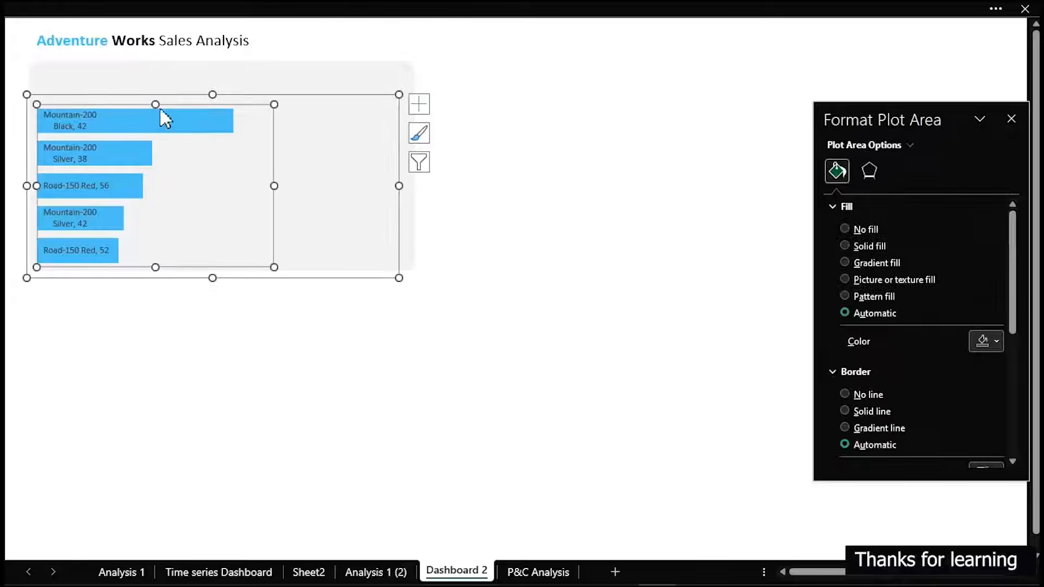
pyautogui.moveTo(212, 94); pyautogui.dragTo(214, 72)
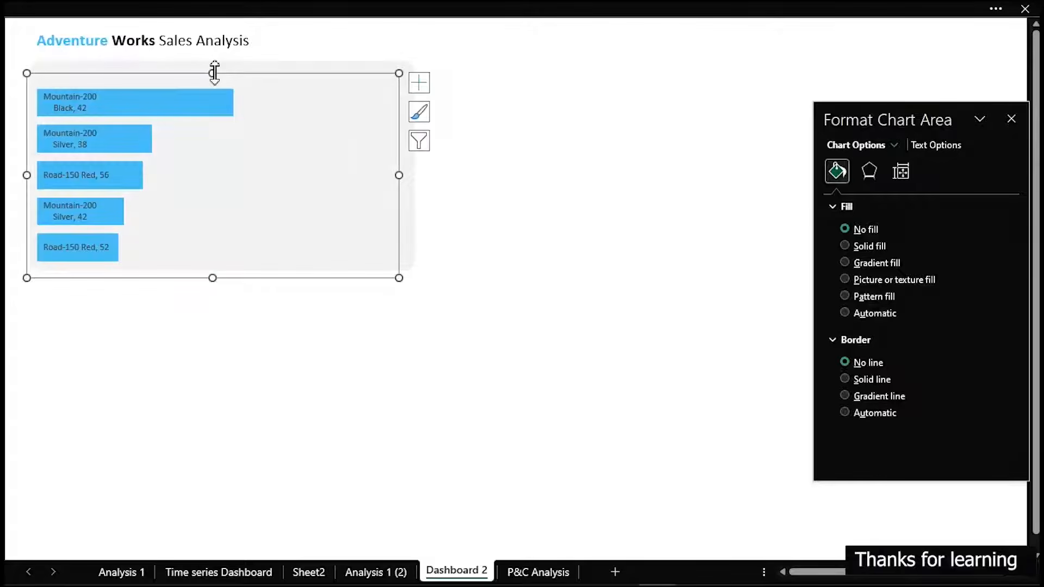
pyautogui.click(633, 239)
# Duplicate the Adventure Works Sales Analysis title and place the copy in the empty area below the grey panel
pyautogui.click(120, 40)
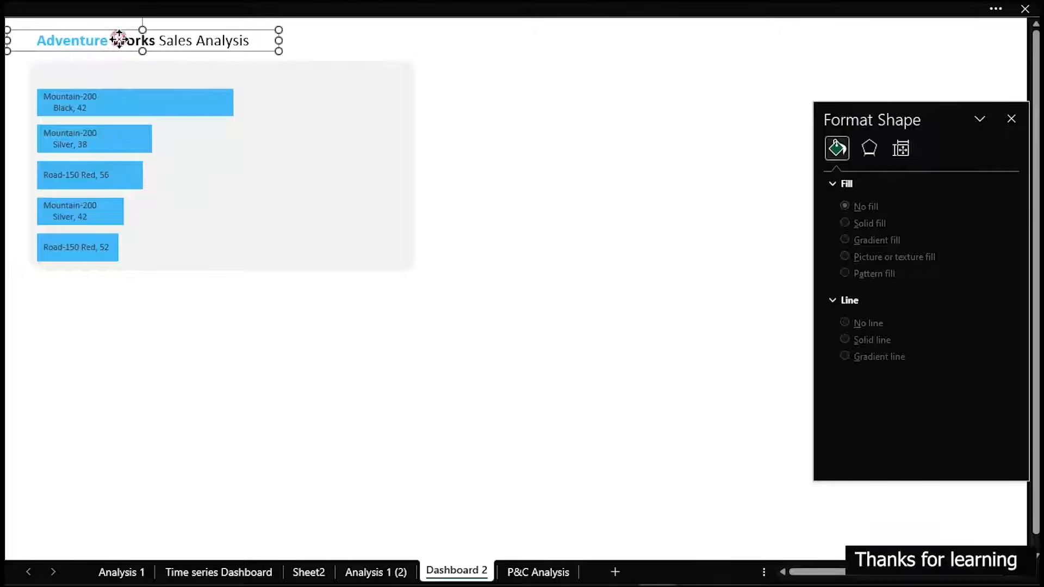
pyautogui.hotkey('ctrl', 'd')
pyautogui.moveTo(173, 66); pyautogui.dragTo(336, 385)
# Replace the duplicated title's text with "Top-5 Profitable Products"
pyautogui.click(335, 380)
pyautogui.hotkey('ctrl', 'a')
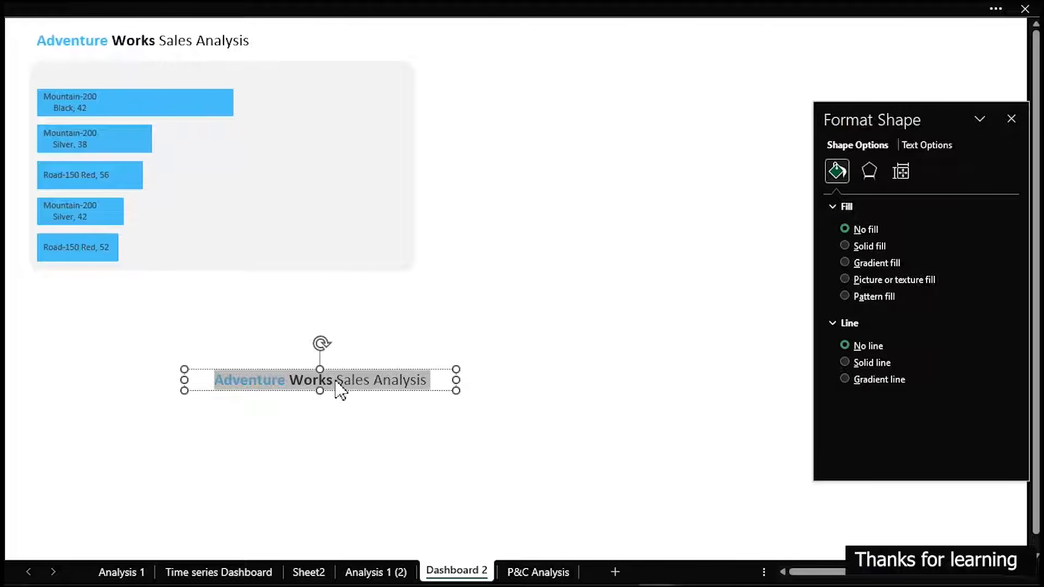
pyautogui.write('Top')
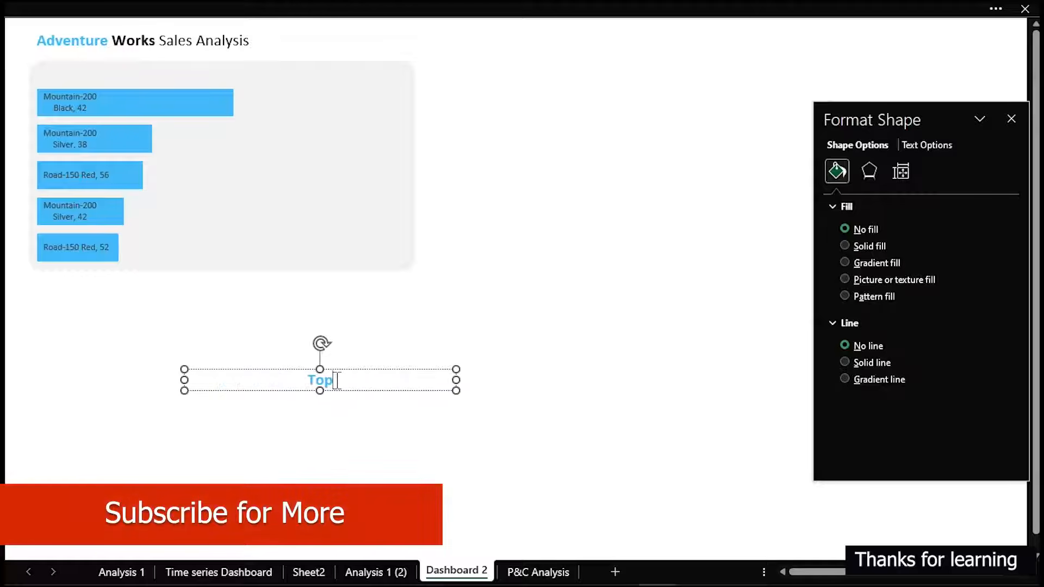
pyautogui.write('-5 Products')
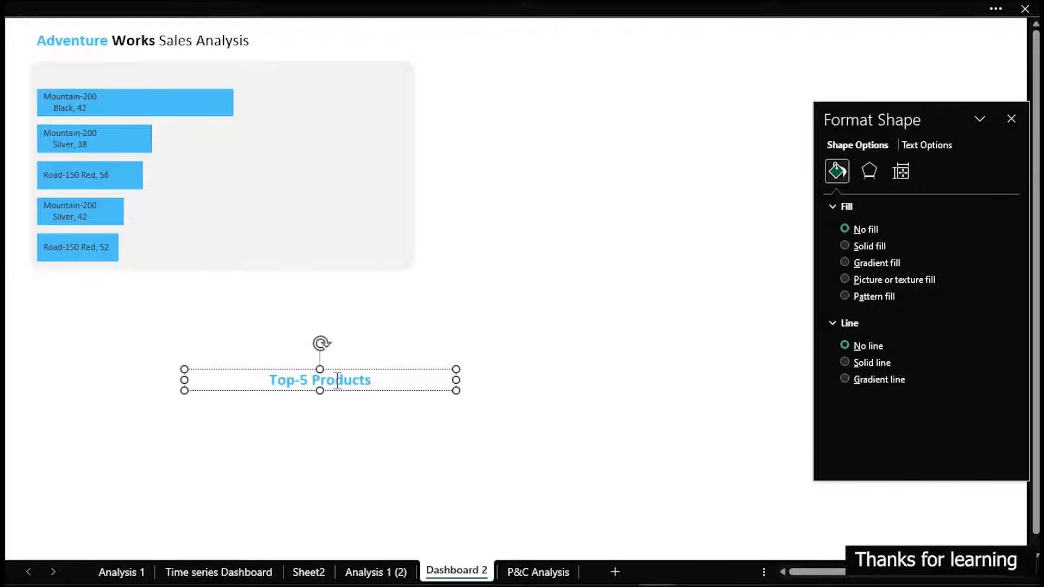
pyautogui.press('BackSpace')
pyautogui.press('BackSpace')
pyautogui.press('BackSpace')
pyautogui.press('BackSpace')
pyautogui.press('BackSpace')
pyautogui.press('BackSpace')
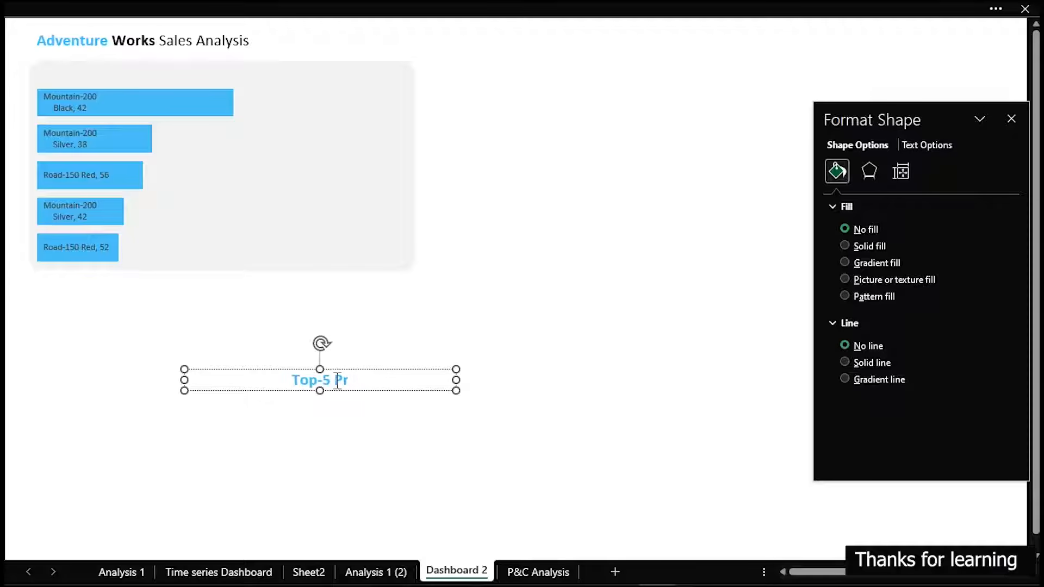
pyautogui.write('ofitable Products')
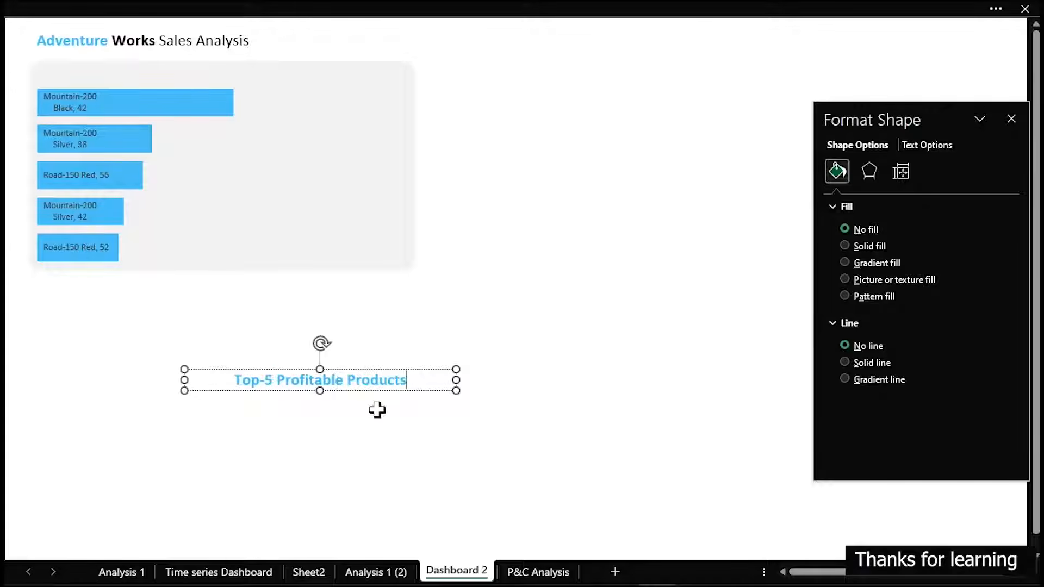
# Colour the new heading dark grey and remove its bold, keeping only the word "Products" bold
pyautogui.click(146, 10)
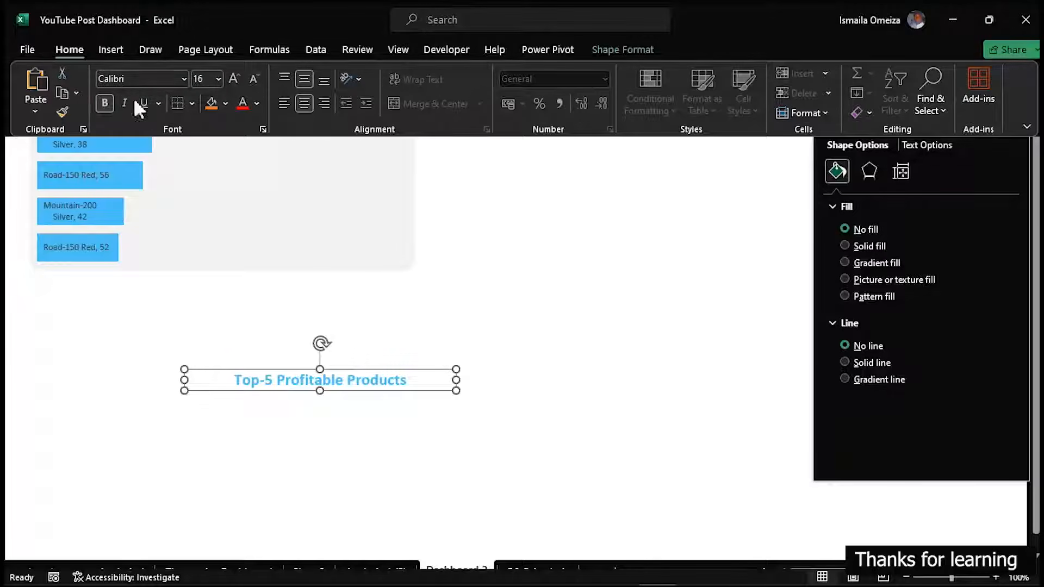
pyautogui.click(256, 103)
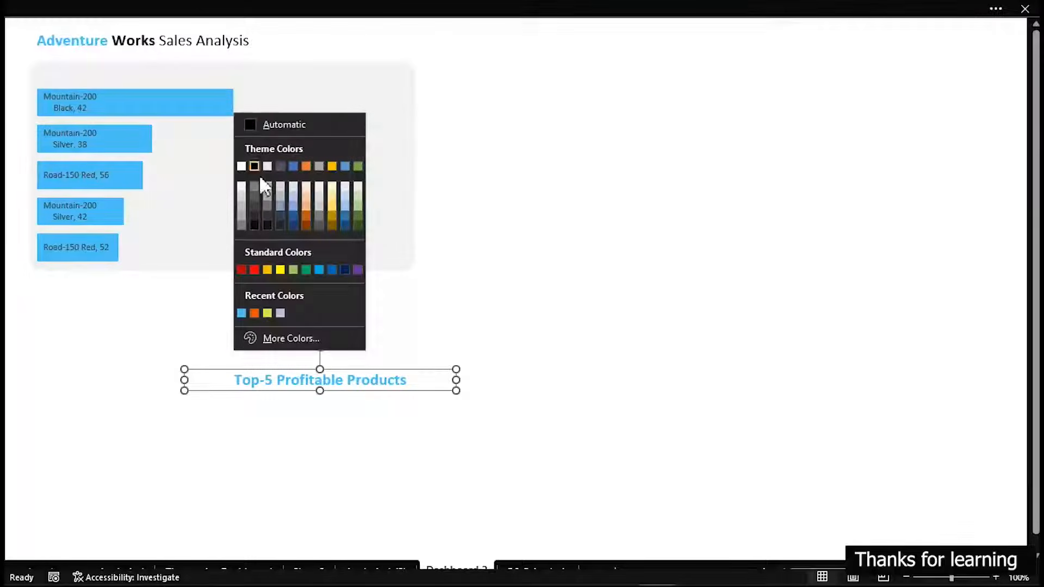
pyautogui.click(254, 205)
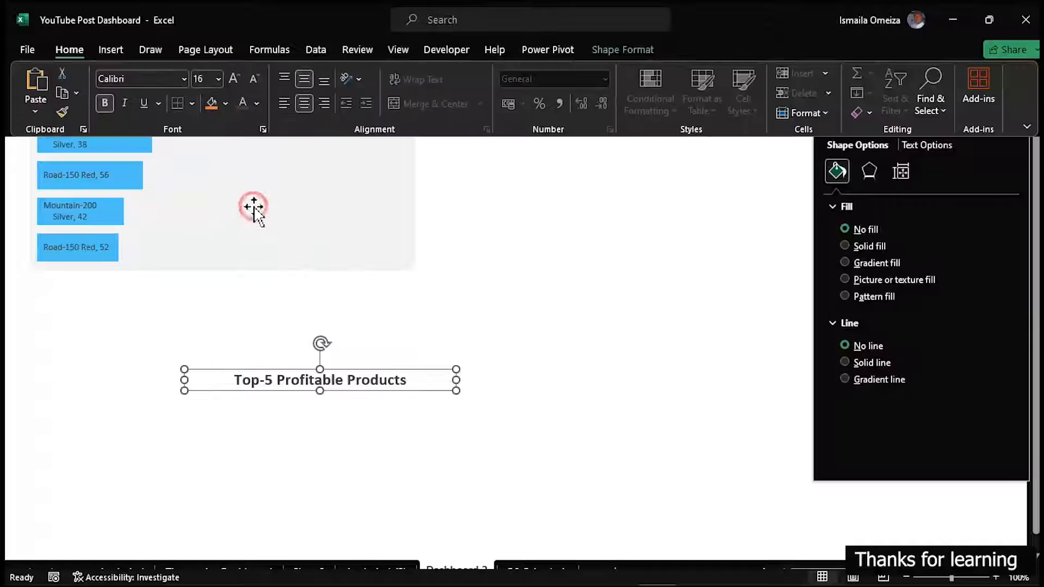
pyautogui.click(108, 104)
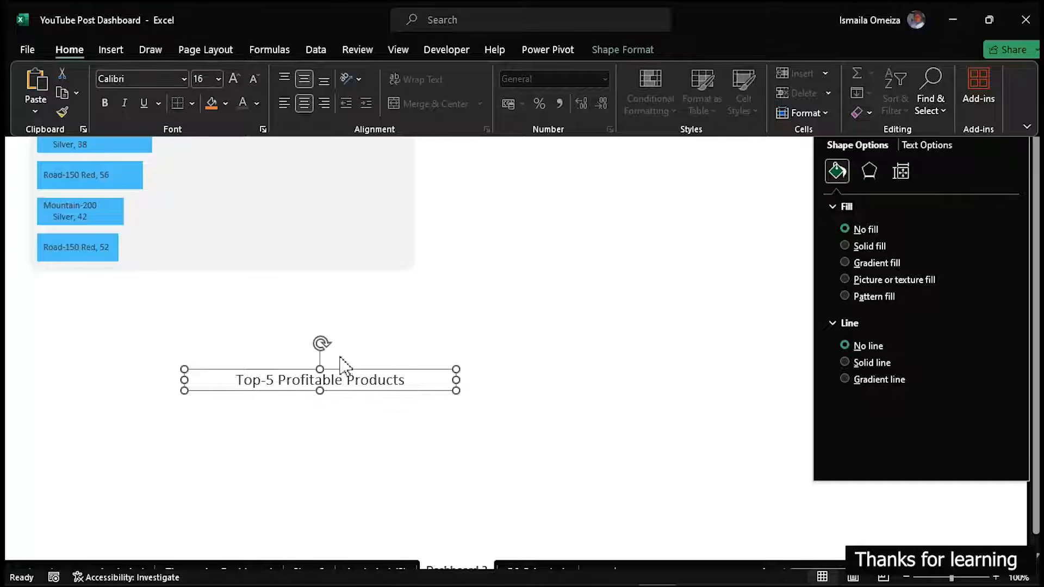
pyautogui.hotkey('ctrl', 'shift', 'F1')
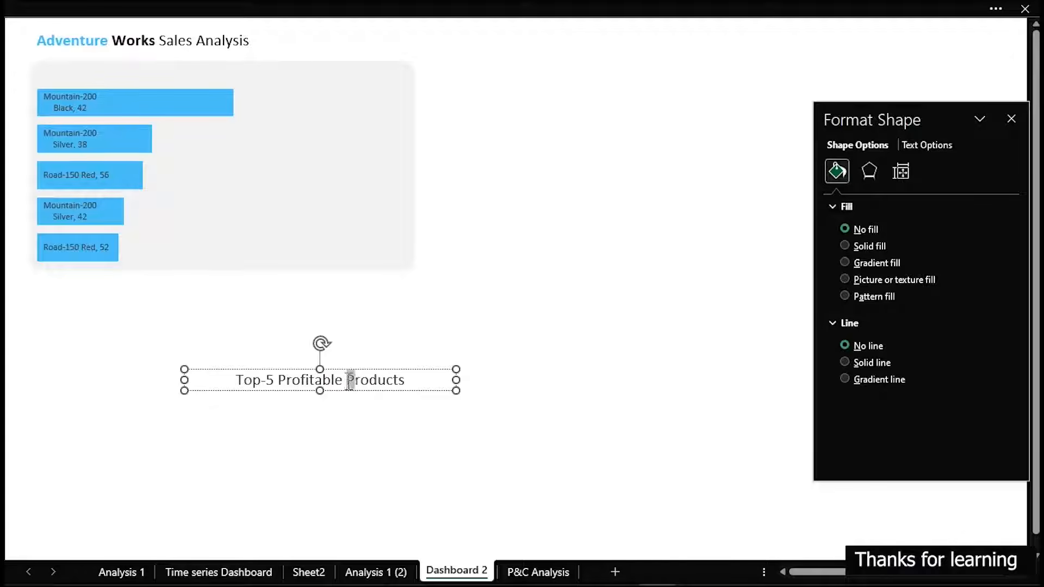
pyautogui.doubleClick(349, 381)
pyautogui.hotkey('ctrl', 'b')
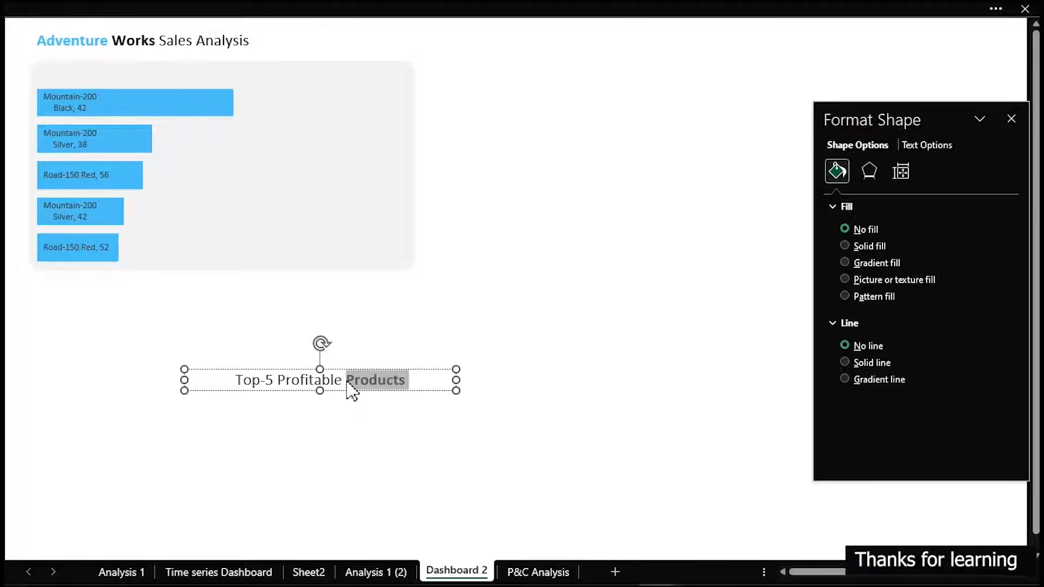
pyautogui.press('Escape')
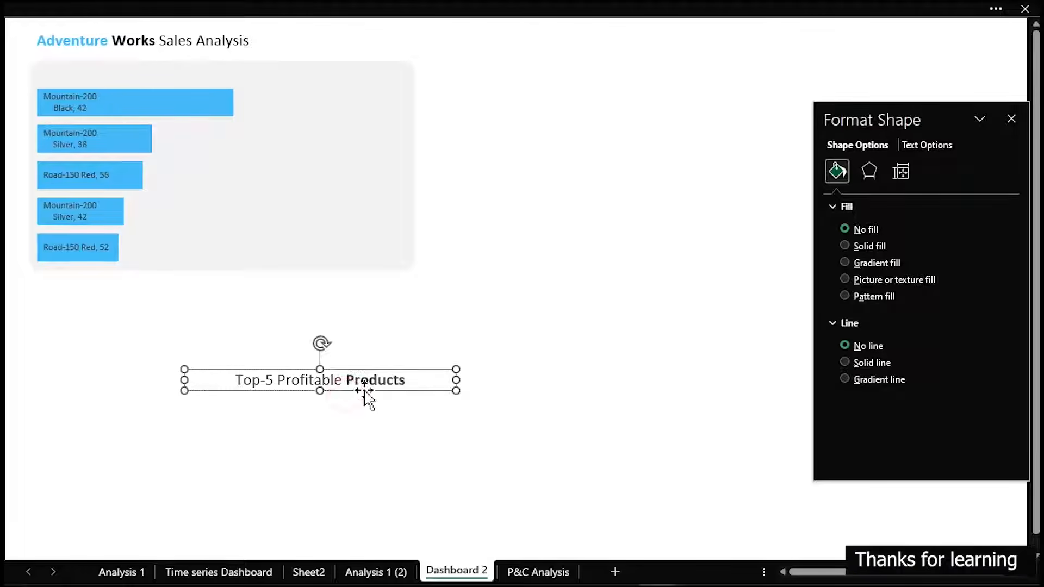
# Narrow the heading box, reduce its font size one step, and place it above the bars inside the grey panel
pyautogui.moveTo(455, 380); pyautogui.dragTo(232, 81)
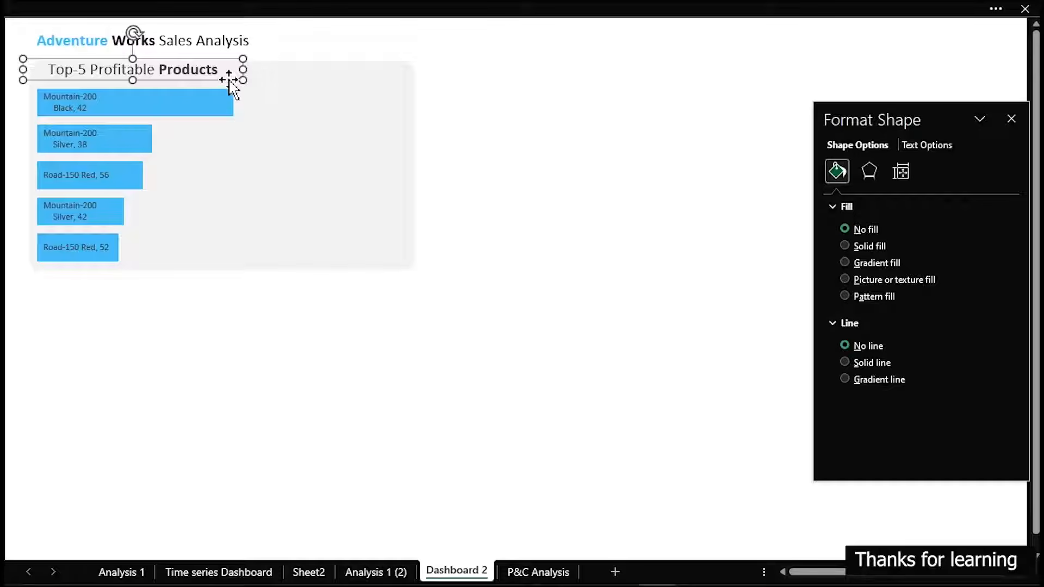
pyautogui.click(12, 5)
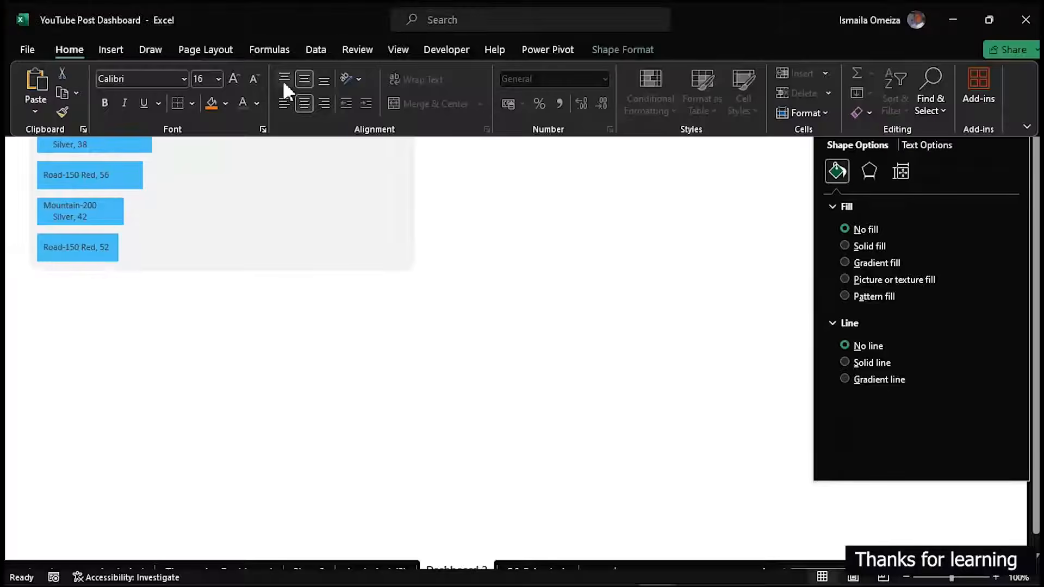
pyautogui.click(250, 83)
pyautogui.click(292, 403)
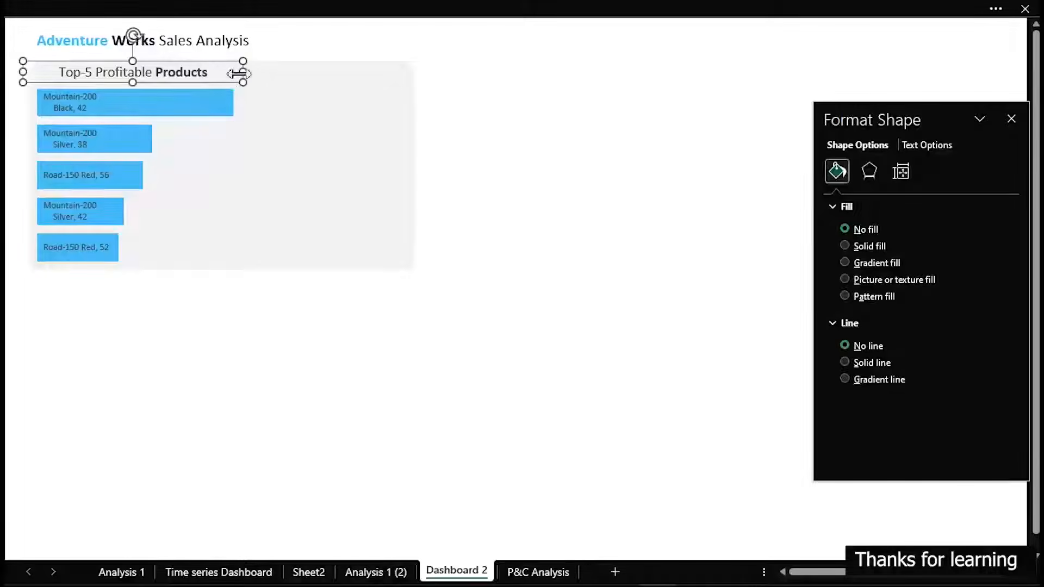
pyautogui.moveTo(246, 72); pyautogui.dragTo(218, 75)
pyautogui.click(324, 387)
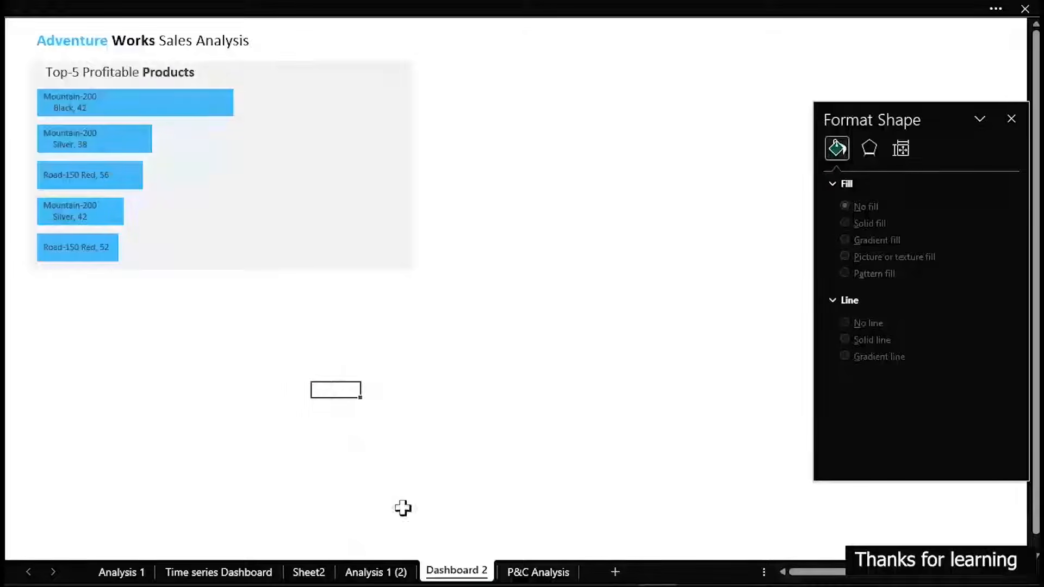
# Insert a 2-D pie chart from the Products and Profit data in J6:K8 on the P&C Analysis sheet
pyautogui.click(530, 572)
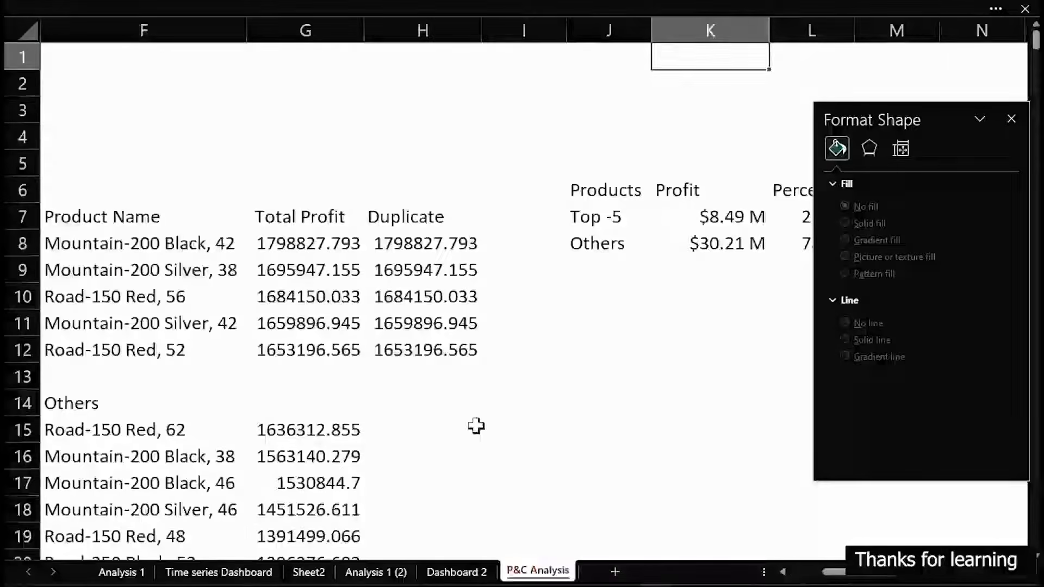
pyautogui.moveTo(925, 112); pyautogui.dragTo(371, 260)
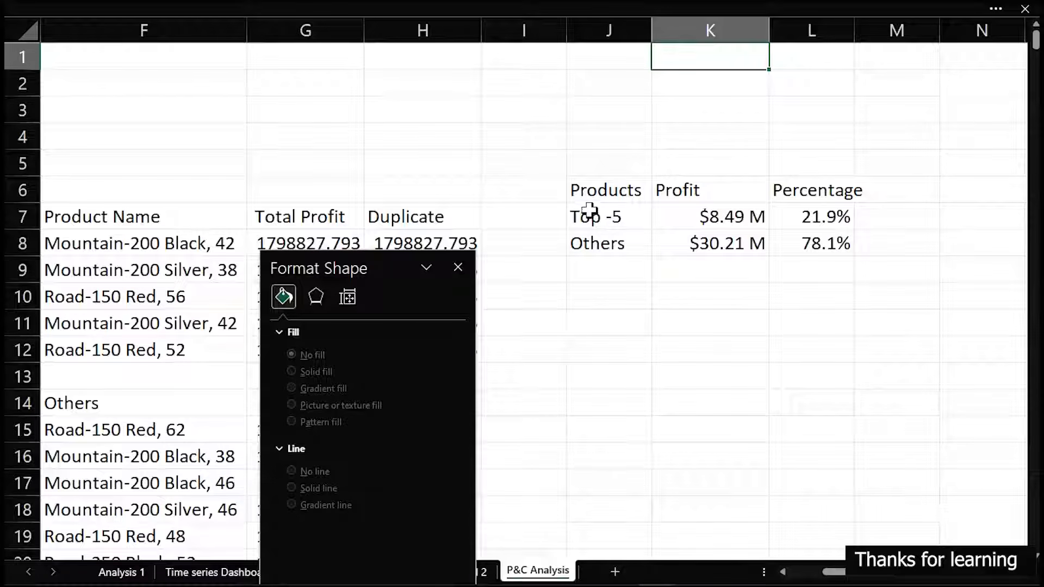
pyautogui.moveTo(587, 191); pyautogui.dragTo(693, 242)
pyautogui.moveTo(142, 1)
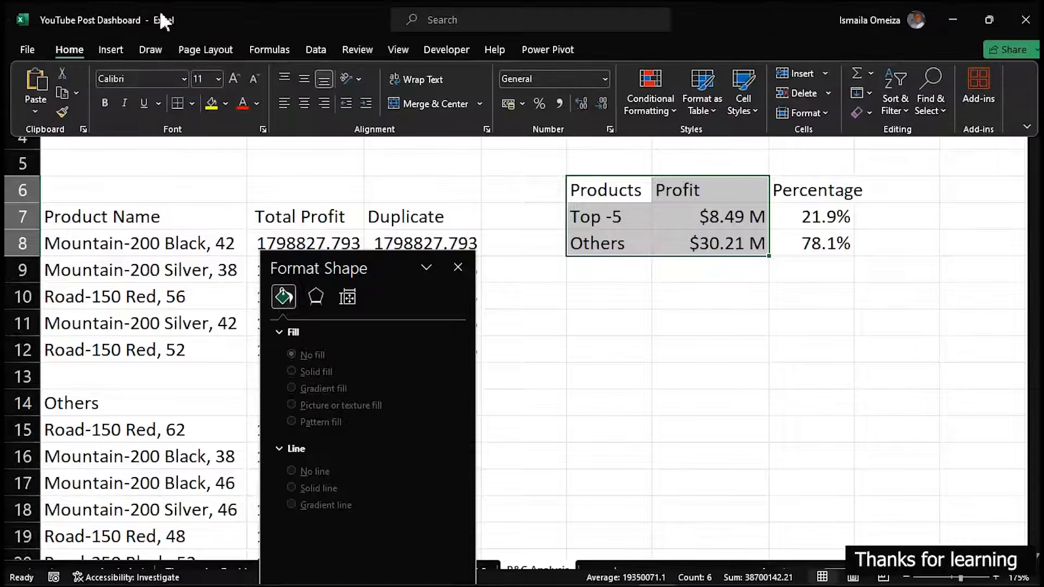
pyautogui.click(112, 50)
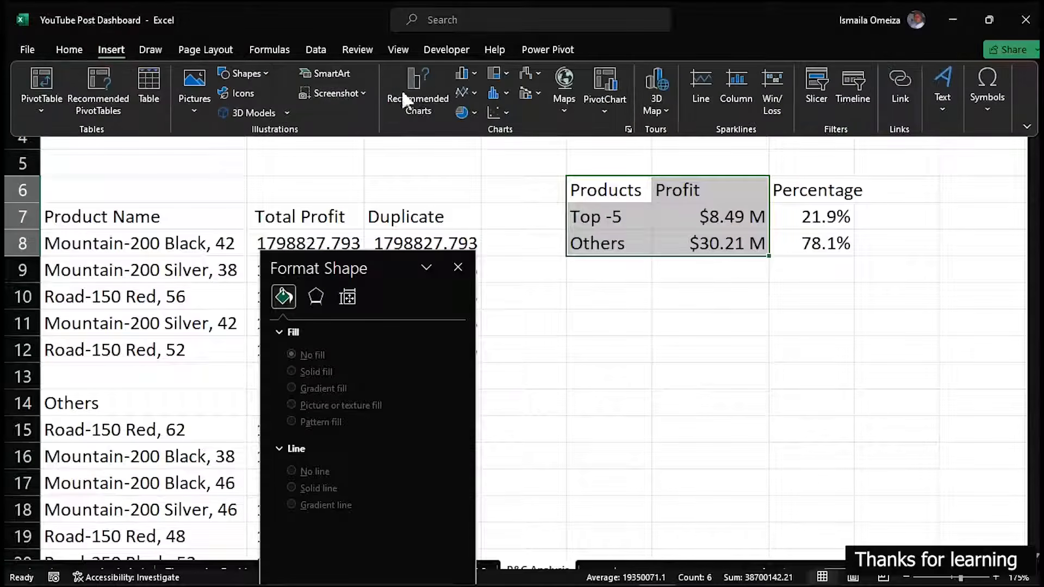
pyautogui.click(473, 107)
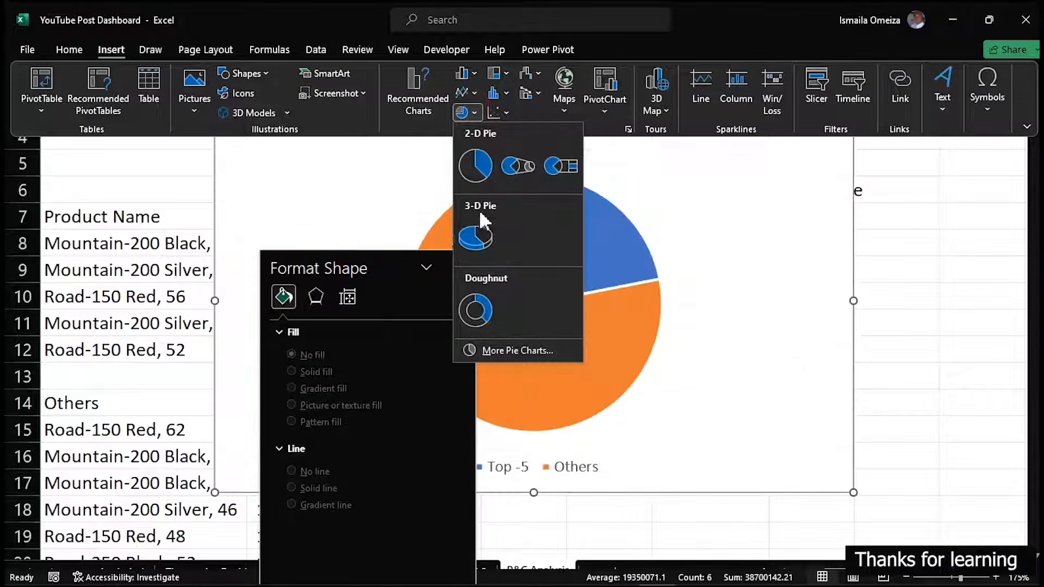
pyautogui.click(475, 169)
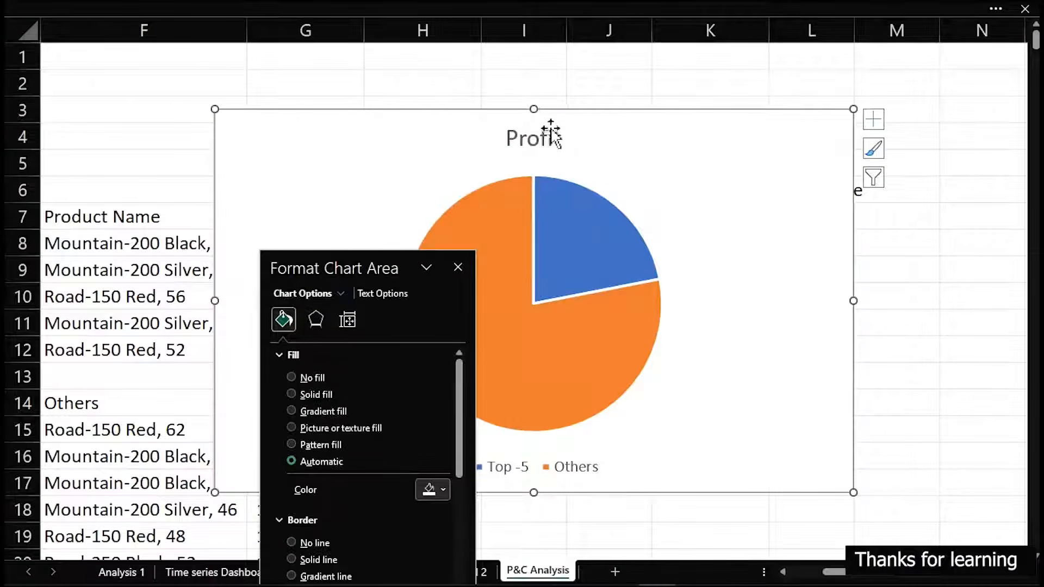
pyautogui.moveTo(566, 116); pyautogui.dragTo(690, 104)
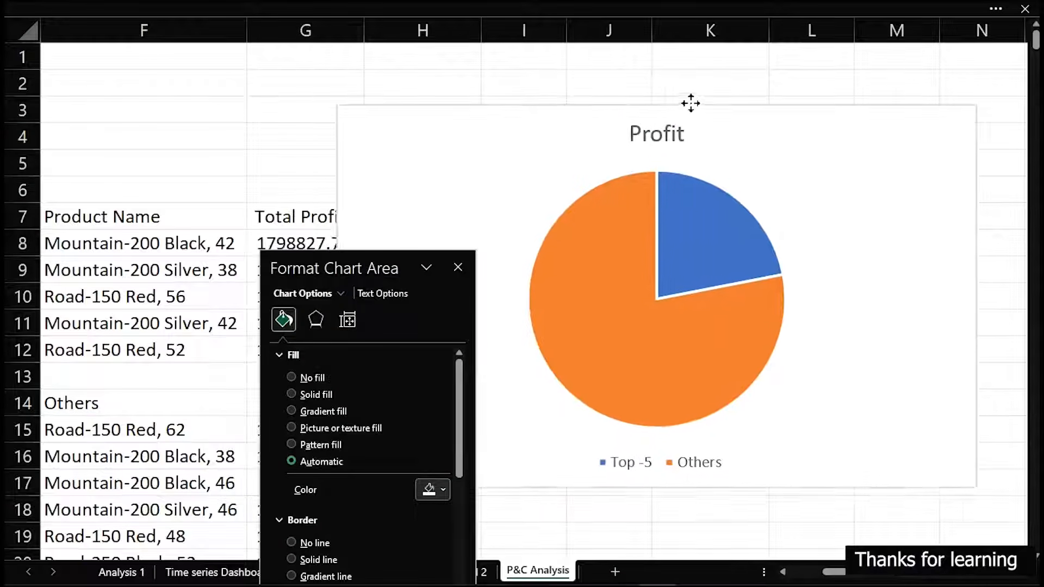
# Delete the pie chart's title and legend
pyautogui.click(666, 143)
pyautogui.press('Delete')
pyautogui.click(719, 466)
pyautogui.press('Delete')
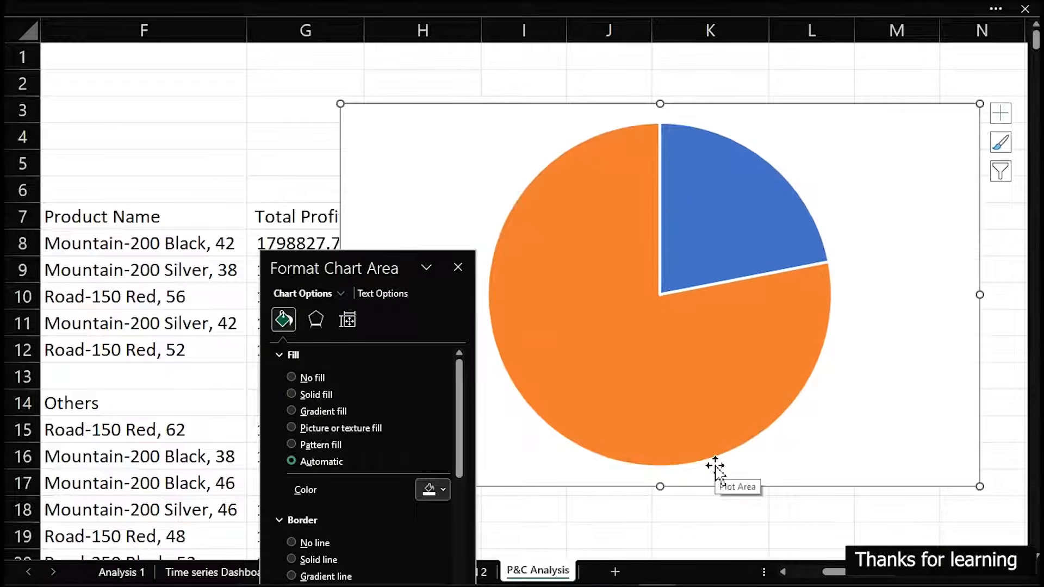
# Cut the pie chart from the P&C Analysis sheet and go to the Dashboard 2 sheet
pyautogui.moveTo(631, 185)
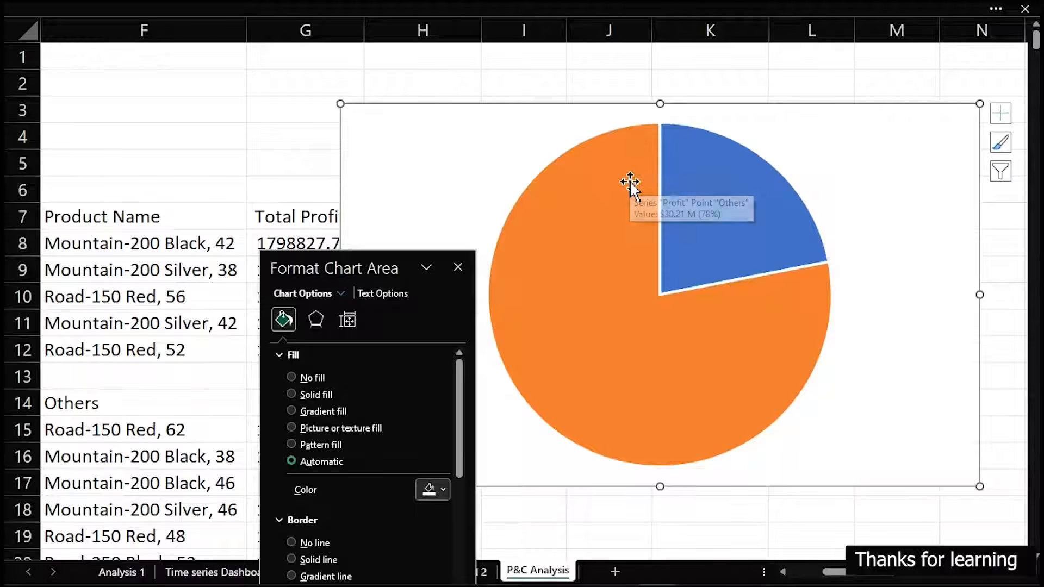
pyautogui.press('Delete')
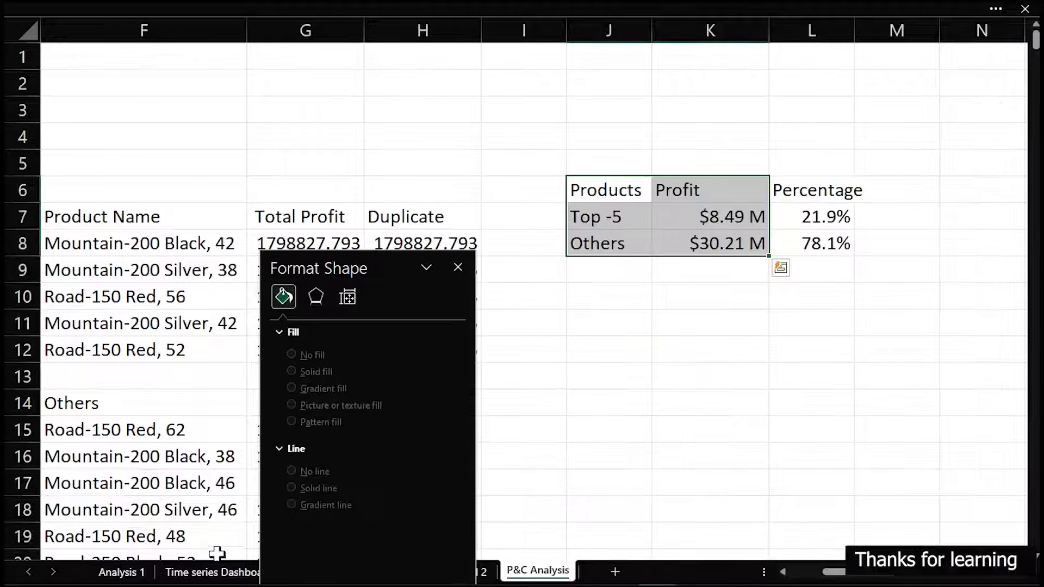
pyautogui.moveTo(343, 265)
pyautogui.mouseDown()
pyautogui.moveTo(921, 182)
pyautogui.moveTo(832, 144)
pyautogui.mouseUp()
pyautogui.click(475, 571)
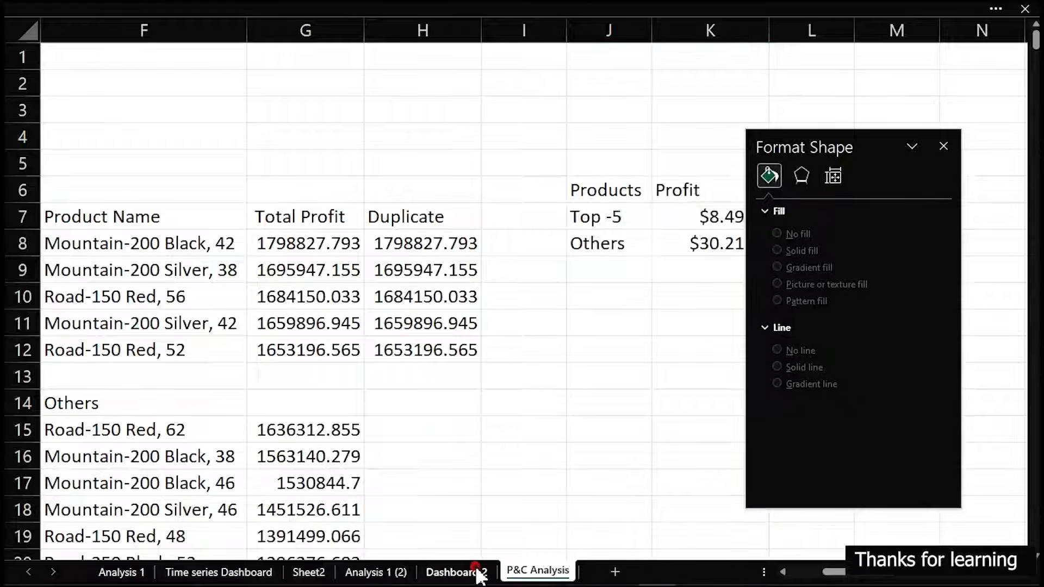
# Paste the pie chart onto the Dashboard 2 sheet and move it over the grey Top-5 products panel
pyautogui.click(483, 330)
pyautogui.hotkey('ctrl', 'v')
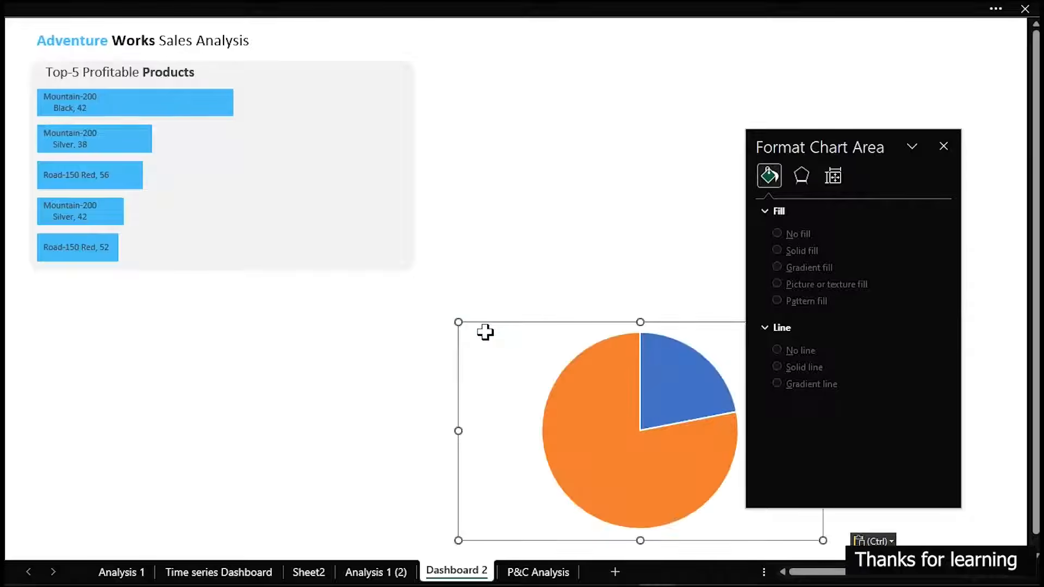
pyautogui.moveTo(549, 323); pyautogui.dragTo(271, 107)
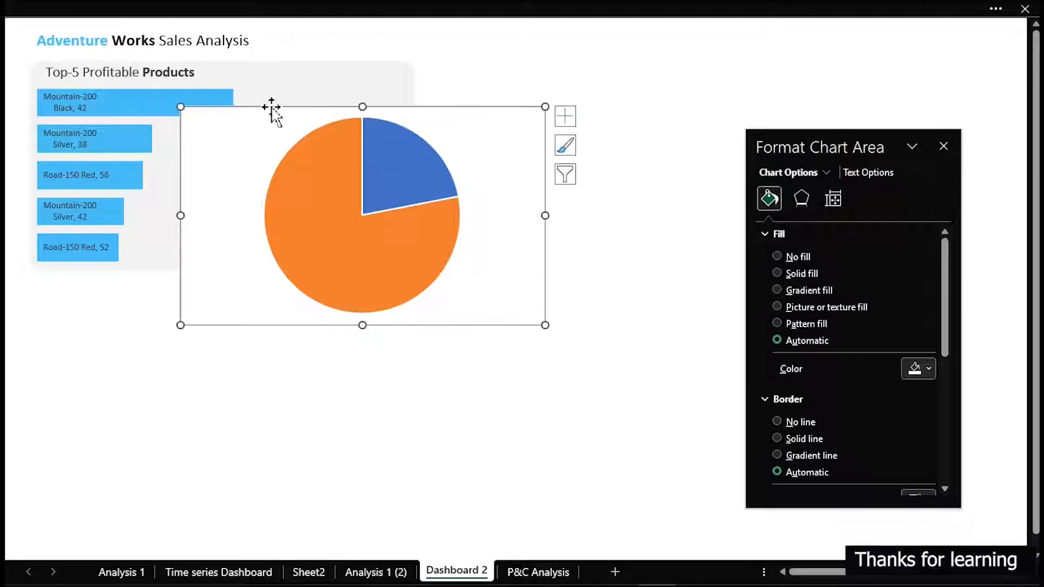
# Remove the pie chart area's fill and border, and remove the border around its slices
pyautogui.click(786, 256)
pyautogui.click(786, 390)
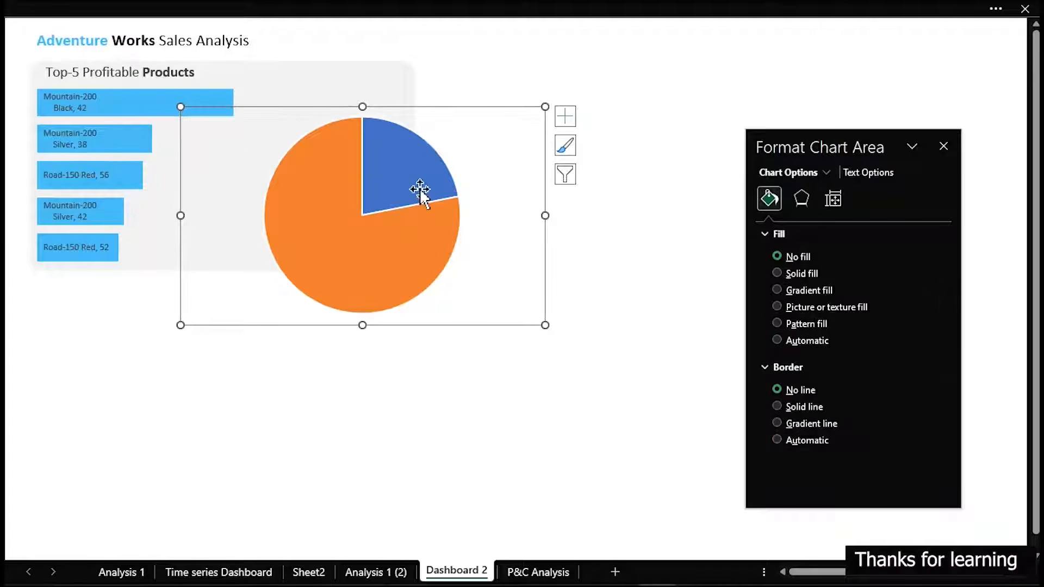
pyautogui.click(439, 200)
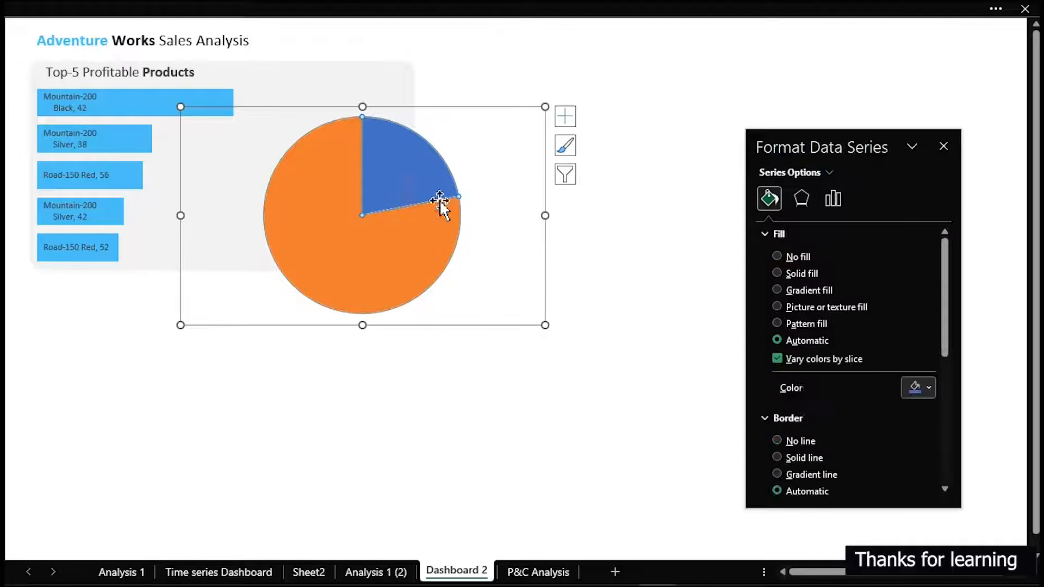
pyautogui.click(781, 439)
pyautogui.click(608, 372)
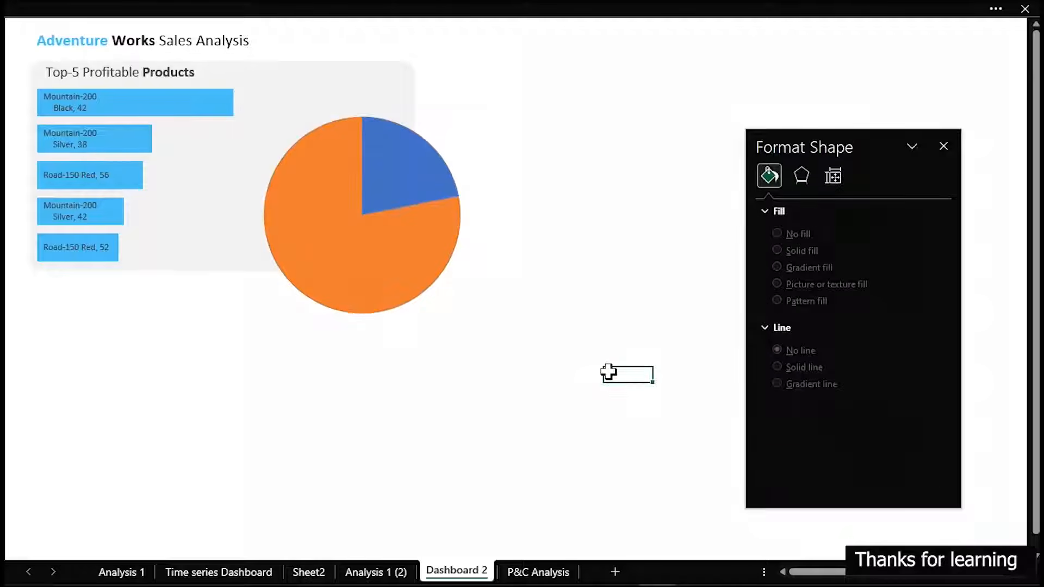
# Fill only the pie's larger Others slice with a solid light grey
pyautogui.click(383, 250)
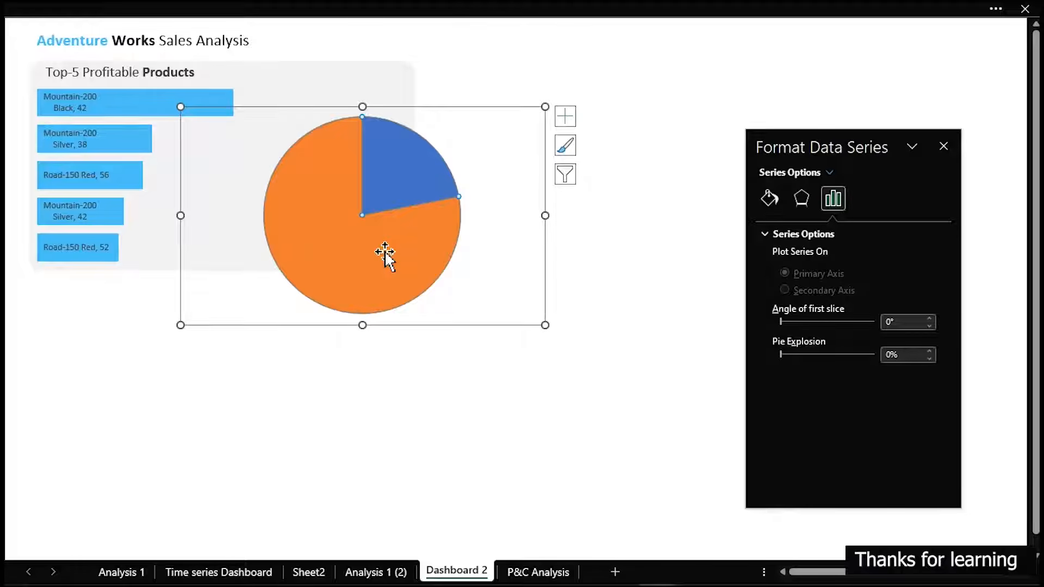
pyautogui.click(769, 199)
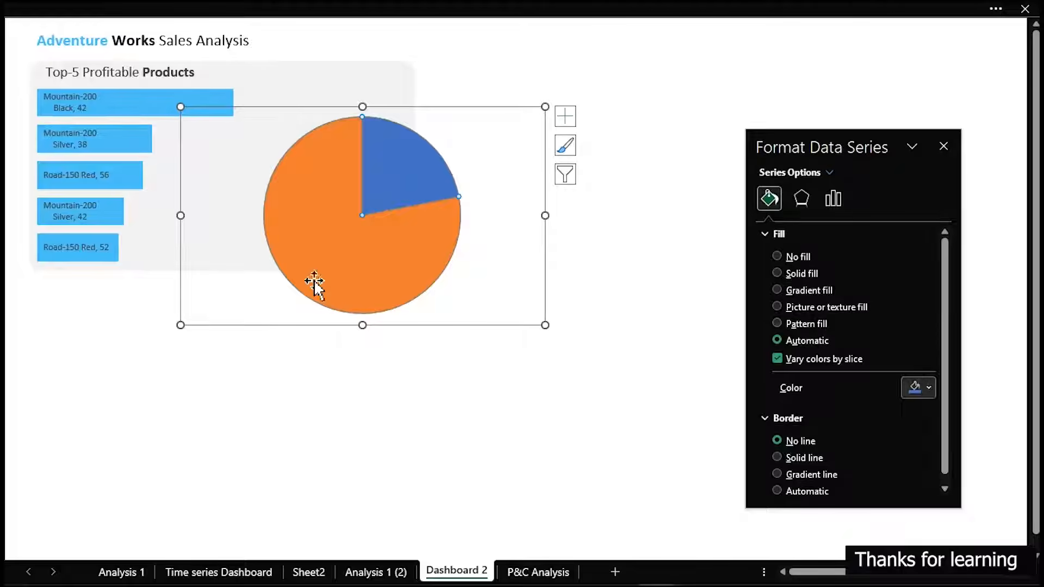
pyautogui.click(337, 259)
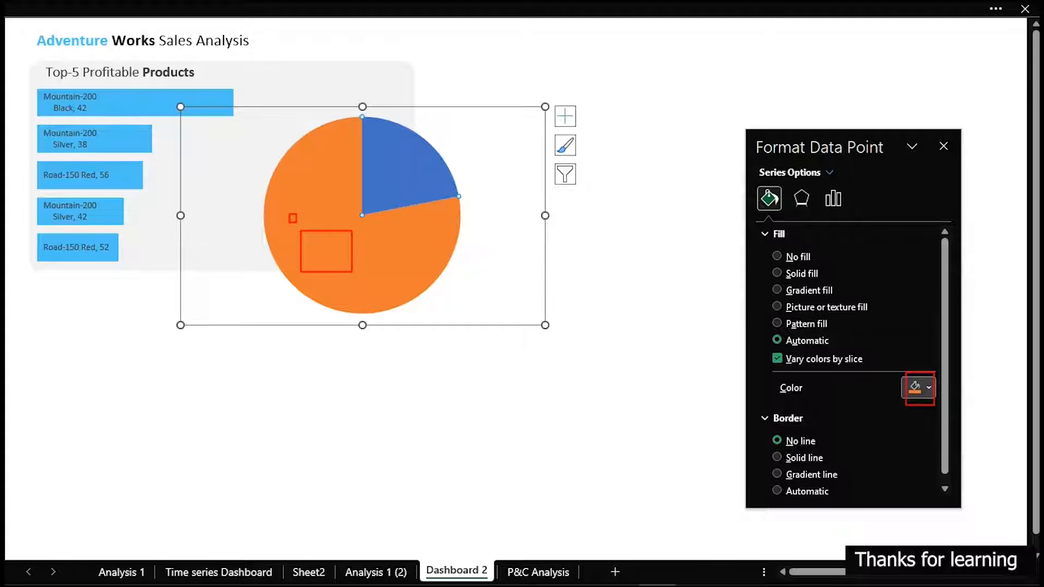
pyautogui.click(922, 387)
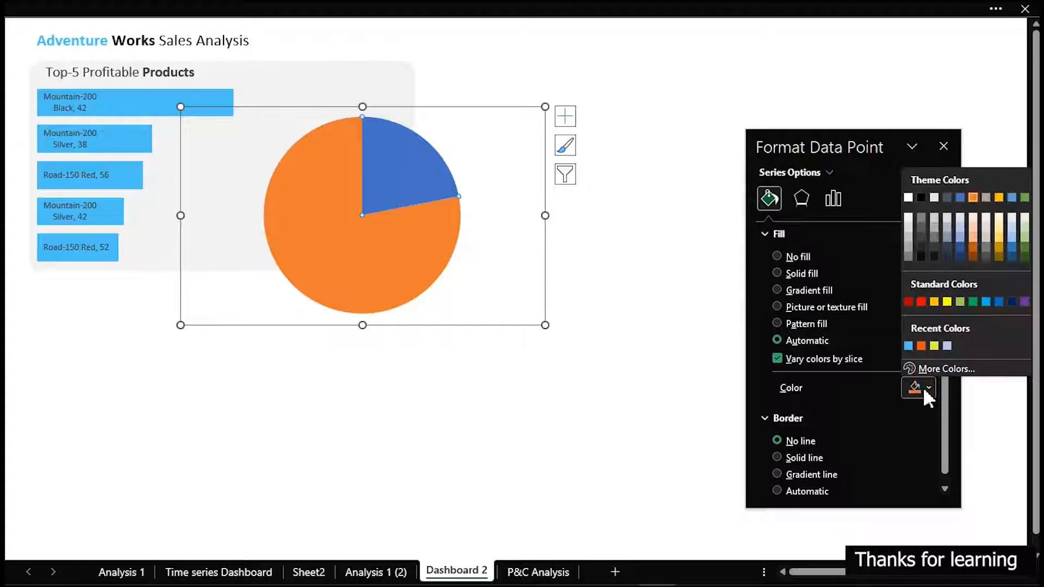
pyautogui.click(909, 346)
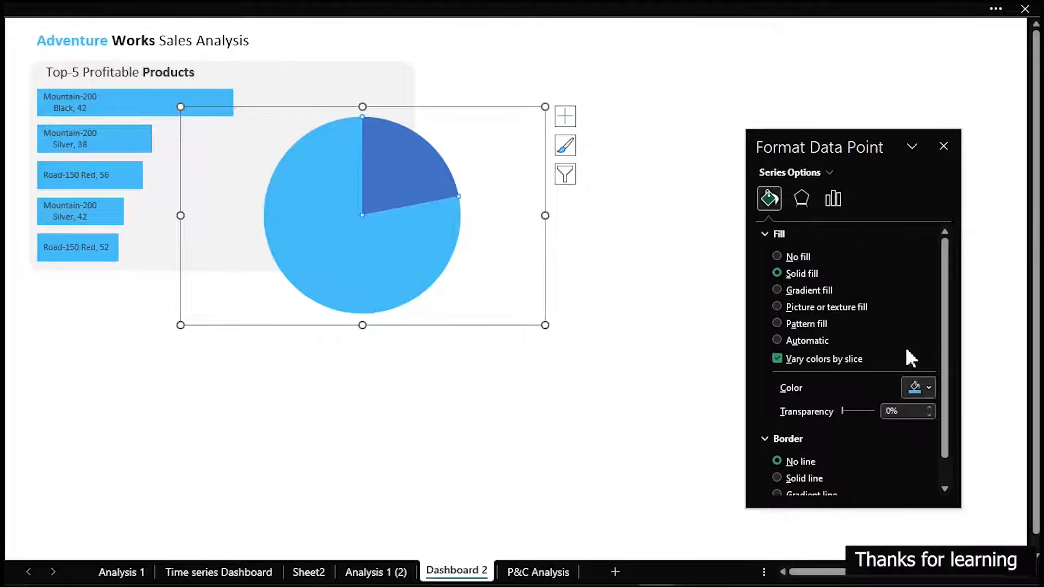
pyautogui.moveTo(417, 267)
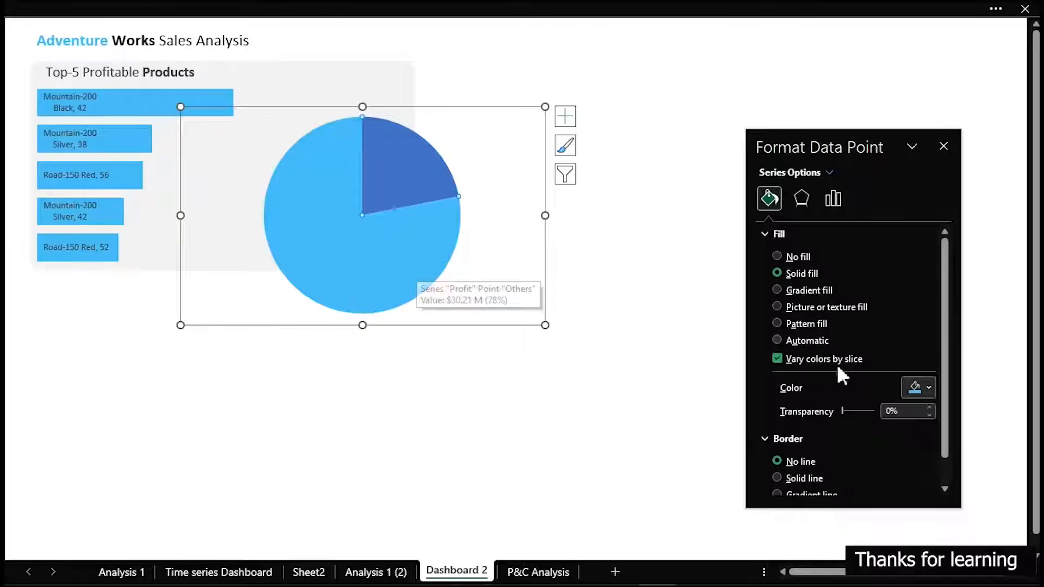
pyautogui.click(915, 385)
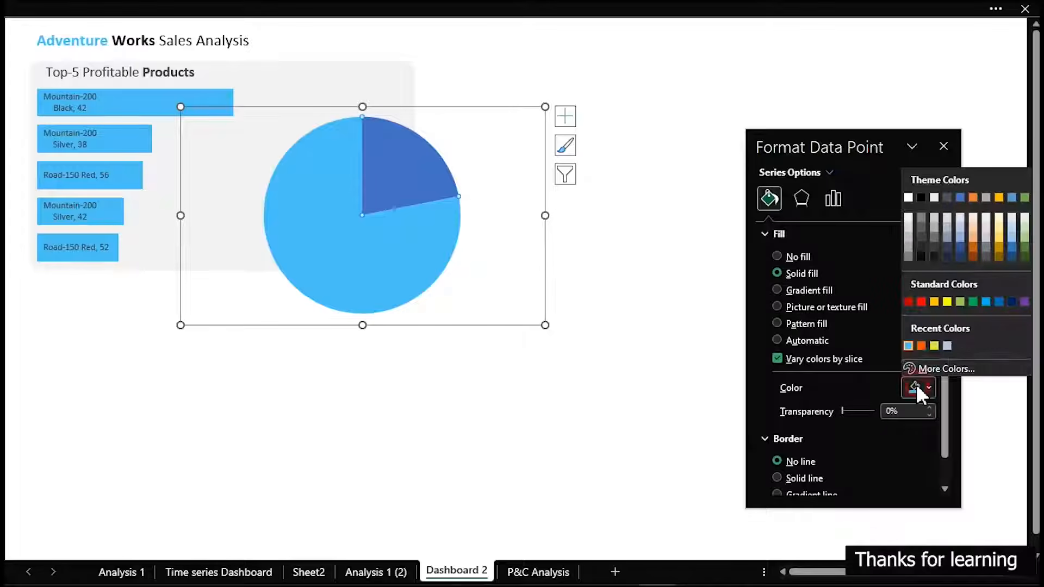
pyautogui.click(908, 237)
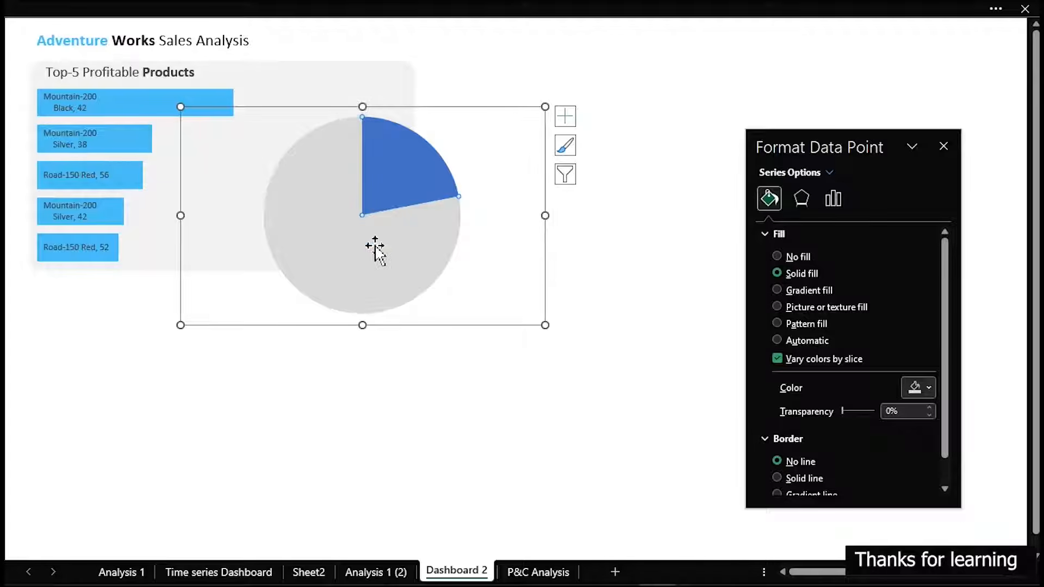
# Fill the pie's Top -5 slice with the recently used light blue that matches the bars
pyautogui.click(406, 156)
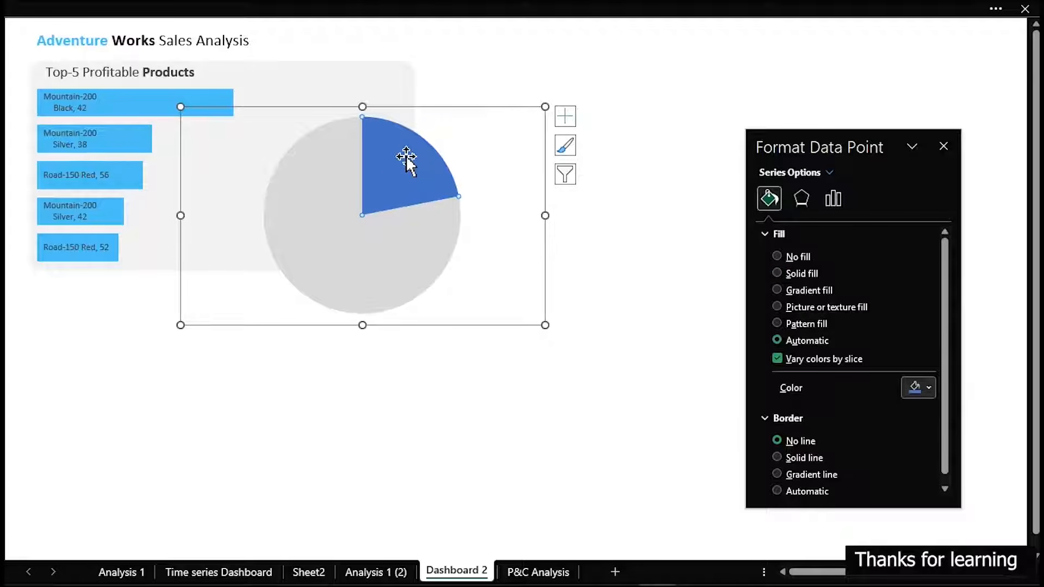
pyautogui.click(922, 386)
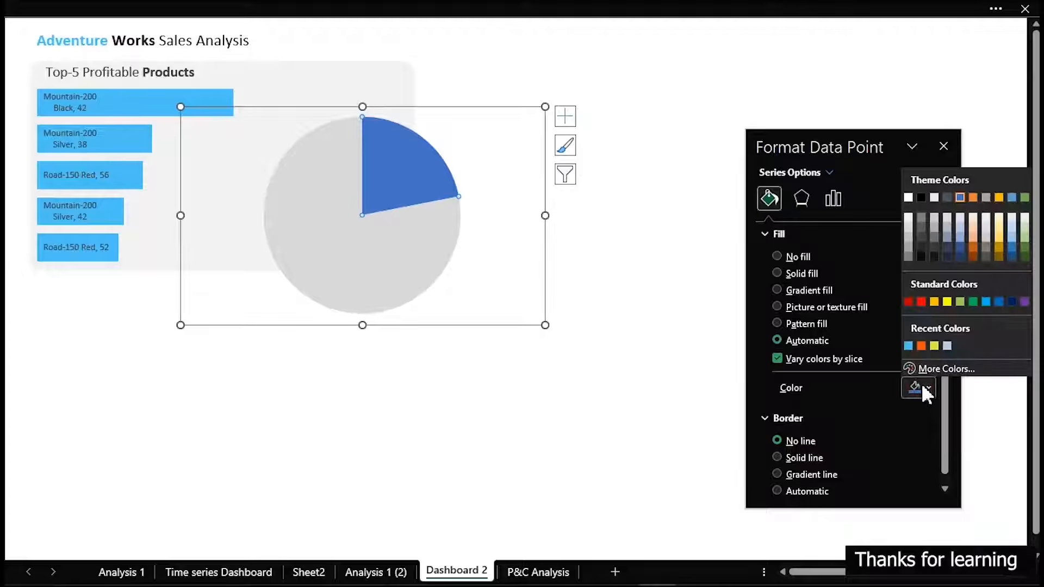
pyautogui.click(908, 344)
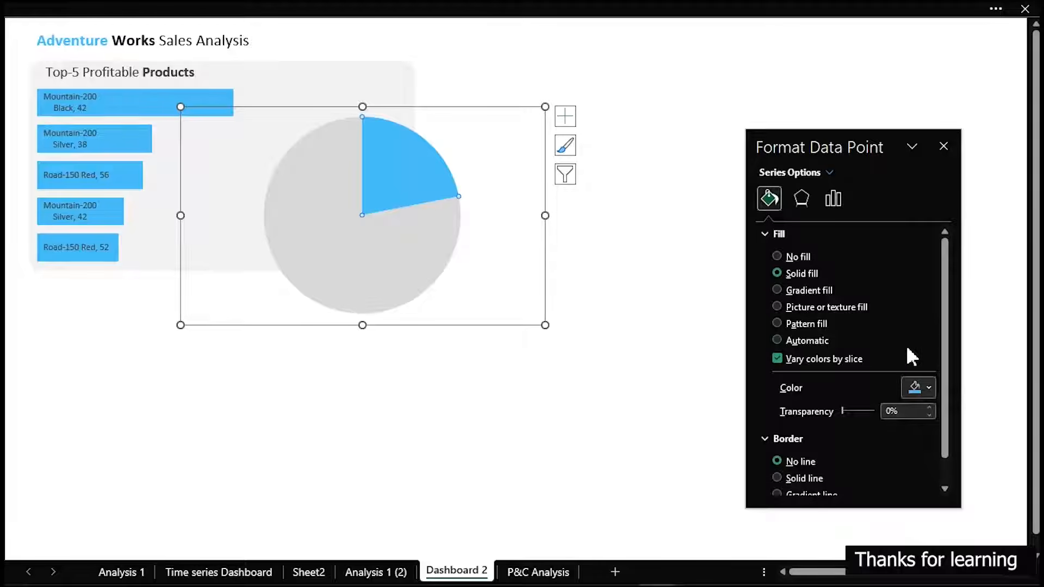
# Shrink the pie chart and position it inside the grey panel beside the shorter bars
pyautogui.moveTo(545, 324); pyautogui.dragTo(445, 282)
pyautogui.moveTo(445, 106); pyautogui.dragTo(417, 124)
pyautogui.moveTo(417, 233); pyautogui.dragTo(369, 229)
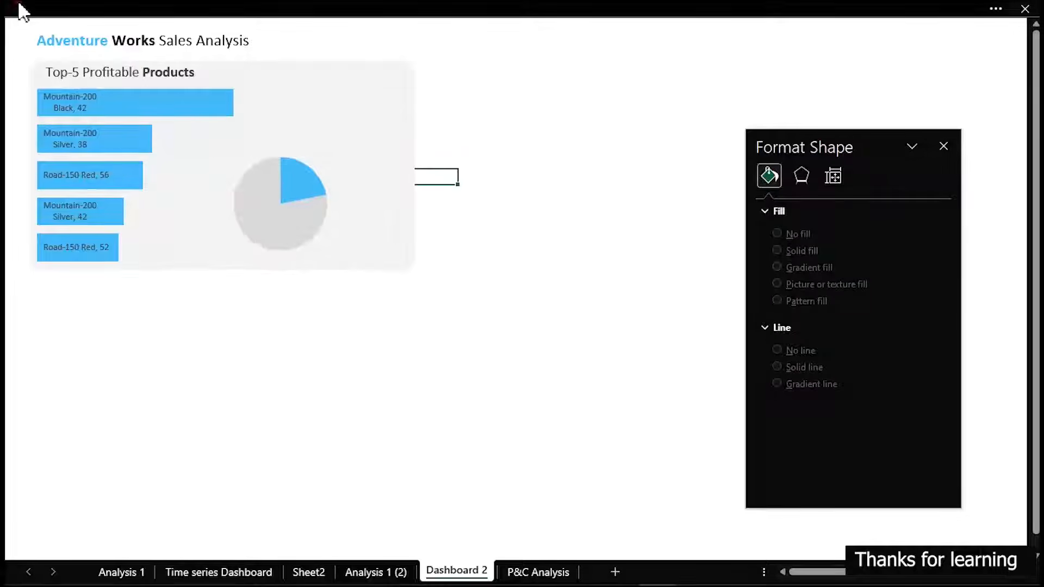
# Insert a circle shape slightly smaller than the pie and centre it over the pie, leaving a ring around it
pyautogui.click(20, 10)
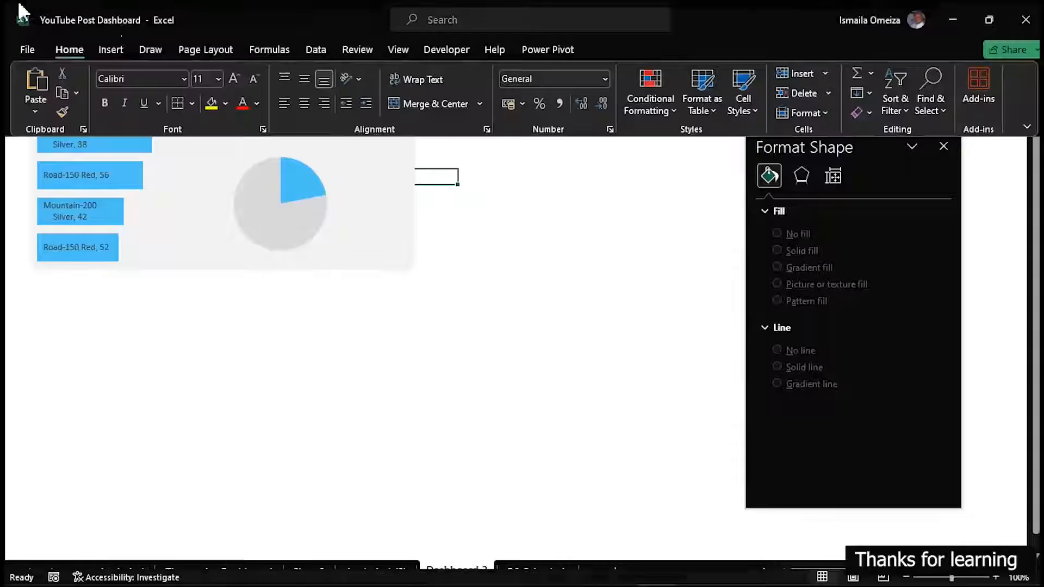
pyautogui.click(112, 49)
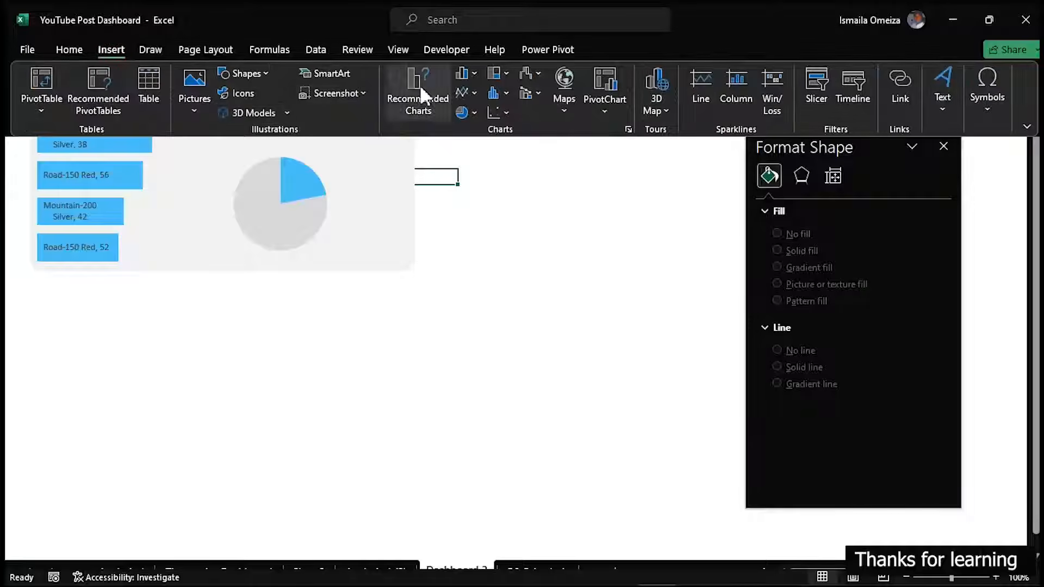
pyautogui.click(260, 74)
pyautogui.click(282, 112)
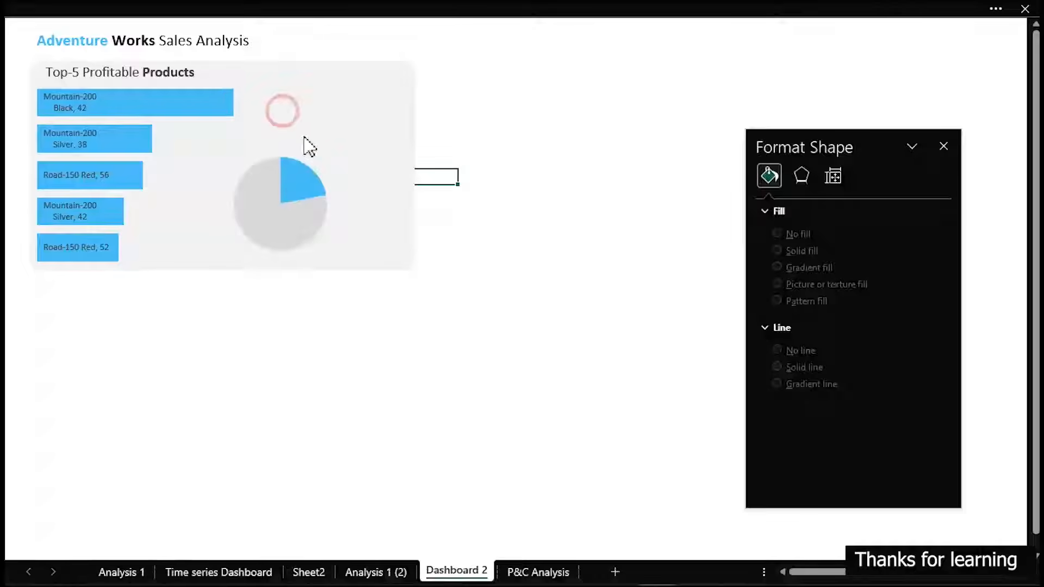
pyautogui.moveTo(397, 266); pyautogui.dragTo(440, 341)
pyautogui.moveTo(437, 305)
pyautogui.mouseDown()
pyautogui.moveTo(268, 237)
pyautogui.moveTo(286, 206)
pyautogui.mouseUp()
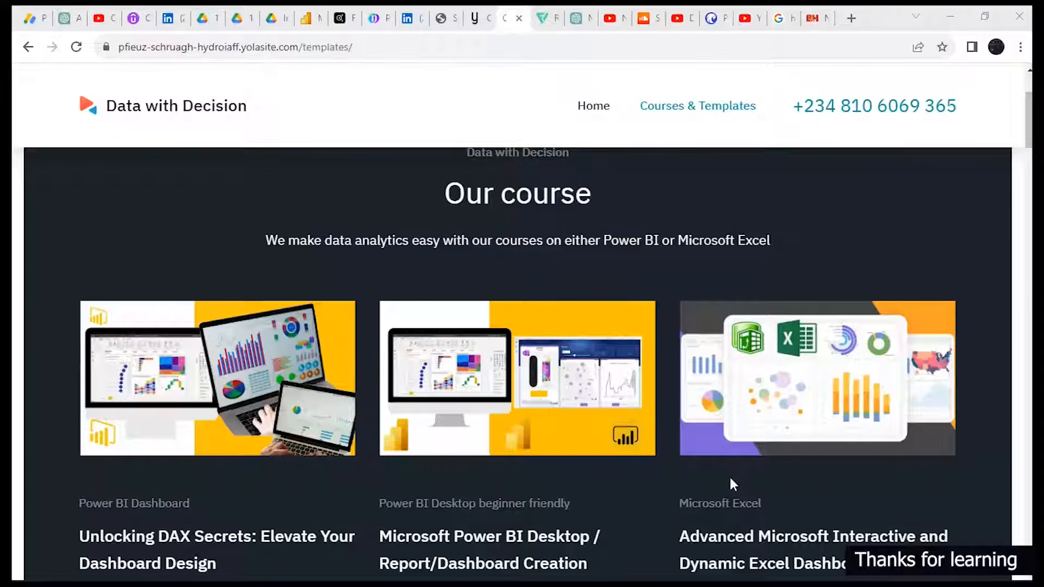
pyautogui.scroll(-1, 731, 481)
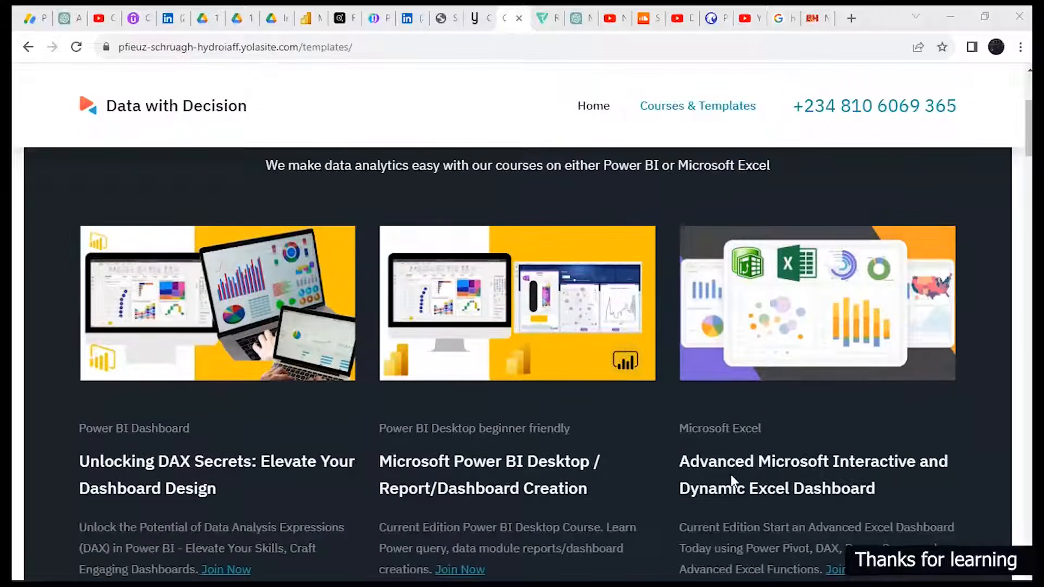
pyautogui.scroll(-1, 731, 480)
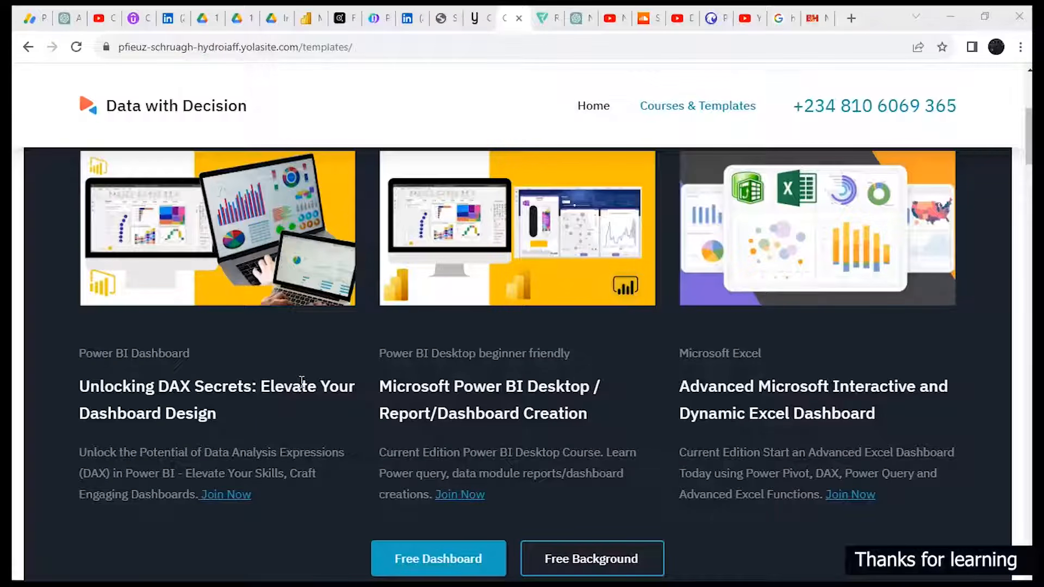
pyautogui.scroll(-7, 302, 381)
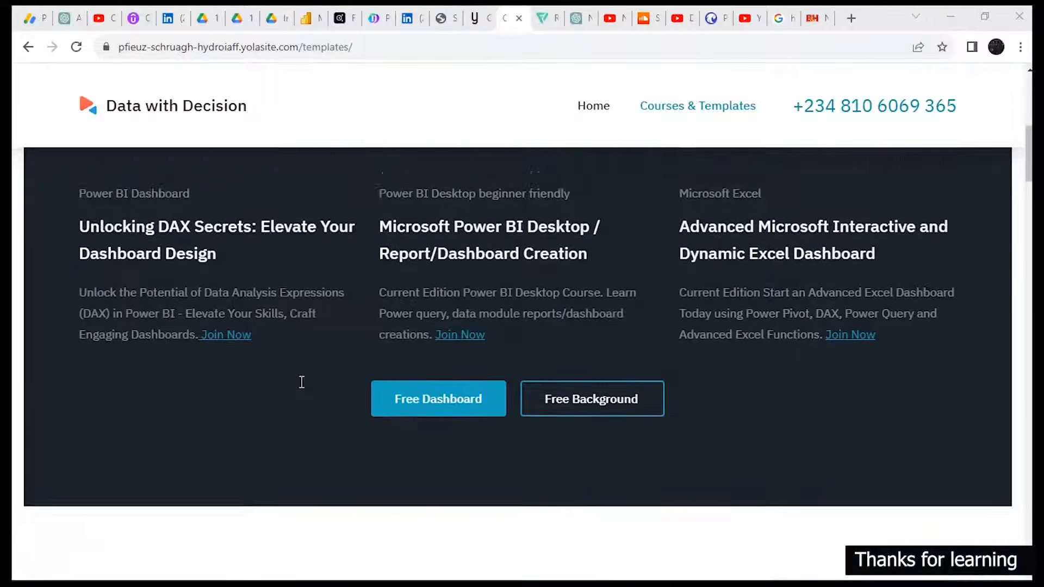
pyautogui.scroll(-5, 302, 382)
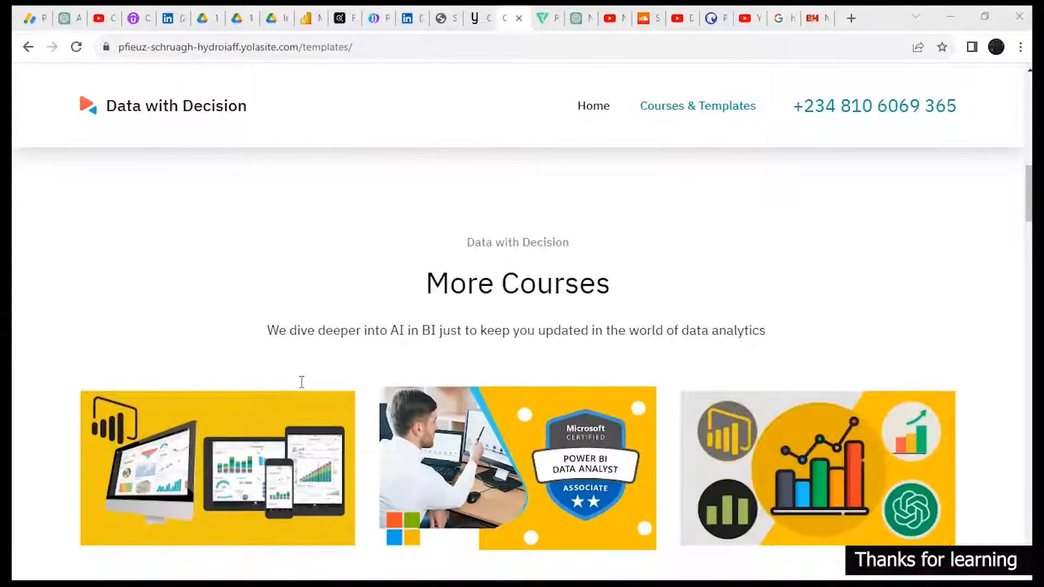
pyautogui.scroll(-1, 302, 381)
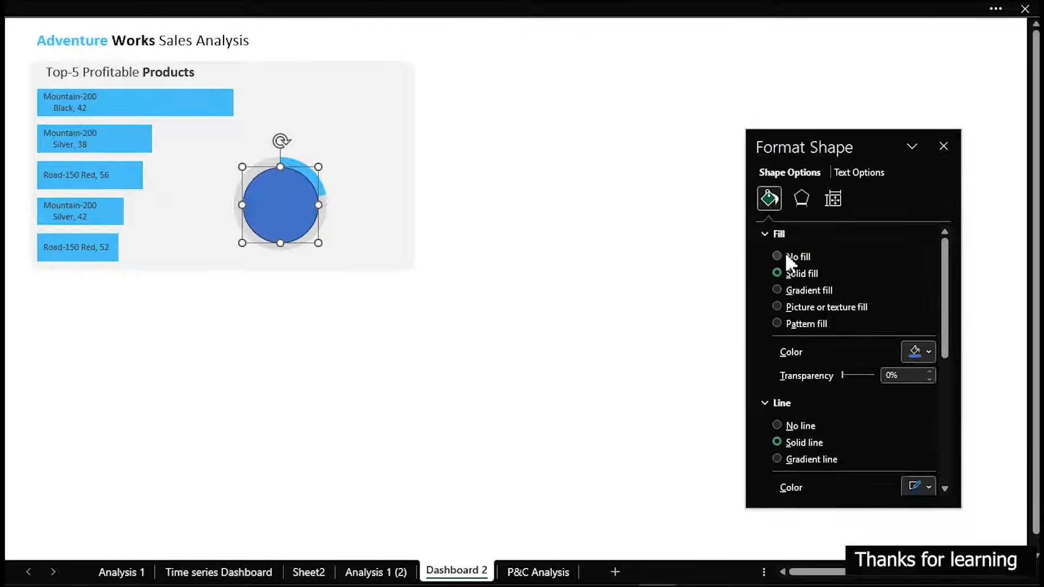
# Give the circle over the pie a solid white fill and no outline
pyautogui.click(786, 255)
pyautogui.click(786, 275)
pyautogui.click(929, 351)
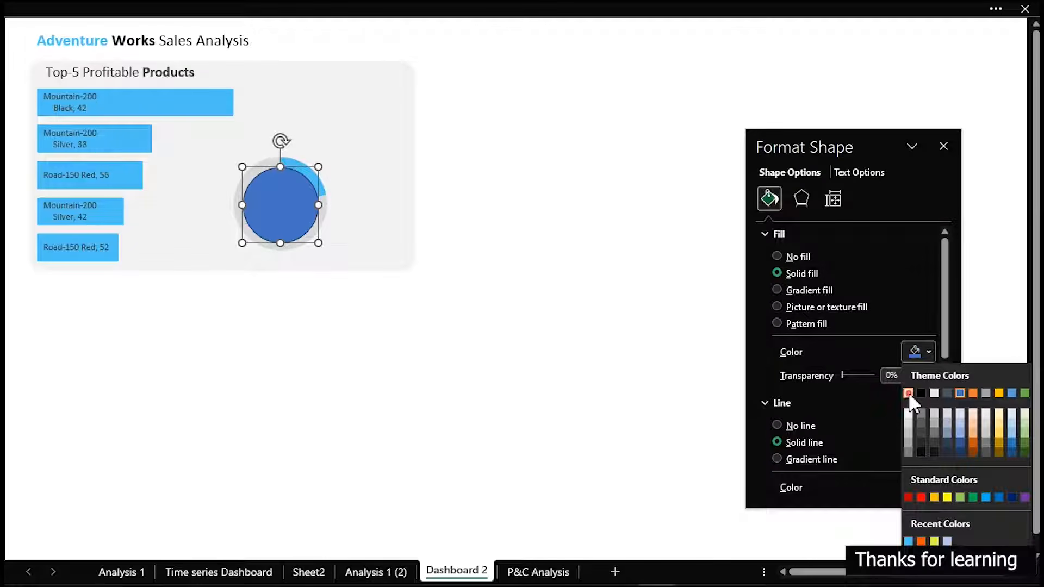
pyautogui.click(908, 393)
pyautogui.click(795, 424)
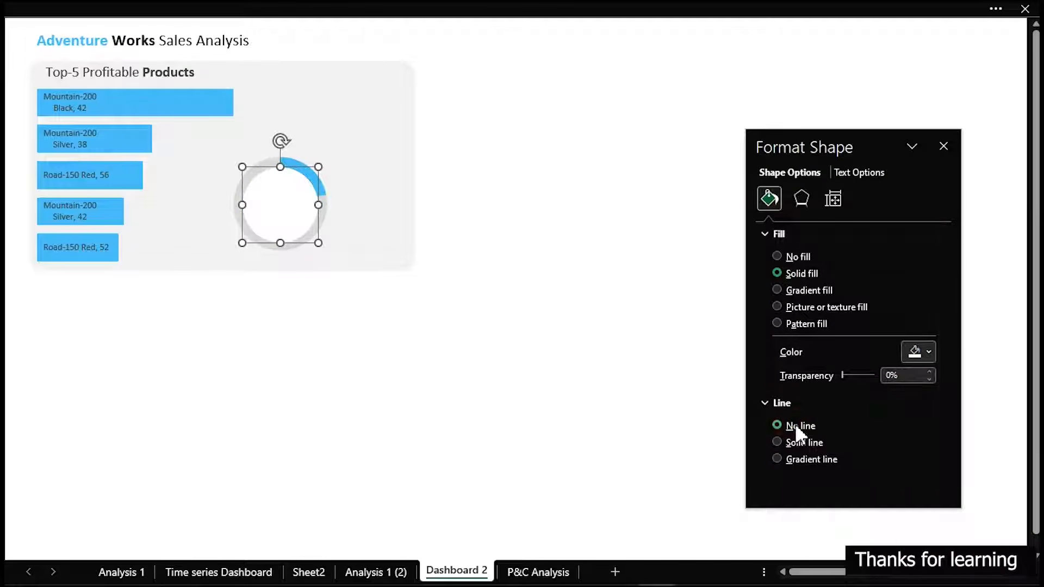
pyautogui.click(594, 257)
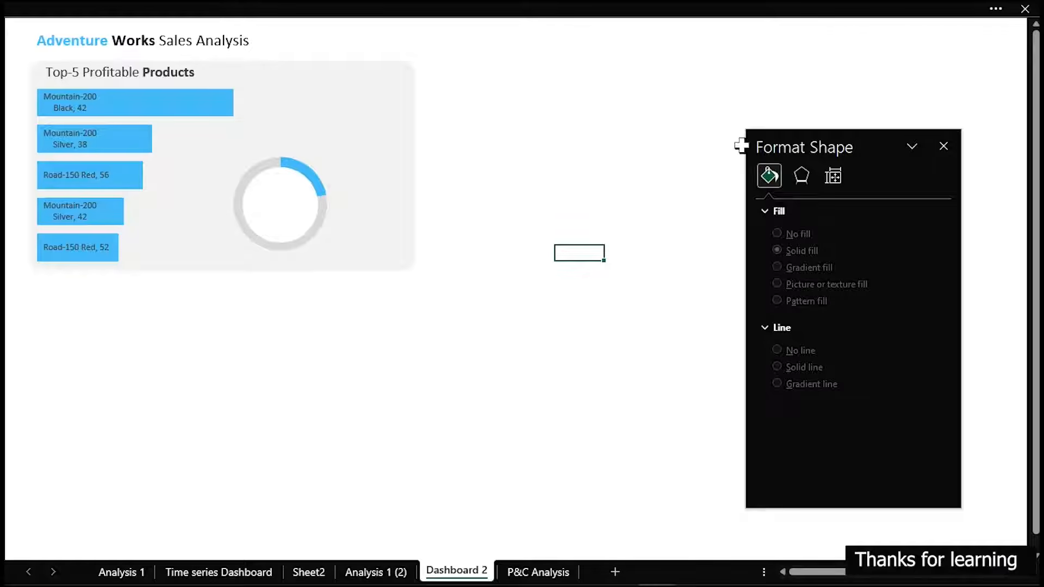
# Add data labels with the profit values to the bars of the top-5 products chart
pyautogui.click(211, 106)
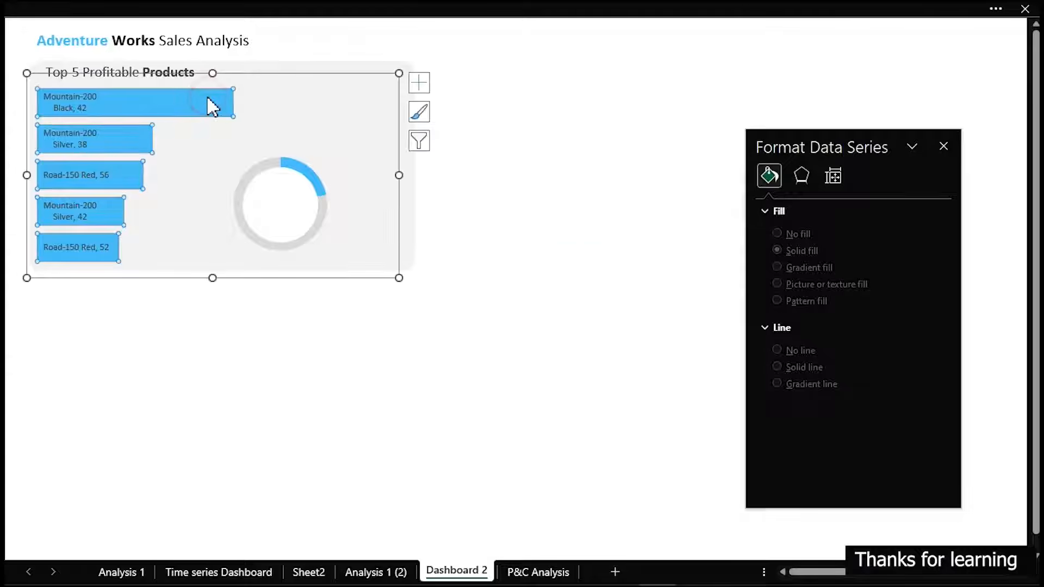
pyautogui.click(423, 87)
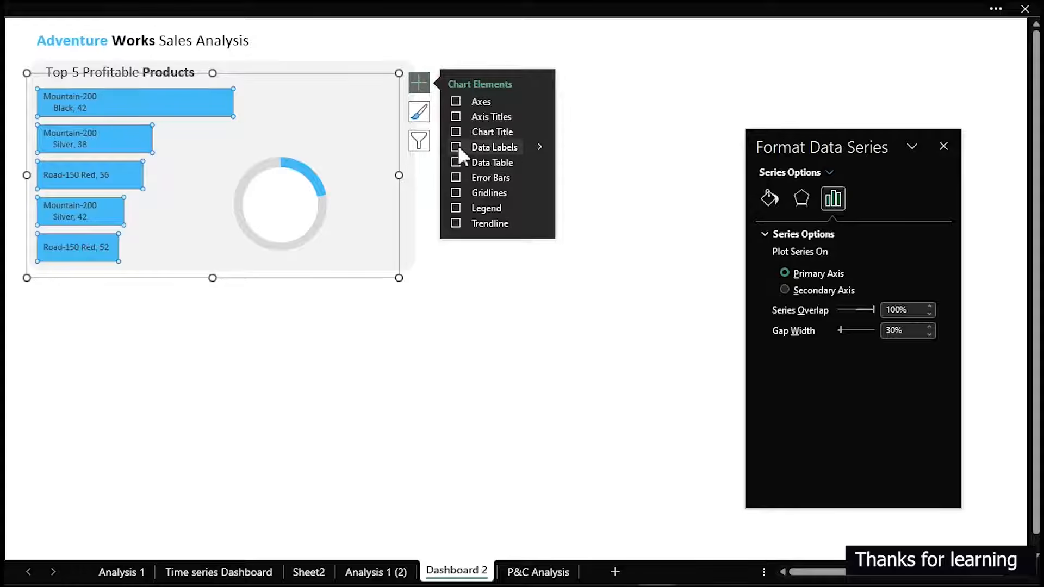
pyautogui.click(456, 148)
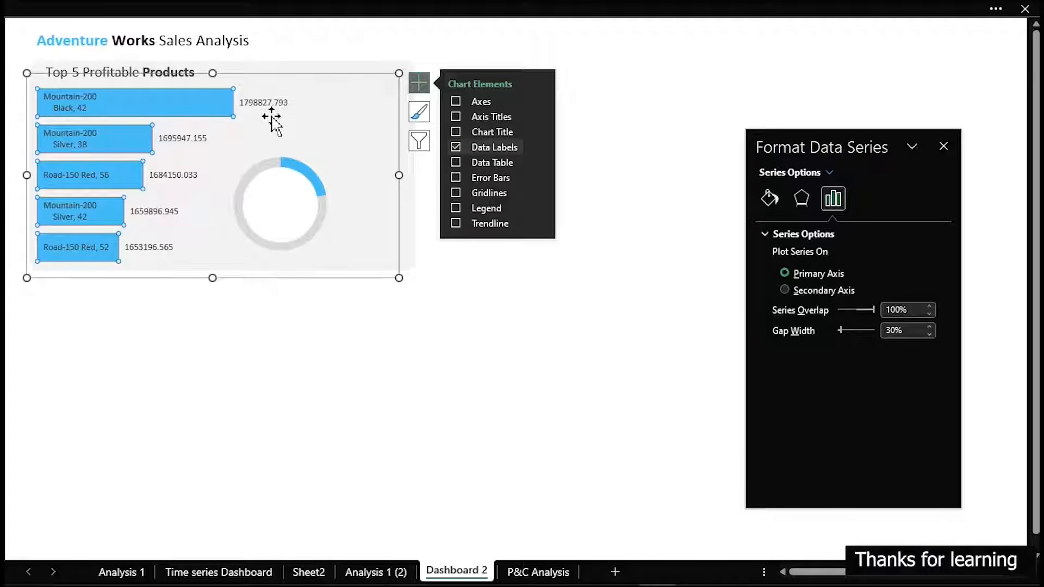
# On the P&C Analysis sheet, format G8:H12 with the custom number format [<999999]#," K";[<999999999]0#,," M";#" B" and return to Dashboard 2
pyautogui.click(536, 571)
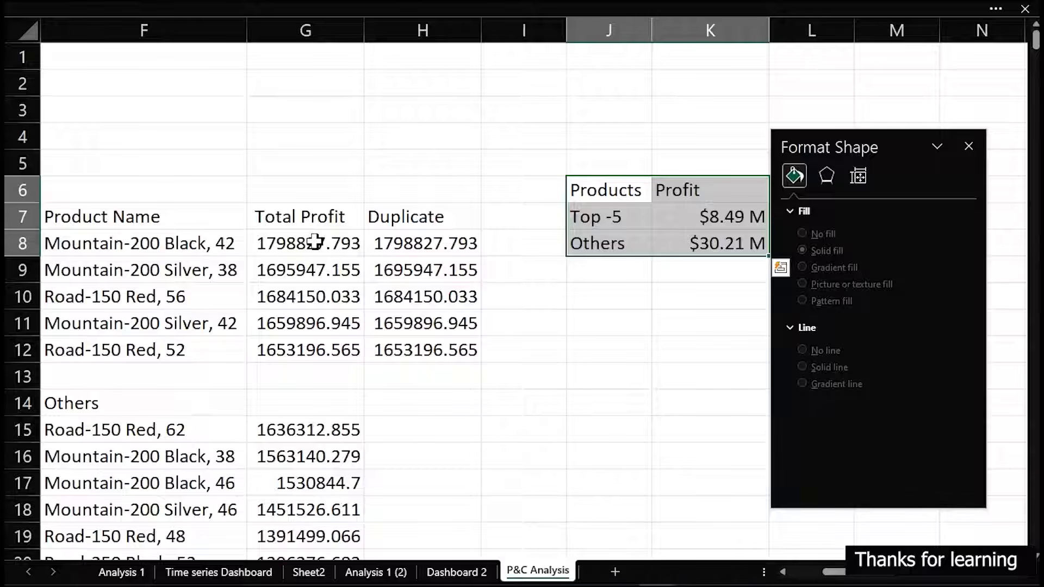
pyautogui.moveTo(302, 244); pyautogui.dragTo(426, 342)
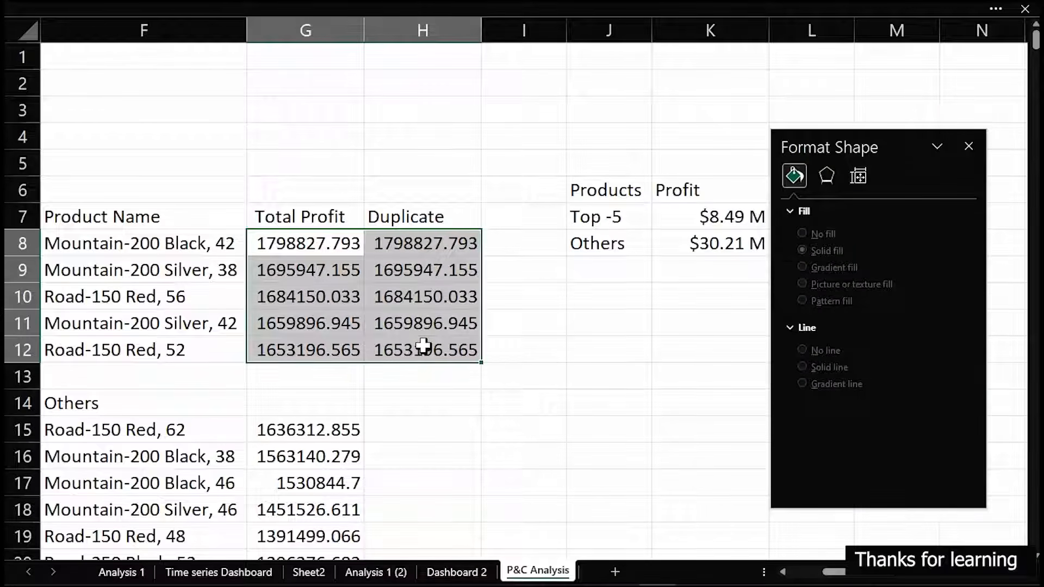
pyautogui.hotkey('ctrl', '1')
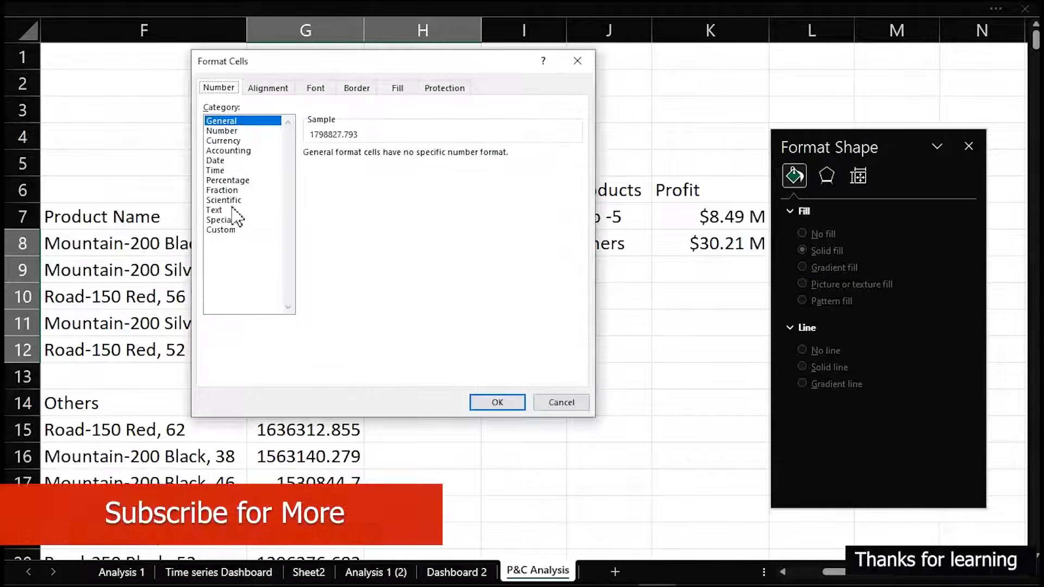
pyautogui.click(230, 230)
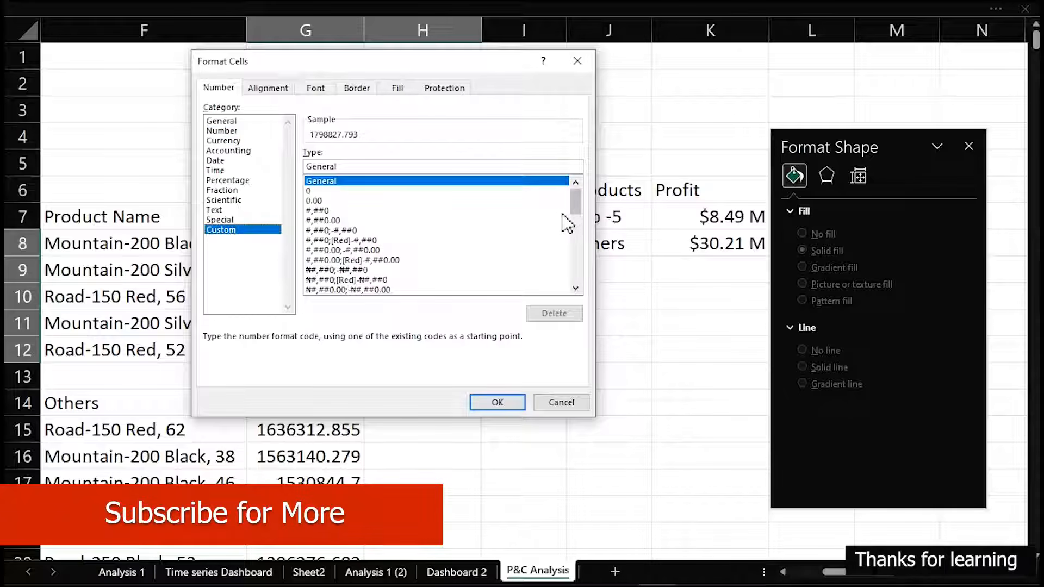
pyautogui.moveTo(573, 199); pyautogui.dragTo(582, 283)
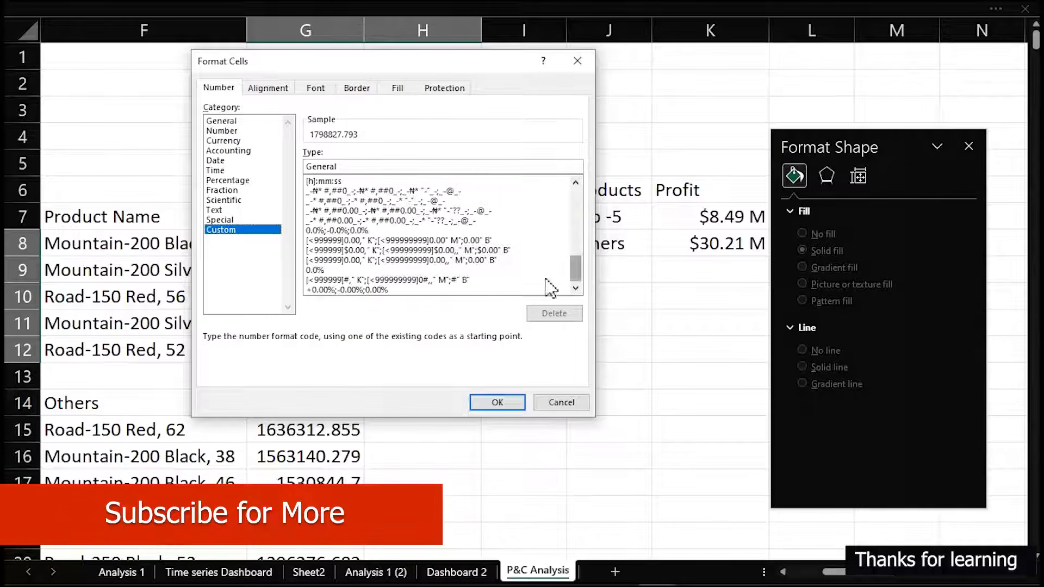
pyautogui.click(402, 252)
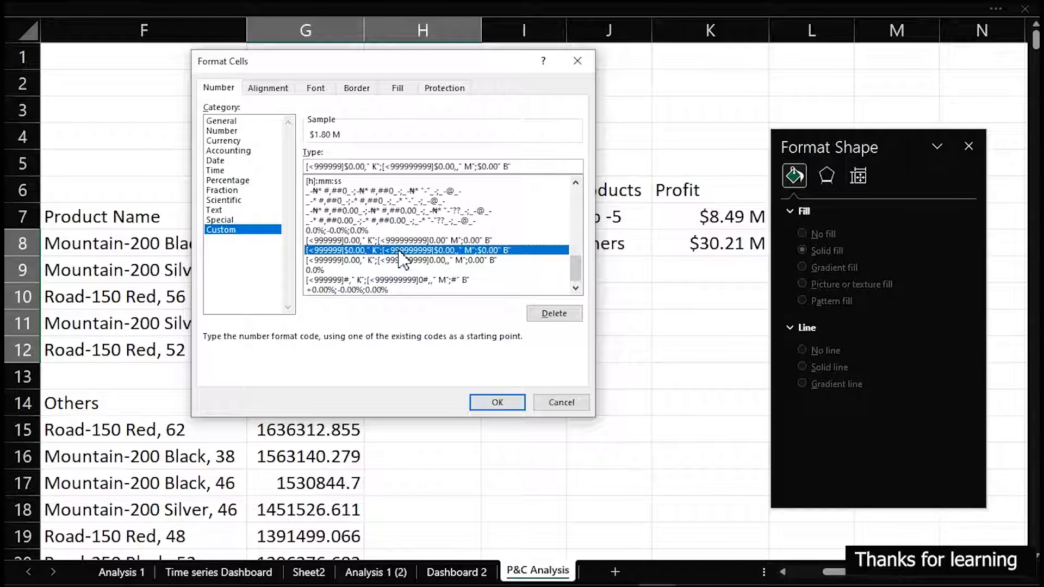
pyautogui.click(403, 261)
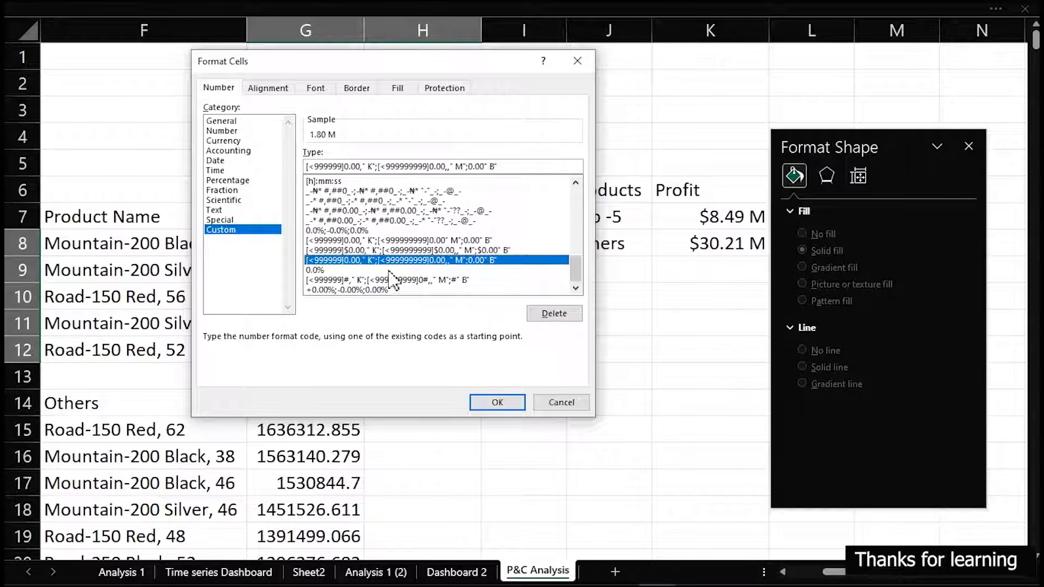
pyautogui.click(385, 280)
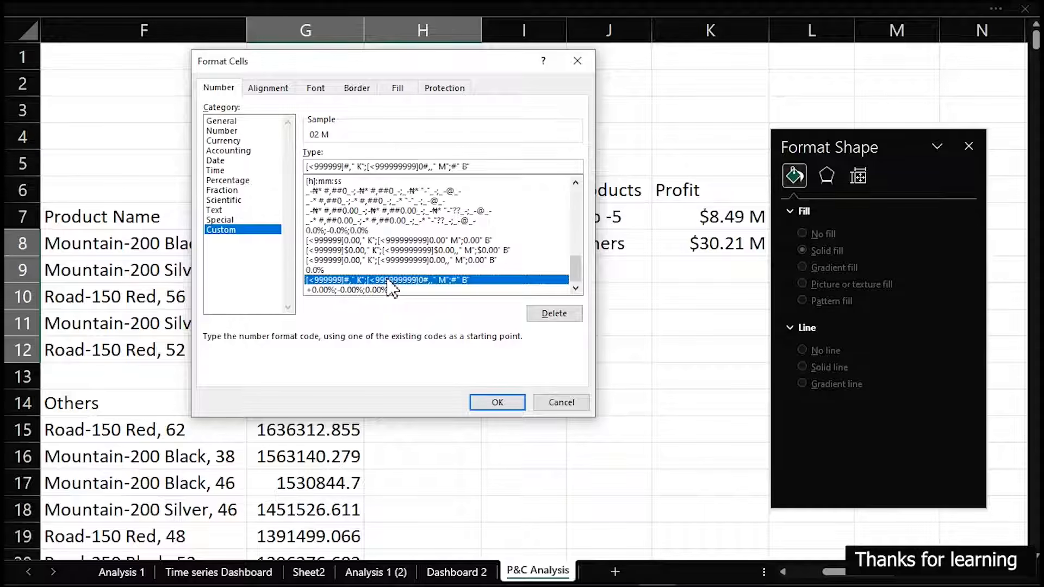
pyautogui.click(515, 407)
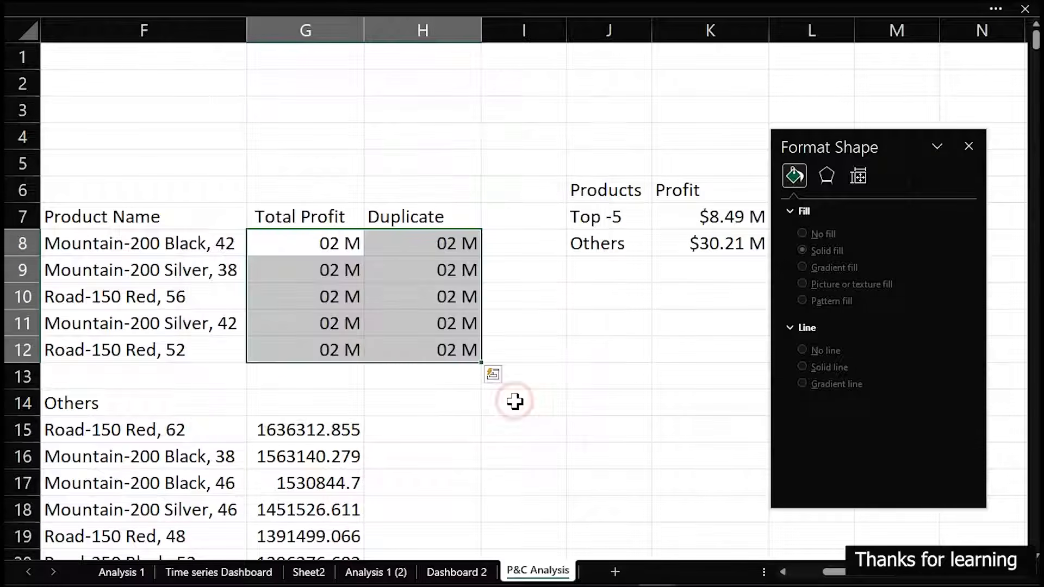
pyautogui.click(462, 571)
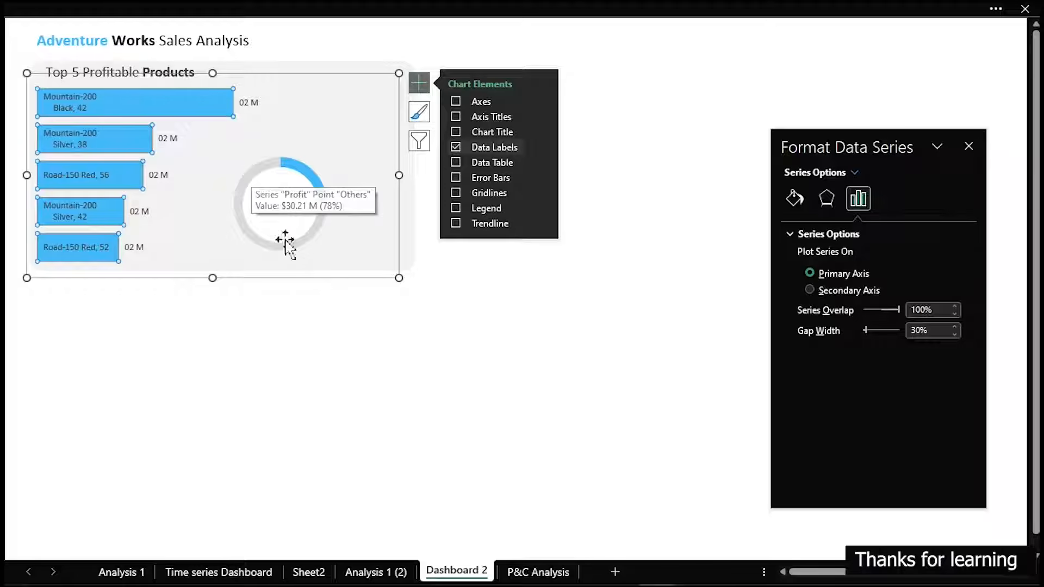
# Apply the custom format [<999999]$0.00," K";[<999999999]$0.00,," M";$0.00" B" to G8:H12 on P&C Analysis and return to Dashboard 2
pyautogui.click(551, 572)
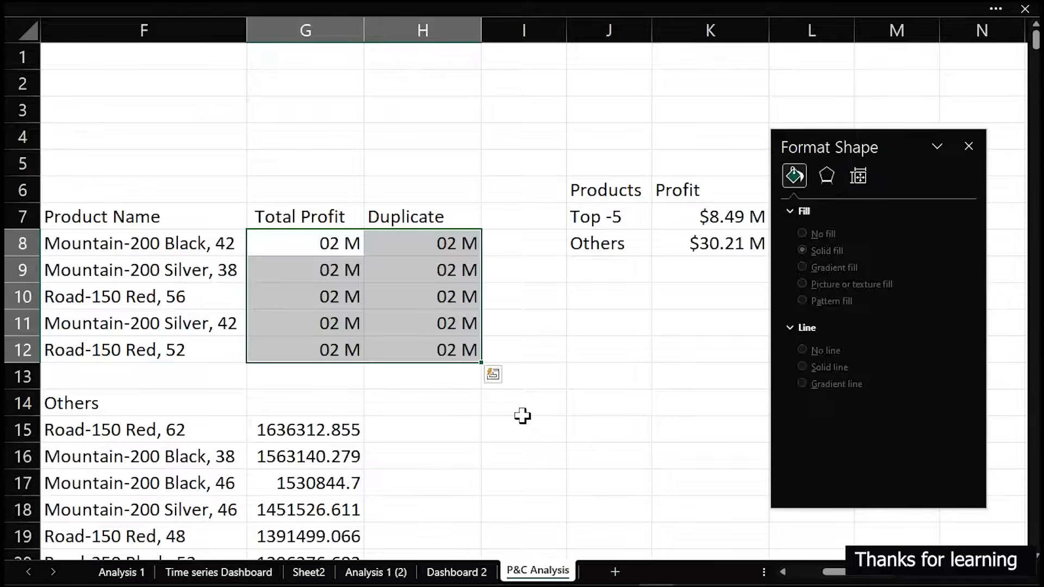
pyautogui.hotkey('ctrl', '1')
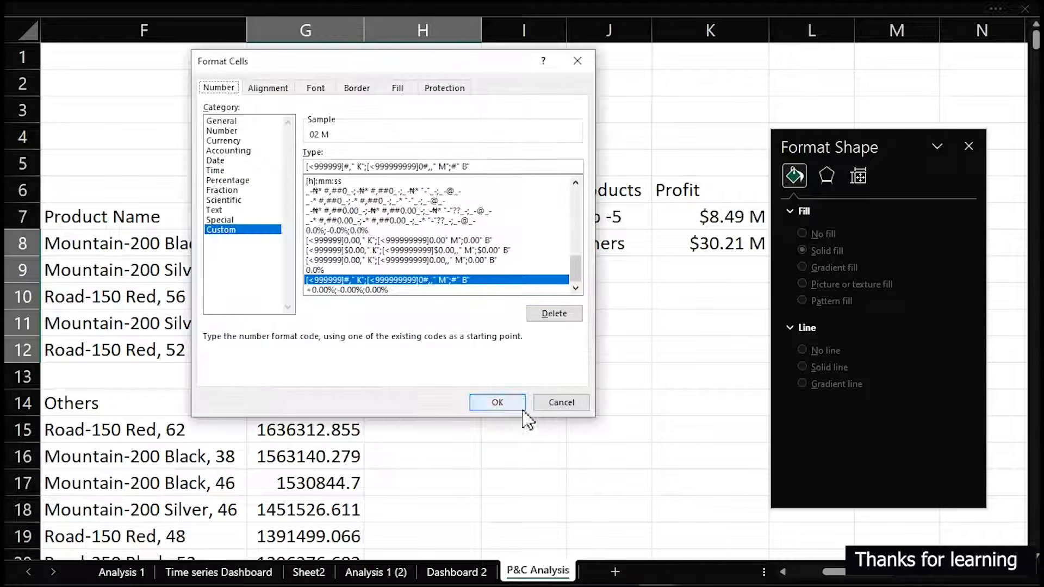
pyautogui.click(361, 250)
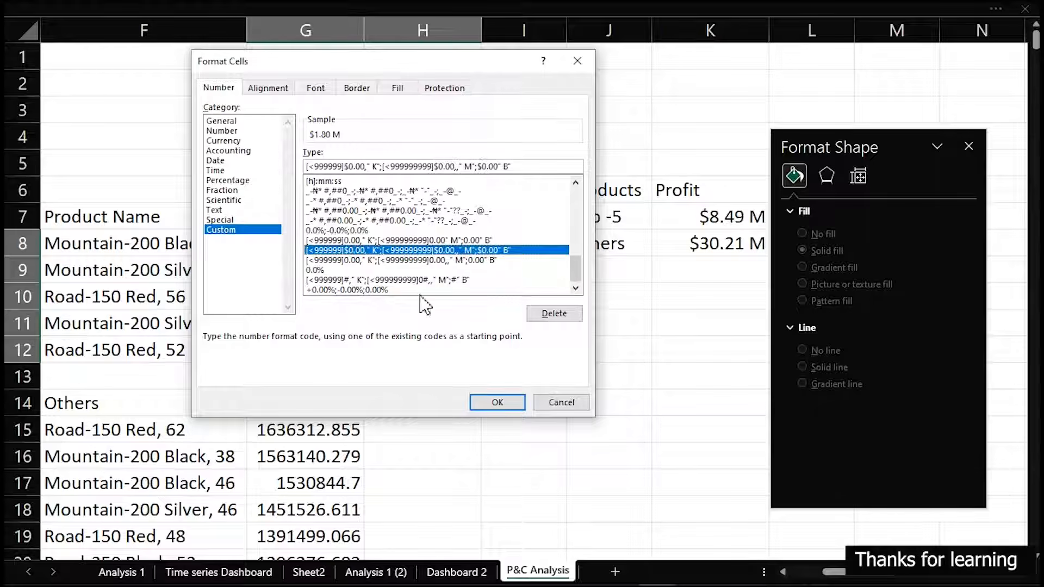
pyautogui.click(503, 402)
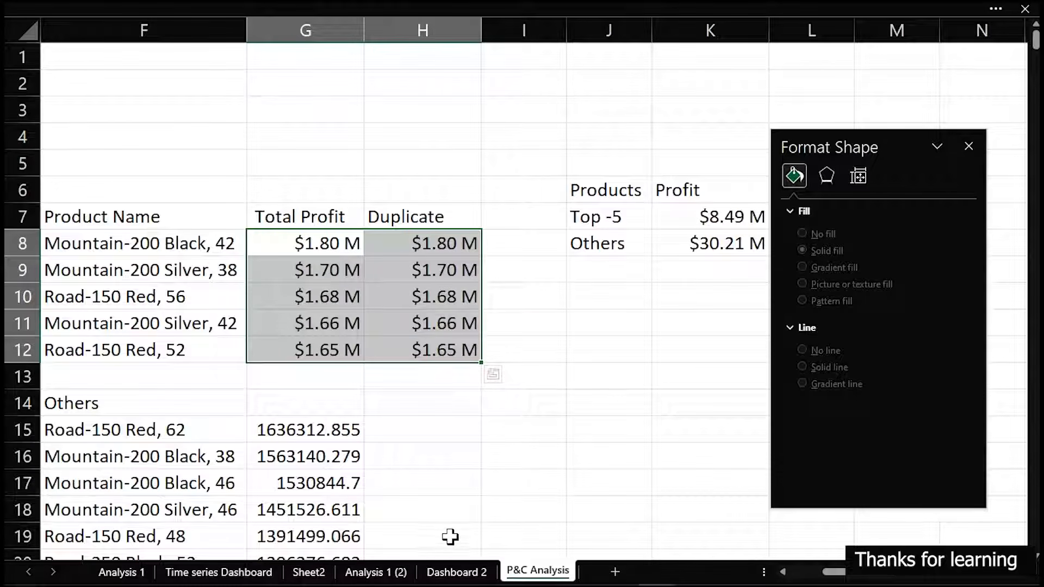
pyautogui.click(455, 571)
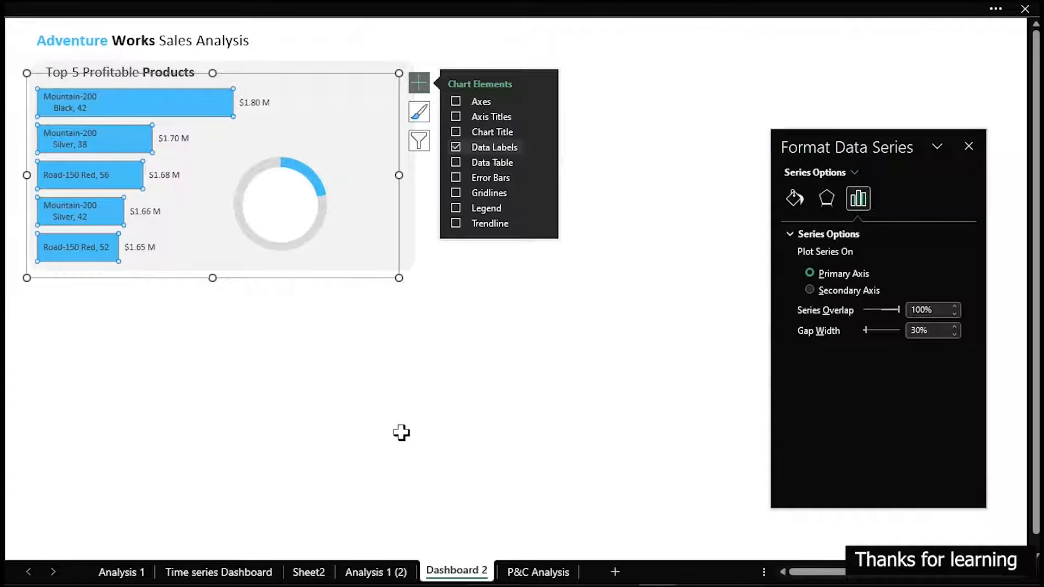
pyautogui.click(334, 341)
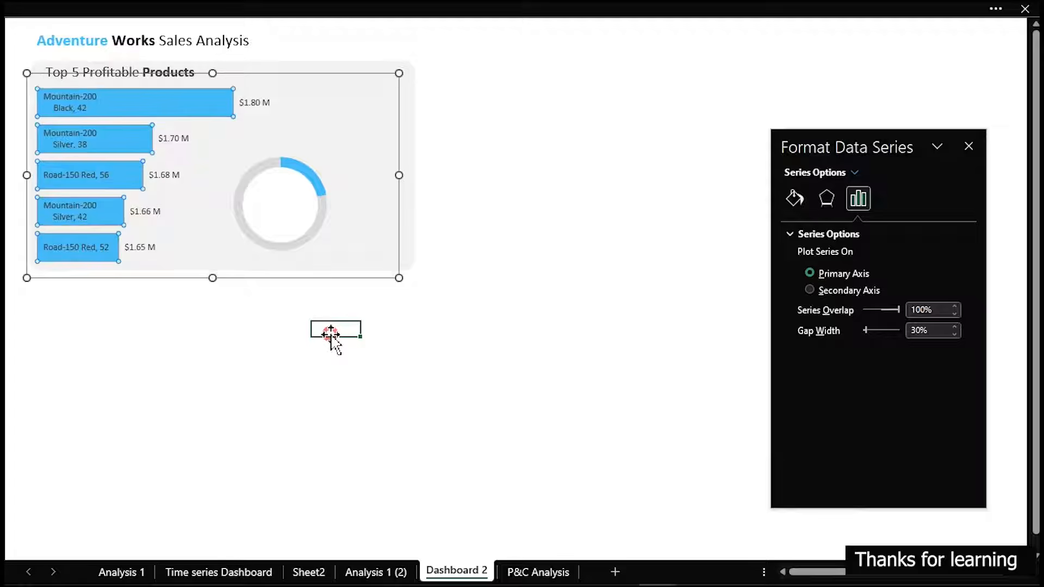
# Move the pie and its white circle together slightly closer to the bars, and shrink the circle a little
pyautogui.click(298, 209)
pyautogui.keyDown('ctrl'); pyautogui.click(330, 209); pyautogui.keyUp('ctrl')
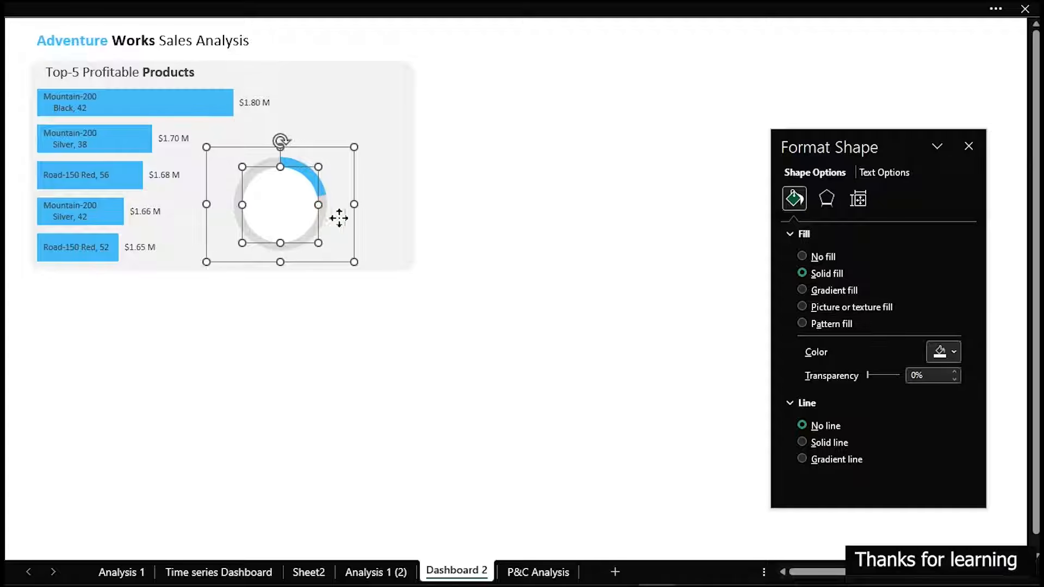
pyautogui.moveTo(354, 230); pyautogui.dragTo(340, 226)
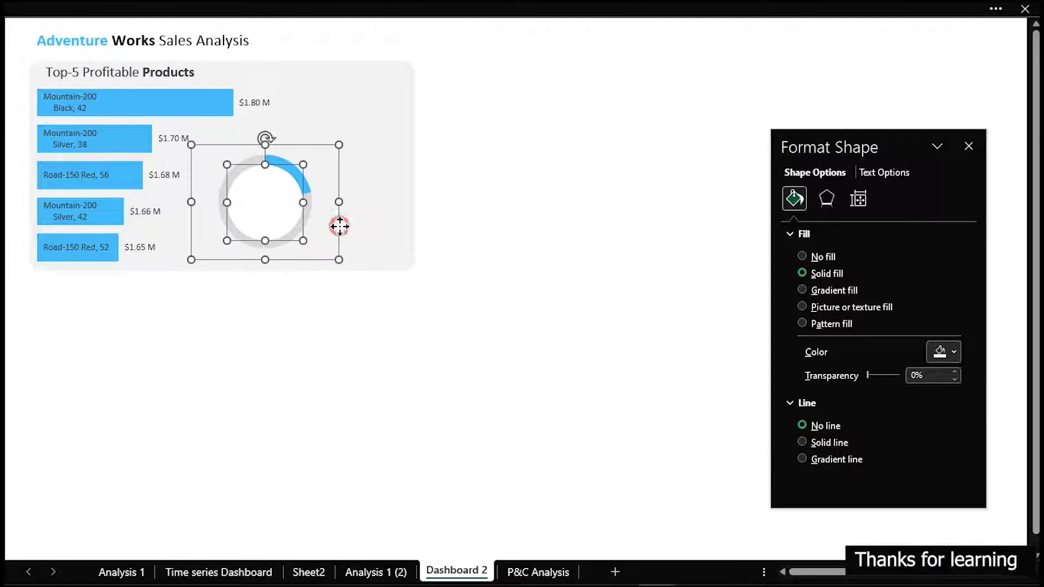
pyautogui.click(358, 359)
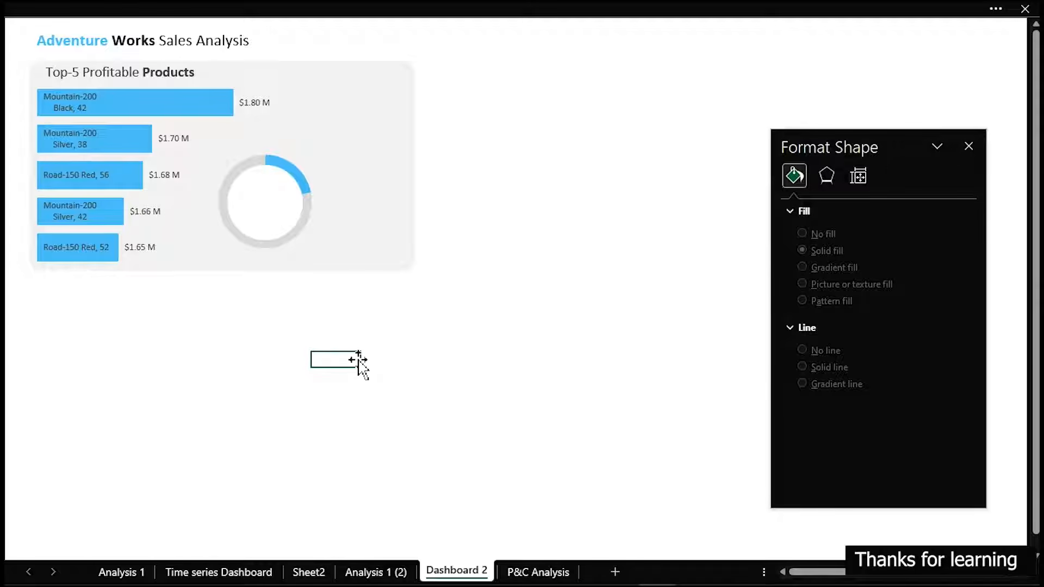
pyautogui.click(284, 208)
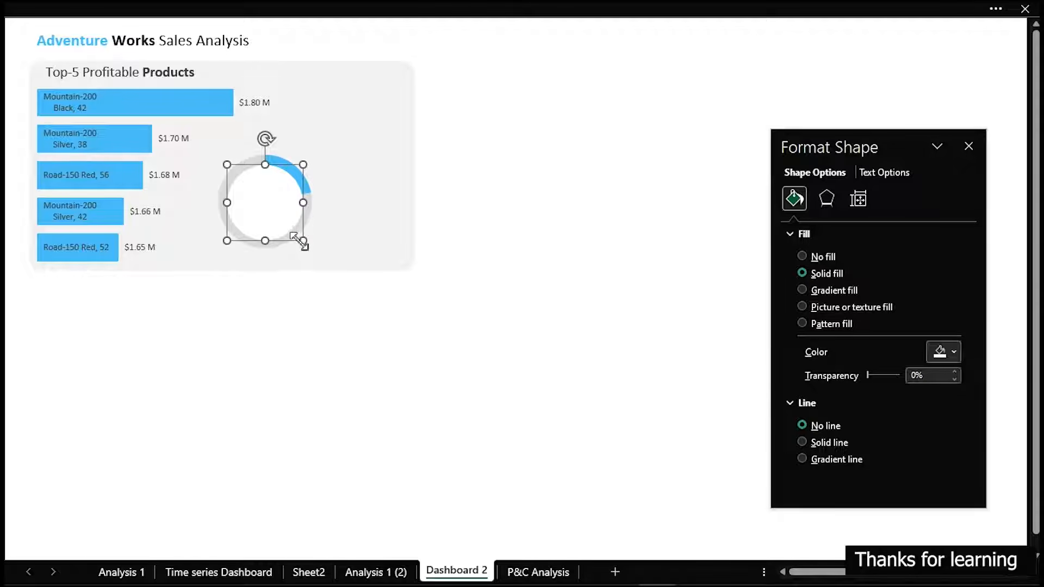
pyautogui.moveTo(301, 241); pyautogui.dragTo(280, 218)
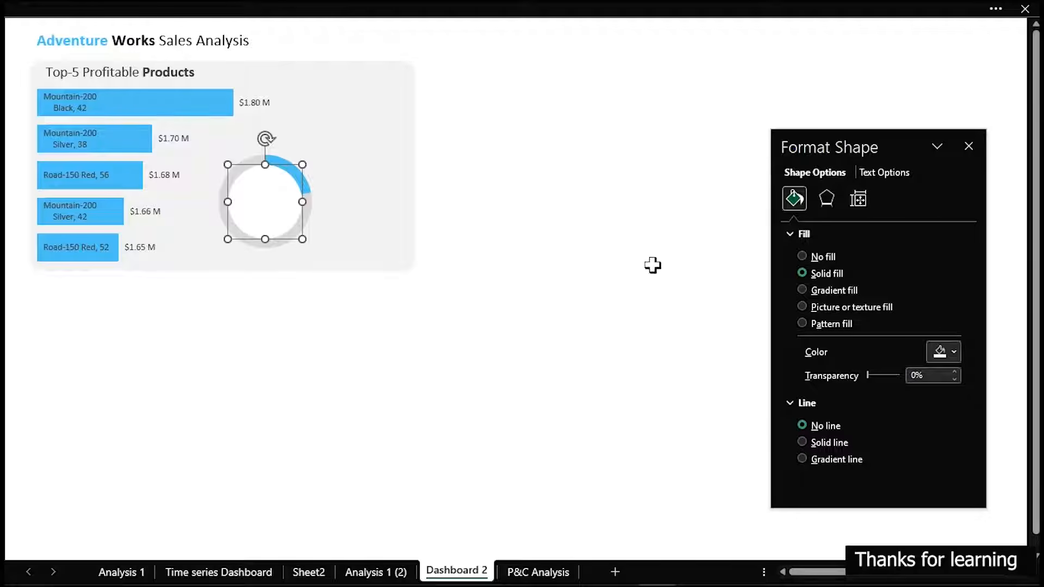
# Place a copy of the dashboard title text box, shortened to "Adventure Works", below the grey panel and turn on the formula bar
pyautogui.click(223, 39)
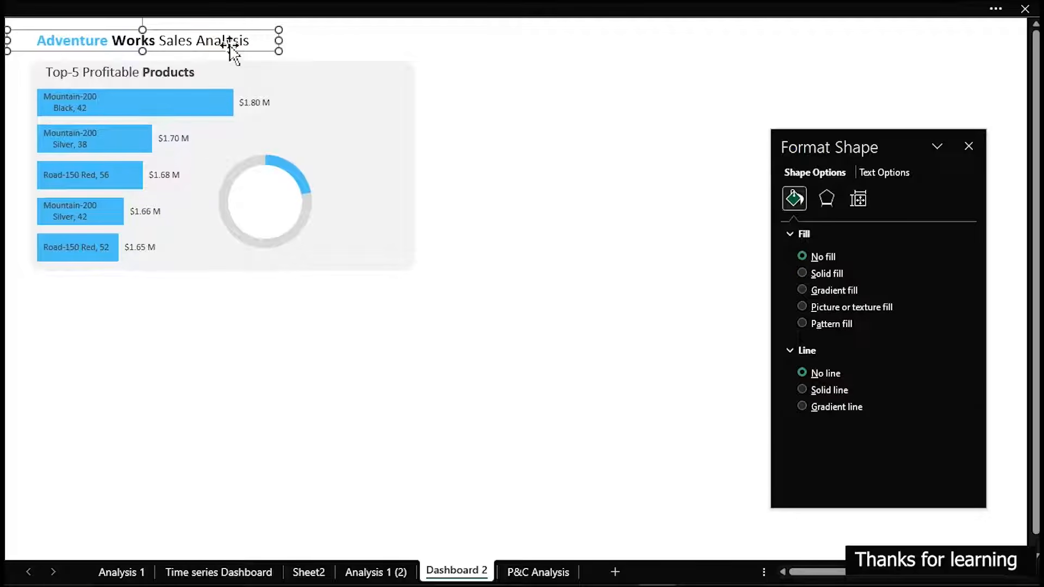
pyautogui.moveTo(230, 45); pyautogui.dragTo(516, 386)
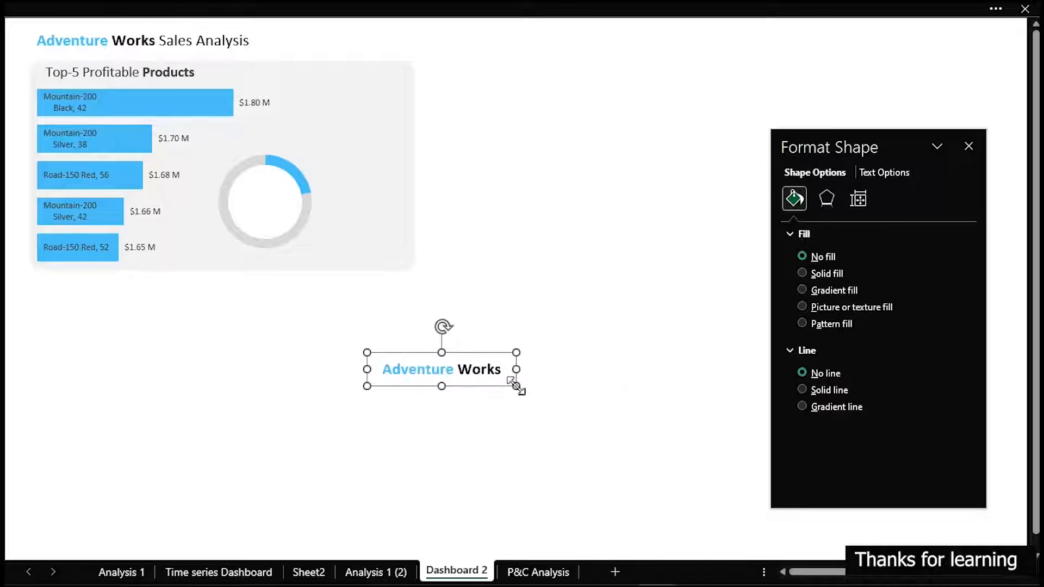
pyautogui.click(254, 9)
pyautogui.click(401, 48)
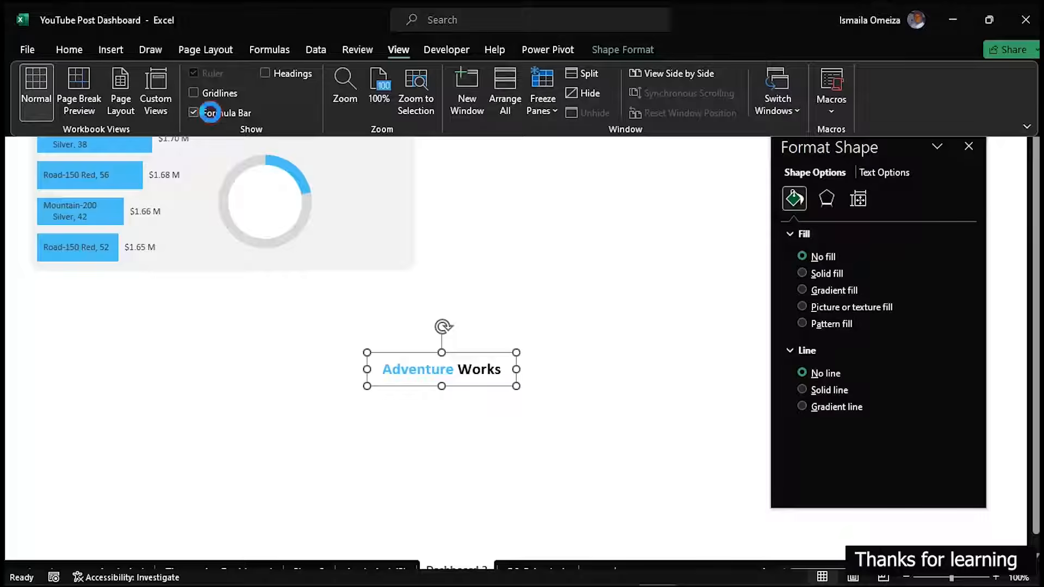
pyautogui.click(462, 370)
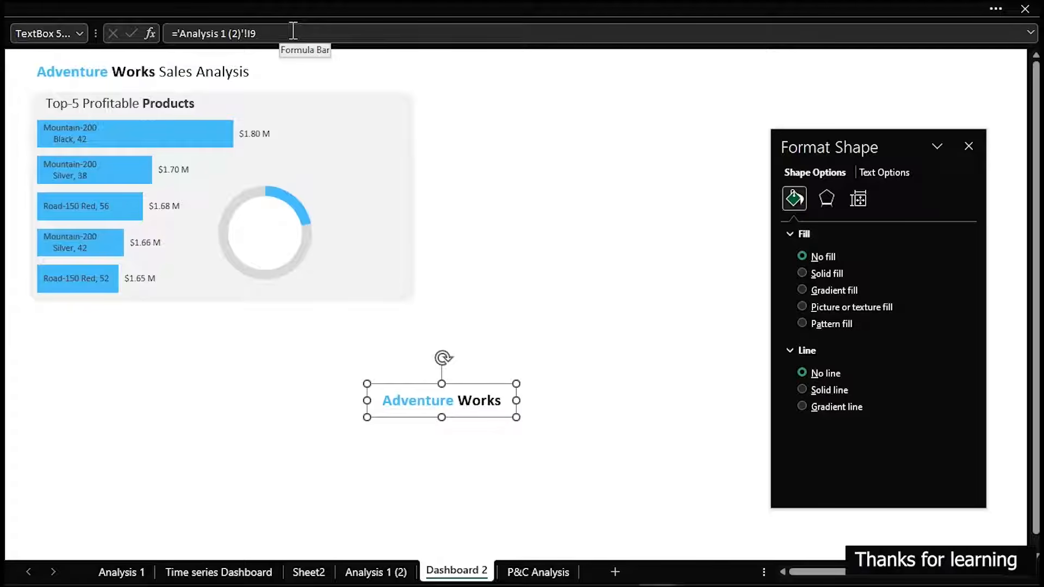
# Link the copied "Adventure Works" text box to the Top-5 percentage in cell L7 of P&C Analysis, keeping the formatting pane out of the way
pyautogui.moveTo(293, 32); pyautogui.dragTo(186, 30)
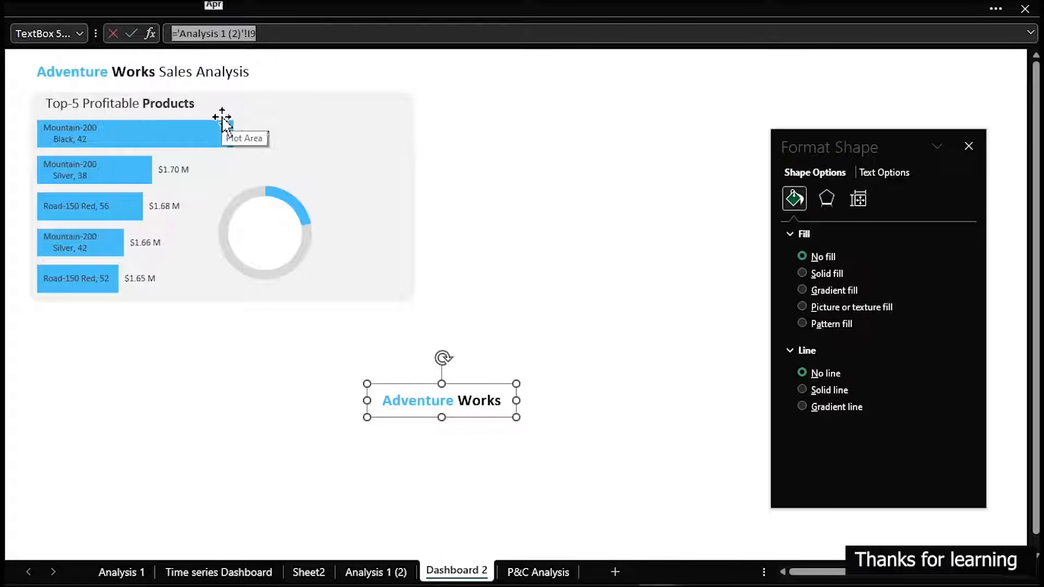
pyautogui.press('BackSpace')
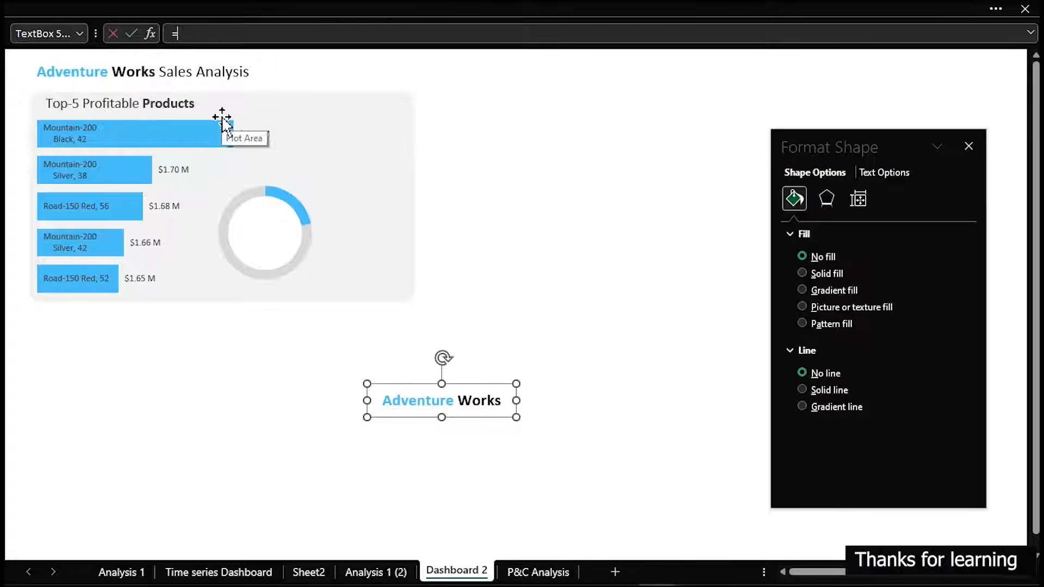
pyautogui.click(555, 578)
pyautogui.moveTo(908, 147); pyautogui.dragTo(426, 167)
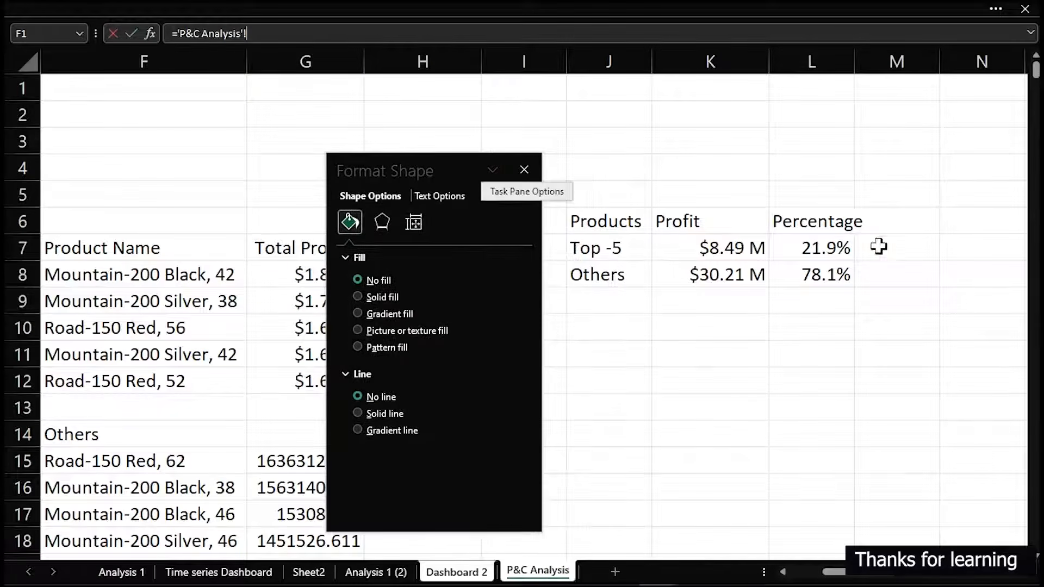
pyautogui.click(822, 249)
pyautogui.press('Return')
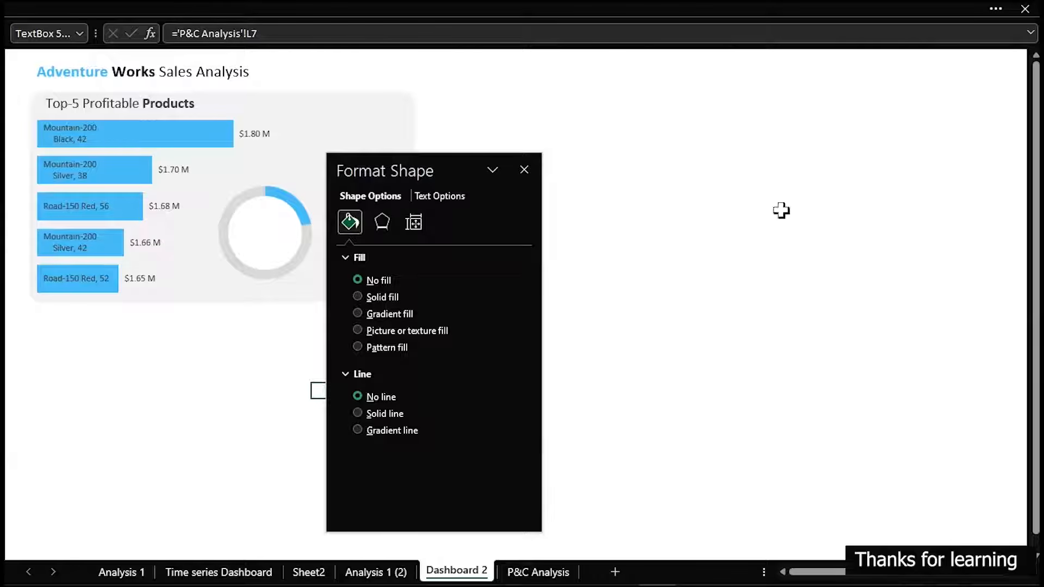
pyautogui.moveTo(410, 172); pyautogui.dragTo(758, 182)
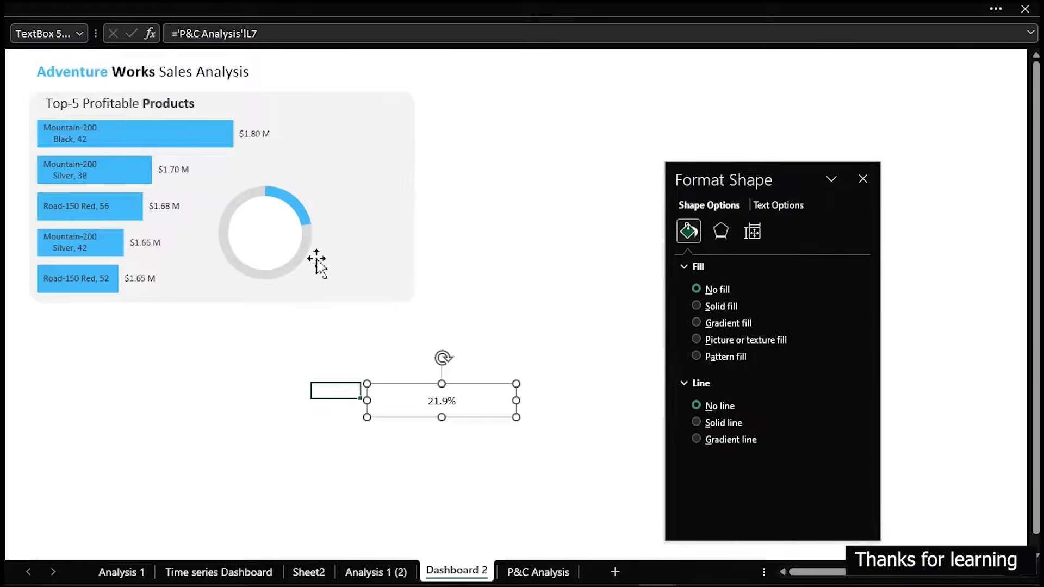
# Copy the "Top-5 Profitable Products" heading, change the copy's text to "Top-5", and fit it beside the upper part of the ring
pyautogui.click(170, 107)
pyautogui.moveTo(169, 106); pyautogui.dragTo(369, 181)
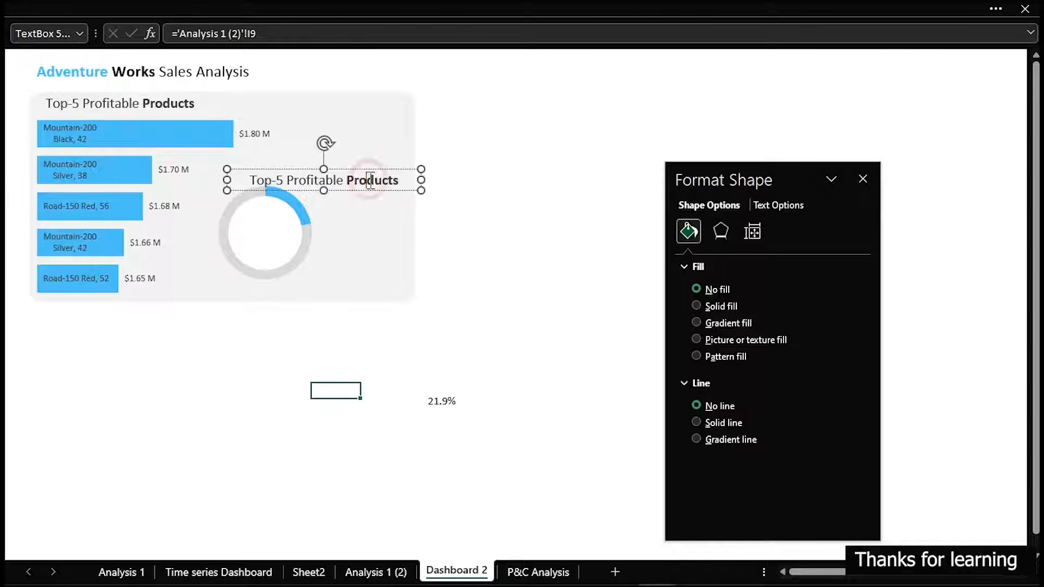
pyautogui.tripleClick(369, 181)
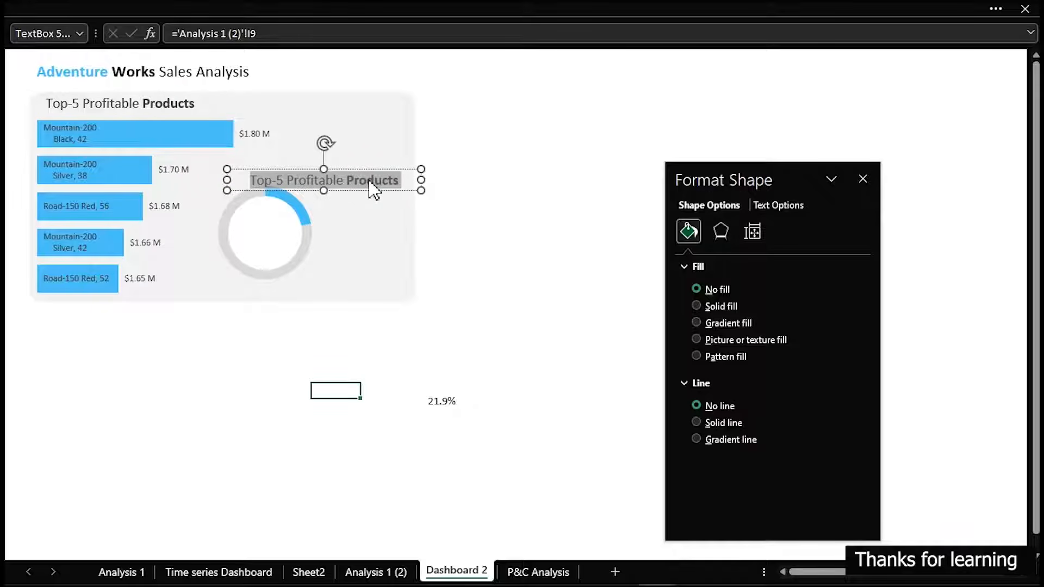
pyautogui.write('t')
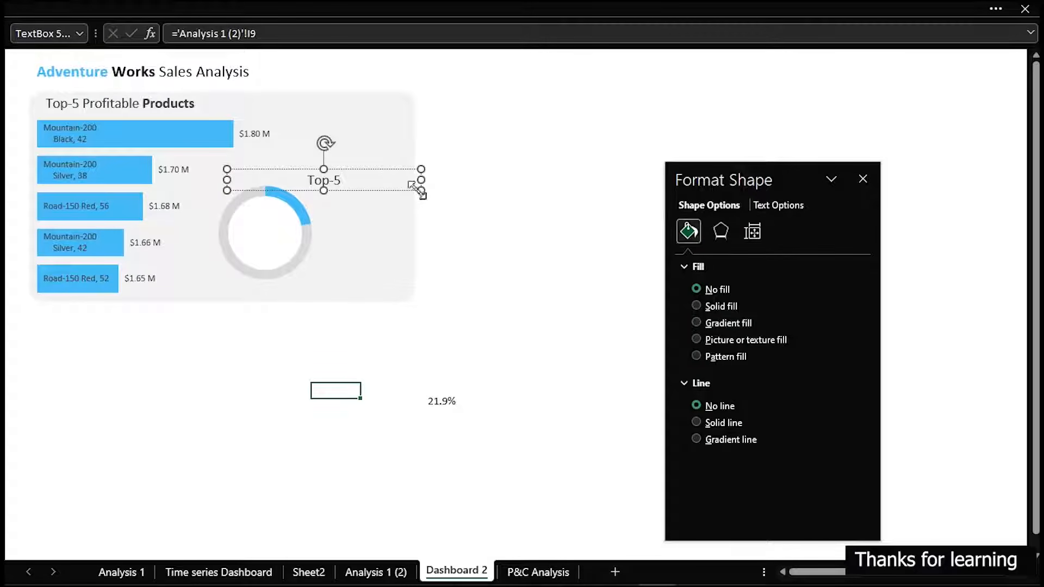
pyautogui.moveTo(420, 190); pyautogui.dragTo(357, 194)
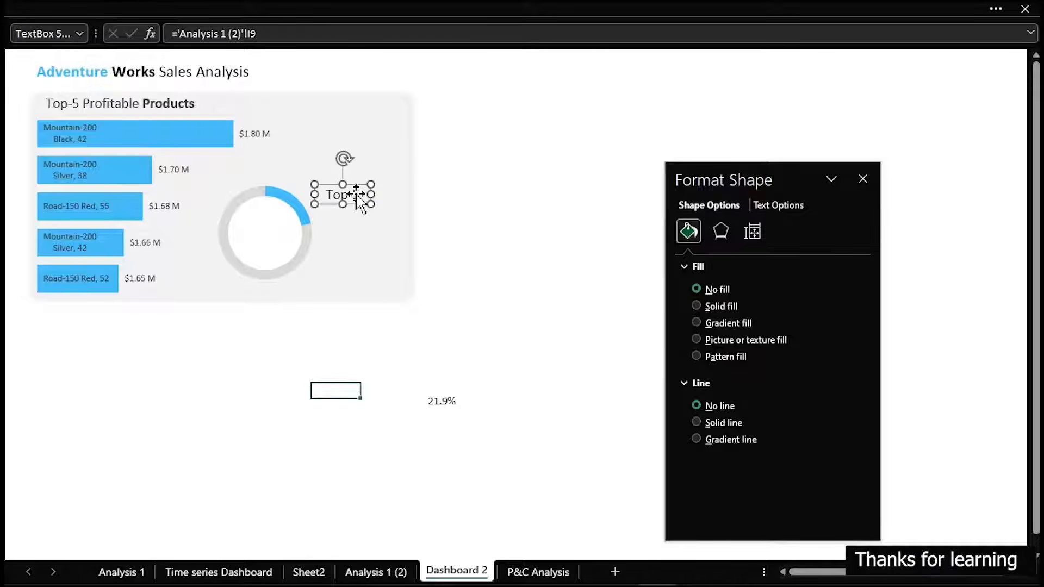
# On the Time series Dashboard sheet, select the blue 61.4% text box above the highlighted-years profit caption
pyautogui.click(437, 402)
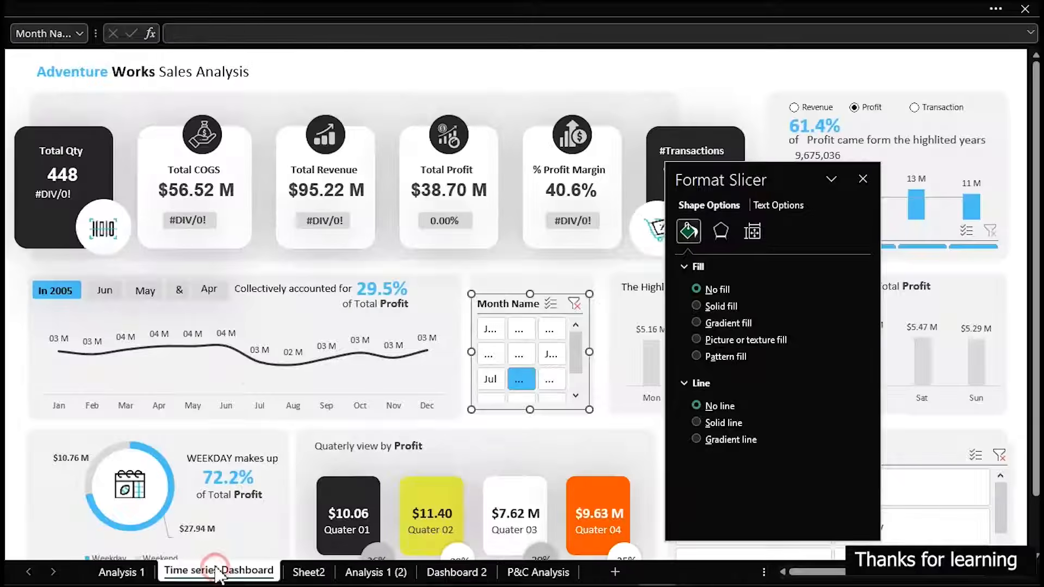
pyautogui.click(217, 571)
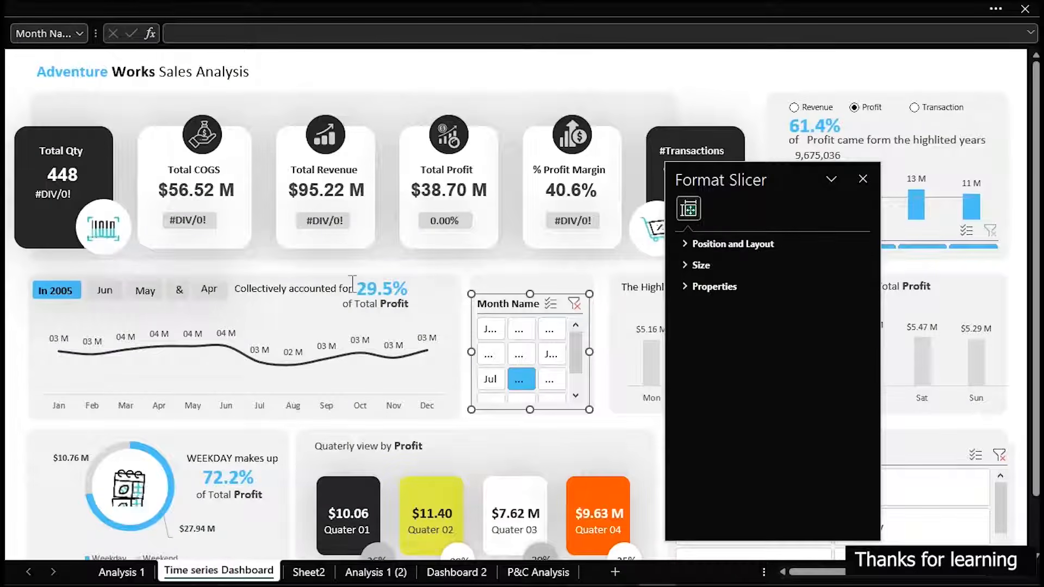
pyautogui.click(817, 132)
pyautogui.click(815, 128)
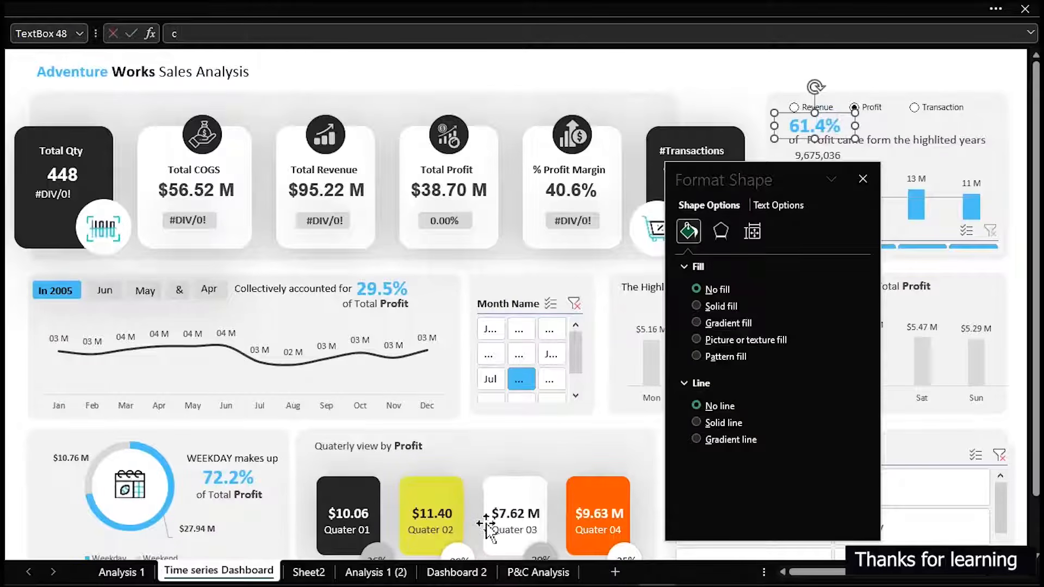
pyautogui.click(476, 574)
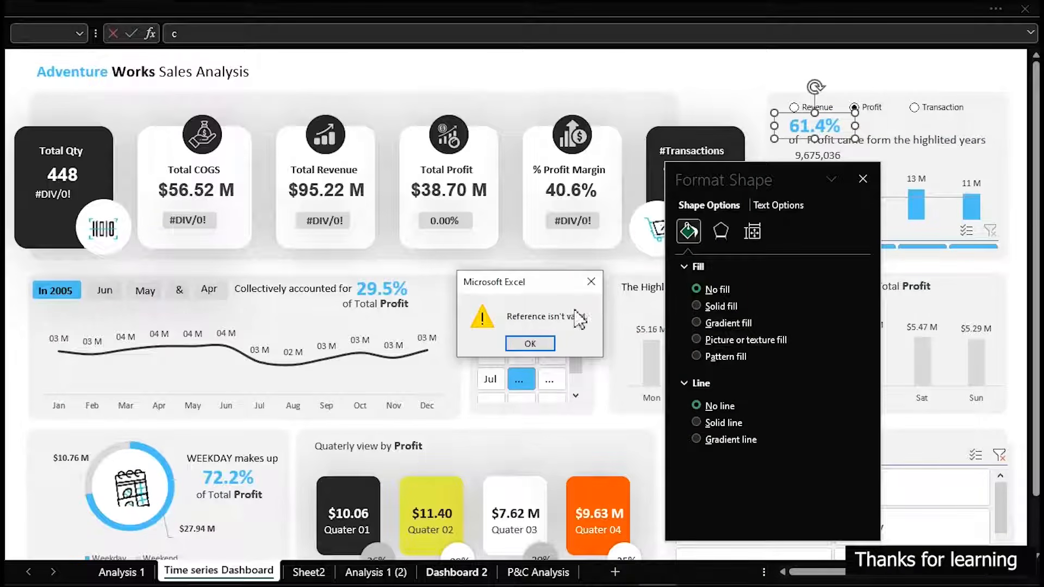
pyautogui.click(591, 282)
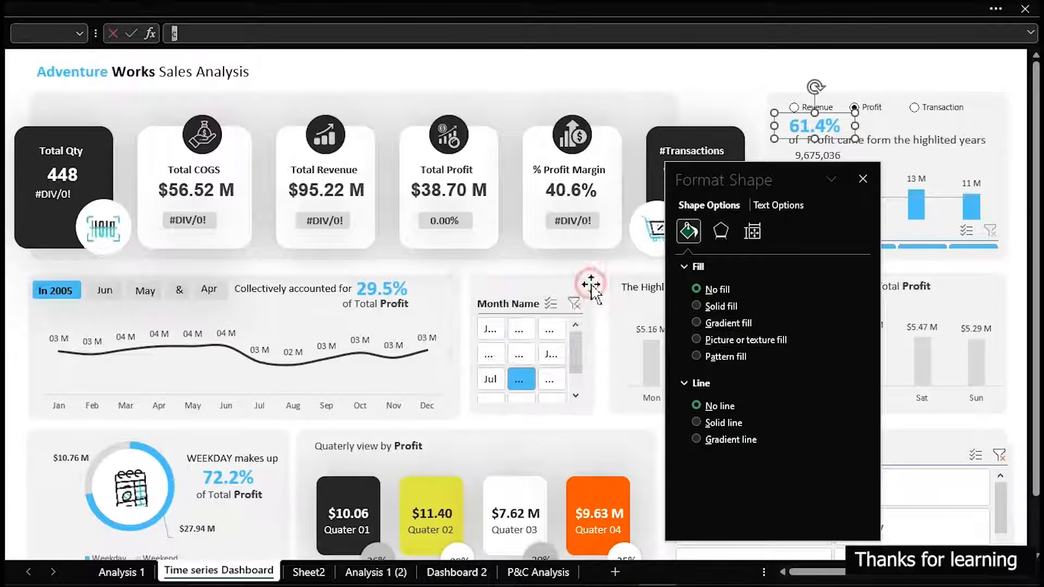
pyautogui.click(477, 572)
pyautogui.click(590, 276)
pyautogui.click(664, 73)
pyautogui.press('Escape')
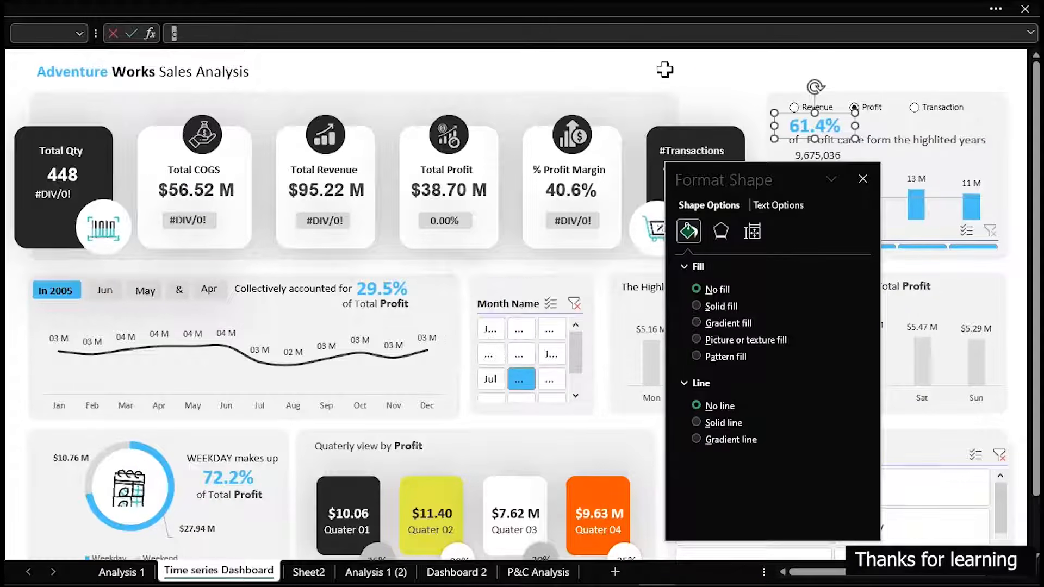
pyautogui.press('Escape')
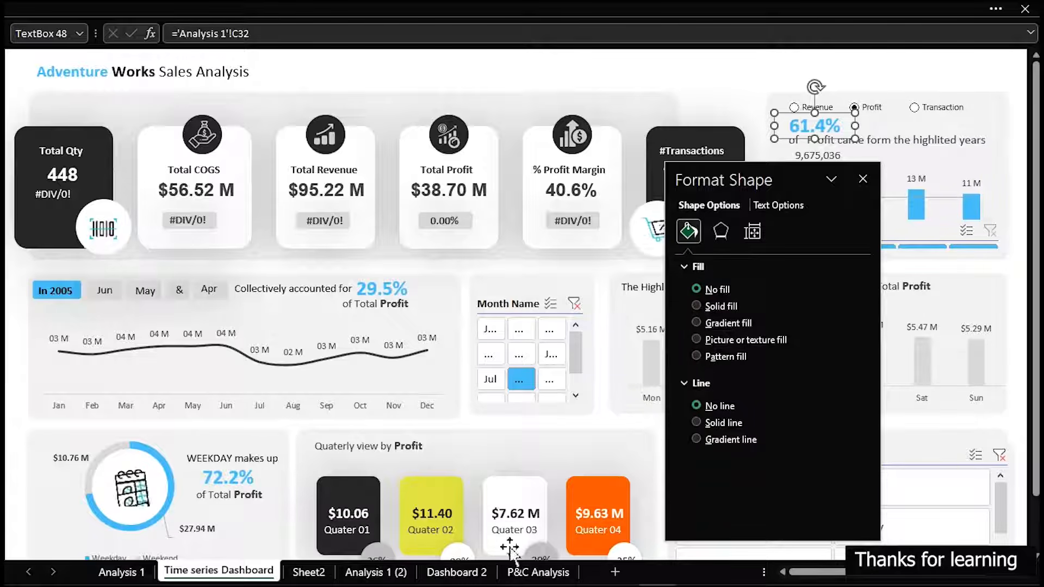
# Place a copy of the blue 61.4% text box on the Dashboard 2 sheet, beside the grey panel
pyautogui.click(457, 570)
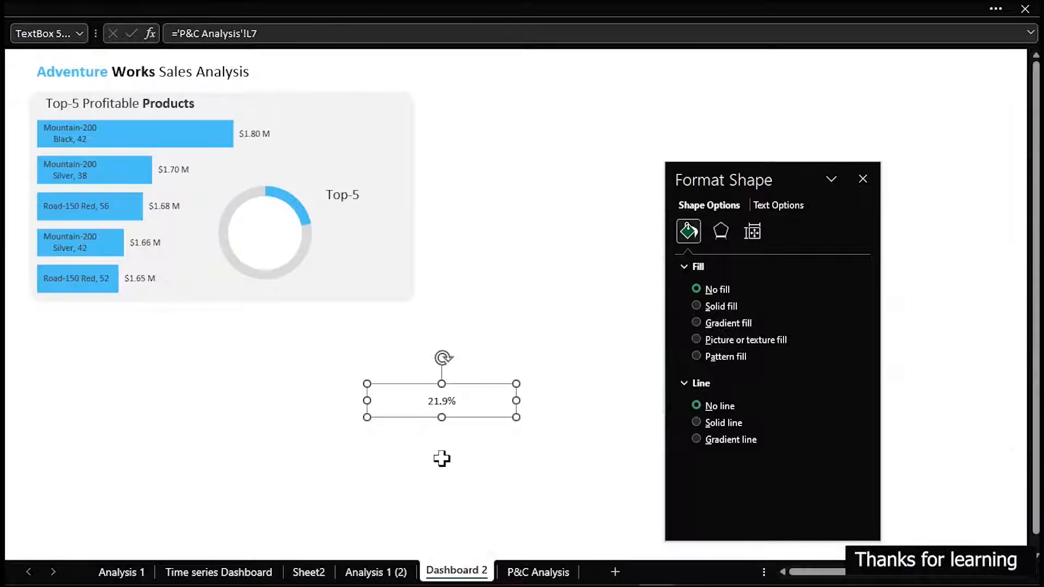
pyautogui.click(531, 224)
pyautogui.hotkey('ctrl', 'v')
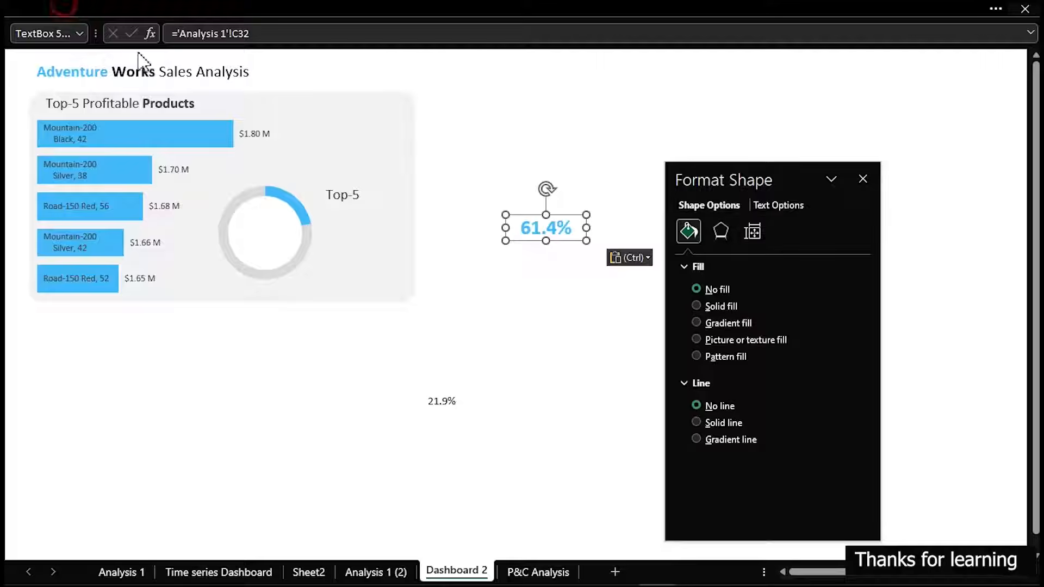
# Apply the pasted 61.4% text box's formatting to the linked Top-5 percentage with Format Painter, and delete the pasted box
pyautogui.click(64, 6)
pyautogui.click(69, 53)
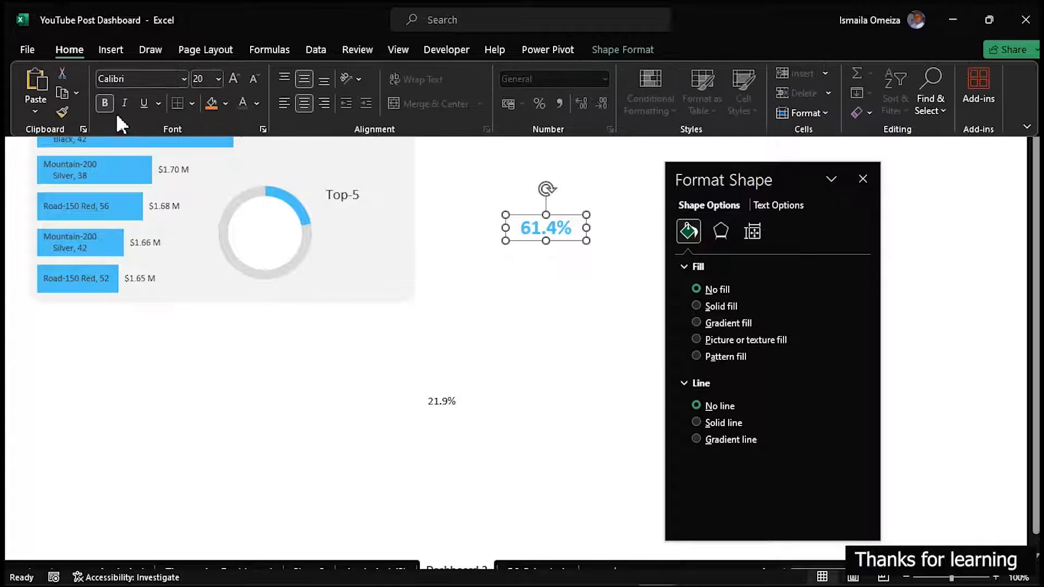
pyautogui.click(62, 112)
pyautogui.hotkey('ctrl', 'shift', 'F1')
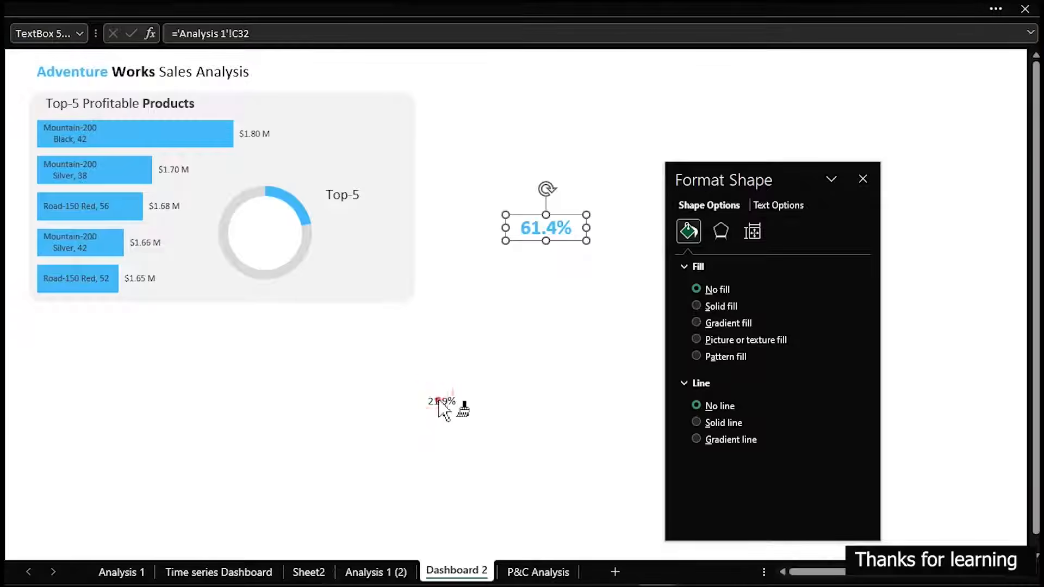
pyautogui.click(442, 406)
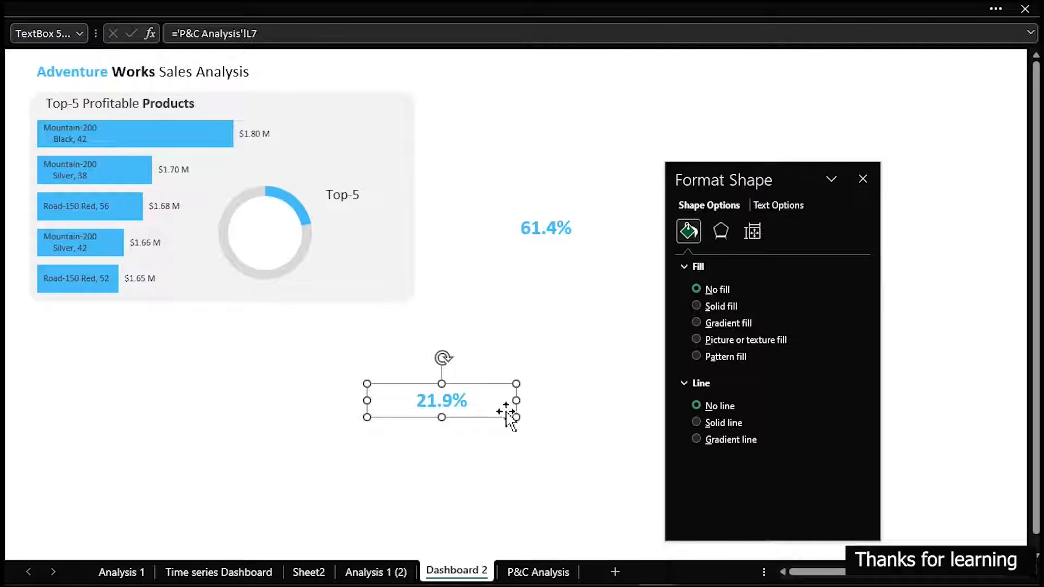
pyautogui.click(561, 237)
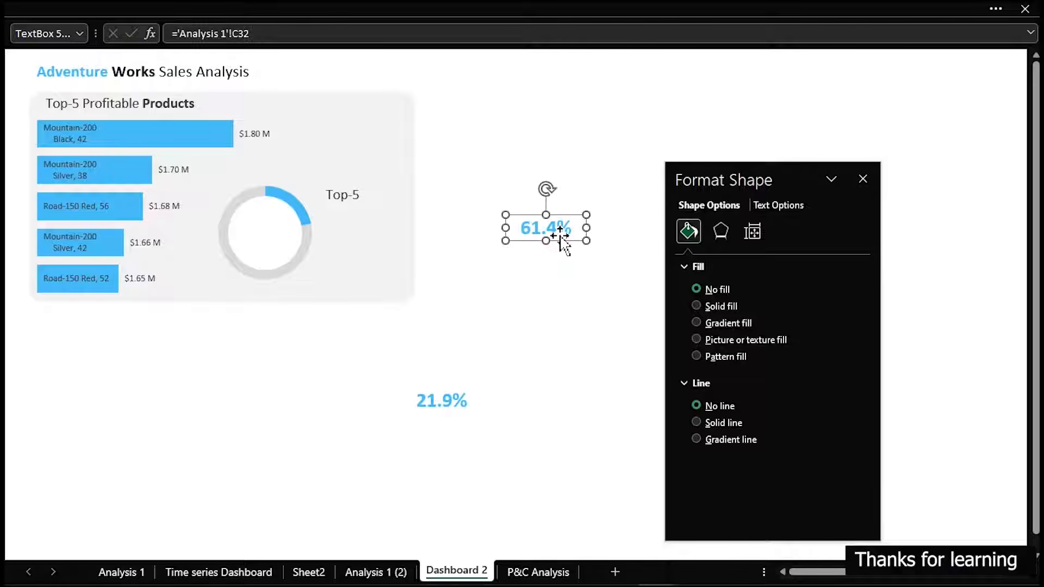
pyautogui.press('Delete')
# Set the Top-5 percentage's font size to 28 and place it beside the ring, directly beneath the "Top-5" label
pyautogui.click(449, 401)
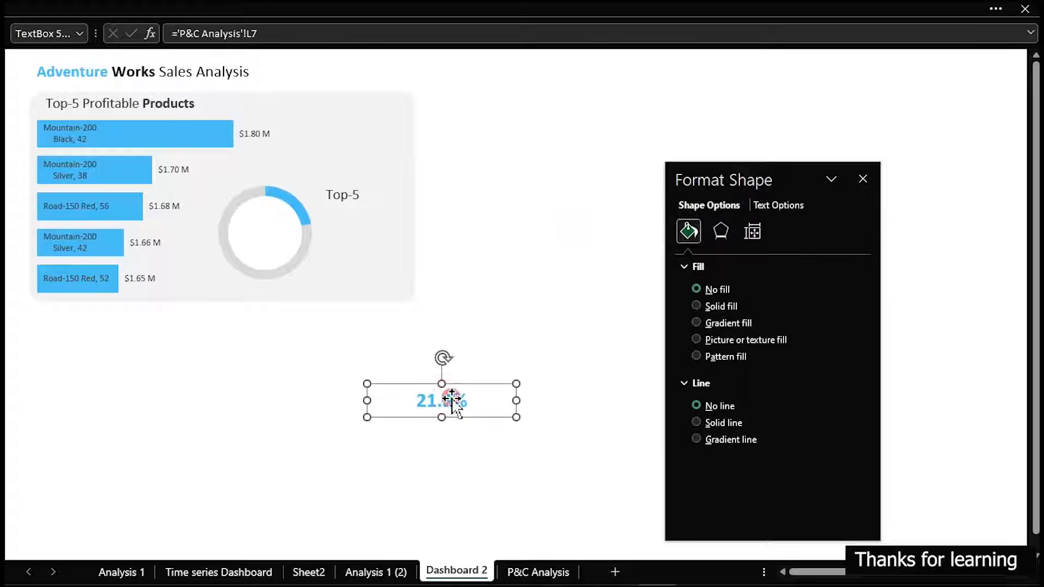
pyautogui.click(11, 8)
pyautogui.click(236, 80)
pyautogui.click(236, 80)
pyautogui.click(236, 80)
pyautogui.click(236, 80)
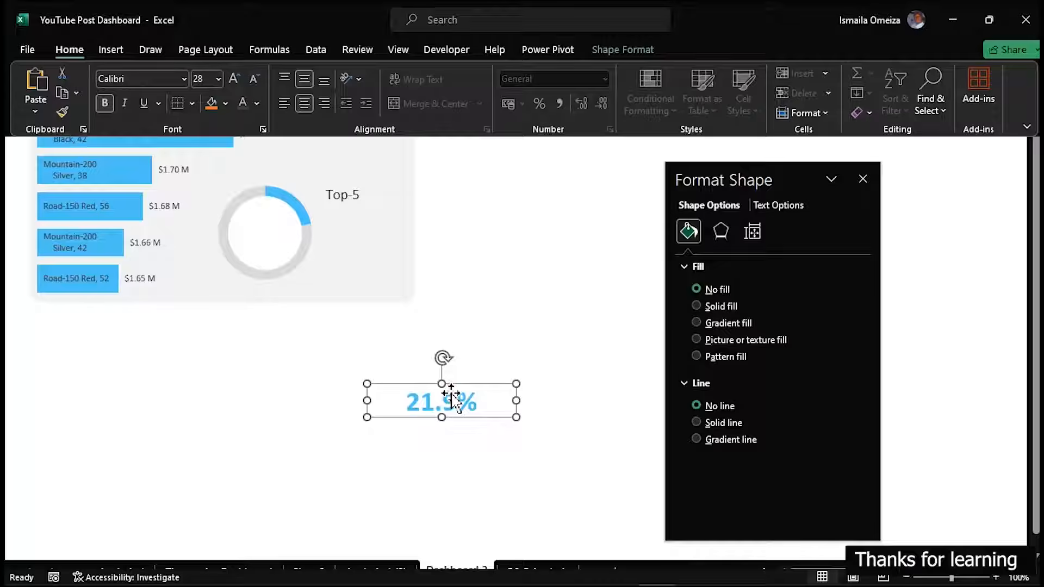
pyautogui.click(451, 397)
pyautogui.moveTo(517, 401); pyautogui.dragTo(370, 220)
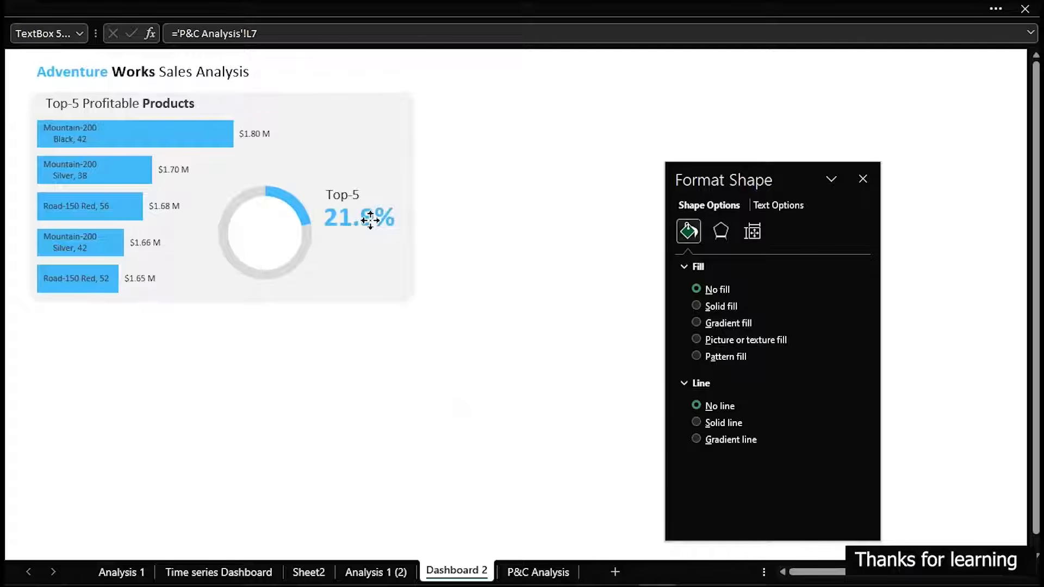
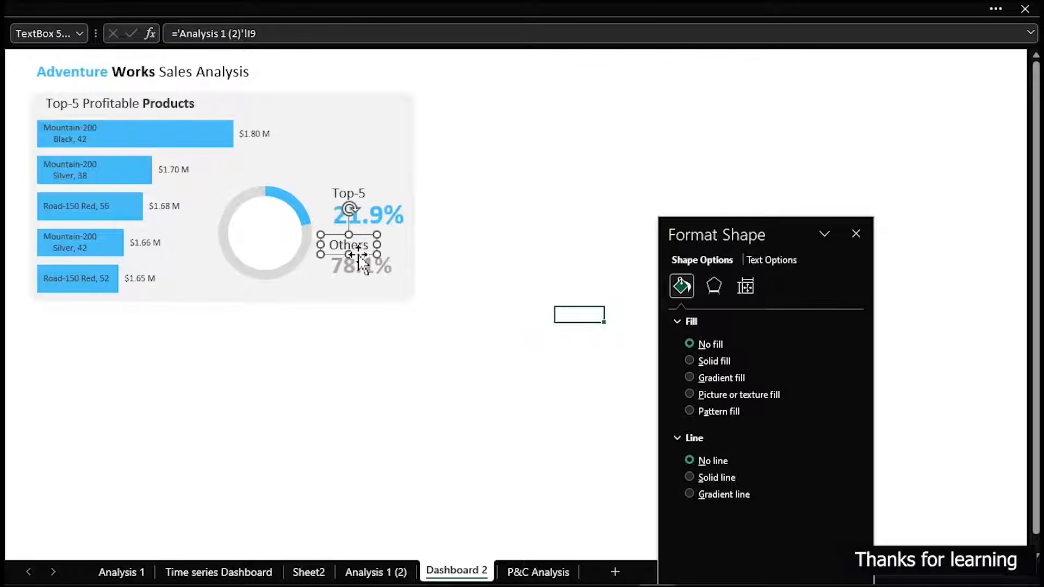
# Draw a vertical line just before the "Top-5" label and its percentage, and set its height to 1.1 cm
pyautogui.click(516, 198)
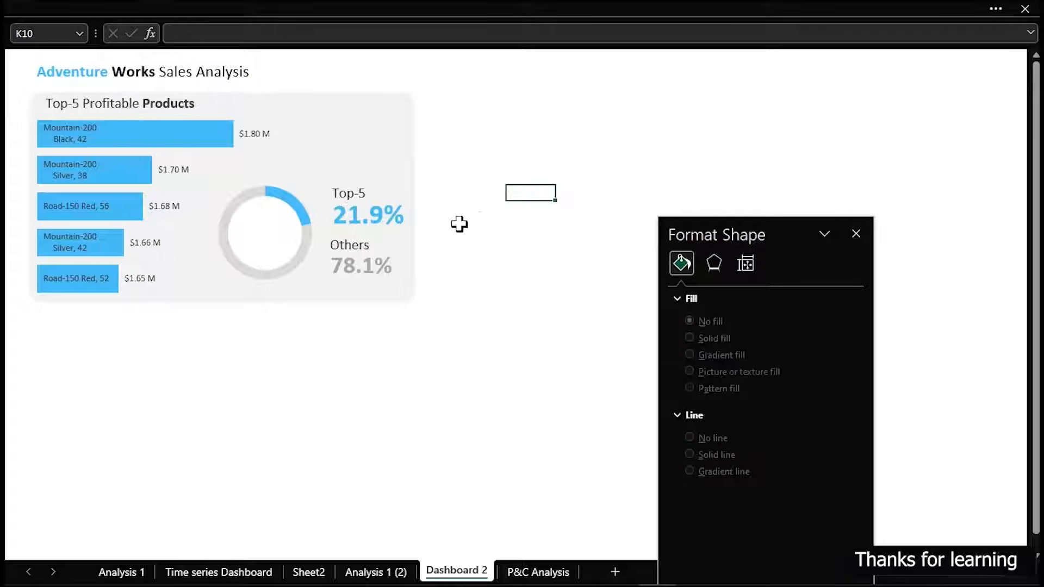
pyautogui.click(217, 1)
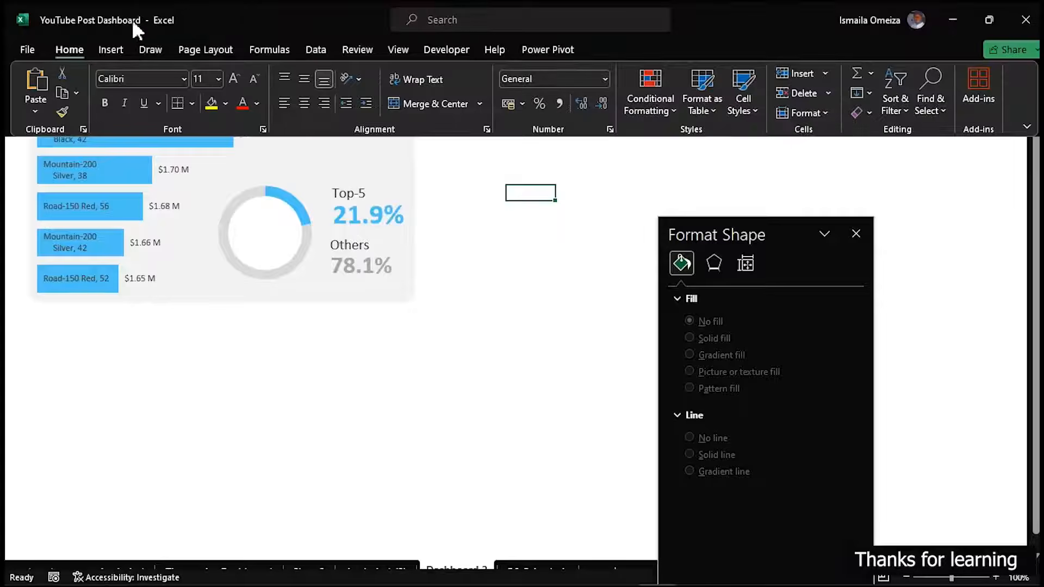
pyautogui.click(114, 51)
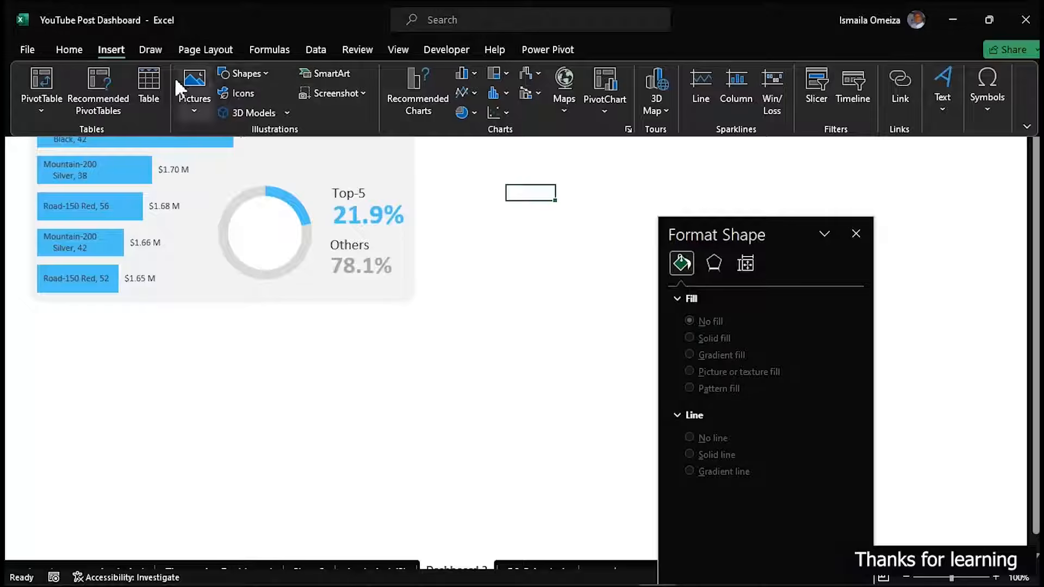
pyautogui.click(261, 73)
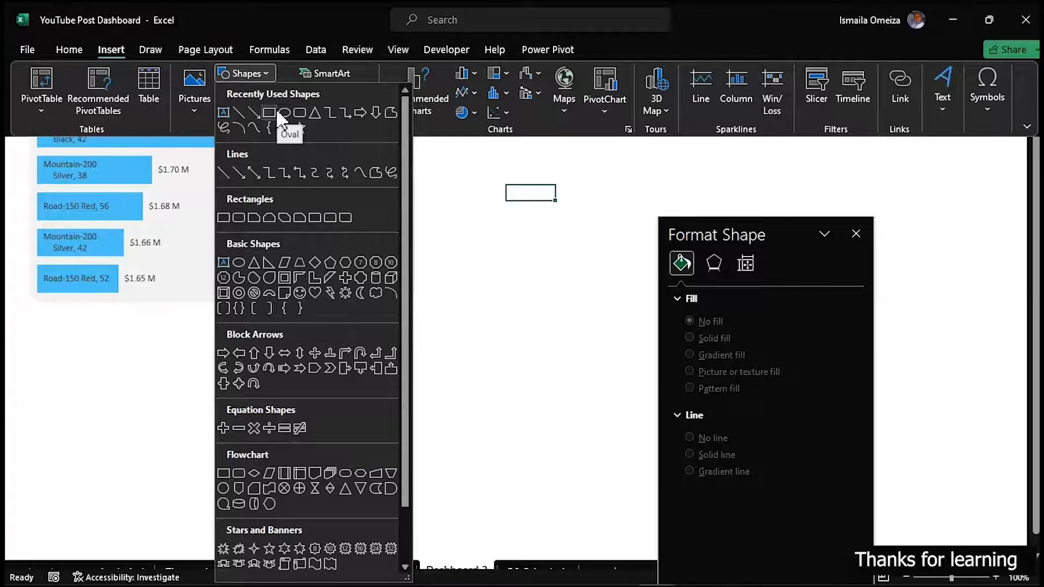
pyautogui.click(241, 111)
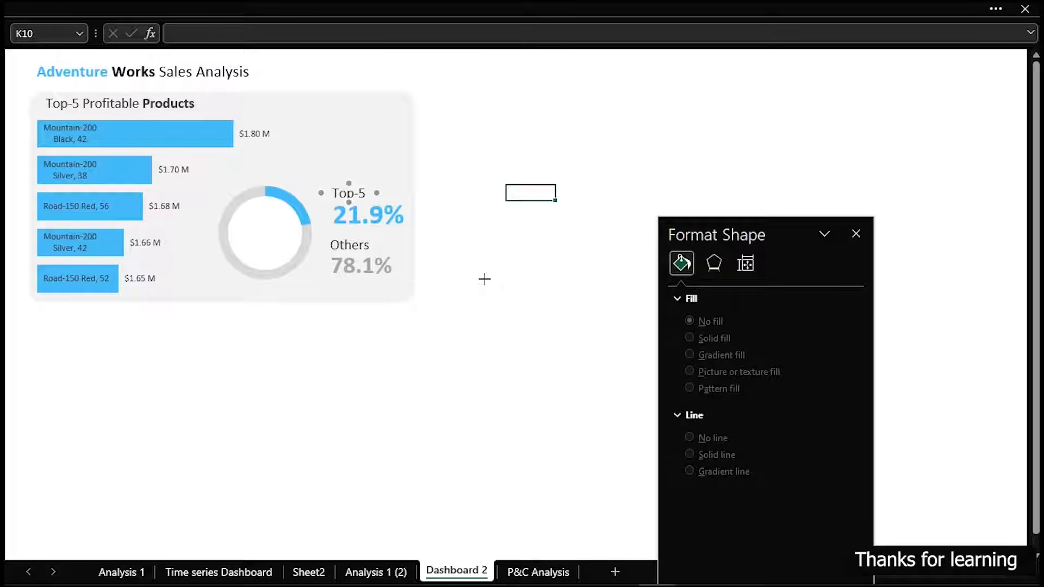
pyautogui.moveTo(485, 279)
pyautogui.mouseDown()
pyautogui.moveTo(484, 306)
pyautogui.moveTo(321, 223)
pyautogui.moveTo(329, 205)
pyautogui.mouseUp()
pyautogui.click(948, 14)
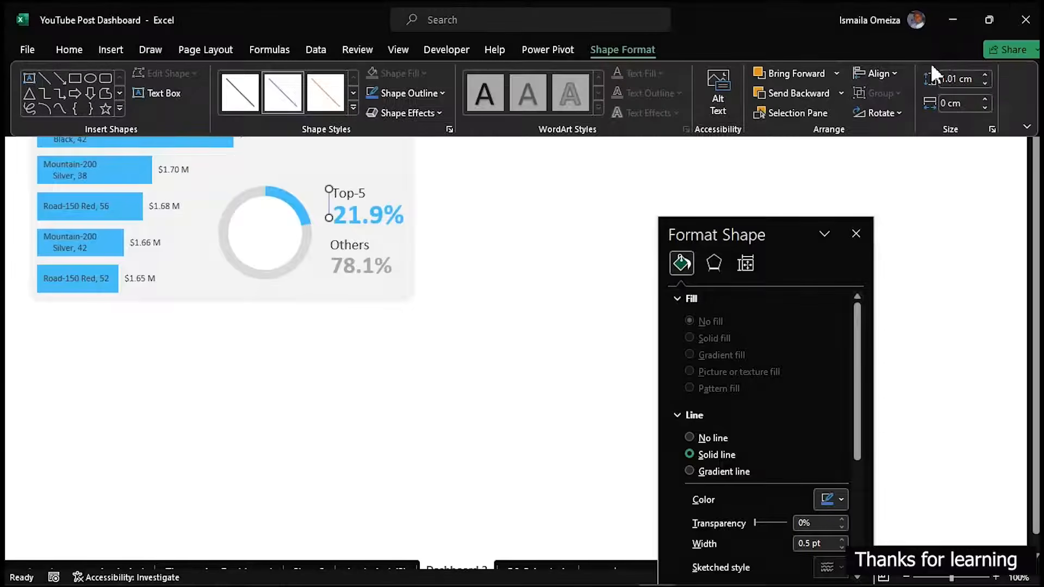
pyautogui.click(983, 83)
pyautogui.click(987, 74)
pyautogui.click(987, 74)
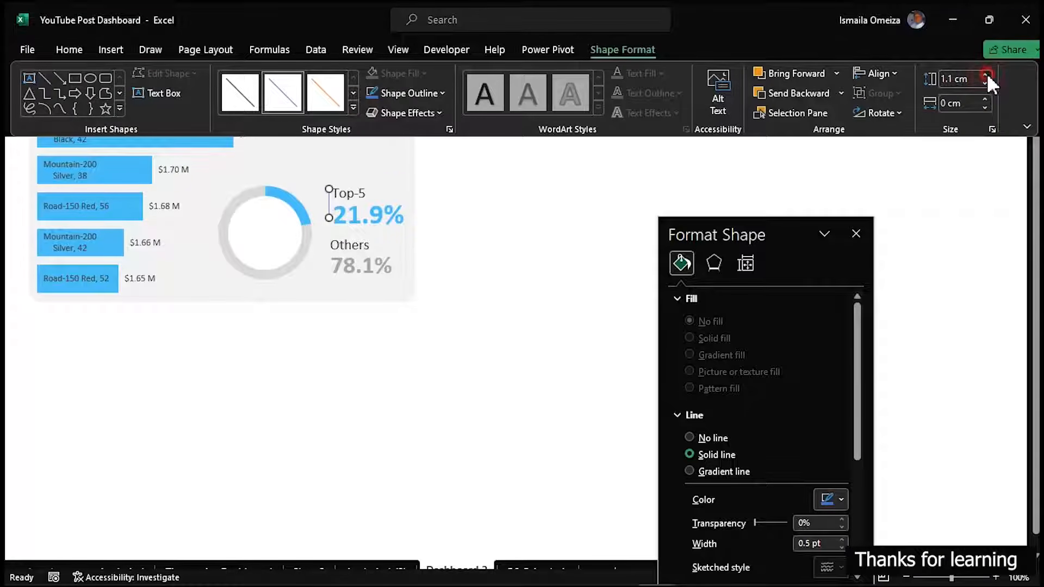
pyautogui.click(798, 264)
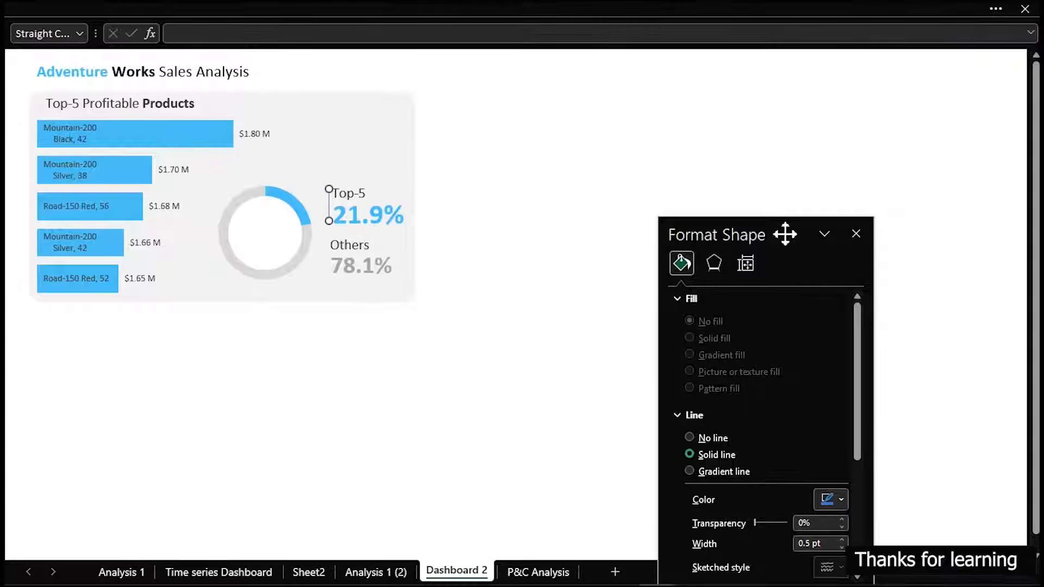
# Set the vertical line's width to 2.5 pt and its colour to the recently used light blue
pyautogui.moveTo(785, 233); pyautogui.dragTo(629, 72)
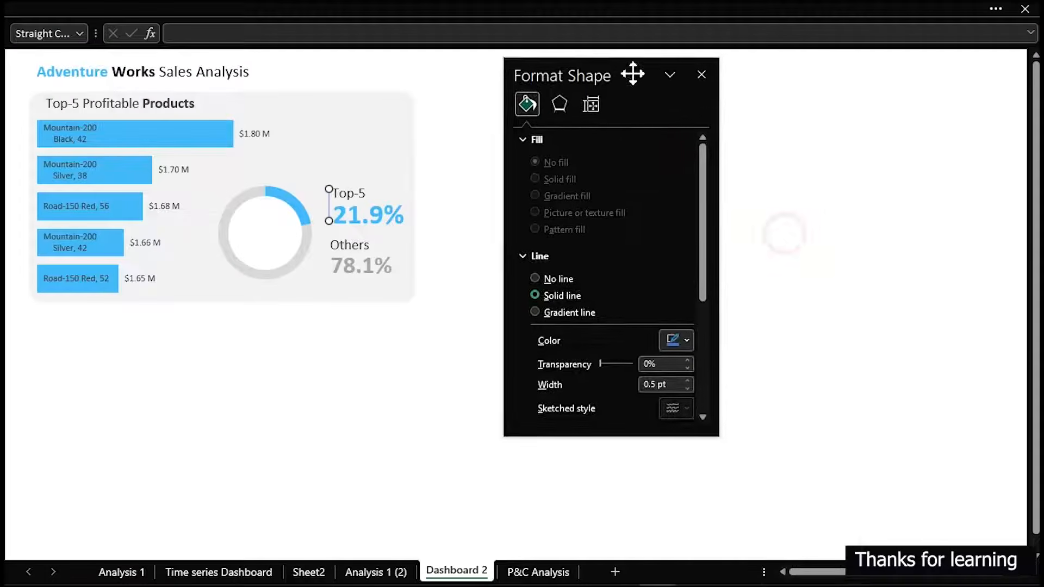
pyautogui.click(691, 377)
pyautogui.click(688, 377)
pyautogui.click(689, 377)
pyautogui.click(688, 377)
pyautogui.click(689, 377)
pyautogui.click(688, 378)
pyautogui.click(688, 377)
pyautogui.click(689, 378)
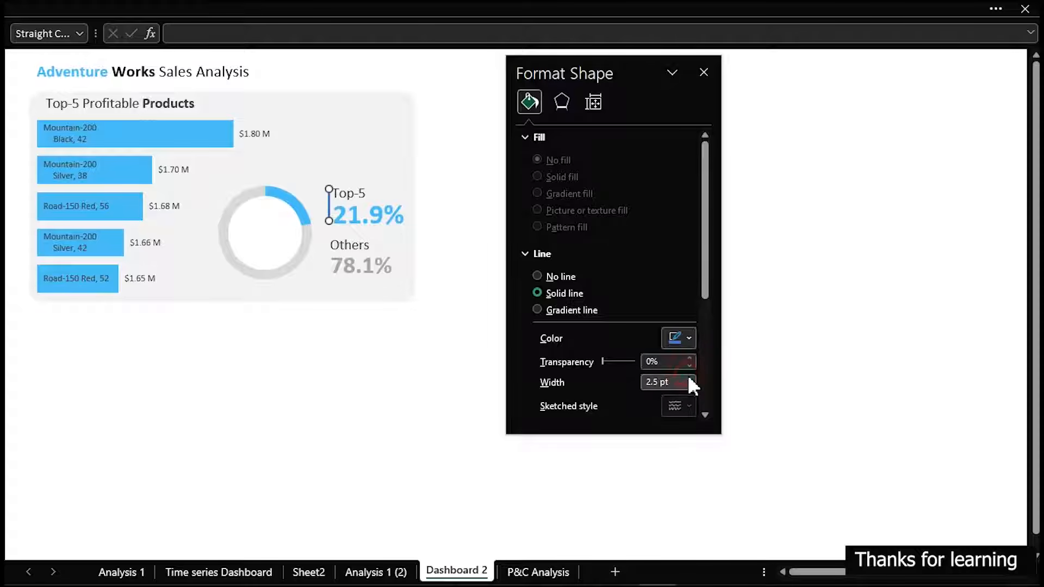
pyautogui.click(690, 342)
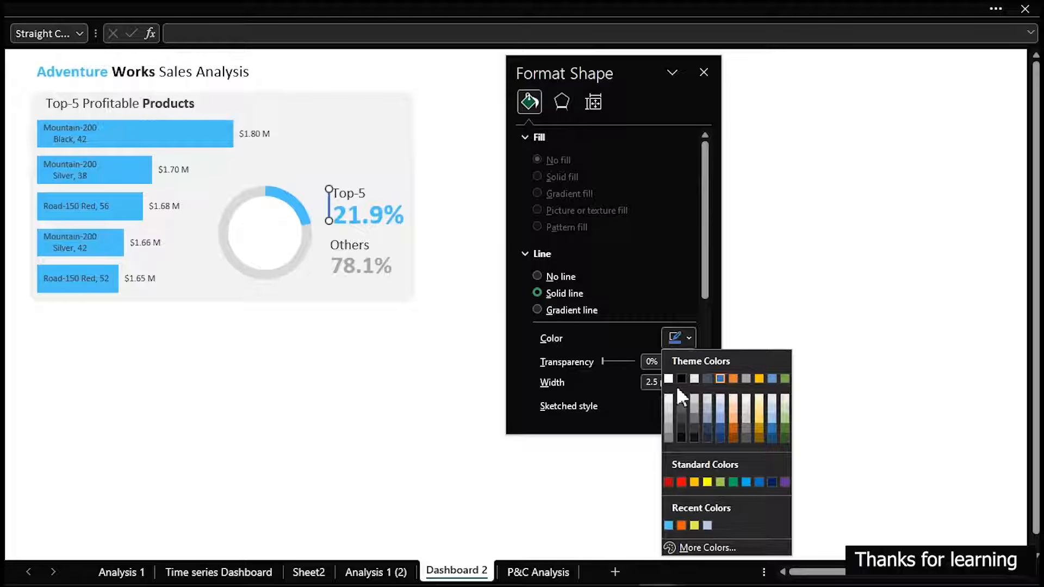
pyautogui.click(667, 525)
# Duplicate the blue vertical line, place the copy just before the "Others" label and percentage, and colour it grey
pyautogui.hotkey('ctrl', 'd')
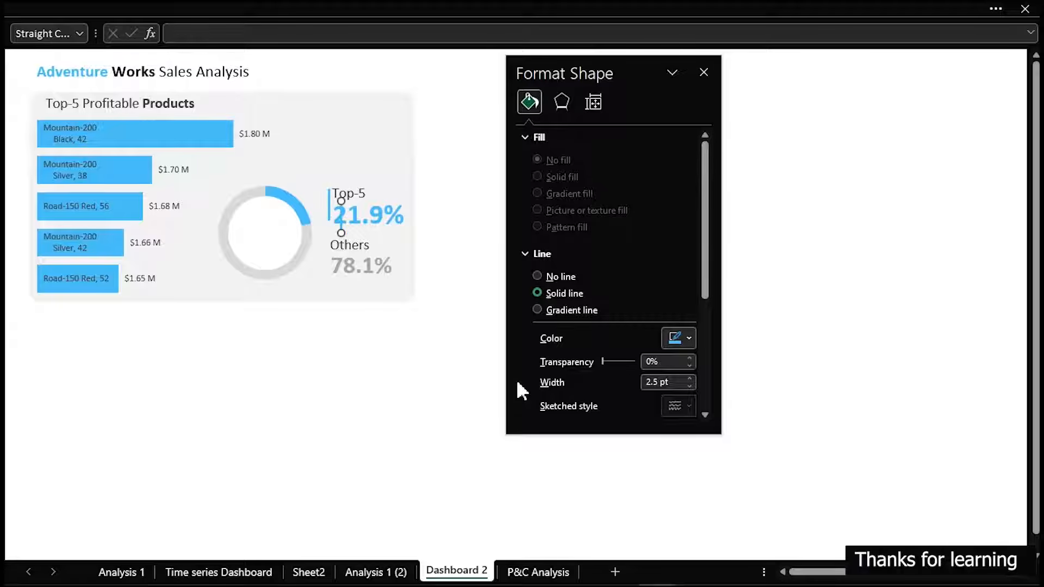
pyautogui.moveTo(340, 218); pyautogui.dragTo(326, 259)
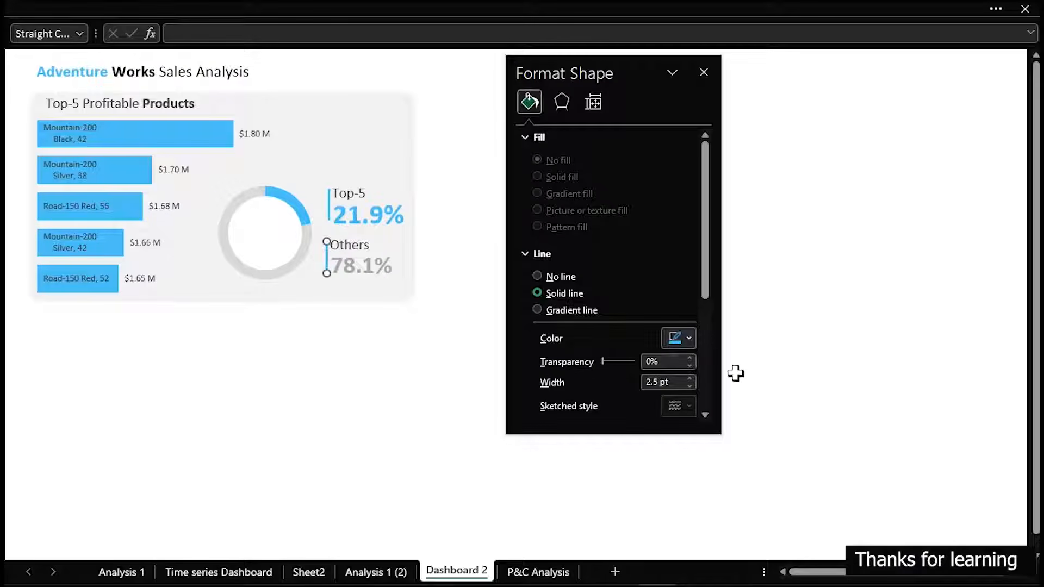
pyautogui.click(687, 338)
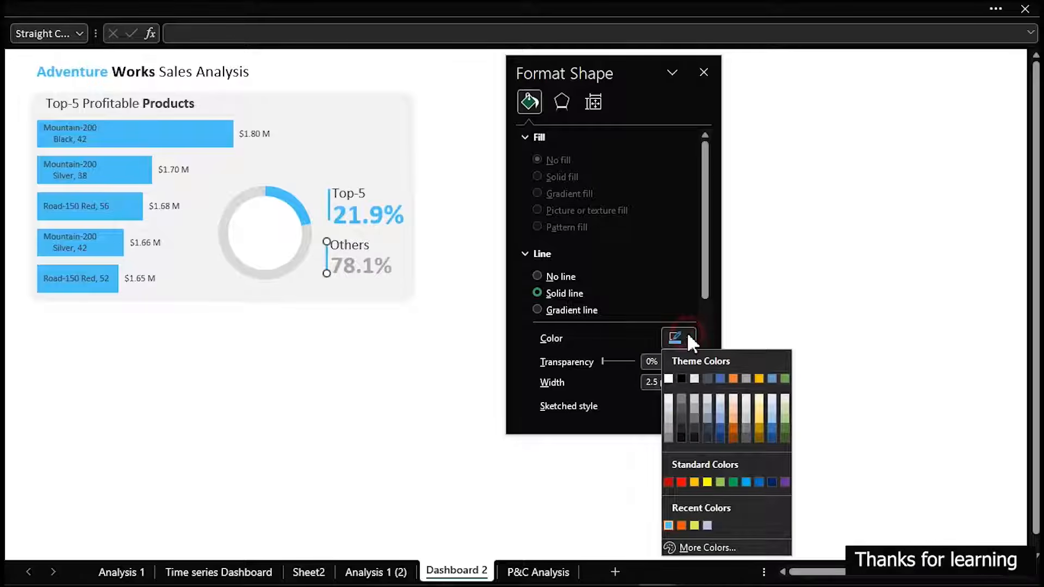
pyautogui.click(670, 416)
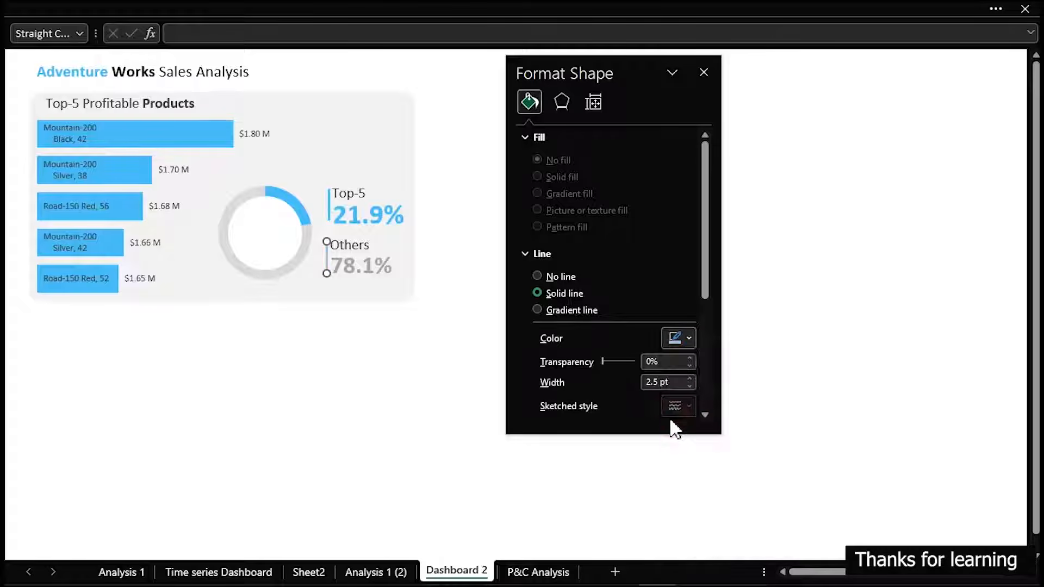
pyautogui.click(394, 376)
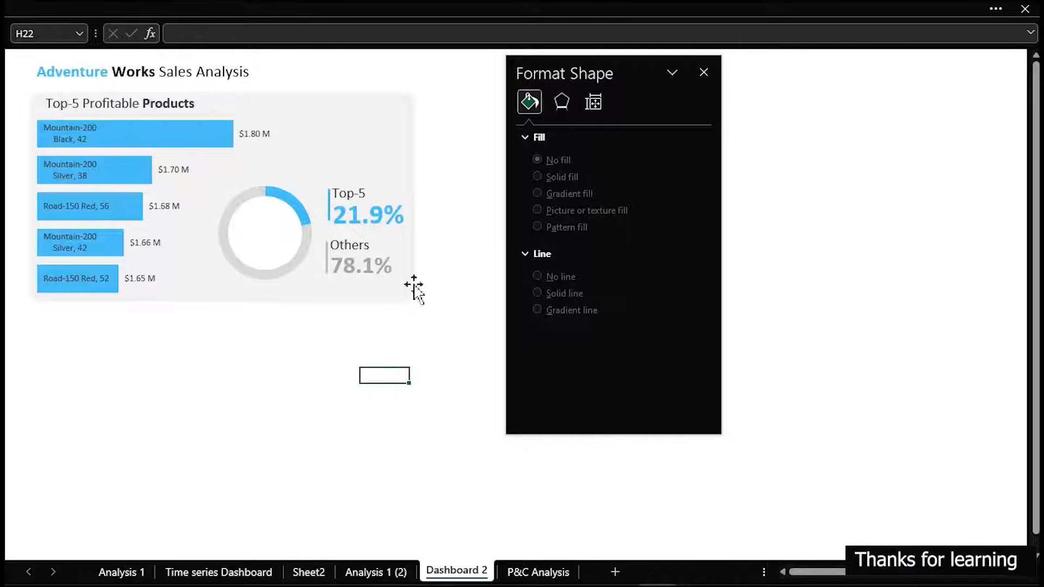
# Duplicate the "Top-5 Profitable Products" title, move the copy below the grey panel and widen its text box
pyautogui.click(162, 106)
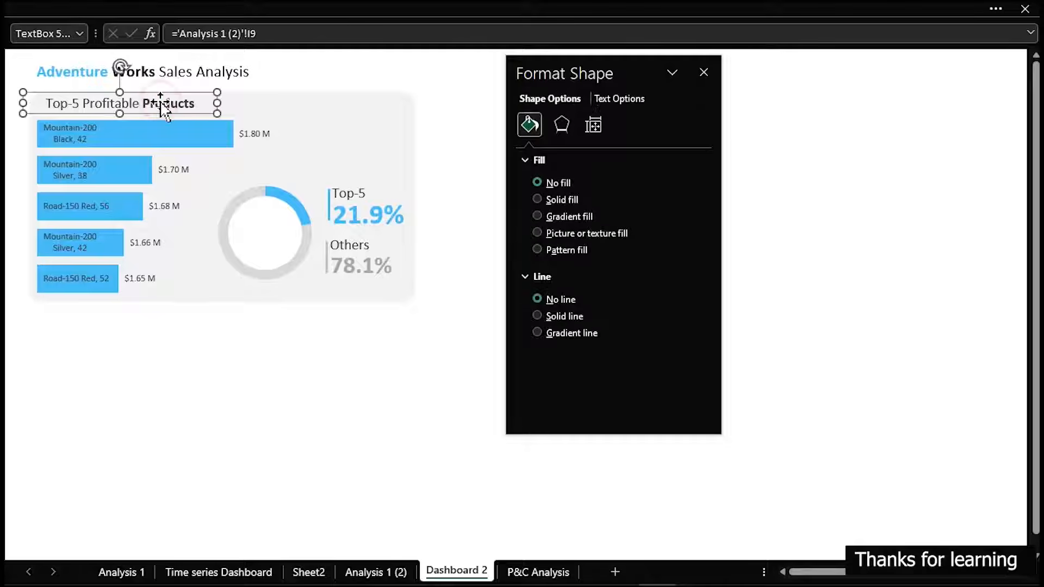
pyautogui.hotkey('ctrl', 'd')
pyautogui.moveTo(551, 61); pyautogui.dragTo(897, 191)
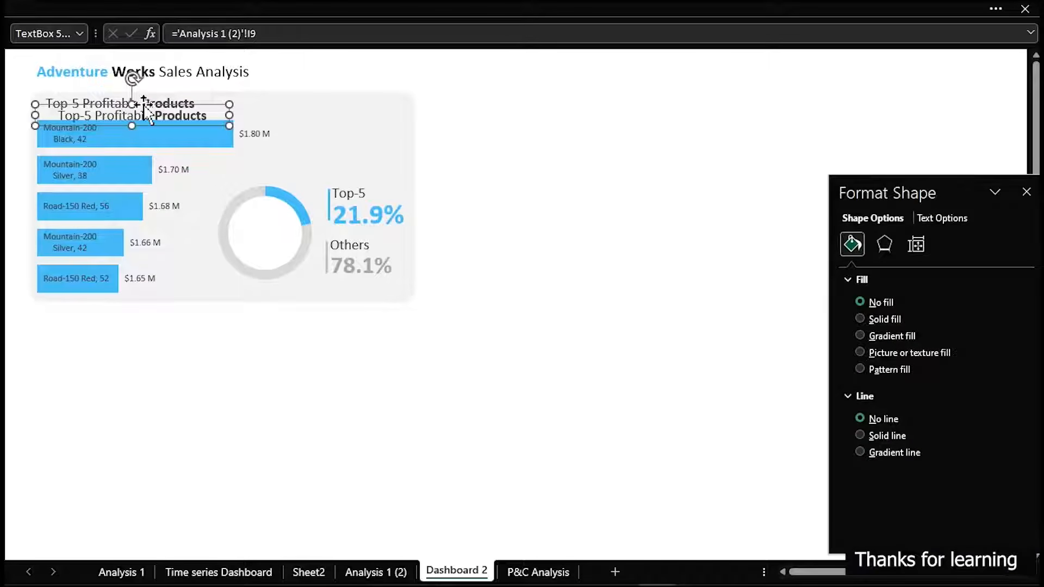
pyautogui.moveTo(144, 114); pyautogui.dragTo(417, 366)
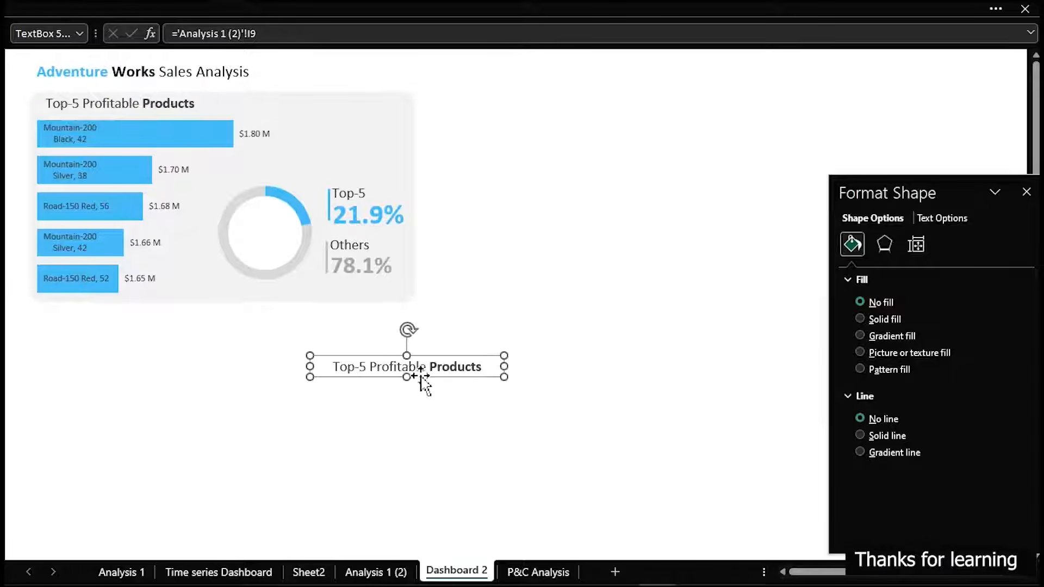
pyautogui.moveTo(507, 368); pyautogui.dragTo(746, 369)
# Replace the copied title's text with two lines: "Profit share of the" and "Top-5 Prodducts vs Others"
pyautogui.click(597, 368)
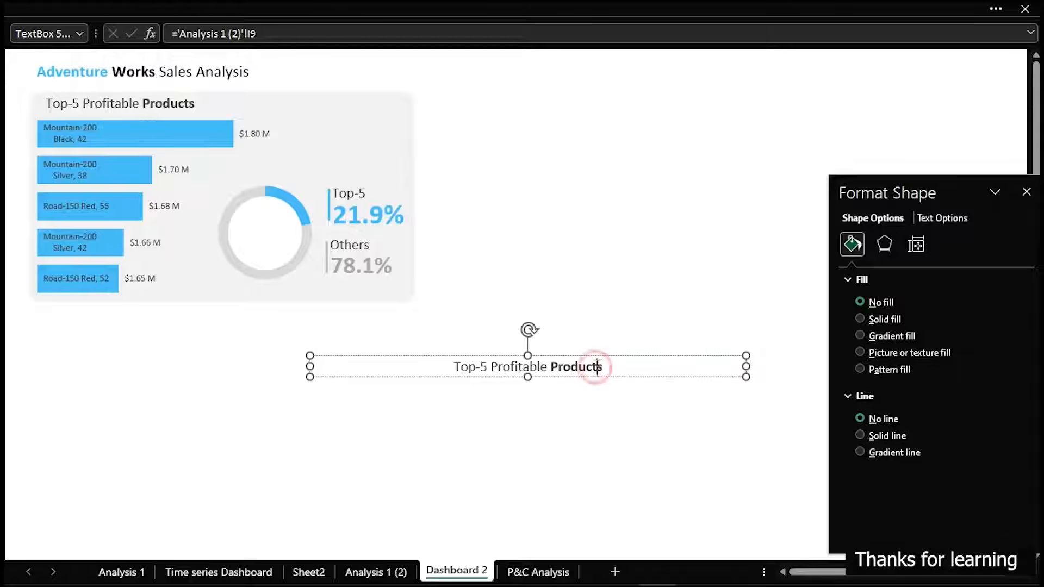
pyautogui.hotkey('ctrl', 'a')
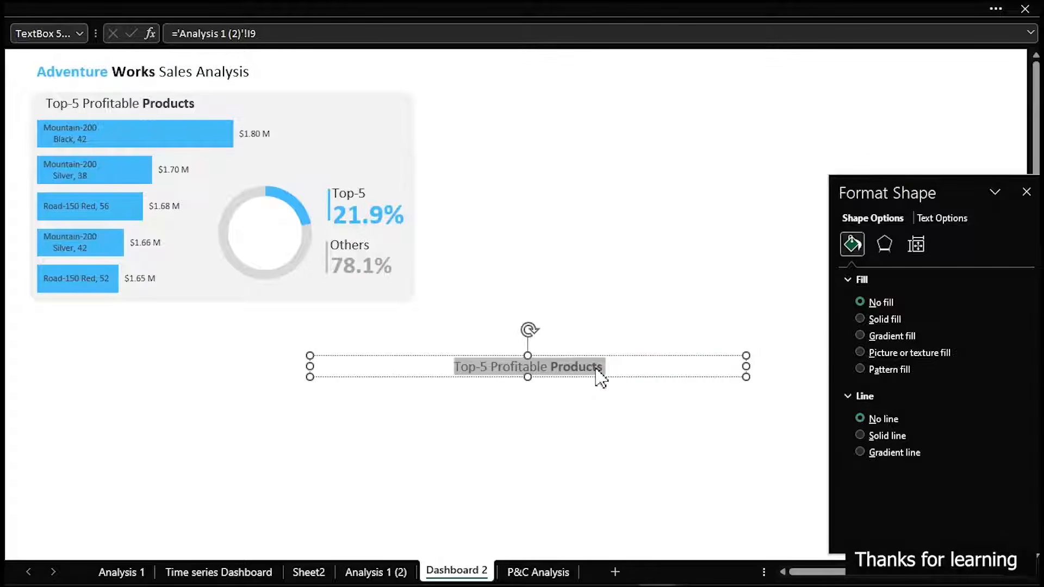
pyautogui.write('Profit share of the')
pyautogui.press('Return')
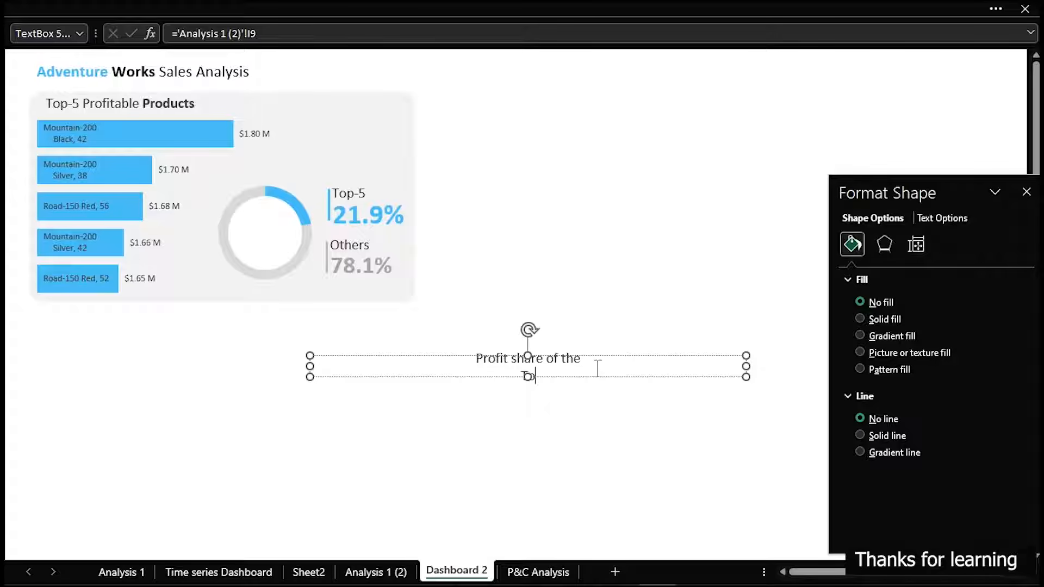
pyautogui.write('Top 5')
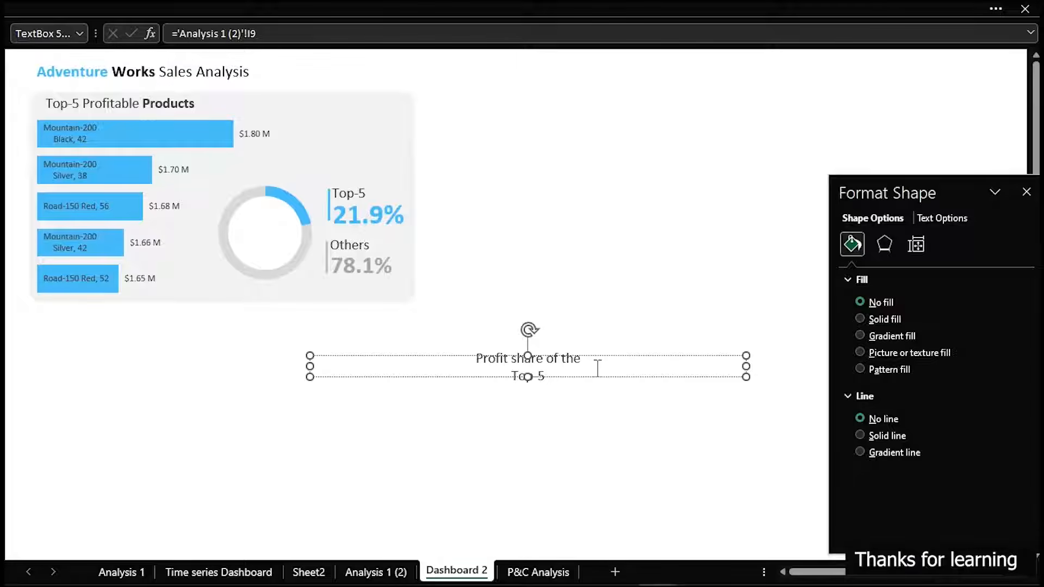
pyautogui.write(' Products vs Others')
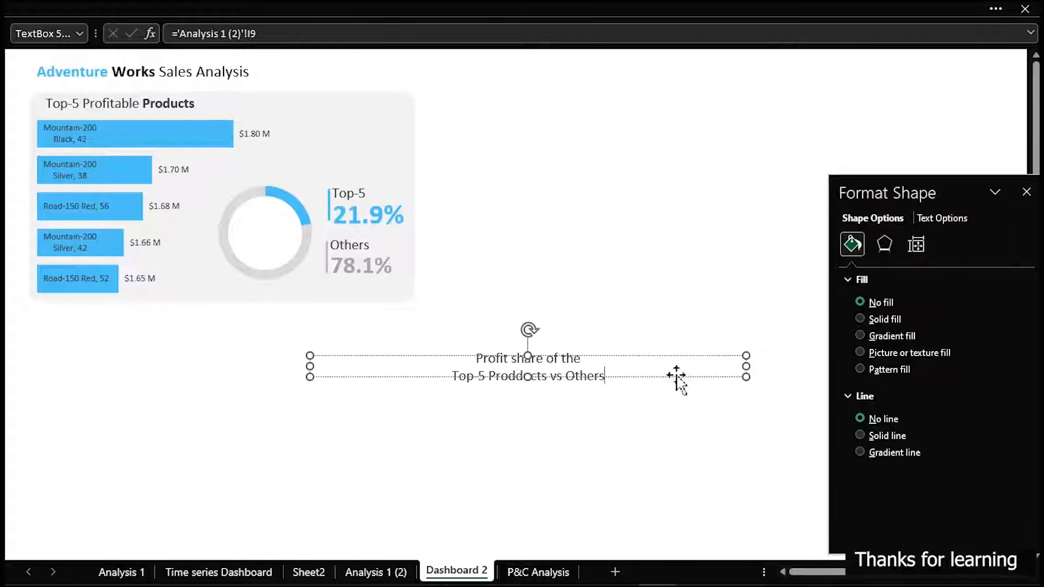
# Enlarge the profit-share caption's text box to fit both lines and left-align its text
pyautogui.moveTo(747, 384); pyautogui.dragTo(715, 424)
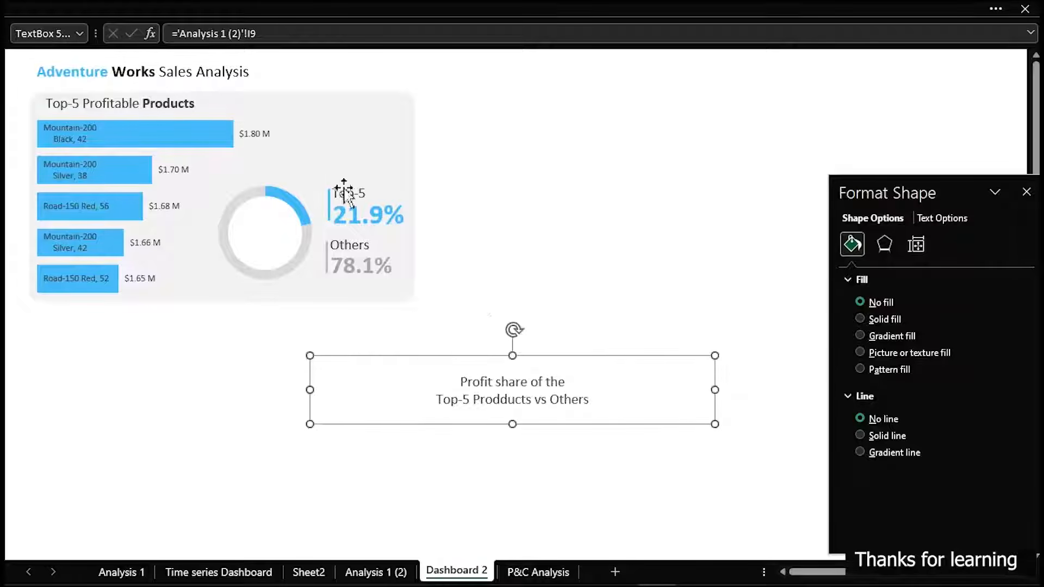
pyautogui.click(130, 2)
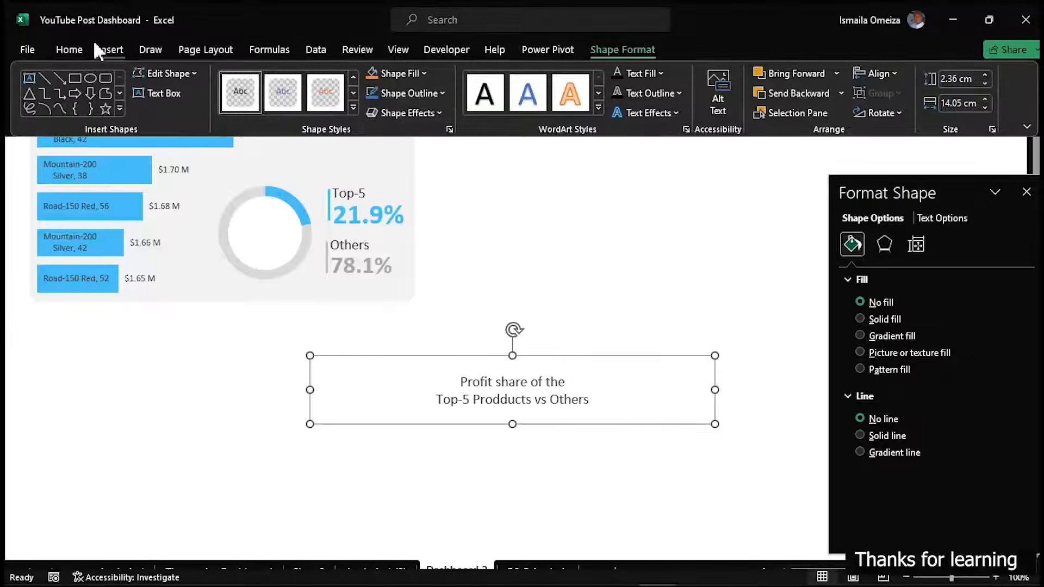
pyautogui.click(57, 47)
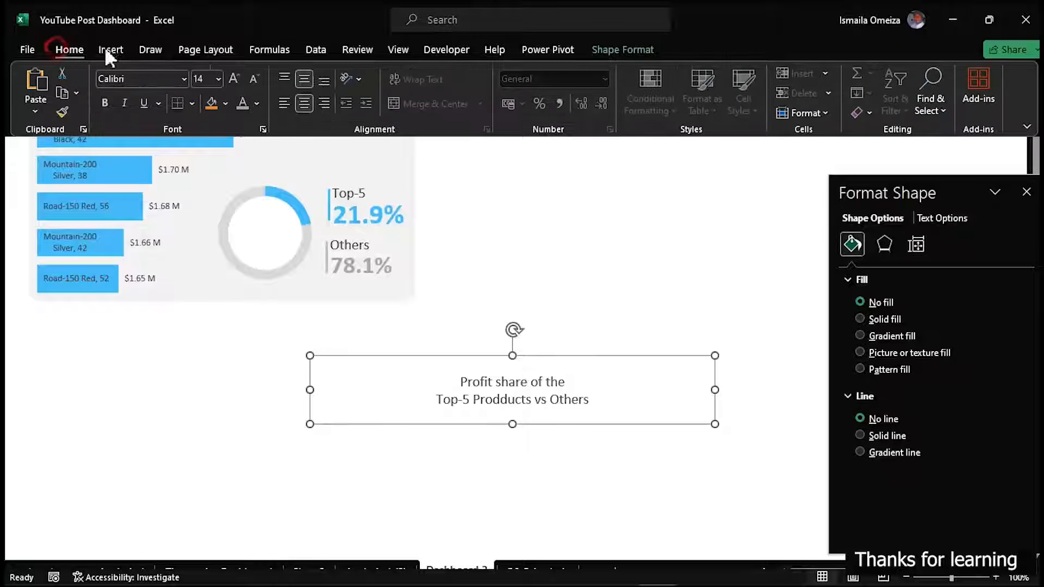
pyautogui.click(282, 100)
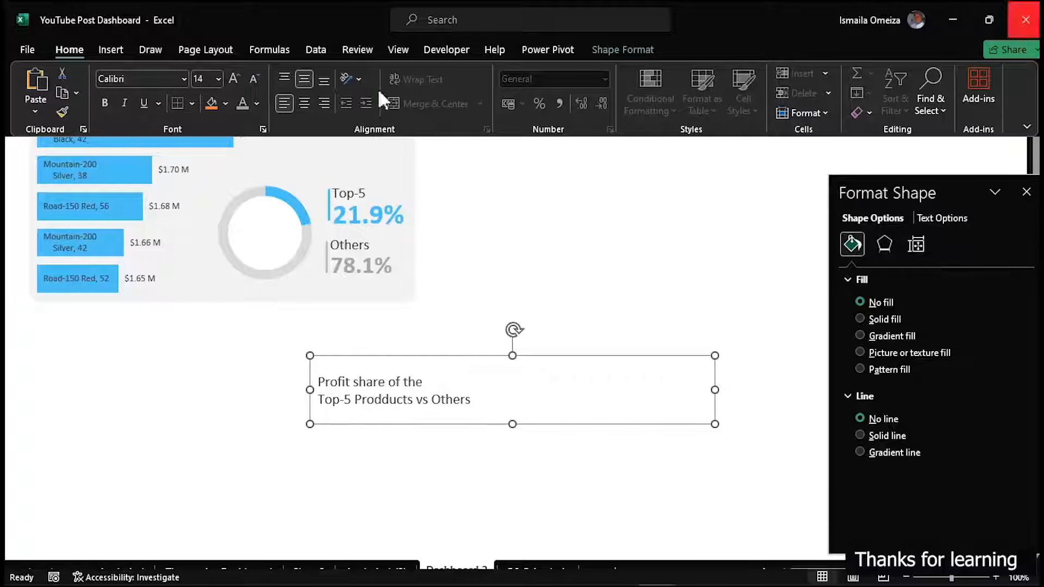
# Make the word "Top-5" in the profit-share caption bold and light blue
pyautogui.click(350, 401)
pyautogui.click(351, 401)
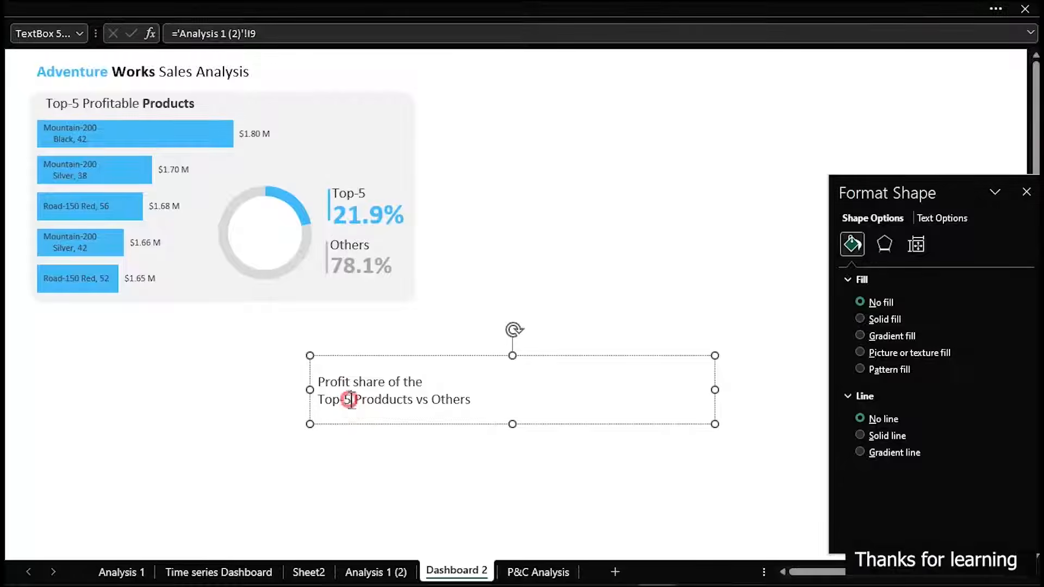
pyautogui.hotkey('shift', 'Home')
pyautogui.hotkey('ctrl', 'b')
pyautogui.click(302, 7)
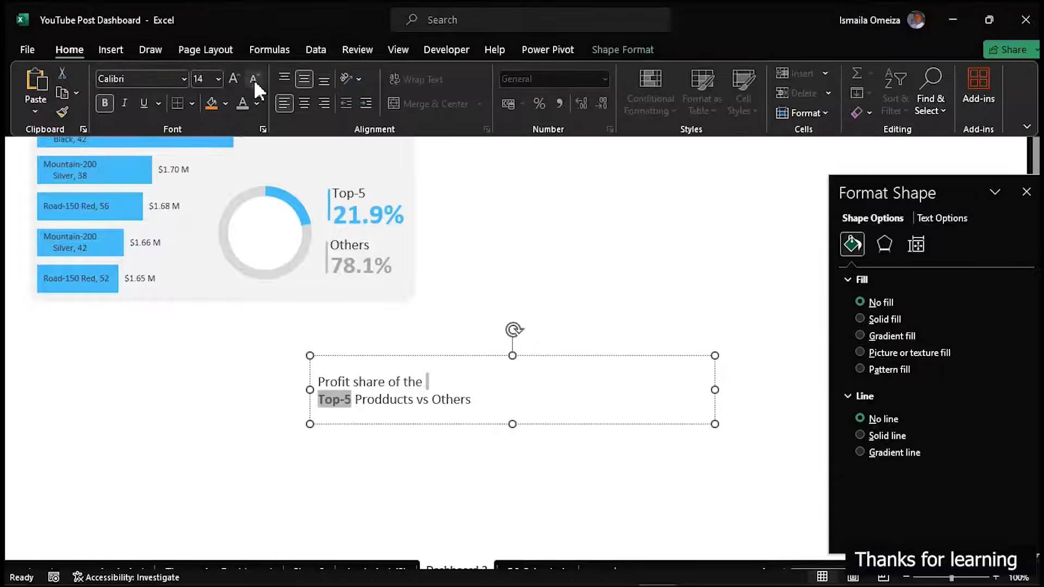
pyautogui.click(256, 103)
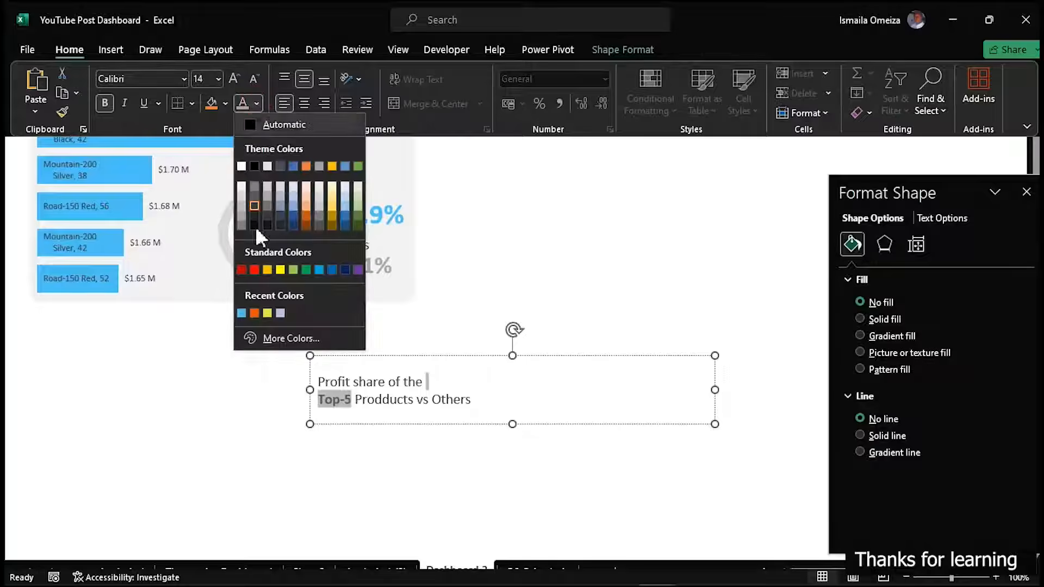
pyautogui.click(242, 314)
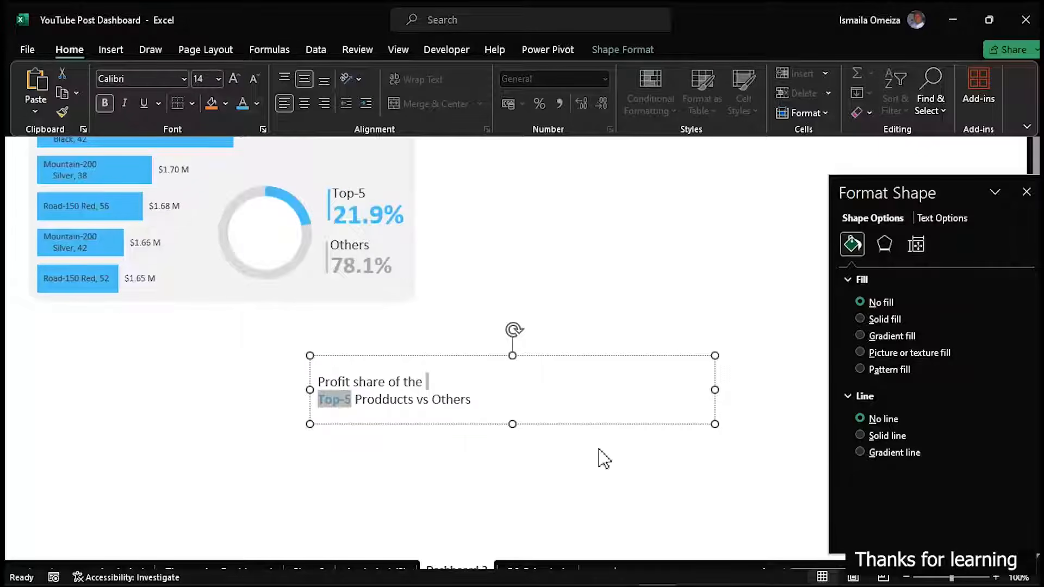
# Narrow the profit-share caption's text box and place it on the grey panel, directly above the ring
pyautogui.click(715, 390)
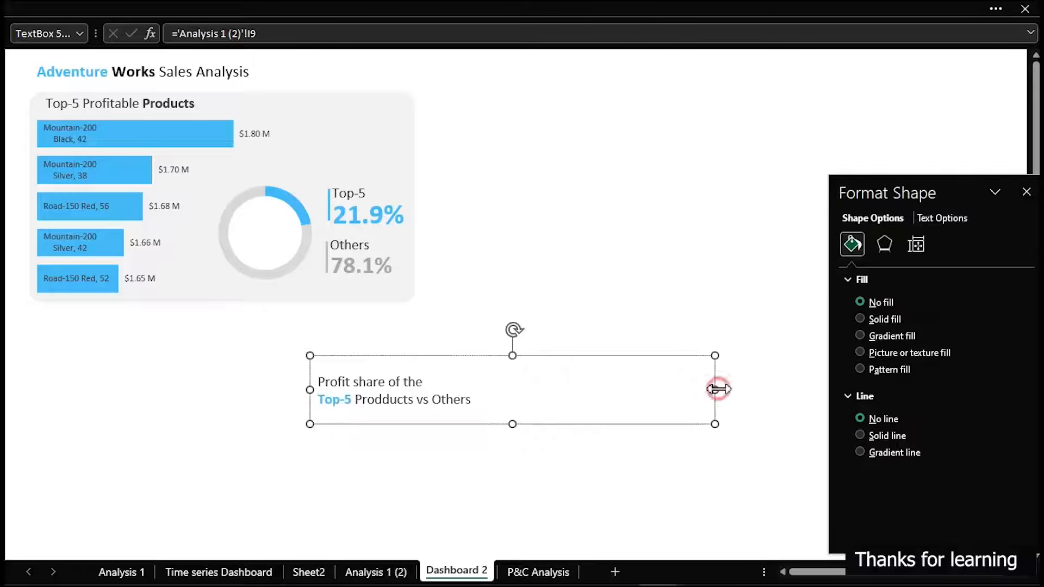
pyautogui.moveTo(715, 388); pyautogui.dragTo(495, 408)
pyautogui.moveTo(427, 427); pyautogui.dragTo(356, 192)
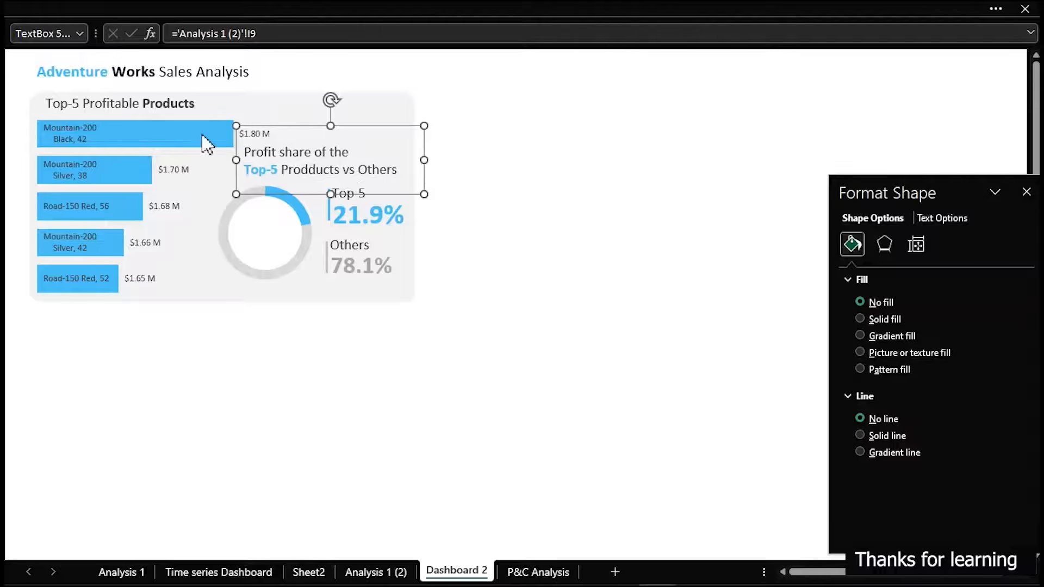
# Narrow the plot area of the top-5 products bar chart so its bars and labels clear the profit-share caption
pyautogui.click(200, 164)
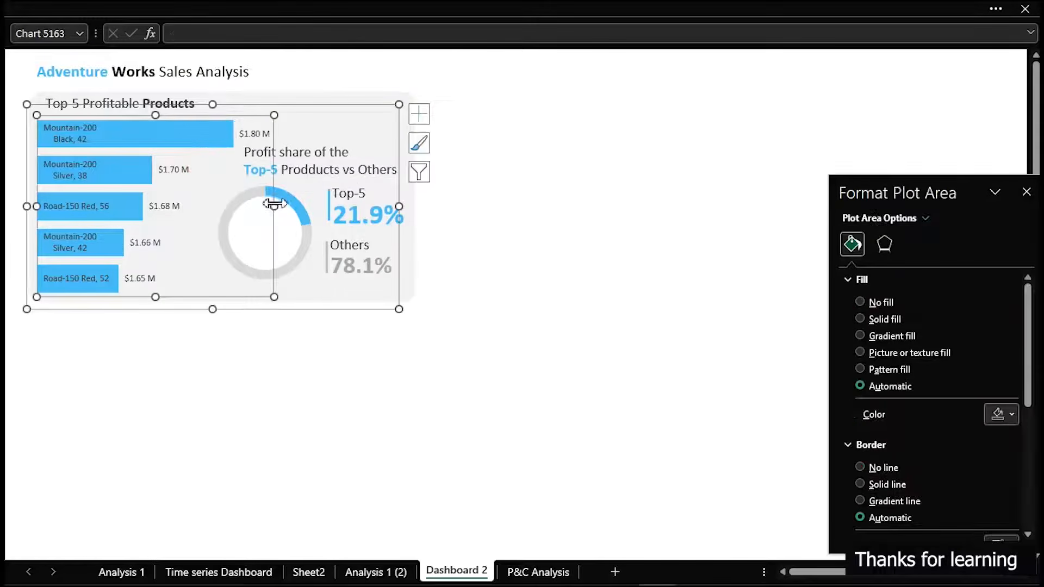
pyautogui.moveTo(274, 208); pyautogui.dragTo(234, 209)
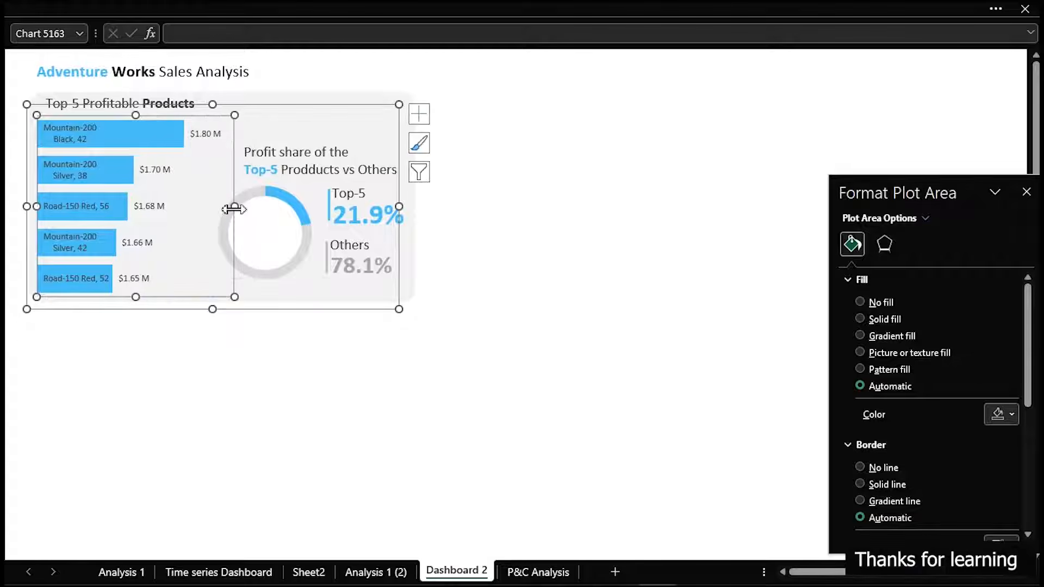
pyautogui.click(603, 284)
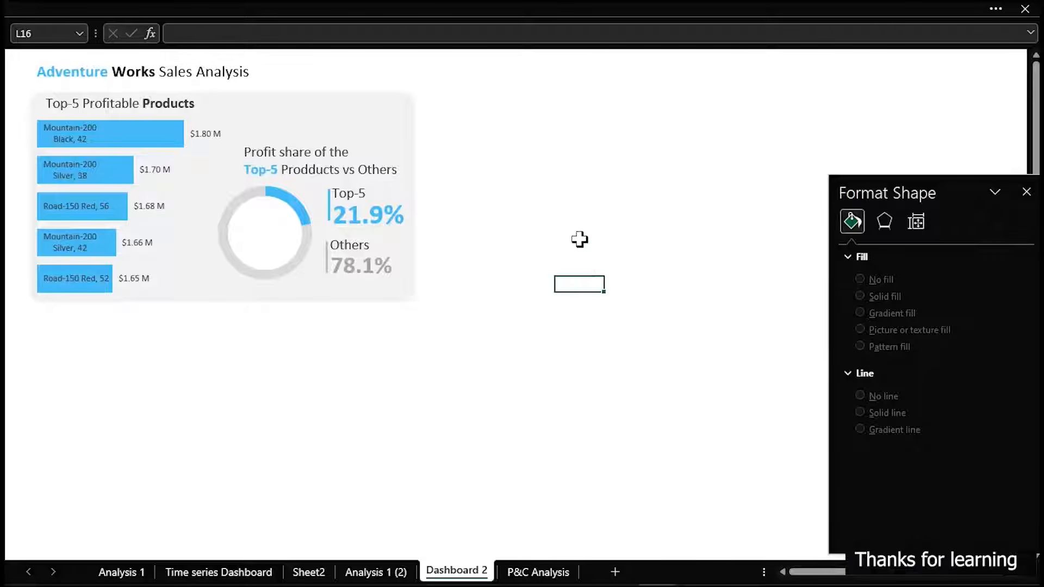
# Copy the growth-chart icon inside the products ring on Dashboard2 of the Microsoft Excel Sales Dashboard workbook
pyautogui.click(223, 574)
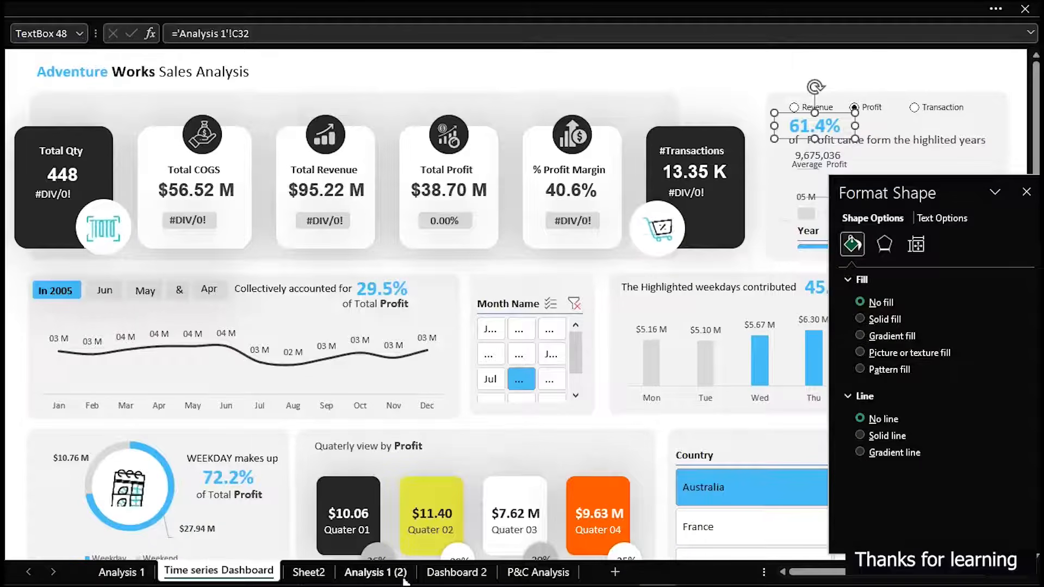
pyautogui.click(444, 574)
pyautogui.moveTo(652, 582)
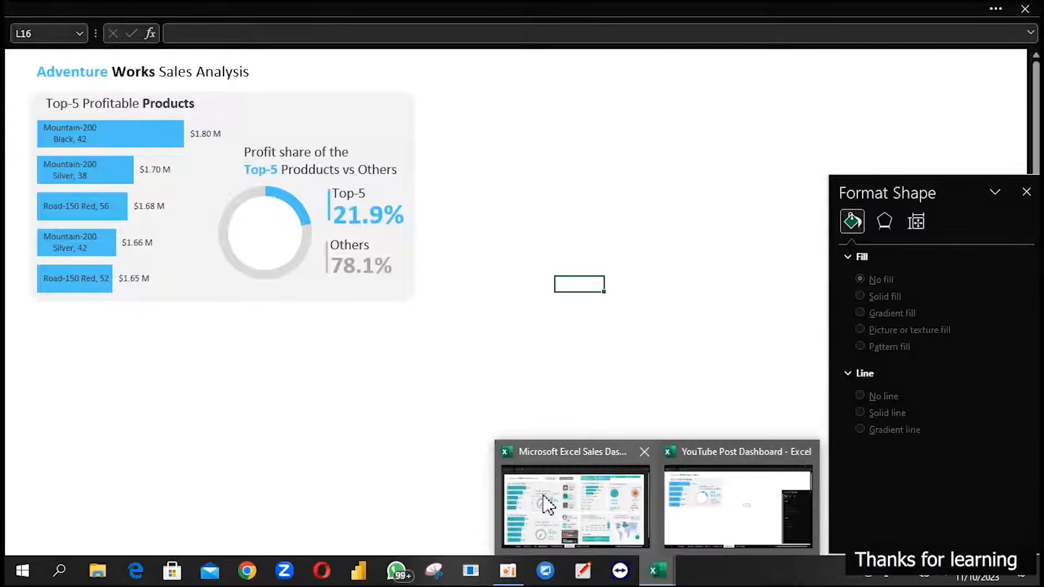
pyautogui.click(549, 506)
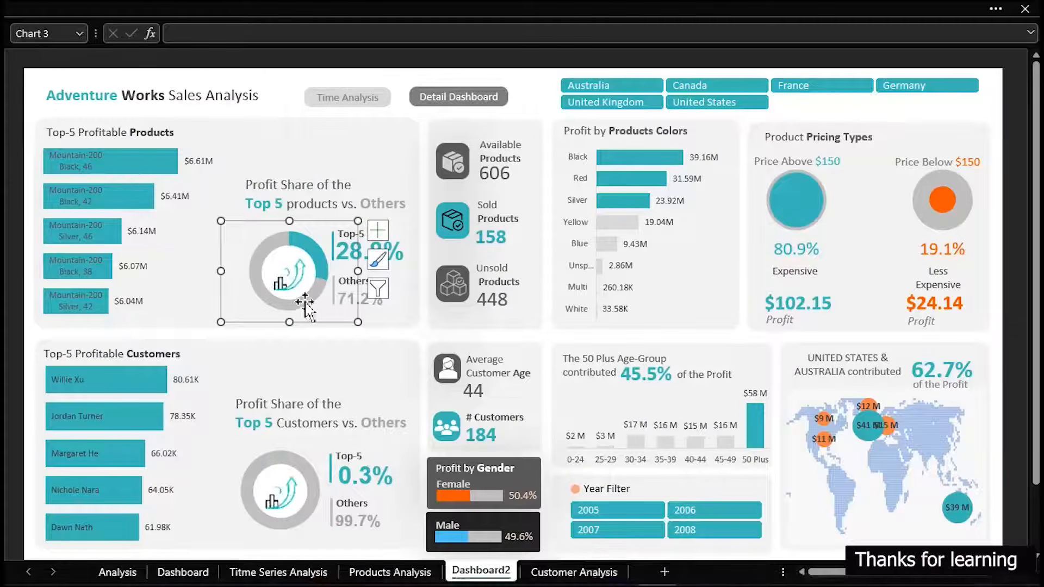
pyautogui.click(281, 87)
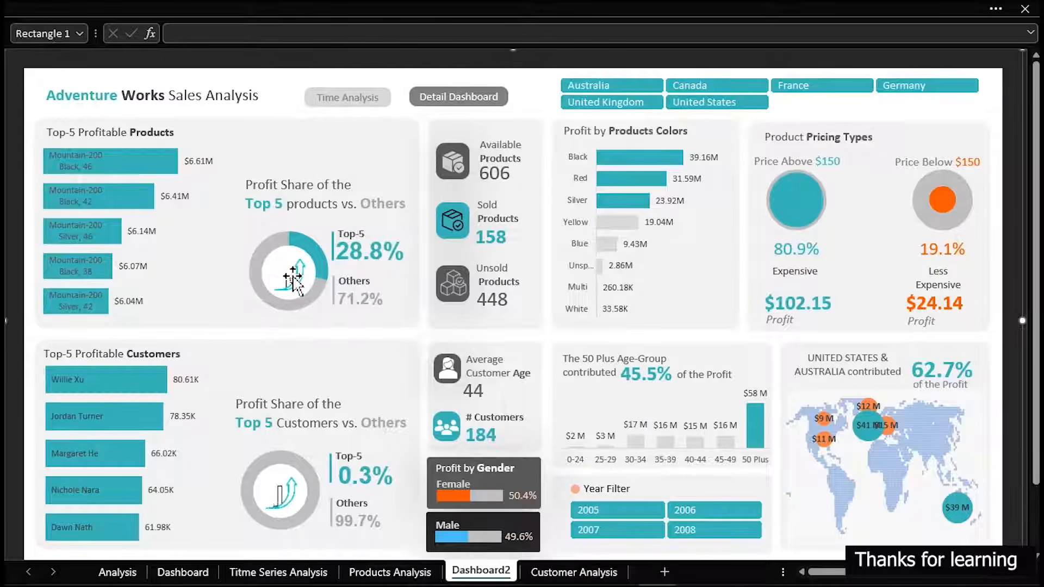
pyautogui.click(293, 276)
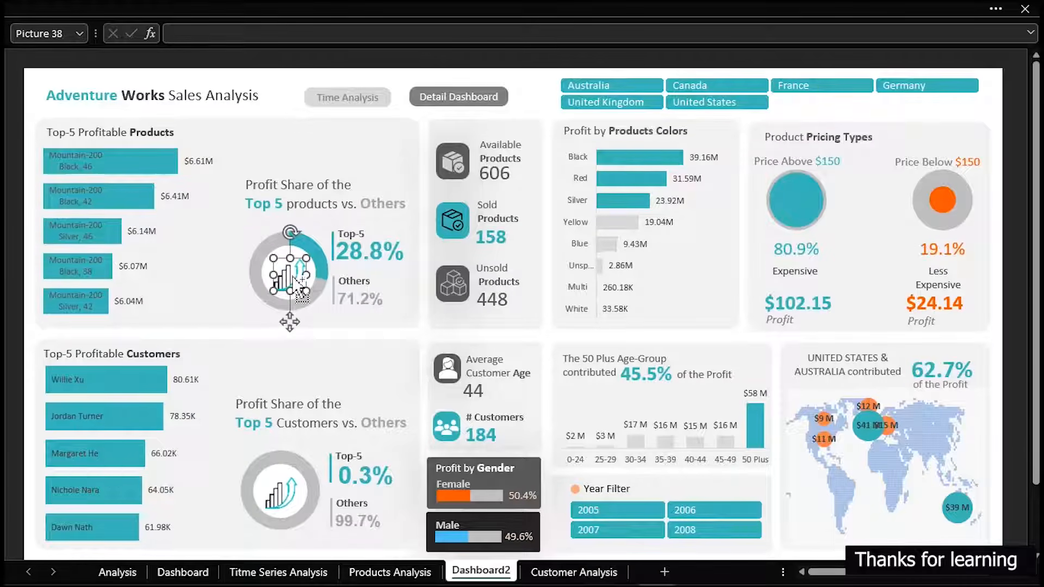
pyautogui.moveTo(707, 585)
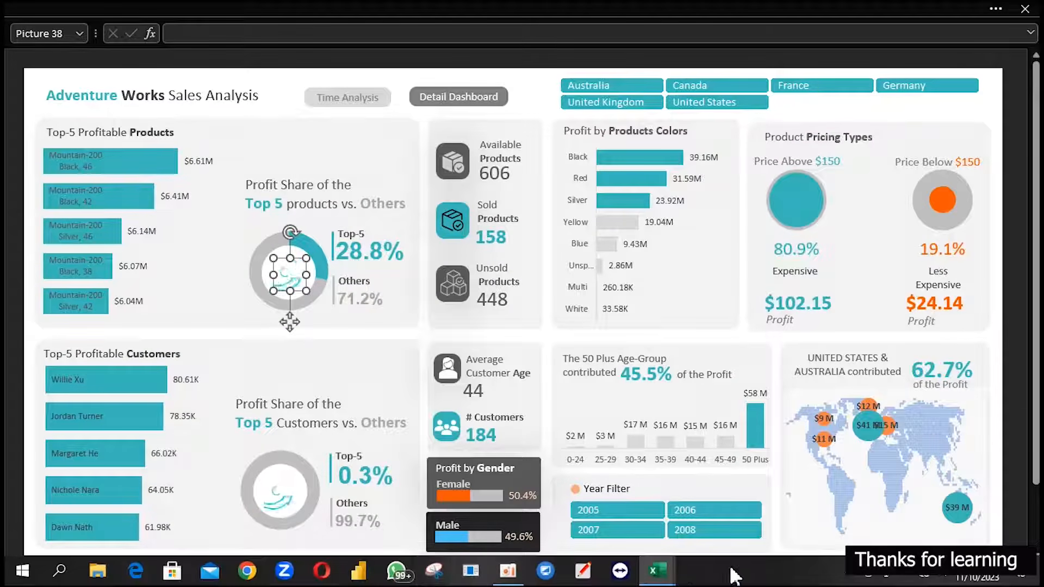
pyautogui.moveTo(665, 577)
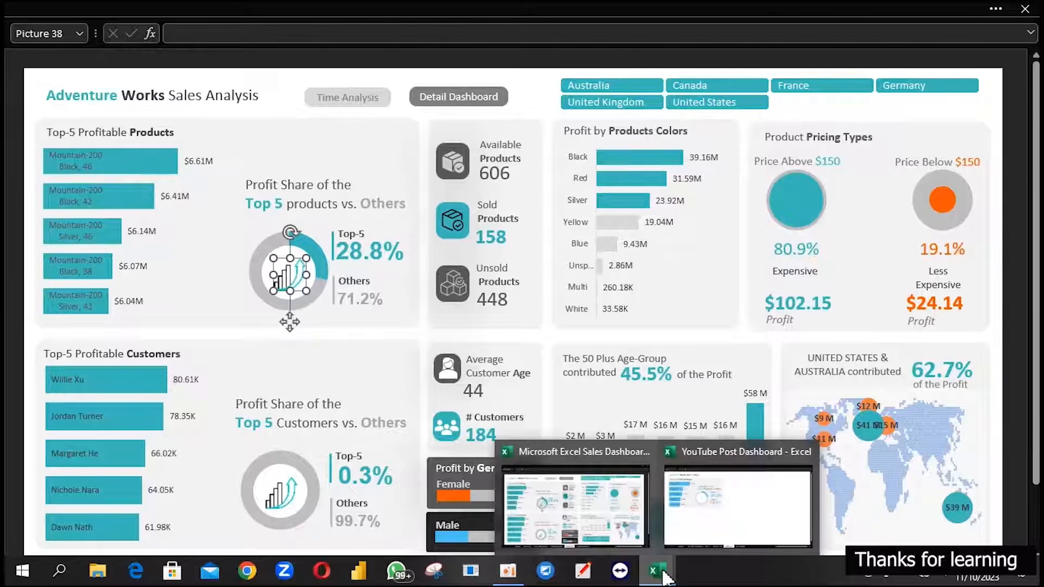
# Paste the growth-chart icon on Dashboard 2 of the YouTube Post Dashboard workbook, centre it in the ring and enlarge it
pyautogui.click(696, 500)
pyautogui.hotkey('ctrl', 'v')
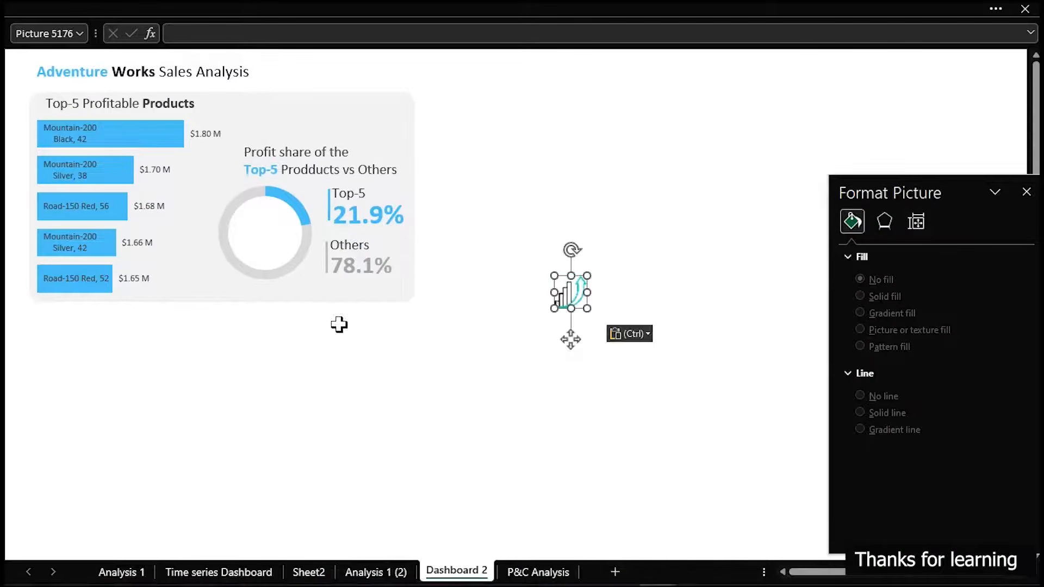
pyautogui.moveTo(568, 352); pyautogui.dragTo(263, 280)
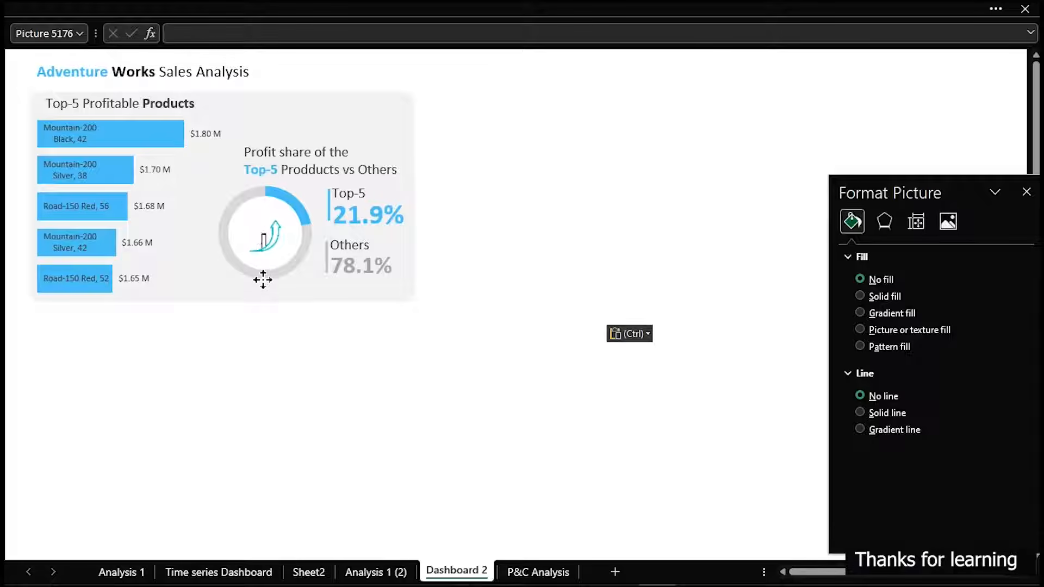
pyautogui.click(525, 286)
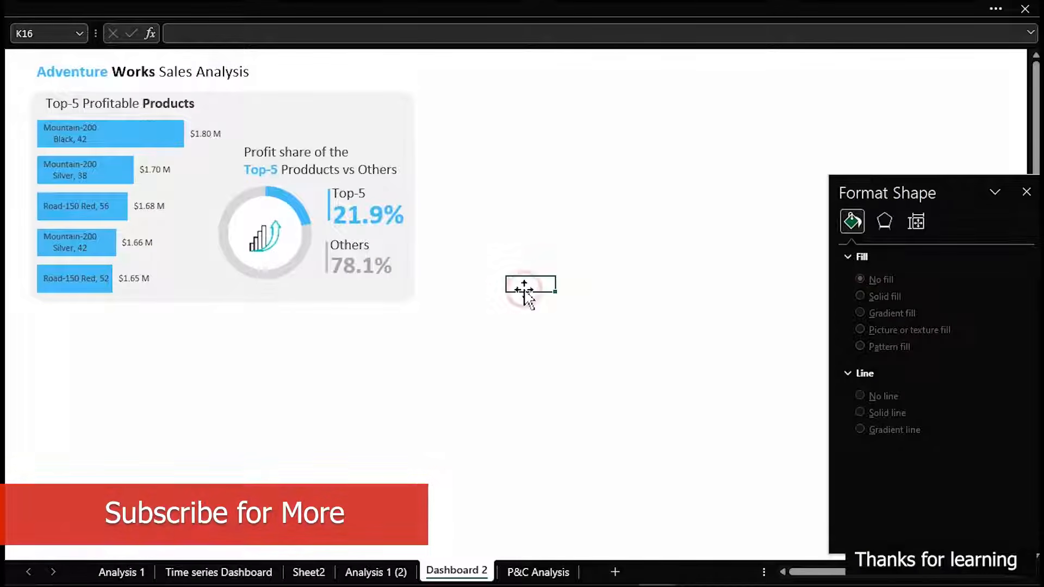
pyautogui.click(275, 242)
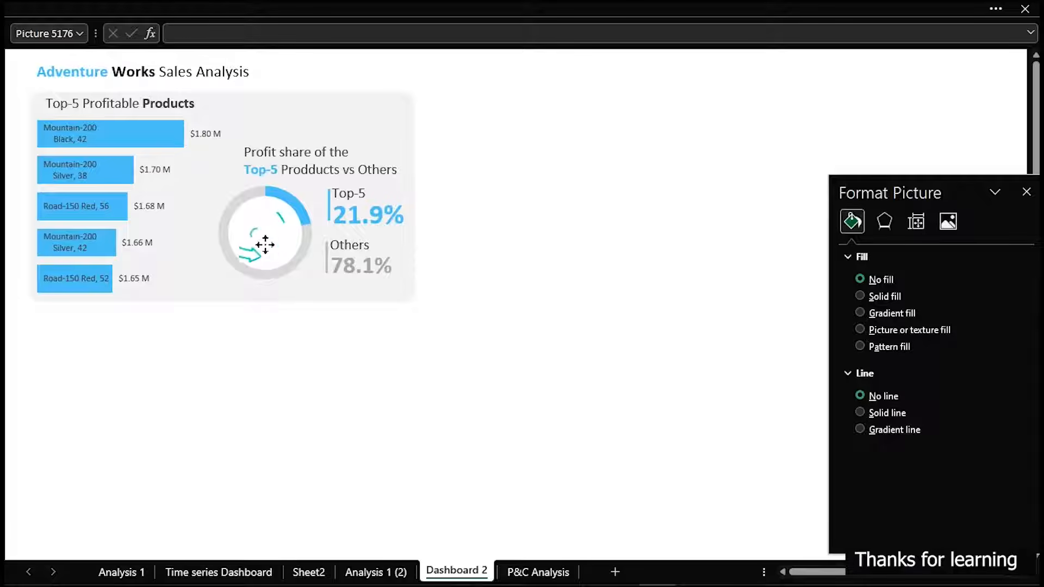
pyautogui.click(609, 297)
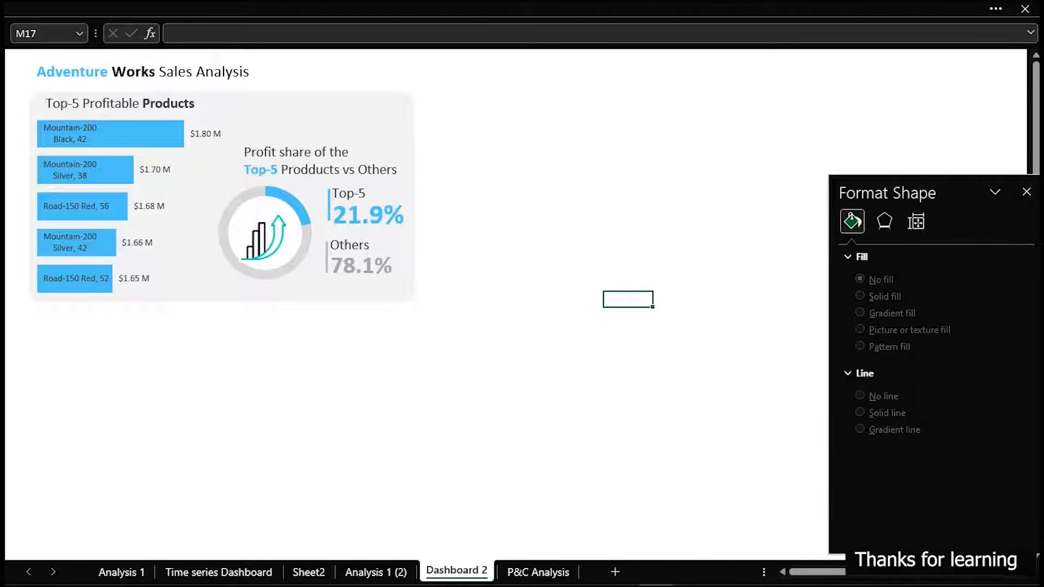
pyautogui.moveTo(23, 106)
pyautogui.mouseDown()
pyautogui.moveTo(156, 182)
pyautogui.moveTo(189, 234)
pyautogui.moveTo(200, 297)
pyautogui.mouseUp()
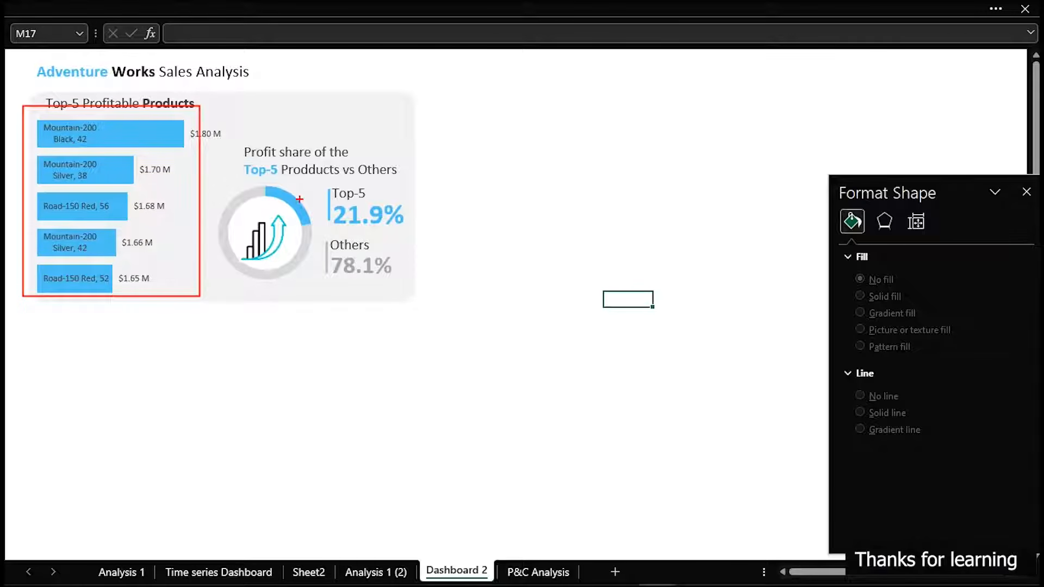
pyautogui.moveTo(323, 185); pyautogui.dragTo(406, 235)
pyautogui.moveTo(410, 235); pyautogui.dragTo(411, 236)
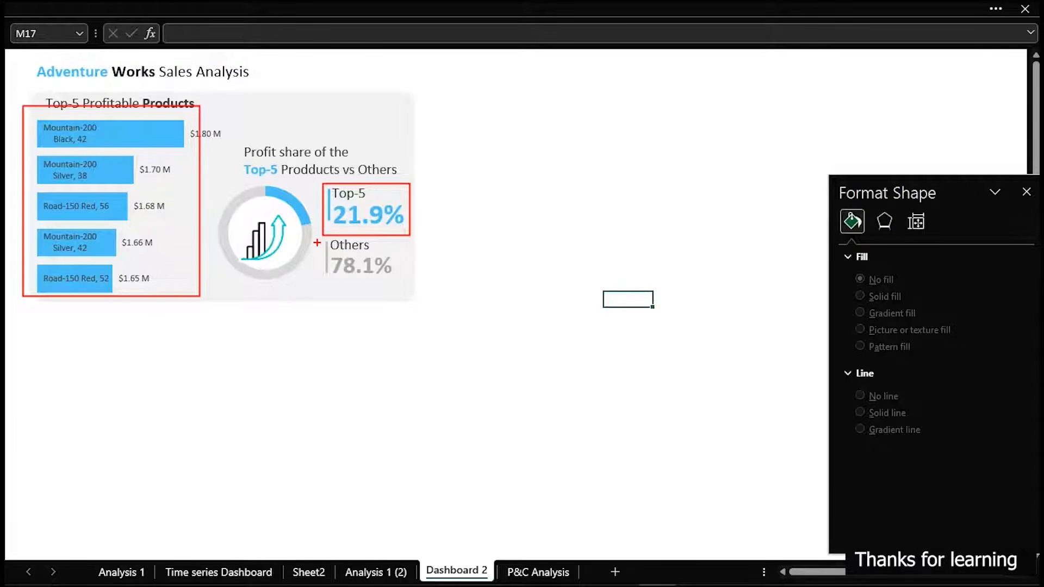
pyautogui.moveTo(317, 241); pyautogui.dragTo(395, 283)
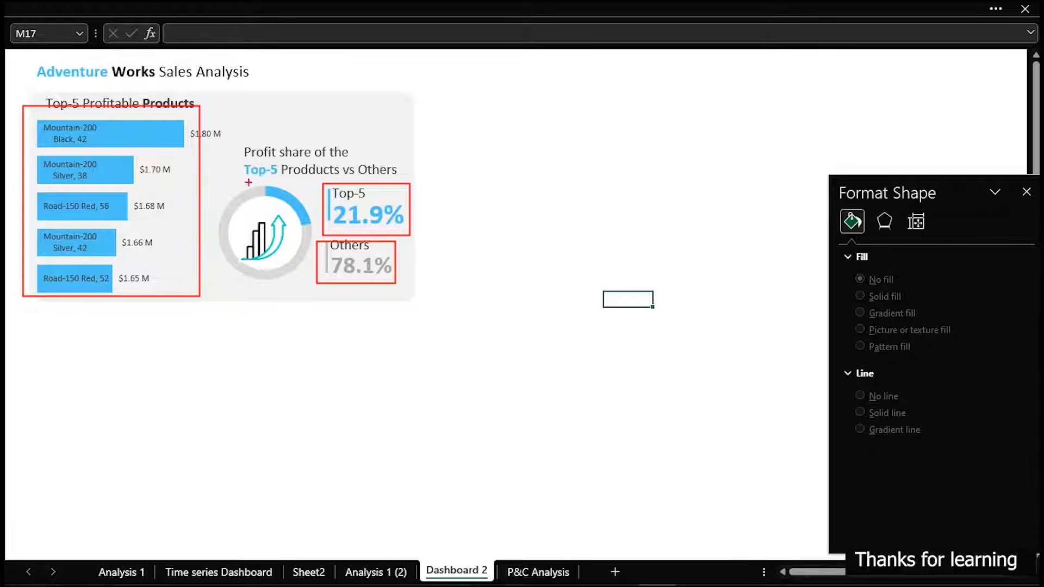
pyautogui.moveTo(207, 190)
pyautogui.mouseDown()
pyautogui.moveTo(276, 245)
pyautogui.moveTo(293, 281)
pyautogui.moveTo(272, 274)
pyautogui.mouseUp()
pyautogui.press('Escape')
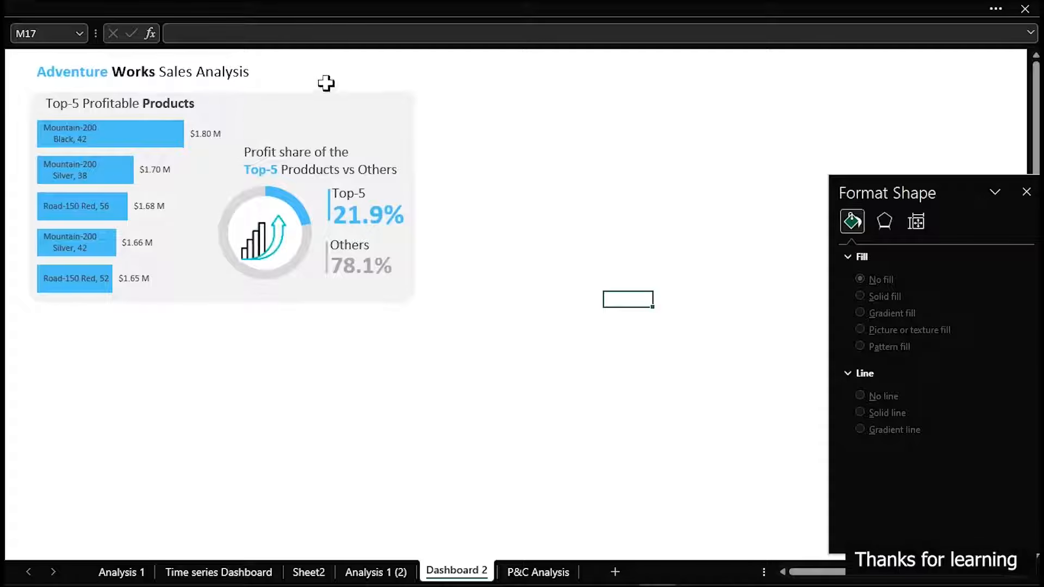
# Duplicate the grey background panel, place the copy beside the products panel, and narrow it to about a third of its width
pyautogui.click(328, 104)
pyautogui.hotkey('ctrl', 'd')
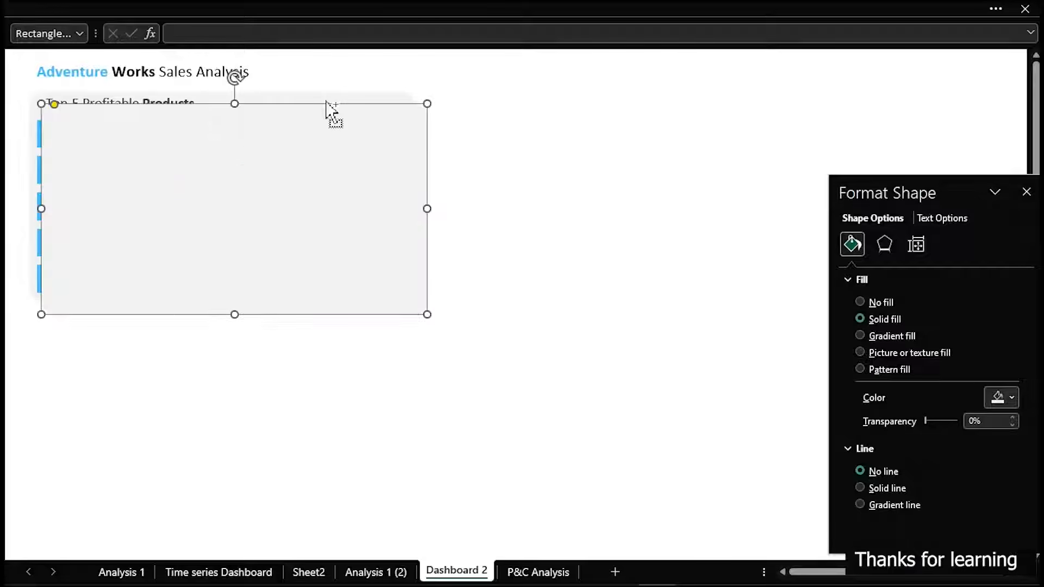
pyautogui.moveTo(244, 157); pyautogui.dragTo(625, 147)
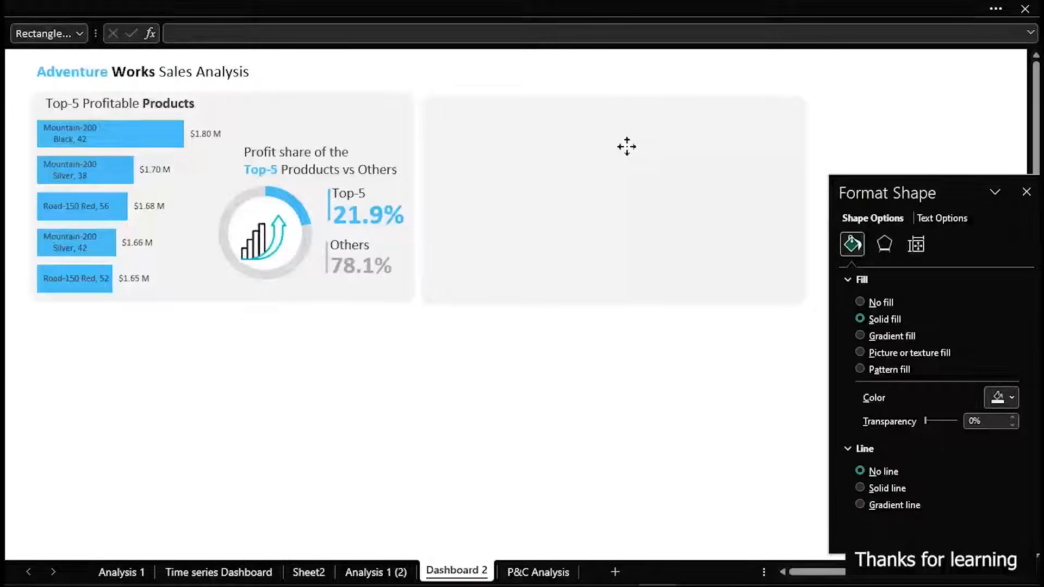
pyautogui.moveTo(624, 146); pyautogui.dragTo(624, 147)
pyautogui.moveTo(806, 200); pyautogui.dragTo(541, 201)
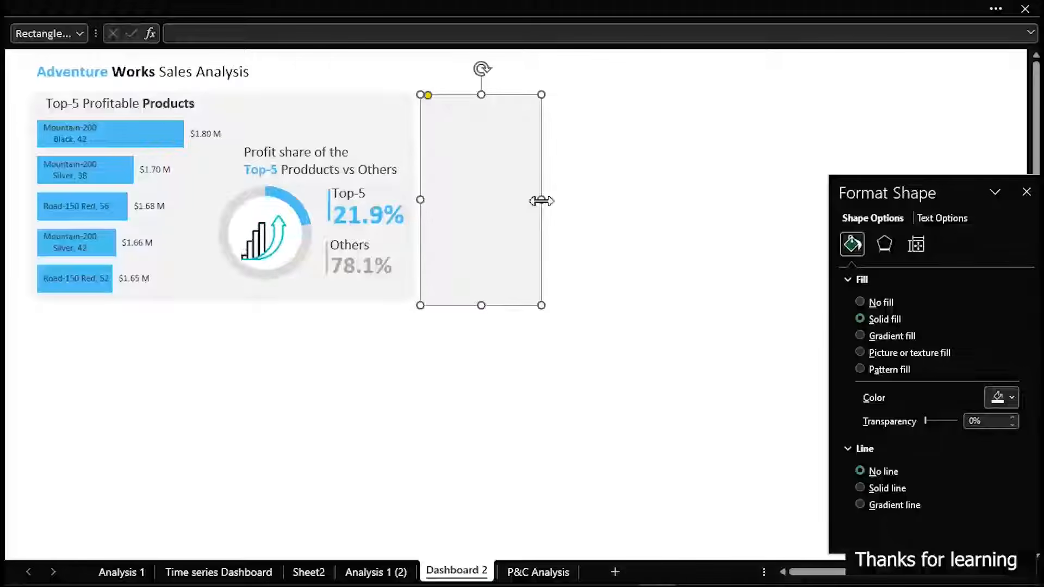
pyautogui.click(628, 192)
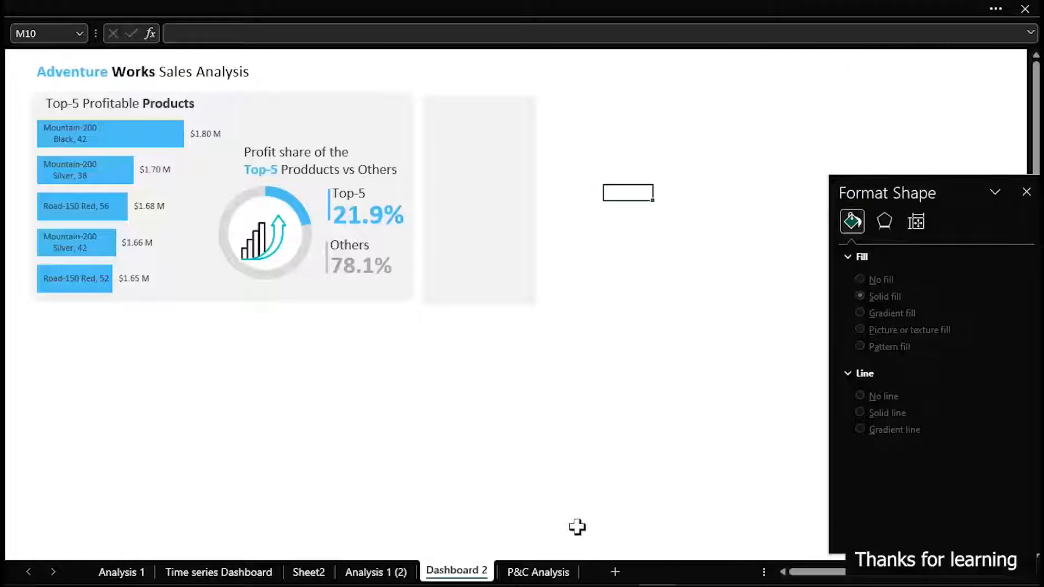
# Copy the entire Product Name and Total Profit PivotTable on the P&C Analysis sheet
pyautogui.click(549, 576)
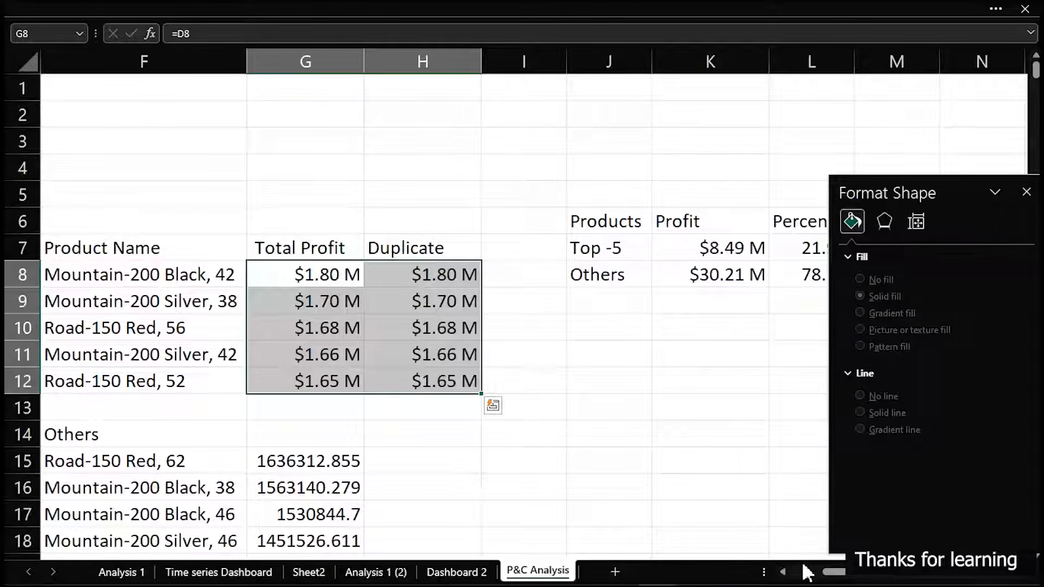
pyautogui.moveTo(830, 574); pyautogui.dragTo(766, 574)
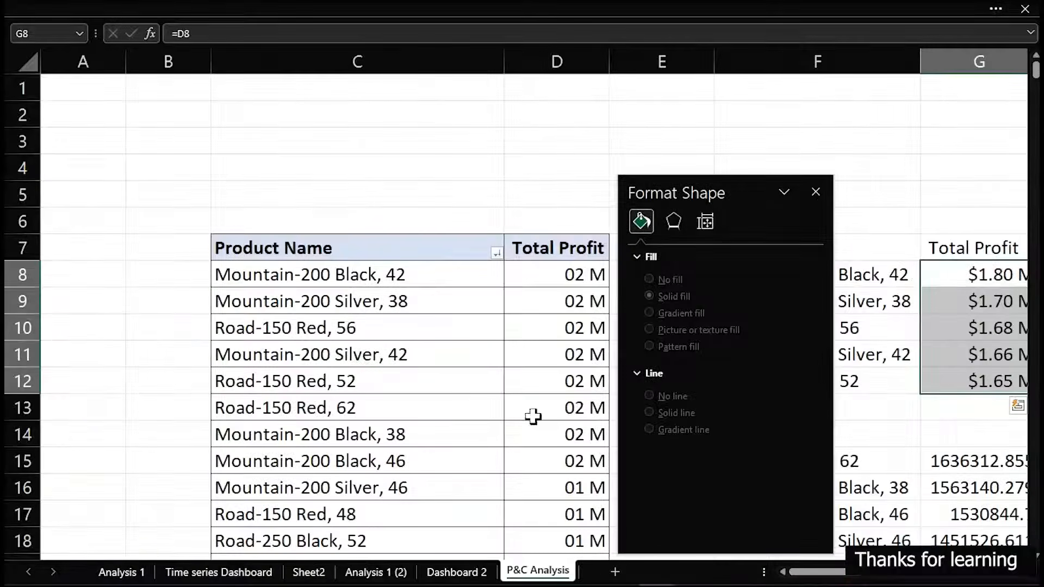
pyautogui.moveTo(267, 248); pyautogui.dragTo(534, 249)
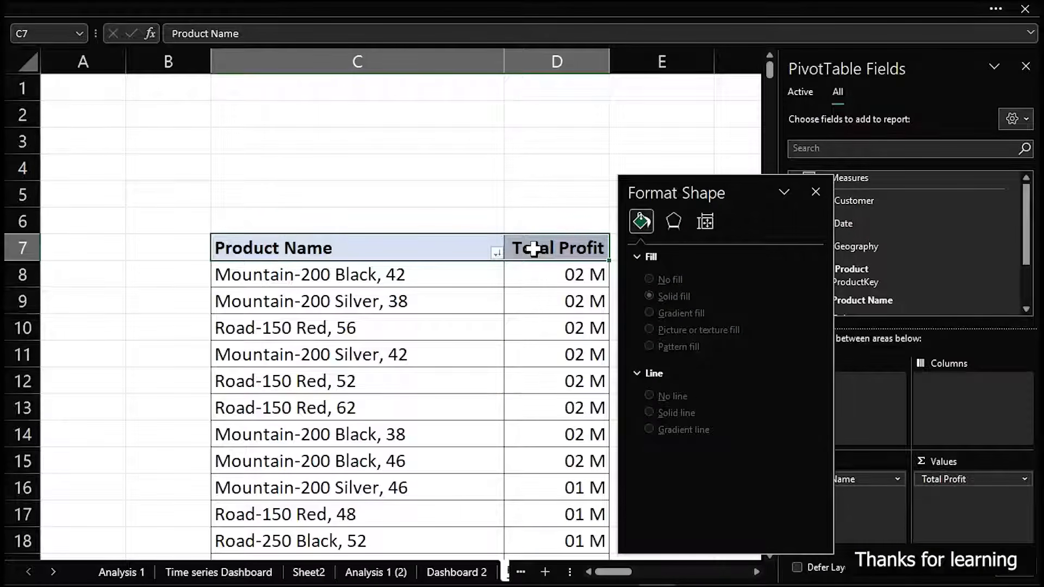
pyautogui.hotkey('ctrl', 'shift', 'Down')
pyautogui.hotkey('ctrl', 'c')
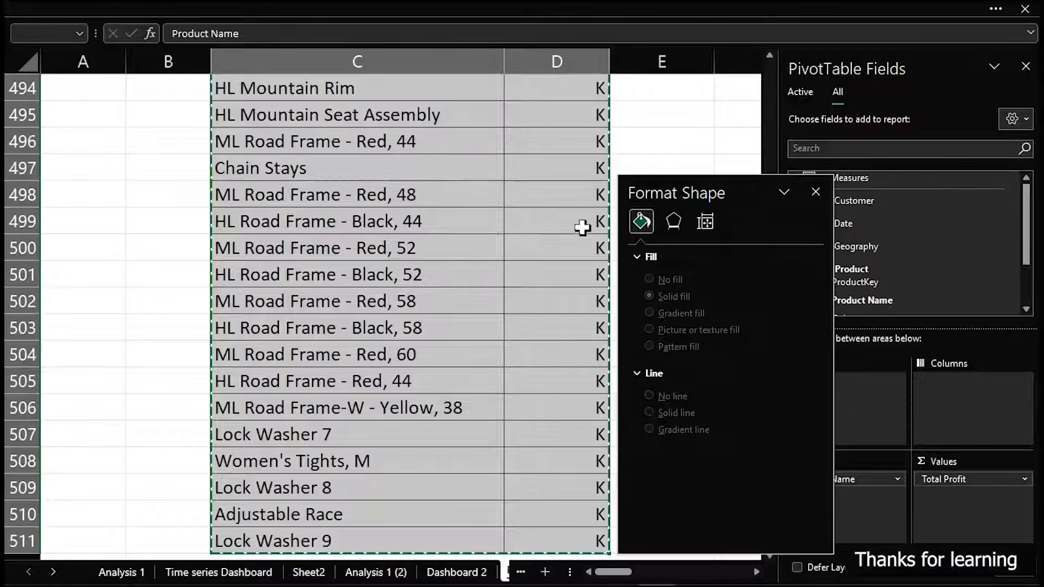
# Paste the copied PivotTable at cell O6 of P&C Analysis, and close the Format Shape pane covering the sheet
pyautogui.click(676, 149)
pyautogui.moveTo(949, 410); pyautogui.dragTo(1008, 359)
pyautogui.scroll(20, 578, 186)
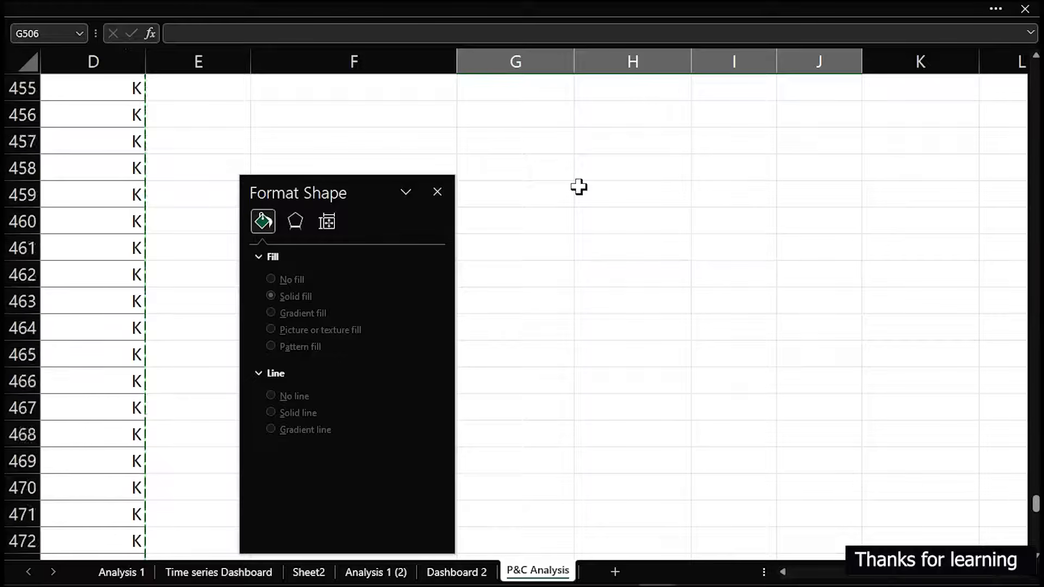
pyautogui.moveTo(1036, 481); pyautogui.dragTo(1035, 76)
pyautogui.moveTo(901, 109); pyautogui.dragTo(1033, 163)
pyautogui.moveTo(958, 139); pyautogui.dragTo(1033, 142)
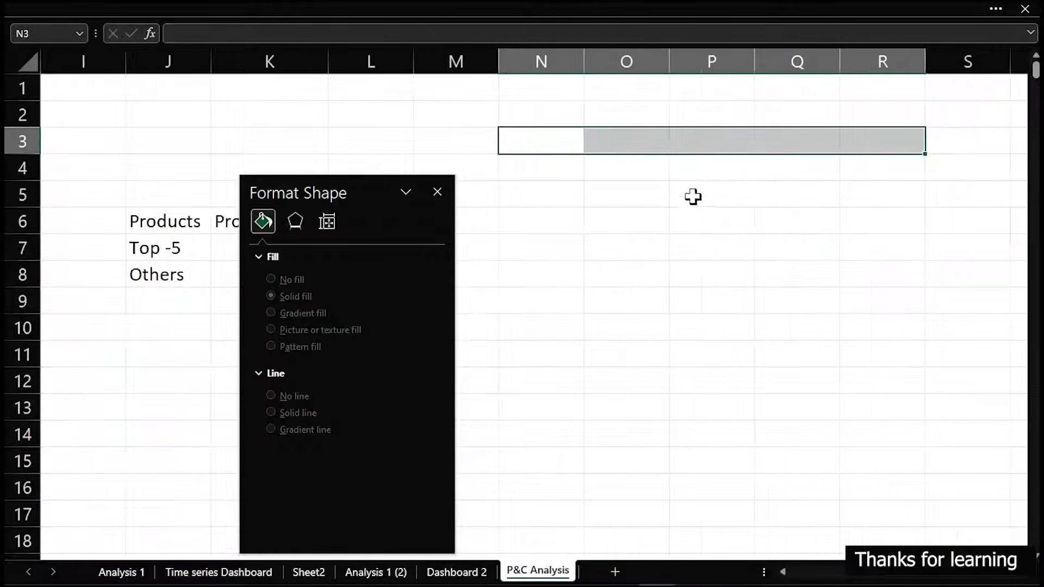
pyautogui.click(437, 191)
pyautogui.click(607, 215)
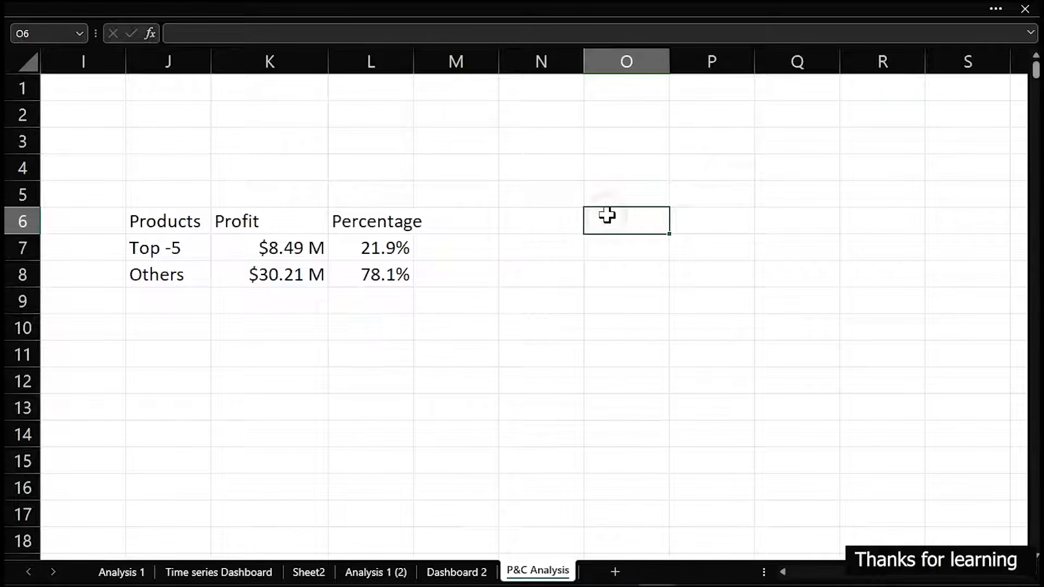
pyautogui.hotkey('ctrl', 'v')
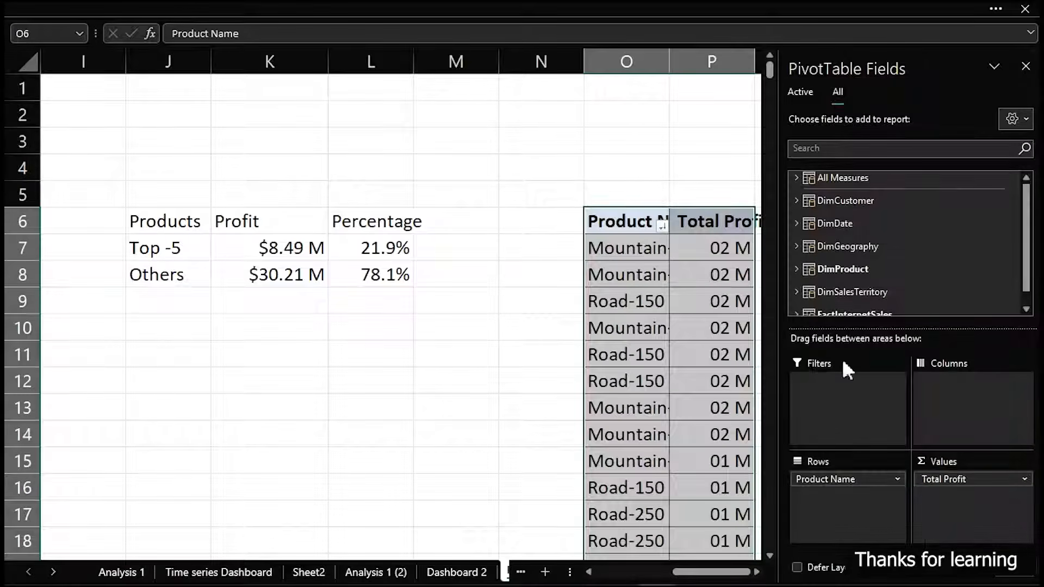
# Remove the Product Name and Total Profit fields from the pasted PivotTable
pyautogui.moveTo(852, 481); pyautogui.dragTo(475, 447)
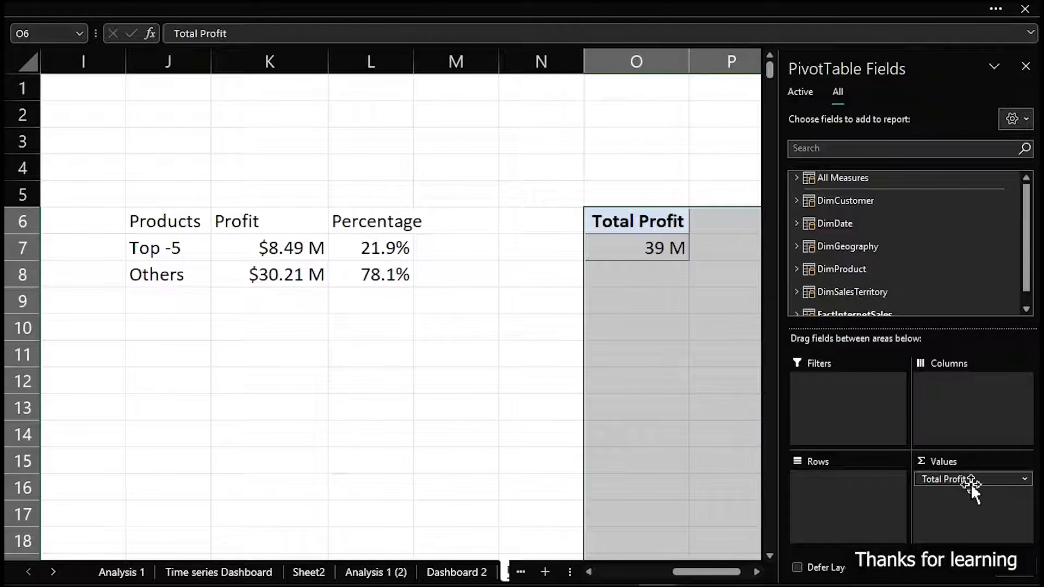
pyautogui.moveTo(972, 480); pyautogui.dragTo(589, 454)
pyautogui.click(673, 354)
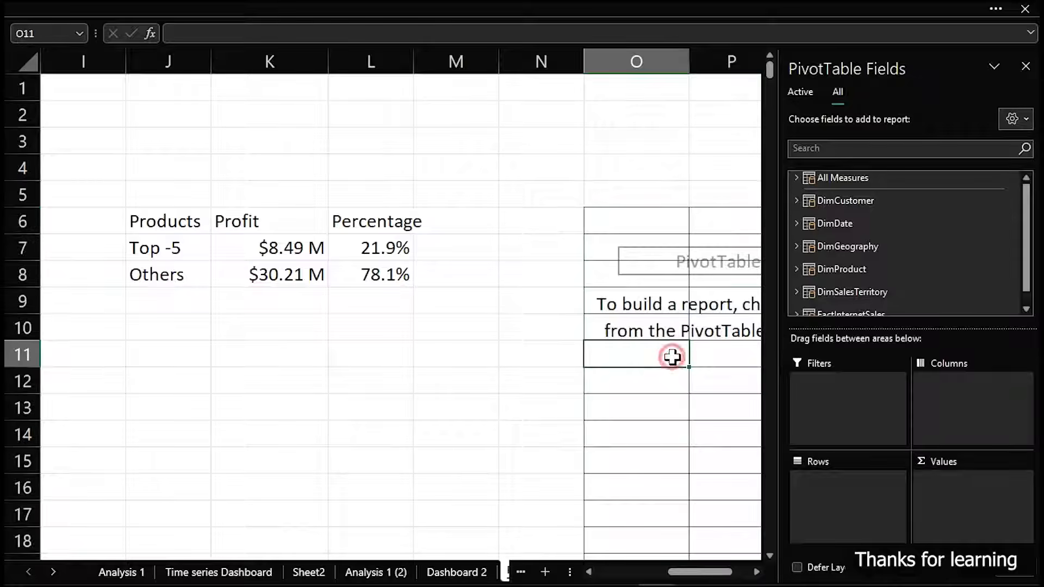
# Expand the All Measures table in the field list of the empty PivotTable at O6
pyautogui.click(756, 573)
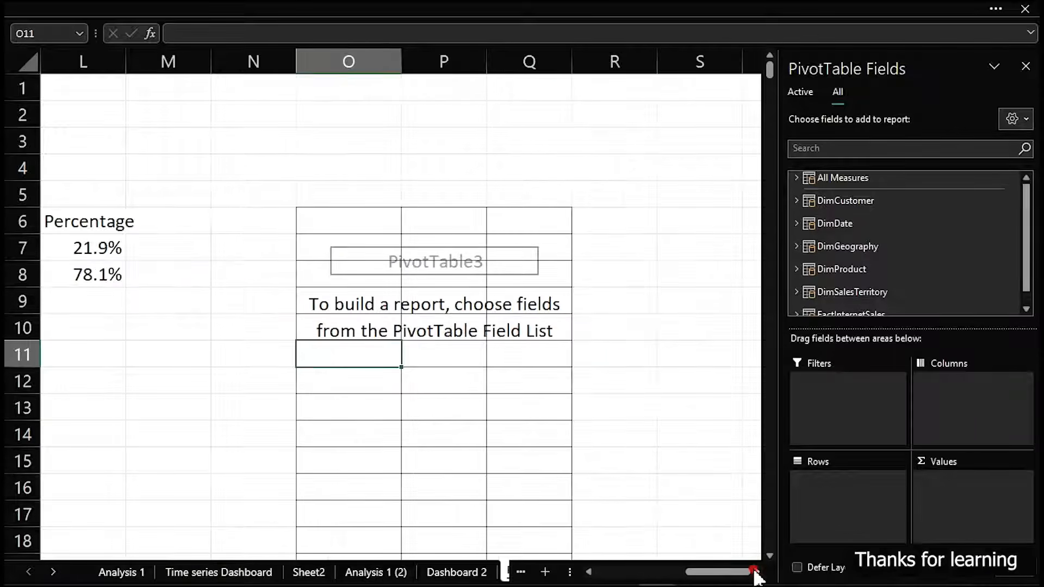
pyautogui.click(796, 178)
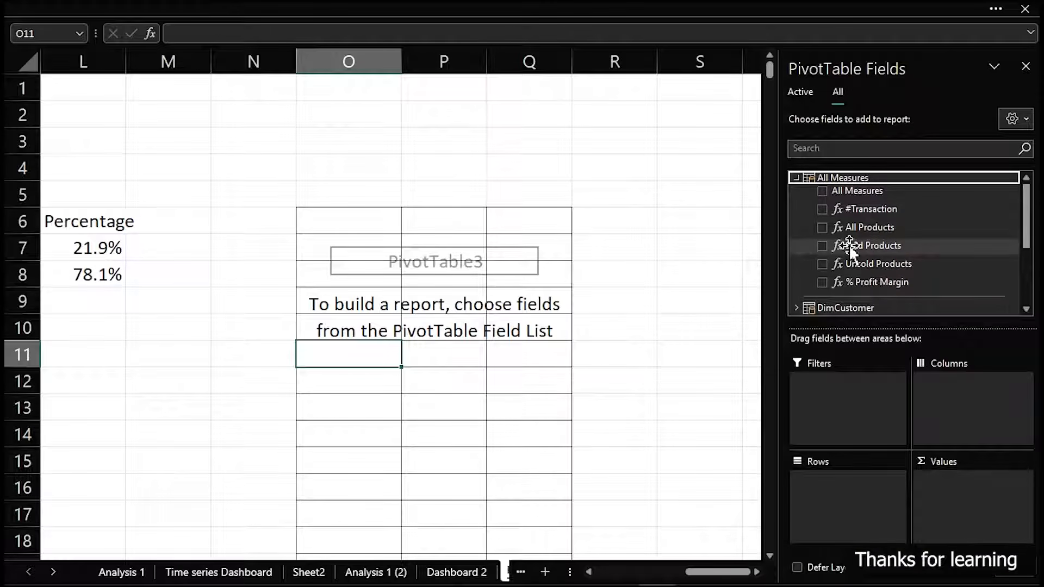
# Open the Power Pivot measures manager and examine the formula of the All Products measure without changing it
pyautogui.click(46, 6)
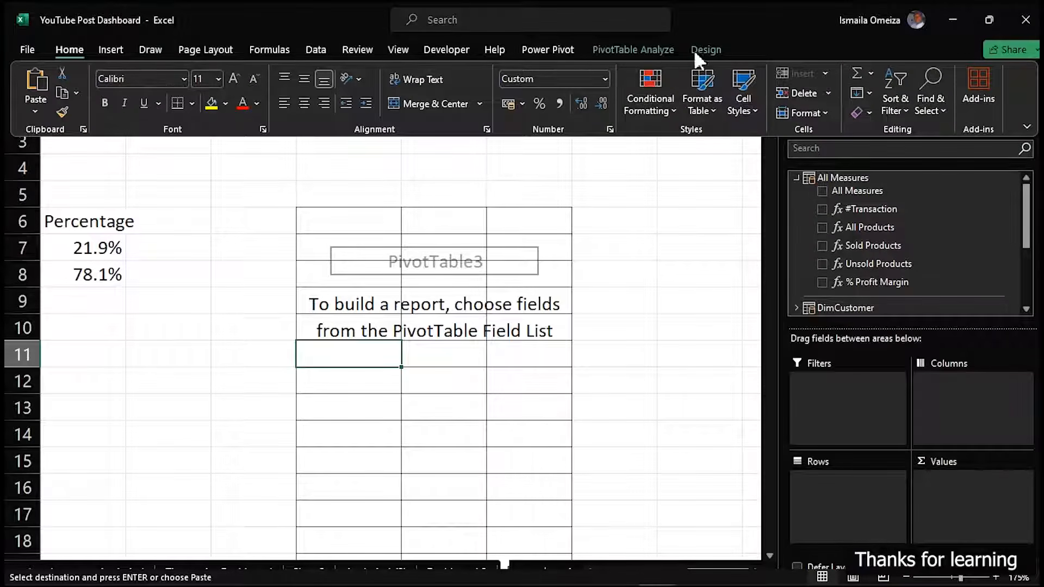
pyautogui.click(650, 49)
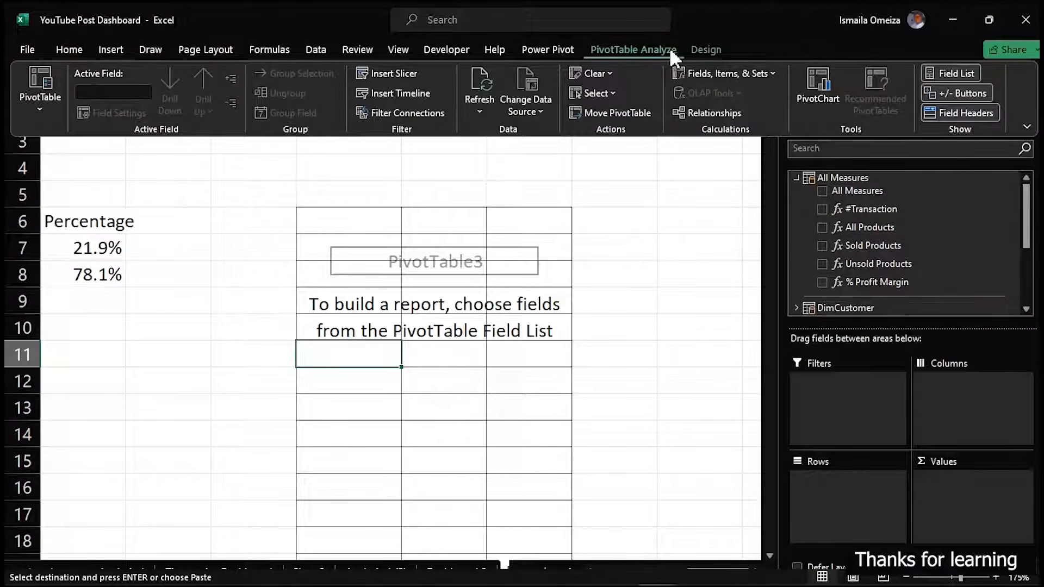
pyautogui.click(550, 48)
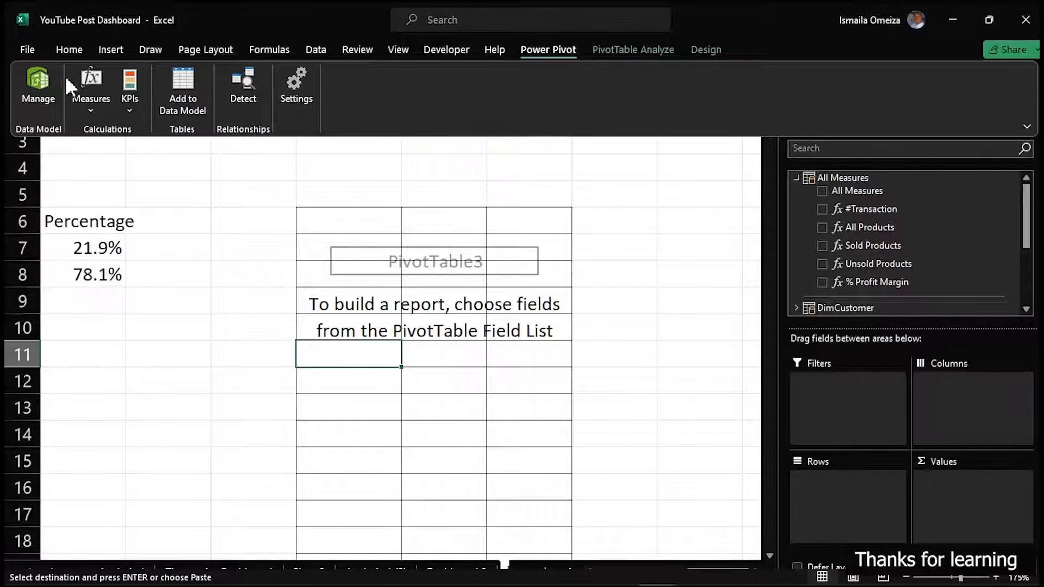
pyautogui.click(88, 111)
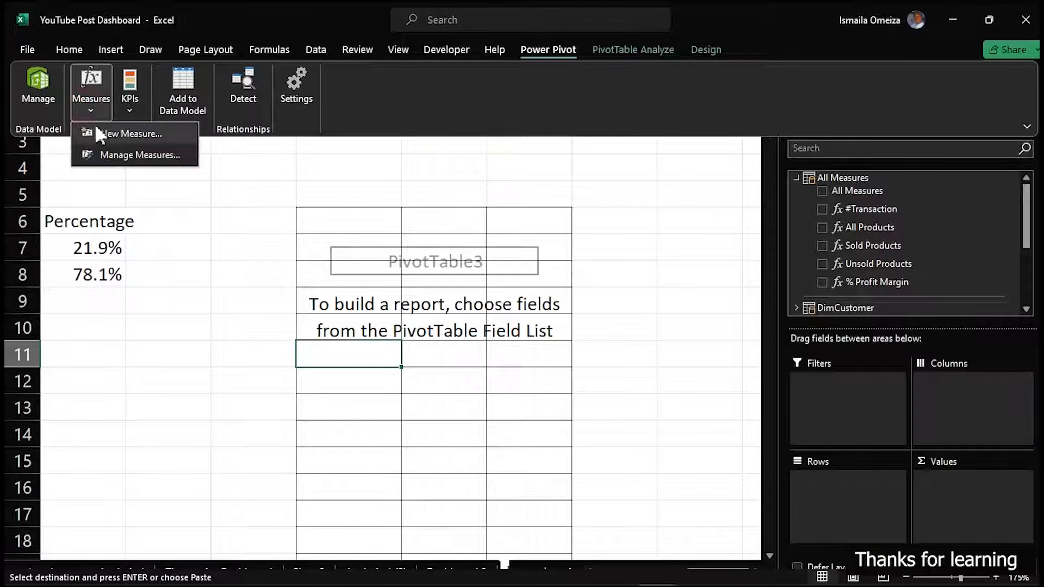
pyautogui.click(130, 156)
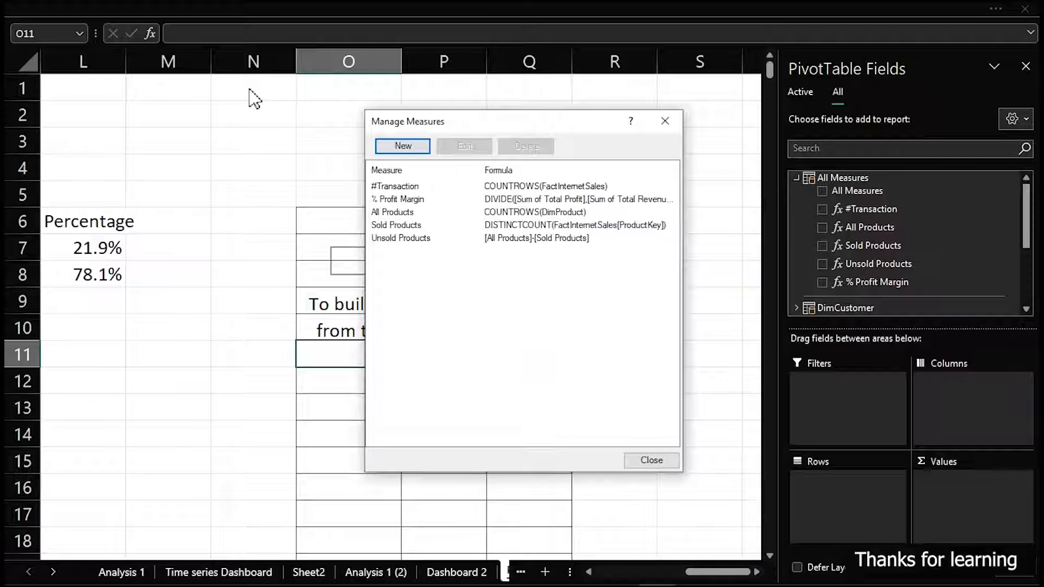
pyautogui.click(404, 212)
pyautogui.click(463, 147)
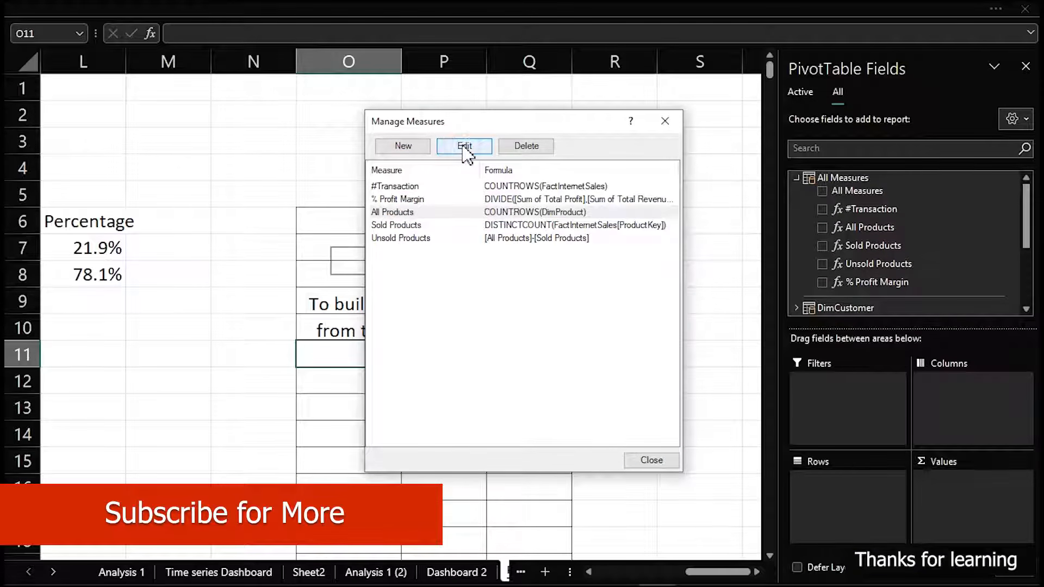
pyautogui.click(466, 148)
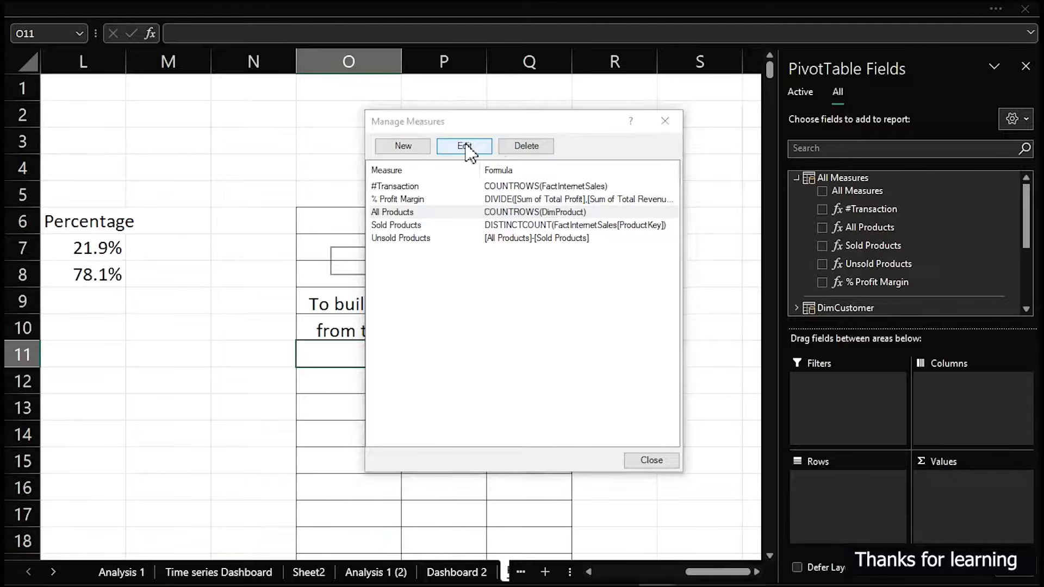
pyautogui.click(436, 259)
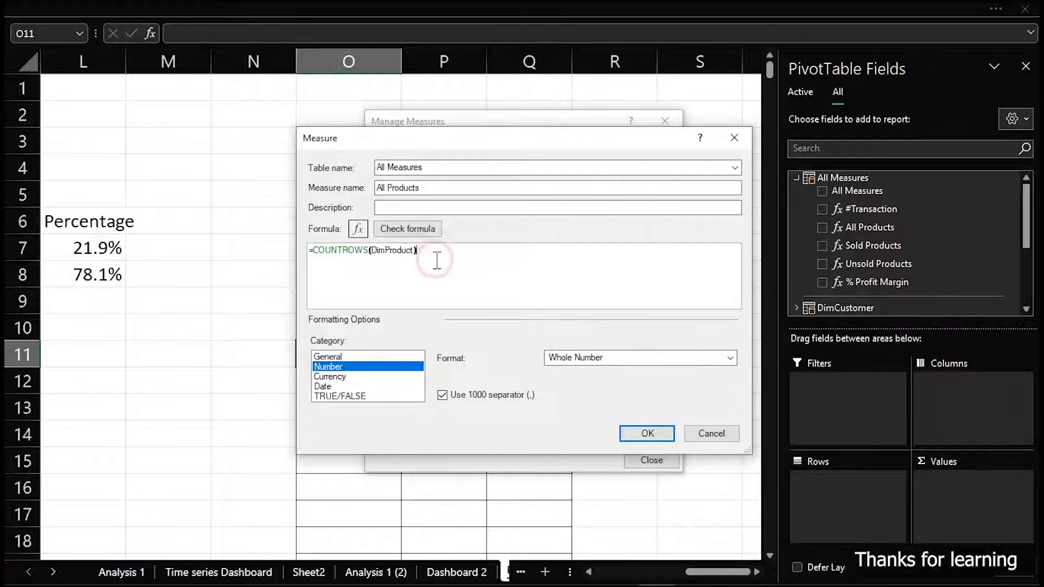
pyautogui.scroll(5, 438, 260)
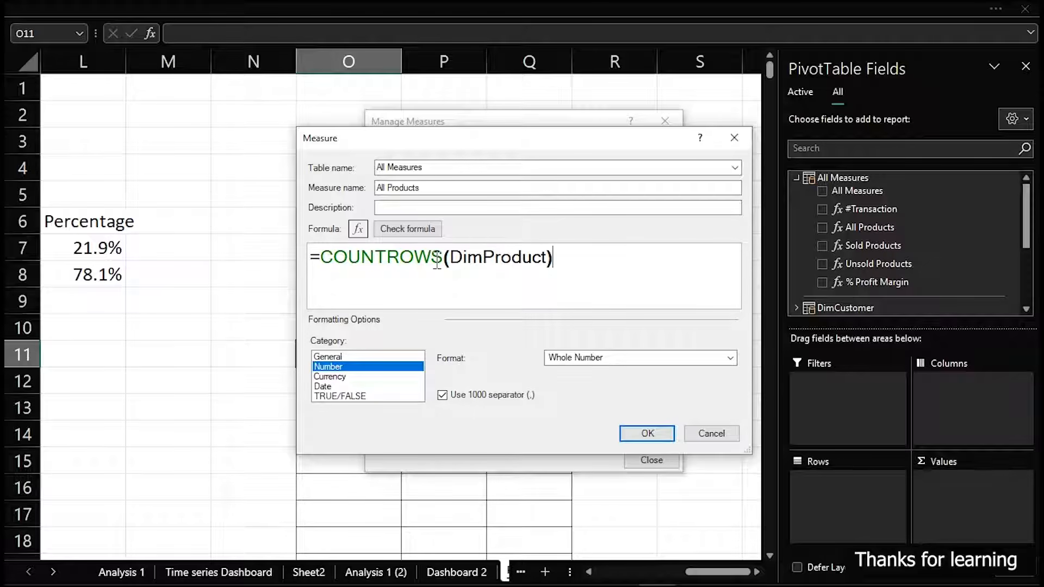
pyautogui.click(710, 433)
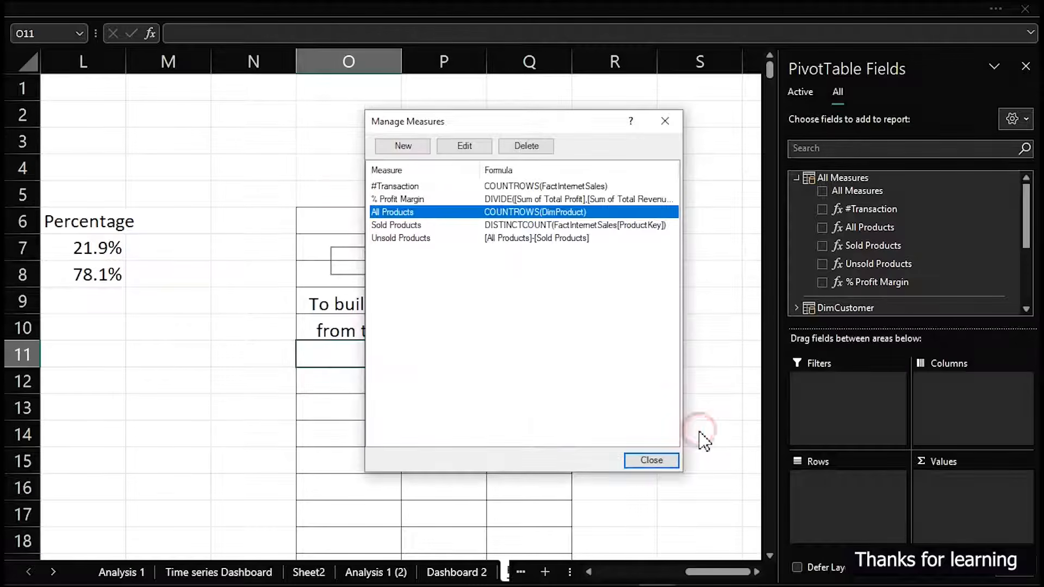
# Examine the Sold Products measure's formula, particularly its ProductKey column, and close the measures manager
pyautogui.click(403, 225)
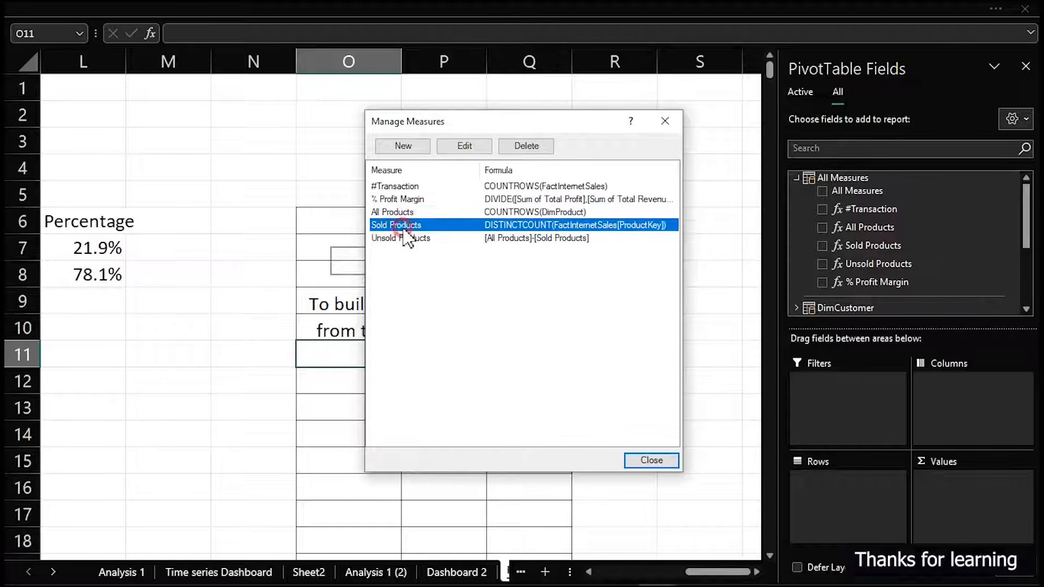
pyautogui.click(480, 149)
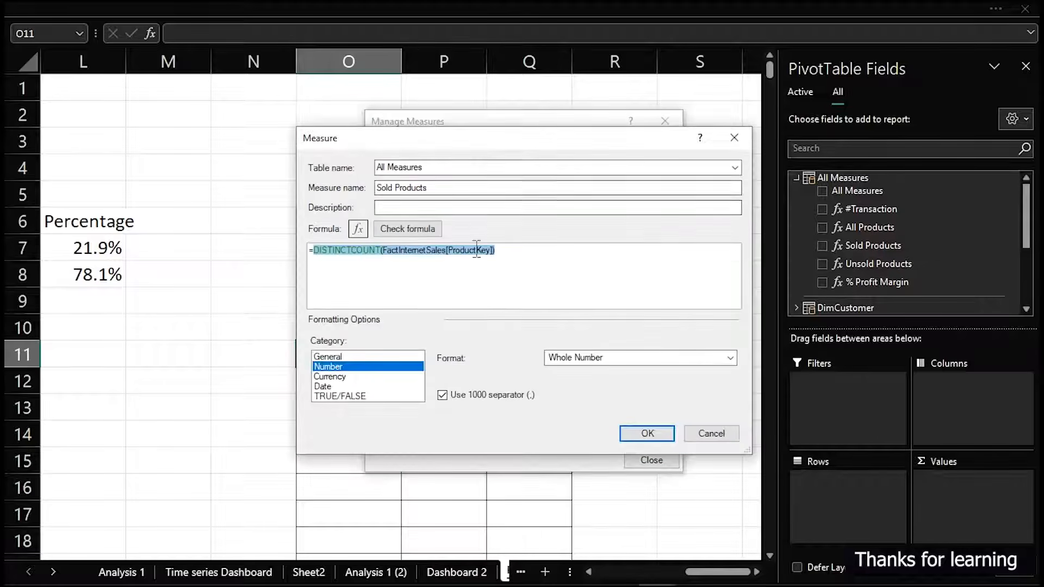
pyautogui.click(521, 278)
pyautogui.keyDown('ctrl'); pyautogui.scroll(4, 521, 277); pyautogui.keyUp('ctrl')
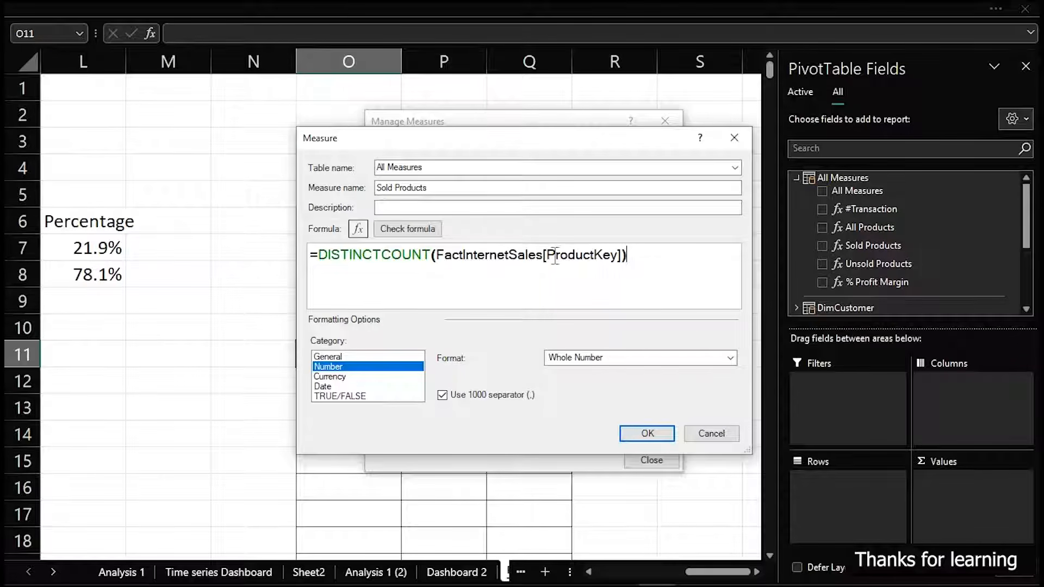
pyautogui.moveTo(547, 254); pyautogui.dragTo(620, 255)
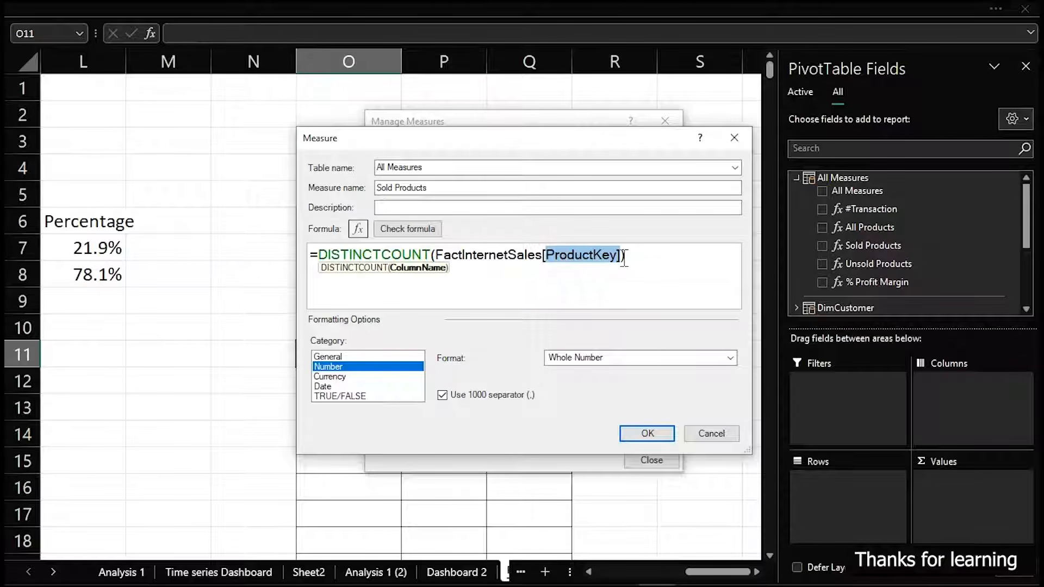
pyautogui.click(706, 434)
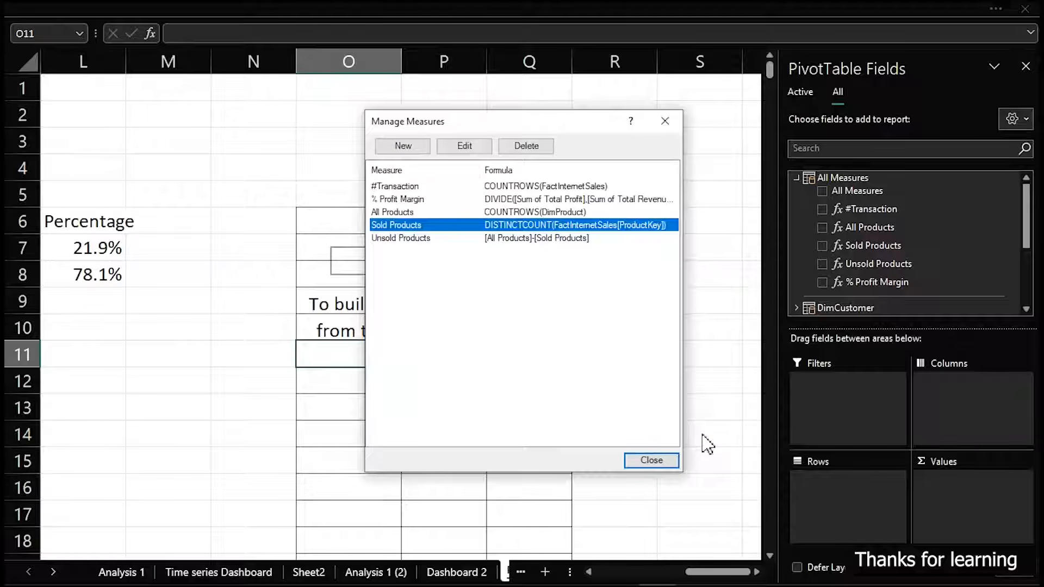
pyautogui.click(651, 460)
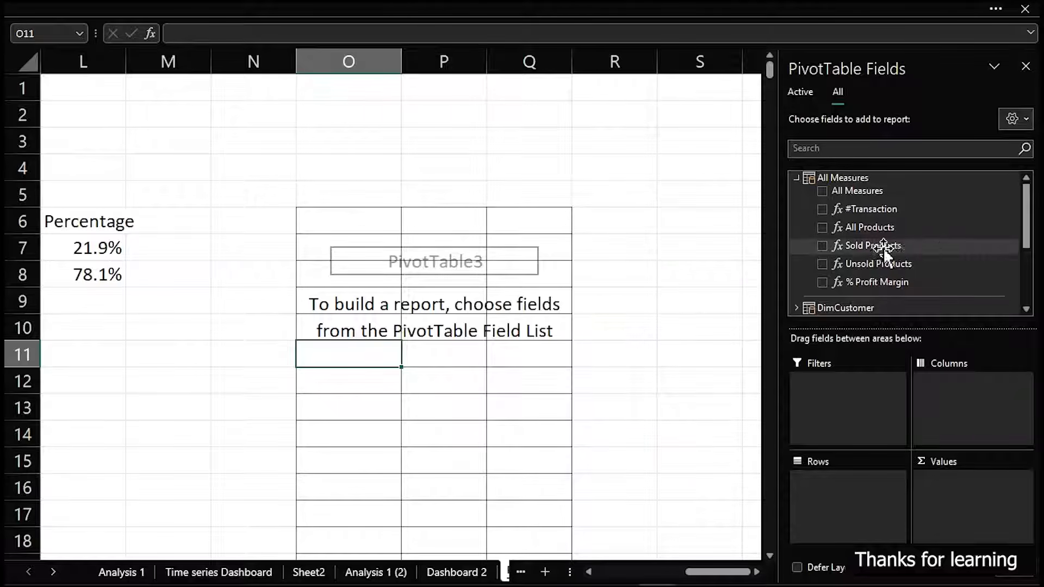
# Add the All Products, Sold Products and Unsold Products measures to the empty PivotTable's values
pyautogui.click(821, 228)
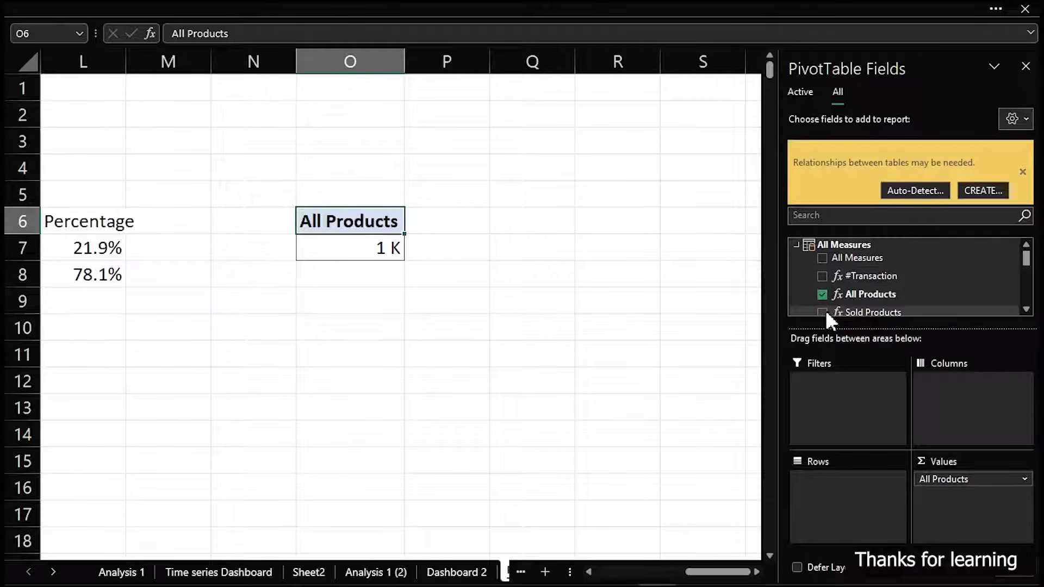
pyautogui.click(822, 312)
pyautogui.scroll(-3, 890, 295)
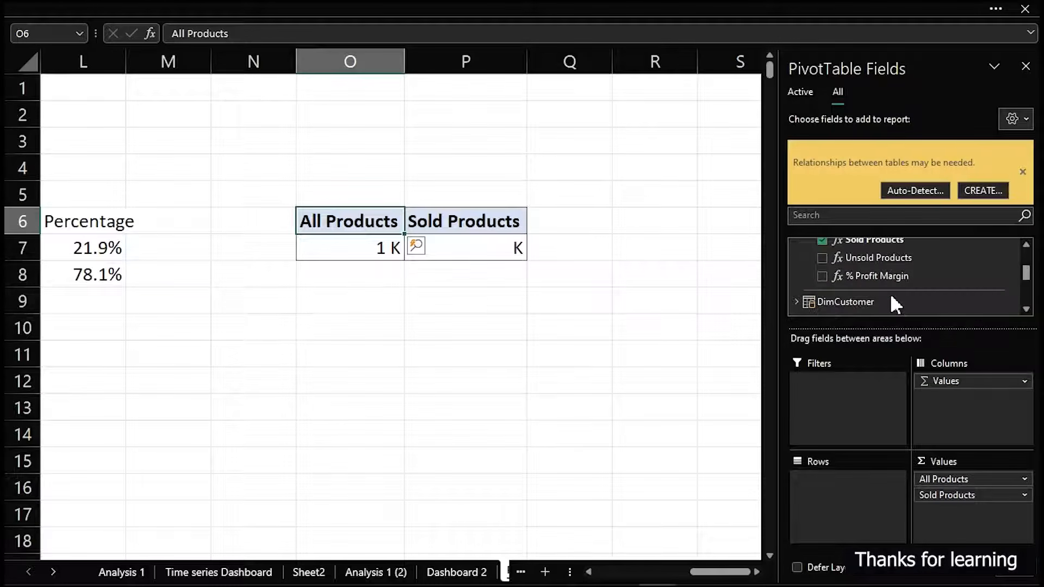
pyautogui.click(822, 256)
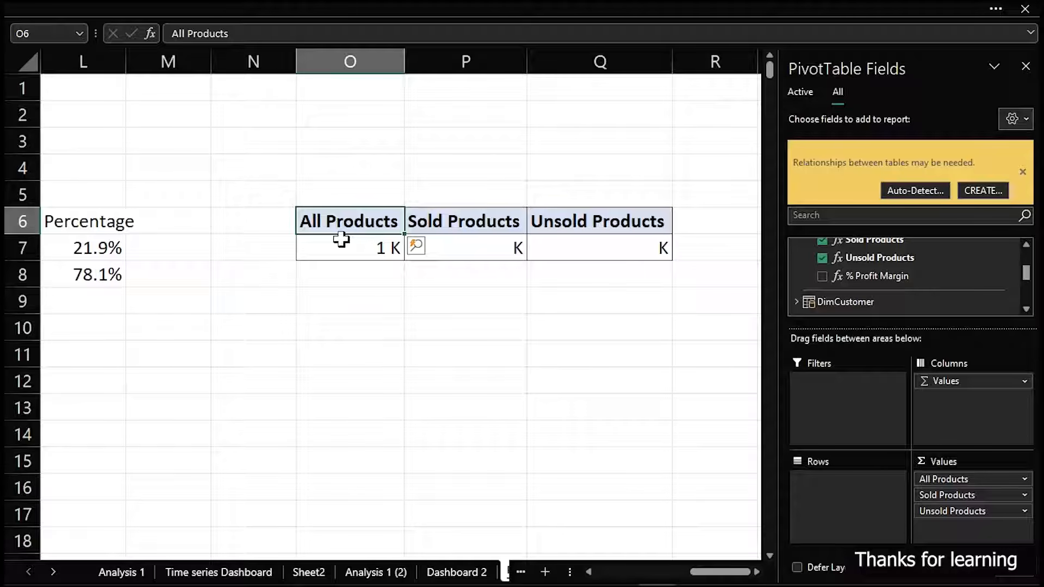
# Format the three product counts in O7:Q7 as Number with 0 decimal places and a 1000 separator
pyautogui.moveTo(341, 240)
pyautogui.moveTo(516, 249)
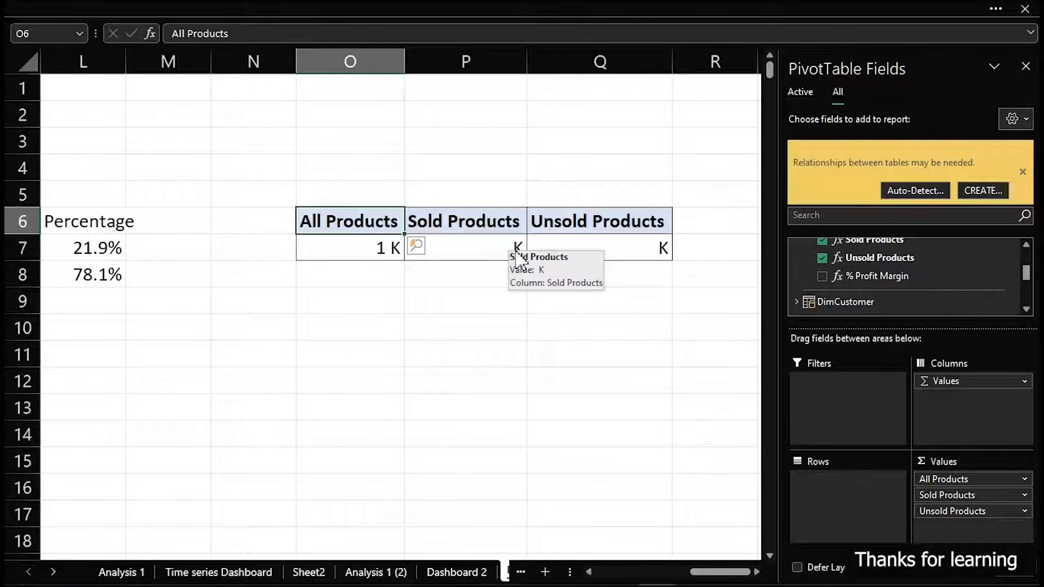
pyautogui.moveTo(349, 249); pyautogui.dragTo(593, 248)
pyautogui.hotkey('ctrl', '1')
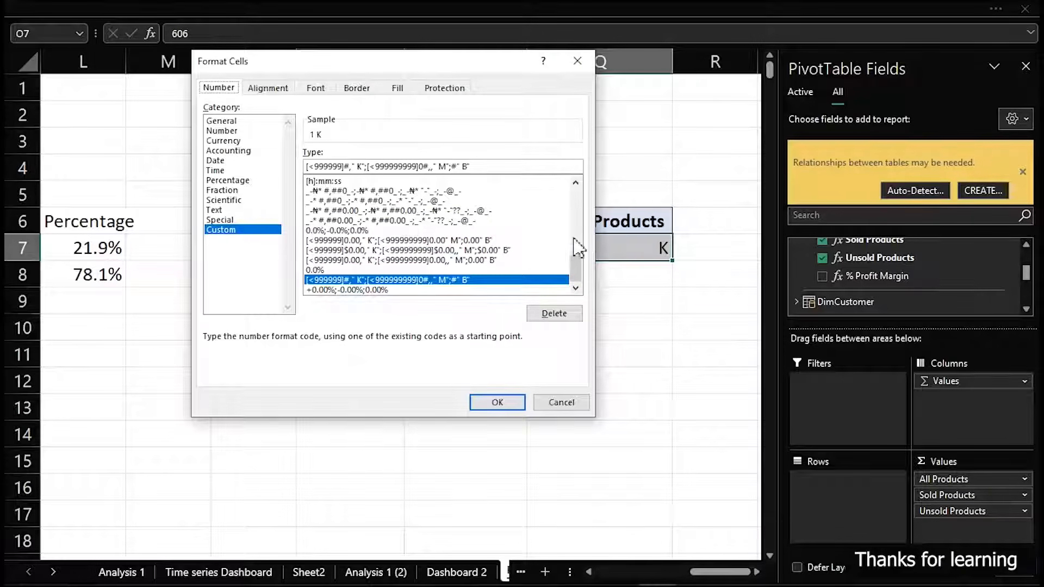
pyautogui.click(227, 131)
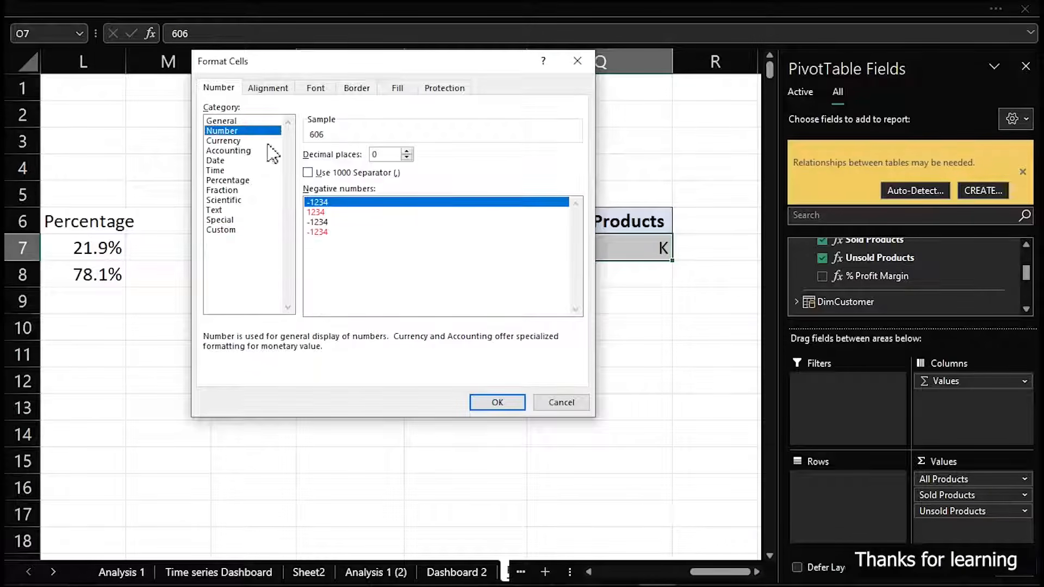
pyautogui.click(308, 173)
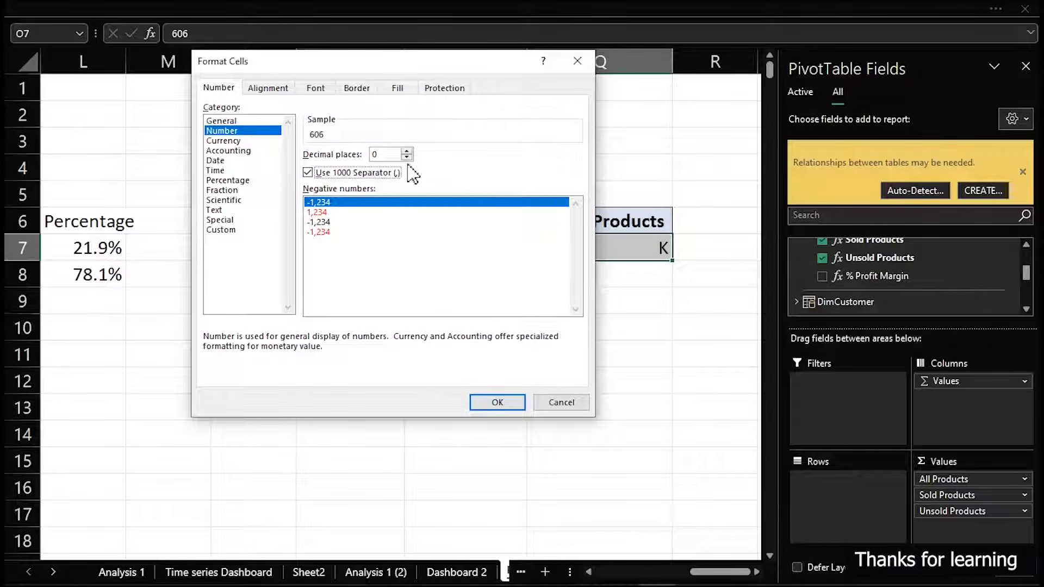
pyautogui.click(488, 397)
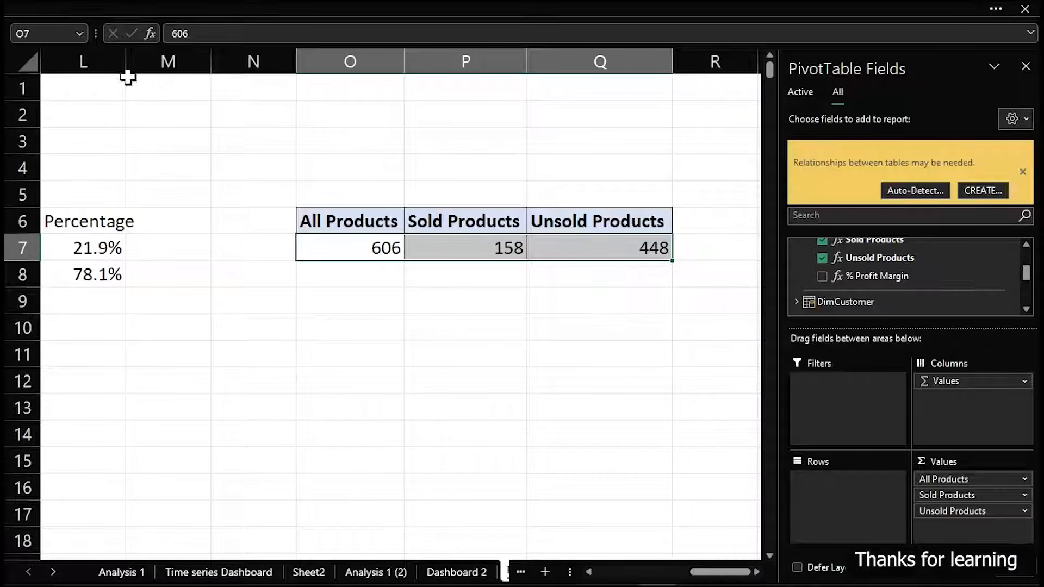
# On Dashboard 2, duplicate the "Profit share of the Top-5" text box and move the copy over to the empty narrow panel
pyautogui.click(446, 572)
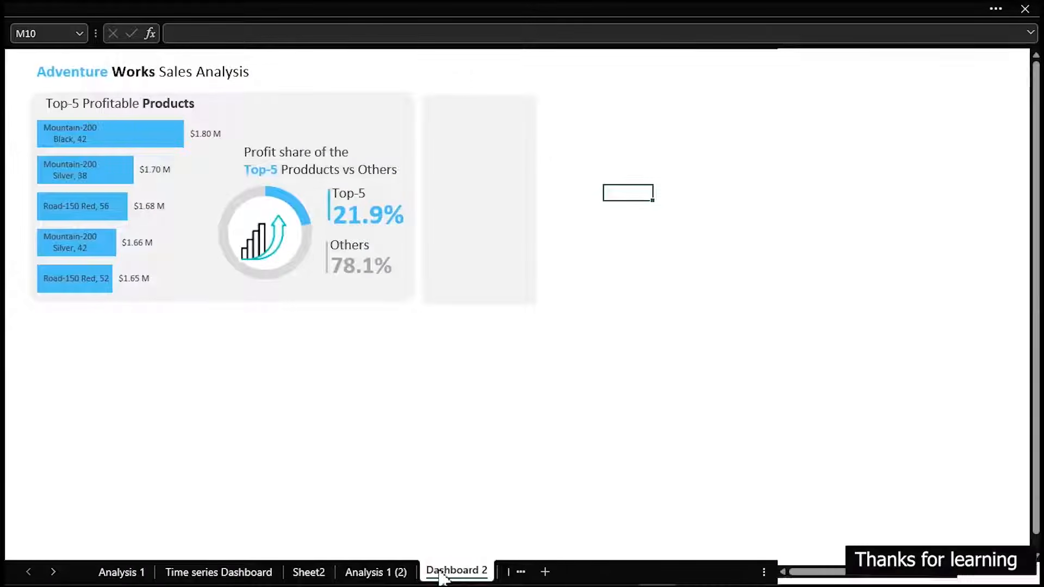
pyautogui.click(313, 160)
pyautogui.hotkey('ctrl', 'd')
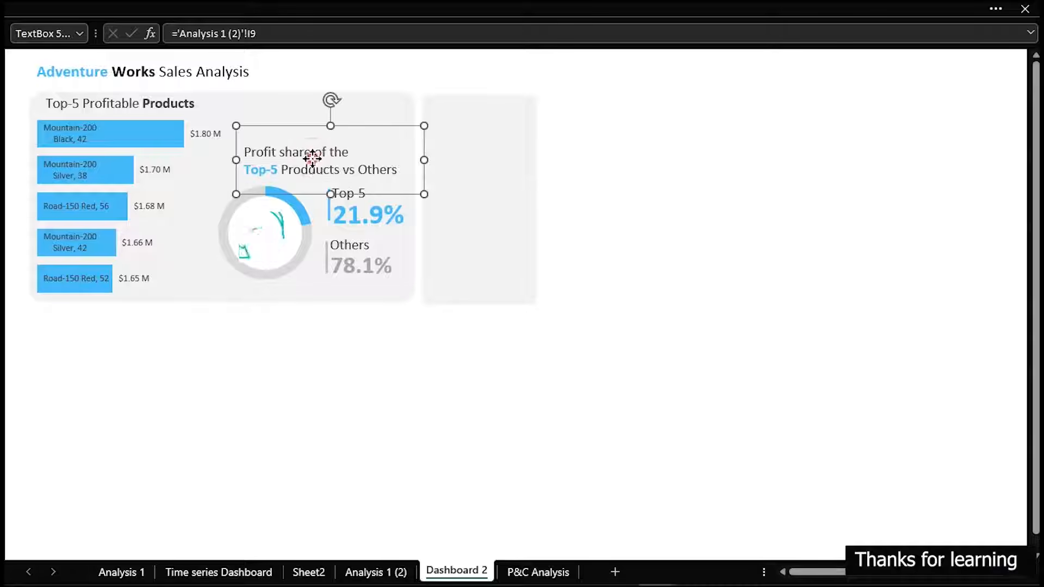
pyautogui.moveTo(313, 160); pyautogui.dragTo(541, 155)
# Replace the copied text box's text with "Available Products" on two lines, and shrink the box to fit the text
pyautogui.click(540, 167)
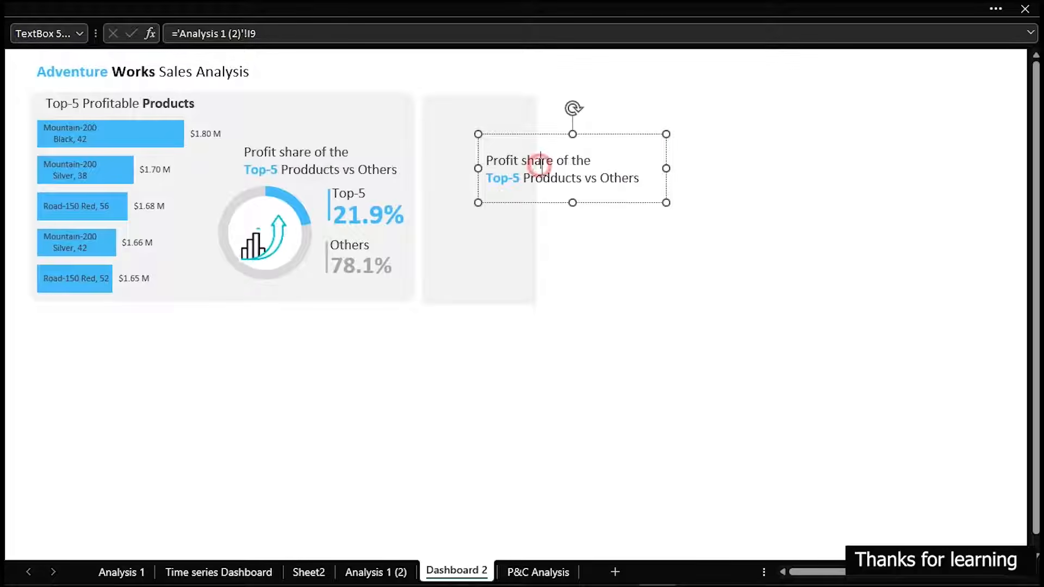
pyautogui.hotkey('ctrl', 'a')
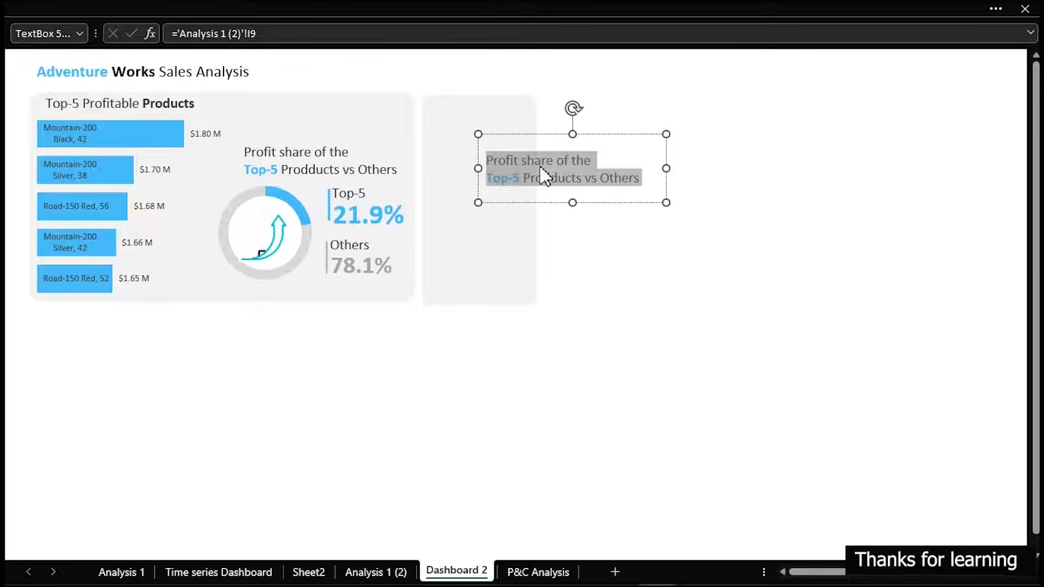
pyautogui.write('A')
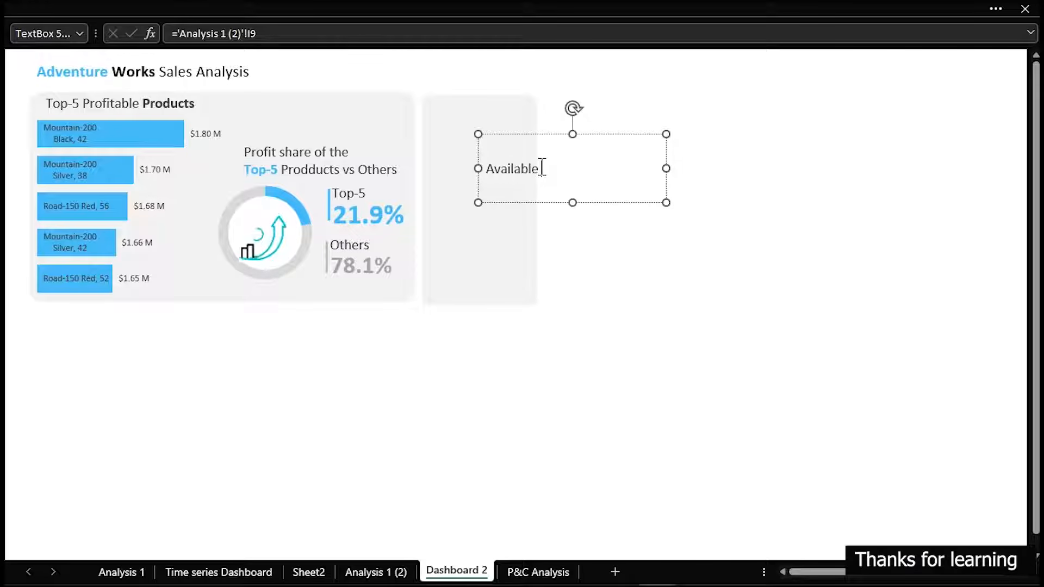
pyautogui.write('vailable')
pyautogui.press('Return')
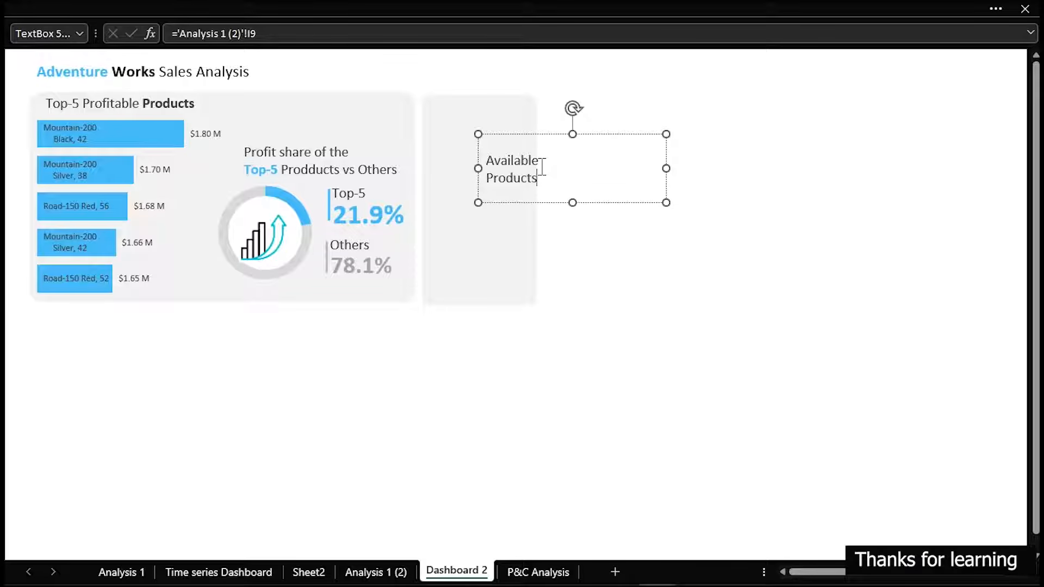
pyautogui.click(668, 203)
pyautogui.moveTo(668, 202); pyautogui.dragTo(550, 182)
pyautogui.moveTo(558, 180); pyautogui.dragTo(566, 180)
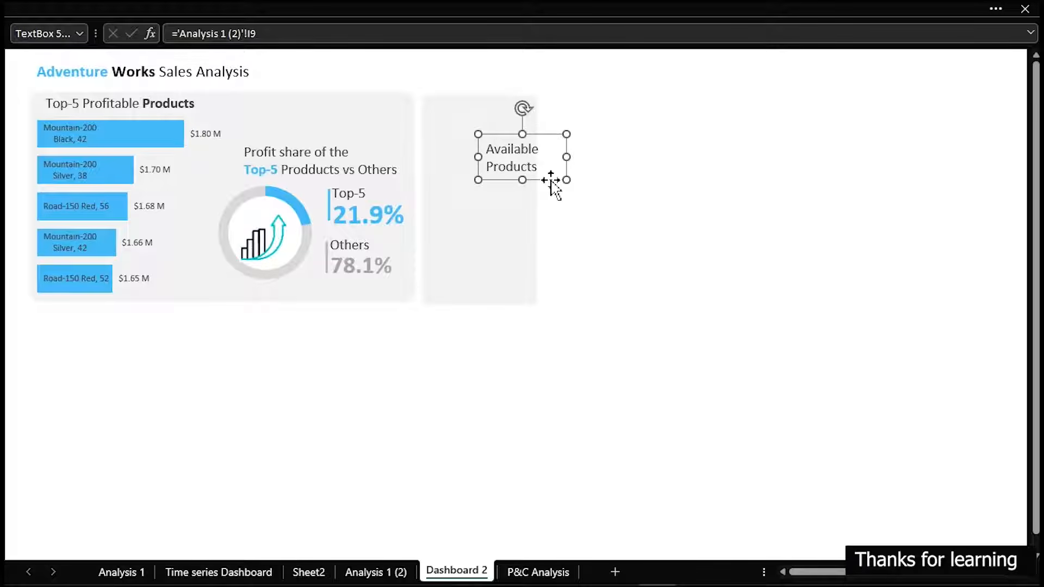
# Make the word "Products" bold in the Available Products text box, and move the box to the top of the narrow panel
pyautogui.click(540, 167)
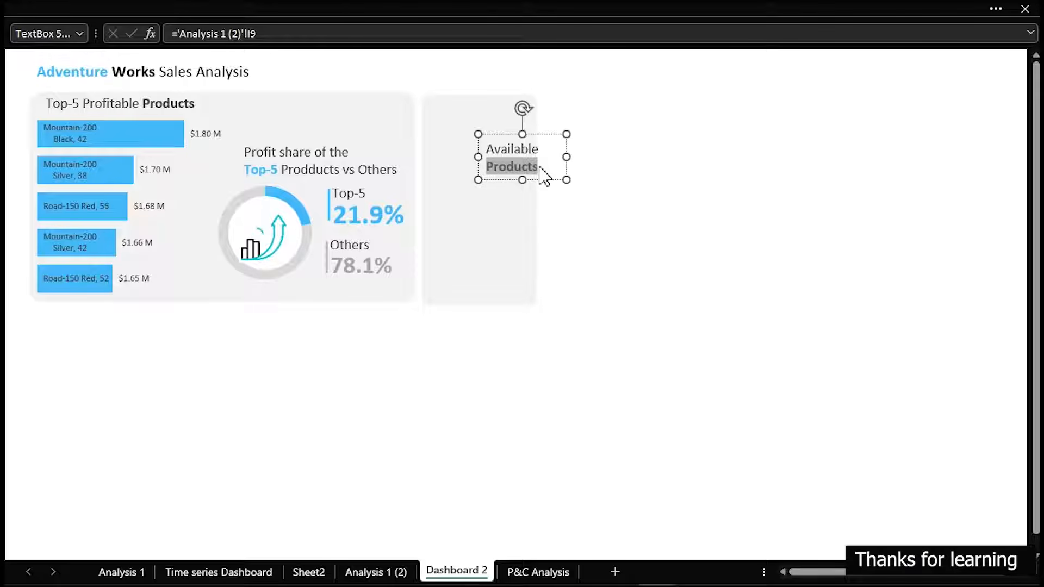
pyautogui.moveTo(545, 180); pyautogui.dragTo(530, 148)
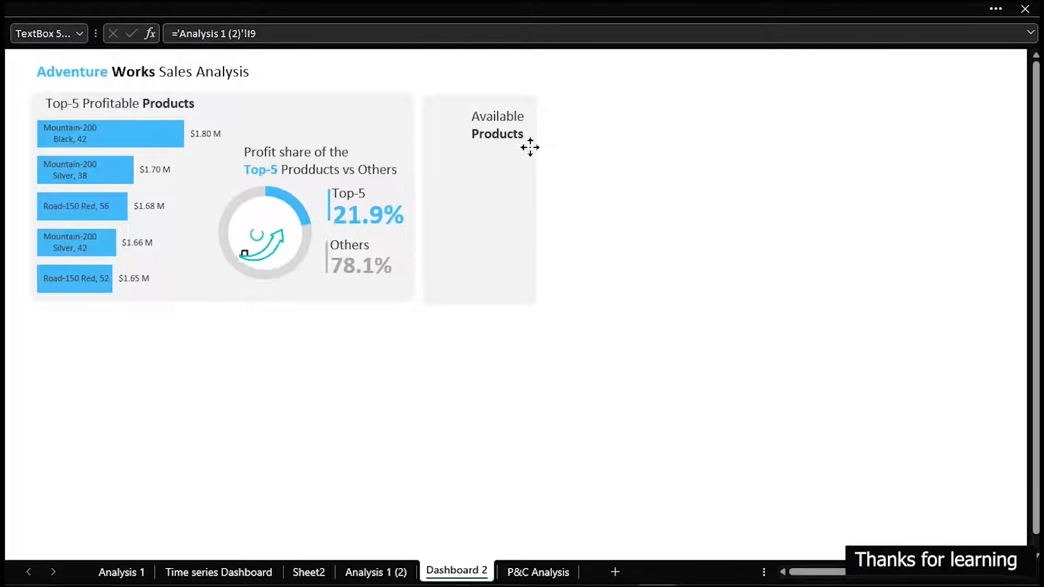
# Nudge the Available Products text box down slightly, duplicate it beside the panel, and replace "Available" with "Sold" in the copy
pyautogui.moveTo(530, 147); pyautogui.dragTo(531, 159)
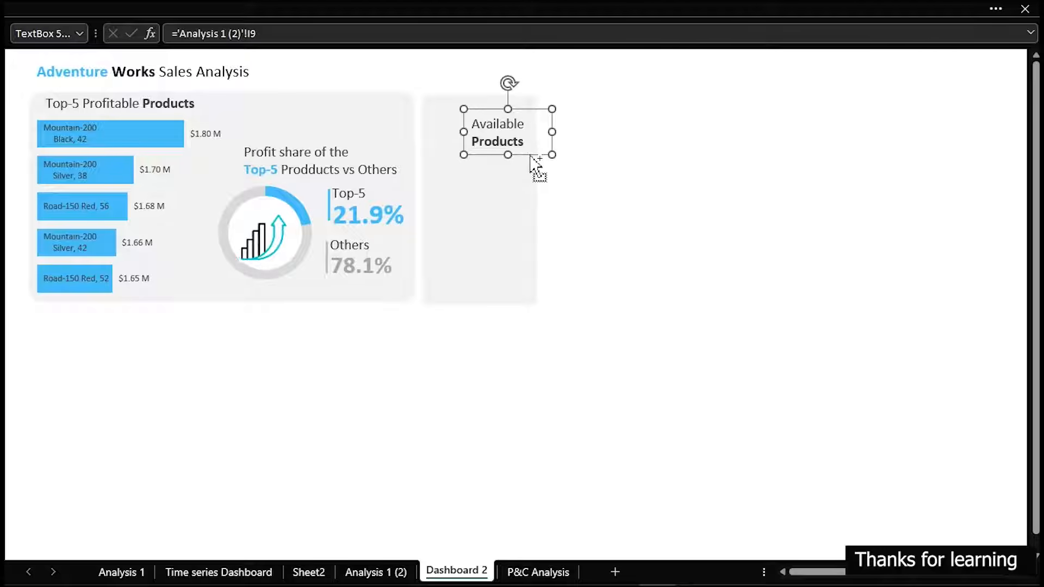
pyautogui.hotkey('ctrl', 'c')
pyautogui.hotkey('ctrl', 'v')
pyautogui.moveTo(722, 138); pyautogui.dragTo(635, 210)
pyautogui.click(635, 205)
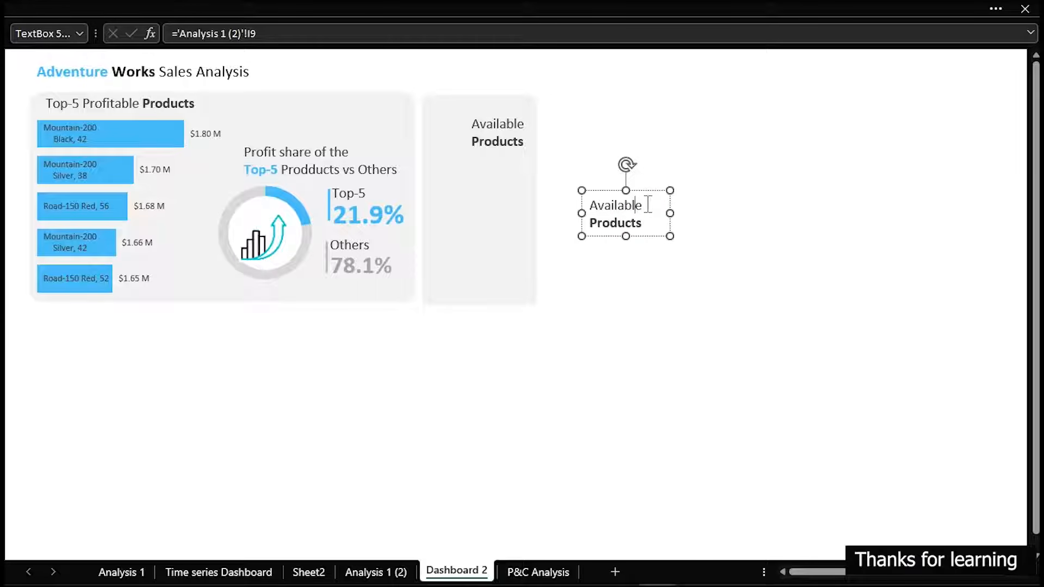
pyautogui.hotkey('shift', 'Left')
pyautogui.hotkey('shift', 'Left')
pyautogui.hotkey('shift', 'Left')
pyautogui.hotkey('shift', 'Left')
pyautogui.hotkey('shift', 'Left')
pyautogui.hotkey('shift', 'Left')
pyautogui.hotkey('shift', 'Left')
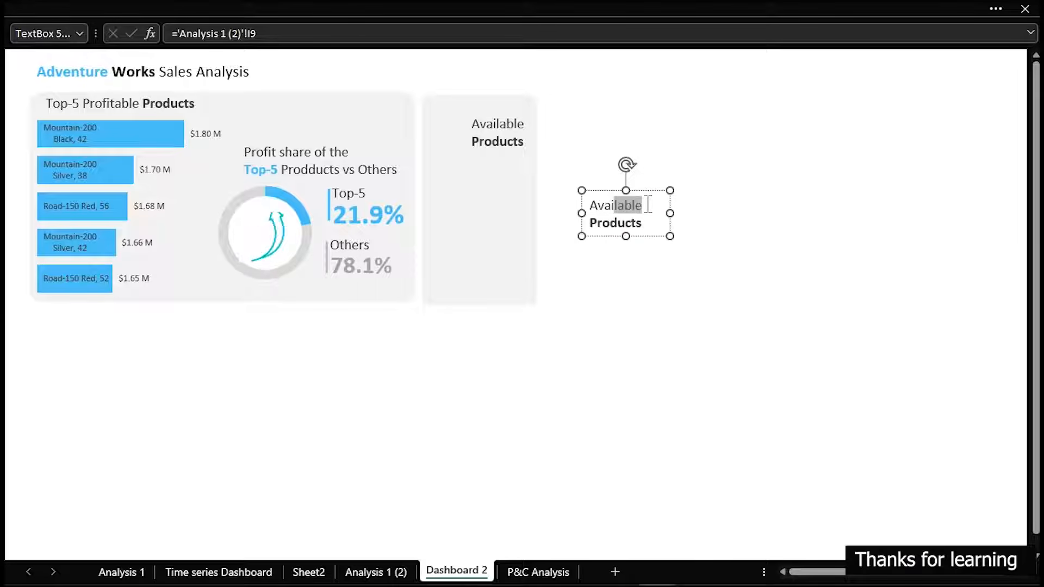
pyautogui.write('Si')
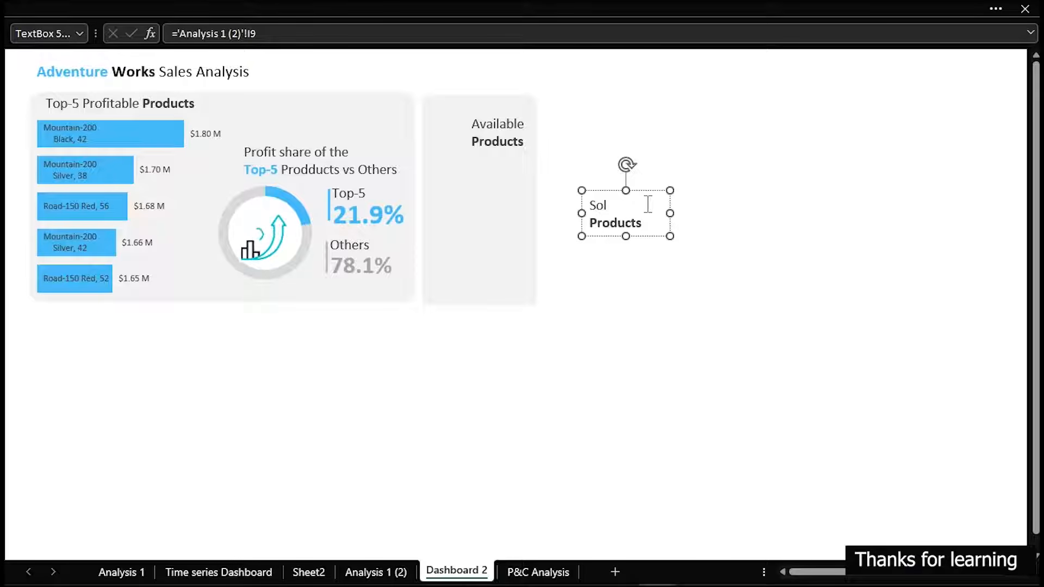
# Duplicate the Sold Products text box and change the copy's first line to "UnSold", keeping the bold word "Products"
pyautogui.click(641, 237)
pyautogui.moveTo(640, 238); pyautogui.dragTo(759, 319)
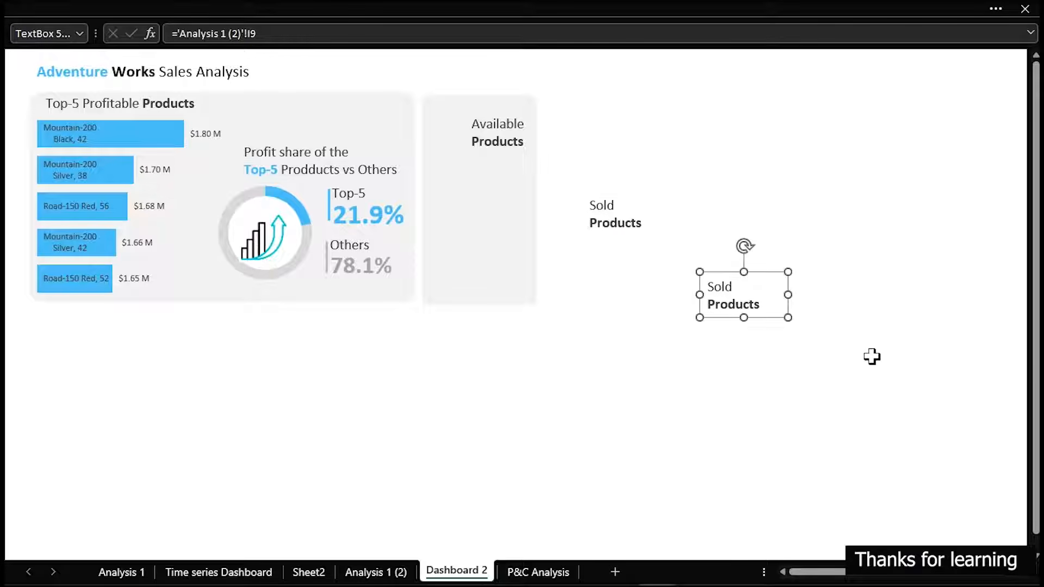
pyautogui.click(762, 308)
pyautogui.press('BackSpace')
pyautogui.press('BackSpace')
pyautogui.press('BackSpace')
pyautogui.press('BackSpace')
pyautogui.press('BackSpace')
pyautogui.press('BackSpace')
pyautogui.press('BackSpace')
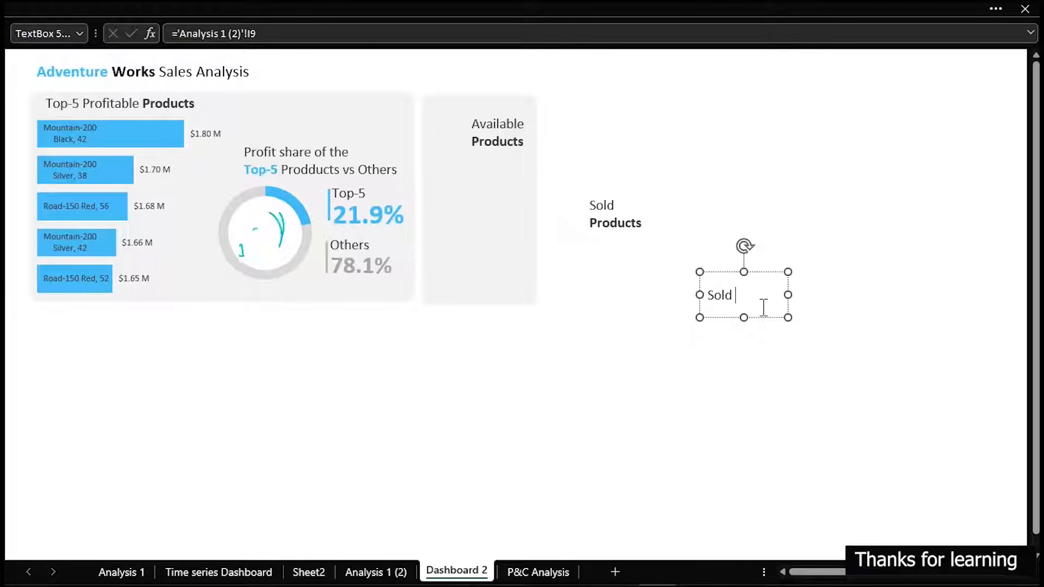
pyautogui.hotkey('ctrl', 'z')
pyautogui.press('Up')
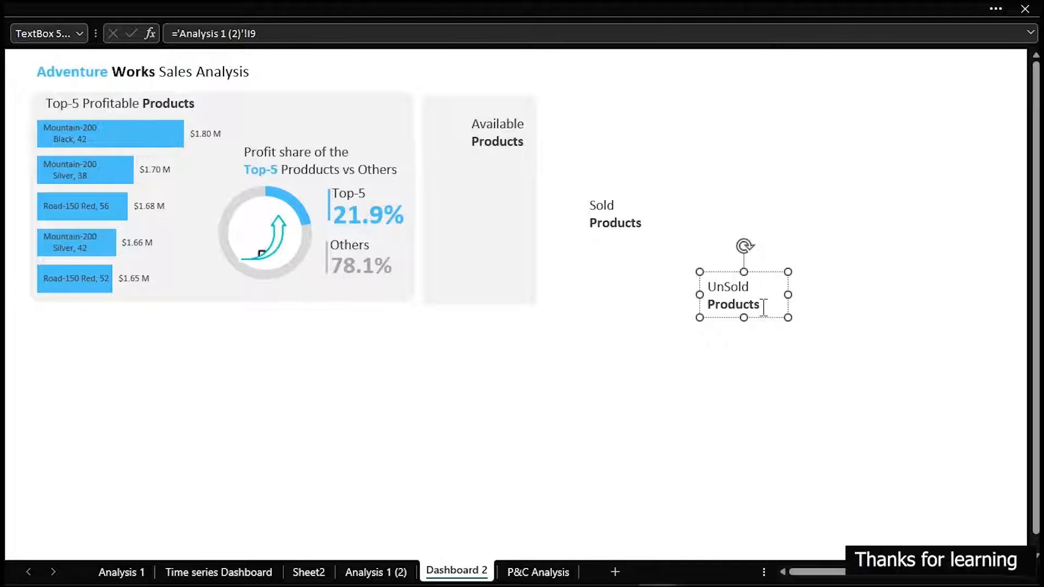
pyautogui.click(618, 223)
pyautogui.click(678, 149)
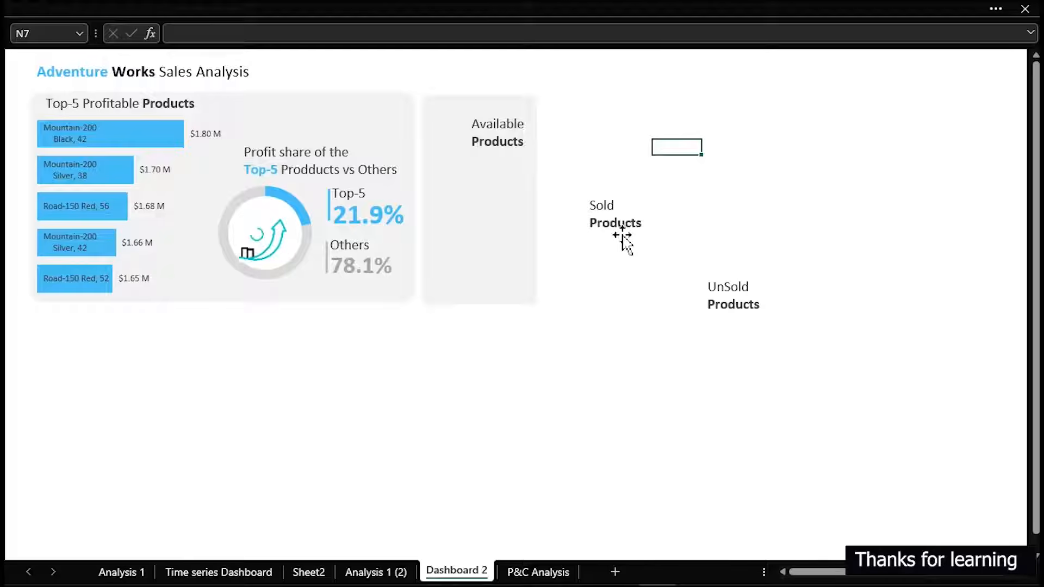
# Move the Sold Products and UnSold Products text boxes into the narrow panel, stacked below Available Products
pyautogui.click(624, 233)
pyautogui.moveTo(643, 239); pyautogui.dragTo(530, 241)
pyautogui.click(729, 304)
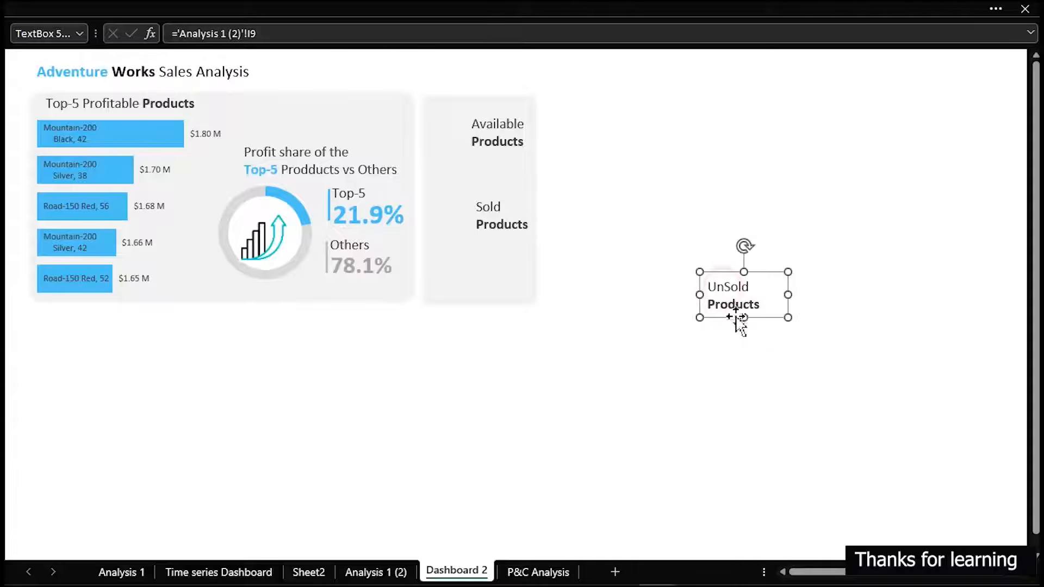
pyautogui.moveTo(759, 318); pyautogui.dragTo(527, 299)
# Reduce the font size of the Available, Sold and UnSold Products labels to 11
pyautogui.keyDown('shift'); pyautogui.click(502, 212); pyautogui.keyUp('shift')
pyautogui.keyDown('shift'); pyautogui.click(505, 140); pyautogui.keyUp('shift')
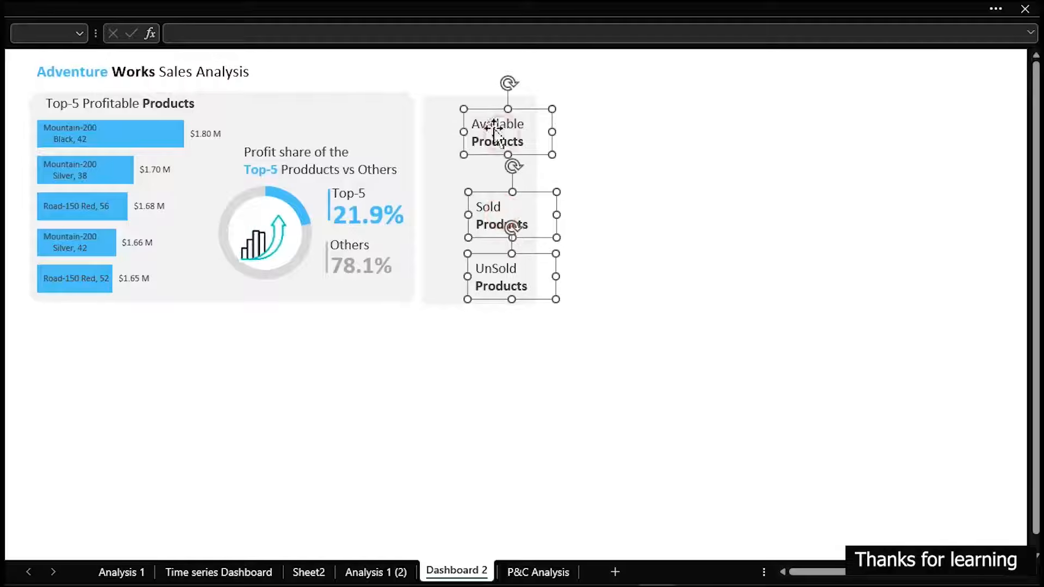
pyautogui.click(103, 10)
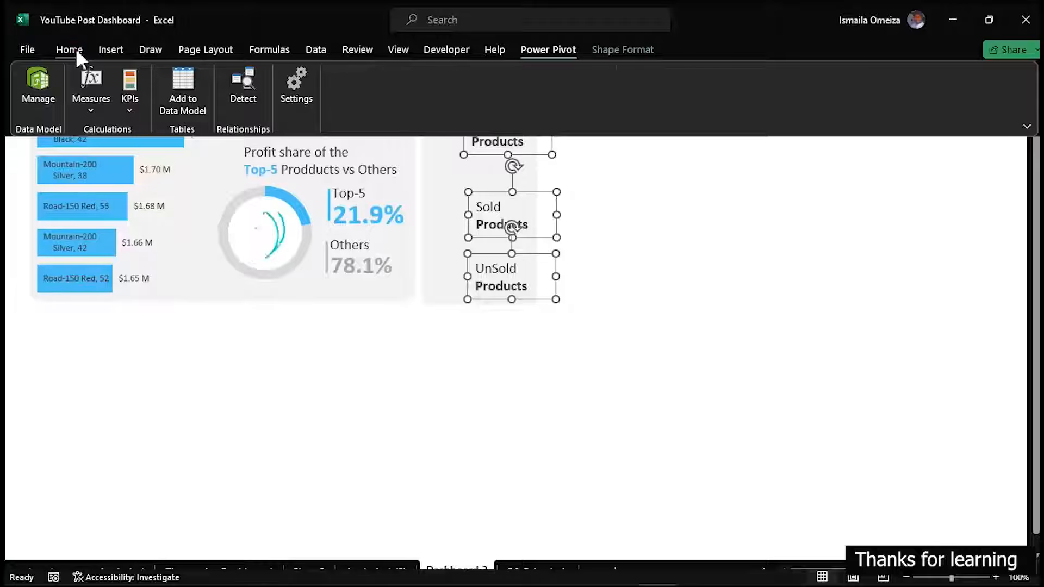
pyautogui.click(70, 49)
pyautogui.click(253, 80)
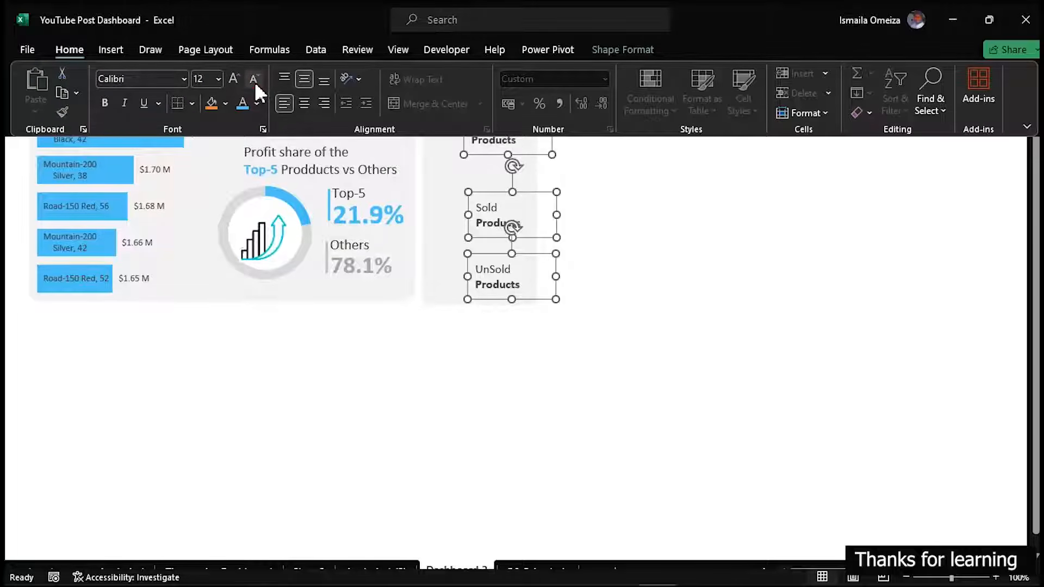
pyautogui.click(253, 80)
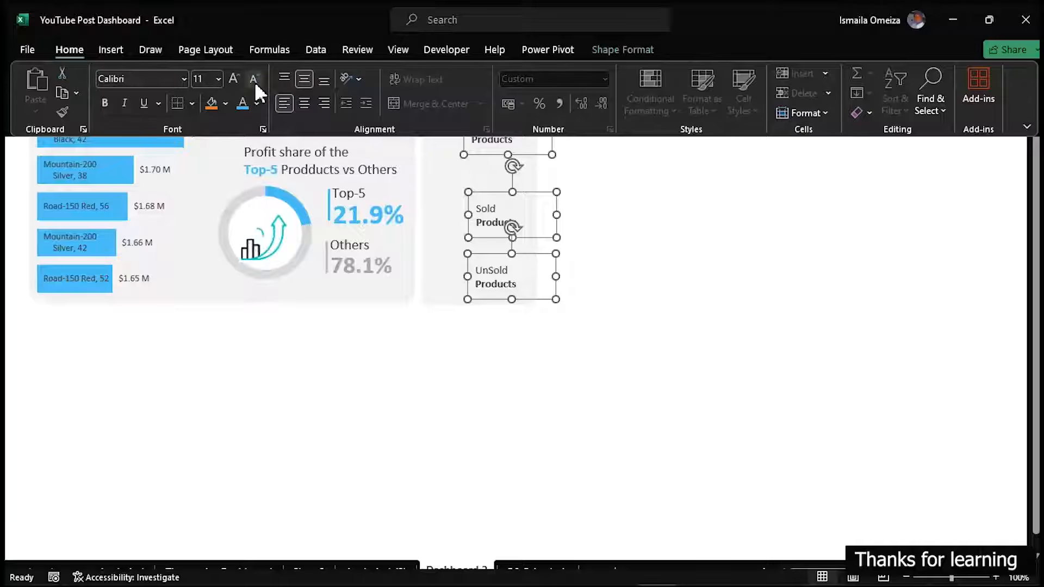
pyautogui.hotkey('ctrl', 'shift', 'F1')
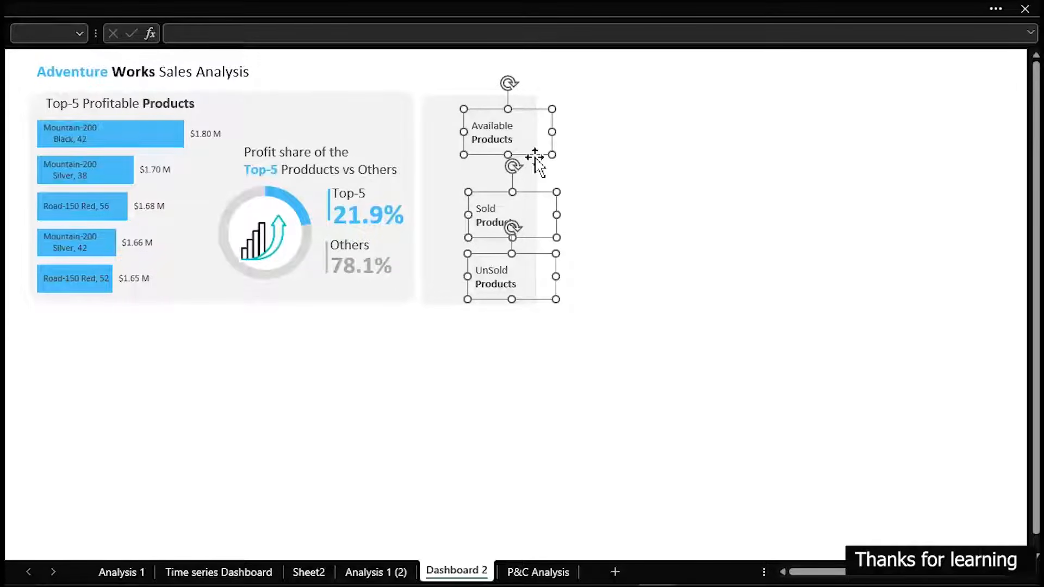
# Distribute the three product labels horizontally and vertically in the narrow panel
pyautogui.click(454, 8)
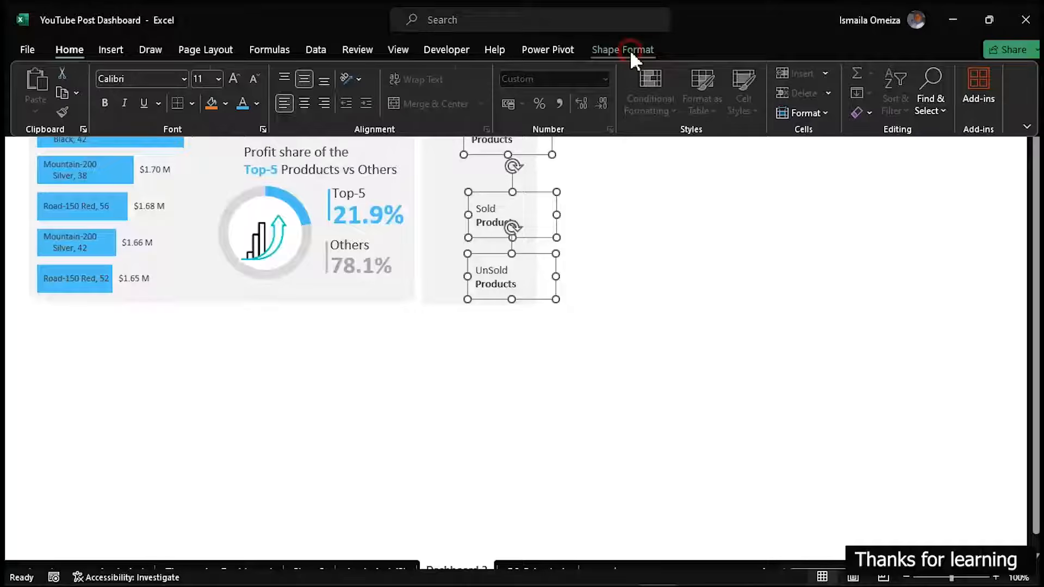
pyautogui.click(631, 50)
pyautogui.click(891, 76)
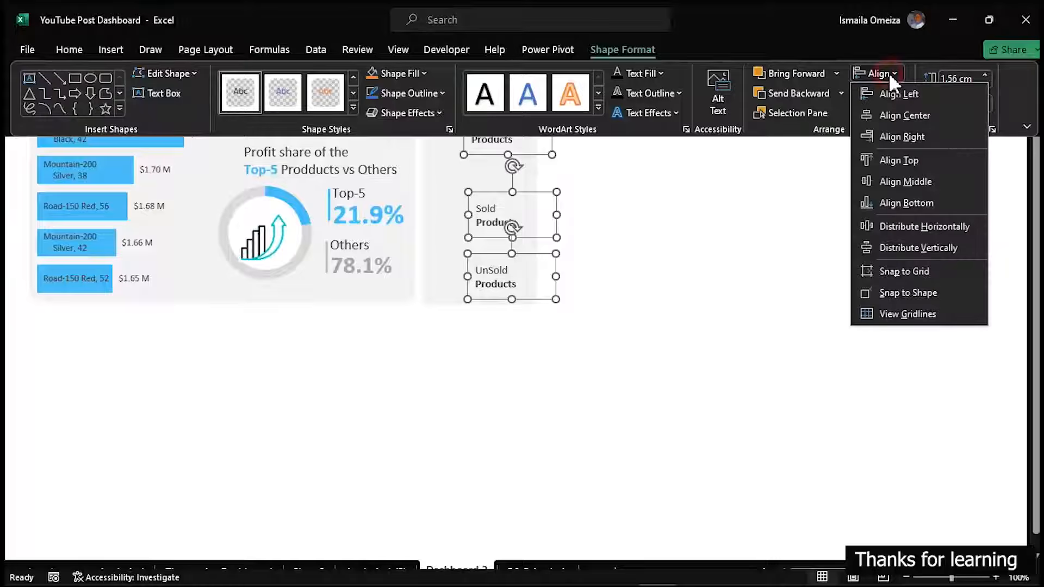
pyautogui.click(914, 224)
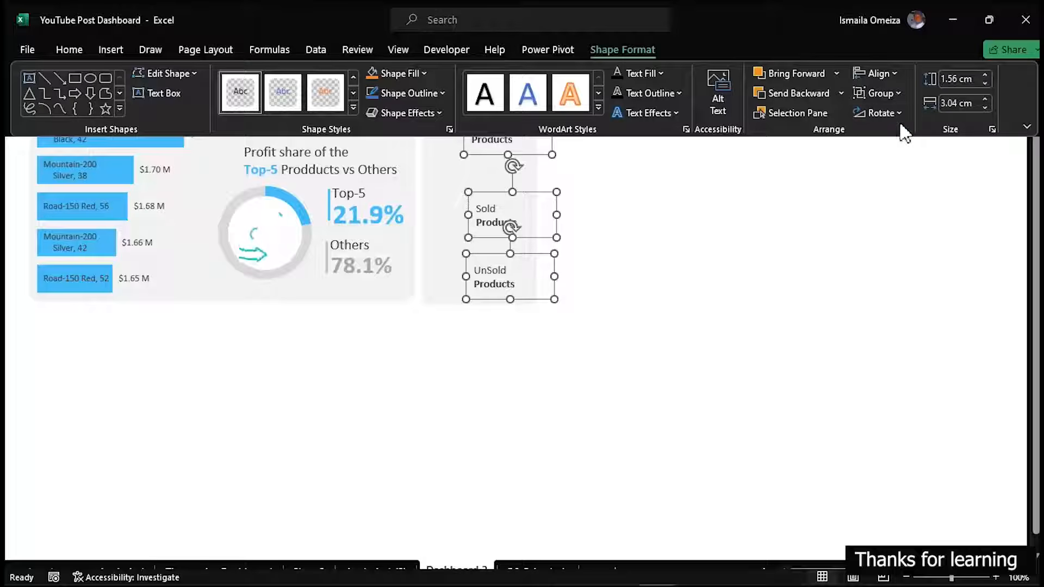
pyautogui.click(892, 73)
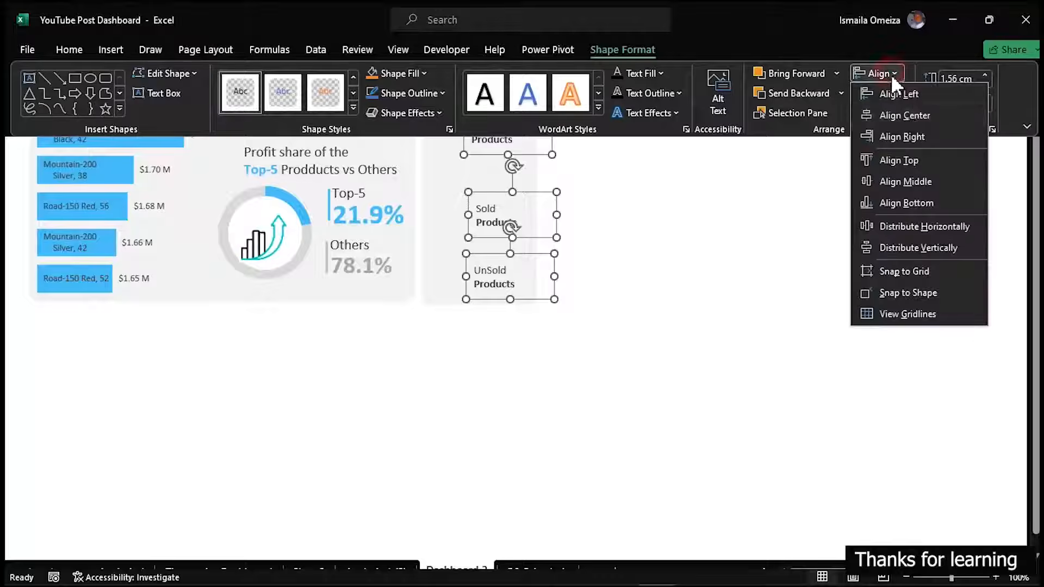
pyautogui.click(919, 246)
pyautogui.hotkey('ctrl', 'shift', 'F1')
pyautogui.click(772, 272)
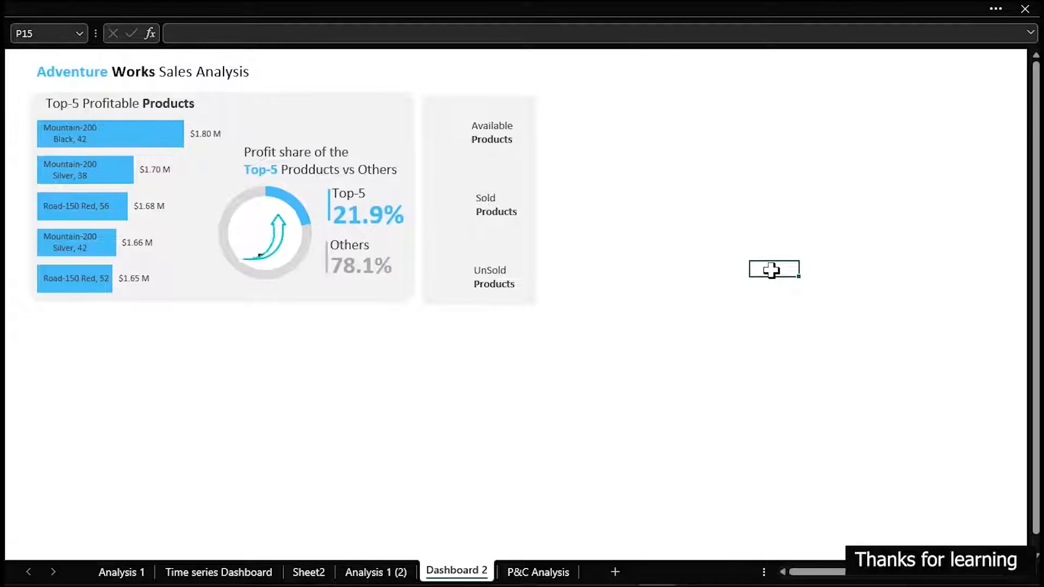
# Duplicate the Others percentage text box under Available Products, link the copy to ='P&C Analysis'!O7, and narrow it to fit the panel
pyautogui.click(358, 272)
pyautogui.moveTo(366, 277); pyautogui.dragTo(491, 156)
pyautogui.moveTo(260, 34); pyautogui.dragTo(181, 34)
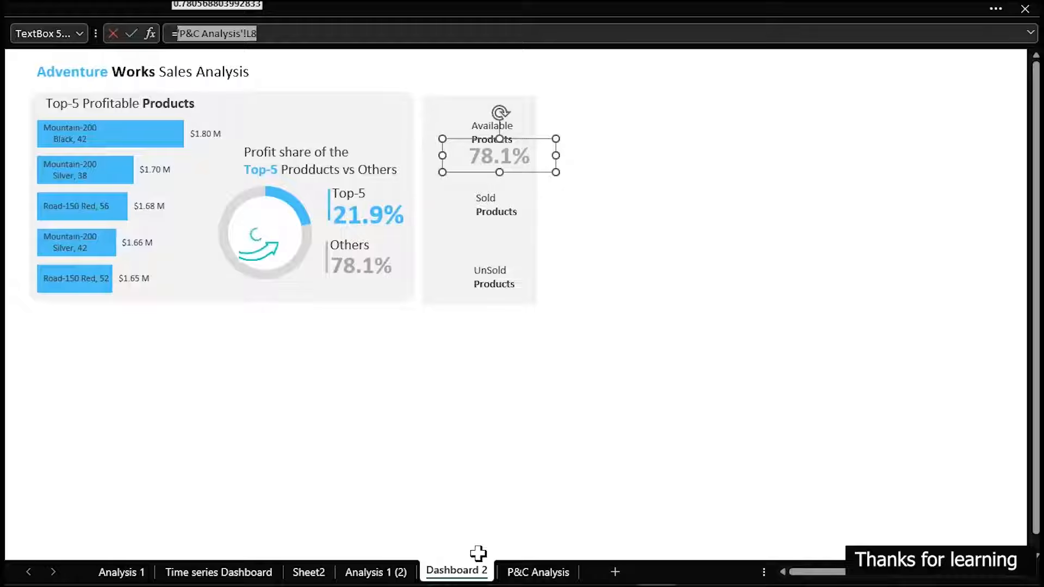
pyautogui.click(517, 572)
pyautogui.click(375, 246)
pyautogui.press('Return')
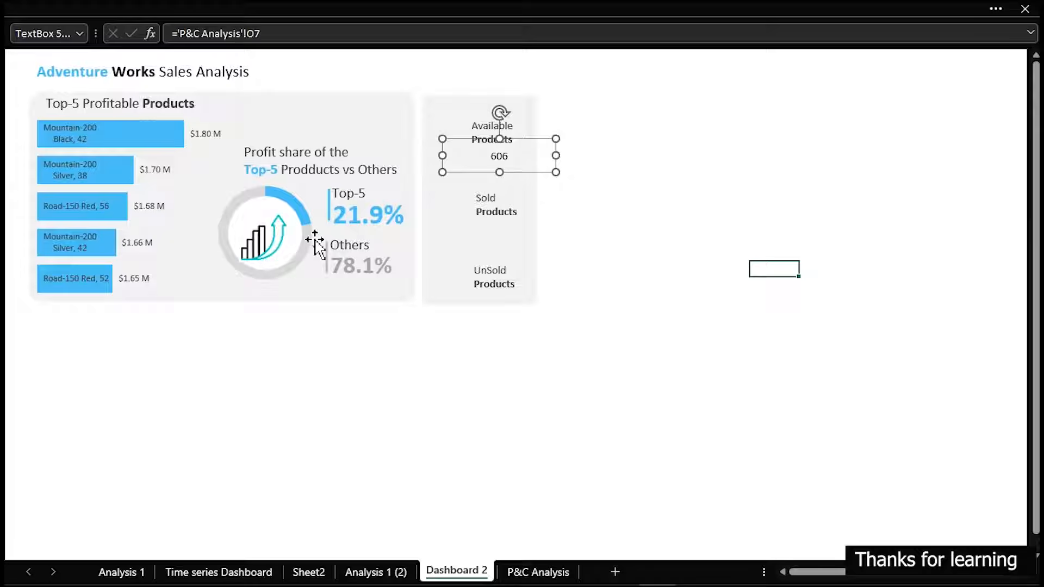
pyautogui.moveTo(557, 156); pyautogui.dragTo(496, 159)
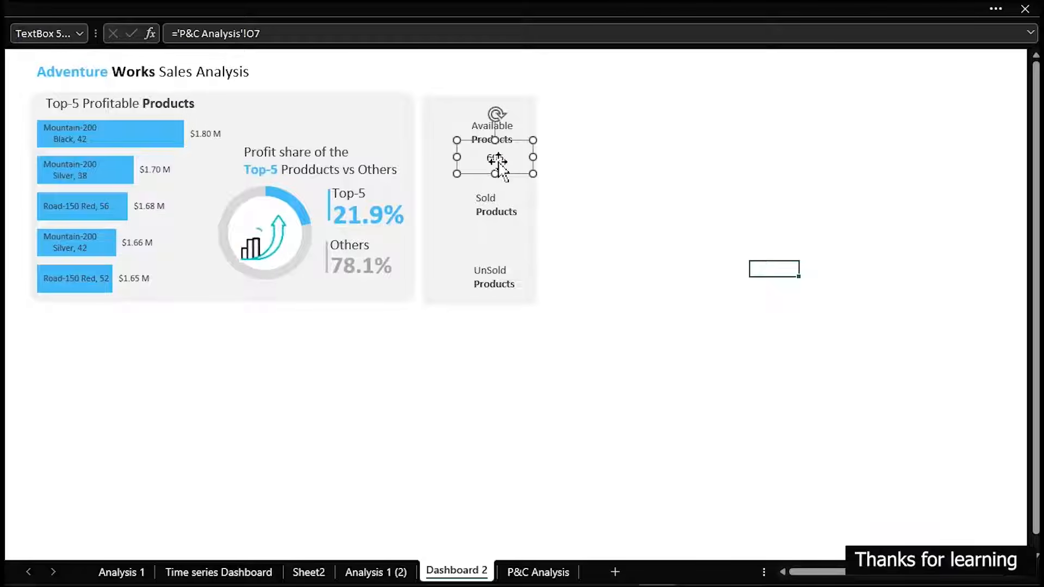
# Duplicate the Available Products count box, place the copy under Sold Products, and link it to ='P&C Analysis'!P7
pyautogui.hotkey('ctrl', 'd')
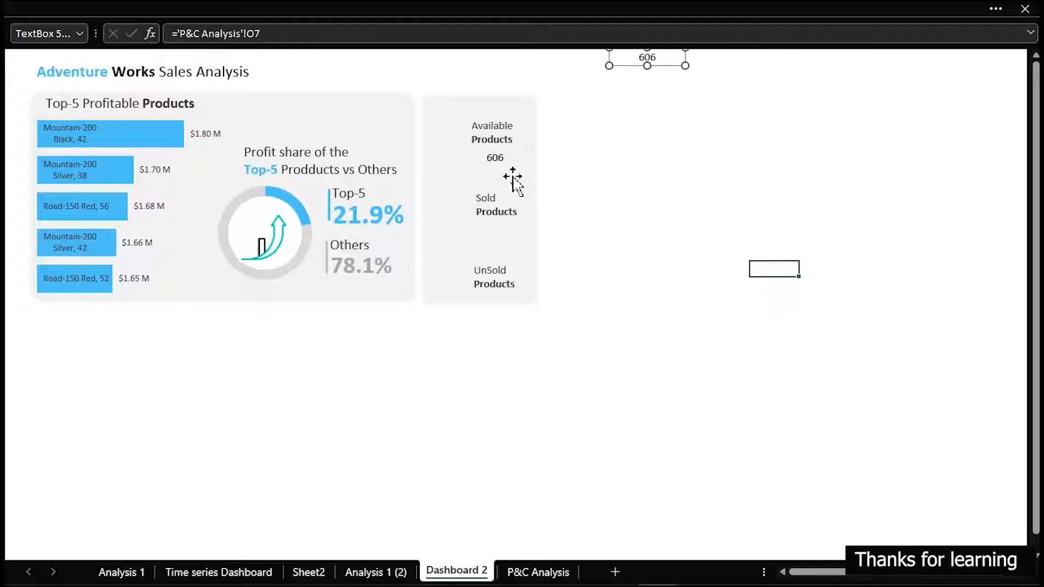
pyautogui.hotkey('ctrl', 'z')
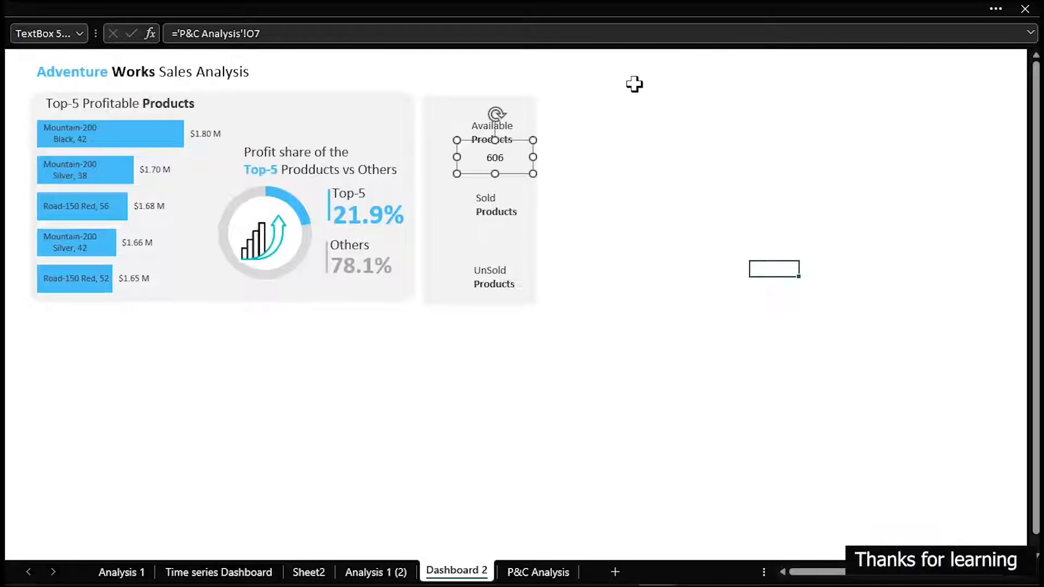
pyautogui.hotkey('ctrl', 'd')
pyautogui.moveTo(515, 169); pyautogui.dragTo(502, 229)
pyautogui.moveTo(297, 34); pyautogui.dragTo(181, 33)
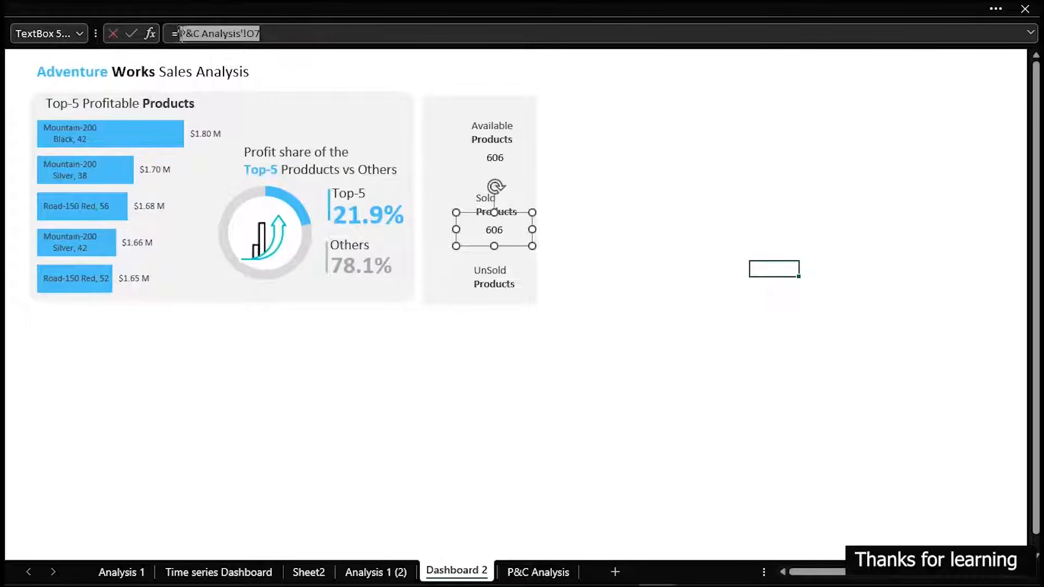
pyautogui.click(532, 571)
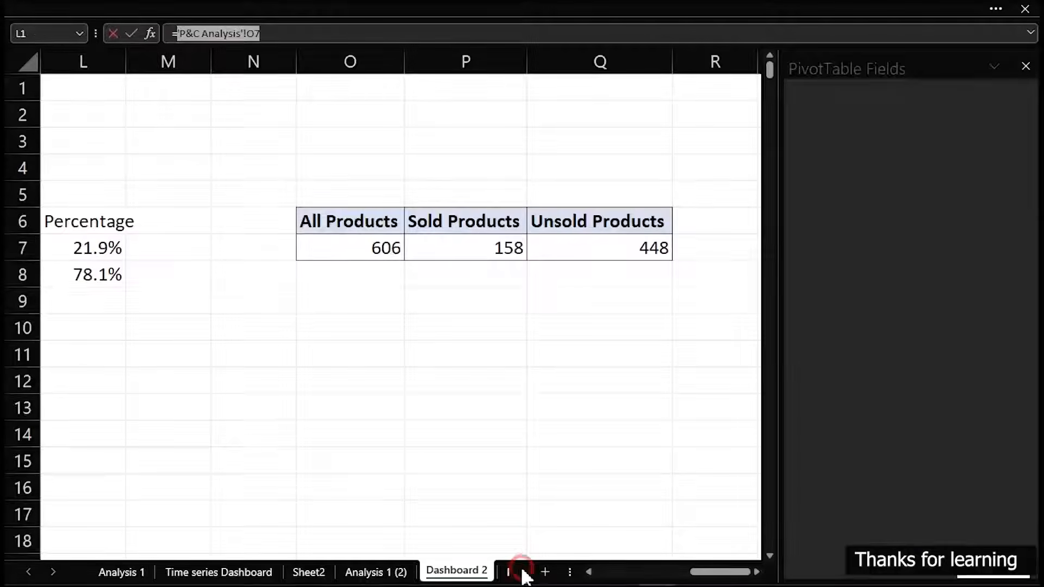
pyautogui.click(478, 240)
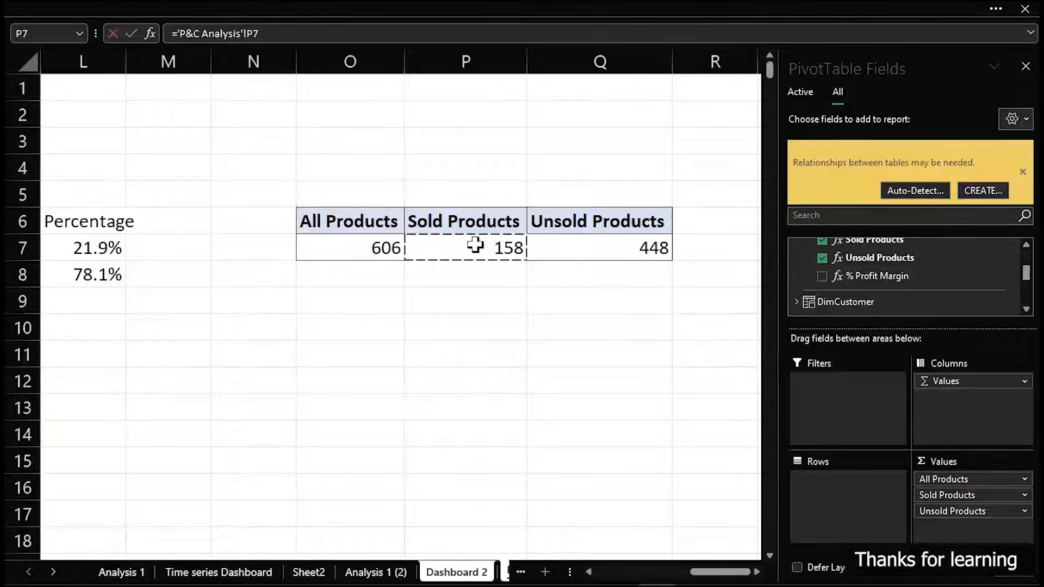
pyautogui.press('Return')
# Duplicate the Sold Products count box under UnSold Products and link the copy to ='P&C Analysis'!Q7
pyautogui.hotkey('ctrl', 'd')
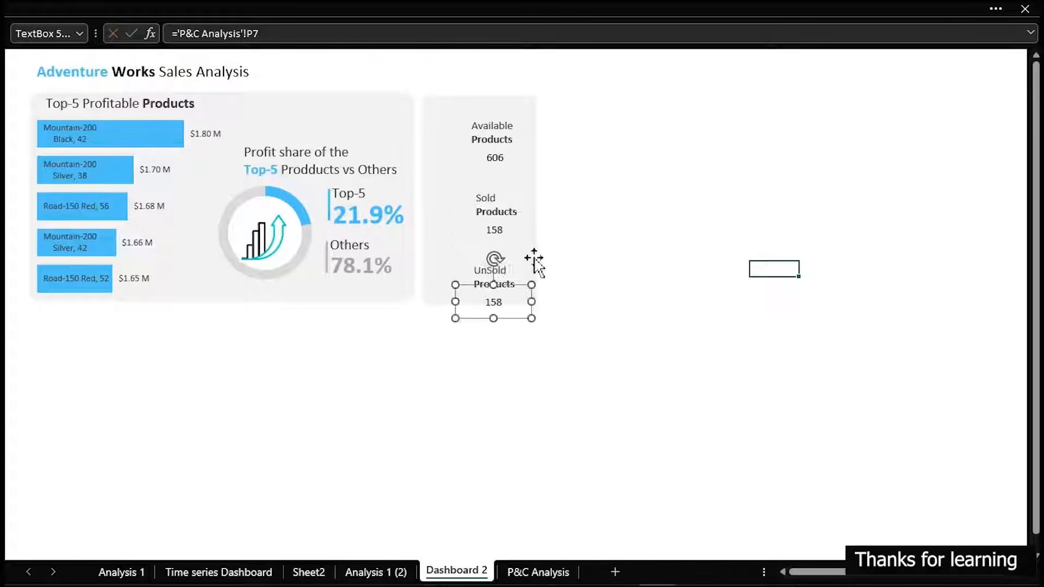
pyautogui.moveTo(278, 34); pyautogui.dragTo(175, 32)
pyautogui.write('=')
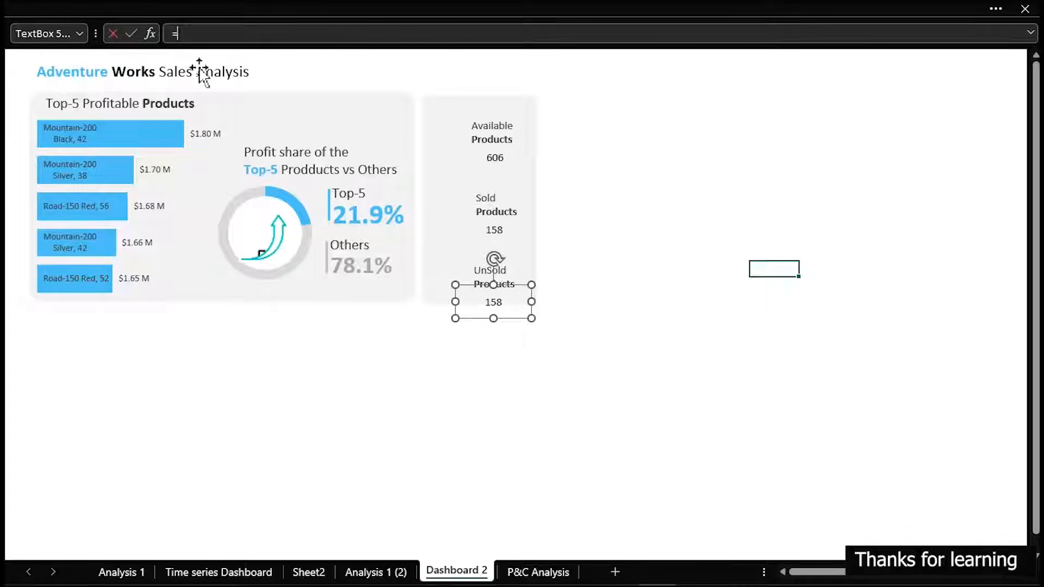
pyautogui.click(560, 572)
pyautogui.click(607, 248)
pyautogui.press('Return')
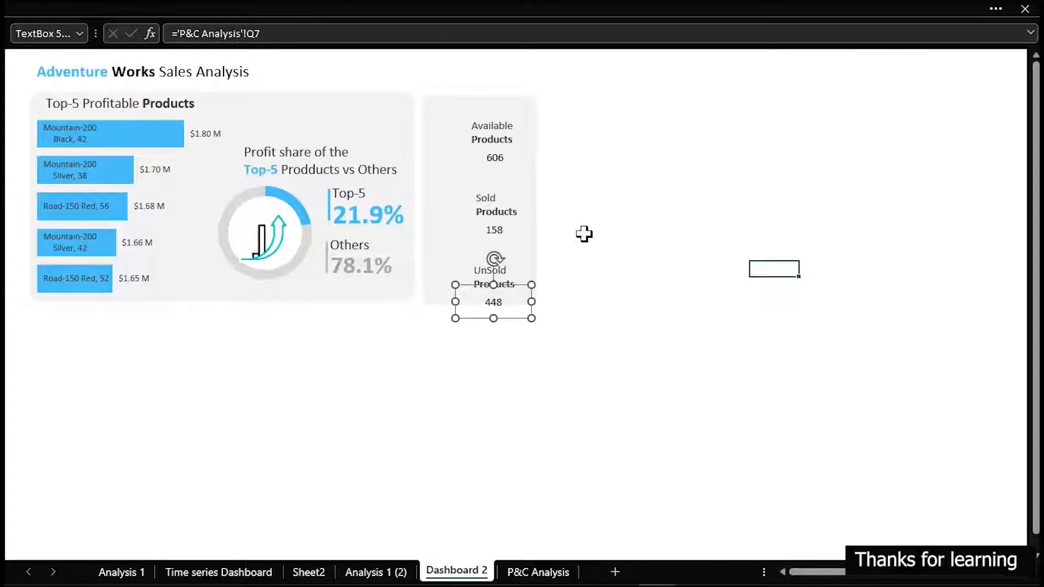
# Copy the formatting of the blue Top-5 percentage onto the three product count boxes with Format Painter
pyautogui.click(383, 222)
pyautogui.click(116, 8)
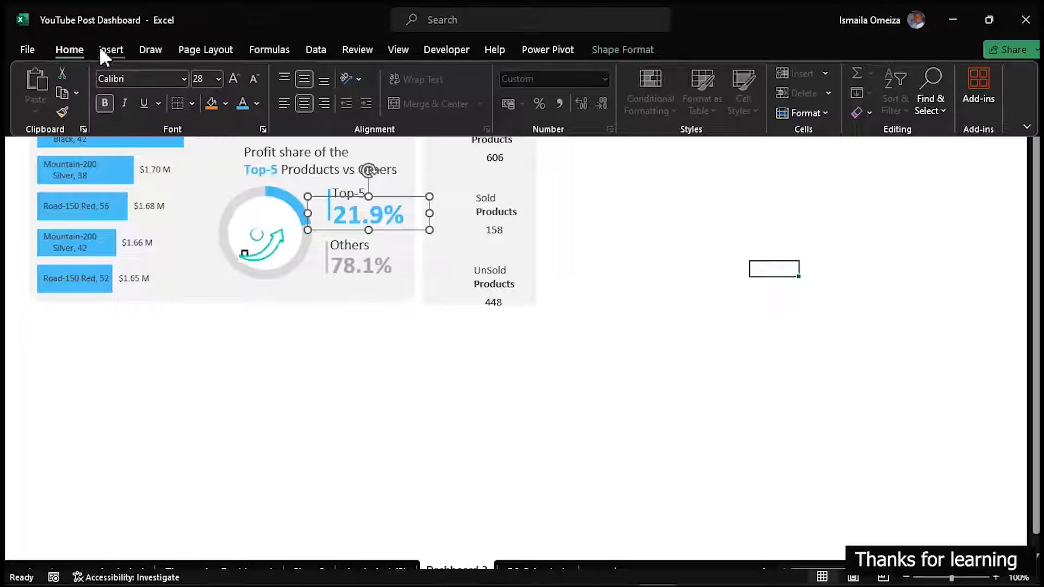
pyautogui.click(66, 109)
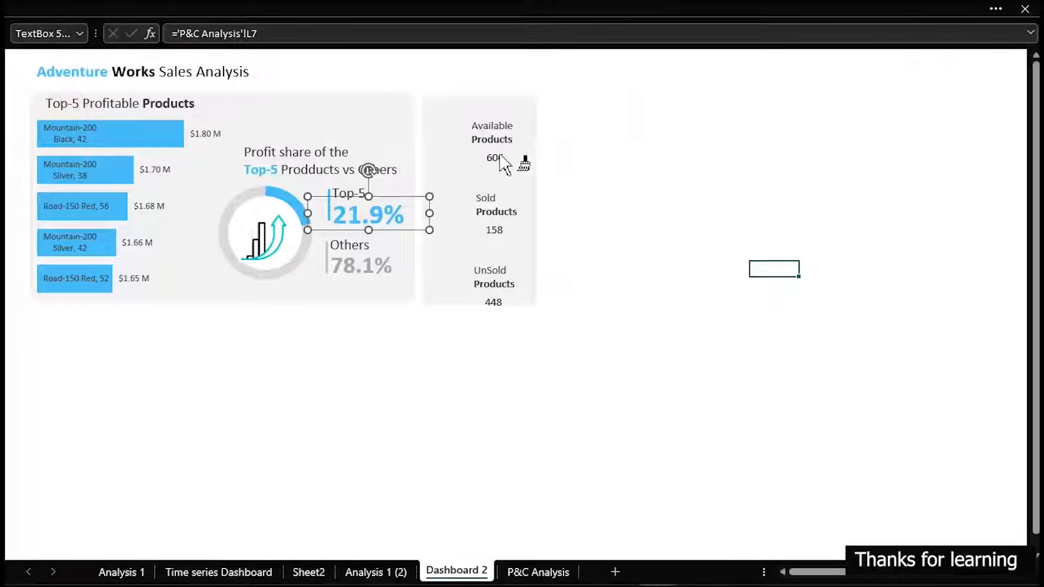
pyautogui.click(499, 169)
pyautogui.click(502, 230)
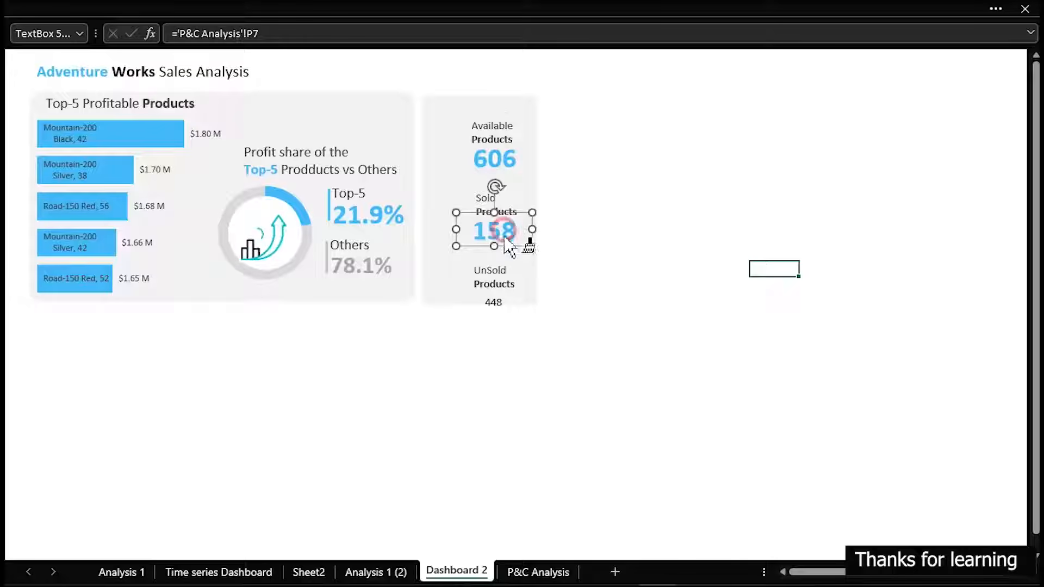
pyautogui.click(496, 306)
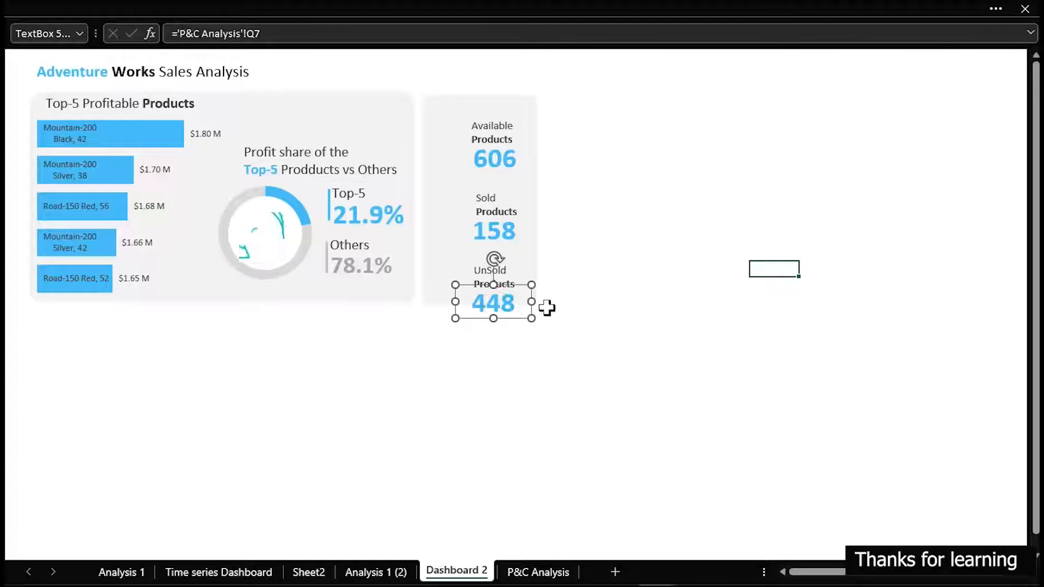
# Reduce the font size of the Available, Sold and UnSold product counts to 20
pyautogui.keyDown('ctrl'); pyautogui.click(503, 229); pyautogui.keyUp('ctrl')
pyautogui.keyDown('ctrl'); pyautogui.click(496, 159); pyautogui.keyUp('ctrl')
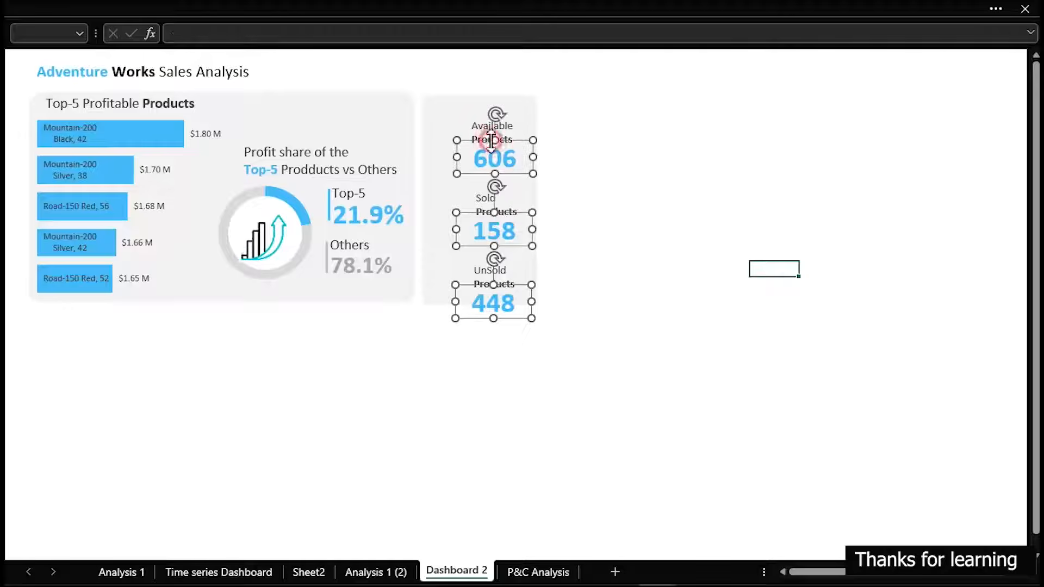
pyautogui.click(12, 11)
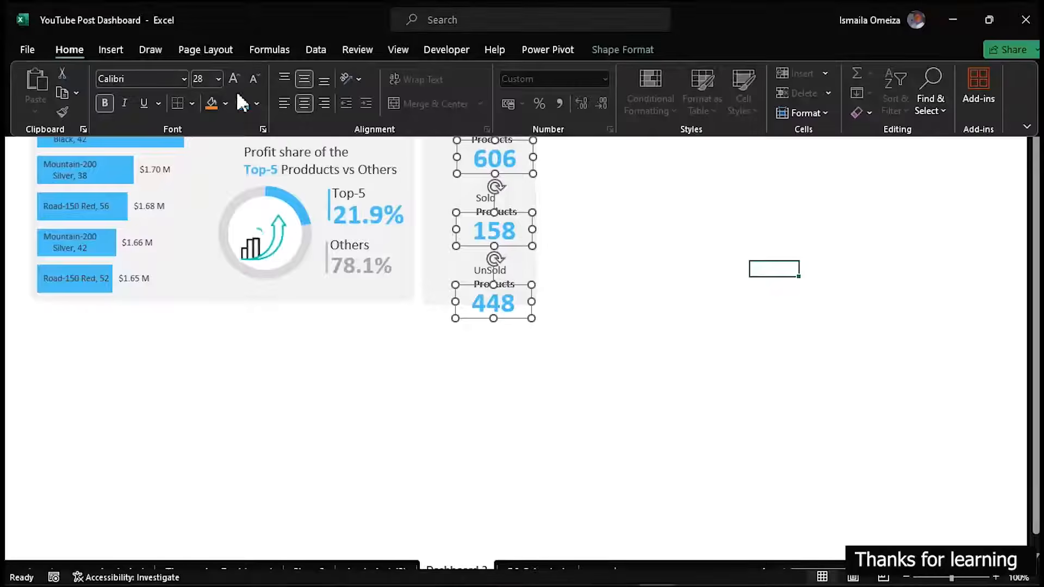
pyautogui.click(253, 79)
pyautogui.click(253, 79)
pyautogui.click(254, 79)
pyautogui.click(253, 79)
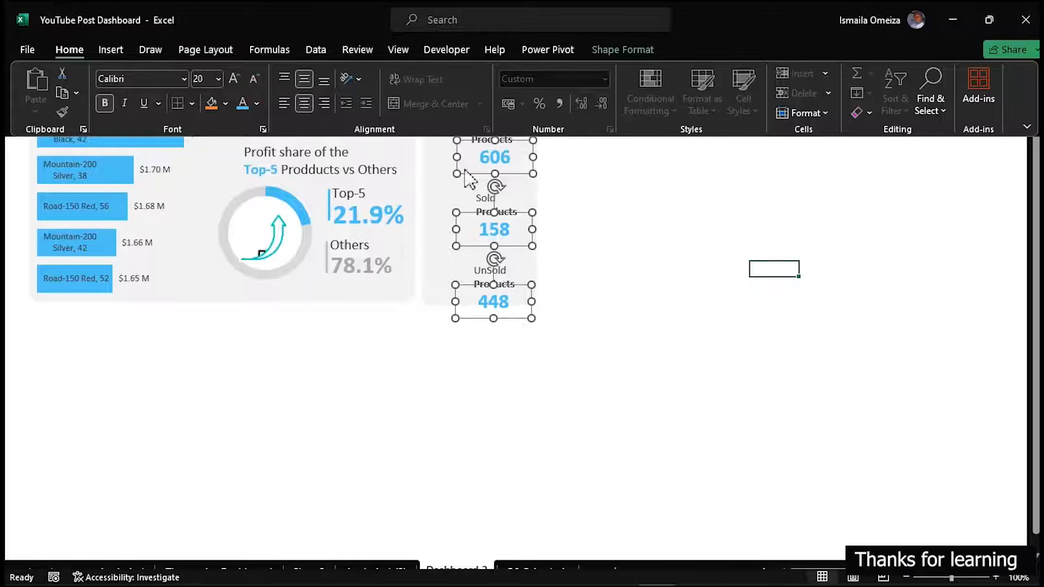
pyautogui.click(673, 288)
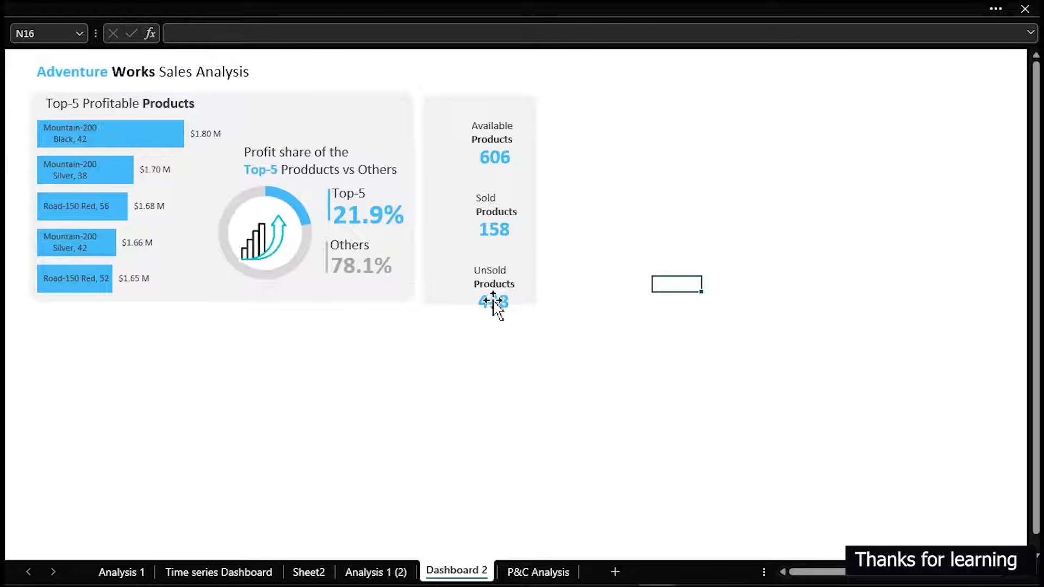
# Move the Available Products label and its count slightly upward within the panel
pyautogui.click(494, 130)
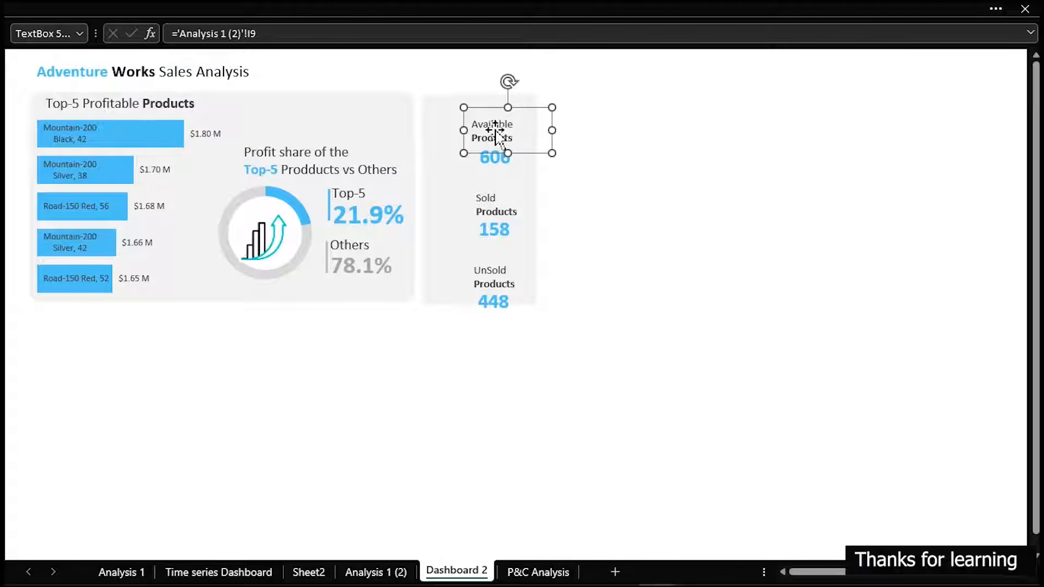
pyautogui.moveTo(496, 133); pyautogui.dragTo(496, 126)
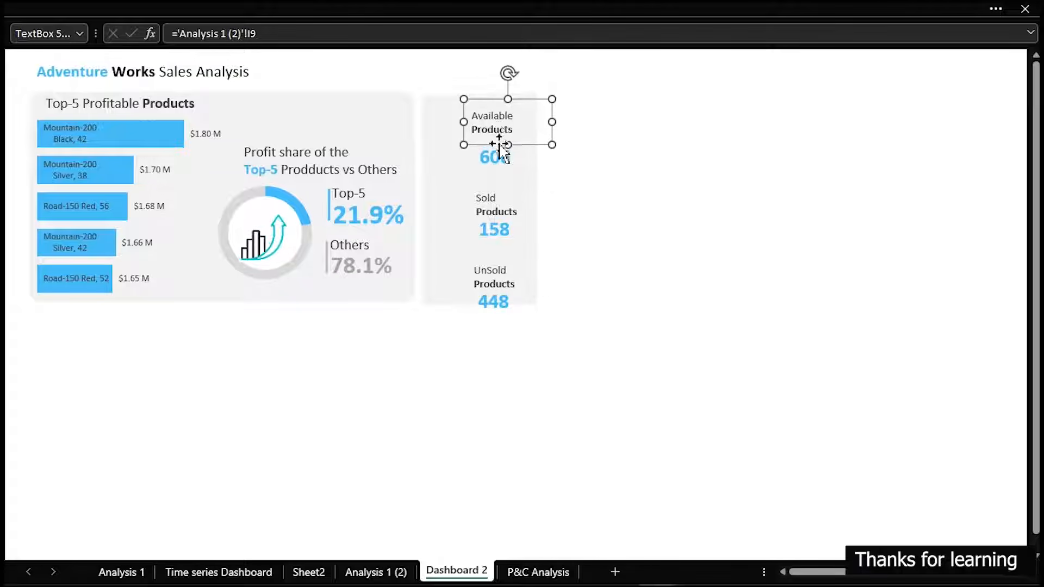
pyautogui.click(500, 216)
pyautogui.moveTo(495, 159); pyautogui.dragTo(493, 147)
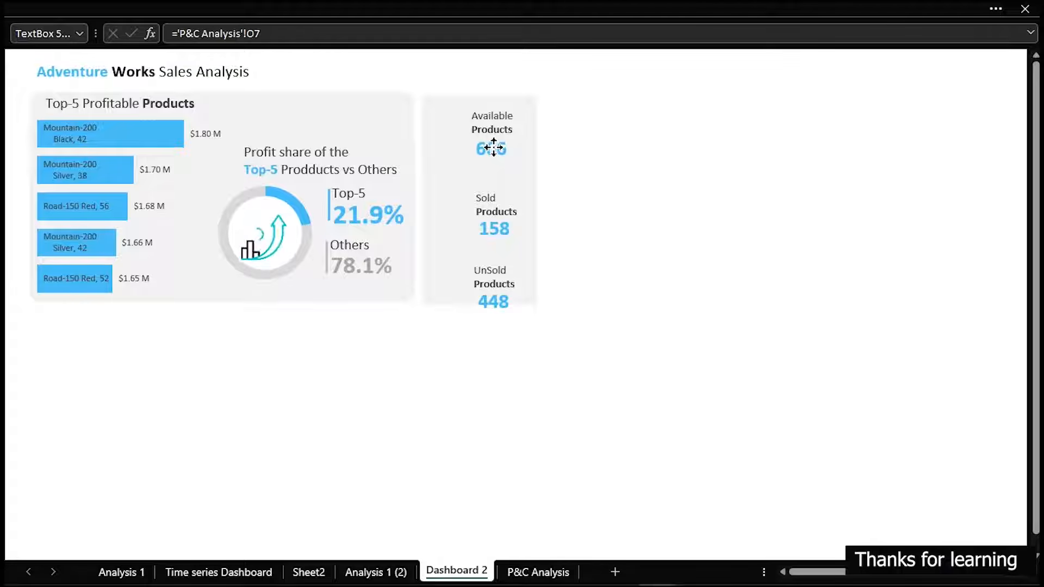
# Move the Sold and UnSold Products labels and their counts upward so that everything fits inside the panel
pyautogui.moveTo(495, 206); pyautogui.dragTo(495, 193)
pyautogui.click(494, 228)
pyautogui.moveTo(494, 228); pyautogui.dragTo(493, 219)
pyautogui.moveTo(497, 273); pyautogui.dragTo(495, 263)
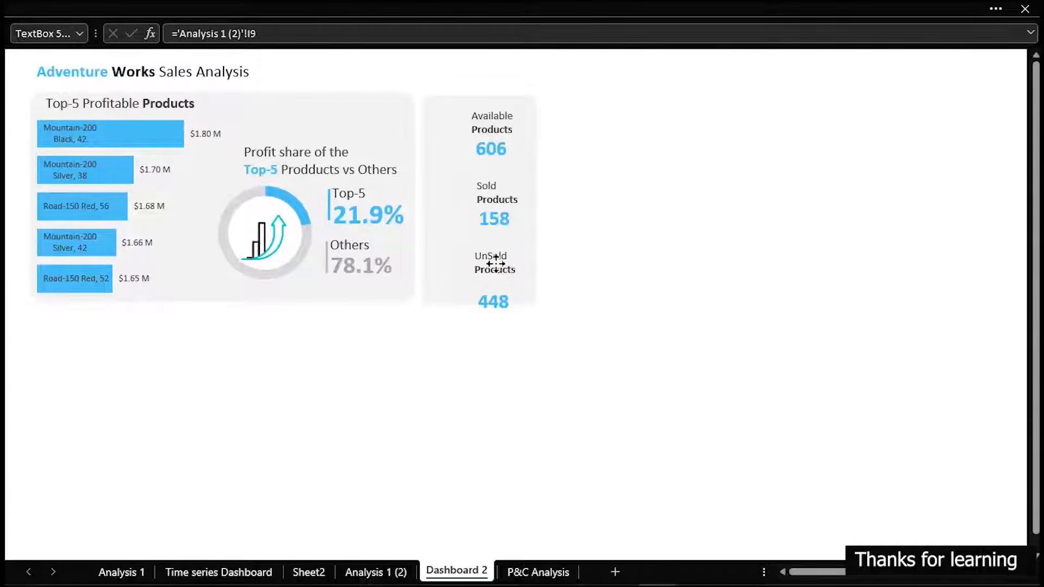
pyautogui.click(497, 303)
pyautogui.moveTo(498, 304); pyautogui.dragTo(497, 291)
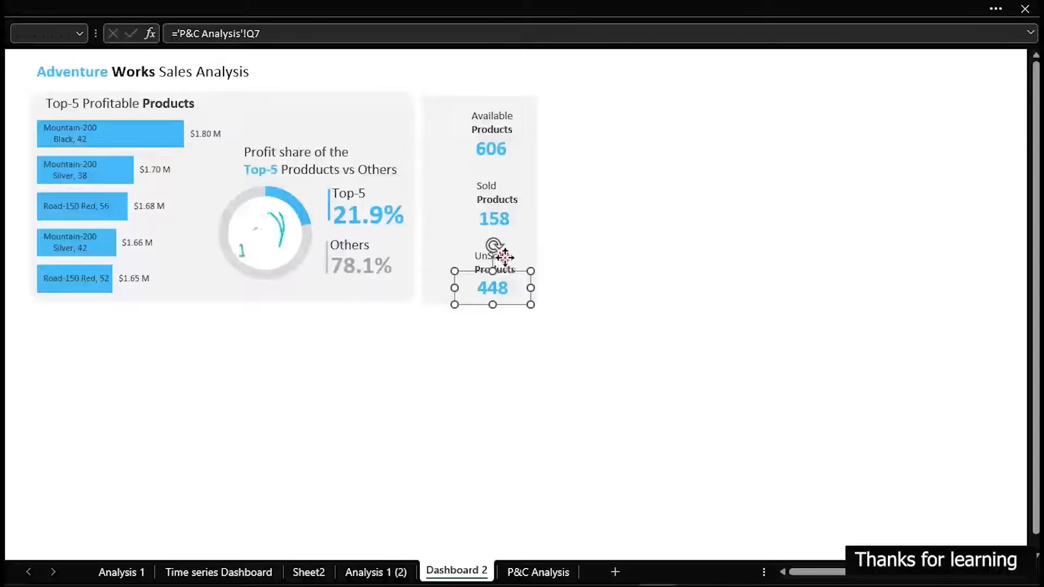
# Align the Available, Sold and UnSold Products labels to the right and distribute them vertically
pyautogui.keyDown('shift'); pyautogui.click(497, 257); pyautogui.keyUp('shift')
pyautogui.keyDown('shift'); pyautogui.click(507, 206); pyautogui.keyUp('shift')
pyautogui.keyDown('shift'); pyautogui.click(490, 129); pyautogui.keyUp('shift')
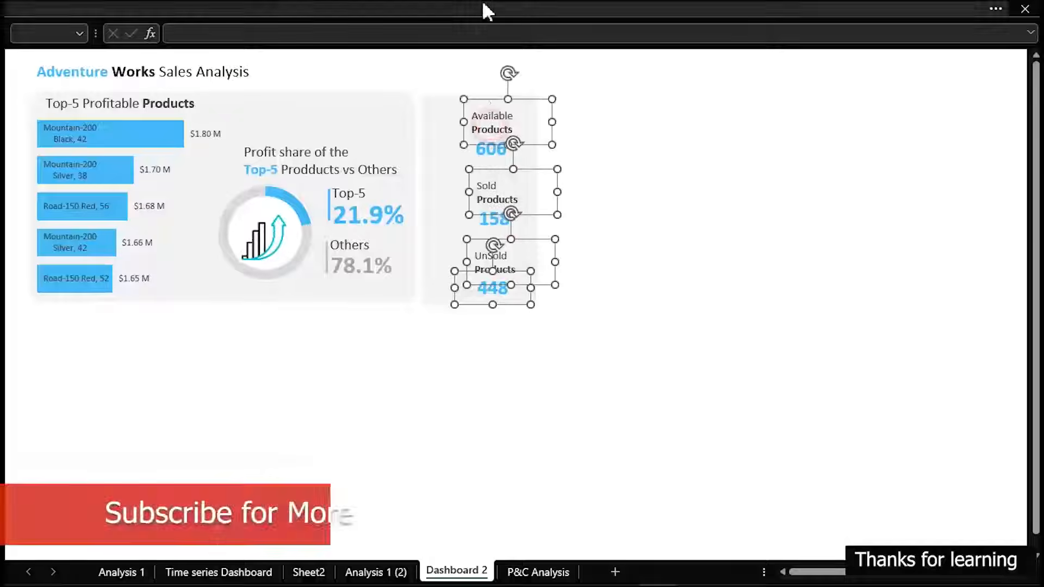
pyautogui.click(487, 5)
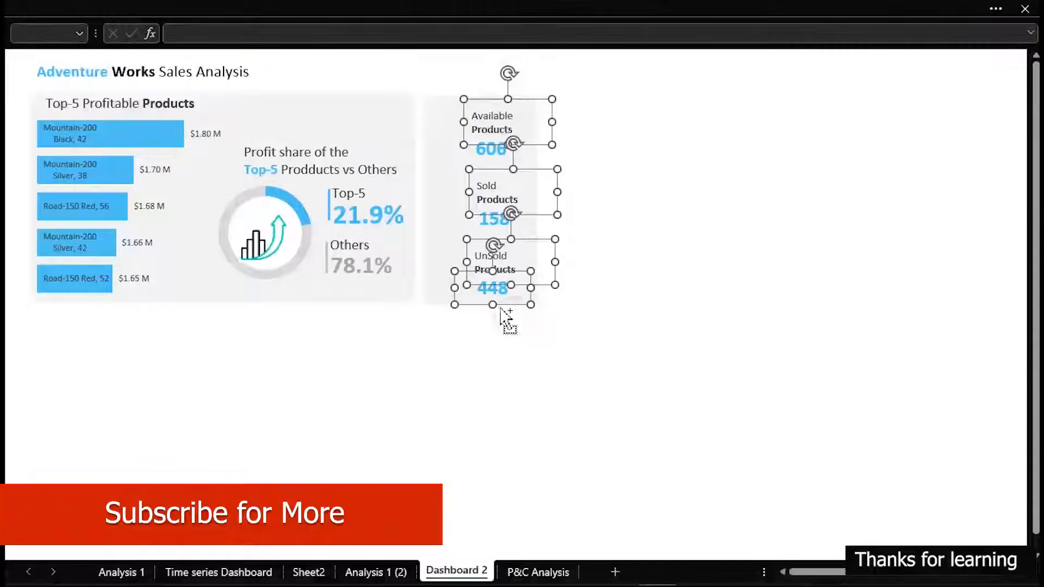
pyautogui.keyDown('shift'); pyautogui.click(498, 297); pyautogui.keyUp('shift')
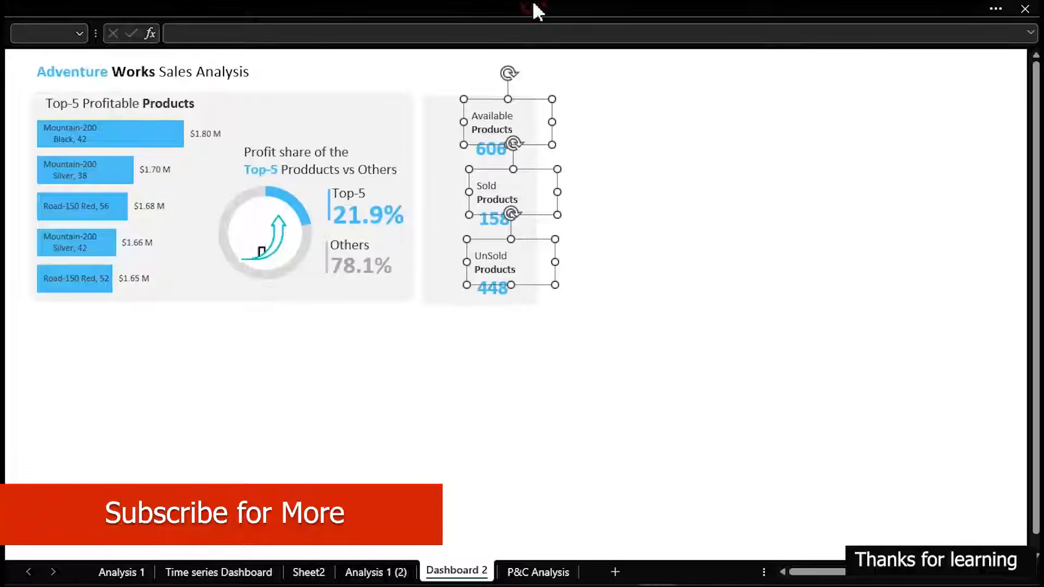
pyautogui.click(534, 4)
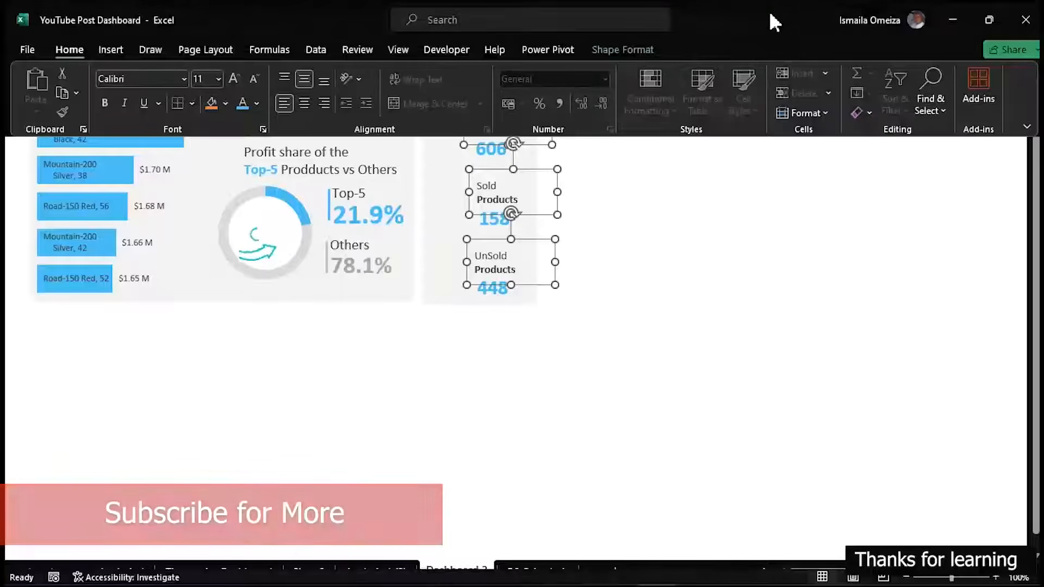
pyautogui.click(648, 50)
pyautogui.click(874, 73)
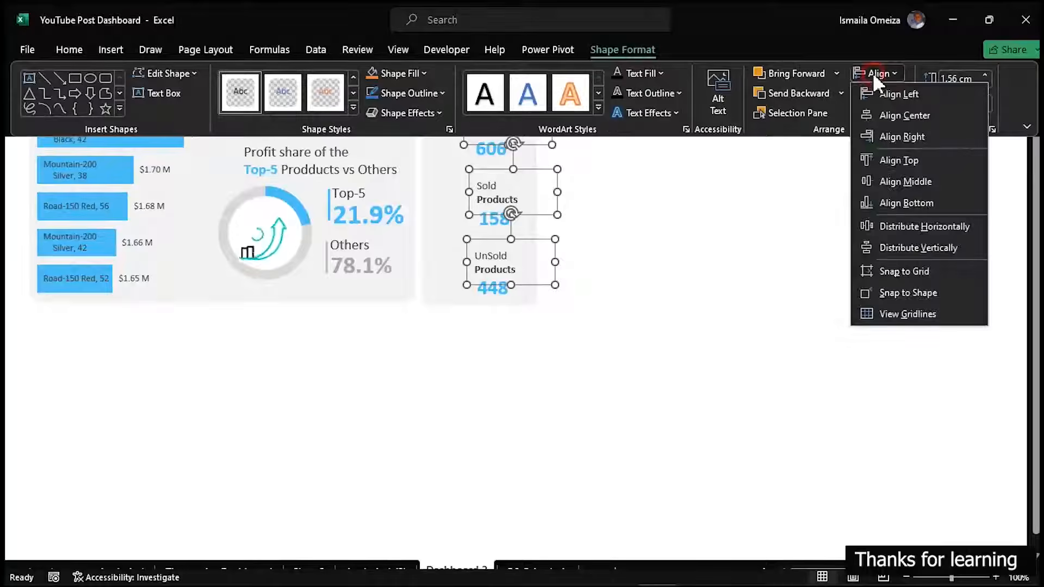
pyautogui.click(926, 137)
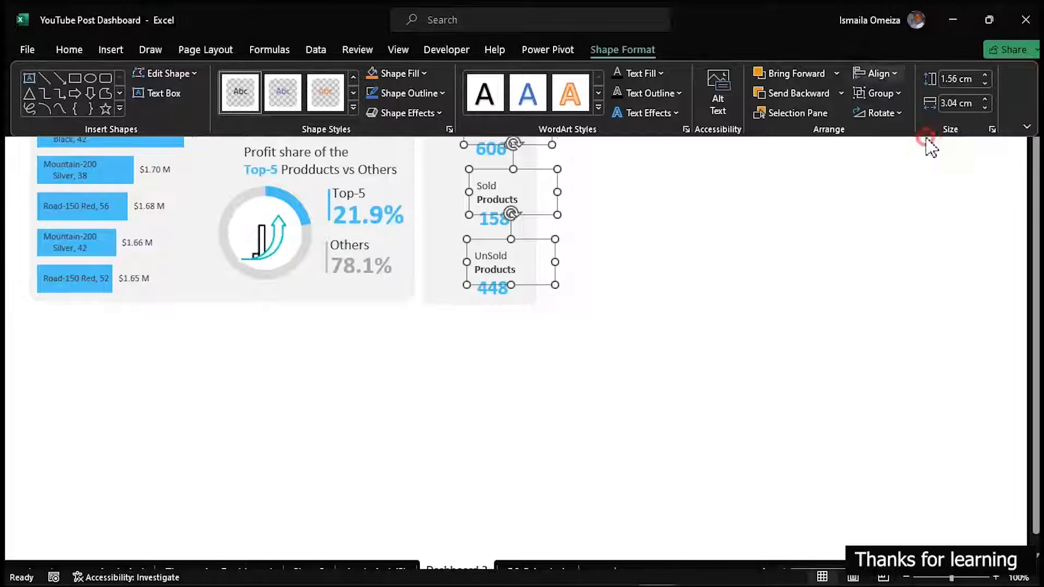
pyautogui.click(898, 72)
pyautogui.click(921, 245)
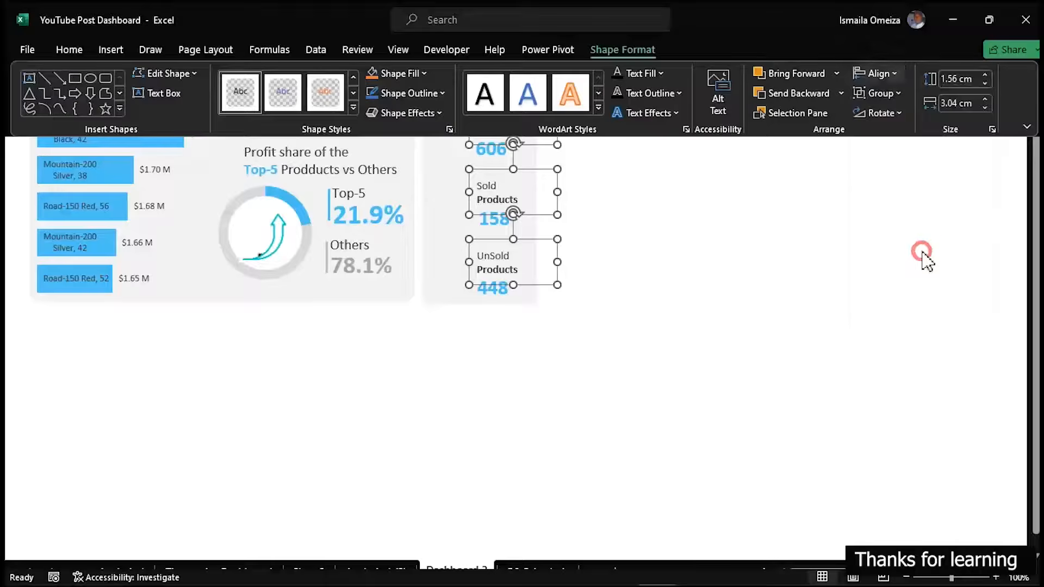
pyautogui.click(758, 279)
pyautogui.click(665, 269)
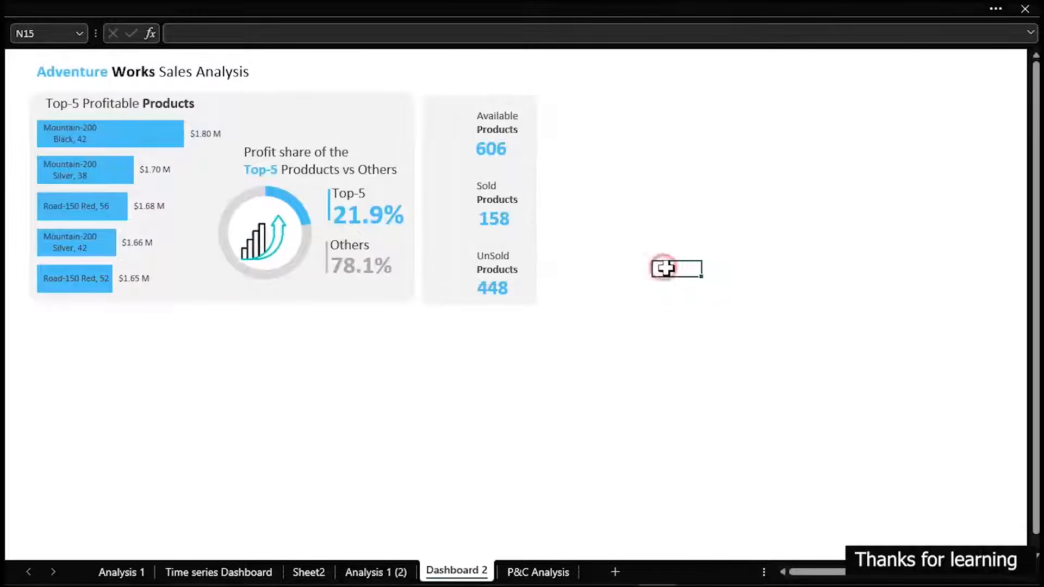
# Recolour the Available and UnSold product counts grey and remove their bold formatting
pyautogui.click(492, 290)
pyautogui.click(5, 6)
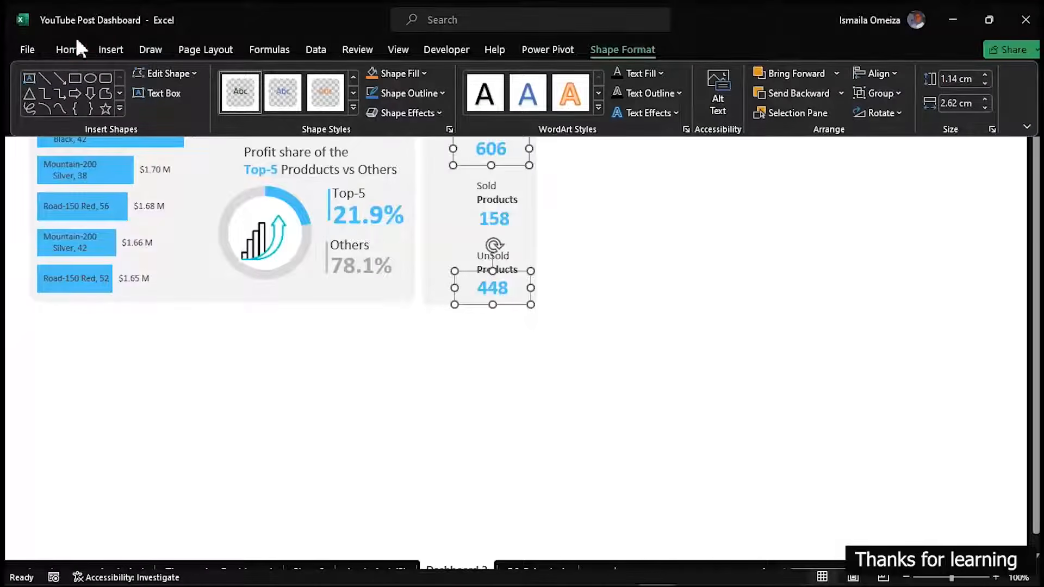
pyautogui.click(80, 48)
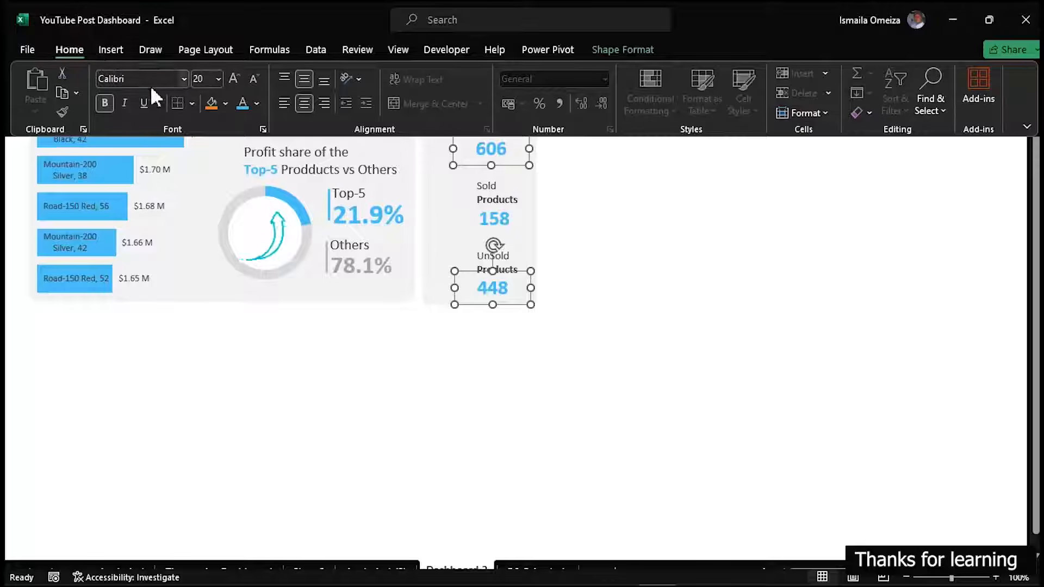
pyautogui.click(257, 105)
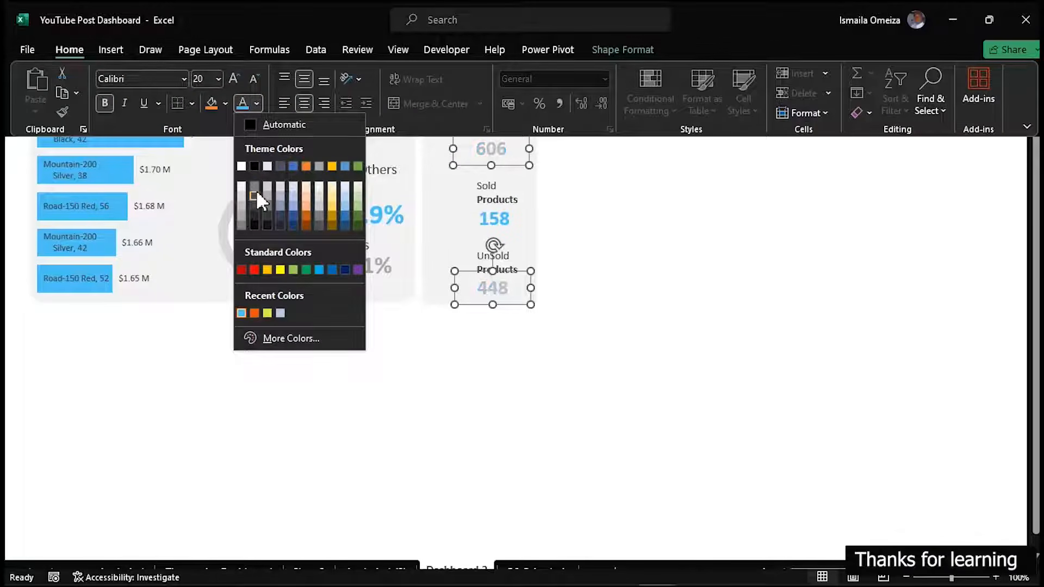
pyautogui.click(256, 183)
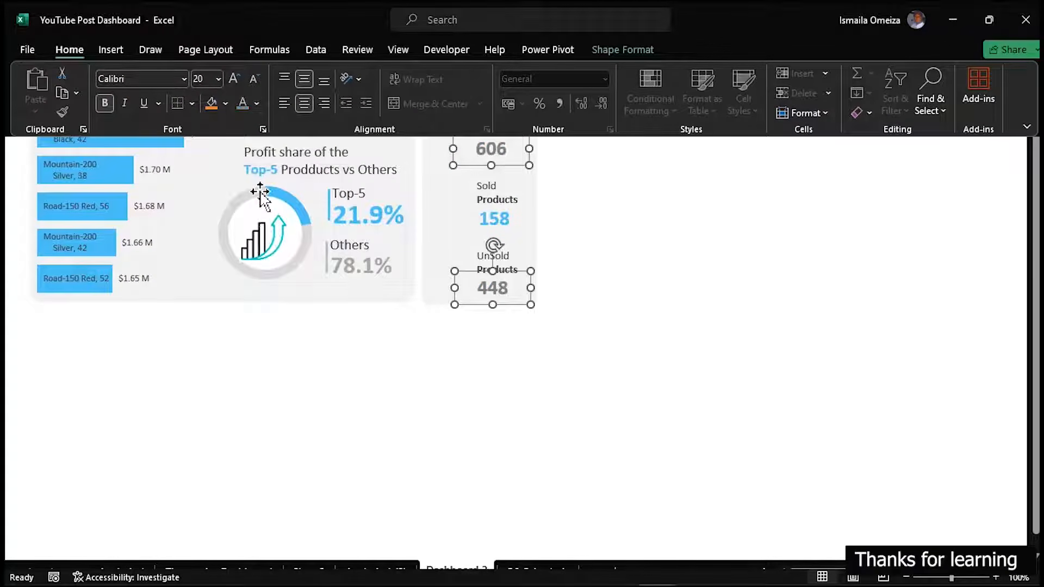
pyautogui.hotkey('ctrl', 'shift', 'F1')
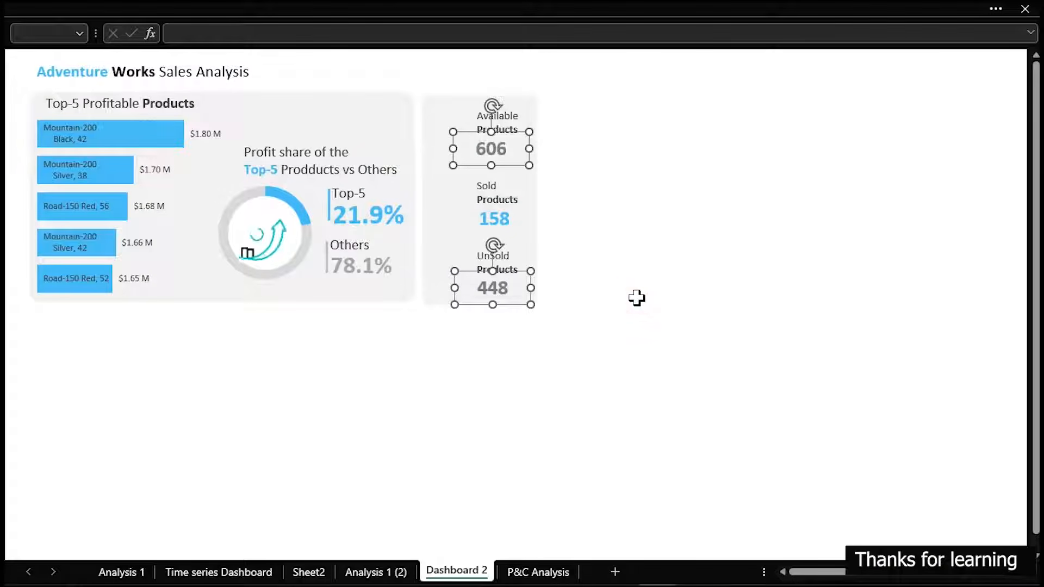
pyautogui.hotkey('ctrl', 'b')
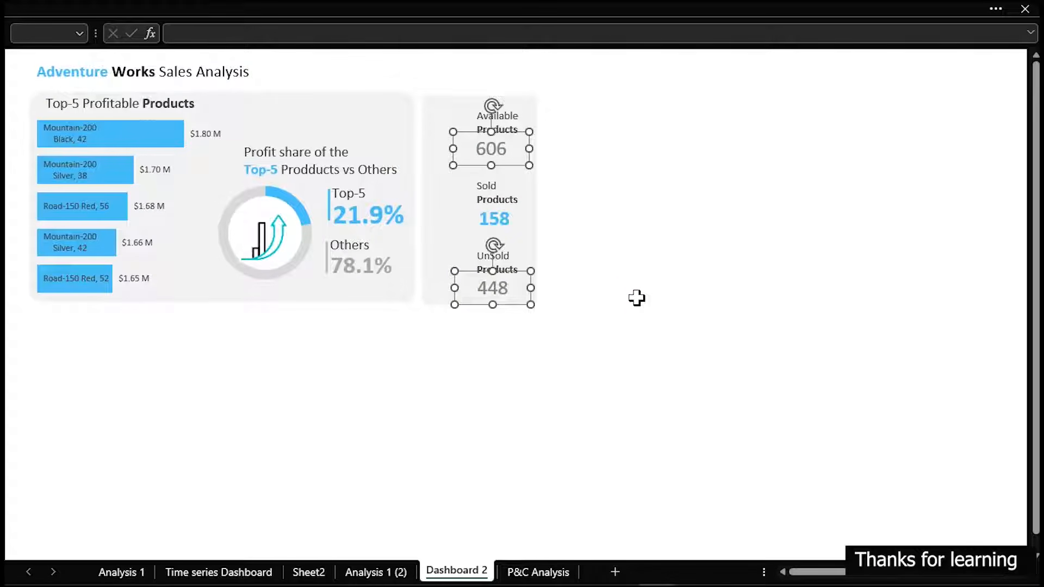
pyautogui.click(637, 298)
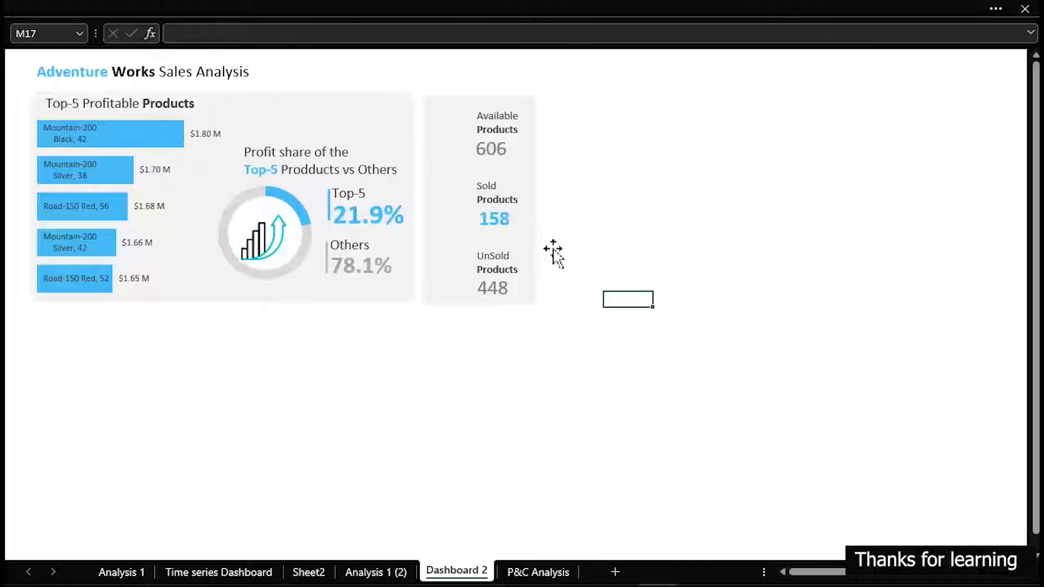
# Insert a small rounded-corner rectangle and place it in the panel just left of the Available Products label
pyautogui.click(303, 2)
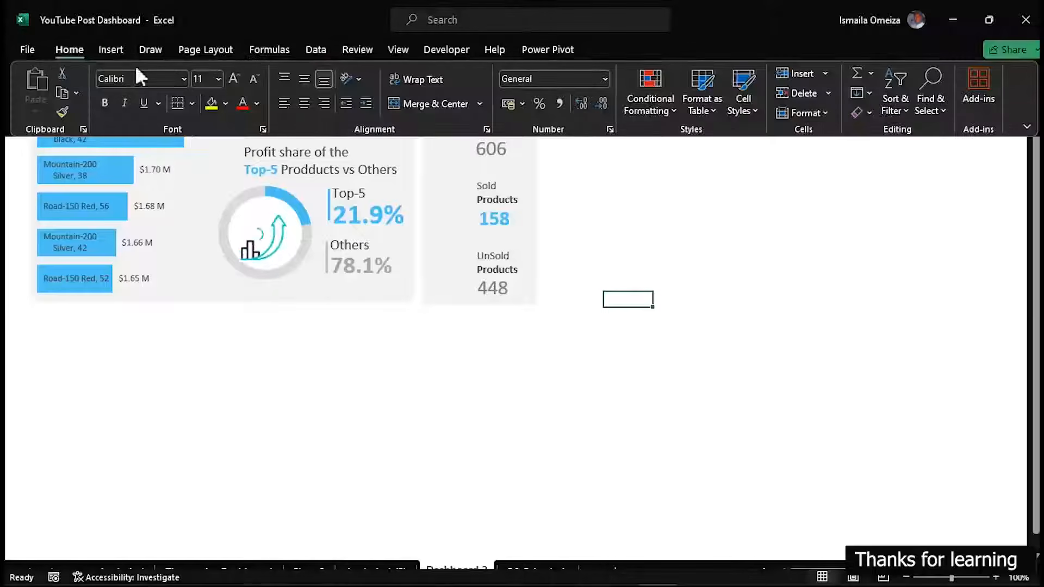
pyautogui.click(110, 50)
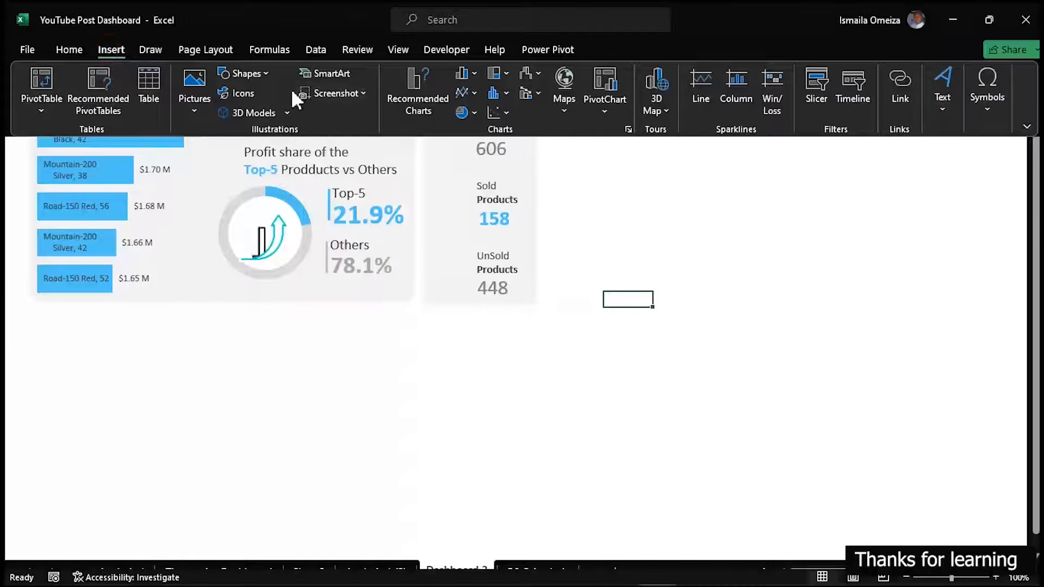
pyautogui.click(266, 71)
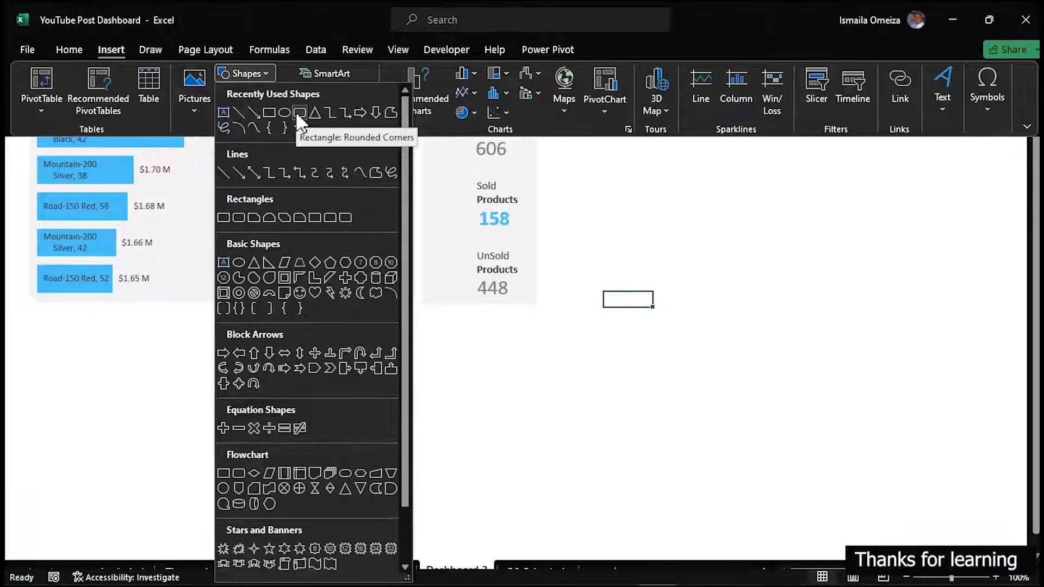
pyautogui.click(297, 112)
pyautogui.moveTo(590, 265)
pyautogui.mouseDown()
pyautogui.moveTo(628, 293)
pyautogui.moveTo(510, 206)
pyautogui.moveTo(441, 133)
pyautogui.moveTo(457, 133)
pyautogui.mouseUp()
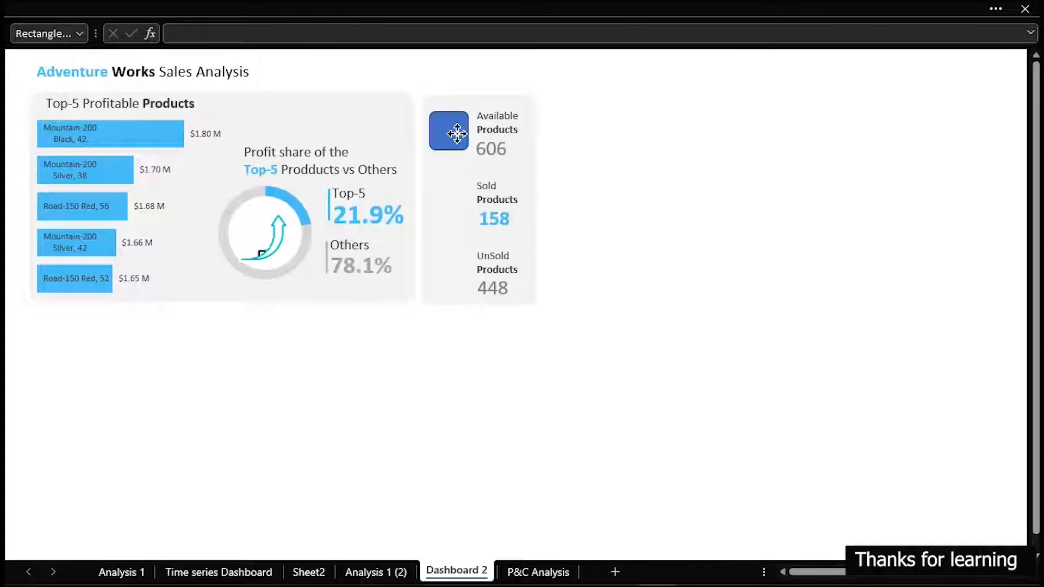
pyautogui.moveTo(457, 133); pyautogui.dragTo(458, 136)
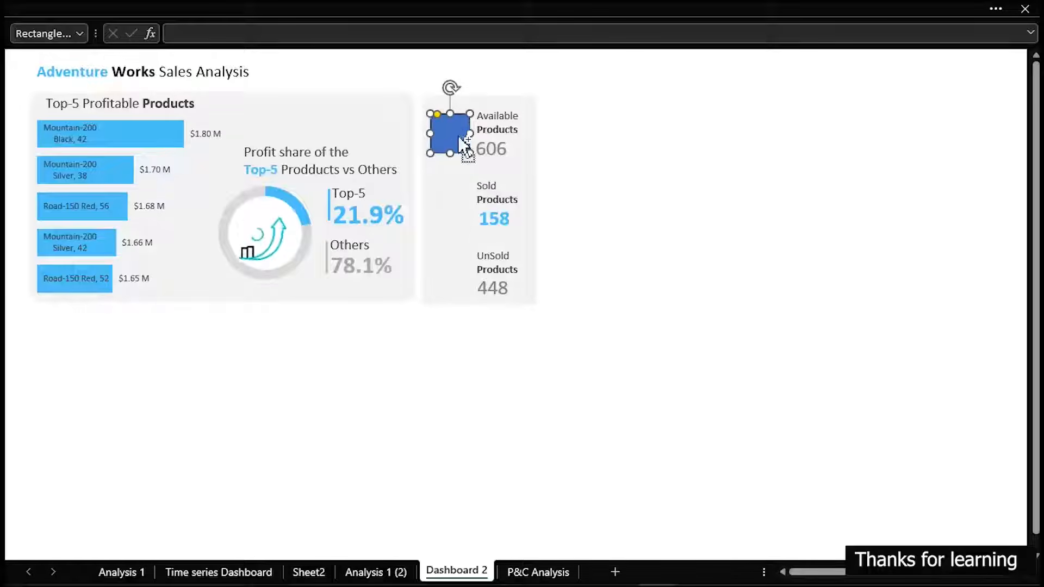
# Remove the outline of the rounded rectangle beside Available Products and give it a dark grey fill
pyautogui.hotkey('ctrl', '1')
pyautogui.moveTo(345, 182); pyautogui.dragTo(797, 136)
pyautogui.click(738, 413)
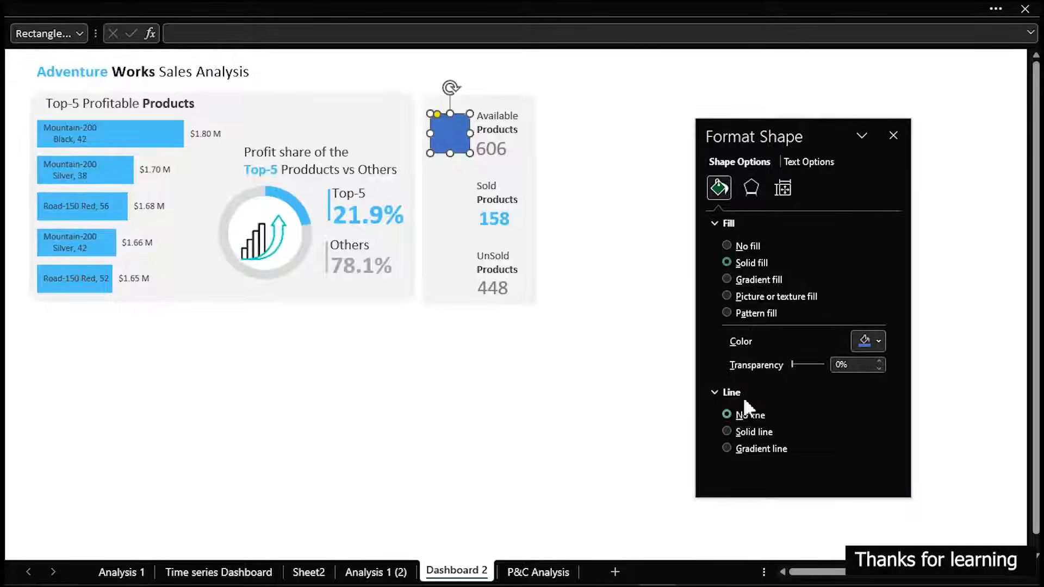
pyautogui.click(880, 341)
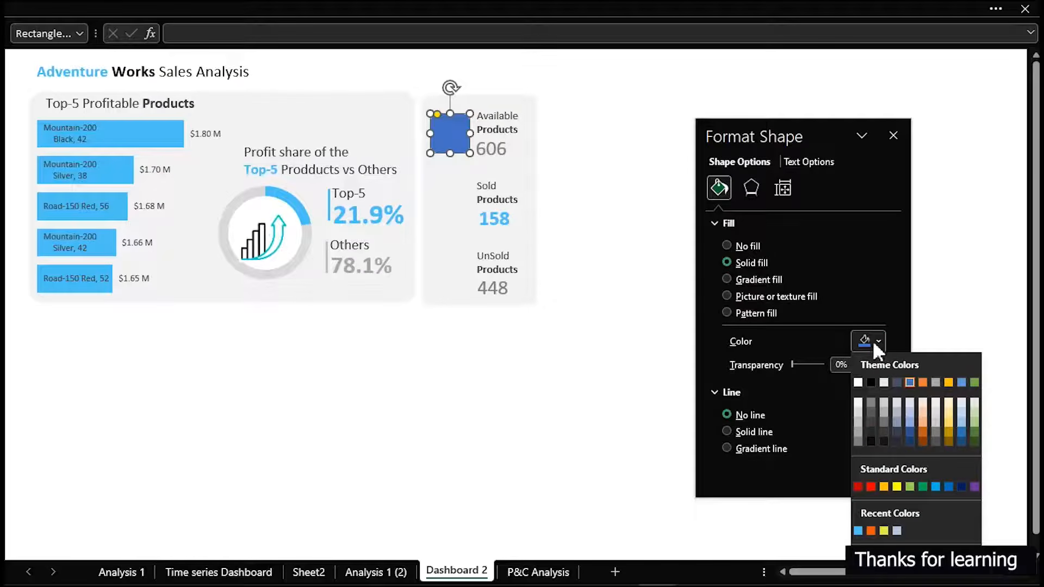
pyautogui.click(871, 431)
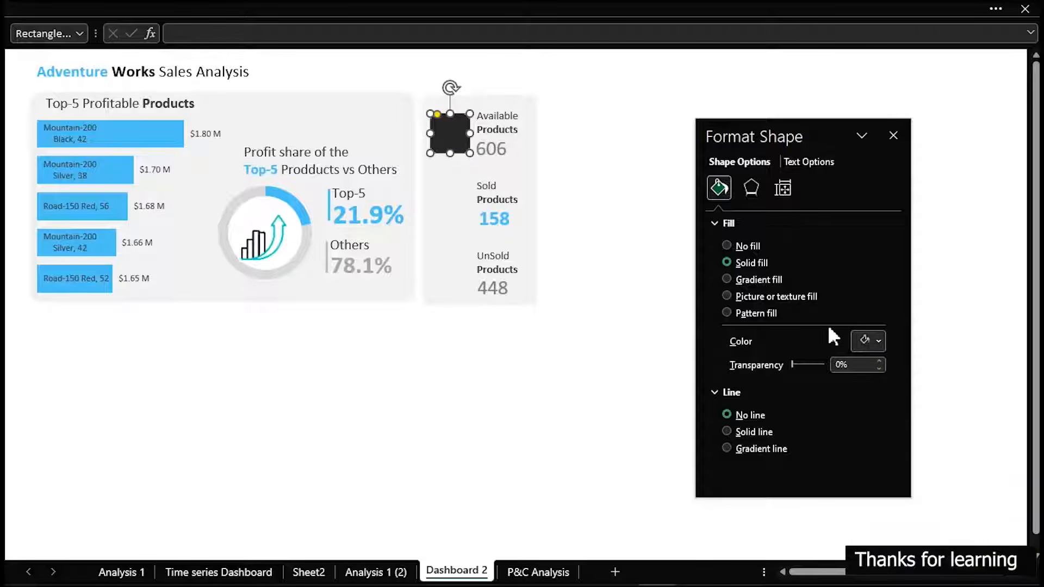
pyautogui.click(872, 342)
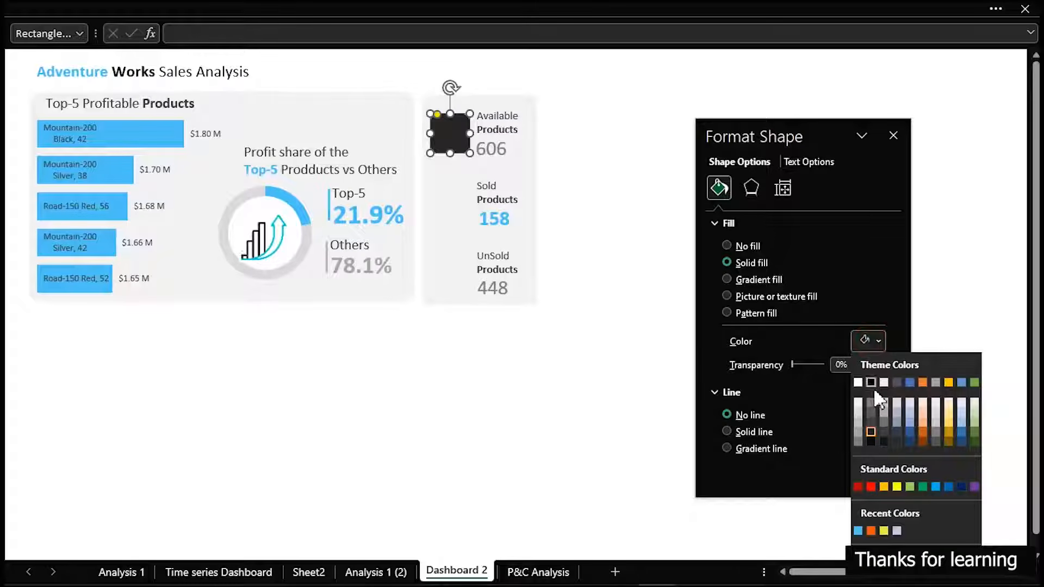
pyautogui.click(872, 423)
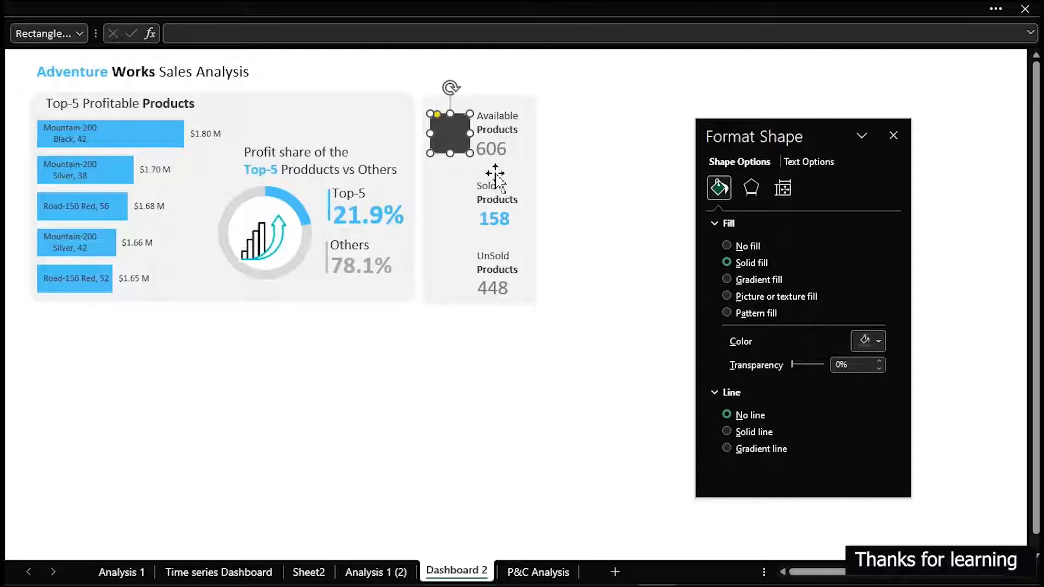
# Duplicate the dark grey rounded rectangle twice, placing the copies beside the Sold Products and UnSold Products labels
pyautogui.moveTo(451, 132); pyautogui.dragTo(452, 275)
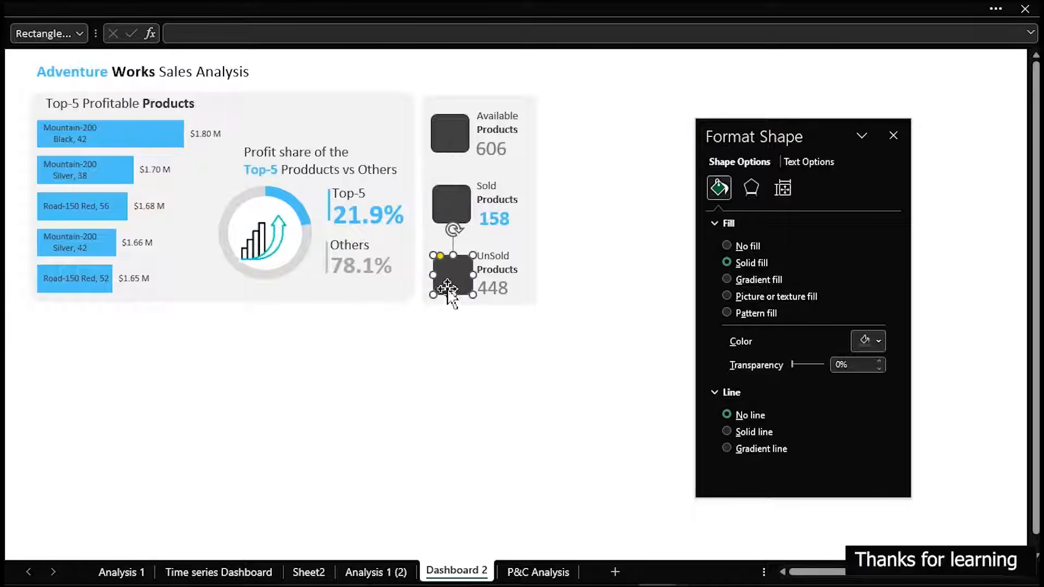
# Left-align the three dark rounded tiles beside the Available, Sold and UnSold Products labels
pyautogui.keyDown('shift'); pyautogui.click(442, 210); pyautogui.keyUp('shift')
pyautogui.keyDown('shift'); pyautogui.click(442, 135); pyautogui.keyUp('shift')
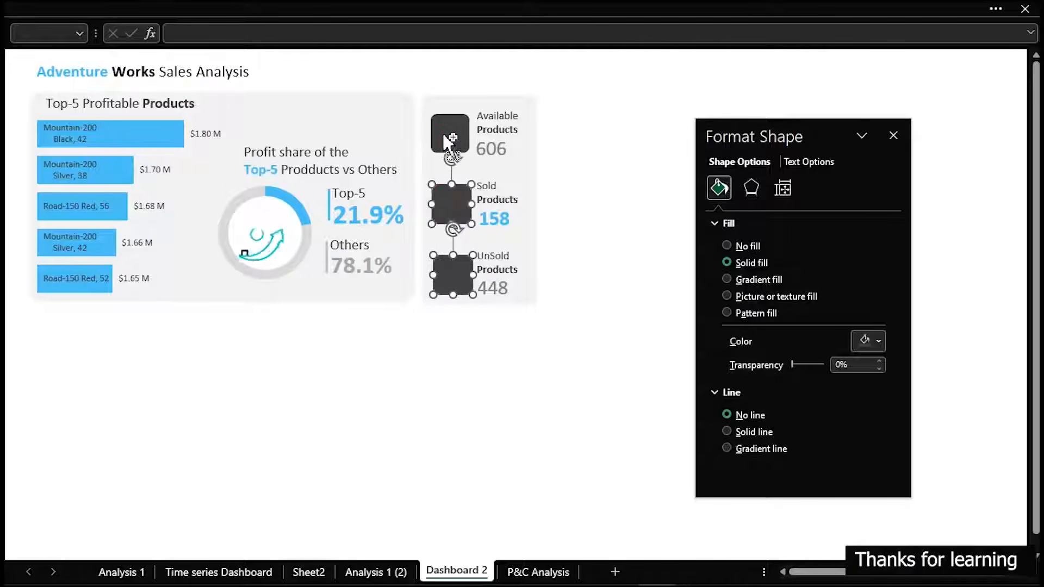
pyautogui.click(397, 4)
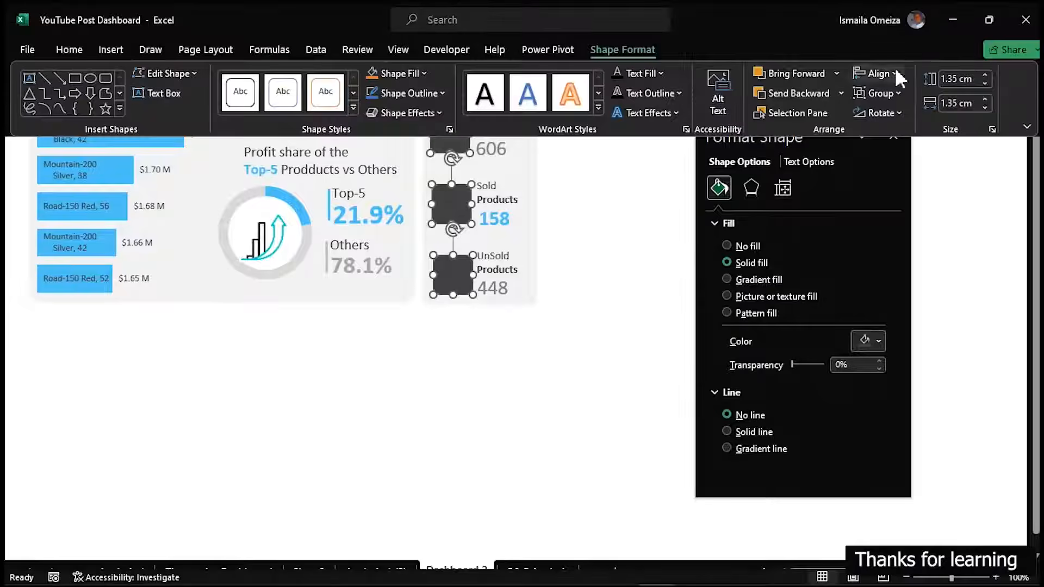
pyautogui.click(902, 74)
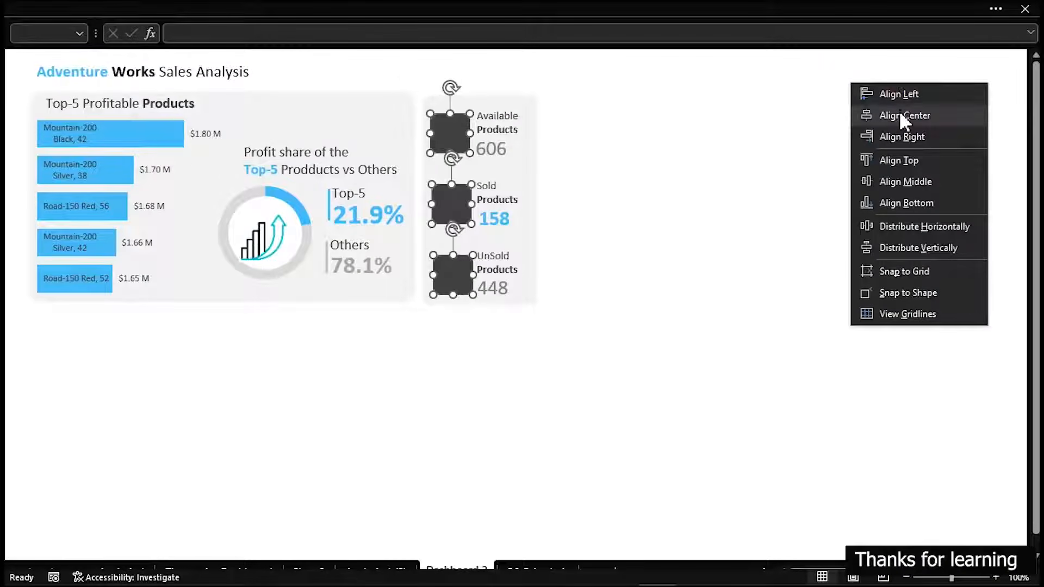
pyautogui.click(904, 97)
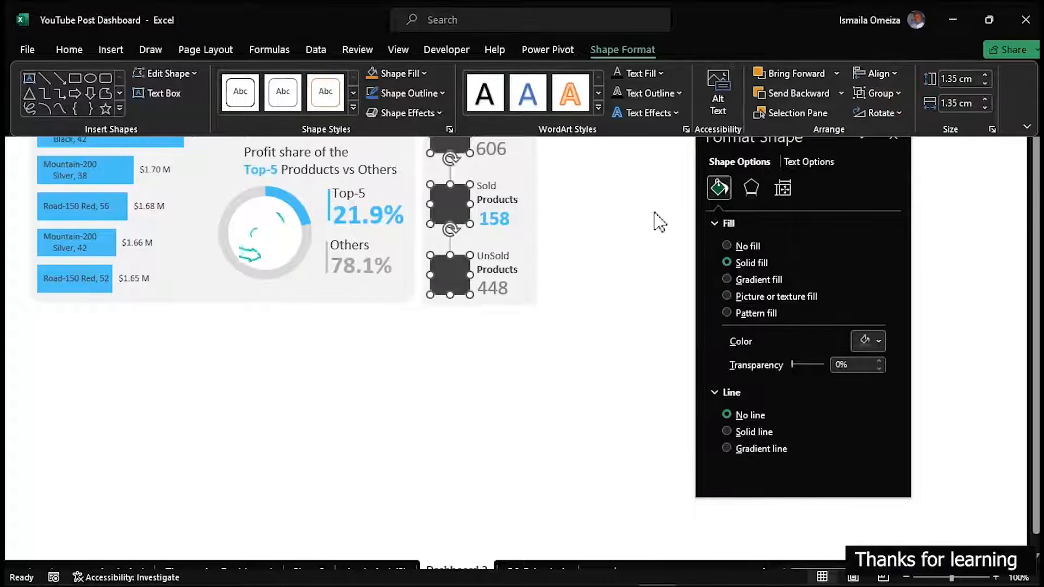
pyautogui.click(655, 212)
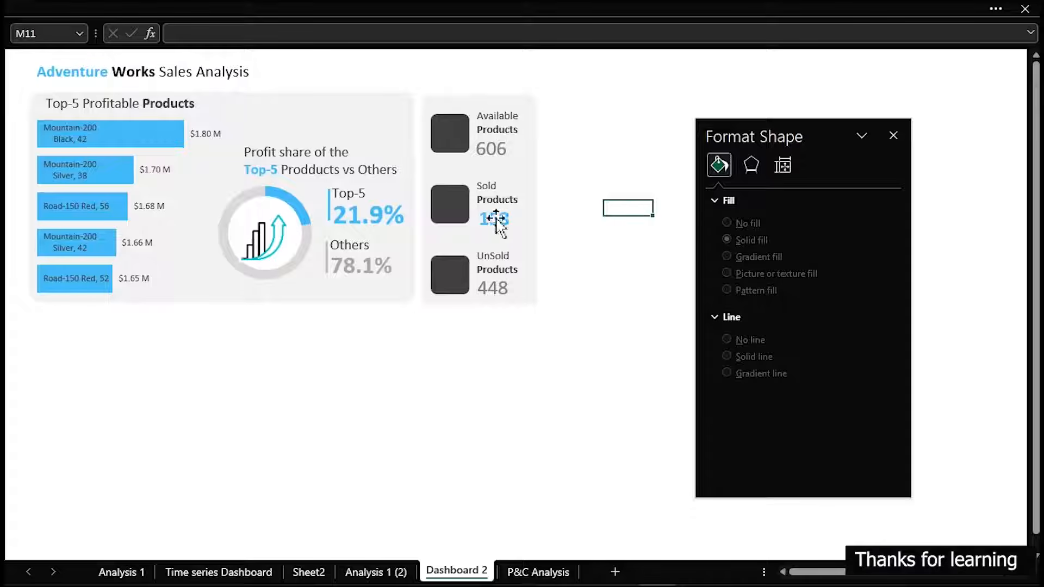
# Fill the rounded tile beside Sold Products with the recently used light blue
pyautogui.click(451, 199)
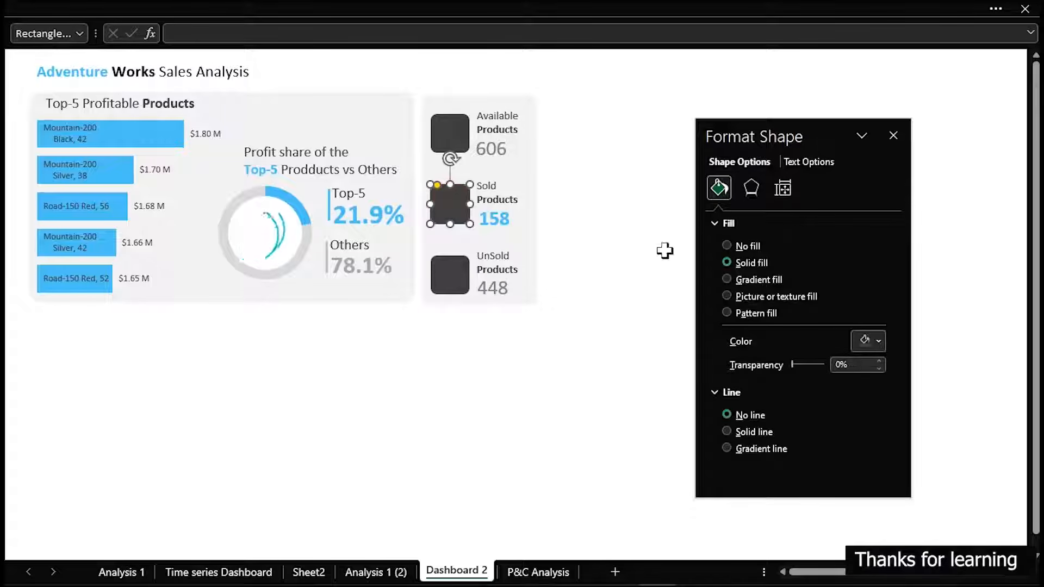
pyautogui.click(868, 341)
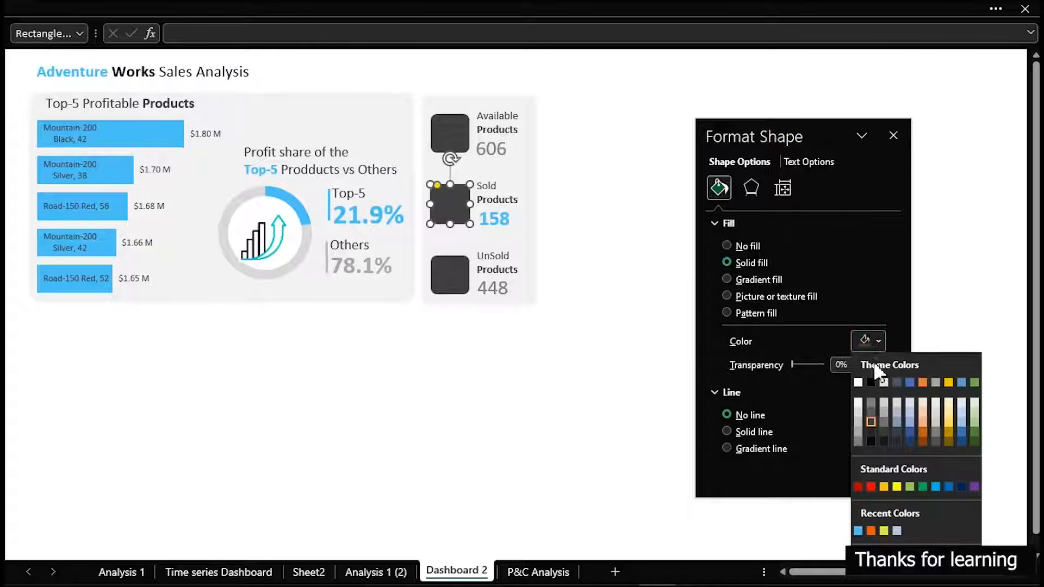
pyautogui.click(858, 530)
pyautogui.click(614, 271)
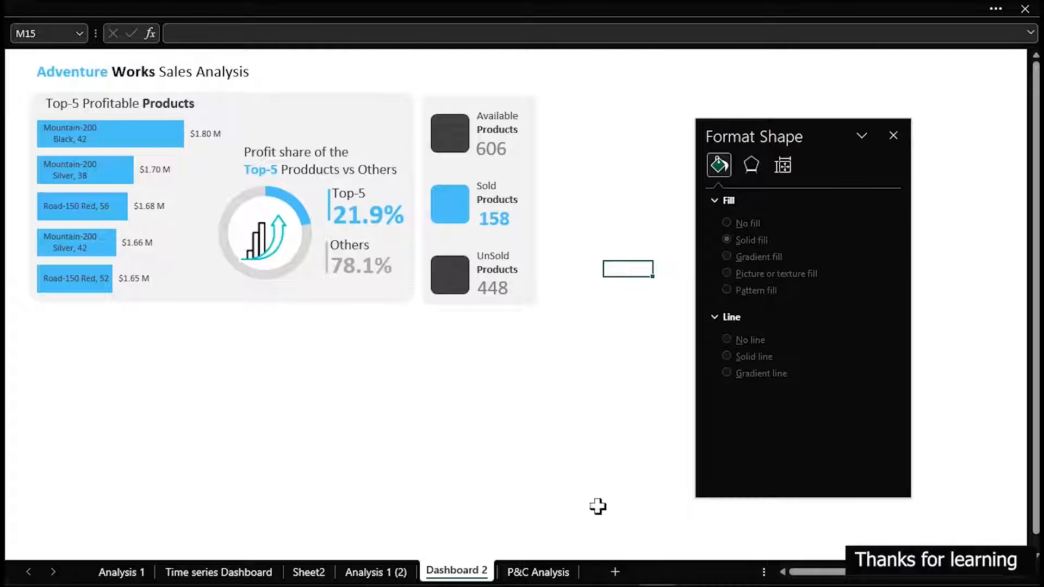
# Copy the three product box icons from Dashboard2 in the finished sales dashboard workbook and paste them into Dashboard 2 of YouTube Post Dashboard
pyautogui.moveTo(659, 574)
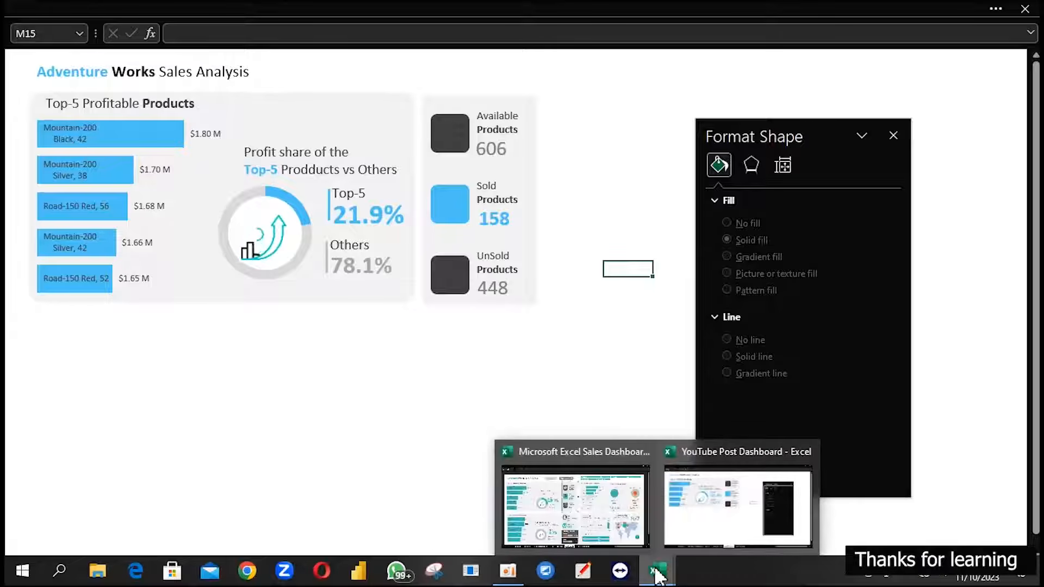
pyautogui.click(576, 506)
pyautogui.click(536, 88)
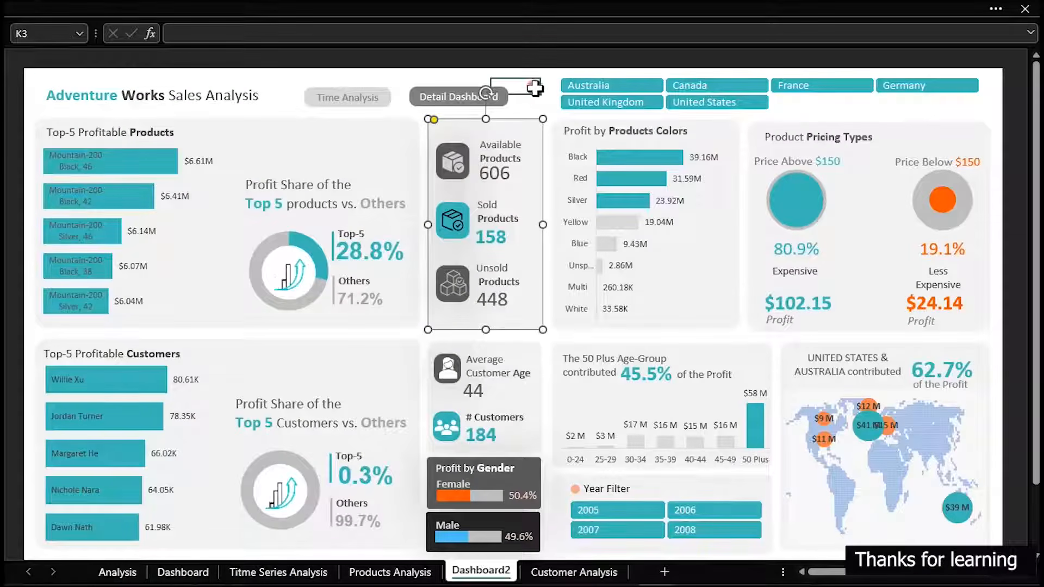
pyautogui.click(456, 168)
pyautogui.keyDown('ctrl'); pyautogui.click(458, 225); pyautogui.keyUp('ctrl')
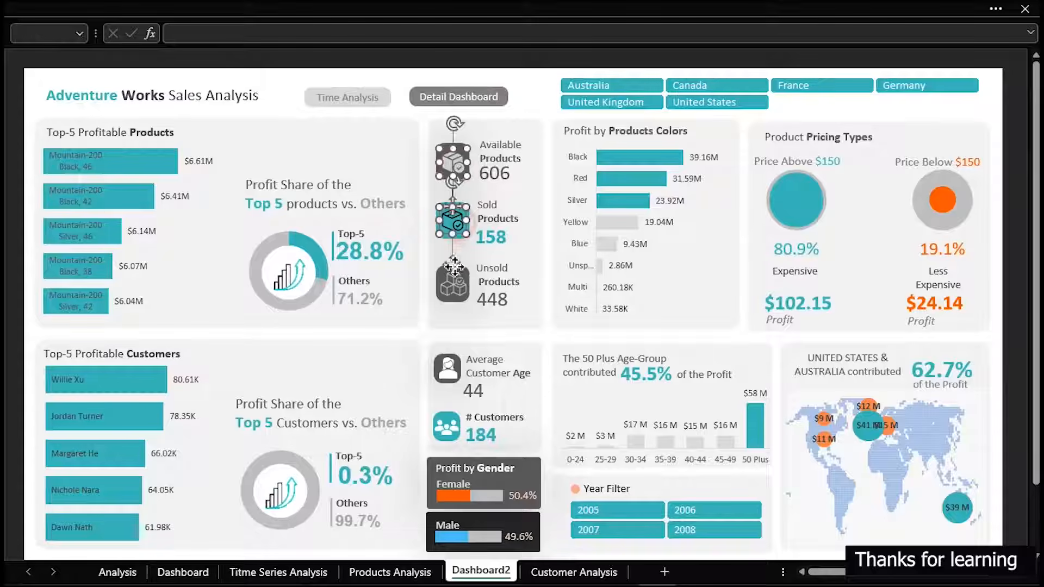
pyautogui.keyDown('ctrl'); pyautogui.click(456, 285); pyautogui.keyUp('ctrl')
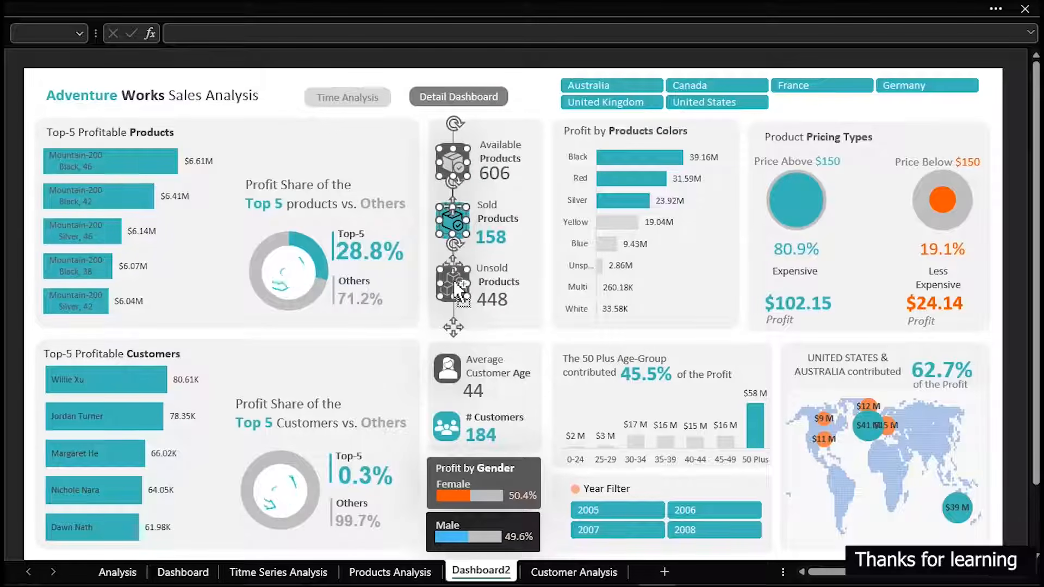
pyautogui.moveTo(578, 581)
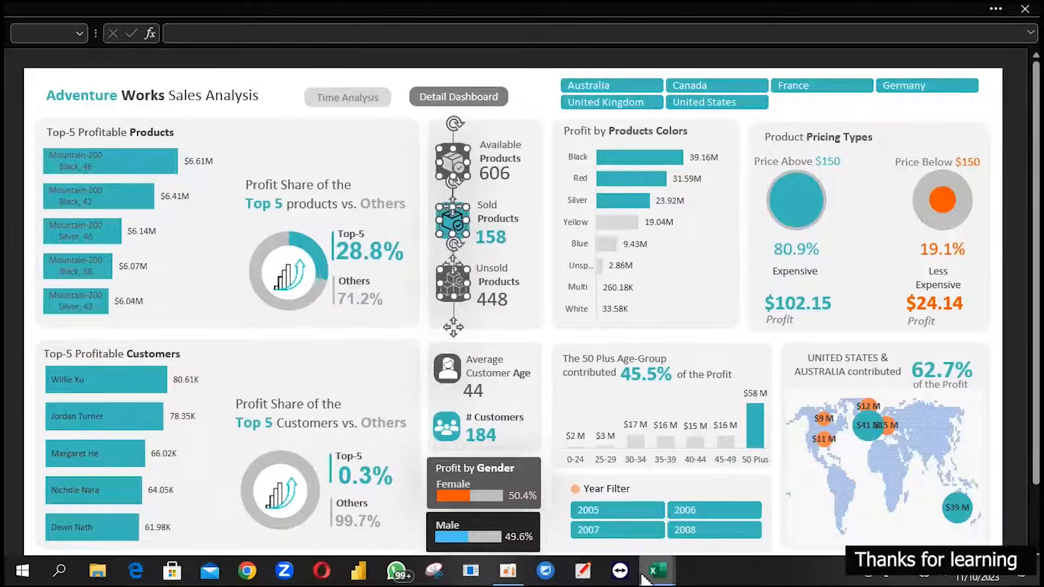
pyautogui.click(717, 506)
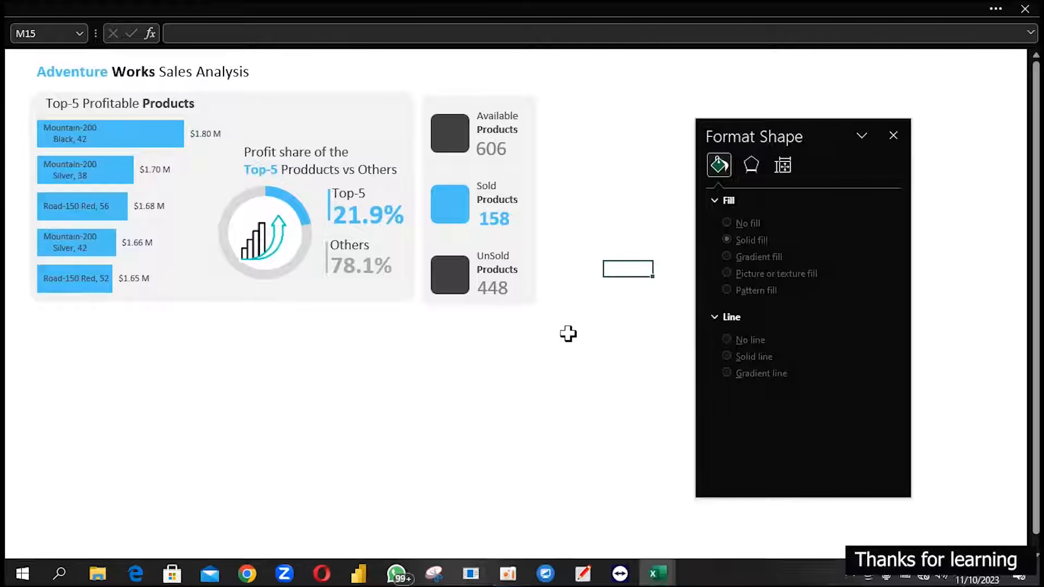
pyautogui.hotkey('ctrl', 'v')
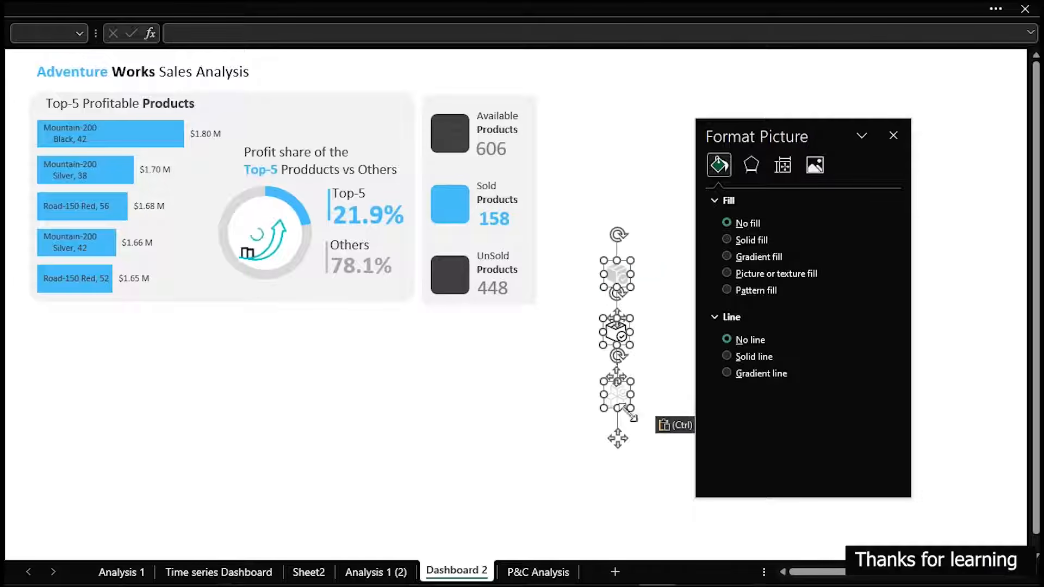
# Move the three box icons onto the Available, Sold and UnSold tiles, centring each icon on its tile
pyautogui.moveTo(618, 439); pyautogui.dragTo(452, 317)
pyautogui.click(634, 250)
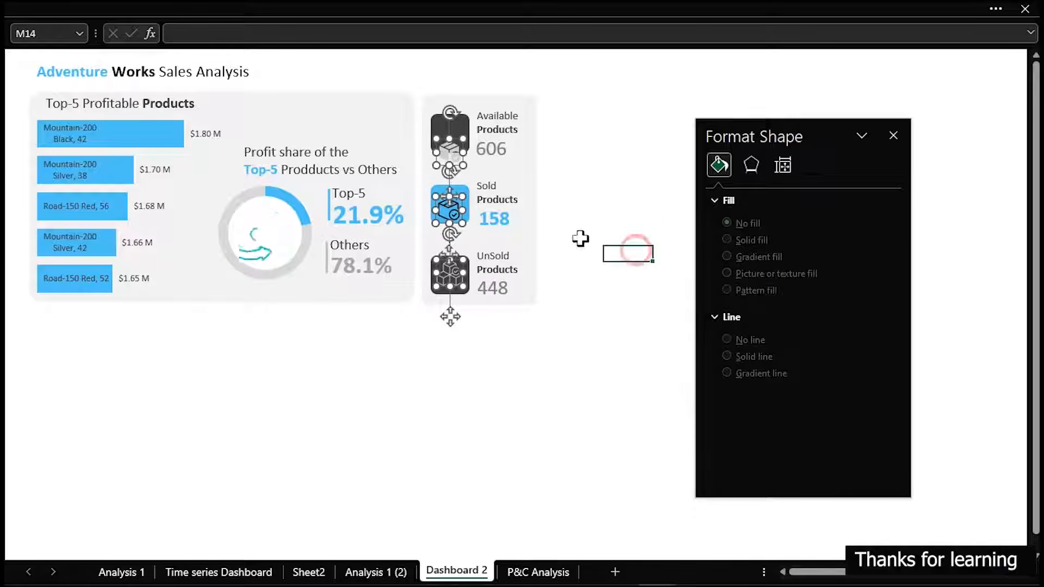
pyautogui.click(449, 213)
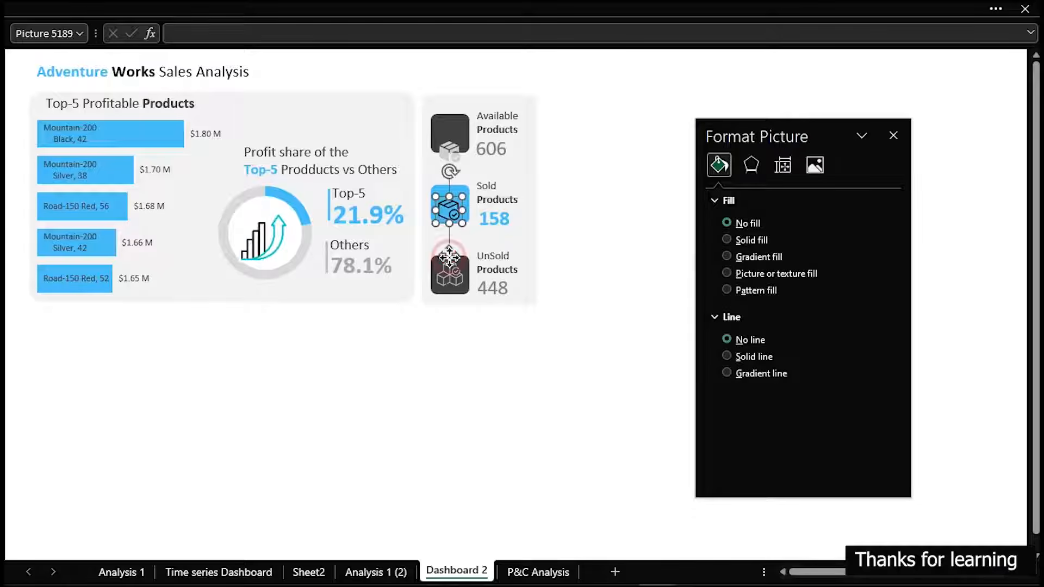
pyautogui.moveTo(449, 251); pyautogui.dragTo(449, 255)
pyautogui.click(450, 153)
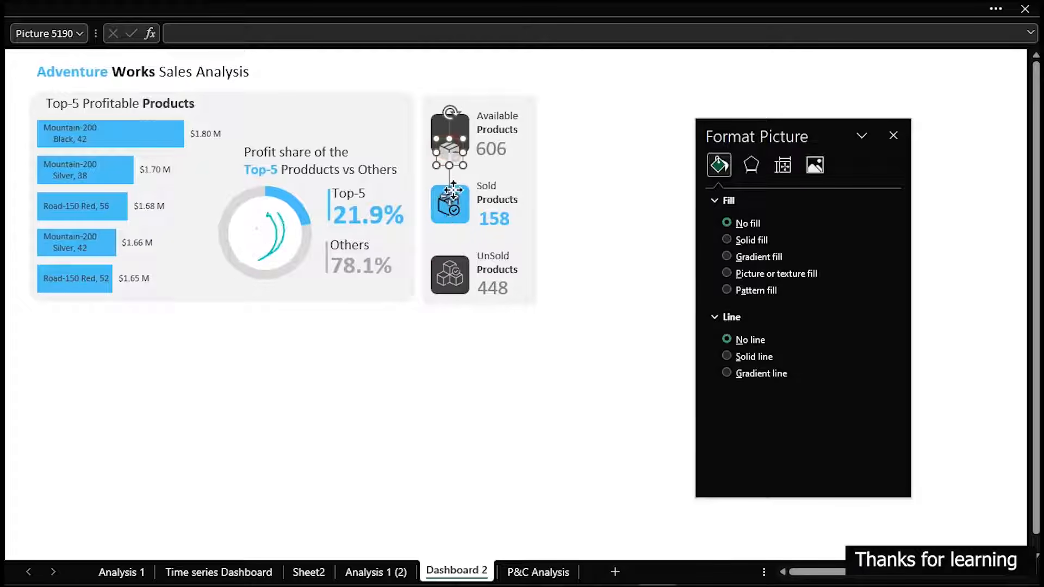
pyautogui.moveTo(451, 191); pyautogui.dragTo(450, 178)
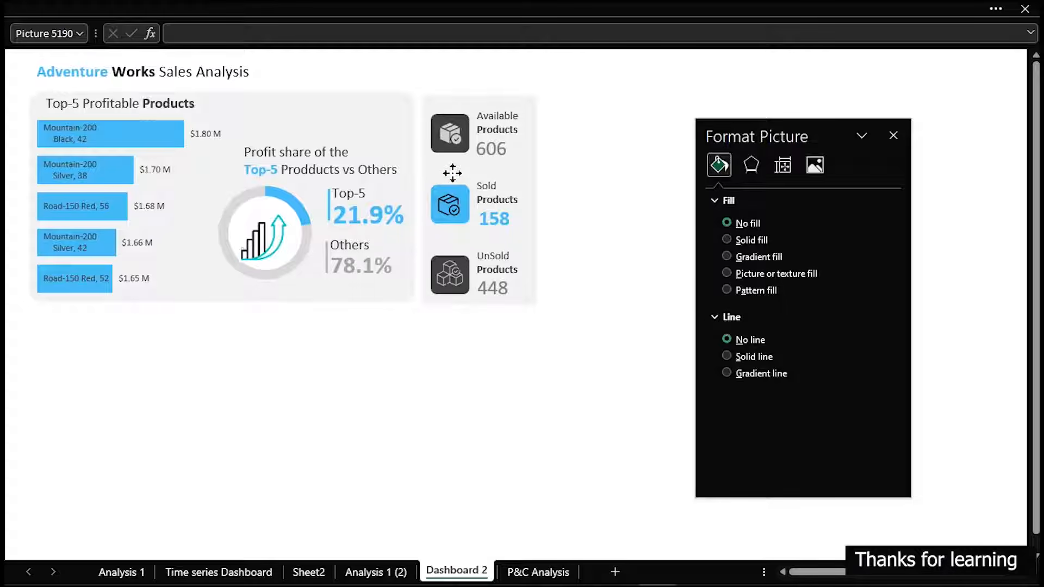
pyautogui.click(611, 230)
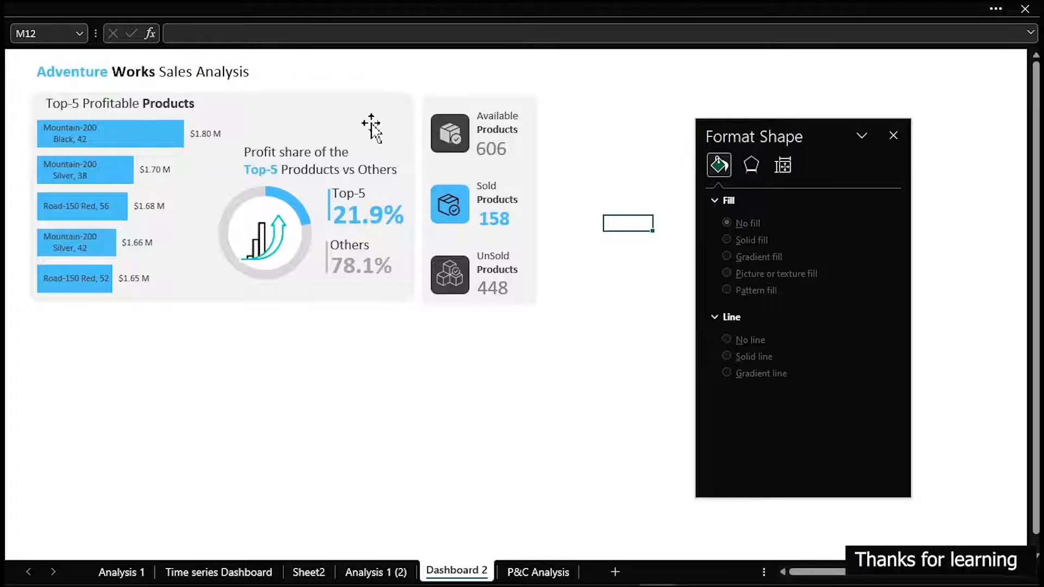
# Close the shape formatting pane, then duplicate the large grey background panel to the right of the product counts and narrow it to about half its width
pyautogui.click(896, 134)
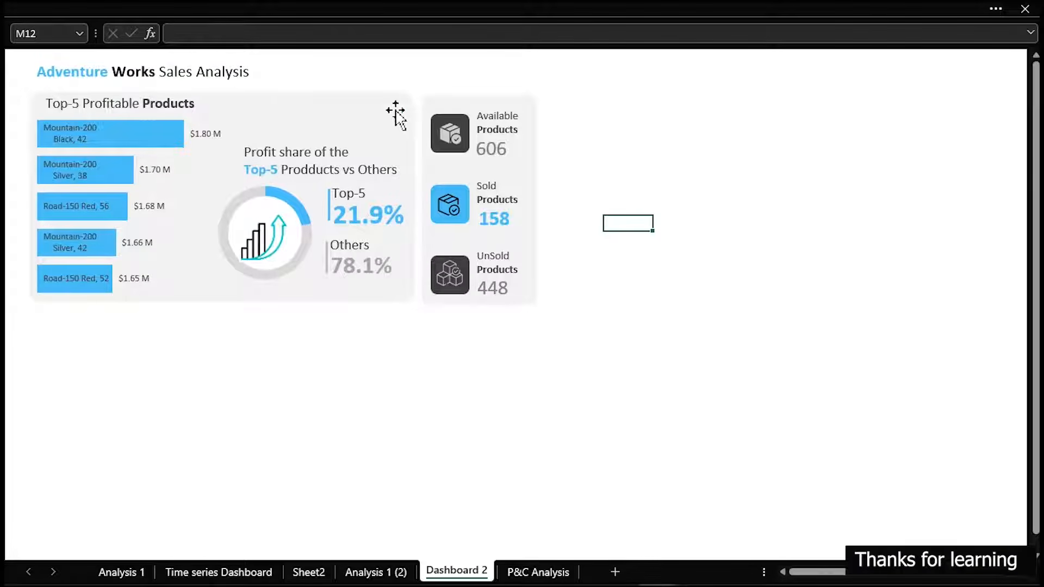
pyautogui.click(368, 98)
pyautogui.moveTo(373, 105); pyautogui.dragTo(850, 124)
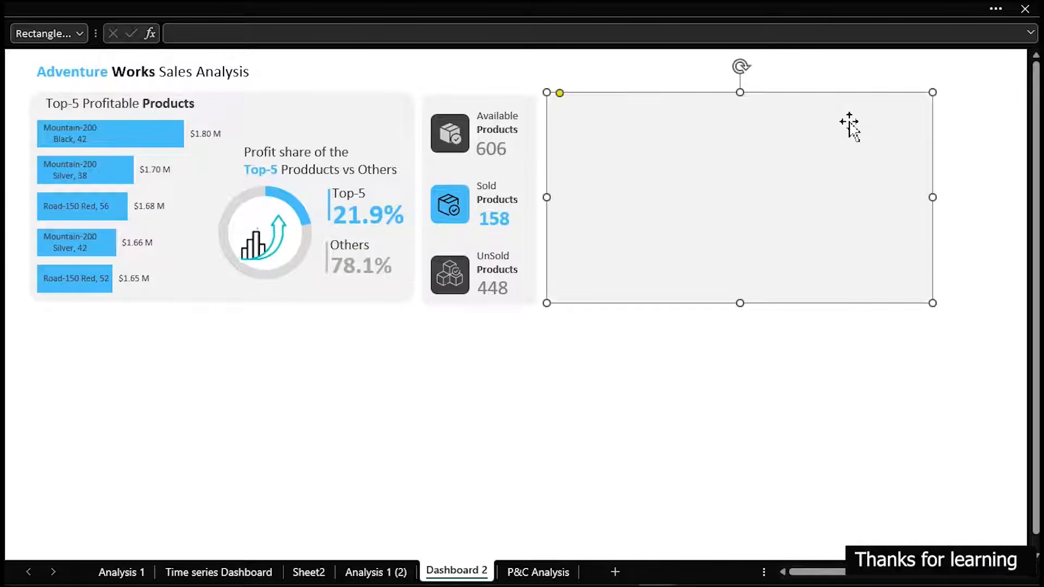
pyautogui.moveTo(931, 199); pyautogui.dragTo(780, 204)
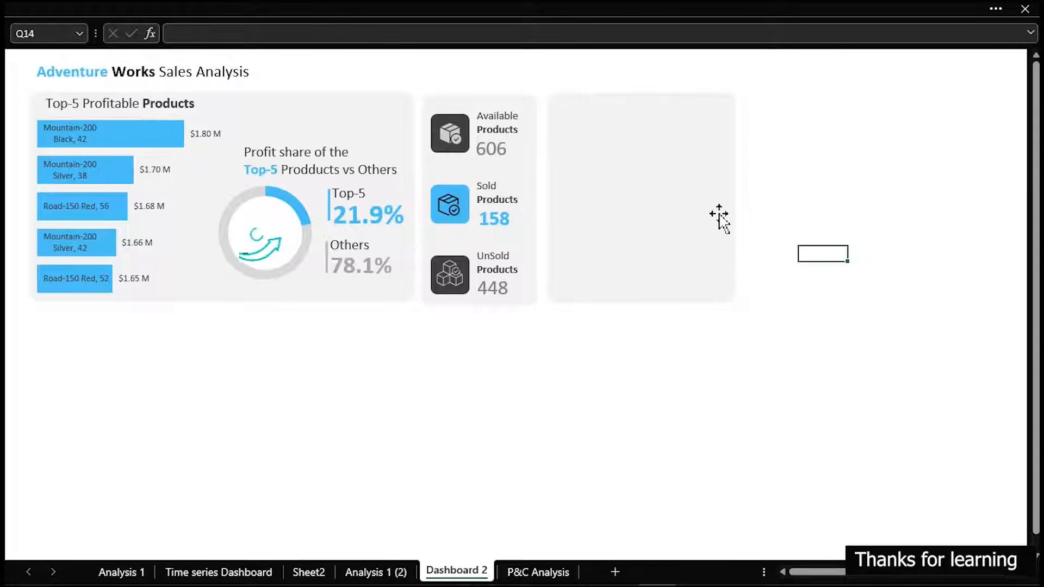
pyautogui.moveTo(548, 88)
pyautogui.mouseDown()
pyautogui.moveTo(608, 222)
pyautogui.moveTo(745, 313)
pyautogui.mouseUp()
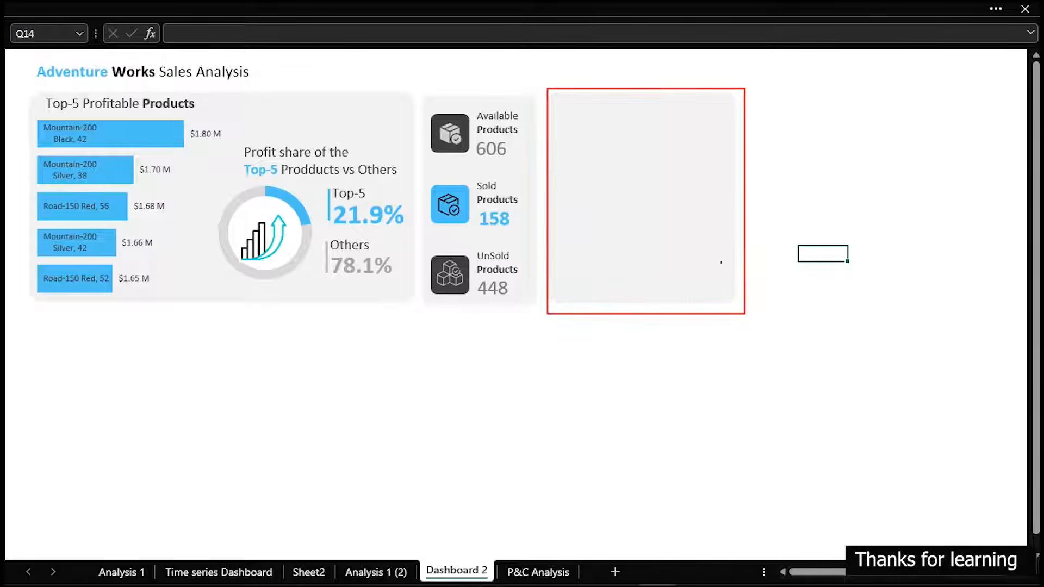
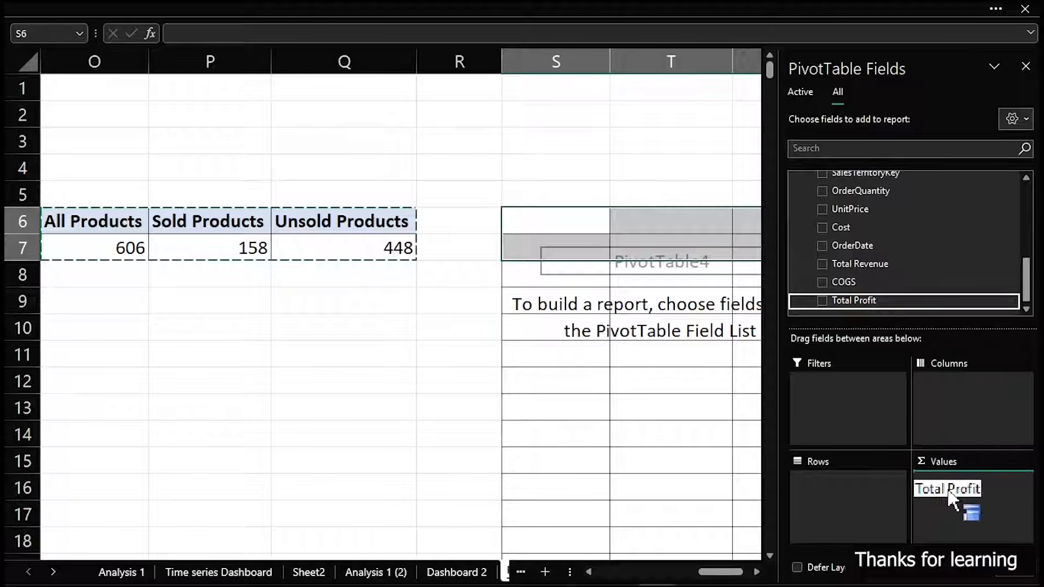
# Break down the Total Profit PivotTable by adding Color from DimProduct as its row field
pyautogui.scroll(10, 884, 266)
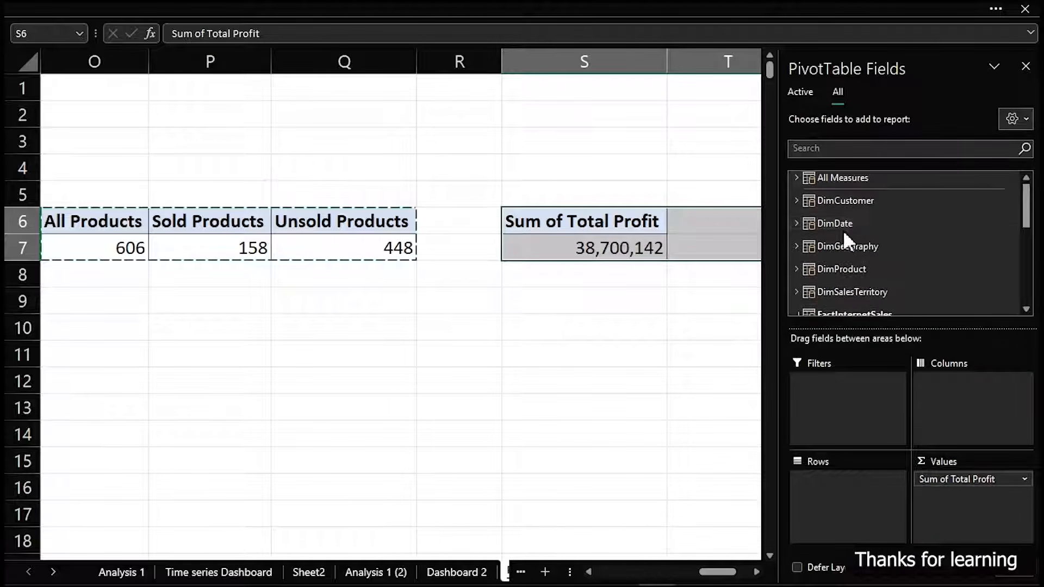
pyautogui.click(795, 266)
pyautogui.moveTo(845, 307); pyautogui.dragTo(844, 503)
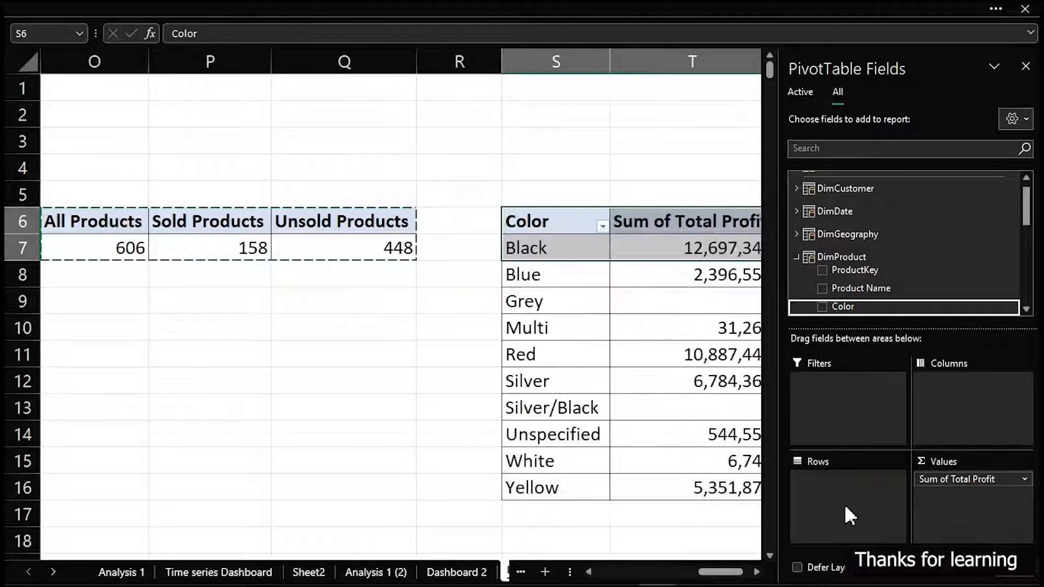
pyautogui.click(585, 124)
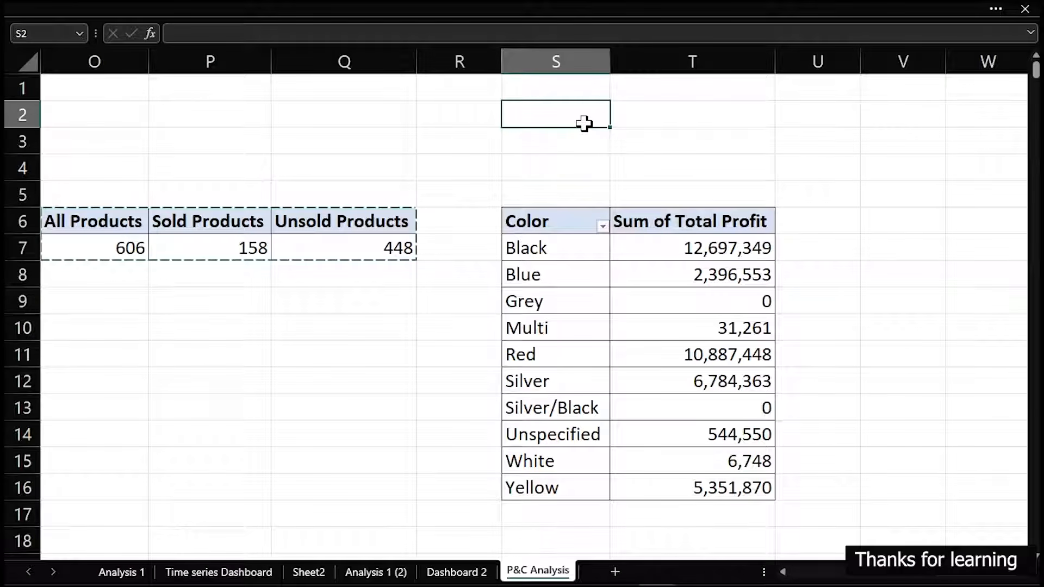
# Sort the product colours in the PivotTable by total profit from largest to smallest
pyautogui.click(699, 248)
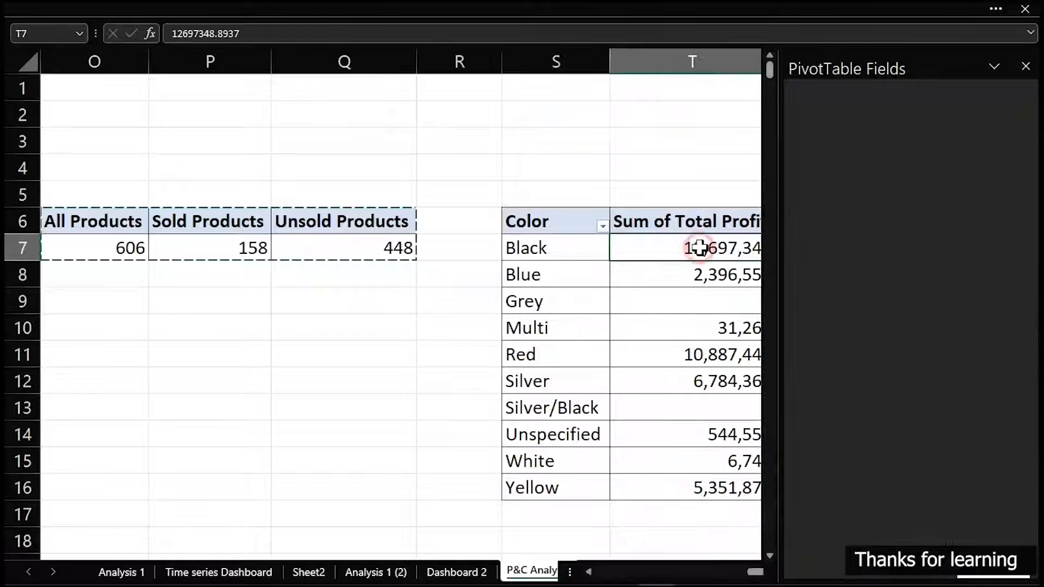
pyautogui.rightClick(699, 248)
pyautogui.moveTo(746, 370)
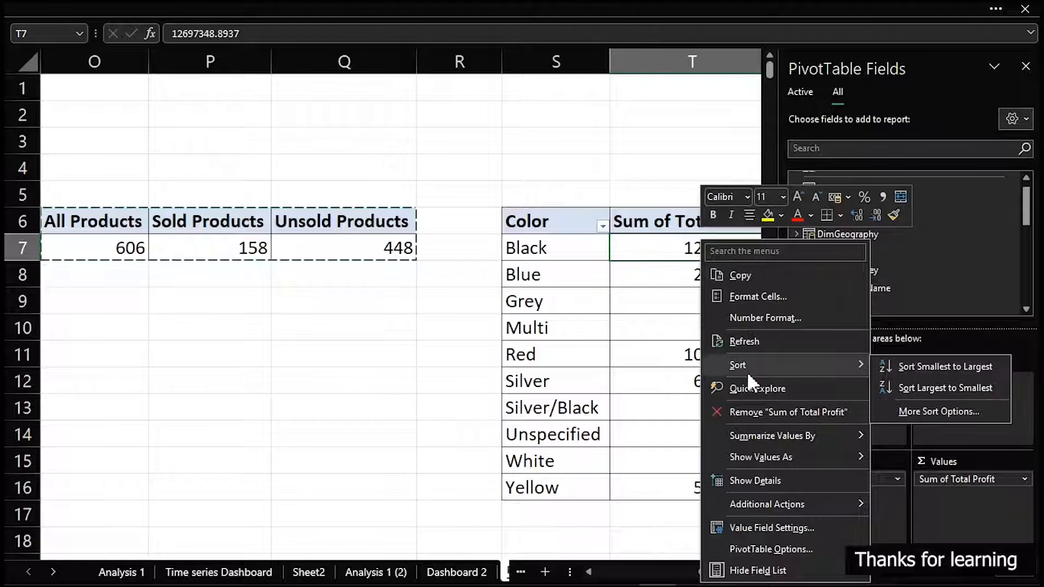
pyautogui.click(914, 386)
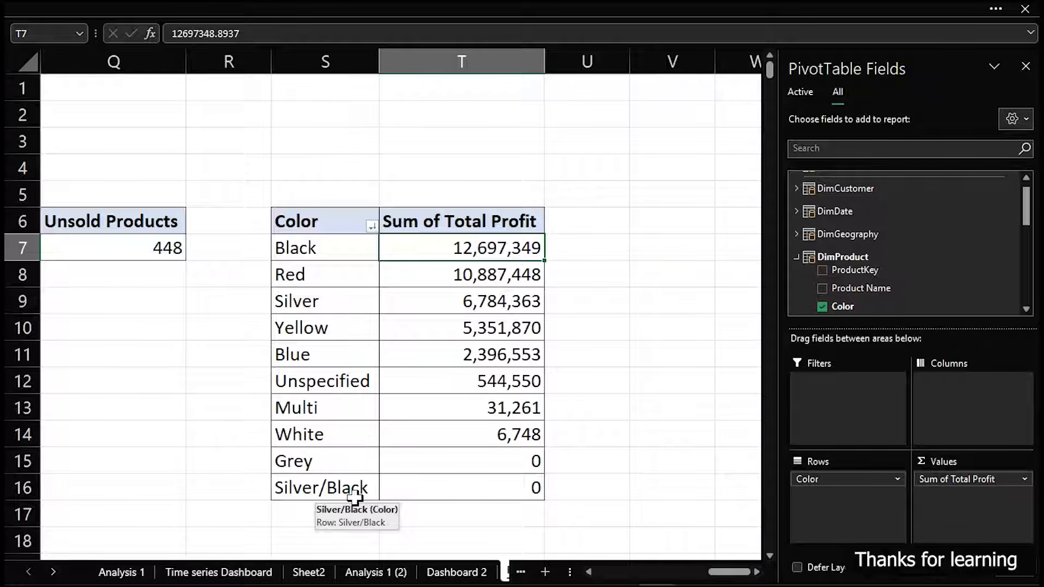
# Filter the Color field to exclude Silver/Black and Grey from the PivotTable
pyautogui.click(371, 226)
pyautogui.scroll(-1, 256, 495)
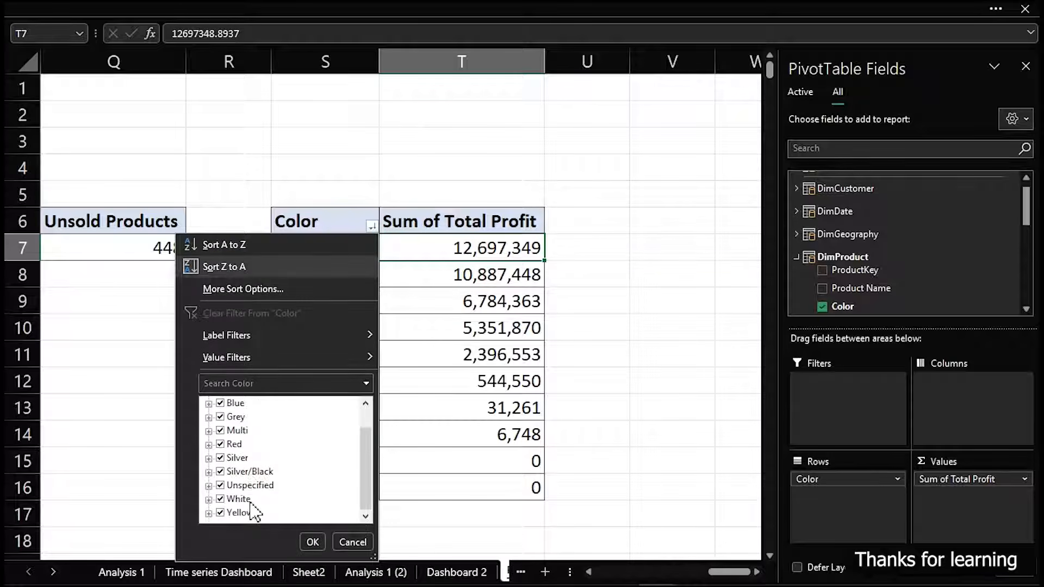
pyautogui.click(220, 472)
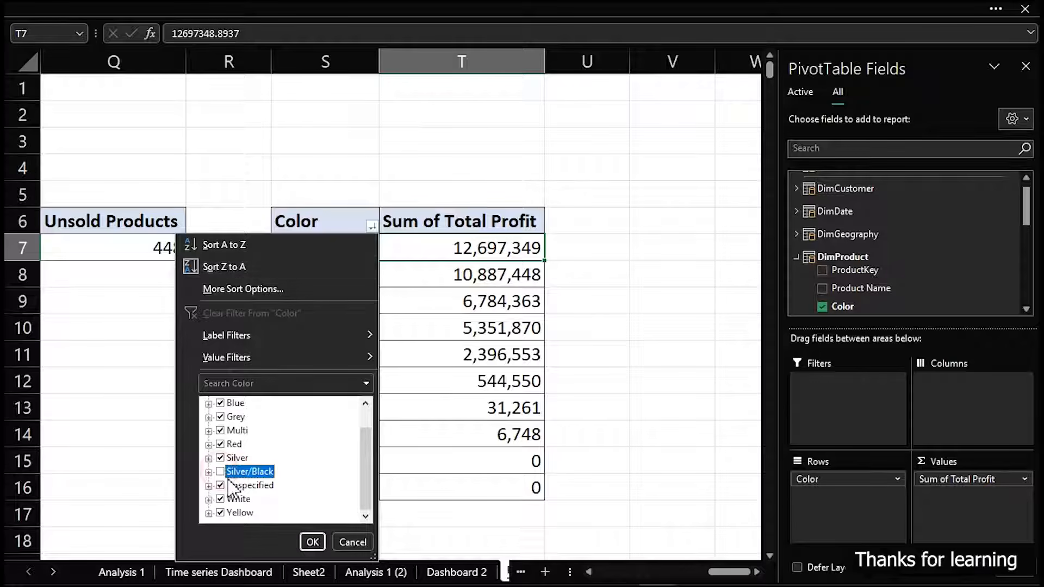
pyautogui.click(220, 417)
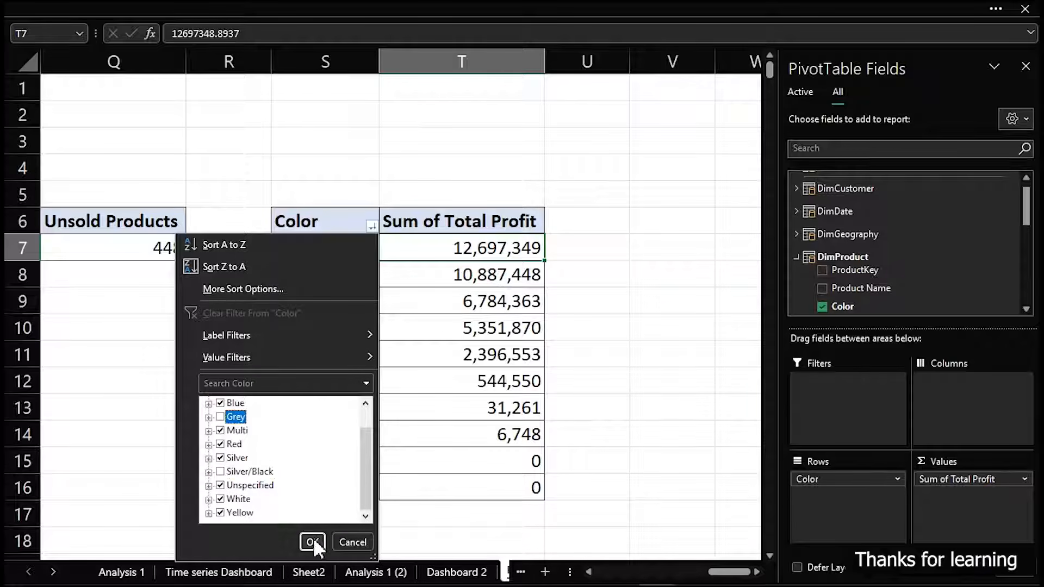
pyautogui.click(312, 540)
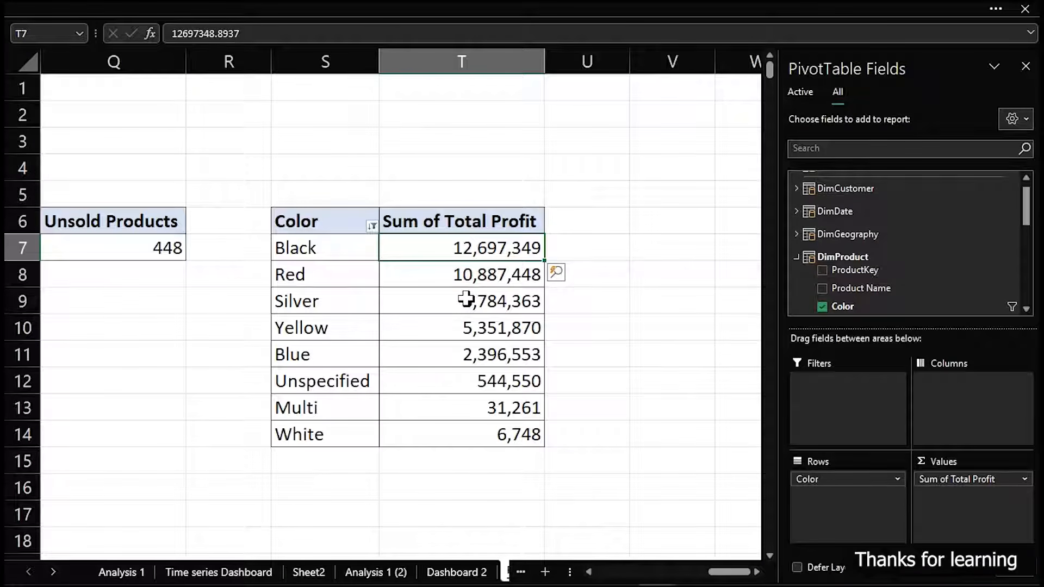
pyautogui.moveTo(466, 298)
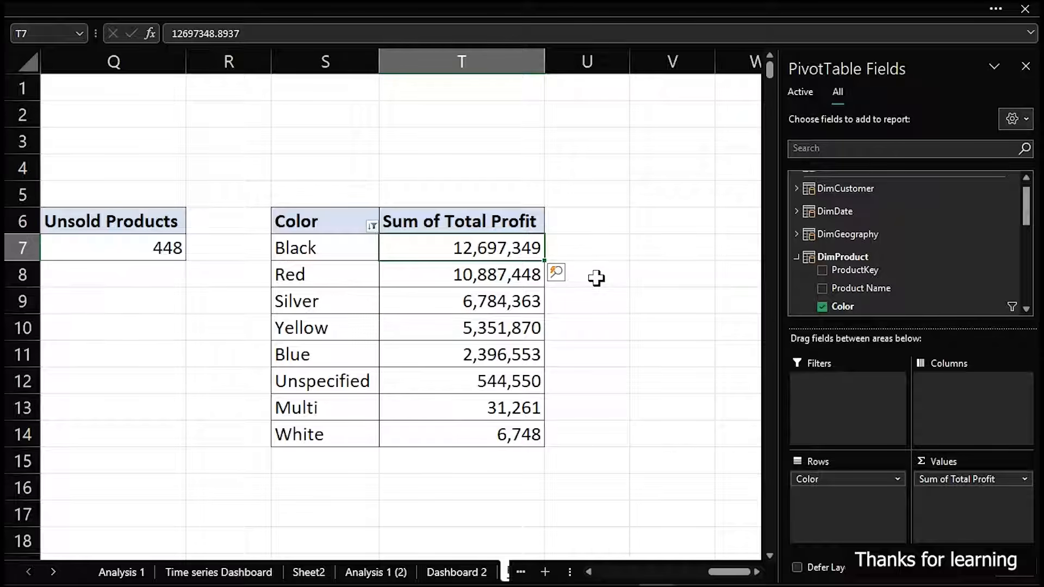
# Link V6 to the pivot's Color header with =S6 and fill the formula across to column W and down to row 14
pyautogui.click(679, 231)
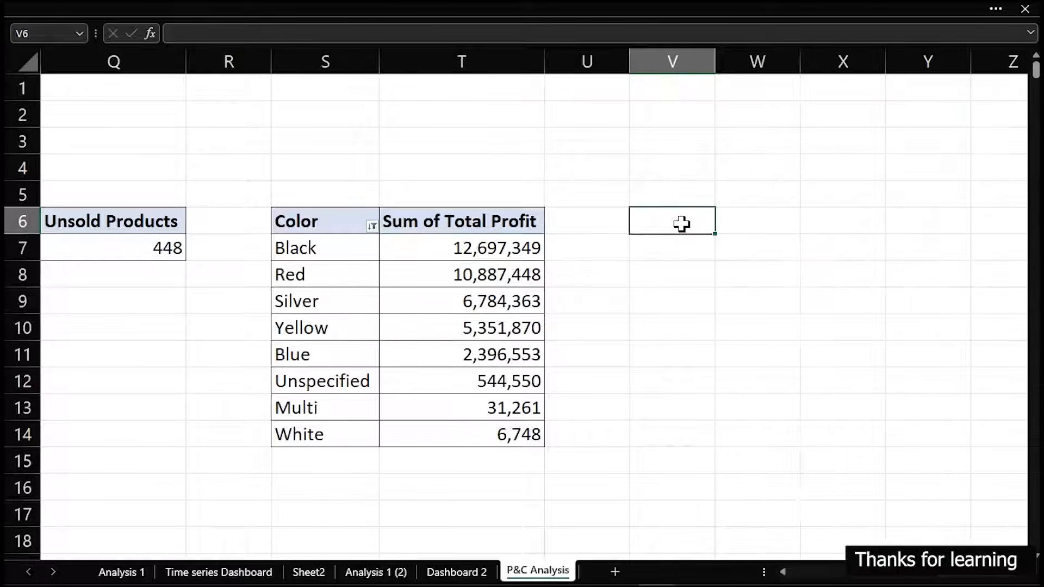
pyautogui.write('=')
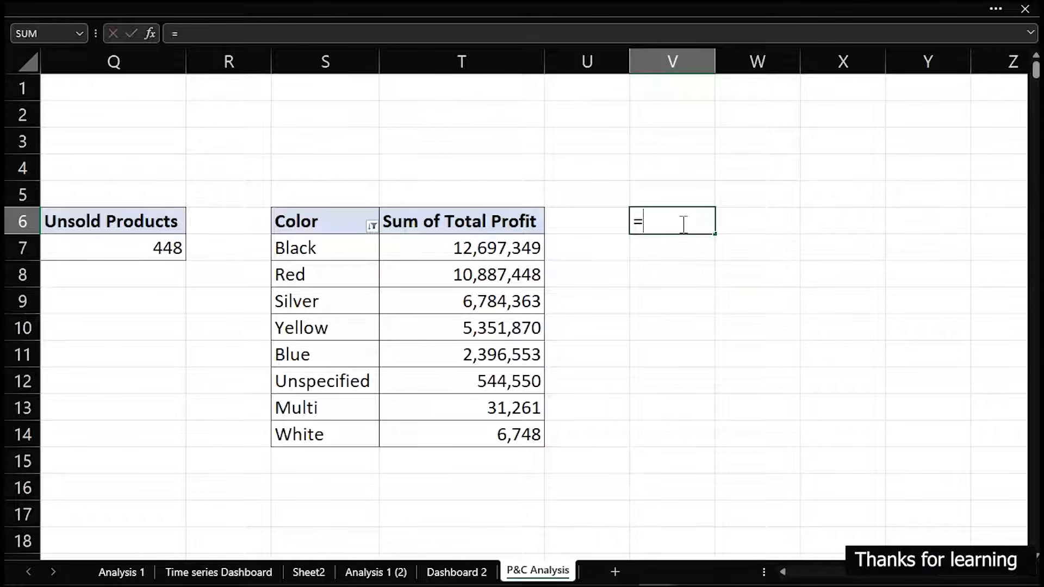
pyautogui.click(309, 226)
pyautogui.press('Return')
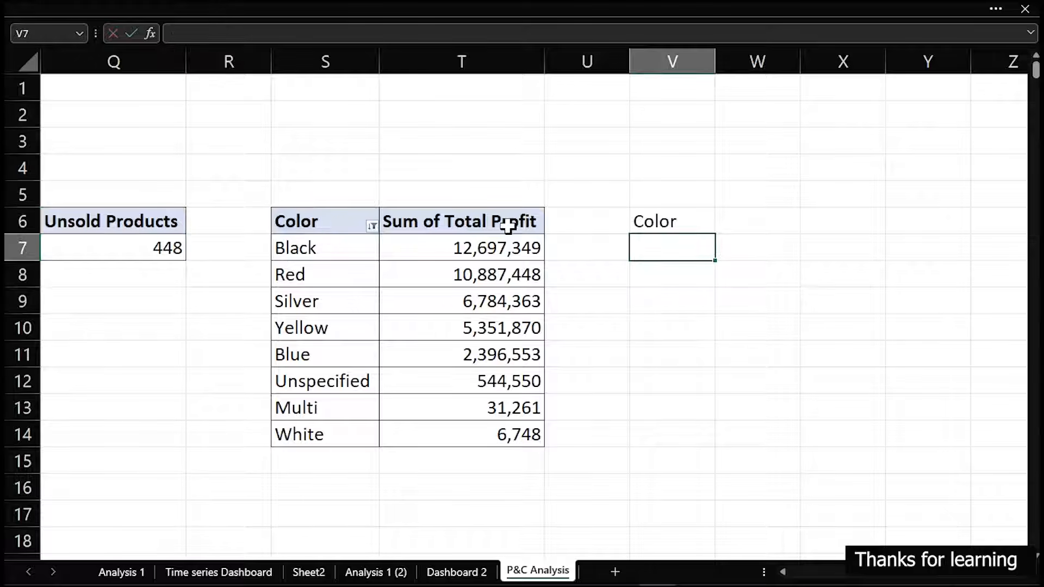
pyautogui.click(640, 222)
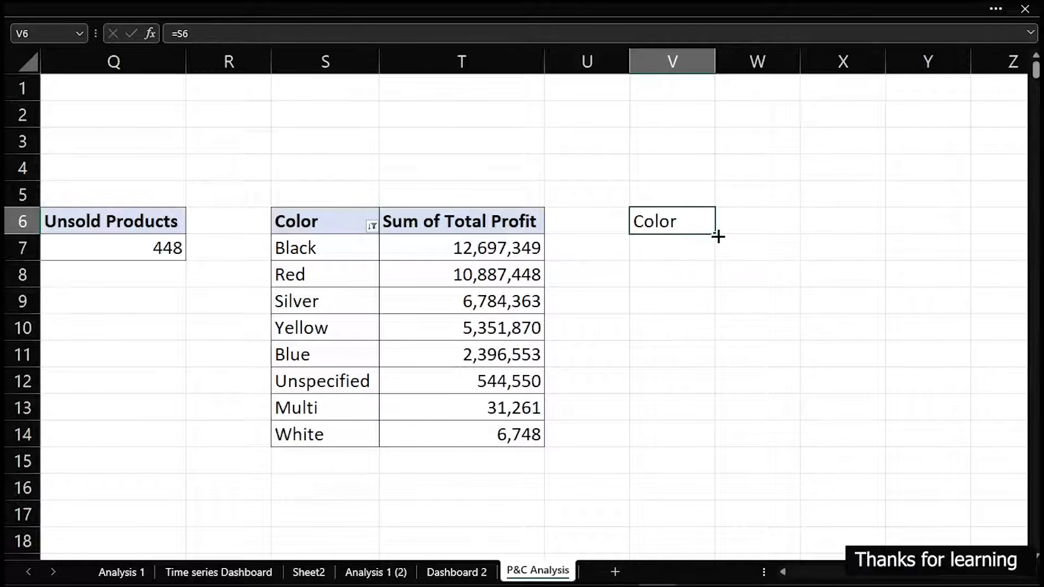
pyautogui.click(719, 231)
pyautogui.click(680, 222)
pyautogui.moveTo(717, 232); pyautogui.dragTo(772, 231)
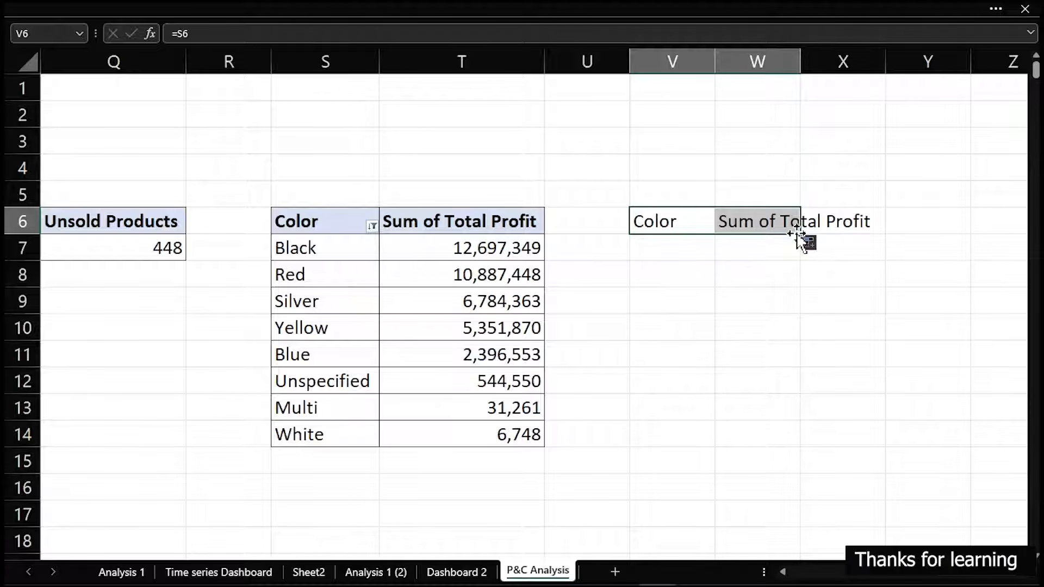
pyautogui.moveTo(799, 234); pyautogui.dragTo(787, 443)
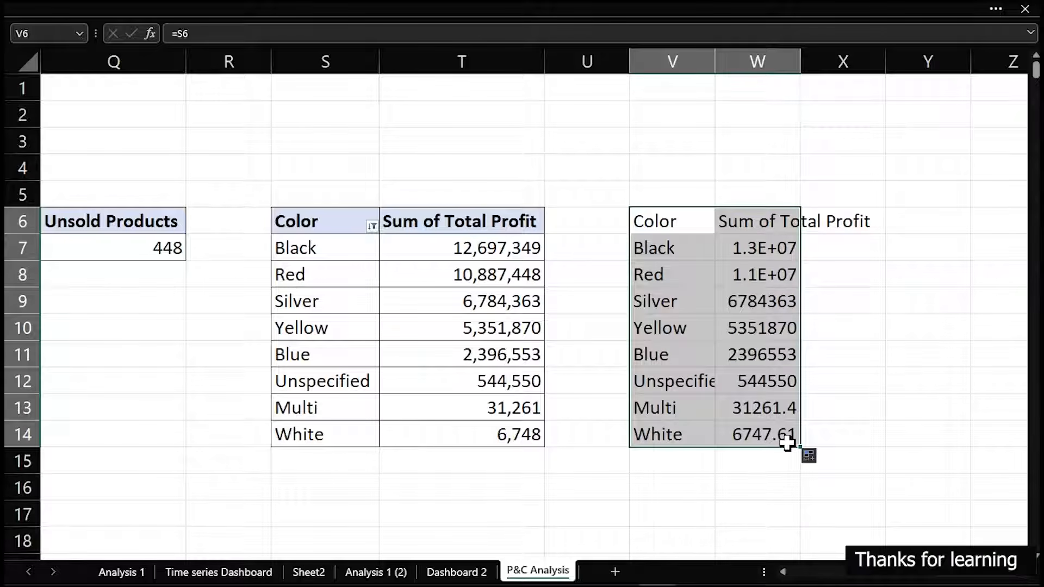
# Remove "sum of" from the PivotTable's profit header in T6 by replacing it with nothing
pyautogui.click(317, 248)
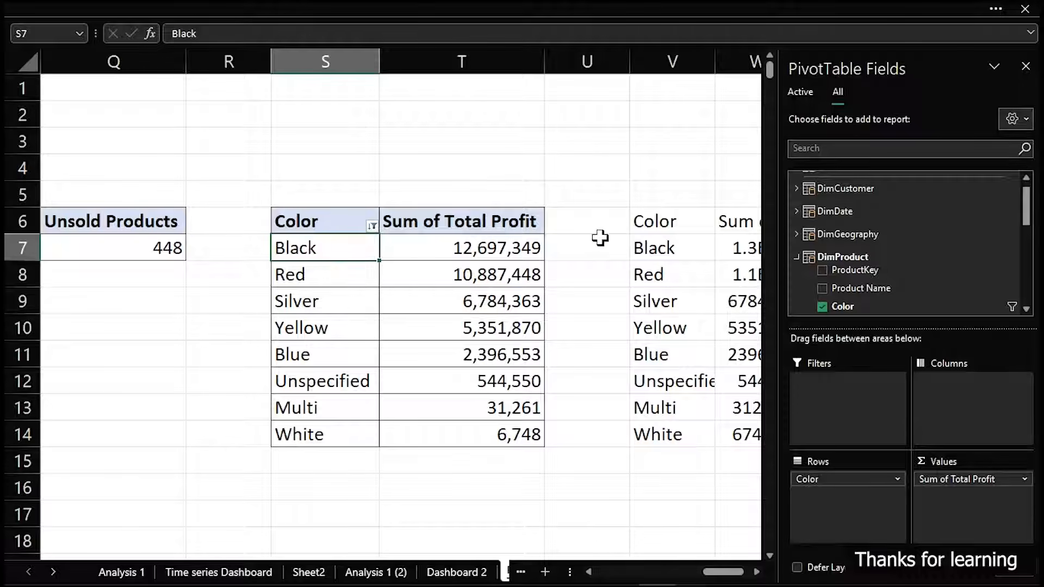
pyautogui.click(619, 212)
pyautogui.click(445, 221)
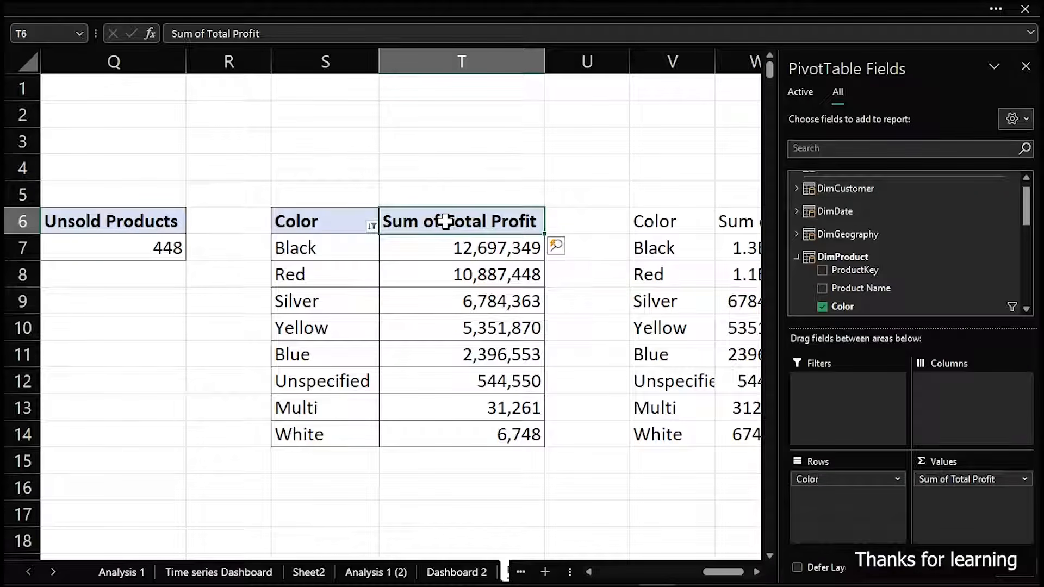
pyautogui.hotkey('ctrl', 'h')
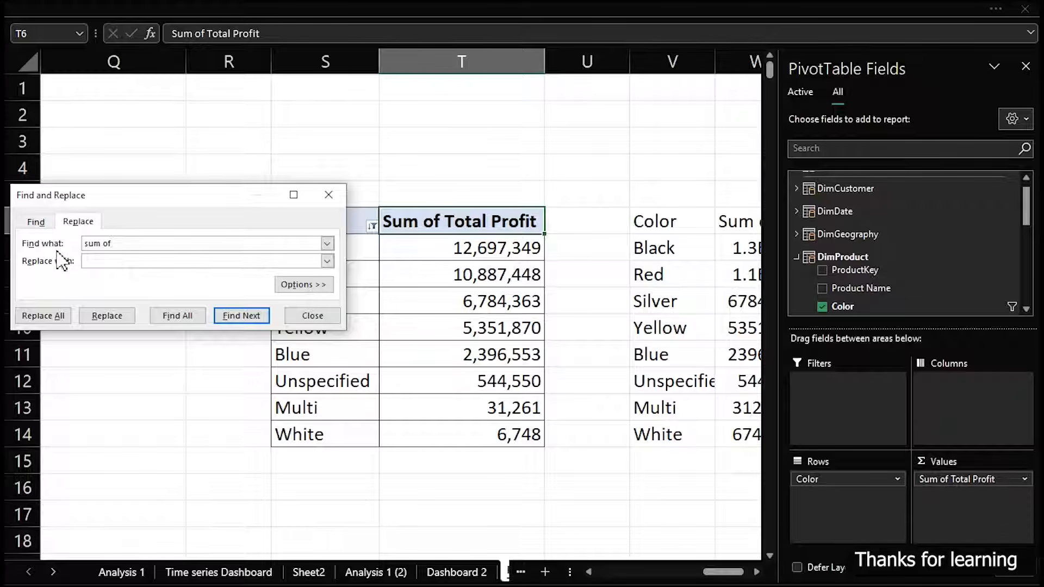
pyautogui.write('sum of')
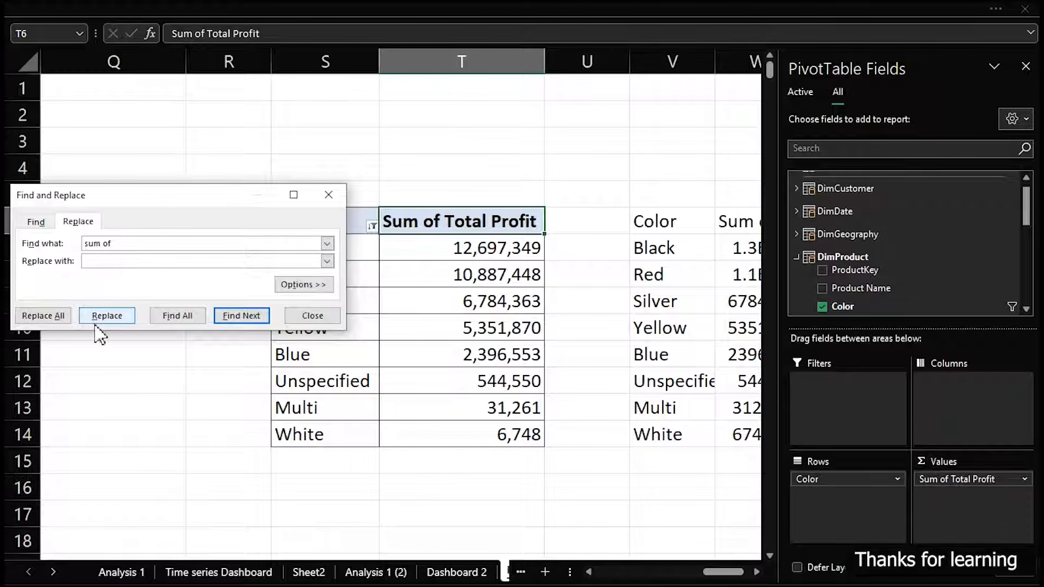
pyautogui.click(54, 316)
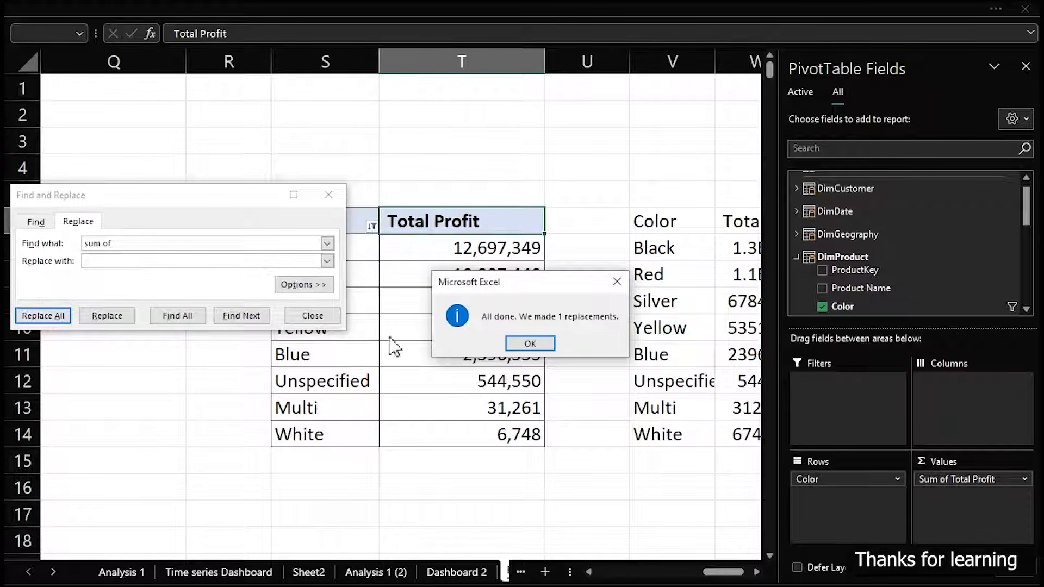
pyautogui.click(532, 344)
pyautogui.click(288, 316)
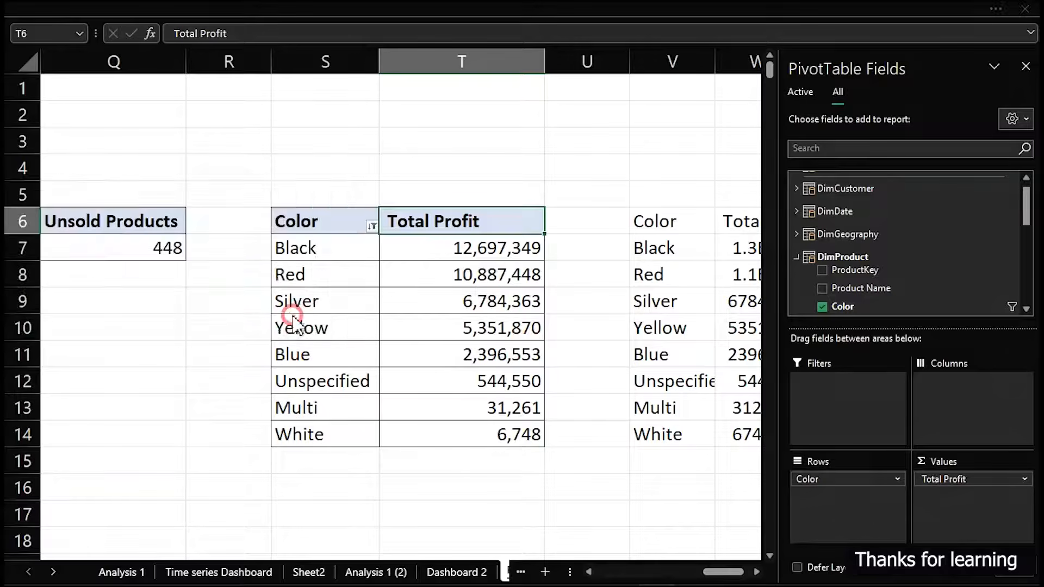
# Autofit column W to its profit values and enter the header Highlight in X6
pyautogui.click(599, 140)
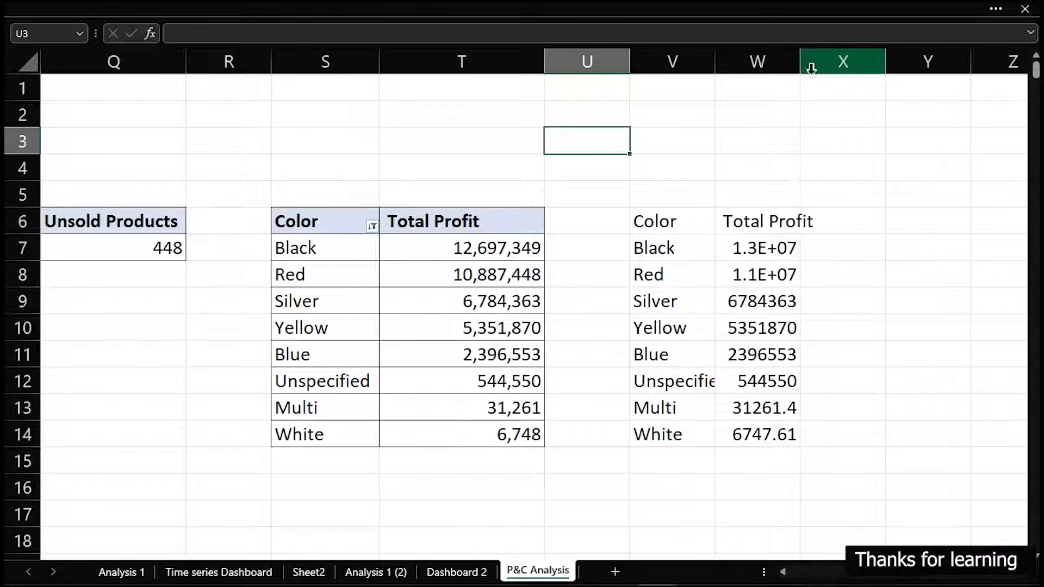
pyautogui.doubleClick(800, 62)
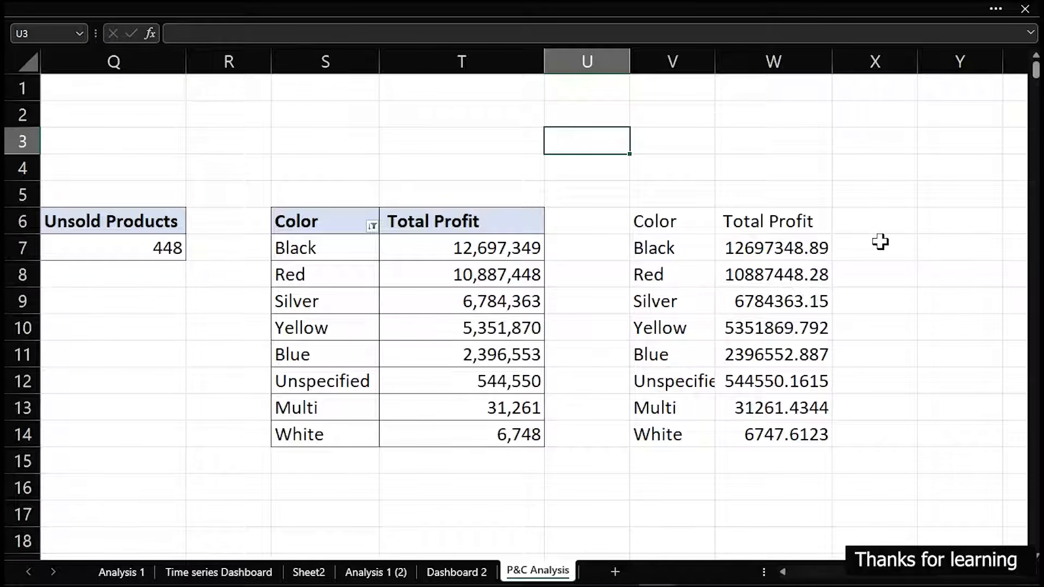
pyautogui.click(858, 230)
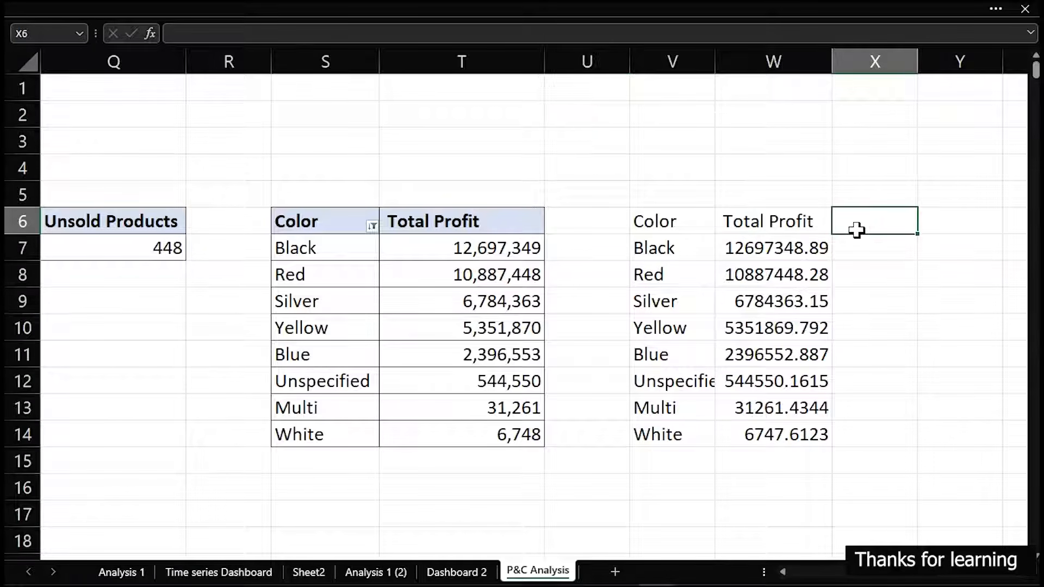
pyautogui.write('Highlight')
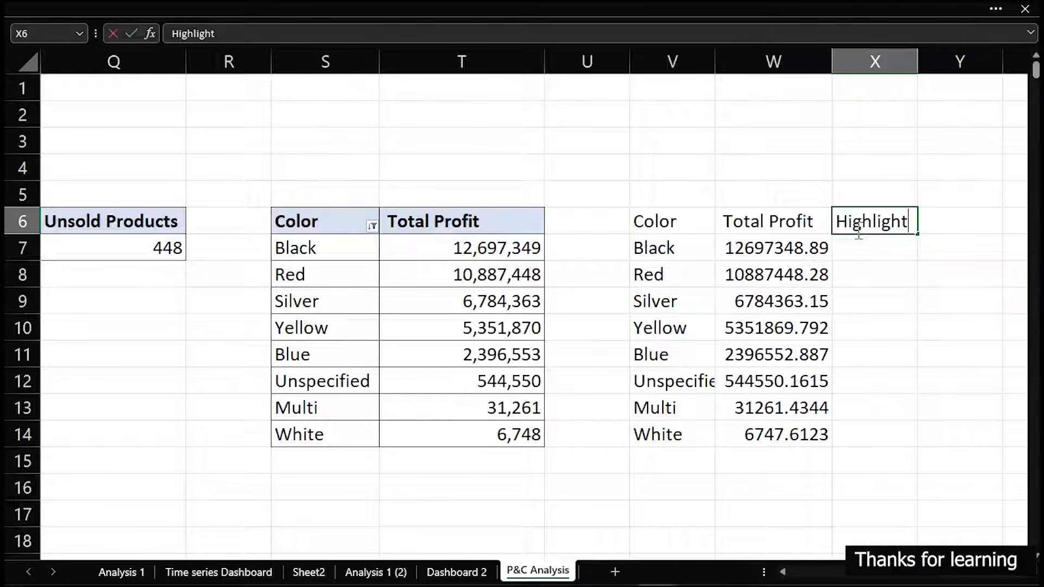
pyautogui.press('Return')
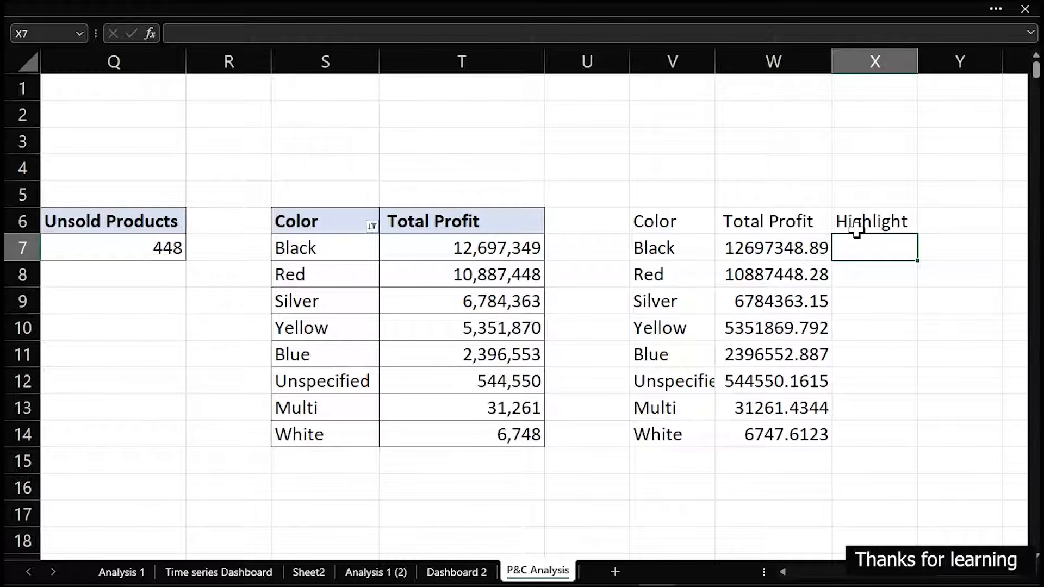
# Link X7 to the top pivot profit with =T7 and fill the formula down to X9
pyautogui.write('=')
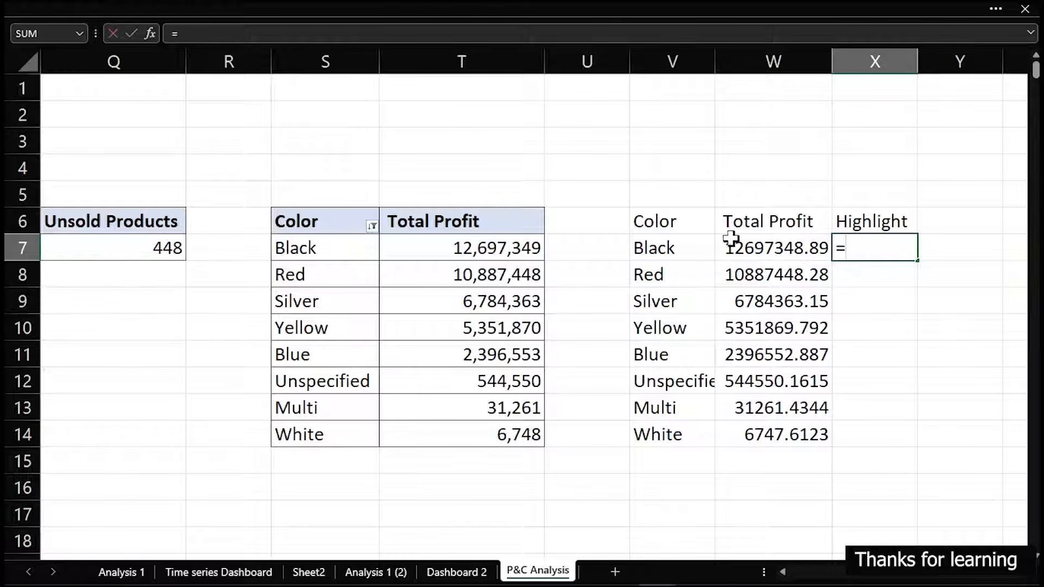
pyautogui.click(524, 250)
pyautogui.press('Return')
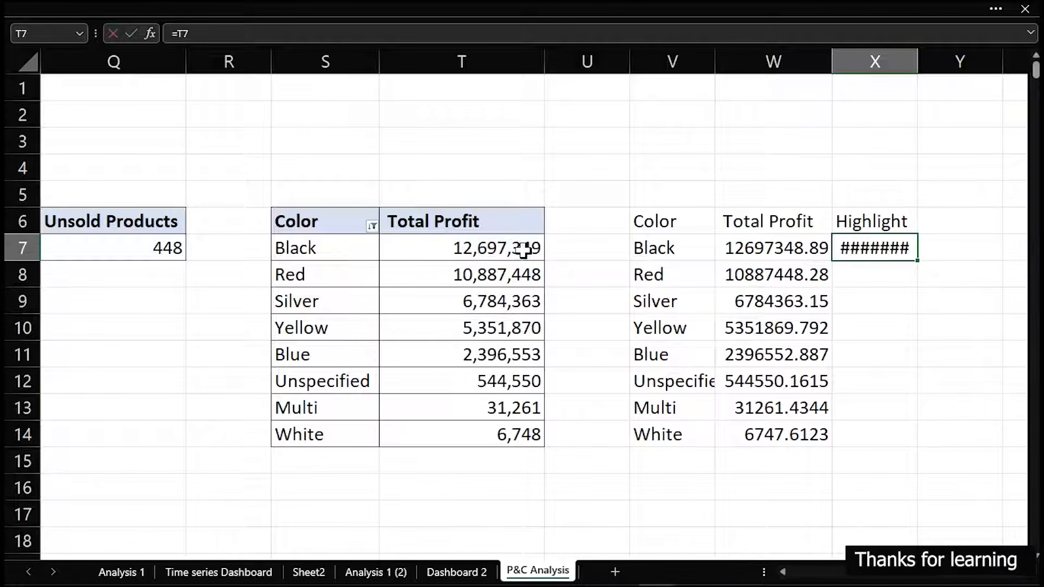
pyautogui.click(871, 249)
pyautogui.moveTo(929, 261); pyautogui.dragTo(924, 304)
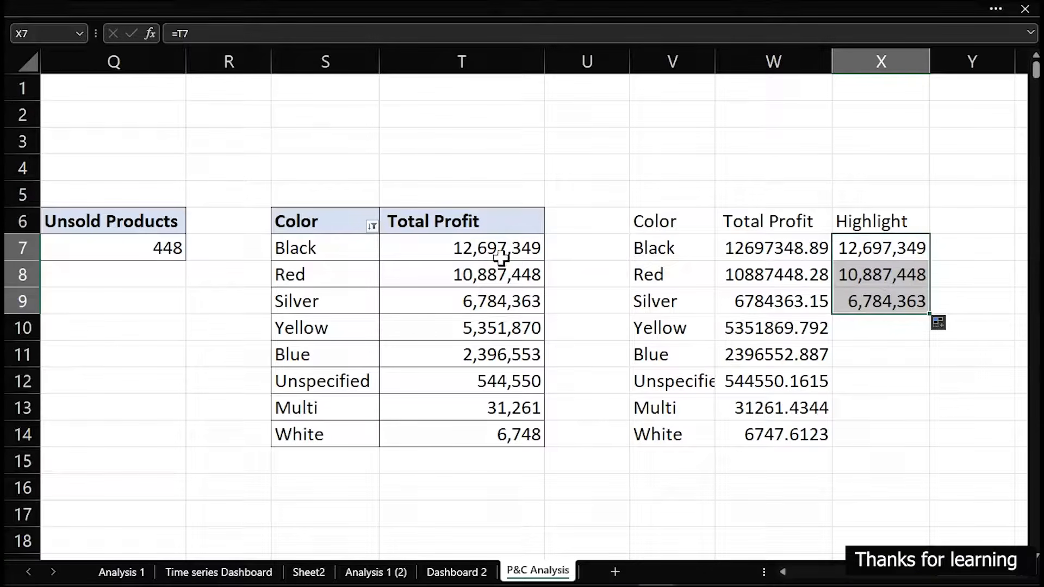
# Label the linked table in V6:X14 by entering Chart data in V4
pyautogui.moveTo(658, 217); pyautogui.dragTo(852, 429)
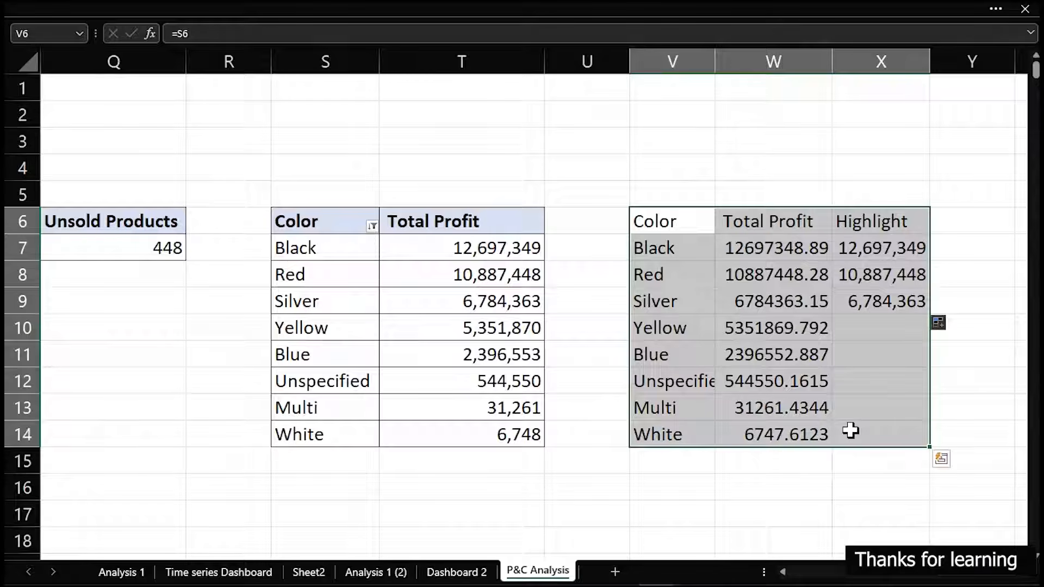
pyautogui.click(662, 177)
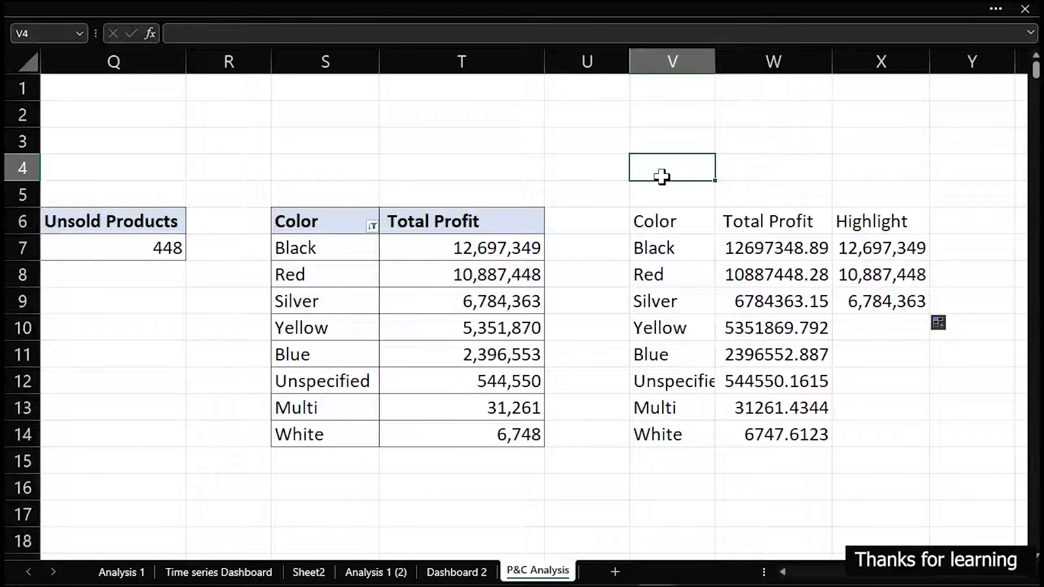
pyautogui.write('Chart data')
# Label the PivotTable in S6:T14 by entering Pivot Data in S4
pyautogui.press('Left')
pyautogui.press('Left')
pyautogui.press('Left')
pyautogui.press('Left')
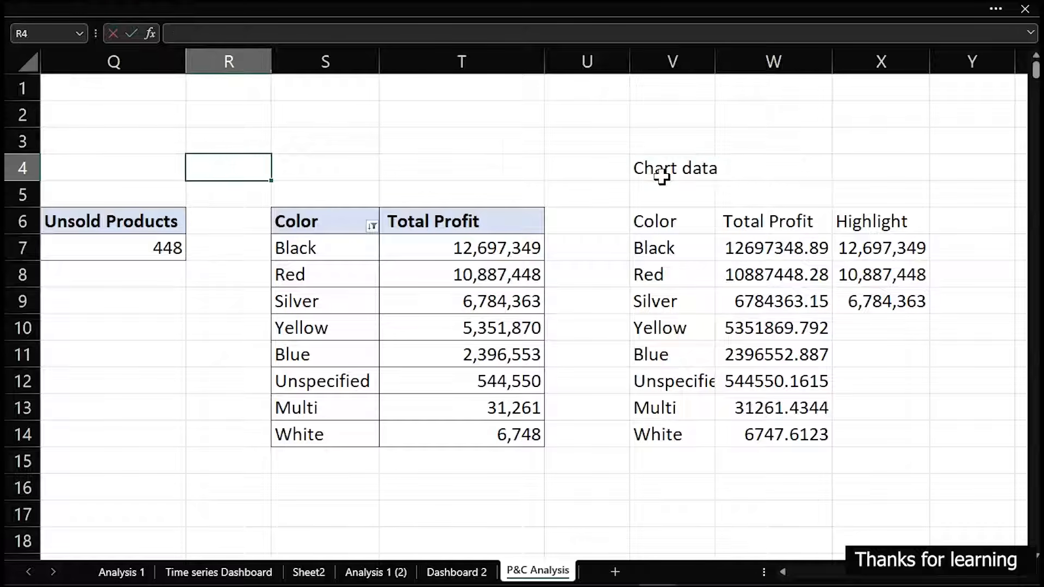
pyautogui.press('Right')
pyautogui.write('Pivot D')
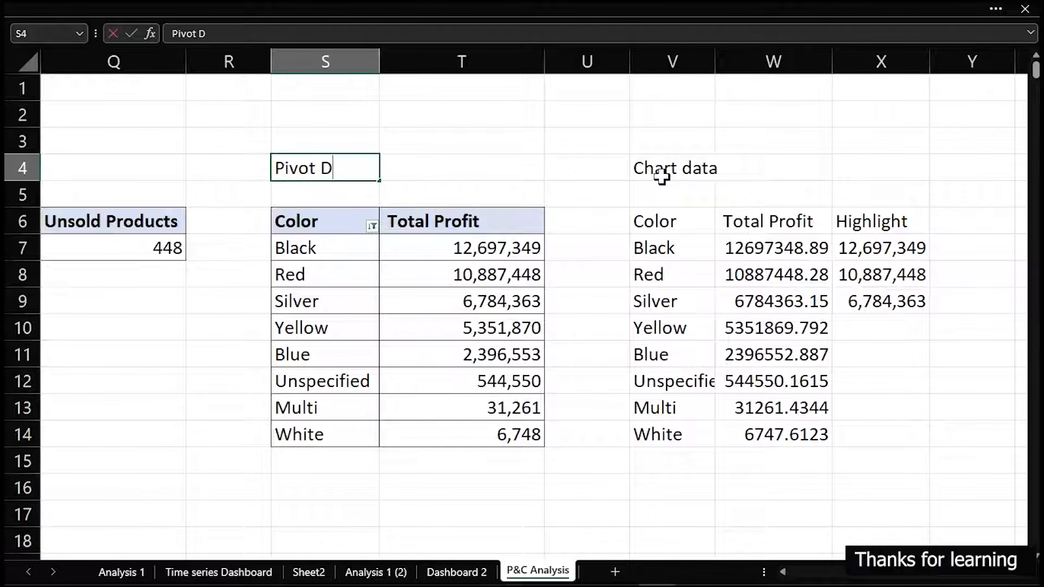
pyautogui.write('ata')
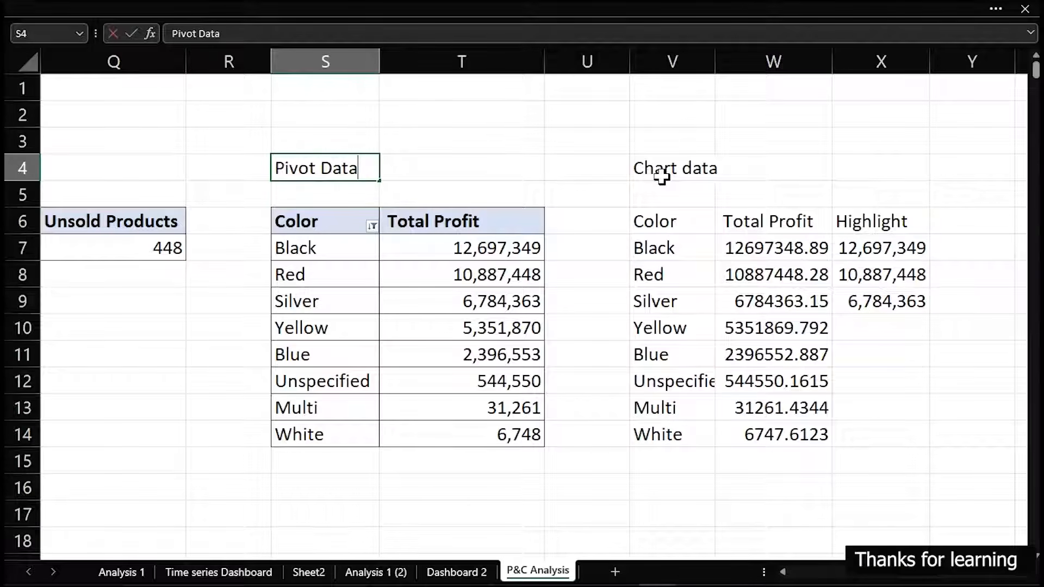
pyautogui.press('Return')
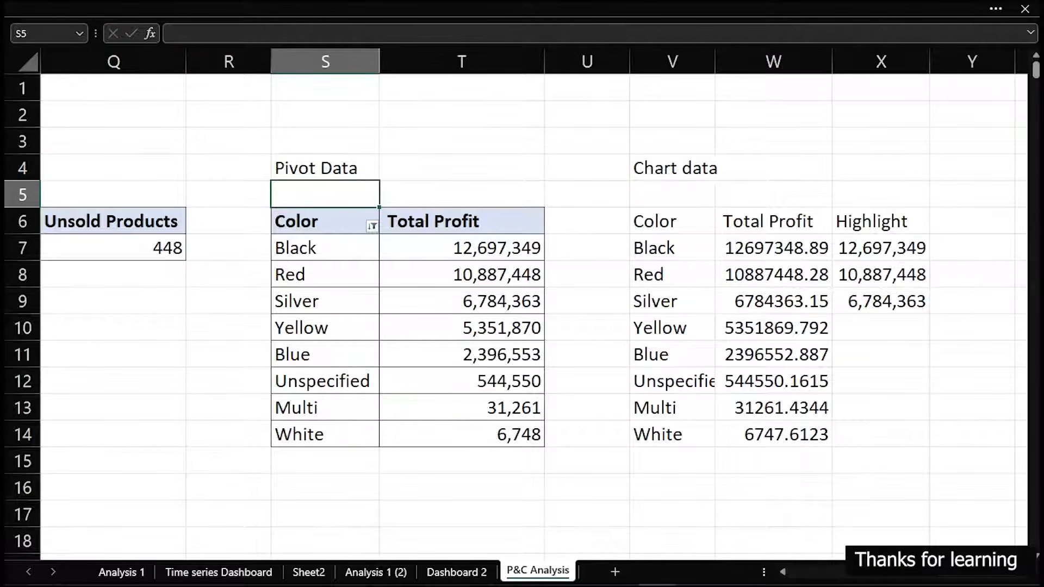
# Insert a 2-D clustered bar chart from the chart data in V6:X14
pyautogui.moveTo(666, 217); pyautogui.dragTo(849, 431)
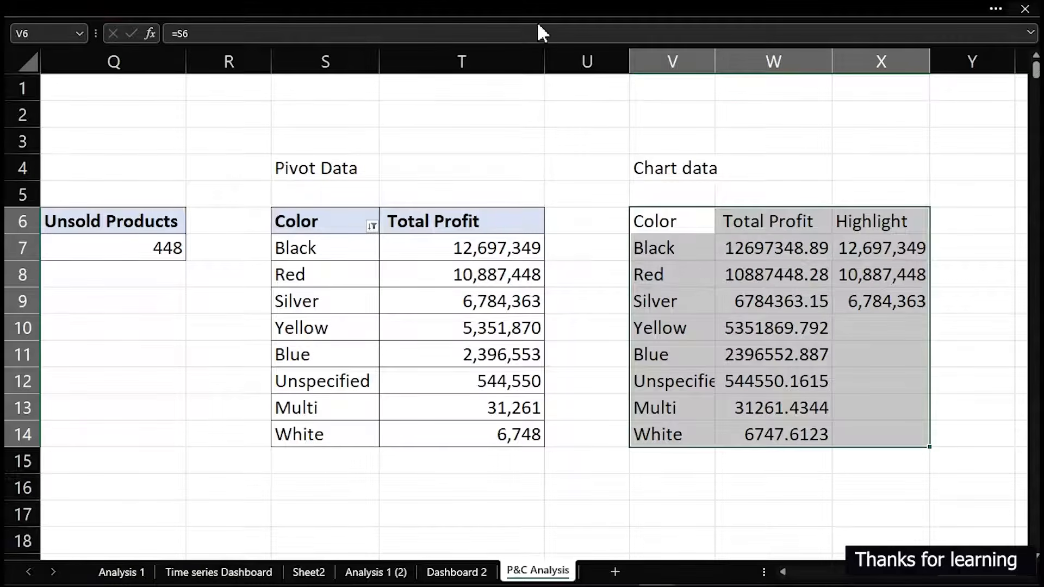
pyautogui.click(537, 13)
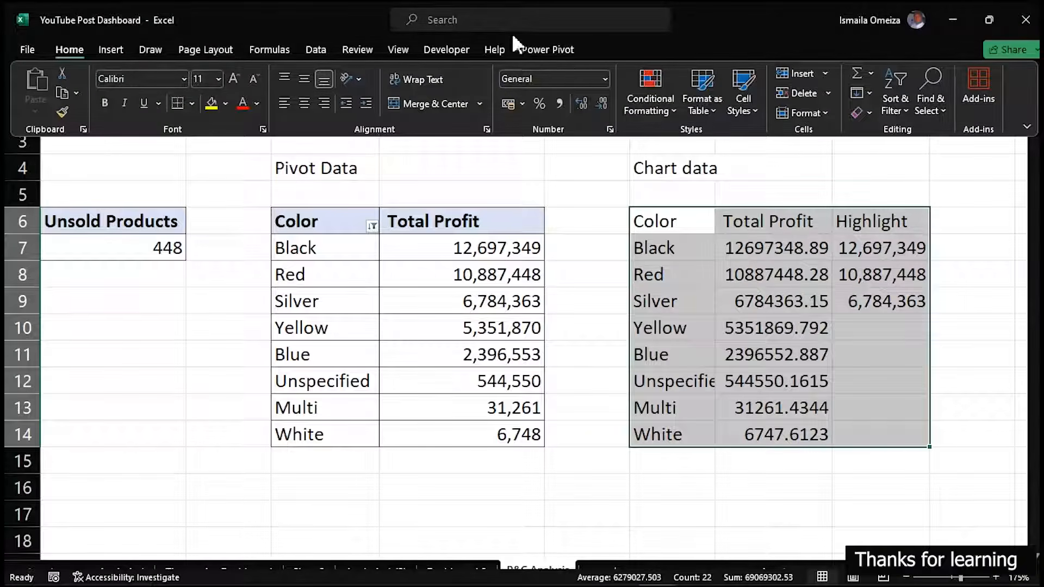
pyautogui.click(109, 48)
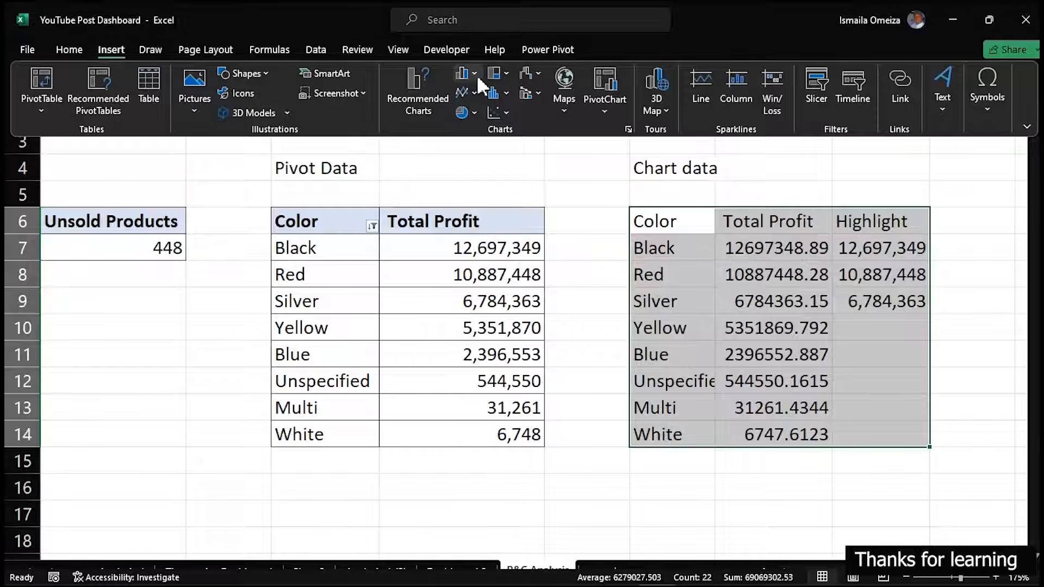
pyautogui.click(473, 73)
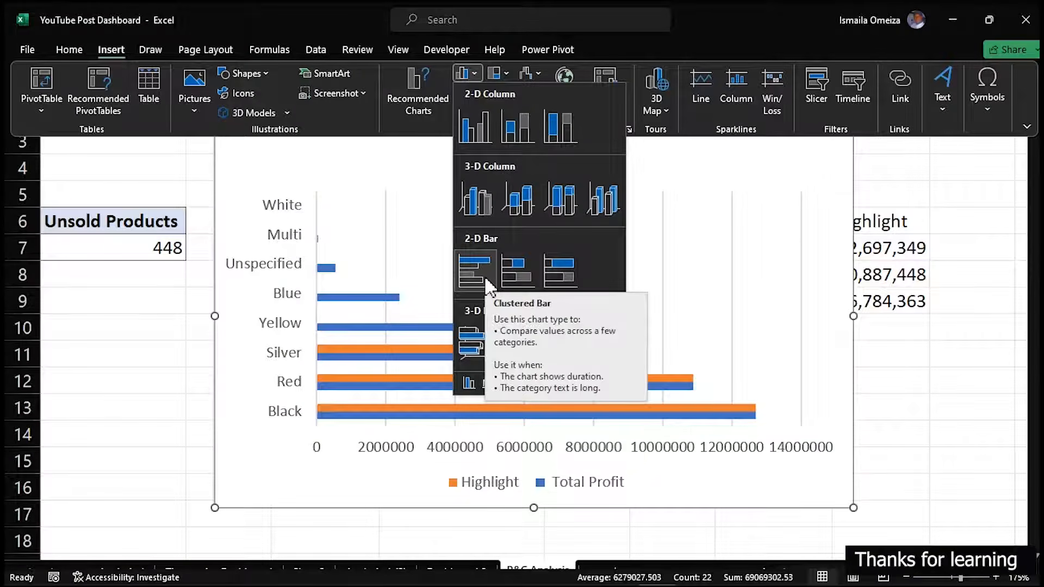
pyautogui.click(484, 276)
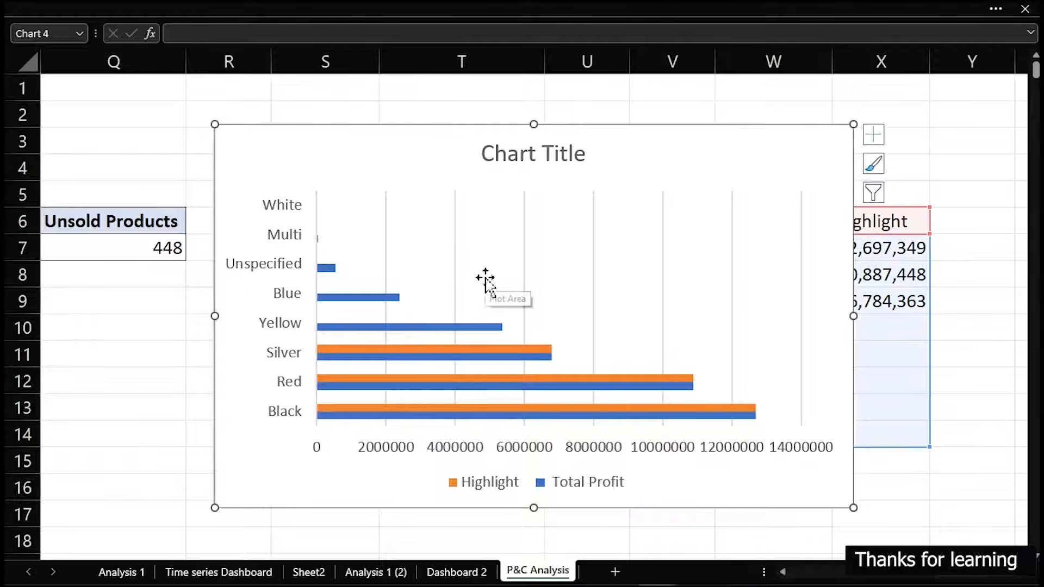
# Delete the bar chart's legend, horizontal value axis, title and vertical gridlines
pyautogui.click(563, 492)
pyautogui.press('Delete')
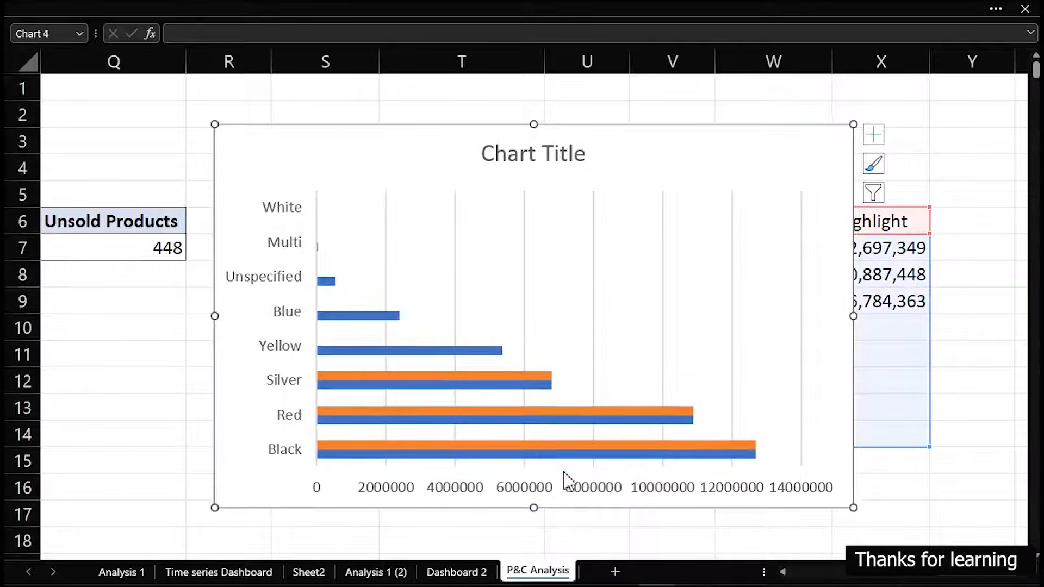
pyautogui.click(571, 492)
pyautogui.press('Delete')
pyautogui.click(522, 164)
pyautogui.press('Delete')
pyautogui.click(538, 246)
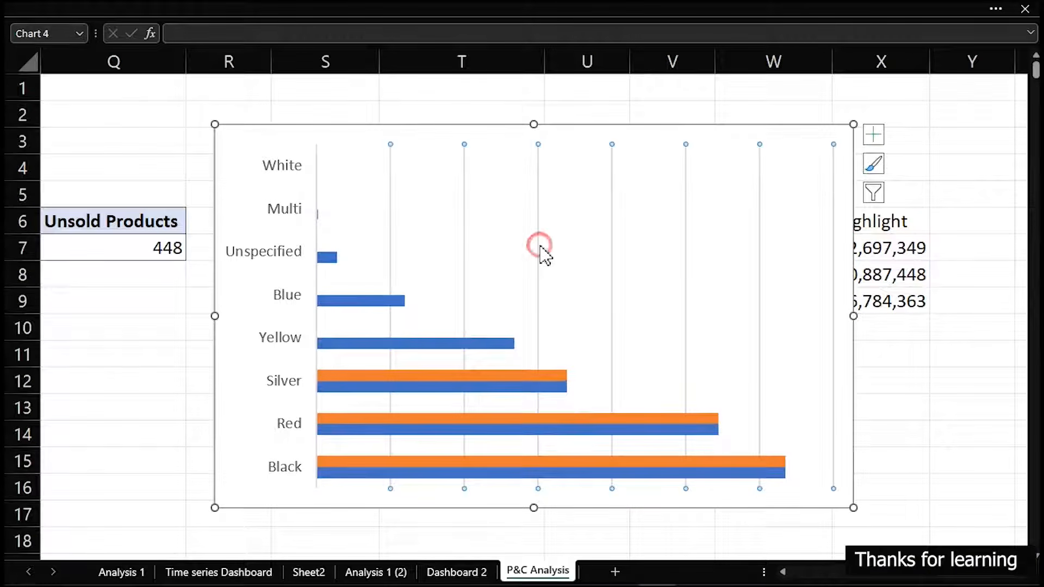
pyautogui.press('Delete')
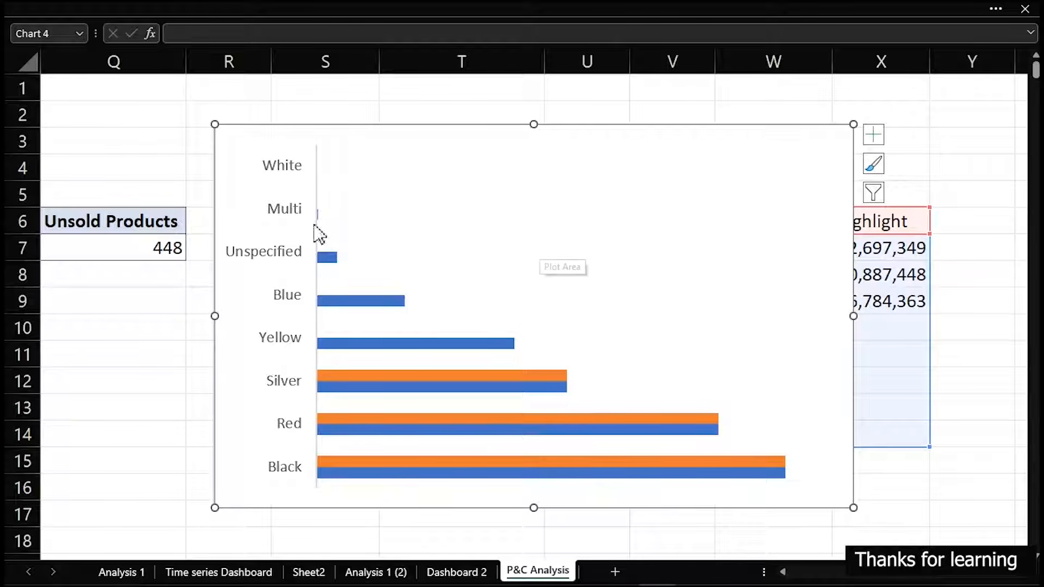
# Put the colour categories on the bar chart's vertical axis in reverse order
pyautogui.doubleClick(377, 155)
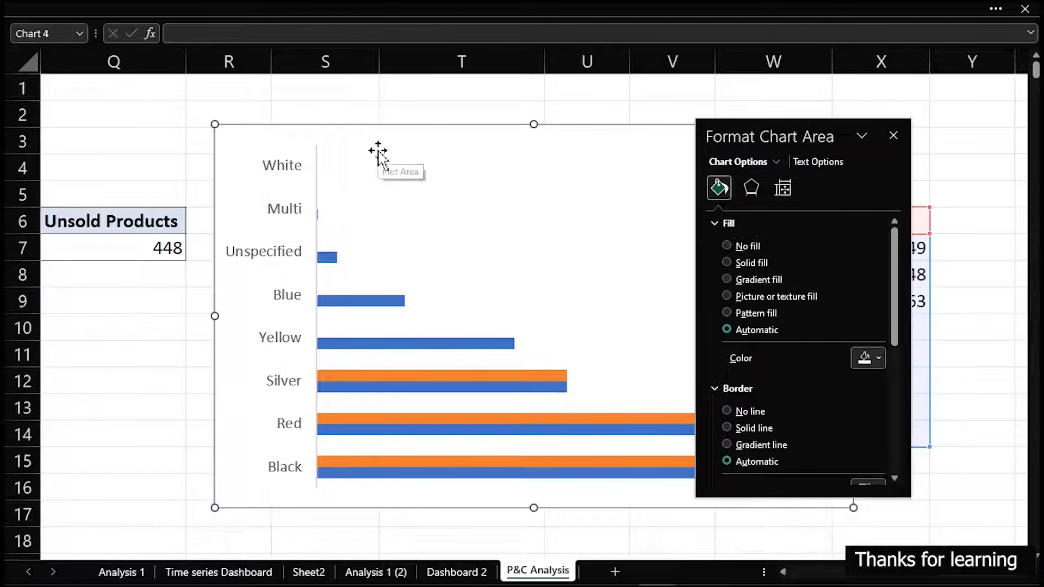
pyautogui.click(279, 213)
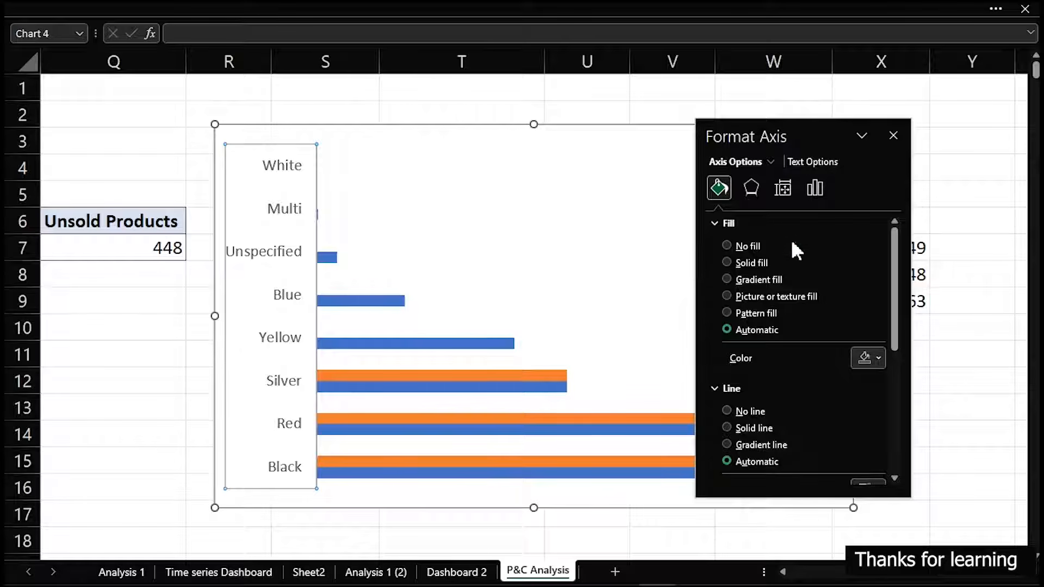
pyautogui.click(822, 186)
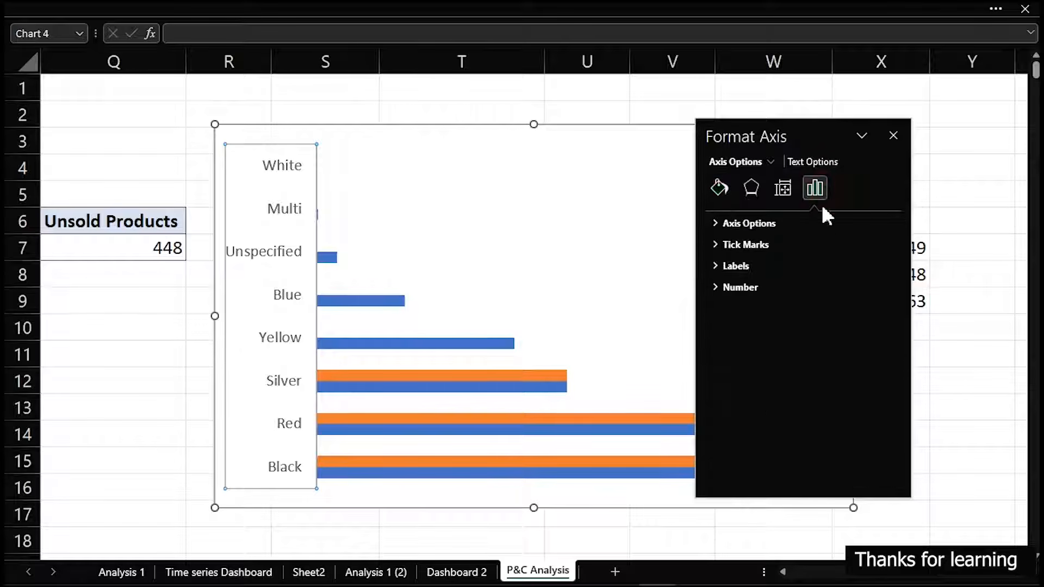
pyautogui.click(712, 221)
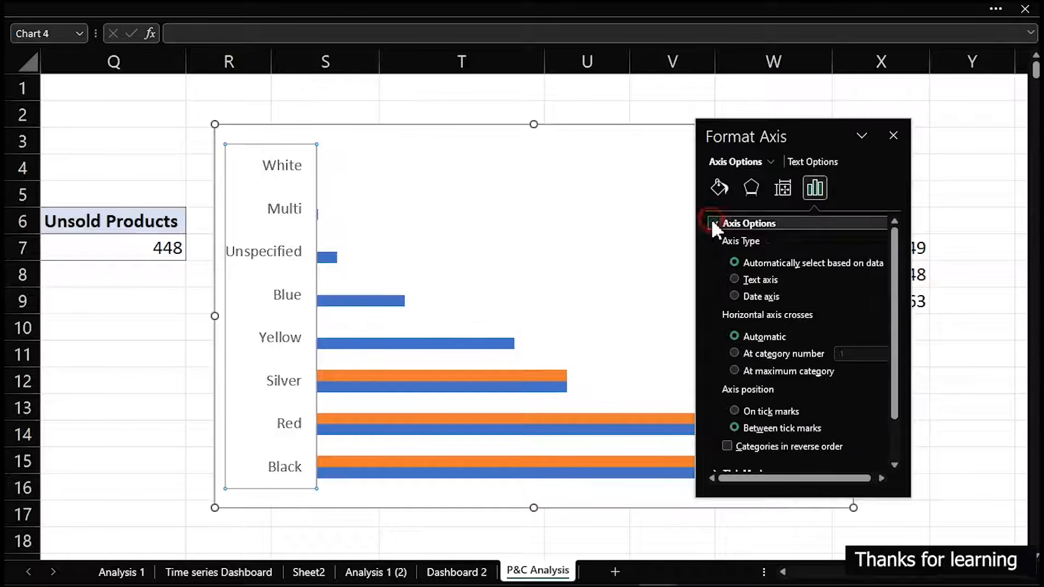
pyautogui.click(725, 447)
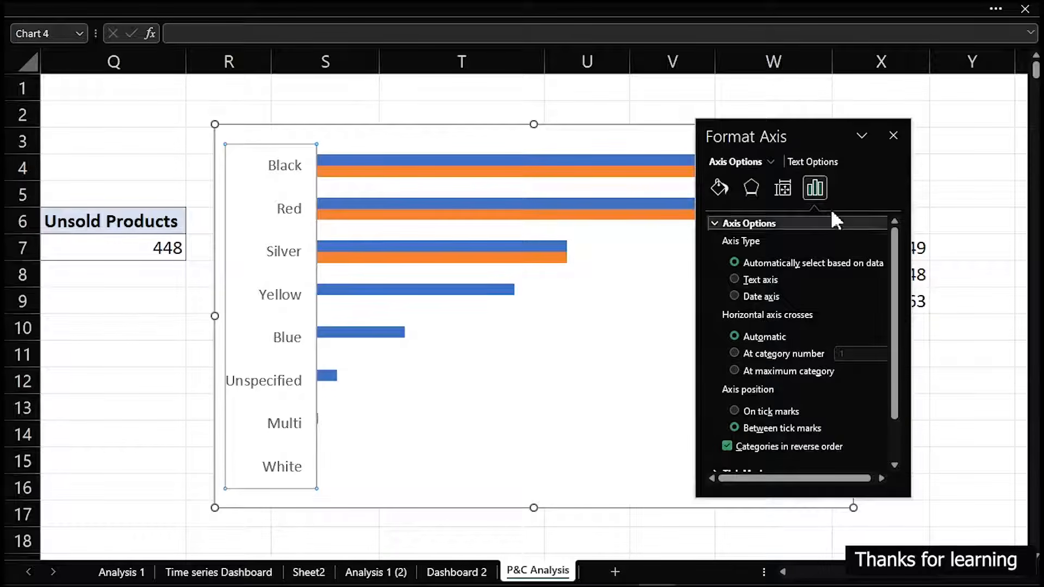
# Set the Total Profit series' gap width to 35% and its series overlap to 100%
pyautogui.moveTo(808, 133); pyautogui.dragTo(873, 151)
pyautogui.click(691, 160)
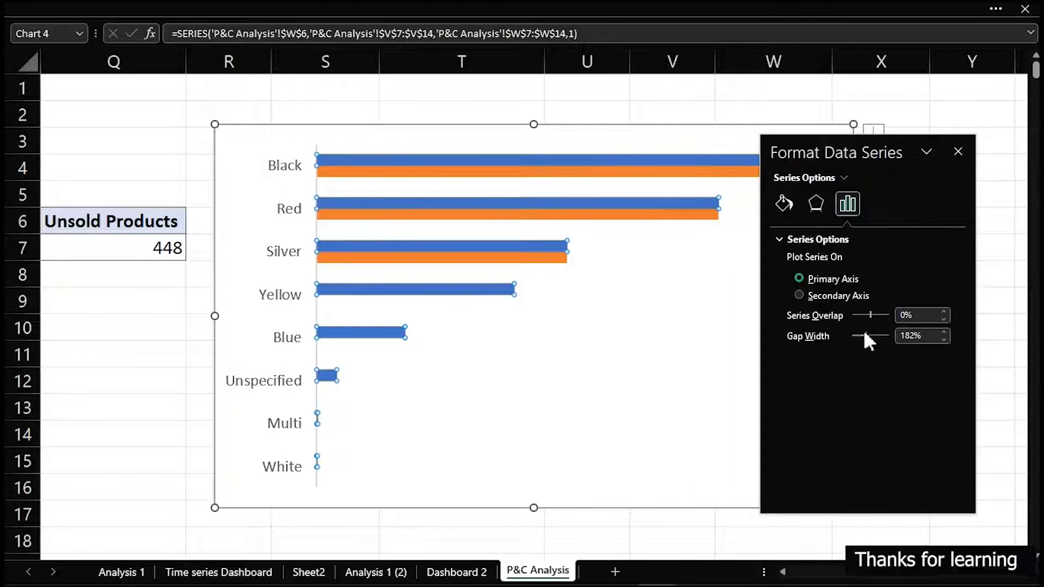
pyautogui.moveTo(865, 334); pyautogui.dragTo(855, 339)
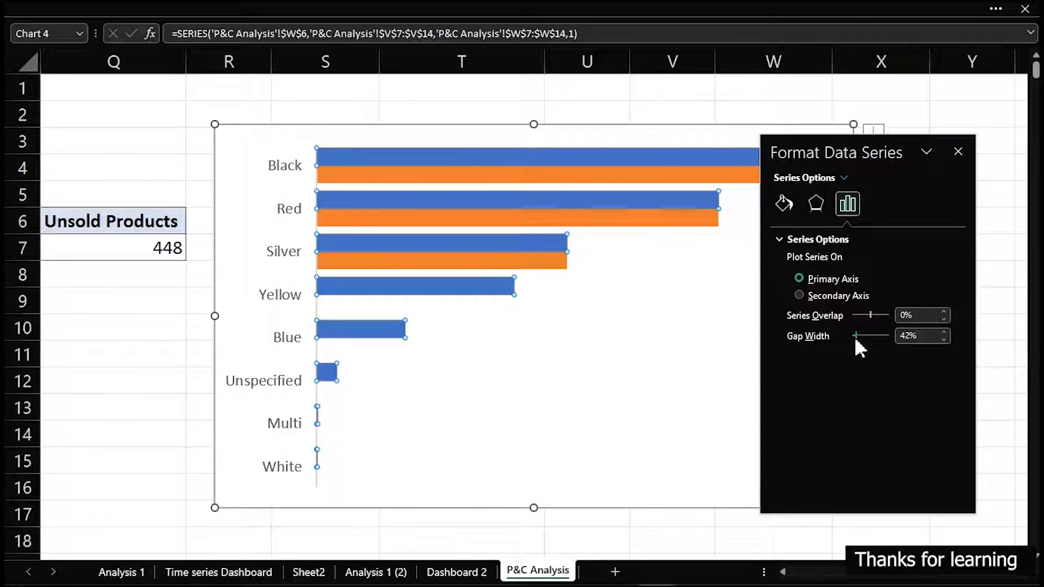
pyautogui.click(907, 338)
pyautogui.moveTo(922, 337); pyautogui.dragTo(863, 334)
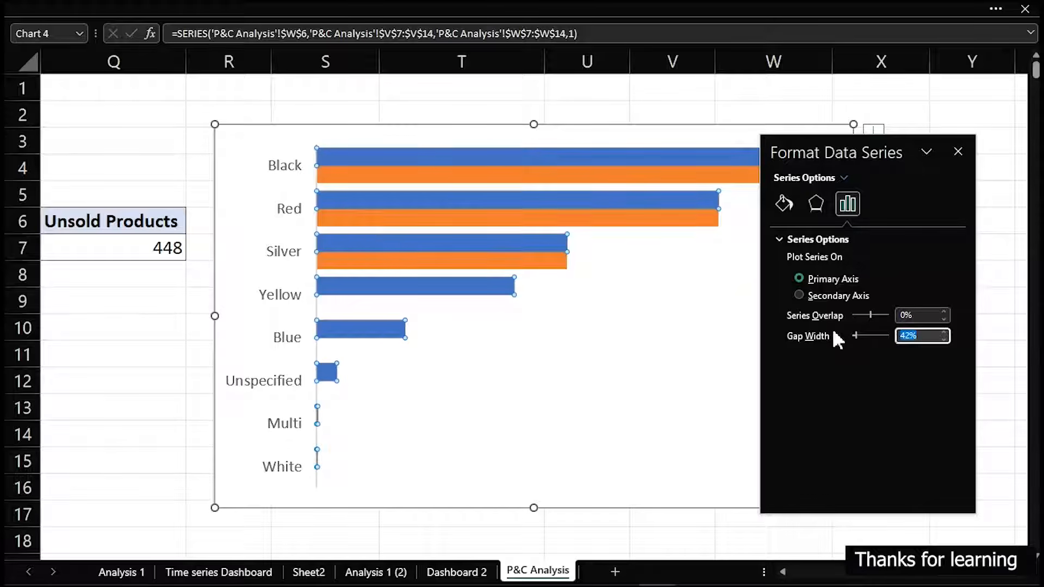
pyautogui.write('35')
pyautogui.press('Return')
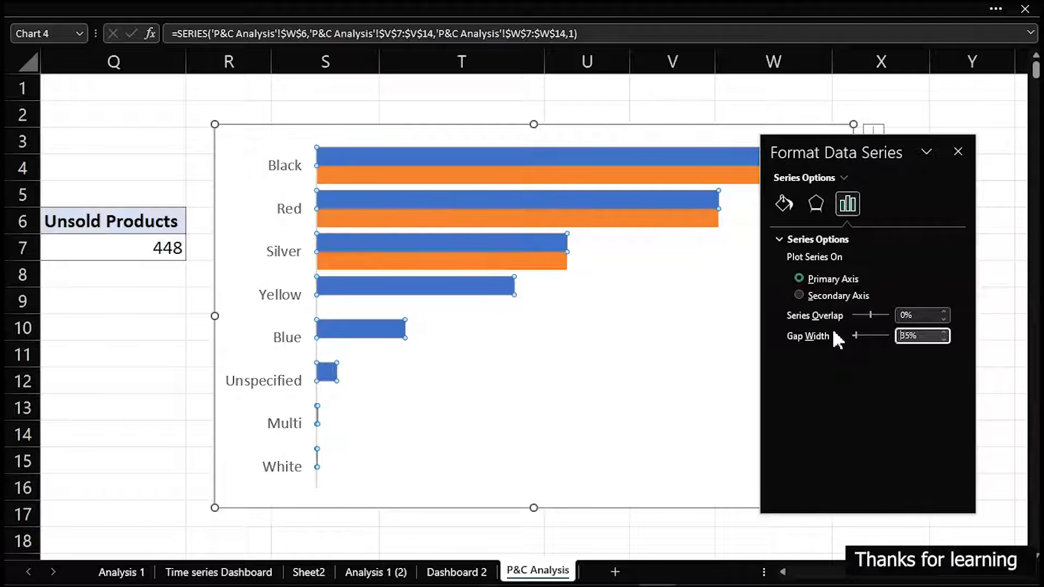
pyautogui.moveTo(871, 313); pyautogui.dragTo(888, 314)
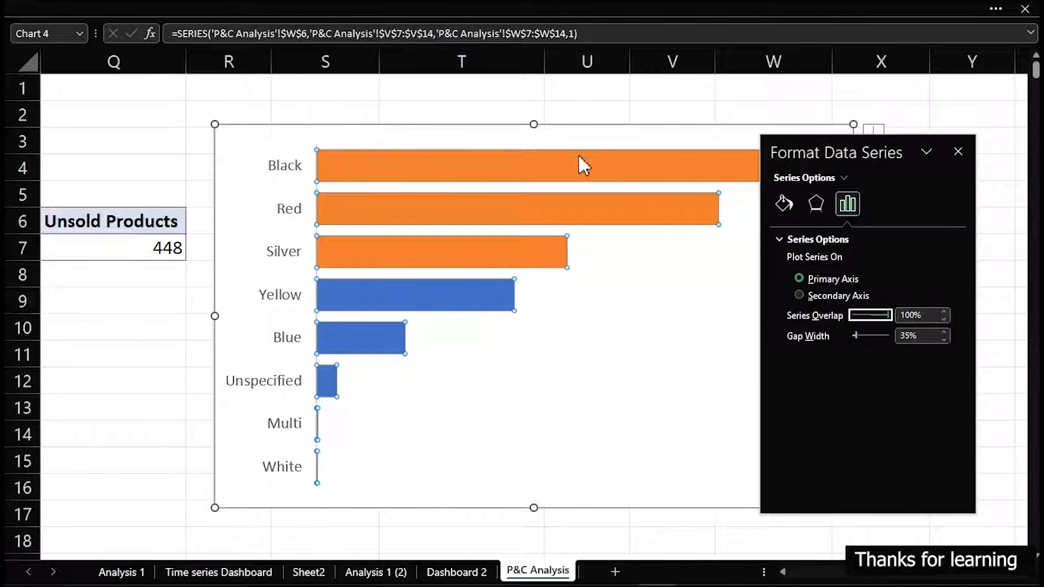
# Fill the Highlight series bars (Black, Red, Silver) with the light blue from the recent colours
pyautogui.click(591, 97)
pyautogui.click(602, 174)
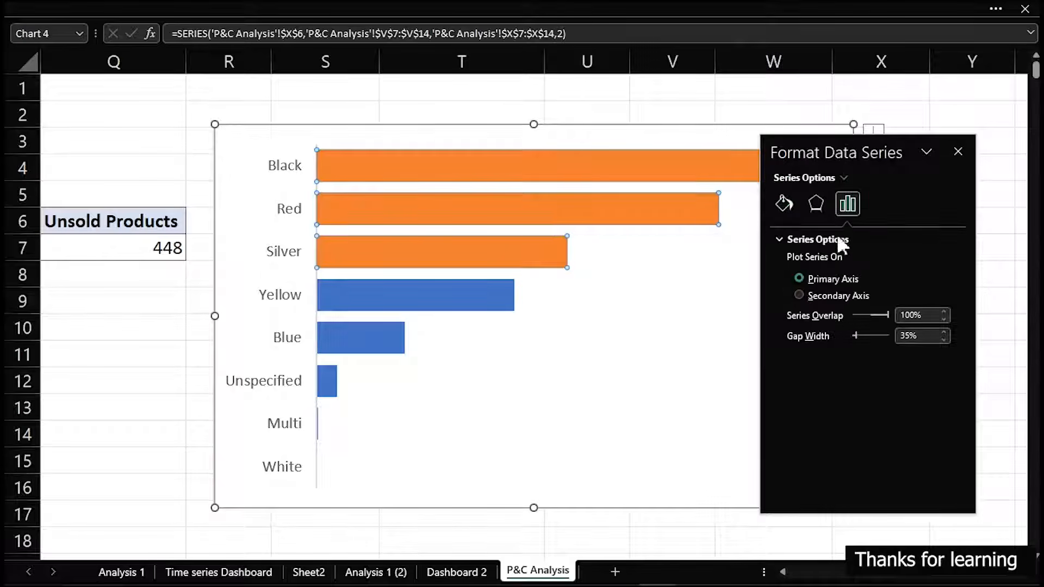
pyautogui.click(789, 204)
pyautogui.click(939, 395)
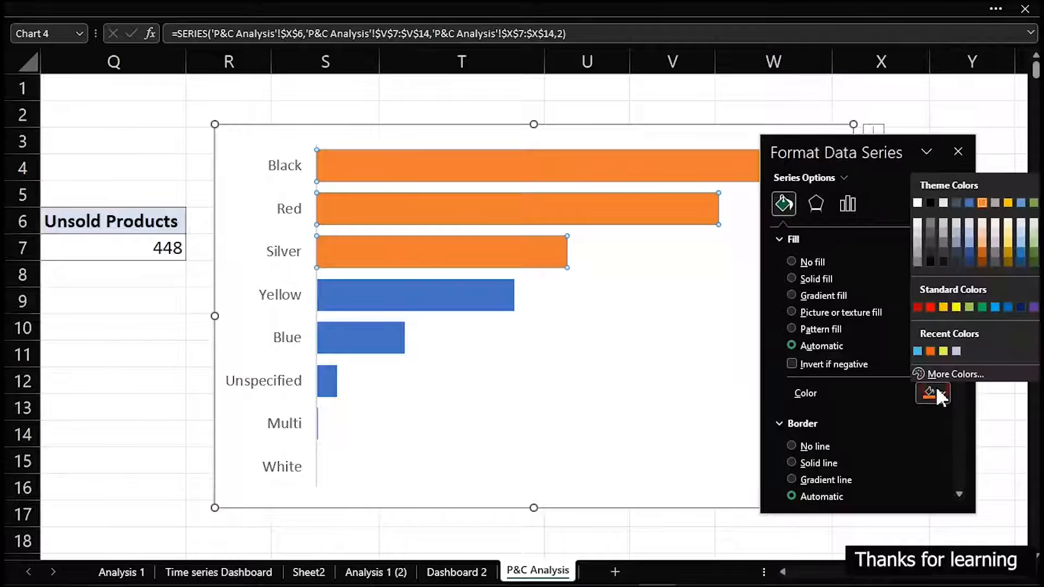
pyautogui.click(916, 352)
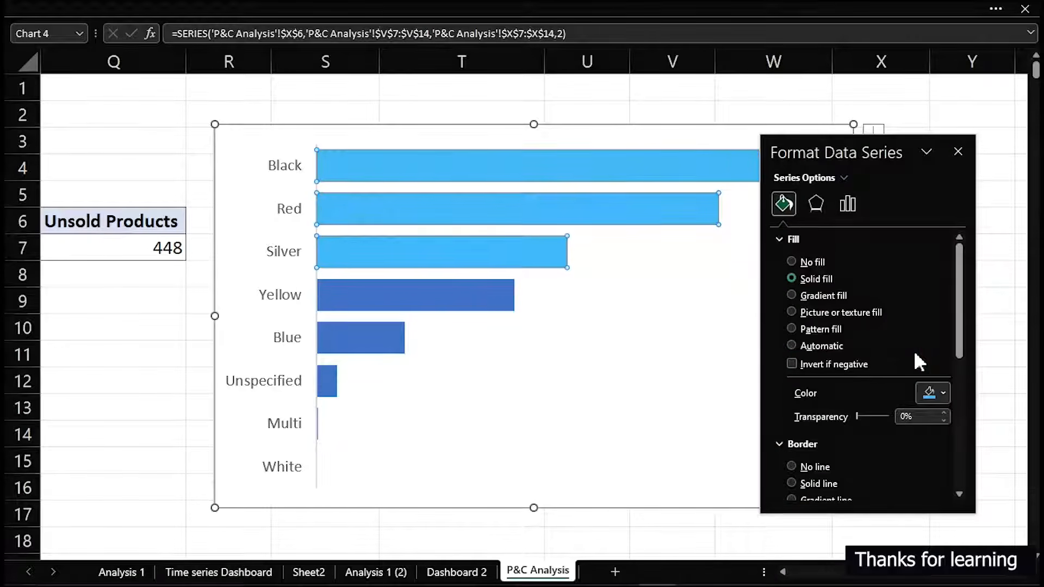
# Fill the Total Profit series bars with a light grey theme colour
pyautogui.click(486, 293)
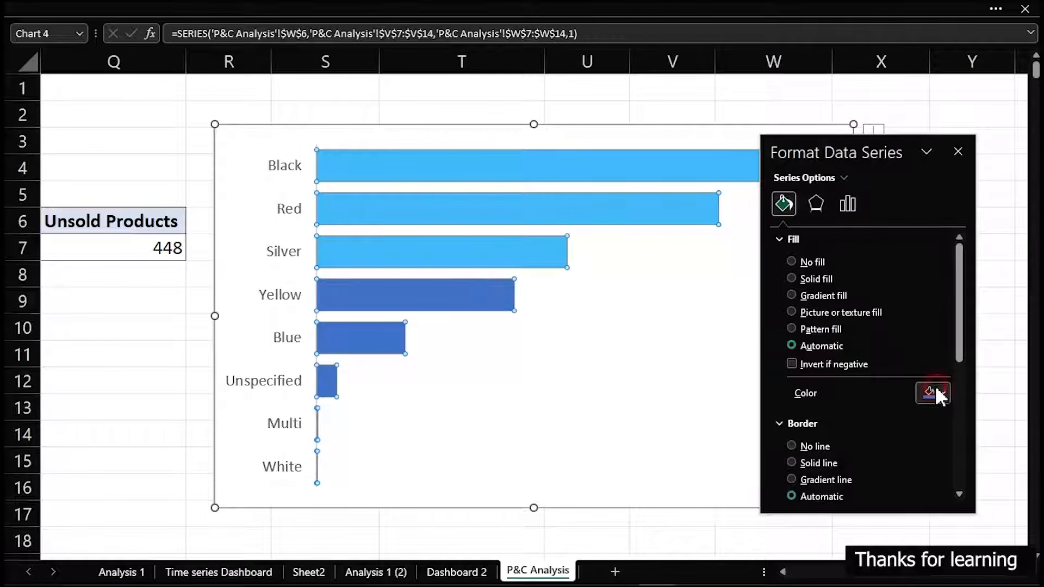
pyautogui.click(940, 393)
pyautogui.click(958, 352)
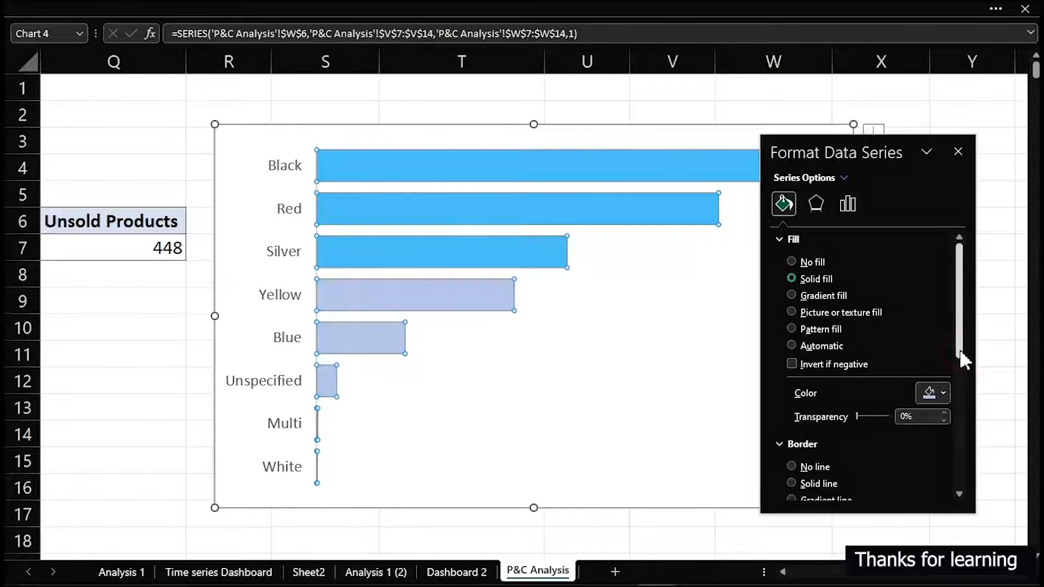
pyautogui.click(945, 392)
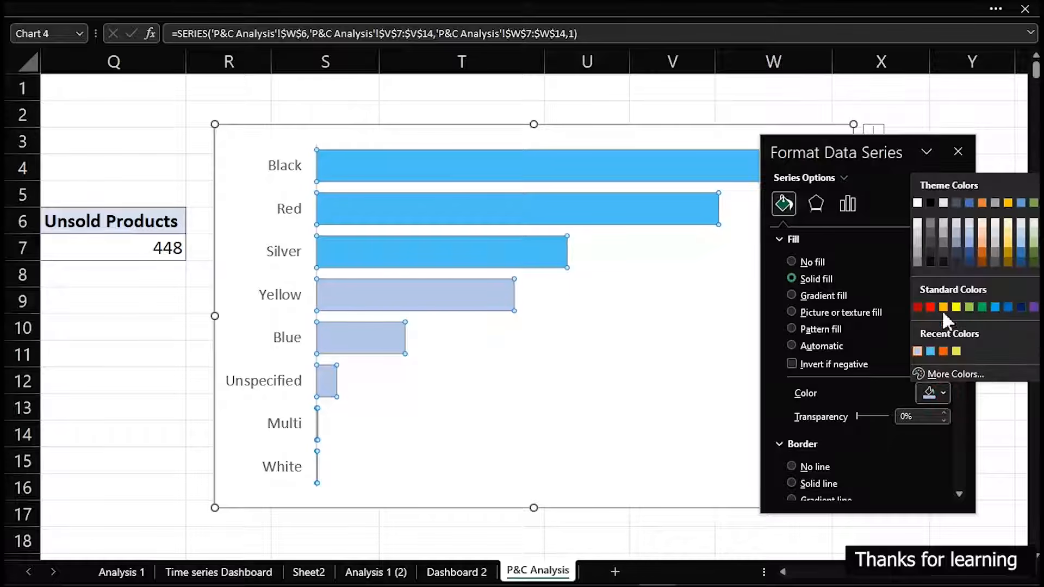
pyautogui.click(917, 256)
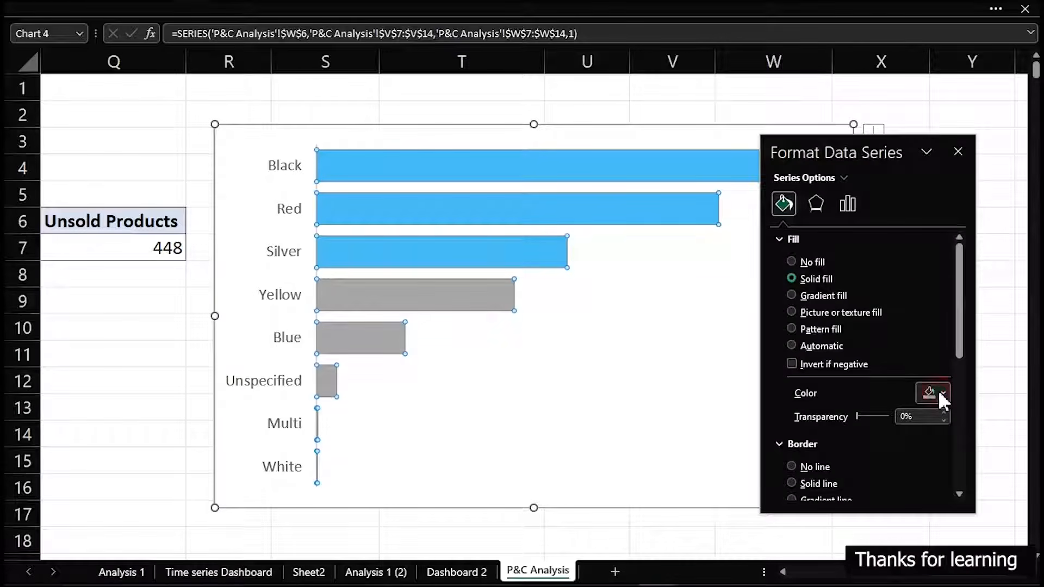
pyautogui.click(938, 392)
pyautogui.click(917, 241)
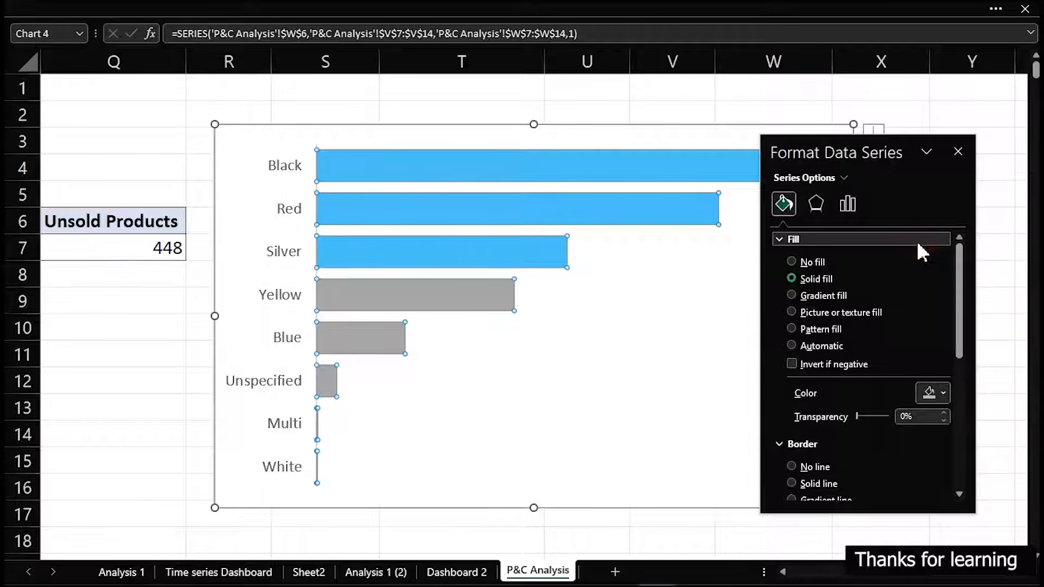
# Move the finished bar chart from P&C Analysis to the Dashboard 2 sheet and place it over the empty panel beside the product counts
pyautogui.click(517, 126)
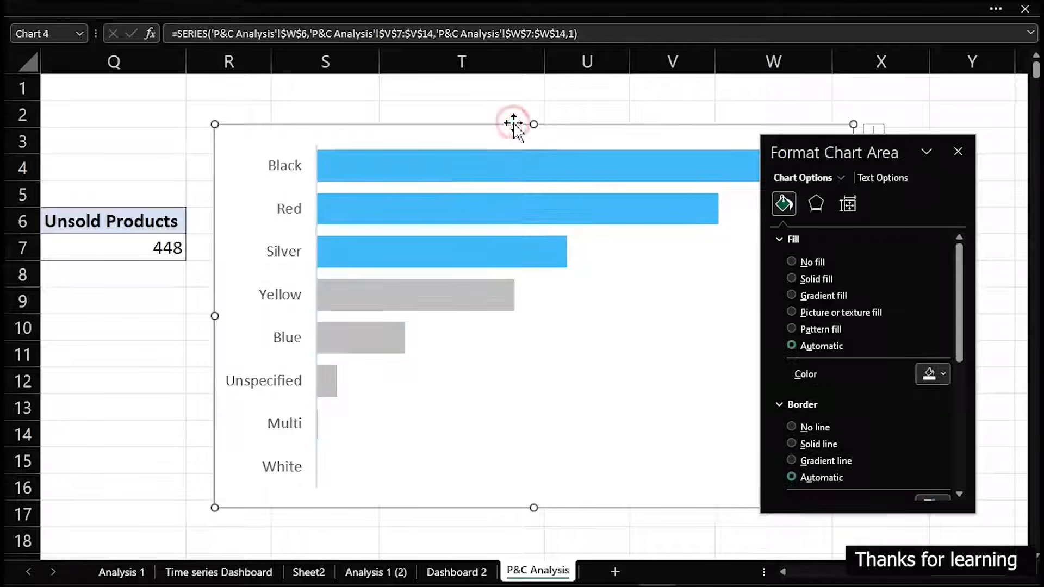
pyautogui.press('Delete')
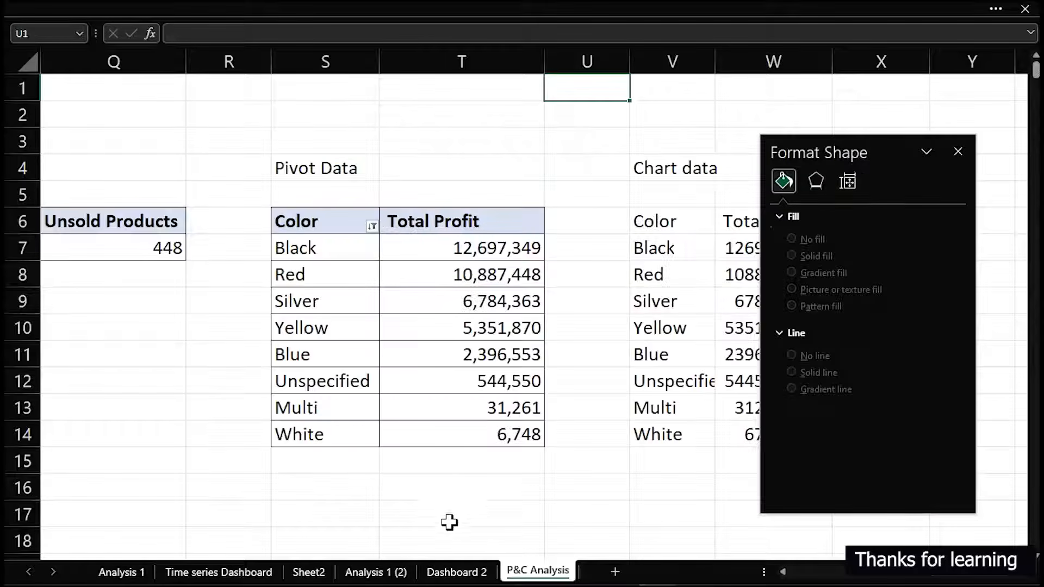
pyautogui.click(463, 572)
pyautogui.click(457, 392)
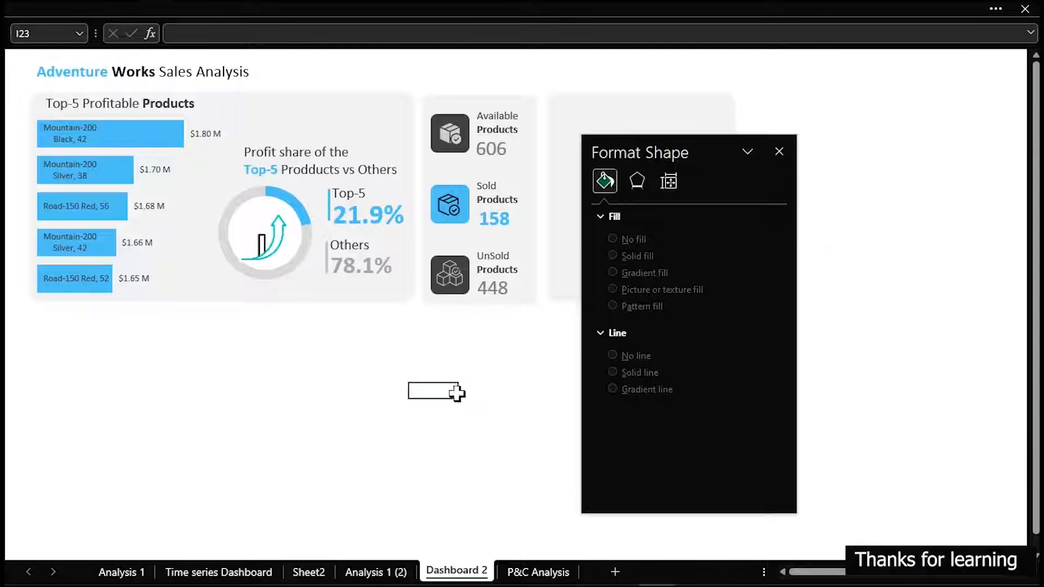
pyautogui.hotkey('ctrl', 'v')
pyautogui.moveTo(694, 154); pyautogui.dragTo(989, 226)
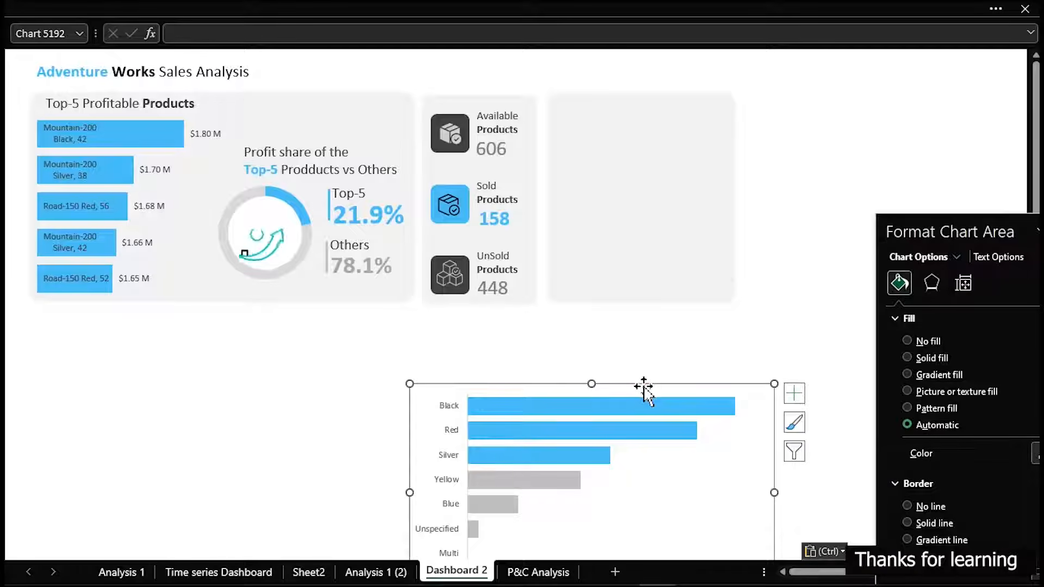
pyautogui.moveTo(643, 384); pyautogui.dragTo(787, 100)
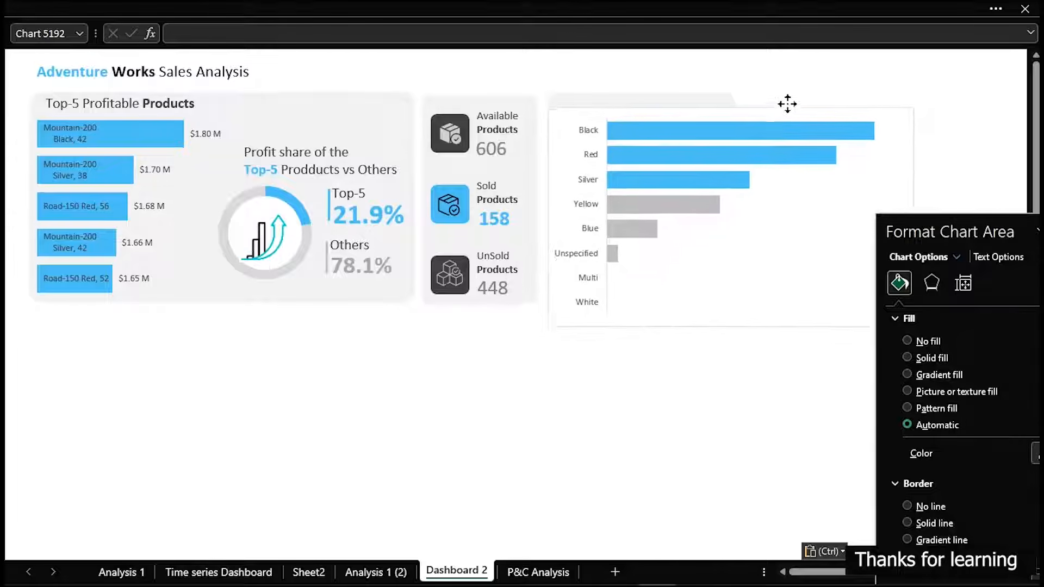
# Remove the fill and the border from the colour profit chart's chart area
pyautogui.moveTo(959, 226); pyautogui.dragTo(236, 121)
pyautogui.click(186, 231)
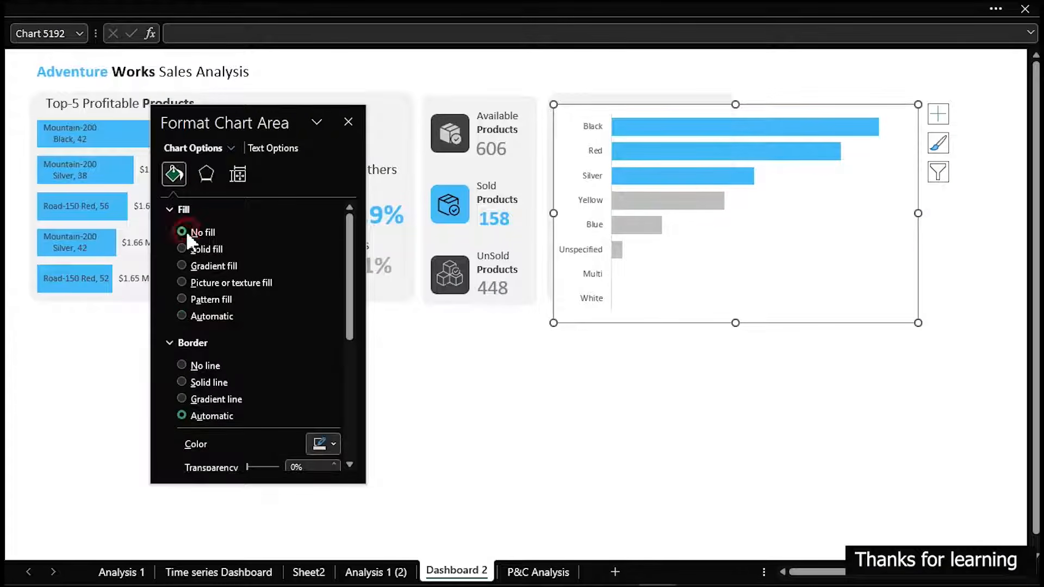
pyautogui.click(183, 364)
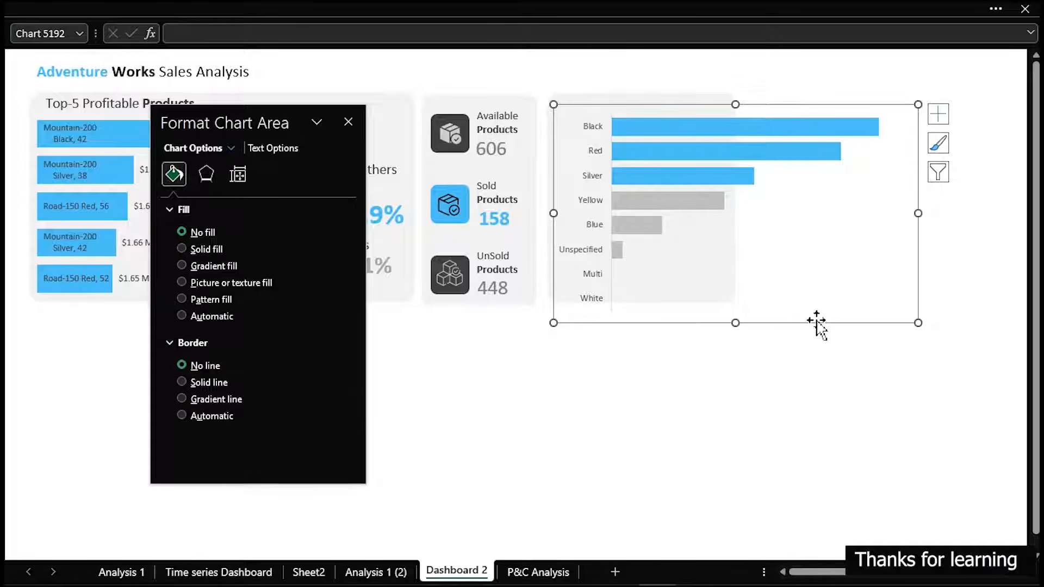
# Shorten the colour profit chart slightly and align it vertically with the grey panel beside the product counts
pyautogui.moveTo(813, 324); pyautogui.dragTo(804, 309)
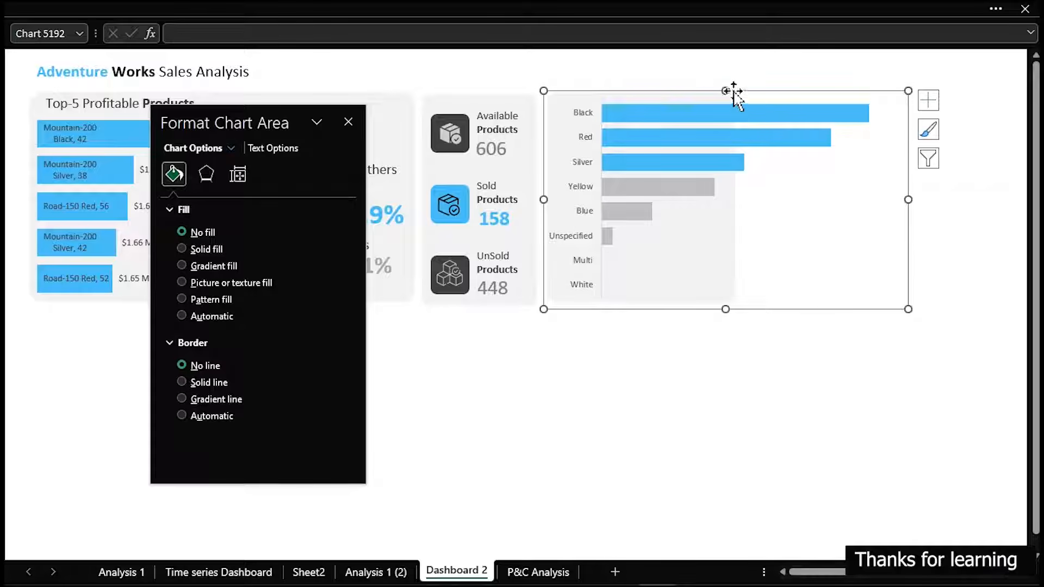
pyautogui.moveTo(724, 90); pyautogui.dragTo(724, 105)
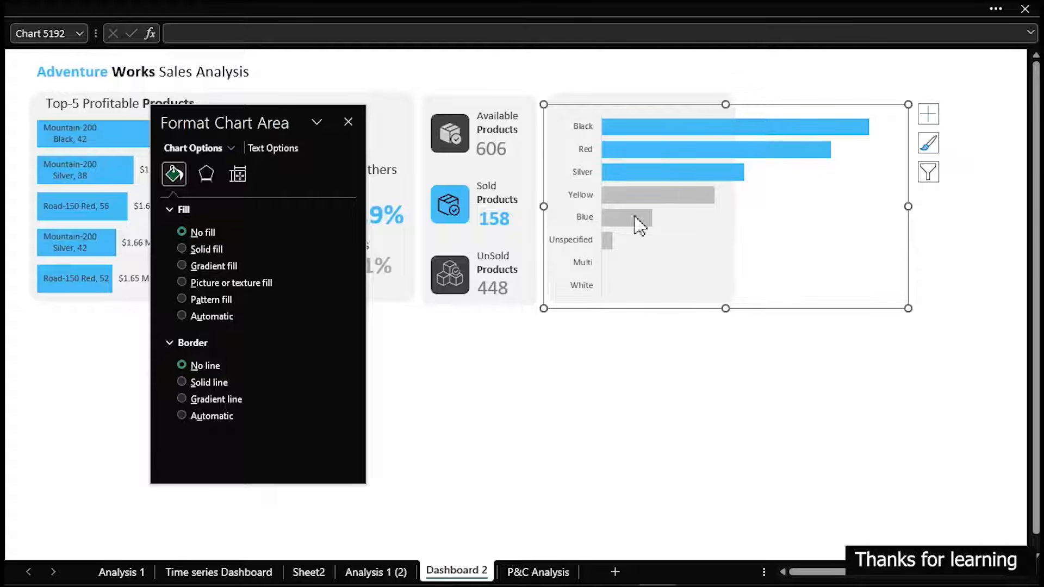
pyautogui.moveTo(776, 312); pyautogui.dragTo(781, 314)
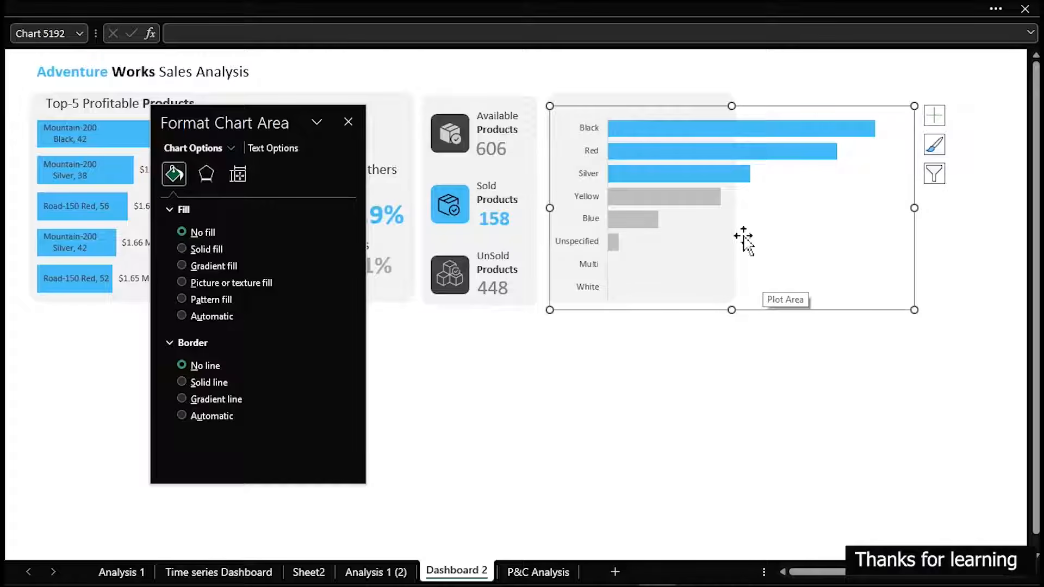
# Narrow the colour chart's plot area so its right edge meets the right edge of the grey panel
pyautogui.click(881, 209)
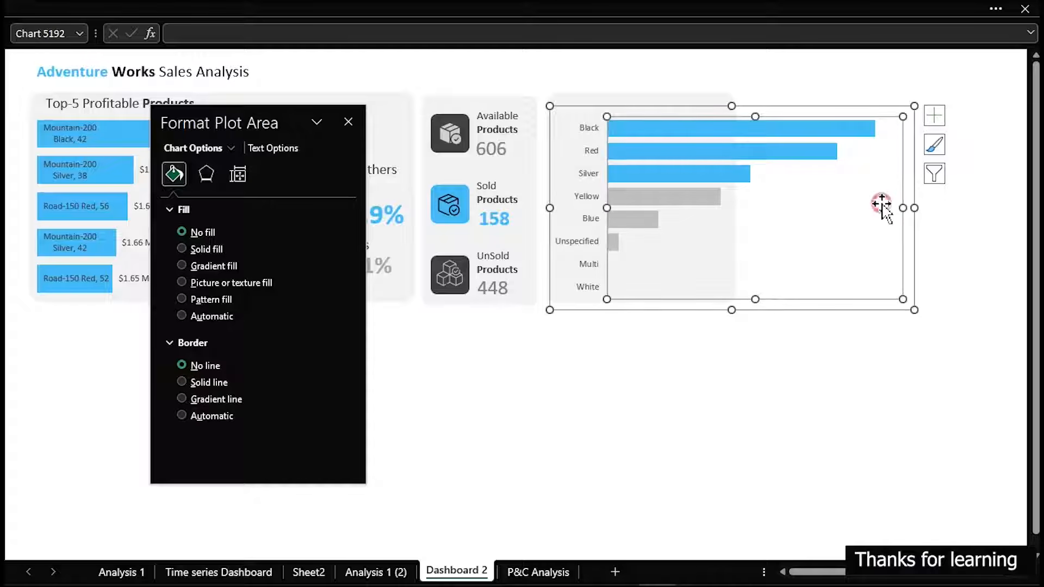
pyautogui.moveTo(900, 208); pyautogui.dragTo(766, 210)
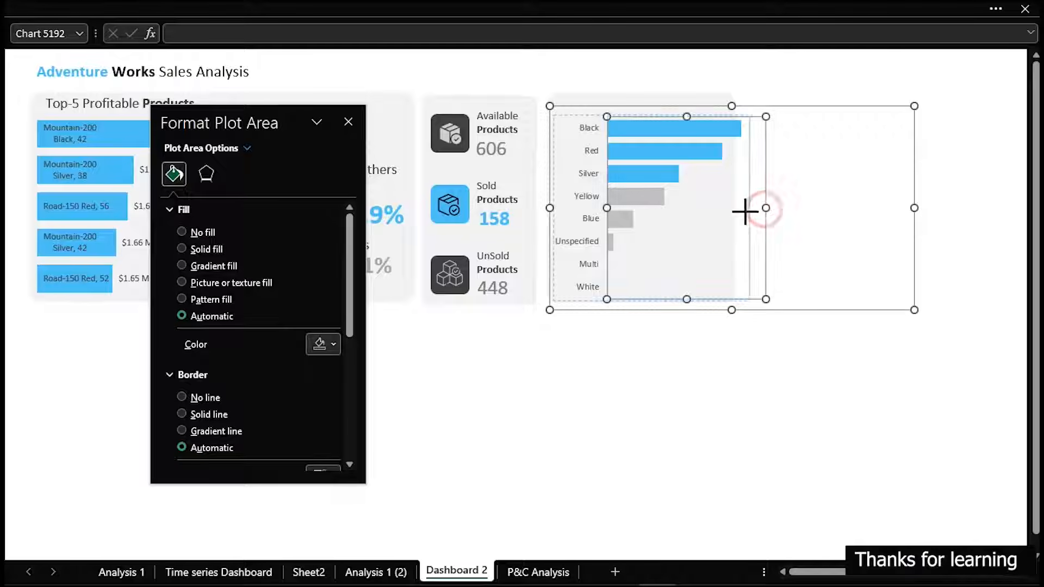
pyautogui.moveTo(733, 217); pyautogui.dragTo(732, 212)
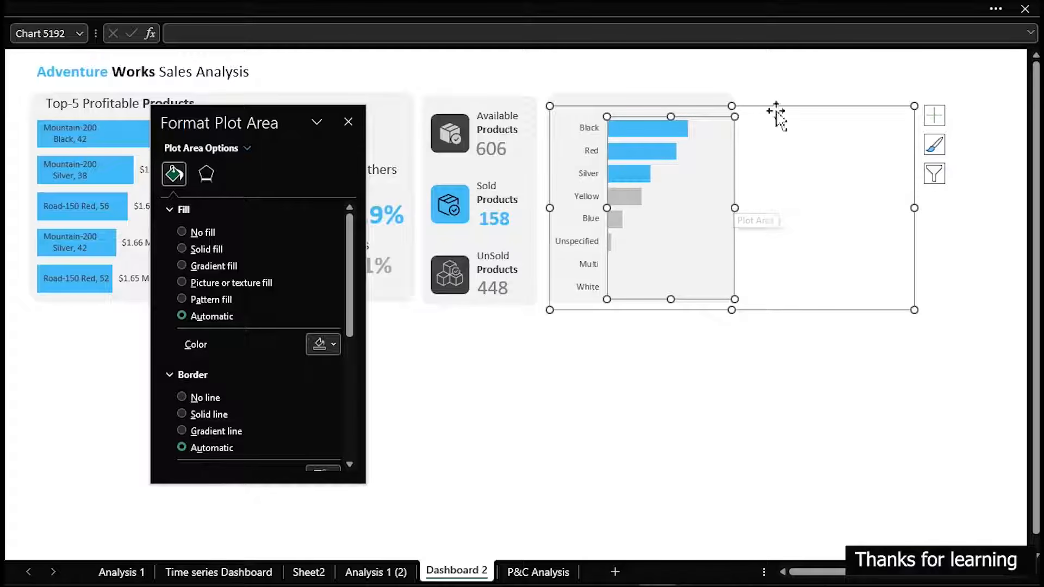
# On P&C Analysis, apply the custom number format [<999999]$0.00," K";[<999999999]$0.00,," M";$0.00" B" to the chart data's Total Profit values in W7:W14
pyautogui.click(523, 571)
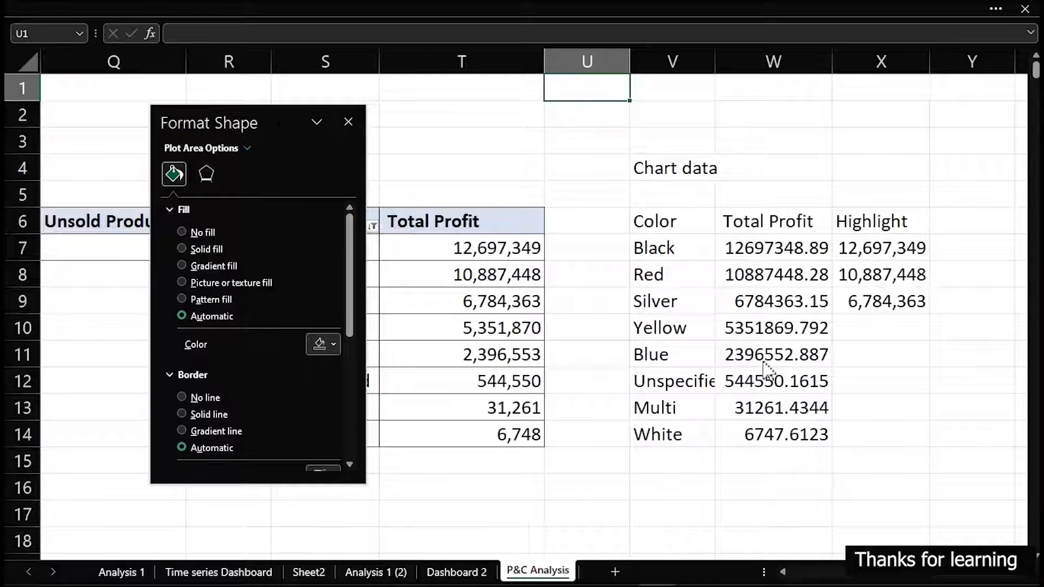
pyautogui.moveTo(791, 241); pyautogui.dragTo(774, 431)
pyautogui.hotkey('ctrl', '1')
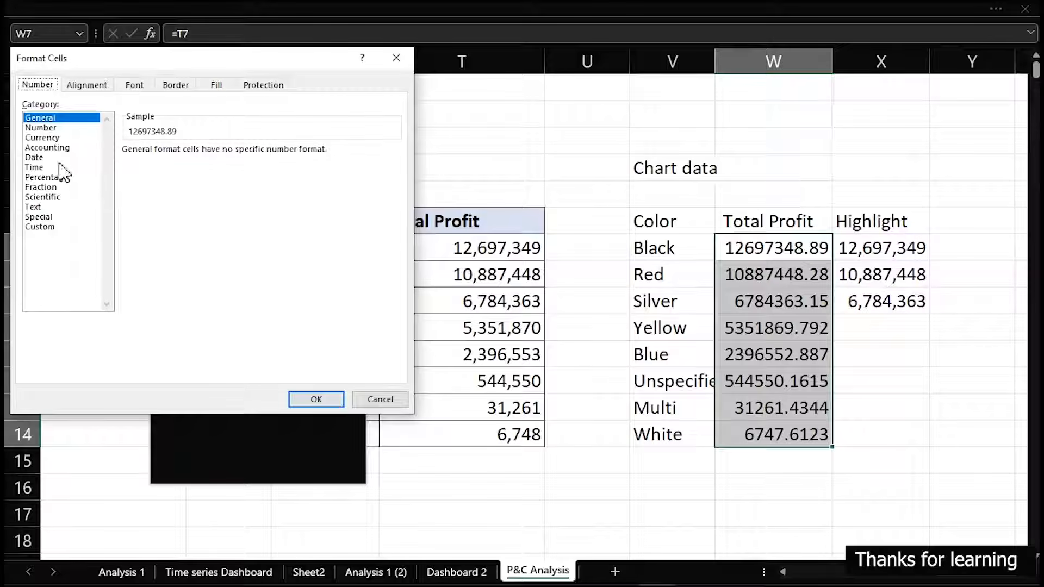
pyautogui.click(53, 227)
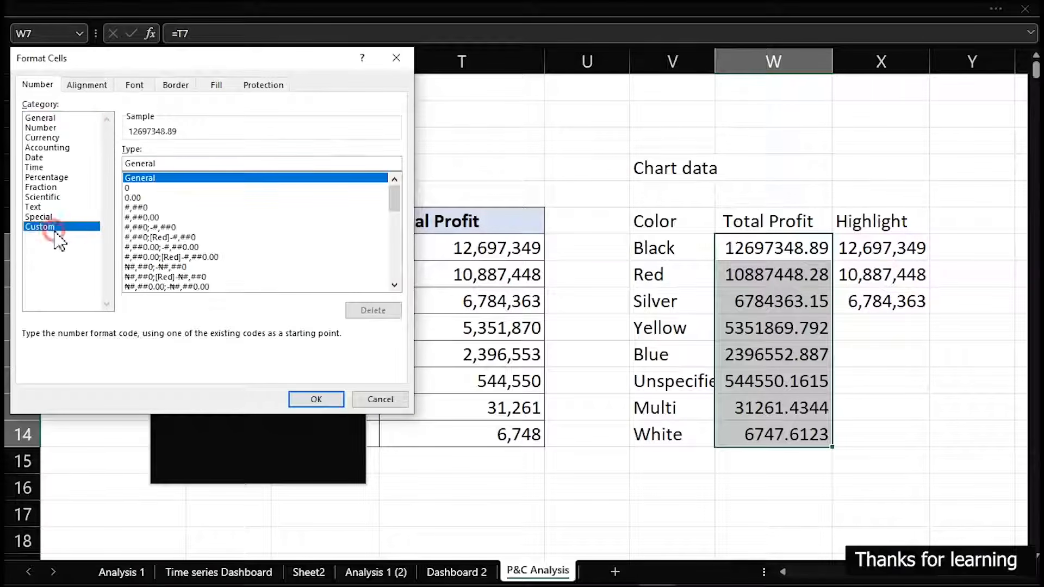
pyautogui.moveTo(394, 192); pyautogui.dragTo(402, 309)
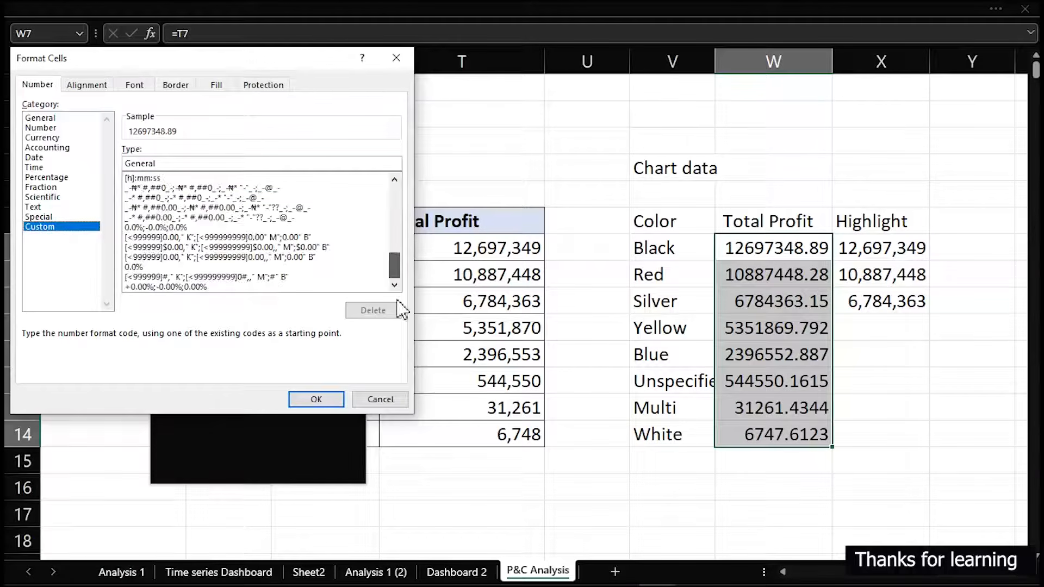
pyautogui.click(239, 257)
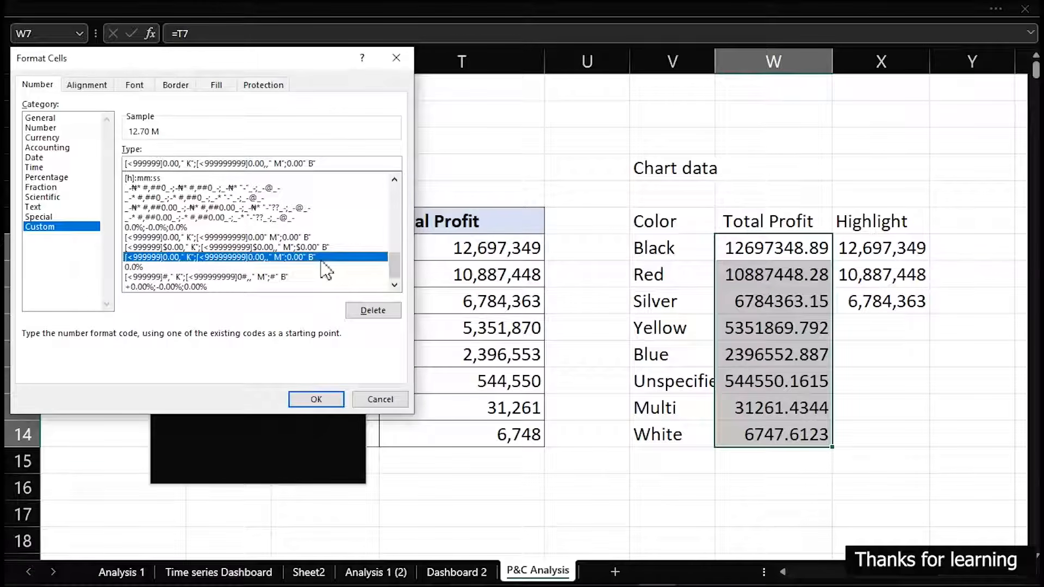
pyautogui.click(234, 248)
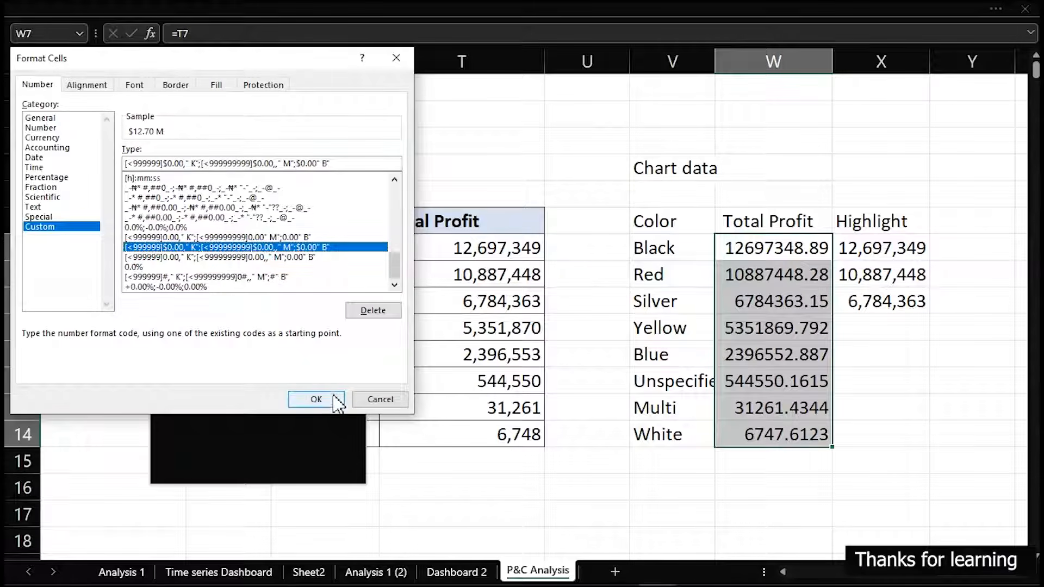
pyautogui.click(316, 399)
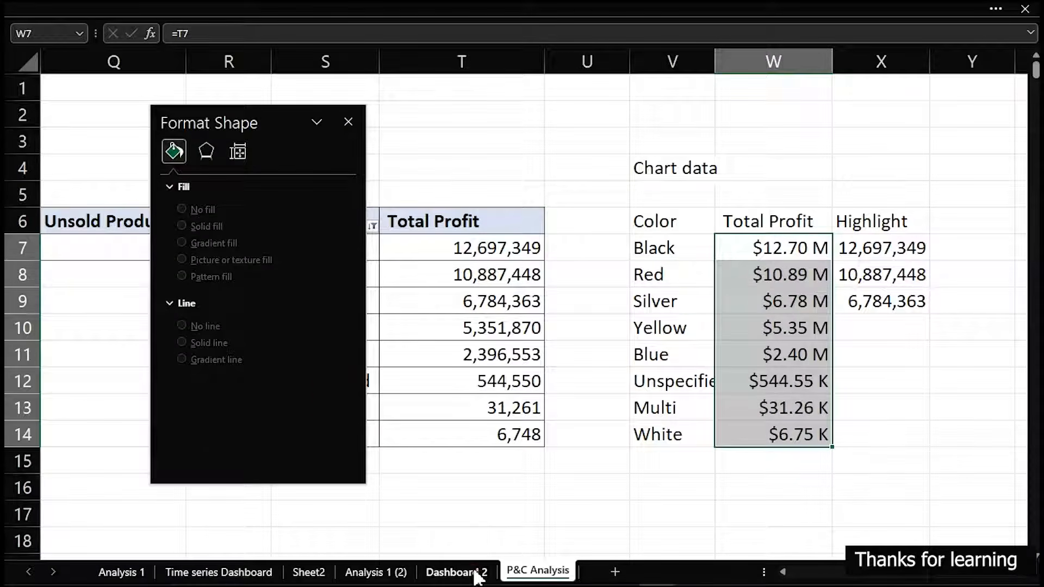
# Add data labels to the Total Profit series of the colour chart on Dashboard 2
pyautogui.click(477, 577)
pyautogui.click(648, 314)
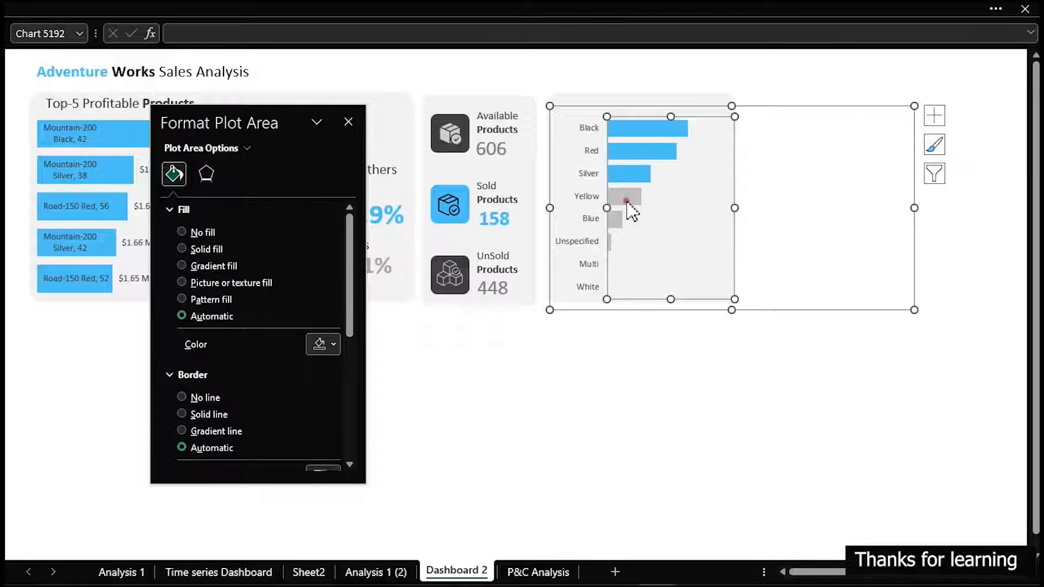
pyautogui.click(627, 203)
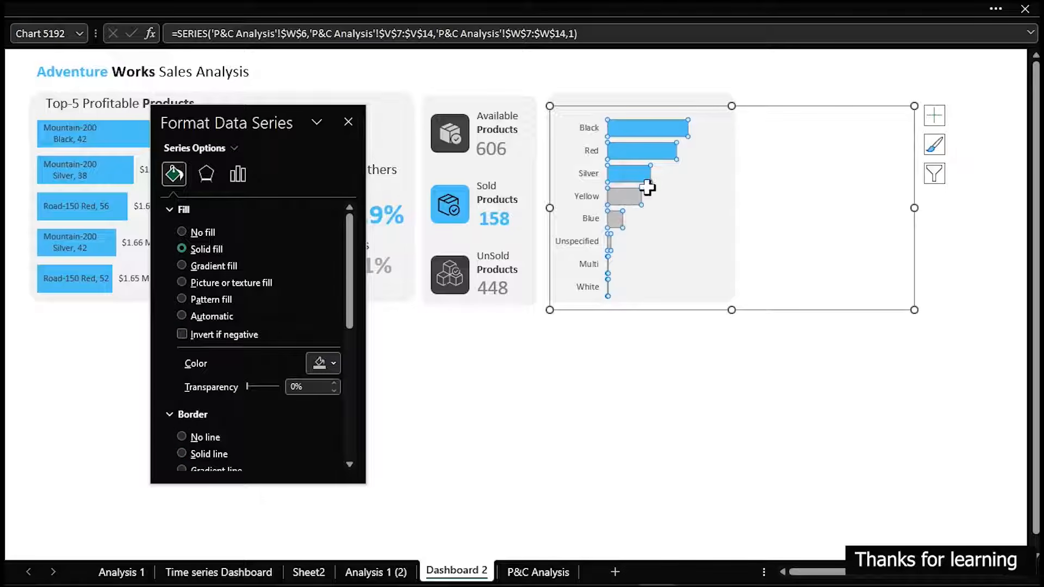
pyautogui.click(935, 114)
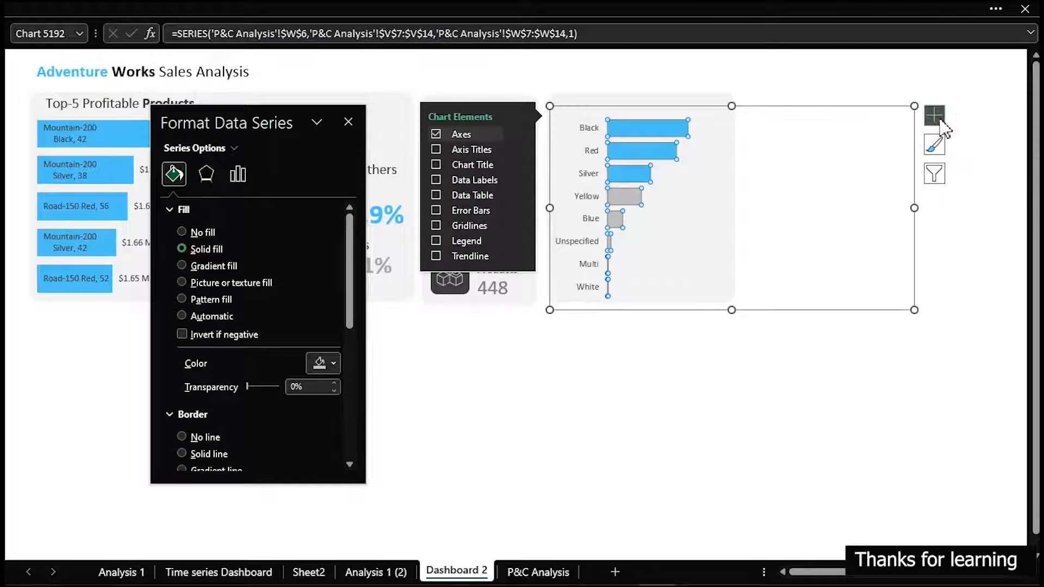
pyautogui.click(435, 179)
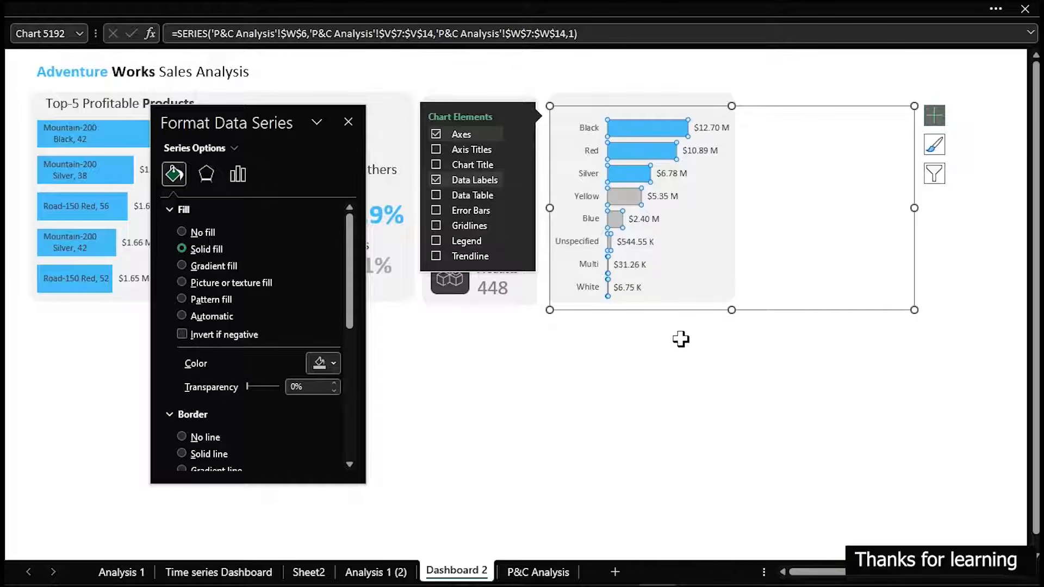
# Narrow the colour chart's plot area a little more so the bars and data labels fit inside the panel
pyautogui.click(742, 254)
pyautogui.click(721, 217)
pyautogui.moveTo(734, 208); pyautogui.dragTo(723, 208)
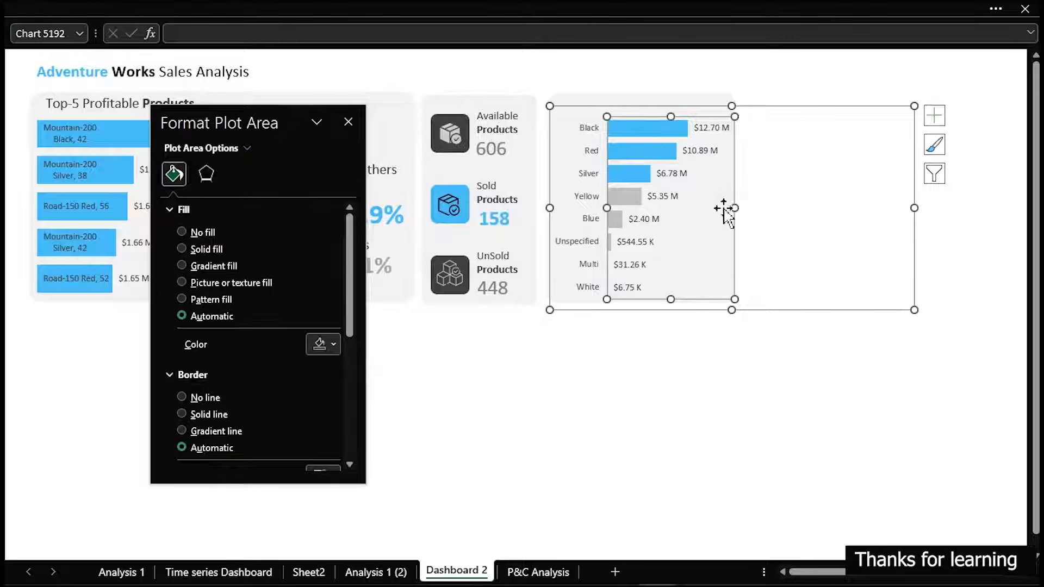
pyautogui.click(740, 360)
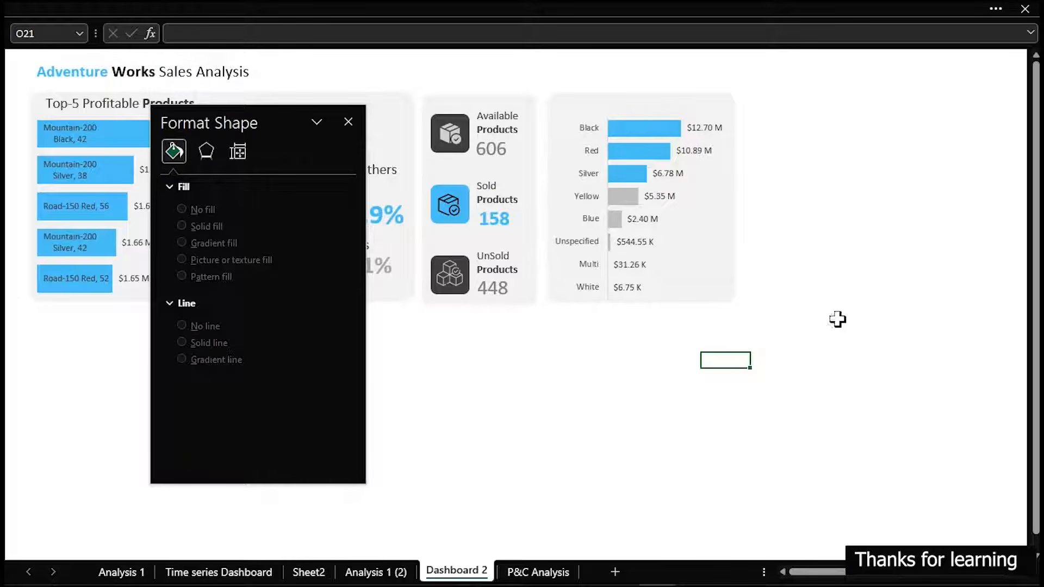
# Copy the Top-5 Profitable Products title above the colour chart and change the copy's word Products to Colors
pyautogui.click(132, 103)
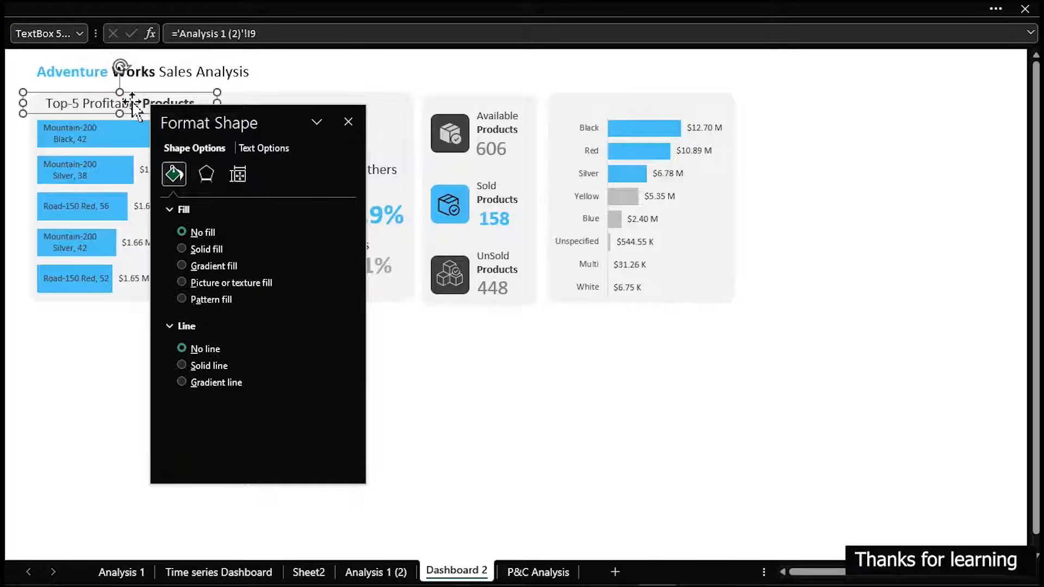
pyautogui.moveTo(132, 104); pyautogui.dragTo(608, 101)
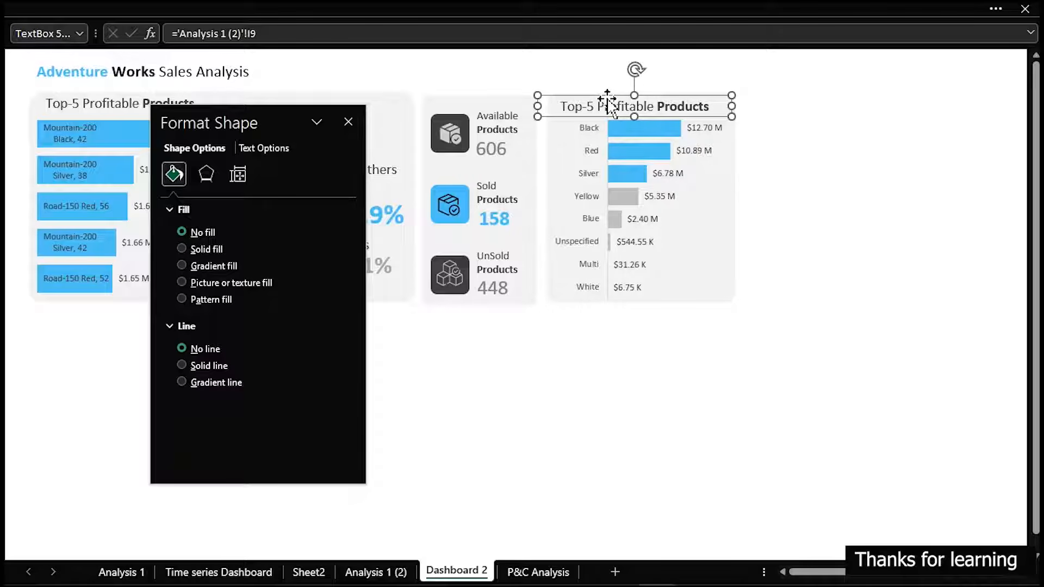
pyautogui.click(663, 102)
pyautogui.click(658, 107)
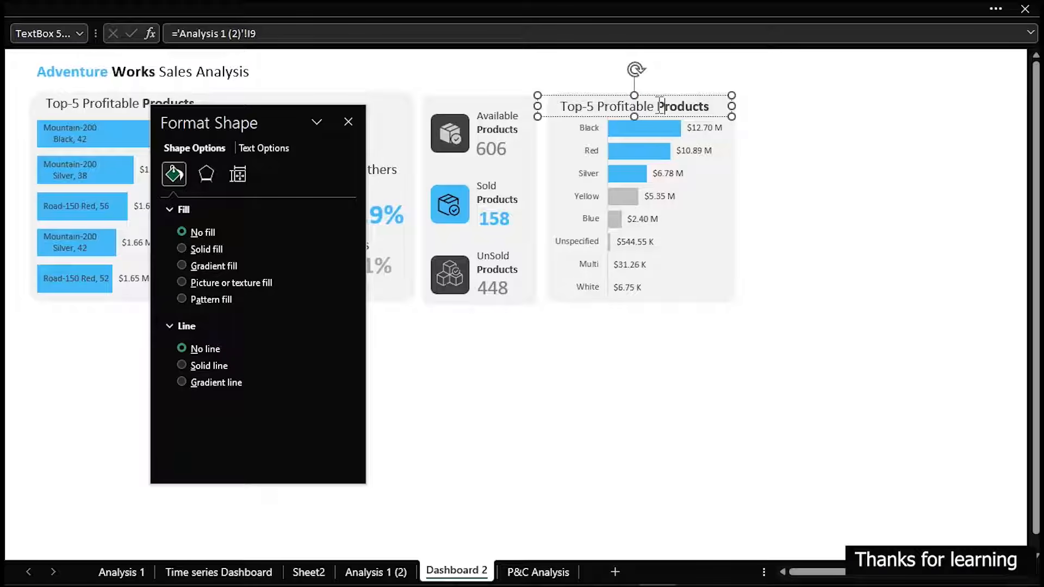
pyautogui.click(659, 107)
pyautogui.doubleClick(659, 106)
pyautogui.write('Color')
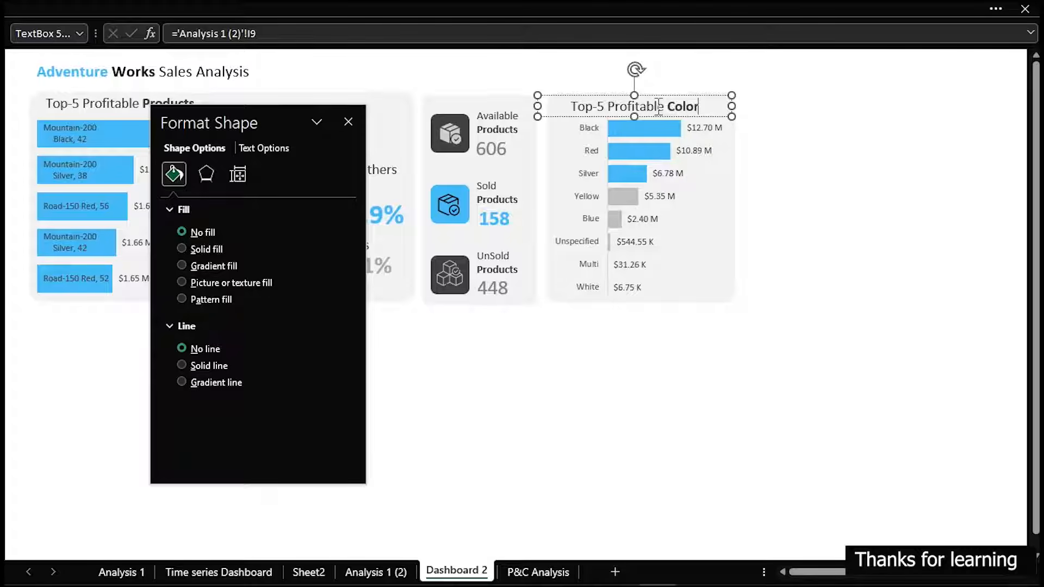
pyautogui.write('s')
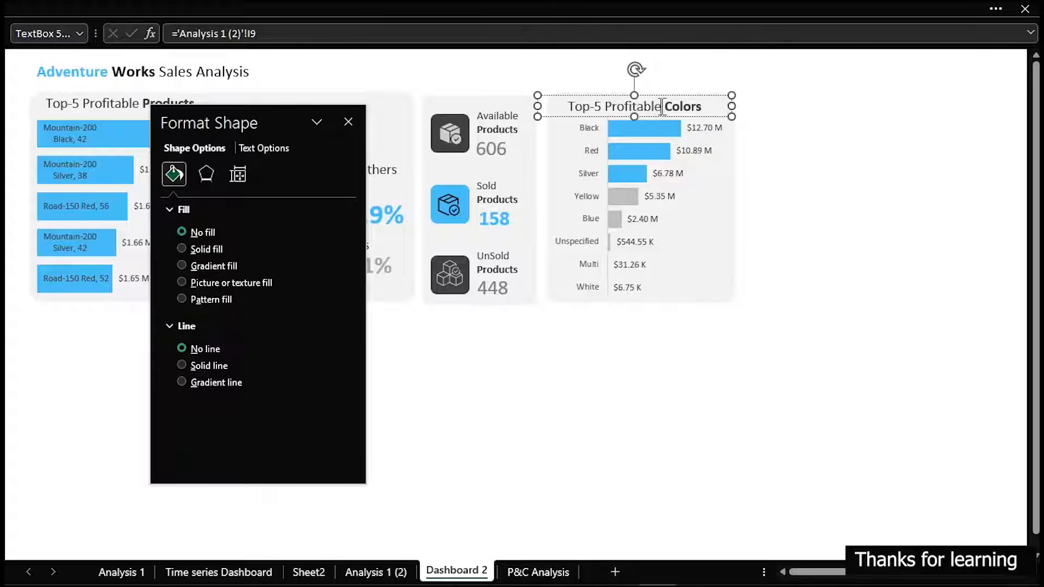
# Replace "Top-5 Profitable" with "Profit by Product" in the colour chart's title and narrow its text box slightly
pyautogui.hotkey('shift', 'Left')
pyautogui.hotkey('shift', 'Left')
pyautogui.hotkey('shift', 'Left')
pyautogui.hotkey('shift', 'Left')
pyautogui.hotkey('shift', 'Left')
pyautogui.hotkey('shift', 'Left')
pyautogui.hotkey('shift', 'Left')
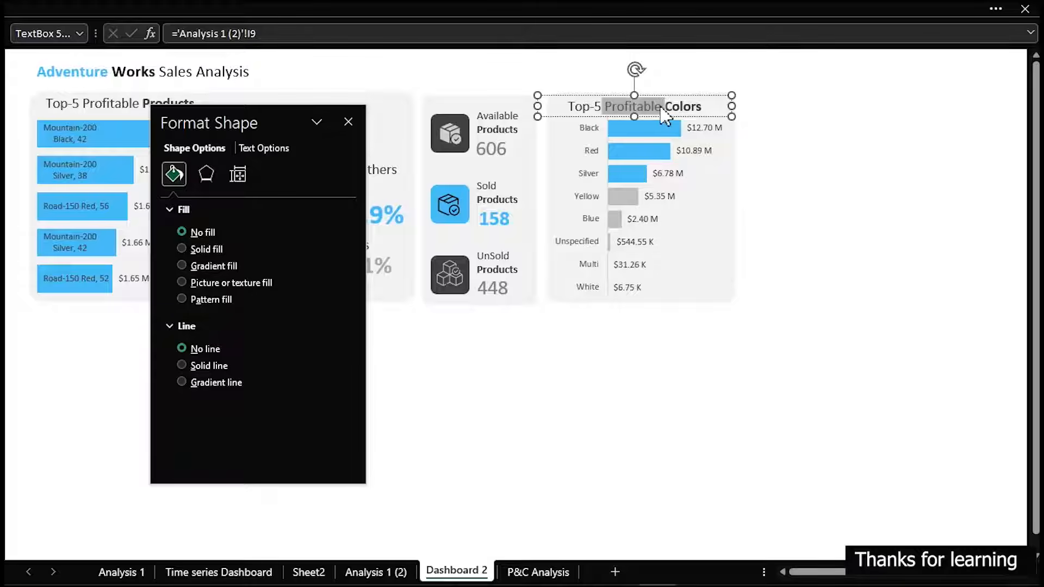
pyautogui.hotkey('shift', 'Left')
pyautogui.hotkey('shift', 'Left')
pyautogui.hotkey('shift', 'Left')
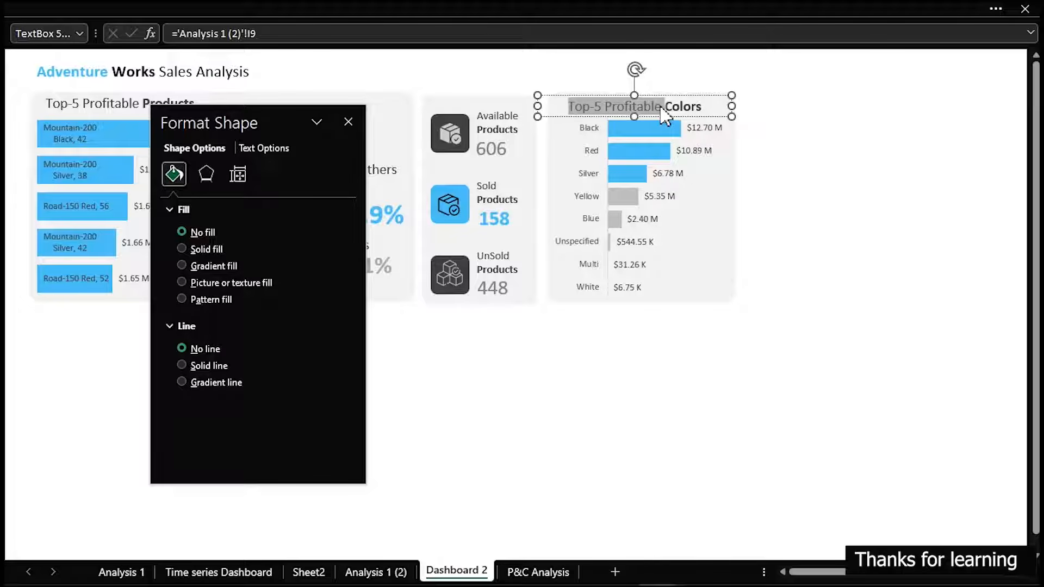
pyautogui.write('Profit b')
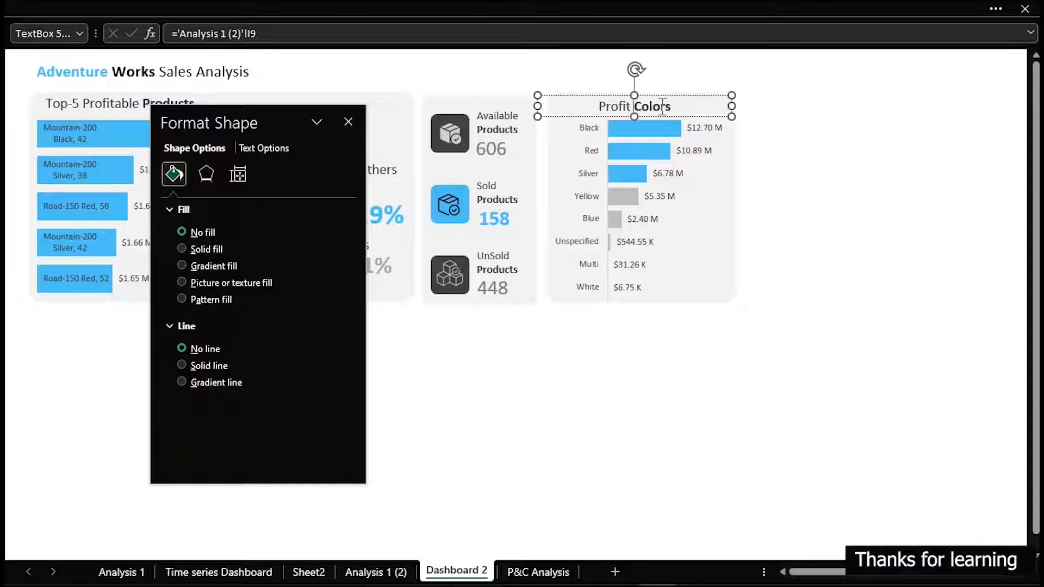
pyautogui.write('y Producct')
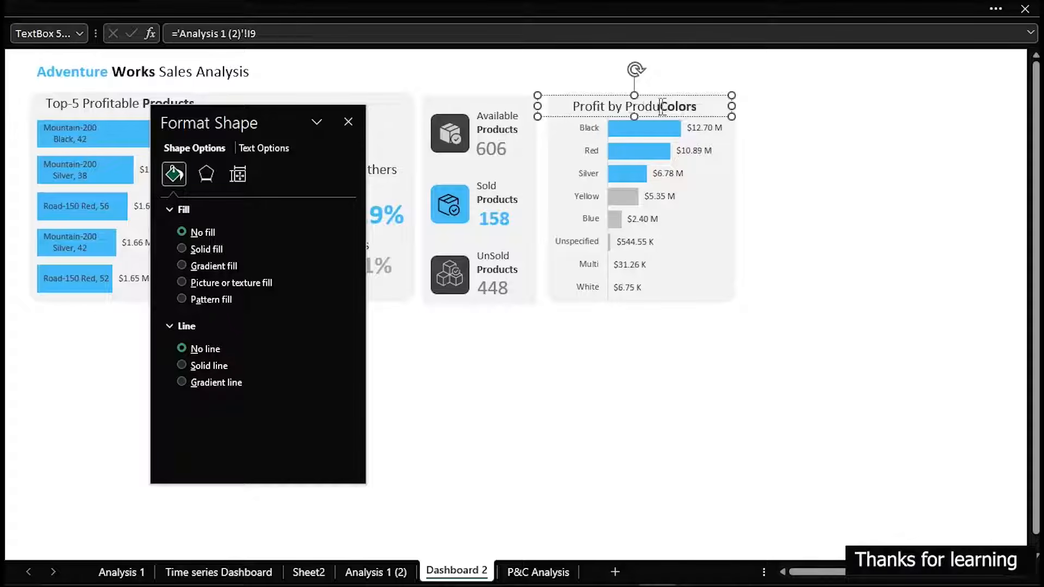
pyautogui.press('BackSpace')
pyautogui.press('BackSpace')
pyautogui.press('BackSpace')
pyautogui.write('t')
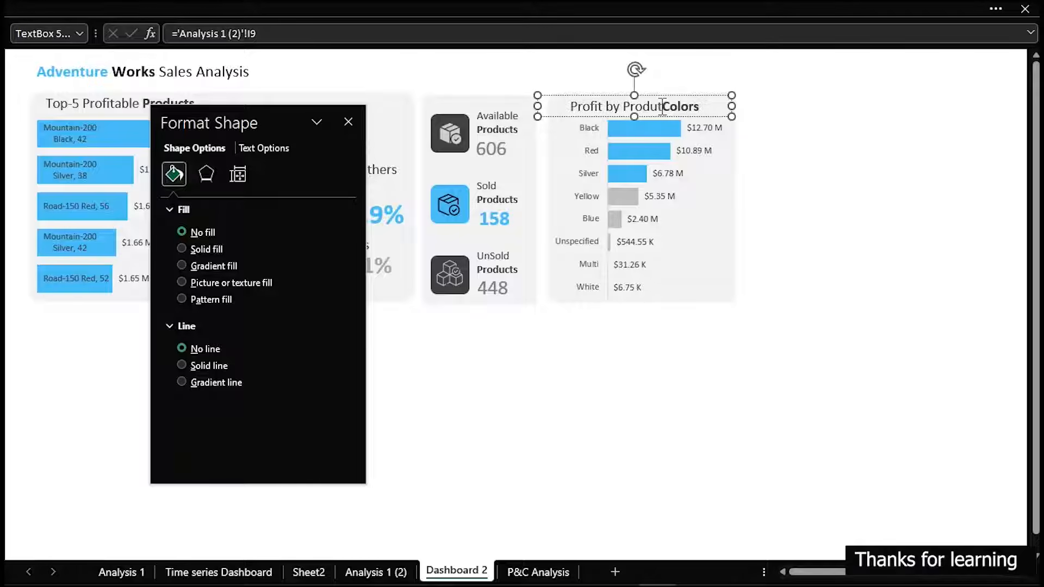
pyautogui.press('BackSpace')
pyautogui.write('ct')
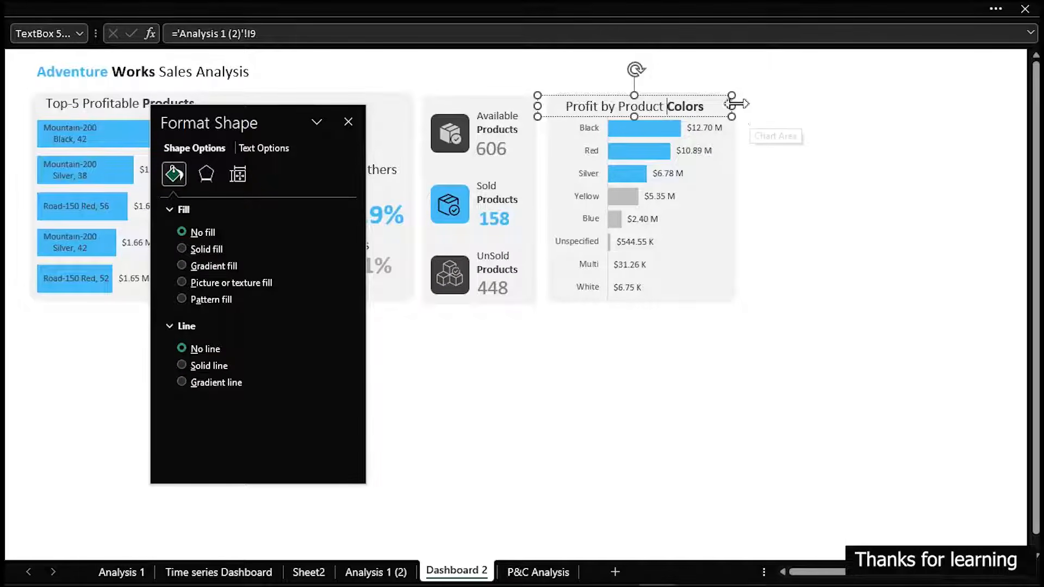
pyautogui.click(721, 108)
pyautogui.click(717, 106)
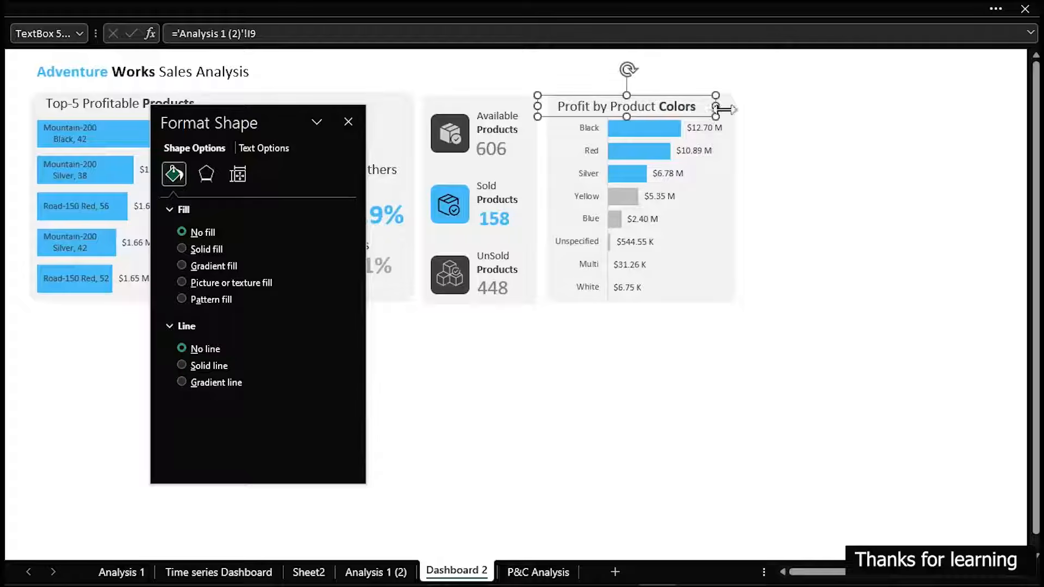
# Lower the upper edge of the colour chart's plot area slightly so the bars clear the Profit by Product Colors title
pyautogui.click(818, 147)
pyautogui.click(815, 86)
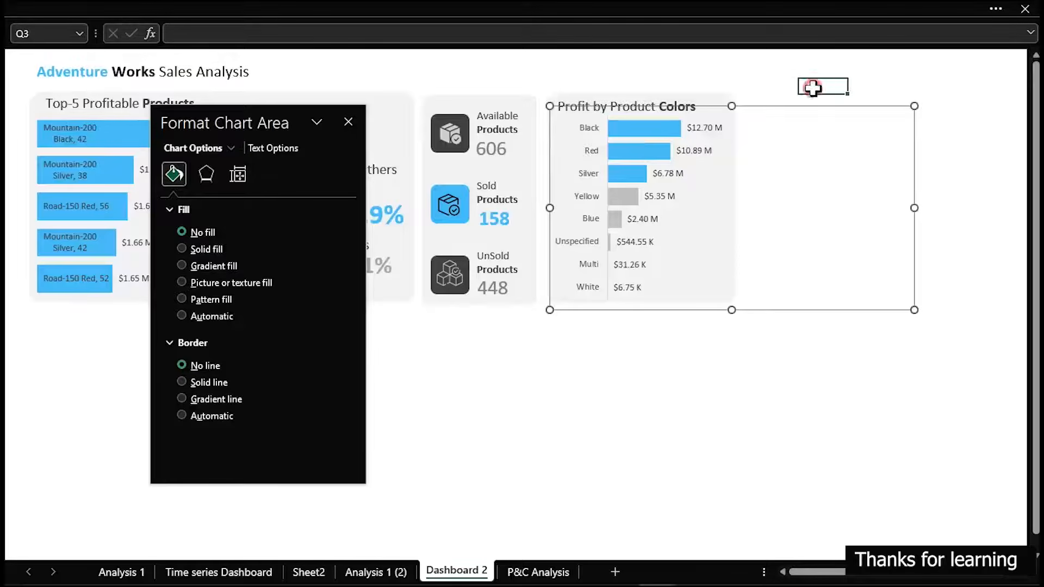
pyautogui.click(718, 173)
pyautogui.click(669, 132)
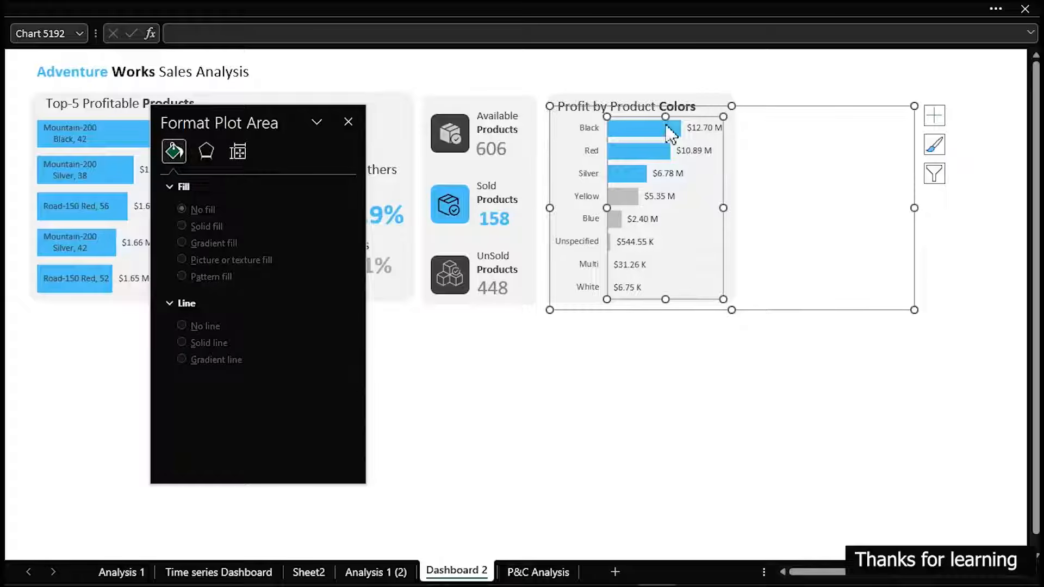
pyautogui.moveTo(663, 115); pyautogui.dragTo(663, 124)
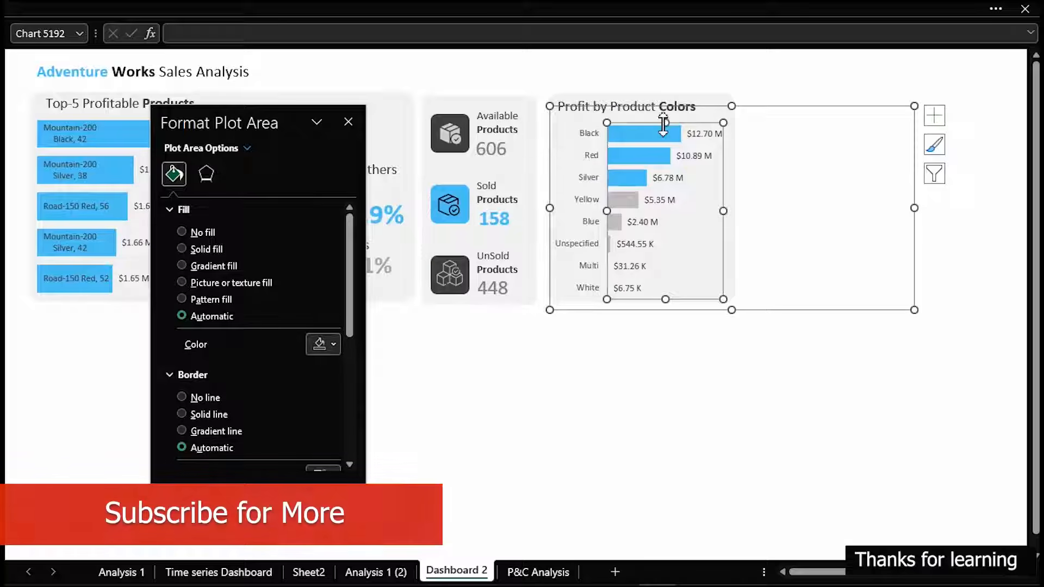
pyautogui.click(702, 370)
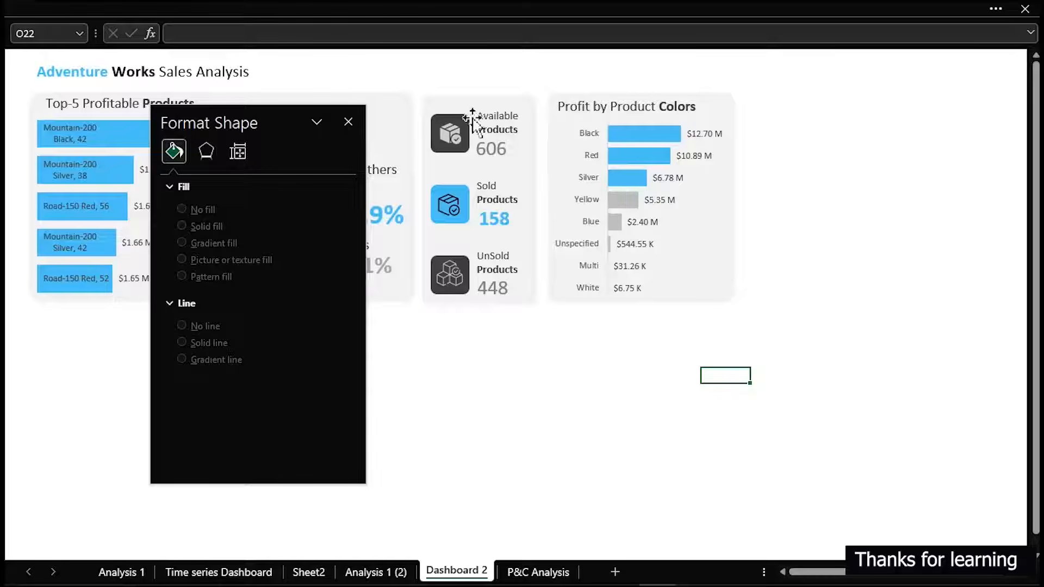
# Copy the Top-5 Profitable Products background panel beside the colour chart, narrow it to fill the remaining dashboard width, and close the formatting pane
pyautogui.click(381, 98)
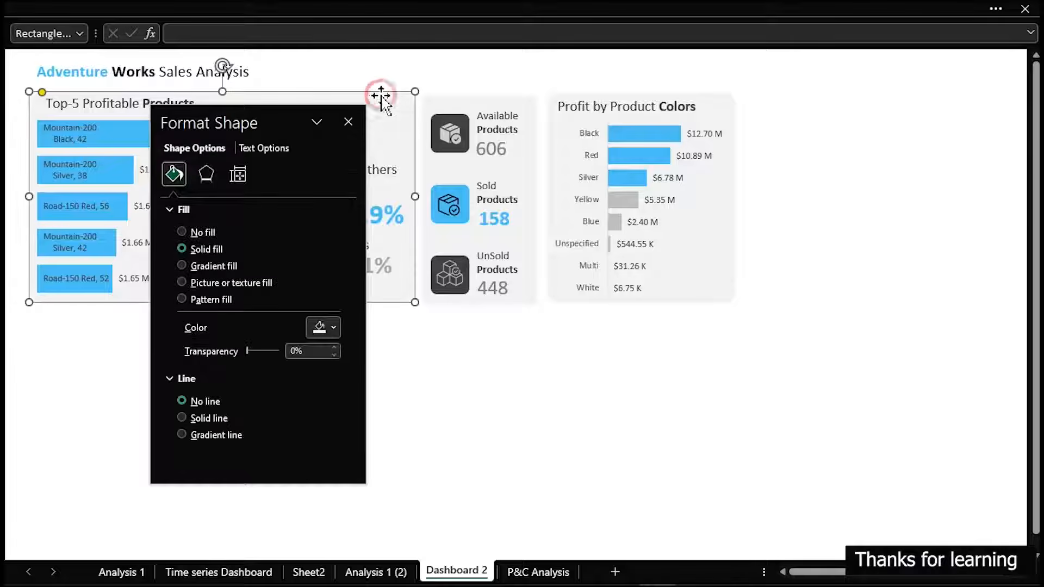
pyautogui.moveTo(387, 104); pyautogui.dragTo(960, 107)
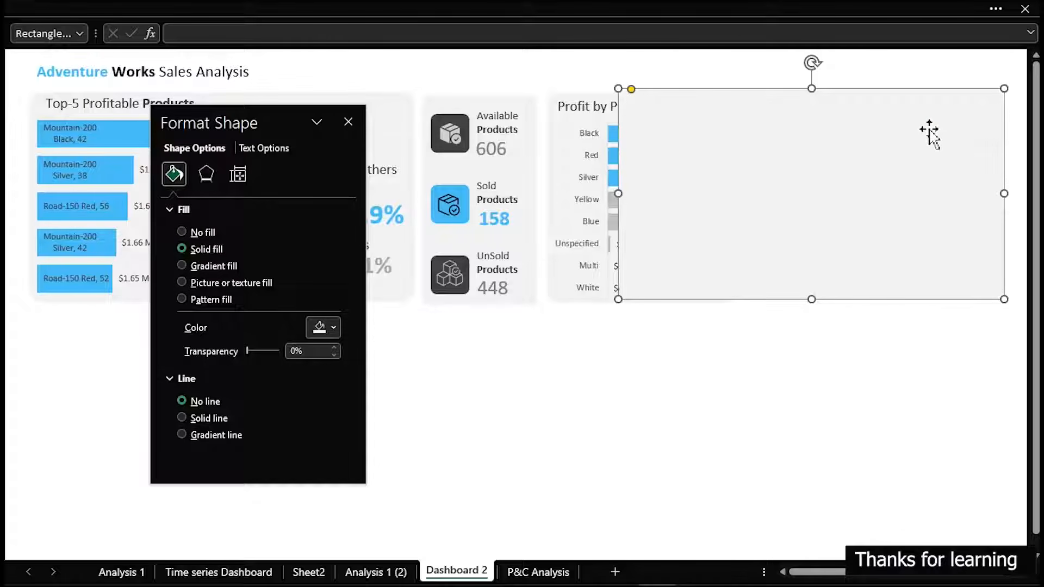
pyautogui.moveTo(911, 142); pyautogui.dragTo(918, 145)
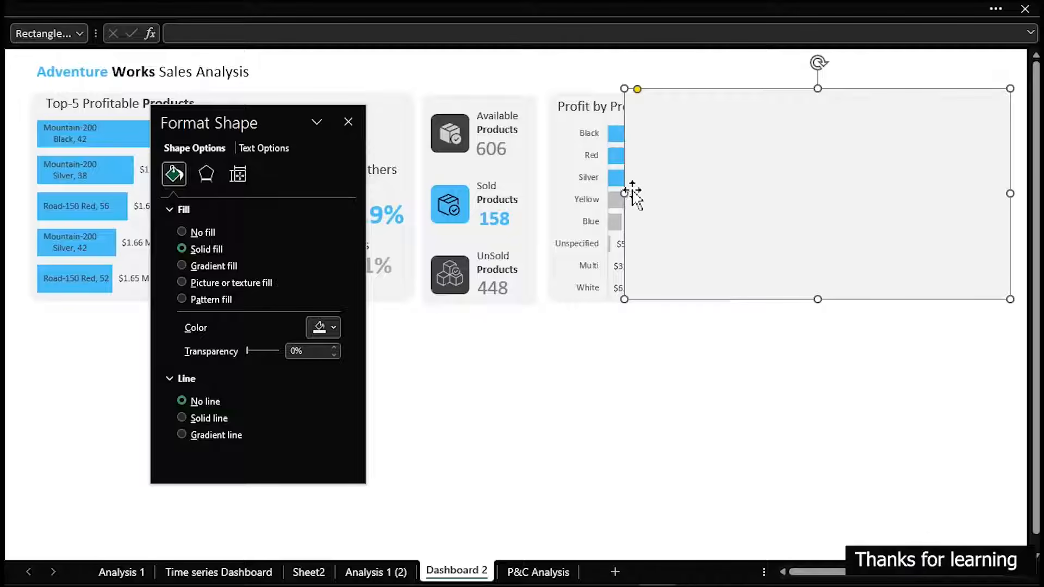
pyautogui.moveTo(624, 193); pyautogui.dragTo(746, 197)
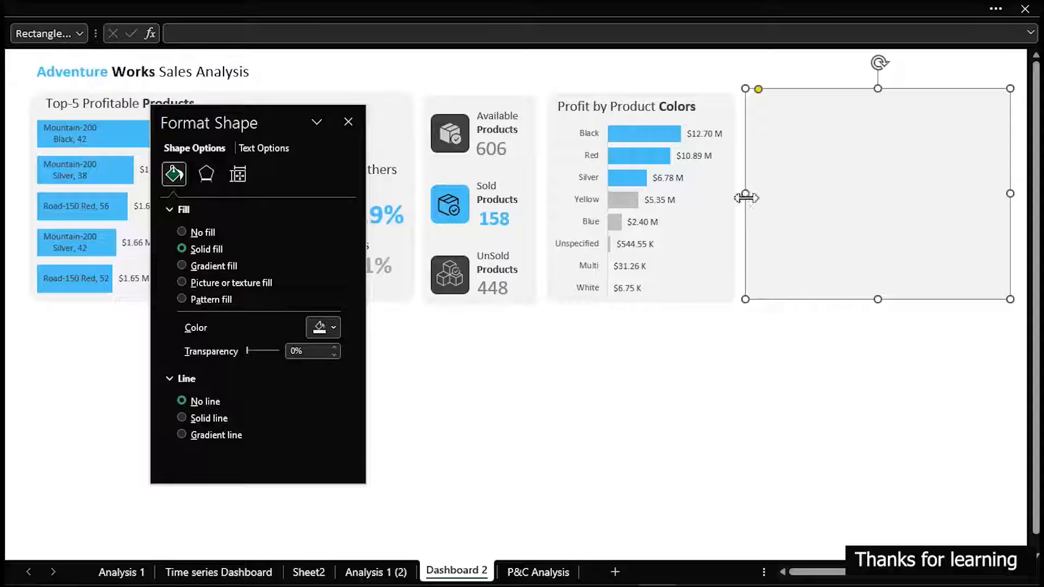
pyautogui.click(804, 392)
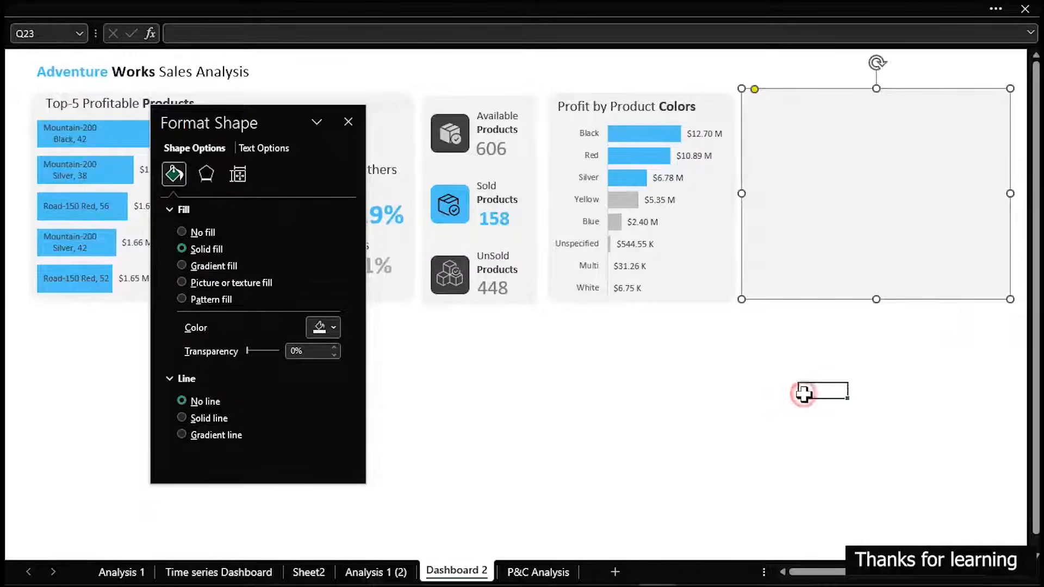
pyautogui.click(348, 122)
pyautogui.click(612, 413)
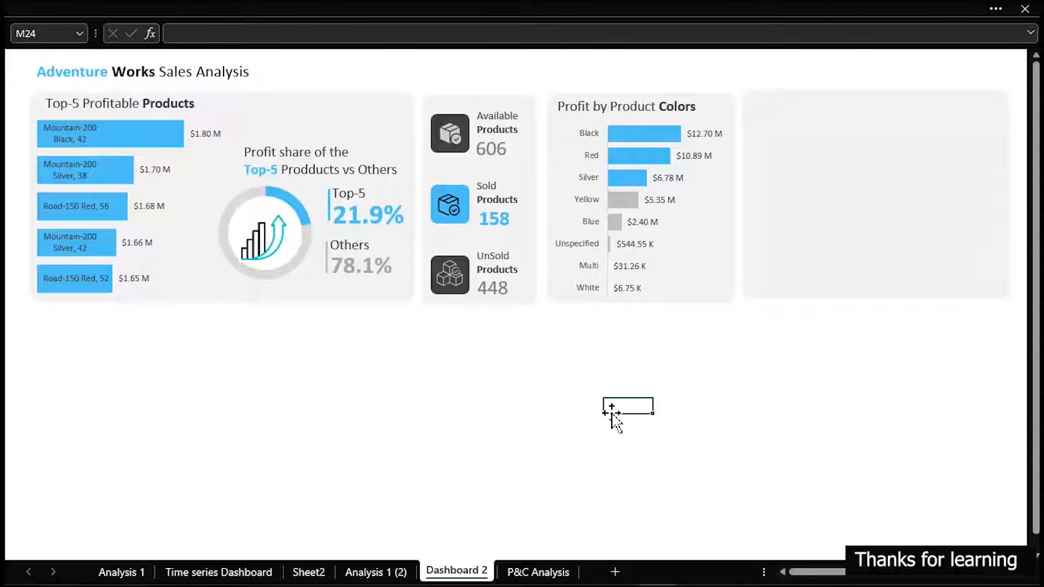
# On the P&C Analysis sheet, copy the Color and Total Profit pivot table S6:T14 to cell AB6
pyautogui.click(537, 572)
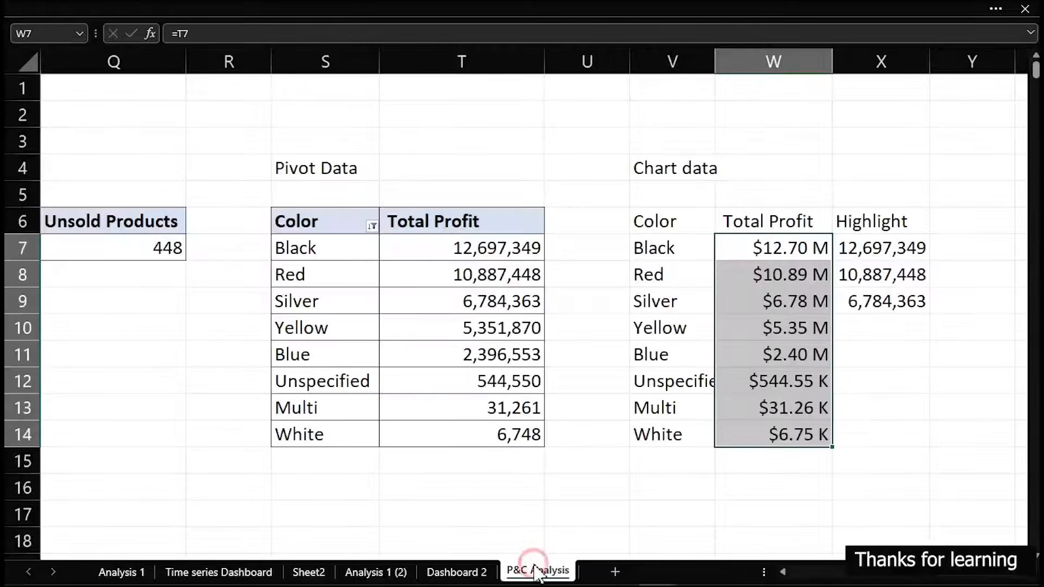
pyautogui.moveTo(322, 222); pyautogui.dragTo(484, 435)
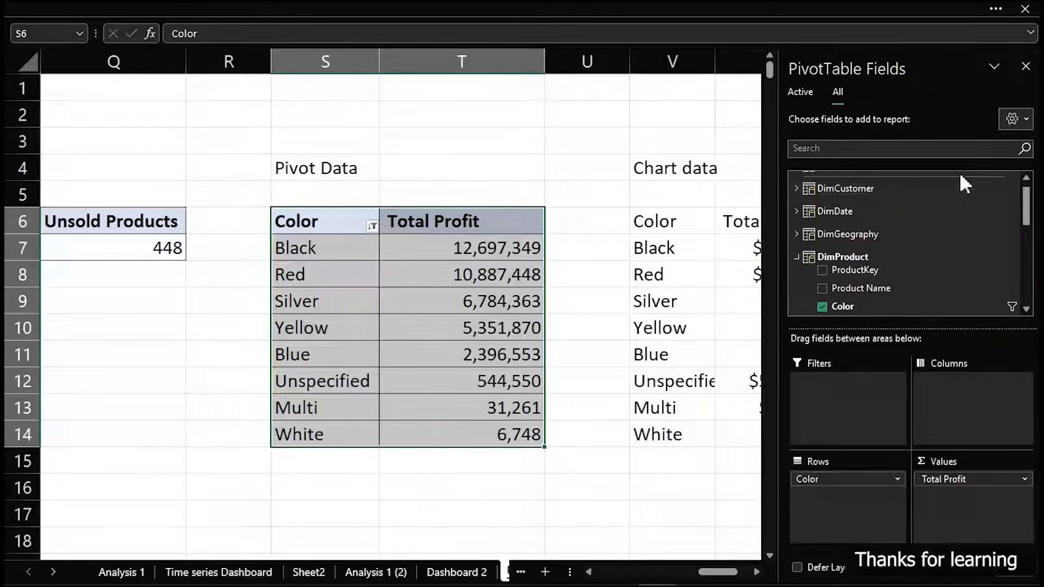
pyautogui.click(548, 106)
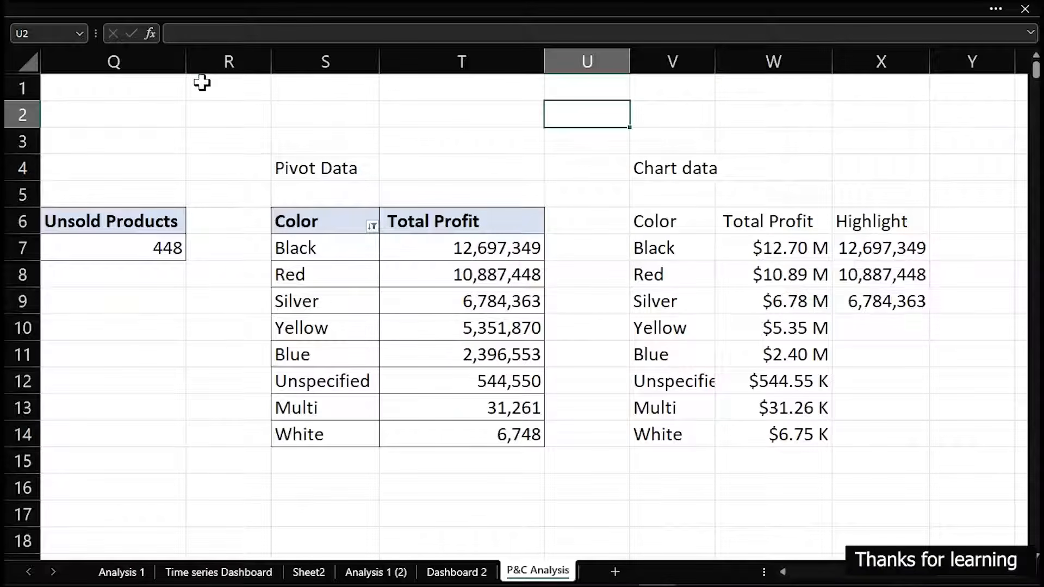
pyautogui.click(975, 77)
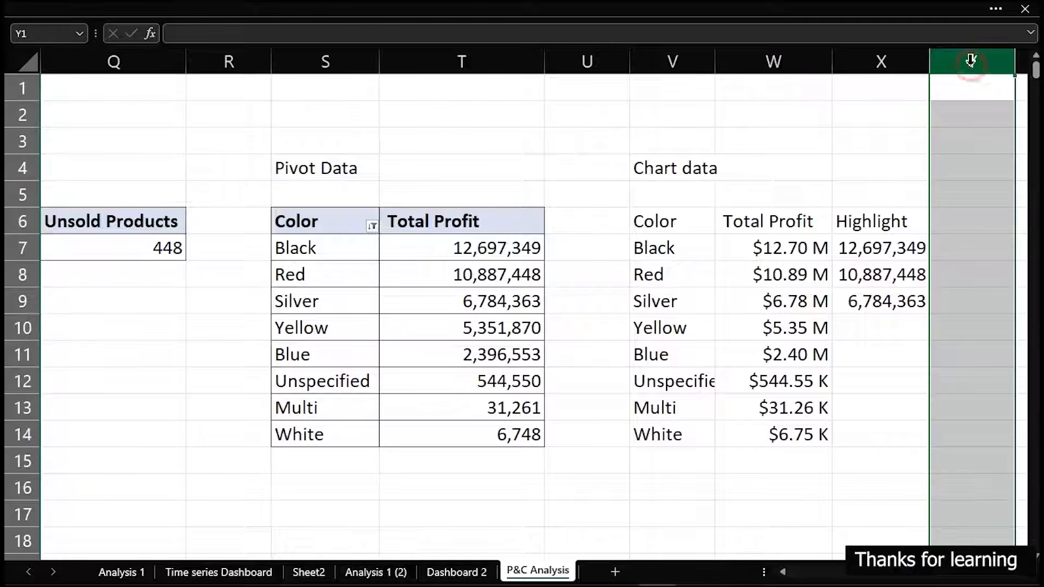
pyautogui.click(346, 223)
pyautogui.moveTo(346, 223); pyautogui.dragTo(514, 435)
pyautogui.hotkey('ctrl', 'c')
pyautogui.click(583, 509)
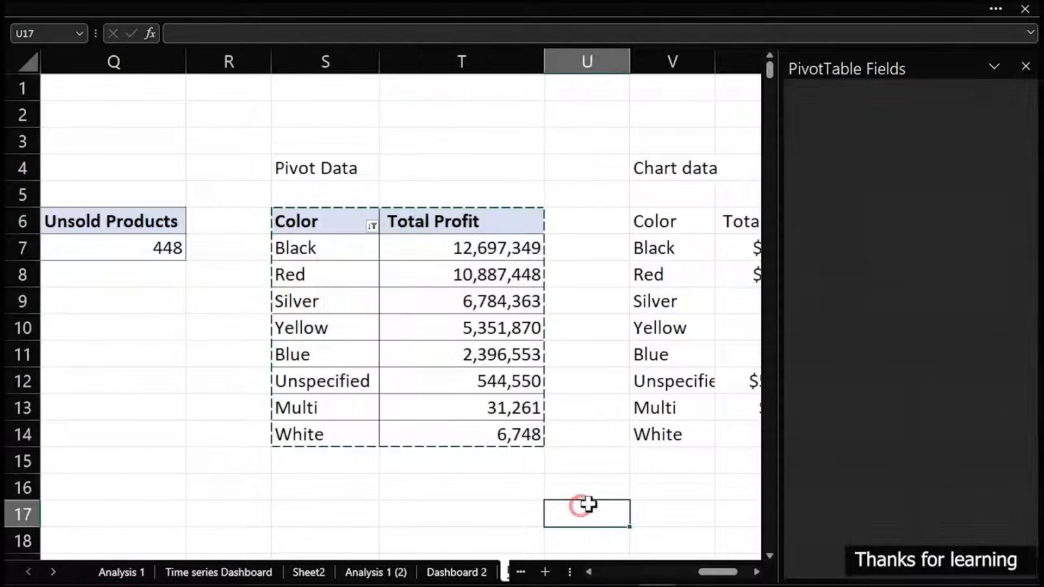
pyautogui.click(962, 433)
pyautogui.hotkey('shift', 'Right')
pyautogui.hotkey('shift', 'Right')
pyautogui.hotkey('shift', 'Right')
pyautogui.hotkey('shift', 'Right')
pyautogui.hotkey('shift', 'Right')
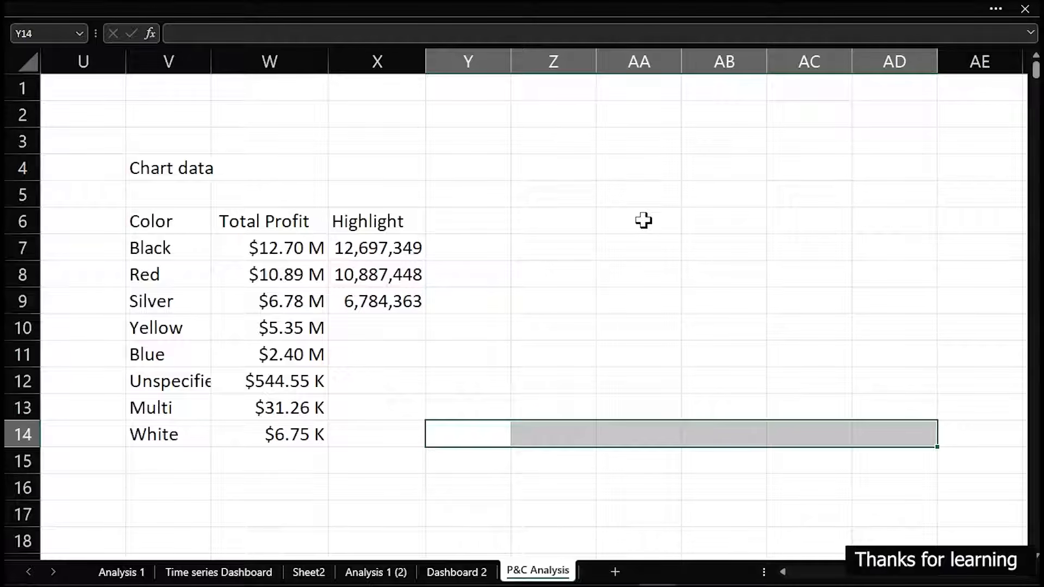
pyautogui.click(698, 213)
pyautogui.hotkey('ctrl', 'v')
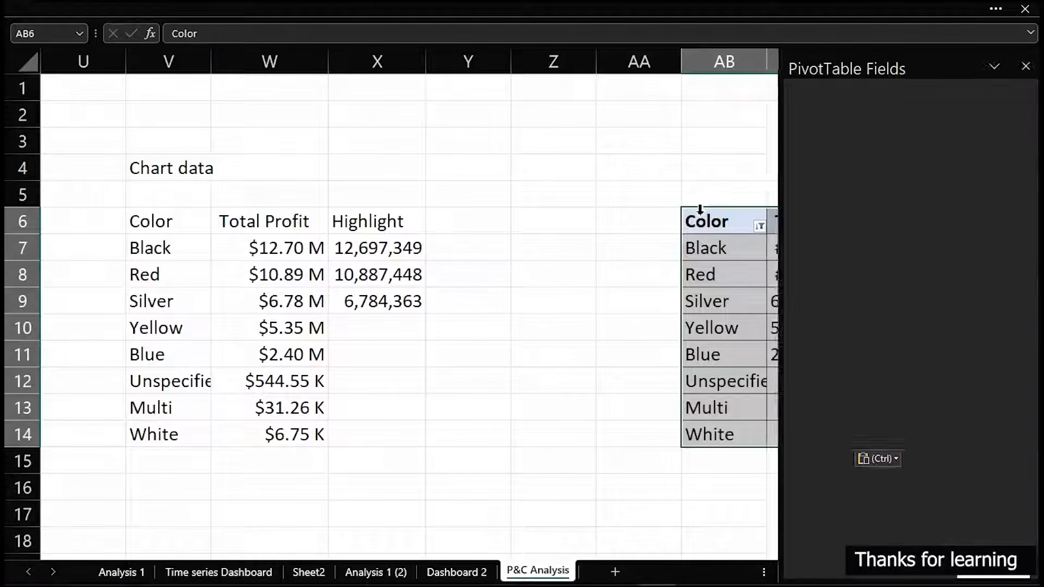
# Narrow column Z and fill it dark grey as a divider between the colour chart data and the copied pivot table
pyautogui.click(524, 65)
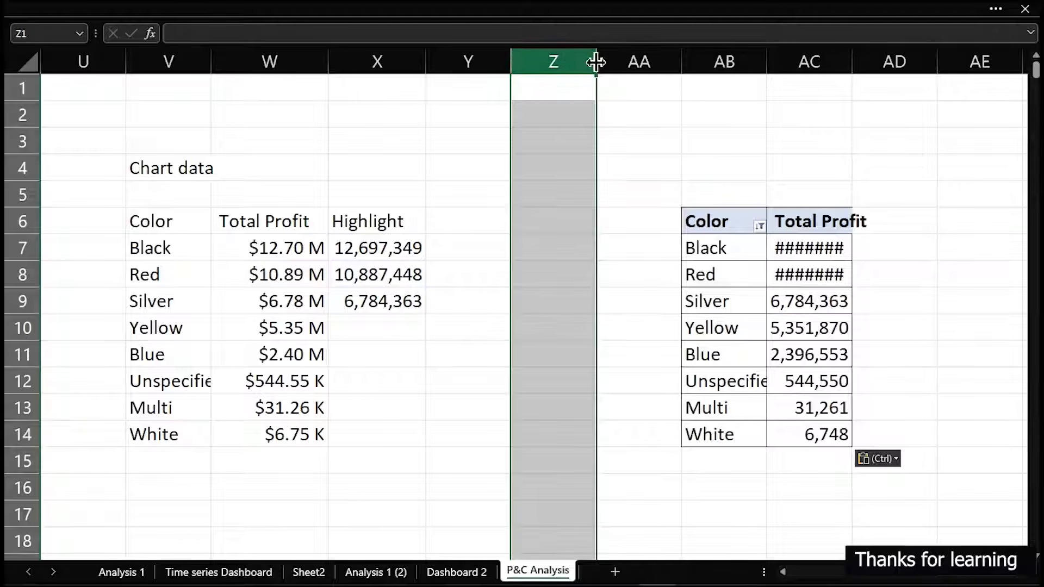
pyautogui.moveTo(594, 61); pyautogui.dragTo(536, 64)
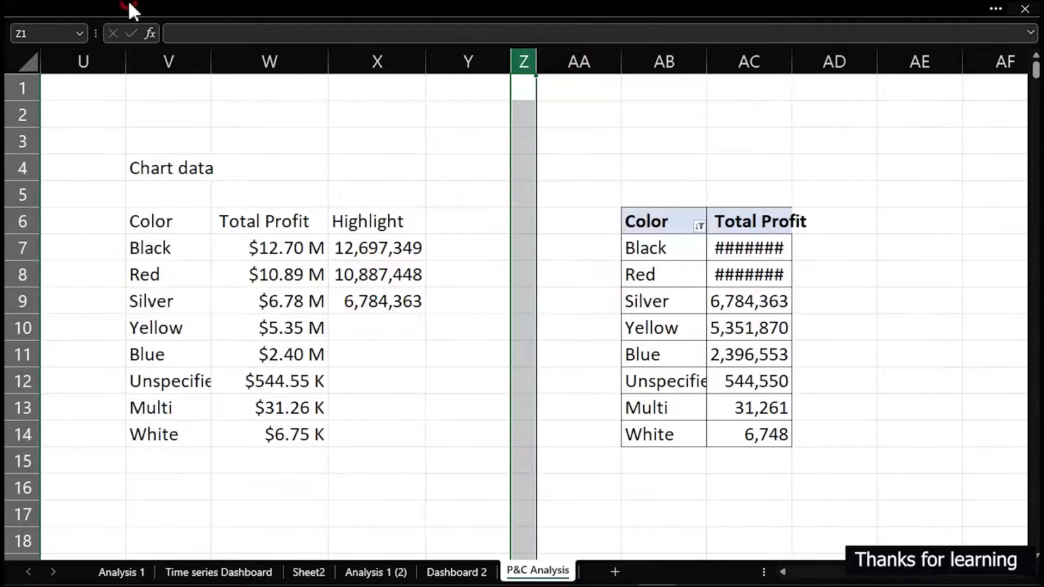
pyautogui.click(131, 8)
pyautogui.click(82, 49)
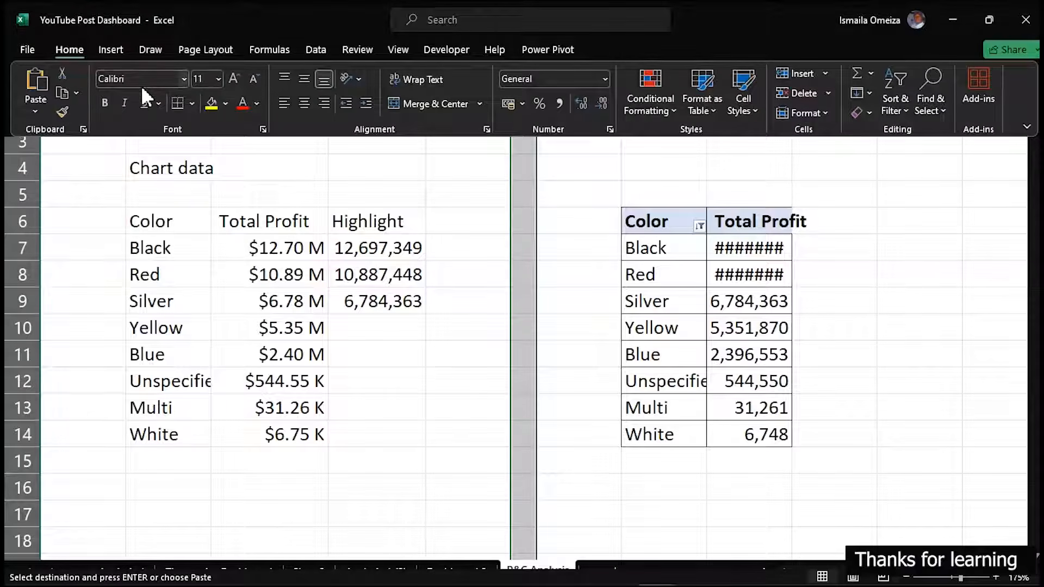
pyautogui.click(226, 103)
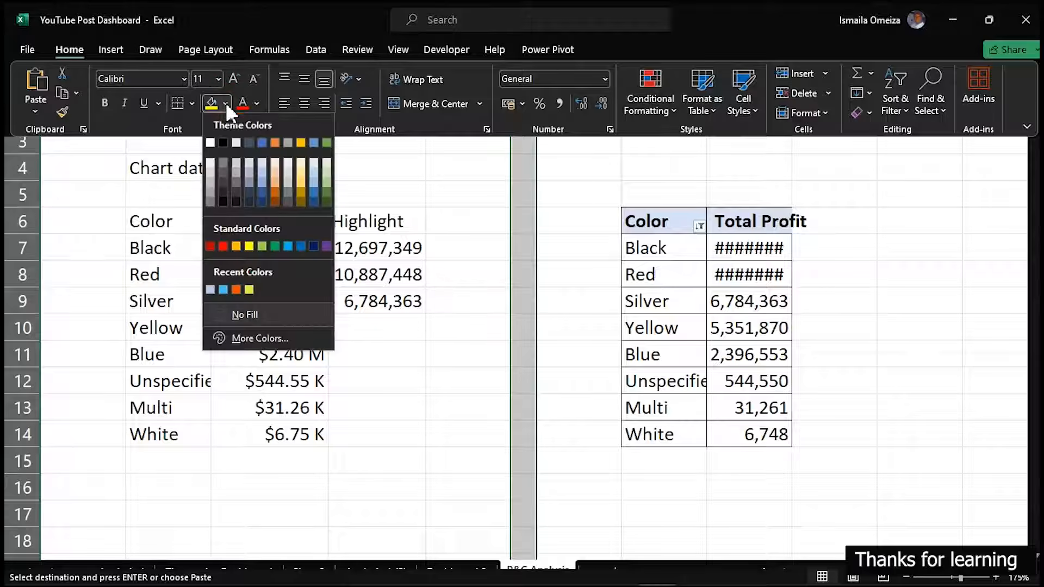
pyautogui.click(222, 180)
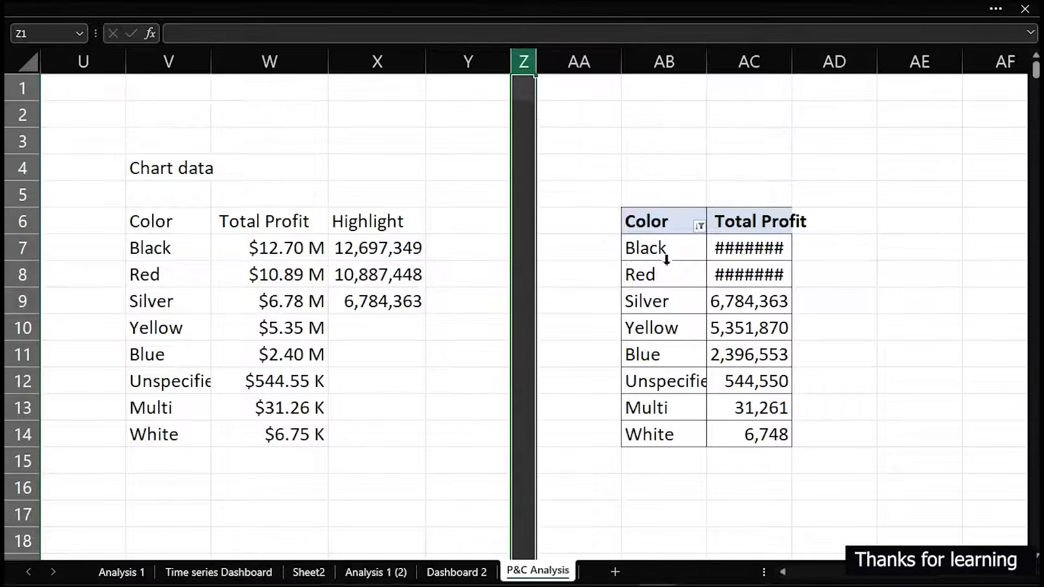
# Remove the Color field from the rows of the copied pivot table, leaving only Total Profit
pyautogui.click(667, 260)
pyautogui.click(670, 274)
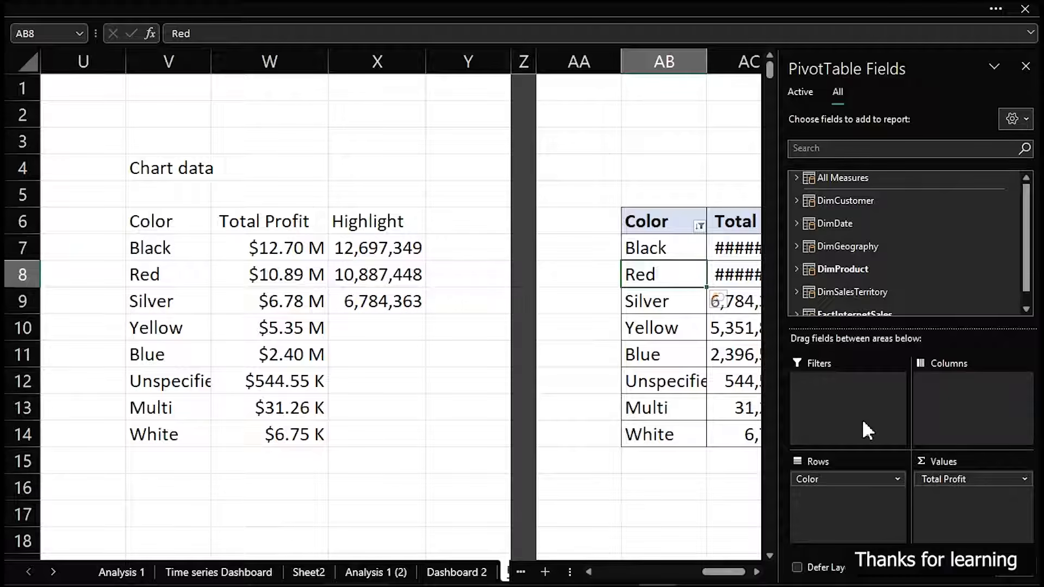
pyautogui.moveTo(848, 481); pyautogui.dragTo(645, 494)
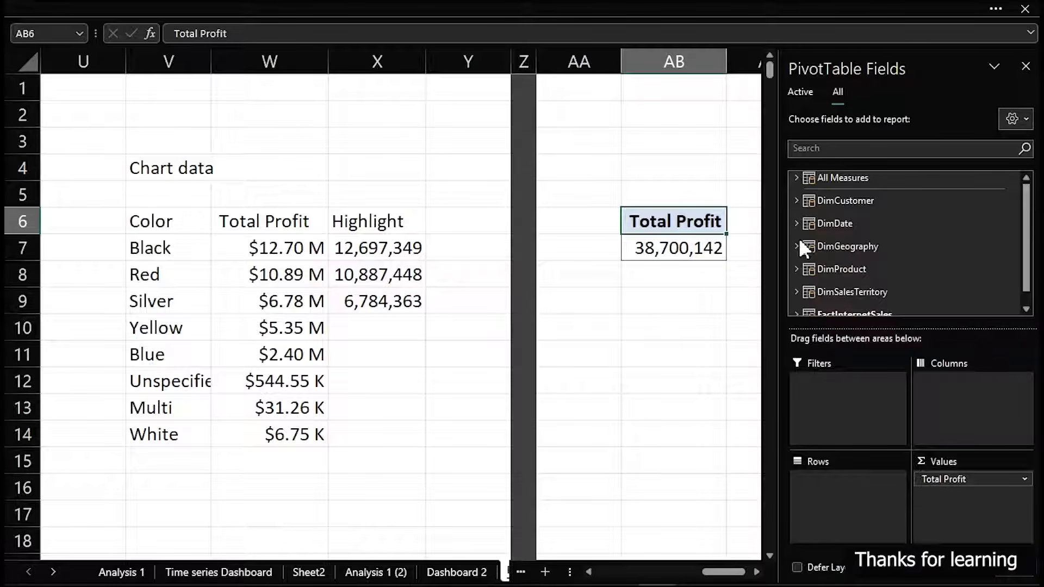
pyautogui.click(824, 314)
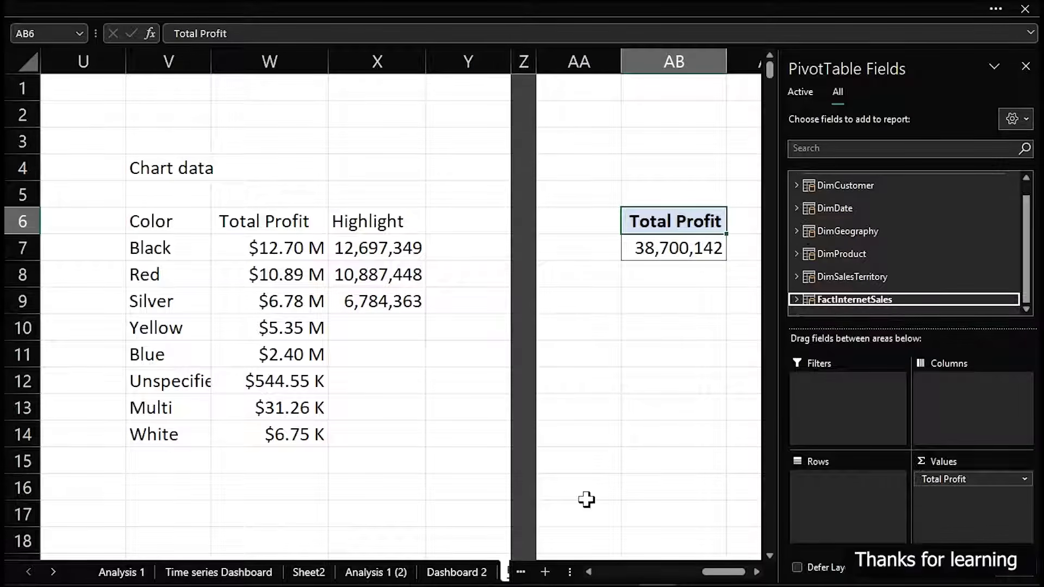
# Switch to the finished reference dashboard workbook and examine the Product Pricing Types panel's price thresholds, category labels, circles and profit values
pyautogui.moveTo(657, 577)
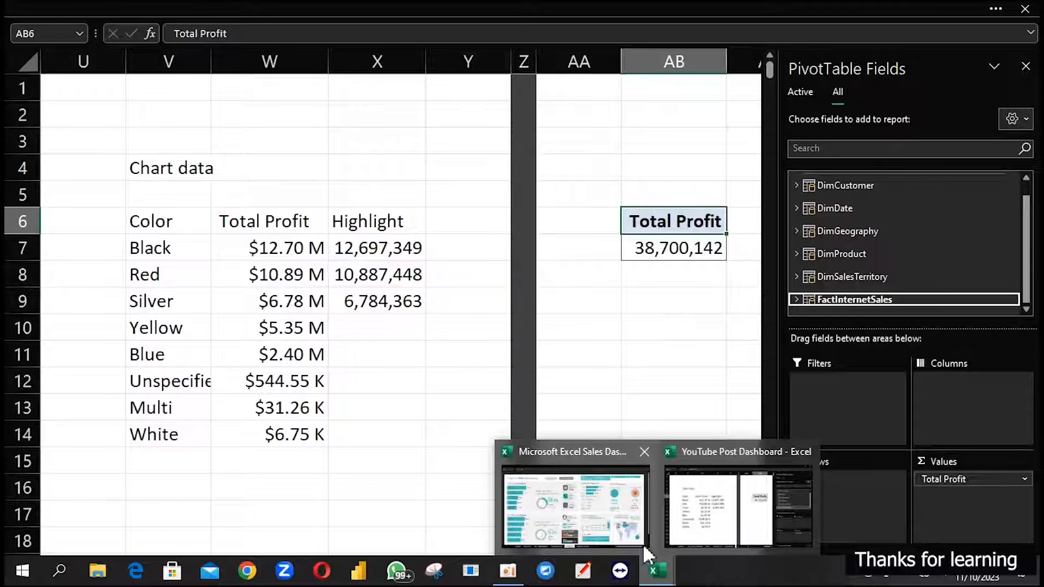
pyautogui.click(617, 513)
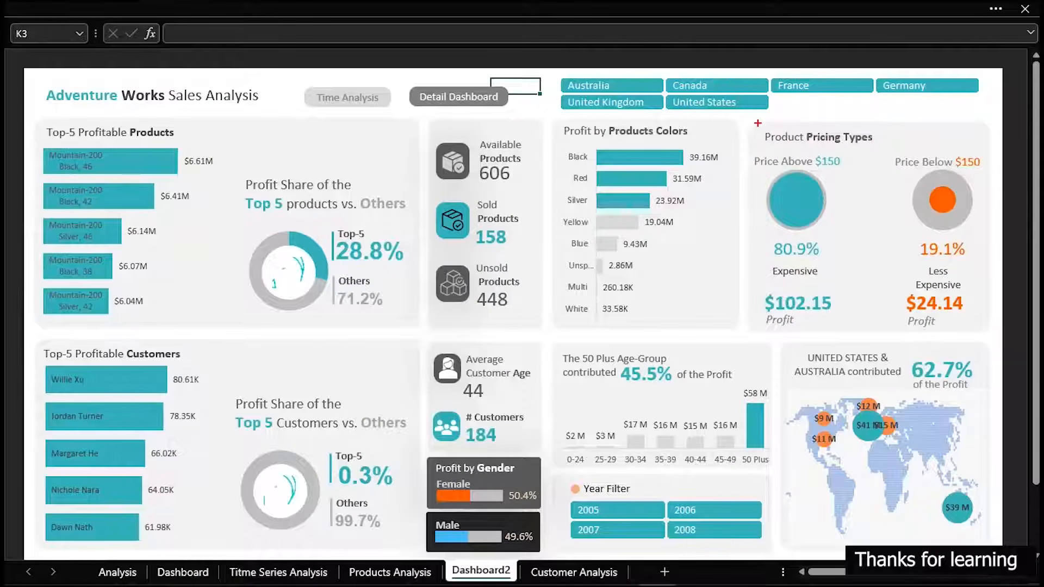
pyautogui.moveTo(752, 127); pyautogui.dragTo(993, 338)
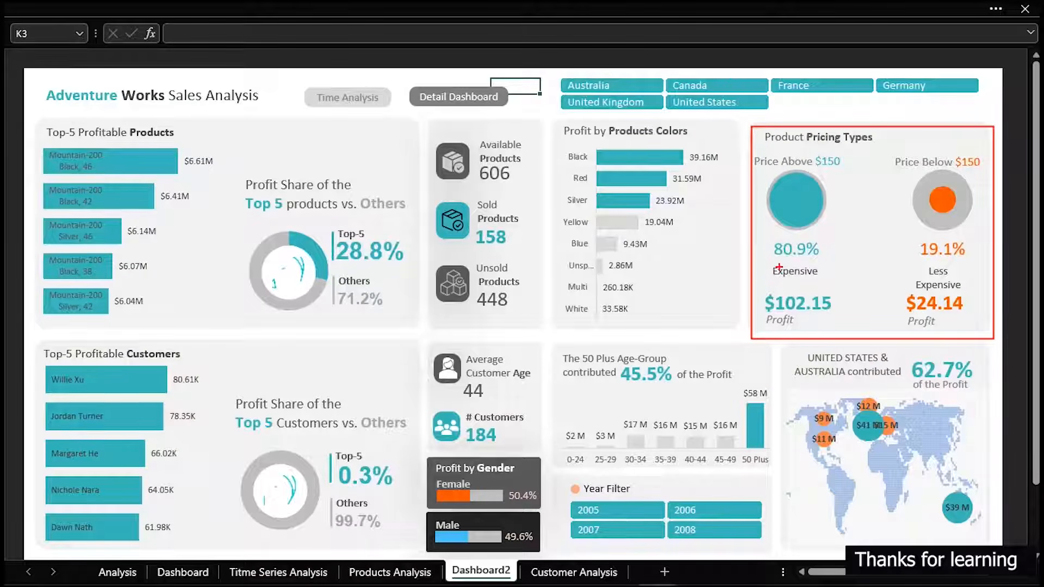
pyautogui.moveTo(767, 259); pyautogui.dragTo(827, 282)
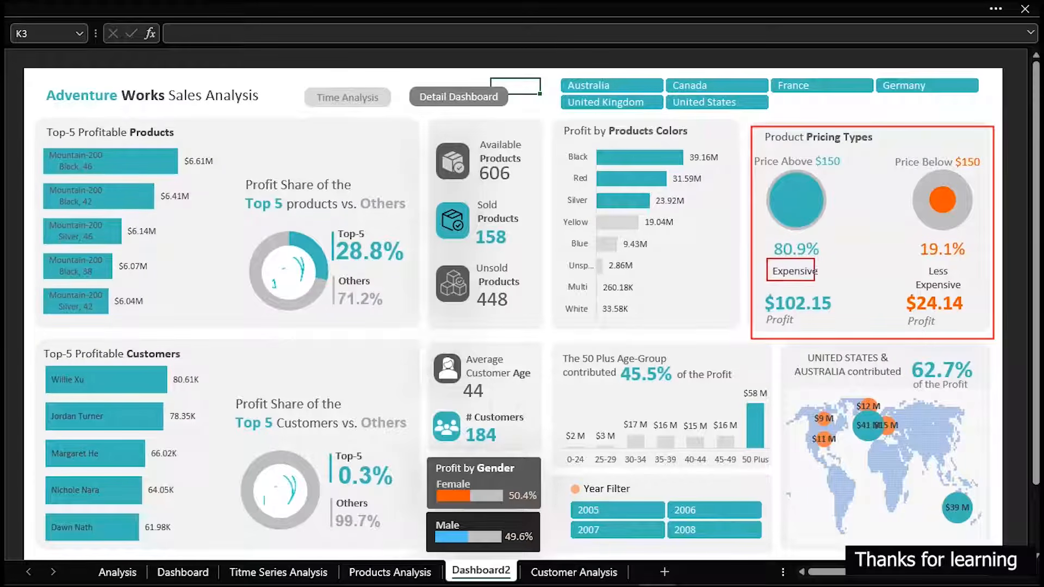
pyautogui.moveTo(908, 260); pyautogui.dragTo(968, 292)
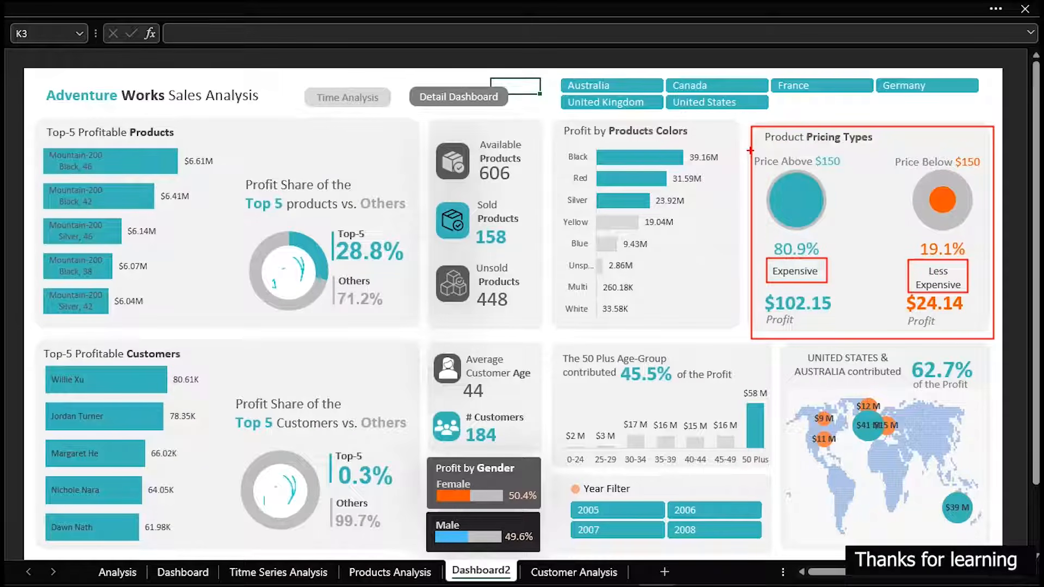
pyautogui.moveTo(750, 150); pyautogui.dragTo(850, 175)
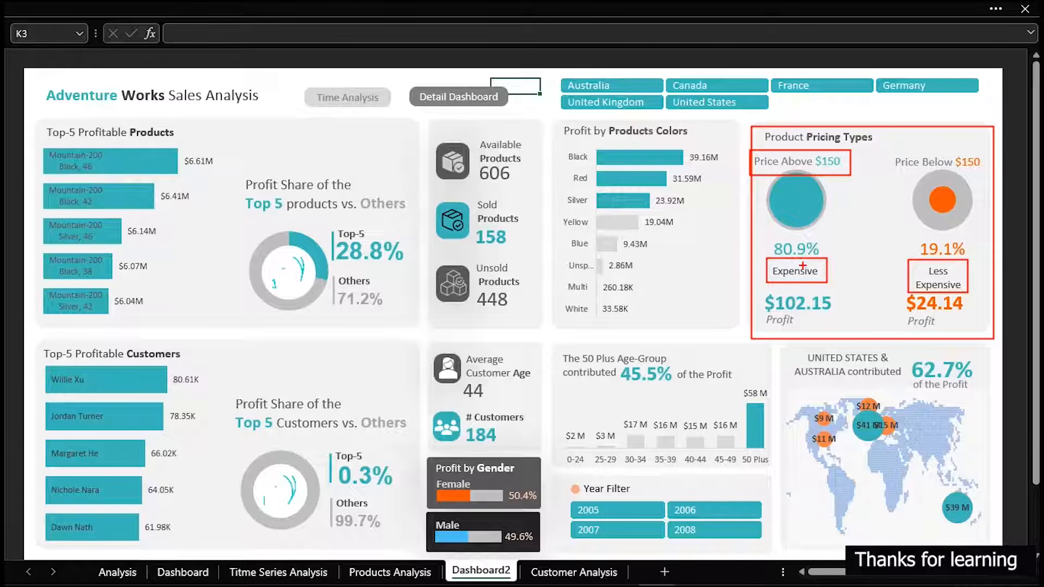
pyautogui.moveTo(805, 253); pyautogui.dragTo(827, 174)
pyautogui.moveTo(887, 145); pyautogui.dragTo(991, 177)
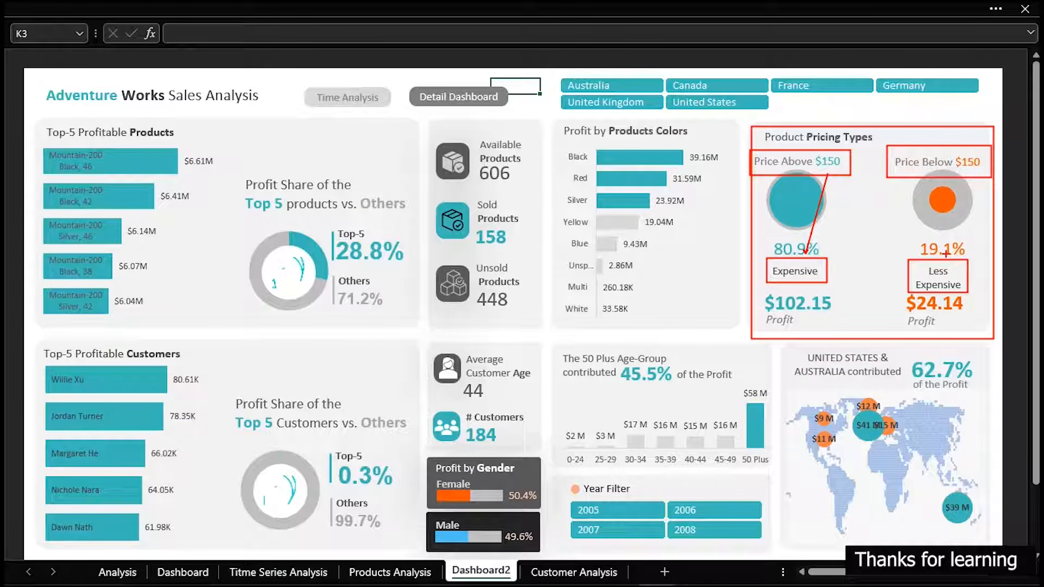
pyautogui.moveTo(945, 255); pyautogui.dragTo(971, 174)
pyautogui.moveTo(763, 292); pyautogui.dragTo(841, 329)
pyautogui.moveTo(907, 294); pyautogui.dragTo(975, 326)
pyautogui.press('Escape')
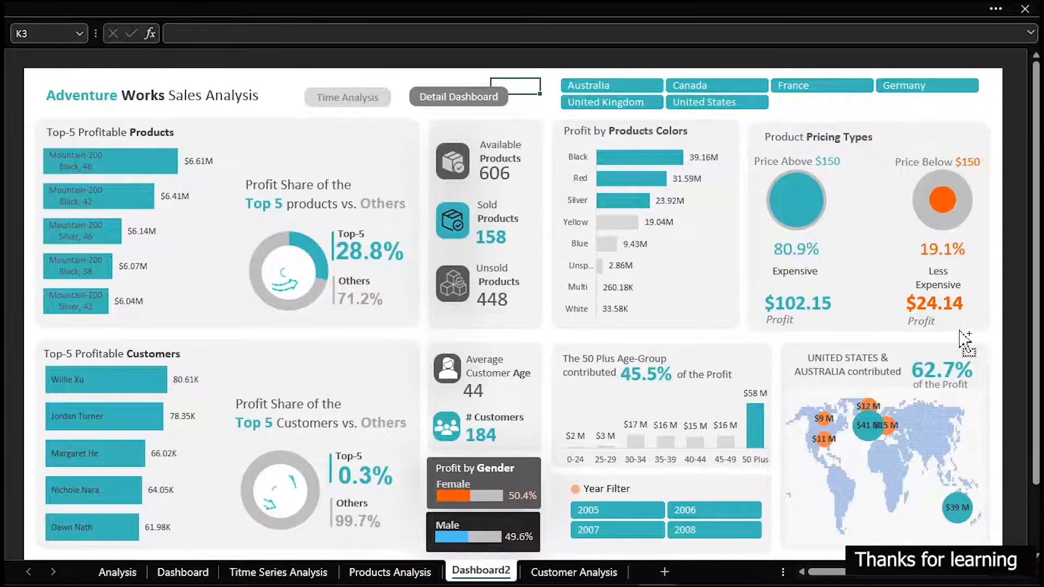
pyautogui.moveTo(757, 164); pyautogui.dragTo(851, 231)
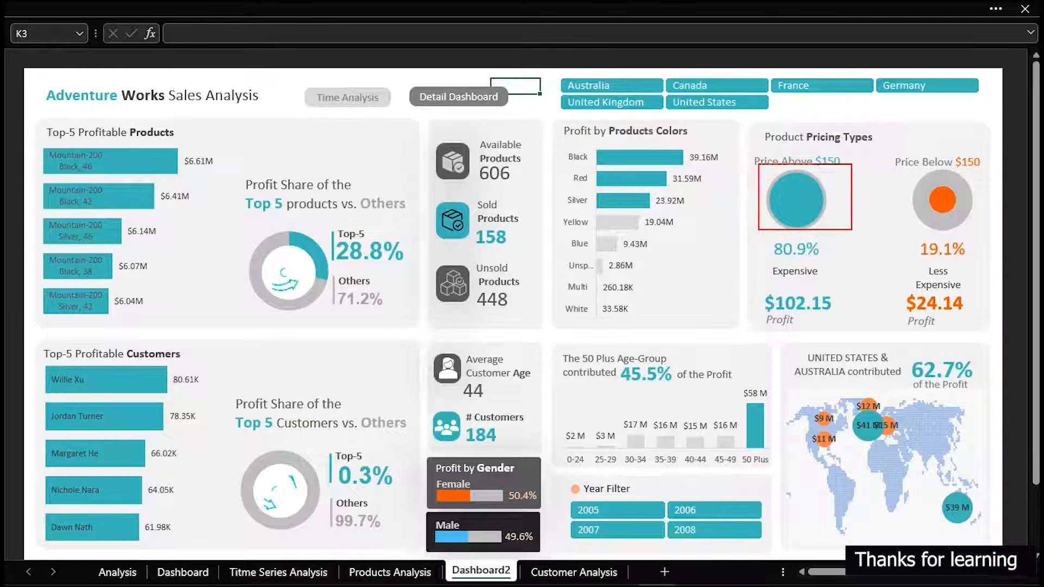
pyautogui.moveTo(900, 166)
pyautogui.mouseDown()
pyautogui.moveTo(978, 226)
pyautogui.moveTo(982, 239)
pyautogui.mouseUp()
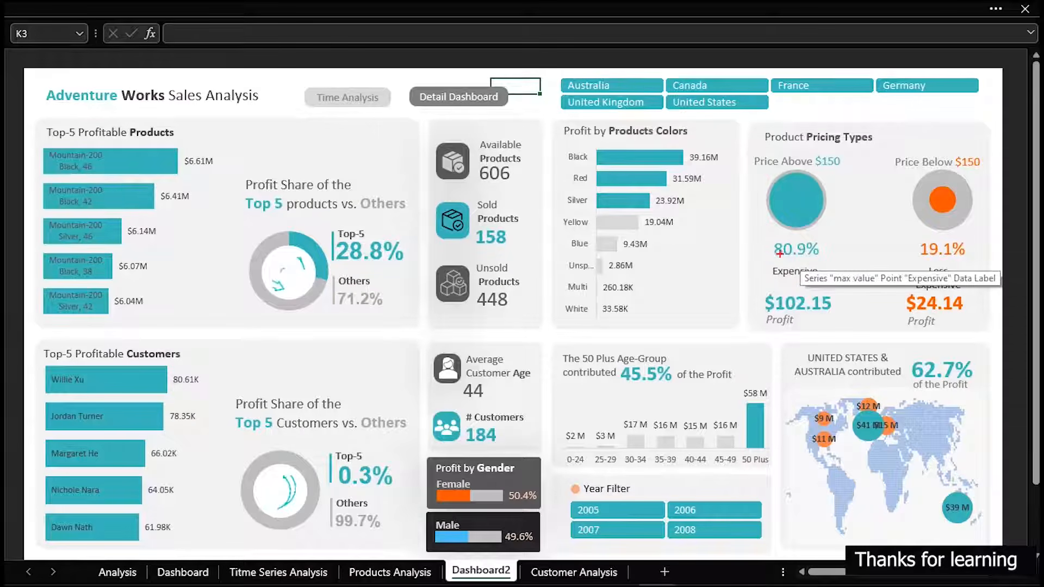
pyautogui.moveTo(770, 258); pyautogui.dragTo(839, 294)
pyautogui.moveTo(918, 260); pyautogui.dragTo(967, 294)
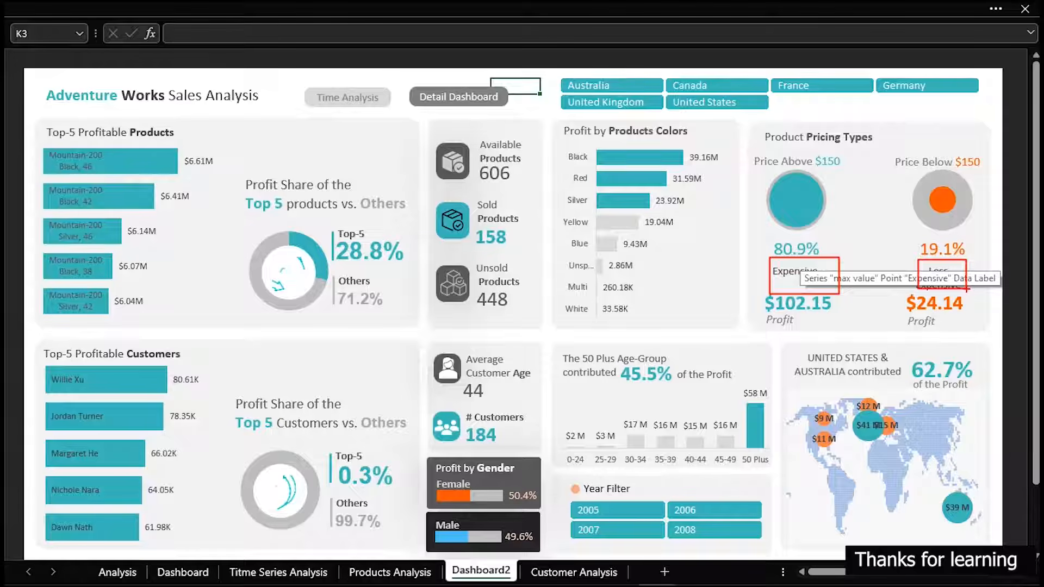
pyautogui.press('Escape')
# Switch back to the P&C Analysis sheet of the YouTube Post Dashboard workbook
pyautogui.moveTo(511, 585)
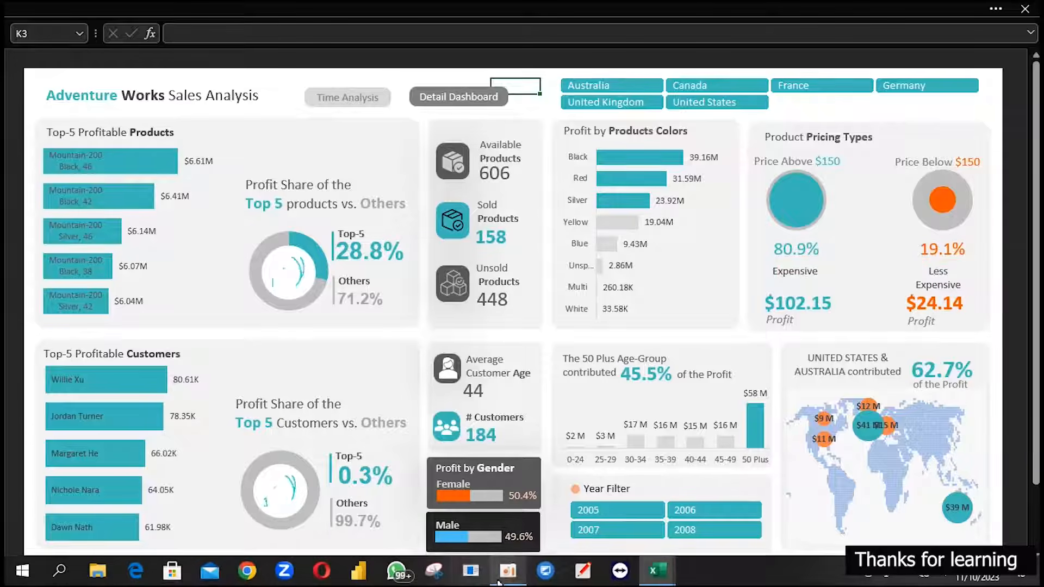
pyautogui.moveTo(658, 581)
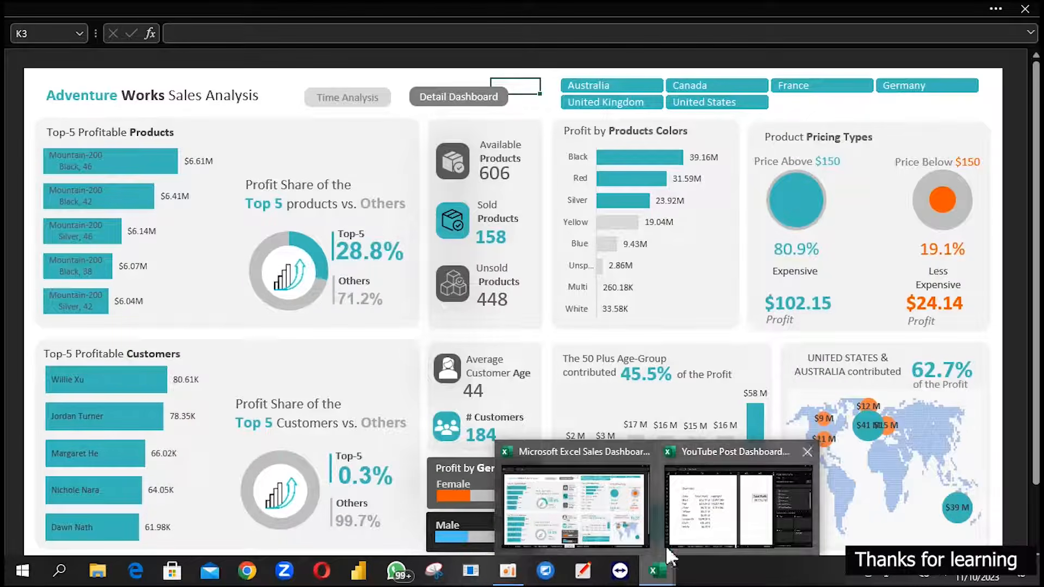
pyautogui.click(717, 511)
pyautogui.click(599, 398)
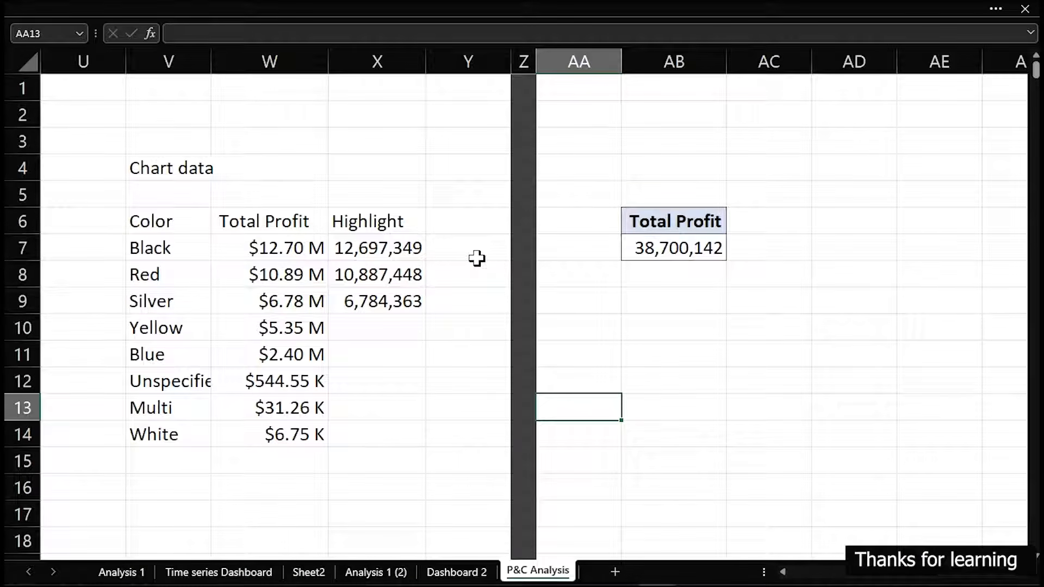
pyautogui.click(389, 337)
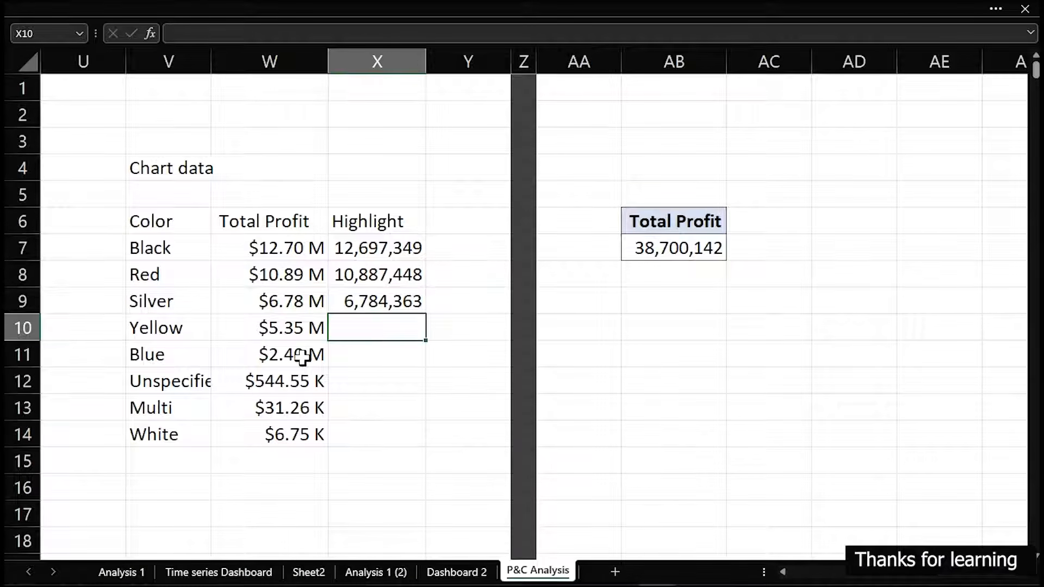
# Show the workbook's queries and open the FactInternetSales query for editing in the Power Query Editor
pyautogui.click(341, 1)
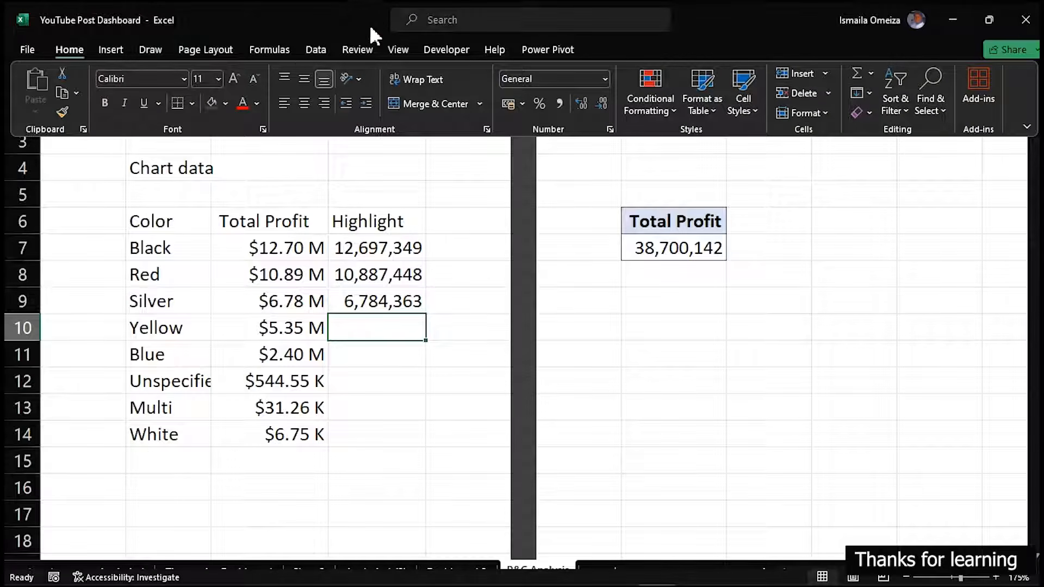
pyautogui.click(317, 50)
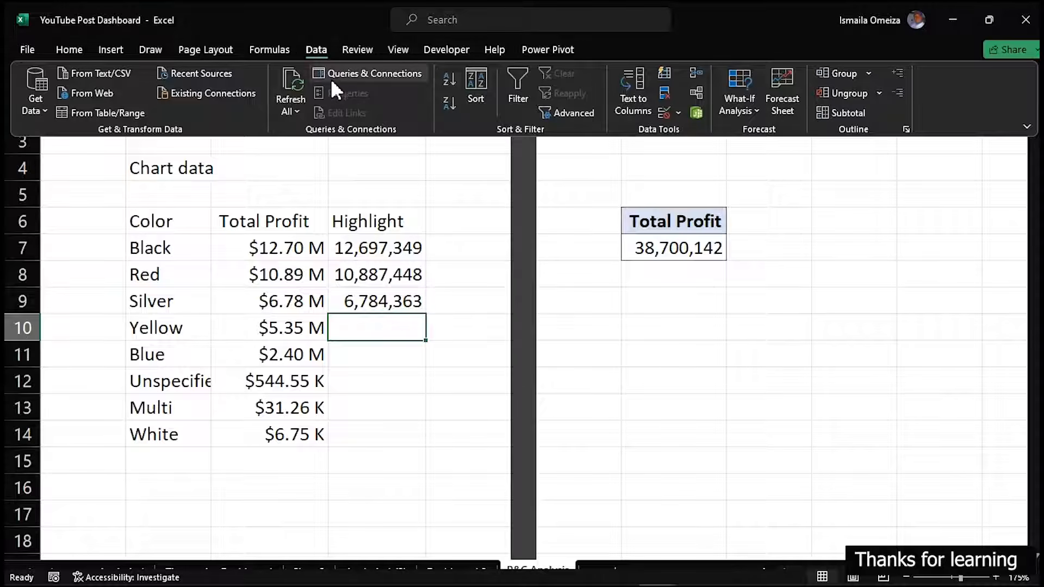
pyautogui.click(331, 72)
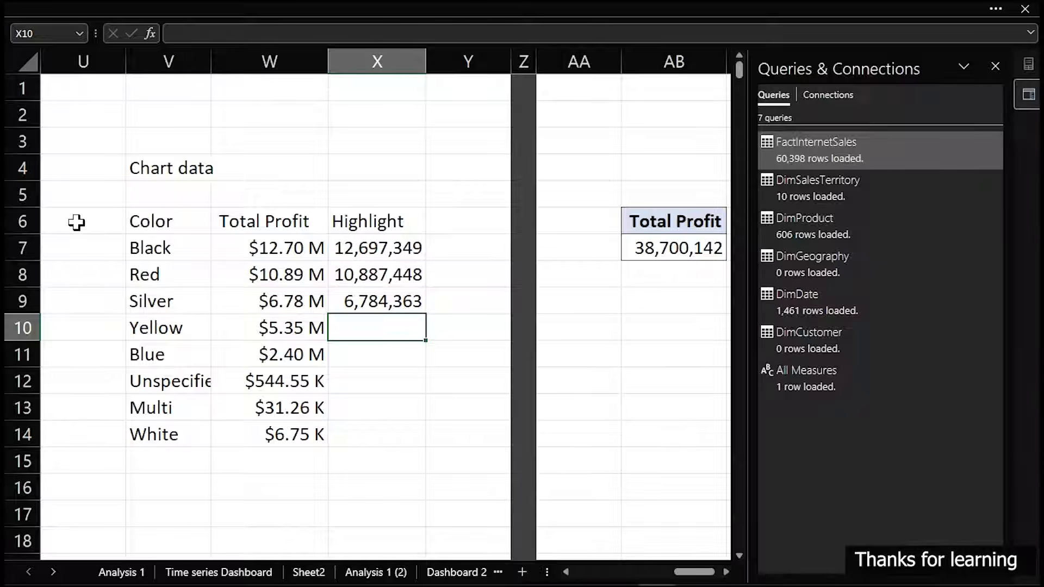
pyautogui.moveTo(828, 148)
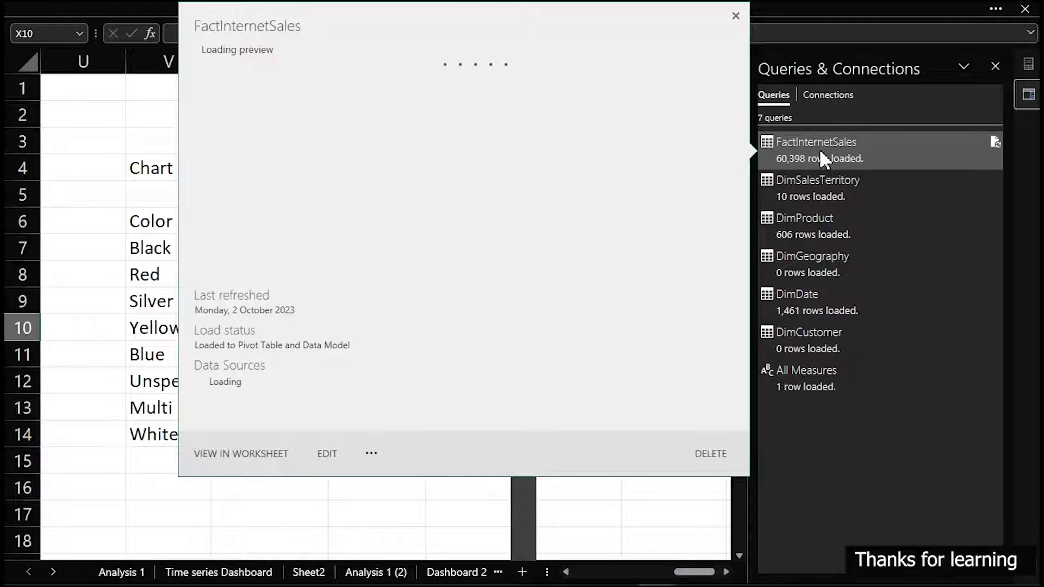
pyautogui.click(328, 456)
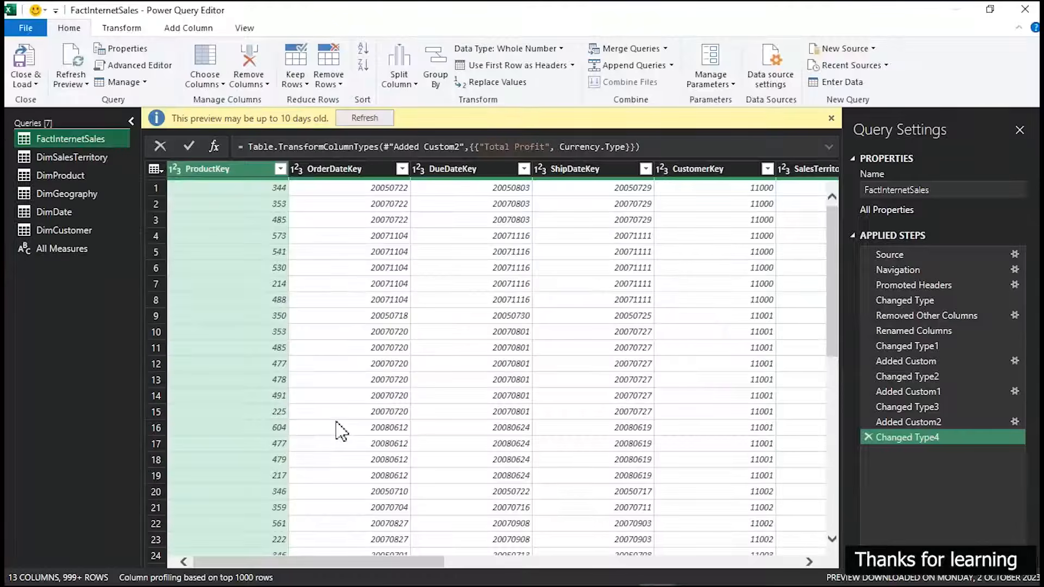
# Examine the UnitPrice column of FactInternetSales and the range of distinct prices in its filter list
pyautogui.moveTo(435, 563); pyautogui.dragTo(792, 562)
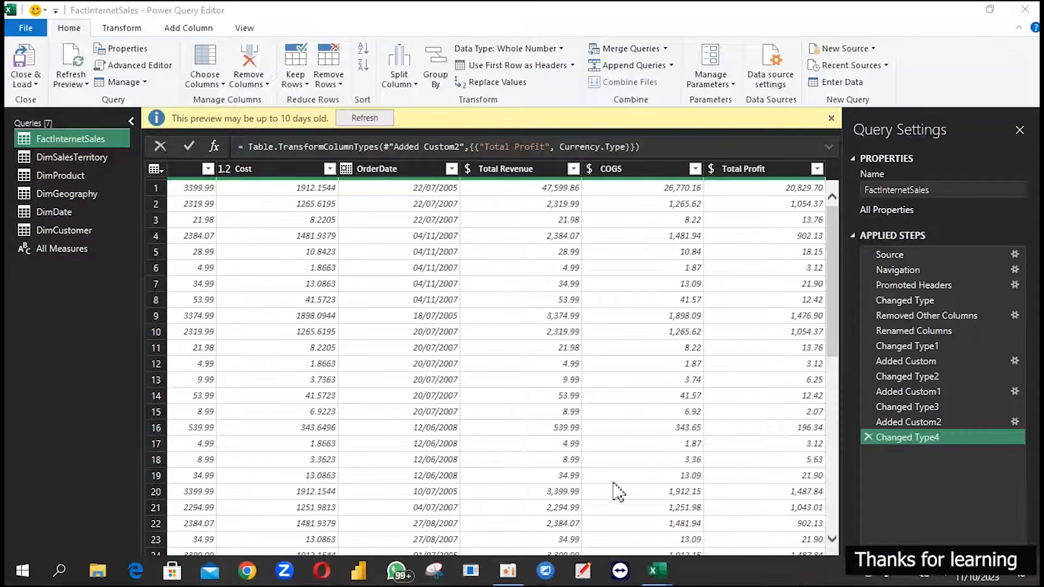
pyautogui.click(618, 333)
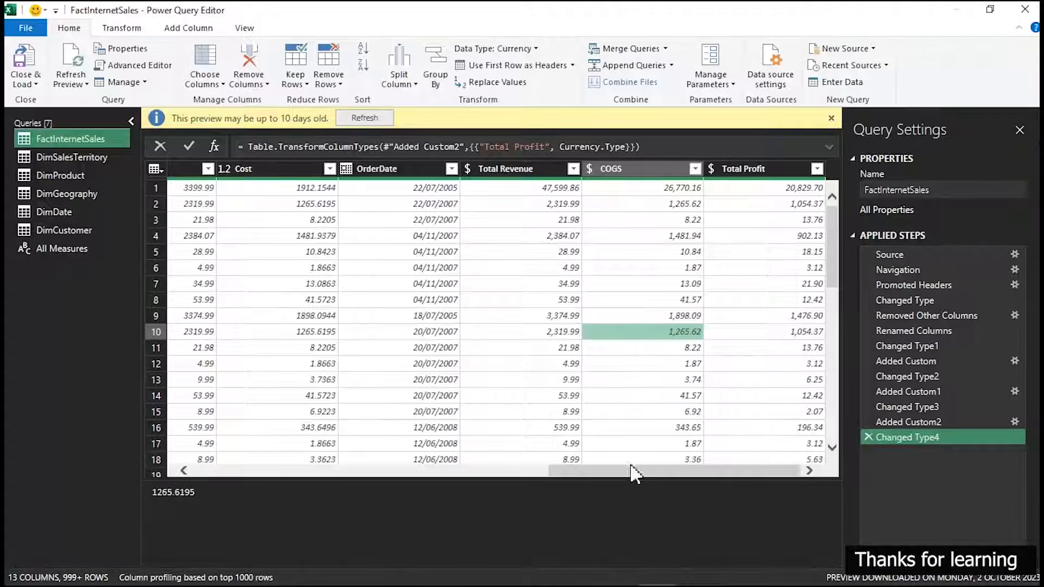
pyautogui.moveTo(631, 471); pyautogui.dragTo(562, 475)
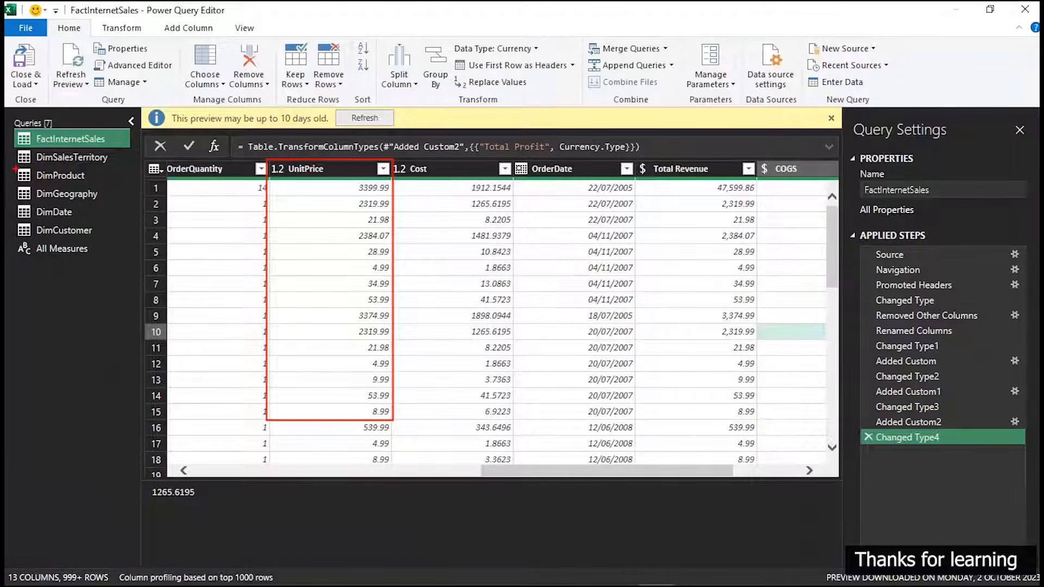
pyautogui.moveTo(14, 166); pyautogui.dragTo(90, 185)
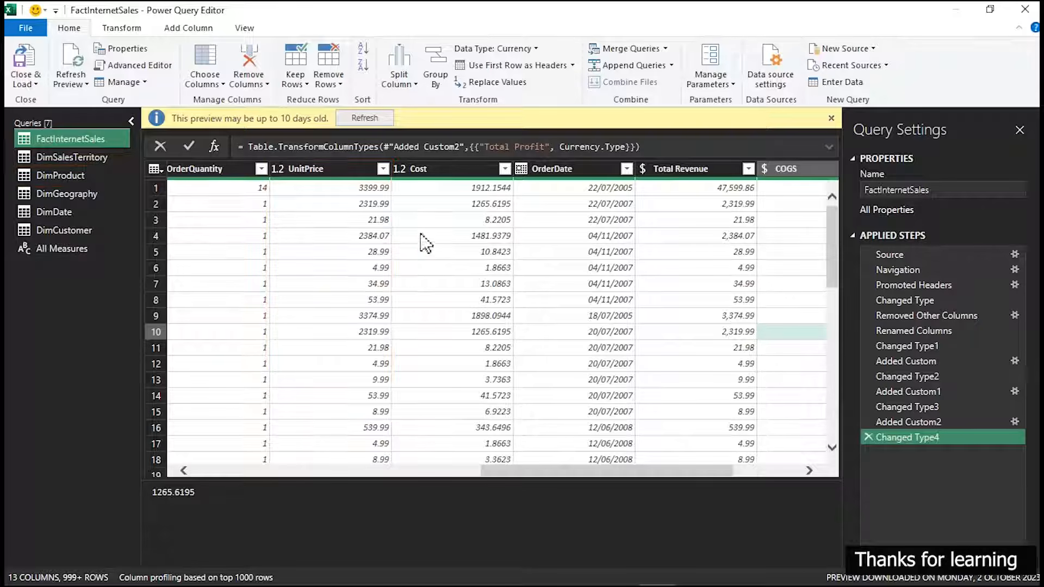
pyautogui.click(381, 170)
pyautogui.click(383, 170)
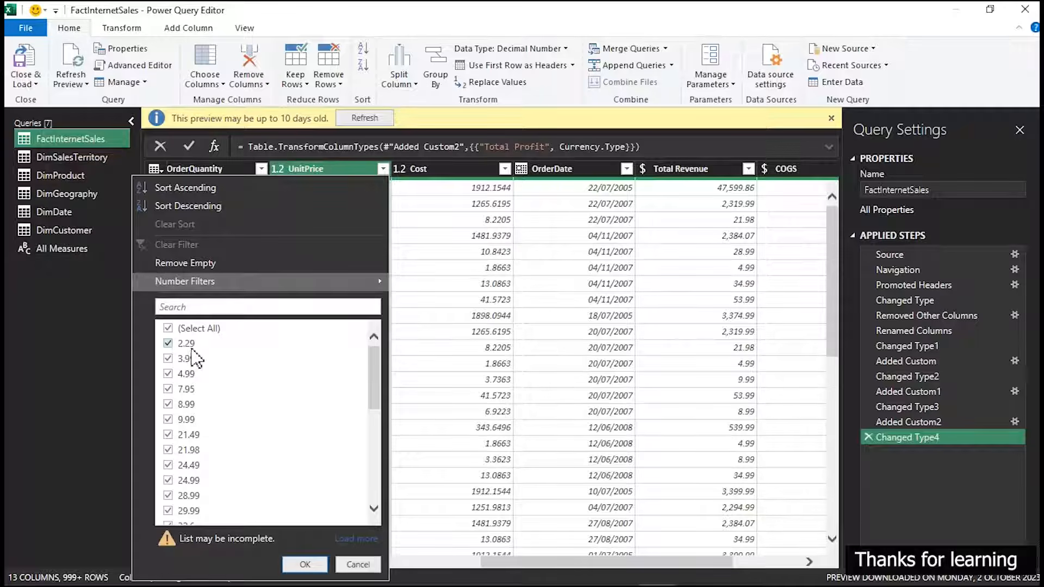
pyautogui.moveTo(375, 364); pyautogui.dragTo(366, 496)
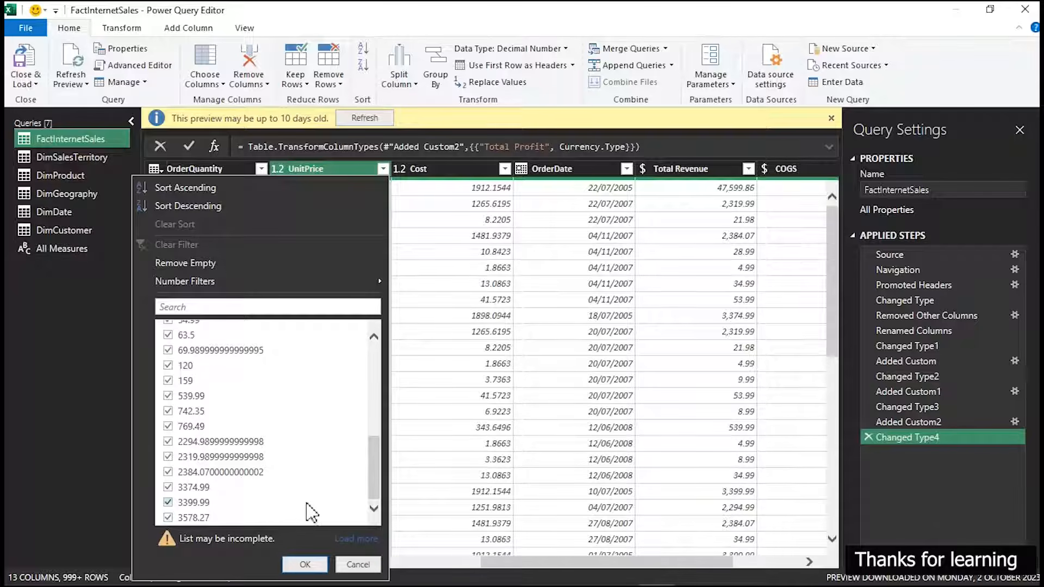
pyautogui.moveTo(378, 490); pyautogui.dragTo(386, 391)
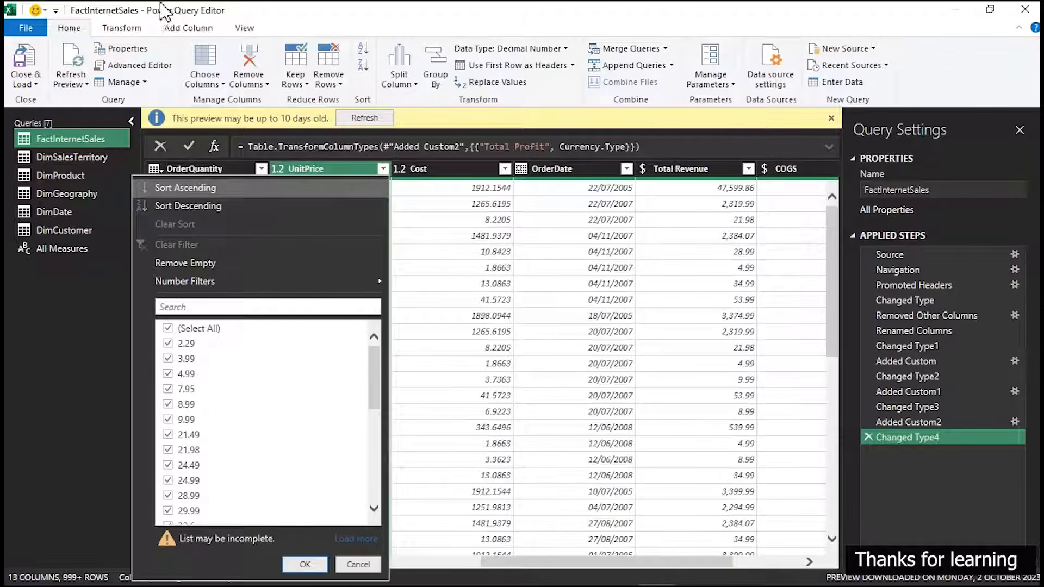
# Start a new conditional column in FactInternetSales and name it Product Price Types
pyautogui.click(172, 28)
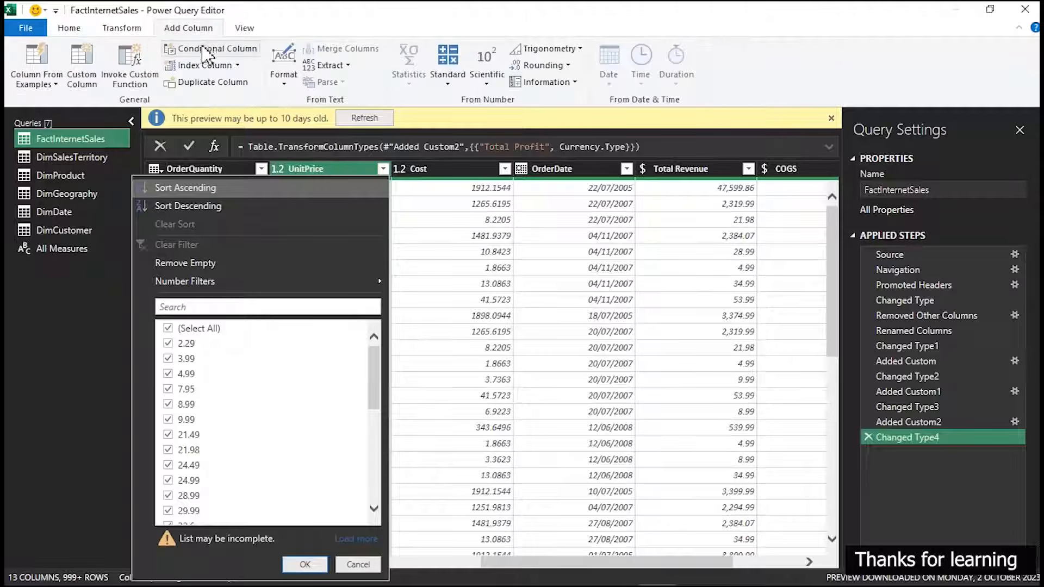
pyautogui.click(188, 50)
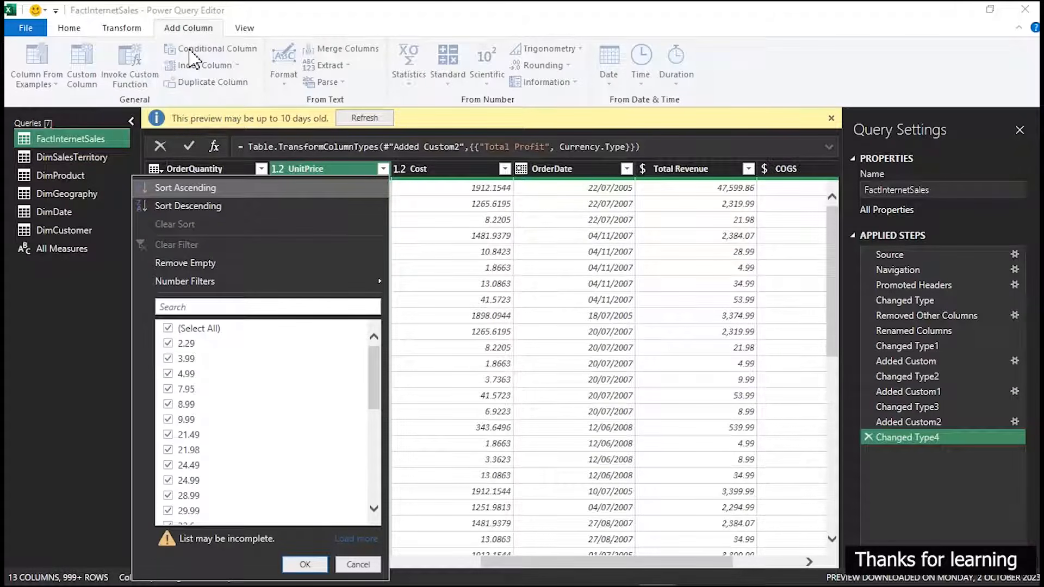
pyautogui.click(190, 52)
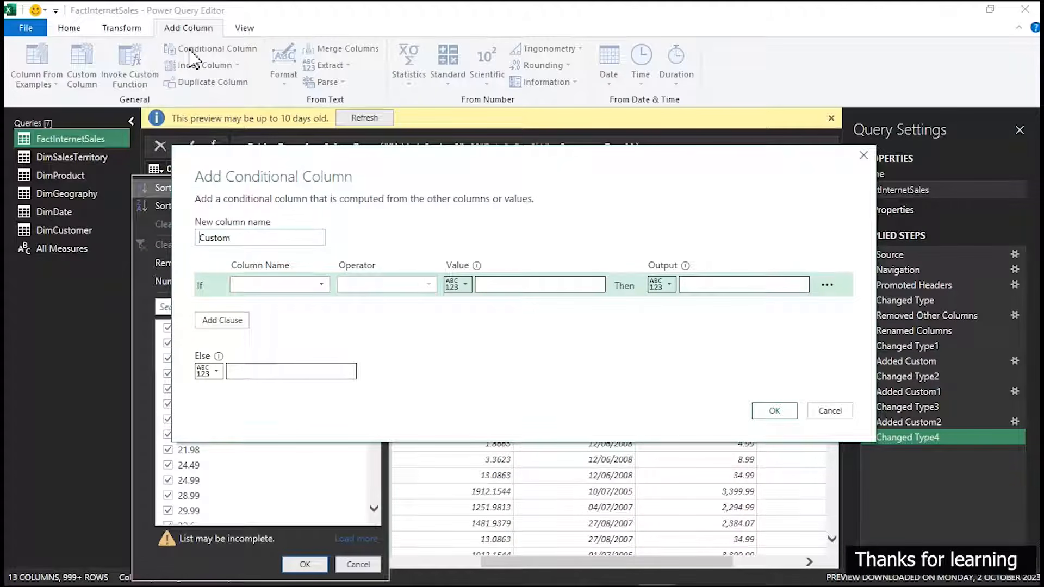
pyautogui.click(251, 239)
pyautogui.doubleClick(266, 240)
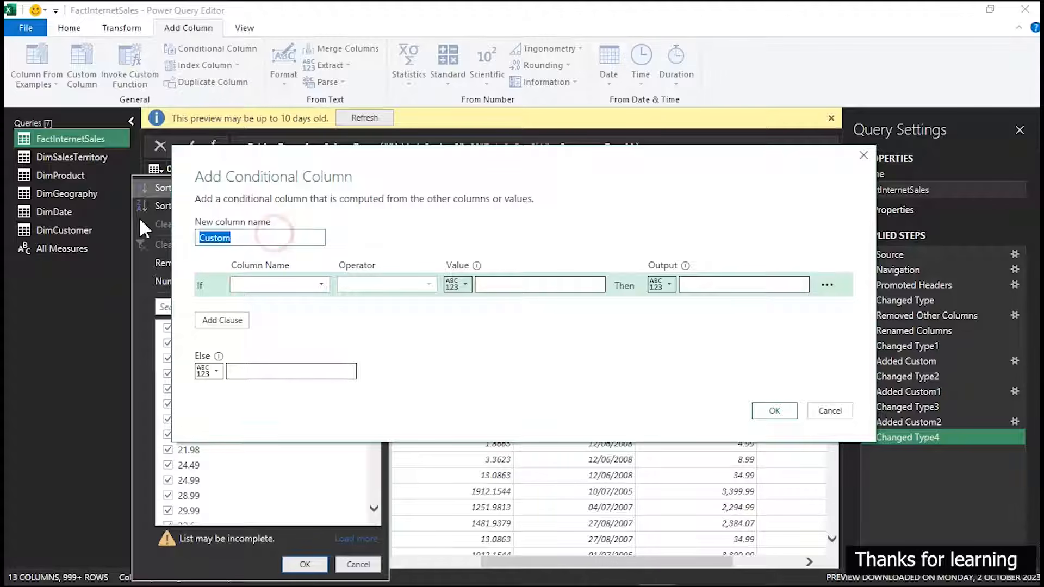
pyautogui.write('P')
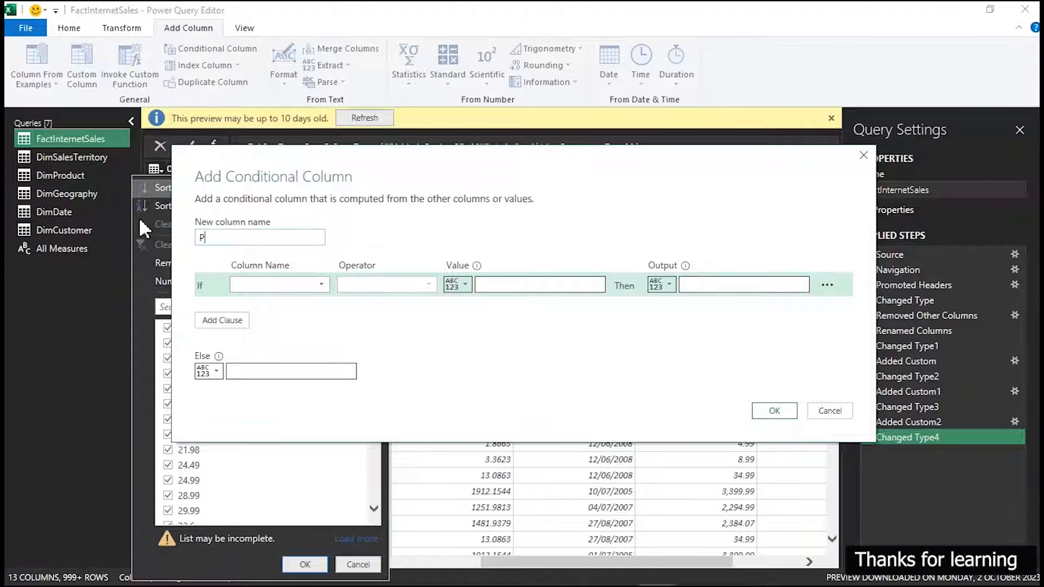
pyautogui.write('roduct Price Range')
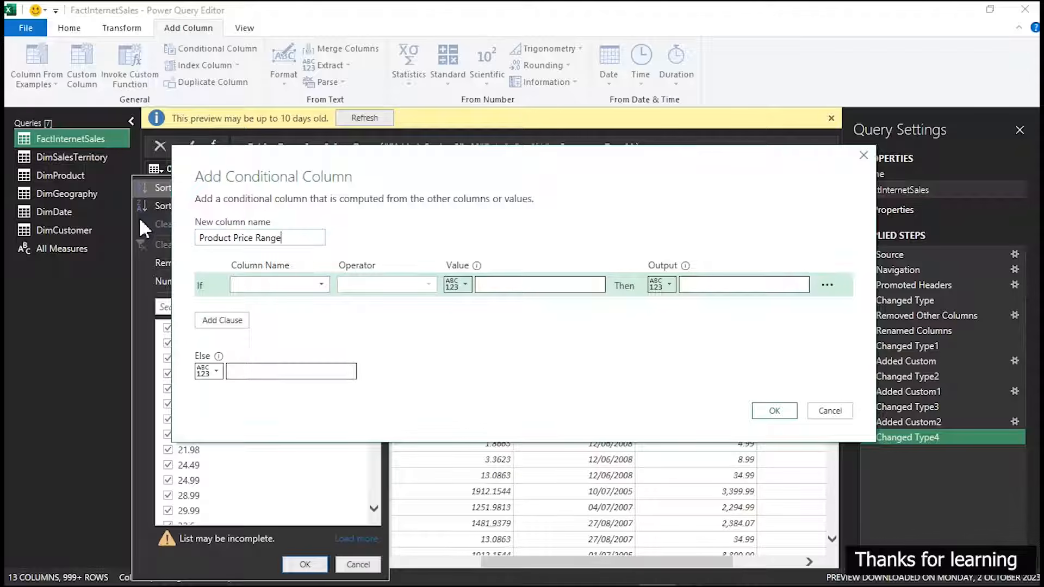
pyautogui.press('BackSpace')
pyautogui.press('BackSpace')
pyautogui.press('BackSpace')
pyautogui.press('BackSpace')
pyautogui.press('BackSpace')
pyautogui.press('BackSpace')
pyautogui.write('Tpypes')
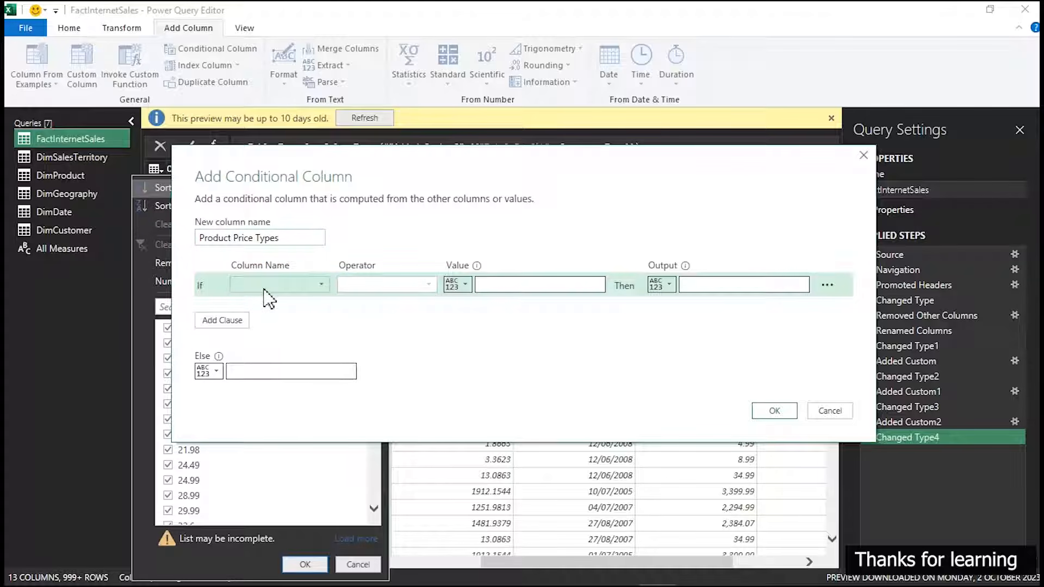
# Set the conditional column's test to UnitPrice is less than or equal to 150
pyautogui.moveTo(396, 170); pyautogui.dragTo(413, 308)
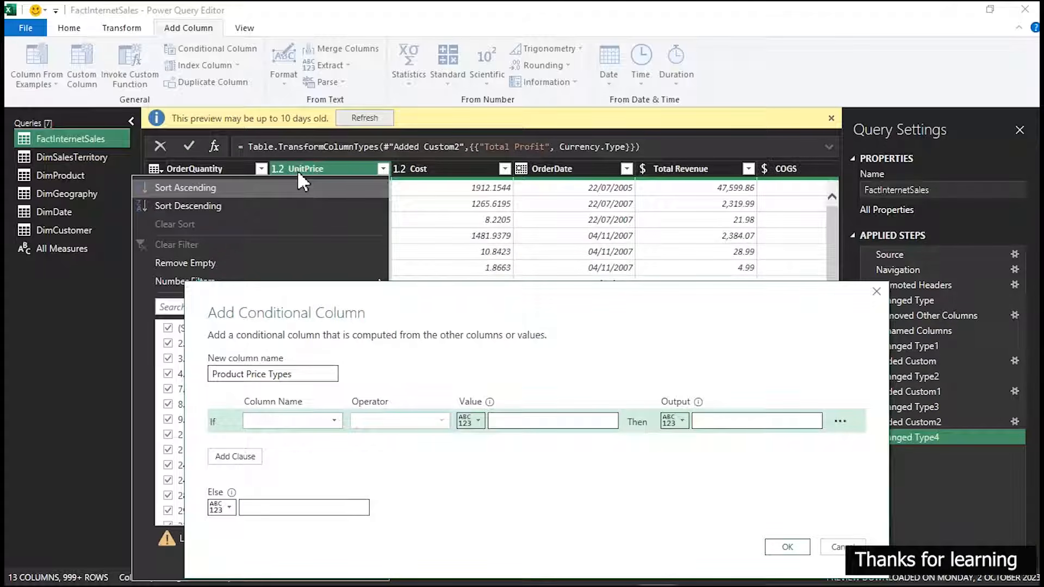
pyautogui.click(334, 422)
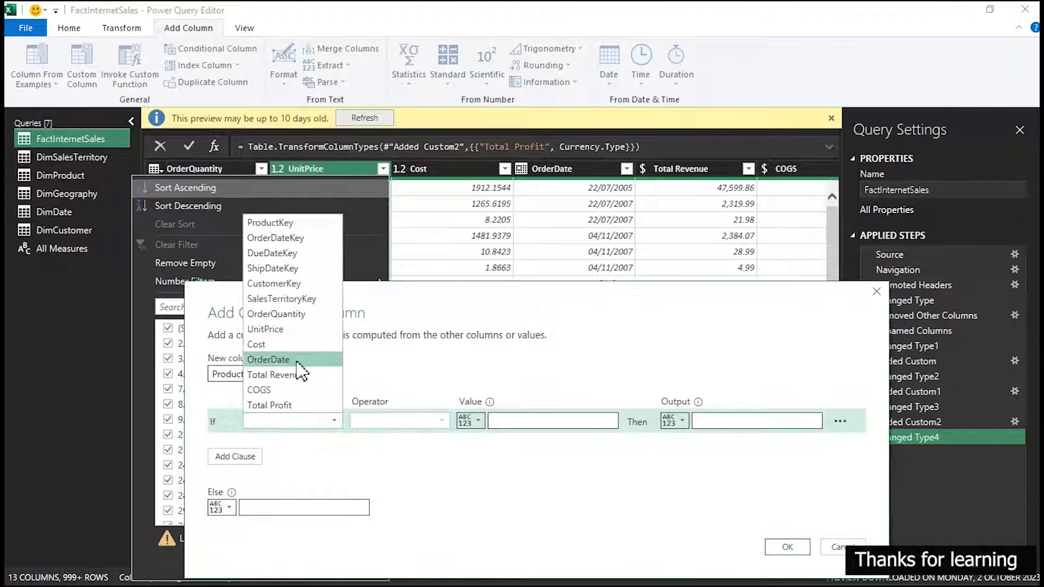
pyautogui.click(277, 329)
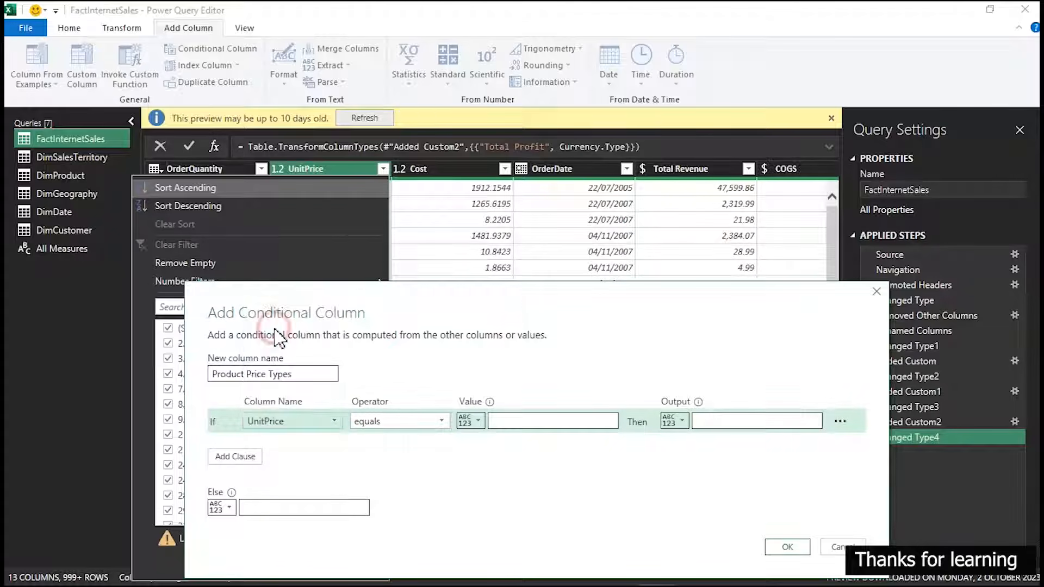
pyautogui.click(406, 423)
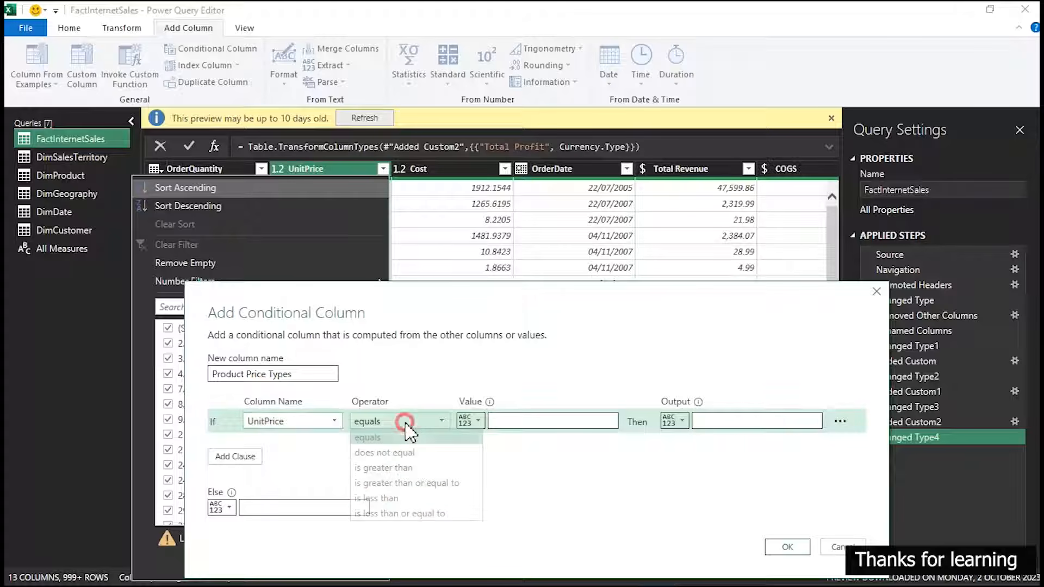
pyautogui.click(402, 514)
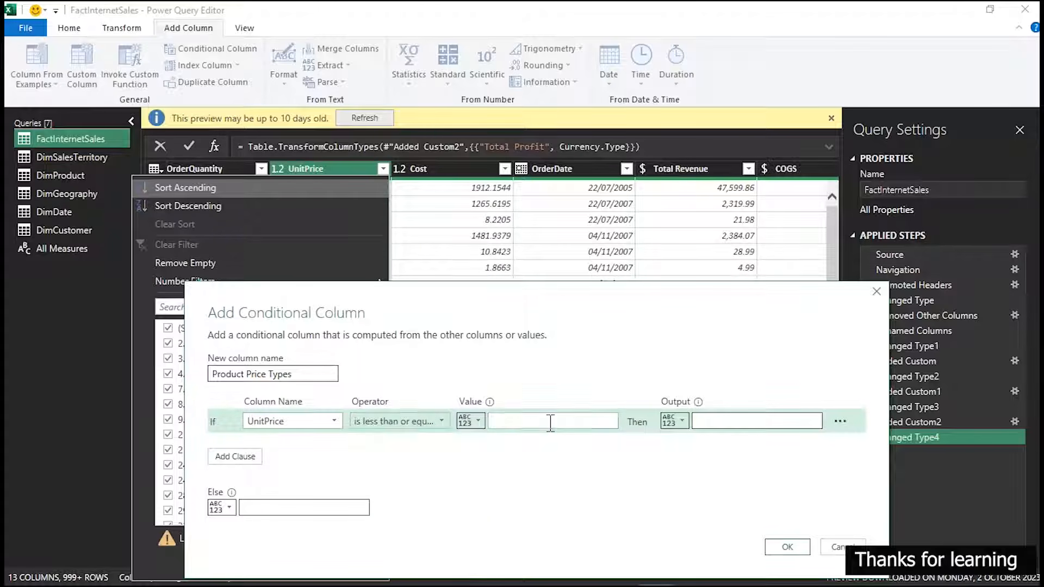
pyautogui.click(550, 422)
pyautogui.write('150')
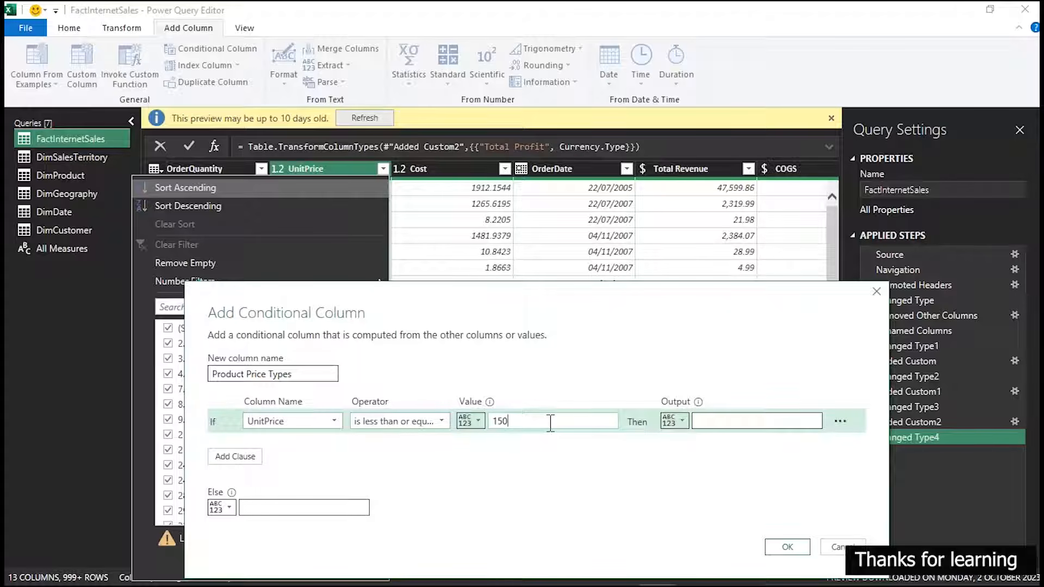
# Set the clause's output to Less Expensive and the Else result to Expensive
pyautogui.click(704, 419)
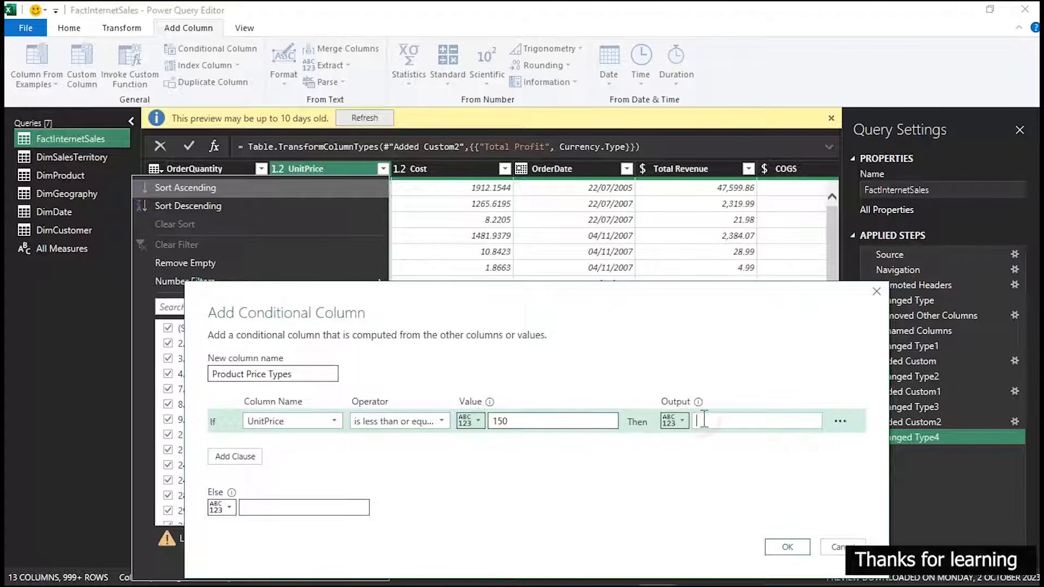
pyautogui.write('Less Expensive')
pyautogui.click(322, 509)
pyautogui.write('Expensive')
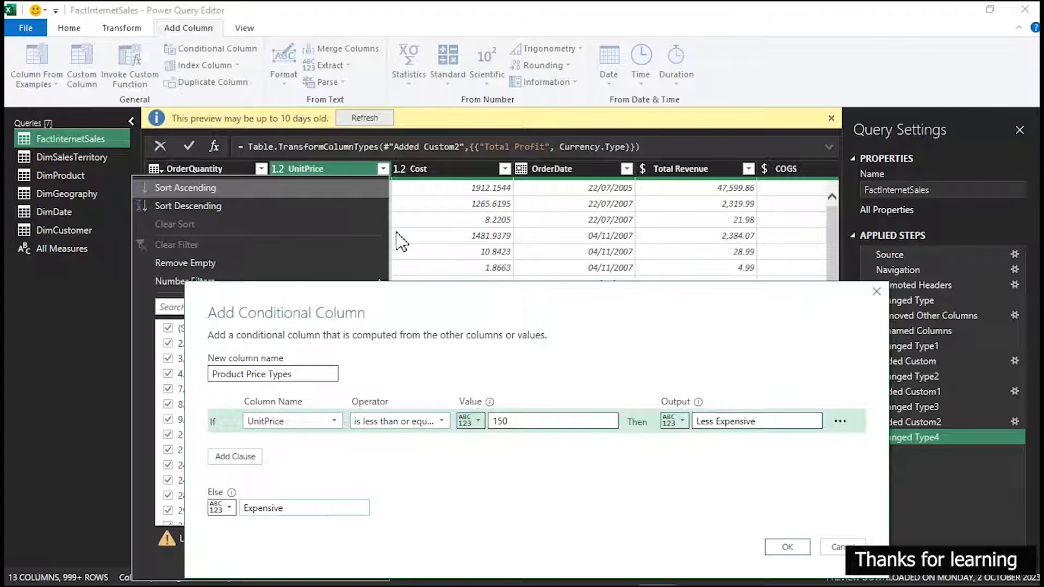
pyautogui.moveTo(410, 292); pyautogui.dragTo(423, 162)
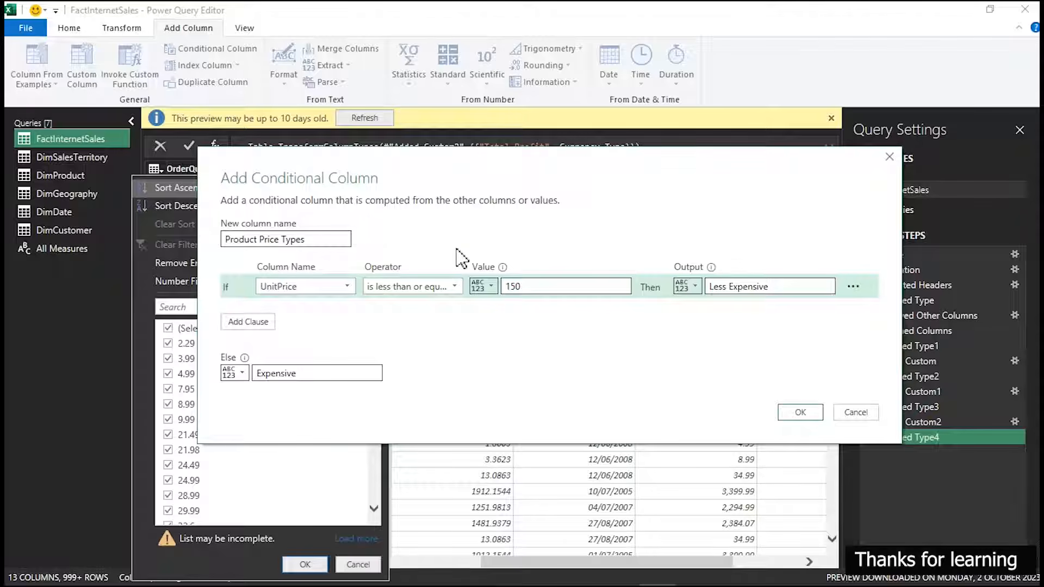
pyautogui.moveTo(472, 275); pyautogui.dragTo(539, 302)
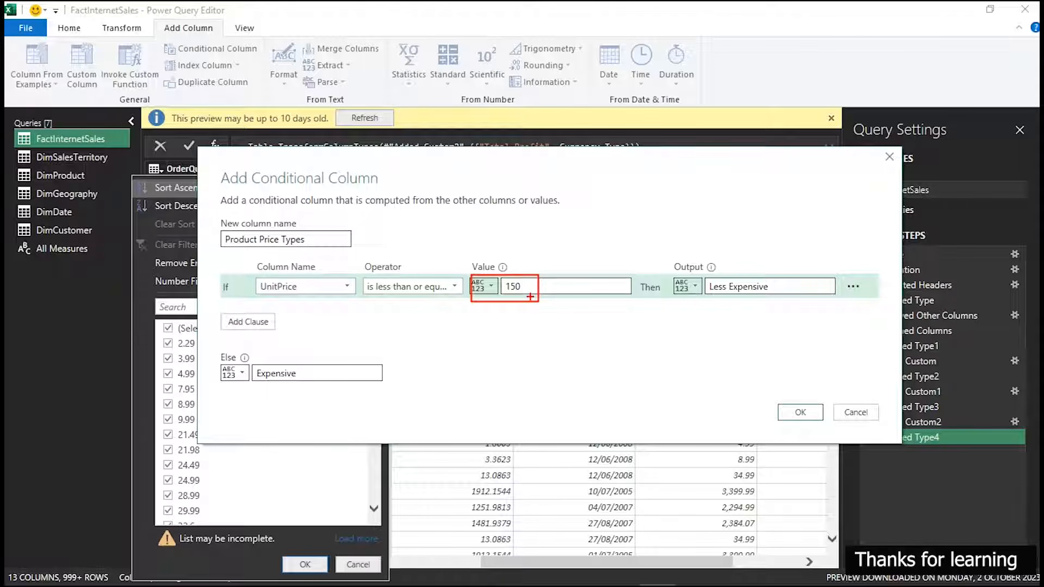
pyautogui.moveTo(538, 287); pyautogui.dragTo(700, 288)
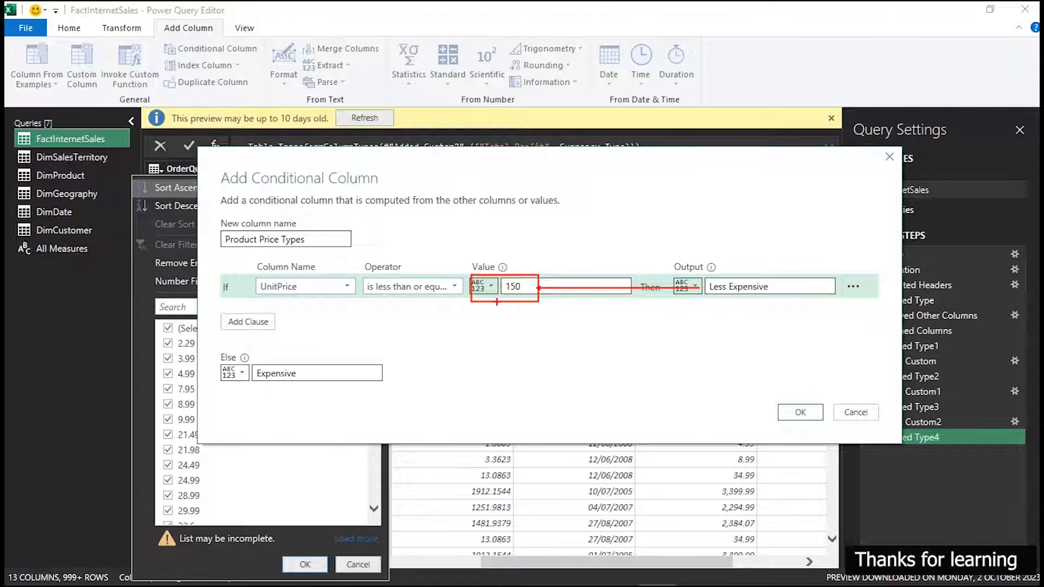
pyautogui.moveTo(494, 303); pyautogui.dragTo(379, 375)
pyautogui.moveTo(471, 282)
pyautogui.mouseDown()
pyautogui.moveTo(505, 268)
pyautogui.moveTo(538, 281)
pyautogui.moveTo(515, 297)
pyautogui.moveTo(503, 280)
pyautogui.mouseUp()
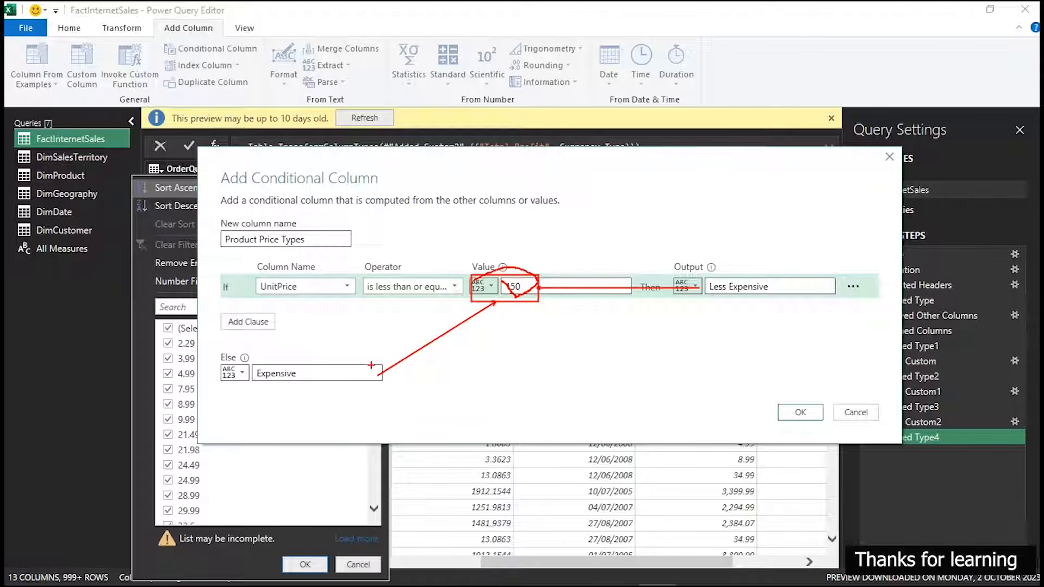
pyautogui.moveTo(261, 355)
pyautogui.mouseDown()
pyautogui.moveTo(288, 358)
pyautogui.moveTo(270, 404)
pyautogui.moveTo(267, 367)
pyautogui.mouseUp()
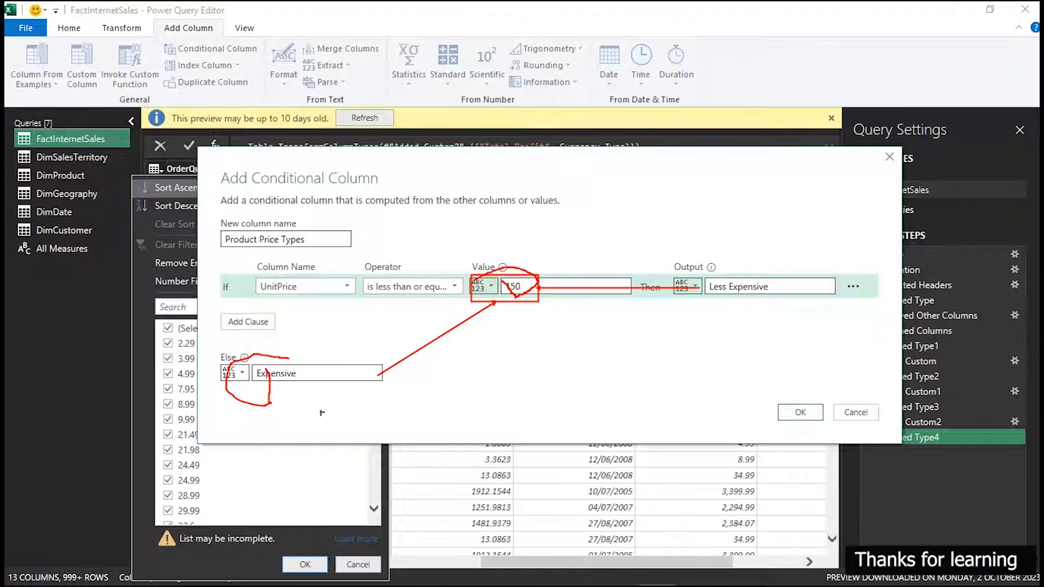
pyautogui.press('Escape')
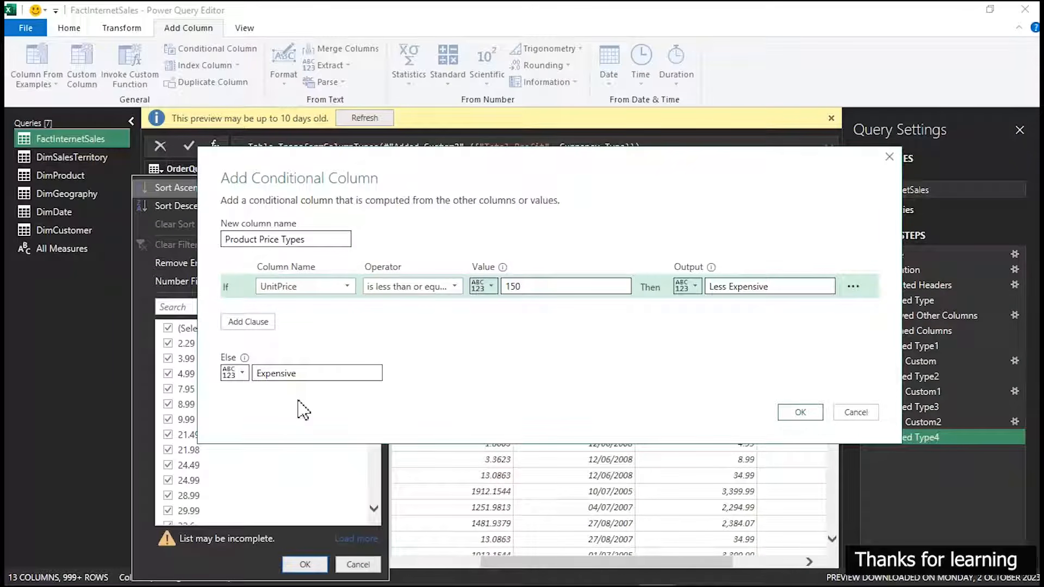
# Create the Product Price Types conditional column and set its data type to Text
pyautogui.click(795, 417)
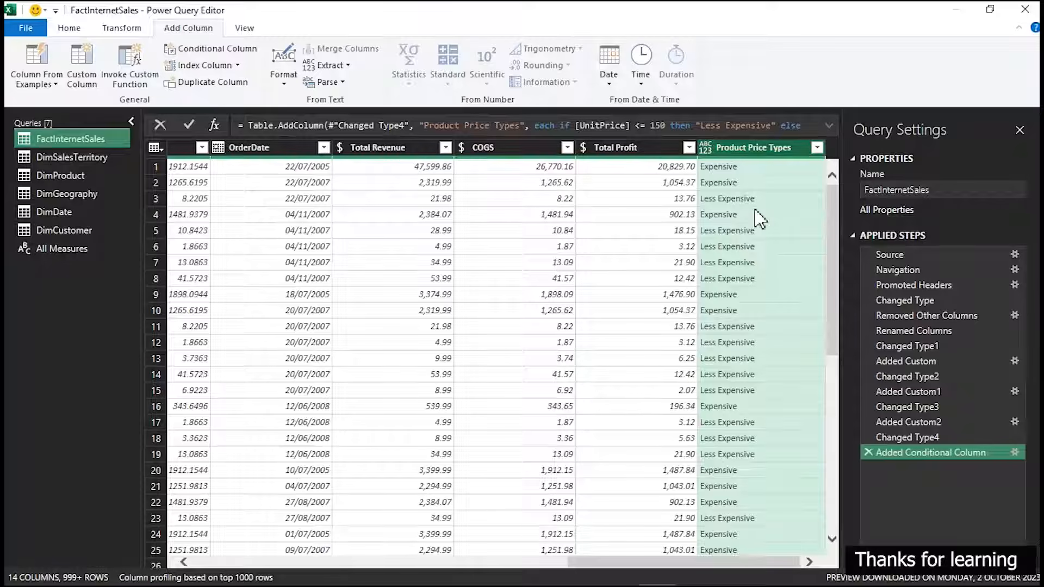
pyautogui.click(705, 147)
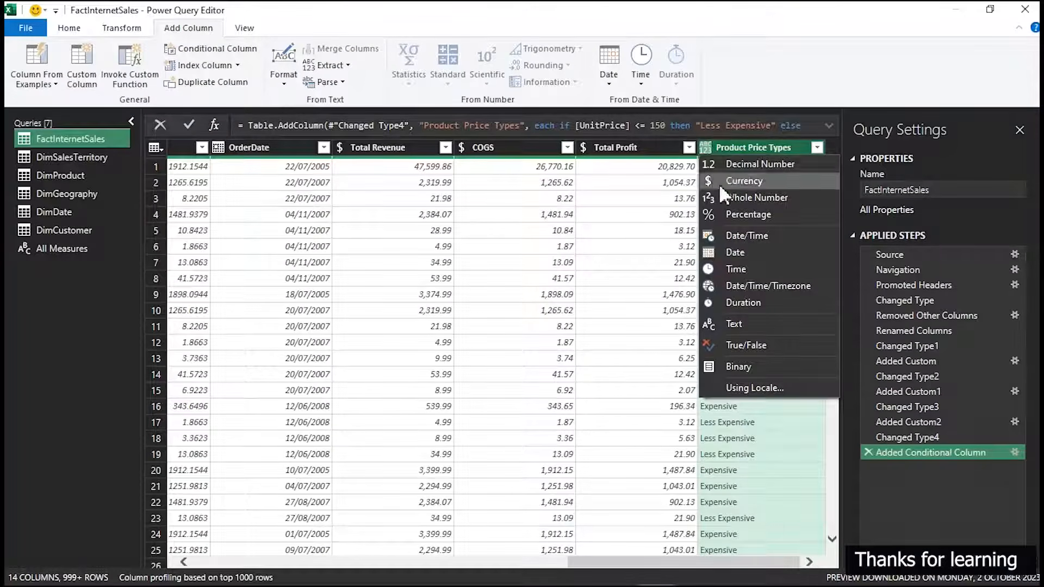
pyautogui.click(733, 326)
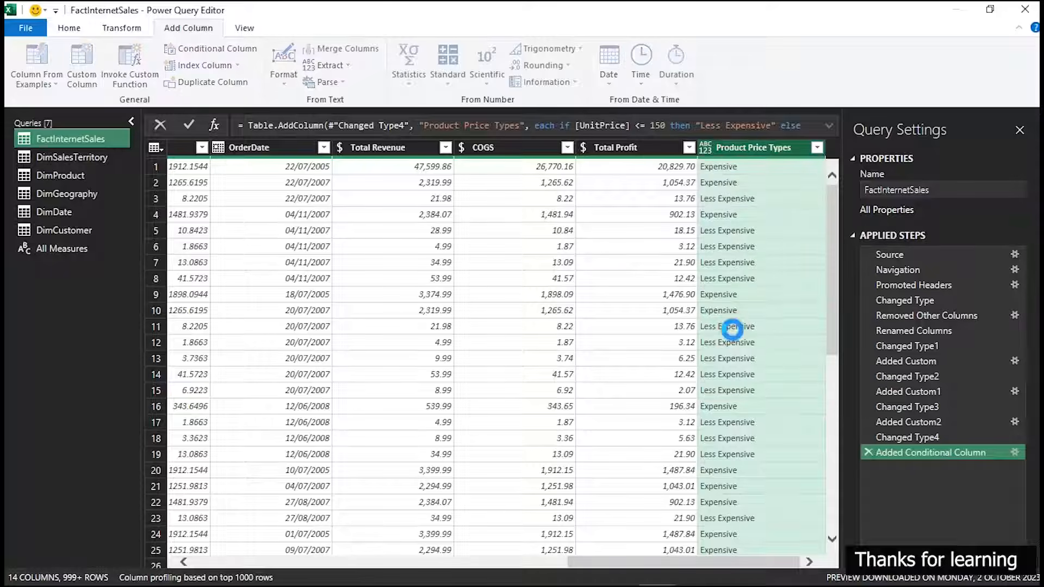
# Filter the Product Price Types column to keep only the Less Expensive rows
pyautogui.click(816, 148)
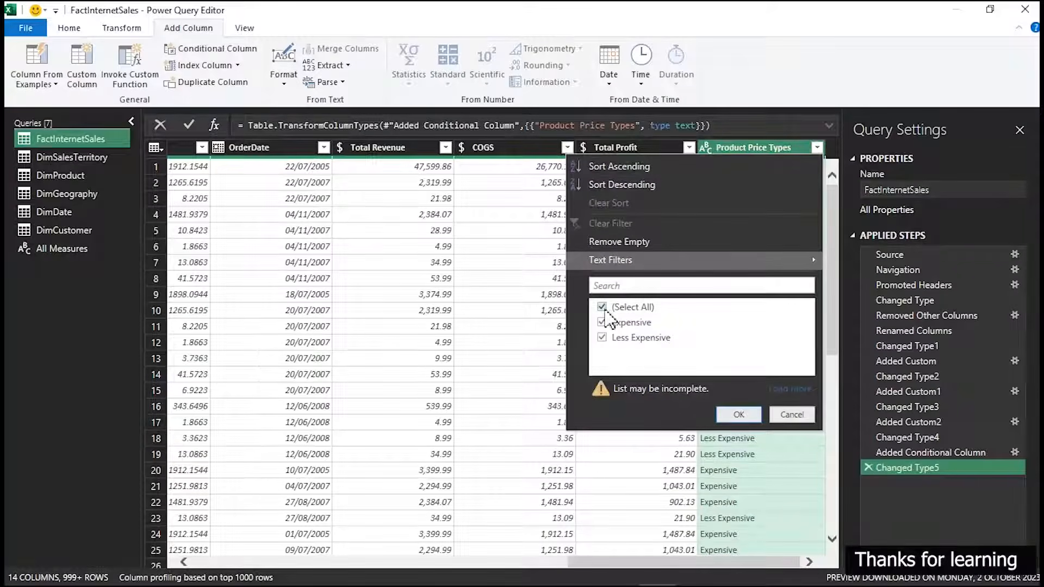
pyautogui.click(603, 308)
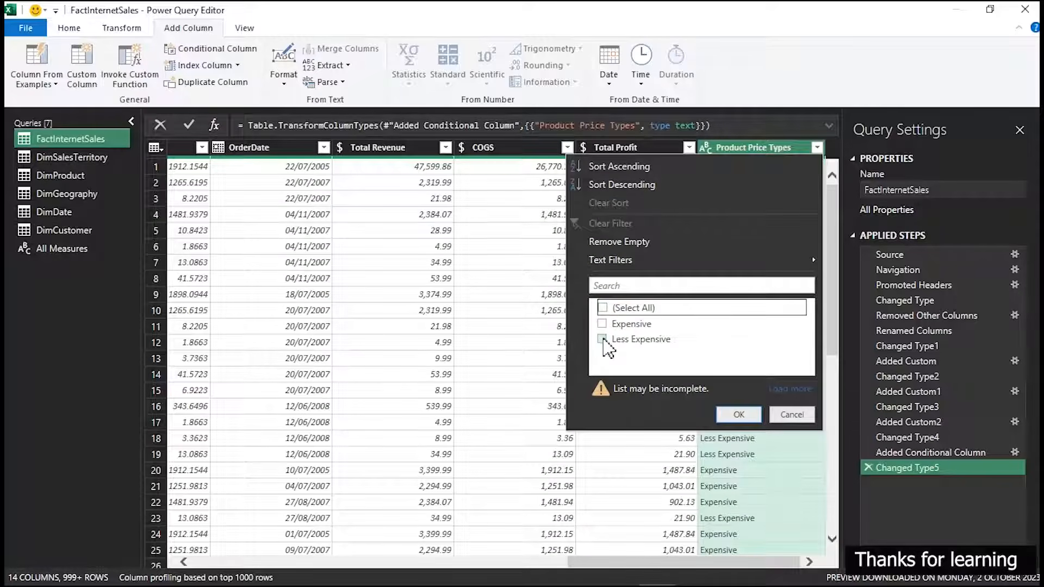
pyautogui.click(602, 338)
pyautogui.click(735, 414)
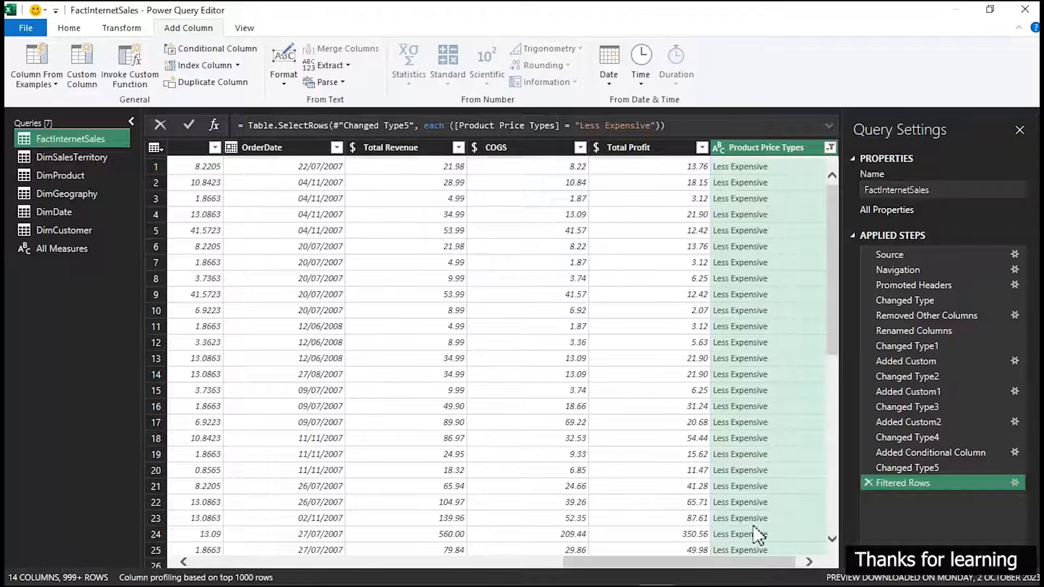
# Examine the distinct UnitPrice values of the Less Expensive rows, down to the highest price in the filter list
pyautogui.moveTo(744, 560); pyautogui.dragTo(611, 574)
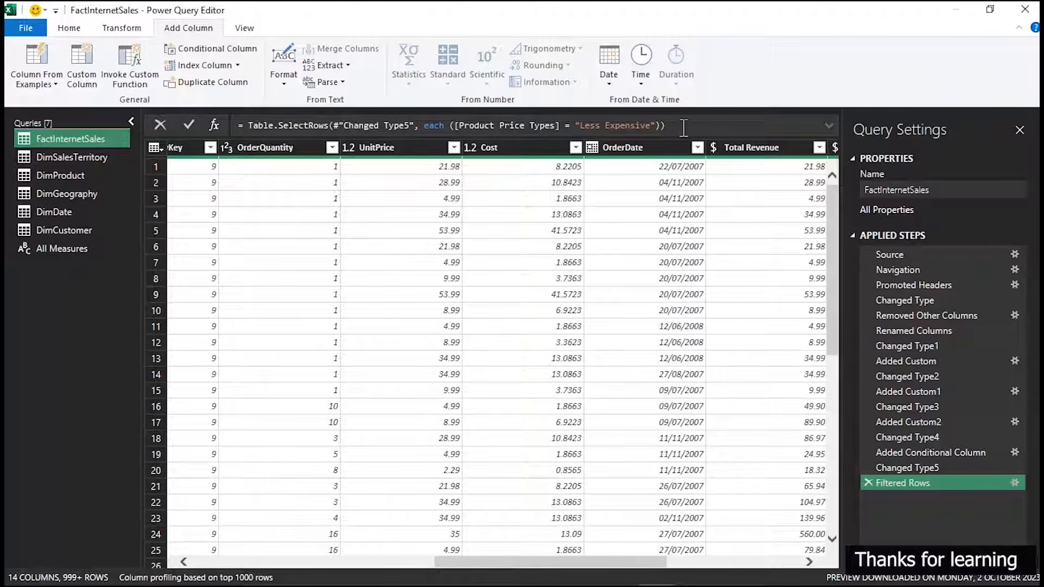
pyautogui.click(453, 148)
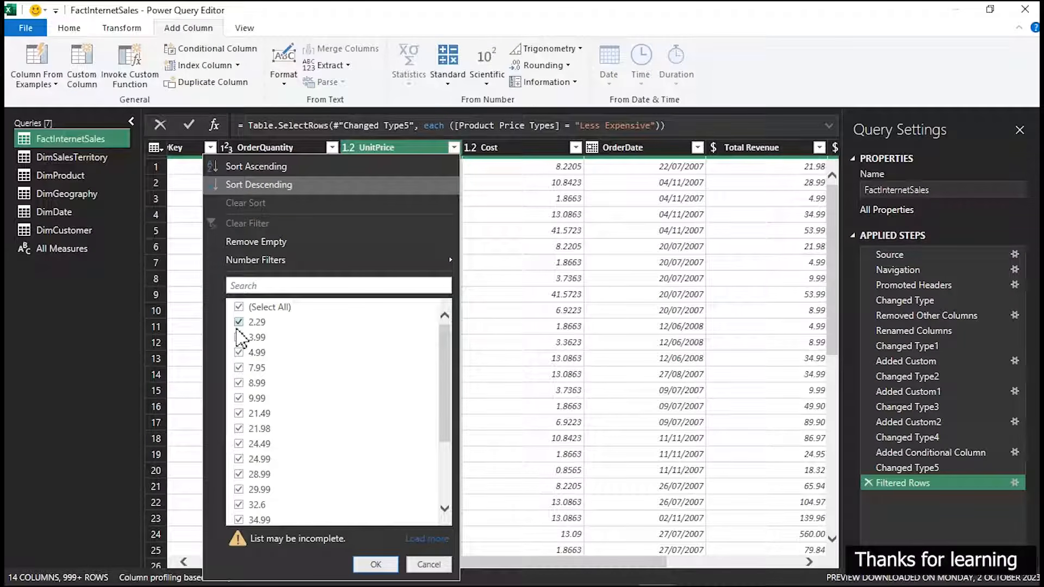
pyautogui.moveTo(451, 340); pyautogui.dragTo(446, 441)
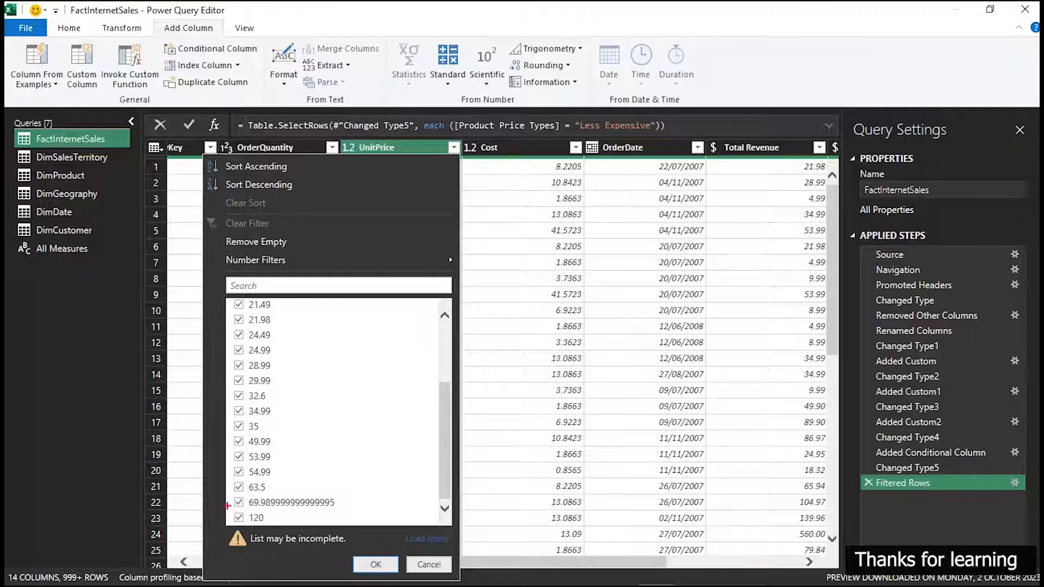
pyautogui.moveTo(226, 504); pyautogui.dragTo(278, 526)
pyautogui.press('Escape')
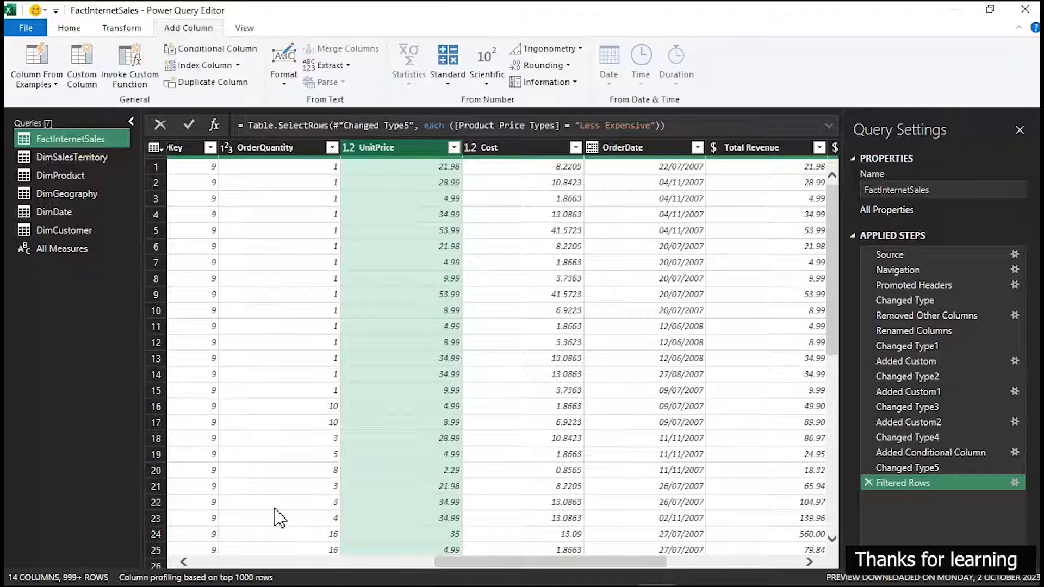
pyautogui.click(384, 369)
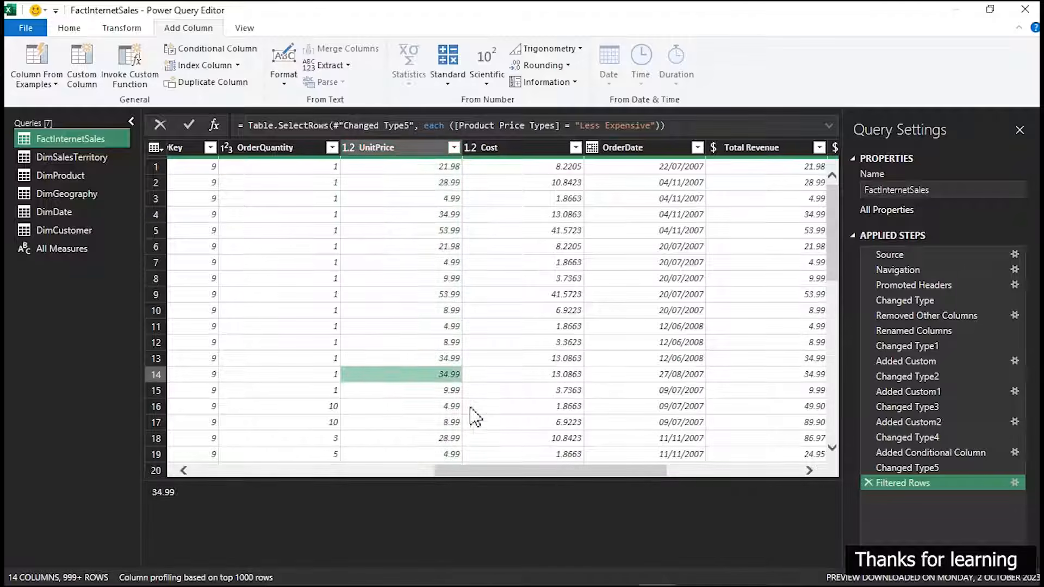
# Clear the filter on the Product Price Types column
pyautogui.moveTo(566, 469); pyautogui.dragTo(723, 473)
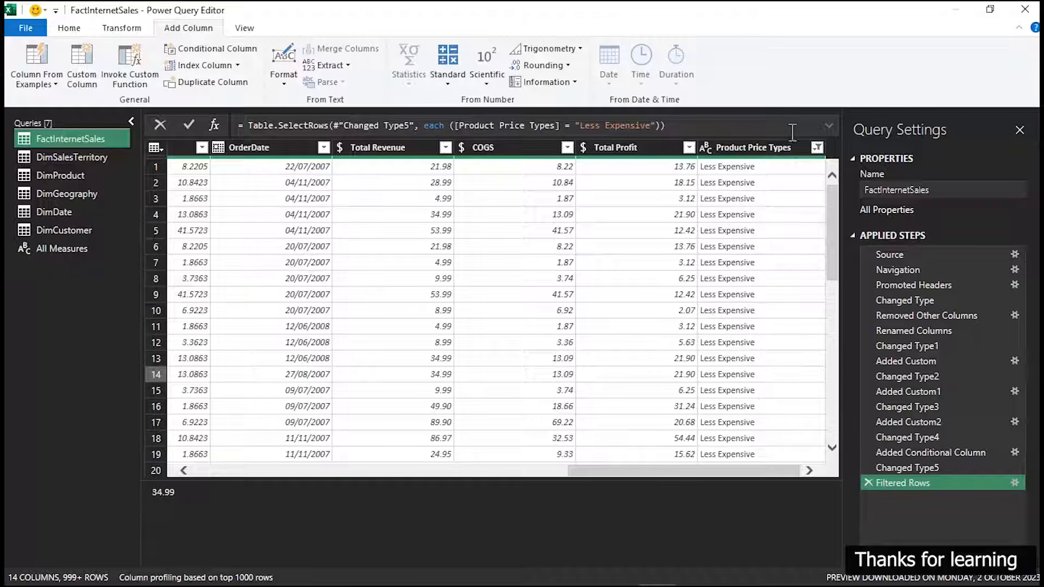
pyautogui.click(816, 147)
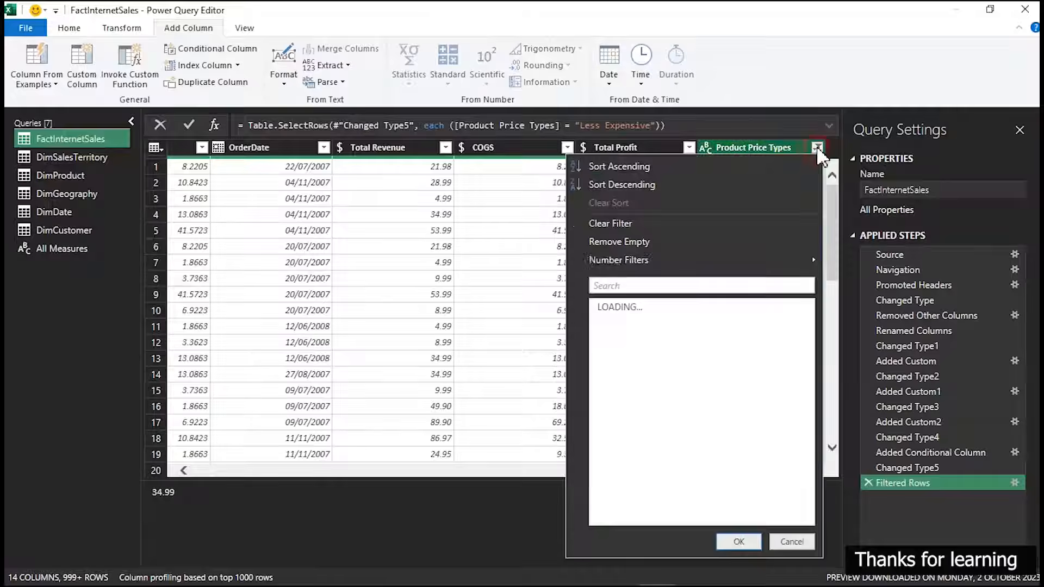
pyautogui.click(620, 224)
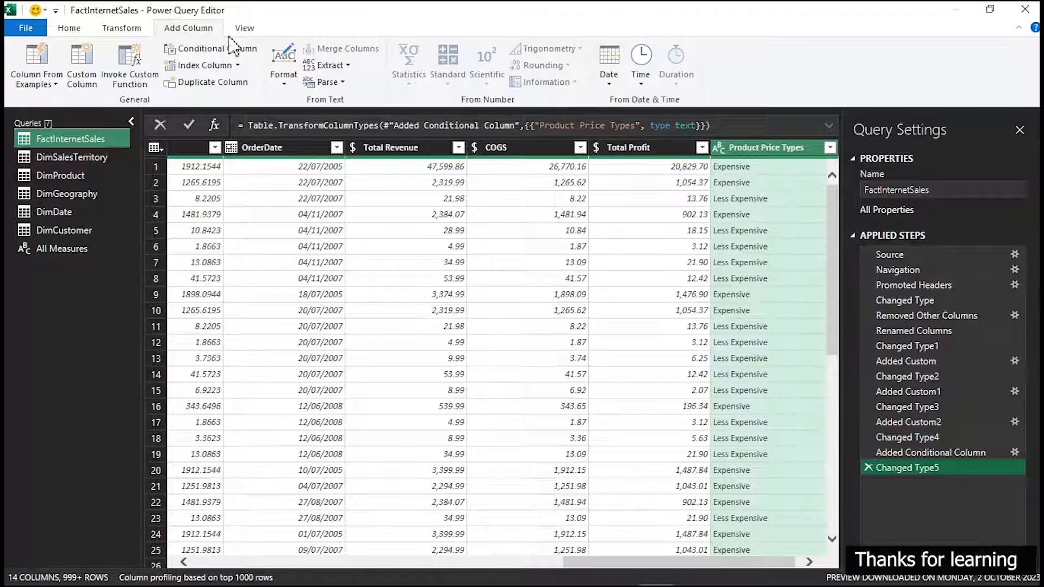
# Close the query editor, load the updated queries into the workbook and dismiss the Queries & Connections list
pyautogui.click(76, 30)
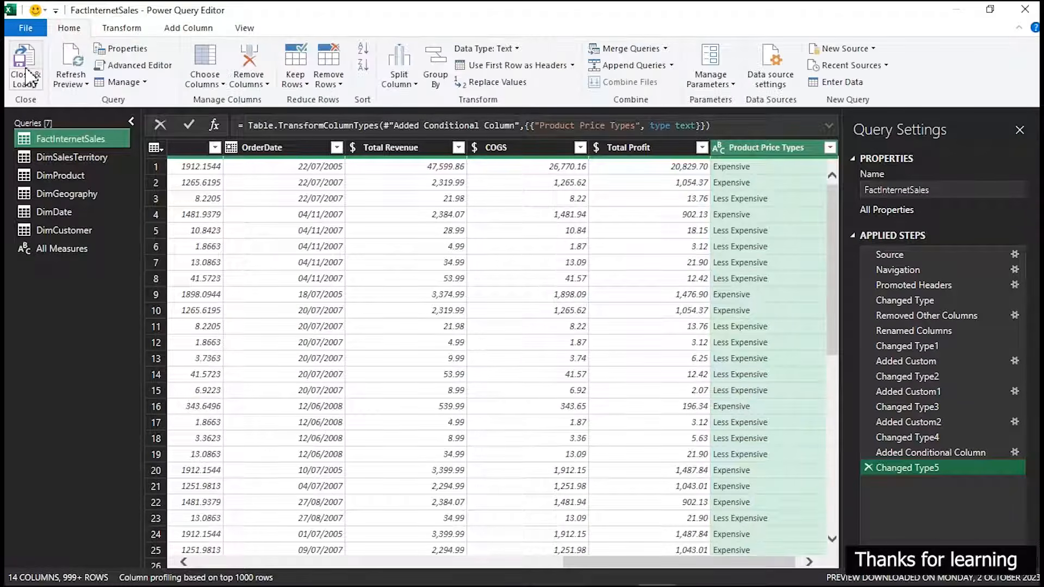
pyautogui.click(24, 70)
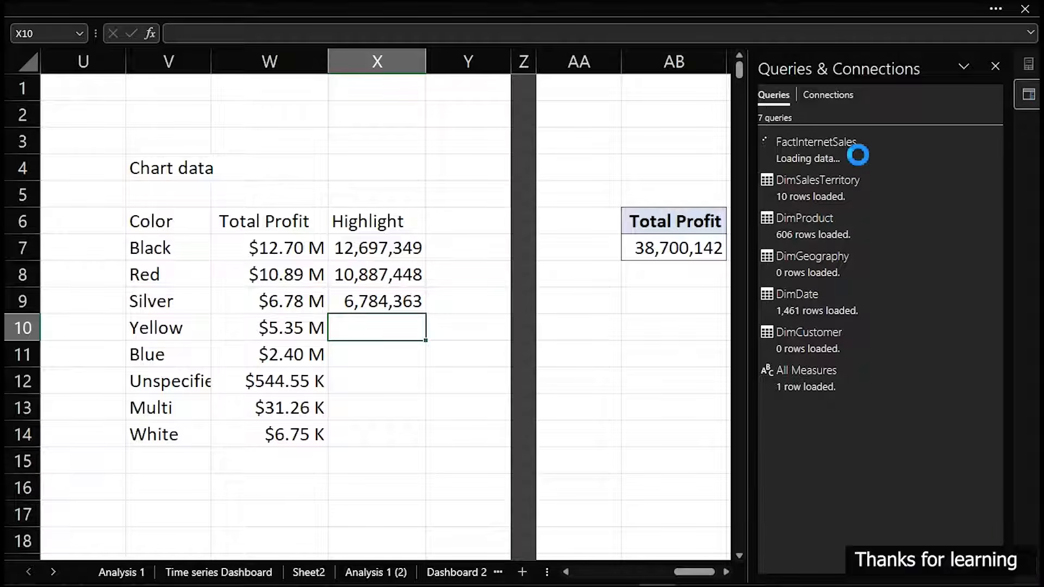
pyautogui.click(998, 67)
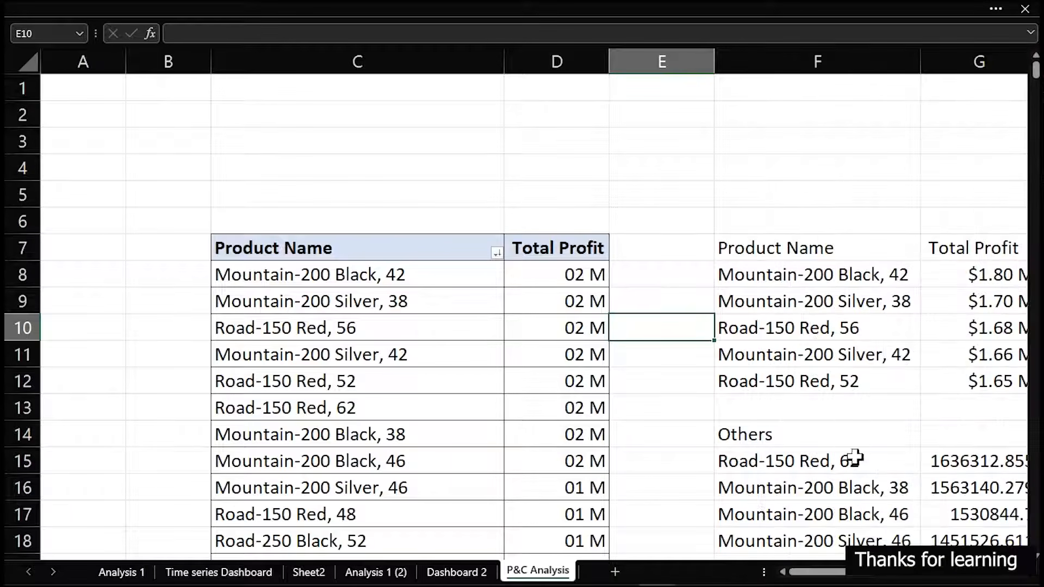
# Add Product Price Types from FactInternetSales as the row field of the Total Profit pivot table at AB6 on P&C Analysis
pyautogui.moveTo(817, 572); pyautogui.dragTo(848, 572)
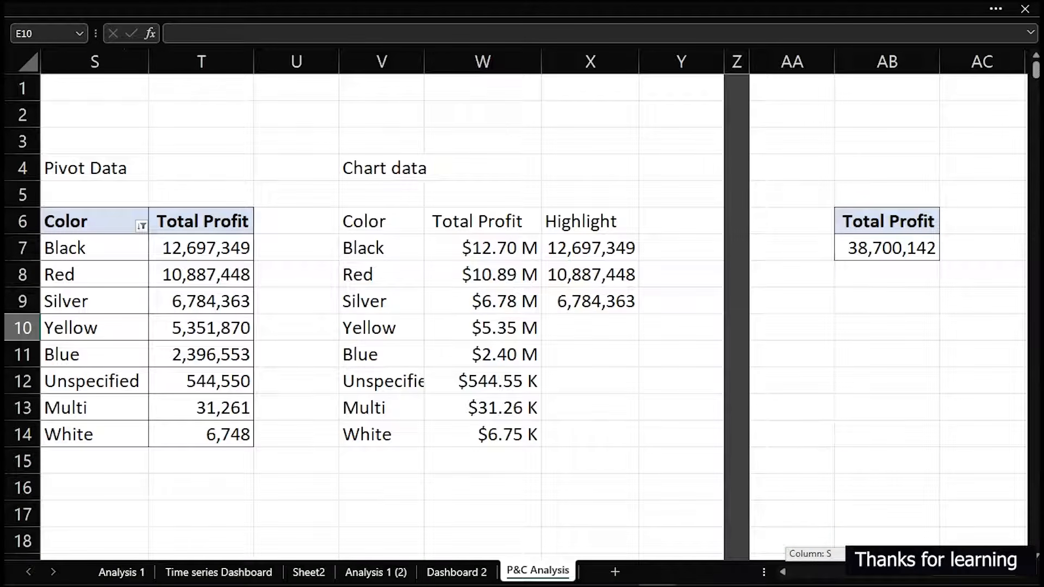
pyautogui.click(935, 275)
pyautogui.moveTo(985, 278); pyautogui.dragTo(1033, 267)
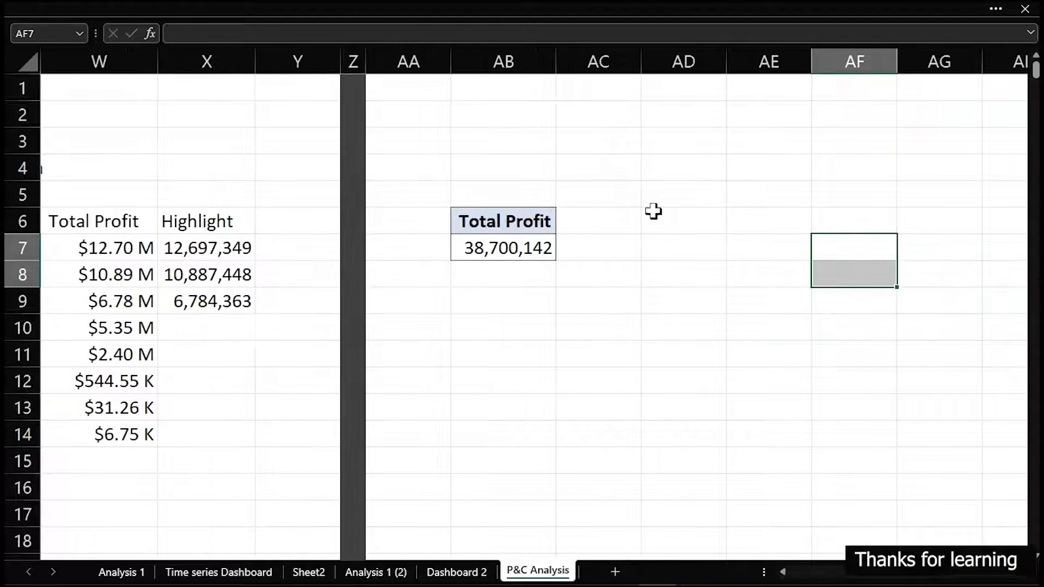
pyautogui.click(537, 255)
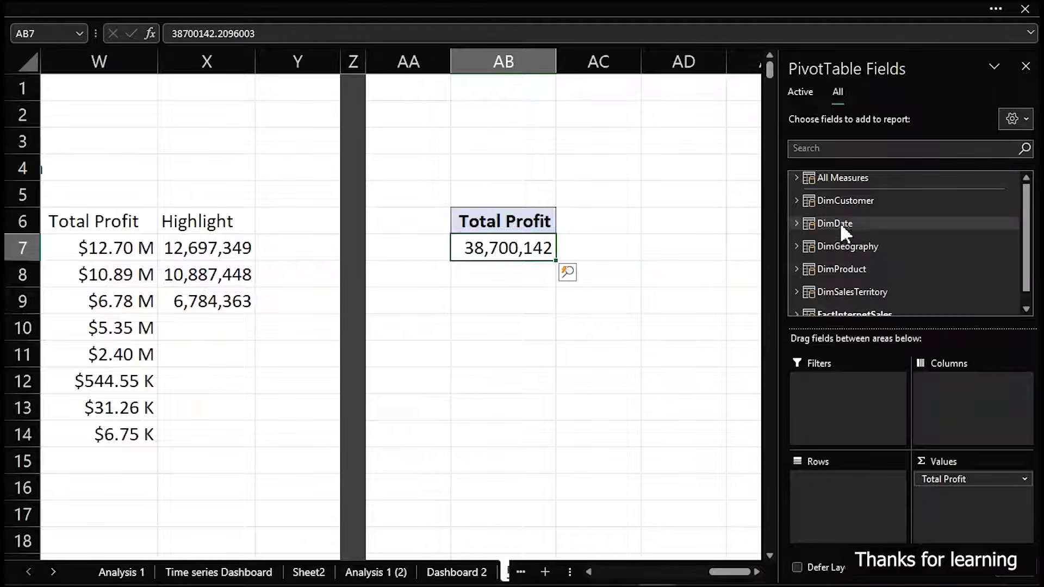
pyautogui.scroll(-1, 817, 285)
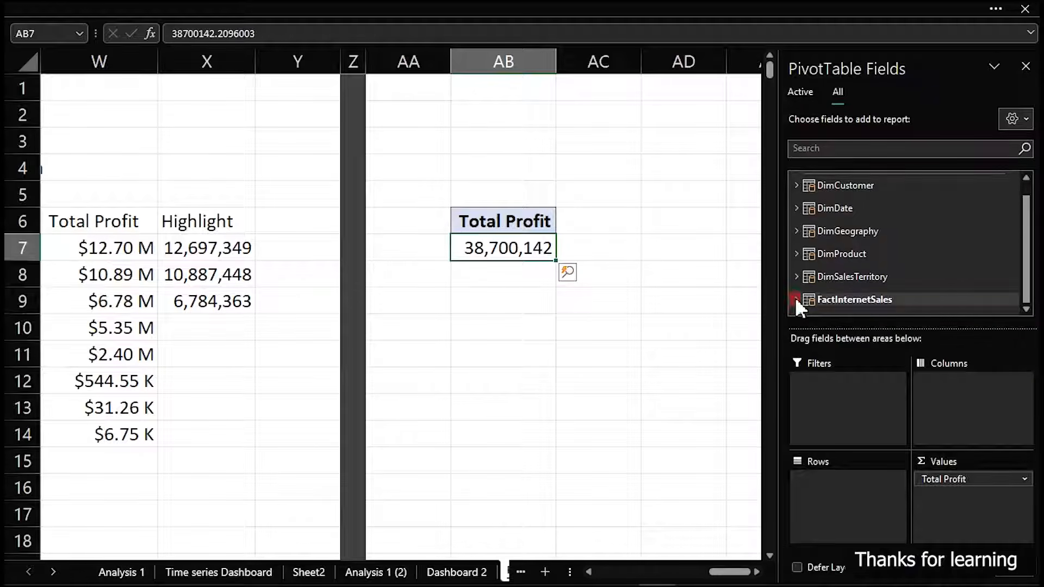
pyautogui.click(795, 298)
pyautogui.moveTo(1026, 247); pyautogui.dragTo(1028, 308)
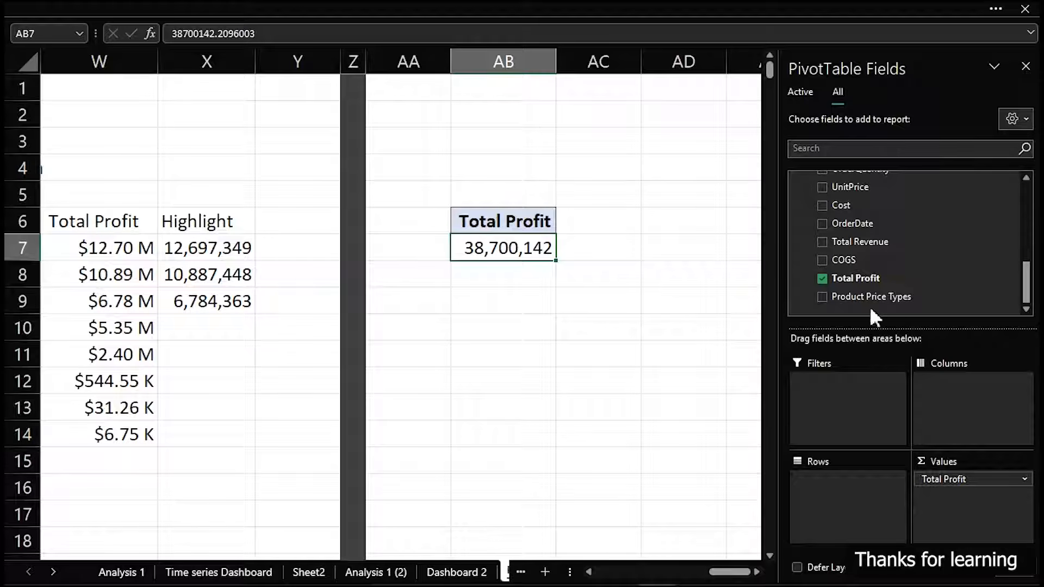
pyautogui.moveTo(864, 296); pyautogui.dragTo(843, 498)
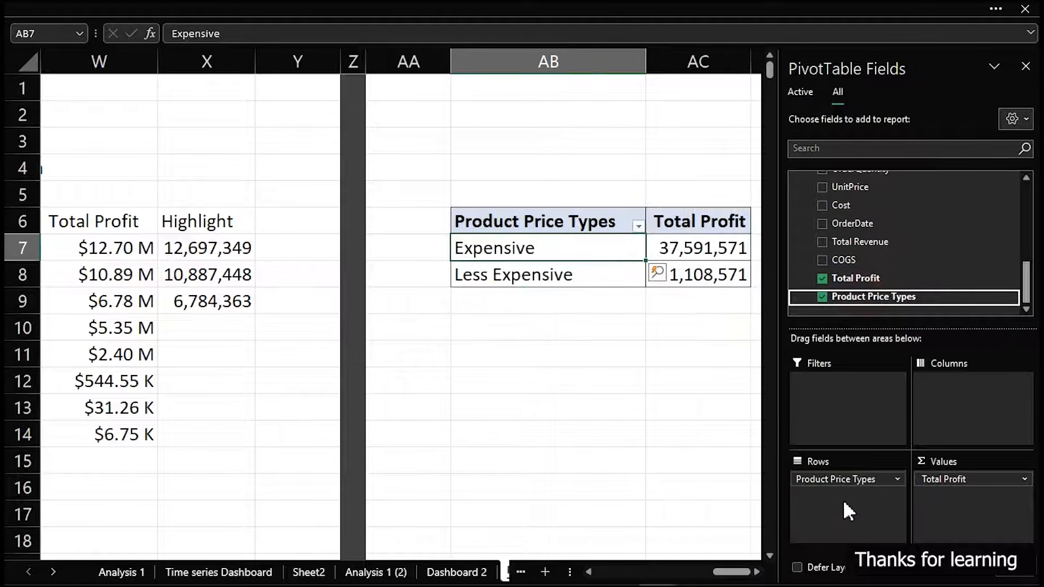
pyautogui.click(474, 306)
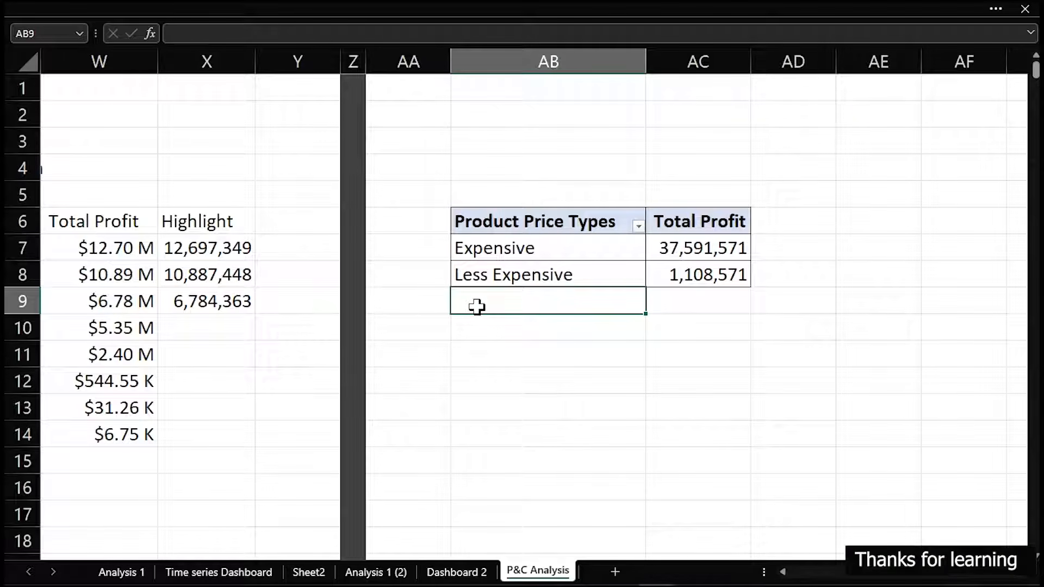
# Check the Product Price Types pivot table's display options for showing items with no data on rows and columns
pyautogui.click(543, 251)
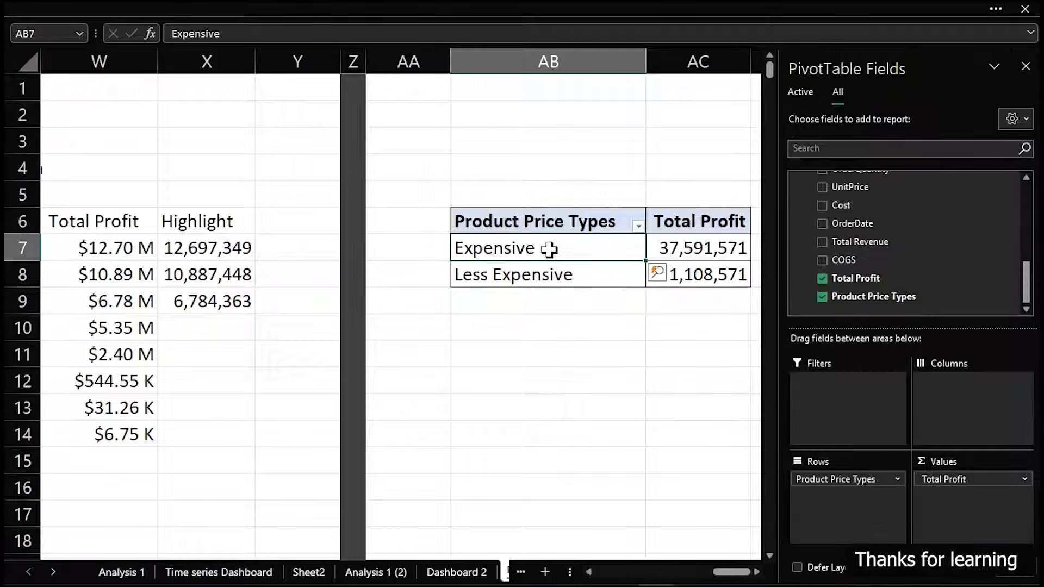
pyautogui.rightClick(549, 249)
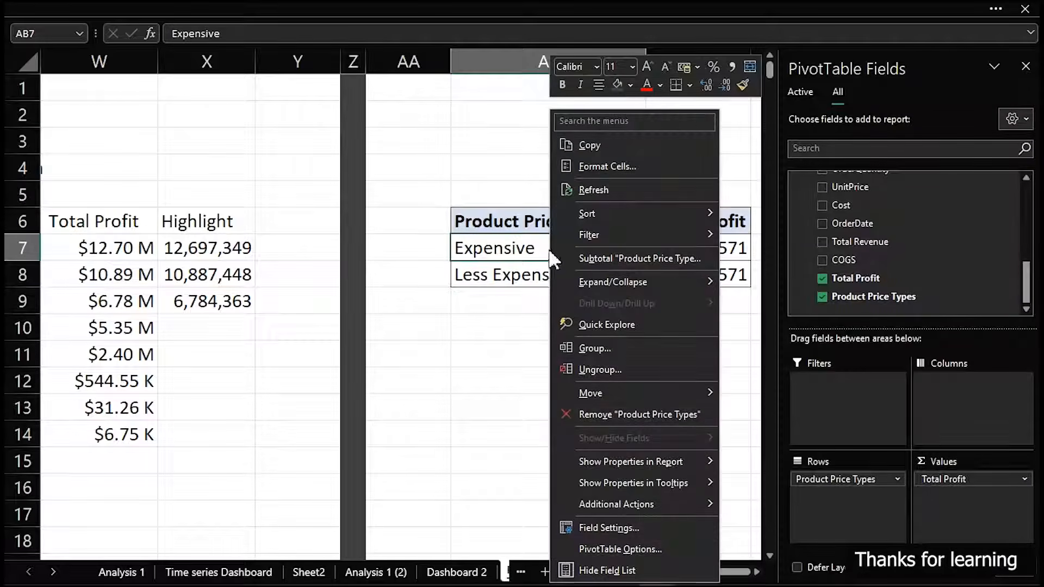
pyautogui.click(640, 550)
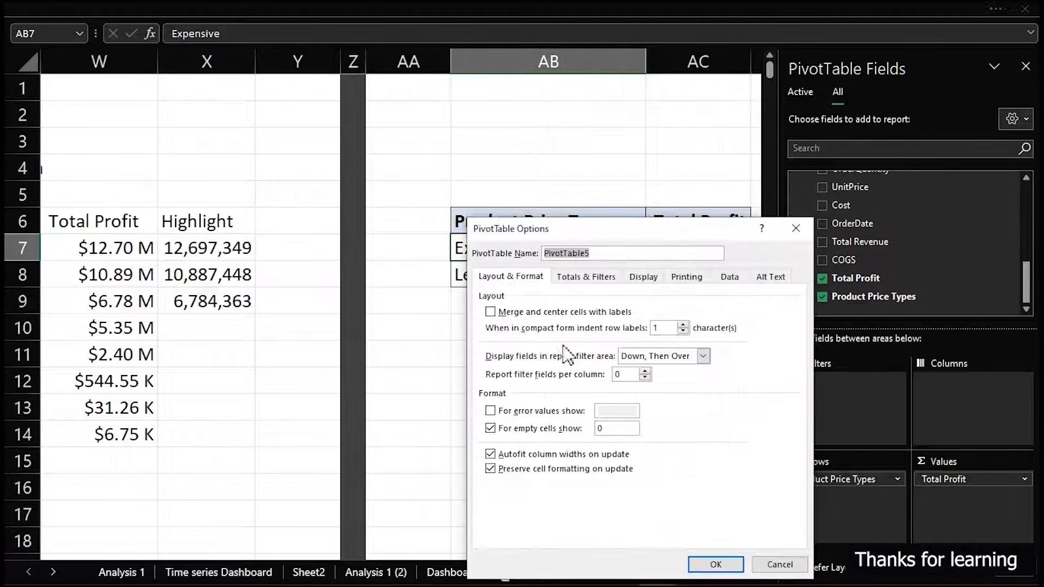
pyautogui.click(644, 277)
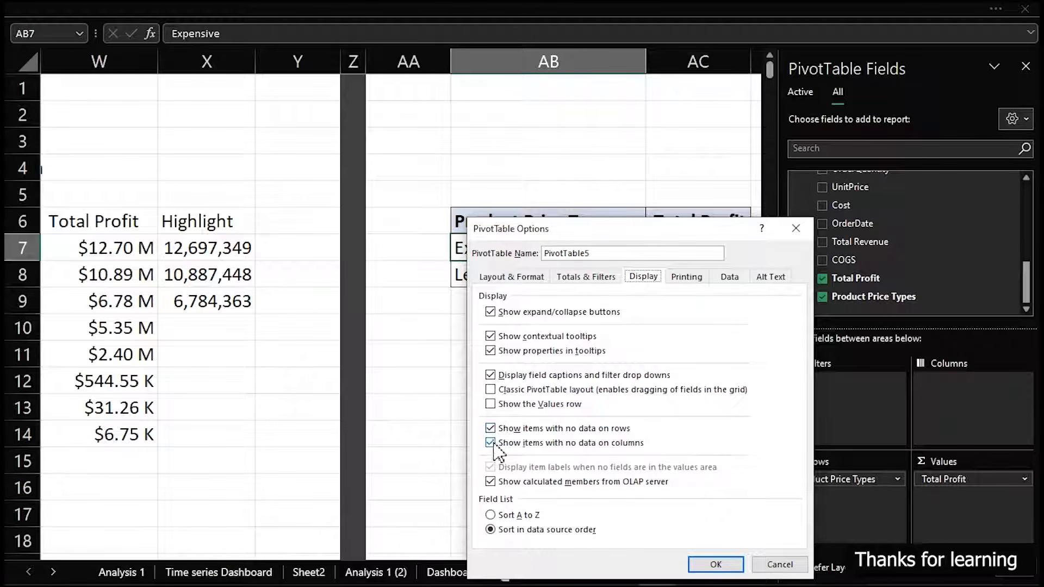
pyautogui.click(707, 564)
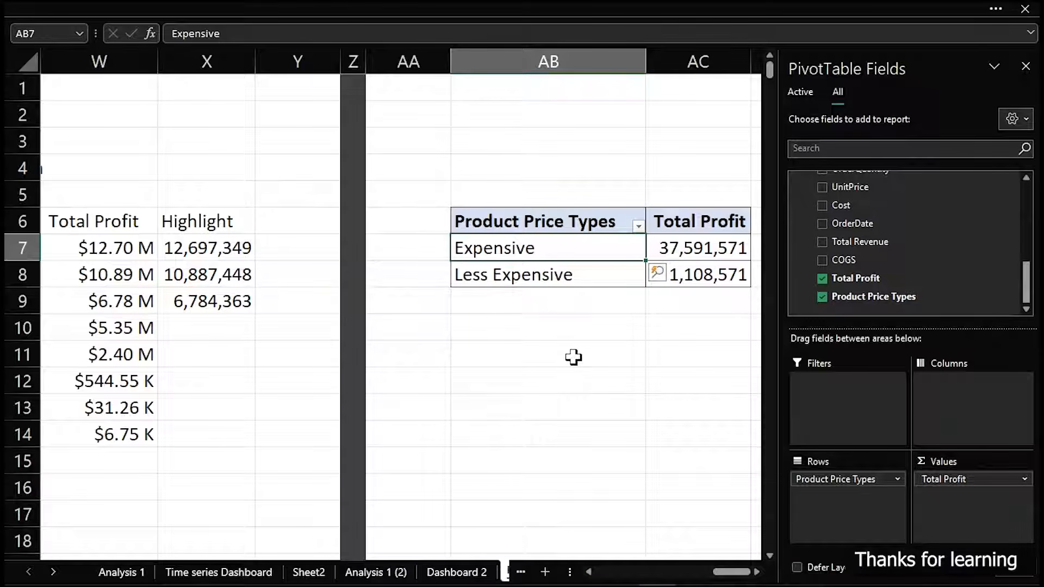
# Link AB11 to the pivot header with =AB6 and fill the formula across and down to AC13, mirroring the pivot table
pyautogui.click(472, 325)
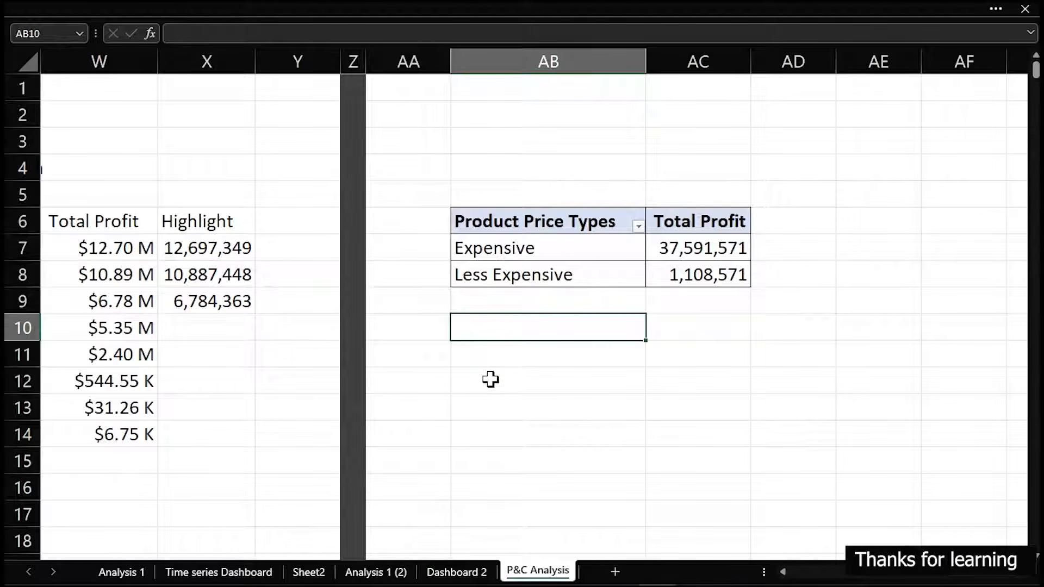
pyautogui.click(483, 356)
pyautogui.moveTo(927, 407)
pyautogui.mouseDown()
pyautogui.moveTo(1016, 408)
pyautogui.moveTo(923, 403)
pyautogui.mouseUp()
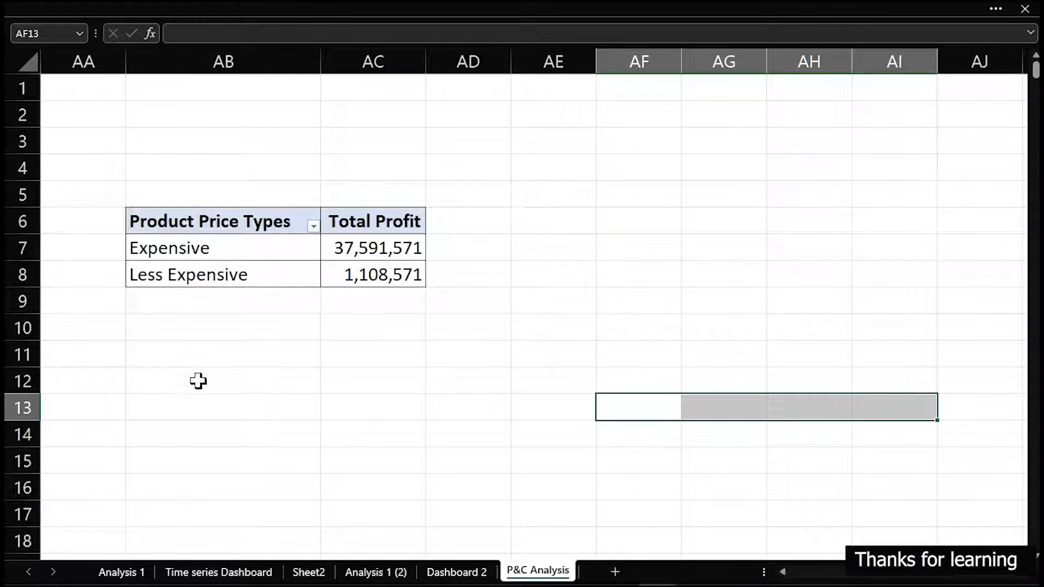
pyautogui.click(188, 365)
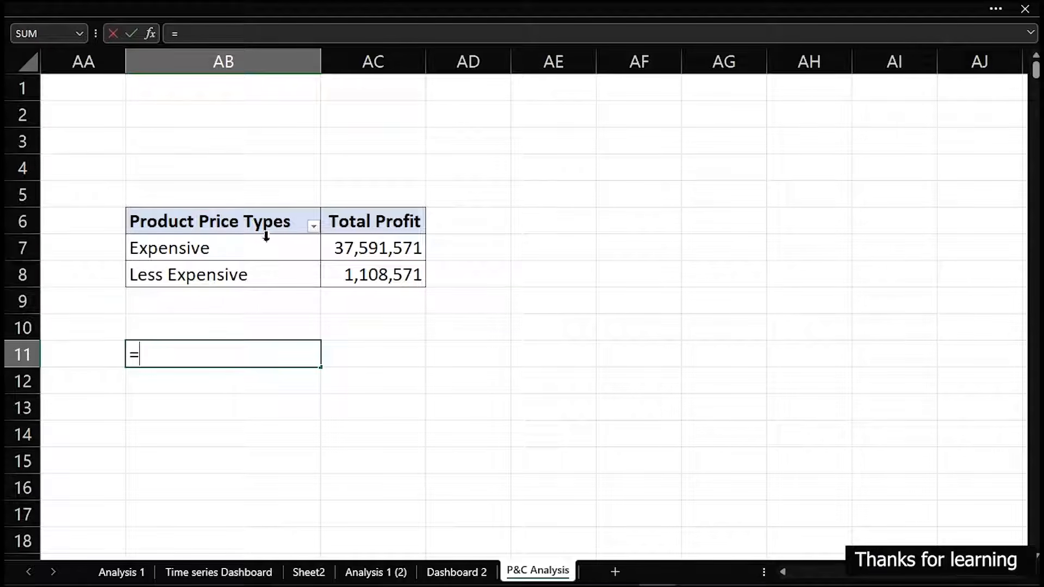
pyautogui.click(250, 220)
pyautogui.press('Return')
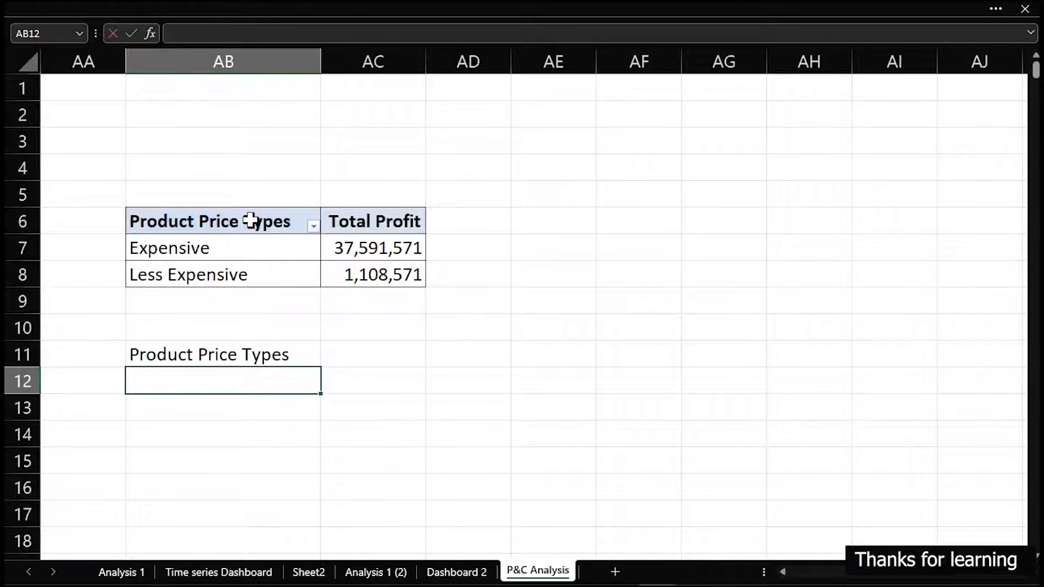
pyautogui.click(218, 353)
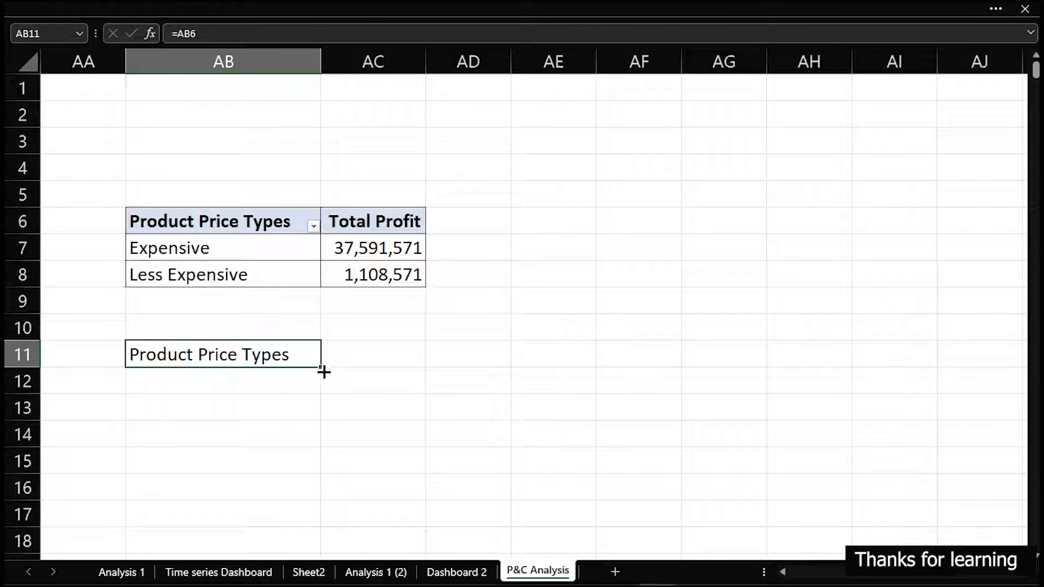
pyautogui.moveTo(322, 367); pyautogui.dragTo(390, 370)
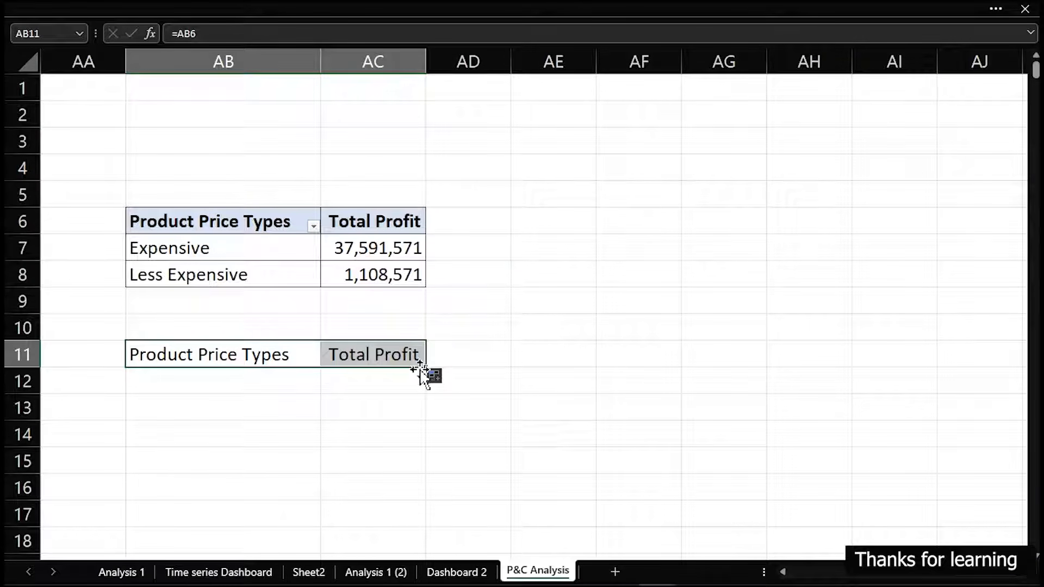
pyautogui.moveTo(425, 368); pyautogui.dragTo(429, 420)
# Apply the existing custom format [<999999]$0.00," K";[<999999999]$0.00,," M";$0.00" B" to the profit values in AC12:AC13
pyautogui.moveTo(401, 380); pyautogui.dragTo(395, 401)
pyautogui.hotkey('ctrl', '1')
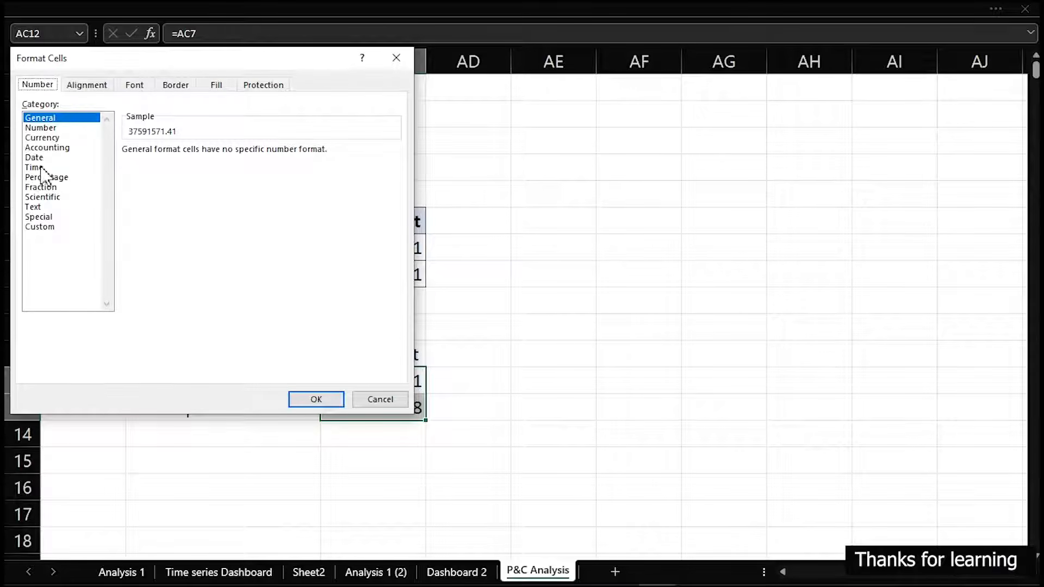
pyautogui.click(40, 227)
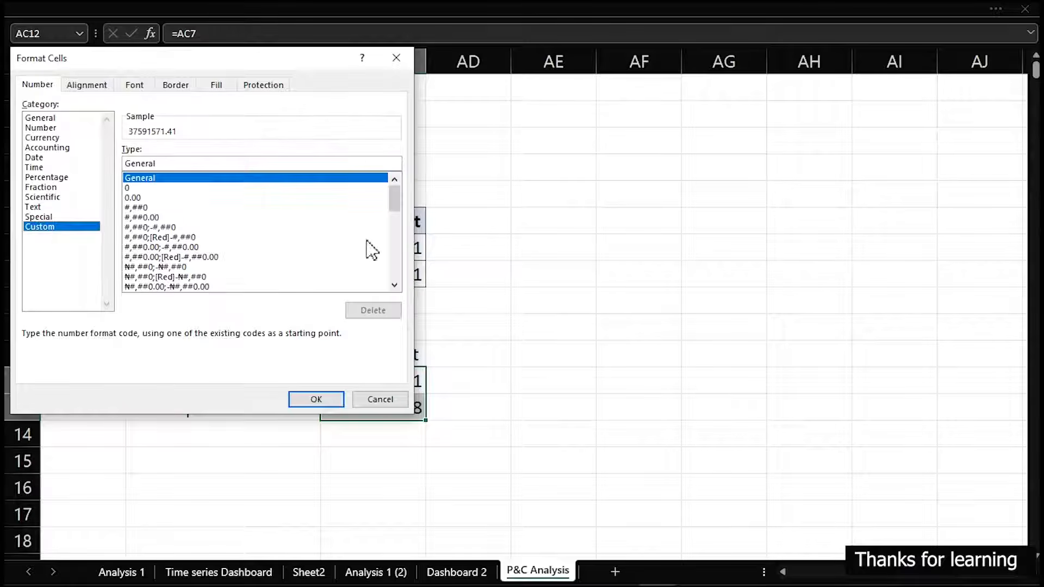
pyautogui.moveTo(398, 200); pyautogui.dragTo(403, 314)
pyautogui.click(206, 248)
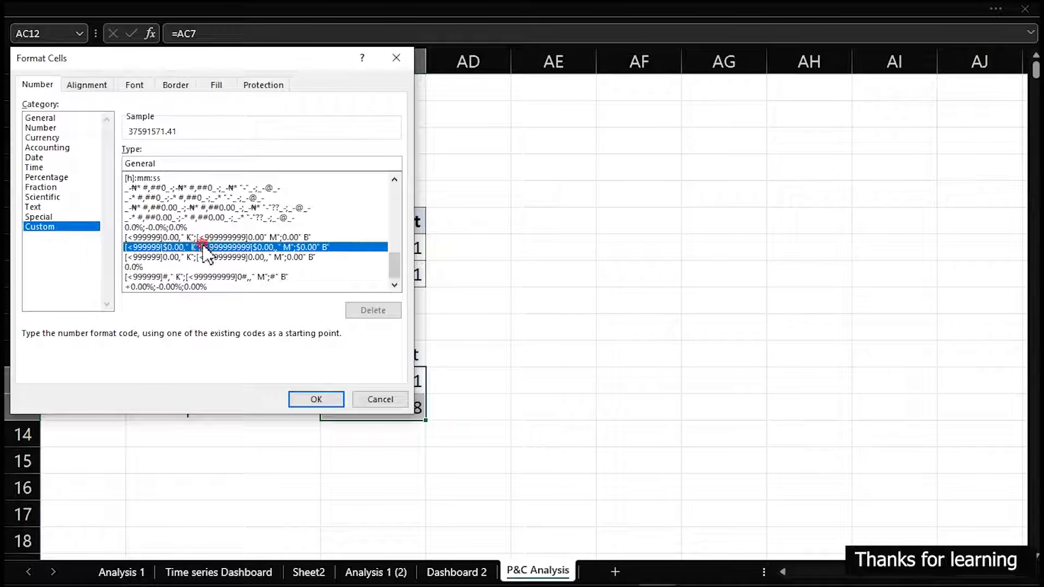
pyautogui.click(318, 399)
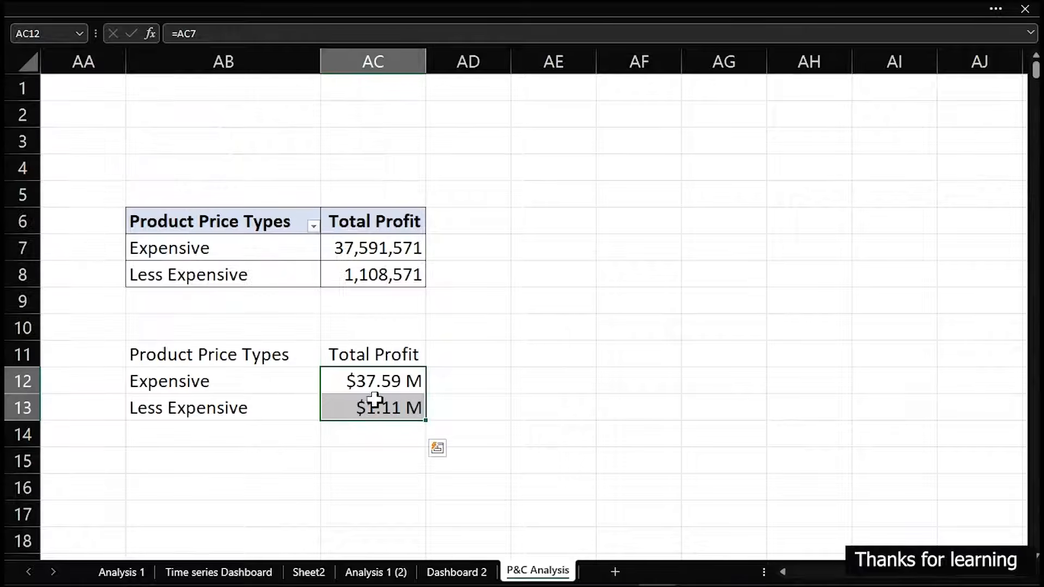
# Add the column headers Percentage in AD11 and Max Value in AE11 beside the linked Total Profit header
pyautogui.click(456, 357)
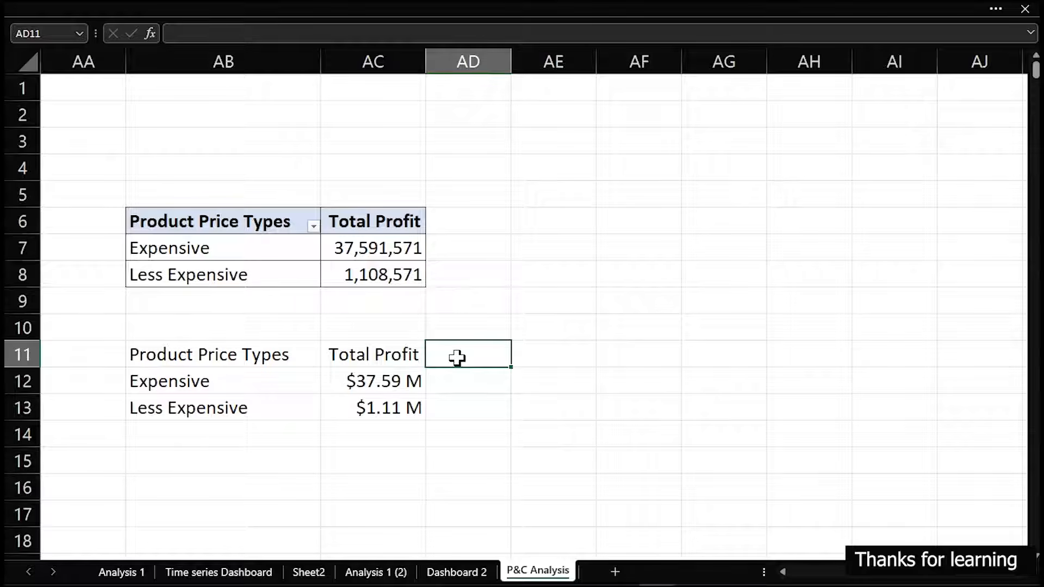
pyautogui.write('Percentage')
pyautogui.press('Tab')
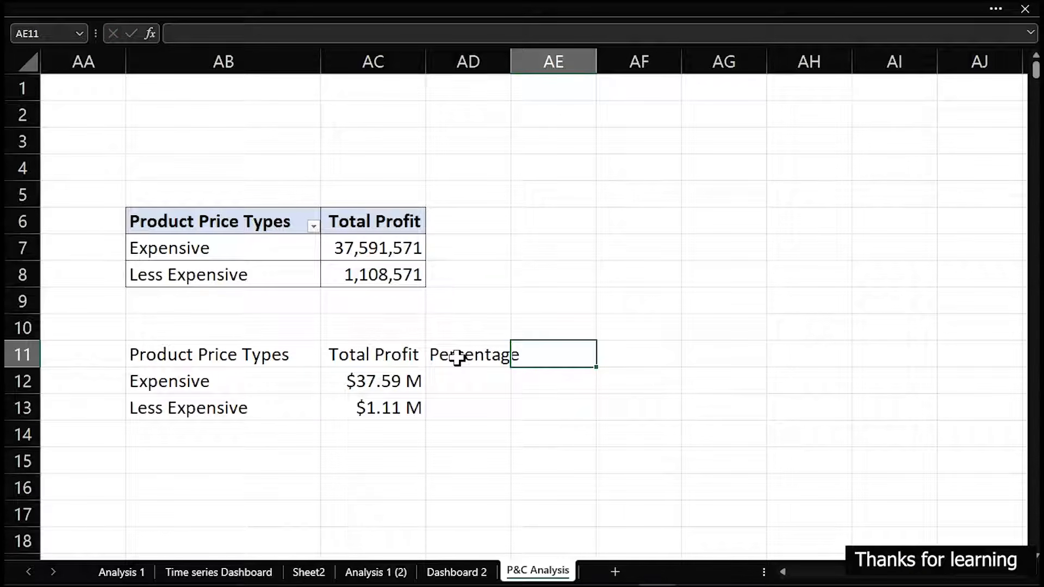
pyautogui.write('Max Value')
pyautogui.press('Tab')
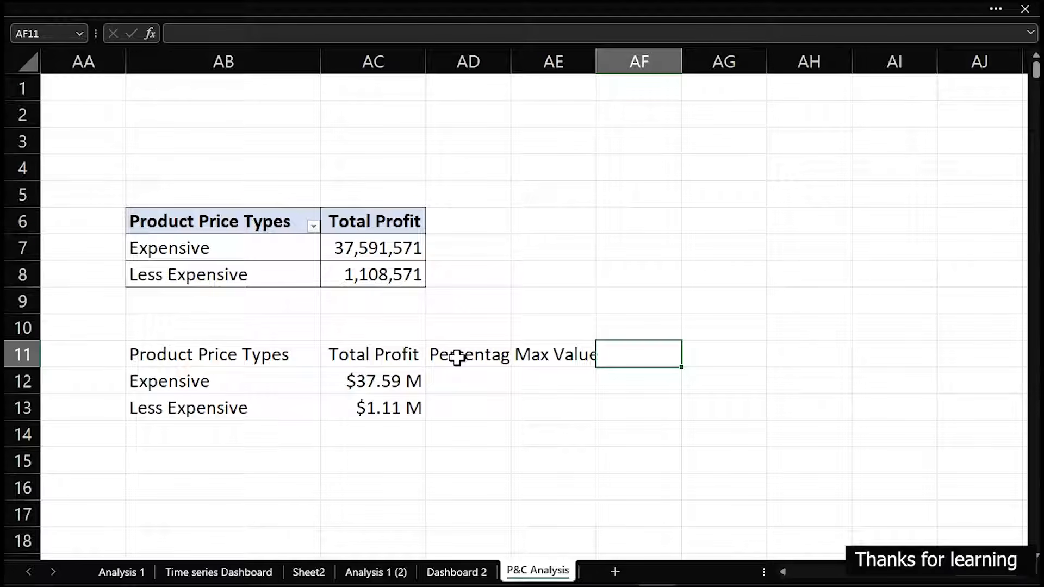
# Add the column header circle Position in AF11
pyautogui.write('ci')
pyautogui.write('rcl')
pyautogui.press('BackSpace')
pyautogui.write('cle Po')
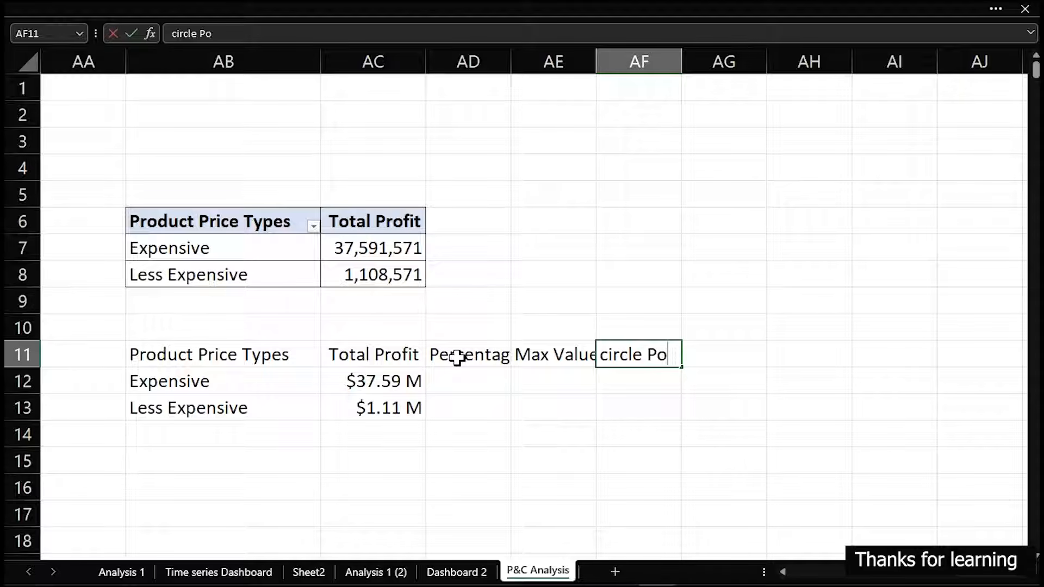
pyautogui.write('sition')
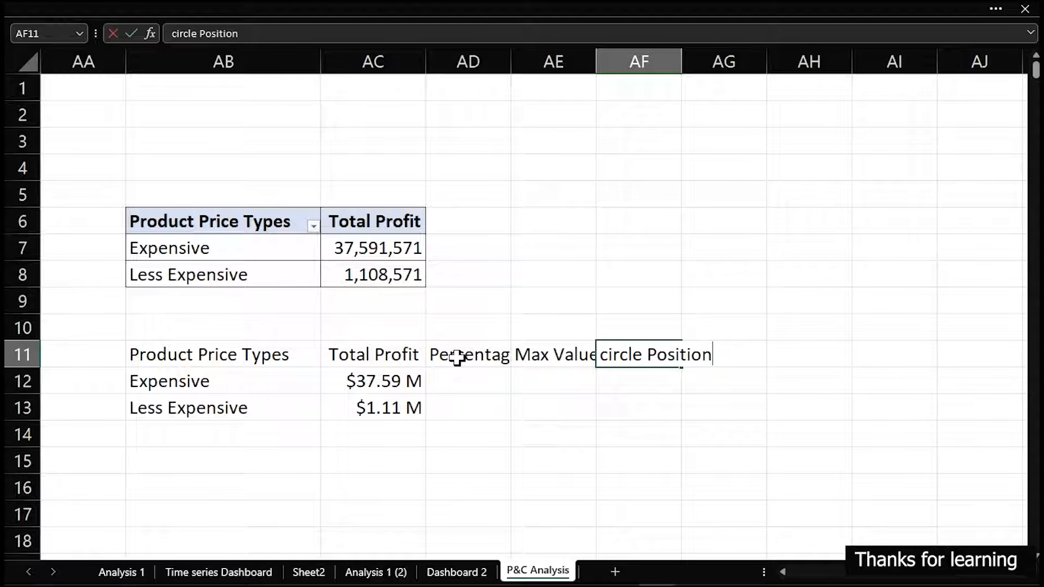
pyautogui.press('Tab')
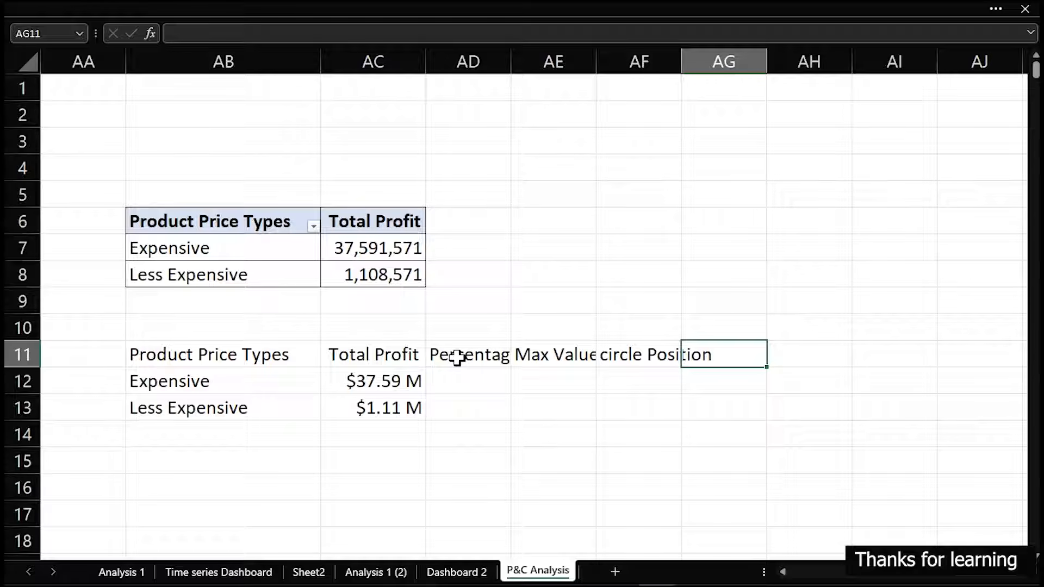
pyautogui.write('Dta')
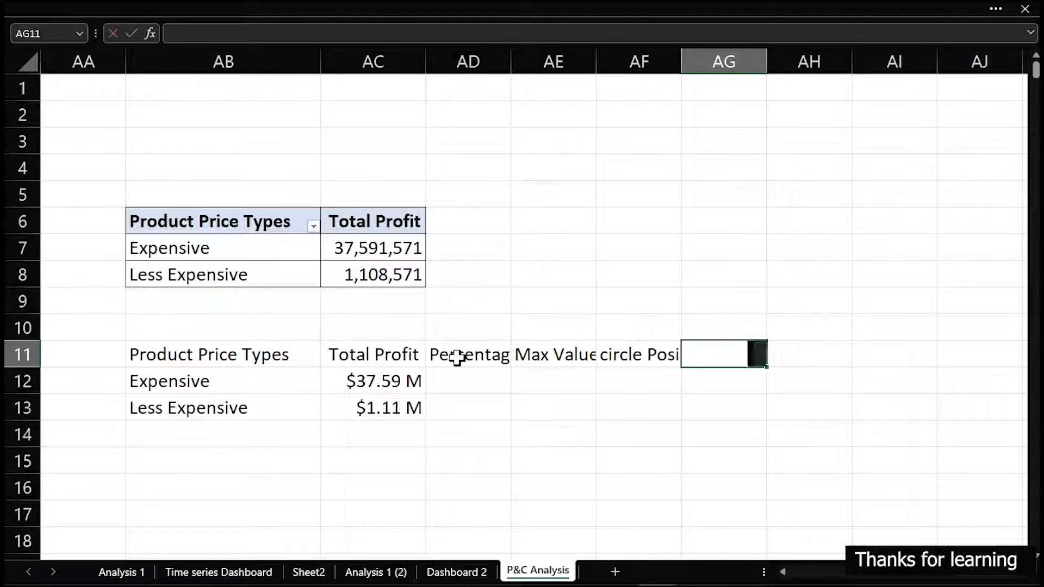
pyautogui.press('BackSpace')
pyautogui.press('BackSpace')
pyautogui.write('a')
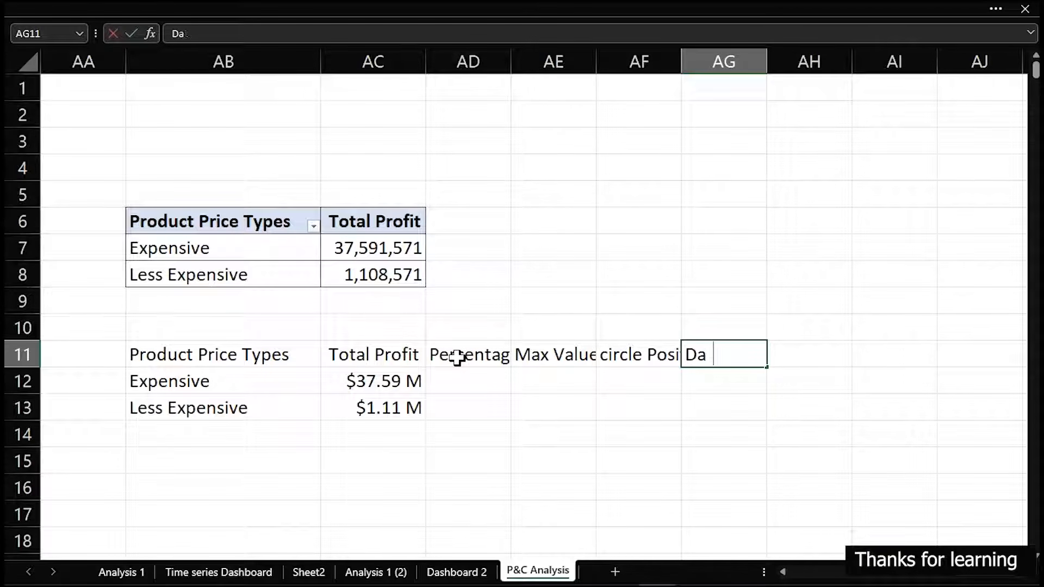
pyautogui.write('ta la')
pyautogui.press('BackSpace')
pyautogui.press('BackSpace')
pyautogui.press('BackSpace')
pyautogui.press('BackSpace')
pyautogui.press('BackSpace')
pyautogui.press('BackSpace')
pyautogui.press('BackSpace')
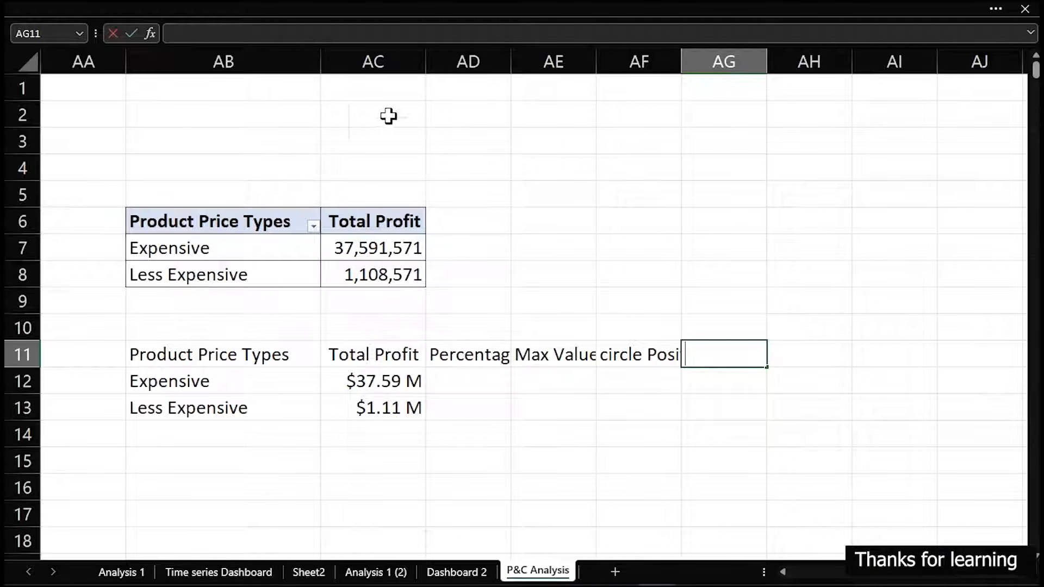
# Auto-fit the widths of columns AB through AF to their contents
pyautogui.moveTo(182, 64); pyautogui.dragTo(668, 65)
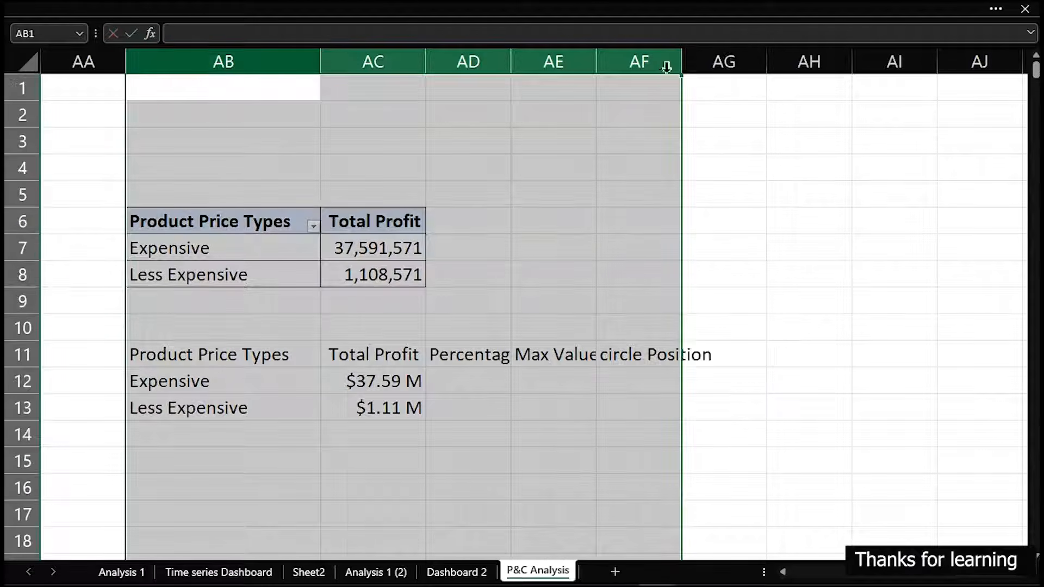
pyautogui.doubleClick(425, 49)
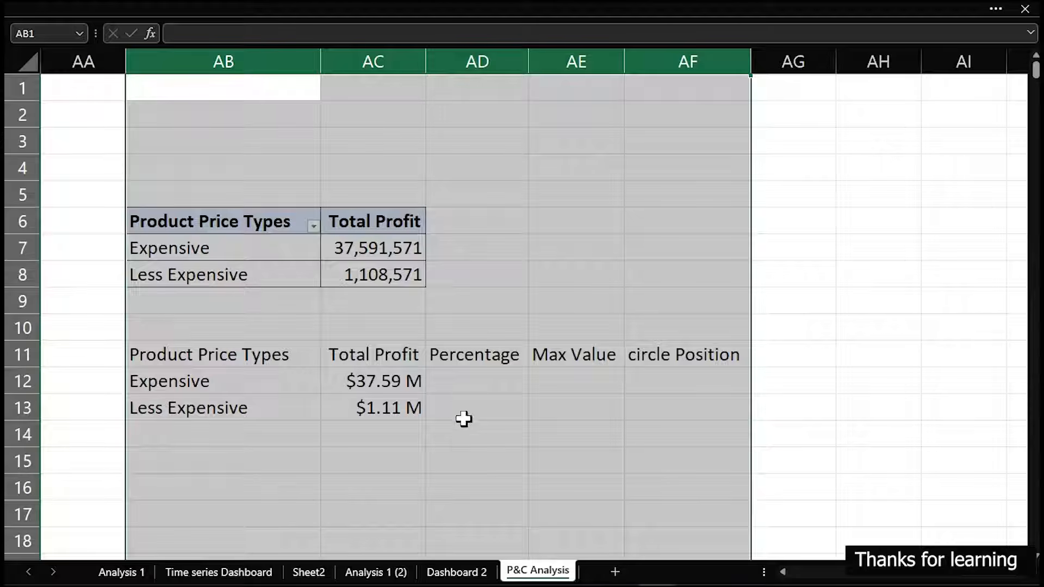
# Begin the Percentage formula in AD12, dividing AC12 by the SUM of AC12:AC13
pyautogui.click(475, 379)
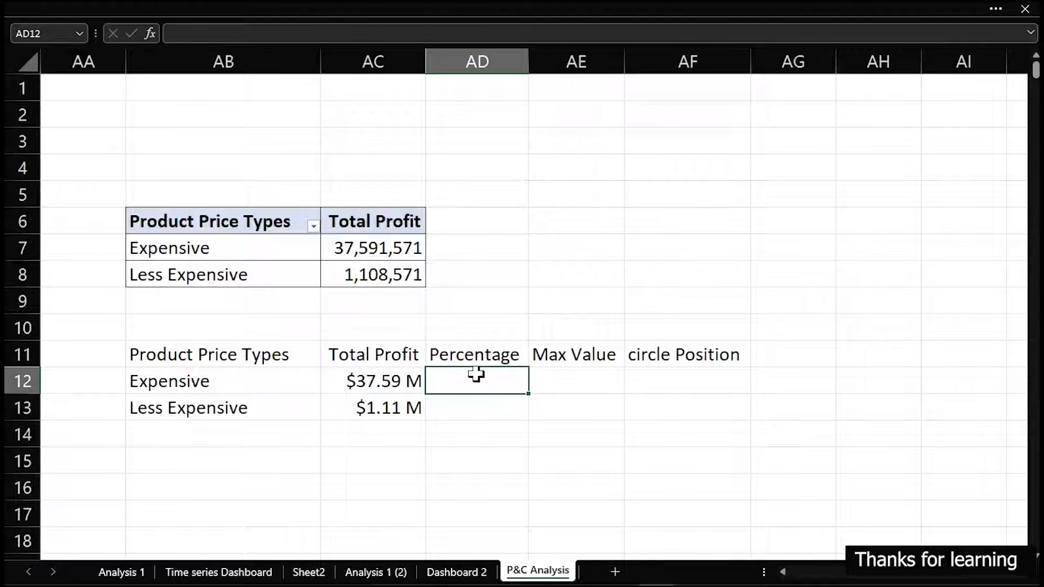
pyautogui.write('=')
pyautogui.press('Left')
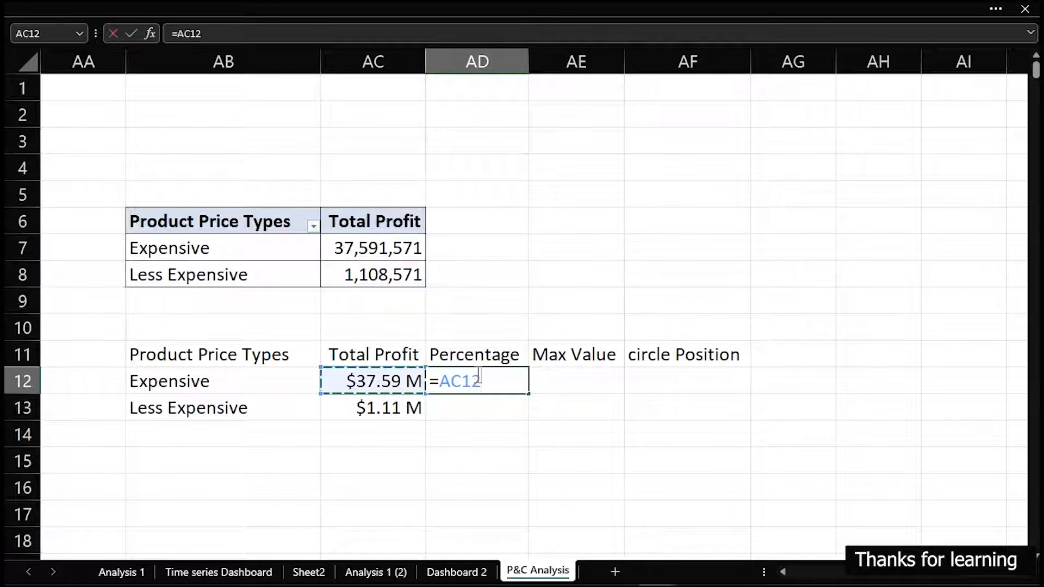
pyautogui.write('/')
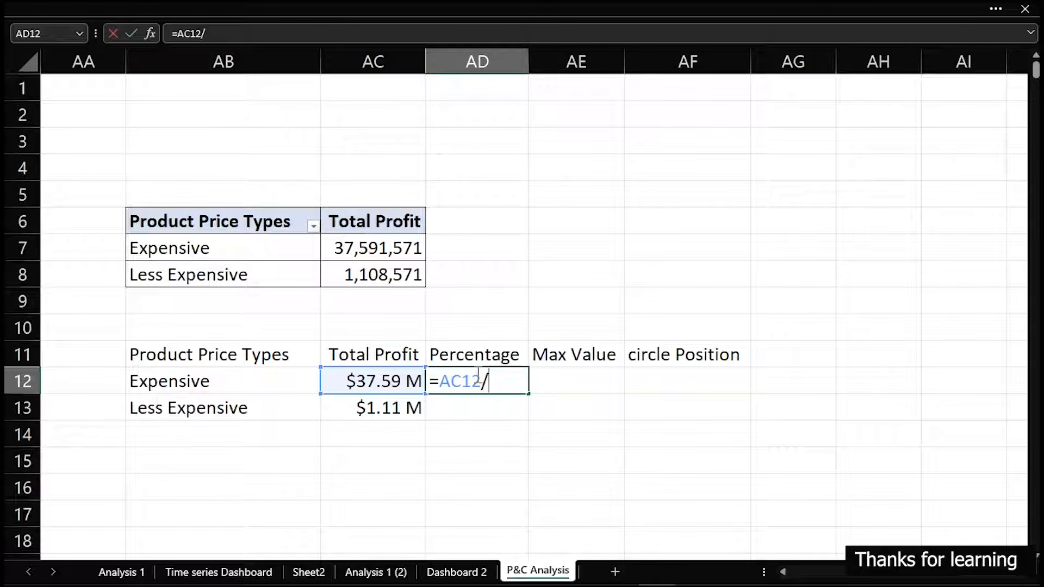
pyautogui.click(385, 381)
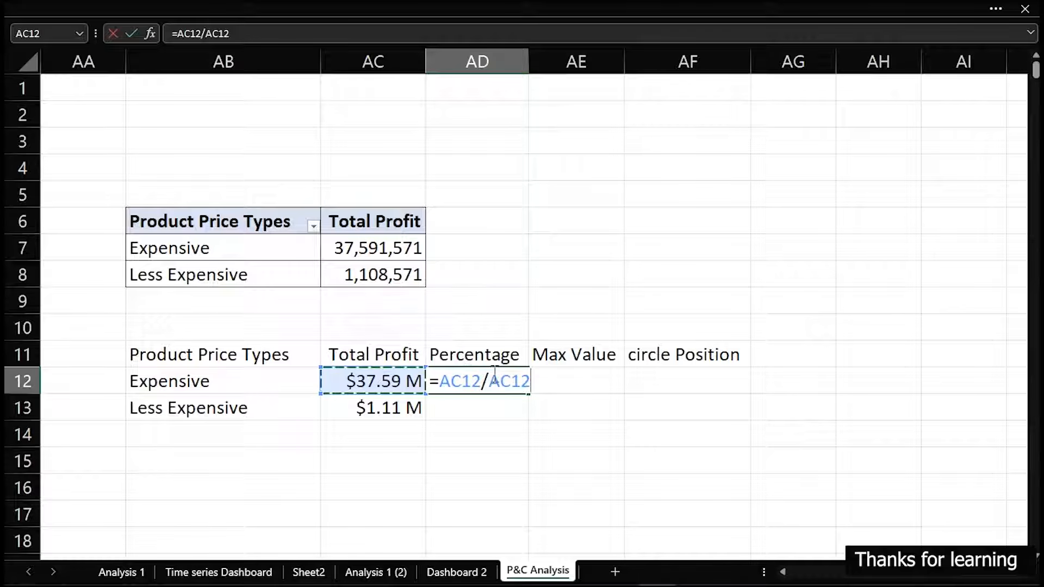
pyautogui.moveTo(489, 381); pyautogui.dragTo(540, 388)
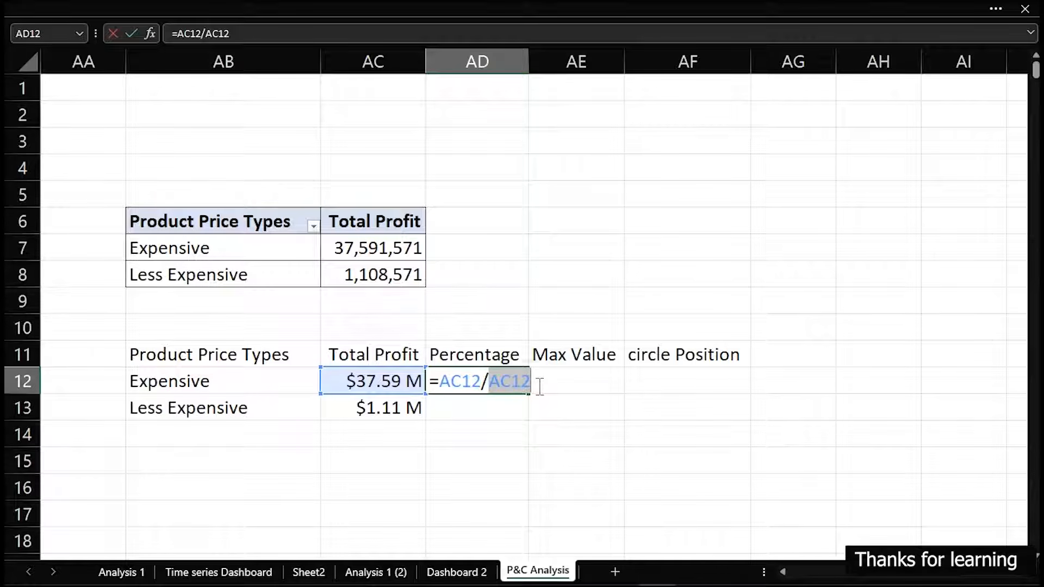
pyautogui.write('sum')
pyautogui.press('Tab')
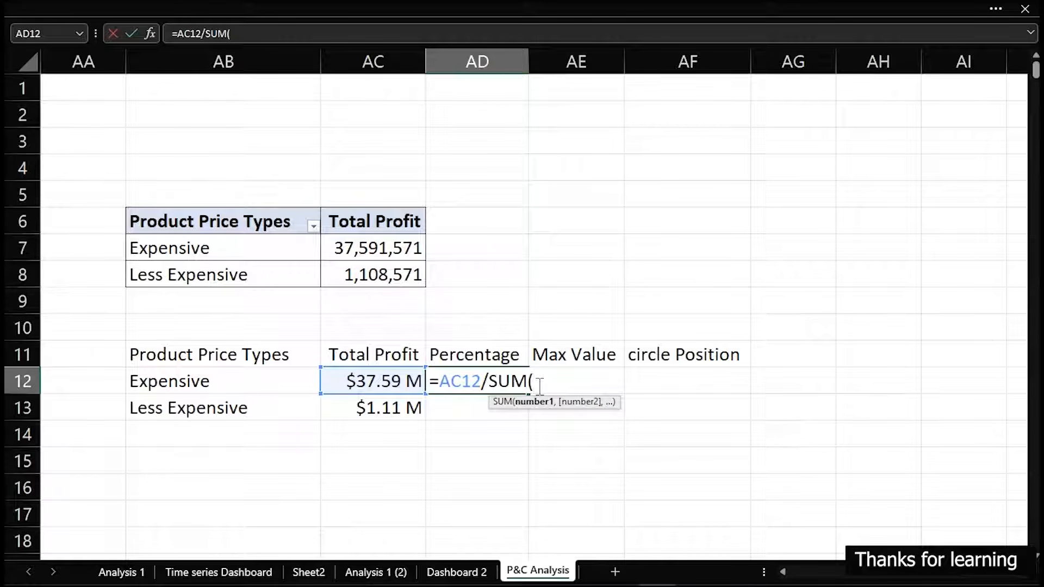
pyautogui.moveTo(381, 382); pyautogui.dragTo(395, 408)
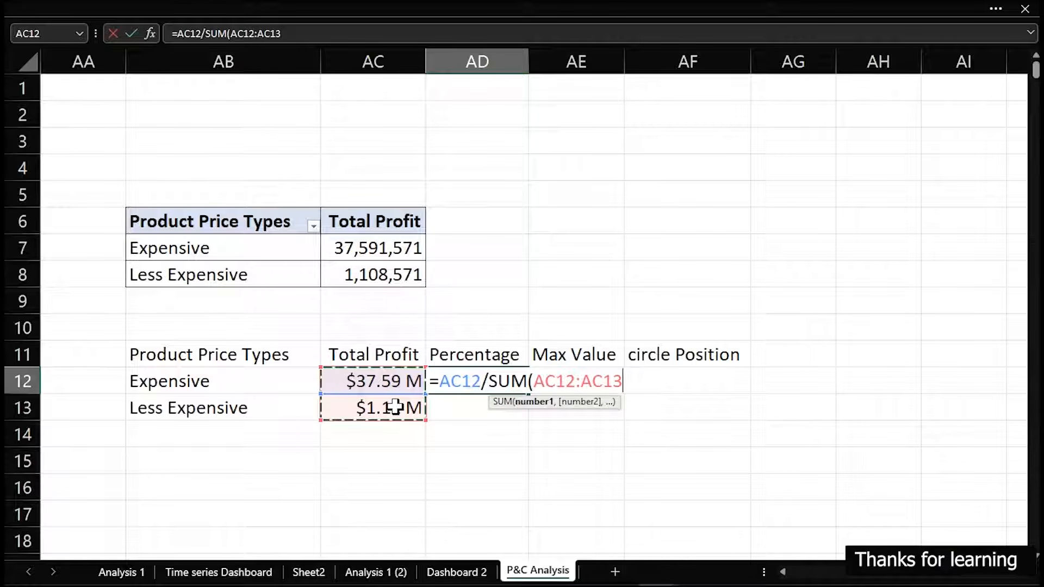
# Make the sum range absolute so the formula reads =AC12/SUM($AC$12:$AC$13), and fill it down to AD13
pyautogui.click(538, 384)
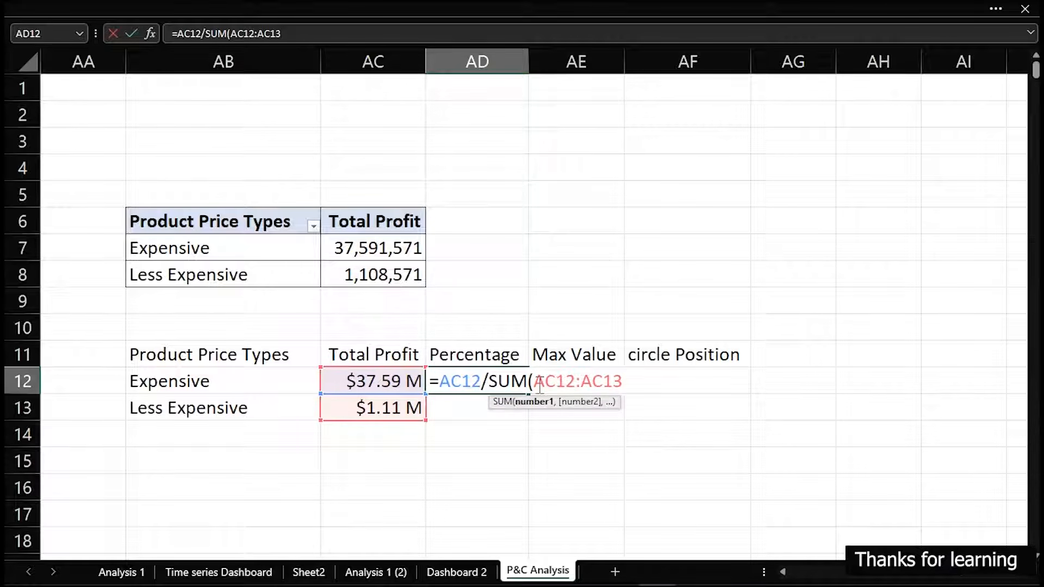
pyautogui.write('$AC')
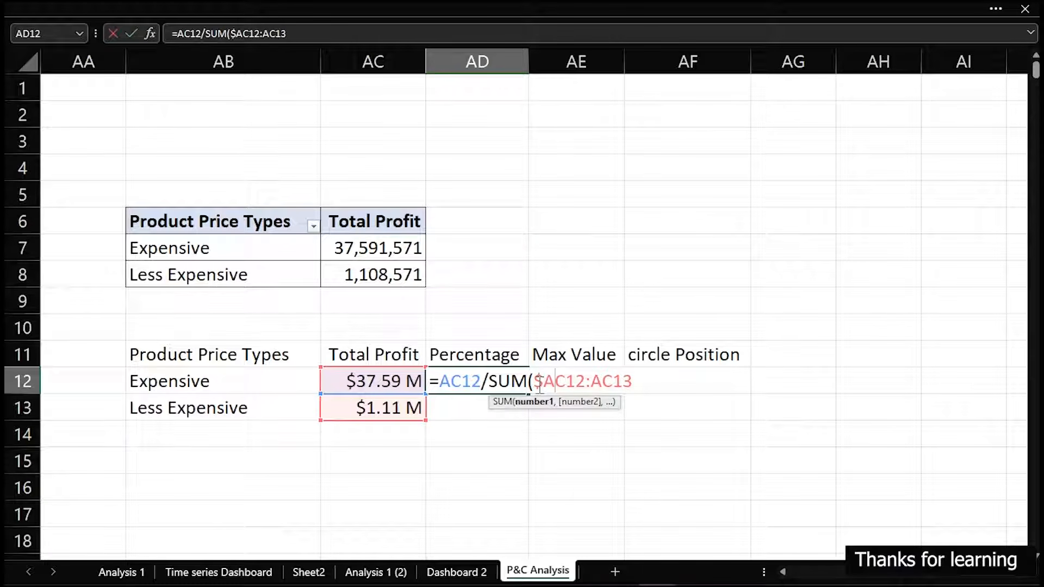
pyautogui.write('$')
pyautogui.press('Right')
pyautogui.press('Right')
pyautogui.press('Right')
pyautogui.write('$AC')
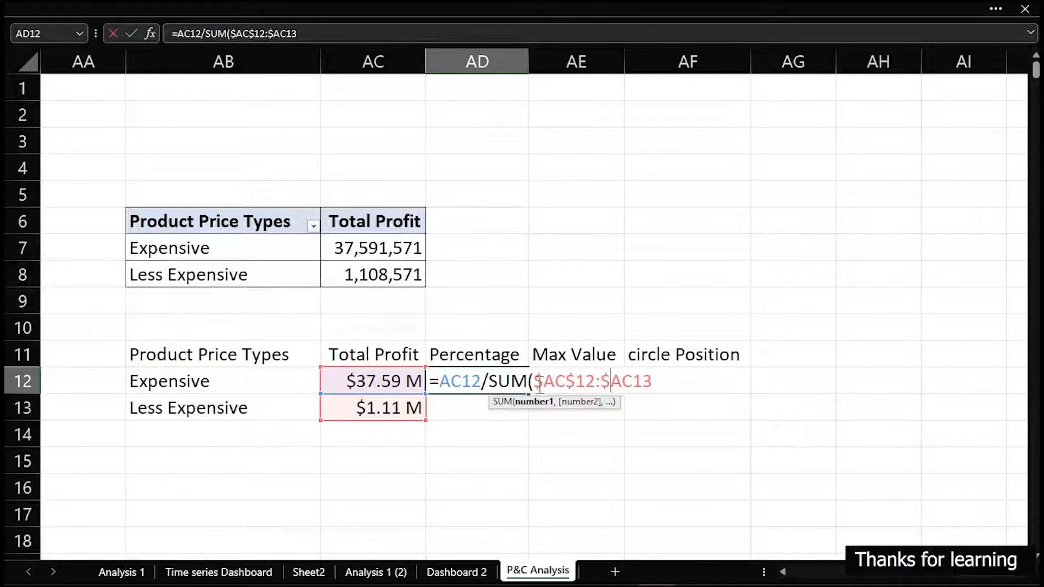
pyautogui.write('$')
pyautogui.press('Right')
pyautogui.press('Right')
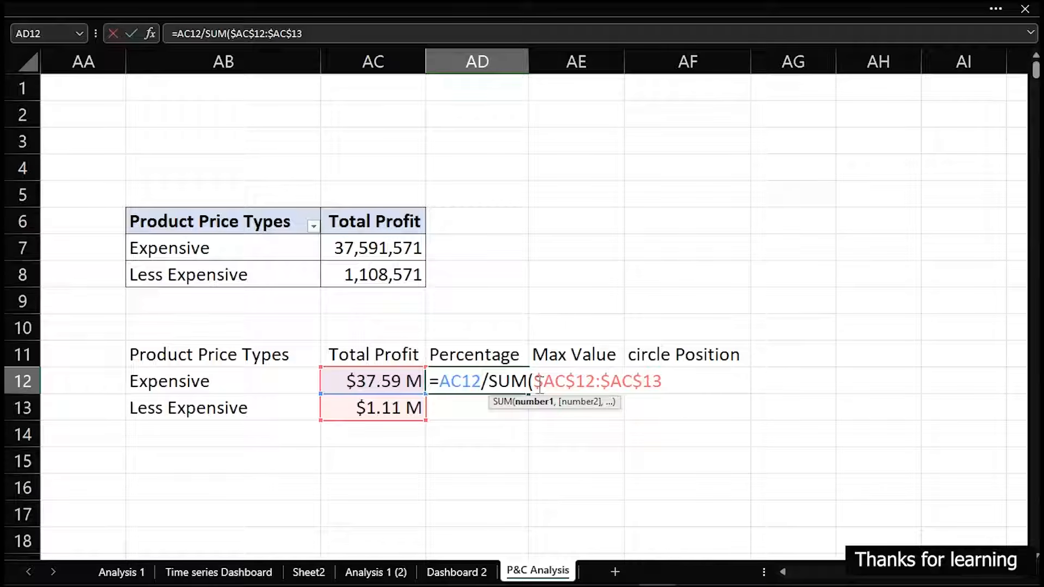
pyautogui.write(')')
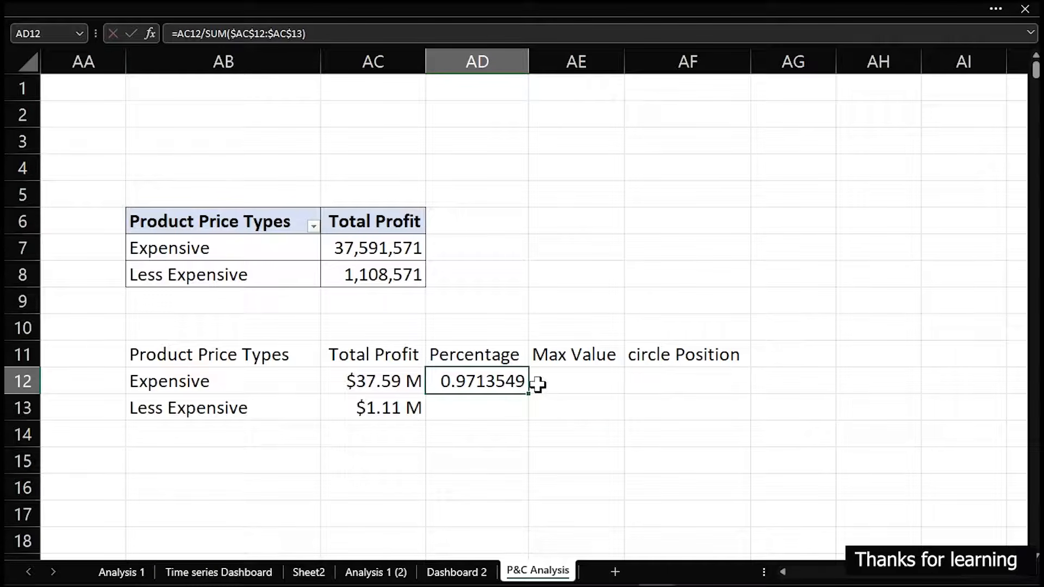
pyautogui.doubleClick(529, 395)
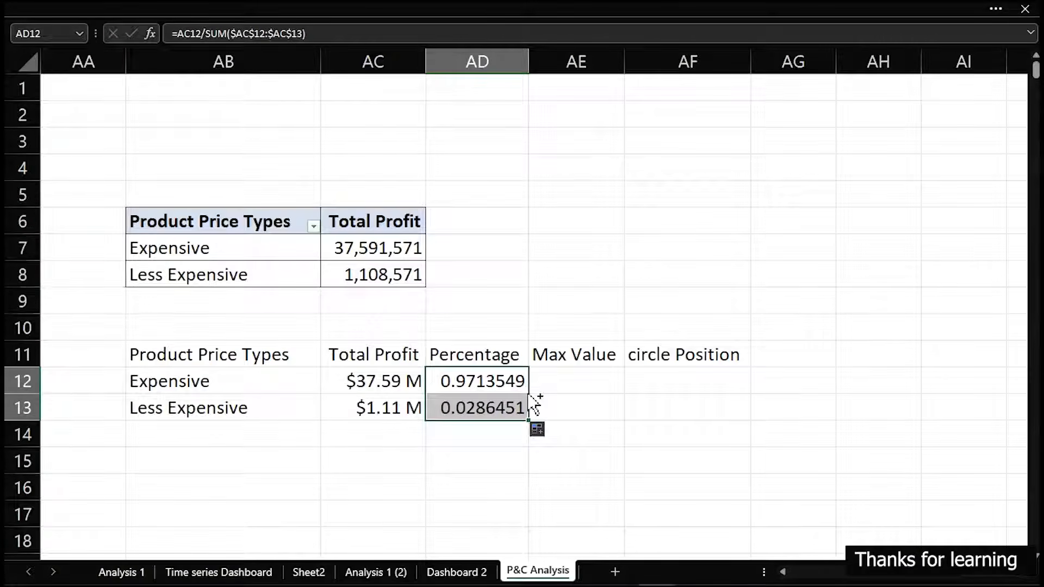
# Format the Percentage values in AD12:AD13 as percentages with one decimal place
pyautogui.hotkey('ctrl', '1')
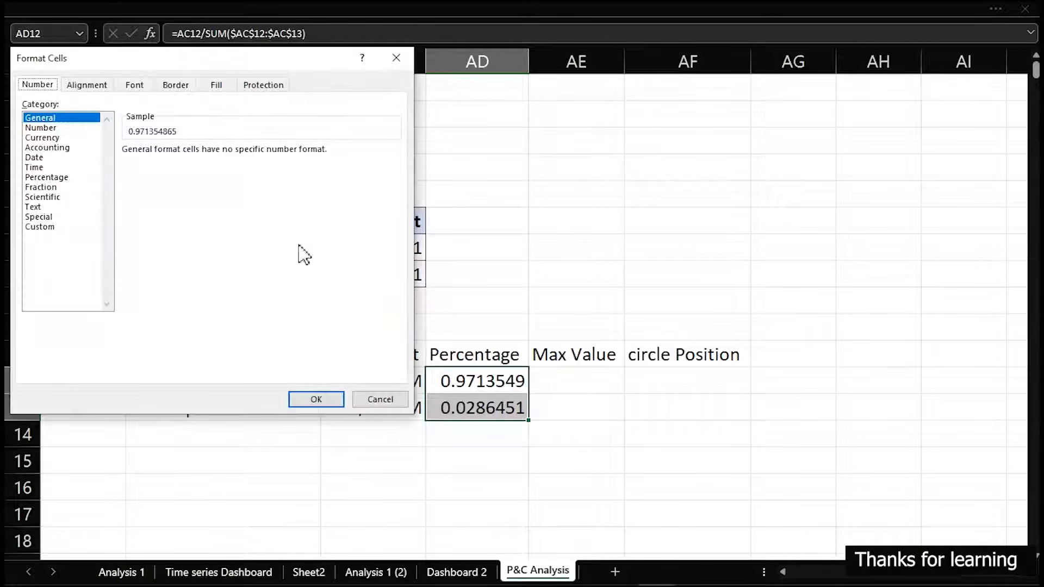
pyautogui.click(34, 178)
pyautogui.click(226, 155)
pyautogui.click(322, 400)
# Enter 1 as the Max Value for both product price types in AE12 and AE13
pyautogui.click(577, 379)
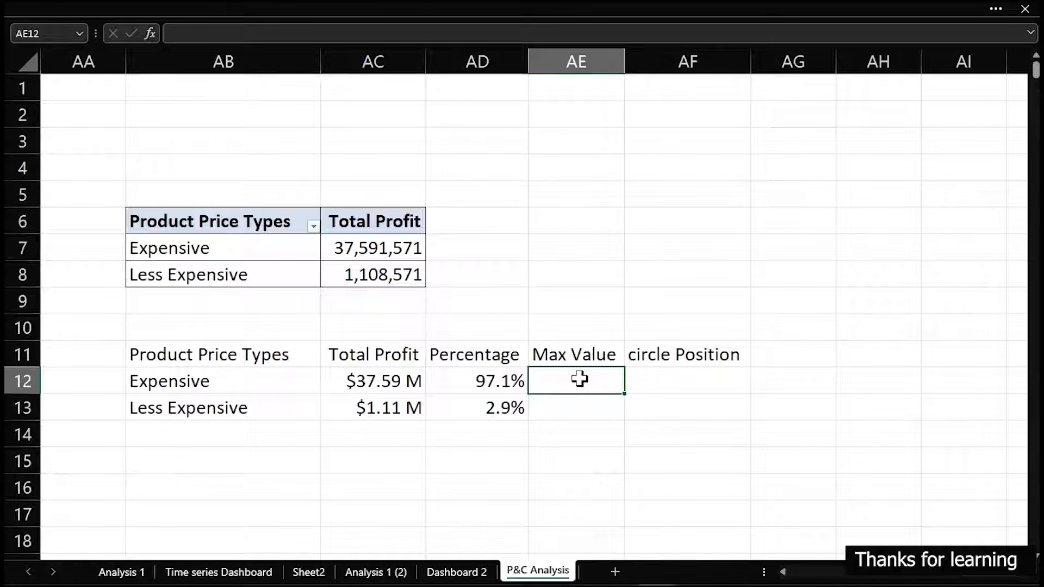
pyautogui.press('Return')
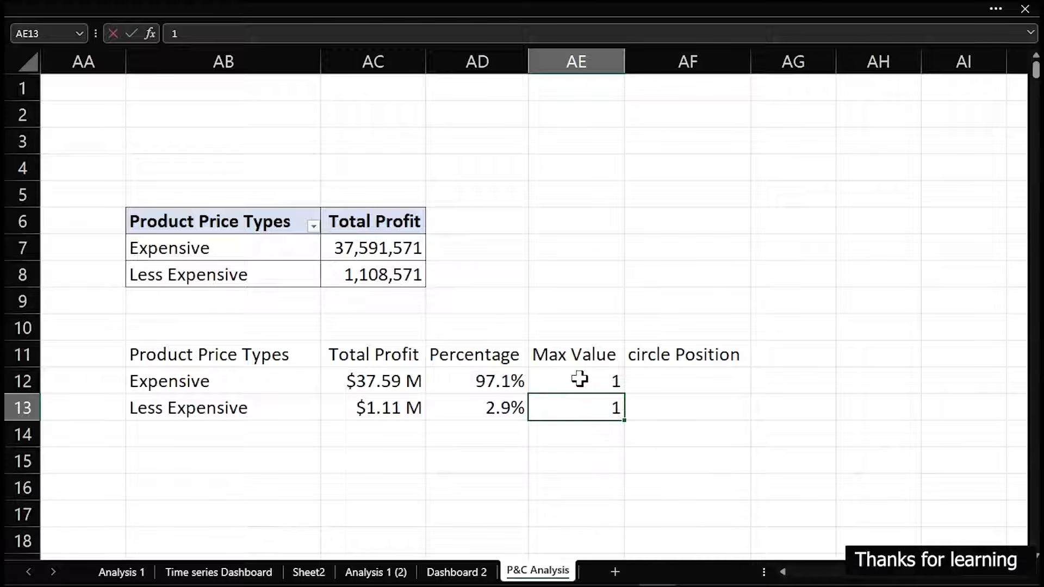
pyautogui.write('1')
pyautogui.press('Return')
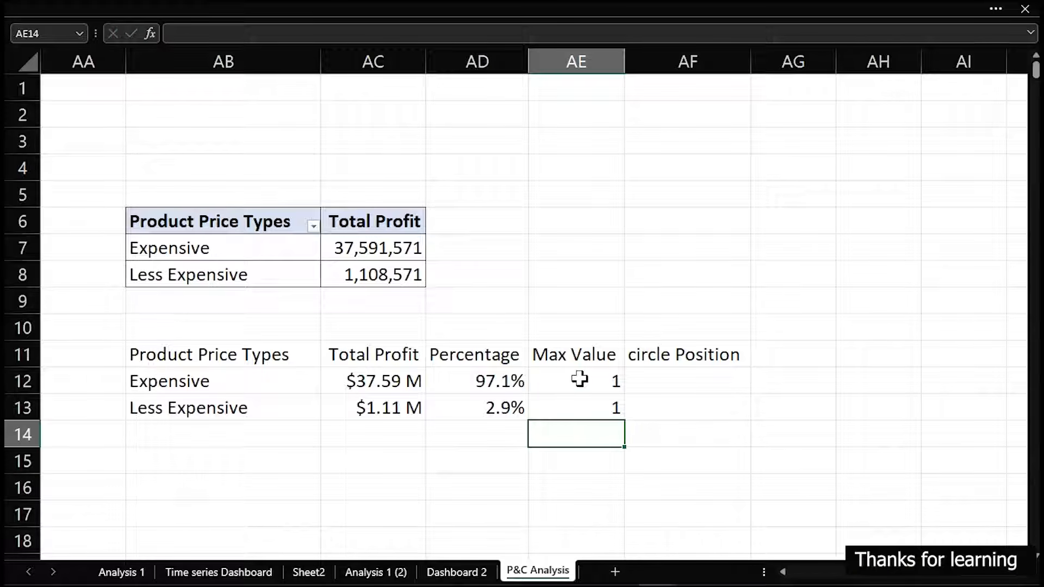
# Enter 0.7 as the circle Position for both product price types in AF12 and AF13
pyautogui.click(676, 378)
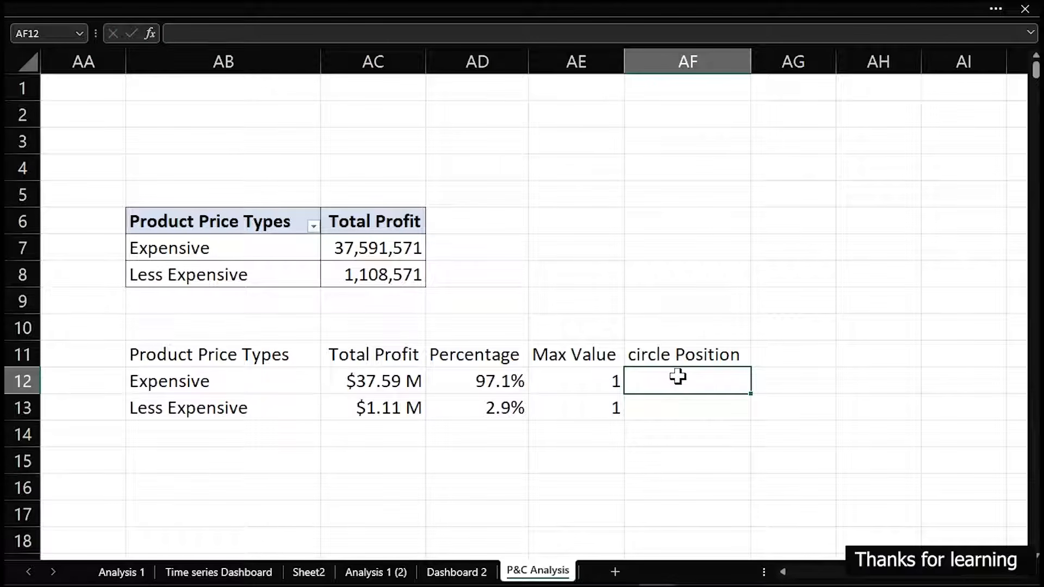
pyautogui.write('0')
pyautogui.press('Return')
pyautogui.write('0.')
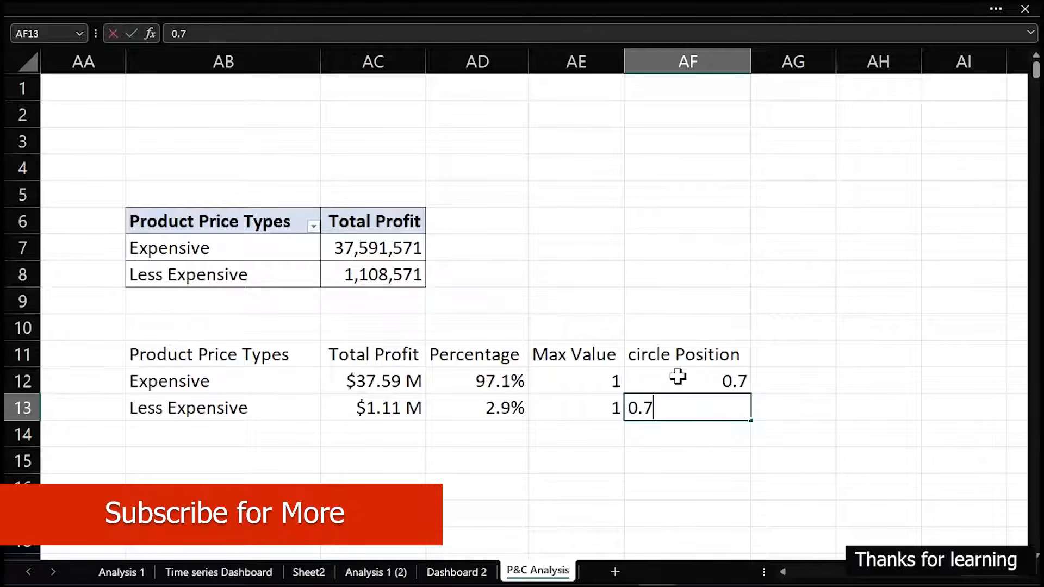
pyautogui.write('7')
pyautogui.press('Return')
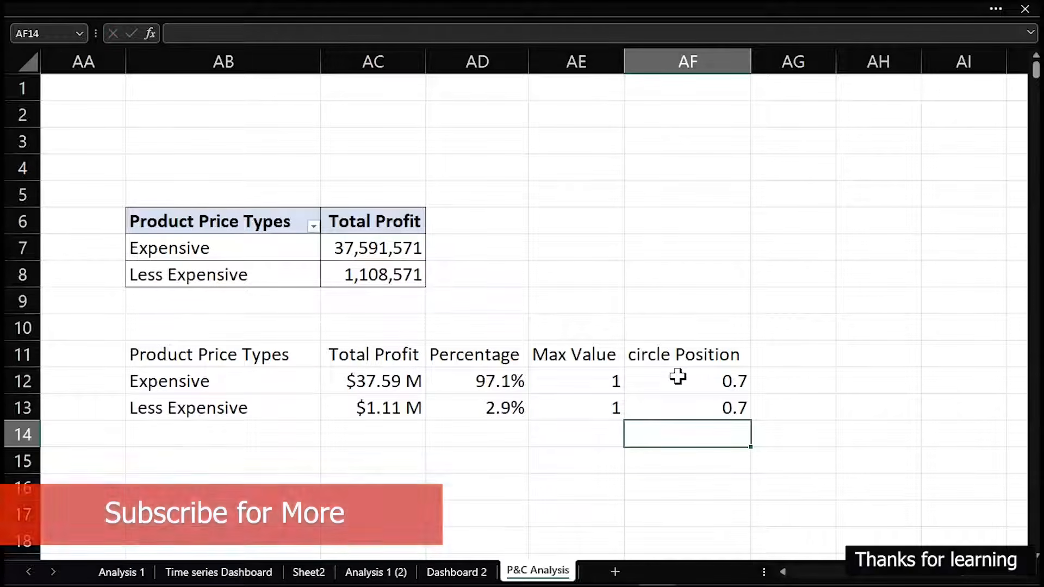
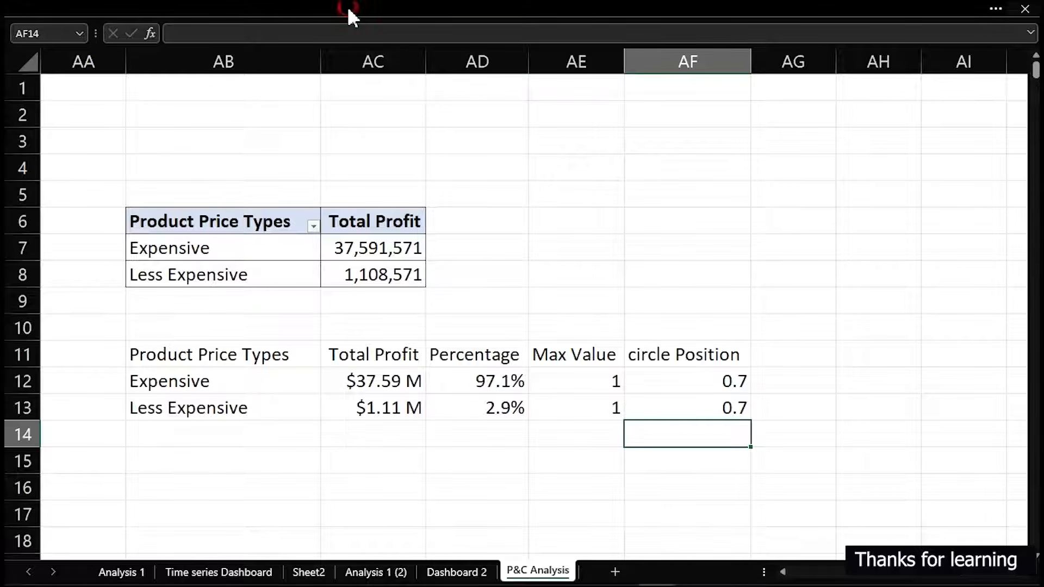
pyautogui.moveTo(353, 18)
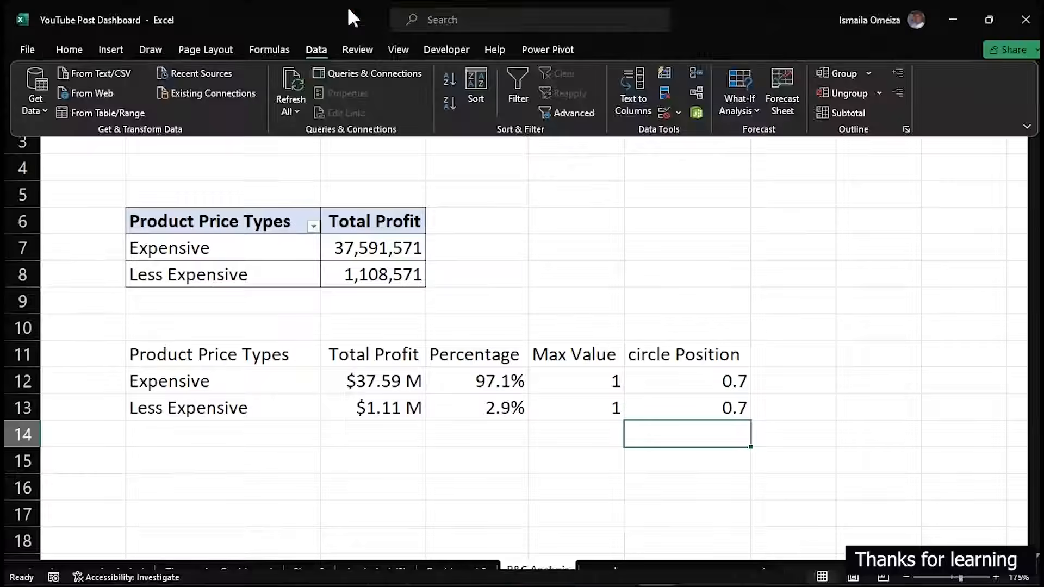
pyautogui.click(109, 50)
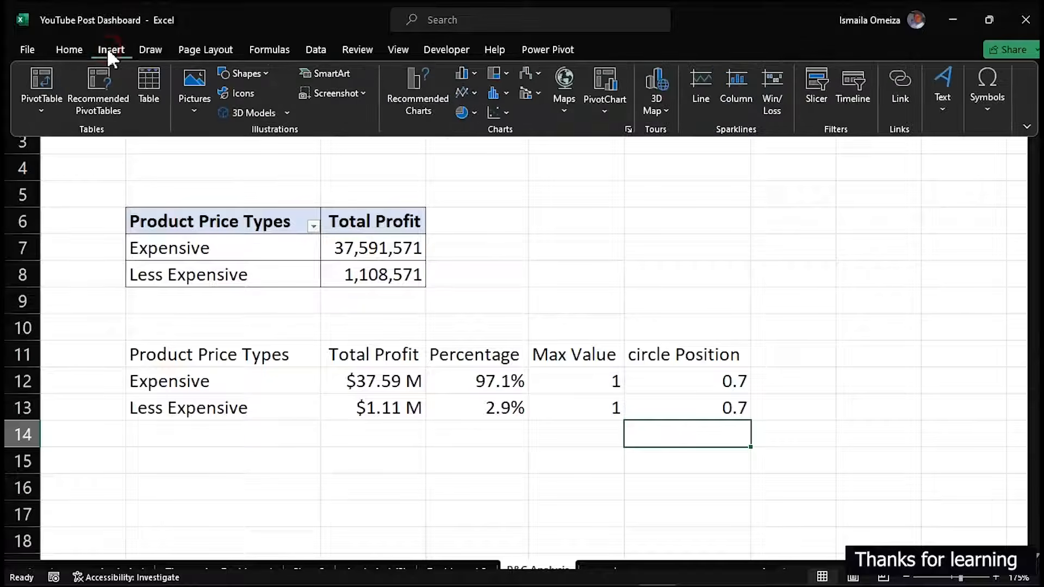
pyautogui.click(506, 113)
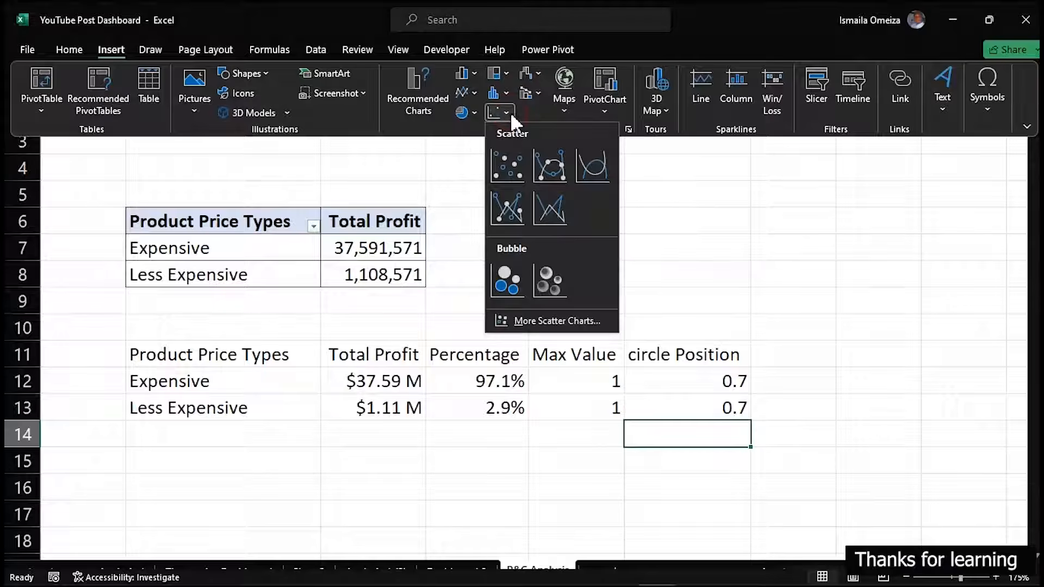
pyautogui.click(507, 280)
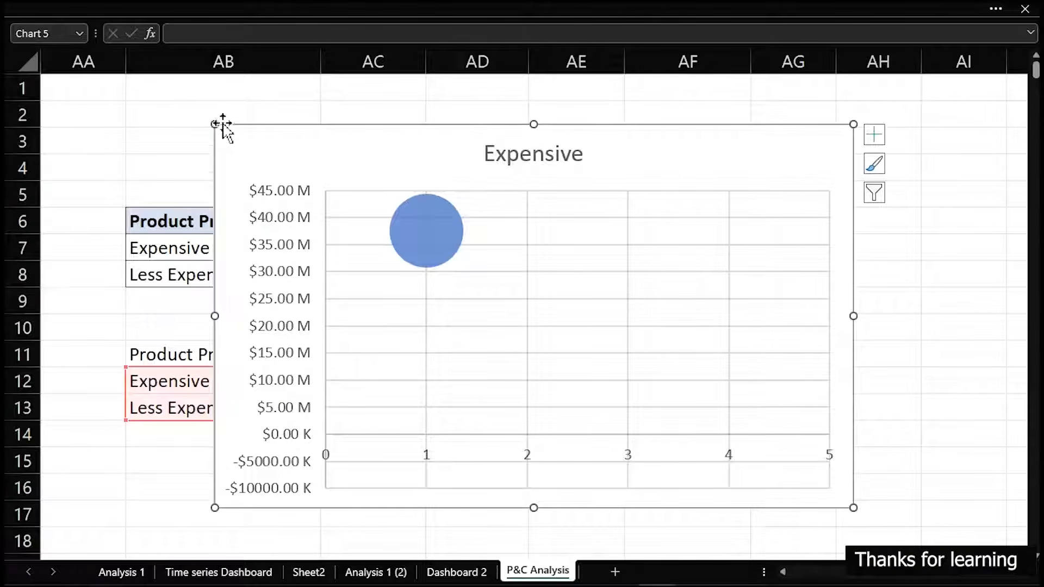
pyautogui.moveTo(215, 124); pyautogui.dragTo(417, 262)
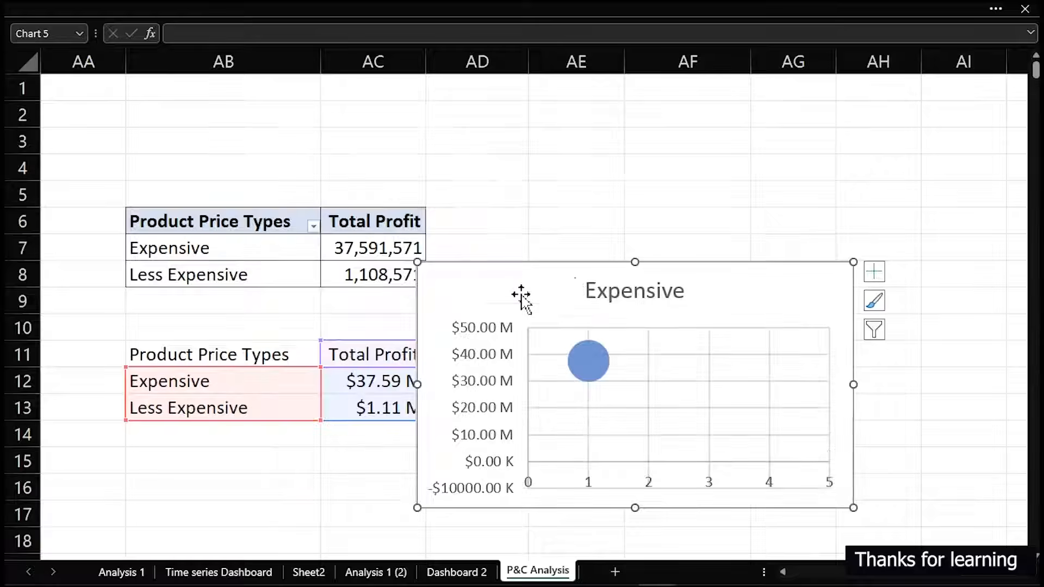
pyautogui.moveTo(580, 264); pyautogui.dragTo(571, 113)
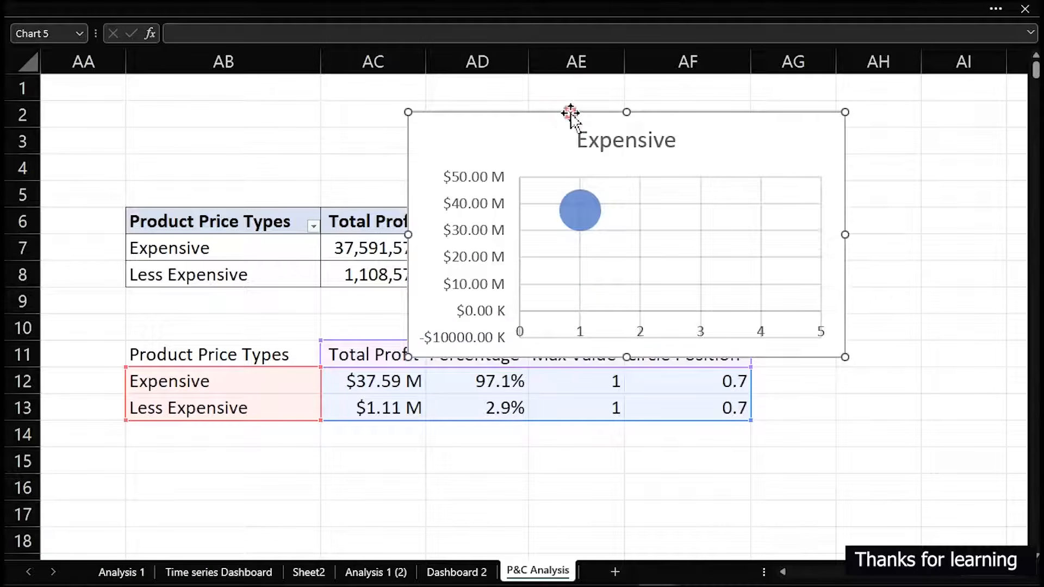
pyautogui.doubleClick(570, 113)
pyautogui.moveTo(407, 112); pyautogui.dragTo(461, 161)
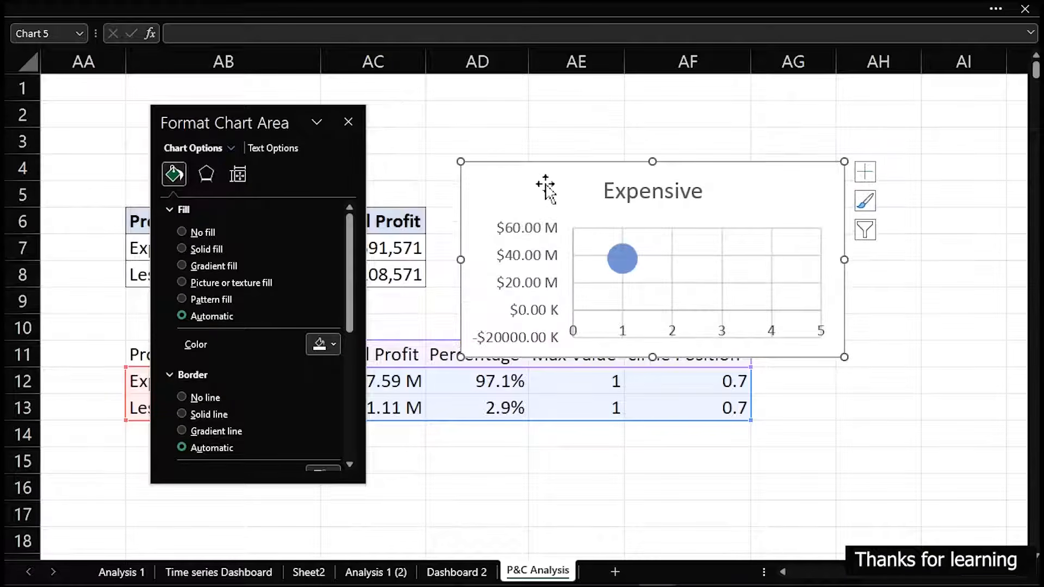
pyautogui.moveTo(572, 162); pyautogui.dragTo(509, 114)
pyautogui.click(570, 150)
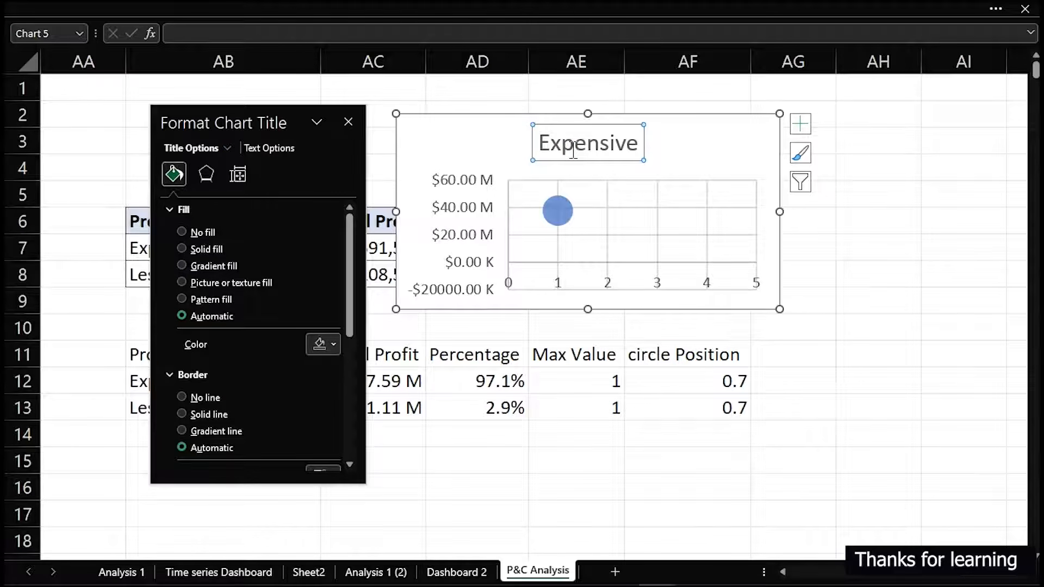
pyautogui.press('Delete')
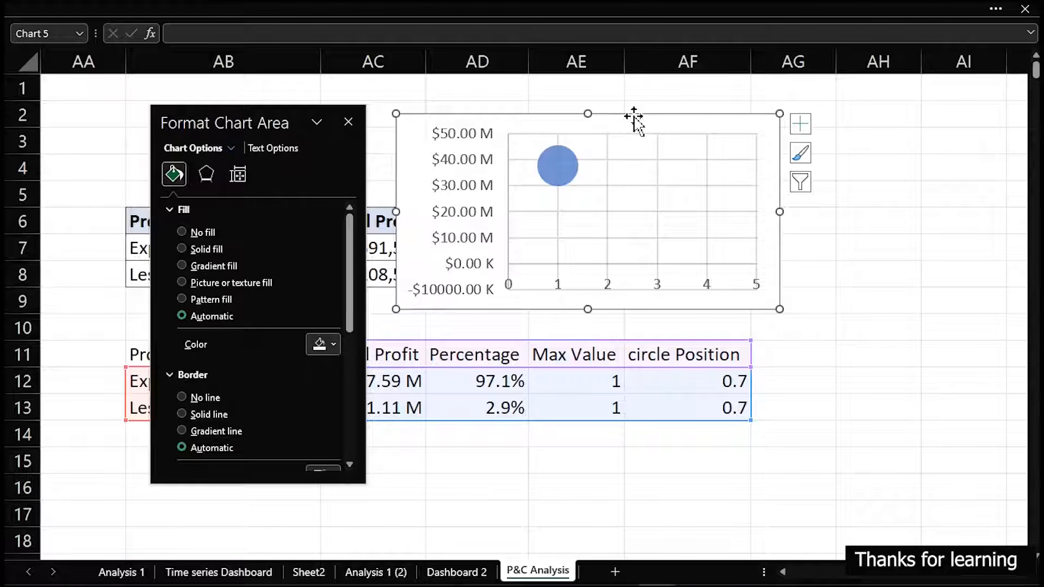
pyautogui.press('Delete')
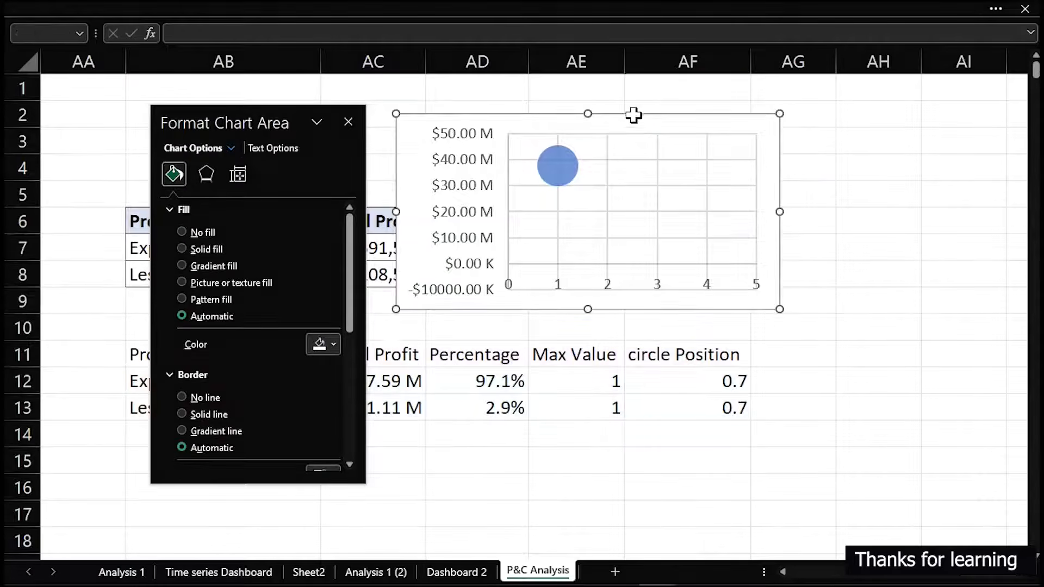
# Insert a blank bubble chart with the empty cell AE5 selected, away from the data tables
pyautogui.click(586, 194)
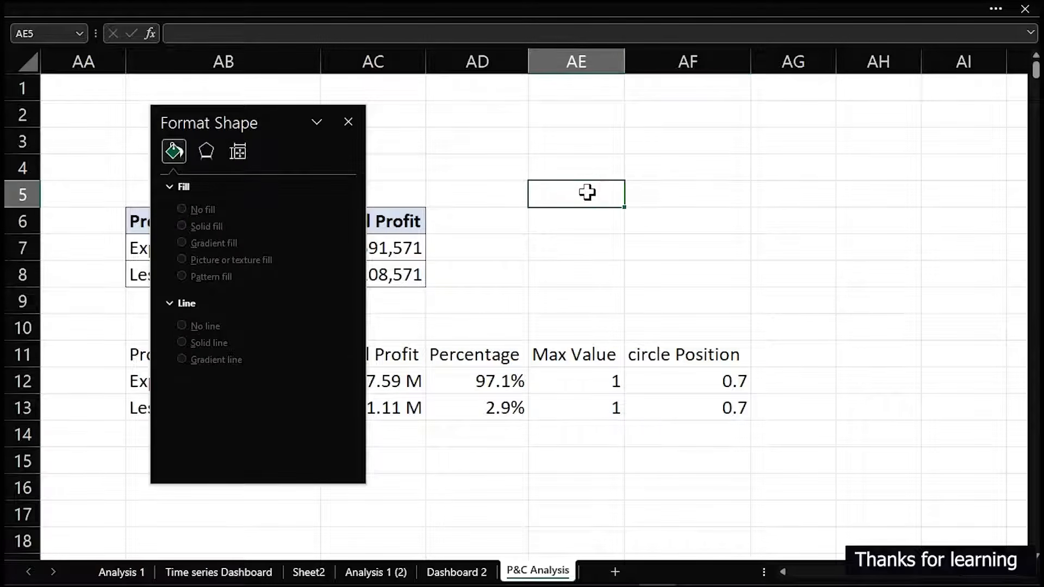
pyautogui.click(147, 6)
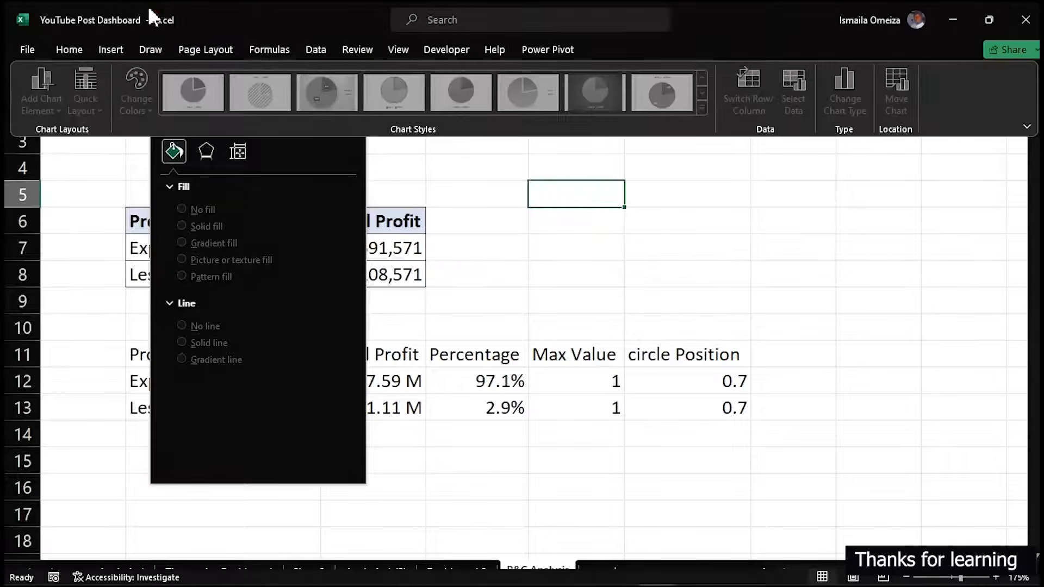
pyautogui.click(111, 55)
pyautogui.click(508, 111)
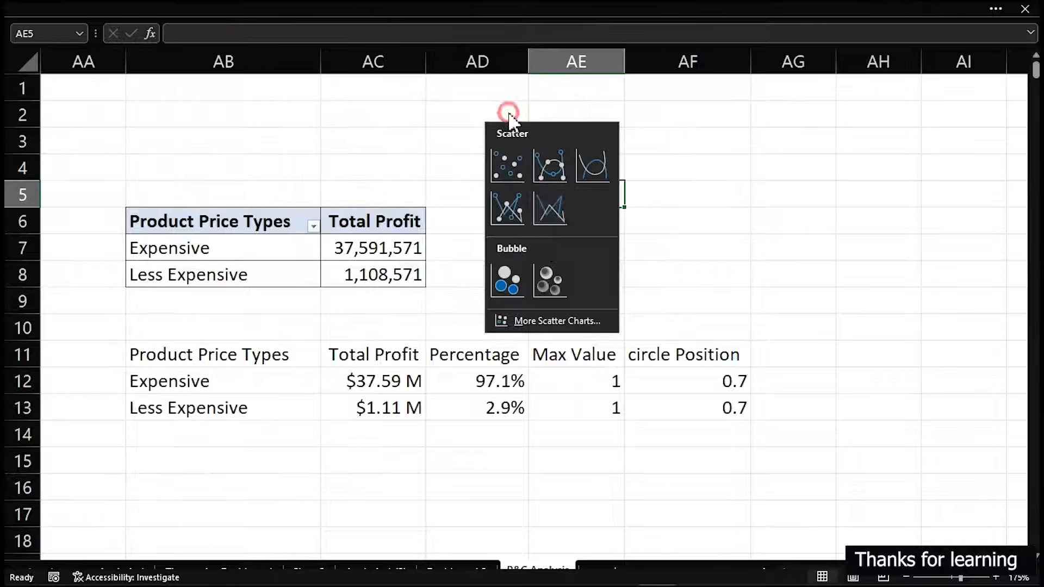
pyautogui.click(505, 278)
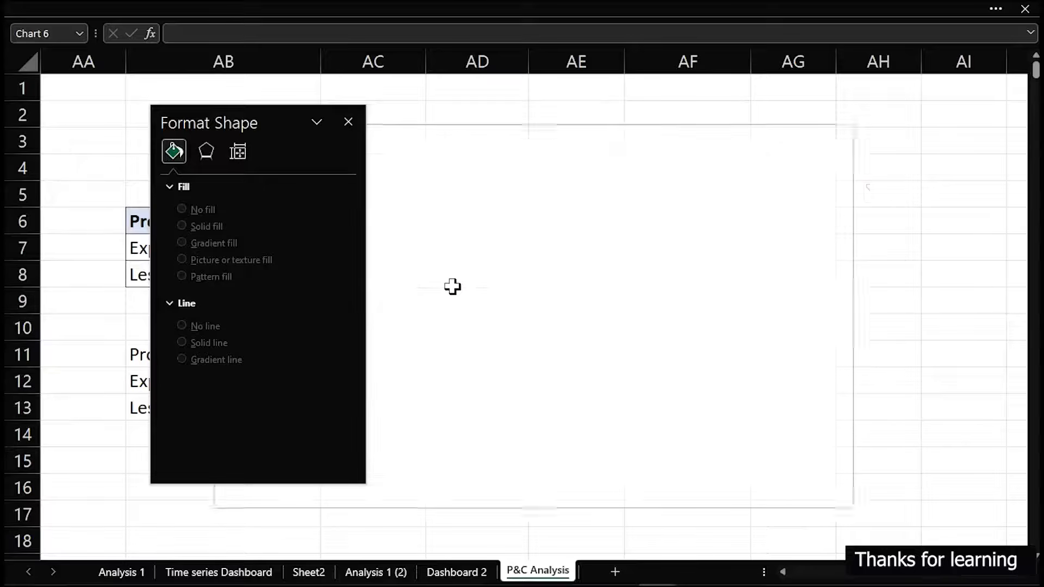
# Shrink the blank chart, place it above the percentage table across columns AD to AG, and close the formatting pane
pyautogui.moveTo(224, 119); pyautogui.dragTo(54, 136)
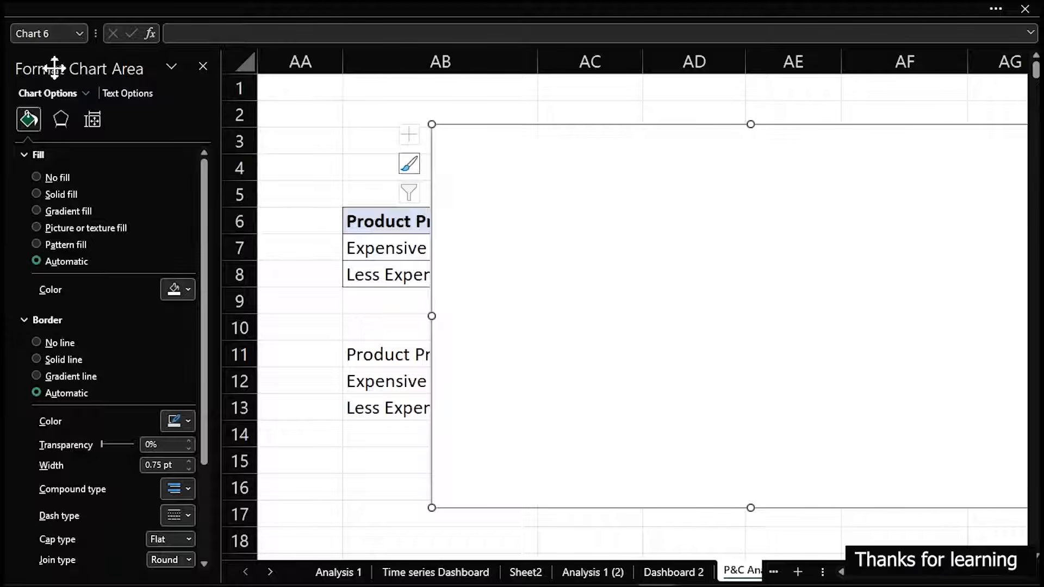
pyautogui.moveTo(45, 70); pyautogui.dragTo(71, 121)
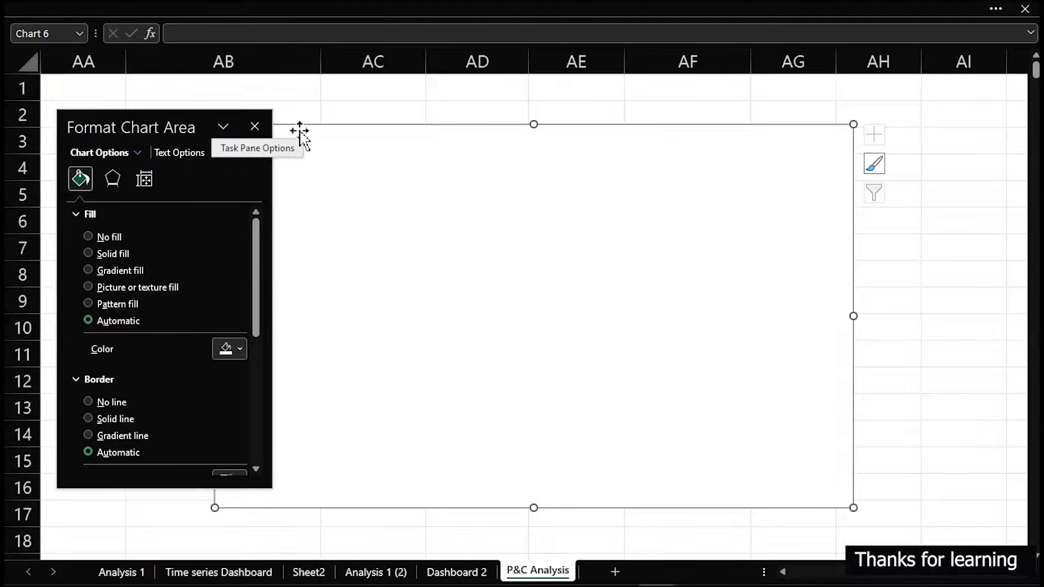
pyautogui.moveTo(310, 127); pyautogui.dragTo(428, 126)
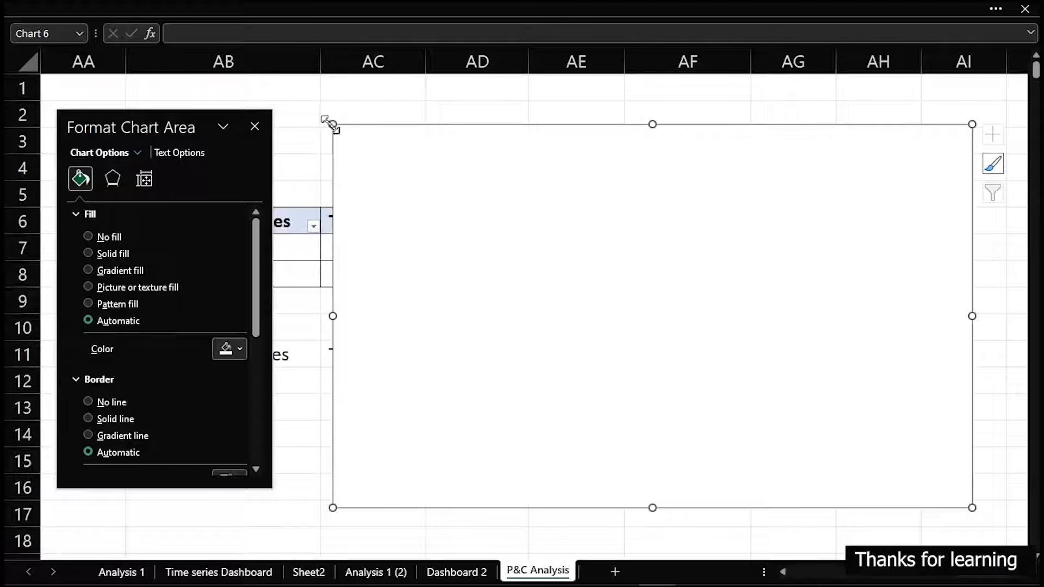
pyautogui.moveTo(331, 123); pyautogui.dragTo(609, 299)
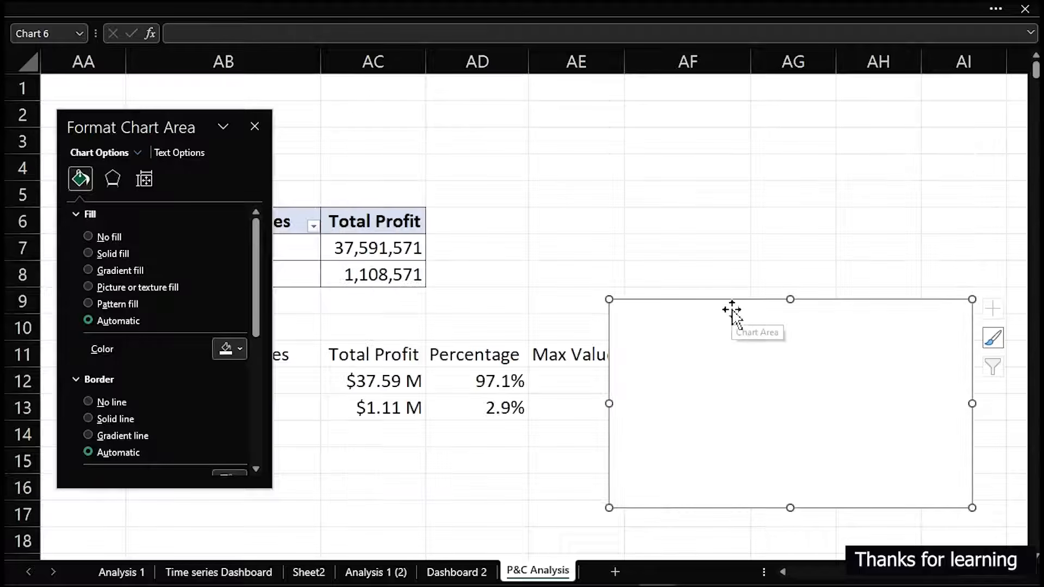
pyautogui.moveTo(730, 305); pyautogui.dragTo(572, 122)
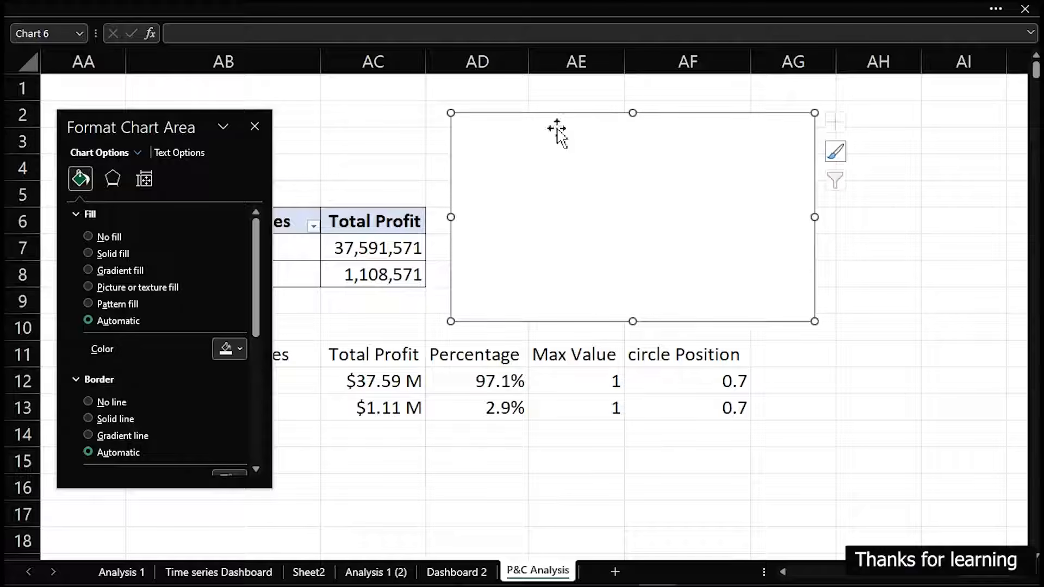
pyautogui.click(255, 126)
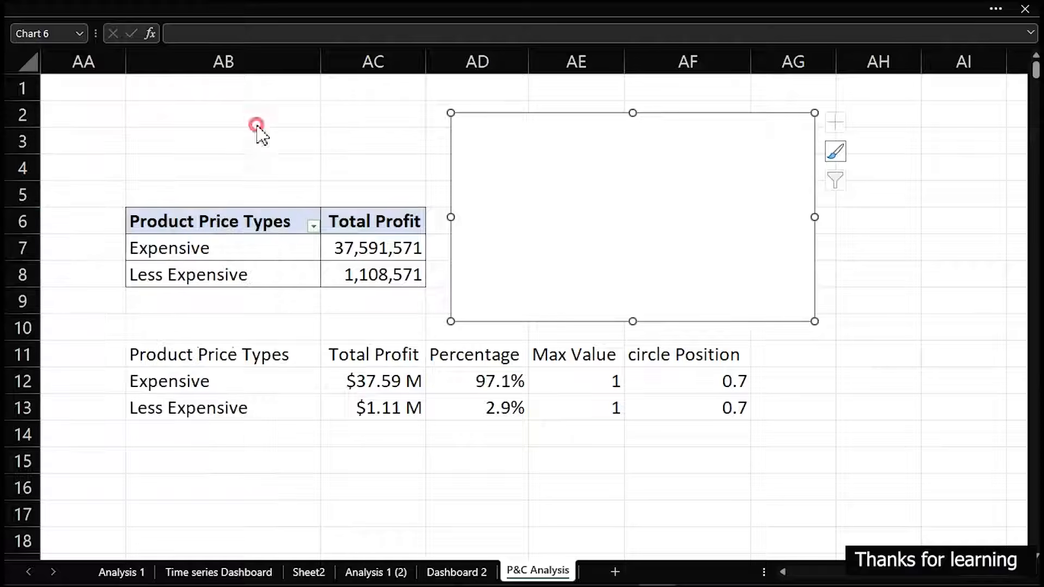
# Add a data series to the blank chart, named from cell AE11 (Max Value), with X values from AB12:AB13
pyautogui.rightClick(678, 112)
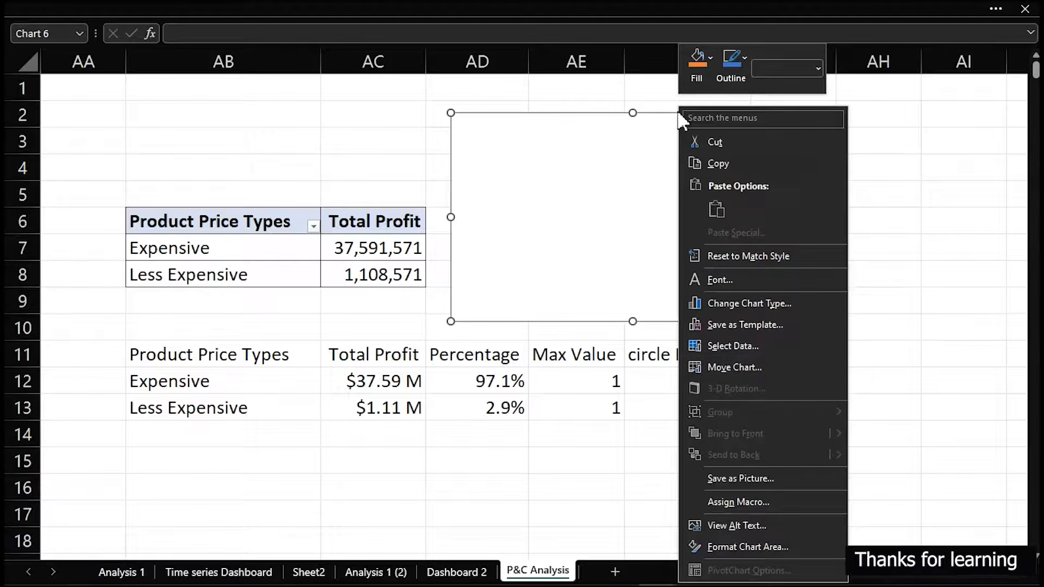
pyautogui.click(751, 346)
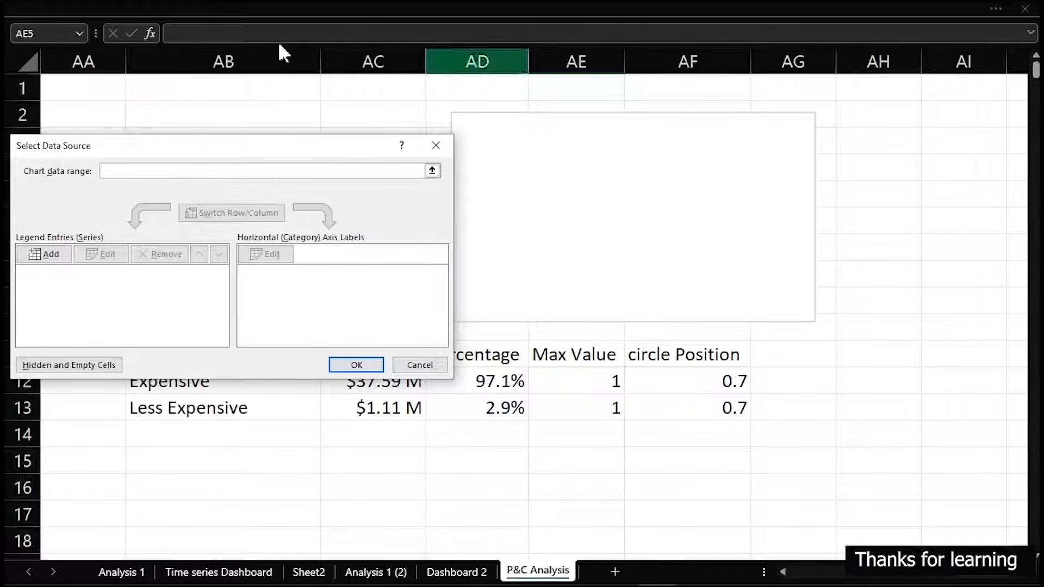
pyautogui.moveTo(216, 144); pyautogui.dragTo(585, 91)
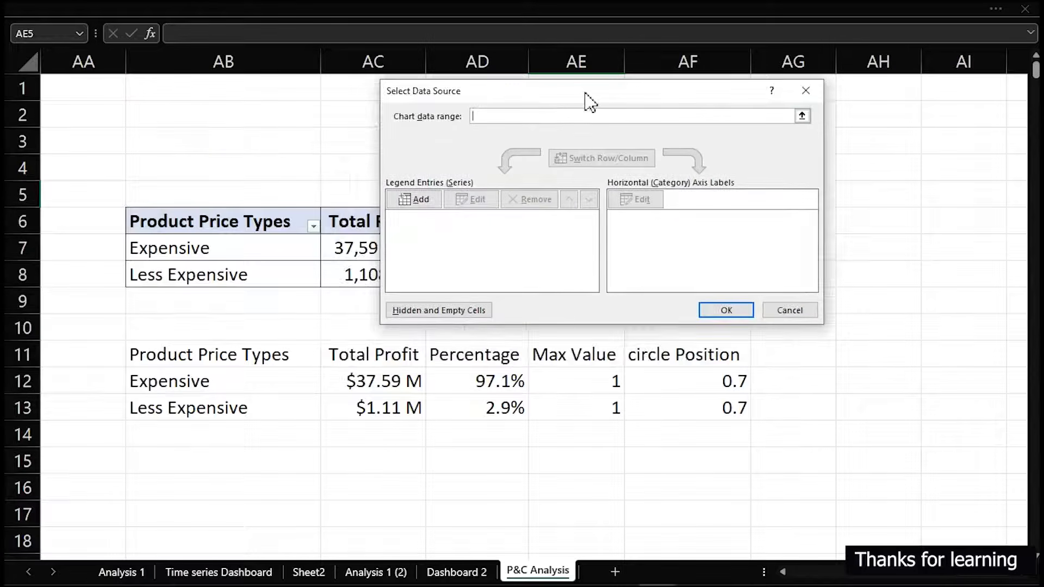
pyautogui.click(414, 199)
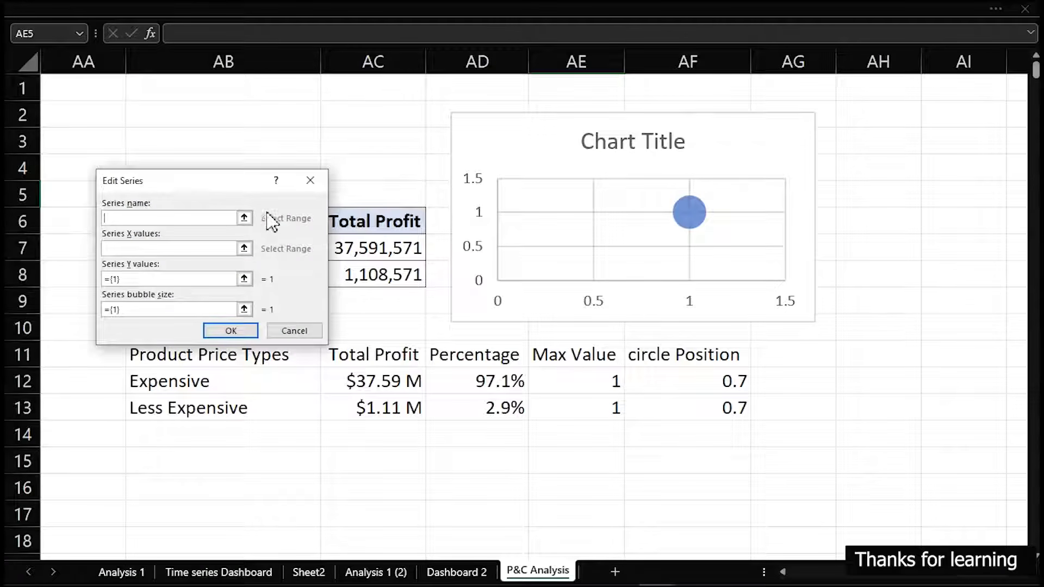
pyautogui.moveTo(194, 190); pyautogui.dragTo(614, 146)
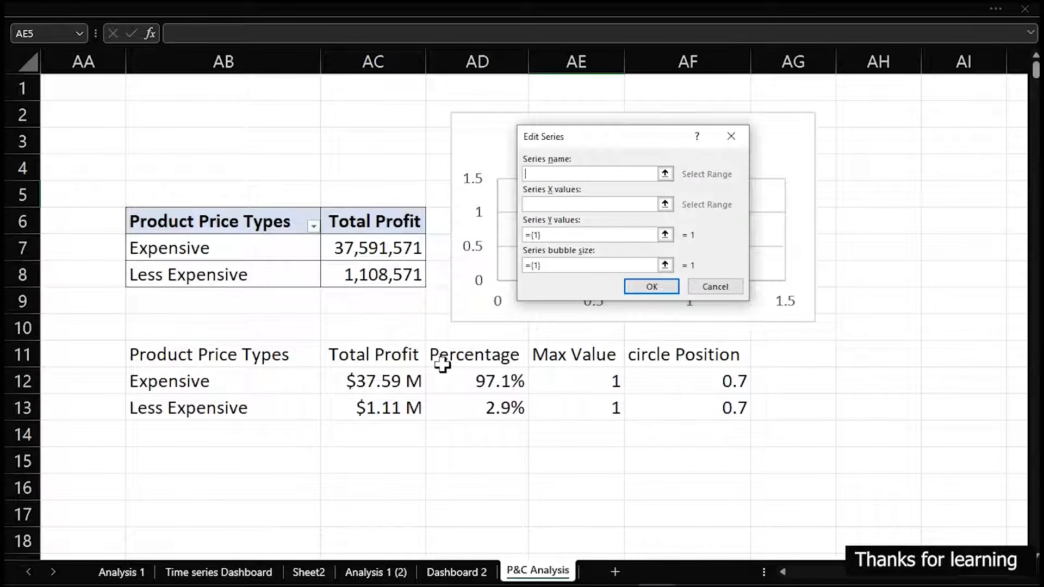
pyautogui.click(583, 356)
pyautogui.click(546, 205)
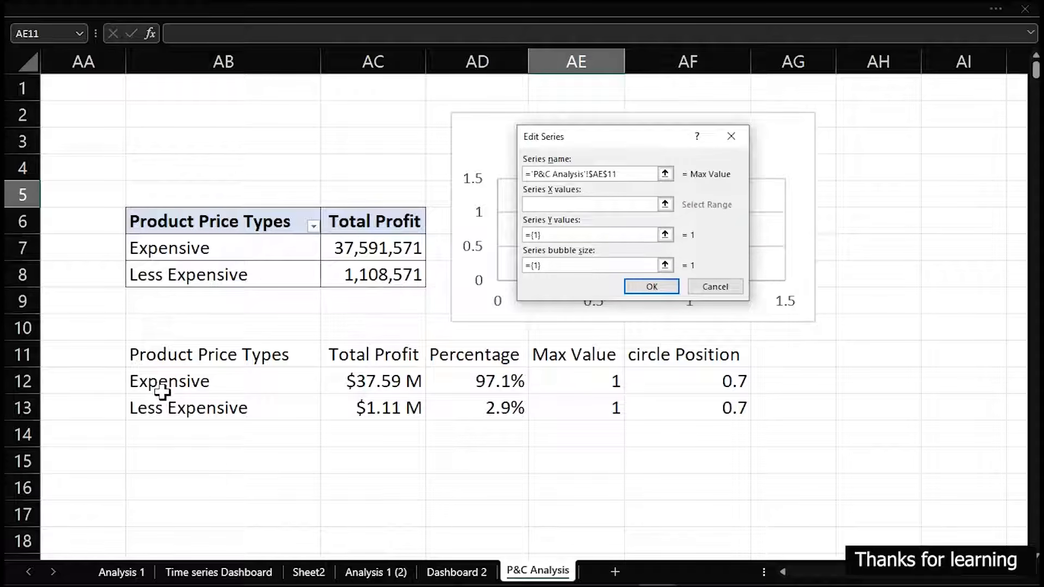
pyautogui.moveTo(177, 382); pyautogui.dragTo(180, 409)
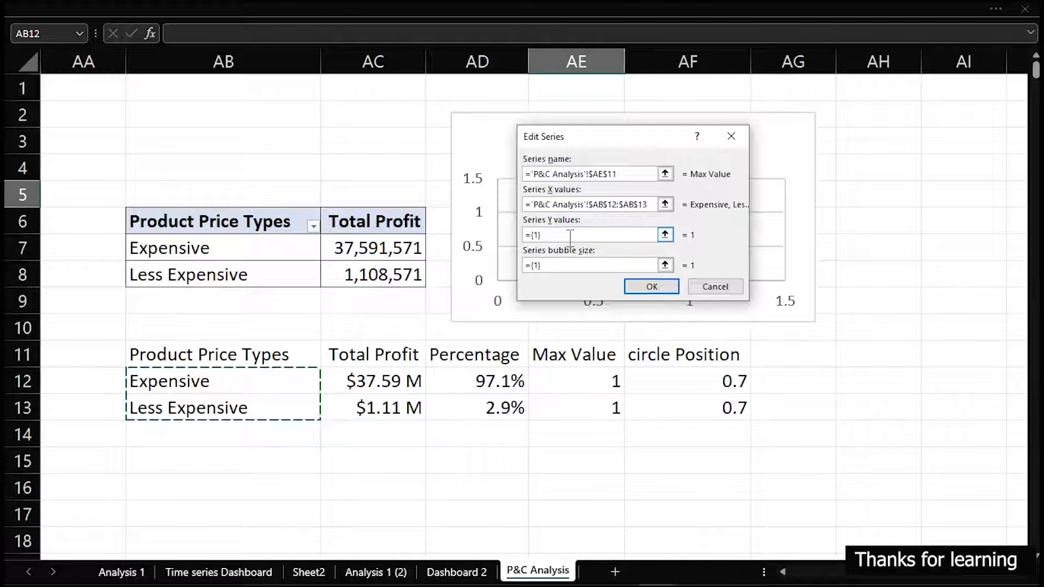
# Replace the series' default Y values with the circle Position range AF12:AF13
pyautogui.moveTo(570, 238); pyautogui.dragTo(526, 245)
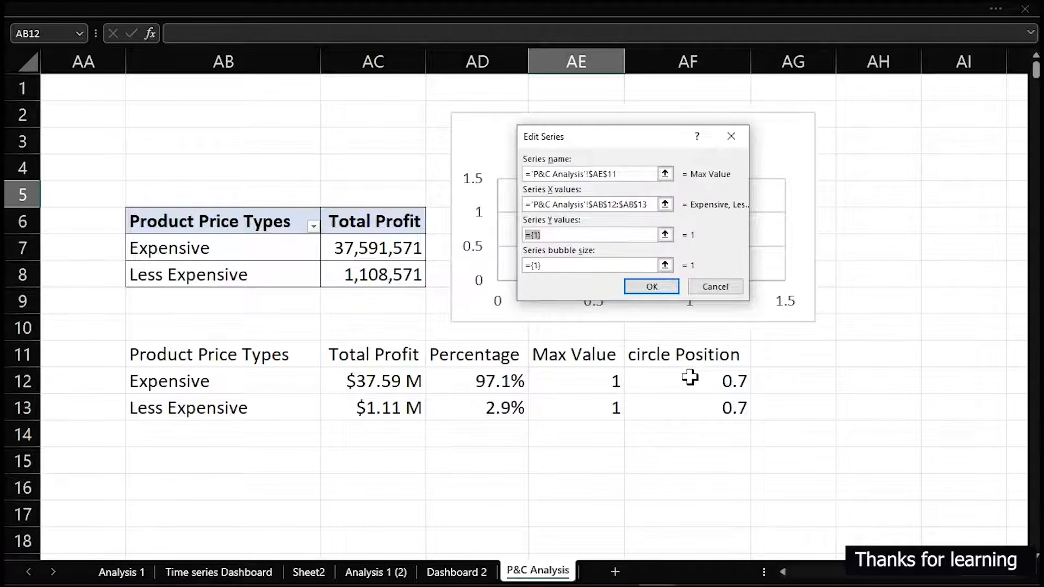
pyautogui.moveTo(690, 377); pyautogui.dragTo(693, 400)
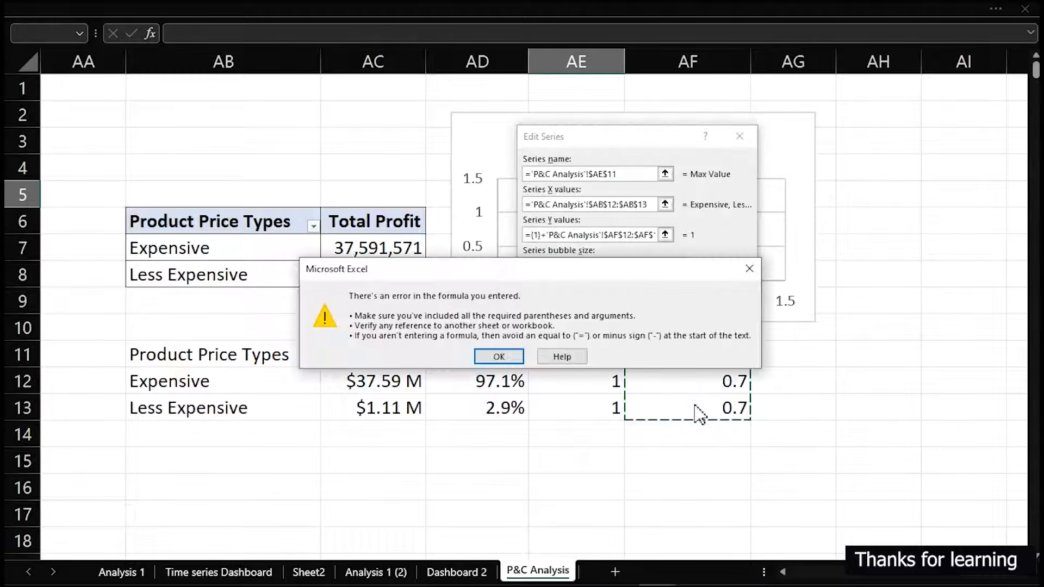
pyautogui.click(749, 269)
pyautogui.press('BackSpace')
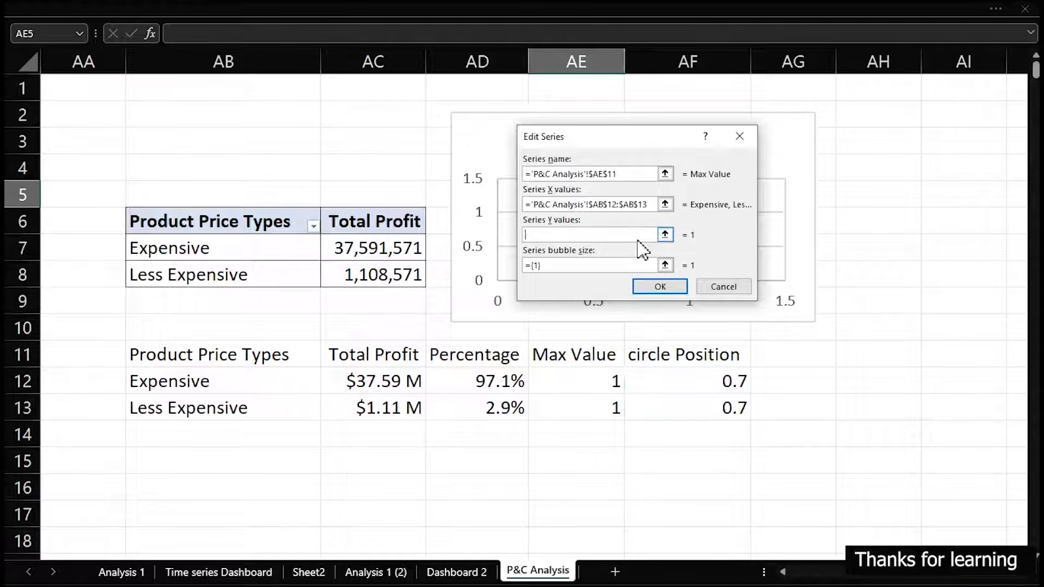
pyautogui.moveTo(724, 376); pyautogui.dragTo(723, 408)
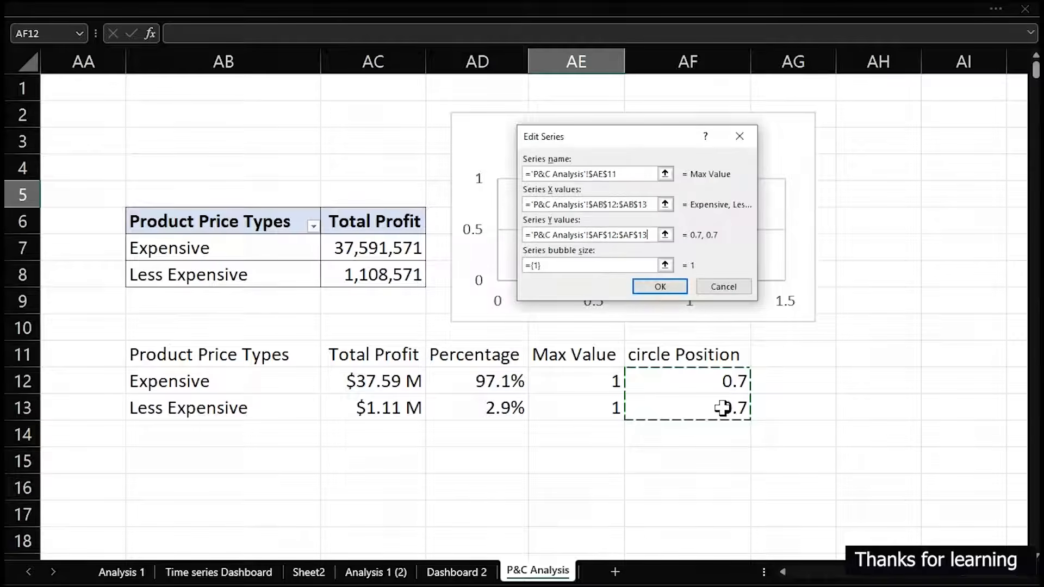
# Set the series' bubble size to the Max Value range AE12:AE13 and apply the data source to the chart
pyautogui.click(577, 266)
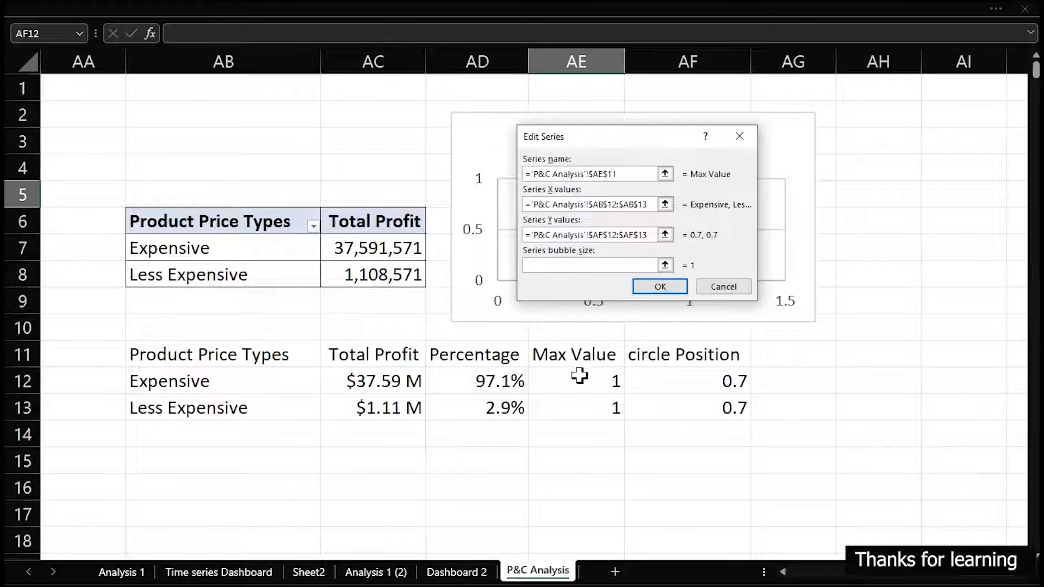
pyautogui.moveTo(580, 379); pyautogui.dragTo(582, 408)
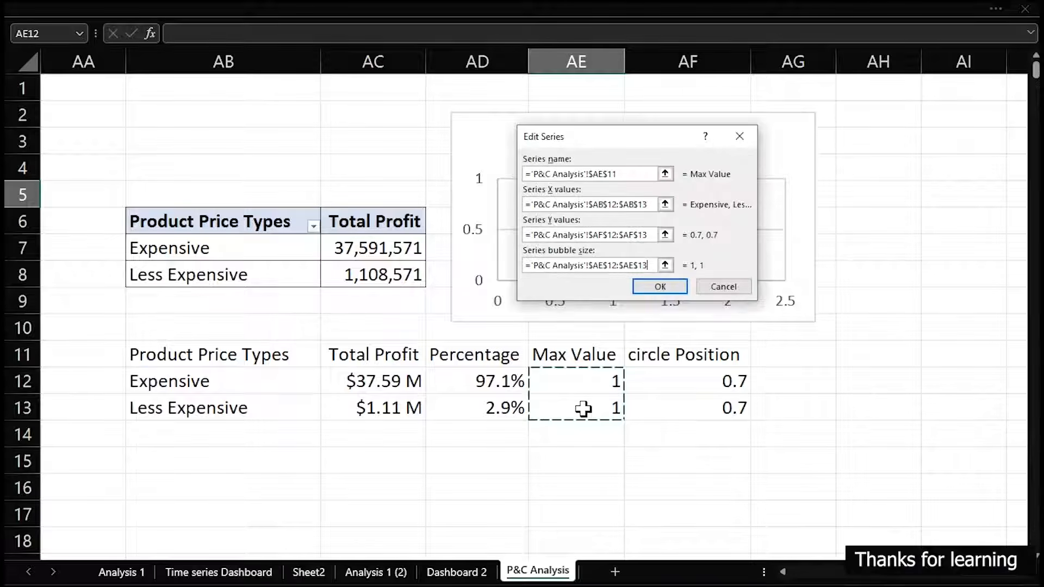
pyautogui.click(656, 289)
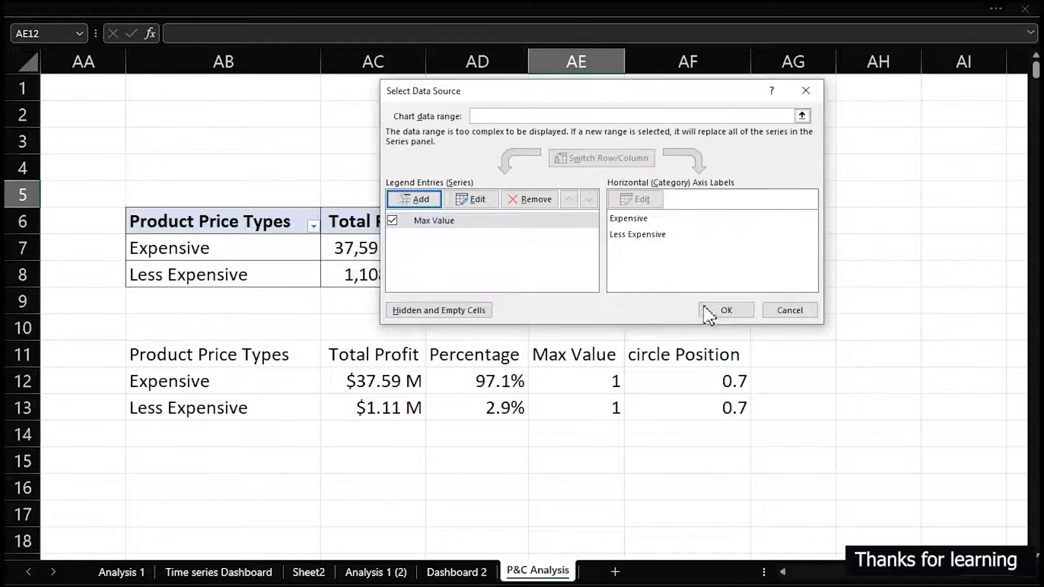
pyautogui.click(725, 308)
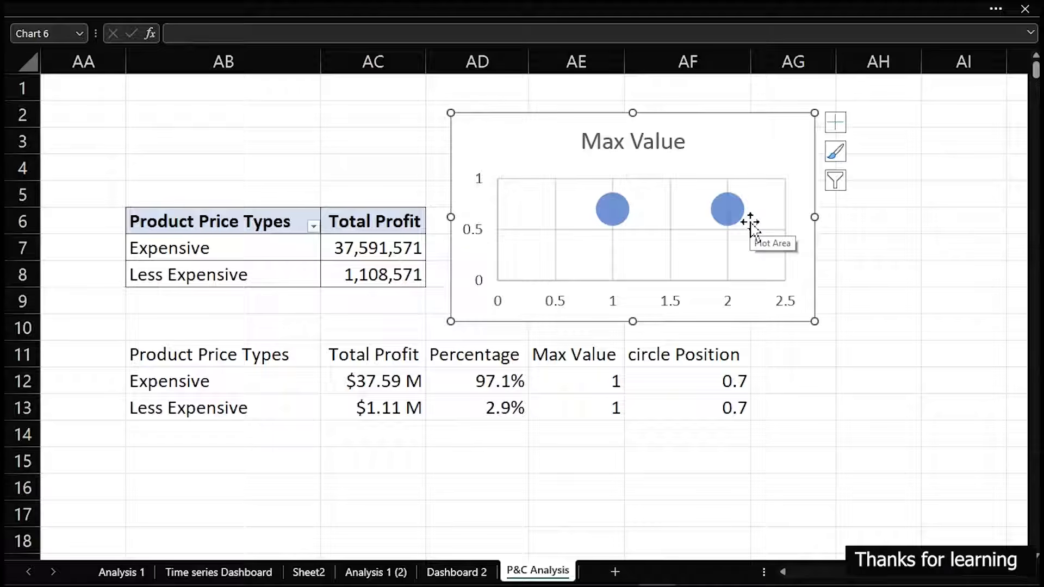
# Delete the chart title and add a second data series to the bubble chart, named from cell AD11 (Percentage)
pyautogui.click(658, 142)
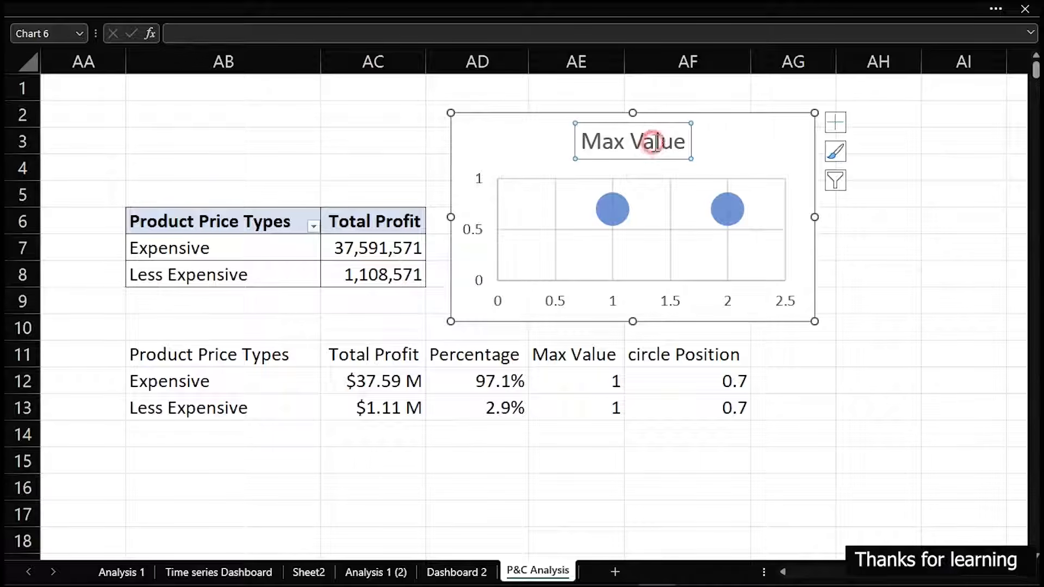
pyautogui.press('Delete')
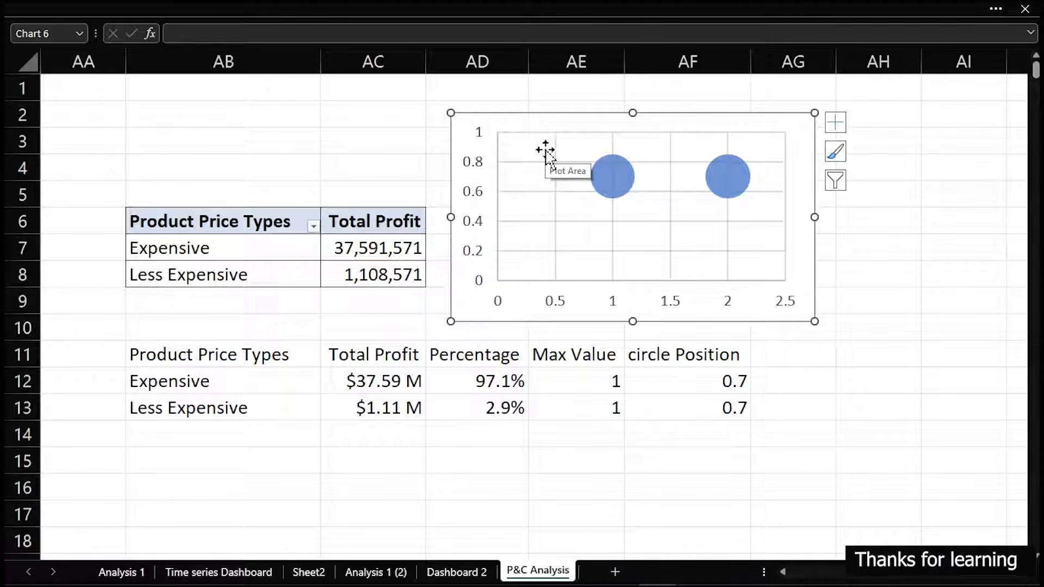
pyautogui.rightClick(611, 175)
pyautogui.click(670, 253)
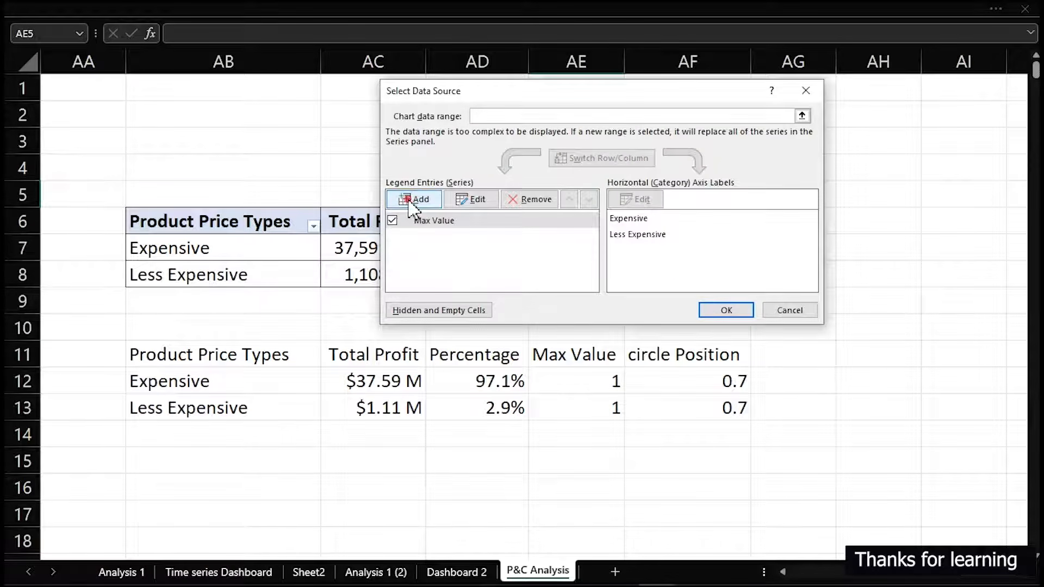
pyautogui.click(413, 199)
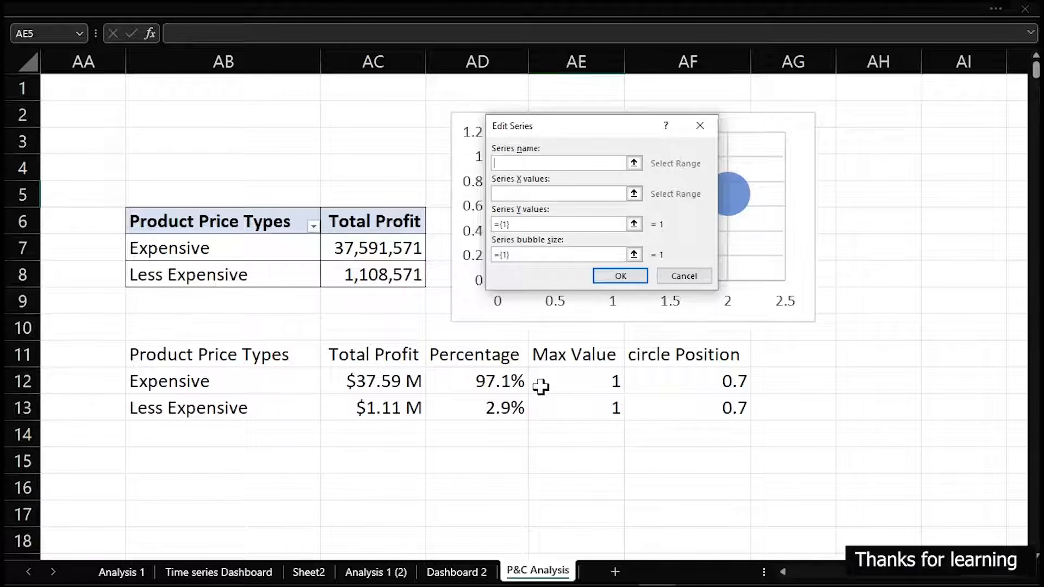
pyautogui.click(476, 356)
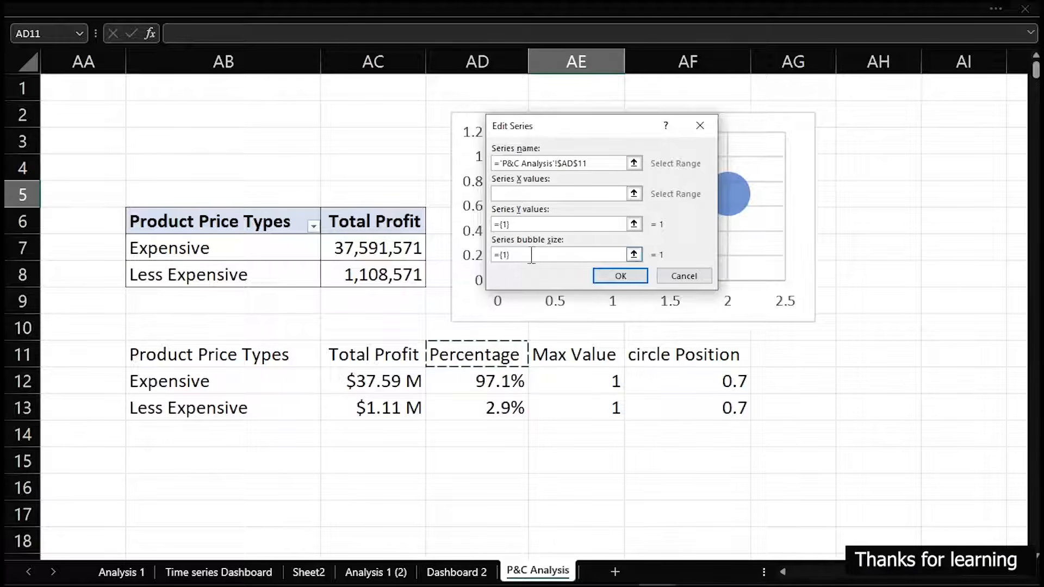
# Set the Percentage series' X values to AB12:AB13 and its Y values to the circle Position range AF12:AF13
pyautogui.click(523, 194)
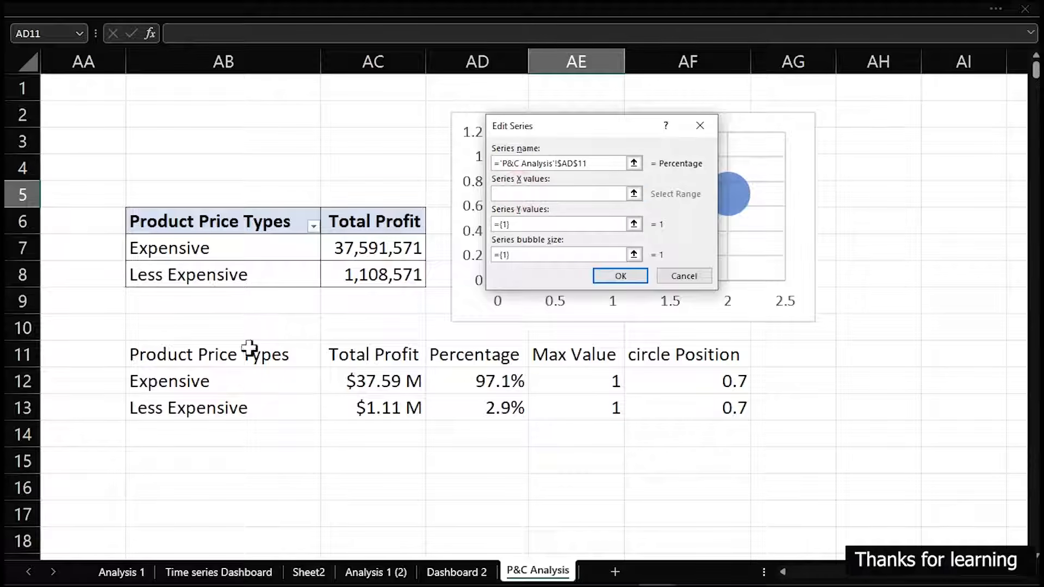
pyautogui.moveTo(205, 380); pyautogui.dragTo(211, 405)
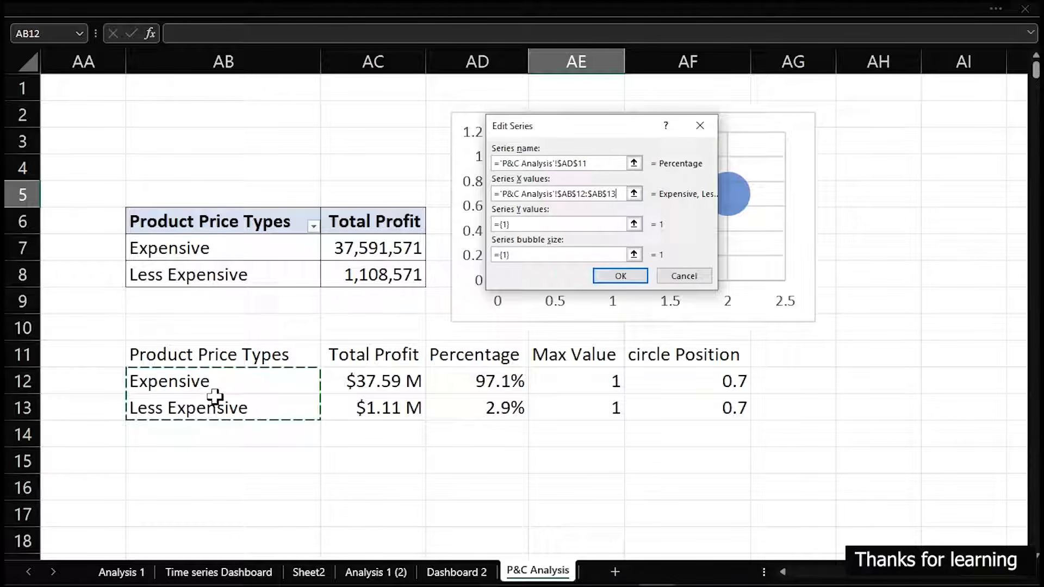
pyautogui.click(519, 224)
pyautogui.moveTo(499, 224); pyautogui.dragTo(492, 228)
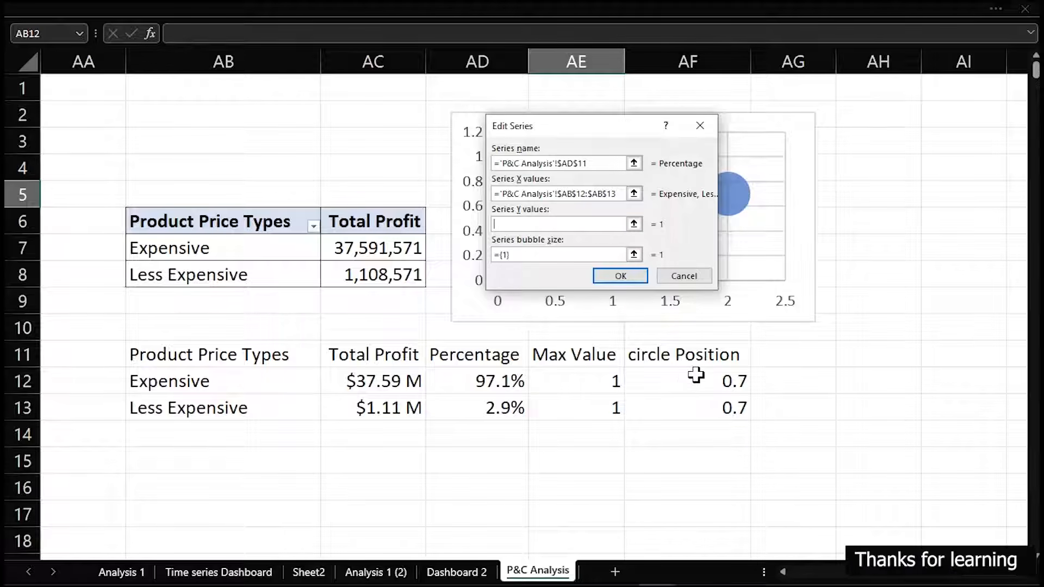
pyautogui.moveTo(696, 375); pyautogui.dragTo(700, 402)
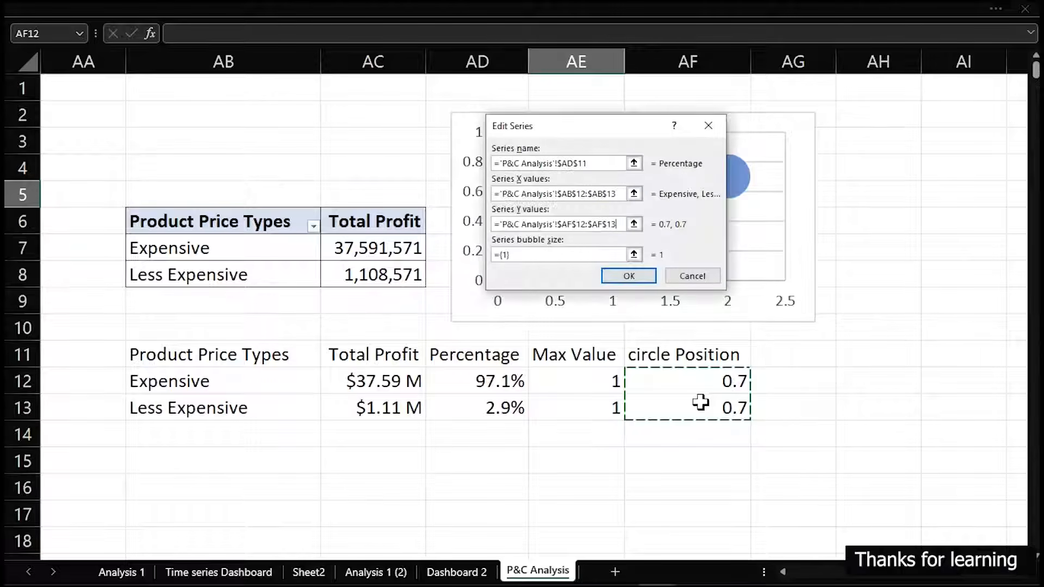
# Set the Percentage series' bubble size to the range AD12:AD13 and apply the data source to the chart
pyautogui.moveTo(523, 260); pyautogui.dragTo(490, 252)
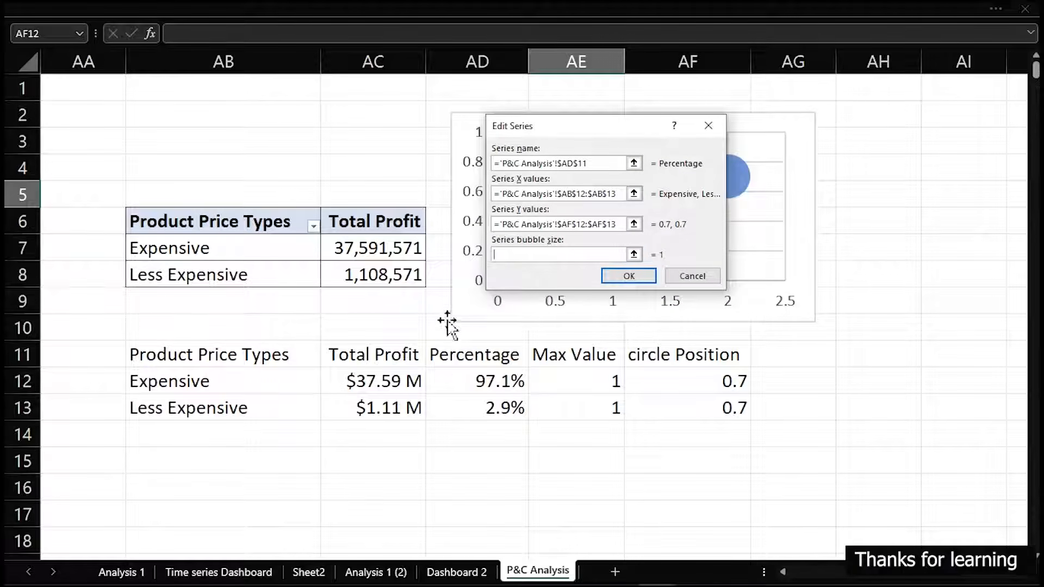
pyautogui.moveTo(500, 382); pyautogui.dragTo(503, 405)
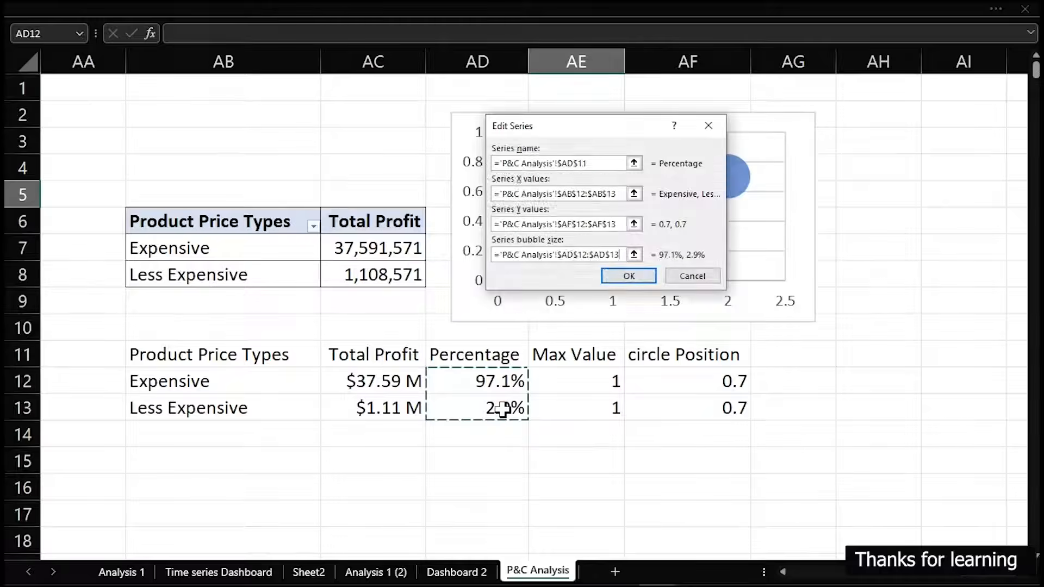
pyautogui.click(624, 277)
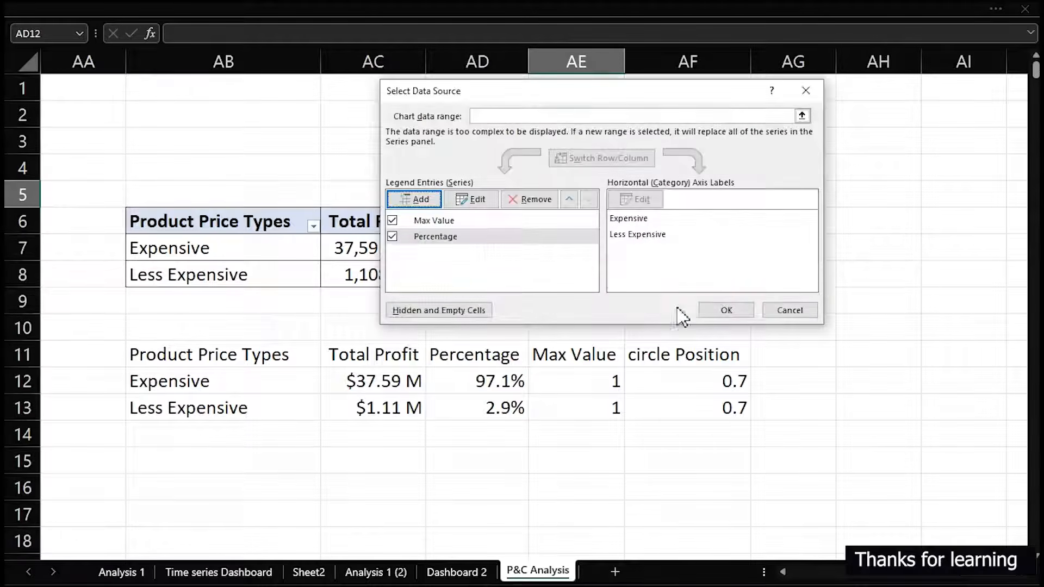
pyautogui.click(719, 309)
pyautogui.moveTo(734, 186)
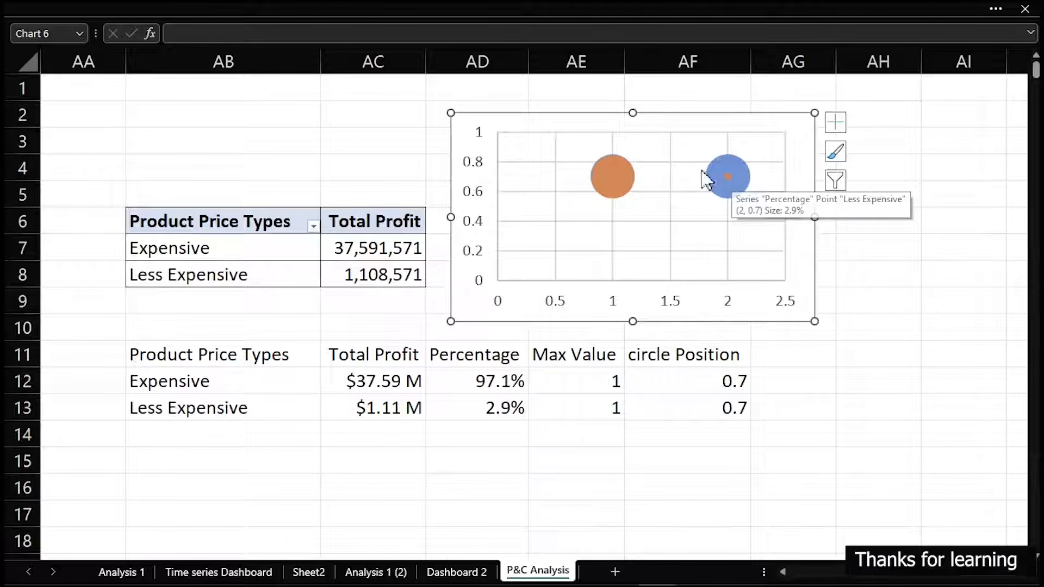
pyautogui.moveTo(617, 182)
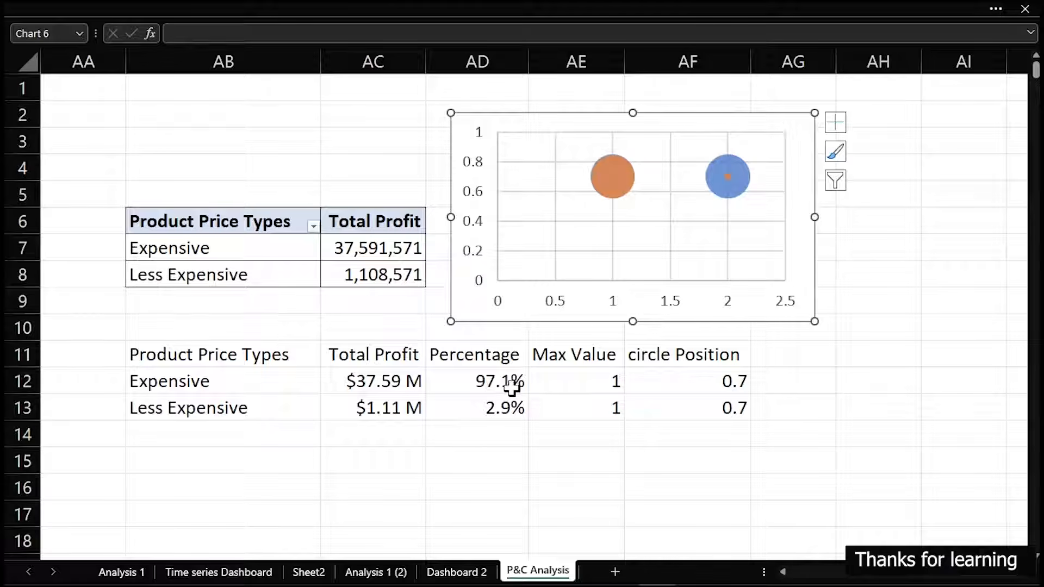
# Test the bubbles' response by entering 30% in AD12 and 50% in AD13, and undo both entries
pyautogui.click(485, 384)
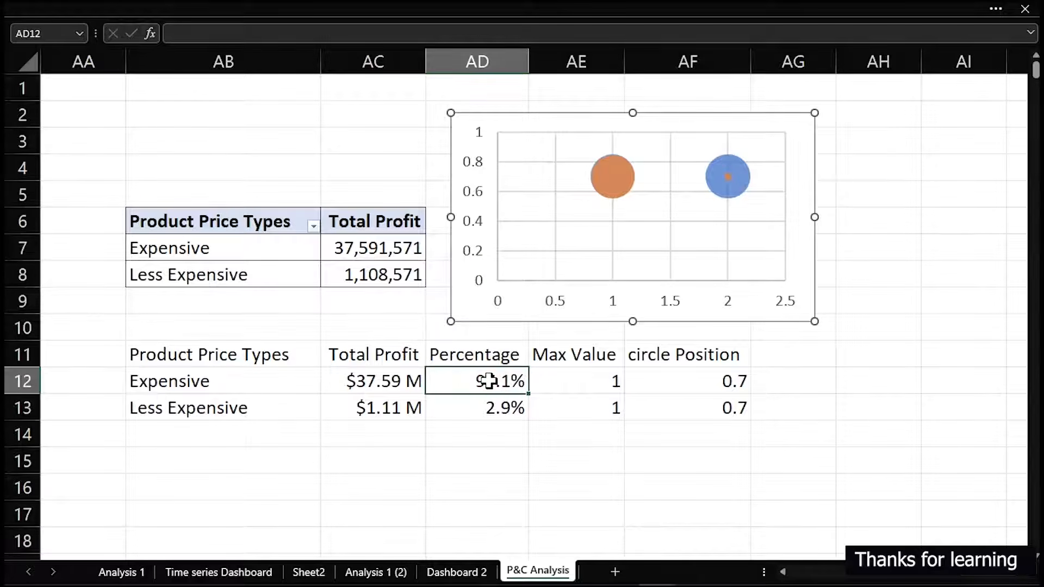
pyautogui.click(488, 410)
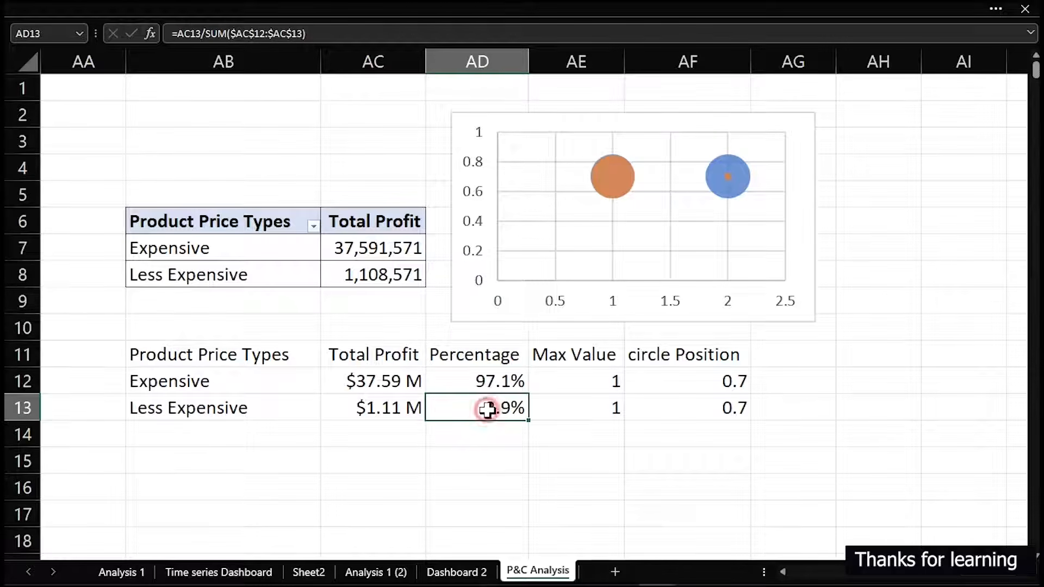
pyautogui.click(485, 383)
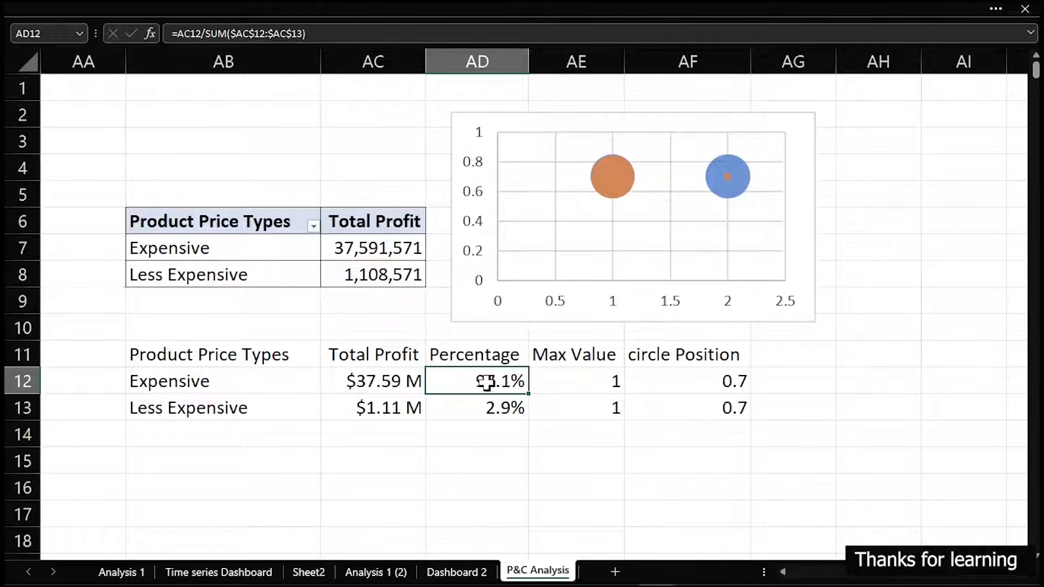
pyautogui.write('30')
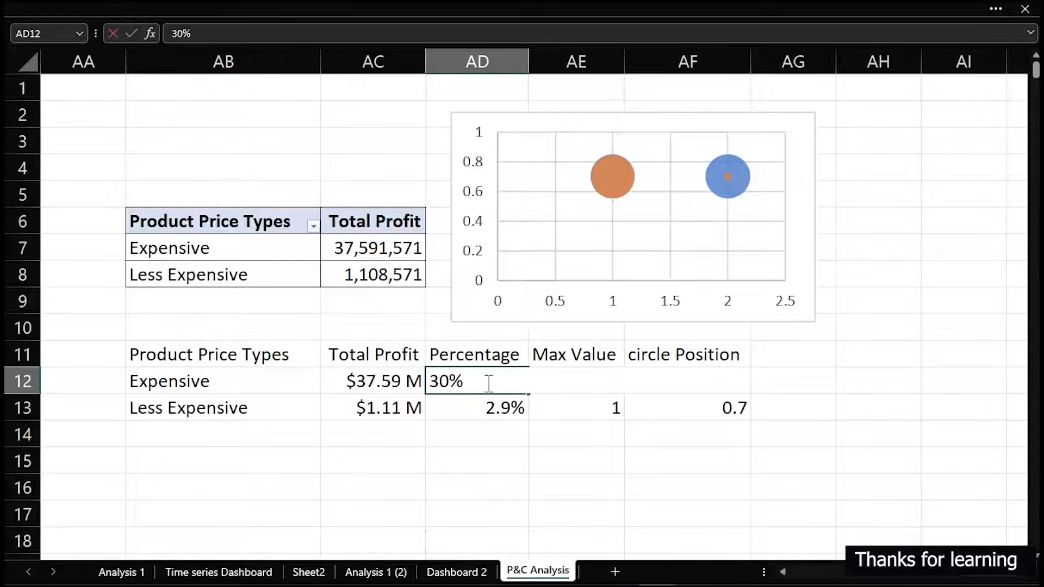
pyautogui.press('Return')
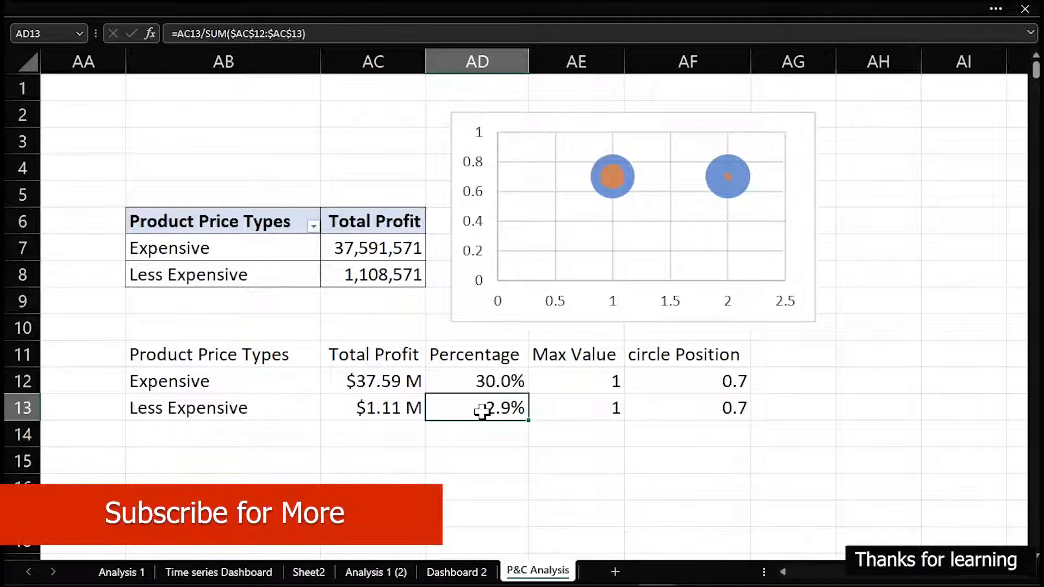
pyautogui.write('50')
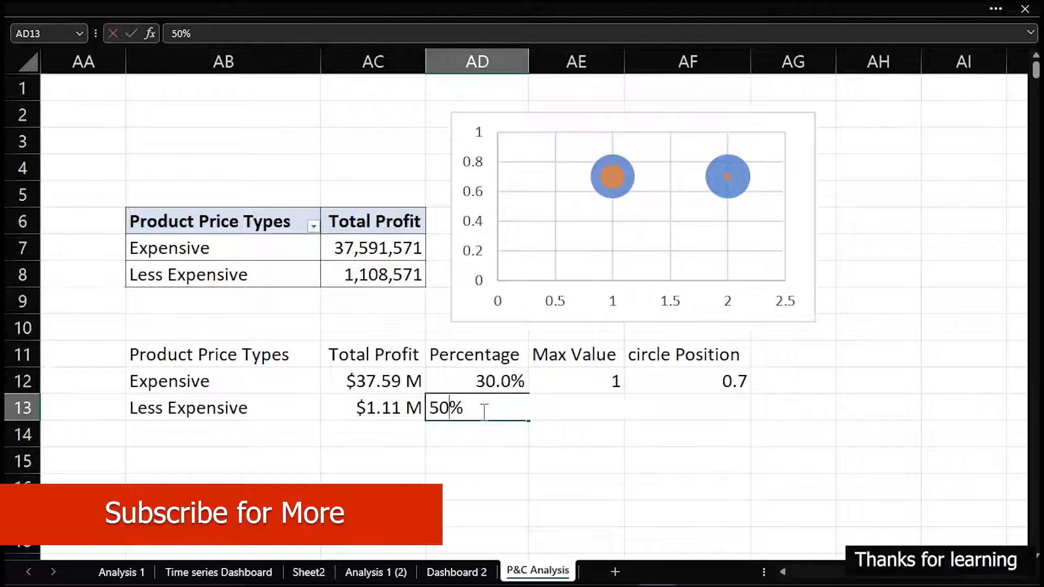
pyautogui.press('Return')
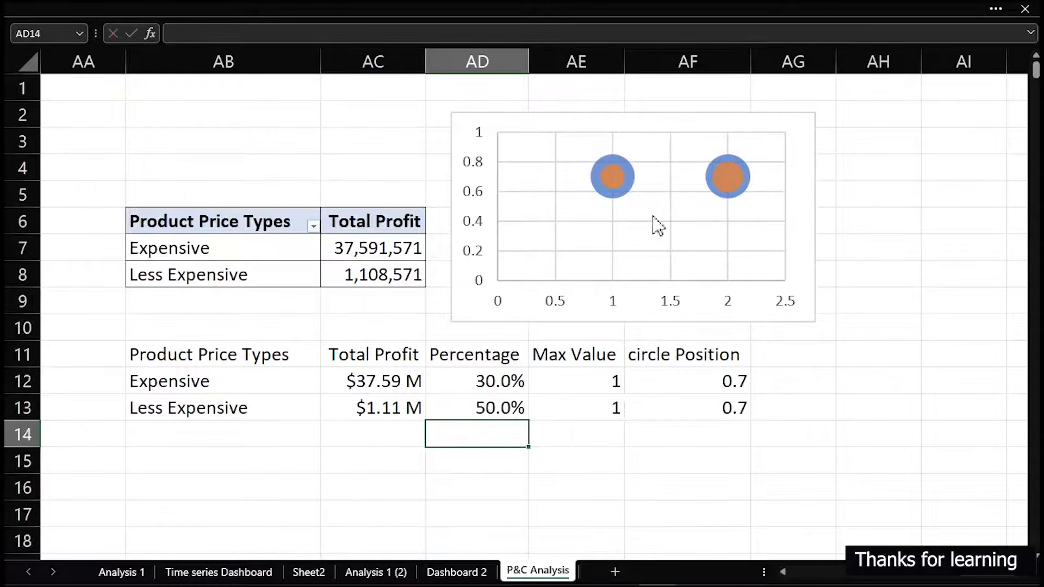
pyautogui.hotkey('ctrl', 'z')
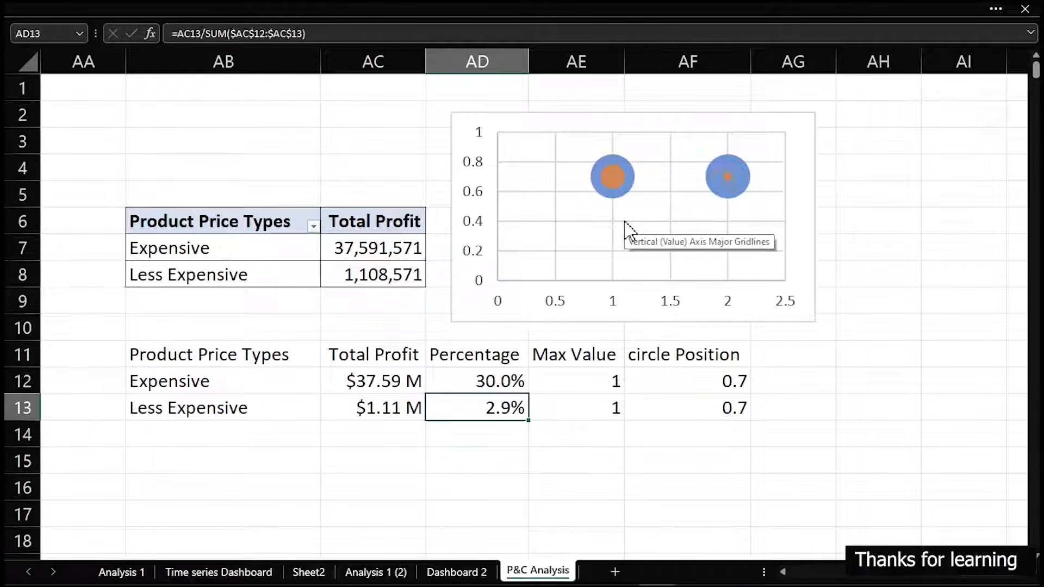
pyautogui.hotkey('ctrl', 'z')
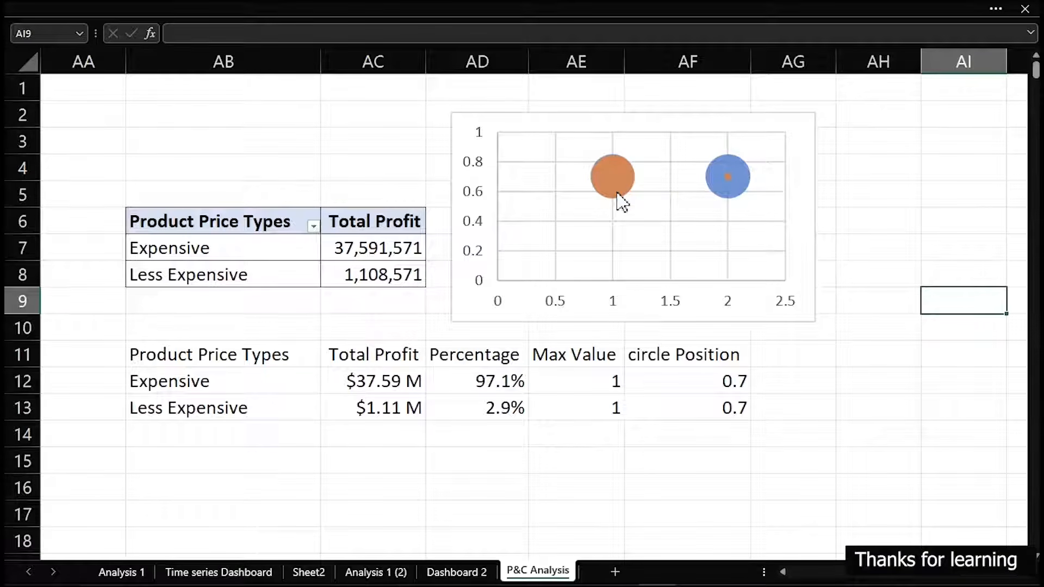
# Scale the bubble size of the chart's Percentage series to 200 and close the formatting pane
pyautogui.click(610, 165)
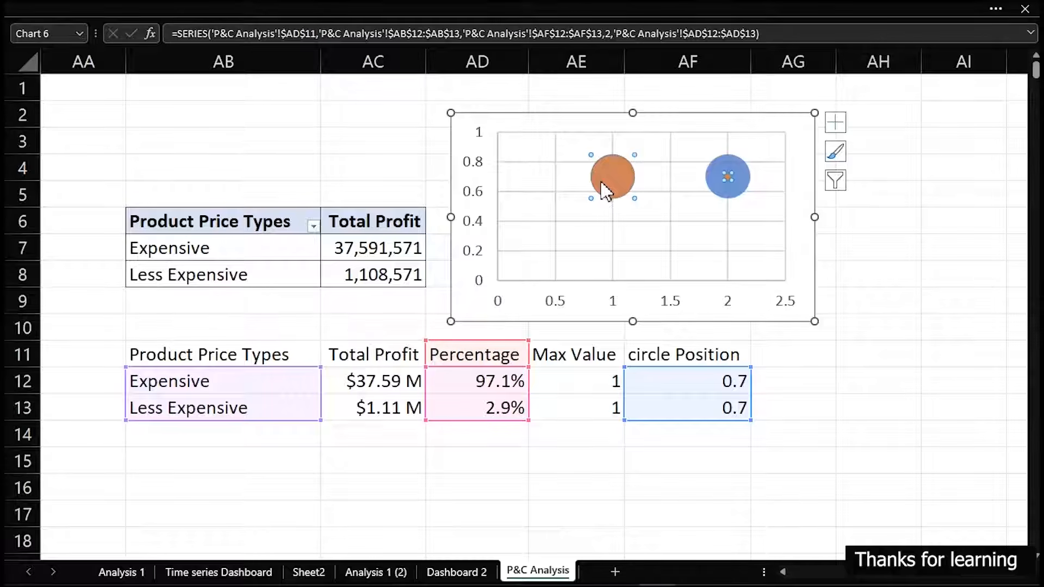
pyautogui.doubleClick(605, 190)
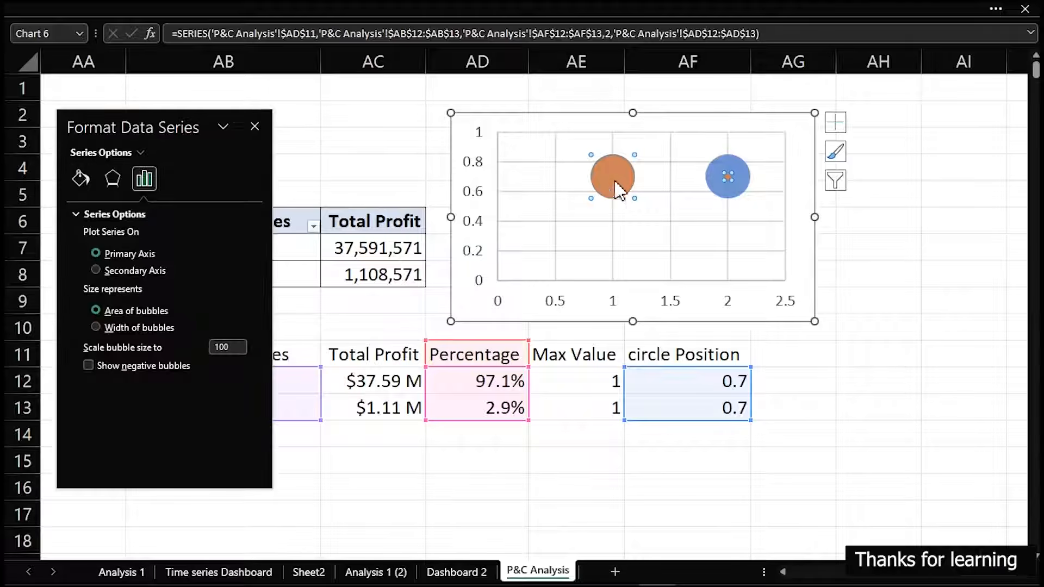
pyautogui.doubleClick(231, 347)
pyautogui.write('2')
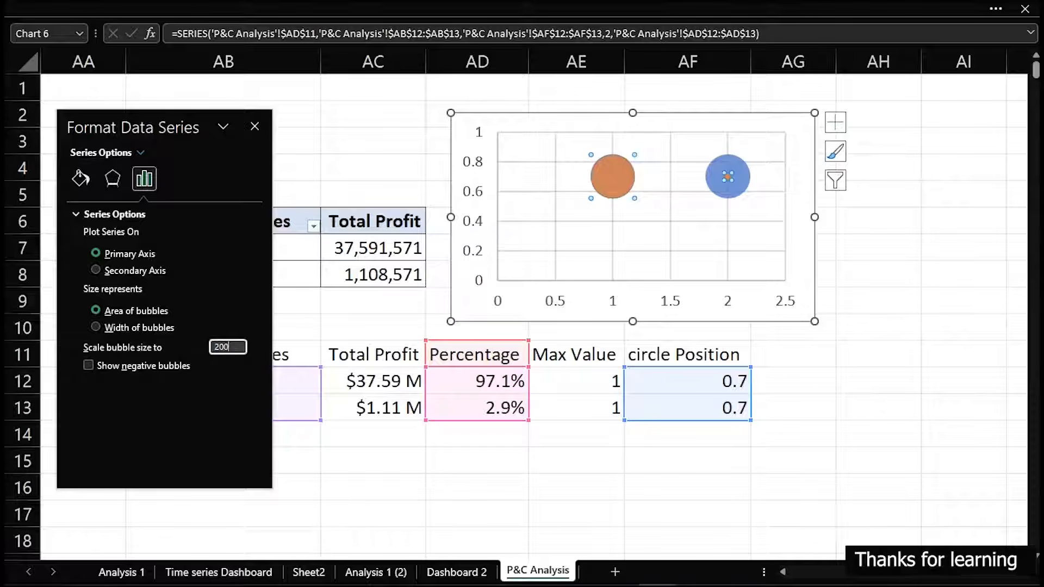
pyautogui.write('00')
pyautogui.press('Return')
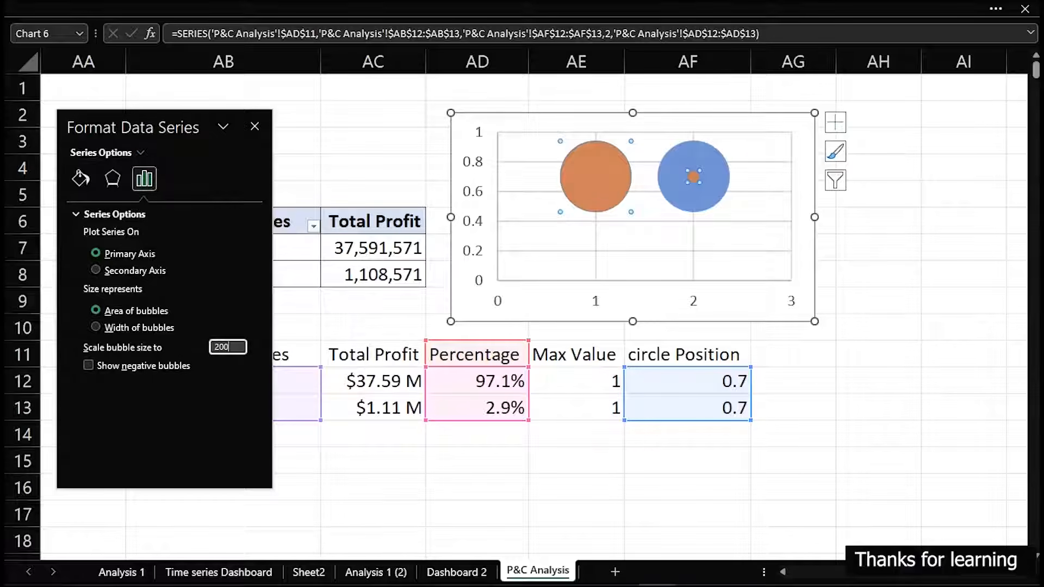
pyautogui.click(255, 127)
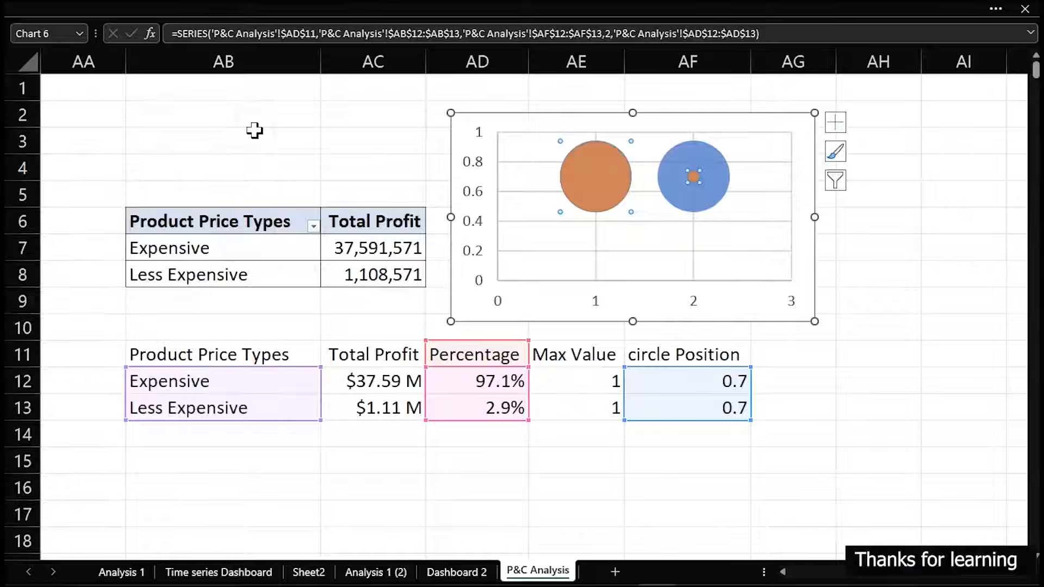
# Reopen the formatting pane, move it beside the chart, and set the horizontal axis maximum bound to 2.5
pyautogui.doubleClick(598, 173)
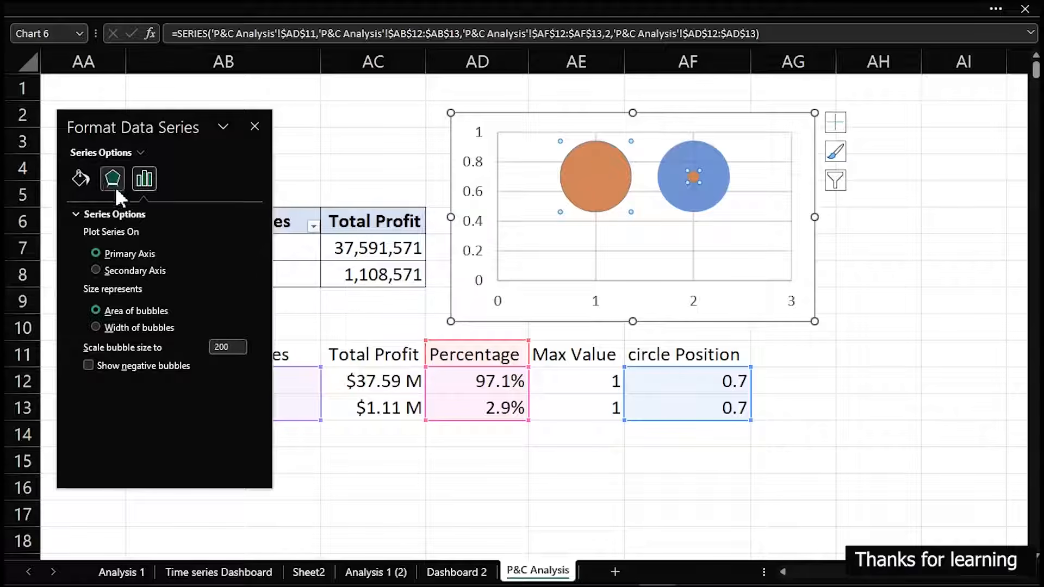
pyautogui.moveTo(145, 129); pyautogui.dragTo(285, 114)
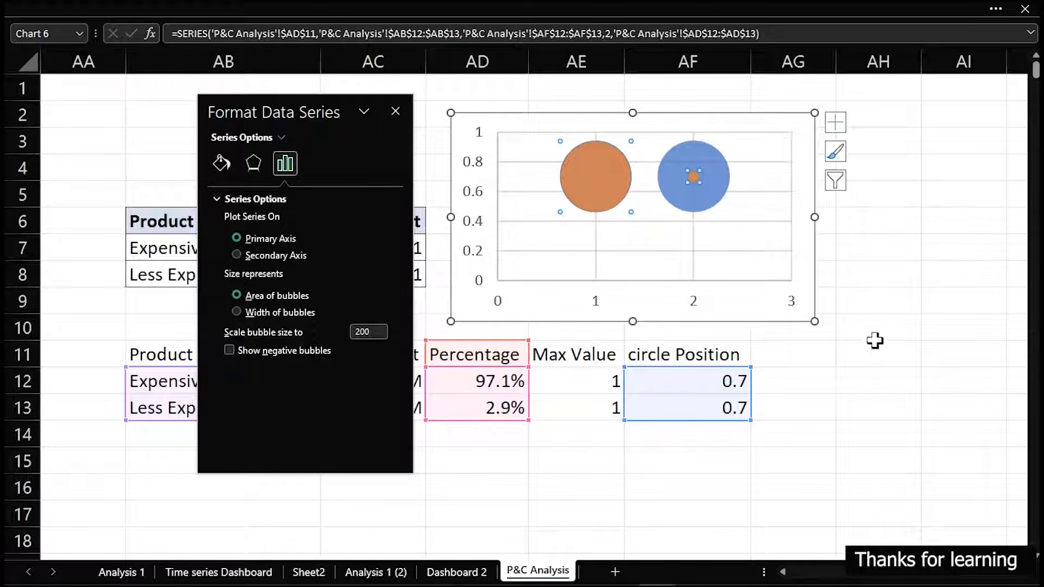
pyautogui.click(698, 306)
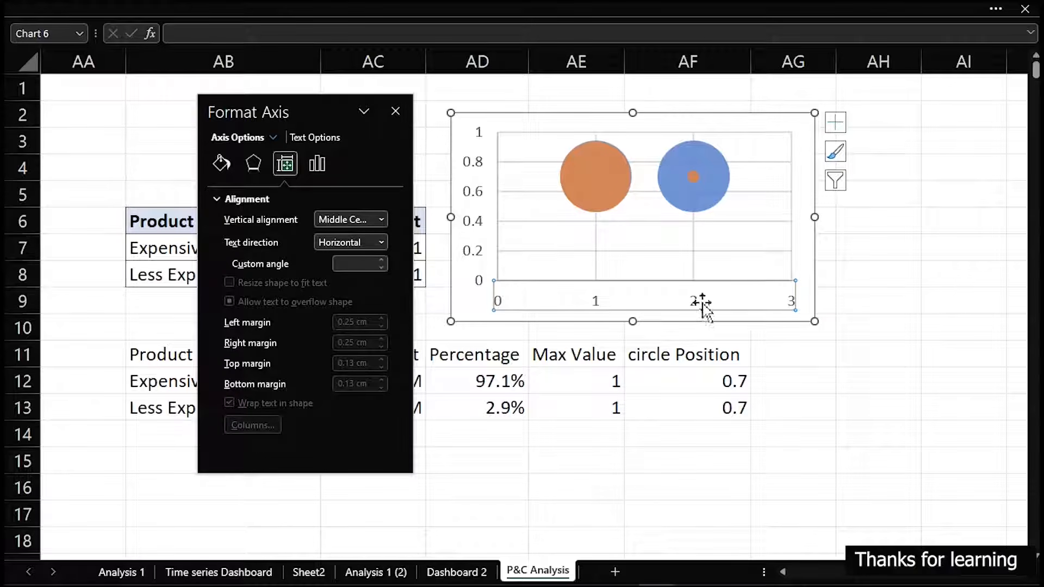
pyautogui.click(318, 158)
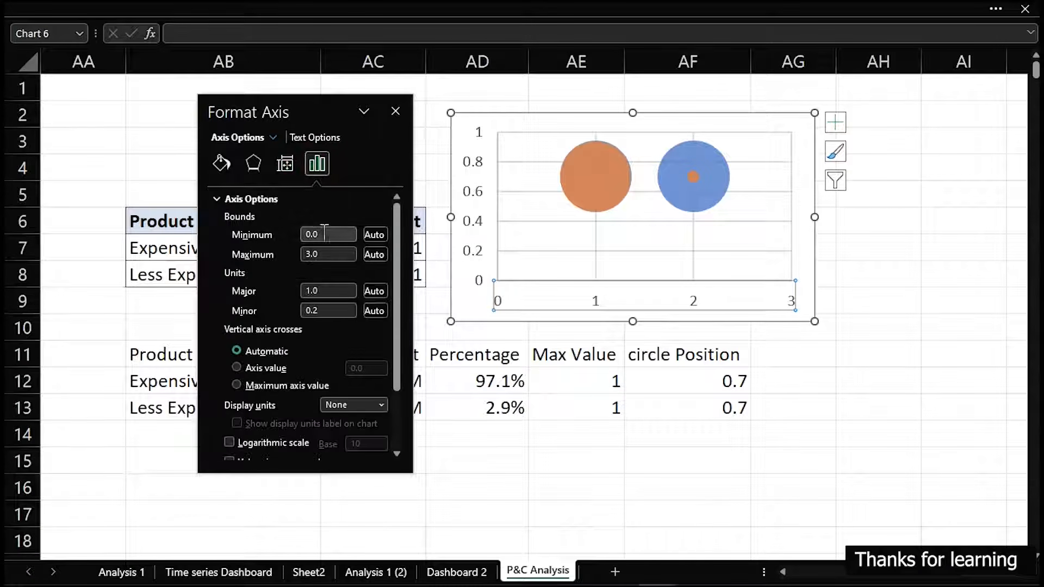
pyautogui.click(323, 234)
pyautogui.click(337, 236)
pyautogui.moveTo(328, 256); pyautogui.dragTo(293, 248)
pyautogui.write('2.5')
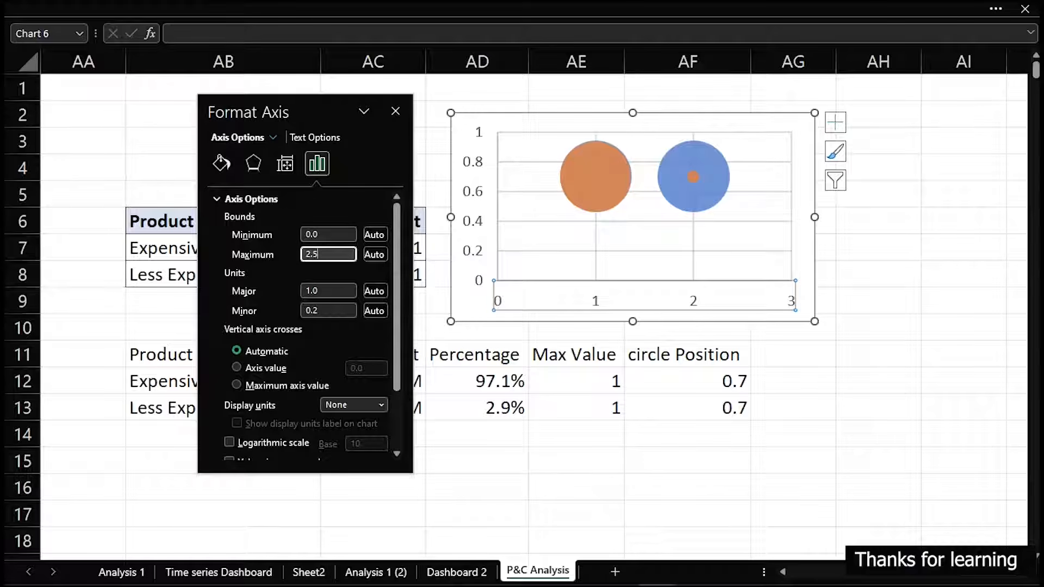
# Set the minimum bound of the chart's horizontal axis to 0.5
pyautogui.click(337, 234)
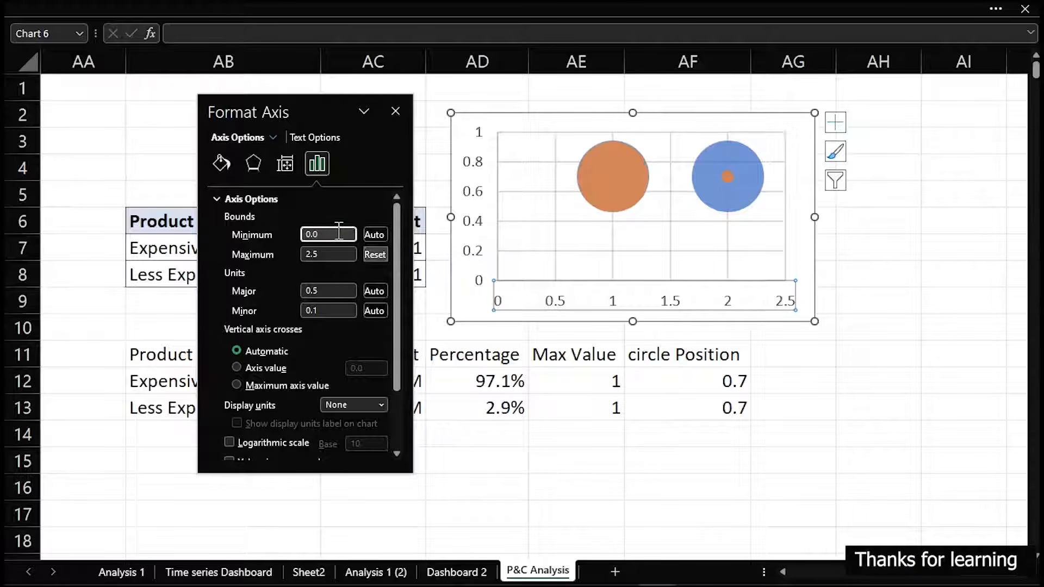
pyautogui.write('0.5')
pyautogui.click(326, 254)
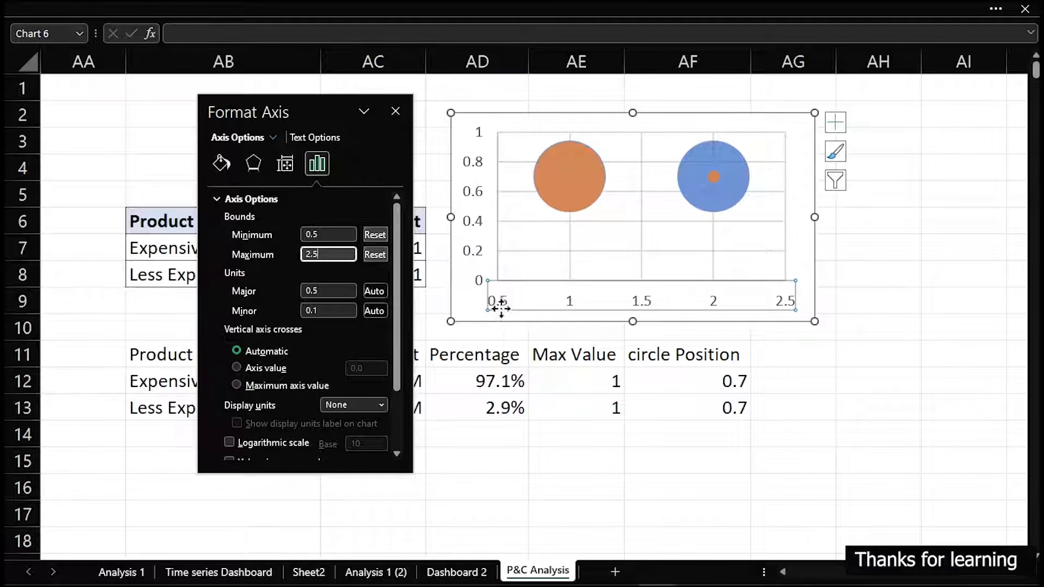
pyautogui.hotkey('ctrl', '2')
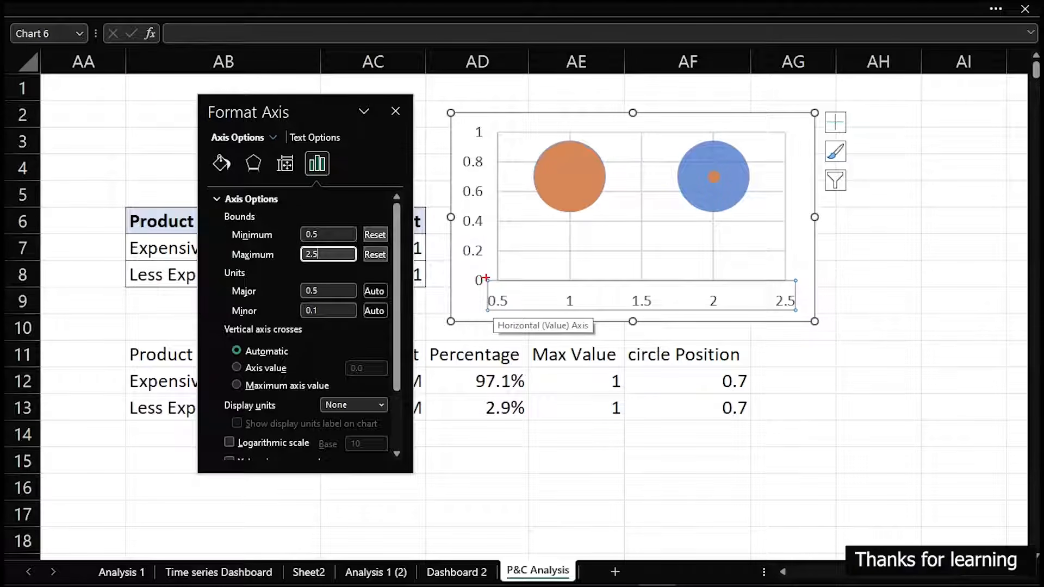
pyautogui.moveTo(486, 278)
pyautogui.mouseDown()
pyautogui.moveTo(599, 309)
pyautogui.moveTo(809, 316)
pyautogui.mouseUp()
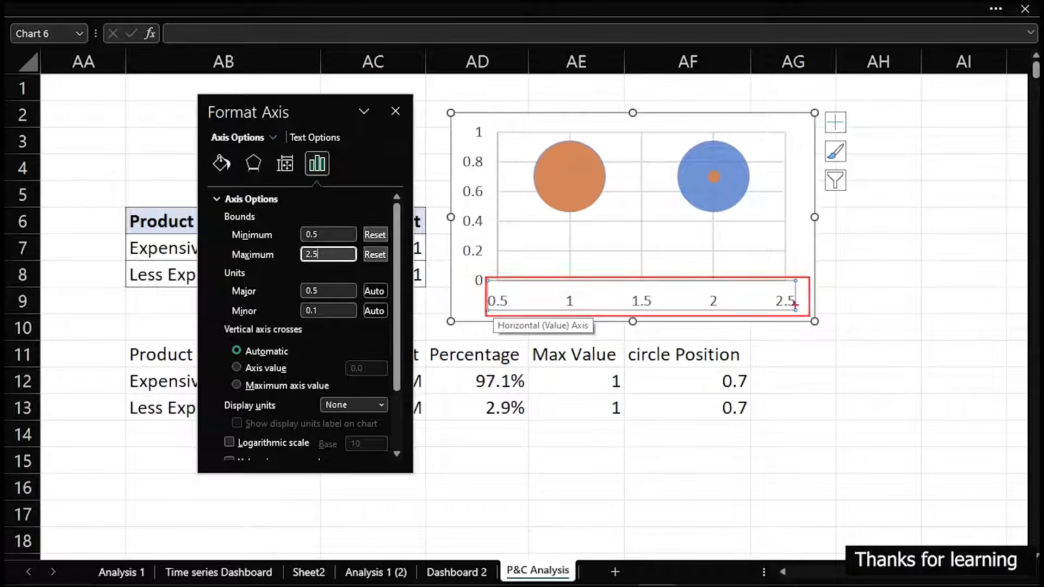
pyautogui.moveTo(767, 286); pyautogui.dragTo(800, 311)
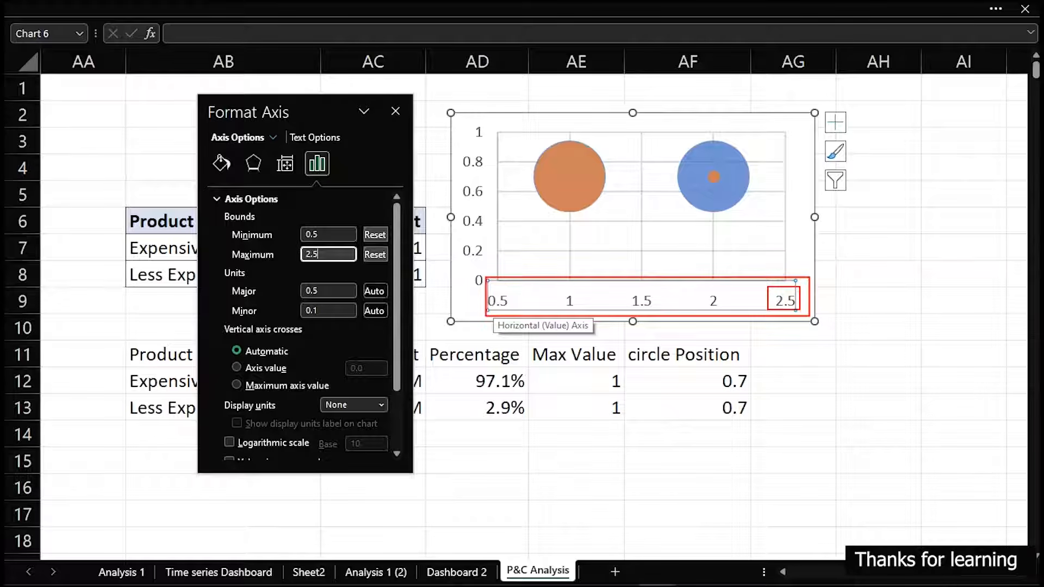
pyautogui.moveTo(482, 290); pyautogui.dragTo(517, 315)
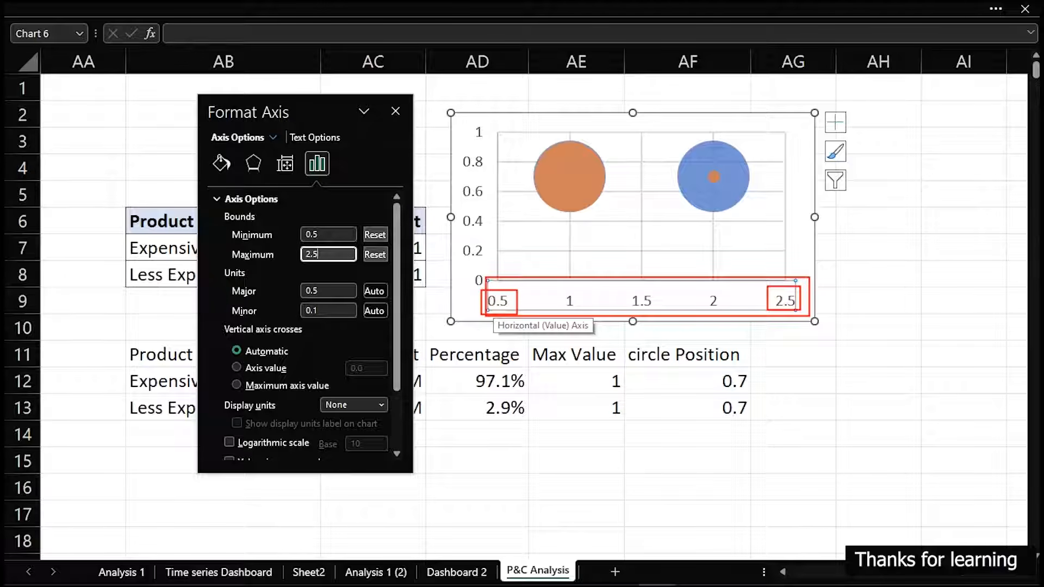
pyautogui.press('Escape')
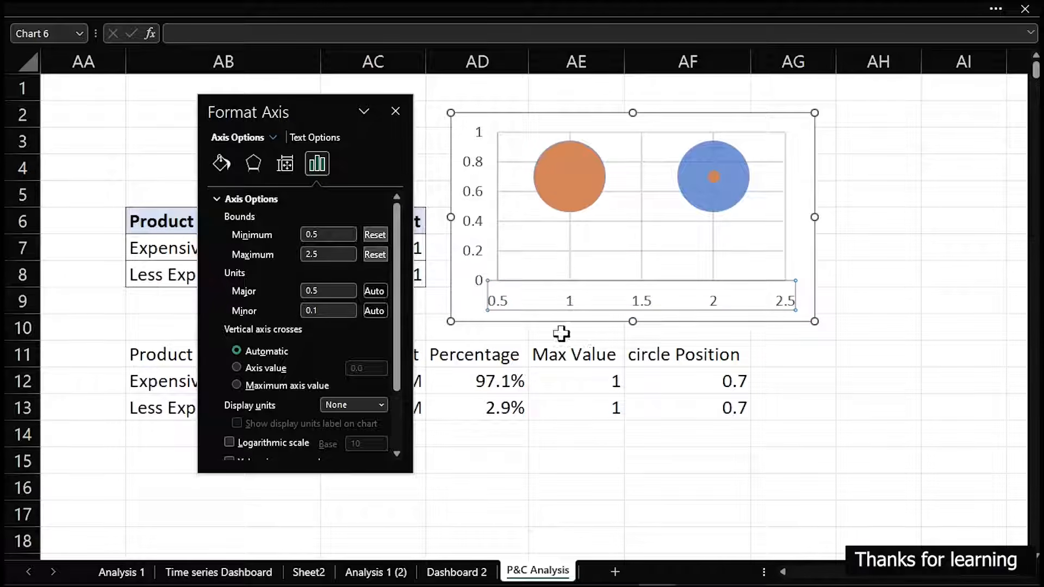
# Review the circle position values and the pivot table's Expensive row, moving the formatting pane aside and closing the pivot field list
pyautogui.click(716, 380)
pyautogui.click(719, 405)
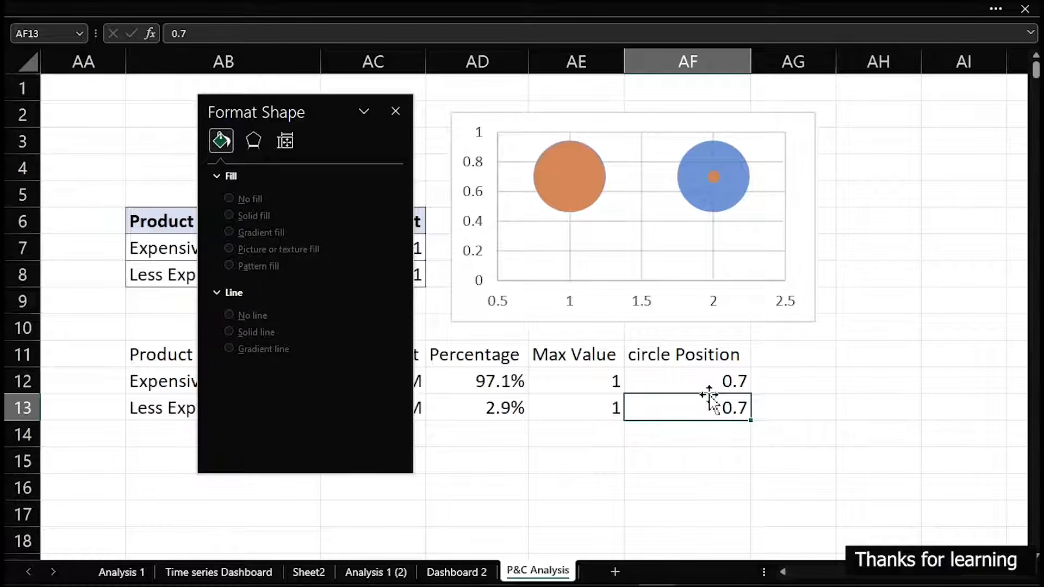
pyautogui.moveTo(294, 103); pyautogui.dragTo(736, 171)
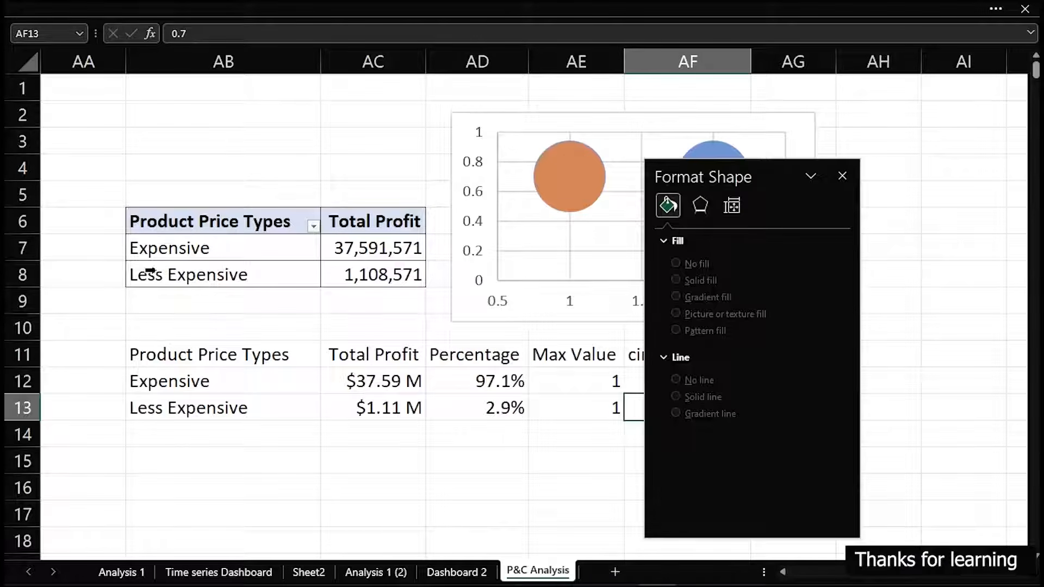
pyautogui.click(168, 250)
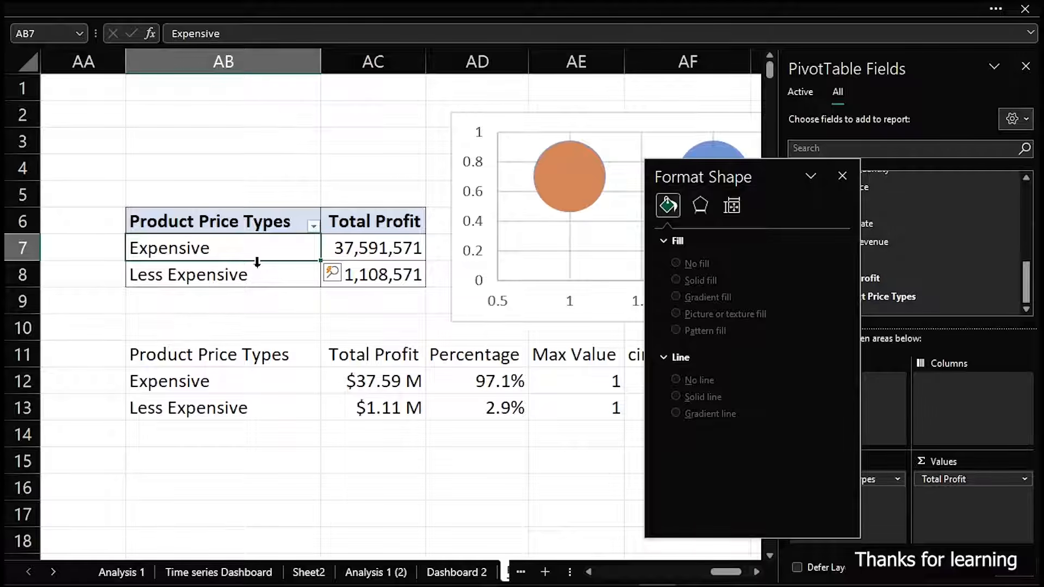
pyautogui.moveTo(720, 175); pyautogui.dragTo(156, 141)
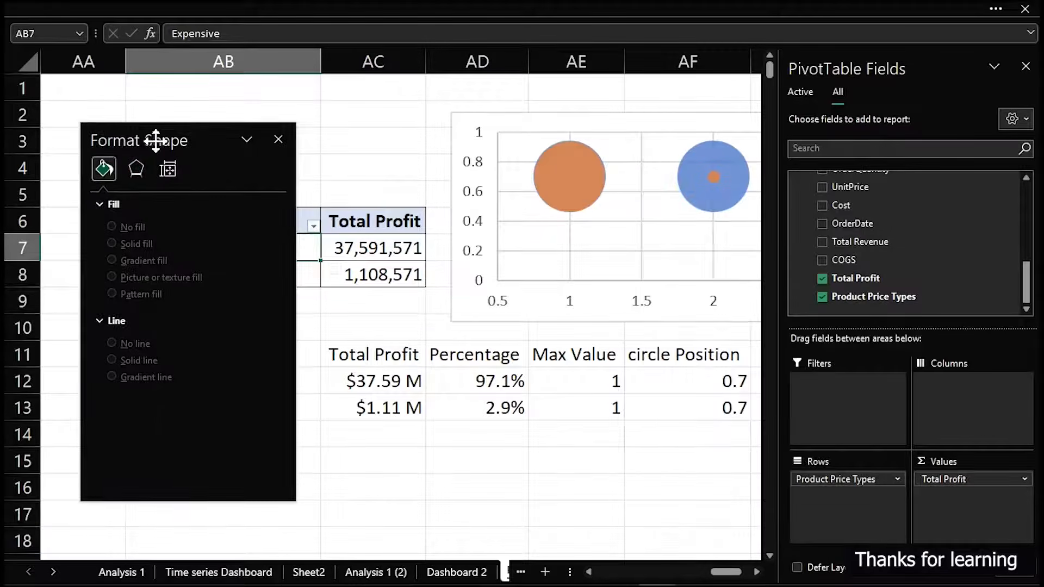
pyautogui.click(1026, 67)
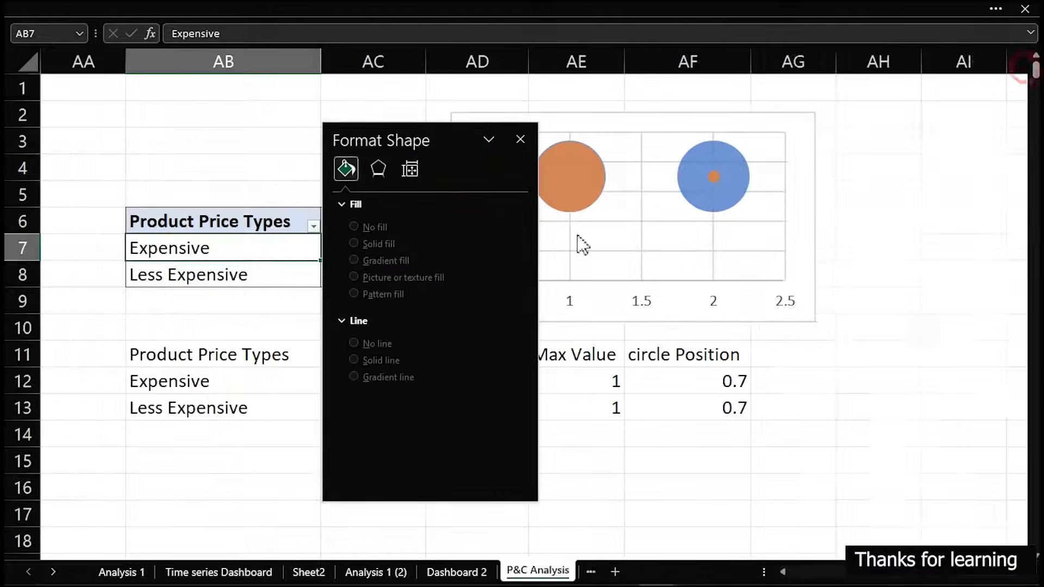
pyautogui.moveTo(446, 137); pyautogui.dragTo(322, 142)
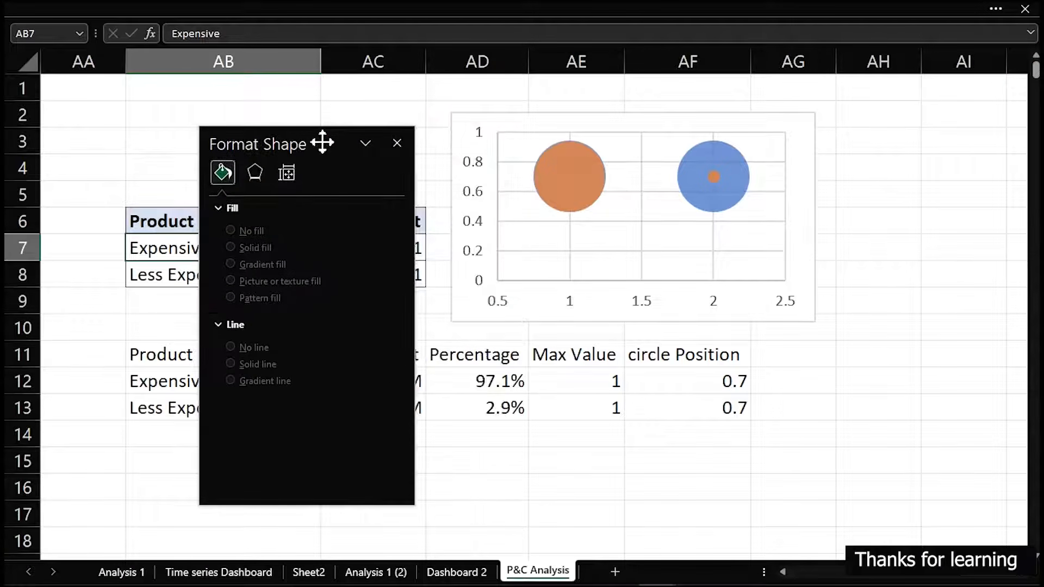
# Cut the bubble chart from the P&C Analysis sheet and paste it onto the Dashboard 2 sheet
pyautogui.click(446, 216)
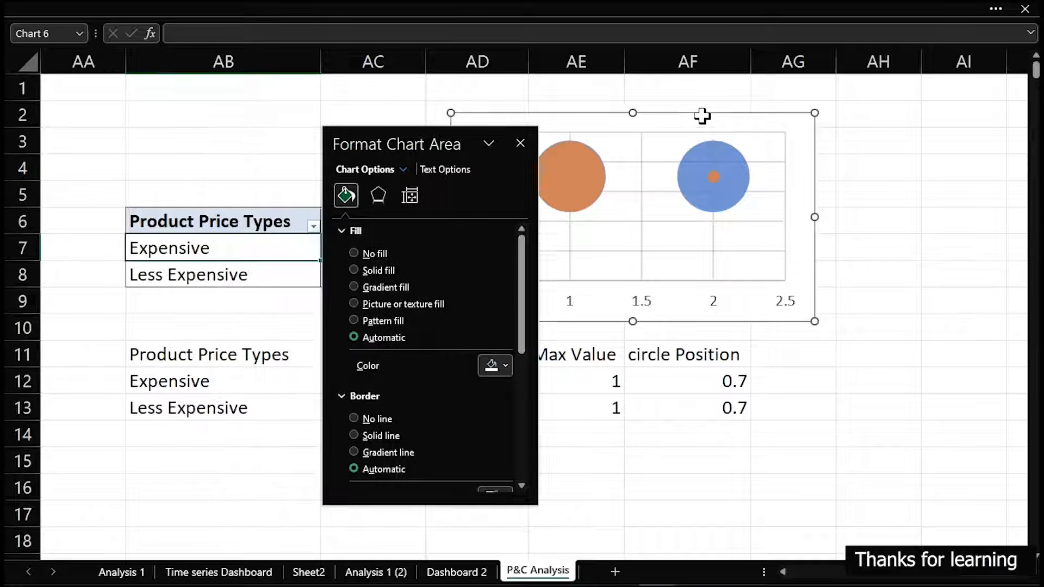
pyautogui.press('Delete')
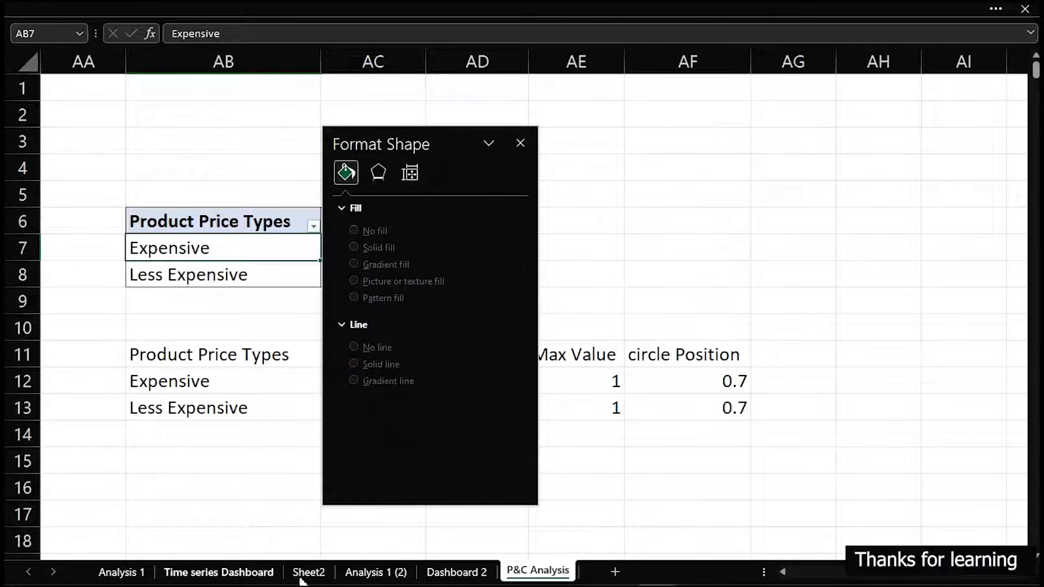
pyautogui.click(468, 578)
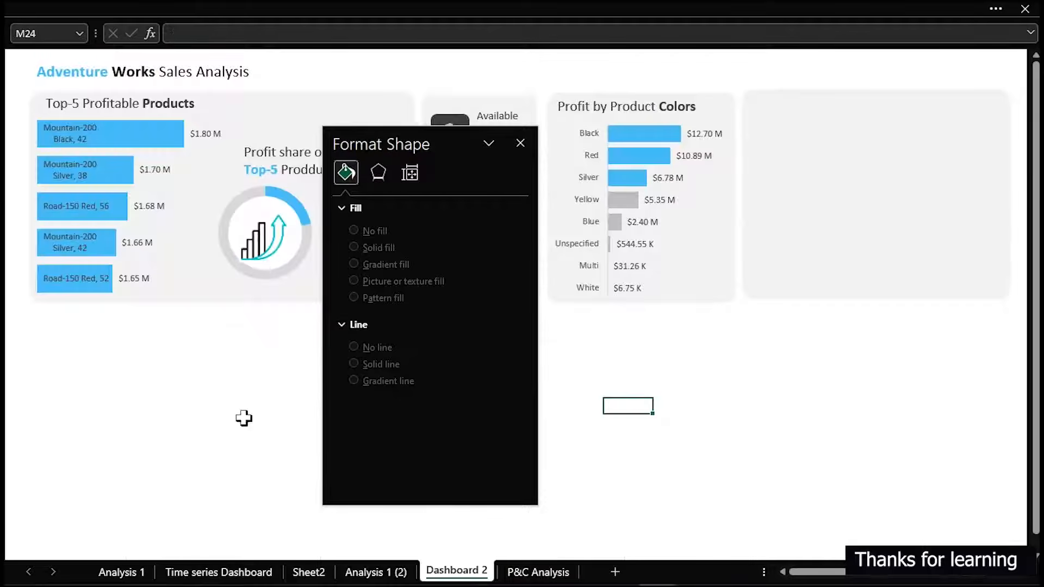
pyautogui.hotkey('ctrl', 'v')
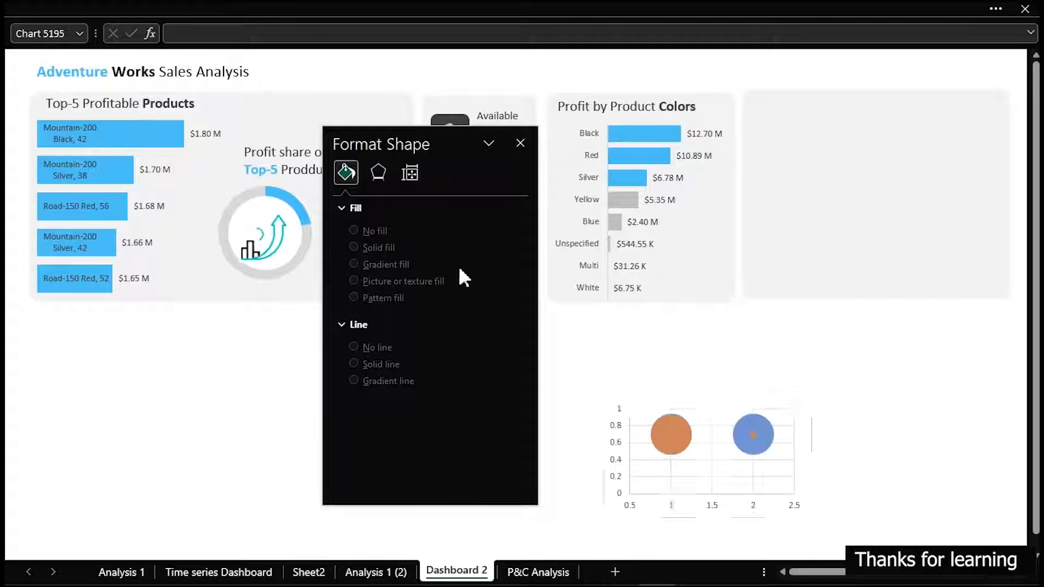
# Move the pasted bubble chart into the empty card beside Profit by Product Colors and enlarge it to about the card's width
pyautogui.click(744, 401)
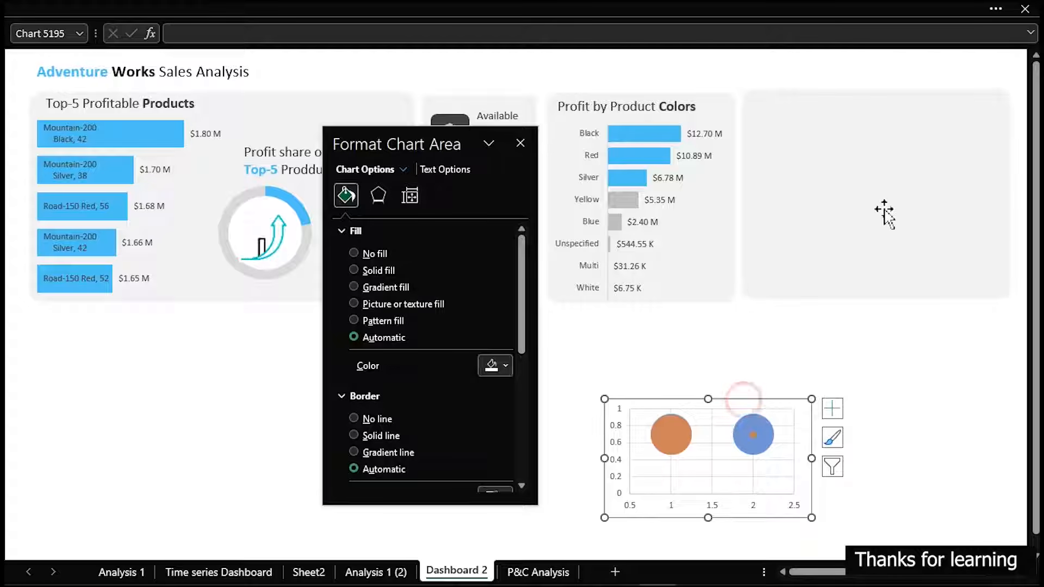
pyautogui.moveTo(739, 400); pyautogui.dragTo(918, 164)
pyautogui.moveTo(795, 275); pyautogui.dragTo(737, 294)
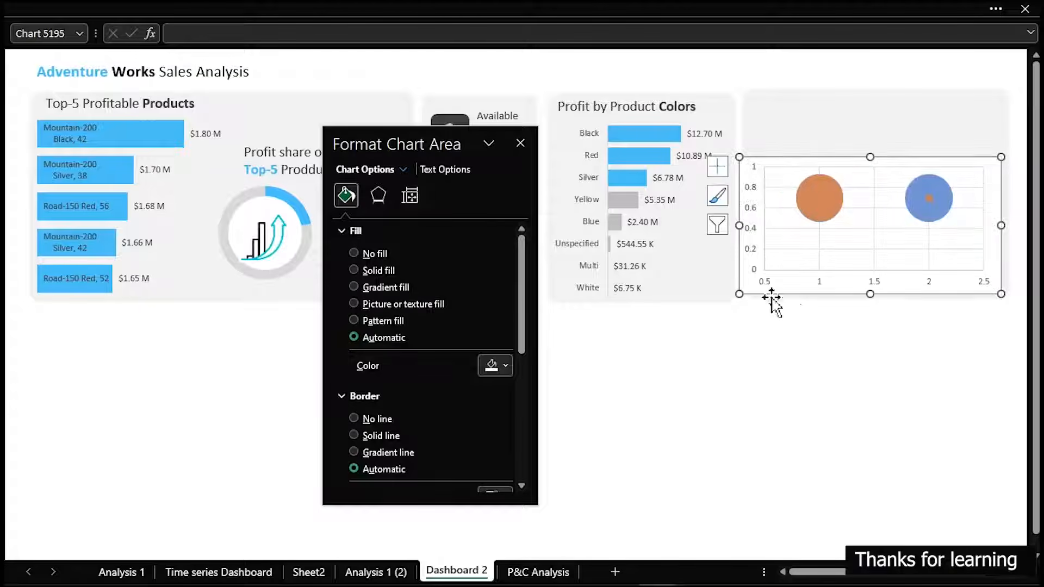
pyautogui.moveTo(855, 159); pyautogui.dragTo(858, 116)
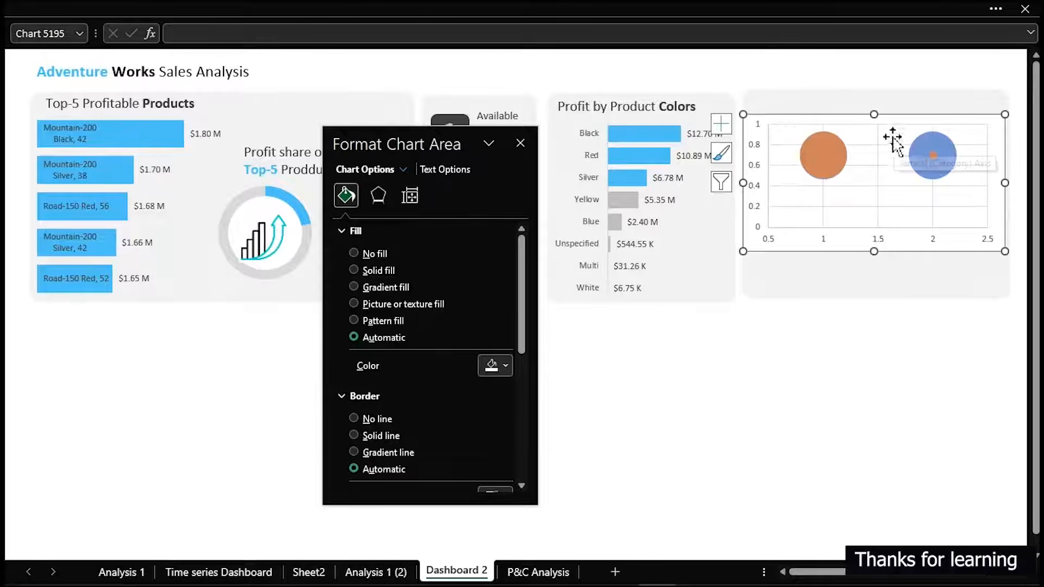
# Delete the horizontal and vertical axes and all gridlines from the bubble chart
pyautogui.click(872, 238)
pyautogui.press('Delete')
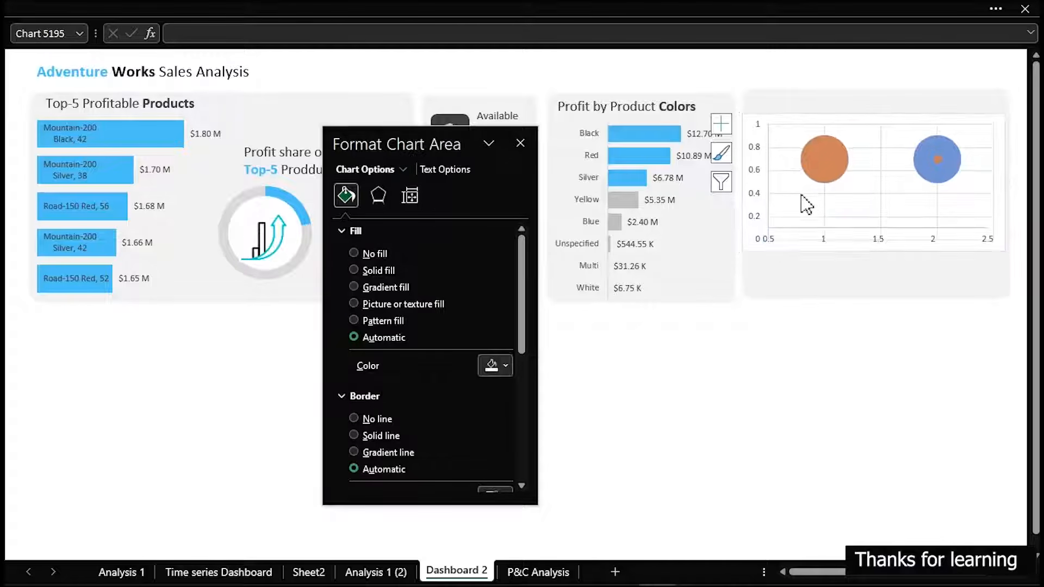
pyautogui.click(749, 191)
pyautogui.press('Delete')
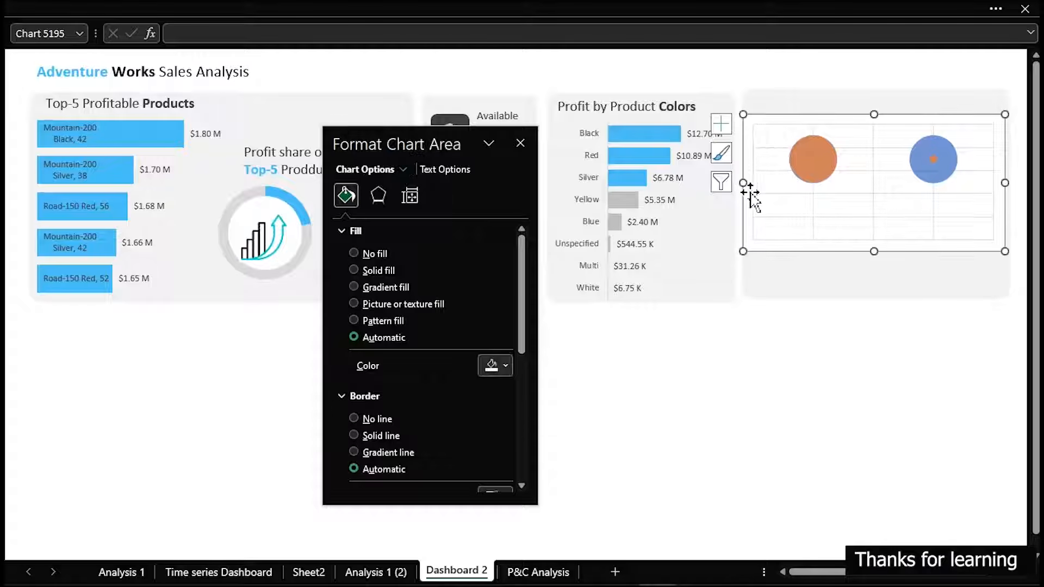
pyautogui.click(870, 216)
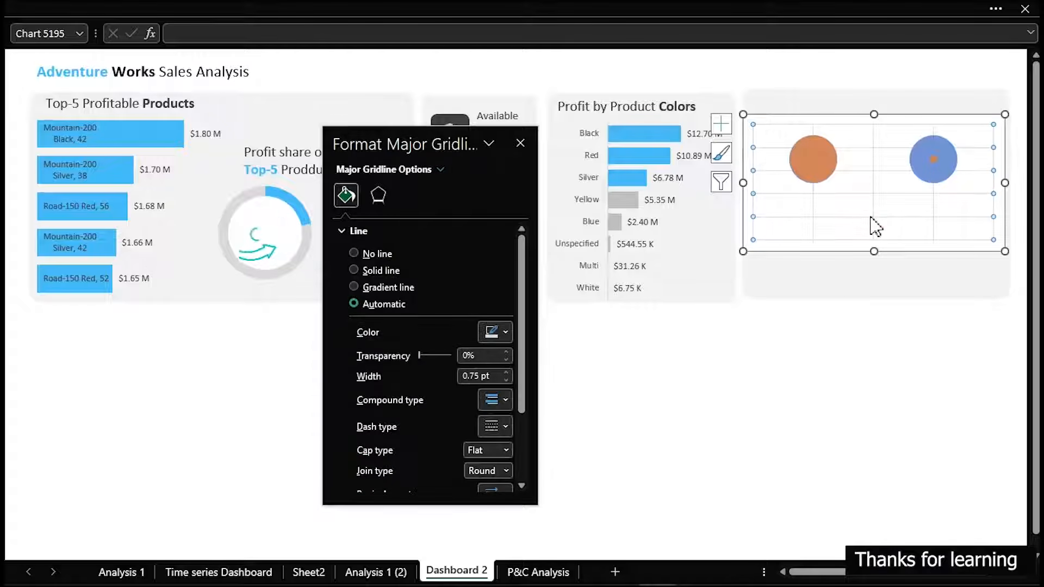
pyautogui.press('Delete')
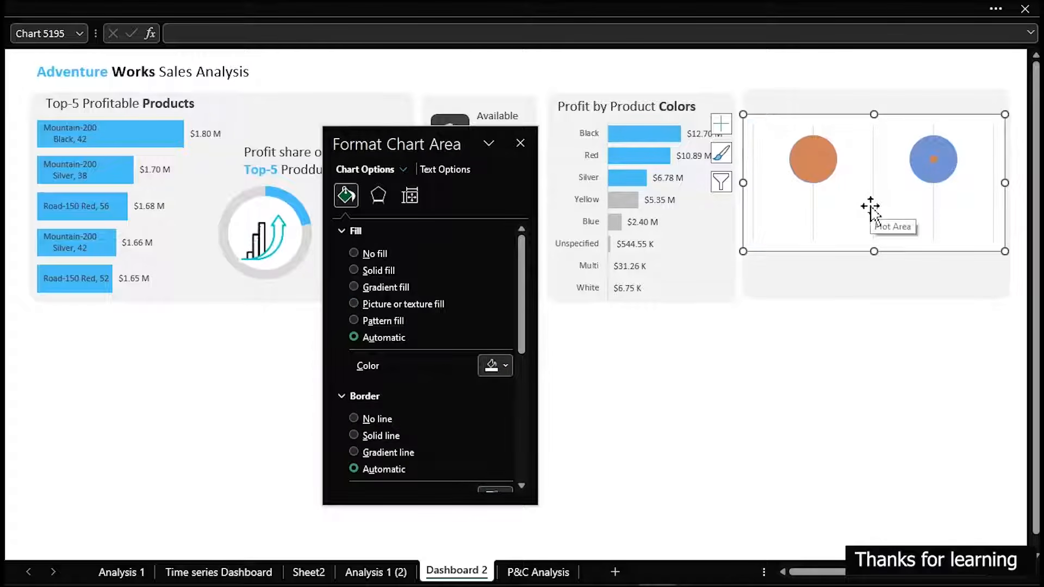
pyautogui.click(873, 206)
pyautogui.press('Delete')
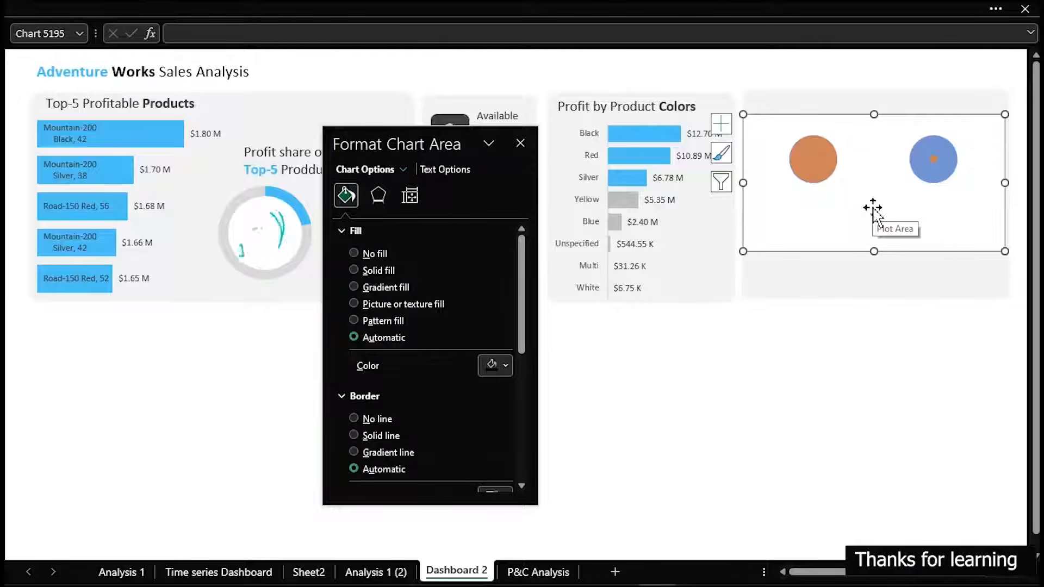
# Set the bubble chart's area to no fill and its border to no line
pyautogui.click(378, 254)
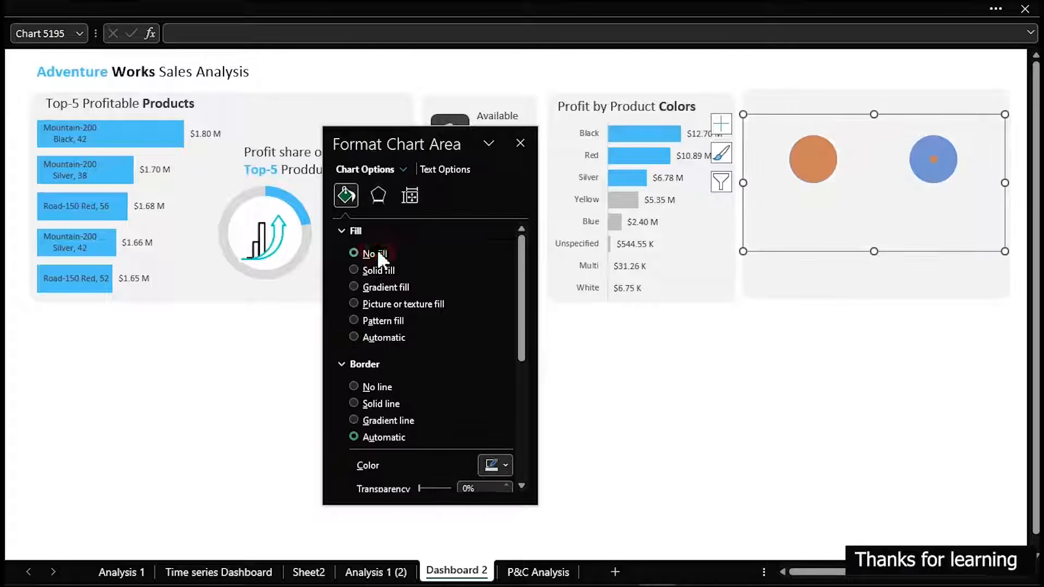
pyautogui.click(356, 387)
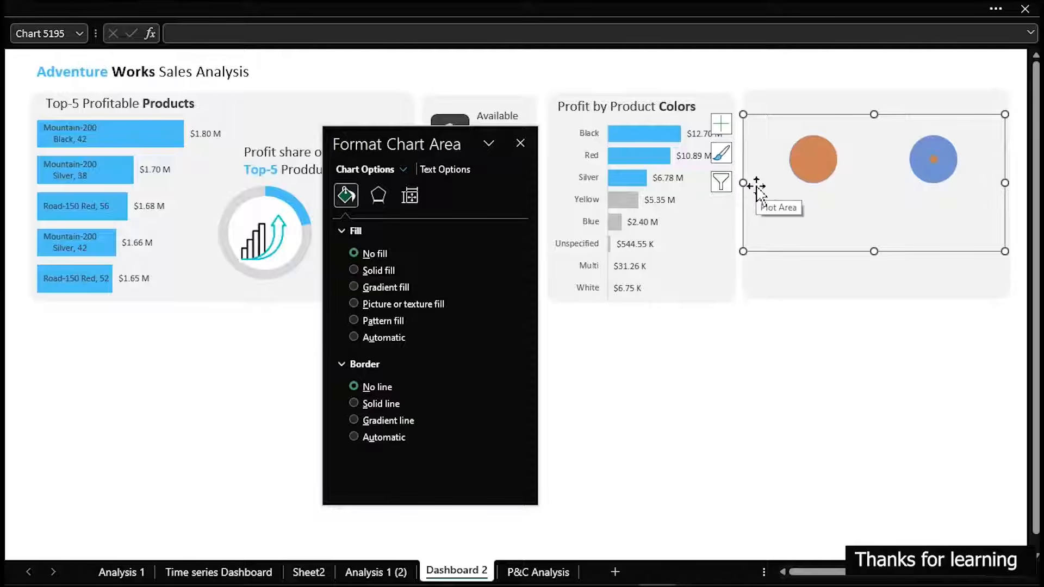
# Widen the bubble chart beyond both sides of its card, and shift it slightly left and down so both bubbles fit inside
pyautogui.moveTo(745, 183); pyautogui.dragTo(733, 188)
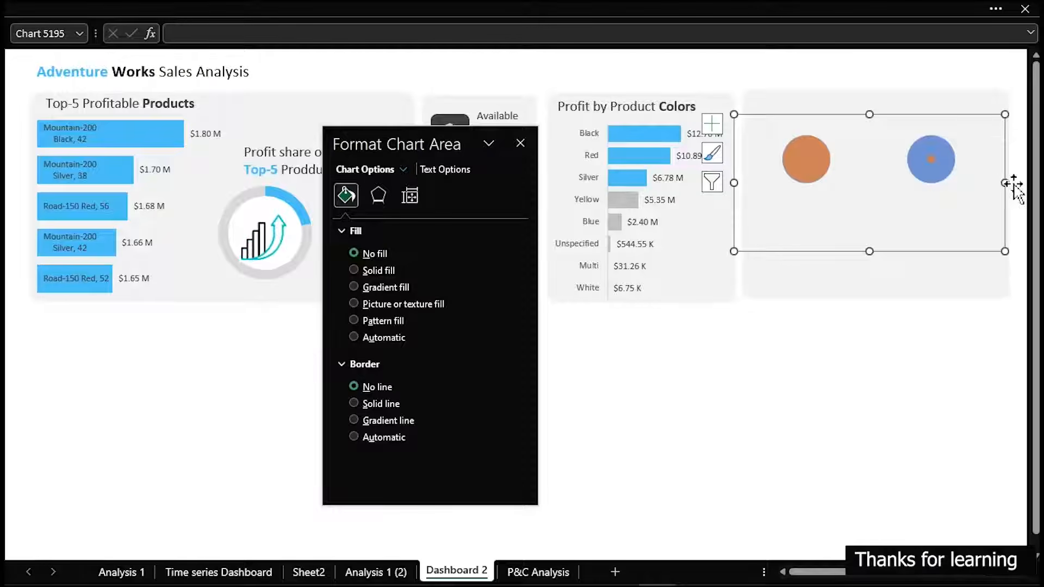
pyautogui.moveTo(1005, 185); pyautogui.dragTo(1022, 183)
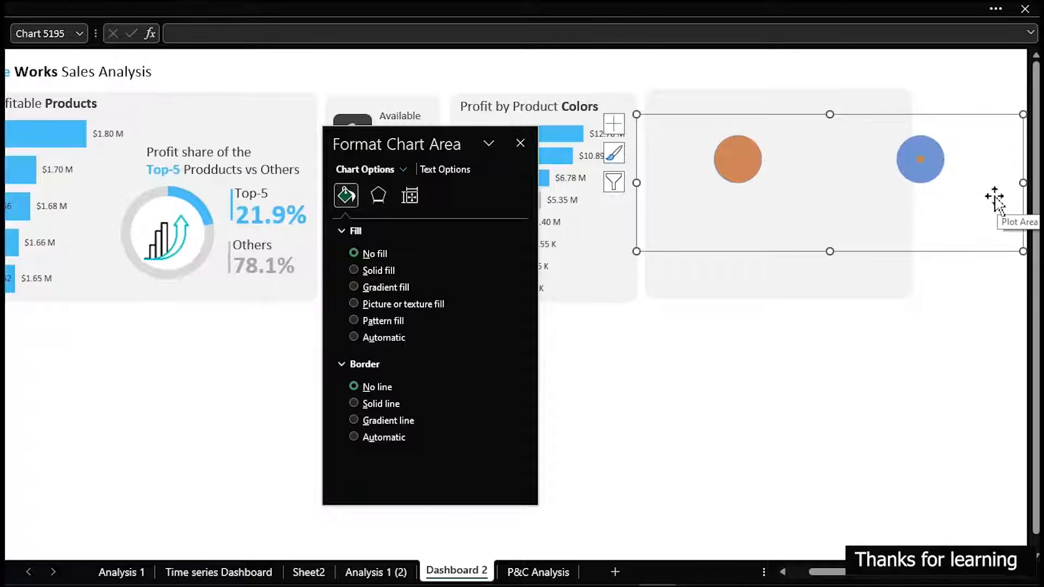
pyautogui.moveTo(1023, 184); pyautogui.dragTo(952, 185)
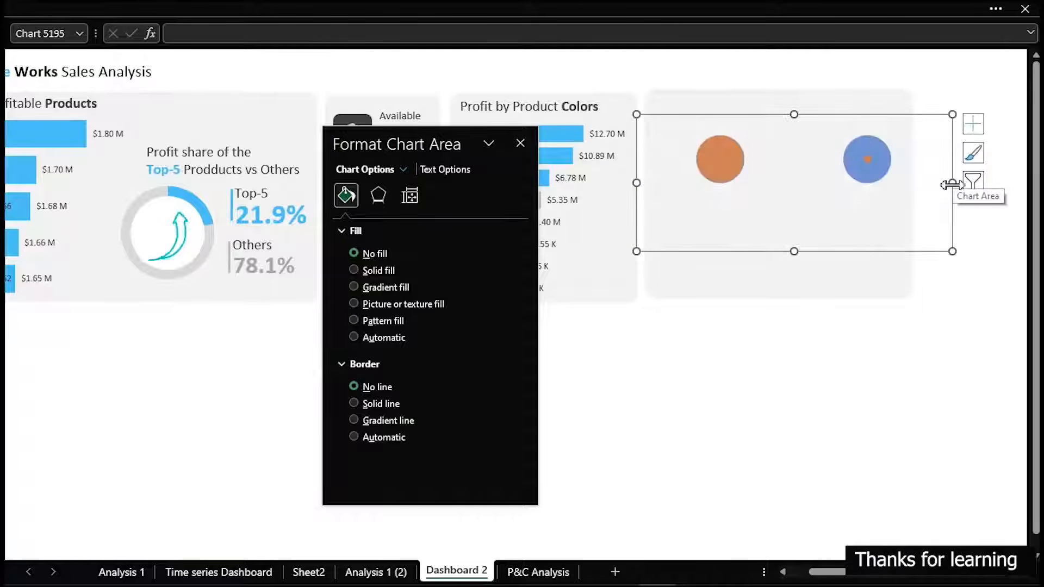
pyautogui.moveTo(918, 249); pyautogui.dragTo(908, 252)
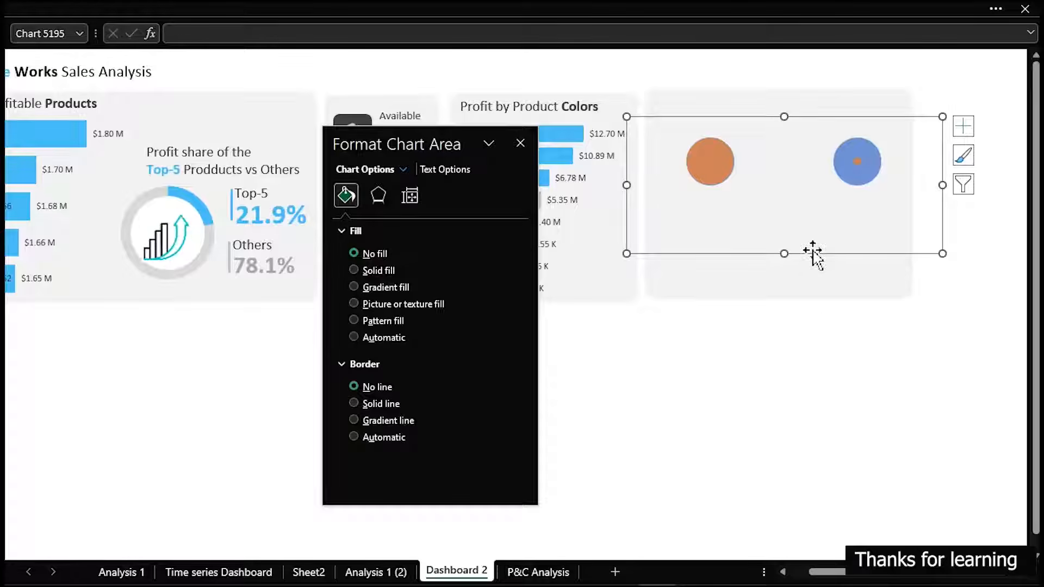
pyautogui.moveTo(798, 251); pyautogui.dragTo(794, 262)
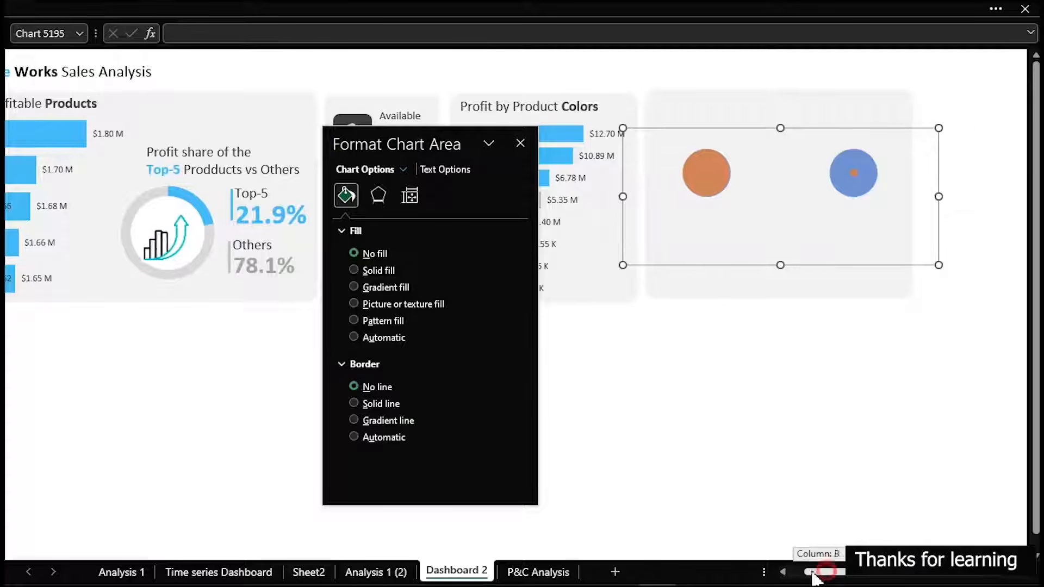
pyautogui.moveTo(827, 574); pyautogui.dragTo(808, 573)
pyautogui.click(819, 454)
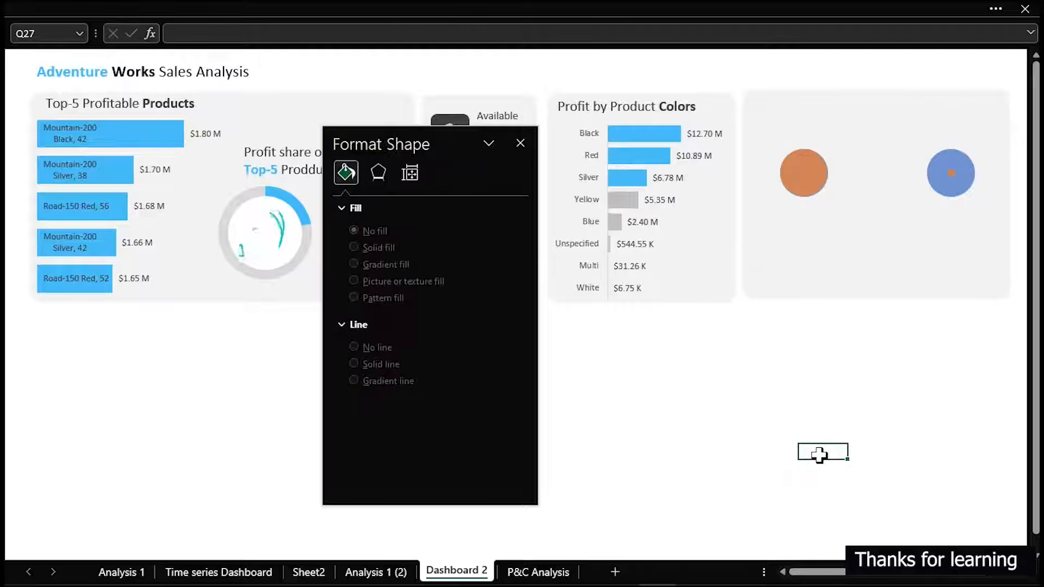
# Scale the bubble size of the chart's Percentage series to 300
pyautogui.click(805, 174)
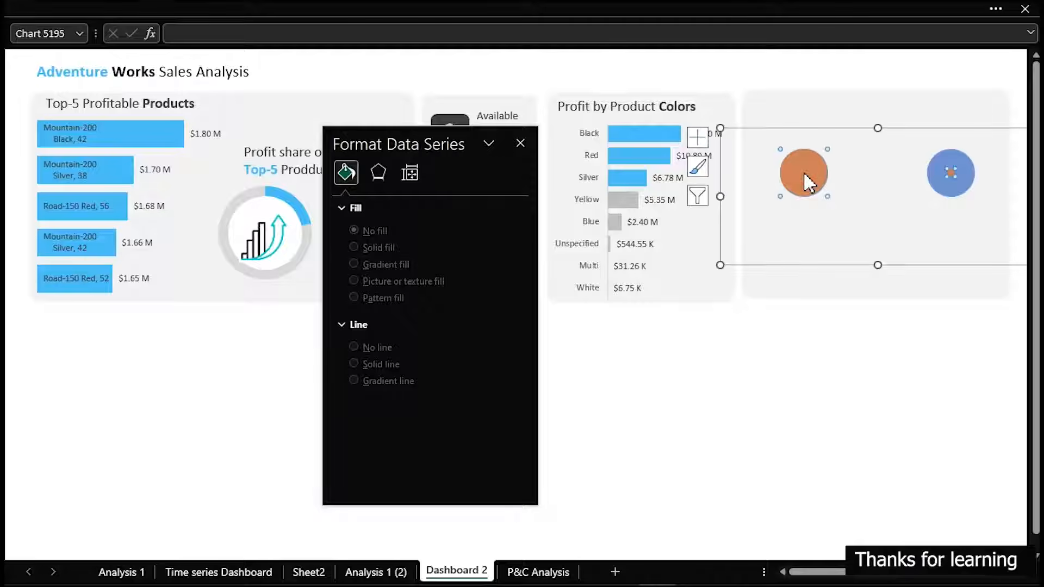
pyautogui.moveTo(505, 363); pyautogui.dragTo(461, 369)
pyautogui.write('300')
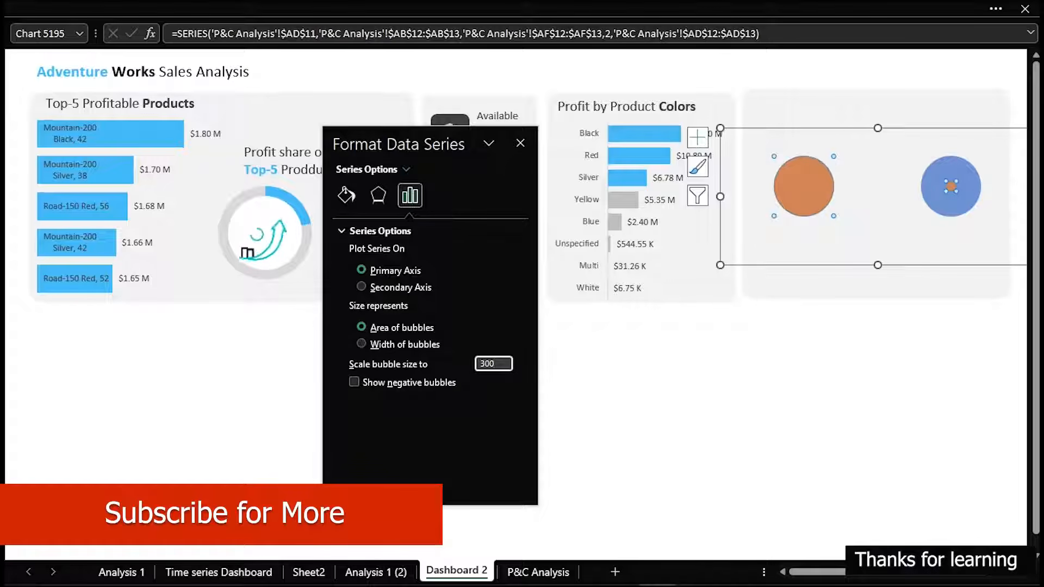
pyautogui.click(763, 401)
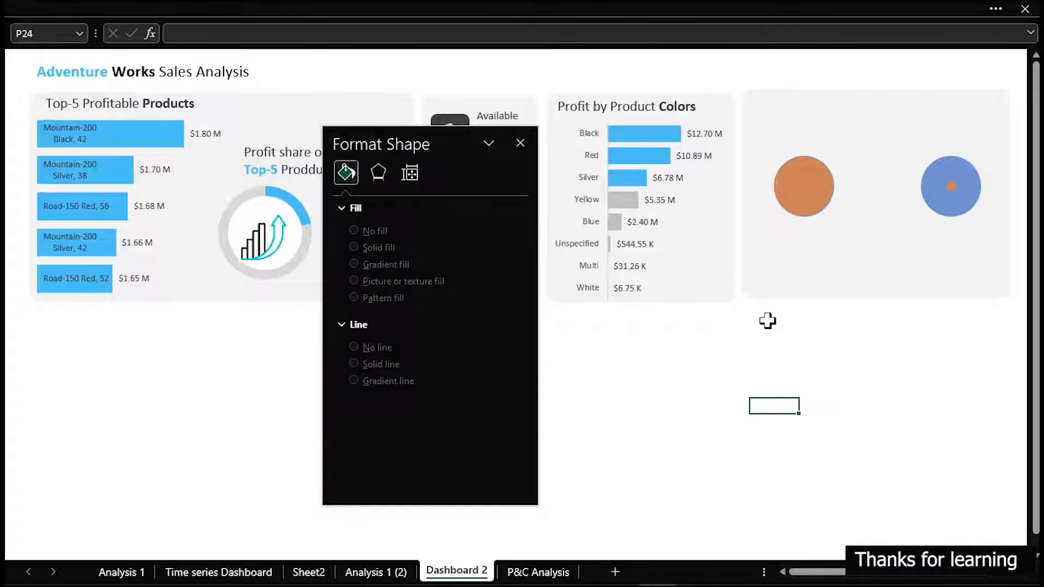
# On the P&C Analysis sheet, set the Percentage values to 40% for Expensive and 20% for Less Expensive
pyautogui.click(519, 571)
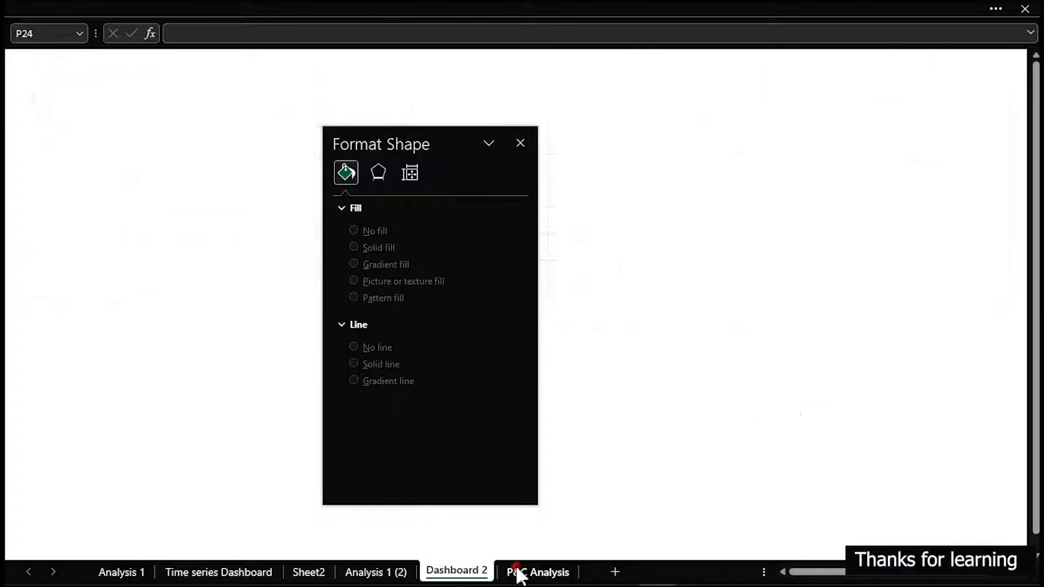
pyautogui.moveTo(429, 145); pyautogui.dragTo(791, 161)
pyautogui.click(499, 380)
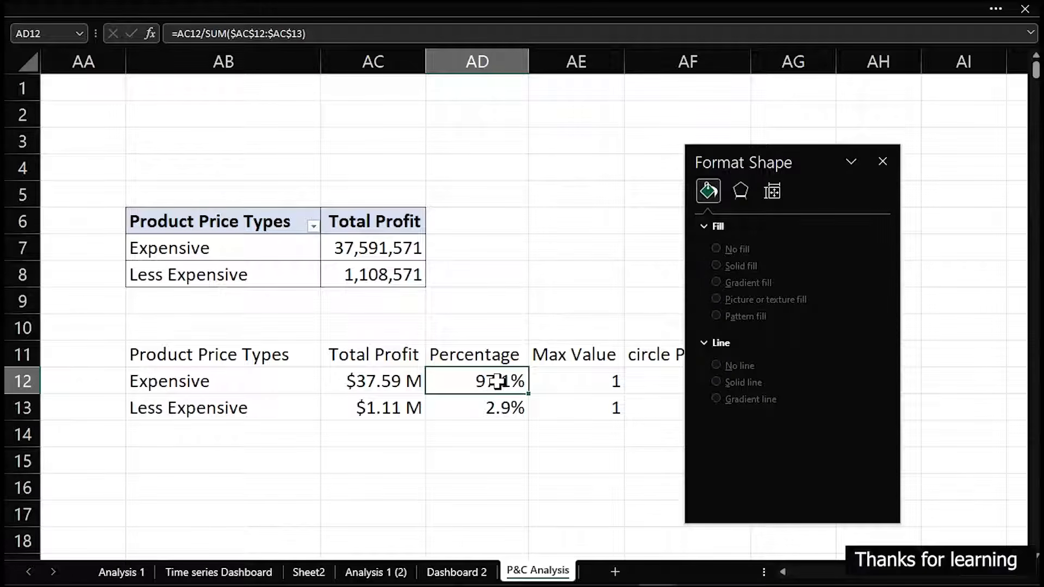
pyautogui.write('40')
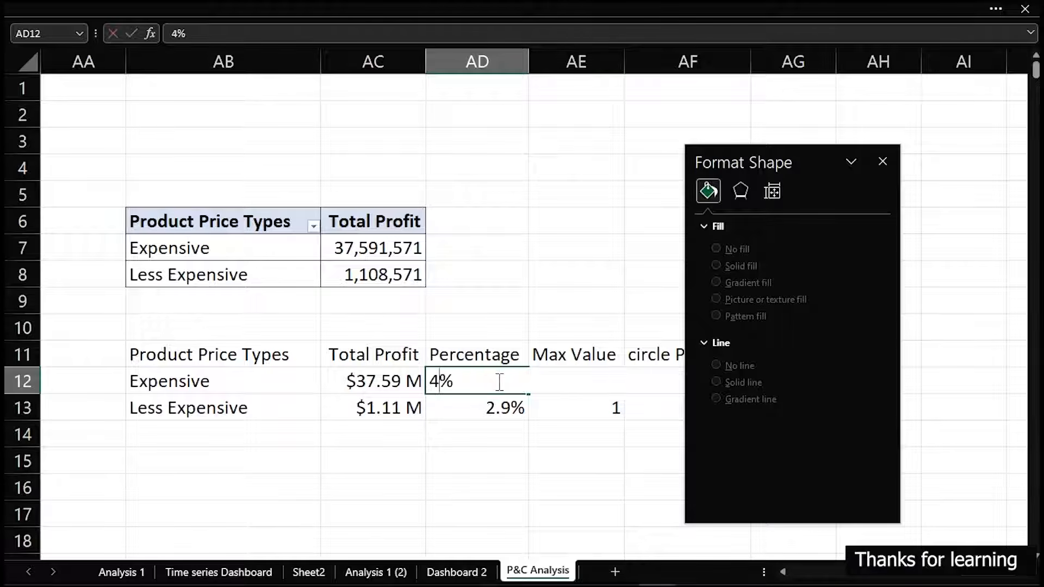
pyautogui.press('Return')
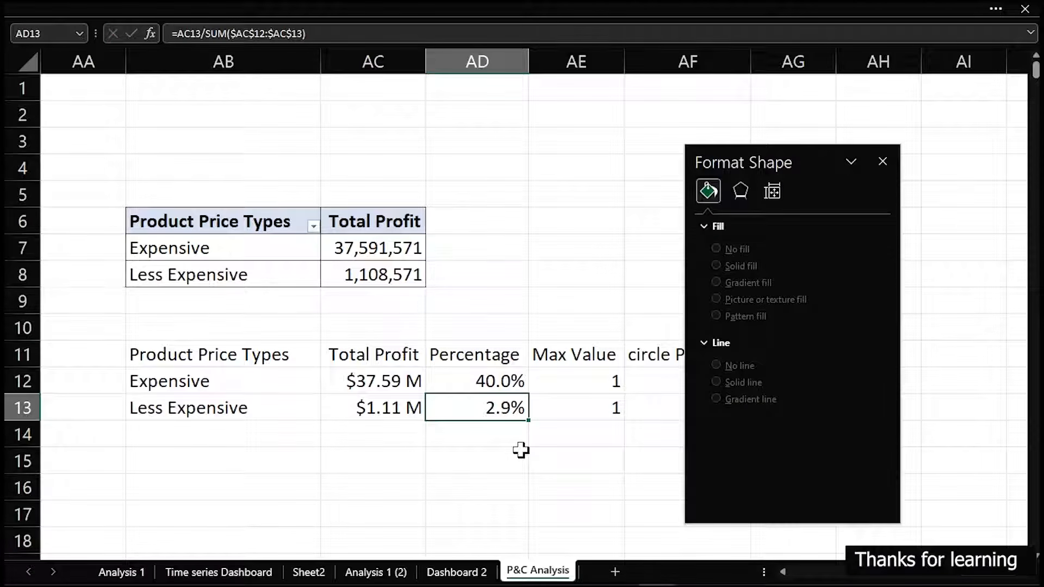
pyautogui.write('20')
pyautogui.click(508, 468)
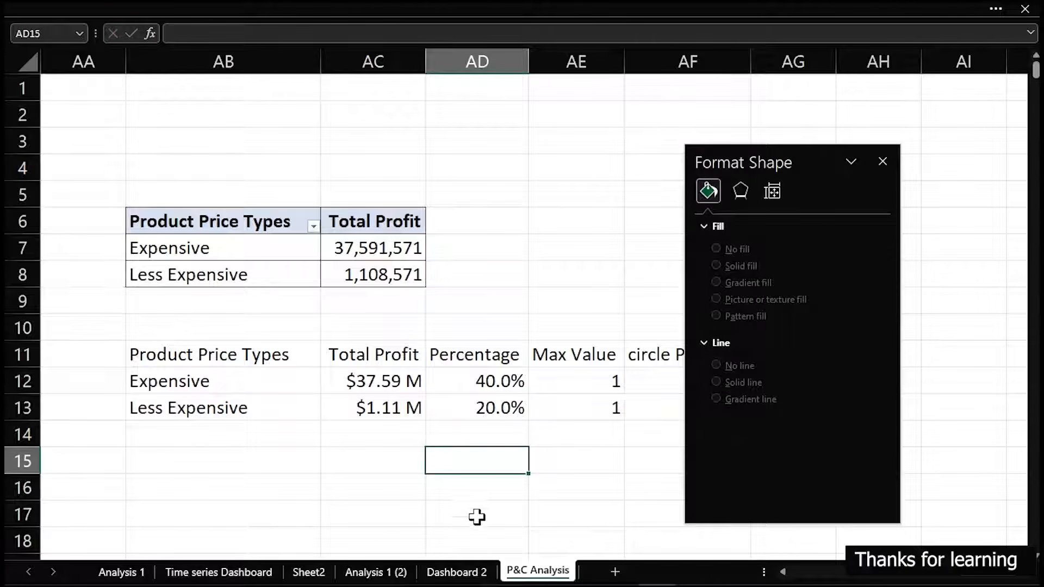
# On the Dashboard 2 sheet, give the bubble chart's Max Value series a solid gray fill
pyautogui.click(443, 575)
pyautogui.moveTo(951, 163); pyautogui.dragTo(584, 115)
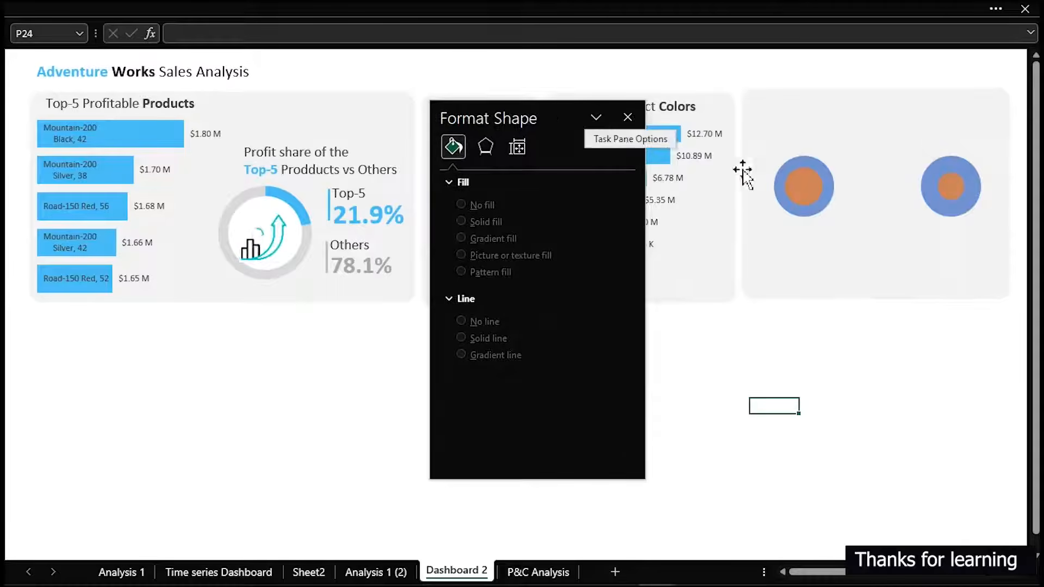
pyautogui.click(824, 169)
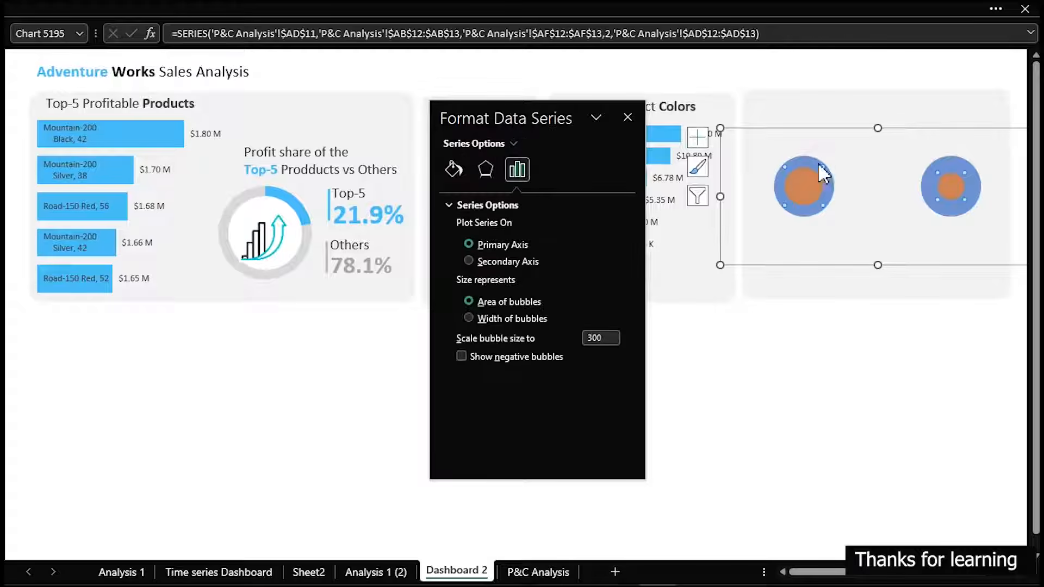
pyautogui.click(456, 170)
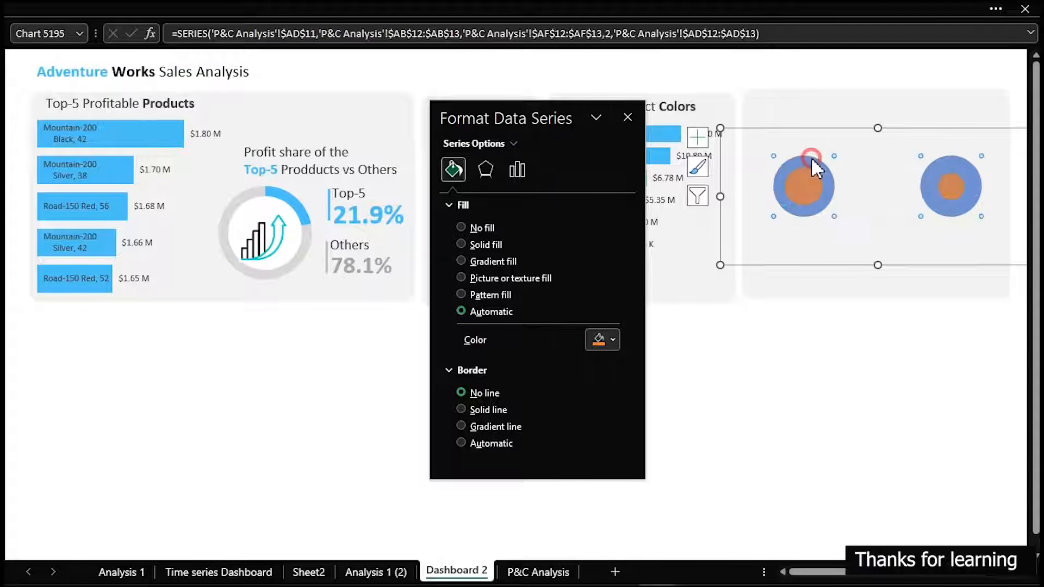
pyautogui.click(810, 157)
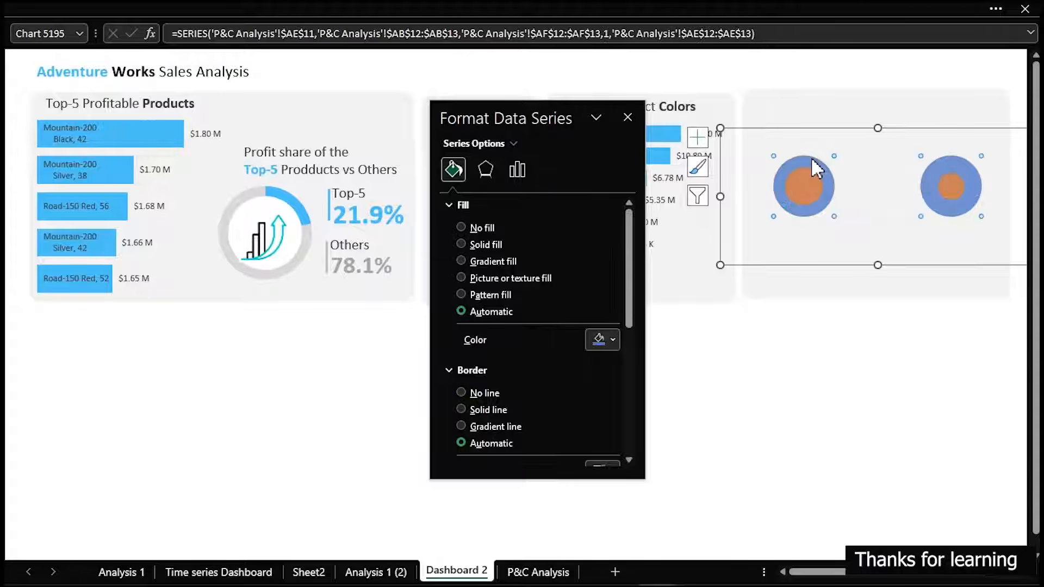
pyautogui.click(603, 342)
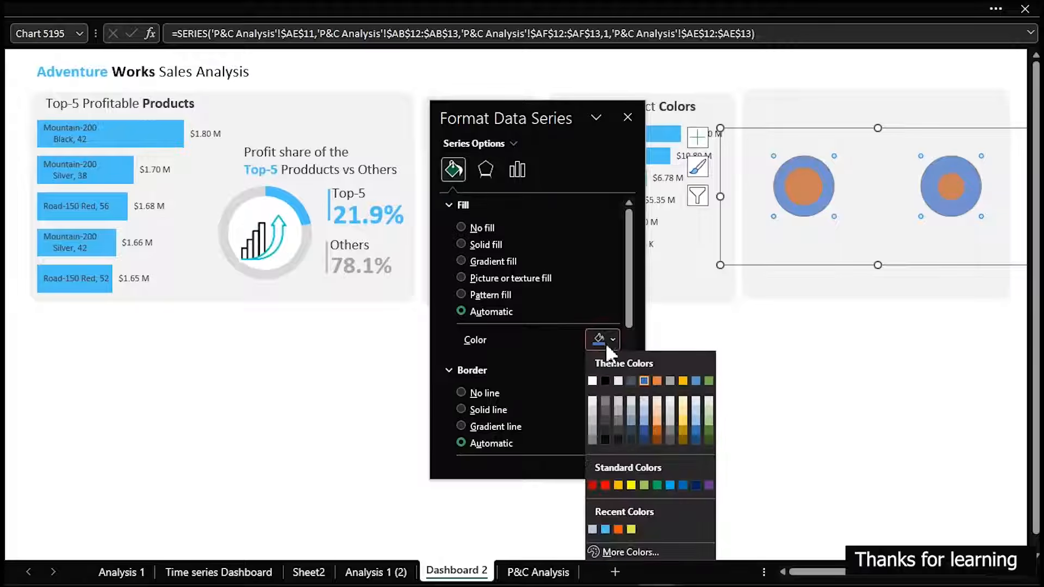
pyautogui.click(594, 418)
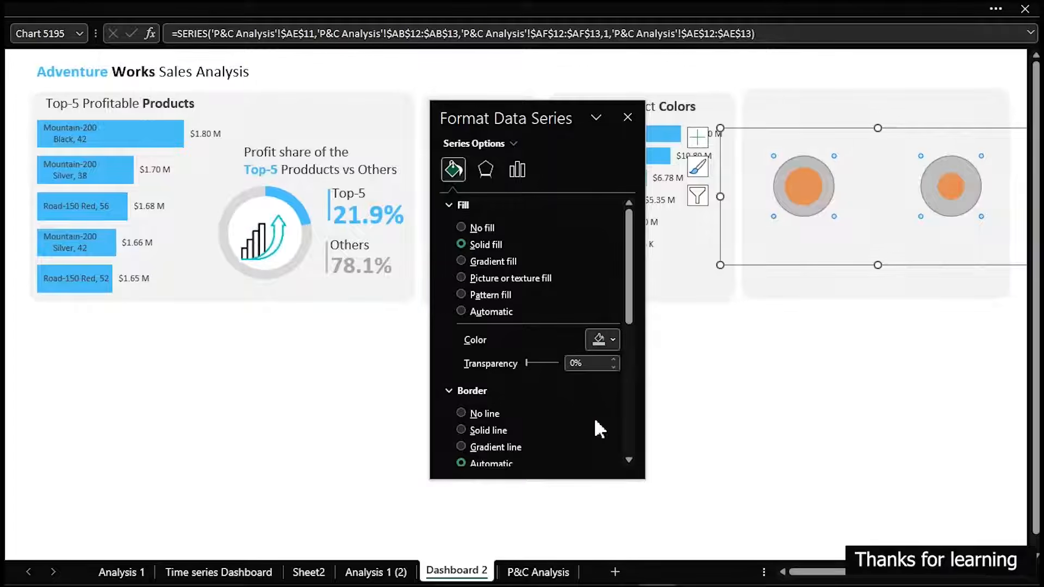
pyautogui.click(865, 371)
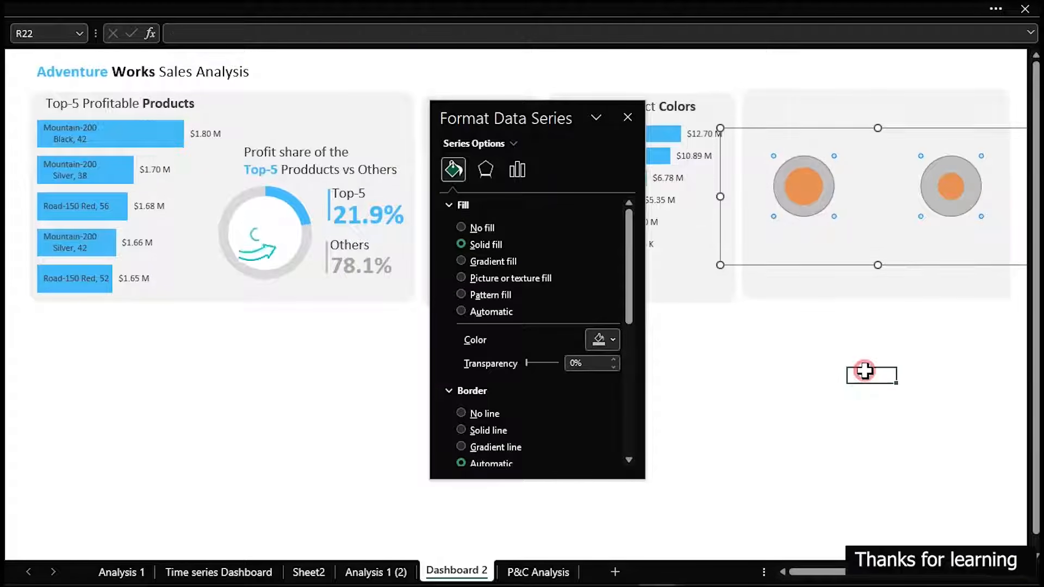
# Fill only the Expensive bubble of the Percentage series with the recently used light blue
pyautogui.click(803, 188)
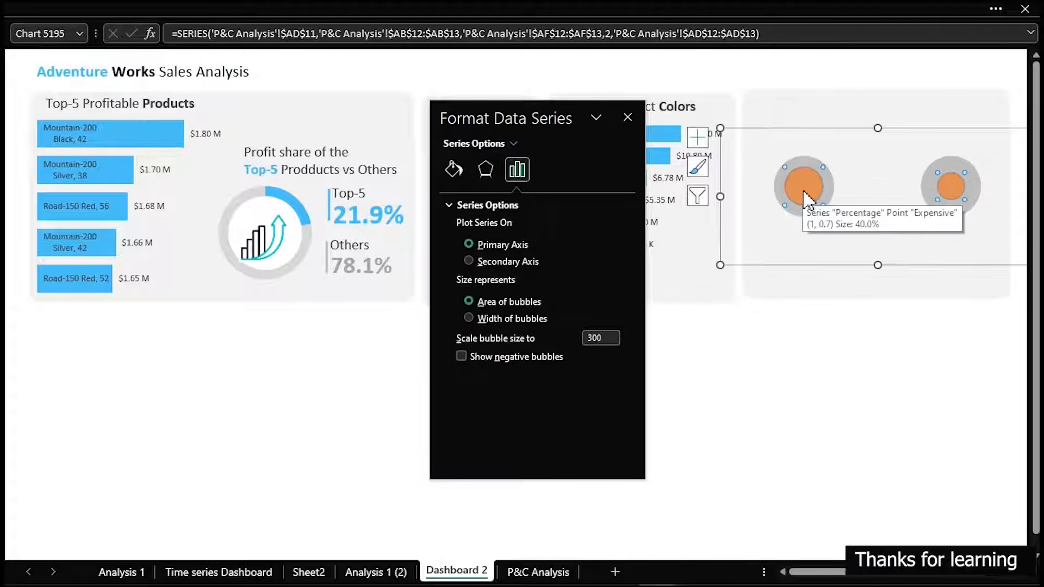
pyautogui.click(804, 190)
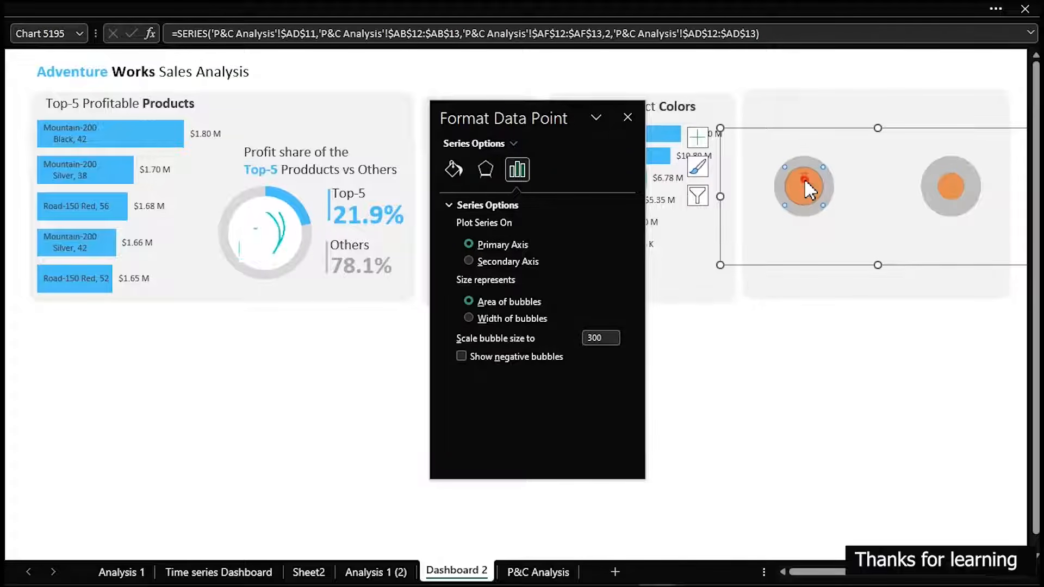
pyautogui.click(454, 171)
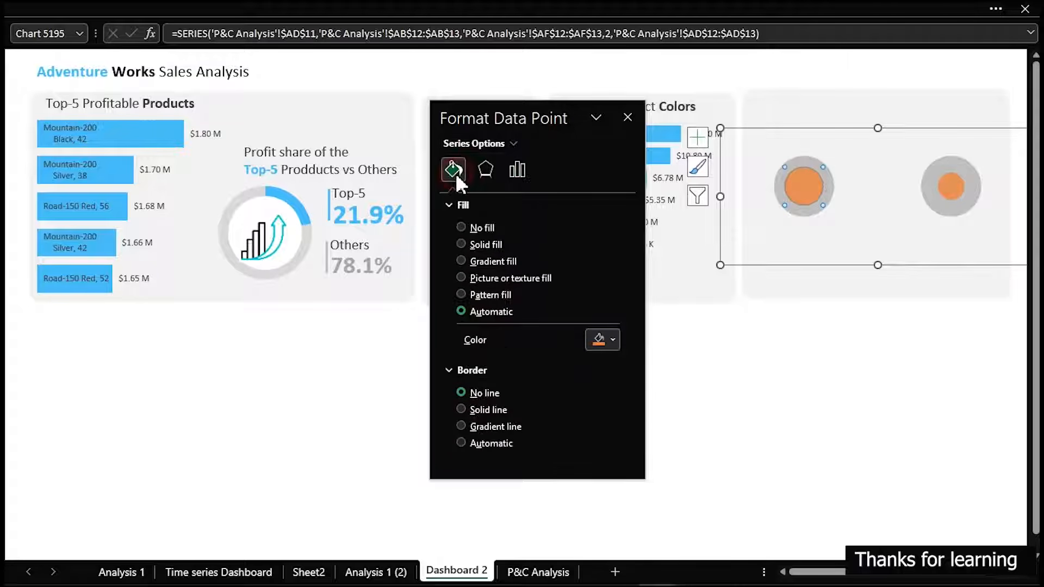
pyautogui.click(602, 336)
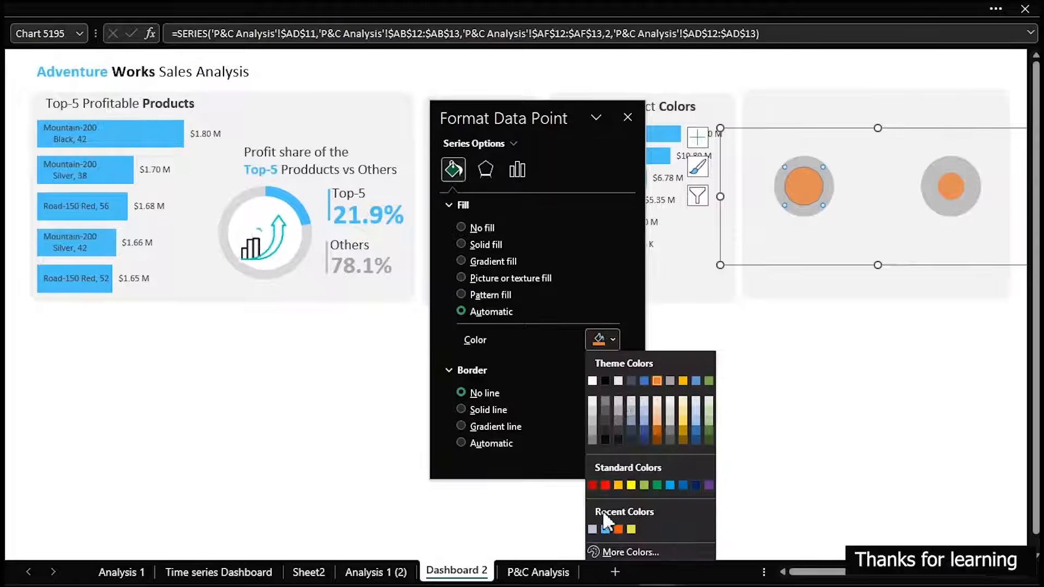
pyautogui.click(604, 531)
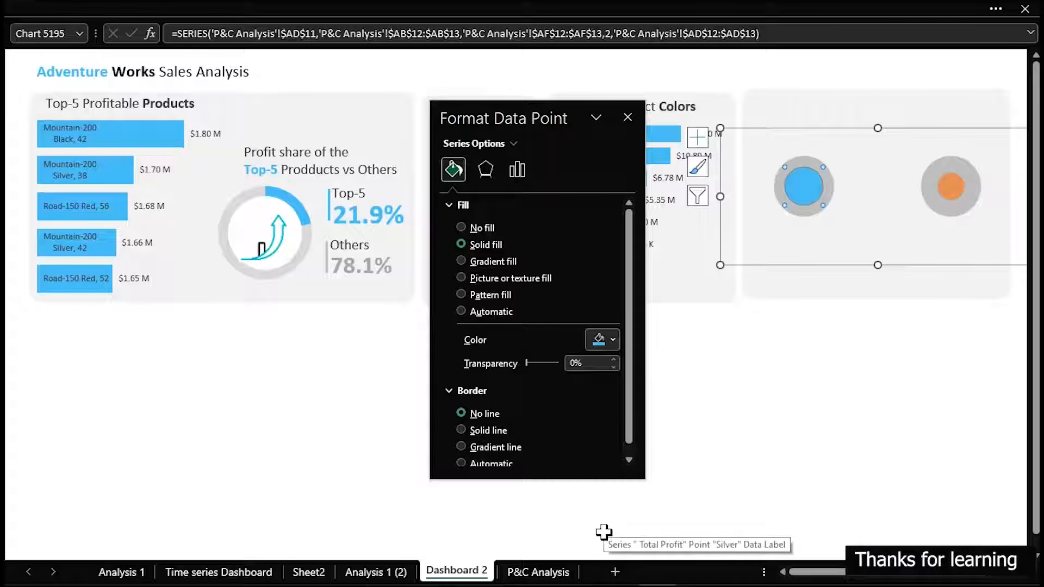
# Fill the Less Expensive bubble of the Percentage series with the recently used orange, and close the formatting options
pyautogui.click(950, 194)
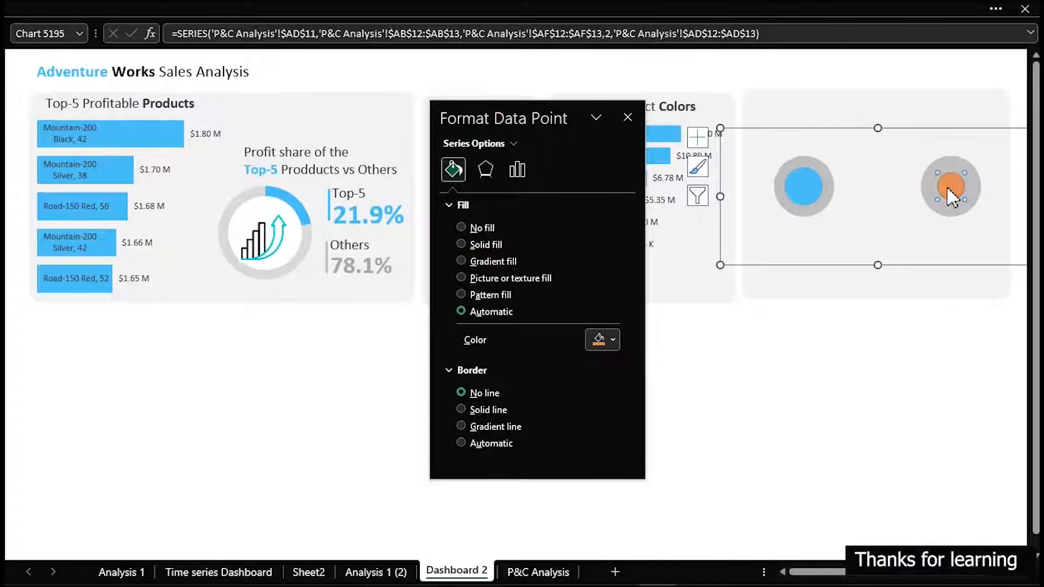
pyautogui.click(609, 342)
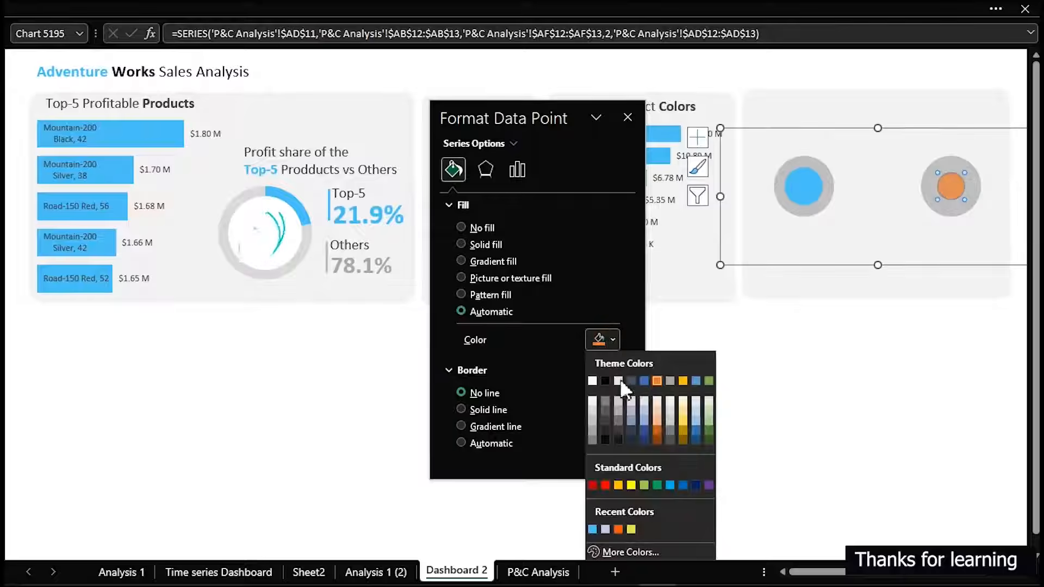
pyautogui.click(617, 529)
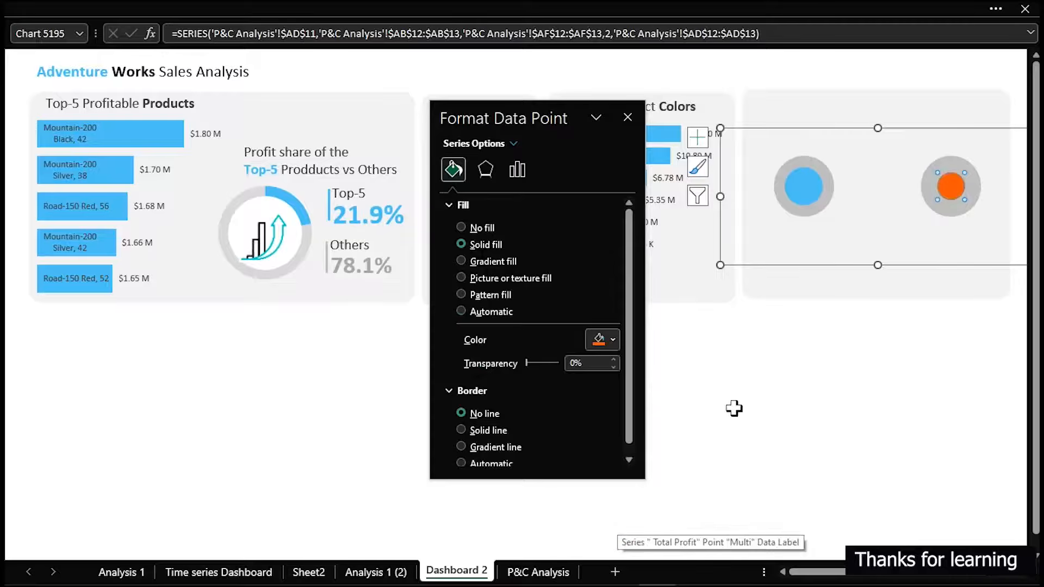
pyautogui.click(759, 388)
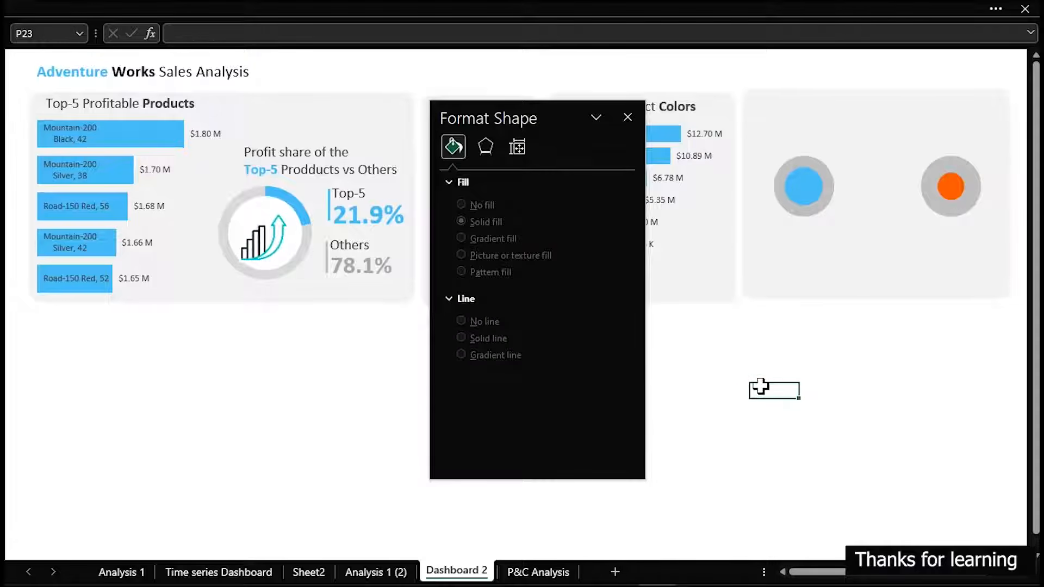
pyautogui.click(627, 116)
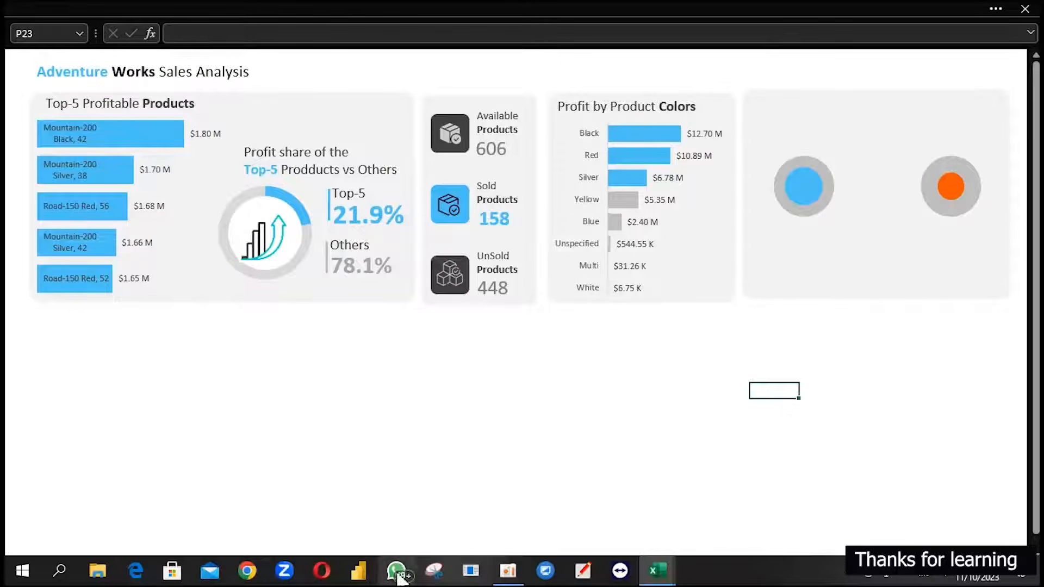
# On P&C Analysis, recalculate both Percentage cells by formula, dividing each Total Profit by the SUM of AC12:AC13
pyautogui.click(522, 574)
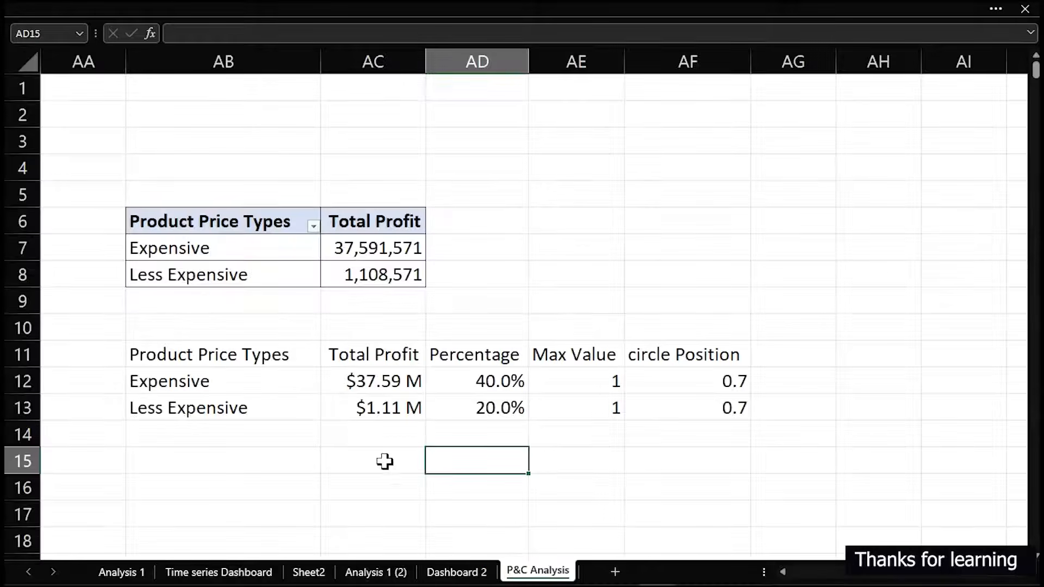
pyautogui.click(467, 378)
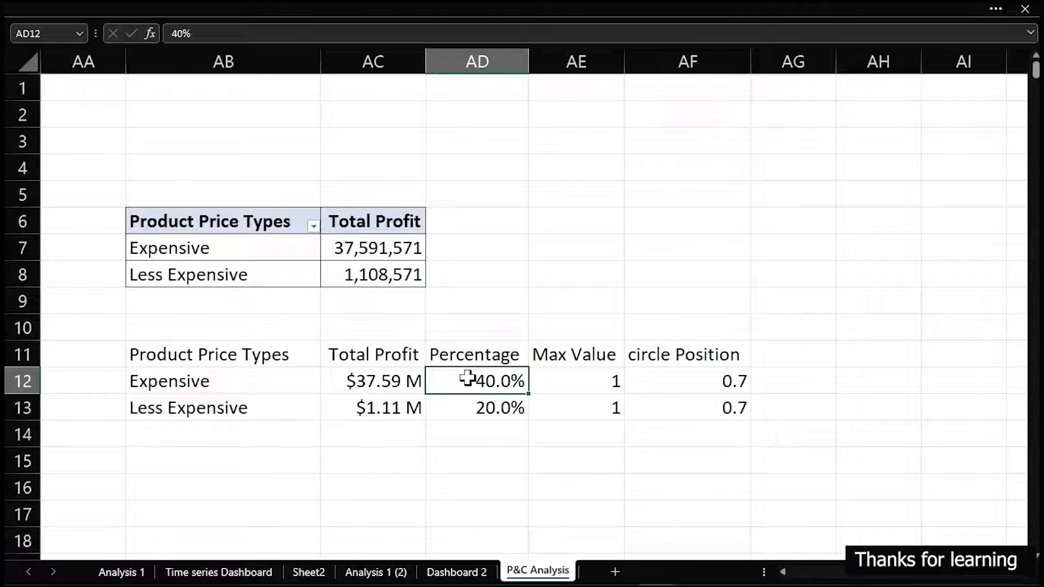
pyautogui.write('=')
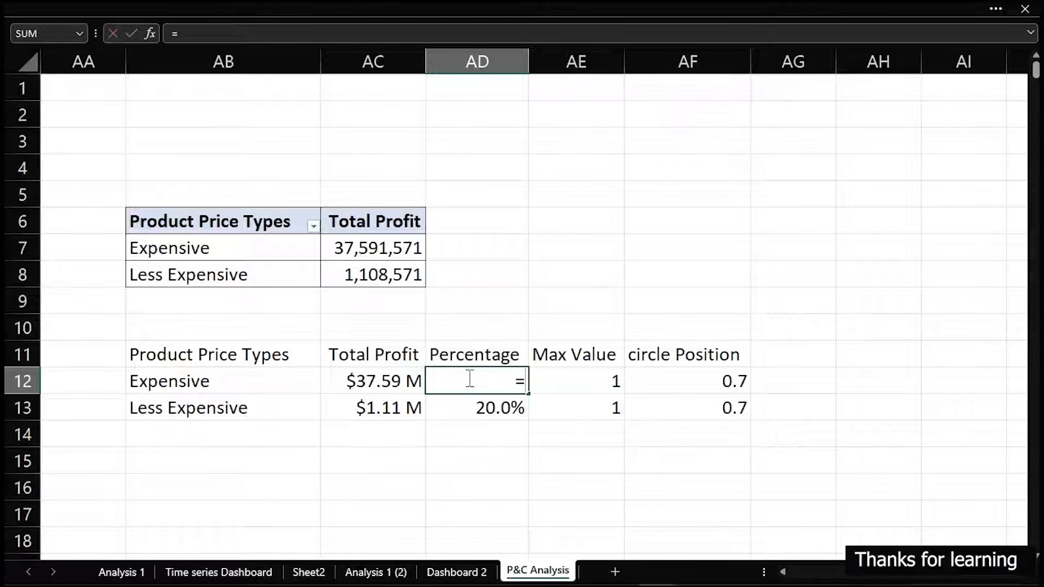
pyautogui.press('Left')
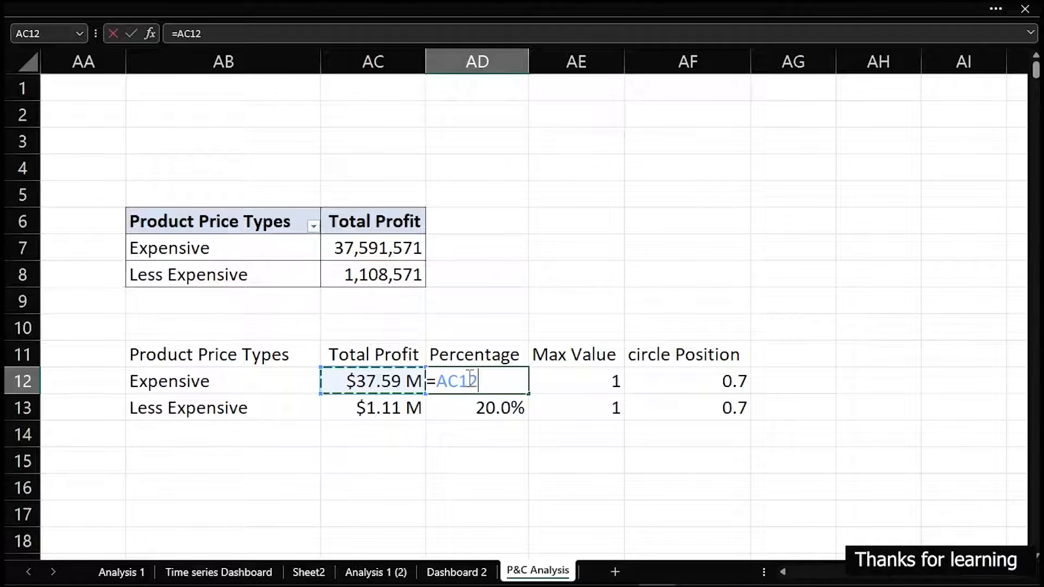
pyautogui.write('/')
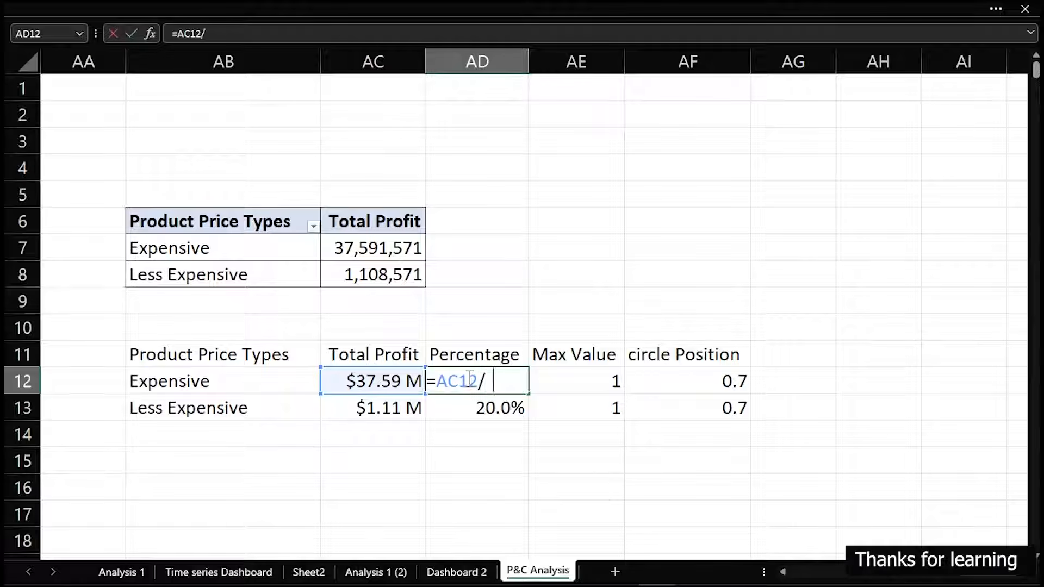
pyautogui.write('sum')
pyautogui.press('Tab')
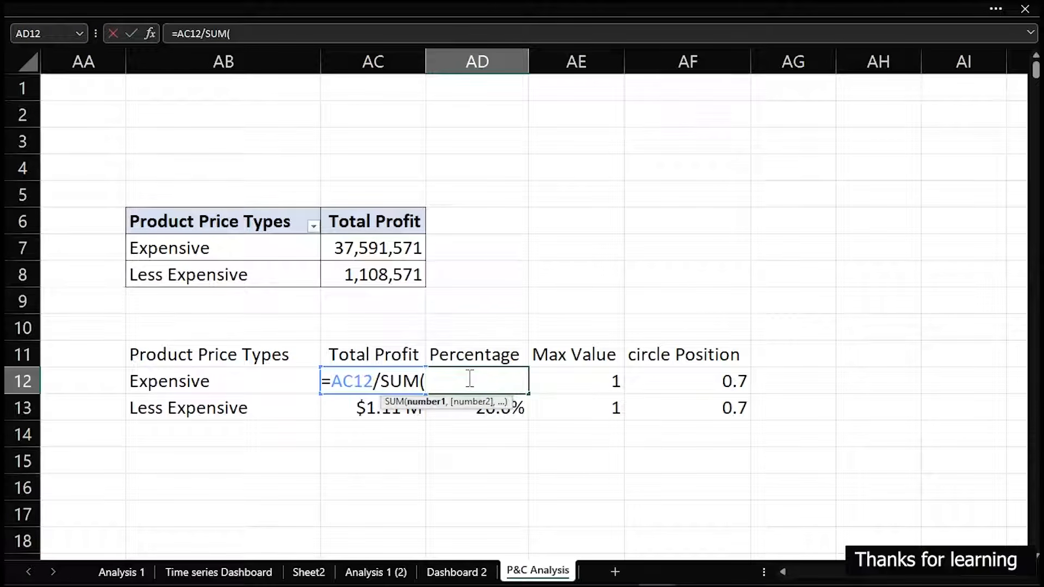
pyautogui.moveTo(363, 416); pyautogui.dragTo(376, 379)
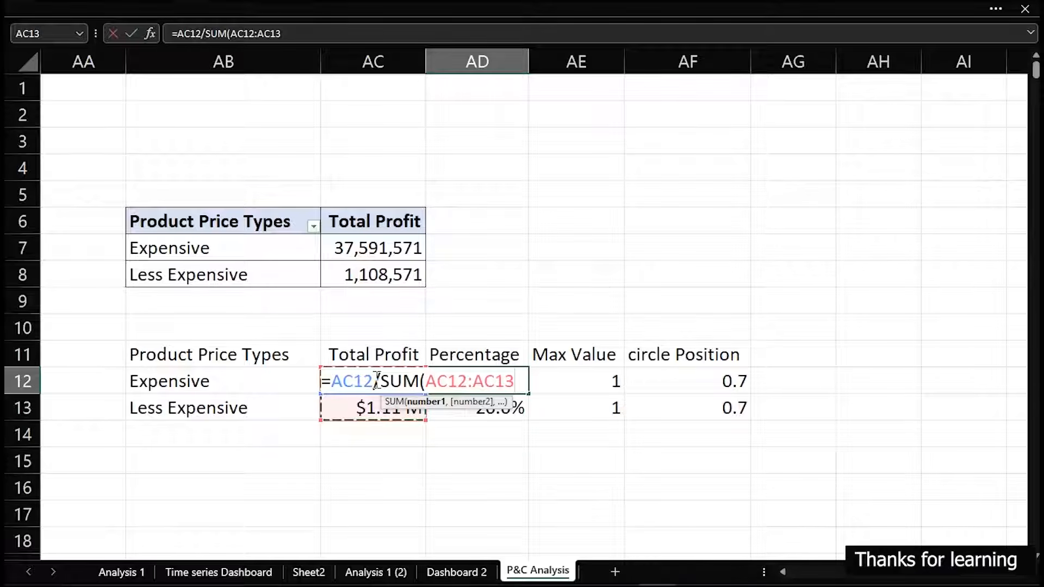
pyautogui.press('Return')
pyautogui.press('Return')
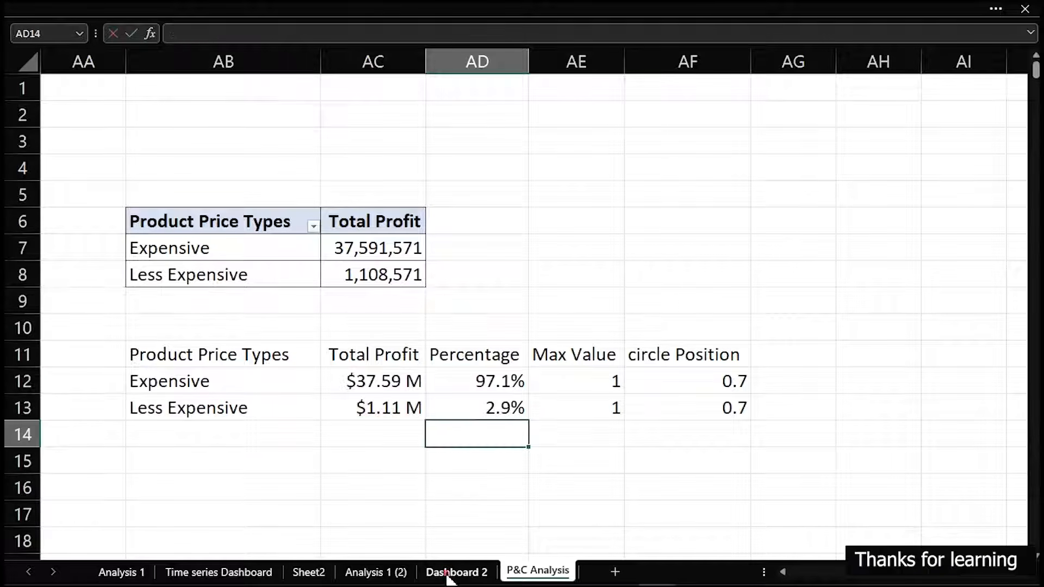
# Duplicate the "Profit by Product Colors" title on Dashboard 2, place the copy atop the bubble chart's card, and open its text for editing
pyautogui.click(448, 574)
pyautogui.moveTo(614, 193)
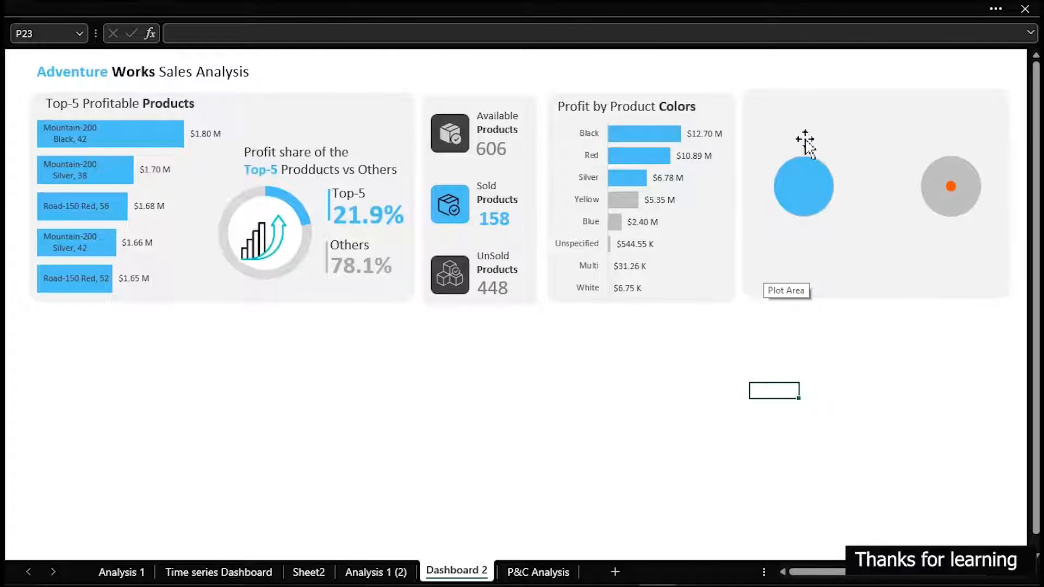
pyautogui.moveTo(794, 225)
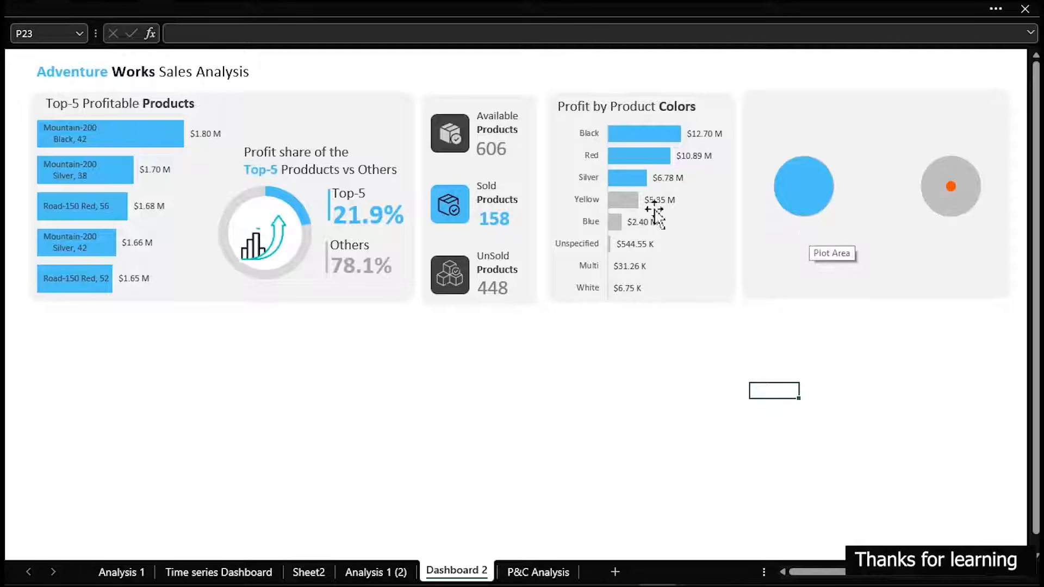
pyautogui.click(626, 104)
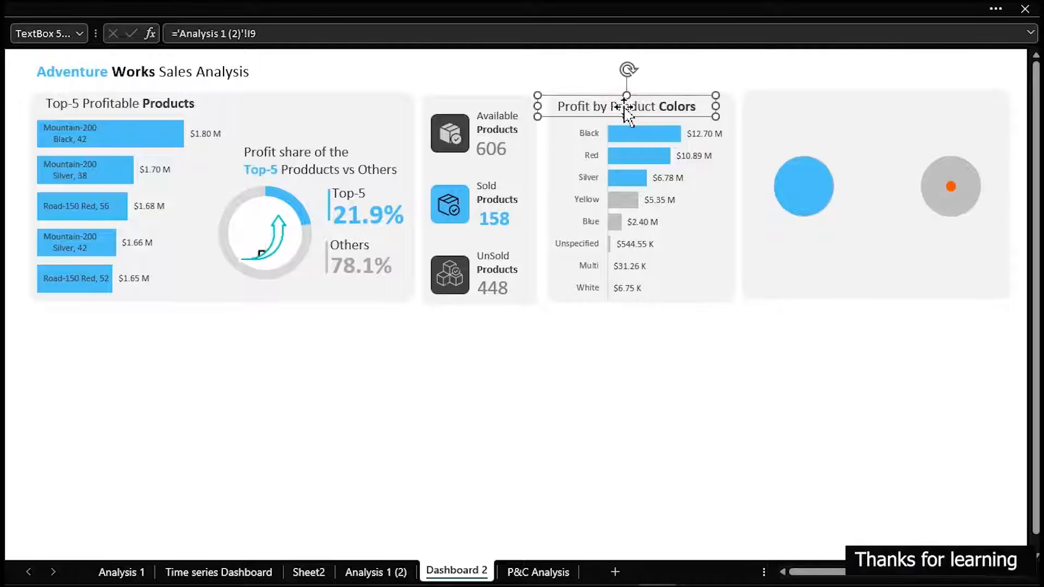
pyautogui.hotkey('ctrl', 'd')
pyautogui.moveTo(601, 120); pyautogui.dragTo(793, 107)
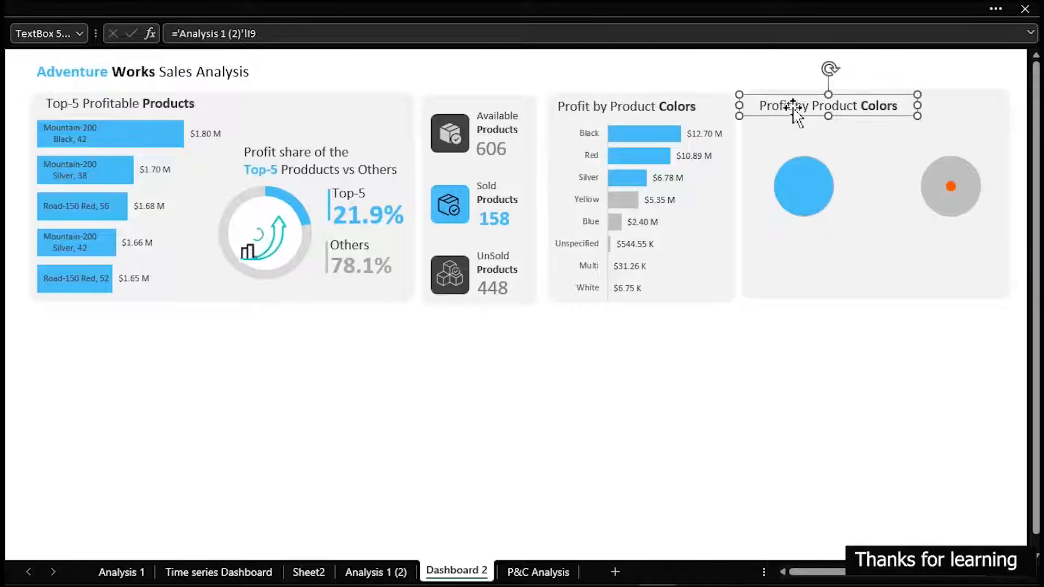
pyautogui.click(791, 107)
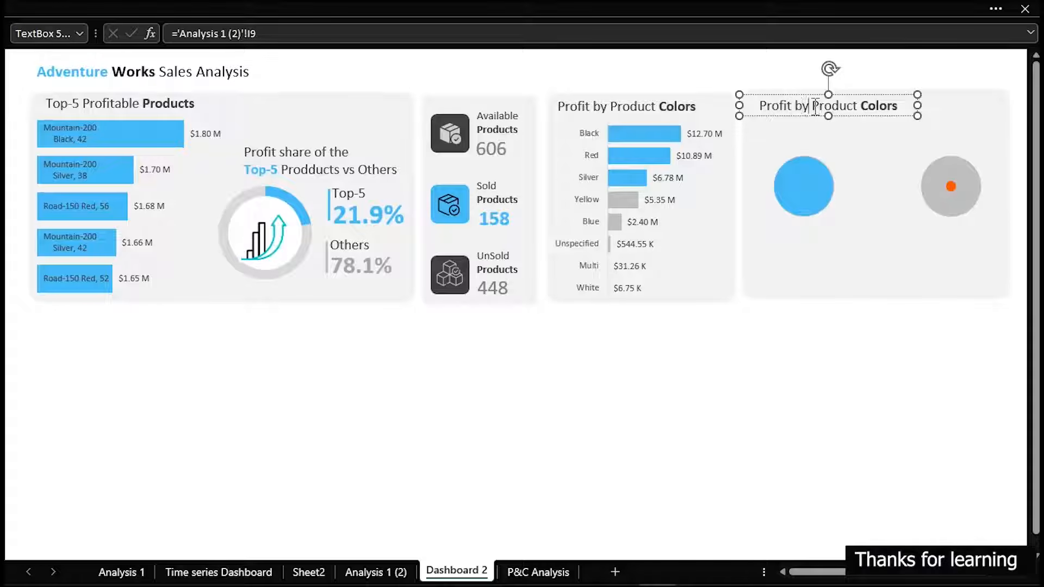
# Change the copied title's text to "Product Pricing Types" and narrow its text box slightly
pyautogui.press('BackSpace')
pyautogui.press('BackSpace')
pyautogui.press('BackSpace')
pyautogui.press('BackSpace')
pyautogui.press('BackSpace')
pyautogui.press('BackSpace')
pyautogui.press('BackSpace')
pyautogui.press('BackSpace')
pyautogui.press('BackSpace')
pyautogui.press('BackSpace')
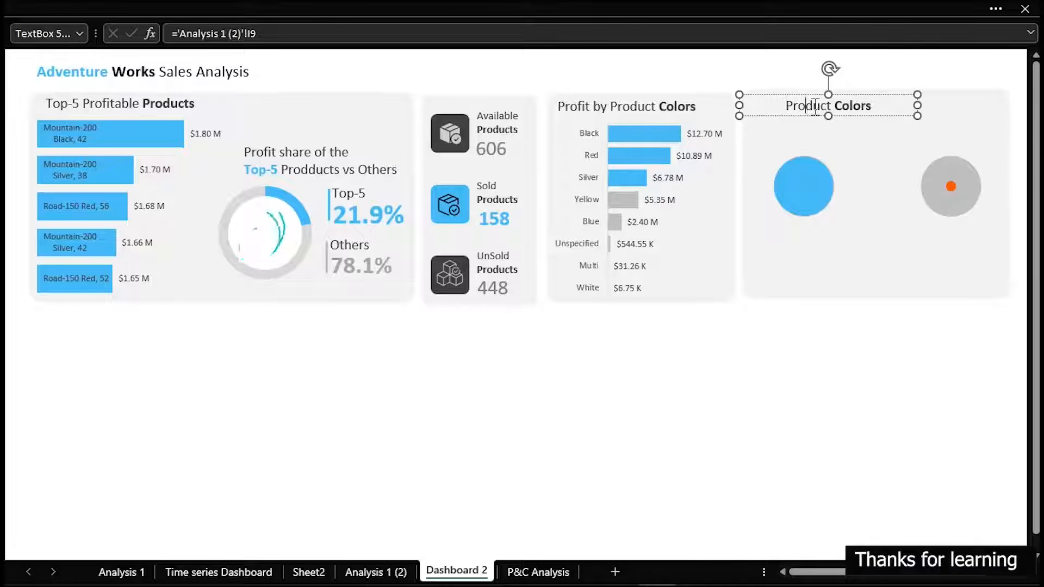
pyautogui.write('Pricing')
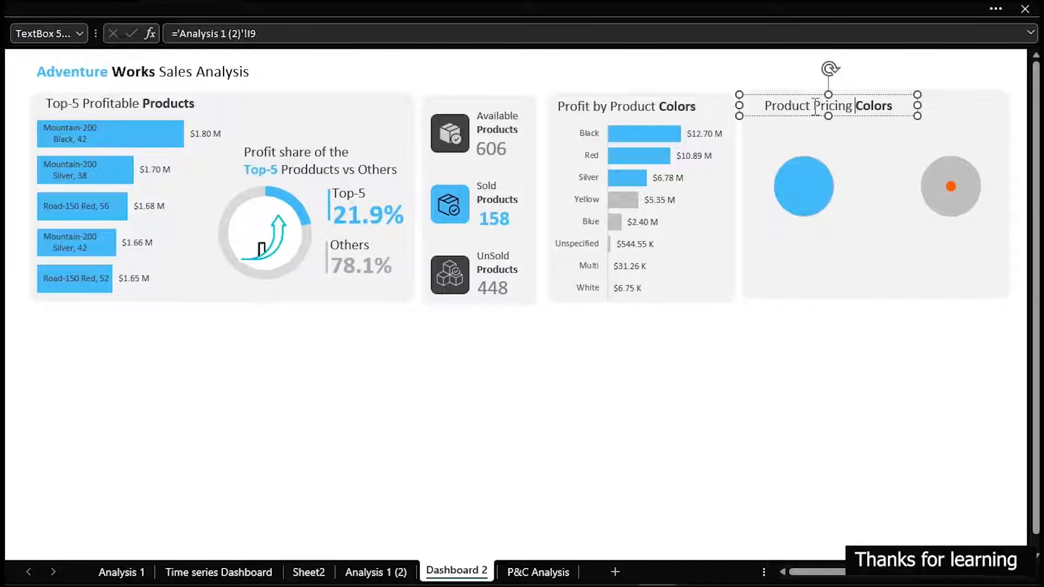
pyautogui.hotkey('shift', 'Right')
pyautogui.hotkey('shift', 'Right')
pyautogui.hotkey('shift', 'Right')
pyautogui.hotkey('shift', 'Right')
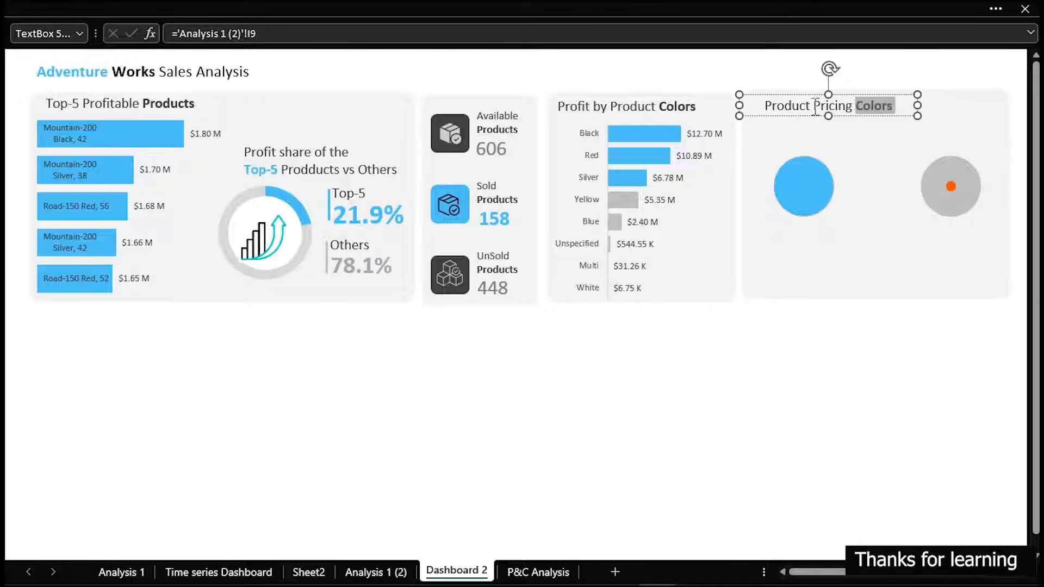
pyautogui.write('Types')
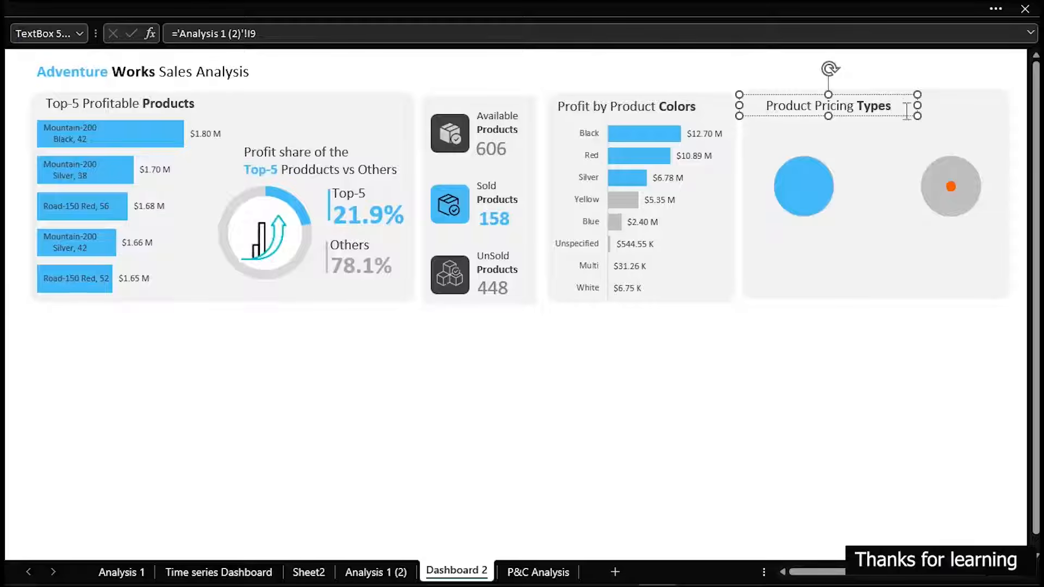
pyautogui.moveTo(918, 105); pyautogui.dragTo(904, 105)
pyautogui.click(832, 360)
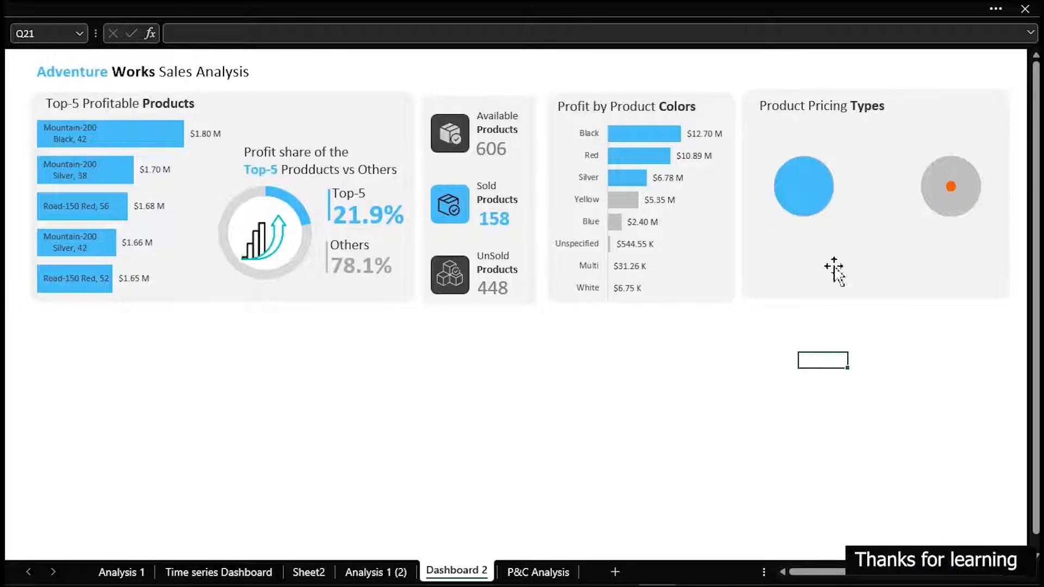
# Duplicate the "Product Pricing Types" title, place the copy just below it, and replace its text with "Price Avove $150"
pyautogui.click(797, 114)
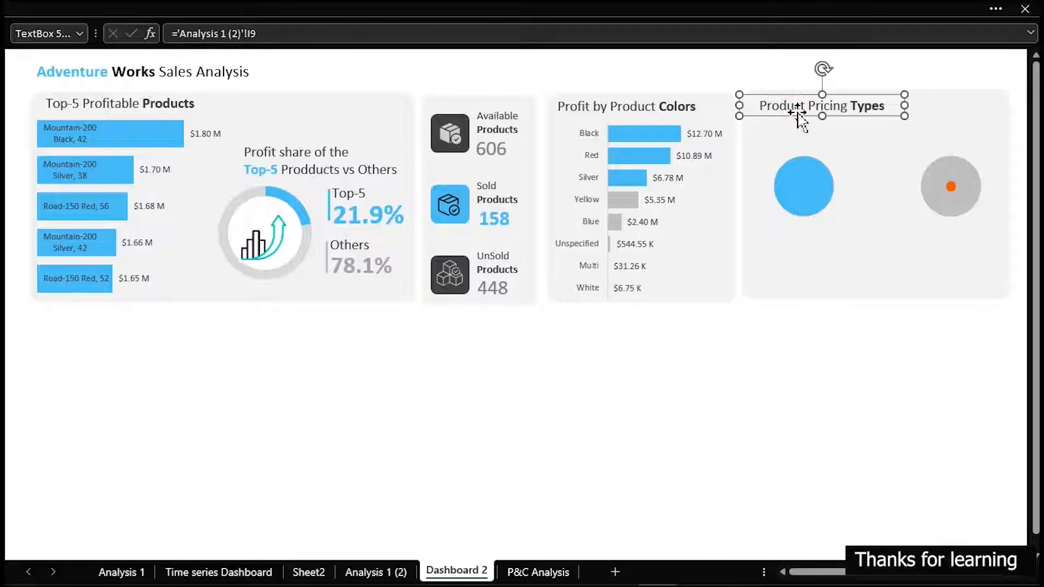
pyautogui.hotkey('ctrl', 'd')
pyautogui.moveTo(856, 128); pyautogui.dragTo(854, 153)
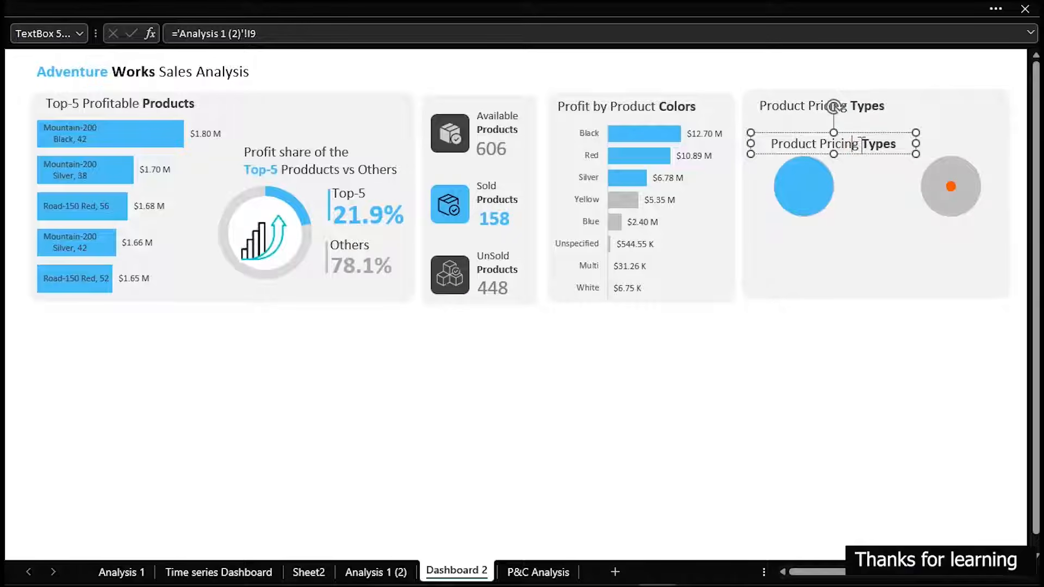
pyautogui.hotkey('ctrl', 'a')
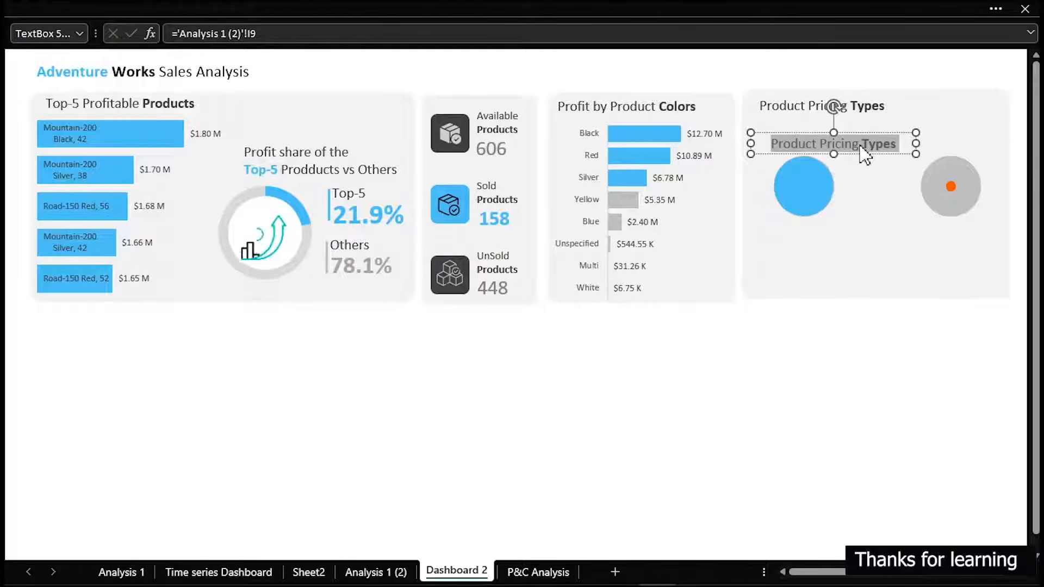
pyautogui.write('Price Avove')
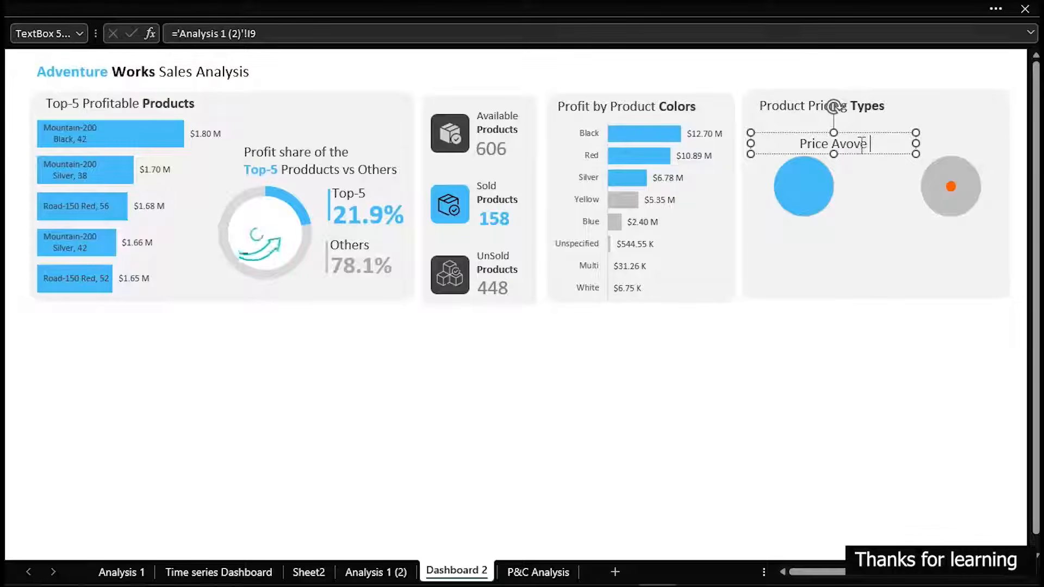
pyautogui.write(' $')
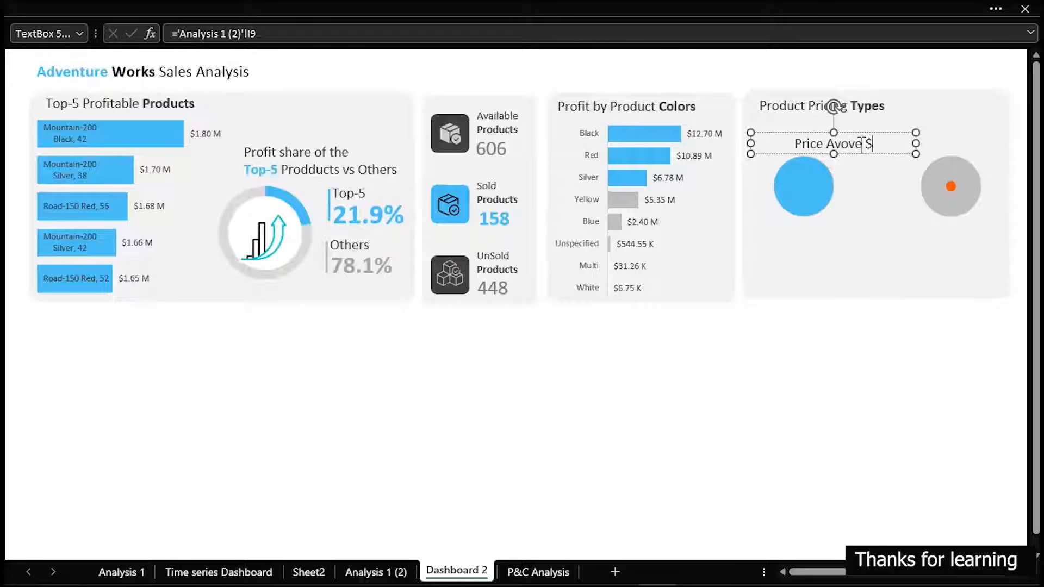
pyautogui.write('150')
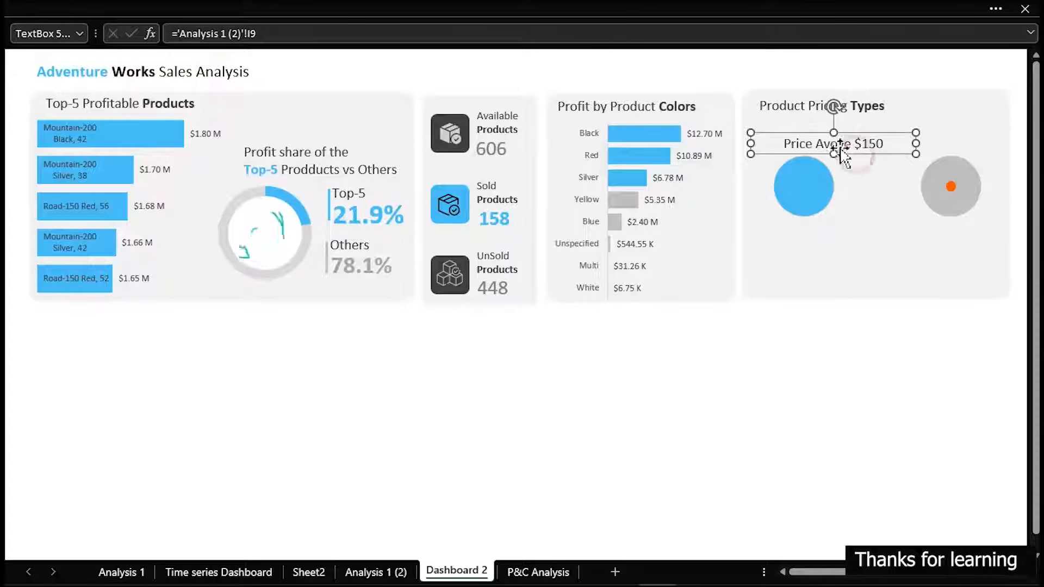
# Reduce the font size of the "Price Avove $150" label to 11
pyautogui.click(180, 1)
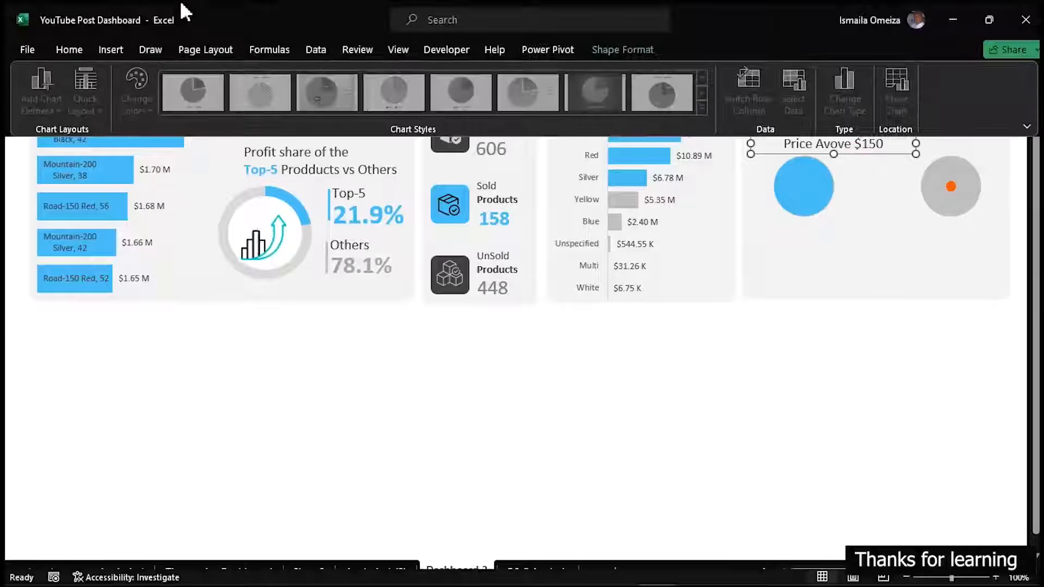
pyautogui.click(64, 52)
pyautogui.click(250, 81)
pyautogui.click(251, 82)
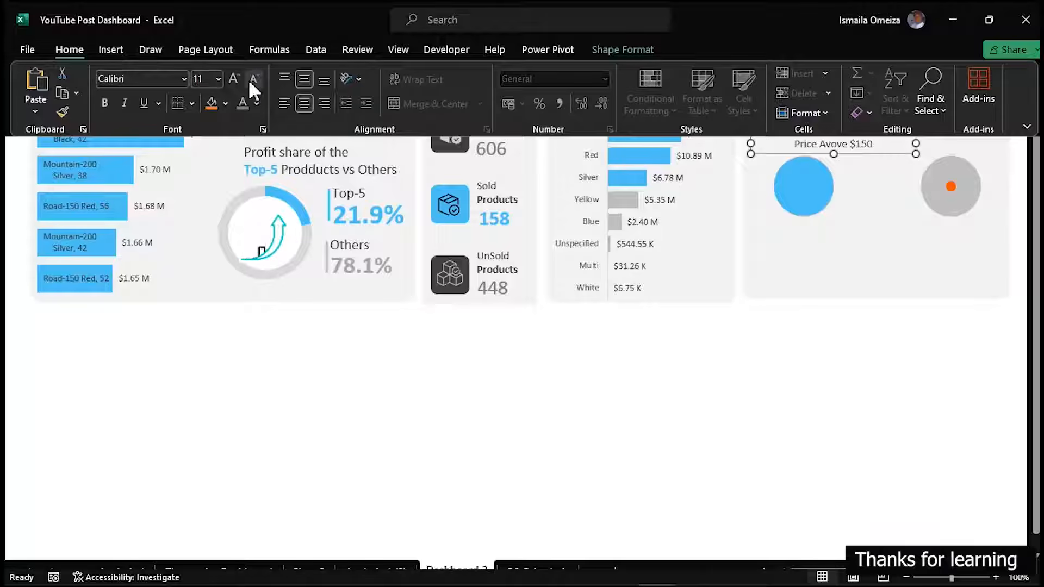
pyautogui.hotkey('ctrl', 'shift', 'F1')
# Make only "$150" in the "Price Avove $150" label bold and give it the recently used light blue
pyautogui.click(855, 145)
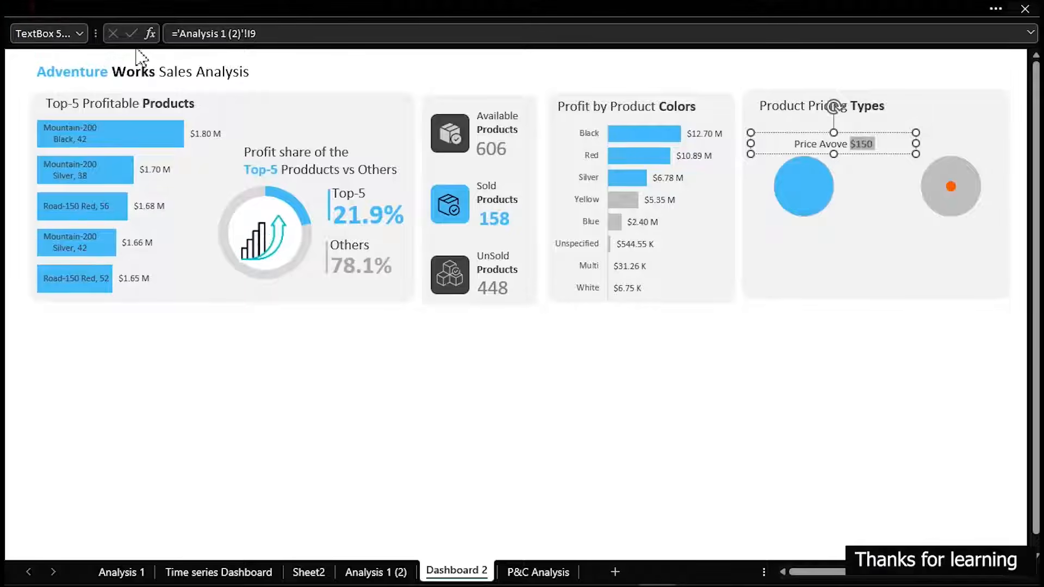
pyautogui.click(62, 8)
pyautogui.click(256, 104)
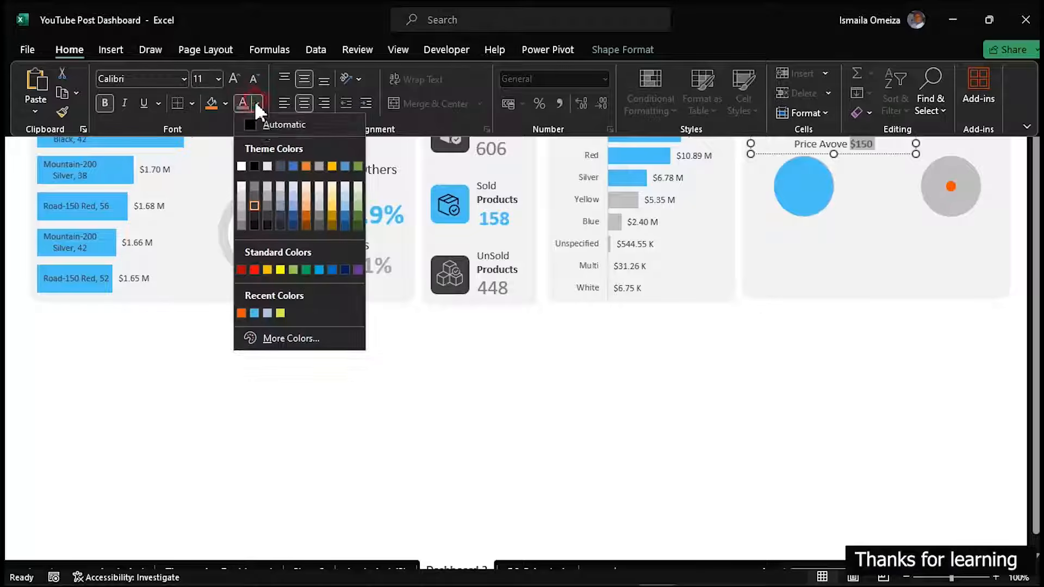
pyautogui.click(254, 313)
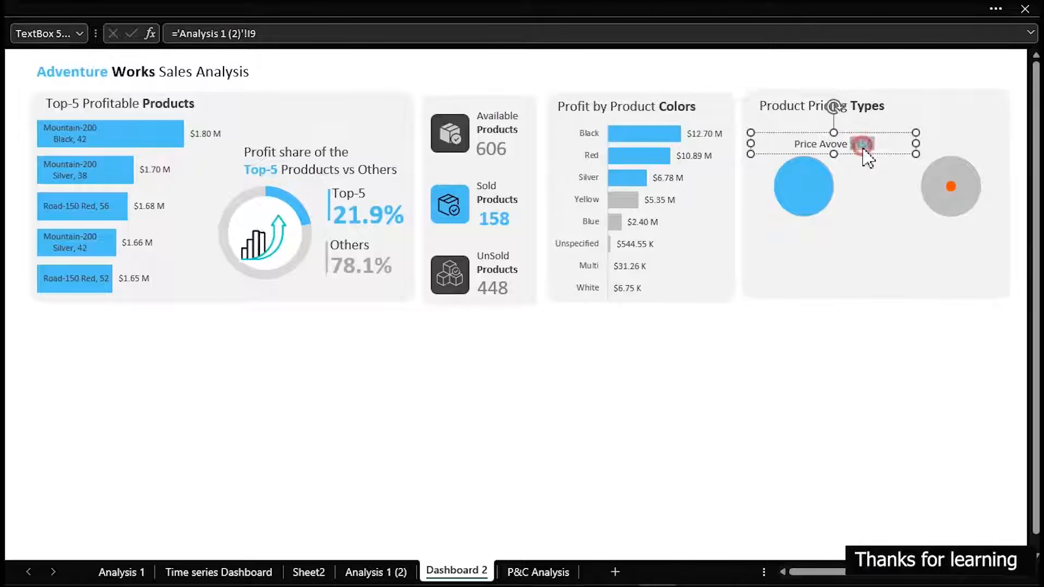
# Place the "Price Avove $150" label above the blue bubble and nudge the bubble chart slightly upward beneath it
pyautogui.moveTo(856, 154); pyautogui.dragTo(820, 143)
pyautogui.click(853, 196)
pyautogui.click(855, 254)
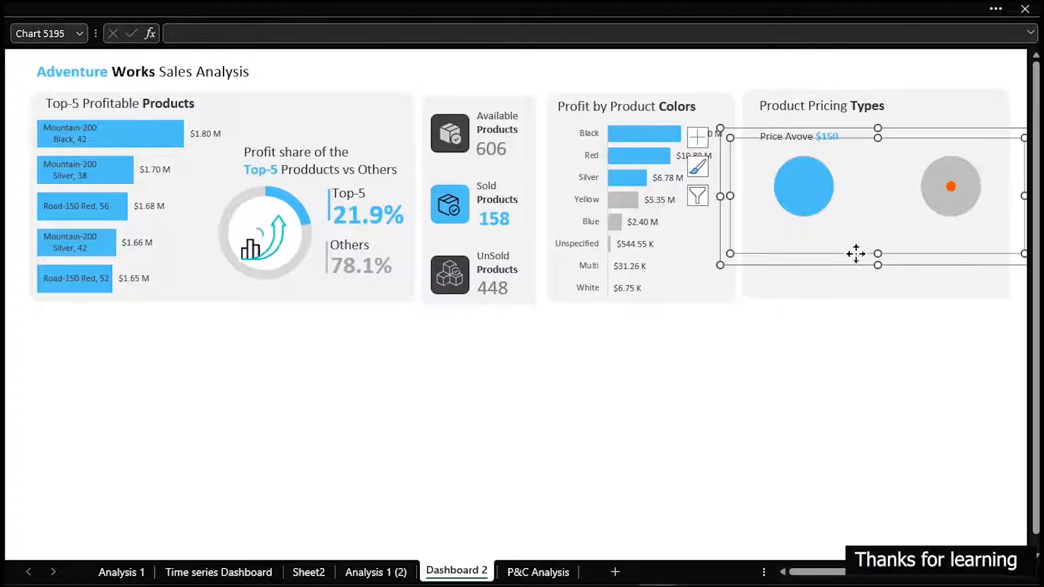
pyautogui.doubleClick(841, 255)
pyautogui.moveTo(845, 262); pyautogui.dragTo(841, 256)
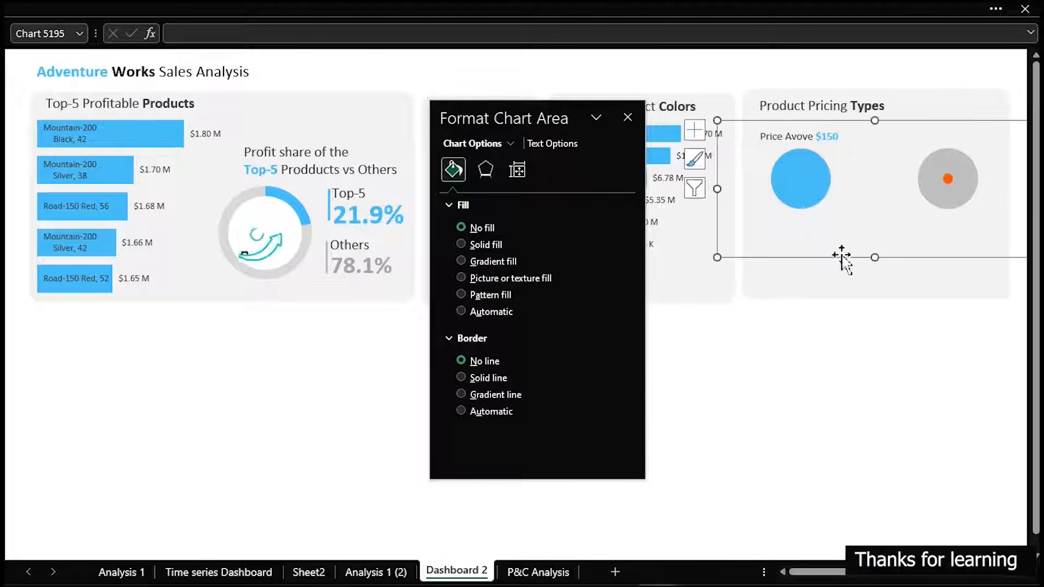
pyautogui.click(816, 371)
# Duplicate the price label above the grey bubble and change the copy's text to "Price Beow $150"
pyautogui.click(805, 137)
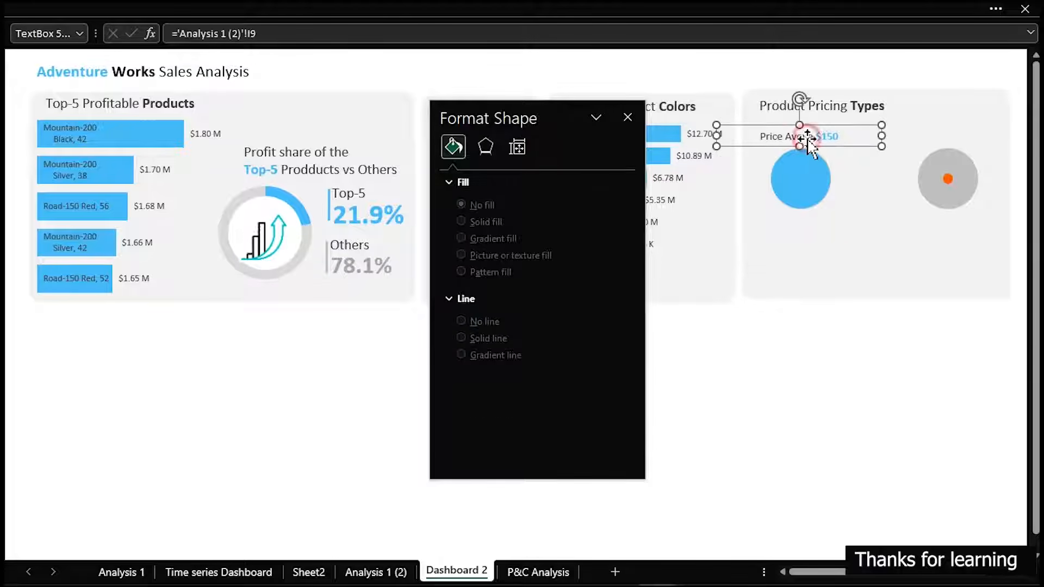
pyautogui.moveTo(808, 137); pyautogui.dragTo(939, 135)
pyautogui.click(960, 134)
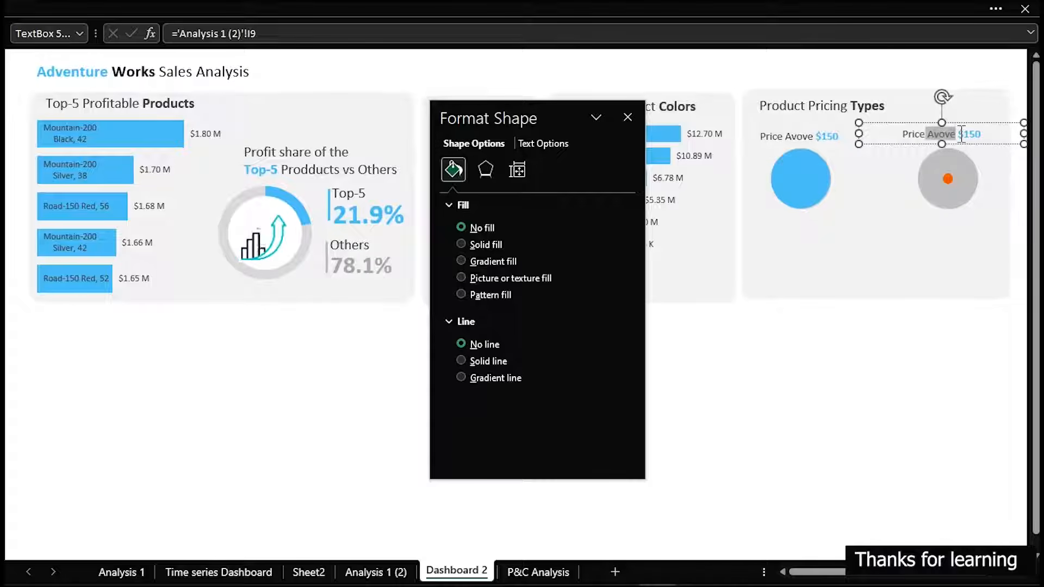
pyautogui.write('Bel')
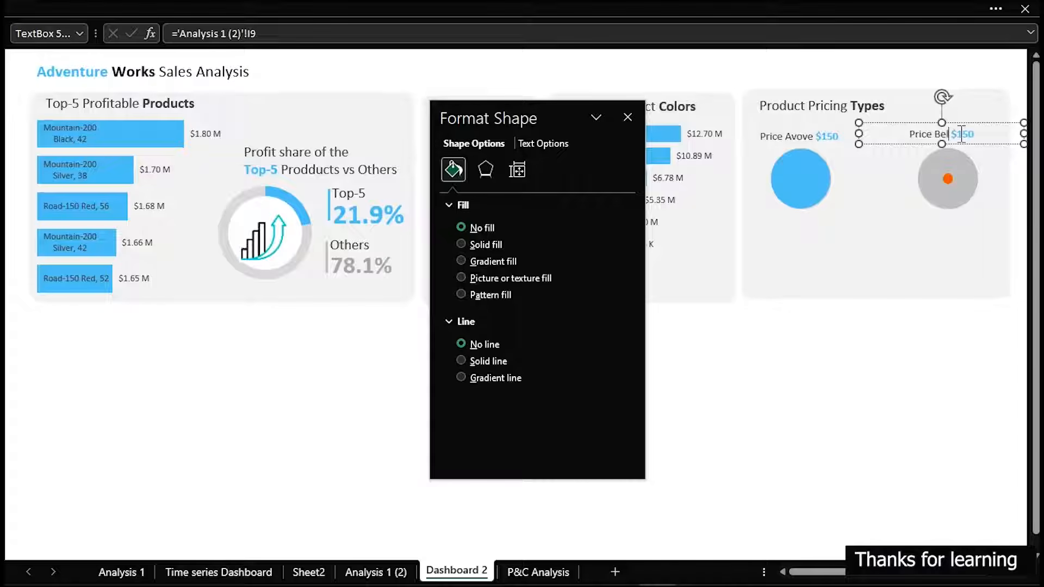
pyautogui.write('low')
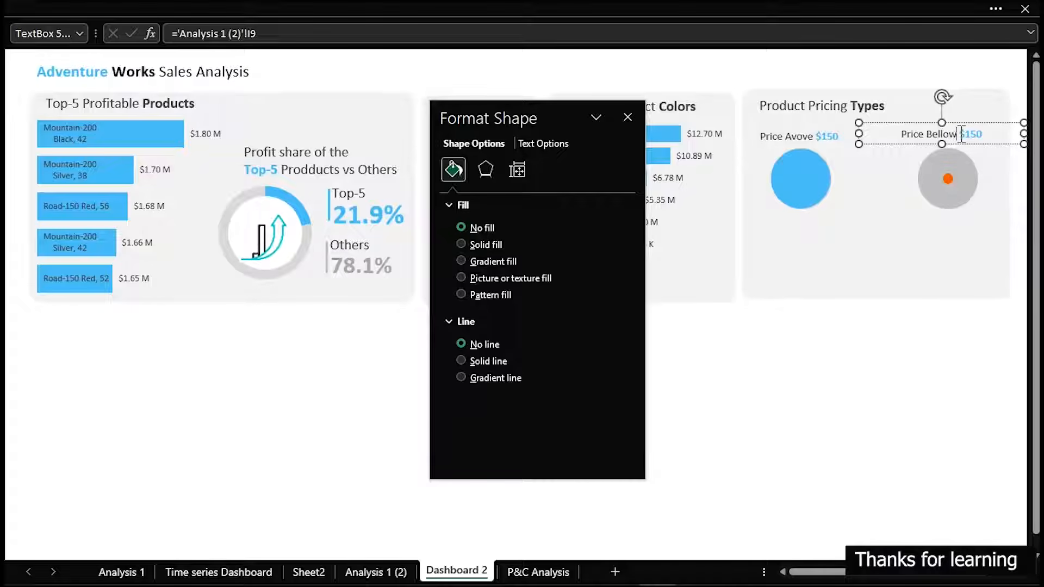
pyautogui.press('BackSpace')
pyautogui.press('BackSpace')
pyautogui.press('BackSpace')
pyautogui.press('BackSpace')
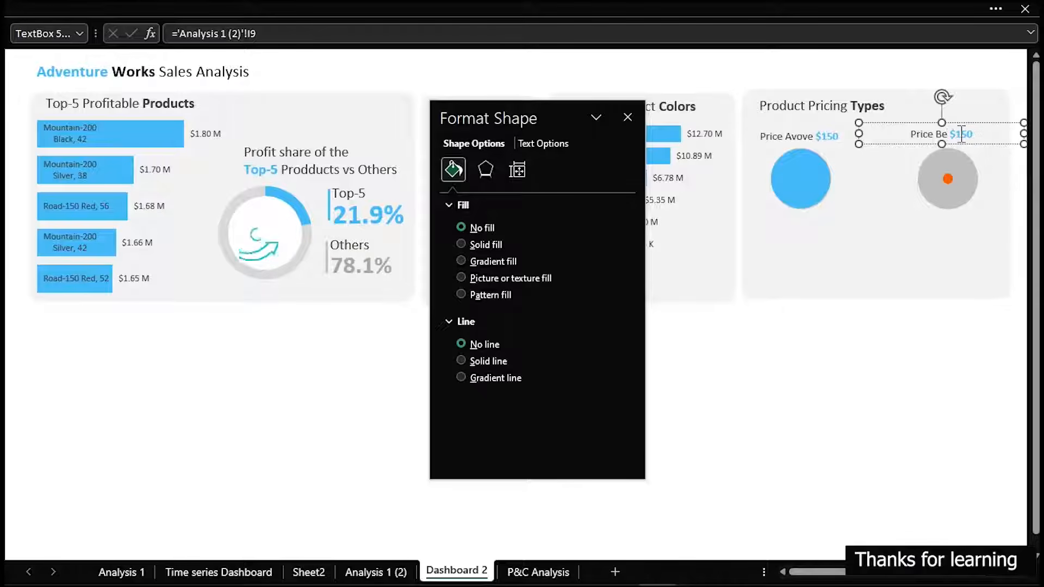
pyautogui.write('ow')
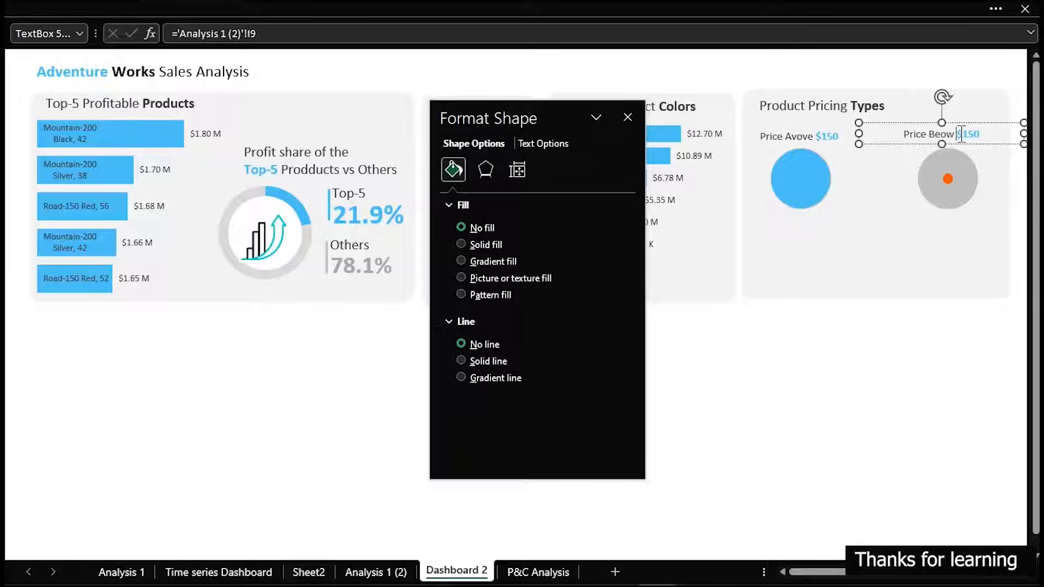
# Color "$150" in the label above the grey bubble with the recently used orange, and close the formatting options
pyautogui.moveTo(961, 134); pyautogui.dragTo(965, 142)
pyautogui.click(555, 144)
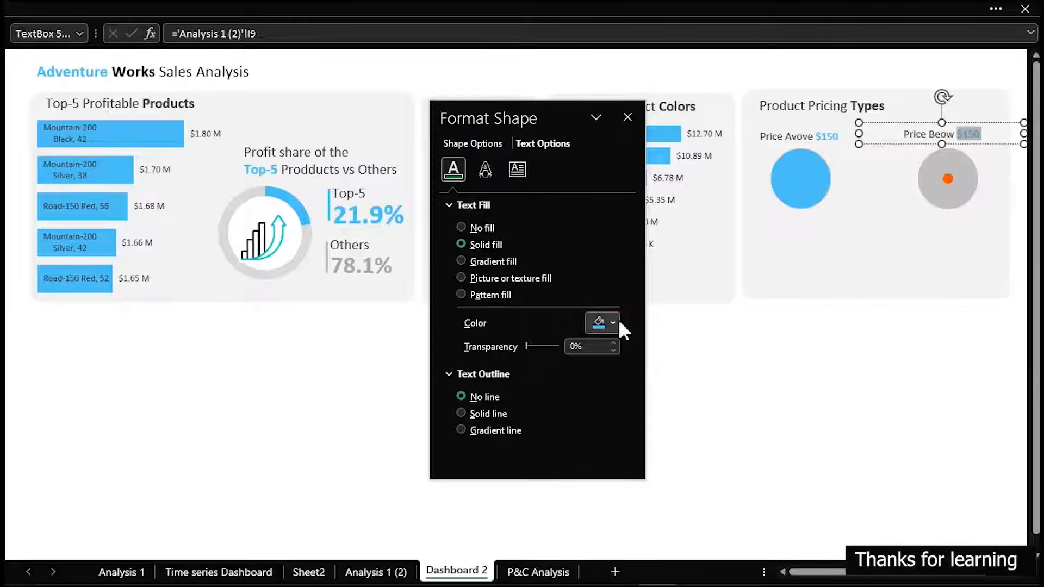
pyautogui.click(614, 323)
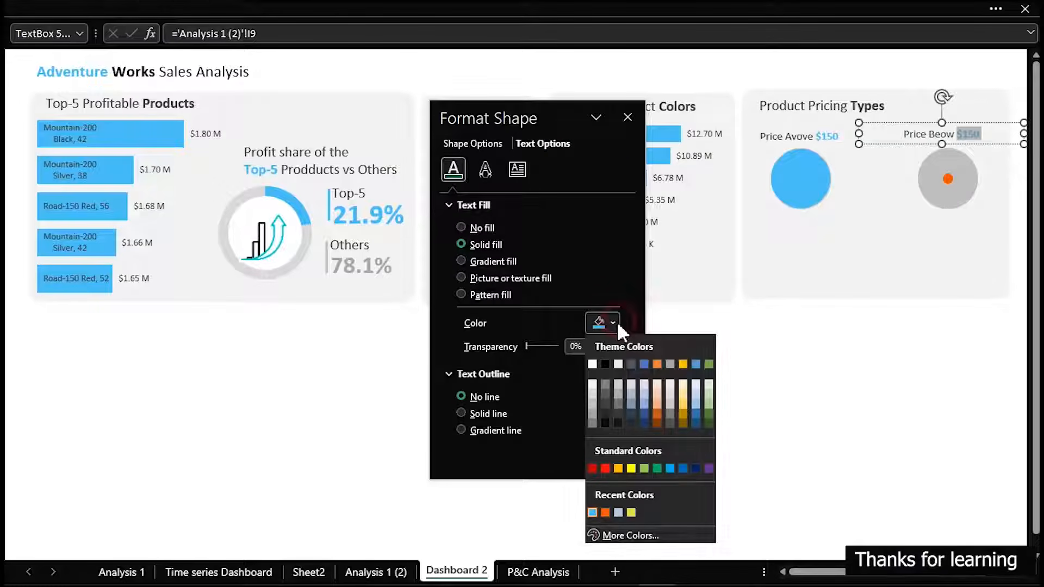
pyautogui.click(605, 513)
pyautogui.click(746, 435)
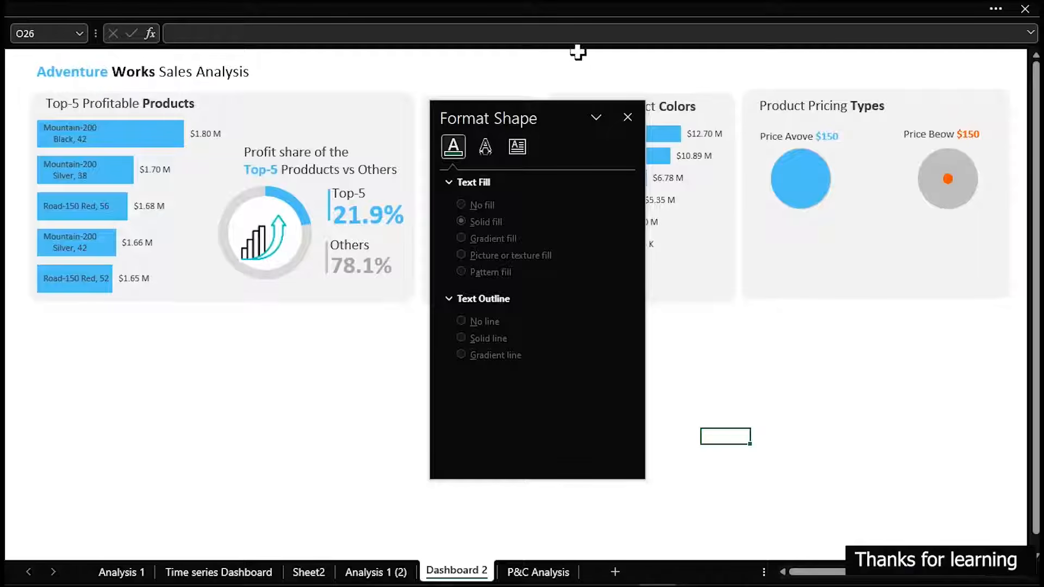
pyautogui.click(627, 118)
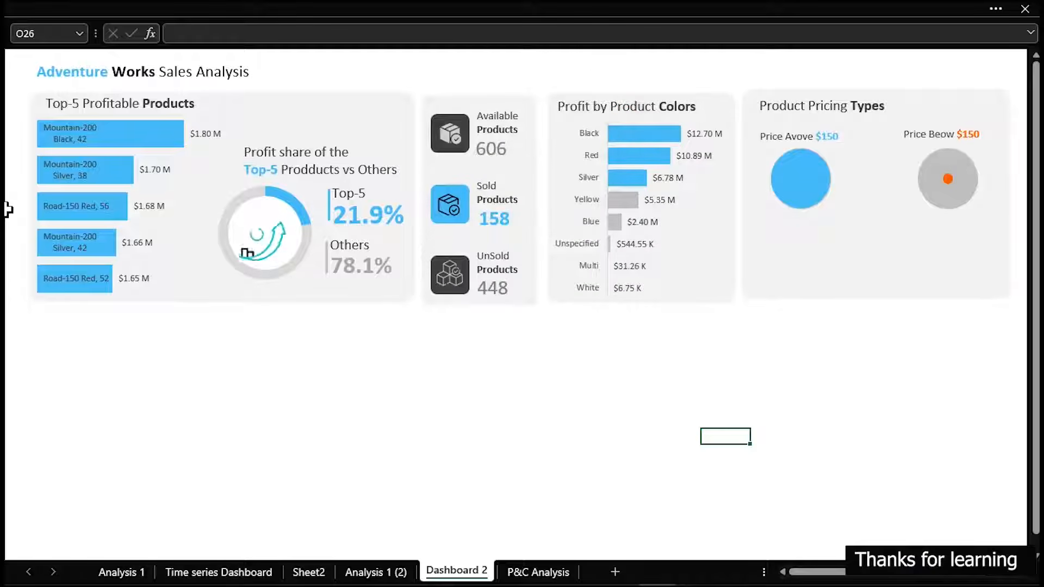
# Duplicate the "Price Avove $150" label directly below the blue bubble and narrow the copy's text box from both sides
pyautogui.click(801, 139)
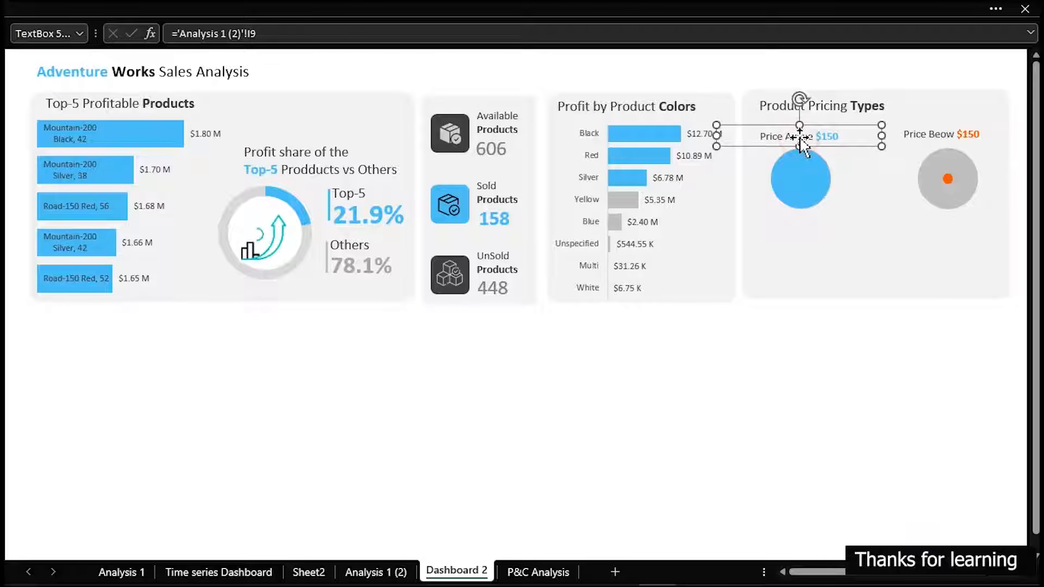
pyautogui.moveTo(801, 140); pyautogui.dragTo(810, 222)
pyautogui.moveTo(892, 215); pyautogui.dragTo(846, 217)
pyautogui.moveTo(718, 216); pyautogui.dragTo(740, 217)
# Link the label below the blue bubble to the Expensive cell, AB12, on the P&C Analysis sheet
pyautogui.moveTo(282, 35); pyautogui.dragTo(179, 32)
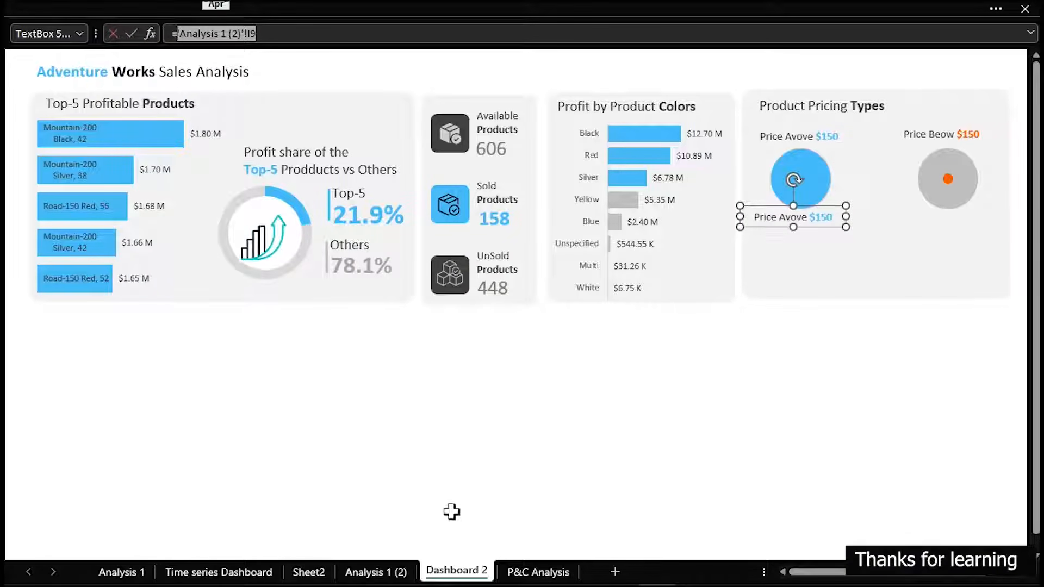
pyautogui.click(541, 571)
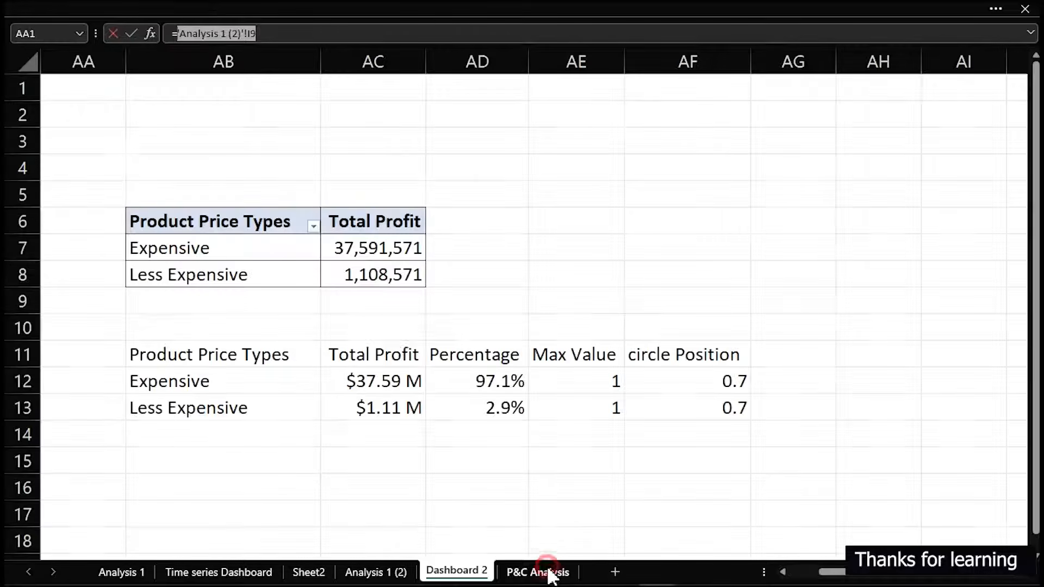
pyautogui.click(171, 382)
pyautogui.press('Return')
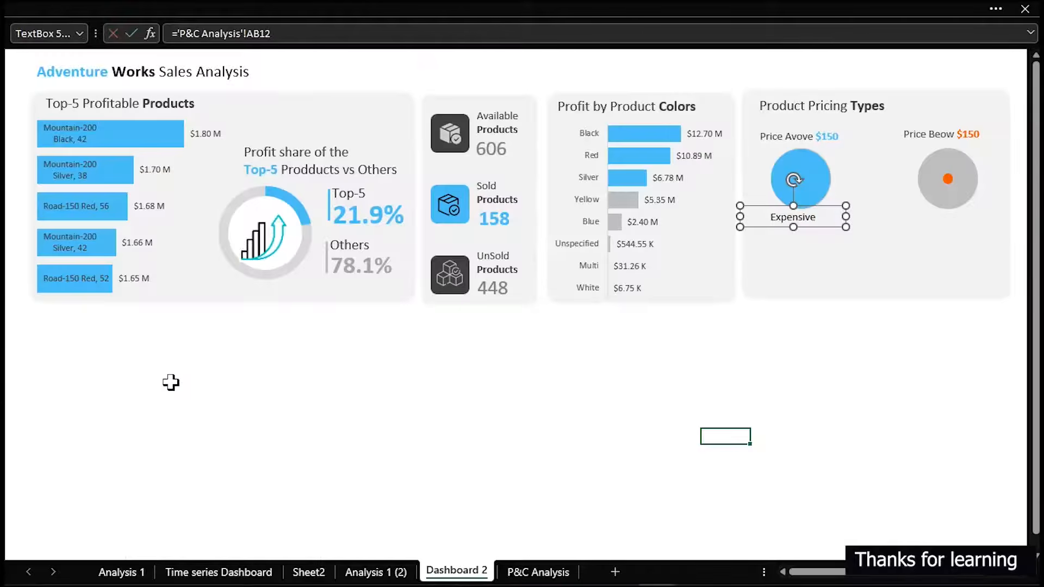
# Duplicate the Expensive label, link the copy to AB13 on the P&C Analysis sheet, and center both labels below their bubbles
pyautogui.hotkey('ctrl', 'd')
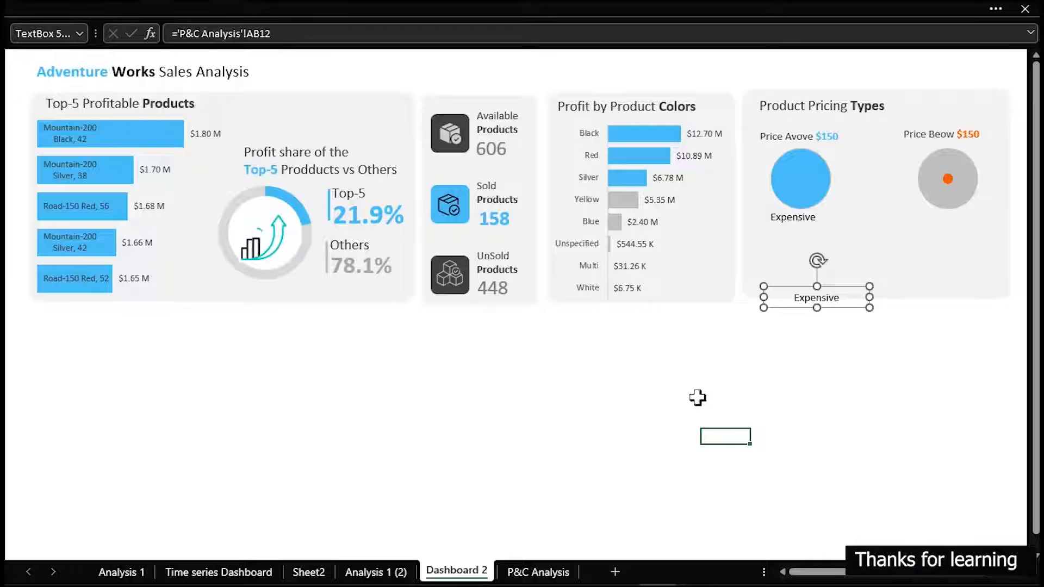
pyautogui.moveTo(292, 37); pyautogui.dragTo(179, 26)
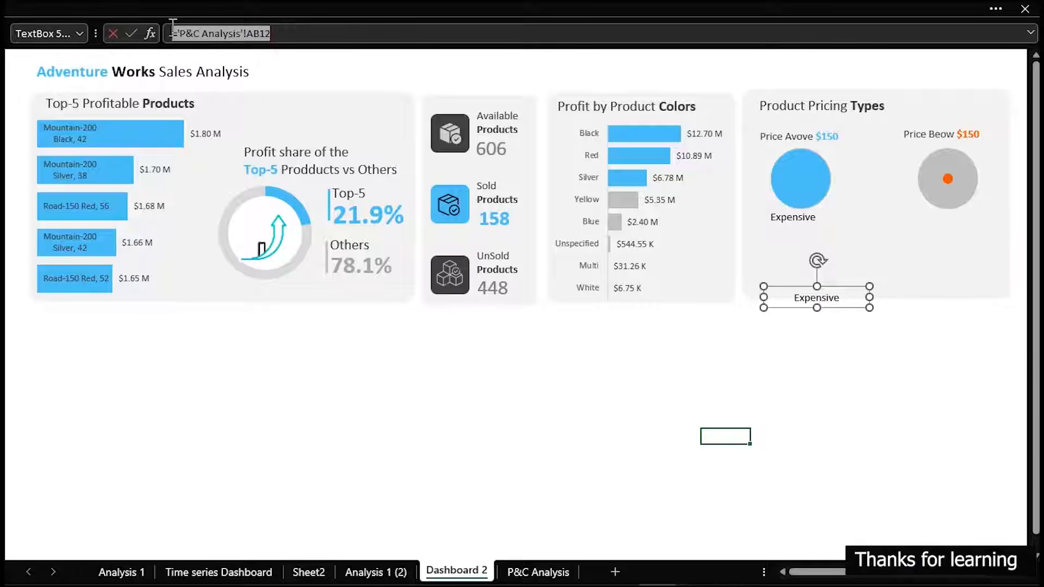
pyautogui.press('BackSpace')
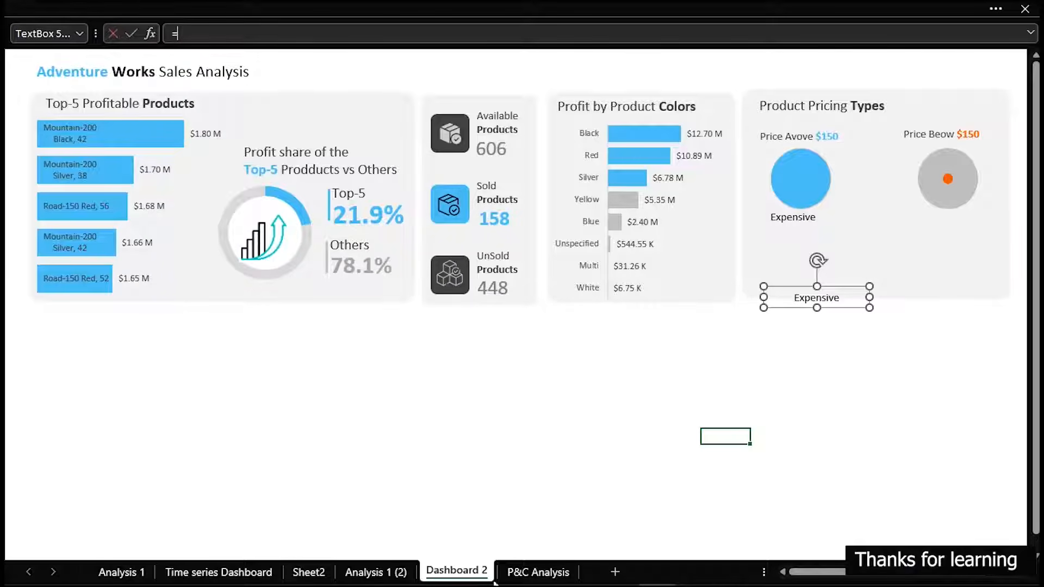
pyautogui.click(525, 572)
pyautogui.click(183, 412)
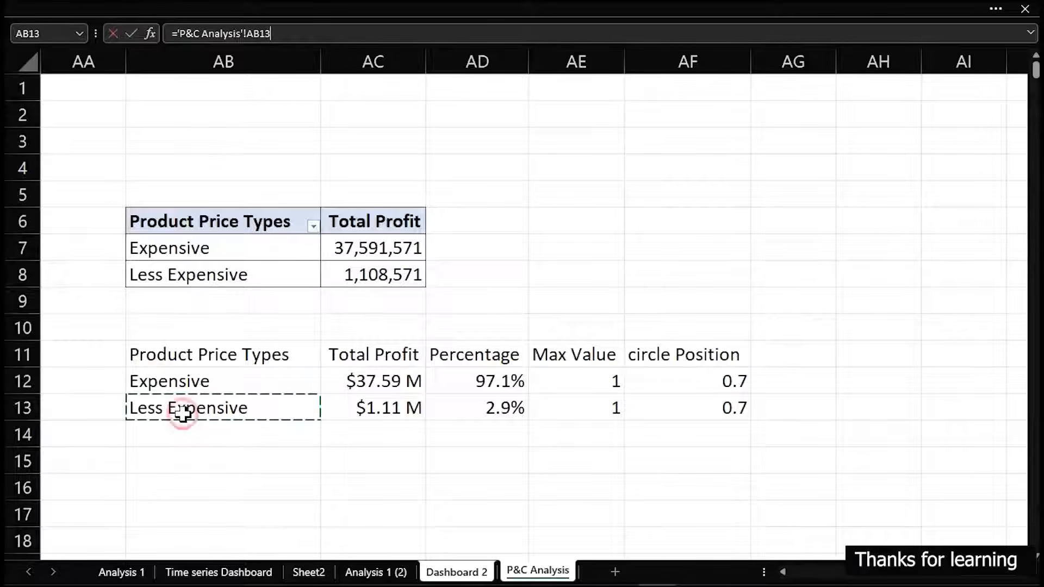
pyautogui.press('Return')
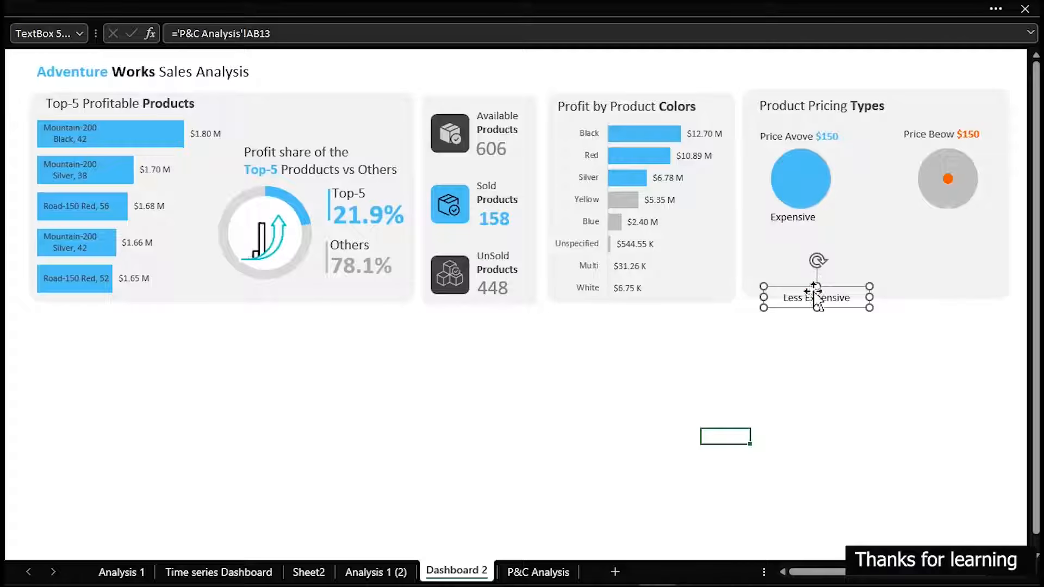
pyautogui.moveTo(816, 298); pyautogui.dragTo(949, 217)
pyautogui.moveTo(807, 228)
pyautogui.mouseDown()
pyautogui.moveTo(800, 215)
pyautogui.moveTo(811, 218)
pyautogui.mouseUp()
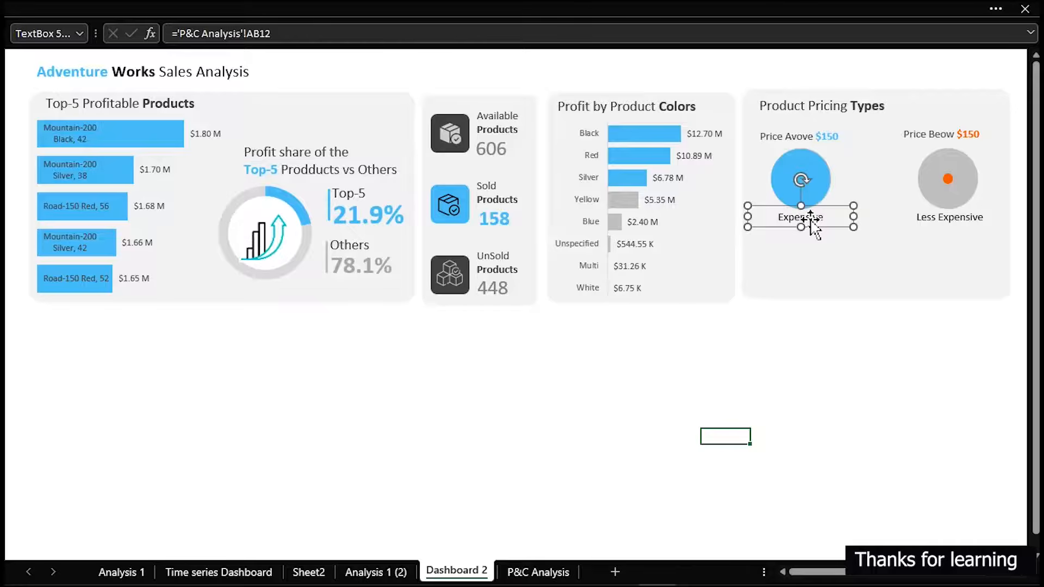
# Set the Expensive and Less Expensive labels to font size 14 with a dark gray theme color
pyautogui.keyDown('shift'); pyautogui.click(942, 221); pyautogui.keyUp('shift')
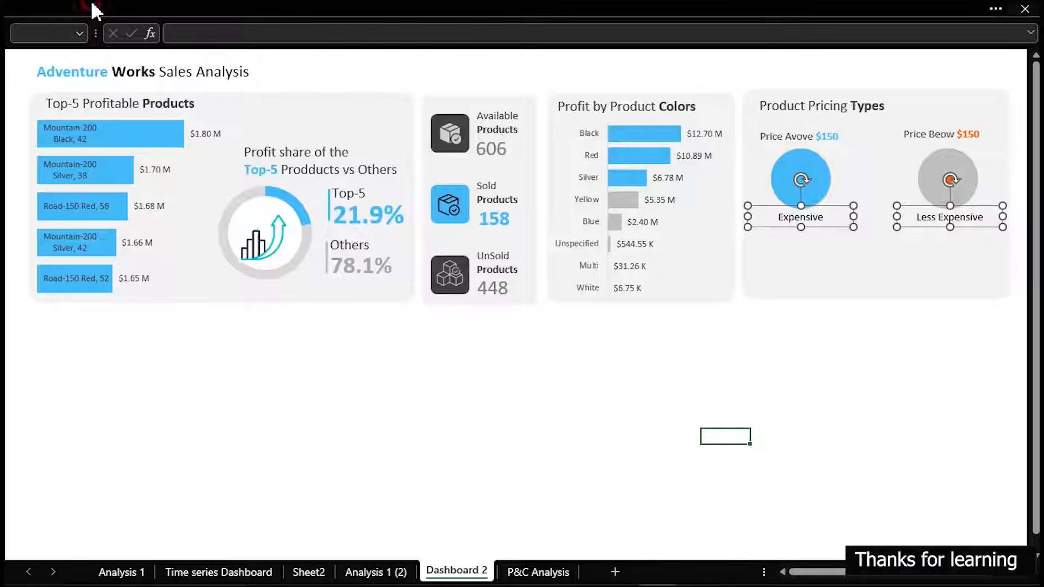
pyautogui.click(92, 9)
pyautogui.click(72, 52)
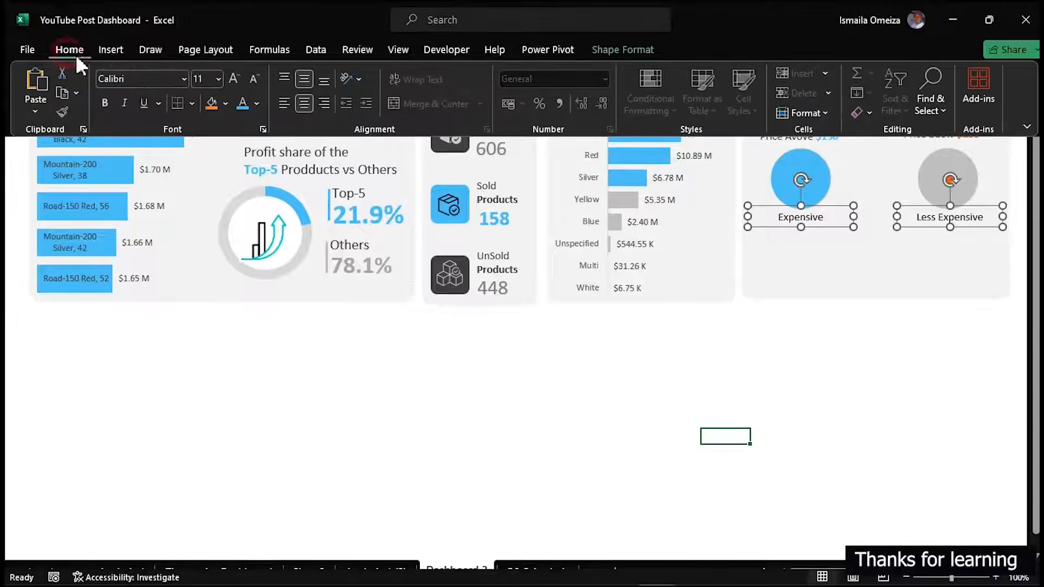
pyautogui.click(234, 77)
pyautogui.click(234, 80)
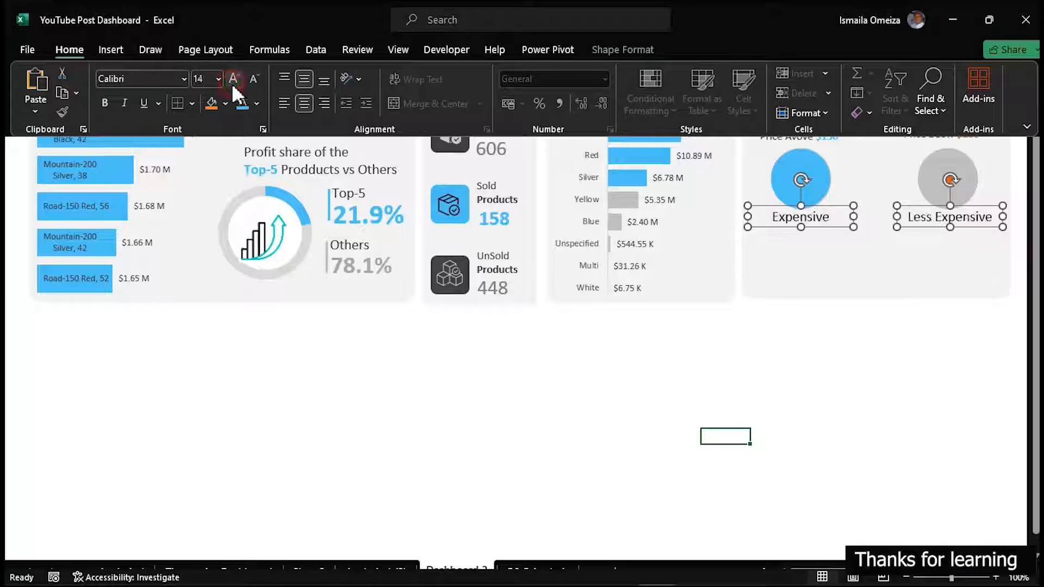
pyautogui.click(257, 103)
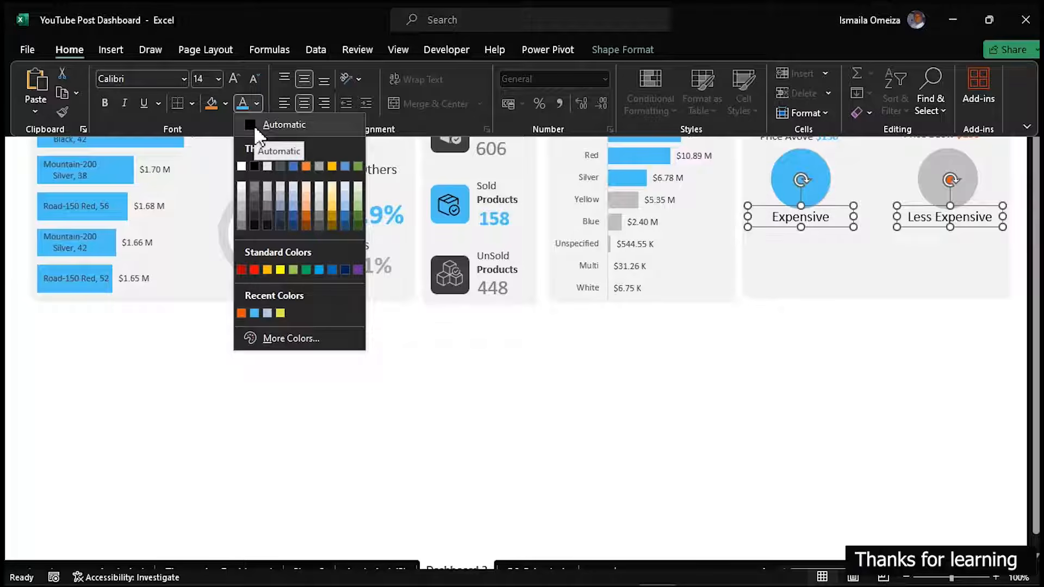
pyautogui.click(255, 206)
pyautogui.hotkey('ctrl', 'shift', 'F1')
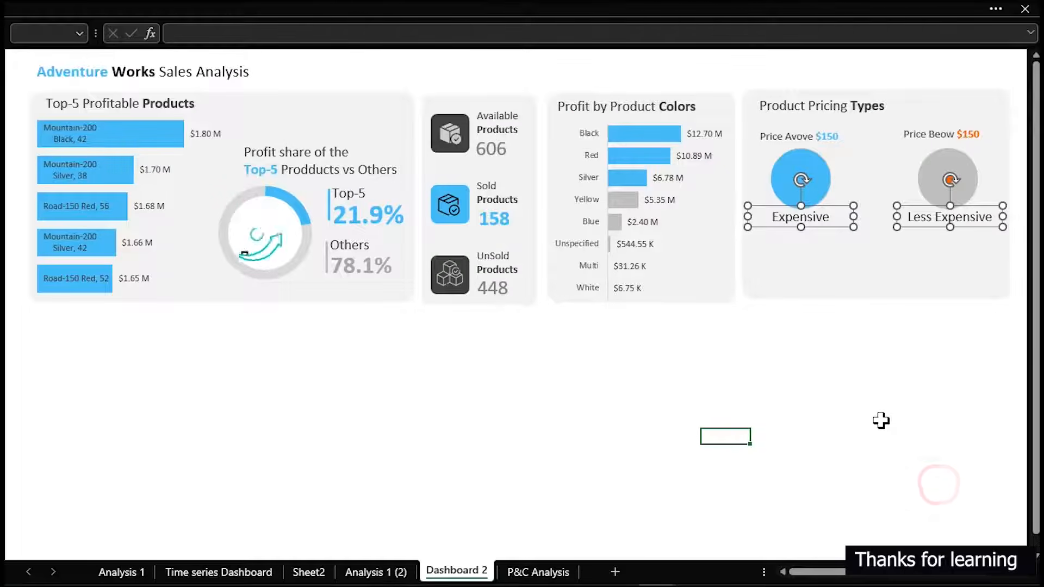
pyautogui.click(870, 406)
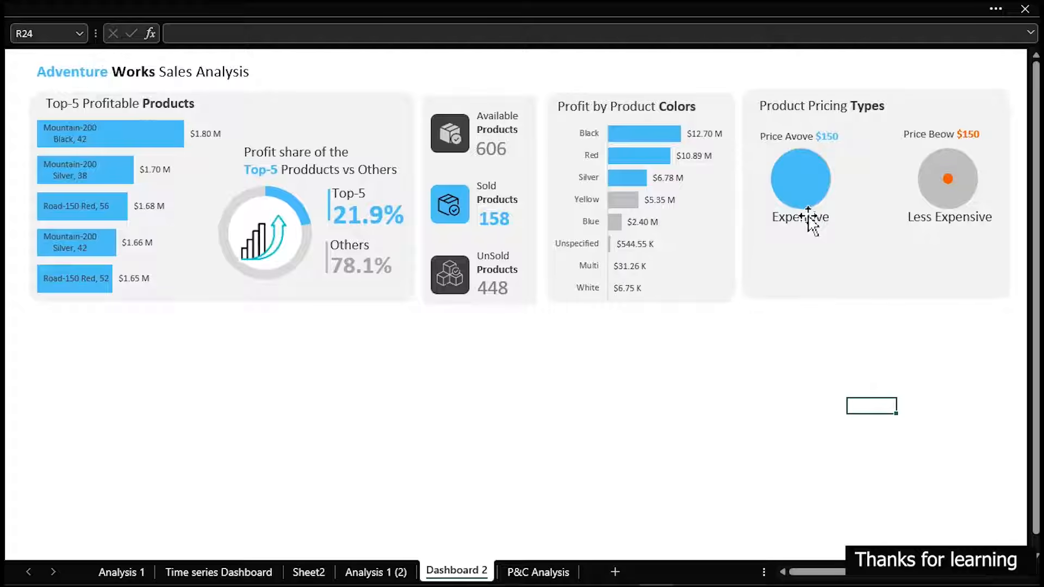
# Copy the Expensive and Less Expensive labels together to just below the originals
pyautogui.click(810, 219)
pyautogui.keyDown('ctrl'); pyautogui.click(958, 225); pyautogui.keyUp('ctrl')
pyautogui.moveTo(963, 236); pyautogui.dragTo(965, 264)
pyautogui.click(860, 409)
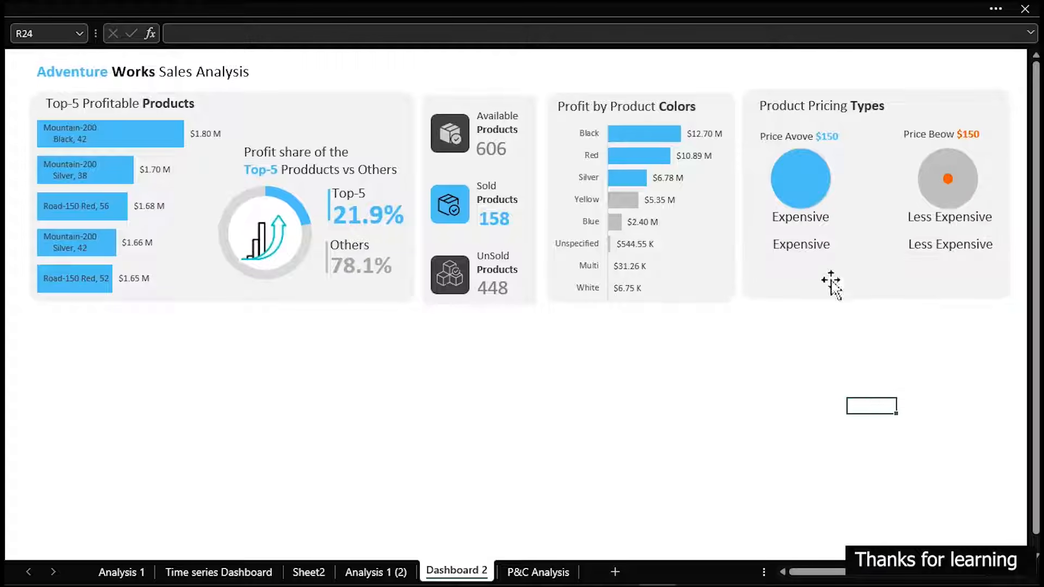
pyautogui.click(826, 243)
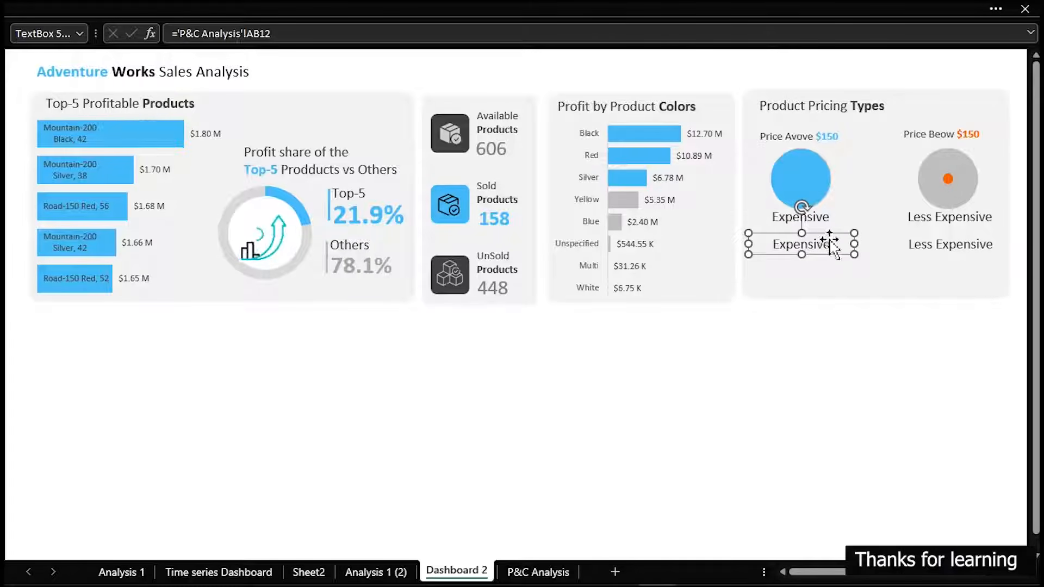
pyautogui.click(825, 219)
pyautogui.keyDown('shift'); pyautogui.click(946, 217); pyautogui.keyUp('shift')
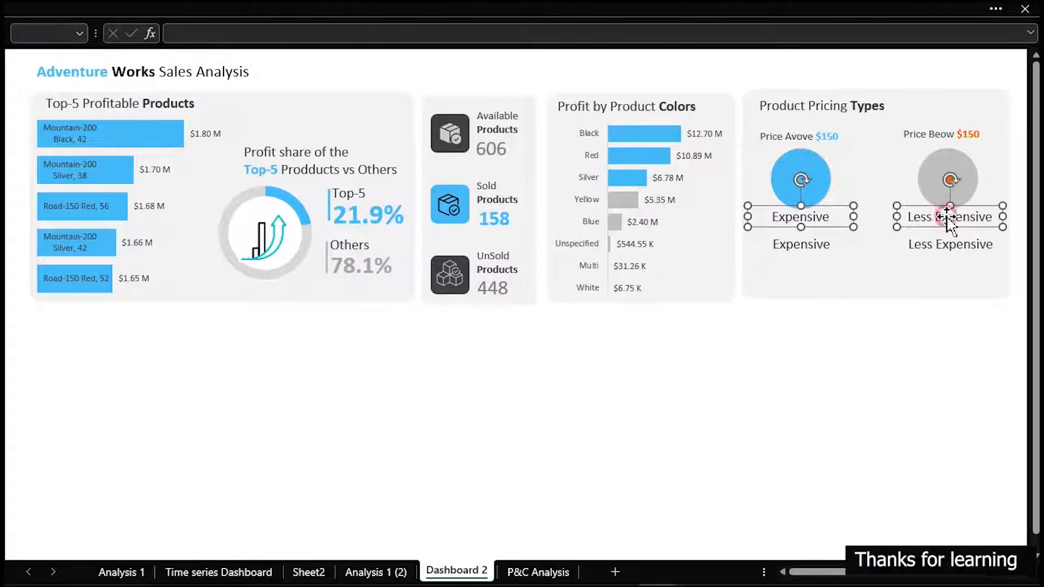
pyautogui.click(756, 362)
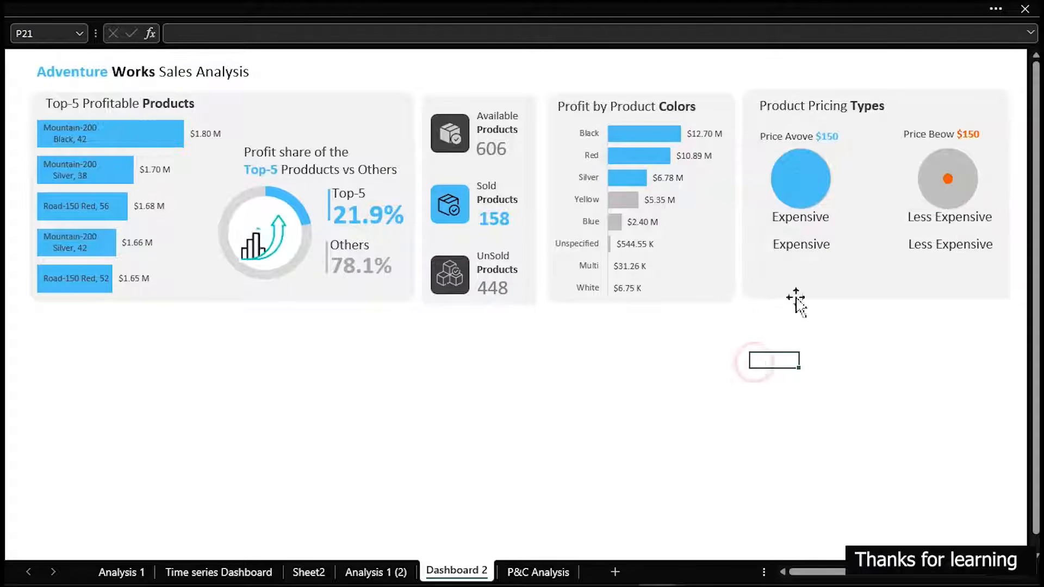
# Link the upper Expensive label to the percentage cell AD12 on the P&C Analysis sheet
pyautogui.click(811, 222)
pyautogui.moveTo(286, 33); pyautogui.dragTo(185, 36)
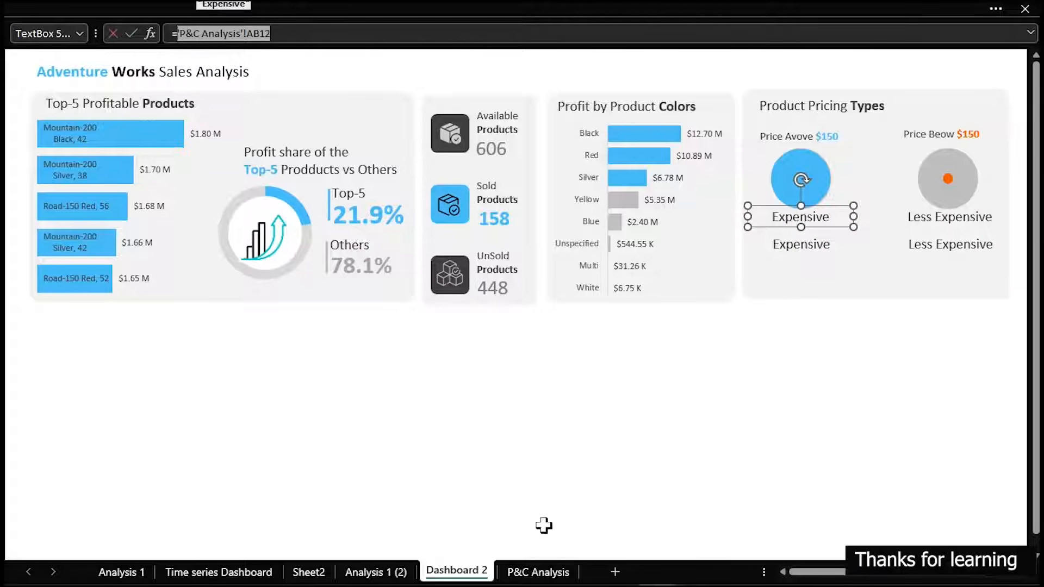
pyautogui.click(560, 572)
pyautogui.click(463, 377)
pyautogui.press('Return')
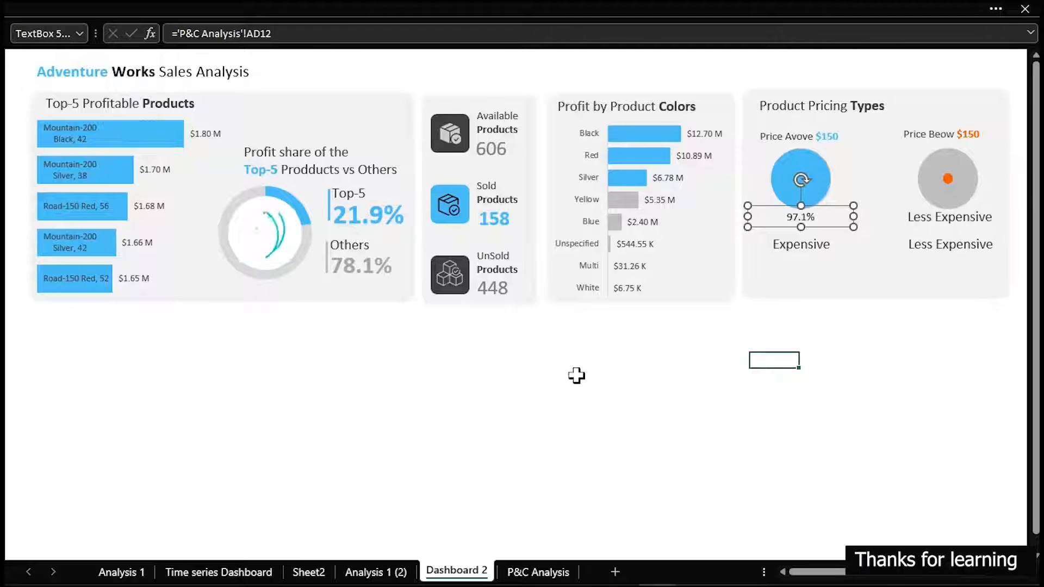
# Link the upper Less Expensive label to the percentage cell AD13 on the P&C Analysis sheet
pyautogui.click(920, 214)
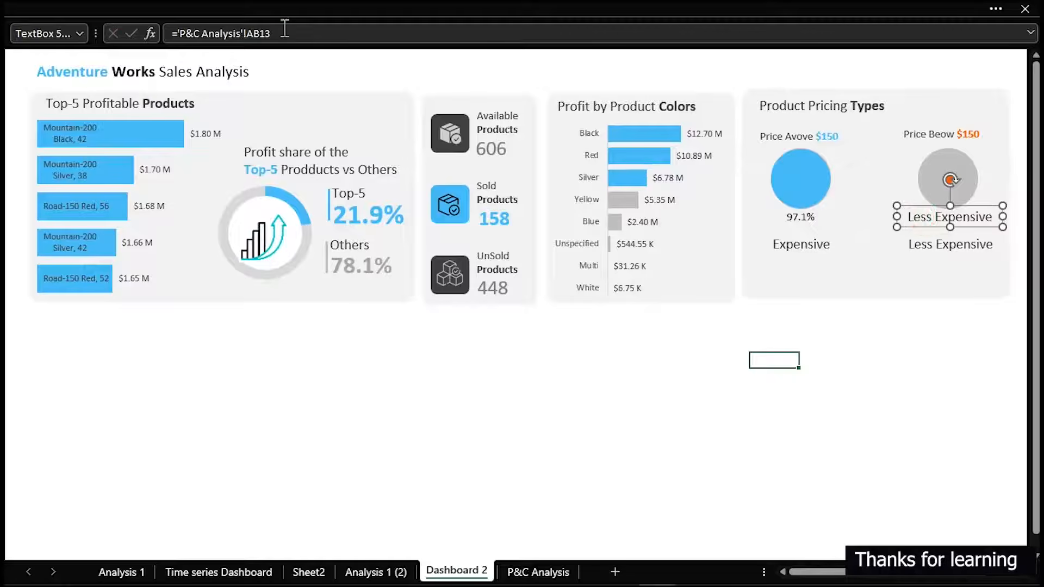
pyautogui.moveTo(277, 33); pyautogui.dragTo(184, 38)
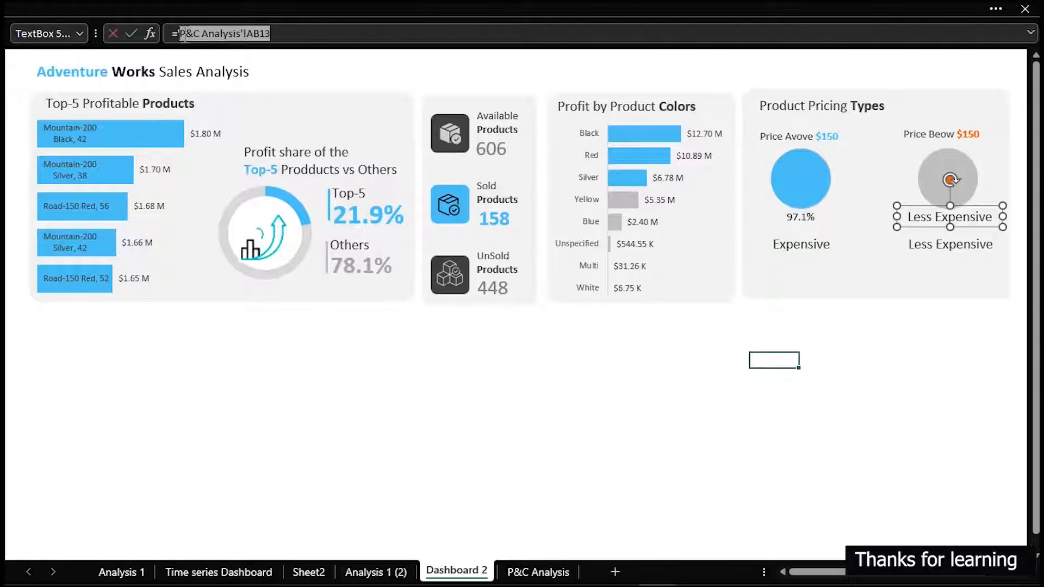
pyautogui.press('BackSpace')
pyautogui.press('BackSpace')
pyautogui.press('BackSpace')
pyautogui.press('BackSpace')
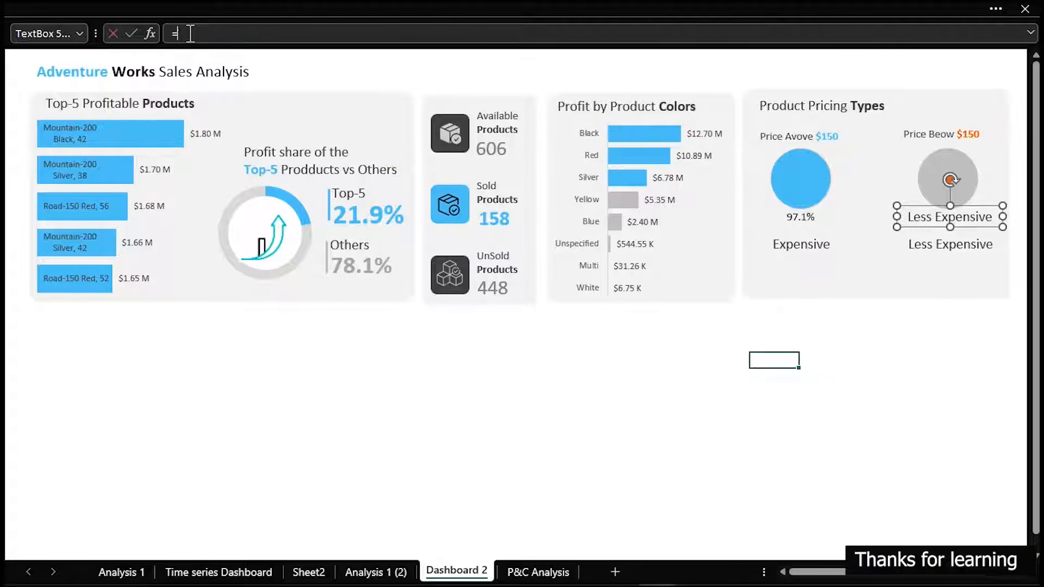
pyautogui.click(554, 570)
pyautogui.click(500, 406)
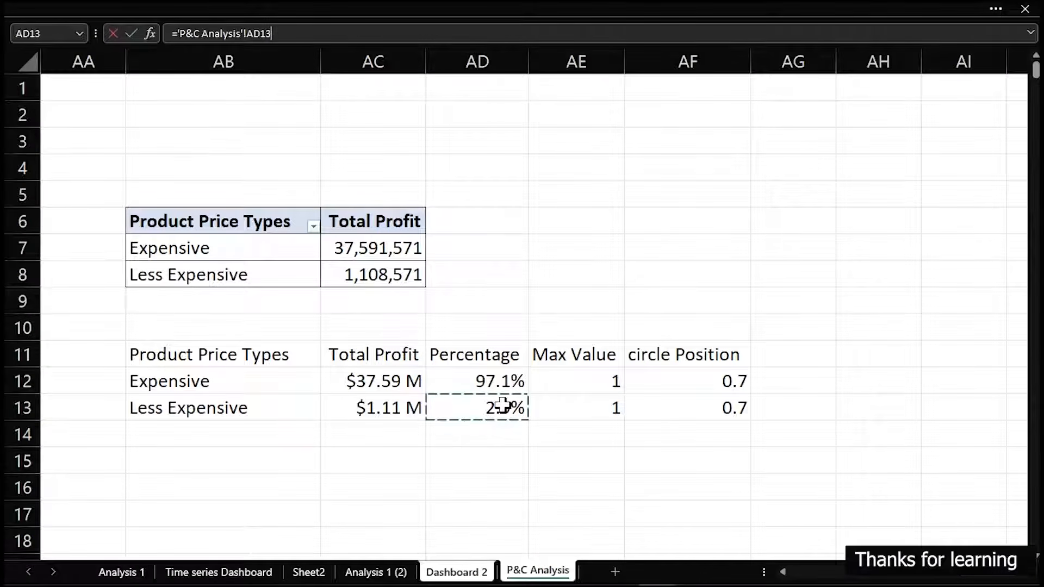
pyautogui.press('Return')
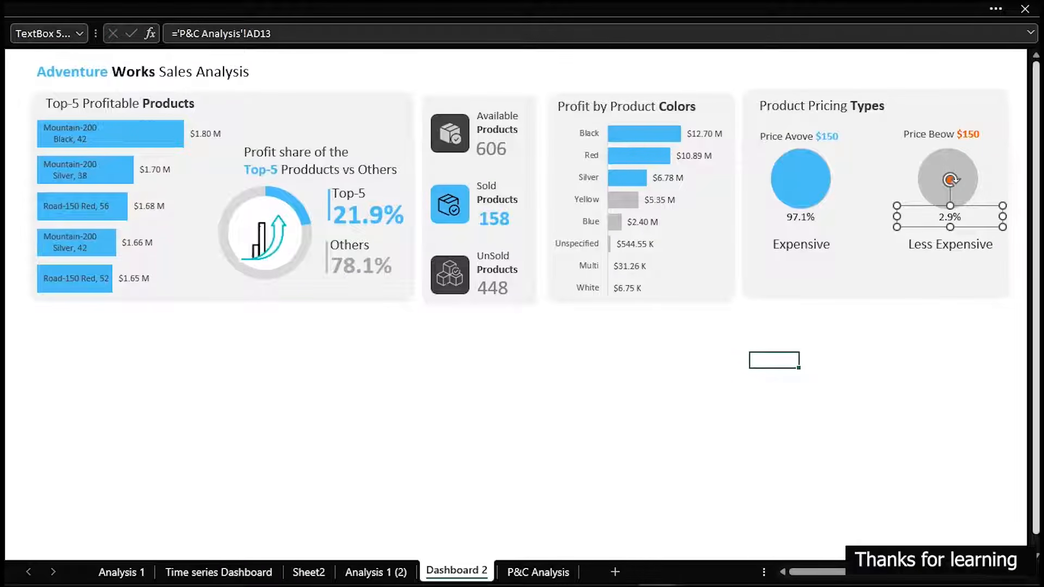
# Apply the formatting of the Sold Products value to the percentage labels below both bubbles with Format Painter
pyautogui.click(486, 218)
pyautogui.click(24, 9)
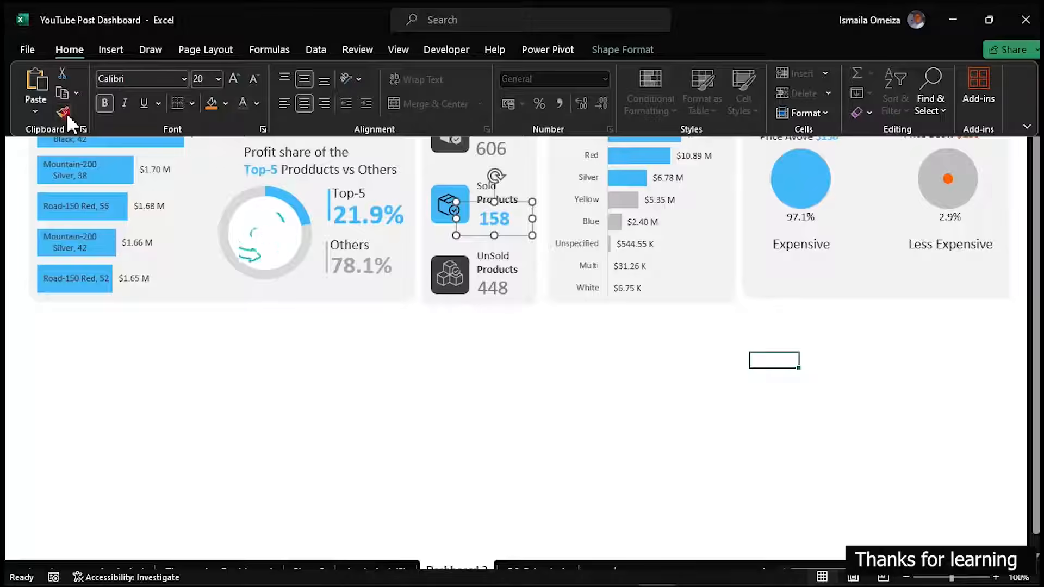
pyautogui.doubleClick(63, 113)
pyautogui.click(800, 216)
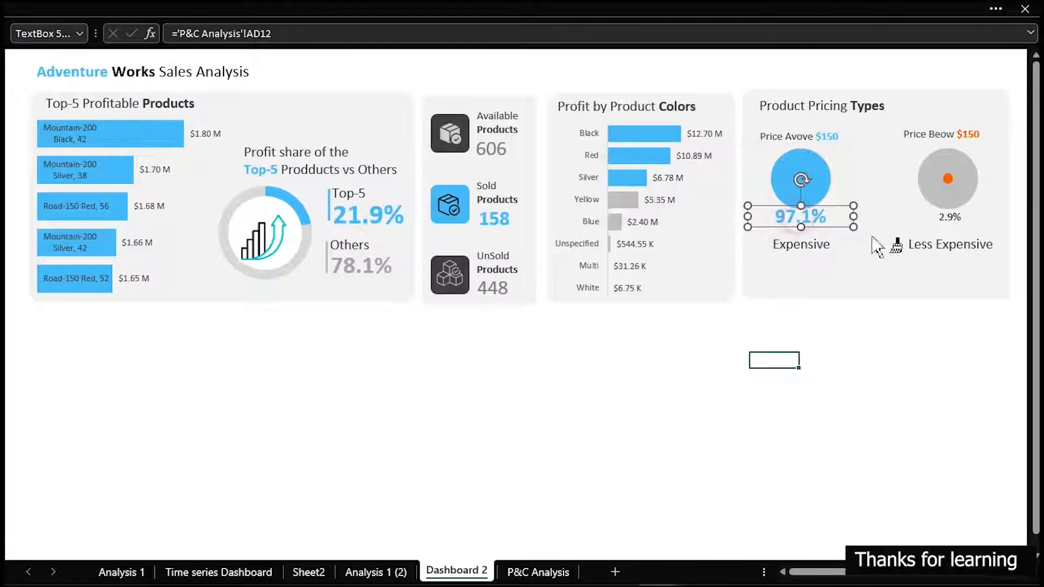
pyautogui.click(947, 218)
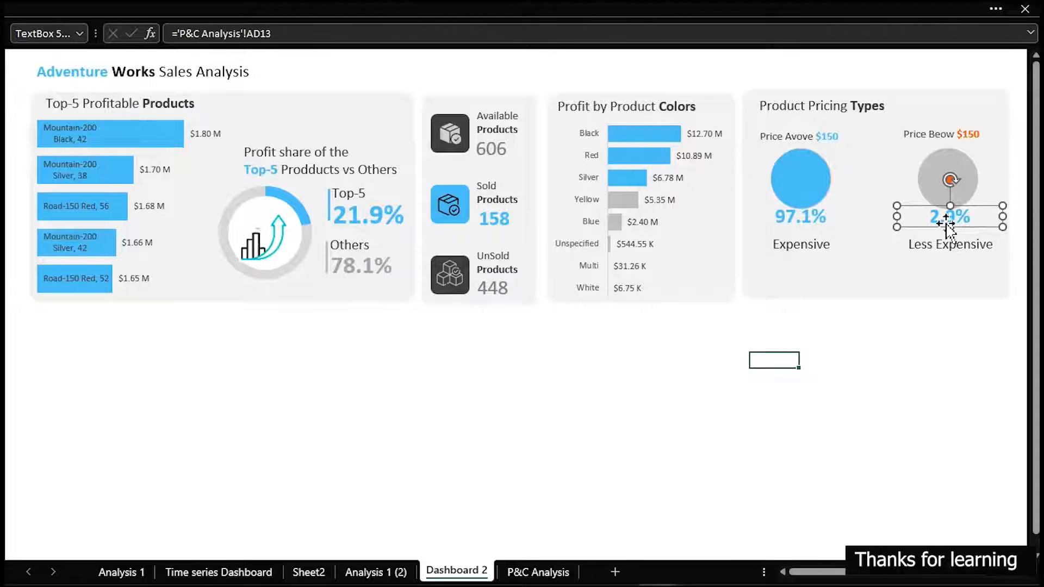
# Nudge both percentage labels slightly down, away from the bubbles
pyautogui.keyDown('ctrl'); pyautogui.click(806, 222); pyautogui.keyUp('ctrl')
pyautogui.press('Down')
pyautogui.press('Down')
pyautogui.press('Down')
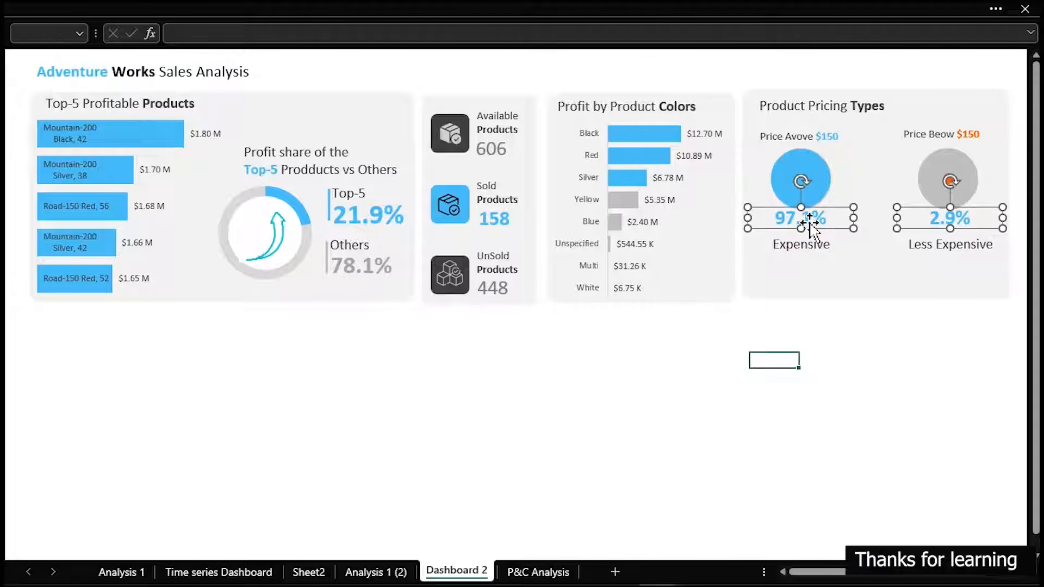
pyautogui.click(820, 347)
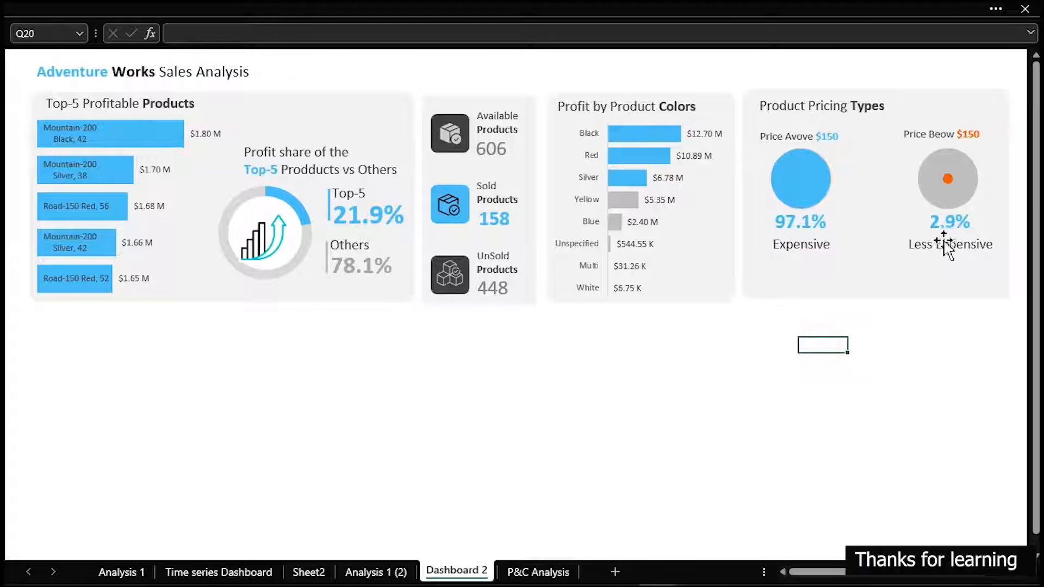
# Color the percentage label below the grey bubble with the recently used orange
pyautogui.click(949, 228)
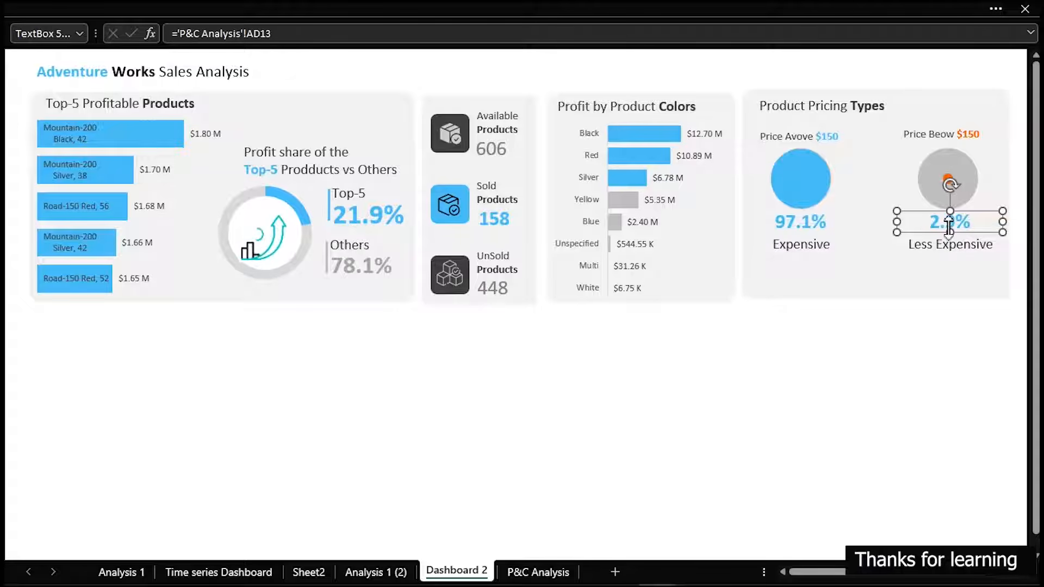
pyautogui.hotkey('ctrl', '1')
pyautogui.click(538, 143)
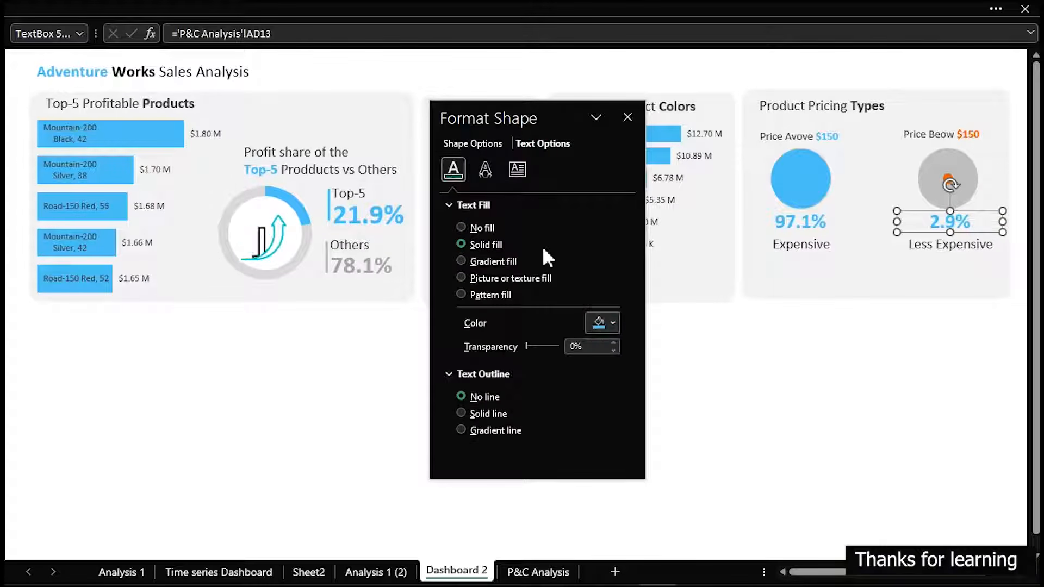
pyautogui.click(602, 324)
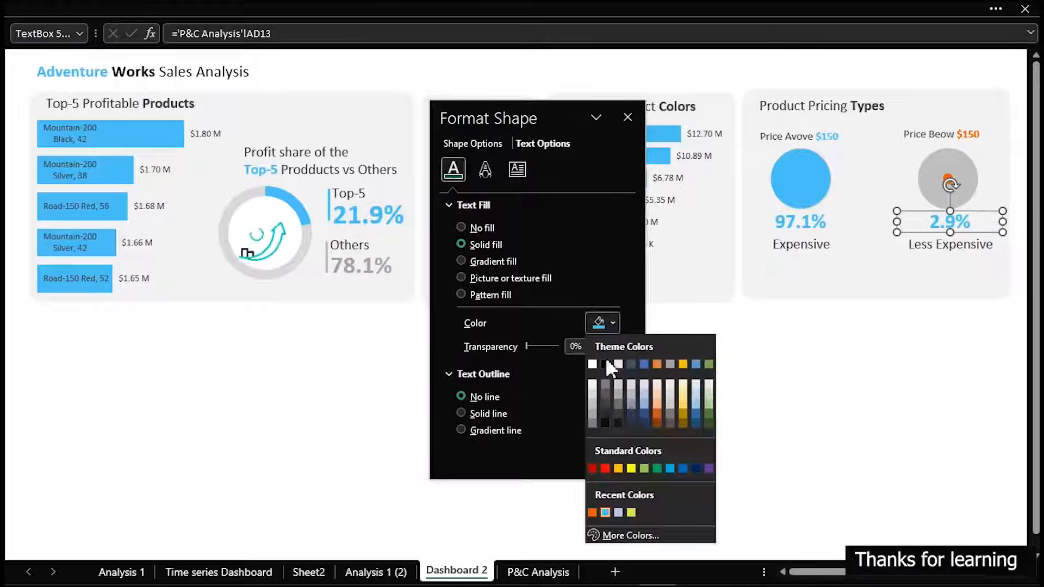
pyautogui.click(592, 512)
pyautogui.click(821, 436)
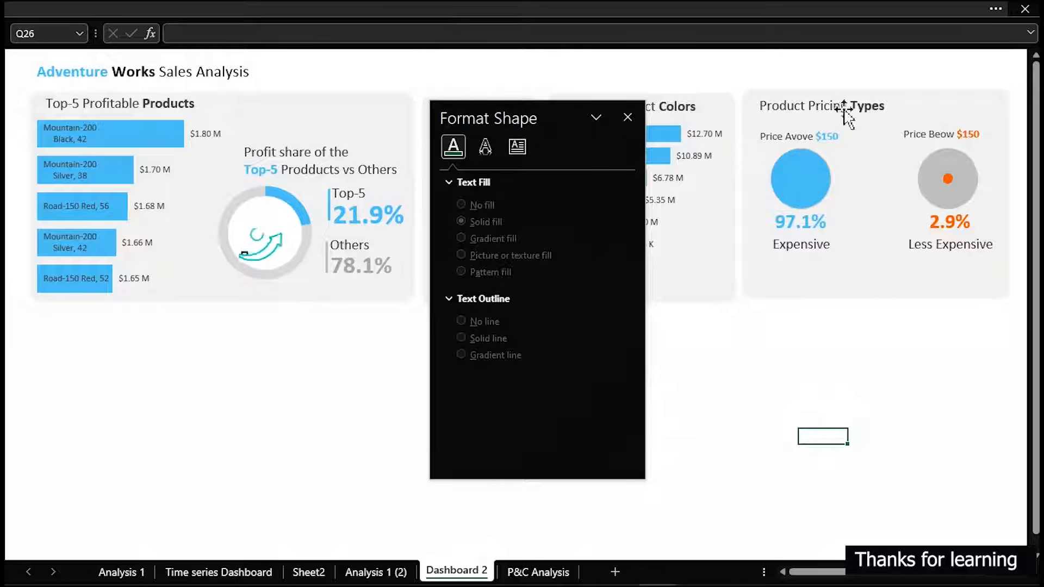
# Nudge the Expensive and Less Expensive labels slightly up, closer to the percentages
pyautogui.click(814, 249)
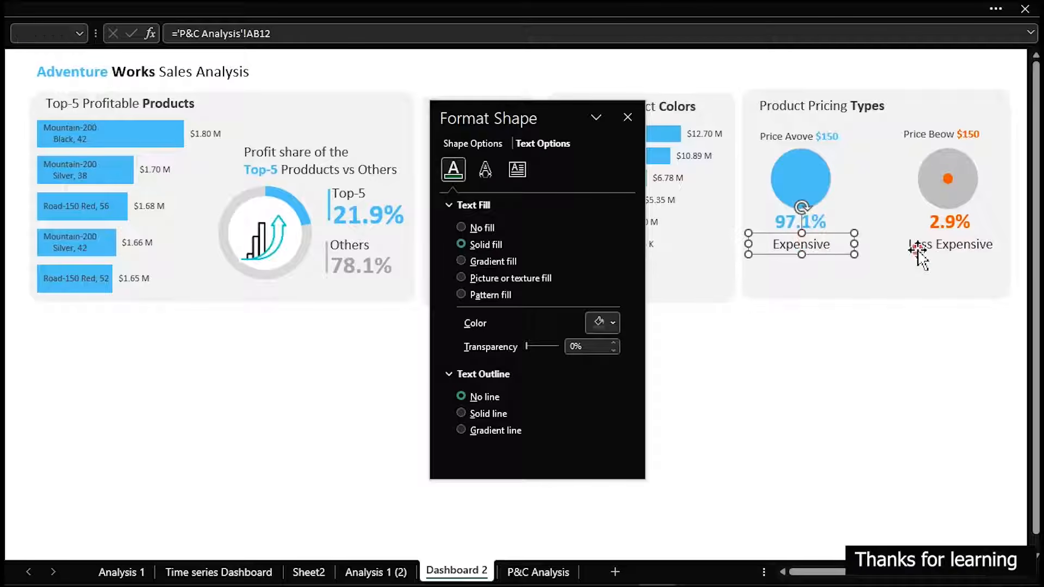
pyautogui.keyDown('ctrl'); pyautogui.click(917, 250); pyautogui.keyUp('ctrl')
pyautogui.press('Up')
pyautogui.press('Up')
pyautogui.press('Up')
pyautogui.press('Up')
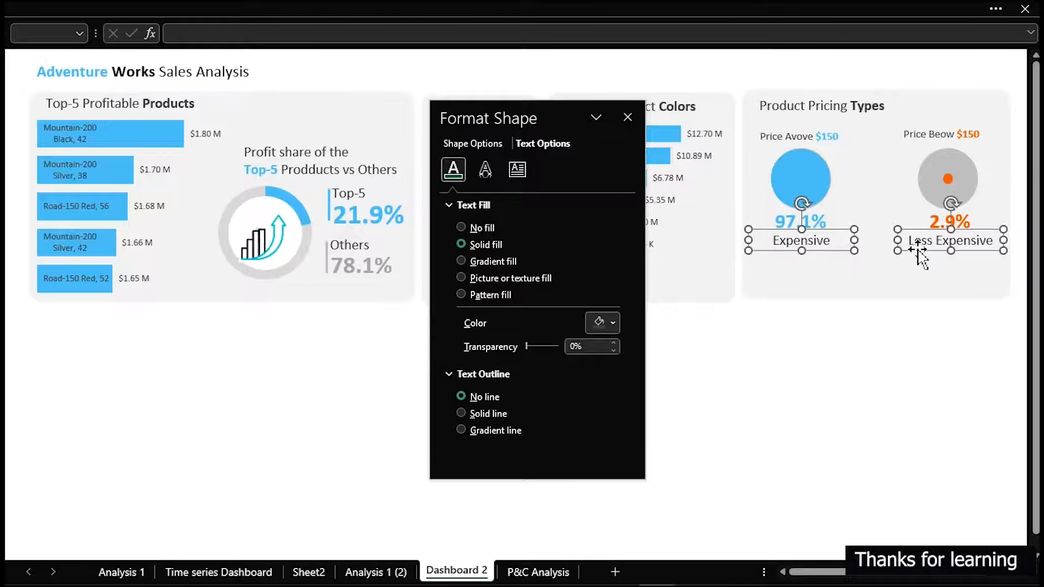
pyautogui.press('Up')
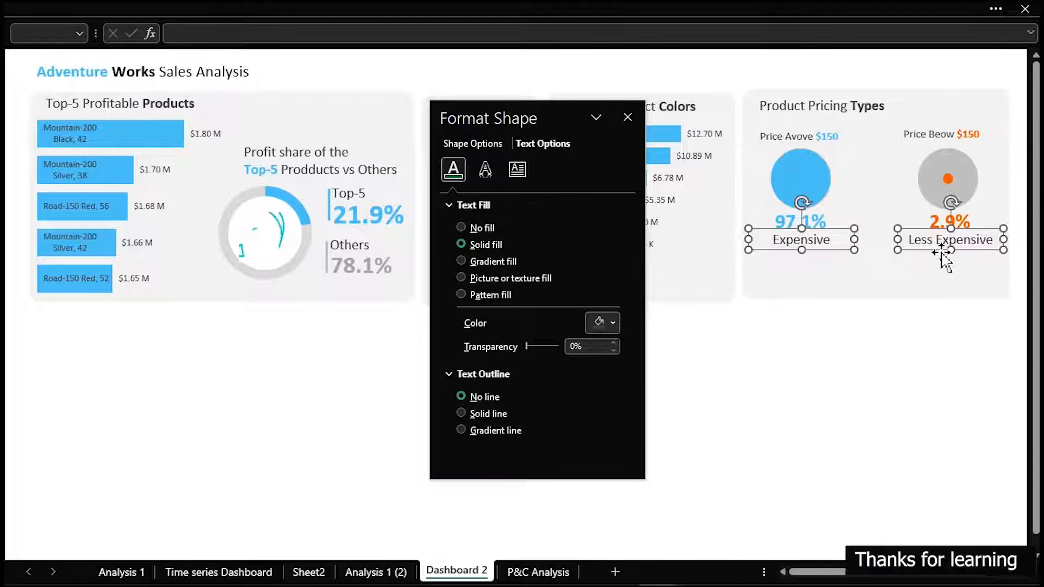
# Place copies of the Expensive and Less Expensive labels directly below the originals and close the formatting pane
pyautogui.moveTo(940, 253); pyautogui.dragTo(941, 275)
pyautogui.click(810, 361)
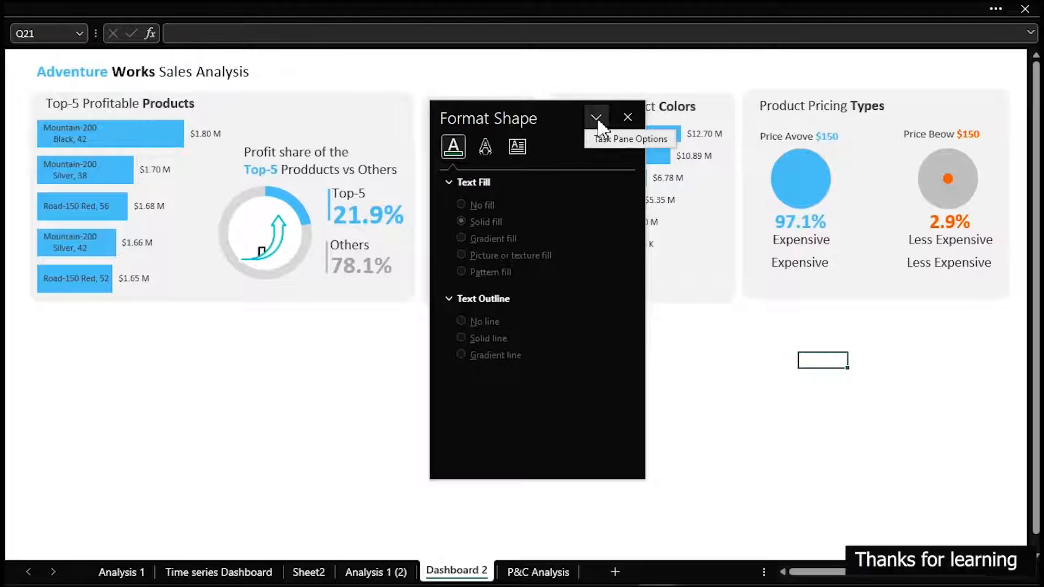
pyautogui.click(628, 117)
# Link the lower Expensive label to the Expensive total profit in cell AC12 of P&C Analysis
pyautogui.click(808, 266)
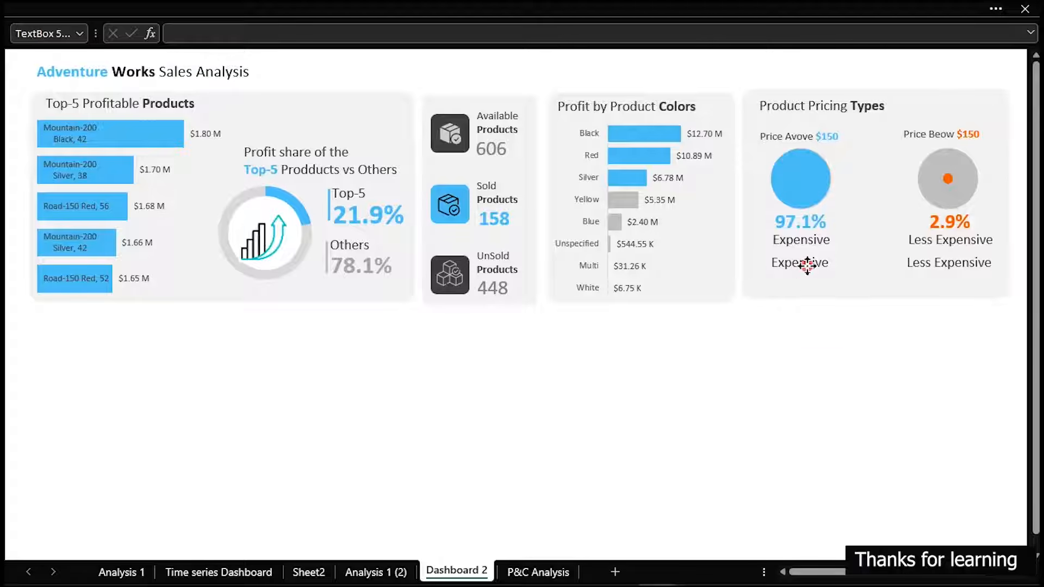
pyautogui.moveTo(290, 36); pyautogui.dragTo(149, 31)
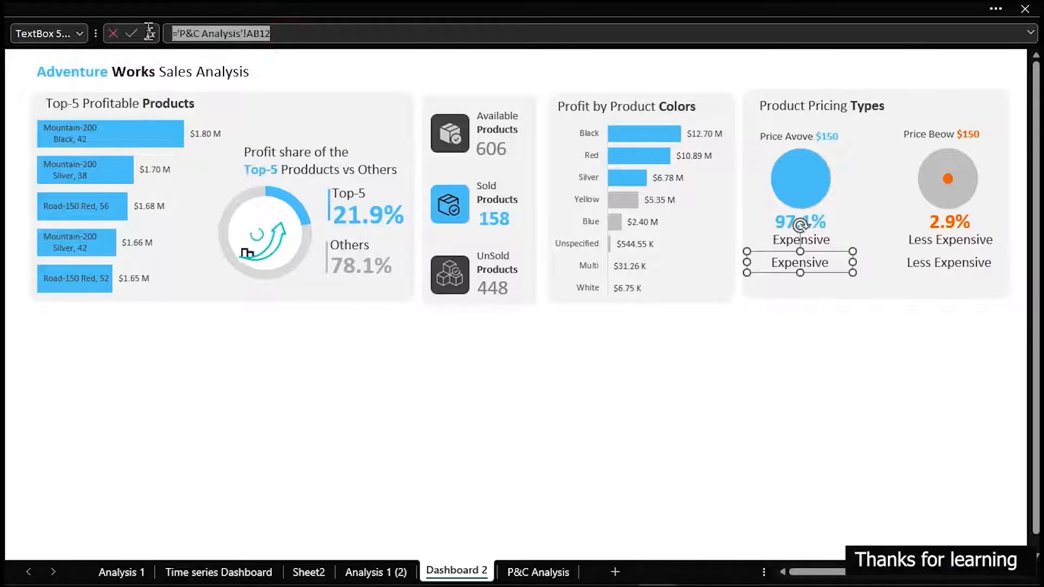
pyautogui.write('=')
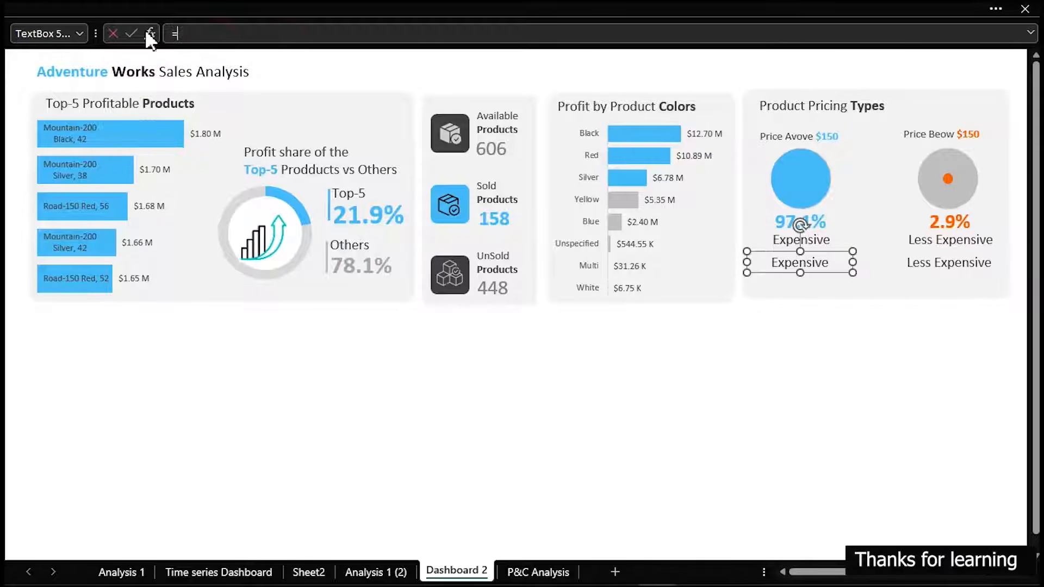
pyautogui.click(520, 572)
pyautogui.click(393, 383)
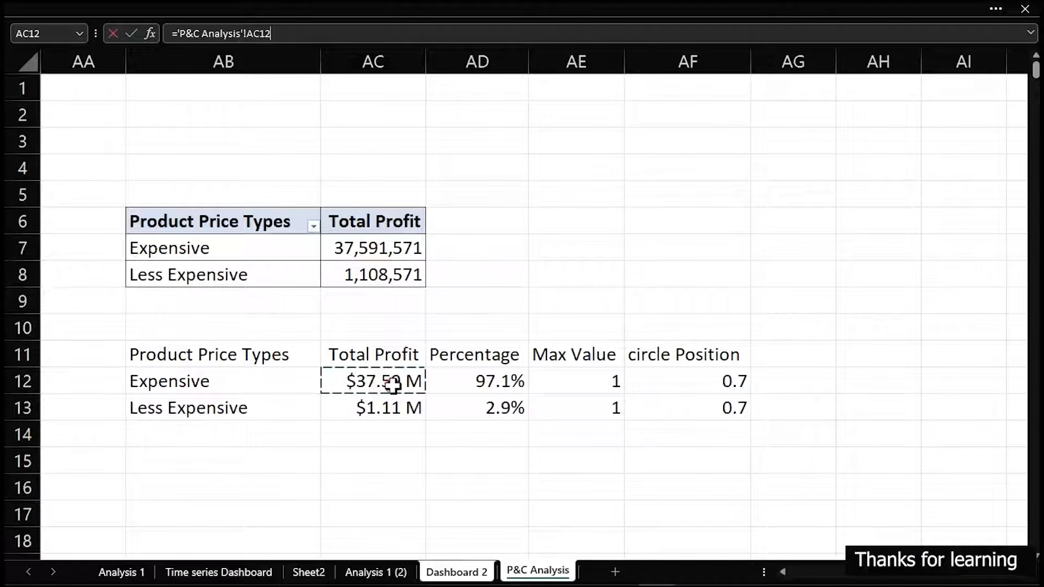
pyautogui.press('Return')
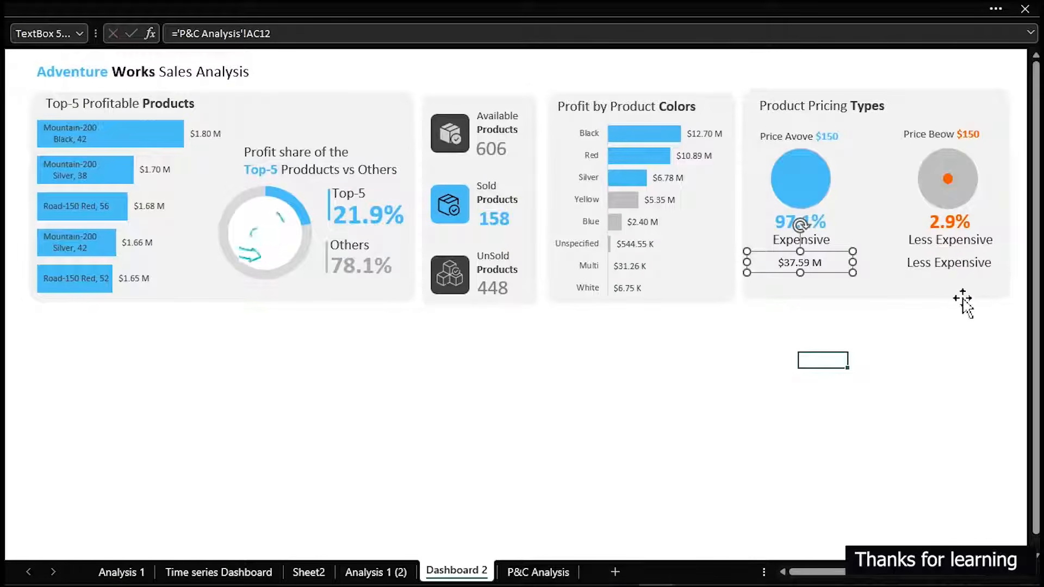
# Link the lower Less Expensive label to the Less Expensive total profit in cell AC13 of P&C Analysis
pyautogui.click(959, 267)
pyautogui.moveTo(294, 34); pyautogui.dragTo(141, 24)
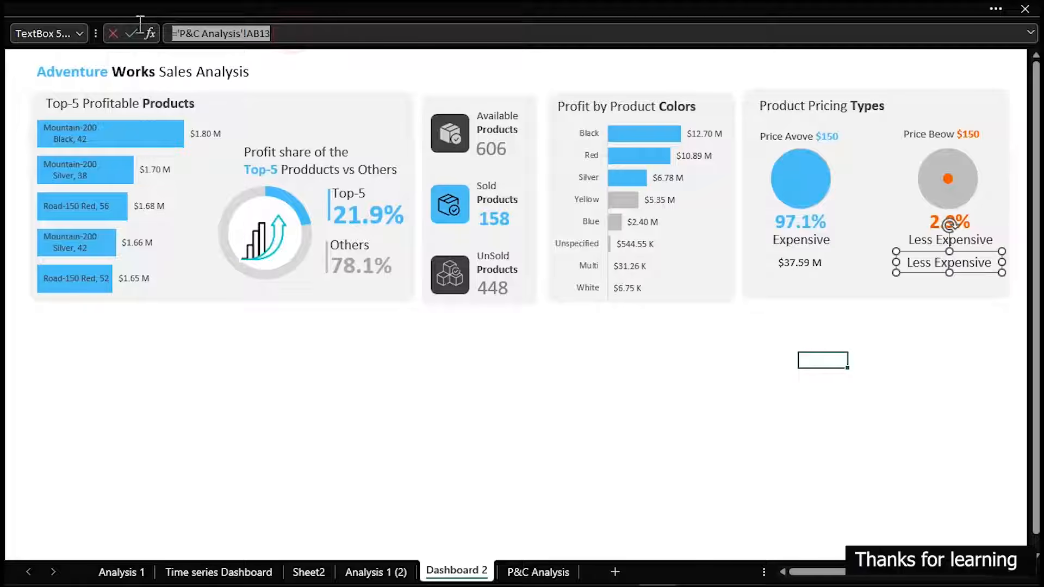
pyautogui.write('=')
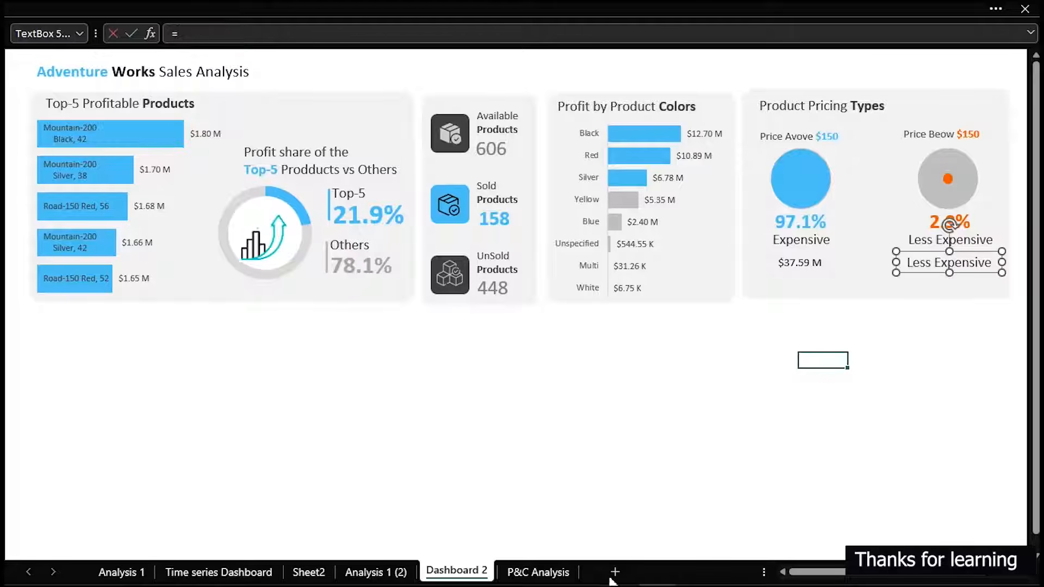
pyautogui.click(554, 573)
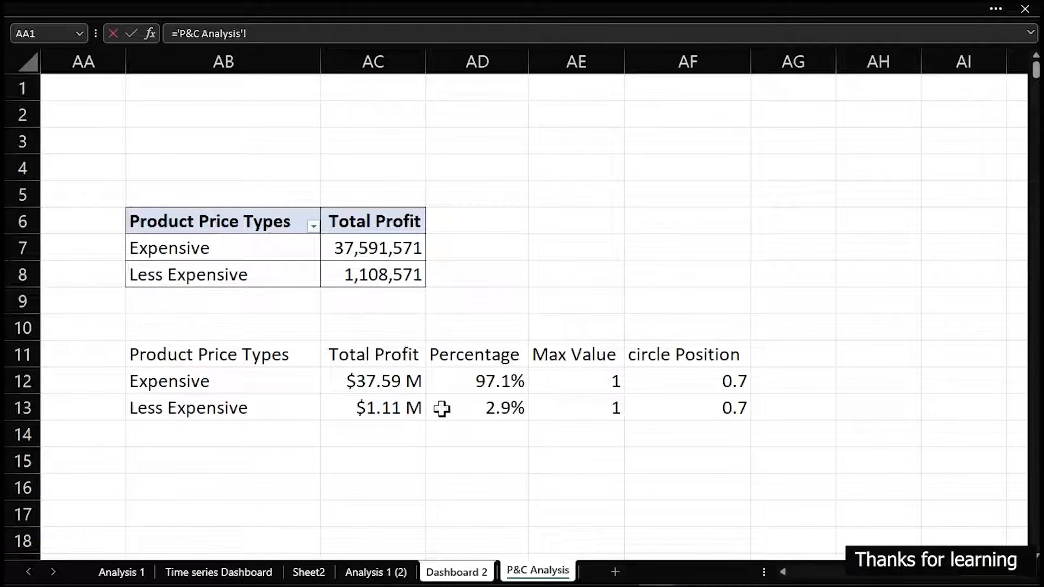
pyautogui.click(406, 408)
pyautogui.press('Return')
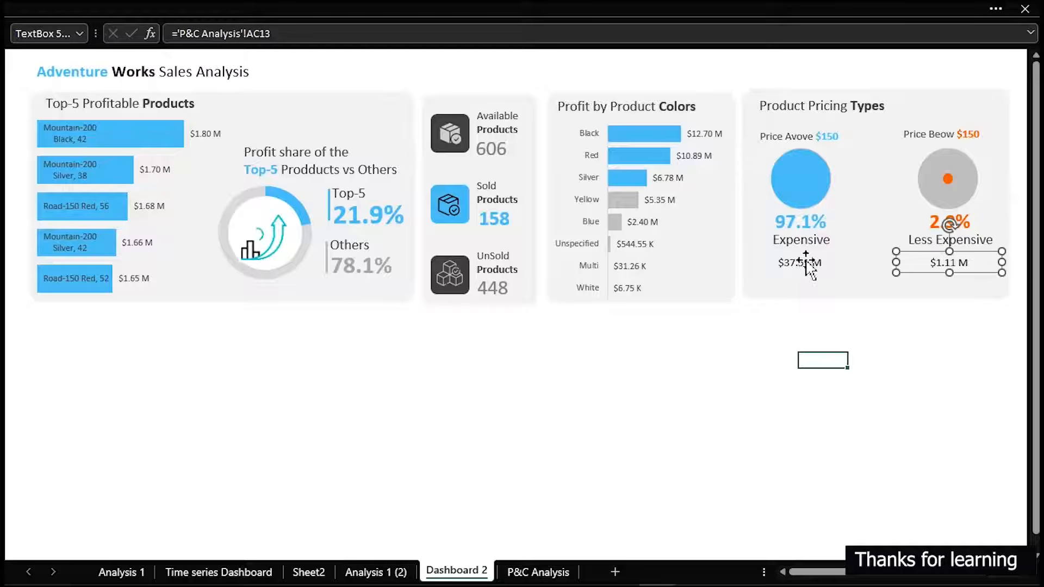
# Apply the formatting of the Top-5 percentage value to both profit values in the Product Pricing Types card with Format Painter
pyautogui.click(379, 215)
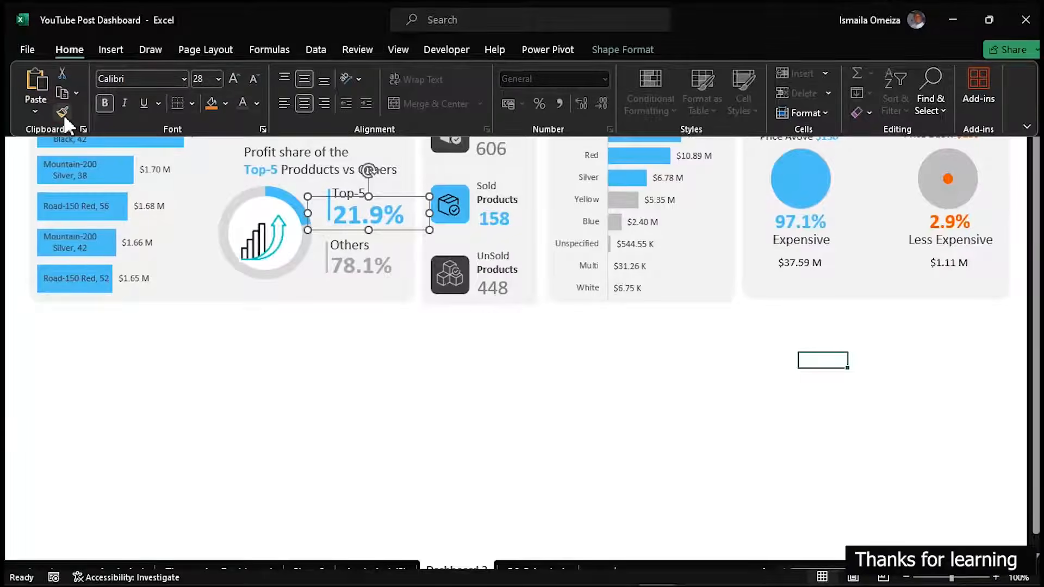
pyautogui.click(64, 113)
pyautogui.click(805, 260)
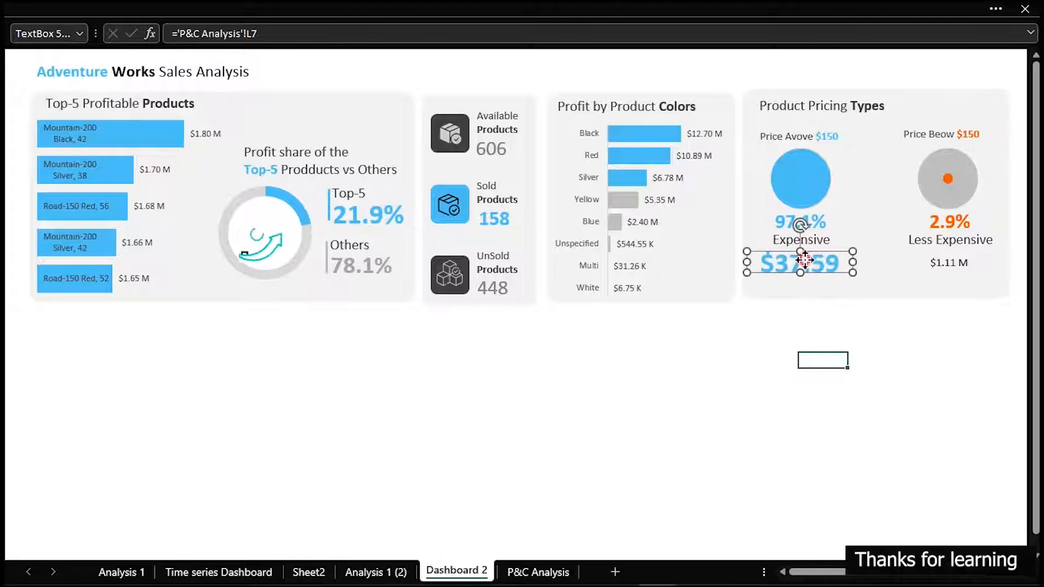
pyautogui.click(946, 268)
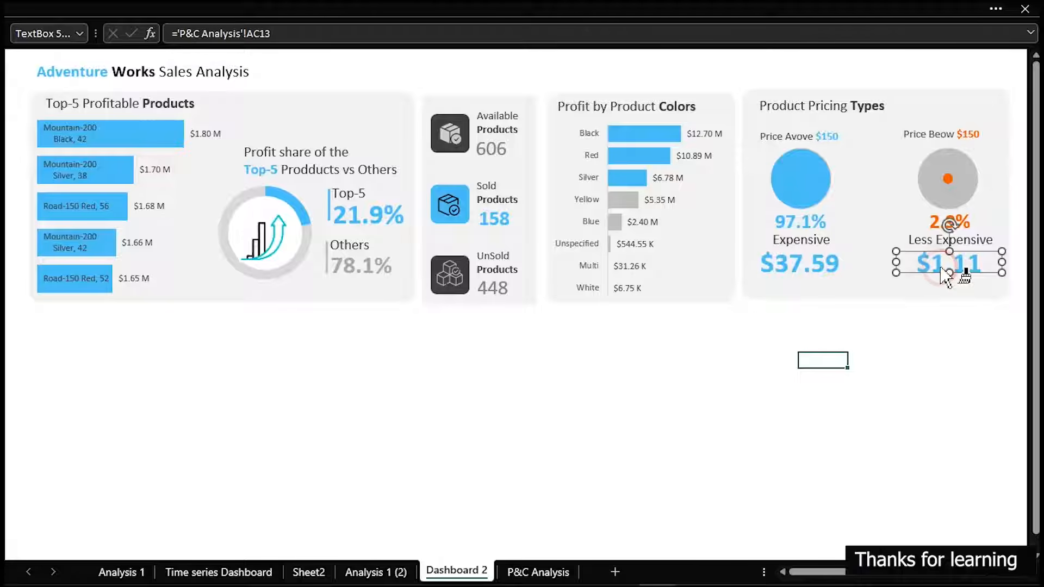
# Widen the text boxes of both profit values so the full amounts including the M fit
pyautogui.click(844, 269)
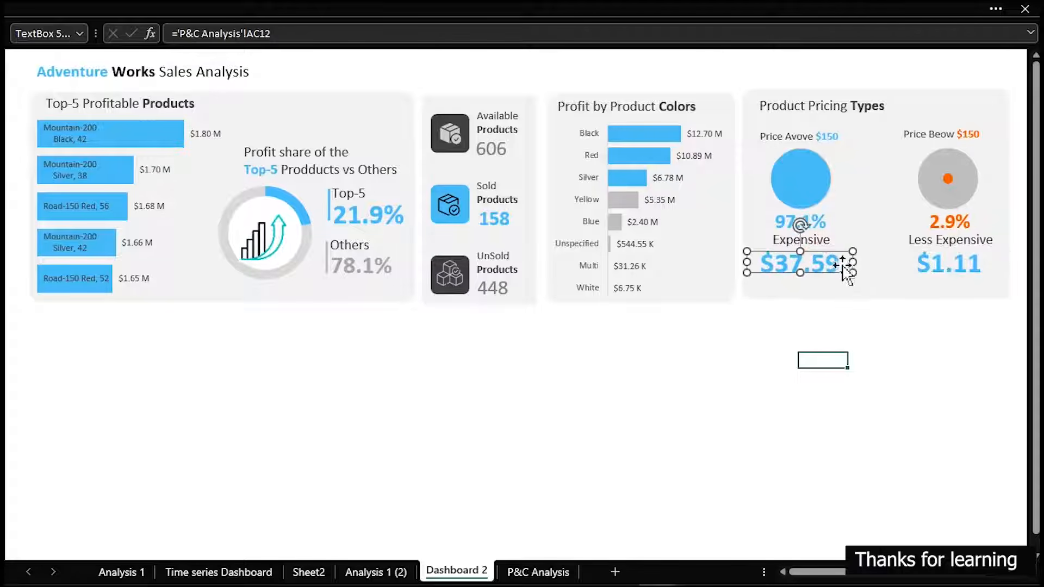
pyautogui.moveTo(853, 262); pyautogui.dragTo(876, 266)
pyautogui.moveTo(748, 264); pyautogui.dragTo(745, 264)
pyautogui.click(952, 267)
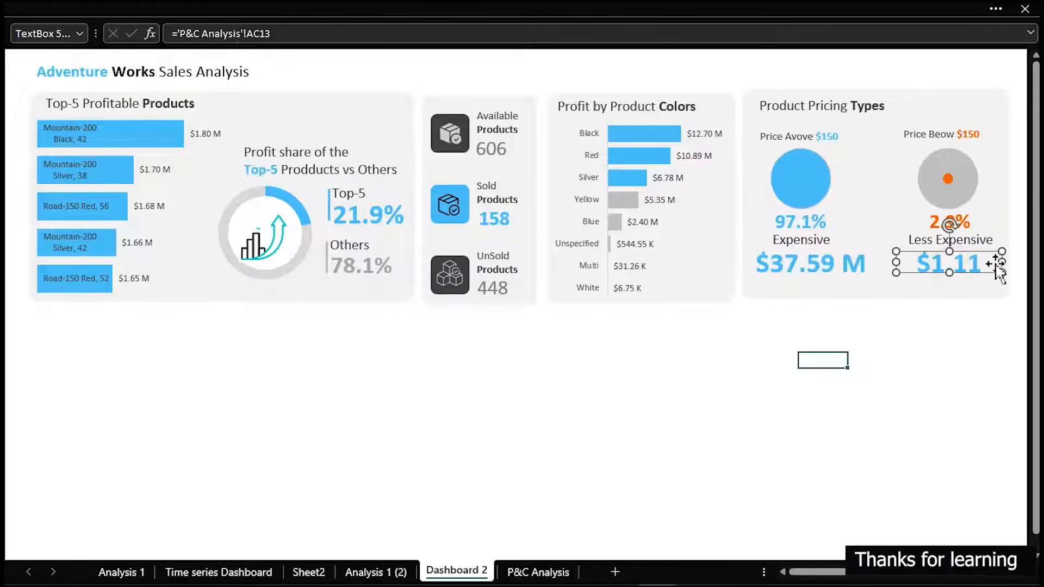
pyautogui.moveTo(1002, 260); pyautogui.dragTo(1015, 261)
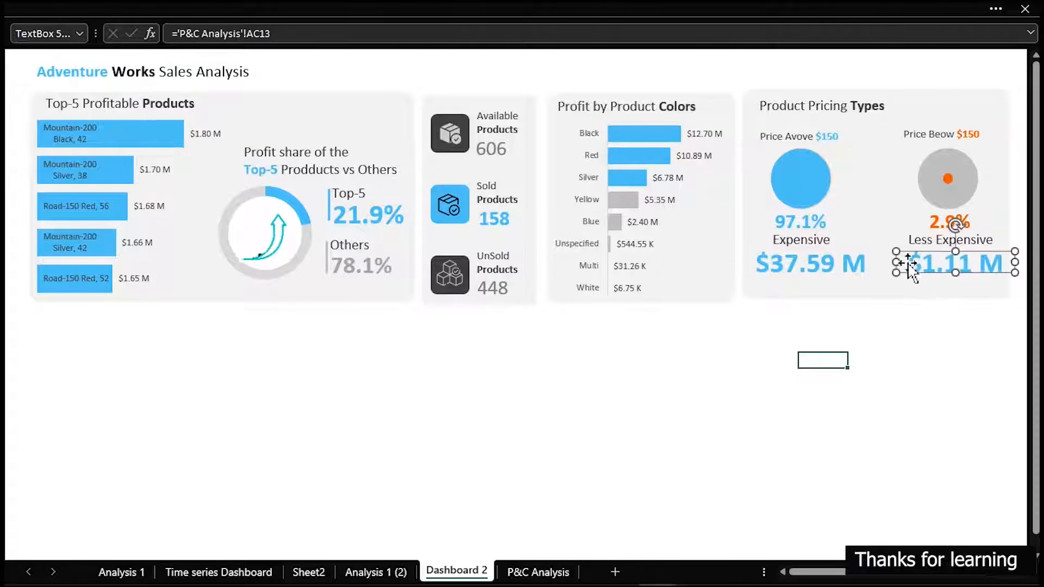
pyautogui.moveTo(896, 262); pyautogui.dragTo(890, 263)
# Reduce the font size of both profit values and center the blue one beneath the Expensive label
pyautogui.keyDown('shift'); pyautogui.click(851, 269); pyautogui.keyUp('shift')
pyautogui.click(343, 8)
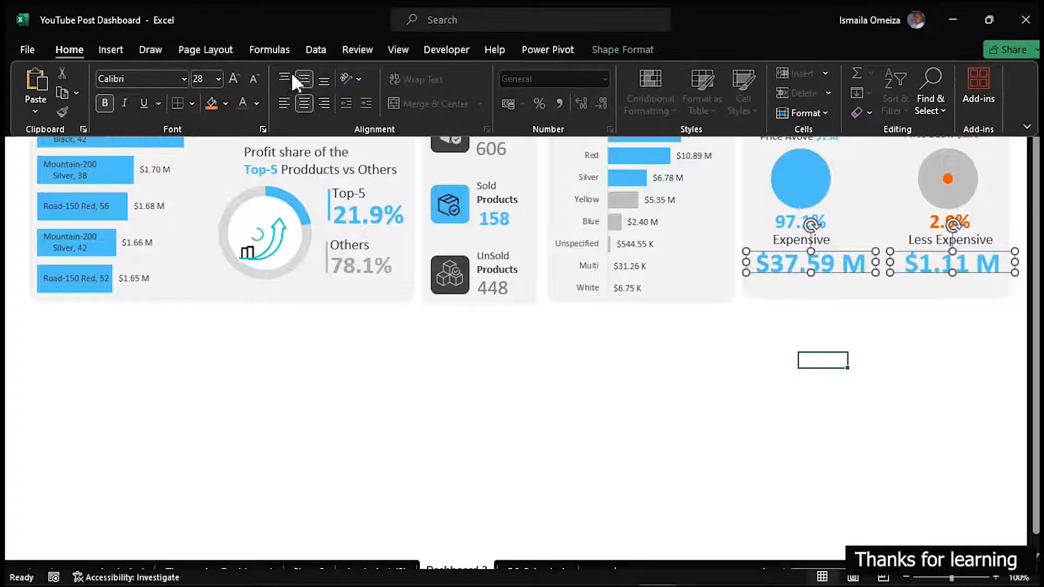
pyautogui.click(254, 79)
pyautogui.click(254, 79)
pyautogui.click(911, 377)
pyautogui.click(843, 326)
pyautogui.moveTo(824, 270); pyautogui.dragTo(816, 266)
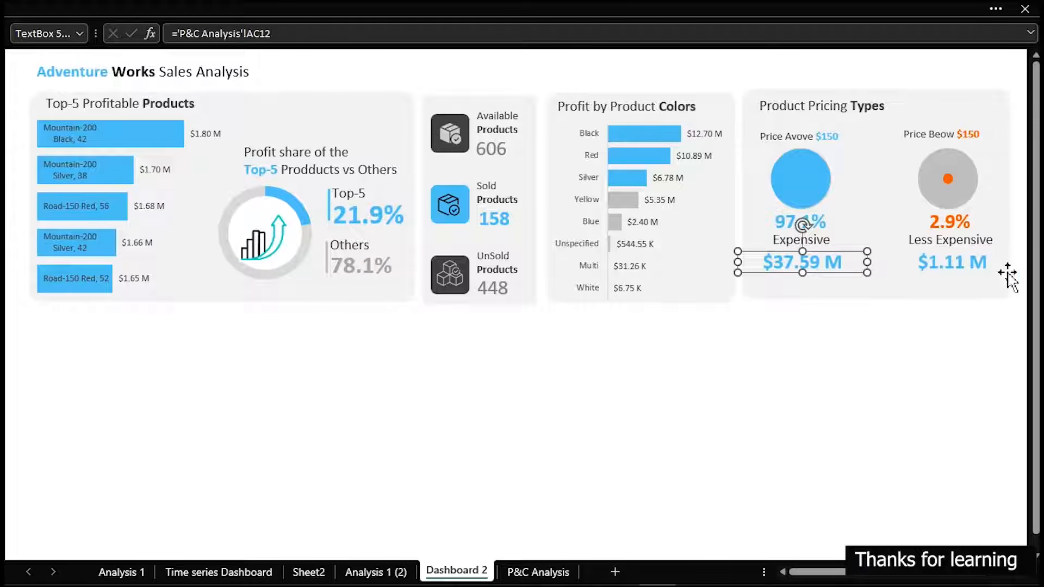
# Color the profit value below Less Expensive with the recently used orange and close the formatting pane
pyautogui.click(953, 262)
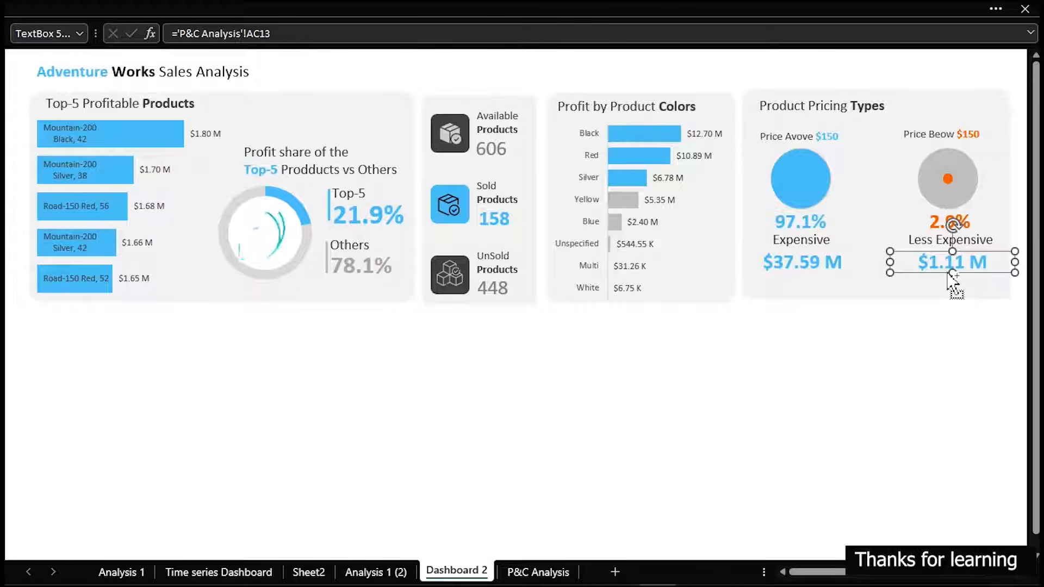
pyautogui.hotkey('ctrl', '1')
pyautogui.click(549, 144)
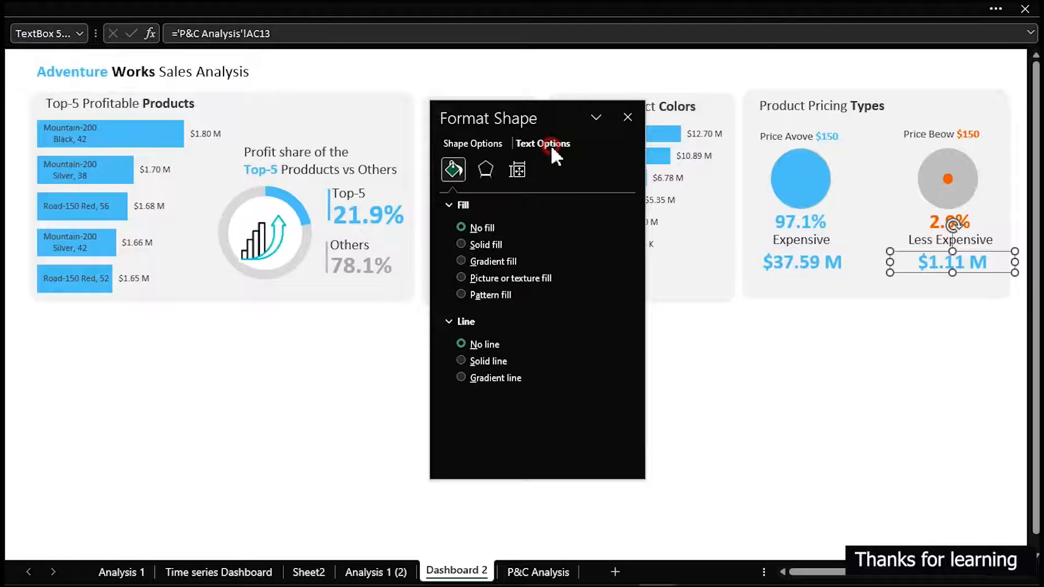
pyautogui.click(610, 324)
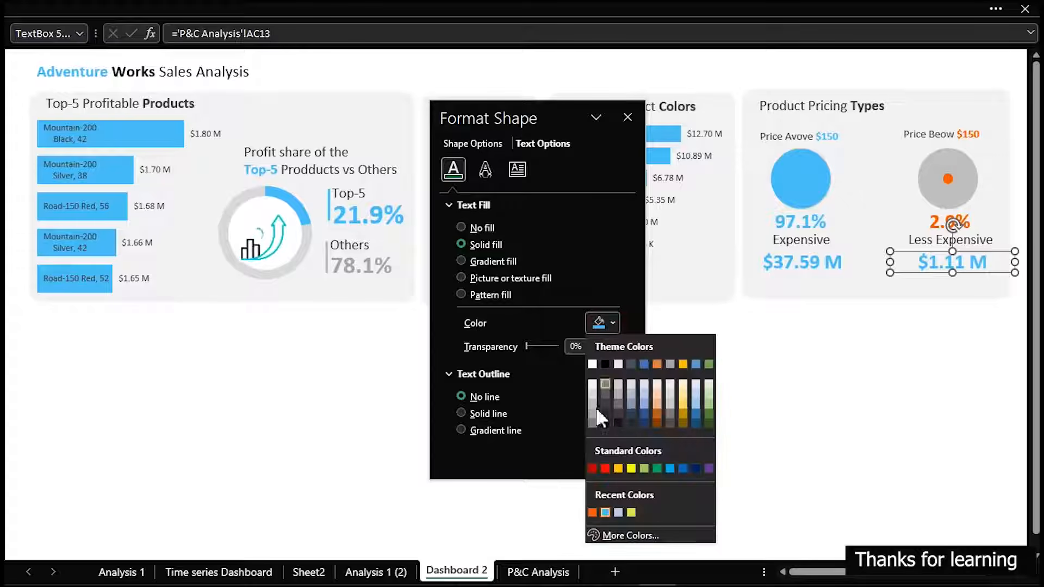
pyautogui.click(592, 512)
pyautogui.click(727, 422)
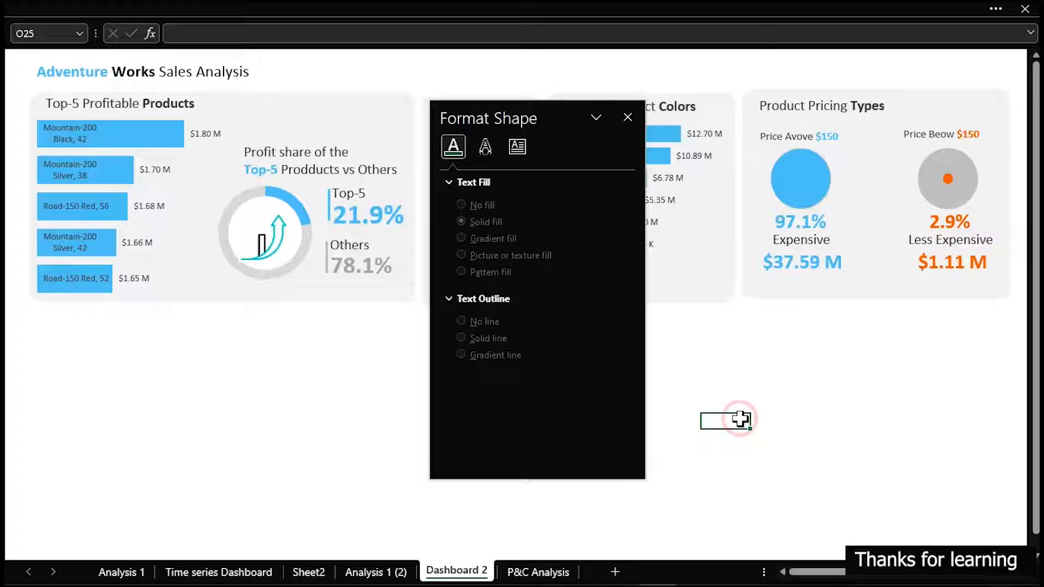
pyautogui.click(627, 117)
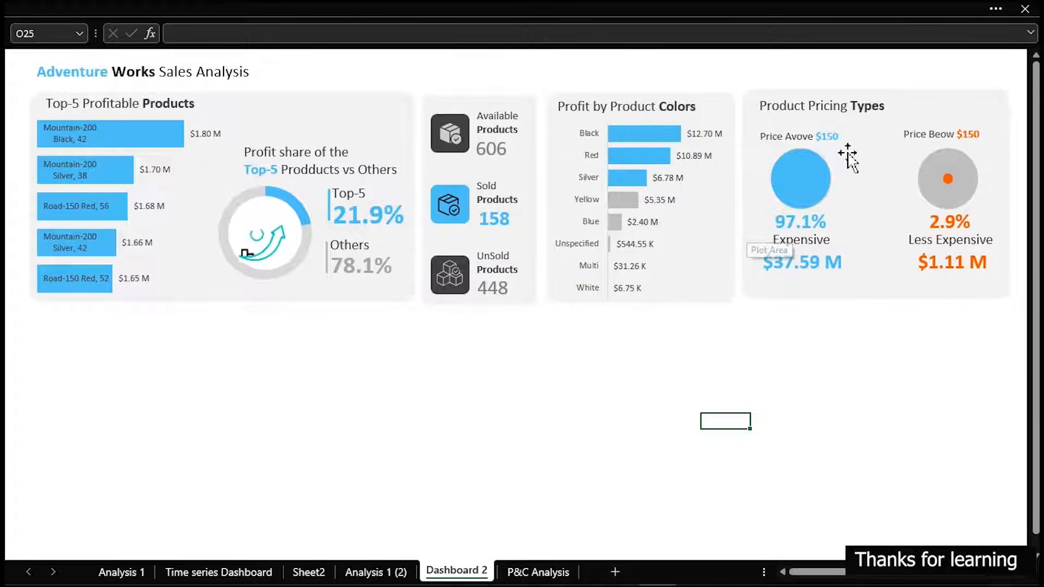
# Copy the Expensive label below the blue profit value and change the copy's text to Profit
pyautogui.click(783, 241)
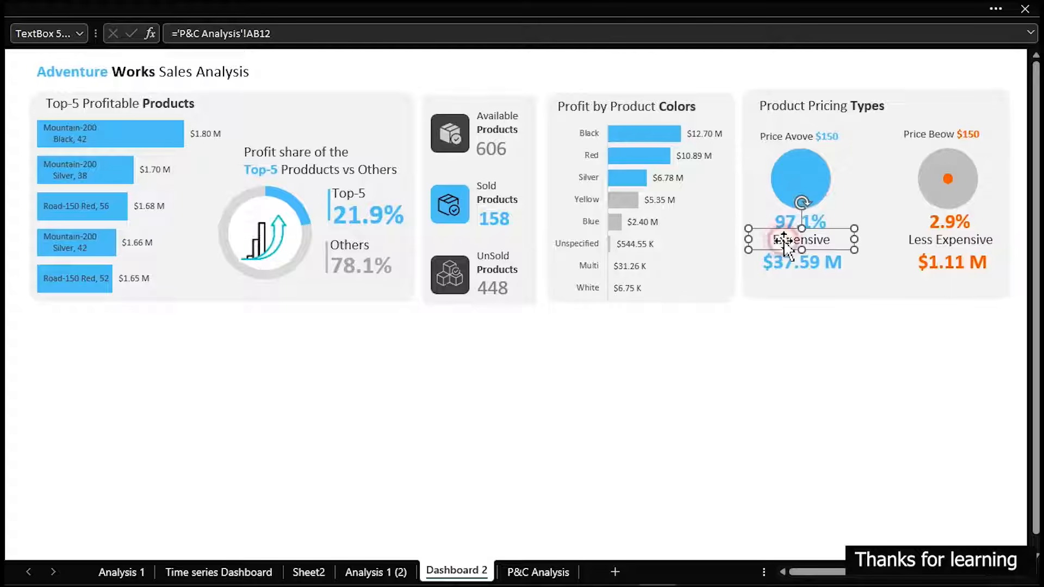
pyautogui.moveTo(784, 241); pyautogui.dragTo(783, 290)
pyautogui.doubleClick(784, 292)
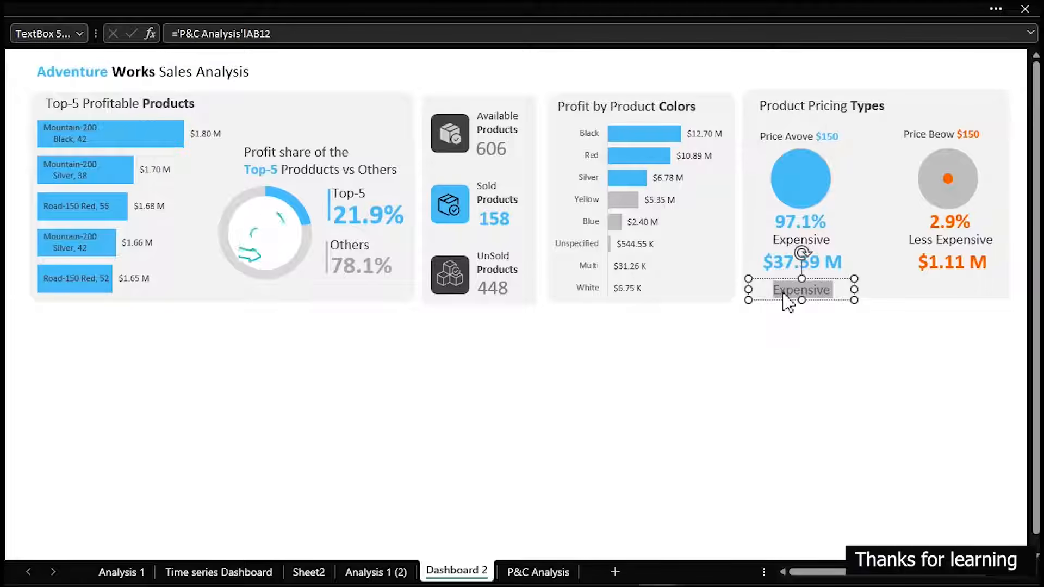
pyautogui.write('Profit')
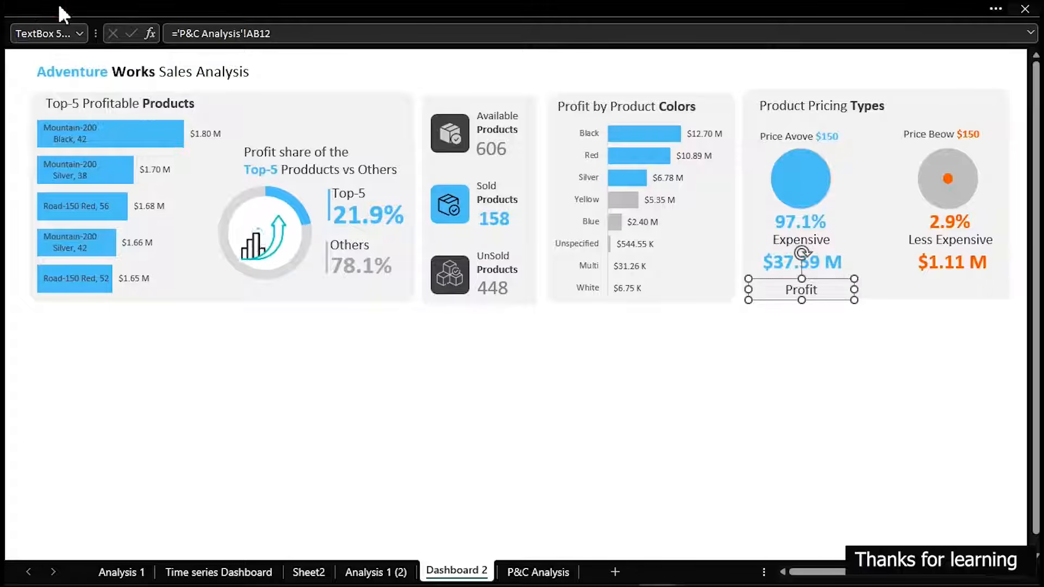
# Make the Profit caption italic at font size 11, shrink its text box and place it just beneath the blue profit value
pyautogui.click(25, 1)
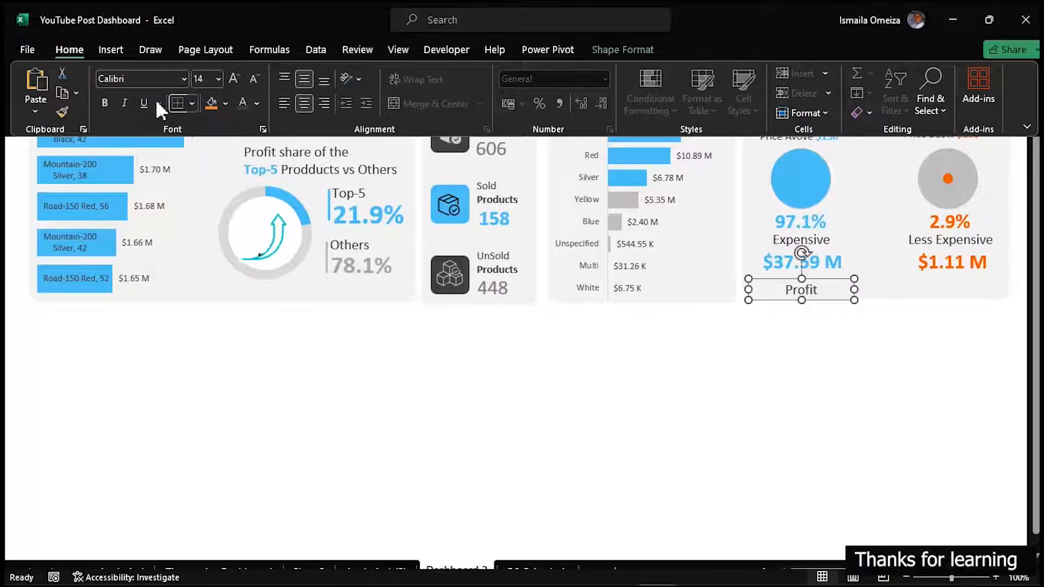
pyautogui.click(125, 102)
pyautogui.click(258, 78)
pyautogui.click(768, 303)
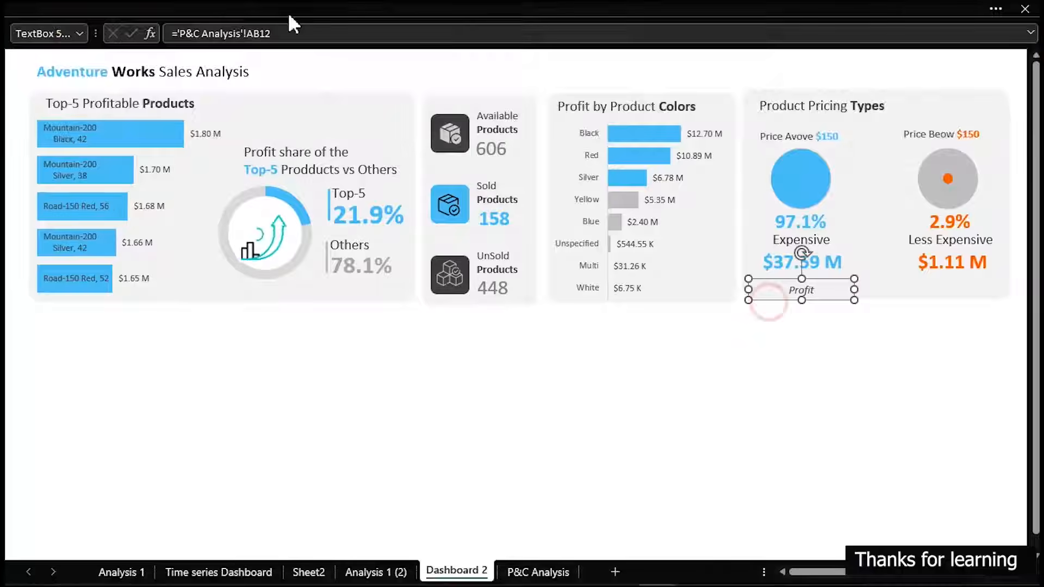
pyautogui.moveTo(853, 299); pyautogui.dragTo(791, 285)
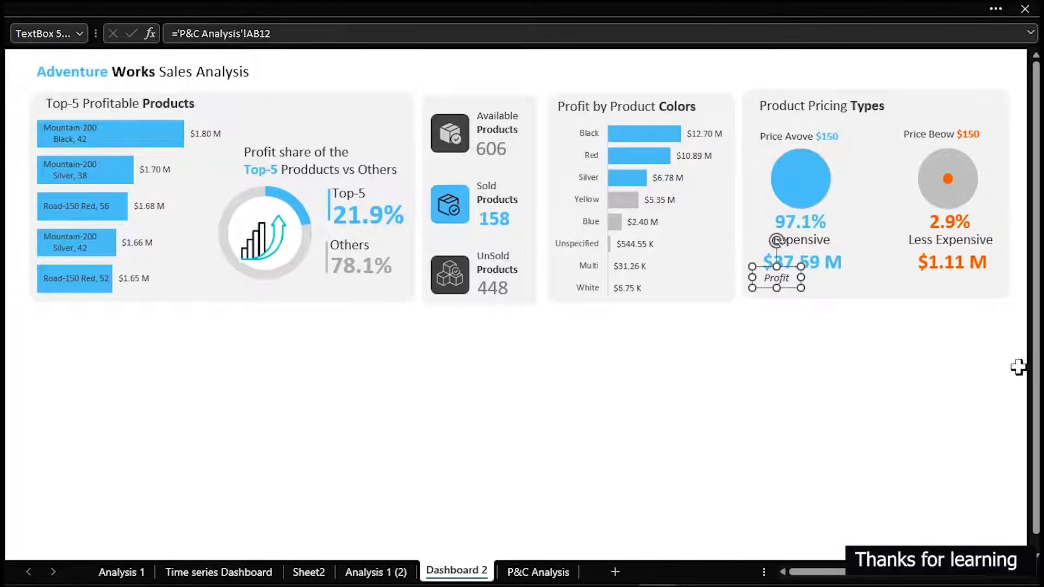
# Set the font color of the Profit caption to the lightest shade of black in the theme colors
pyautogui.click(84, 8)
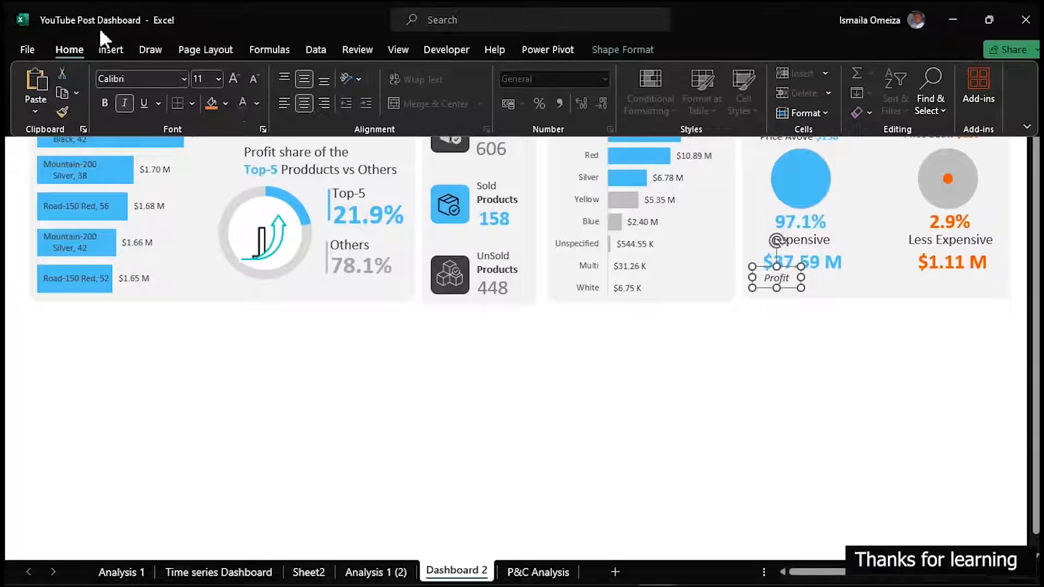
pyautogui.click(257, 103)
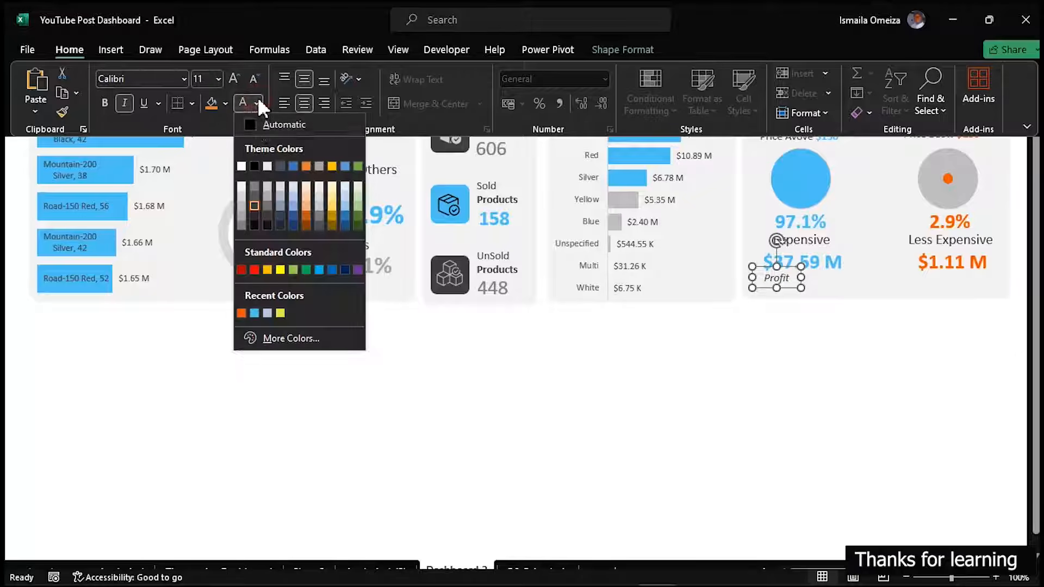
pyautogui.click(254, 185)
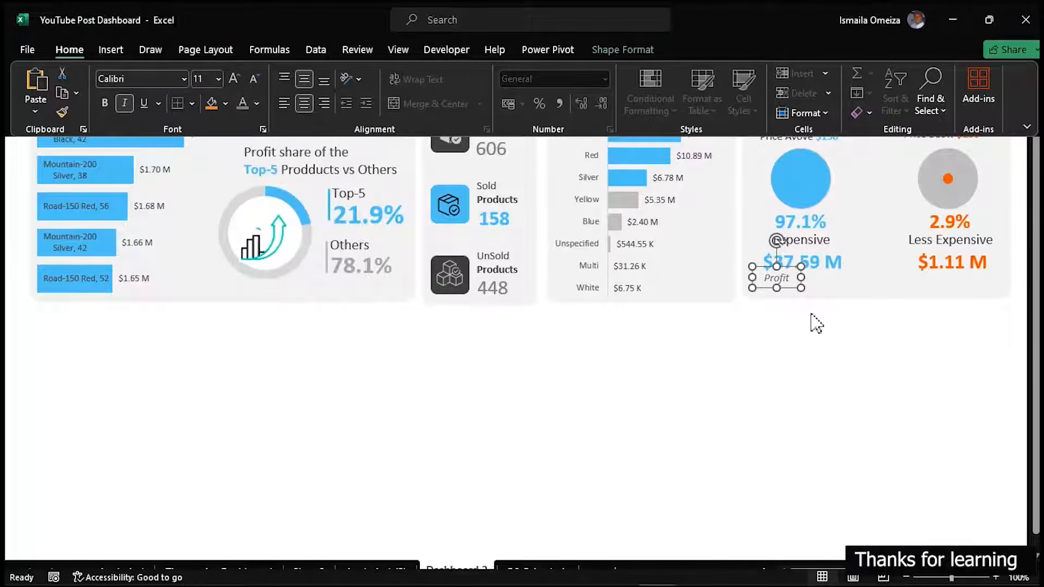
# Duplicate the Profit caption and place the copy just beneath the orange profit value
pyautogui.hotkey('ctrl', 'd')
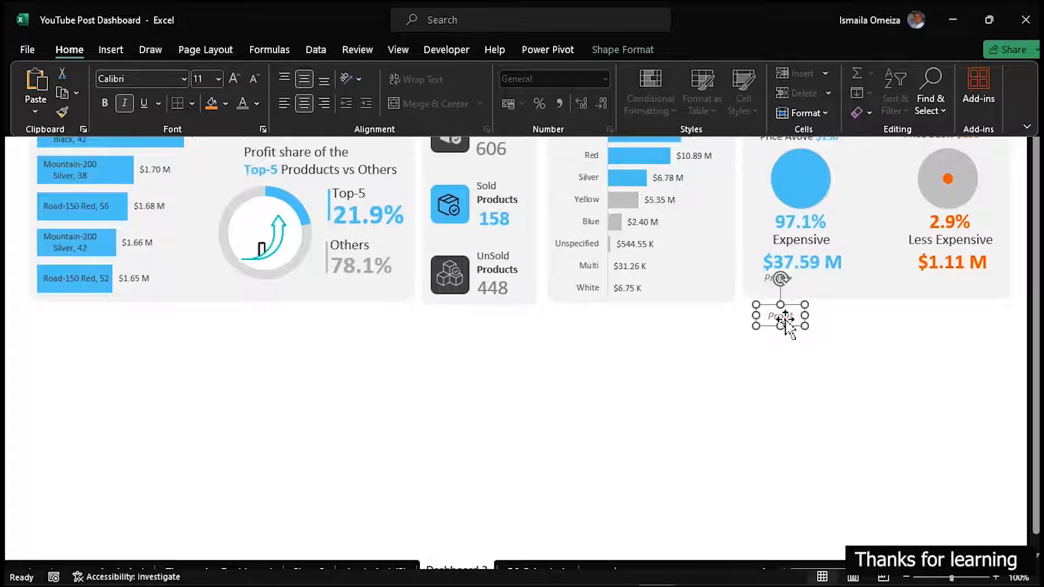
pyautogui.moveTo(784, 320); pyautogui.dragTo(911, 292)
pyautogui.click(786, 317)
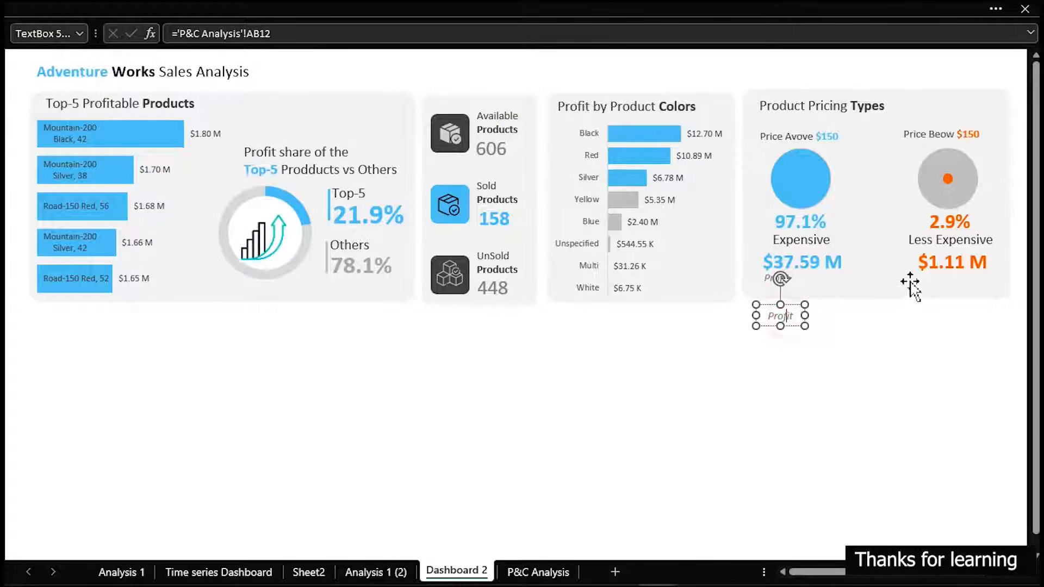
pyautogui.moveTo(789, 319); pyautogui.dragTo(940, 280)
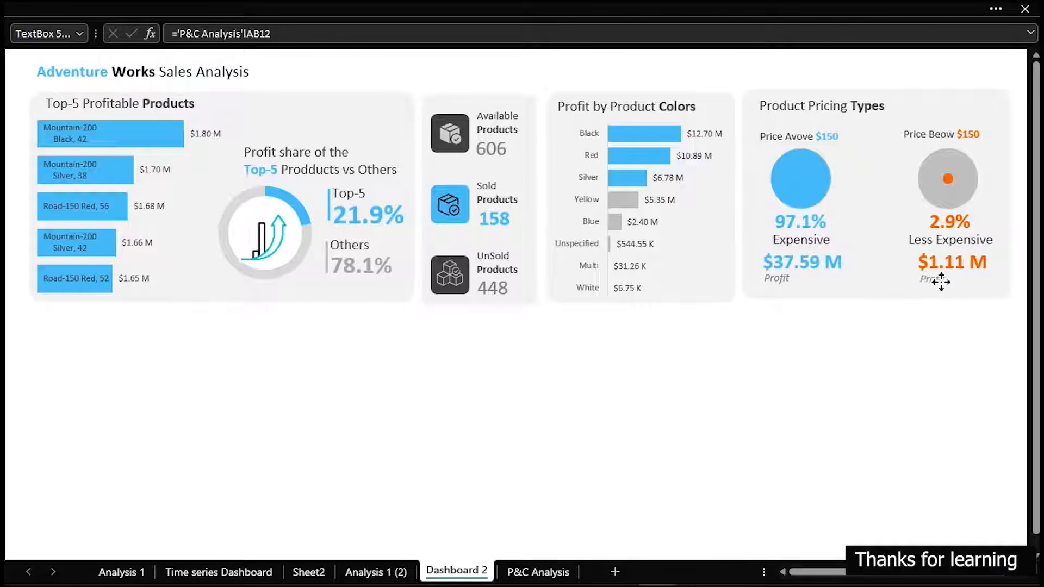
pyautogui.click(885, 420)
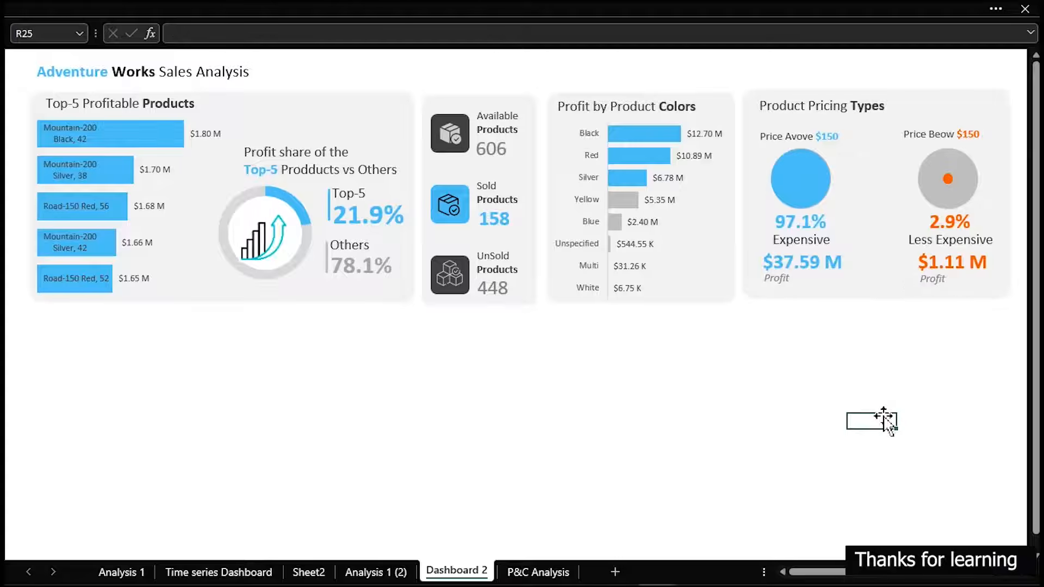
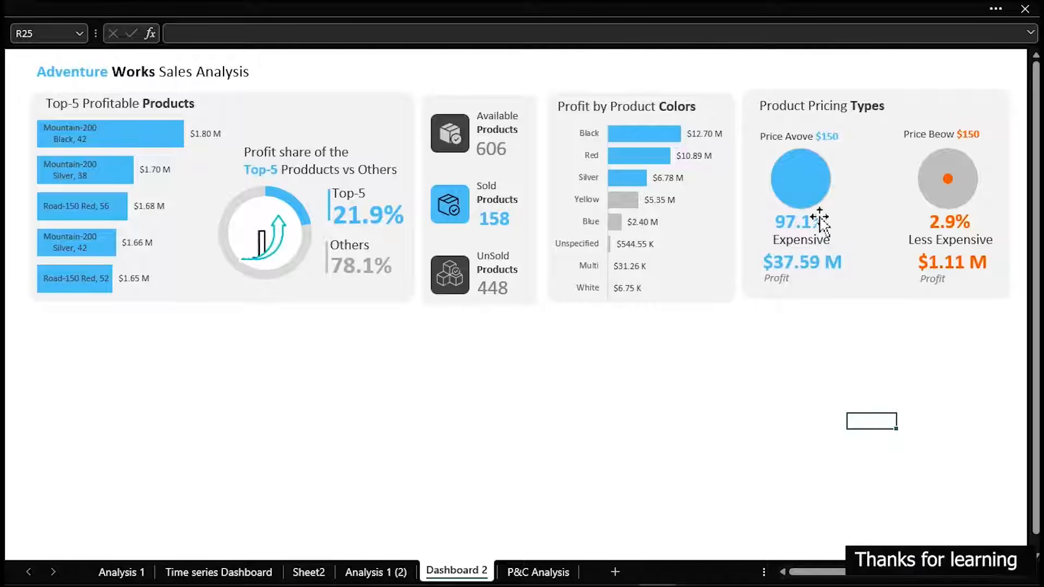
# Filter the dashboards to 2006 with the Year slicer, check the Product Pricing Types card on Dashboard 2, and return to the Time series Dashboard
pyautogui.moveTo(814, 164)
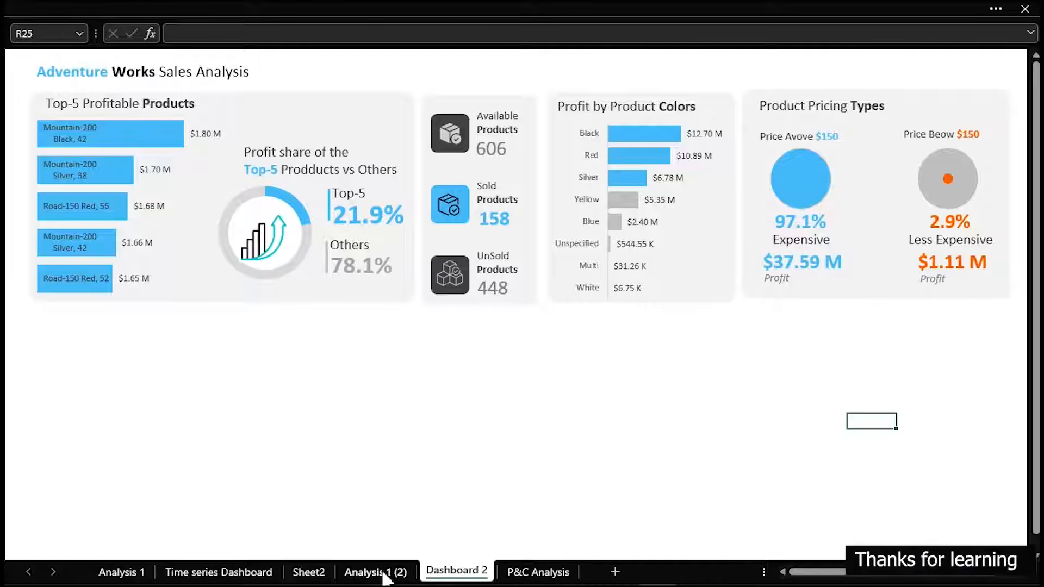
pyautogui.click(253, 573)
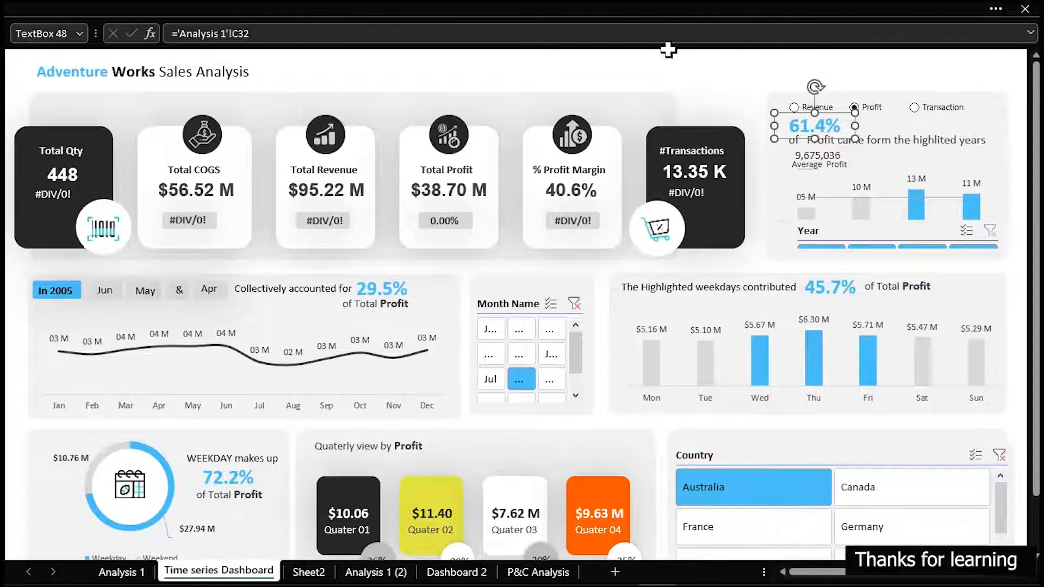
pyautogui.click(676, 75)
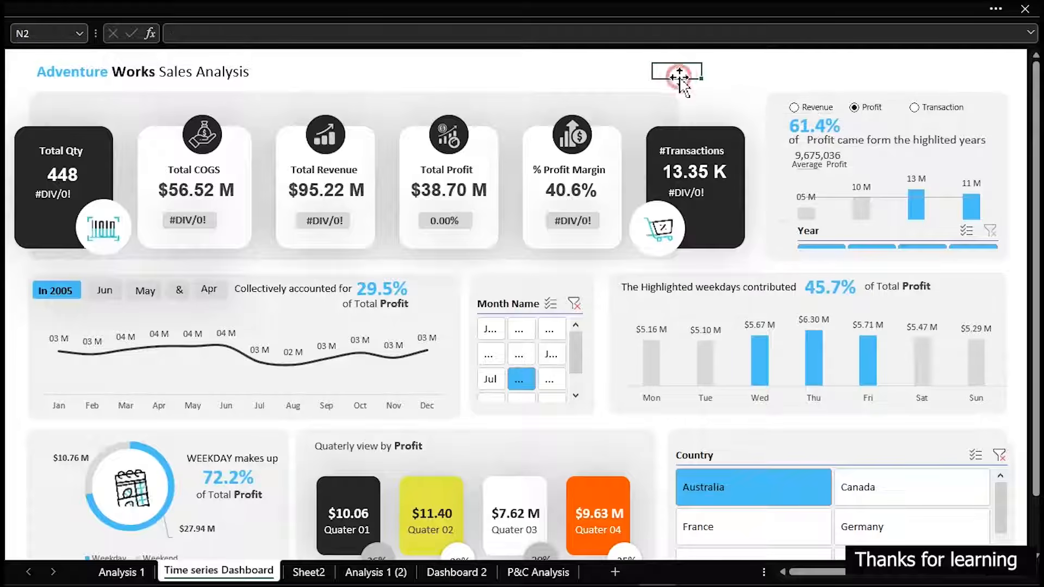
pyautogui.click(871, 246)
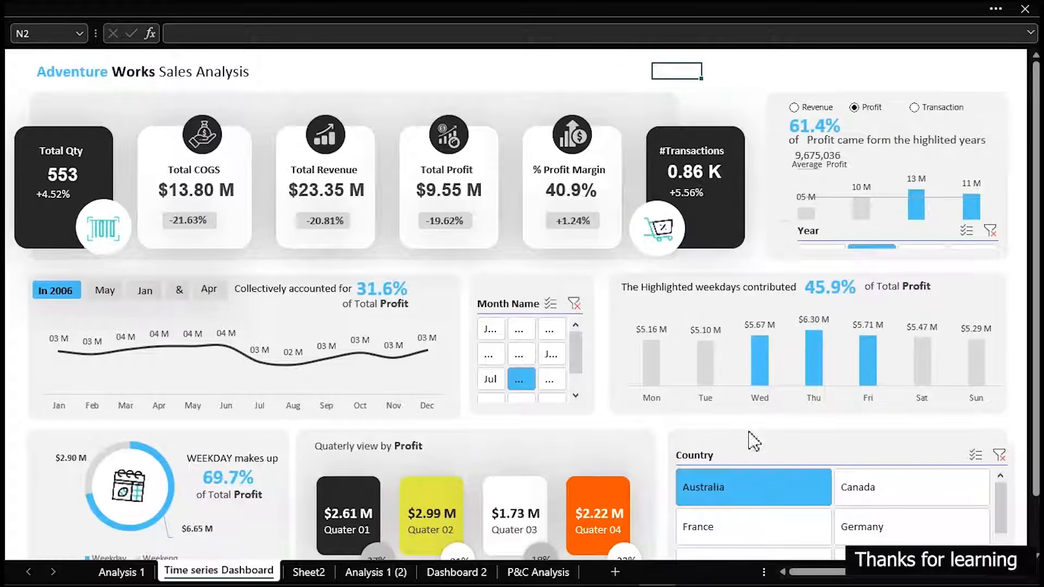
pyautogui.click(475, 574)
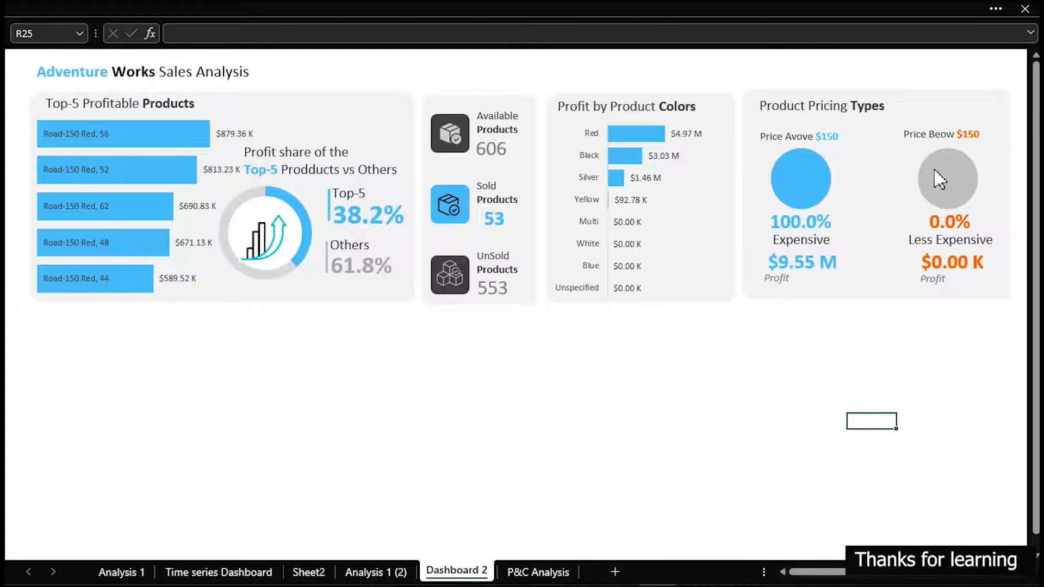
pyautogui.moveTo(792, 179)
pyautogui.click(233, 568)
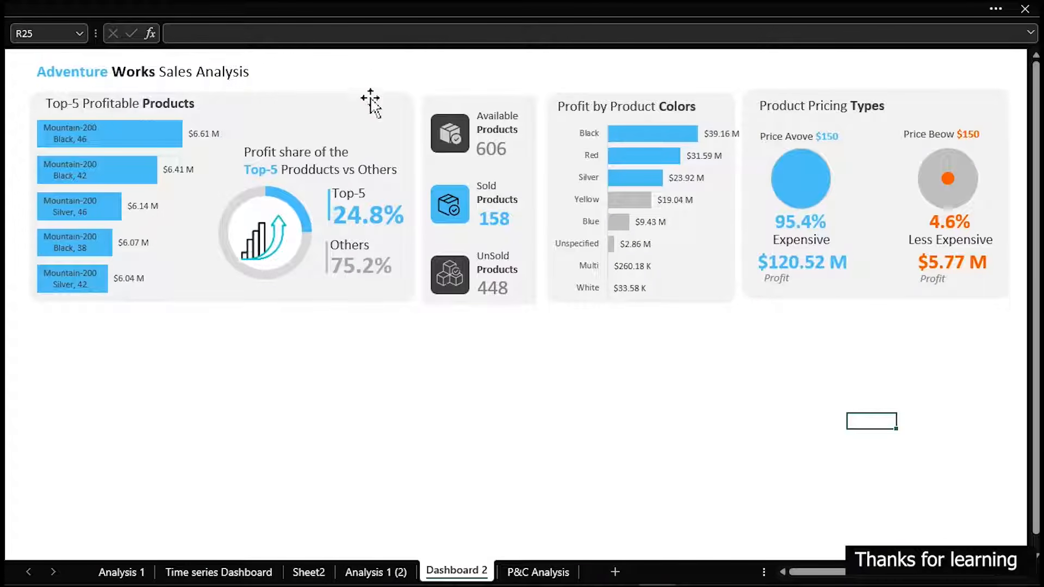
# Duplicate the background rectangle of the Top-5 Profitable Products card and place the copy directly beneath the original, aligned with its edges
pyautogui.click(369, 98)
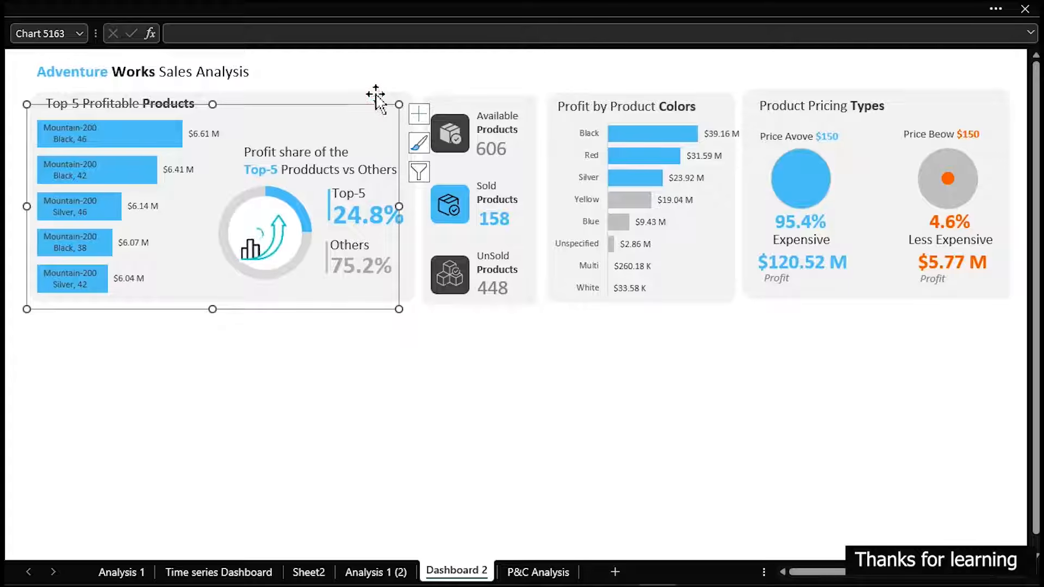
pyautogui.click(375, 95)
pyautogui.hotkey('ctrl', 'd')
pyautogui.moveTo(371, 120); pyautogui.dragTo(361, 331)
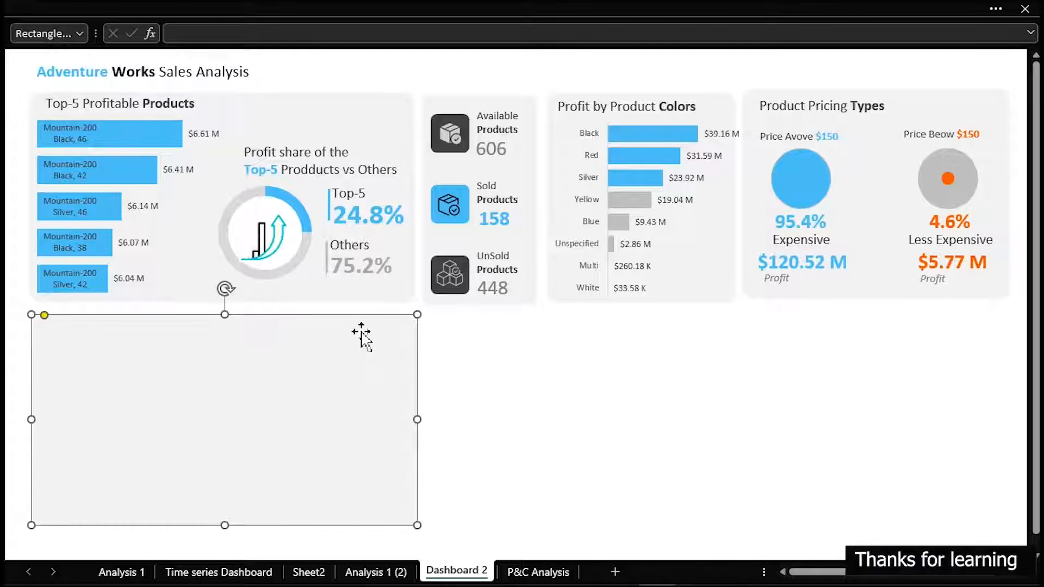
pyautogui.press('Down')
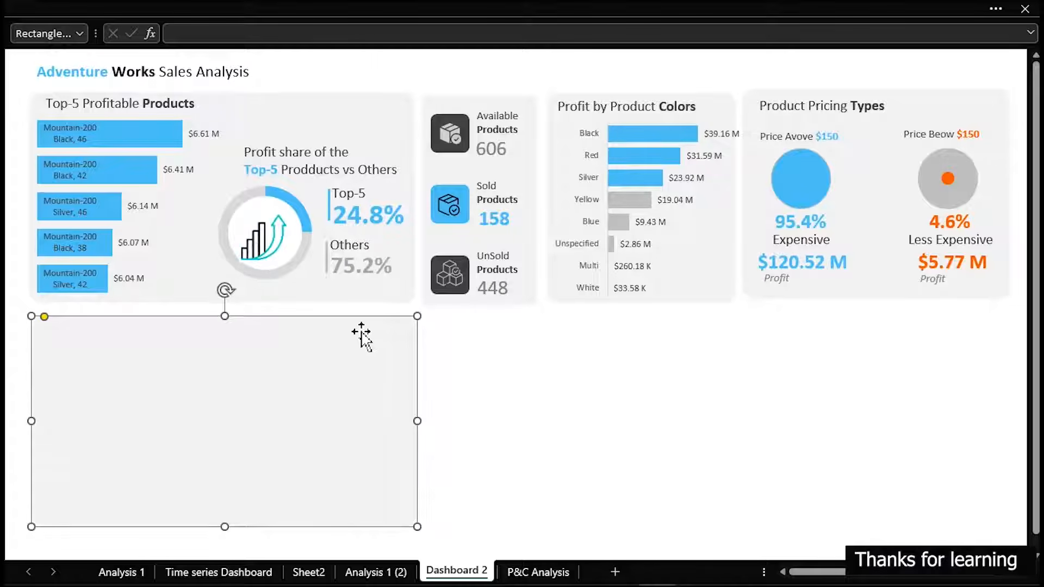
pyautogui.click(472, 372)
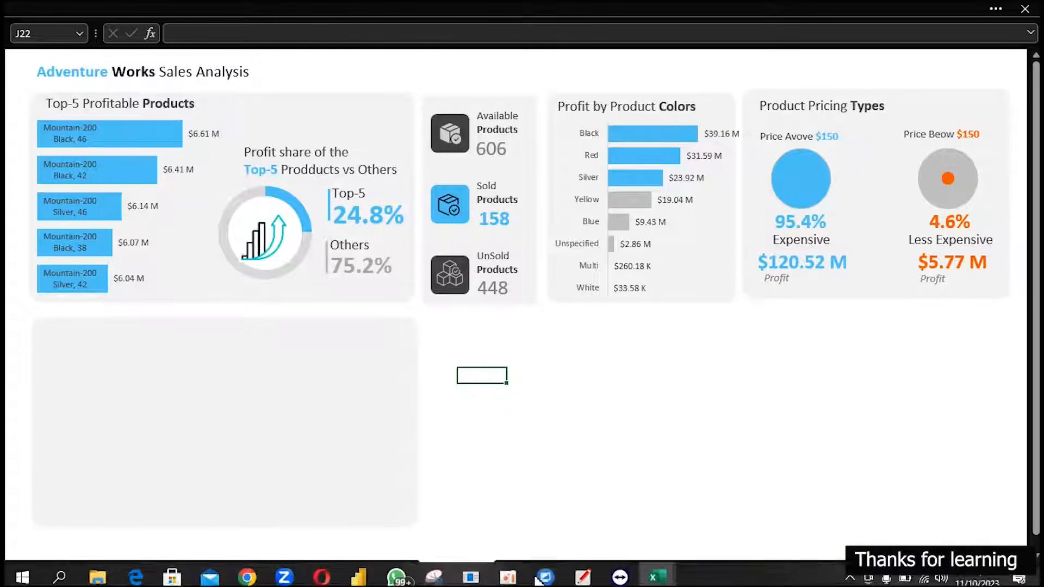
# Rename the P&C Analysis sheet as Product Analysis
pyautogui.click(544, 573)
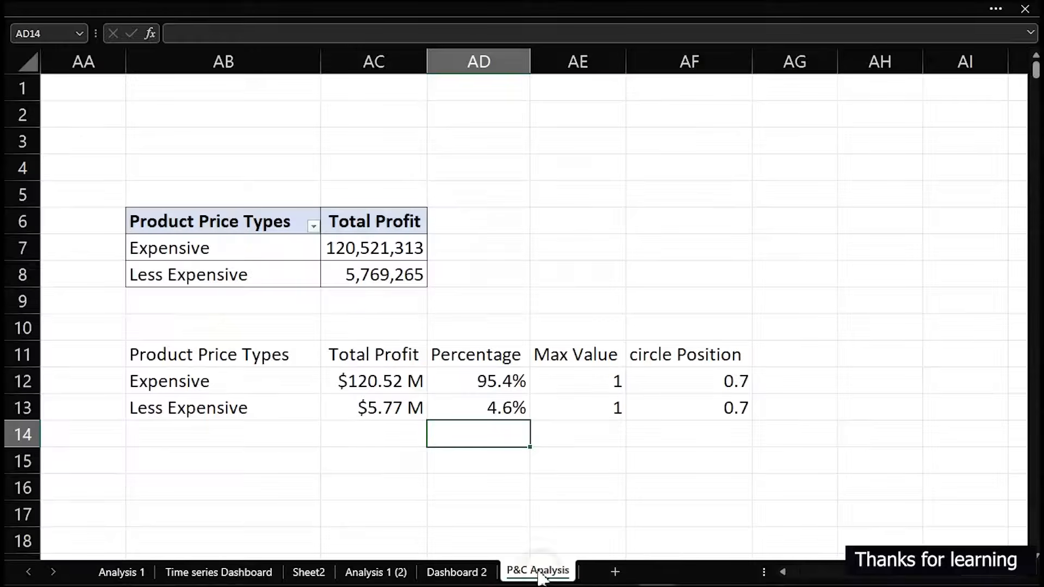
pyautogui.doubleClick(528, 572)
pyautogui.moveTo(528, 569); pyautogui.dragTo(500, 574)
pyautogui.write('Prod')
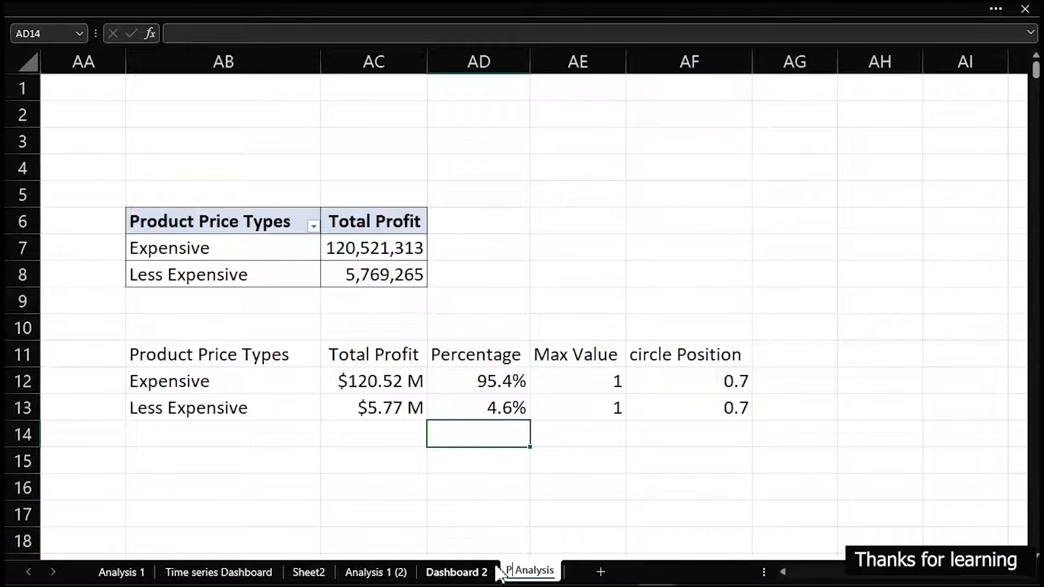
pyautogui.write('uct')
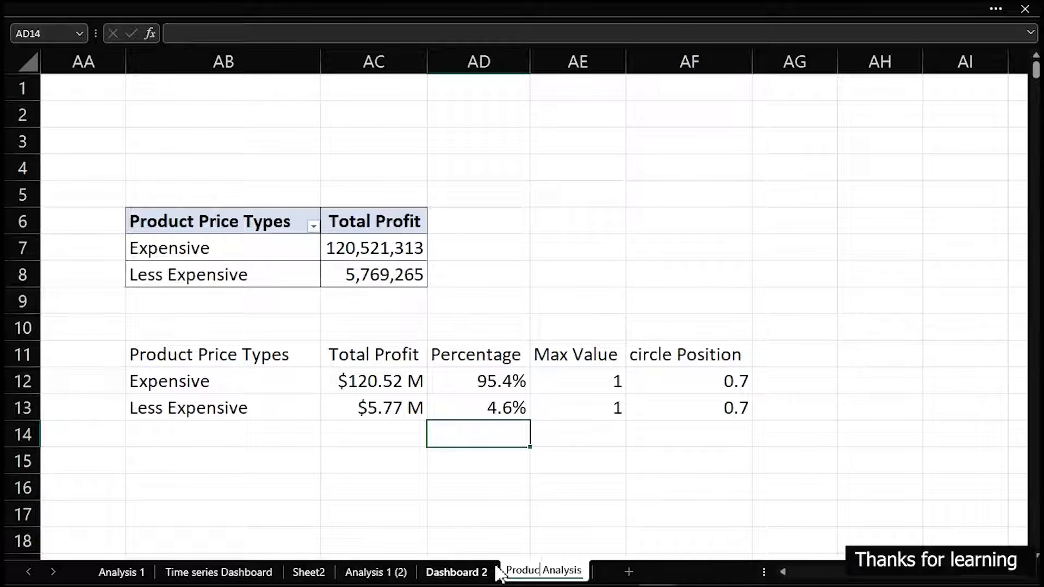
pyautogui.press('Return')
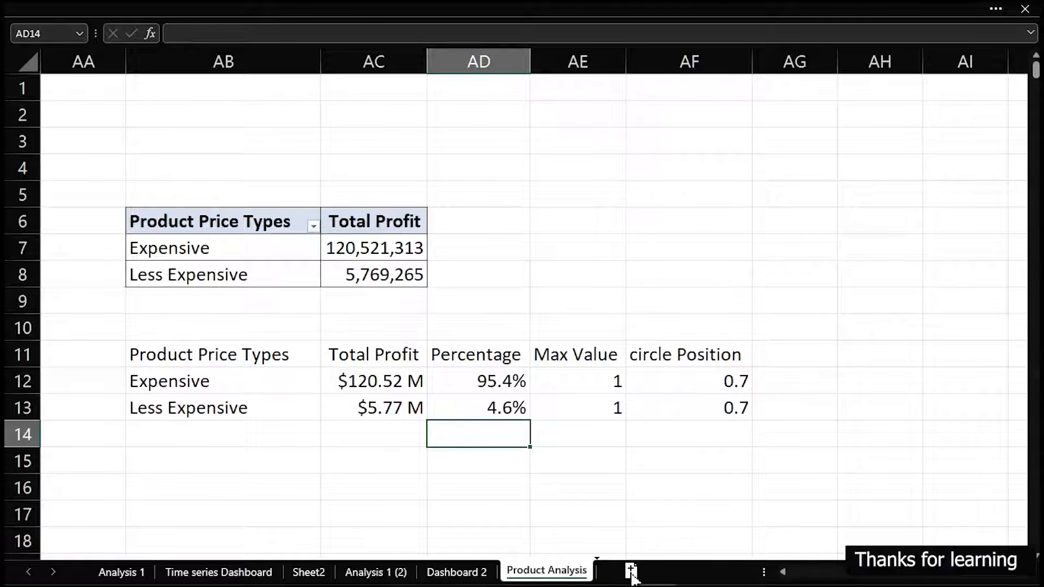
# Duplicate the Product Analysis sheet and name the copy Customer Analysis
pyautogui.moveTo(632, 572); pyautogui.dragTo(625, 574)
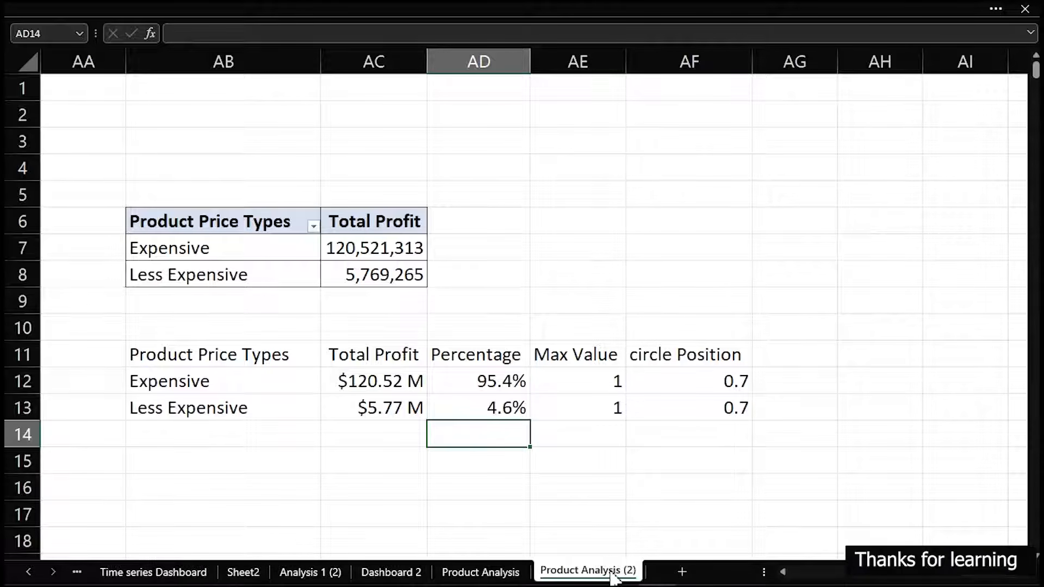
pyautogui.doubleClick(612, 572)
pyautogui.write('Customer')
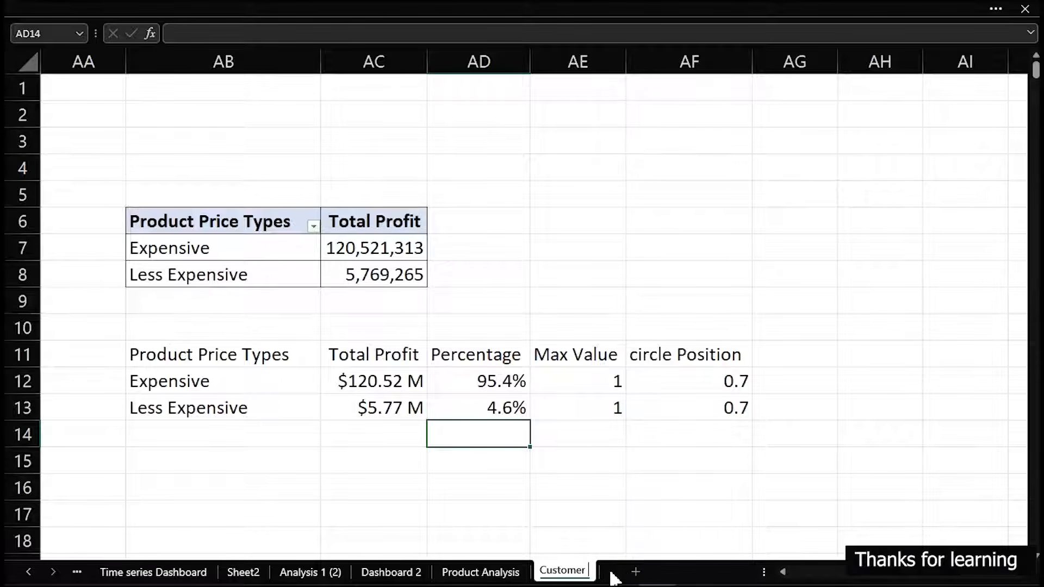
pyautogui.write(' Analysis')
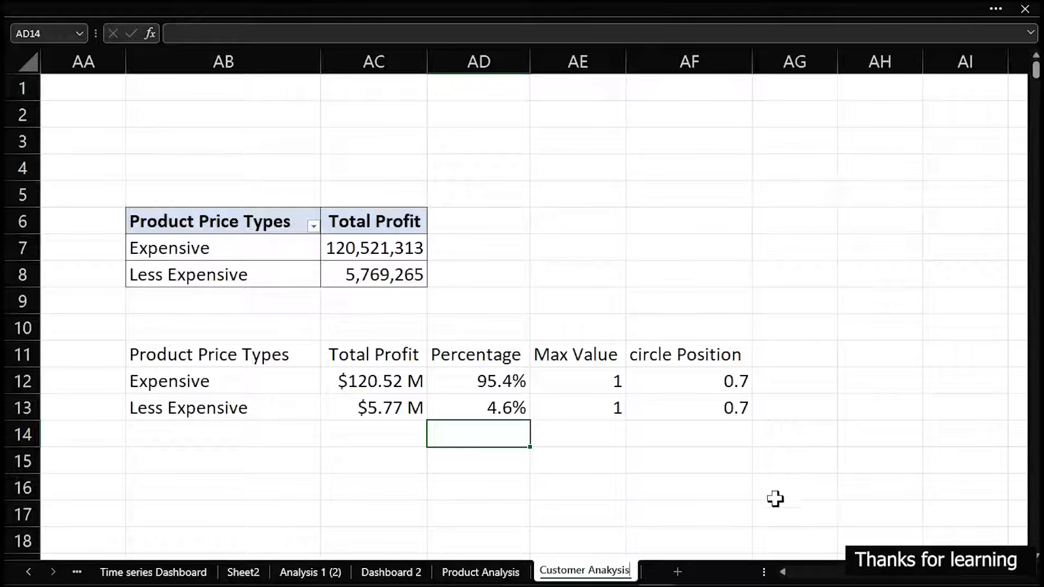
pyautogui.press('BackSpace')
pyautogui.press('BackSpace')
pyautogui.press('BackSpace')
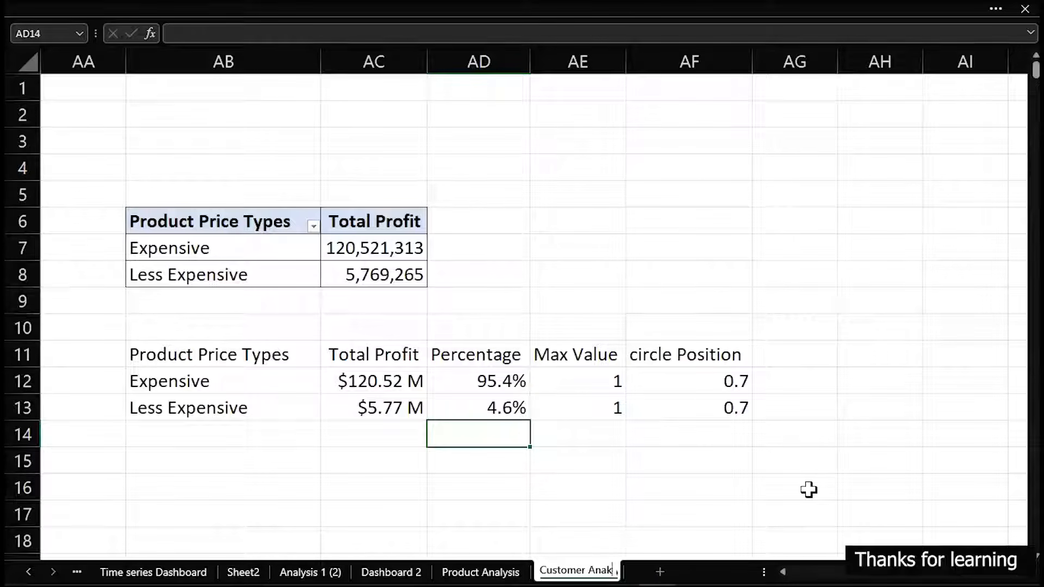
pyautogui.write('al')
pyautogui.press('Return')
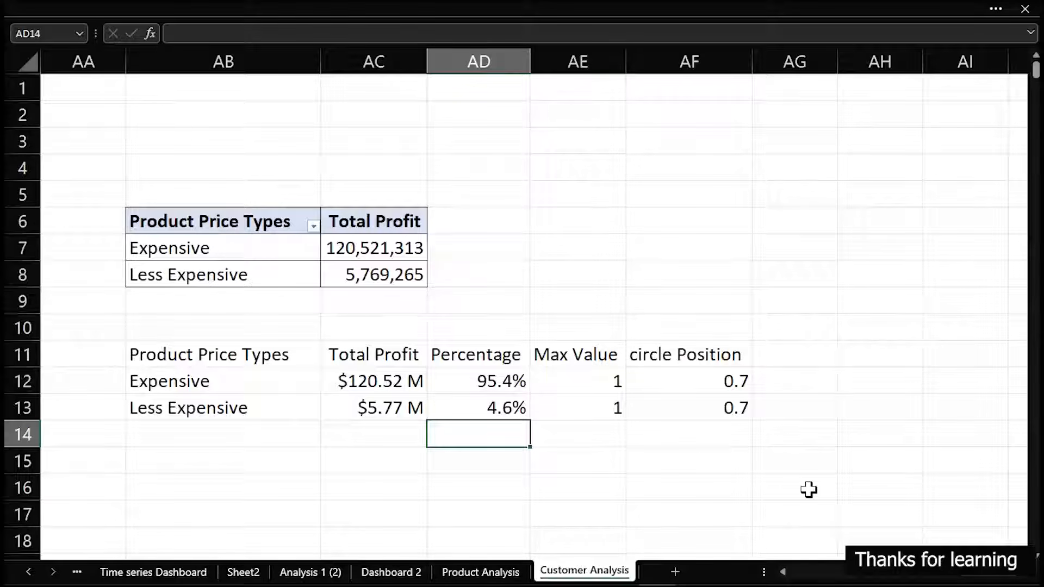
# Delete columns I through AG from the Customer Analysis sheet, keeping the first pivot table and its helper tables
pyautogui.click(703, 293)
pyautogui.scroll(-3, 704, 294)
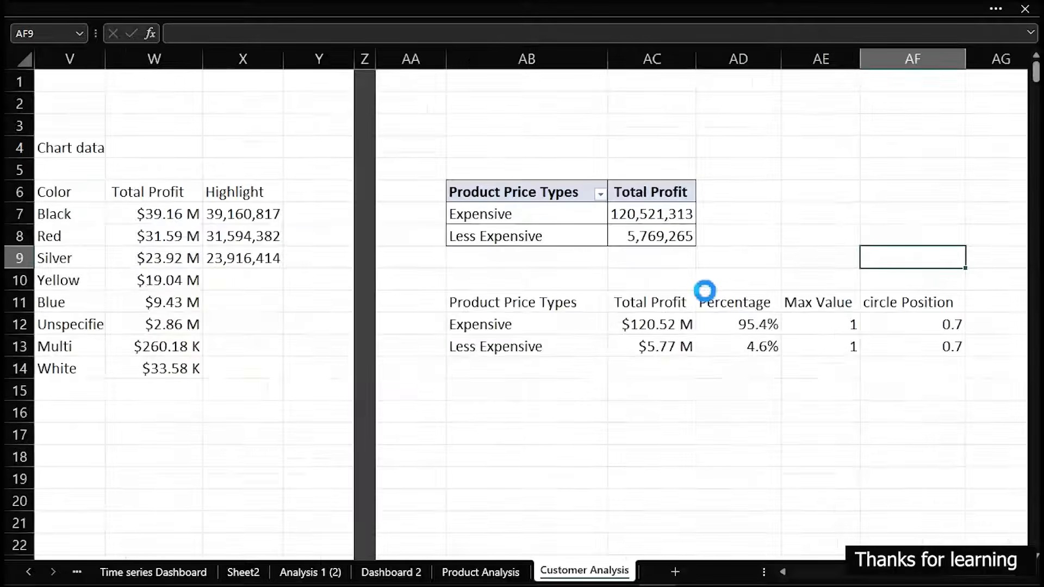
pyautogui.scroll(-8, 706, 292)
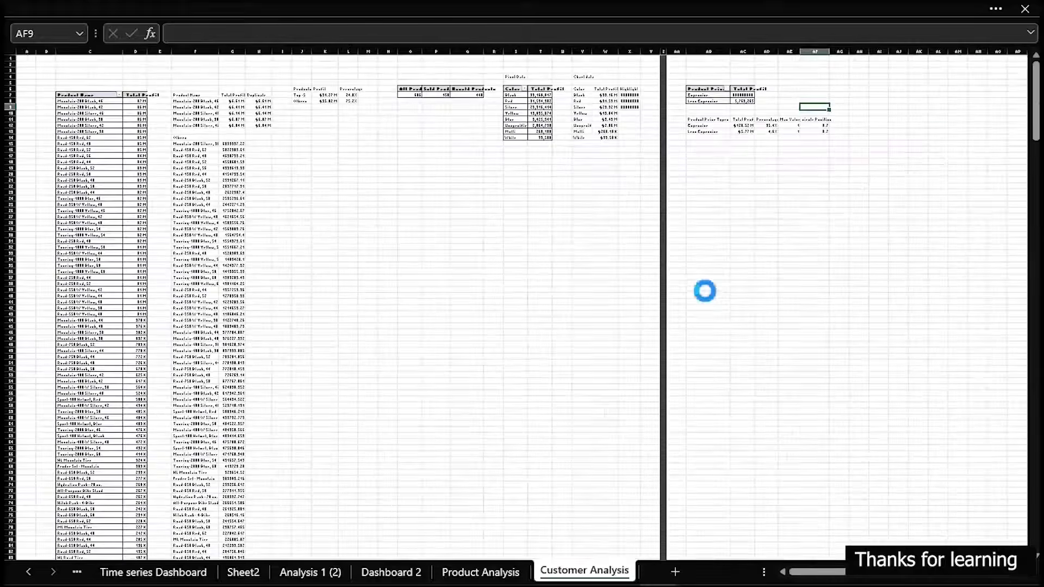
pyautogui.scroll(4, 706, 292)
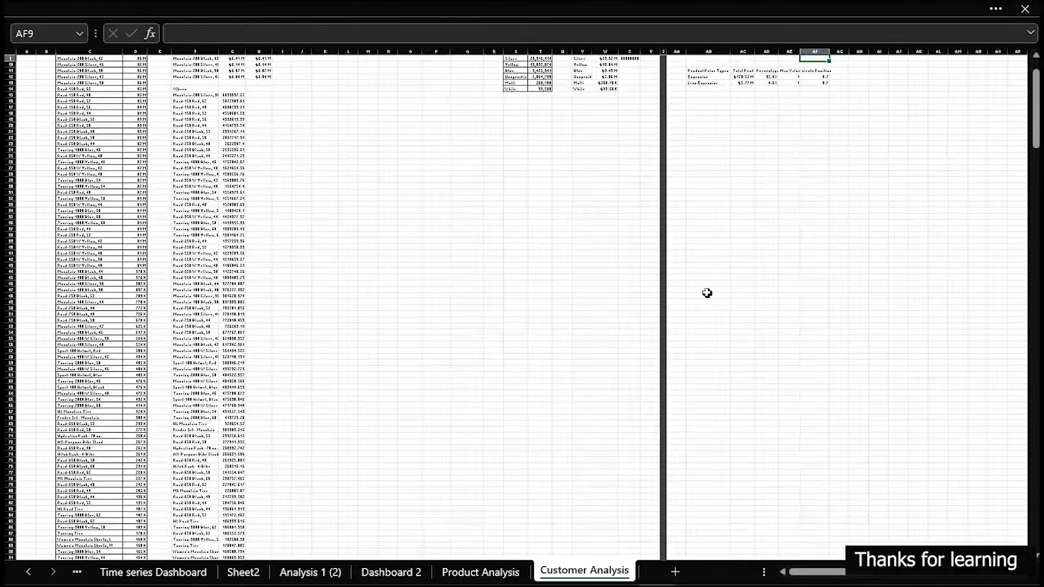
pyautogui.scroll(3, 352, 240)
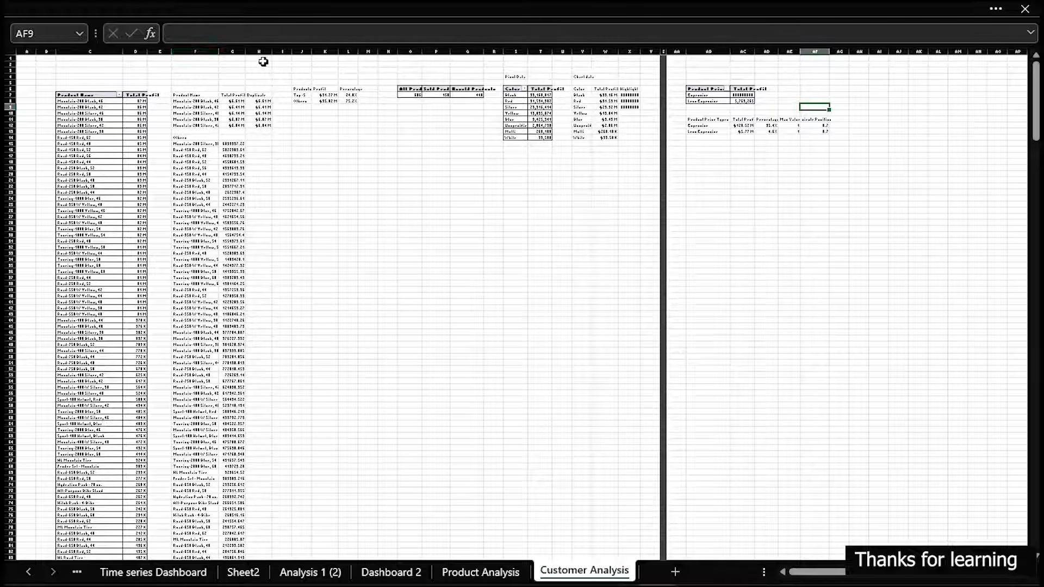
pyautogui.moveTo(282, 50); pyautogui.dragTo(842, 76)
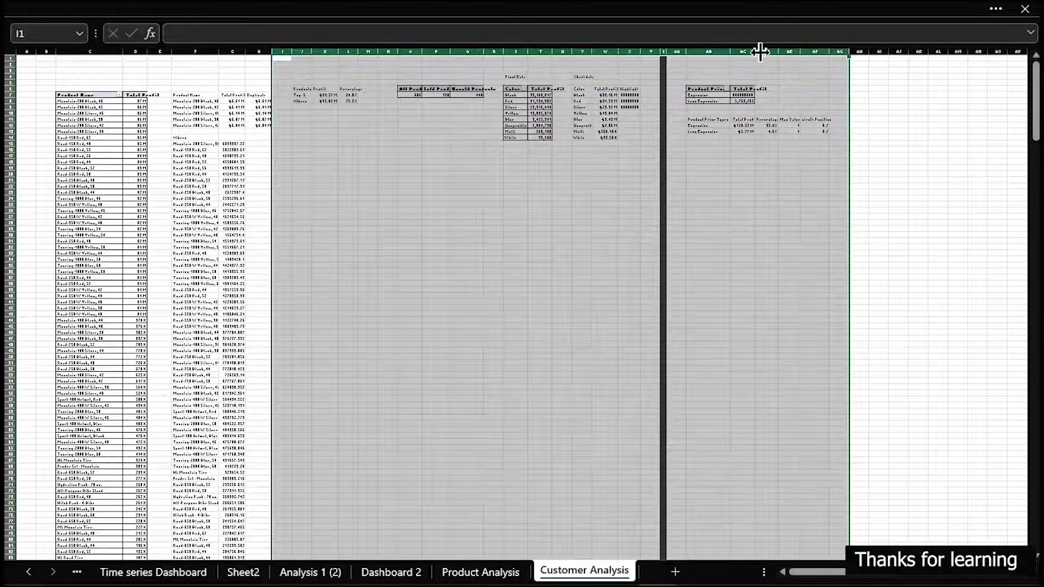
pyautogui.rightClick(765, 45)
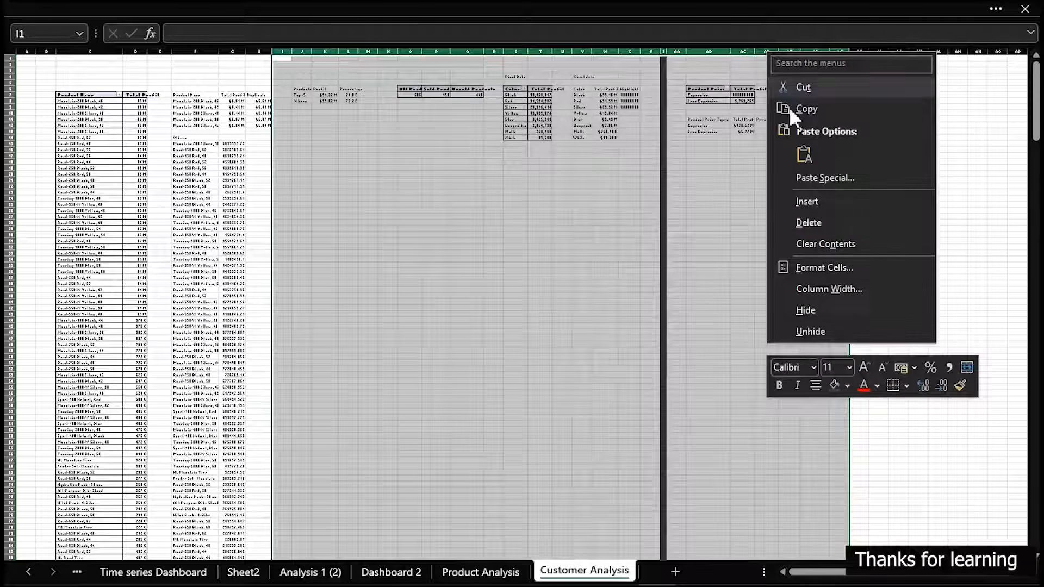
pyautogui.click(807, 220)
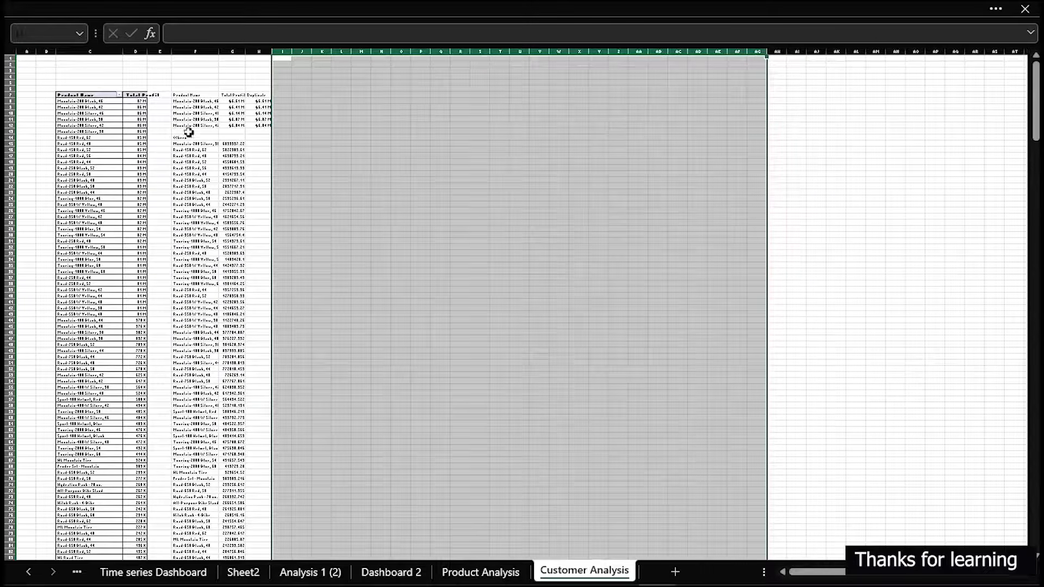
pyautogui.click(44, 72)
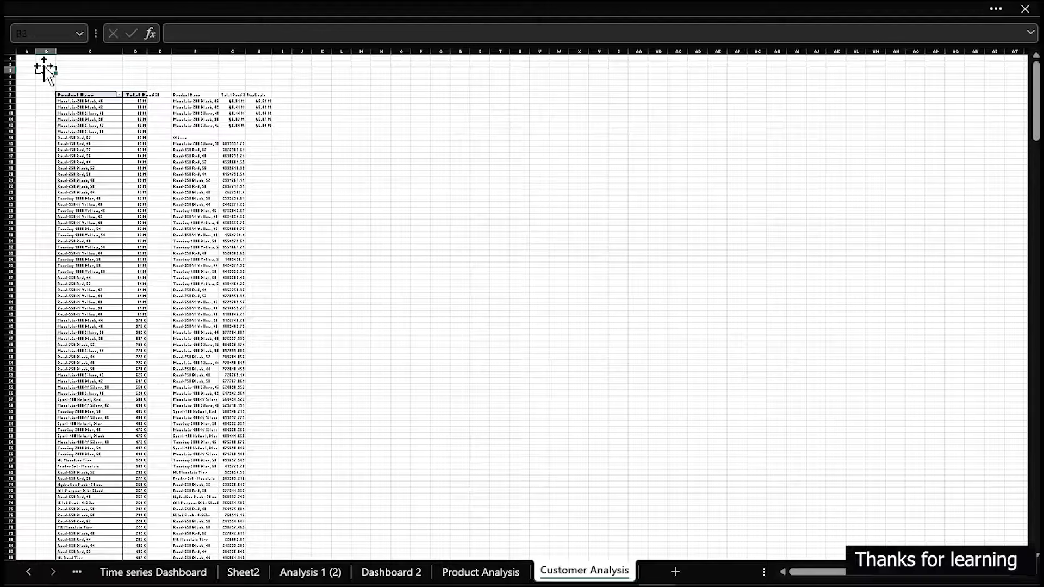
# Show the field list of the Customer Analysis pivot table and remove Product Name from its rows
pyautogui.scroll(-5, 45, 71)
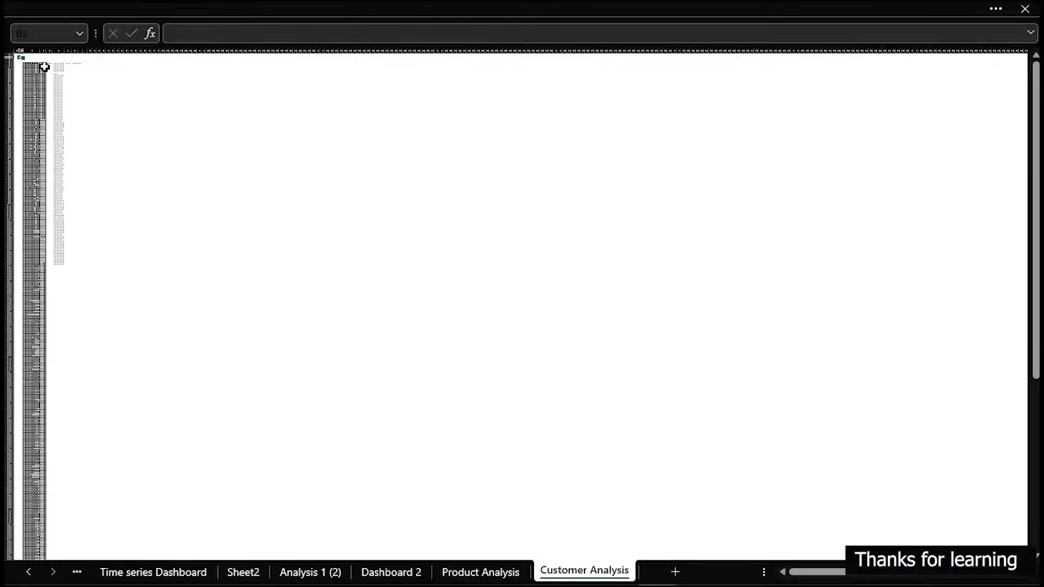
pyautogui.scroll(5, 42, 65)
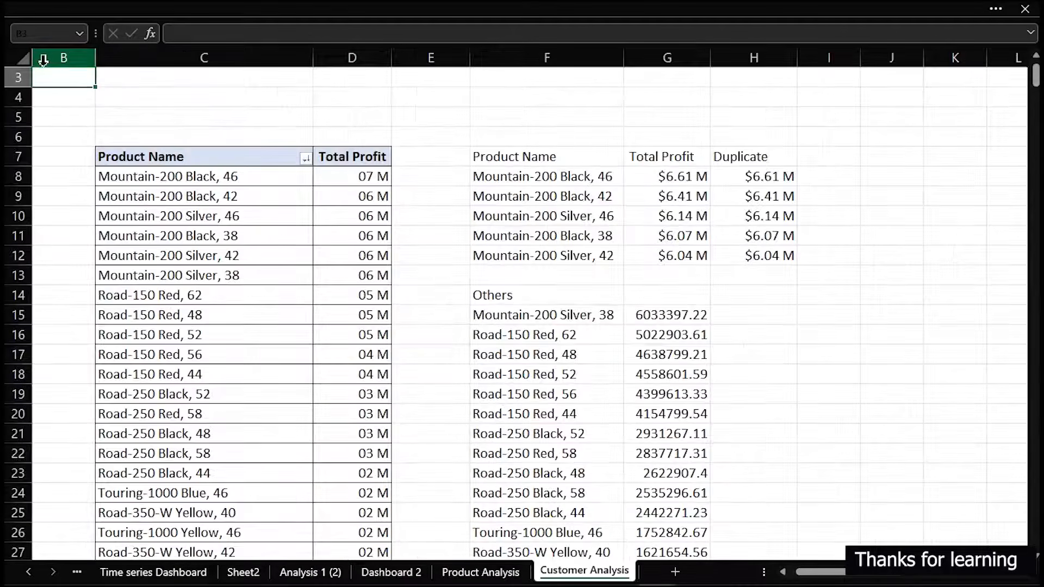
pyautogui.click(179, 196)
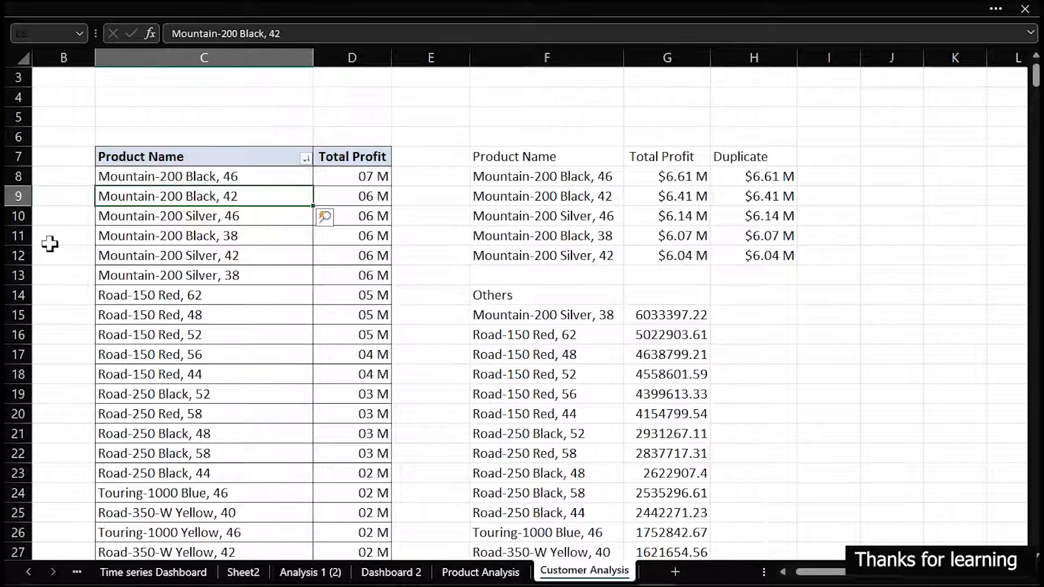
pyautogui.scroll(-1, 215, 197)
pyautogui.rightClick(215, 196)
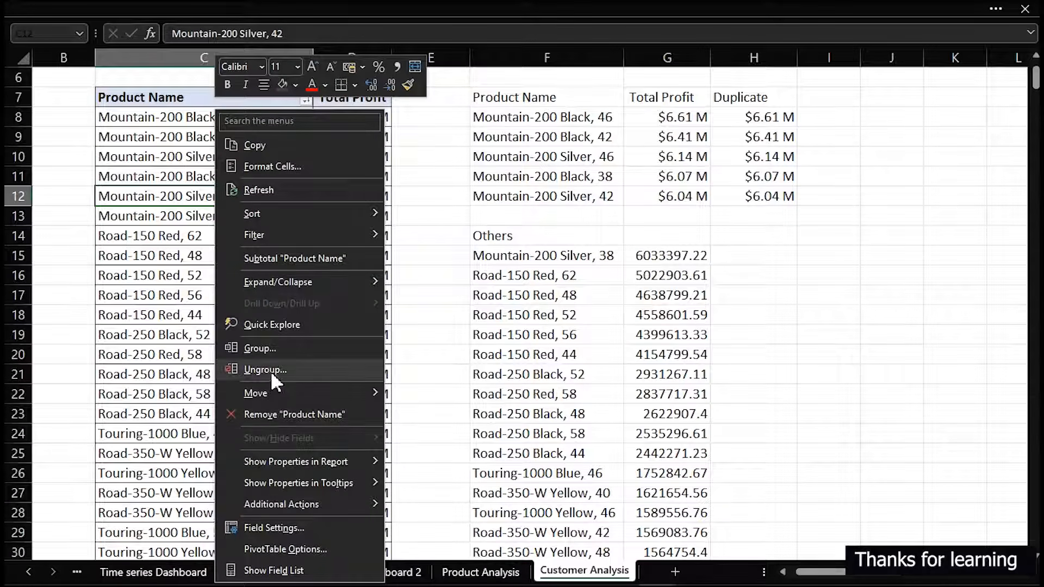
pyautogui.click(308, 570)
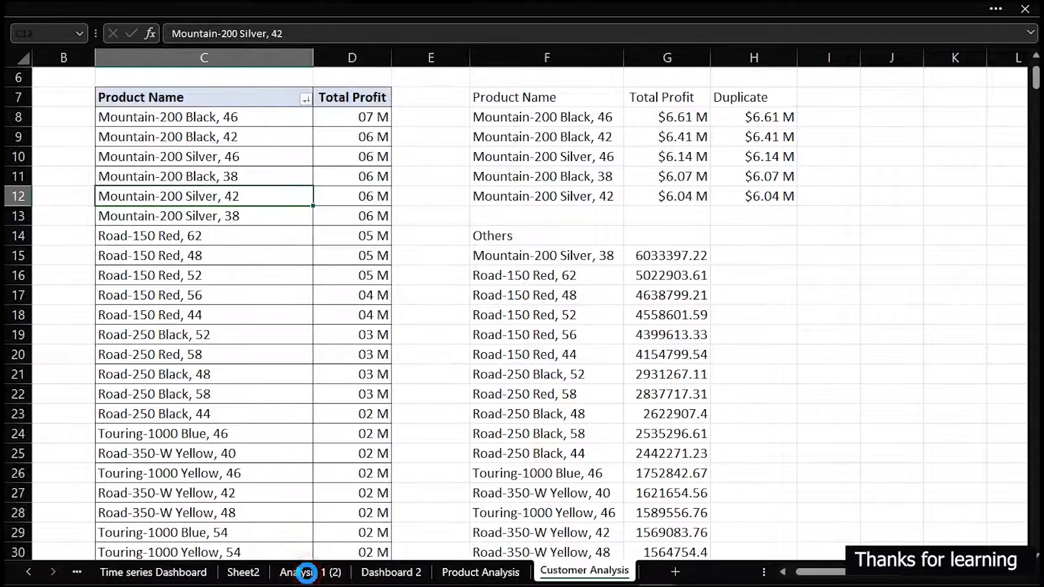
pyautogui.moveTo(822, 479); pyautogui.dragTo(547, 424)
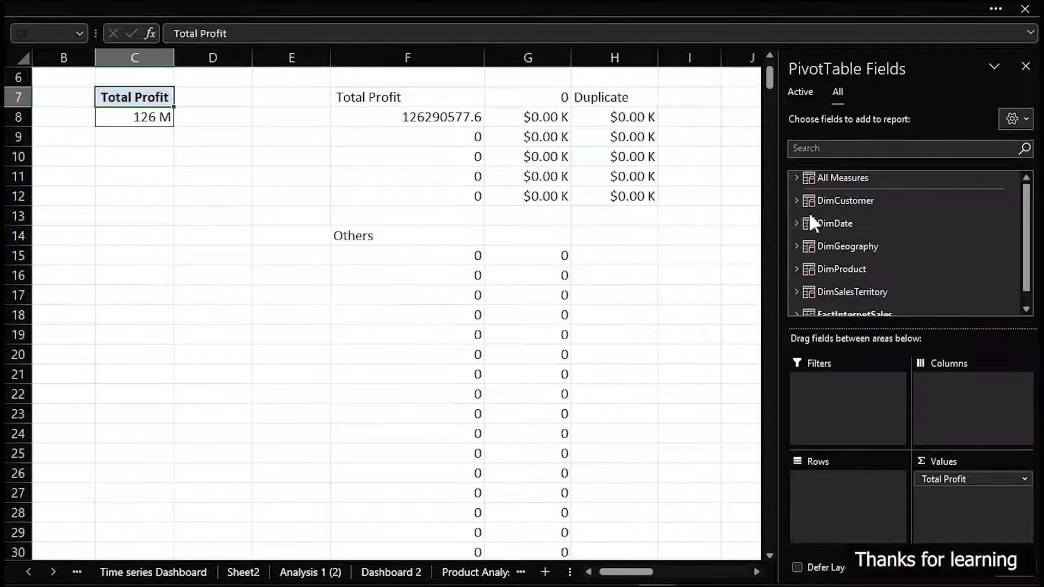
# Add the Full Name field from the DimCustomer table to the pivot table's rows
pyautogui.click(796, 200)
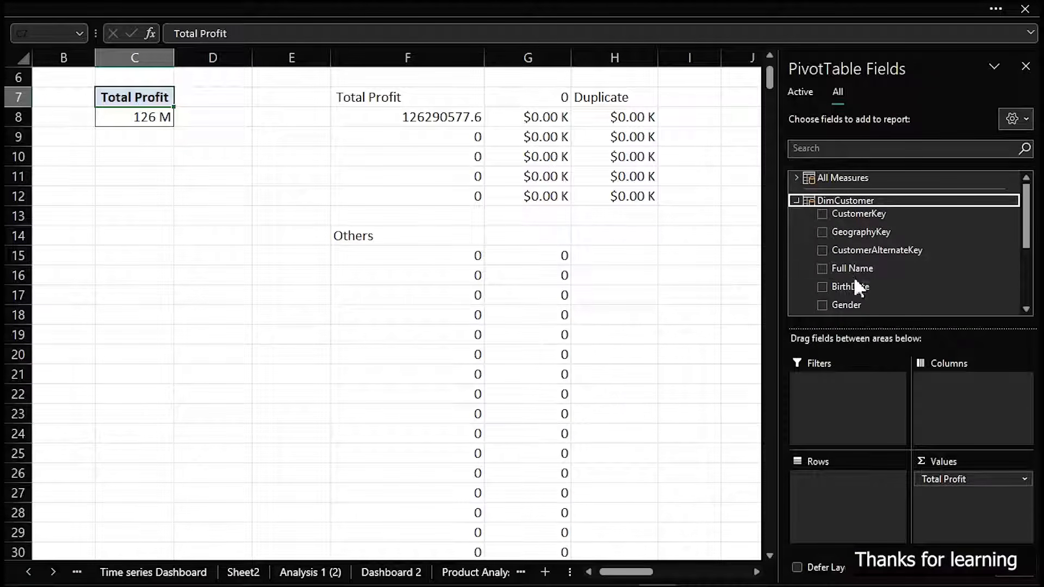
pyautogui.moveTo(859, 269); pyautogui.dragTo(831, 502)
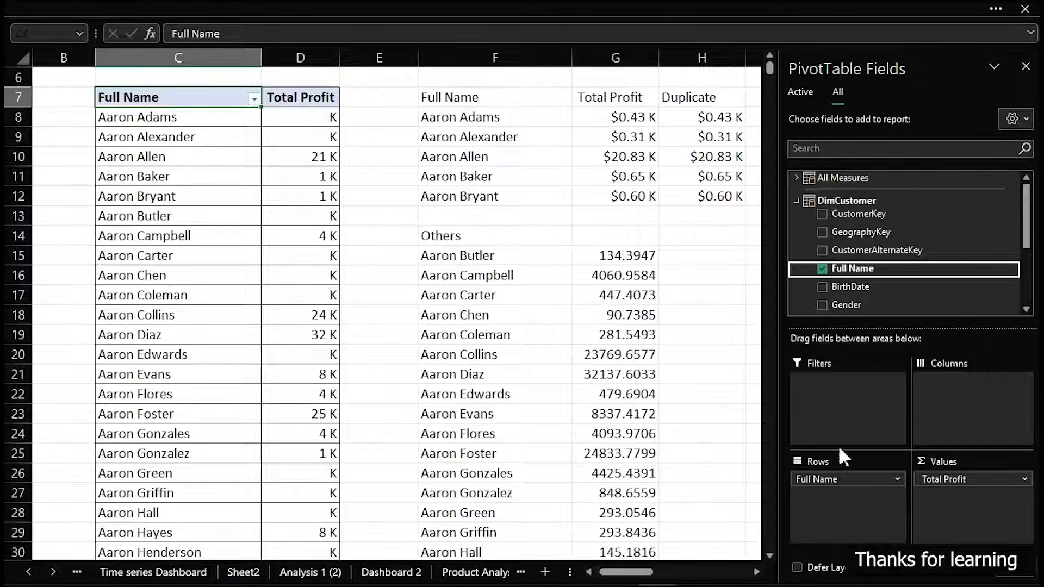
# Review how far the customer list in the pivot table extends compared with the helper list beside it
pyautogui.scroll(-10, 363, 195)
pyautogui.scroll(-20, 364, 222)
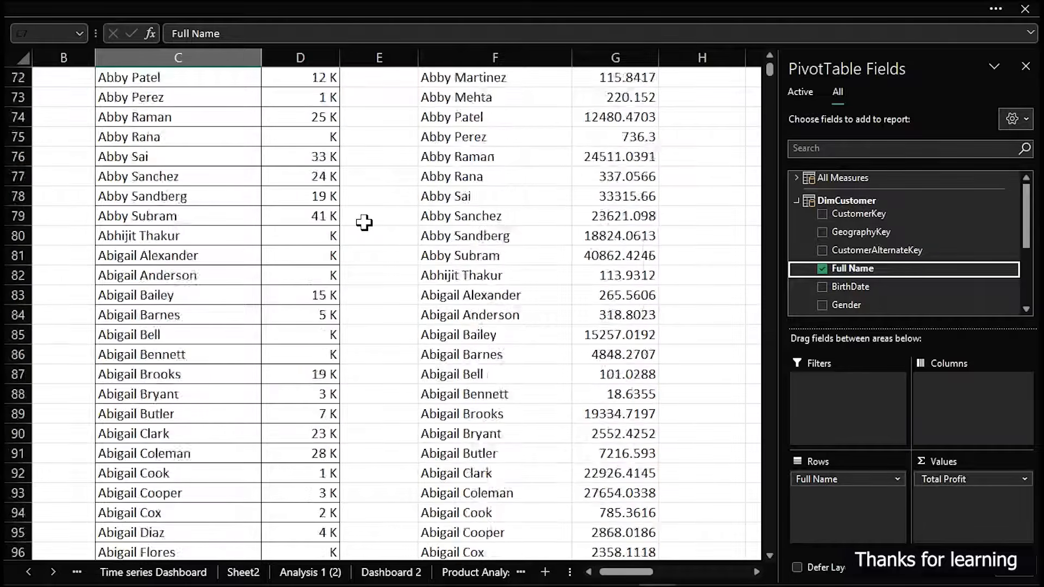
pyautogui.scroll(-20, 364, 222)
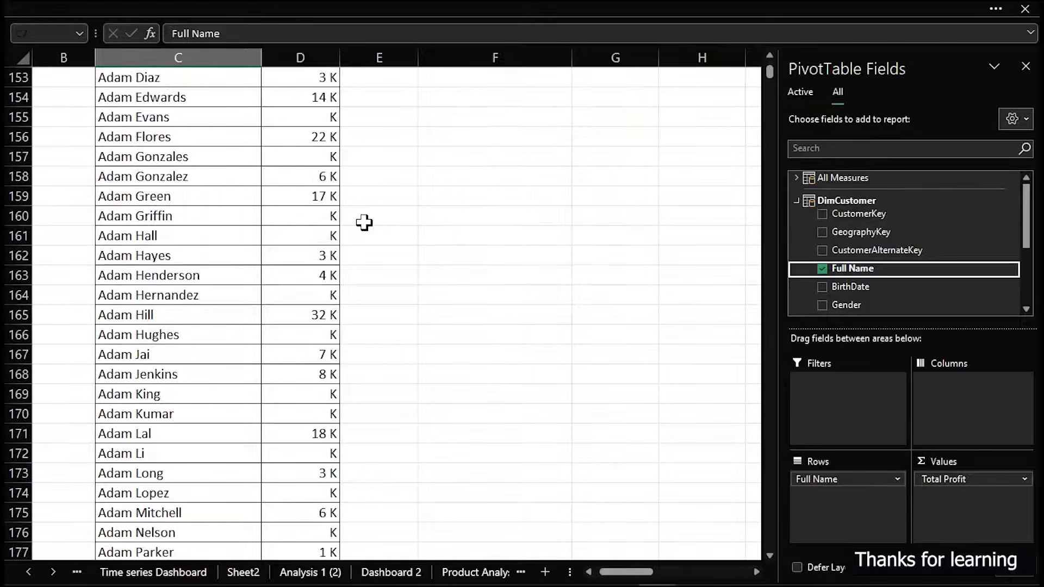
pyautogui.scroll(-20, 363, 223)
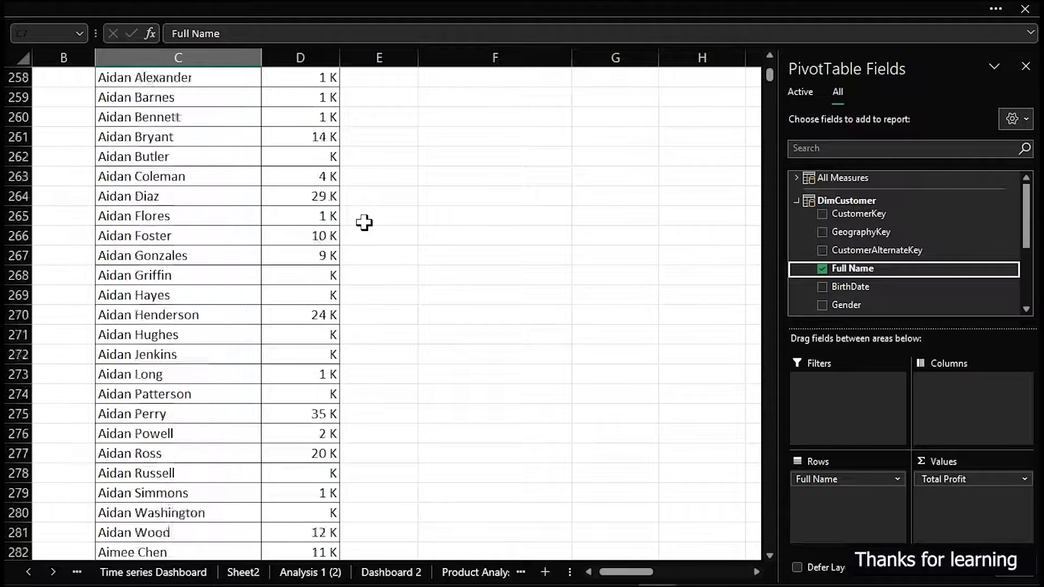
pyautogui.scroll(-20, 364, 222)
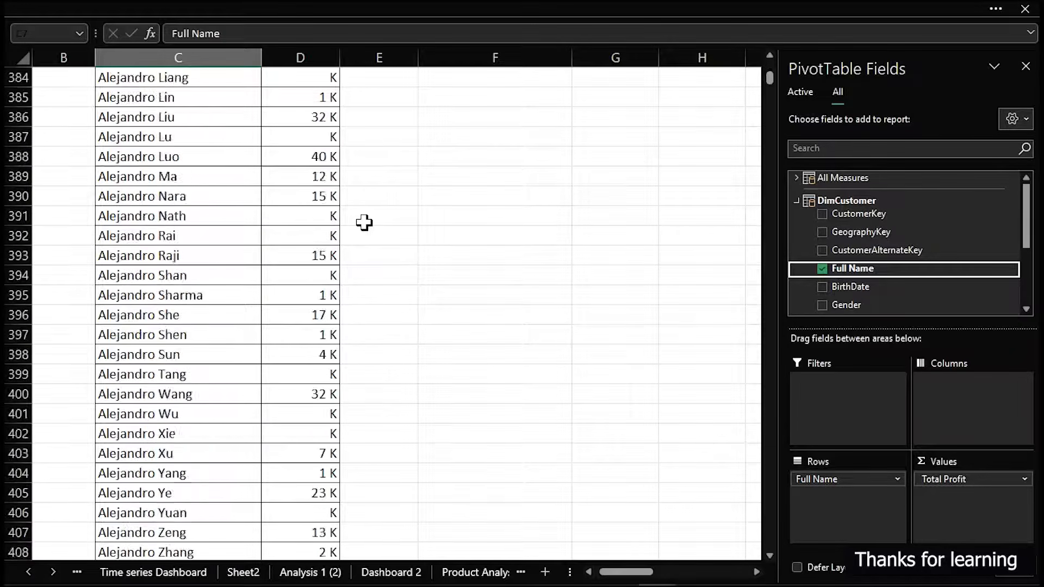
pyautogui.scroll(13, 364, 223)
pyautogui.scroll(12, 363, 222)
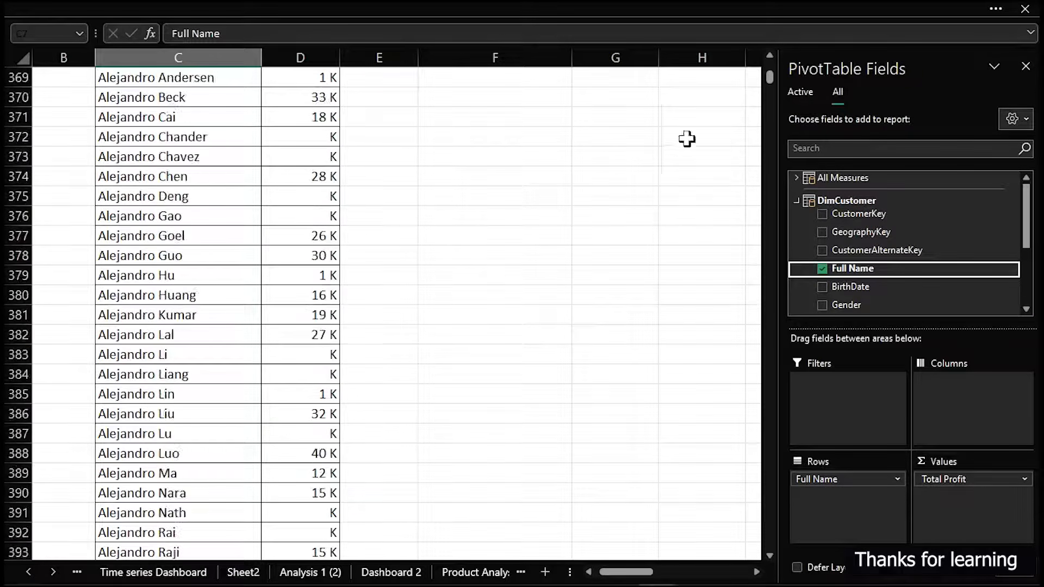
pyautogui.moveTo(771, 81); pyautogui.dragTo(769, 58)
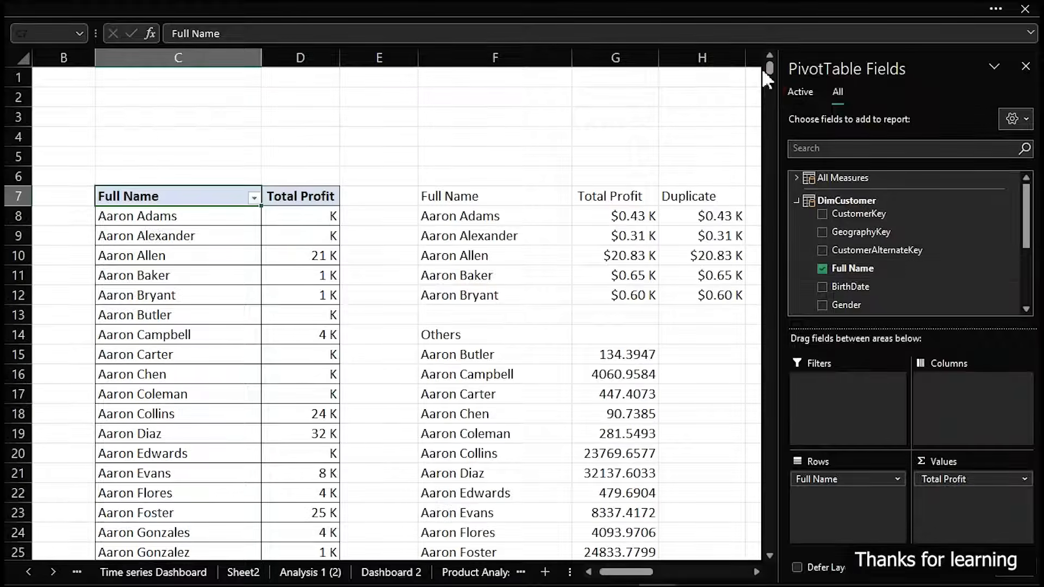
# Try to extend the Others helper formulas in columns F and G down from row 139 to cover the remaining customers
pyautogui.scroll(-14, 572, 340)
pyautogui.scroll(-20, 572, 341)
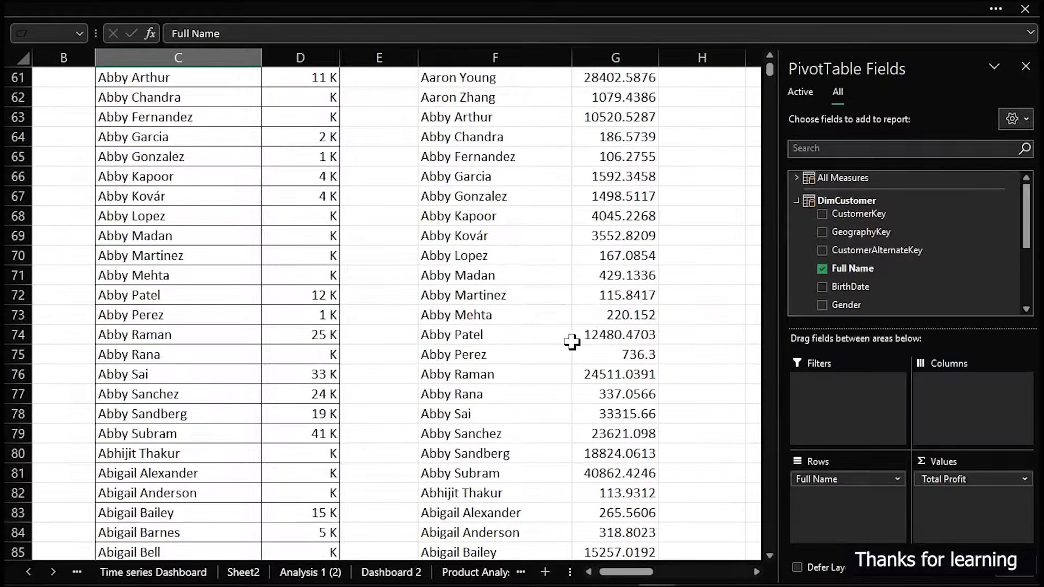
pyautogui.scroll(3, 572, 342)
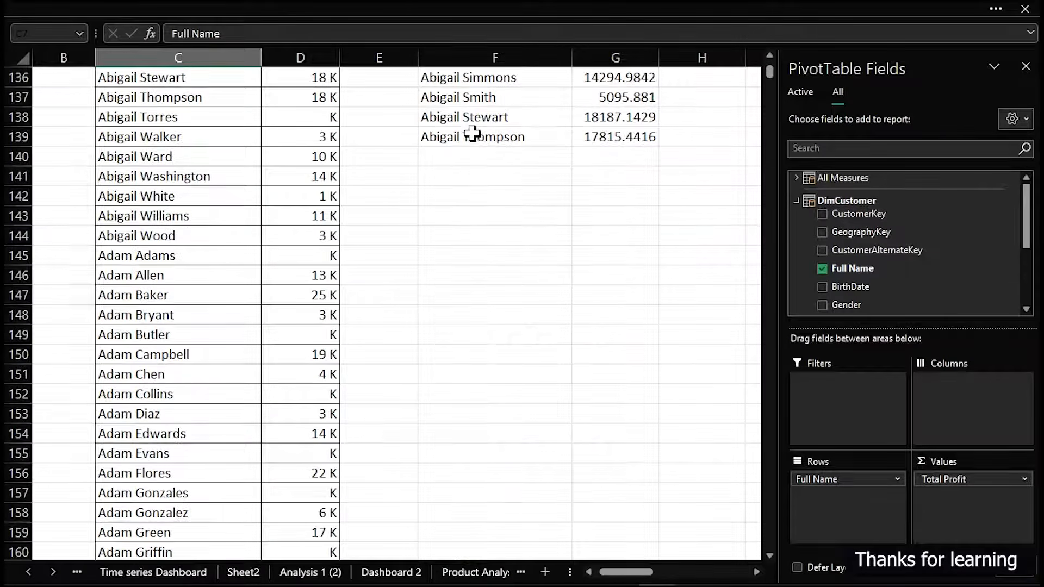
pyautogui.click(444, 136)
pyautogui.doubleClick(444, 136)
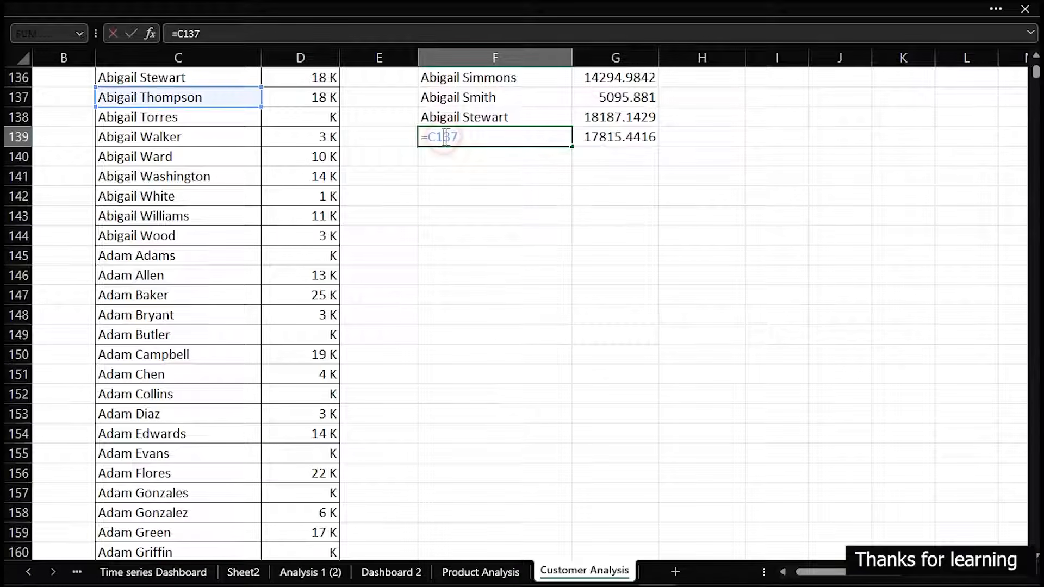
pyautogui.press('Escape')
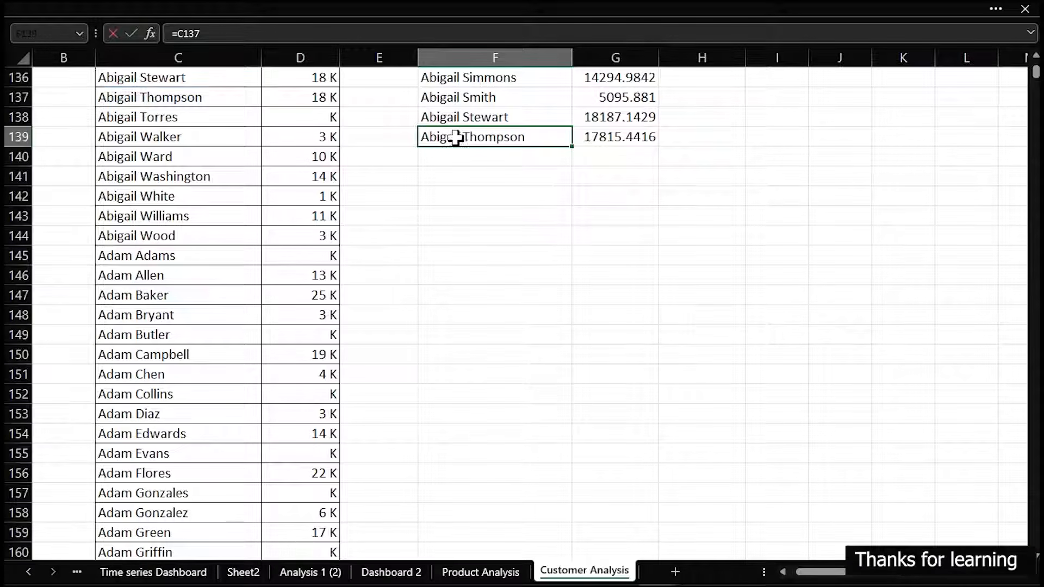
pyautogui.moveTo(505, 136); pyautogui.dragTo(642, 571)
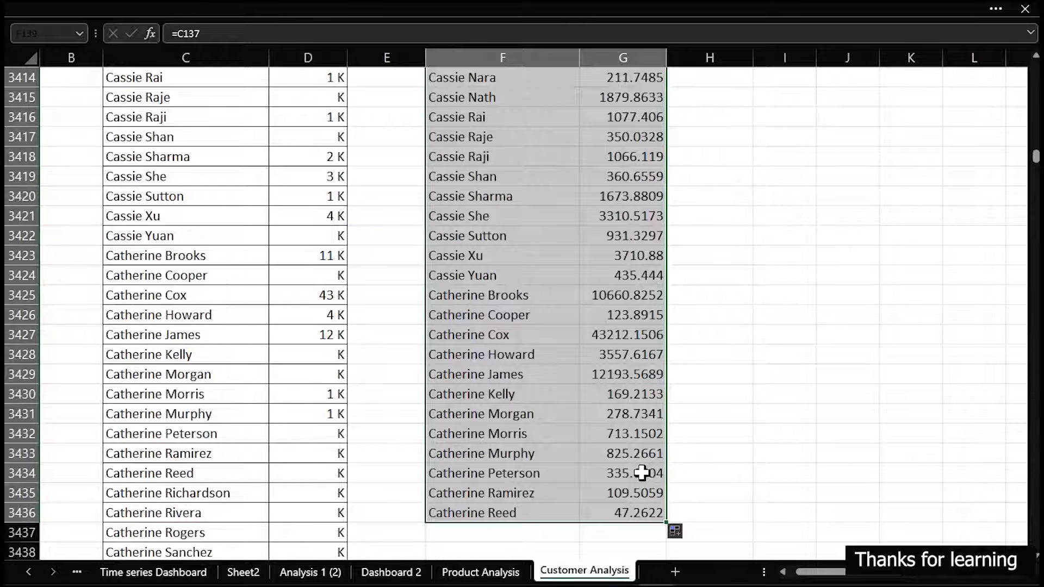
pyautogui.hotkey('ctrl', 'z')
pyautogui.scroll(4, 592, 401)
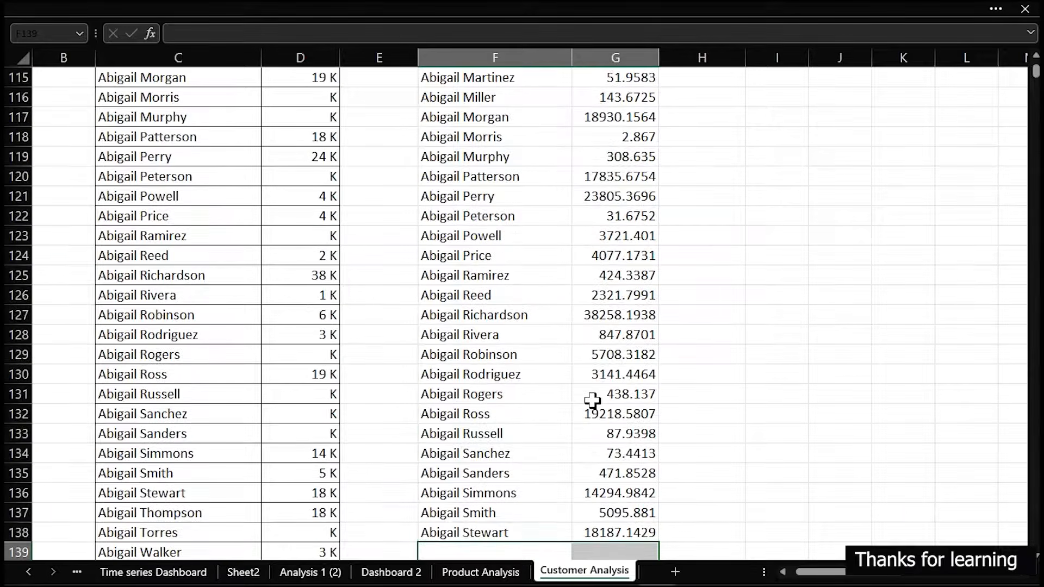
pyautogui.scroll(20, 592, 401)
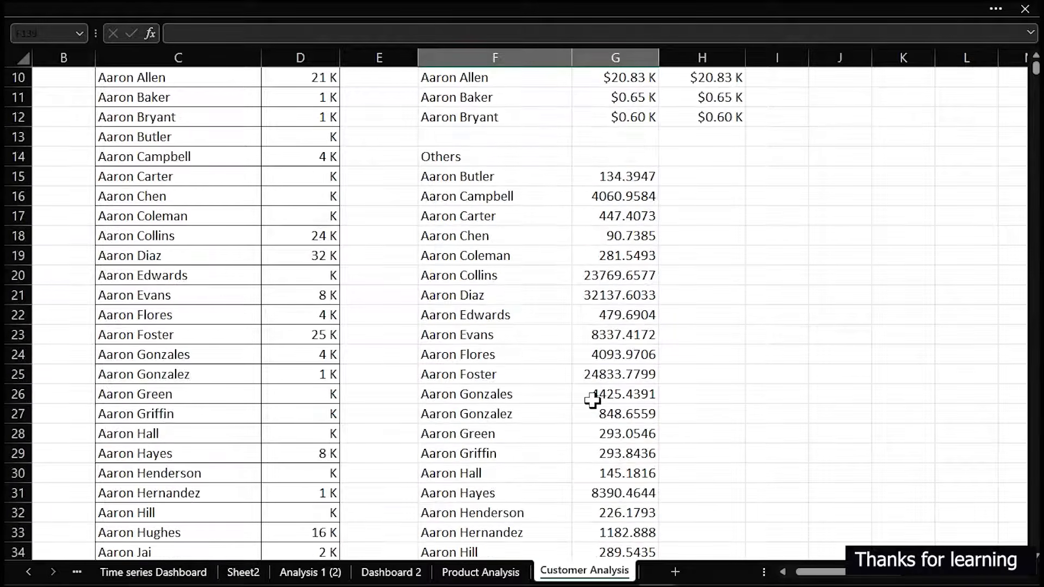
# Clear the helper list of names and profits below the Others label, cells F15:G138
pyautogui.moveTo(435, 332); pyautogui.dragTo(624, 374)
pyautogui.moveTo(522, 356); pyautogui.dragTo(600, 387)
pyautogui.hotkey('ctrl', 'shift', 'Down')
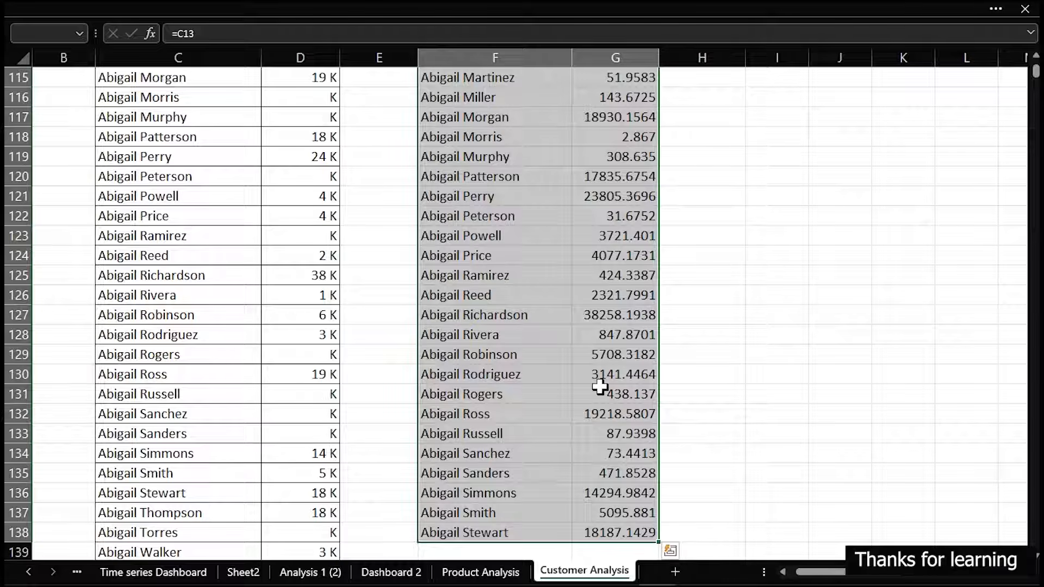
pyautogui.press('Delete')
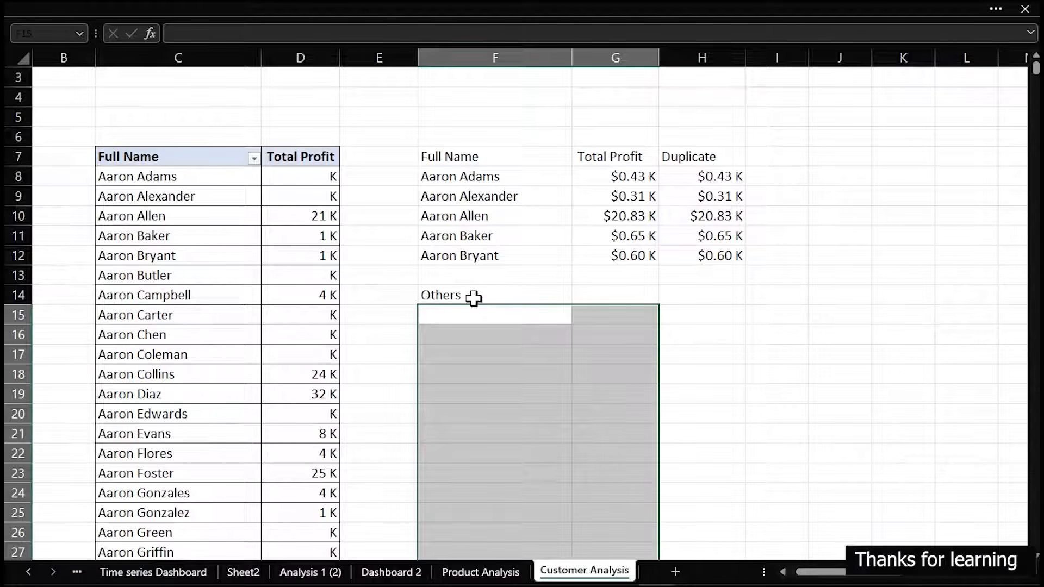
pyautogui.moveTo(841, 201); pyautogui.dragTo(962, 191)
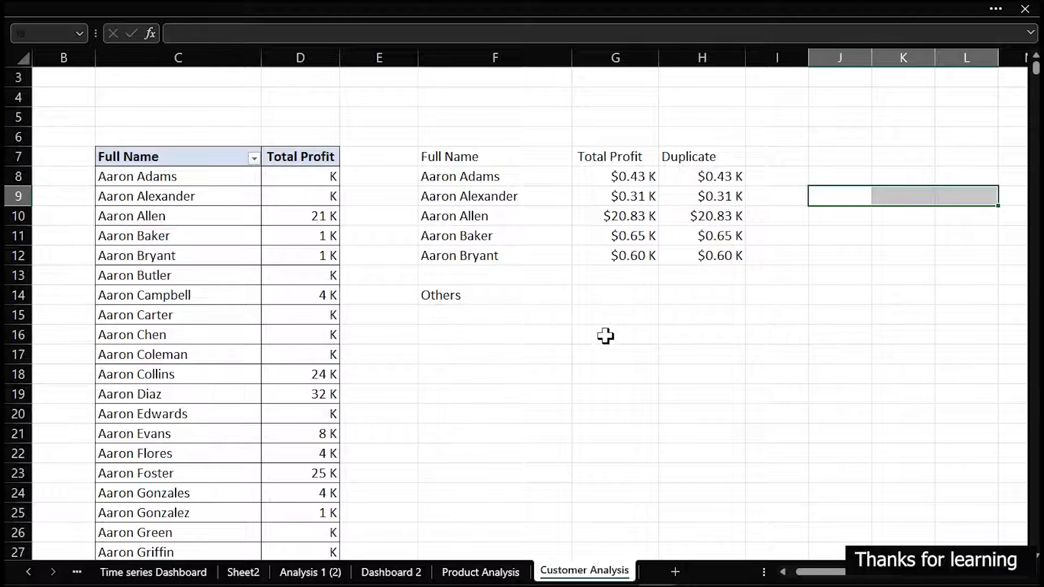
# Enter the labels Top-5 in cell F17 and Others in cell F18
pyautogui.click(492, 355)
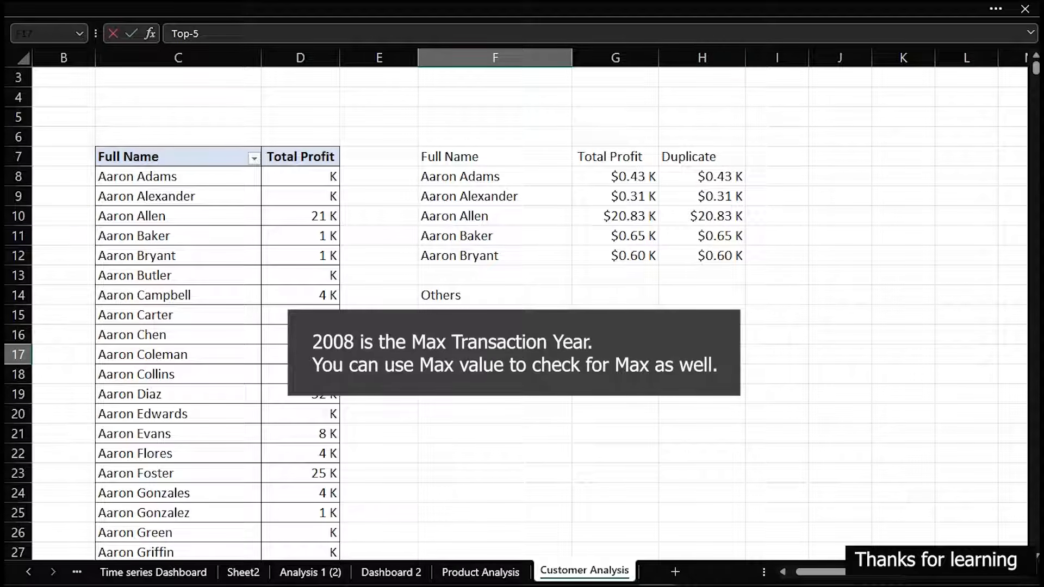
pyautogui.press('Return')
pyautogui.write('Other')
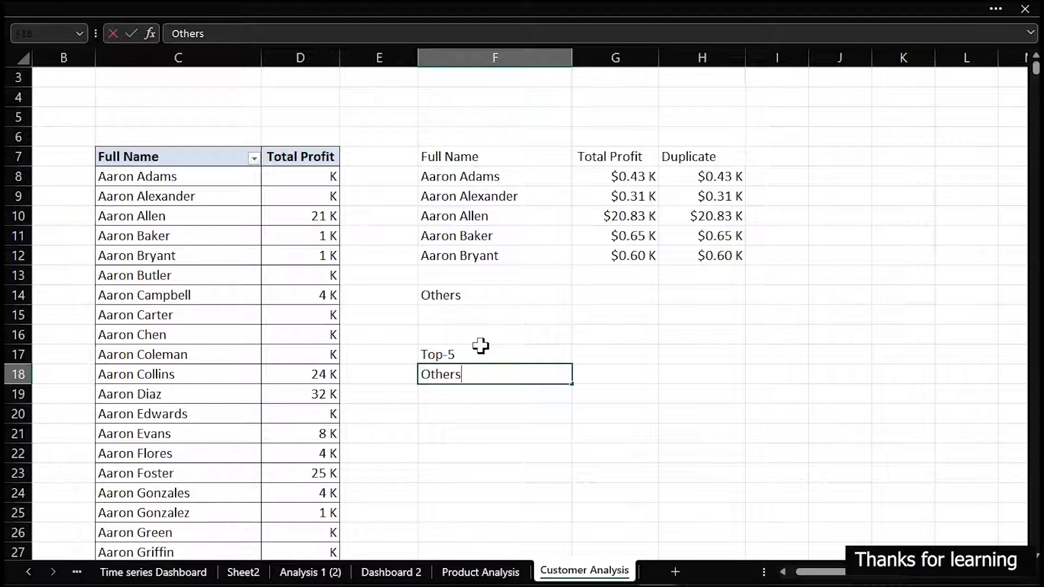
pyautogui.press('Tab')
# Total the five listed customers' profits, G8:G12, with a SUM formula in G17 beside the Top-5 label
pyautogui.press('Up')
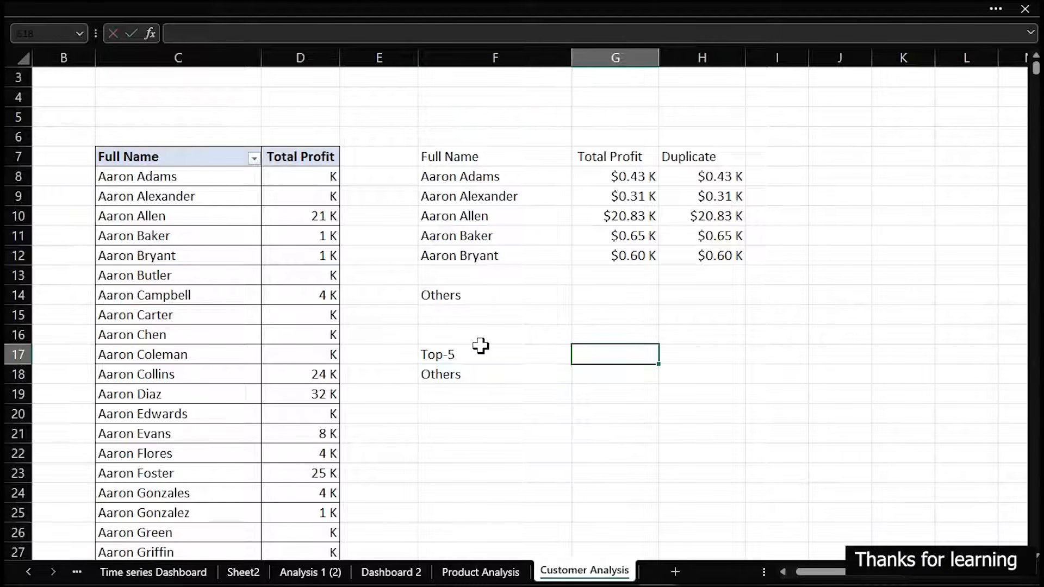
pyautogui.press('BackSpace')
pyautogui.press('BackSpace')
pyautogui.write('=sum')
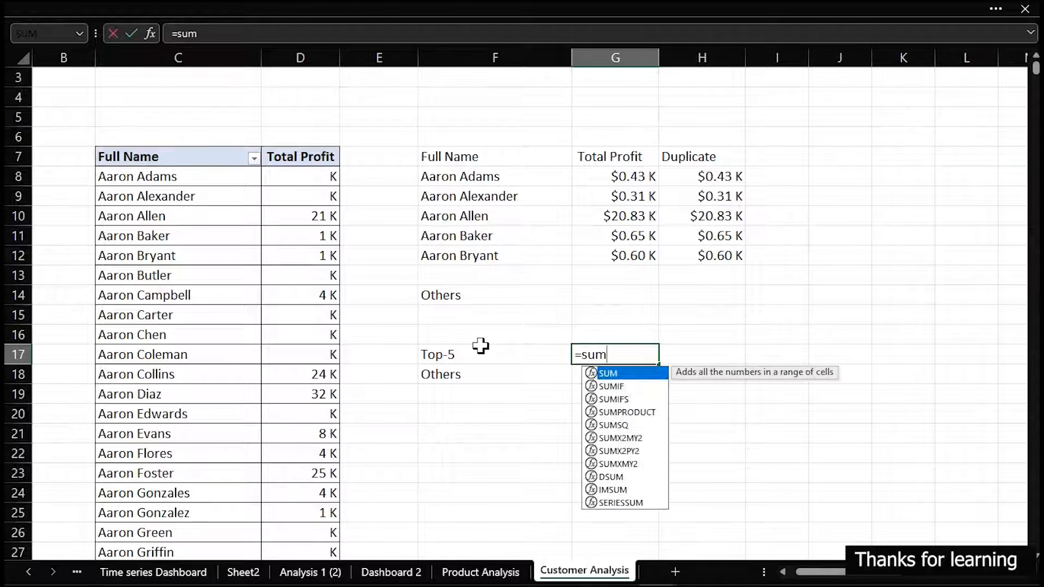
pyautogui.press('Tab')
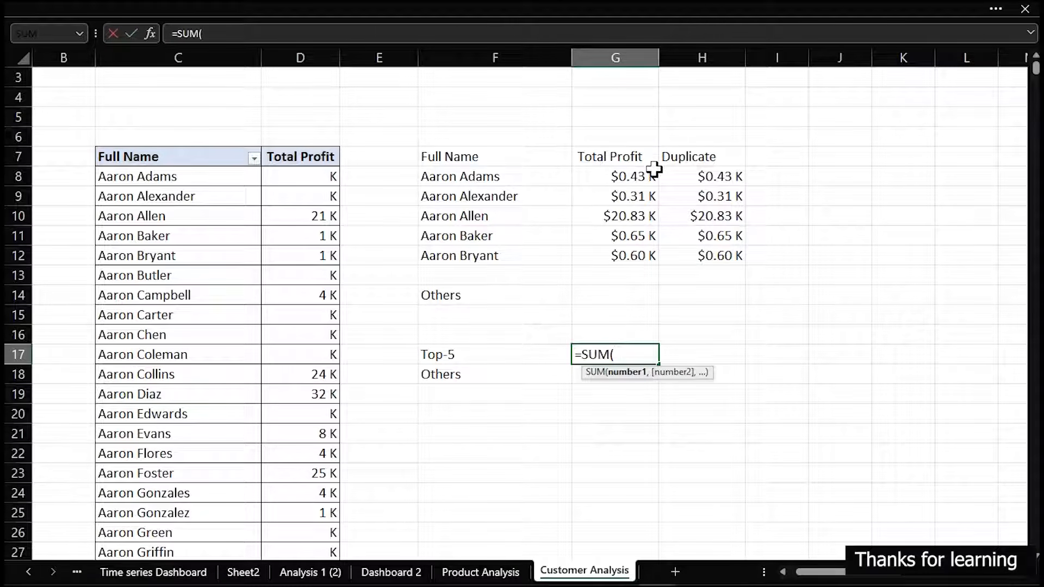
pyautogui.moveTo(637, 176); pyautogui.dragTo(627, 258)
pyautogui.press('Return')
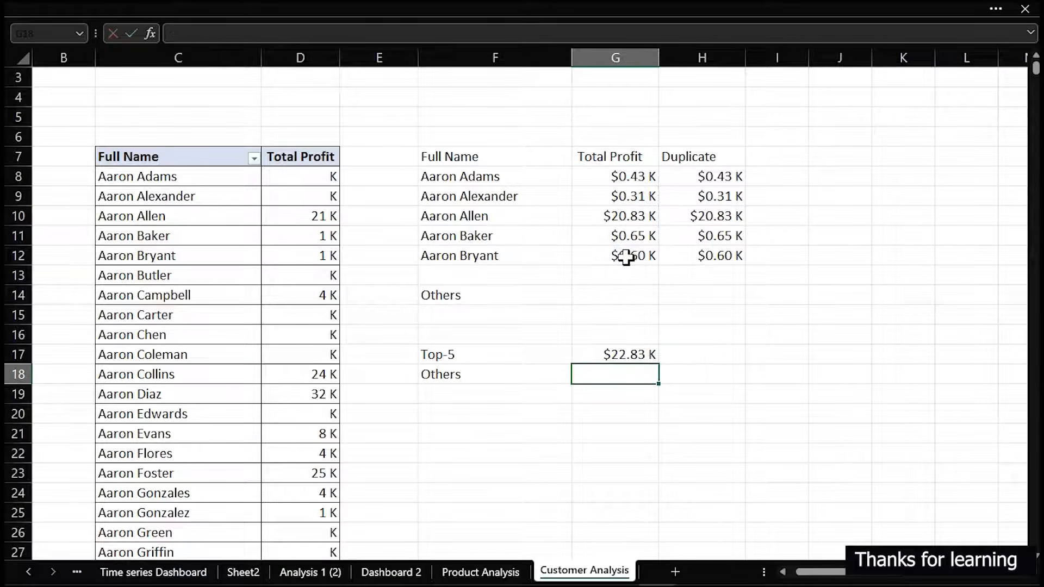
# Sort the customer pivot table by Total Profit from largest to smallest
pyautogui.rightClick(290, 176)
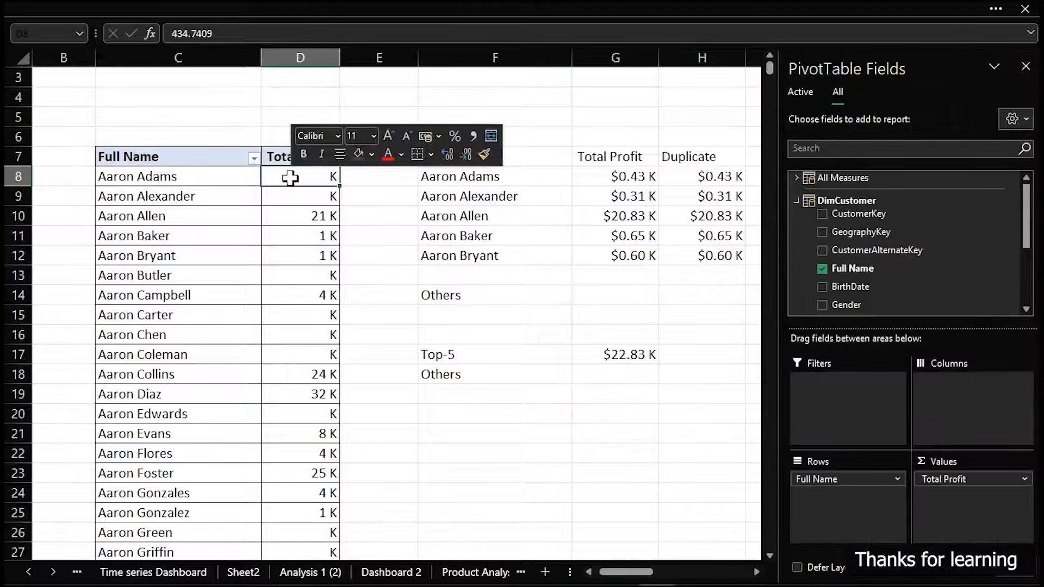
pyautogui.moveTo(337, 310)
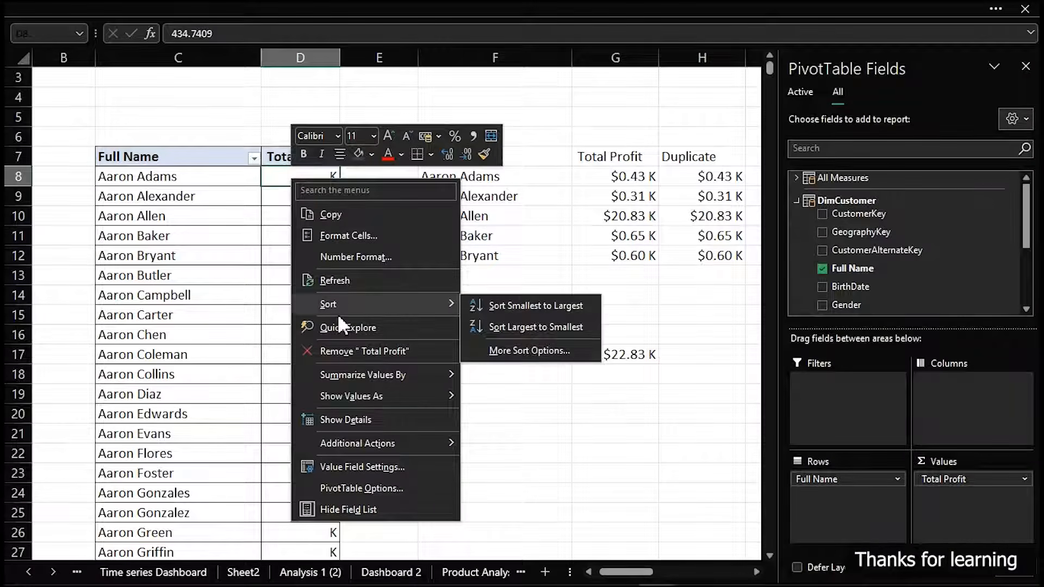
pyautogui.click(526, 325)
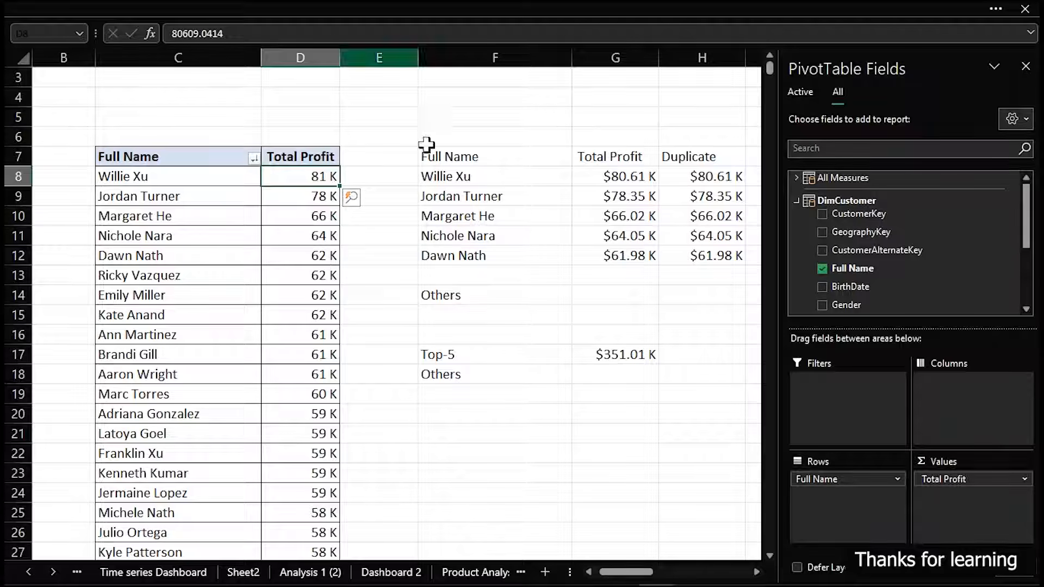
# Total the profits of all remaining customers in G18 with the formula =SUM(D13:D18407)
pyautogui.click(619, 373)
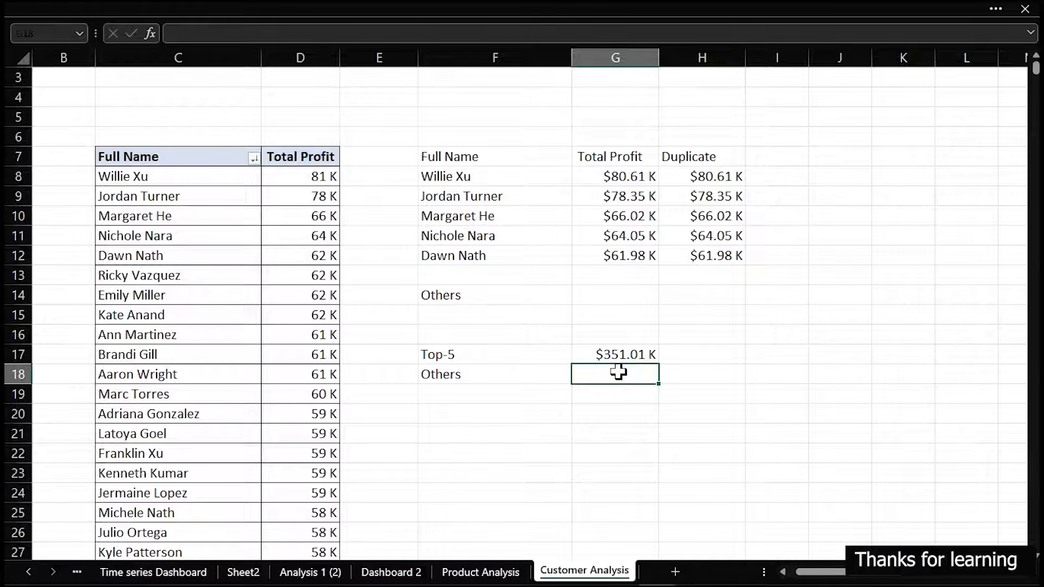
pyautogui.write('summ')
pyautogui.press('Tab')
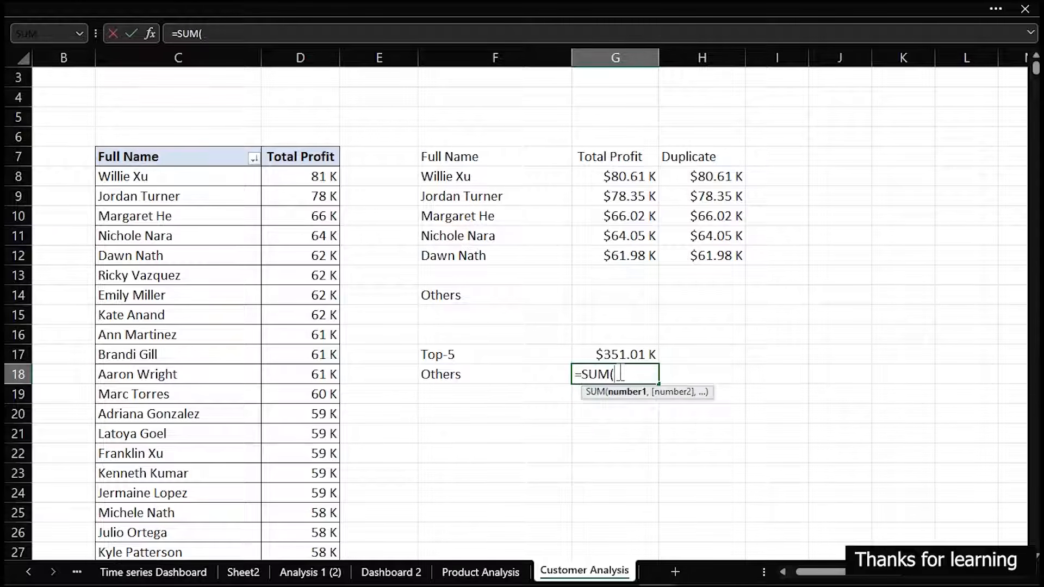
pyautogui.click(327, 276)
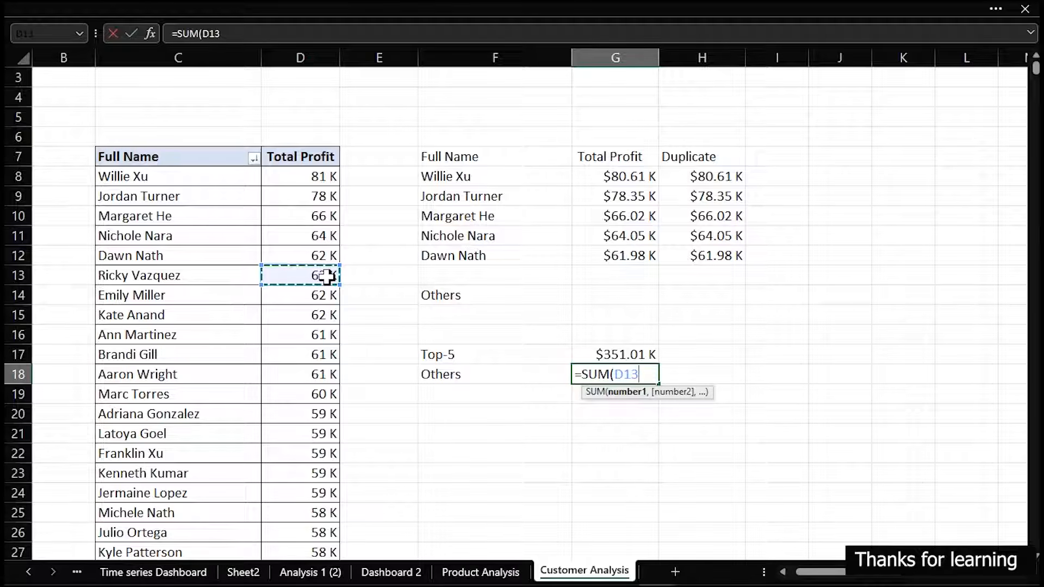
pyautogui.hotkey('ctrl', 'shift', 'Down')
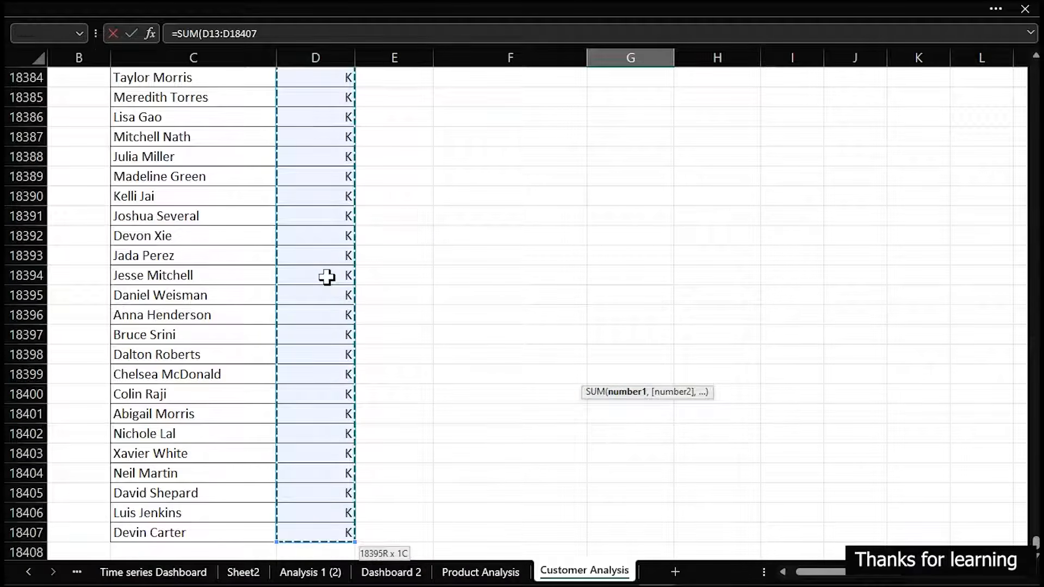
pyautogui.press('Escape')
pyautogui.scroll(6, 327, 276)
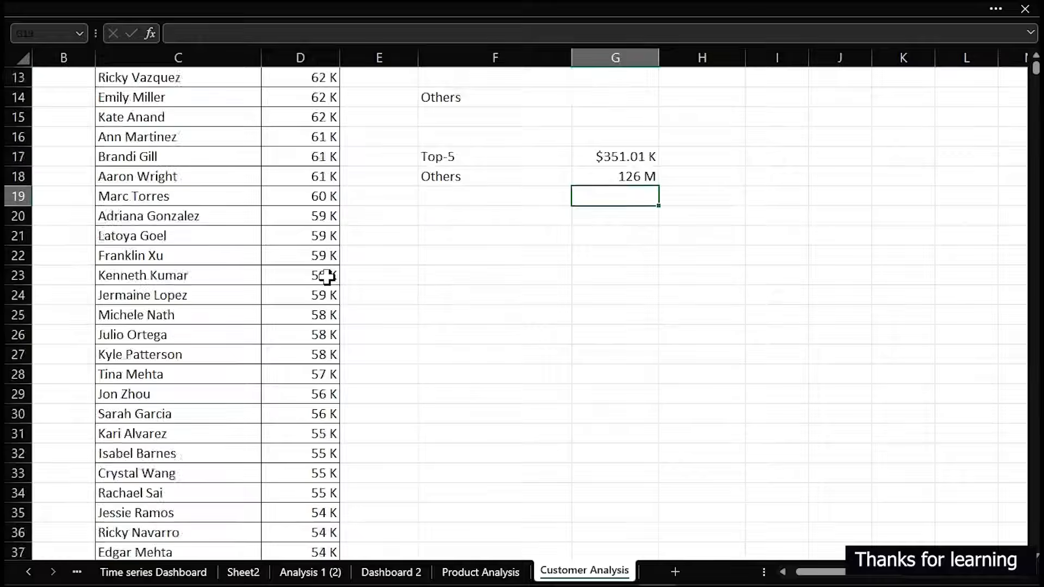
pyautogui.click(627, 416)
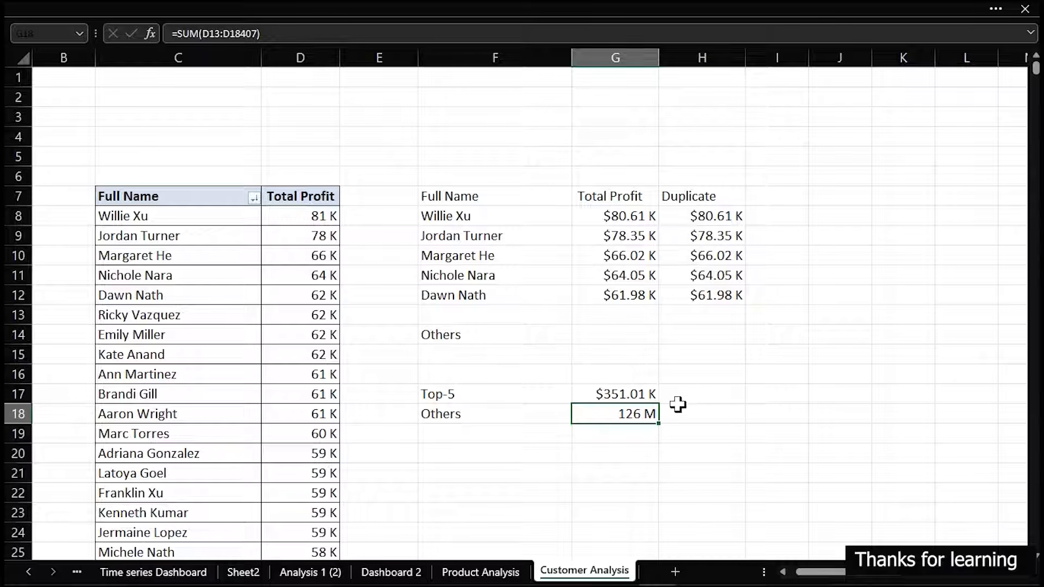
# Enter the headers Customers, Profit and Percentage in cells F16, G16 and H16 above the Top-5 and Others rows
pyautogui.click(442, 374)
pyautogui.click(442, 375)
pyautogui.click(437, 373)
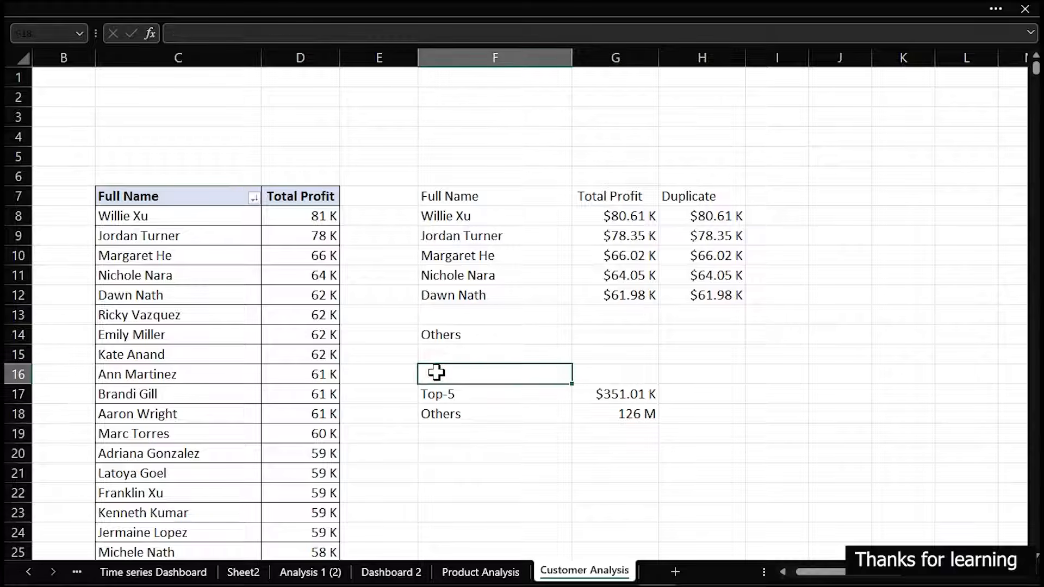
pyautogui.write('Customers')
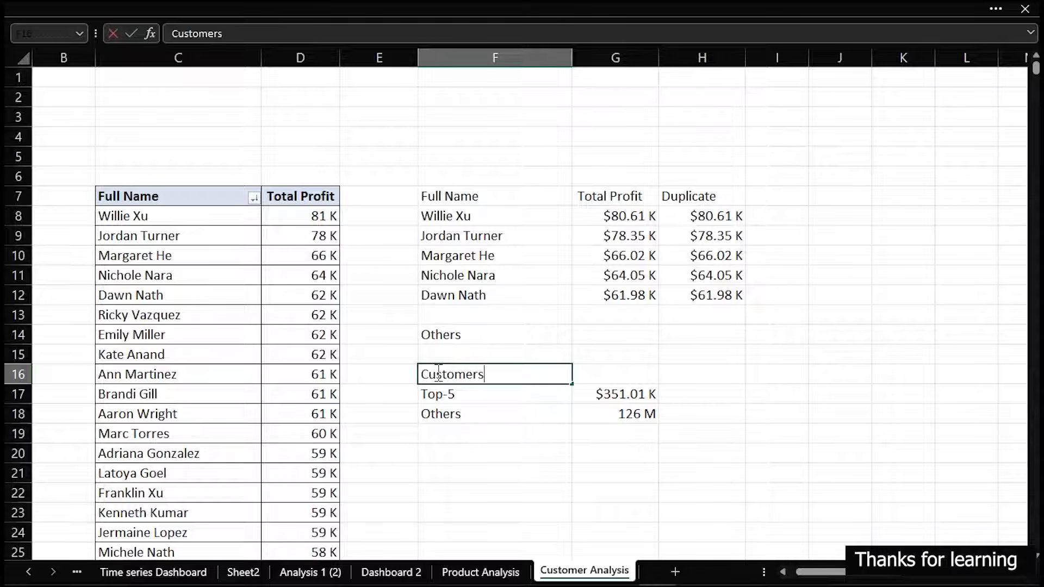
pyautogui.press('Tab')
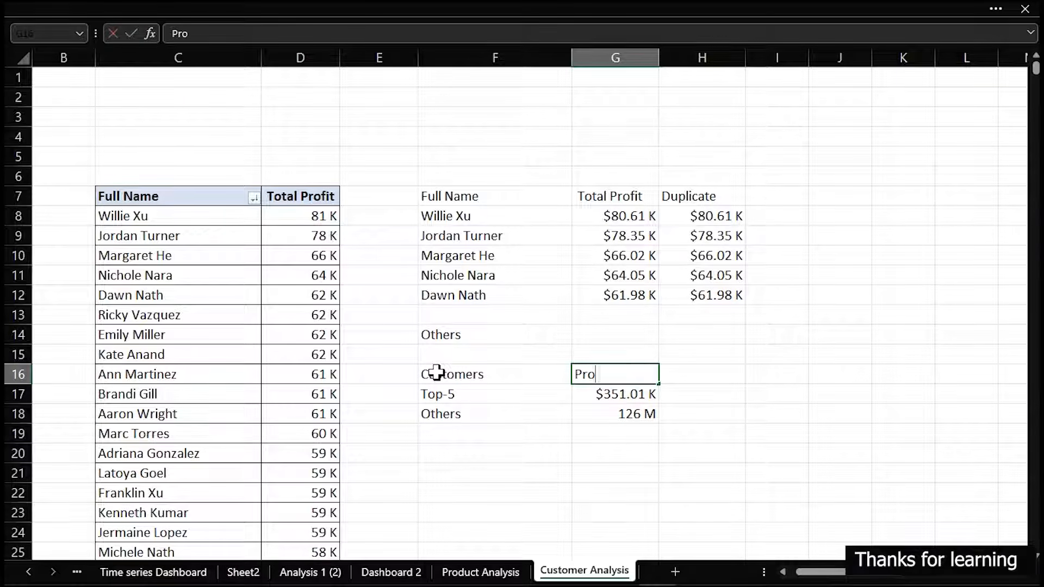
pyautogui.press('Tab')
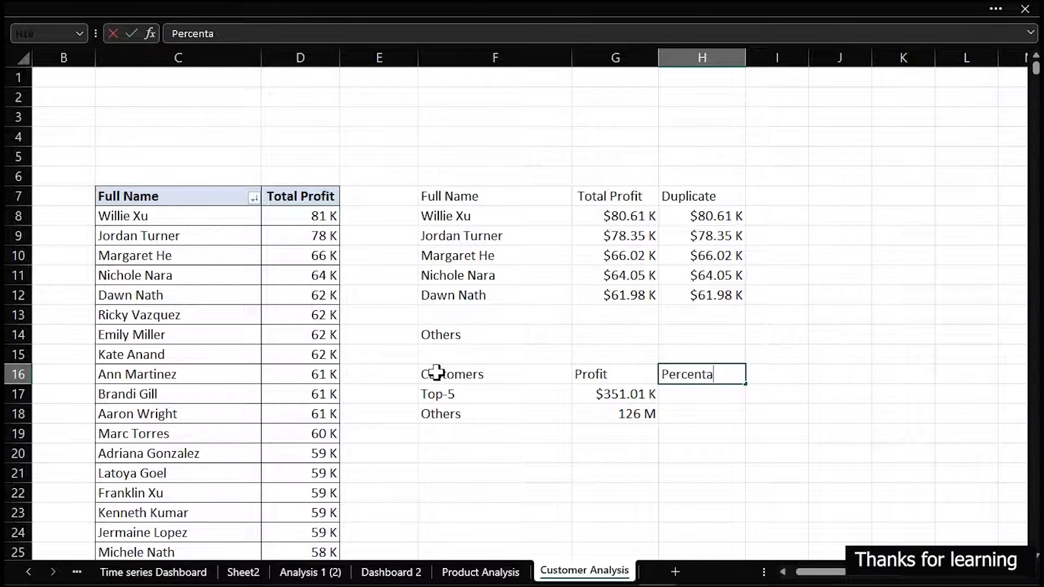
pyautogui.write('Percentage')
pyautogui.press('Return')
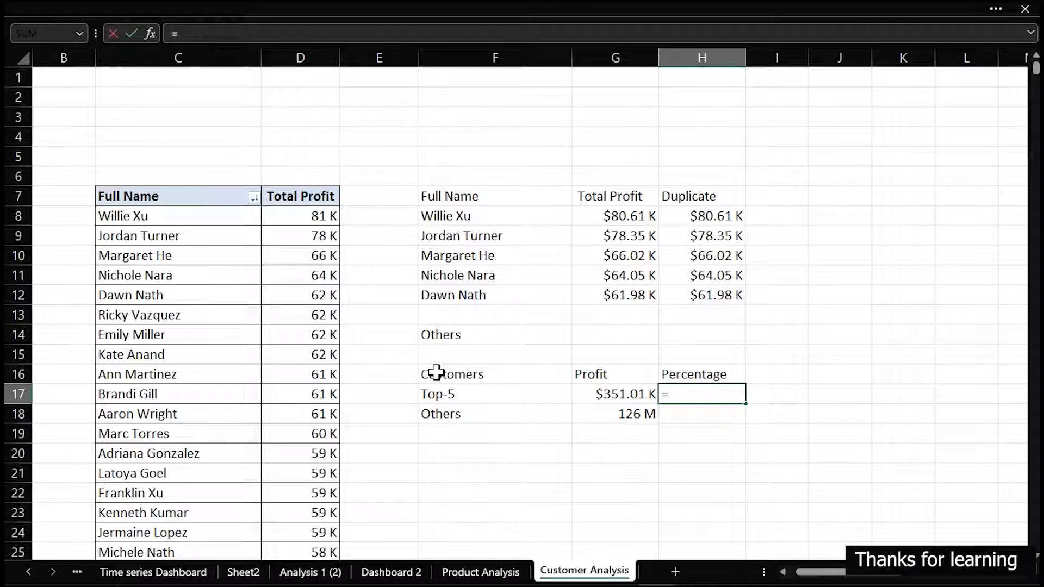
# Calculate the Top-5 share of total profit in H17 with the formula =G17/SUM($G$17:$G$18)
pyautogui.write('=')
pyautogui.press('Left')
pyautogui.write('/sum')
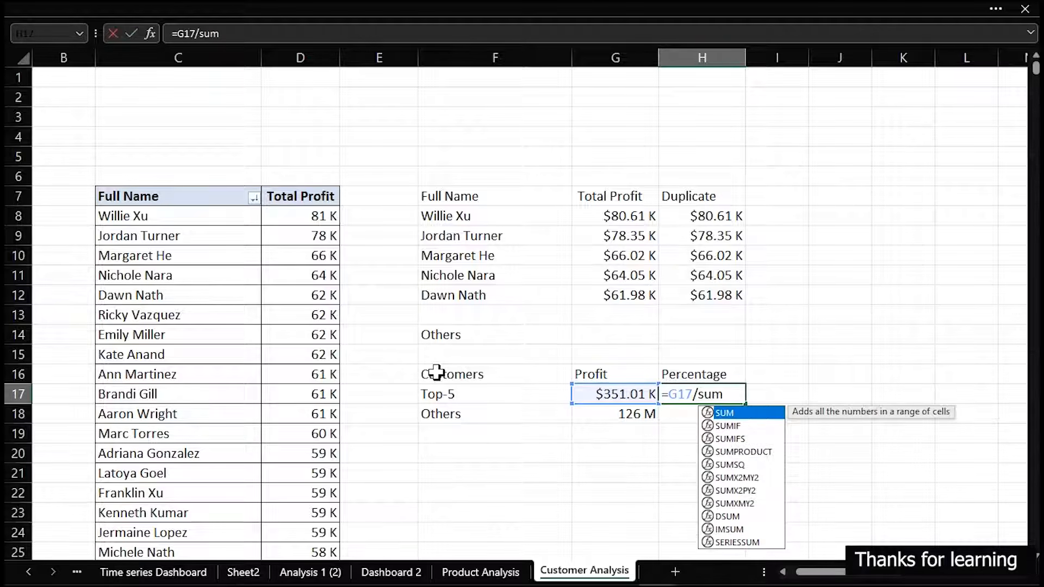
pyautogui.press('Tab')
pyautogui.click(638, 397)
pyautogui.moveTo(638, 406); pyautogui.dragTo(639, 413)
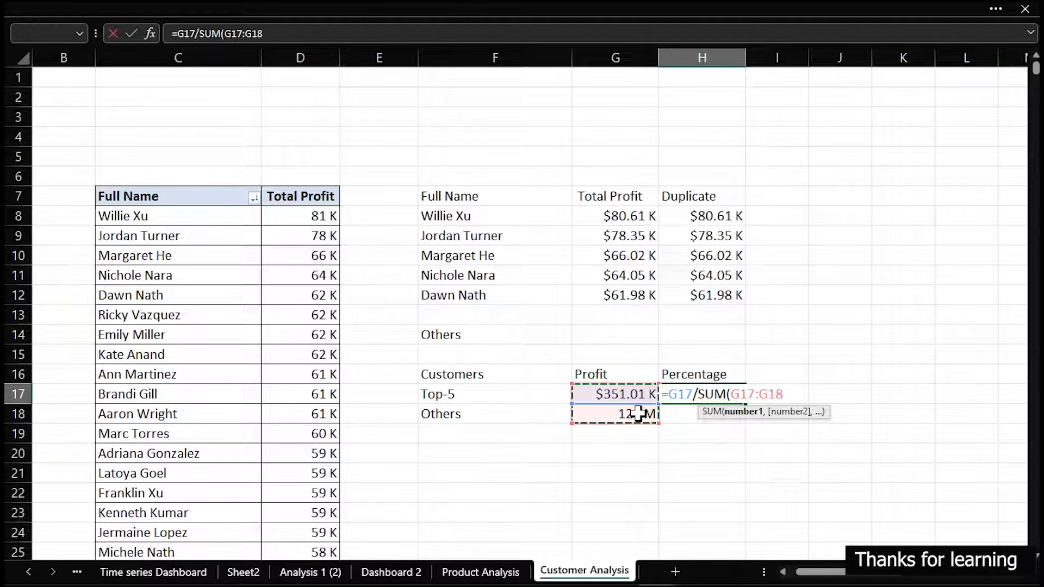
pyautogui.click(733, 392)
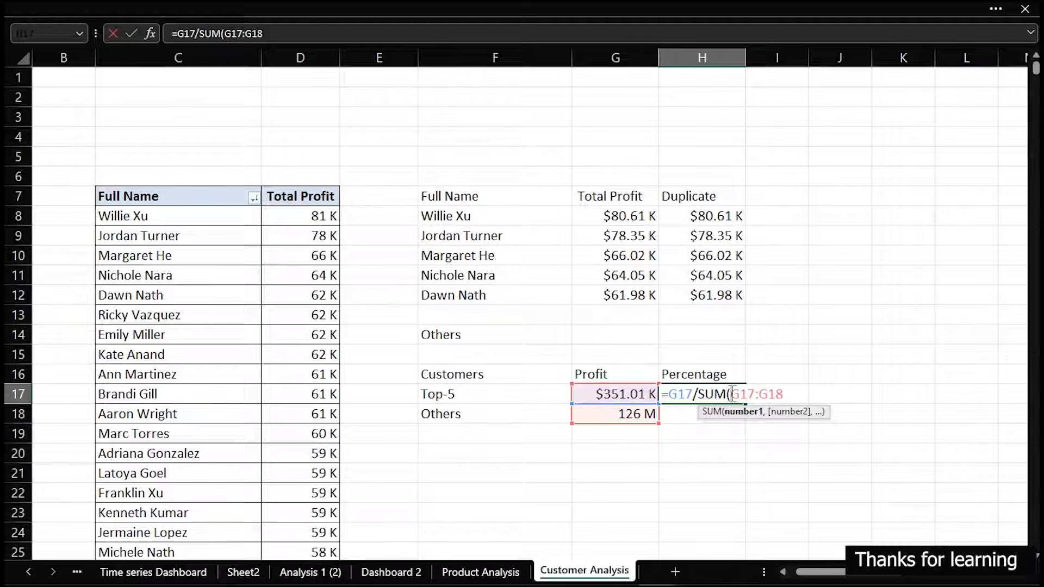
pyautogui.write('$')
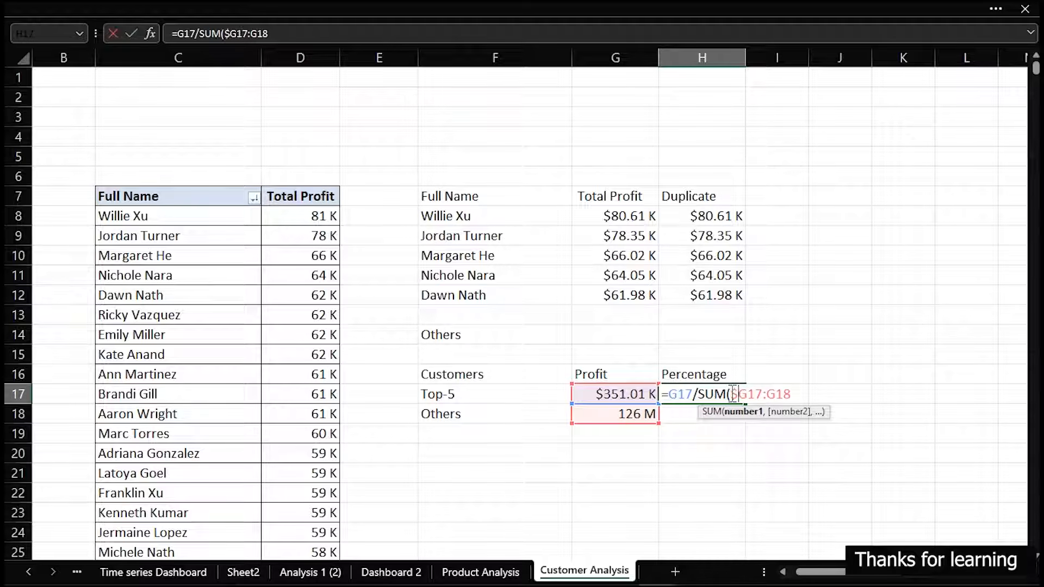
pyautogui.write('$')
pyautogui.write('$')
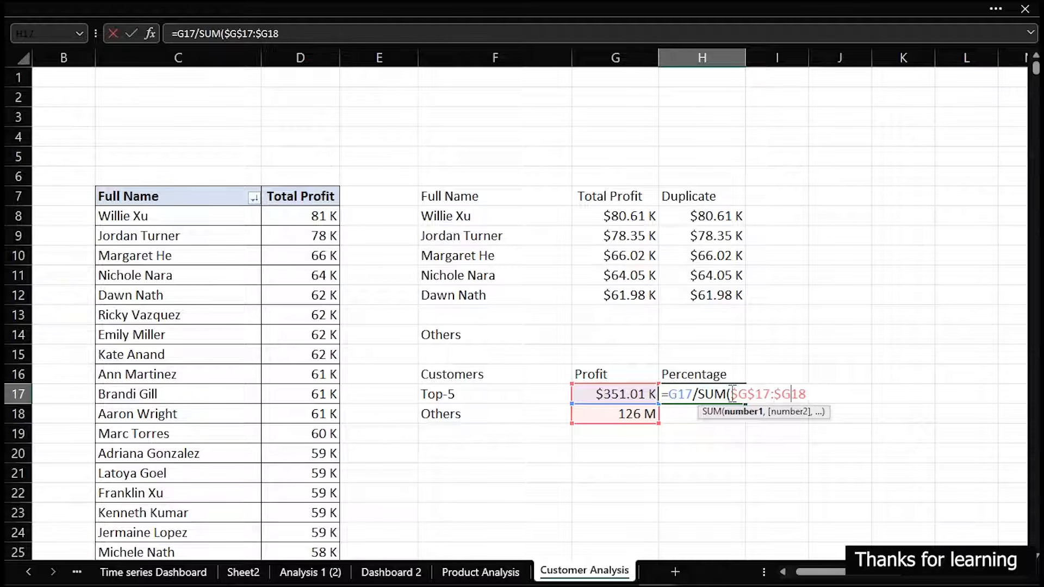
pyautogui.write('$18)')
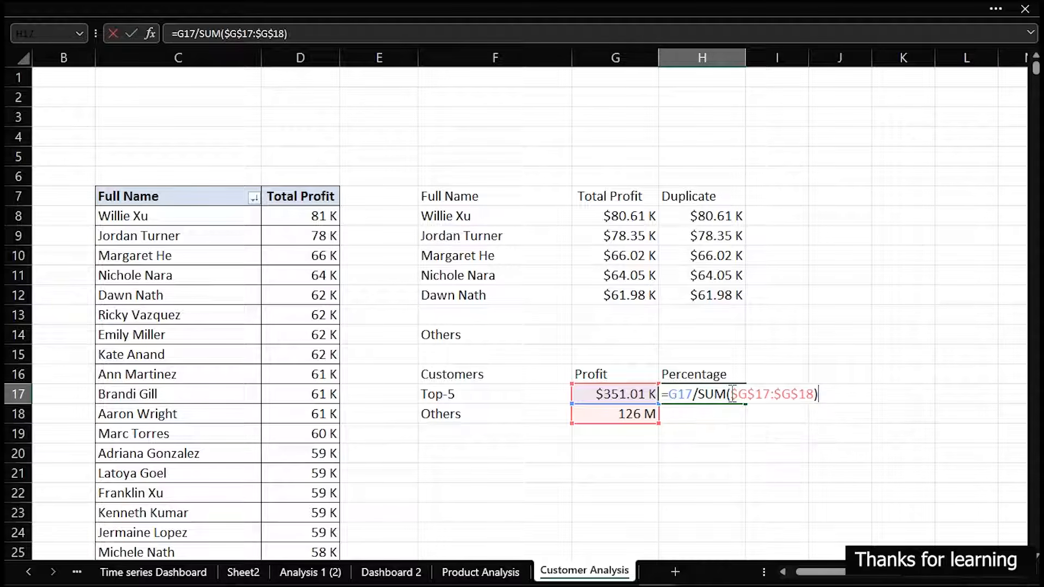
pyautogui.hotkey('ctrl', 'Return')
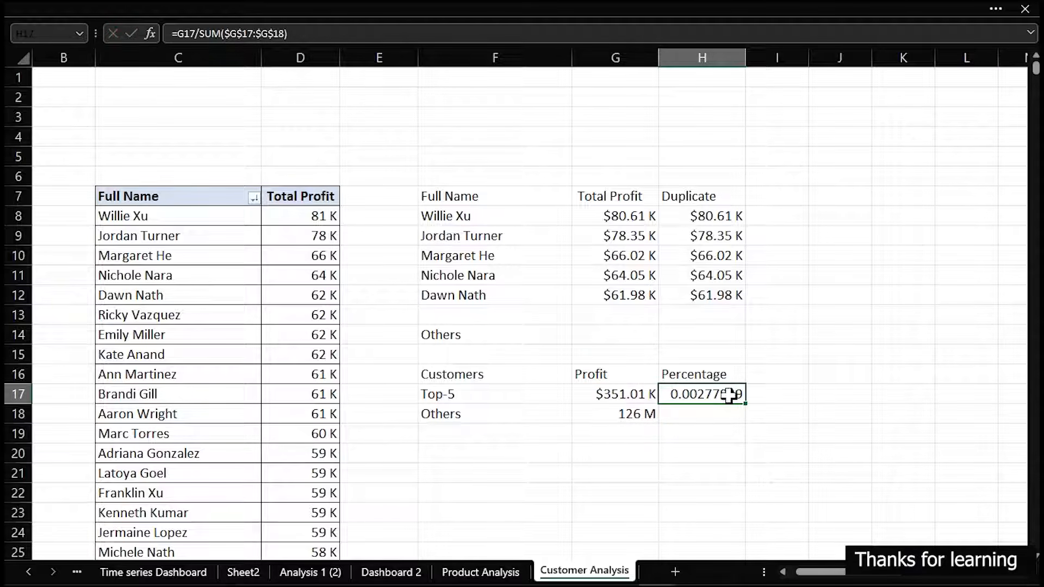
# Fill the share formula down to H18 and format H17:H18 as percentages with one decimal place
pyautogui.moveTo(747, 406); pyautogui.dragTo(747, 427)
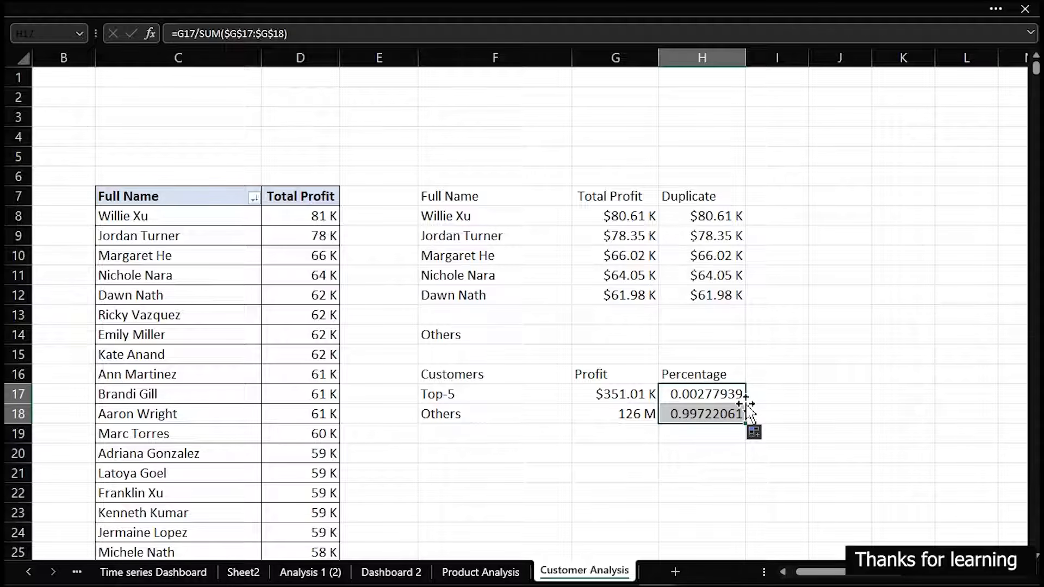
pyautogui.hotkey('ctrl', '1')
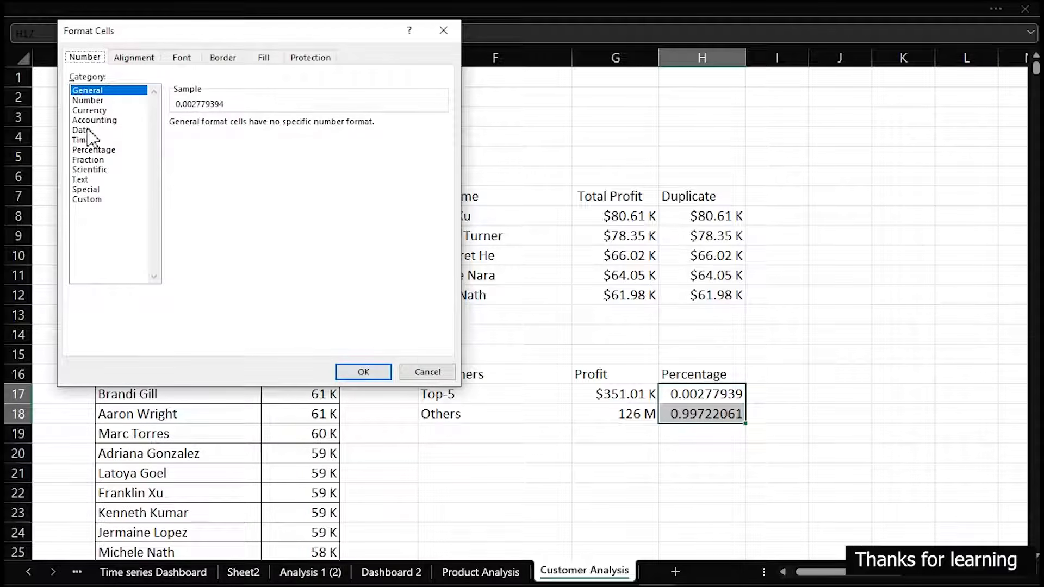
pyautogui.click(88, 150)
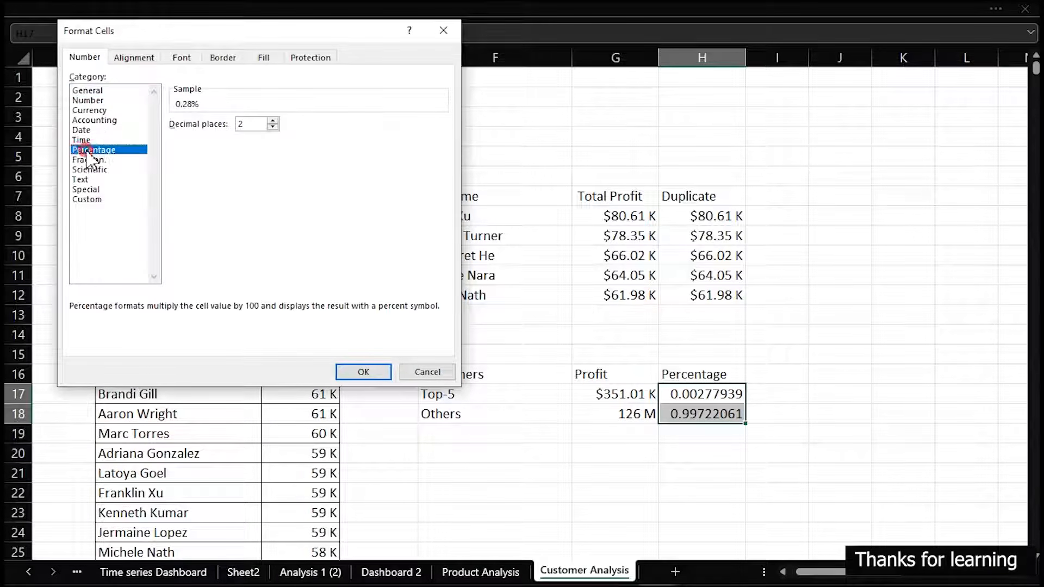
pyautogui.click(272, 128)
pyautogui.click(364, 372)
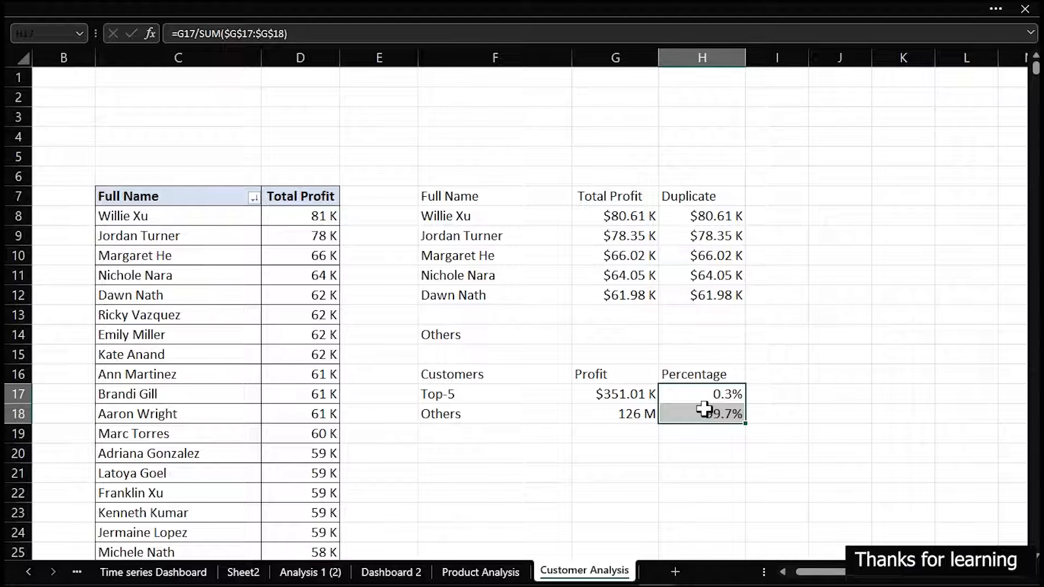
# Check the formulas in the Total Profit cells G8:G12 and in the first Duplicate cell, H8
pyautogui.click(706, 215)
pyautogui.write('=G8')
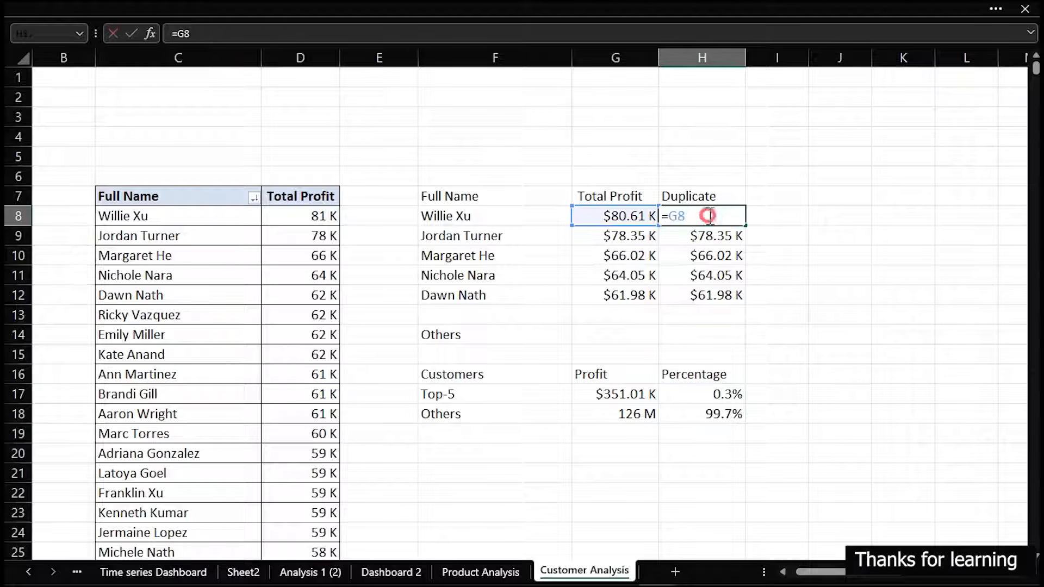
pyautogui.hotkey('ctrl', 'Return')
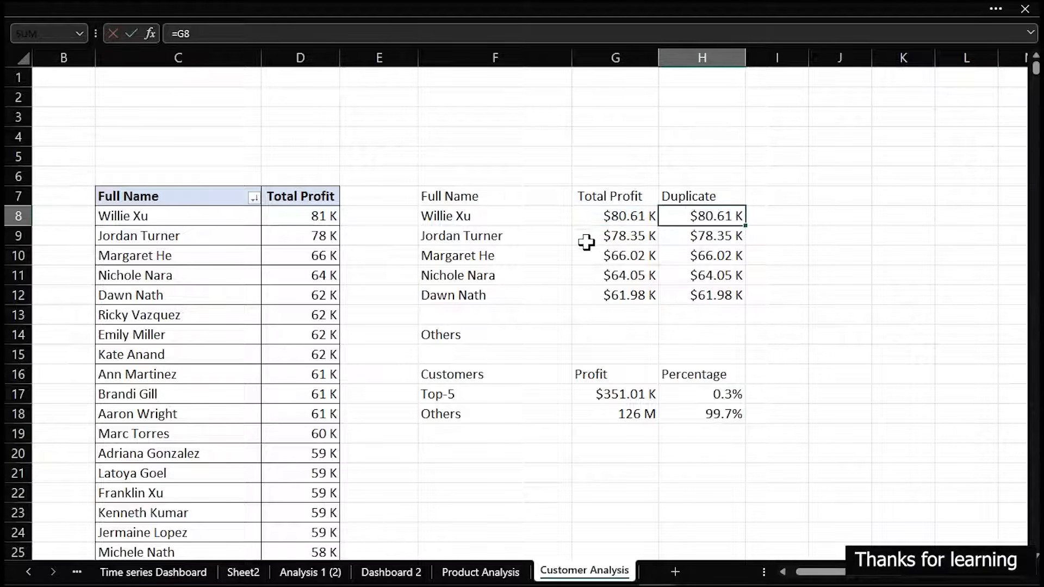
pyautogui.doubleClick(614, 216)
pyautogui.press('Escape')
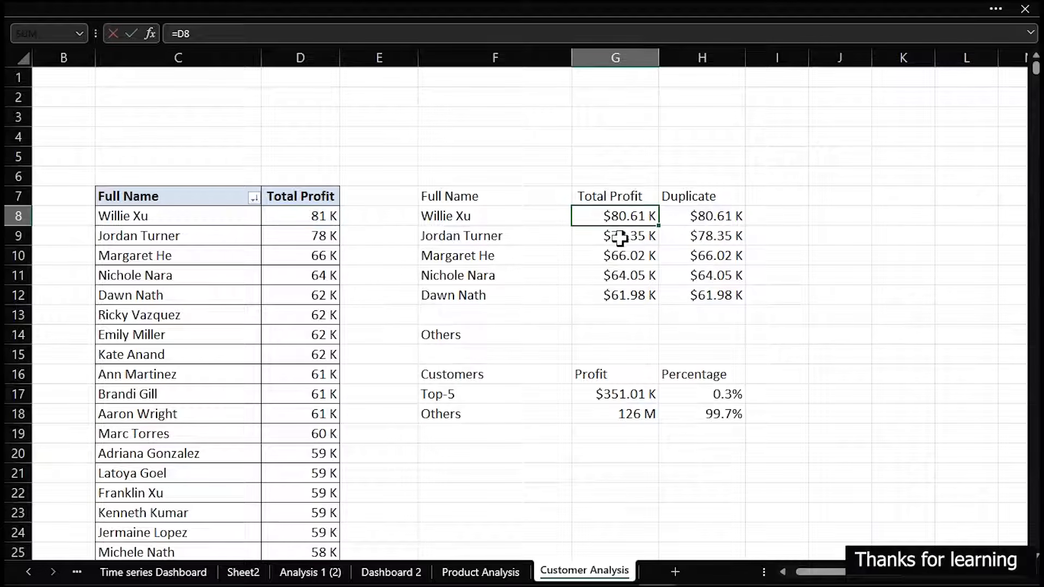
pyautogui.doubleClick(620, 236)
pyautogui.press('Escape')
pyautogui.click(629, 256)
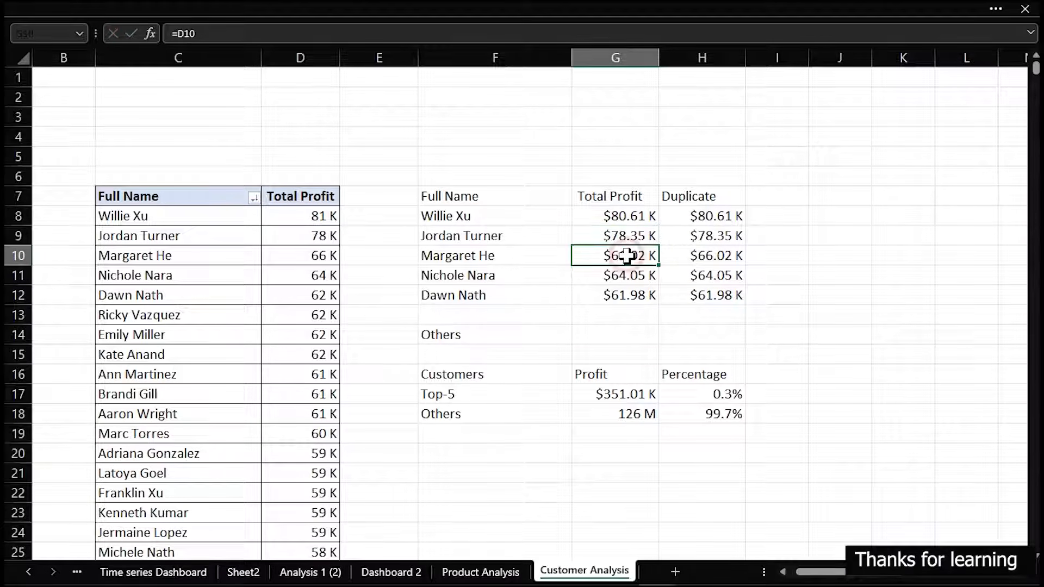
pyautogui.doubleClick(629, 276)
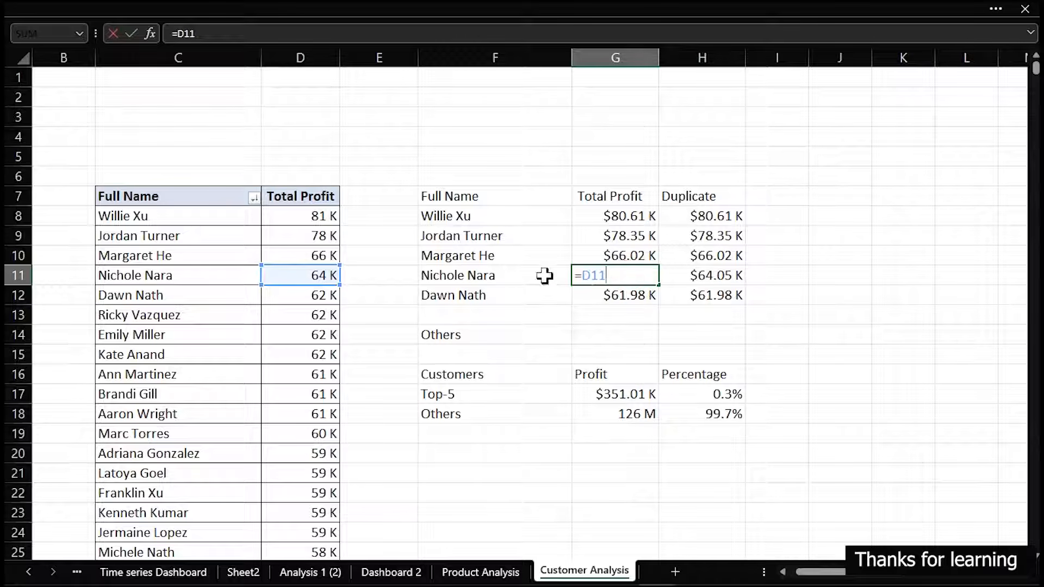
pyautogui.press('Escape')
pyautogui.doubleClick(599, 296)
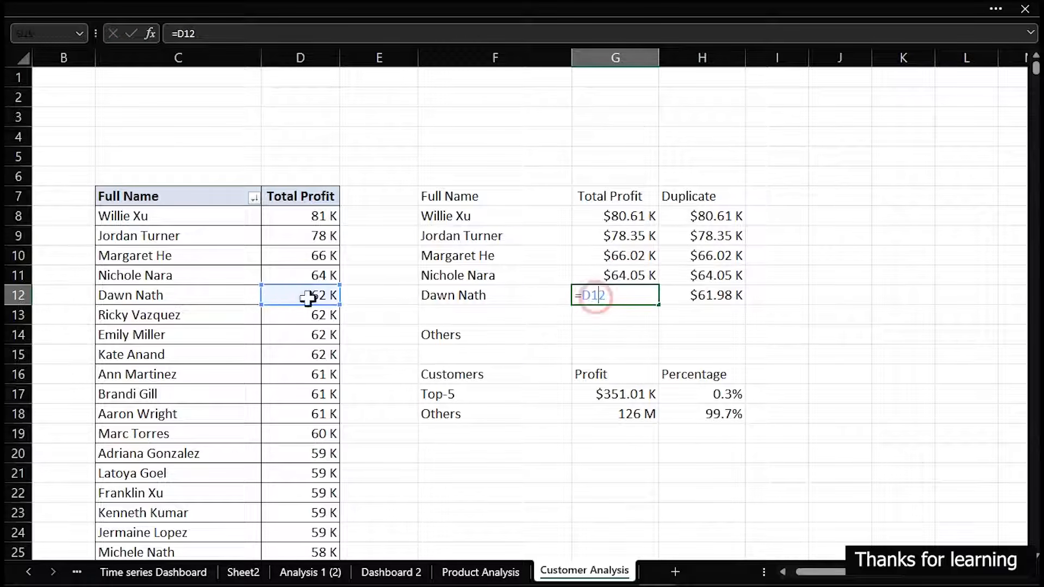
pyautogui.press('Escape')
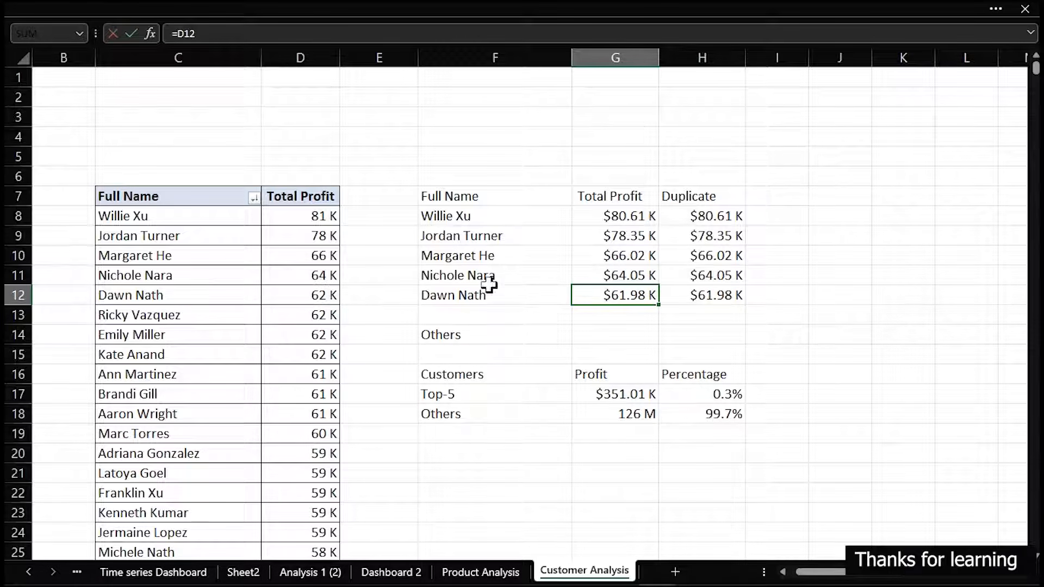
pyautogui.doubleClick(723, 218)
pyautogui.hotkey('ctrl', 'Return')
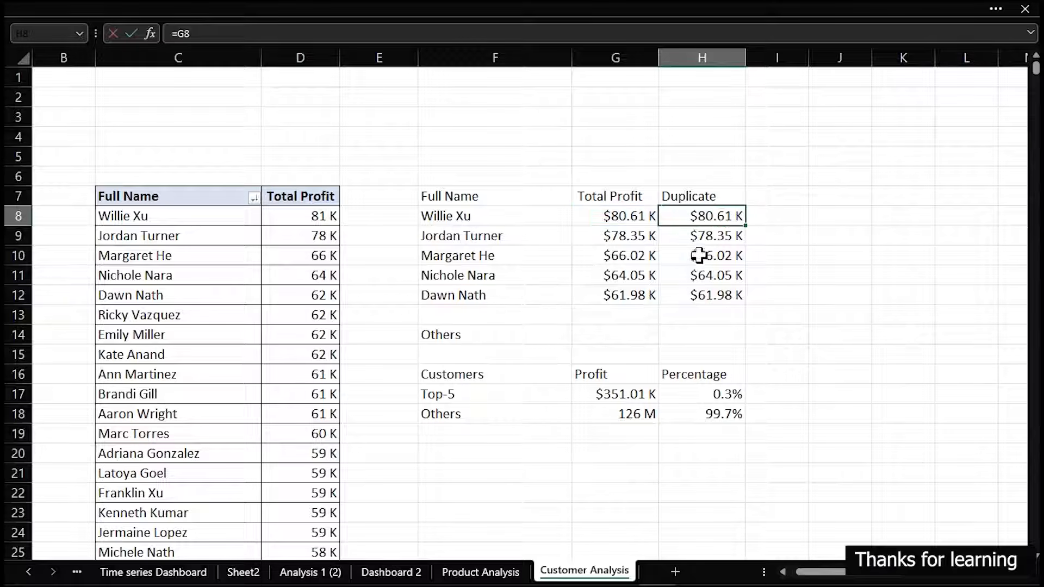
pyautogui.moveTo(446, 197); pyautogui.dragTo(711, 294)
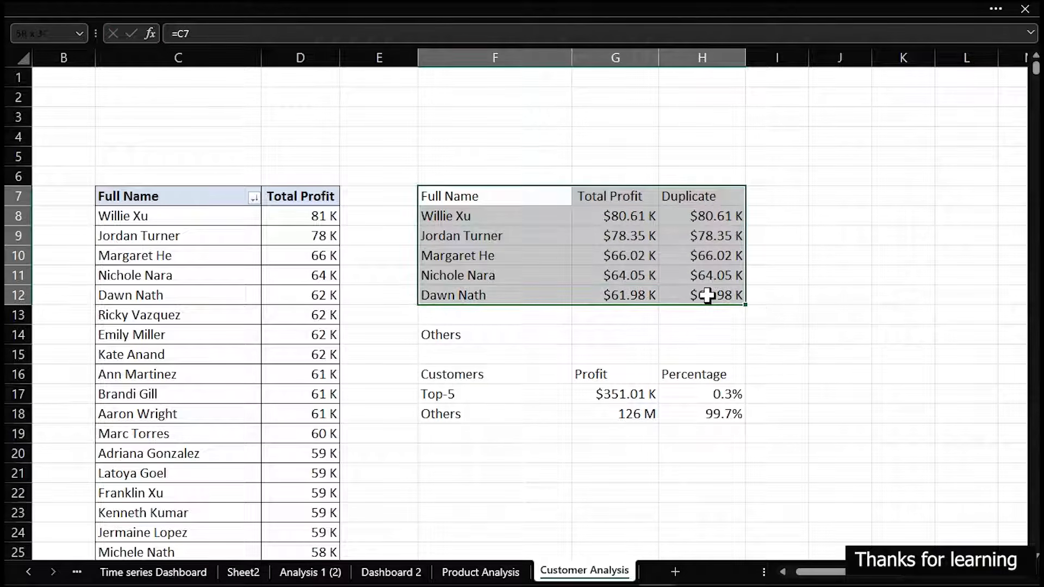
pyautogui.click(66, 2)
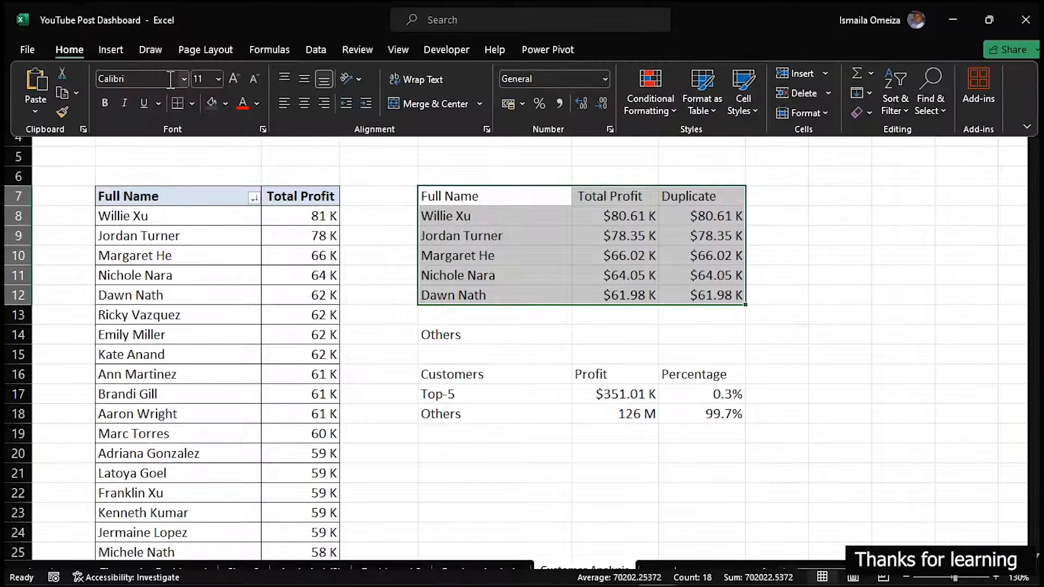
pyautogui.click(550, 350)
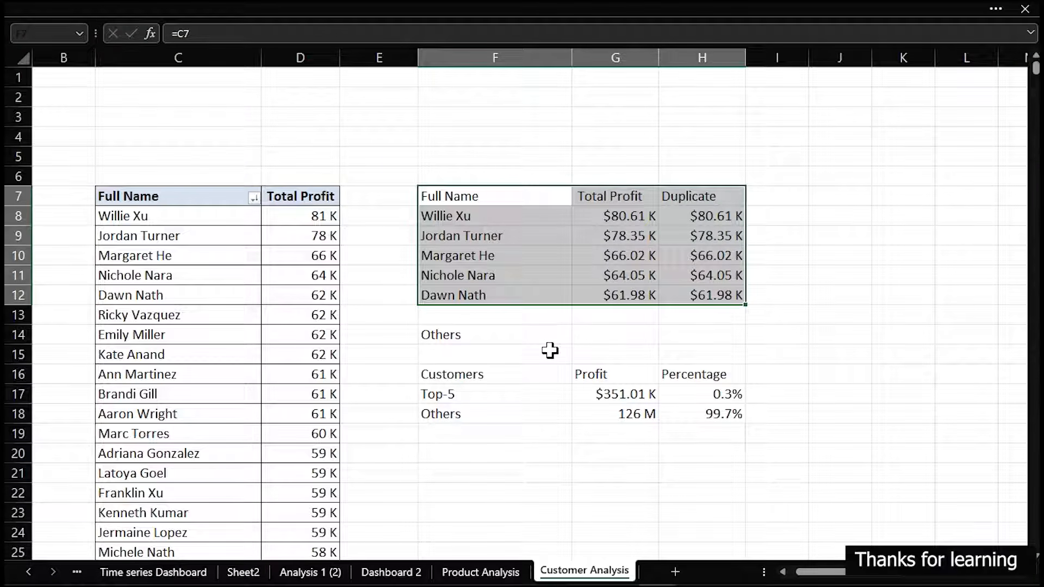
pyautogui.click(550, 350)
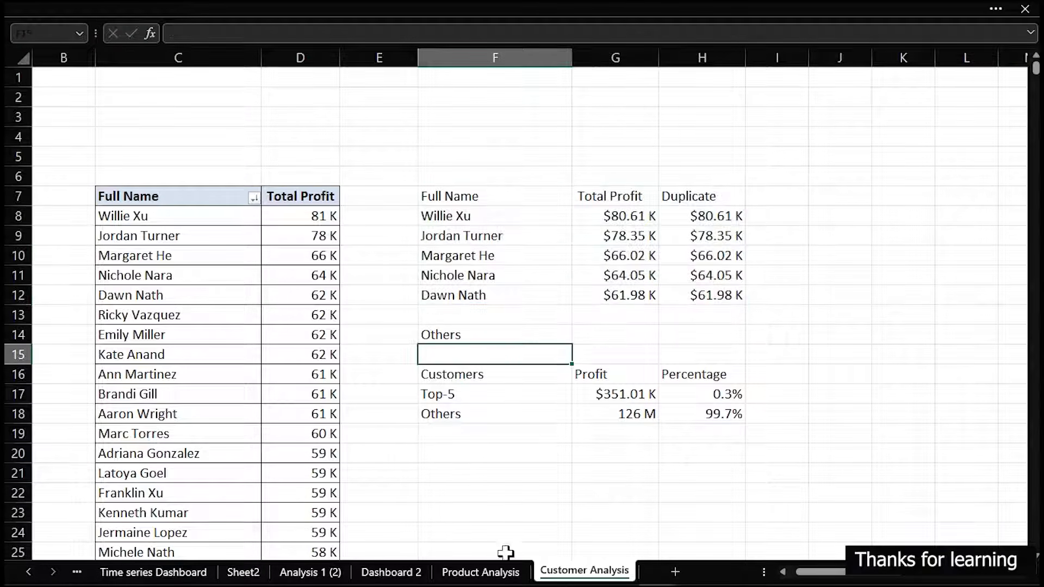
# On the Dashboard 2 sheet, duplicate the Top-5 Profitable Products bar chart and place the copy on the empty card below it
pyautogui.click(481, 572)
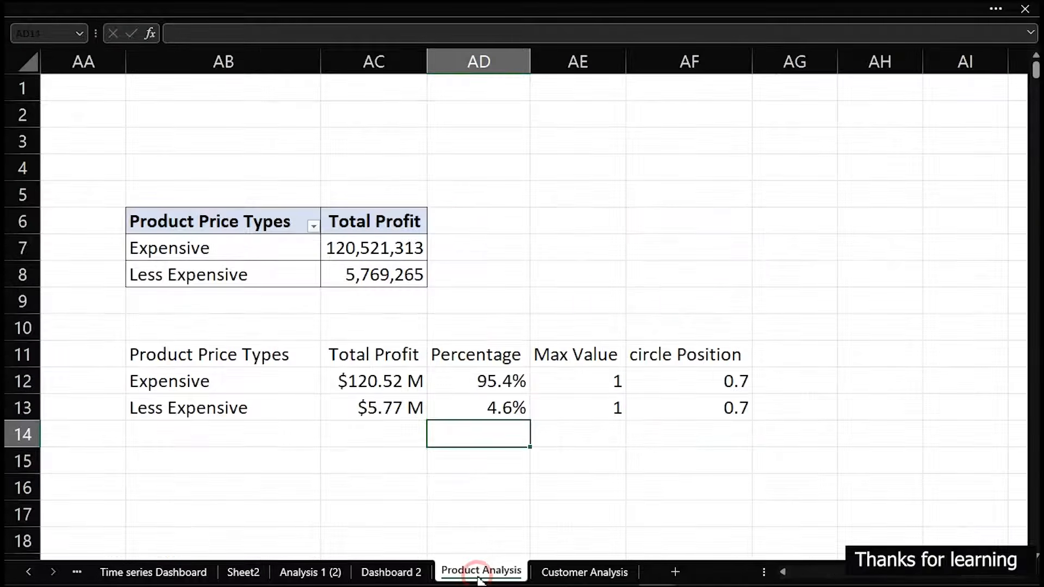
pyautogui.click(416, 572)
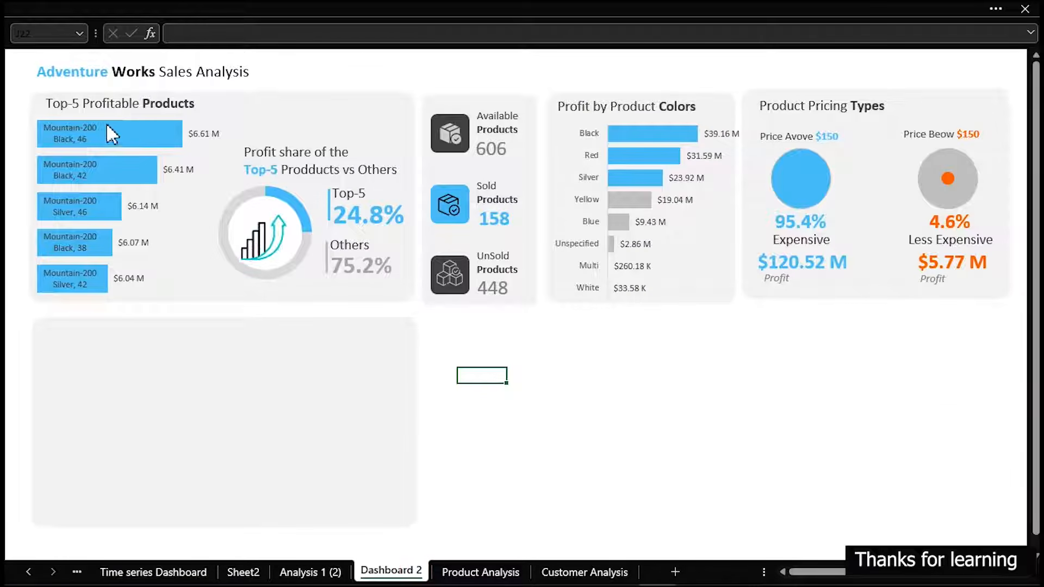
pyautogui.click(186, 206)
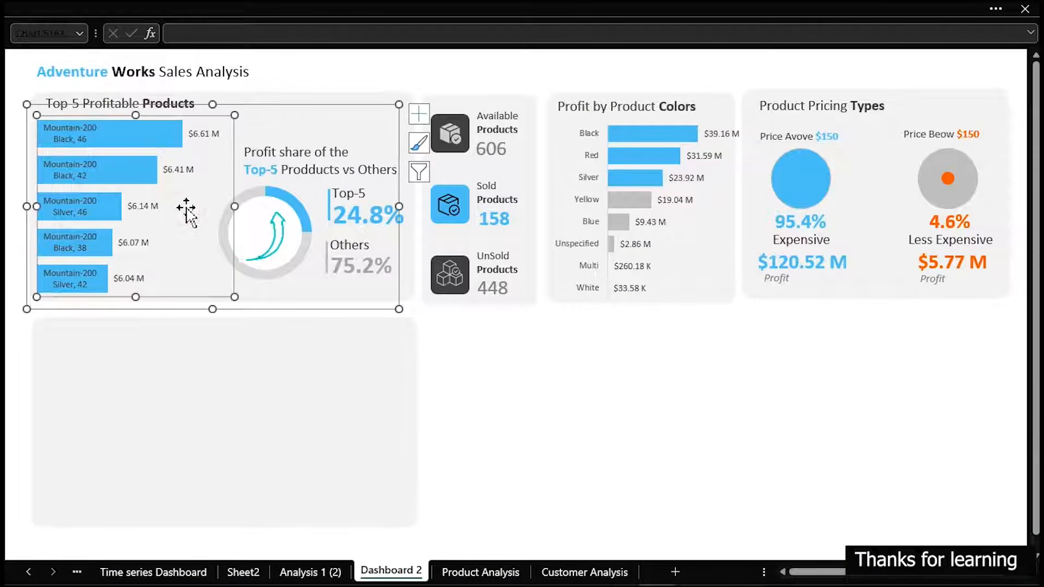
pyautogui.click(265, 104)
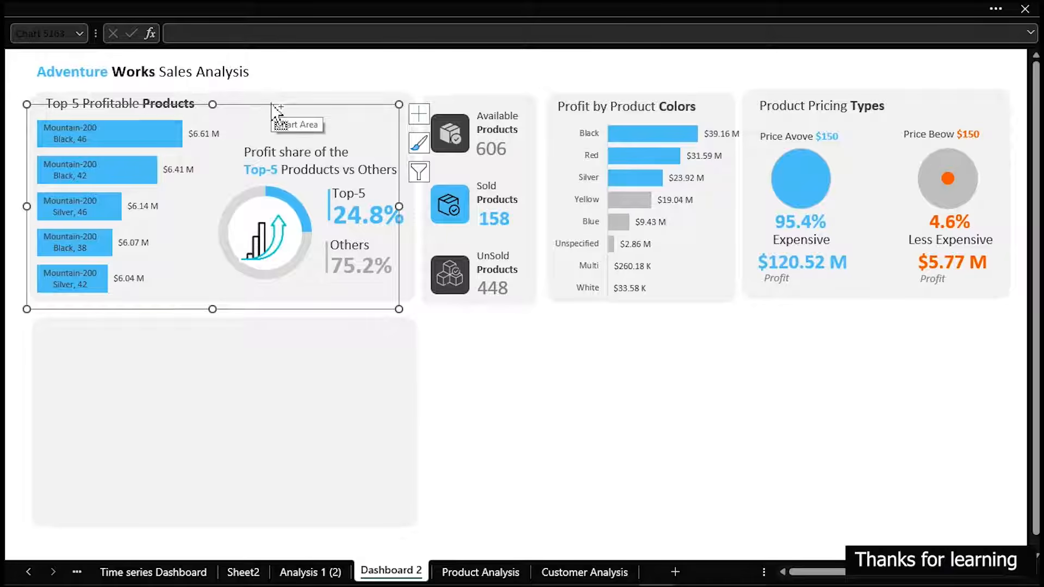
pyautogui.hotkey('ctrl', 'd')
pyautogui.moveTo(273, 117)
pyautogui.mouseDown()
pyautogui.moveTo(256, 282)
pyautogui.moveTo(275, 326)
pyautogui.moveTo(269, 337)
pyautogui.moveTo(270, 327)
pyautogui.mouseUp()
# Change the copied bar chart's data source to the range F7:H12 on the Customer Analysis sheet
pyautogui.rightClick(185, 361)
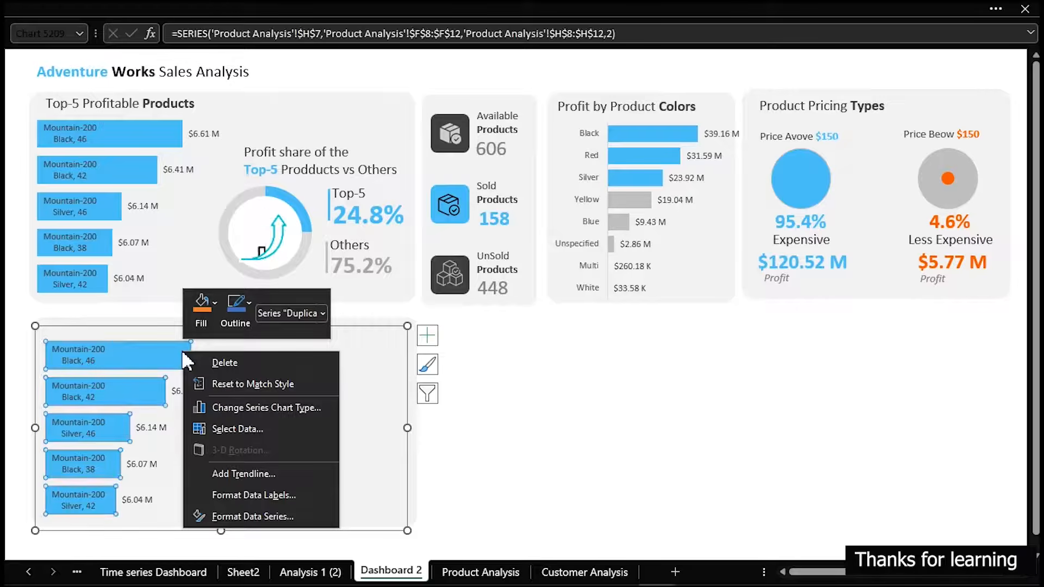
pyautogui.click(231, 429)
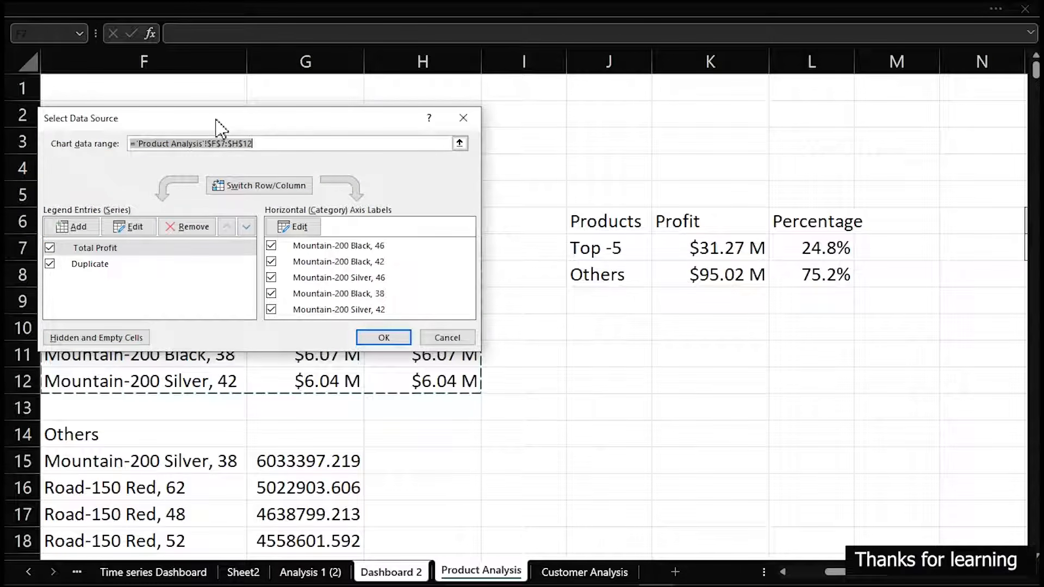
pyautogui.moveTo(221, 112); pyautogui.dragTo(681, 92)
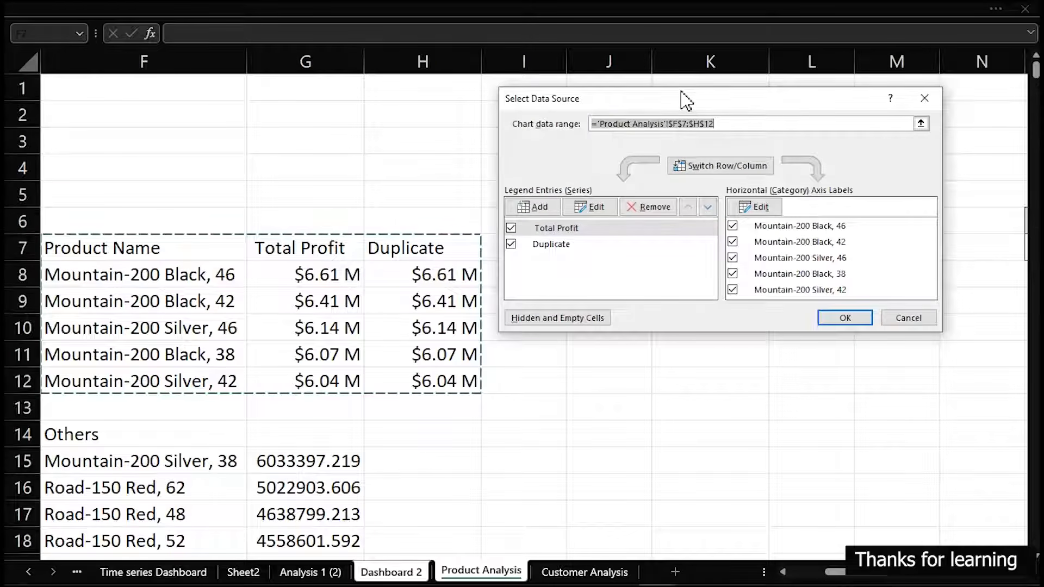
pyautogui.click(591, 572)
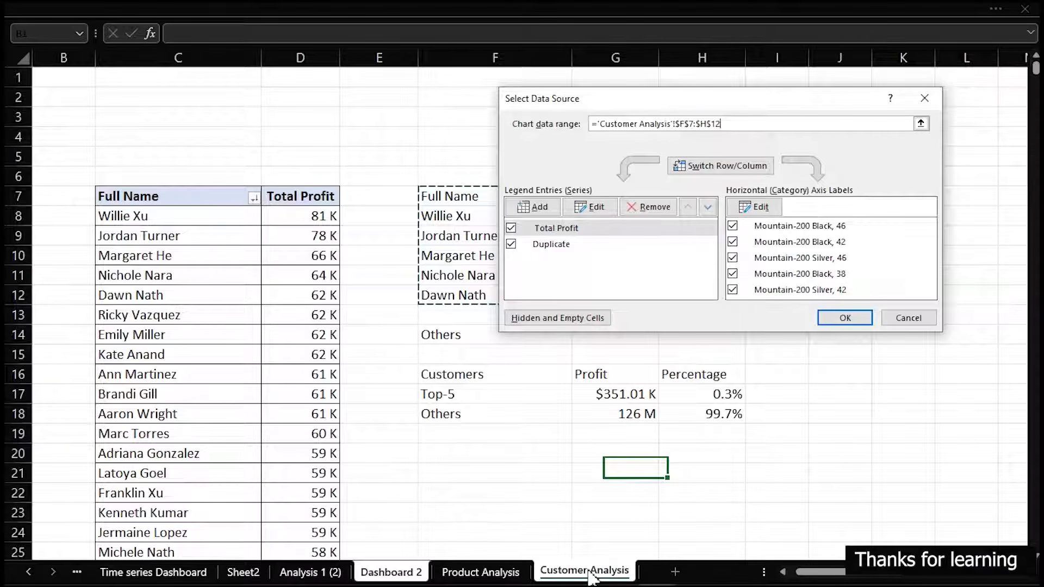
pyautogui.moveTo(685, 97); pyautogui.dragTo(249, 285)
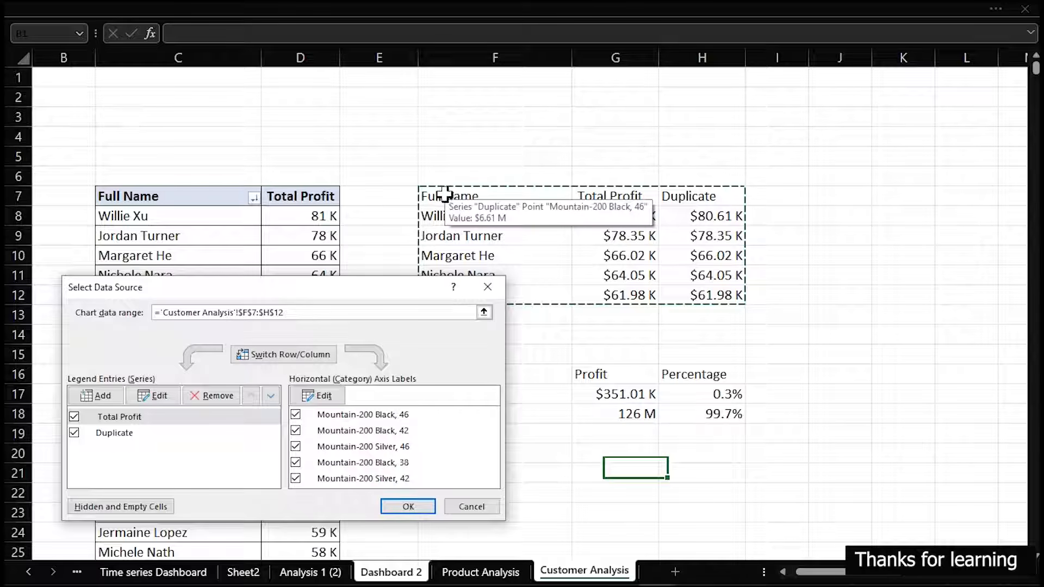
pyautogui.moveTo(444, 197); pyautogui.dragTo(711, 293)
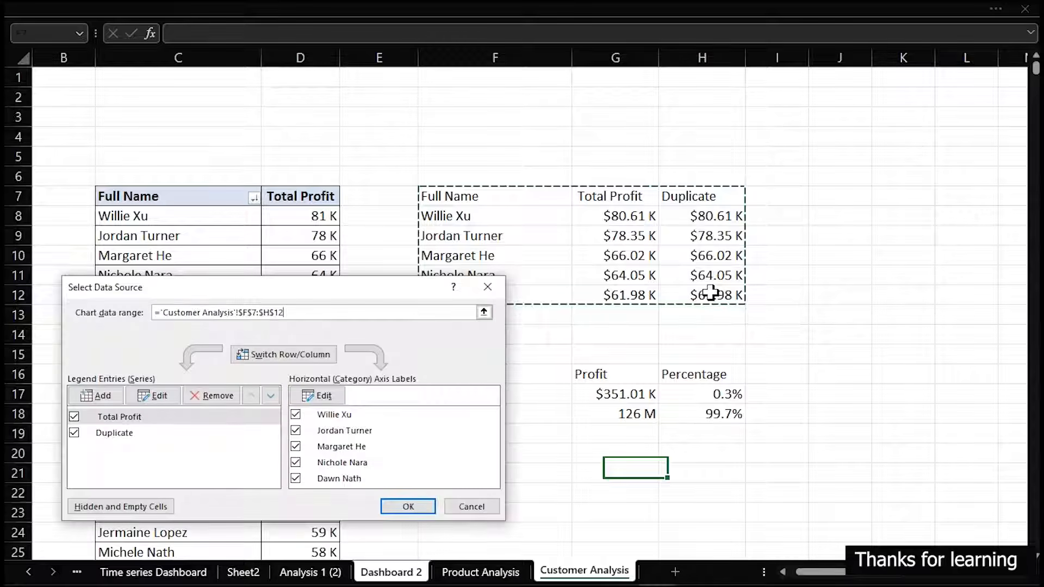
pyautogui.click(413, 507)
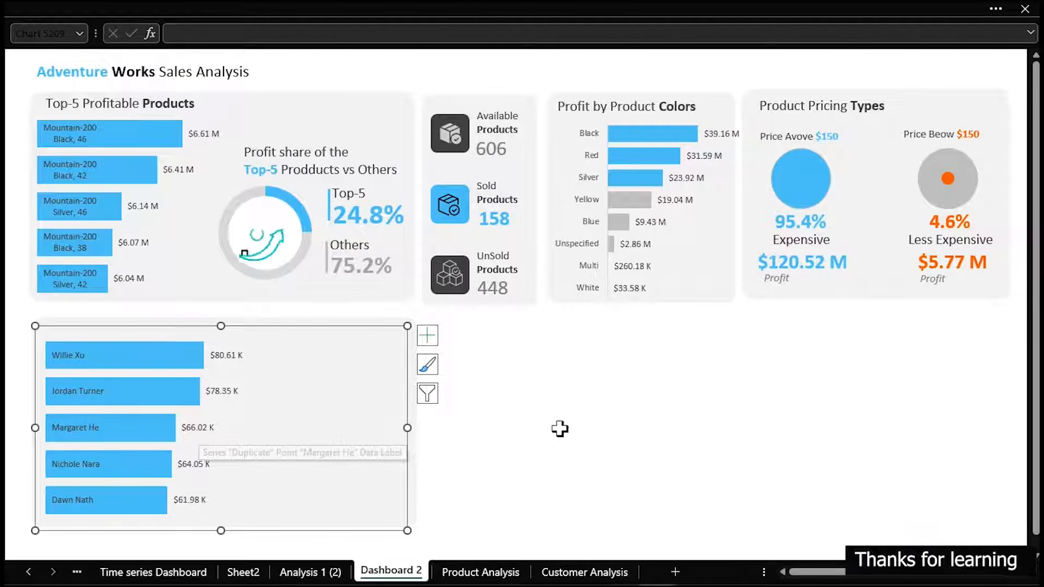
pyautogui.click(580, 435)
# Duplicate the Top-5 profit share pie chart and place the copy beside the bars on the customer card
pyautogui.click(242, 193)
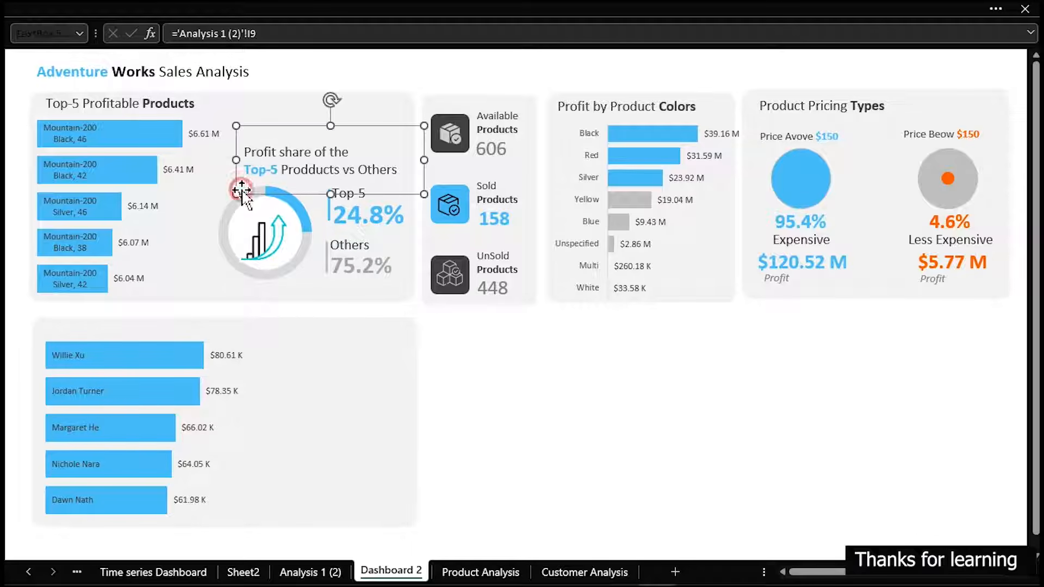
pyautogui.click(215, 192)
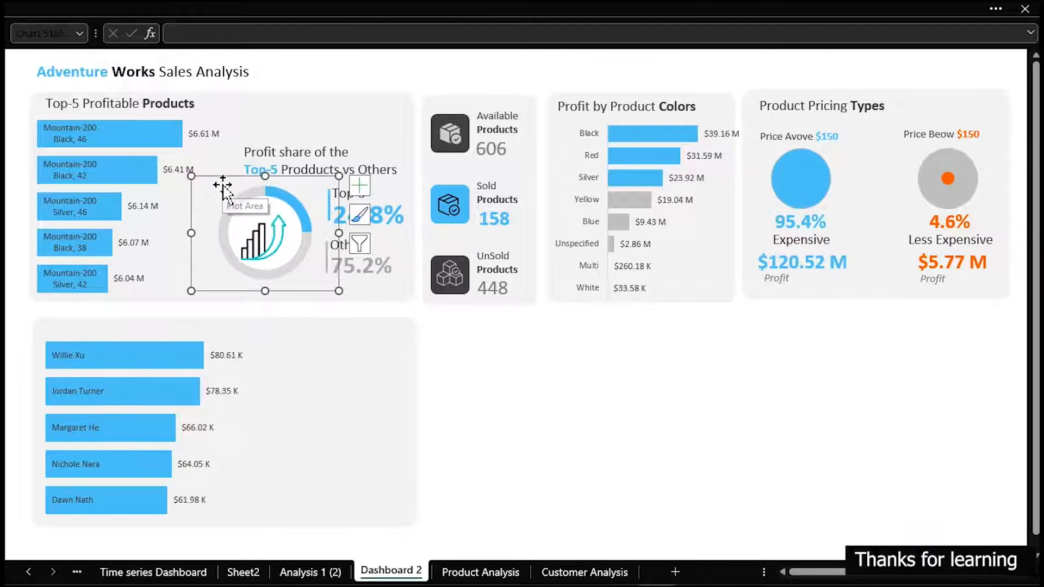
pyautogui.hotkey('ctrl', 'd')
pyautogui.moveTo(241, 191); pyautogui.dragTo(259, 411)
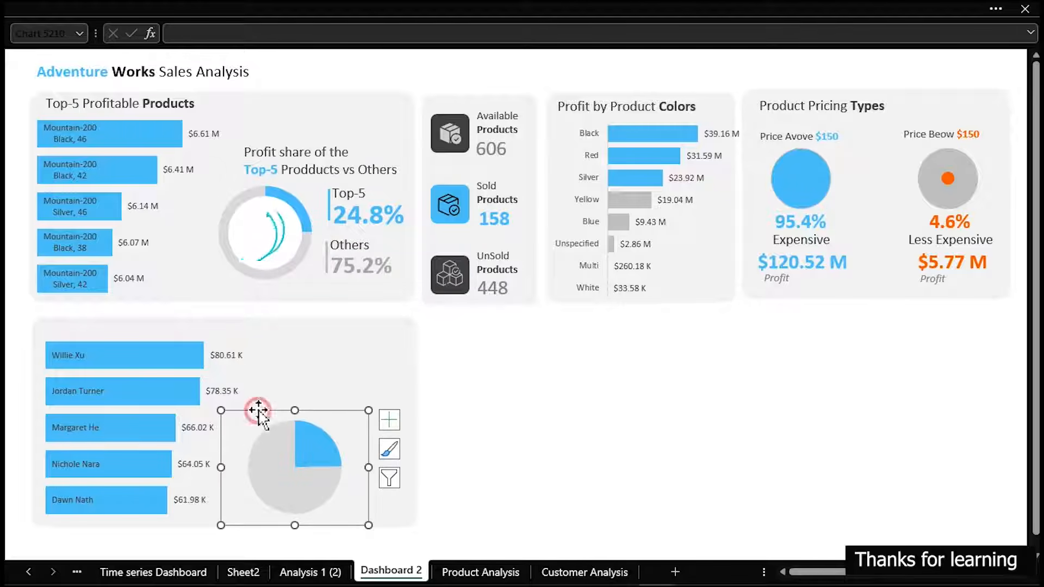
# Narrow the plot area of the customer bar chart to free space for the pie chart
pyautogui.click(270, 354)
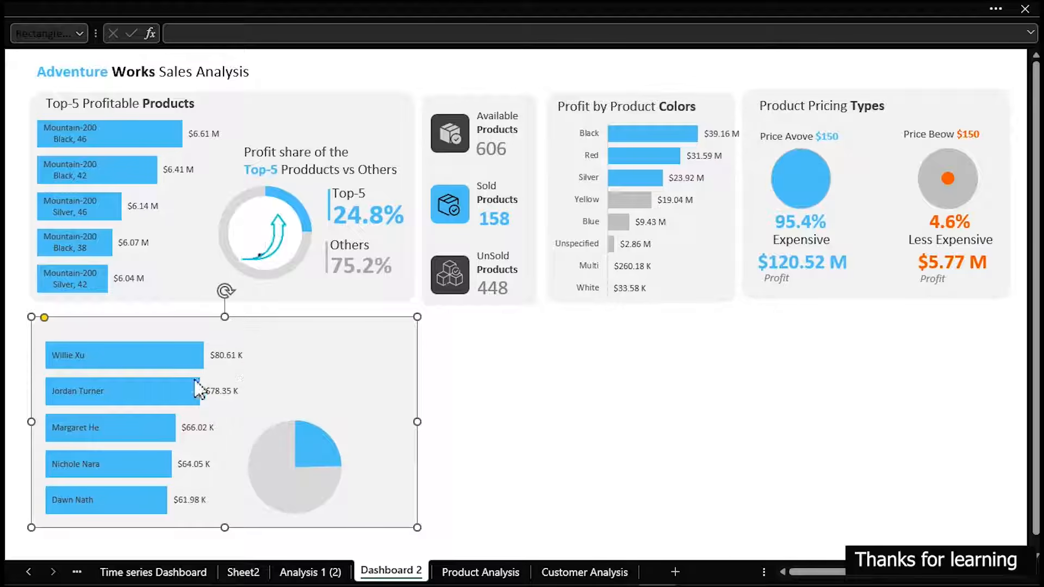
pyautogui.click(170, 335)
pyautogui.click(175, 355)
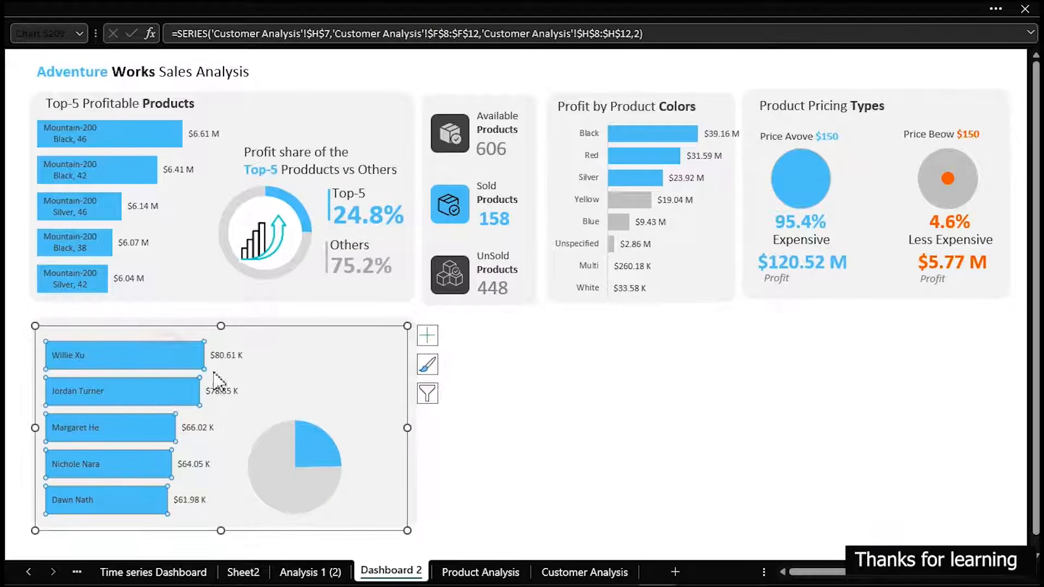
pyautogui.click(213, 391)
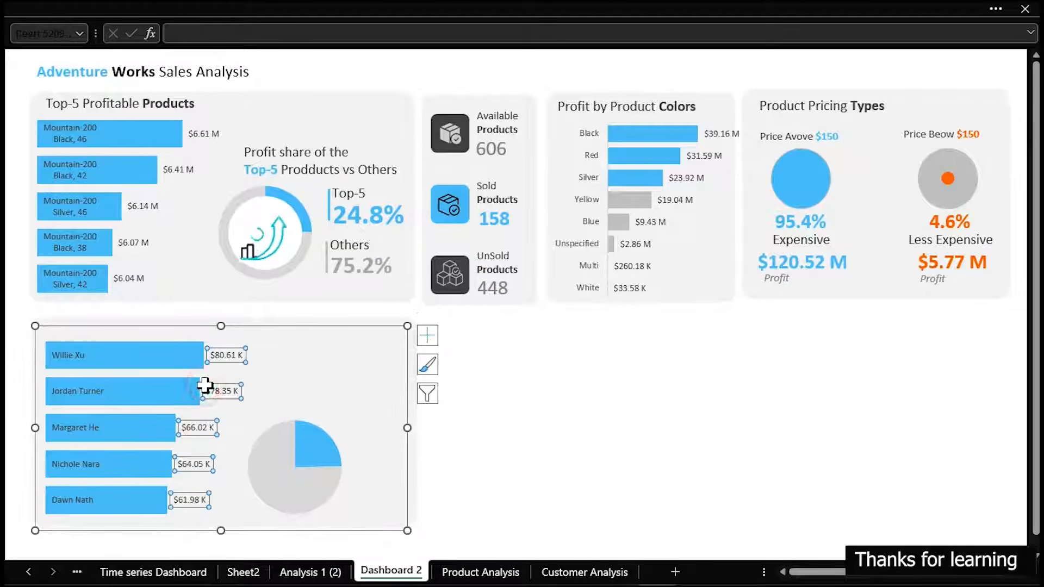
pyautogui.click(257, 389)
pyautogui.click(524, 409)
pyautogui.click(376, 445)
pyautogui.click(192, 427)
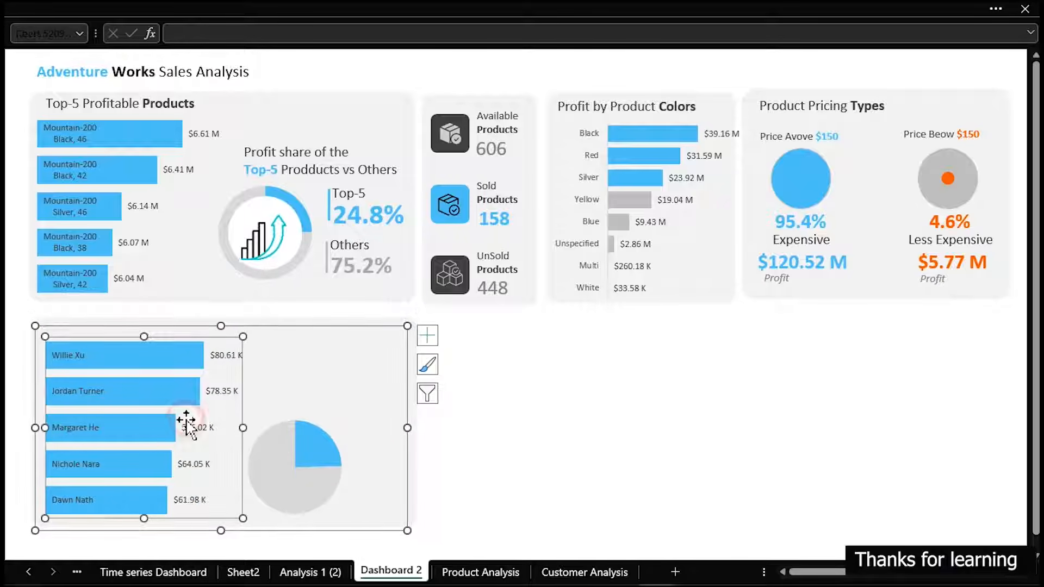
pyautogui.moveTo(243, 428); pyautogui.dragTo(206, 426)
# Move the copied pie chart up and closer to the customer bars
pyautogui.click(298, 439)
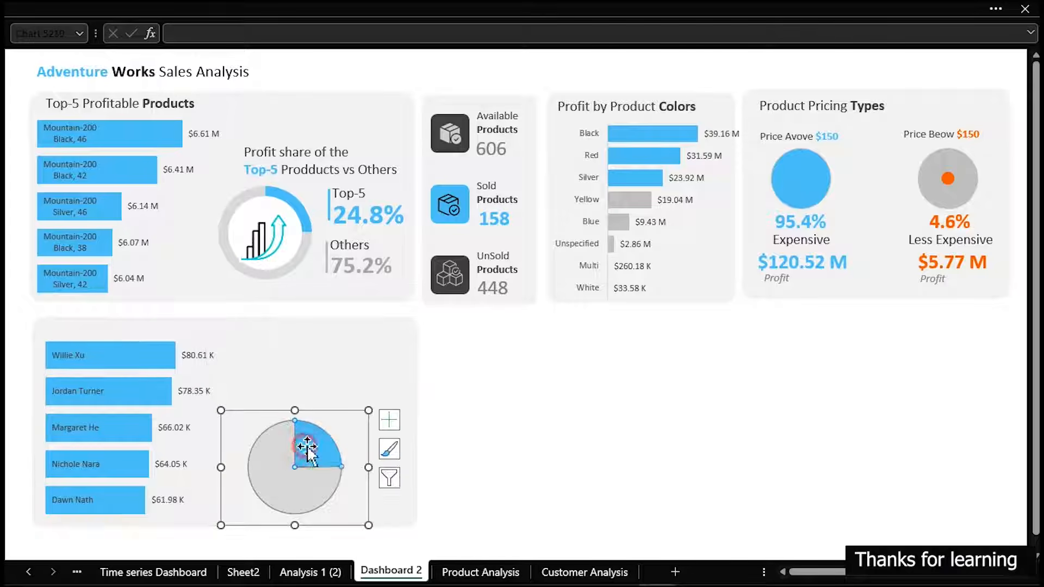
pyautogui.click(305, 443)
pyautogui.moveTo(366, 494); pyautogui.dragTo(343, 476)
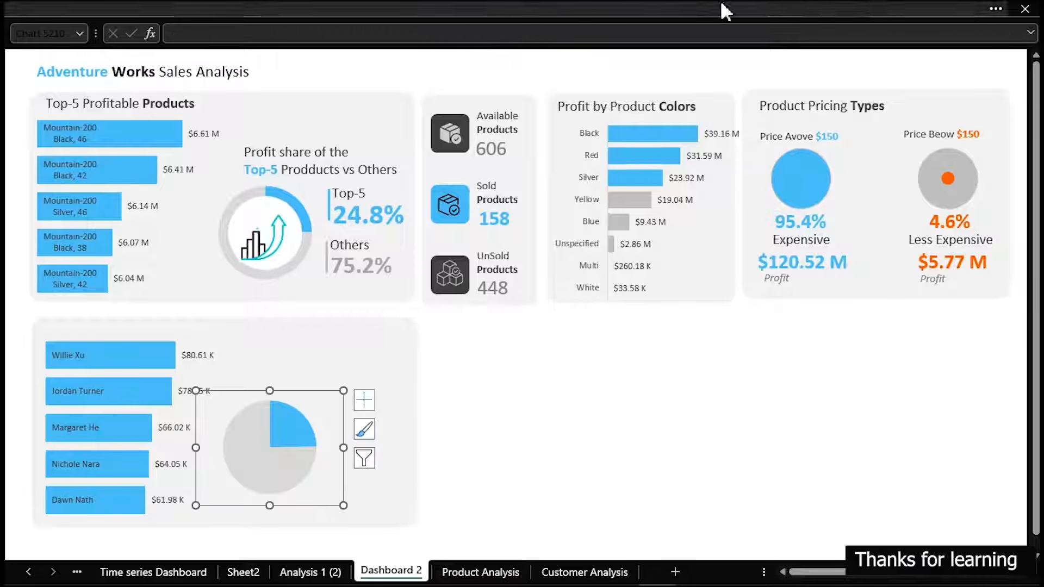
# Change the copied pie chart's data source to the range F16:G18 on the Customer Analysis sheet
pyautogui.rightClick(346, 436)
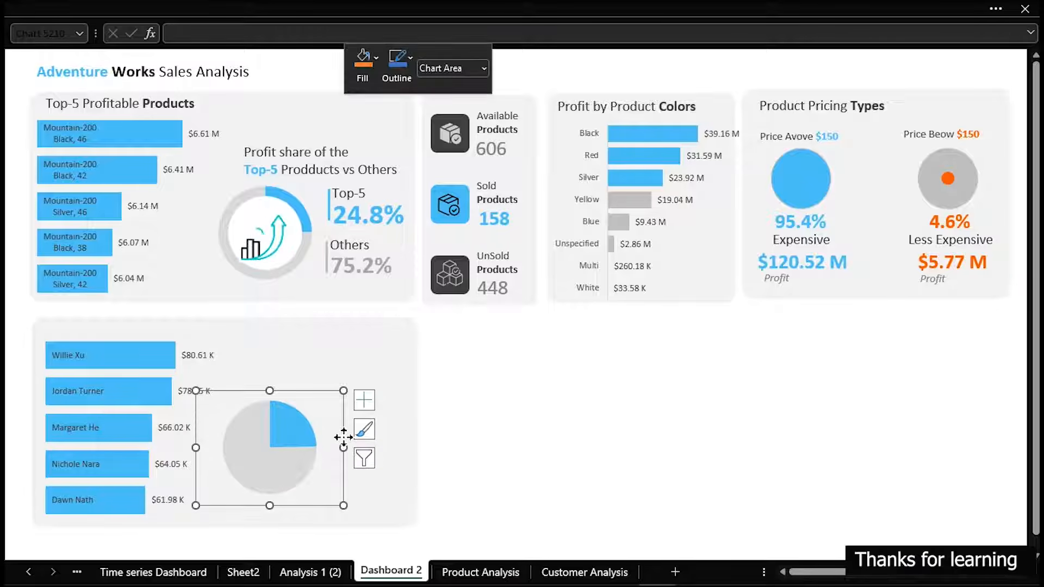
pyautogui.click(397, 347)
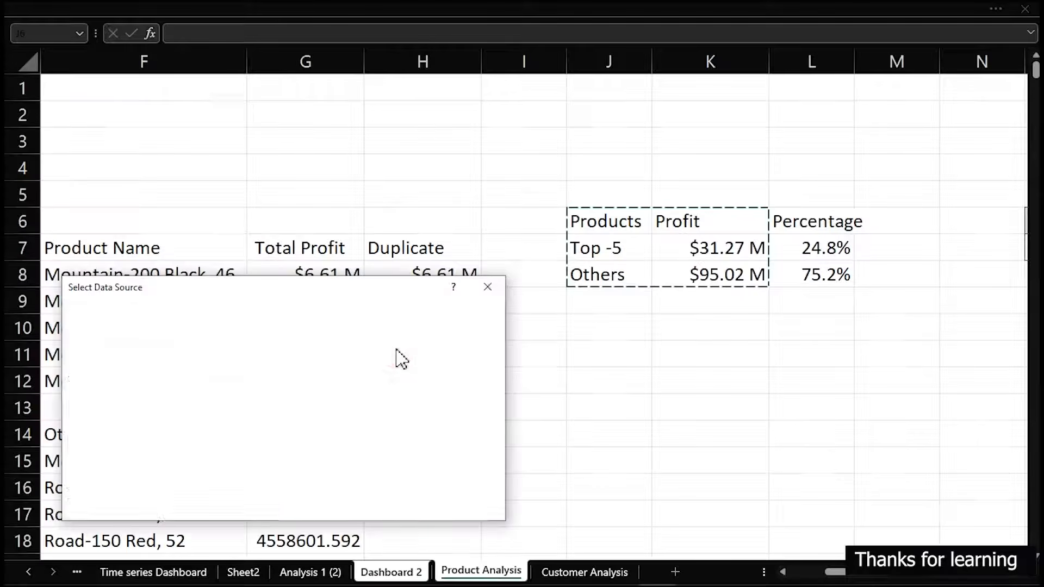
pyautogui.click(553, 571)
pyautogui.moveTo(402, 290); pyautogui.dragTo(244, 273)
pyautogui.moveTo(454, 380); pyautogui.dragTo(602, 419)
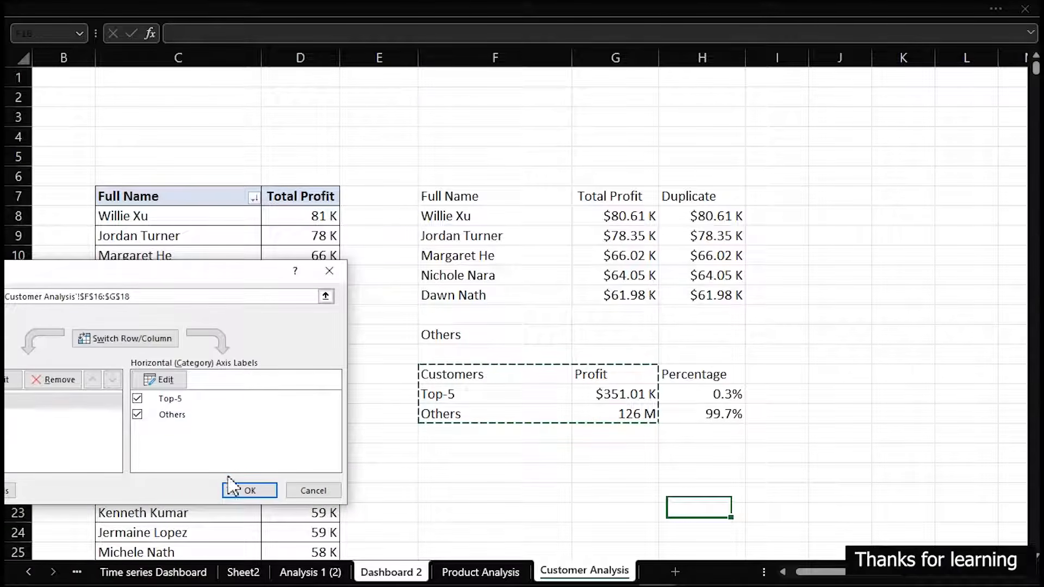
pyautogui.click(248, 491)
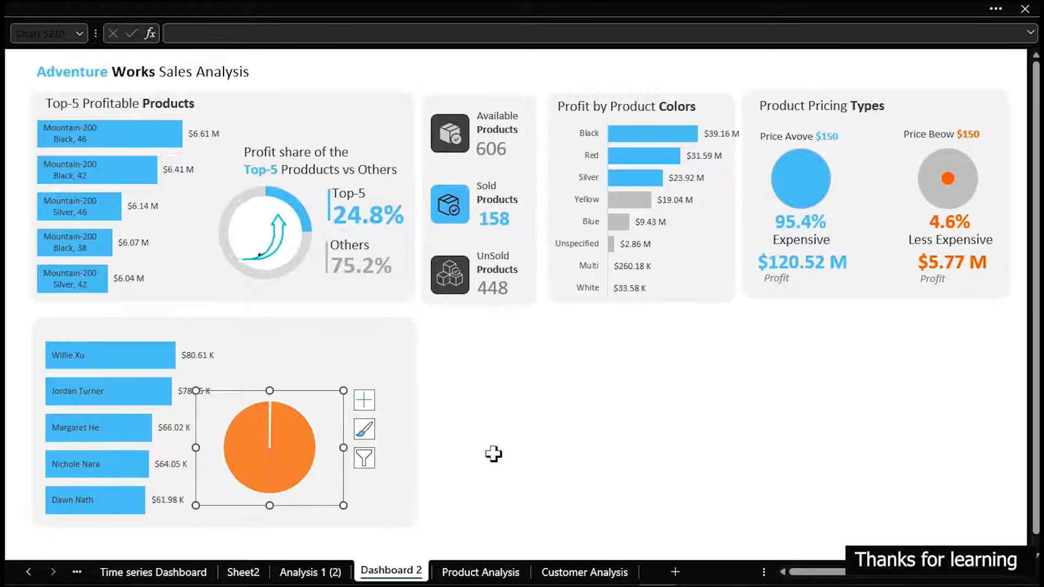
# Check the top-five customer table F7:H12 on the Customer Analysis sheet and return to Dashboard 2
pyautogui.click(566, 571)
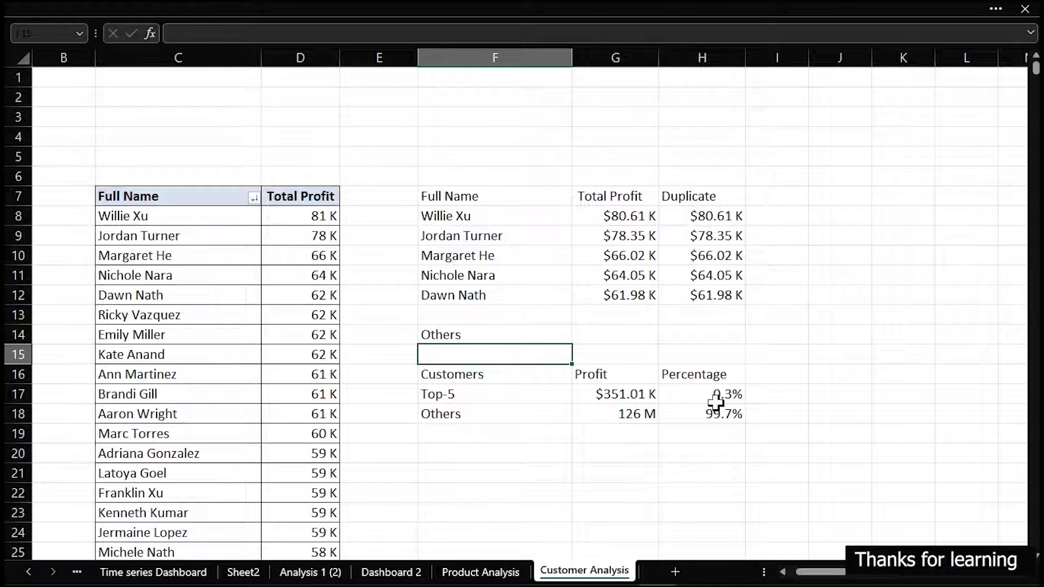
pyautogui.moveTo(455, 197); pyautogui.dragTo(701, 294)
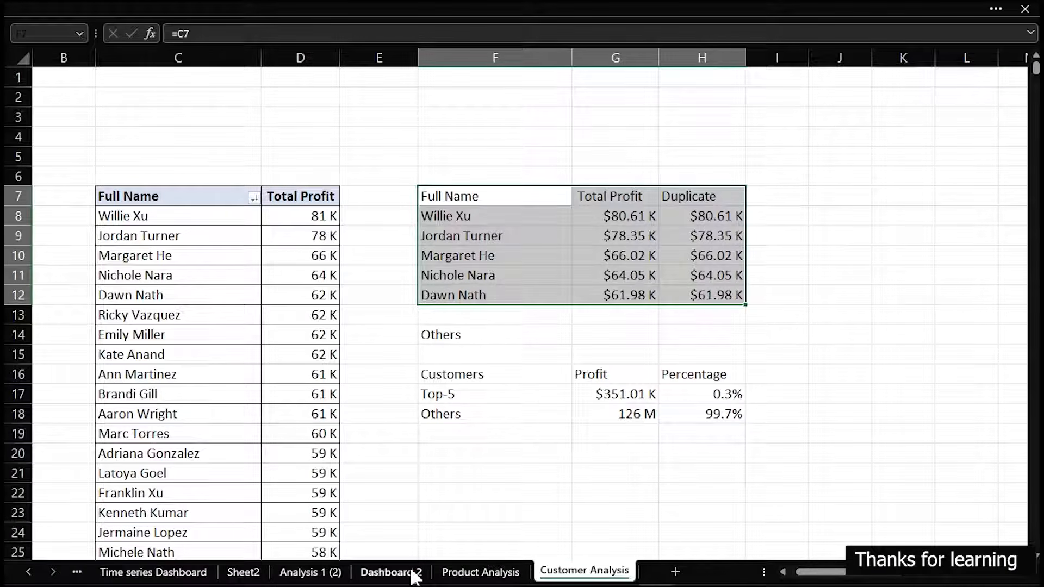
pyautogui.click(391, 572)
pyautogui.click(516, 438)
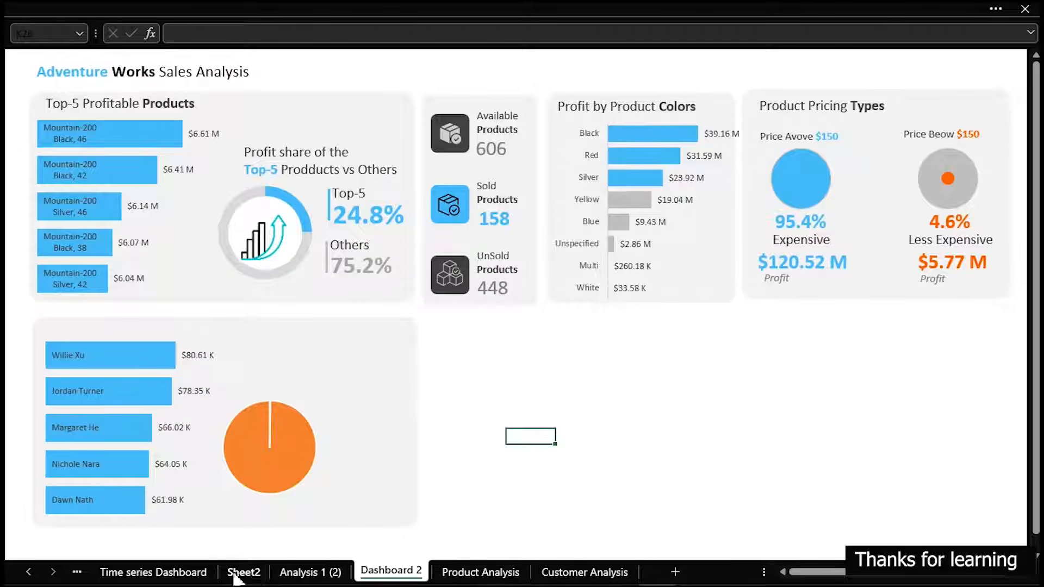
# Filter the Country slicer on the Time series Dashboard sheet to France and return to Dashboard 2
pyautogui.click(197, 572)
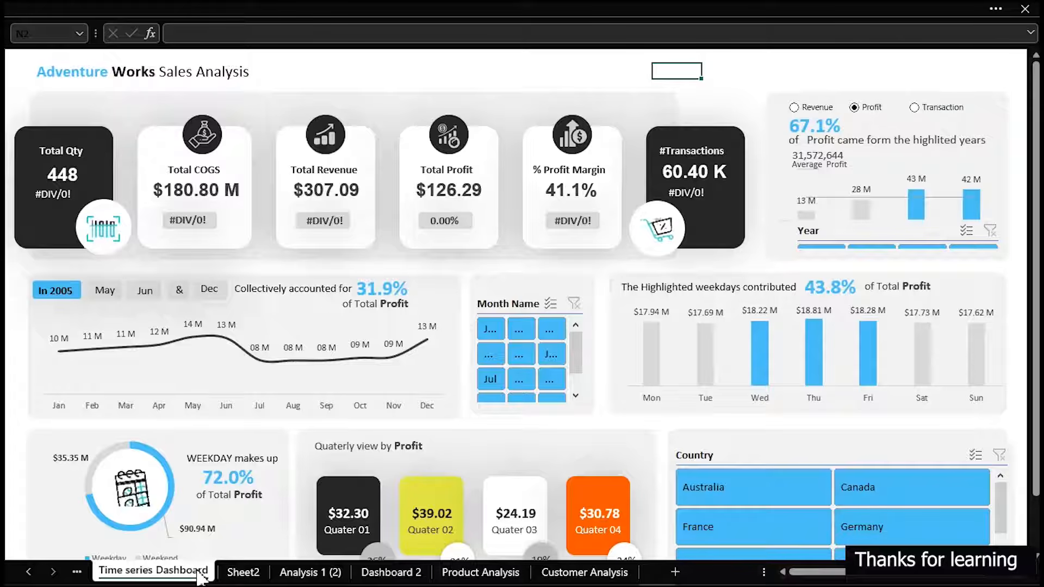
pyautogui.click(715, 527)
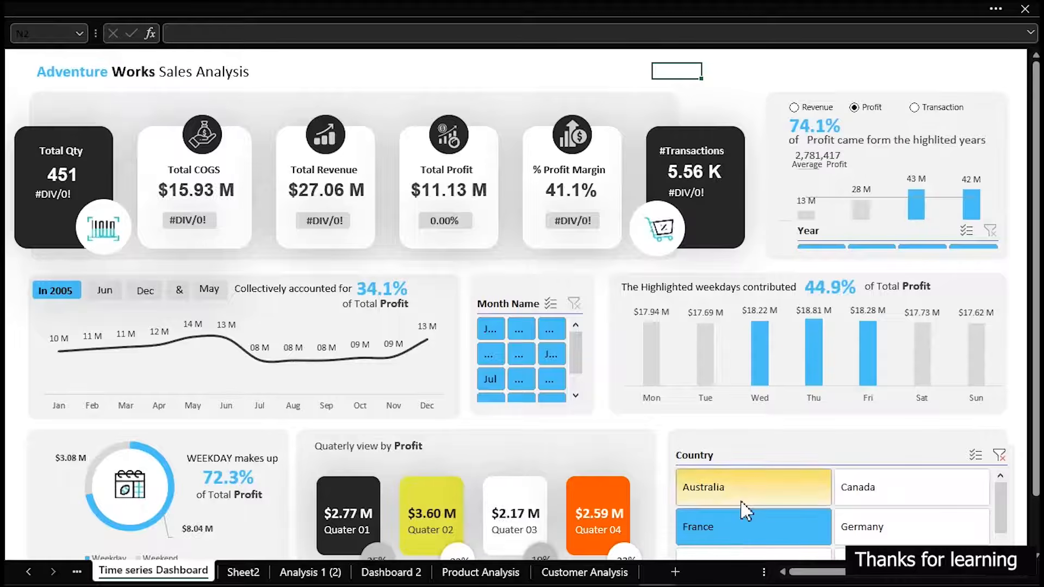
pyautogui.click(405, 572)
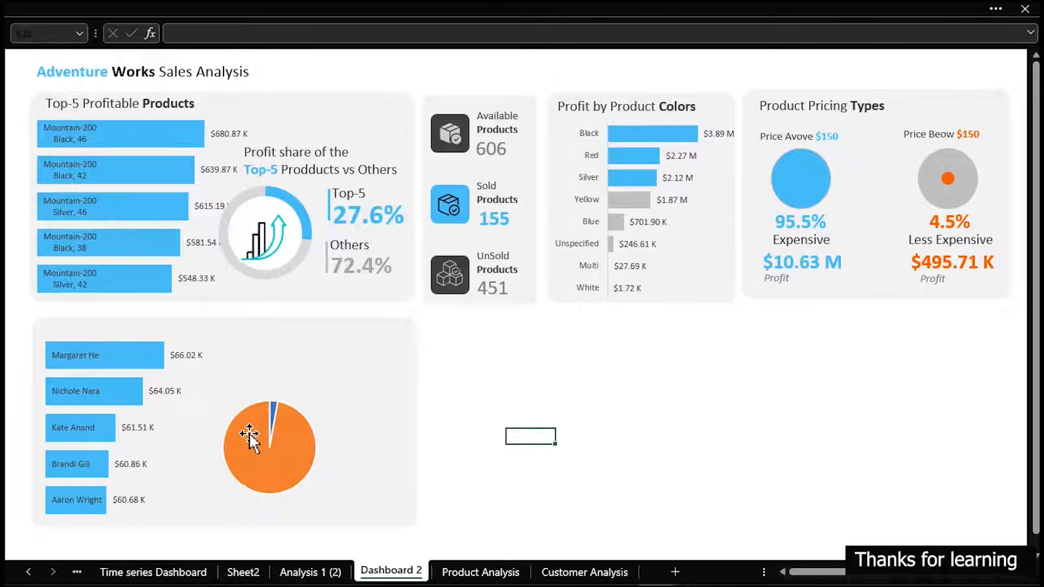
# Set the customer pie chart's series border to No line
pyautogui.click(251, 434)
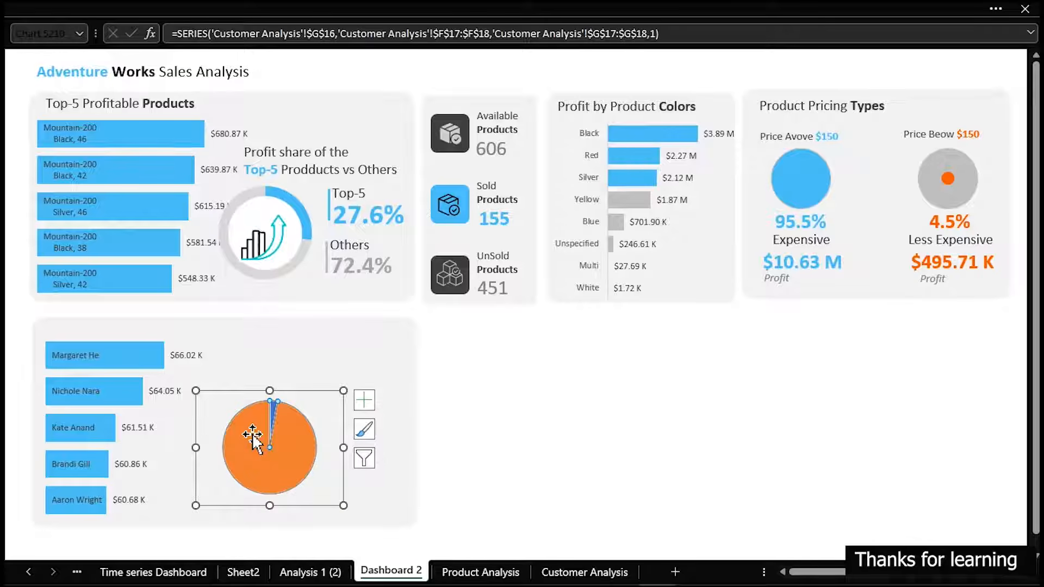
pyautogui.doubleClick(252, 434)
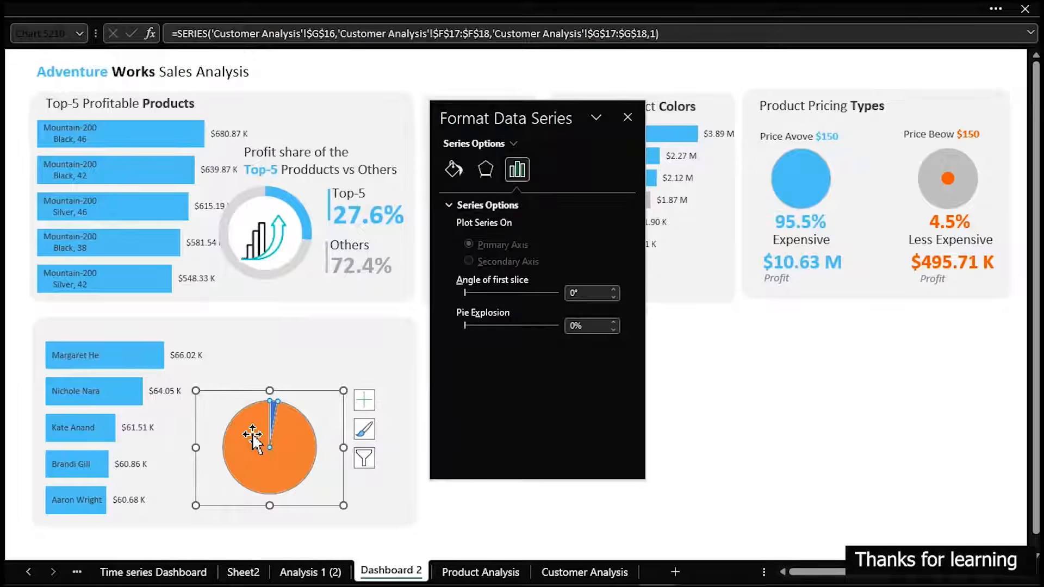
pyautogui.click(455, 163)
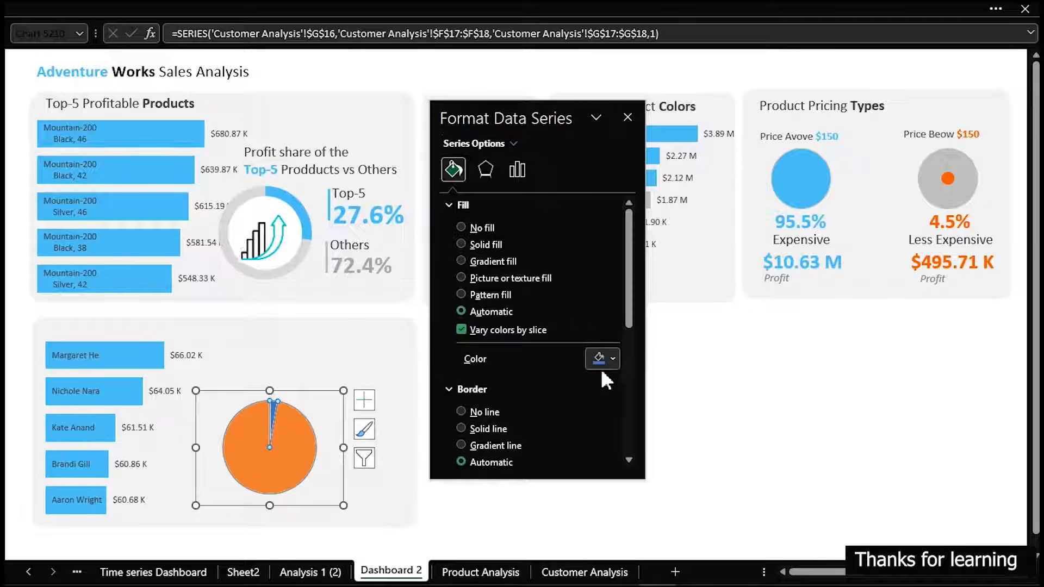
pyautogui.click(475, 410)
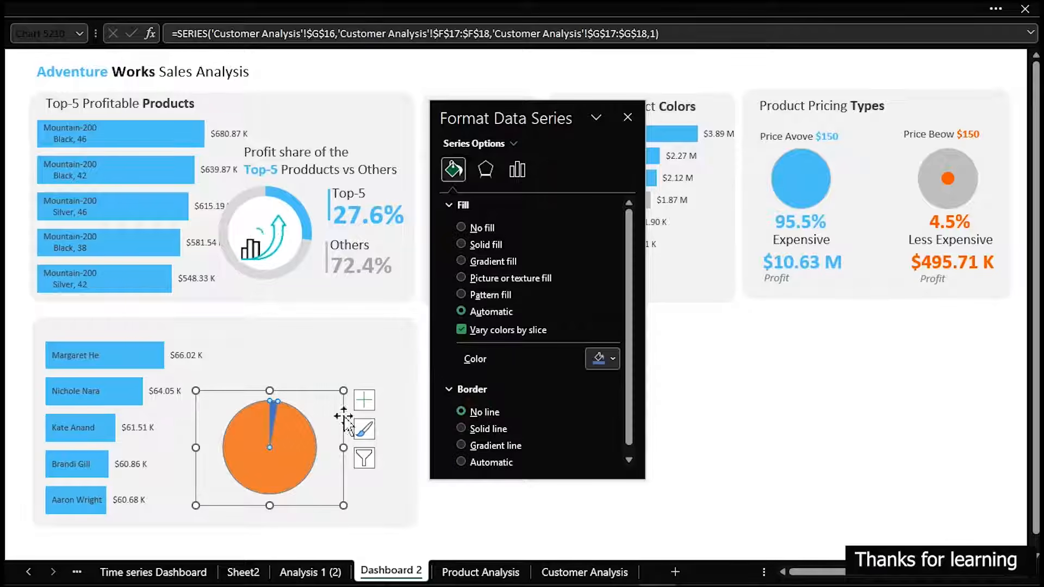
# Fill the pie chart's small Top-5 slice with the light blue from the recent colors
pyautogui.click(270, 412)
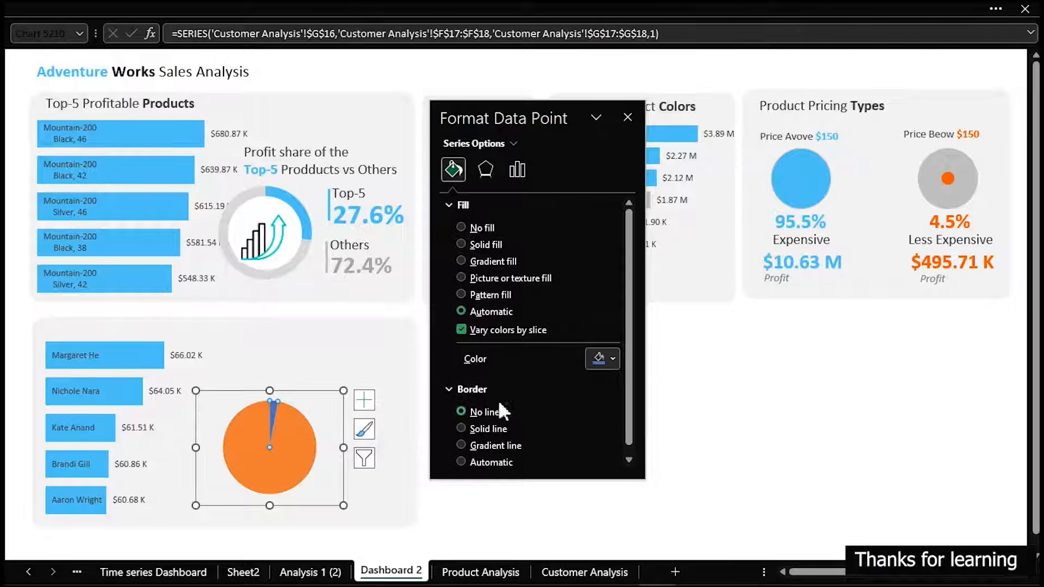
pyautogui.click(613, 358)
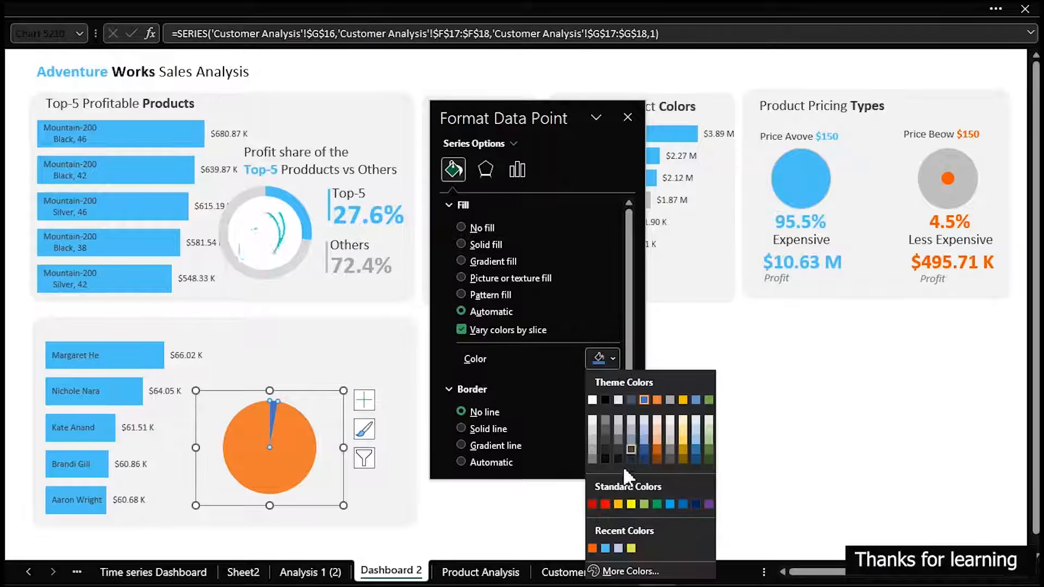
pyautogui.click(604, 548)
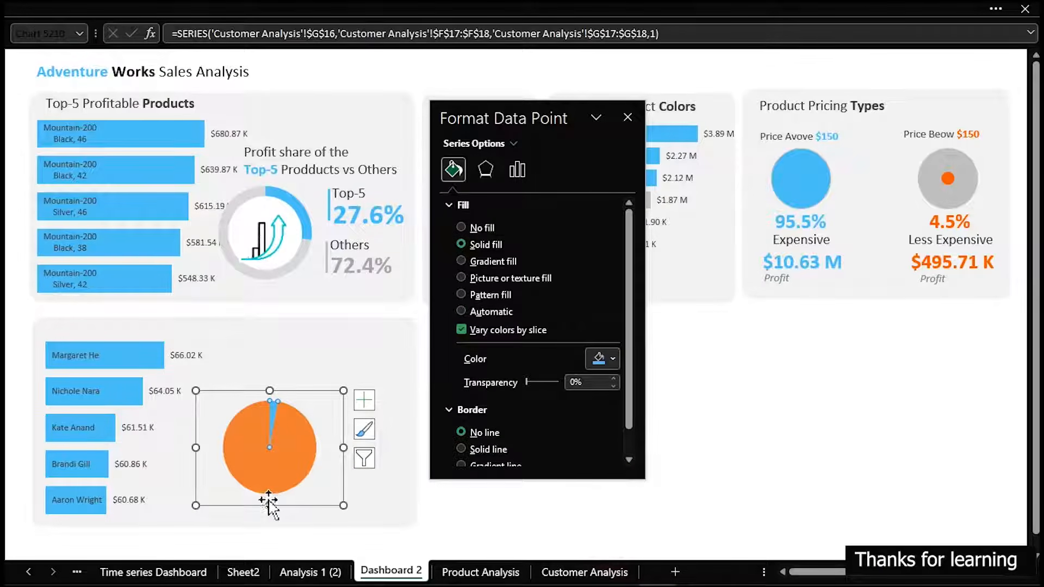
# Fill the customer pie chart's large Others slice with a light gray from the theme colors
pyautogui.hotkey('ctrl', 'z')
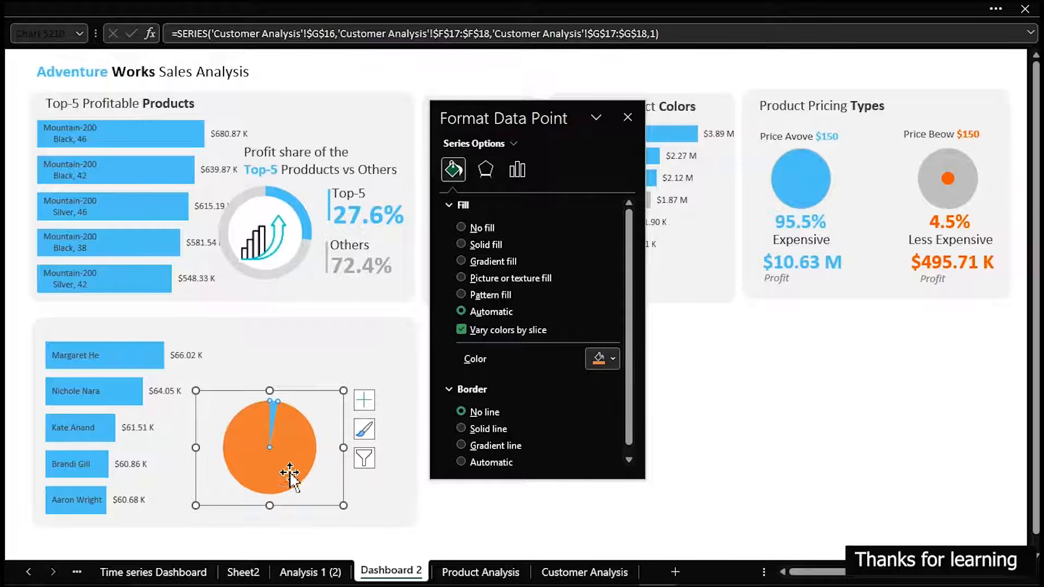
pyautogui.click(613, 360)
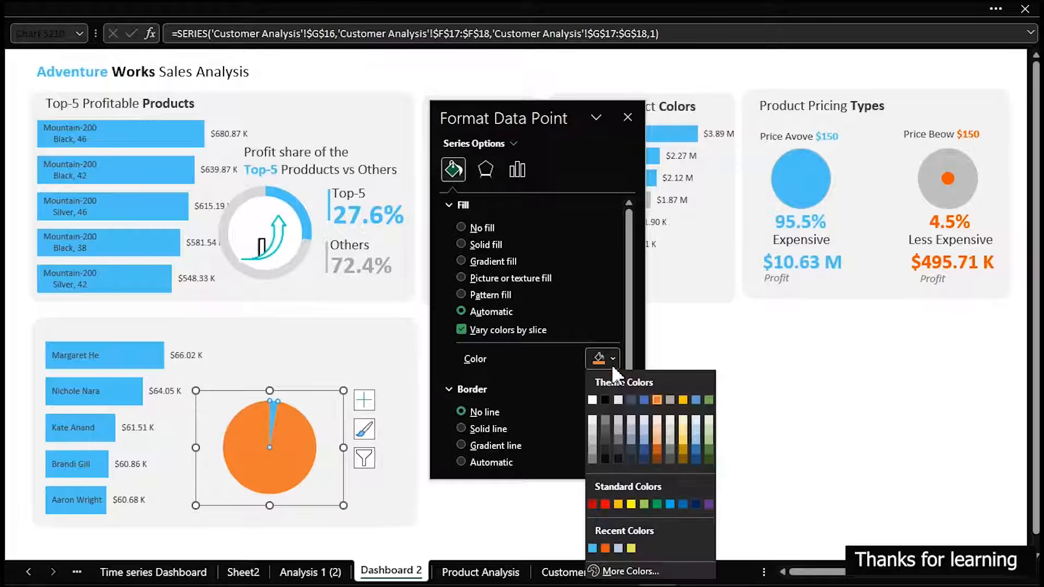
pyautogui.click(592, 434)
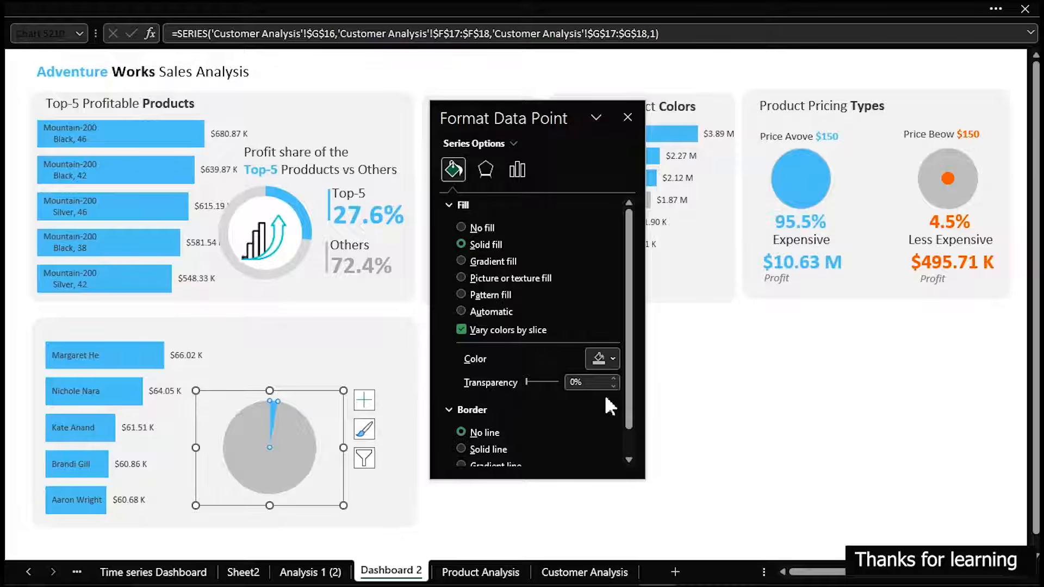
pyautogui.click(611, 361)
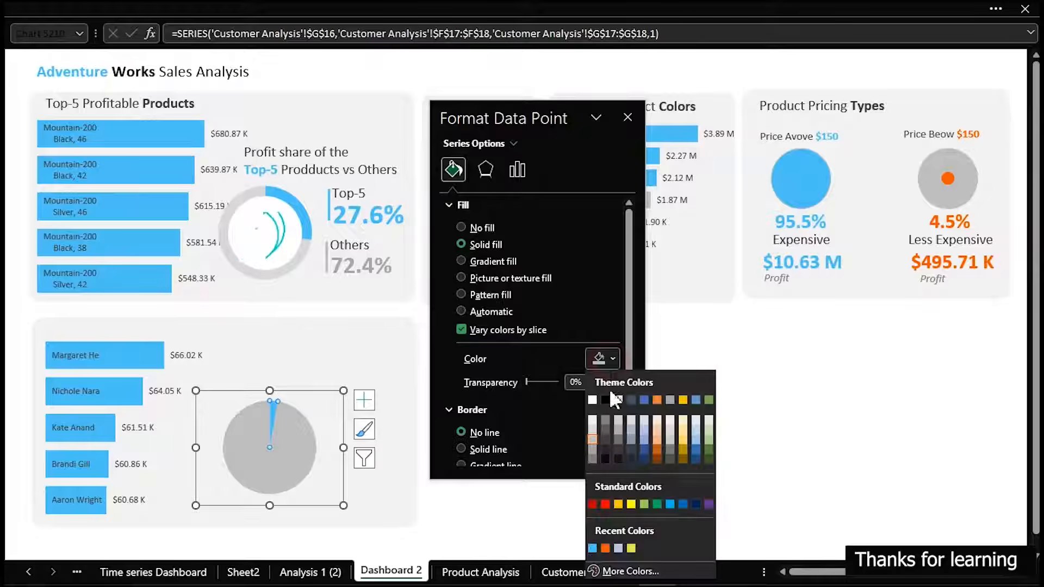
pyautogui.click(592, 431)
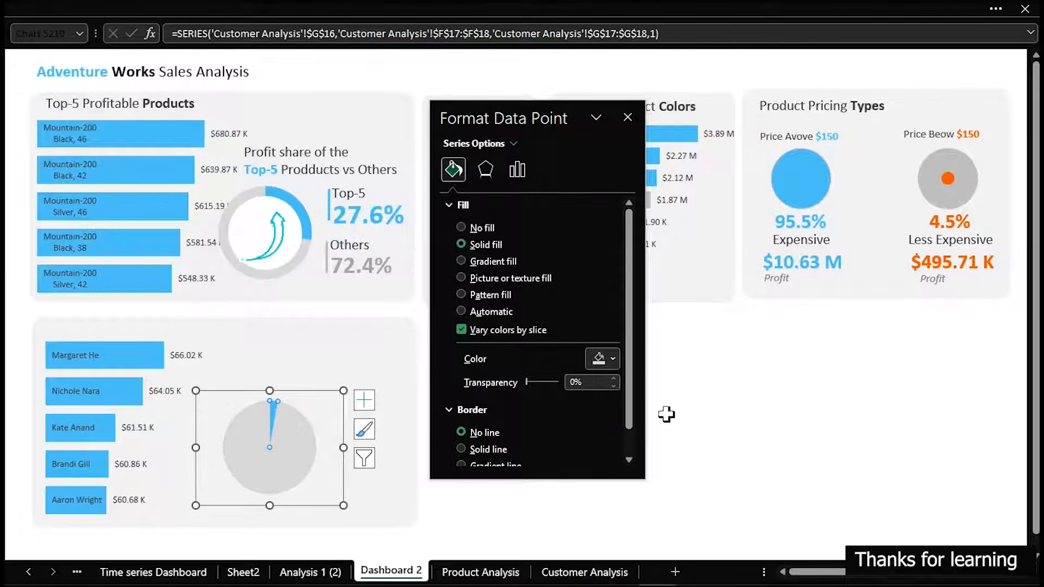
pyautogui.click(729, 412)
# Copy the white circle and animated growth icon from the product donut onto the center of the customer pie, and close the formatting pane
pyautogui.click(253, 211)
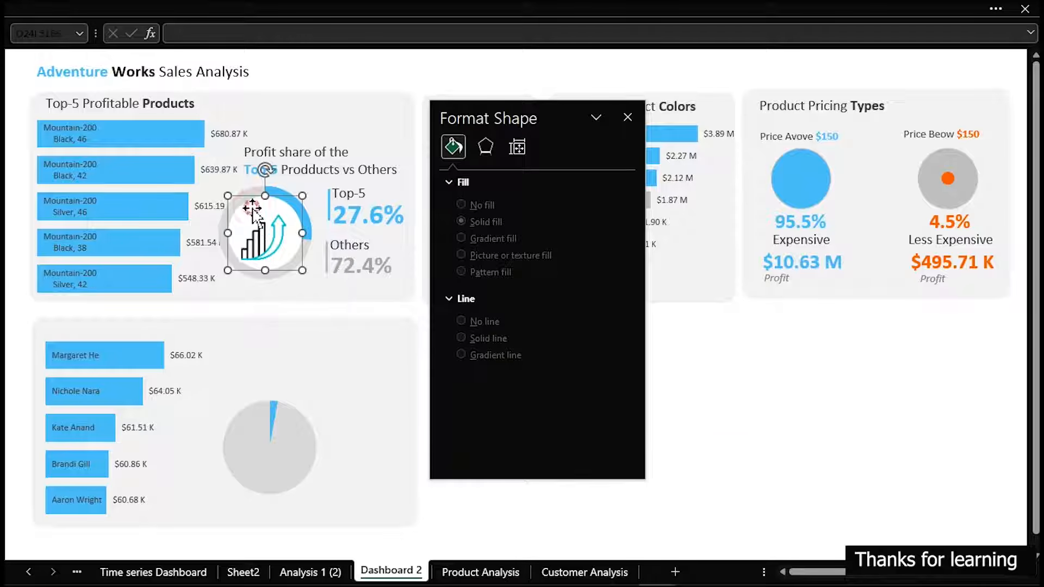
pyautogui.click(266, 242)
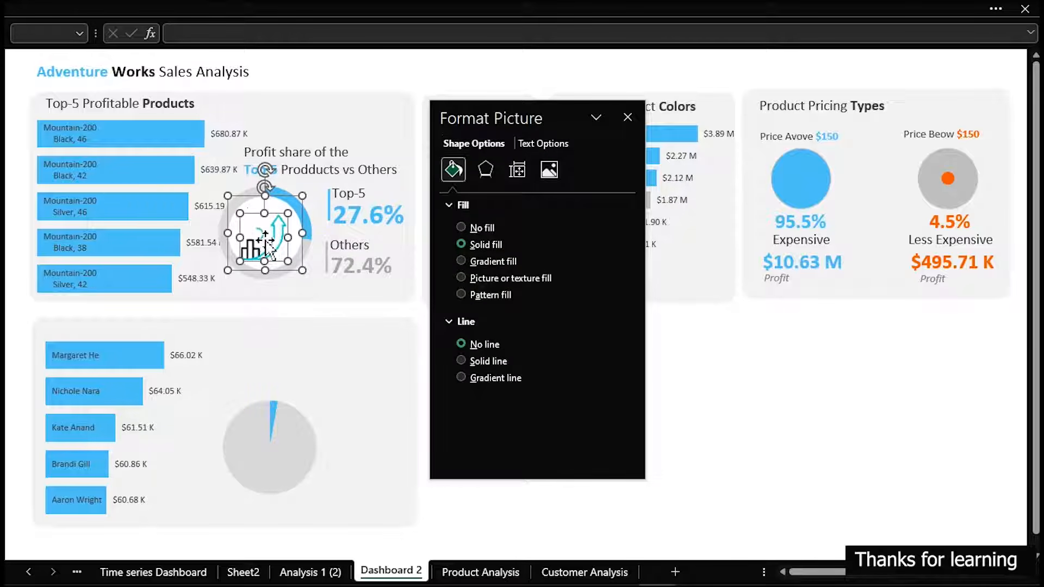
pyautogui.moveTo(270, 243); pyautogui.dragTo(271, 445)
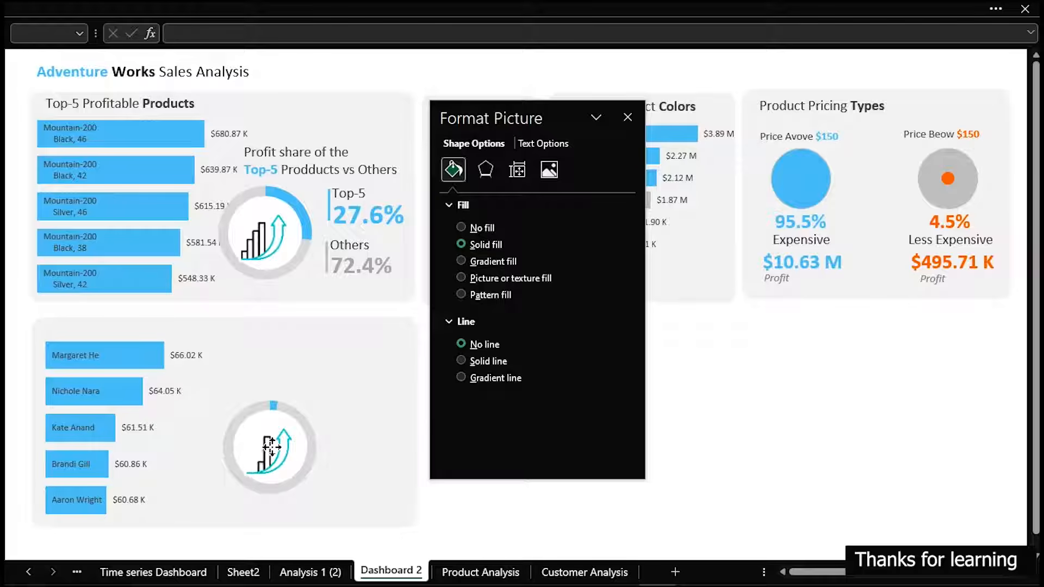
pyautogui.click(272, 448)
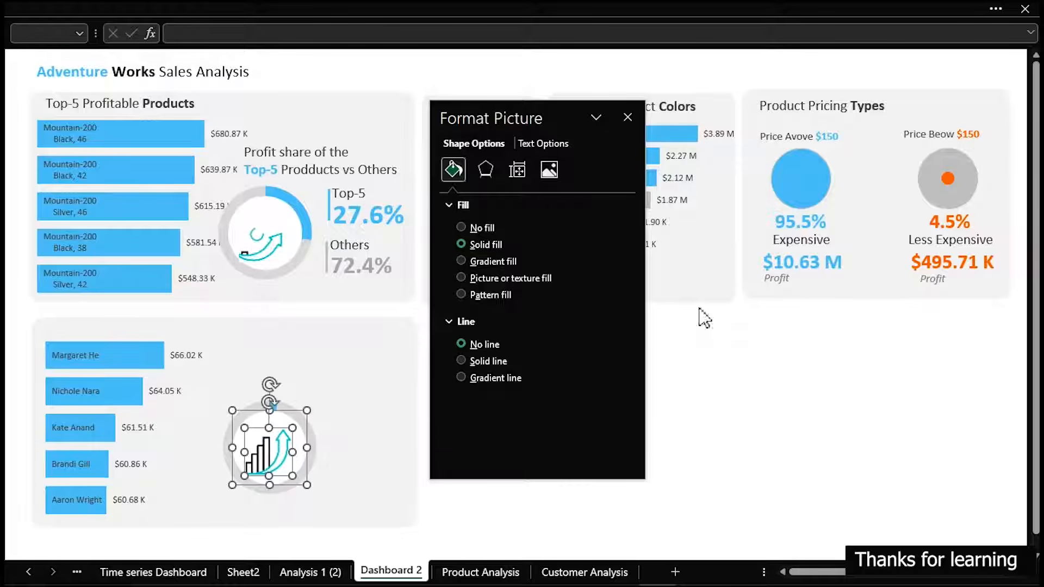
pyautogui.click(740, 373)
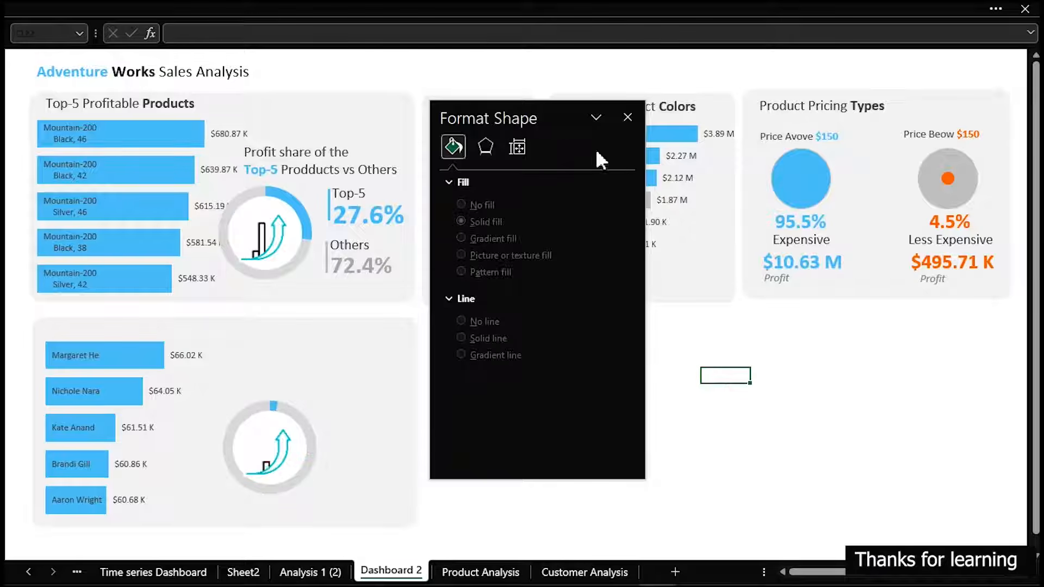
pyautogui.click(628, 117)
# Duplicate the product card's profit-share heading, both percentages, Others label and divider lines, and place the copies around the customer donut
pyautogui.keyDown('ctrl'); pyautogui.click(329, 199); pyautogui.keyUp('ctrl')
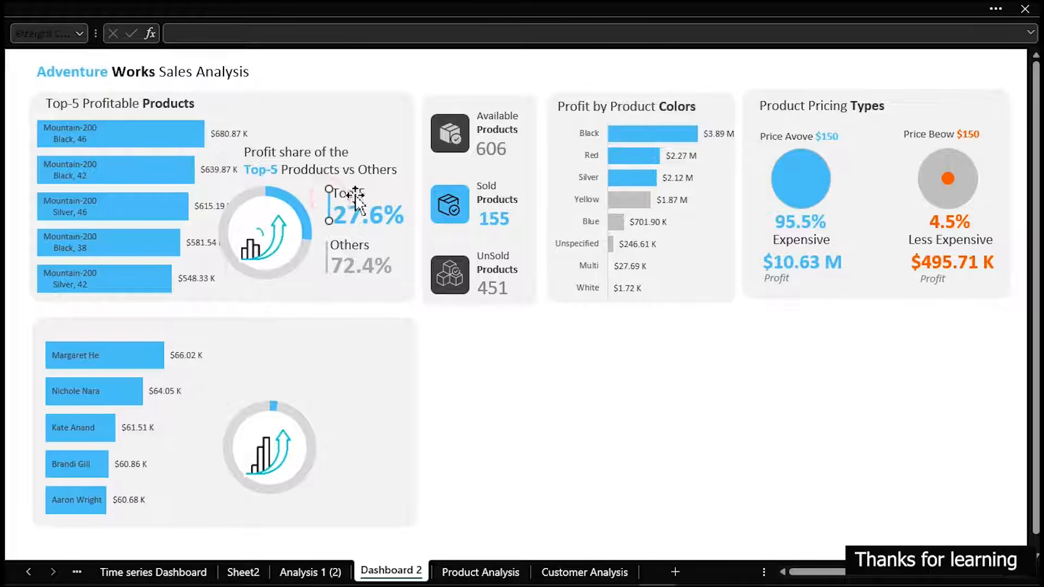
pyautogui.keyDown('ctrl'); pyautogui.click(356, 193); pyautogui.keyUp('ctrl')
pyautogui.keyDown('ctrl'); pyautogui.click(363, 219); pyautogui.keyUp('ctrl')
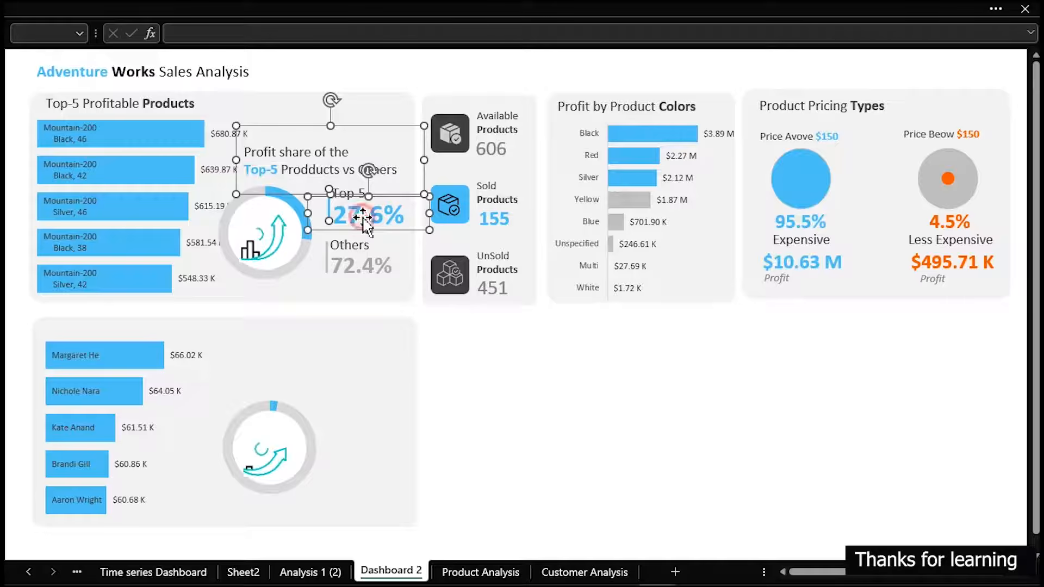
pyautogui.keyDown('ctrl'); pyautogui.click(326, 258); pyautogui.keyUp('ctrl')
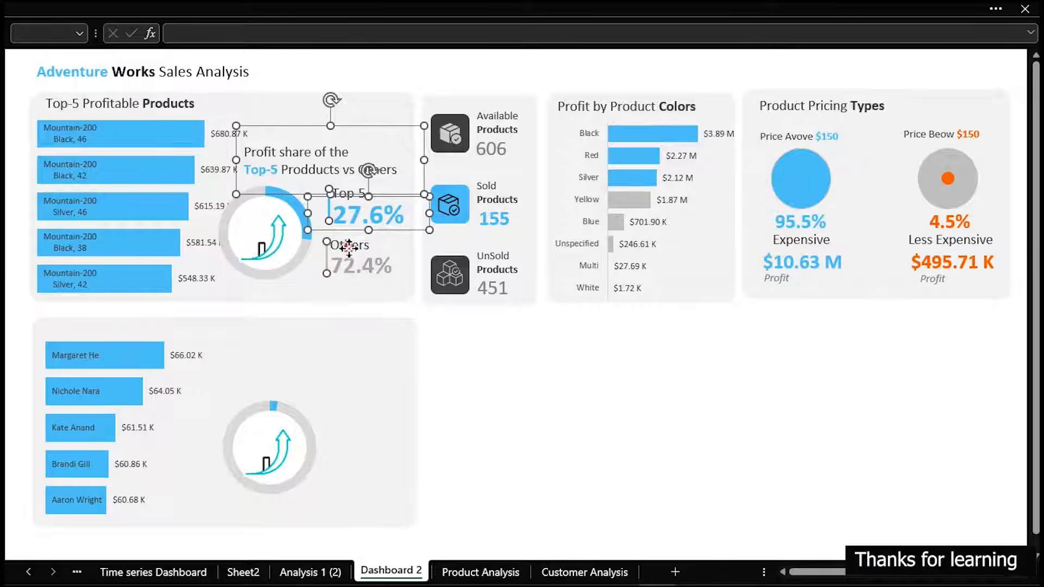
pyautogui.keyDown('ctrl'); pyautogui.click(348, 246); pyautogui.keyUp('ctrl')
pyautogui.keyDown('ctrl'); pyautogui.click(363, 269); pyautogui.keyUp('ctrl')
pyautogui.hotkey('ctrl', 'd')
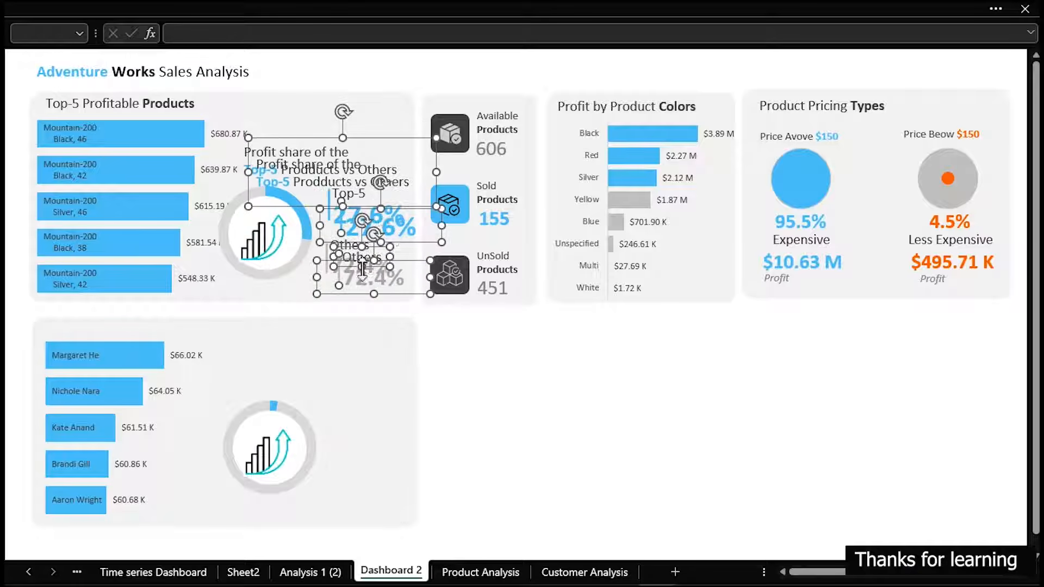
pyautogui.moveTo(396, 209); pyautogui.dragTo(385, 407)
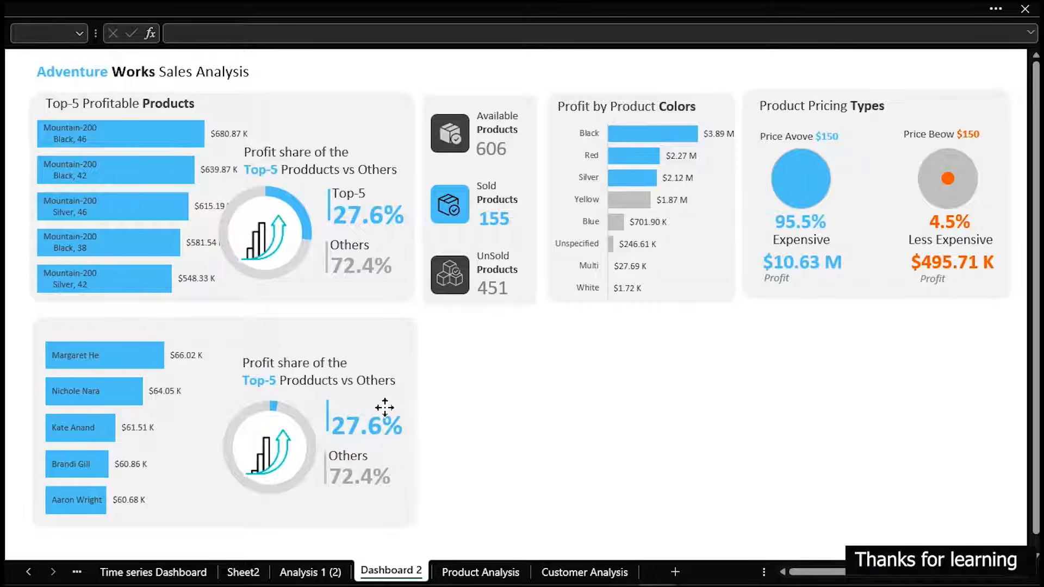
pyautogui.moveTo(385, 407); pyautogui.dragTo(385, 407)
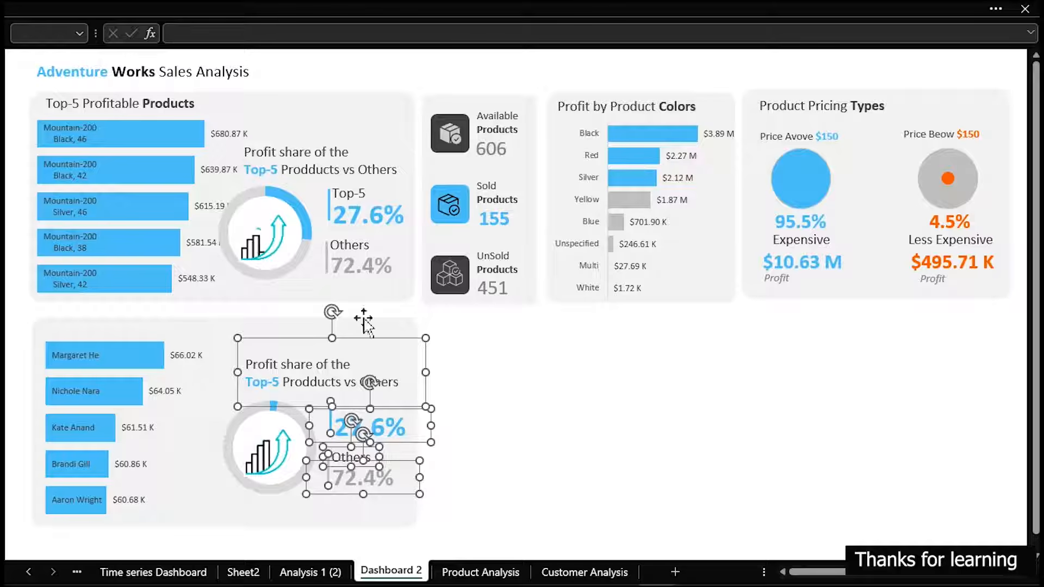
# Nudge the product card's profit-share heading away from its Top-5 label, and copy that label above the customer card's first percentage
pyautogui.click(363, 156)
pyautogui.moveTo(343, 158); pyautogui.dragTo(354, 153)
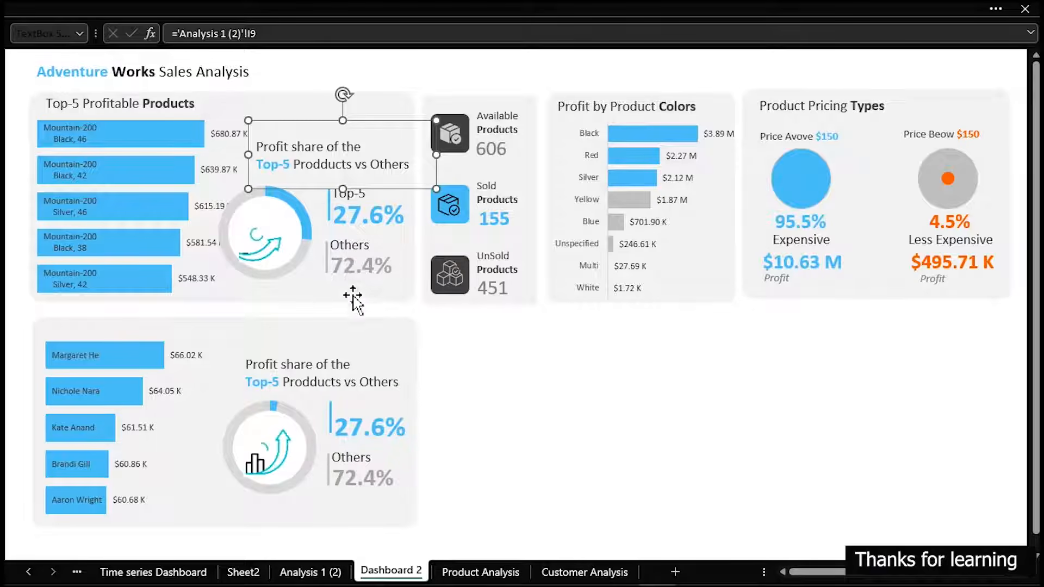
pyautogui.click(581, 482)
pyautogui.click(348, 193)
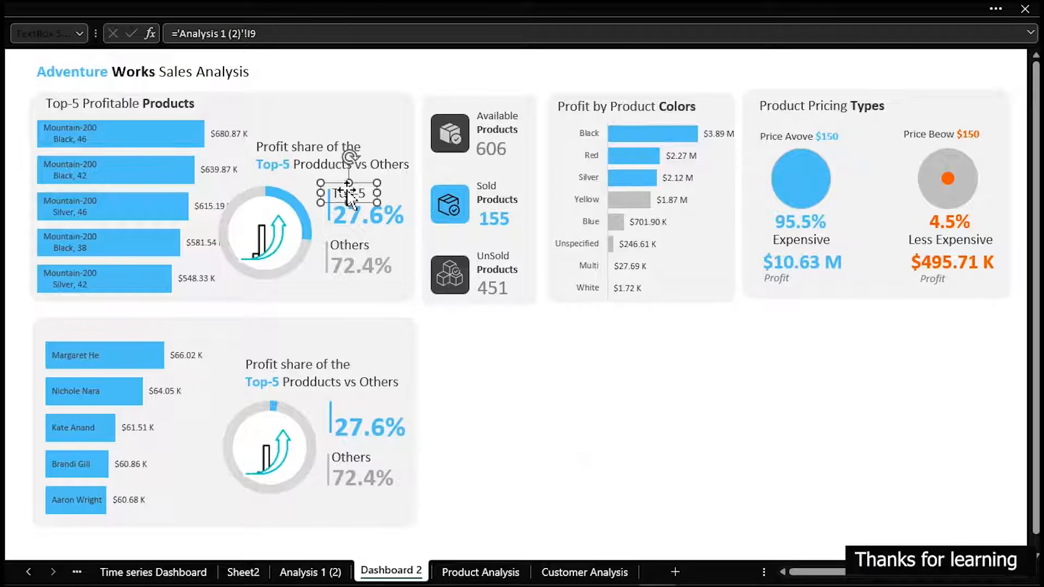
pyautogui.moveTo(349, 193); pyautogui.dragTo(348, 405)
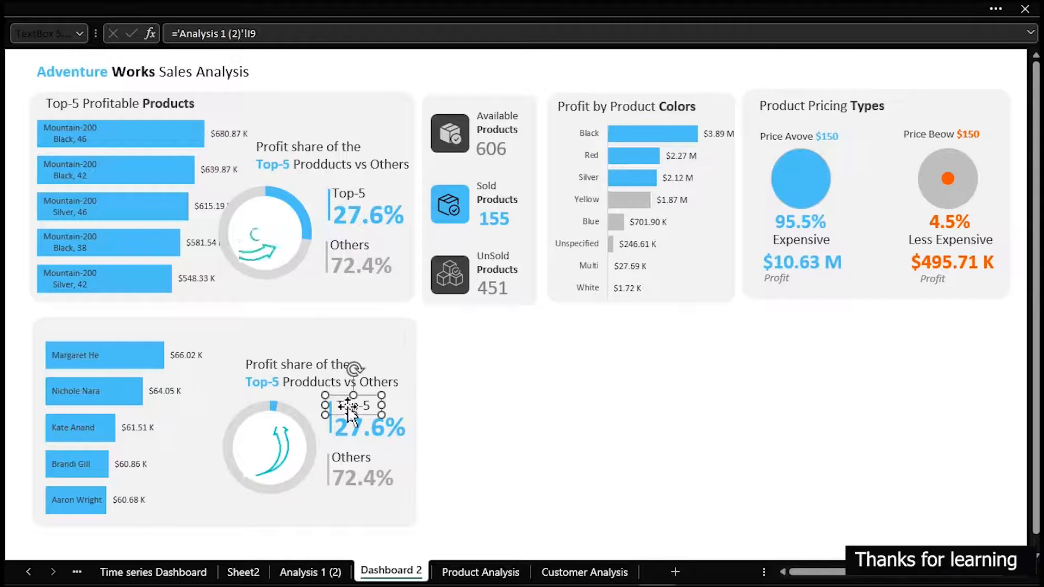
pyautogui.click(471, 382)
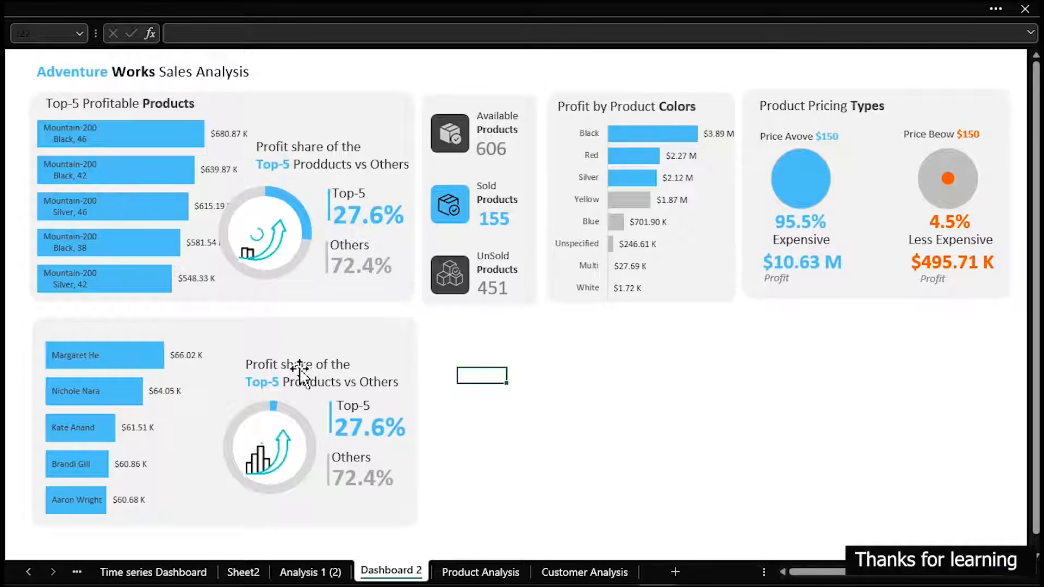
# Replace the word "Prodducts" with "Customers" in the customer card's profit-share heading
pyautogui.click(302, 382)
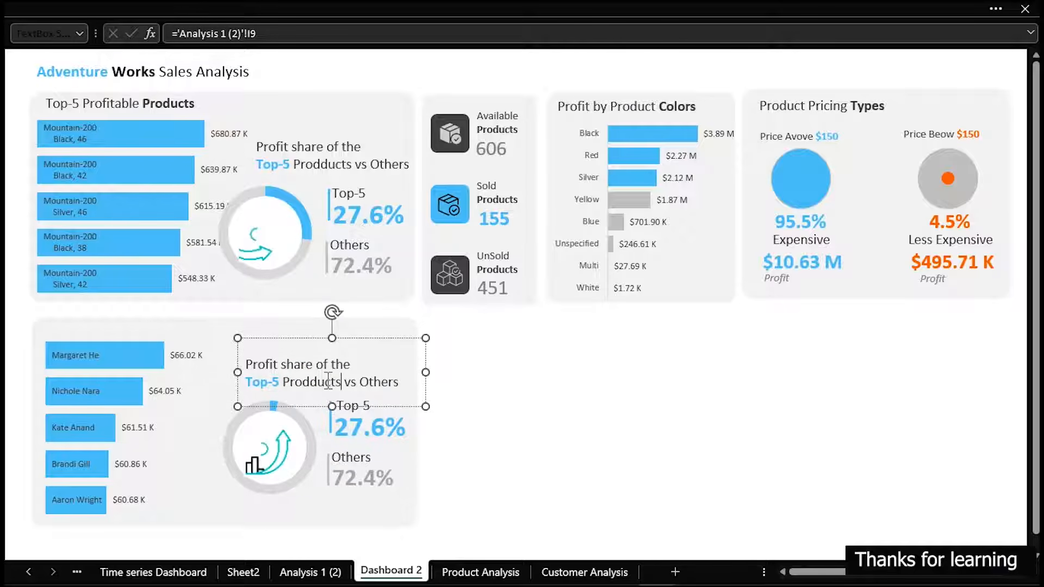
pyautogui.hotkey('shift', 'Left')
pyautogui.hotkey('shift', 'Left')
pyautogui.hotkey('shift', 'Left')
pyautogui.hotkey('shift', 'Left')
pyautogui.hotkey('shift', 'Left')
pyautogui.hotkey('shift', 'Left')
pyautogui.hotkey('shift', 'Left')
pyautogui.hotkey('shift', 'Left')
pyautogui.hotkey('shift', 'Left')
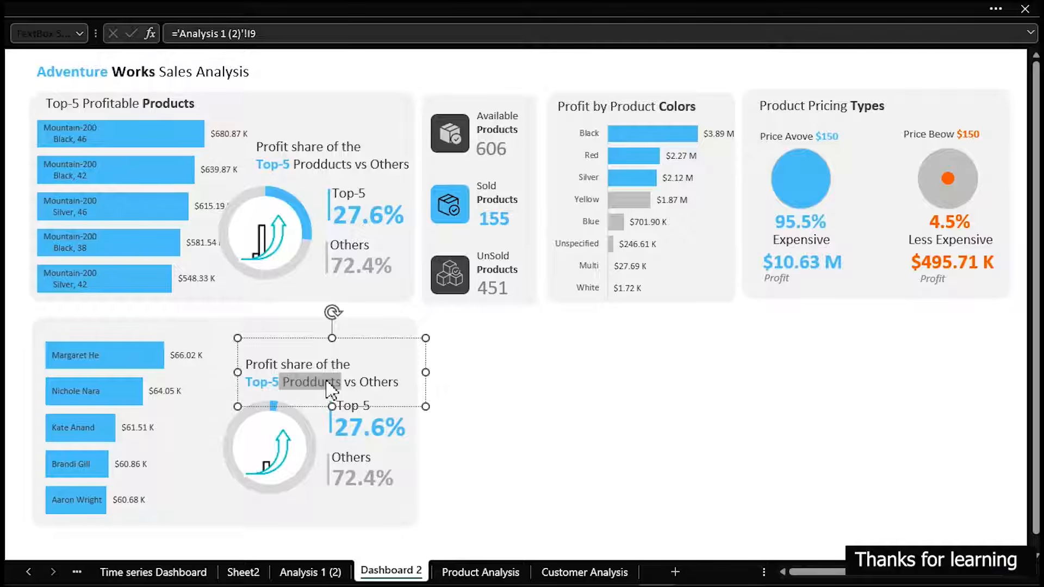
pyautogui.press('BackSpace')
pyautogui.write('Customers')
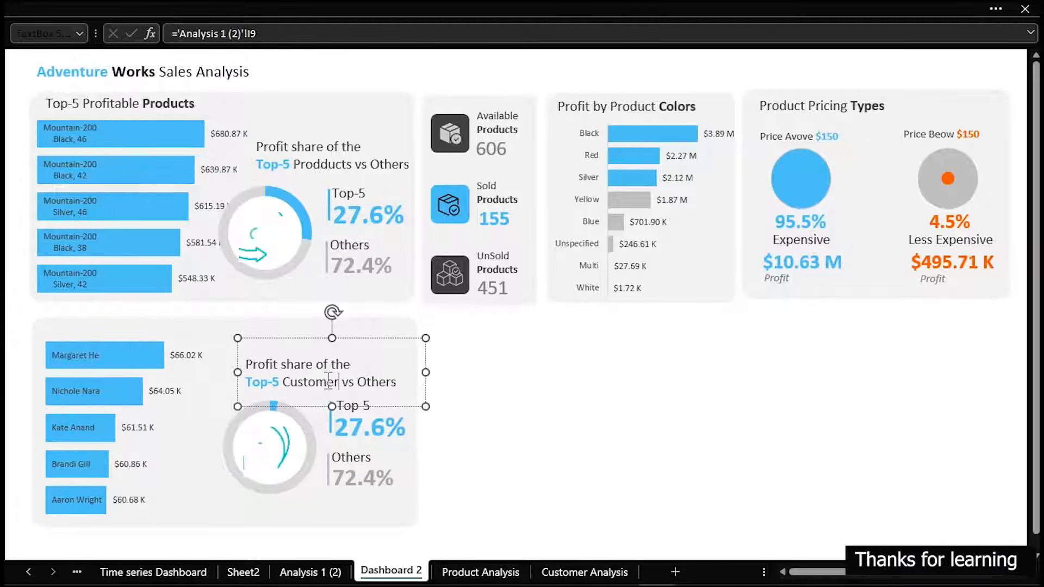
pyautogui.click(523, 409)
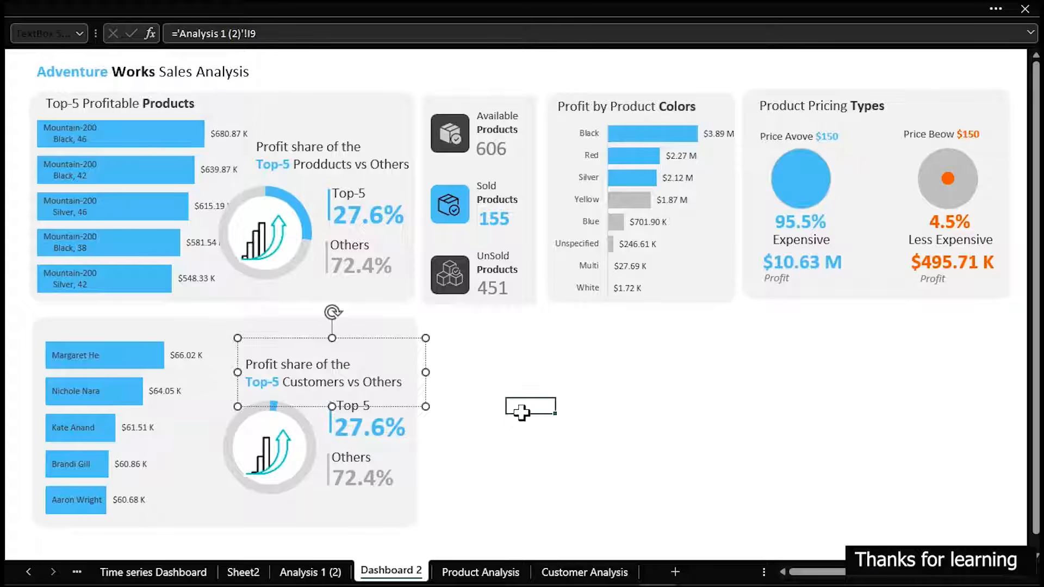
# Link the customer card's Top-5 percentage text box to ='Customer Analysis'!H17
pyautogui.click(365, 424)
pyautogui.moveTo(304, 36); pyautogui.dragTo(175, 36)
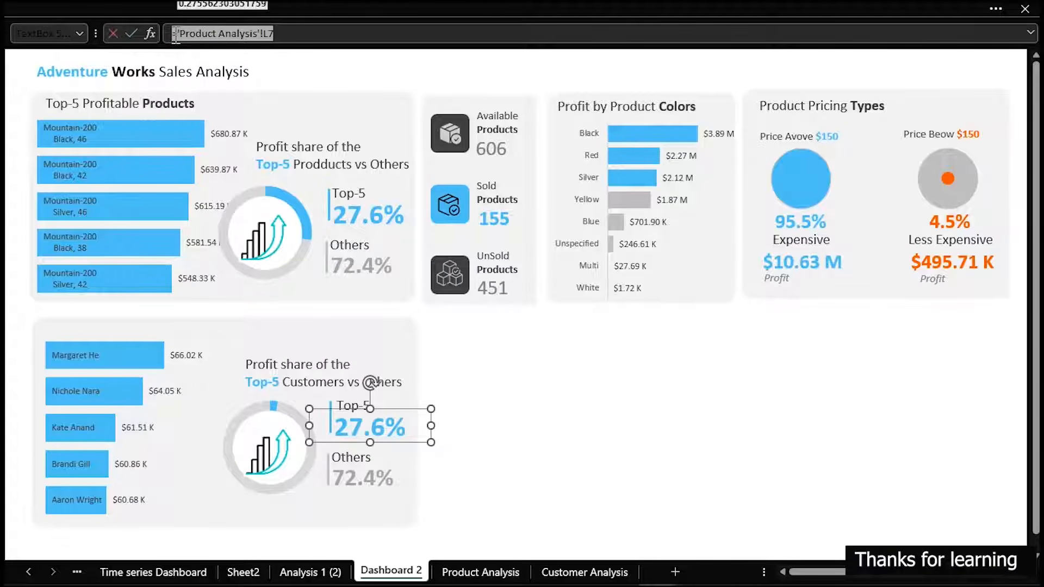
pyautogui.write('=')
pyautogui.click(581, 572)
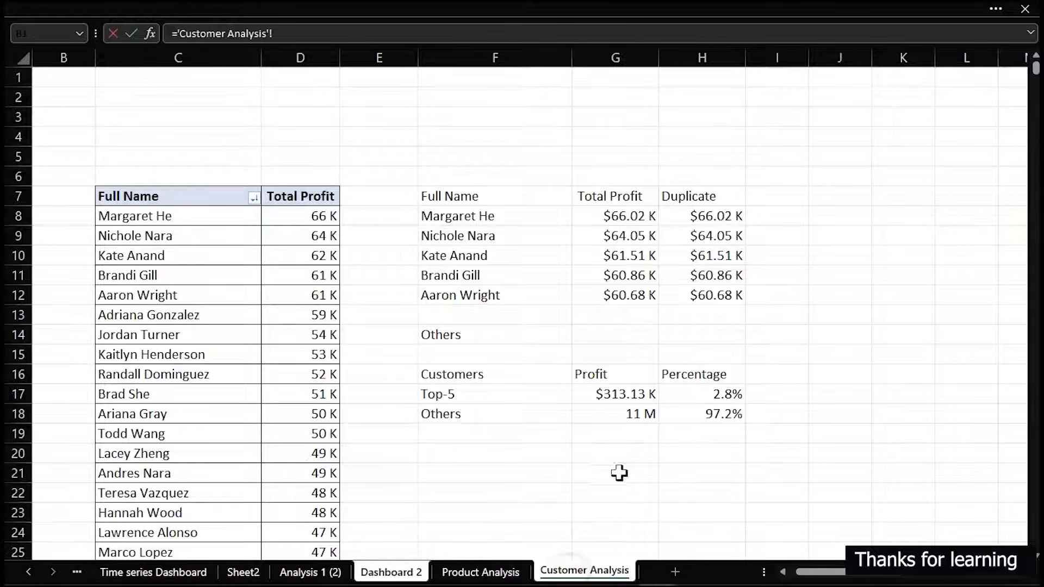
pyautogui.click(715, 394)
pyautogui.press('Return')
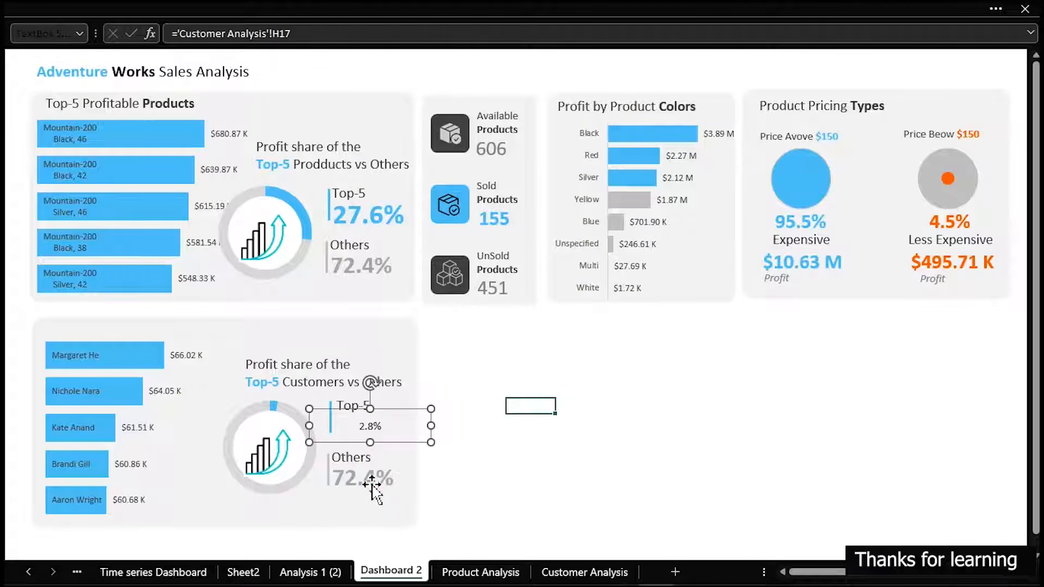
# Link the customer card's Others percentage text box to ='Customer Analysis'!H18
pyautogui.click(372, 484)
pyautogui.moveTo(283, 33); pyautogui.dragTo(135, 27)
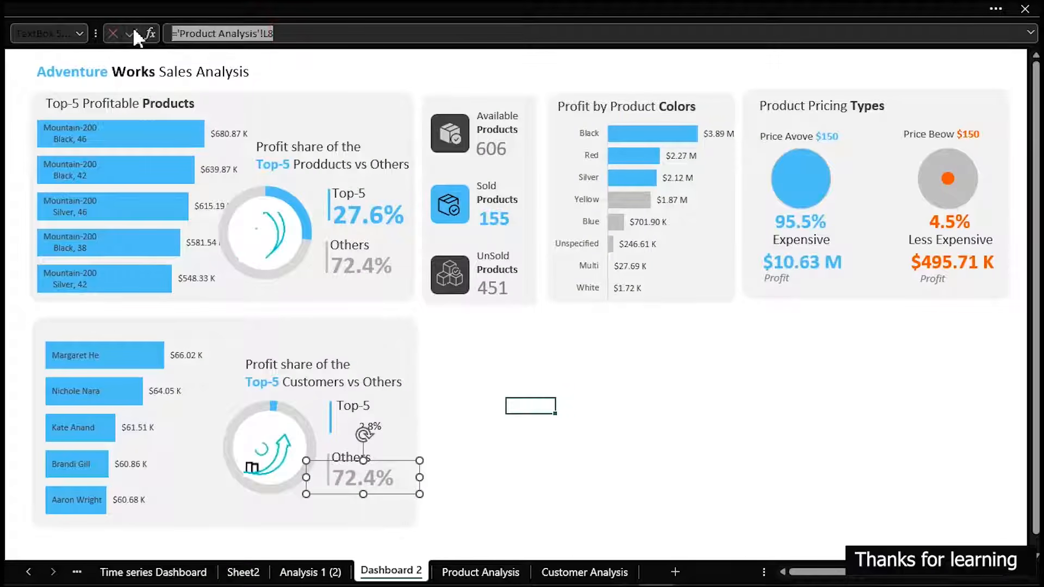
pyautogui.write('=')
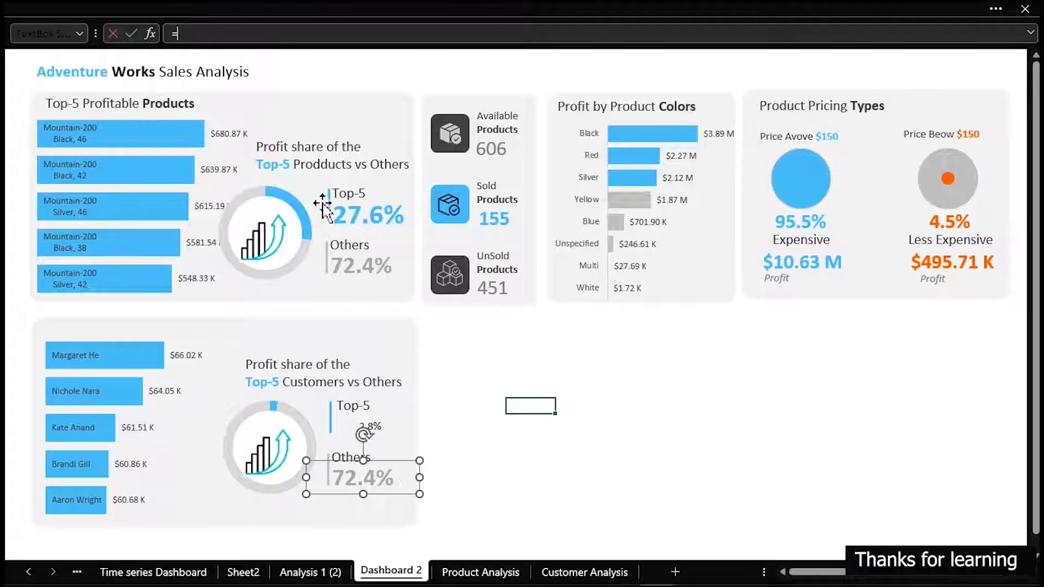
pyautogui.click(609, 571)
pyautogui.click(731, 415)
pyautogui.press('Return')
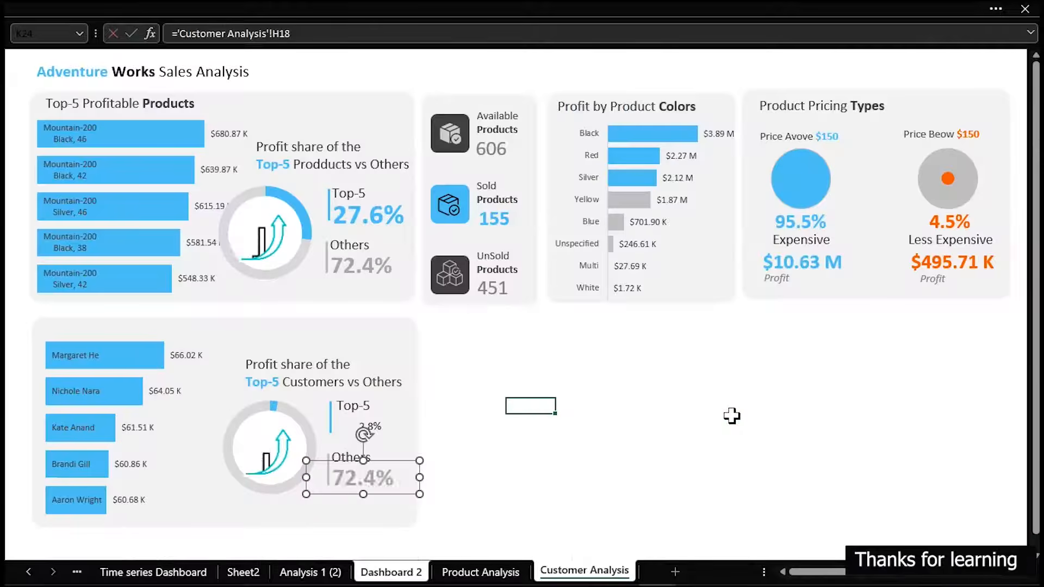
pyautogui.click(718, 408)
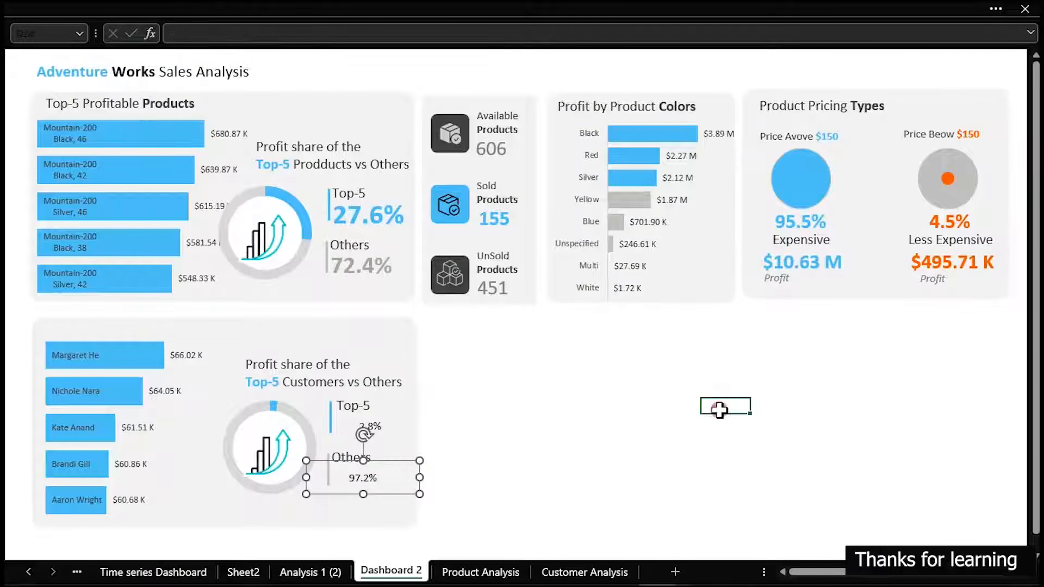
# Copy the formatting of the product card's Top-5 percentage onto the customer card's Top-5 percentage with Format Painter
pyautogui.click(339, 228)
pyautogui.moveTo(70, 93)
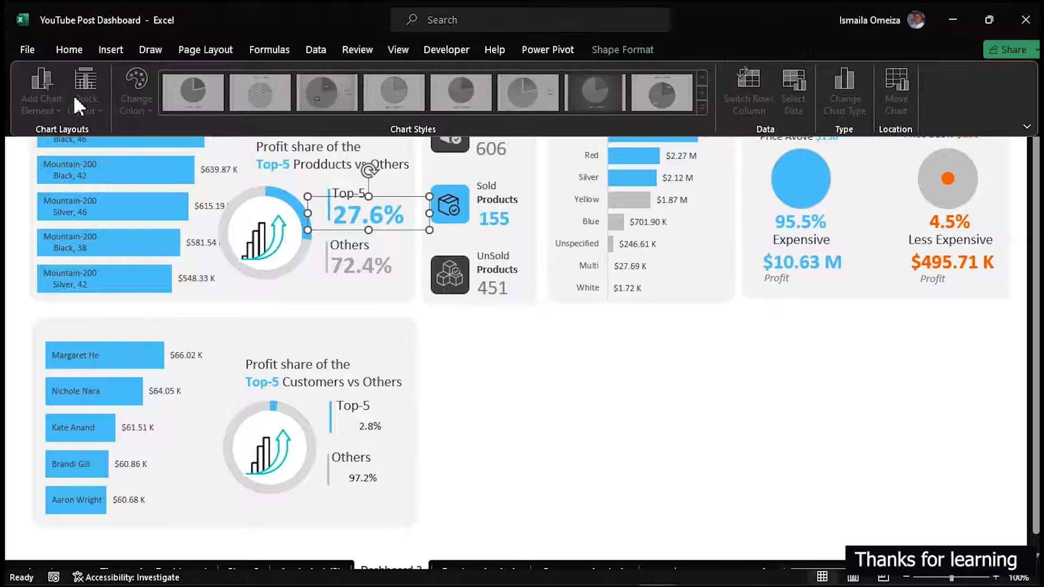
pyautogui.click(70, 50)
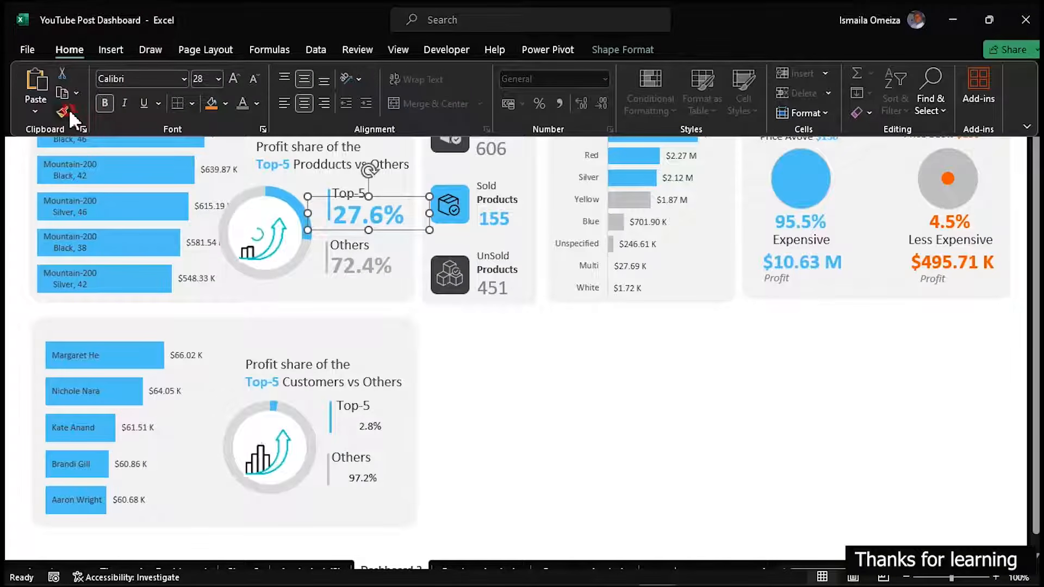
pyautogui.click(64, 111)
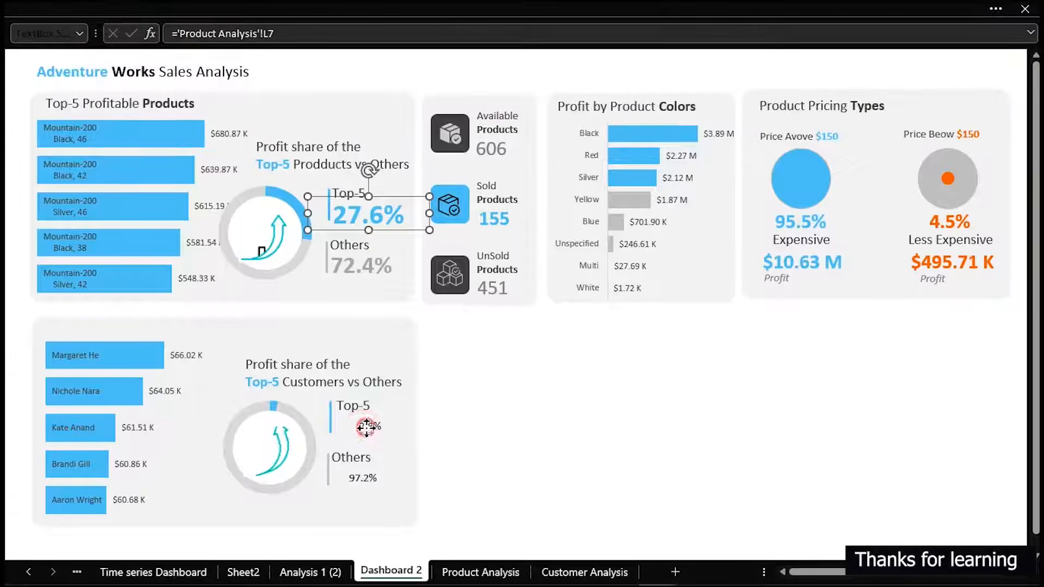
pyautogui.click(367, 428)
pyautogui.click(374, 478)
pyautogui.click(506, 461)
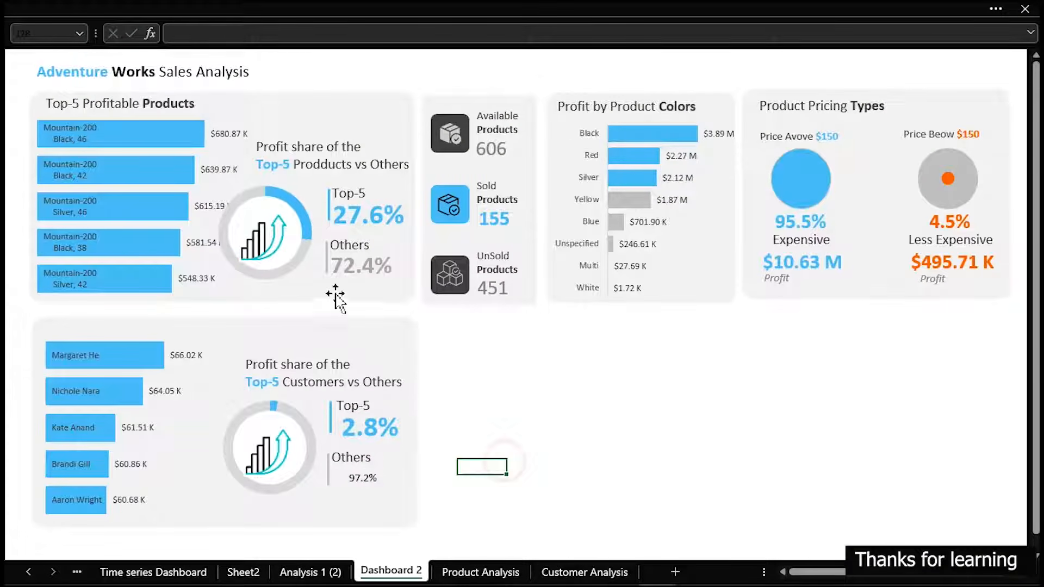
# Copy the formatting of the product card's Others percentage onto the customer card's Others percentage with Format Painter
pyautogui.click(353, 275)
pyautogui.click(41, 9)
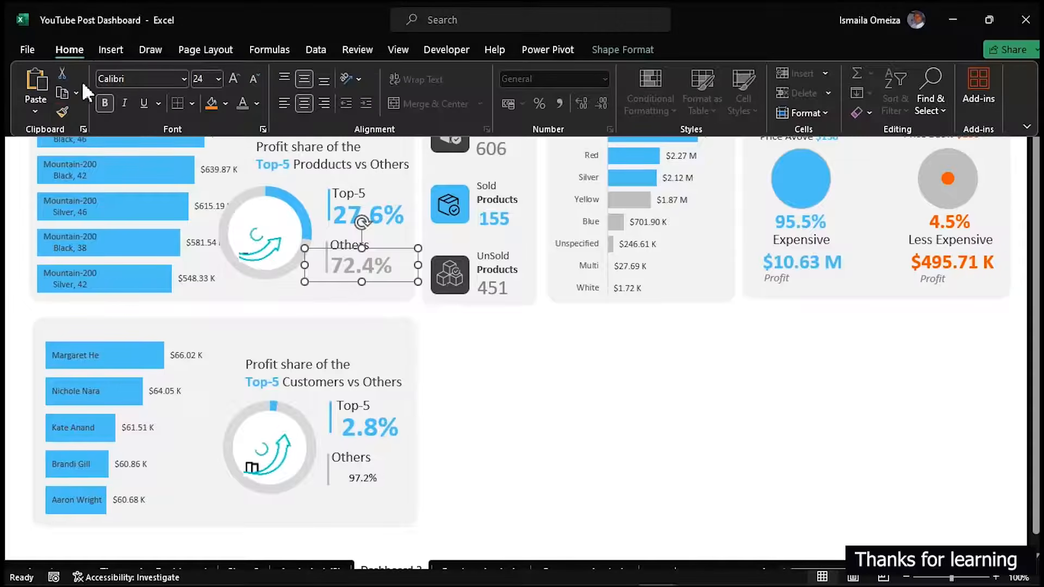
pyautogui.click(61, 112)
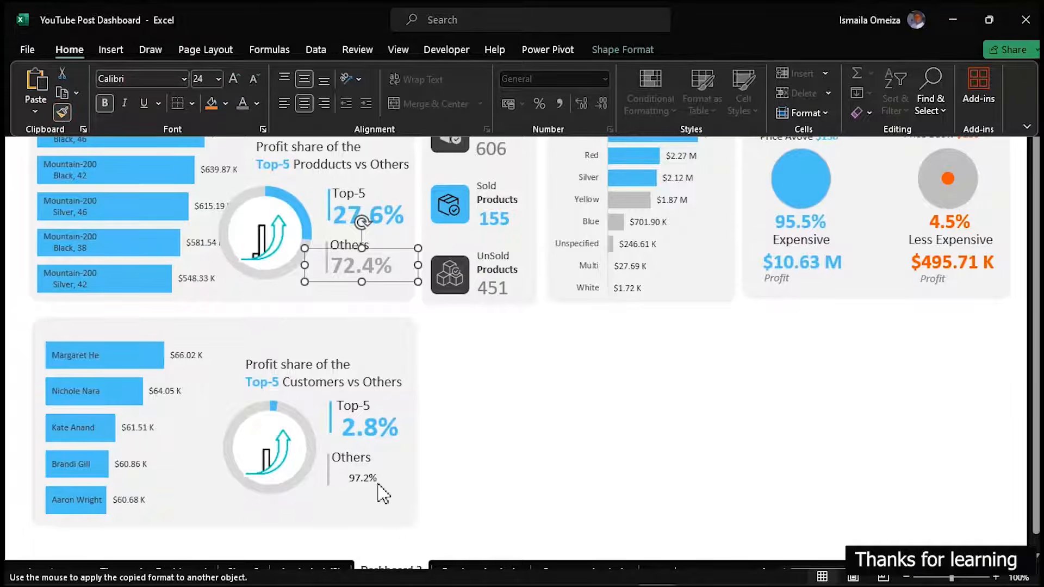
pyautogui.click(380, 487)
pyautogui.click(478, 484)
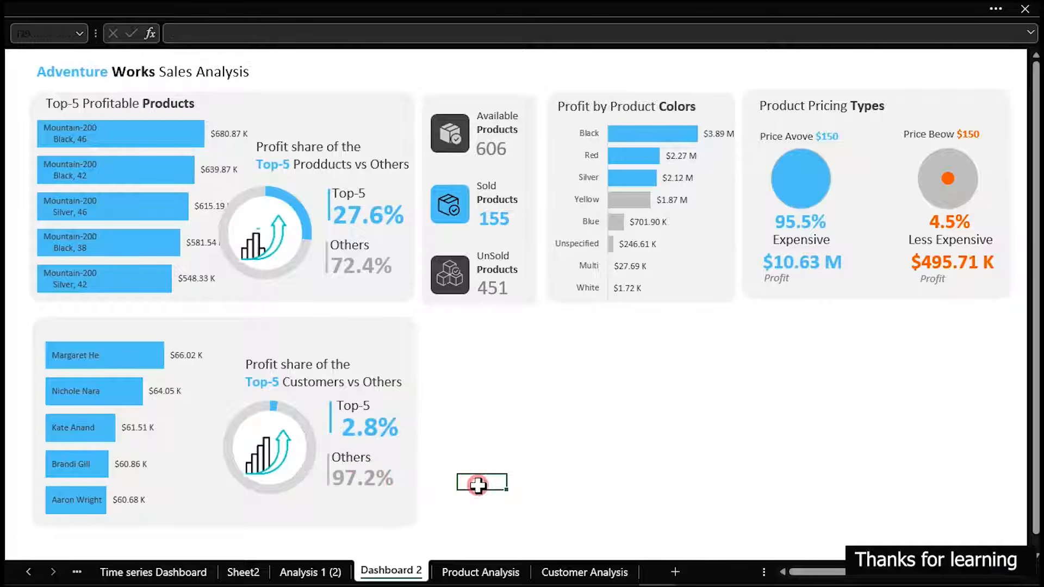
# Nudge the customer card's Top-5 percentage slightly left so it lines up beside its blue divider
pyautogui.click(373, 427)
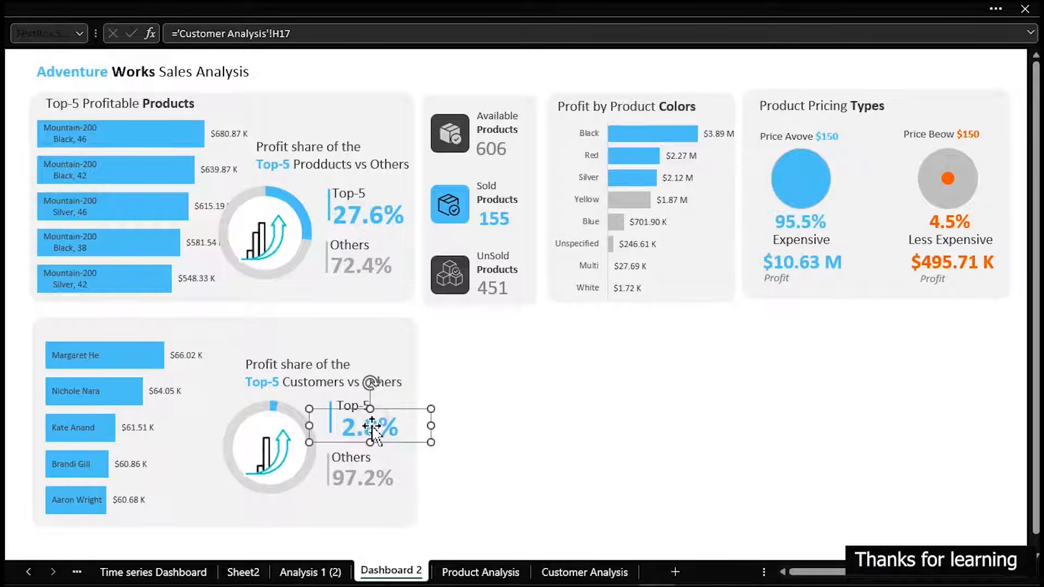
pyautogui.press('Left')
pyautogui.press('Left')
pyautogui.press('Left')
pyautogui.press('Left')
pyautogui.press('Left')
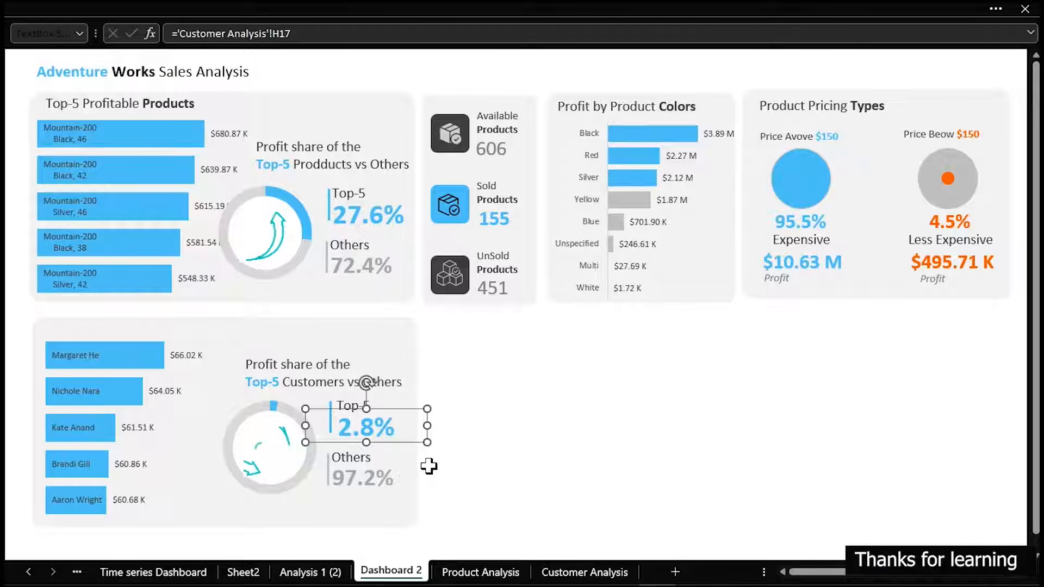
pyautogui.click(557, 479)
pyautogui.click(329, 425)
pyautogui.click(566, 474)
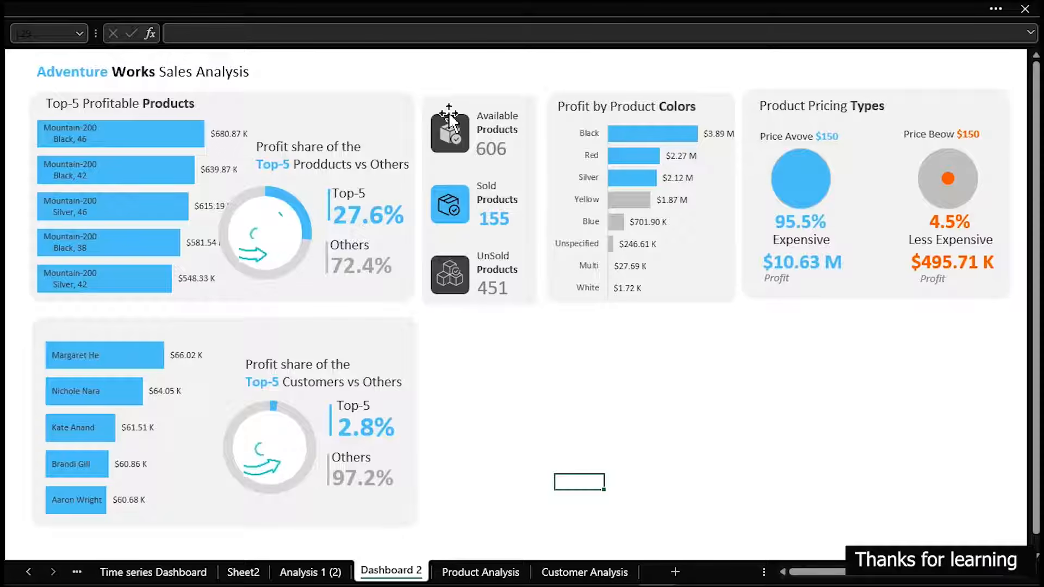
# Duplicate the product counts card's background rectangle directly below it, beside the customer card, and shorten the copy to about half its height
pyautogui.click(424, 98)
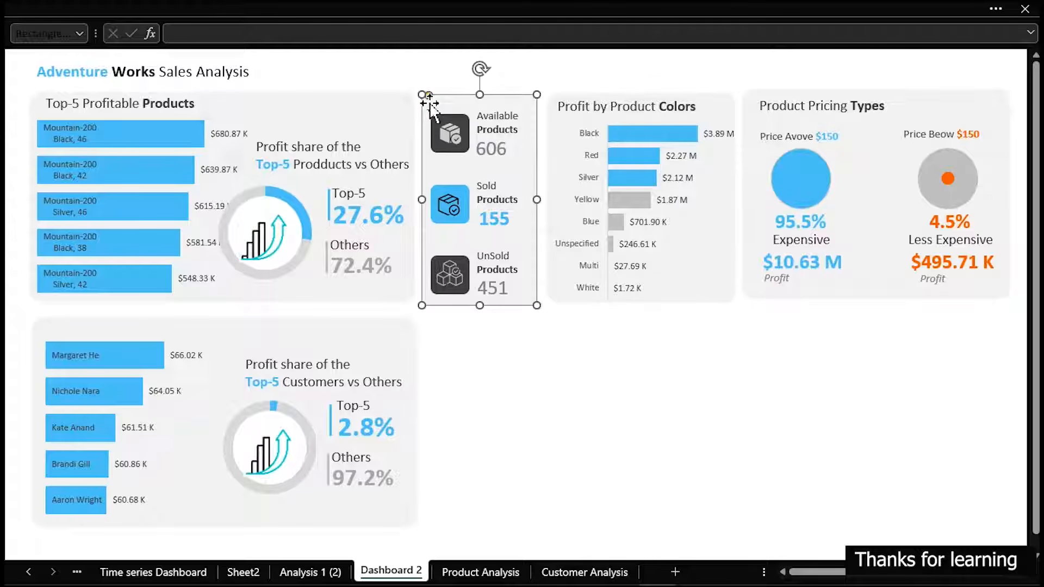
pyautogui.moveTo(425, 98); pyautogui.dragTo(432, 107)
pyautogui.moveTo(489, 133); pyautogui.dragTo(485, 338)
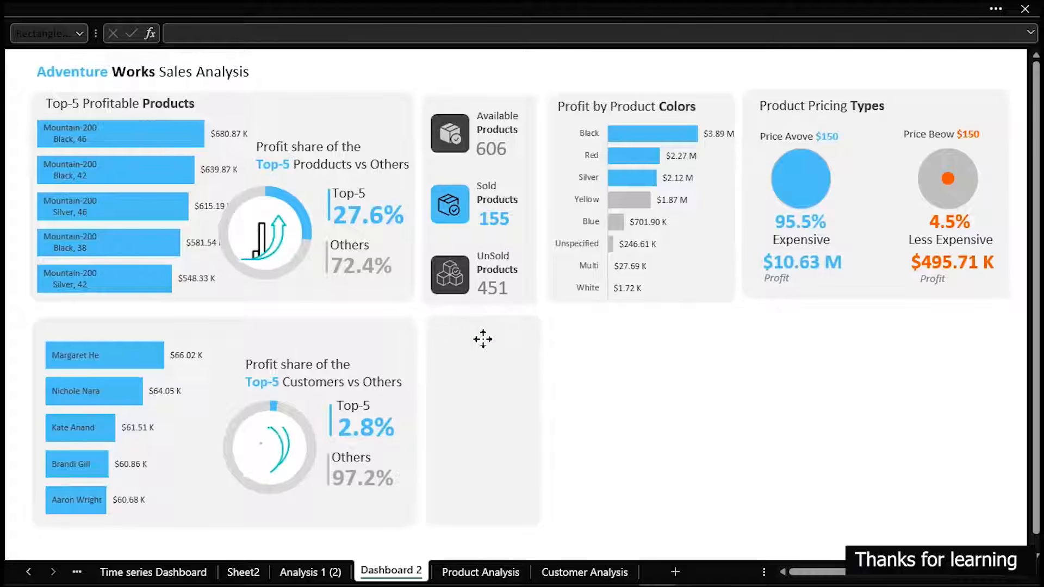
pyautogui.click(483, 339)
pyautogui.moveTo(486, 523); pyautogui.dragTo(487, 434)
pyautogui.click(610, 402)
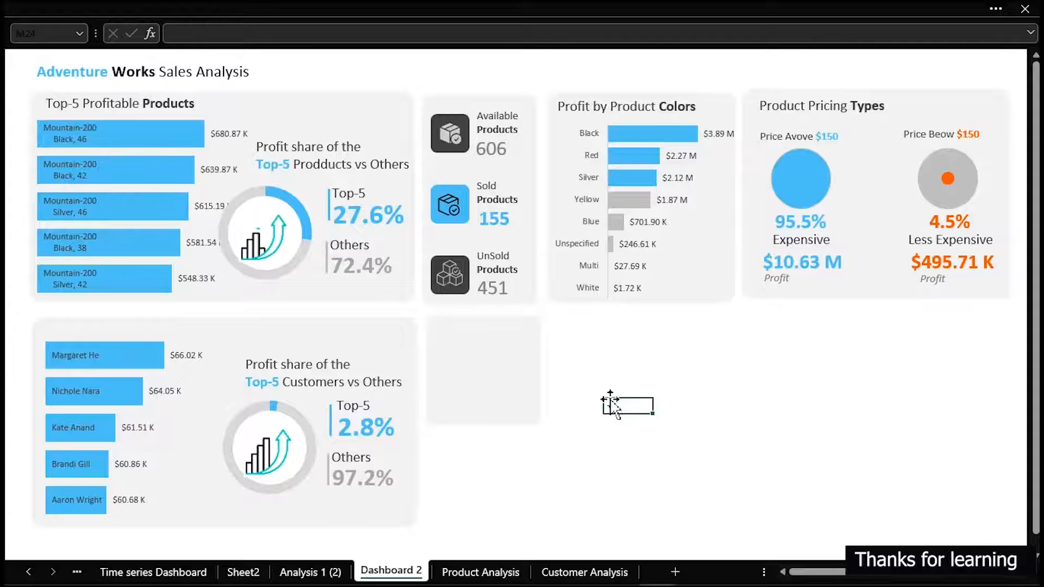
# Copy the whole Full Name and Total Profit PivotTable on the Customer Analysis sheet and paste it at K7
pyautogui.click(587, 575)
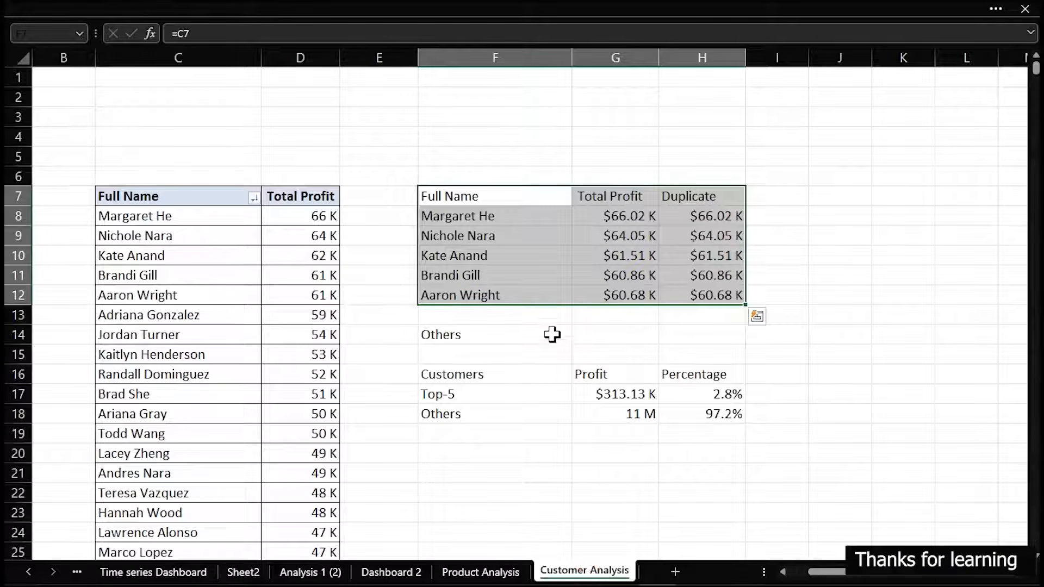
pyautogui.click(129, 190)
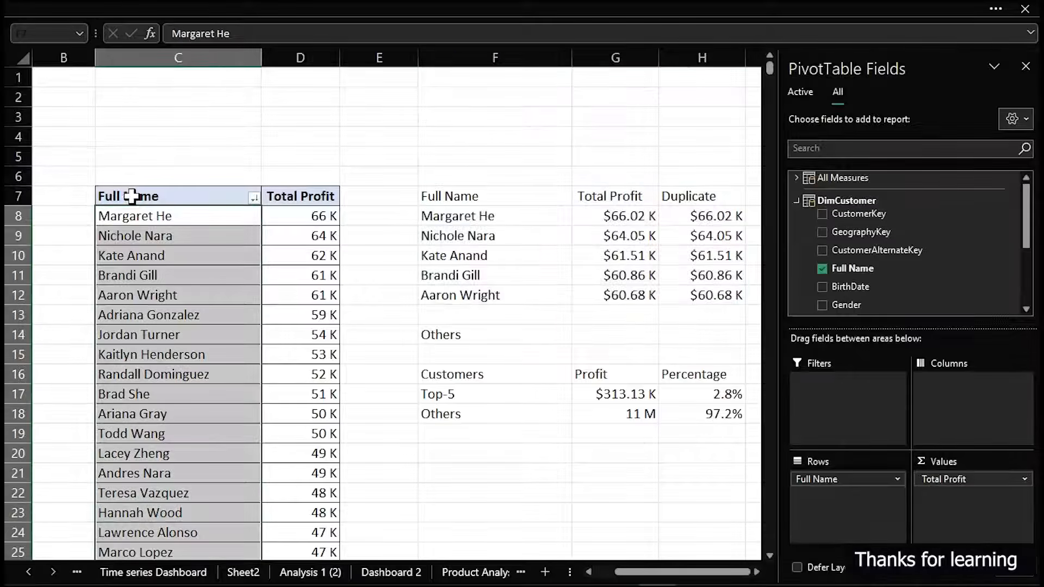
pyautogui.click(143, 197)
pyautogui.moveTo(233, 201); pyautogui.dragTo(275, 203)
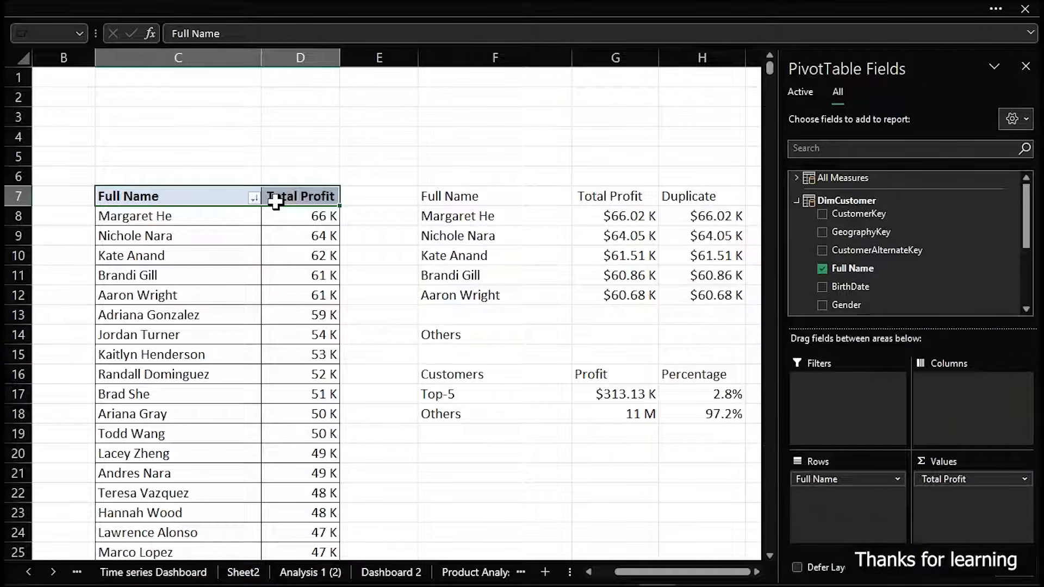
pyautogui.hotkey('ctrl', 'shift', 'Down')
pyautogui.hotkey('ctrl', 'c')
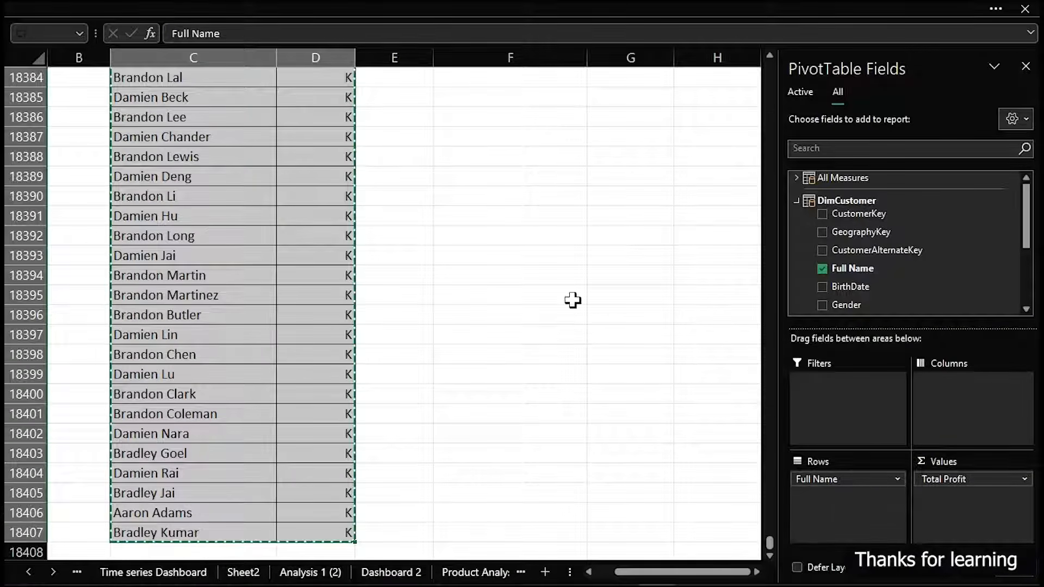
pyautogui.moveTo(770, 533); pyautogui.dragTo(770, 53)
pyautogui.click(688, 156)
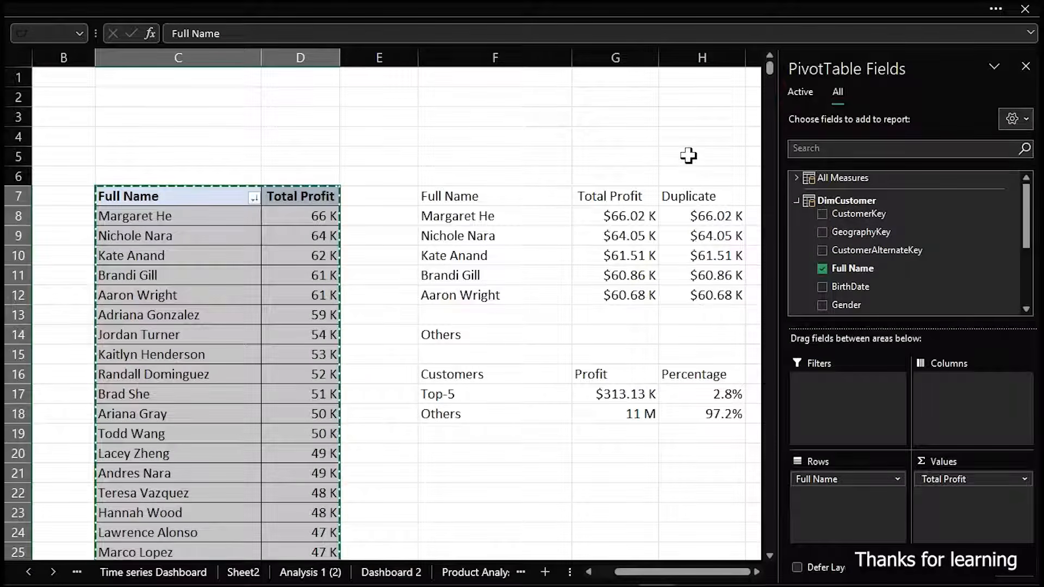
pyautogui.click(905, 195)
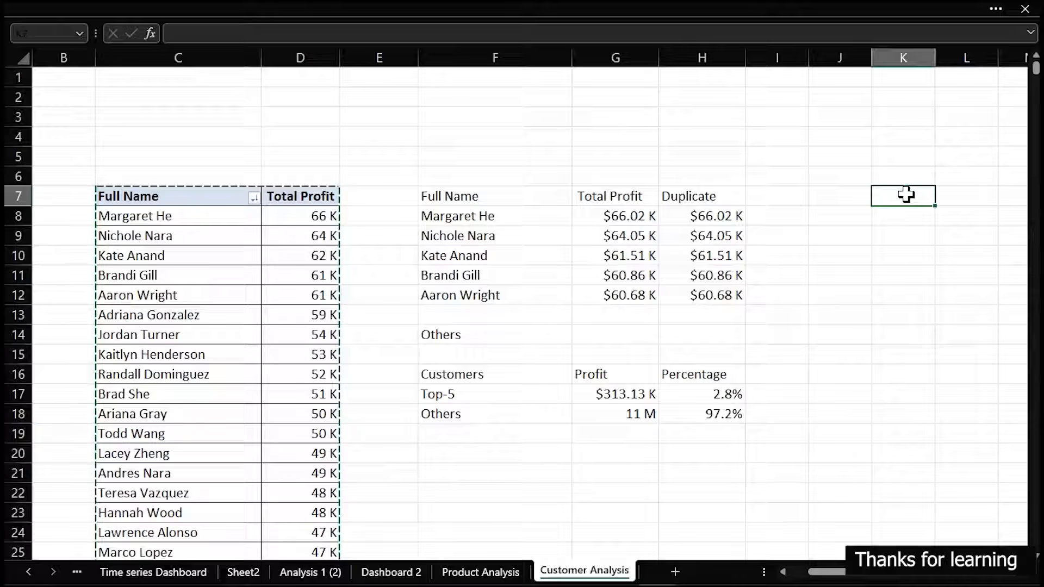
pyautogui.hotkey('ctrl', 'v')
# Remove Full Name from the rows and Total Profit from the values of the PivotTable pasted at K7
pyautogui.moveTo(868, 482); pyautogui.dragTo(668, 456)
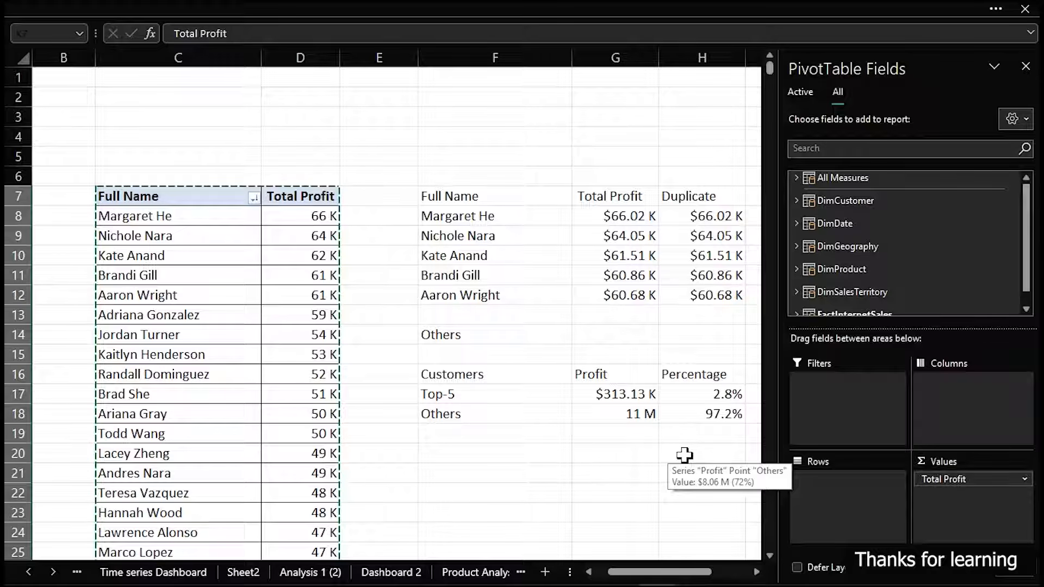
pyautogui.click(796, 178)
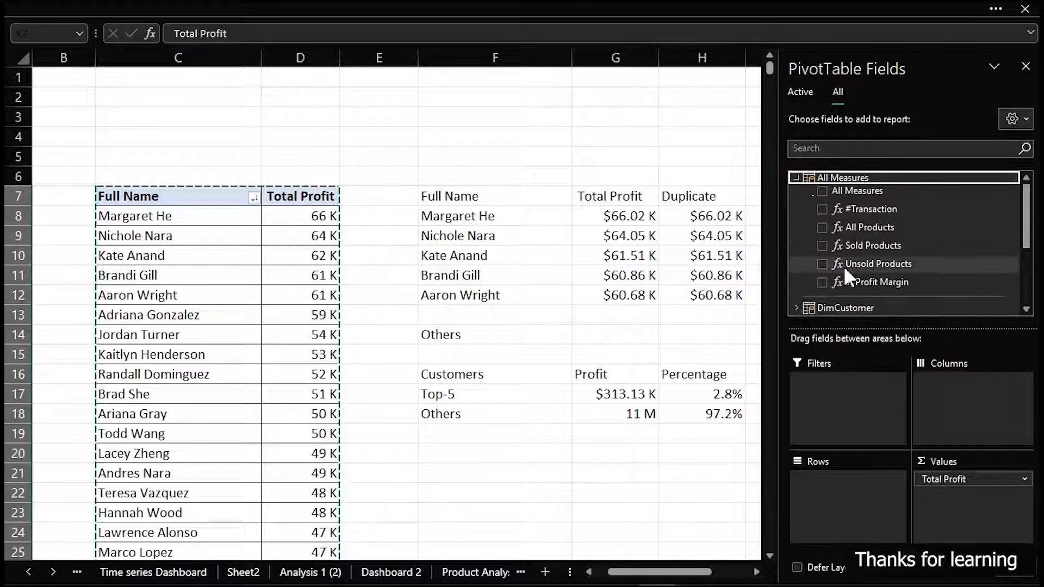
pyautogui.scroll(-2, 866, 223)
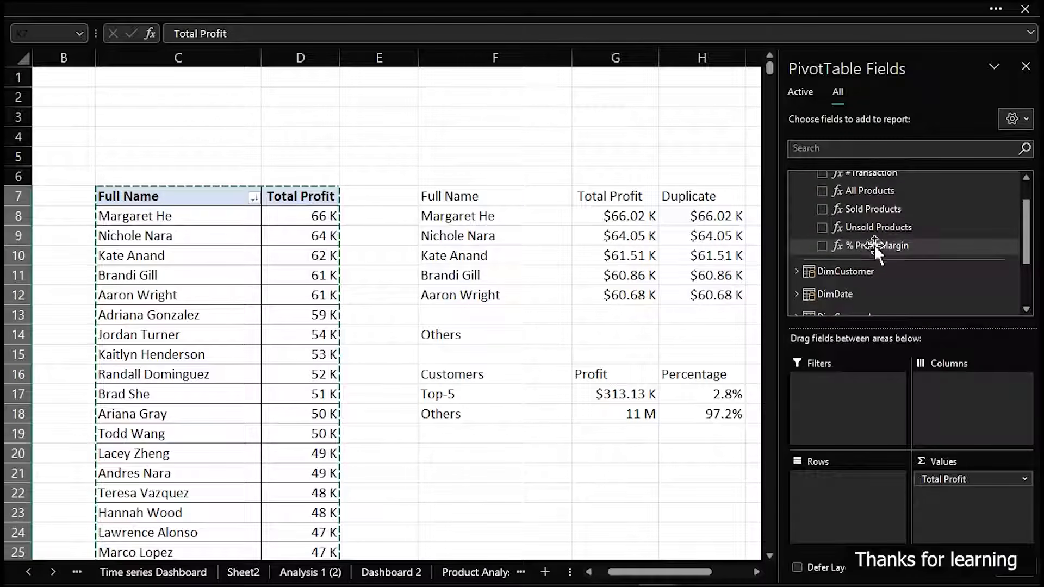
pyautogui.scroll(2, 875, 243)
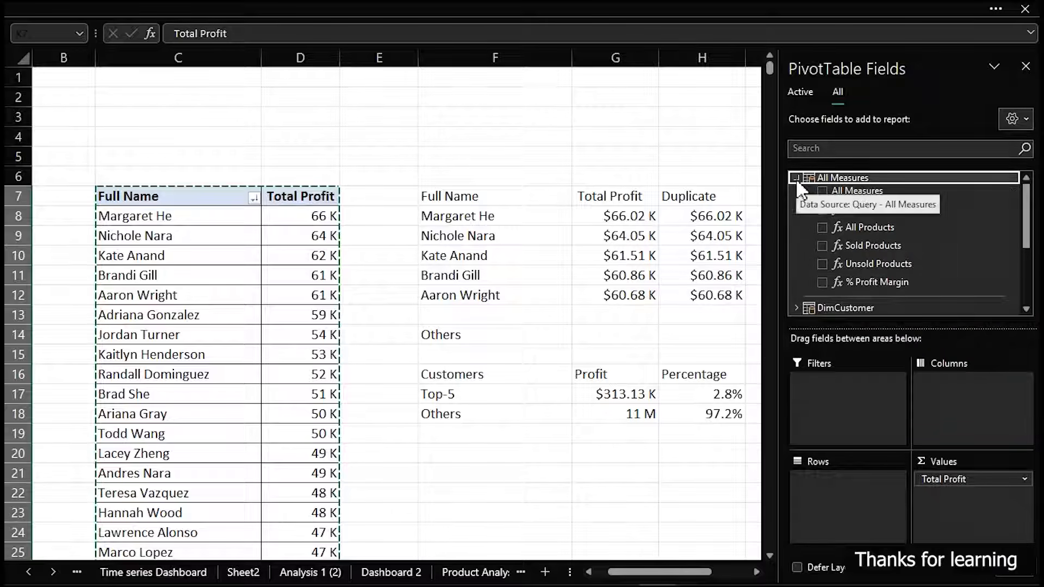
pyautogui.moveTo(662, 572); pyautogui.dragTo(714, 582)
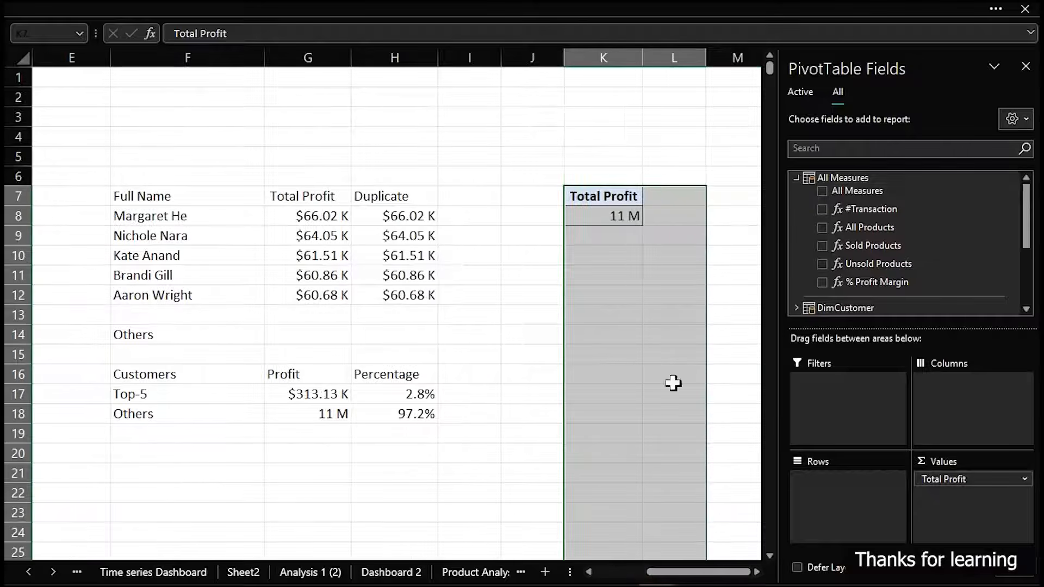
pyautogui.click(628, 217)
pyautogui.moveTo(972, 478); pyautogui.dragTo(586, 436)
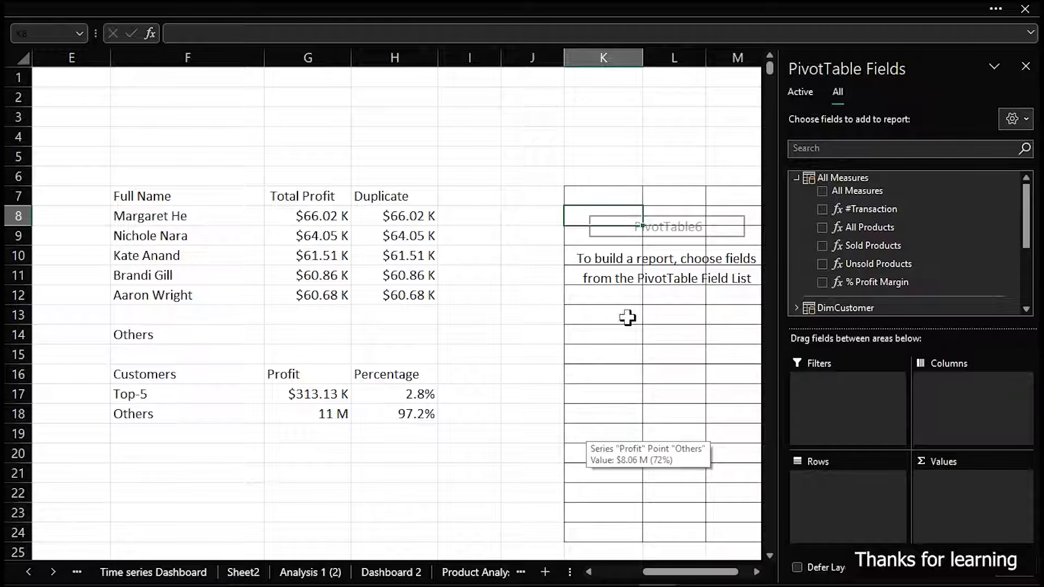
# Create a new Power Pivot measure in the All Measures table and name it "# Customers"
pyautogui.click(150, 7)
pyautogui.click(648, 48)
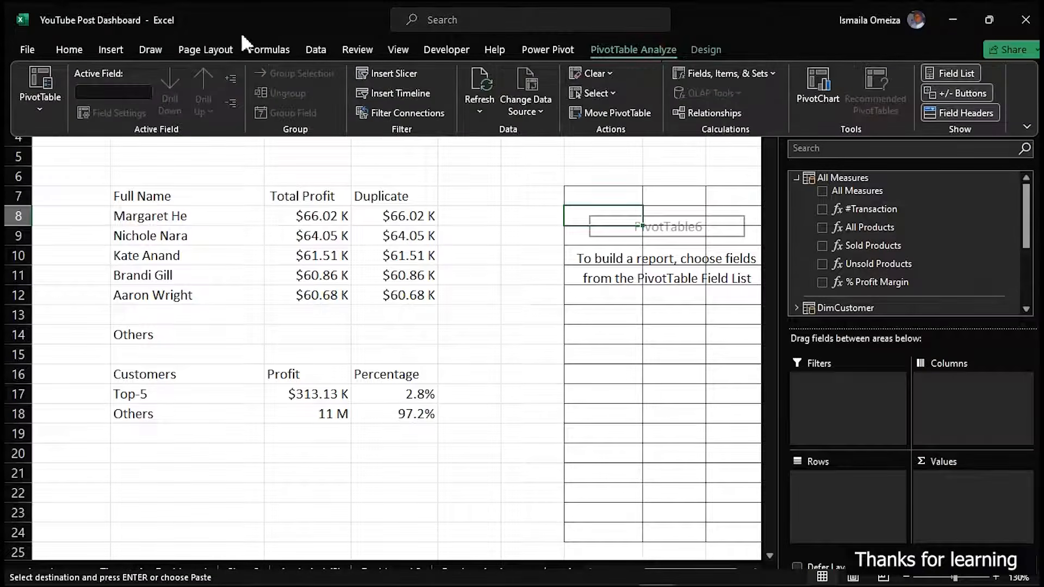
pyautogui.click(560, 54)
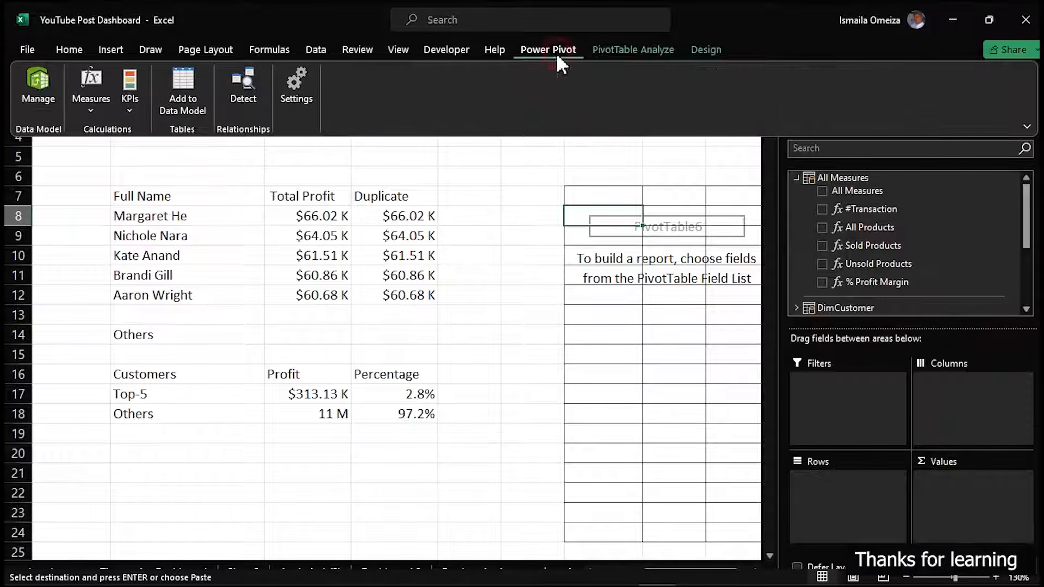
pyautogui.click(87, 110)
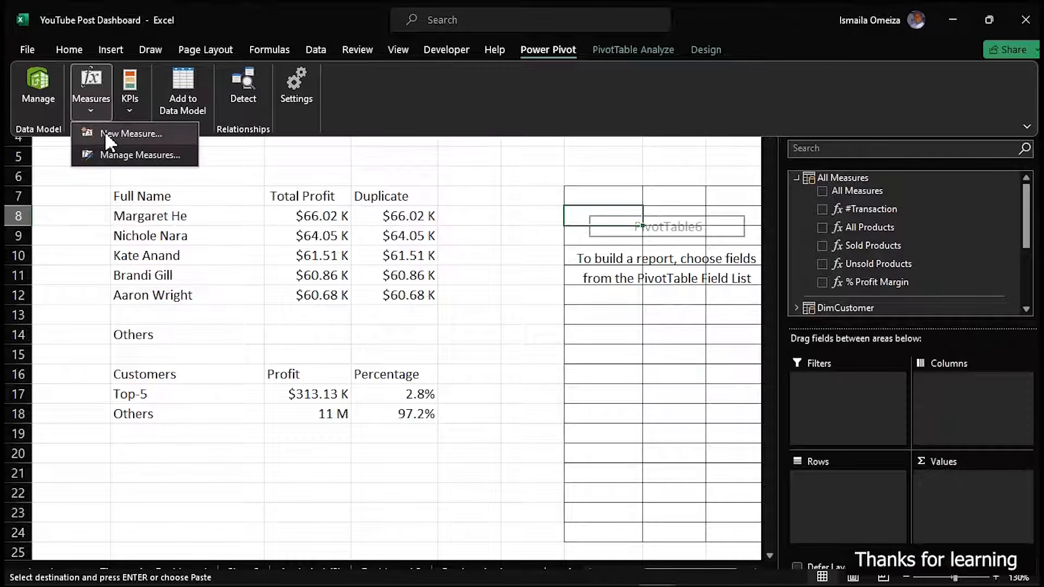
pyautogui.click(109, 134)
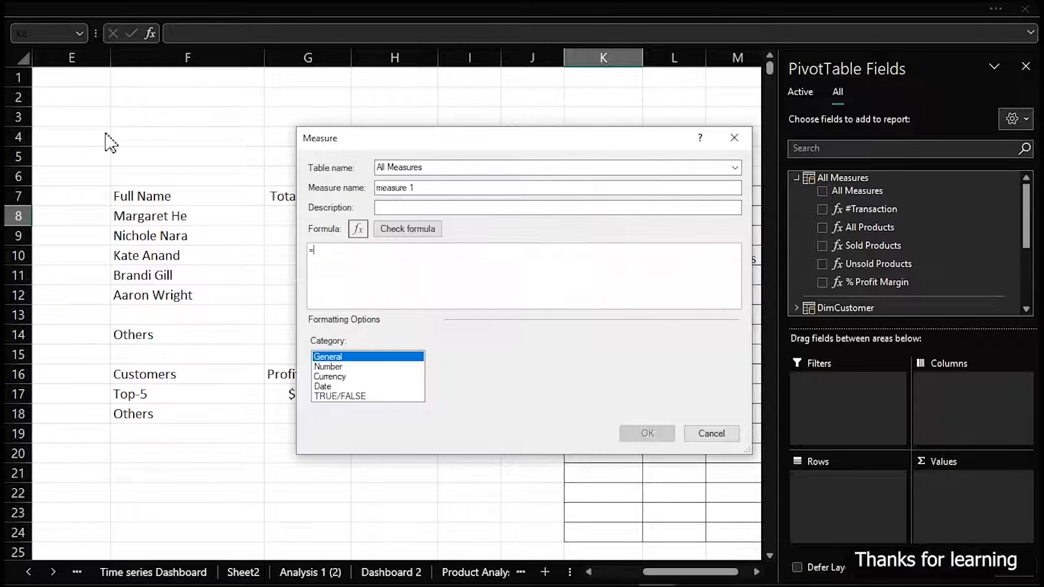
pyautogui.click(736, 168)
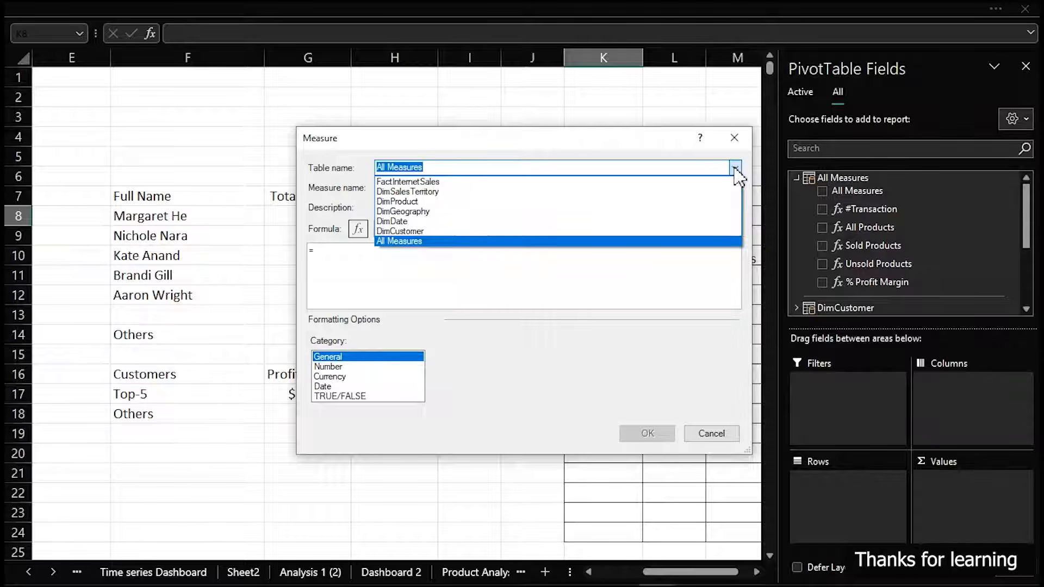
pyautogui.click(596, 134)
pyautogui.click(463, 189)
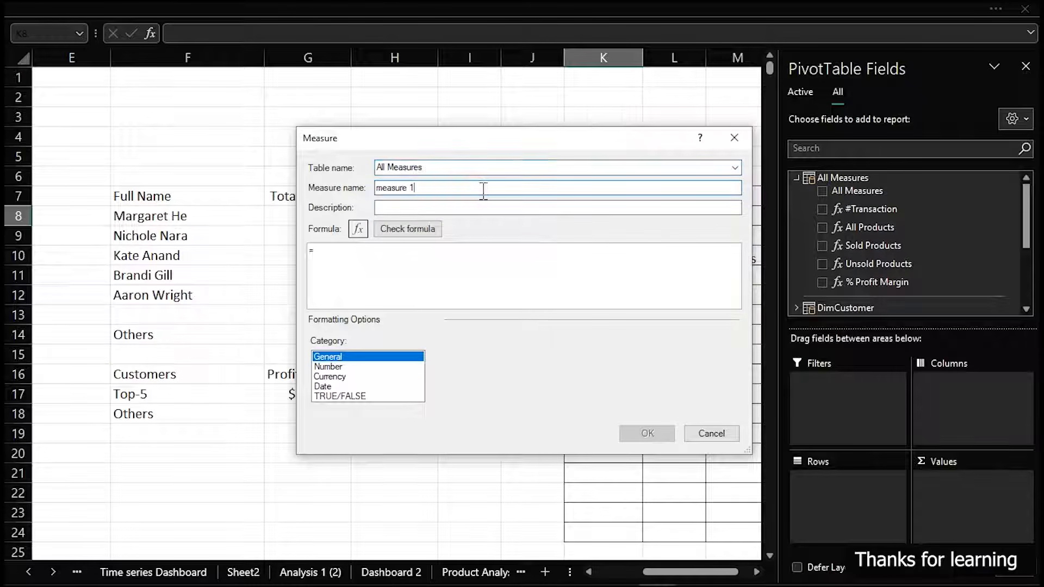
pyautogui.doubleClick(481, 188)
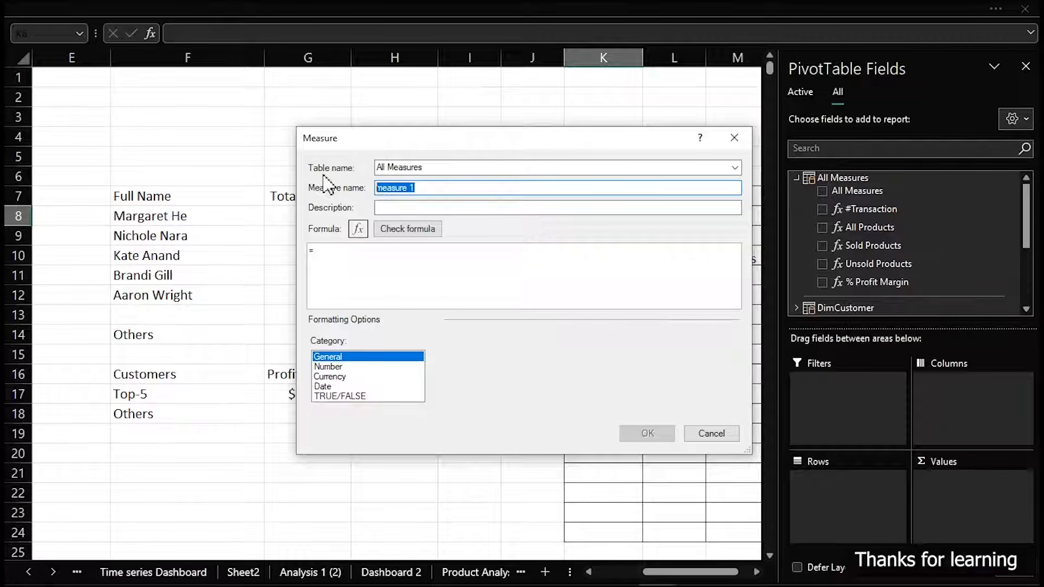
pyautogui.write('# Customers')
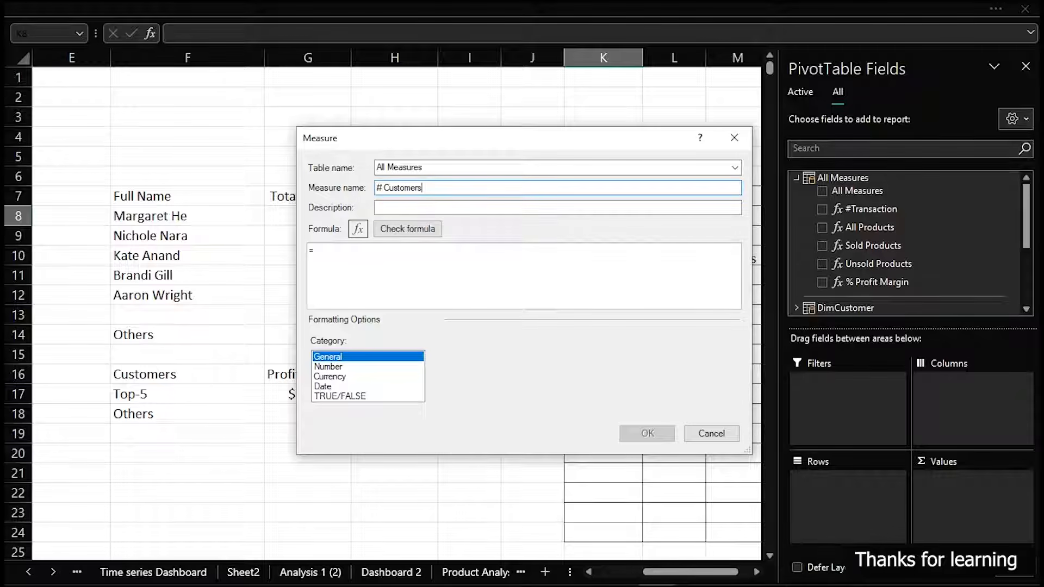
# Write the # Customers measure's formula as =DISTINCTCOUNT(FactInternetSales[CustomerKey]) and check it for errors
pyautogui.click(352, 257)
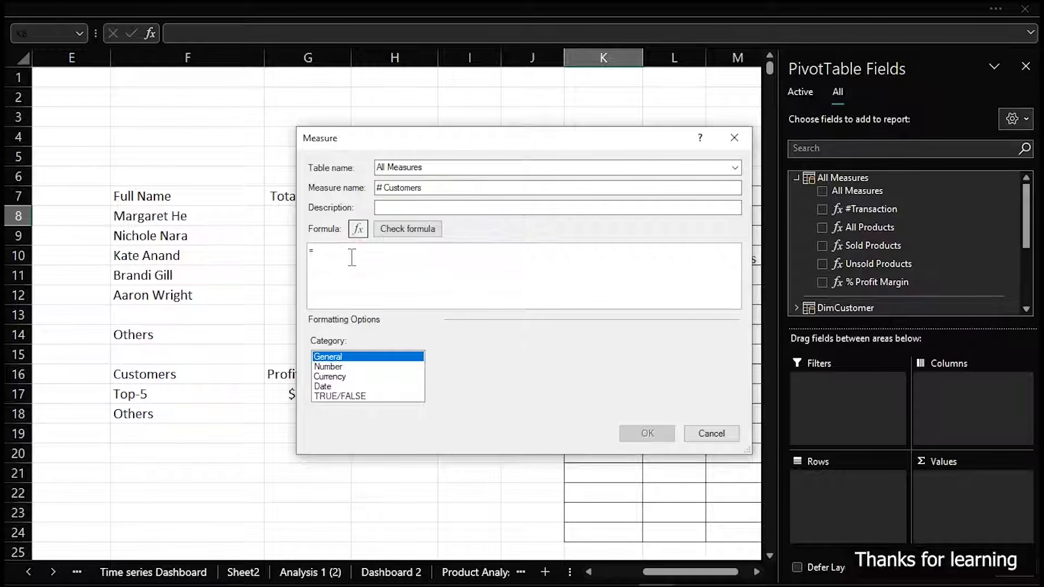
pyautogui.write('di')
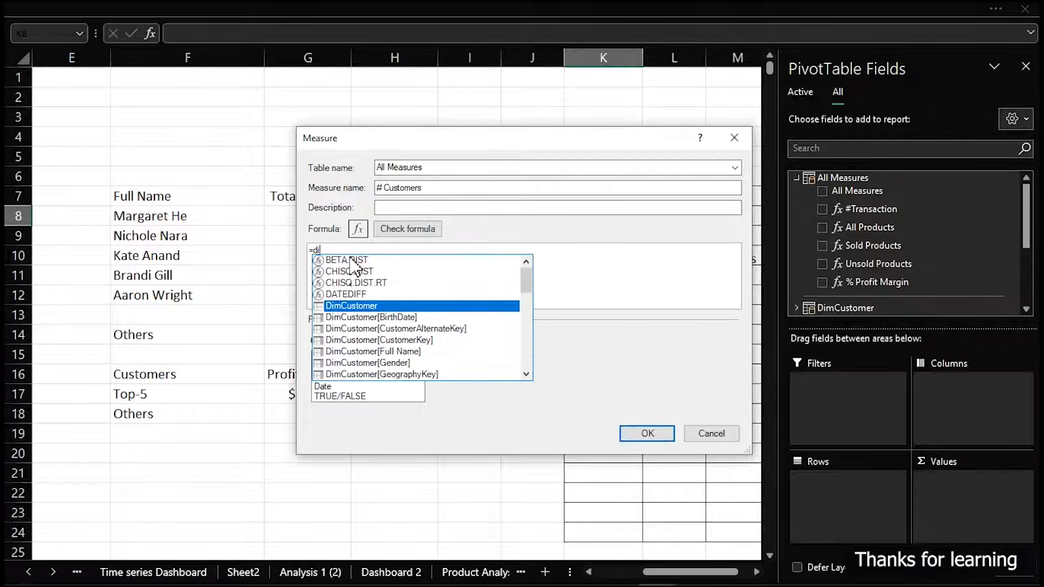
pyautogui.write('s')
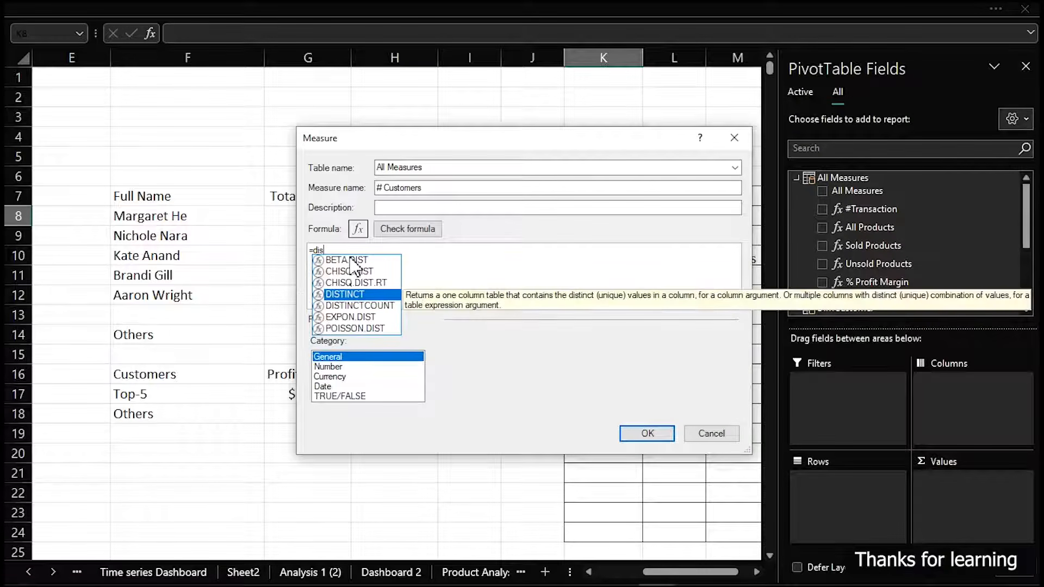
pyautogui.press('Down')
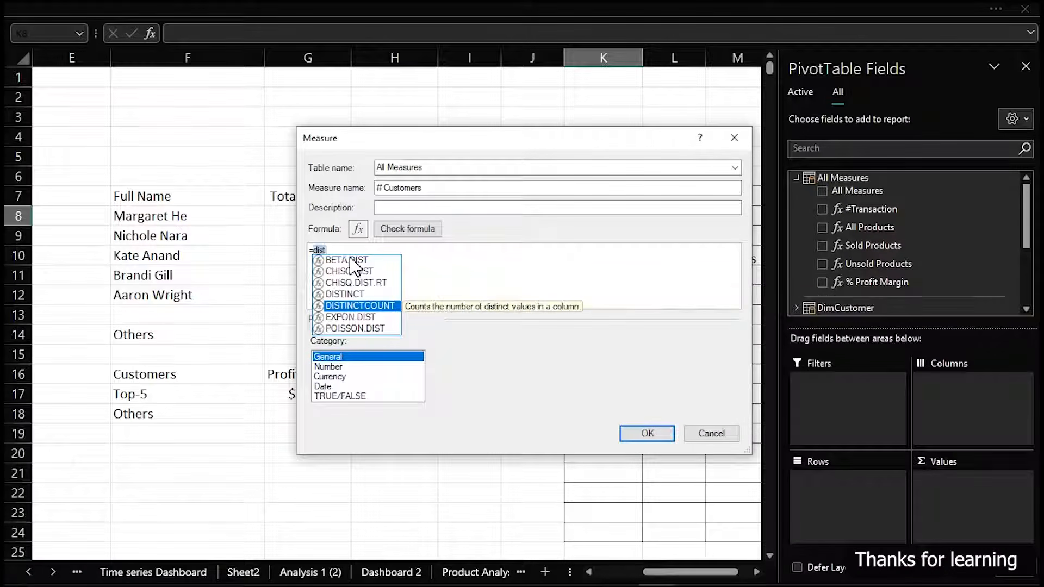
pyautogui.write('t')
pyautogui.press('Tab')
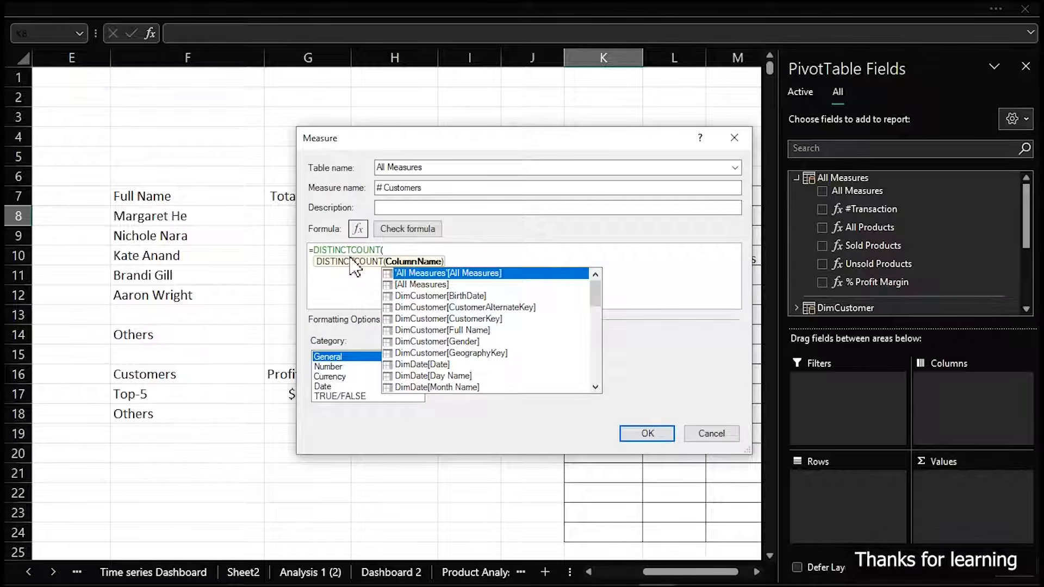
pyautogui.write('f')
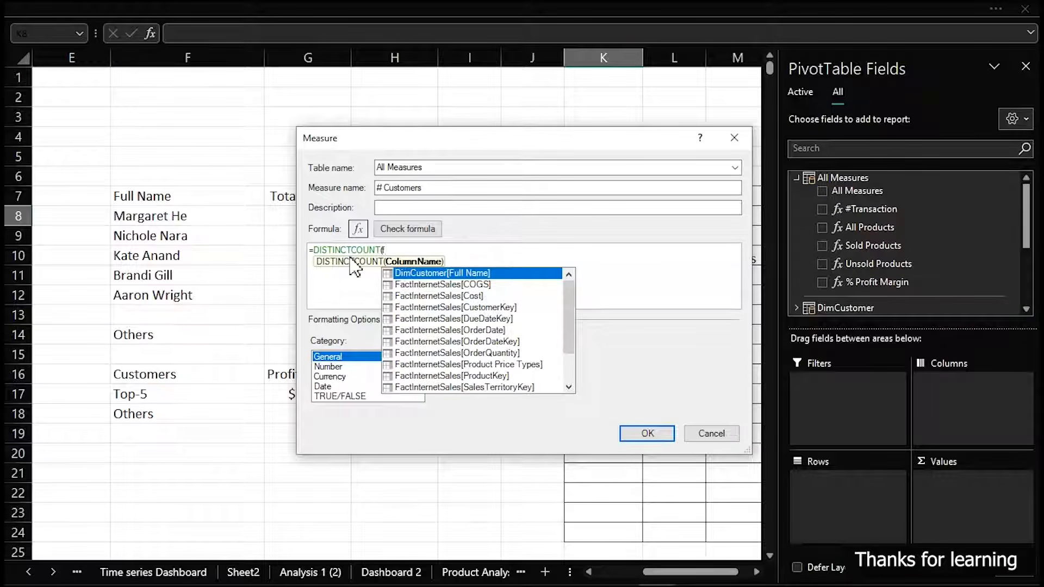
pyautogui.press('Down')
pyautogui.press('Down')
pyautogui.press('Down')
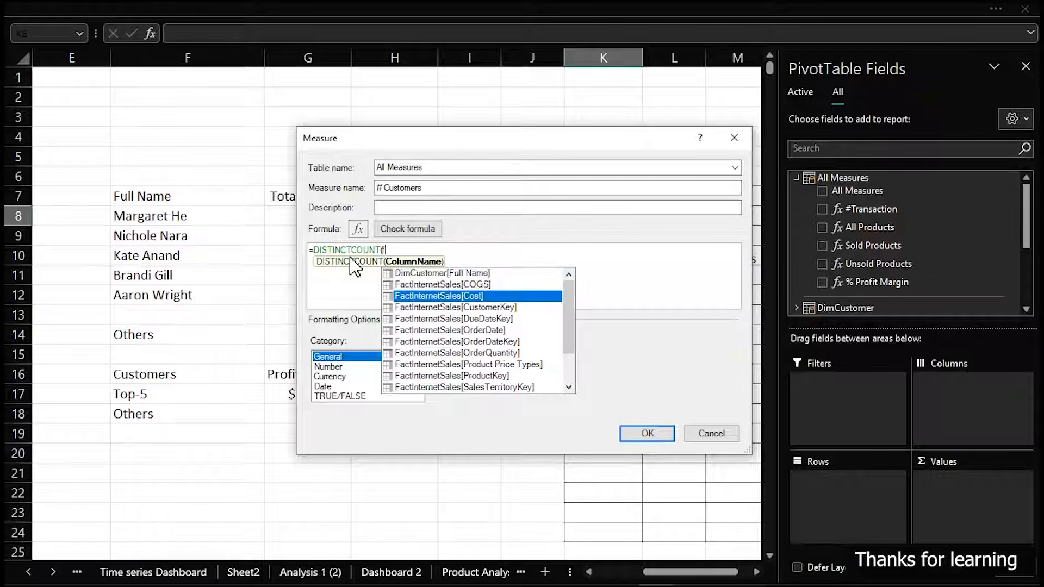
pyautogui.press('Tab')
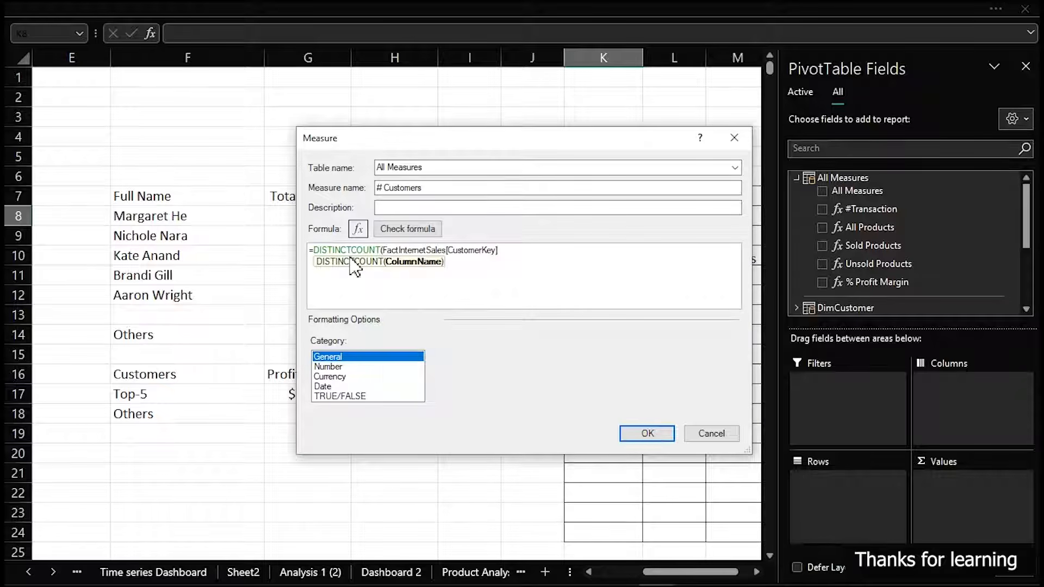
pyautogui.write(')')
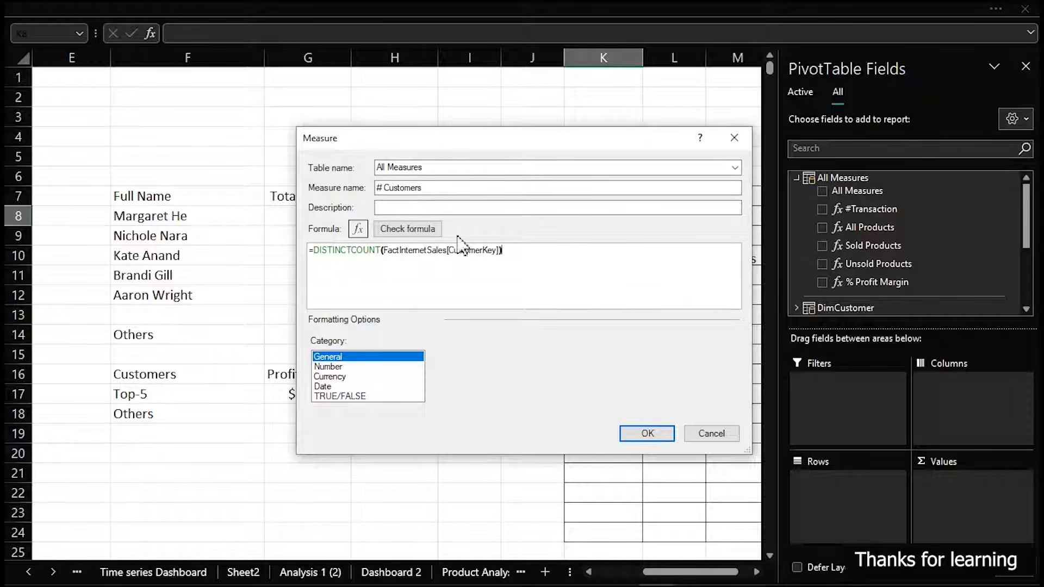
pyautogui.scroll(5, 568, 278)
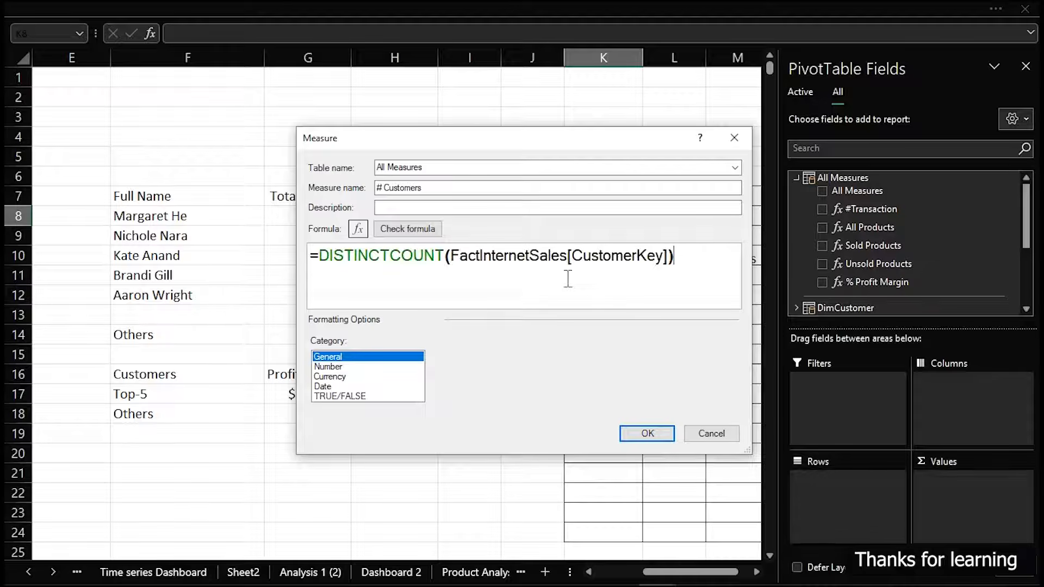
pyautogui.click(404, 231)
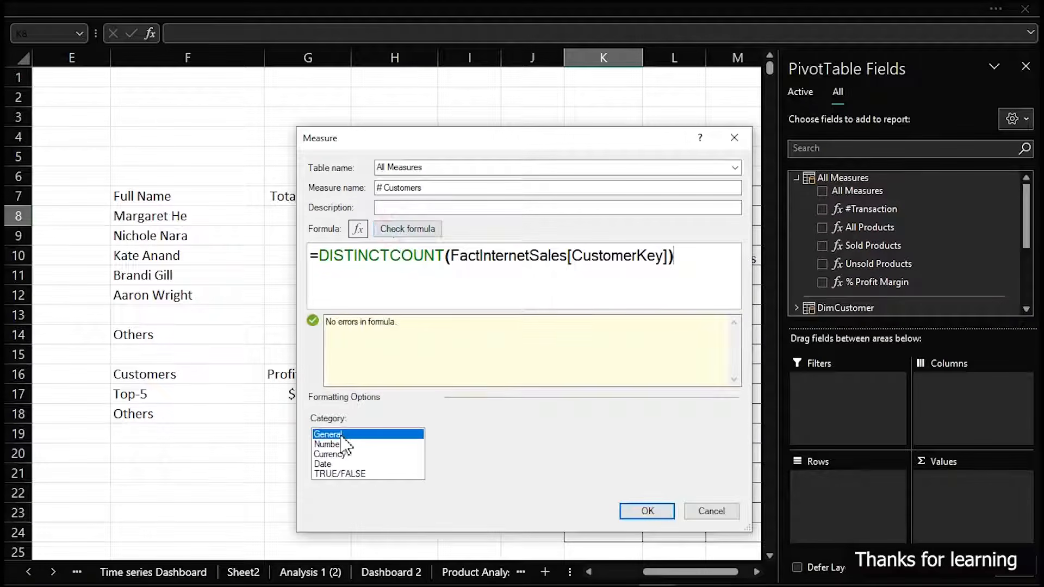
# Format the # Customers measure as a whole number with a thousands separator and save the measure
pyautogui.click(334, 444)
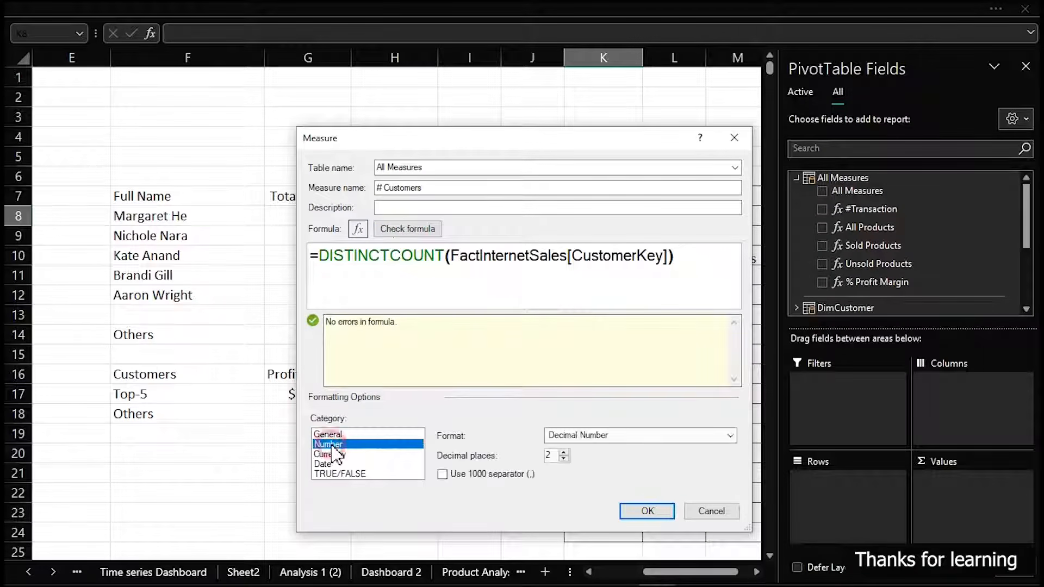
pyautogui.click(608, 438)
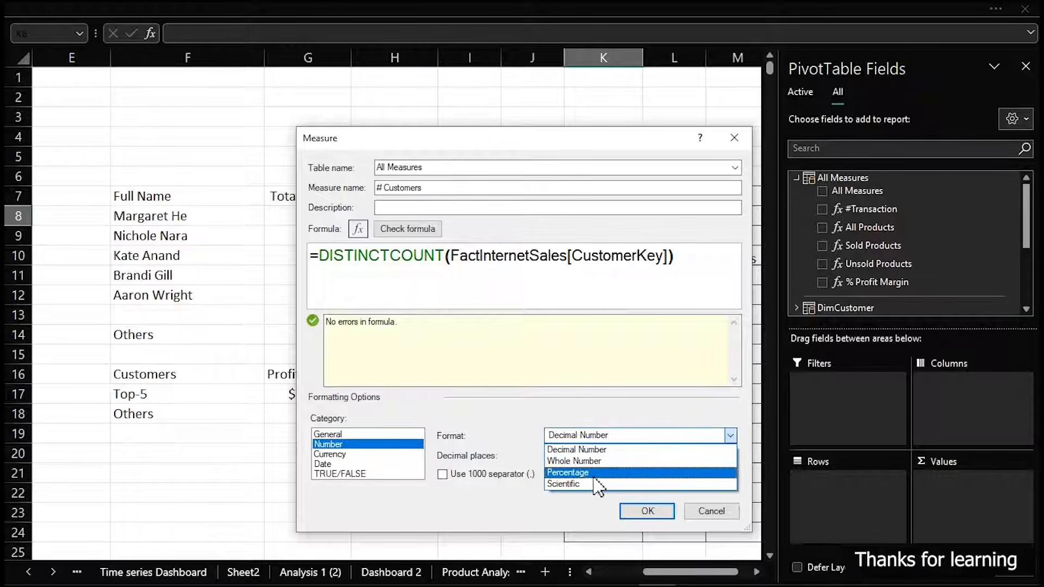
pyautogui.click(575, 461)
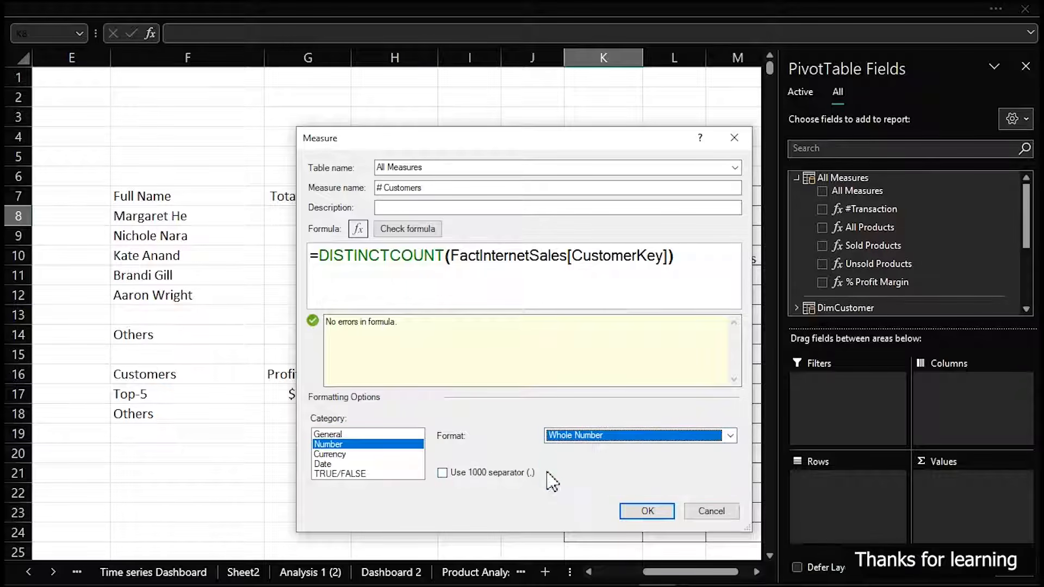
pyautogui.click(443, 473)
pyautogui.click(652, 514)
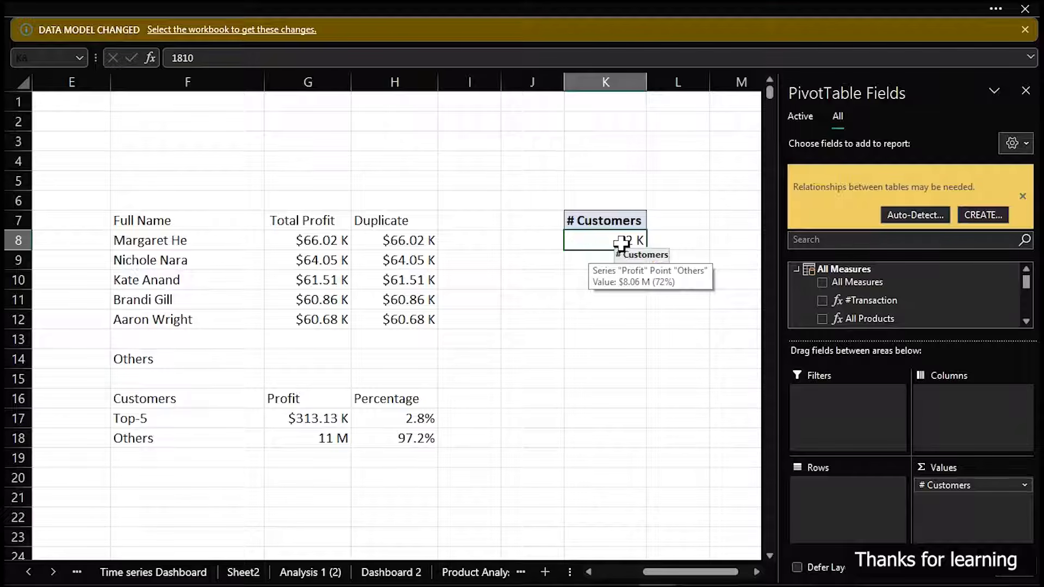
# Change the number format of cell K8 to the Number category with a thousands separator
pyautogui.hotkey('ctrl', '1')
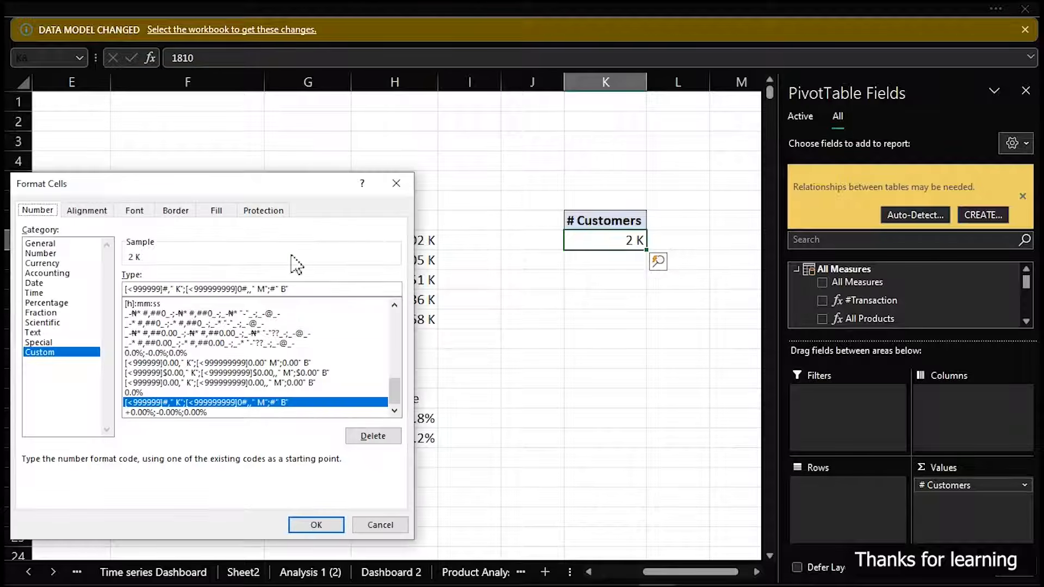
pyautogui.click(40, 254)
pyautogui.click(128, 296)
pyautogui.click(323, 524)
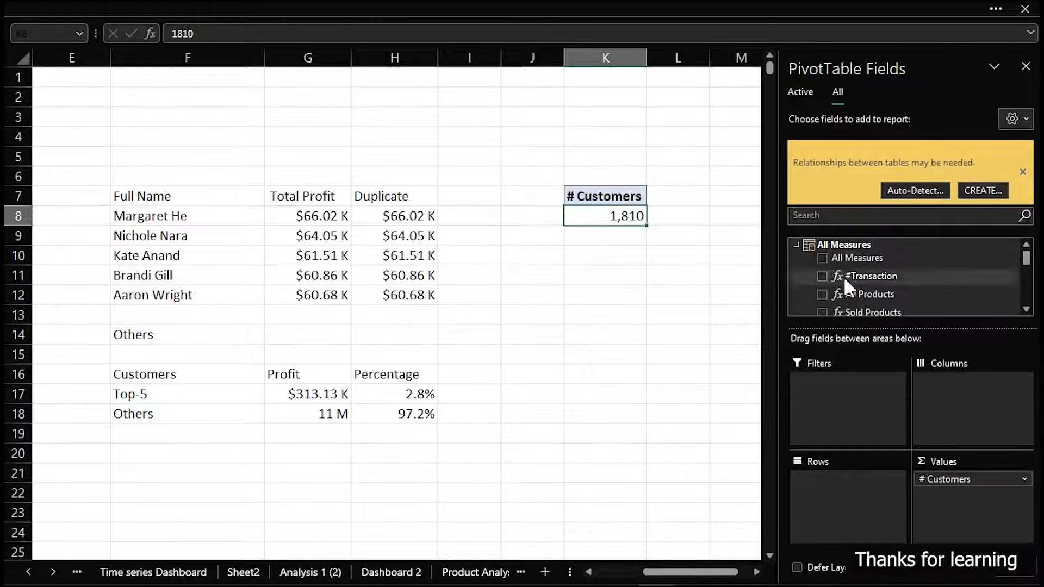
# Dismiss the table relationships suggestion and examine the fields of DimCustomer, with All Measures collapsed
pyautogui.click(1023, 172)
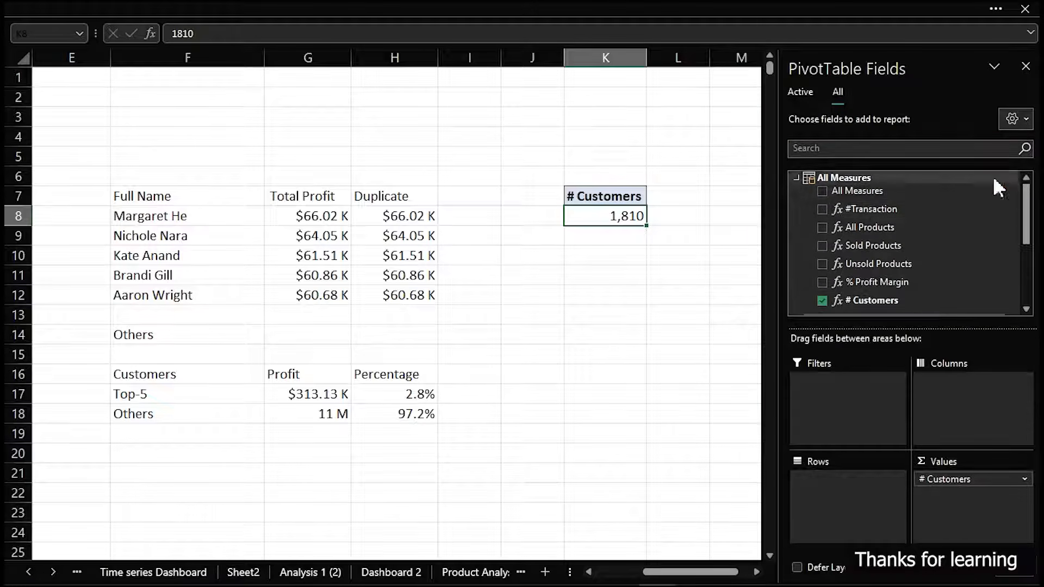
pyautogui.click(797, 177)
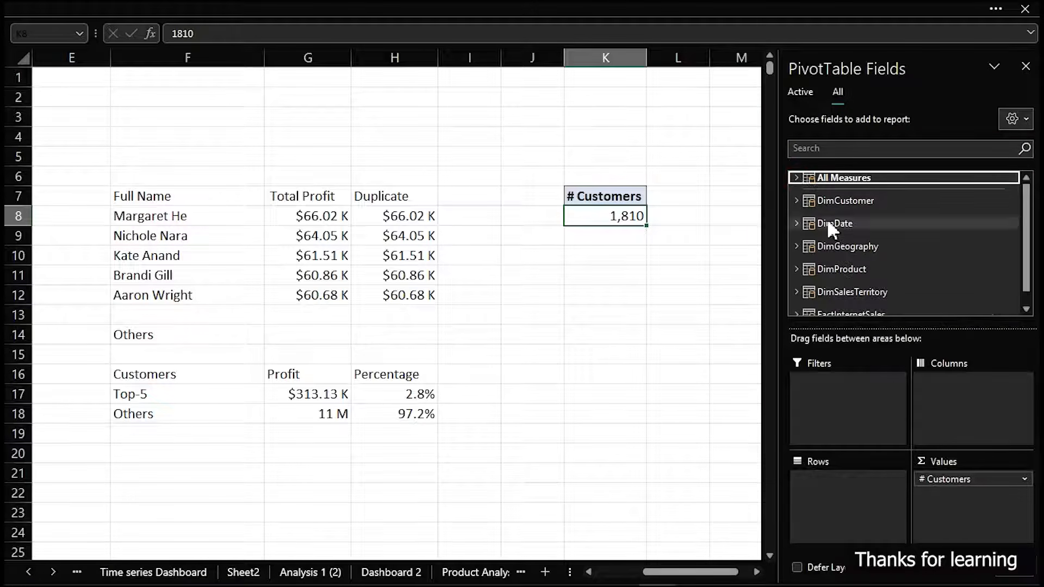
pyautogui.click(796, 200)
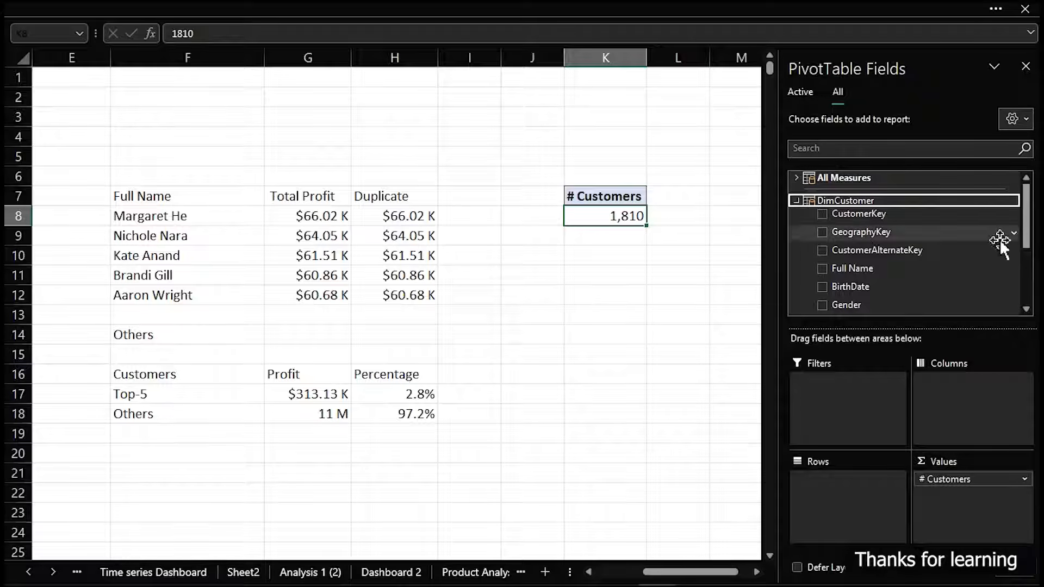
pyautogui.moveTo(1025, 221)
pyautogui.mouseDown()
pyautogui.moveTo(1029, 253)
pyautogui.moveTo(1027, 223)
pyautogui.mouseUp()
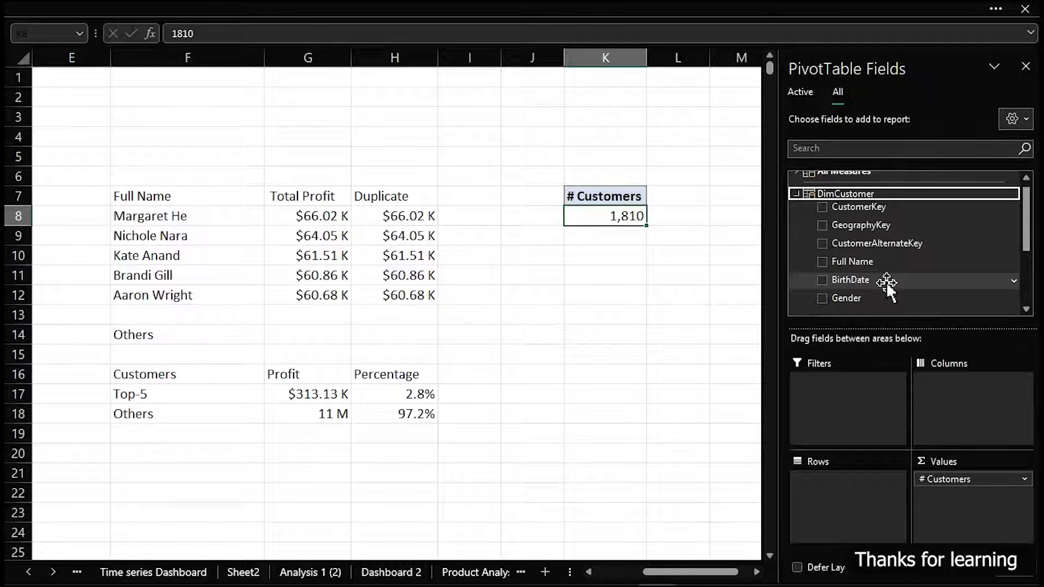
# List the workbook's queries and open the FactInternetSales query for editing in Power Query Editor
pyautogui.click(348, 8)
pyautogui.click(317, 49)
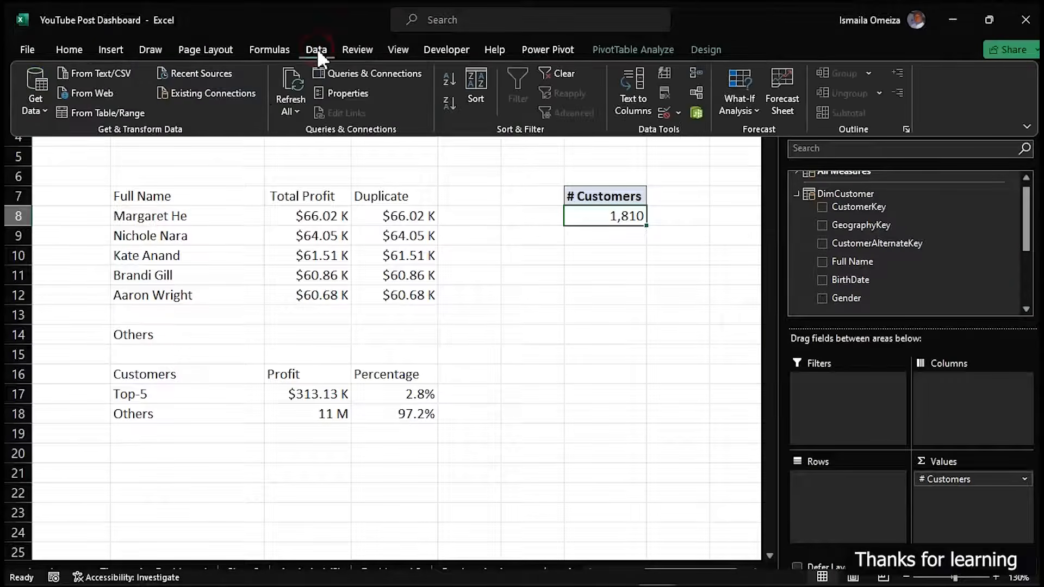
pyautogui.click(338, 72)
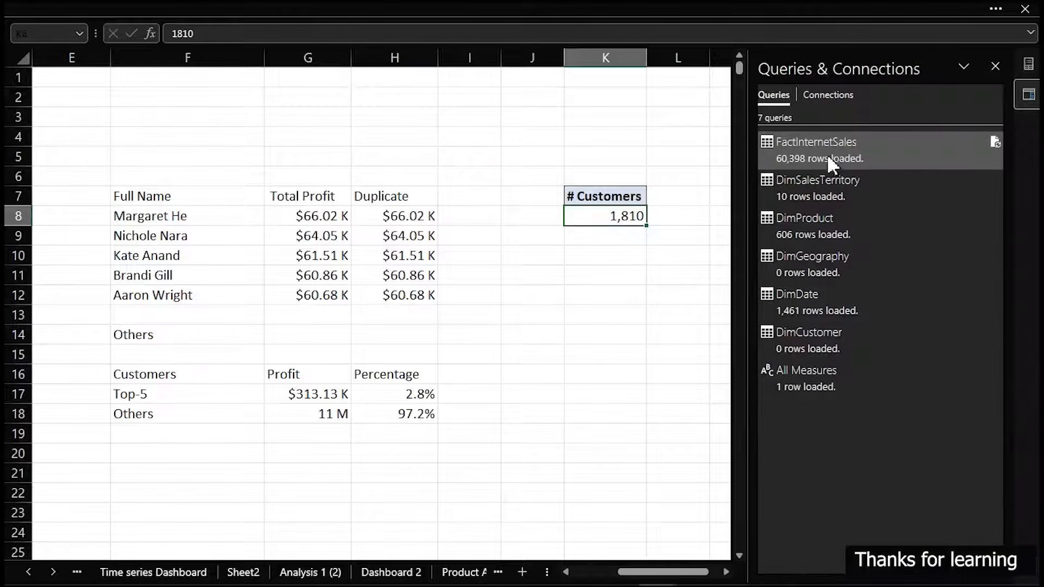
pyautogui.rightClick(828, 155)
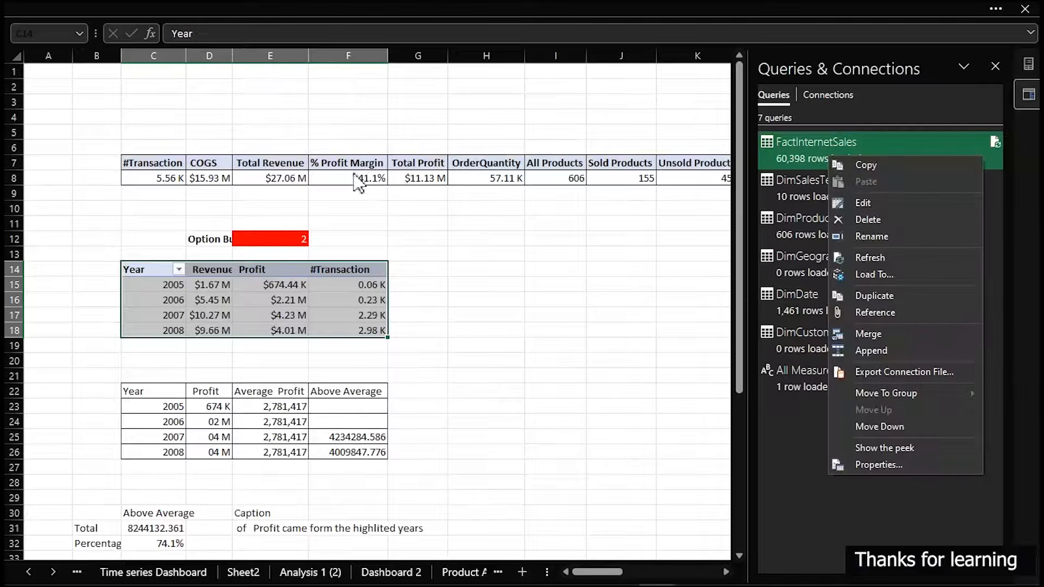
pyautogui.click(862, 202)
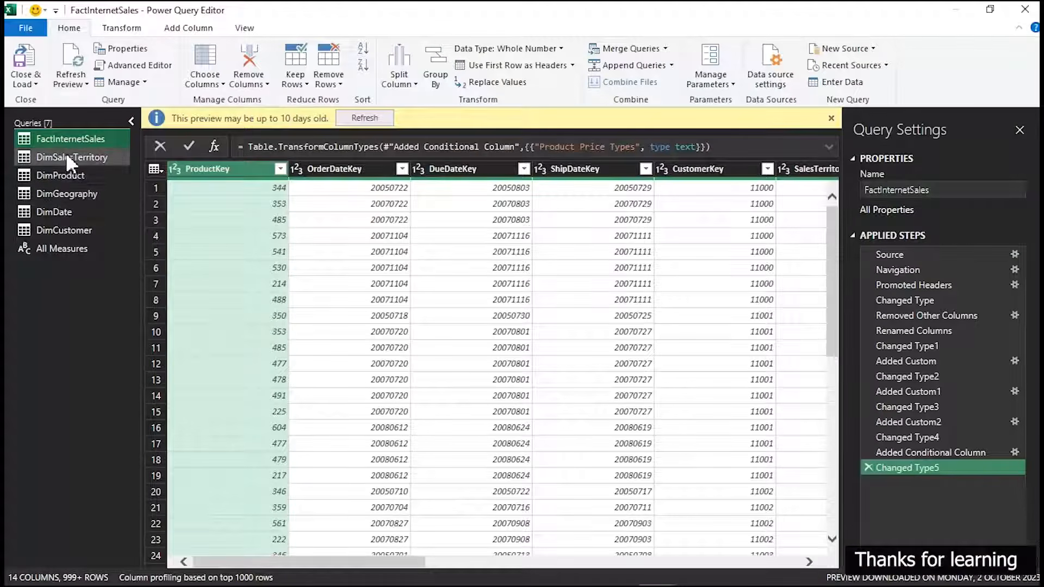
# Switch to the DimCustomer query, dismiss the preview age notice and select the BirthDate column
pyautogui.click(64, 229)
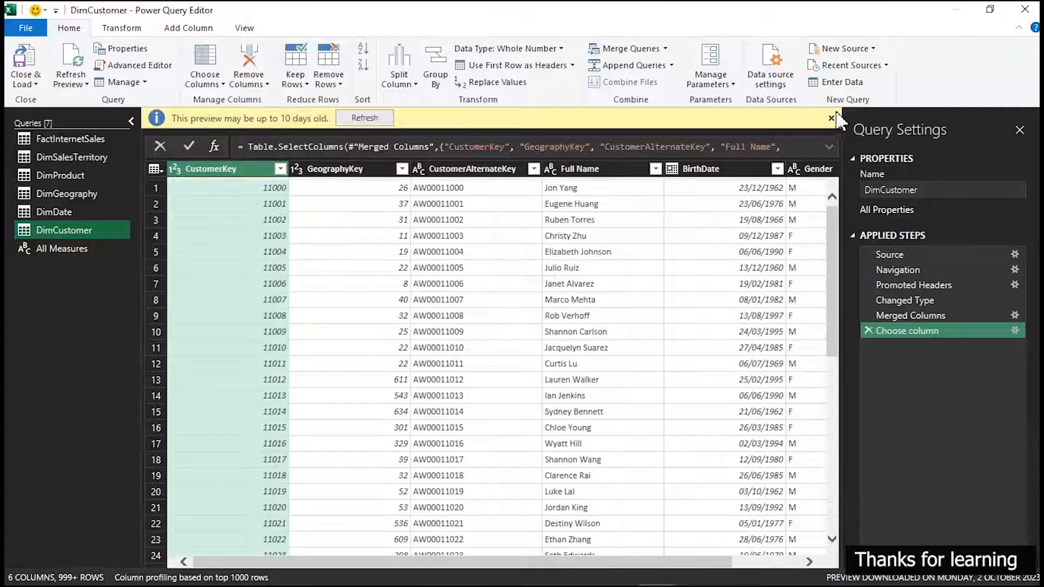
pyautogui.click(832, 118)
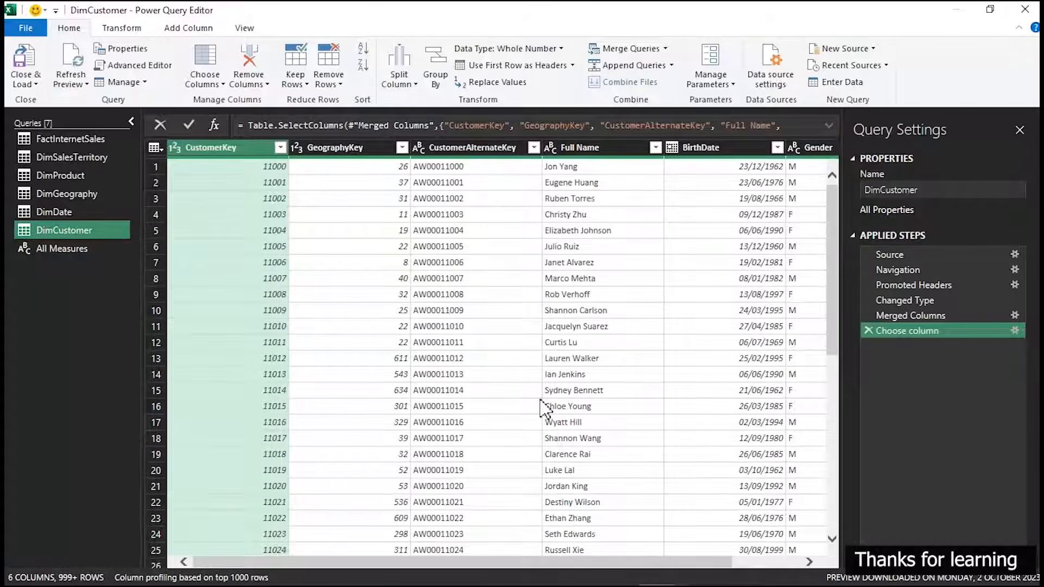
pyautogui.click(635, 390)
pyautogui.moveTo(592, 470); pyautogui.dragTo(679, 479)
pyautogui.click(652, 149)
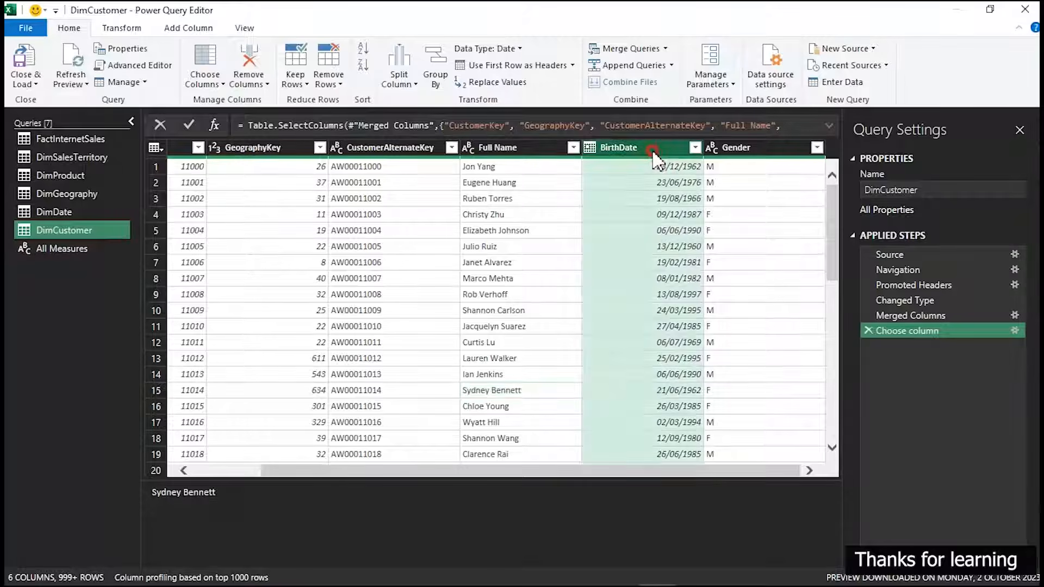
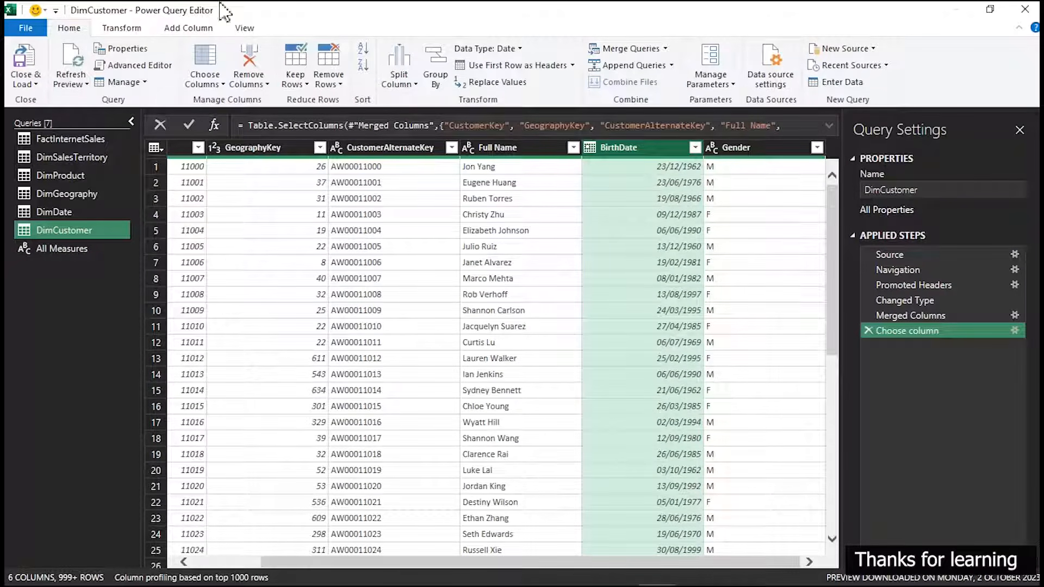
# Start a custom column in DimCustomer and name it Customer Age
pyautogui.click(190, 28)
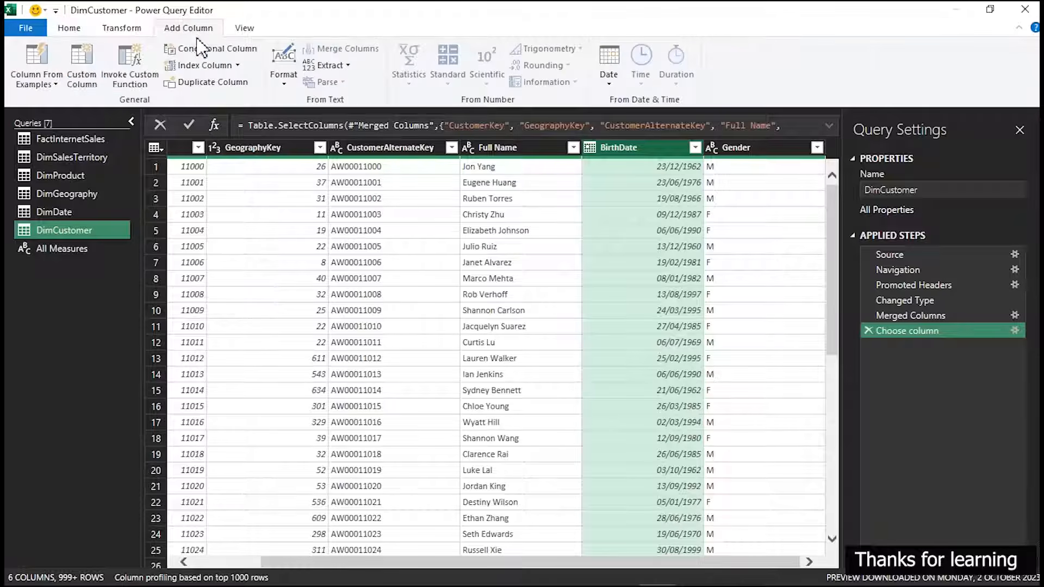
pyautogui.click(81, 75)
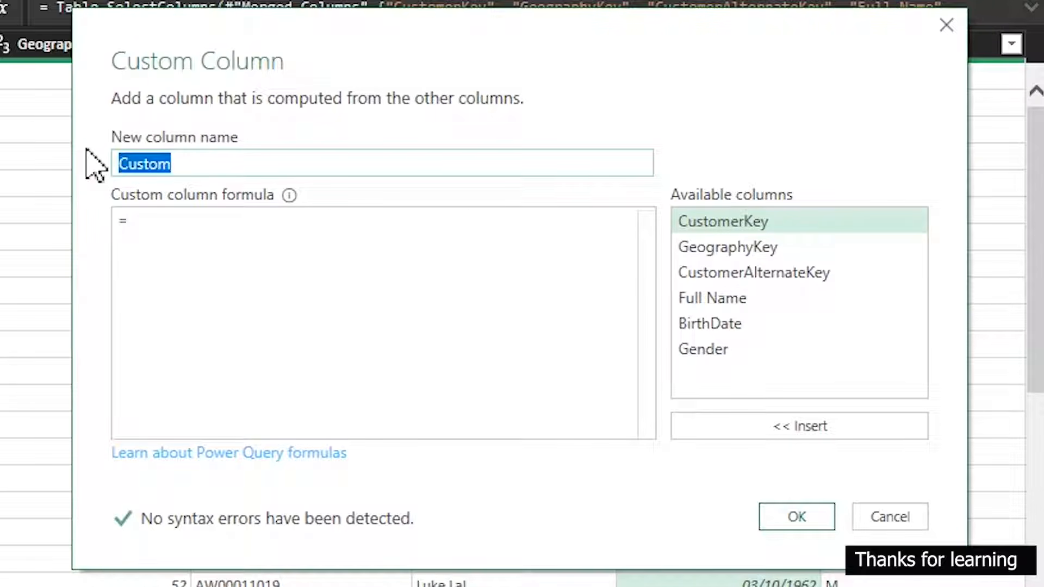
pyautogui.write('Custo')
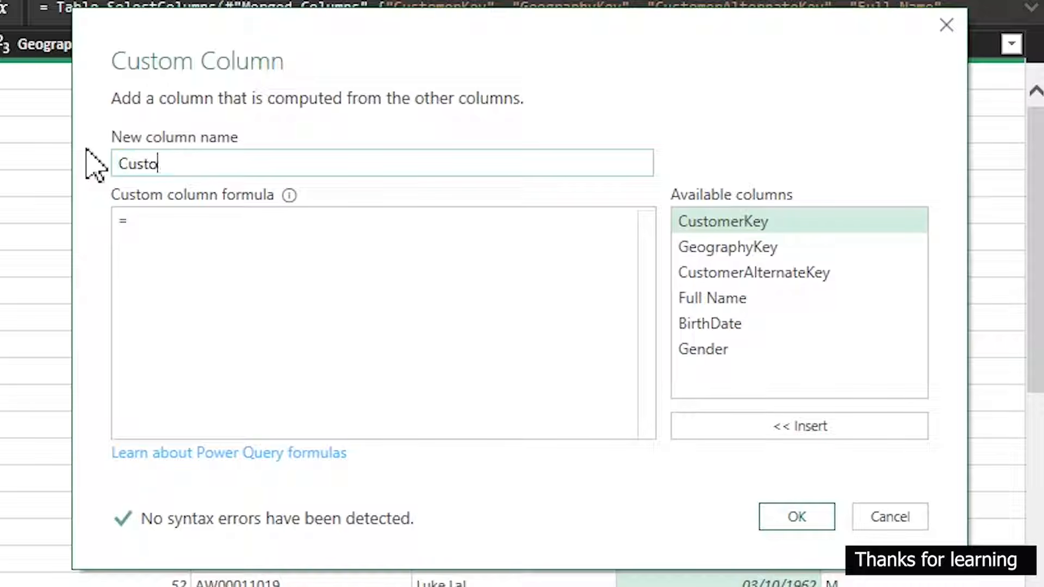
pyautogui.write('mer Age')
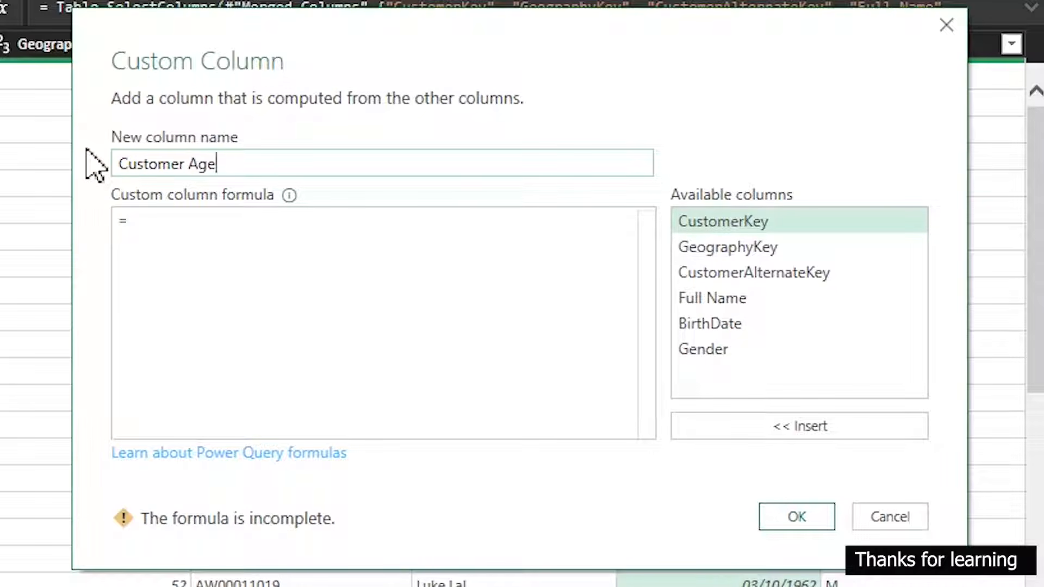
# Enter a let ... in skeleton as the custom column formula, with an empty line between the two keywords
pyautogui.click(153, 224)
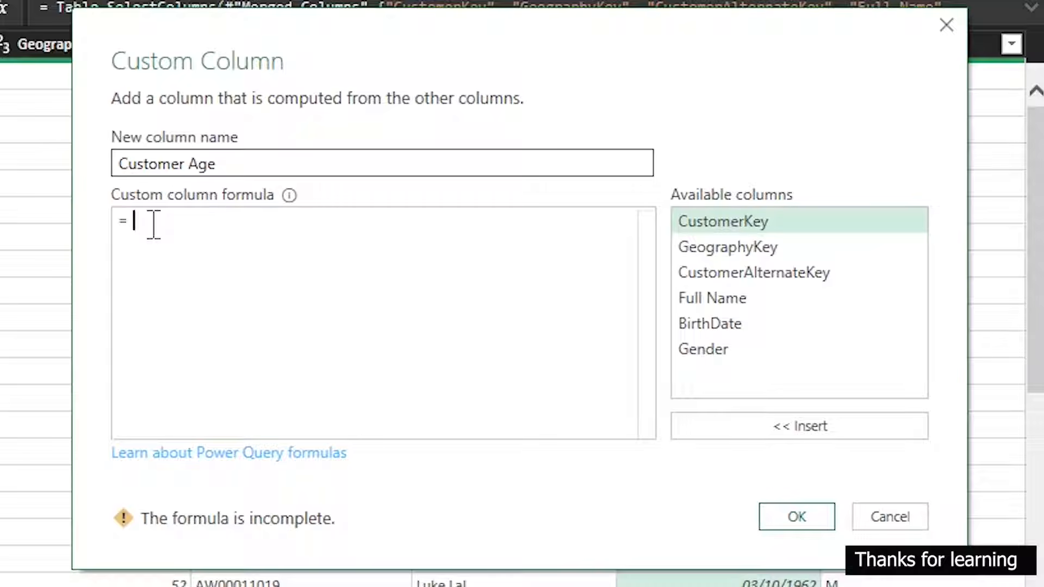
pyautogui.write('let')
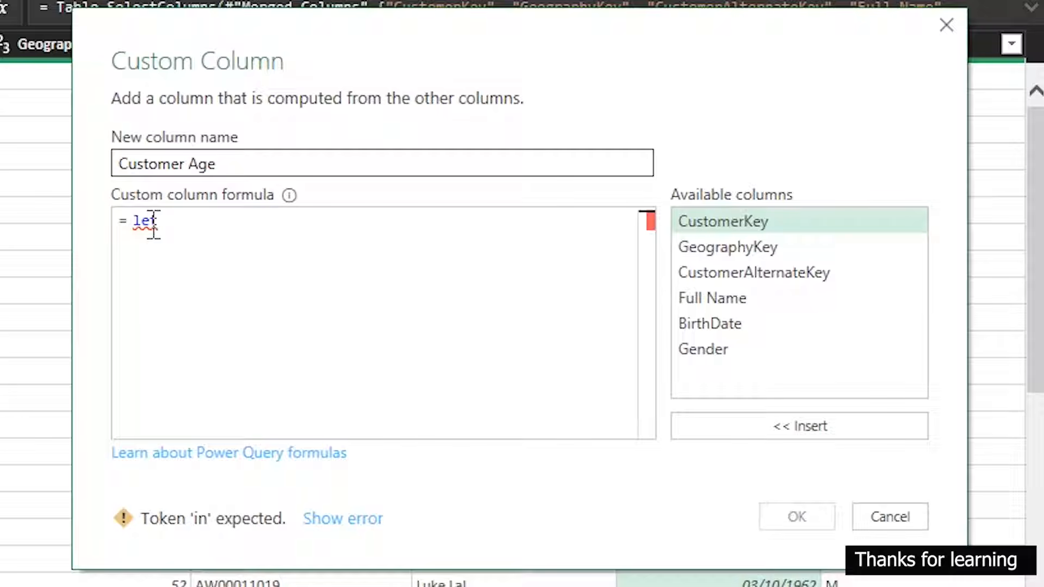
pyautogui.press('Return')
pyautogui.press('Return')
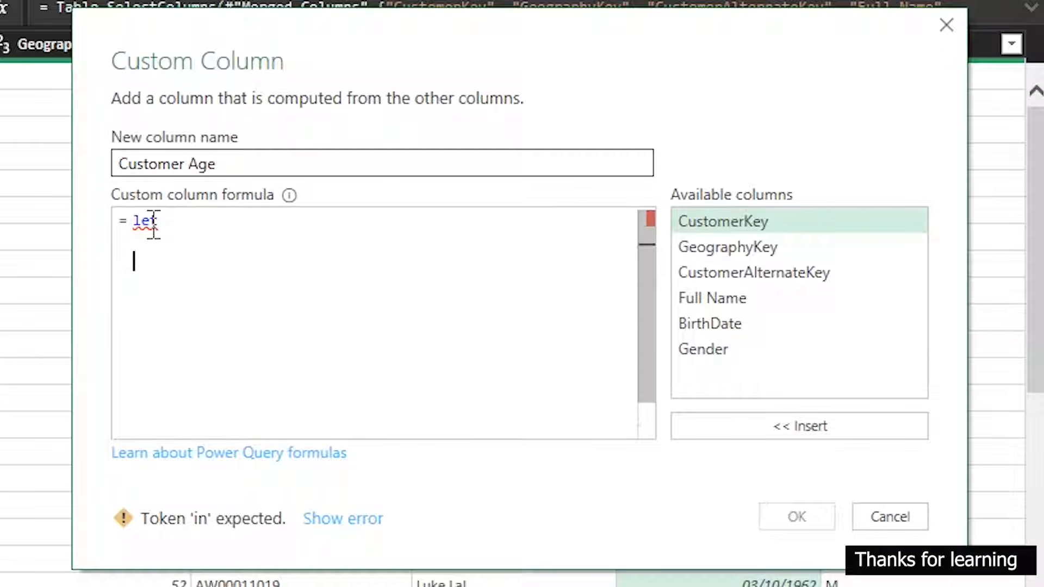
pyautogui.write('in')
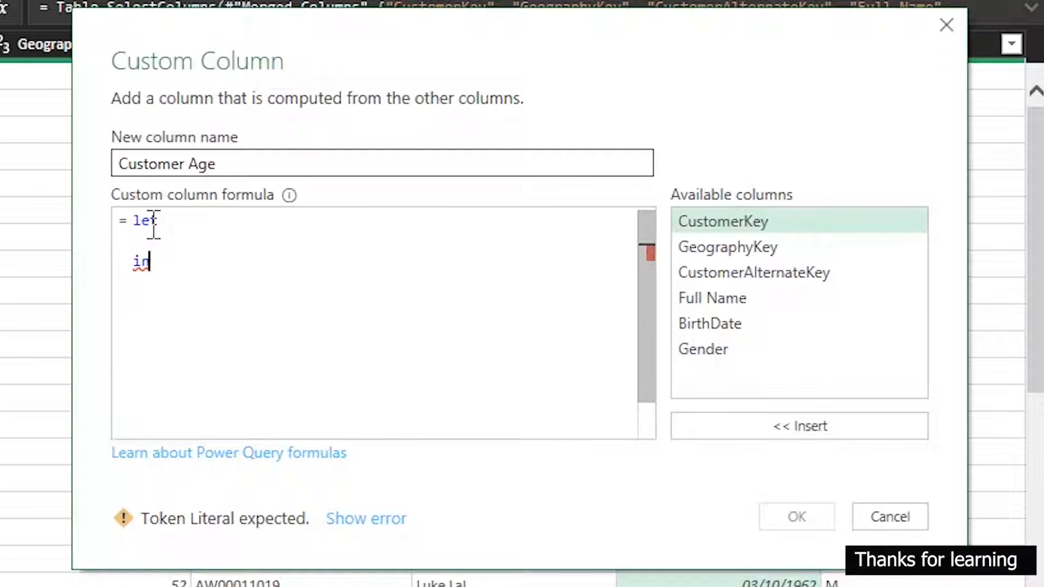
# Add a line below let that defines source as the [BirthDate] column
pyautogui.click(180, 224)
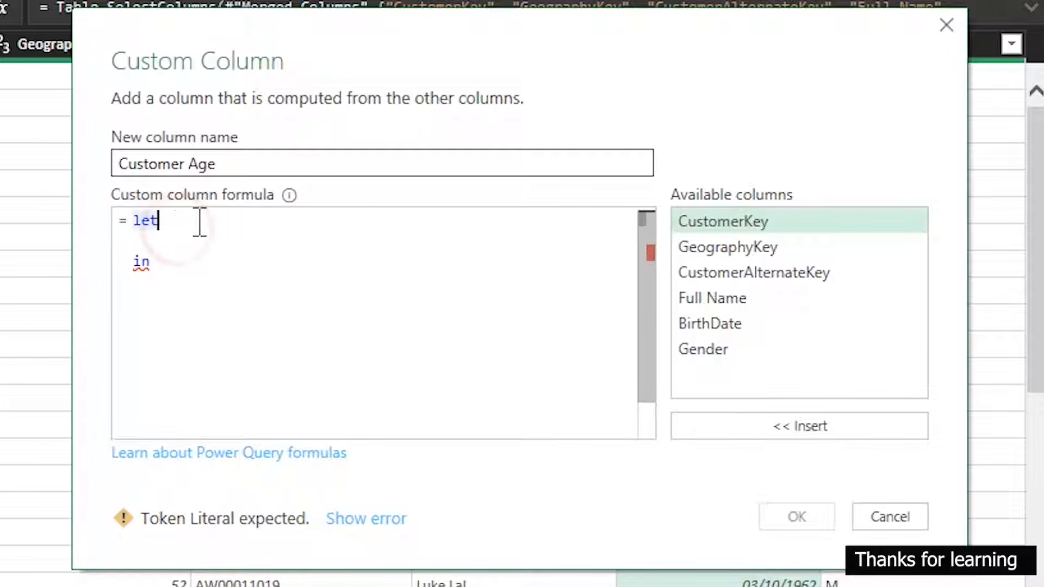
pyautogui.press('Return')
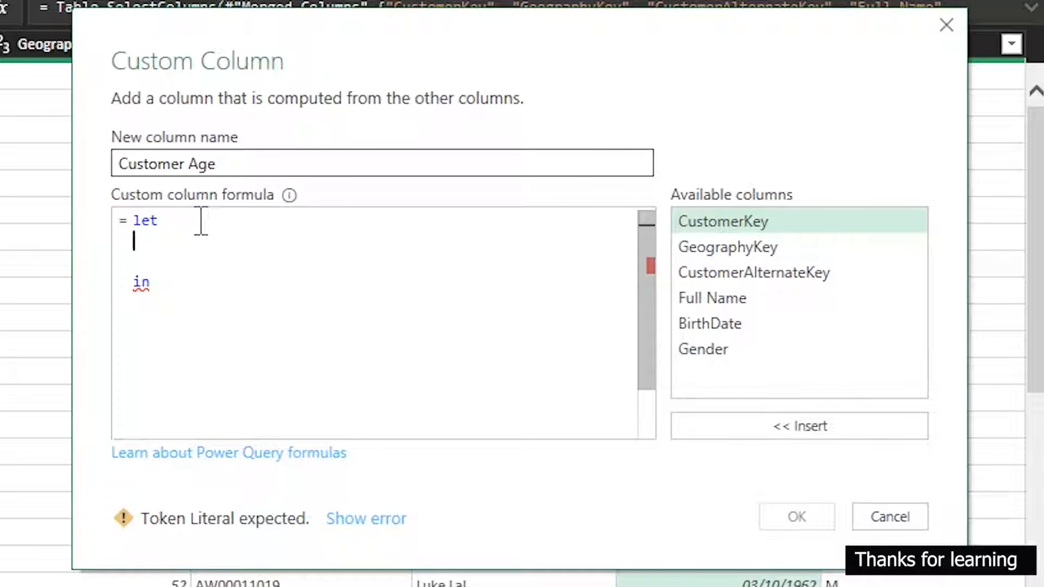
pyautogui.write('sd')
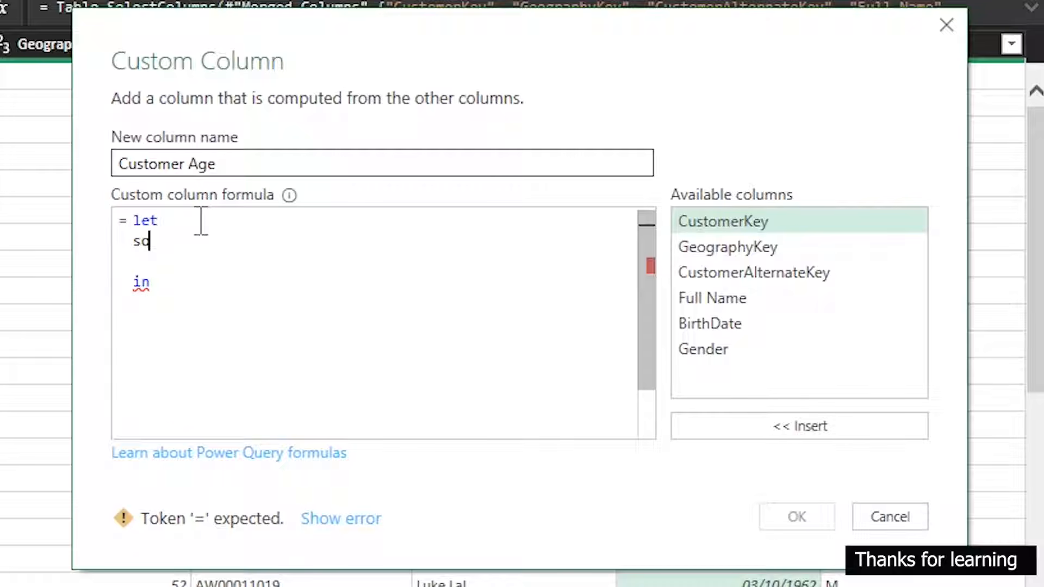
pyautogui.write('urce =')
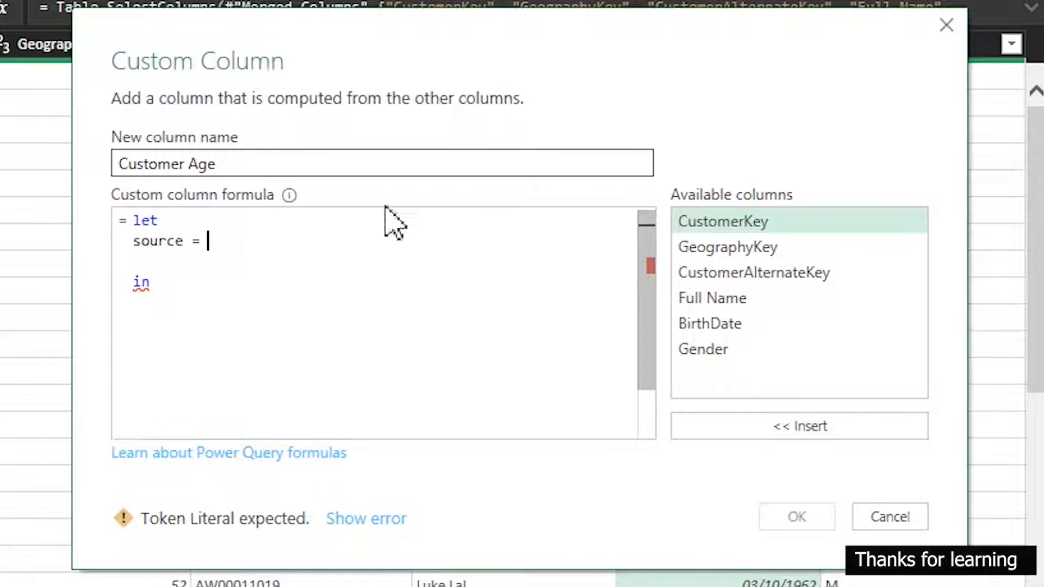
pyautogui.click(707, 324)
pyautogui.click(825, 426)
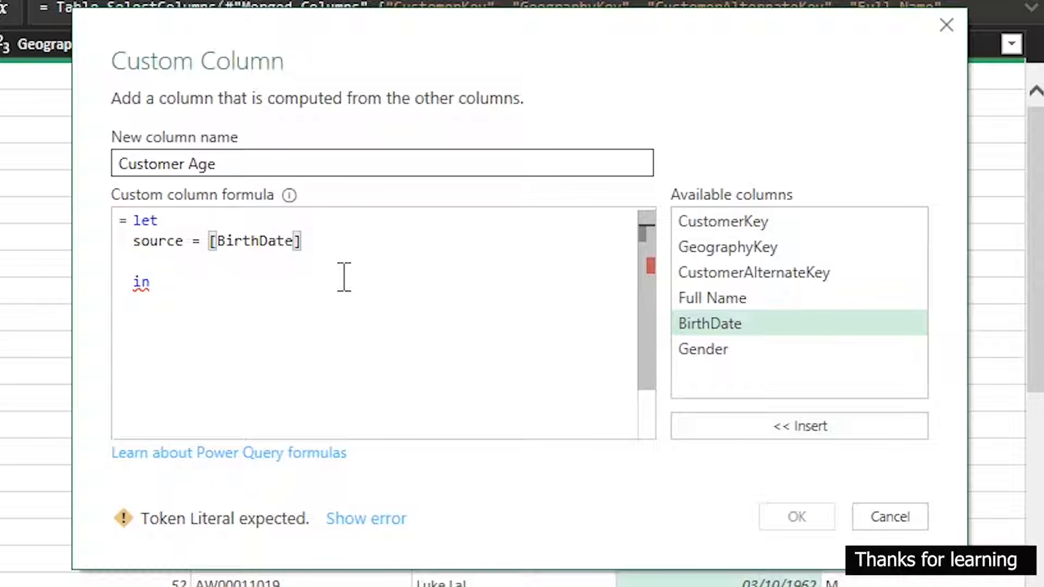
# Replace the source expression with #date([BirthDate]) followed by a comma
pyautogui.moveTo(304, 241); pyautogui.dragTo(212, 241)
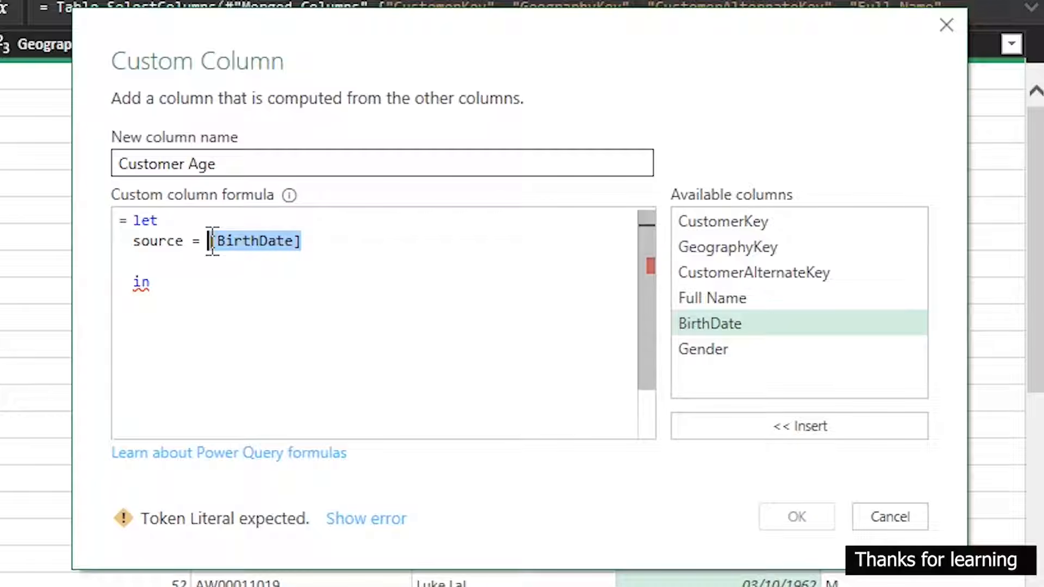
pyautogui.write('#date')
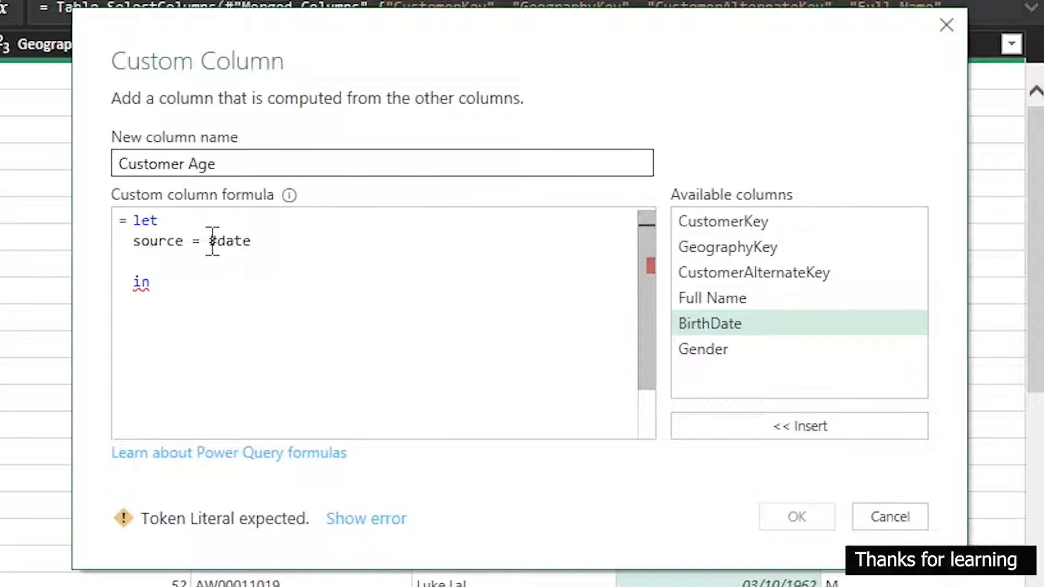
pyautogui.write('(')
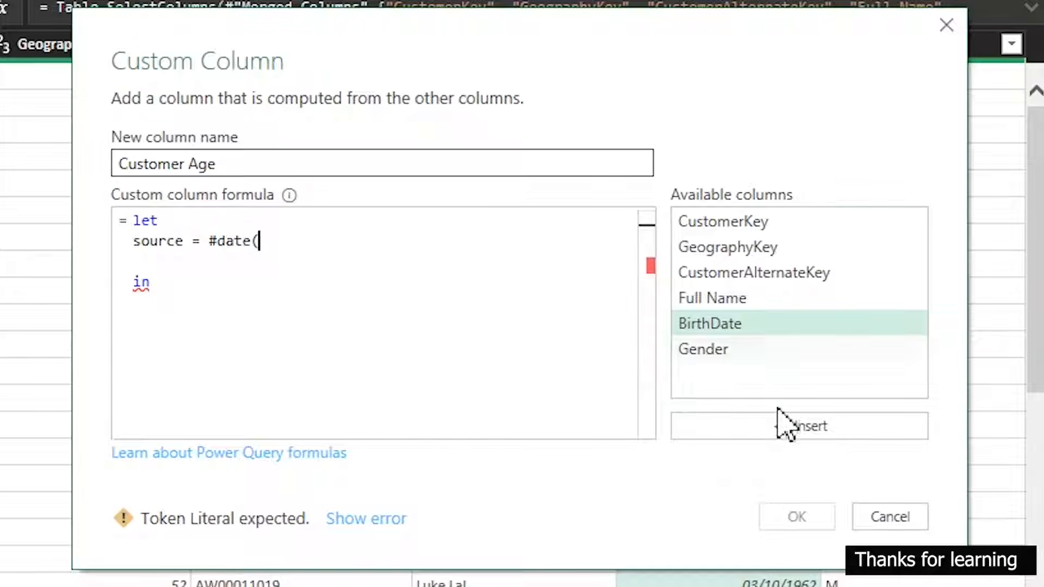
pyautogui.click(780, 424)
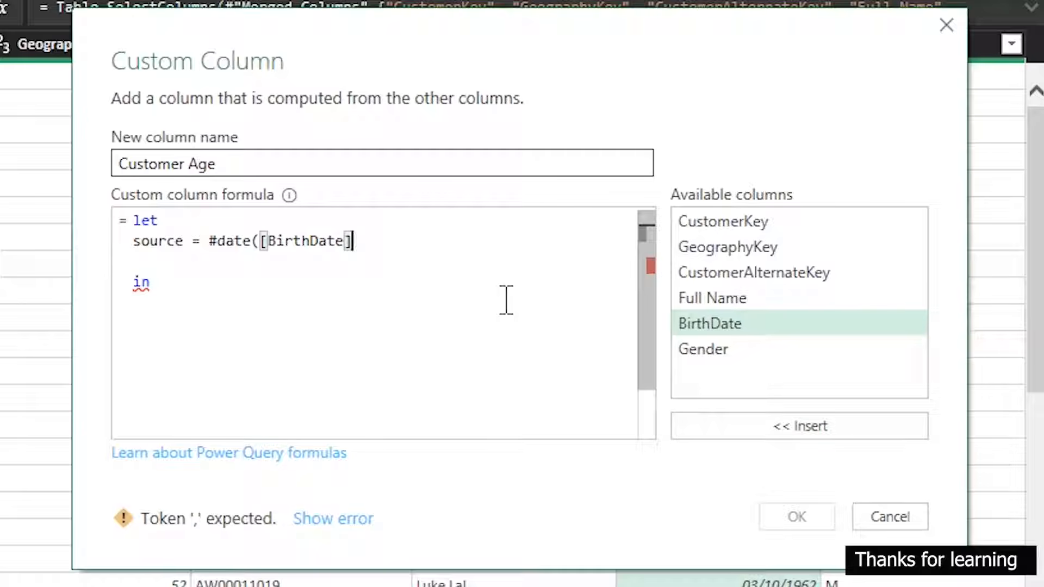
pyautogui.write(')')
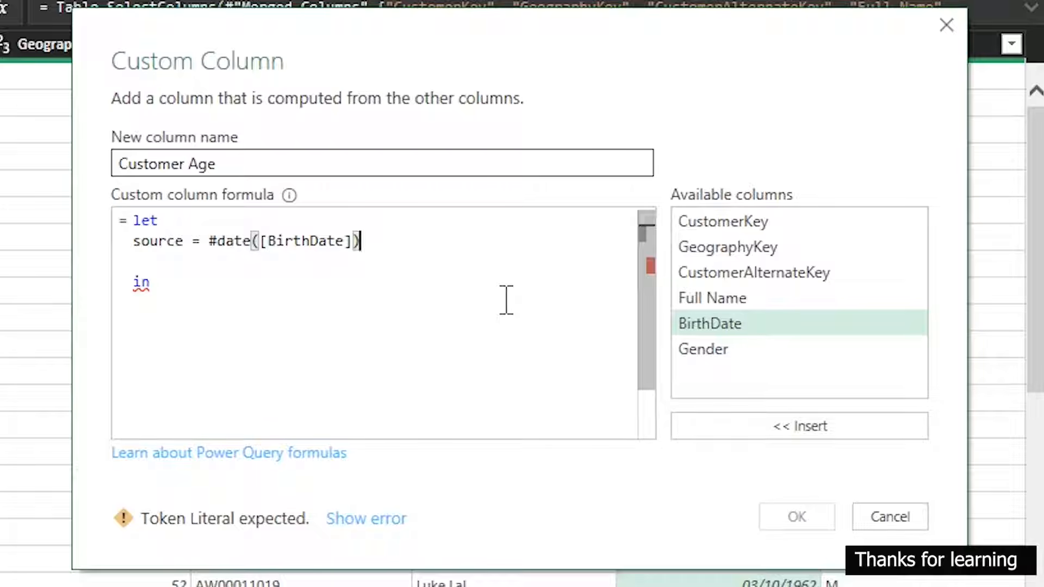
pyautogui.write(',')
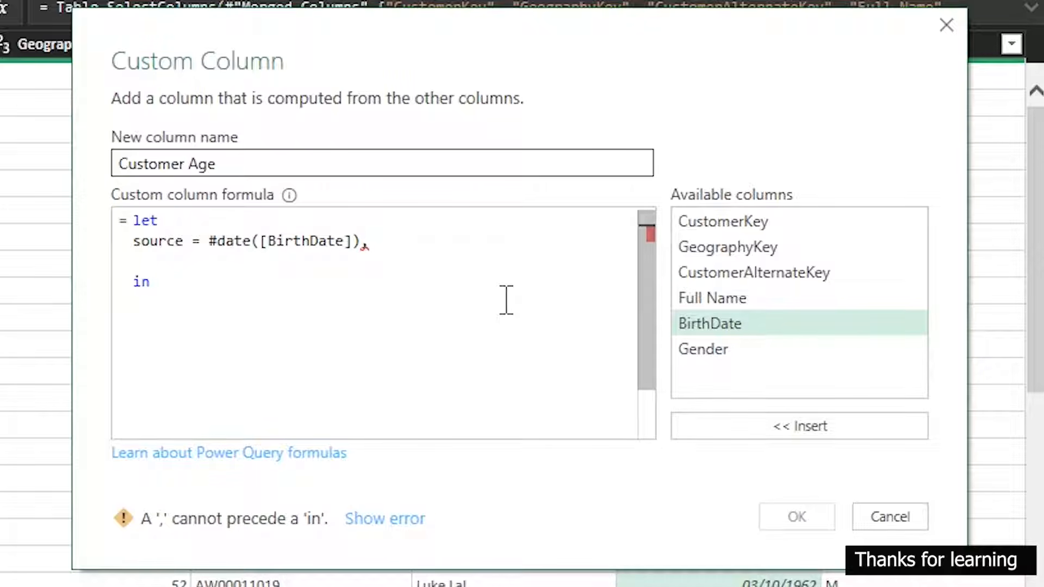
# Begin a today variable with an equals sign on a new line below source
pyautogui.press('Return')
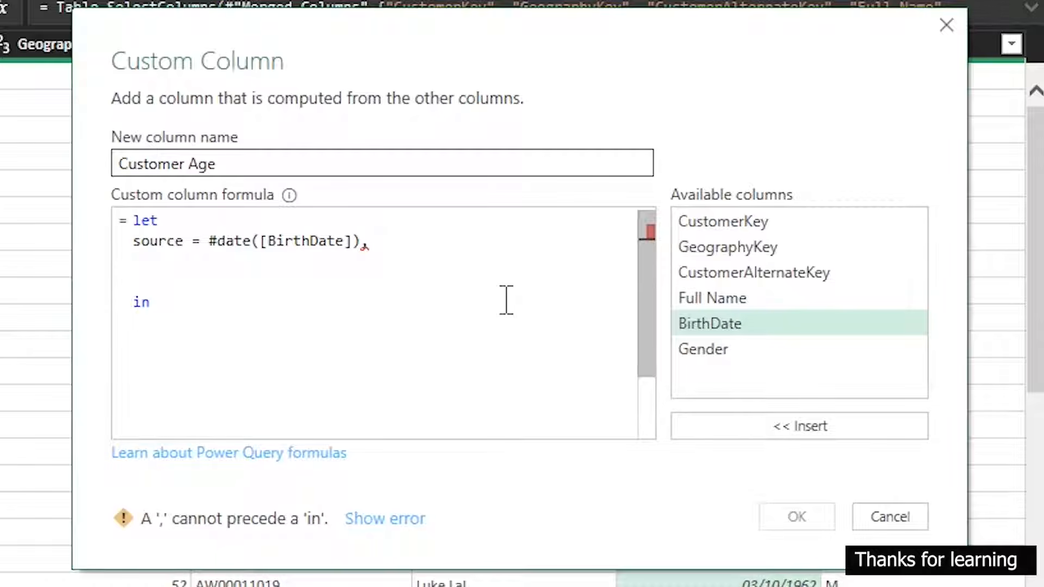
pyautogui.write('toda')
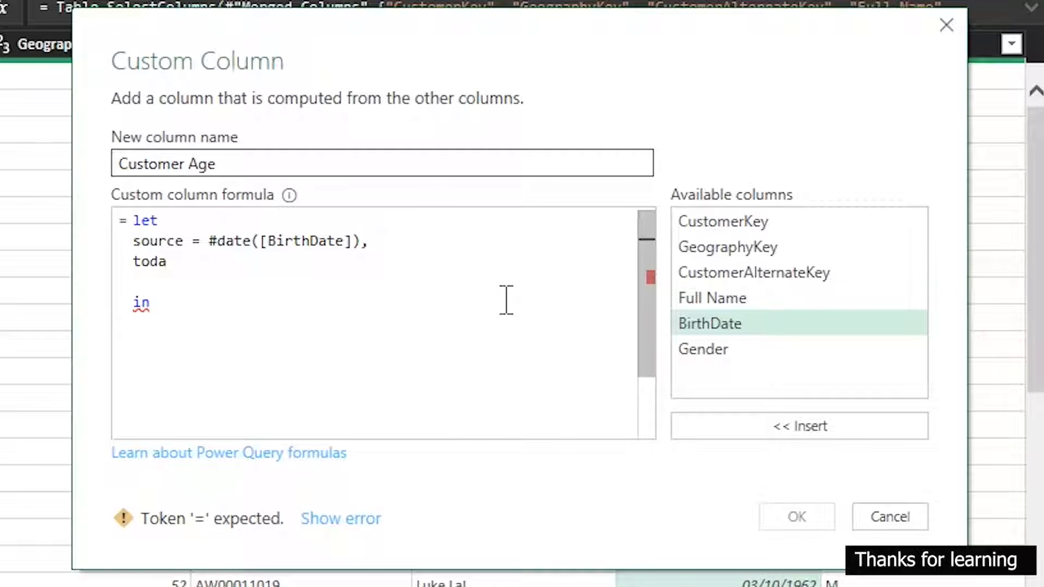
pyautogui.write('y =')
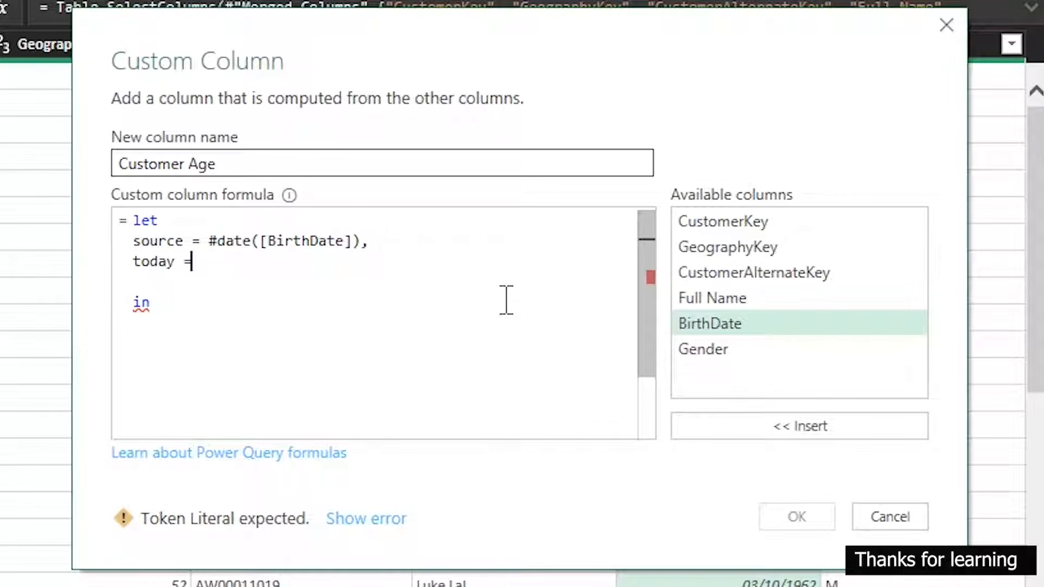
pyautogui.write(' date')
pyautogui.write('fro')
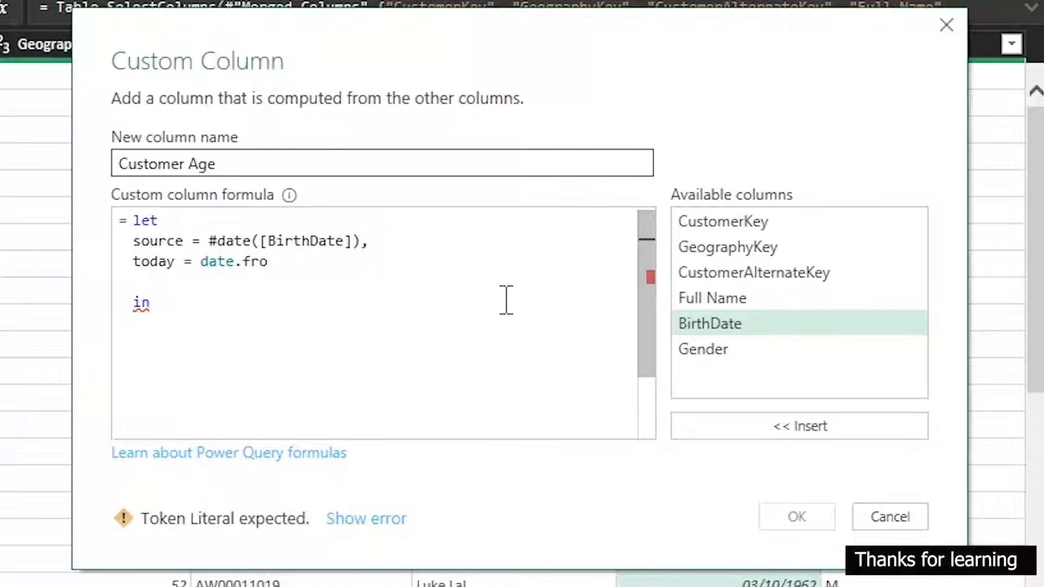
pyautogui.write('m(datetim')
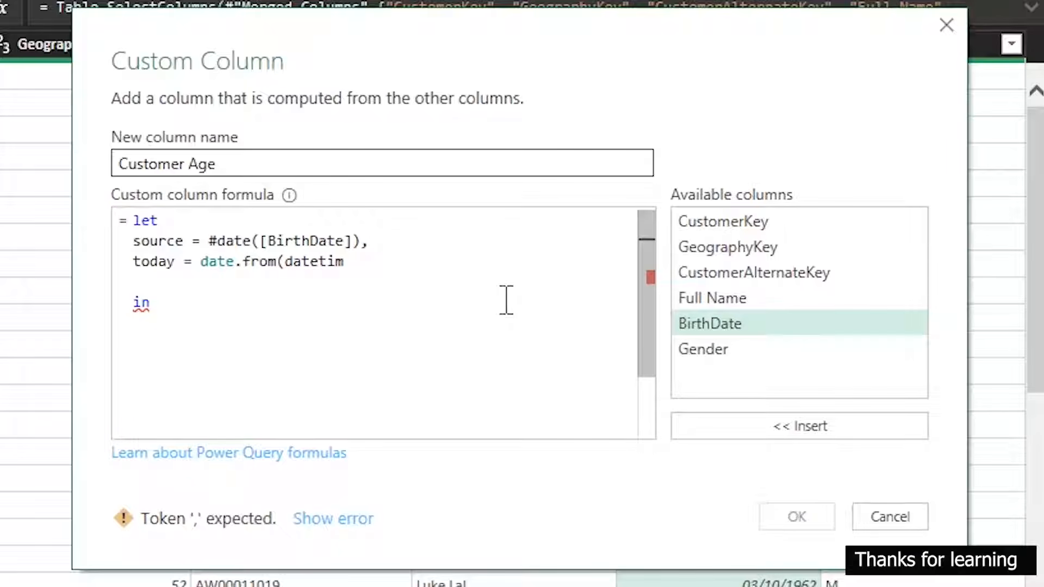
pyautogui.write('.')
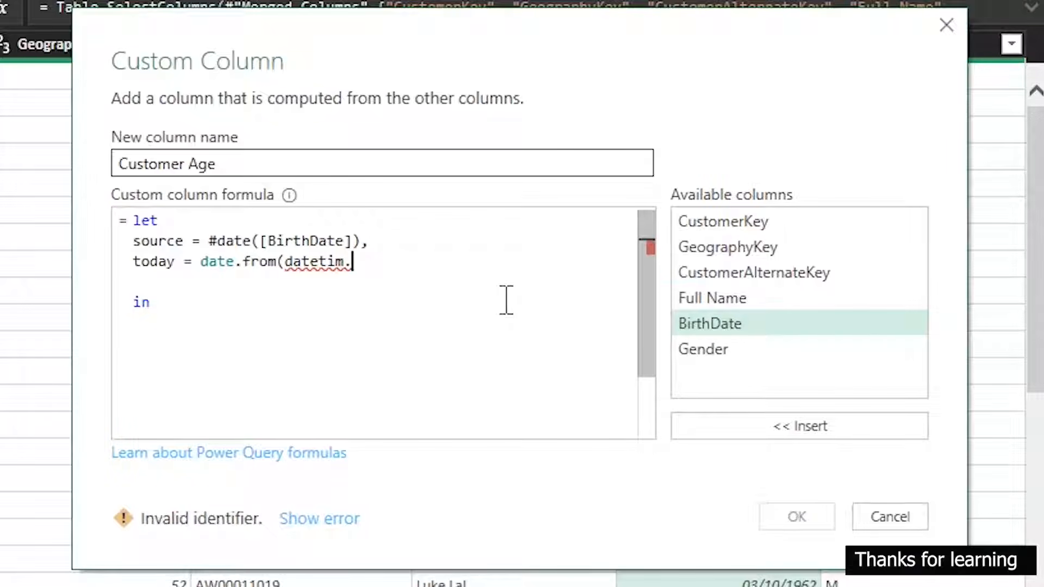
pyautogui.write('local')
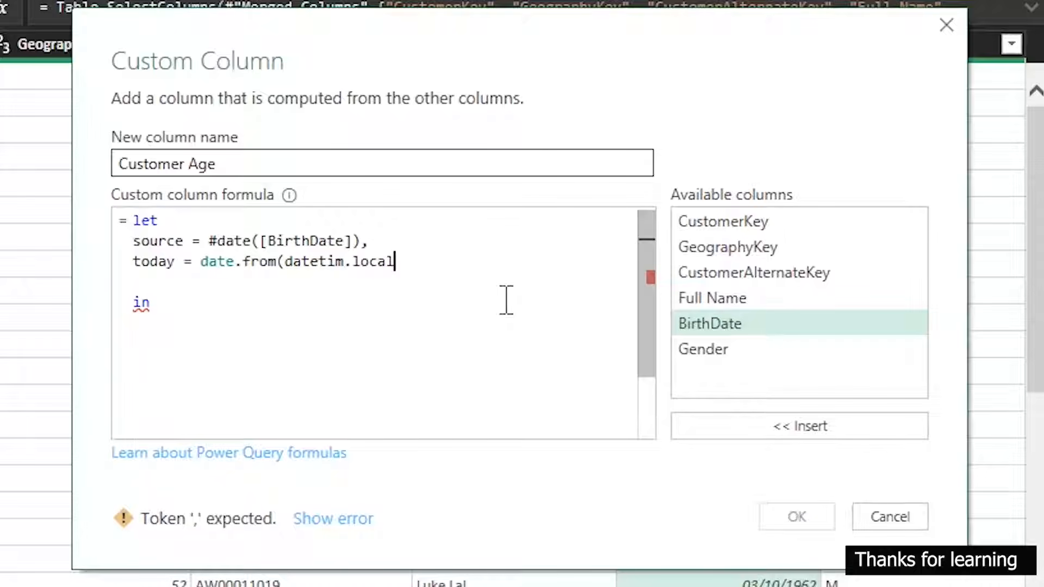
pyautogui.press('BackSpace')
pyautogui.press('BackSpace')
pyautogui.press('BackSpace')
pyautogui.press('BackSpace')
pyautogui.press('BackSpace')
pyautogui.write('L')
pyautogui.press('BackSpace')
pyautogui.press('BackSpace')
pyautogui.press('BackSpace')
pyautogui.press('BackSpace')
pyautogui.press('BackSpace')
pyautogui.press('BackSpace')
pyautogui.press('BackSpace')
pyautogui.press('BackSpace')
pyautogui.press('BackSpace')
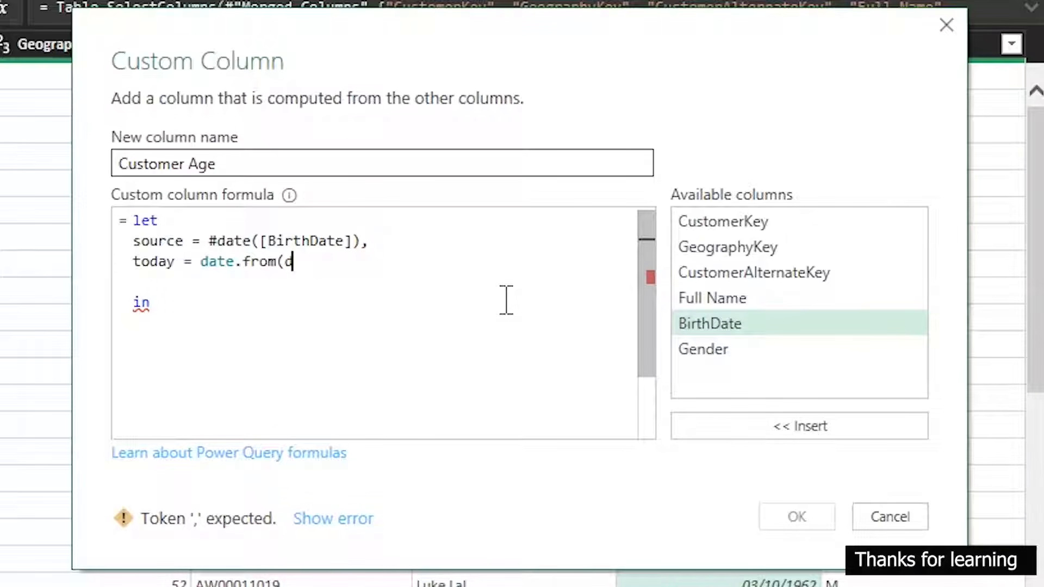
pyautogui.press('BackSpace')
pyautogui.press('BackSpace')
pyautogui.press('BackSpace')
pyautogui.press('BackSpace')
pyautogui.press('BackSpace')
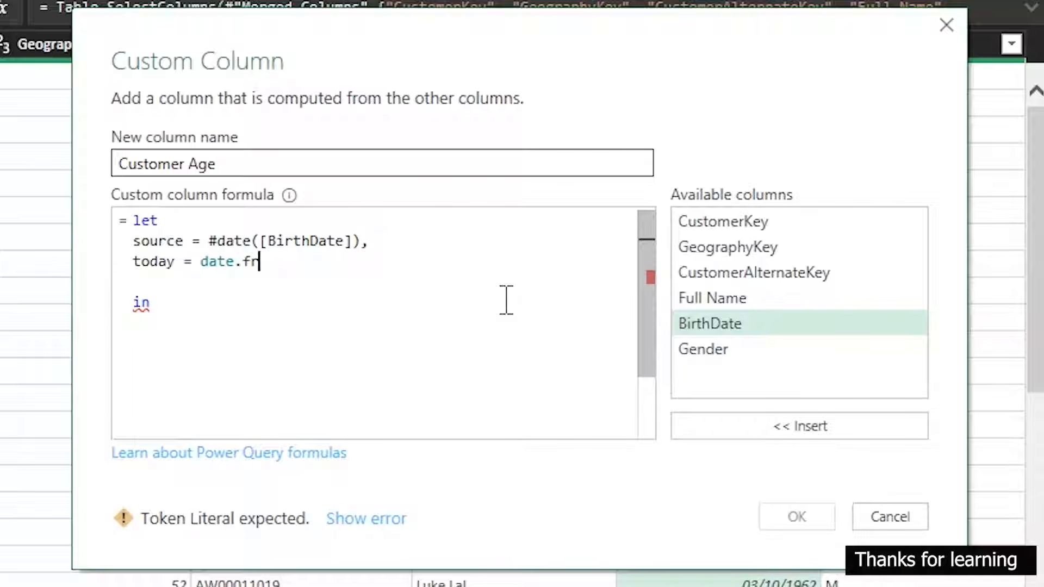
pyautogui.press('BackSpace')
pyautogui.press('BackSpace')
pyautogui.press('BackSpace')
pyautogui.press('BackSpace')
pyautogui.press('BackSpace')
# Define today as Date.From(DateTime.LocalNow()) followed by a comma
pyautogui.write('Date.From(Date')
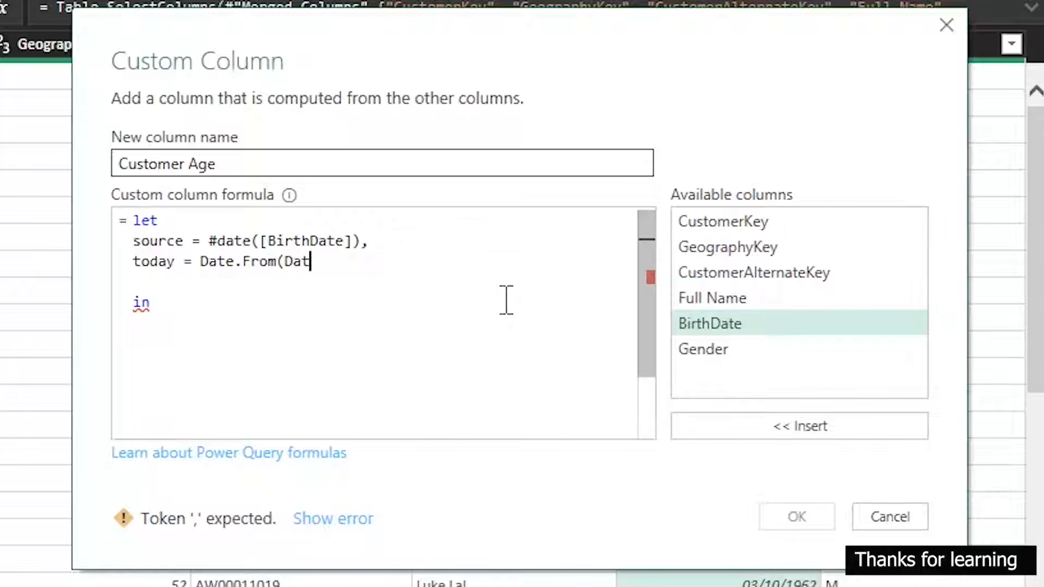
pyautogui.write('Time.')
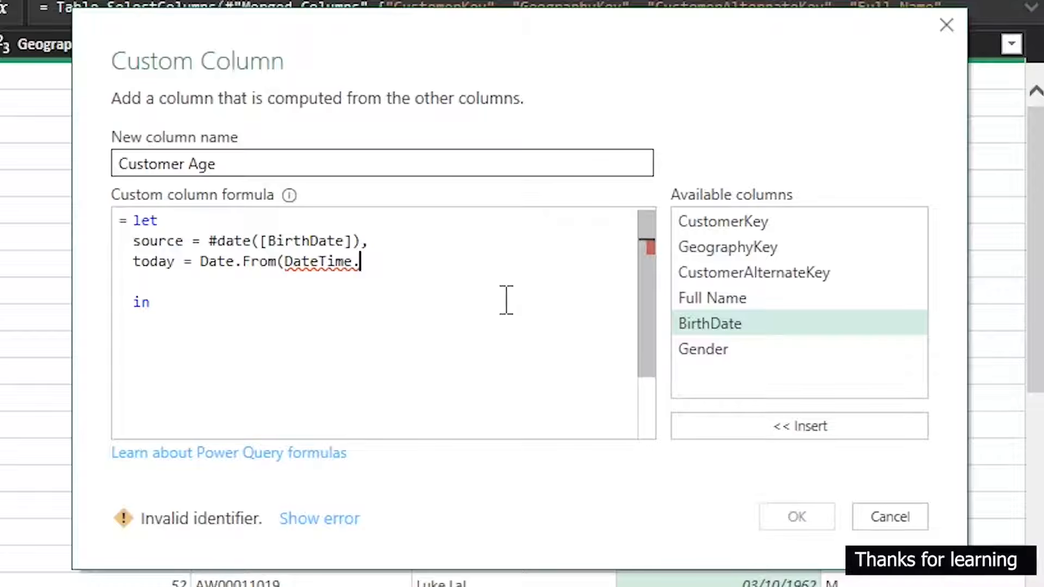
pyautogui.write('LocalNow')
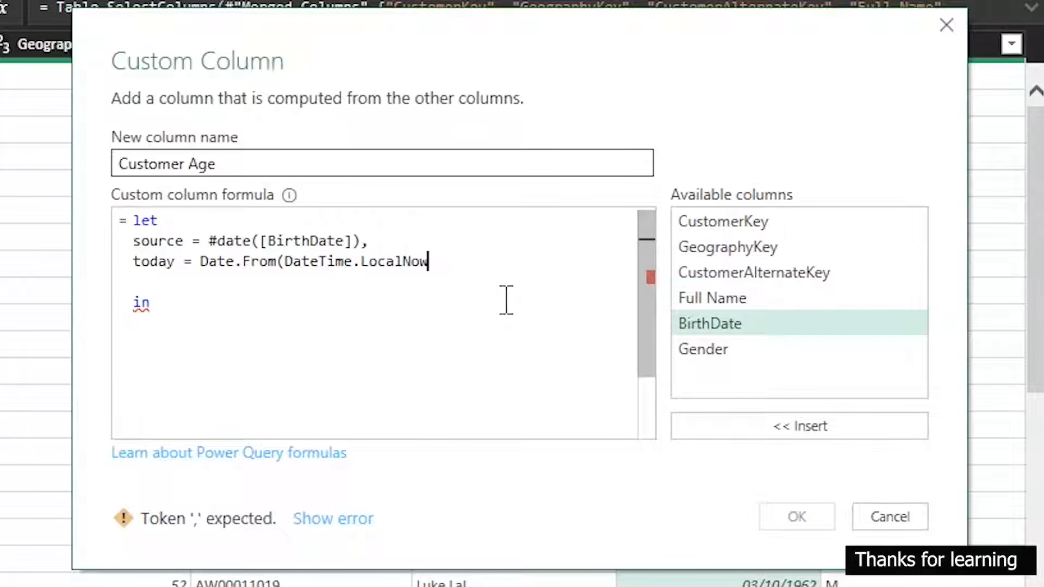
pyautogui.write('()')
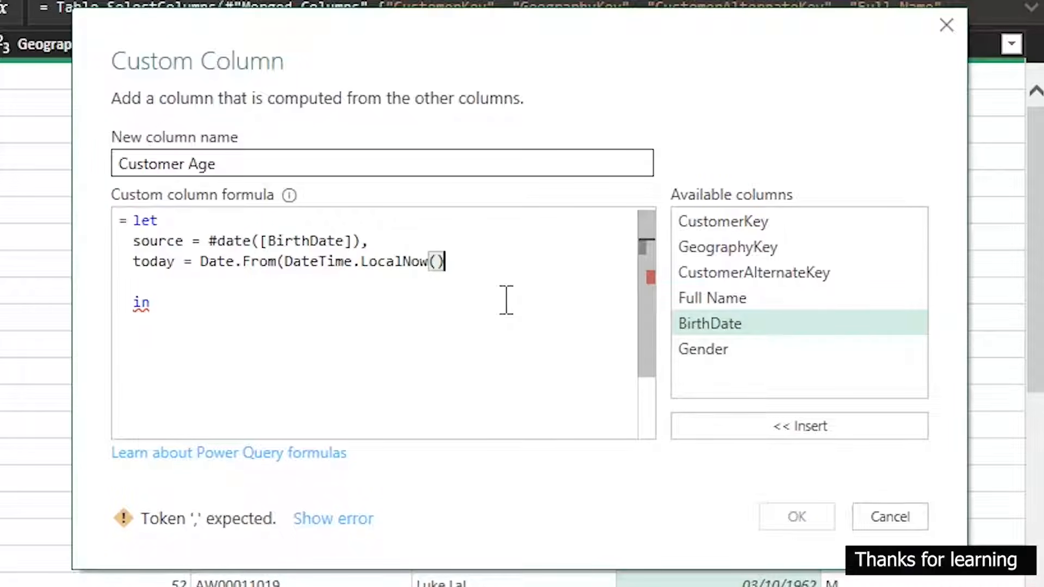
pyautogui.write('),')
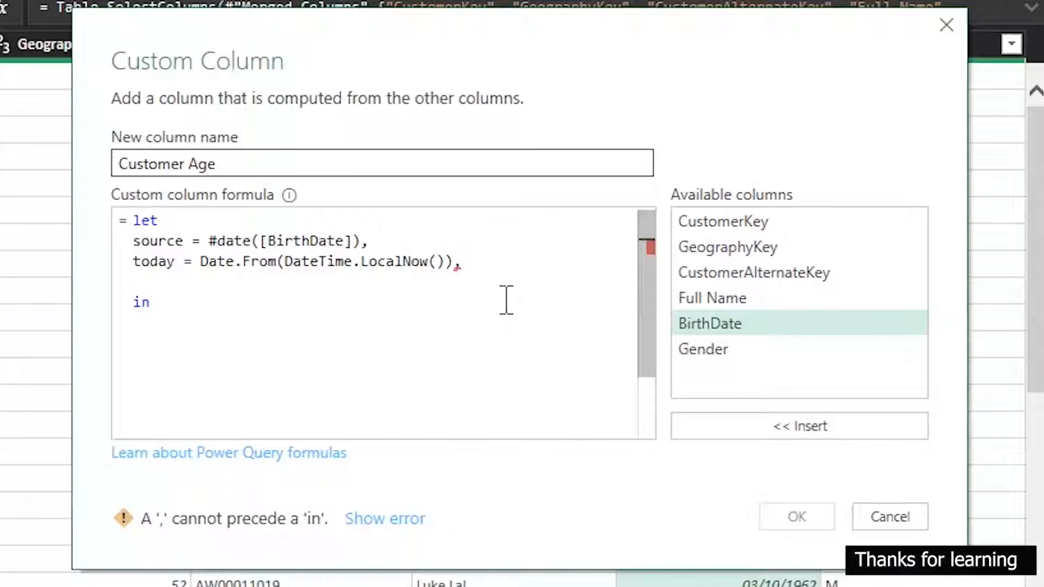
# Begin an Age variable on a new line below today, setting it to the Duration.From function
pyautogui.press('Return')
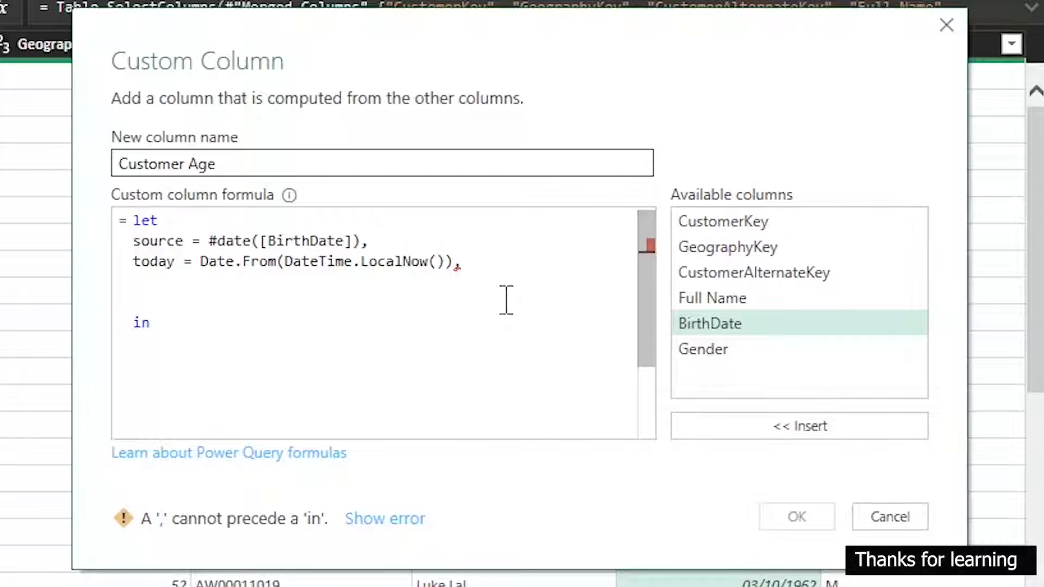
pyautogui.write('Age')
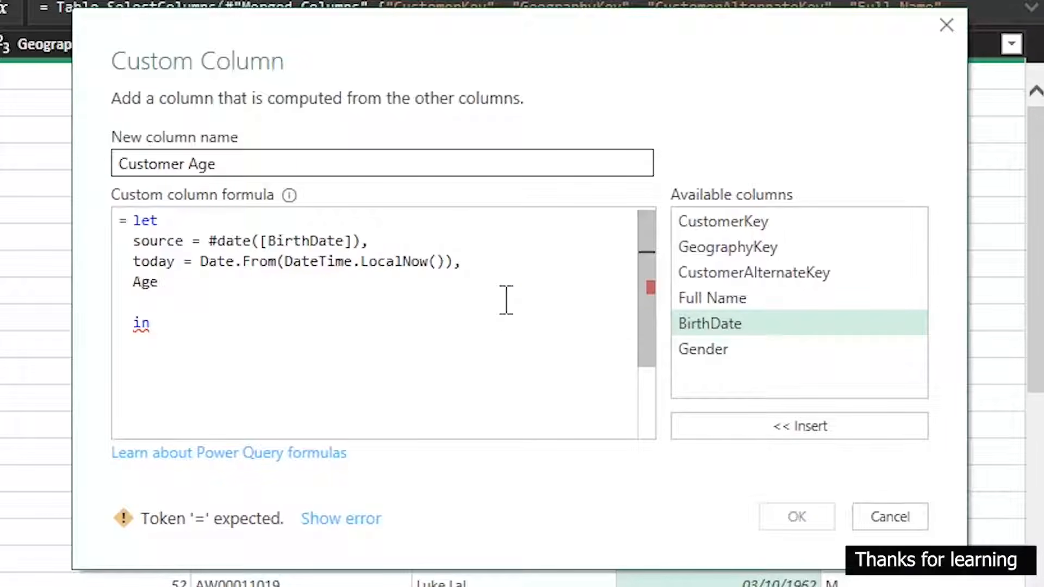
pyautogui.write(' = ')
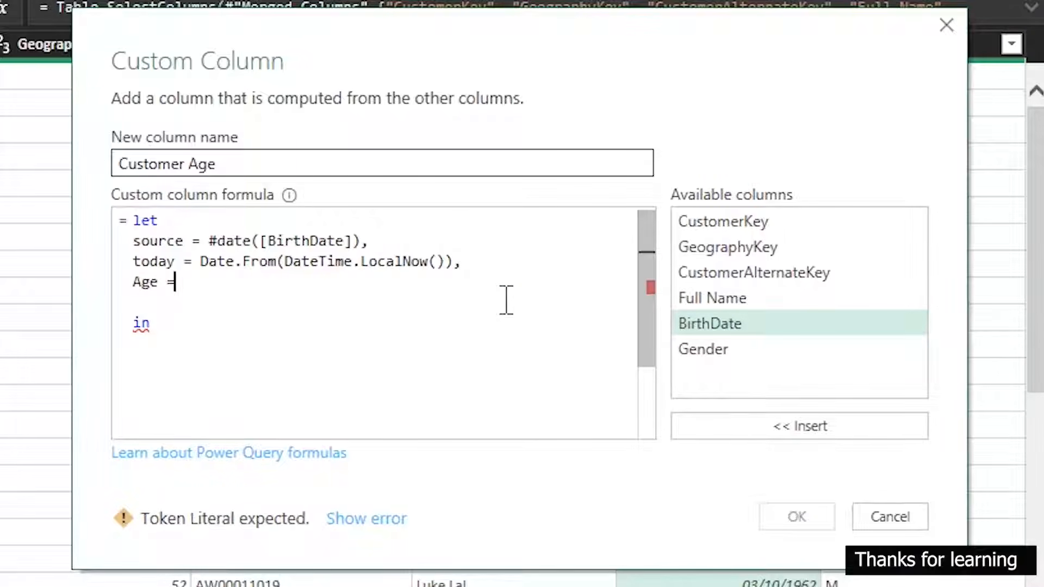
pyautogui.write('Duration.')
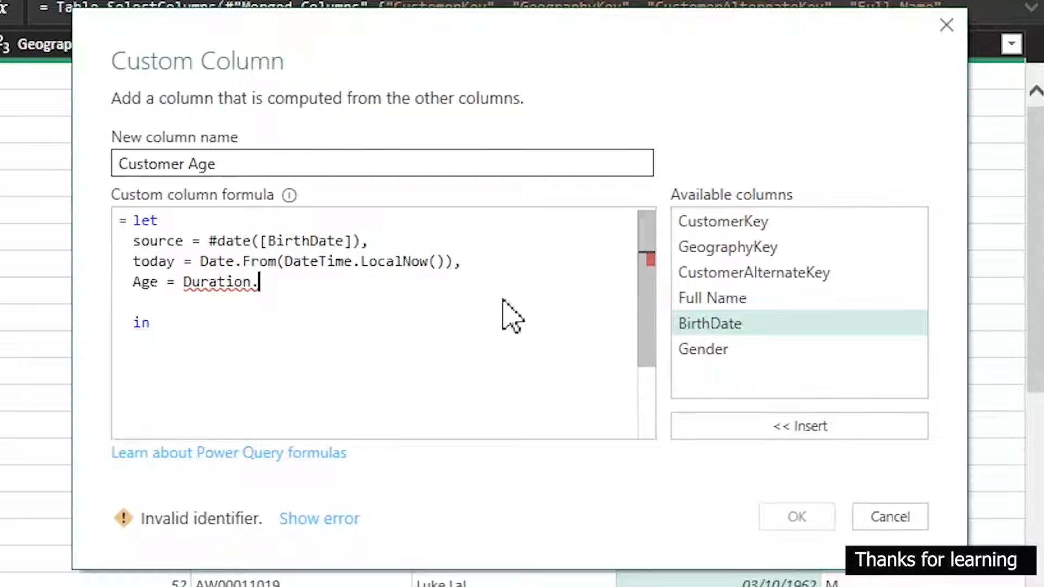
pyautogui.write('From')
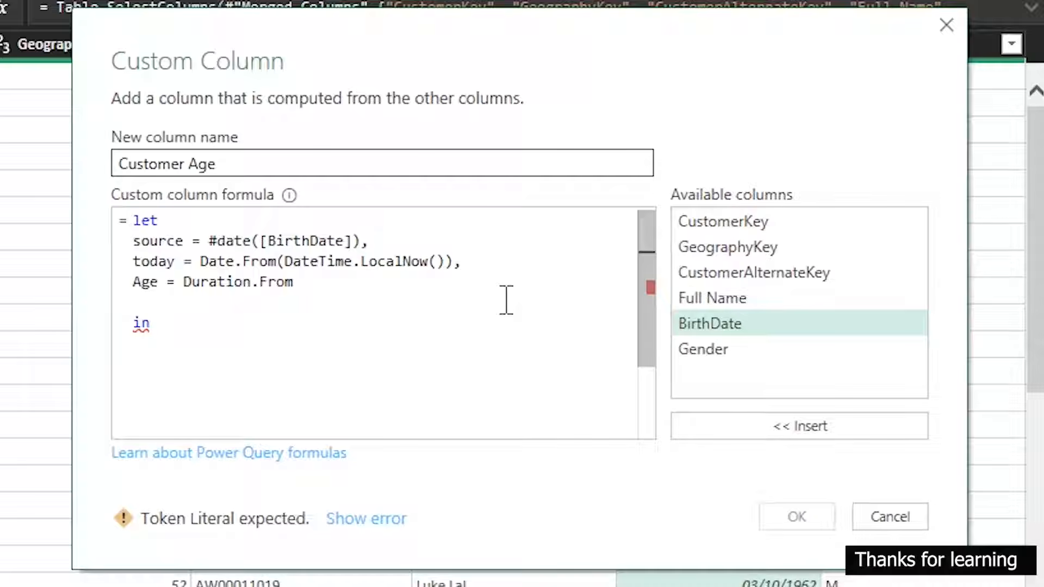
pyautogui.write('(')
pyautogui.write('Duration')
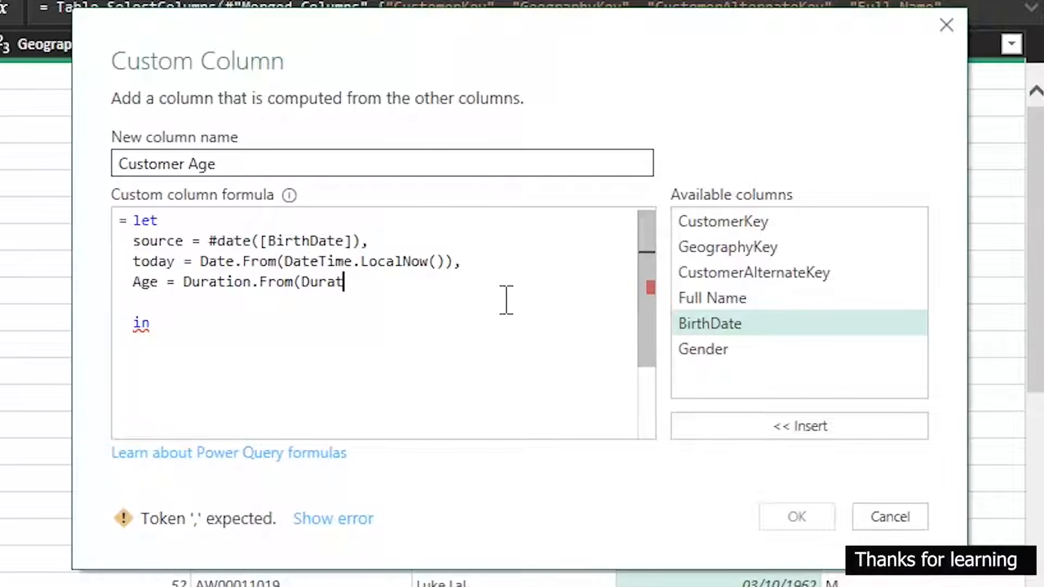
pyautogui.write('.from')
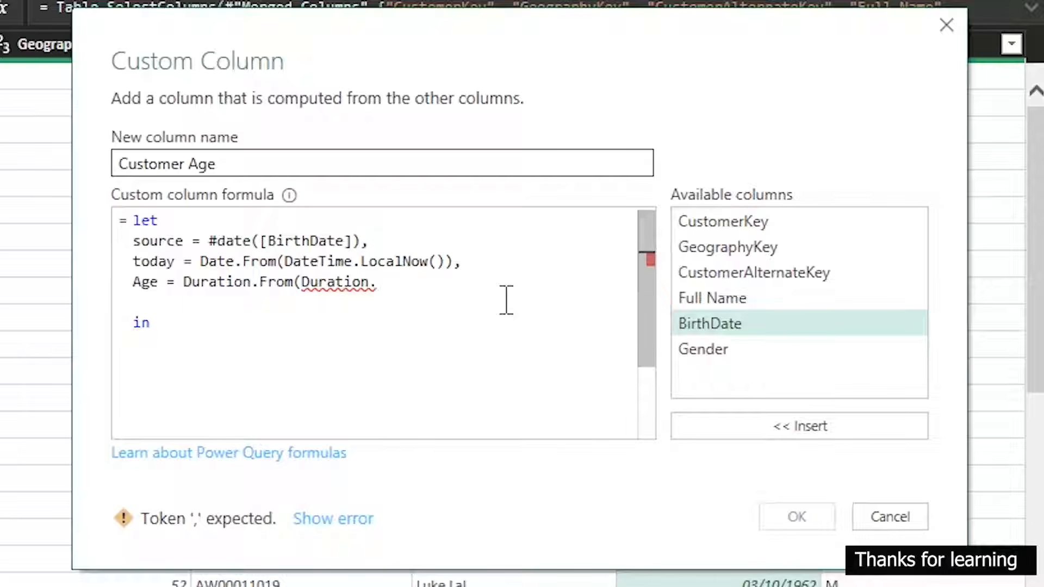
# Open the argument of Age's Duration.From call and nest Duration.From(Age) inside it
pyautogui.press('BackSpace')
pyautogui.press('BackSpace')
pyautogui.press('BackSpace')
pyautogui.press('BackSpace')
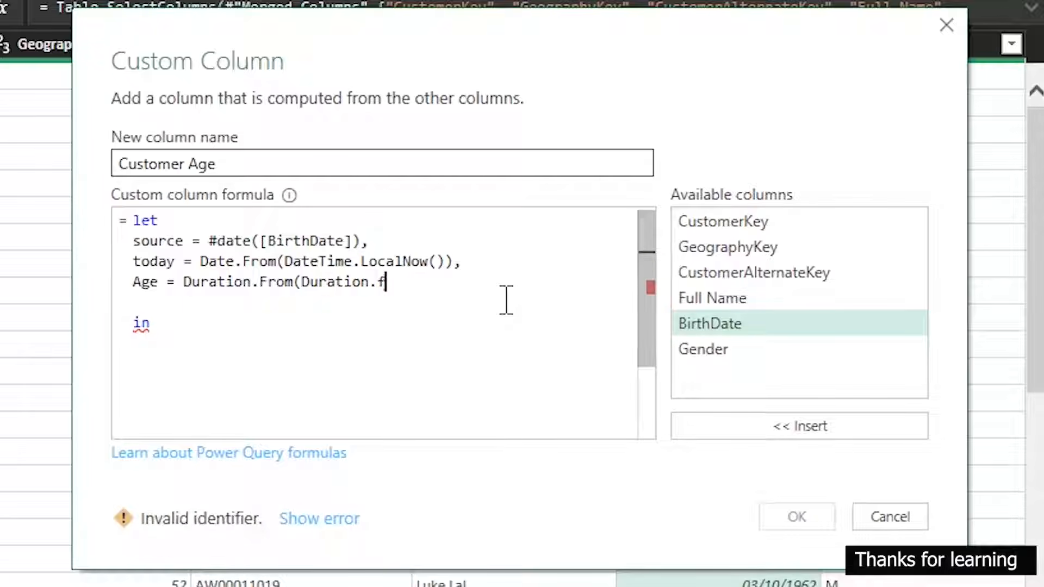
pyautogui.write('From')
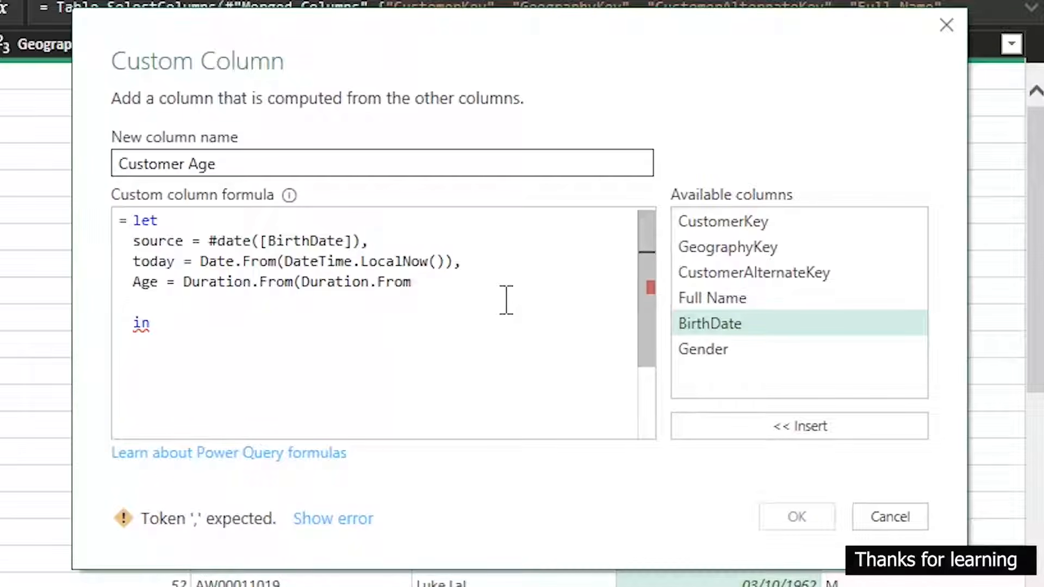
pyautogui.write('(Age)')
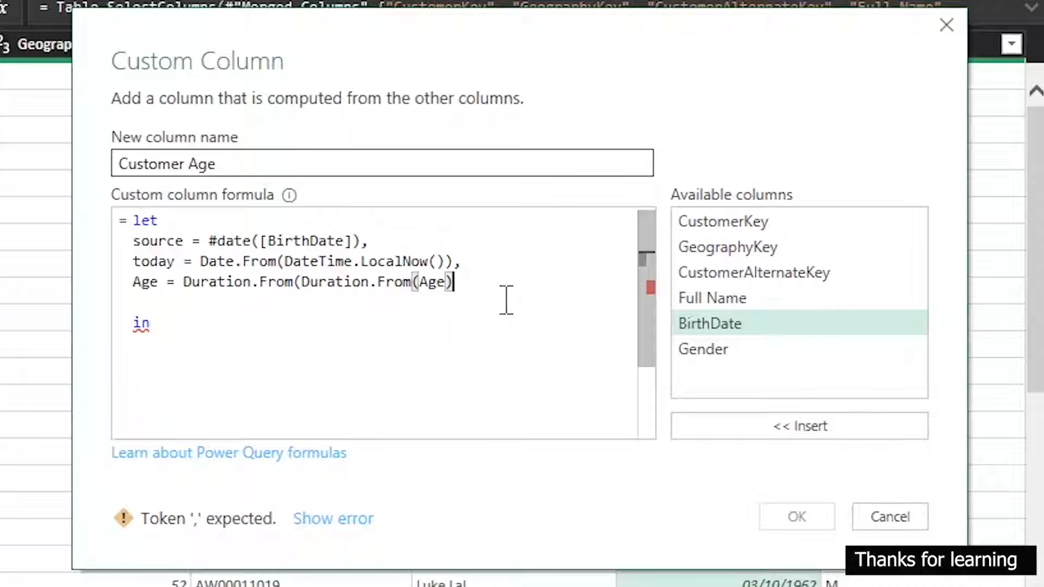
pyautogui.write(' / #')
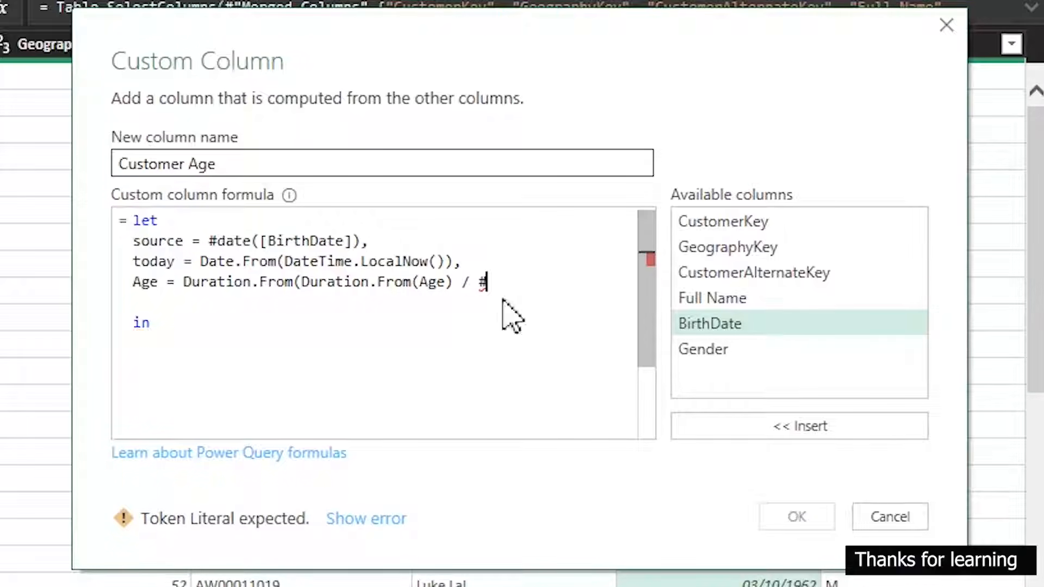
pyautogui.write('duration')
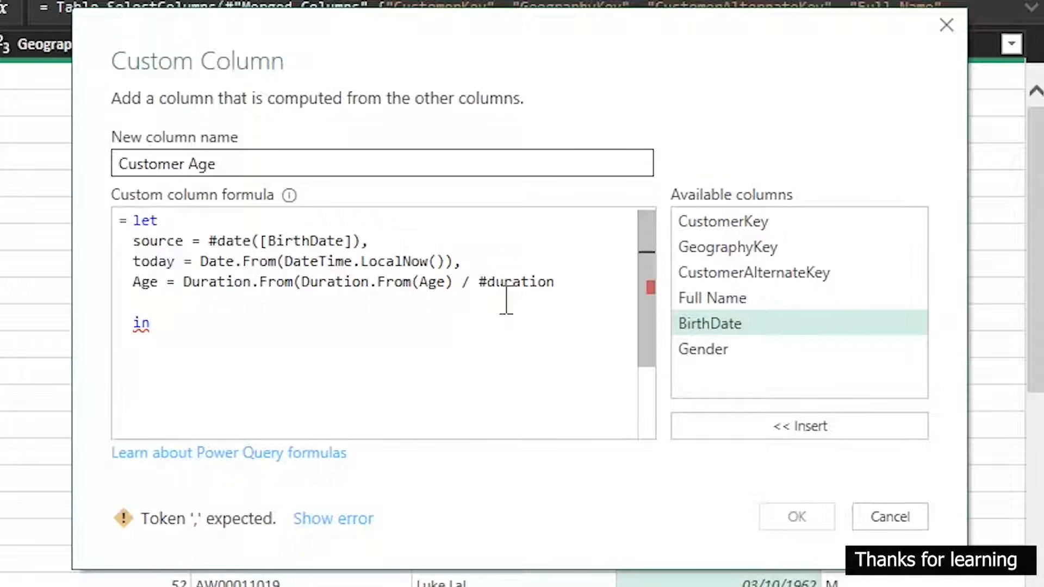
# Divide the nested duration by #duration(365,0,0,0), with the arguments on a new line, and close the outer parenthesis
pyautogui.press('Return')
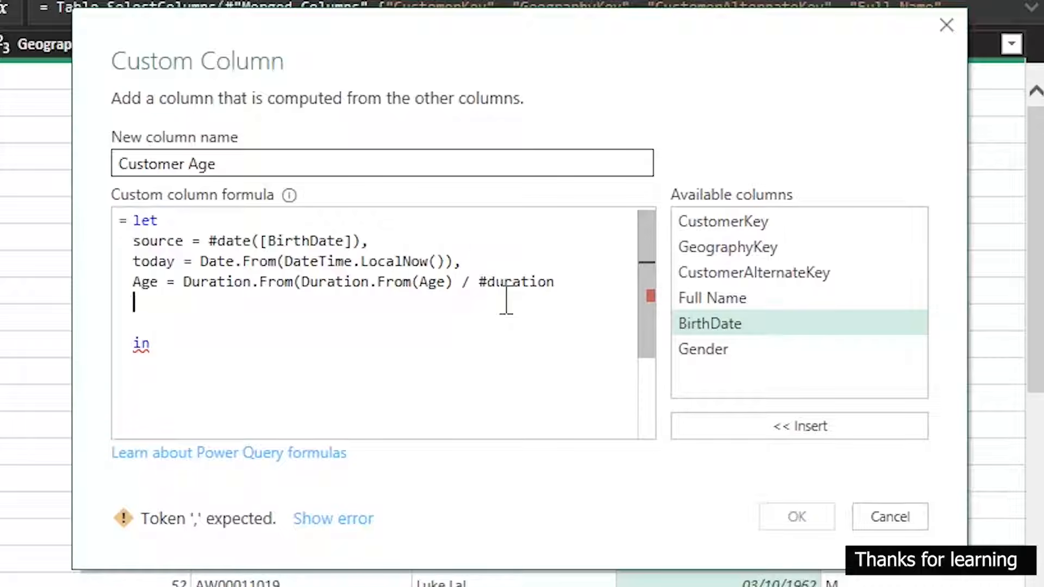
pyautogui.write('(')
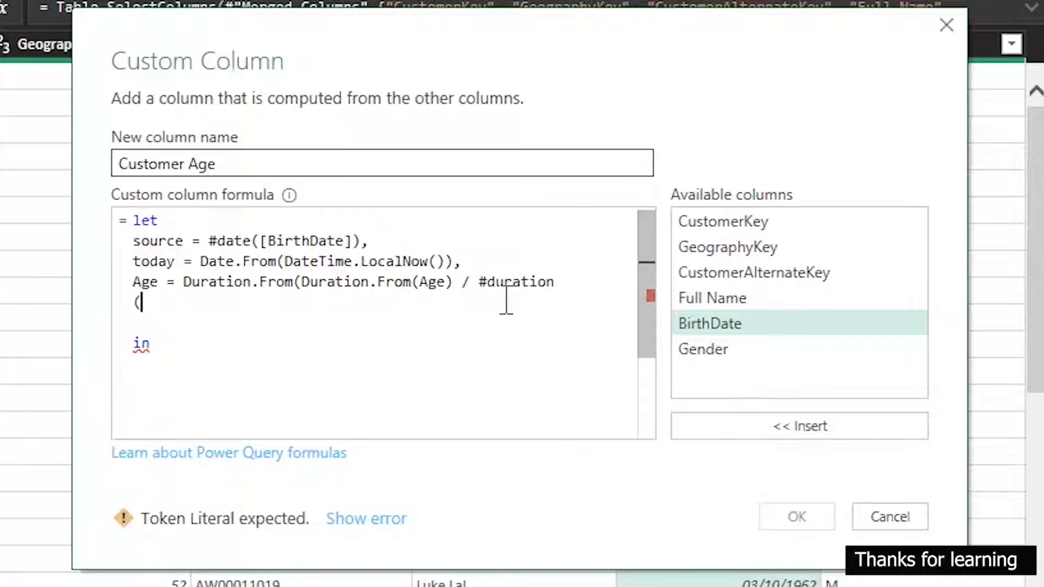
pyautogui.write('365')
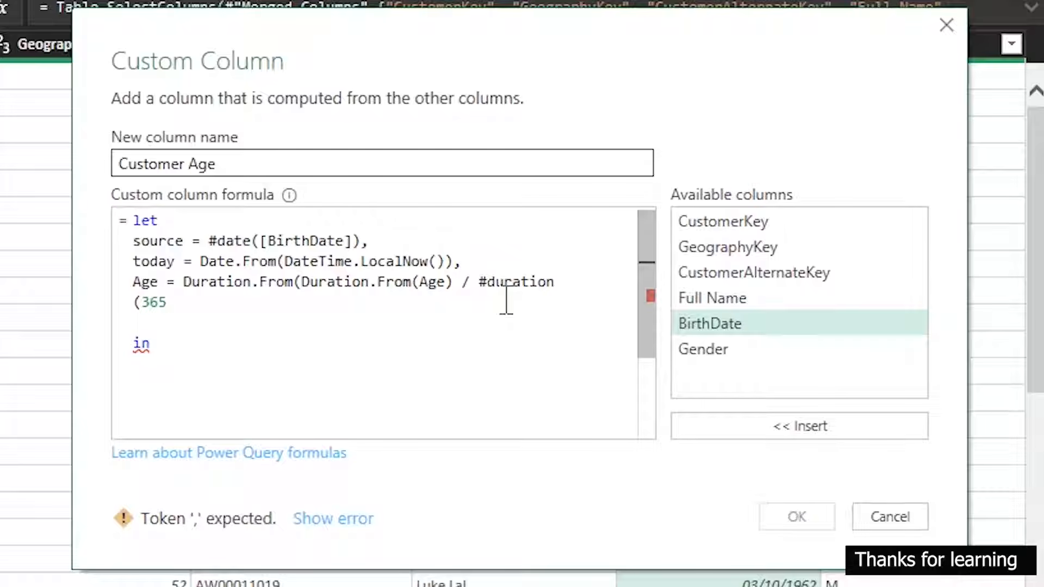
pyautogui.write(',')
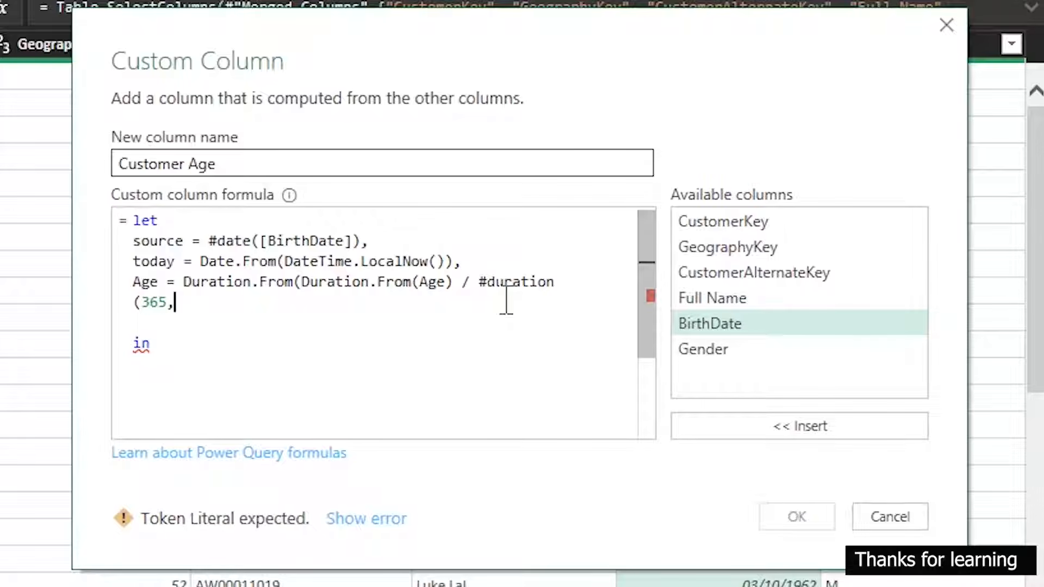
pyautogui.write('0,0,0')
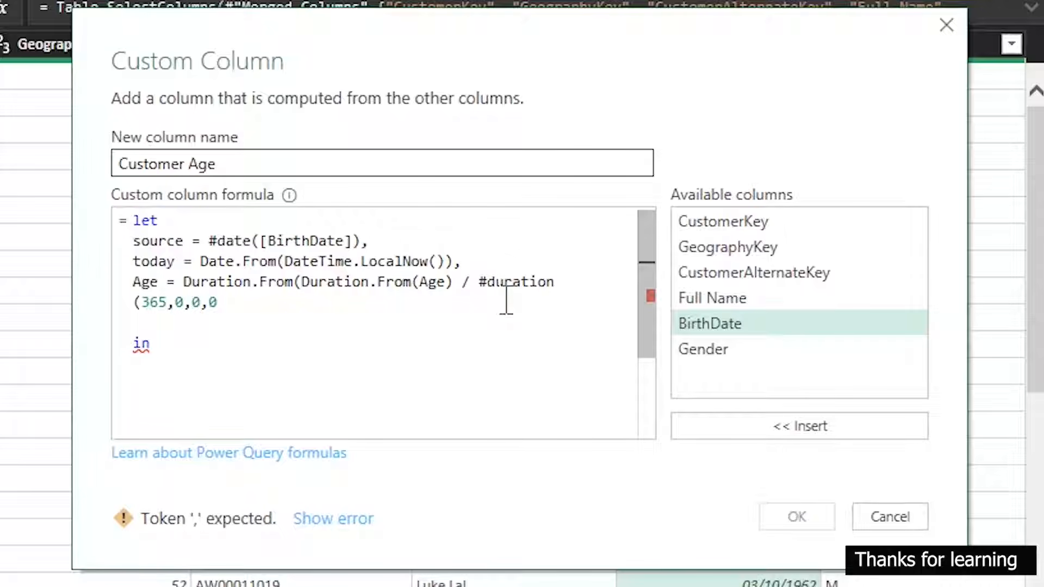
pyautogui.write('))')
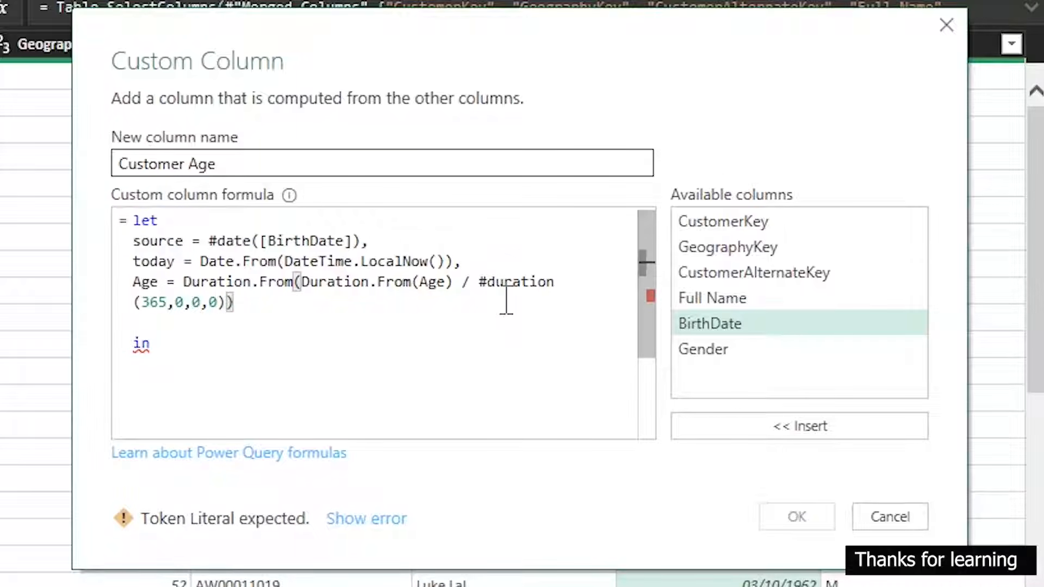
# Enter Year as the result expression below in and apply the Customer Age column
pyautogui.click(136, 390)
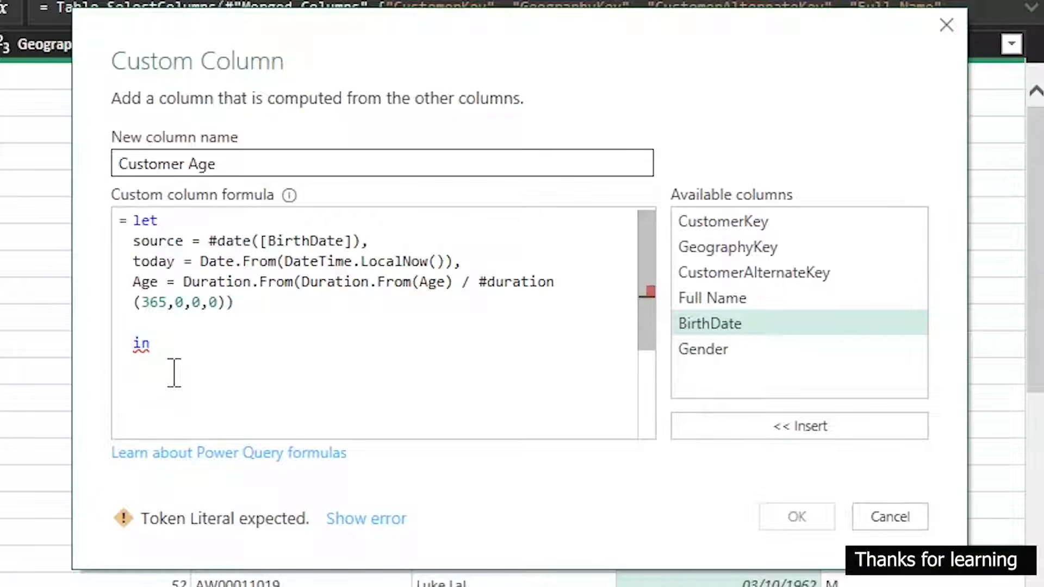
pyautogui.press('Return')
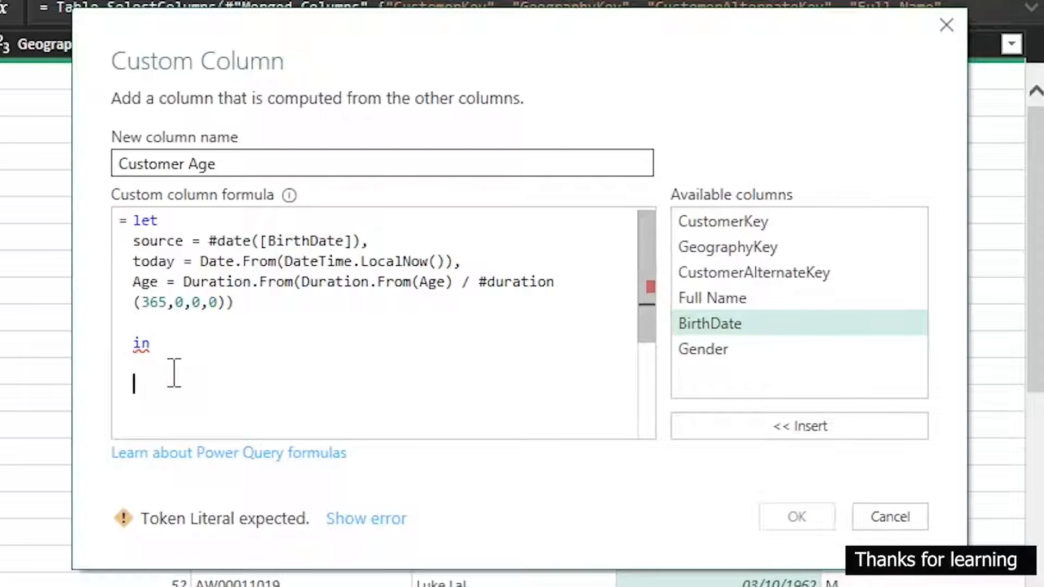
pyautogui.write('Year')
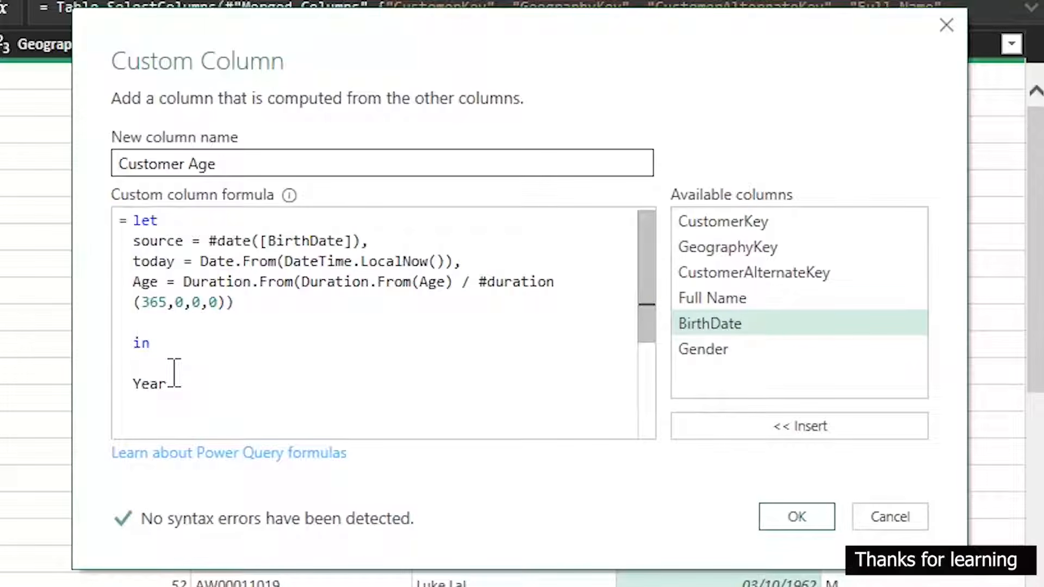
pyautogui.click(291, 310)
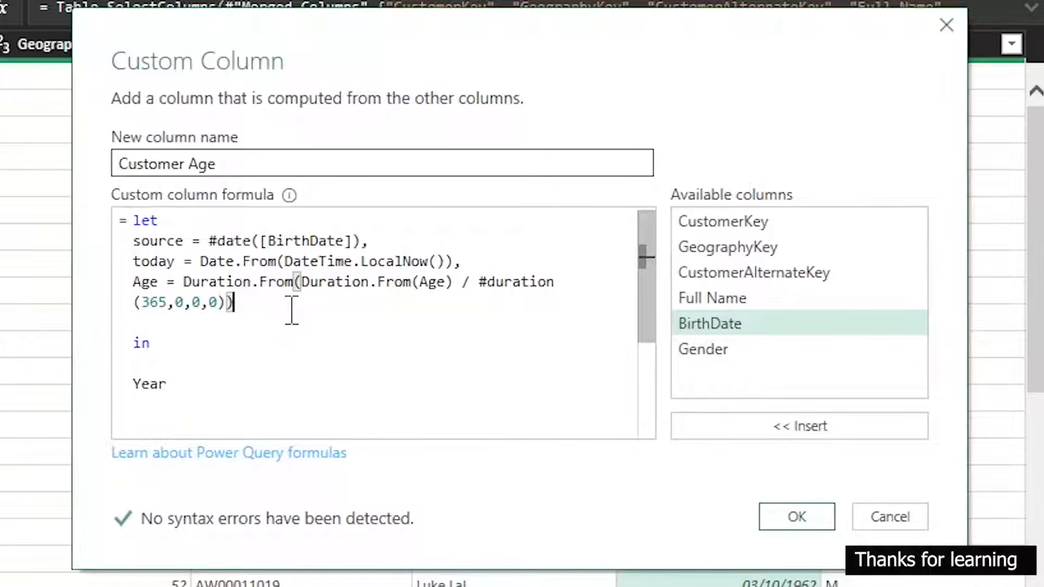
pyautogui.click(820, 523)
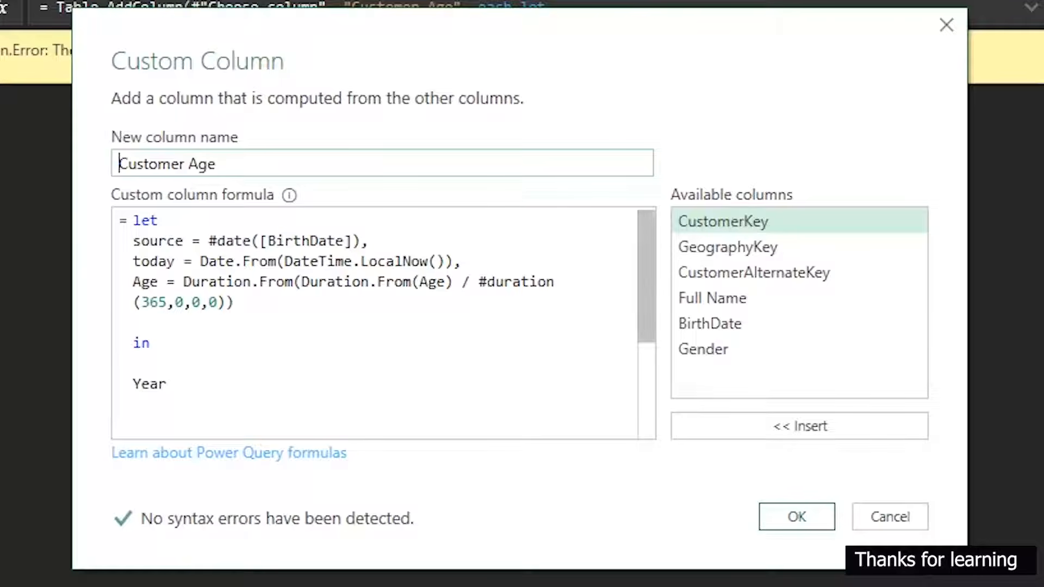
# Replace the nested Duration.From(Age) in the Age line with Today - [BirthDate] as the Duration.From argument
pyautogui.moveTo(618, 29); pyautogui.dragTo(536, 206)
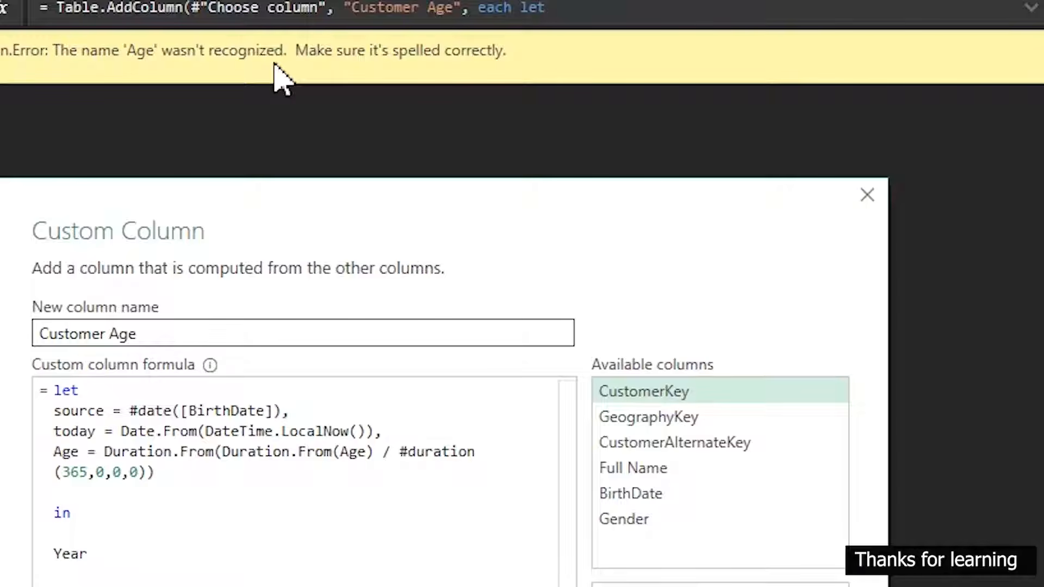
pyautogui.click(354, 452)
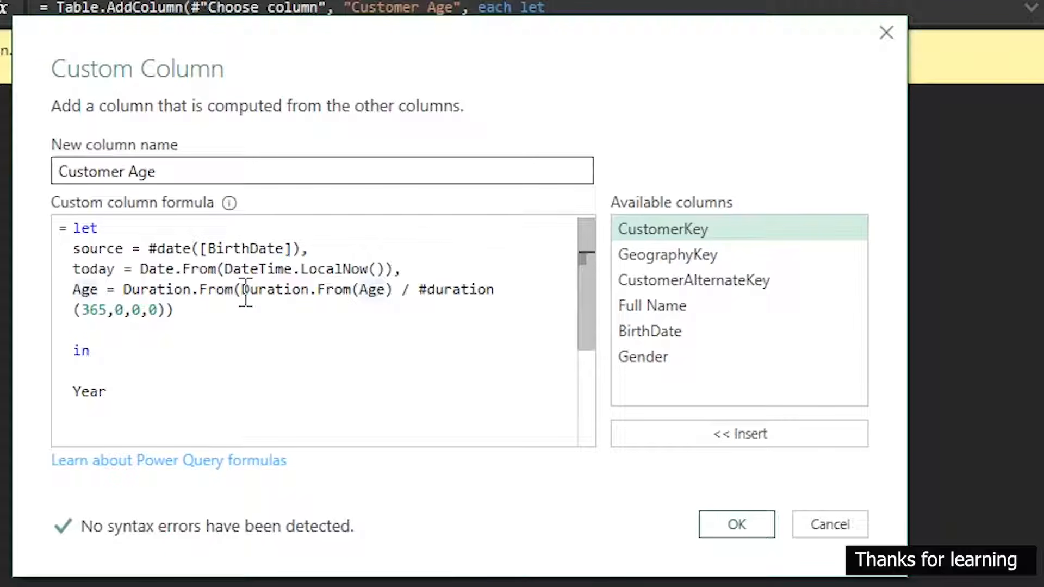
pyautogui.moveTo(246, 291); pyautogui.dragTo(390, 296)
pyautogui.press('BackSpace')
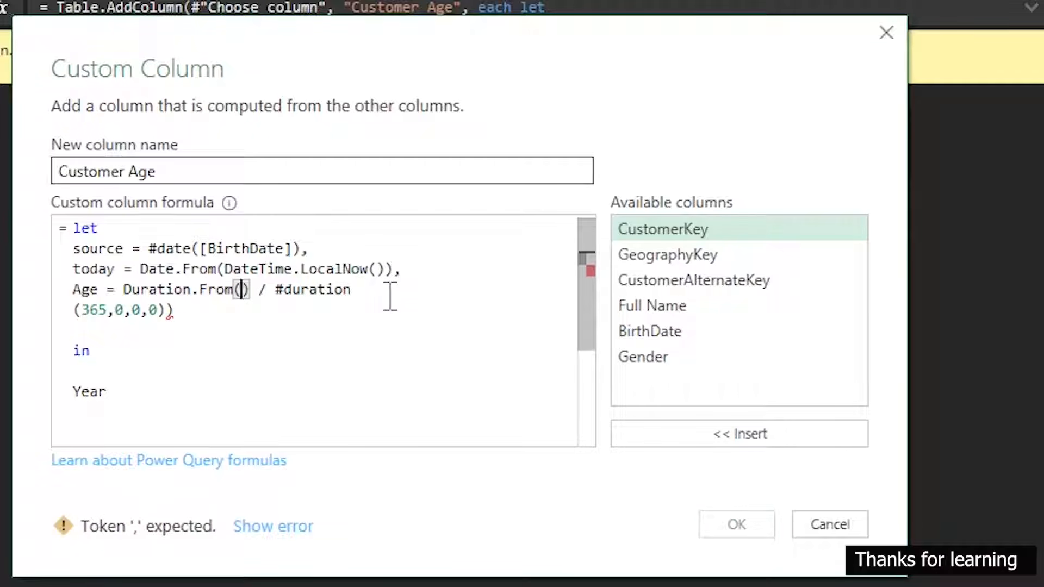
pyautogui.write('Toda')
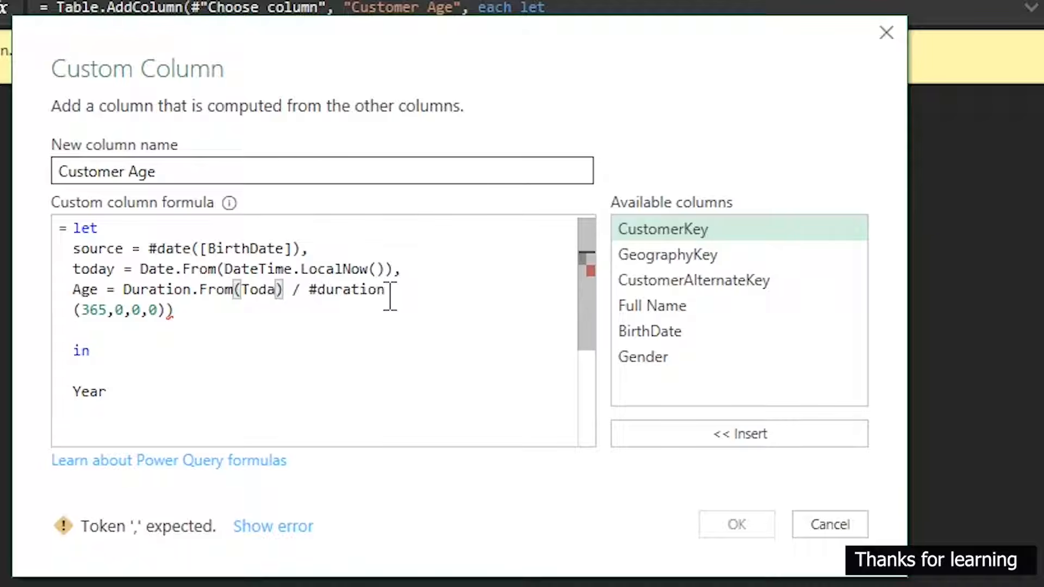
pyautogui.write('y')
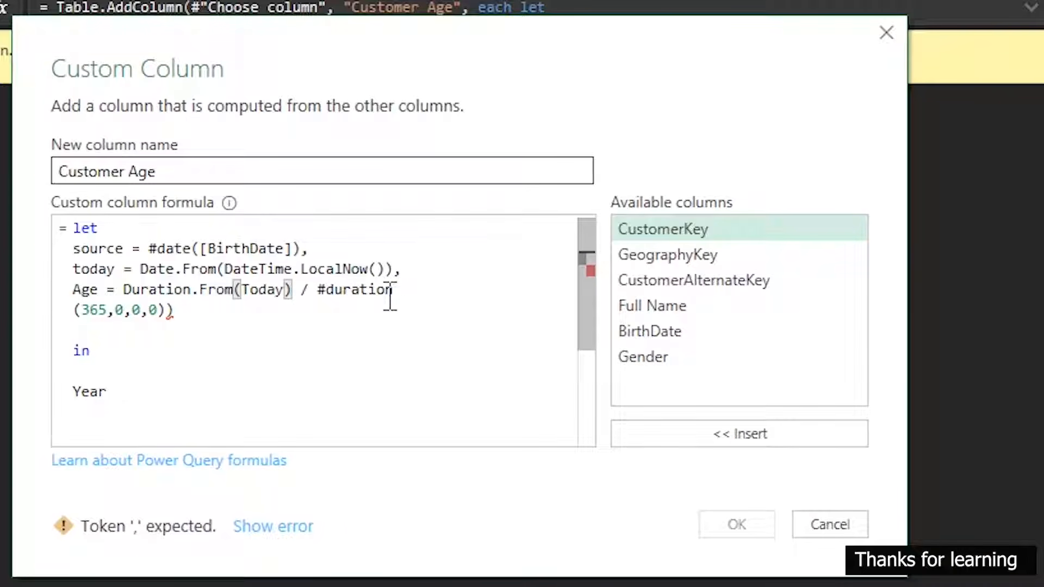
pyautogui.write(' -')
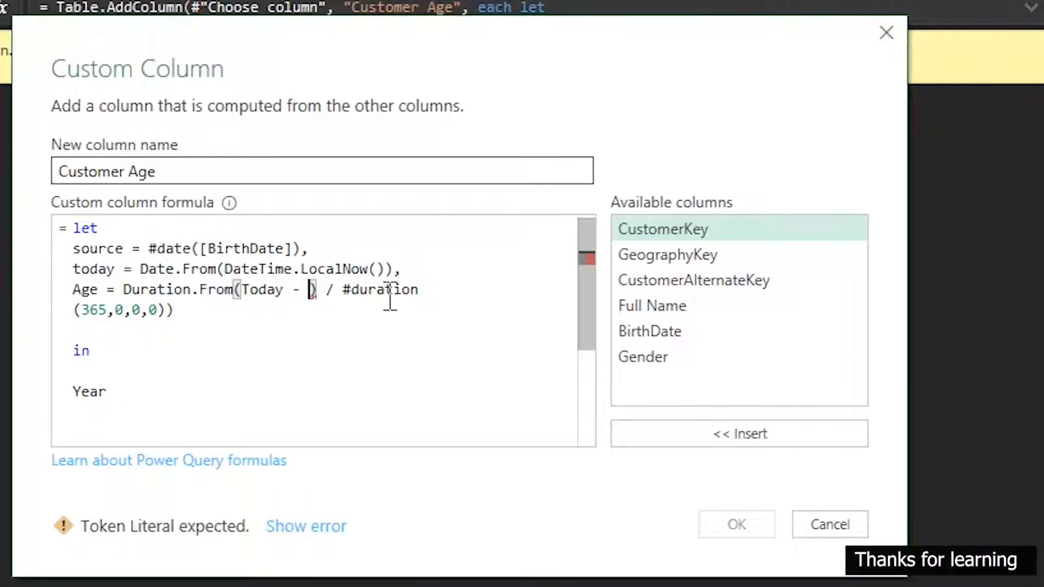
pyautogui.click(665, 332)
pyautogui.click(768, 435)
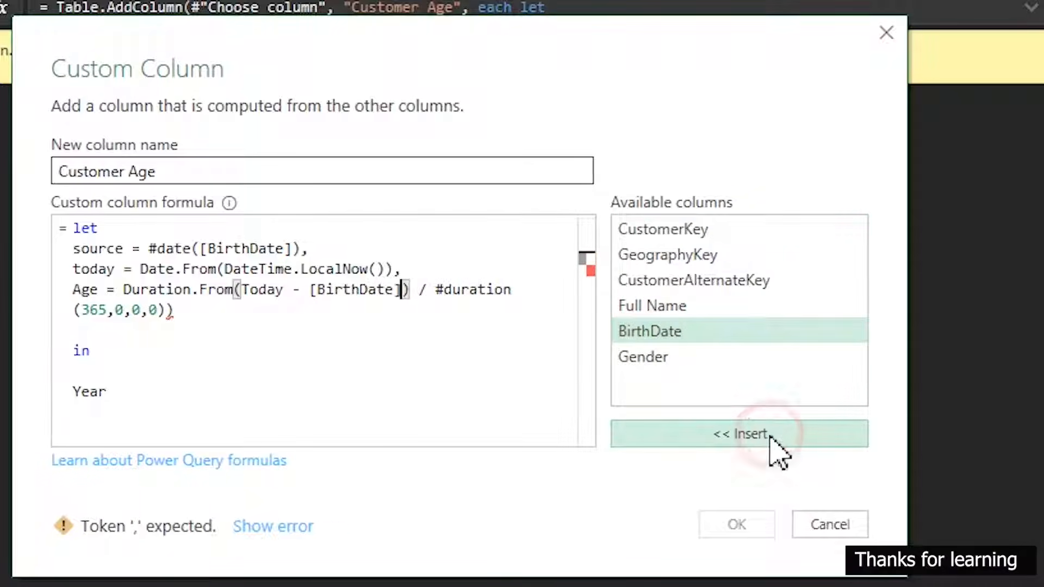
# Split the Age line before the division, start the new line with Years =, and end the Age definition with a comma
pyautogui.click(415, 309)
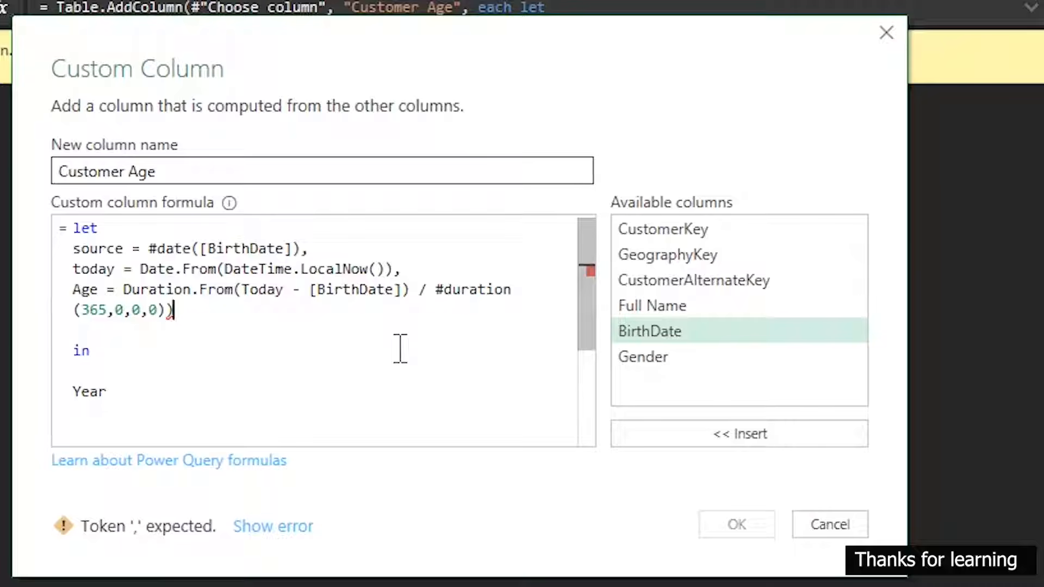
pyautogui.click(417, 290)
pyautogui.press('Return')
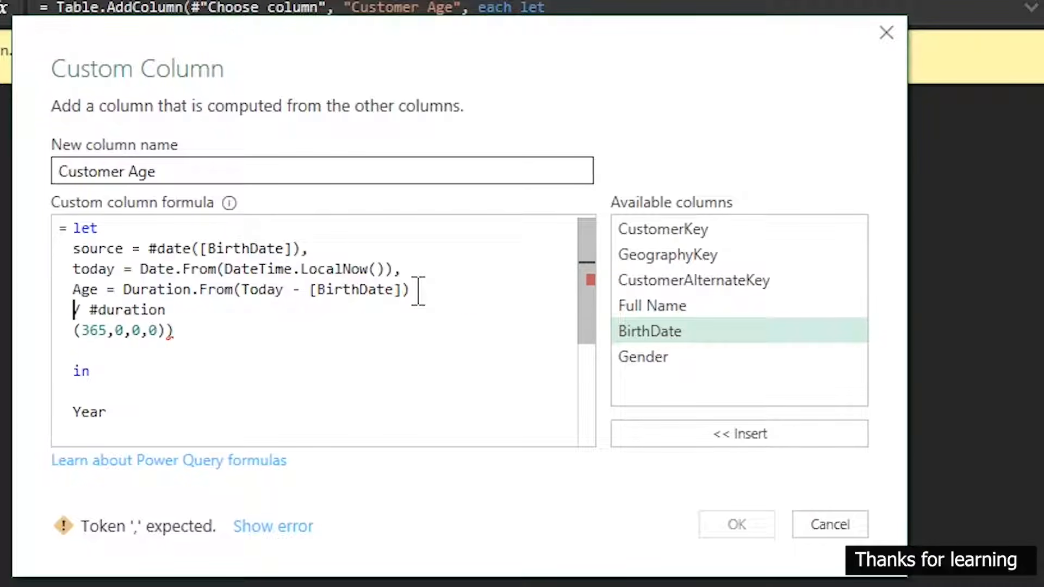
pyautogui.write('Year')
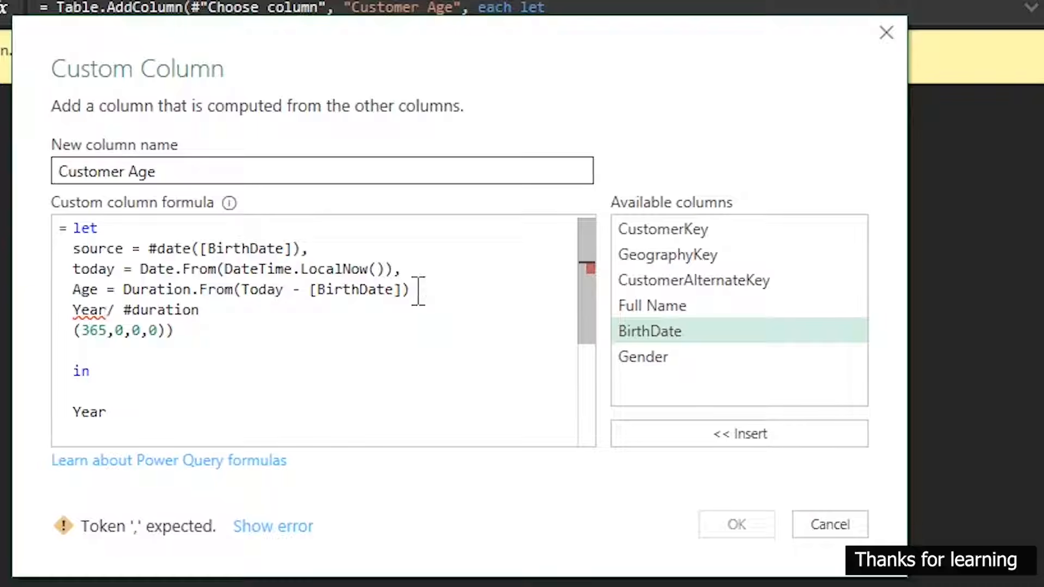
pyautogui.write('s =')
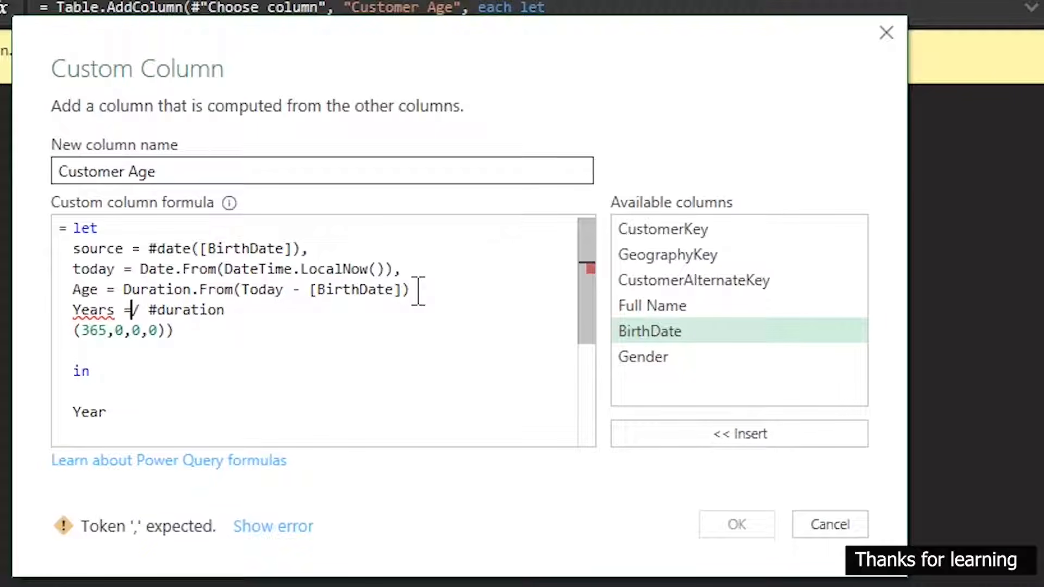
pyautogui.click(415, 290)
pyautogui.write(',')
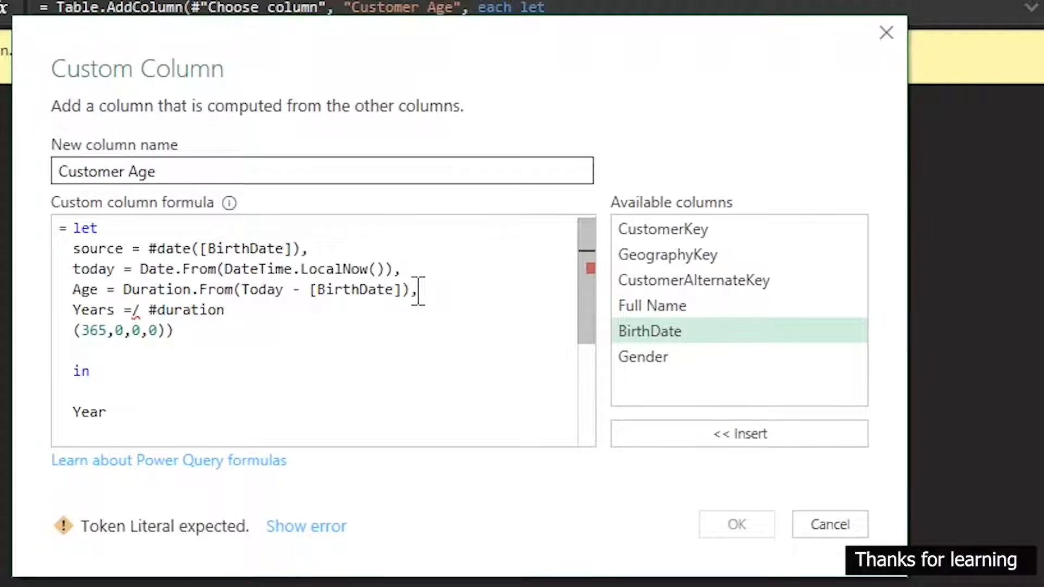
# Replace the slash at the start of the Years expression with Duration.From
pyautogui.click(143, 309)
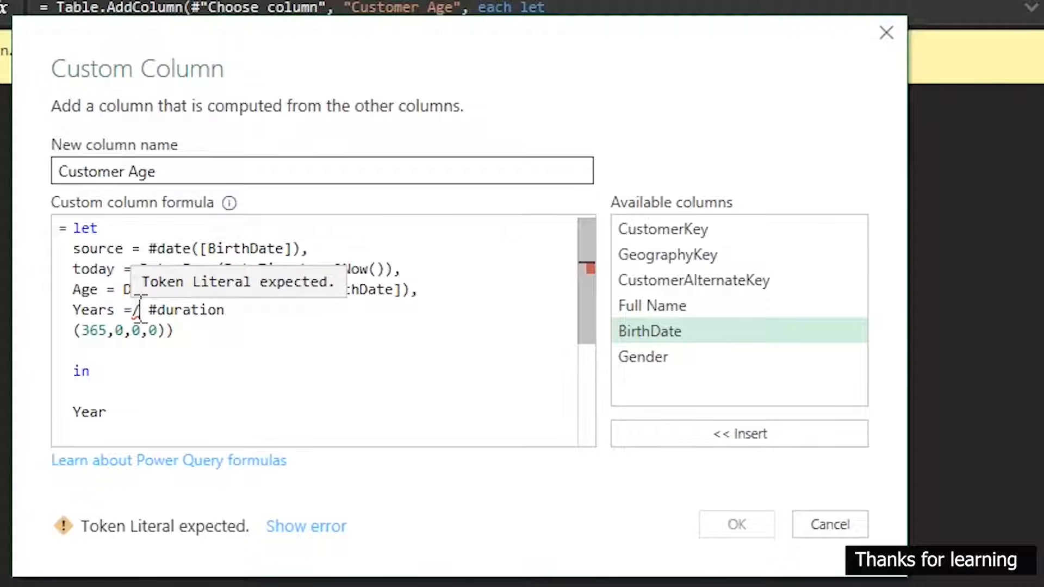
pyautogui.press('BackSpace')
pyautogui.write('duration')
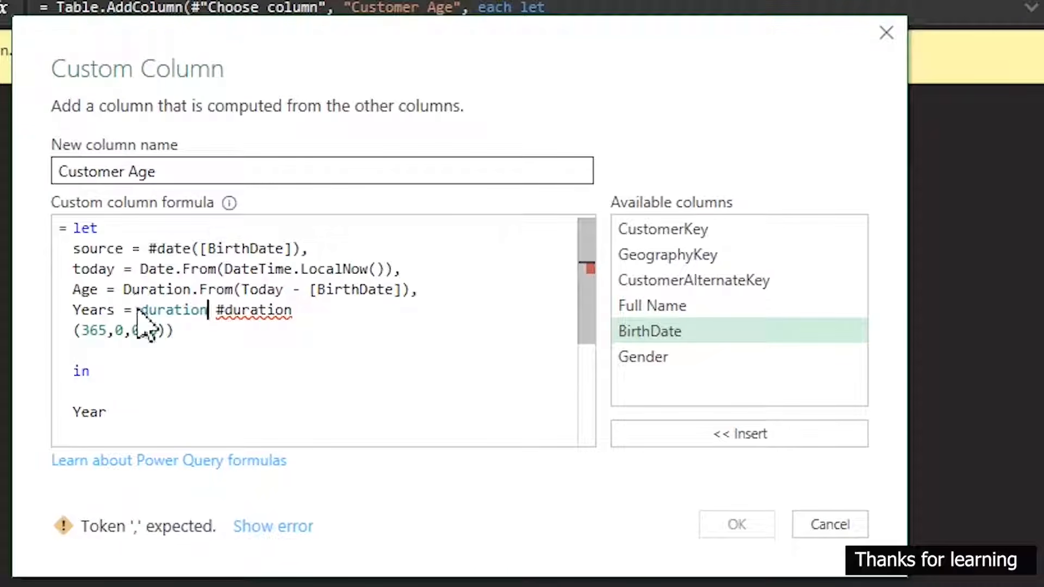
pyautogui.write('.')
pyautogui.press('BackSpace')
pyautogui.press('BackSpace')
pyautogui.press('BackSpace')
pyautogui.press('BackSpace')
pyautogui.press('BackSpace')
pyautogui.press('BackSpace')
pyautogui.press('BackSpace')
pyautogui.press('BackSpace')
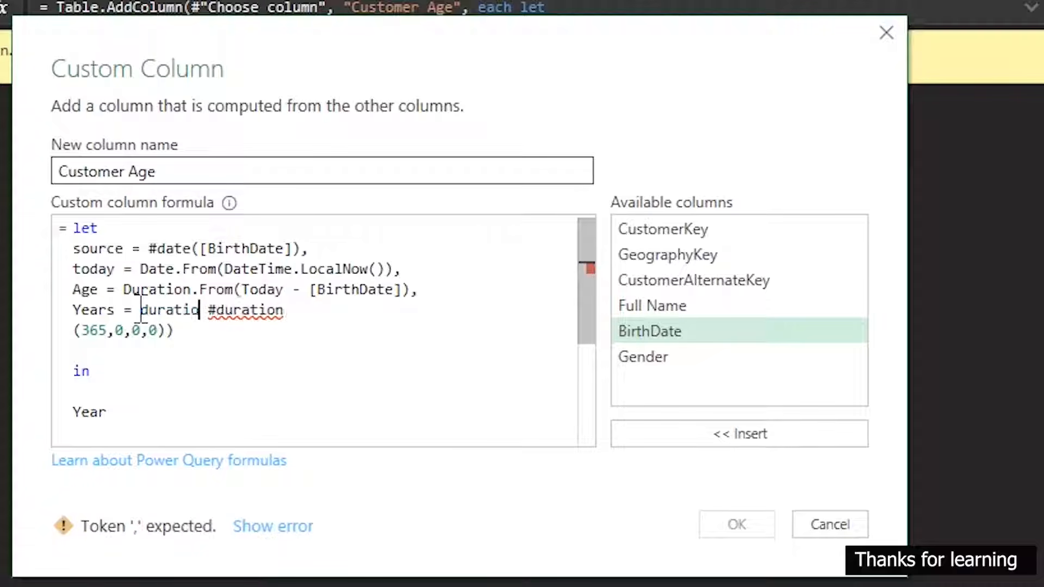
pyautogui.press('BackSpace')
pyautogui.write('Du')
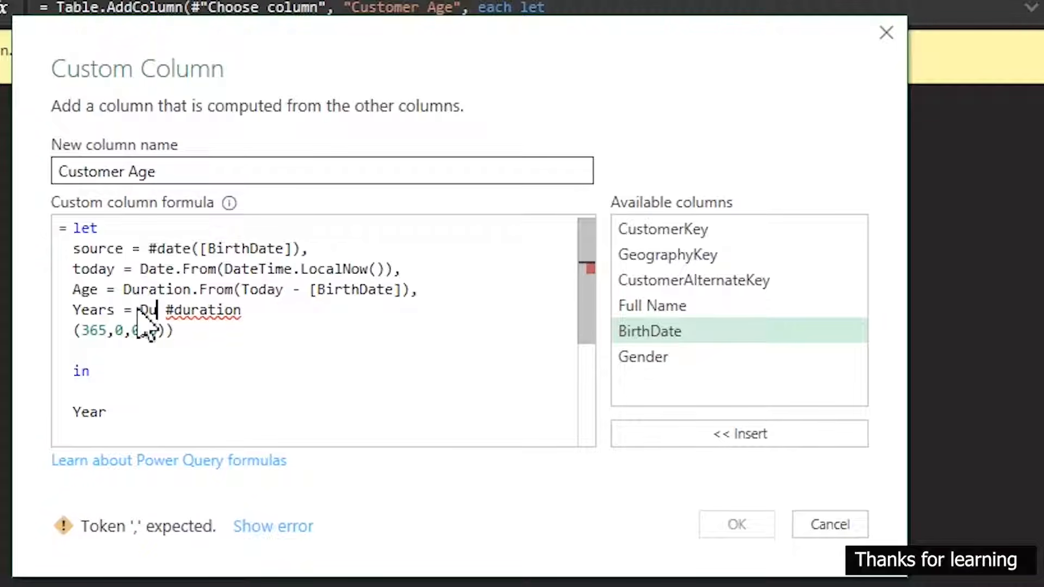
pyautogui.write('ration.')
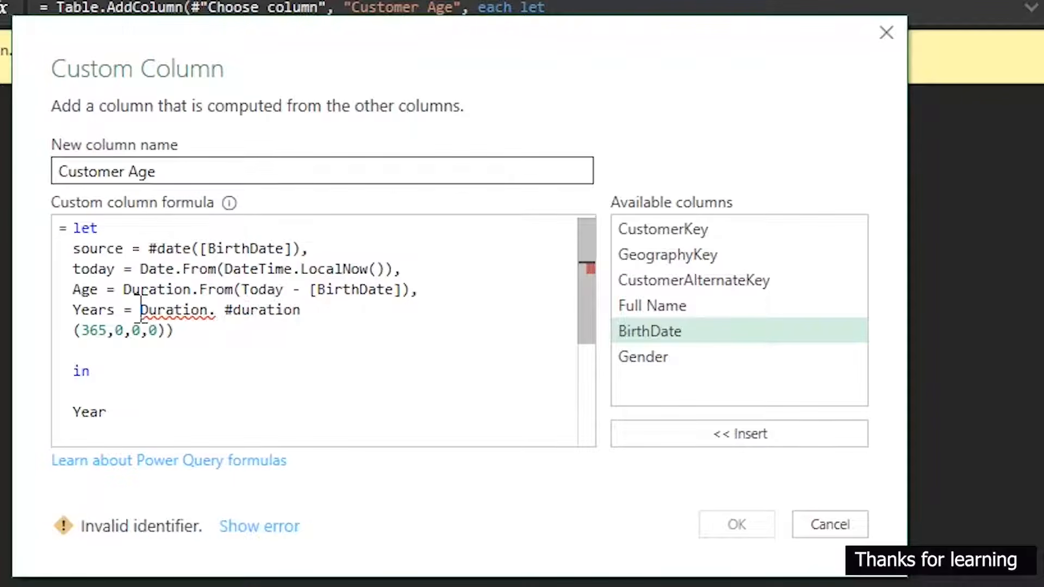
pyautogui.write('From')
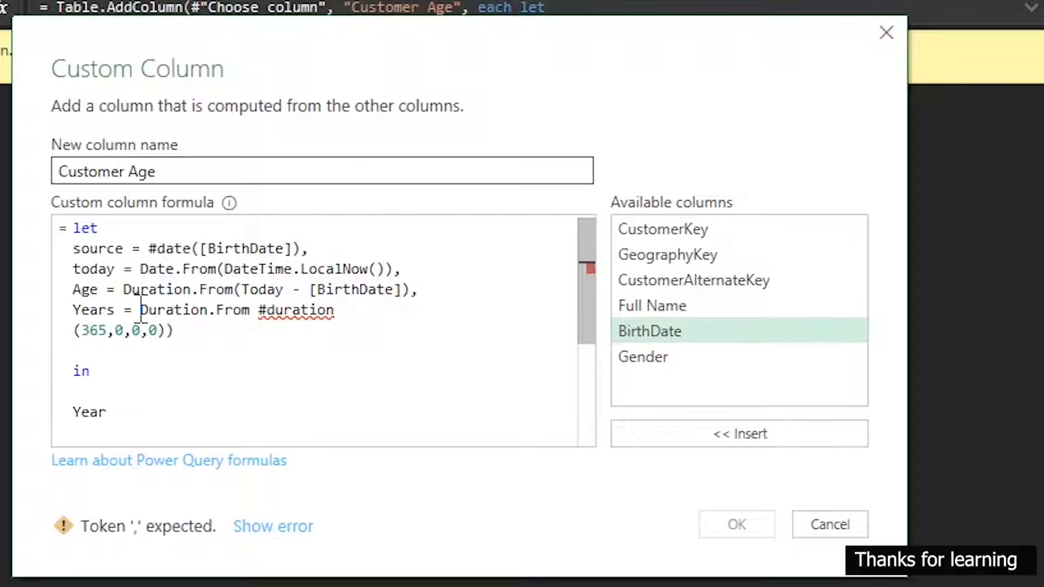
pyautogui.write('(Duration')
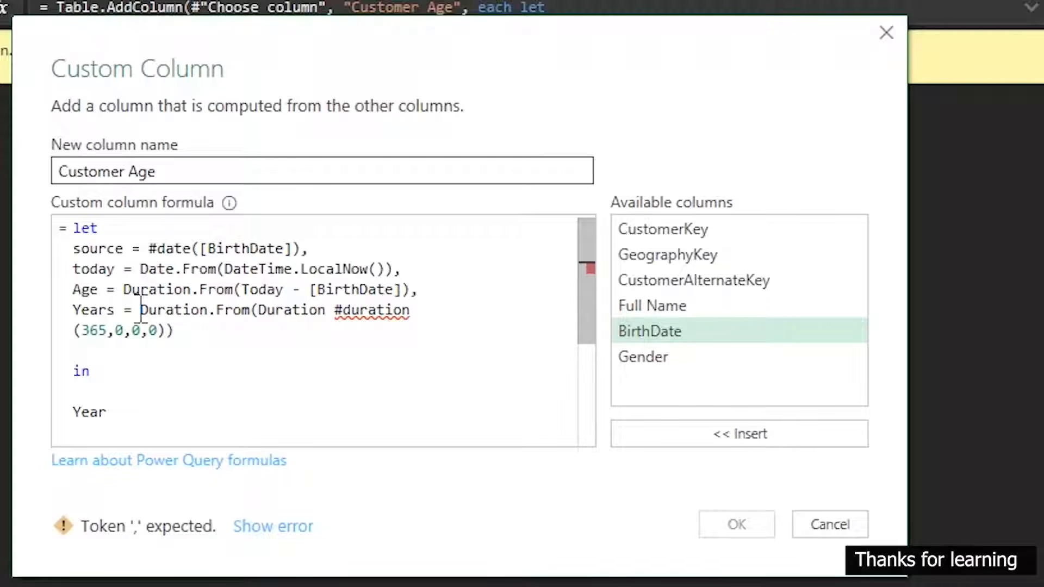
pyautogui.write('.')
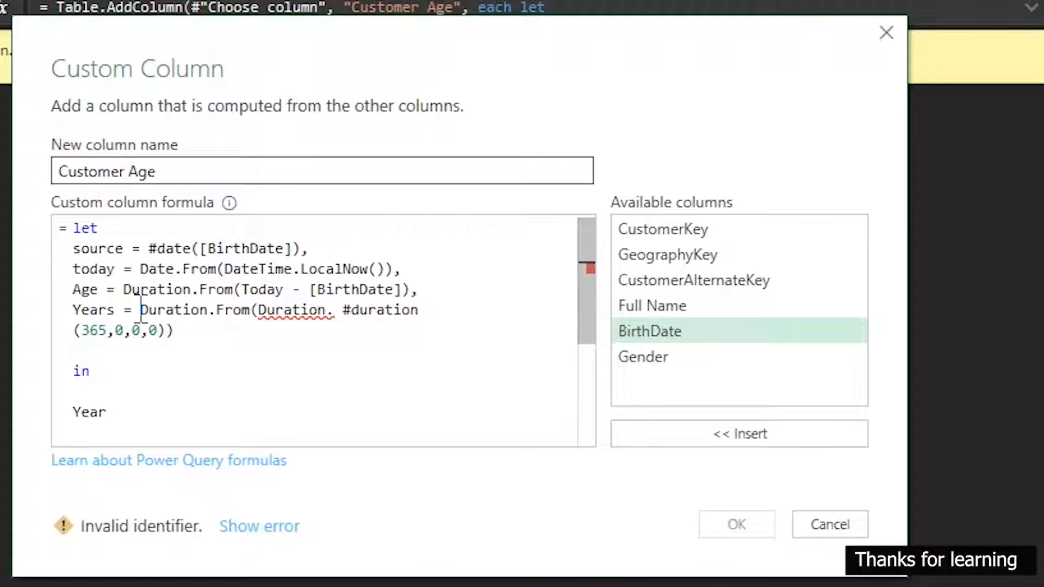
pyautogui.write('From')
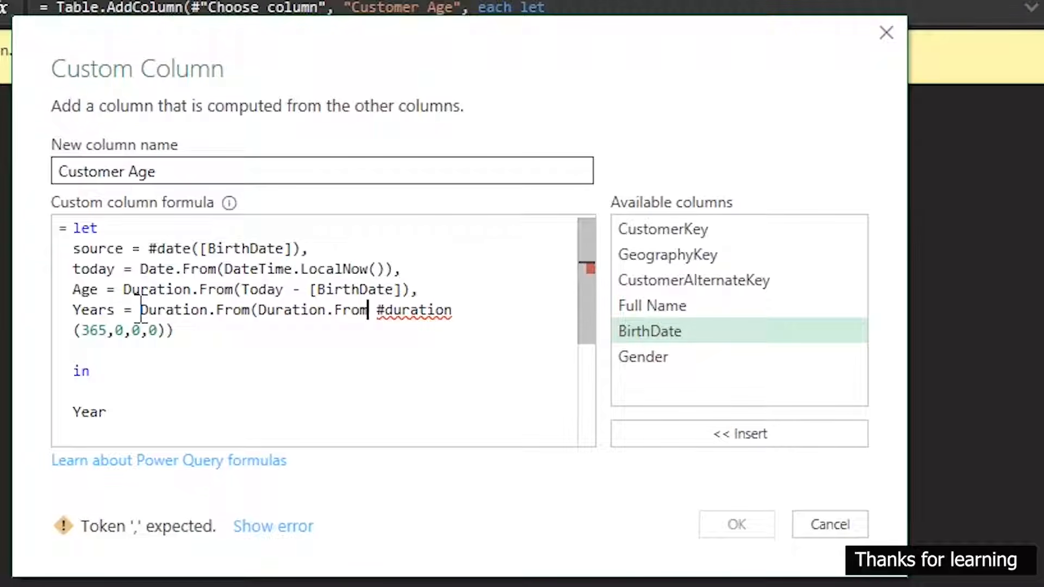
pyautogui.write('(Age')
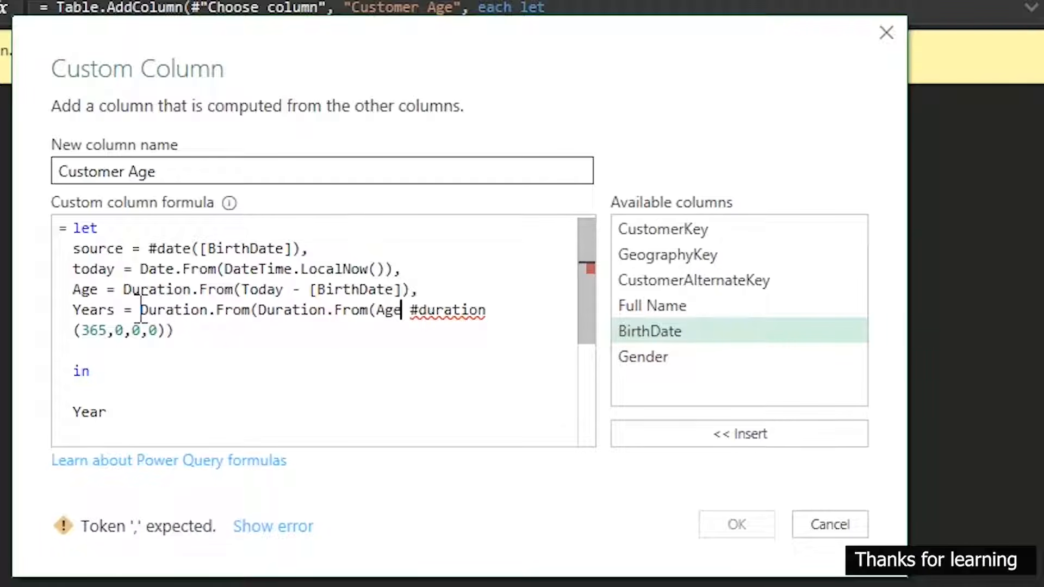
pyautogui.write(')')
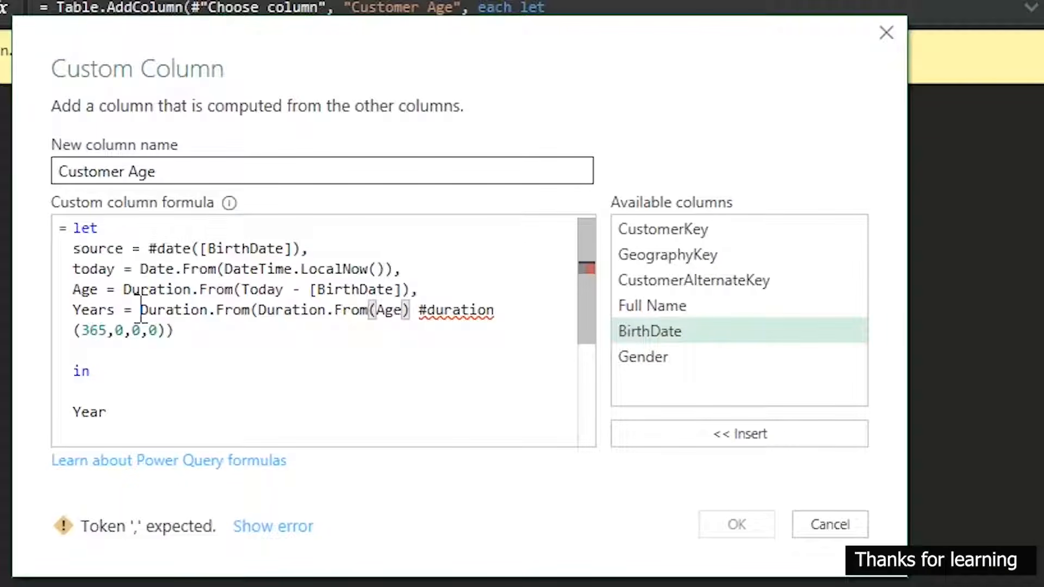
pyautogui.write(' /')
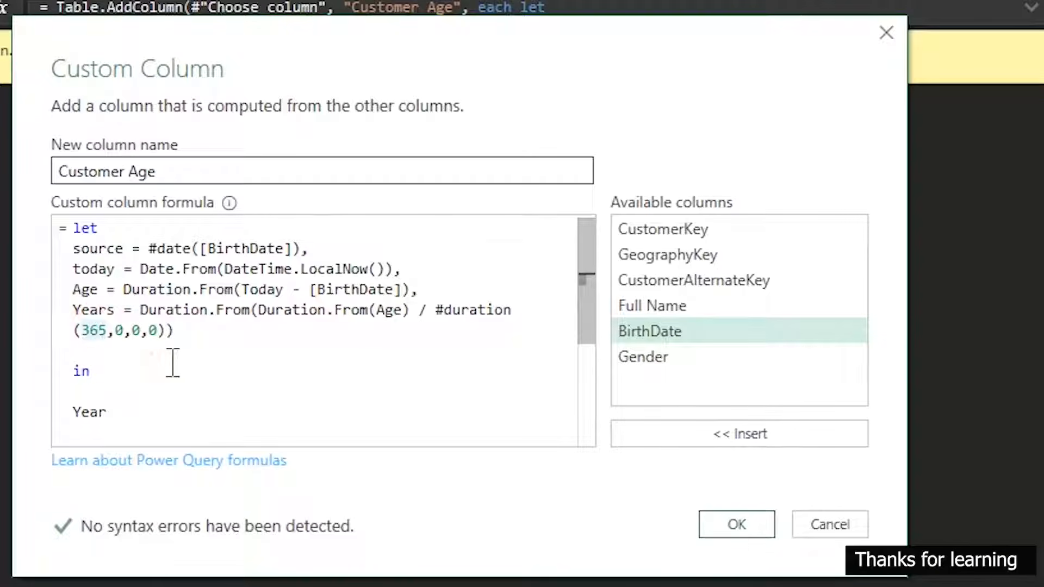
# Complete the Years expression by opening a parenthesis and adding Duration.From(Age) / before #duration, and apply the column formula
pyautogui.click(737, 524)
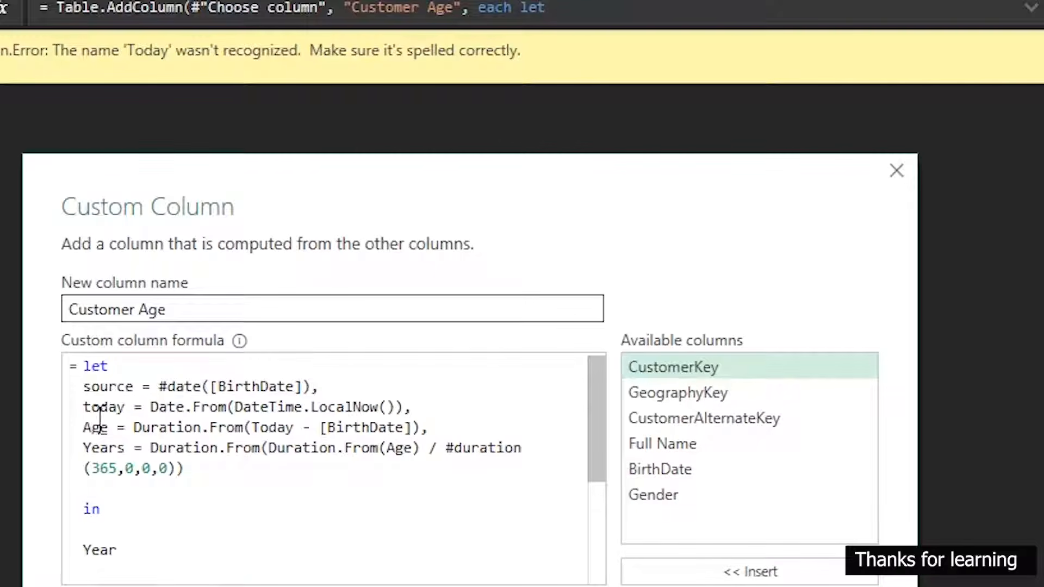
# Capitalize the variable name today as Today in its definition line and apply the Customer Age formula
pyautogui.click(91, 405)
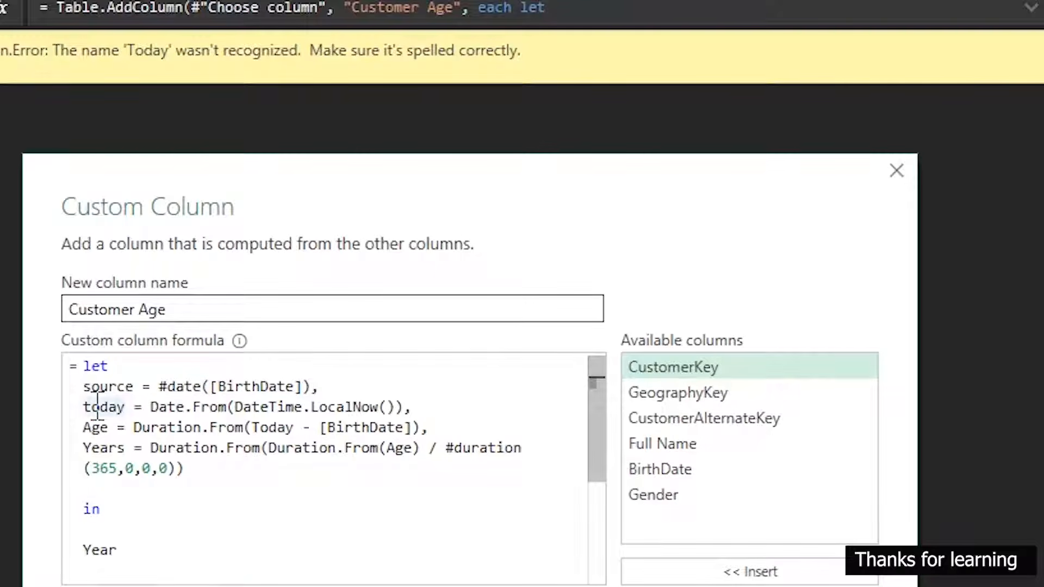
pyautogui.press('BackSpace')
pyautogui.write('T')
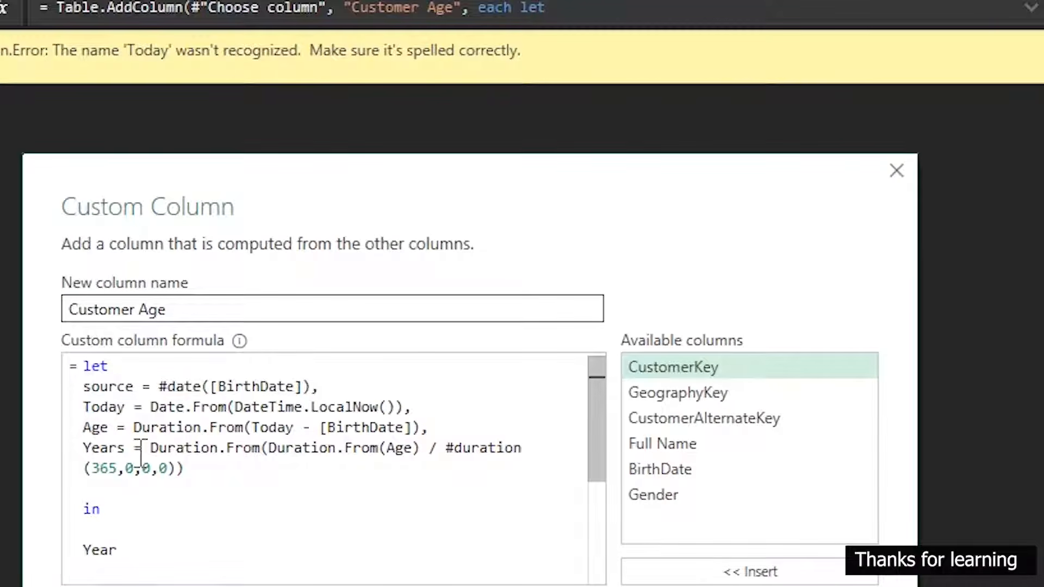
pyautogui.click(761, 586)
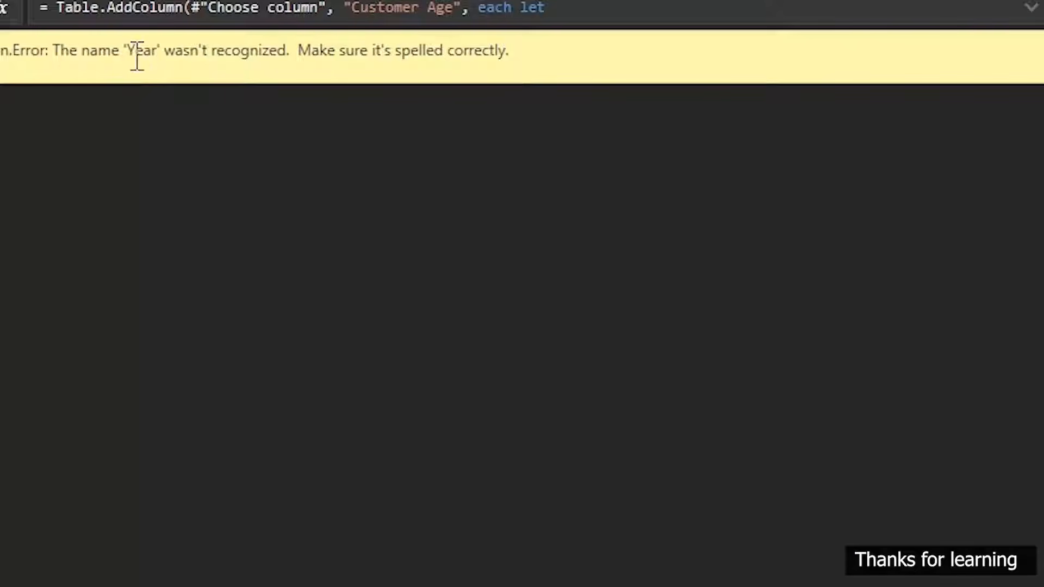
# Change the result expression below in to Years and apply the Customer Age formula
pyautogui.moveTo(128, 50); pyautogui.dragTo(152, 50)
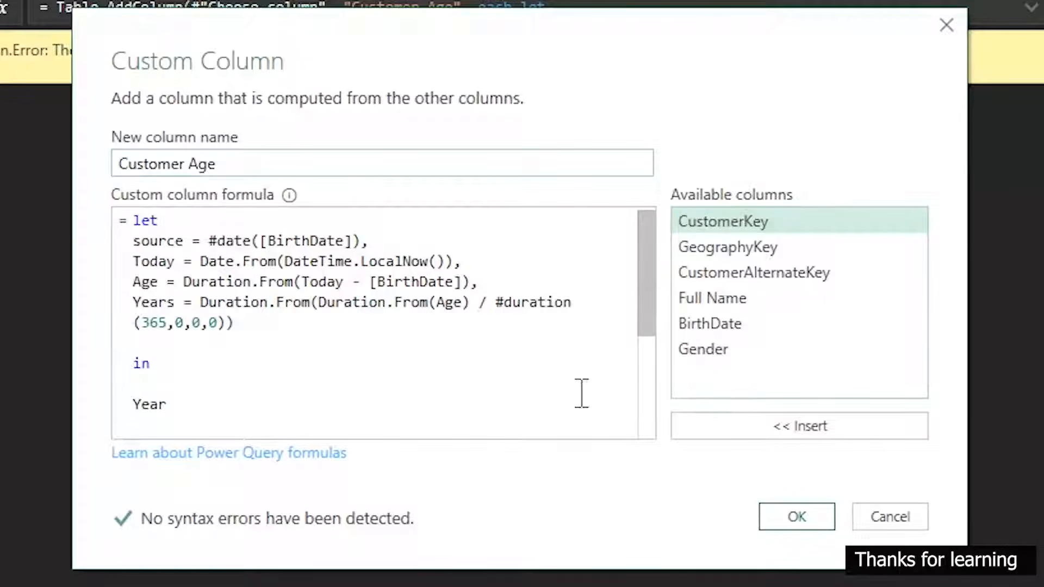
pyautogui.click(165, 407)
pyautogui.write('s')
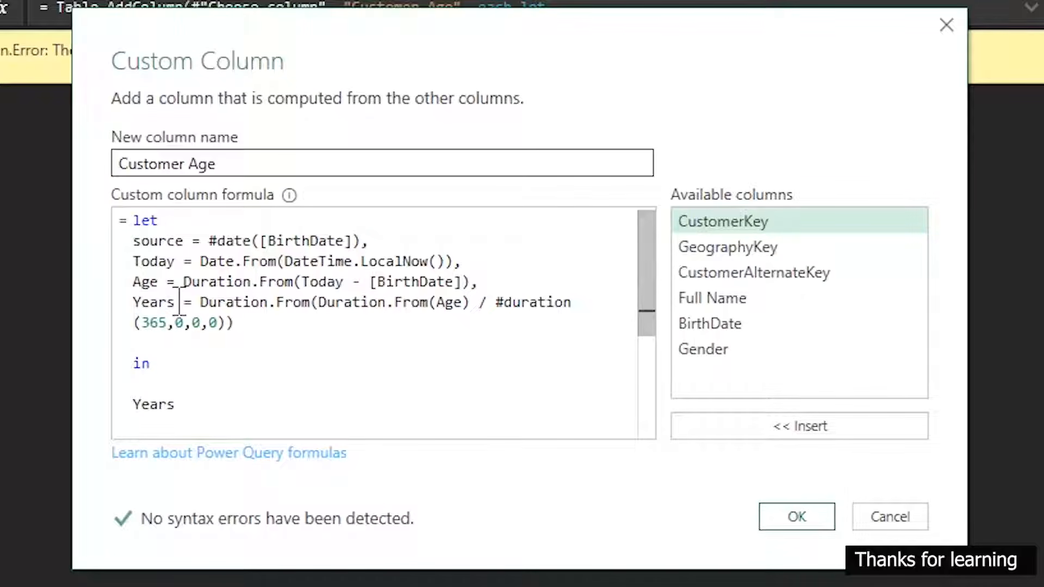
pyautogui.moveTo(175, 302); pyautogui.dragTo(133, 302)
pyautogui.click(239, 341)
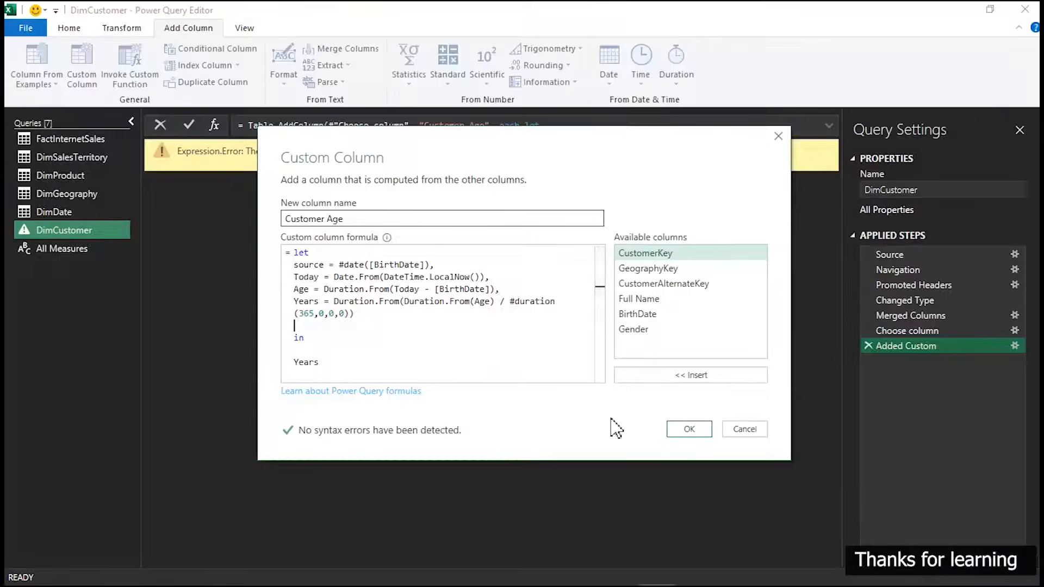
pyautogui.click(176, 405)
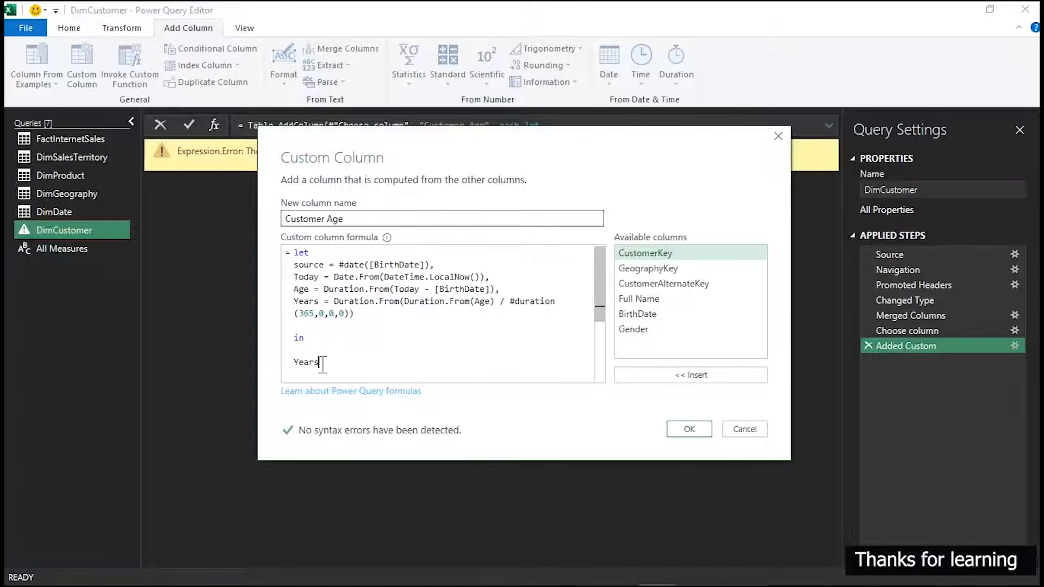
pyautogui.click(696, 429)
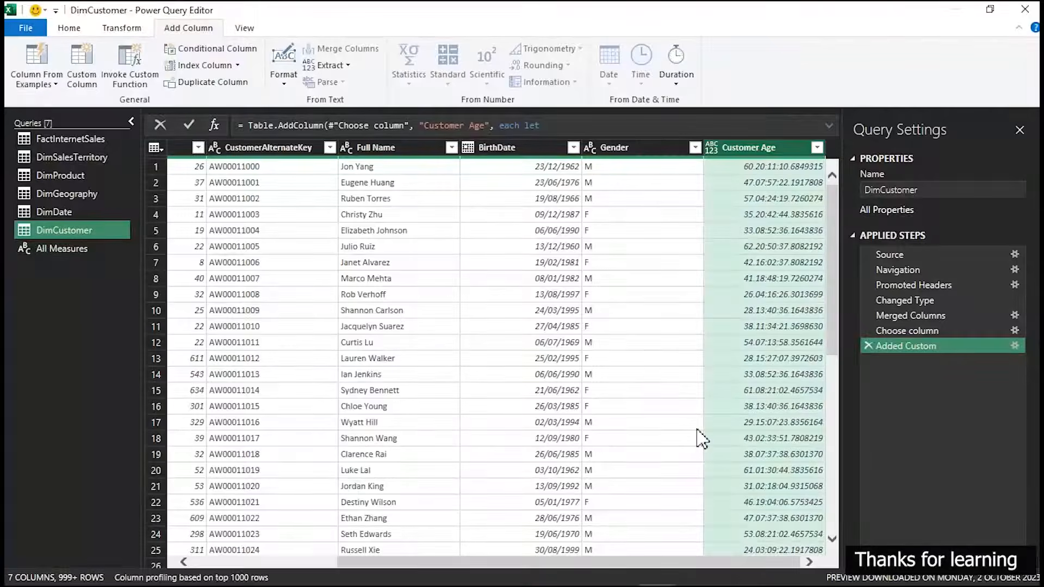
# Set the Customer Age column's data type to Whole Number
pyautogui.click(712, 148)
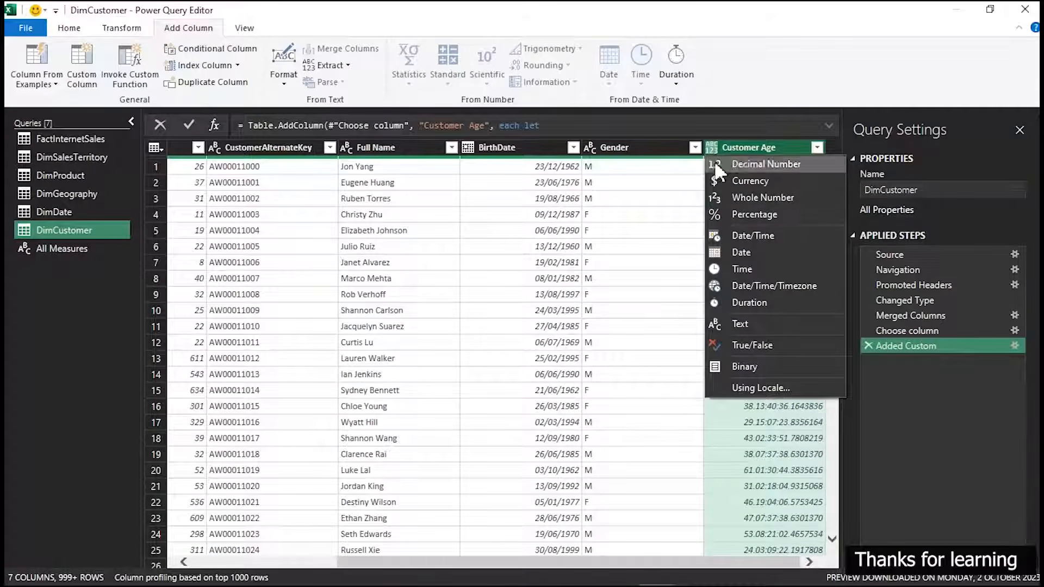
pyautogui.click(743, 198)
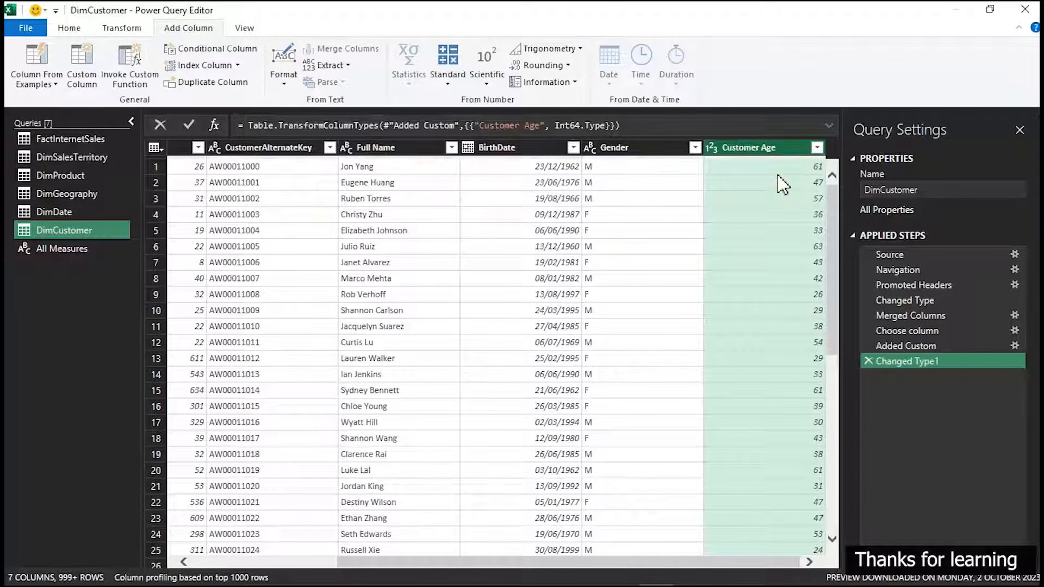
# Reopen the Added Custom step, examine the Customer Age formula line by line, and return to the Changed Type1 result without editing
pyautogui.click(1015, 345)
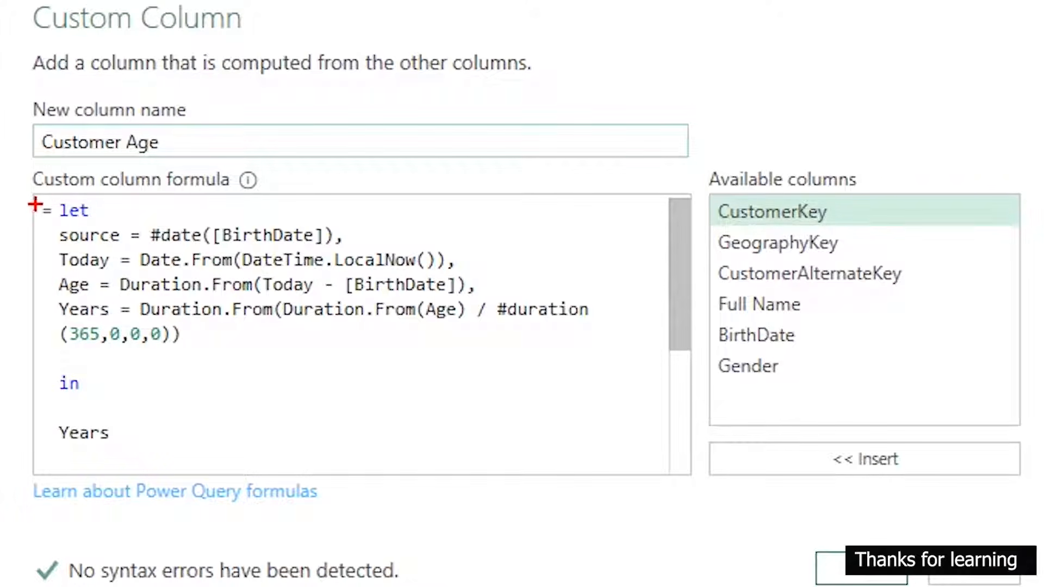
pyautogui.moveTo(51, 195); pyautogui.dragTo(99, 221)
pyautogui.moveTo(51, 242)
pyautogui.mouseDown()
pyautogui.moveTo(267, 284)
pyautogui.moveTo(468, 279)
pyautogui.mouseUp()
pyautogui.moveTo(47, 272)
pyautogui.mouseDown()
pyautogui.moveTo(220, 322)
pyautogui.moveTo(494, 302)
pyautogui.mouseUp()
pyautogui.moveTo(43, 294)
pyautogui.mouseDown()
pyautogui.moveTo(246, 320)
pyautogui.moveTo(597, 325)
pyautogui.mouseUp()
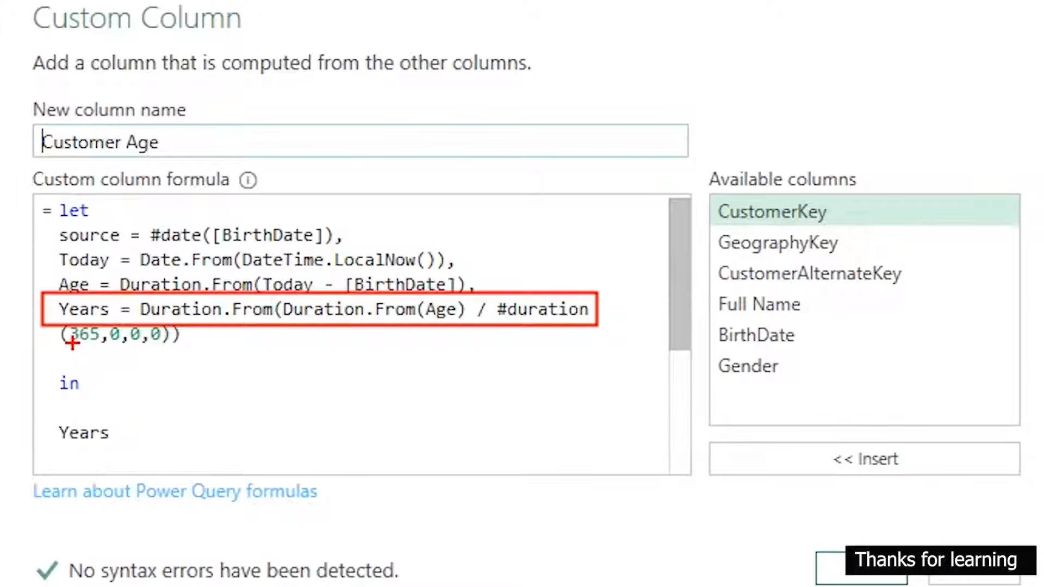
pyautogui.moveTo(59, 346); pyautogui.dragTo(168, 349)
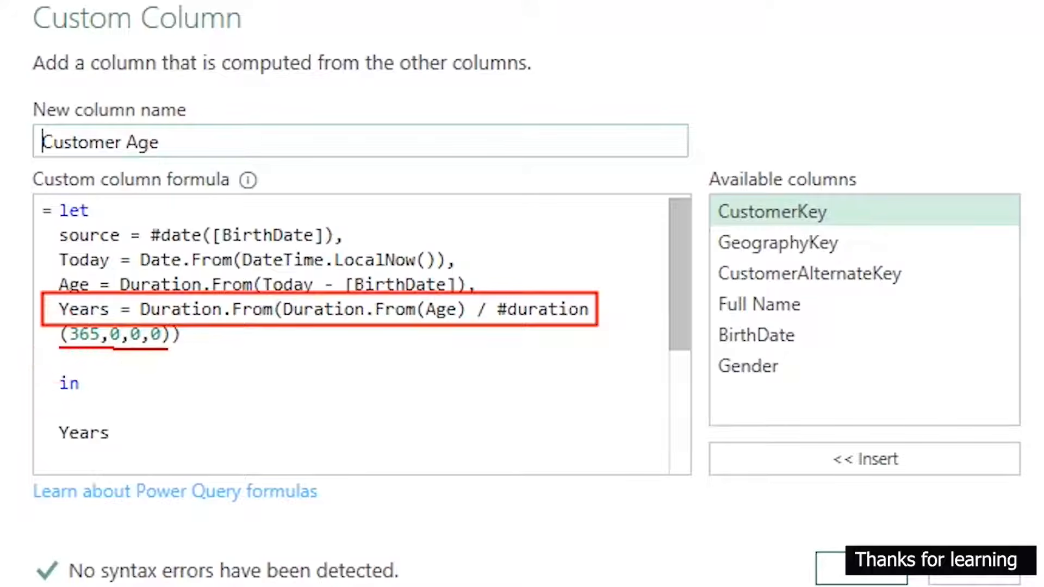
pyautogui.moveTo(49, 410)
pyautogui.mouseDown()
pyautogui.moveTo(124, 420)
pyautogui.moveTo(109, 467)
pyautogui.moveTo(40, 430)
pyautogui.moveTo(51, 397)
pyautogui.moveTo(61, 412)
pyautogui.mouseUp()
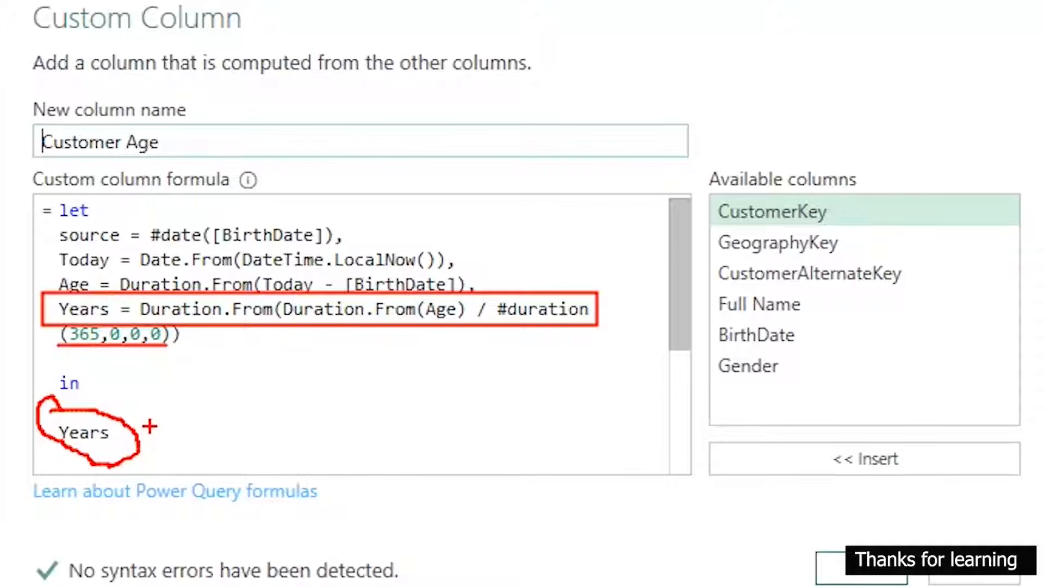
pyautogui.press('Escape')
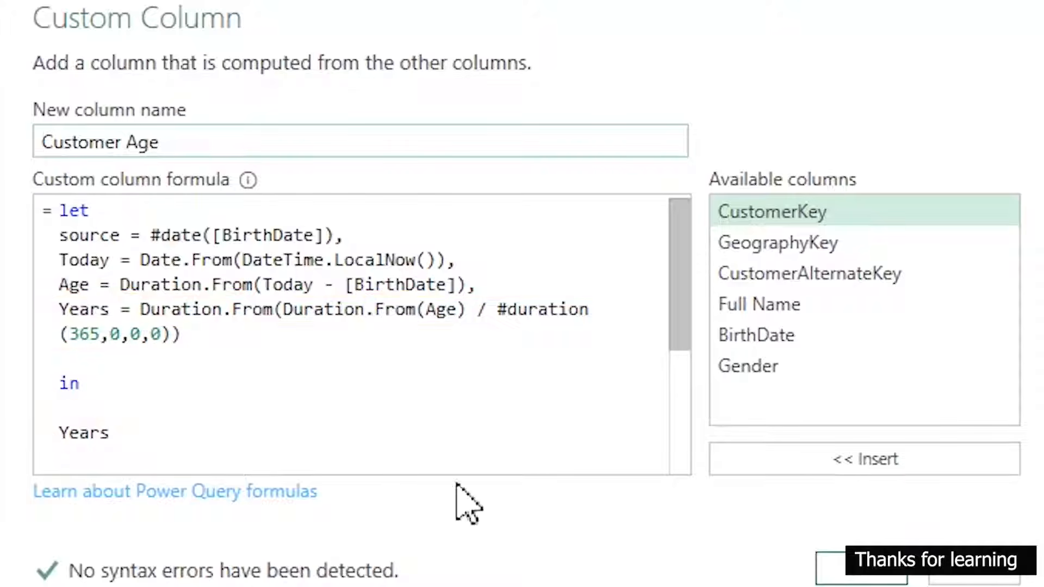
pyautogui.click(997, 571)
pyautogui.click(933, 362)
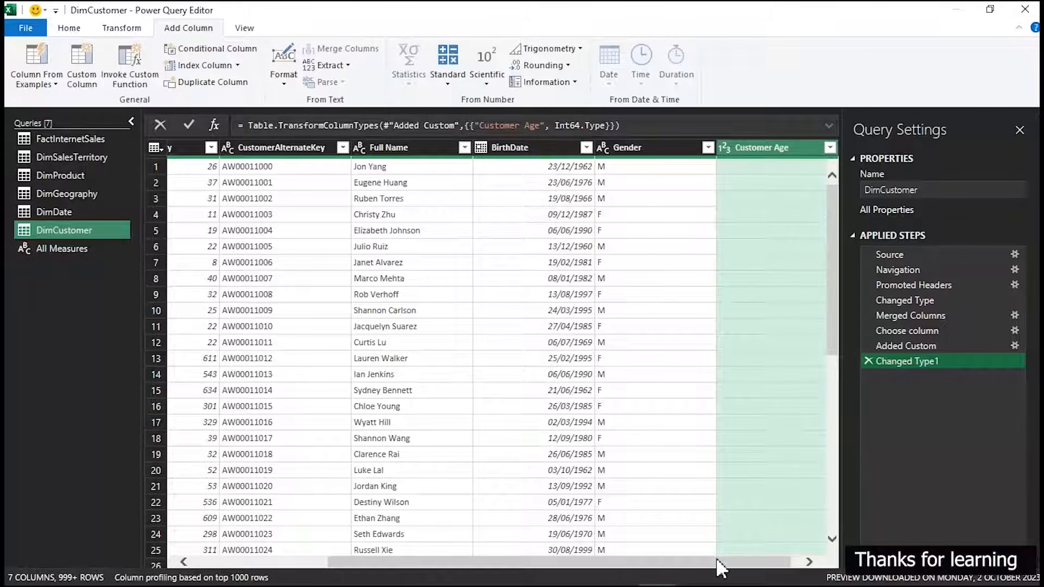
pyautogui.moveTo(717, 561); pyautogui.dragTo(761, 561)
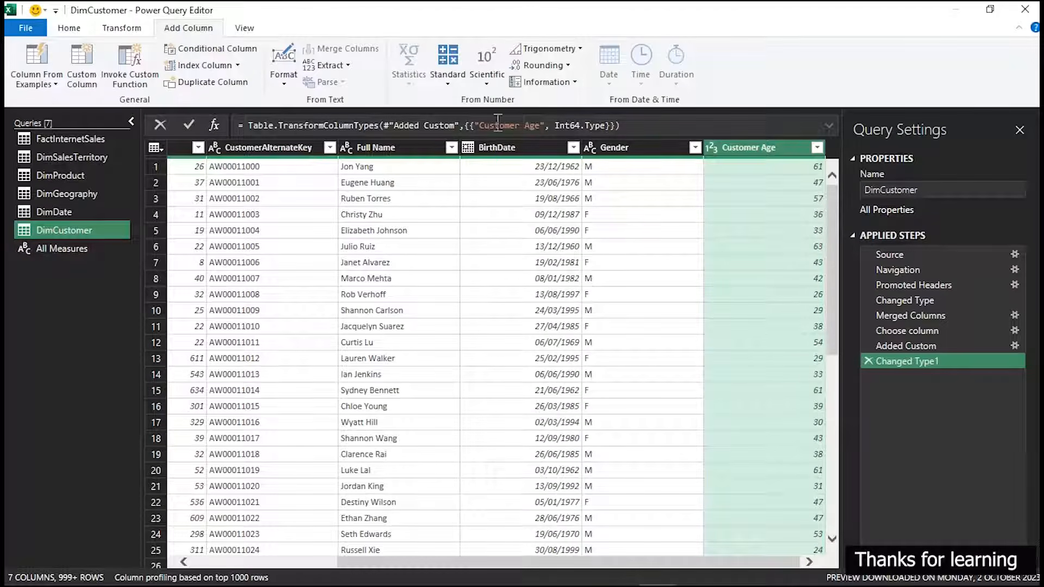
# Start a conditional column in DimCustomer and name it Age-Group
pyautogui.click(202, 51)
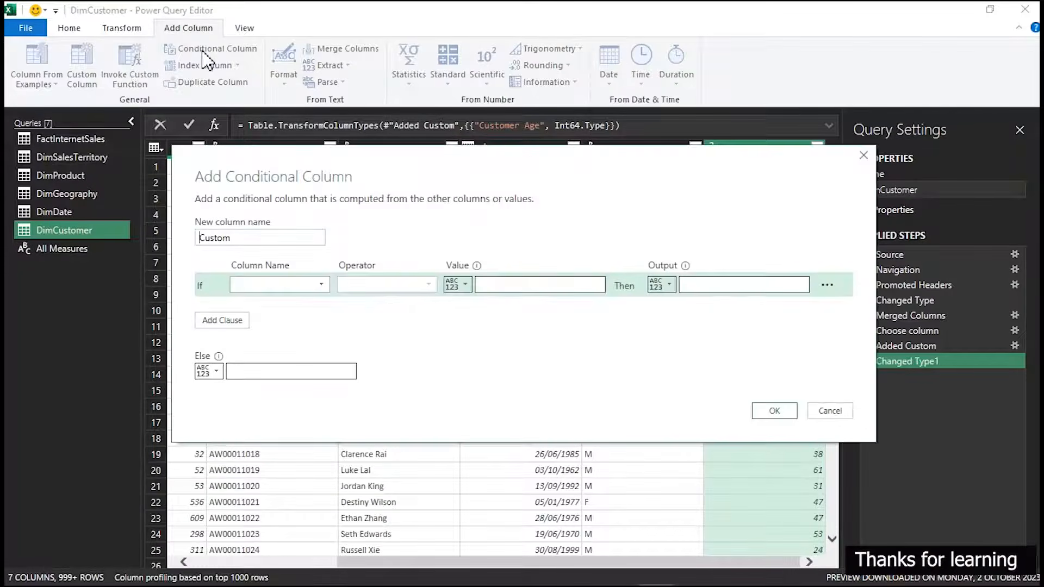
pyautogui.moveTo(333, 165); pyautogui.dragTo(354, 125)
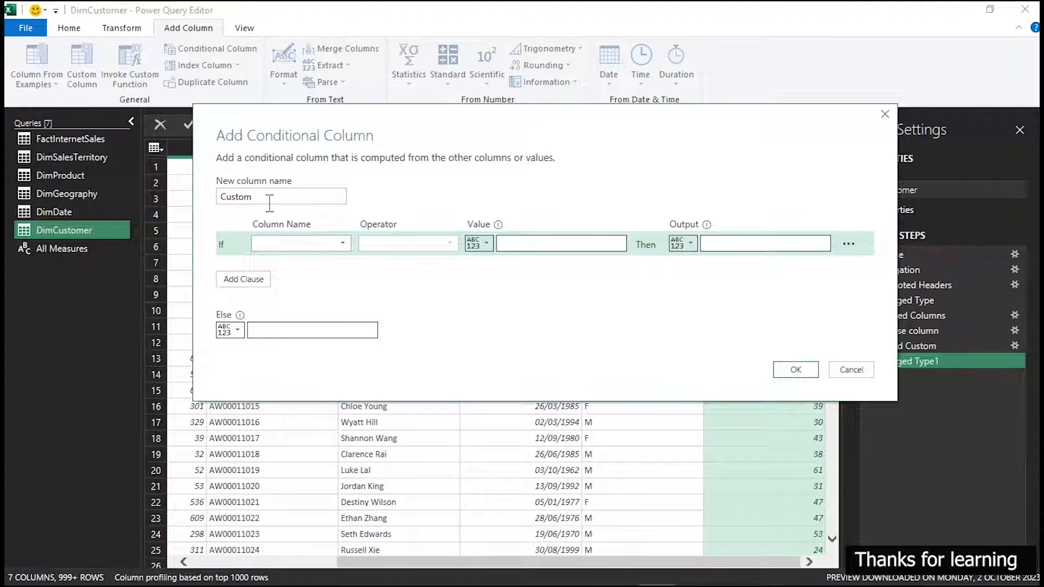
pyautogui.moveTo(268, 202); pyautogui.dragTo(195, 201)
pyautogui.write('Age-Group')
pyautogui.click(270, 244)
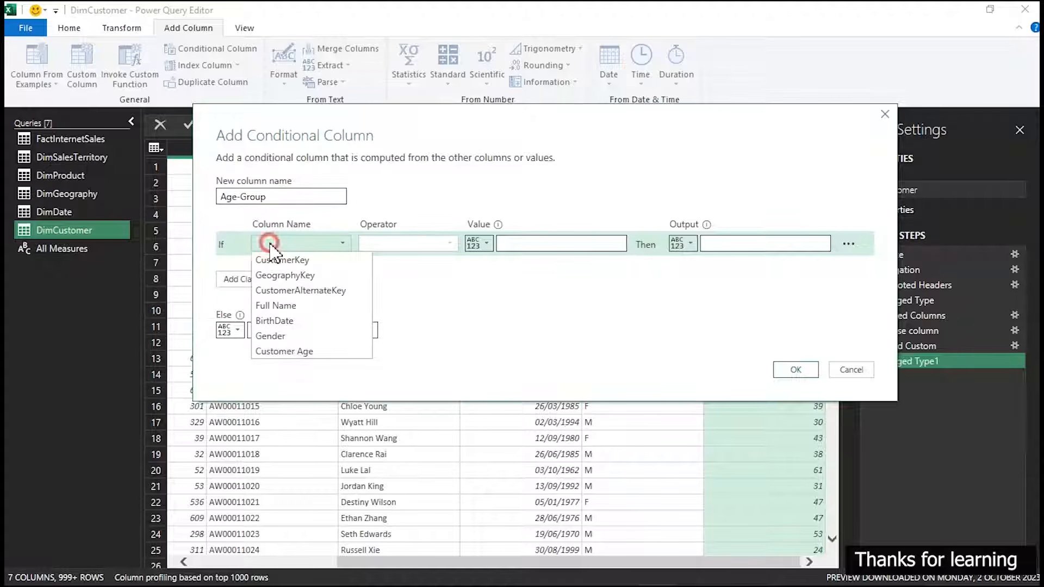
pyautogui.click(282, 352)
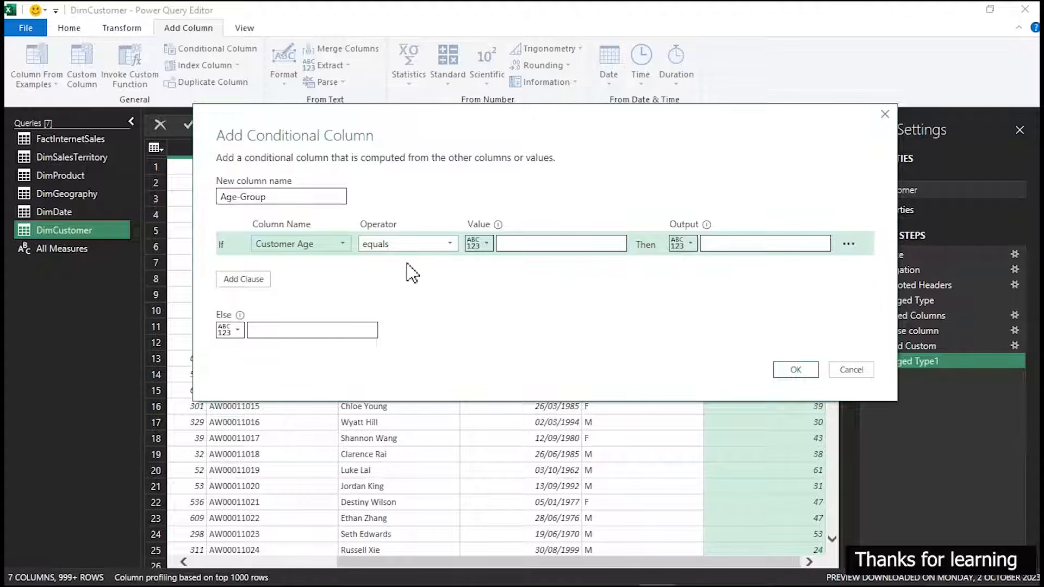
pyautogui.click(420, 244)
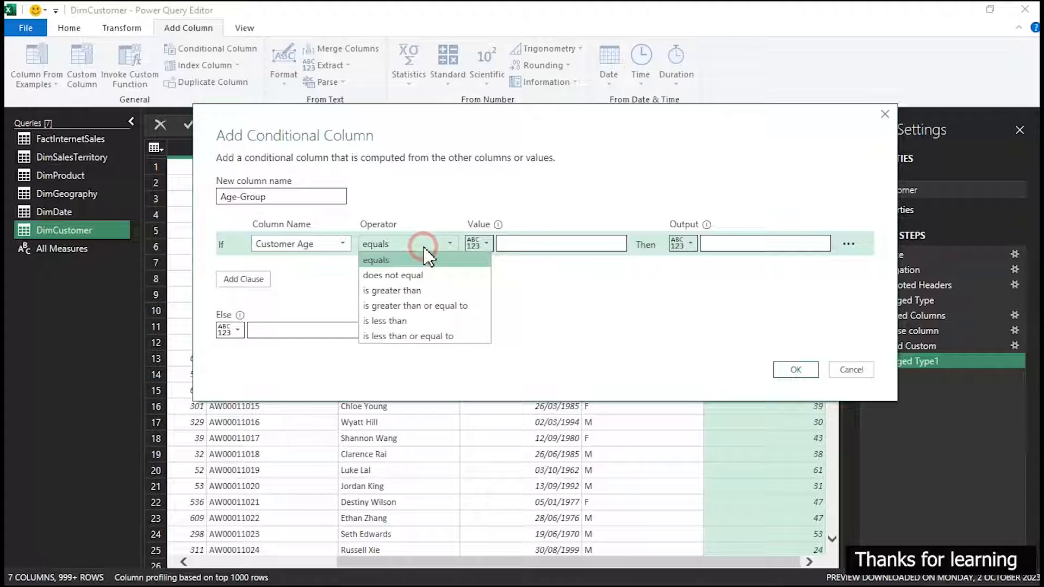
pyautogui.click(413, 336)
pyautogui.click(524, 244)
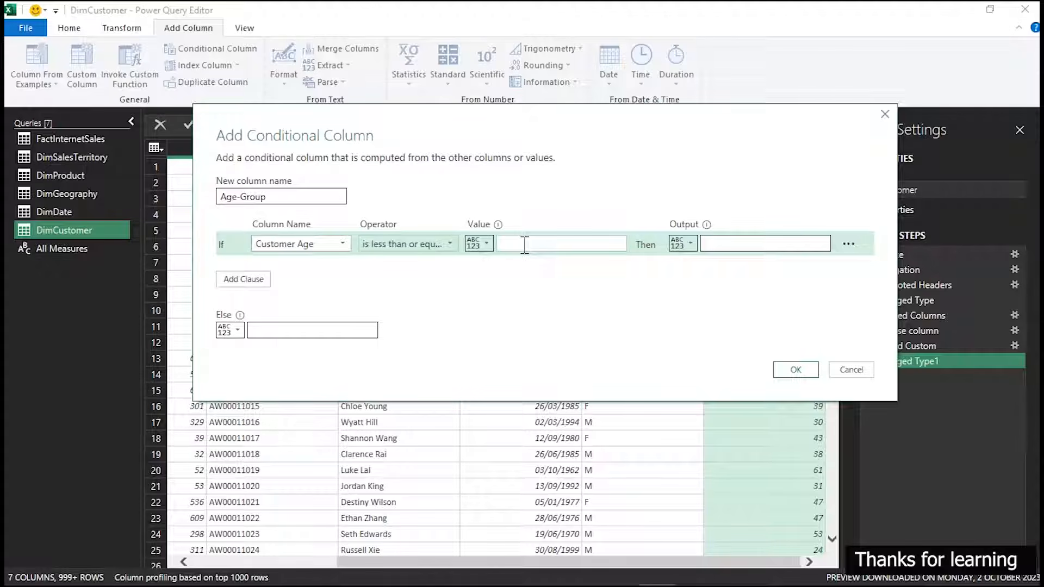
pyautogui.click(525, 244)
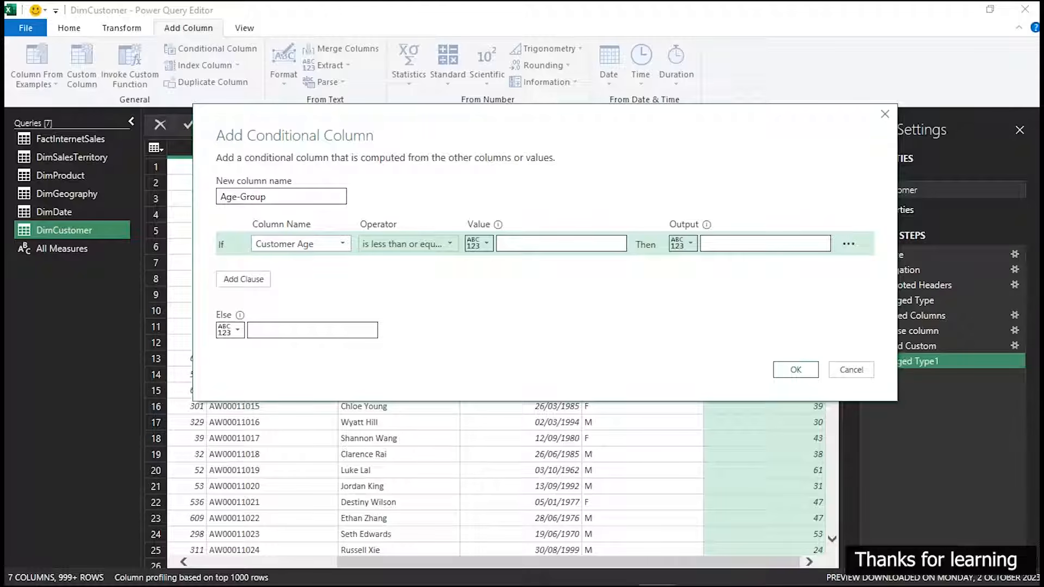
pyautogui.hotkey('ctrl', '2')
pyautogui.moveTo(400, 280)
pyautogui.mouseDown()
pyautogui.moveTo(393, 311)
pyautogui.moveTo(421, 274)
pyautogui.moveTo(488, 307)
pyautogui.mouseUp()
pyautogui.moveTo(538, 283); pyautogui.dragTo(537, 310)
pyautogui.moveTo(638, 282)
pyautogui.mouseDown()
pyautogui.moveTo(628, 323)
pyautogui.moveTo(660, 286)
pyautogui.moveTo(740, 289)
pyautogui.moveTo(726, 340)
pyautogui.mouseUp()
pyautogui.moveTo(717, 321); pyautogui.dragTo(800, 300)
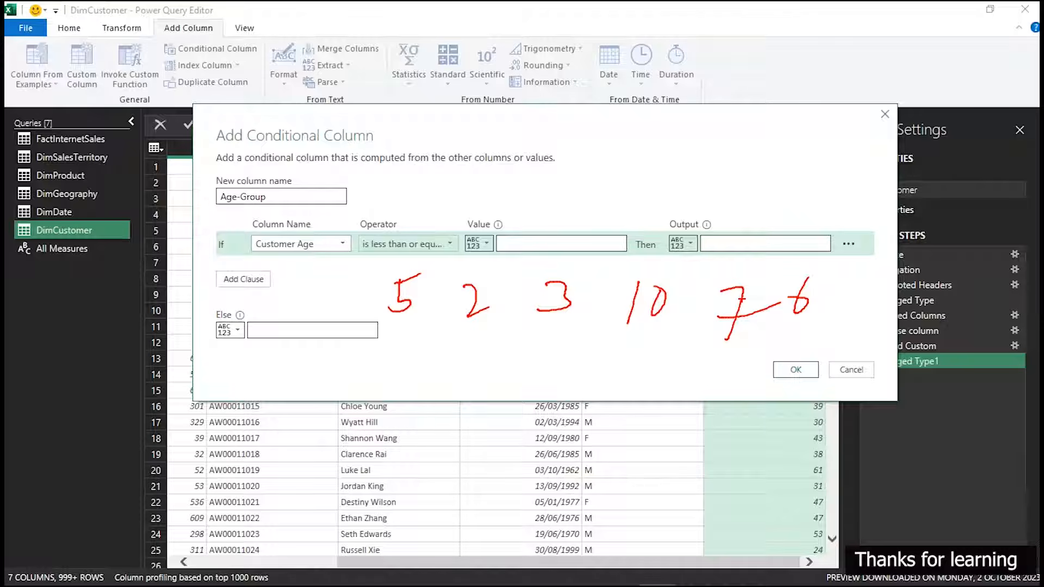
pyautogui.moveTo(350, 222)
pyautogui.mouseDown()
pyautogui.moveTo(405, 215)
pyautogui.moveTo(349, 242)
pyautogui.moveTo(354, 208)
pyautogui.mouseUp()
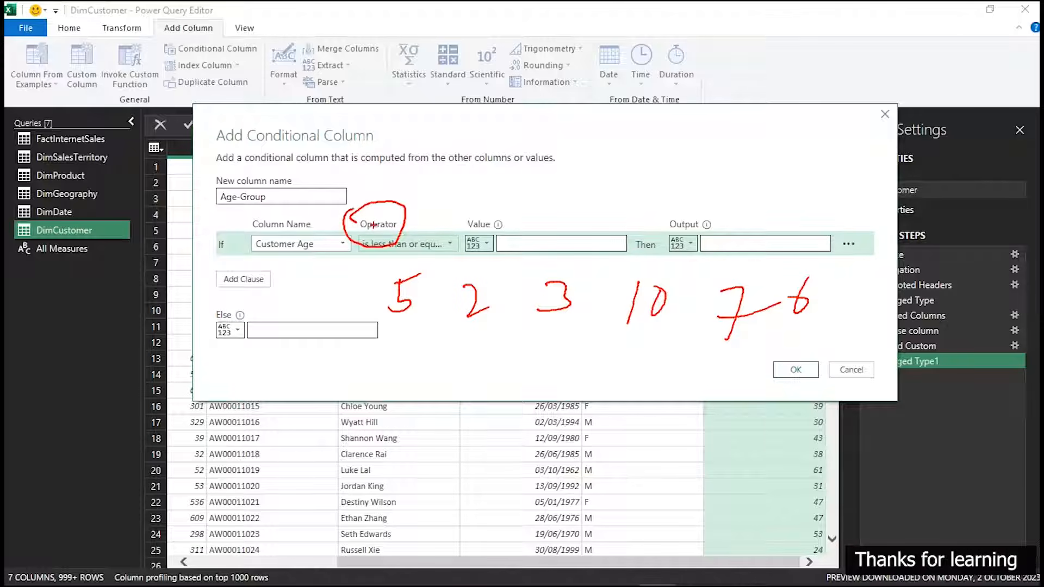
pyautogui.moveTo(458, 231)
pyautogui.mouseDown()
pyautogui.moveTo(549, 213)
pyautogui.moveTo(635, 263)
pyautogui.moveTo(451, 248)
pyautogui.mouseUp()
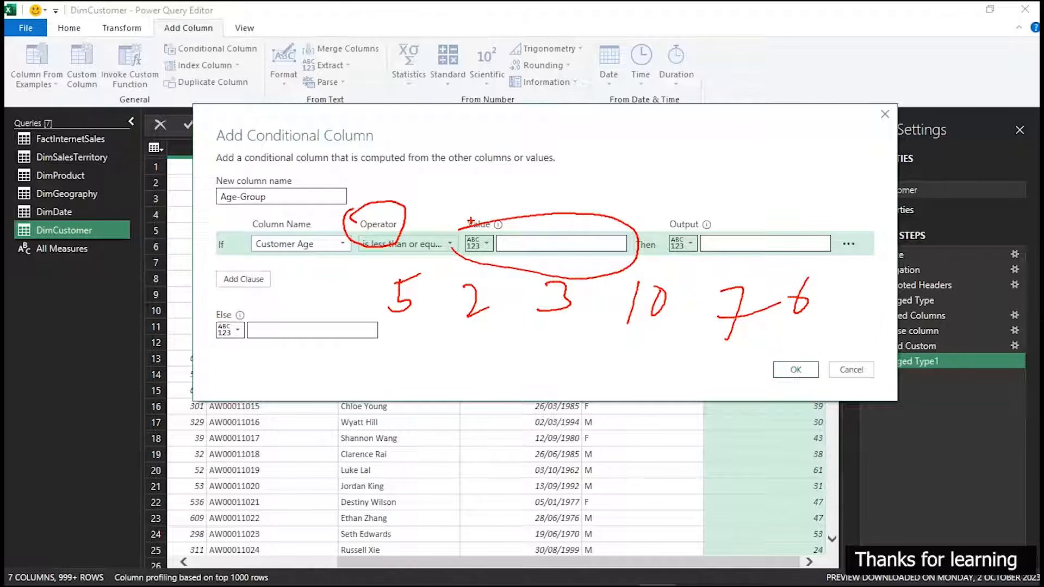
pyautogui.moveTo(245, 232)
pyautogui.mouseDown()
pyautogui.moveTo(316, 262)
pyautogui.moveTo(306, 249)
pyautogui.mouseUp()
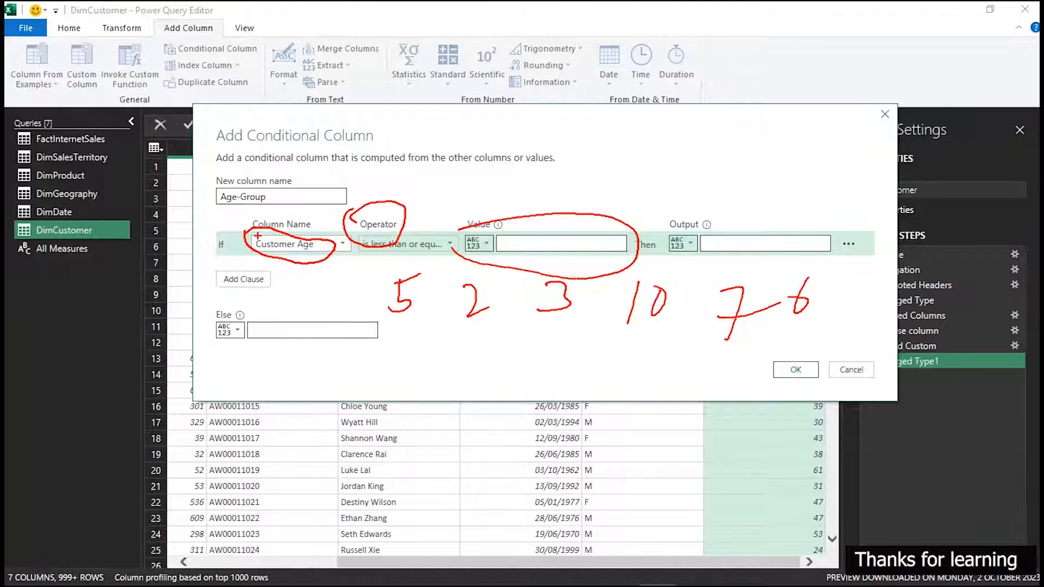
pyautogui.press('Escape')
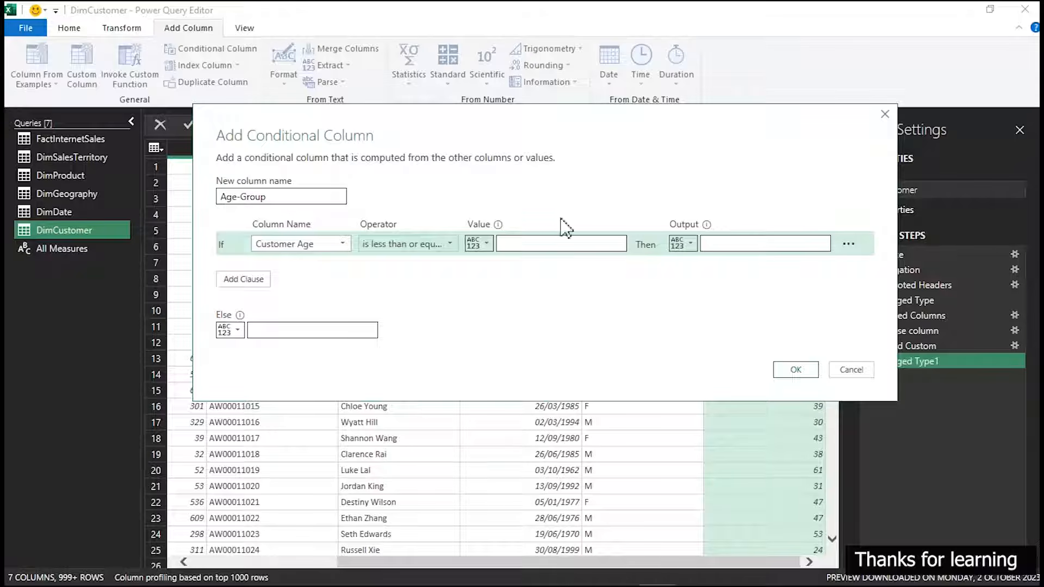
pyautogui.click(517, 243)
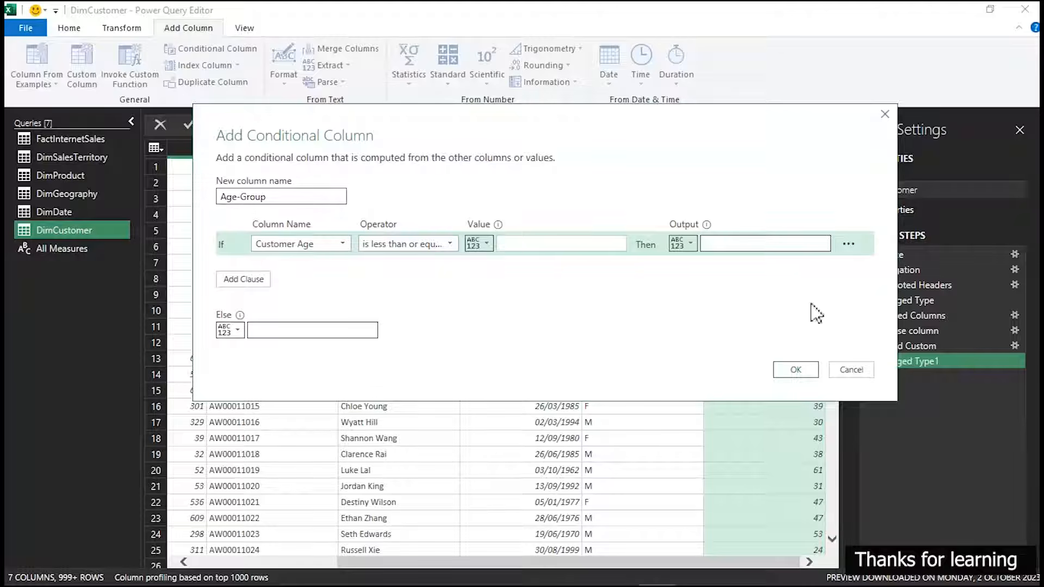
pyautogui.click(851, 370)
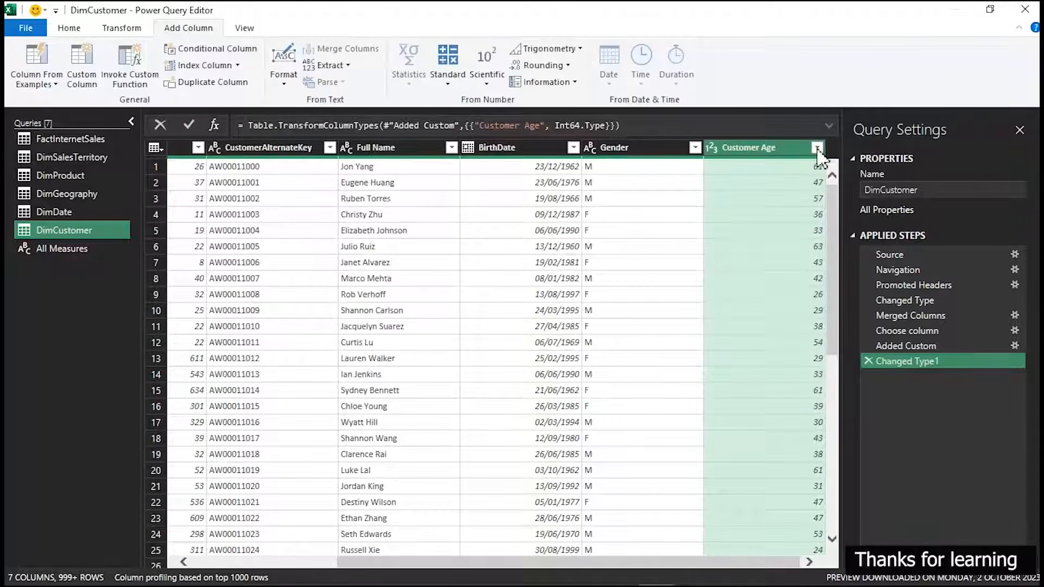
# Examine the range of distinct values in the Customer Age column's filter list, leaving the column unfiltered
pyautogui.click(817, 148)
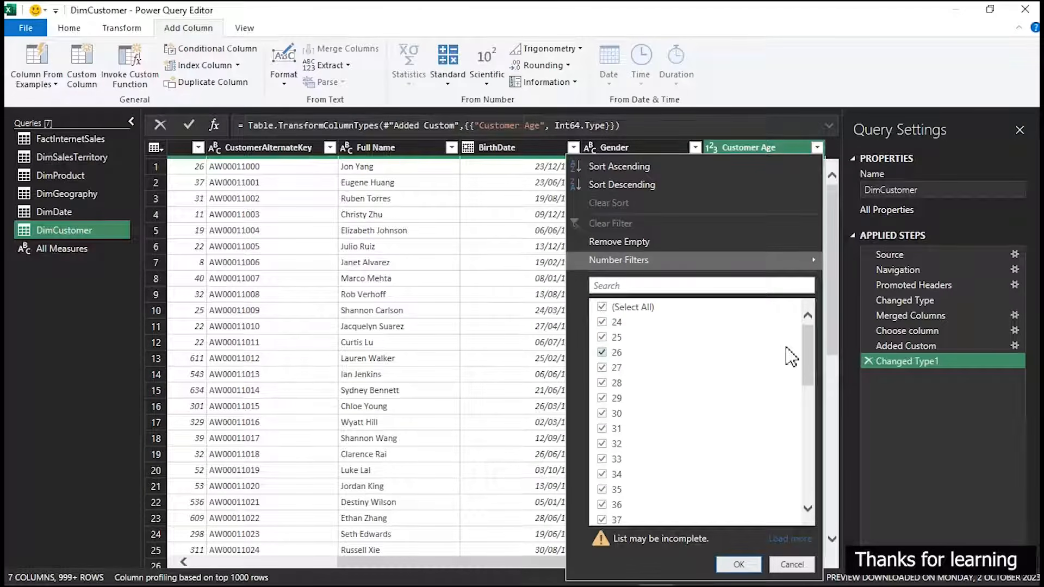
pyautogui.moveTo(809, 351); pyautogui.dragTo(826, 478)
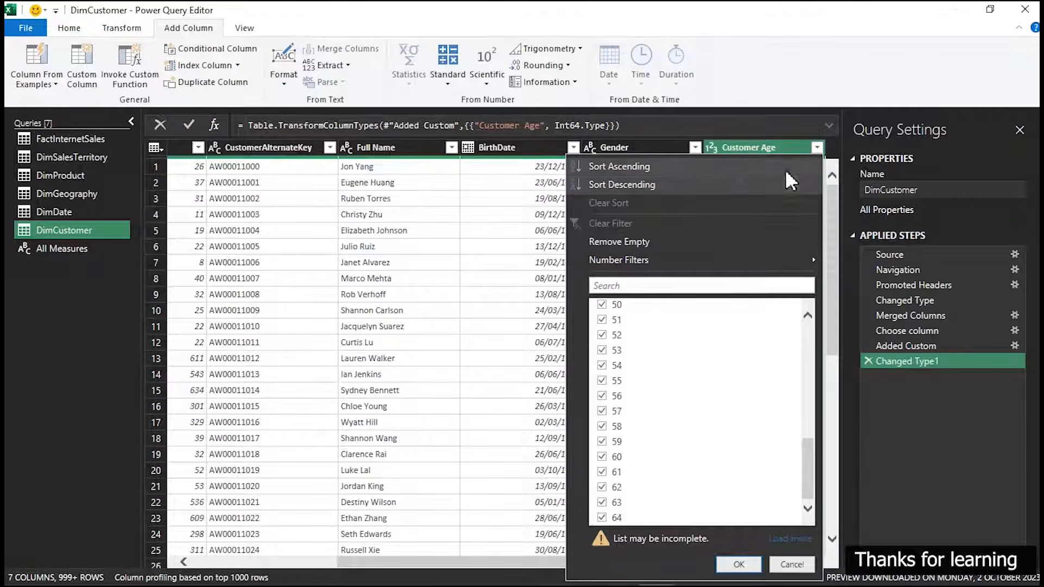
pyautogui.click(775, 141)
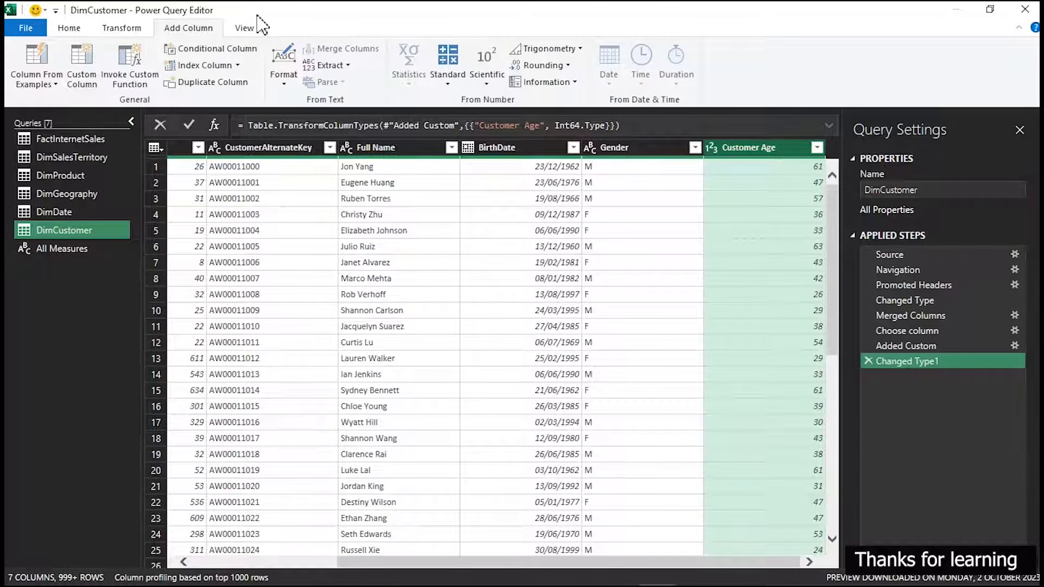
# Start a new conditional column in DimCustomer with the name Age-Group
pyautogui.click(235, 49)
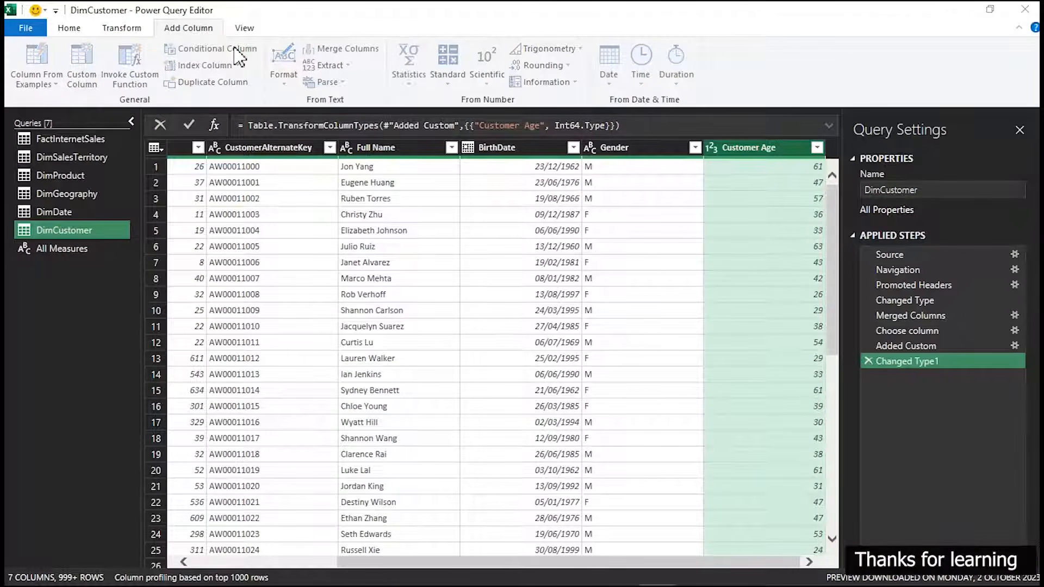
pyautogui.click(238, 55)
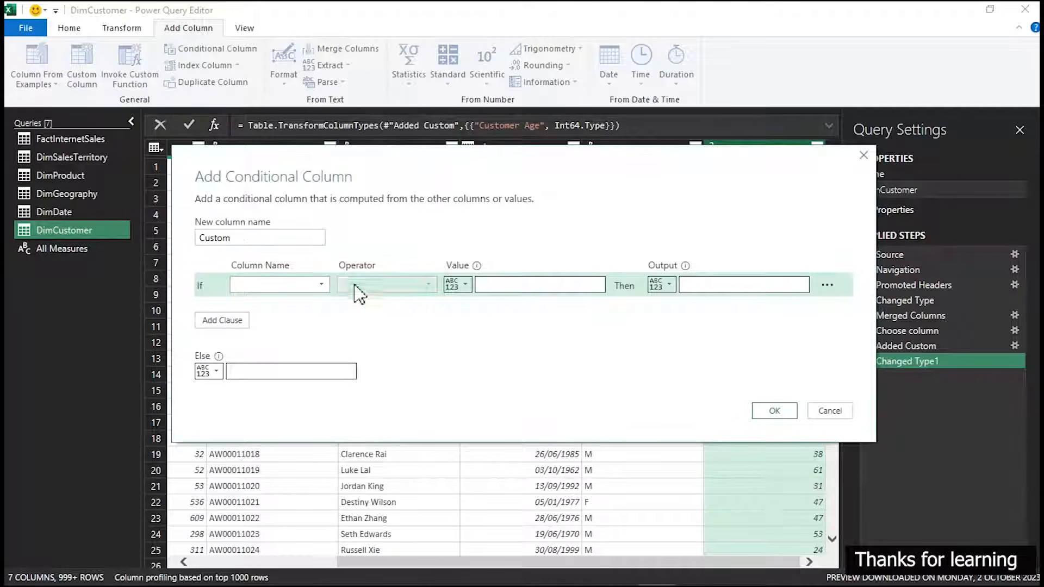
pyautogui.moveTo(310, 238); pyautogui.dragTo(190, 244)
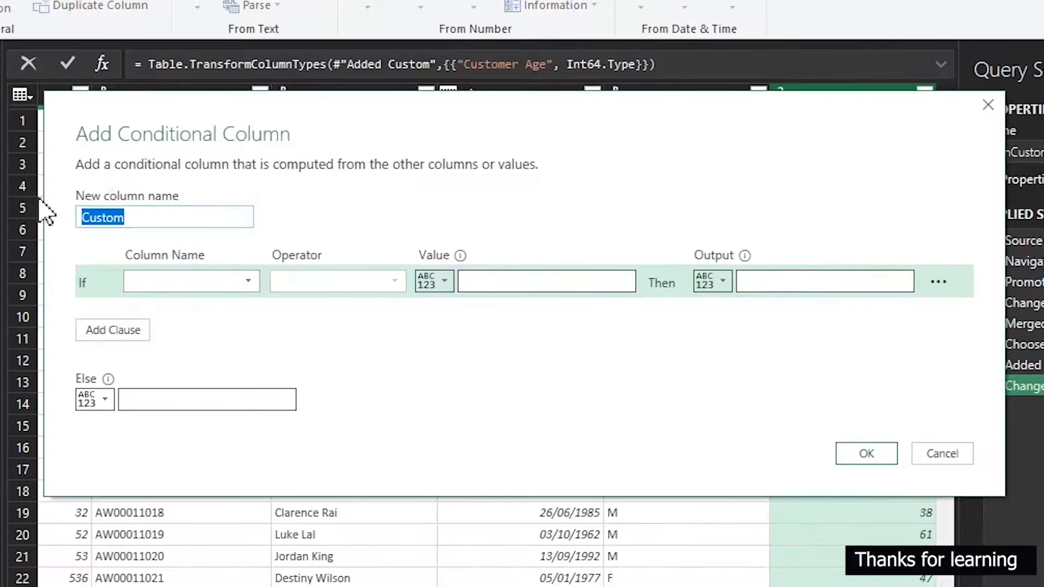
pyautogui.write('Age-Group')
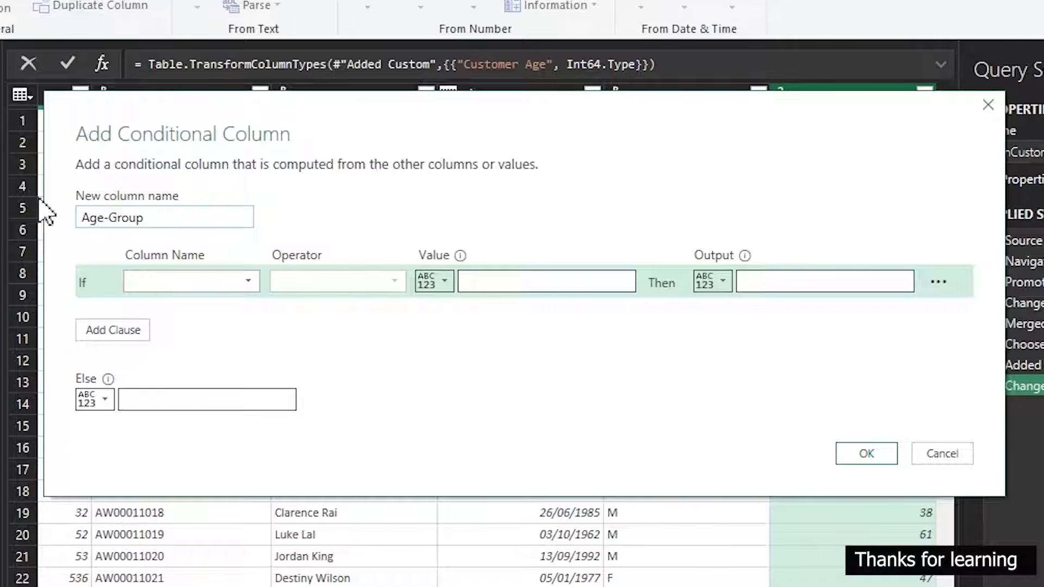
# Define the first Age-Group rule so that Customer Age is less than or equal to 24 outputs 0-24
pyautogui.click(175, 281)
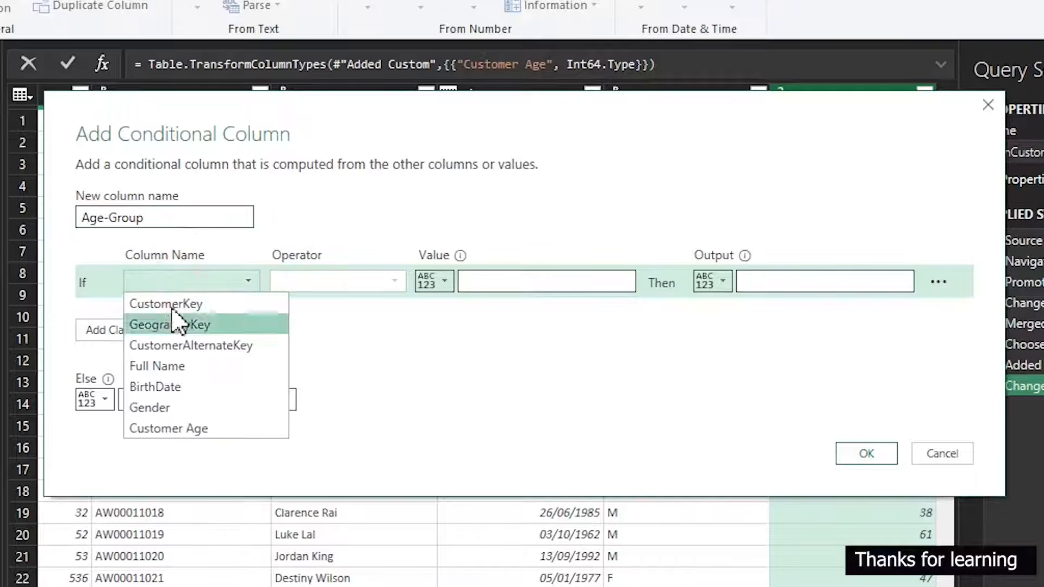
pyautogui.click(185, 428)
pyautogui.click(319, 283)
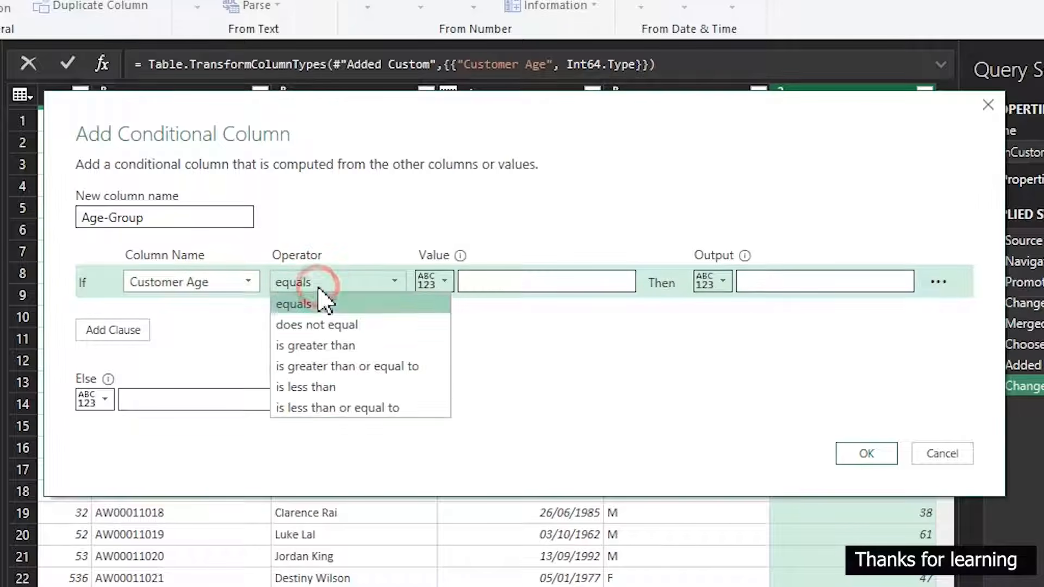
pyautogui.click(319, 409)
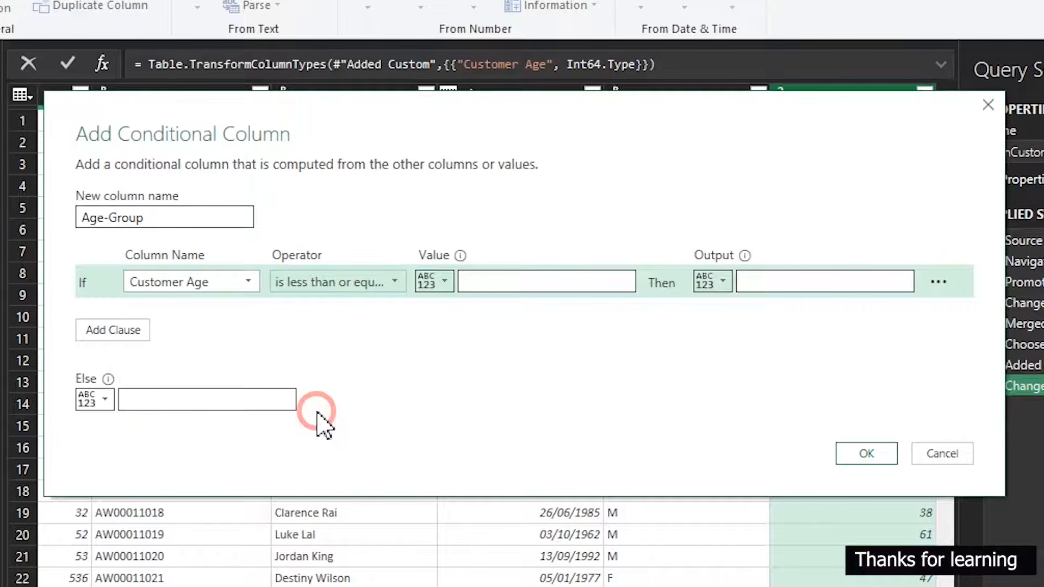
pyautogui.click(495, 290)
pyautogui.write('24')
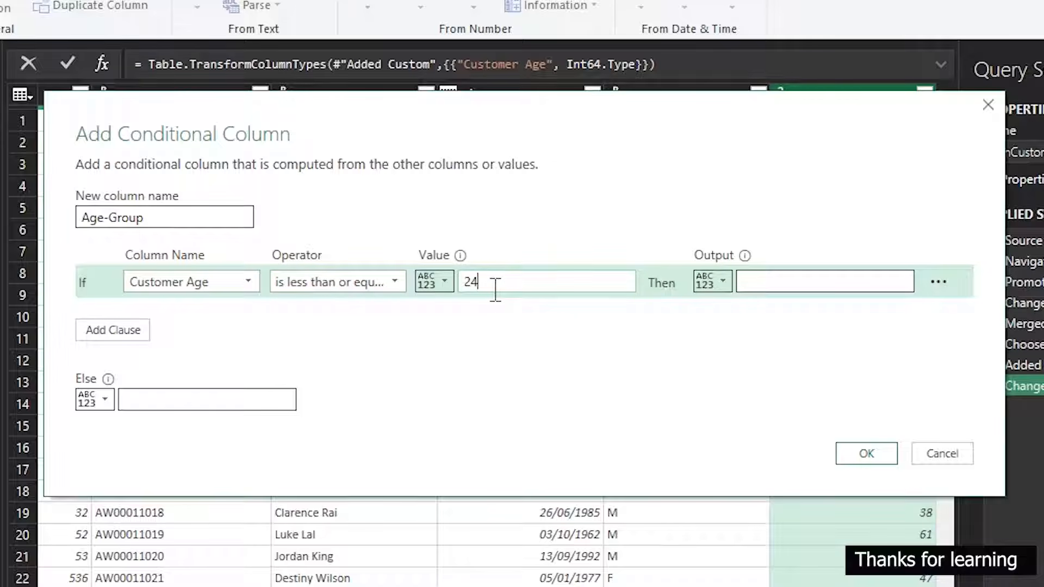
pyautogui.click(810, 282)
pyautogui.write('0-')
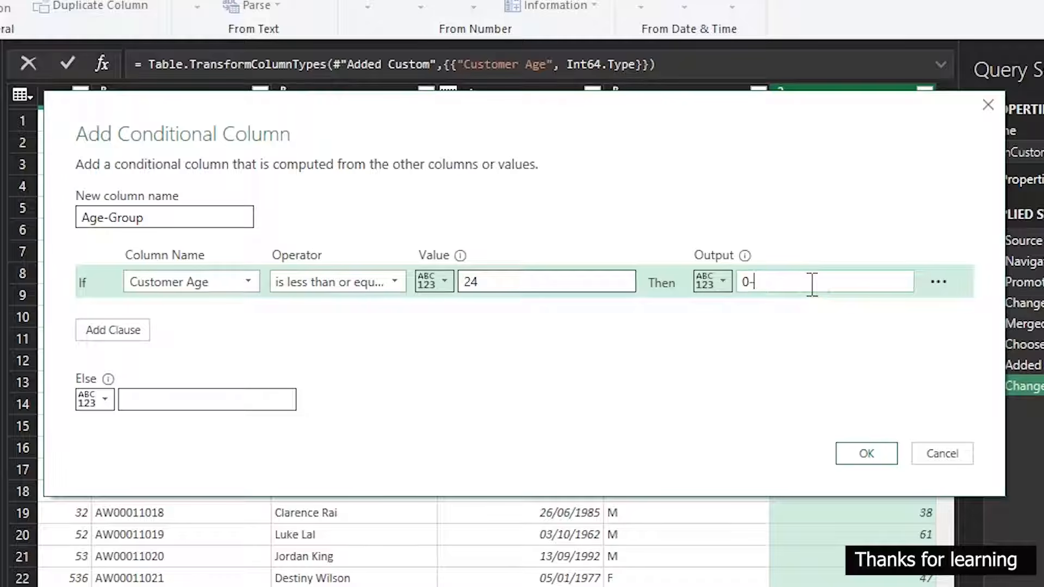
pyautogui.write('24')
# Add a second Age-Group clause so that Customer Age is less than or equal to 25 outputs 25-29
pyautogui.click(113, 332)
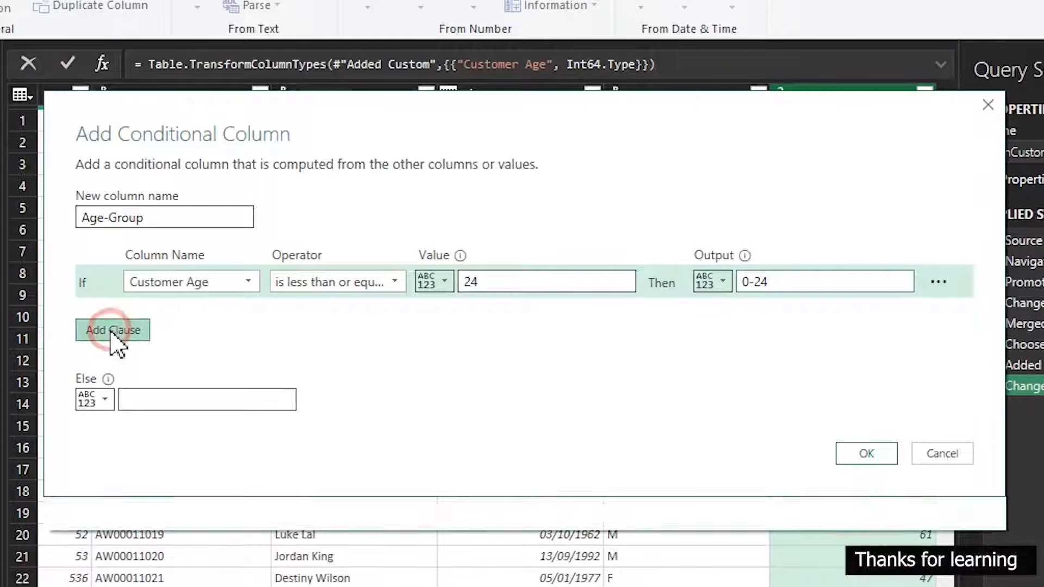
pyautogui.click(191, 315)
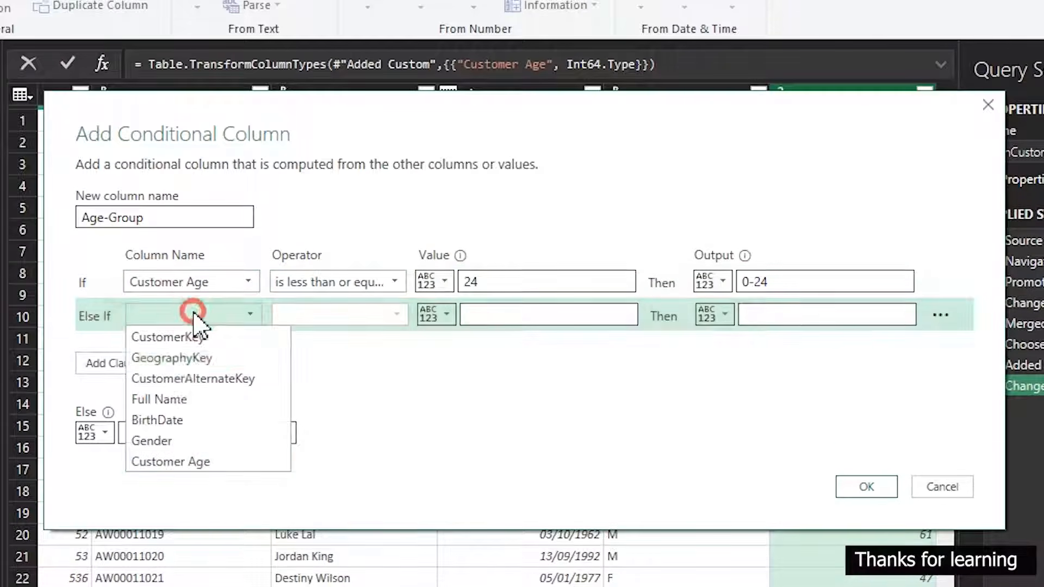
pyautogui.click(178, 469)
pyautogui.click(397, 319)
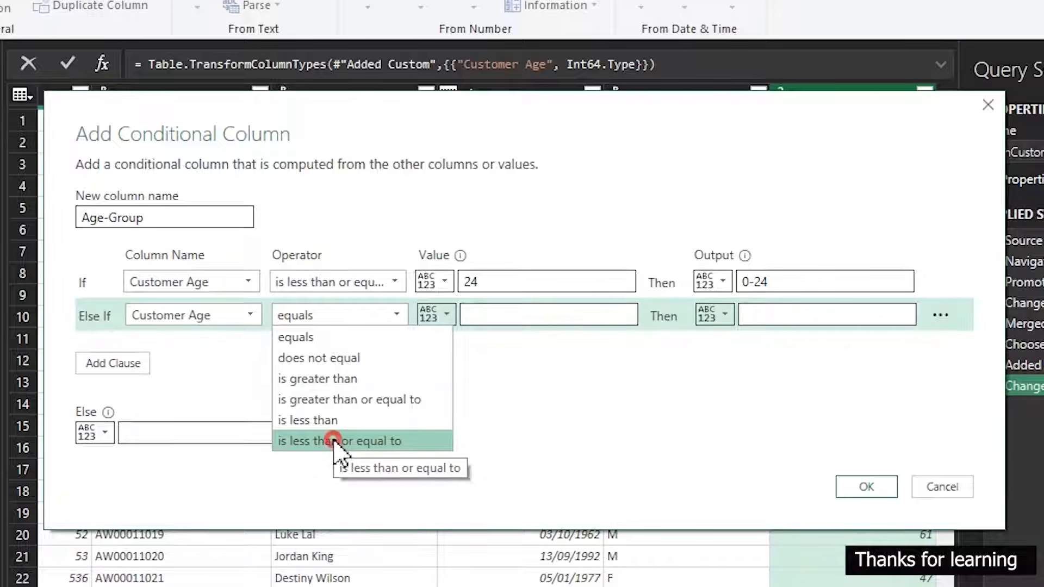
pyautogui.click(335, 441)
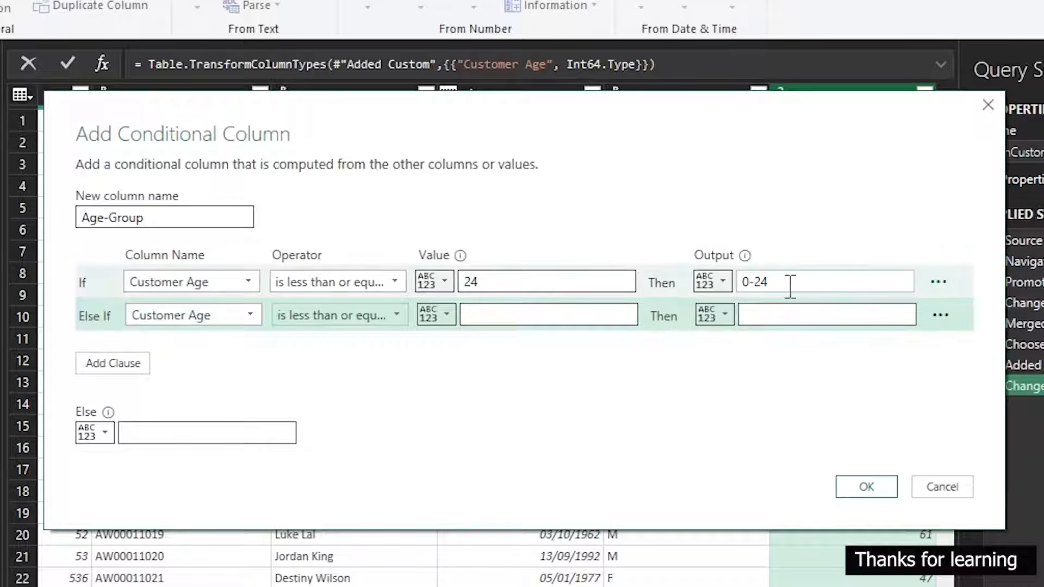
pyautogui.click(541, 314)
pyautogui.write('25')
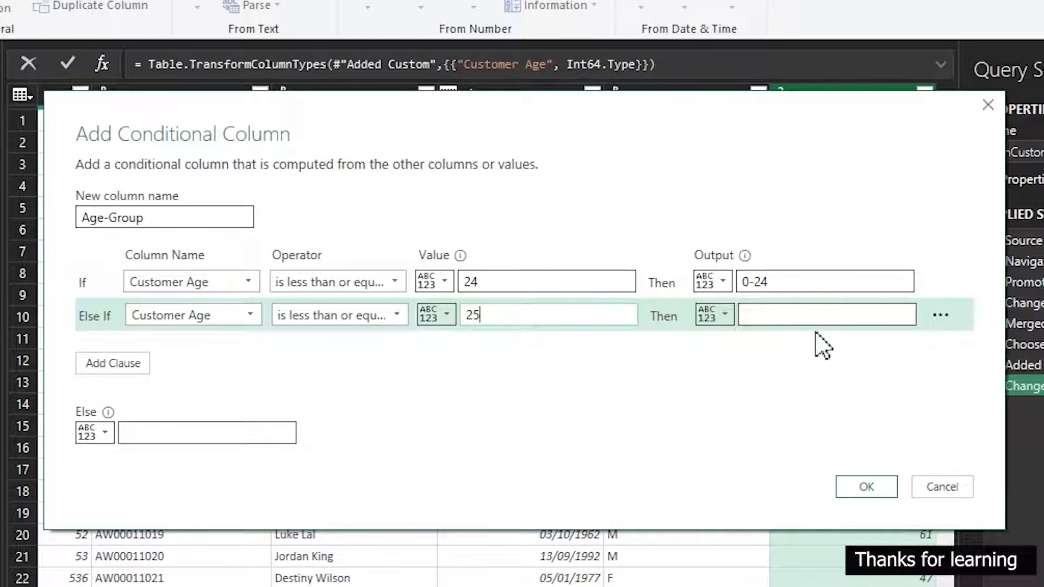
pyautogui.click(773, 312)
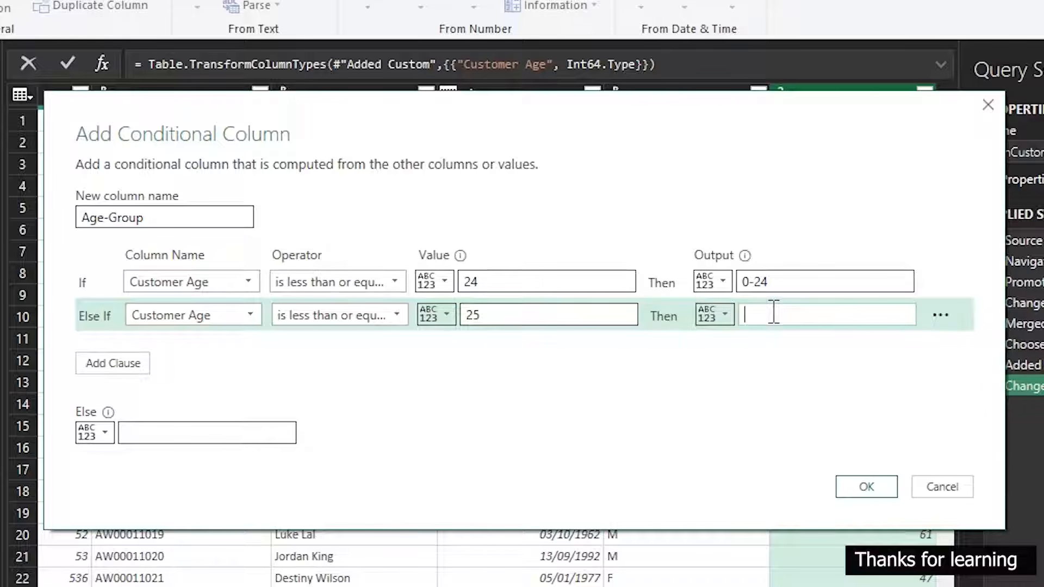
pyautogui.write('25-29')
# Add a third Age-Group clause so that Customer Age is less than or equal to 30 outputs 30-34
pyautogui.click(105, 374)
pyautogui.click(116, 374)
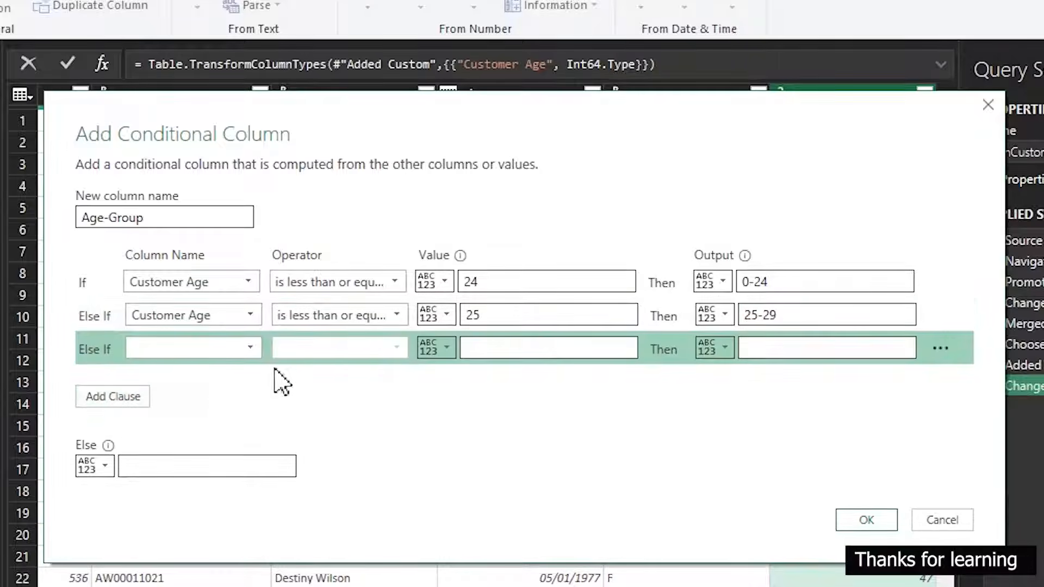
pyautogui.click(267, 348)
pyautogui.click(200, 349)
pyautogui.click(198, 494)
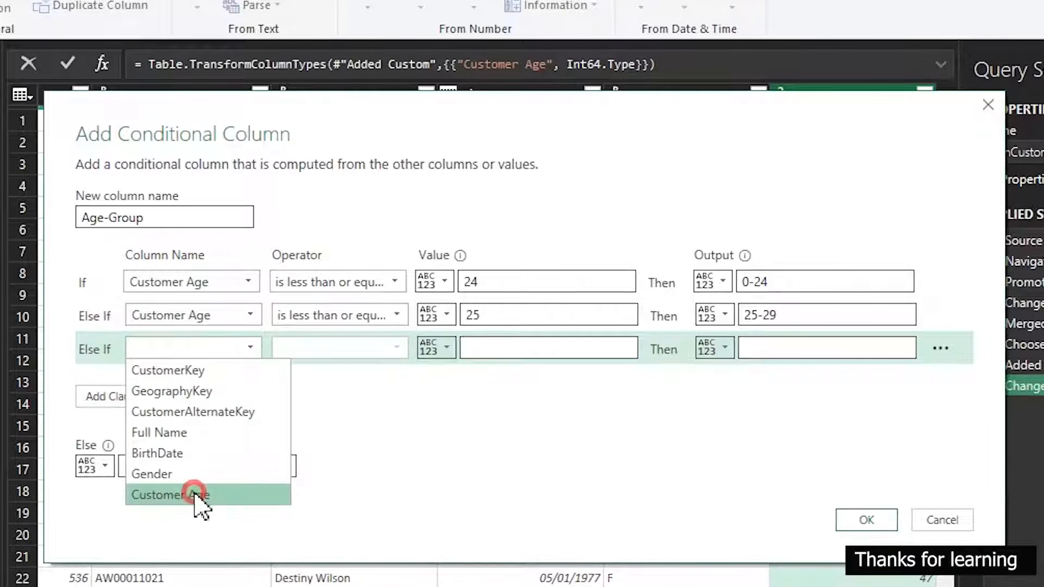
pyautogui.click(318, 347)
pyautogui.click(318, 474)
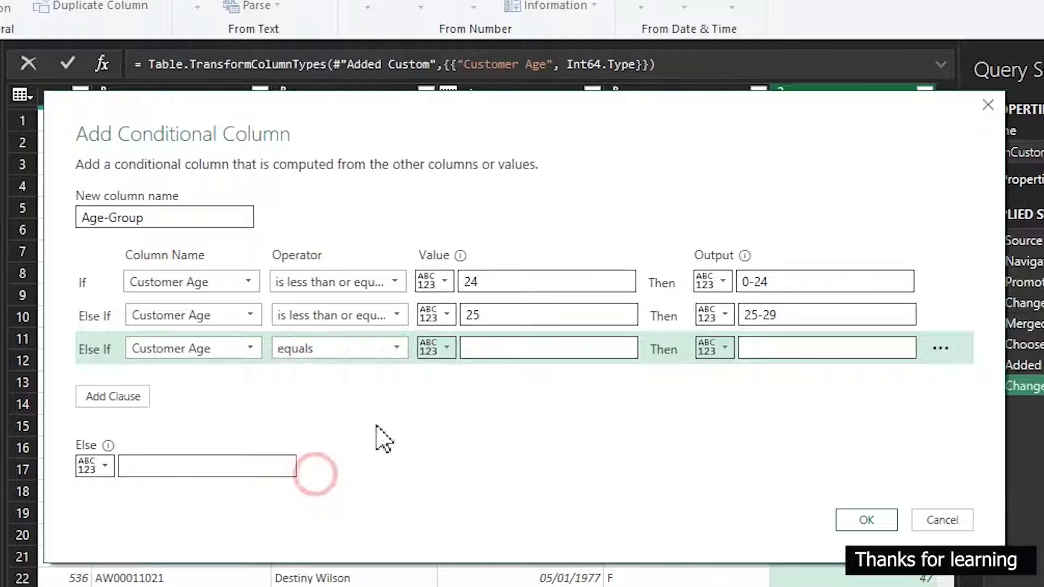
pyautogui.click(480, 351)
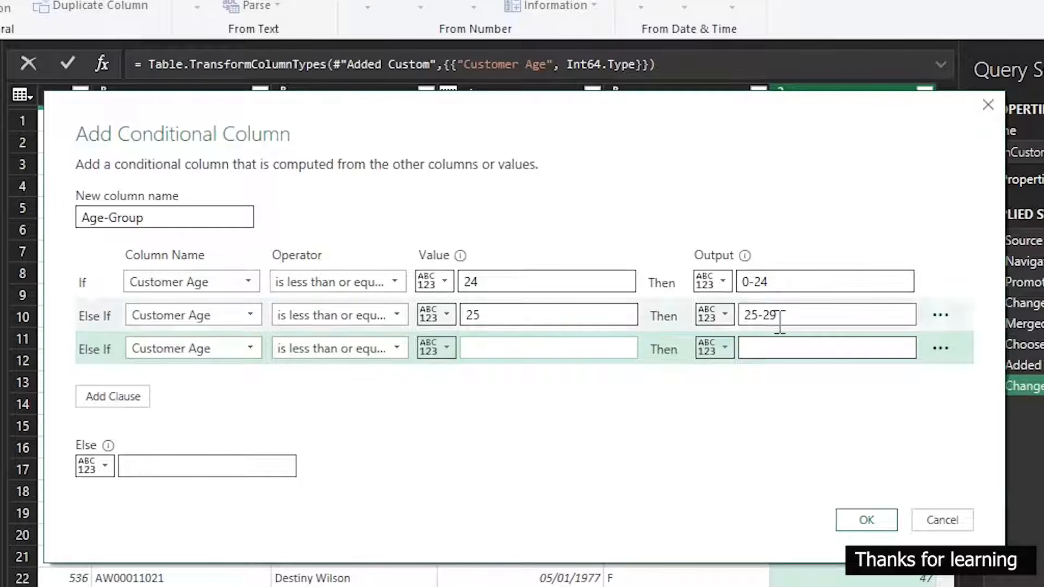
pyautogui.write('30')
pyautogui.click(761, 348)
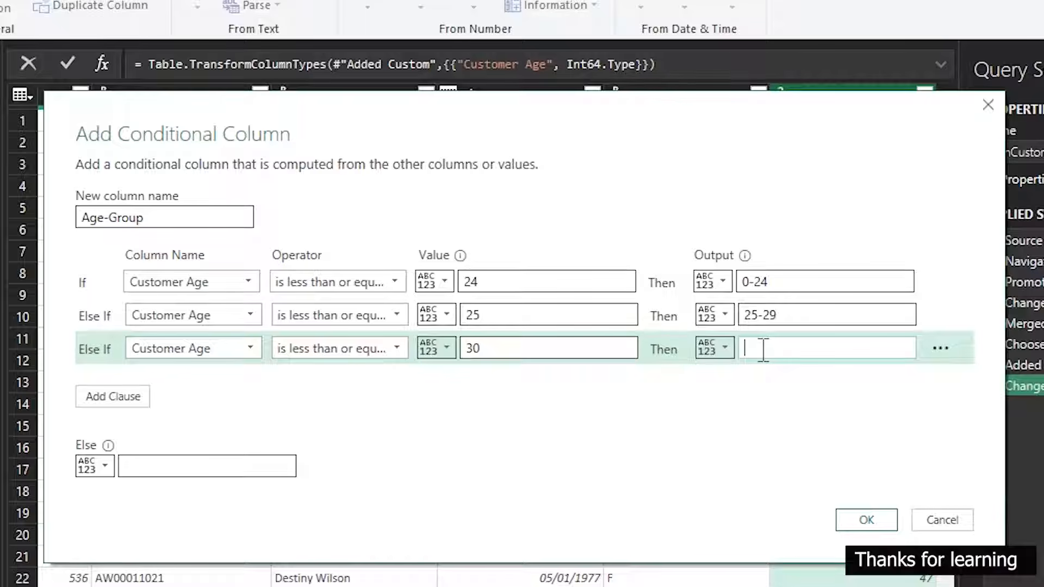
pyautogui.write('30-34')
# Add a fourth Age-Group clause so that Customer Age is less than or equal to 35 outputs 35-39
pyautogui.click(81, 401)
pyautogui.click(168, 381)
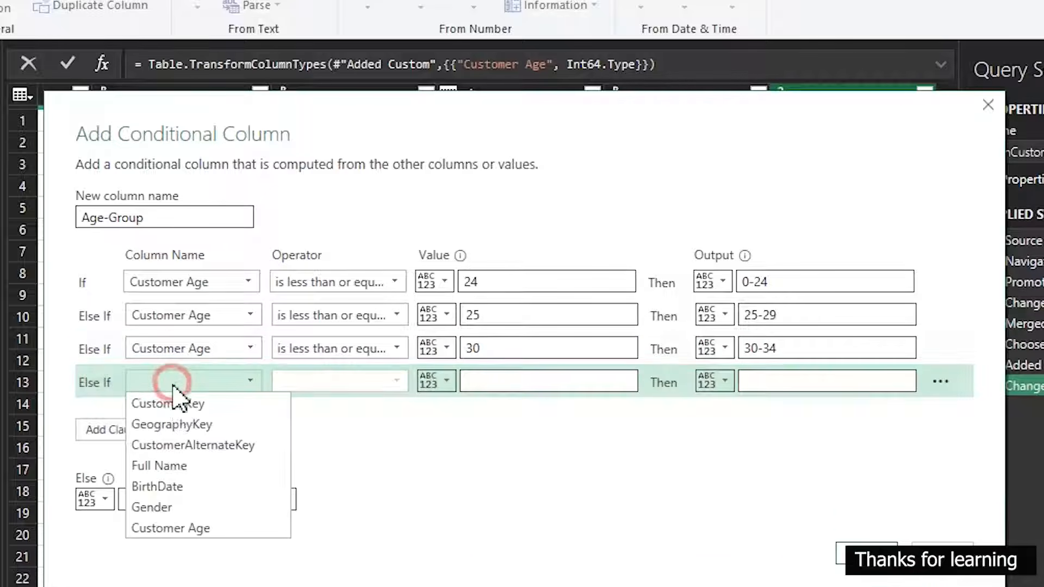
pyautogui.click(183, 527)
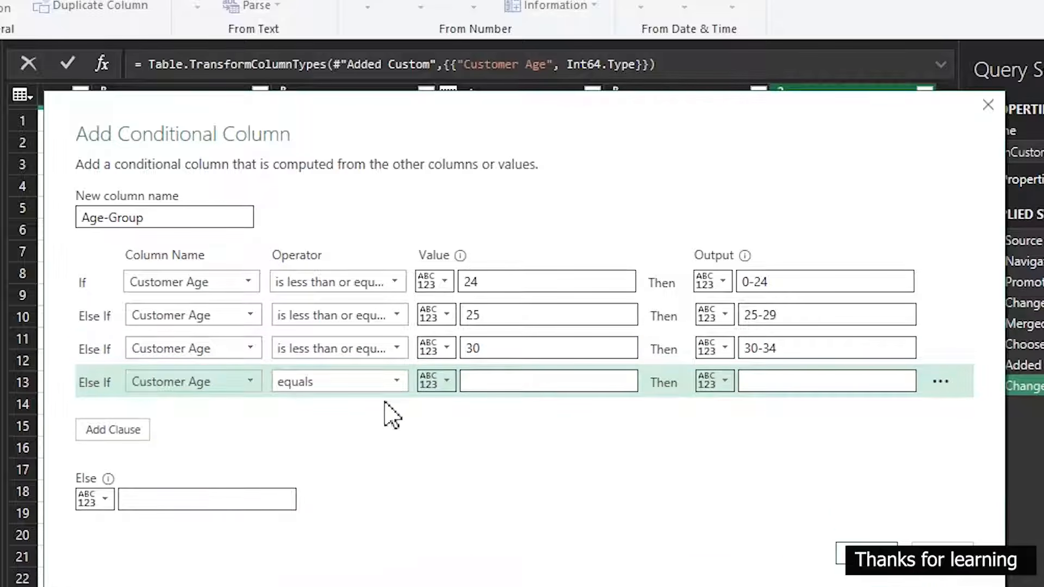
pyautogui.click(389, 384)
pyautogui.click(366, 508)
pyautogui.click(480, 381)
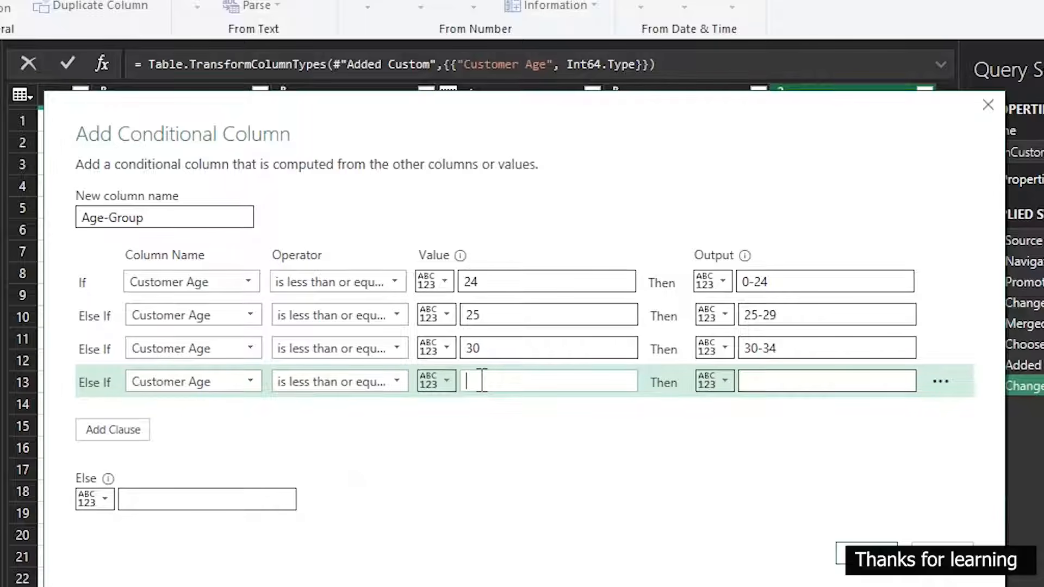
pyautogui.write('35')
pyautogui.click(764, 380)
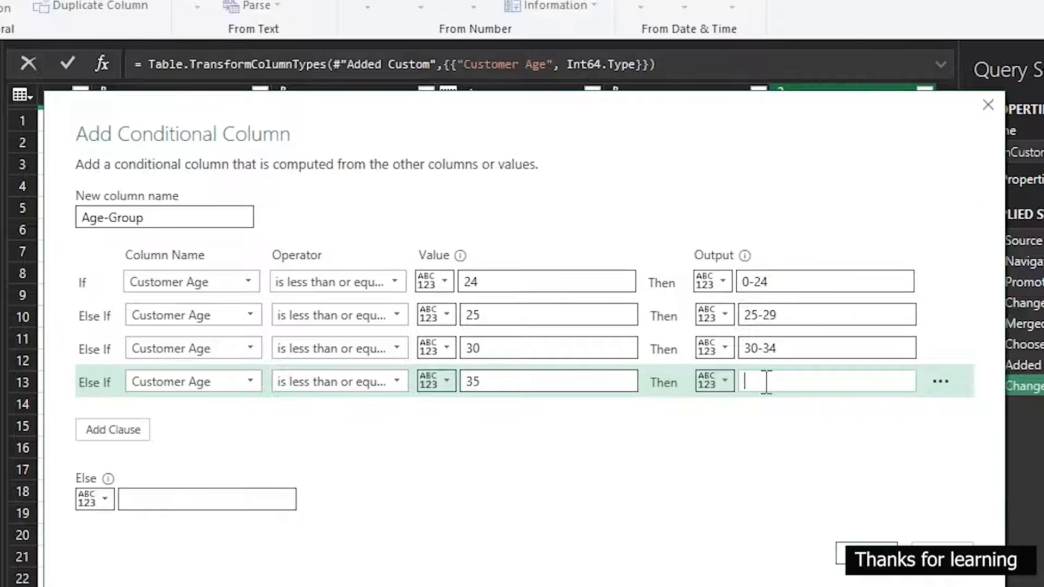
pyautogui.write('35-39')
# Add a fifth Age-Group clause so that Customer Age is less than or equal to 40 outputs 40-44
pyautogui.click(111, 430)
pyautogui.click(201, 415)
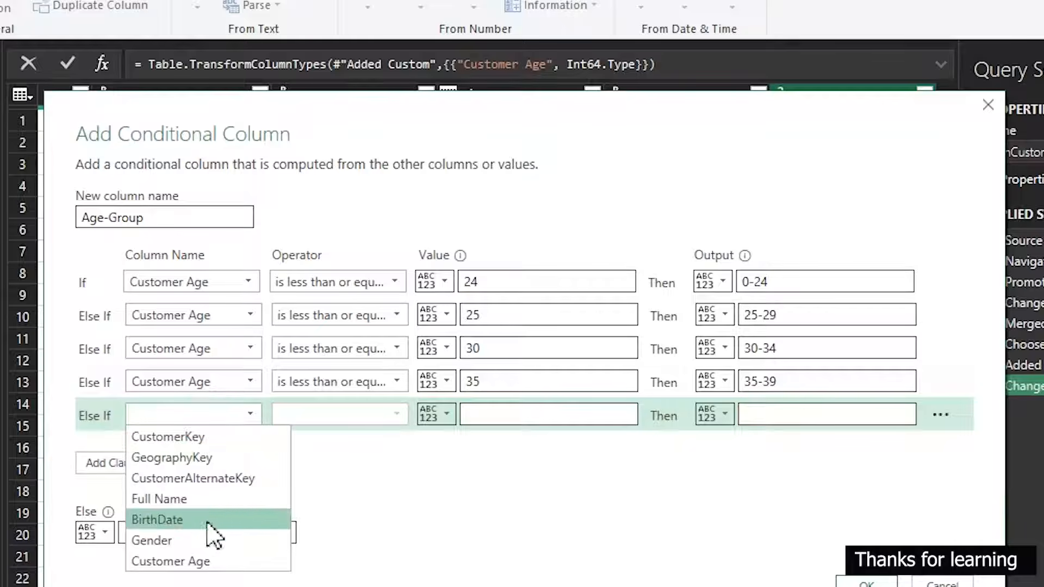
pyautogui.click(193, 562)
pyautogui.click(345, 415)
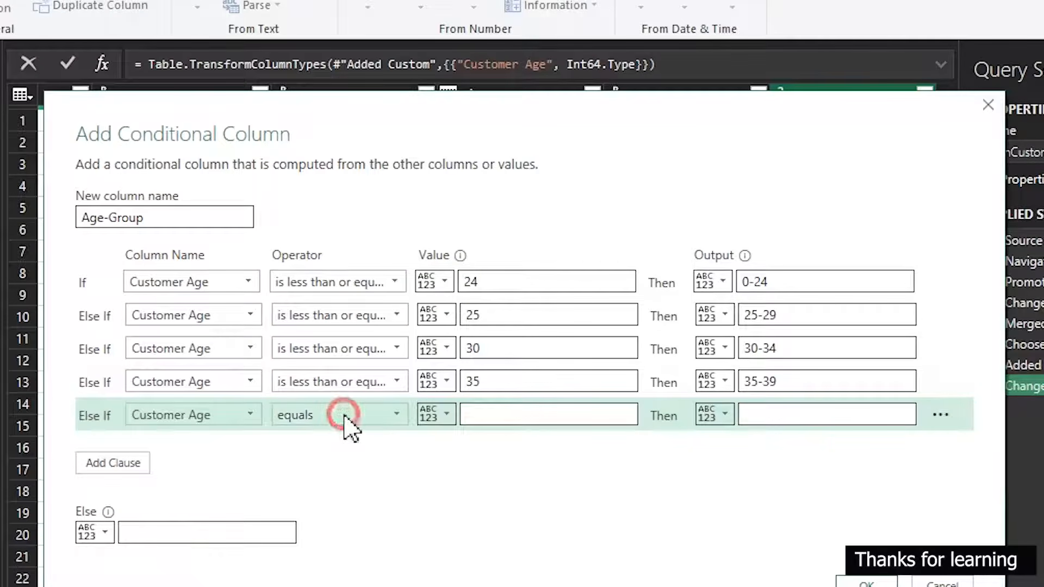
pyautogui.click(367, 548)
pyautogui.click(515, 419)
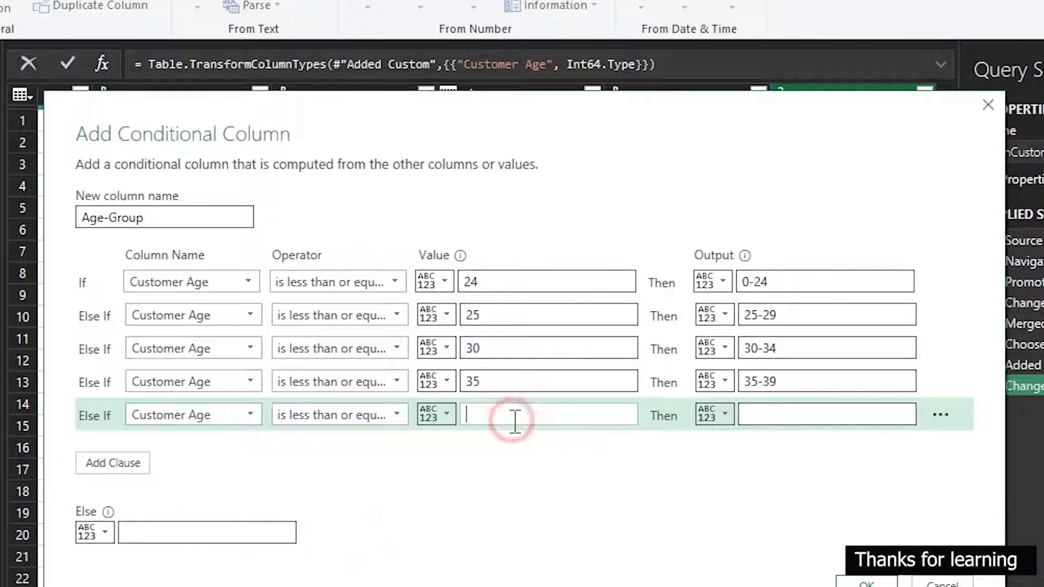
pyautogui.write('40')
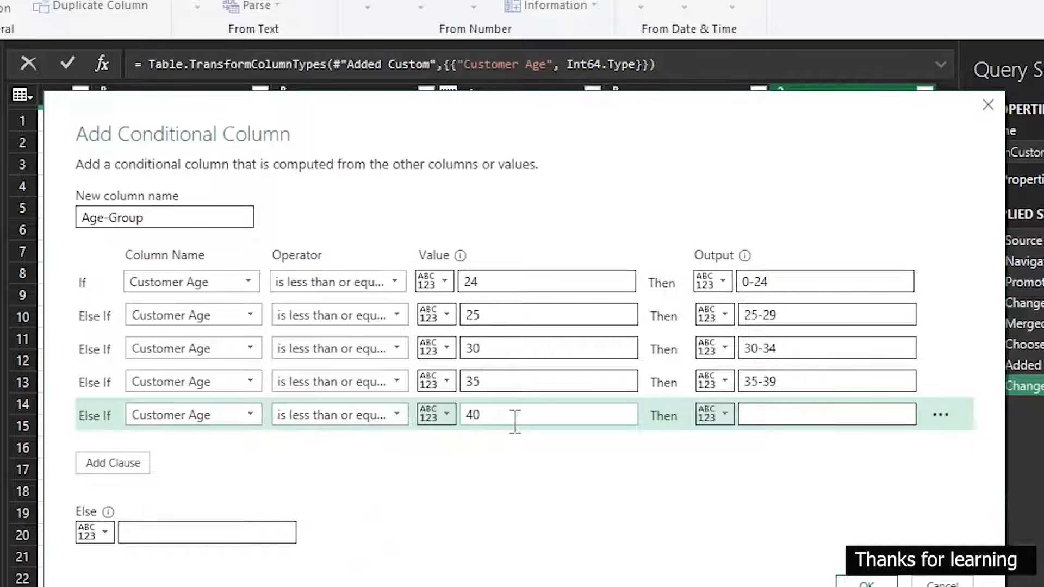
pyautogui.click(742, 416)
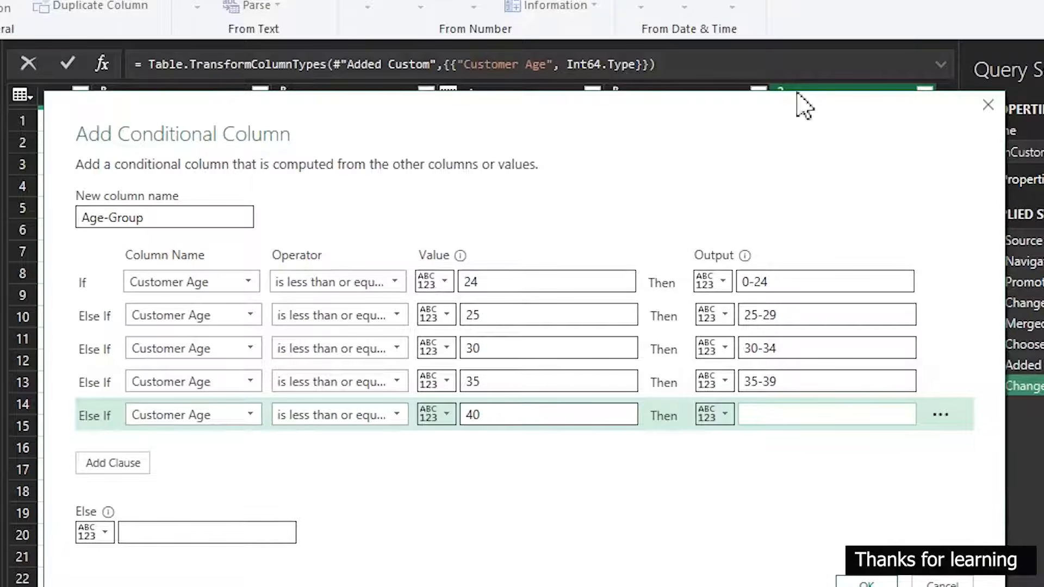
pyautogui.write('40')
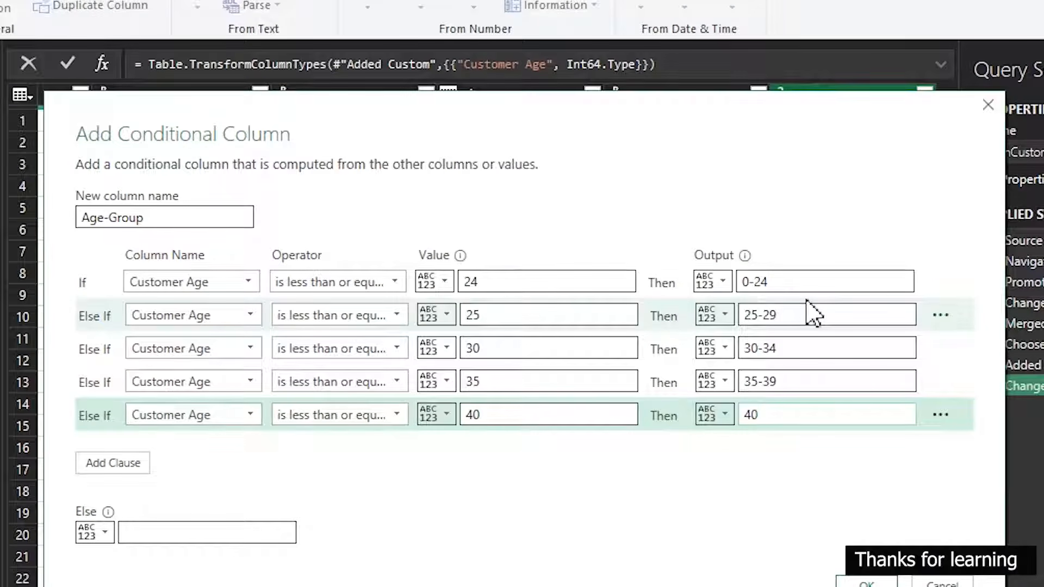
pyautogui.write('-44')
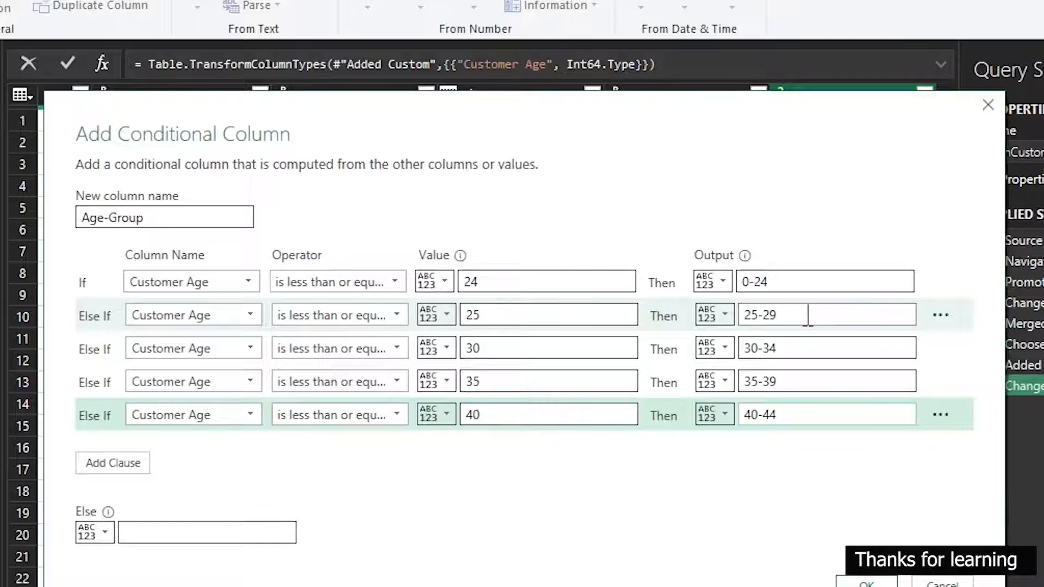
# Add a sixth Age-Group clause so that Customer Age is less than or equal to 45 outputs 45-49
pyautogui.click(140, 463)
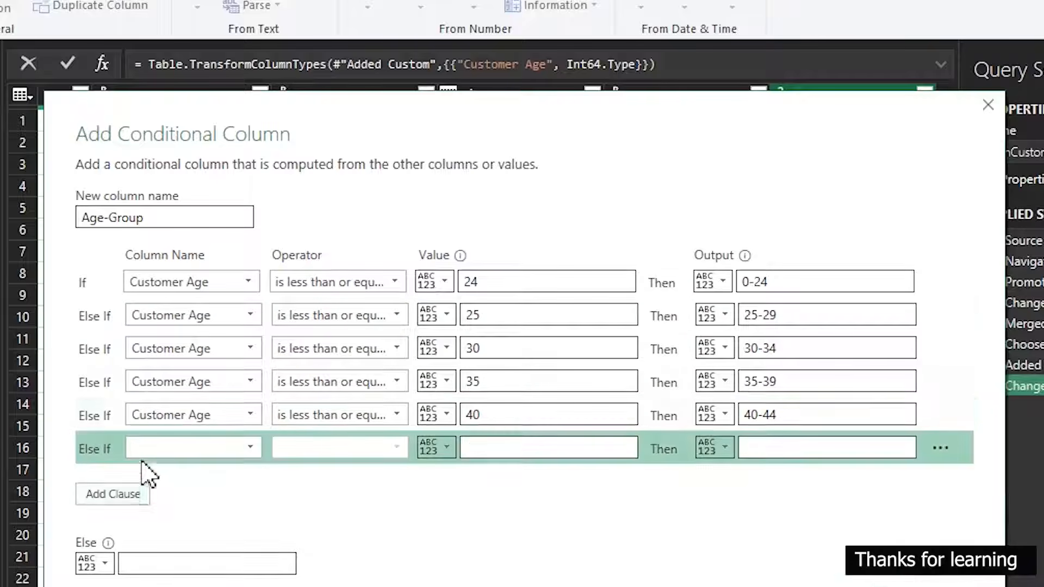
pyautogui.click(170, 451)
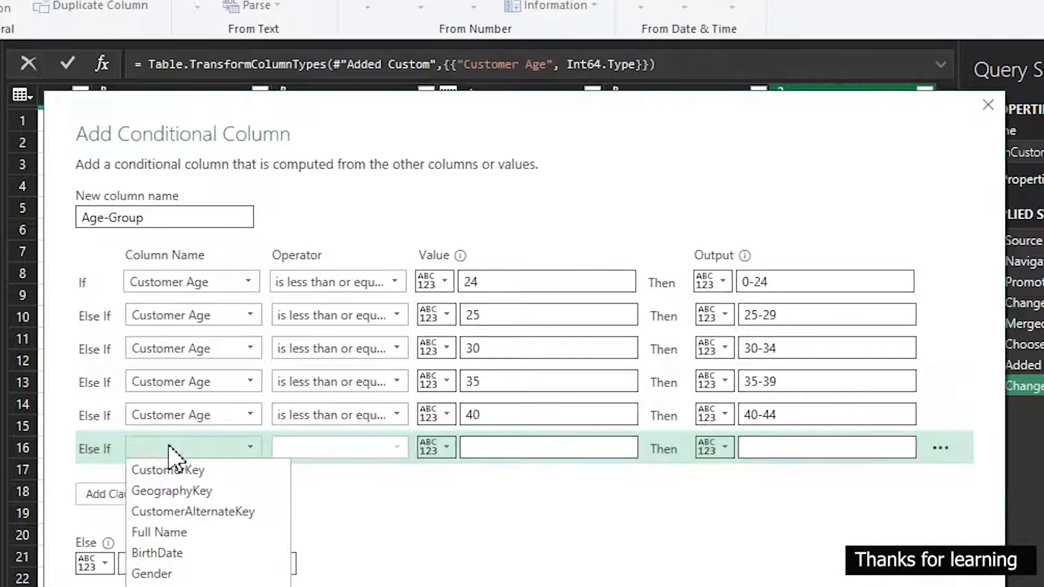
pyautogui.click(174, 586)
pyautogui.click(354, 453)
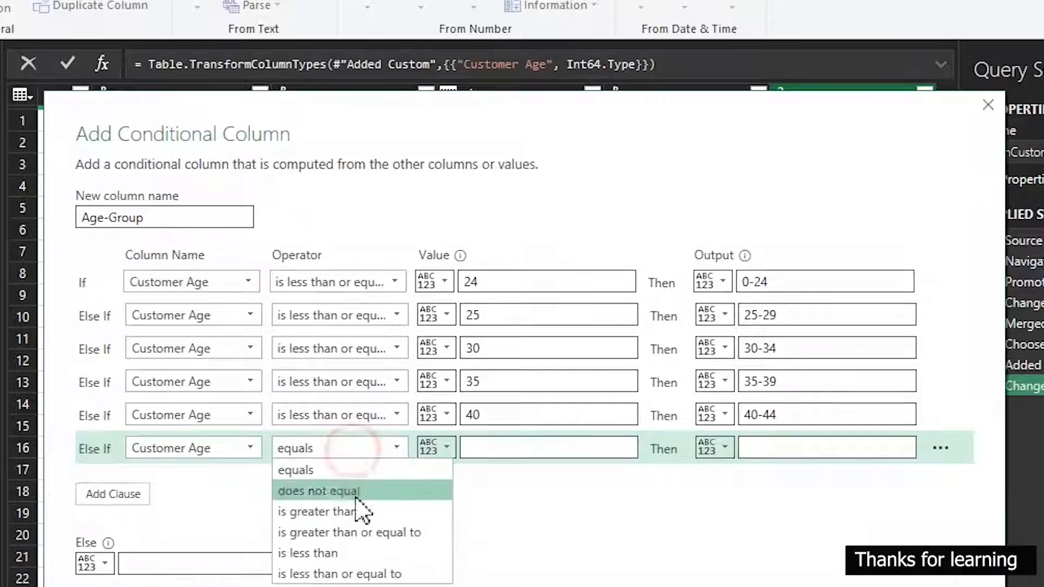
pyautogui.click(353, 569)
pyautogui.click(499, 451)
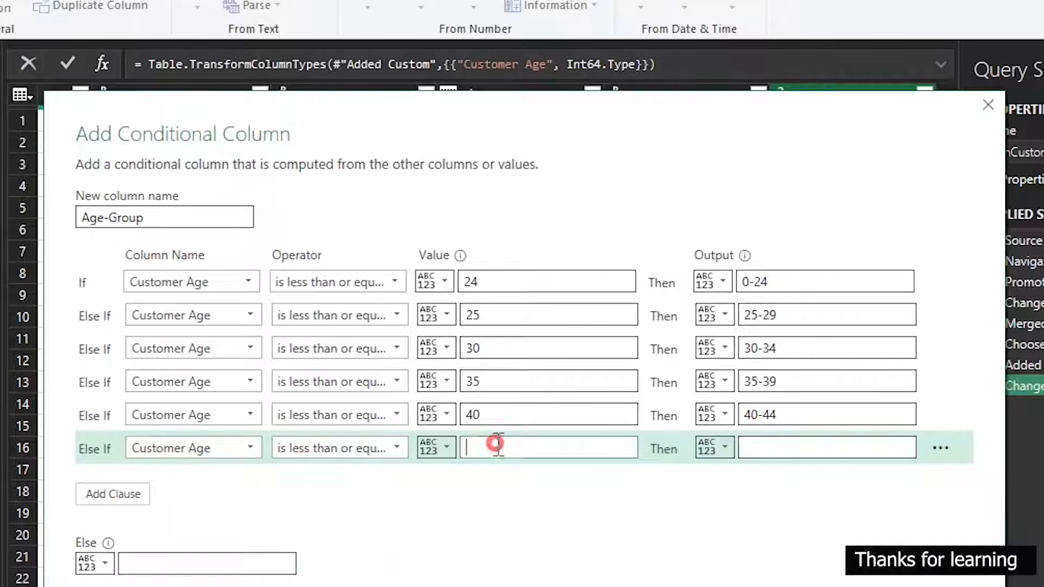
pyautogui.write('45')
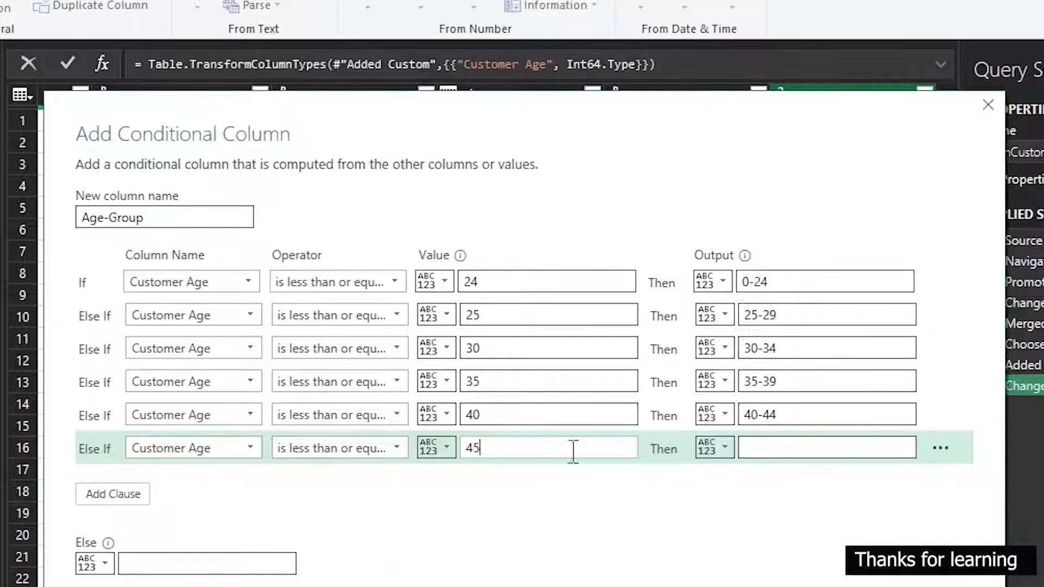
pyautogui.click(772, 446)
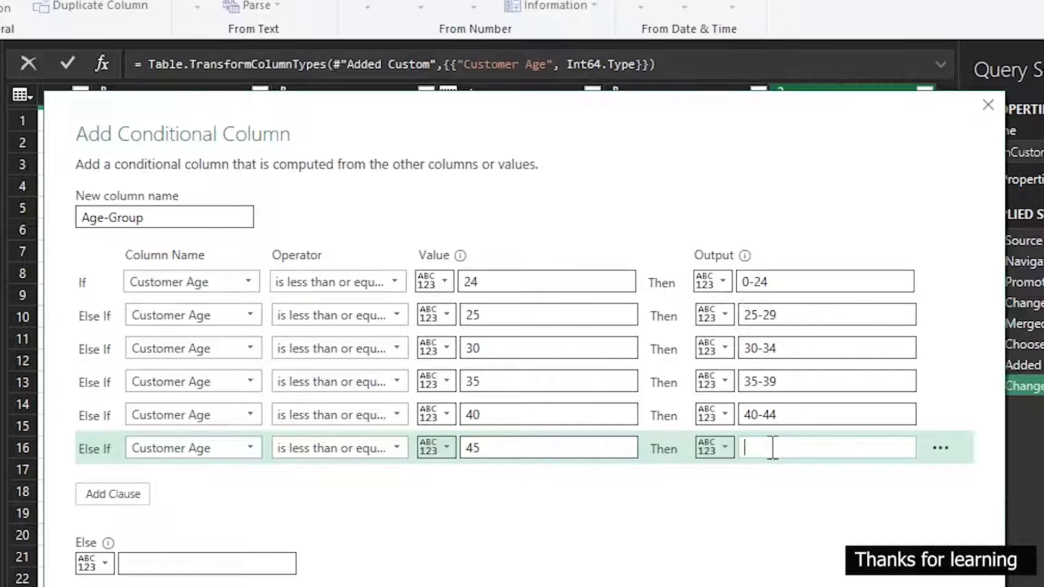
pyautogui.write('45-49')
# Set the Else output to 50 Plus and create the Age-Group conditional column
pyautogui.click(243, 559)
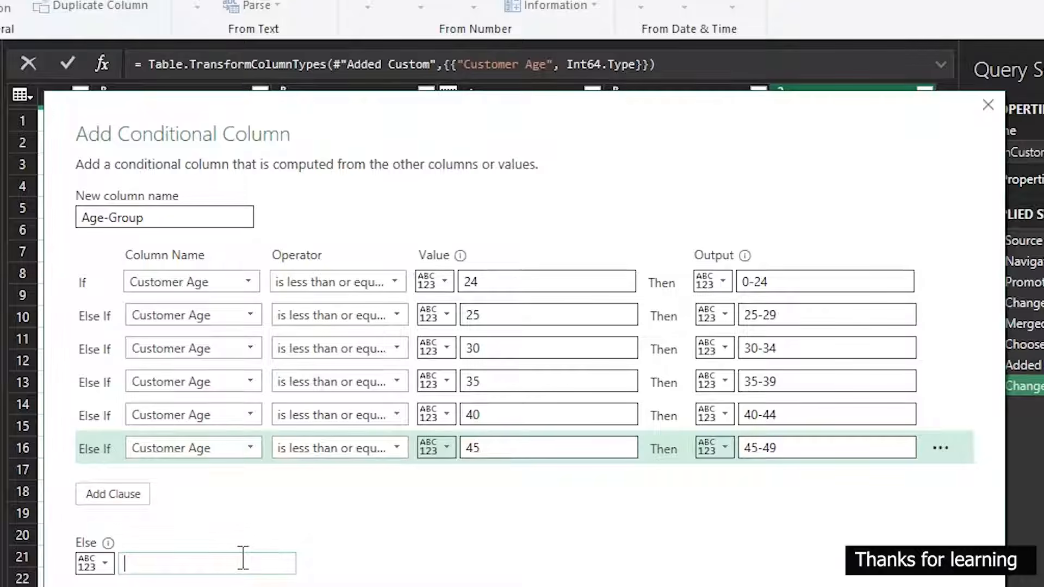
pyautogui.write('50 Plus')
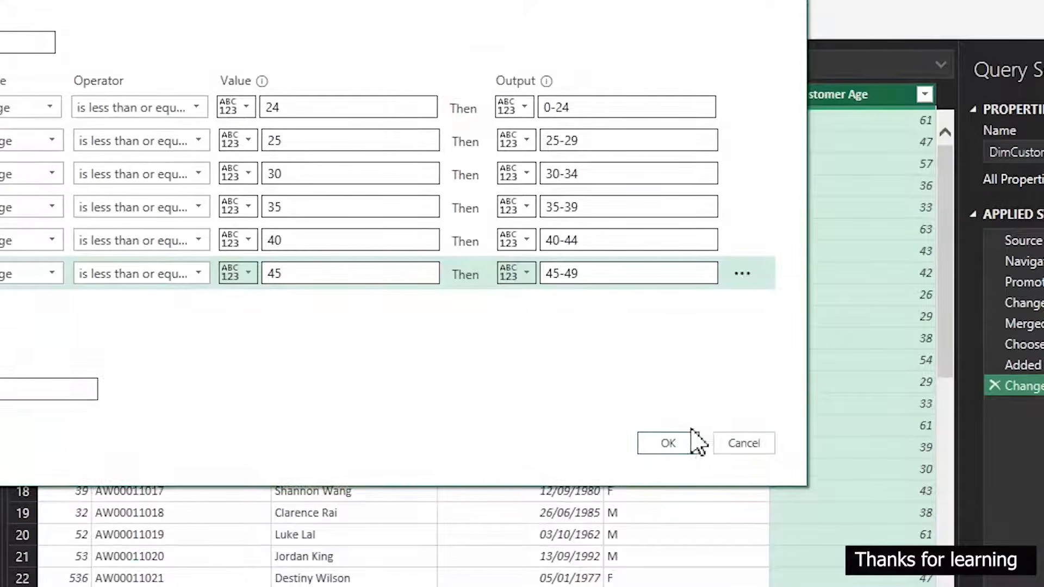
pyautogui.click(691, 441)
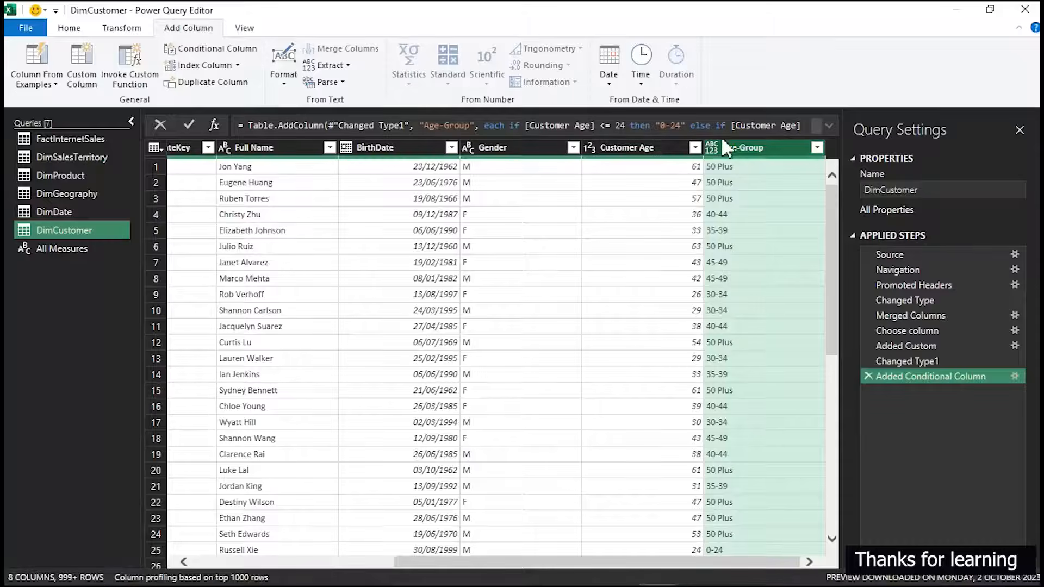
# Change the Age-Group column's data type to Text, and close and load the queries back to the Excel workbook
pyautogui.click(711, 147)
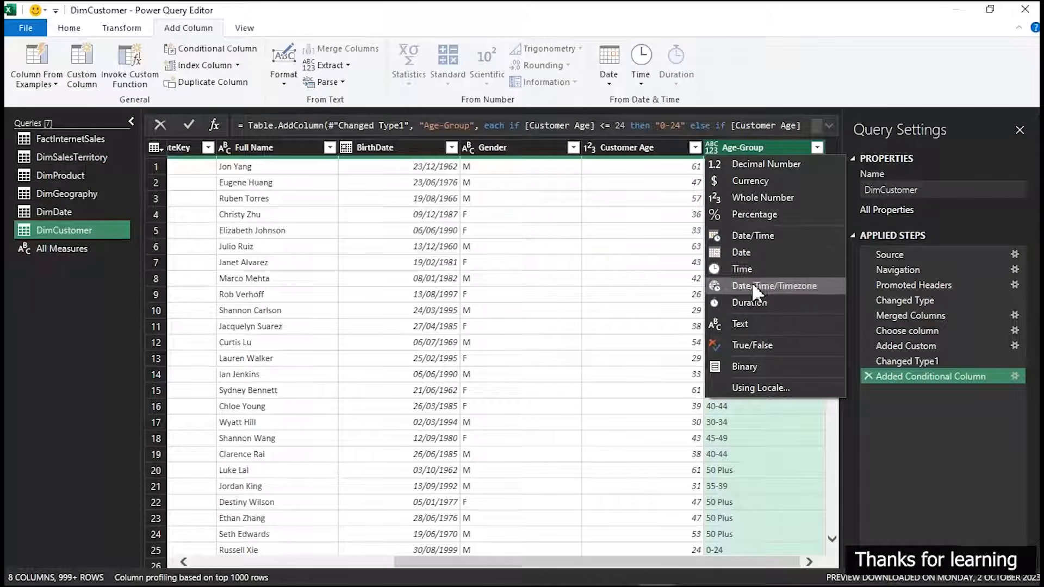
pyautogui.click(739, 322)
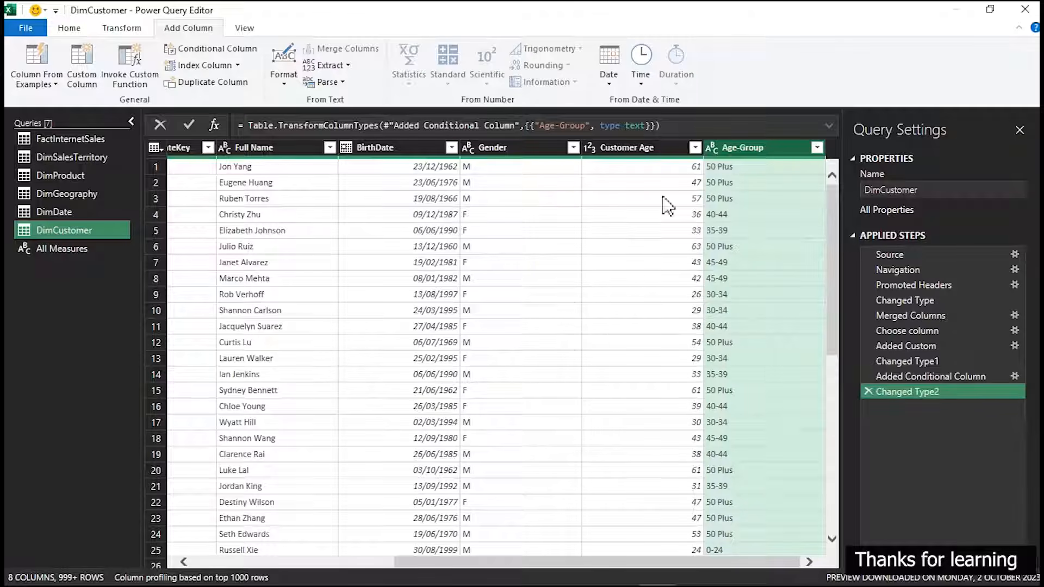
pyautogui.click(69, 28)
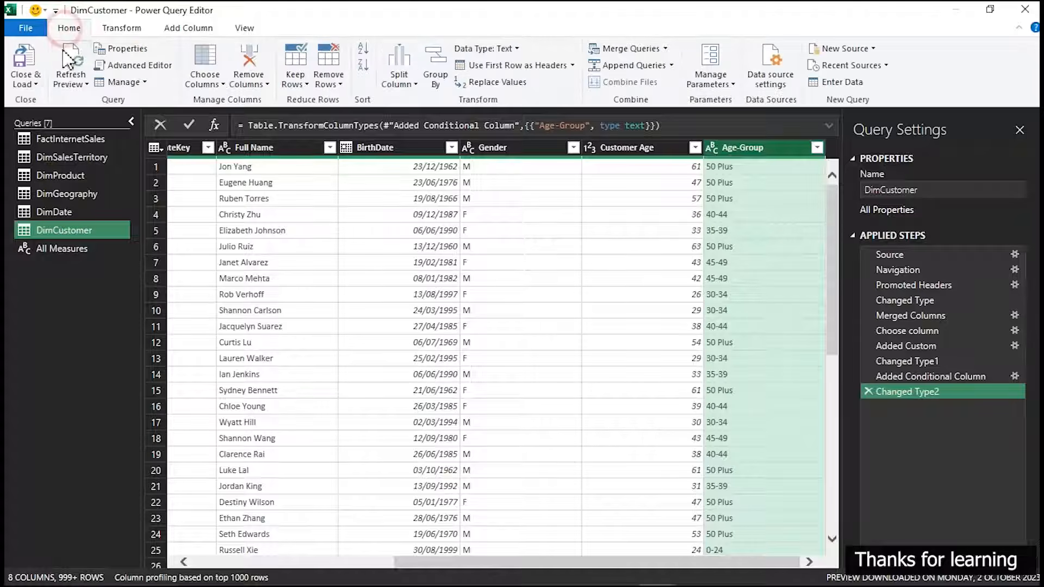
pyautogui.click(32, 61)
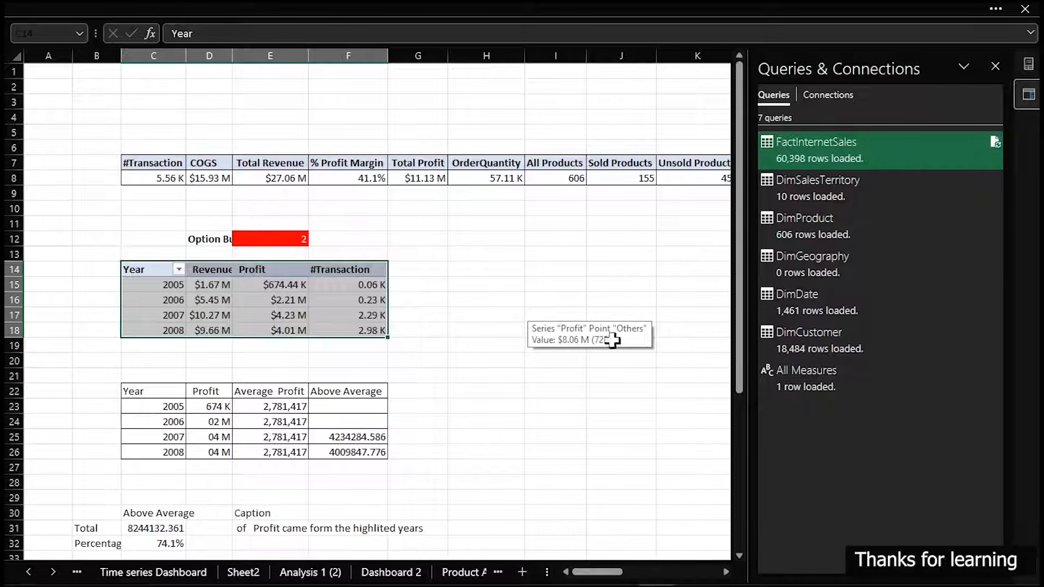
# Close the Queries & Connections pane and open the Customer Analysis sheet
pyautogui.click(995, 67)
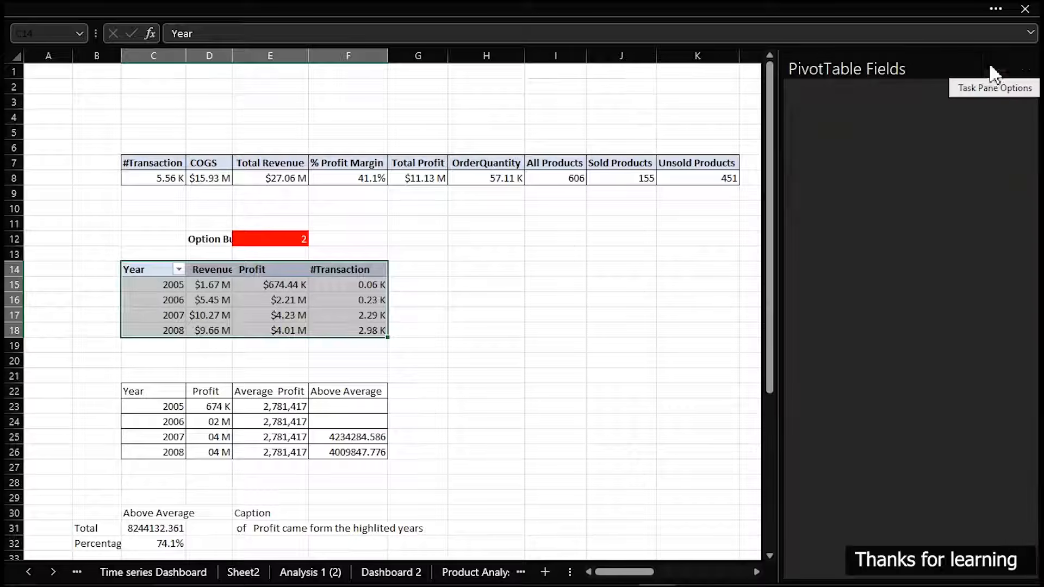
pyautogui.click(489, 572)
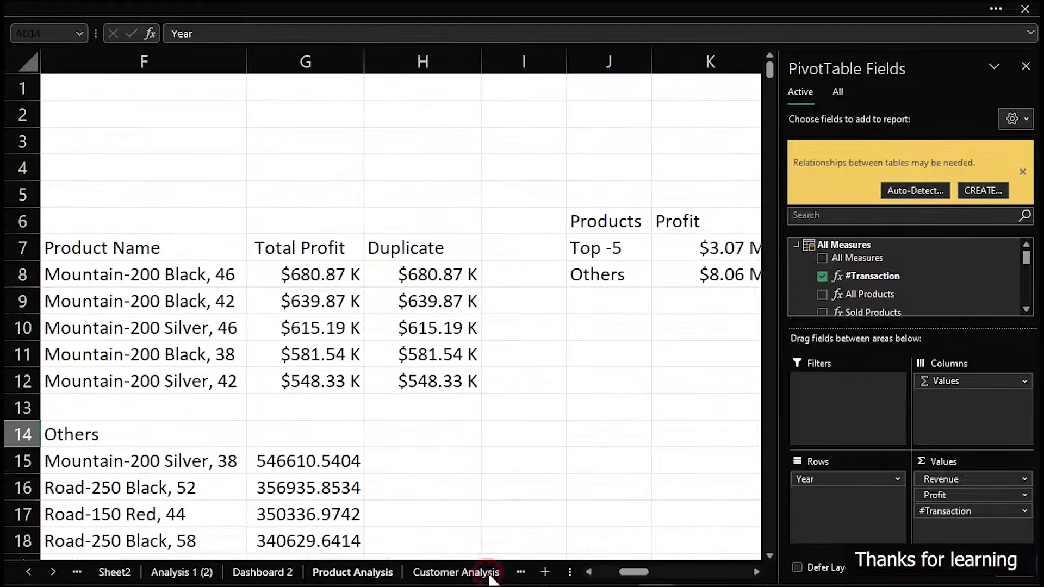
pyautogui.click(478, 572)
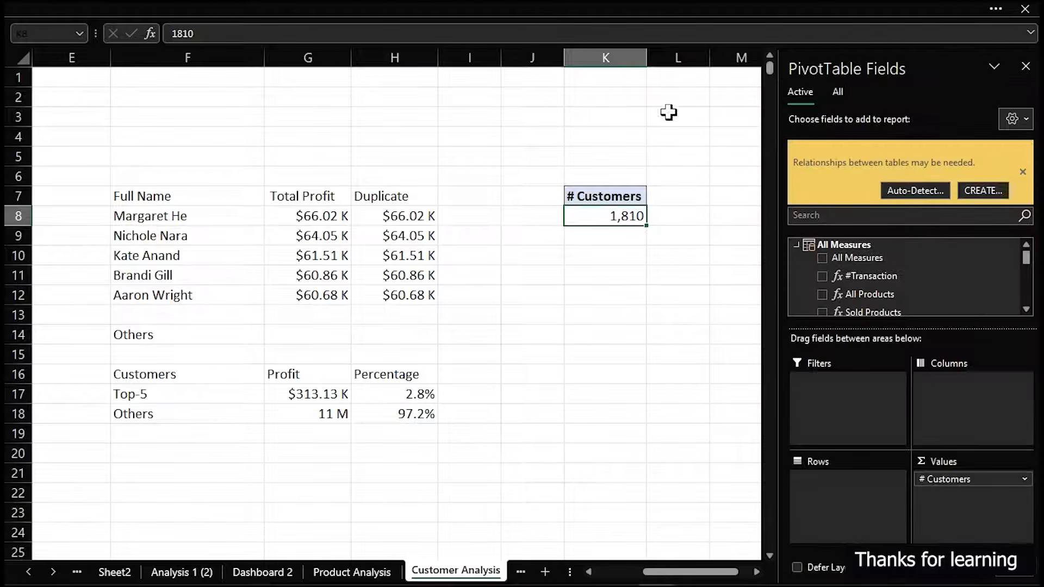
# Dismiss the table relationships notice and expand the DimCustomer fields among all tables in the PivotTable field list
pyautogui.click(1026, 172)
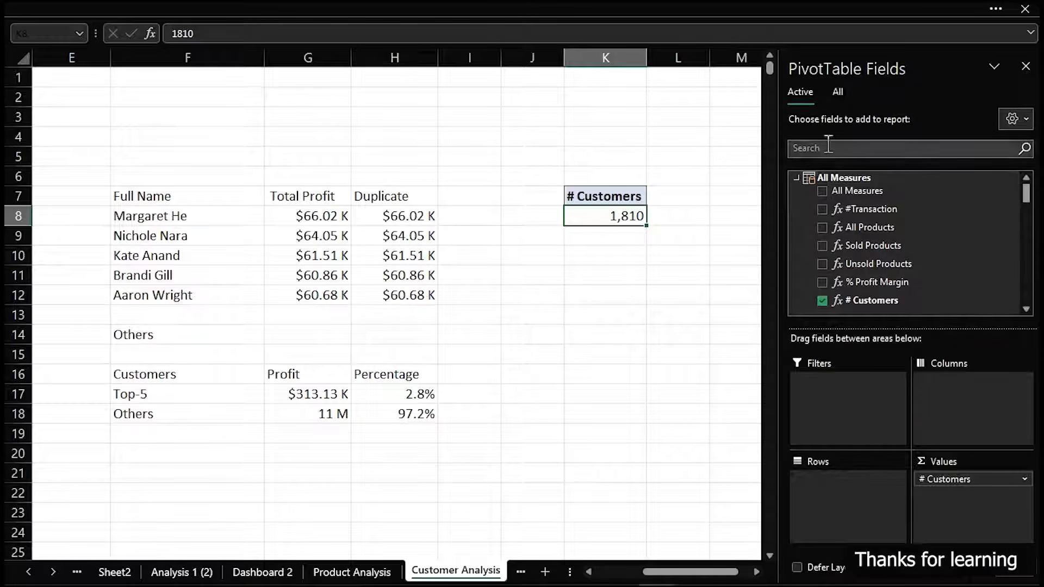
pyautogui.click(840, 95)
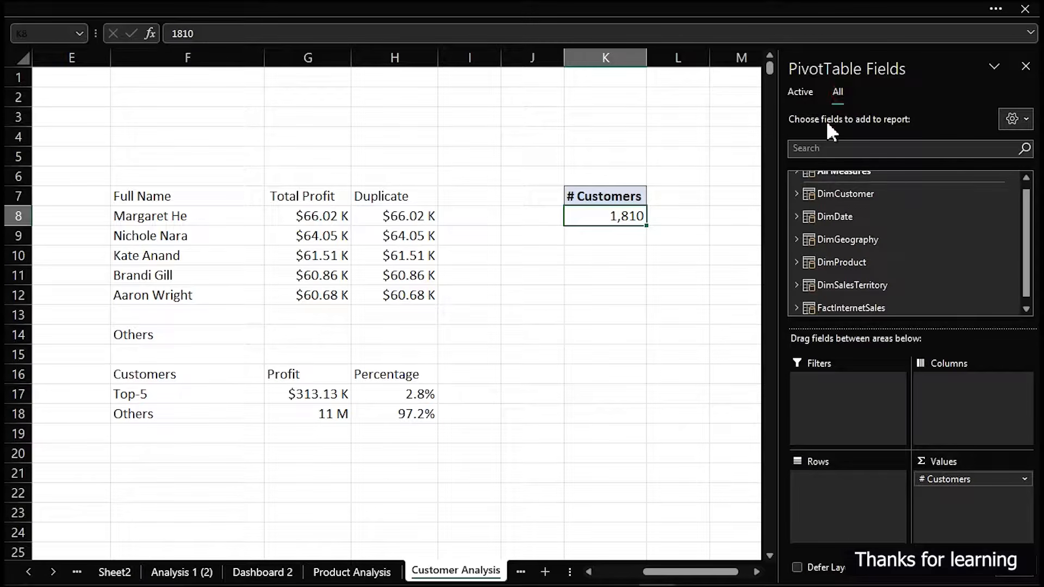
pyautogui.click(796, 193)
pyautogui.scroll(-3, 870, 272)
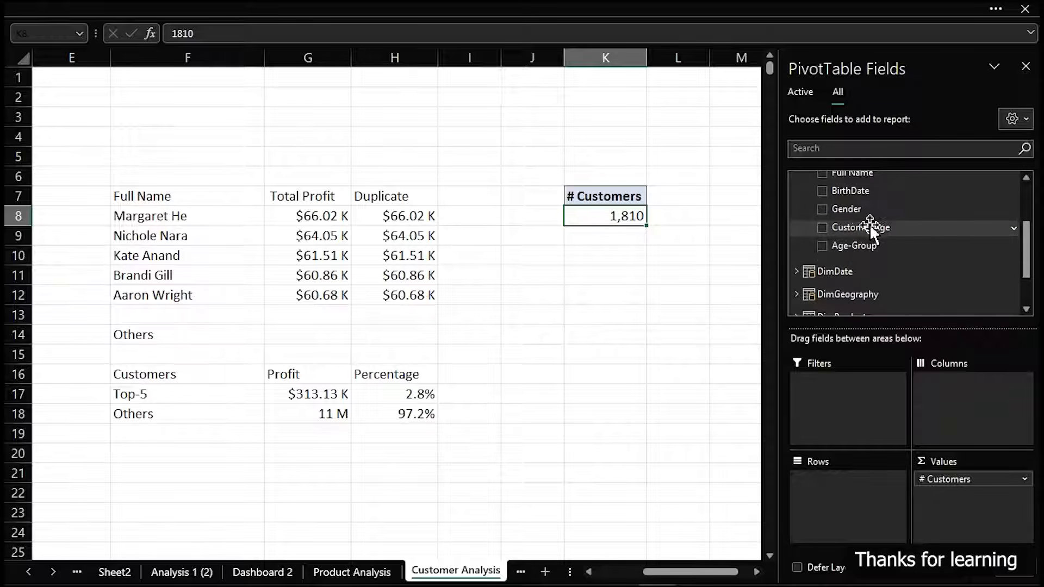
# Start a new Power Pivot measure in the All Measures table and name it Average Customer Age
pyautogui.click(114, 4)
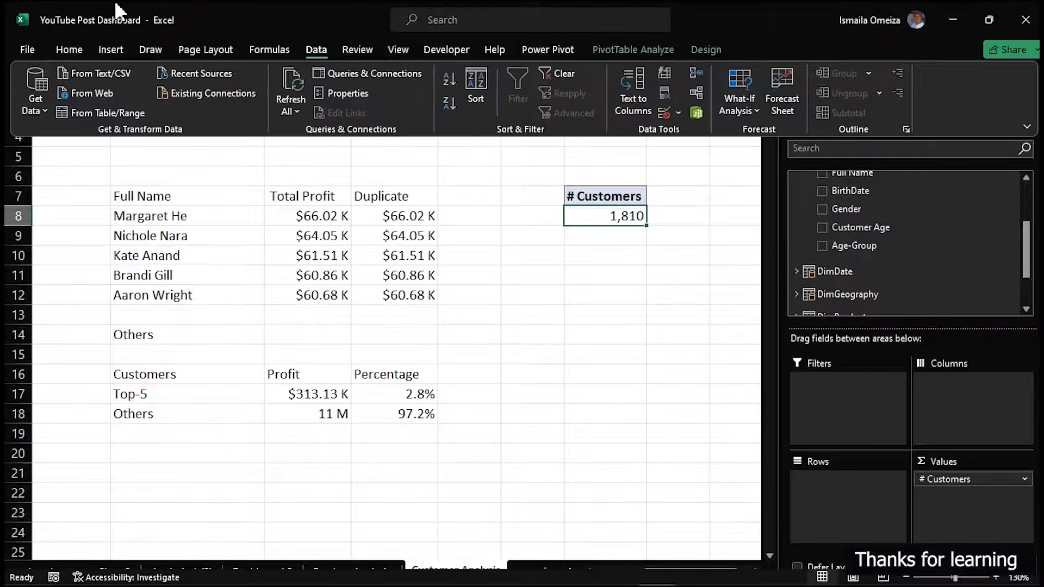
pyautogui.click(110, 51)
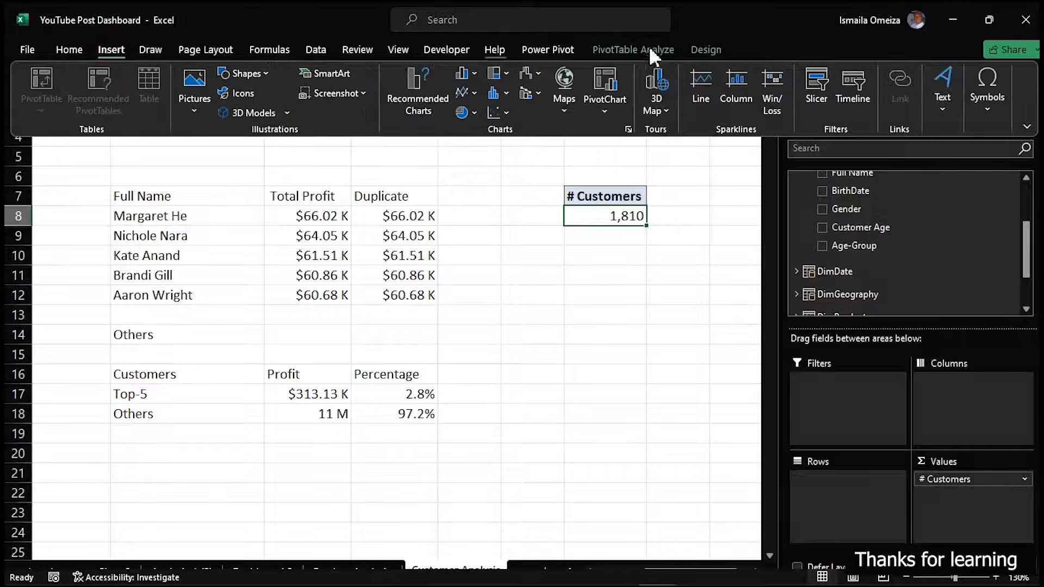
pyautogui.click(543, 49)
pyautogui.click(91, 103)
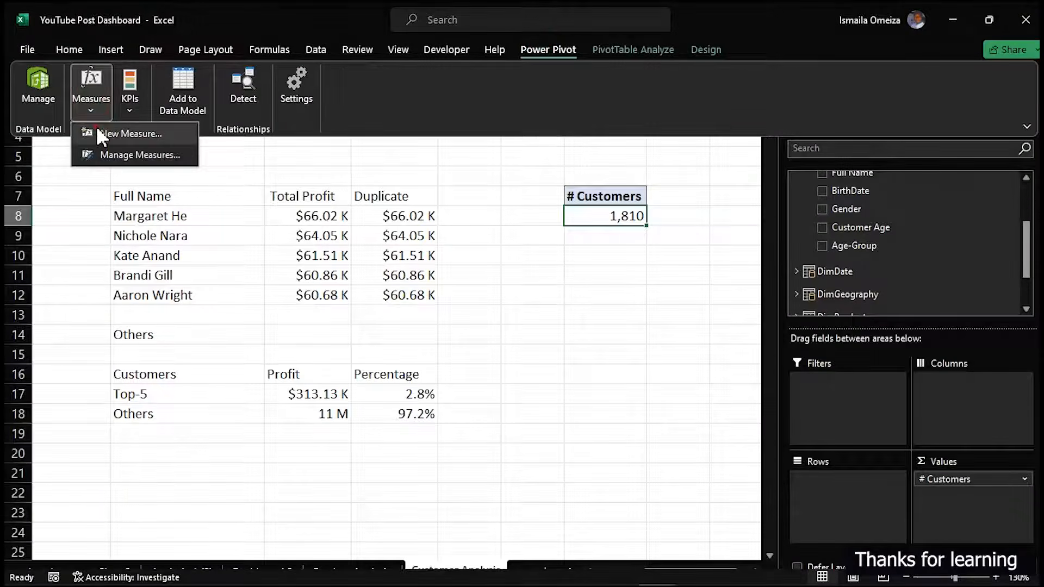
pyautogui.click(98, 133)
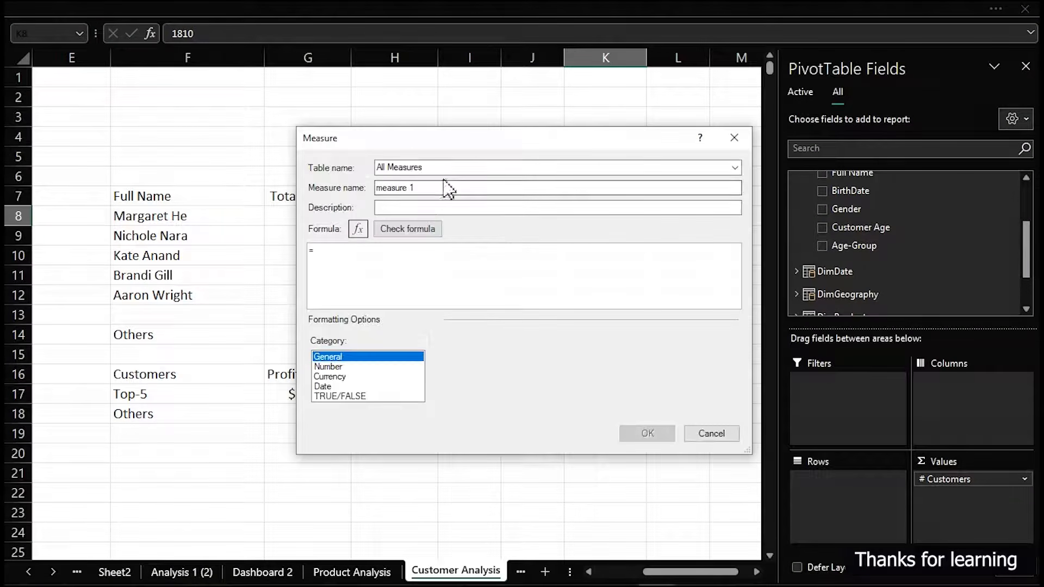
pyautogui.doubleClick(440, 188)
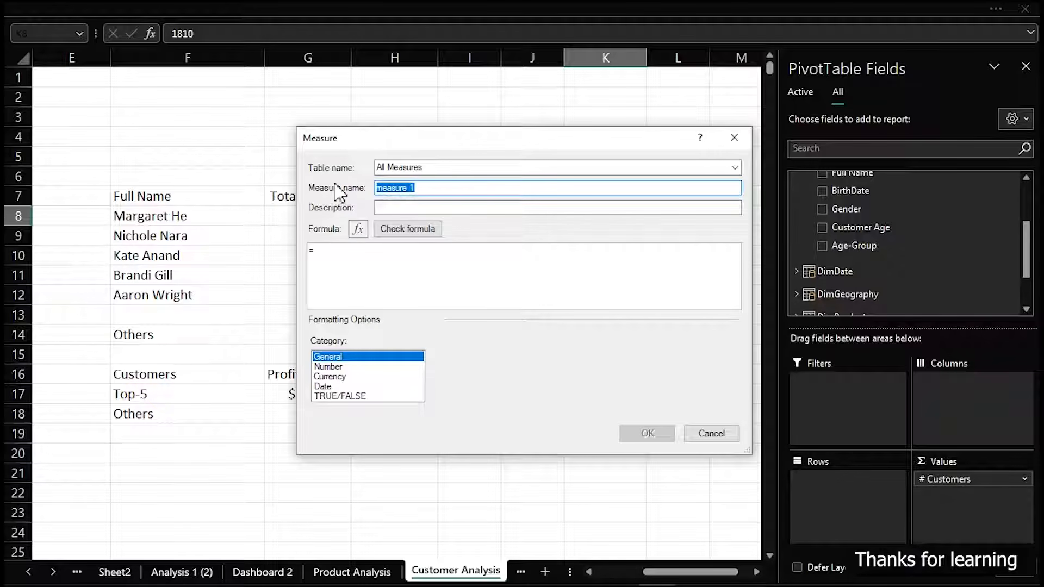
pyautogui.write('Average A')
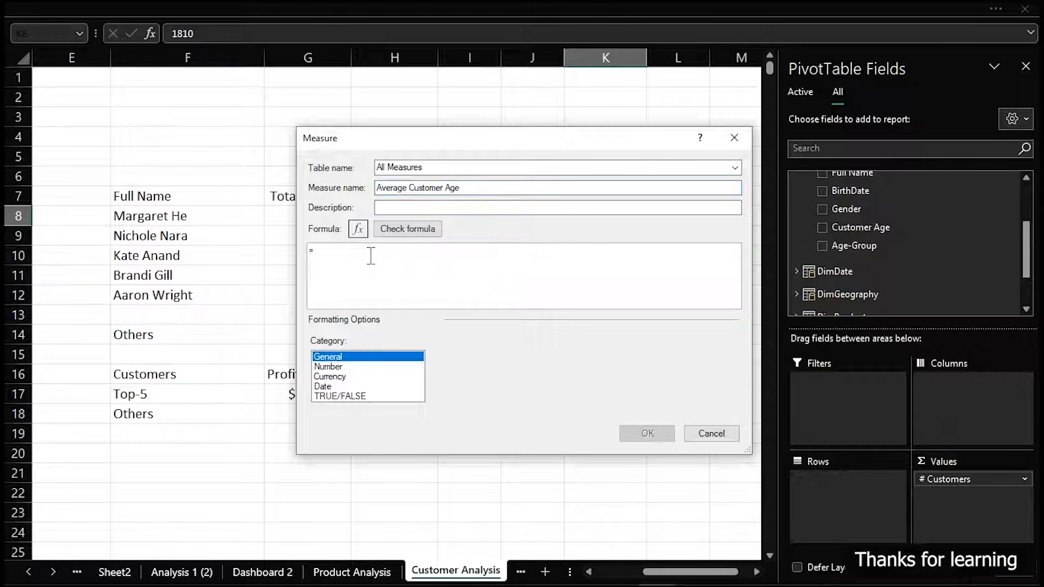
# Set the measure's formula to =AVERAGE(DimCustomer[Customer Age]) and check it for errors
pyautogui.write('aver')
pyautogui.press('Tab')
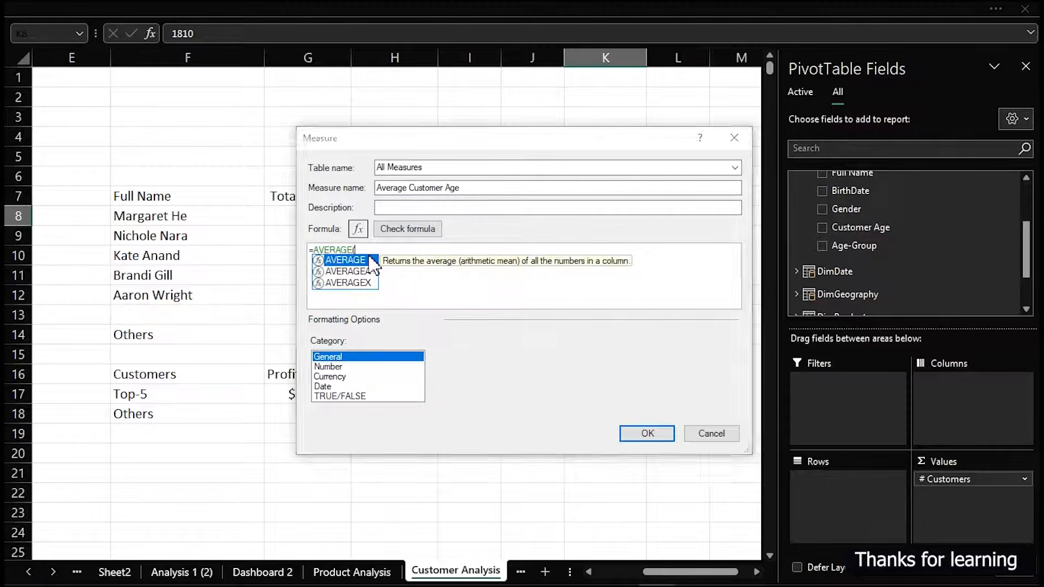
pyautogui.write('cu')
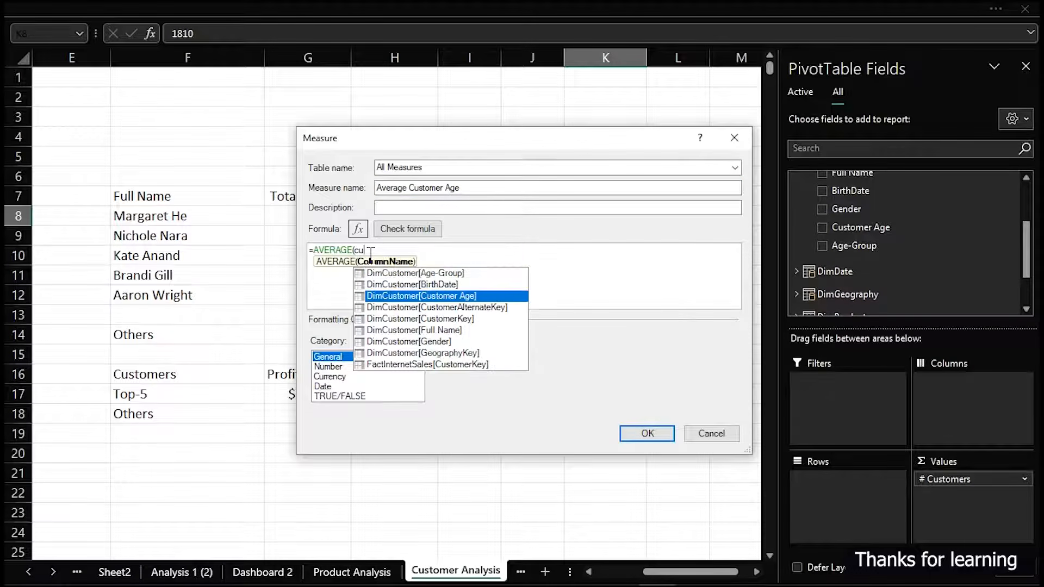
pyautogui.press('Tab')
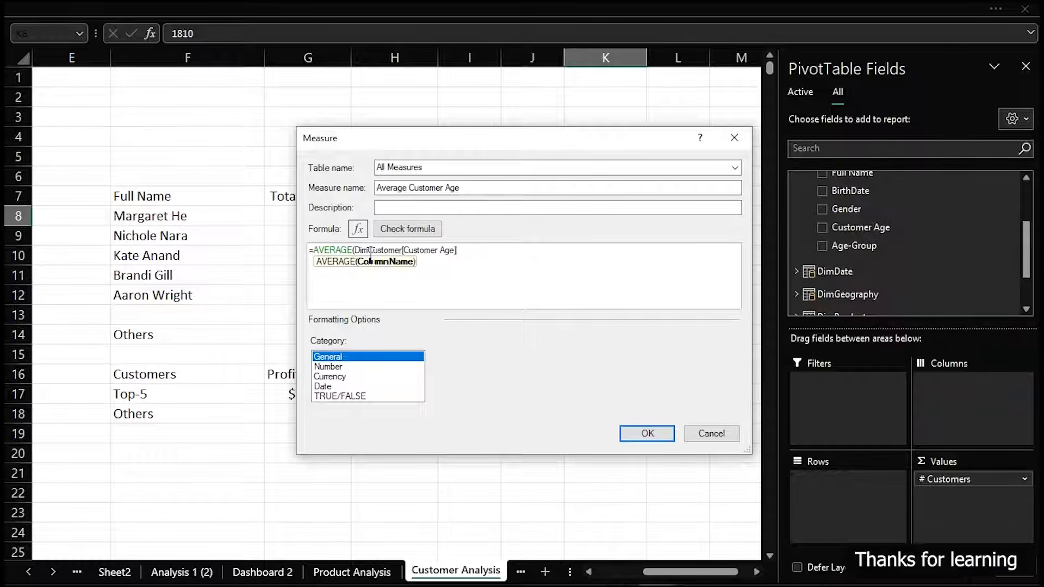
pyautogui.write(')')
pyautogui.click(404, 229)
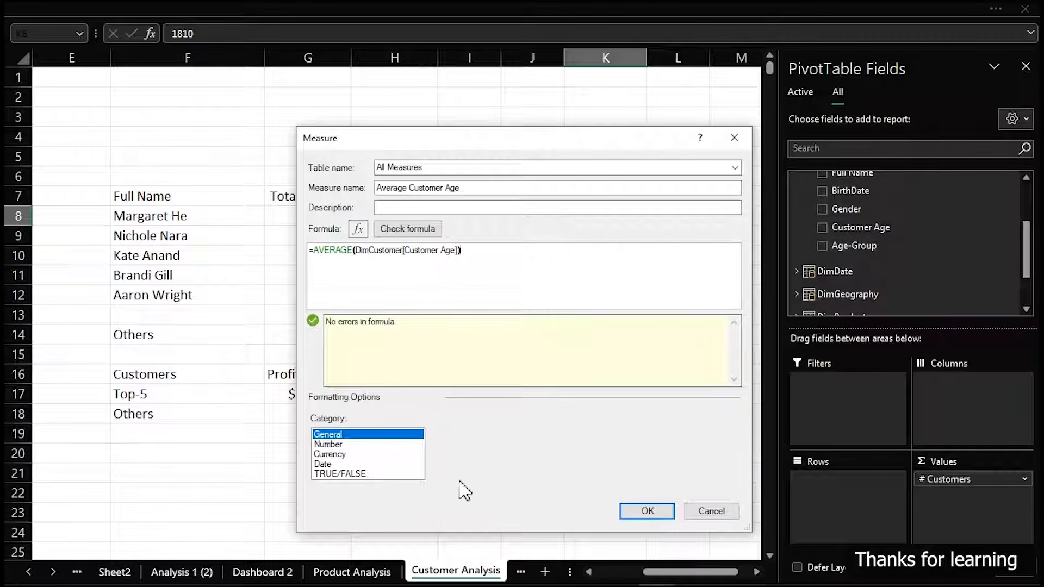
# Format the measure as a Whole Number with a 1000 separator and create it, leaving the PivotTable
pyautogui.click(332, 444)
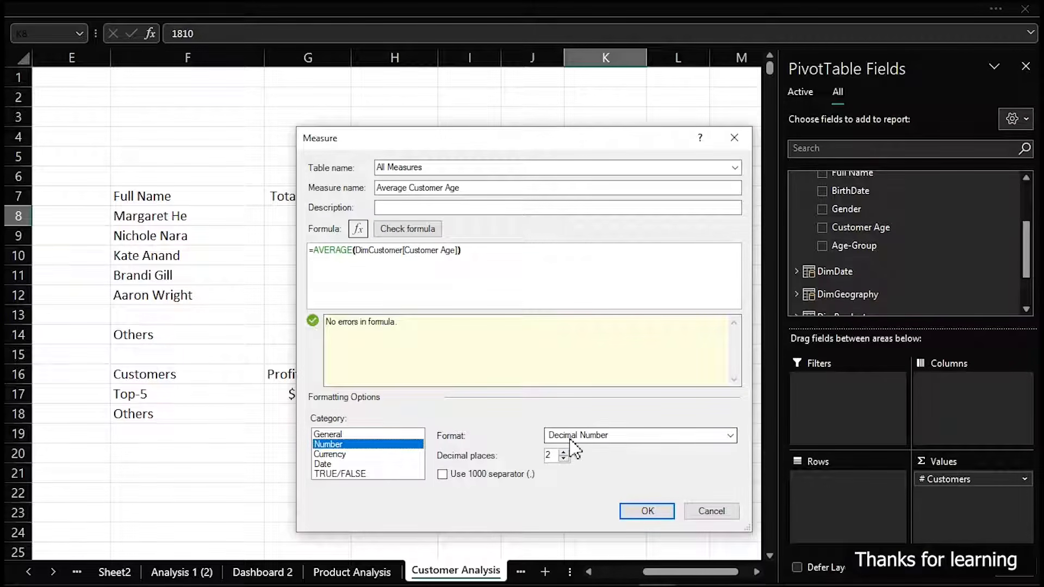
pyautogui.click(575, 435)
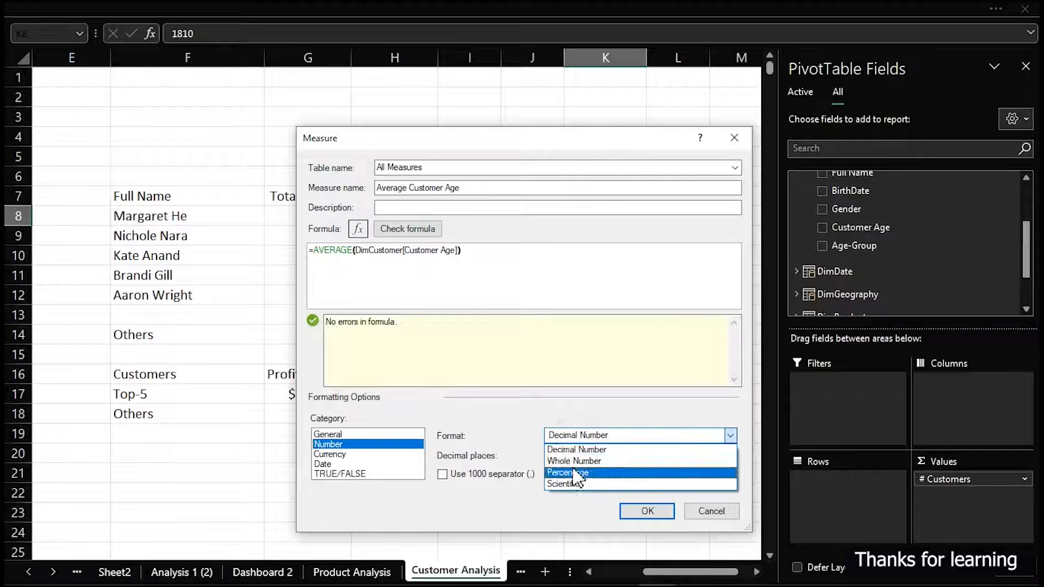
pyautogui.click(574, 458)
pyautogui.click(477, 472)
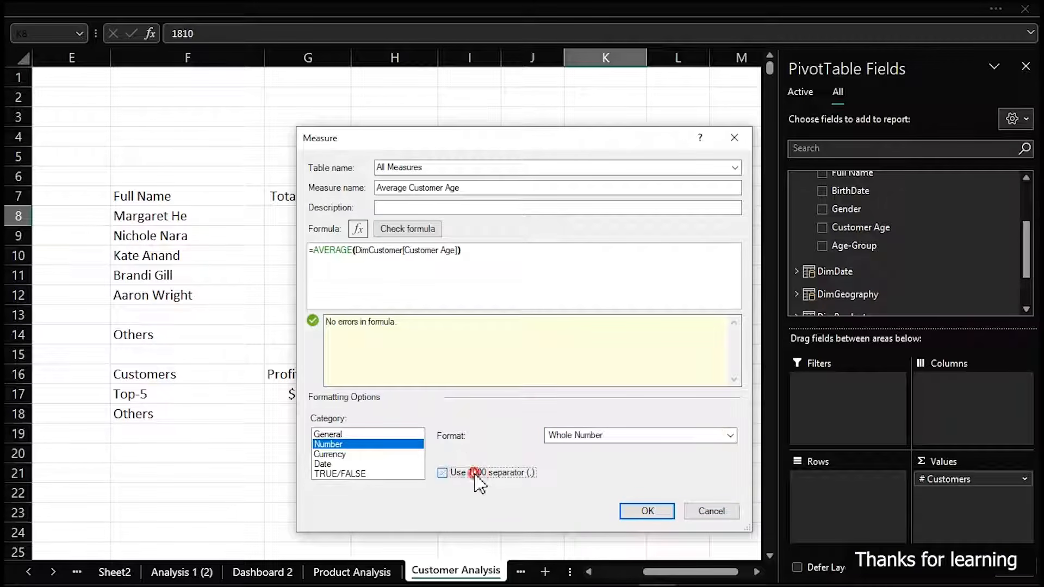
pyautogui.click(647, 511)
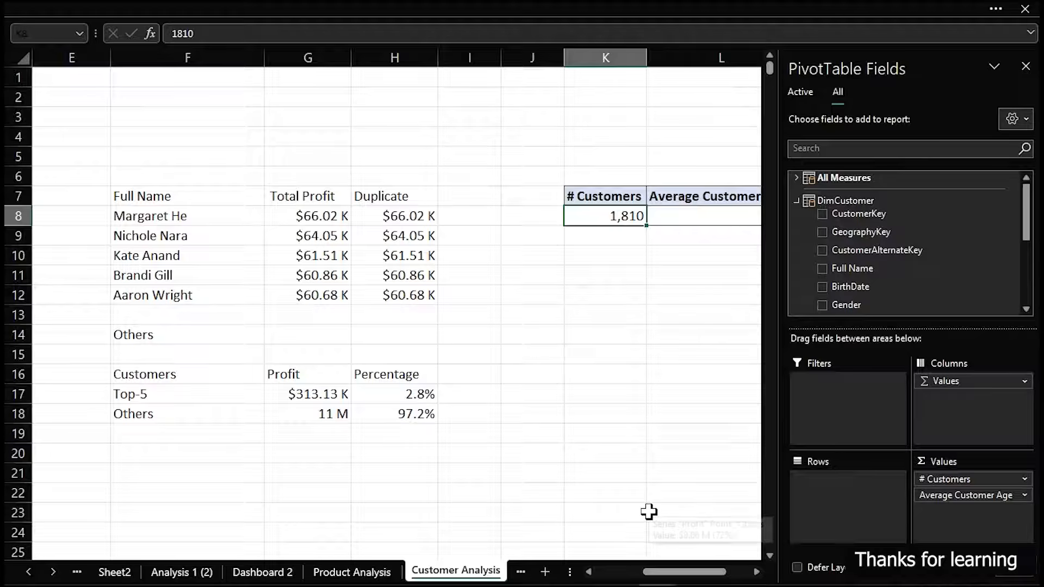
pyautogui.click(662, 491)
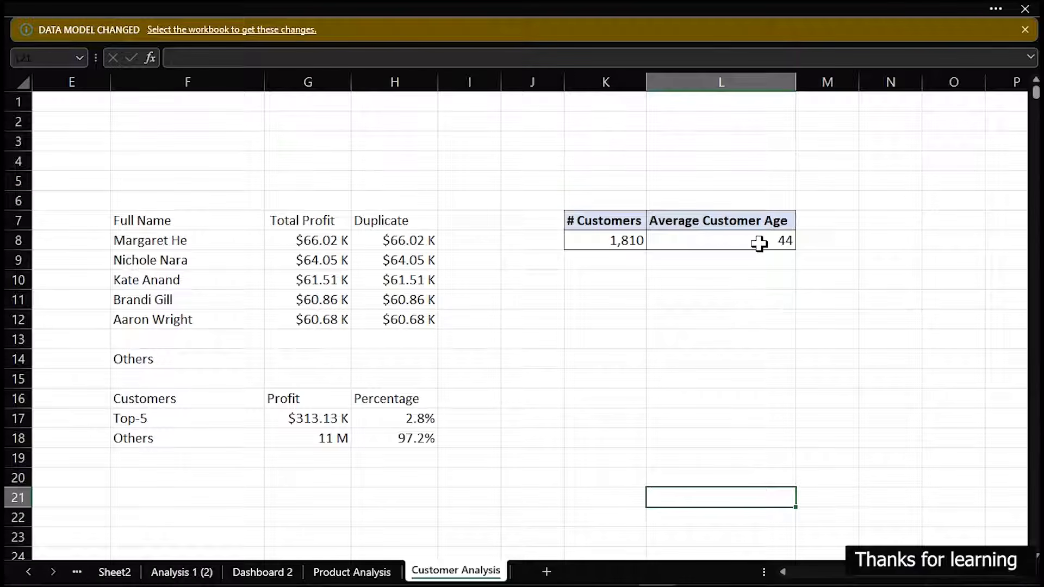
# On Dashboard 2, copy the Available Products label into the empty card beneath the product counts
pyautogui.moveTo(759, 243)
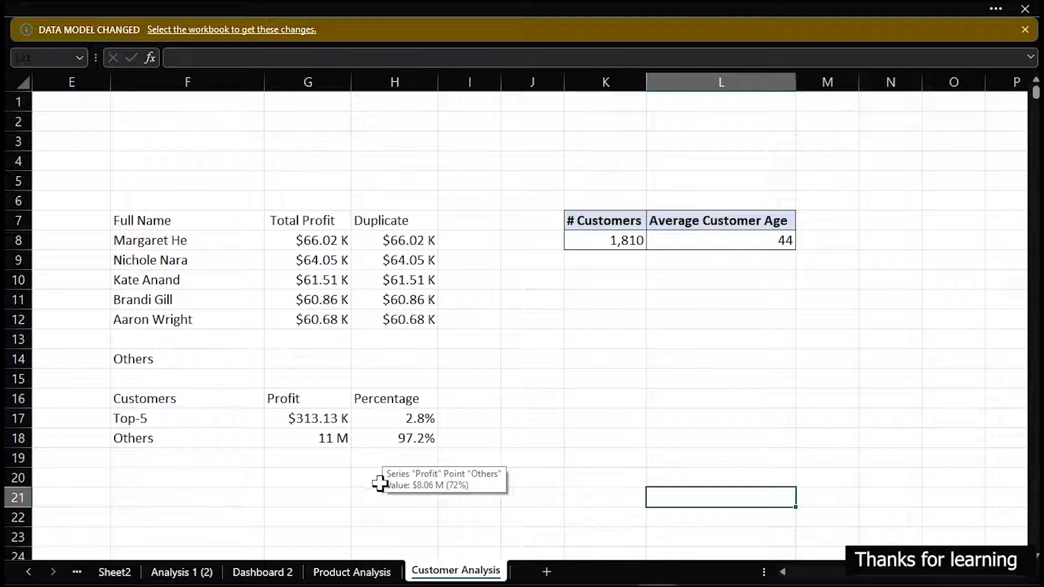
pyautogui.click(260, 571)
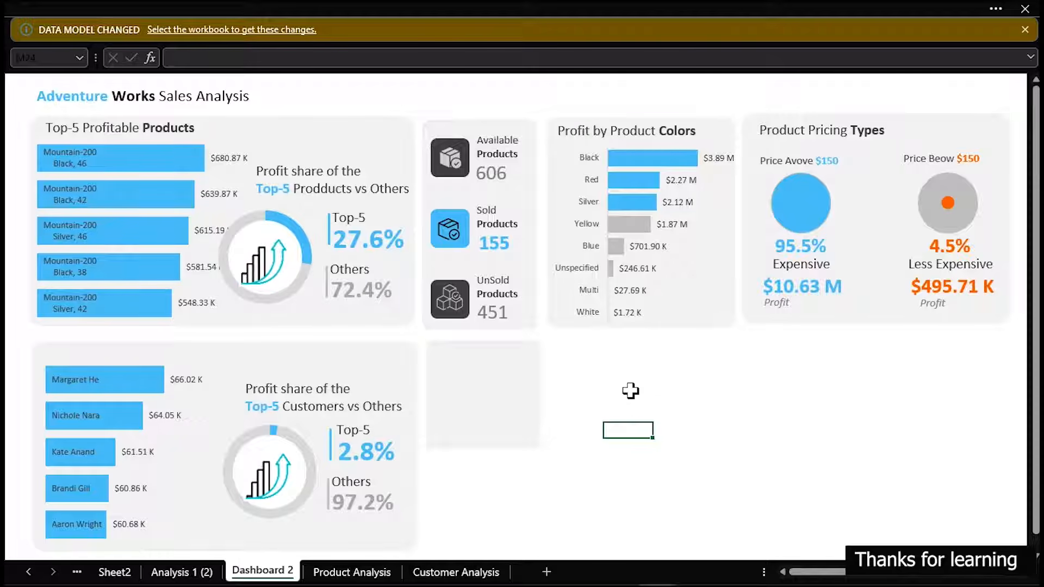
pyautogui.click(507, 158)
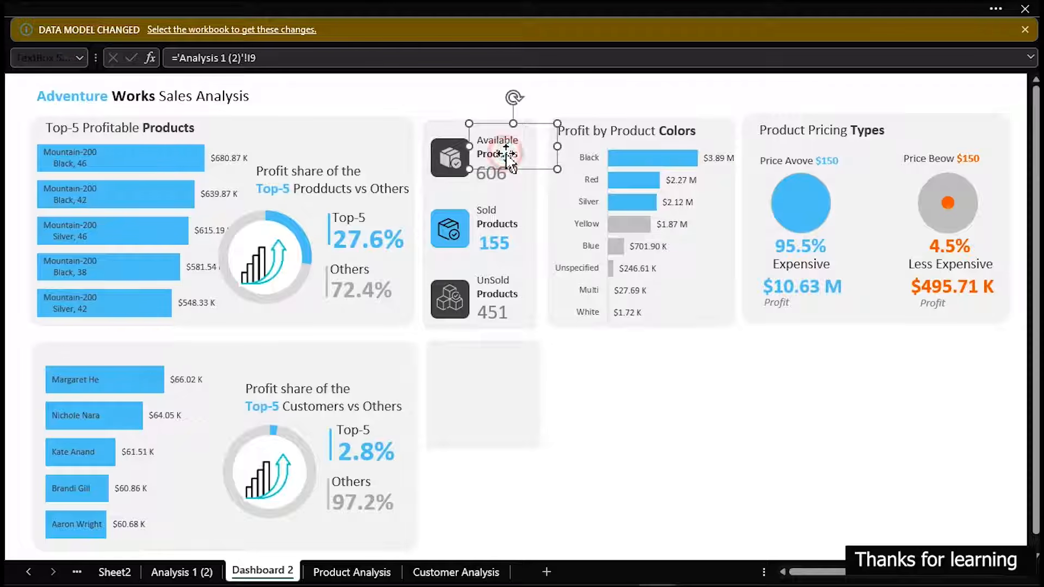
pyautogui.moveTo(507, 158); pyautogui.dragTo(501, 363)
# Replace the copied label's text with "Average" and "Customer age" on two lines
pyautogui.click(500, 375)
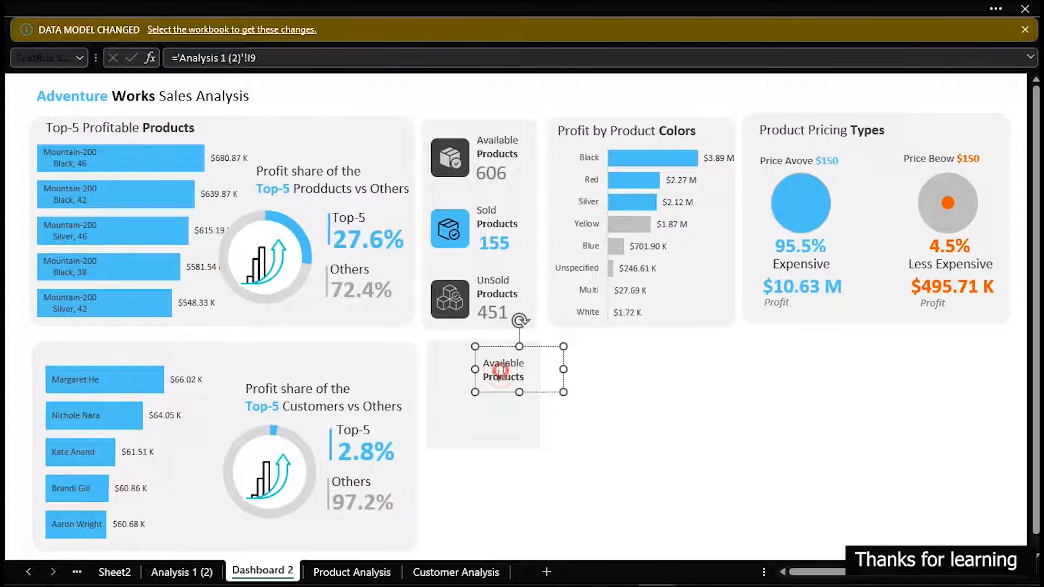
pyautogui.click(517, 363)
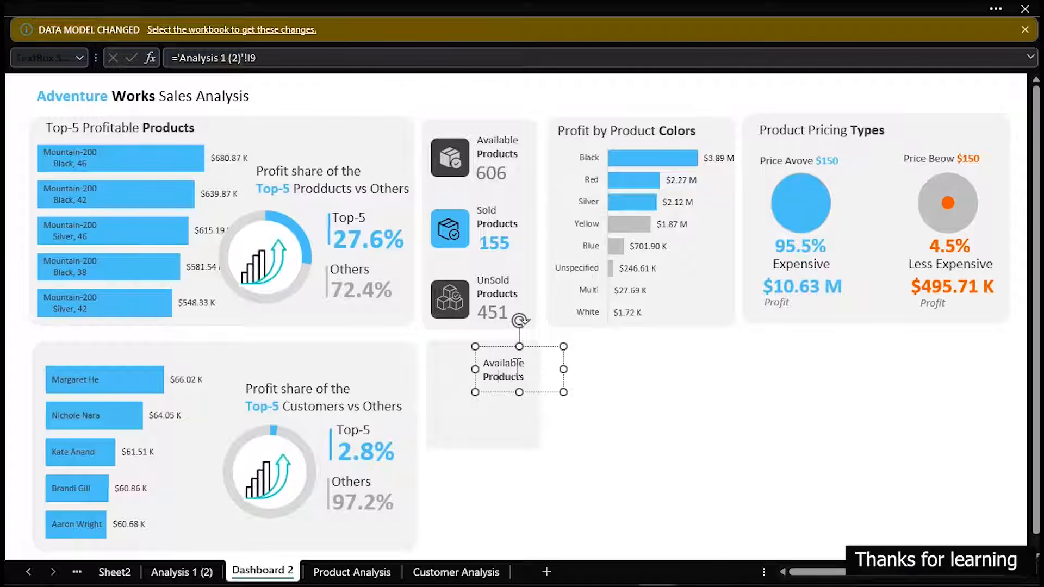
pyautogui.tripleClick(517, 374)
pyautogui.write('Av')
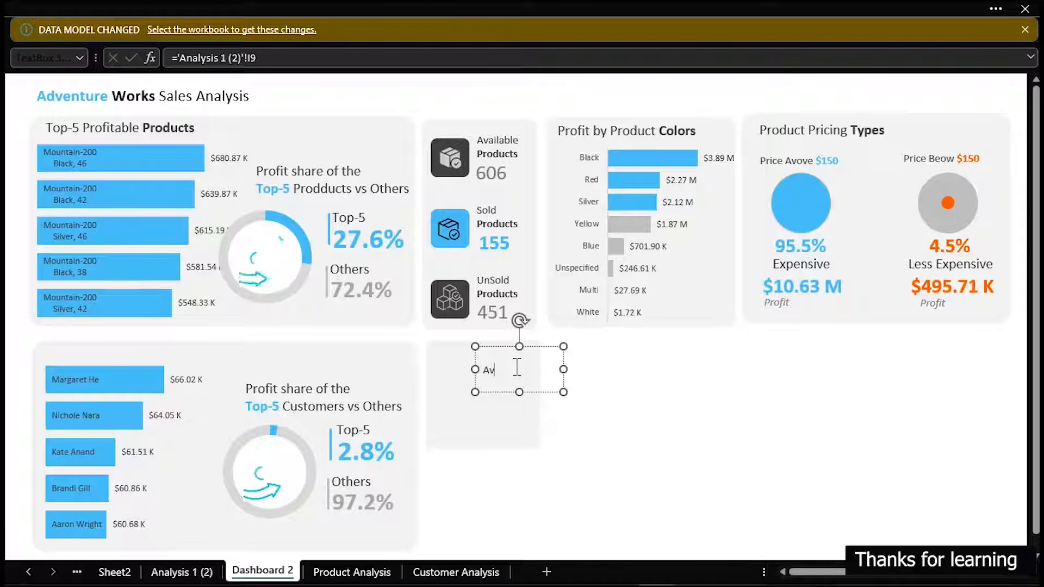
pyautogui.write('erage')
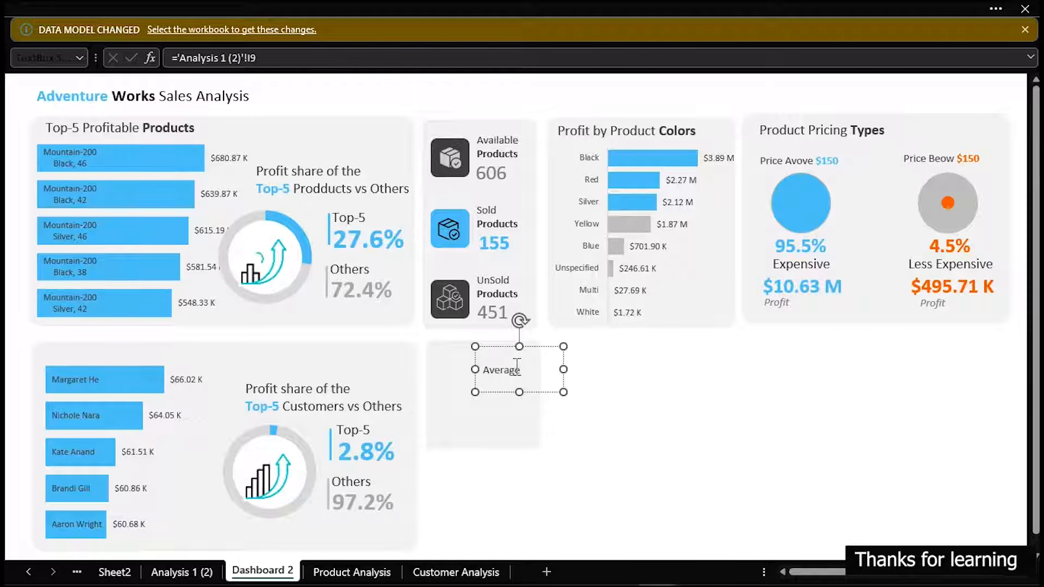
pyautogui.press('Return')
pyautogui.write('Cu')
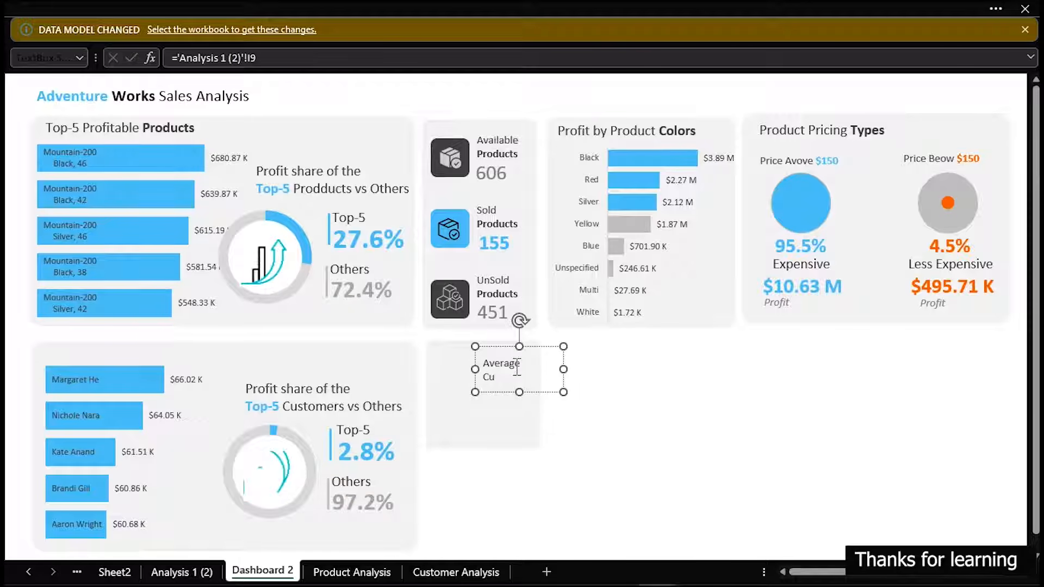
pyautogui.write('stomer age')
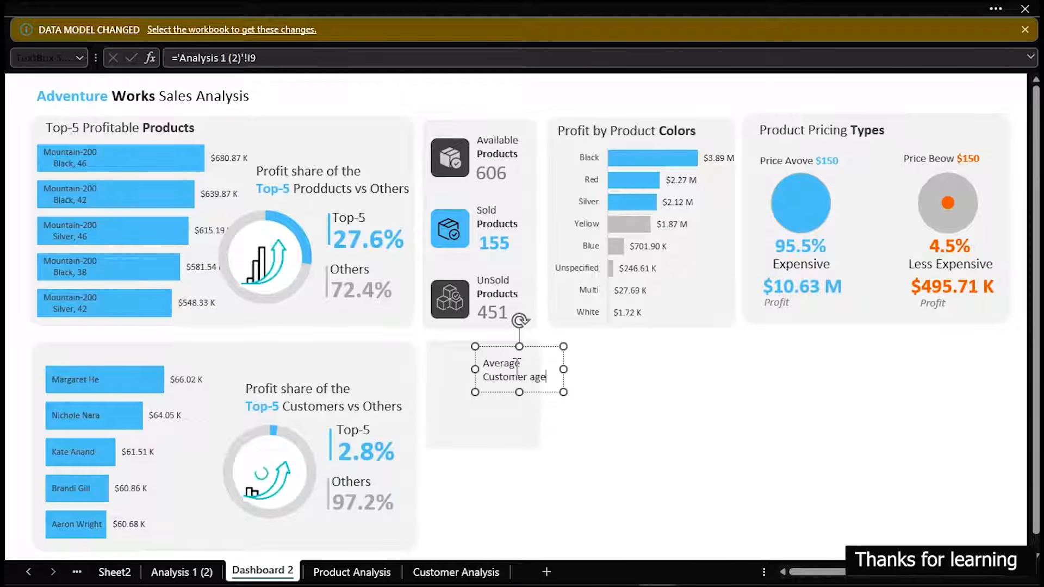
# Move the Average Customer age label fully inside the card and place a duplicate of it beneath
pyautogui.click(531, 396)
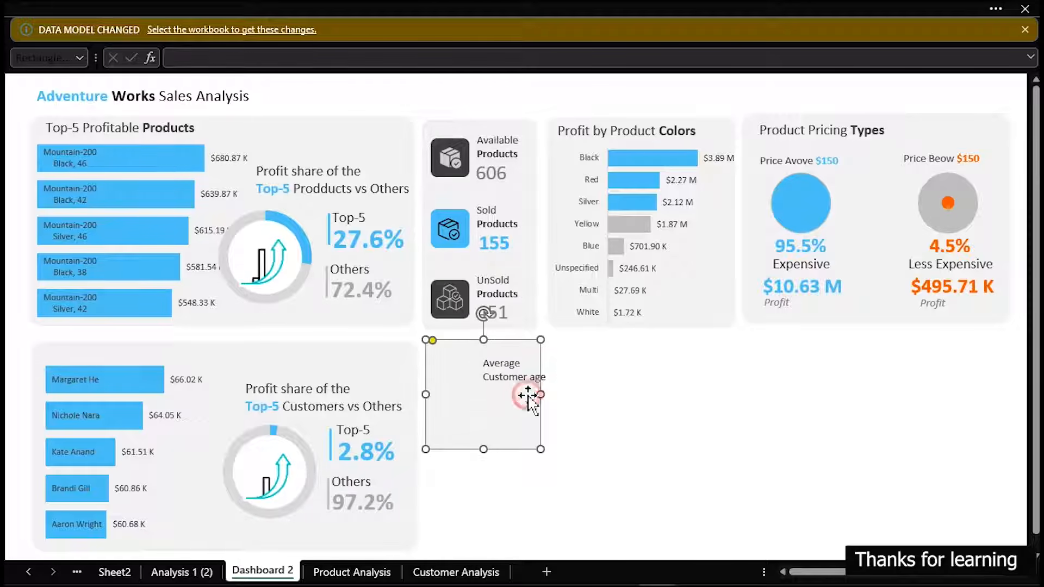
pyautogui.click(530, 387)
pyautogui.moveTo(536, 389); pyautogui.dragTo(521, 391)
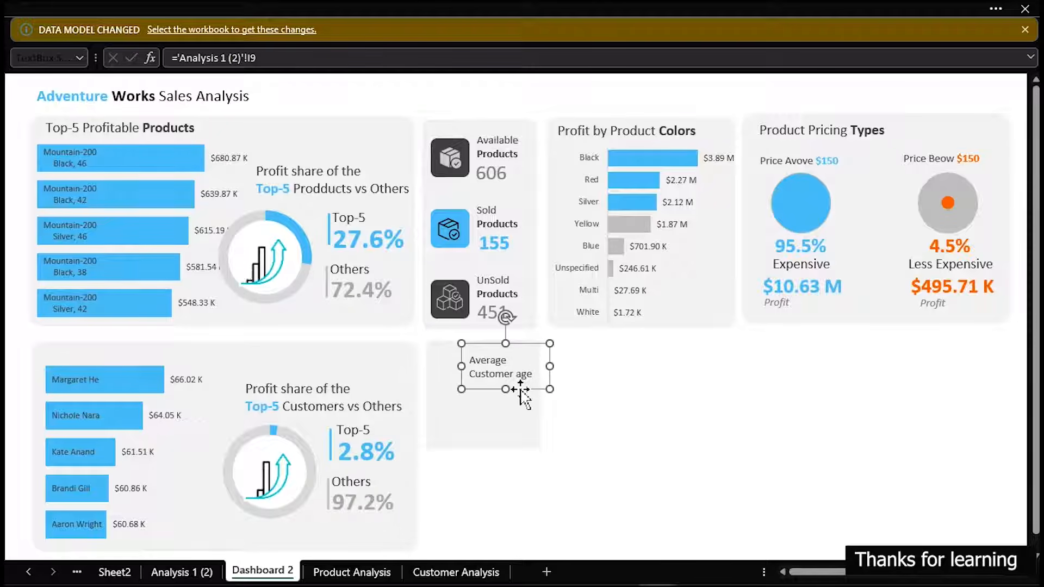
pyautogui.hotkey('ctrl', 'd')
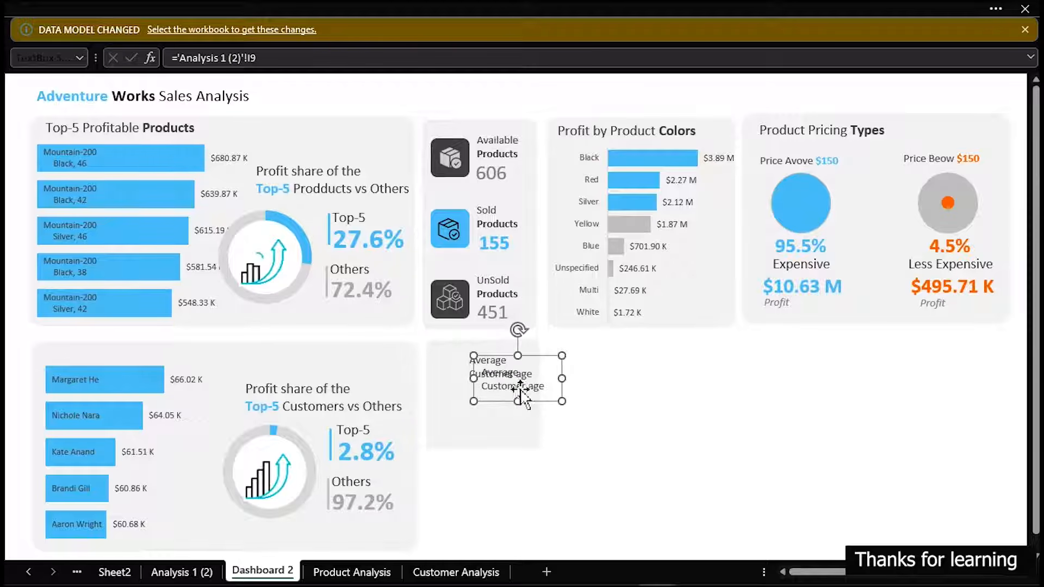
pyautogui.moveTo(523, 402); pyautogui.dragTo(513, 439)
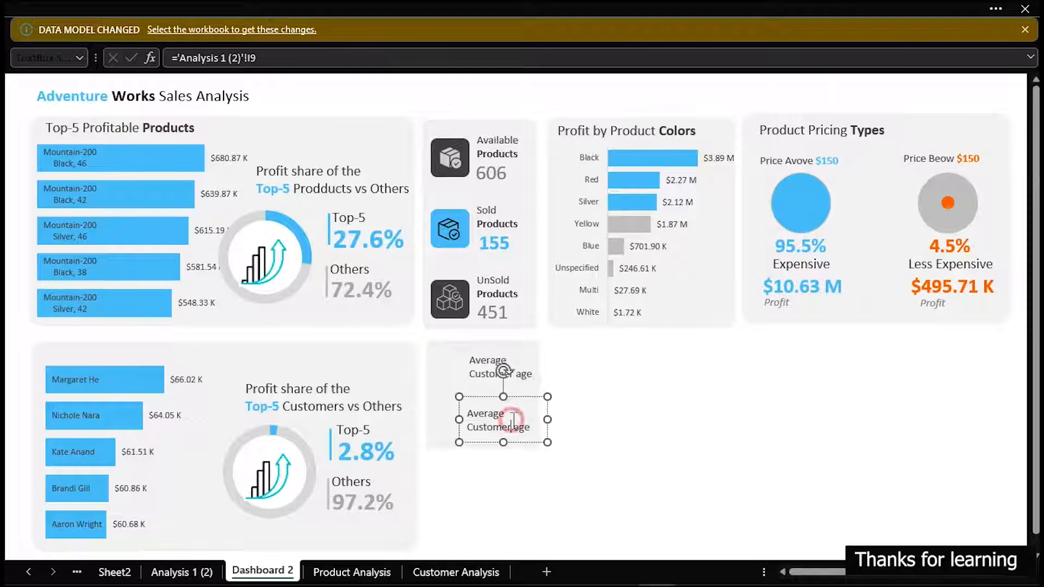
# Change the duplicate label's text to "Total" and "Customers" on two lines and align it under the Average Customer age label
pyautogui.tripleClick(514, 421)
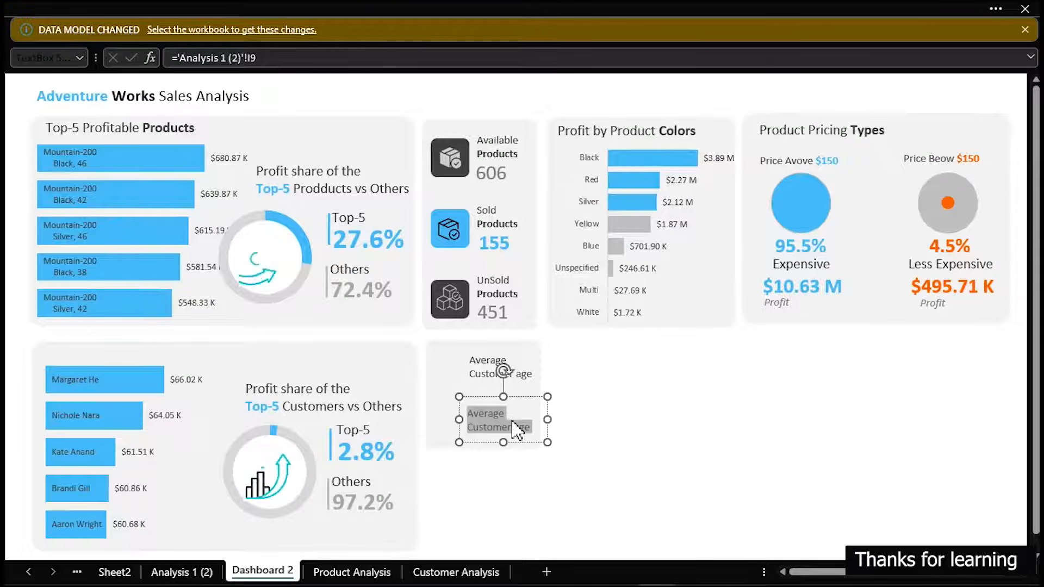
pyautogui.write('Total')
pyautogui.press('Return')
pyautogui.write('cus')
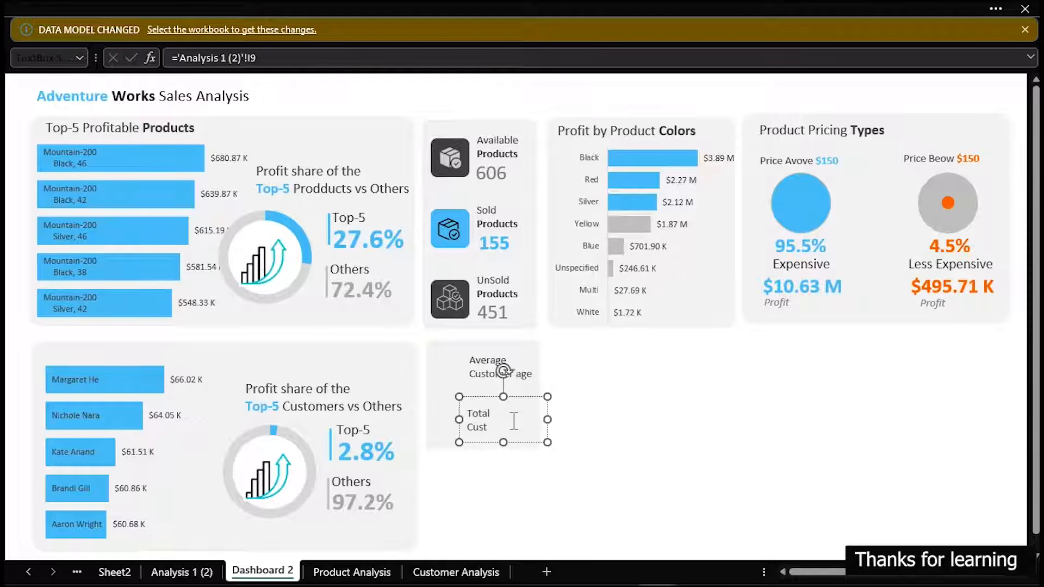
pyautogui.write('tomers')
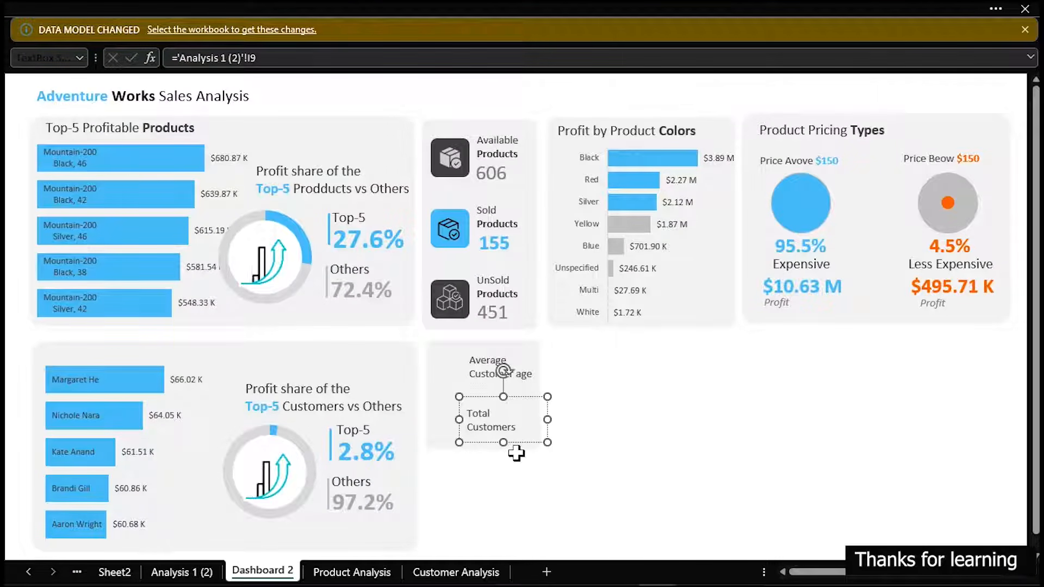
pyautogui.click(526, 444)
pyautogui.moveTo(526, 444)
pyautogui.mouseDown()
pyautogui.moveTo(537, 445)
pyautogui.moveTo(529, 441)
pyautogui.mouseUp()
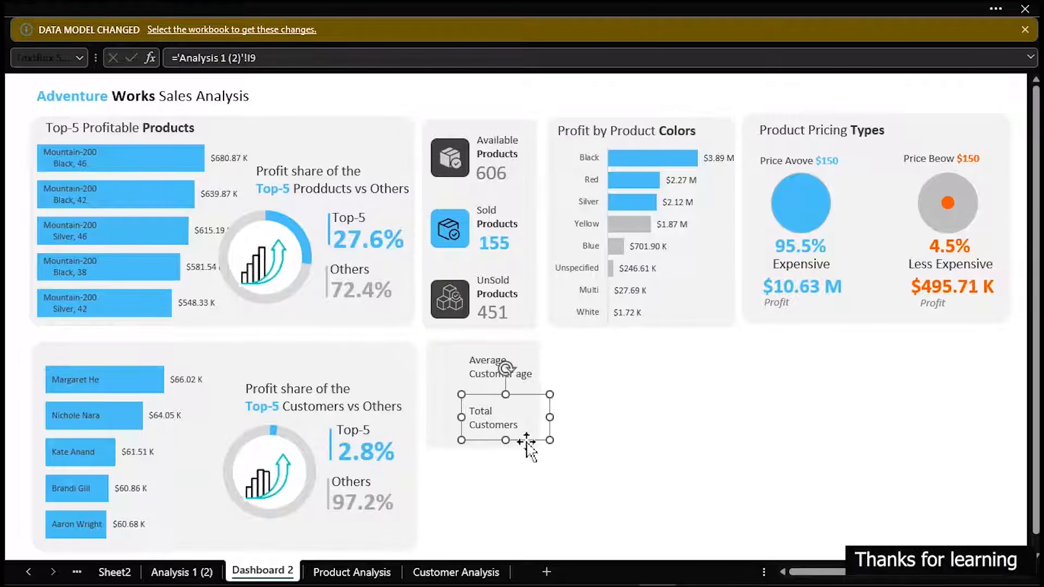
# Align the right edges of the Average Customer age and Total Customers labels in the card
pyautogui.keyDown('shift'); pyautogui.click(472, 363); pyautogui.keyUp('shift')
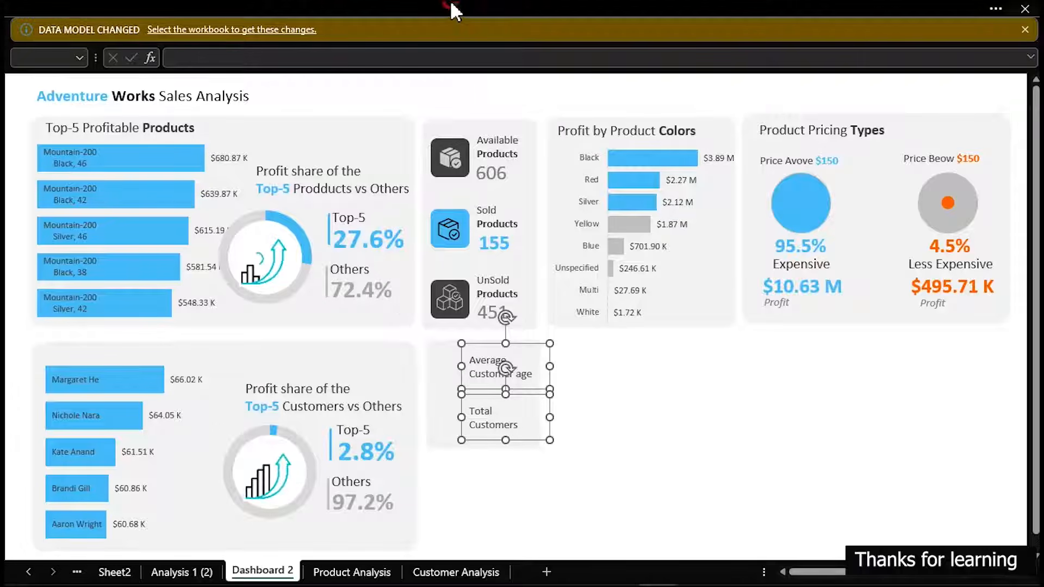
pyautogui.click(747, 6)
pyautogui.click(626, 49)
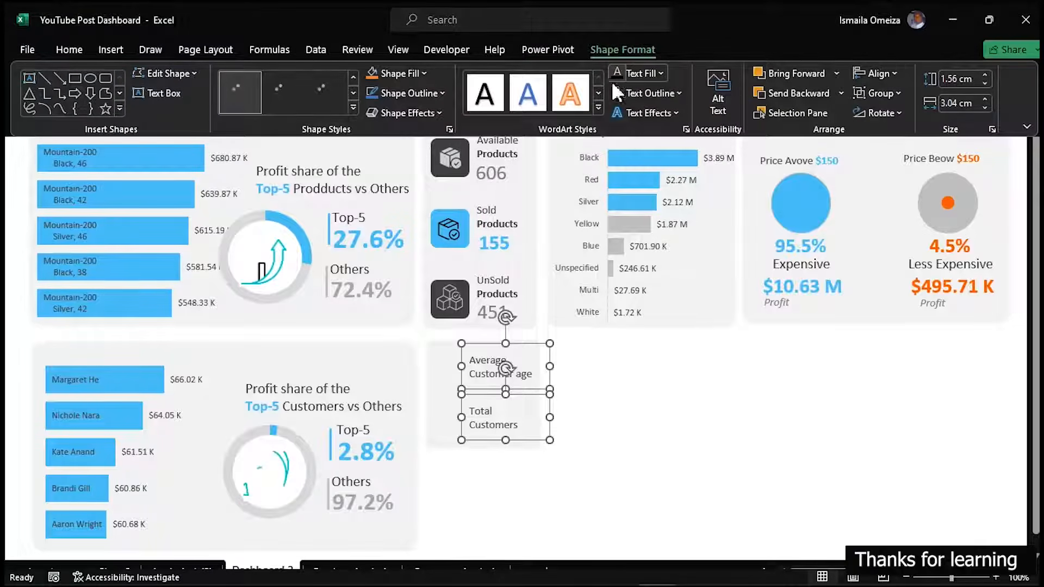
pyautogui.click(875, 73)
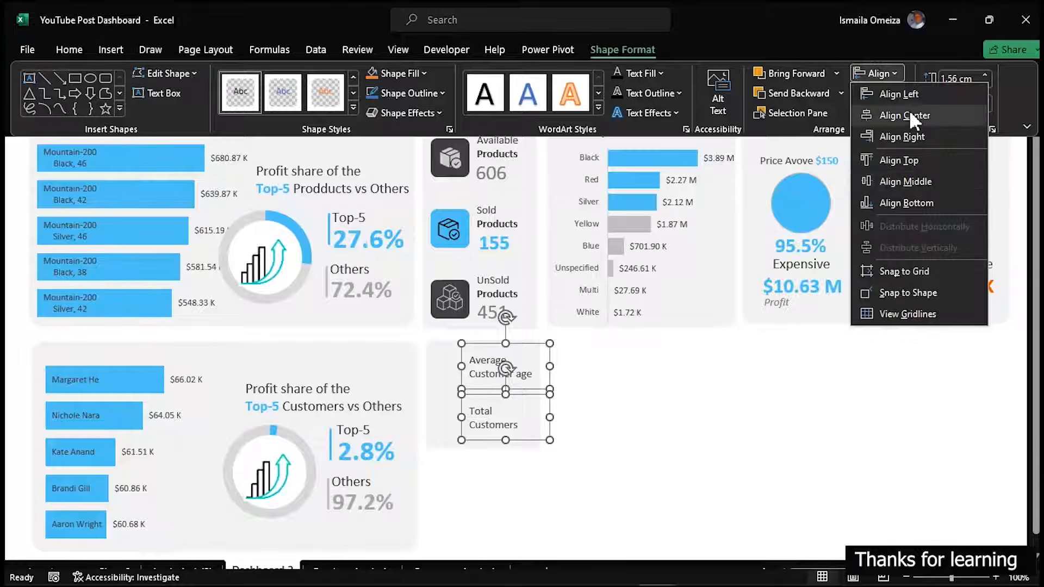
pyautogui.click(911, 135)
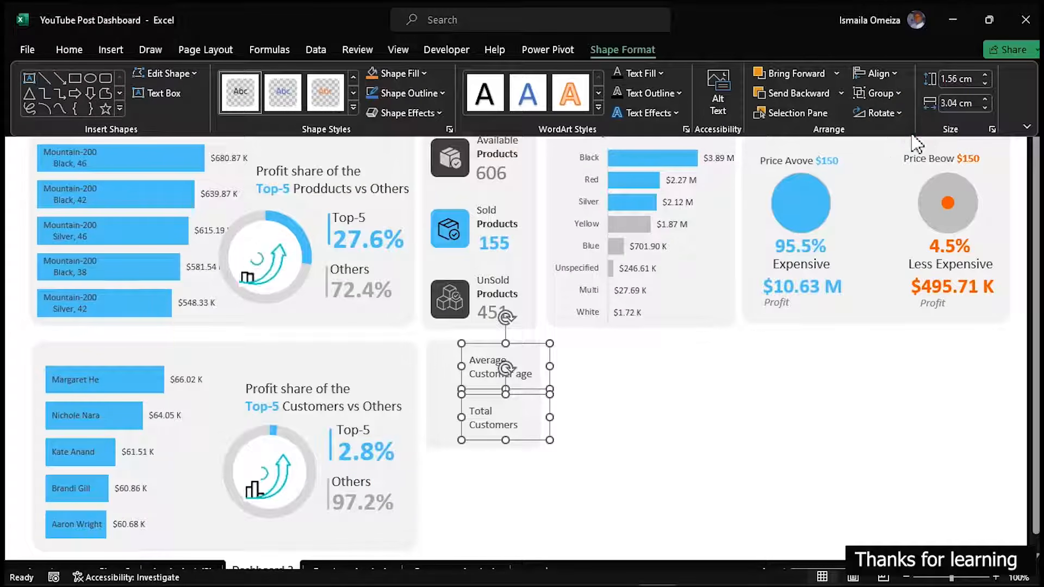
pyautogui.hotkey('ctrl', 'shift', 'F1')
pyautogui.click(623, 400)
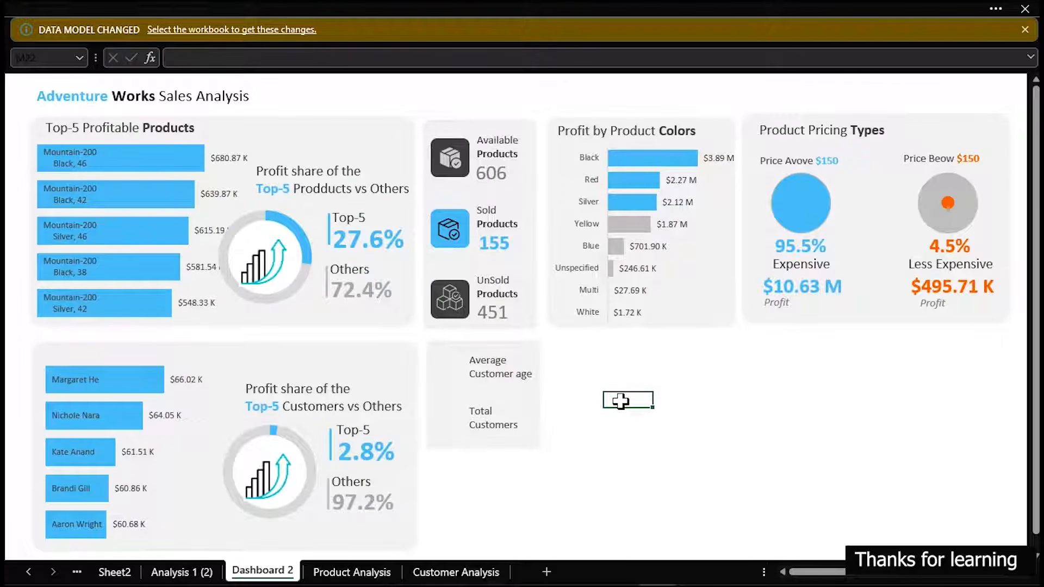
# Copy the blue square behind the Sold Products icon beside the Total Customers label, sized about 1.09 by 1.09 cm
pyautogui.click(436, 239)
pyautogui.moveTo(432, 245); pyautogui.dragTo(441, 416)
pyautogui.click(446, 399)
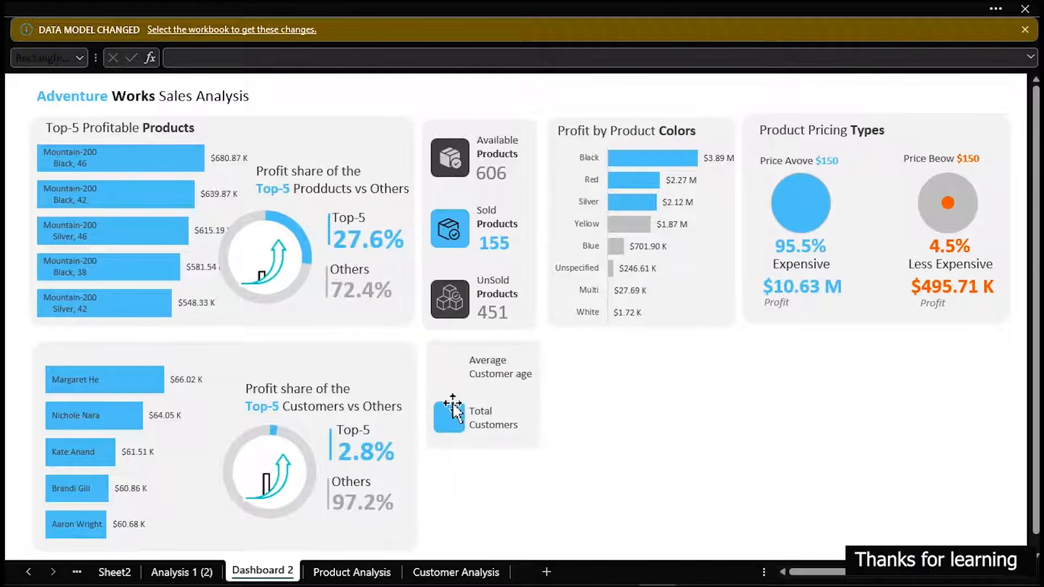
# Duplicate the small blue square and place the duplicate beside the Average Customer age label
pyautogui.keyDown('ctrl'); pyautogui.click(461, 427); pyautogui.keyUp('ctrl')
pyautogui.hotkey('ctrl', 'd')
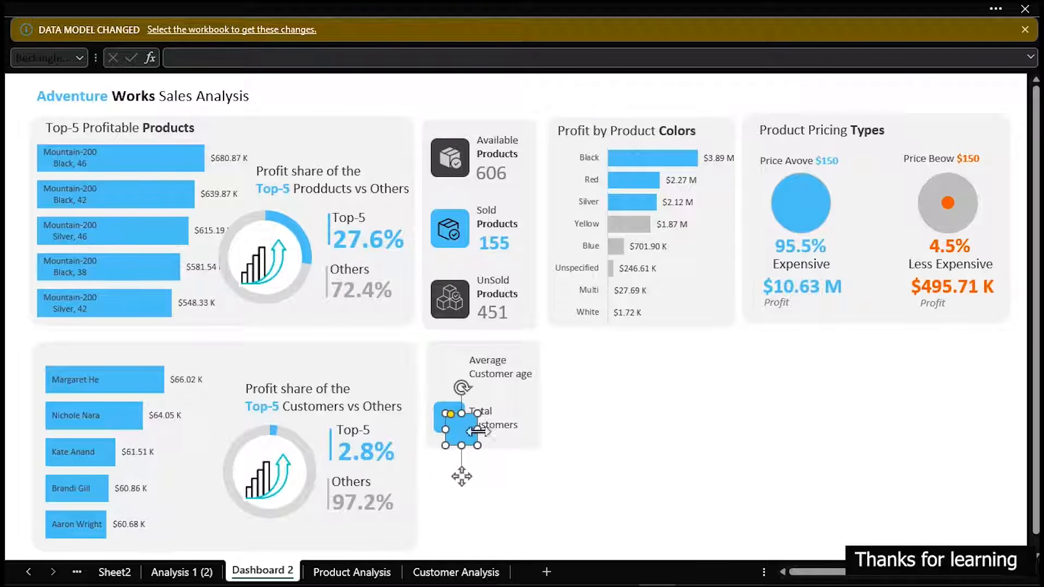
pyautogui.moveTo(458, 425); pyautogui.dragTo(441, 362)
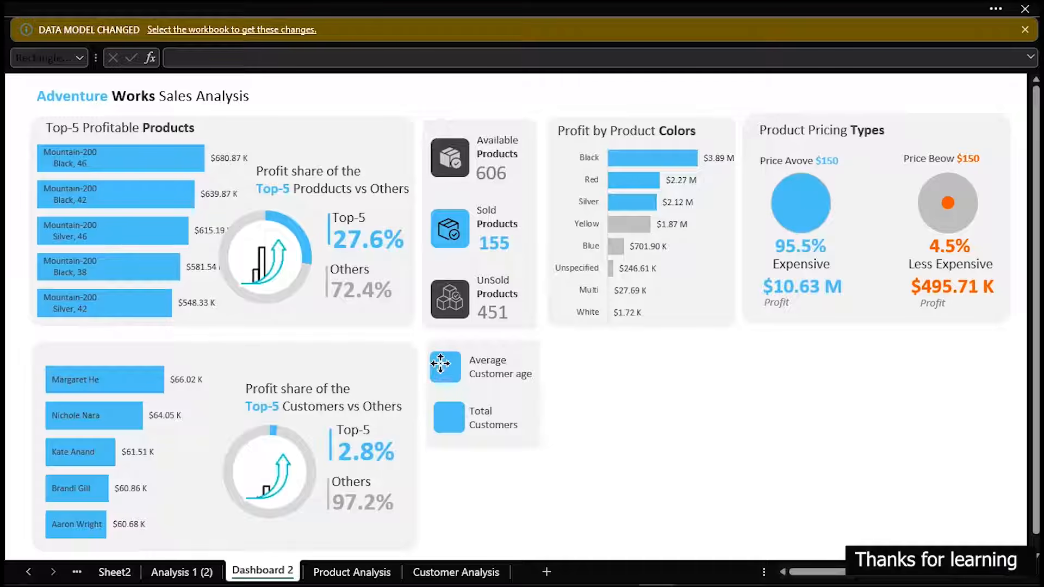
# Align the left edges of the two blue squares in the customer card
pyautogui.keyDown('ctrl'); pyautogui.click(456, 425); pyautogui.keyUp('ctrl')
pyautogui.click(521, 1)
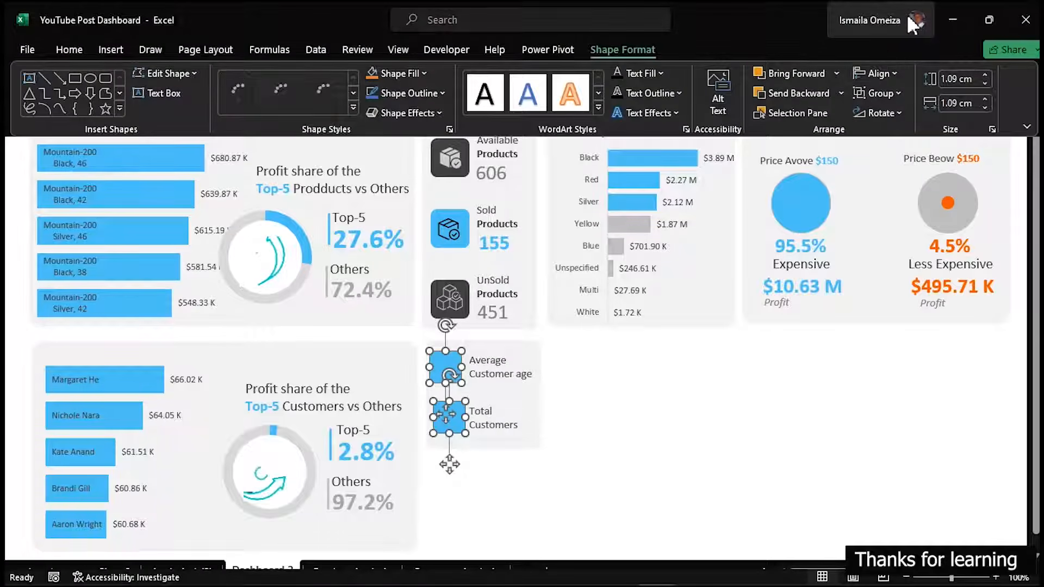
pyautogui.click(892, 75)
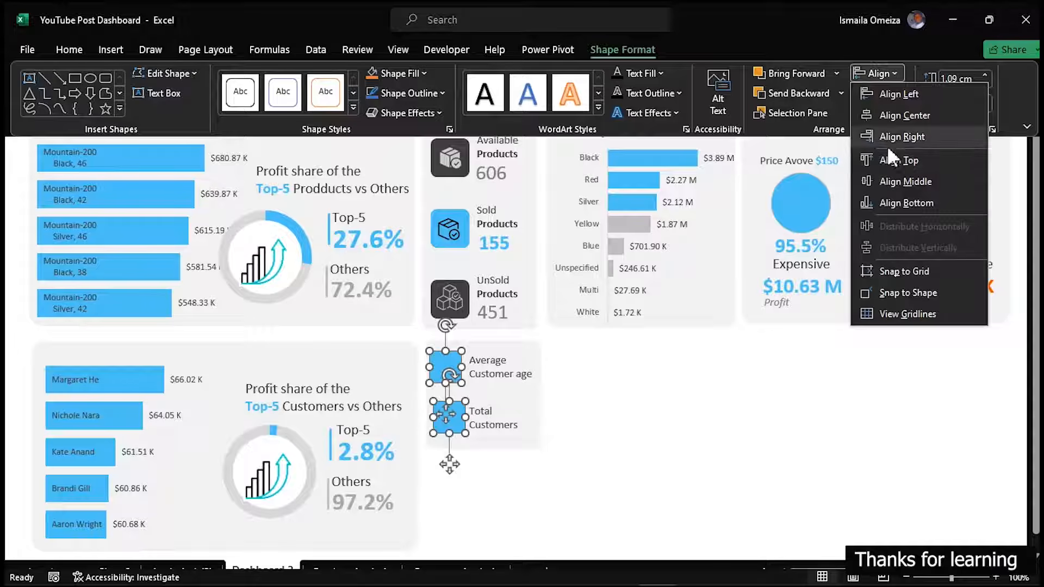
pyautogui.click(891, 90)
pyautogui.click(755, 406)
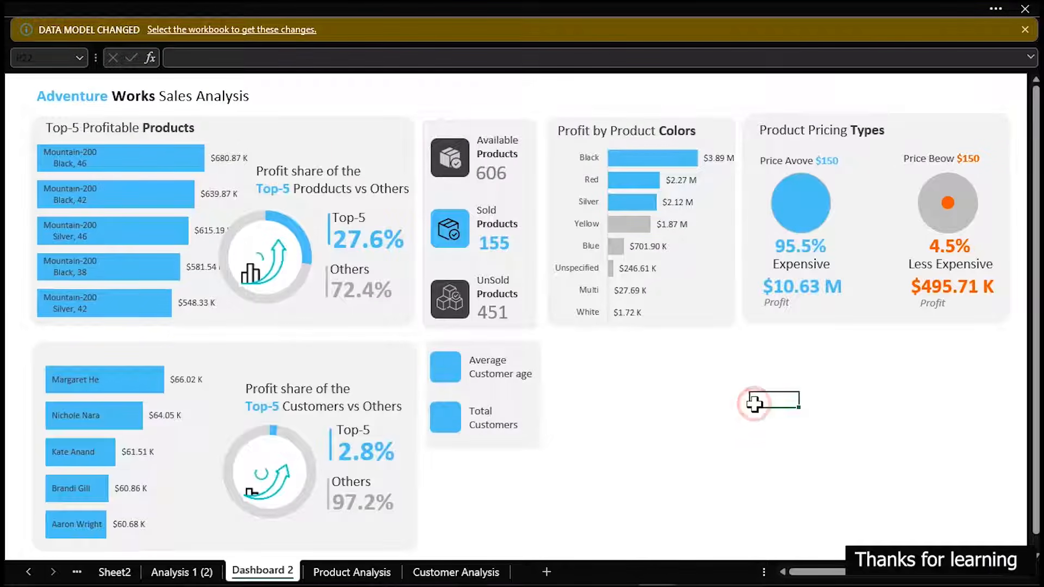
# Apply the dark formatting of the UnSold Products square to the square beside Average Customer age with Format Painter
pyautogui.click(44, 6)
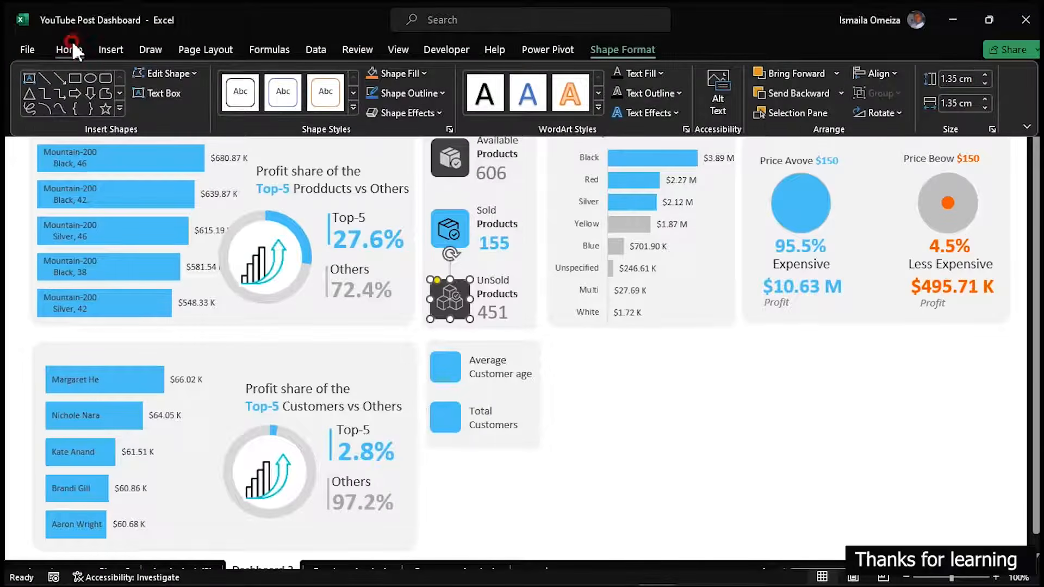
pyautogui.click(71, 47)
pyautogui.click(62, 111)
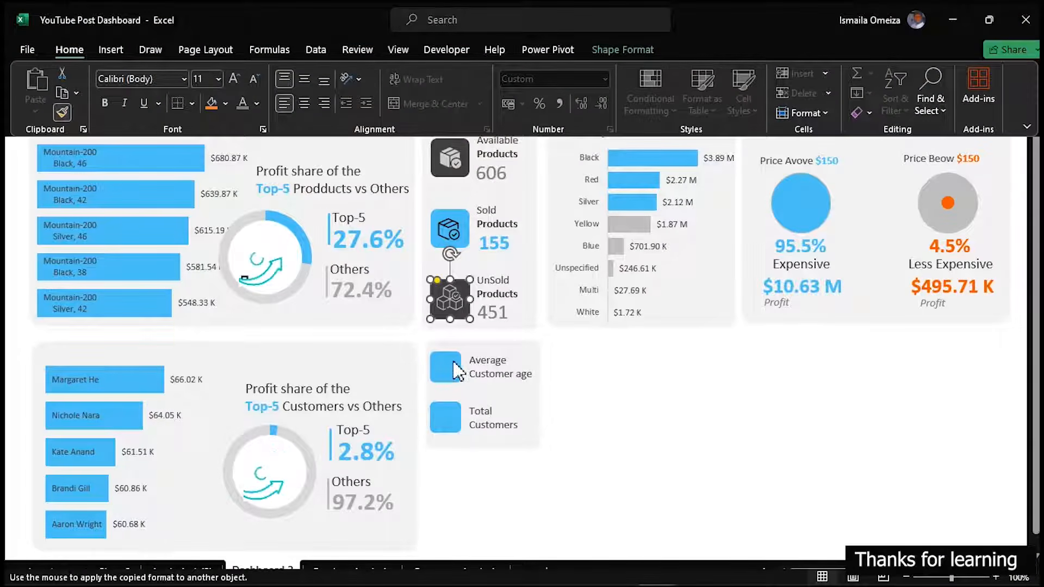
pyautogui.click(445, 367)
pyautogui.click(683, 405)
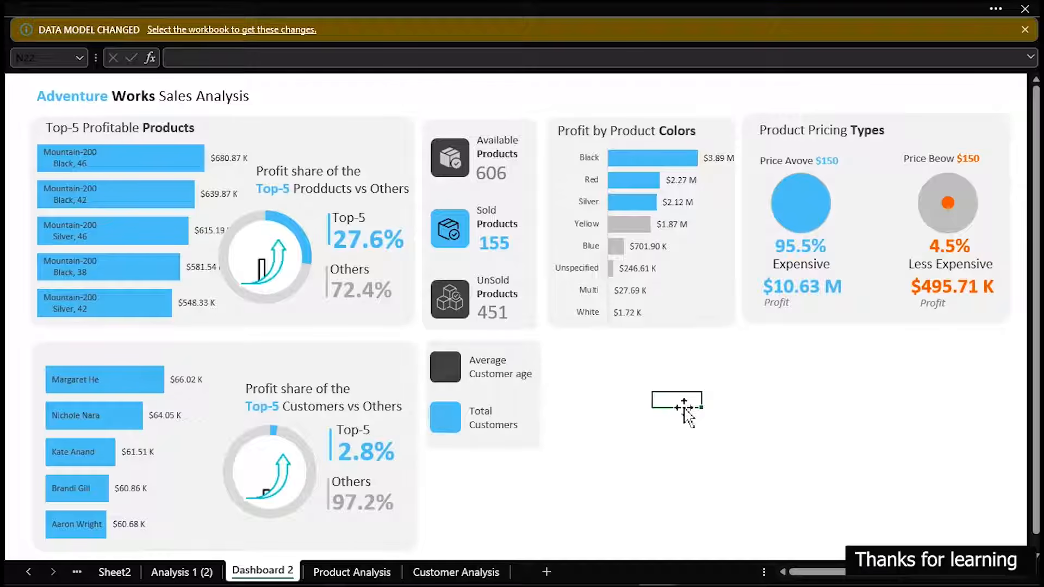
# Open the icon library to insert an icon on Dashboard 2
pyautogui.click(179, 11)
pyautogui.click(108, 49)
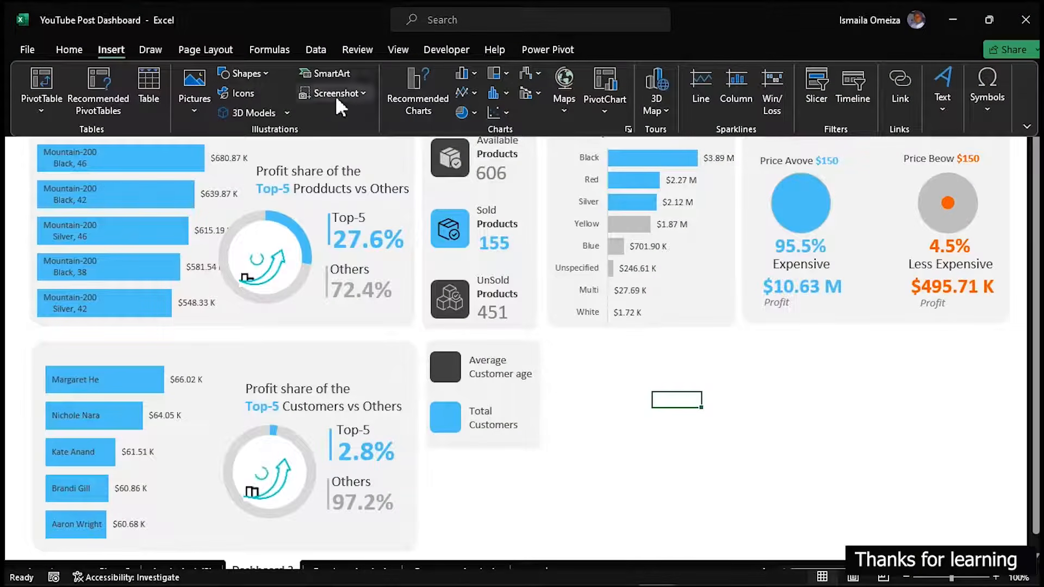
pyautogui.click(242, 92)
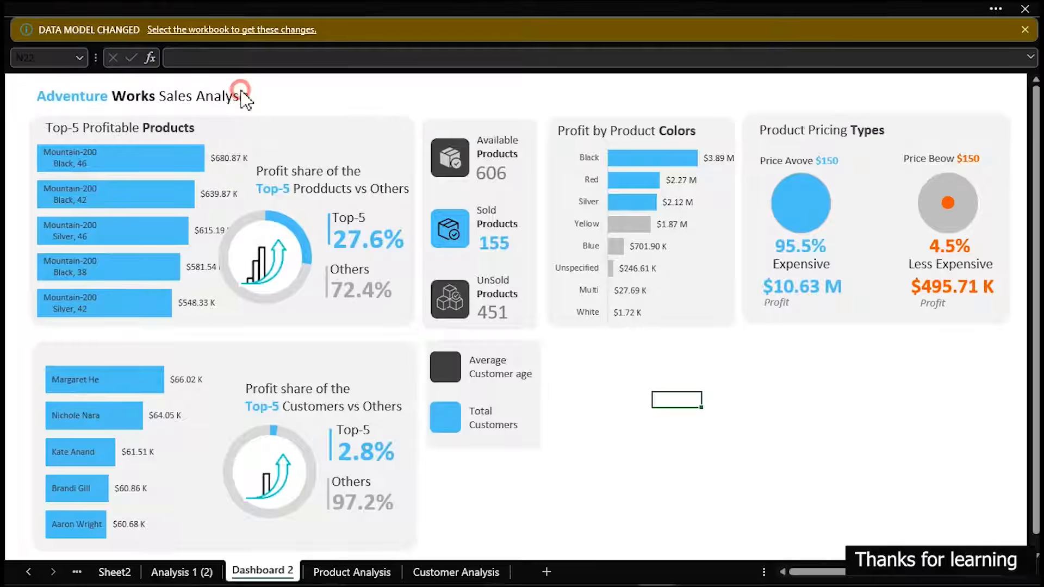
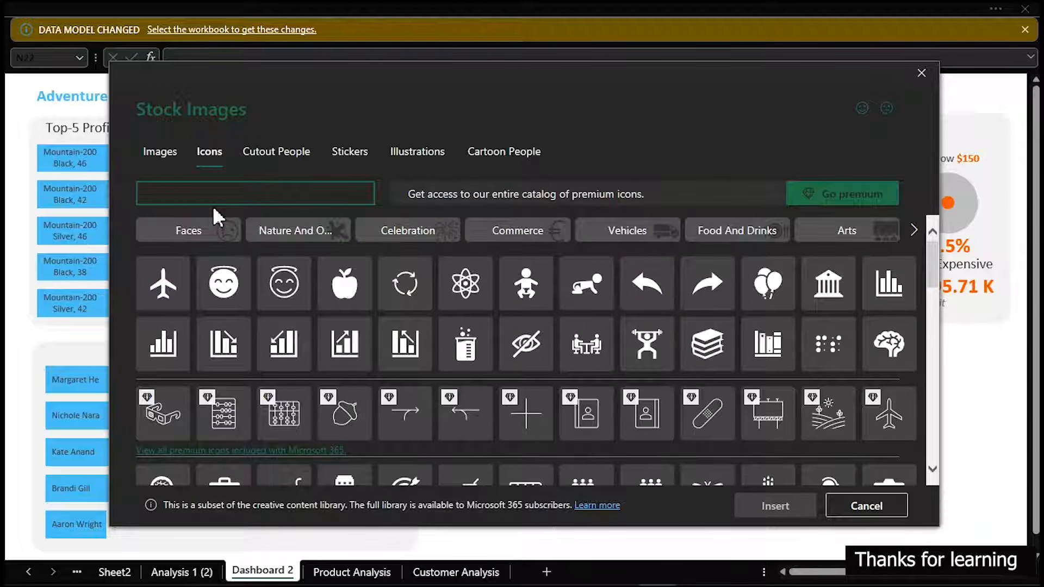
# Search the icon library for "people" and insert the woman icon and the three-person group icon
pyautogui.write('people')
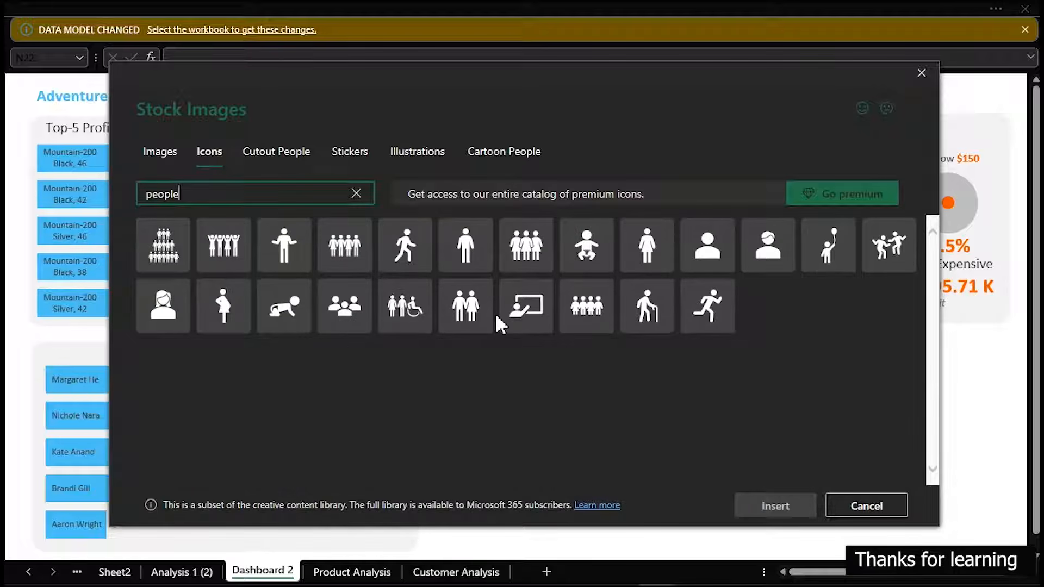
pyautogui.click(172, 330)
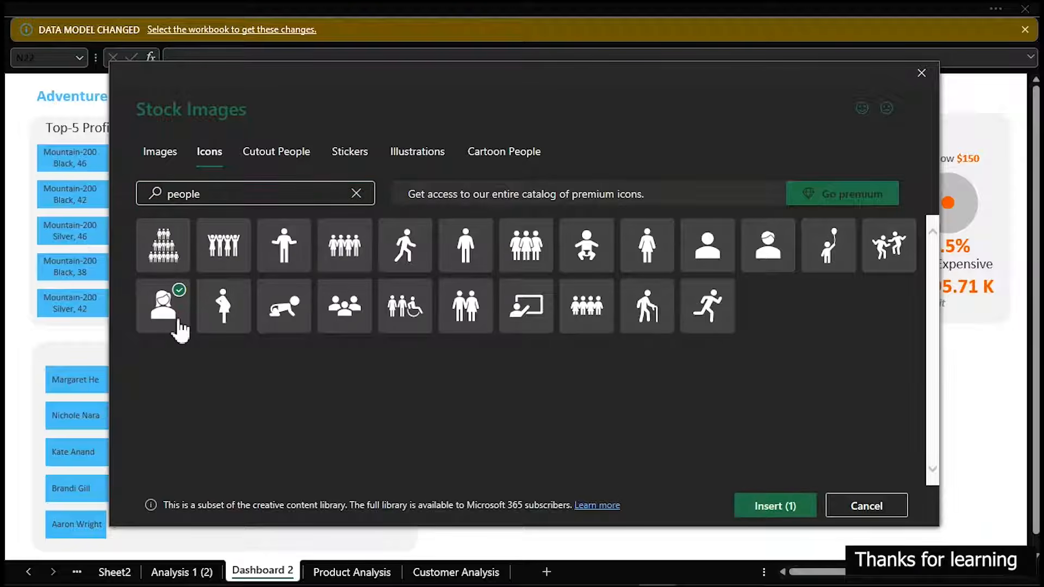
pyautogui.click(354, 318)
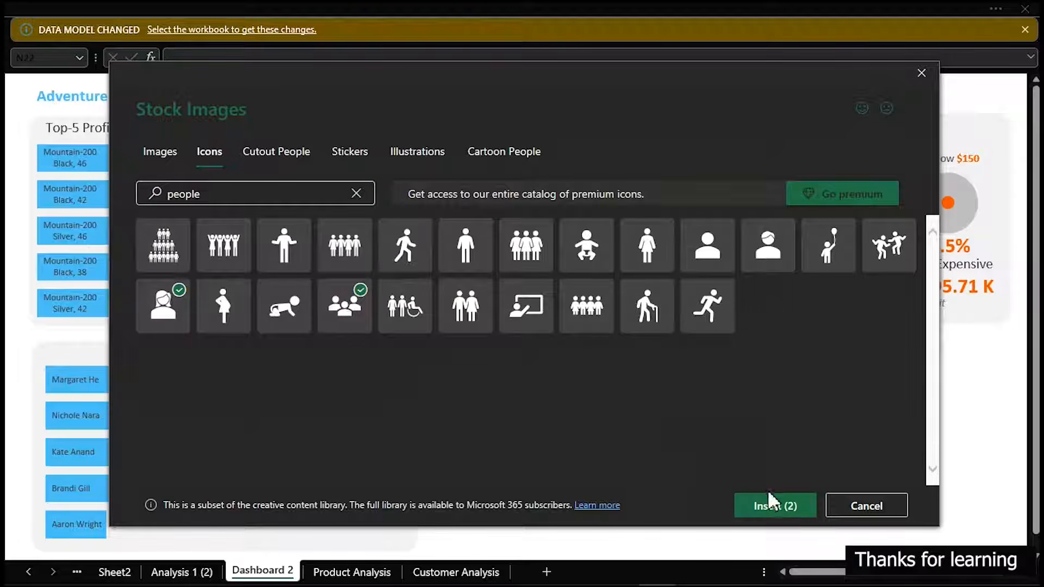
pyautogui.click(770, 511)
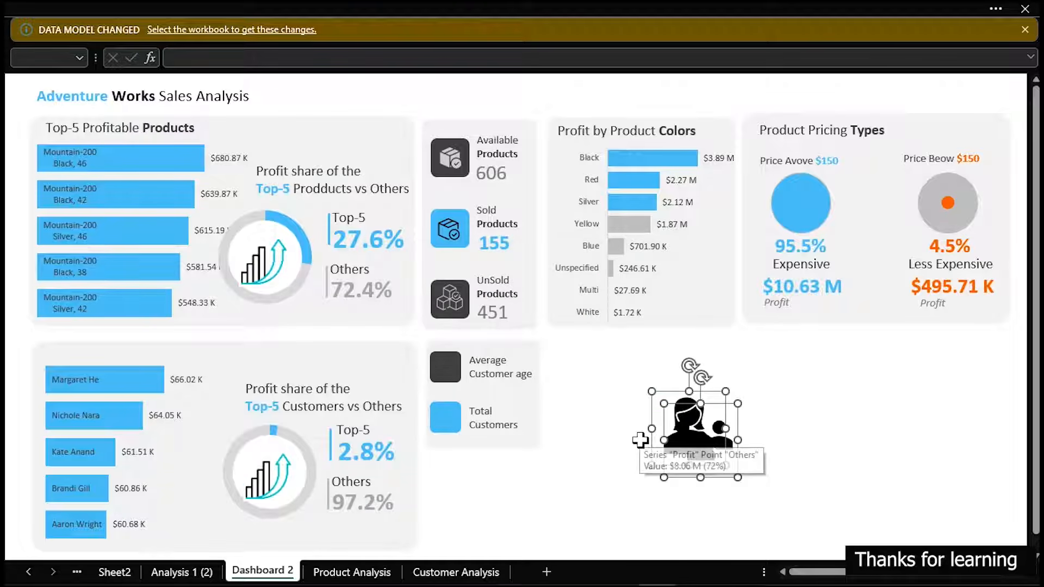
# Separate the two overlapping inserted icons and shrink both to about the size of the small card squares
pyautogui.click(763, 412)
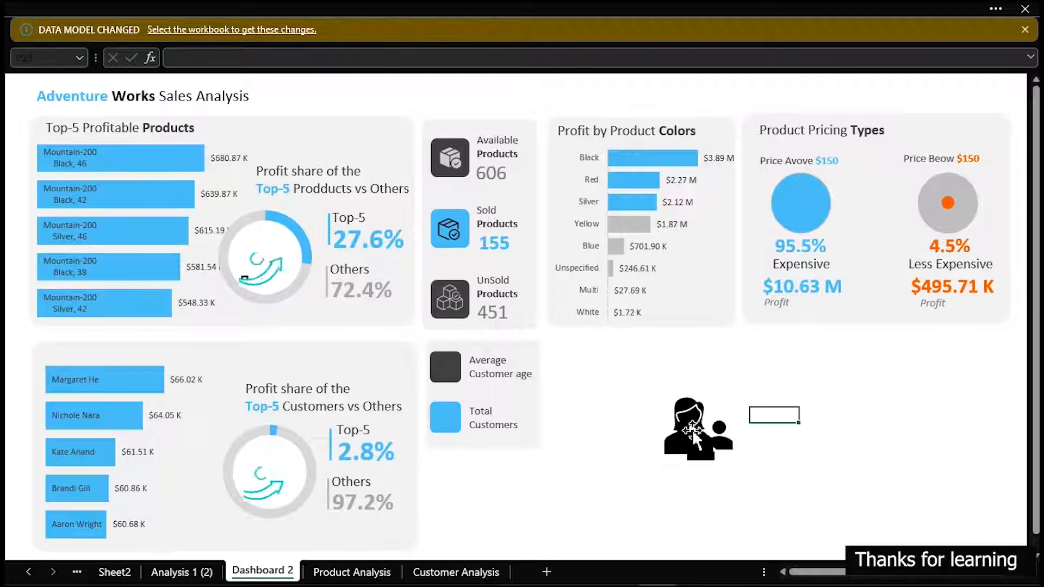
pyautogui.click(710, 440)
pyautogui.moveTo(704, 439); pyautogui.dragTo(634, 439)
pyautogui.keyDown('ctrl'); pyautogui.click(708, 454); pyautogui.keyUp('ctrl')
pyautogui.moveTo(725, 465); pyautogui.dragTo(689, 430)
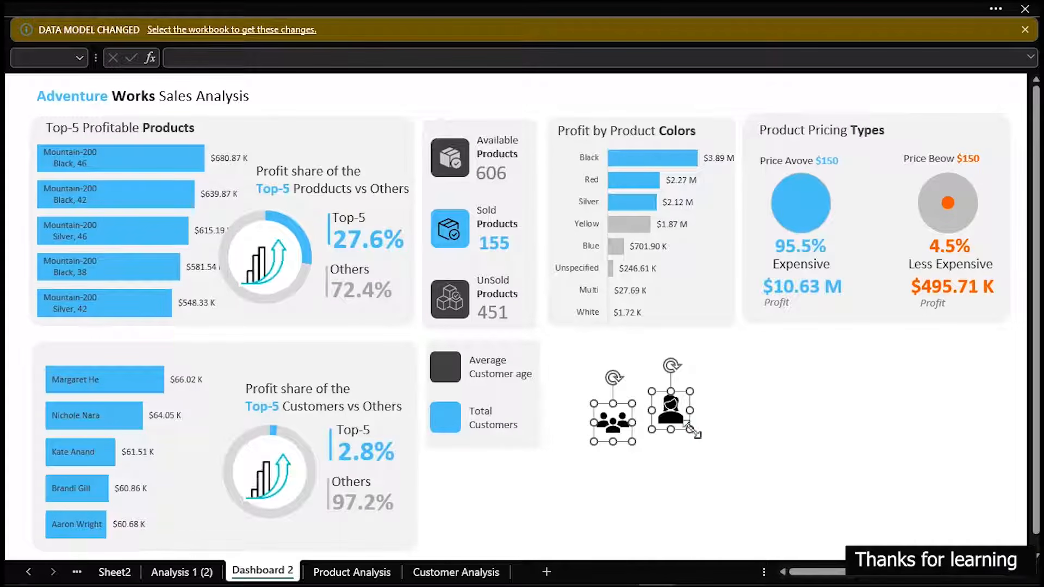
pyautogui.click(760, 441)
# Show the graphic formatting options for the icons and place the woman icon on the dark square beside Average Customer age
pyautogui.click(668, 408)
pyautogui.keyDown('ctrl'); pyautogui.click(609, 420); pyautogui.keyUp('ctrl')
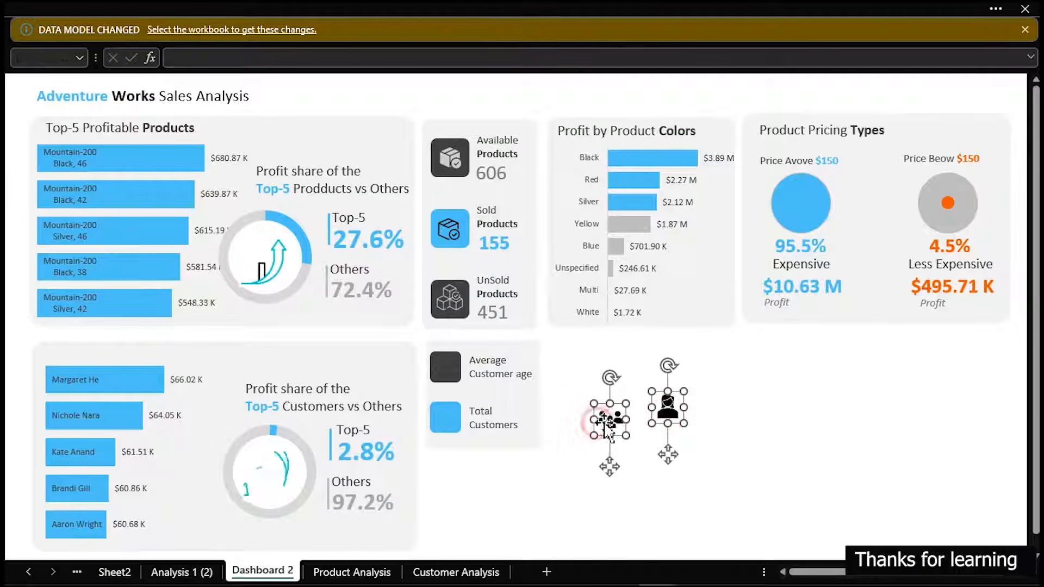
pyautogui.hotkey('ctrl', '1')
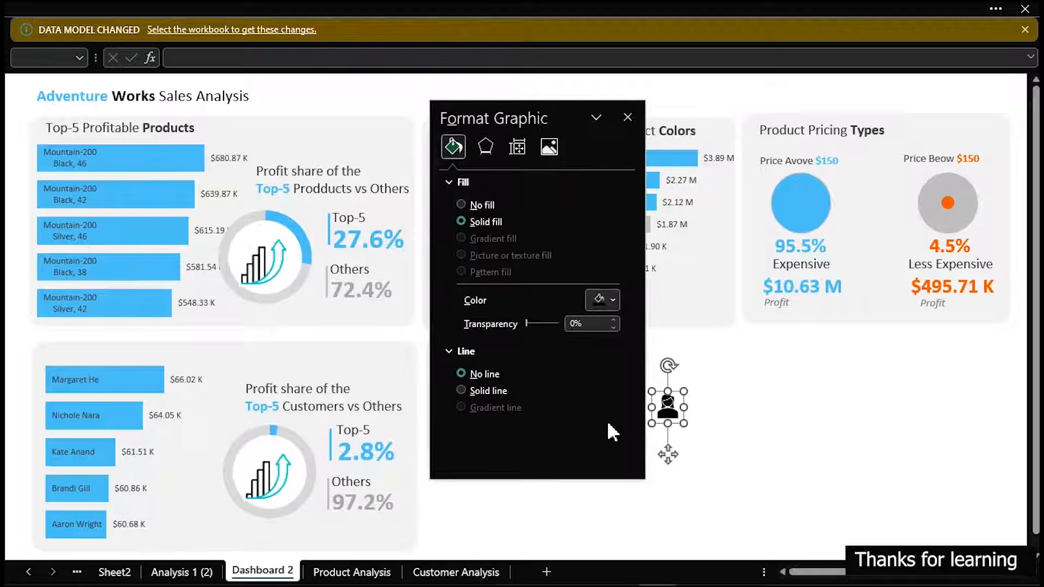
pyautogui.moveTo(473, 116); pyautogui.dragTo(738, 139)
pyautogui.click(566, 374)
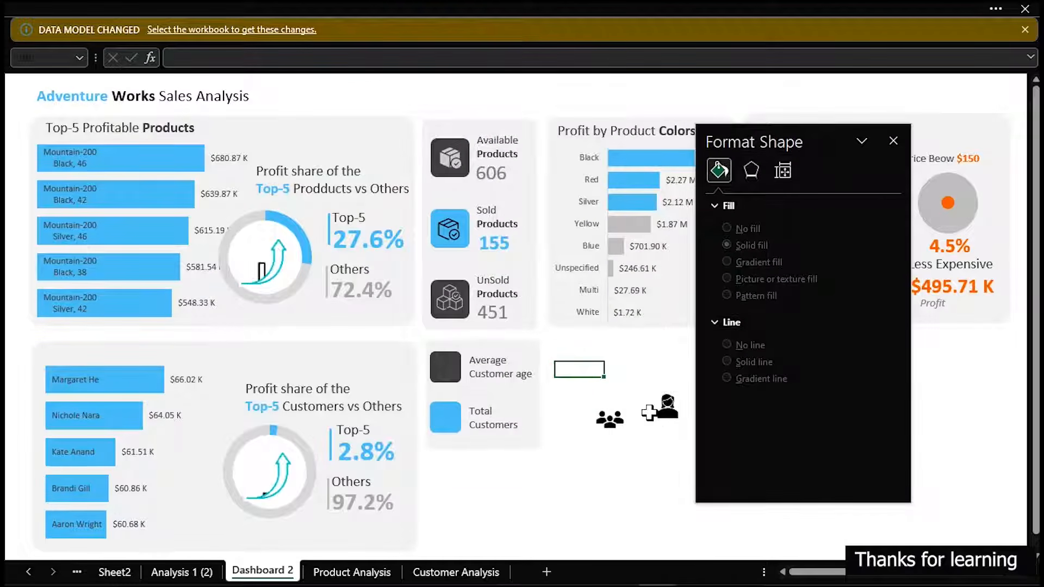
pyautogui.click(659, 415)
pyautogui.moveTo(668, 454); pyautogui.dragTo(444, 414)
pyautogui.press('Right')
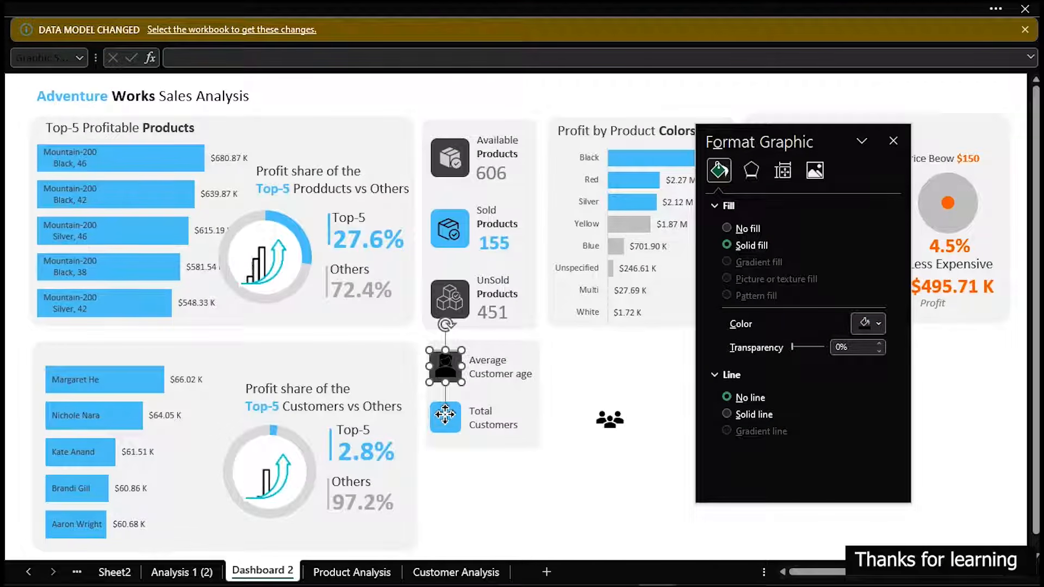
# Place the group icon on the blue square beside Total Customers and fill it with white
pyautogui.click(608, 420)
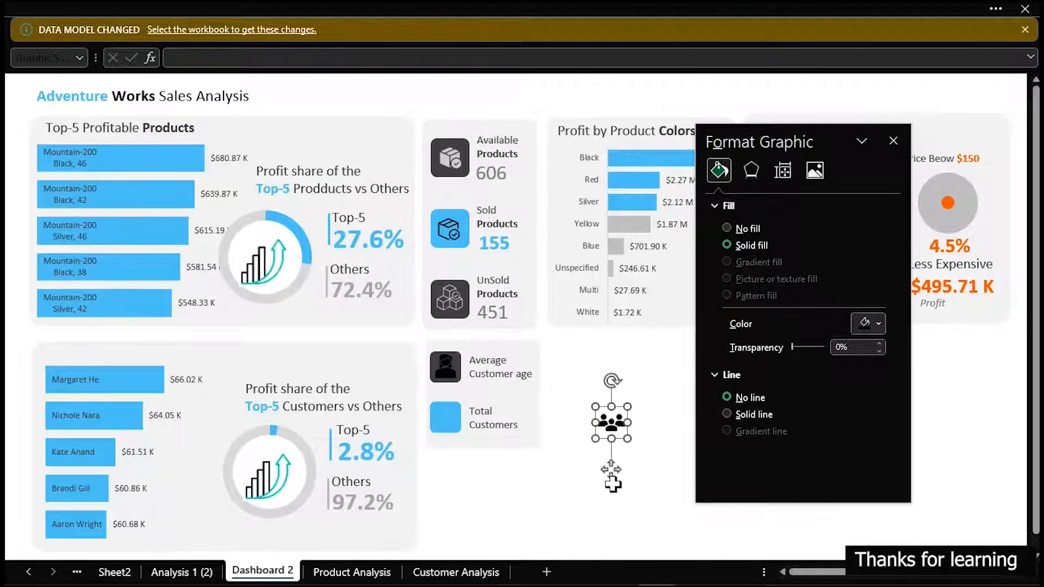
pyautogui.moveTo(611, 470); pyautogui.dragTo(447, 468)
pyautogui.click(445, 467)
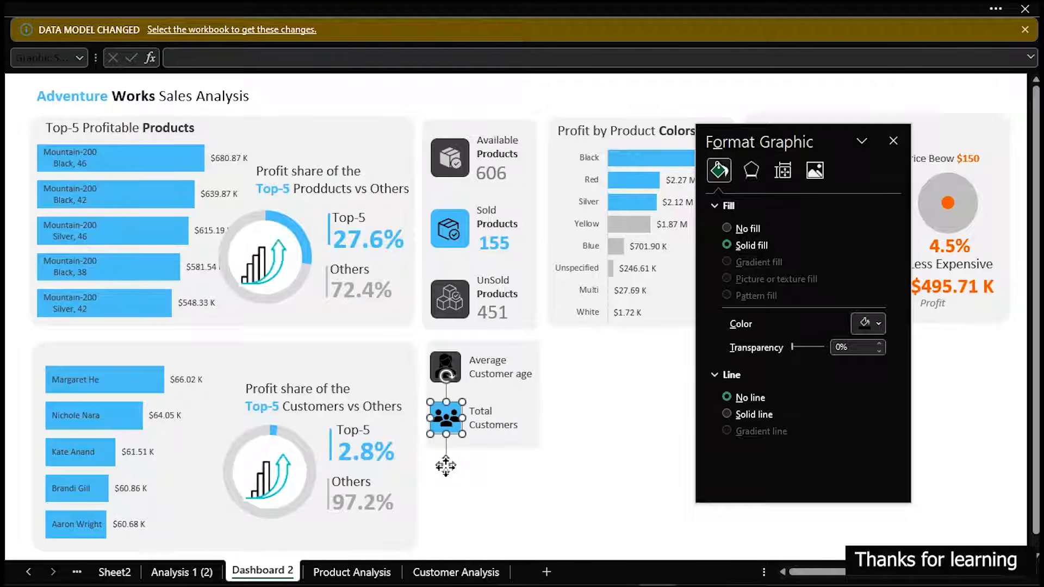
pyautogui.click(857, 325)
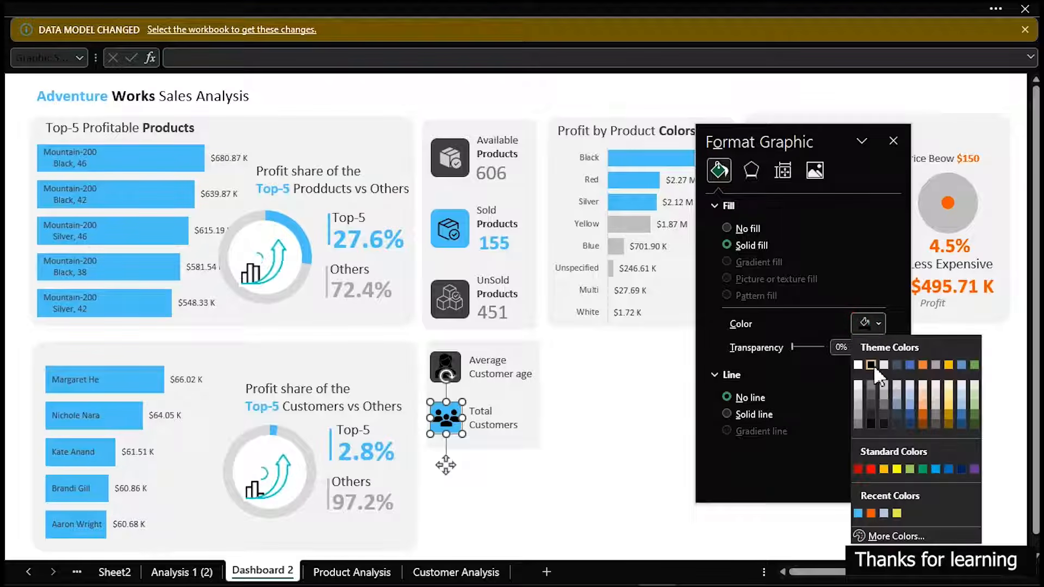
pyautogui.click(858, 364)
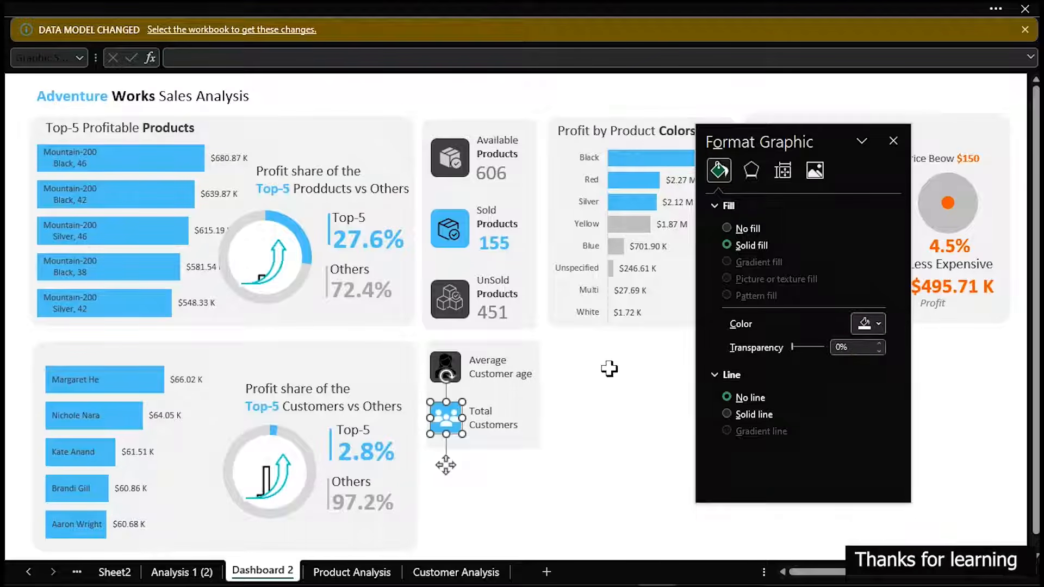
pyautogui.click(454, 363)
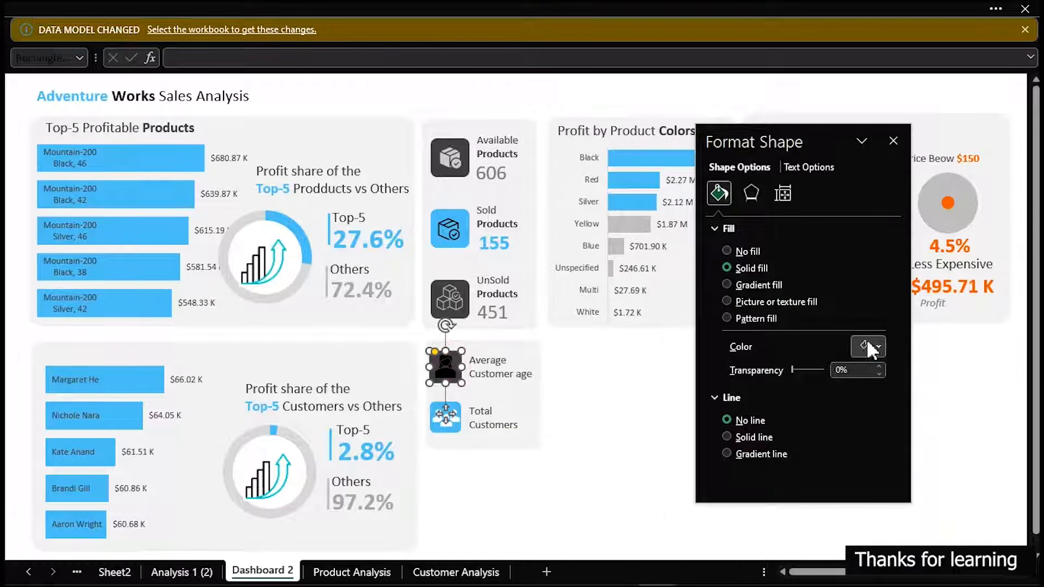
pyautogui.click(879, 349)
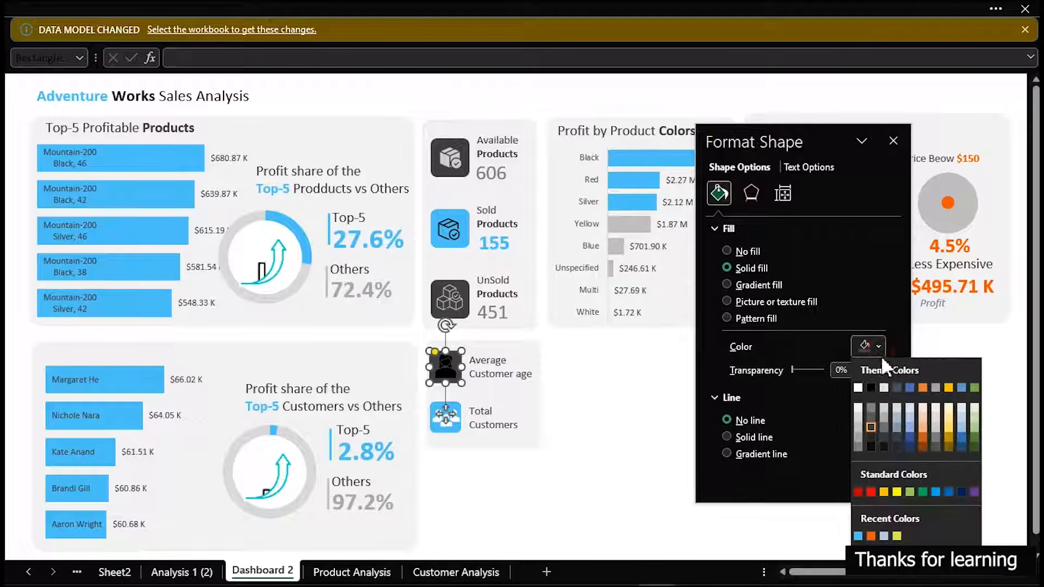
pyautogui.click(858, 388)
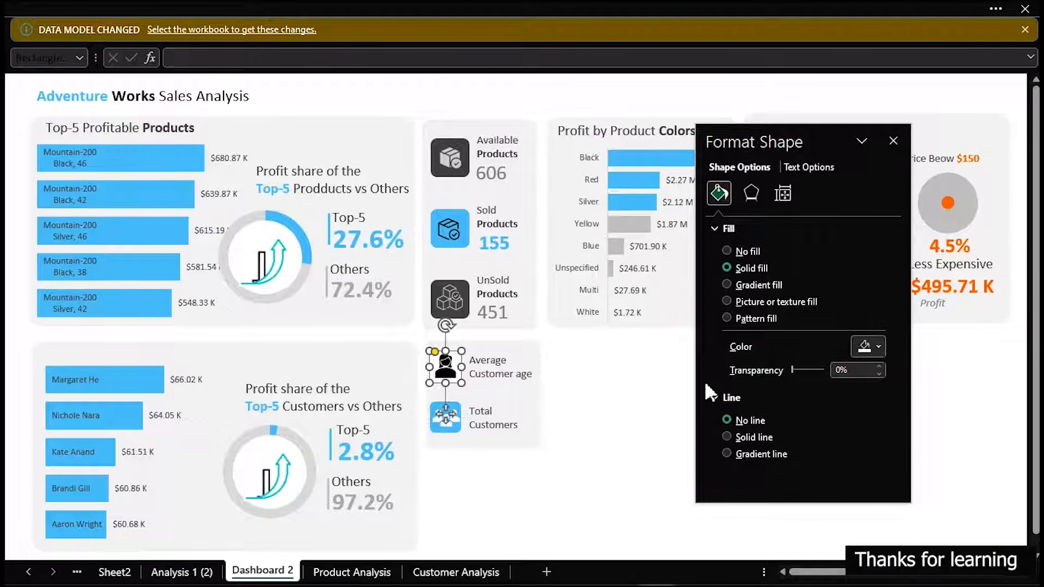
pyautogui.click(631, 383)
# Fill the woman icon on the Average Customer age square with white
pyautogui.click(446, 369)
pyautogui.click(866, 327)
pyautogui.click(857, 366)
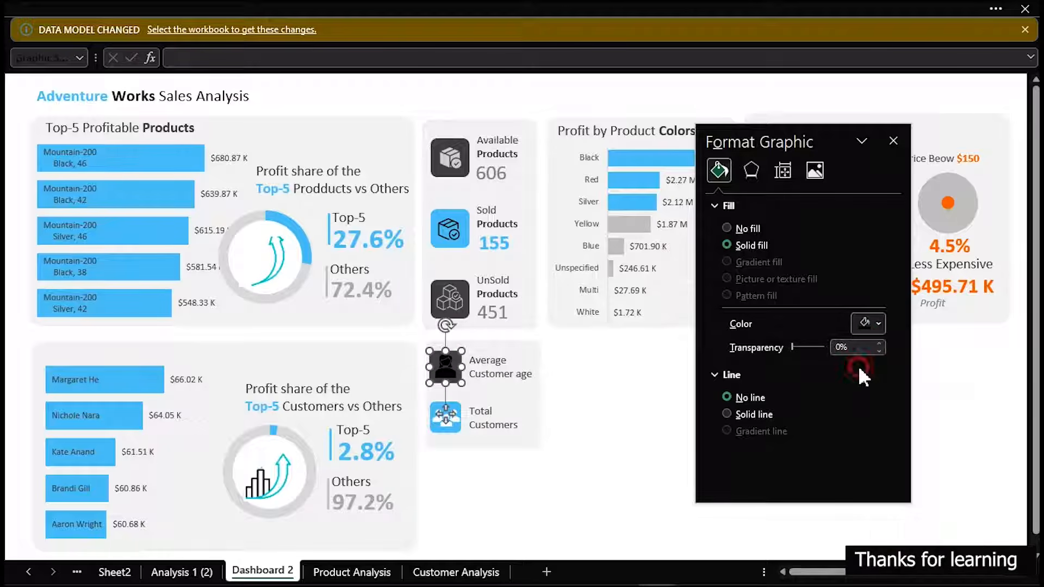
pyautogui.click(616, 370)
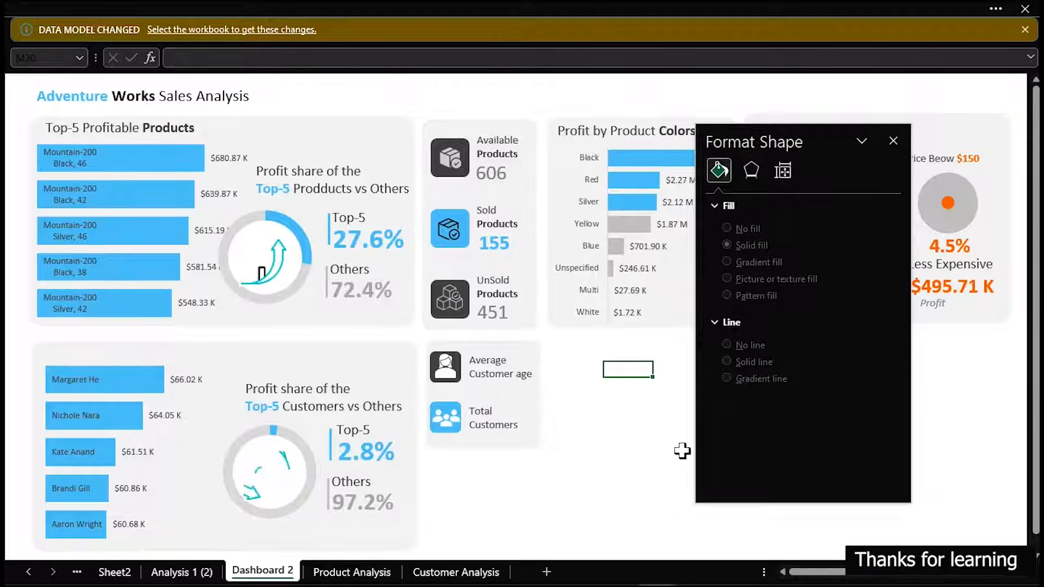
# Move the Average Customer age and Total Customers labels slightly upward to make room for values beneath them
pyautogui.click(609, 401)
pyautogui.click(508, 376)
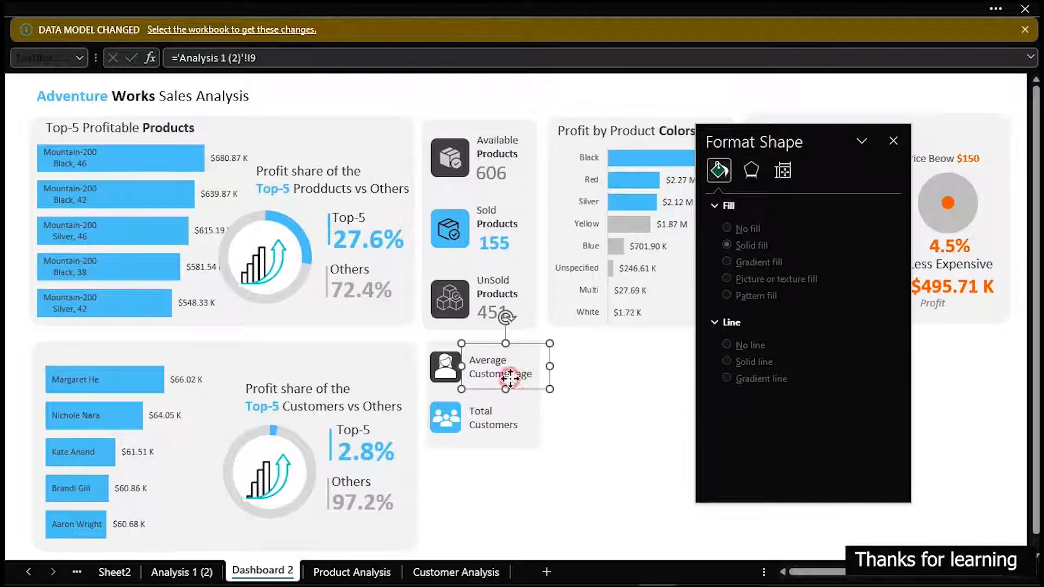
pyautogui.moveTo(509, 375); pyautogui.dragTo(507, 369)
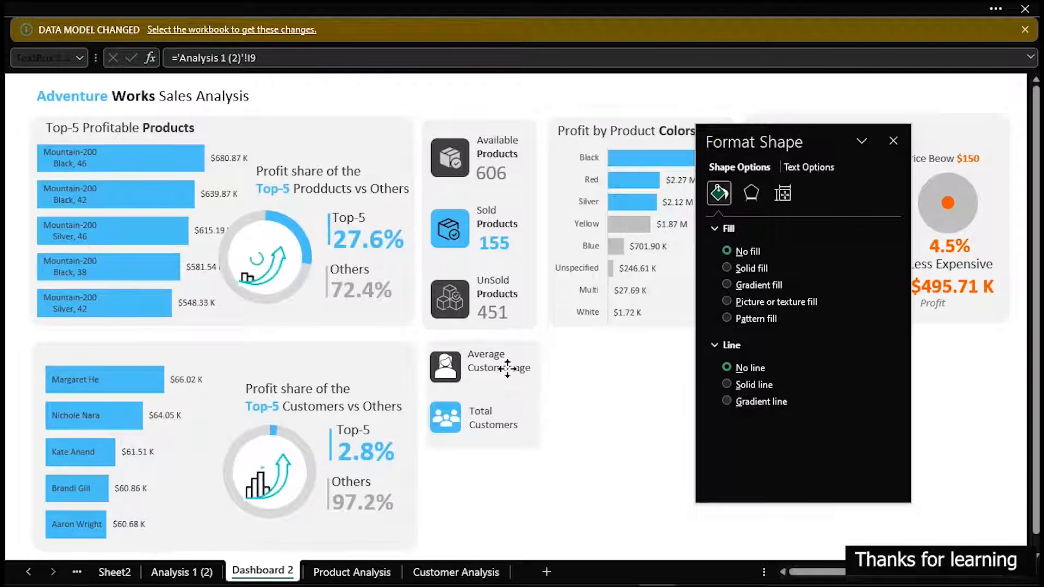
pyautogui.click(497, 427)
pyautogui.moveTo(497, 427); pyautogui.dragTo(497, 419)
# Copy the UnSold Products value box beneath Average Customer age and link the copy to cell L8 on the Customer Analysis sheet
pyautogui.click(496, 313)
pyautogui.moveTo(495, 312); pyautogui.dragTo(489, 379)
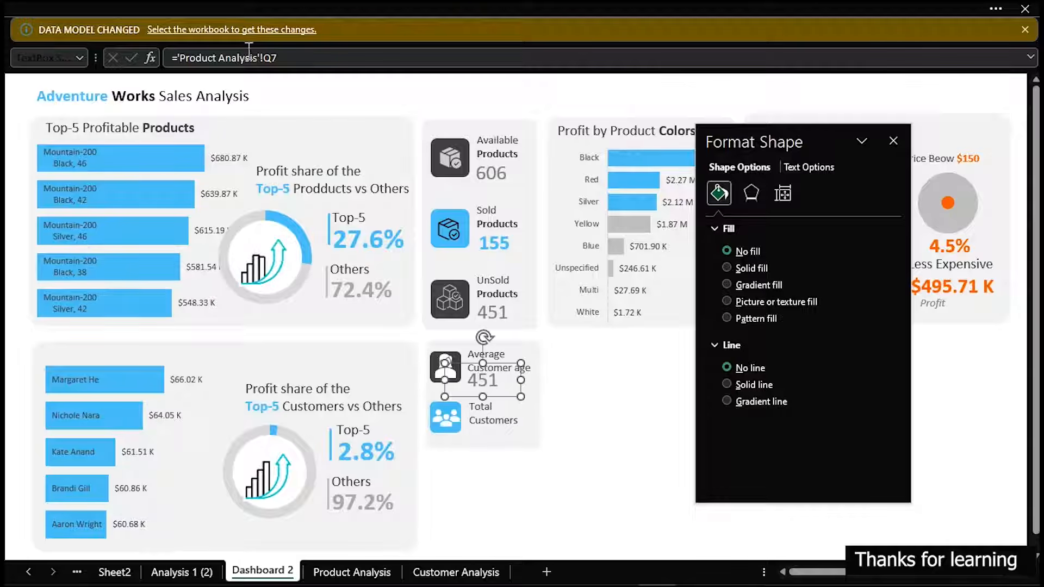
pyautogui.moveTo(301, 58); pyautogui.dragTo(175, 57)
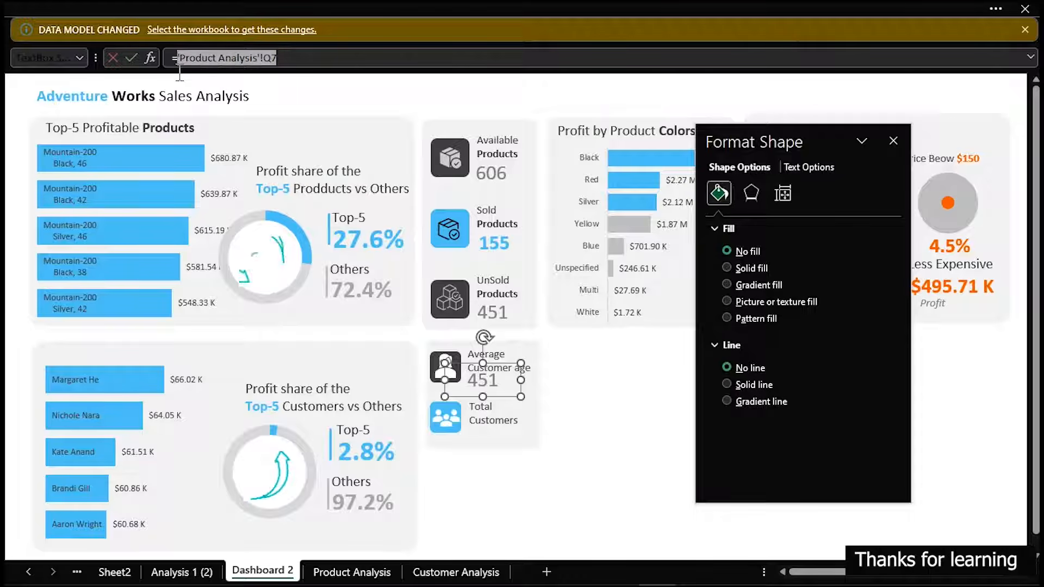
pyautogui.click(469, 570)
pyautogui.moveTo(823, 145); pyautogui.dragTo(232, 156)
pyautogui.click(685, 239)
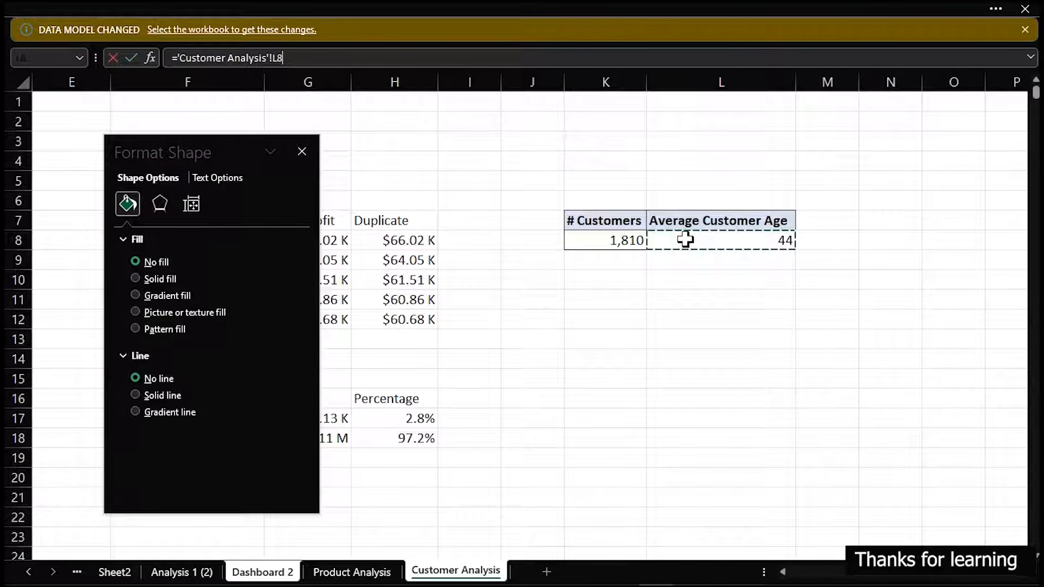
pyautogui.press('Return')
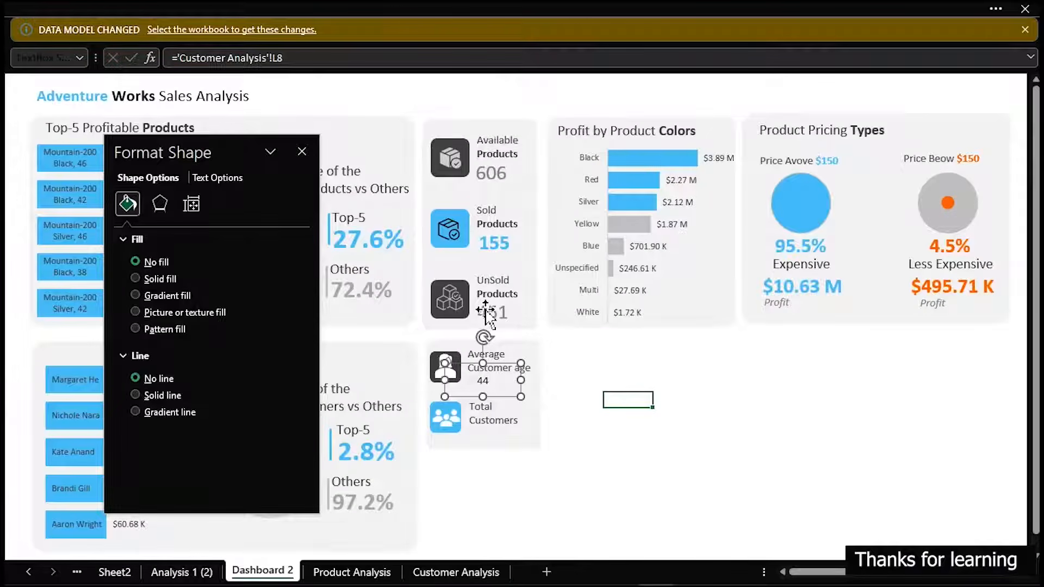
# Apply the UnSold Products value's formatting to the average customer age value with Format Painter
pyautogui.click(485, 312)
pyautogui.click(114, 10)
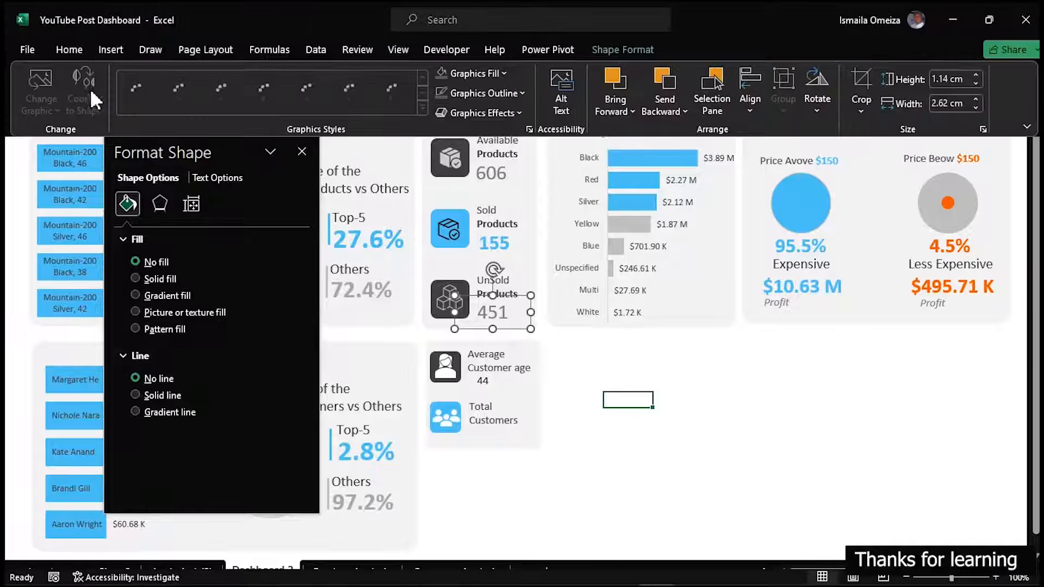
pyautogui.click(68, 50)
pyautogui.click(62, 111)
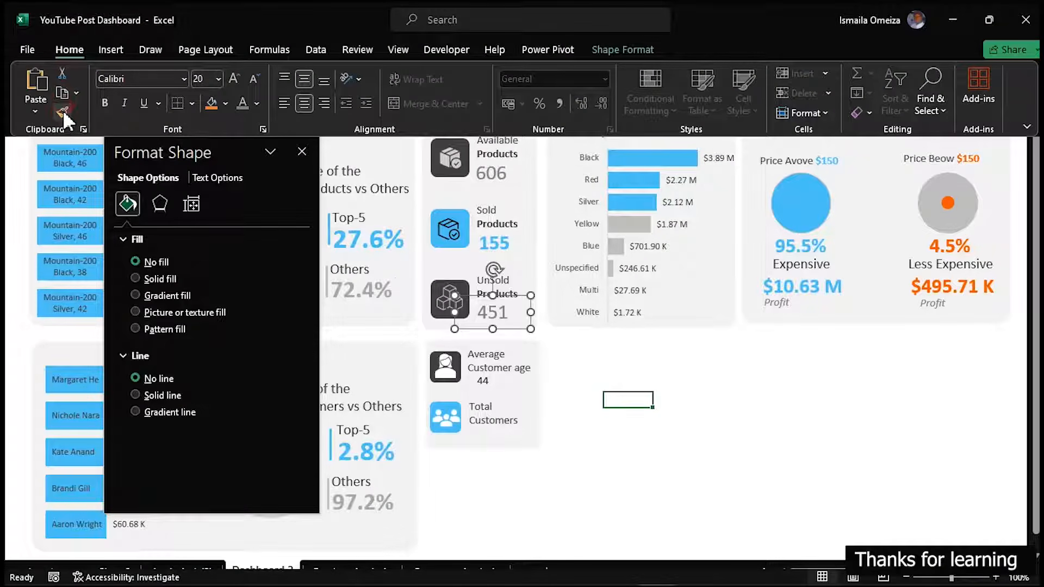
pyautogui.click(489, 375)
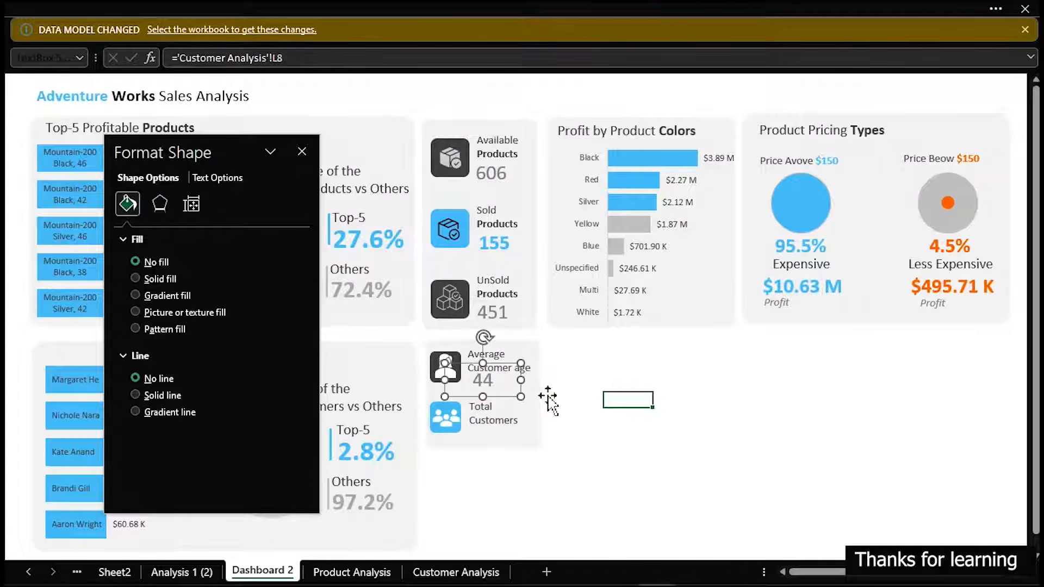
# Reduce the average customer age value's font size to 16, shrink its text box and align it under the label
pyautogui.click(131, 21)
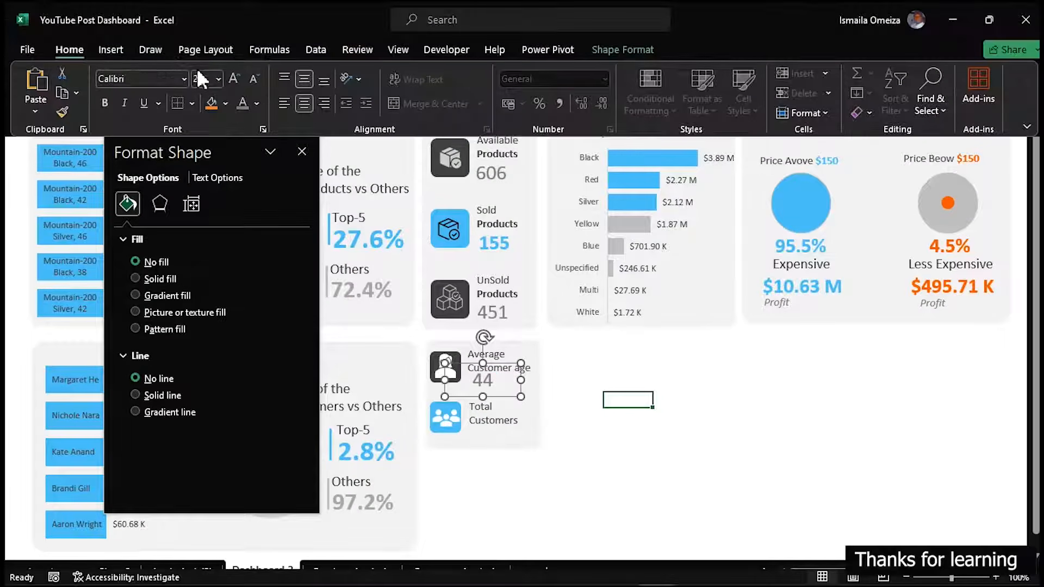
pyautogui.click(253, 79)
pyautogui.click(489, 378)
pyautogui.moveTo(522, 397); pyautogui.dragTo(476, 387)
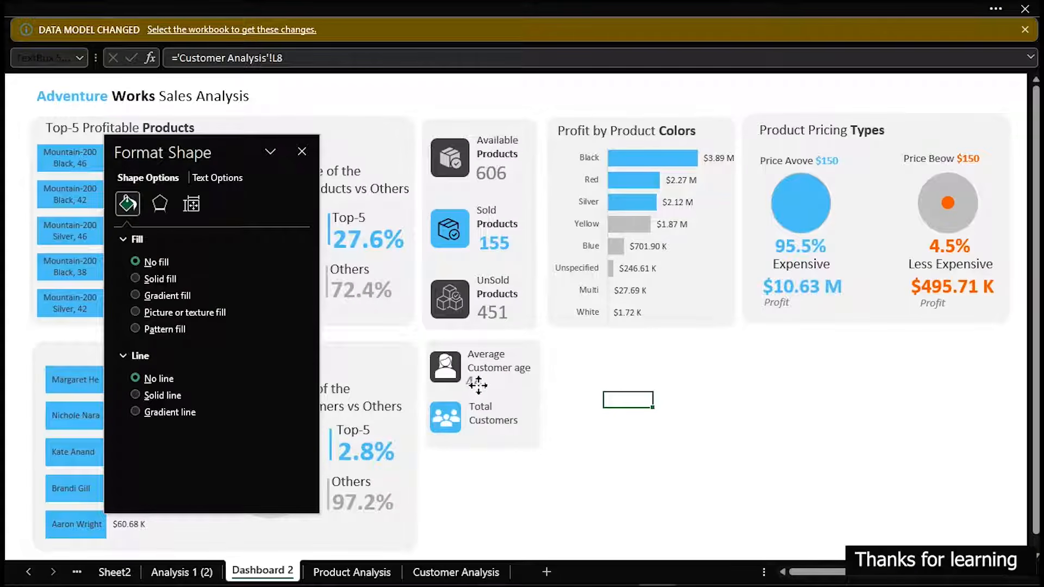
# Duplicate the average customer age value beneath Total Customers and link the copy to cell K8 on the Customer Analysis sheet
pyautogui.hotkey('ctrl', 'd')
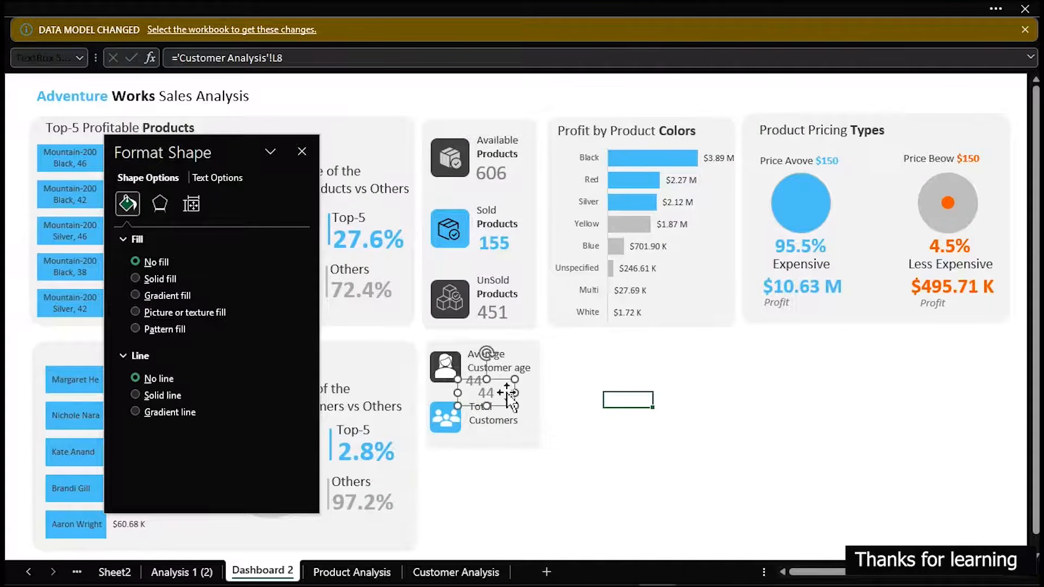
pyautogui.moveTo(490, 391); pyautogui.dragTo(477, 432)
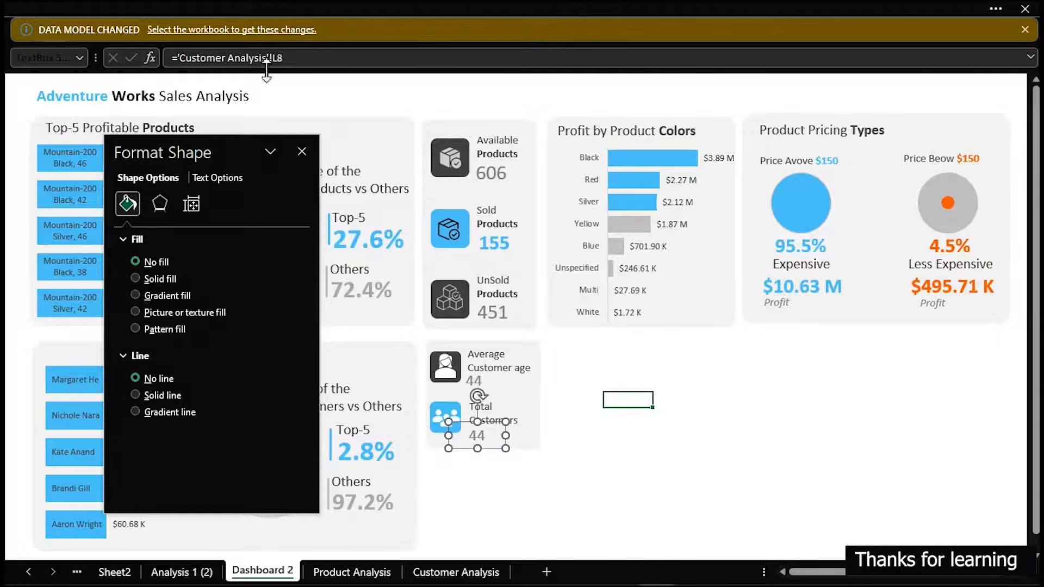
pyautogui.tripleClick(293, 57)
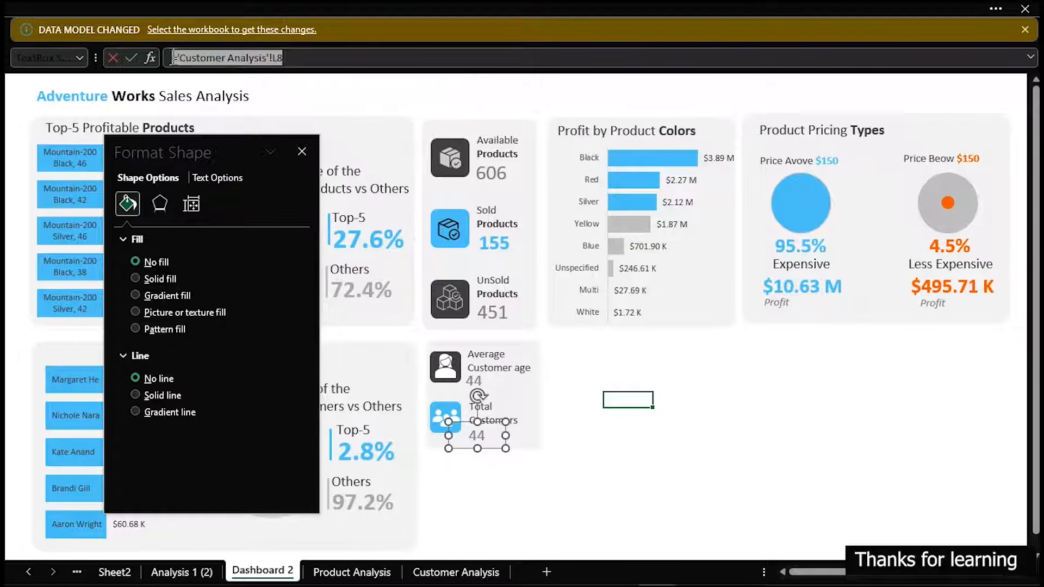
pyautogui.write('=')
pyautogui.click(456, 572)
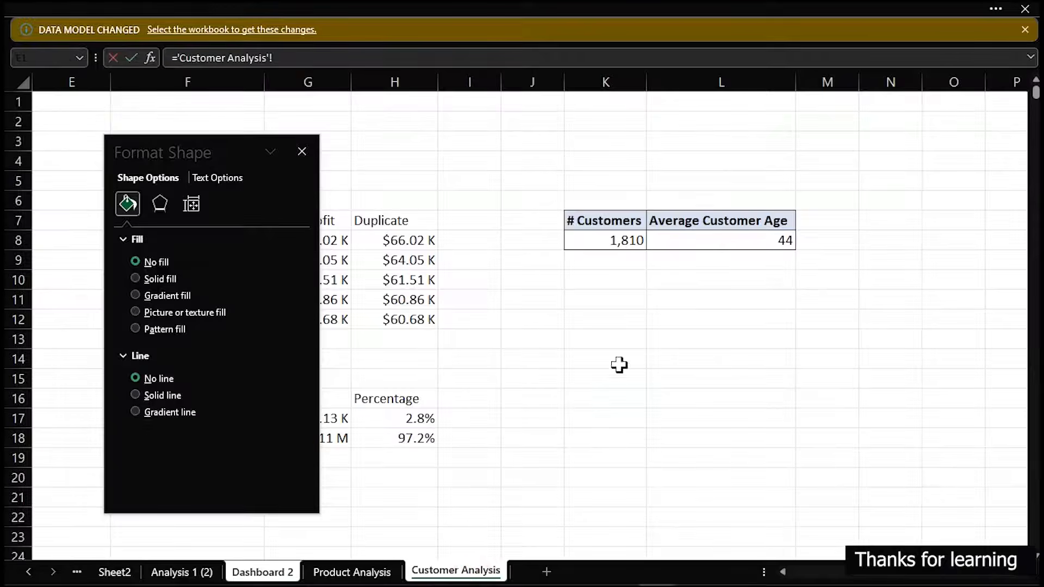
pyautogui.click(598, 240)
pyautogui.press('Return')
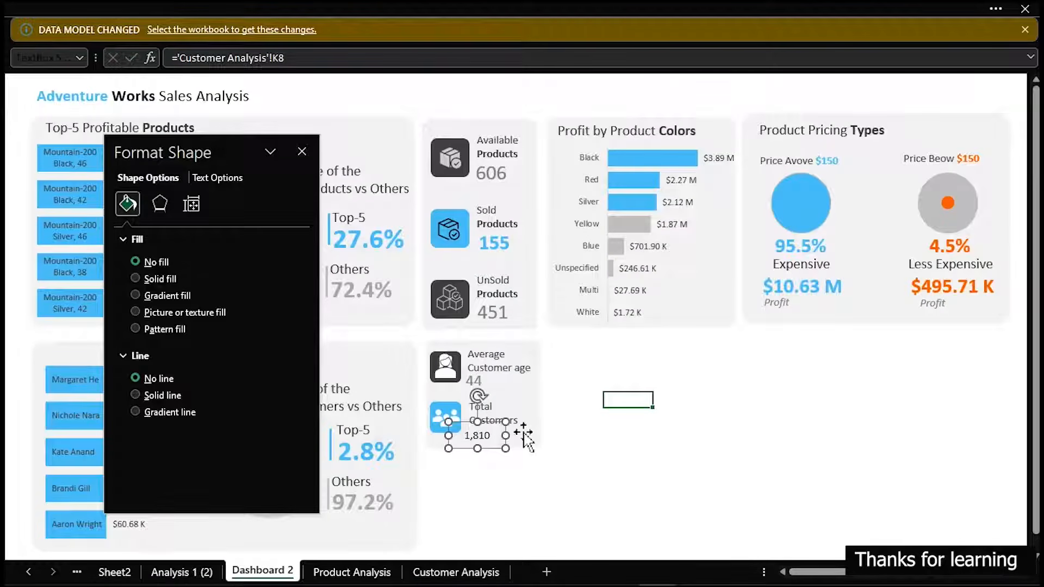
# Apply the average customer age value's formatting to the total customers value with Format Painter and widen its text box slightly
pyautogui.click(474, 380)
pyautogui.click(90, 11)
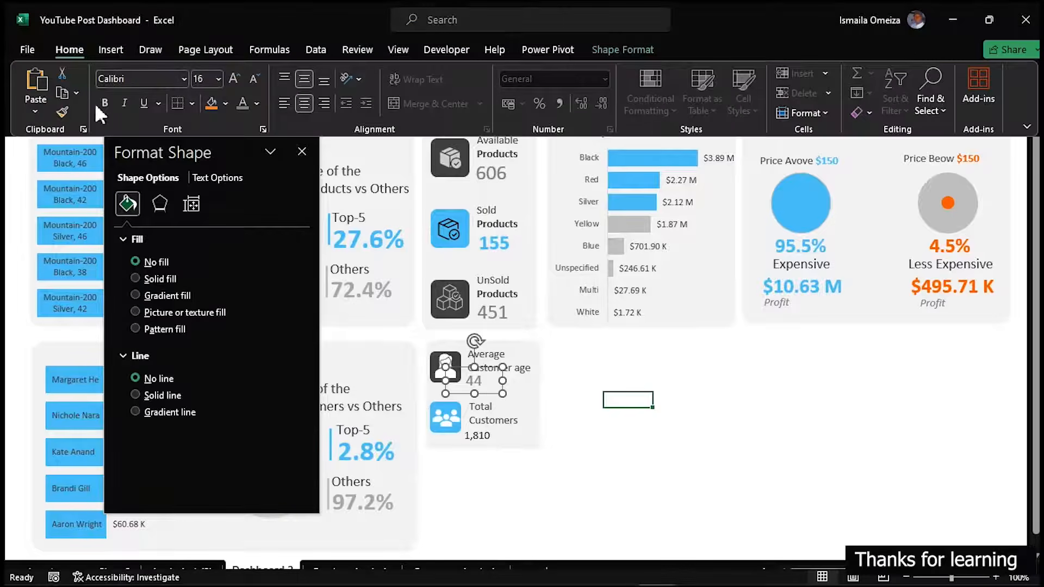
pyautogui.click(59, 112)
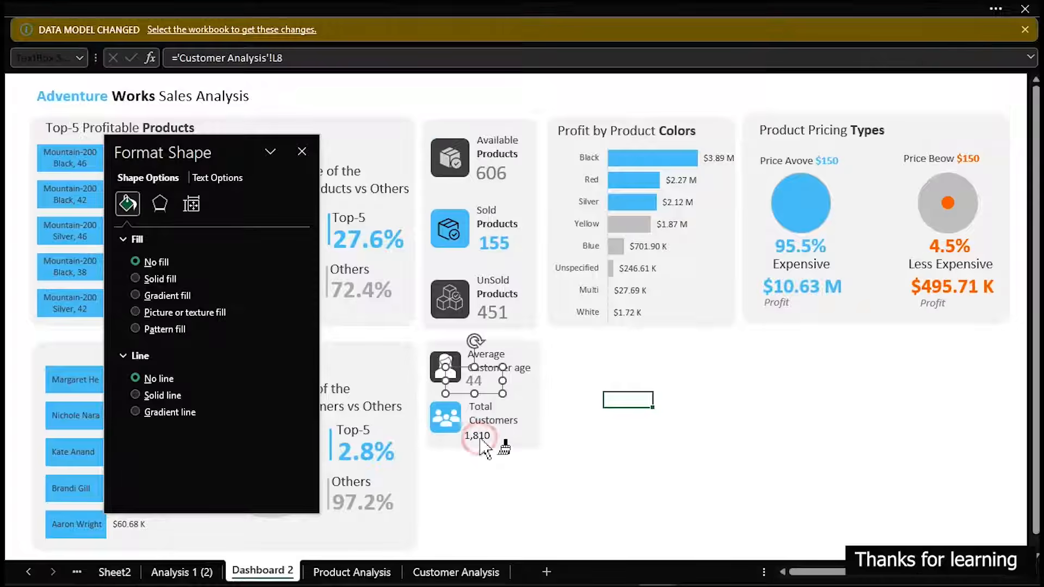
pyautogui.click(481, 440)
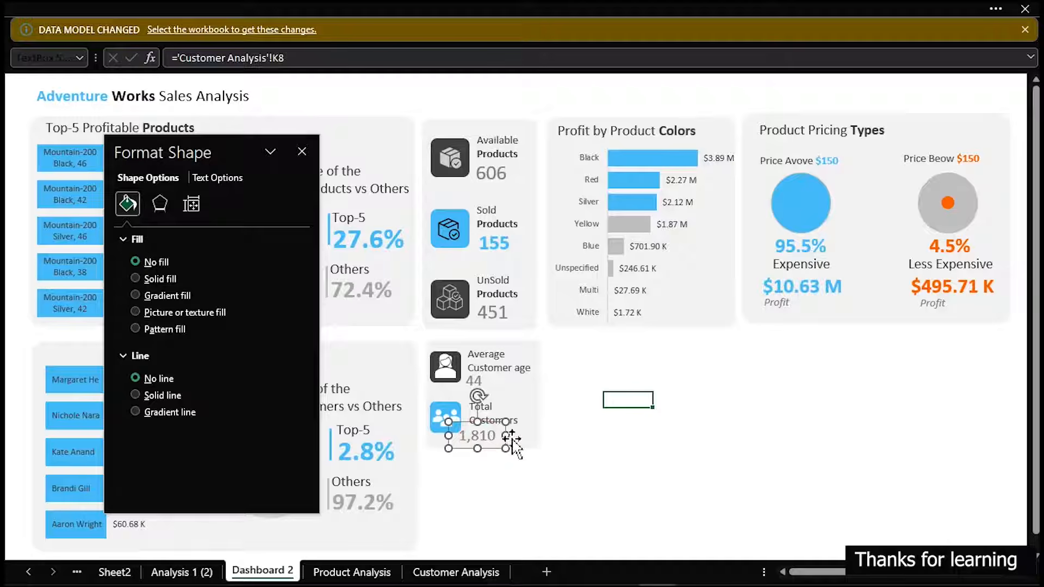
pyautogui.moveTo(506, 436); pyautogui.dragTo(519, 438)
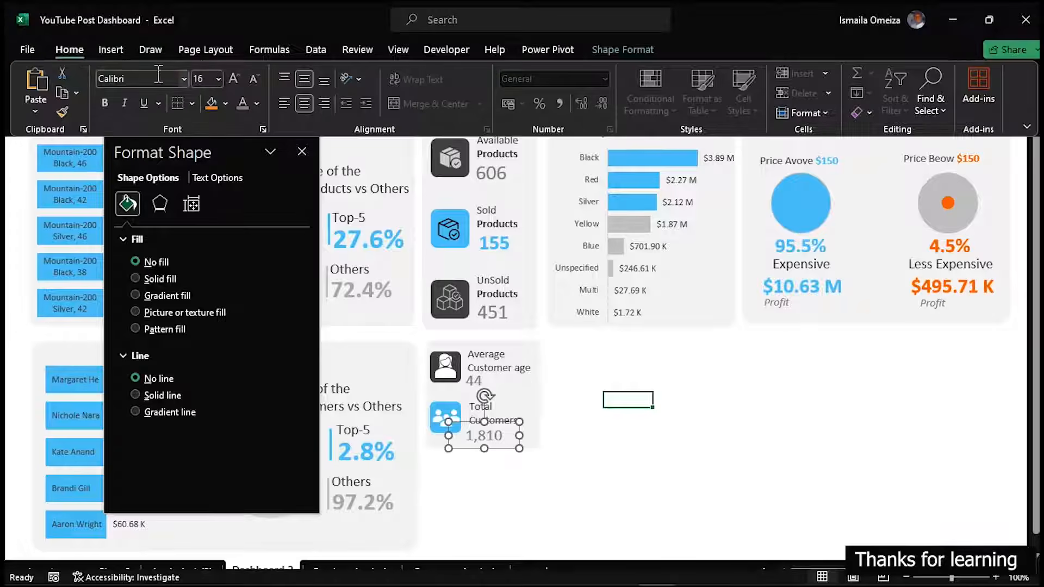
# Make the total customers value bold and light blue, and close the shape formatting options
pyautogui.click(107, 105)
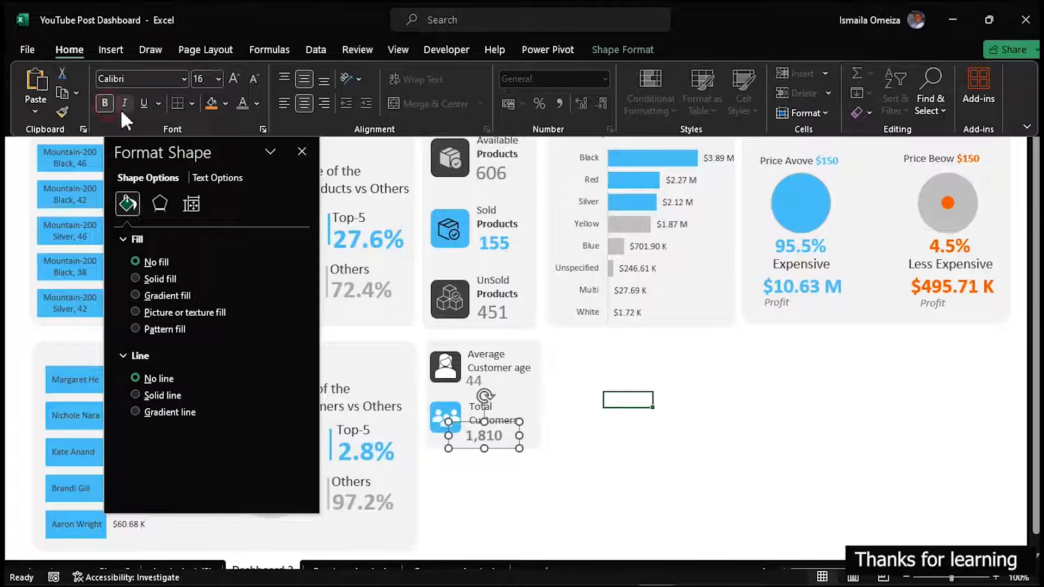
pyautogui.click(257, 103)
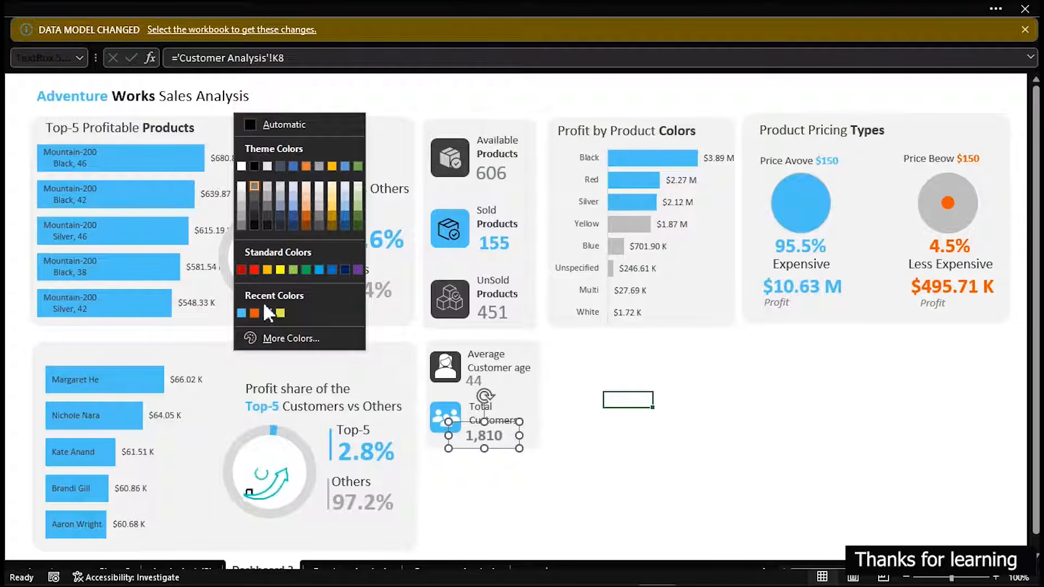
pyautogui.click(239, 313)
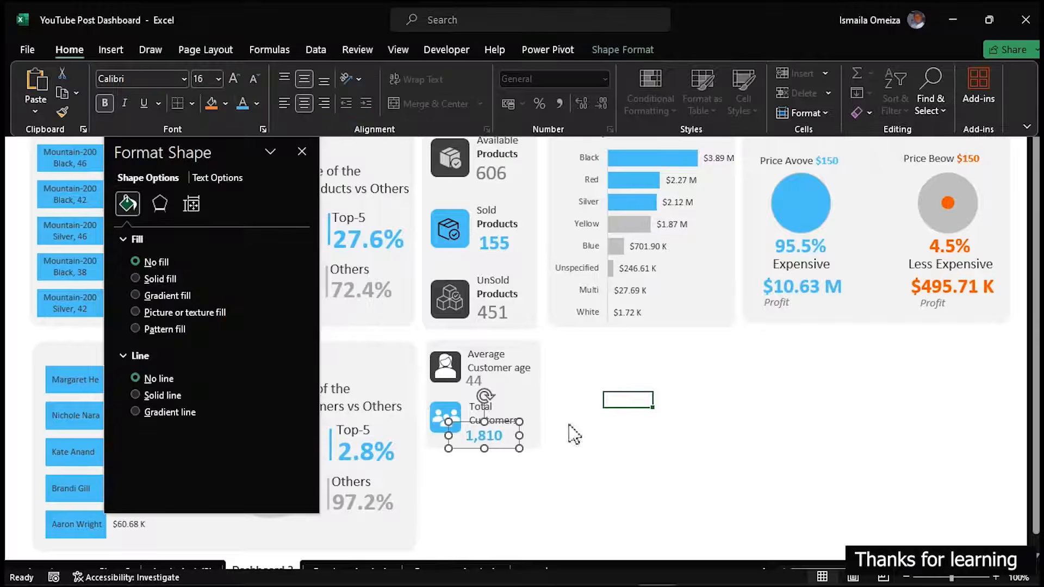
pyautogui.click(684, 450)
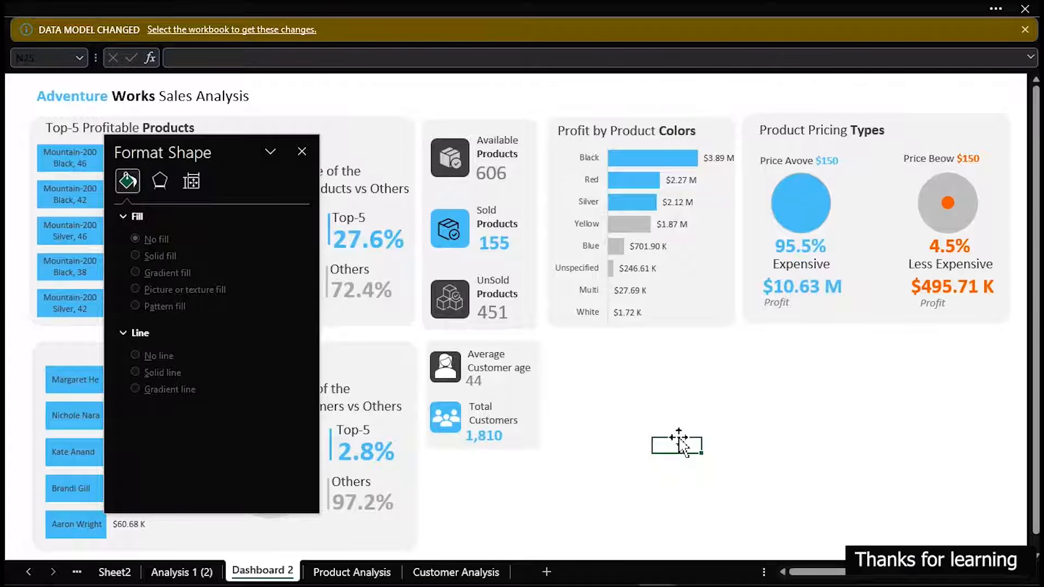
pyautogui.click(301, 152)
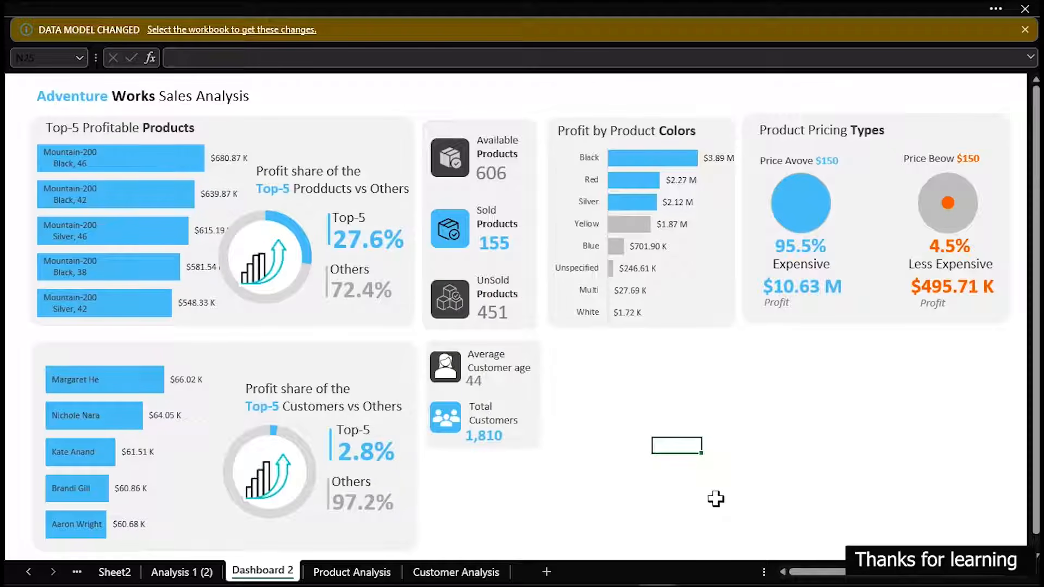
# Duplicate the product counts card's background, place the copy beneath the customer age and total card, and reduce its height
pyautogui.click(530, 346)
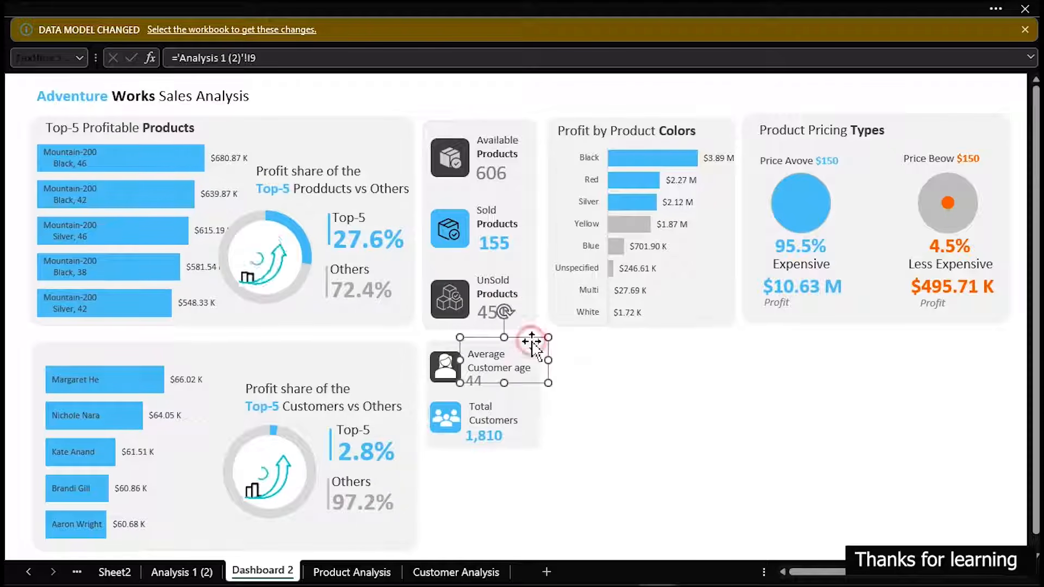
pyautogui.click(448, 125)
pyautogui.hotkey('ctrl', 'd')
pyautogui.moveTo(492, 158); pyautogui.dragTo(482, 360)
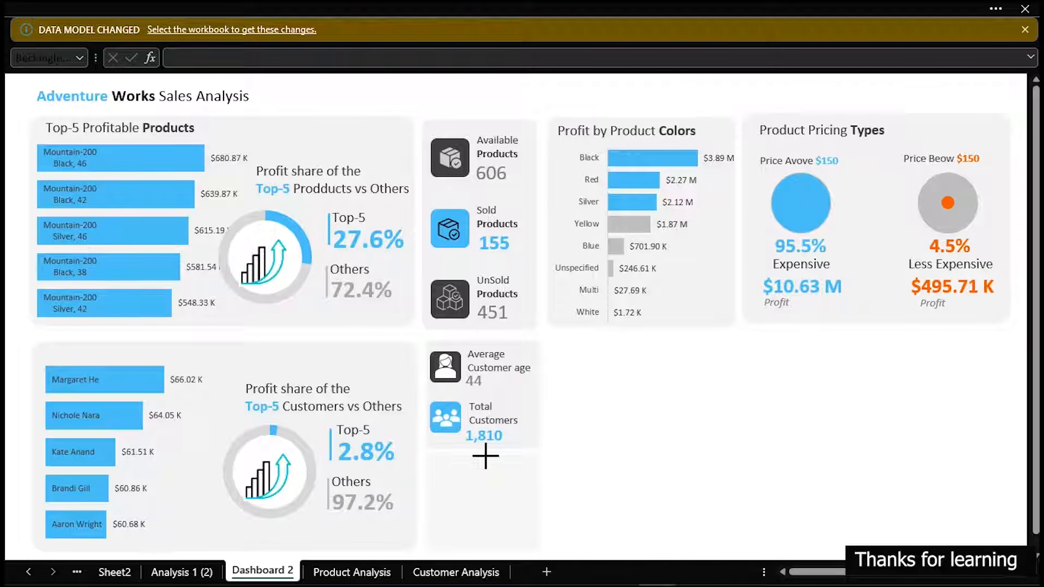
pyautogui.moveTo(486, 456); pyautogui.dragTo(485, 461)
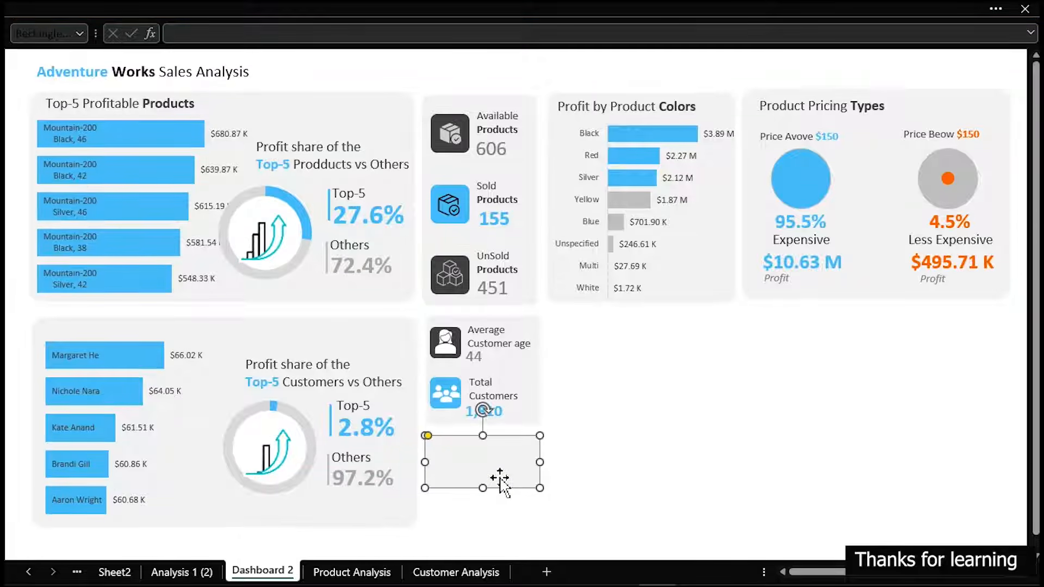
pyautogui.press('Up')
pyautogui.press('Up')
pyautogui.press('Up')
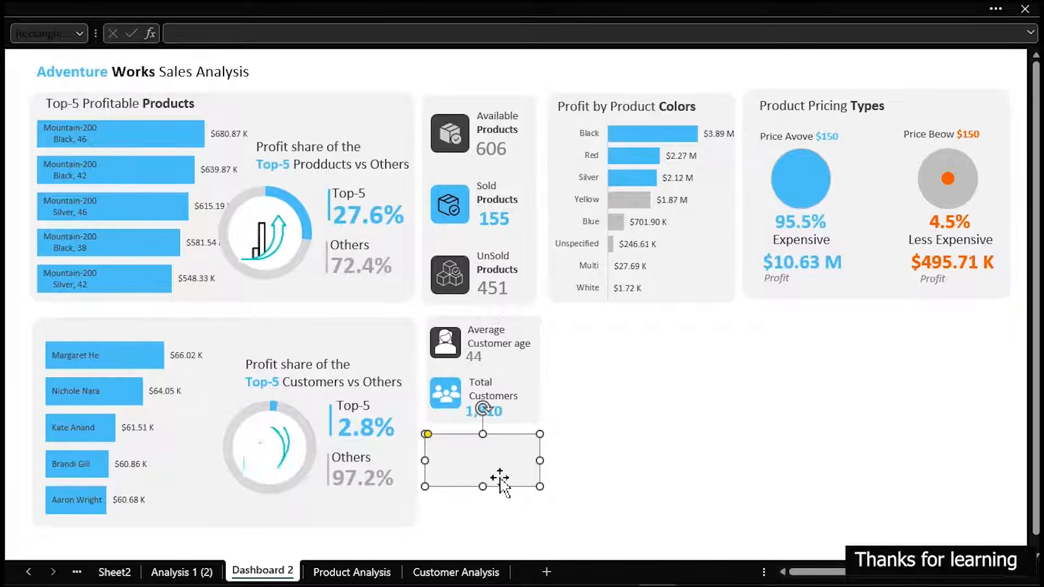
# Duplicate the small empty card directly below itself and shorten the copy to align with the bottom of the Top-5 Customers card
pyautogui.hotkey('ctrl', 'd')
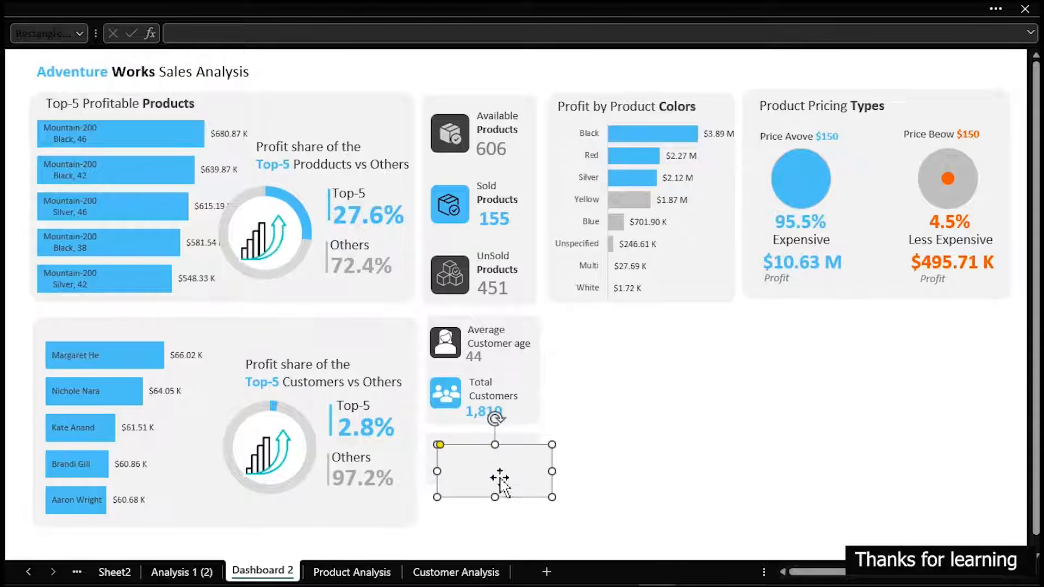
pyautogui.moveTo(497, 469); pyautogui.dragTo(486, 517)
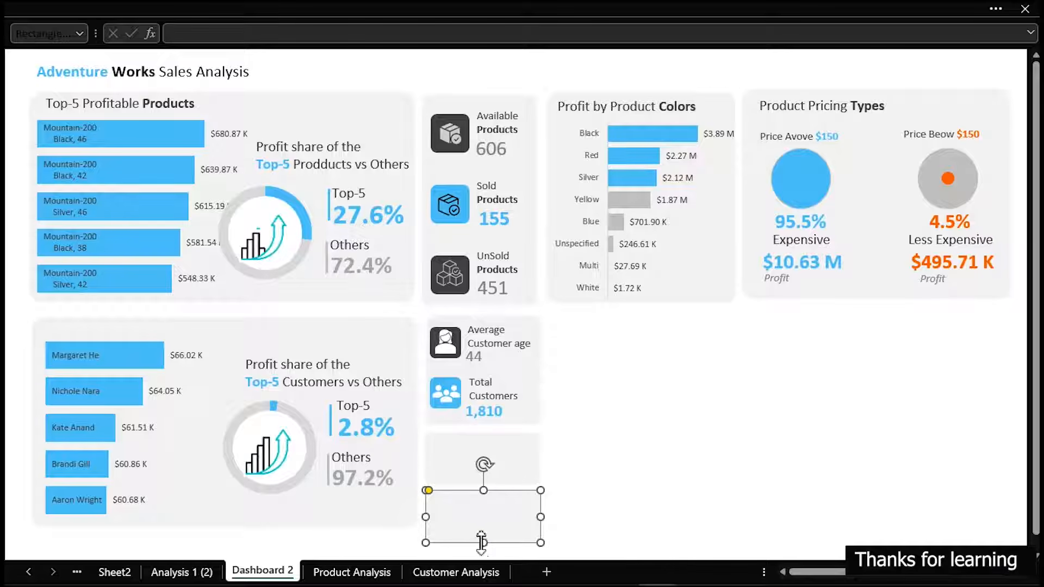
pyautogui.click(483, 533)
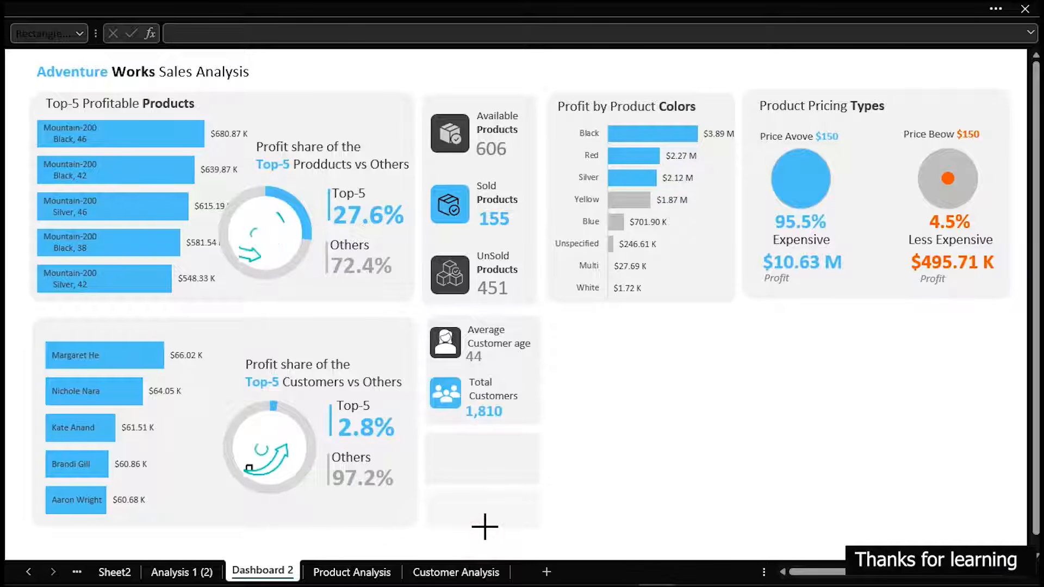
pyautogui.moveTo(484, 530); pyautogui.dragTo(484, 531)
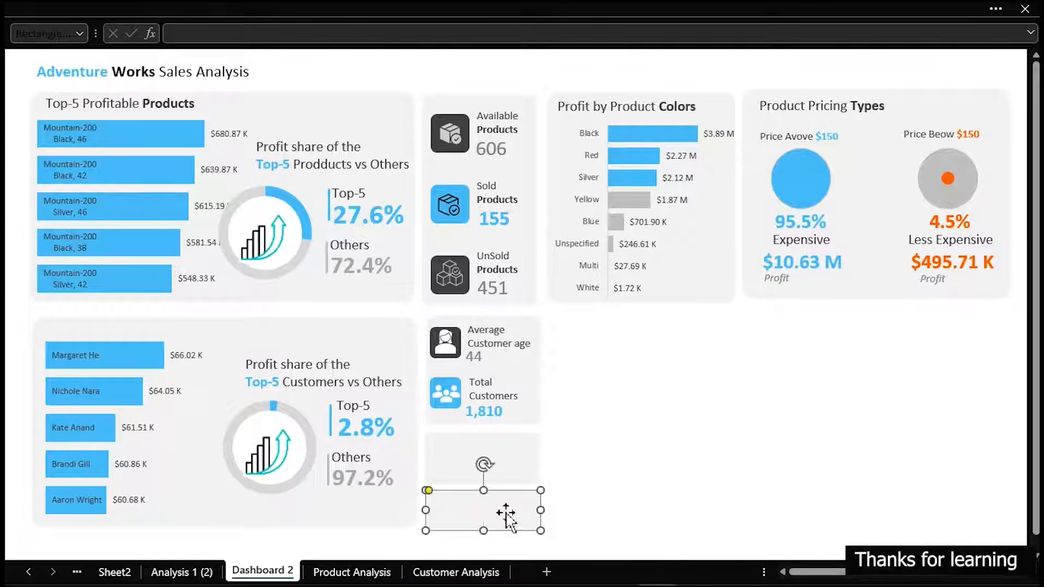
# Nudge the upper empty card slightly upward and extend the lower card's top edge to narrow the gap between them
pyautogui.click(518, 465)
pyautogui.press('Up')
pyautogui.press('Up')
pyautogui.press('Up')
pyautogui.press('Up')
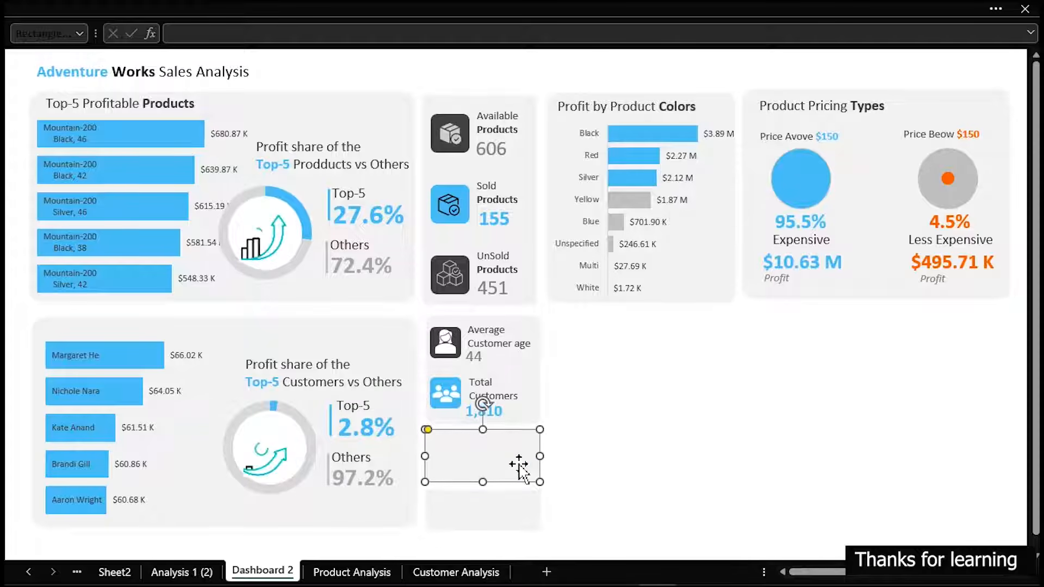
pyautogui.click(596, 492)
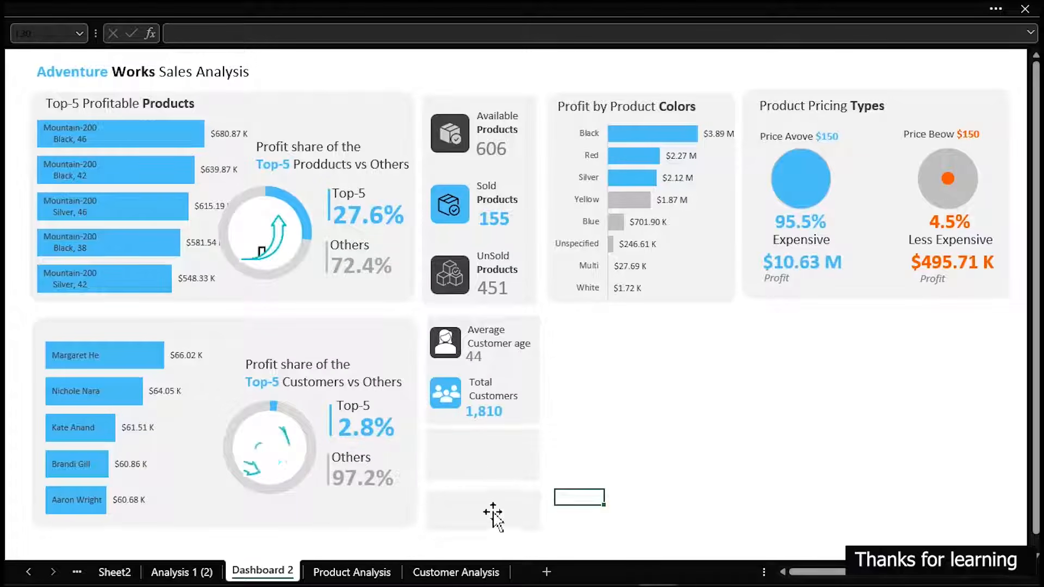
pyautogui.click(482, 497)
pyautogui.moveTo(484, 490); pyautogui.dragTo(484, 484)
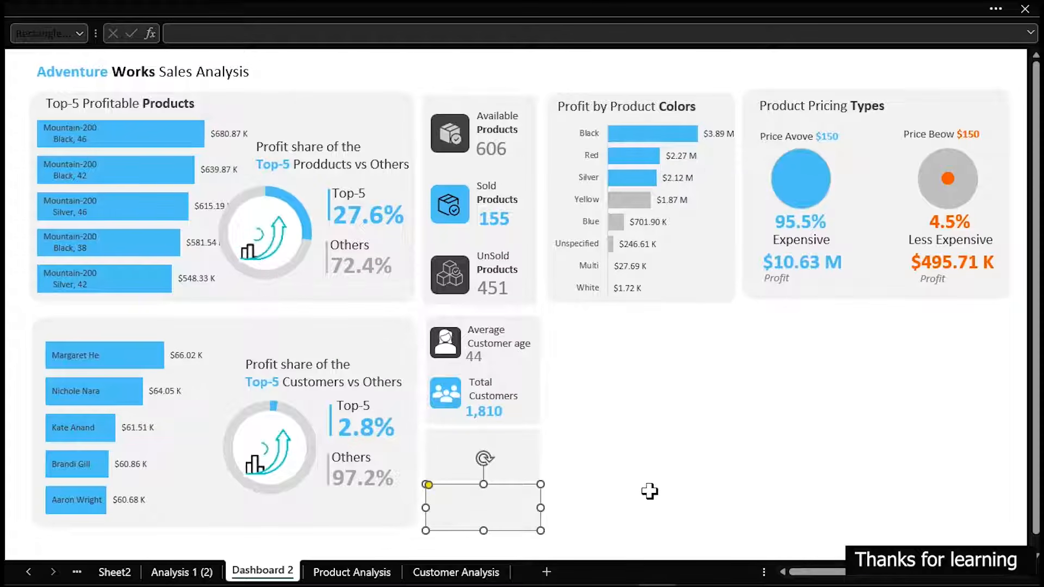
# Fill the lower empty card with a near-black shade from the theme colors
pyautogui.click(248, 6)
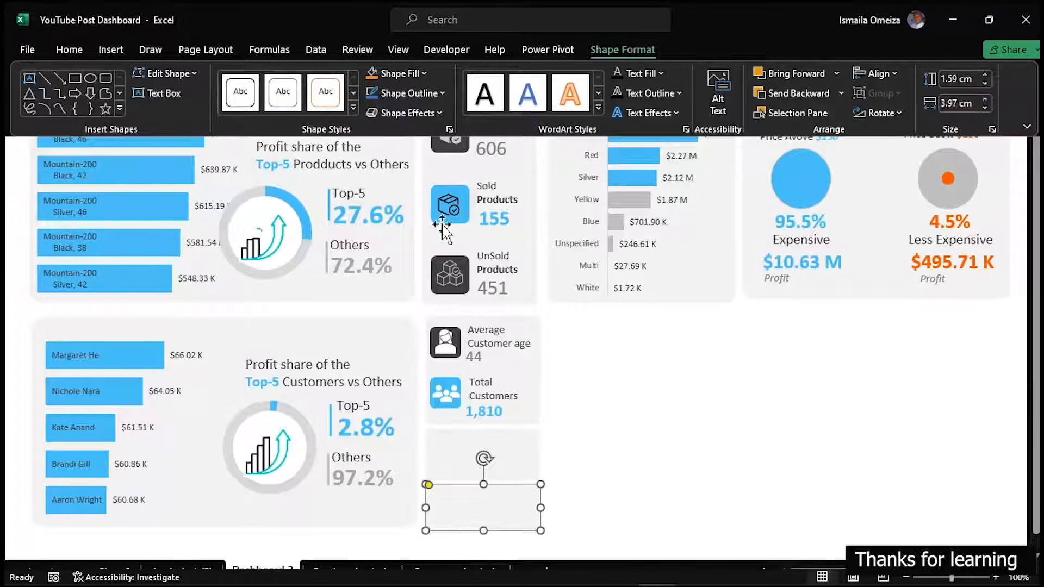
pyautogui.hotkey('ctrl', '1')
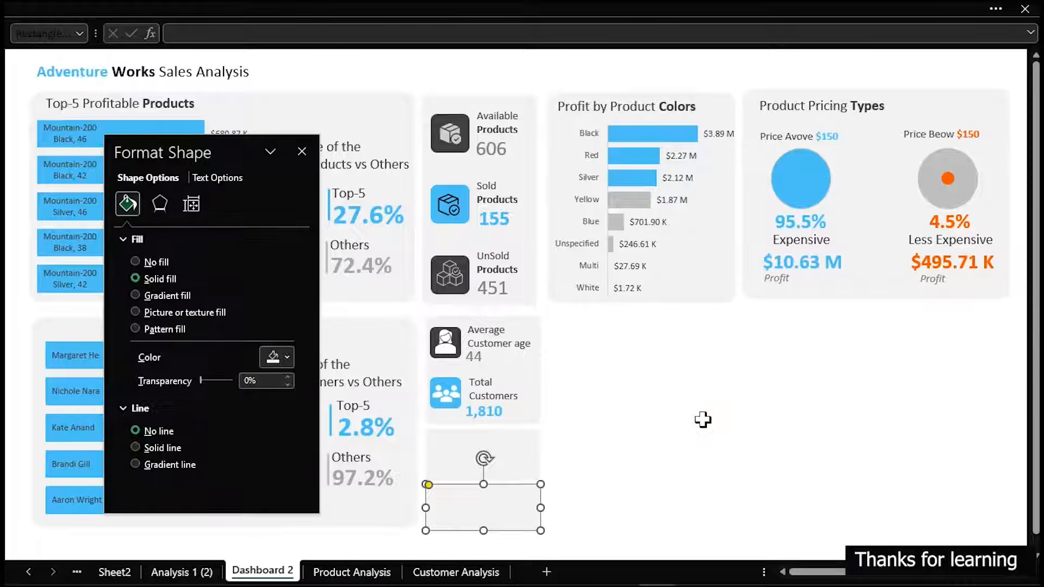
pyautogui.click(286, 357)
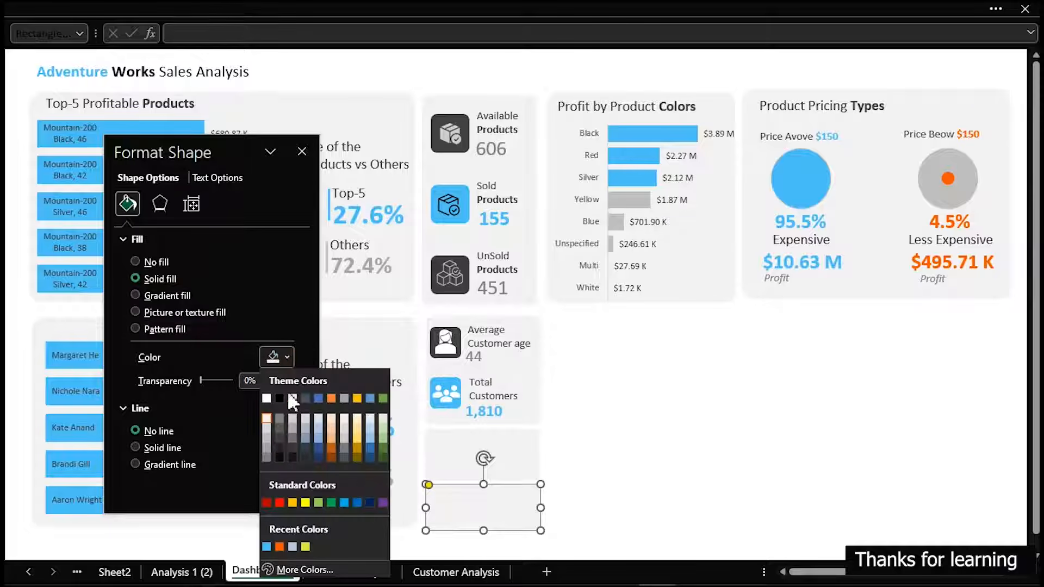
pyautogui.click(279, 447)
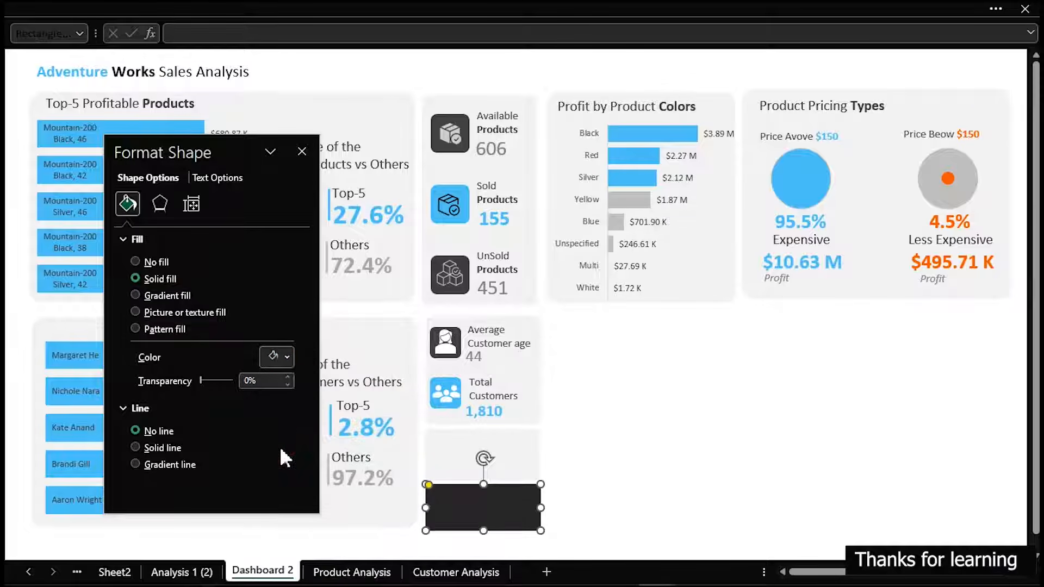
# Fill the upper empty card with a medium-dark gray from the theme colors
pyautogui.click(527, 460)
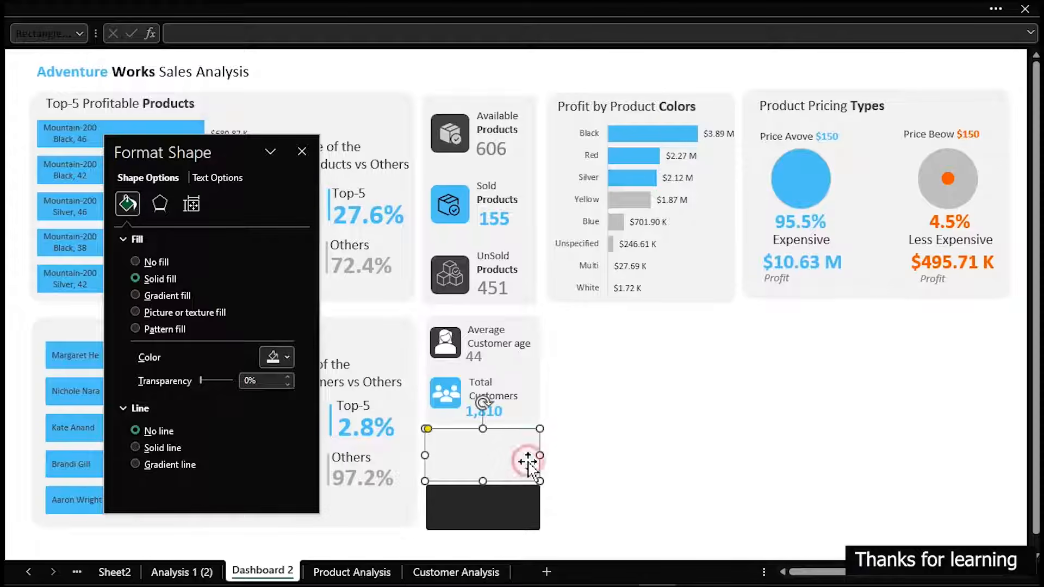
pyautogui.click(279, 364)
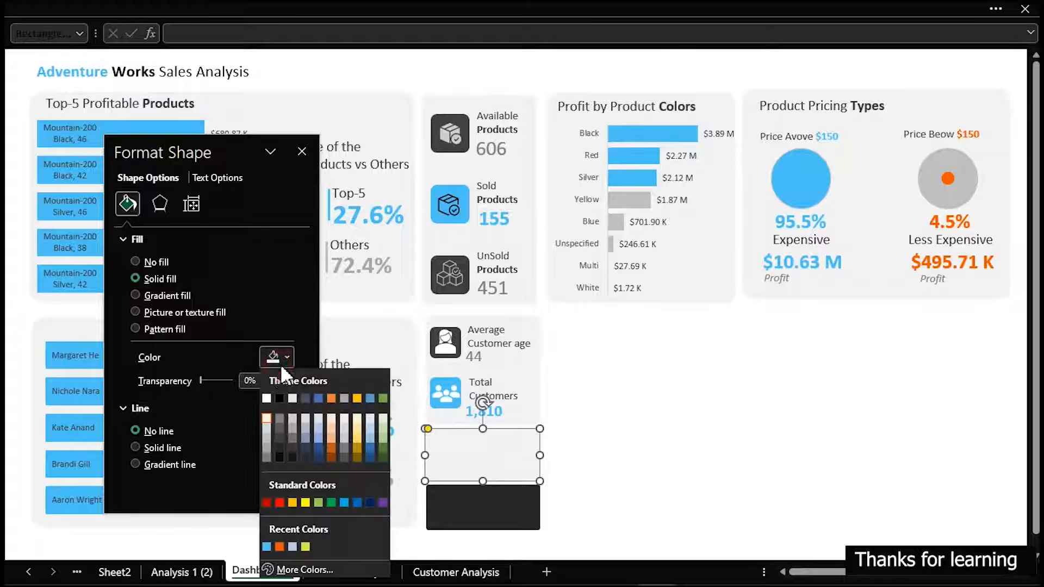
pyautogui.click(278, 426)
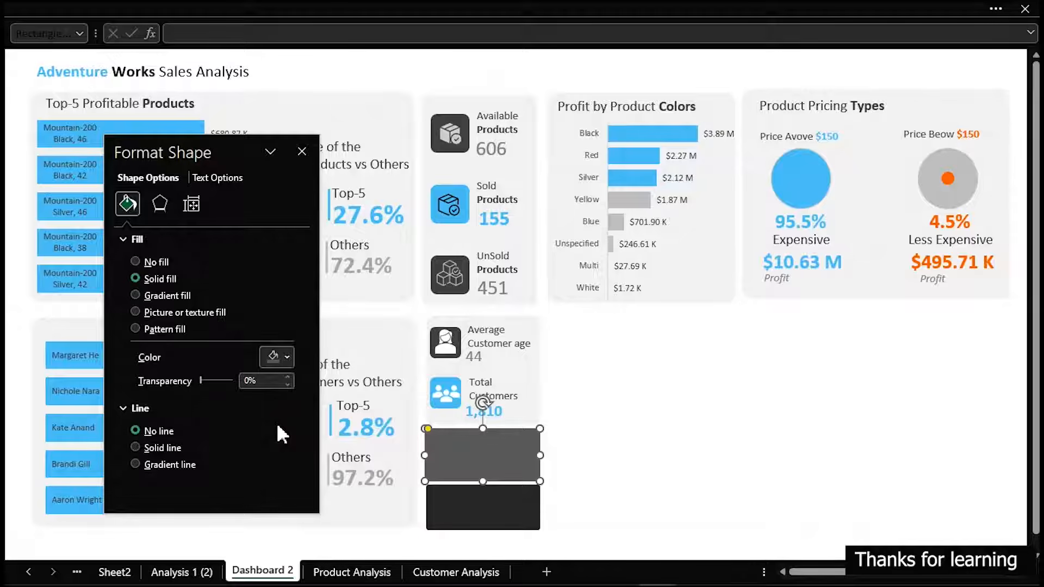
pyautogui.click(765, 419)
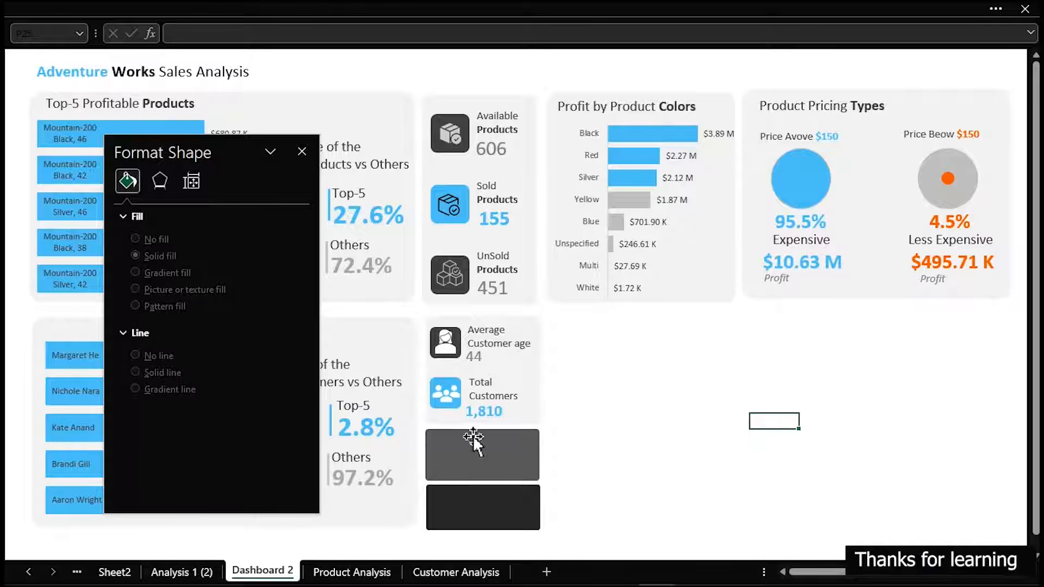
# On the Customer Analysis sheet, copy the customer count and average age pivot table to K13 and close the shape formatting pane
pyautogui.click(495, 572)
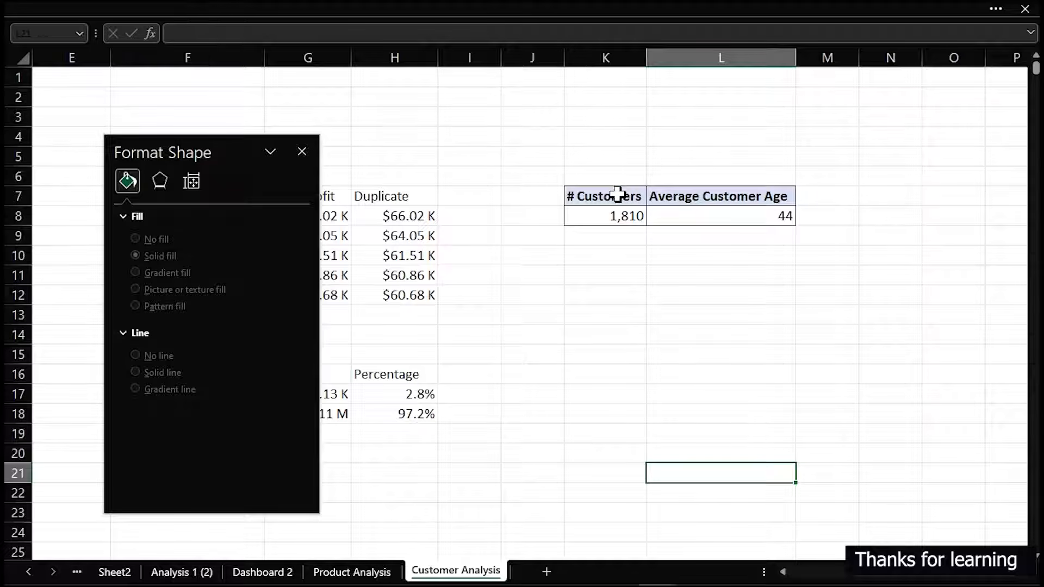
pyautogui.moveTo(630, 192); pyautogui.dragTo(736, 211)
pyautogui.hotkey('ctrl', 'c')
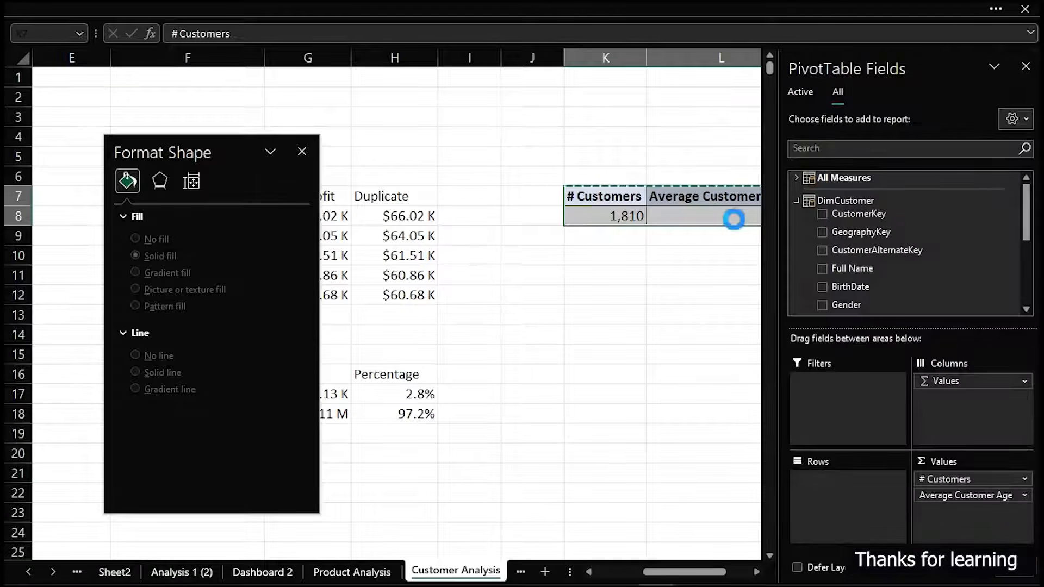
pyautogui.click(606, 313)
pyautogui.hotkey('ctrl', 'v')
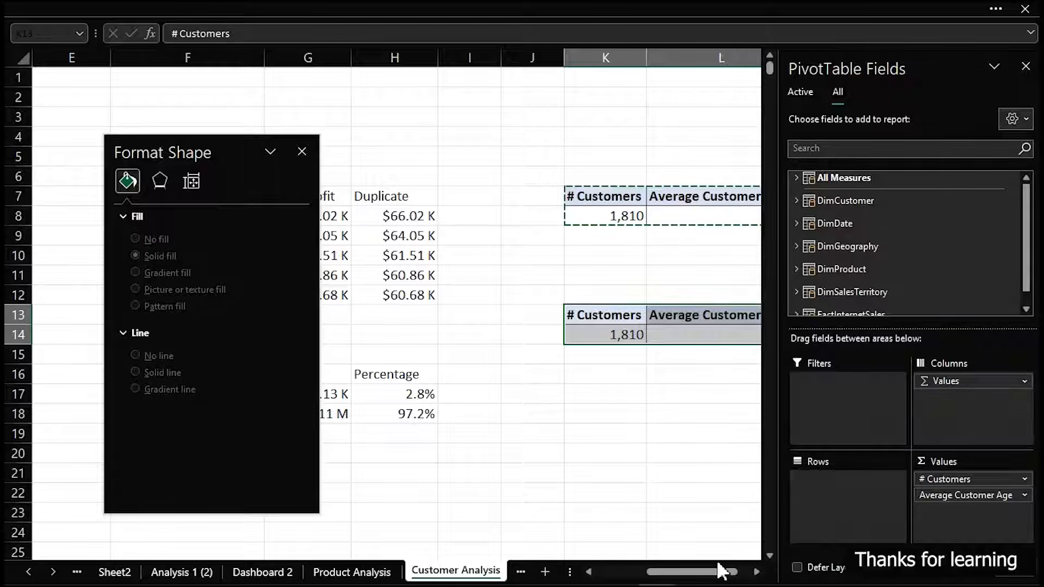
pyautogui.click(756, 572)
pyautogui.click(757, 572)
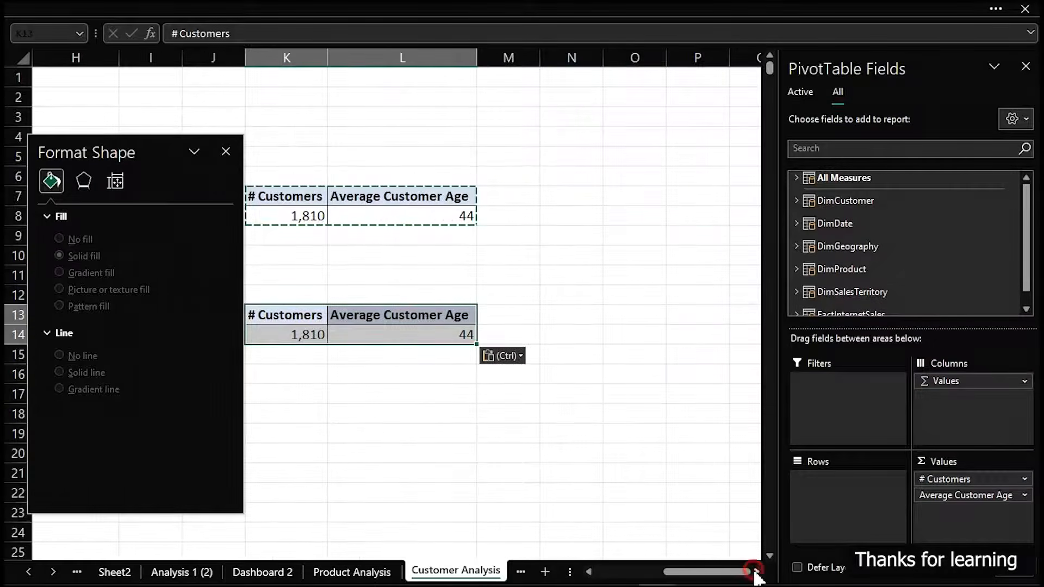
pyautogui.click(226, 153)
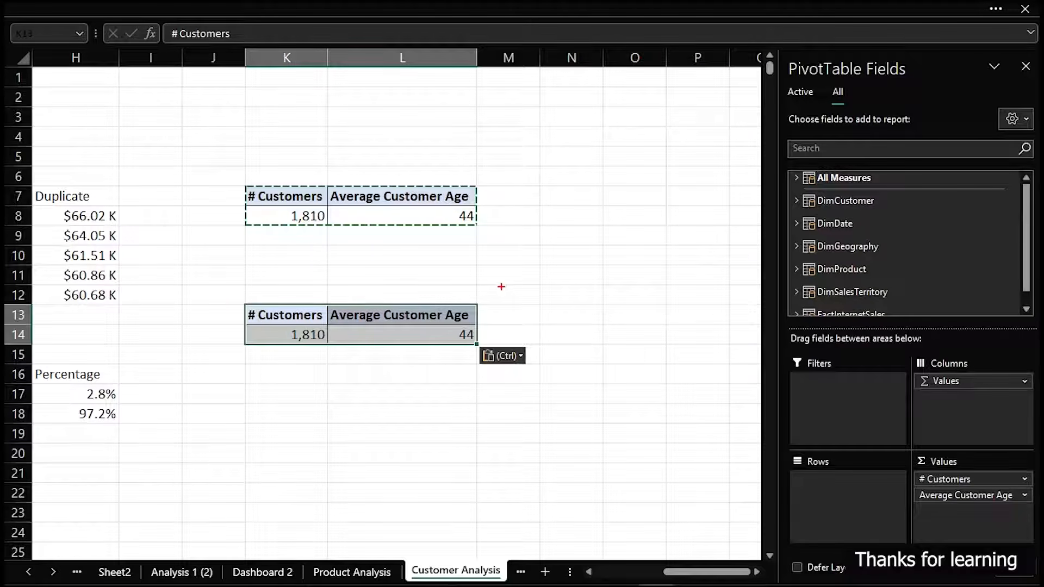
pyautogui.moveTo(500, 211); pyautogui.dragTo(501, 535)
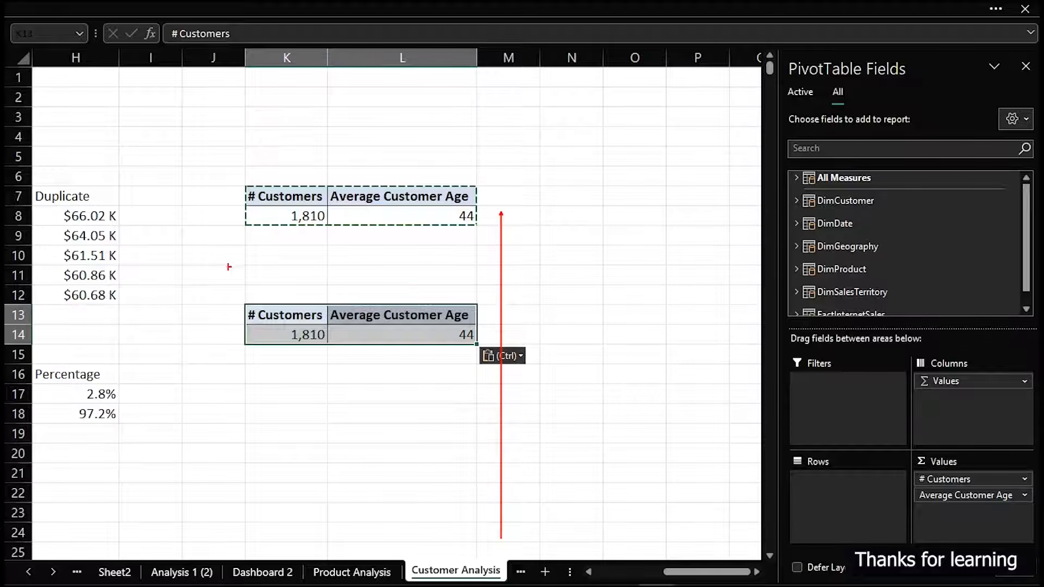
pyautogui.moveTo(216, 281); pyautogui.dragTo(466, 353)
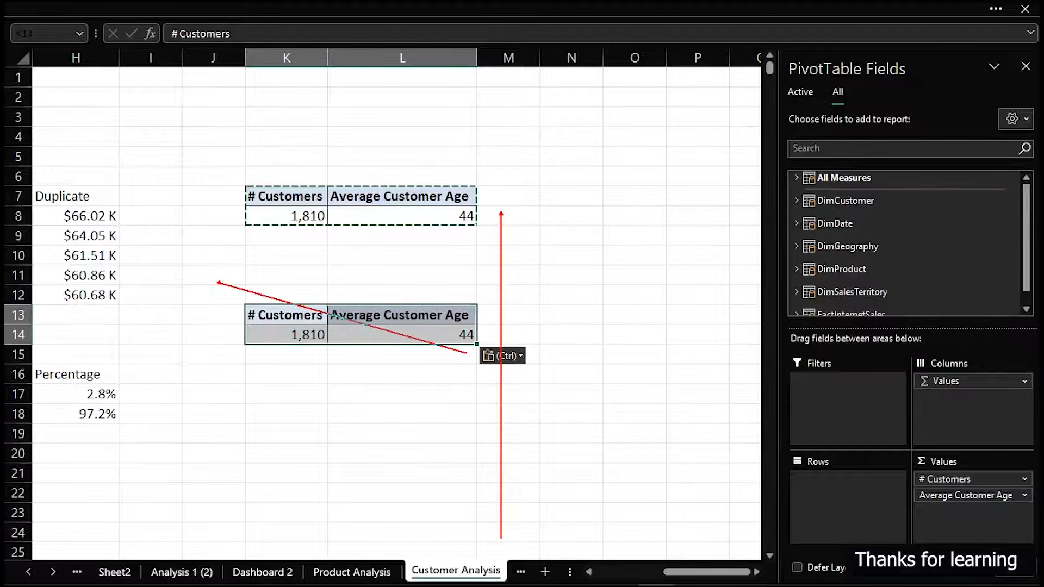
pyautogui.moveTo(430, 271)
pyautogui.mouseDown()
pyautogui.moveTo(342, 310)
pyautogui.moveTo(245, 379)
pyautogui.mouseUp()
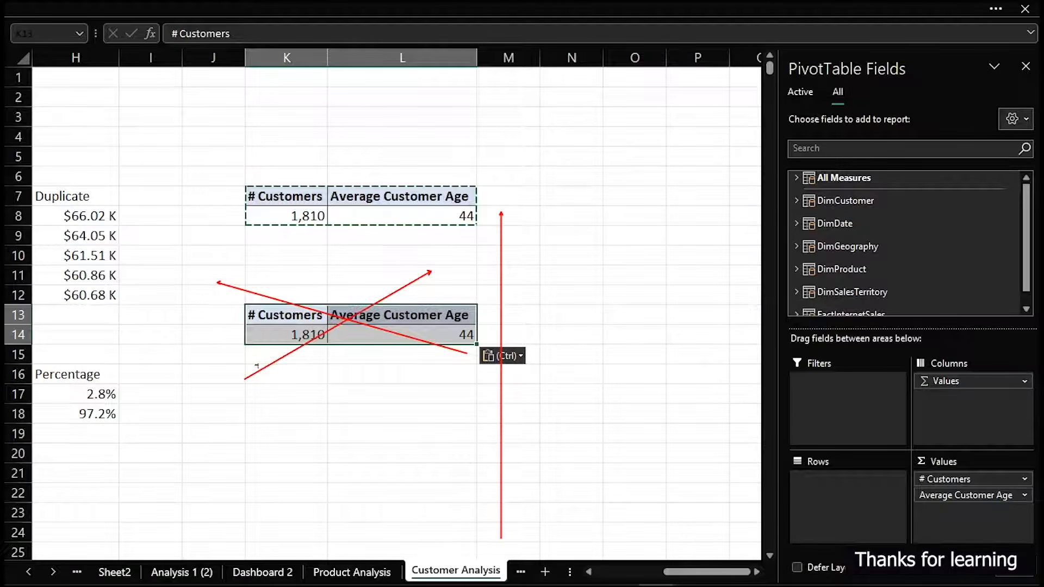
pyautogui.moveTo(315, 323)
pyautogui.mouseDown()
pyautogui.moveTo(327, 299)
pyautogui.moveTo(378, 319)
pyautogui.mouseUp()
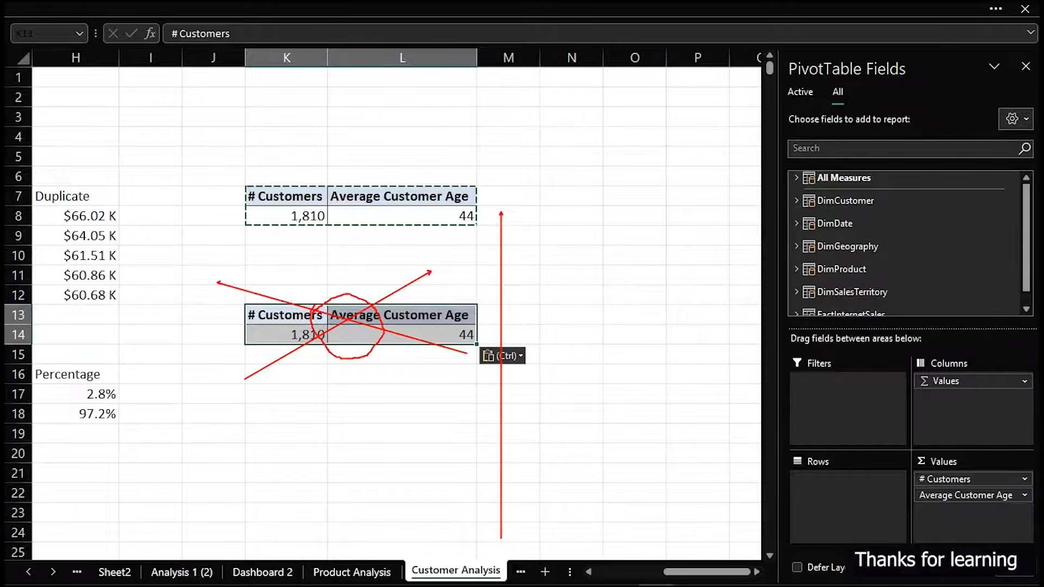
pyautogui.moveTo(575, 187); pyautogui.dragTo(679, 191)
pyautogui.moveTo(750, 204); pyautogui.dragTo(484, 204)
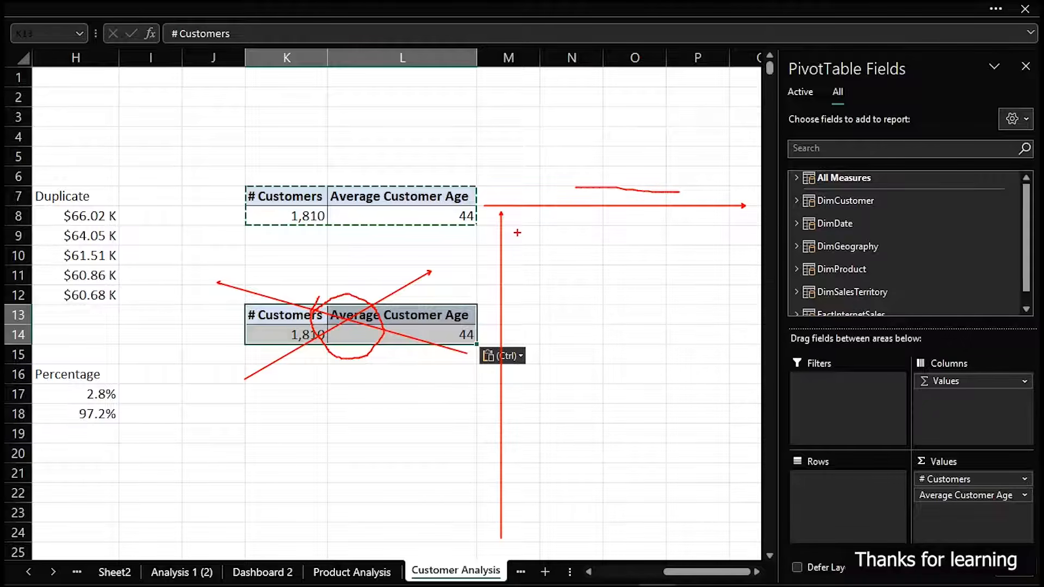
pyautogui.press('Escape')
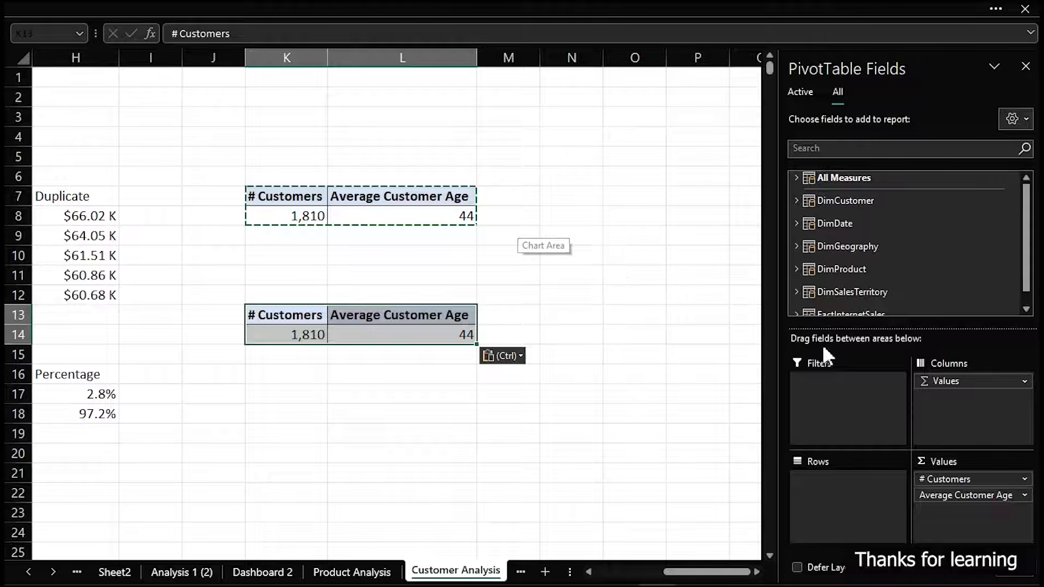
# Replace # Customers and Average Customer Age in the copied pivot table with the sum of Total Profit from FactInternetSales
pyautogui.moveTo(971, 480); pyautogui.dragTo(631, 484)
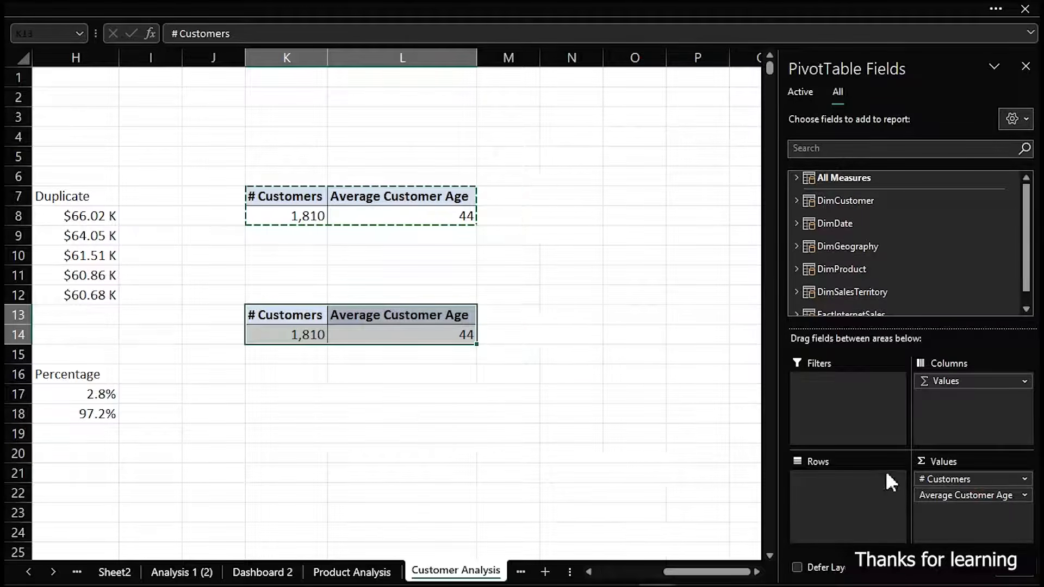
pyautogui.moveTo(979, 481); pyautogui.dragTo(631, 454)
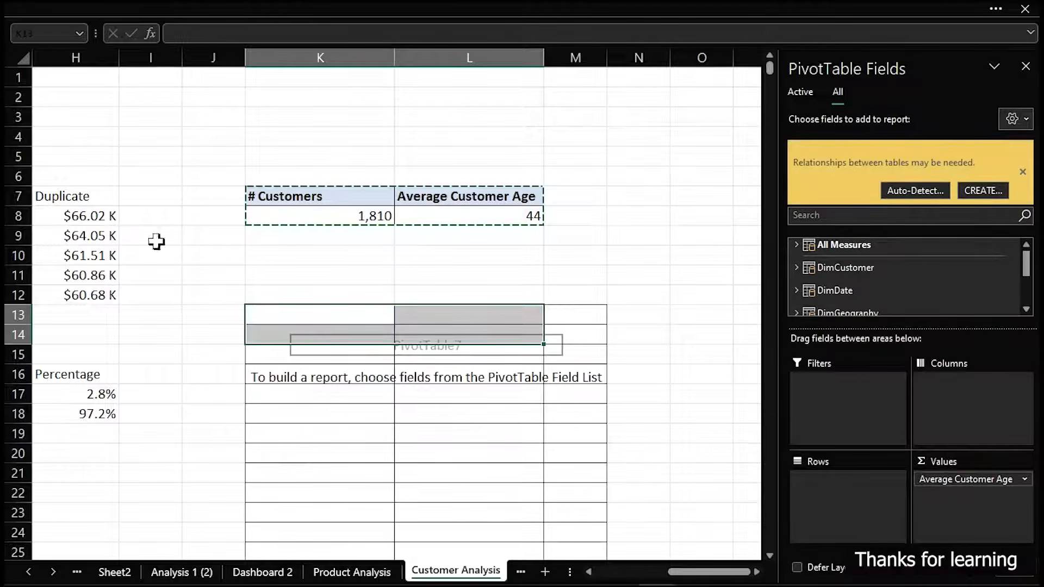
pyautogui.scroll(-1, 892, 272)
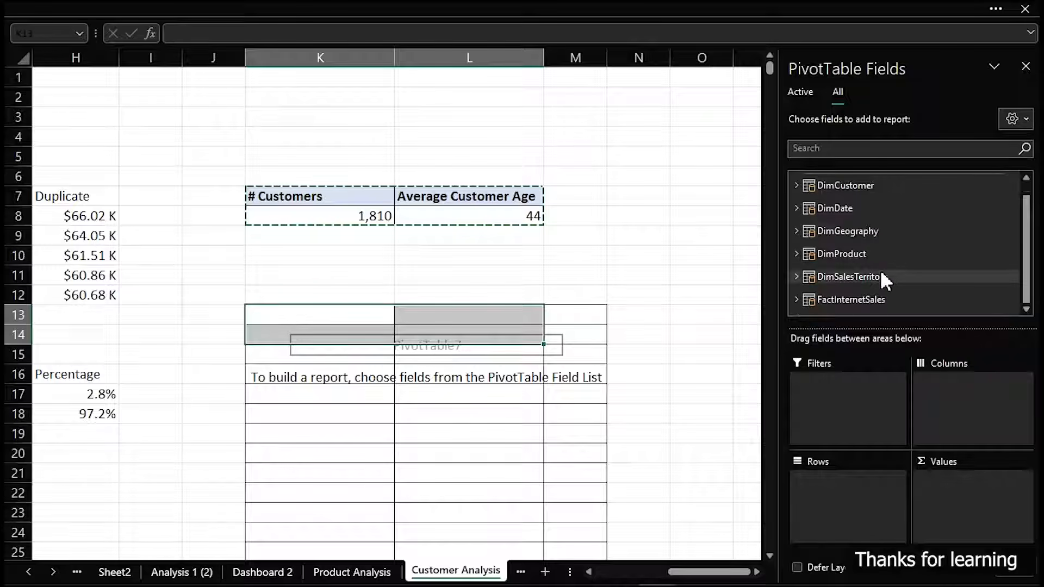
pyautogui.click(795, 299)
pyautogui.scroll(-5, 904, 288)
pyautogui.moveTo(903, 289); pyautogui.dragTo(986, 504)
pyautogui.scroll(5, 834, 298)
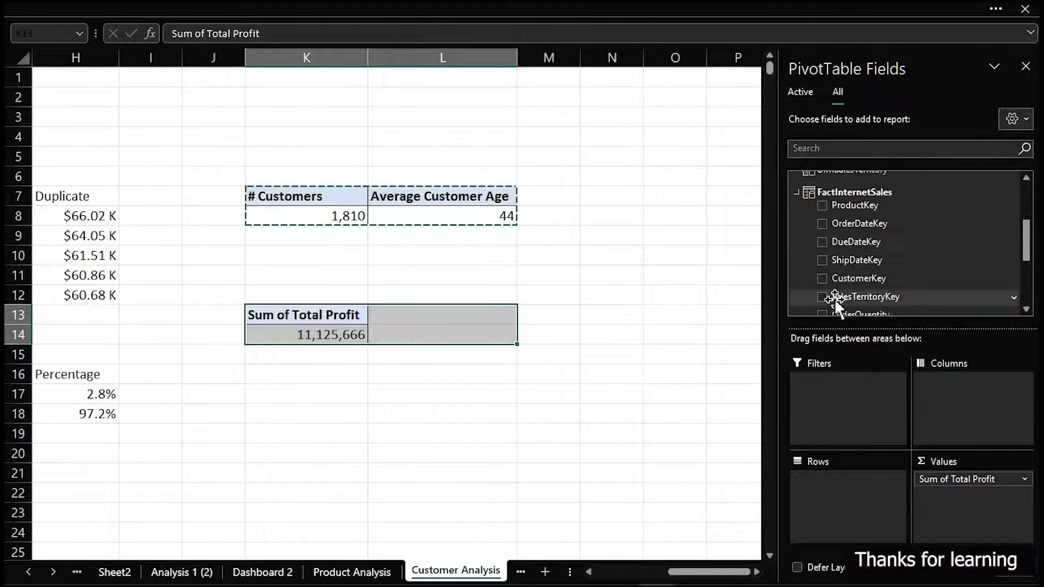
# Break down the copied pivot table's profit by adding Gender from DimCustomer as the row field
pyautogui.click(793, 230)
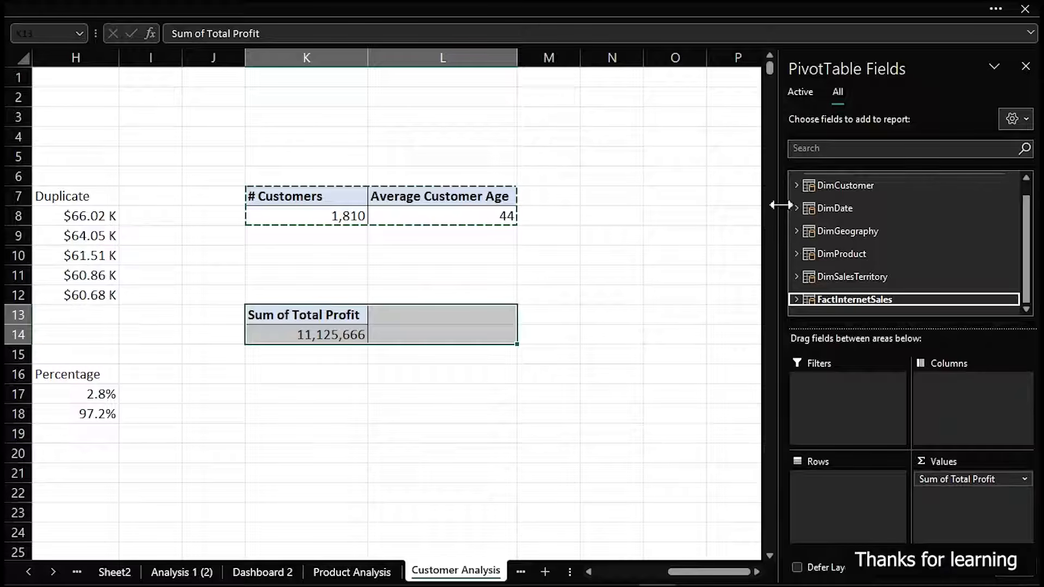
pyautogui.click(796, 185)
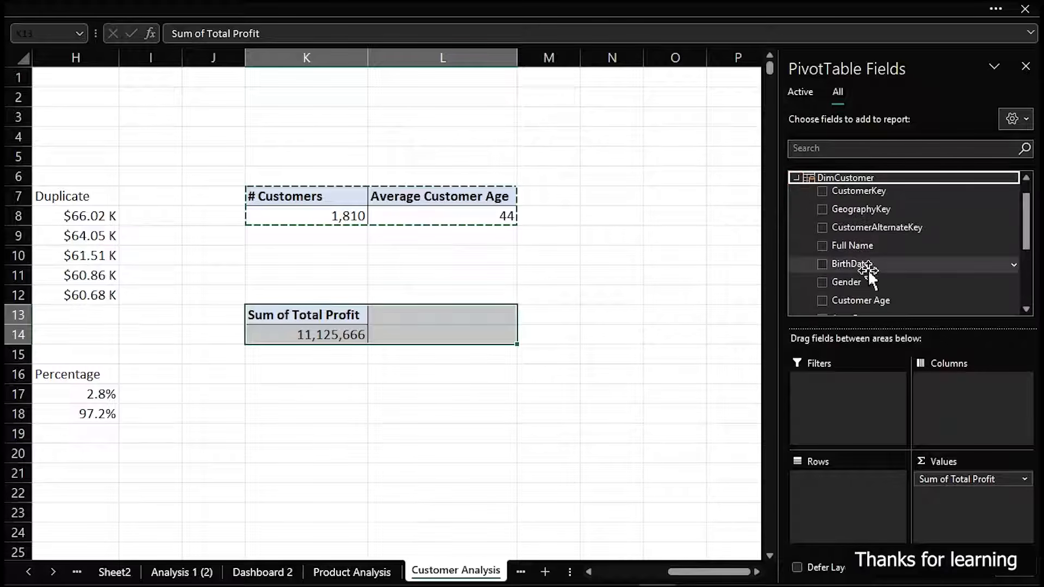
pyautogui.moveTo(863, 282); pyautogui.dragTo(858, 525)
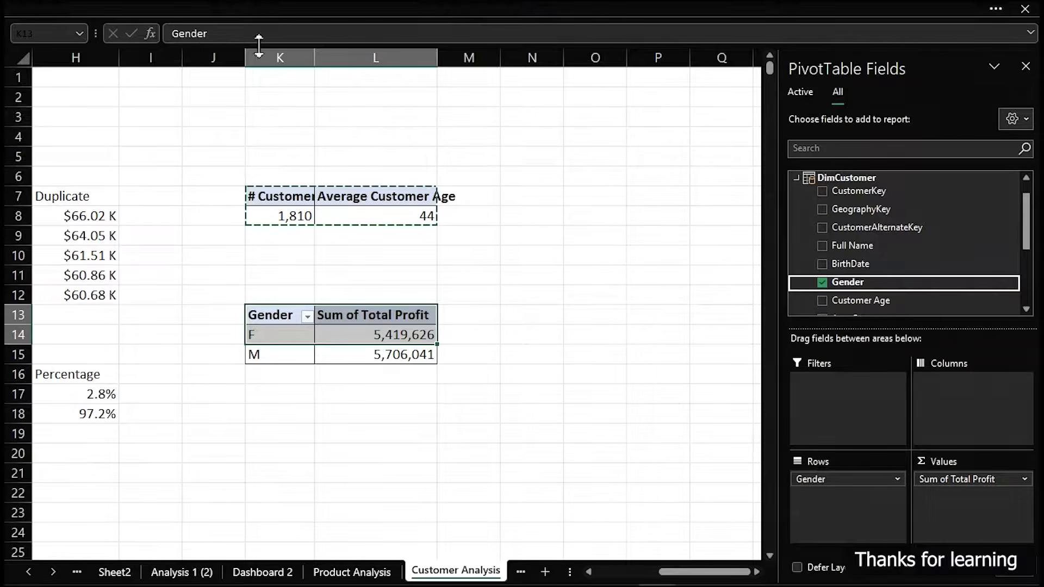
# Insert a narrow, dark-filled divider column at J and fit column M to the width of its contents
pyautogui.click(208, 53)
pyautogui.rightClick(207, 53)
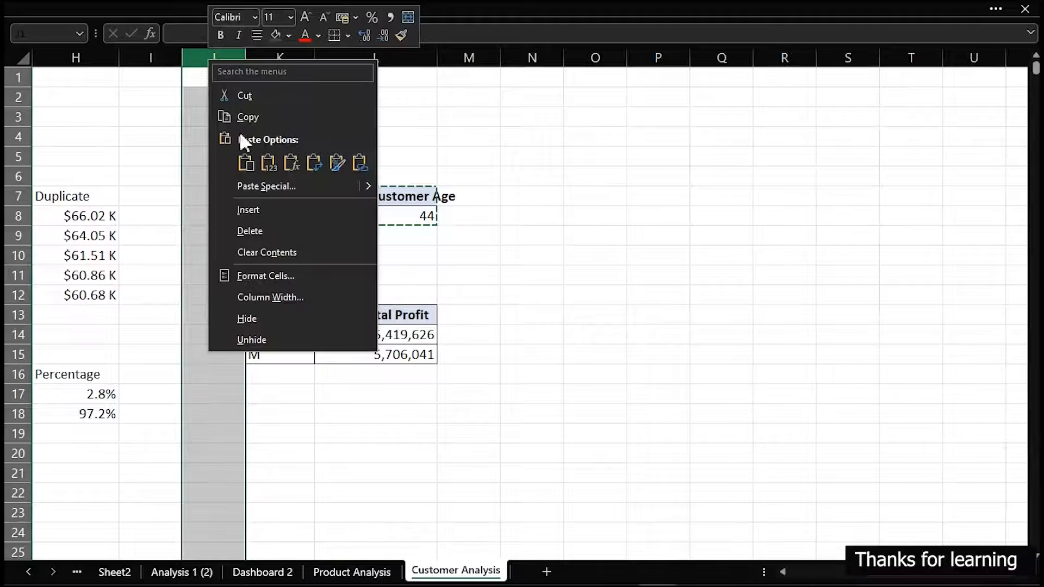
pyautogui.click(248, 210)
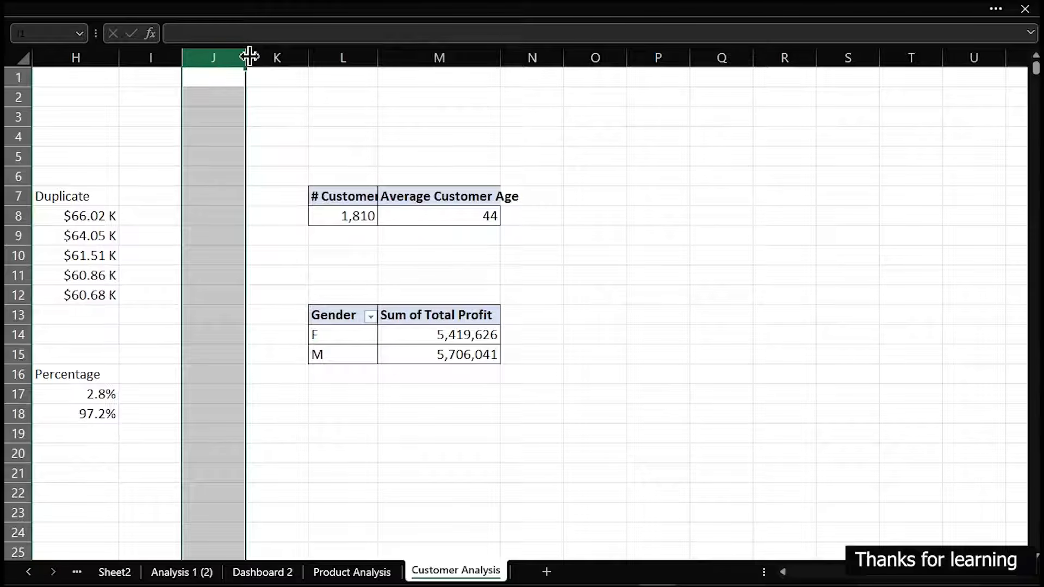
pyautogui.moveTo(244, 57); pyautogui.dragTo(201, 58)
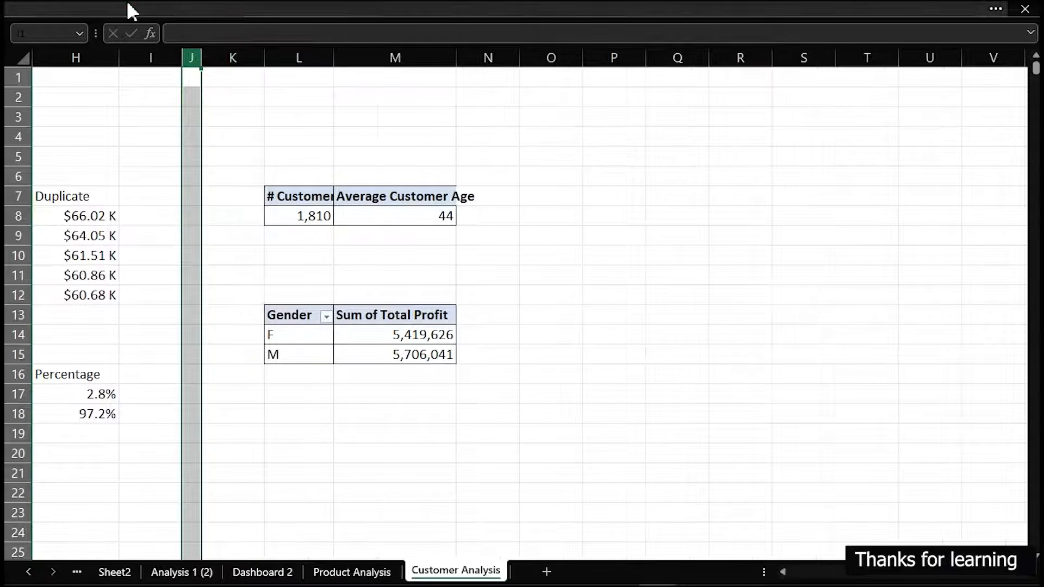
pyautogui.click(123, 2)
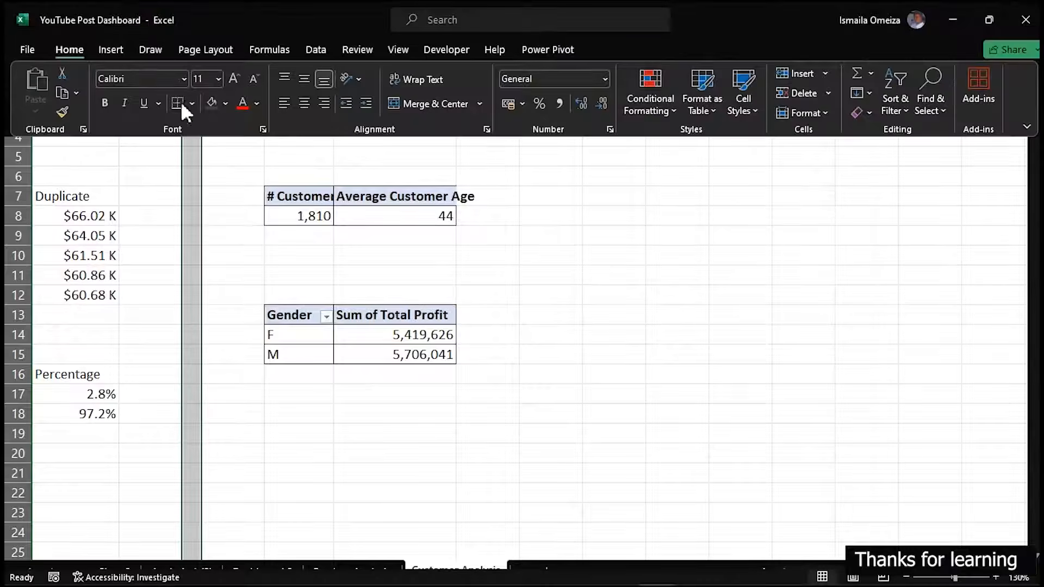
pyautogui.click(208, 102)
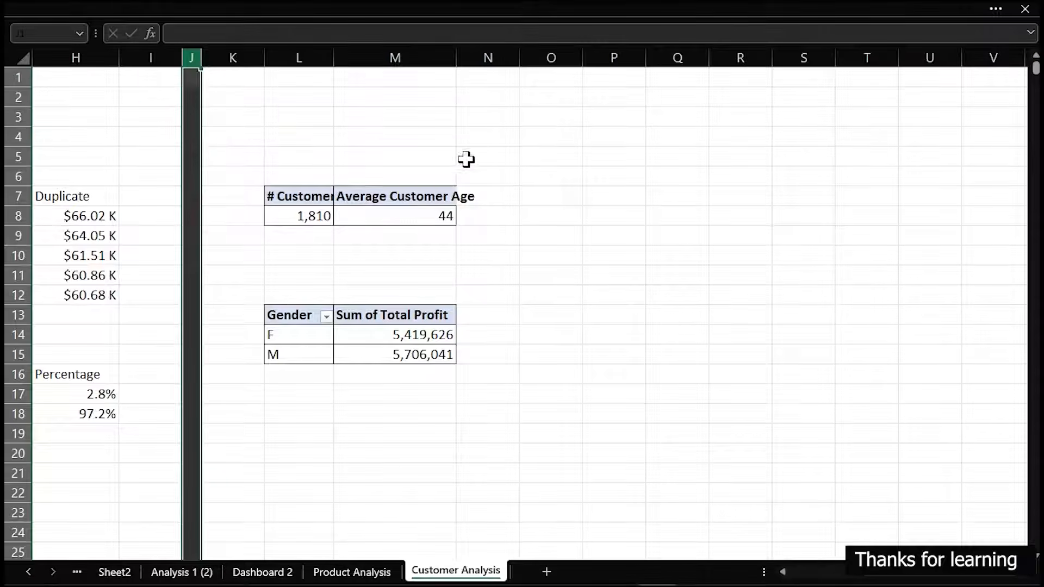
pyautogui.doubleClick(457, 56)
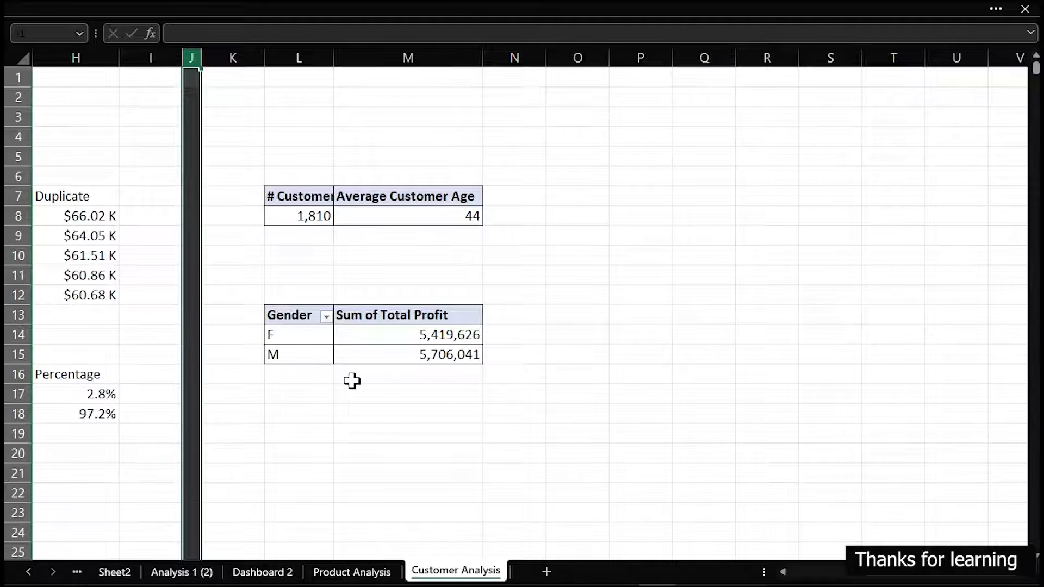
# Link cell L19 to the pivot's Gender header with =L13 and fill the formula across to M19
pyautogui.click(301, 402)
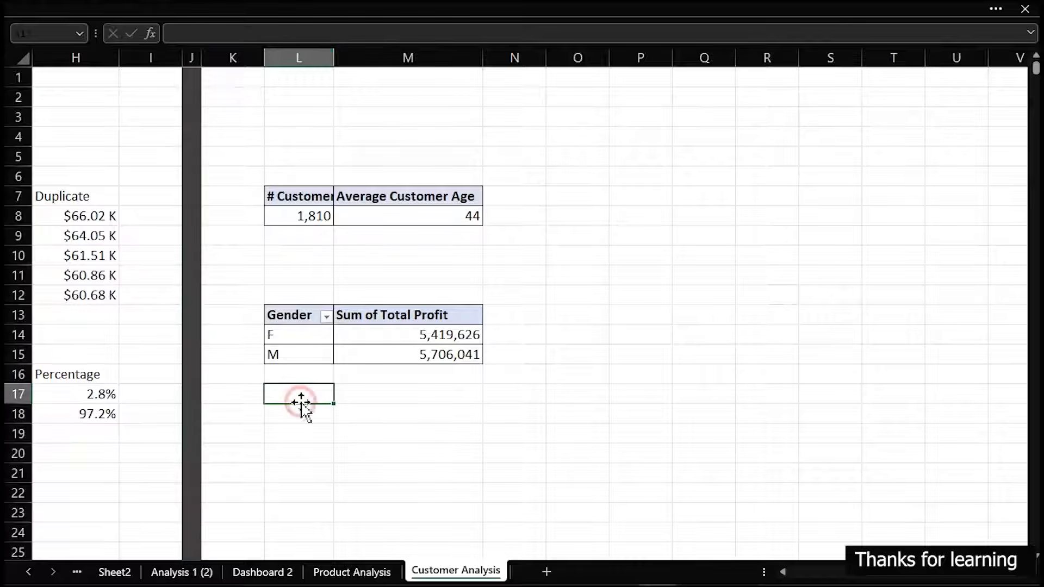
pyautogui.click(301, 427)
pyautogui.write('=')
pyautogui.click(283, 320)
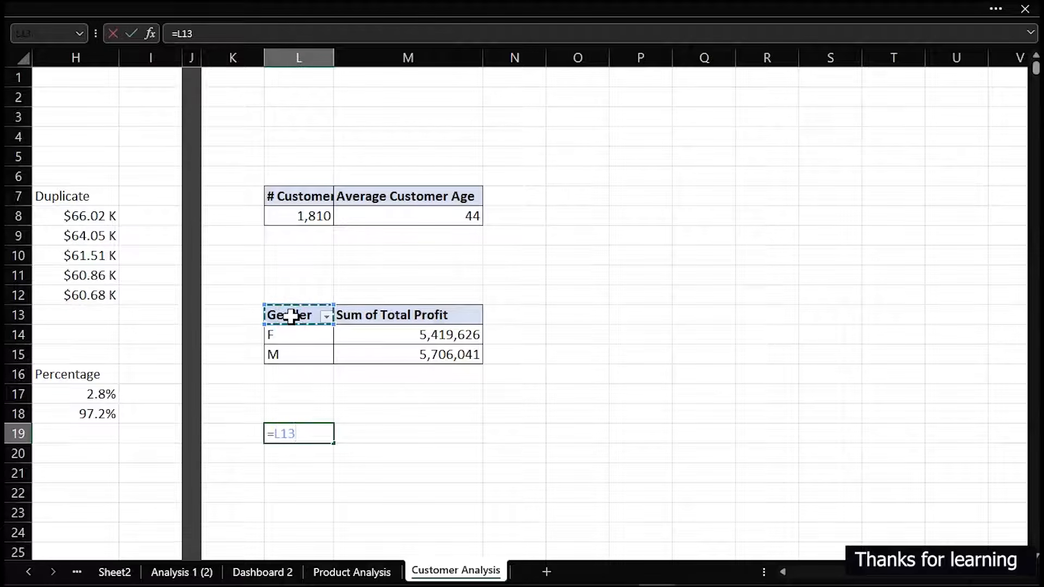
pyautogui.press('Return')
pyautogui.click(310, 435)
pyautogui.moveTo(334, 442); pyautogui.dragTo(459, 445)
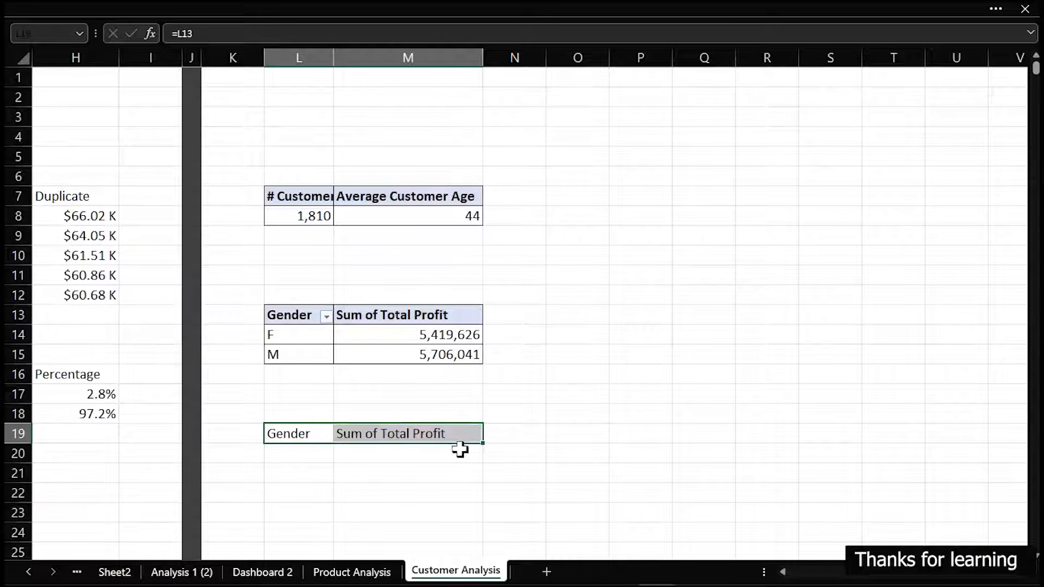
# Enter the header Percentage in N19 beside the linked profit header
pyautogui.click(509, 439)
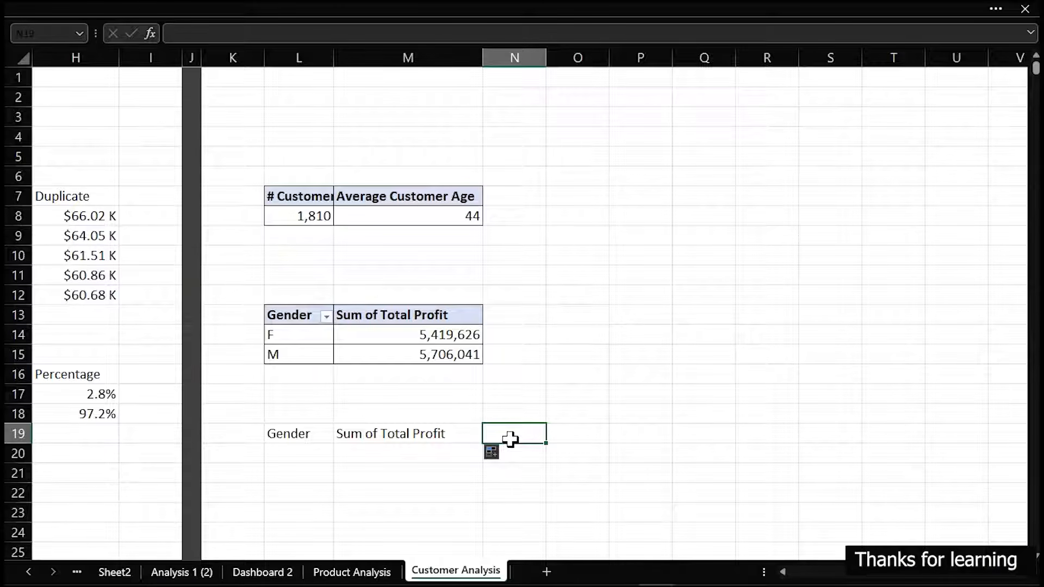
pyautogui.write('Per')
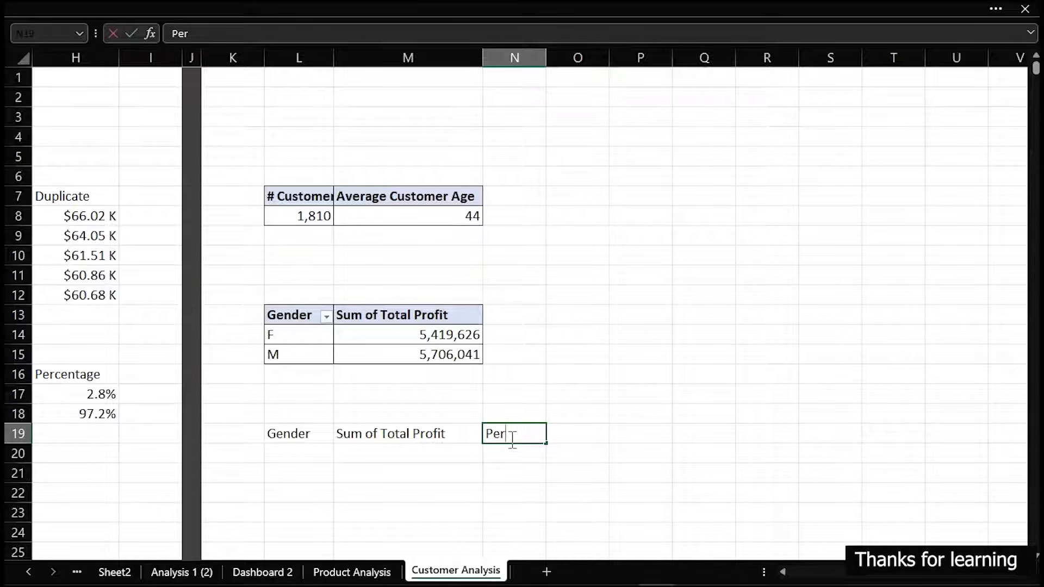
pyautogui.write('centag')
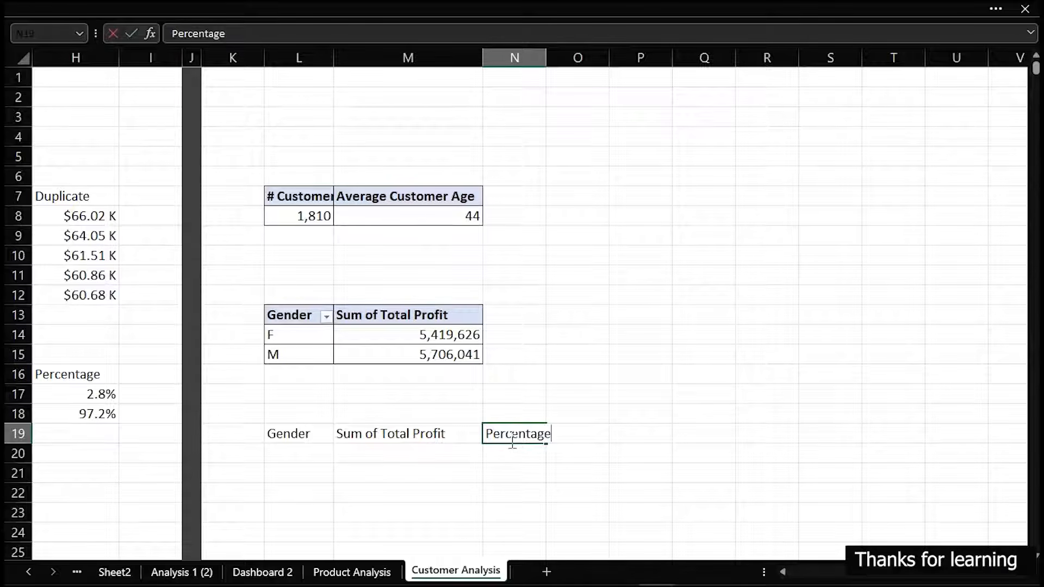
pyautogui.write('e')
pyautogui.press('Return')
# Fill the linked header formulas in L19:M19 down to row 21 for both gender rows
pyautogui.moveTo(281, 434); pyautogui.dragTo(363, 439)
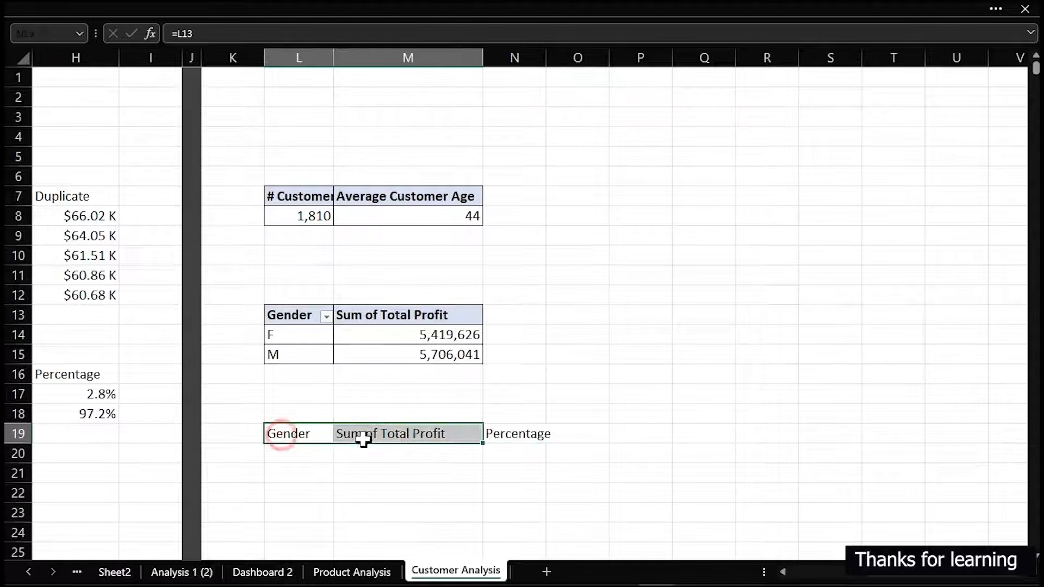
pyautogui.moveTo(483, 445); pyautogui.dragTo(483, 483)
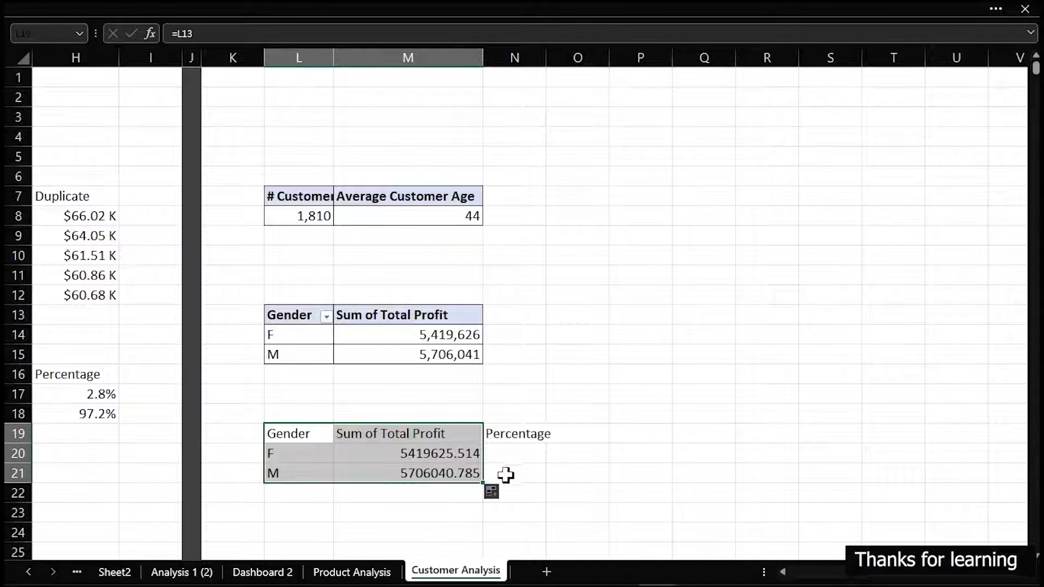
pyautogui.click(498, 452)
# Format the linked profit cells M20:M21 as Percentage with 1 decimal place
pyautogui.moveTo(457, 453); pyautogui.dragTo(454, 471)
pyautogui.hotkey('ctrl', '1')
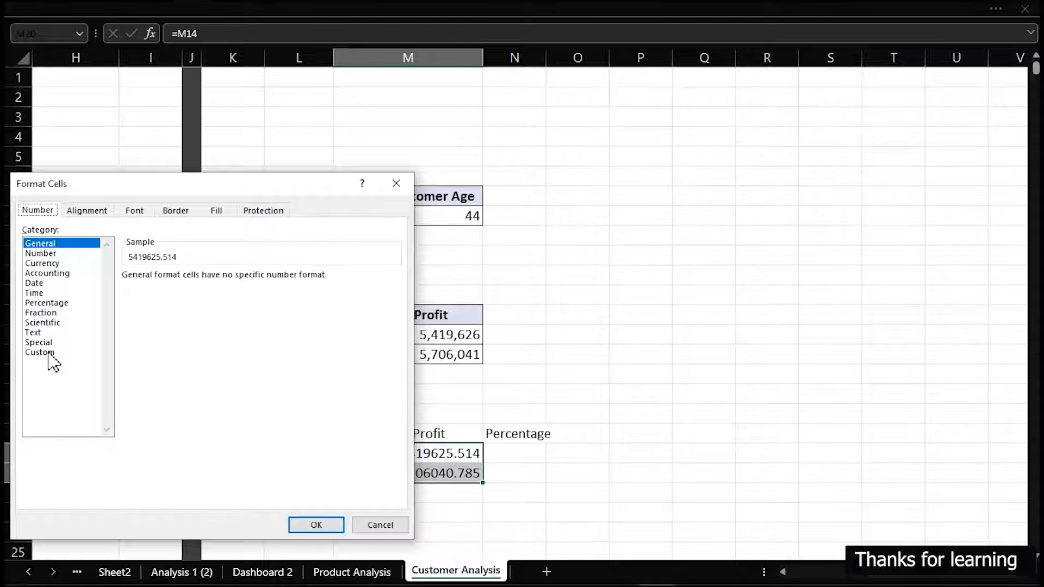
pyautogui.press('Escape')
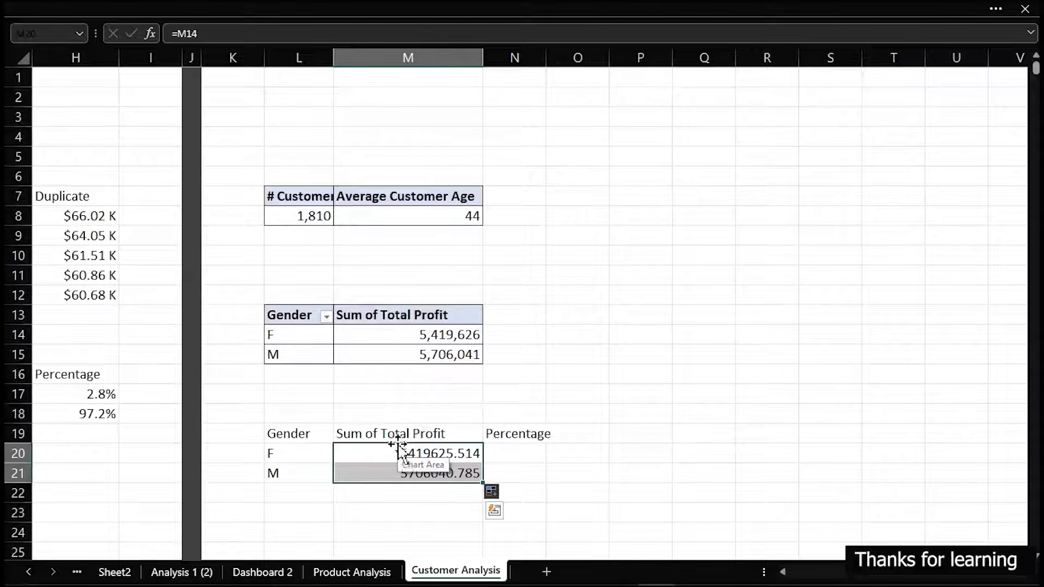
pyautogui.hotkey('ctrl', '1')
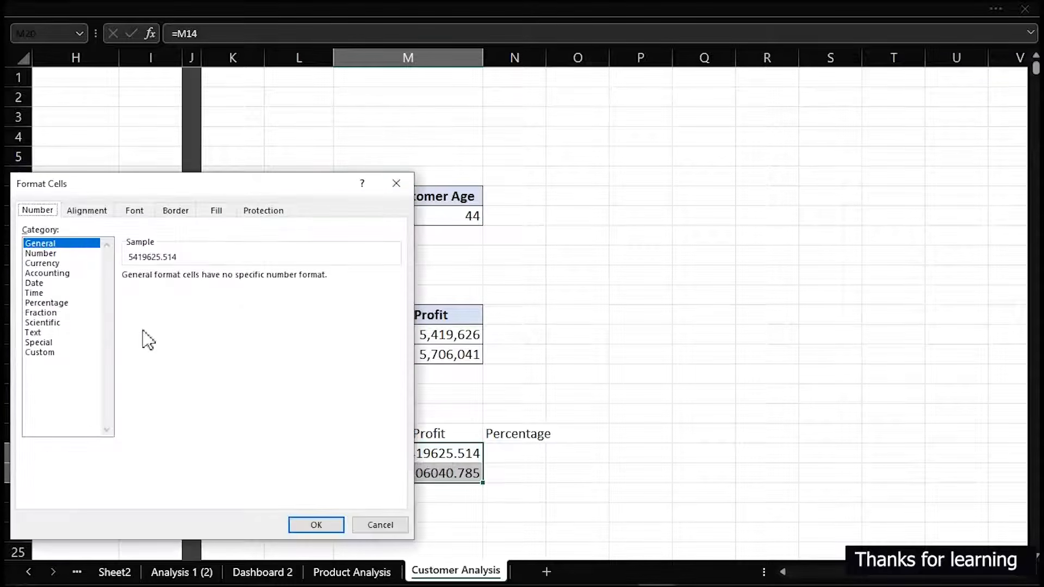
pyautogui.click(53, 303)
pyautogui.click(225, 279)
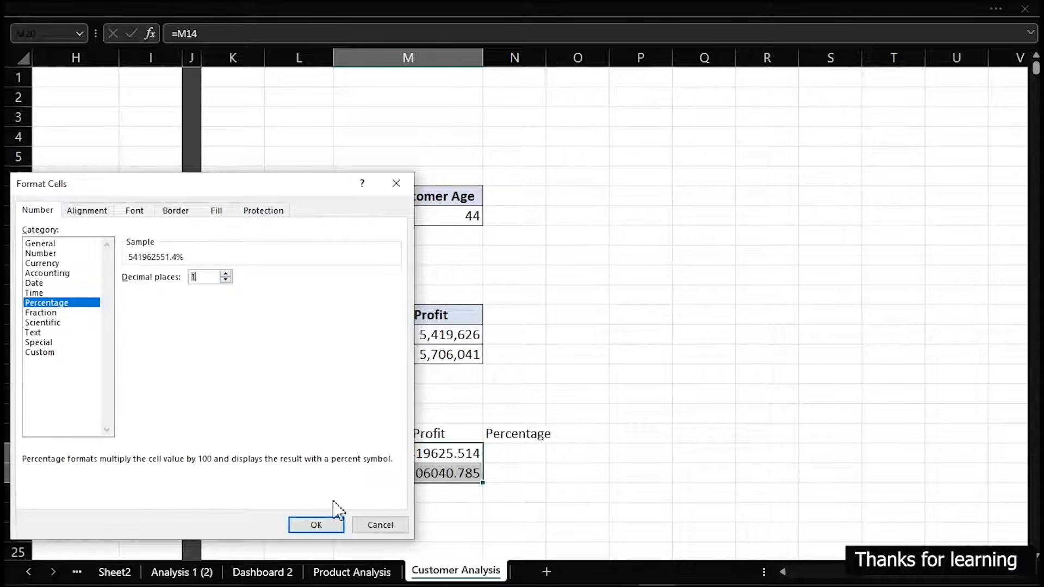
pyautogui.click(334, 526)
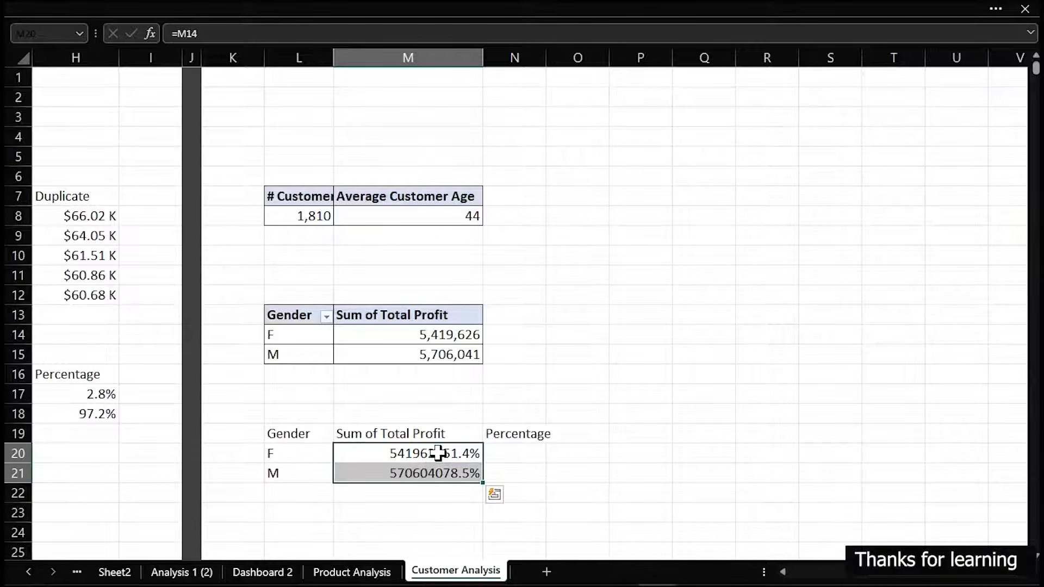
# Clear the linked profit formulas from M20:M21
pyautogui.click(438, 452)
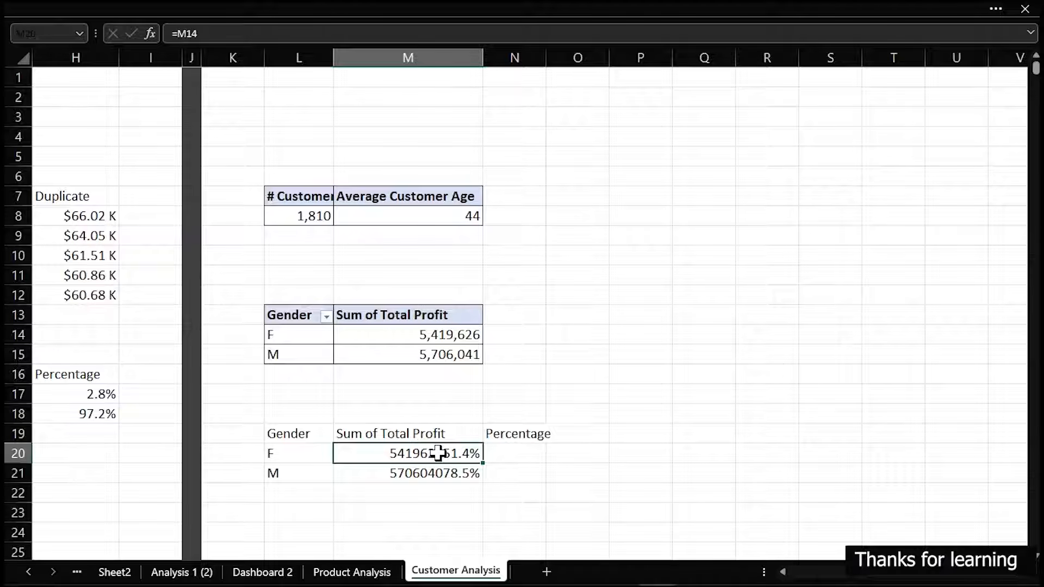
pyautogui.press('BackSpace')
pyautogui.press('Escape')
pyautogui.press('Down')
pyautogui.press('Up')
pyautogui.press('Up')
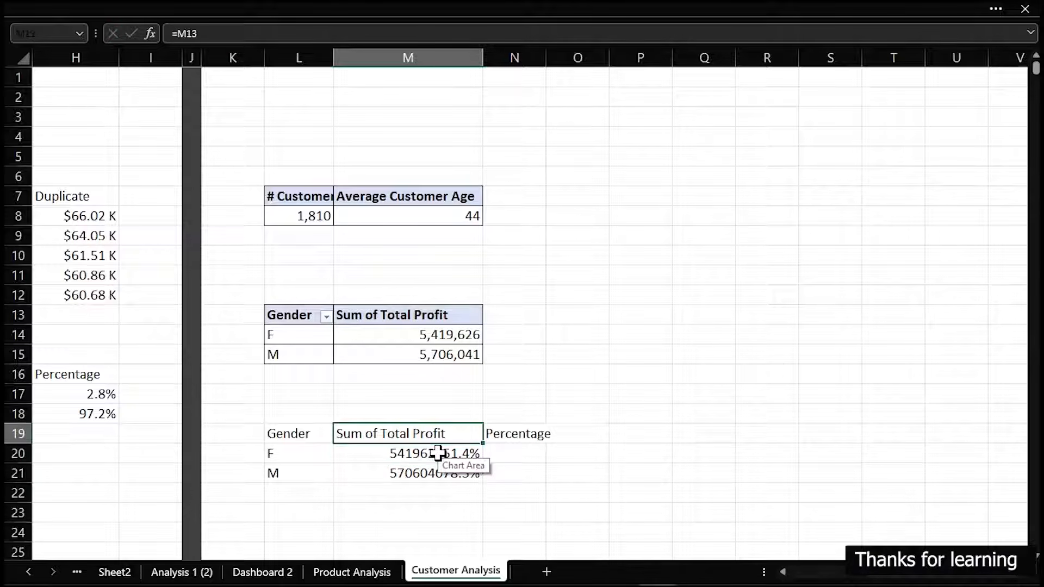
pyautogui.press('Down')
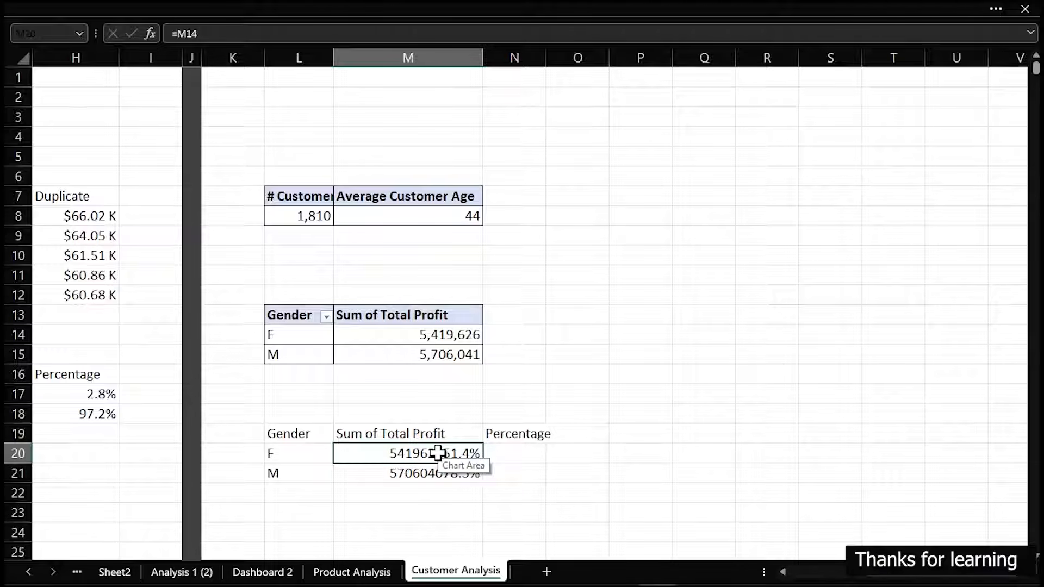
pyautogui.hotkey('shift', 'Down')
pyautogui.press('Delete')
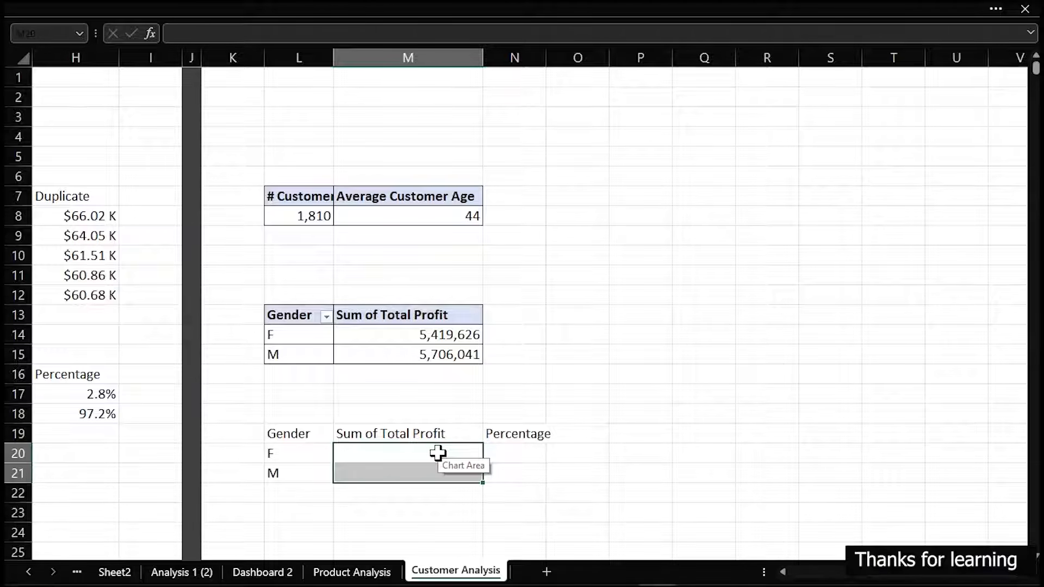
# Begin a formula for M20:M21 that divides the female profit in M14 by the SUM of M14:M15
pyautogui.write('=')
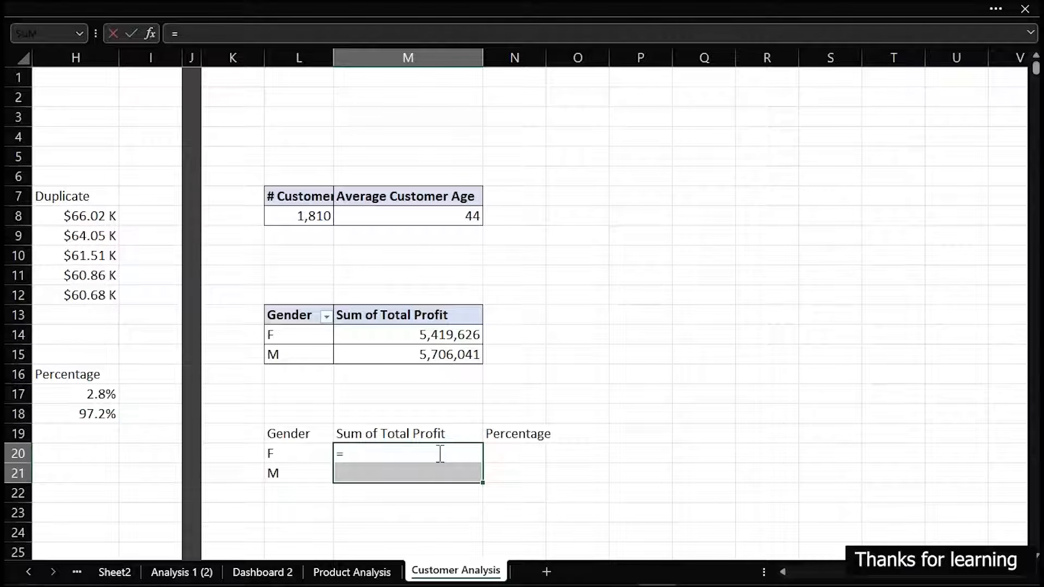
pyautogui.write('s')
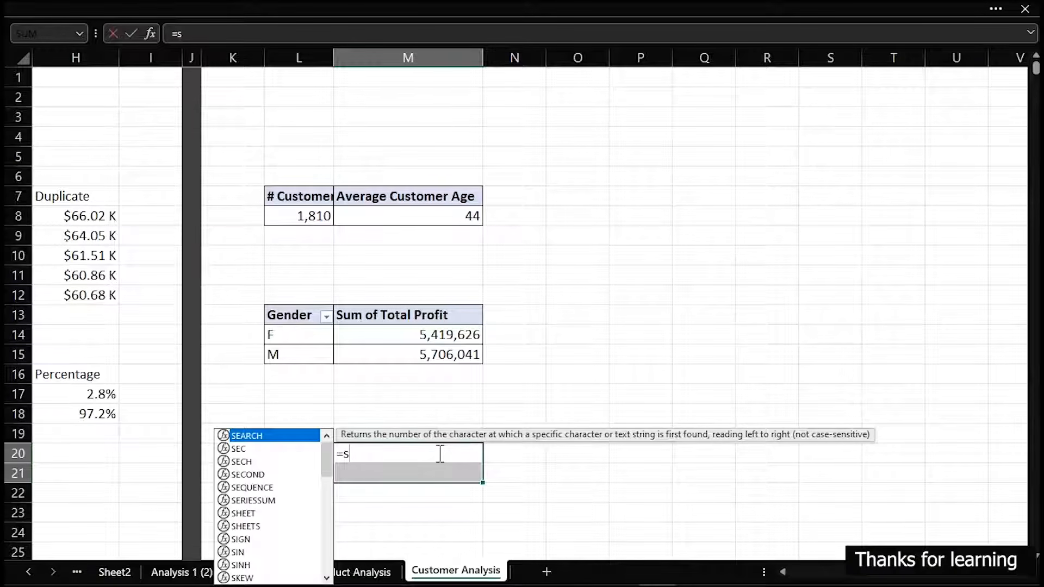
pyautogui.press('BackSpace')
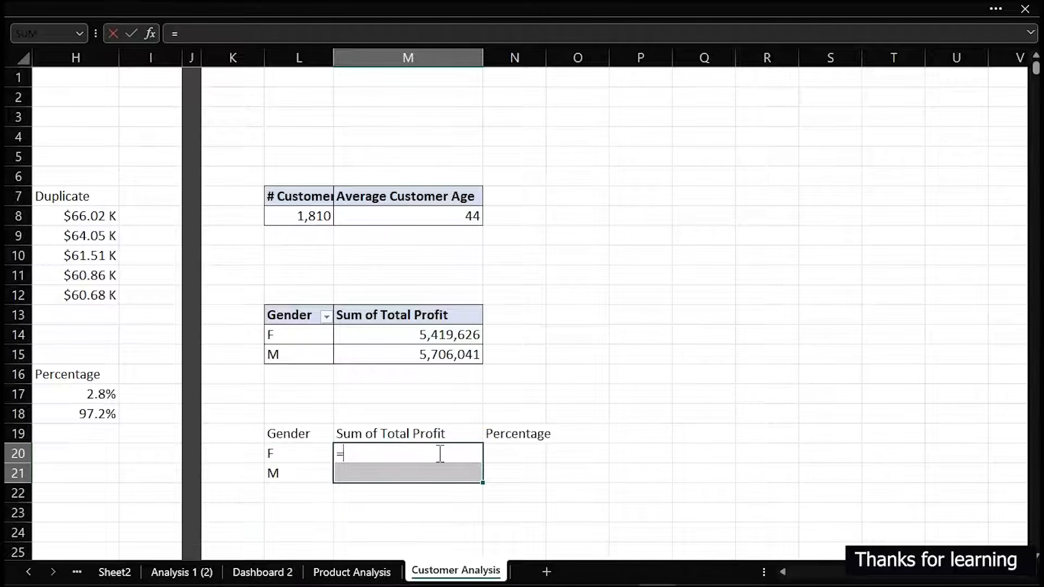
pyautogui.click(426, 337)
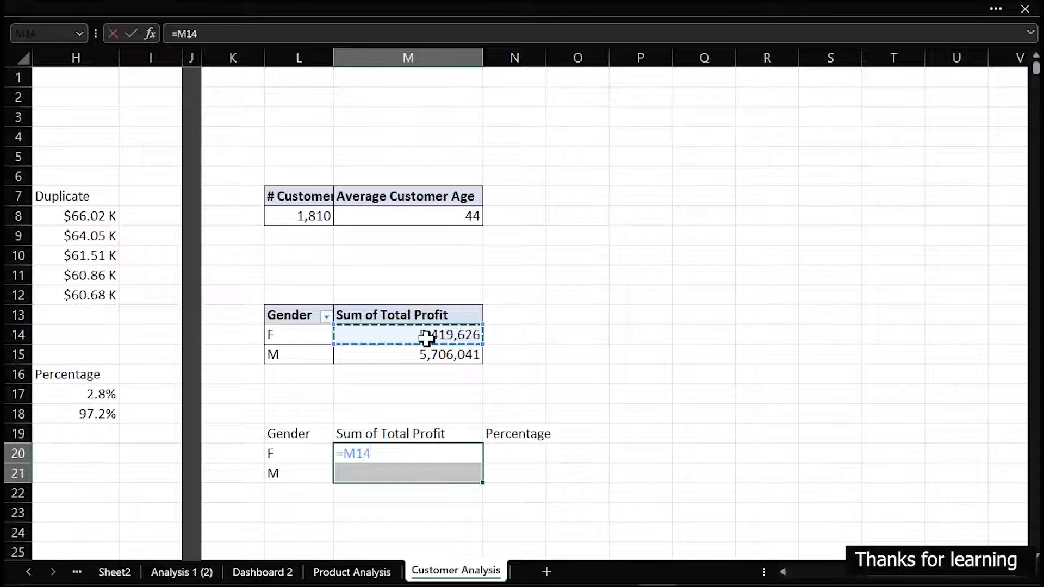
pyautogui.write('/')
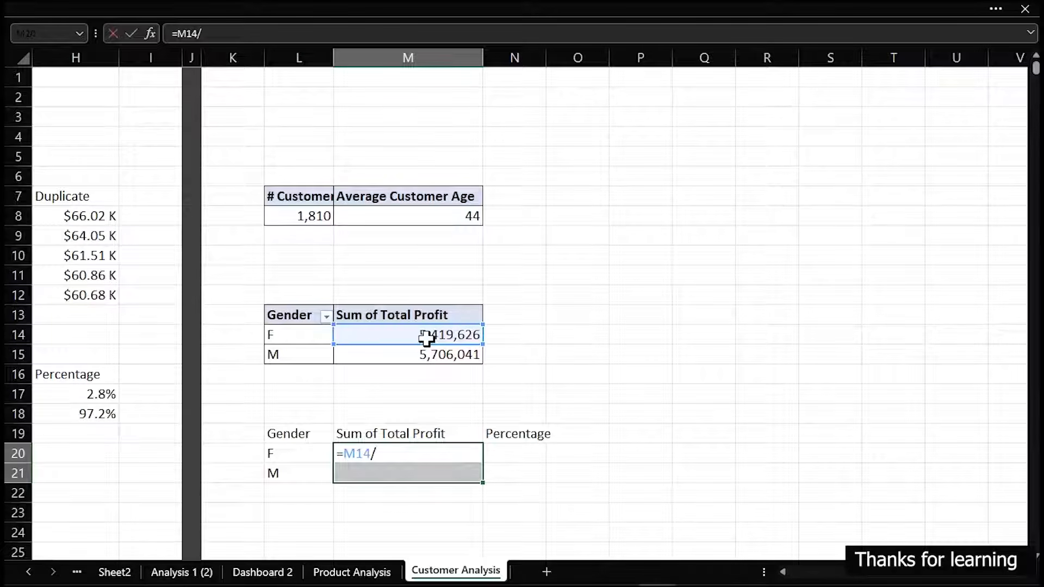
pyautogui.write('sum')
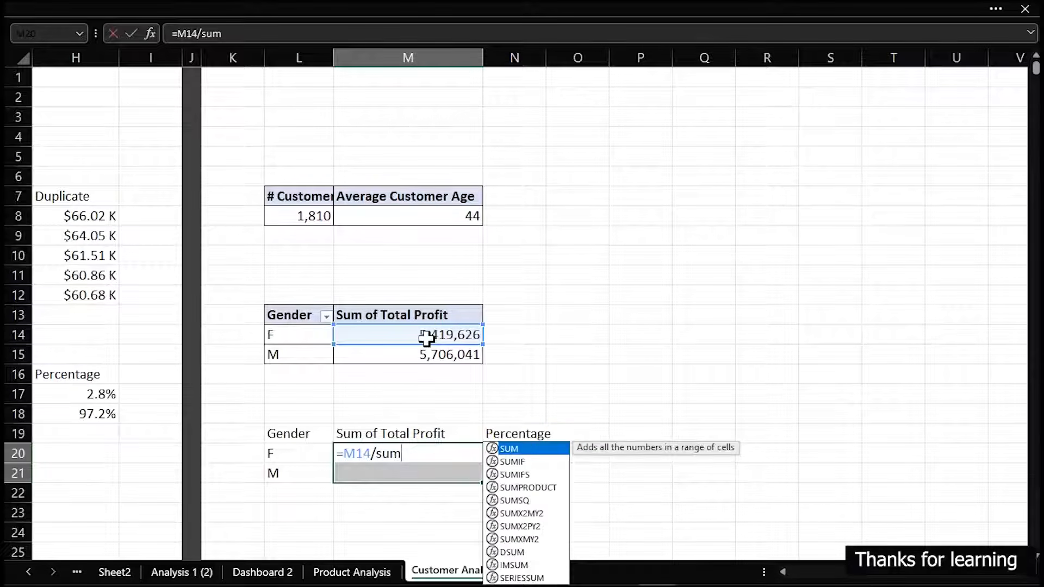
pyautogui.press('Tab')
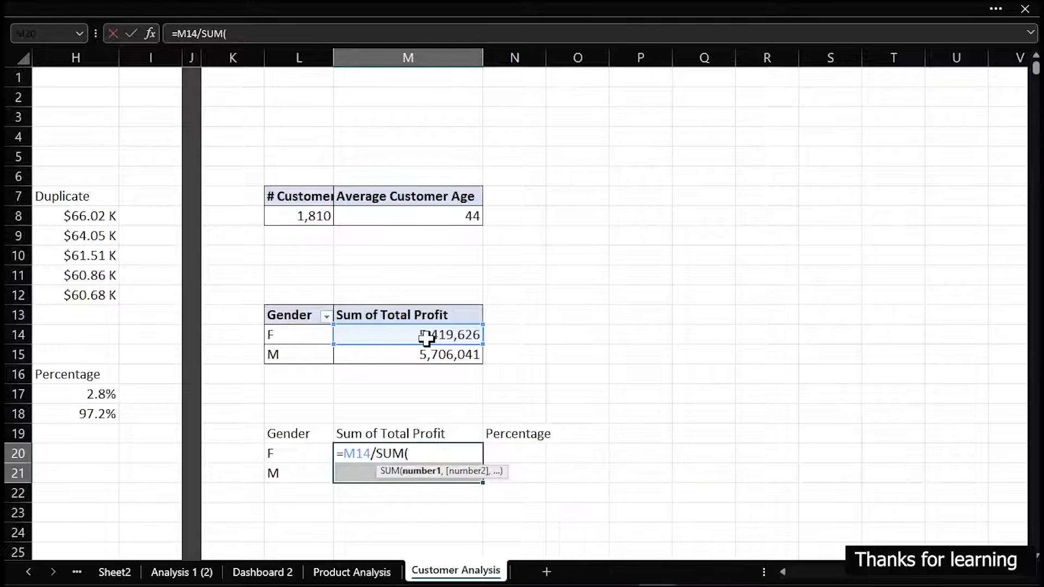
pyautogui.moveTo(426, 338); pyautogui.dragTo(462, 359)
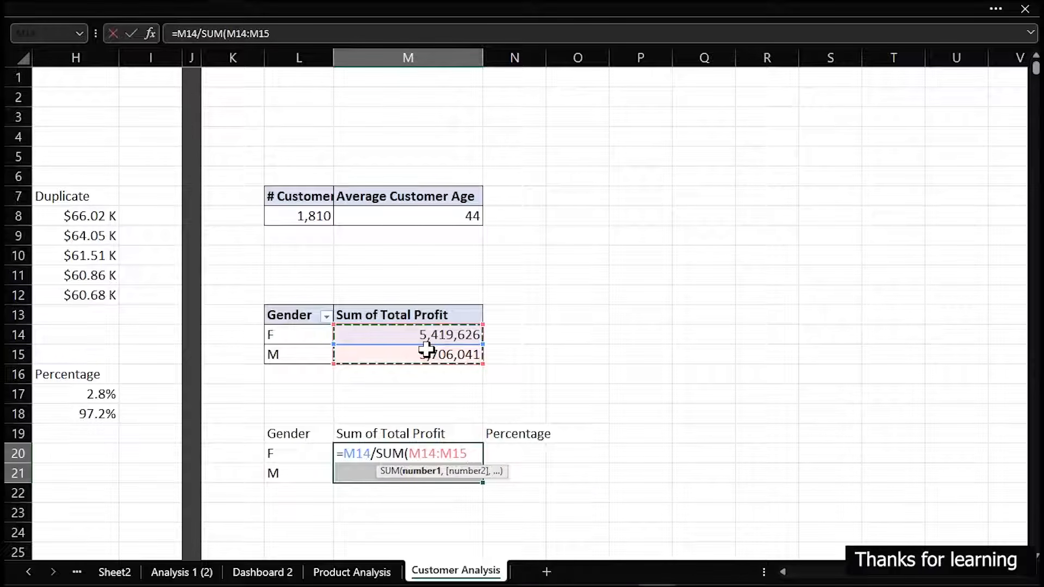
# Make the SUM range absolute as $M$14:$M$15 and enter the completed formula in both M20 and M21
pyautogui.click(412, 452)
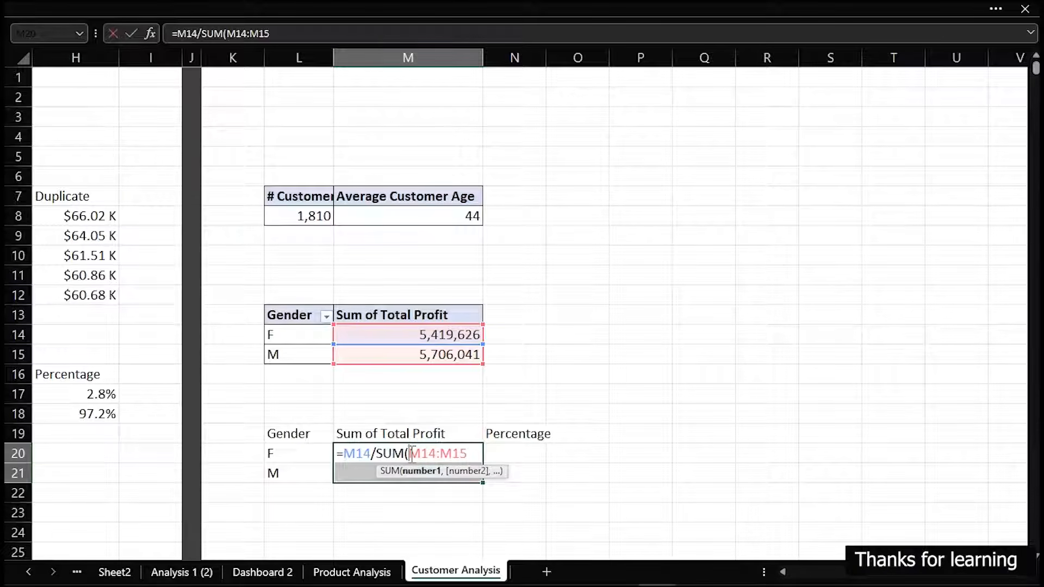
pyautogui.write('$')
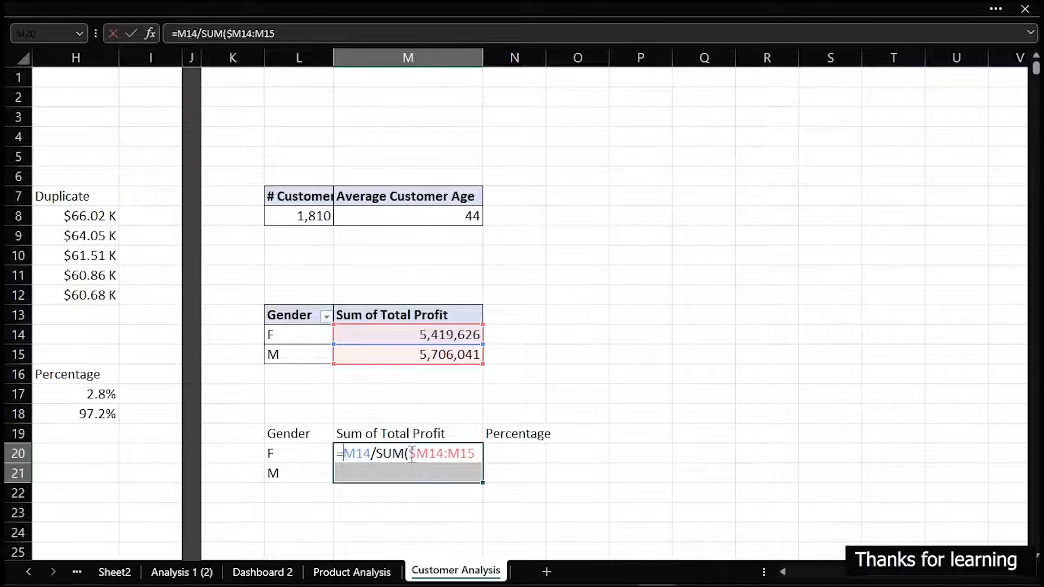
pyautogui.press('Right')
pyautogui.press('Right')
pyautogui.press('Right')
pyautogui.press('Right')
pyautogui.press('Right')
pyautogui.press('Right')
pyautogui.press('Right')
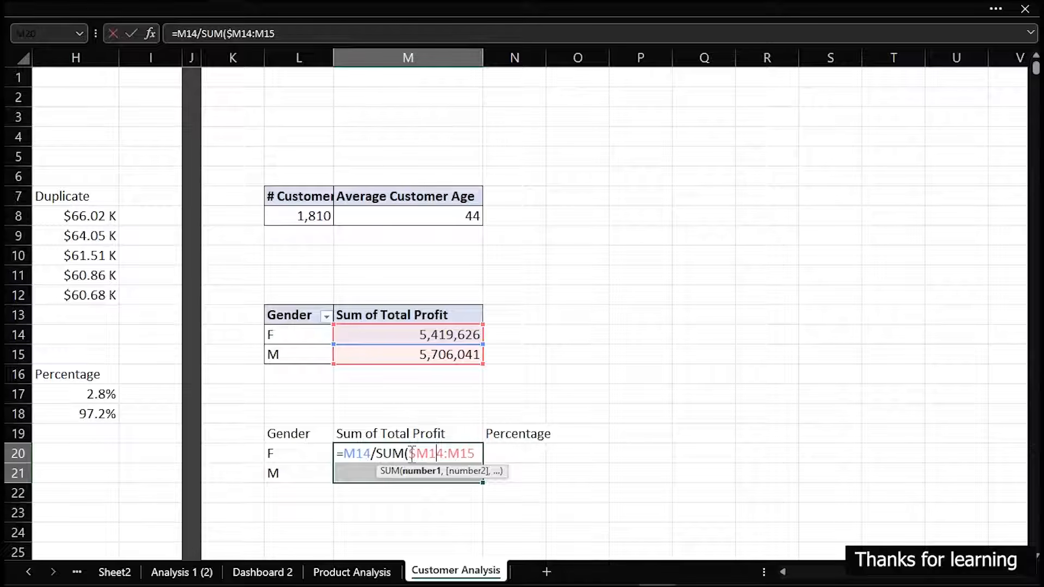
pyautogui.write('$')
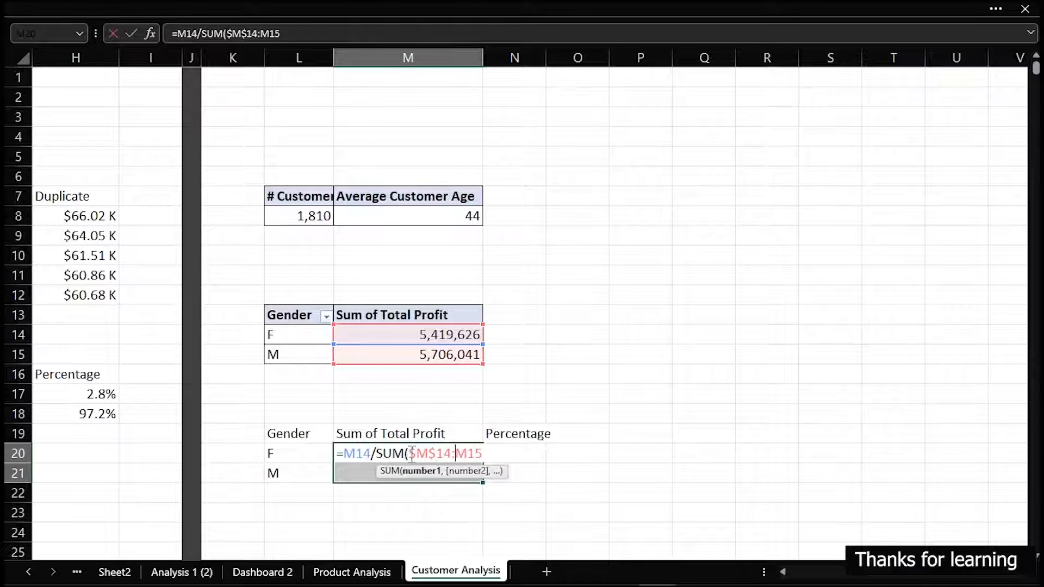
pyautogui.write('$')
pyautogui.write('$M$15)')
pyautogui.hotkey('ctrl', 'Return')
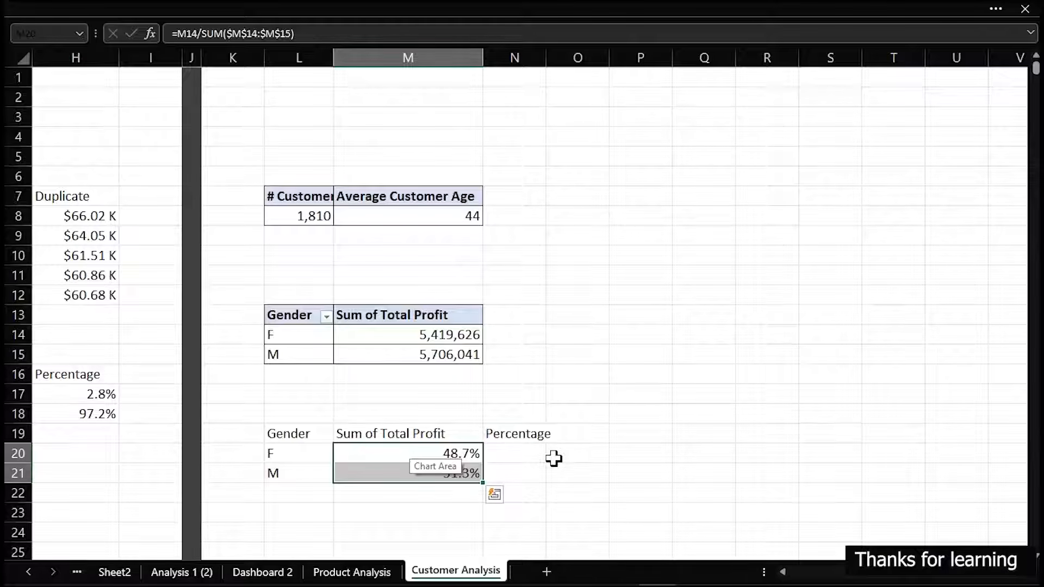
# Enter 100 in both Percentage cells, N20:N21
pyautogui.click(492, 455)
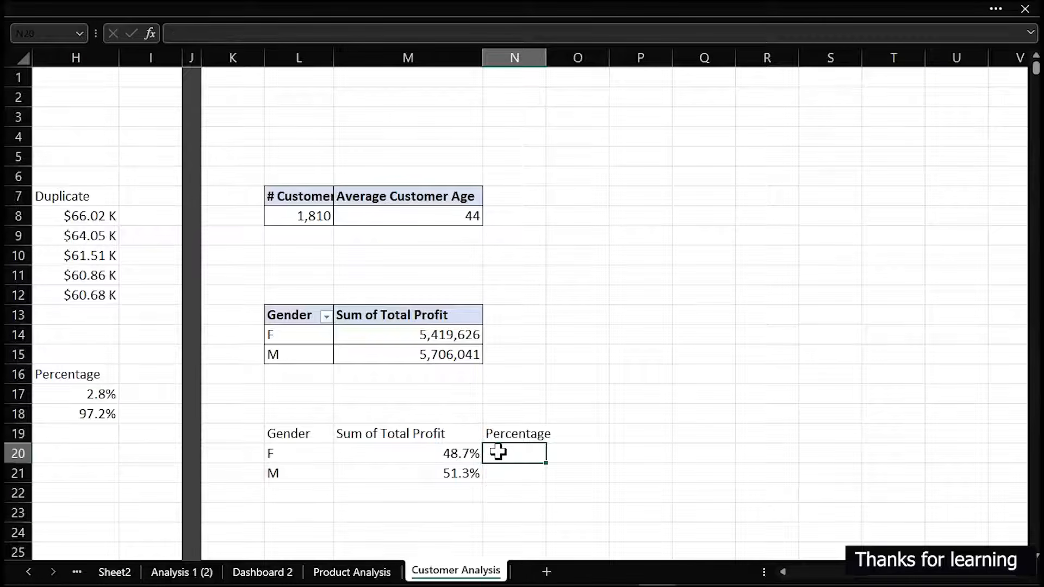
pyautogui.moveTo(501, 452); pyautogui.dragTo(504, 476)
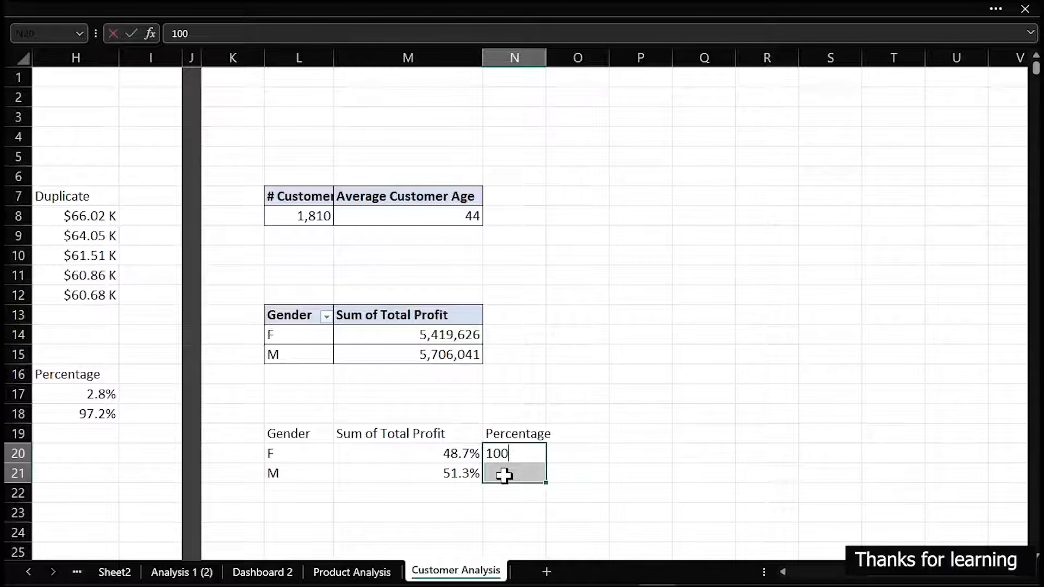
pyautogui.hotkey('ctrl', 'Return')
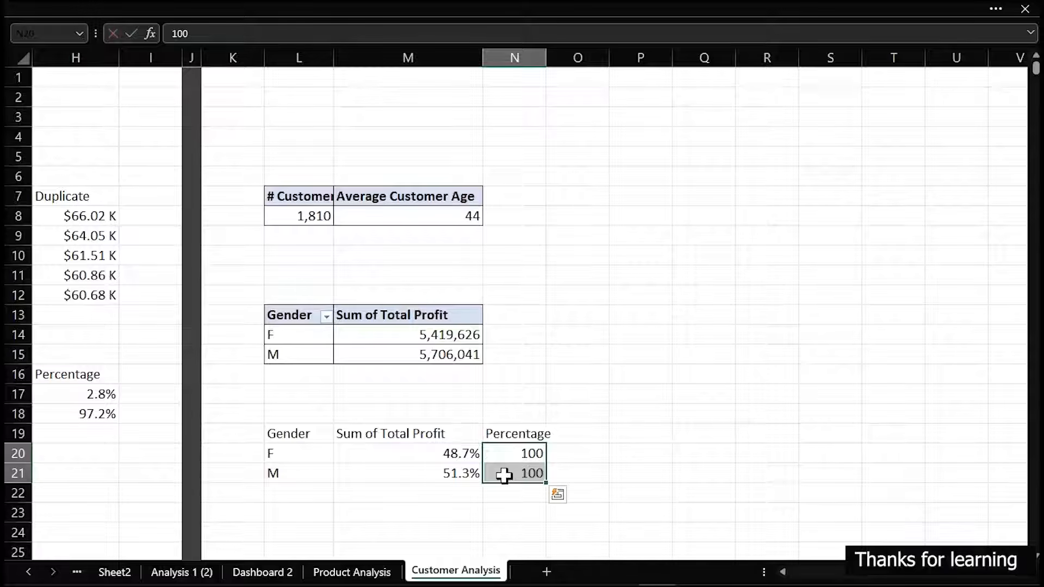
pyautogui.hotkey('ctrl', '1')
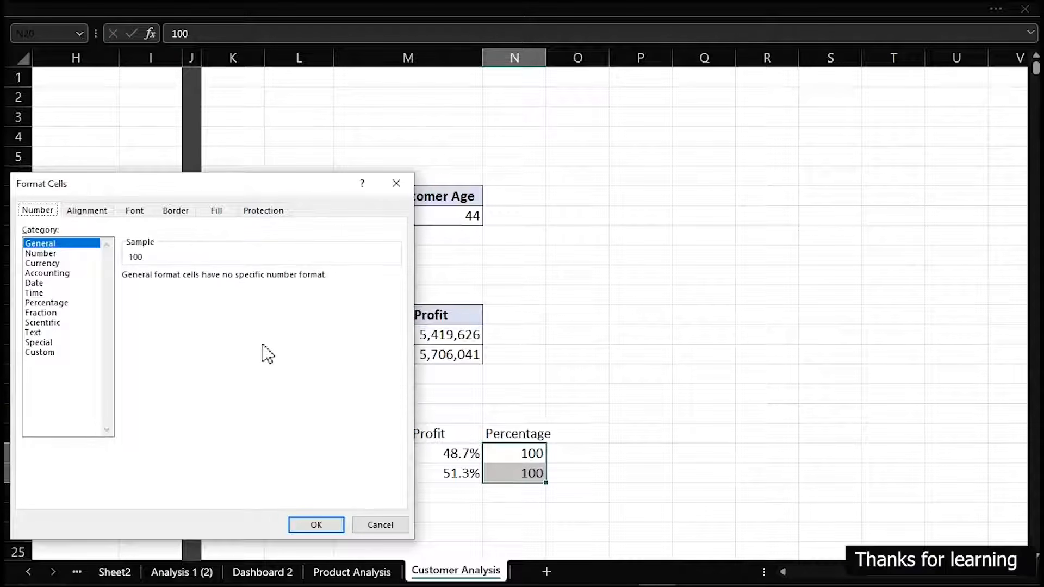
pyautogui.click(45, 303)
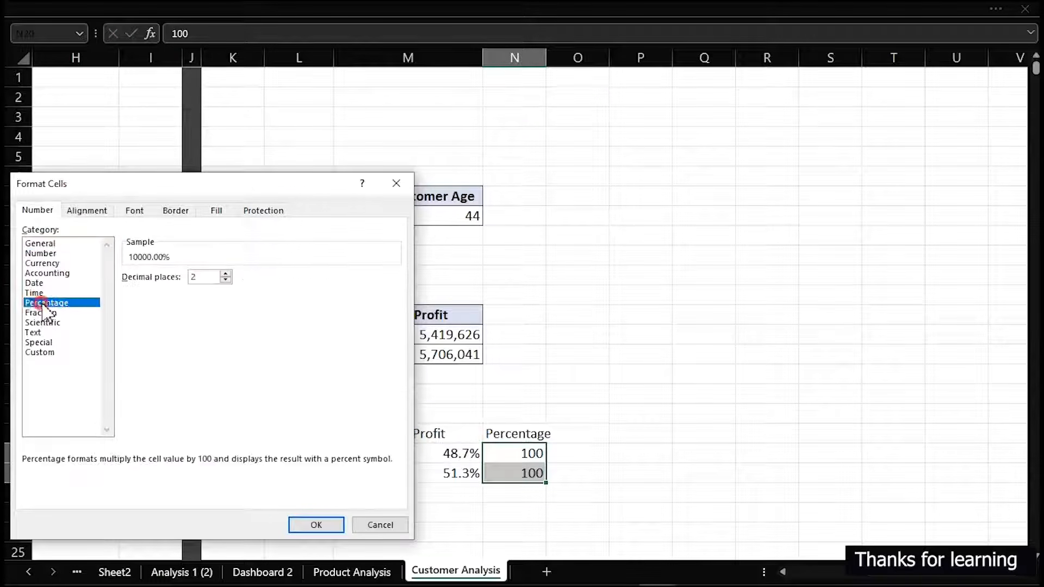
pyautogui.click(225, 280)
pyautogui.click(225, 280)
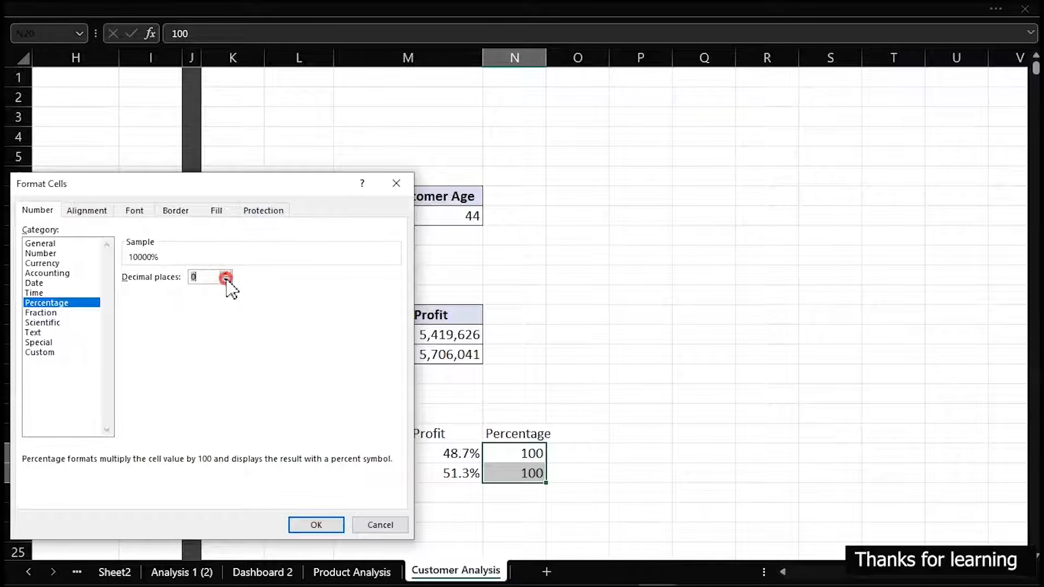
pyautogui.press('Escape')
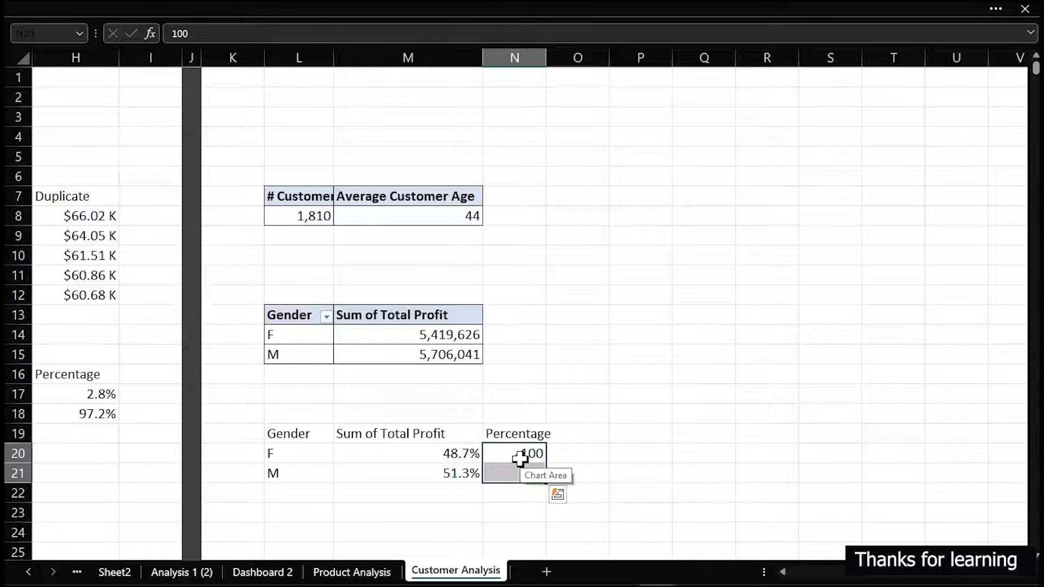
# Set both Percentage cells, N20:N21, to 1
pyautogui.hotkey('ctrl', 'q')
pyautogui.click(769, 325)
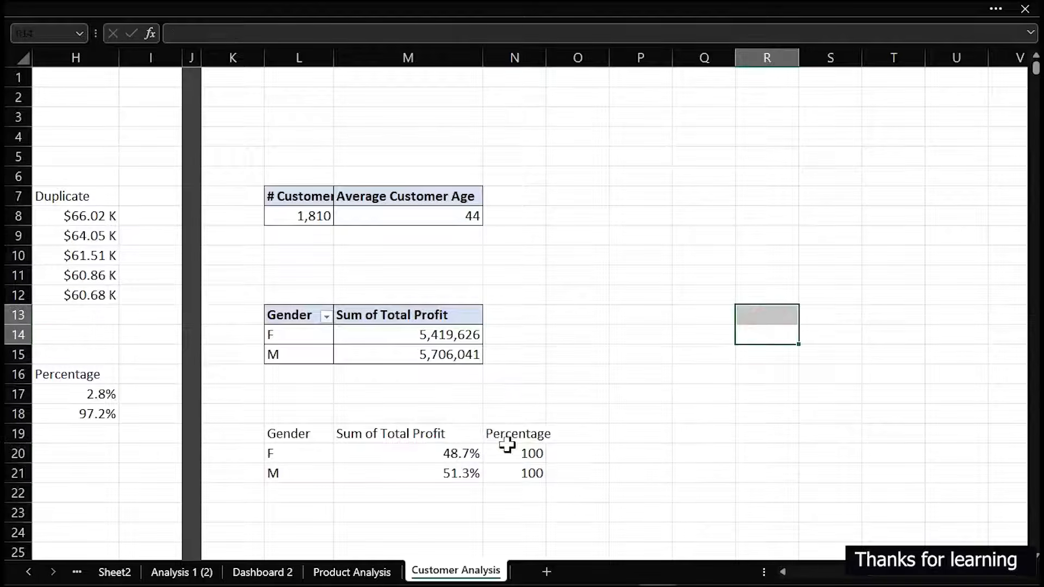
pyautogui.moveTo(536, 451); pyautogui.dragTo(531, 473)
pyautogui.press('F2')
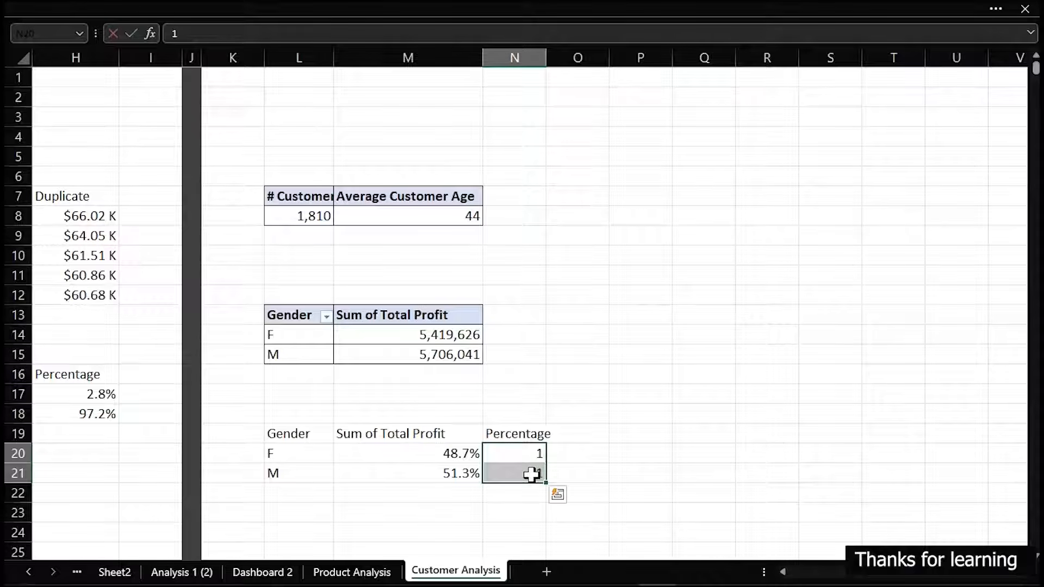
pyautogui.click(596, 453)
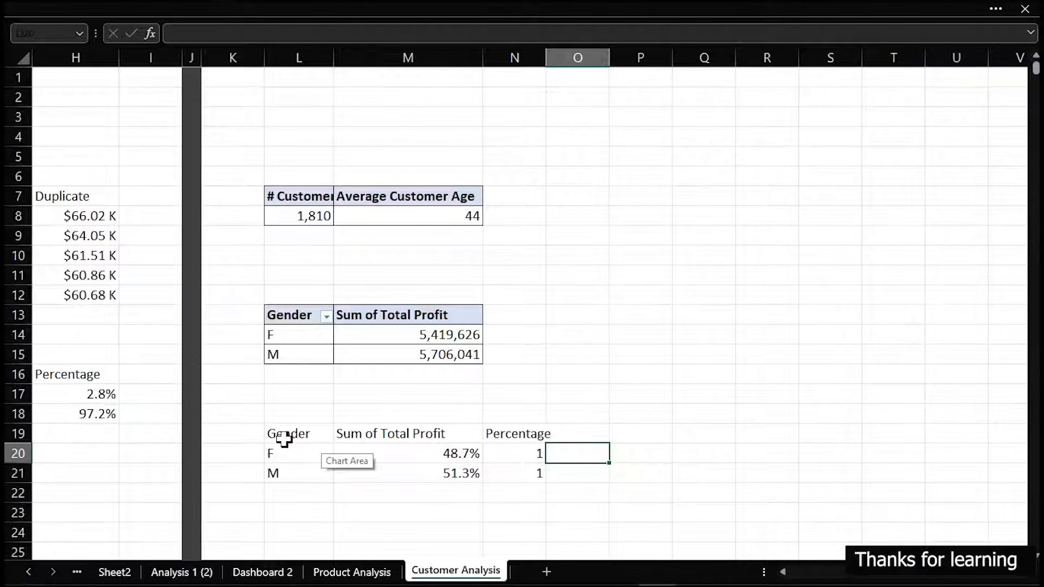
# Insert a 2-D clustered bar chart from the female profit-share data in L19:N20
pyautogui.moveTo(284, 436); pyautogui.dragTo(527, 450)
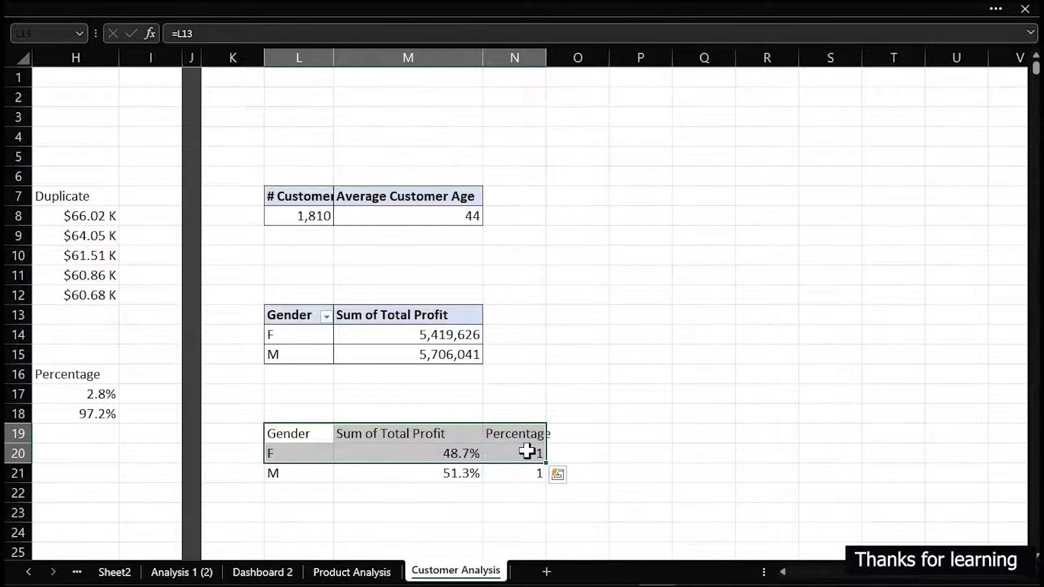
pyautogui.click(351, 9)
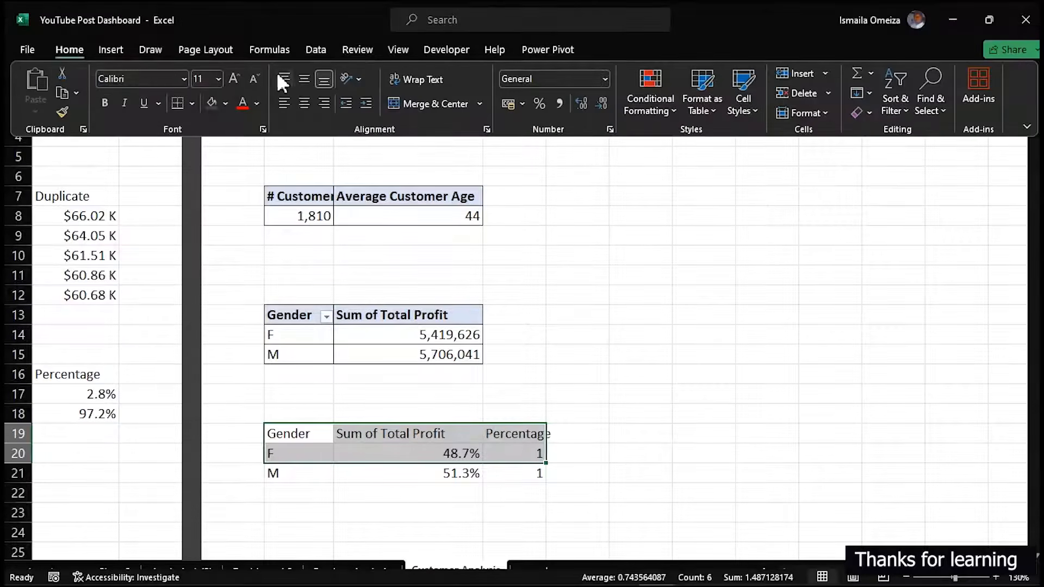
pyautogui.click(116, 43)
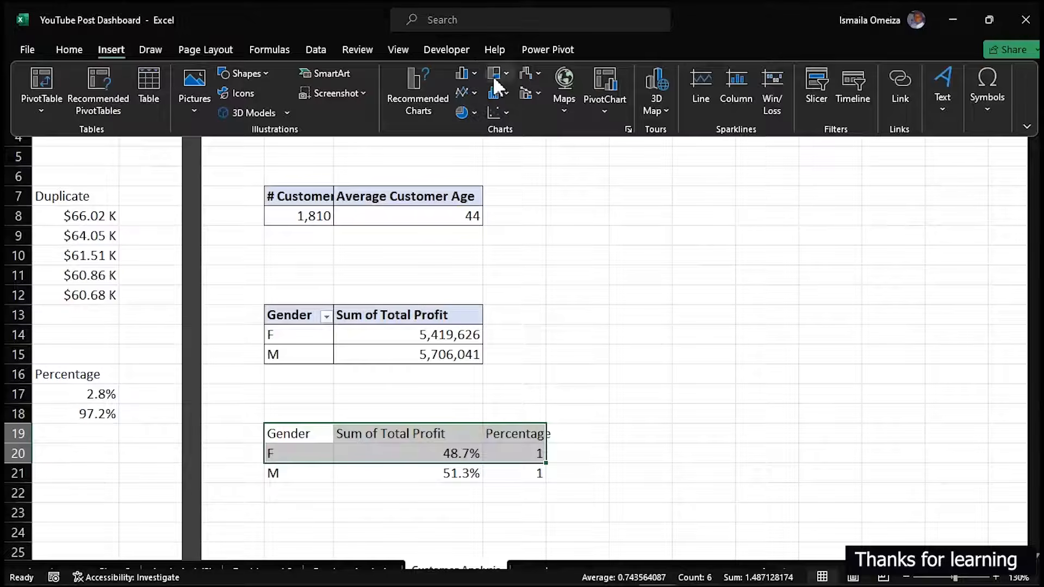
pyautogui.click(474, 74)
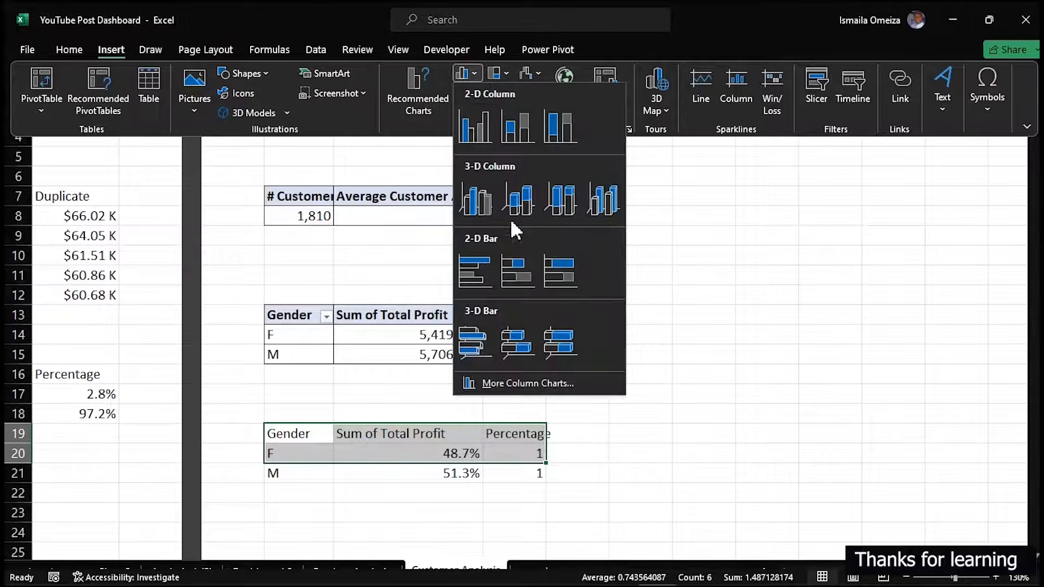
pyautogui.click(480, 272)
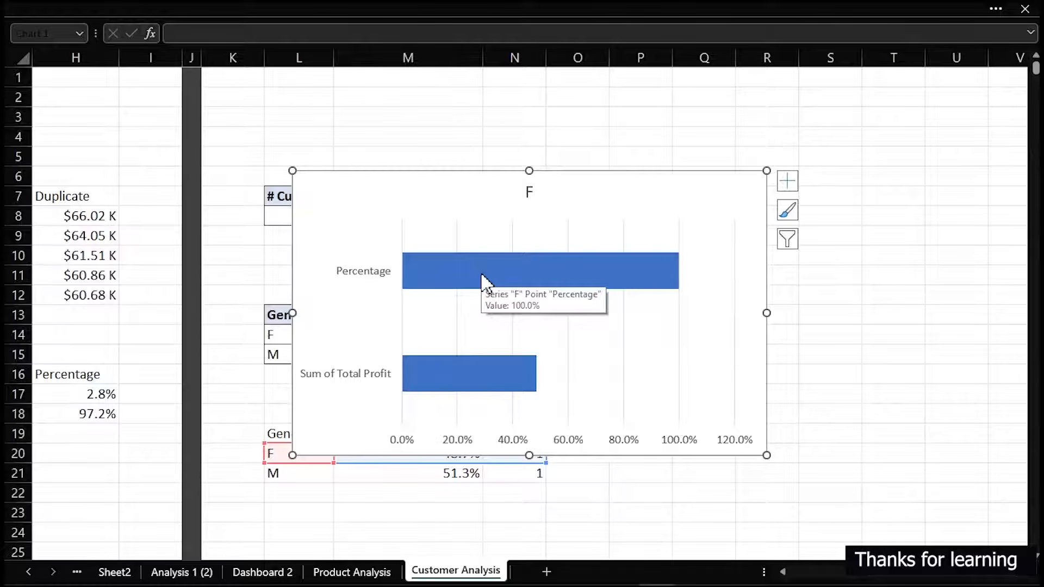
# Fix the bar chart's horizontal axis bounds at a minimum of 0 and a maximum of 1
pyautogui.doubleClick(496, 462)
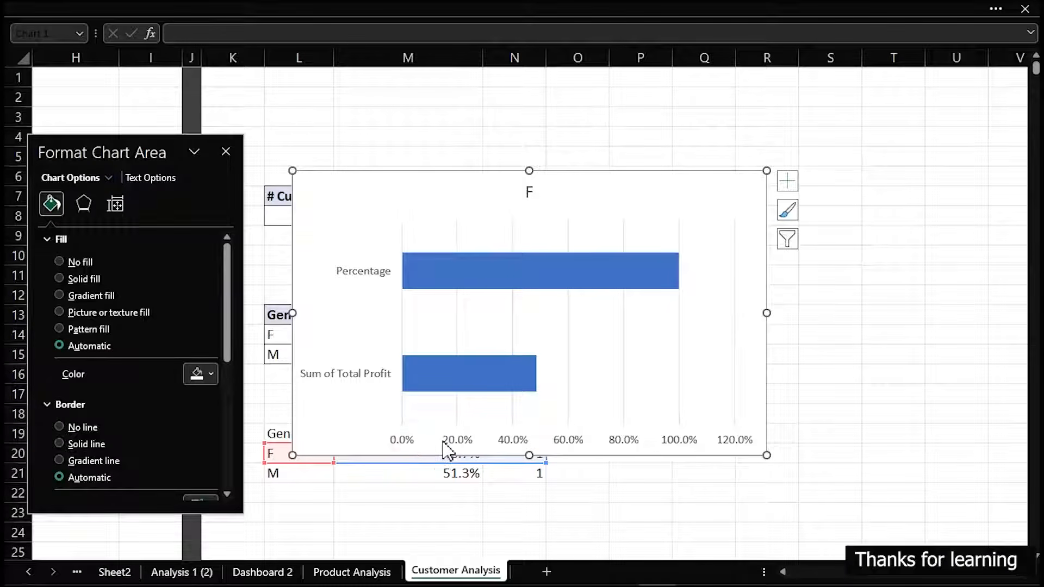
pyautogui.click(956, 494)
pyautogui.click(674, 442)
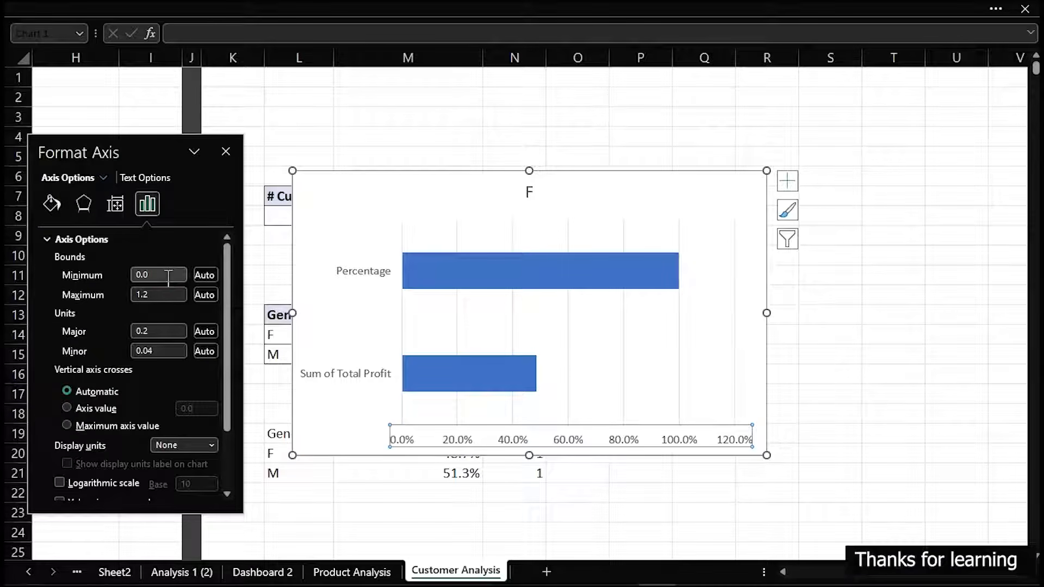
pyautogui.click(164, 273)
pyautogui.moveTo(154, 274); pyautogui.dragTo(124, 273)
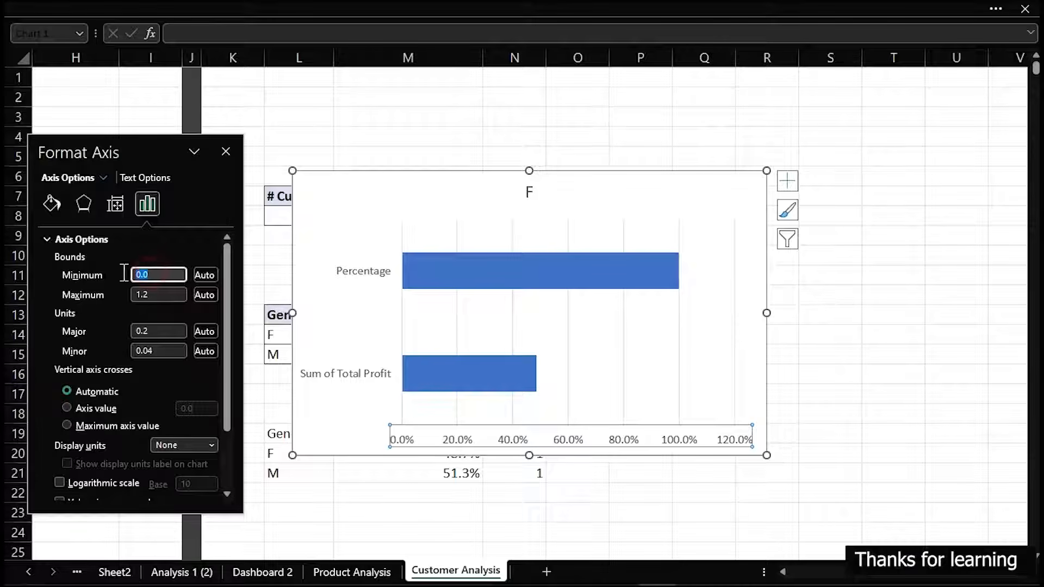
pyautogui.write('0')
pyautogui.click(154, 297)
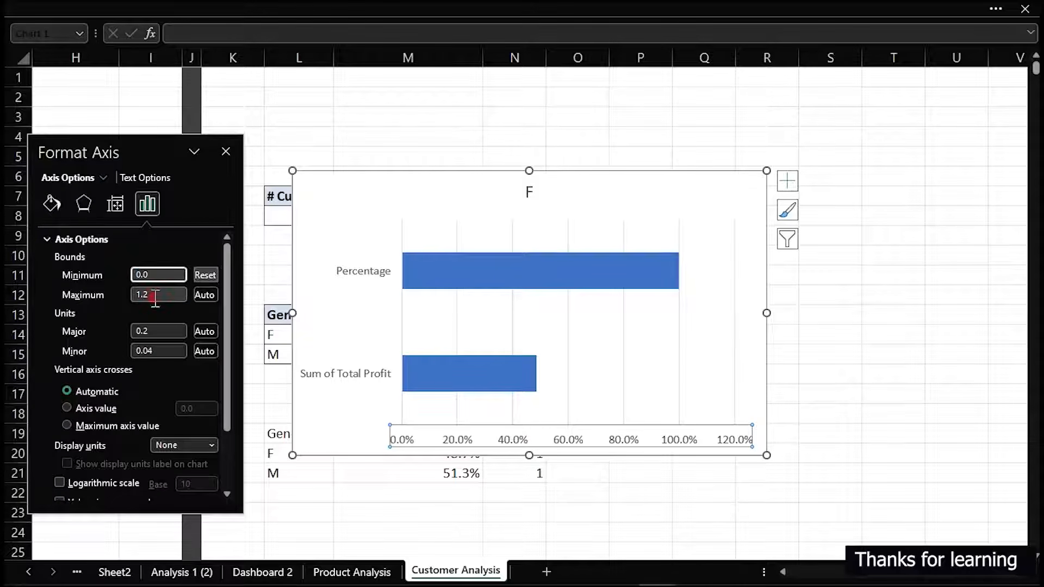
pyautogui.moveTo(163, 296); pyautogui.dragTo(114, 292)
pyautogui.write('1')
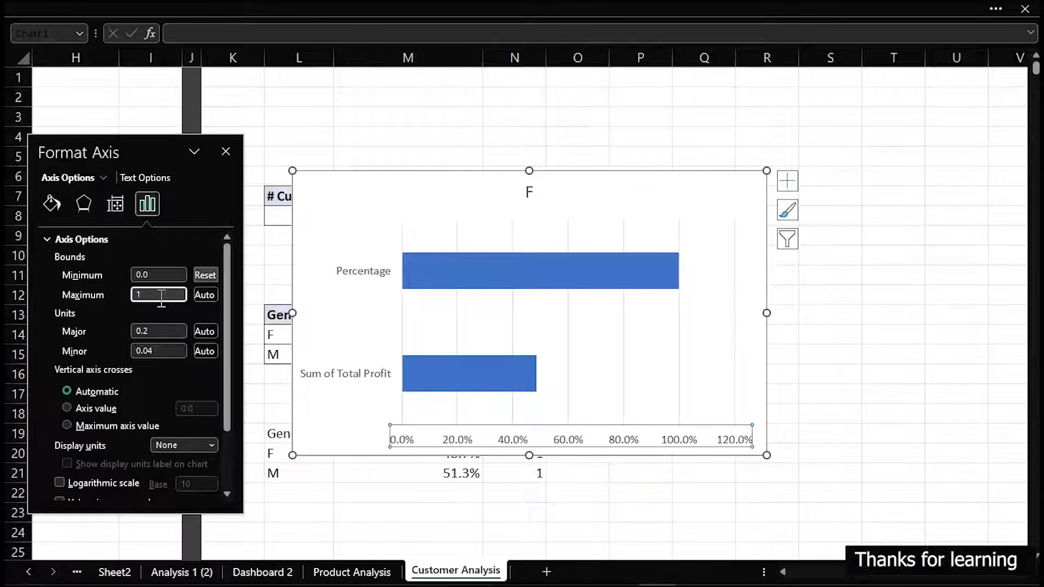
pyautogui.press('Return')
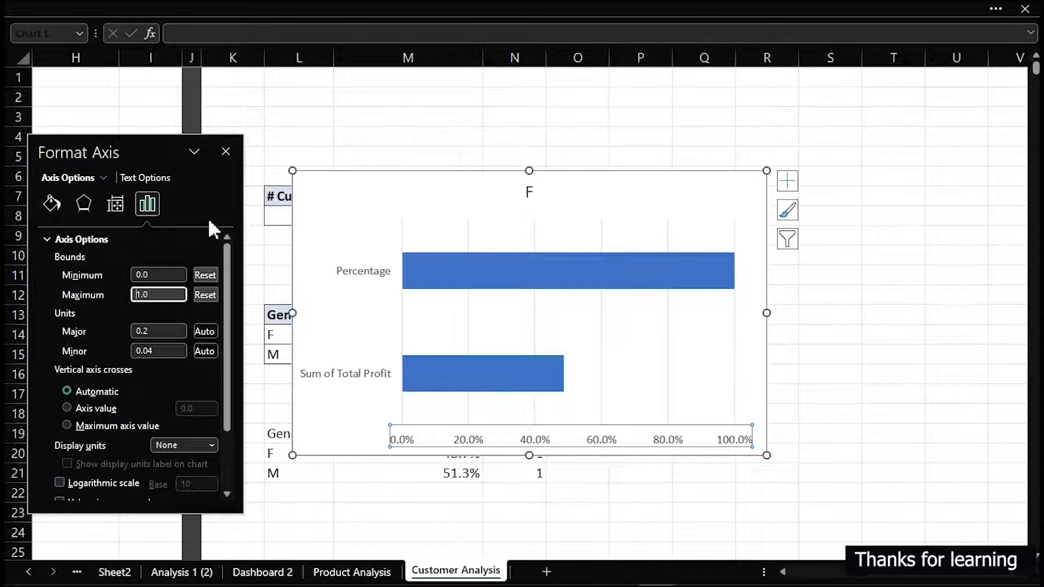
pyautogui.click(226, 151)
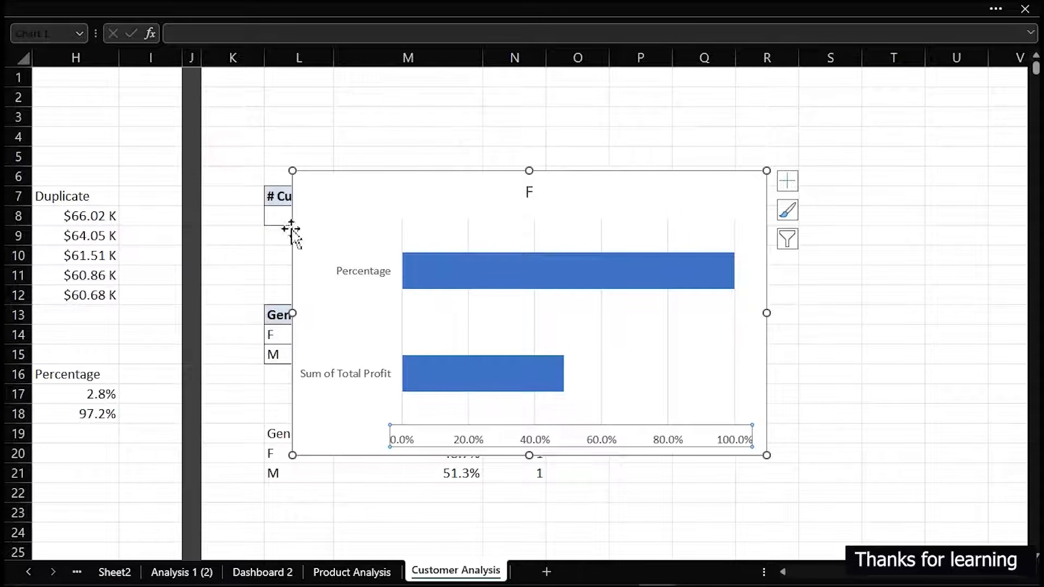
# Switch the chart's rows and columns so Sum of Total Profit and Percentage become separate series
pyautogui.click(462, 286)
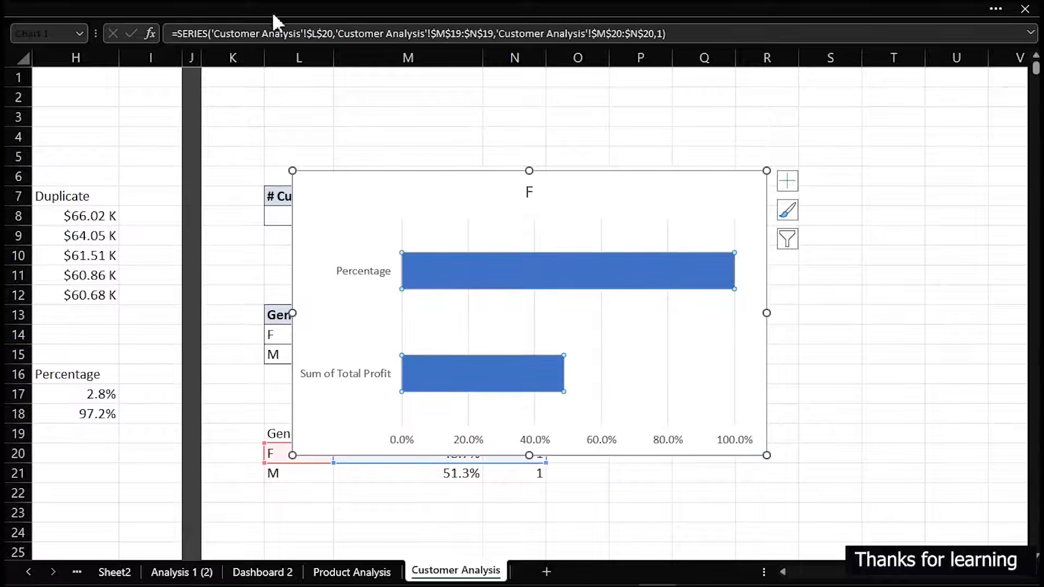
pyautogui.click(639, 9)
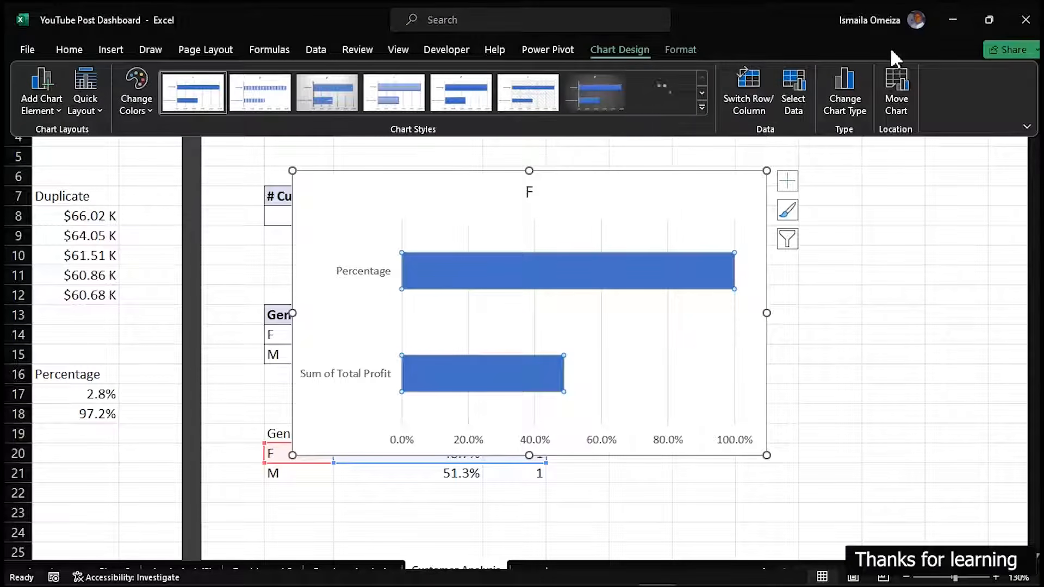
pyautogui.click(754, 91)
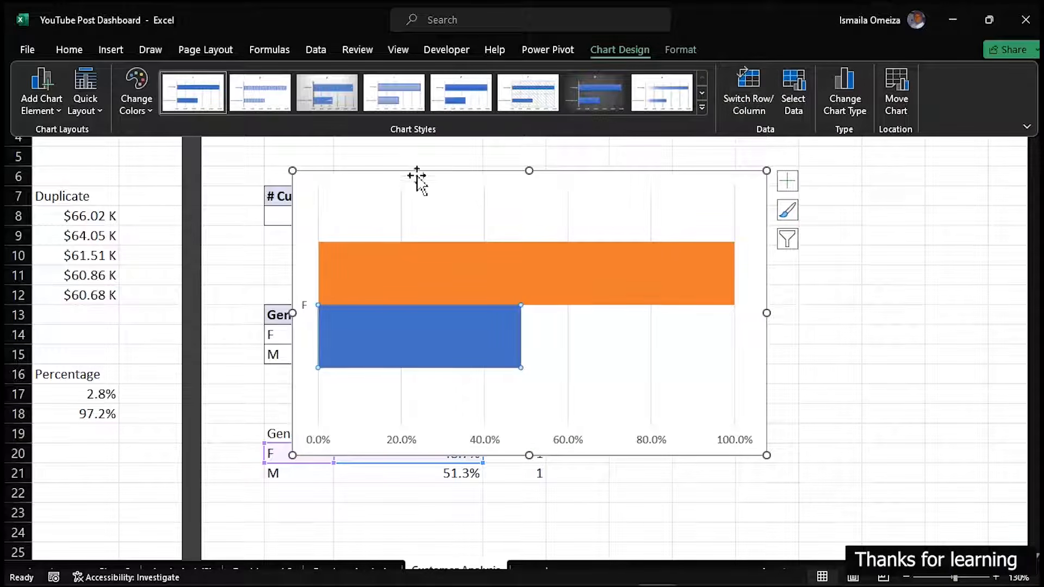
# Try overlapping the Sum of Total Profit and Percentage bars by 100%, and separate them again
pyautogui.hotkey('ctrl', '1')
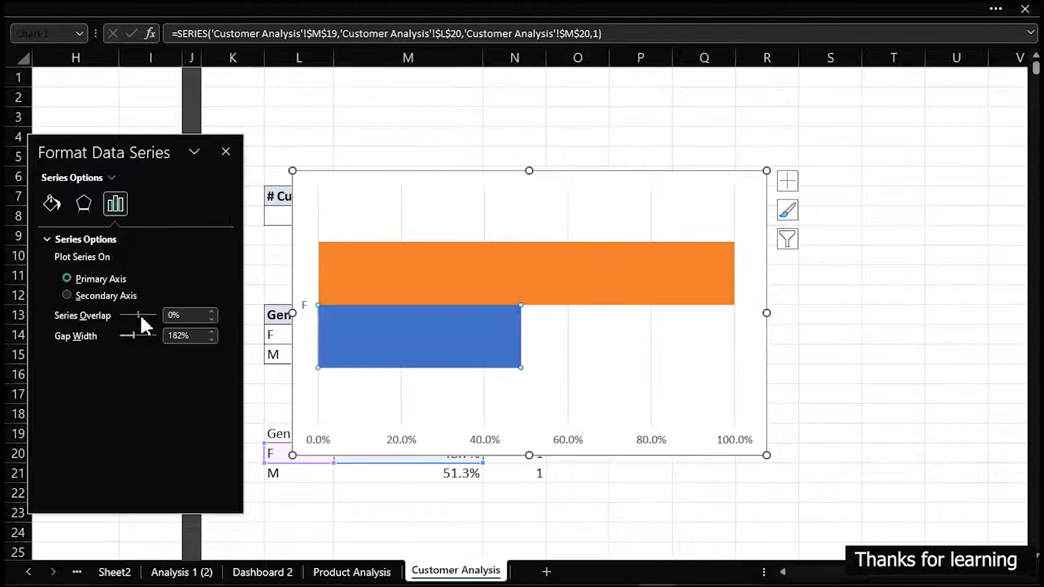
pyautogui.moveTo(139, 314); pyautogui.dragTo(208, 321)
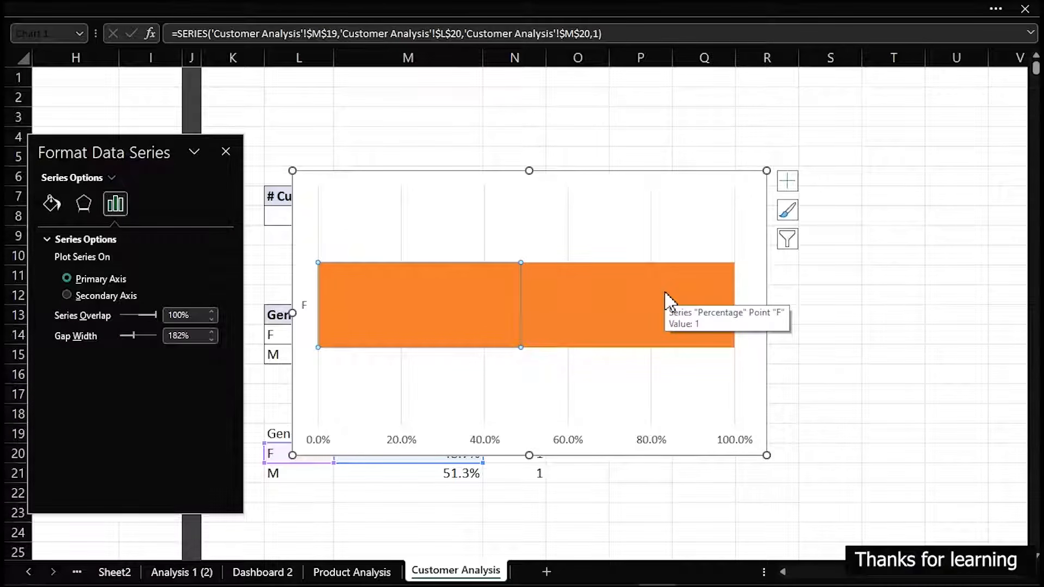
pyautogui.moveTo(155, 314); pyautogui.dragTo(138, 315)
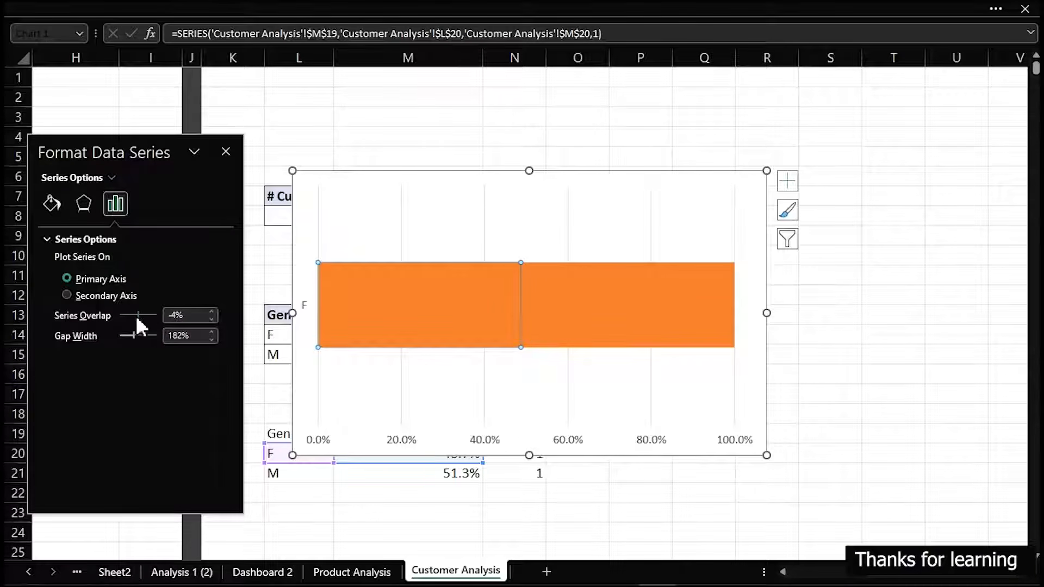
# Reorder the chart's data series so Sum of Total Profit comes after Percentage
pyautogui.rightClick(438, 270)
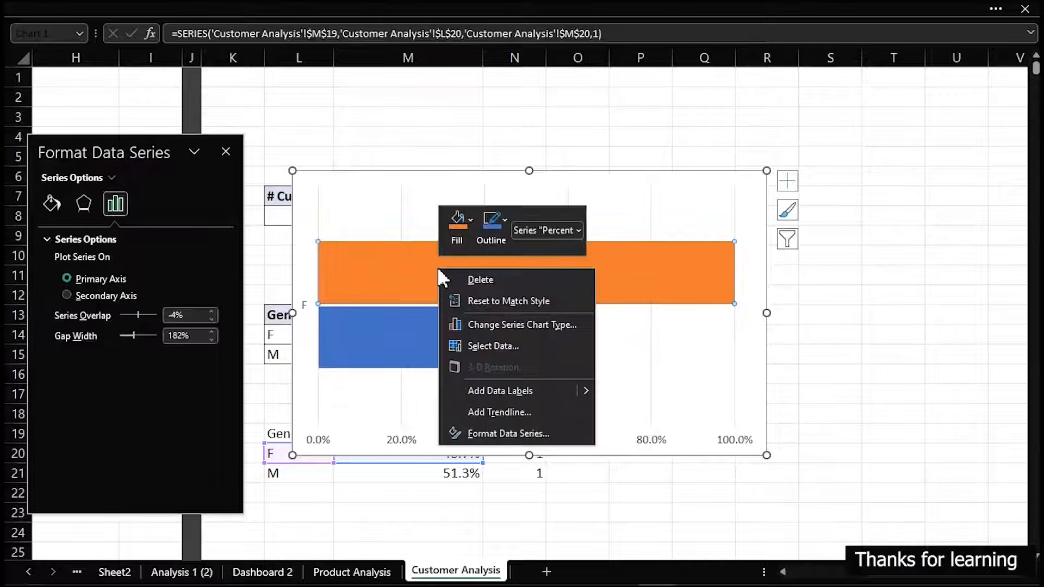
pyautogui.click(494, 347)
pyautogui.click(251, 296)
pyautogui.moveTo(247, 271); pyautogui.dragTo(865, 226)
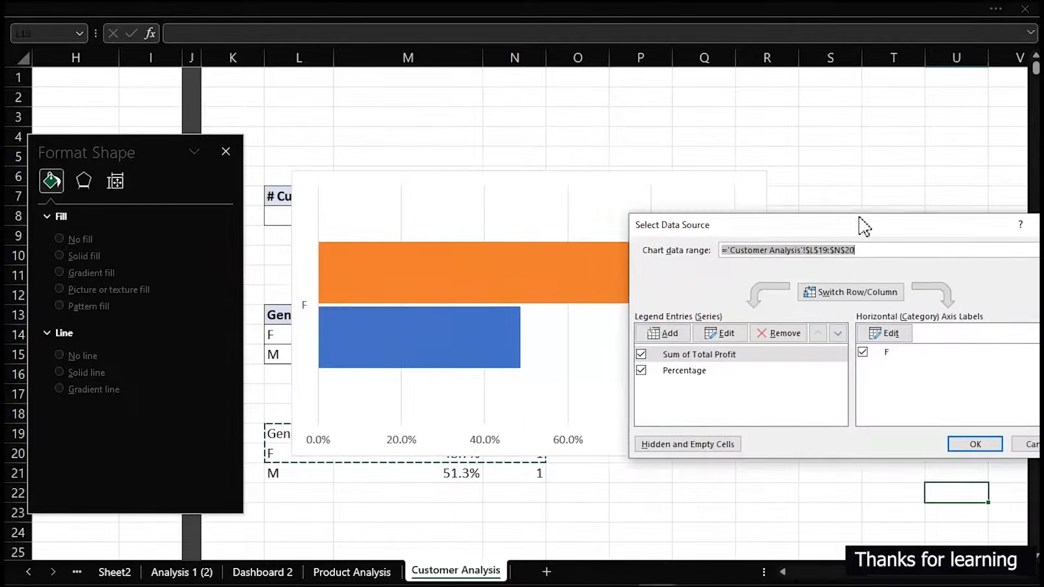
pyautogui.click(838, 338)
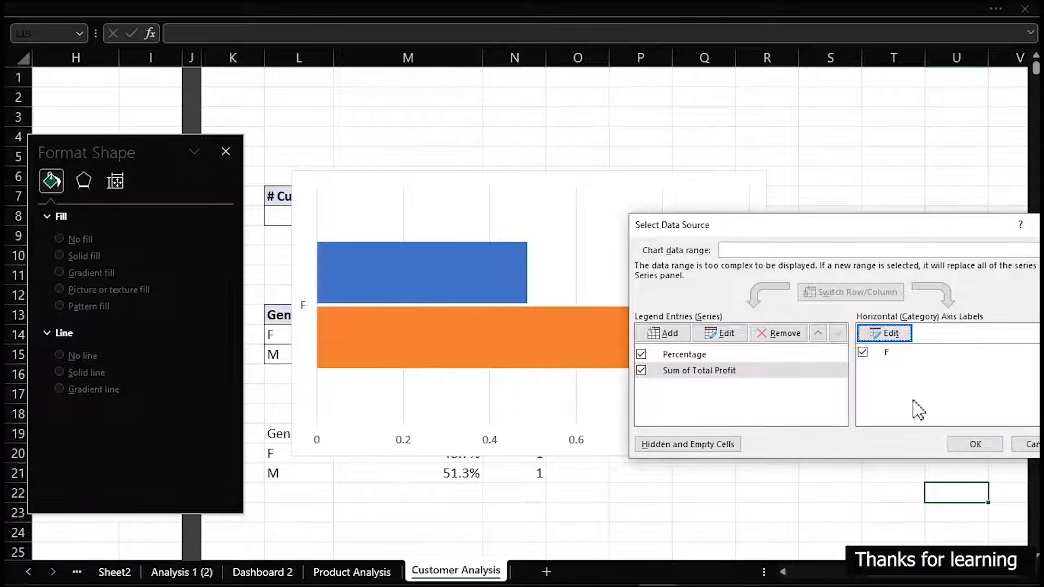
pyautogui.click(976, 445)
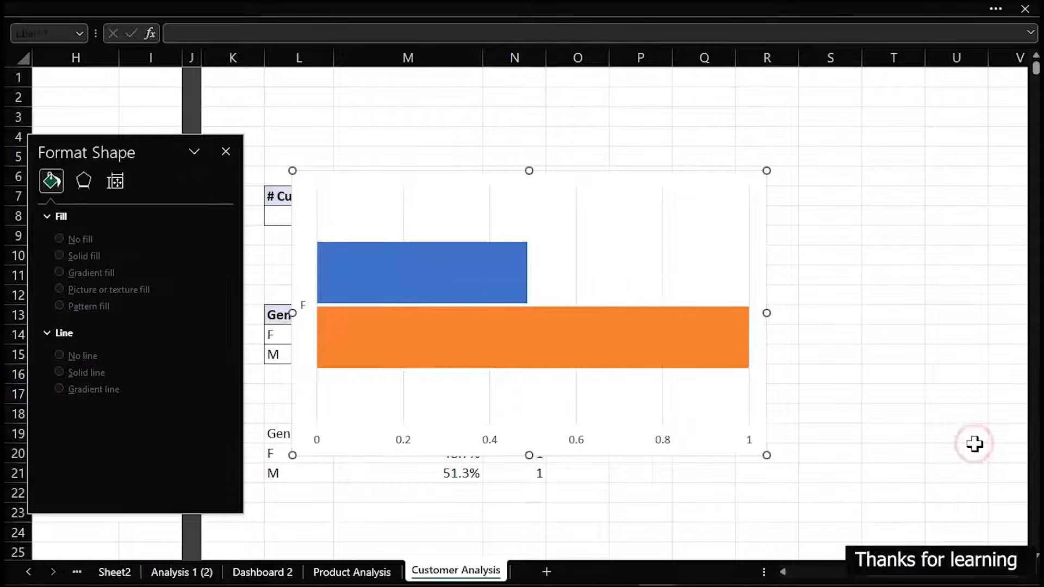
# Set the bars' series overlap to 100% and their gap width to 0%
pyautogui.click(372, 276)
pyautogui.click(113, 203)
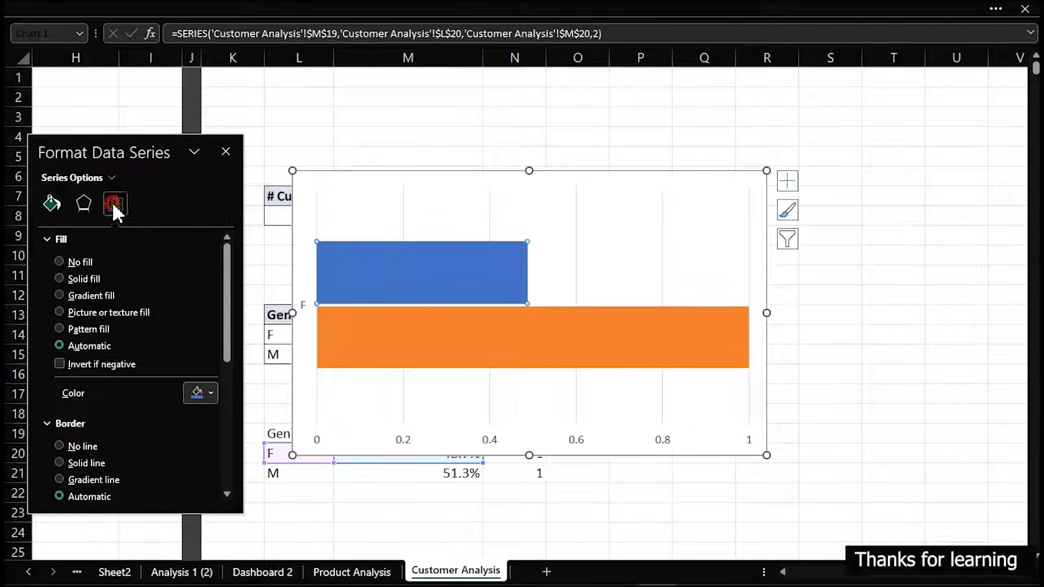
pyautogui.moveTo(138, 315); pyautogui.dragTo(188, 321)
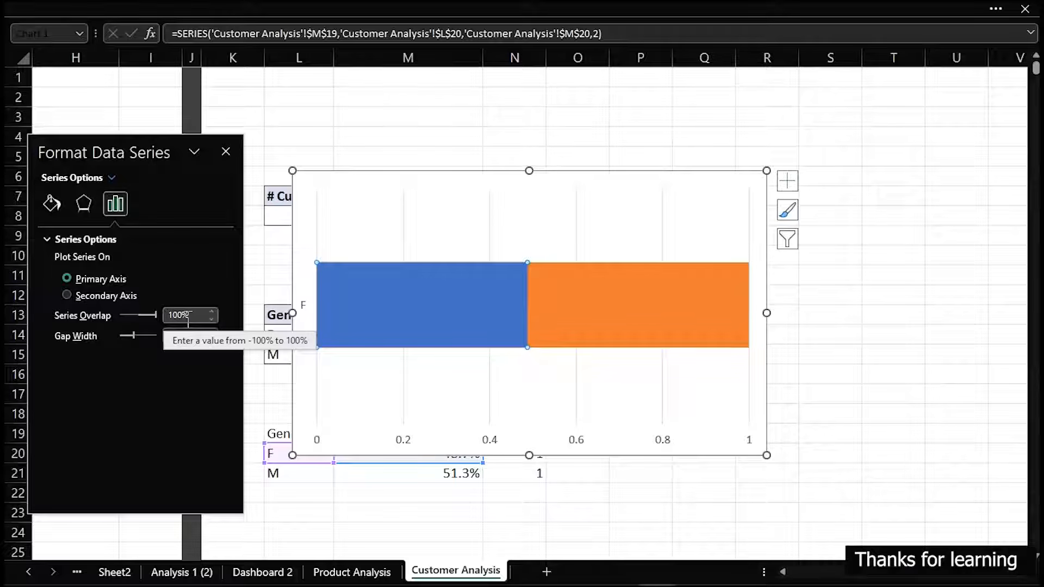
pyautogui.moveTo(135, 335); pyautogui.dragTo(110, 342)
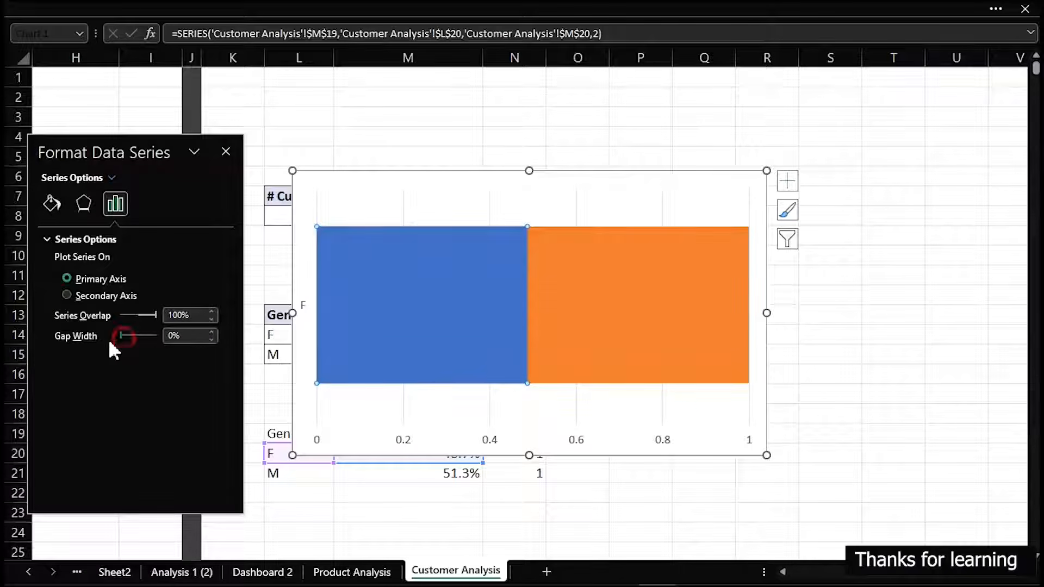
# Delete the chart's horizontal axis and give the chart area no fill and no border line
pyautogui.click(491, 442)
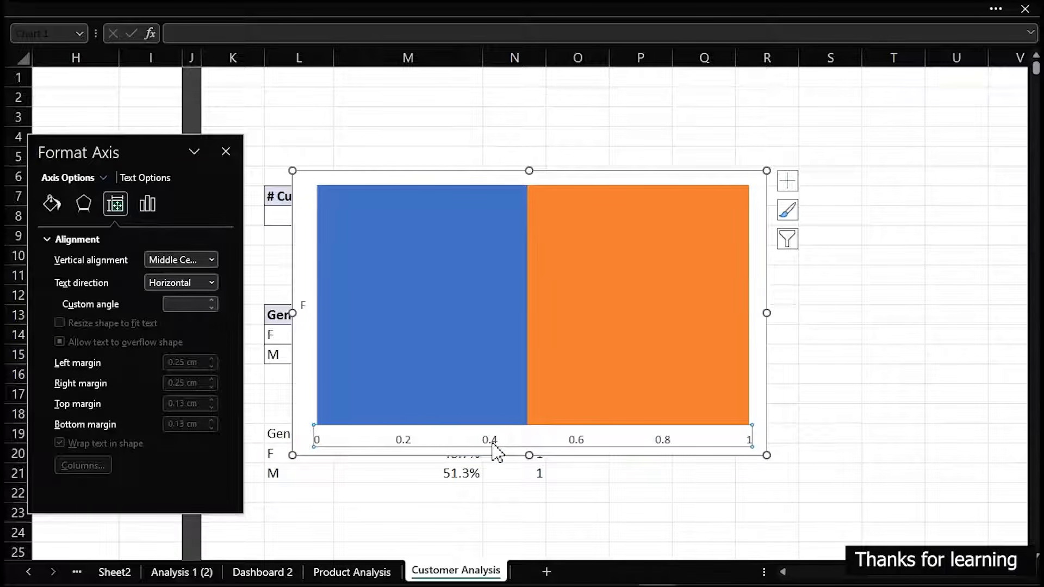
pyautogui.press('Delete')
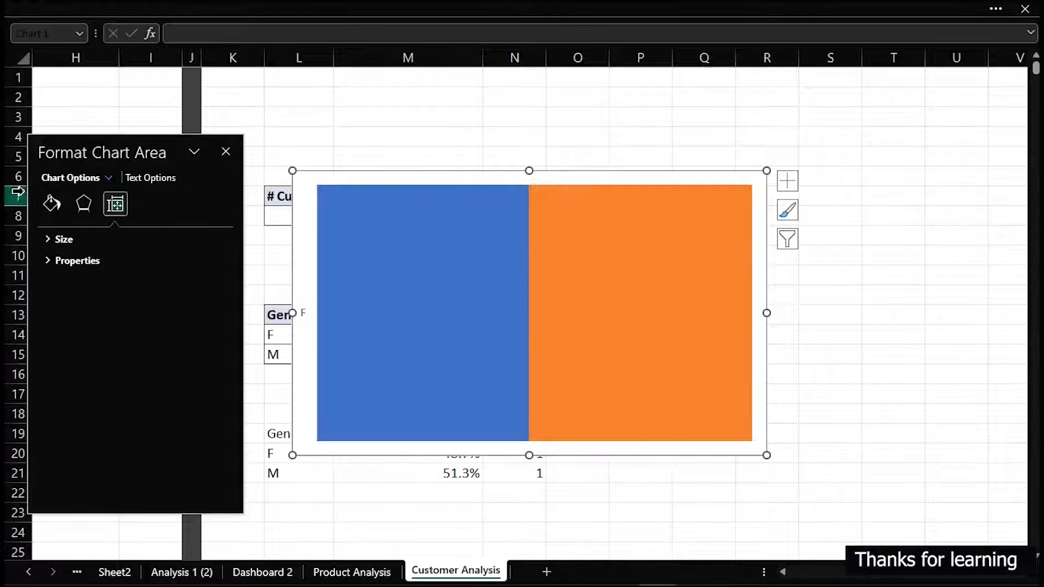
pyautogui.click(50, 204)
pyautogui.click(60, 261)
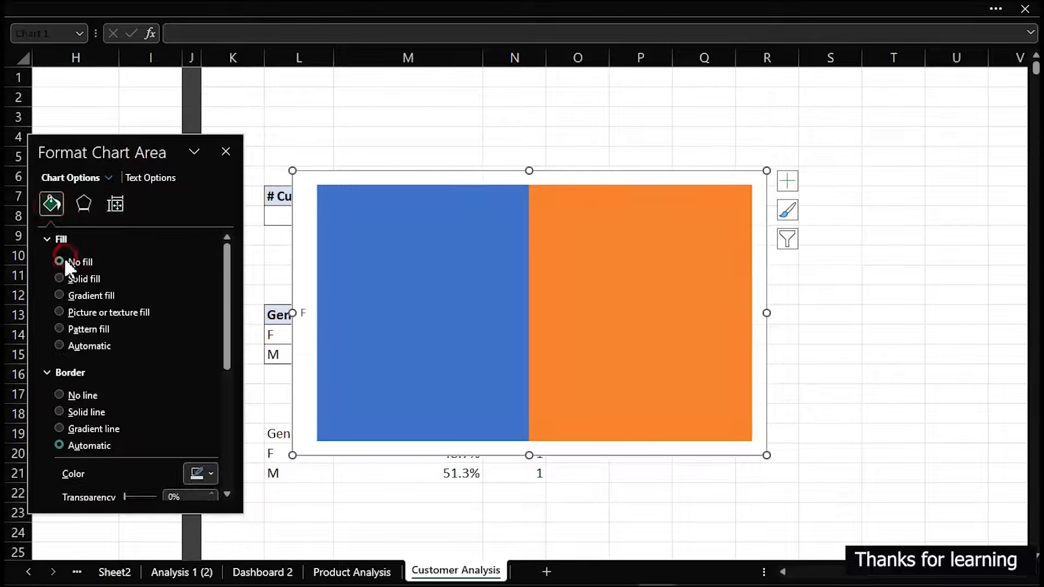
pyautogui.click(60, 395)
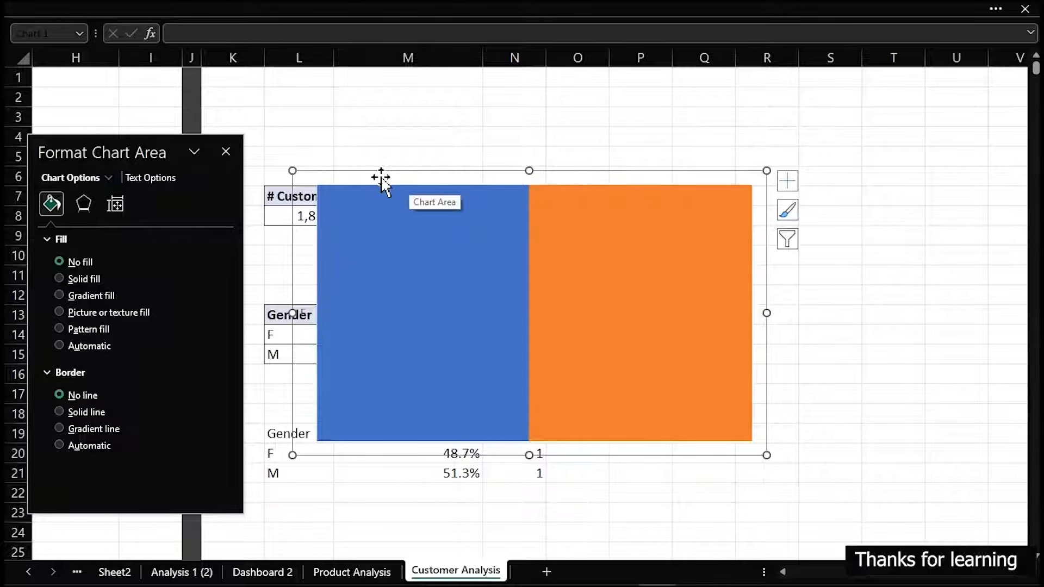
# Cut the female profit-share chart from Customer Analysis and paste it into the Dashboard 2 sheet
pyautogui.press('Delete')
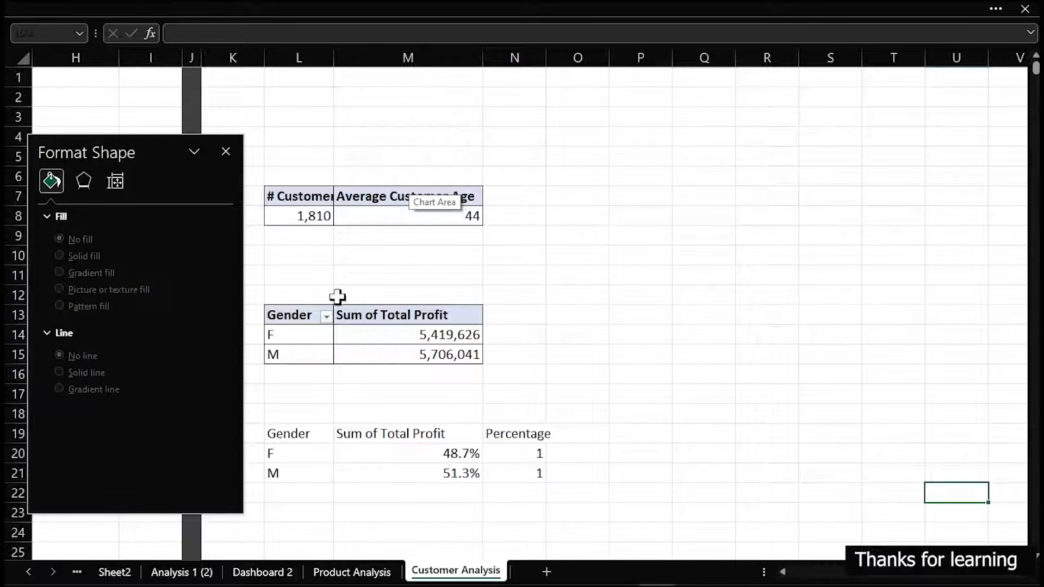
pyautogui.click(253, 571)
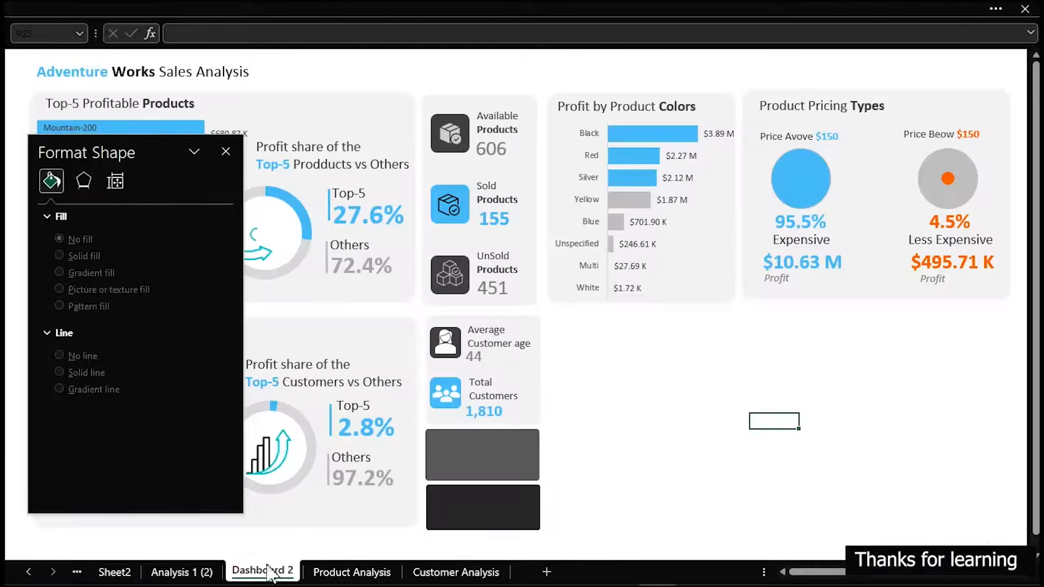
pyautogui.hotkey('ctrl', 'v')
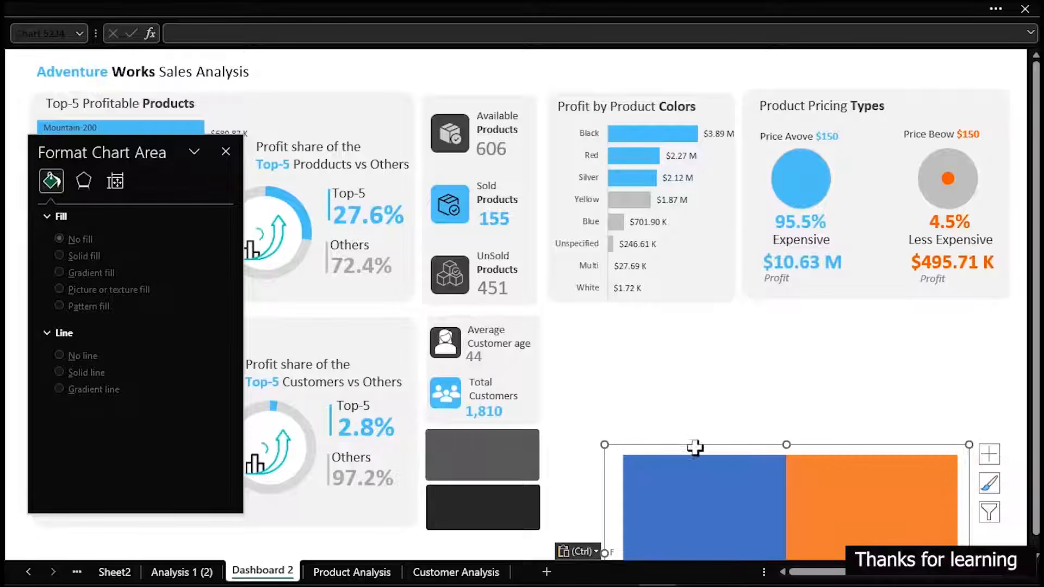
# Move the pasted chart beside the customer metric cards and shrink it to a short, thin bar
pyautogui.click(696, 446)
pyautogui.moveTo(673, 344); pyautogui.dragTo(661, 302)
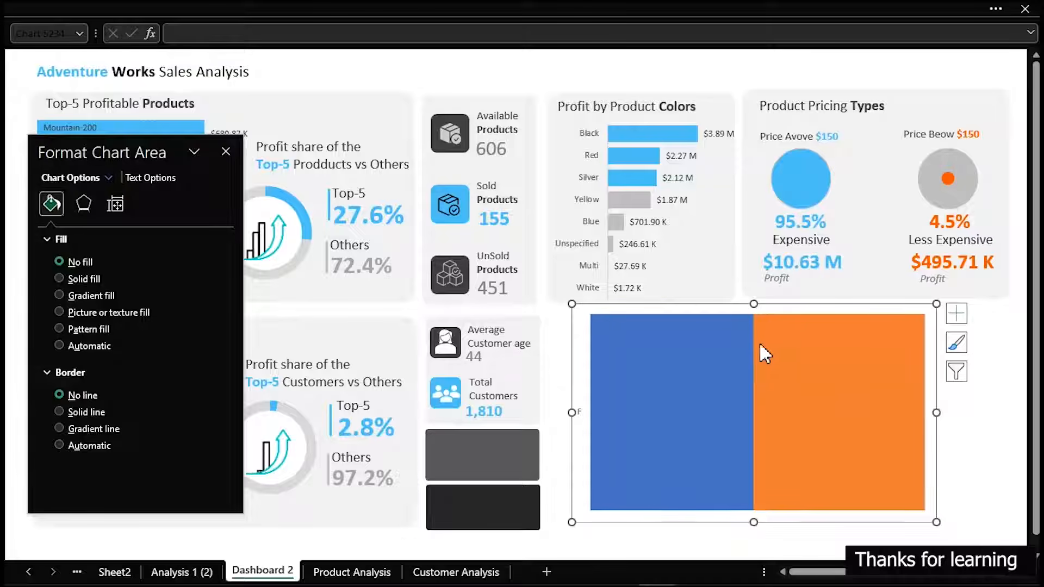
pyautogui.moveTo(754, 304); pyautogui.dragTo(746, 361)
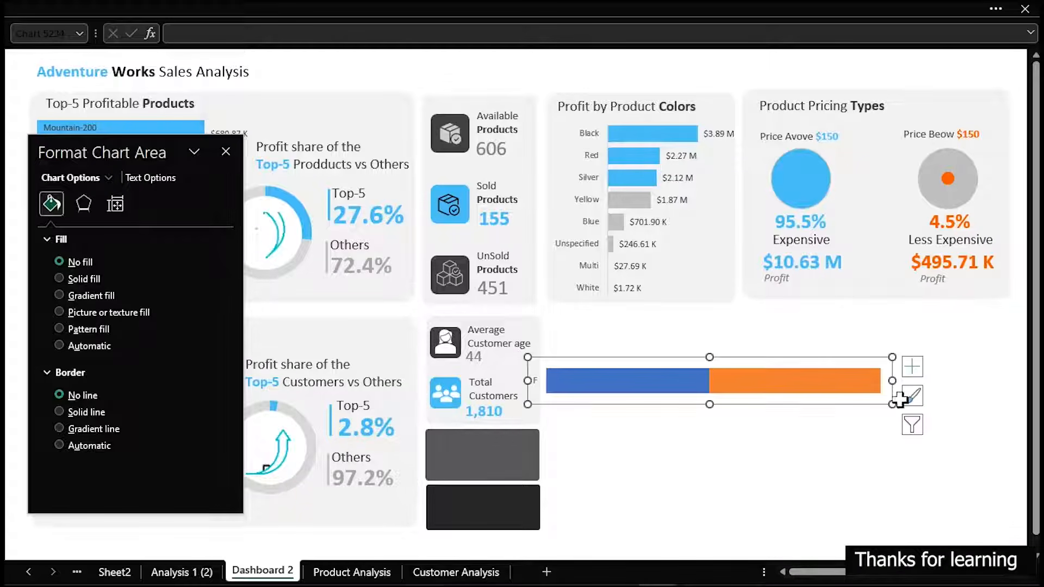
pyautogui.moveTo(892, 380); pyautogui.dragTo(682, 390)
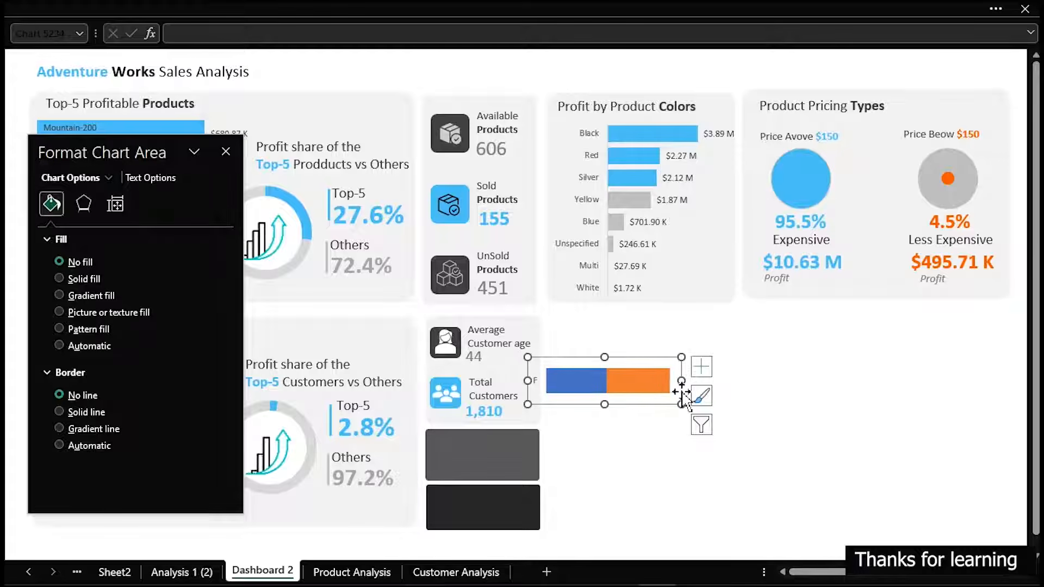
# Flatten the female profit-share chart further and move it onto the upper dark customer metric card
pyautogui.moveTo(604, 357); pyautogui.dragTo(607, 374)
pyautogui.moveTo(681, 389); pyautogui.dragTo(501, 482)
pyautogui.click(586, 405)
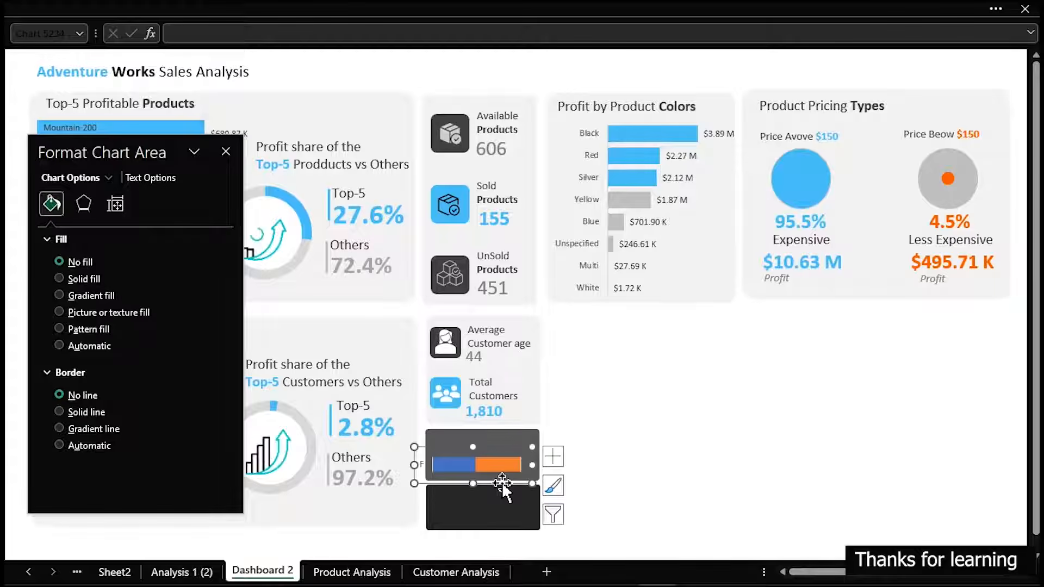
# Delete the chart's vertical axis and narrow the chart so it fits within the upper dark card
pyautogui.click(422, 466)
pyautogui.press('Delete')
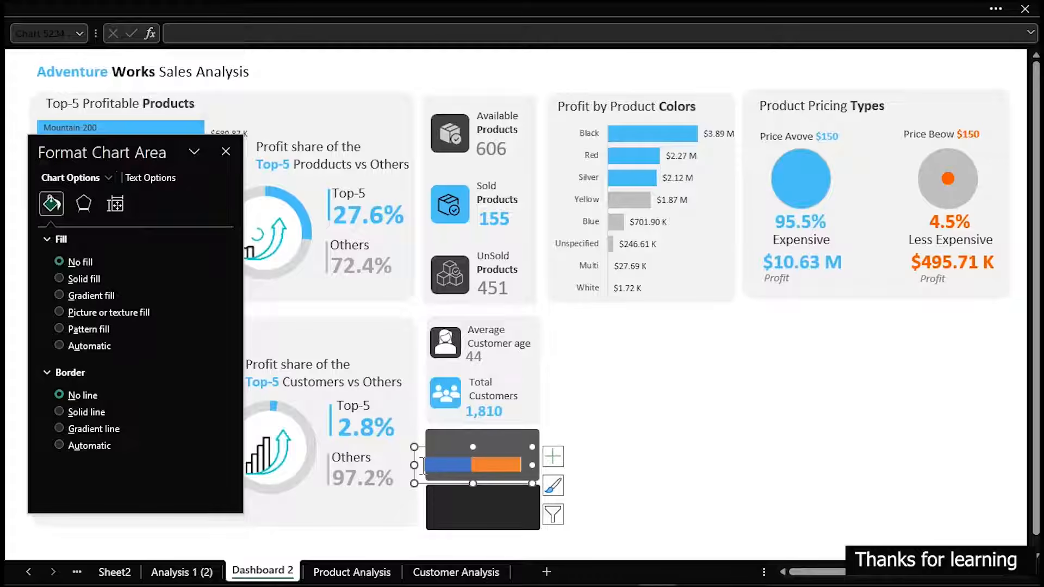
pyautogui.moveTo(415, 465); pyautogui.dragTo(427, 465)
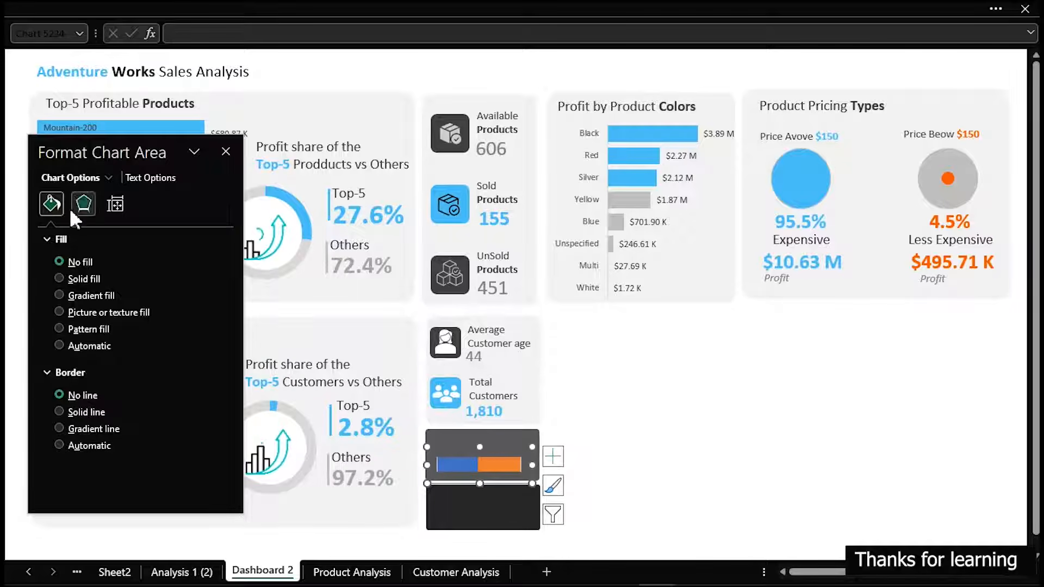
# Remove the border line from the chart's orange Percentage series
pyautogui.click(487, 465)
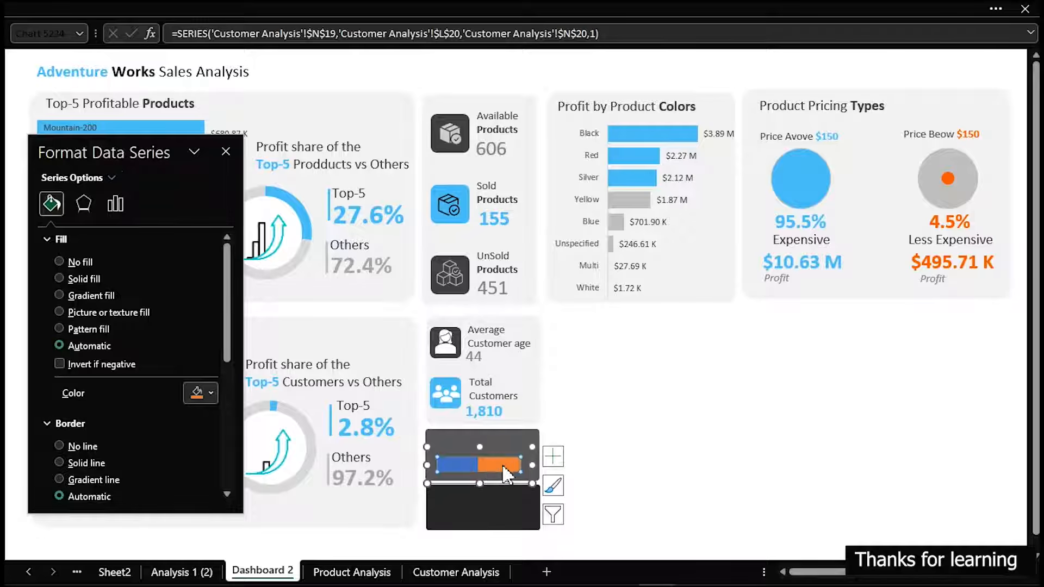
pyautogui.click(64, 443)
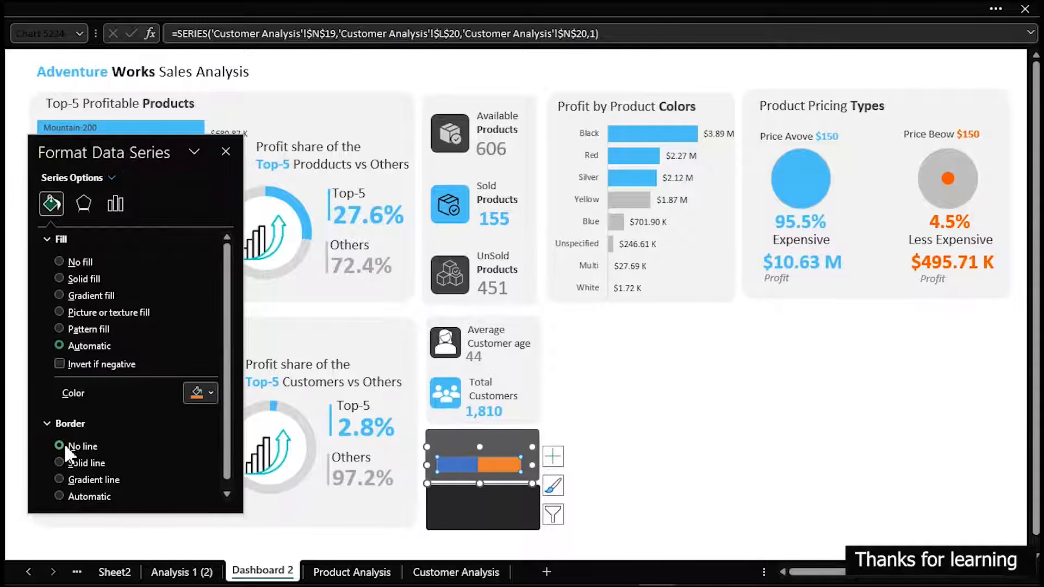
pyautogui.click(696, 457)
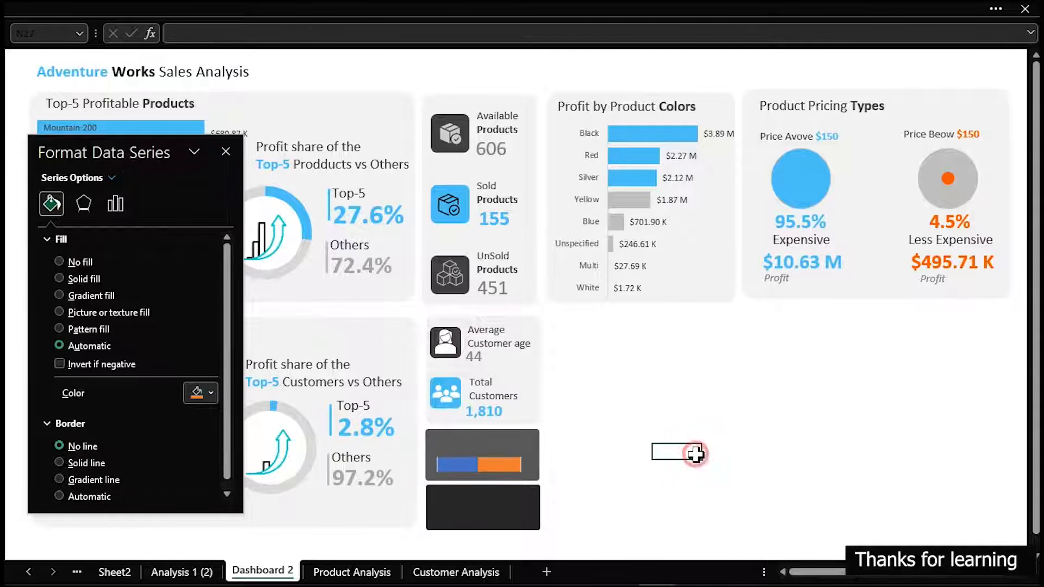
# Try a 60% gap width on the bars in the upper card's chart
pyautogui.click(489, 468)
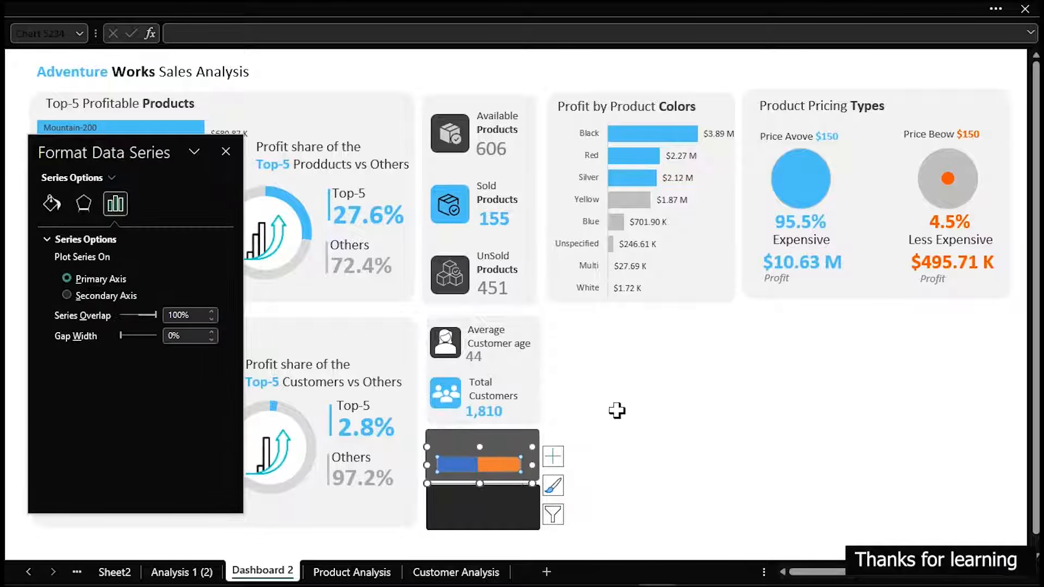
pyautogui.moveTo(121, 336); pyautogui.dragTo(128, 342)
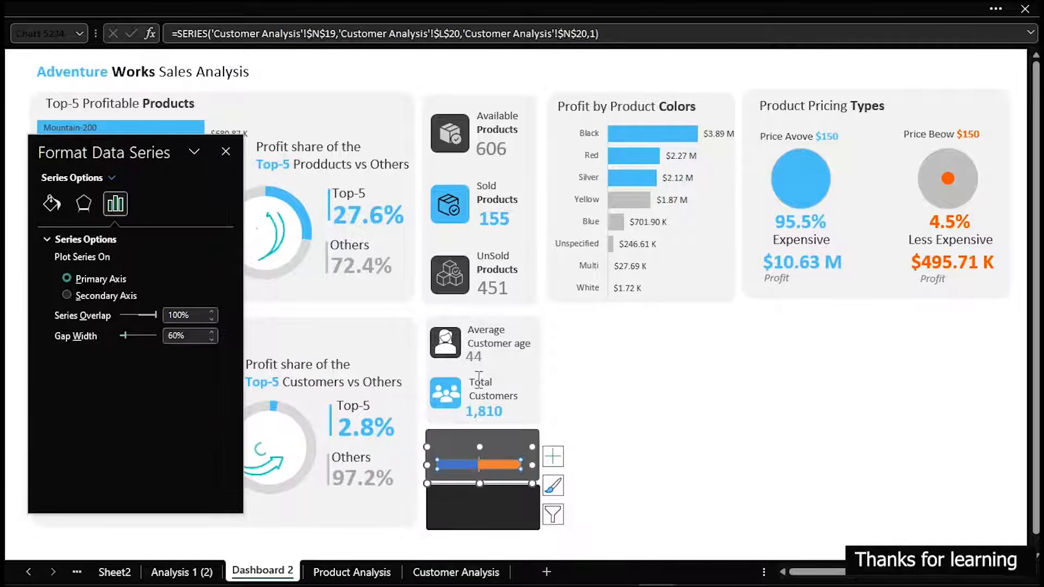
pyautogui.click(704, 435)
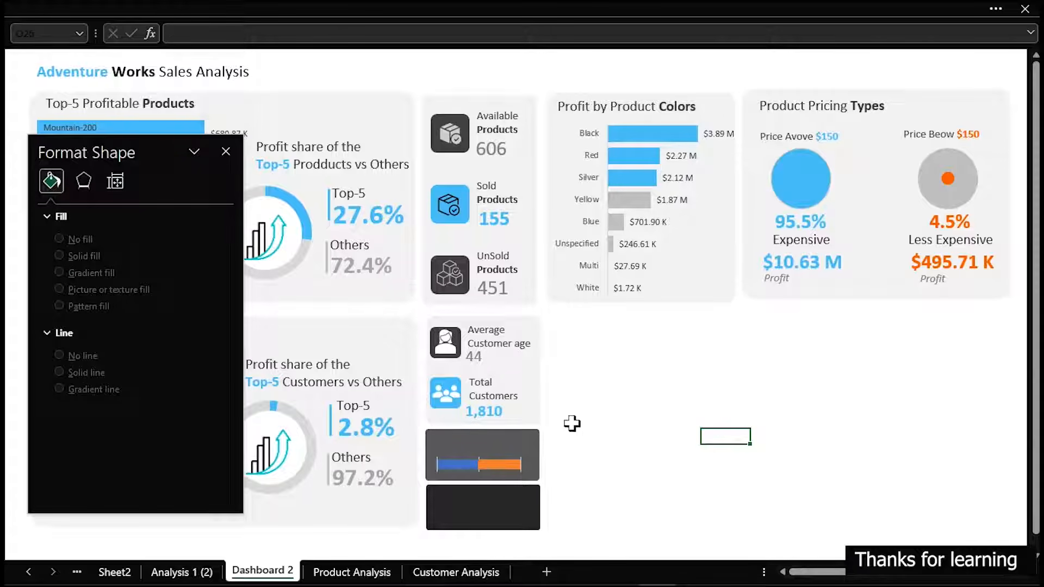
# Remove the gridlines from the upper card's chart and restore the bars' gap width to 0%
pyautogui.click(481, 461)
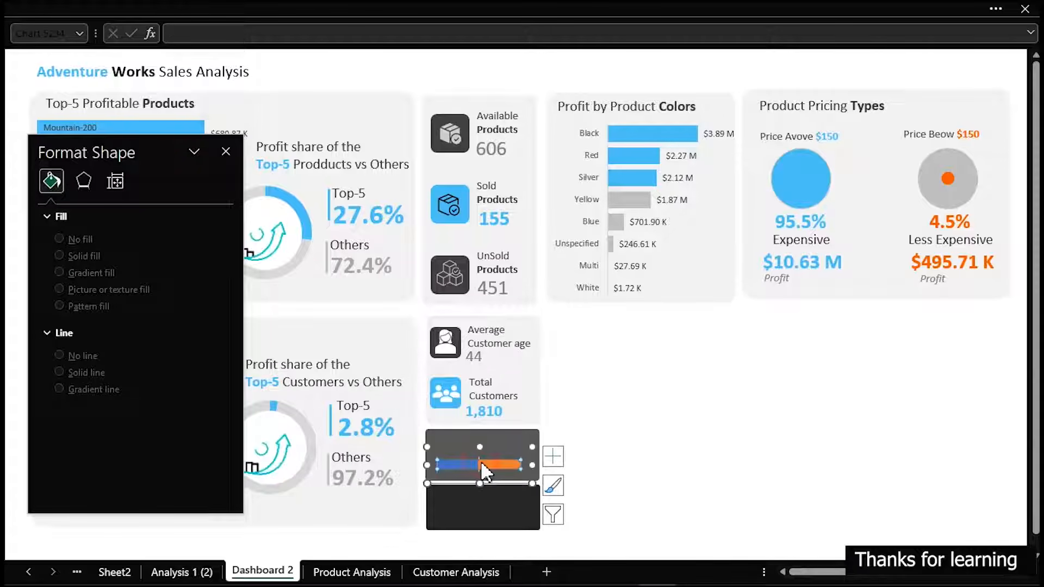
pyautogui.click(558, 460)
pyautogui.click(589, 538)
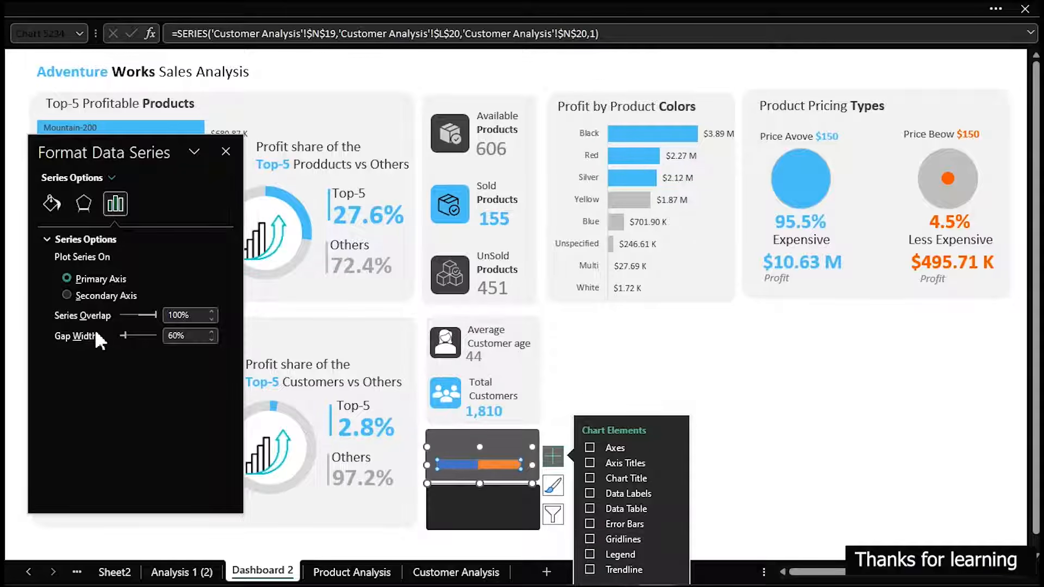
pyautogui.moveTo(123, 336); pyautogui.dragTo(103, 338)
pyautogui.click(650, 367)
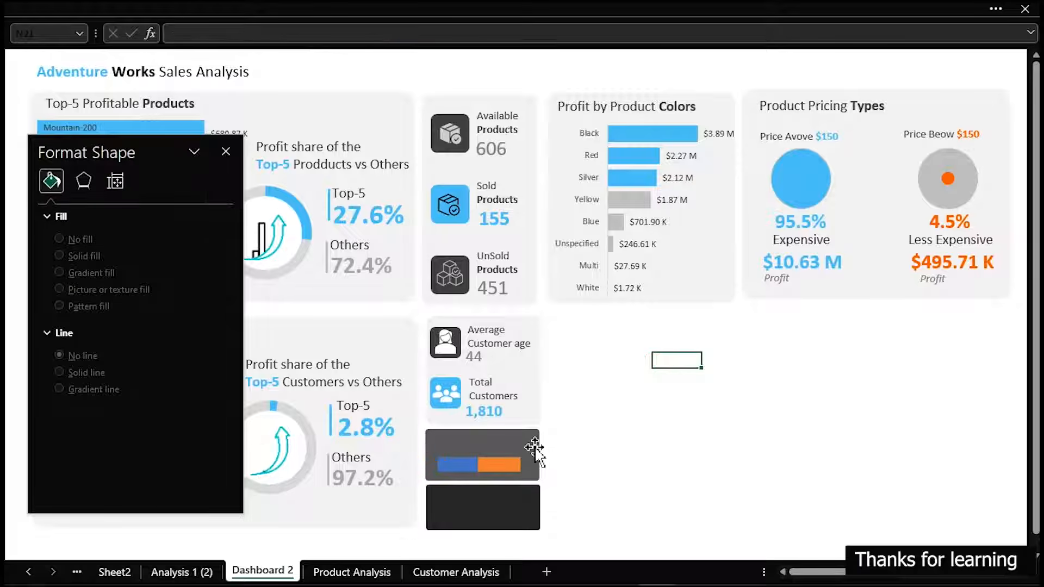
# Reposition the progress bar chart against the lower-left edge of the upper dark card
pyautogui.click(516, 474)
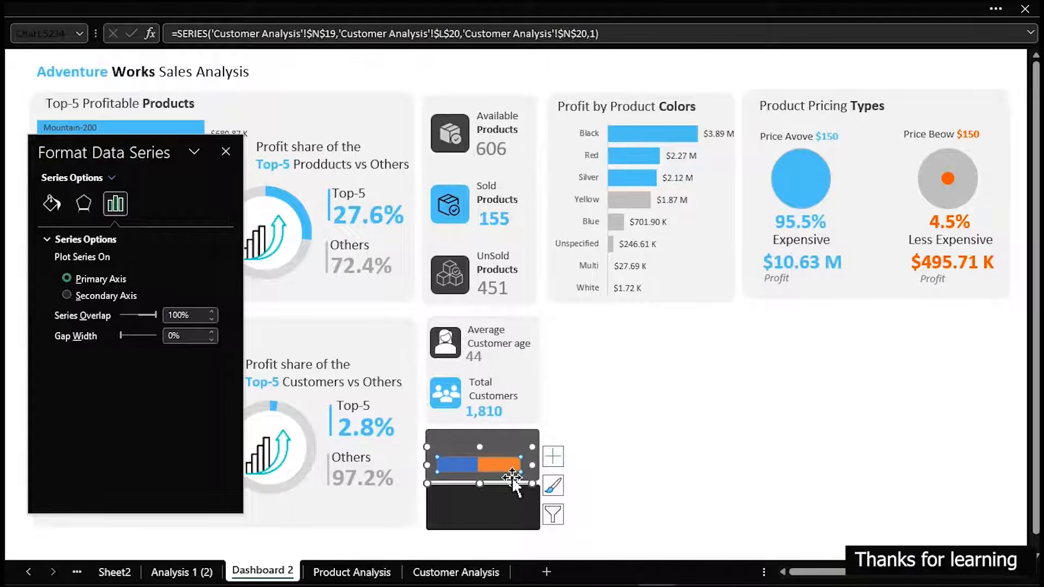
pyautogui.click(510, 484)
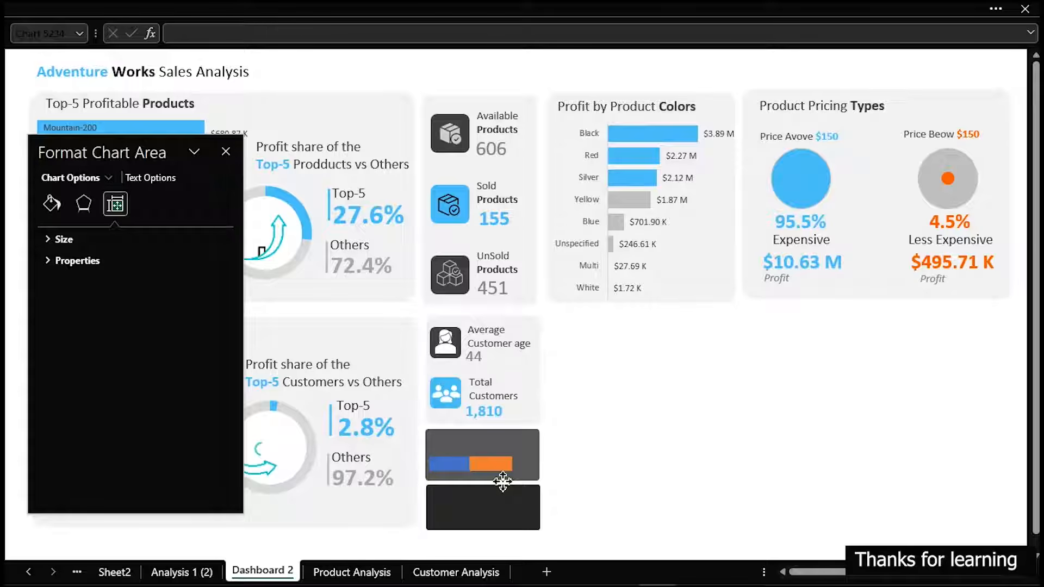
pyautogui.moveTo(503, 482); pyautogui.dragTo(501, 485)
pyautogui.click(712, 438)
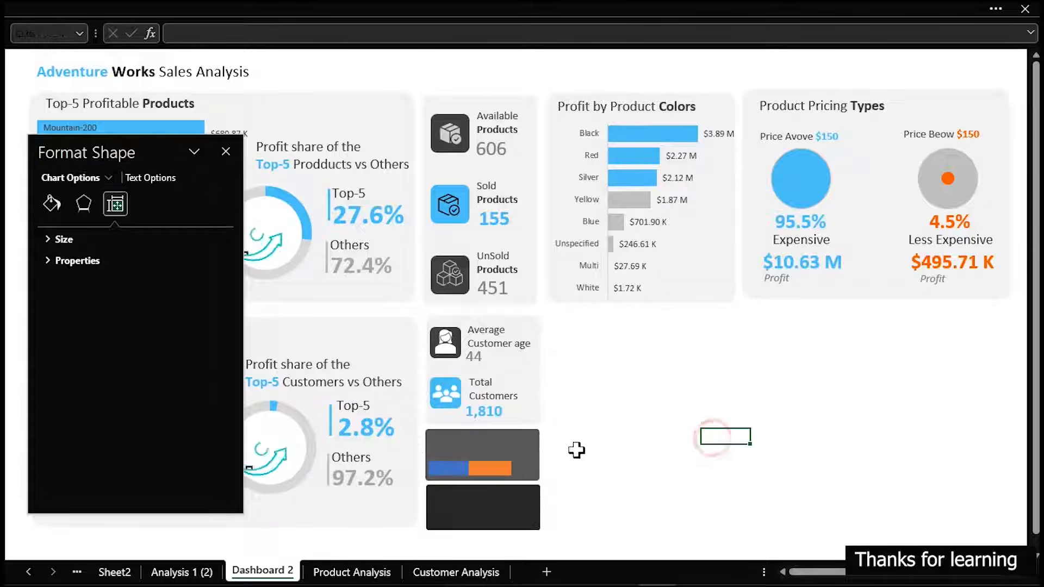
# Fill the chart's orange Percentage bar with solid light gray
pyautogui.click(501, 477)
pyautogui.click(501, 477)
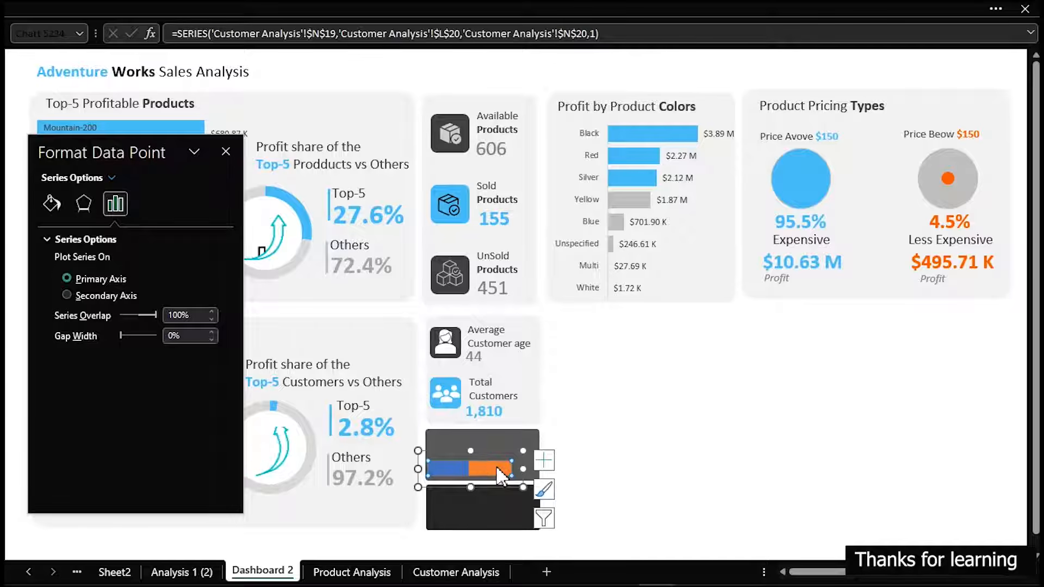
pyautogui.click(51, 203)
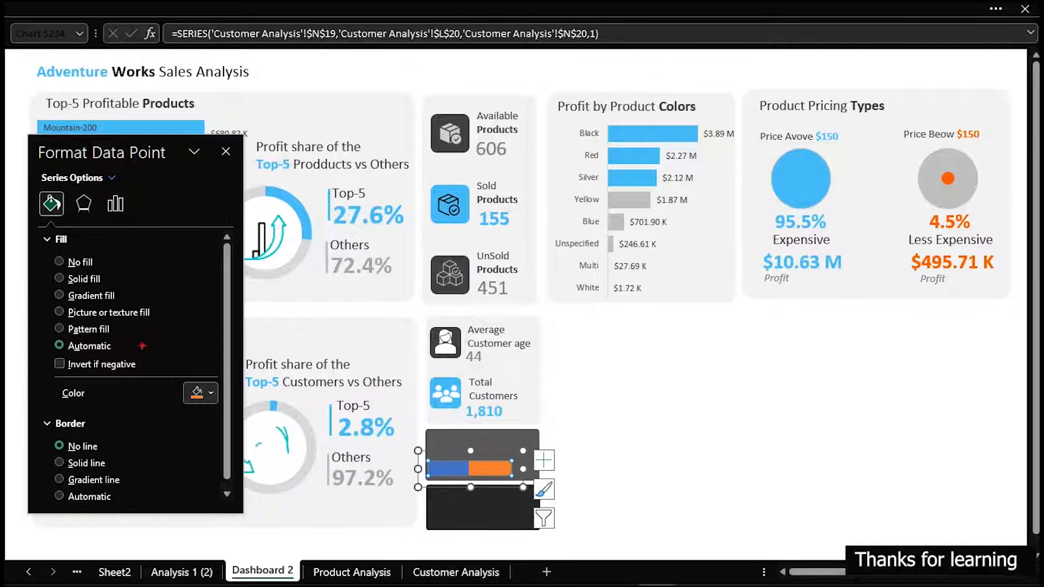
pyautogui.moveTo(178, 371); pyautogui.dragTo(223, 411)
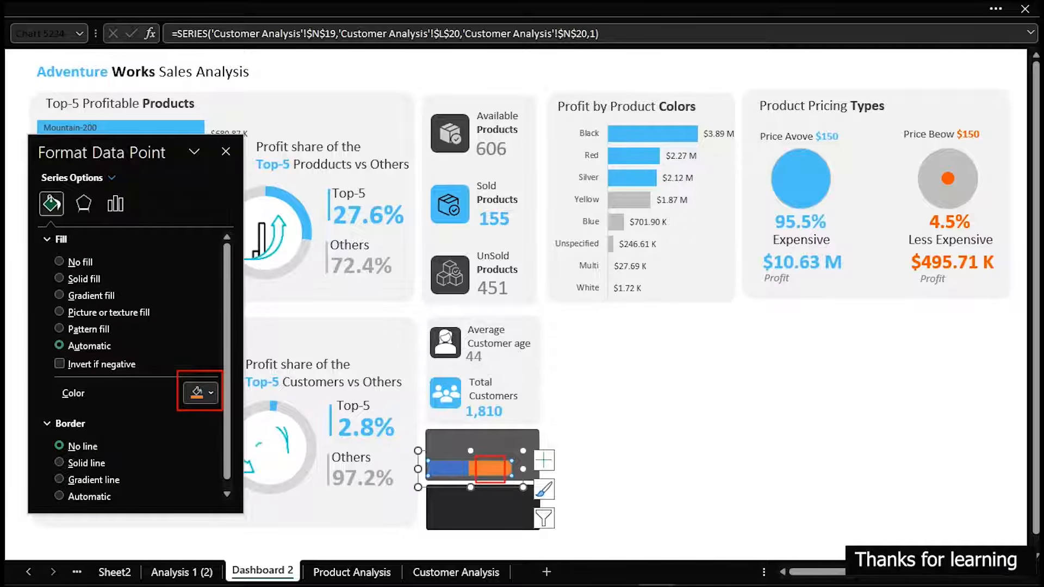
pyautogui.press('Escape')
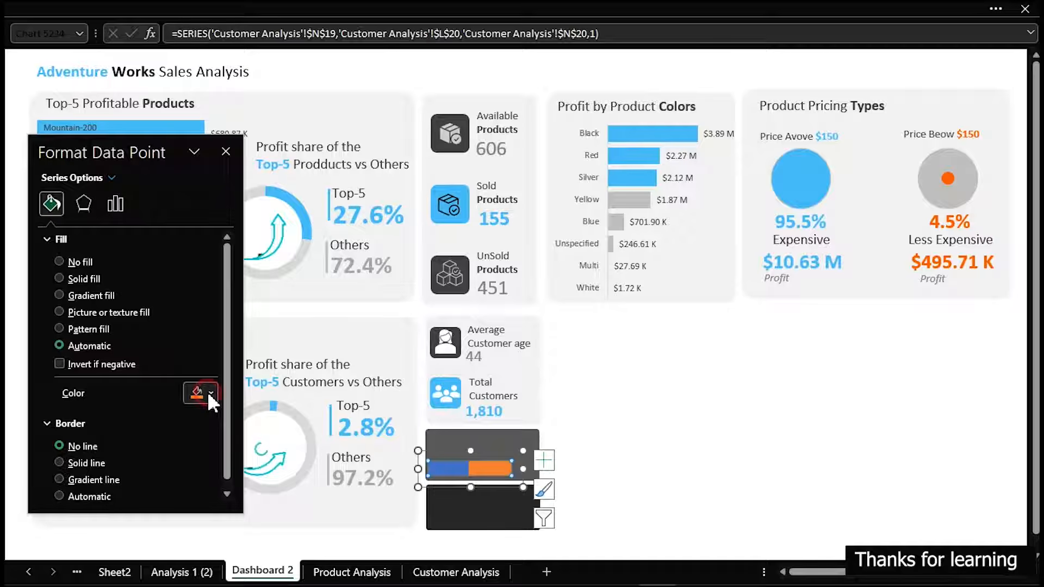
pyautogui.click(206, 394)
pyautogui.click(194, 231)
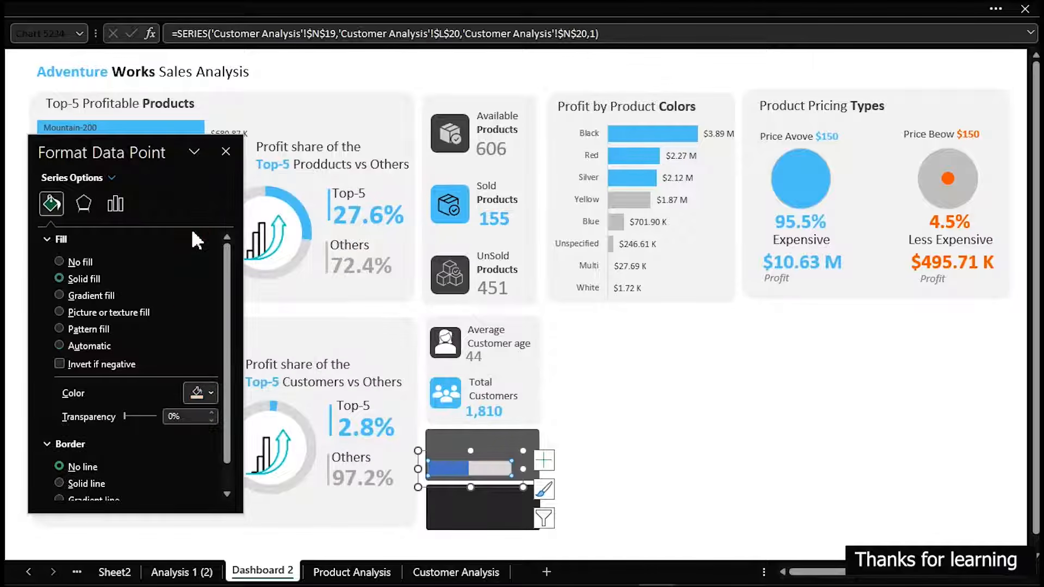
# Fill the chart's blue Sum of Total Profit bar with solid bright orange
pyautogui.click(439, 471)
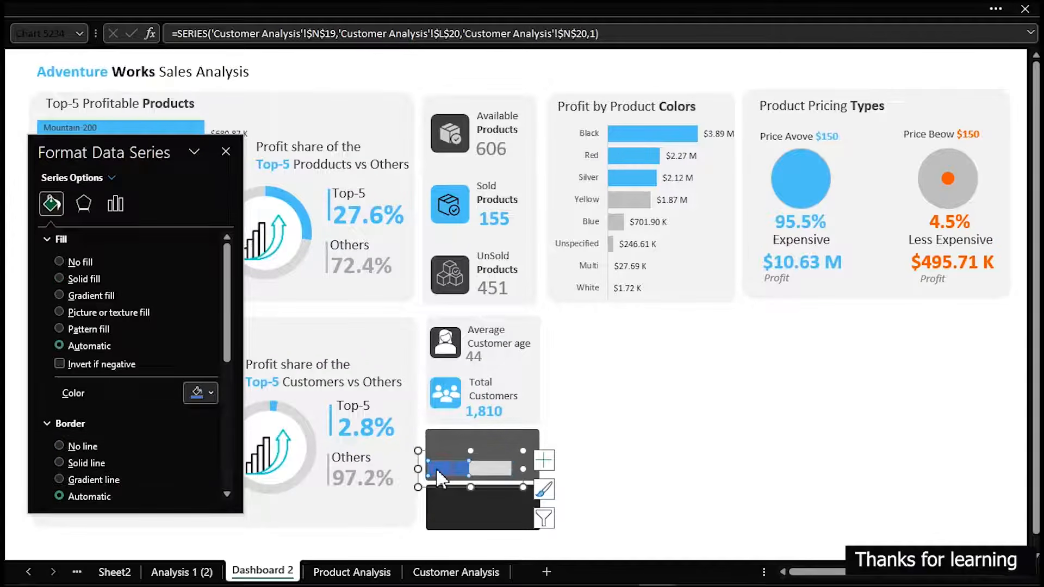
pyautogui.click(213, 395)
pyautogui.click(201, 352)
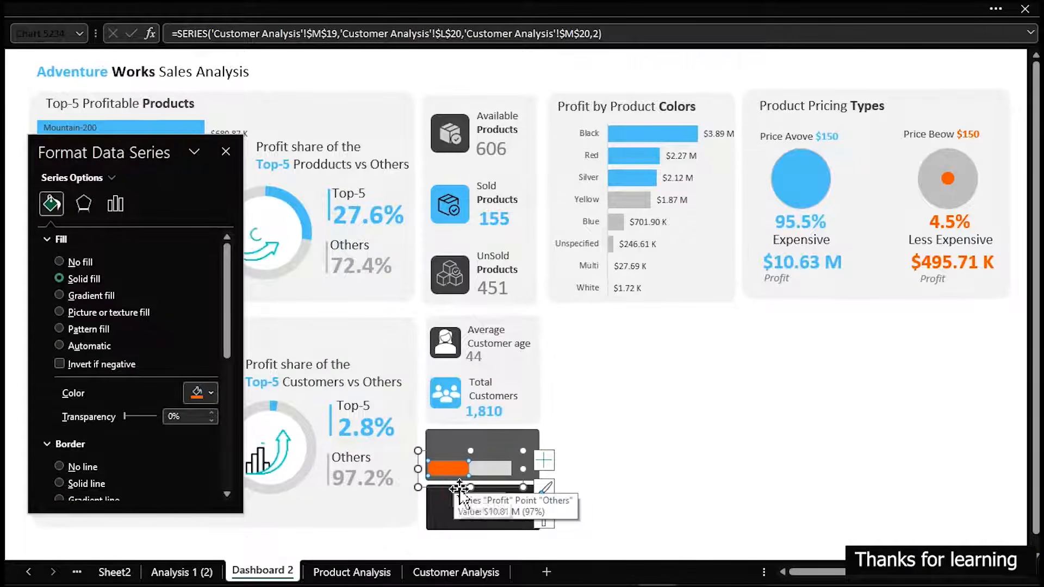
# Duplicate the formatted progress bar chart and place the copy on the lower dark card
pyautogui.click(462, 492)
pyautogui.moveTo(462, 490); pyautogui.dragTo(489, 538)
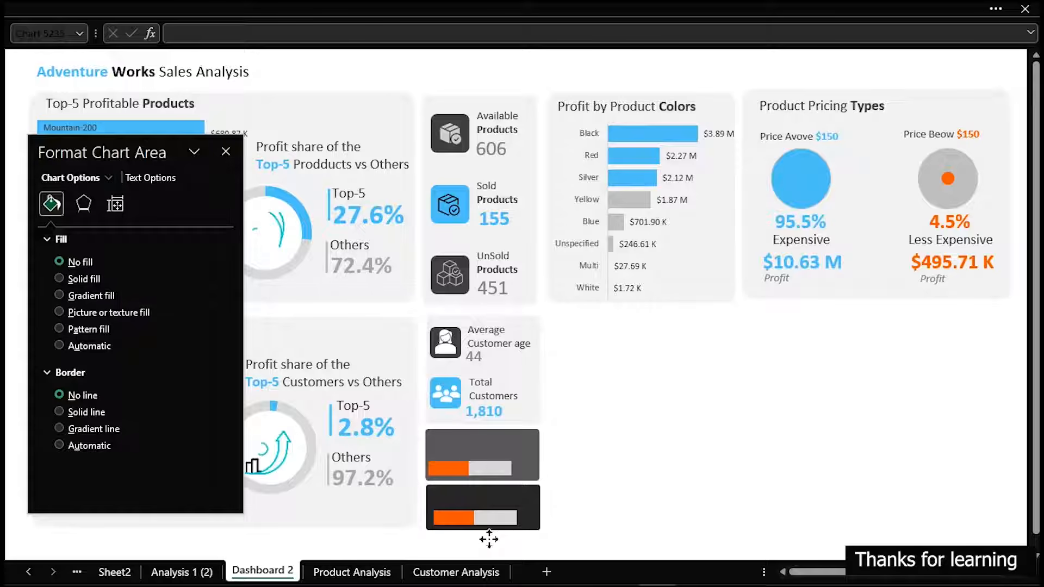
pyautogui.click(494, 534)
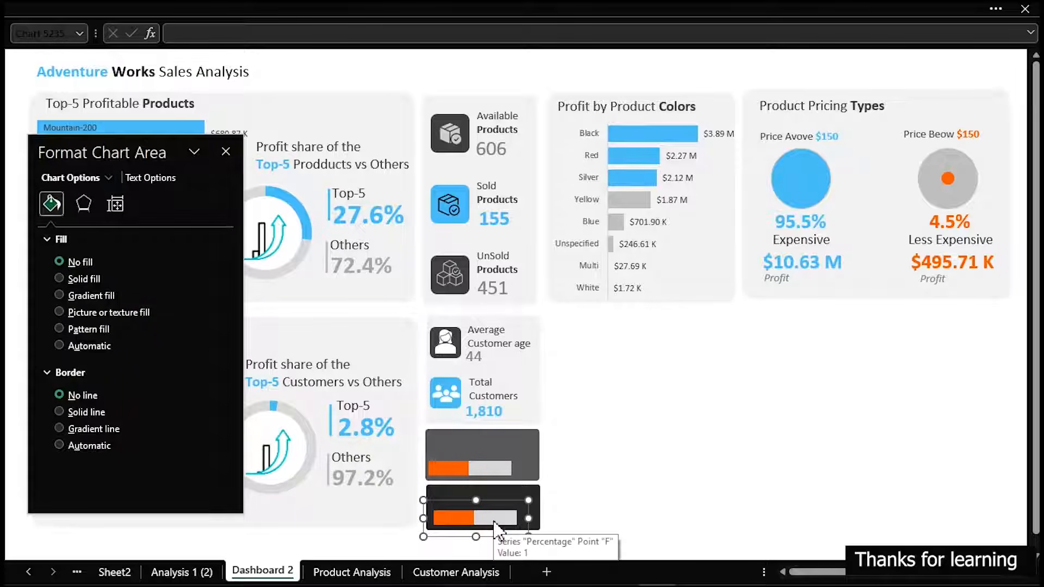
# Change the copied chart's Percentage series values to cell N21 on the Customer Analysis sheet
pyautogui.rightClick(496, 528)
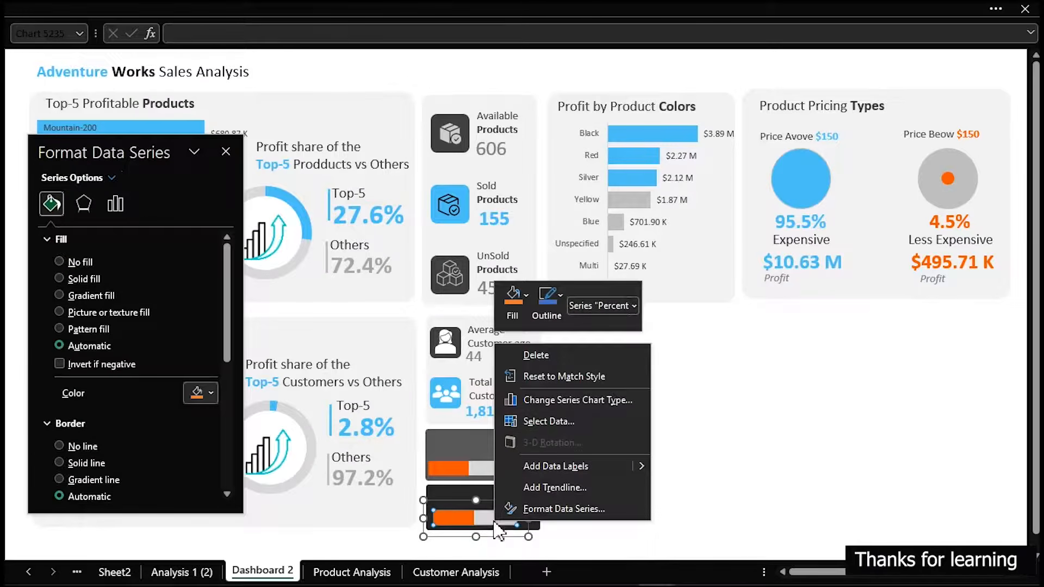
pyautogui.click(537, 422)
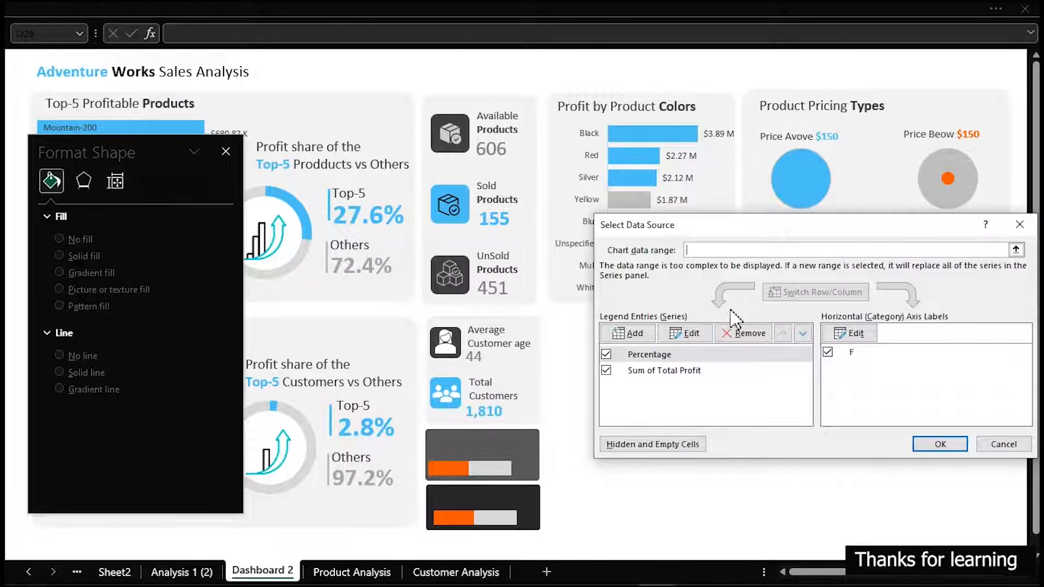
pyautogui.click(683, 334)
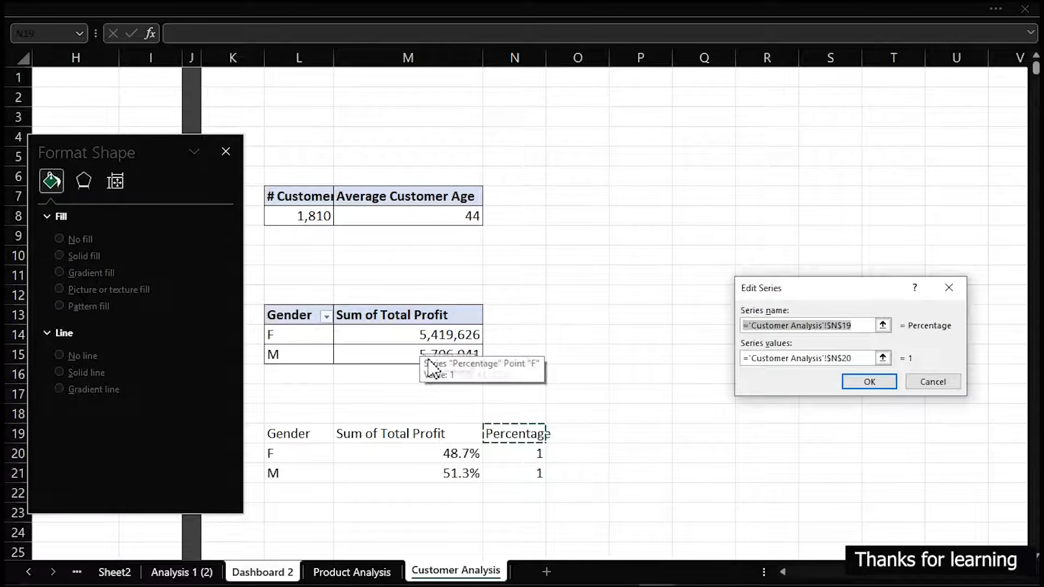
pyautogui.click(852, 358)
pyautogui.tripleClick(861, 359)
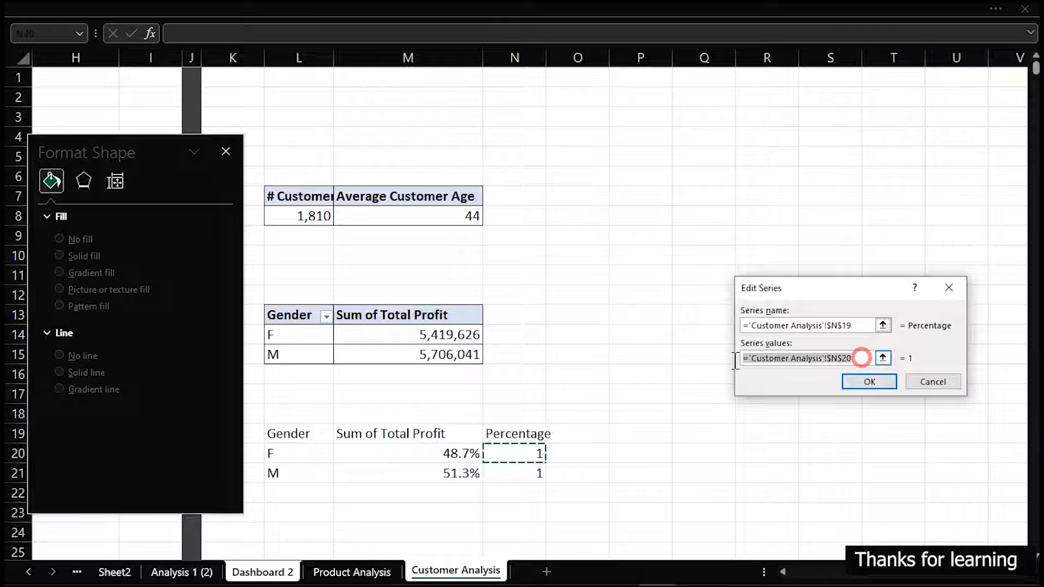
pyautogui.press('BackSpace')
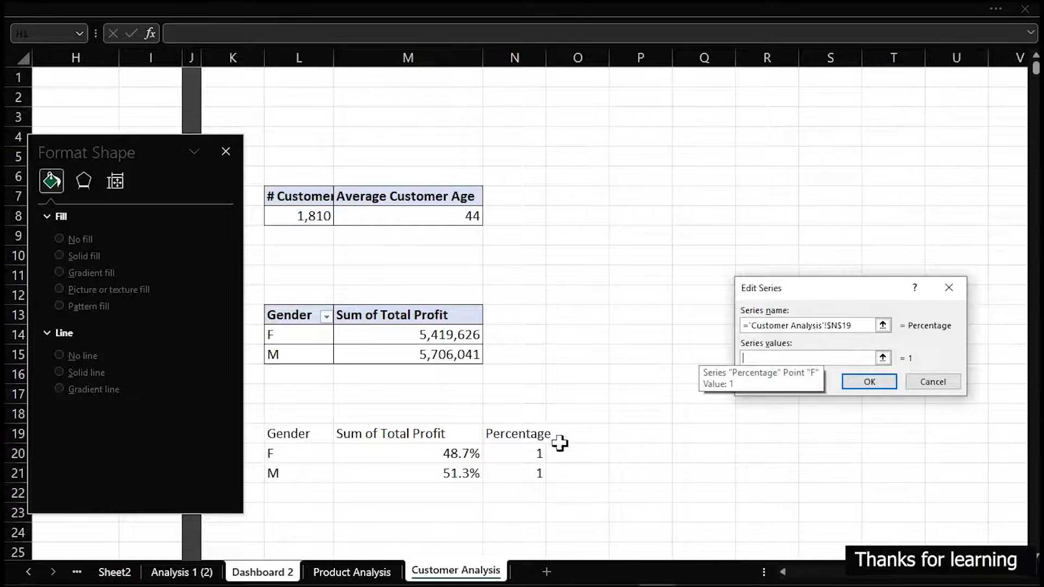
pyautogui.click(534, 473)
pyautogui.click(877, 383)
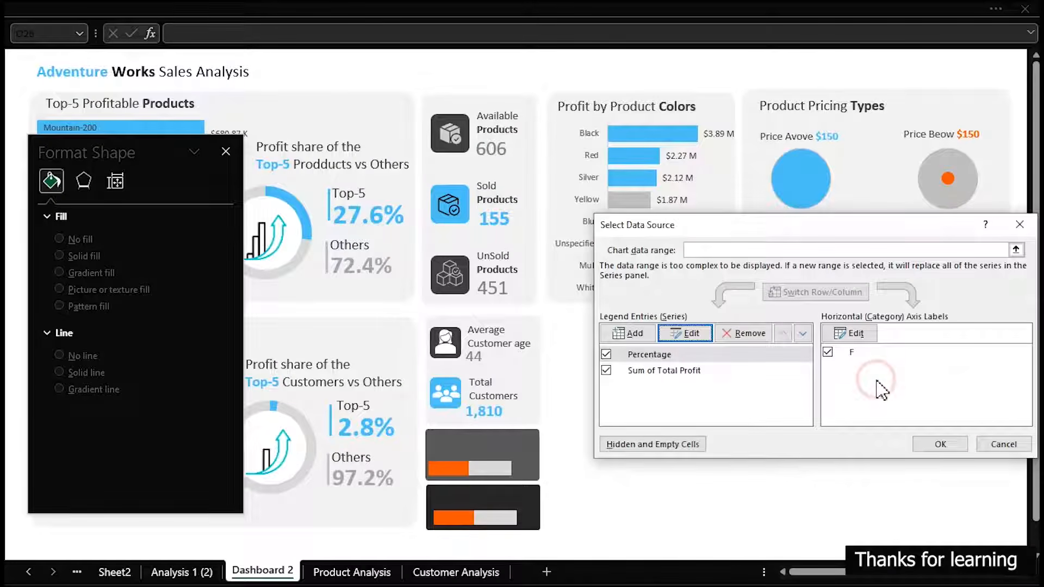
# Change the copied chart's Sum of Total Profit series values to cell M21 on the Customer Analysis sheet
pyautogui.click(671, 371)
pyautogui.click(683, 332)
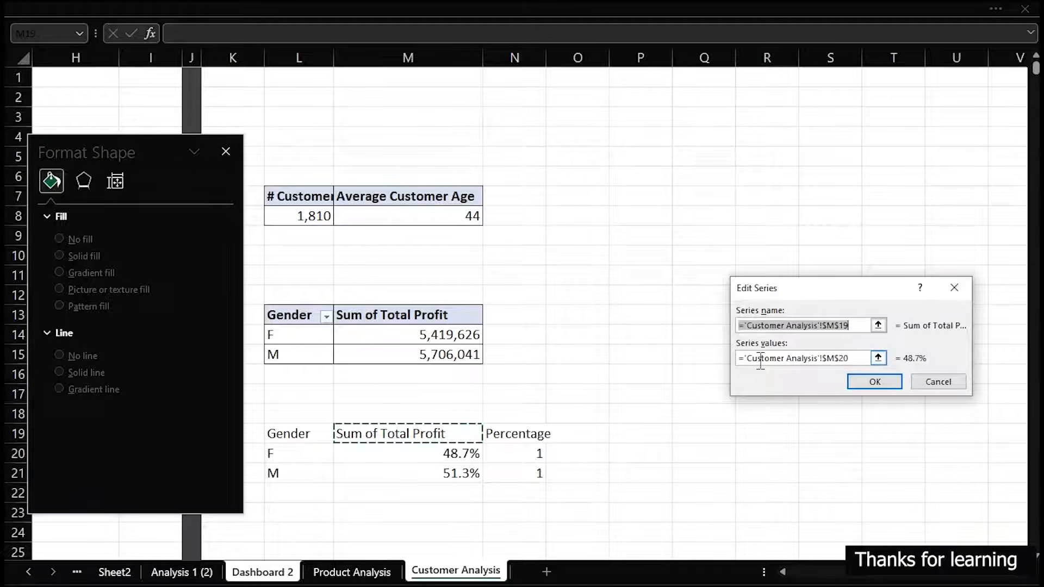
pyautogui.click(852, 357)
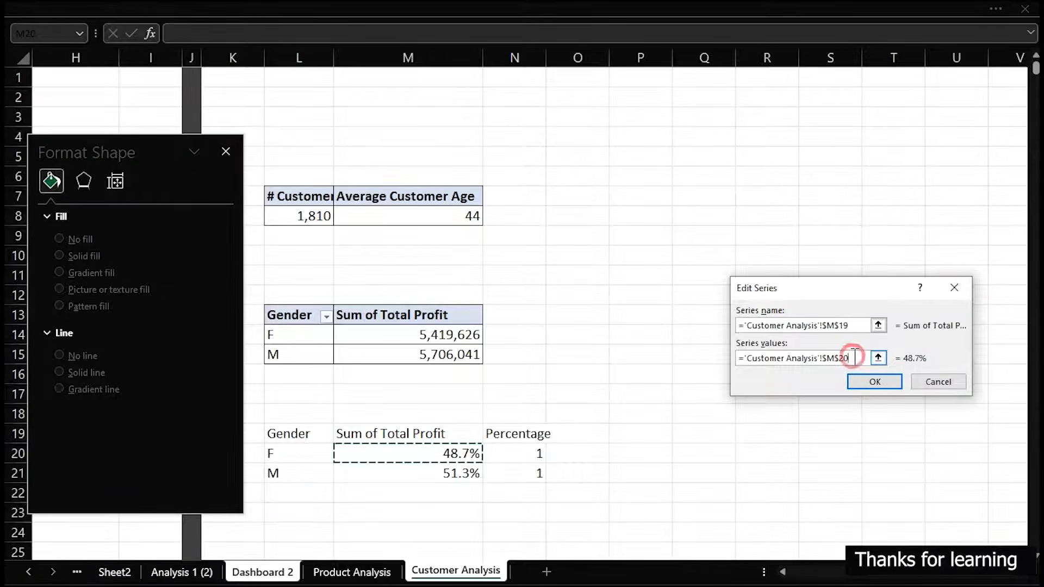
pyautogui.moveTo(858, 358); pyautogui.dragTo(629, 387)
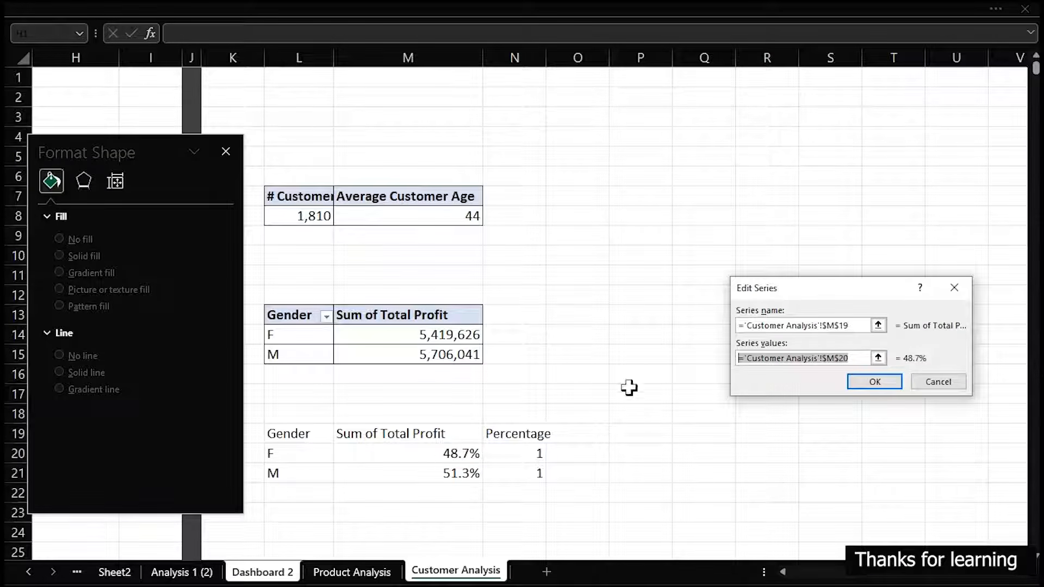
pyautogui.click(427, 469)
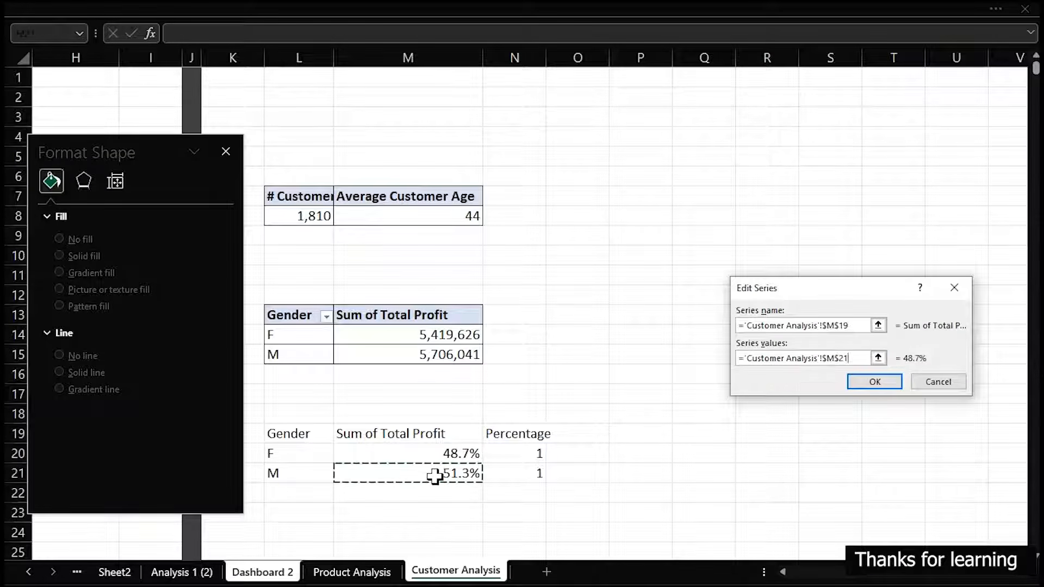
pyautogui.click(875, 382)
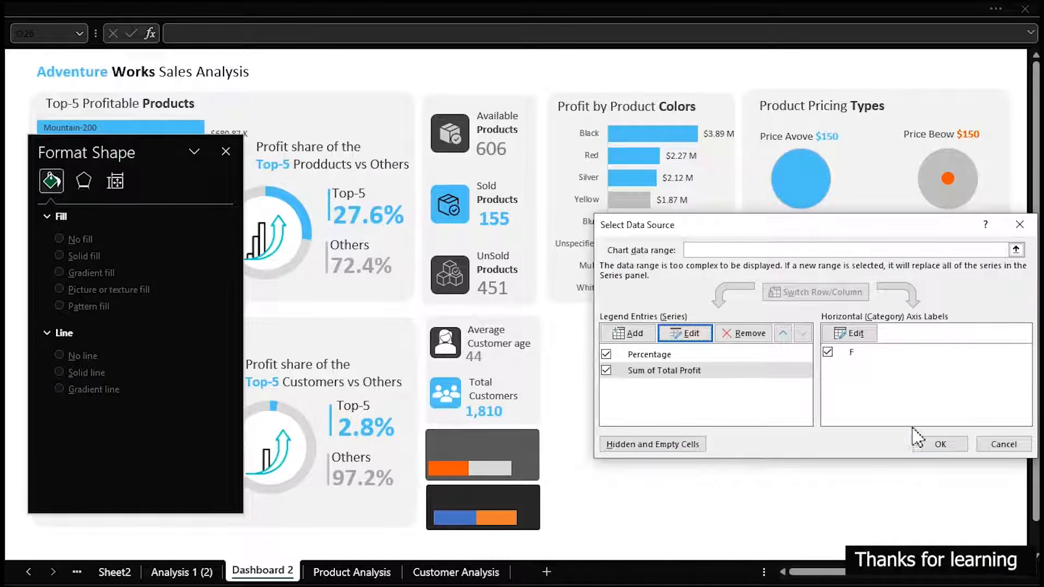
# Confirm the copied chart's data source changes and fill its orange Percentage bar with solid light gray
pyautogui.click(941, 446)
pyautogui.click(625, 455)
pyautogui.click(503, 521)
pyautogui.click(503, 519)
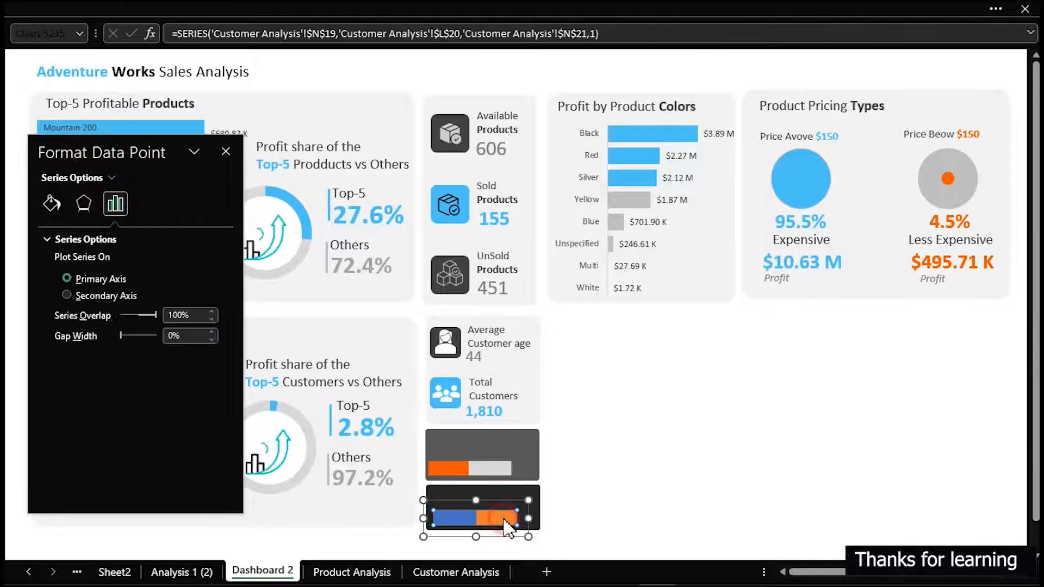
pyautogui.click(52, 204)
pyautogui.click(208, 394)
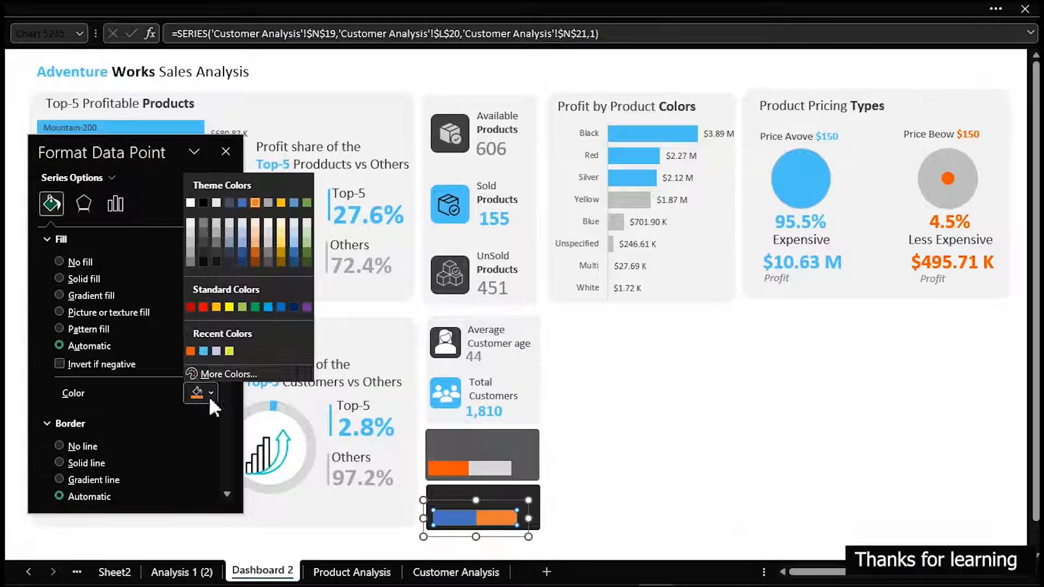
pyautogui.click(189, 236)
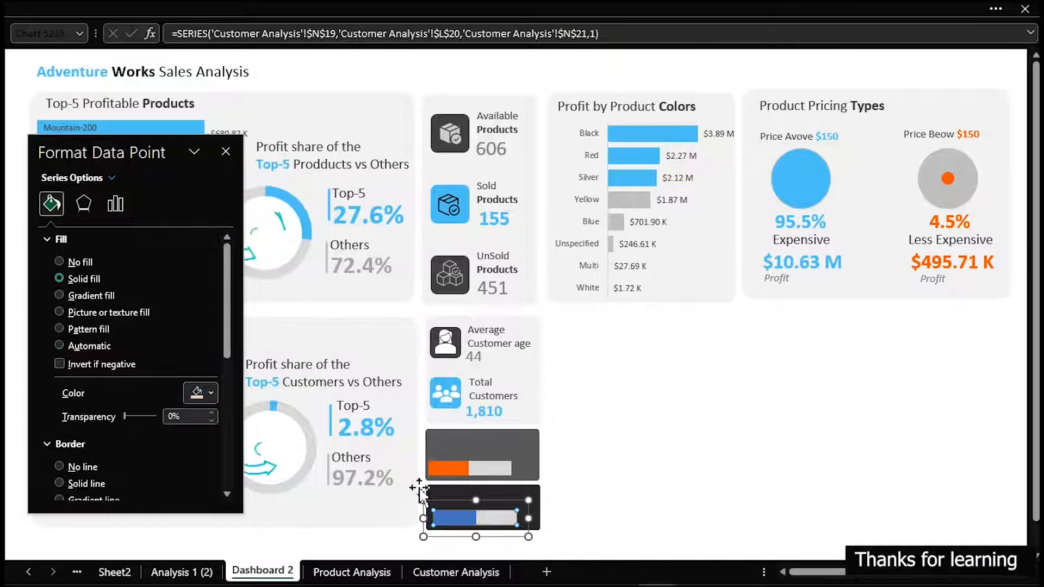
# Fill the lower chart's Sum of Total Profit bar with the recently used light blue
pyautogui.click(453, 521)
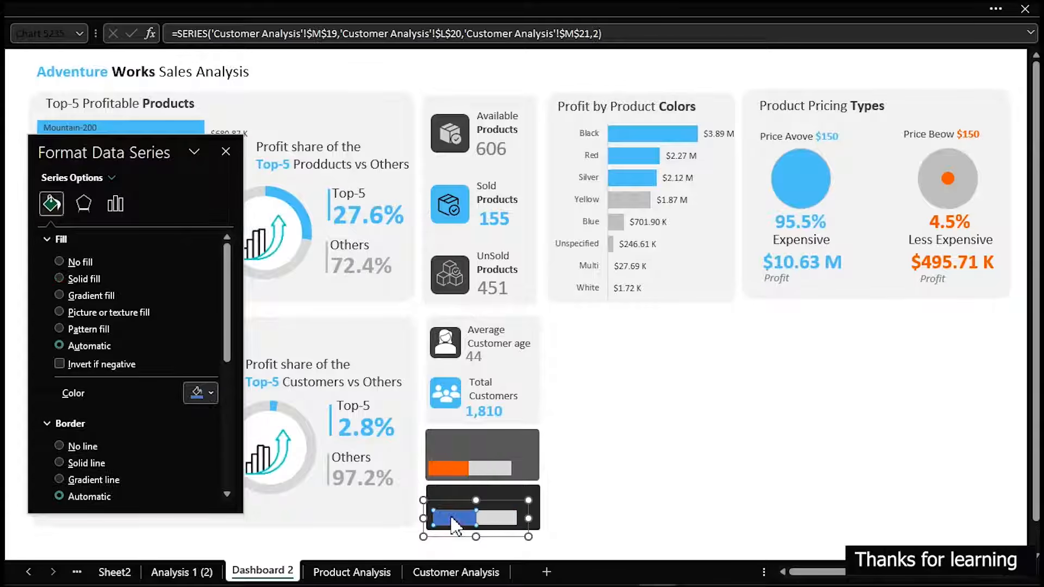
pyautogui.click(204, 395)
pyautogui.click(203, 351)
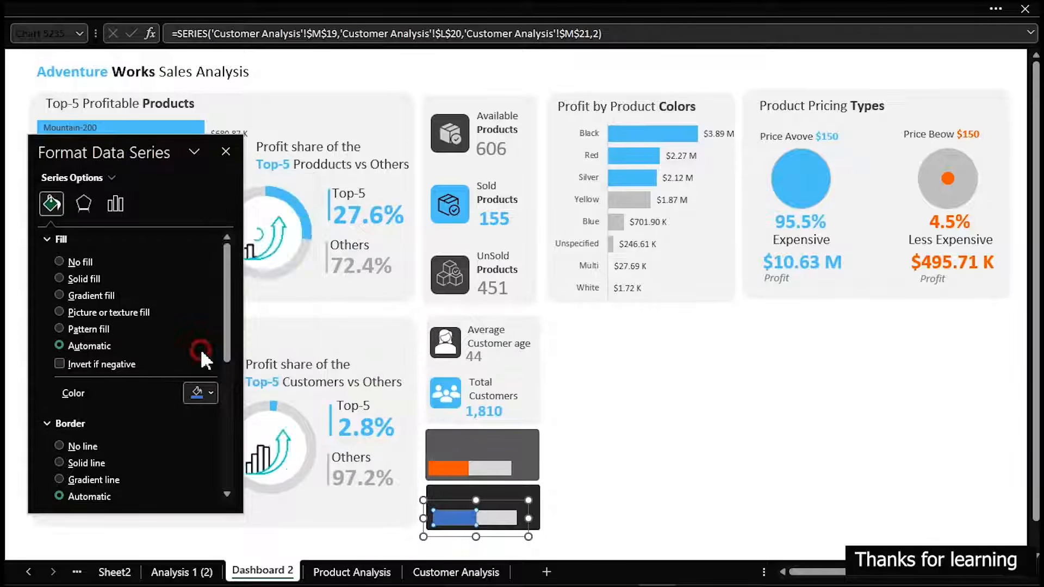
pyautogui.click(704, 511)
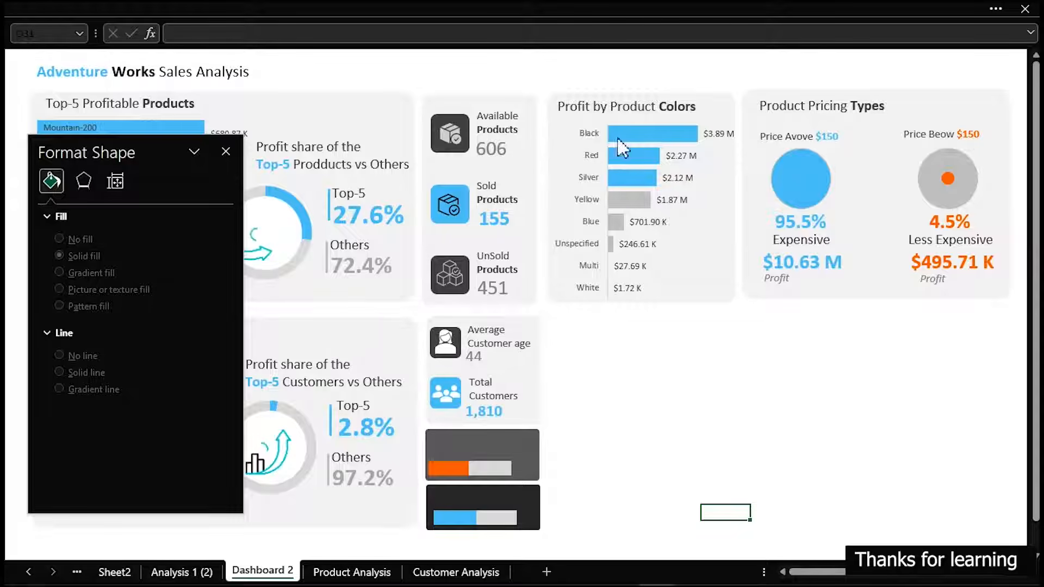
# Duplicate the "Top-5 Profitable Products" title text box and place the copy in the empty area beside the customer metric cards
pyautogui.click(804, 241)
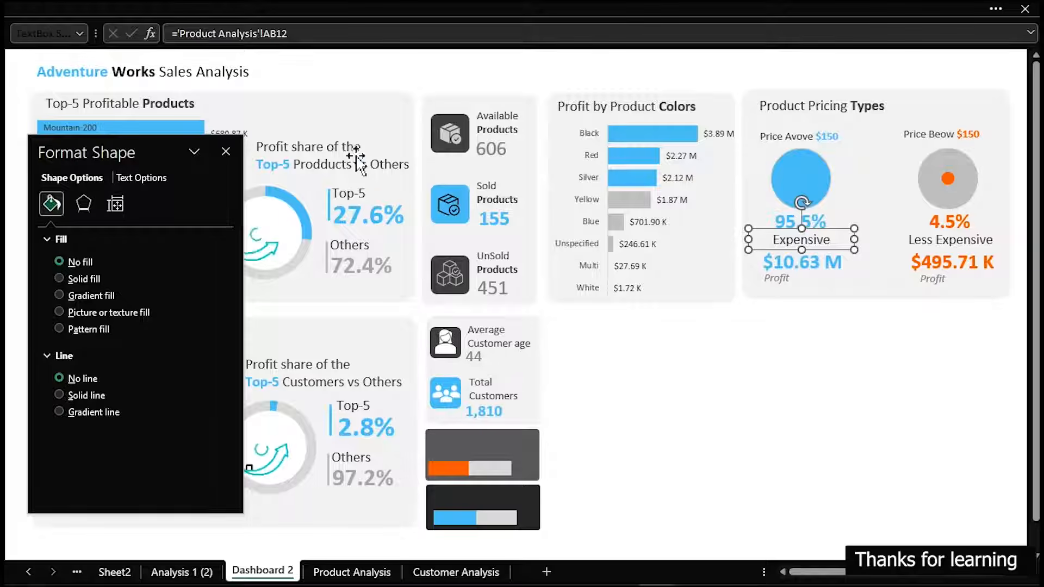
pyautogui.click(189, 104)
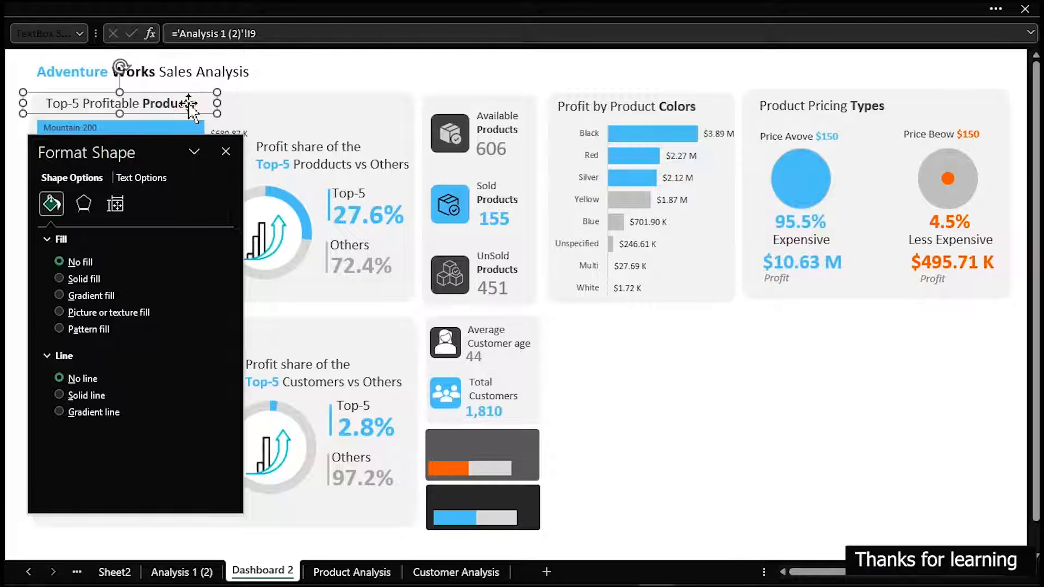
pyautogui.hotkey('ctrl', 'd')
pyautogui.moveTo(191, 118); pyautogui.dragTo(710, 422)
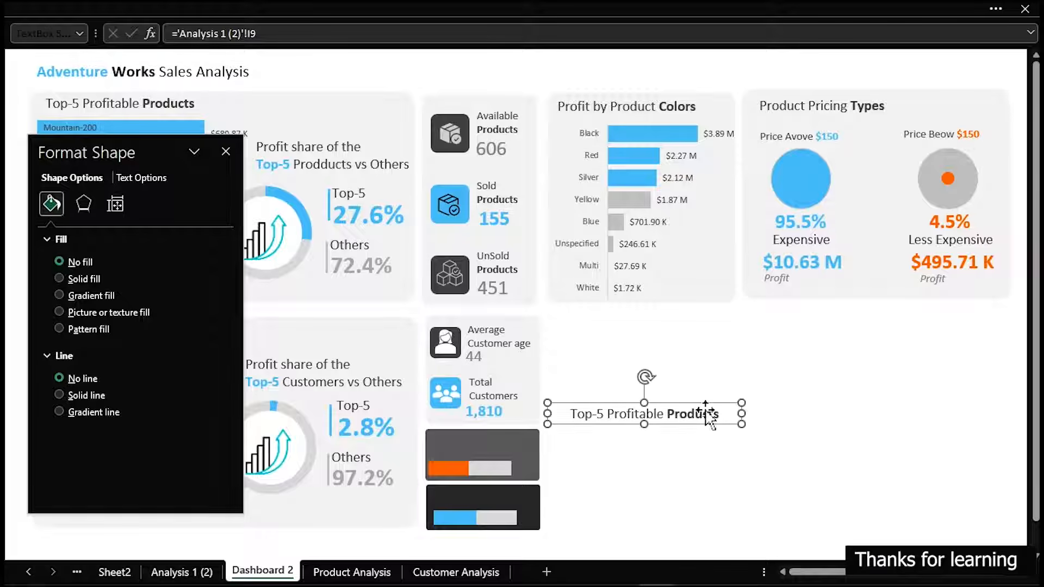
# Change the copied title's text to "Profit by Gender", keeping "Gender" in bold
pyautogui.click(609, 414)
pyautogui.press('BackSpace')
pyautogui.press('BackSpace')
pyautogui.press('BackSpace')
pyautogui.press('BackSpace')
pyautogui.press('BackSpace')
pyautogui.press('BackSpace')
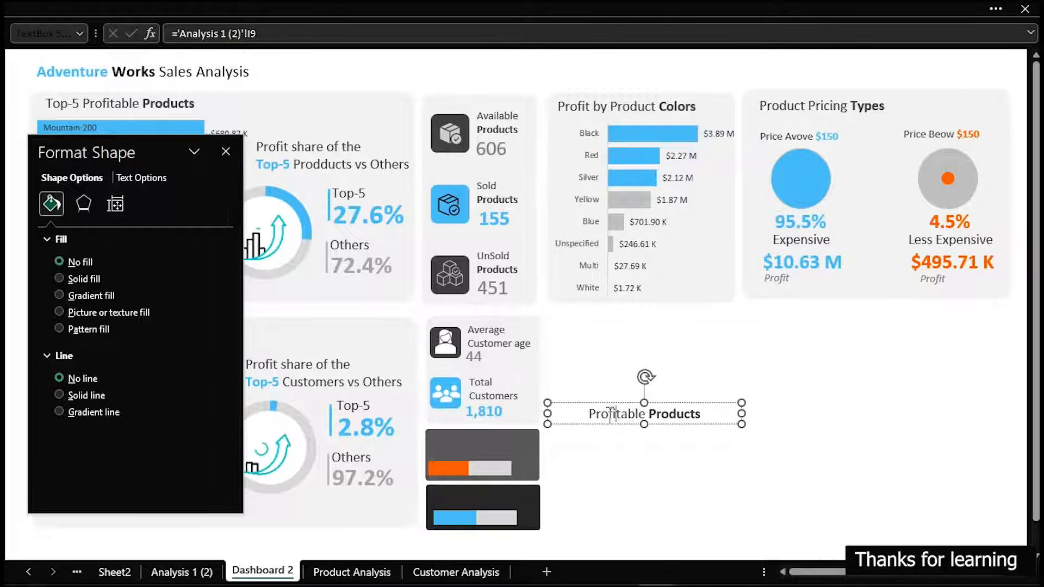
pyautogui.press('BackSpace')
pyautogui.press('BackSpace')
pyautogui.press('BackSpace')
pyautogui.press('BackSpace')
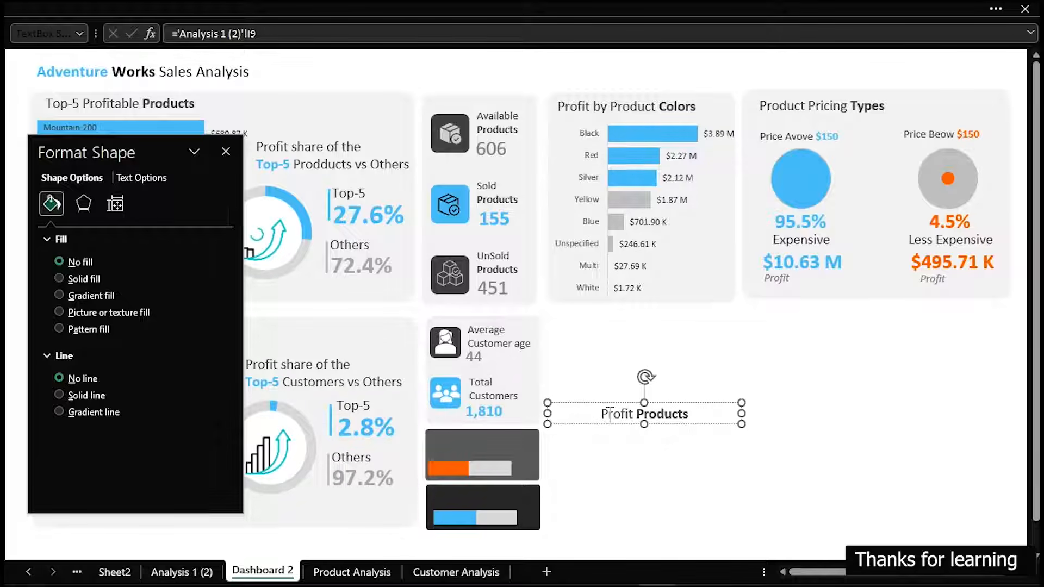
pyautogui.write('by')
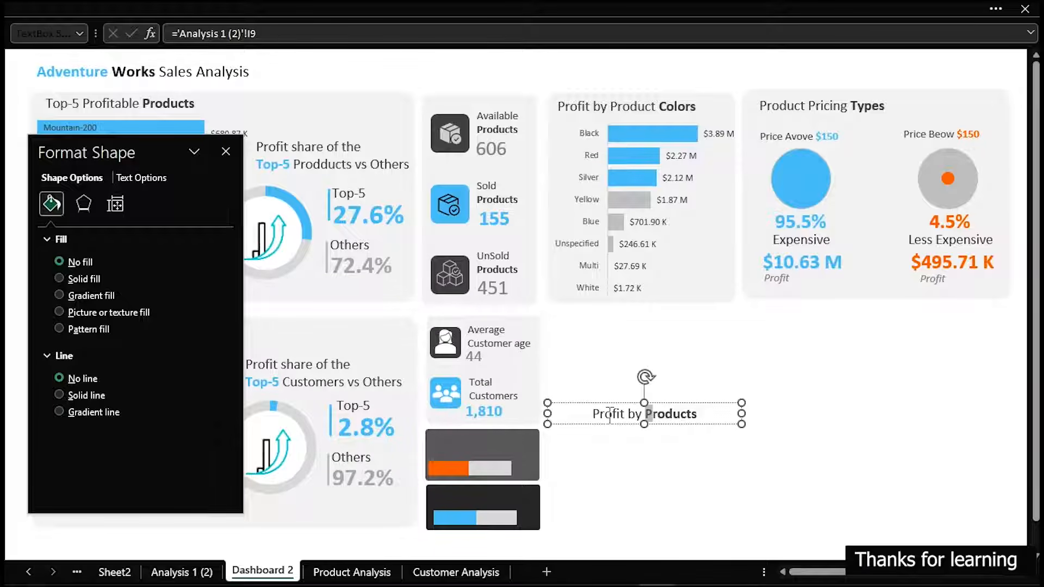
pyautogui.hotkey('shift', 'Right')
pyautogui.hotkey('shift', 'Right')
pyautogui.hotkey('shift', 'Right')
pyautogui.hotkey('shift', 'Right')
pyautogui.hotkey('shift', 'Right')
pyautogui.hotkey('shift', 'Right')
pyautogui.write('Gendd')
pyautogui.press('BackSpace')
pyautogui.write('er')
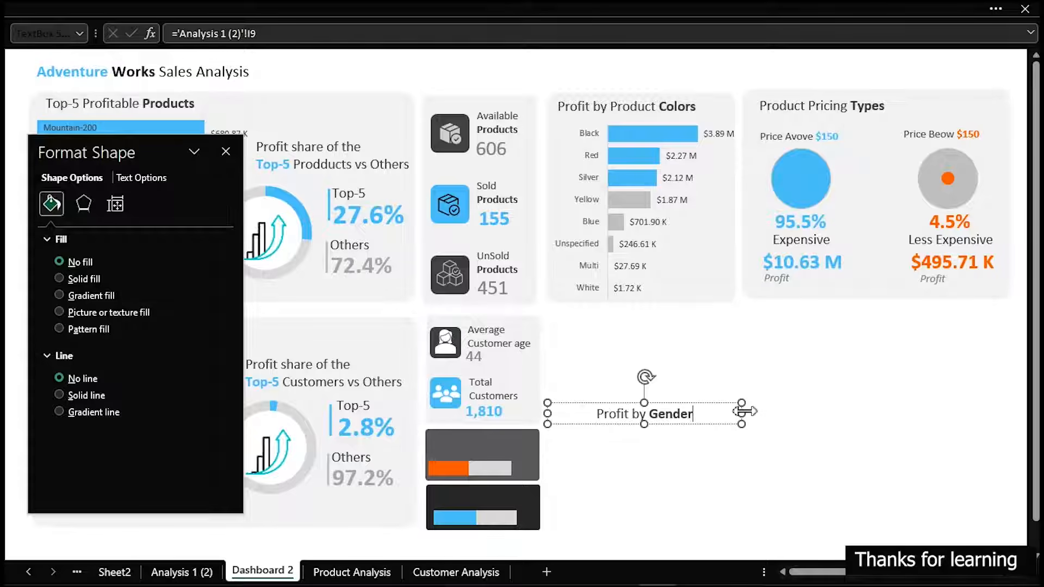
# Narrow the "Profit by Gender" title, place it at the top of the upper dark card and make its text white
pyautogui.moveTo(745, 412); pyautogui.dragTo(527, 447)
pyautogui.click(243, 7)
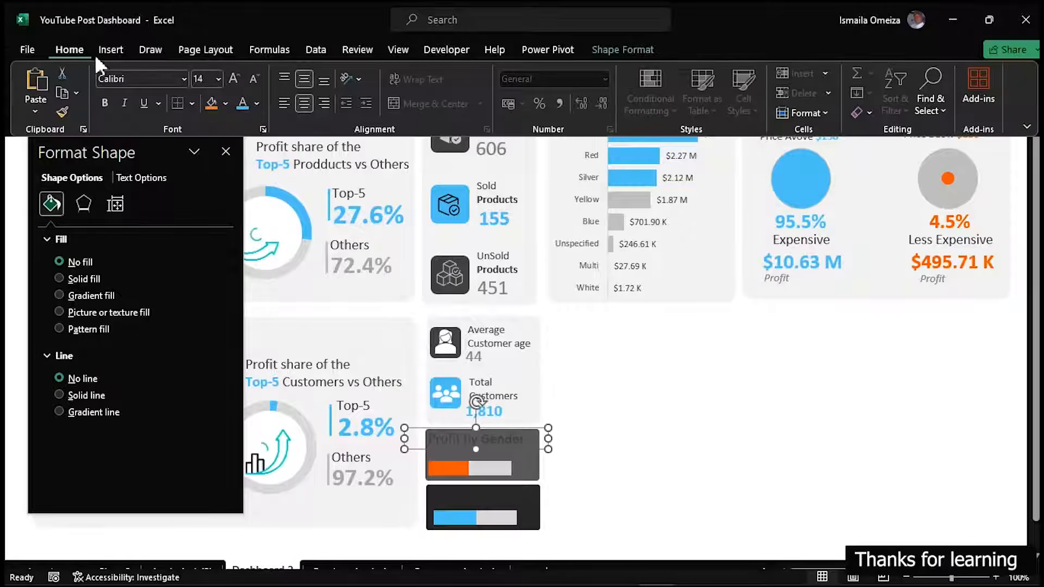
pyautogui.click(257, 104)
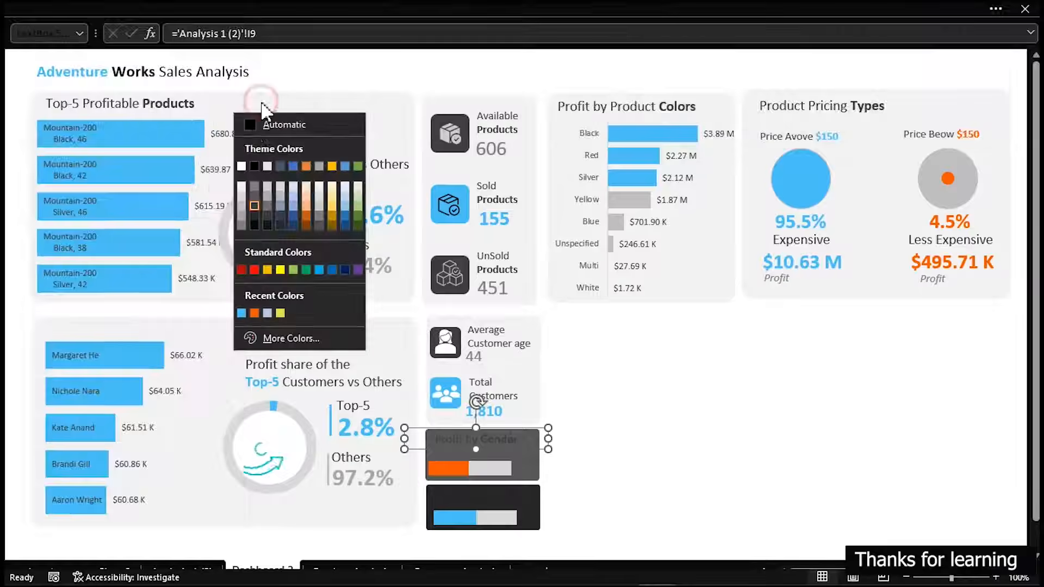
pyautogui.click(241, 166)
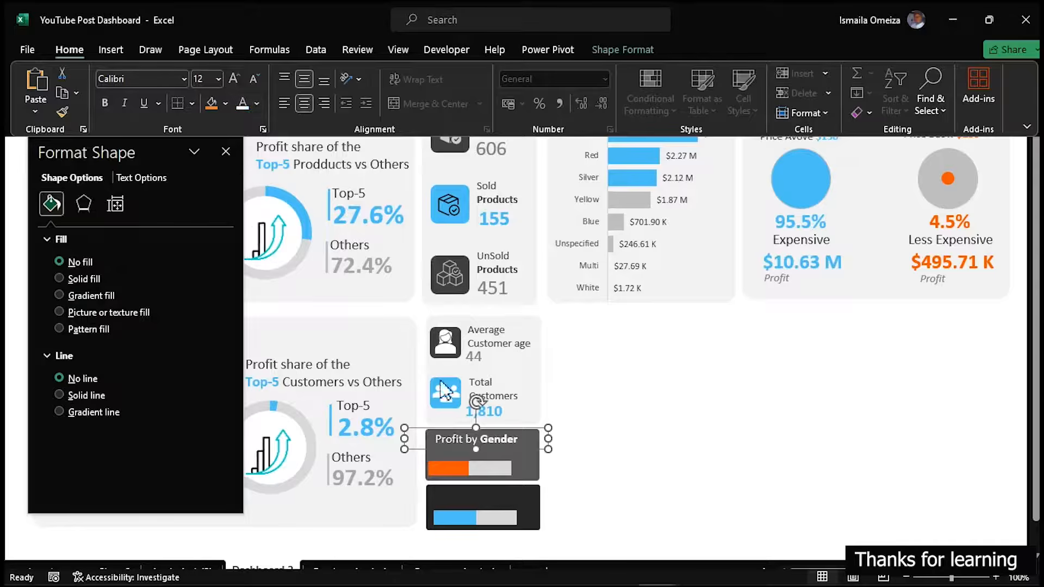
pyautogui.click(477, 444)
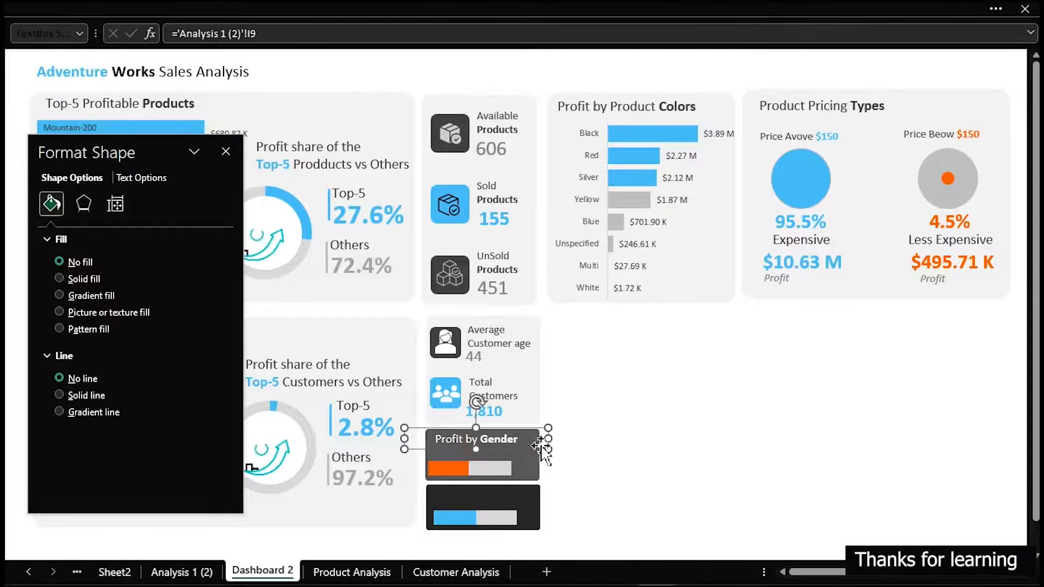
pyautogui.moveTo(548, 442); pyautogui.dragTo(538, 439)
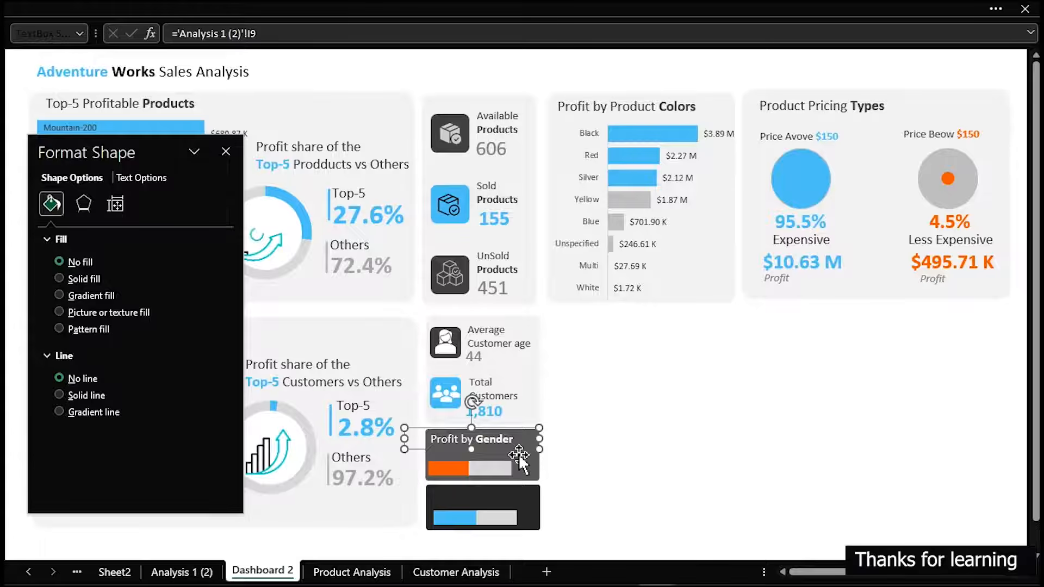
pyautogui.press('Escape')
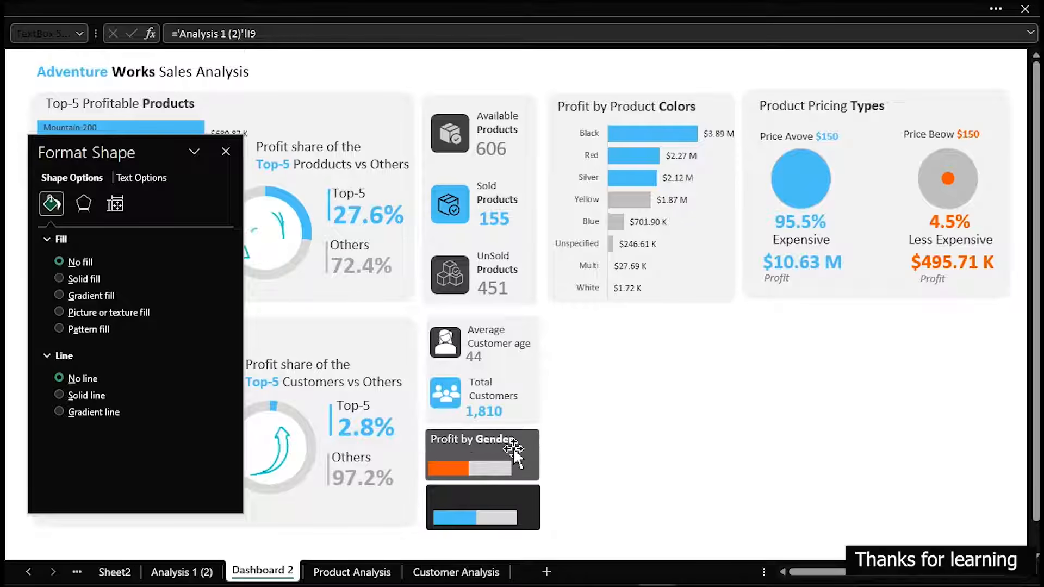
# Duplicate the "Profit by Gender" title and replace the copy's text with "Female"
pyautogui.click(513, 448)
pyautogui.hotkey('ctrl', 'd')
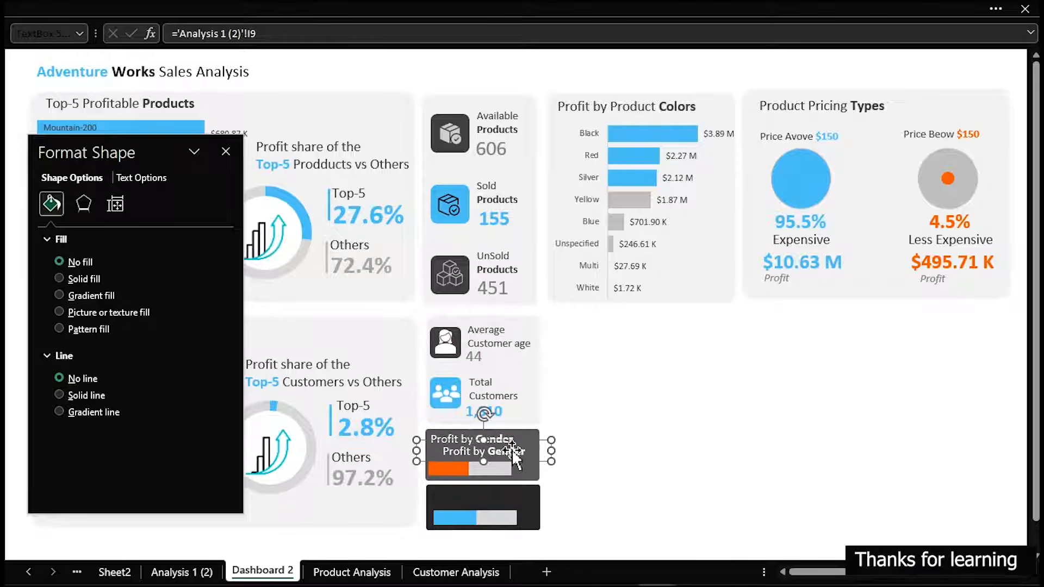
pyautogui.tripleClick(513, 452)
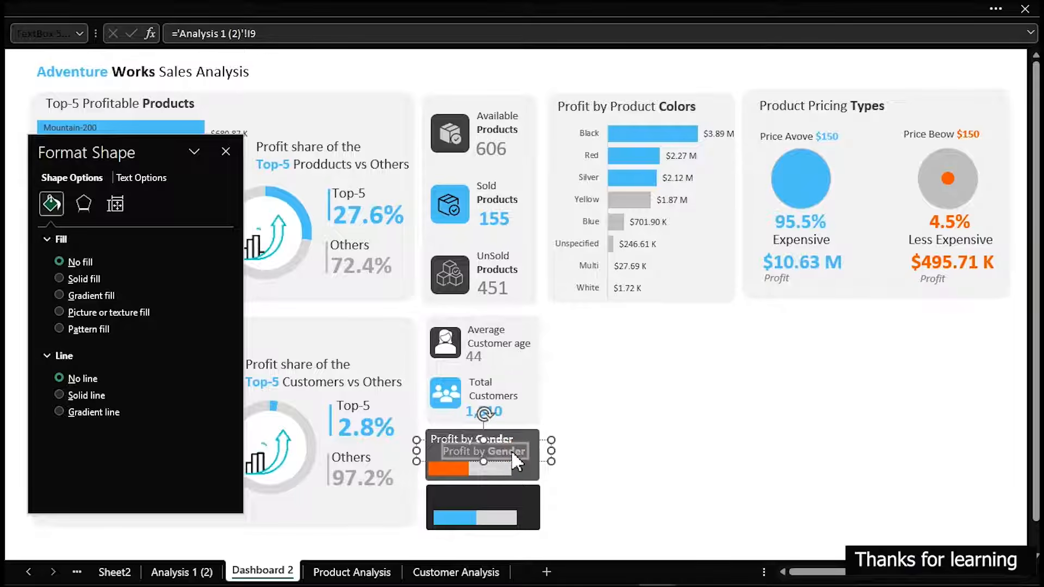
pyautogui.write('Female')
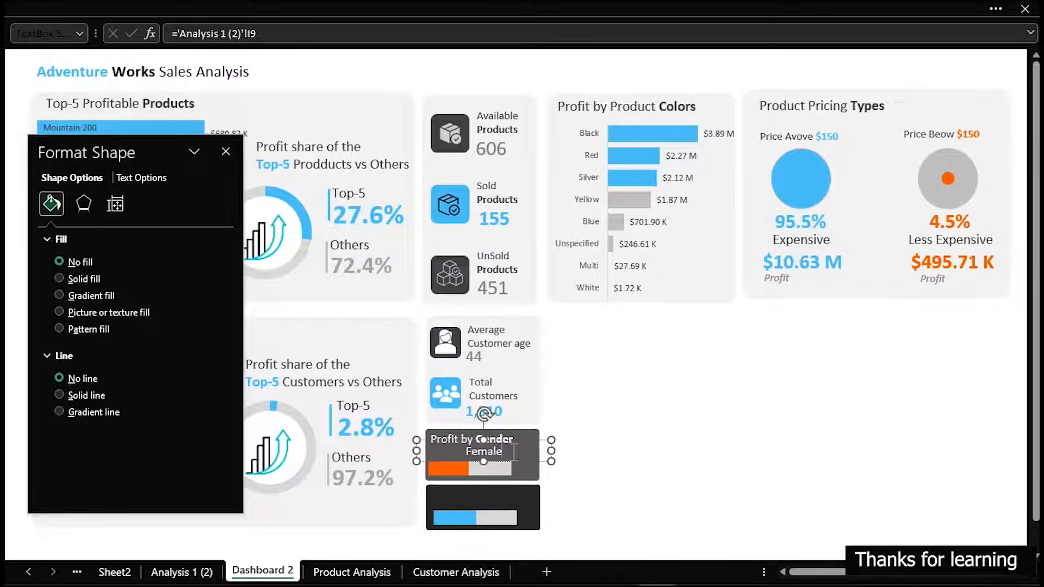
# Shrink the Female label's text box and position it just above the orange progress bar
pyautogui.moveTo(552, 451); pyautogui.dragTo(488, 467)
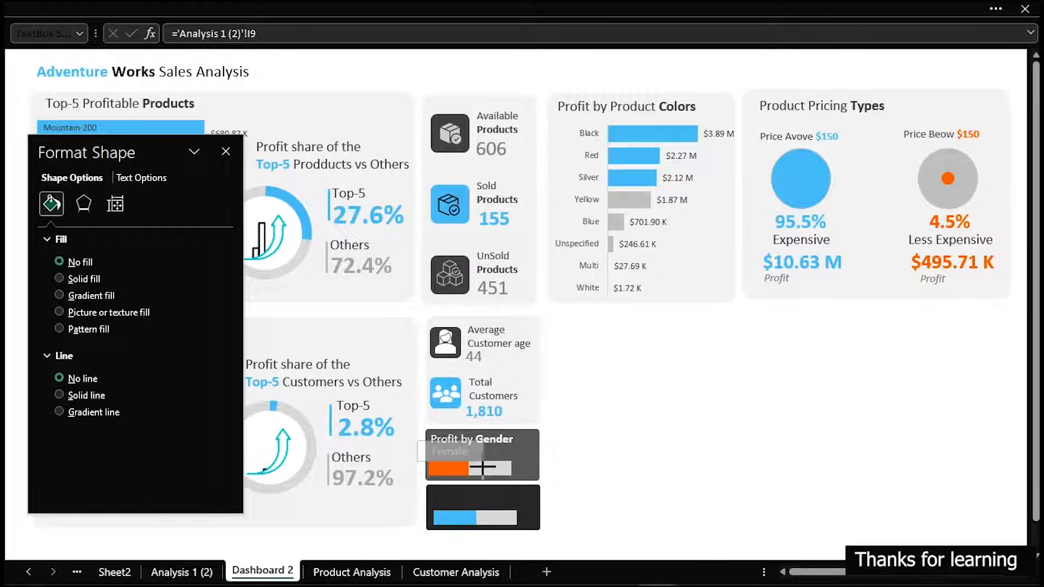
pyautogui.click(444, 572)
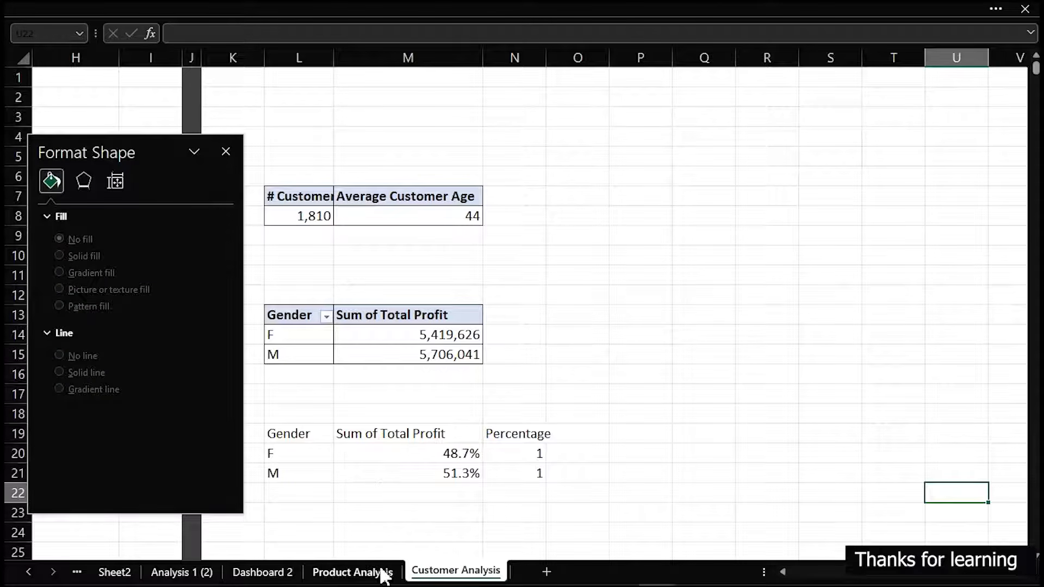
pyautogui.click(291, 572)
pyautogui.moveTo(417, 451); pyautogui.dragTo(442, 455)
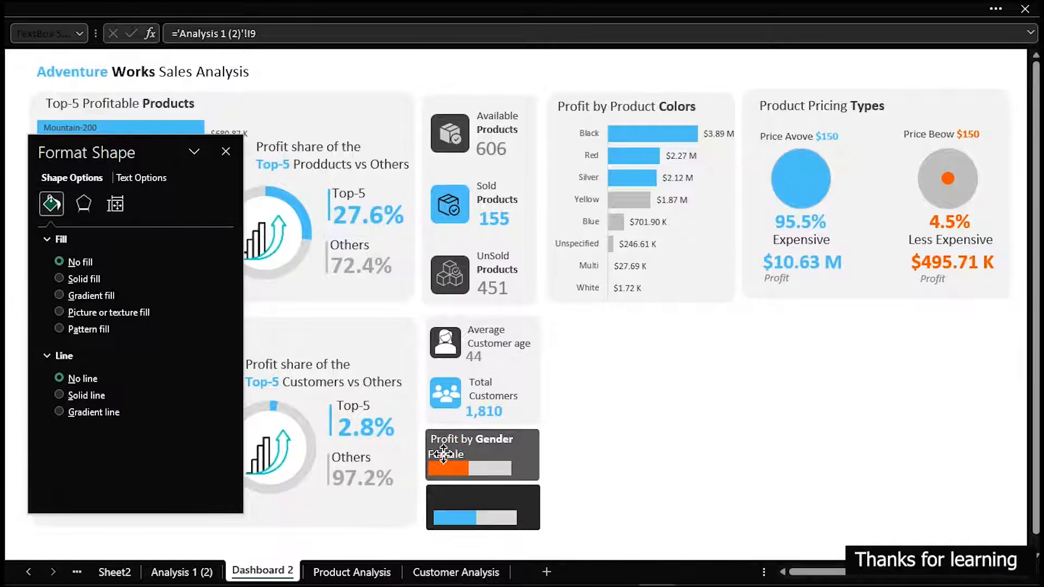
pyautogui.click(443, 454)
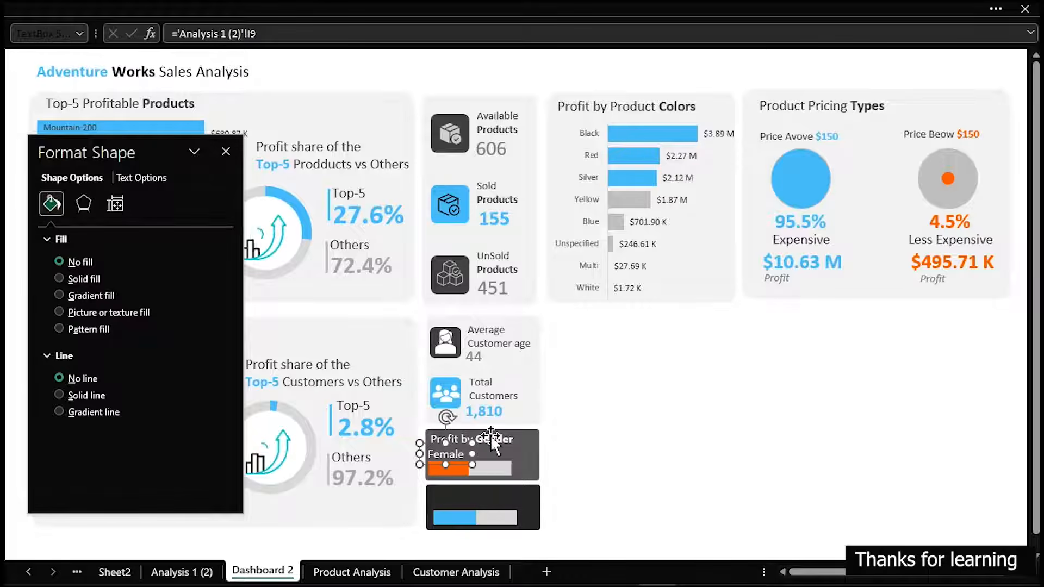
# Duplicate the Female label, change the copy's text to "Male" and place it above the blue progress bar on the lower dark card
pyautogui.hotkey('ctrl', 'd')
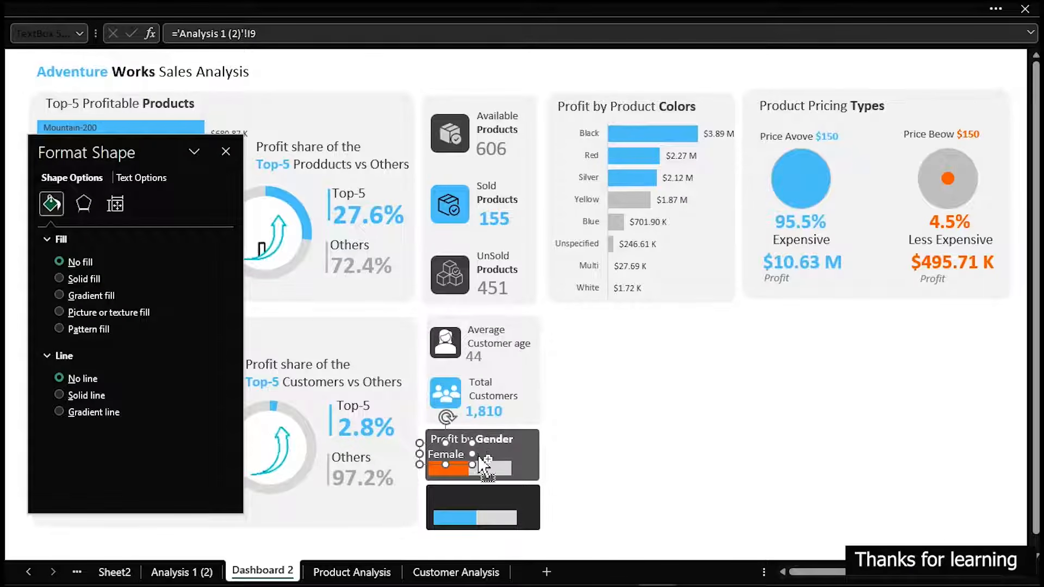
pyautogui.moveTo(466, 468); pyautogui.dragTo(461, 496)
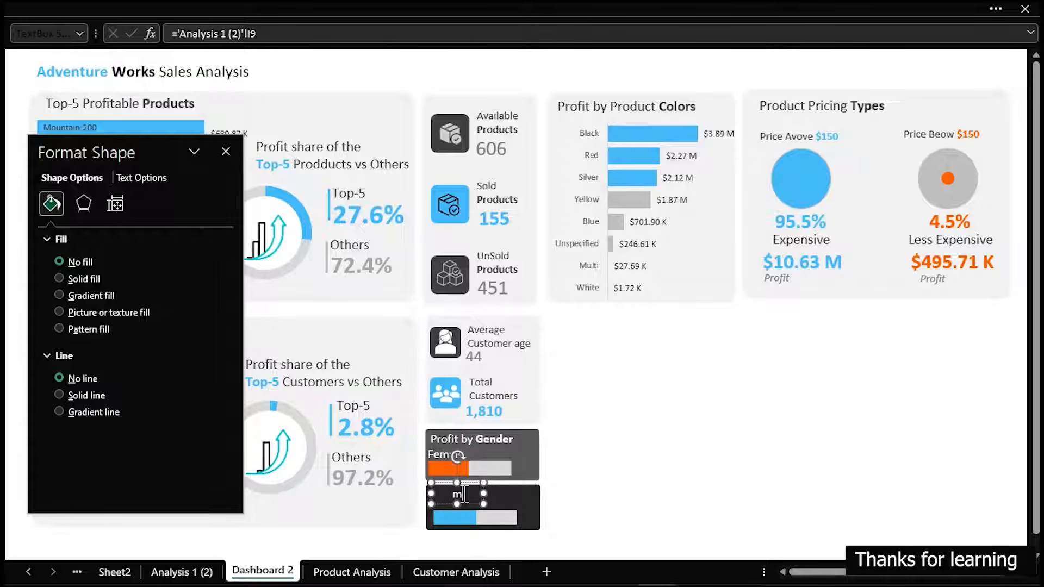
pyautogui.write('Male')
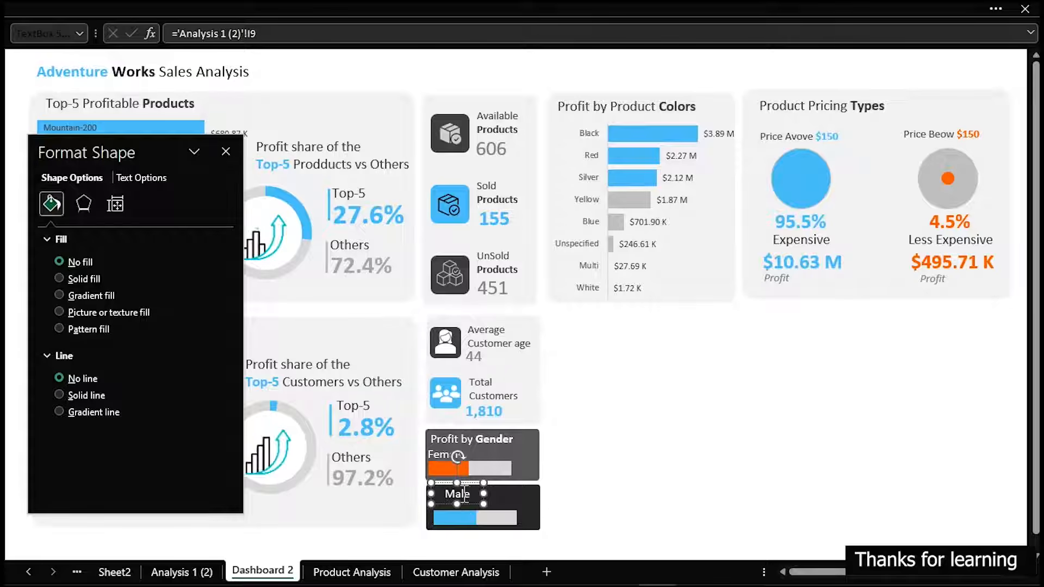
pyautogui.moveTo(468, 503); pyautogui.dragTo(457, 511)
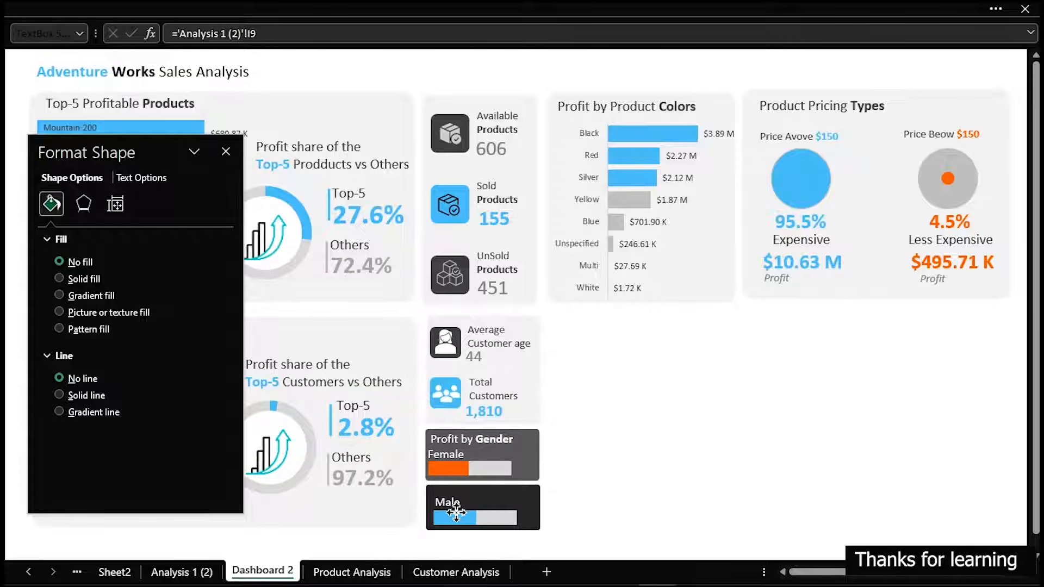
# Copy the Male label to the other end of its card and link the copy to cell M21 on the Customer Analysis sheet
pyautogui.moveTo(455, 513); pyautogui.dragTo(531, 510)
pyautogui.moveTo(255, 33); pyautogui.dragTo(176, 33)
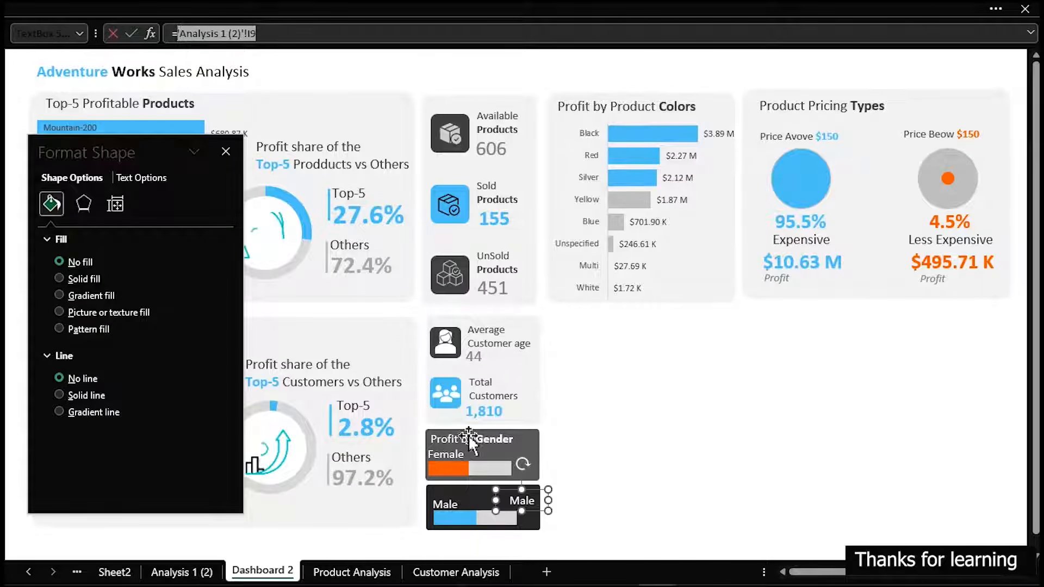
pyautogui.click(456, 572)
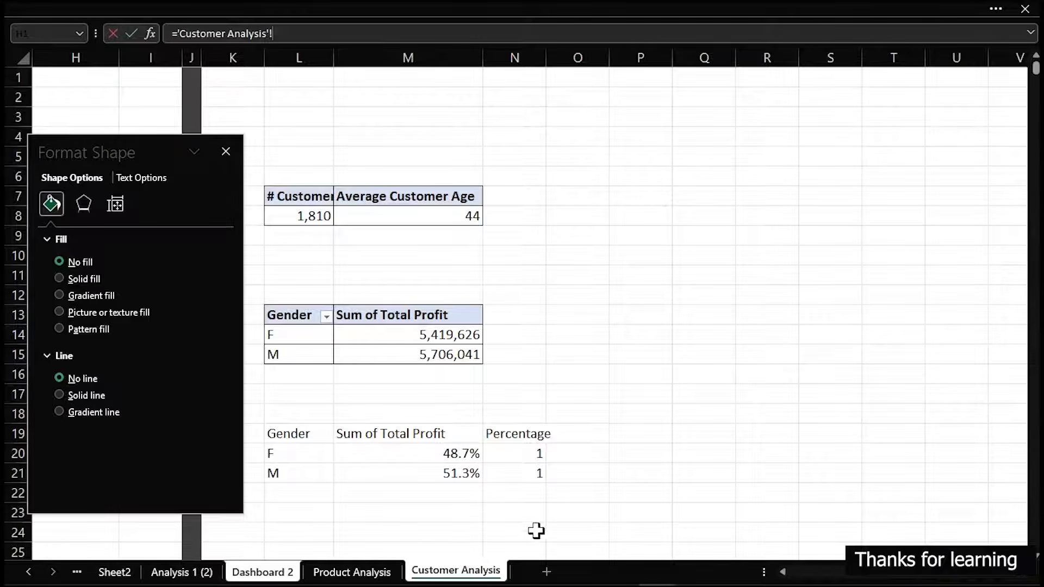
pyautogui.click(466, 474)
pyautogui.press('Return')
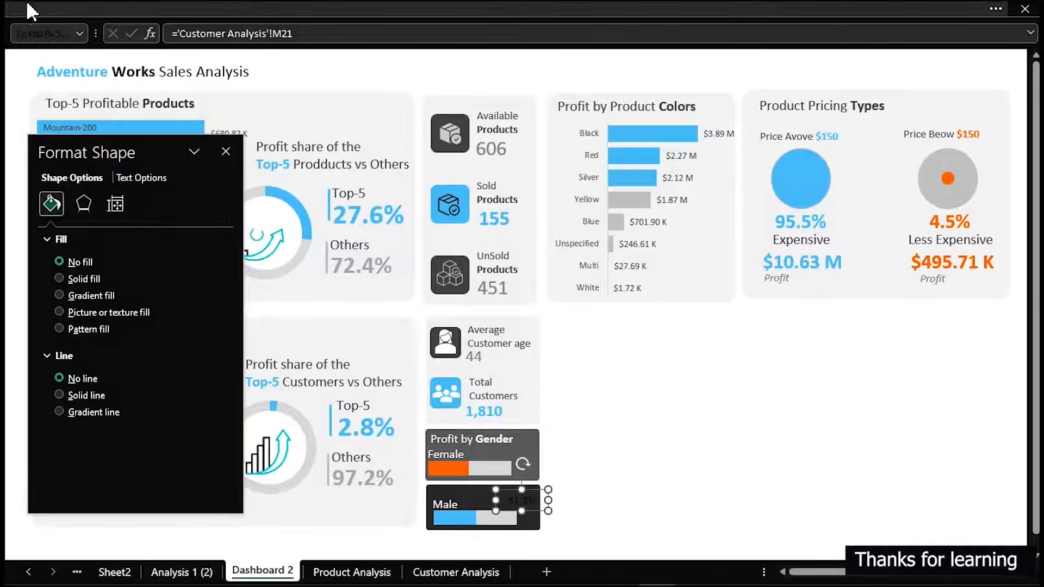
# Reduce the male percentage label's font size to 11 and make its text white
pyautogui.click(69, 5)
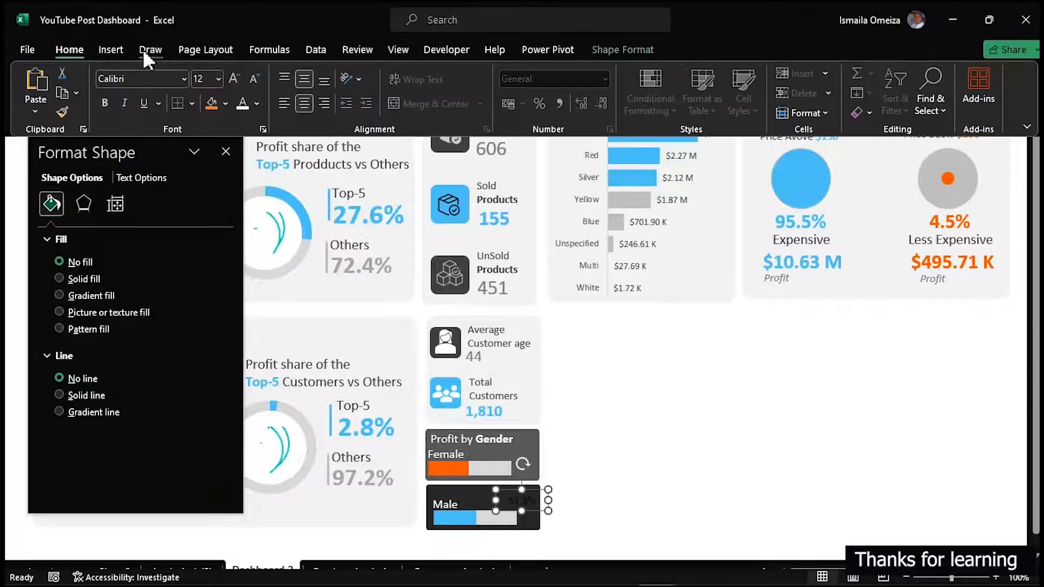
pyautogui.click(253, 80)
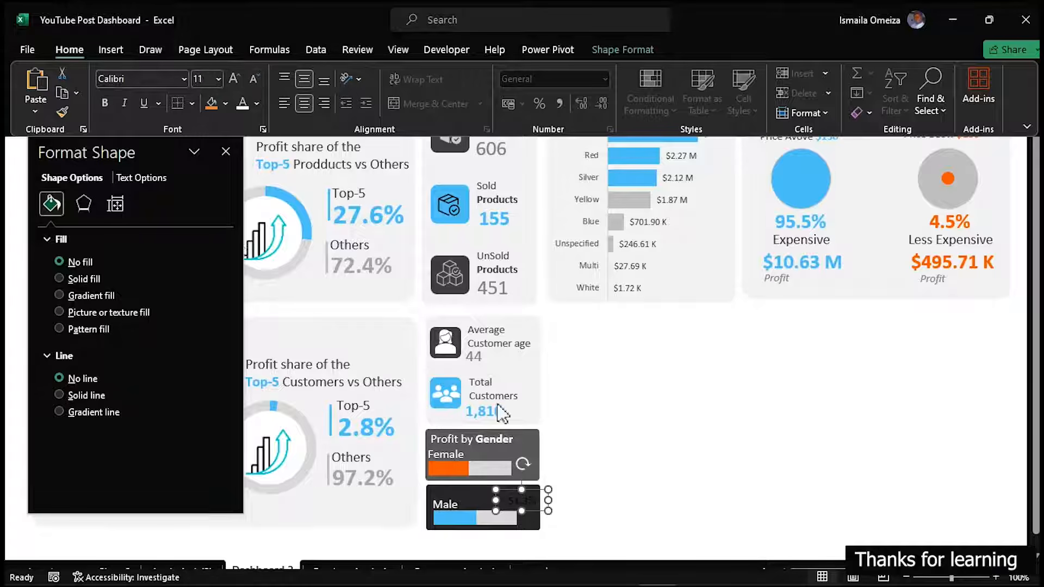
pyautogui.click(242, 102)
# Narrow the blue and orange progress bars and place the male percentage just past the end of the blue bar
pyautogui.moveTo(516, 497); pyautogui.dragTo(619, 529)
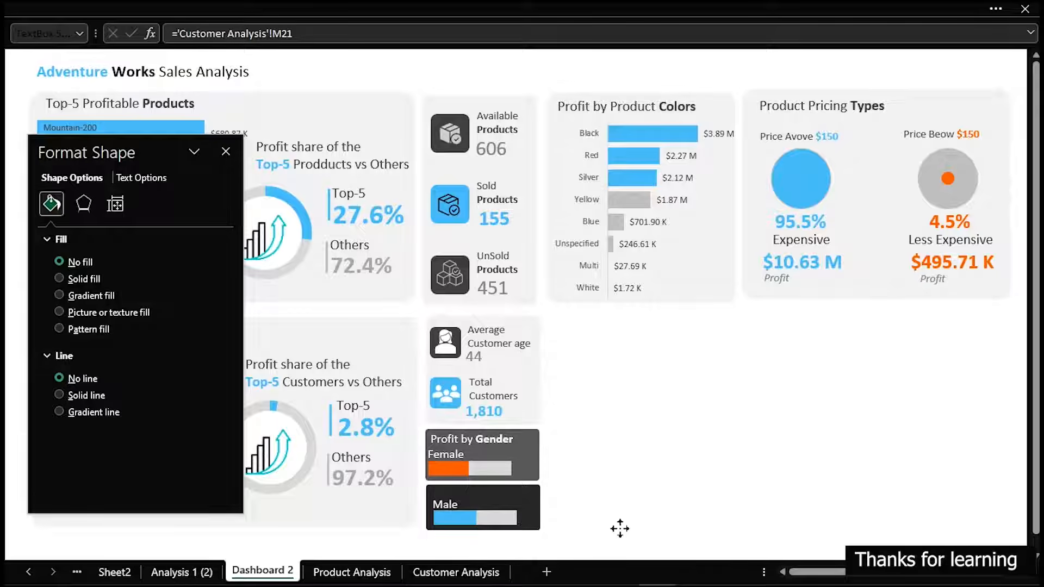
pyautogui.click(526, 514)
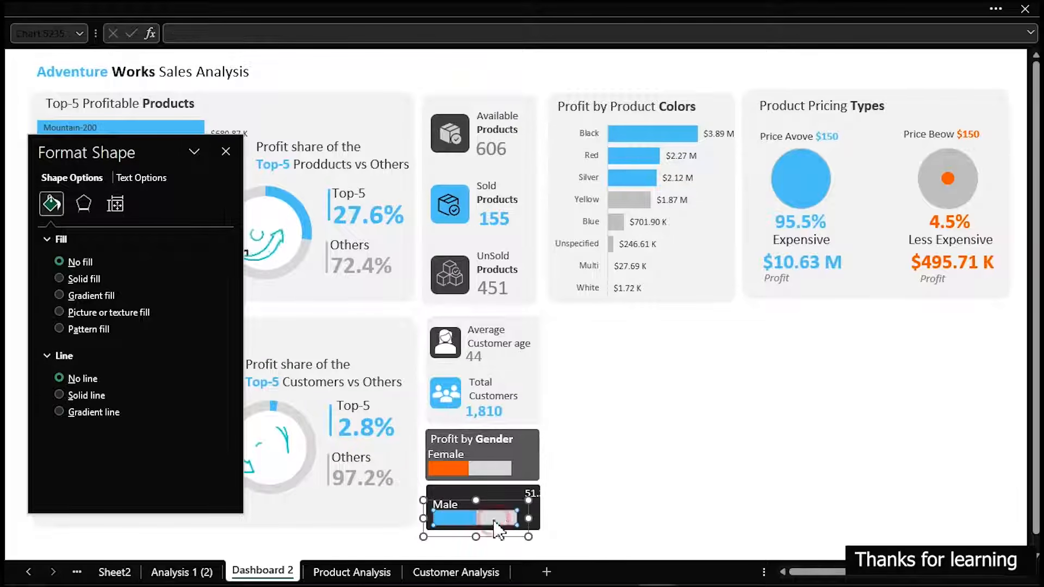
pyautogui.click(528, 517)
pyautogui.moveTo(528, 517)
pyautogui.mouseDown()
pyautogui.moveTo(505, 519)
pyautogui.moveTo(526, 506)
pyautogui.moveTo(518, 521)
pyautogui.mouseUp()
pyautogui.click(536, 495)
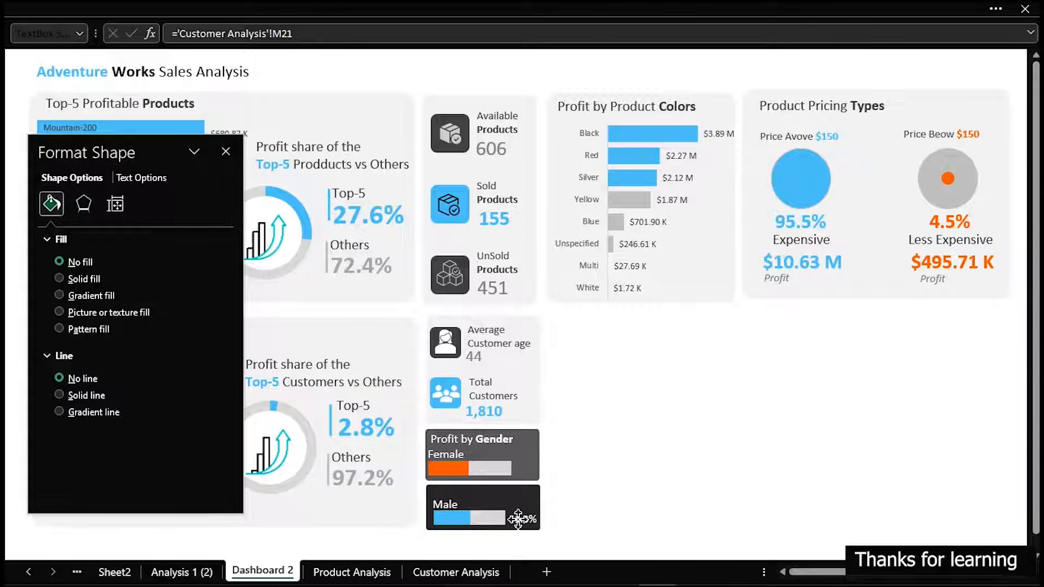
pyautogui.click(511, 469)
pyautogui.moveTo(523, 467); pyautogui.dragTo(505, 469)
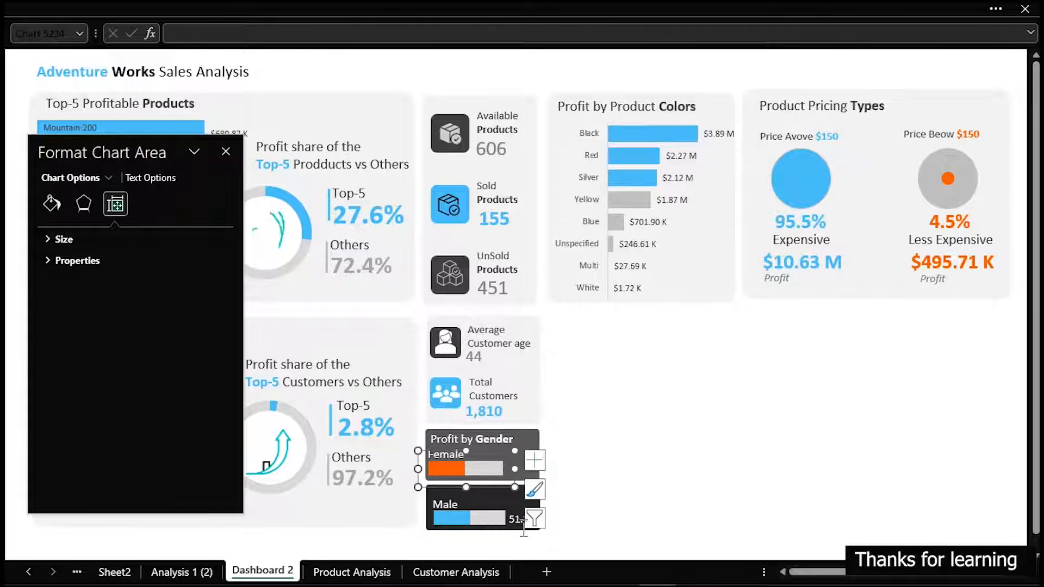
# Copy the male percentage label beside the orange progress bar and link the copy to cell M20 on the Customer Analysis sheet
pyautogui.click(522, 519)
pyautogui.moveTo(522, 520); pyautogui.dragTo(527, 529)
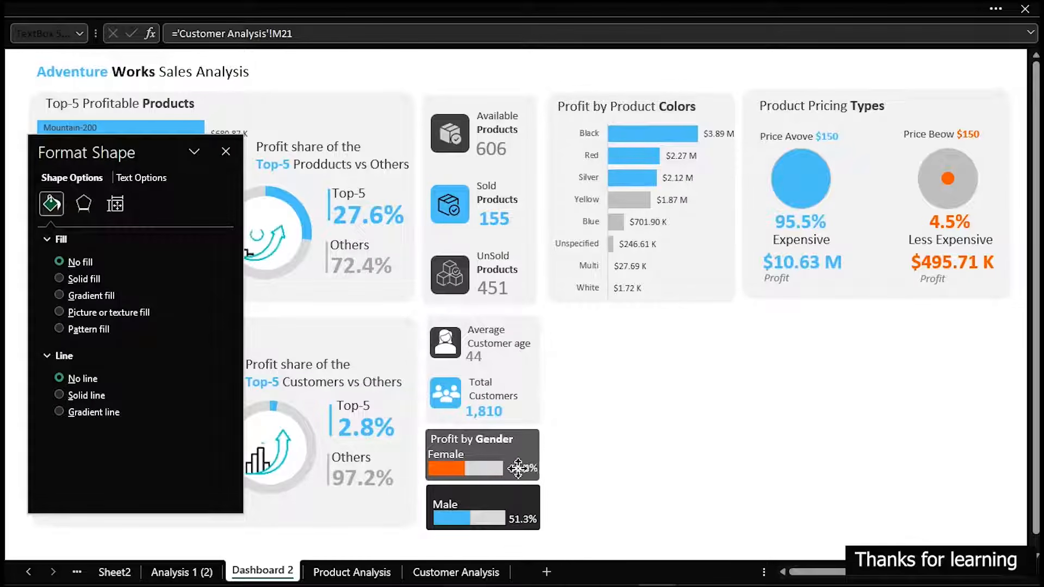
pyautogui.click(517, 468)
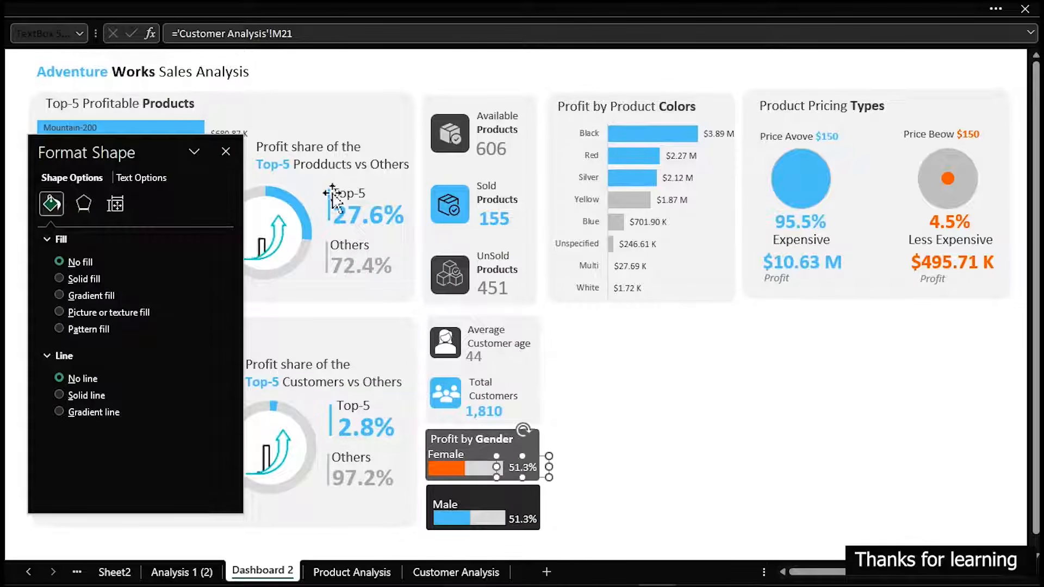
pyautogui.moveTo(296, 34); pyautogui.dragTo(164, 34)
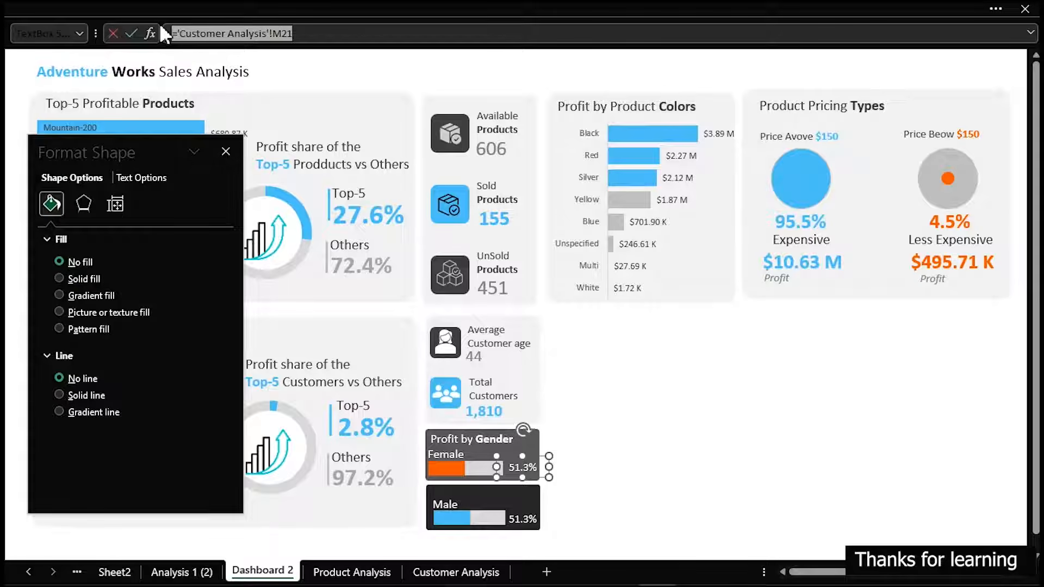
pyautogui.press('BackSpace')
pyautogui.click(455, 572)
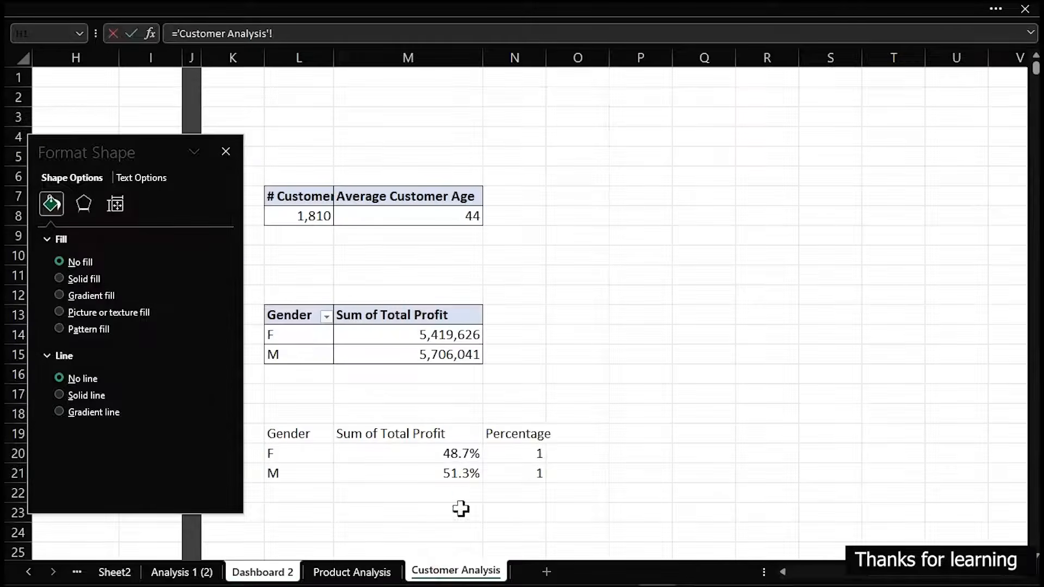
pyautogui.click(466, 455)
pyautogui.press('Return')
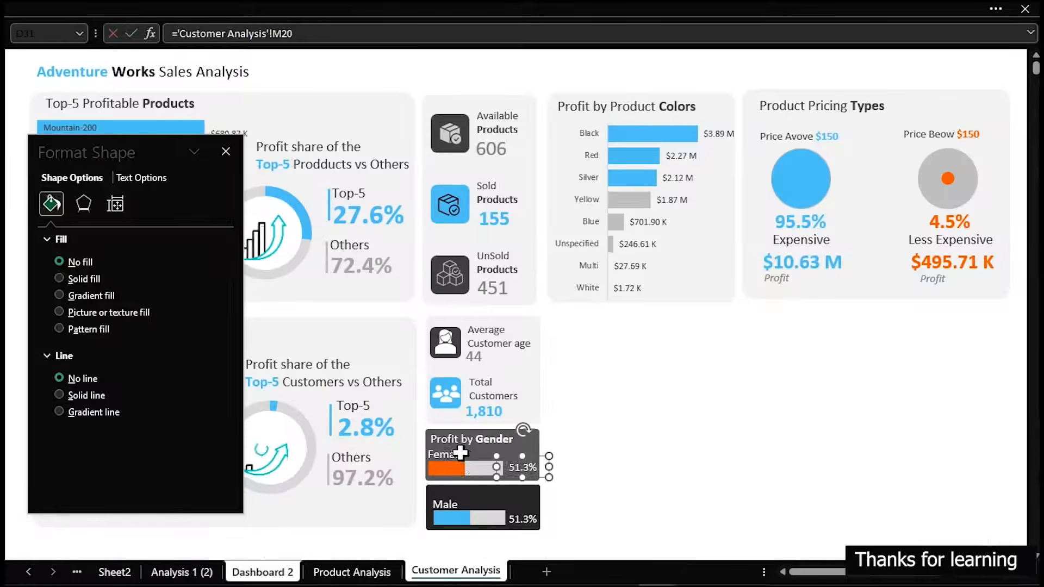
# Make the female percentage label's text white
pyautogui.click(6, 4)
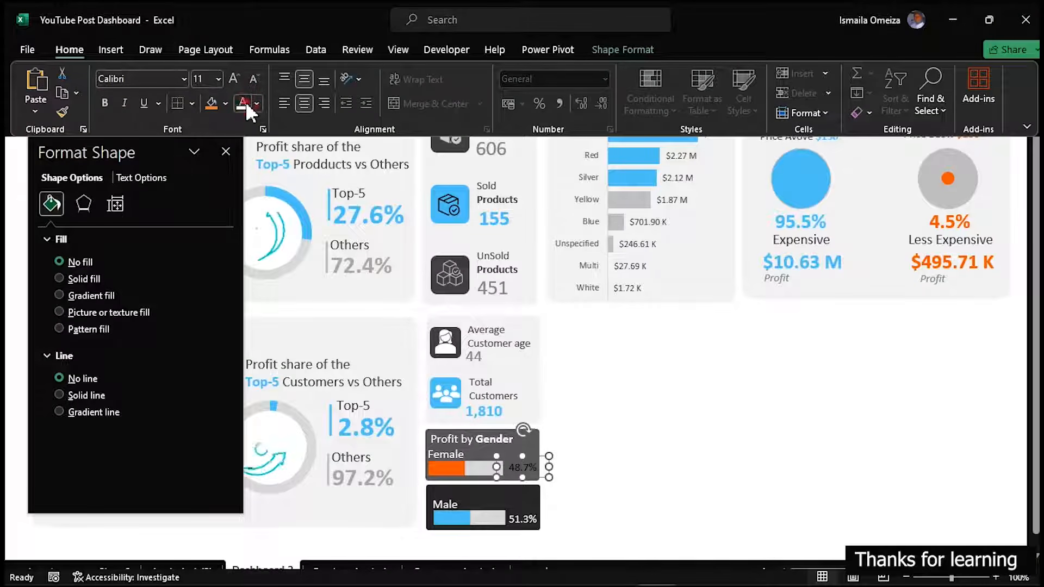
pyautogui.click(249, 99)
pyautogui.click(731, 481)
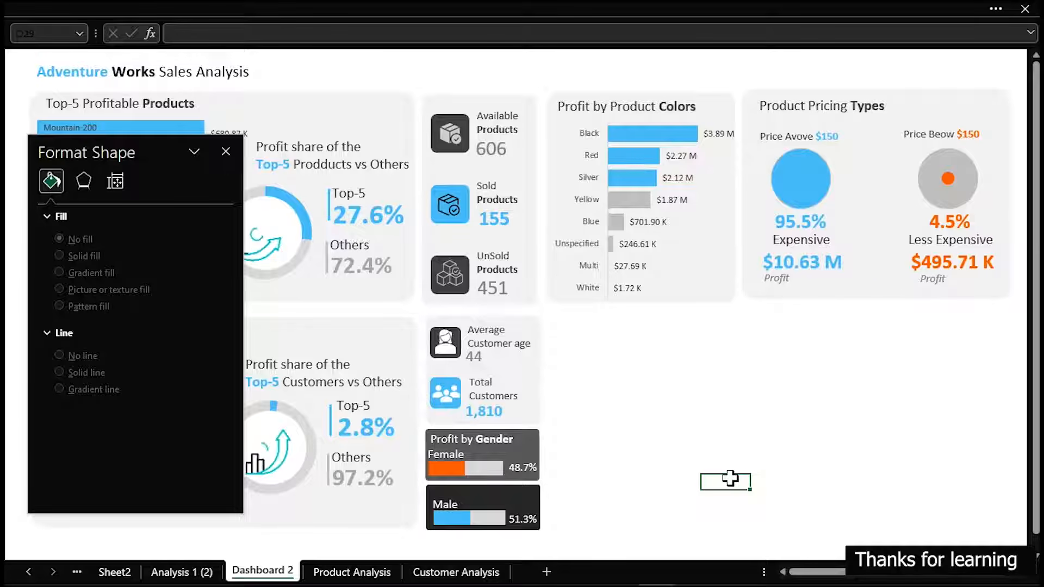
# Try to left-align the dark Male card with the orange progress bar chart
pyautogui.click(448, 499)
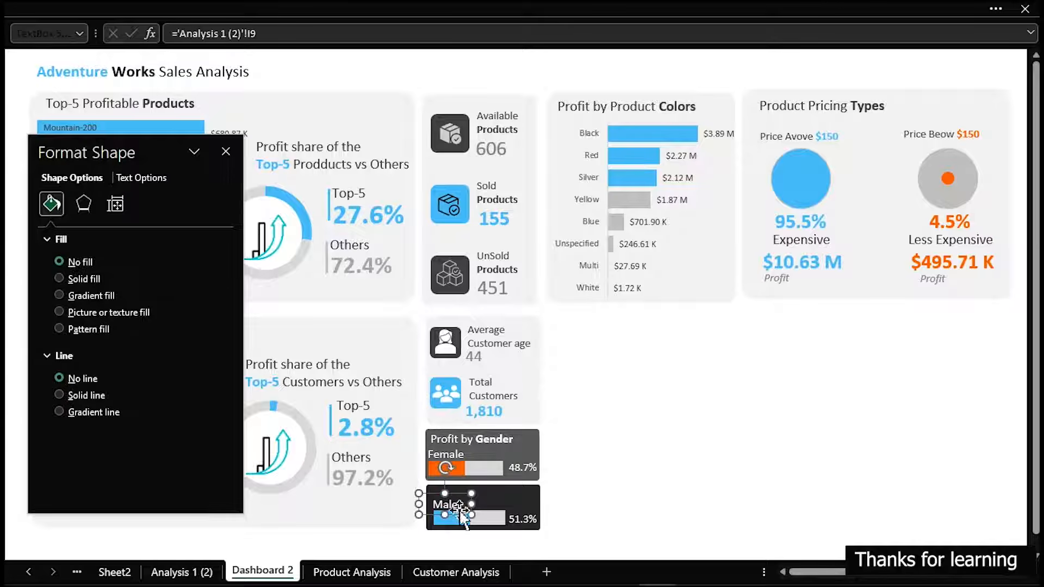
pyautogui.click(723, 477)
pyautogui.click(499, 524)
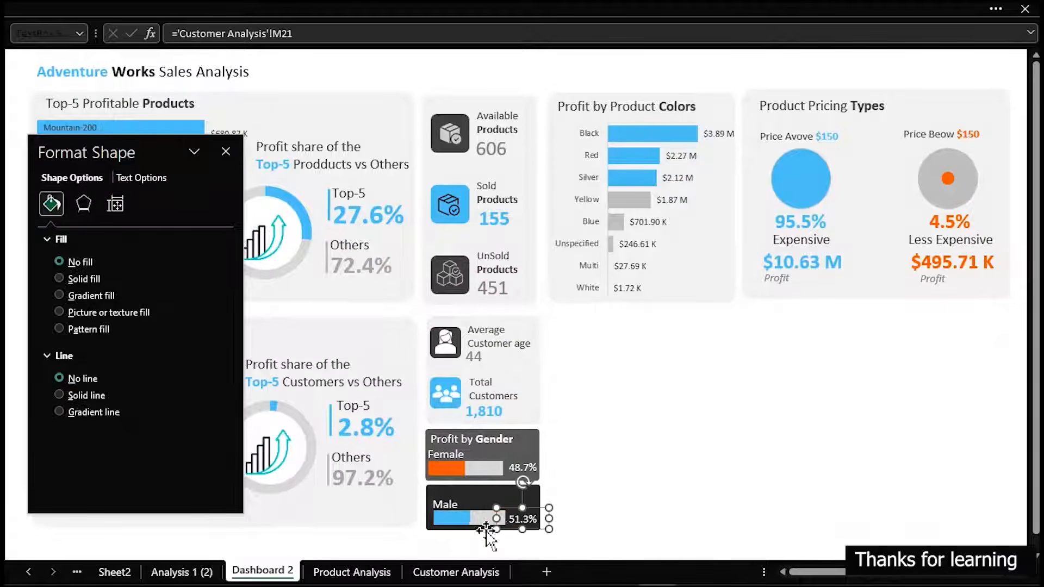
pyautogui.click(486, 529)
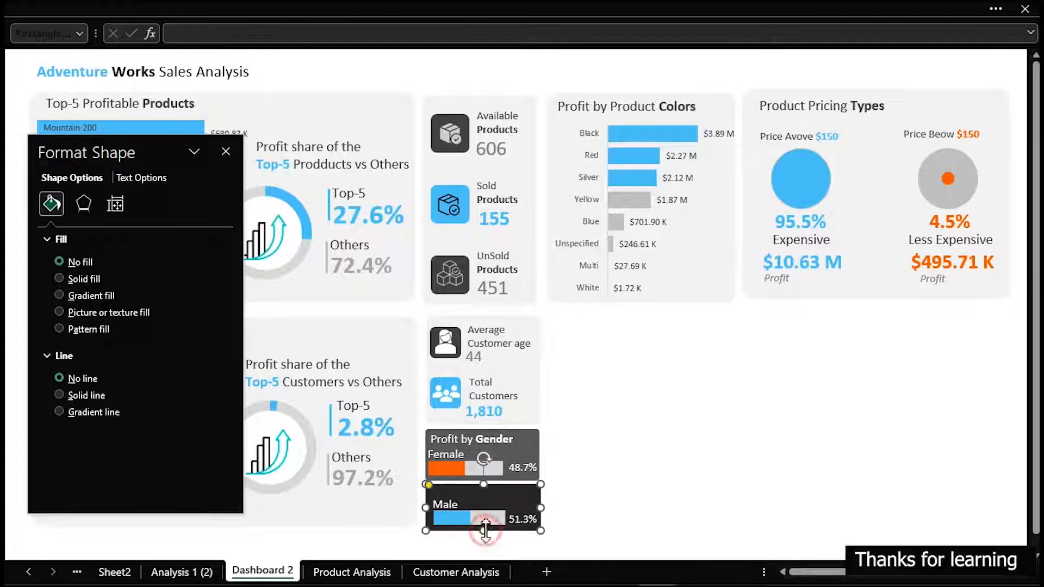
pyautogui.keyDown('shift'); pyautogui.click(451, 473); pyautogui.keyUp('shift')
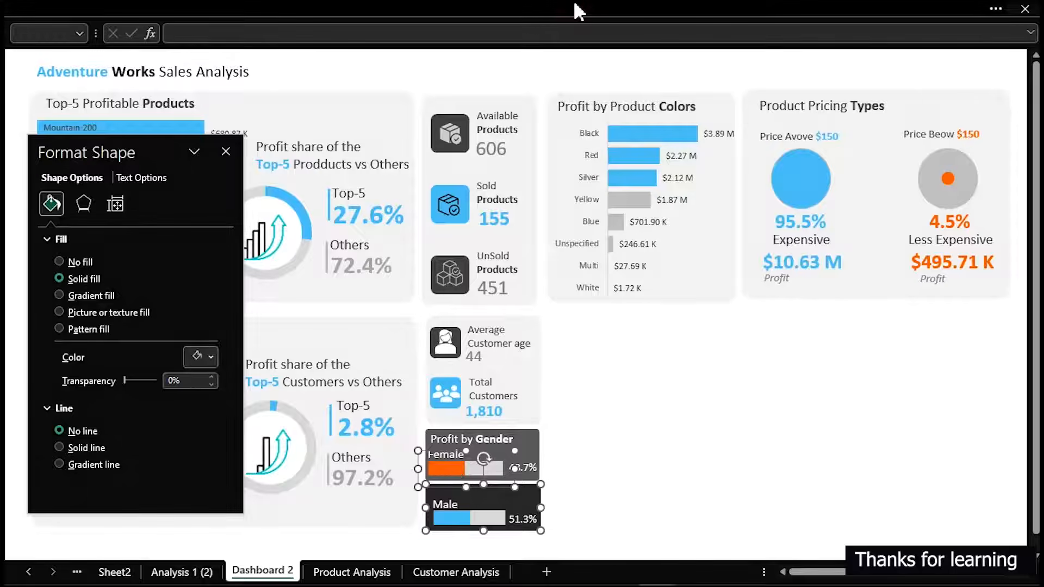
pyautogui.click(573, 2)
pyautogui.click(627, 48)
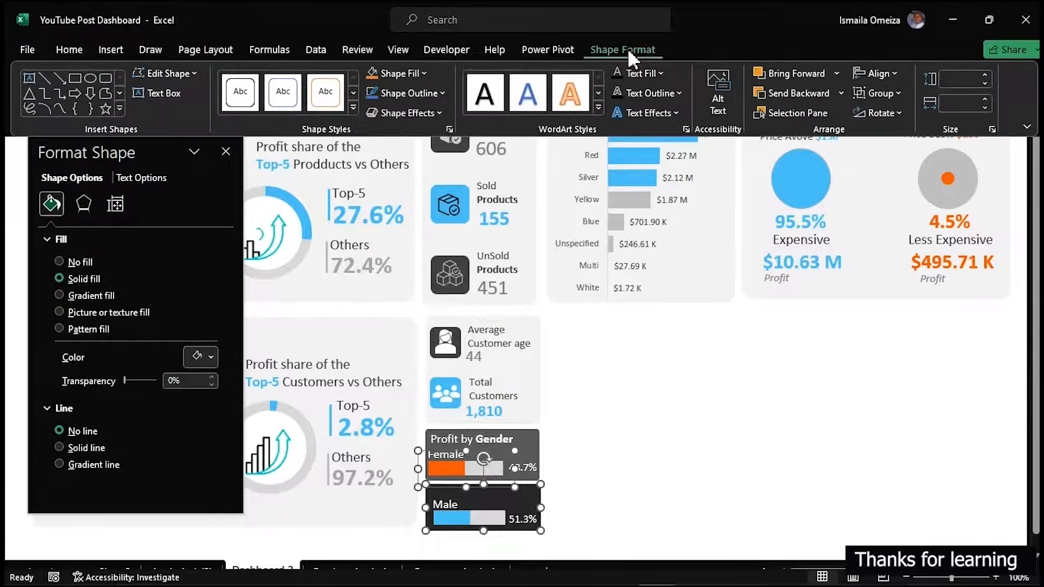
pyautogui.click(880, 71)
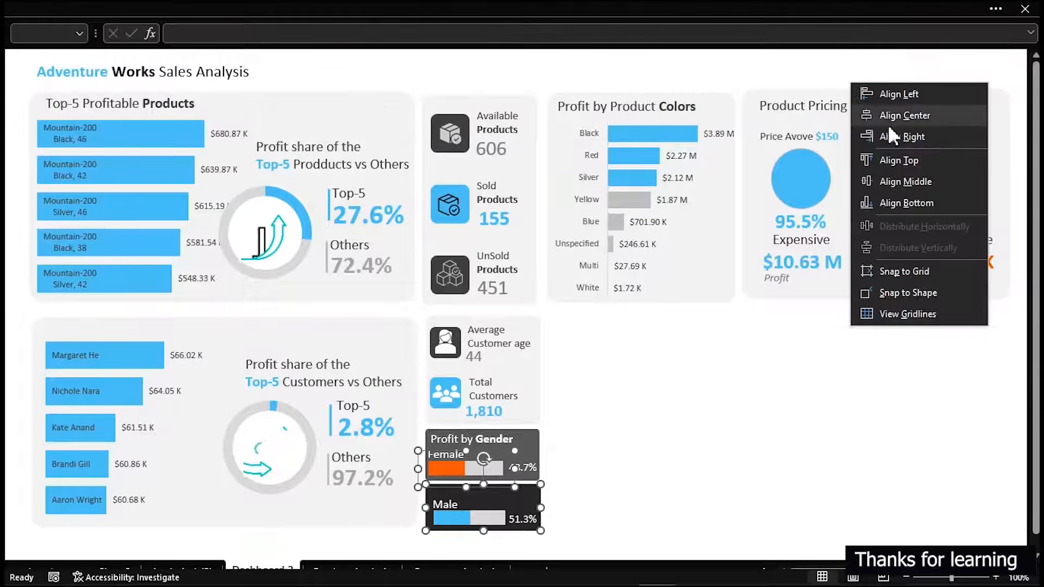
pyautogui.click(894, 95)
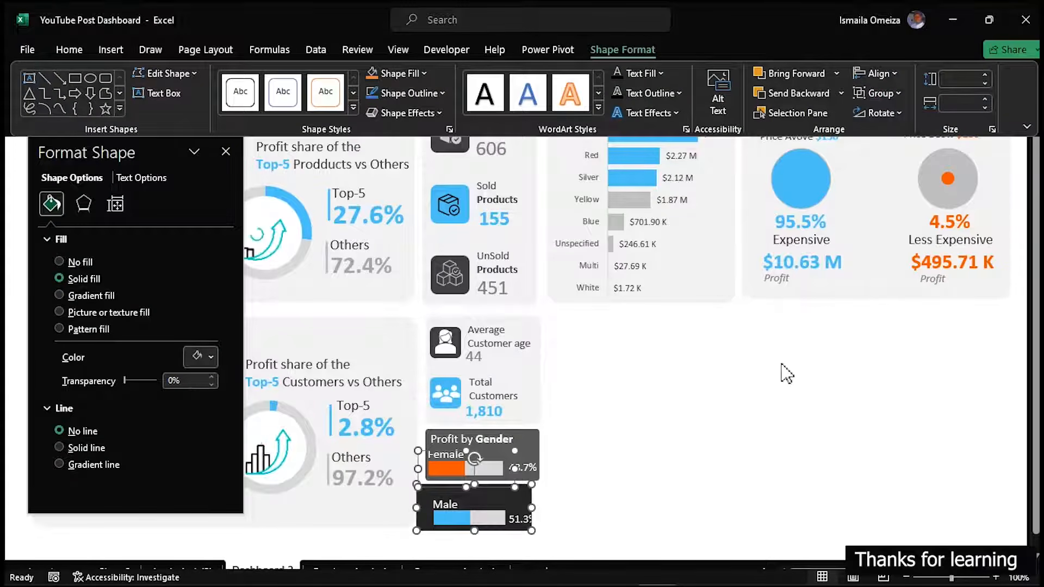
pyautogui.click(754, 400)
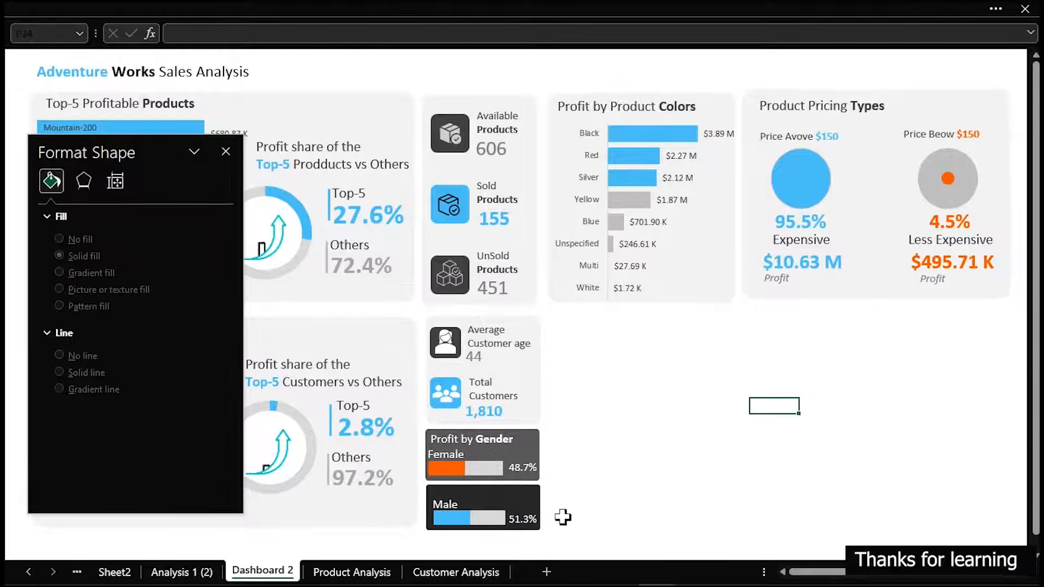
# Left-align the blue male progress bar with the orange female progress bar
pyautogui.click(482, 521)
pyautogui.click(482, 522)
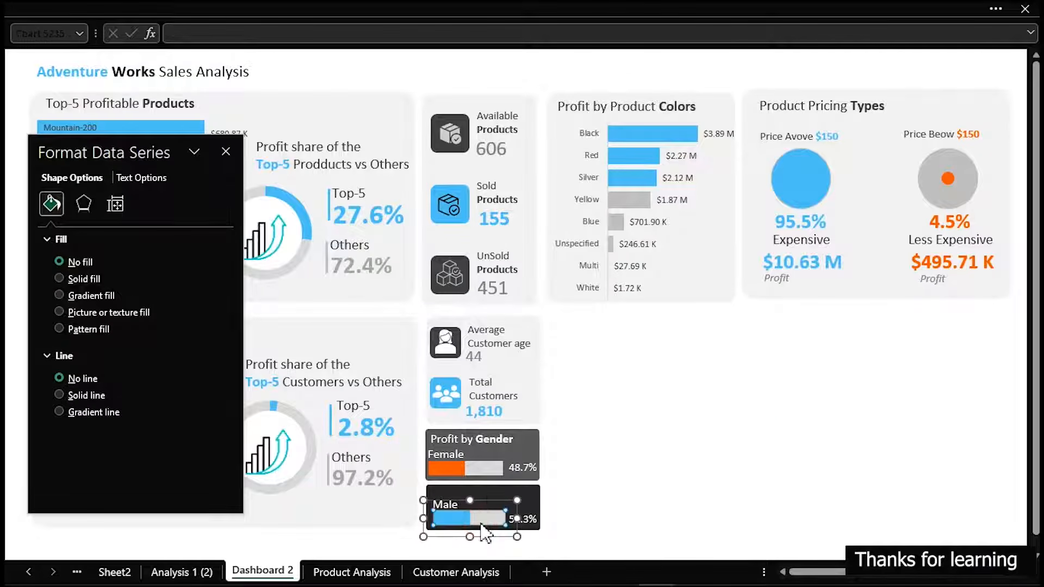
pyautogui.click(481, 502)
pyautogui.keyDown('ctrl'); pyautogui.click(490, 477); pyautogui.keyUp('ctrl')
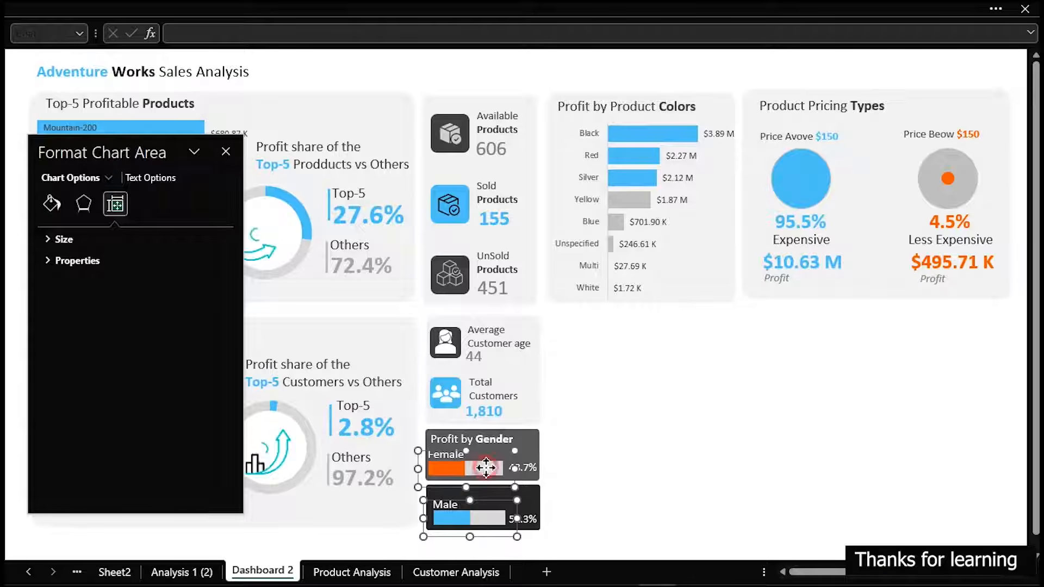
pyautogui.click(662, 10)
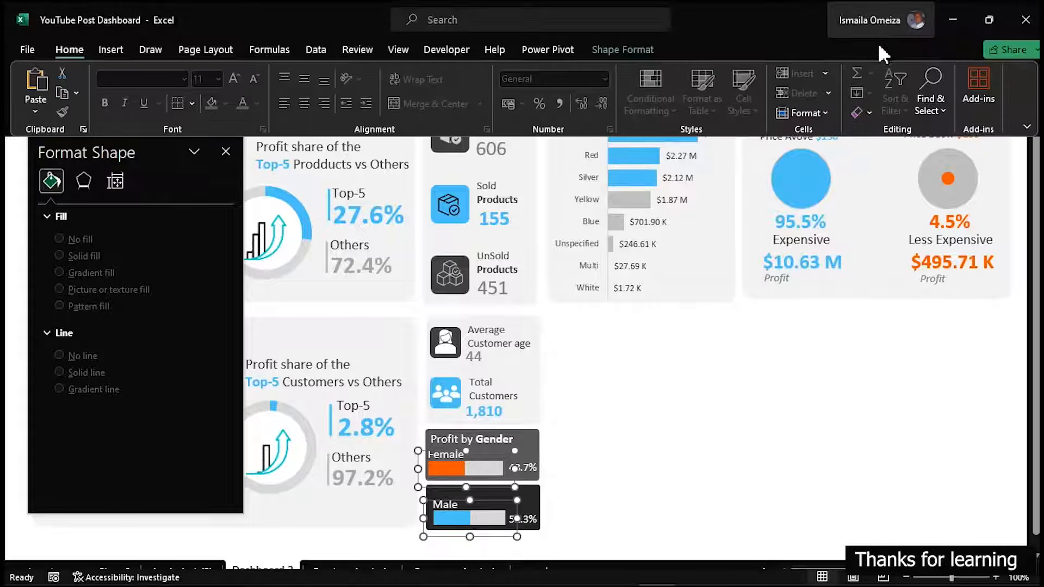
pyautogui.click(631, 50)
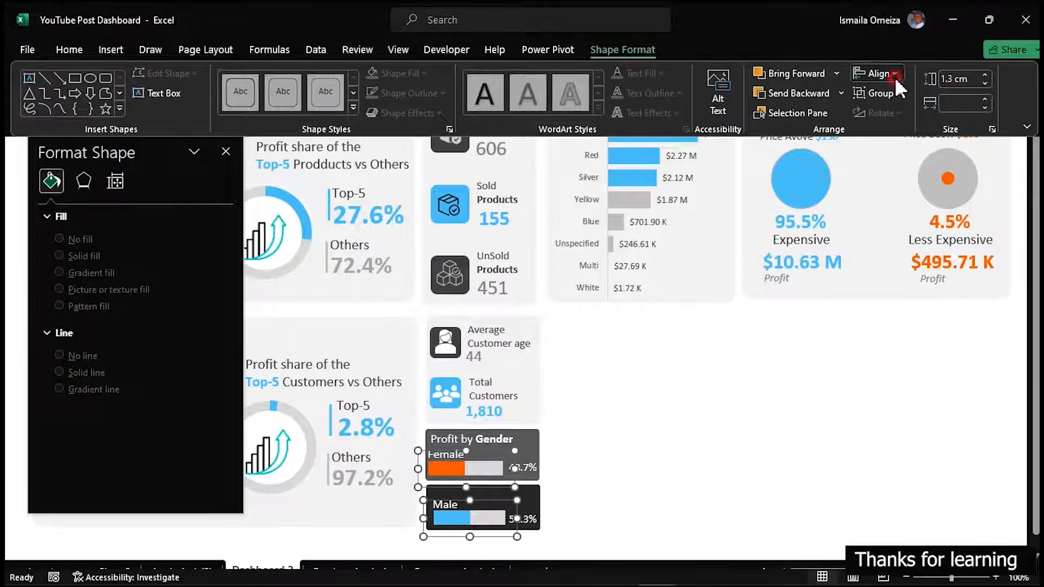
pyautogui.click(895, 76)
pyautogui.click(899, 95)
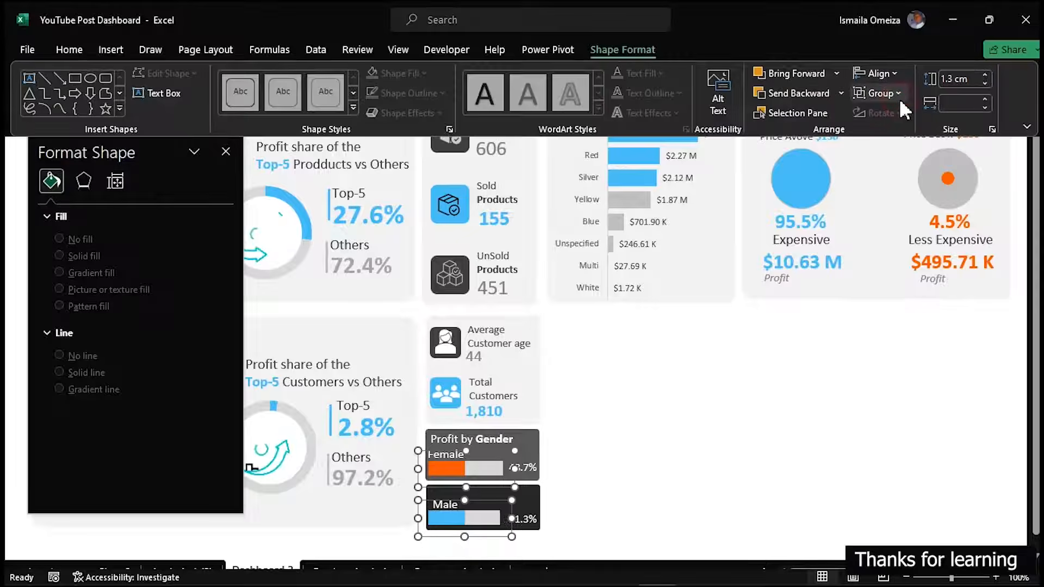
pyautogui.click(711, 468)
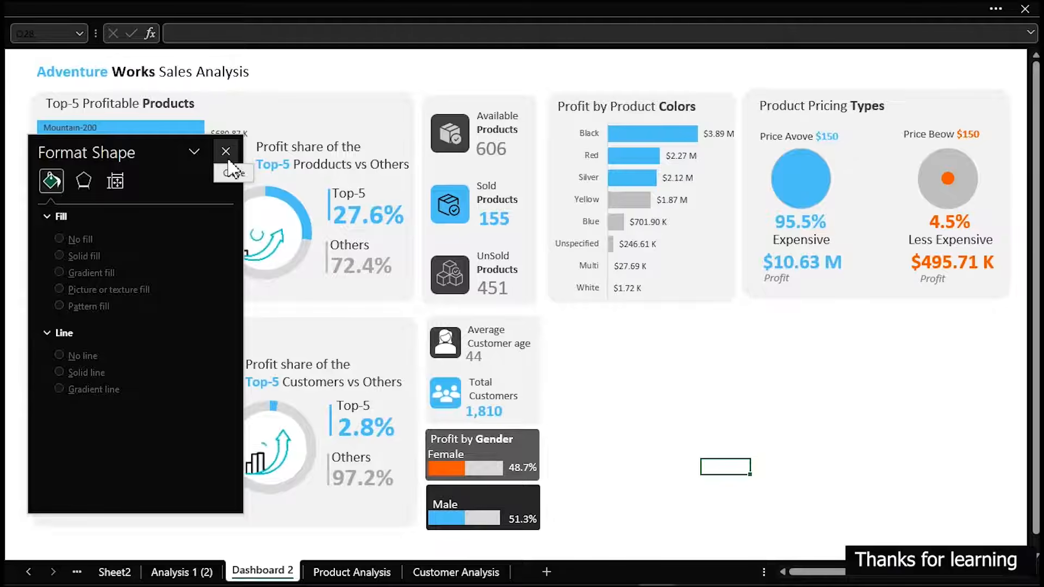
# Copy the product counts background card below Profit by Product Colors and resize the copy to about half the height and double the width
pyautogui.click(435, 101)
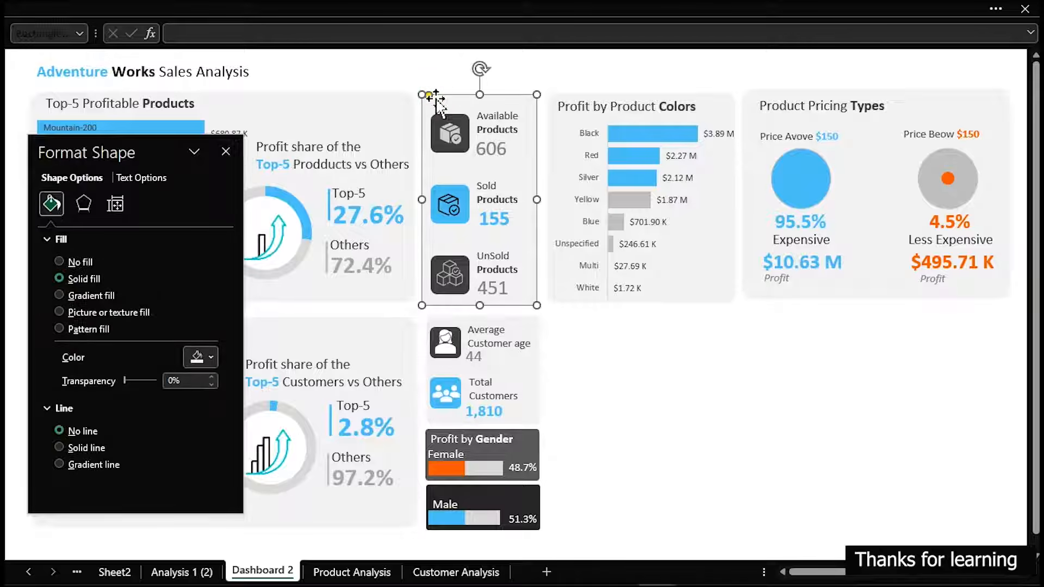
pyautogui.moveTo(447, 146); pyautogui.dragTo(563, 357)
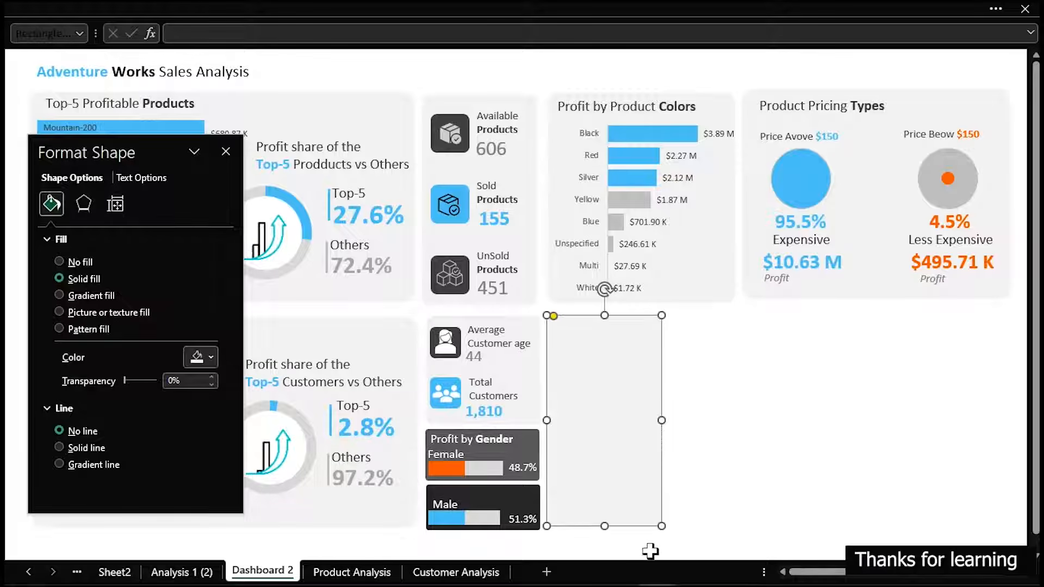
pyautogui.moveTo(603, 525); pyautogui.dragTo(597, 433)
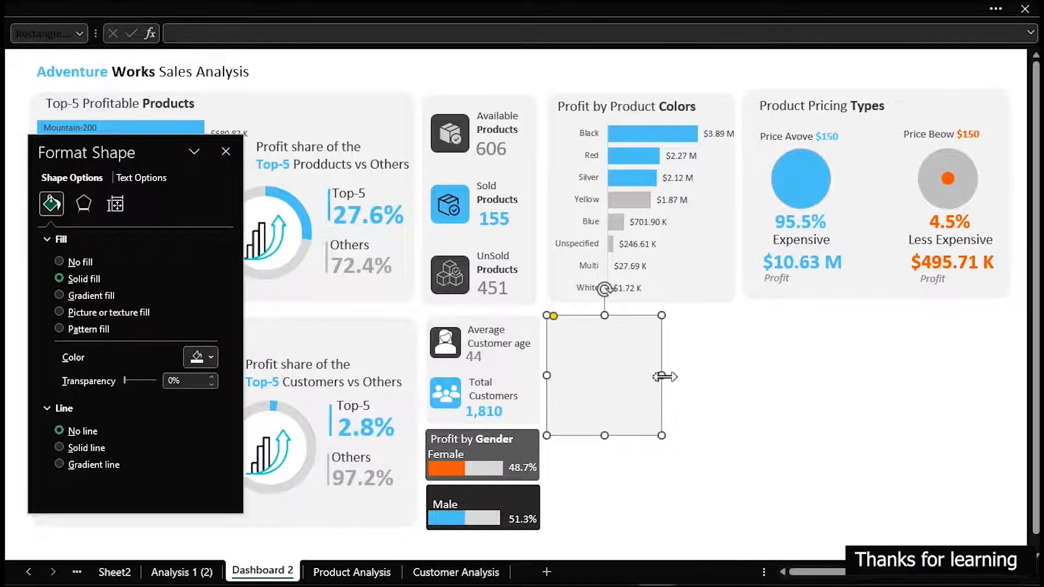
pyautogui.moveTo(664, 376); pyautogui.dragTo(774, 375)
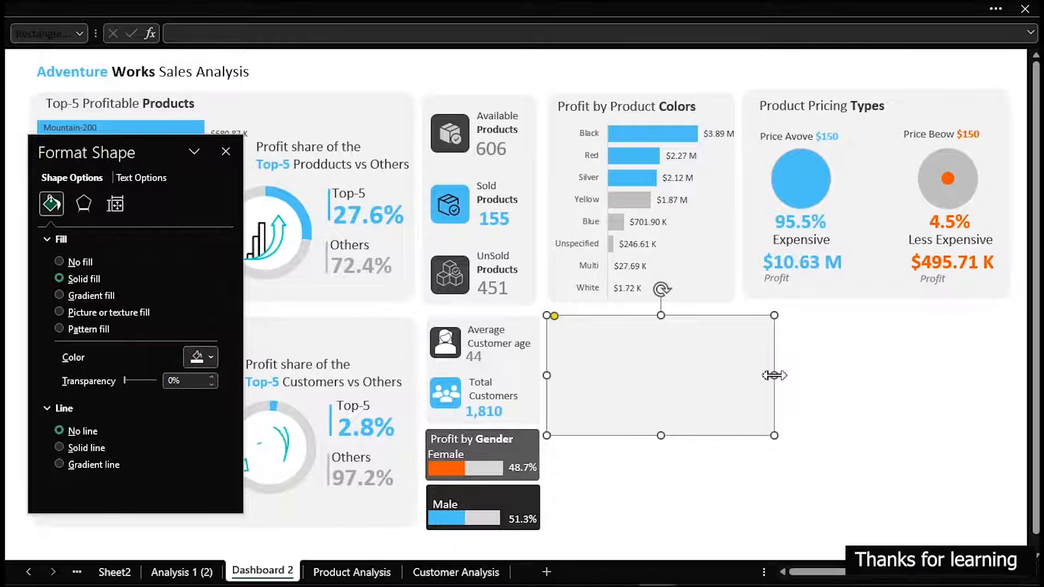
# Copy the pivot table with # Customers and Average Customer Age on the Customer Analysis sheet to cell R7
pyautogui.click(438, 573)
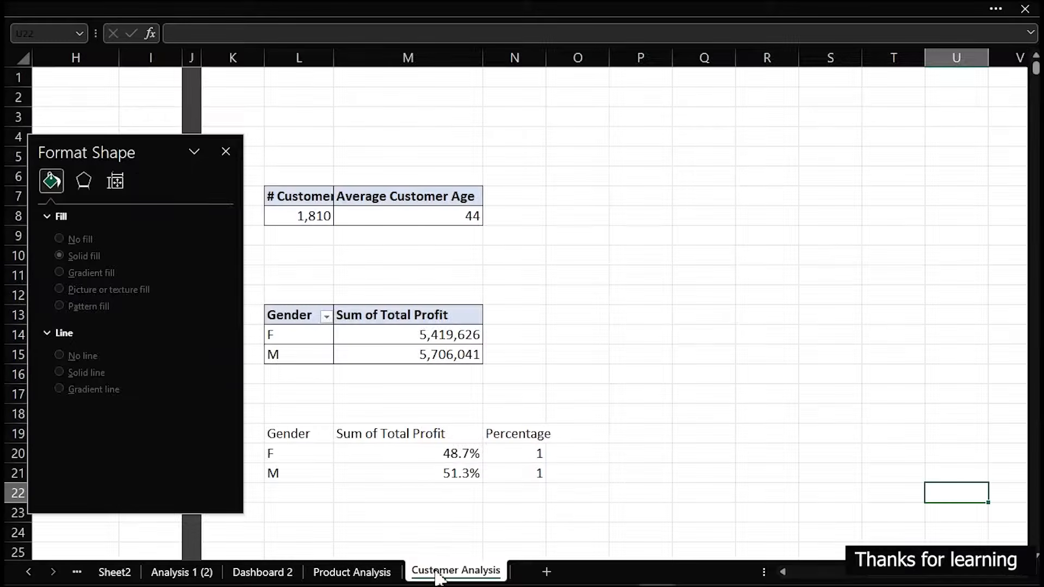
pyautogui.moveTo(437, 503)
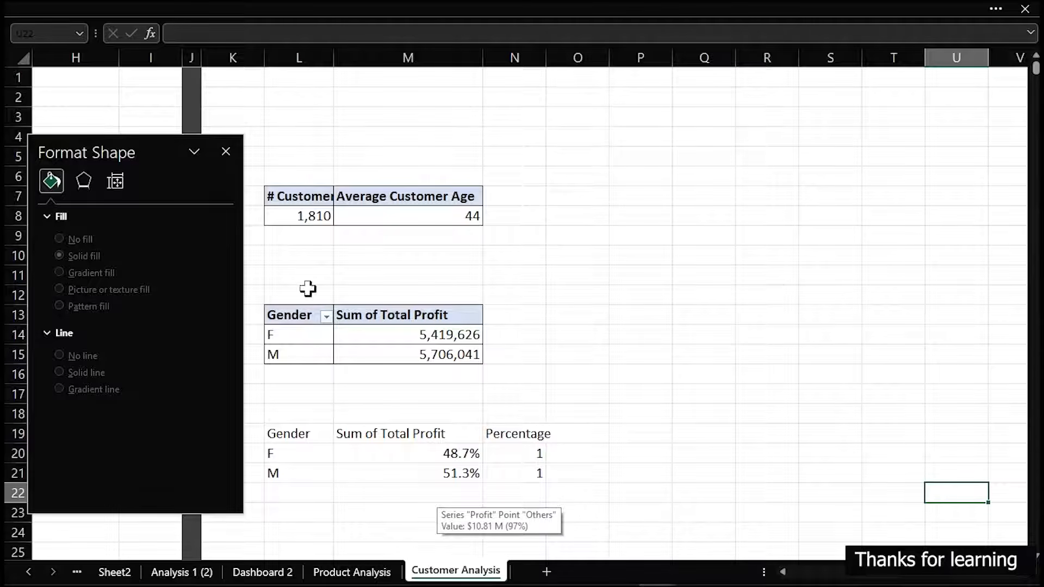
pyautogui.click(290, 197)
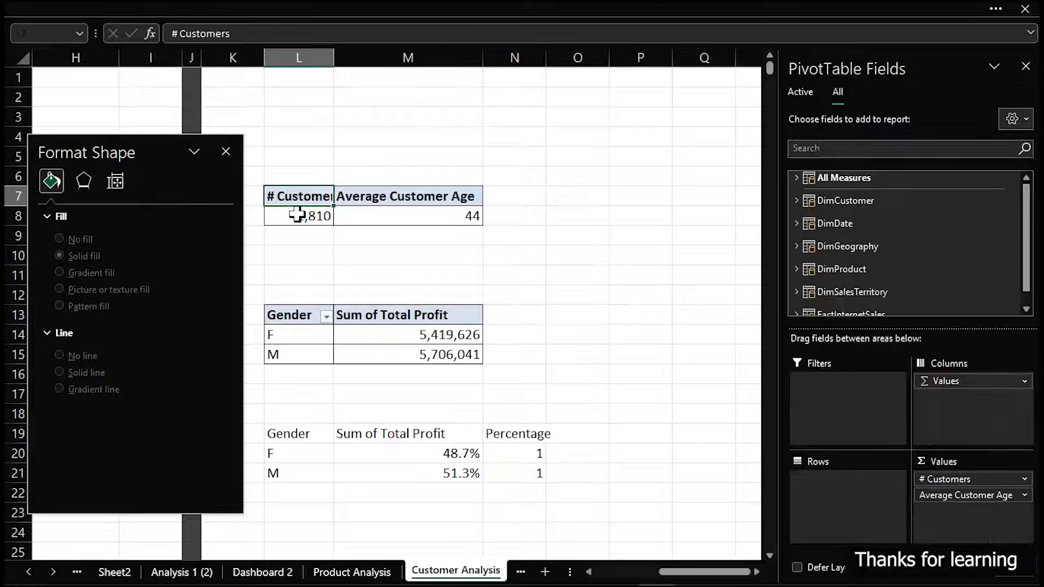
pyautogui.moveTo(296, 194); pyautogui.dragTo(443, 218)
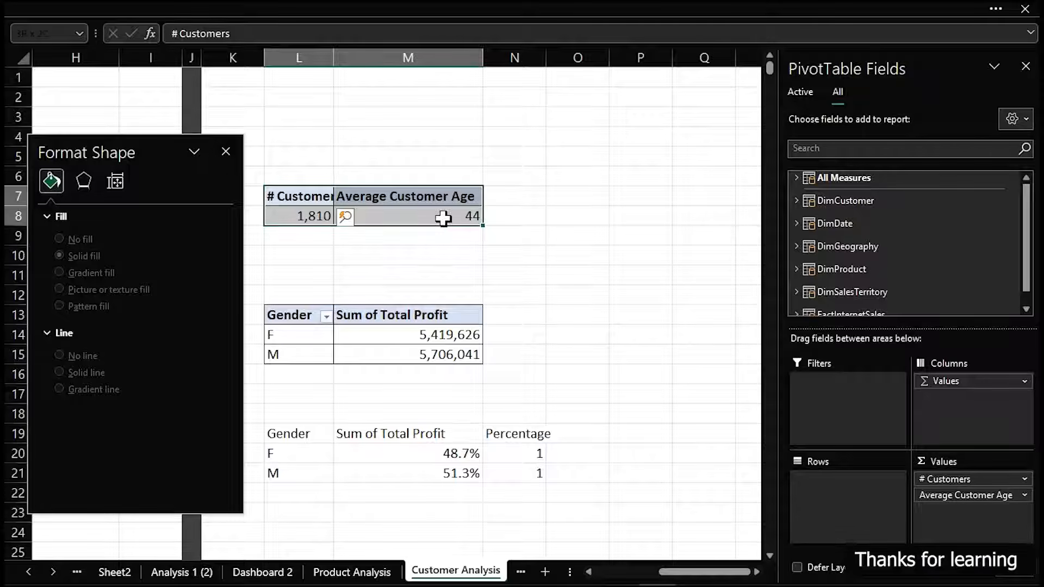
pyautogui.hotkey('ctrl', 'c')
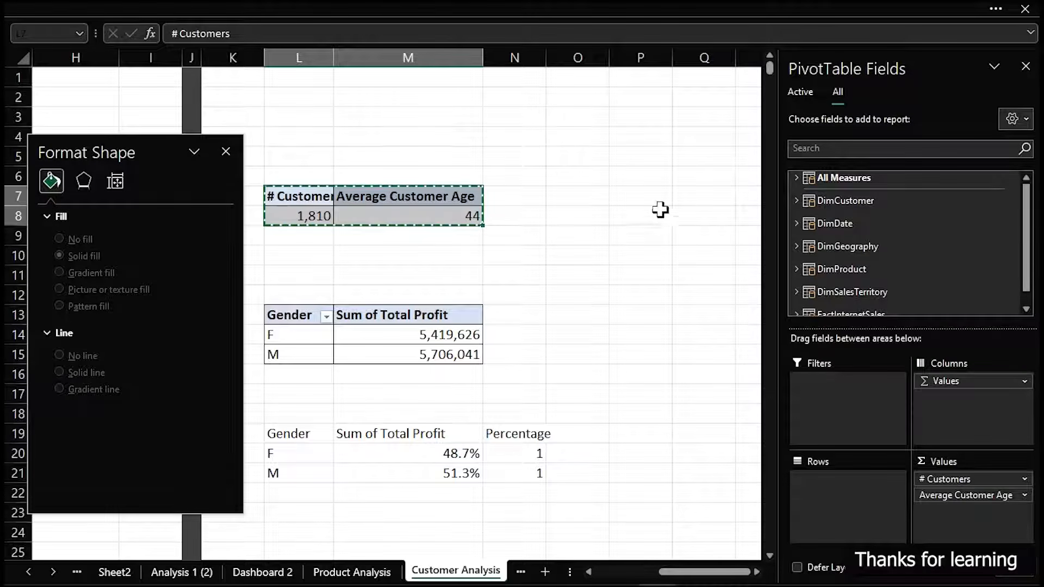
pyautogui.click(635, 194)
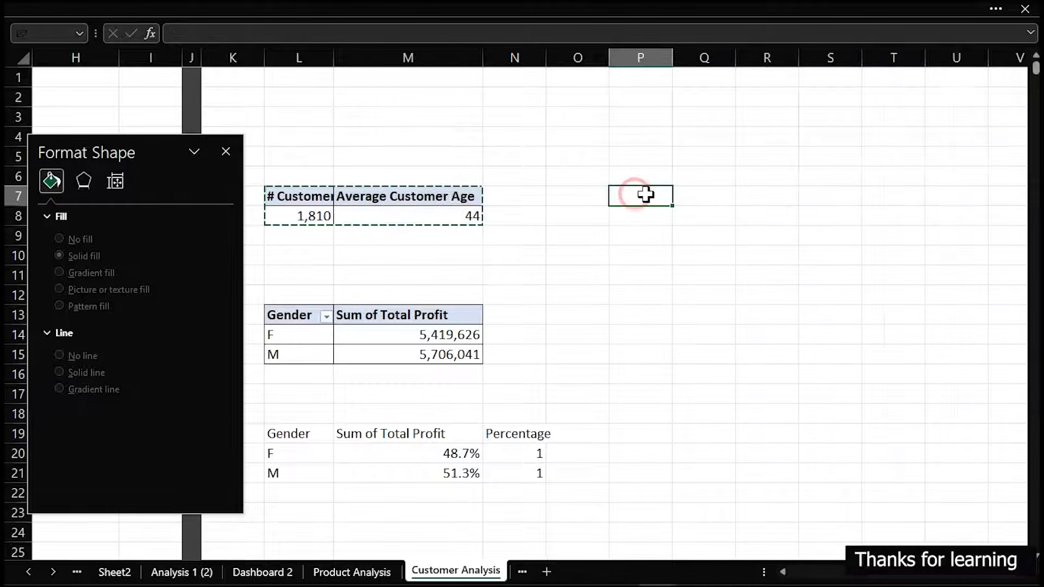
pyautogui.click(697, 201)
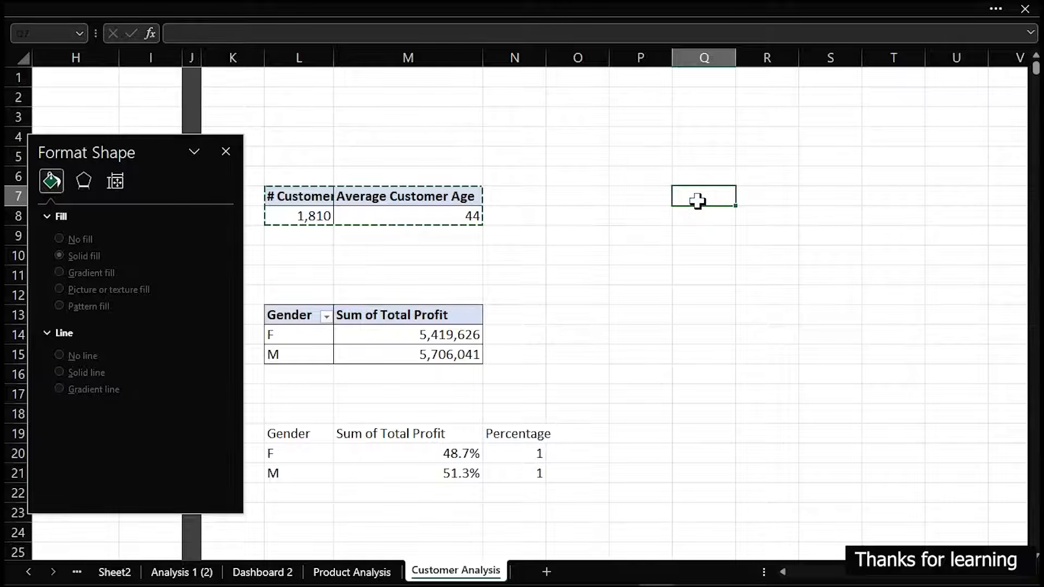
pyautogui.click(742, 195)
pyautogui.hotkey('ctrl', 'v')
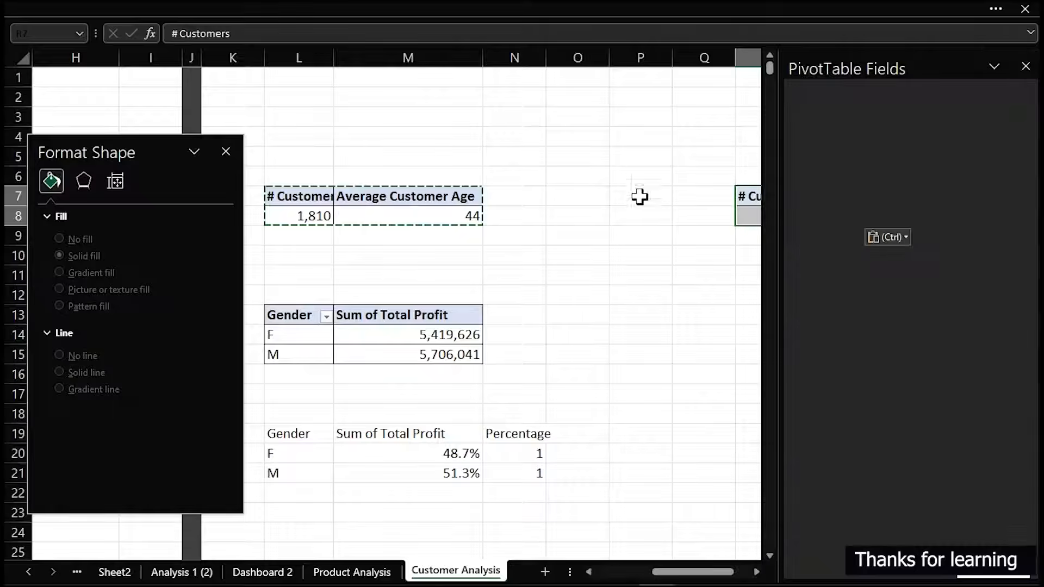
# Narrow column P and fill it dark grey as a divider before the copied pivot table
pyautogui.moveTo(672, 55); pyautogui.dragTo(633, 57)
pyautogui.click(222, 4)
pyautogui.click(590, 302)
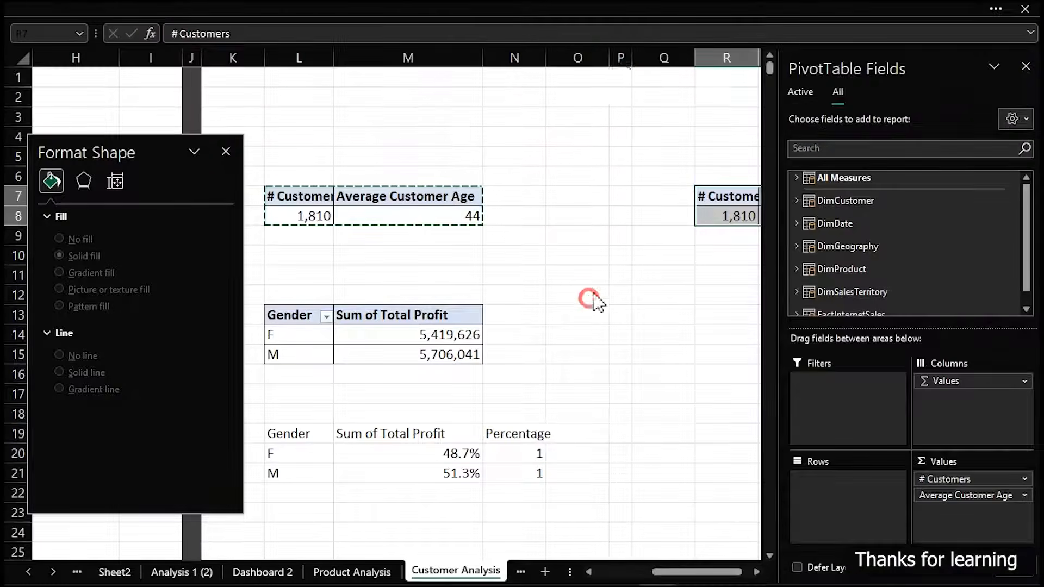
pyautogui.click(618, 54)
pyautogui.click(198, 9)
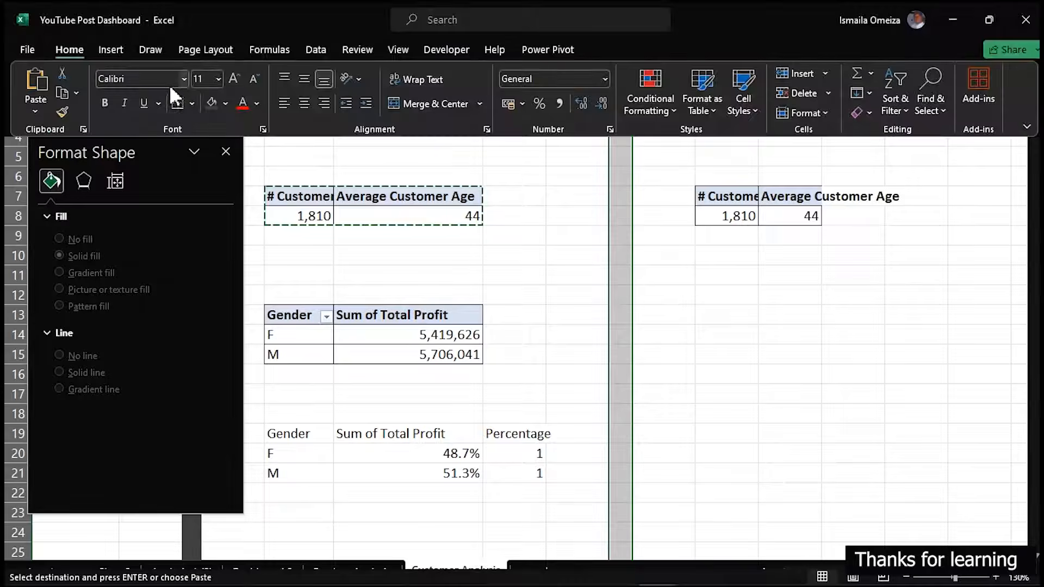
pyautogui.click(217, 100)
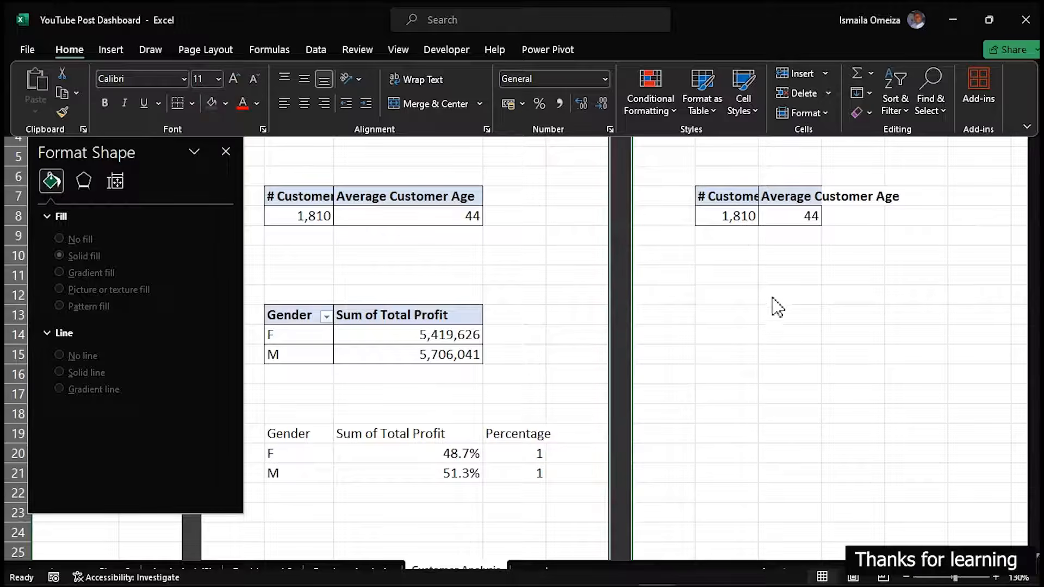
pyautogui.click(769, 320)
# Autofit column S and remove the Average Customer Age and # Customers values from the copied pivot table
pyautogui.doubleClick(821, 56)
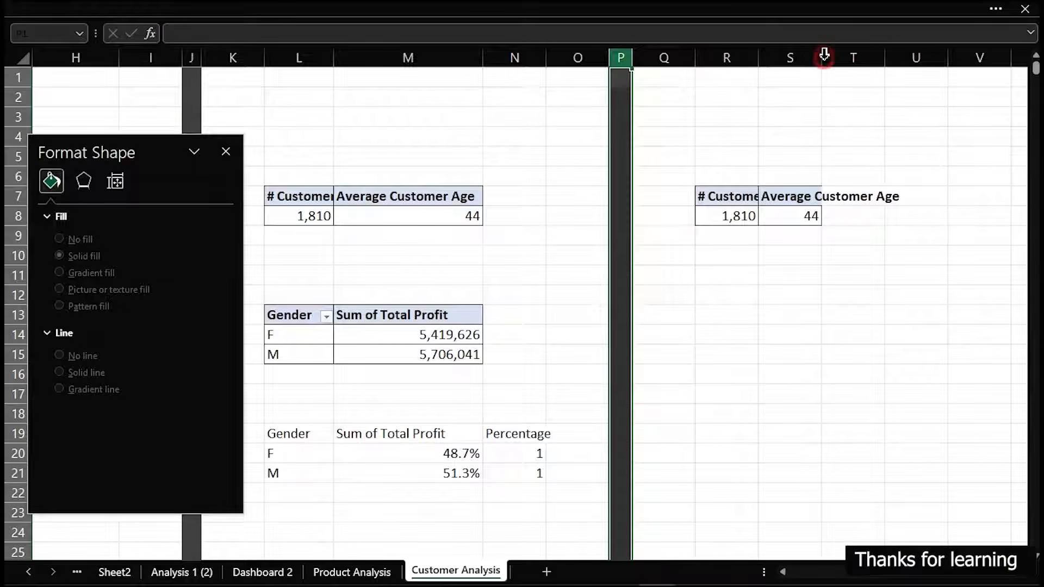
pyautogui.click(800, 222)
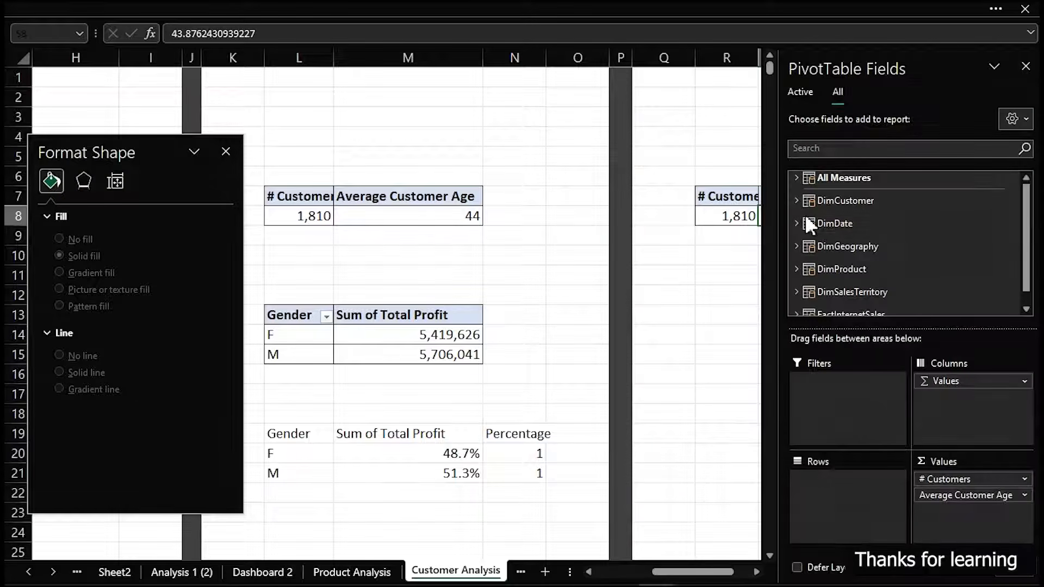
pyautogui.moveTo(1024, 492); pyautogui.dragTo(739, 448)
pyautogui.moveTo(947, 480); pyautogui.dragTo(636, 433)
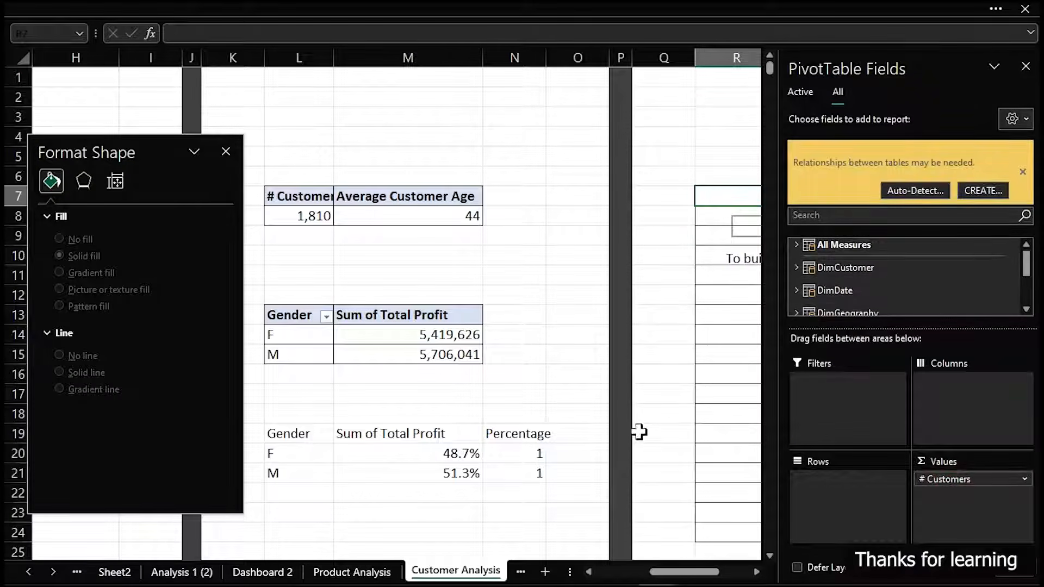
# Add Total Profit from the FactInternetSales table to the copied pivot table's values
pyautogui.scroll(-1, 843, 296)
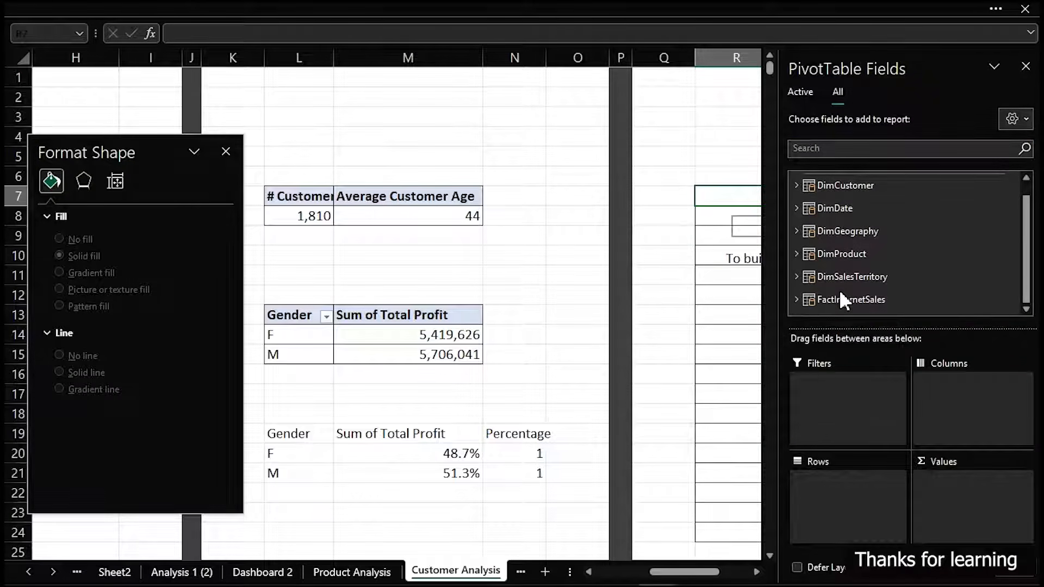
pyautogui.click(797, 299)
pyautogui.scroll(-1, 880, 300)
pyautogui.moveTo(860, 279); pyautogui.dragTo(968, 520)
# Add Age-Group from the DimCustomer table to the rows of the Total Profit pivot table
pyautogui.scroll(3, 822, 267)
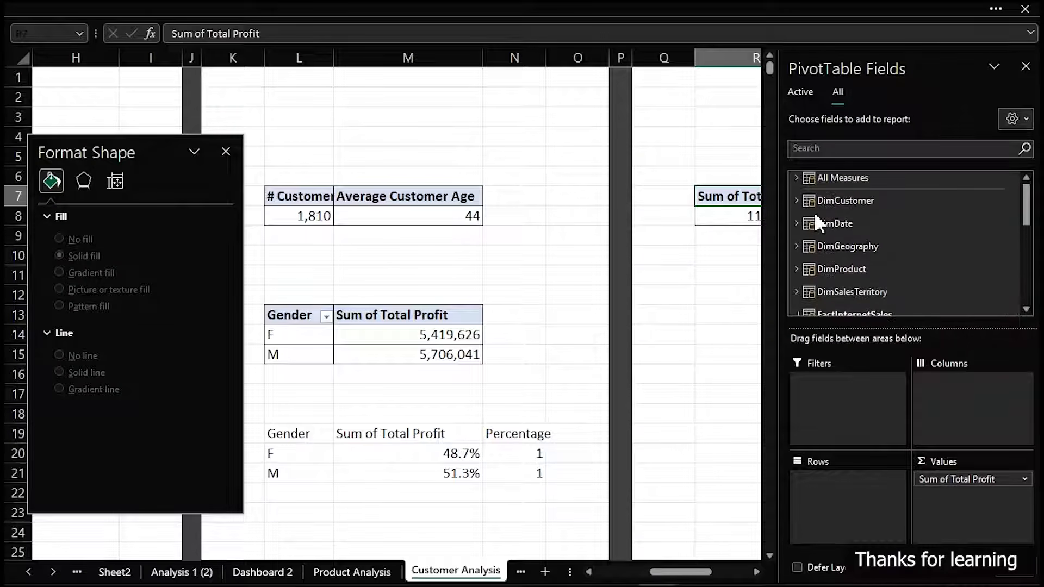
pyautogui.click(791, 197)
pyautogui.scroll(-2, 845, 240)
pyautogui.scroll(2, 849, 228)
pyautogui.moveTo(855, 245); pyautogui.dragTo(857, 503)
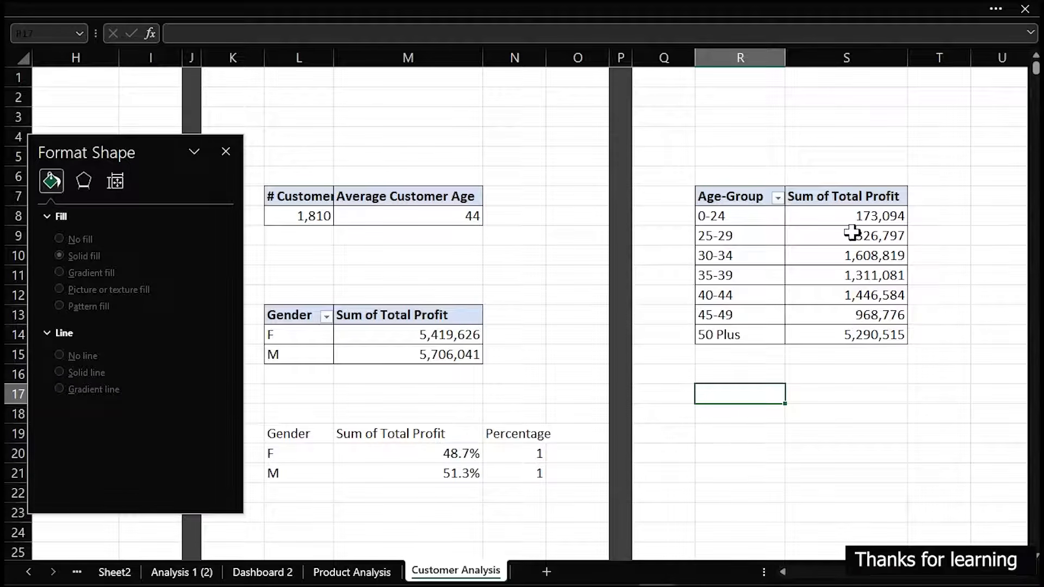
# Format the age-group profit values S8:S14 with the custom code [<999999]#," K";[<999999999]0#,," M";#" B"
pyautogui.moveTo(857, 213); pyautogui.dragTo(860, 338)
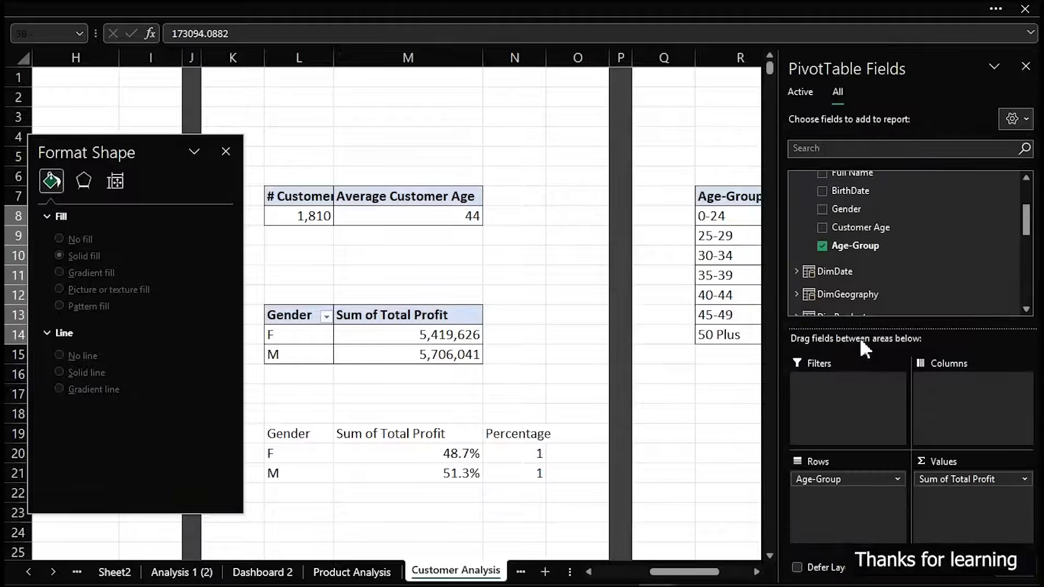
pyautogui.hotkey('ctrl', '1')
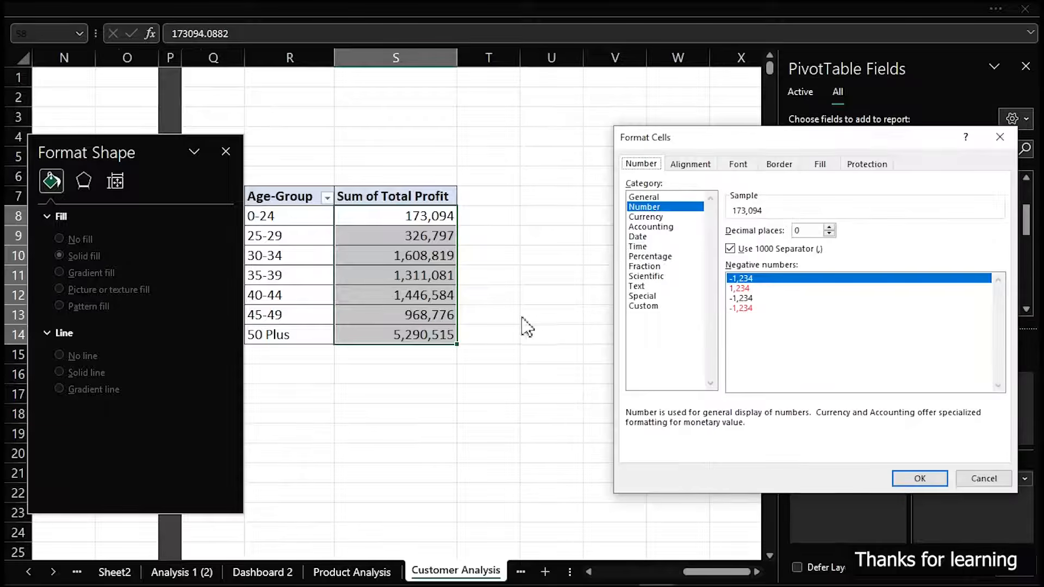
pyautogui.click(653, 306)
pyautogui.moveTo(1001, 276); pyautogui.dragTo(999, 315)
pyautogui.scroll(7, 879, 349)
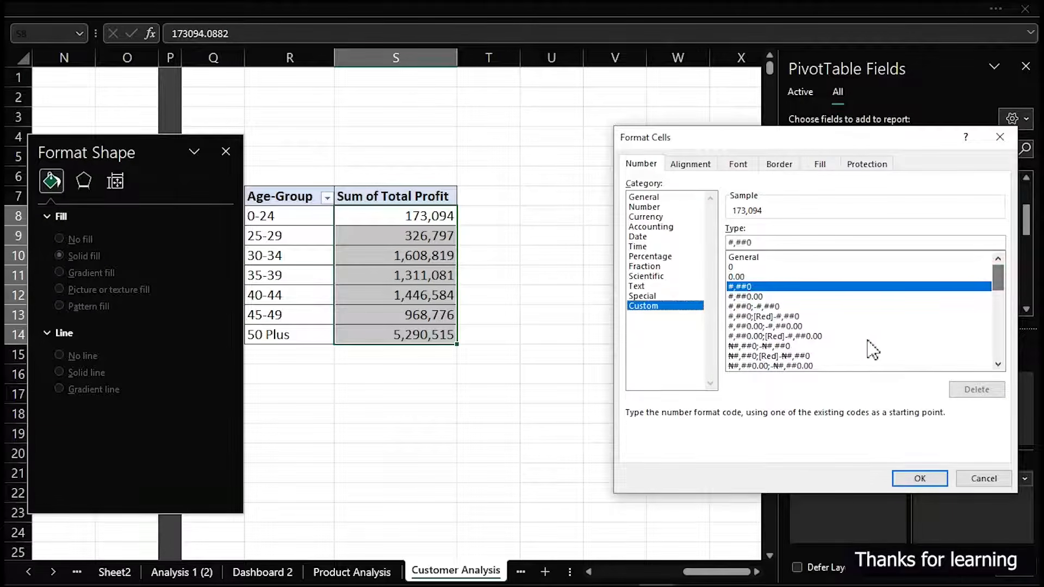
pyautogui.moveTo(1000, 271); pyautogui.dragTo(1003, 351)
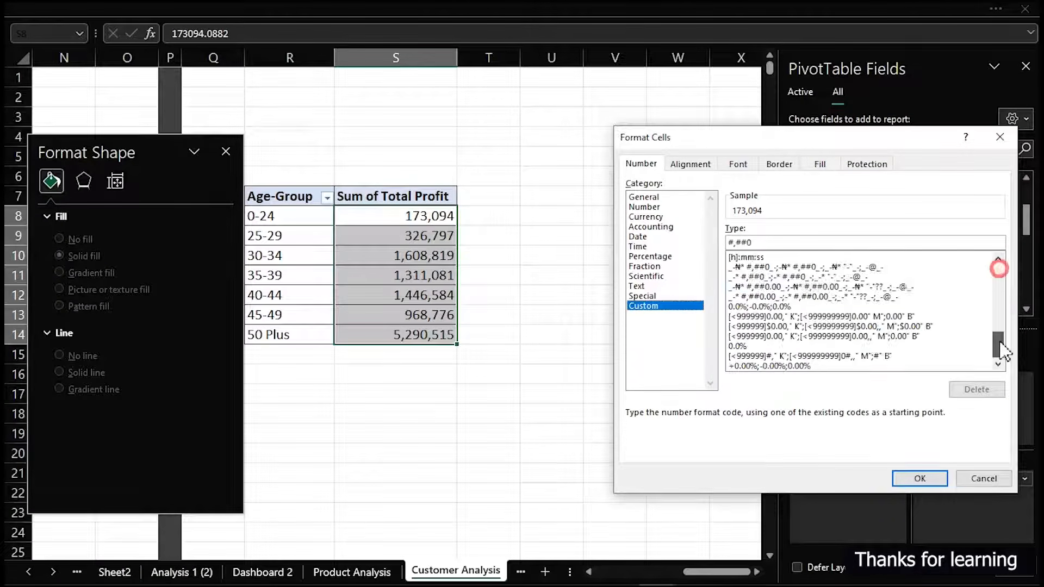
pyautogui.click(834, 346)
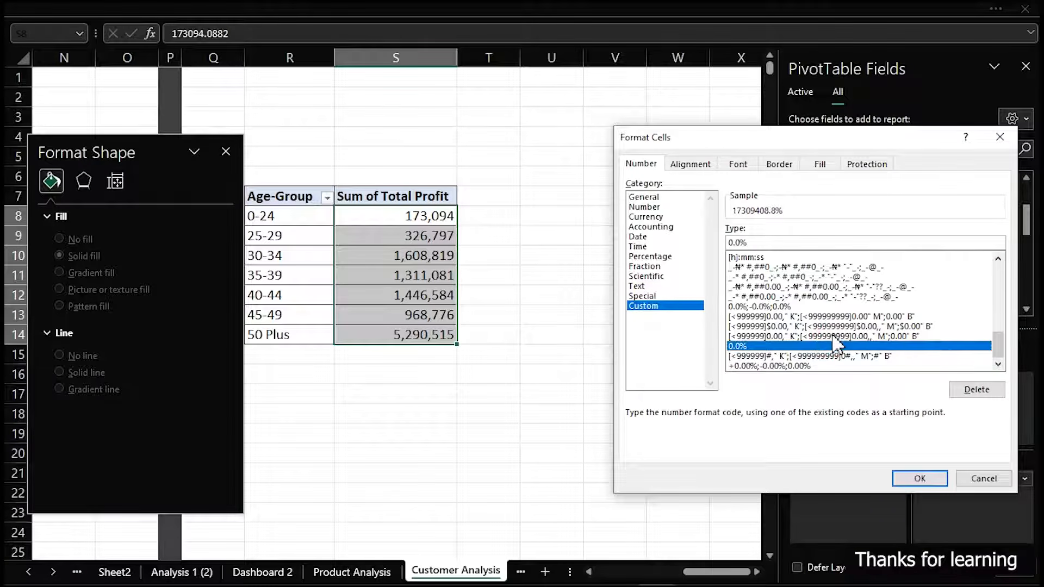
pyautogui.click(830, 337)
pyautogui.click(828, 318)
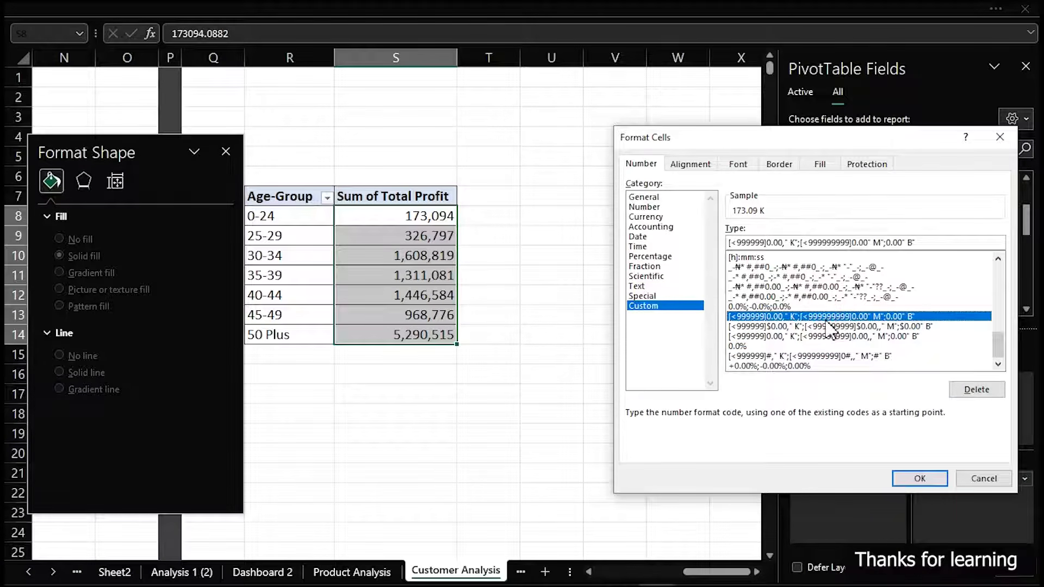
pyautogui.click(821, 356)
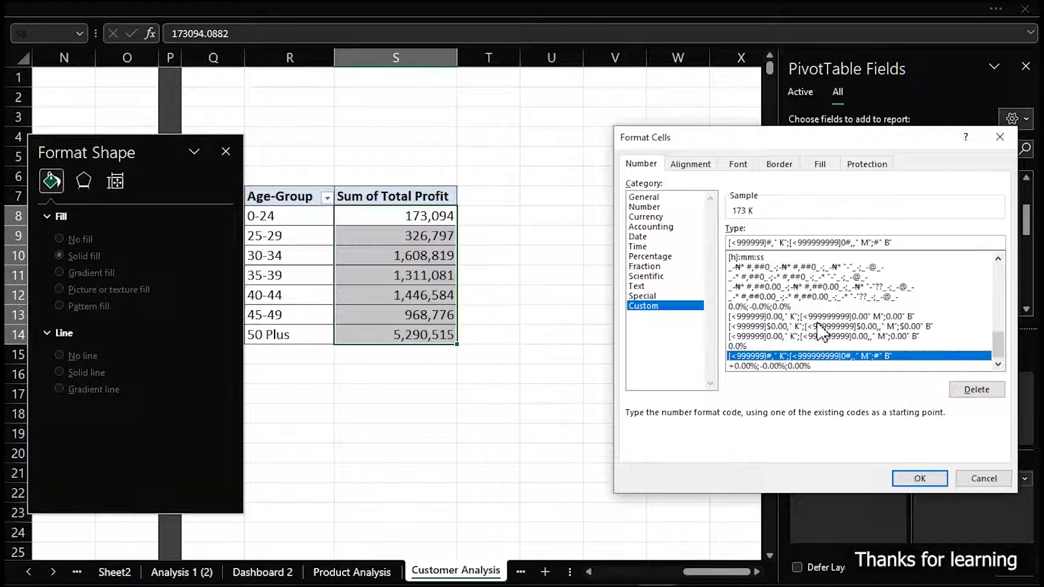
pyautogui.click(925, 479)
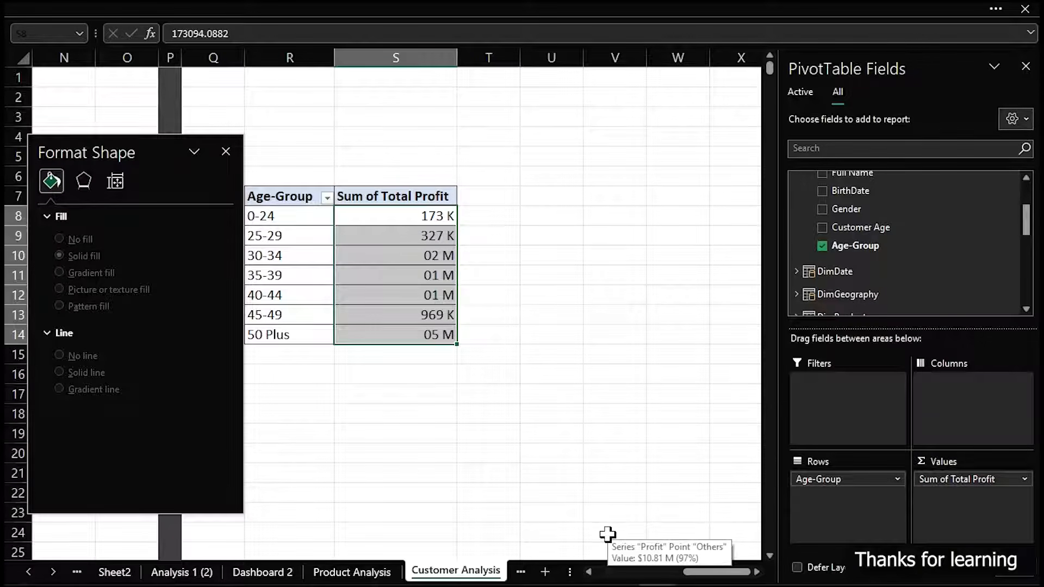
# Apply the custom number format [<999999]$0.00," K";[<999999999]$0.00,," M";$0.00" B" to the age-group profit values S8:S14
pyautogui.hotkey('ctrl', '1')
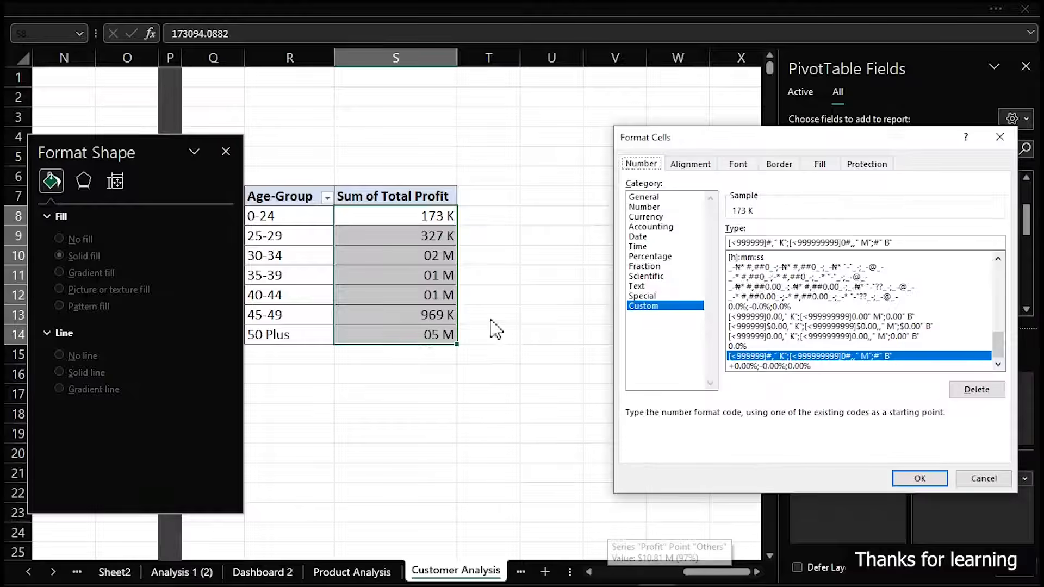
pyautogui.click(822, 327)
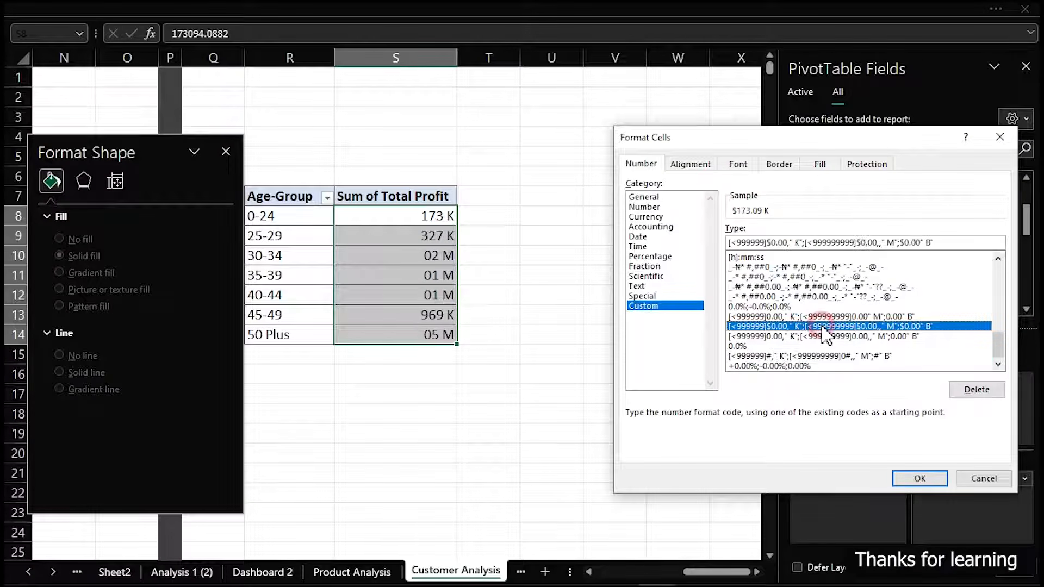
pyautogui.click(931, 478)
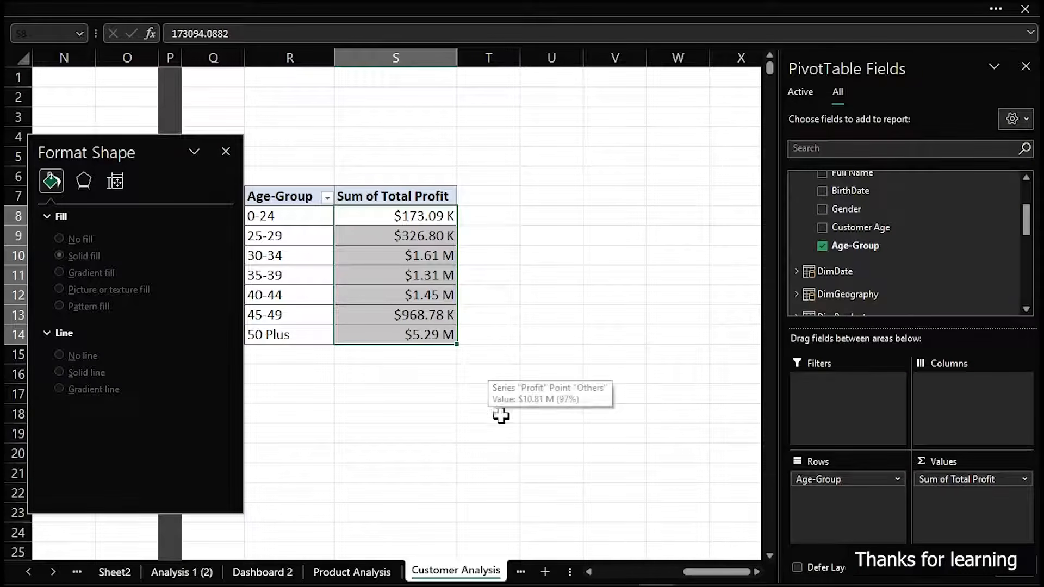
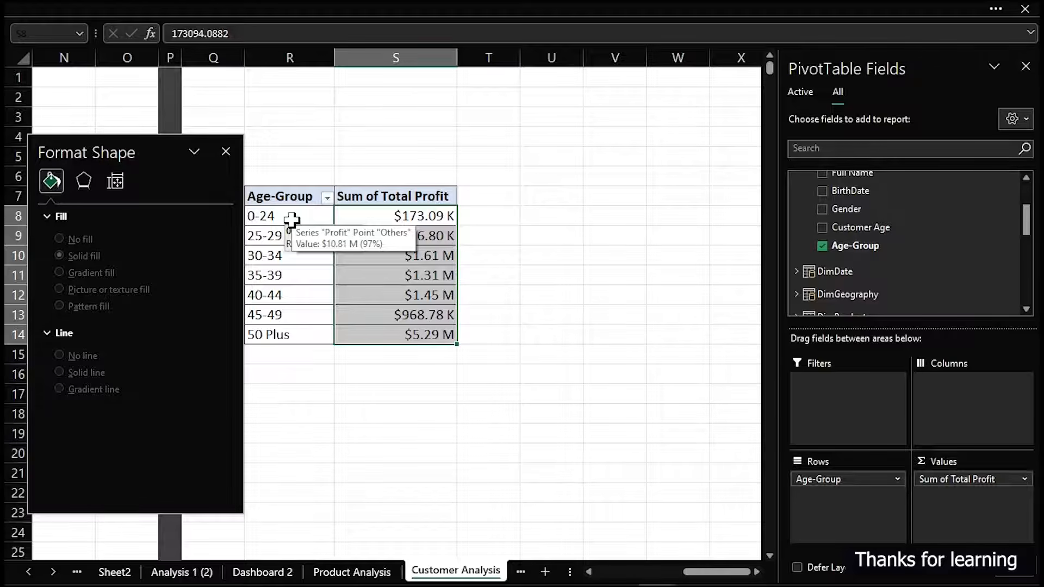
# Close the Format Shape pane, link U7 to the Age-Group header with =R7, and fill the formula across U7:V14
pyautogui.click(615, 354)
pyautogui.click(226, 151)
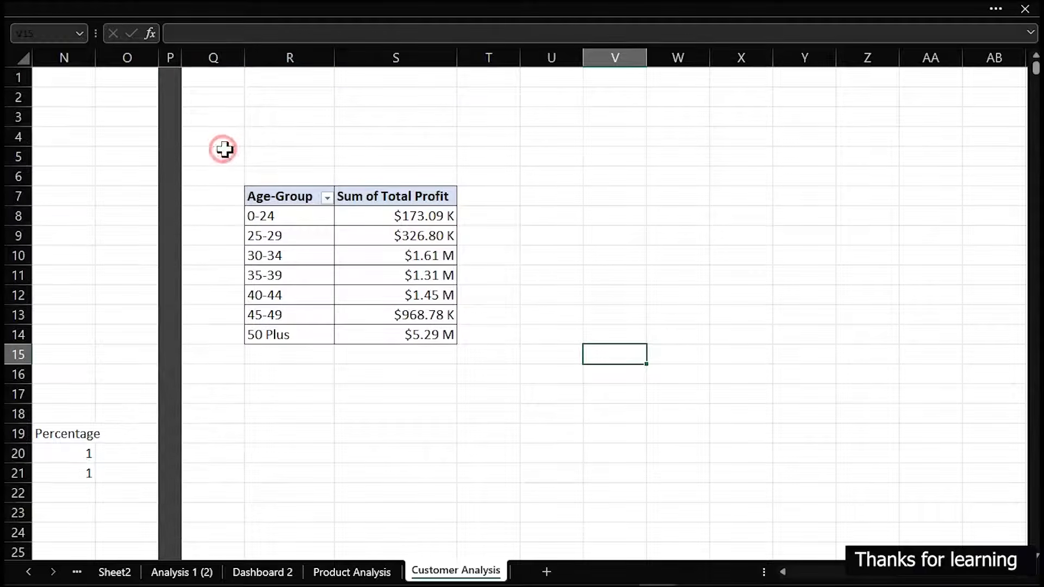
pyautogui.click(573, 200)
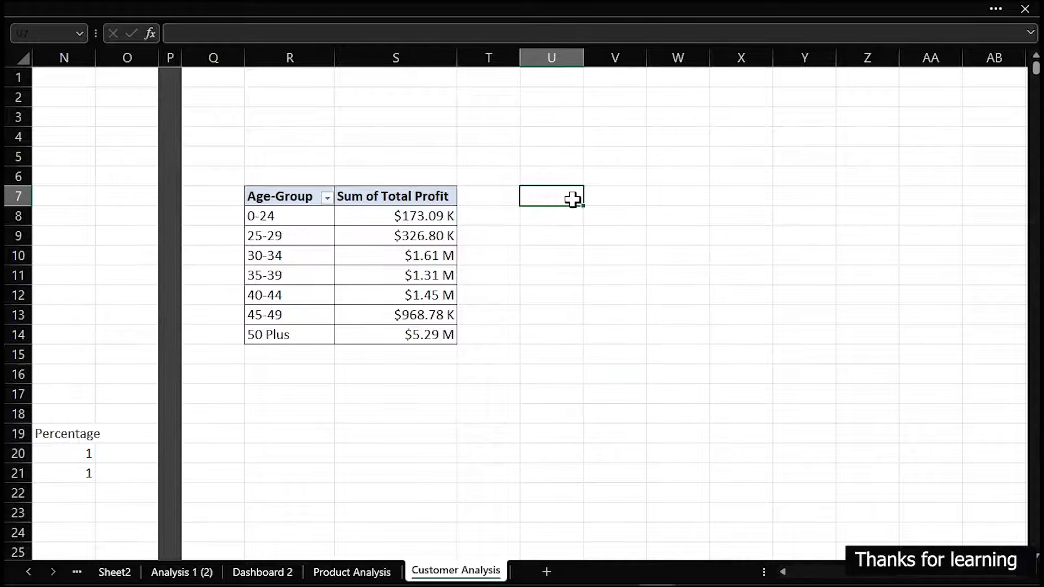
pyautogui.write('=')
pyautogui.click(289, 197)
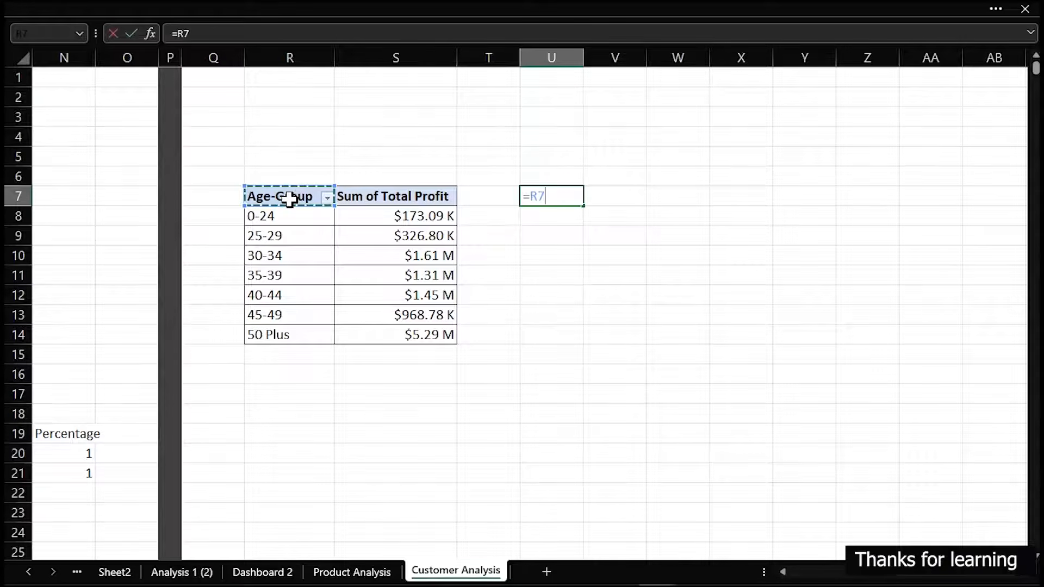
pyautogui.press('Return')
pyautogui.click(543, 196)
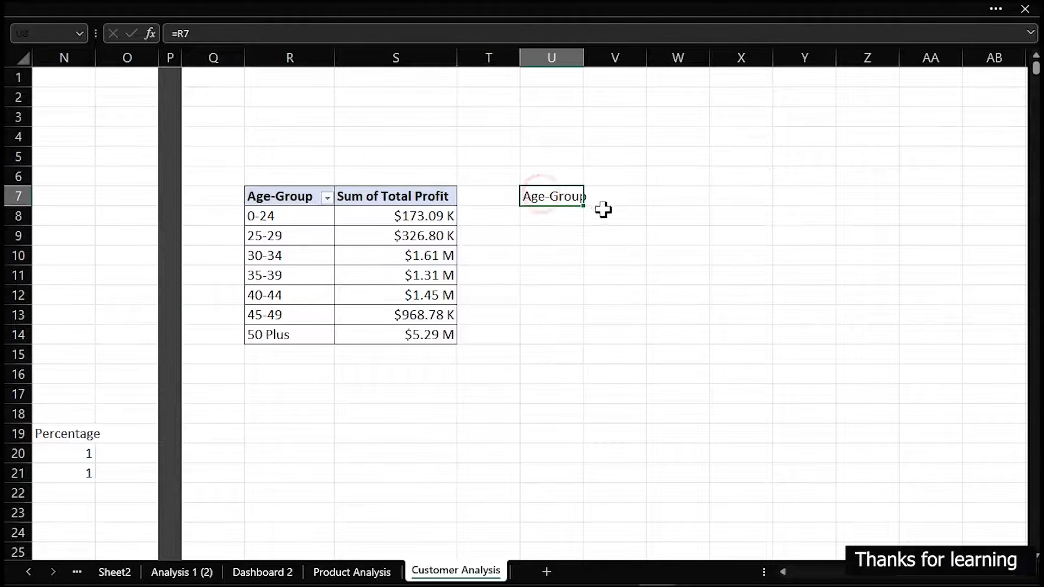
pyautogui.moveTo(586, 208); pyautogui.dragTo(645, 343)
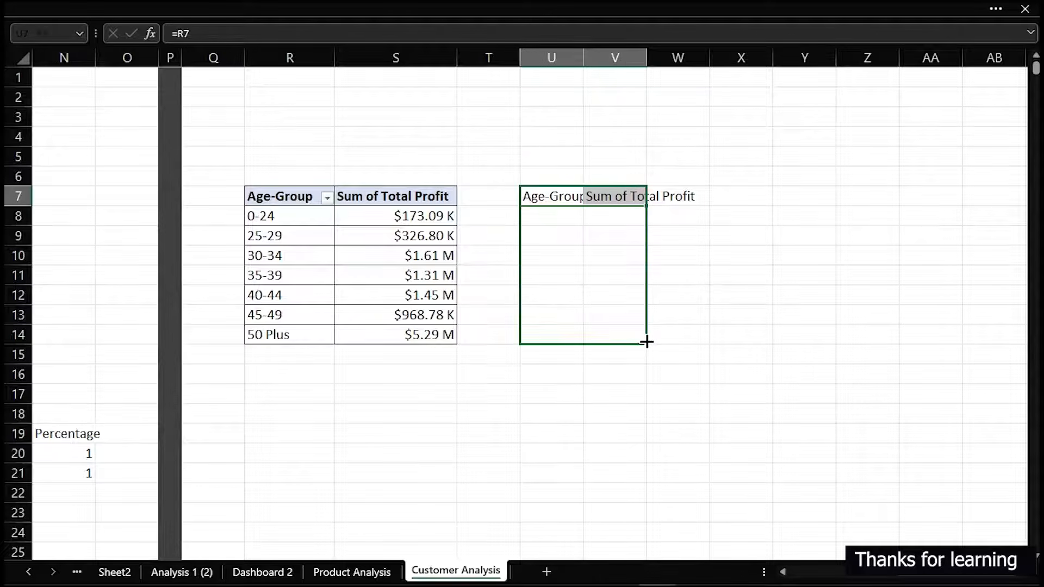
# Remove "Sum of" from the age-group pivot table's Total Profit header using Find and Replace
pyautogui.click(363, 196)
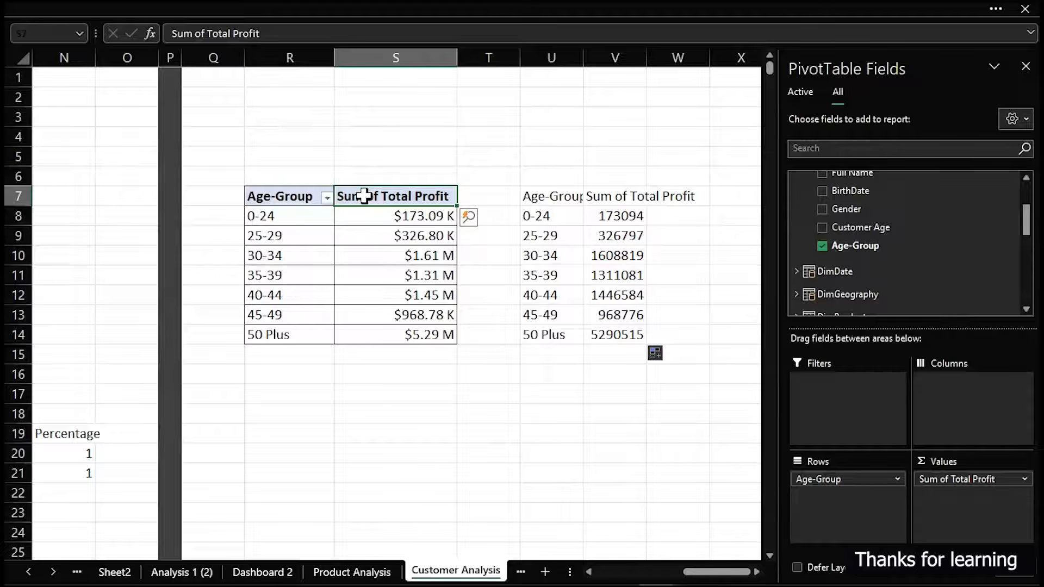
pyautogui.hotkey('ctrl', 'h')
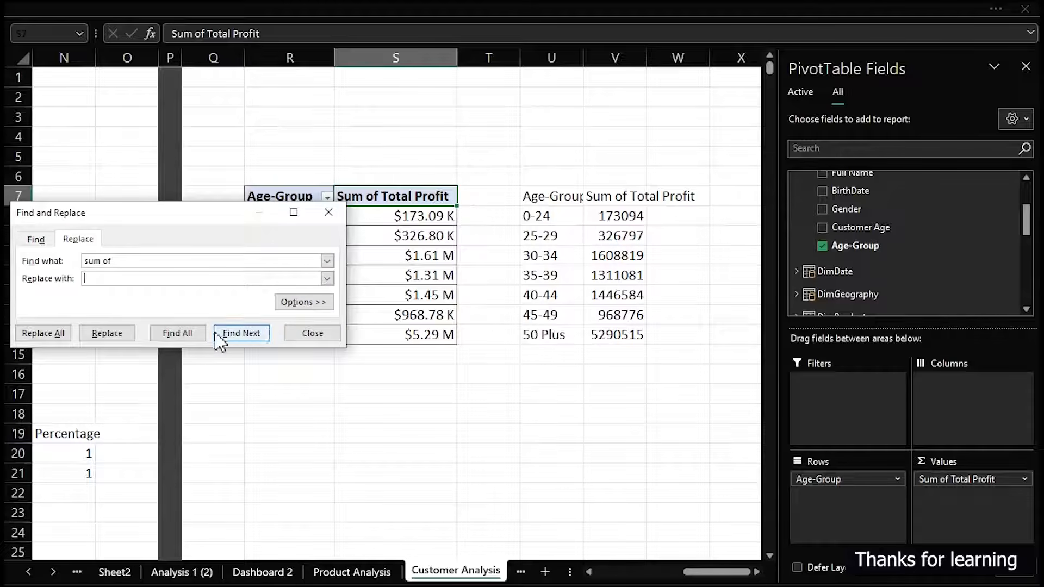
pyautogui.click(109, 334)
pyautogui.click(341, 283)
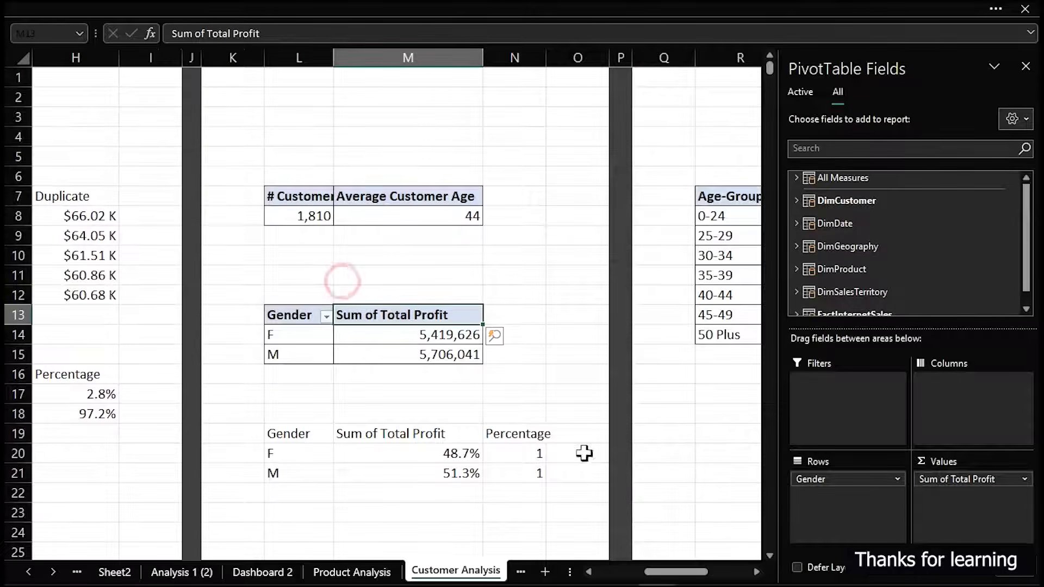
pyautogui.click(687, 457)
pyautogui.moveTo(845, 481); pyautogui.dragTo(1038, 472)
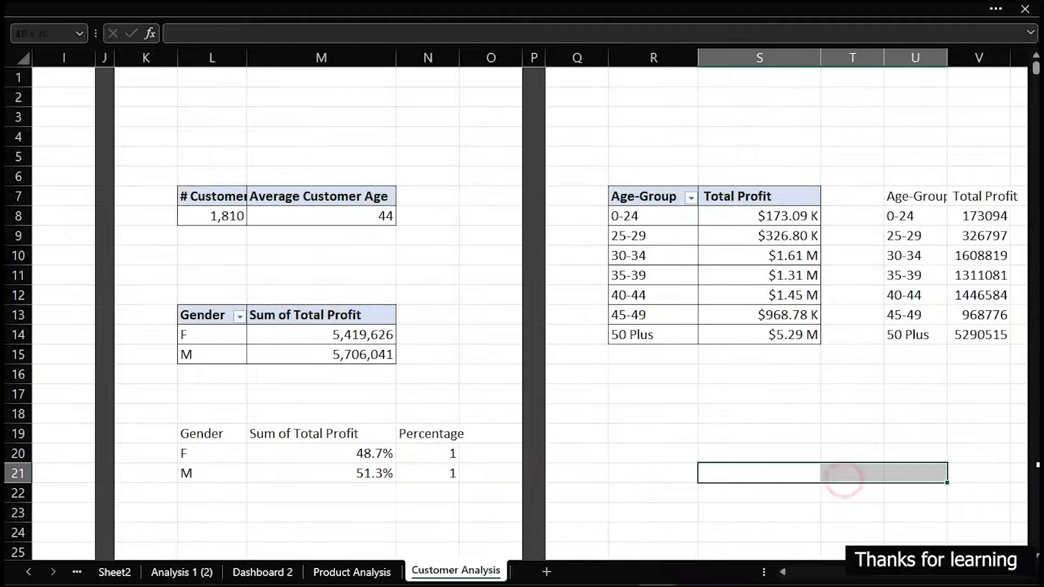
pyautogui.moveTo(936, 435); pyautogui.dragTo(1038, 435)
pyautogui.moveTo(750, 374); pyautogui.dragTo(816, 374)
# Add the header Highlight in W7 and autofit the widths of columns U and V
pyautogui.click(677, 197)
pyautogui.write('Highli')
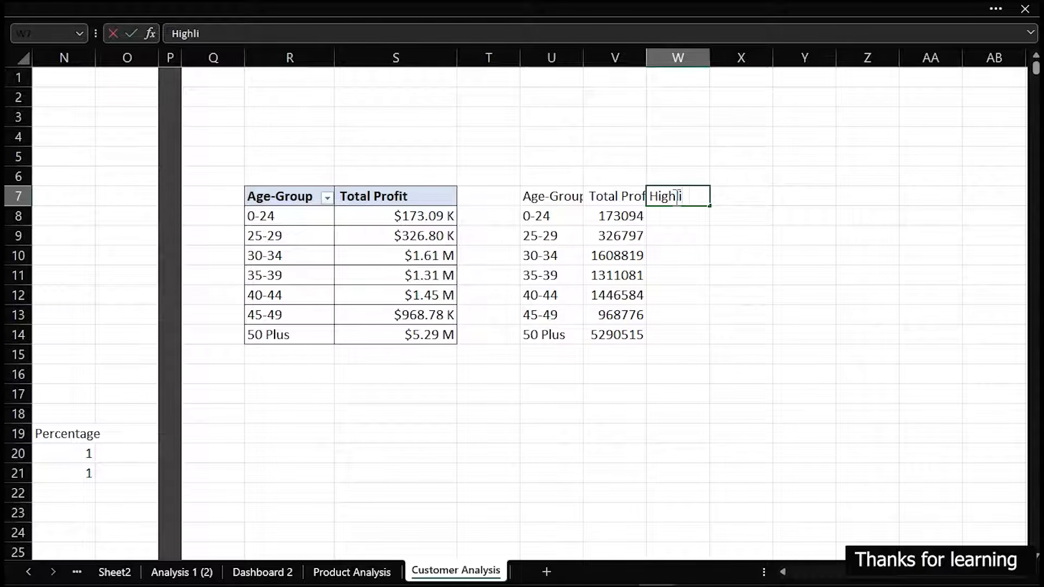
pyautogui.write('ght')
pyautogui.press('Return')
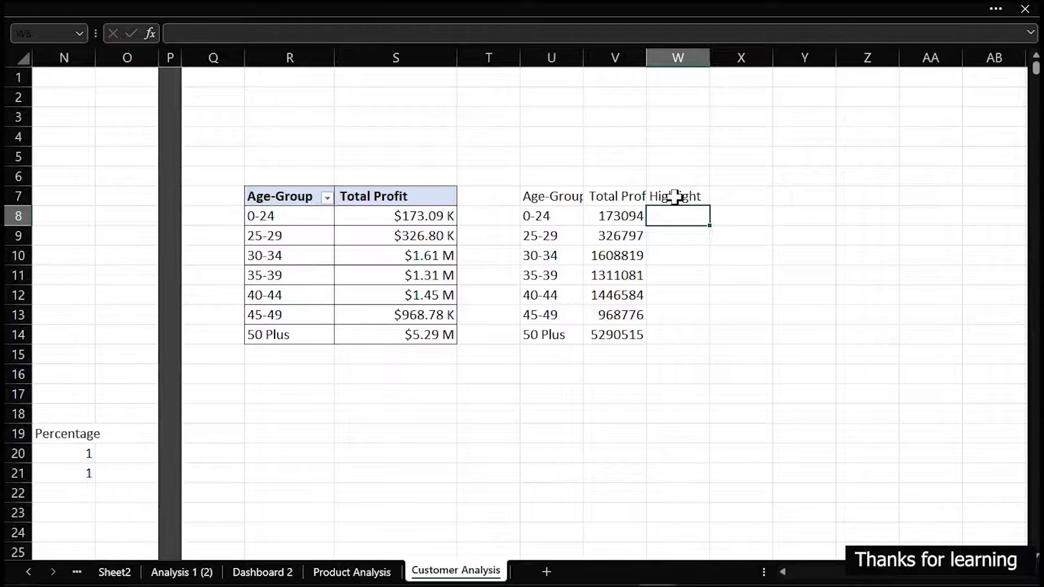
pyautogui.doubleClick(641, 48)
pyautogui.doubleClick(580, 57)
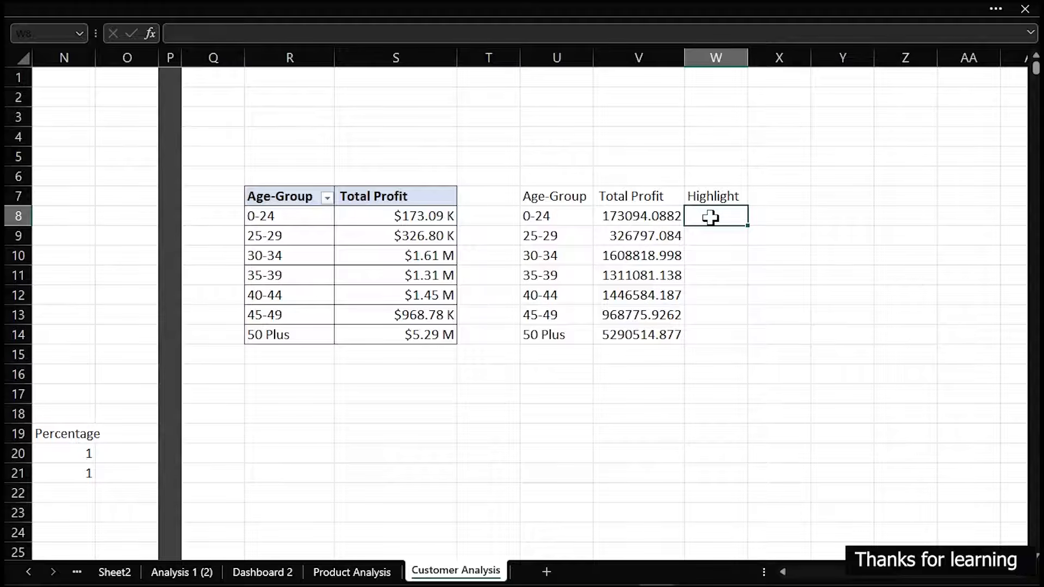
# Start an IF formula in W8 that tests whether V8 equals the MAX of V8:V14
pyautogui.write('=if')
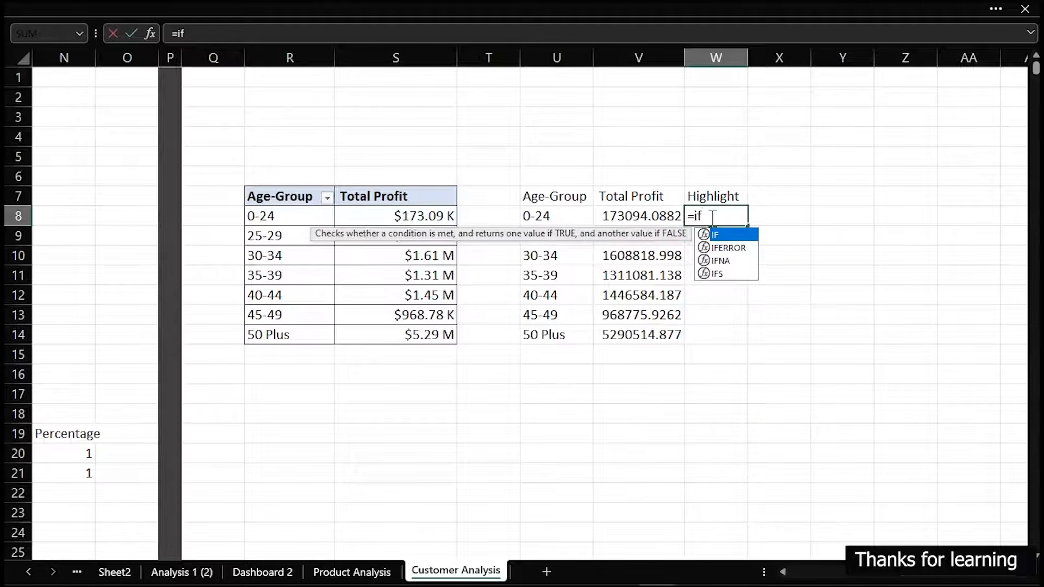
pyautogui.press('Tab')
pyautogui.click(658, 217)
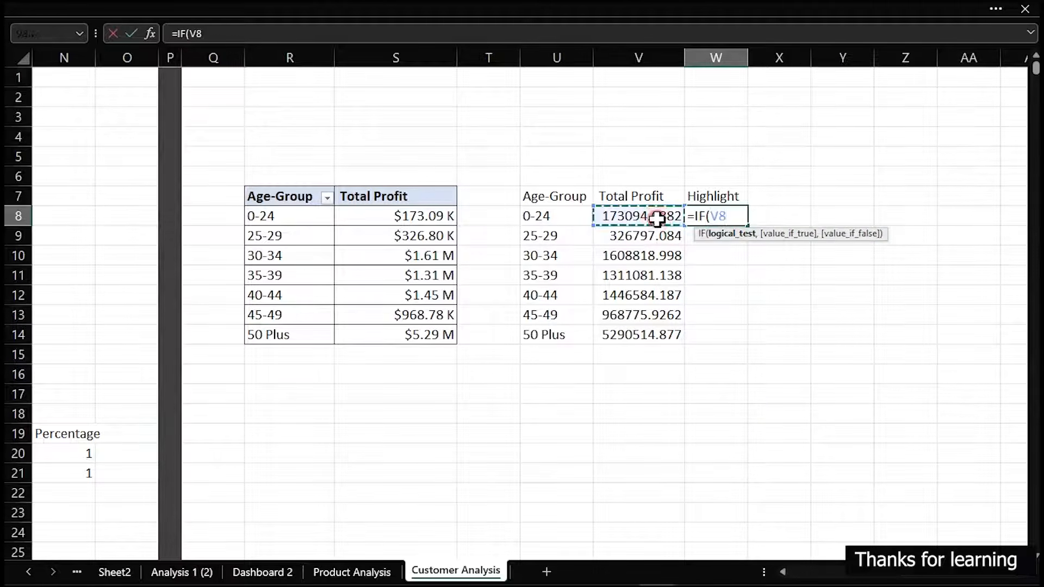
pyautogui.write('=max')
pyautogui.press('Tab')
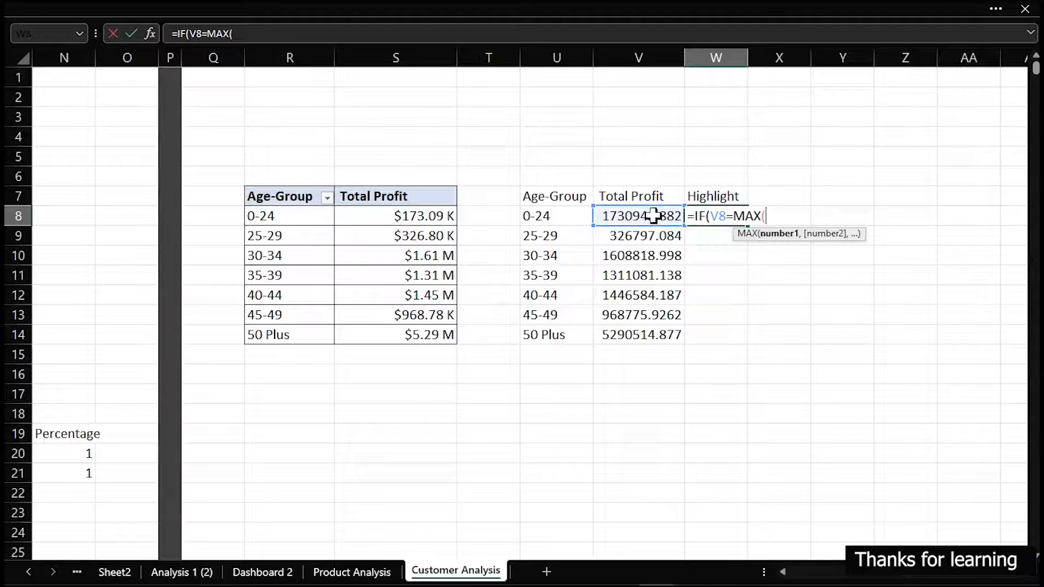
pyautogui.moveTo(658, 217); pyautogui.dragTo(655, 326)
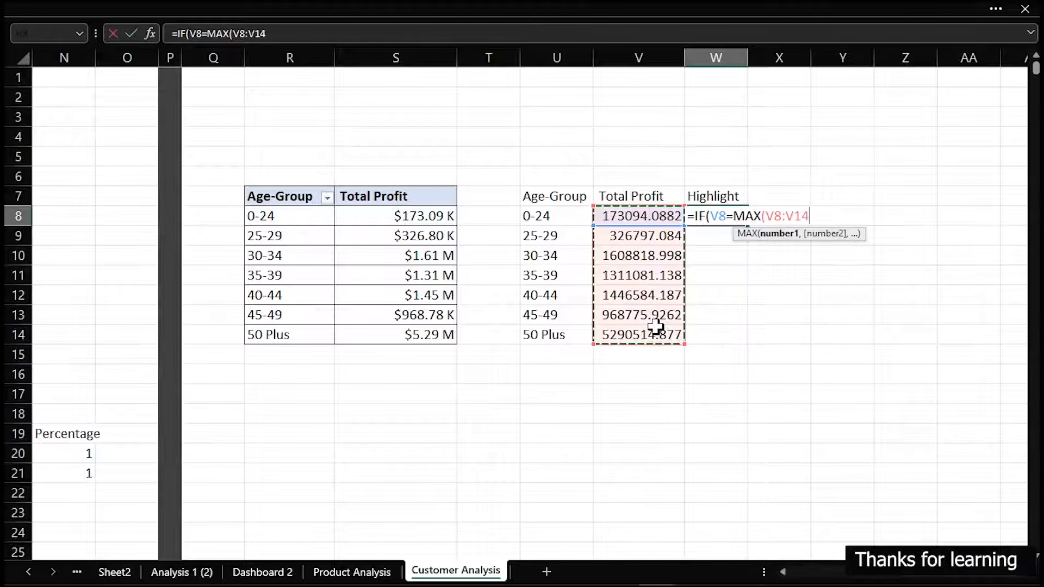
# Make the MAX range absolute as $V$8:$V$14 and complete the IF formula's logical test
pyautogui.click(766, 212)
pyautogui.write('$')
pyautogui.press('Left')
pyautogui.write('$')
pyautogui.press('Right')
pyautogui.press('Right')
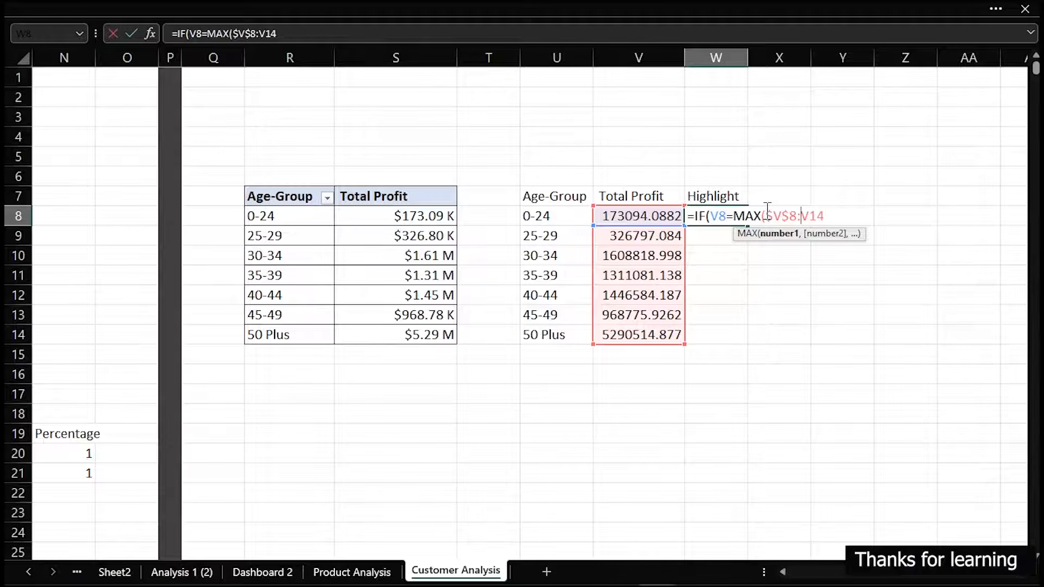
pyautogui.write('$V$14),')
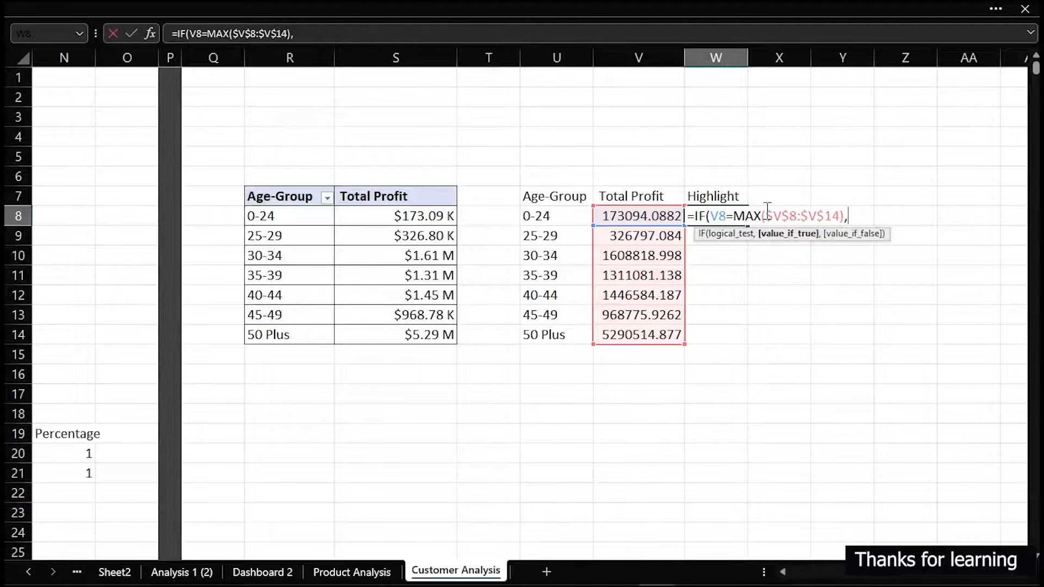
# Complete the formula to return V8 if true and "" if false, and fill it down to W14
pyautogui.click(659, 214)
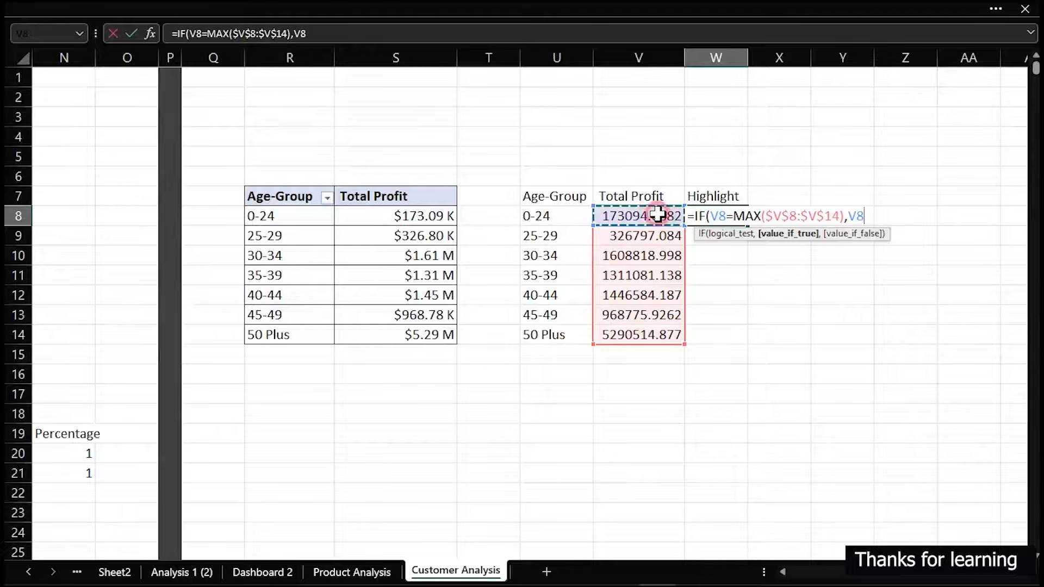
pyautogui.write('"')
pyautogui.write(',')
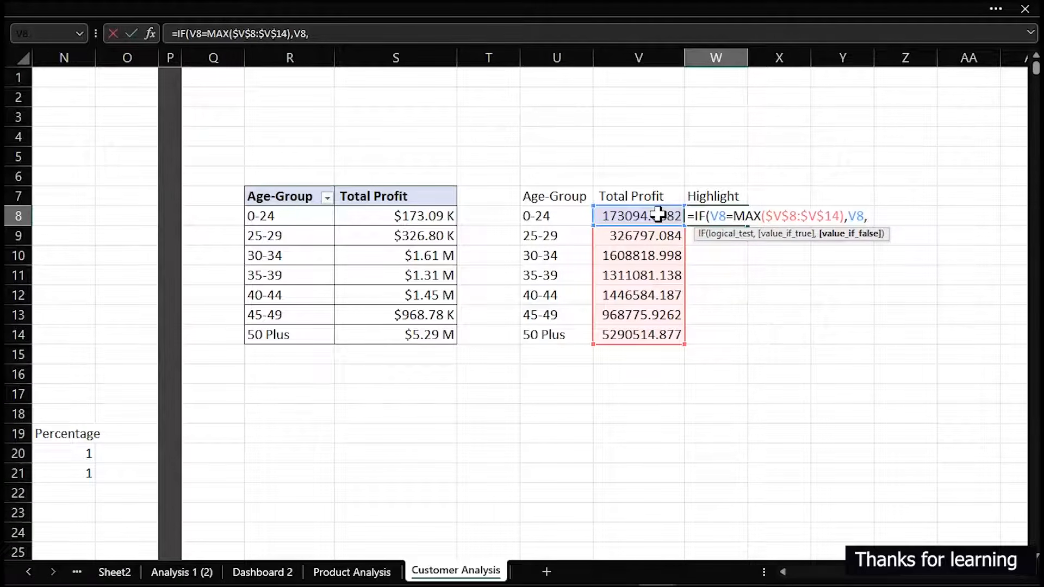
pyautogui.write(')')
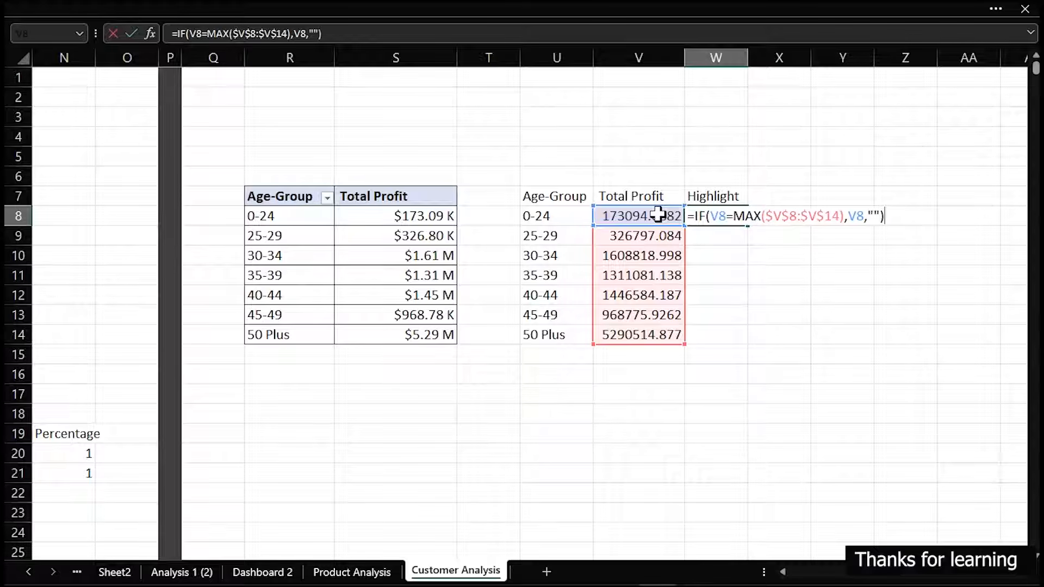
pyautogui.press('Return')
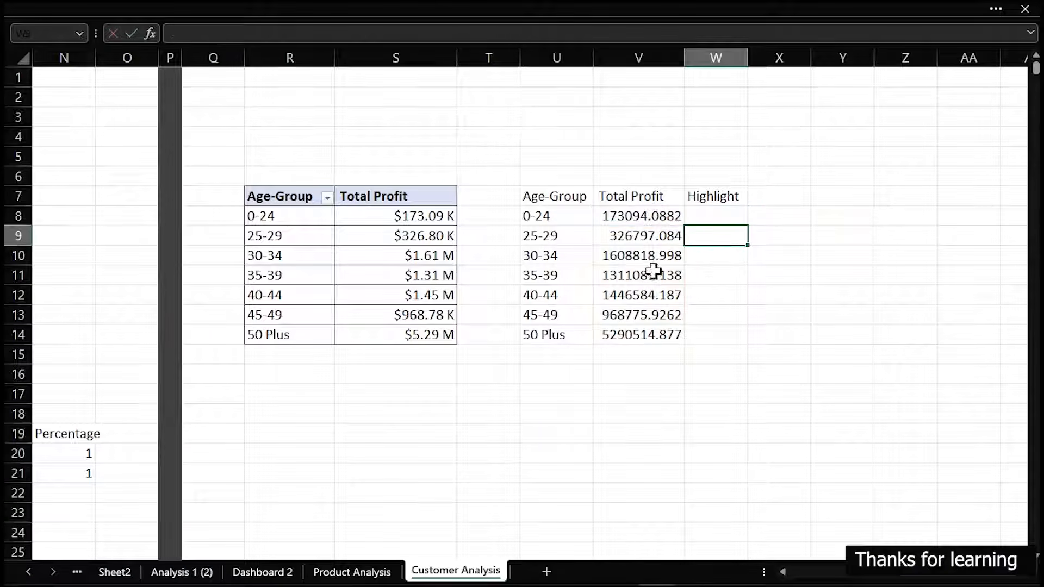
pyautogui.click(734, 217)
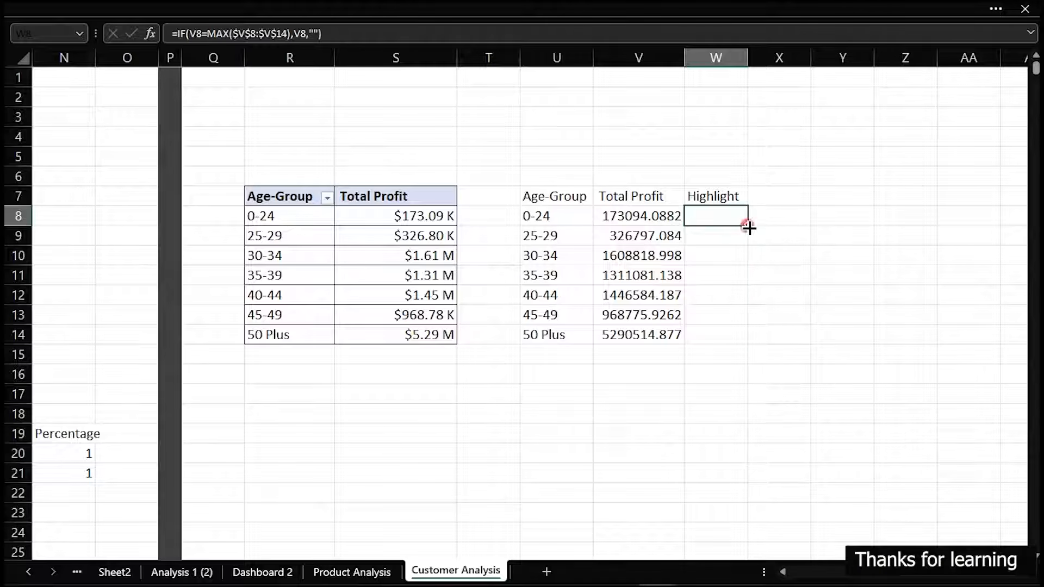
pyautogui.doubleClick(748, 227)
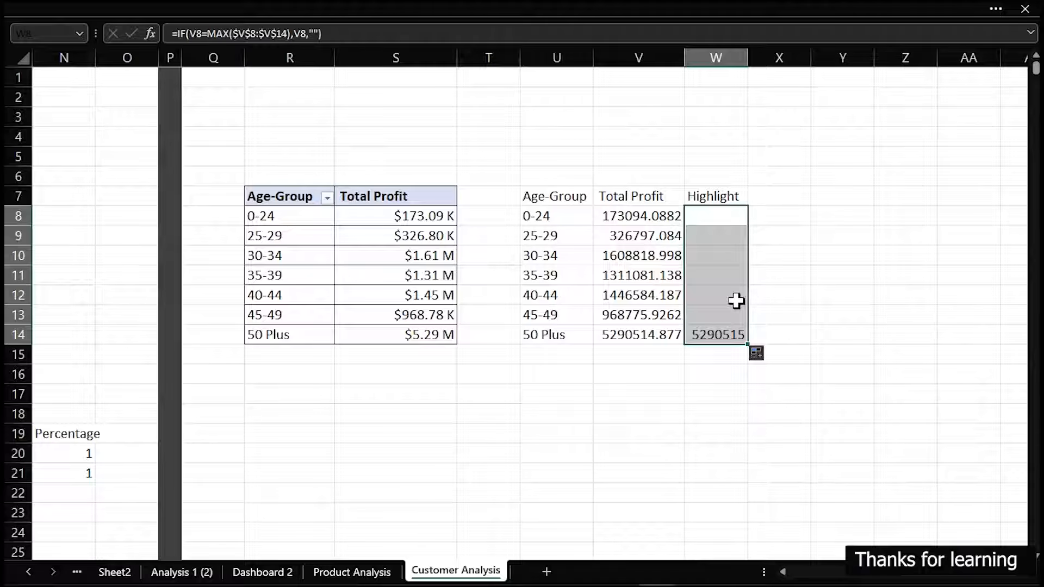
pyautogui.moveTo(544, 197); pyautogui.dragTo(732, 328)
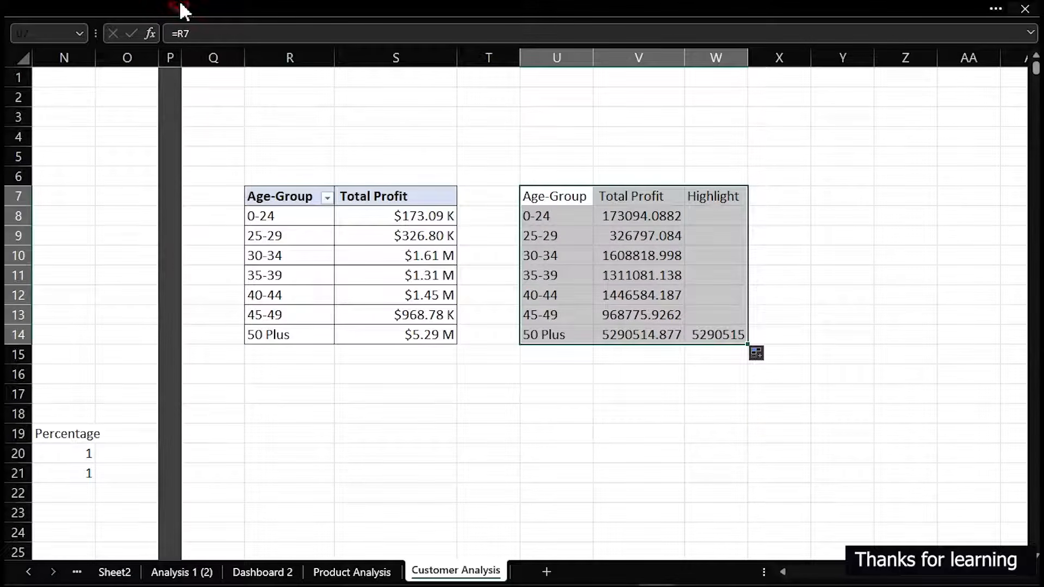
pyautogui.click(181, 8)
pyautogui.click(111, 50)
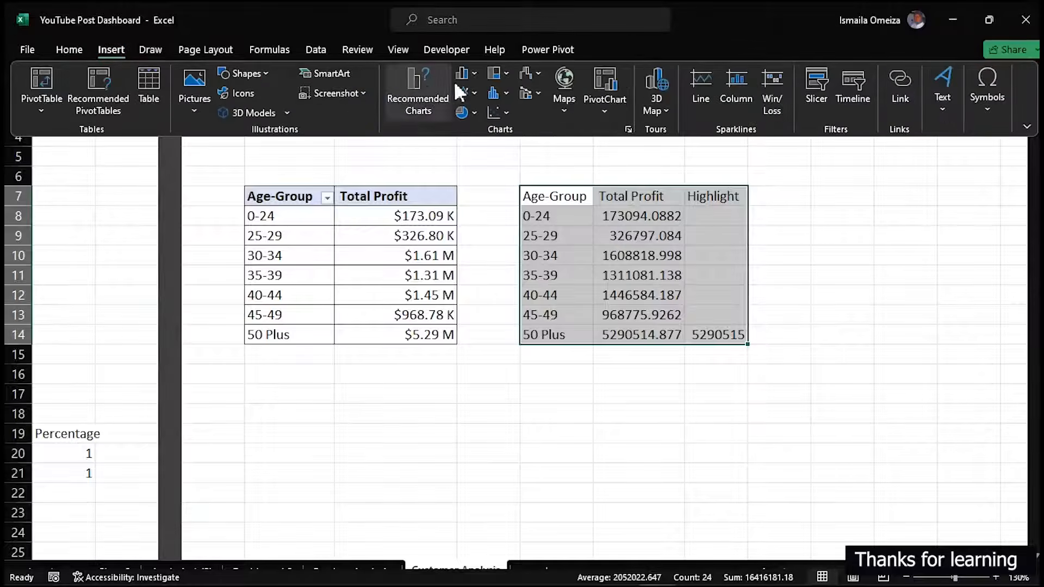
pyautogui.click(476, 71)
pyautogui.click(481, 136)
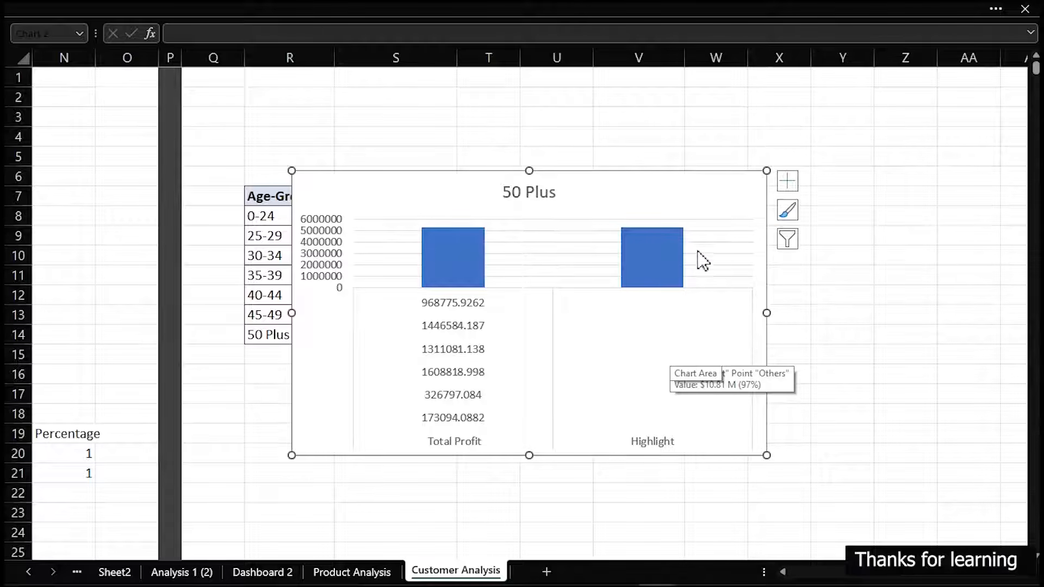
pyautogui.hotkey('ctrl', 'z')
# Insert a 2-D clustered column chart from the Age-Group and Total Profit data in U7:V14
pyautogui.moveTo(573, 198); pyautogui.dragTo(624, 333)
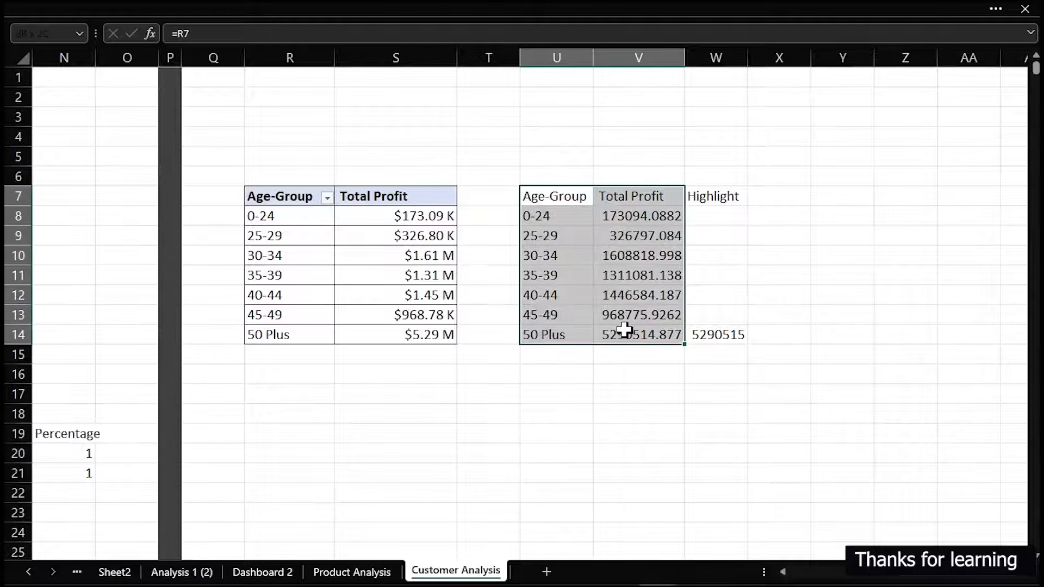
pyautogui.click(280, 8)
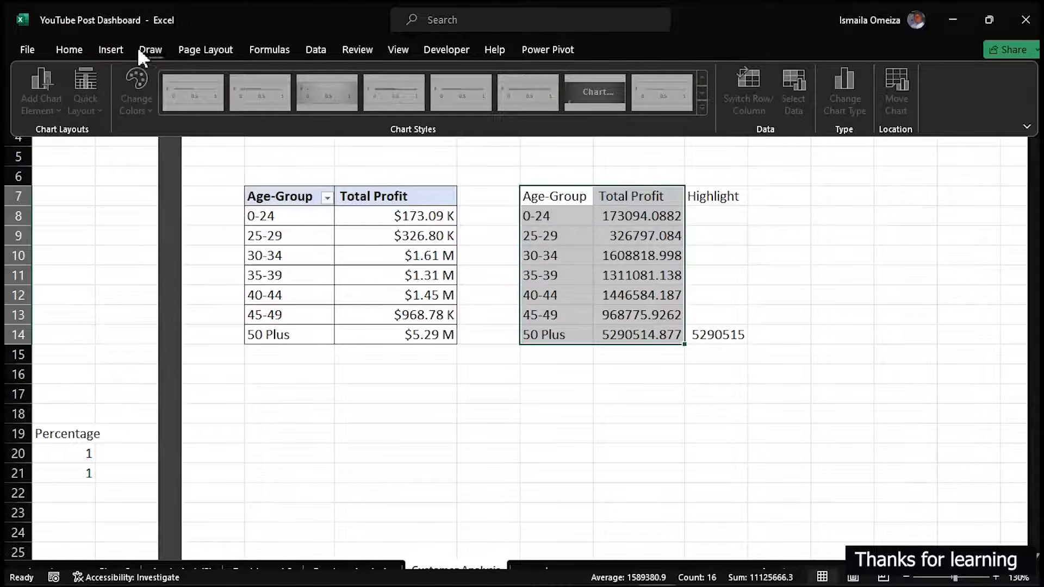
pyautogui.click(111, 49)
pyautogui.click(473, 72)
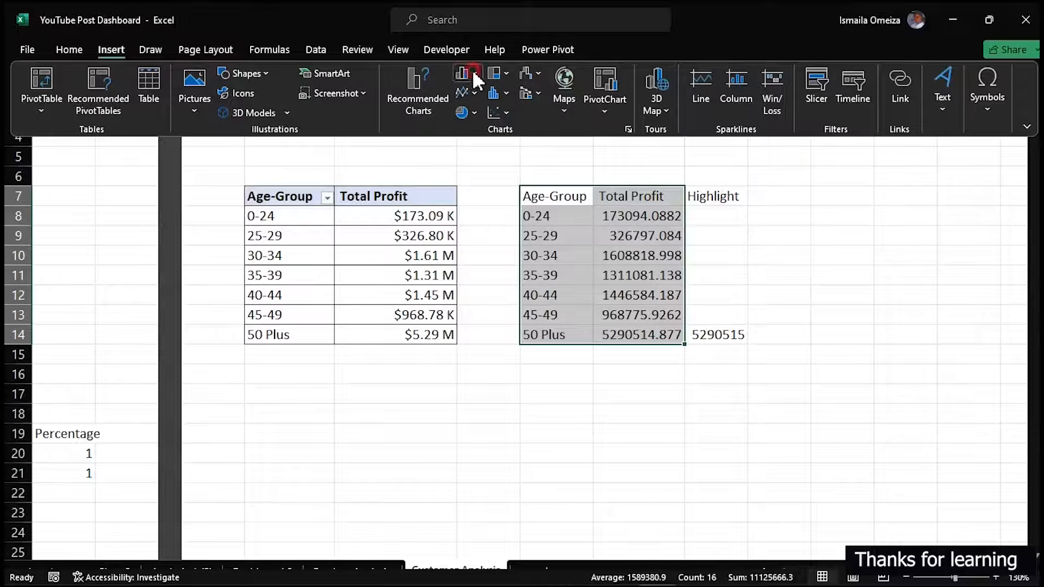
pyautogui.click(475, 122)
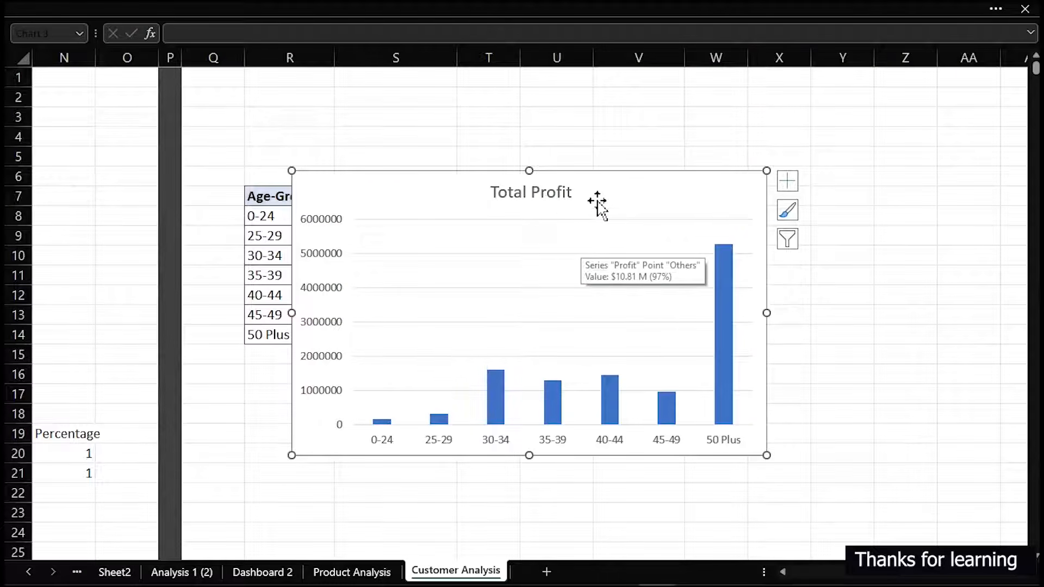
# Delete the chart title and the vertical value axis from the column chart
pyautogui.click(543, 197)
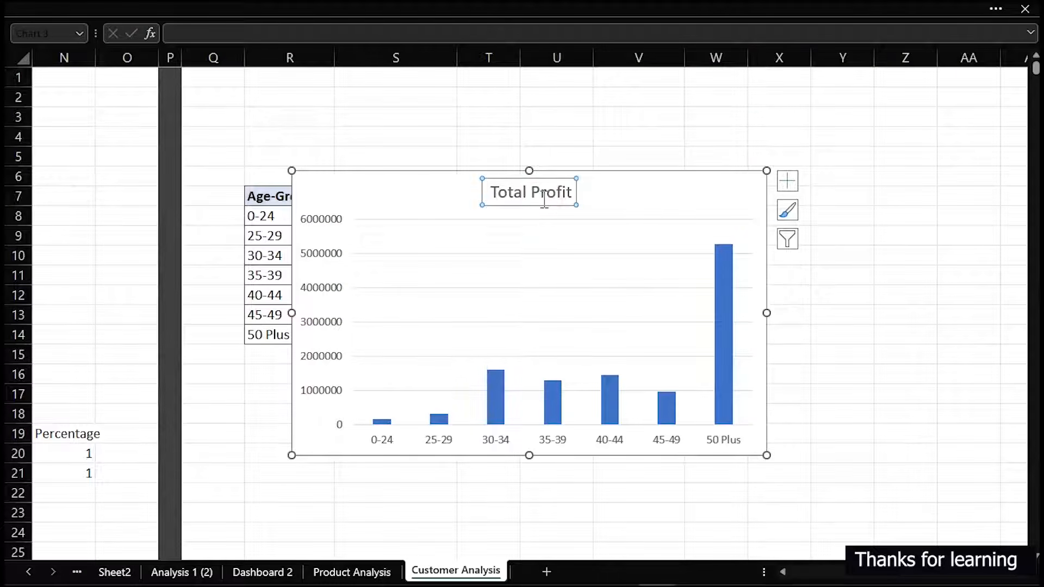
pyautogui.press('Delete')
pyautogui.click(322, 221)
pyautogui.press('Delete')
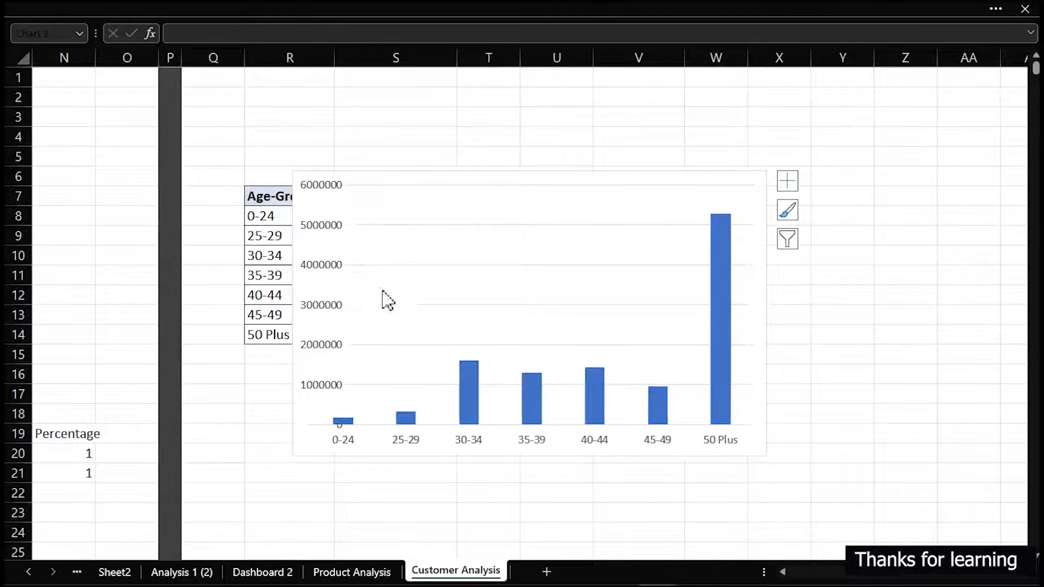
# Shrink the column chart and add a second series named from W7 (Highlight) with values from W8:W14
pyautogui.moveTo(768, 172); pyautogui.dragTo(493, 192)
pyautogui.rightClick(428, 266)
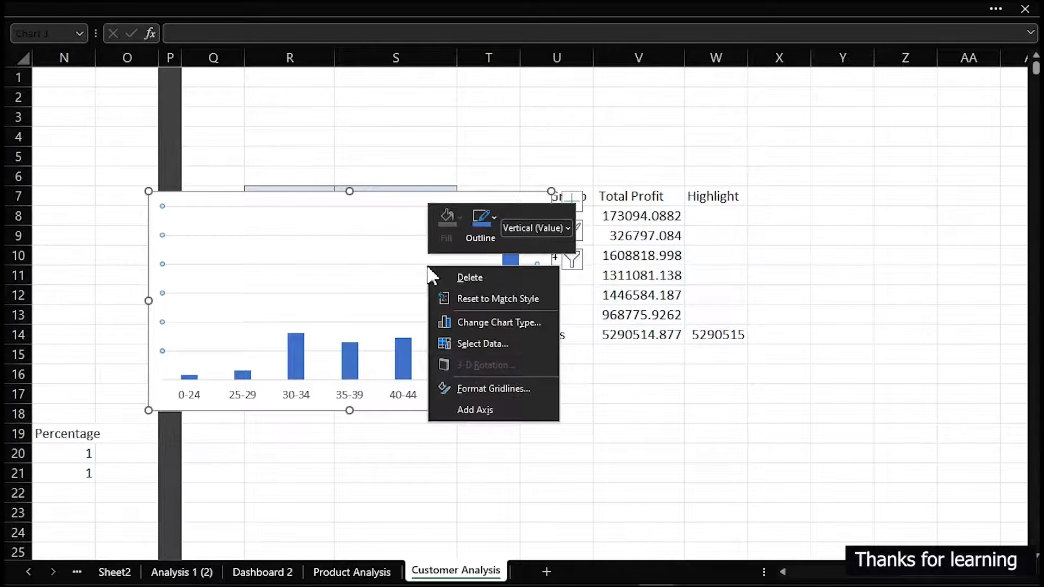
pyautogui.click(482, 346)
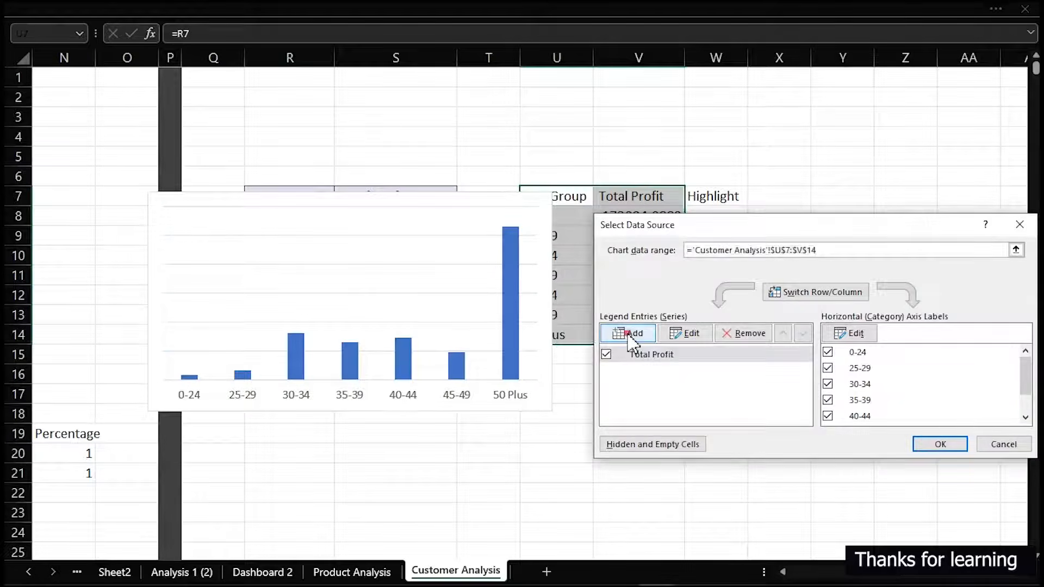
pyautogui.click(631, 334)
pyautogui.click(713, 197)
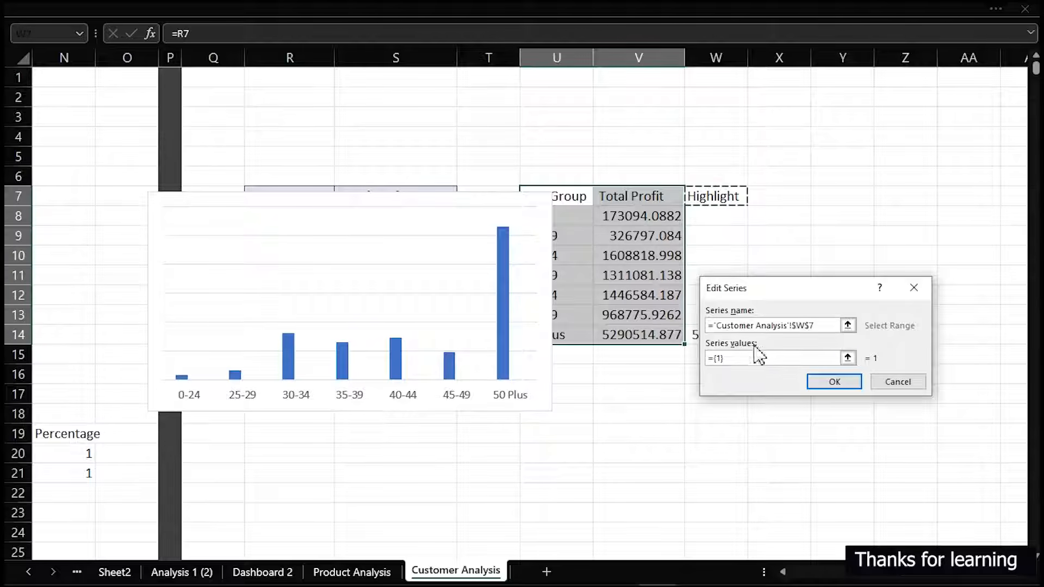
pyautogui.moveTo(753, 357); pyautogui.dragTo(665, 357)
pyautogui.press('BackSpace')
pyautogui.moveTo(766, 289); pyautogui.dragTo(762, 402)
pyautogui.moveTo(712, 216); pyautogui.dragTo(718, 335)
pyautogui.click(832, 495)
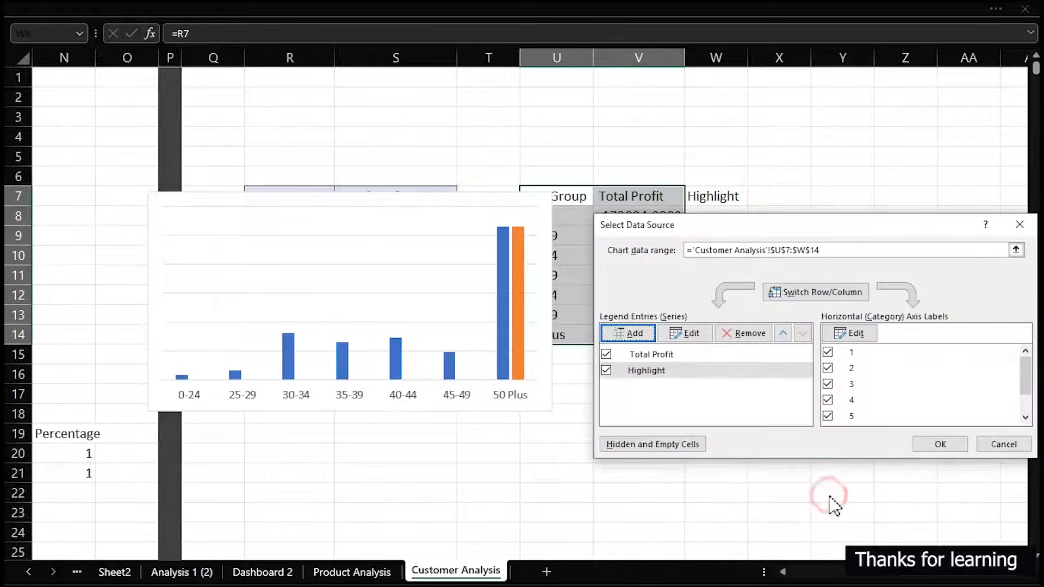
pyautogui.click(924, 443)
# Delete the chart's gridlines and set the columns to 100% series overlap with a 45% gap width
pyautogui.click(475, 247)
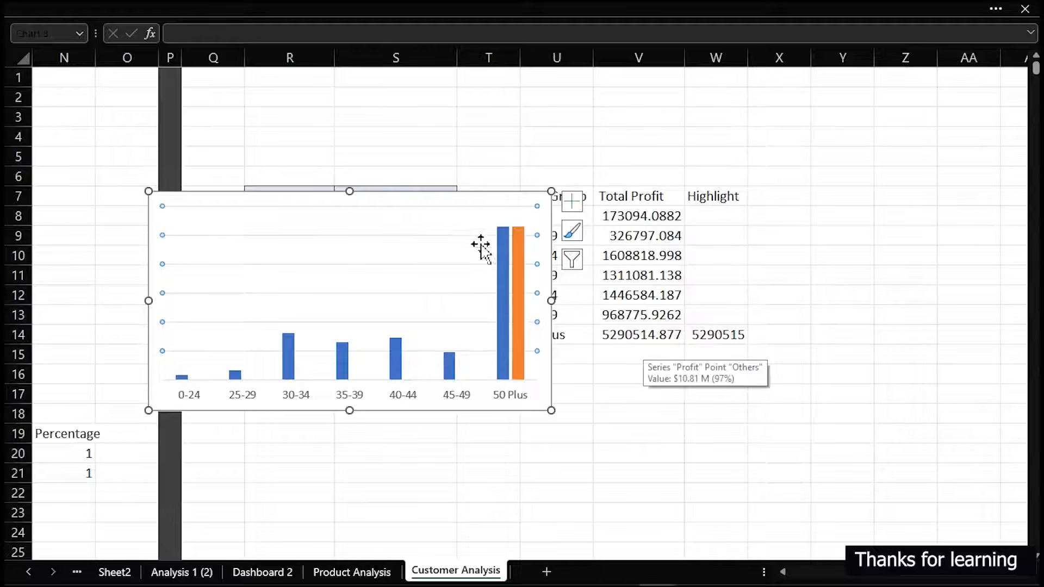
pyautogui.click(455, 228)
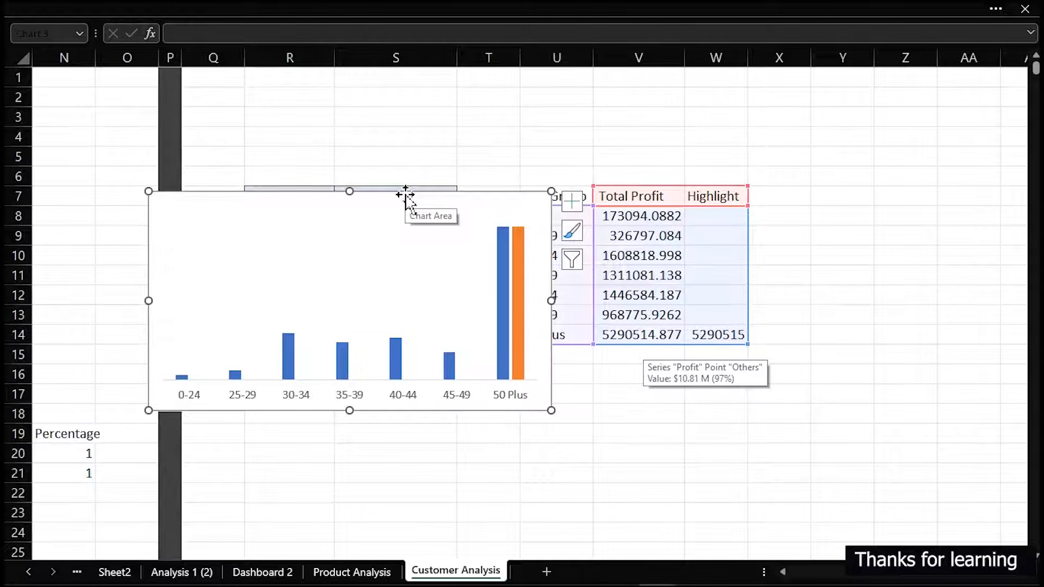
pyautogui.doubleClick(372, 206)
pyautogui.moveTo(123, 147); pyautogui.dragTo(694, 154)
pyautogui.click(504, 239)
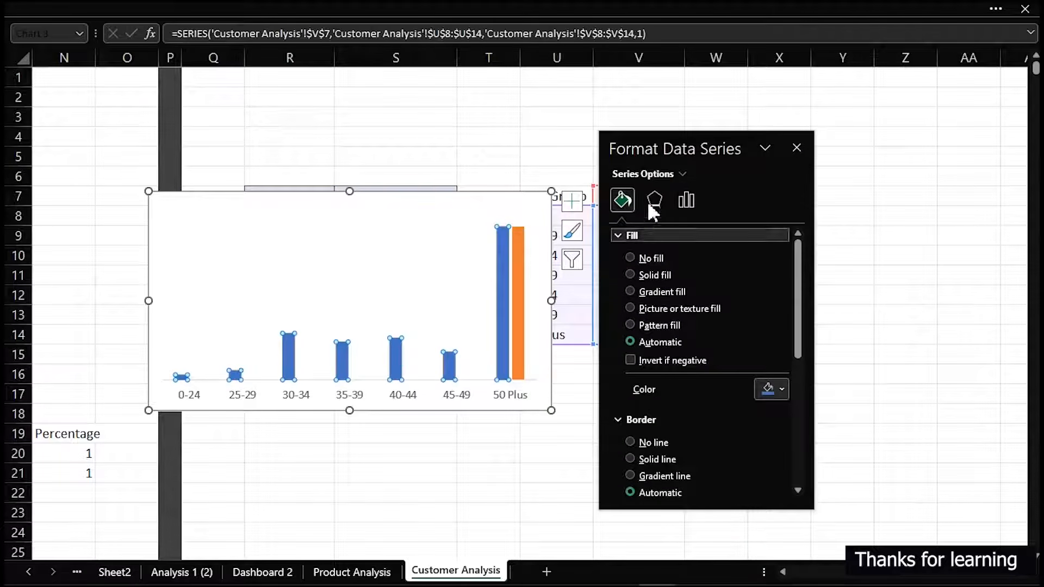
pyautogui.click(685, 199)
pyautogui.moveTo(706, 332); pyautogui.dragTo(694, 333)
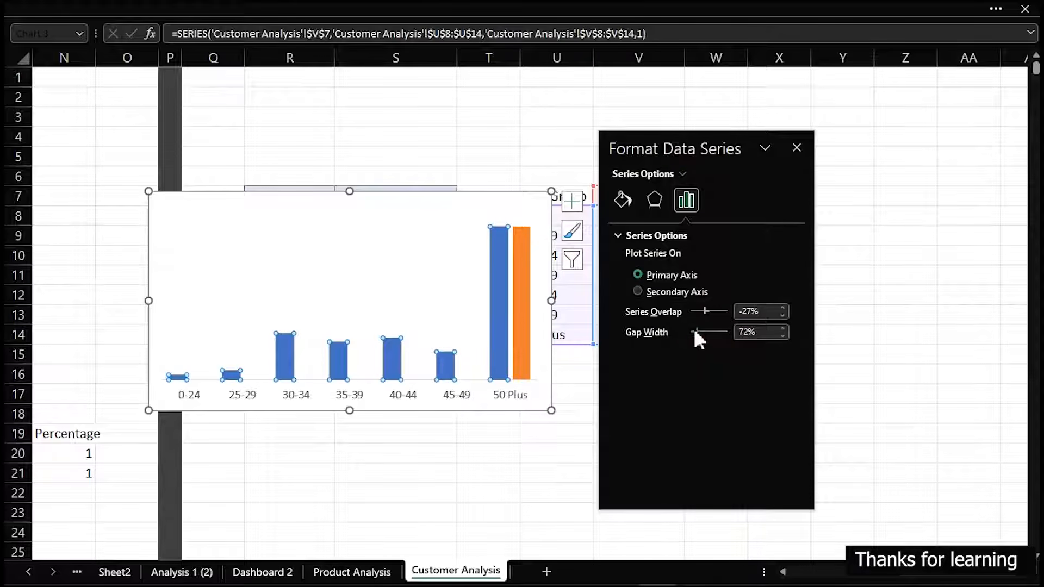
pyautogui.moveTo(694, 328); pyautogui.dragTo(693, 328)
pyautogui.moveTo(706, 310); pyautogui.dragTo(736, 313)
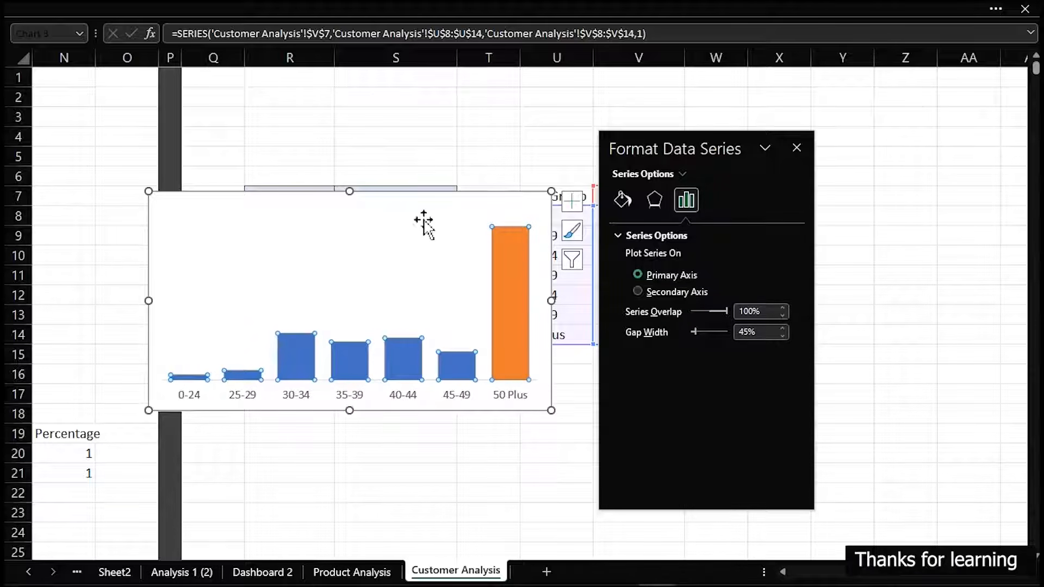
# Move the chart down off the table headers and apply the custom format [<999999]#," K";[<999999999]0#,," M";#" B" to V8:V14
pyautogui.moveTo(417, 194); pyautogui.dragTo(402, 215)
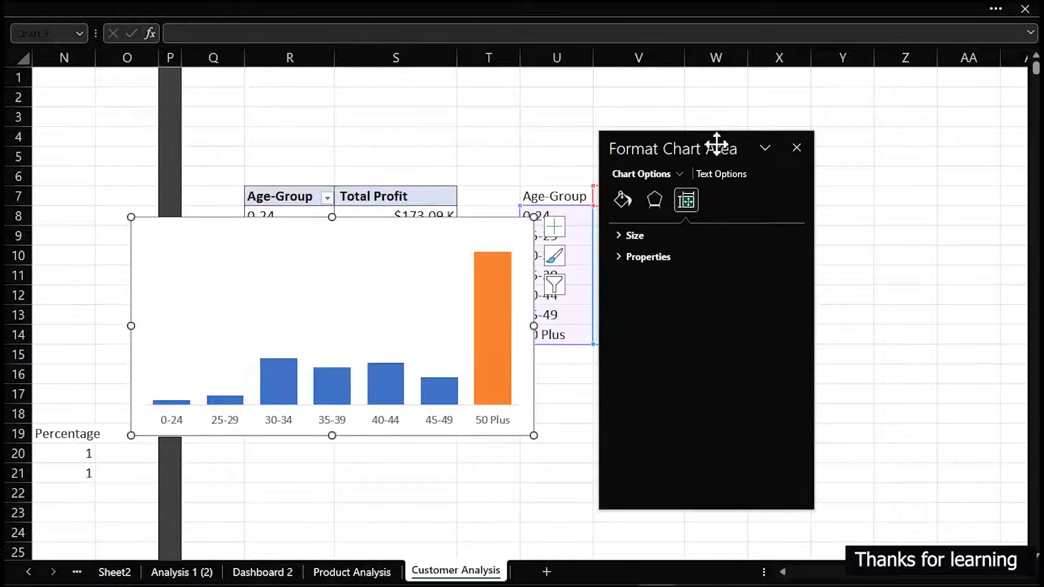
pyautogui.moveTo(715, 145); pyautogui.dragTo(898, 298)
pyautogui.moveTo(648, 216); pyautogui.dragTo(650, 327)
pyautogui.hotkey('ctrl', '1')
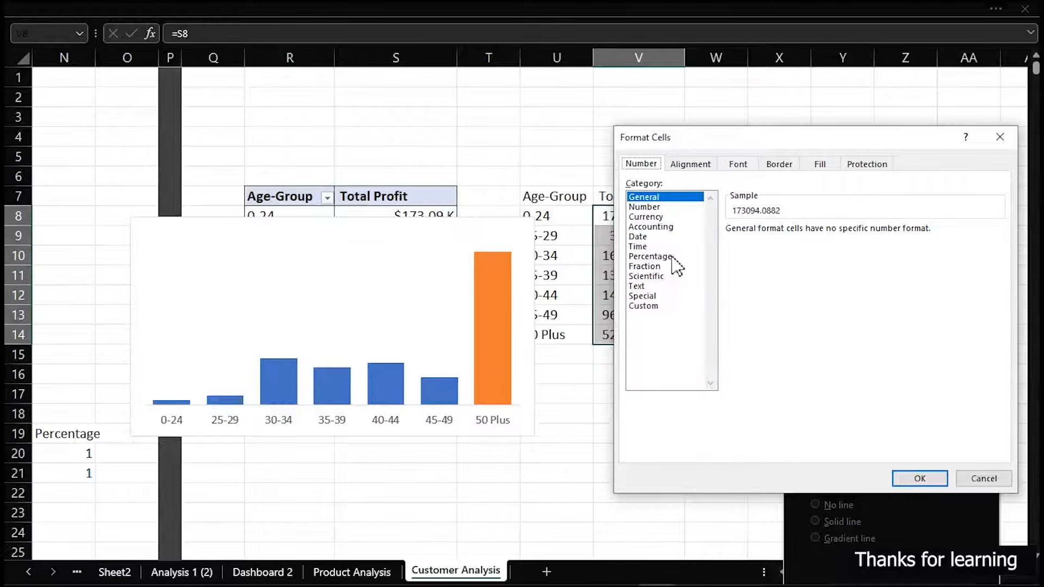
pyautogui.click(659, 305)
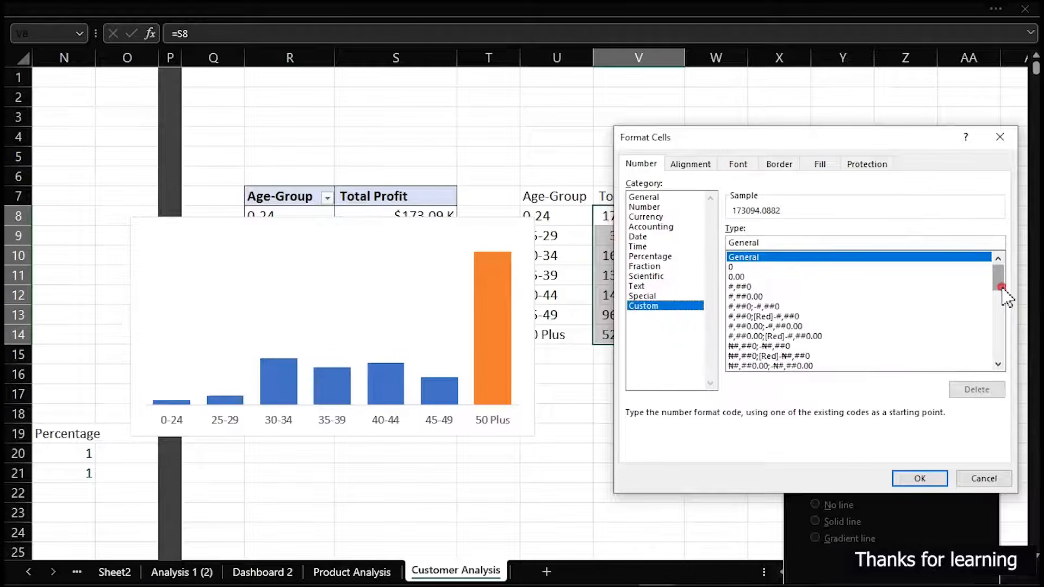
pyautogui.moveTo(999, 275); pyautogui.dragTo(1012, 400)
pyautogui.click(840, 336)
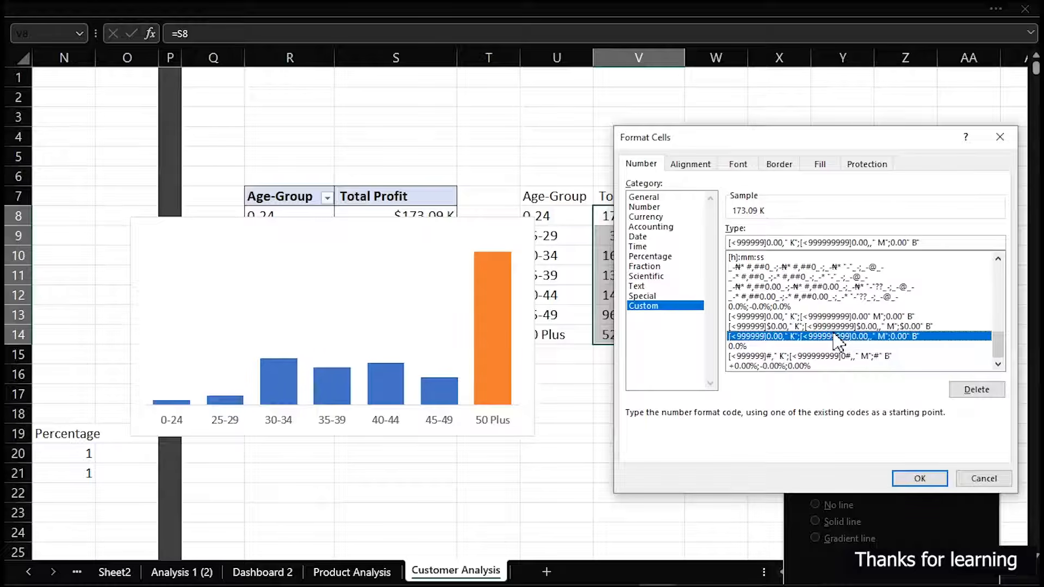
pyautogui.click(852, 356)
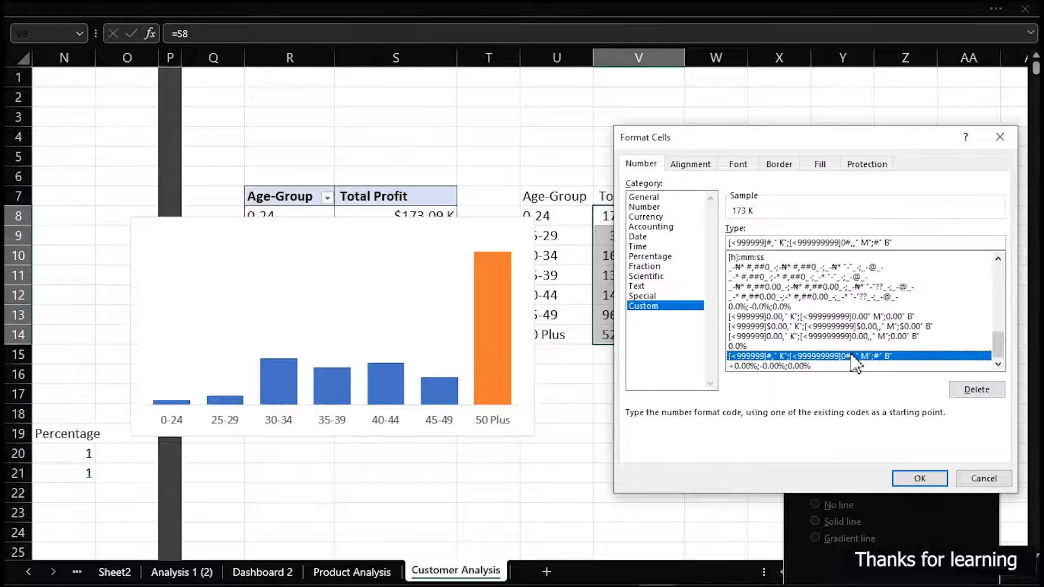
pyautogui.click(931, 477)
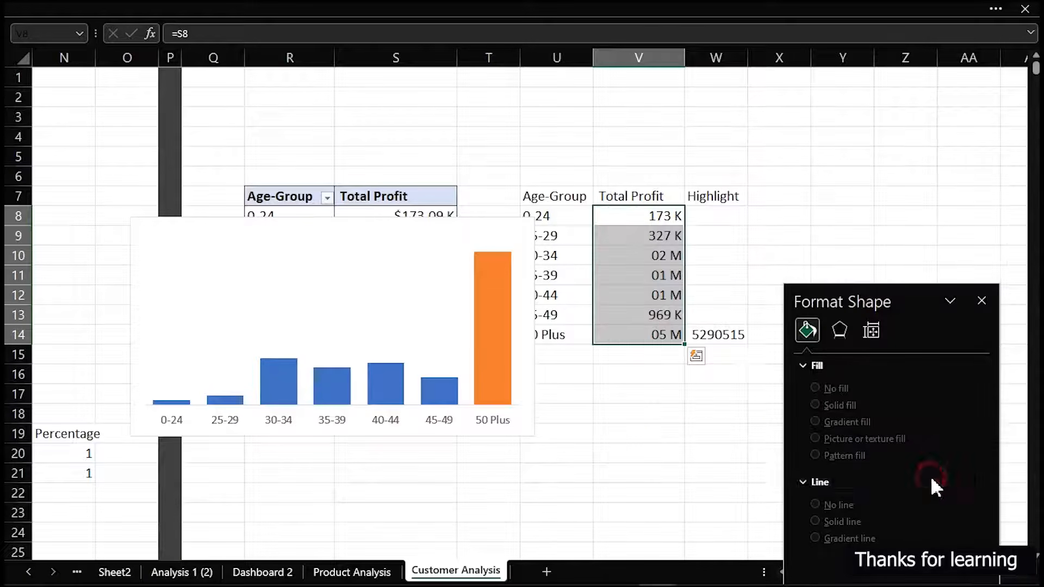
# Add data labels to the Total Profit series of the column chart
pyautogui.click(385, 377)
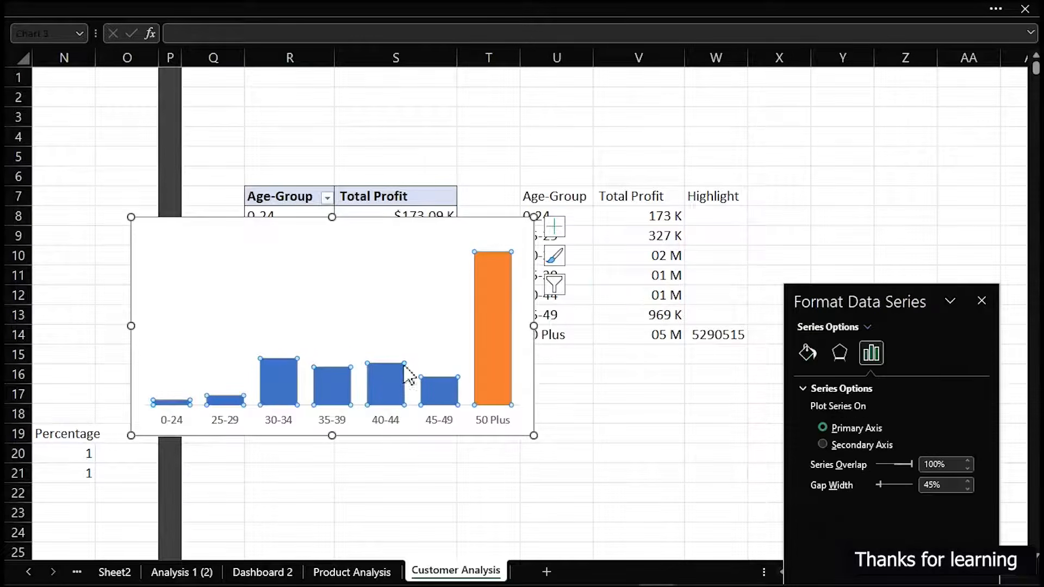
pyautogui.click(557, 223)
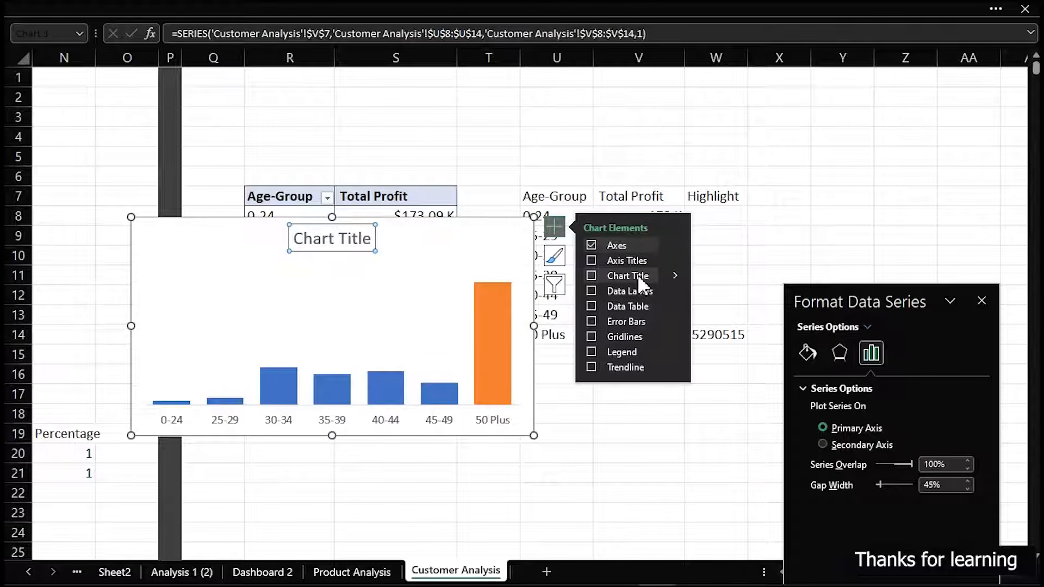
pyautogui.click(589, 290)
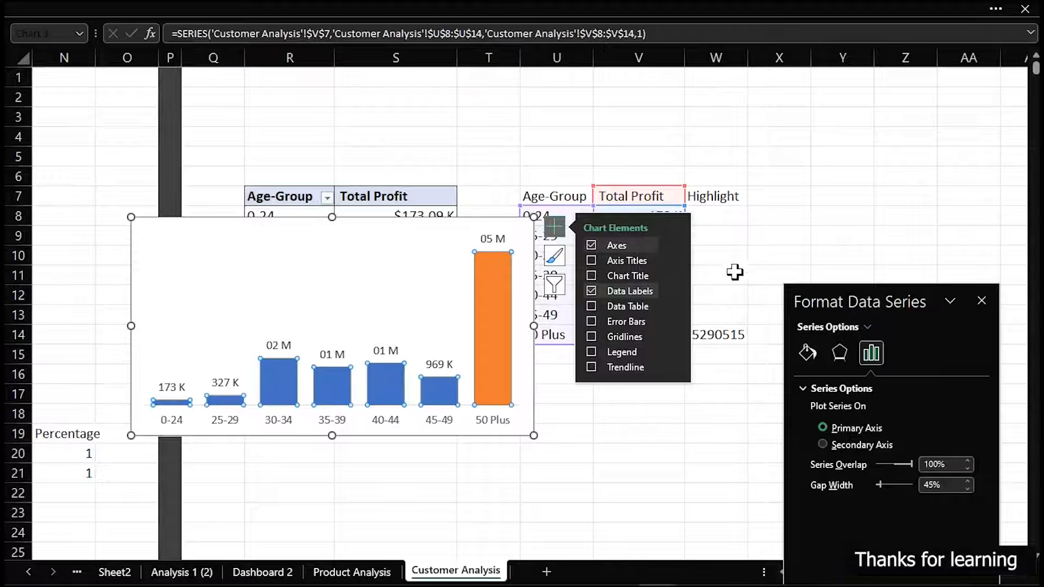
pyautogui.click(753, 256)
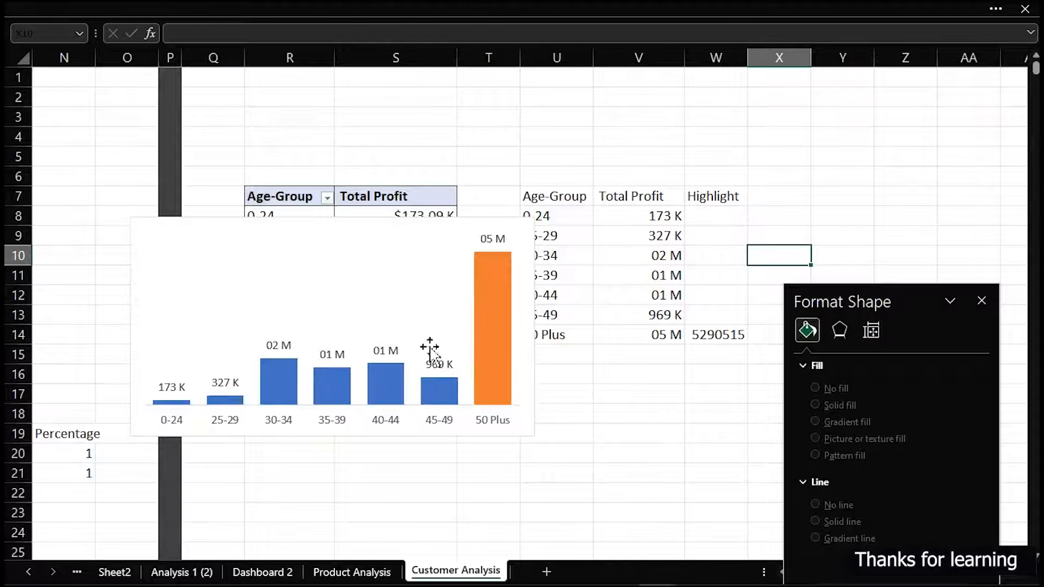
# Apply the custom format [<999999]$0.00," K";[<999999999]$0.00,," M";$0.00" B" to the Total Profit values in V8:V14
pyautogui.moveTo(648, 215); pyautogui.dragTo(646, 336)
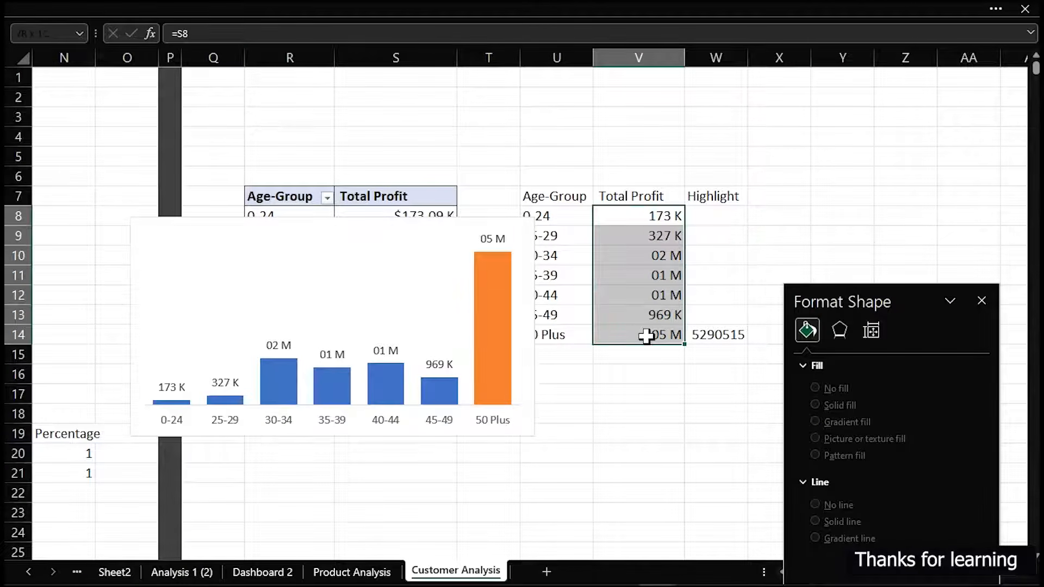
pyautogui.hotkey('ctrl', '1')
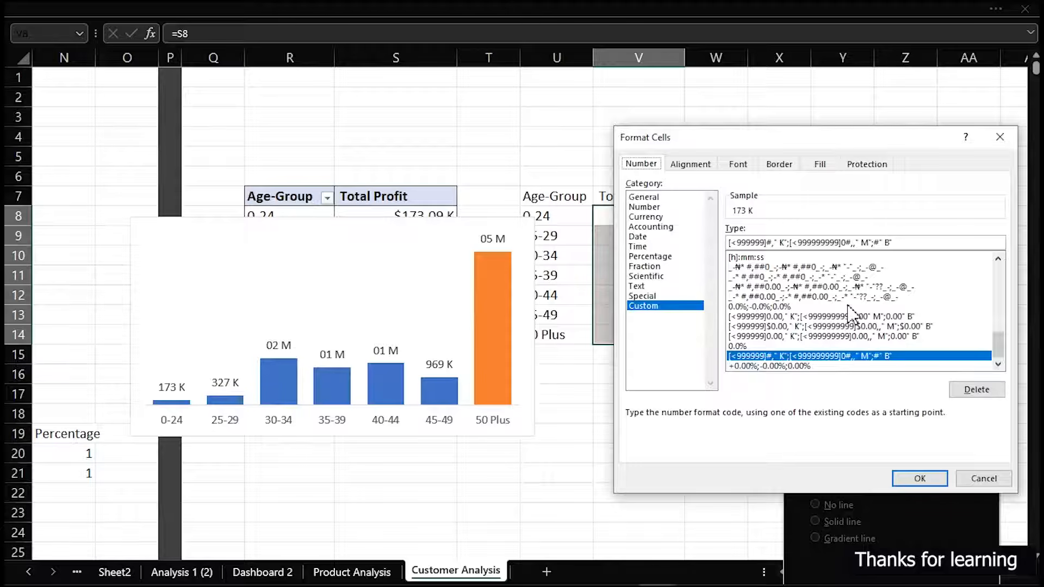
pyautogui.click(819, 336)
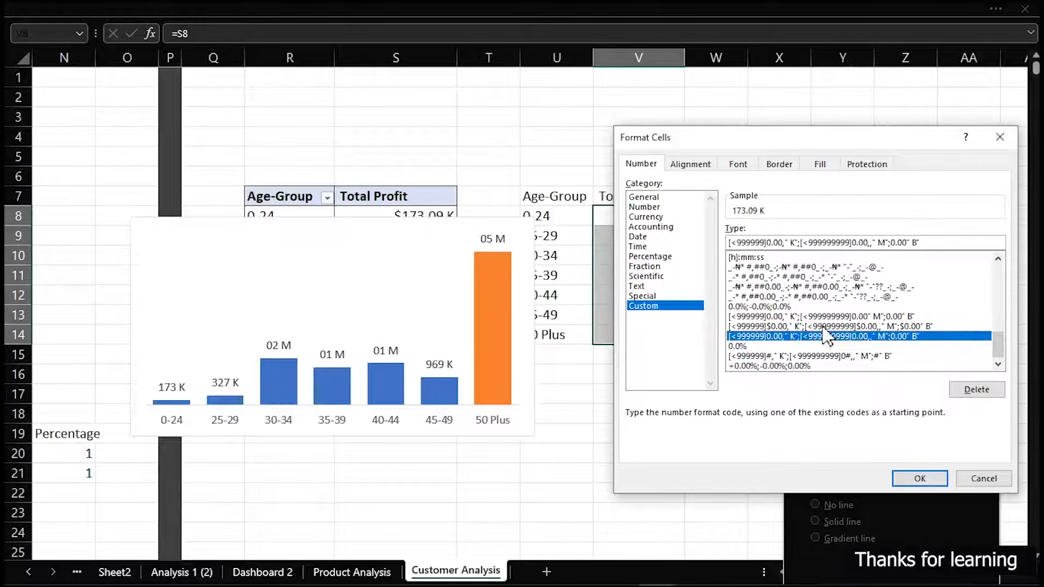
pyautogui.click(824, 326)
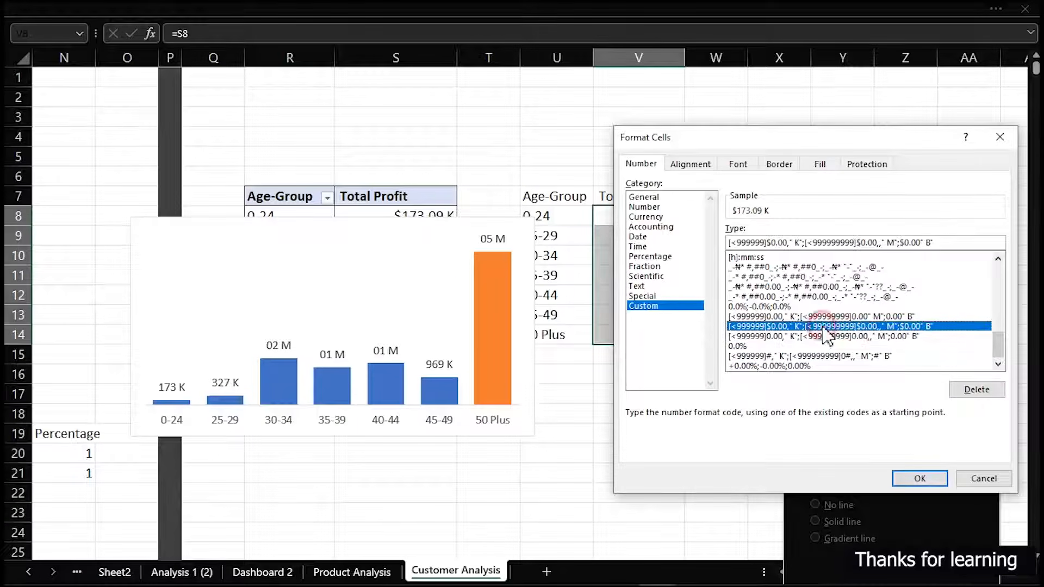
pyautogui.click(919, 479)
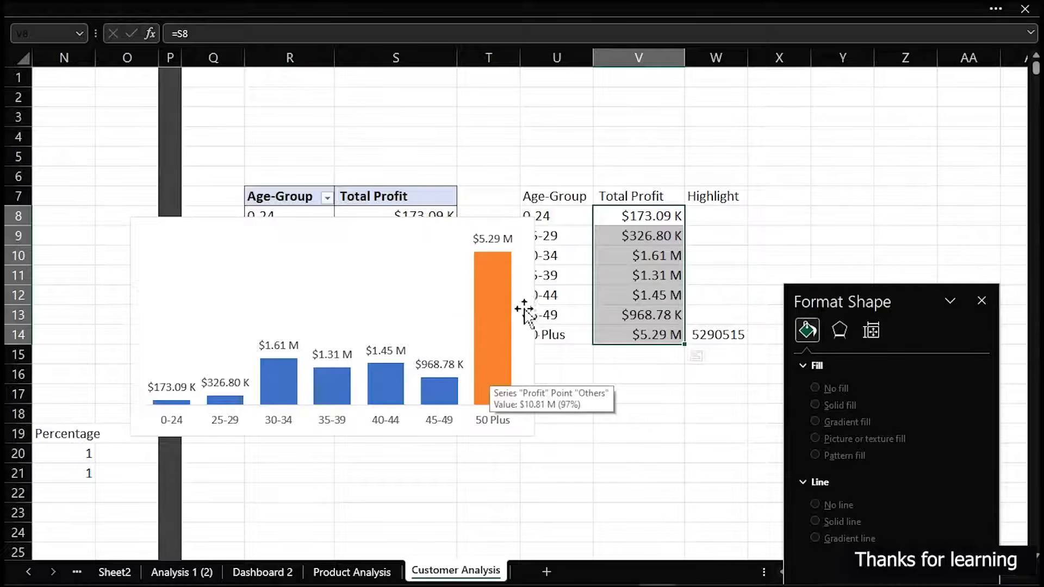
# Cut the age-group column chart from the Customer Analysis sheet and paste it into the Dashboard 2 sheet
pyautogui.click(486, 222)
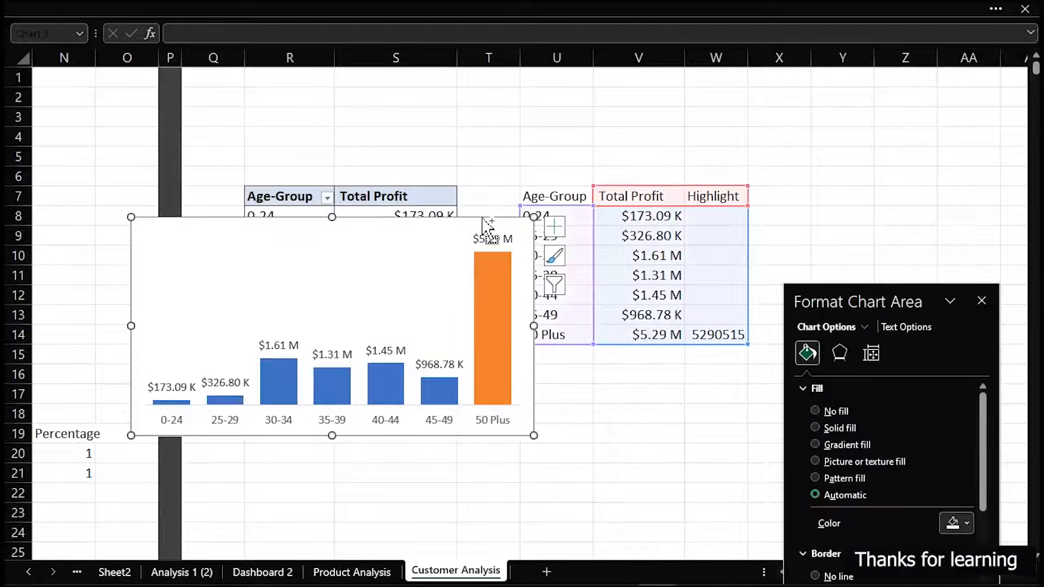
pyautogui.hotkey('ctrl', 'x')
pyautogui.click(260, 570)
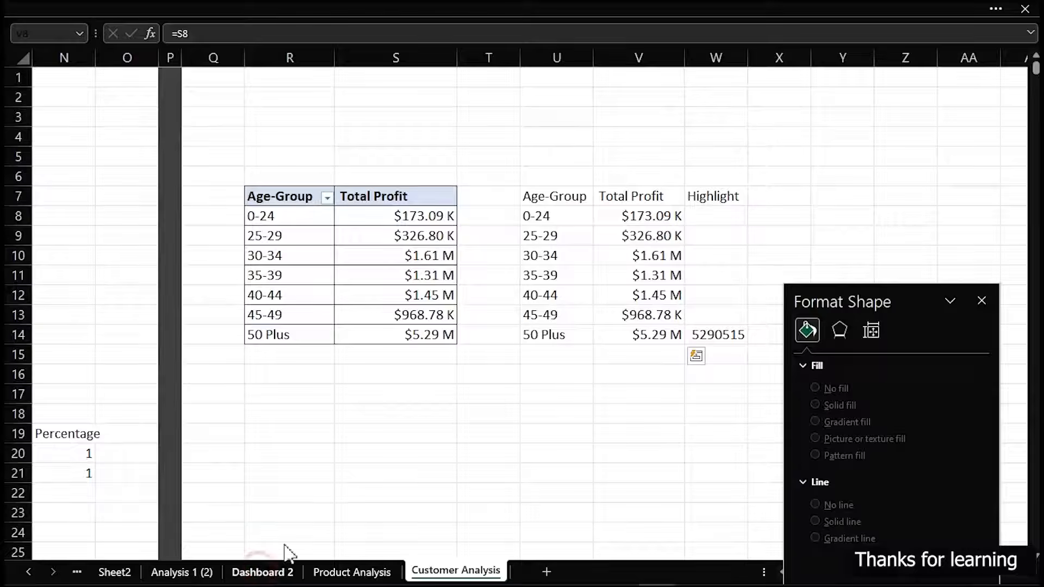
pyautogui.click(651, 483)
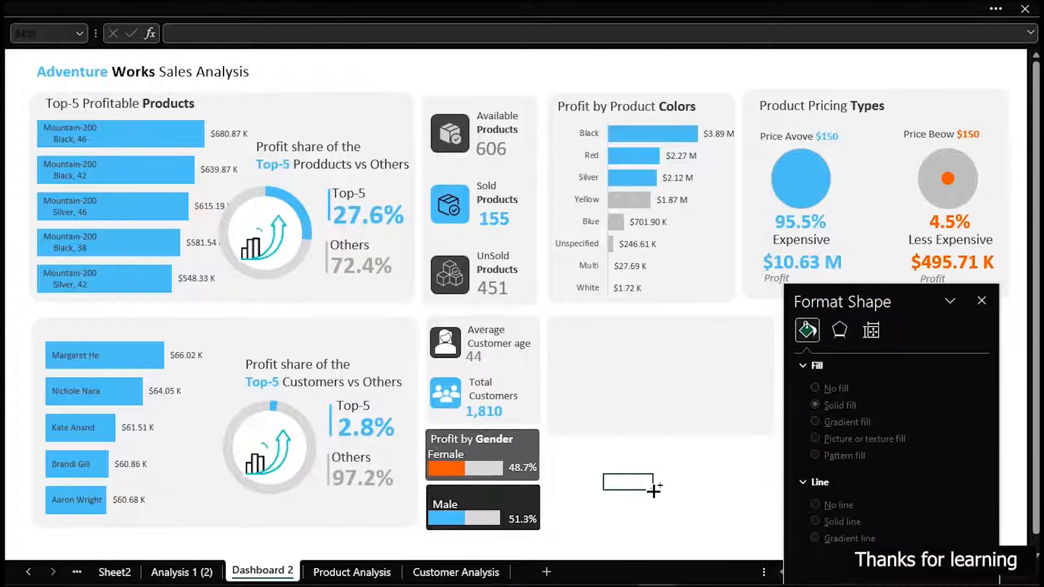
pyautogui.hotkey('ctrl', 'v')
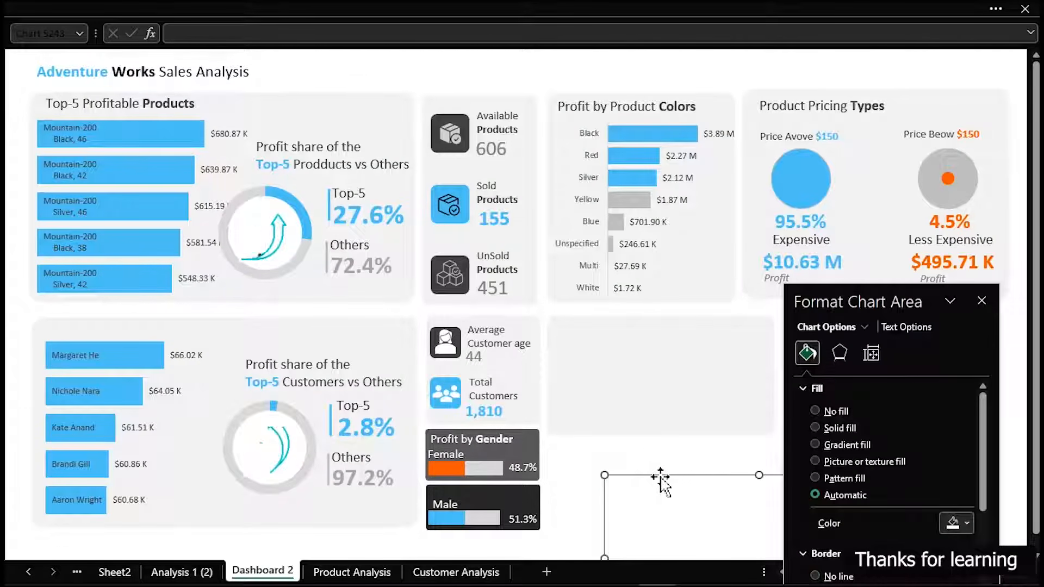
# Resize the pasted chart and position it over the empty grey card below Profit by Product Colors
pyautogui.moveTo(661, 478); pyautogui.dragTo(328, 233)
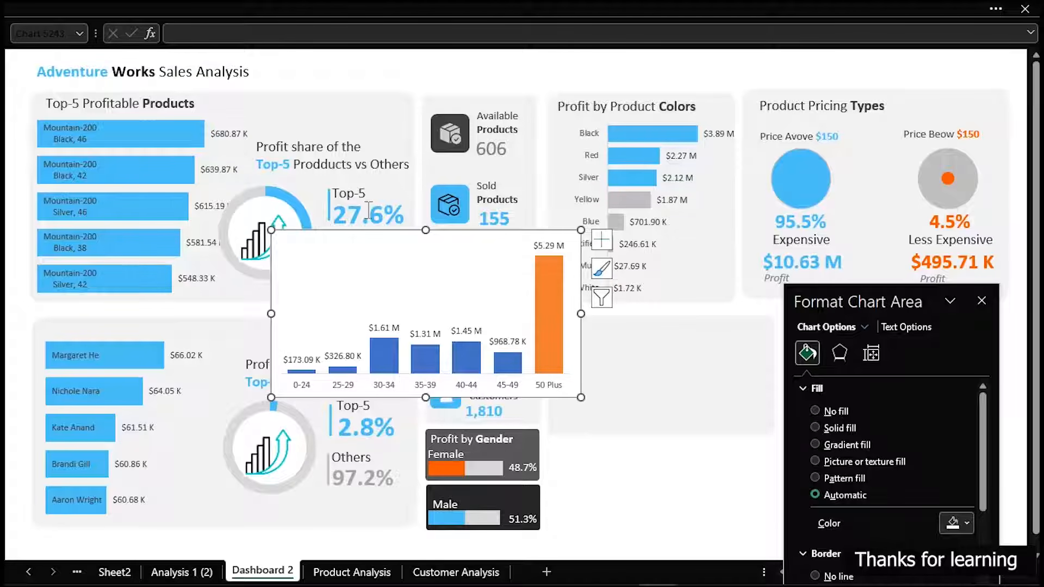
pyautogui.moveTo(886, 308); pyautogui.dragTo(146, 115)
pyautogui.moveTo(408, 236); pyautogui.dragTo(691, 311)
pyautogui.moveTo(866, 478); pyautogui.dragTo(787, 435)
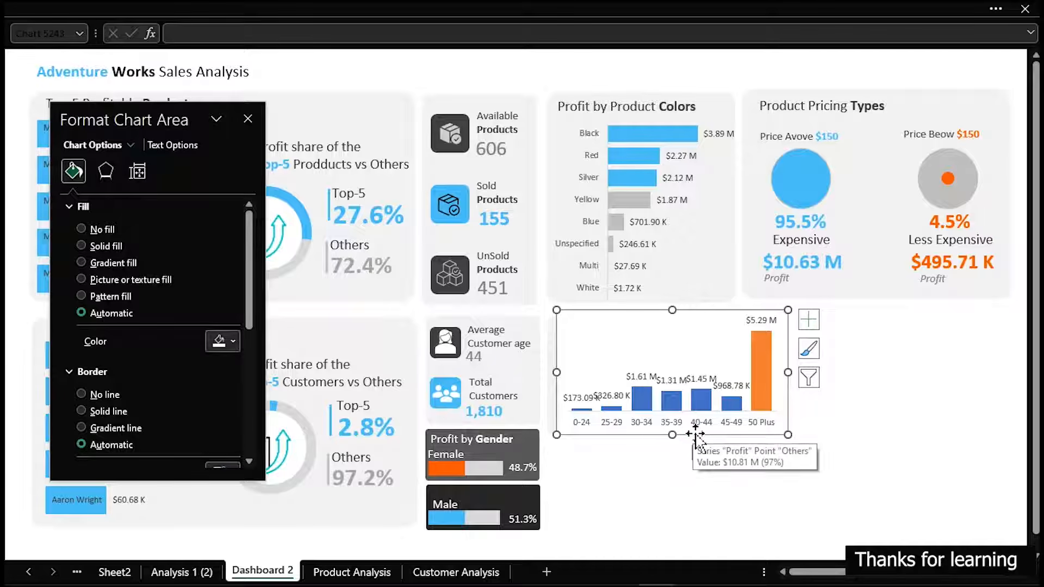
pyautogui.moveTo(705, 435)
pyautogui.mouseDown()
pyautogui.moveTo(712, 476)
pyautogui.moveTo(694, 445)
pyautogui.mouseUp()
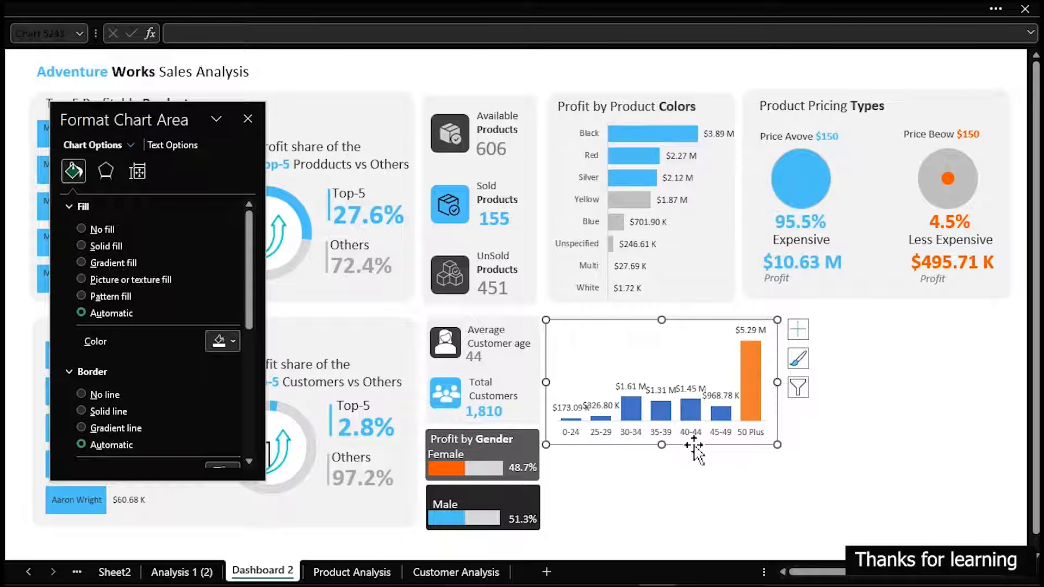
# Delete the chart's Total Profit data labels and fill the Total Profit columns with light grey
pyautogui.click(640, 392)
pyautogui.press('Delete')
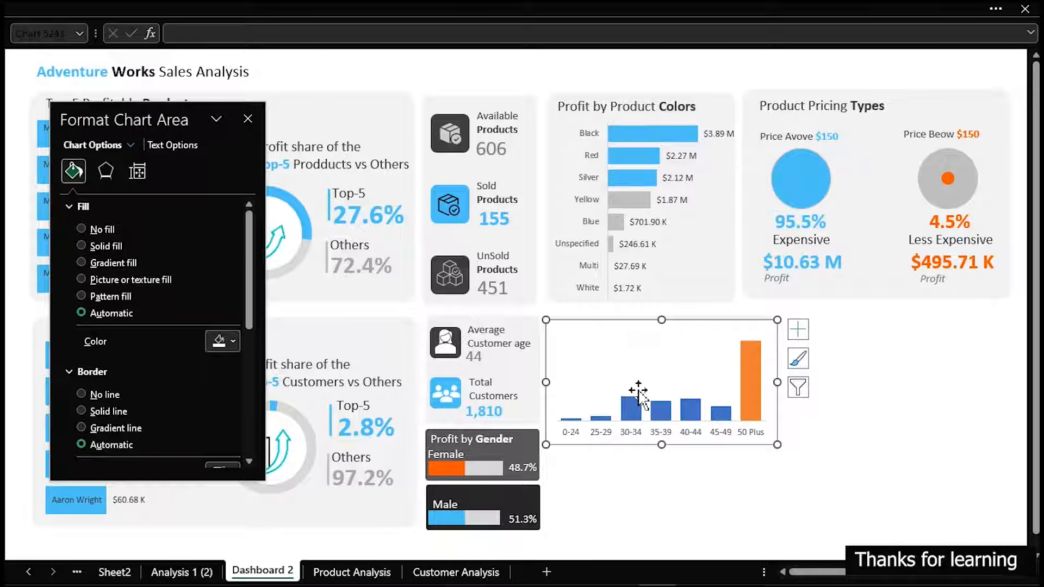
pyautogui.click(634, 416)
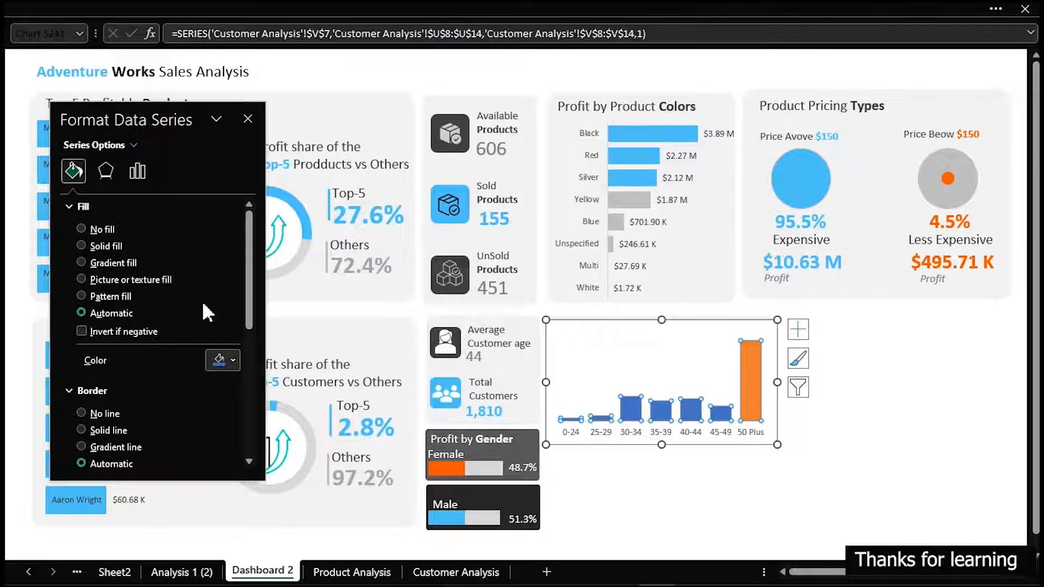
pyautogui.click(224, 360)
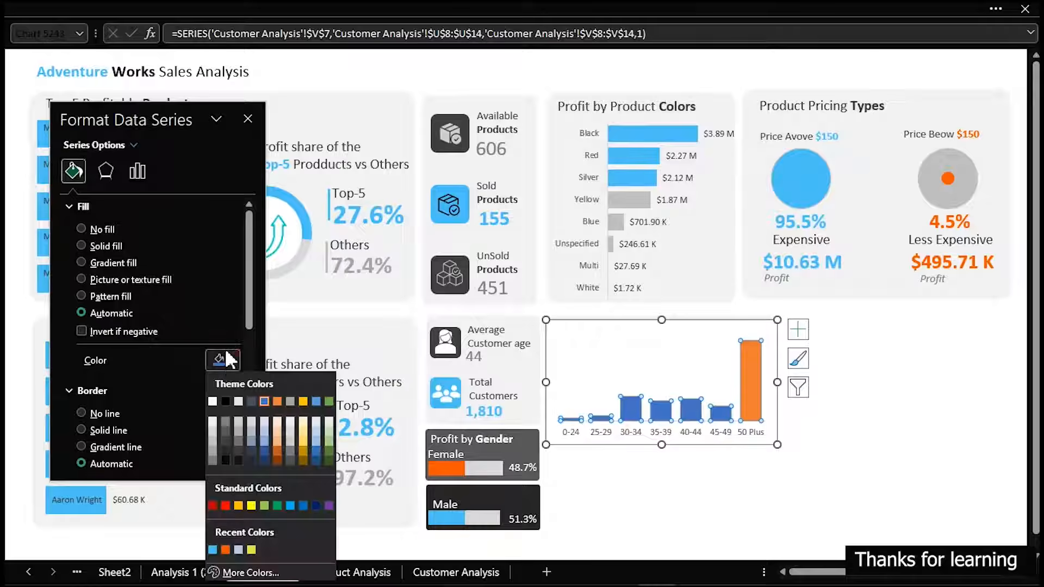
pyautogui.click(212, 431)
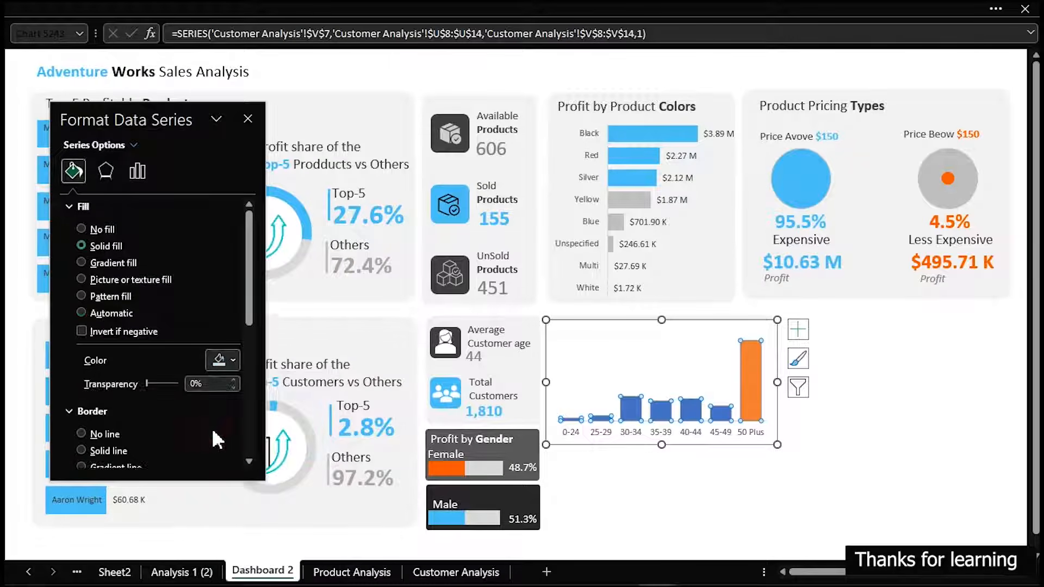
# Fill the highlighted 50 Plus column in the age-group chart with the light blue used across the dashboard
pyautogui.click(748, 367)
pyautogui.click(234, 359)
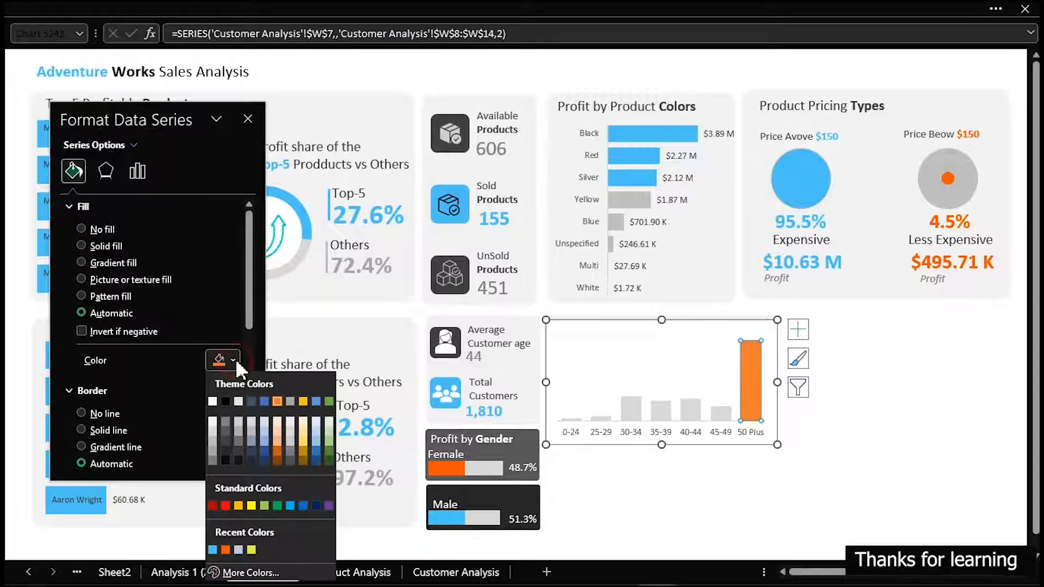
pyautogui.click(212, 550)
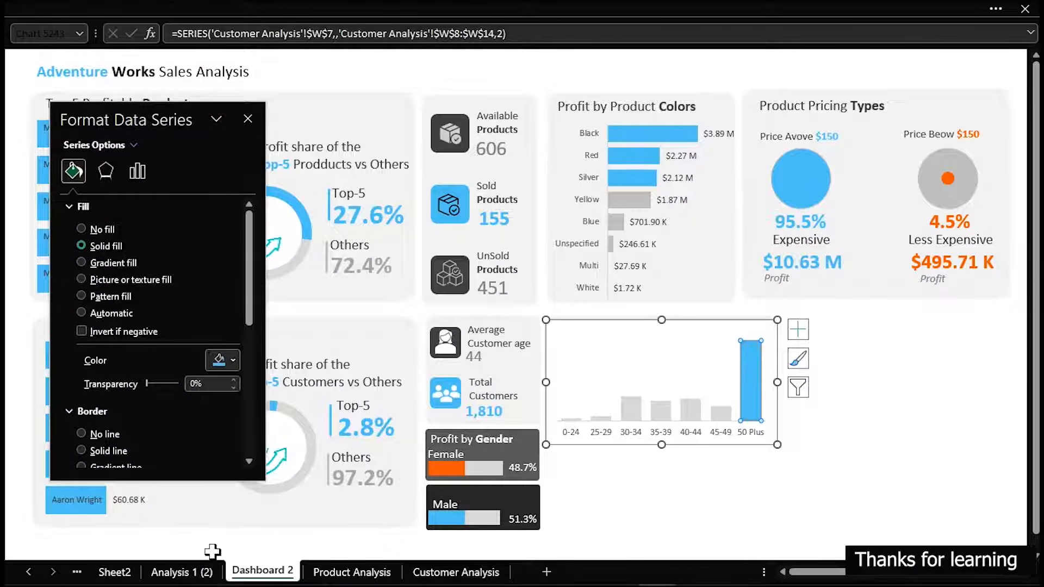
pyautogui.click(960, 441)
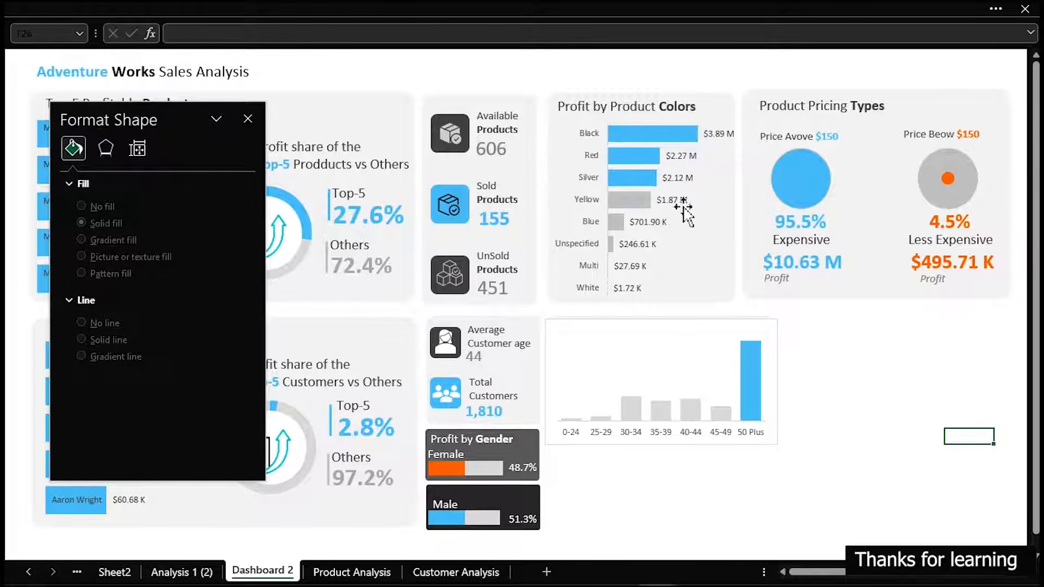
# Shrink the age-group chart's plot area downward from its upper edge, leaving free space above the columns
pyautogui.click(660, 368)
pyautogui.moveTo(661, 329); pyautogui.dragTo(661, 360)
pyautogui.click(932, 419)
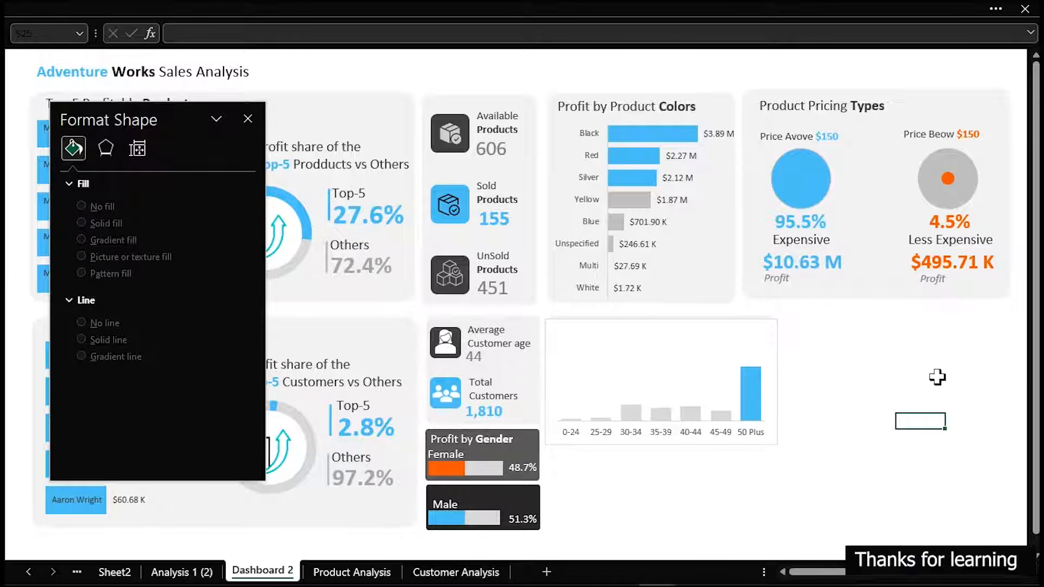
# On the Customer Analysis sheet, label U18 "Max Value" and calculate the maximum of V8:V14 in V18 with MAX
pyautogui.click(455, 572)
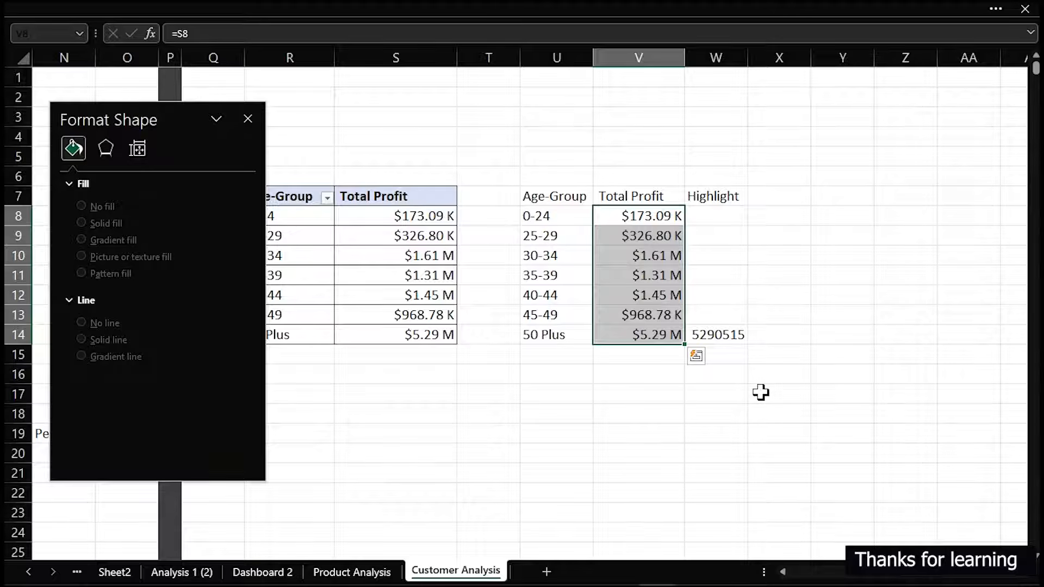
pyautogui.click(616, 411)
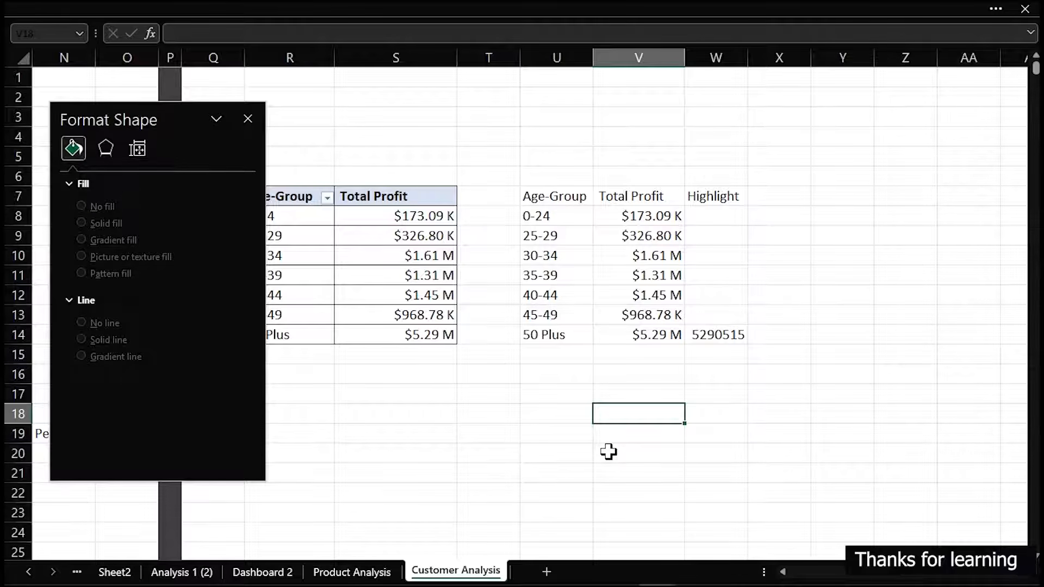
pyautogui.click(575, 420)
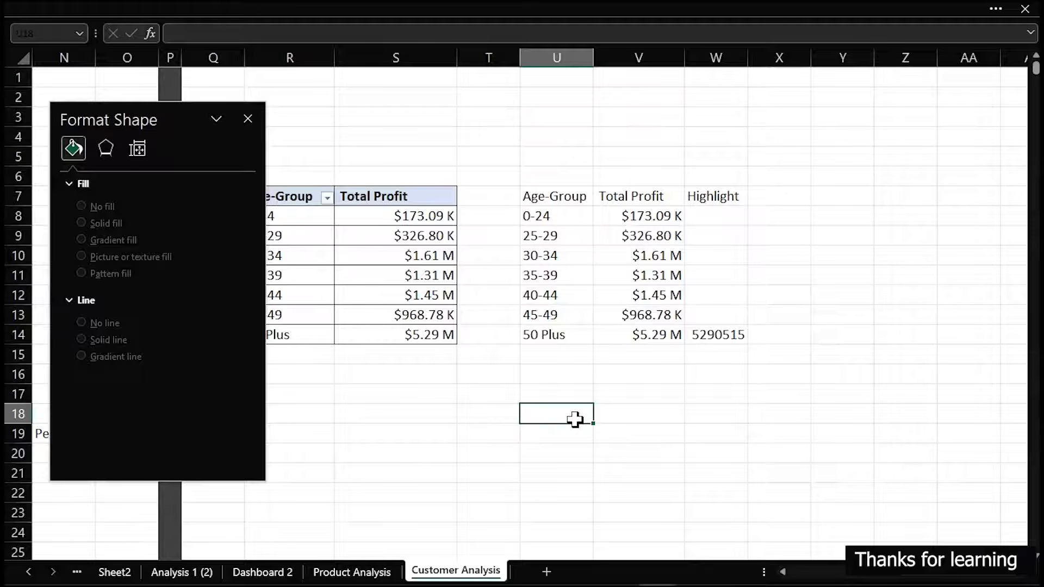
pyautogui.write('Max Value')
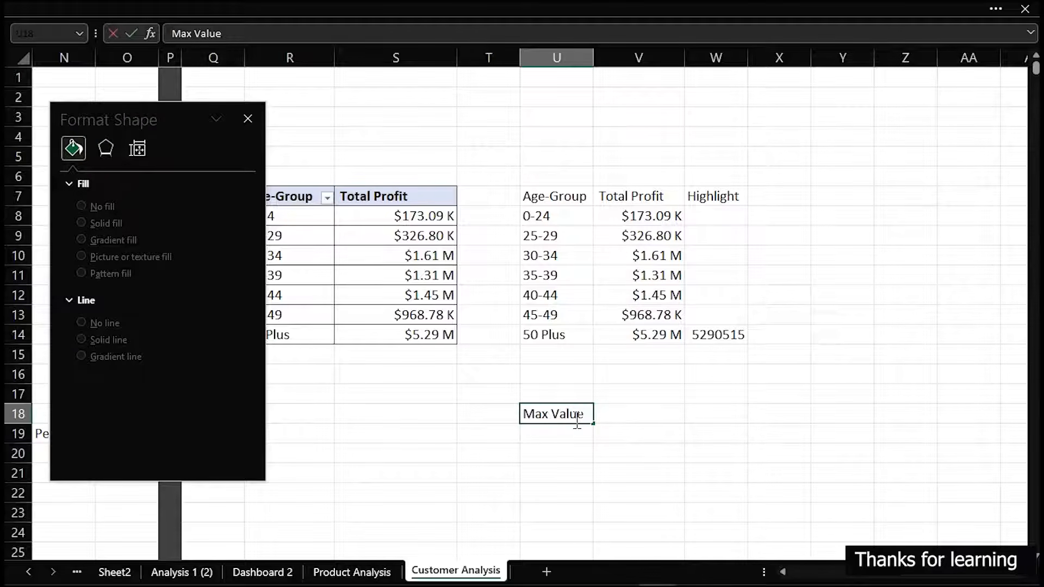
pyautogui.press('Return')
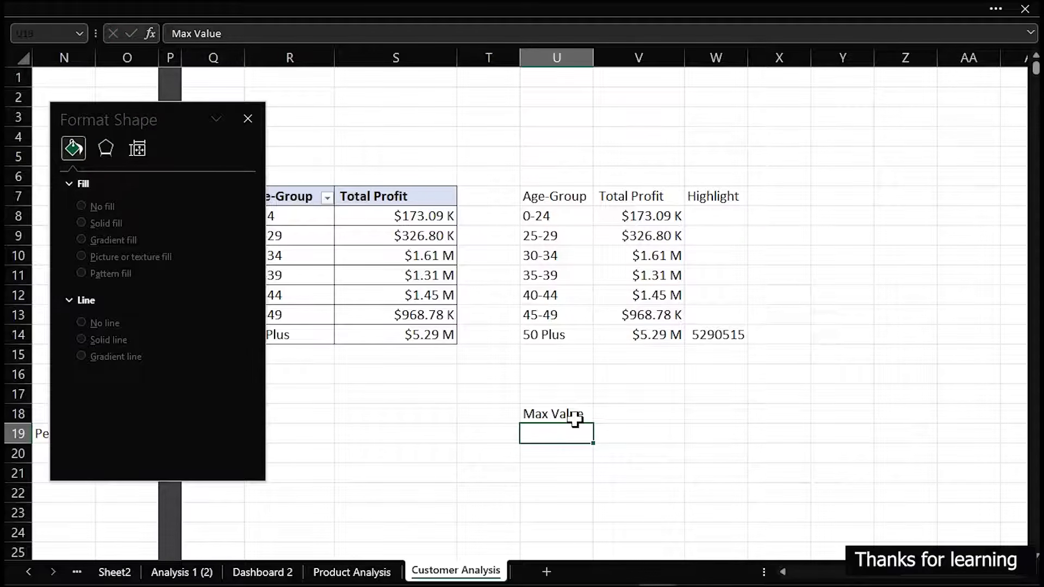
pyautogui.press('Right')
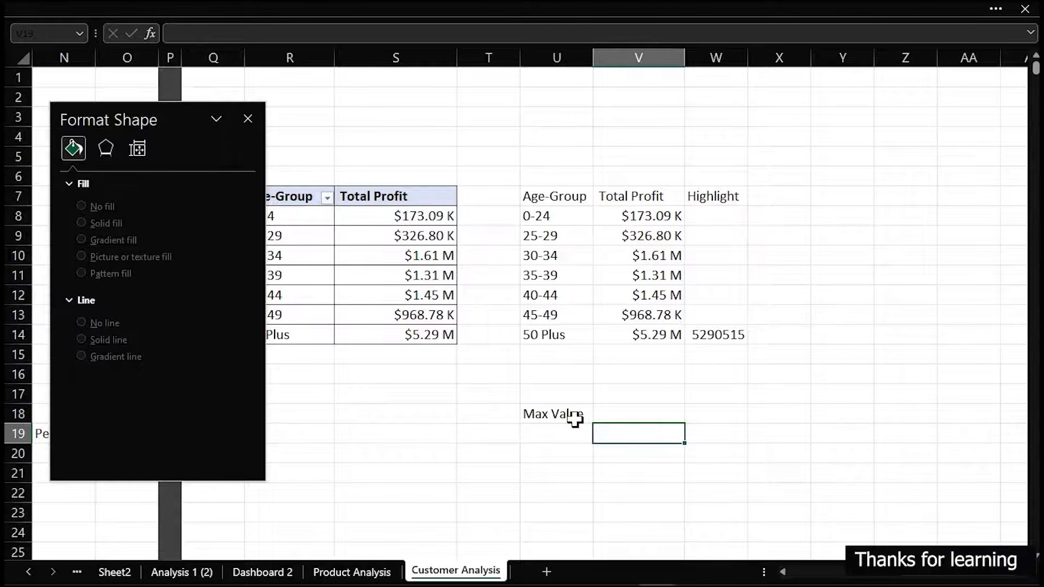
pyautogui.press('Up')
pyautogui.write('=max')
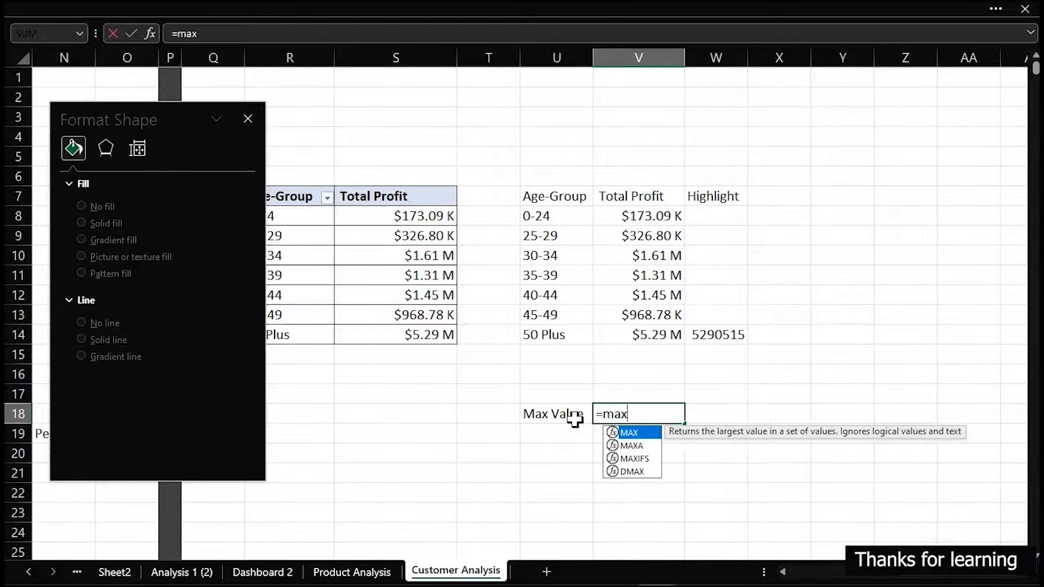
pyautogui.press('Tab')
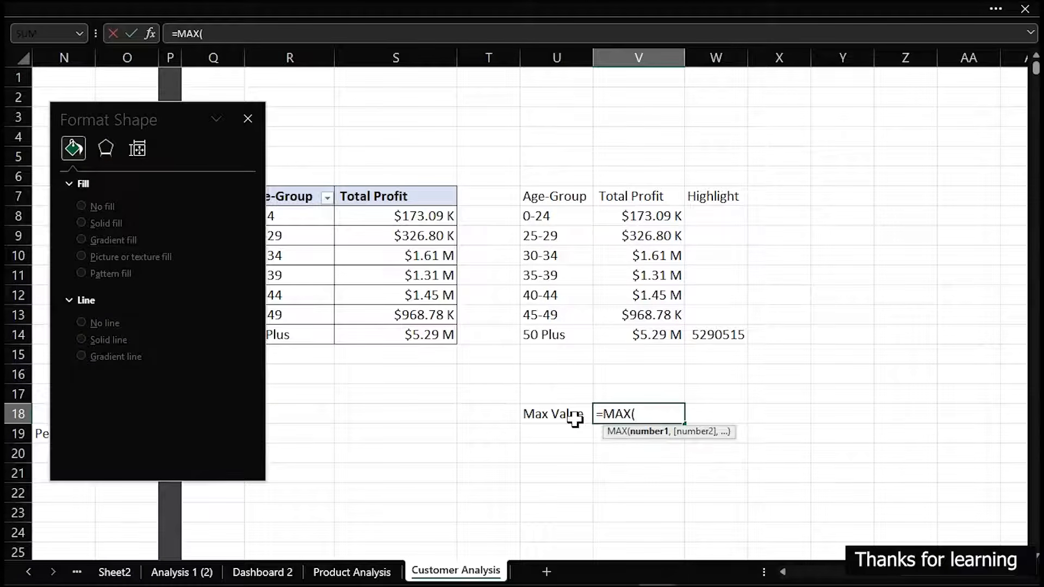
pyautogui.moveTo(653, 217); pyautogui.dragTo(662, 335)
pyautogui.press('Return')
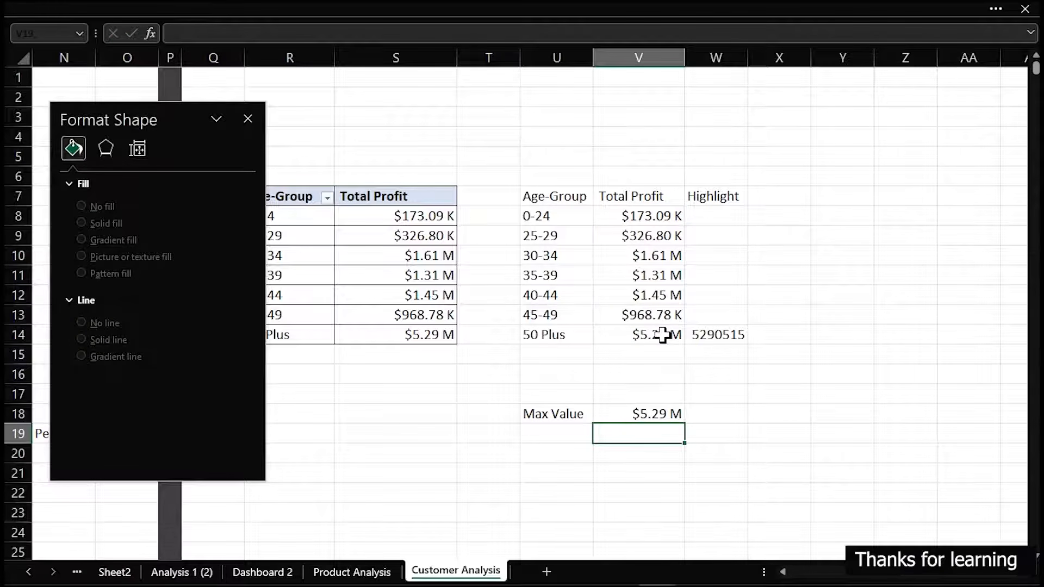
# Label U20 "Percent contribution" and enter the formula =V18/SUM(V8:V14) in V20
pyautogui.click(559, 456)
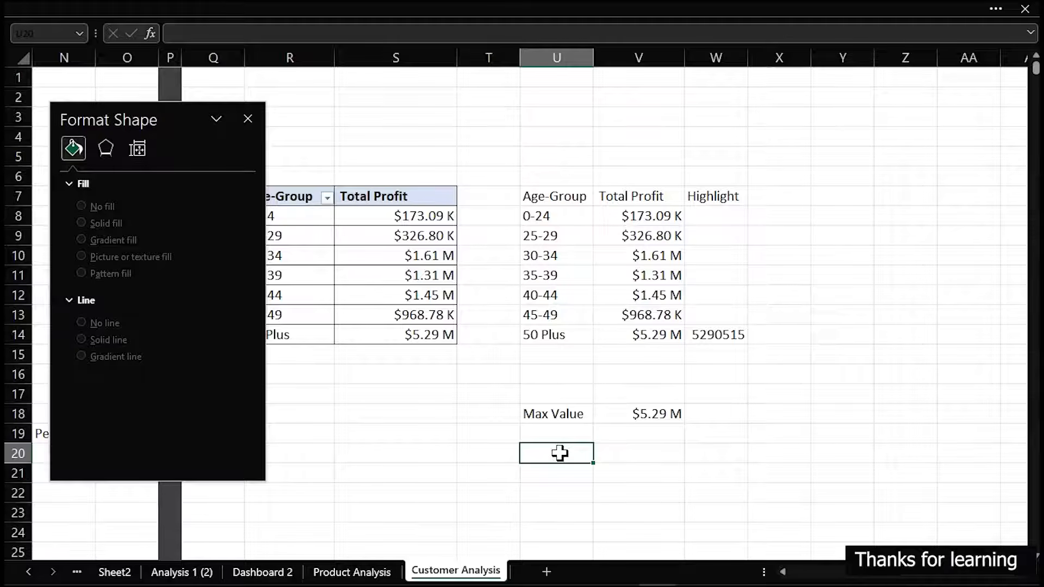
pyautogui.write('Per')
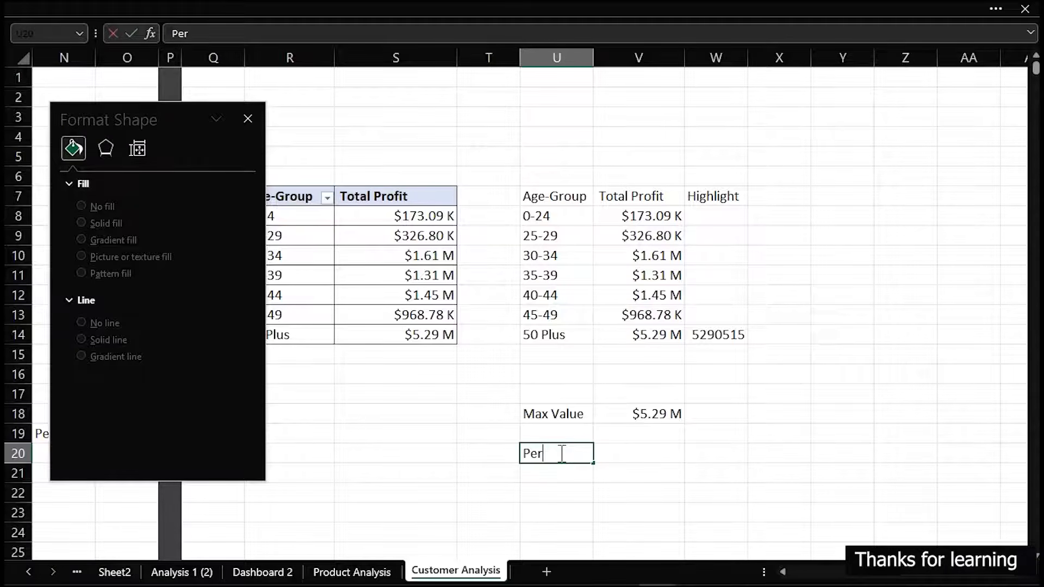
pyautogui.write('cent contribution')
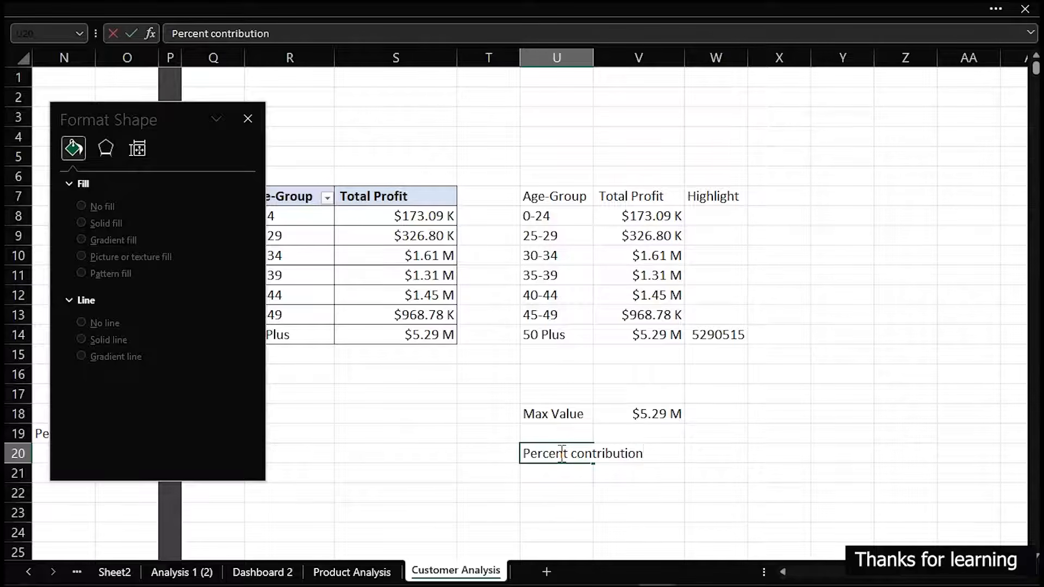
pyautogui.press('Tab')
pyautogui.write('=')
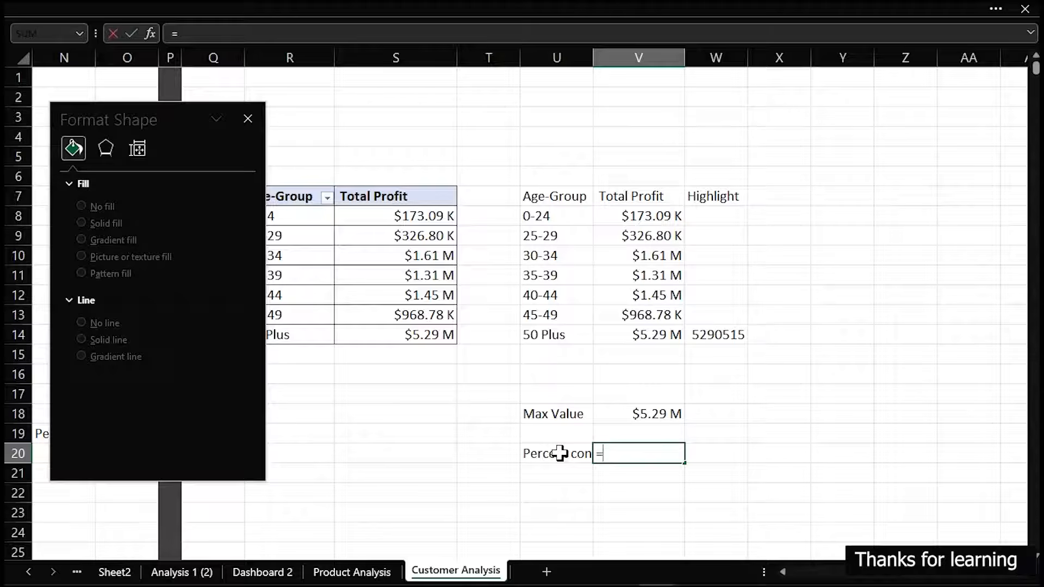
pyautogui.press('Up')
pyautogui.press('Up')
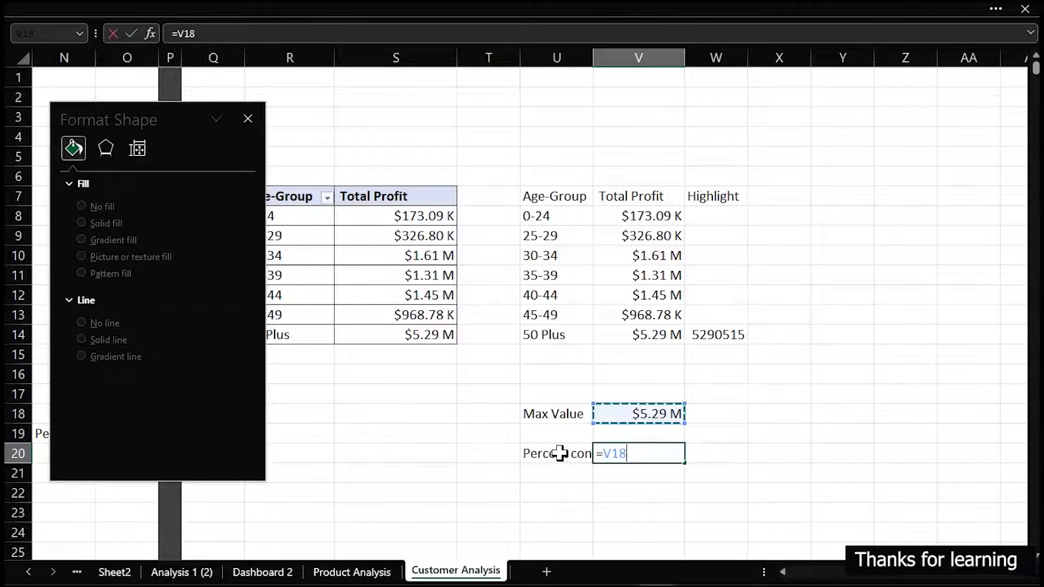
pyautogui.write('/')
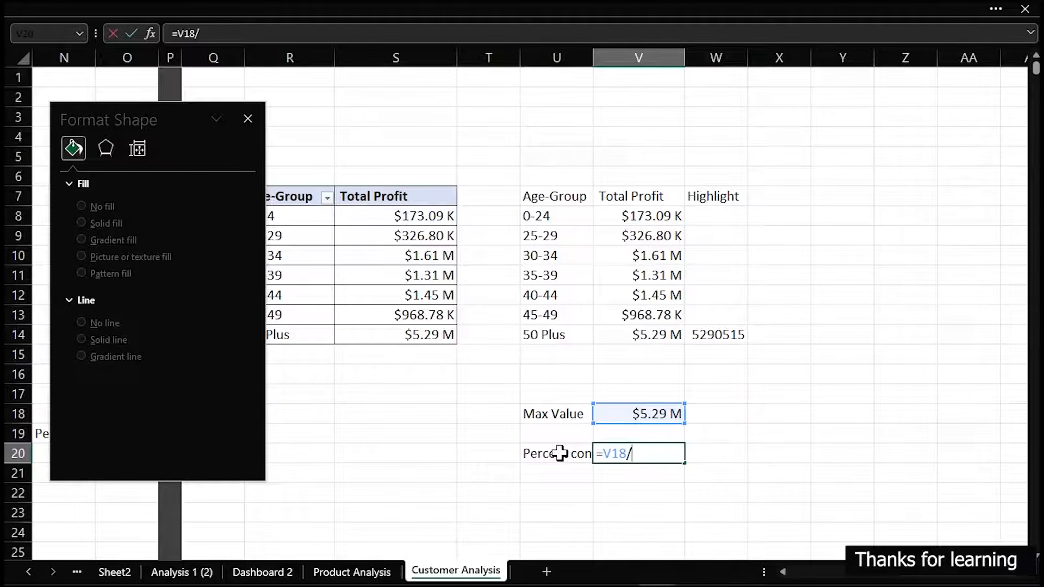
pyautogui.write('sum')
pyautogui.press('Tab')
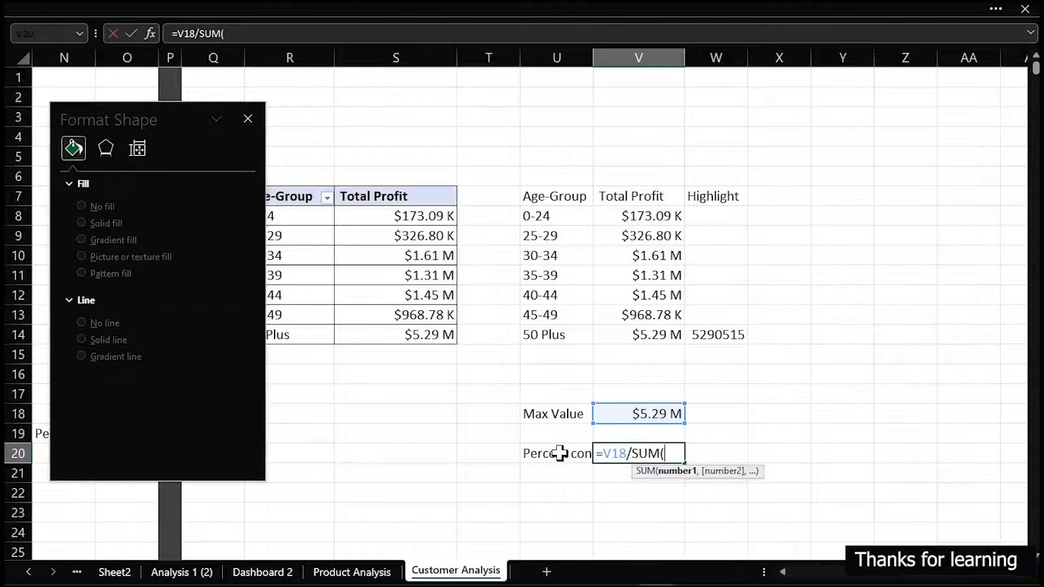
pyautogui.moveTo(636, 215); pyautogui.dragTo(645, 333)
pyautogui.press('Return')
pyautogui.press('Return')
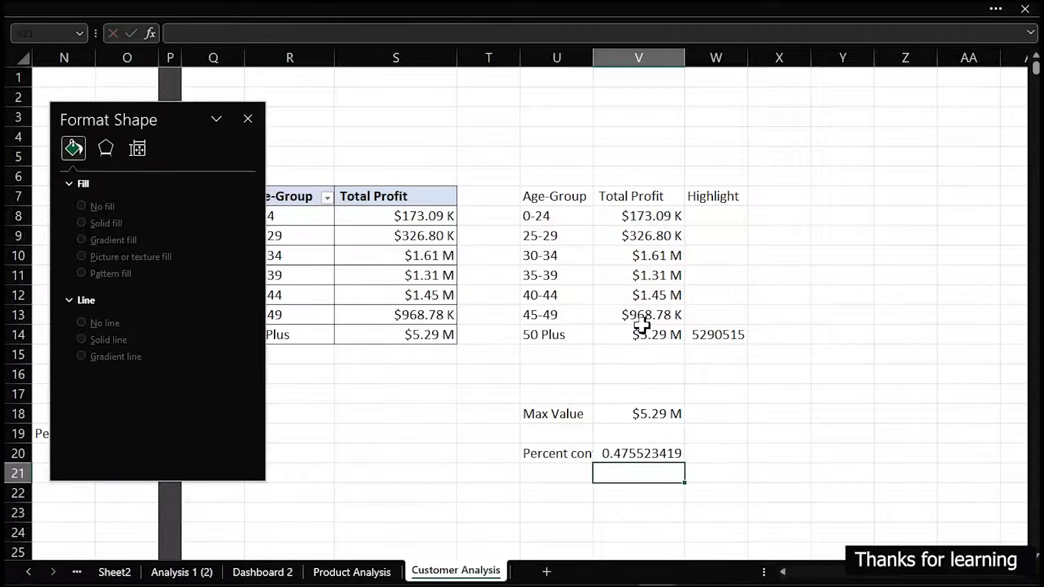
# Format cells V20:V21 as Percentage with one decimal place
pyautogui.click(636, 453)
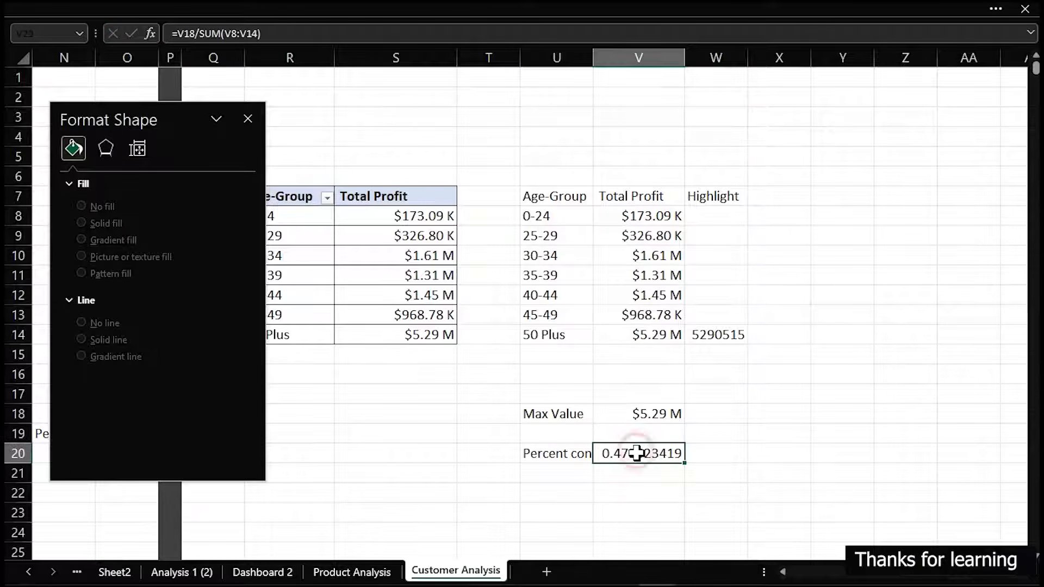
pyautogui.moveTo(636, 456); pyautogui.dragTo(643, 472)
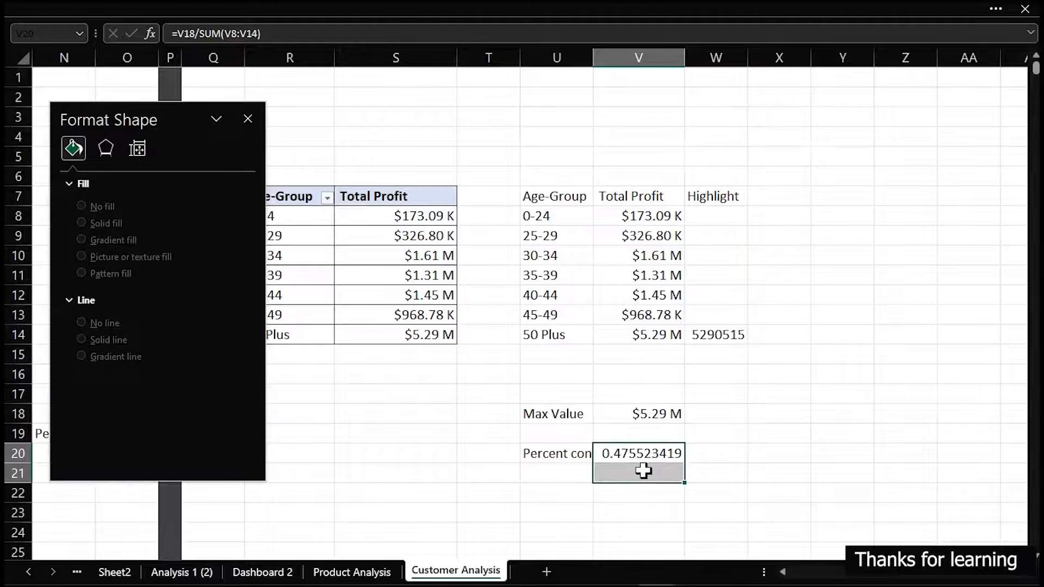
pyautogui.hotkey('ctrl', '1')
pyautogui.click(640, 257)
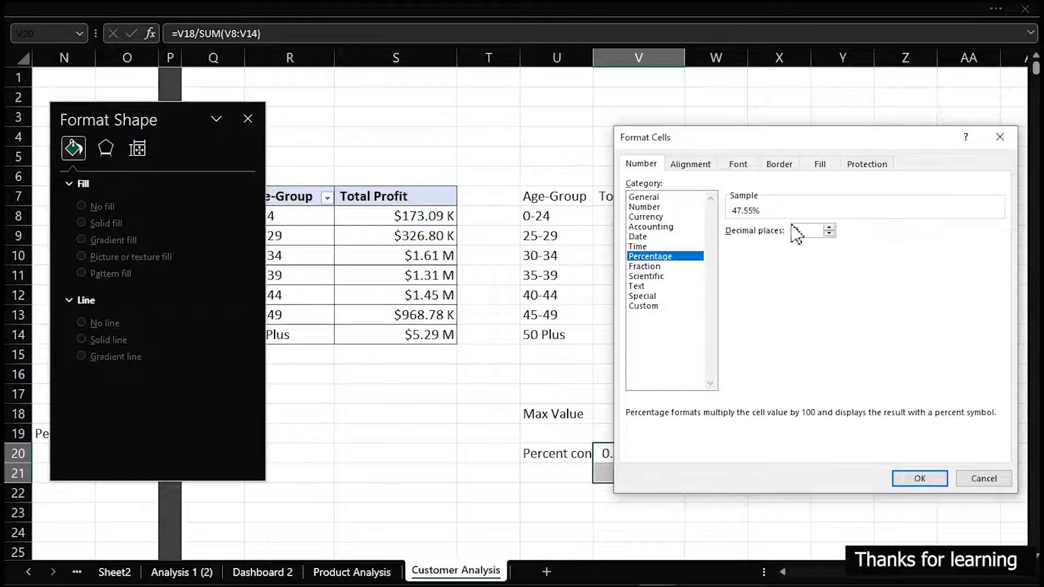
pyautogui.click(829, 234)
pyautogui.click(919, 479)
pyautogui.click(648, 496)
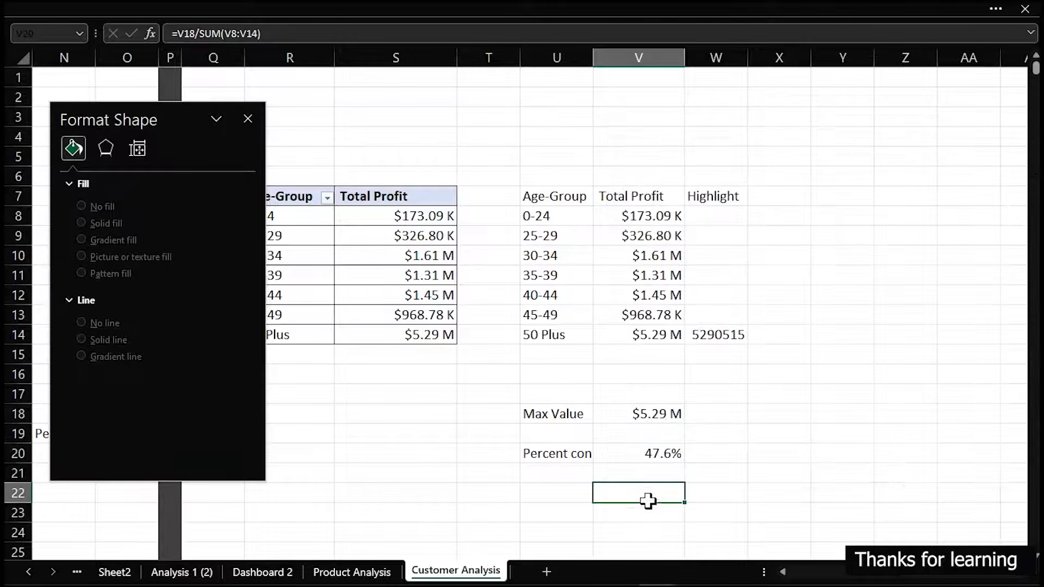
# Enter the formula =SUM(V8:V14)/SUM(W8:W14) in V21, accepting the closing-parenthesis correction
pyautogui.click(655, 474)
pyautogui.write('=')
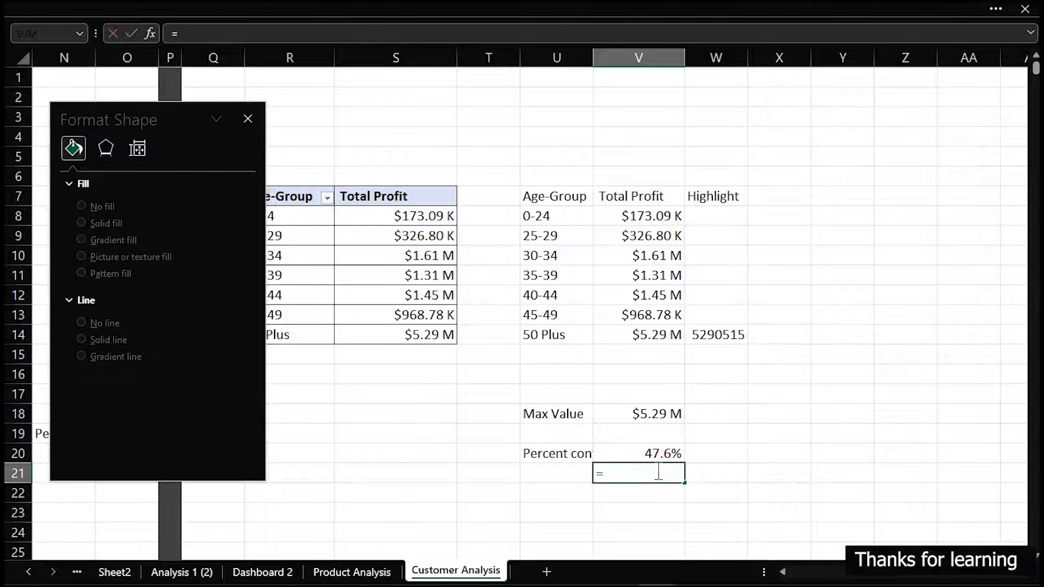
pyautogui.write('sum')
pyautogui.press('Tab')
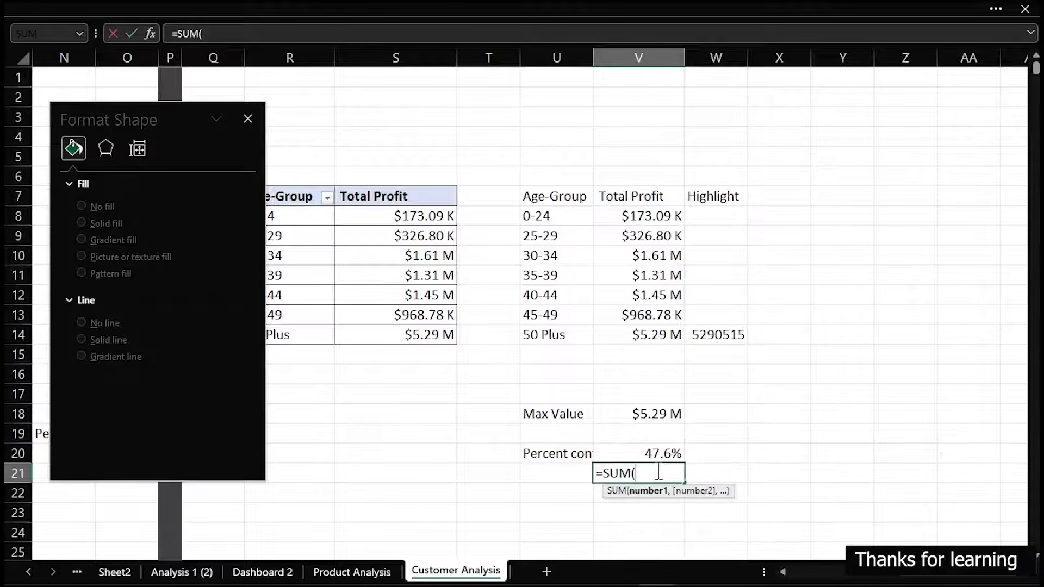
pyautogui.moveTo(650, 217); pyautogui.dragTo(651, 329)
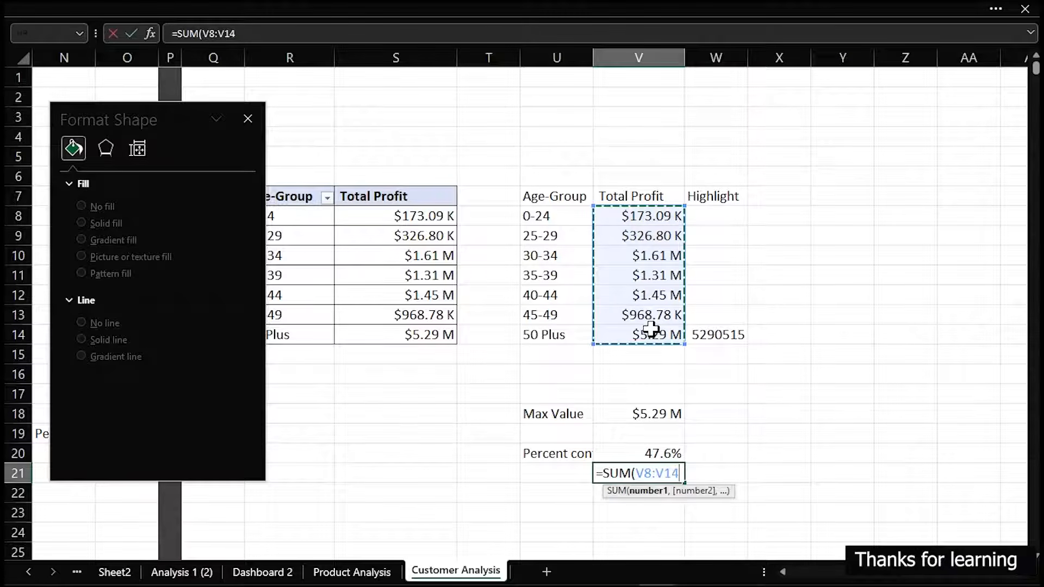
pyautogui.write(')/sum')
pyautogui.press('Tab')
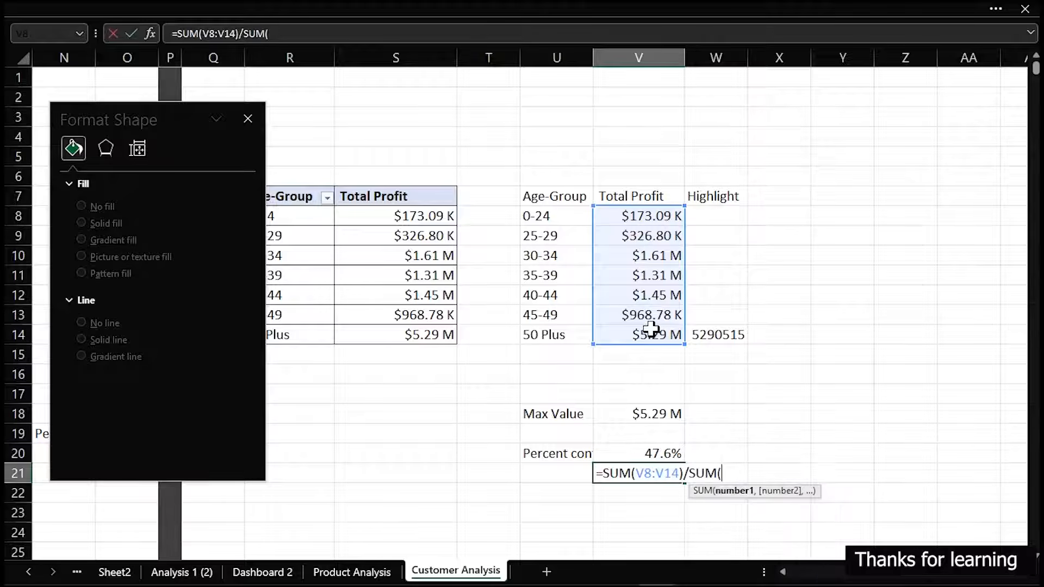
pyautogui.click(724, 215)
pyautogui.moveTo(724, 214); pyautogui.dragTo(724, 331)
pyautogui.press('Return')
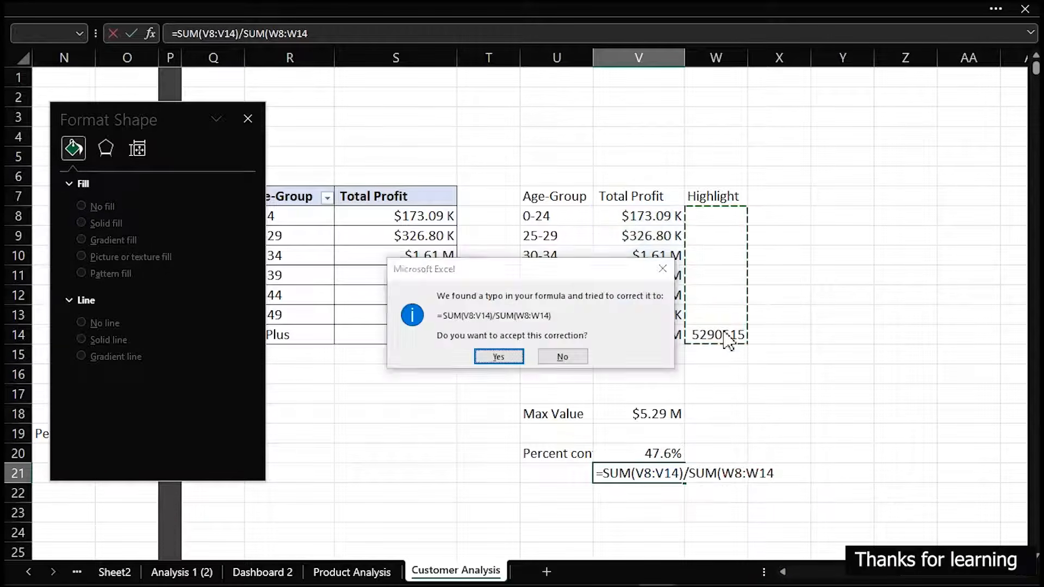
pyautogui.press('Return')
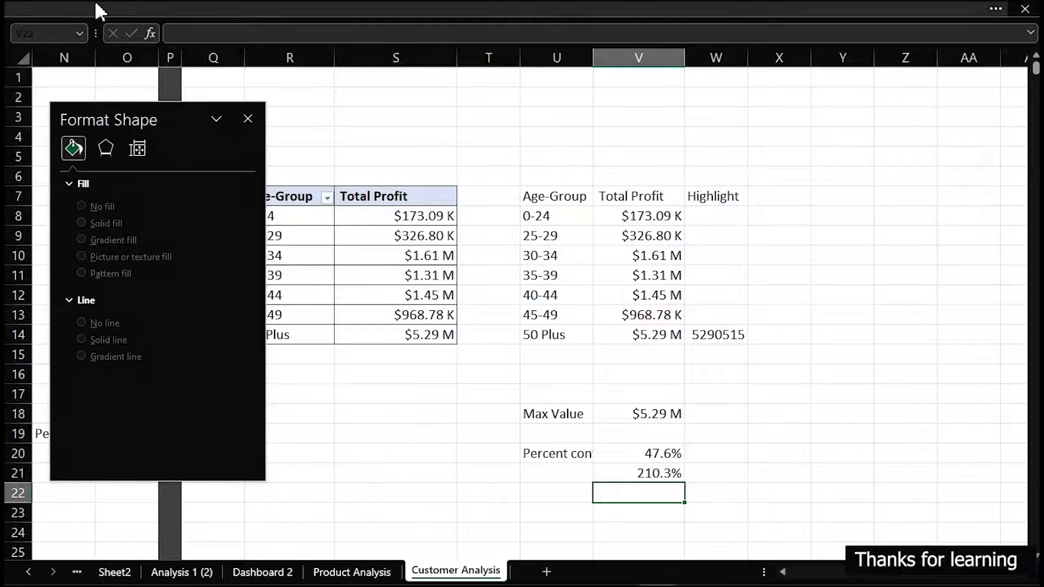
# Swap the two ranges in V21's formula so it reads =SUM(W8:W14)/SUM(V8:V14)
pyautogui.click(661, 473)
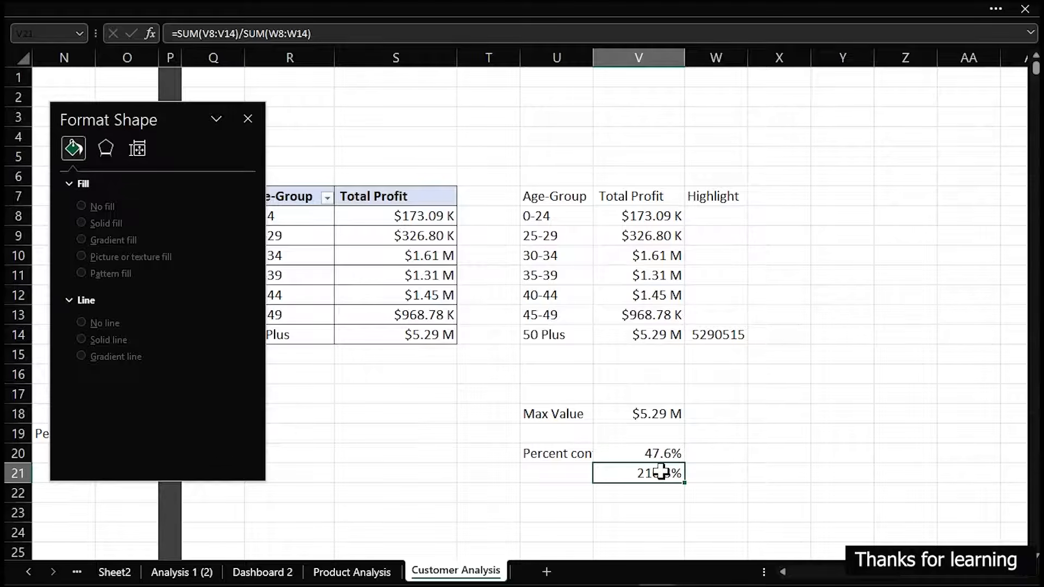
pyautogui.doubleClick(659, 473)
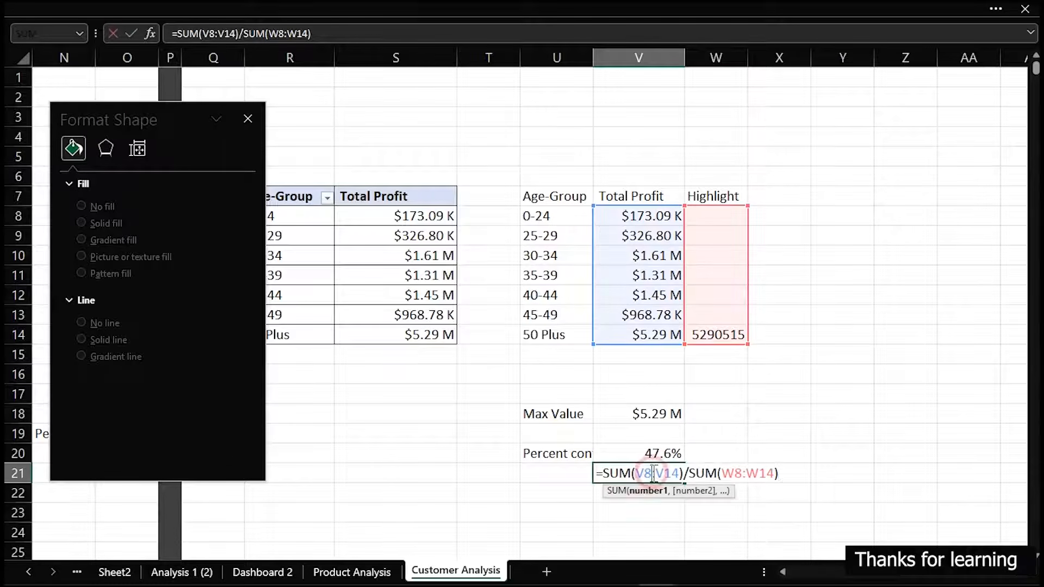
pyautogui.moveTo(614, 344); pyautogui.dragTo(811, 337)
pyautogui.moveTo(704, 345); pyautogui.dragTo(667, 351)
pyautogui.moveTo(773, 348); pyautogui.dragTo(734, 345)
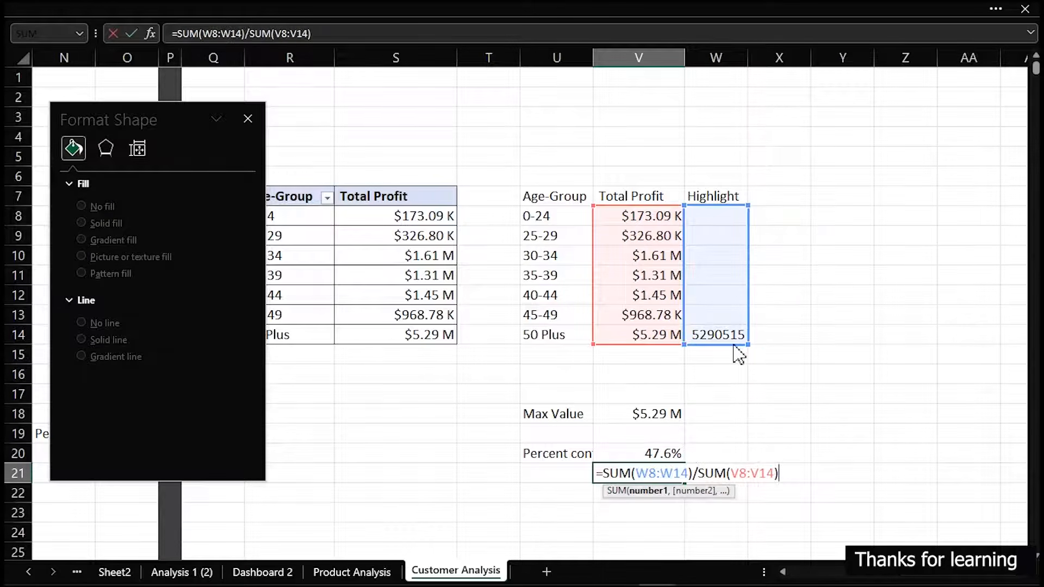
pyautogui.press('Return')
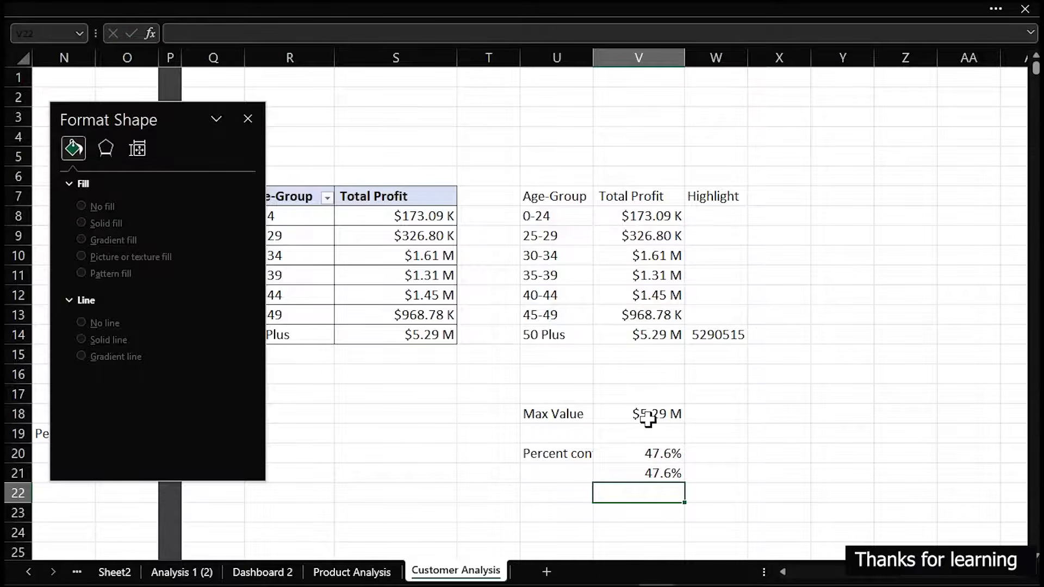
# Check the formulas in V20 and W14, and clear the duplicate percentage formula from V21
pyautogui.click(655, 452)
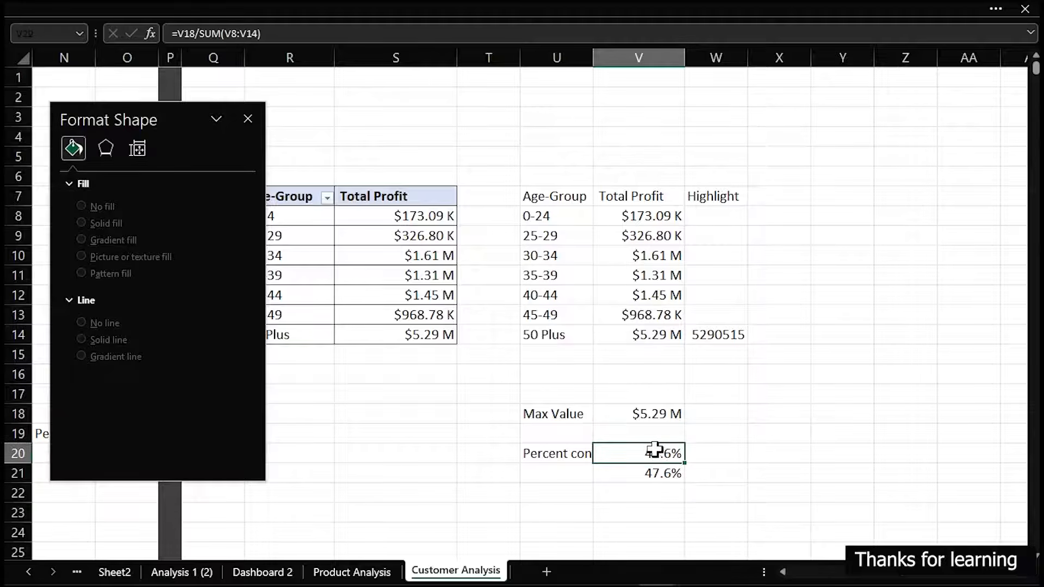
pyautogui.click(721, 335)
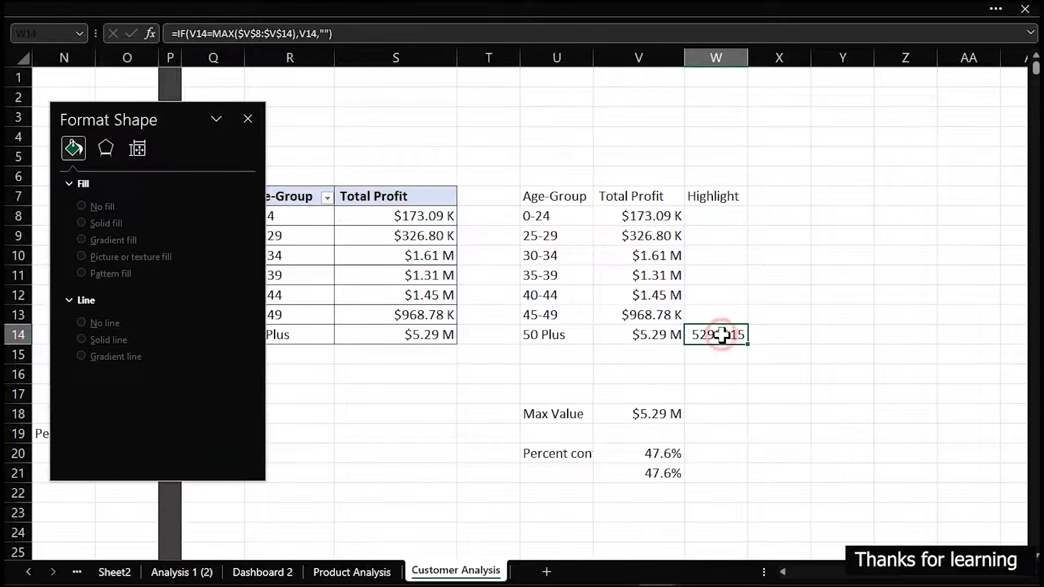
pyautogui.click(667, 476)
pyautogui.press('Delete')
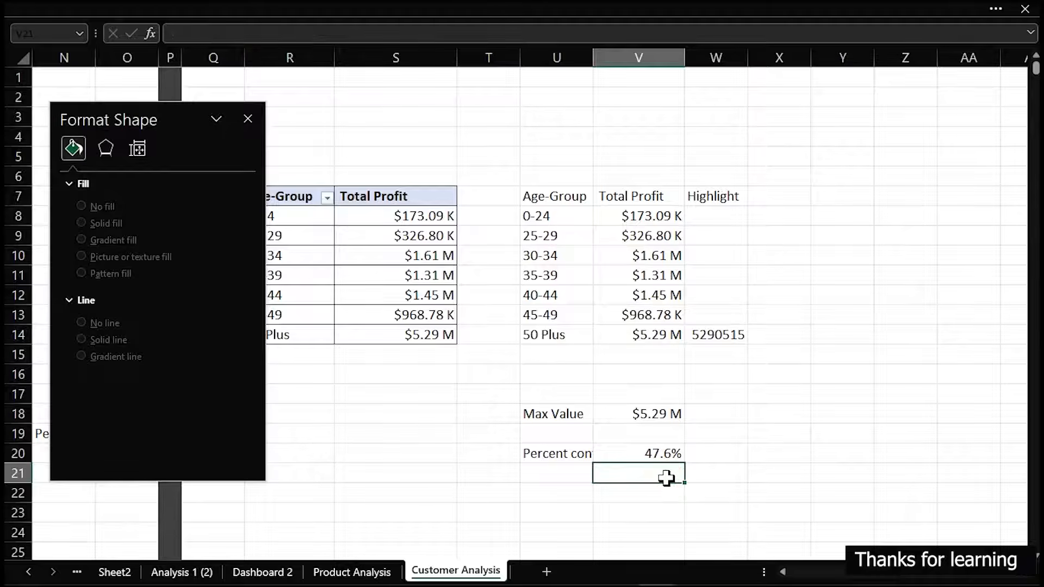
# Label cell U22 "Age Group" below the percent contribution row
pyautogui.click(561, 490)
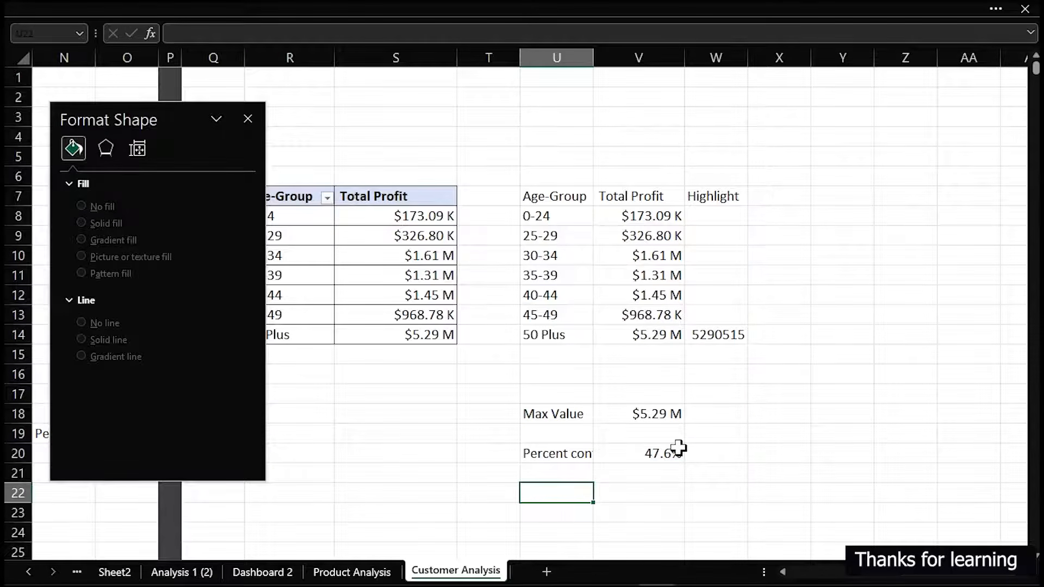
pyautogui.write('Age Group')
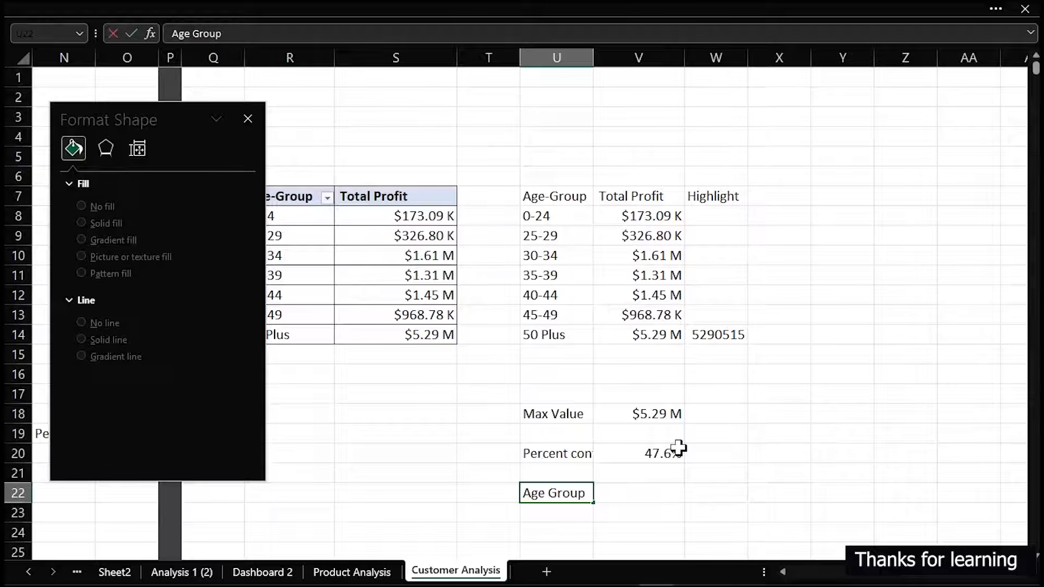
pyautogui.press('Tab')
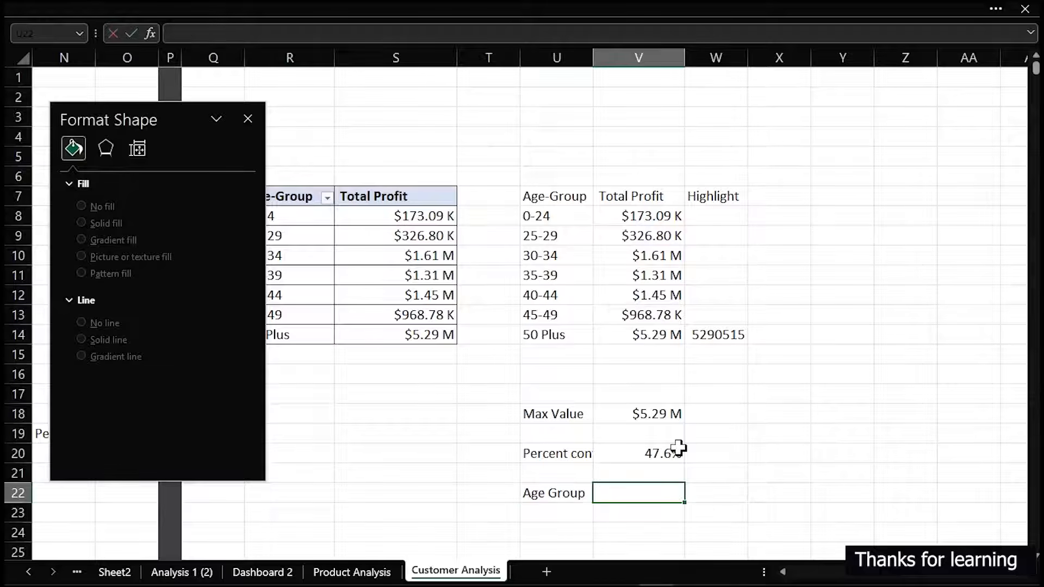
# Enter the formula =INDEX(U8:U14,MATCH(V18,V8:V14,0)) in V22 to look up the most profitable age group
pyautogui.write('=ind')
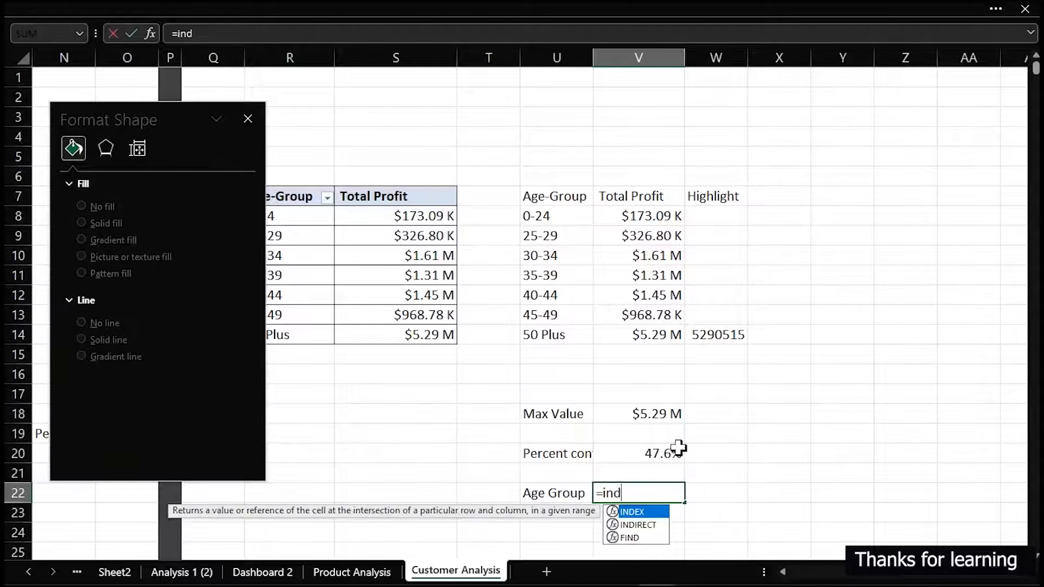
pyautogui.press('Tab')
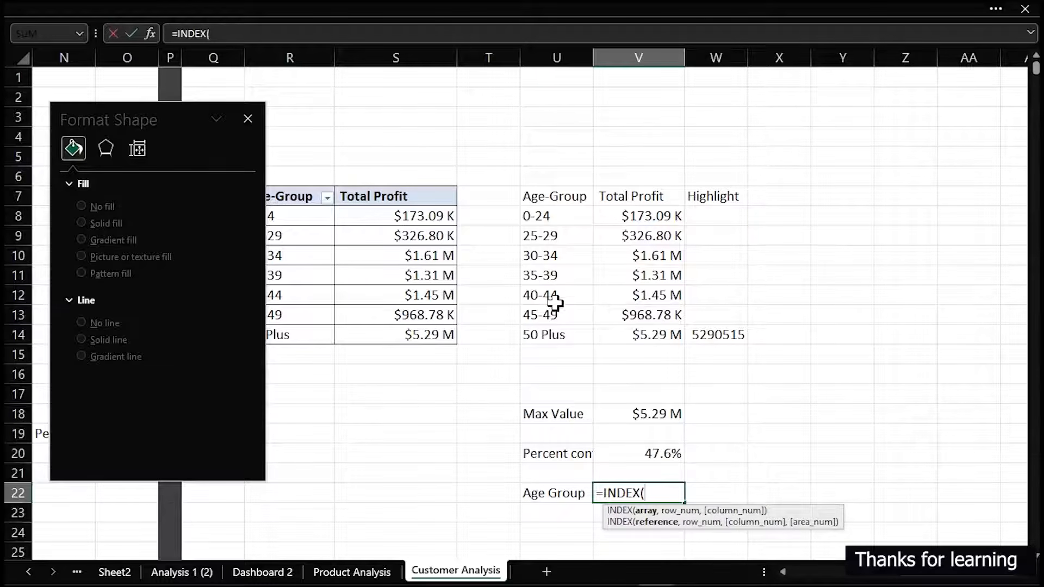
pyautogui.moveTo(544, 213); pyautogui.dragTo(551, 337)
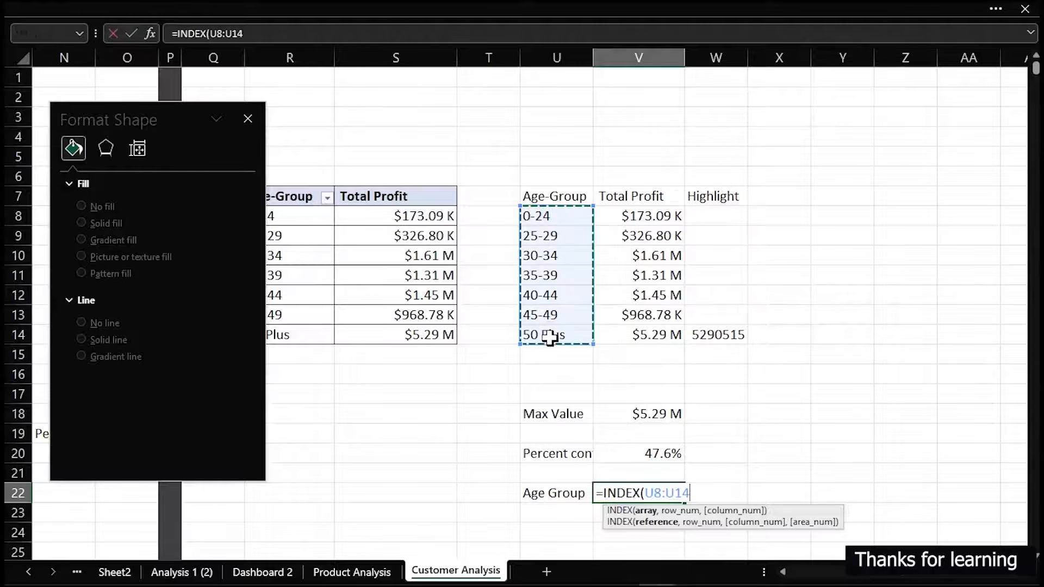
pyautogui.write(',')
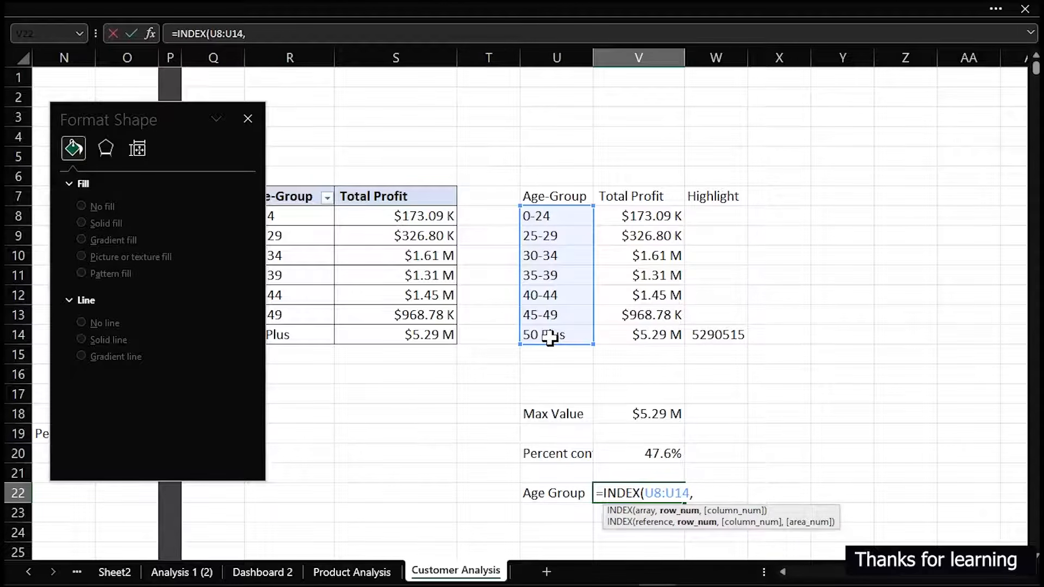
pyautogui.write('mat')
pyautogui.press('Tab')
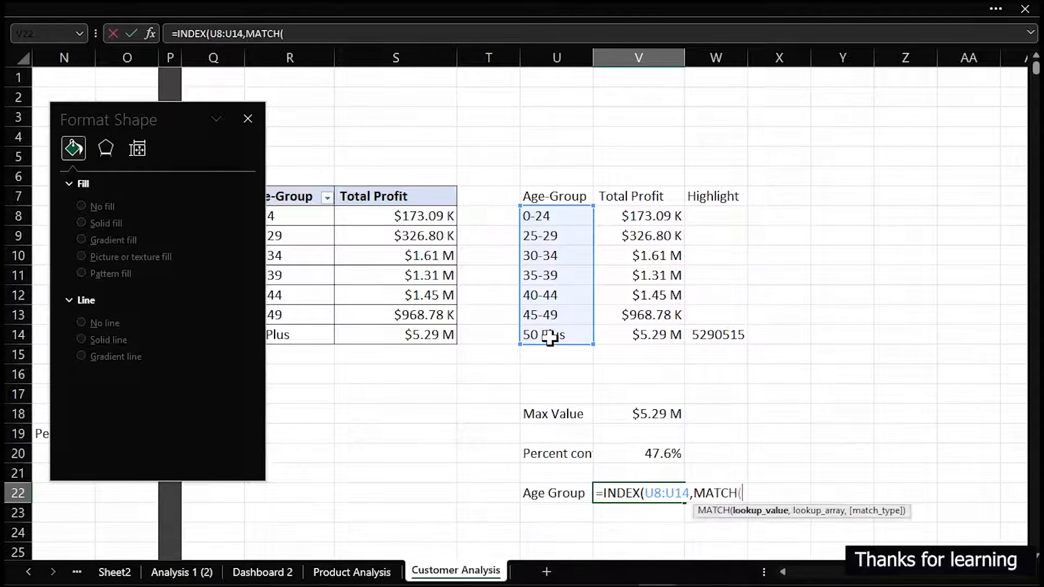
pyautogui.click(656, 413)
pyautogui.write(',')
pyautogui.moveTo(647, 220); pyautogui.dragTo(650, 330)
pyautogui.write(',')
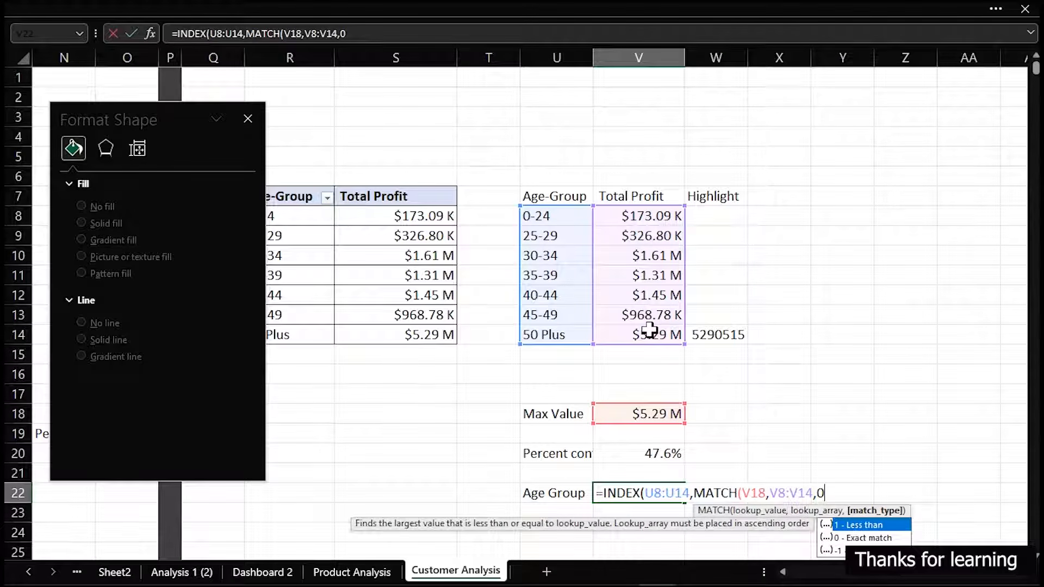
pyautogui.write('0)')
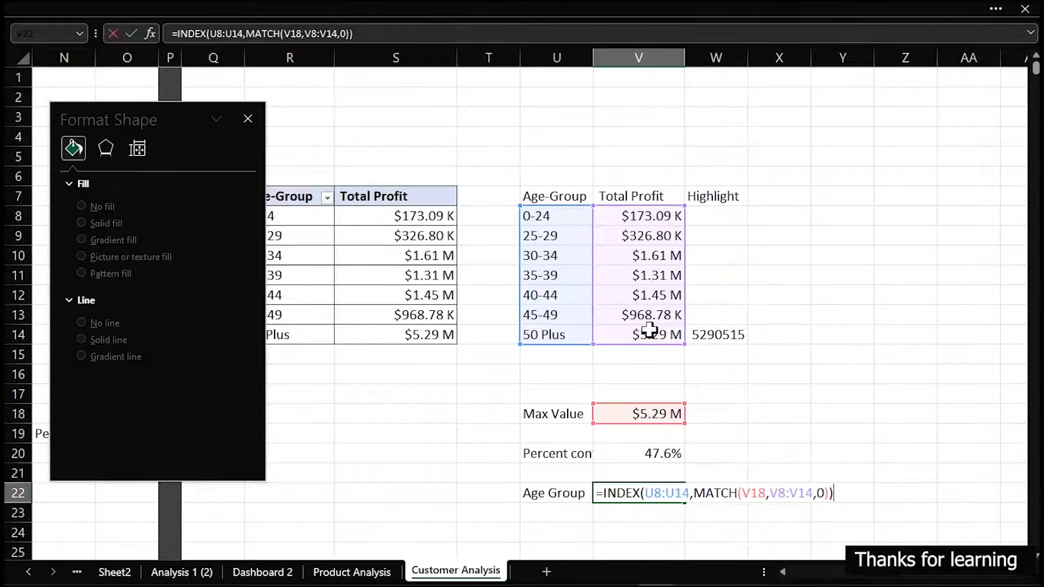
pyautogui.press('Return')
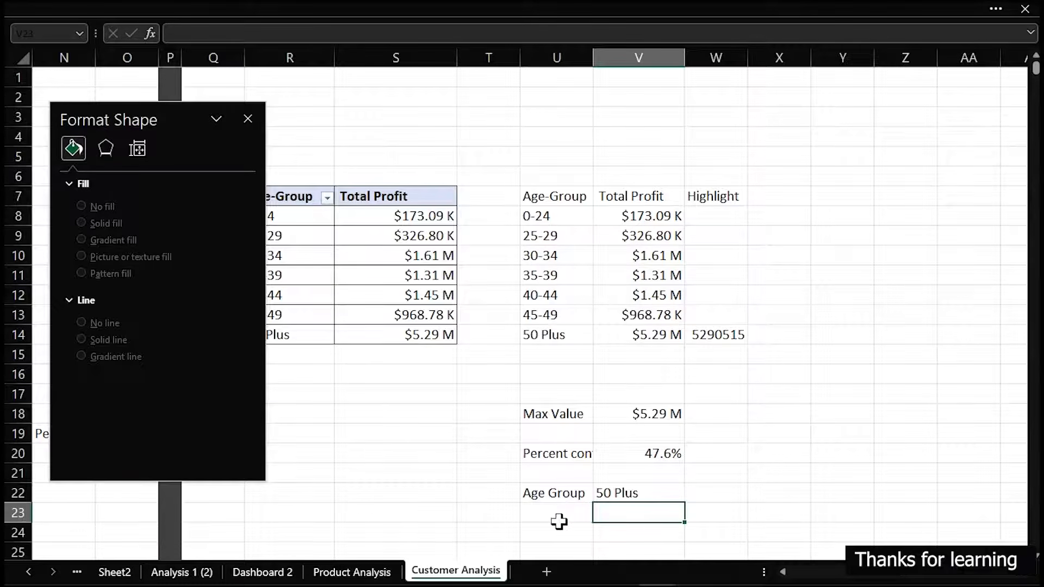
# Label cell U24 "Caption" below the Age Group row
pyautogui.scroll(-1, 597, 508)
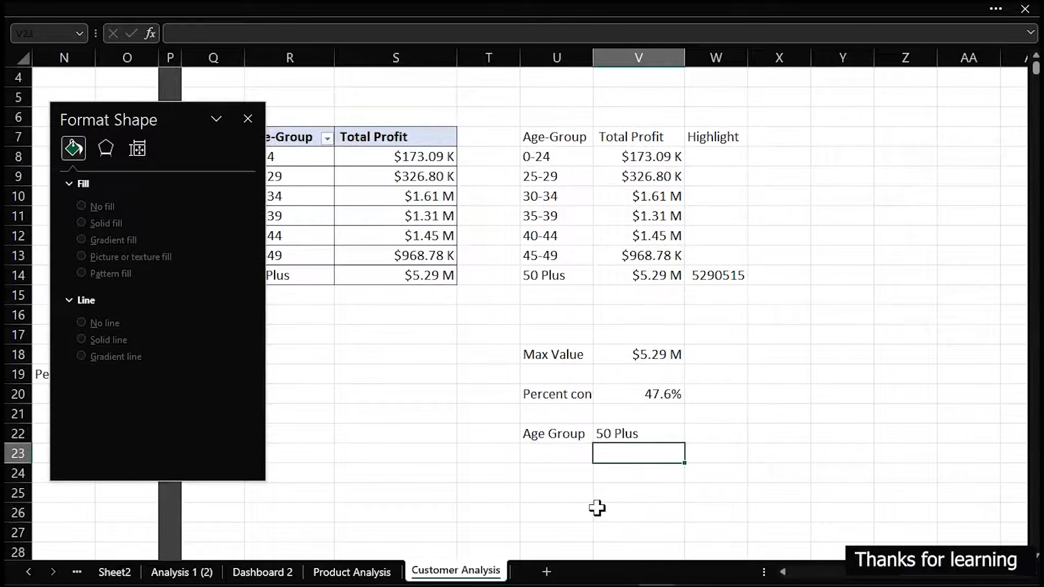
pyautogui.click(538, 469)
pyautogui.write('Caption')
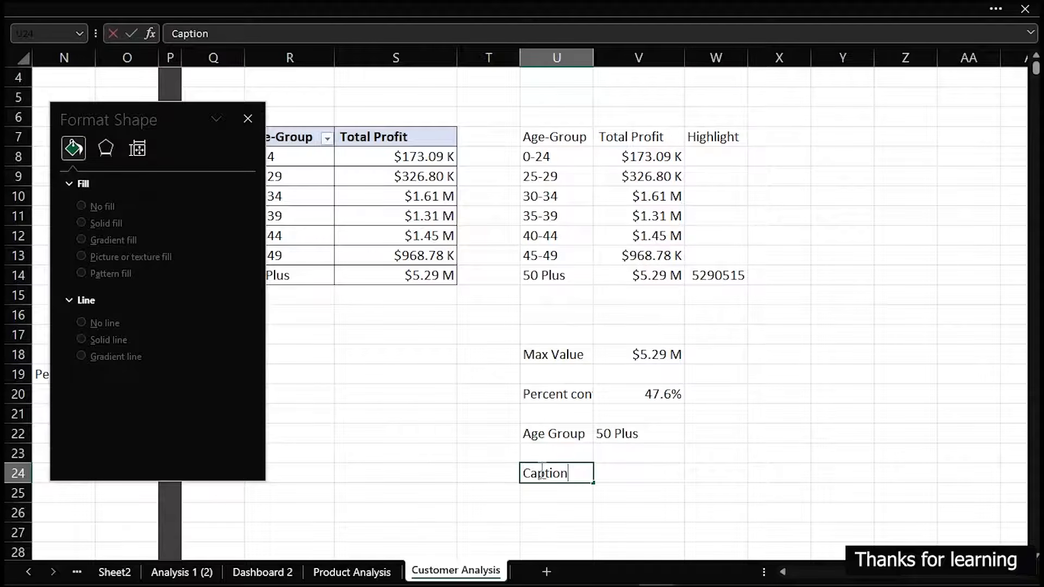
pyautogui.press('Return')
# Enter the formula ="The "&V22&" Age-Group Contributed" in V24 to build the caption text
pyautogui.press('Up')
pyautogui.press('Right')
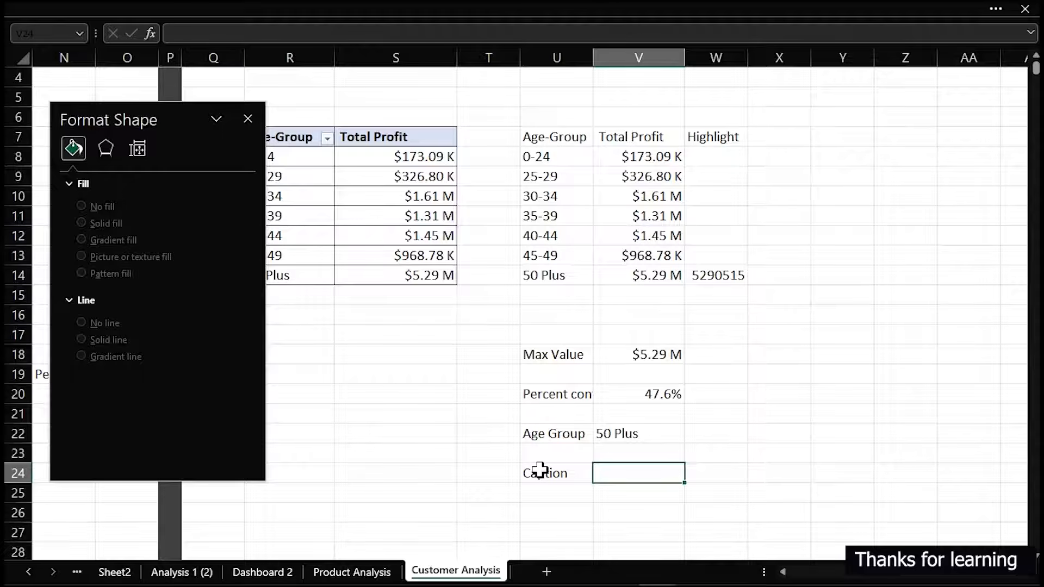
pyautogui.write('="The "&')
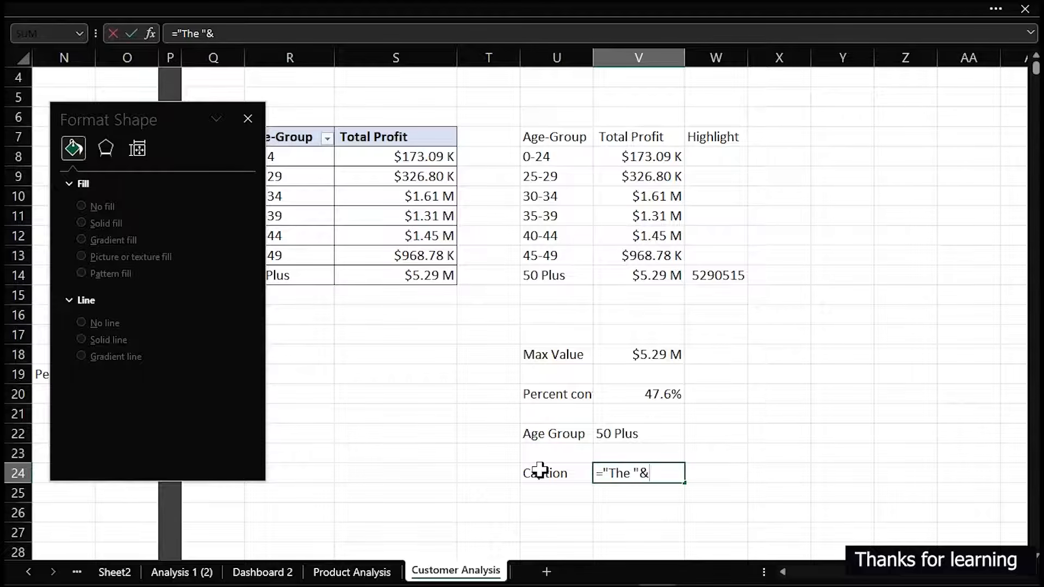
pyautogui.click(610, 433)
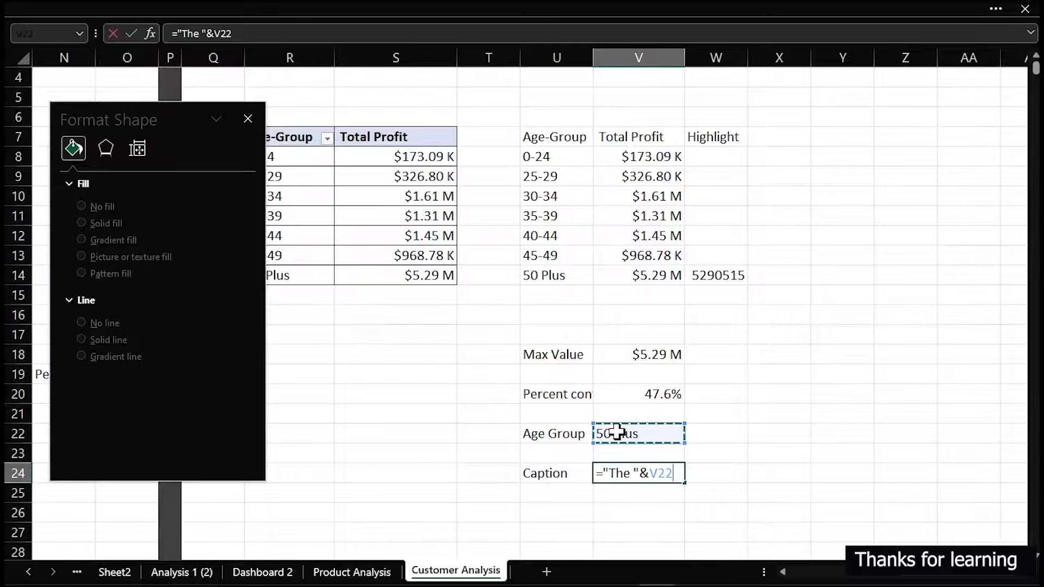
pyautogui.write('&" Age-Group Contributed')
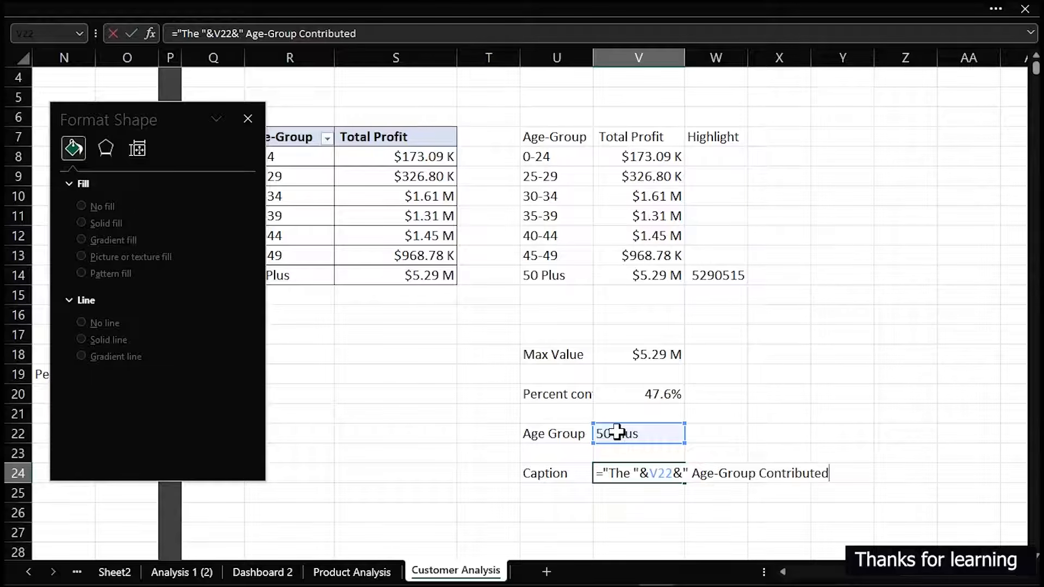
pyautogui.press('Return')
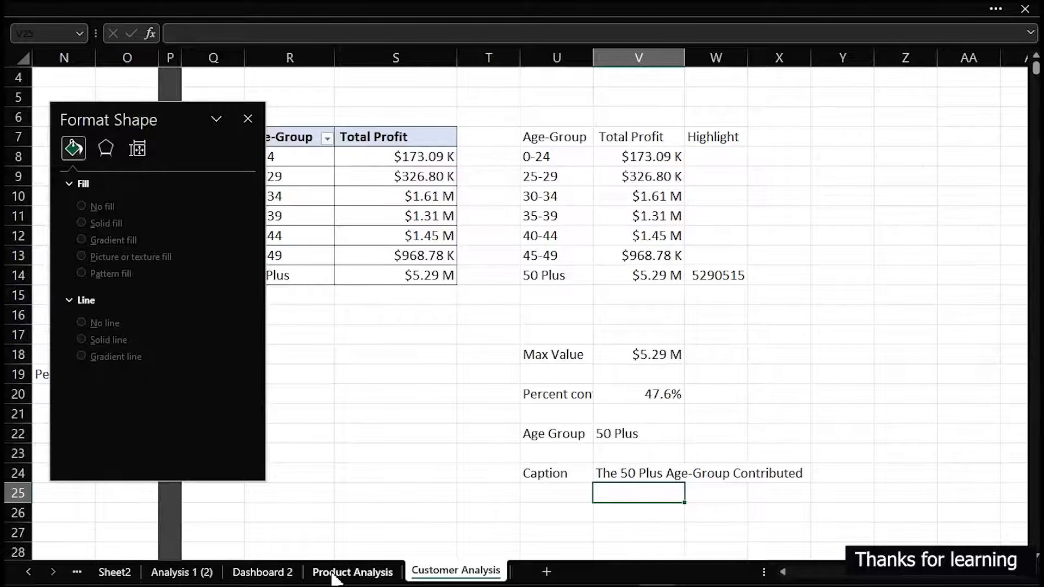
# On Dashboard 2, set the age-group profit chart's area to no fill and its border to no line
pyautogui.click(272, 573)
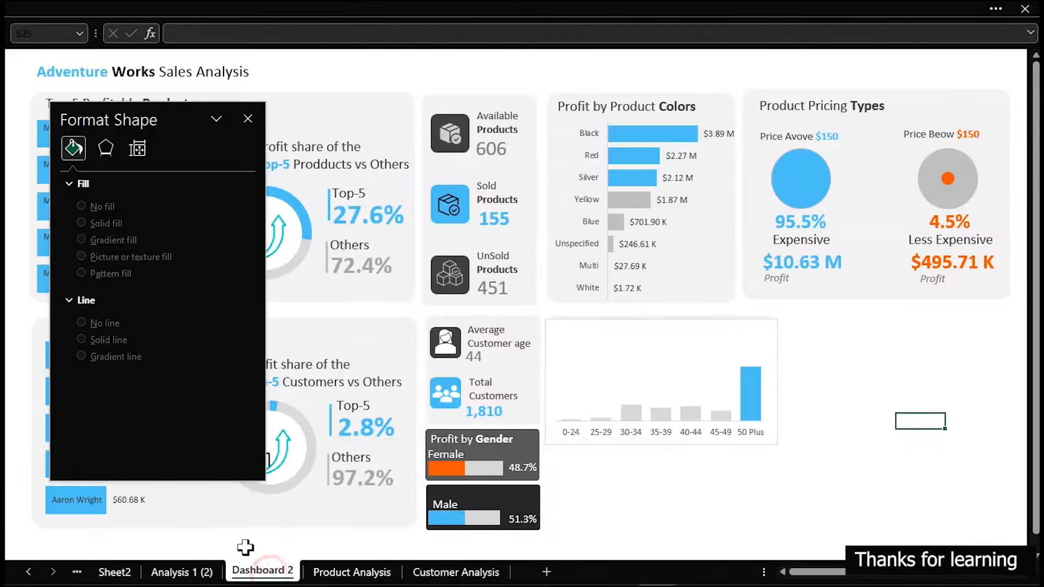
pyautogui.click(863, 453)
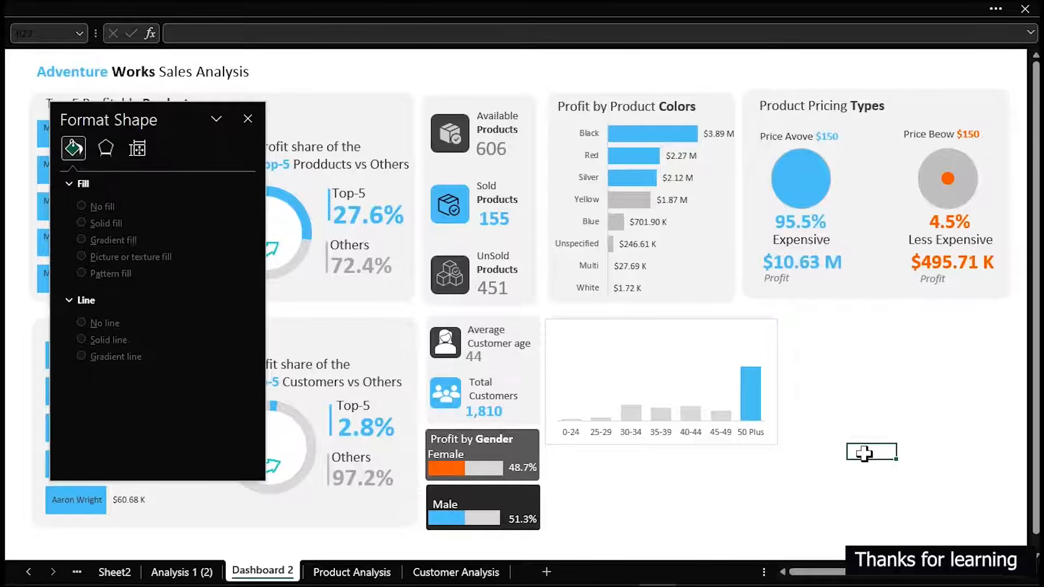
pyautogui.click(741, 334)
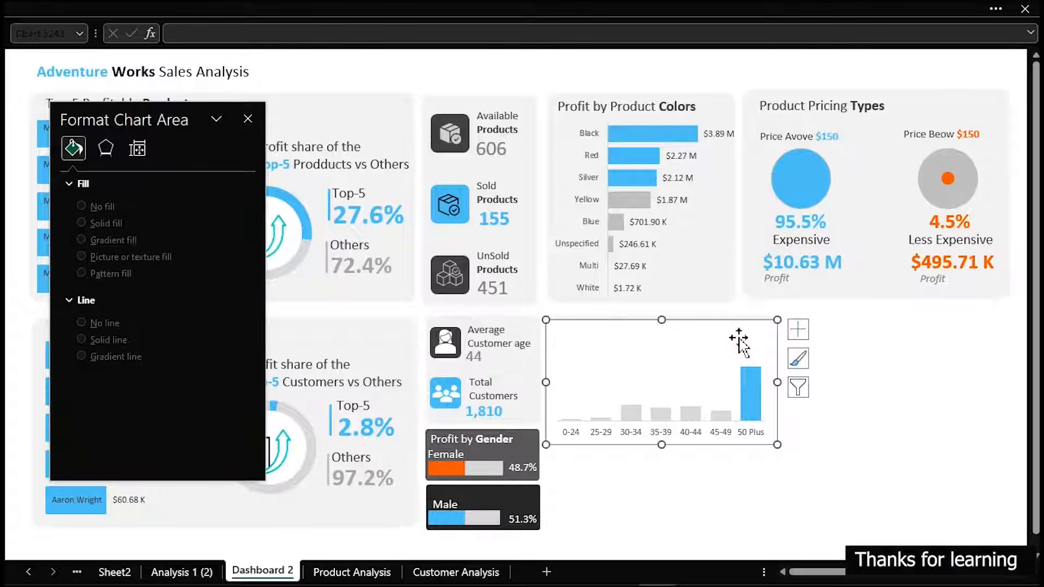
pyautogui.click(83, 229)
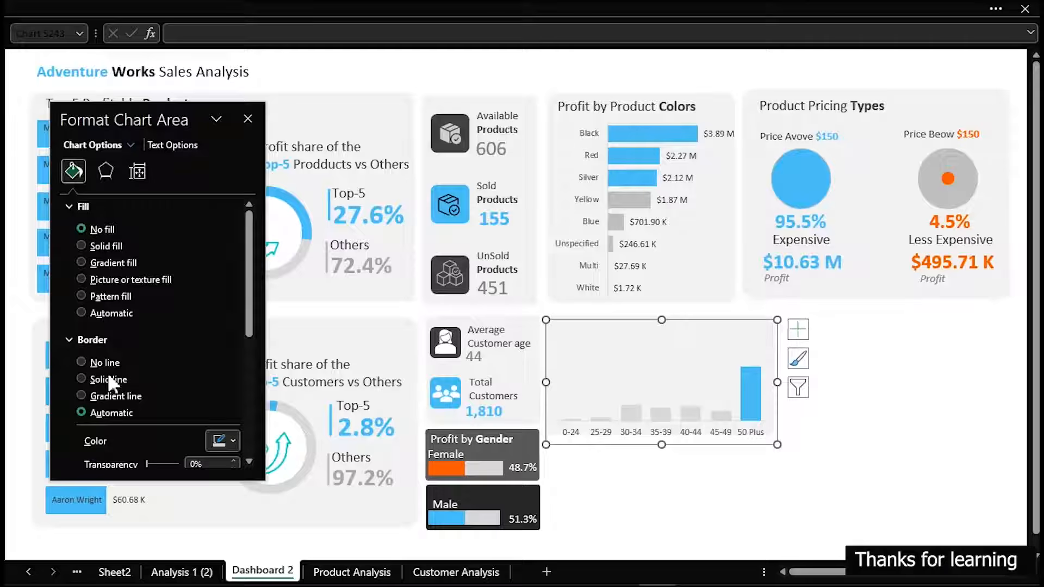
pyautogui.click(82, 361)
pyautogui.click(843, 420)
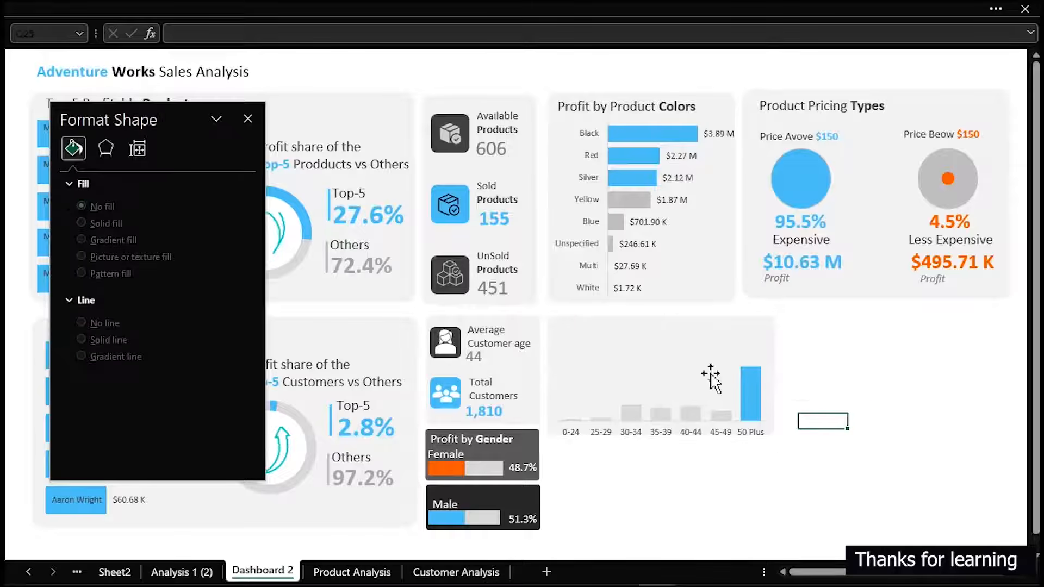
# Nudge the age-group profit chart slightly upward on its grey background card
pyautogui.click(708, 376)
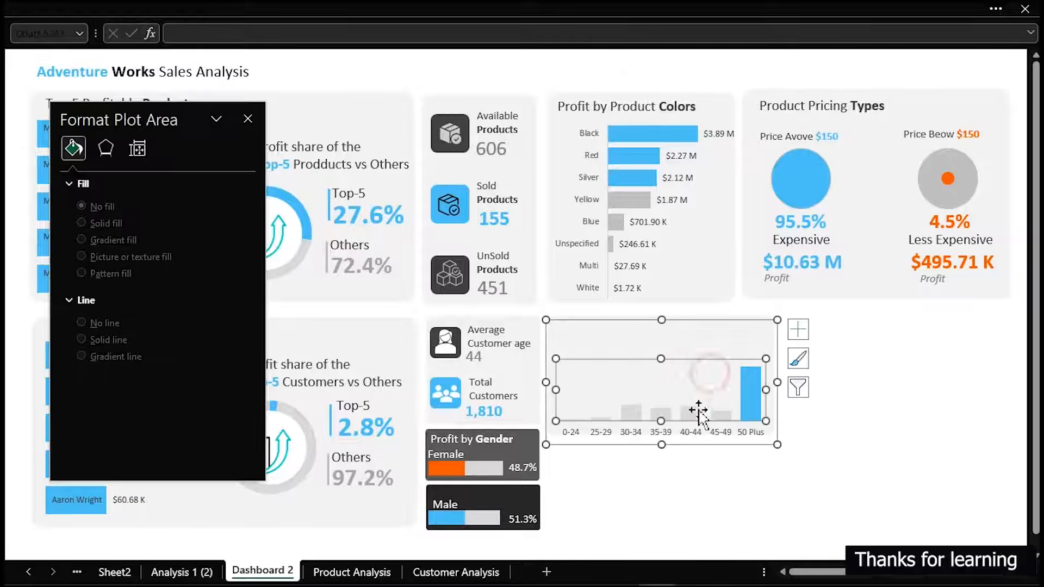
pyautogui.click(681, 447)
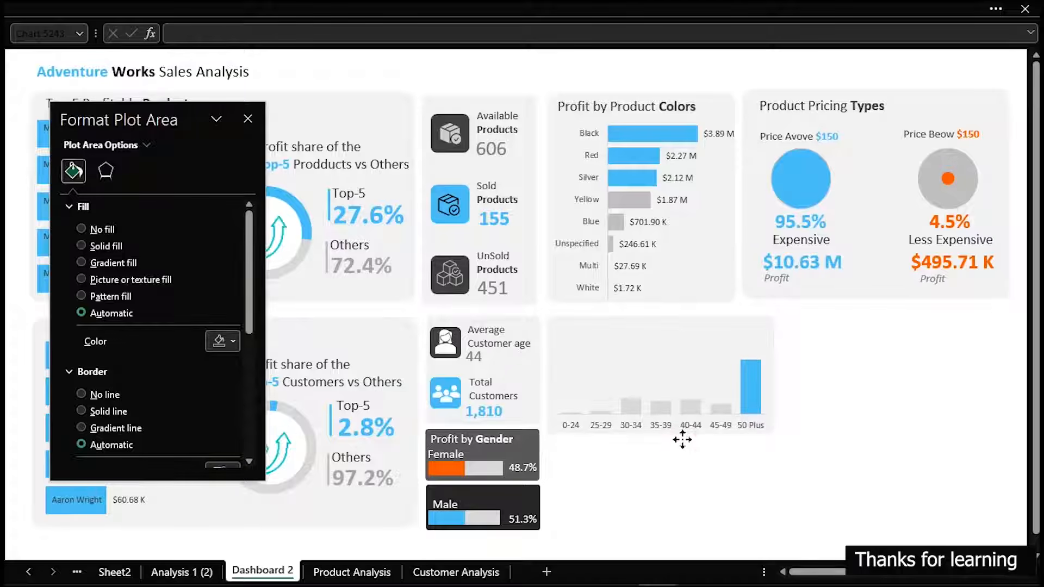
pyautogui.click(683, 439)
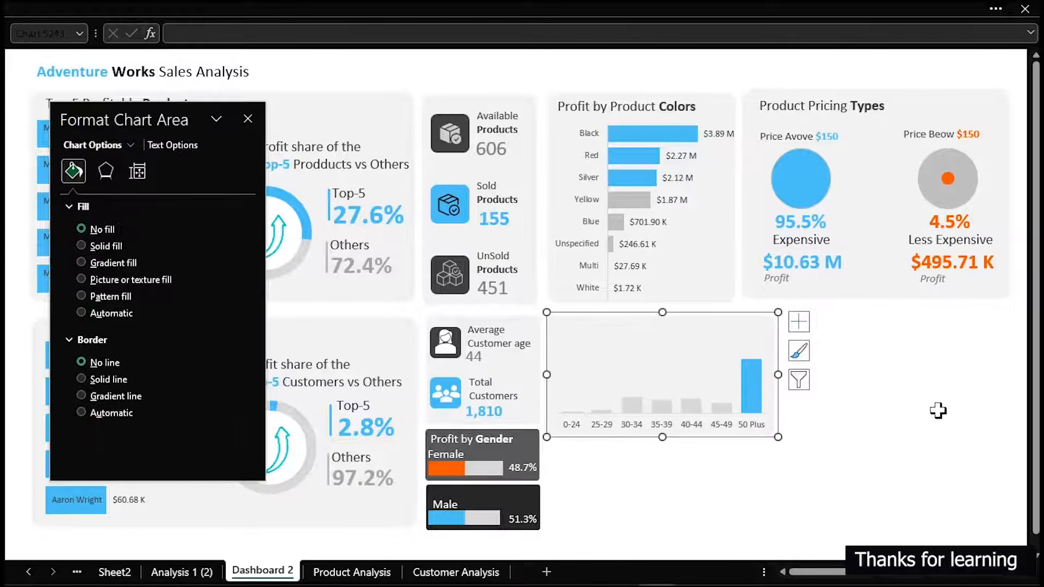
pyautogui.click(935, 408)
pyautogui.click(679, 380)
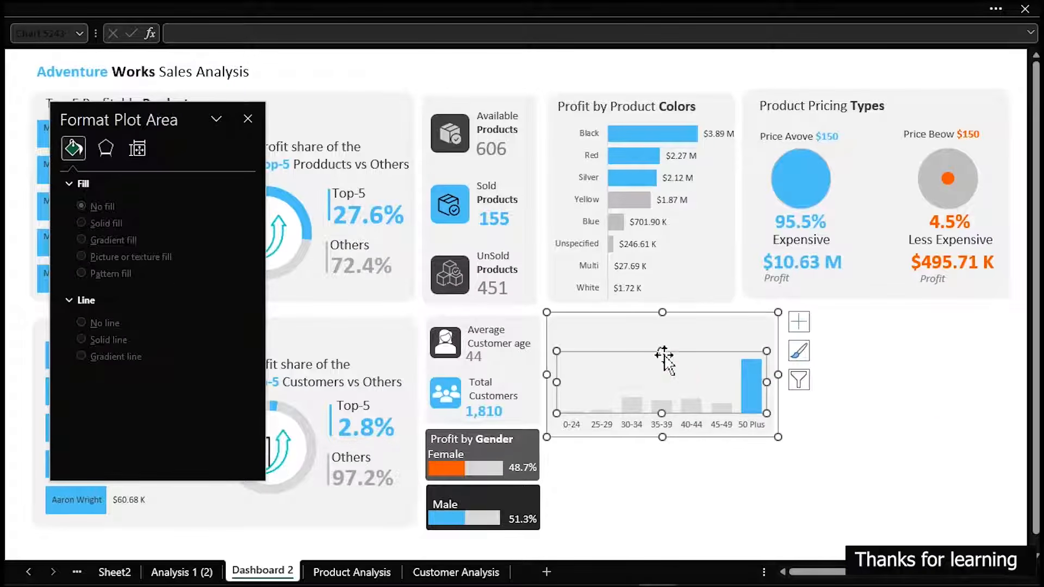
pyautogui.click(882, 375)
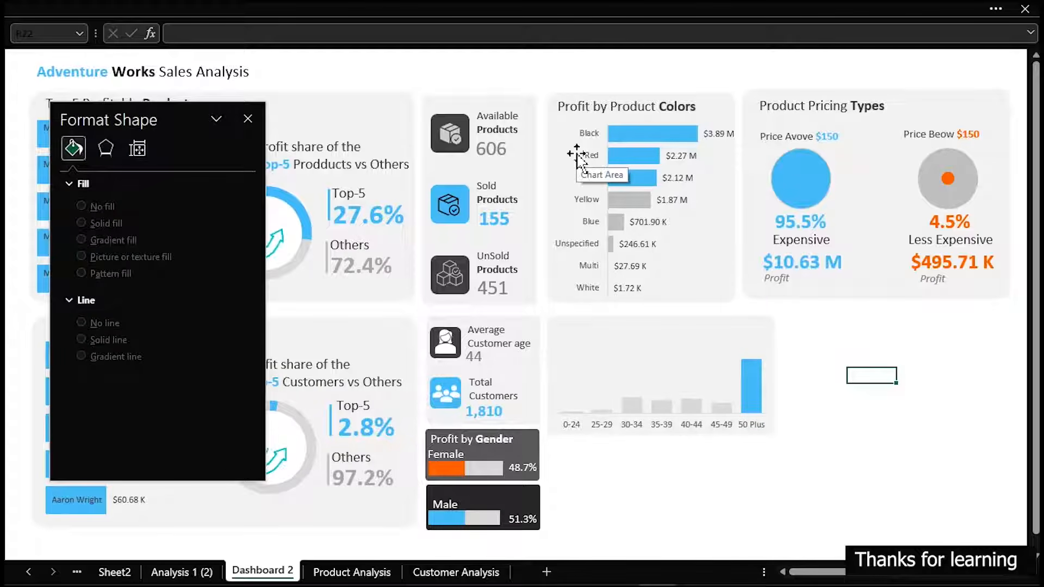
# Duplicate the "Profit by Product Colors" title text box and place the copy above the age-group chart's bars
pyautogui.click(590, 112)
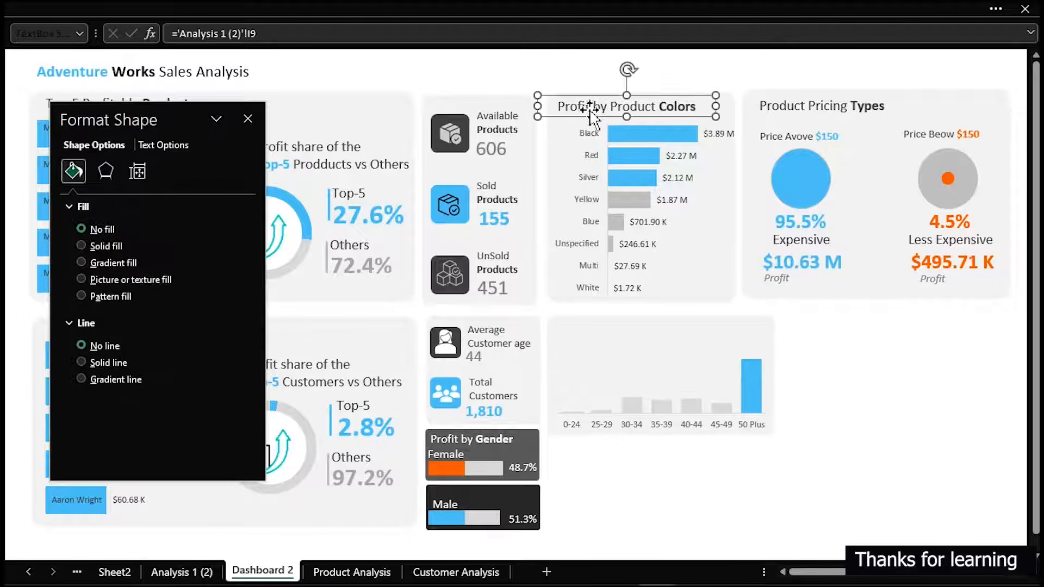
pyautogui.moveTo(593, 112); pyautogui.dragTo(612, 121)
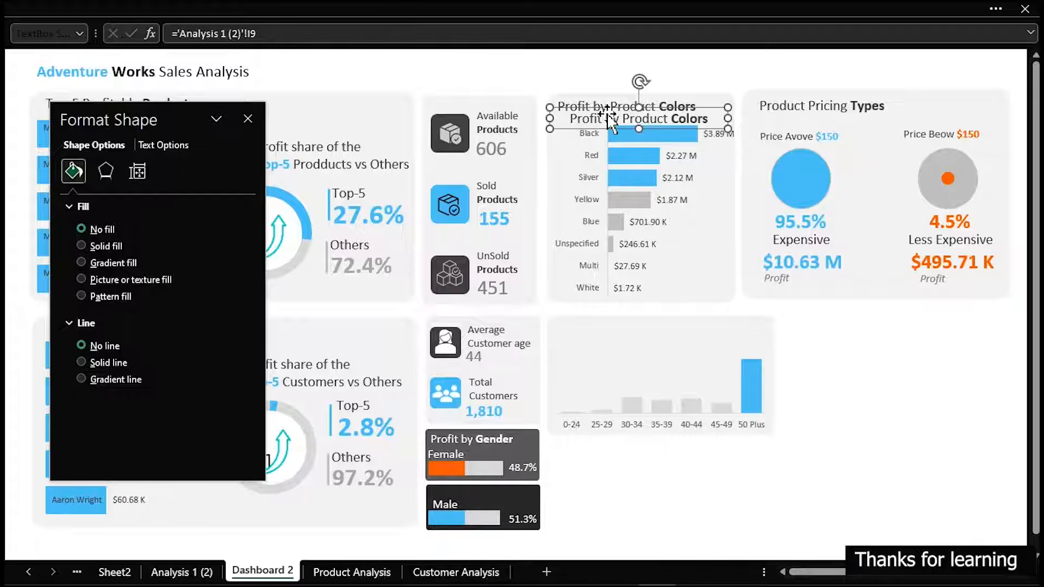
pyautogui.moveTo(607, 114); pyautogui.dragTo(601, 330)
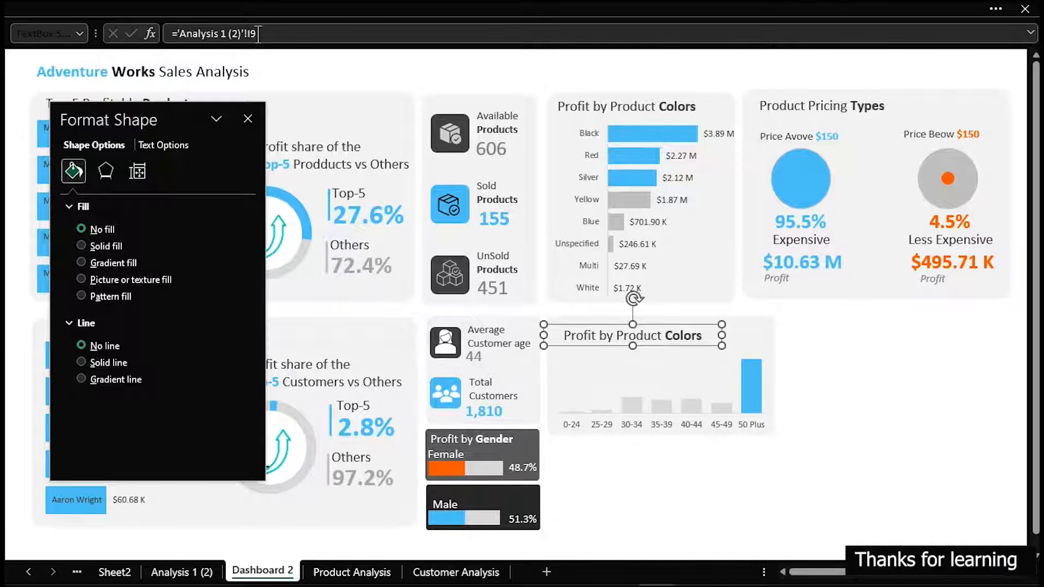
# Link the copied title text box above the age-group chart to the caption in cell V24 of Customer Analysis
pyautogui.moveTo(263, 35); pyautogui.dragTo(171, 39)
pyautogui.write('=')
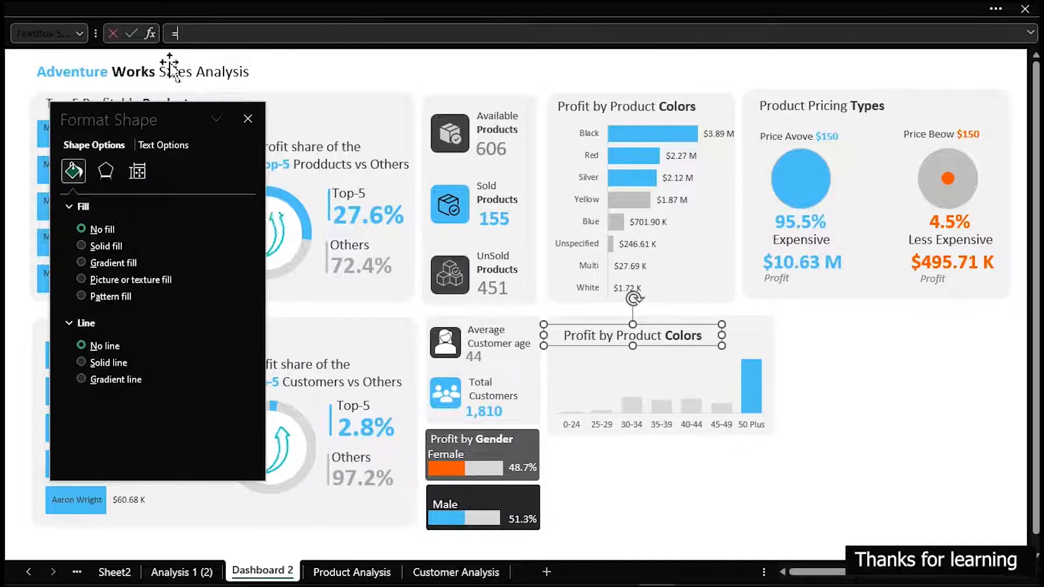
pyautogui.click(469, 572)
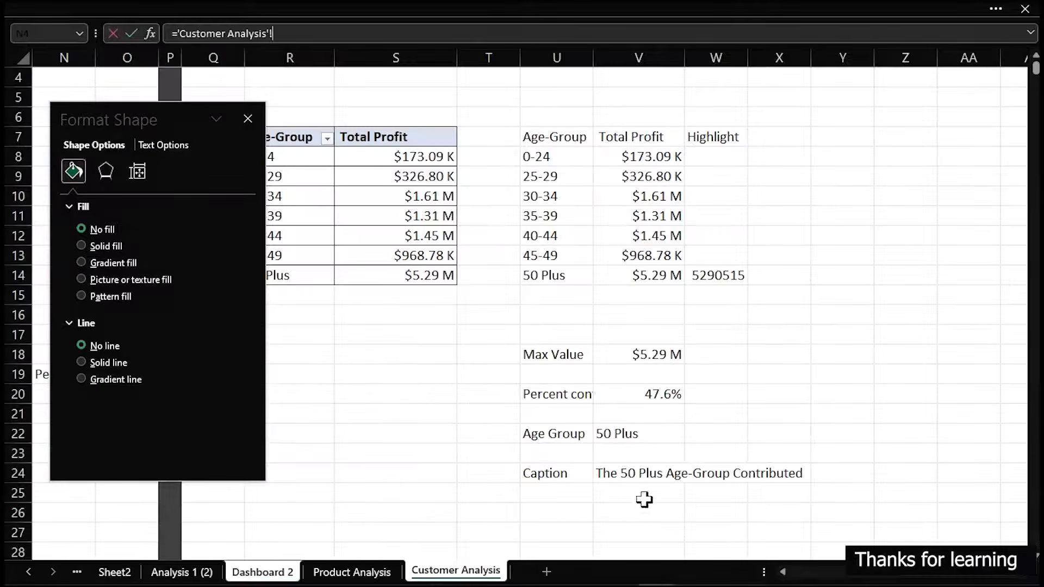
pyautogui.click(593, 476)
pyautogui.press('Return')
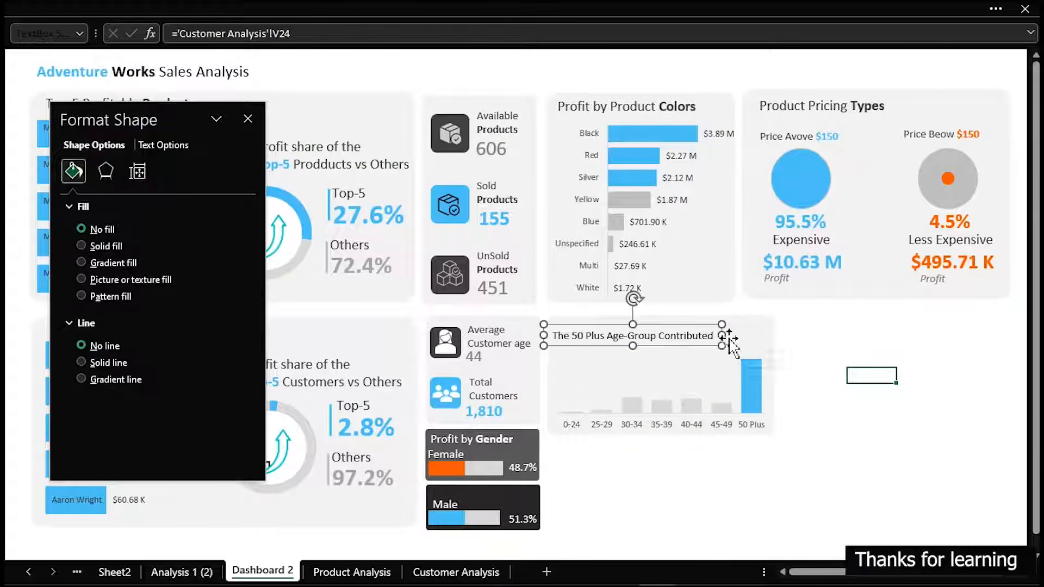
# Narrow the linked caption text box and make it taller so its text wraps onto two lines
pyautogui.moveTo(727, 335); pyautogui.dragTo(739, 331)
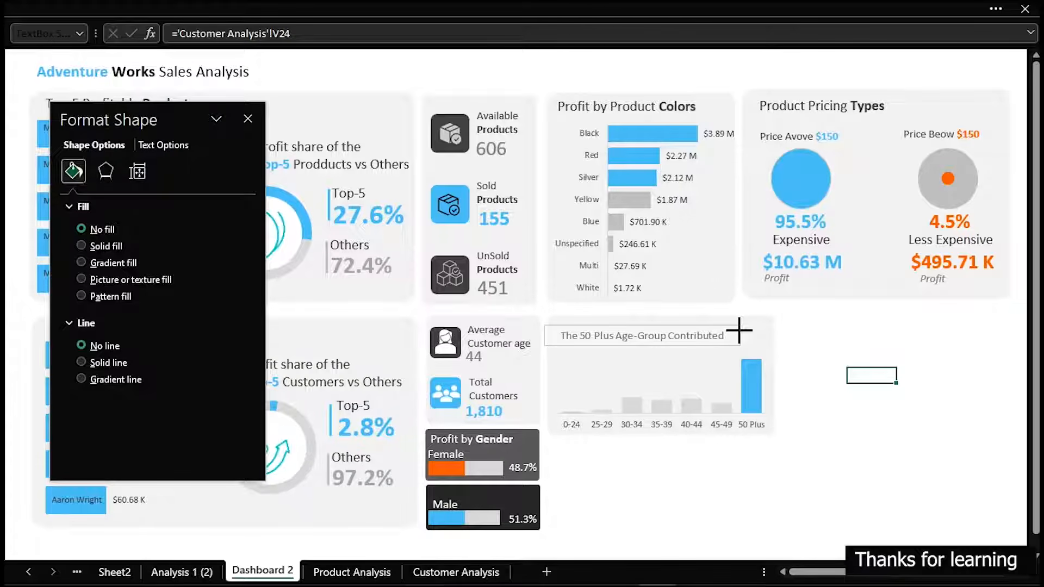
pyautogui.moveTo(739, 330); pyautogui.dragTo(683, 338)
pyautogui.click(173, 6)
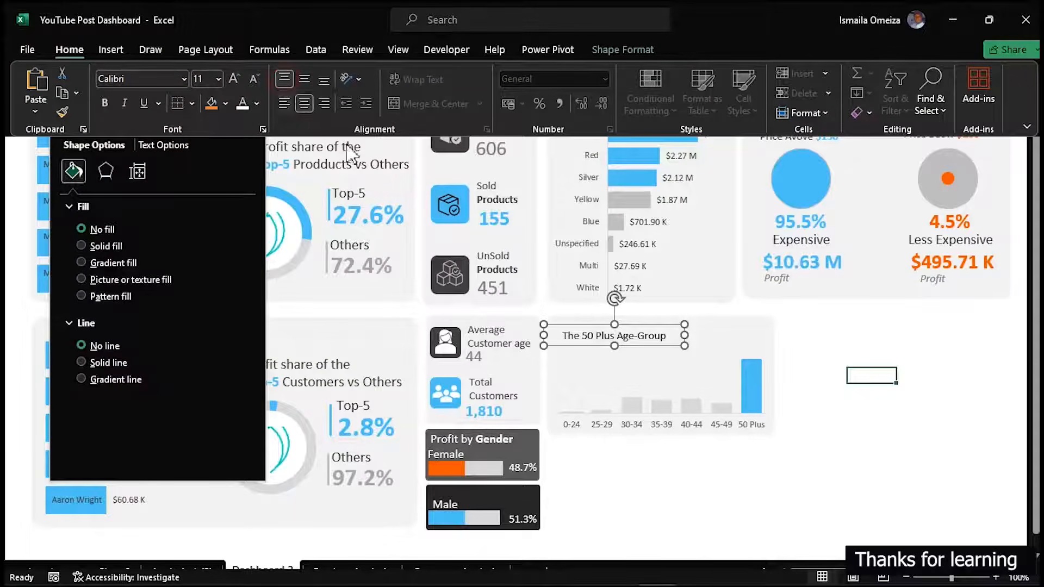
pyautogui.click(594, 334)
pyautogui.moveTo(614, 345); pyautogui.dragTo(614, 368)
# Left-align the caption text and move its box into the upper-left corner of the age-group card
pyautogui.click(305, 10)
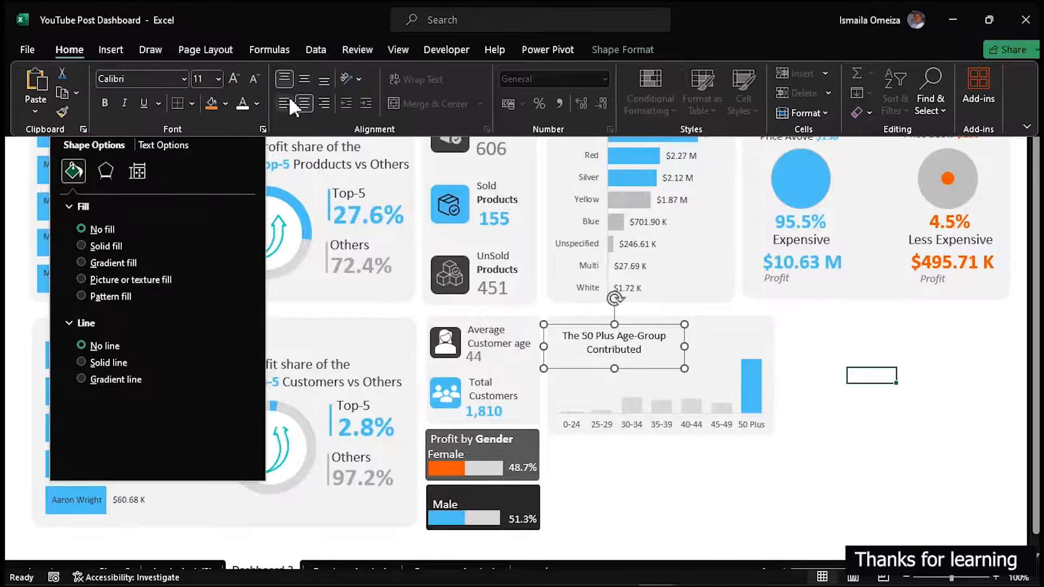
pyautogui.click(285, 100)
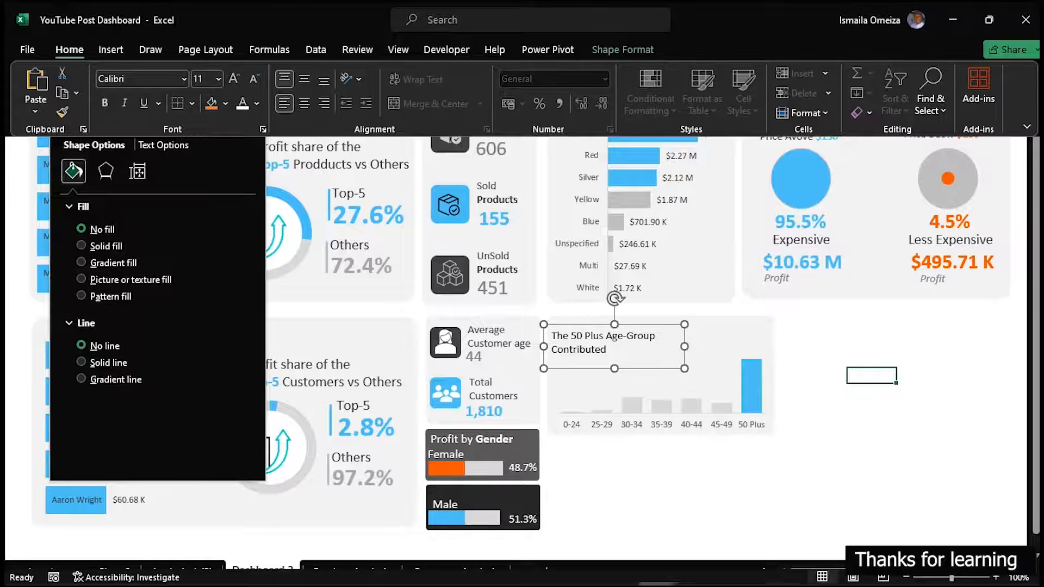
pyautogui.click(587, 344)
pyautogui.moveTo(589, 345); pyautogui.dragTo(595, 339)
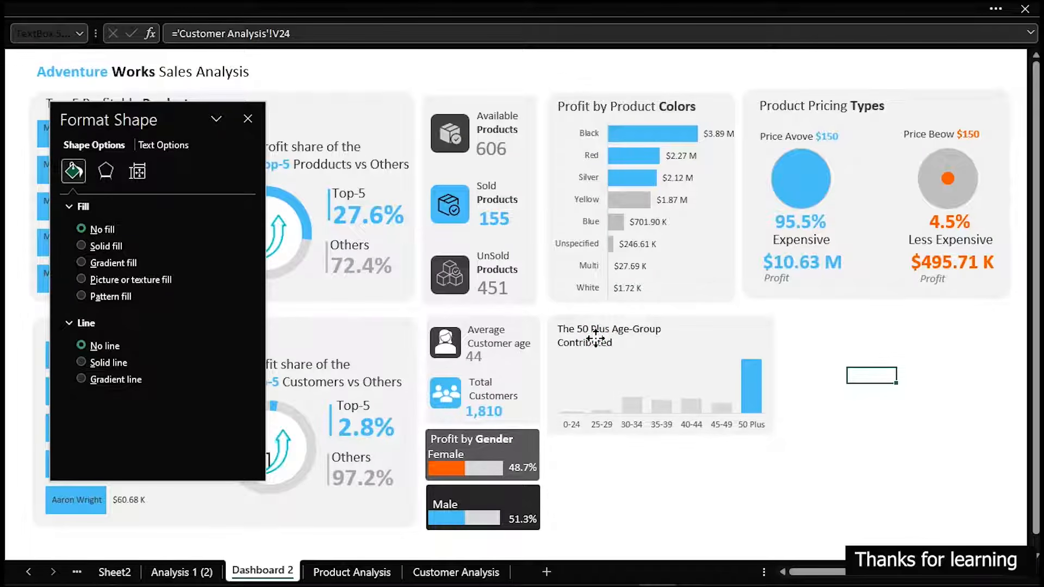
pyautogui.click(958, 374)
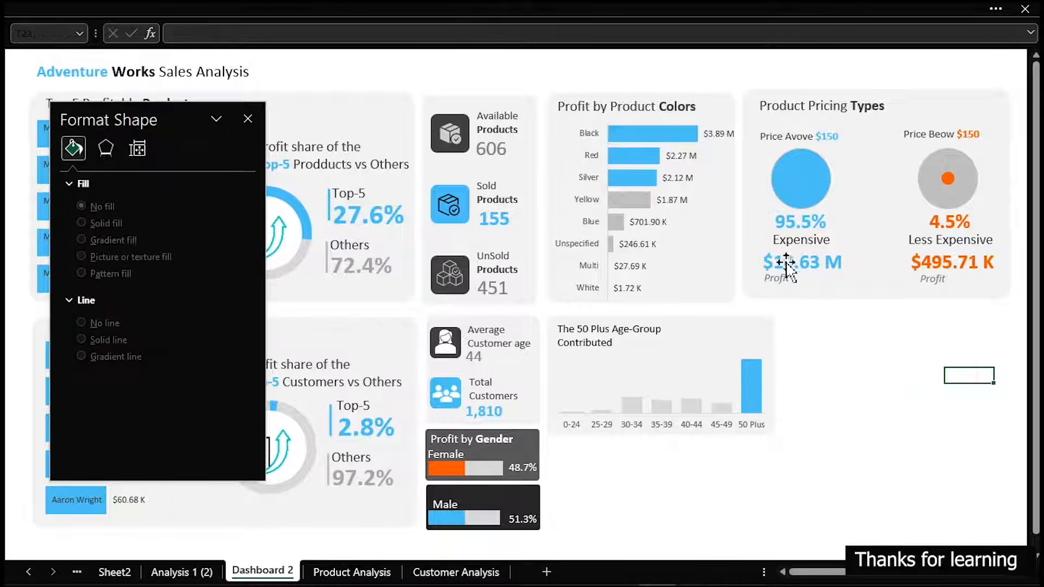
# Duplicate the 95.5% text box, place the copy beside "Contributed" in the age-group caption, and narrow it
pyautogui.click(794, 222)
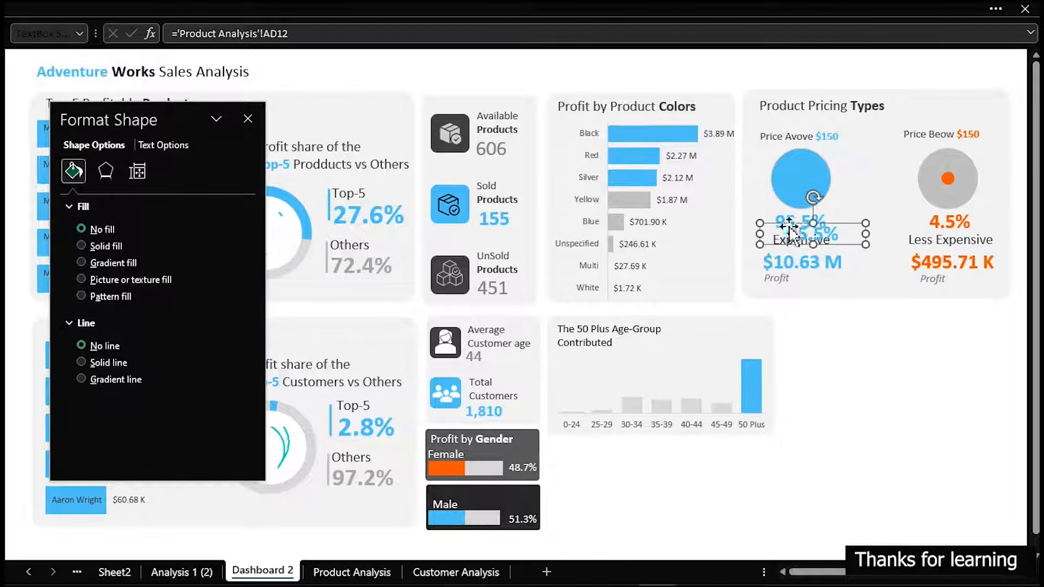
pyautogui.moveTo(794, 222); pyautogui.dragTo(631, 341)
pyautogui.moveTo(705, 346); pyautogui.dragTo(674, 345)
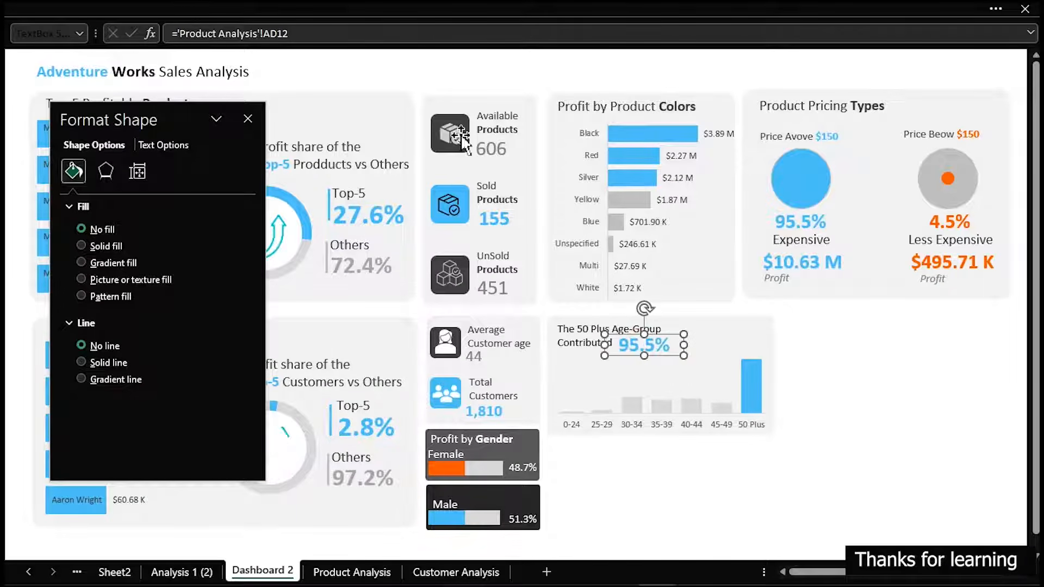
# Link the copied percentage text box to cell V20 of Customer Analysis
pyautogui.moveTo(288, 33); pyautogui.dragTo(178, 33)
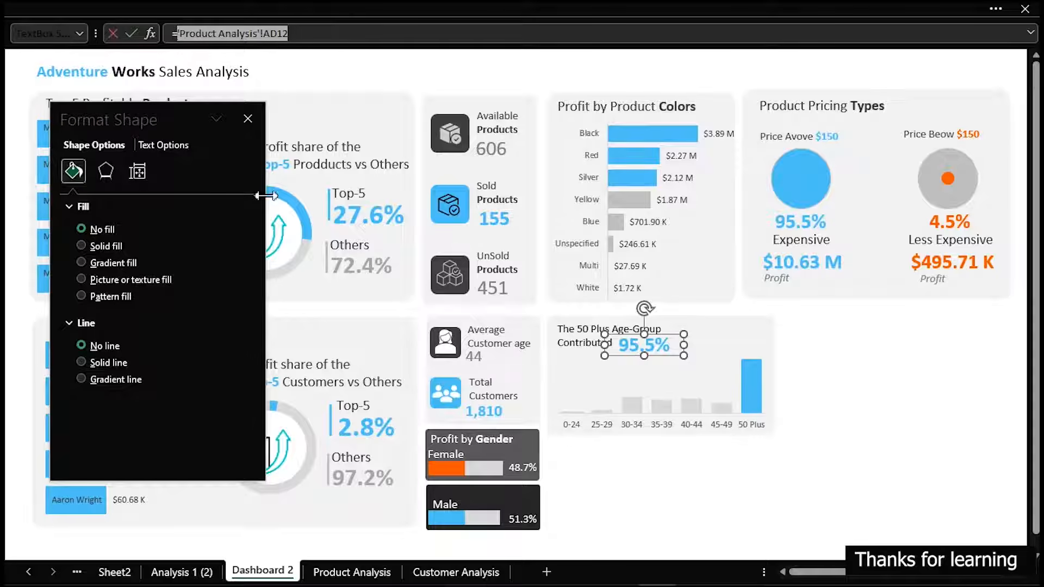
pyautogui.click(430, 571)
pyautogui.click(672, 394)
pyautogui.press('Return')
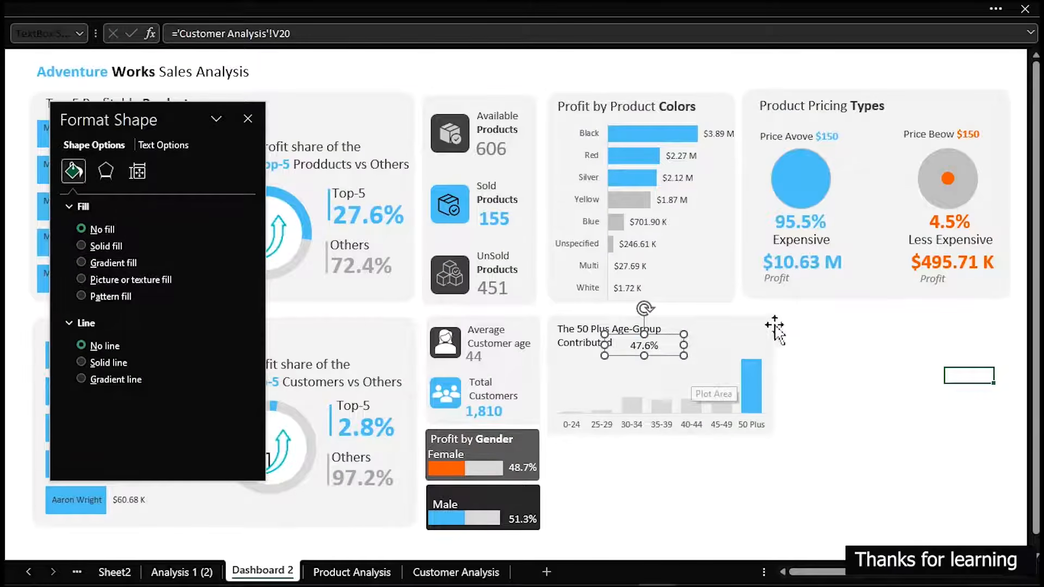
# Copy the bold blue formatting of the $10.63 M text box onto the age-group percentage
pyautogui.click(824, 263)
pyautogui.click(122, 7)
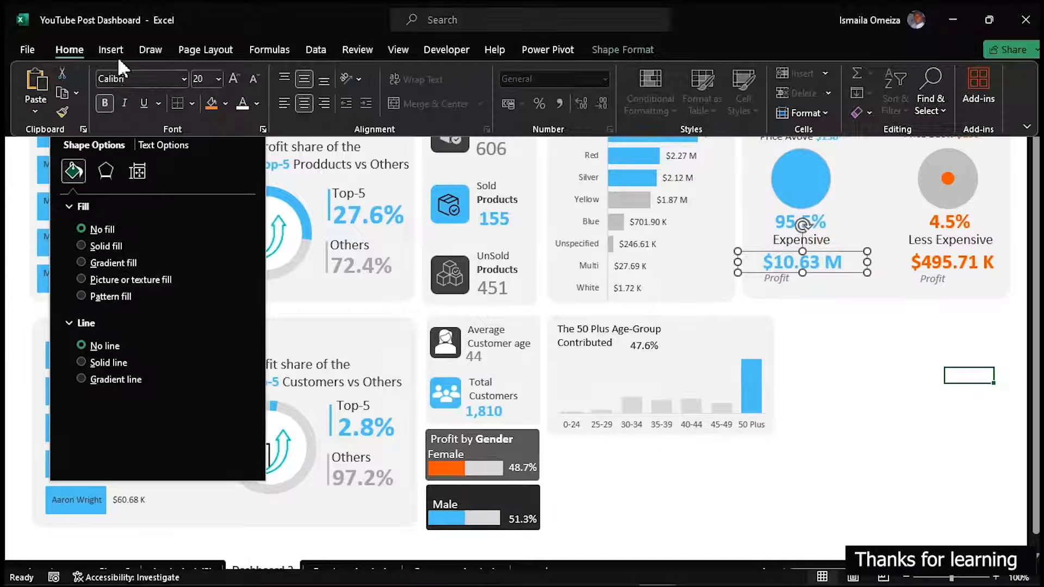
pyautogui.click(631, 346)
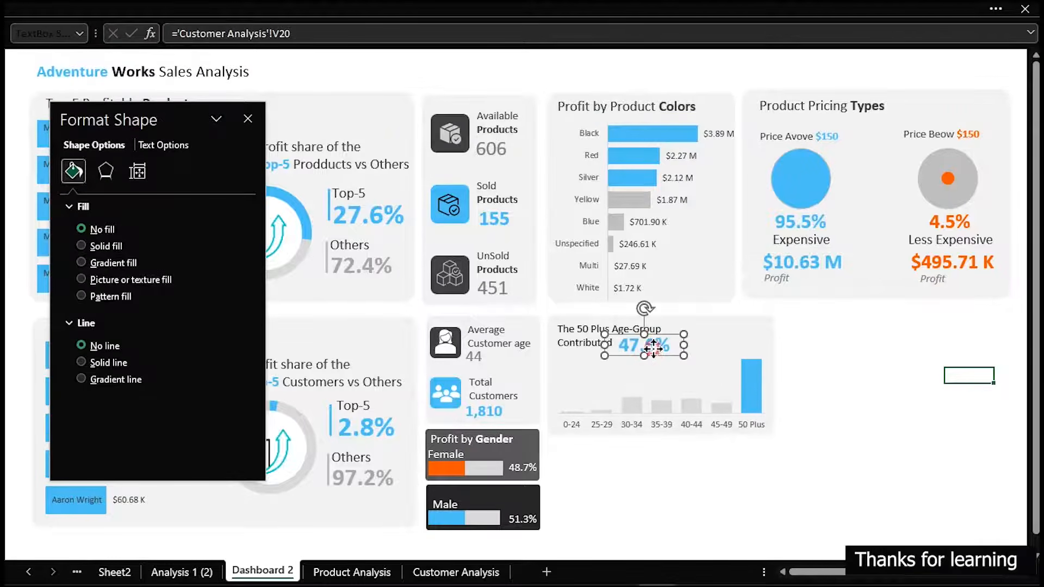
pyautogui.click(865, 371)
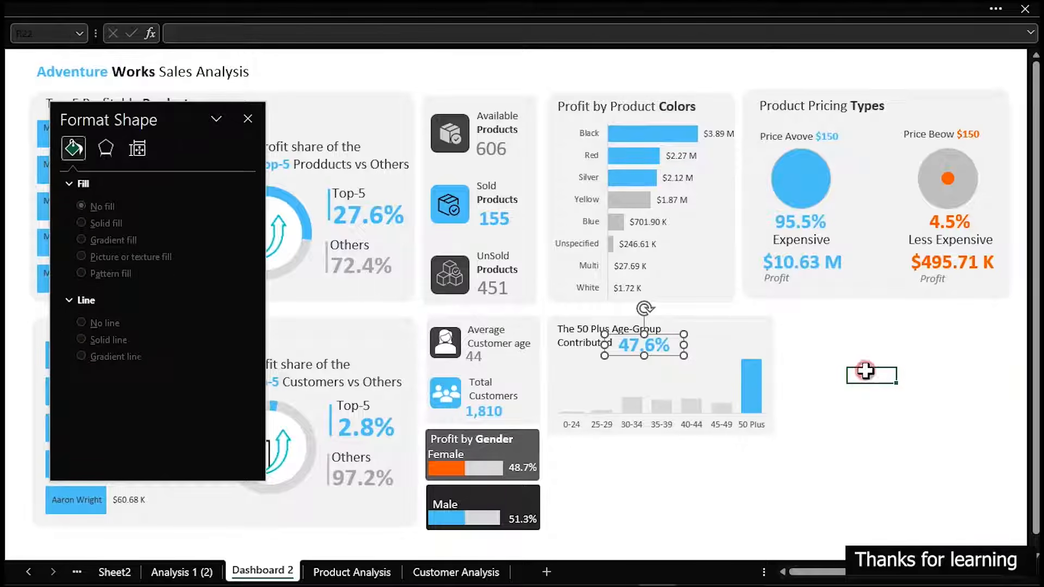
# Duplicate the age-group caption box, replace its text with "of the Profit", and fit the copy to the right of the percentage
pyautogui.click(586, 340)
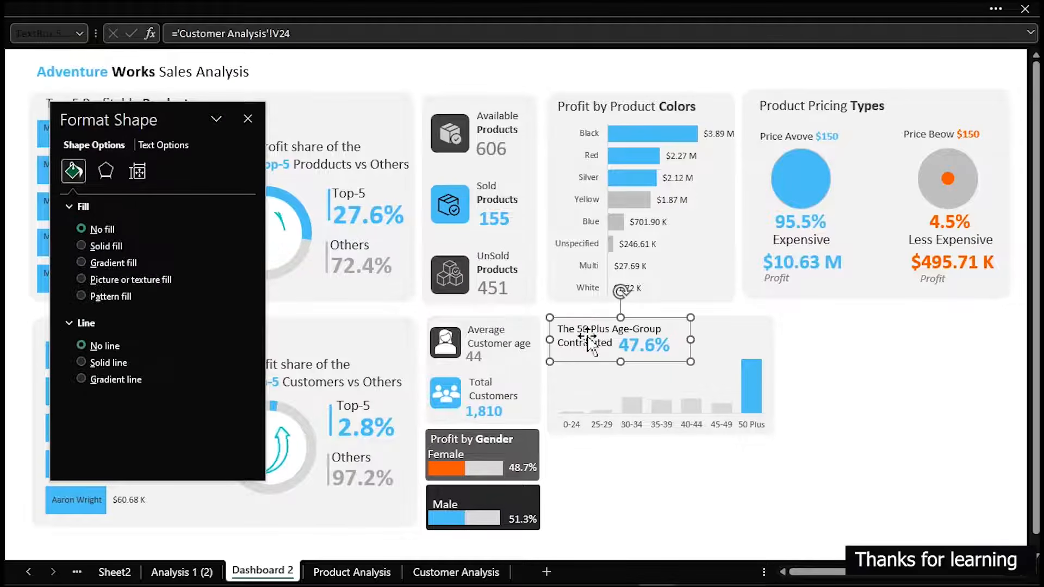
pyautogui.moveTo(590, 343); pyautogui.dragTo(816, 343)
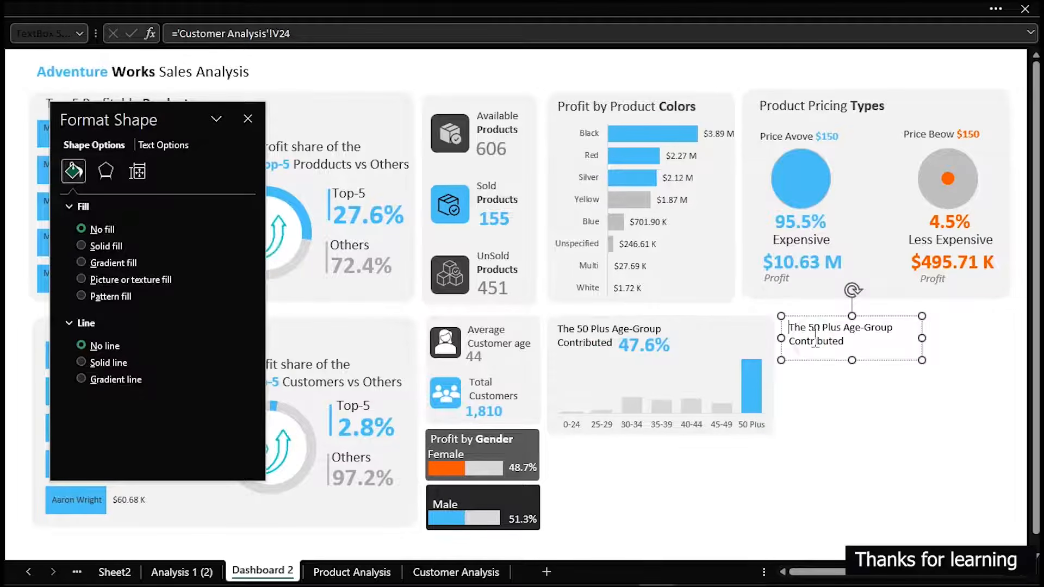
pyautogui.doubleClick(815, 338)
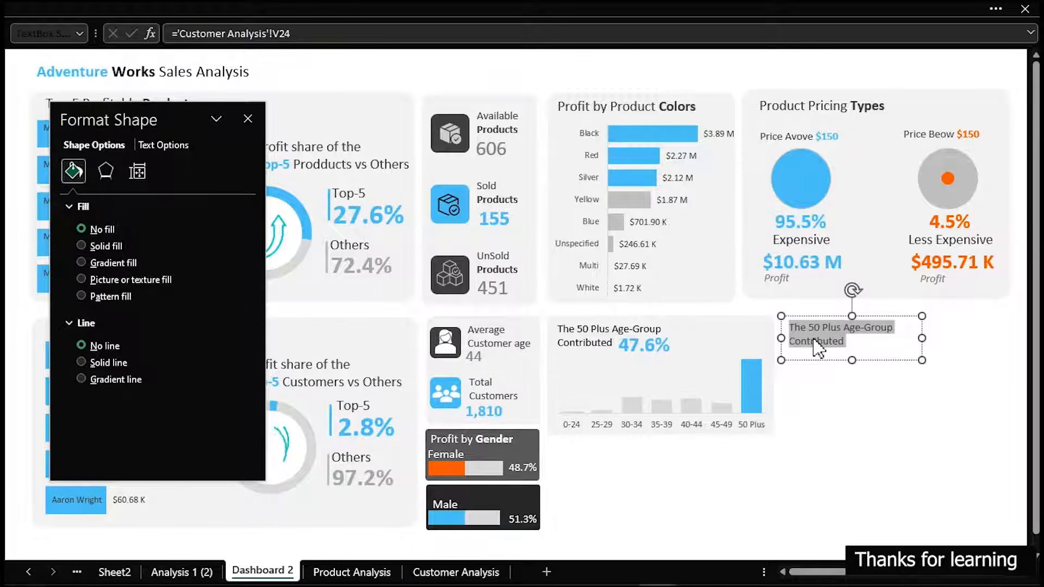
pyautogui.write('of')
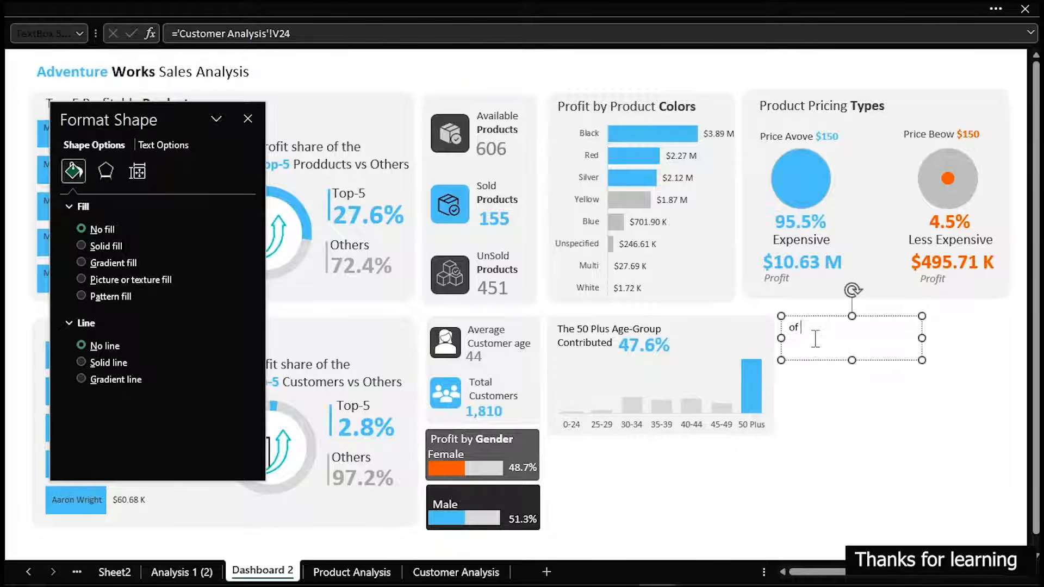
pyautogui.write(' the Profit')
pyautogui.moveTo(922, 360); pyautogui.dragTo(735, 360)
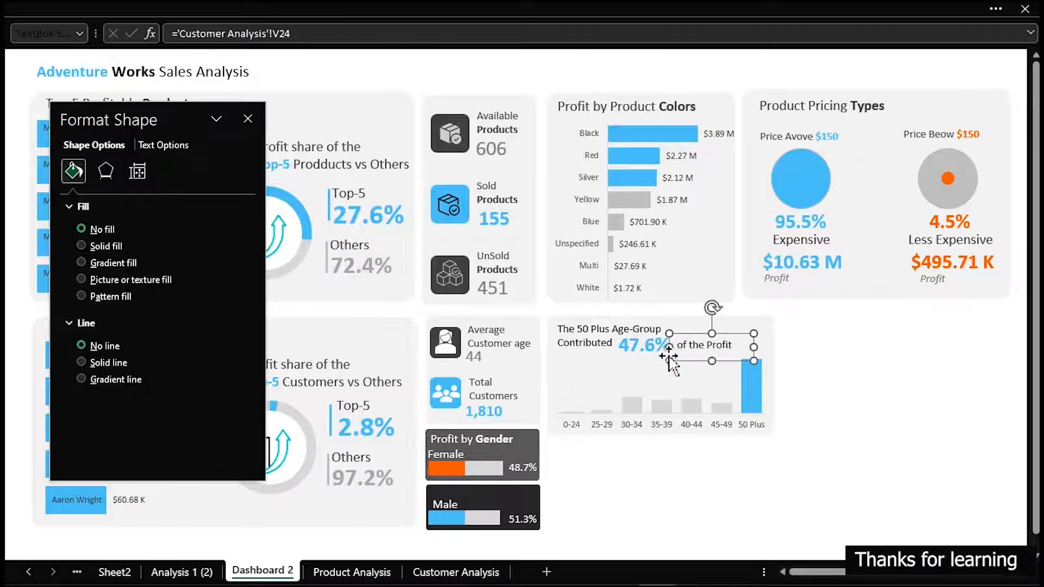
# Set the font color of the caption and "of the Profit" text boxes to dark grey and close the shape formatting options
pyautogui.keyDown('shift'); pyautogui.click(586, 344); pyautogui.keyUp('shift')
pyautogui.click(113, 1)
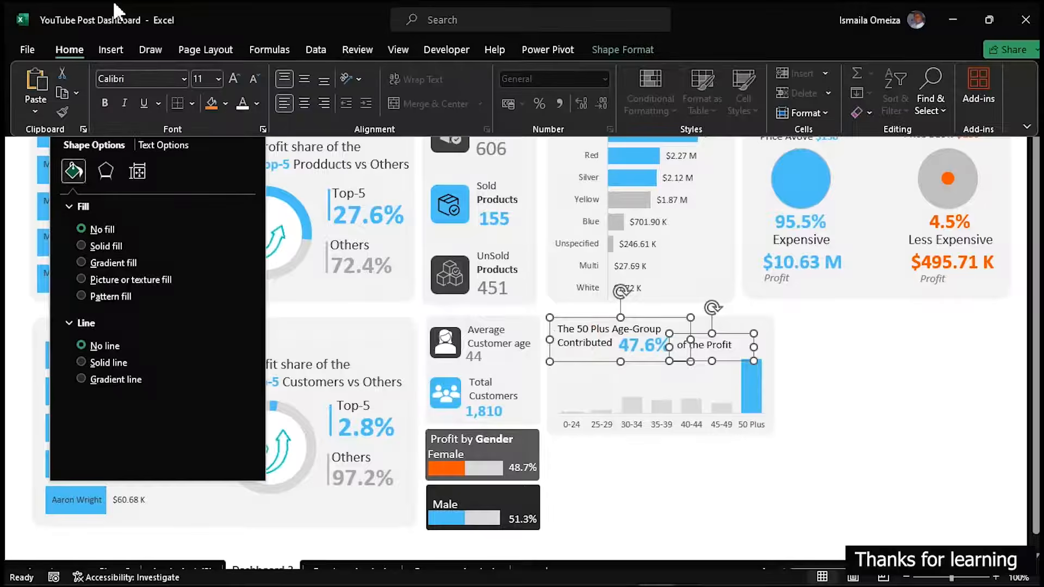
pyautogui.click(259, 100)
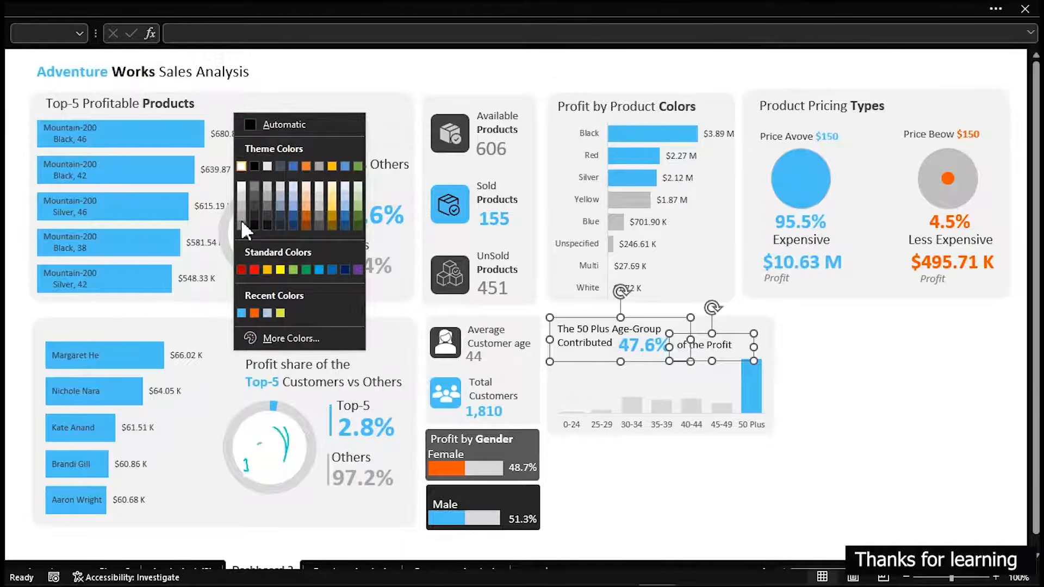
pyautogui.click(254, 196)
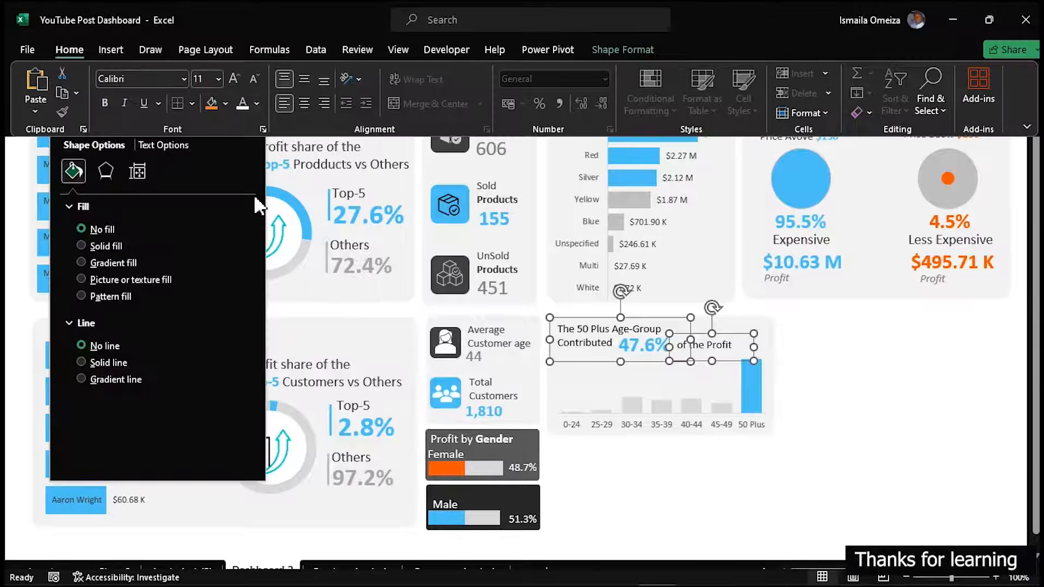
pyautogui.click(902, 423)
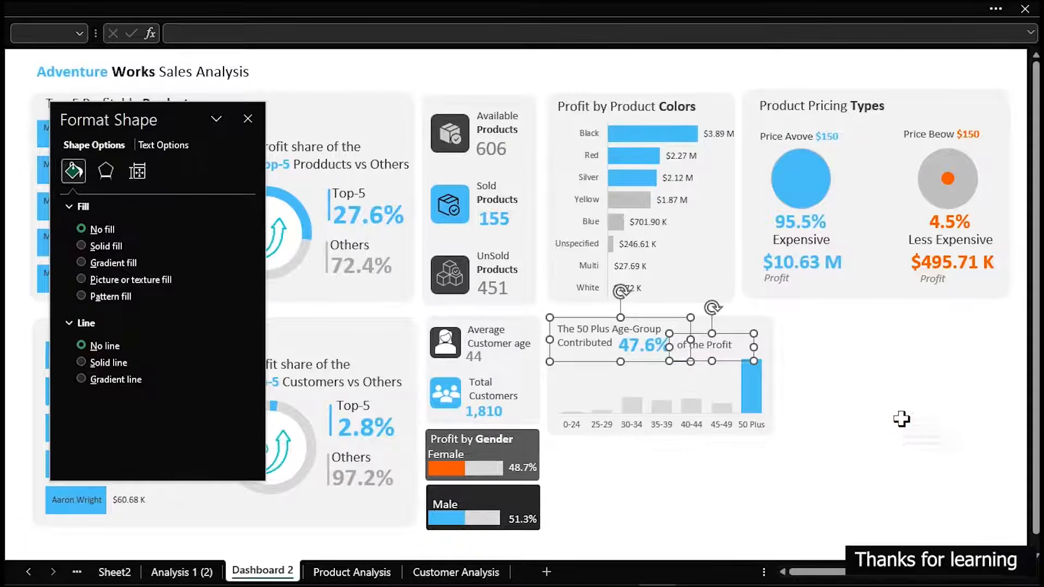
pyautogui.click(902, 423)
pyautogui.click(247, 119)
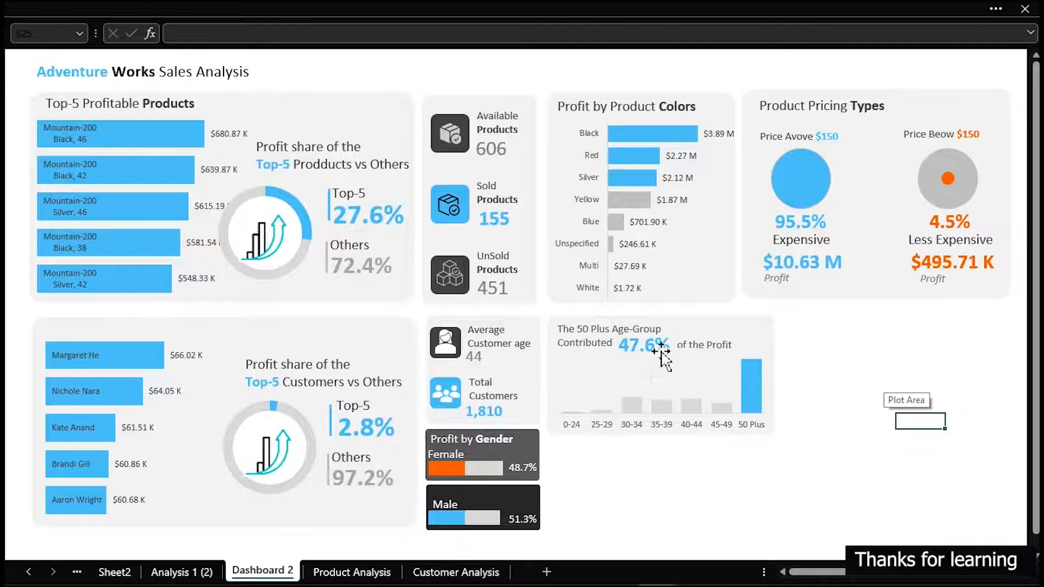
# Duplicate the grey background card behind the product counts and align the copy with the age-group card's top-left corner
pyautogui.click(750, 317)
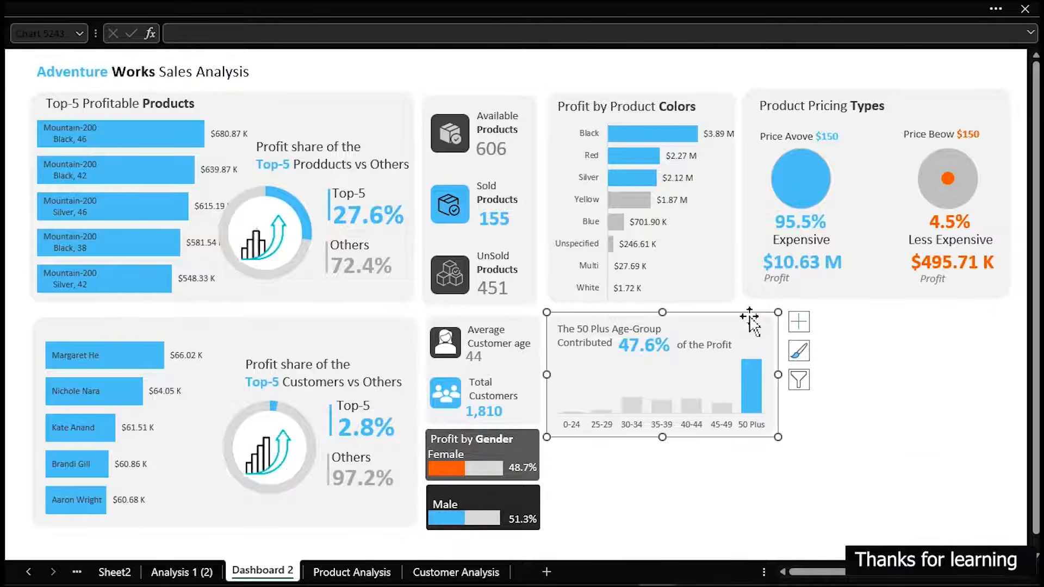
pyautogui.click(478, 99)
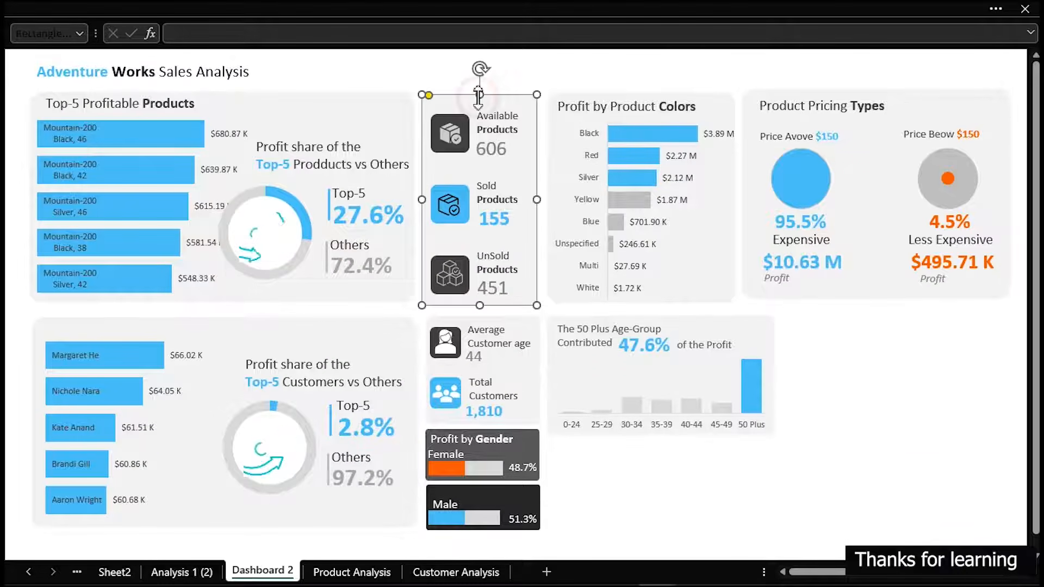
pyautogui.moveTo(480, 135); pyautogui.dragTo(594, 355)
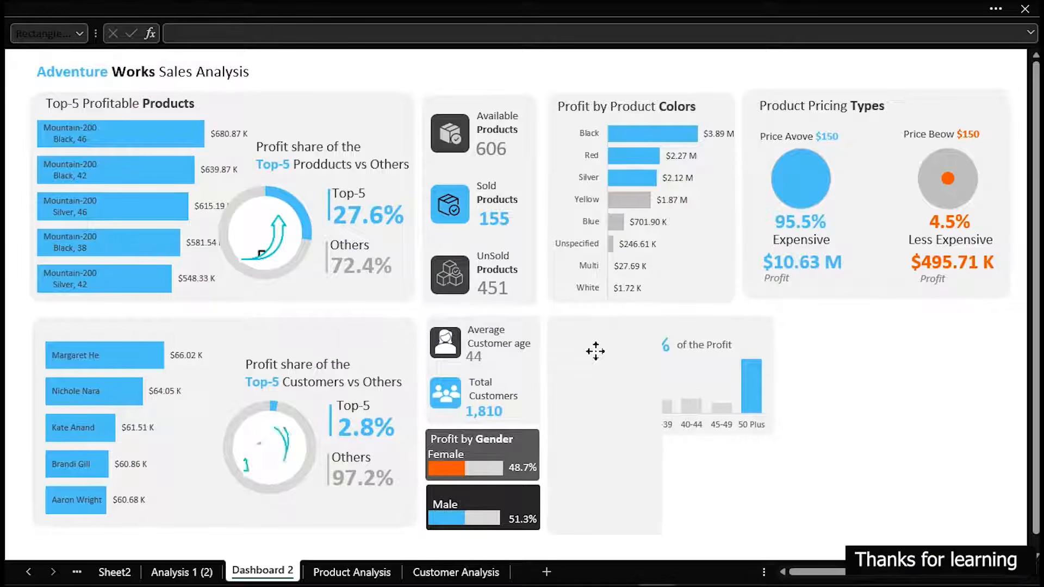
pyautogui.moveTo(596, 351); pyautogui.dragTo(596, 352)
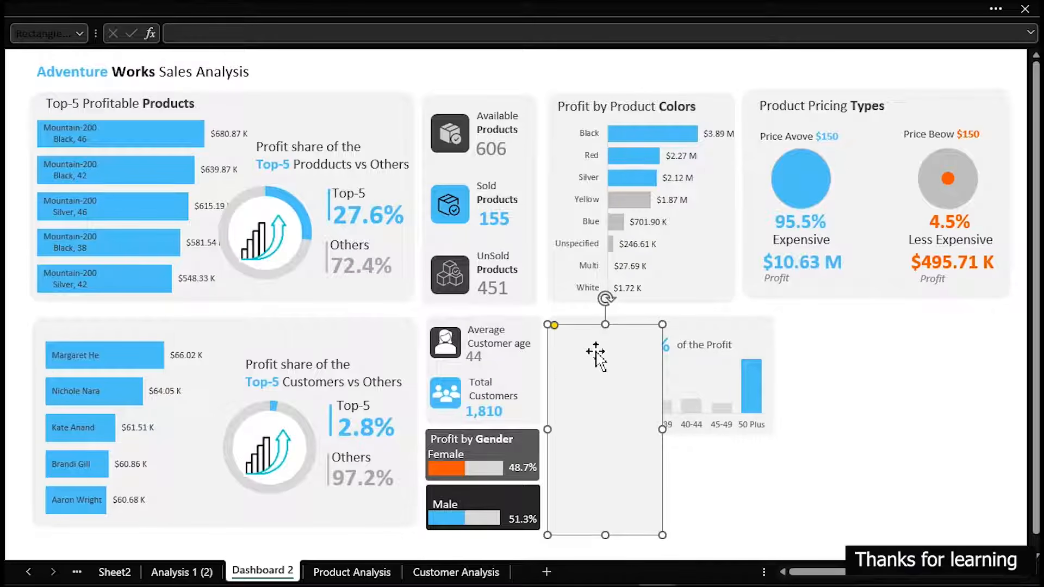
pyautogui.press('Up')
pyautogui.moveTo(602, 325); pyautogui.dragTo(596, 370)
pyautogui.moveTo(591, 434); pyautogui.dragTo(598, 380)
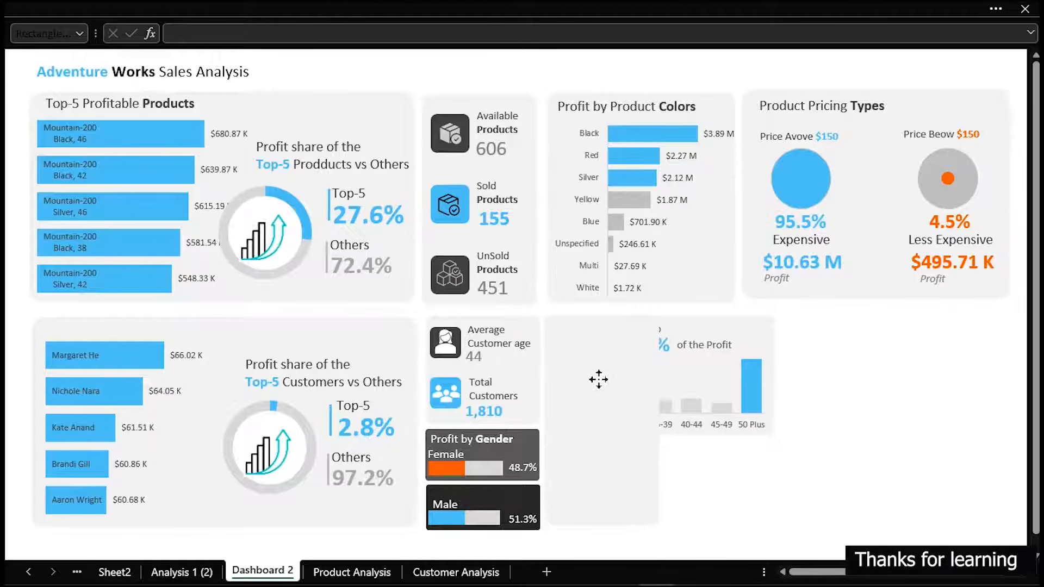
pyautogui.moveTo(598, 380); pyautogui.dragTo(598, 385)
# Shorten the copied card to fit below the age-group chart and widen it to match the chart card's width
pyautogui.moveTo(603, 318); pyautogui.dragTo(607, 441)
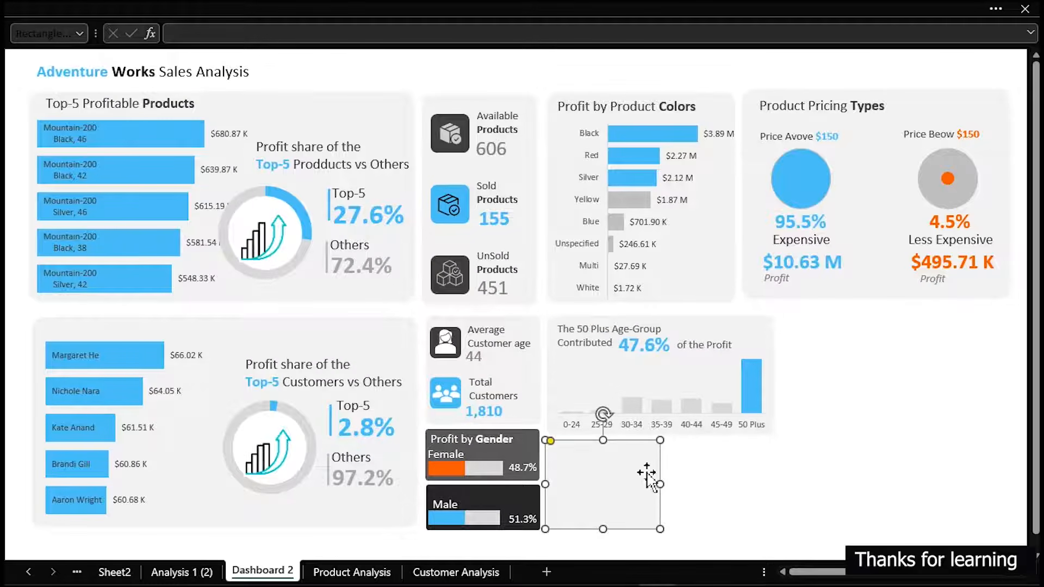
pyautogui.moveTo(660, 483); pyautogui.dragTo(772, 484)
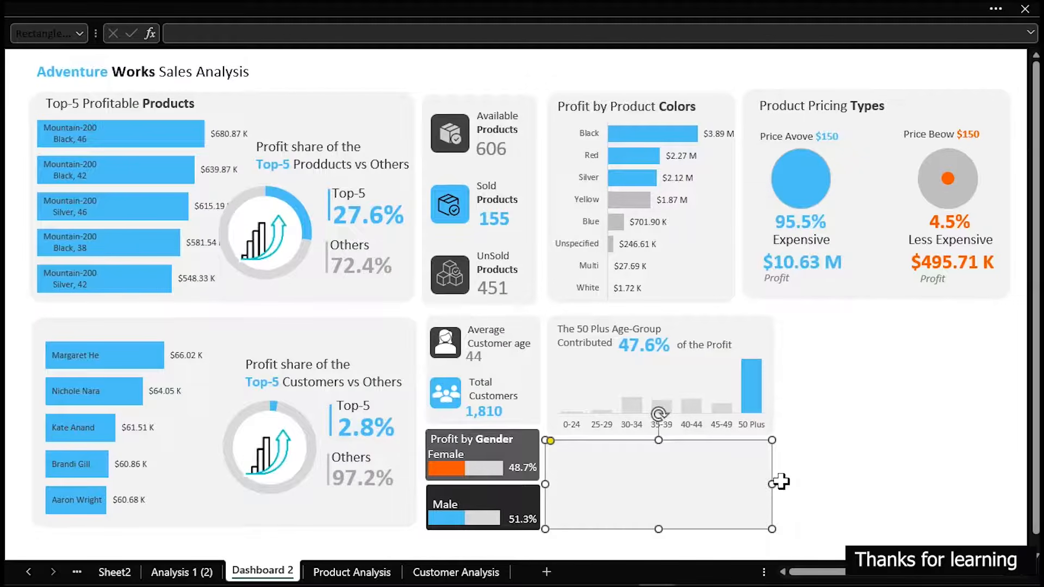
pyautogui.click(840, 423)
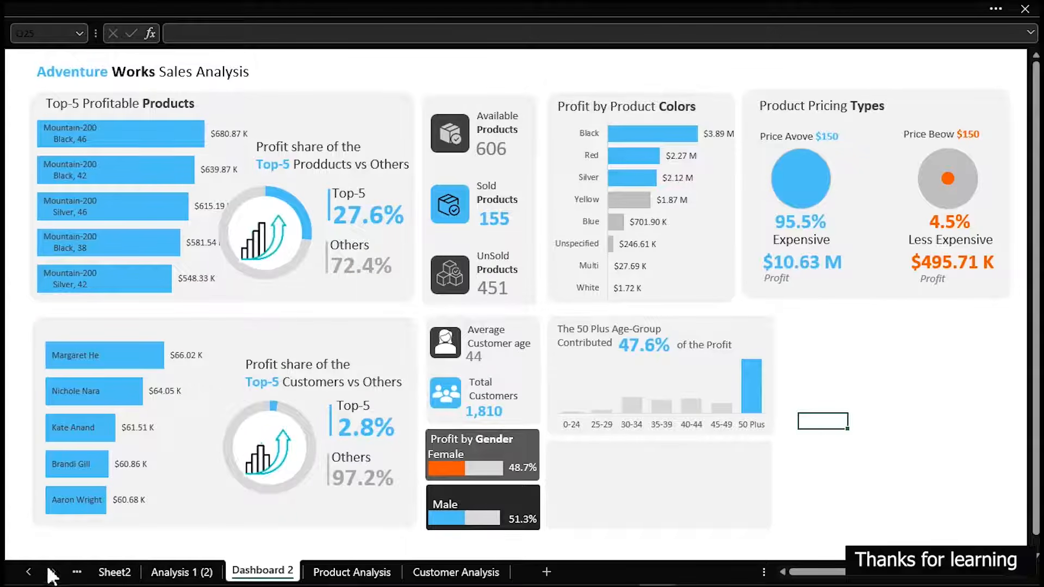
# Copy the Year slicer from the Time series Dashboard sheet onto the empty card in Dashboard 2 and extend its height
pyautogui.click(29, 572)
pyautogui.click(120, 572)
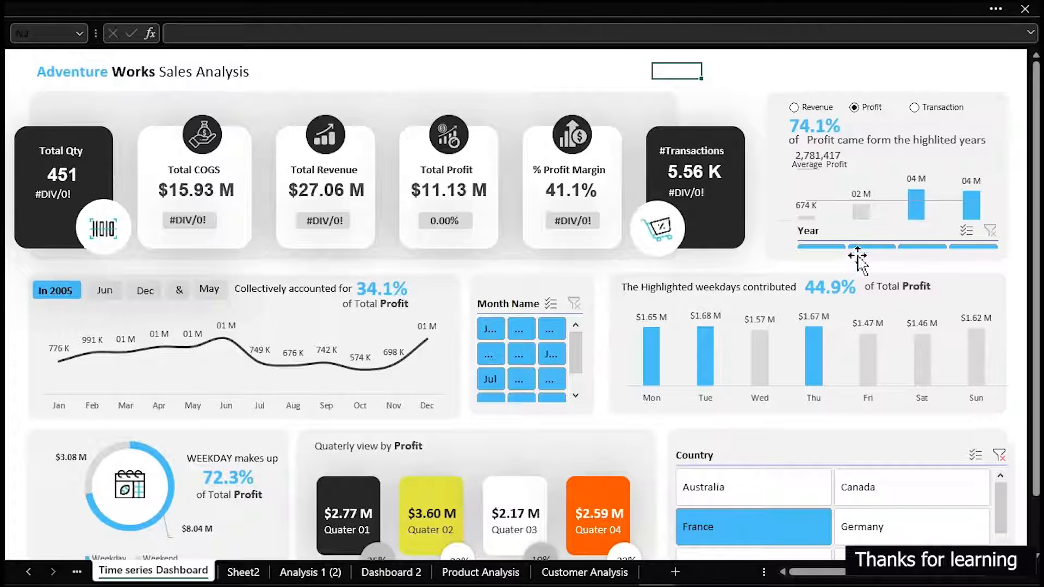
pyautogui.click(860, 245)
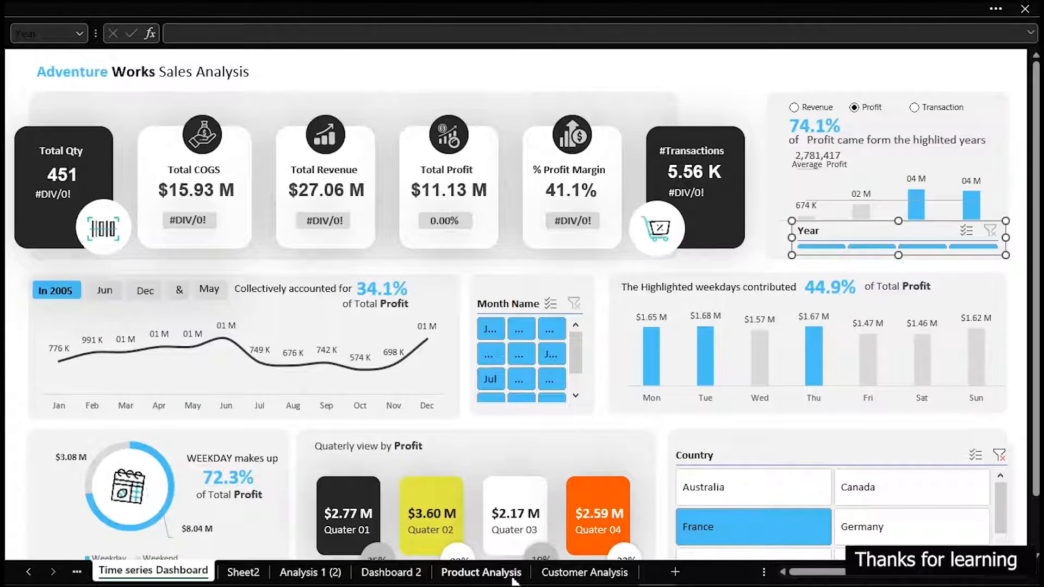
pyautogui.click(413, 572)
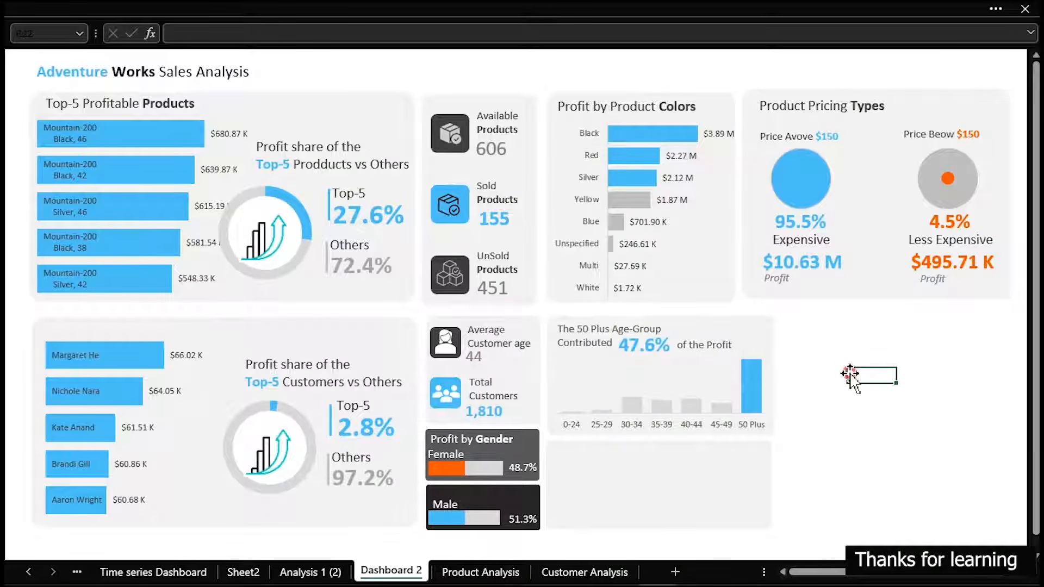
pyautogui.hotkey('ctrl', 'v')
pyautogui.moveTo(874, 368); pyautogui.dragTo(572, 442)
pyautogui.moveTo(651, 475); pyautogui.dragTo(654, 515)
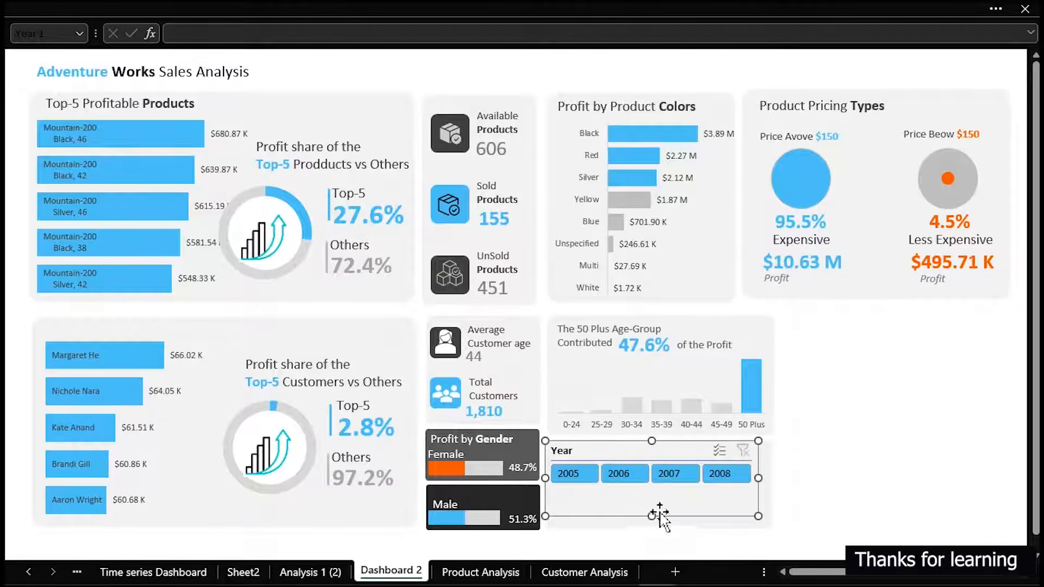
# Arrange the Year slicer's buttons in 2 columns
pyautogui.click(271, 4)
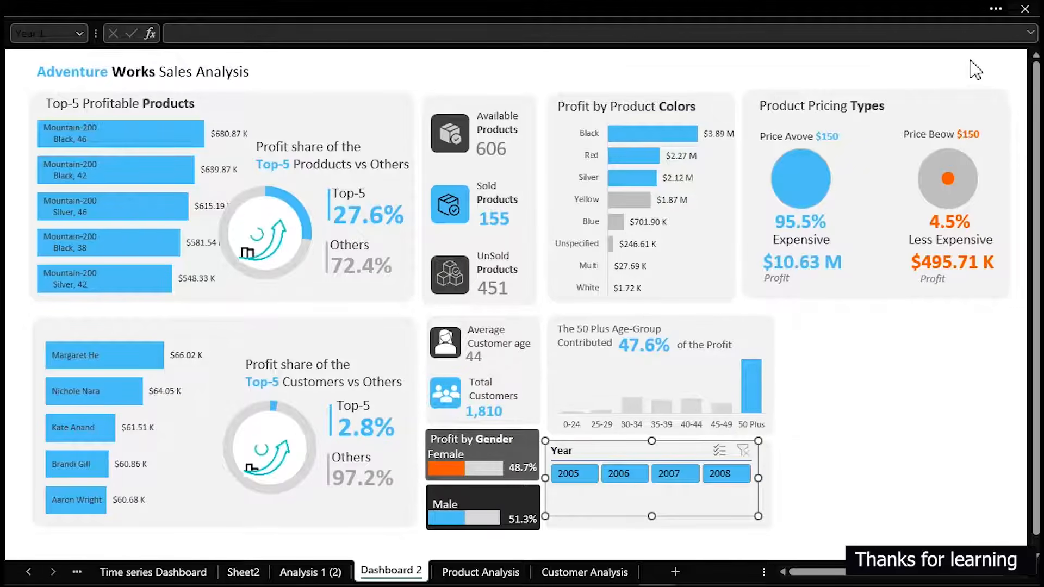
pyautogui.click(595, 47)
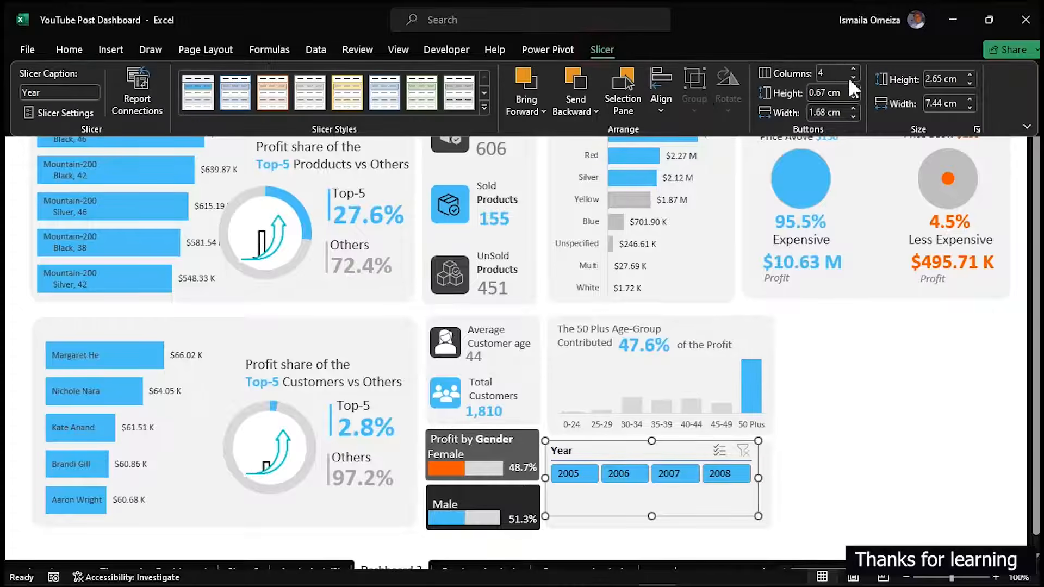
pyautogui.click(853, 69)
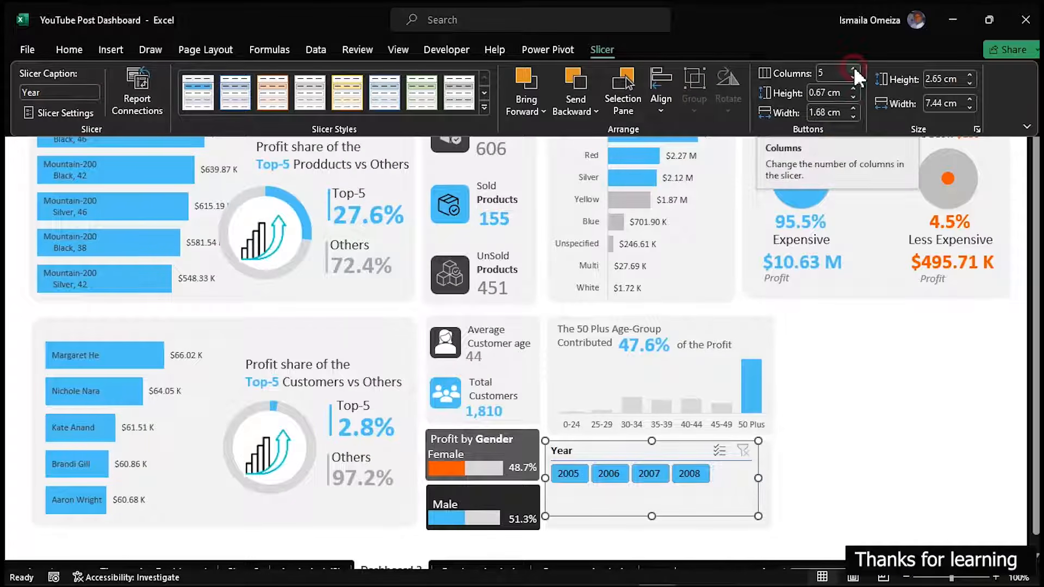
pyautogui.click(853, 69)
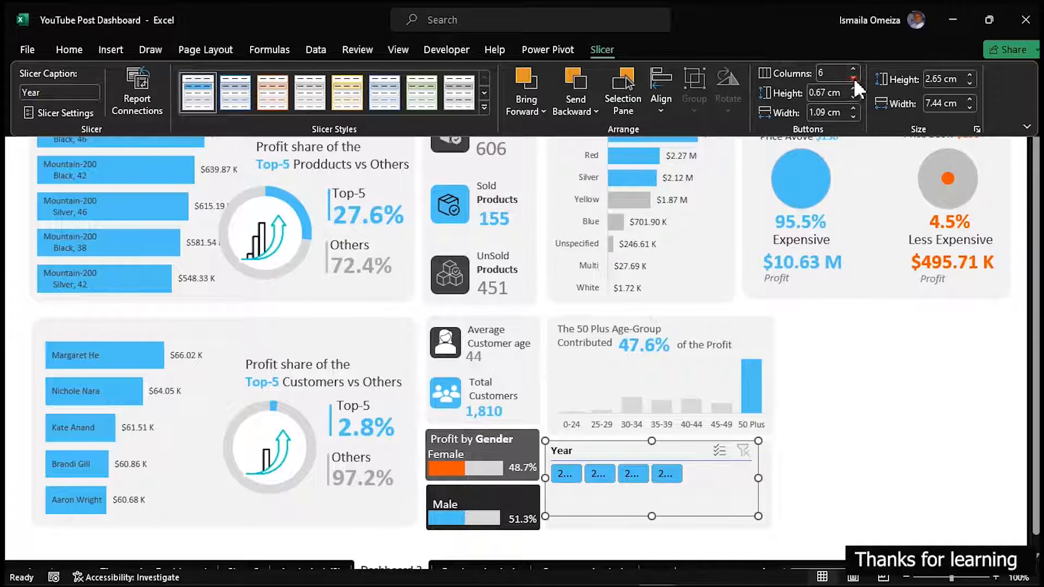
pyautogui.click(853, 78)
pyautogui.click(853, 77)
pyautogui.click(854, 77)
pyautogui.click(853, 77)
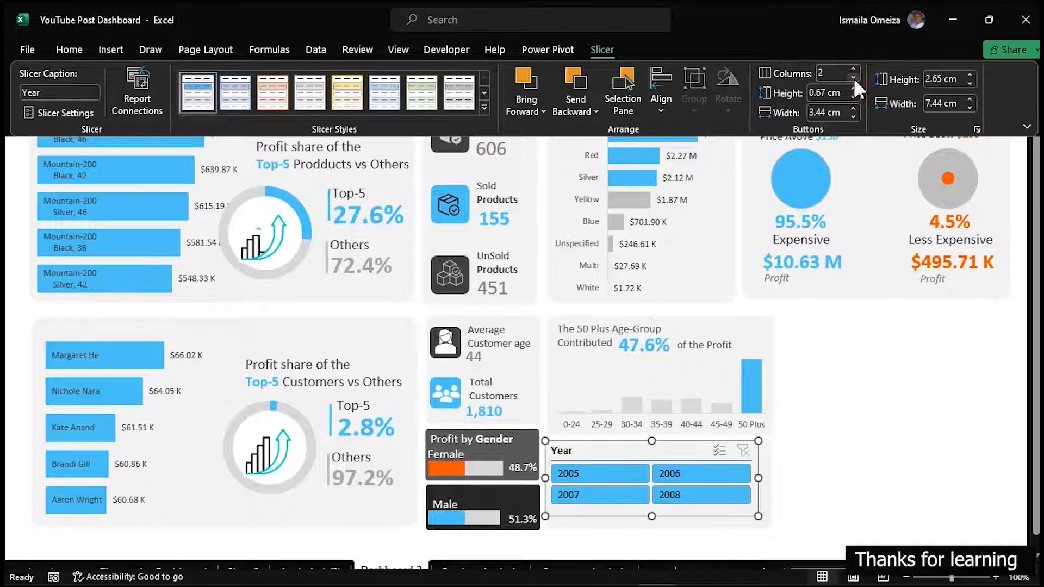
pyautogui.click(686, 455)
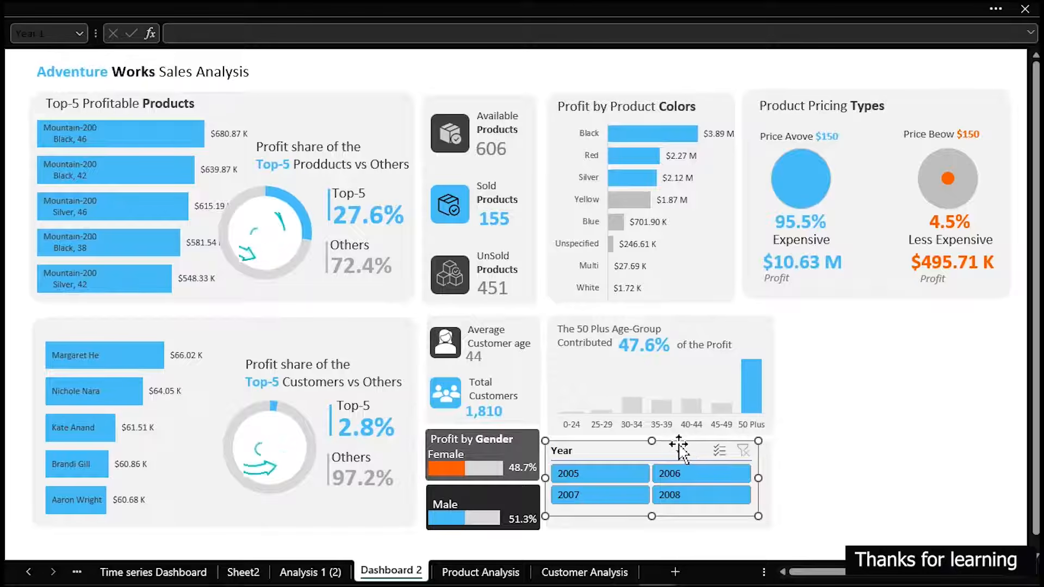
# Shift the Year slicer slightly down and right on its card and hide its header
pyautogui.moveTo(664, 443); pyautogui.dragTo(669, 456)
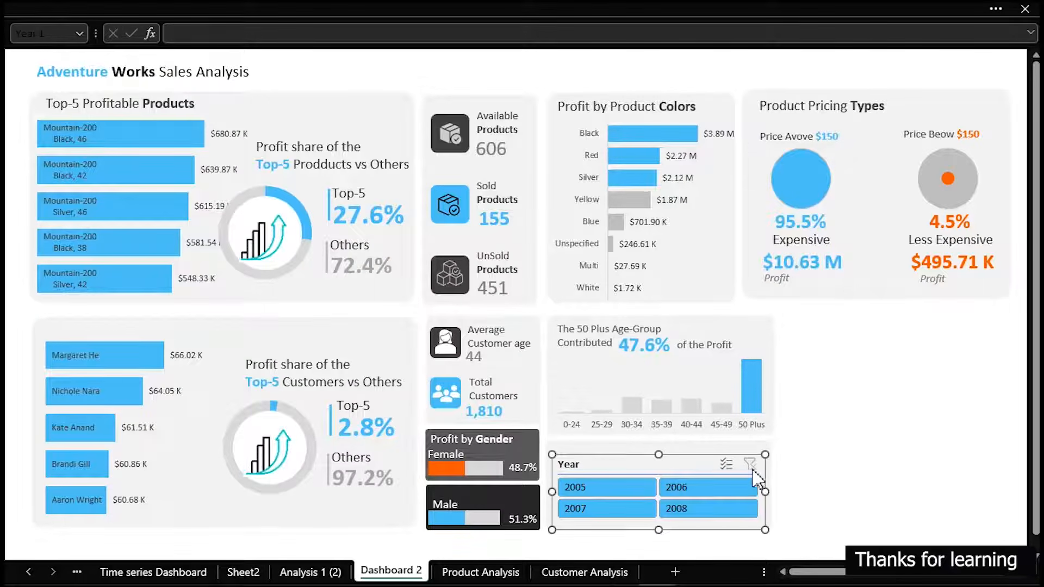
pyautogui.rightClick(679, 465)
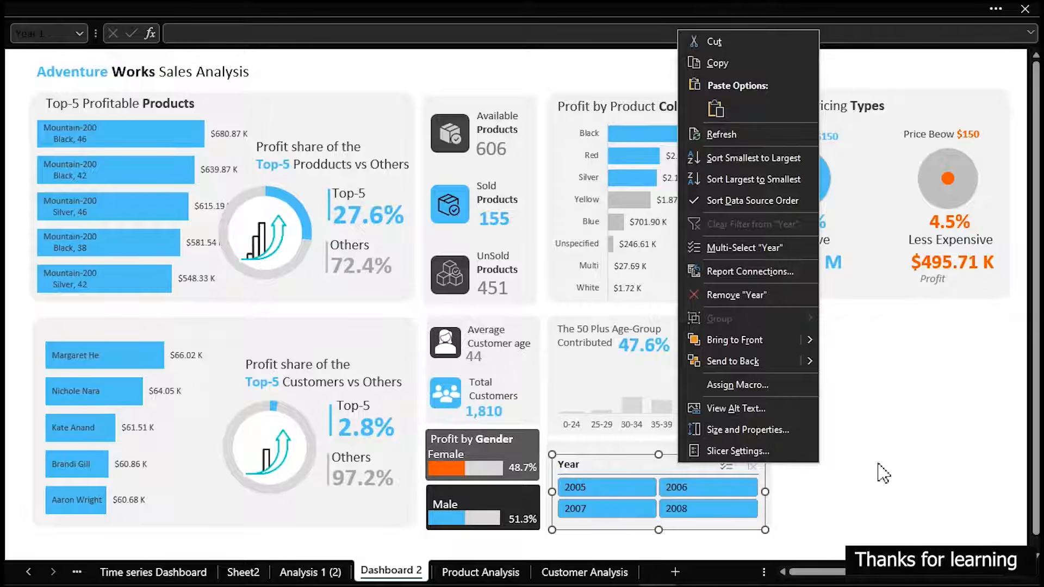
pyautogui.click(748, 451)
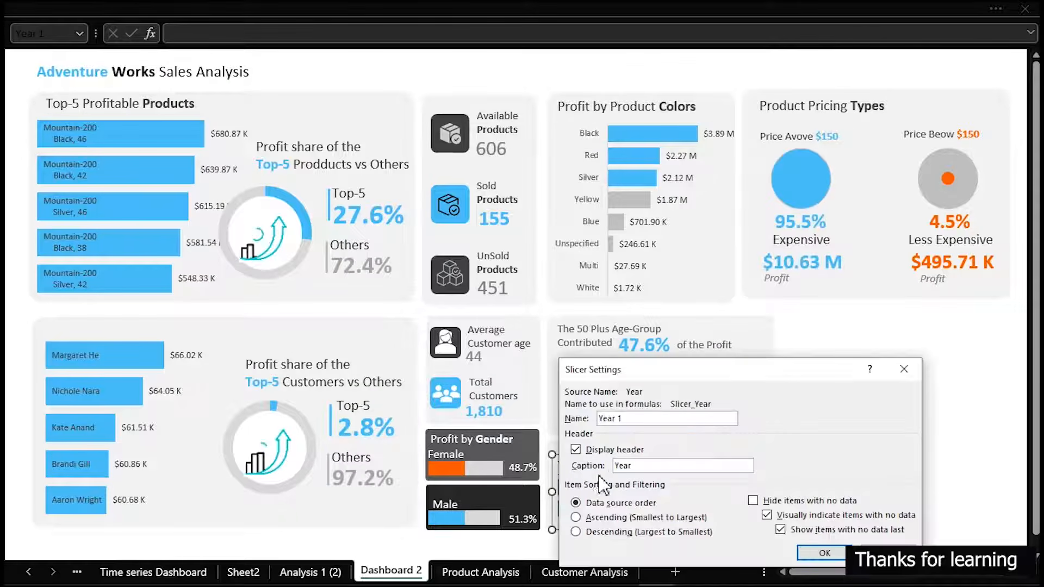
pyautogui.click(576, 450)
pyautogui.click(823, 551)
pyautogui.click(873, 497)
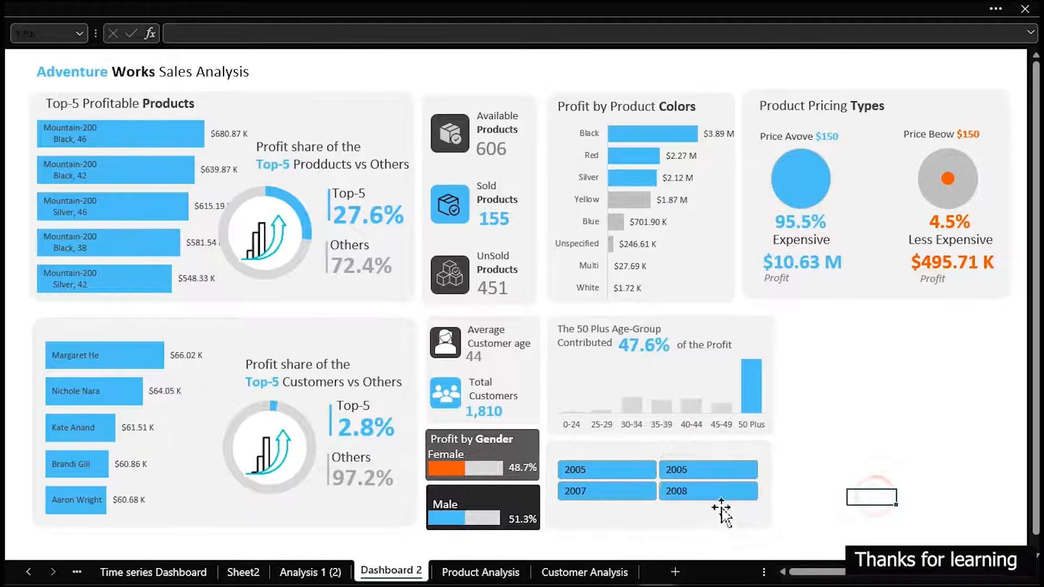
# Test the year slicer by filtering the dashboard to 2006, 2005 and finally 2007
pyautogui.click(690, 478)
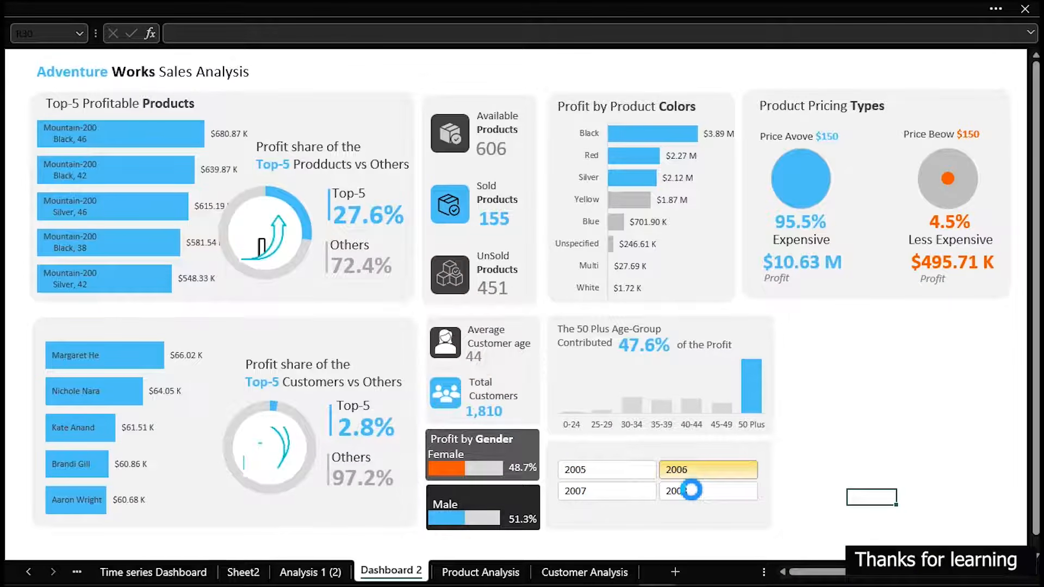
pyautogui.click(691, 490)
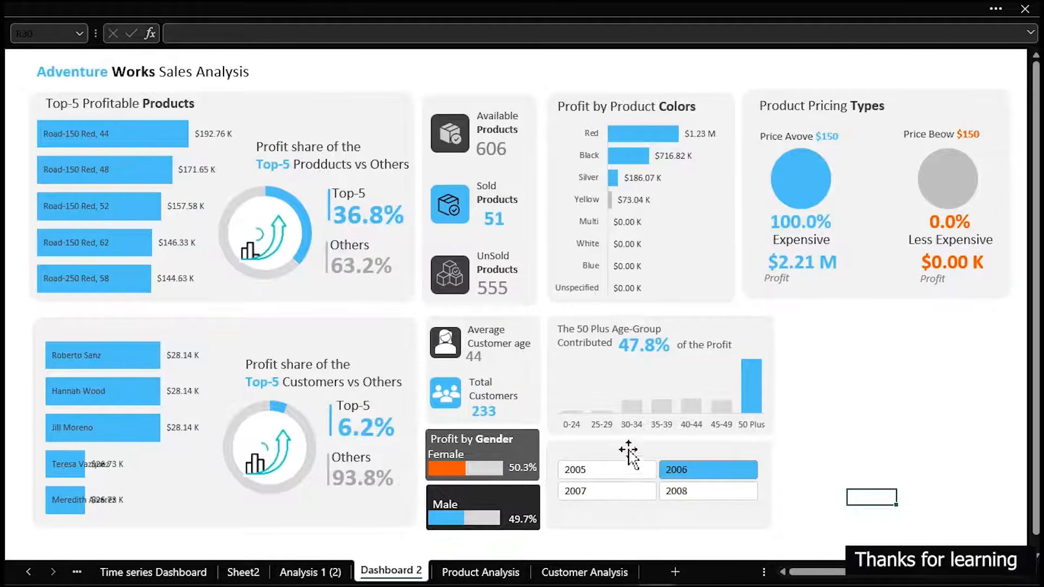
pyautogui.click(620, 470)
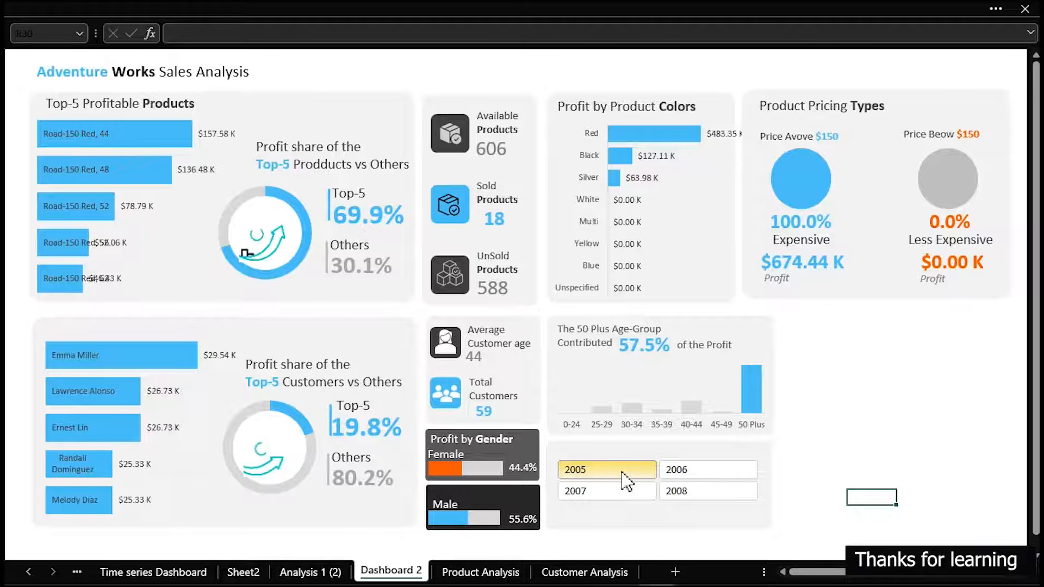
pyautogui.click(616, 485)
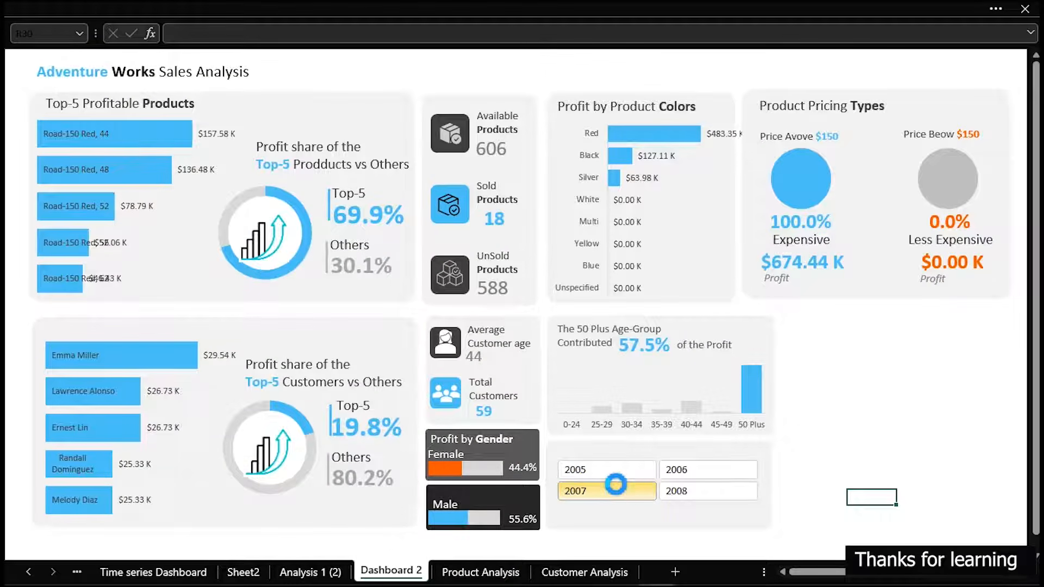
# Fine-tune the position of the year slicer on its background card
pyautogui.click(639, 462)
pyautogui.moveTo(639, 462)
pyautogui.mouseDown()
pyautogui.moveTo(640, 490)
pyautogui.moveTo(641, 450)
pyautogui.mouseUp()
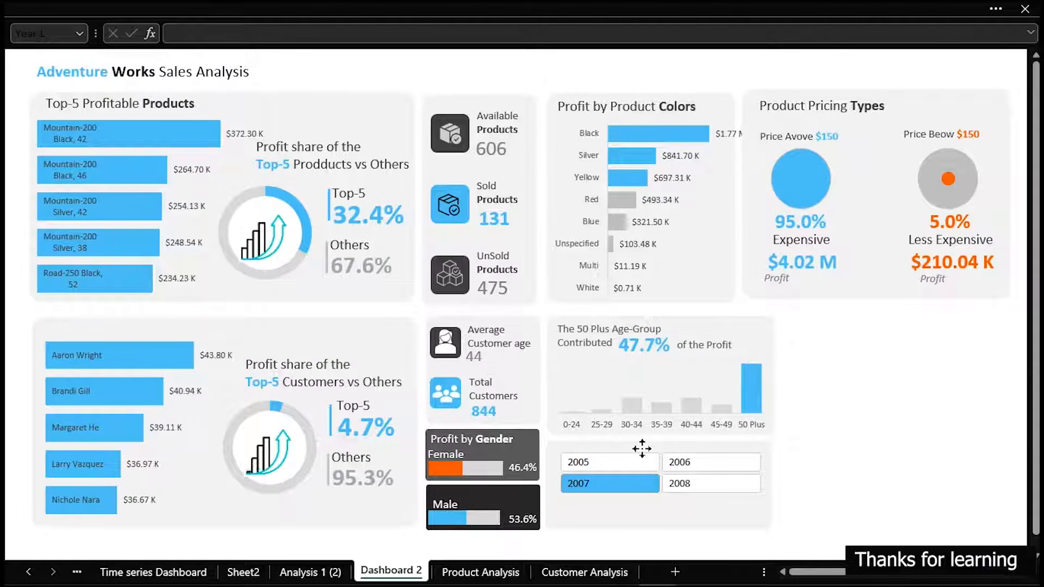
pyautogui.click(641, 448)
pyautogui.moveTo(657, 454); pyautogui.dragTo(657, 456)
# Set the slicer's button width to 3.4 cm and increase the button height to fill the card
pyautogui.click(478, 2)
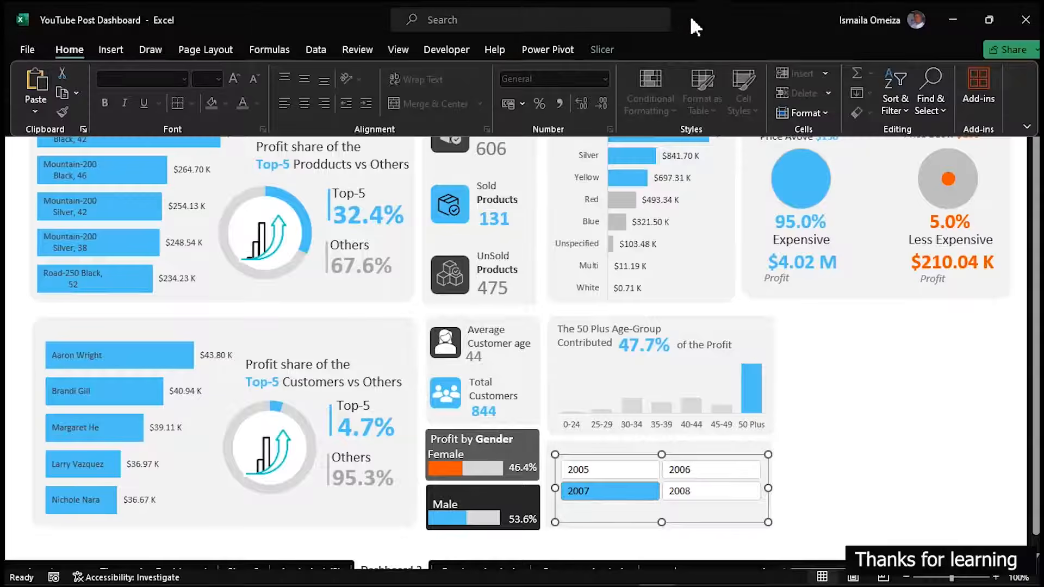
pyautogui.click(603, 47)
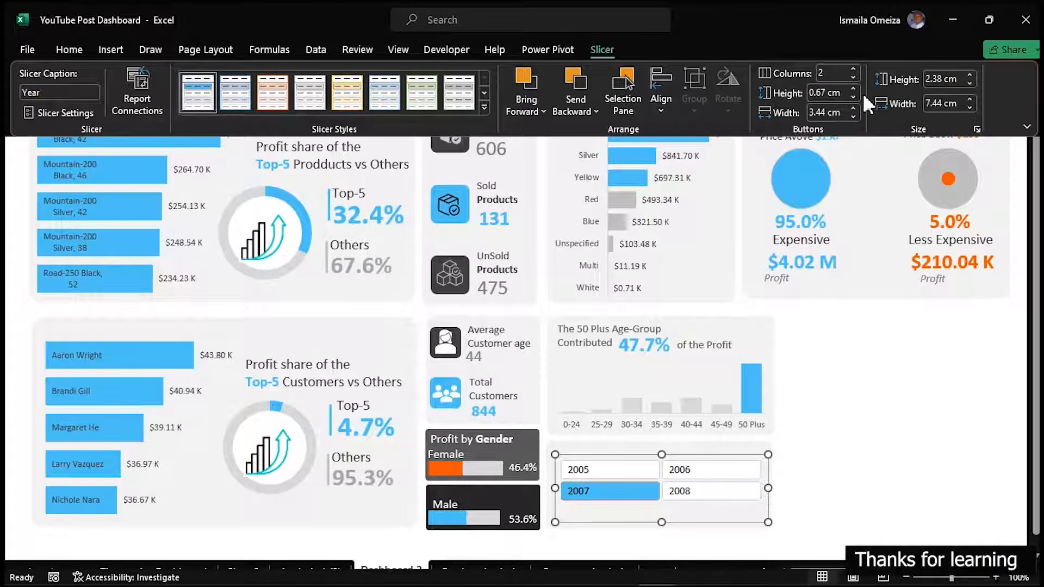
pyautogui.click(853, 108)
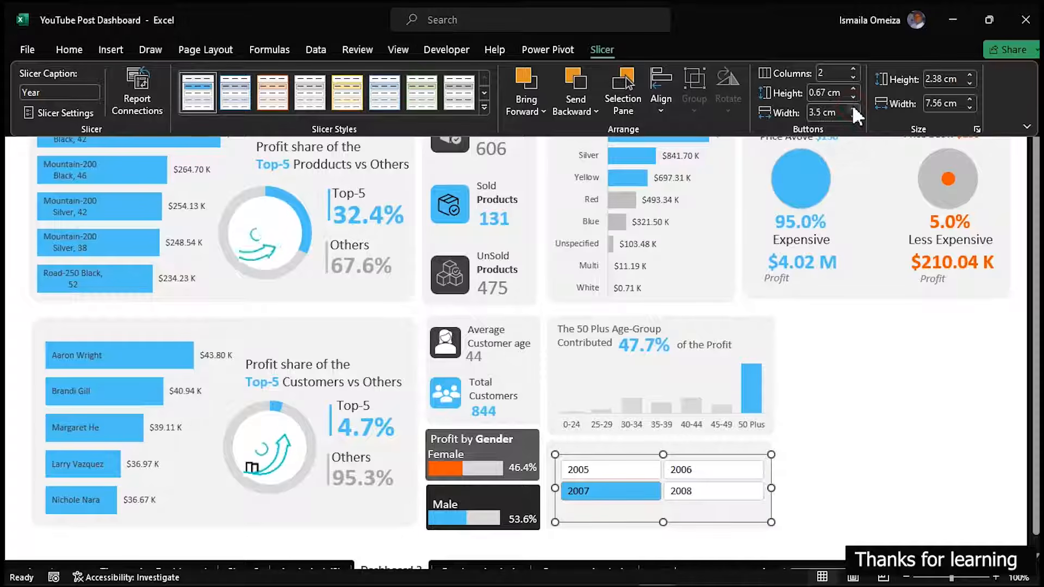
pyautogui.click(854, 112)
pyautogui.click(853, 92)
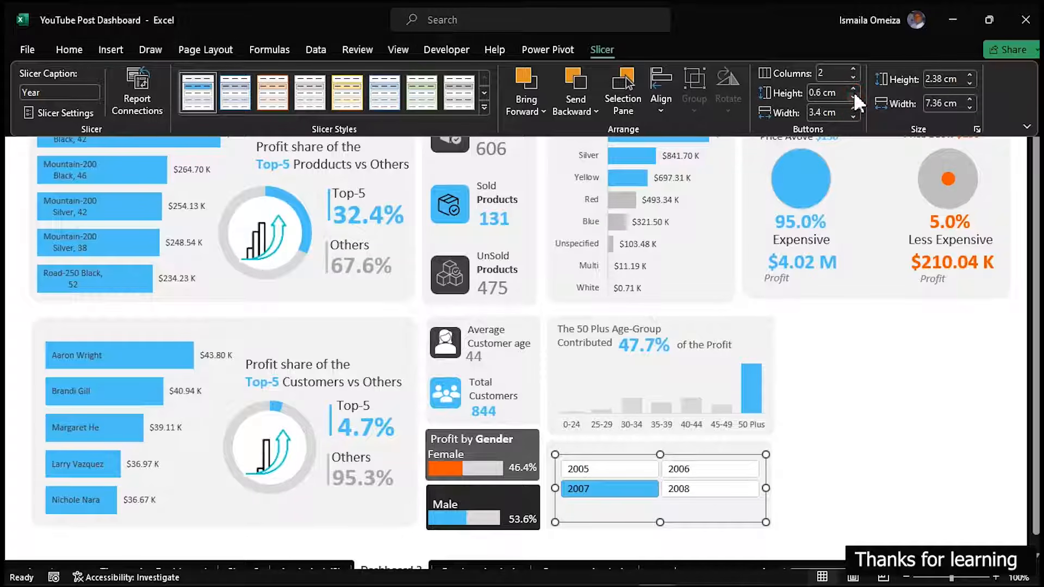
pyautogui.click(854, 88)
pyautogui.click(853, 88)
pyautogui.click(854, 88)
pyautogui.click(899, 459)
pyautogui.hotkey('ctrl', 'shift', 'F1')
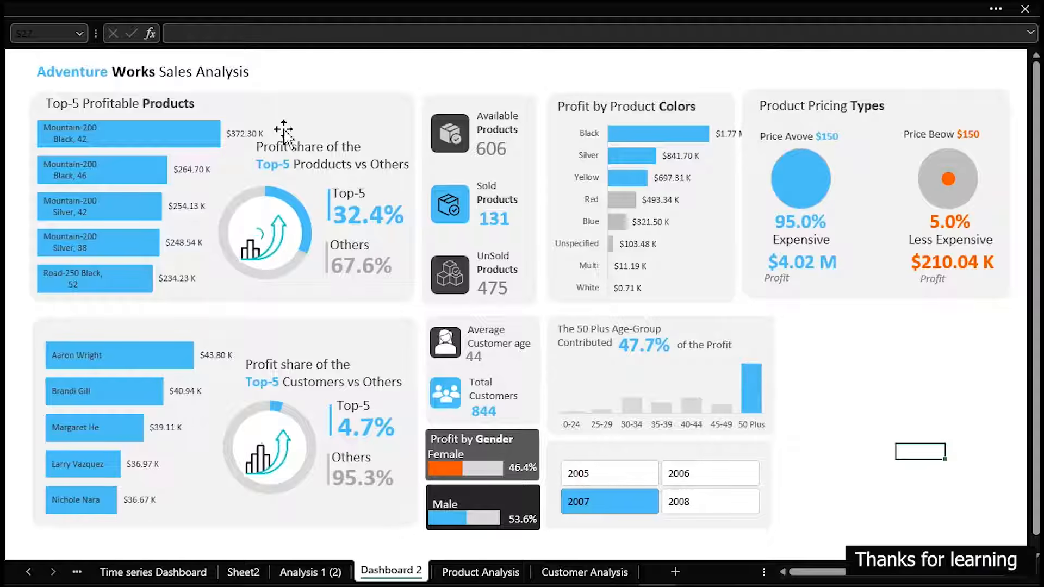
# Duplicate the "Profit by Product Colors" title, fit the copy to one line and place it above the year slicer
pyautogui.click(628, 106)
pyautogui.moveTo(631, 109); pyautogui.dragTo(650, 449)
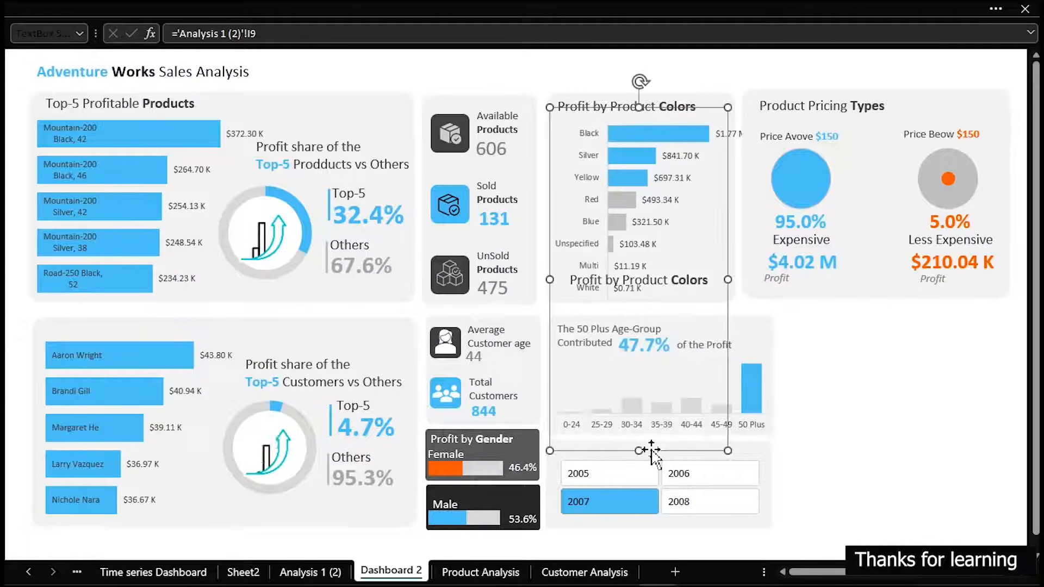
pyautogui.hotkey('ctrl', 'a')
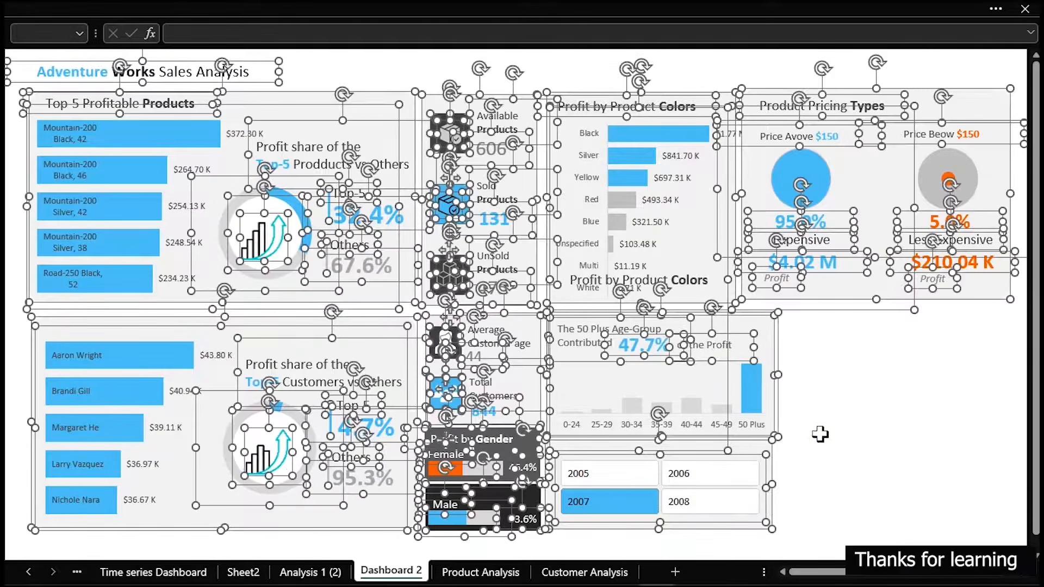
pyautogui.click(837, 435)
pyautogui.moveTo(639, 280); pyautogui.dragTo(640, 107)
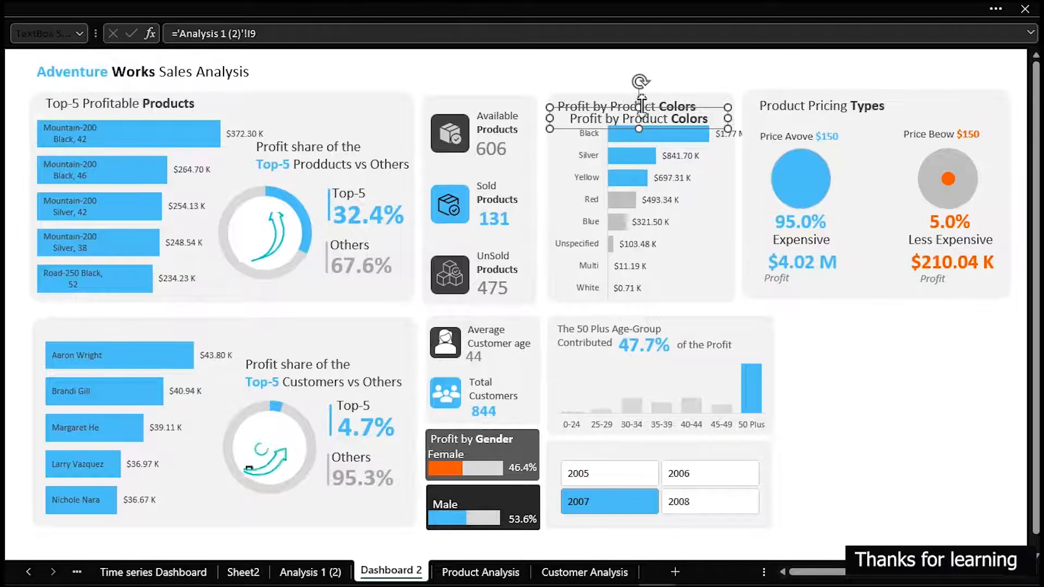
pyautogui.moveTo(643, 119); pyautogui.dragTo(642, 460)
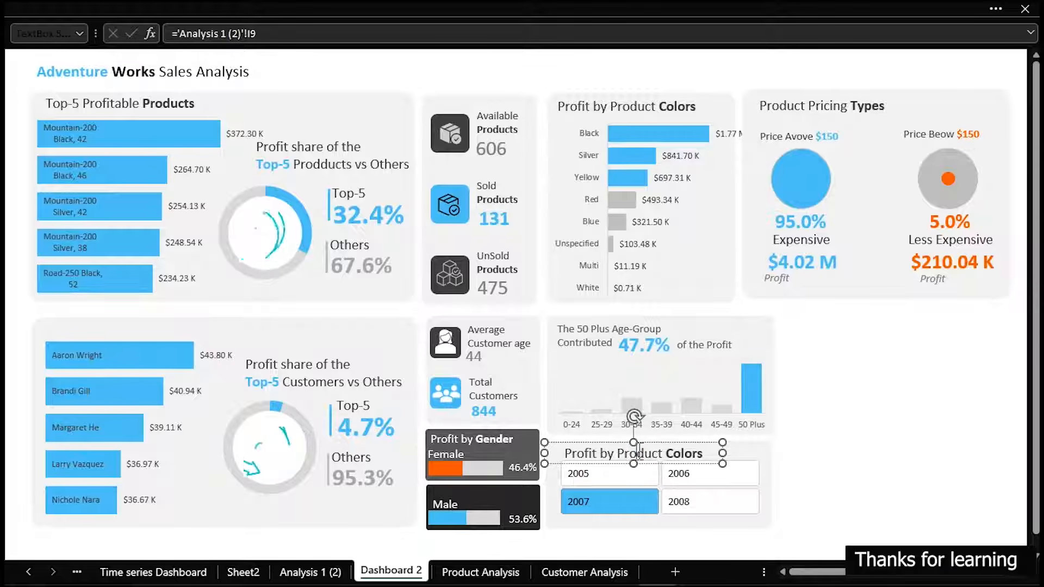
# Replace the copied title's text with "Fitler by Year", narrow the box and align it above the first slicer column
pyautogui.tripleClick(639, 452)
pyautogui.write('F')
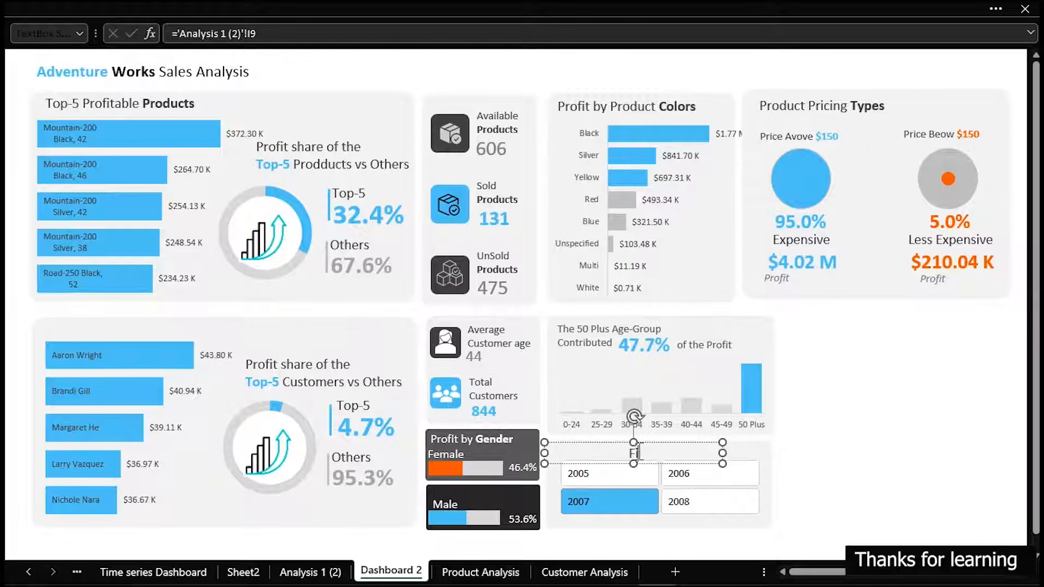
pyautogui.write('itler by Year')
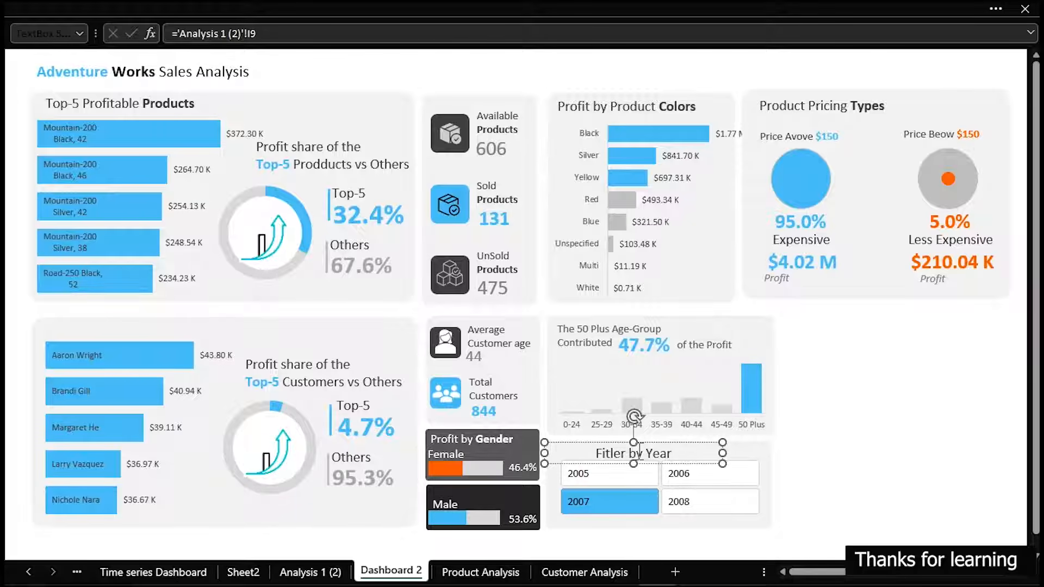
pyautogui.moveTo(723, 451); pyautogui.dragTo(648, 438)
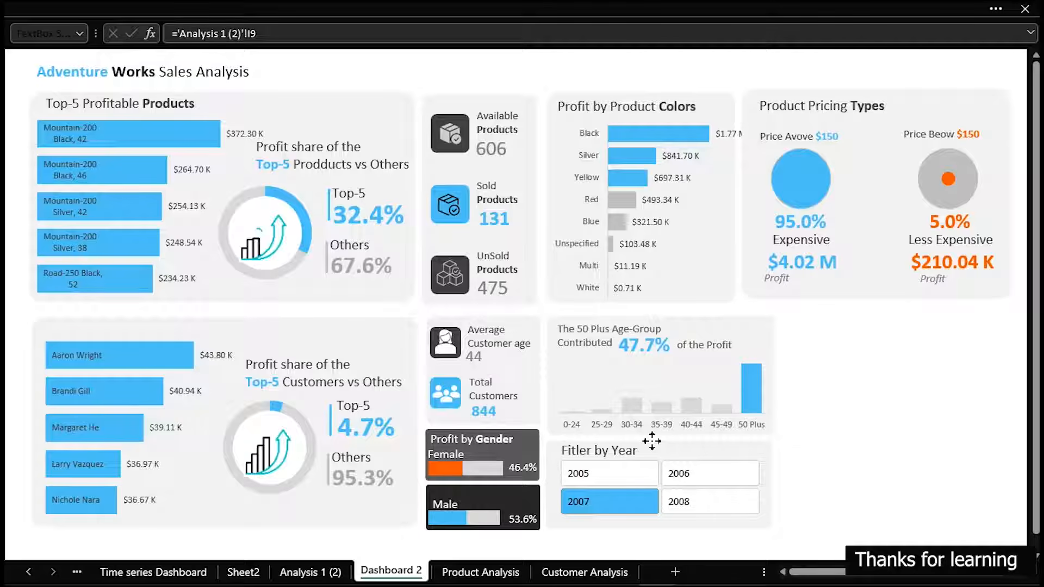
# Reduce the "Fitler by Year" title's font size to 11
pyautogui.click(652, 441)
pyautogui.click(88, 6)
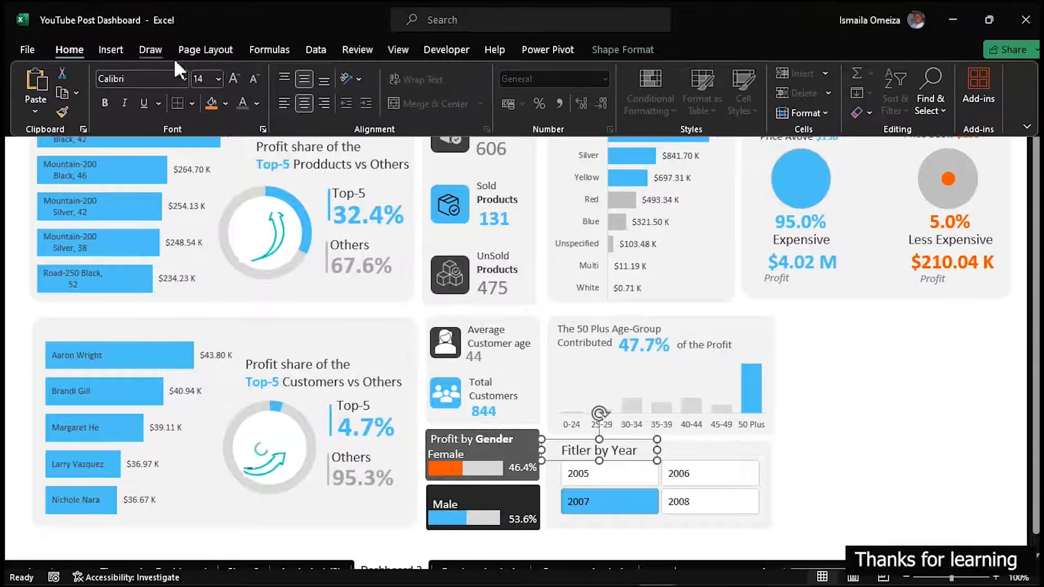
pyautogui.click(254, 78)
pyautogui.click(254, 78)
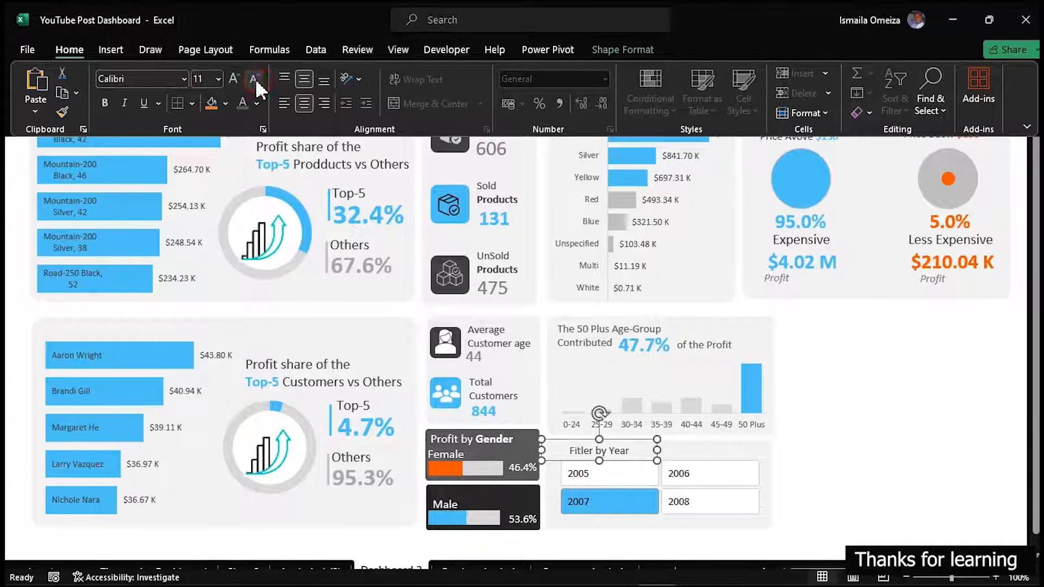
pyautogui.click(902, 457)
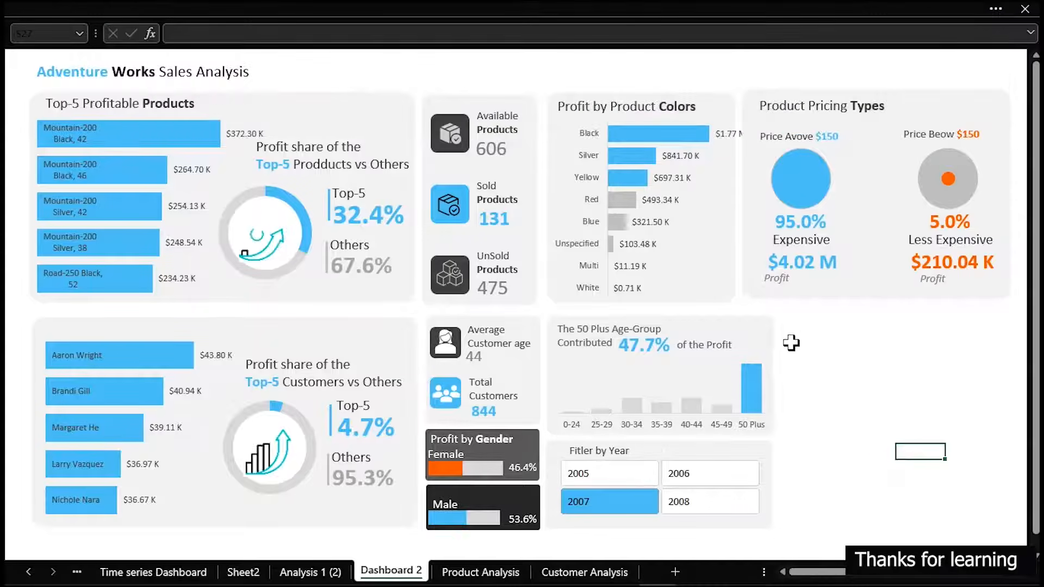
# Hide the formula bar to give the dashboard more room
pyautogui.click(424, 3)
pyautogui.click(402, 49)
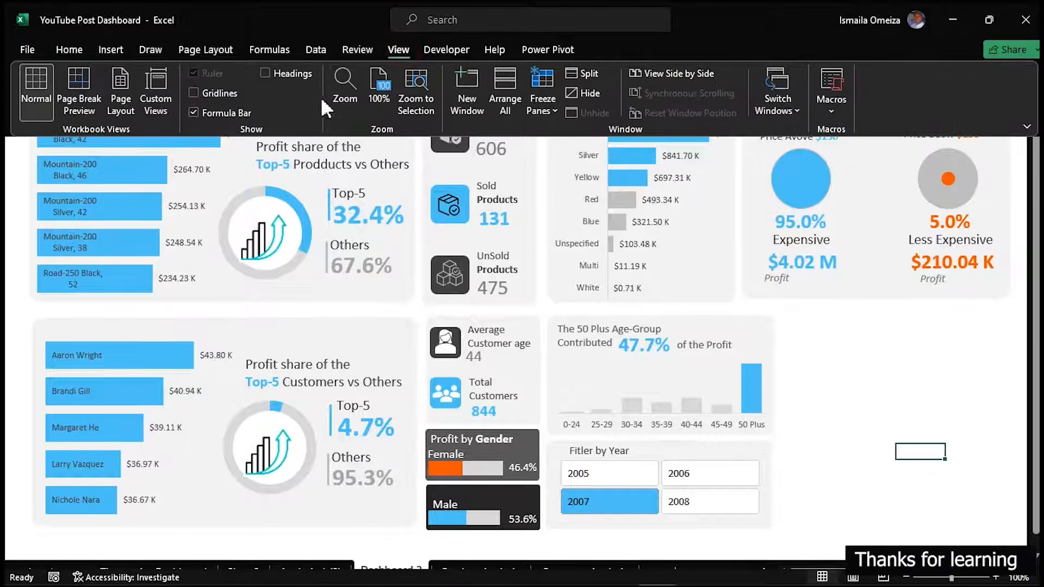
pyautogui.scroll(-1, 851, 310)
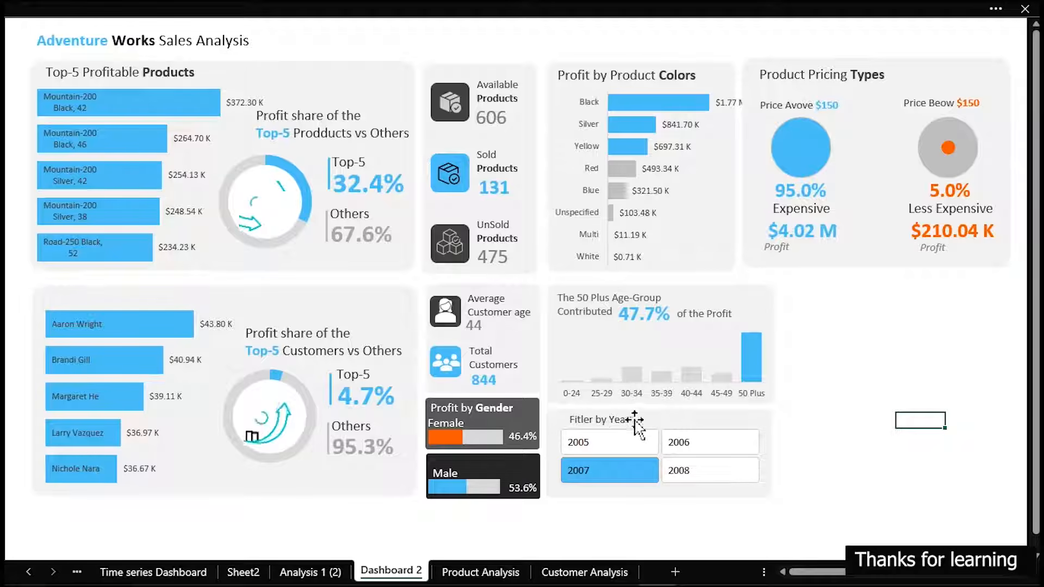
# Duplicate the slicer's background card beside the age-group card, widen it slightly and extend it down to the slicer card's lower edge
pyautogui.click(712, 421)
pyautogui.moveTo(714, 426); pyautogui.dragTo(901, 311)
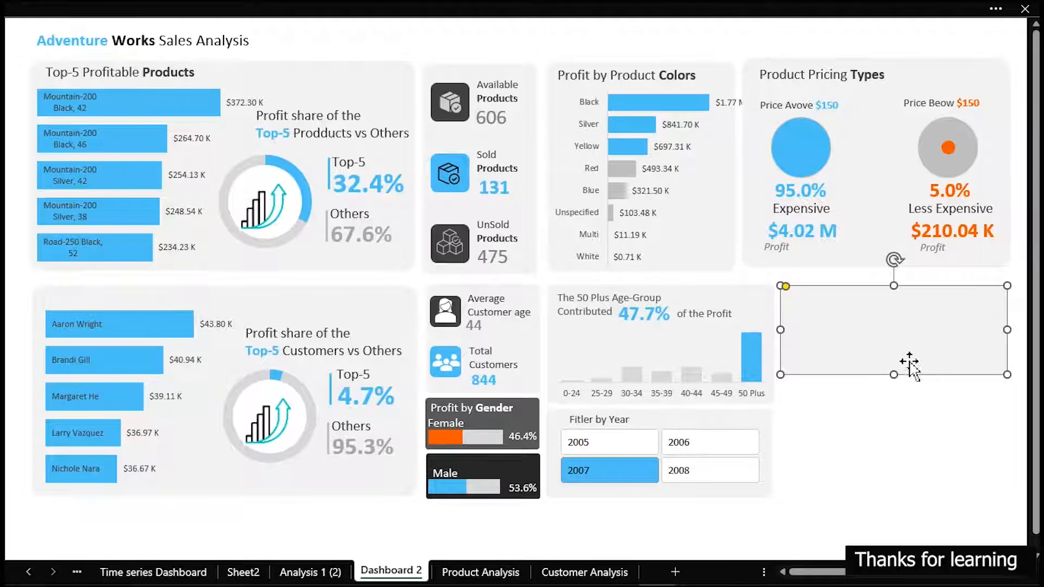
pyautogui.moveTo(1007, 326); pyautogui.dragTo(1015, 326)
pyautogui.moveTo(896, 374); pyautogui.dragTo(892, 501)
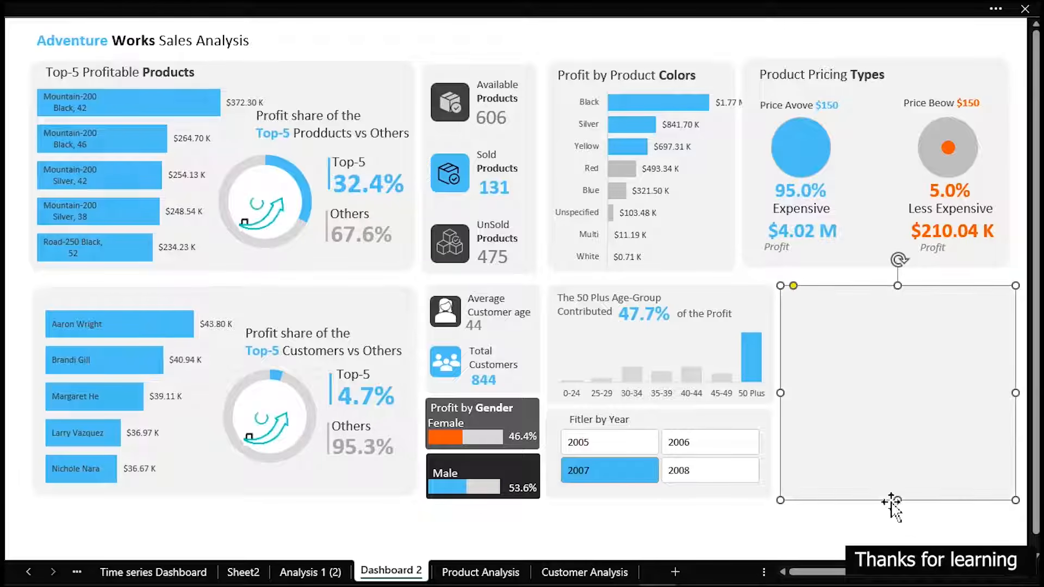
pyautogui.click(827, 526)
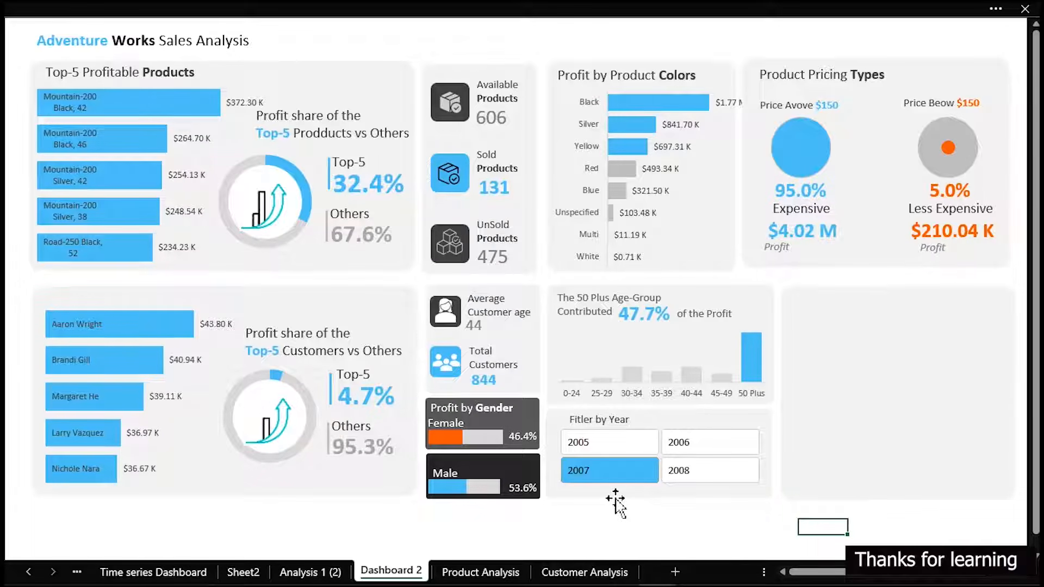
pyautogui.moveTo(395, 585)
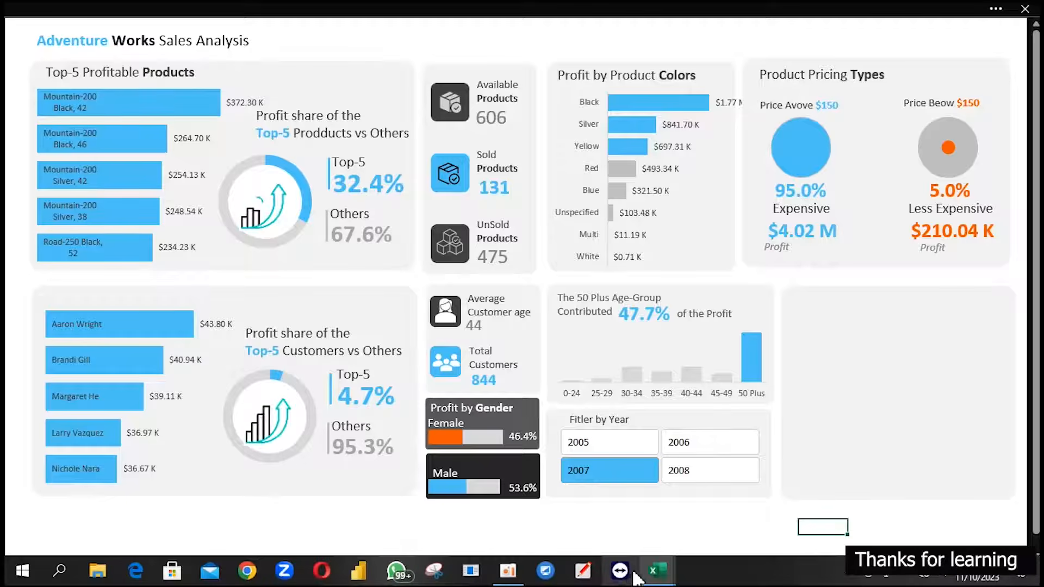
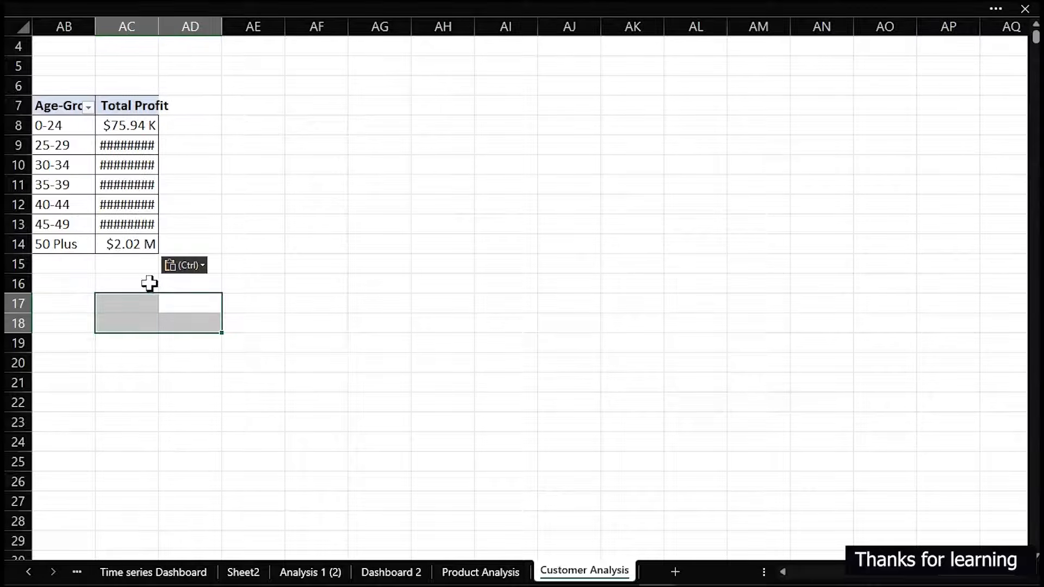
# Replace the Age-Group row field with Country from DimGeography in the copied Total Profit pivot table
pyautogui.click(282, 189)
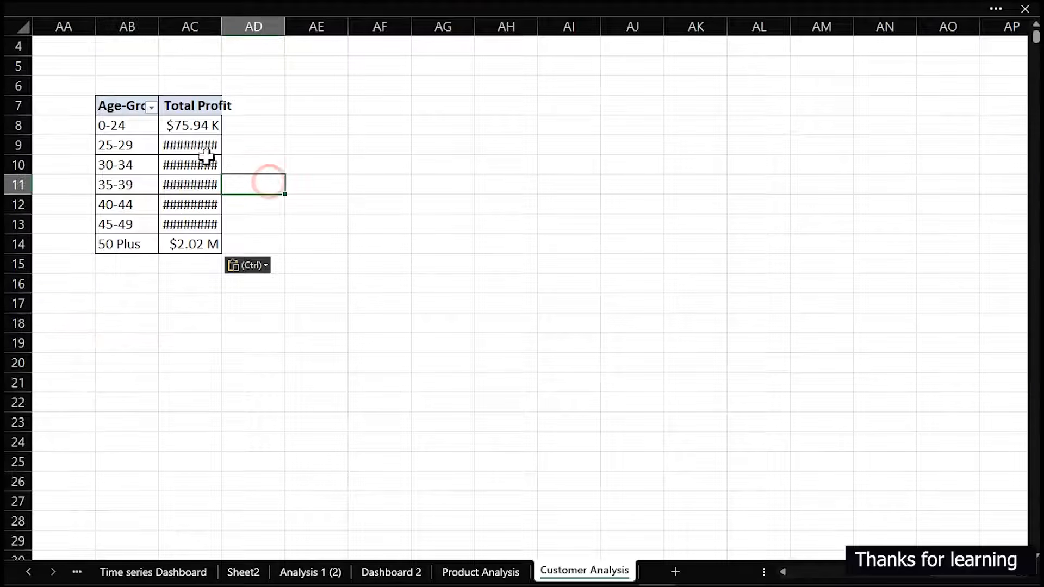
pyautogui.click(210, 164)
pyautogui.moveTo(882, 470); pyautogui.dragTo(649, 436)
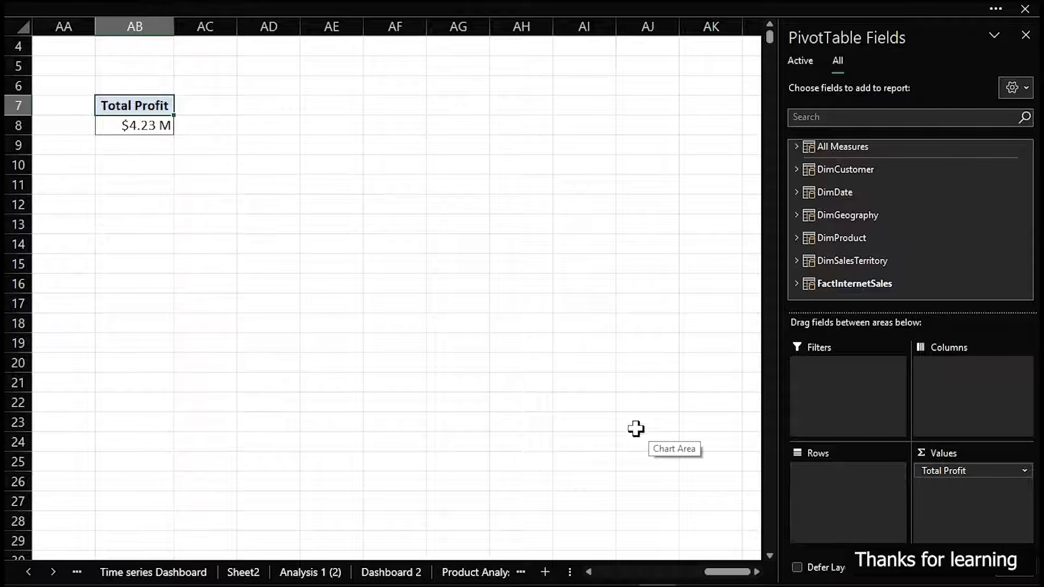
pyautogui.click(796, 215)
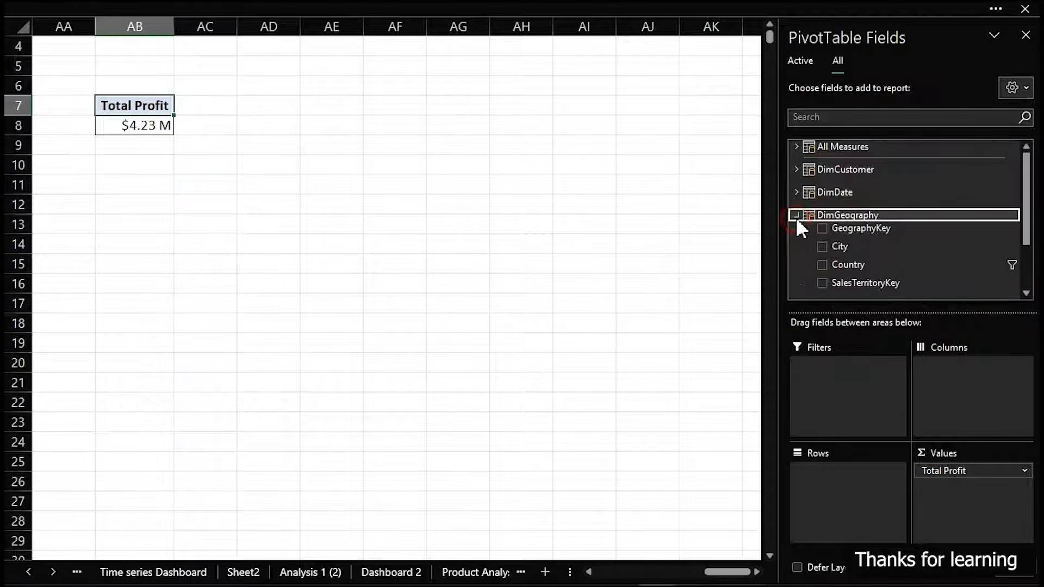
pyautogui.moveTo(845, 264); pyautogui.dragTo(868, 497)
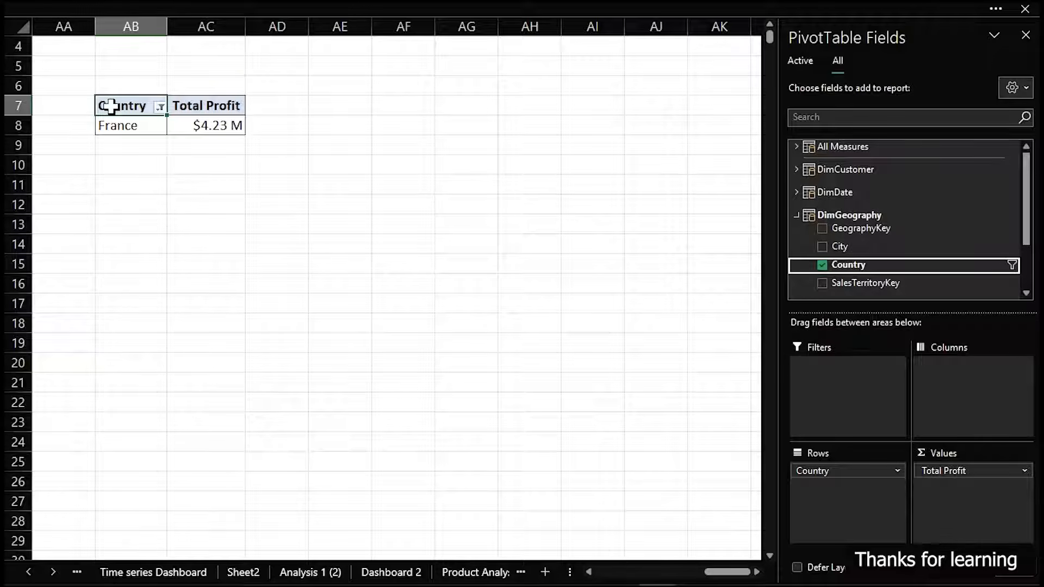
# Disconnect the Country slicer from the country profit pivot table
pyautogui.click(125, 127)
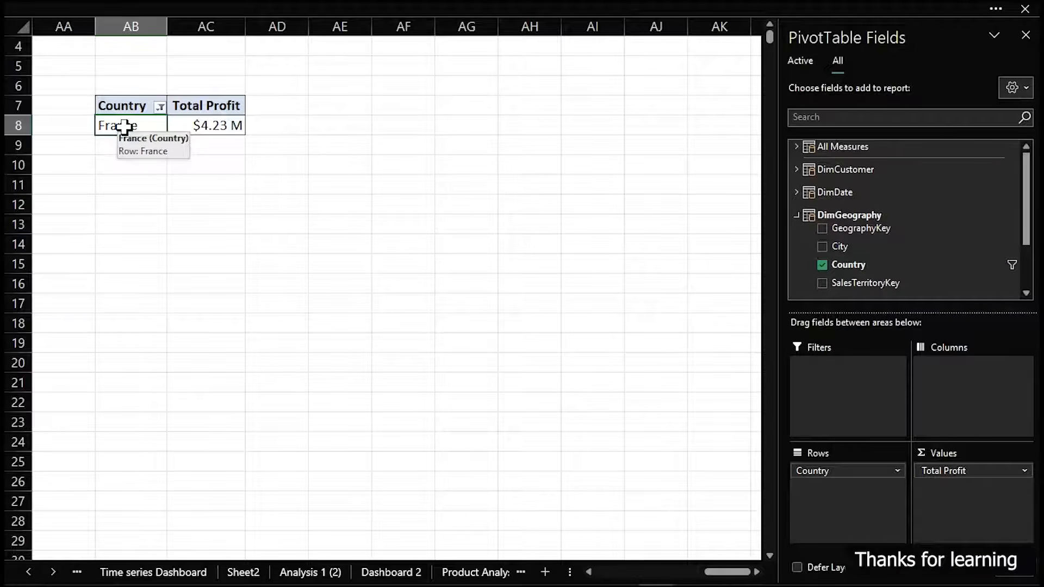
pyautogui.click(262, 1)
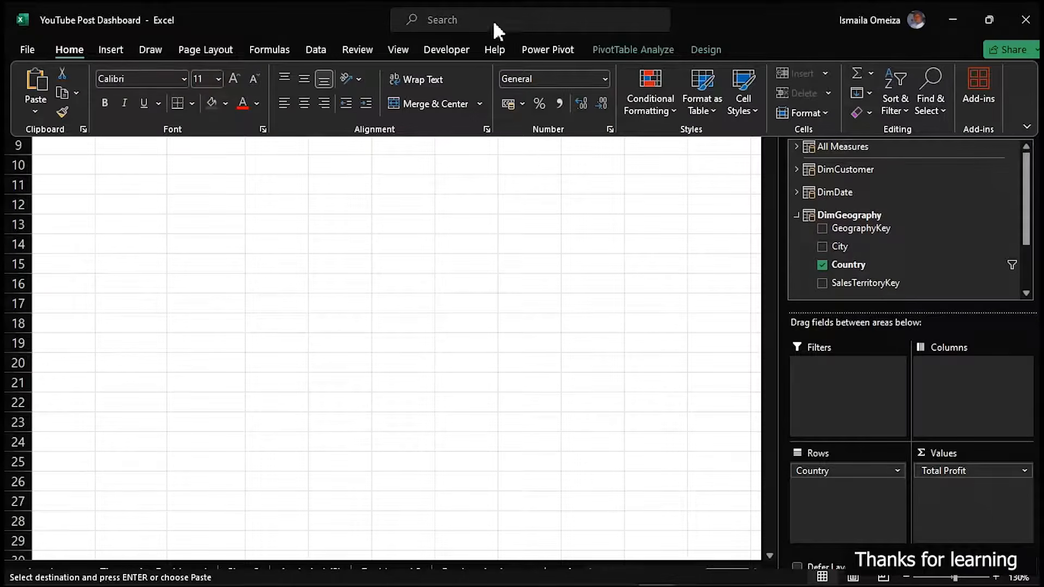
pyautogui.click(635, 48)
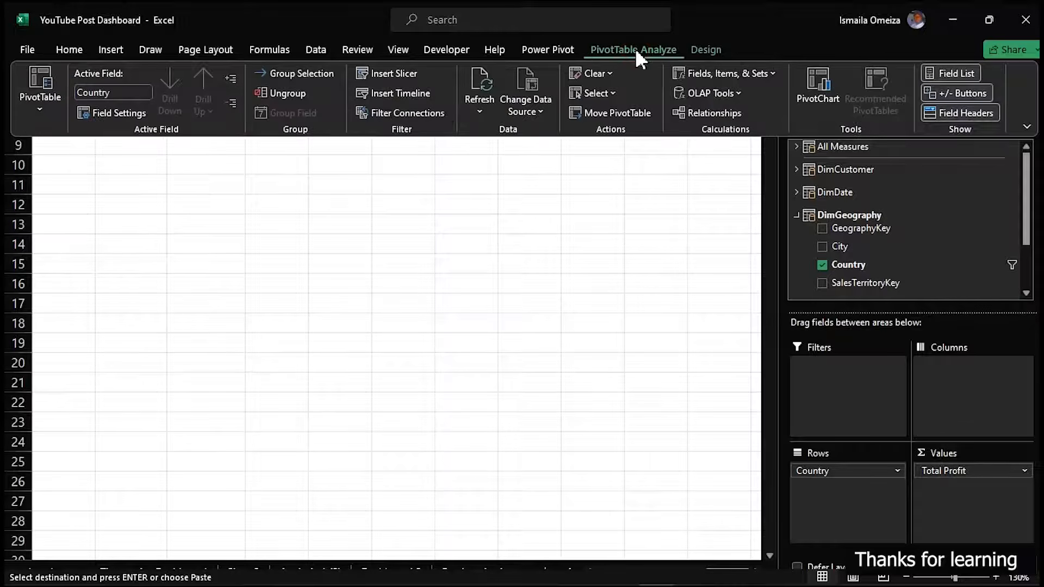
pyautogui.click(416, 114)
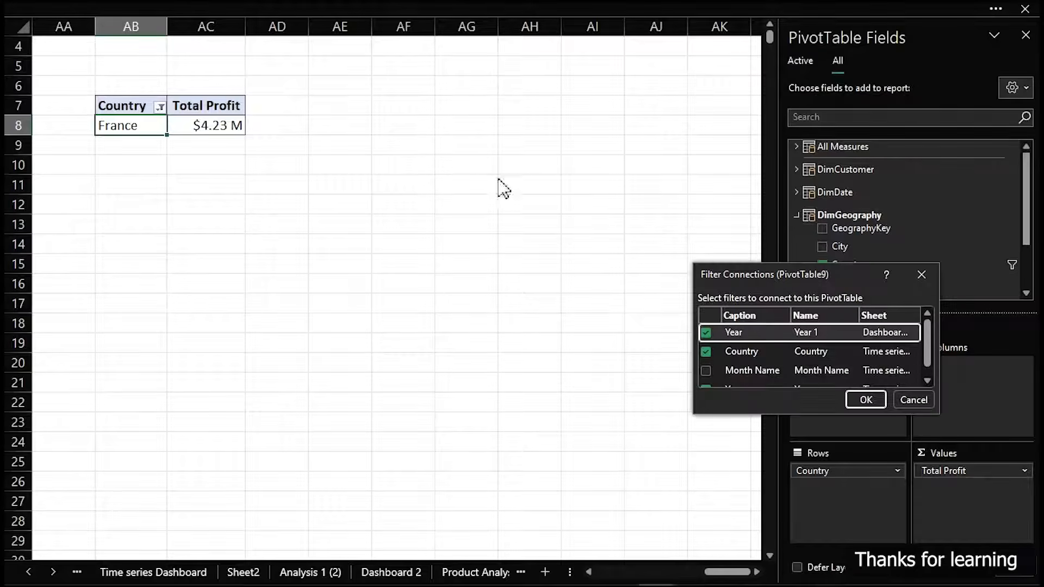
pyautogui.click(706, 351)
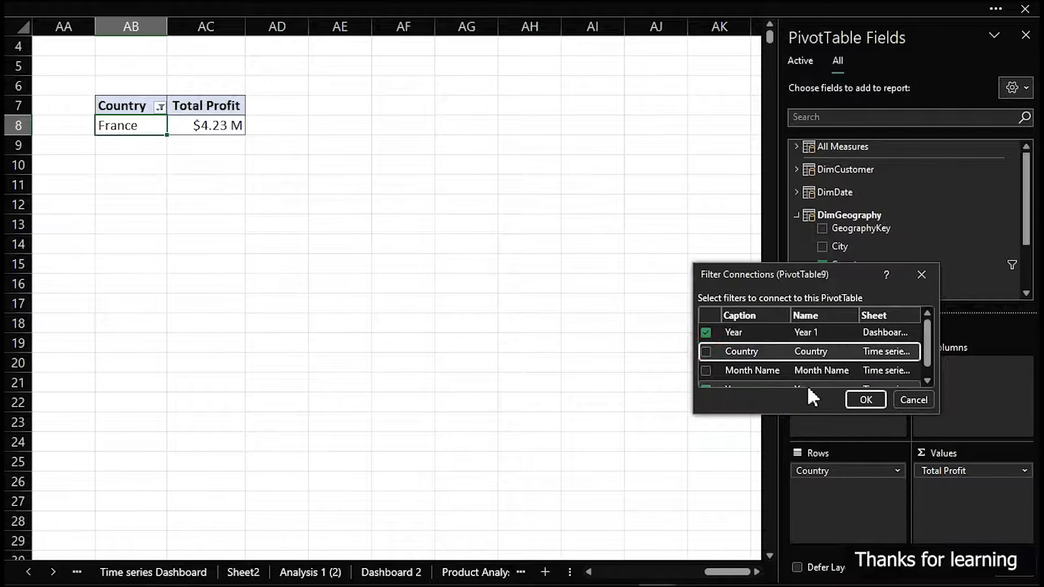
pyautogui.click(862, 401)
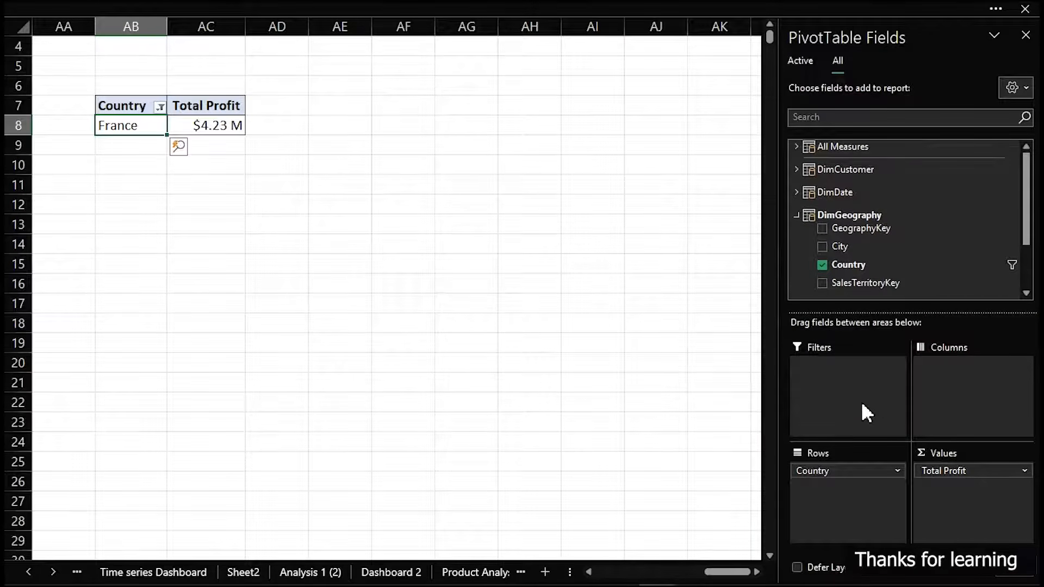
# Clear the filter on the pivot table's Country field to include every country
pyautogui.click(170, 206)
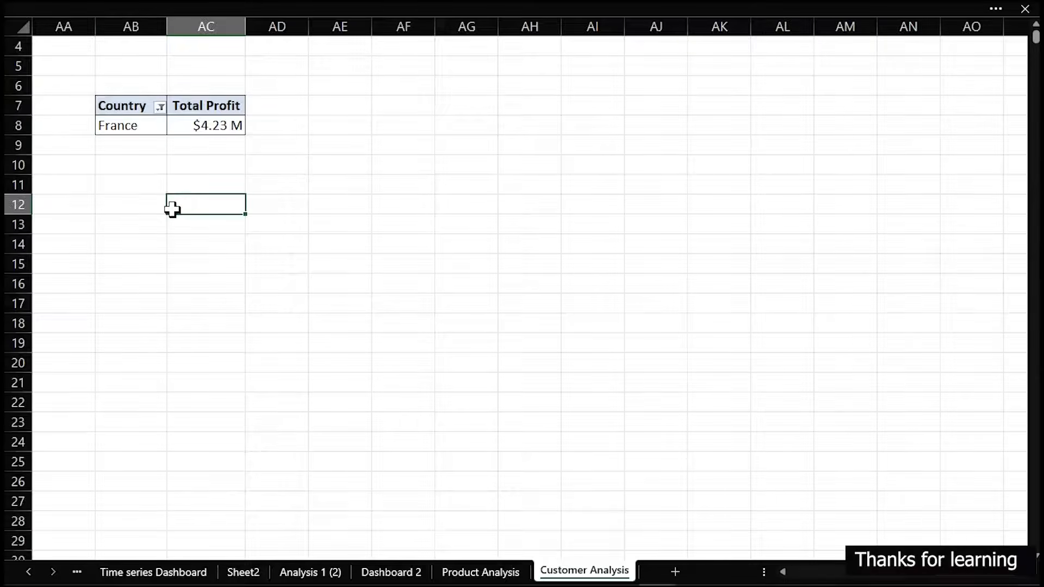
pyautogui.click(160, 108)
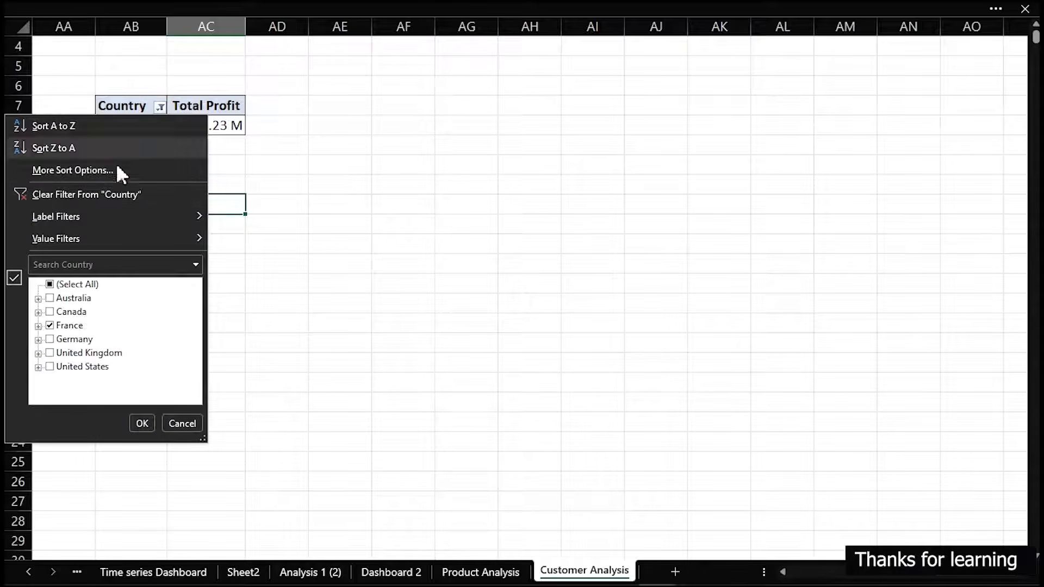
pyautogui.click(102, 195)
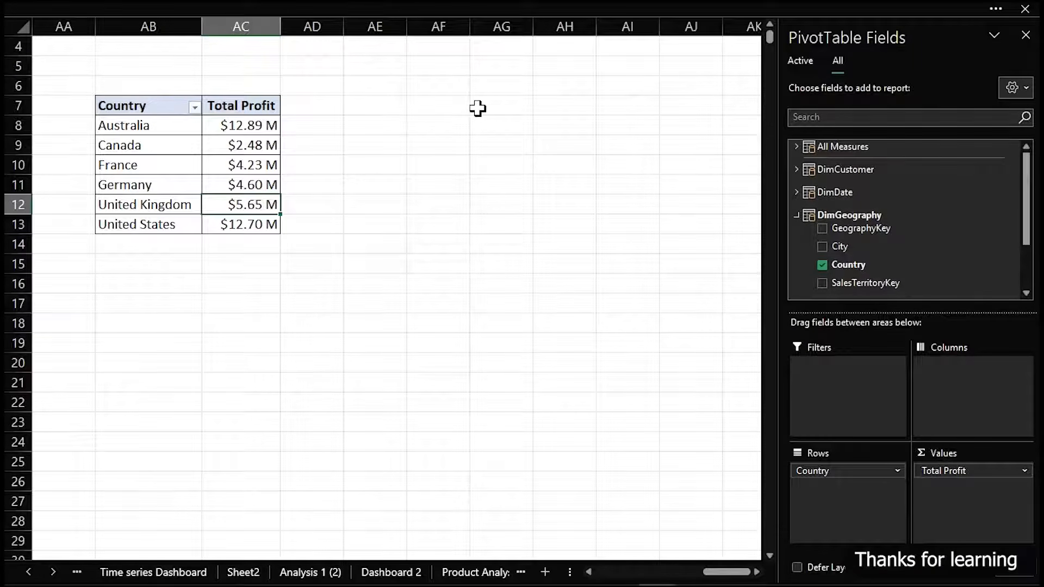
# Enter the headers X in cell AG7 and Y in cell AH7 beside the pivot table
pyautogui.click(450, 106)
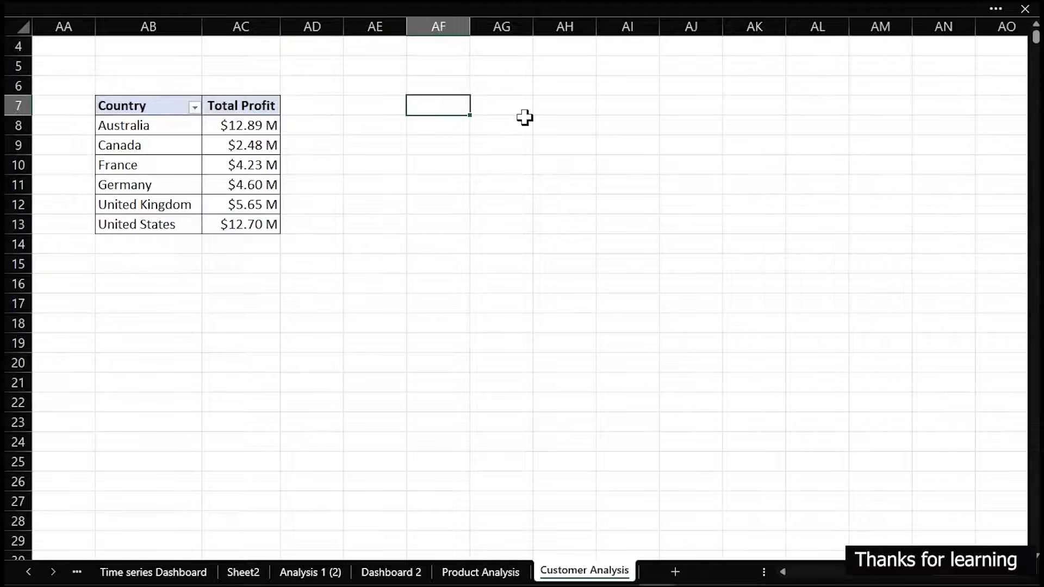
pyautogui.click(499, 109)
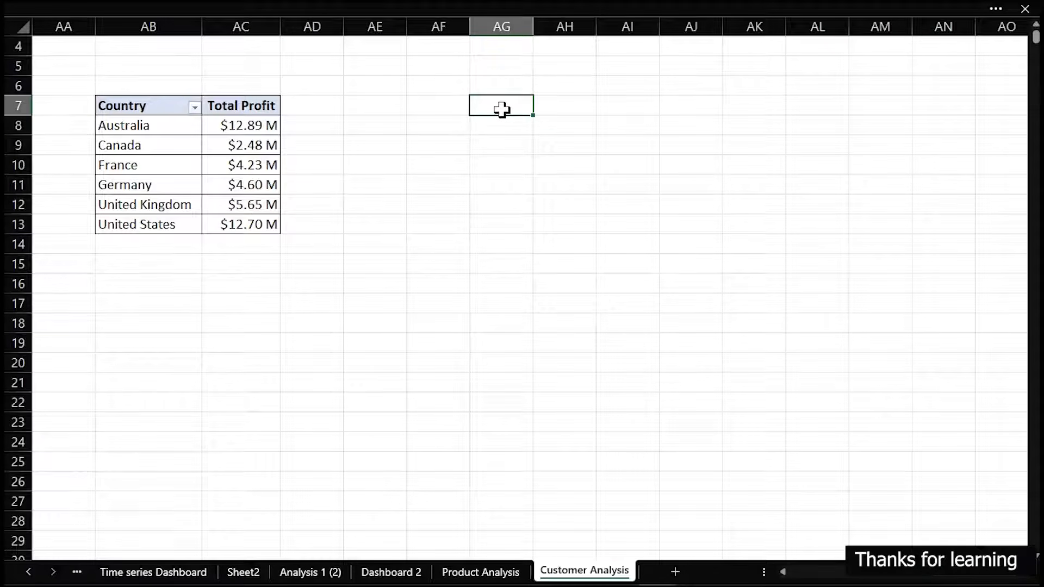
pyautogui.write('X')
pyautogui.press('Tab')
pyautogui.write('Y')
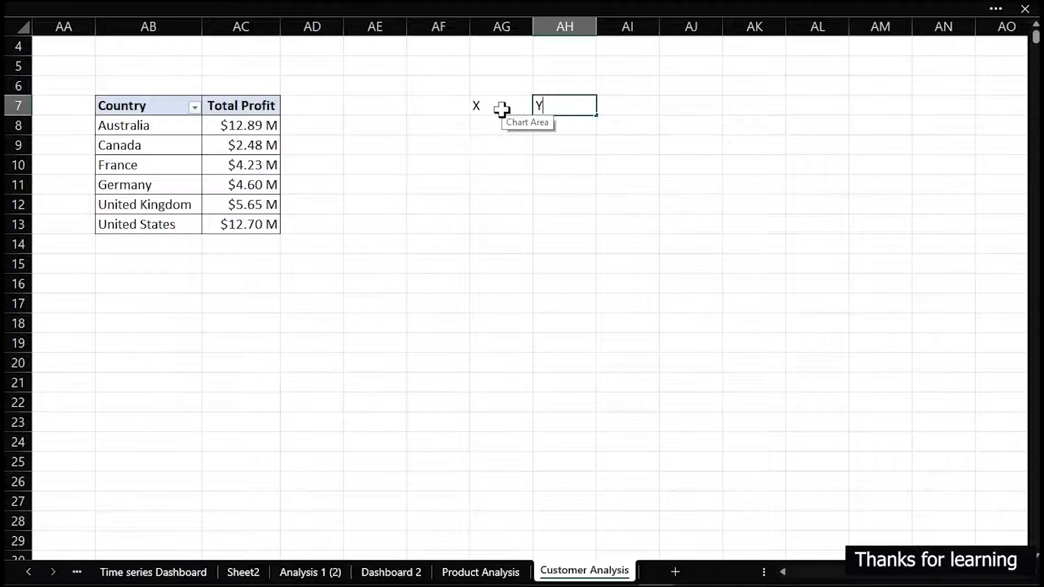
pyautogui.press('Tab')
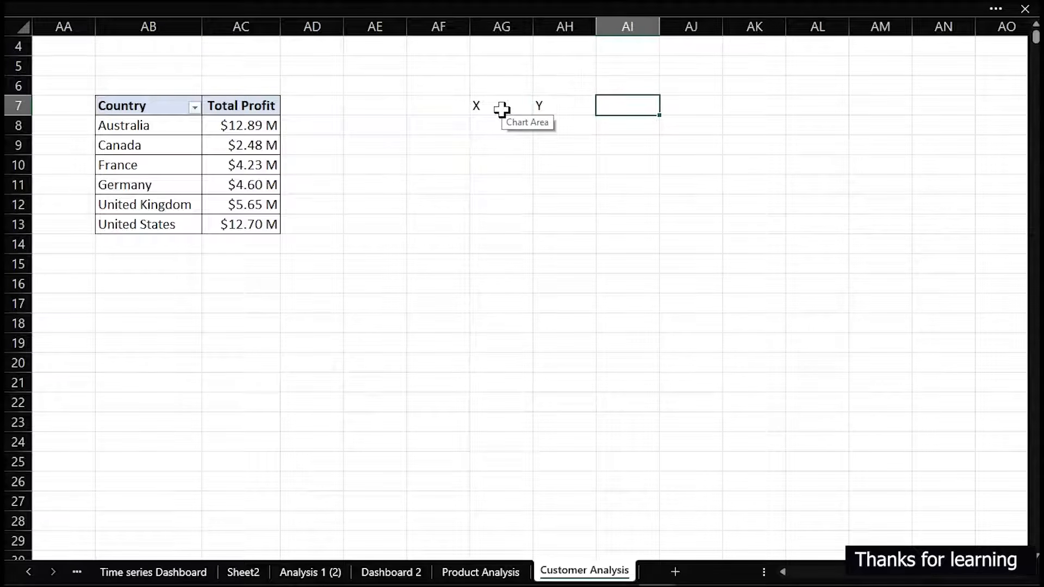
# Link cell AI7 to the pivot table's Country header and fill the formula down to AI13
pyautogui.write('=')
pyautogui.click(160, 105)
pyautogui.press('Return')
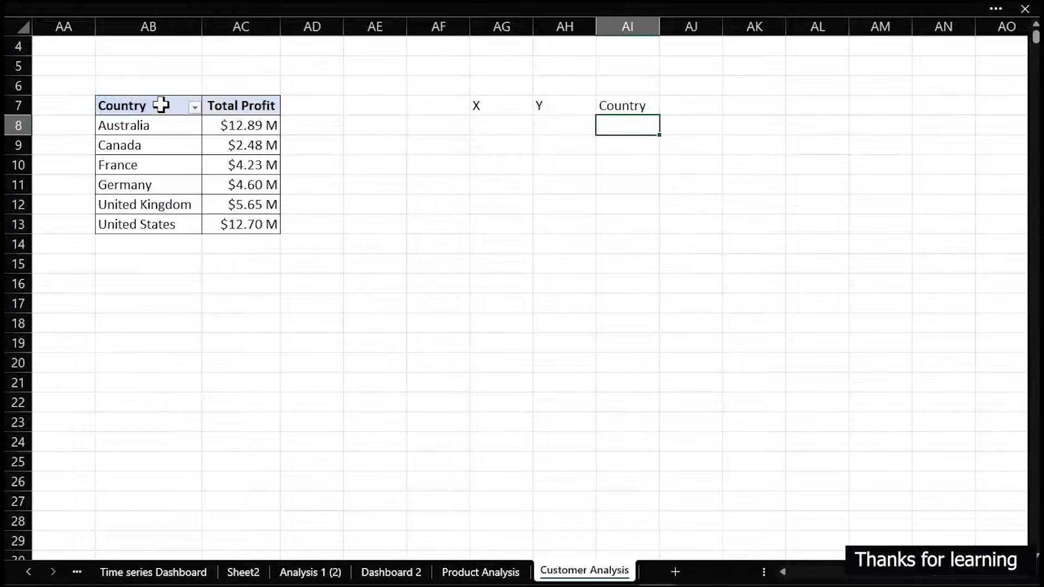
pyautogui.click(634, 105)
pyautogui.moveTo(659, 114); pyautogui.dragTo(651, 231)
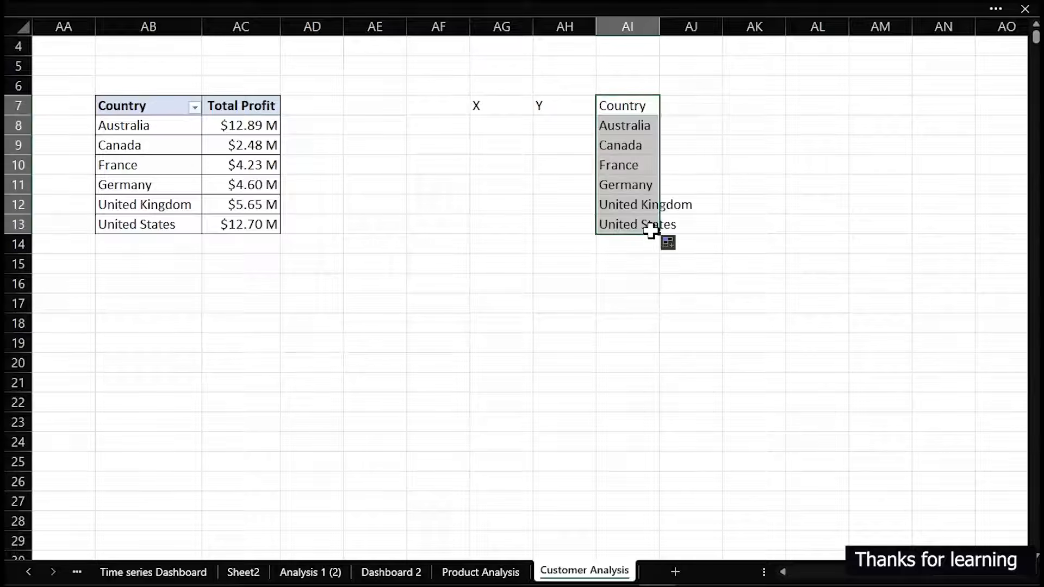
# Fit column AI's width to the country names and make the X, Y and Country headers bold
pyautogui.click(483, 124)
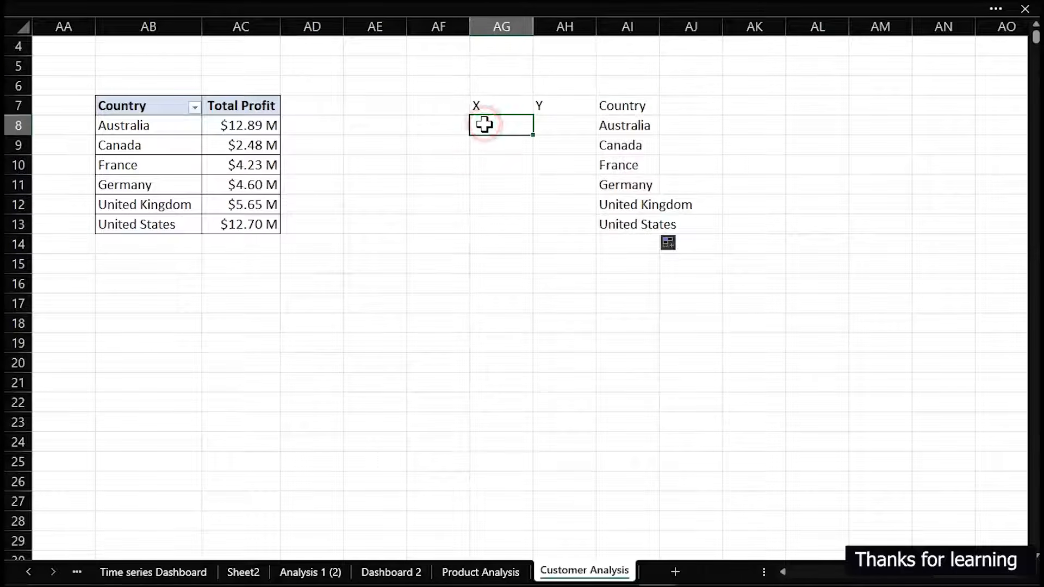
pyautogui.doubleClick(660, 28)
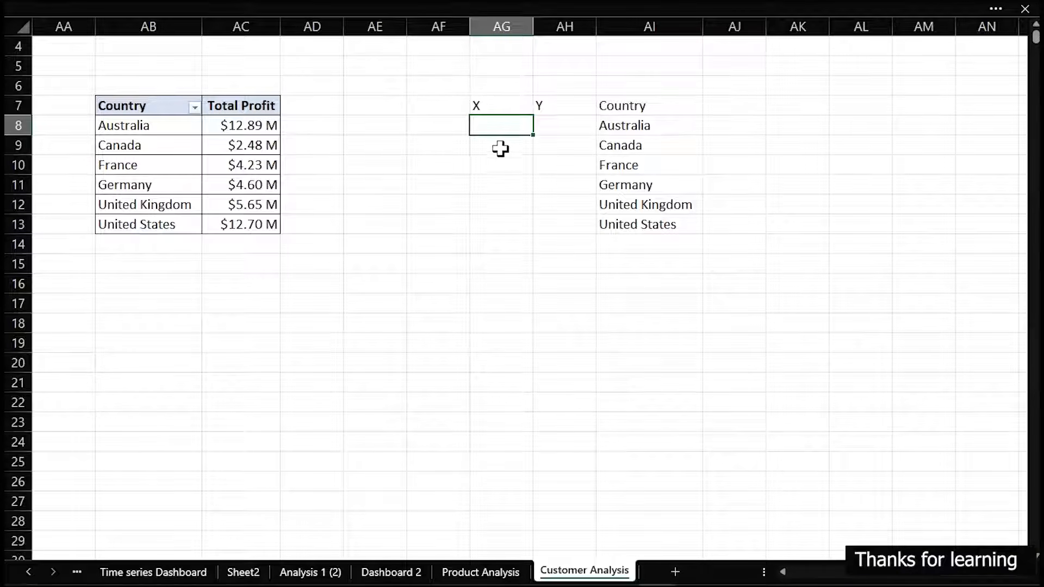
pyautogui.moveTo(478, 106); pyautogui.dragTo(610, 103)
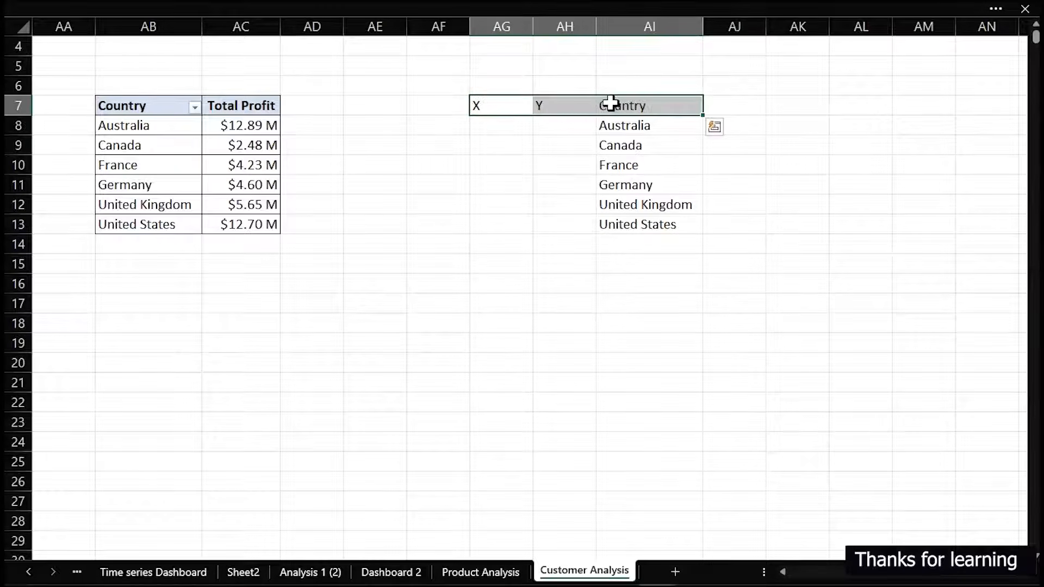
pyautogui.hotkey('ctrl', 'b')
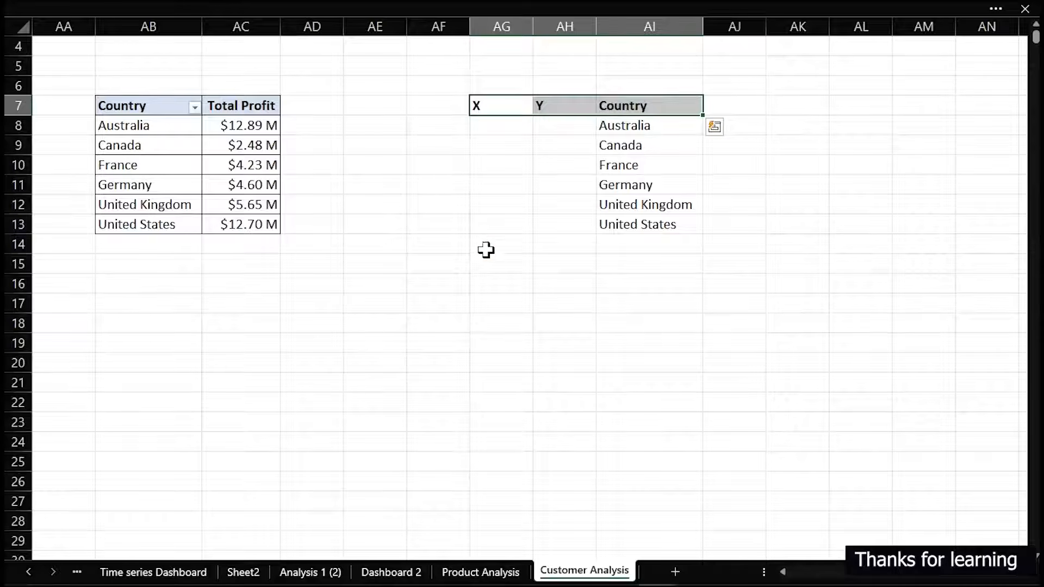
# Insert a blank scatter chart with markers only, starting from an empty cell below the X and Y headers
pyautogui.click(486, 280)
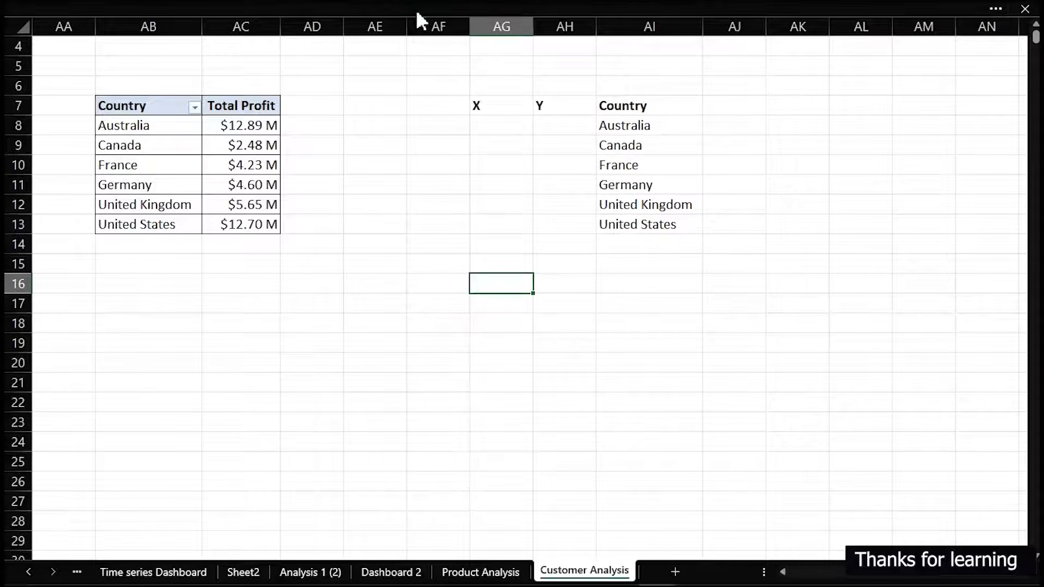
pyautogui.click(384, 2)
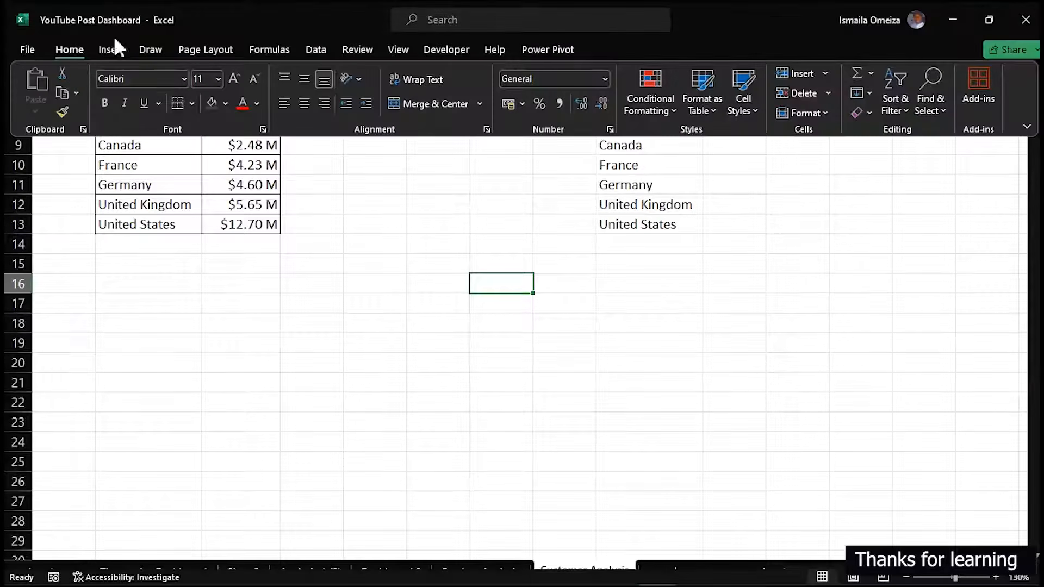
pyautogui.click(109, 49)
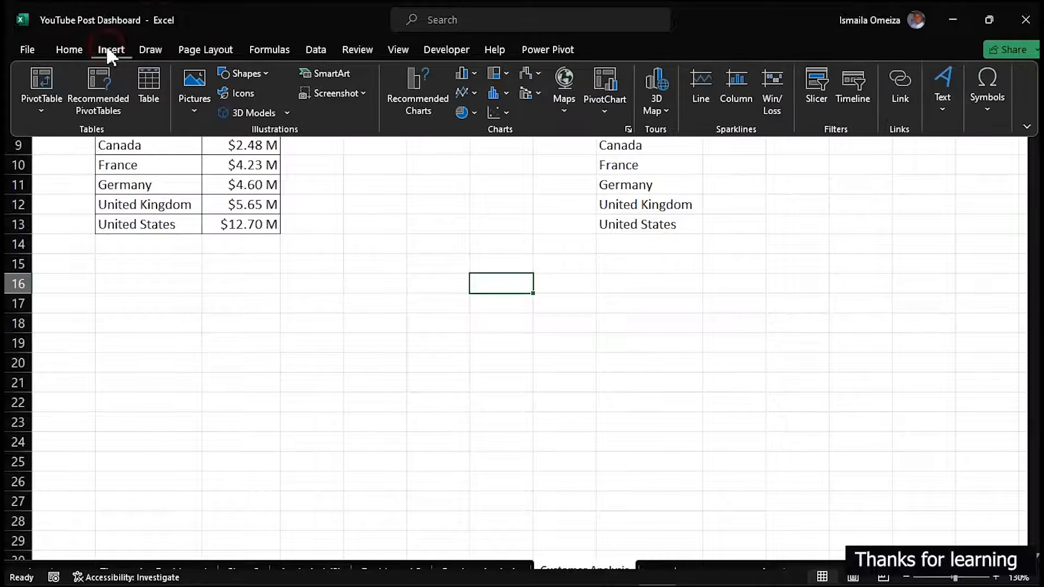
pyautogui.click(508, 112)
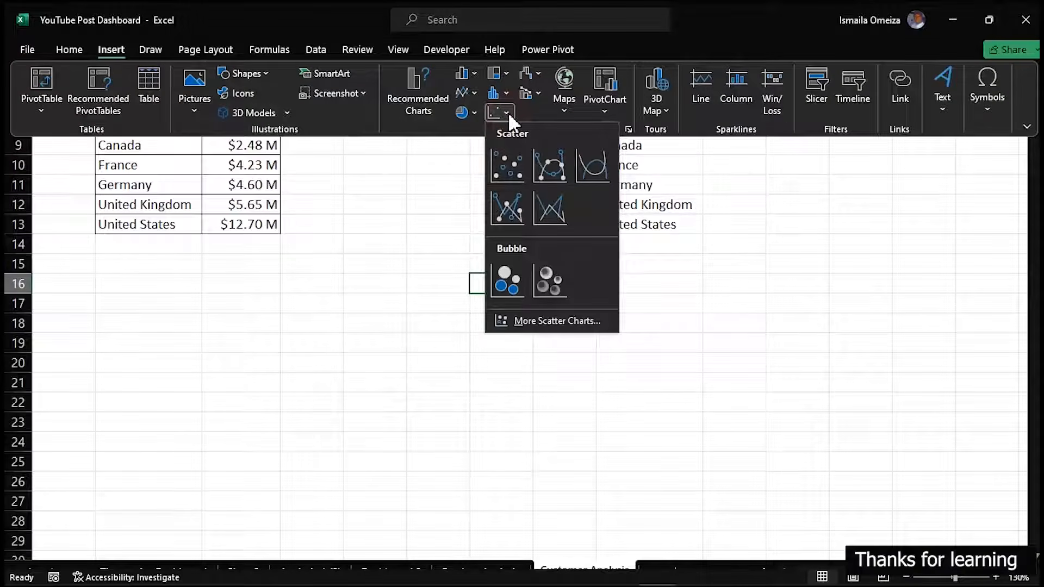
pyautogui.click(505, 167)
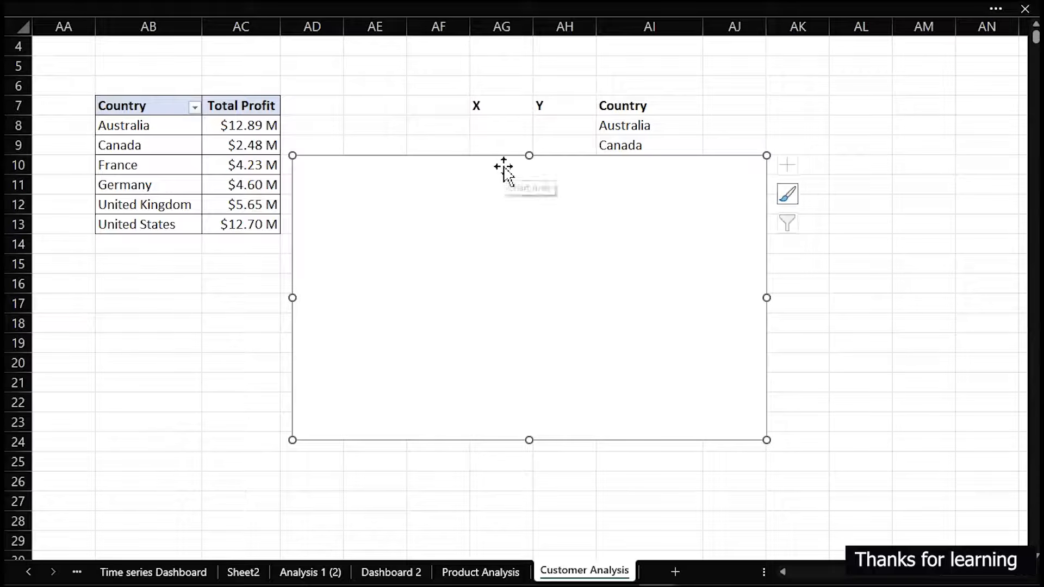
# Move the blank scatter chart slightly down and give its chart area a picture or texture fill
pyautogui.moveTo(490, 154); pyautogui.dragTo(498, 182)
pyautogui.doubleClick(498, 181)
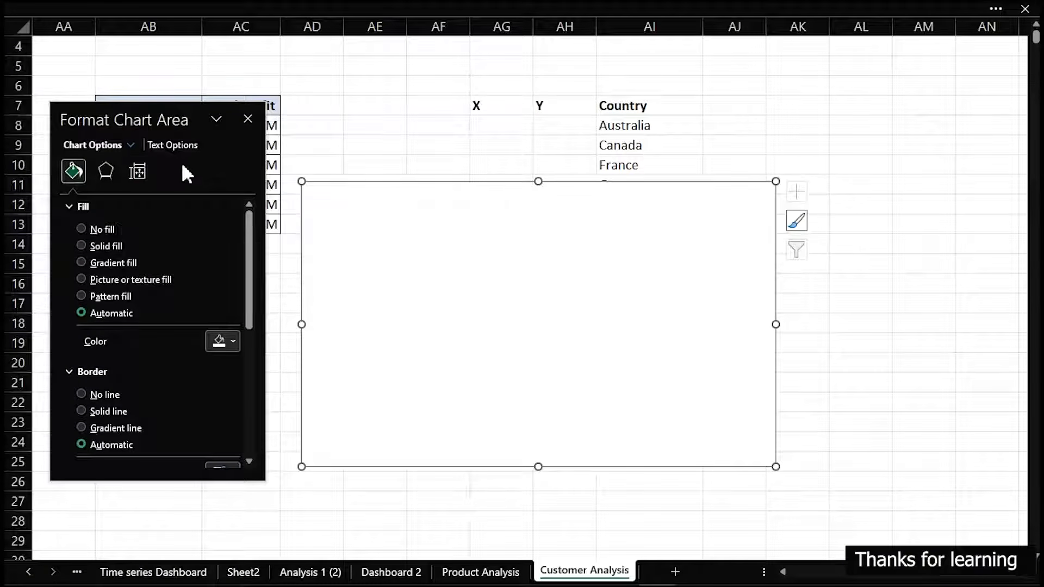
pyautogui.click(133, 171)
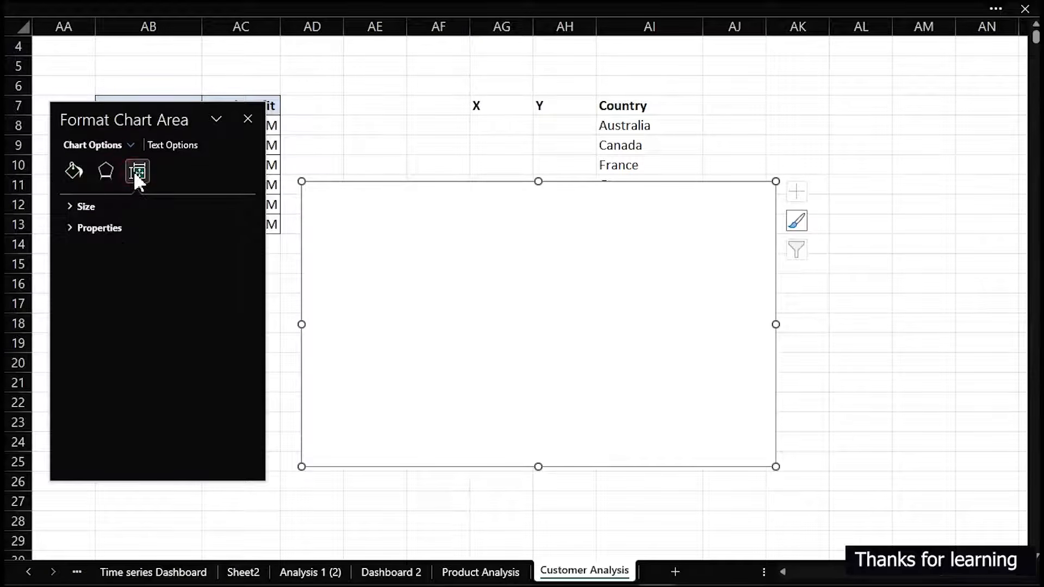
pyautogui.click(82, 180)
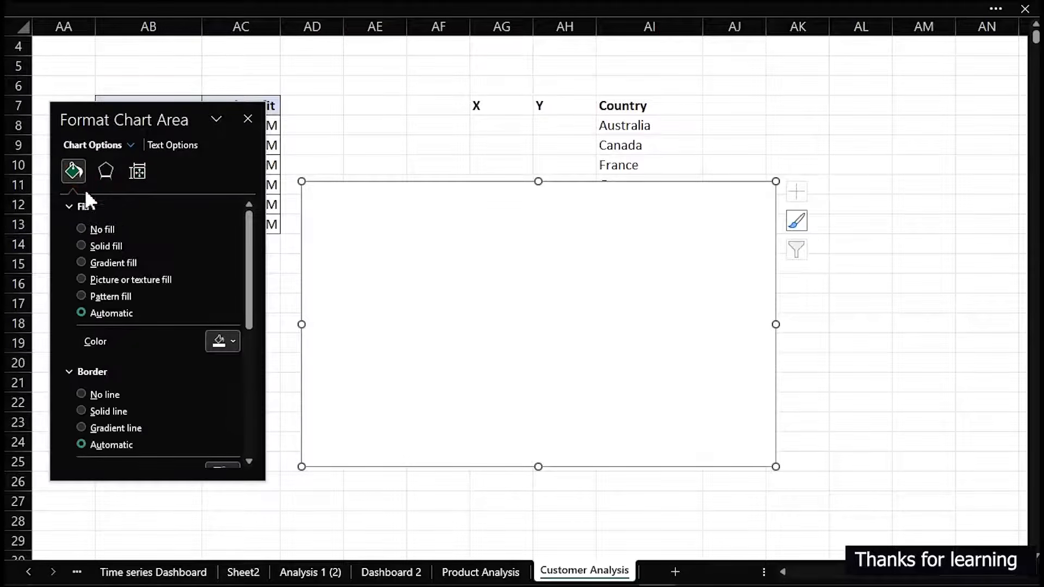
pyautogui.click(82, 280)
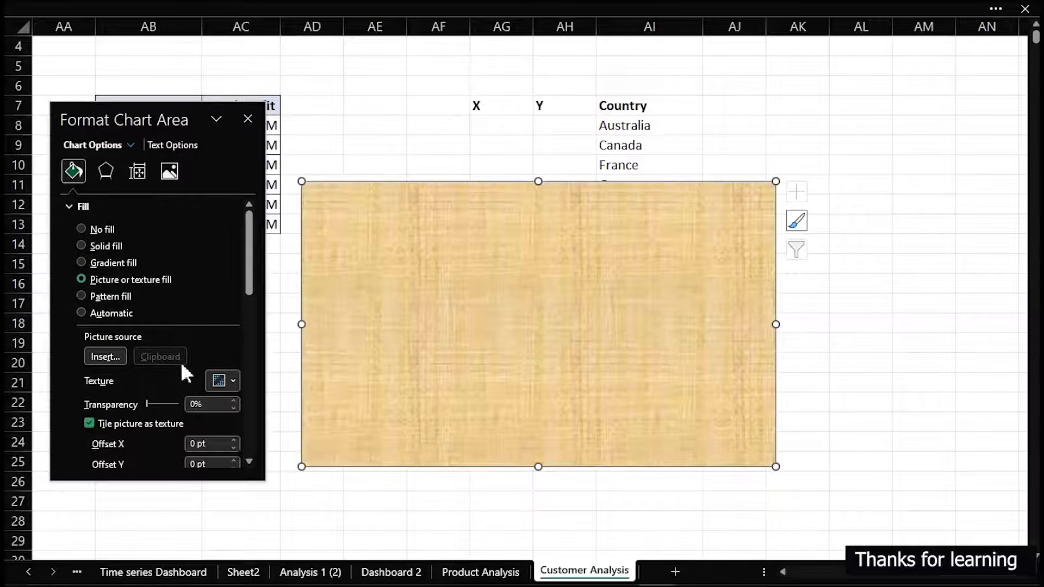
# Open the online picture search as the source for the chart area's picture fill, retrying the connection
pyautogui.click(230, 374)
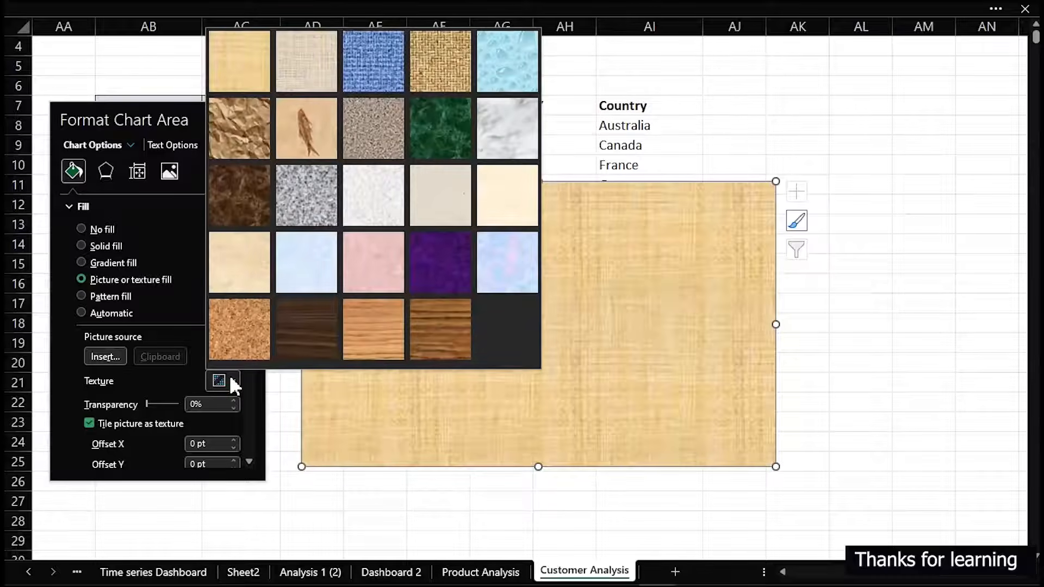
pyautogui.click(230, 375)
pyautogui.click(104, 356)
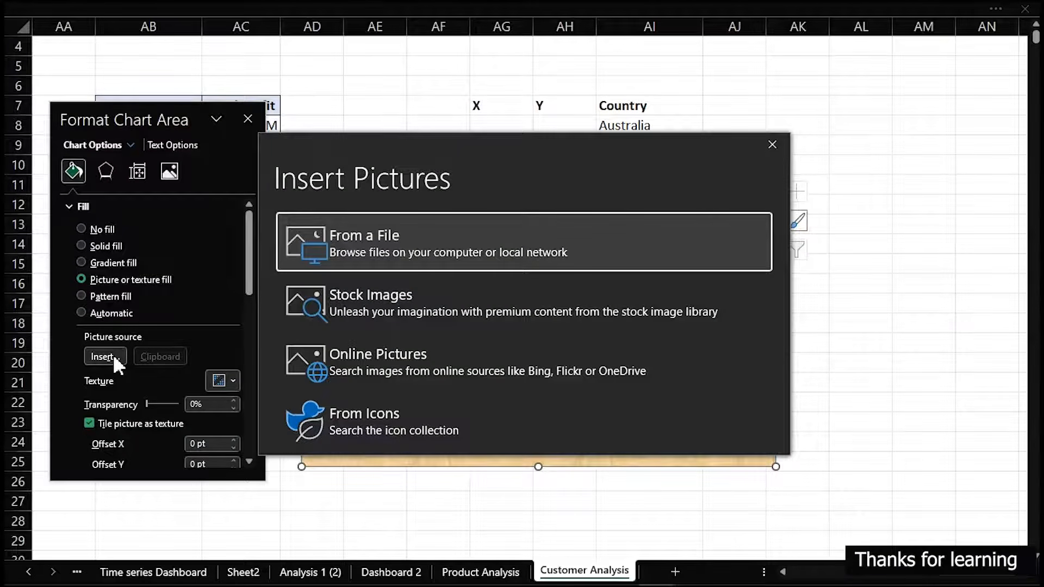
pyautogui.click(363, 359)
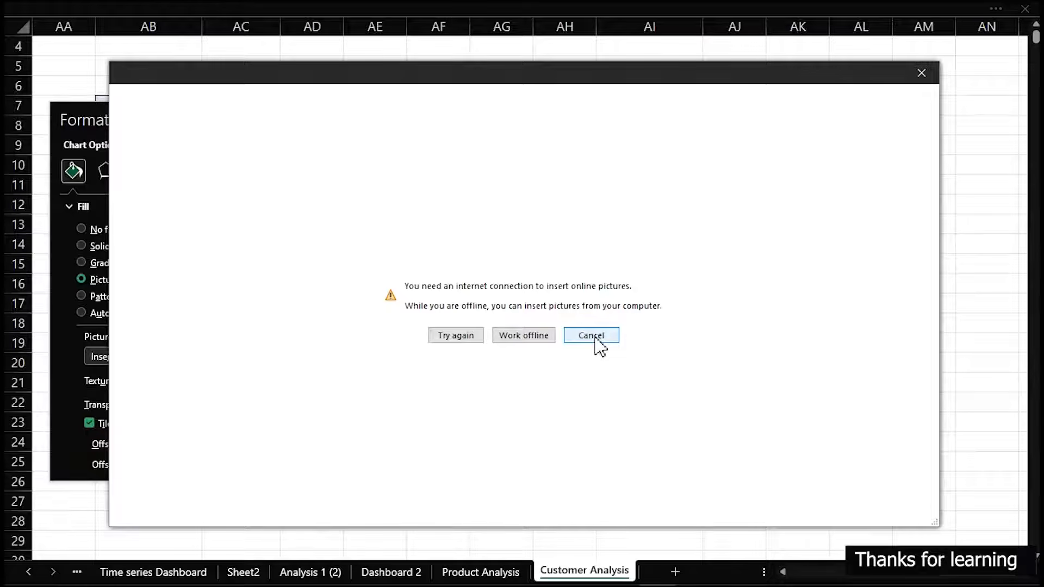
pyautogui.click(453, 338)
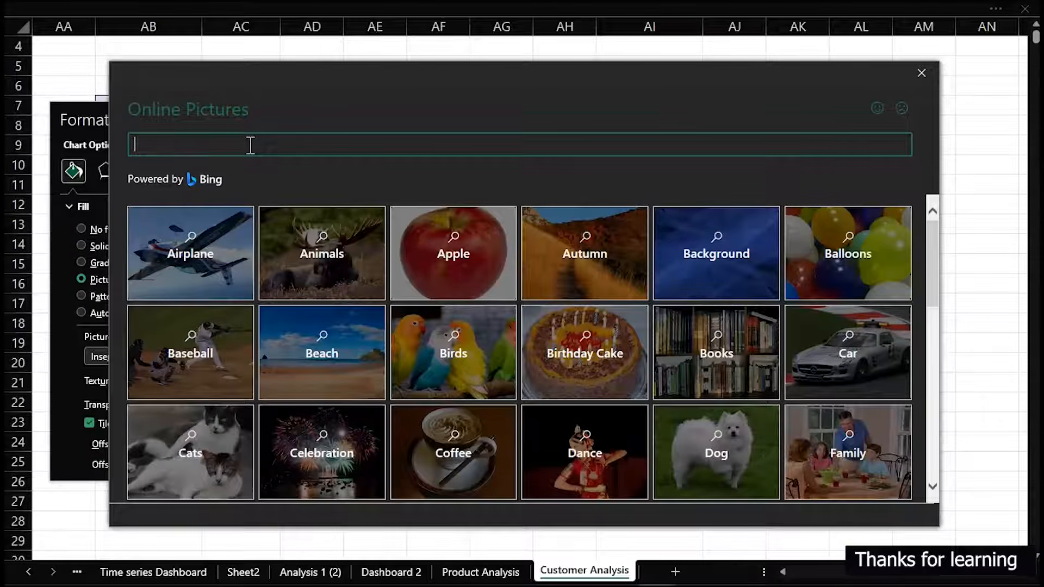
# Search the online pictures for "victor map world map blue" and look through the results
pyautogui.write('victor ma')
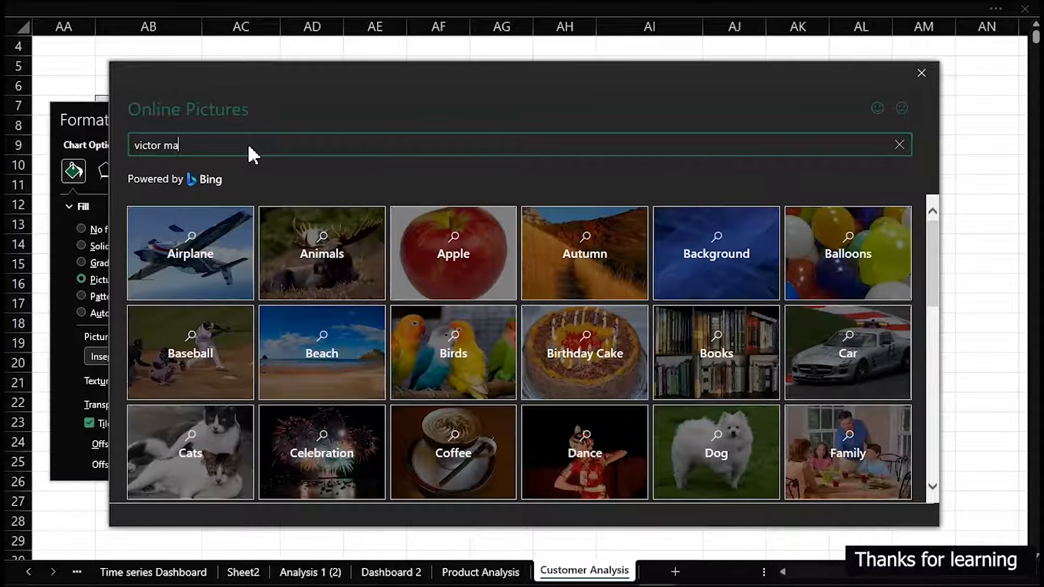
pyautogui.write('p world map blue')
pyautogui.press('Return')
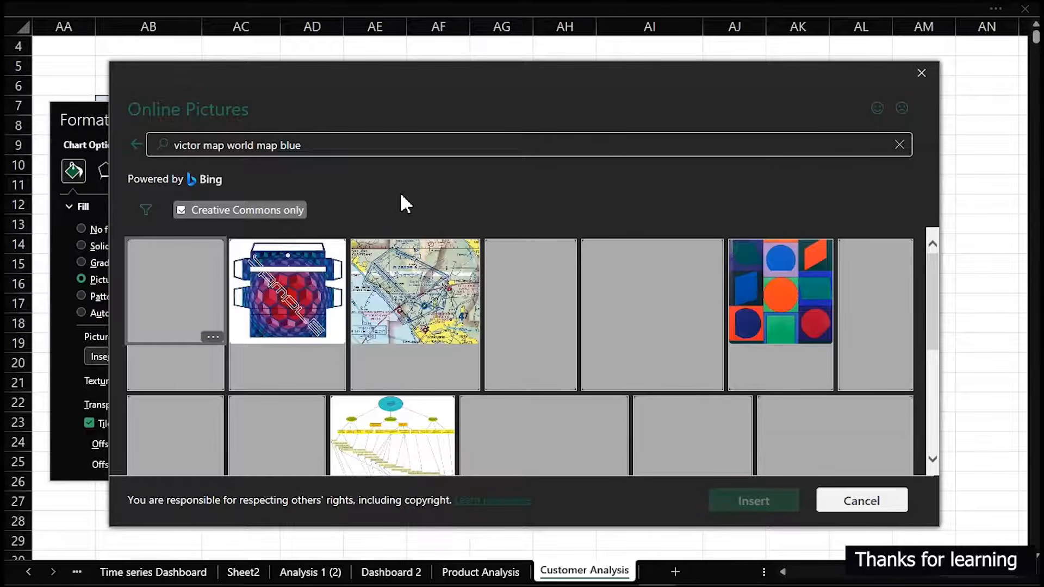
pyautogui.scroll(-1, 435, 323)
pyautogui.scroll(-3, 436, 324)
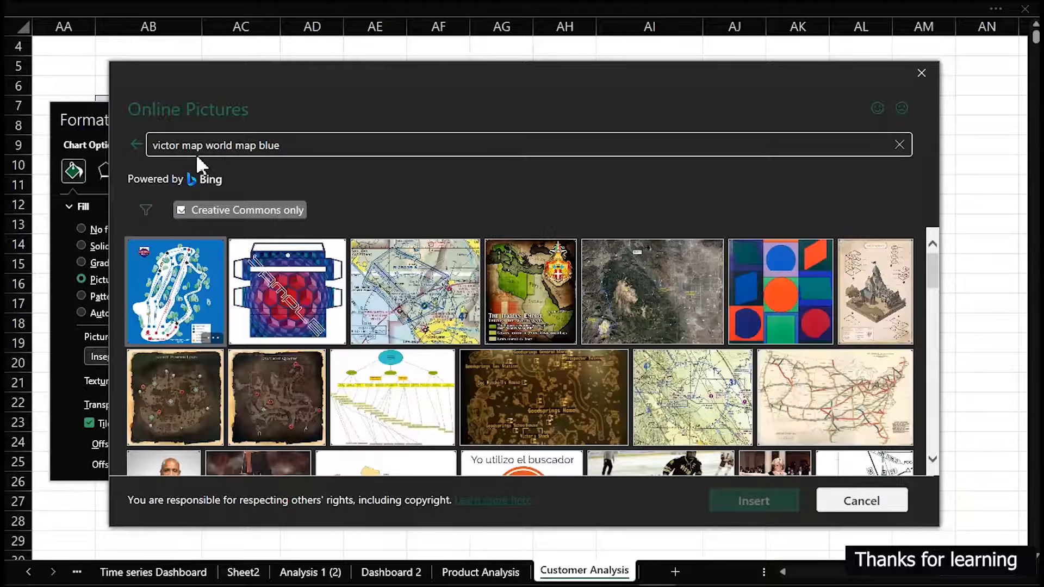
# Correct the picture search to "vector map world map blue" and insert the first light-blue world map as the chart area's fill
pyautogui.click(166, 147)
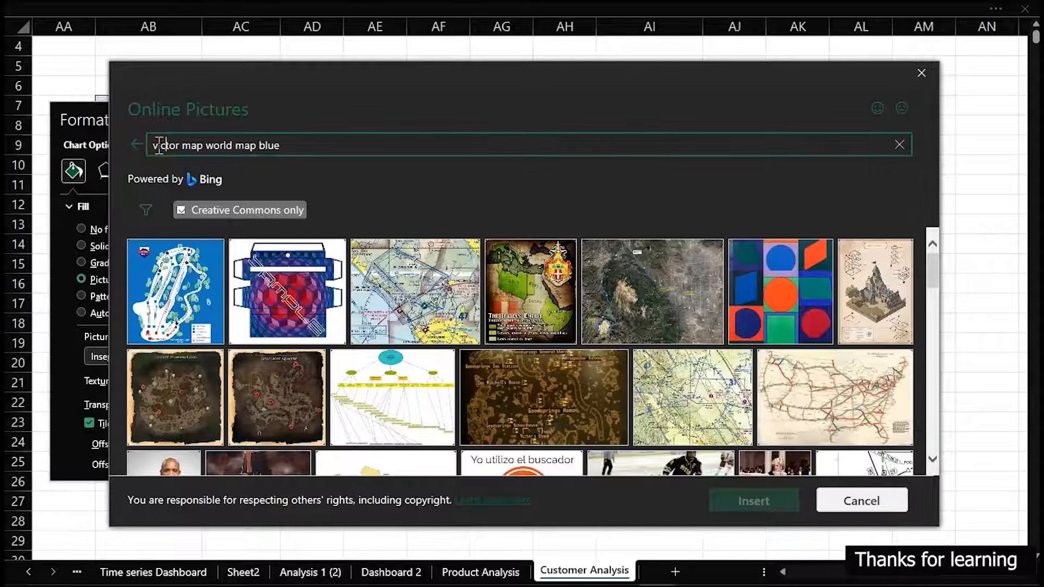
pyautogui.click(162, 142)
pyautogui.press('BackSpace')
pyautogui.write('e')
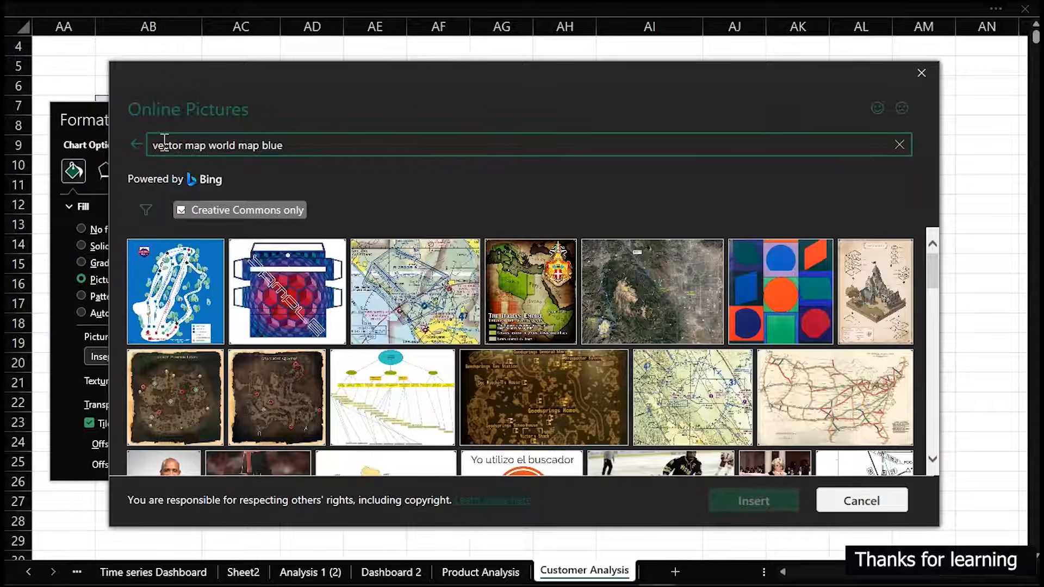
pyautogui.press('Return')
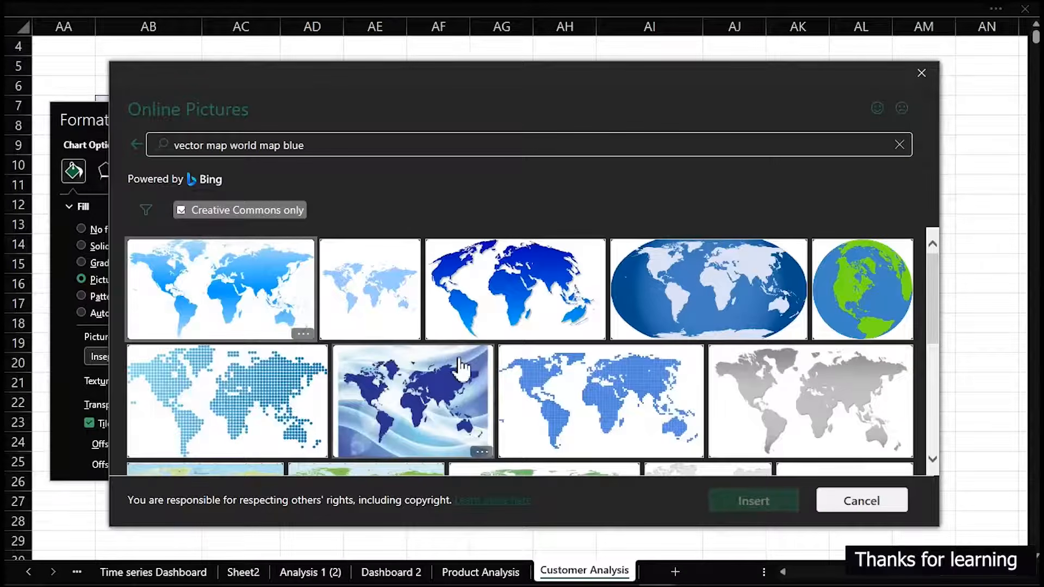
pyautogui.scroll(-5, 404, 343)
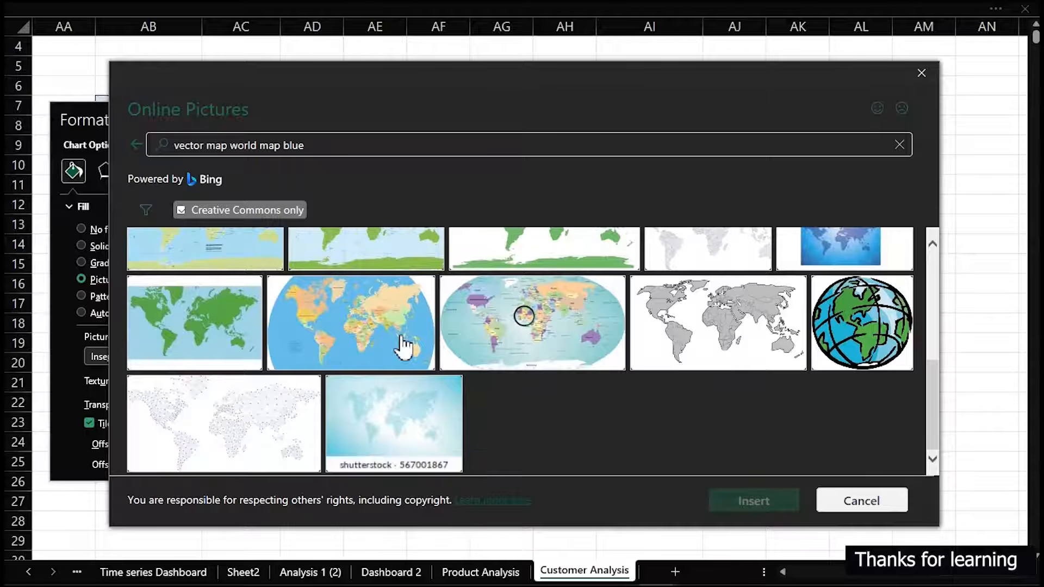
pyautogui.scroll(3, 404, 344)
pyautogui.scroll(3, 404, 344)
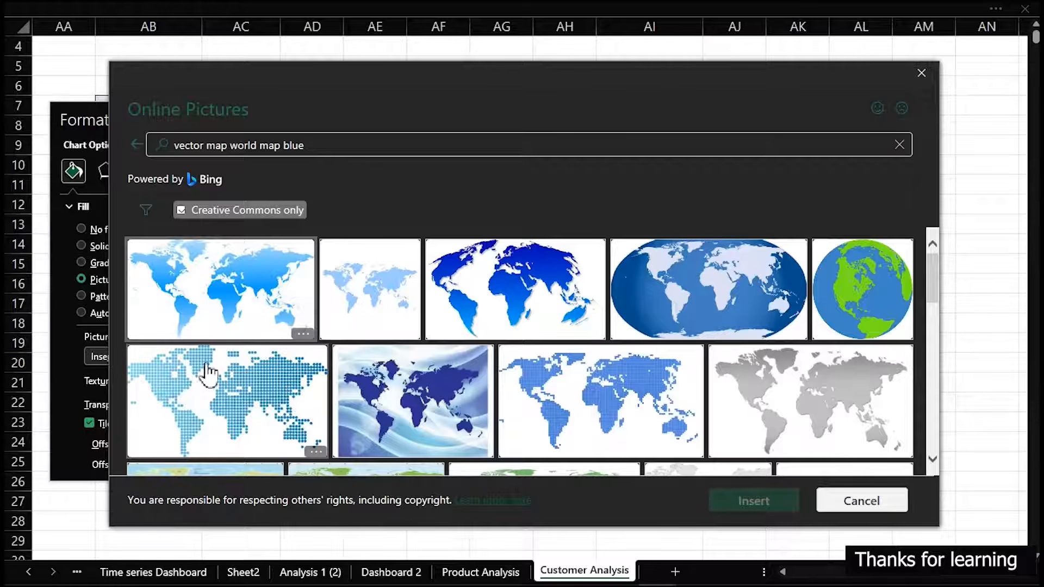
pyautogui.click(206, 272)
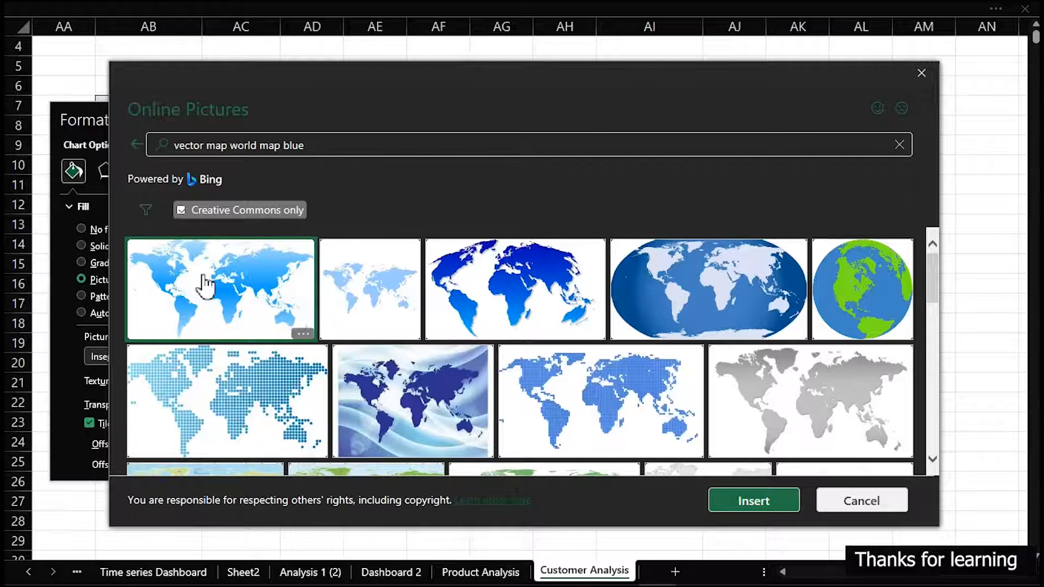
pyautogui.click(753, 501)
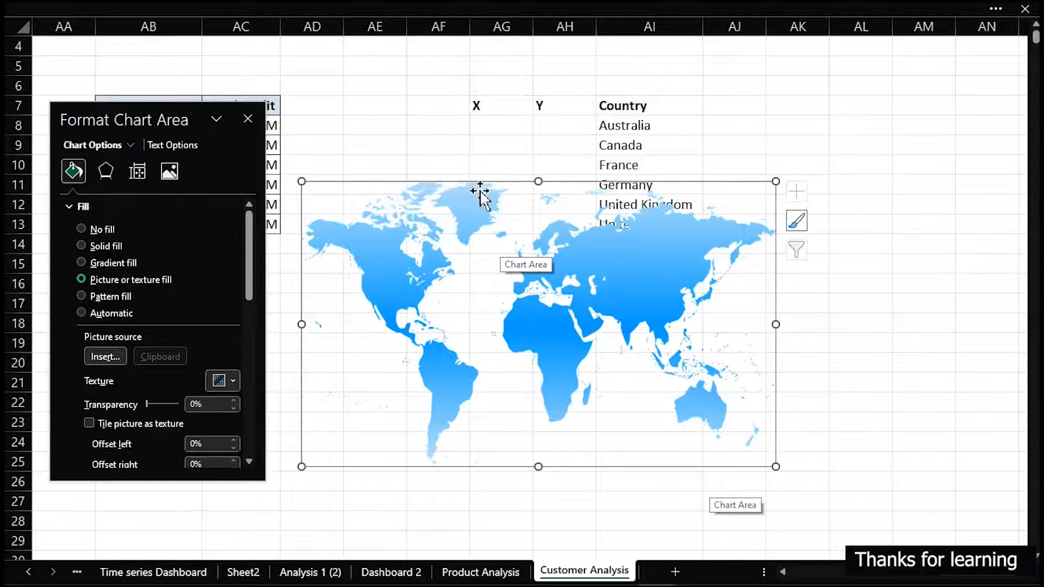
# Set the chart area's picture transparency to 65% and move the world map chart below the Country list, then close the formatting options
pyautogui.moveTo(481, 180); pyautogui.dragTo(501, 206)
pyautogui.moveTo(424, 205); pyautogui.dragTo(417, 243)
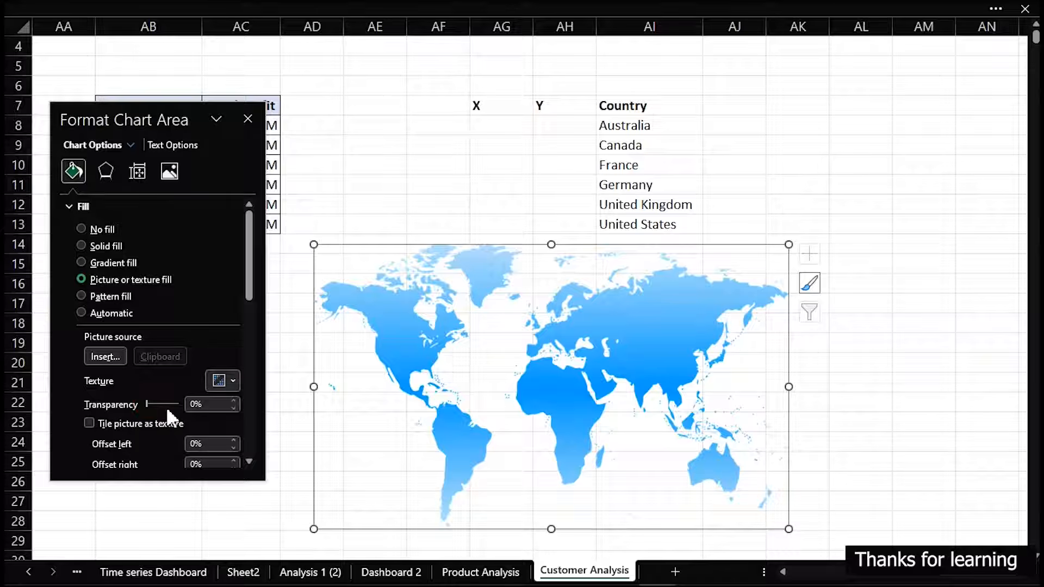
pyautogui.moveTo(147, 404); pyautogui.dragTo(168, 404)
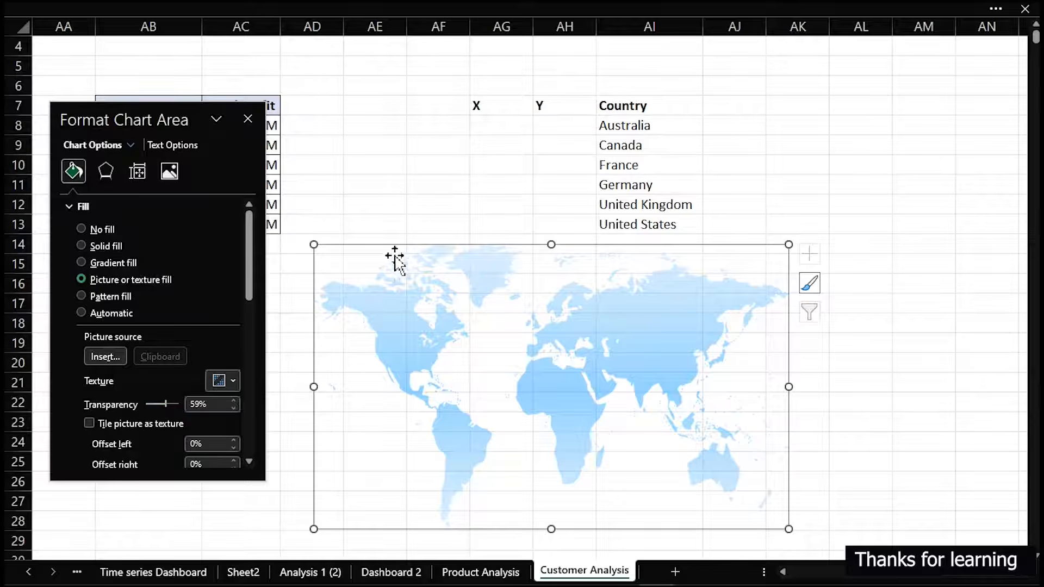
pyautogui.moveTo(407, 242); pyautogui.dragTo(465, 262)
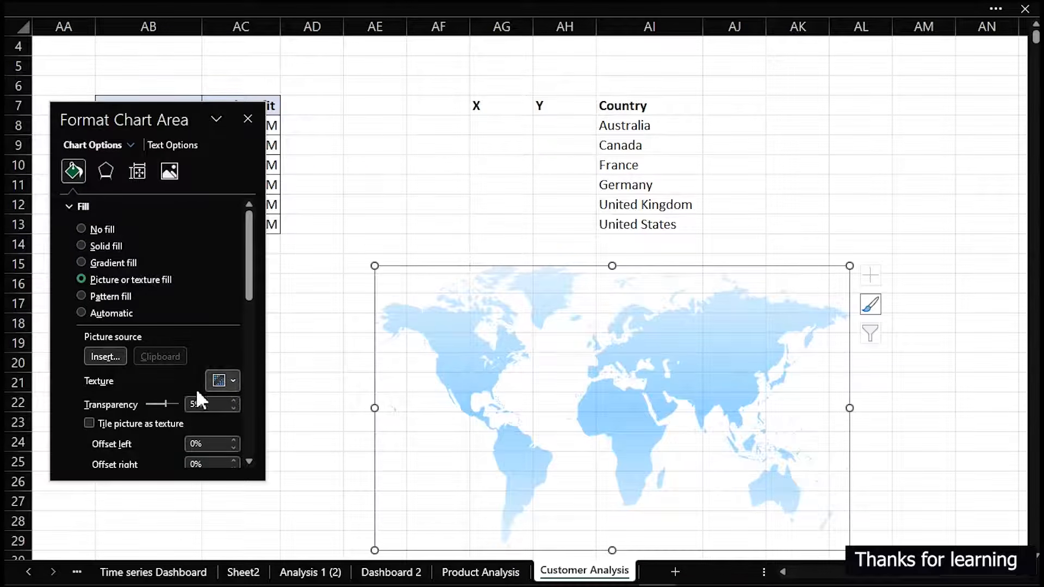
pyautogui.click(168, 403)
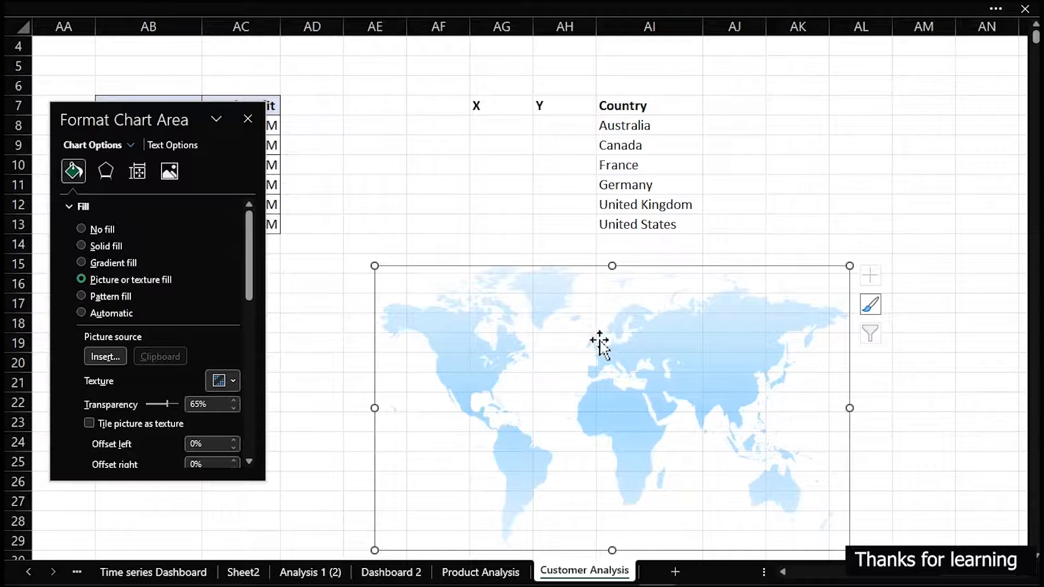
pyautogui.moveTo(635, 266); pyautogui.dragTo(613, 250)
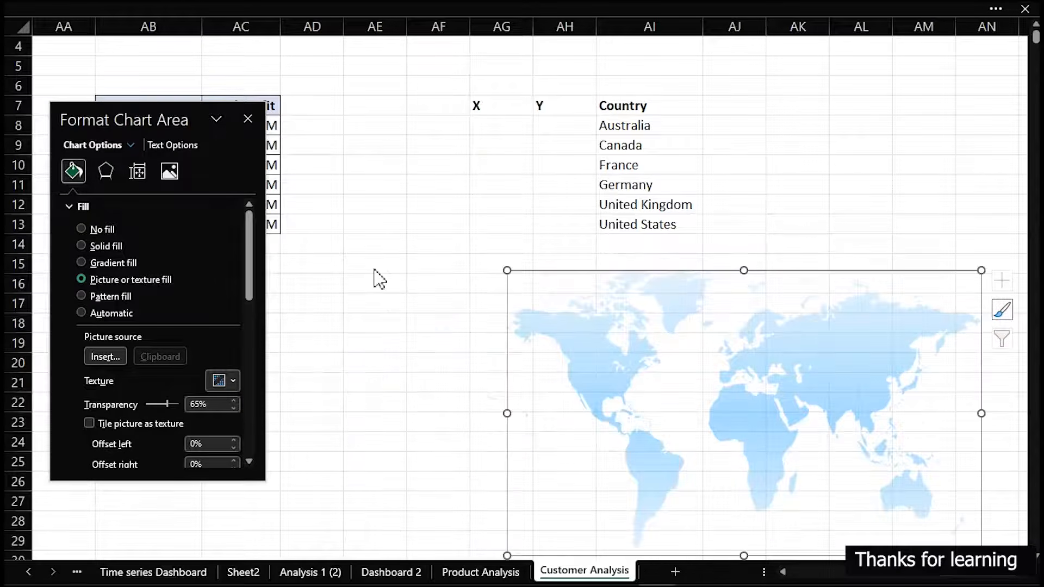
pyautogui.click(351, 171)
pyautogui.click(248, 119)
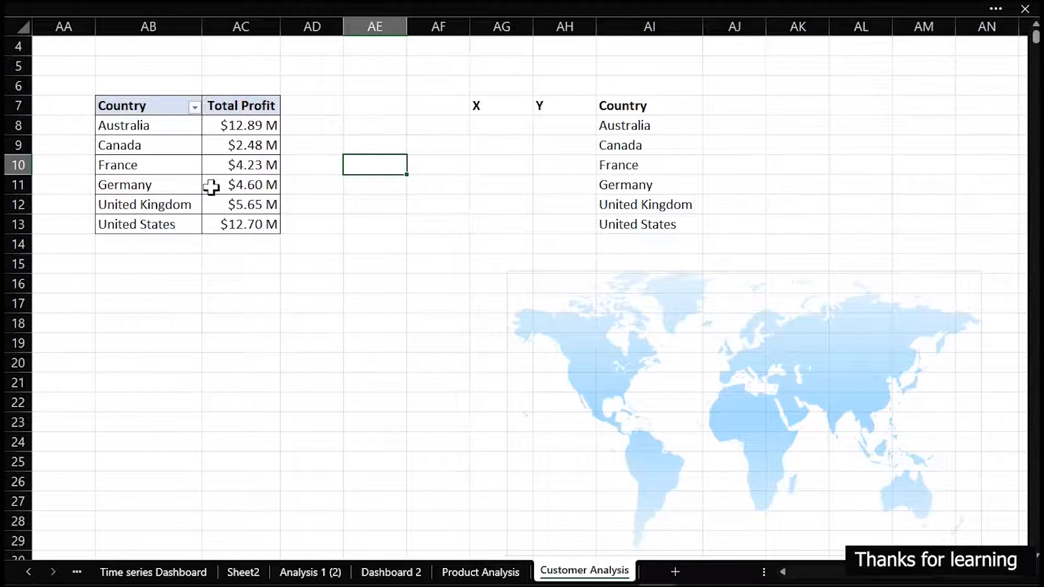
# Try to insert a filled map chart directly from the Country and Total Profit pivot table
pyautogui.click(130, 176)
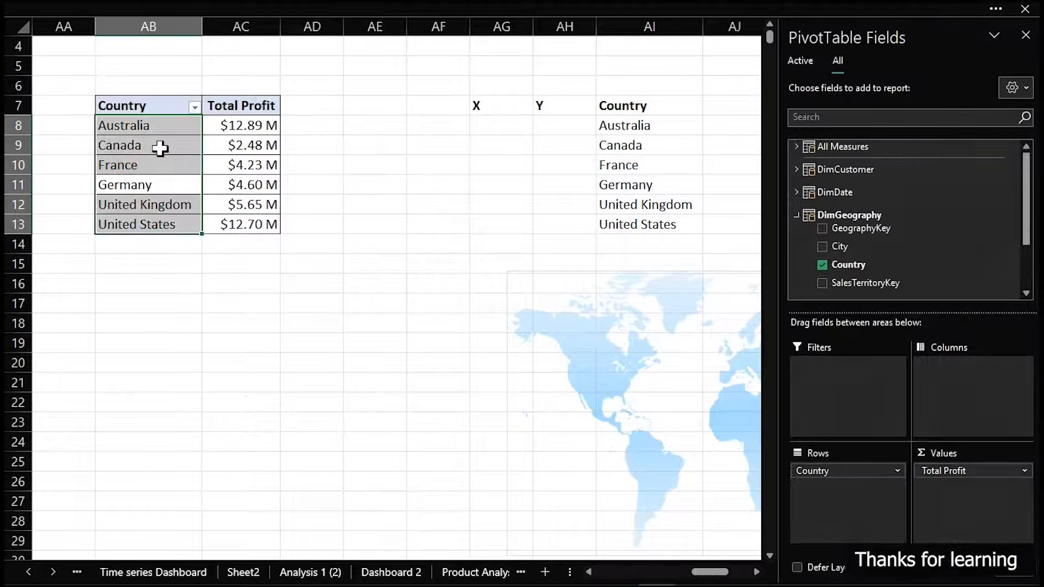
pyautogui.click(160, 148)
pyautogui.click(113, 16)
pyautogui.click(109, 49)
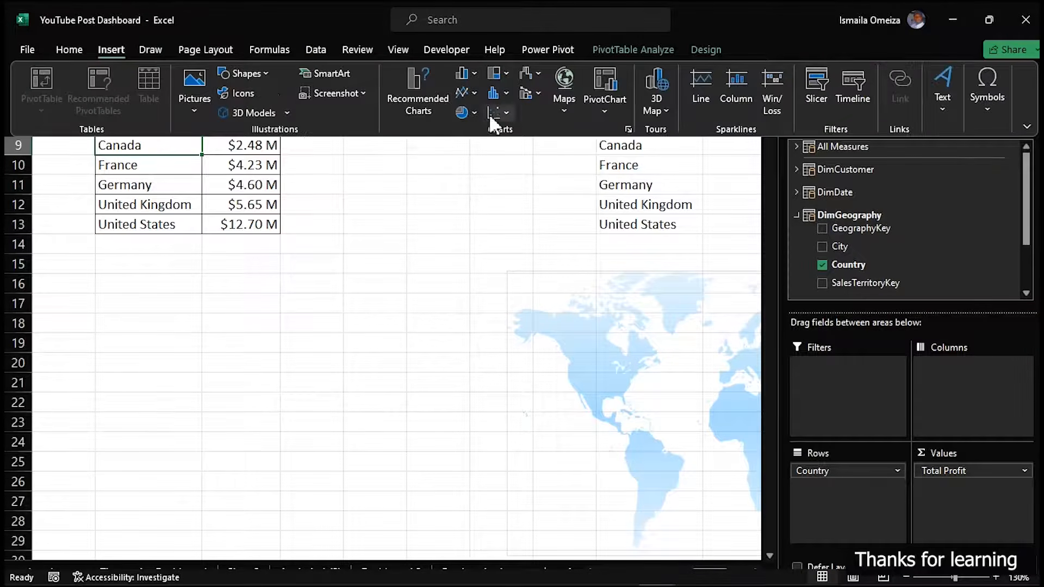
pyautogui.click(565, 87)
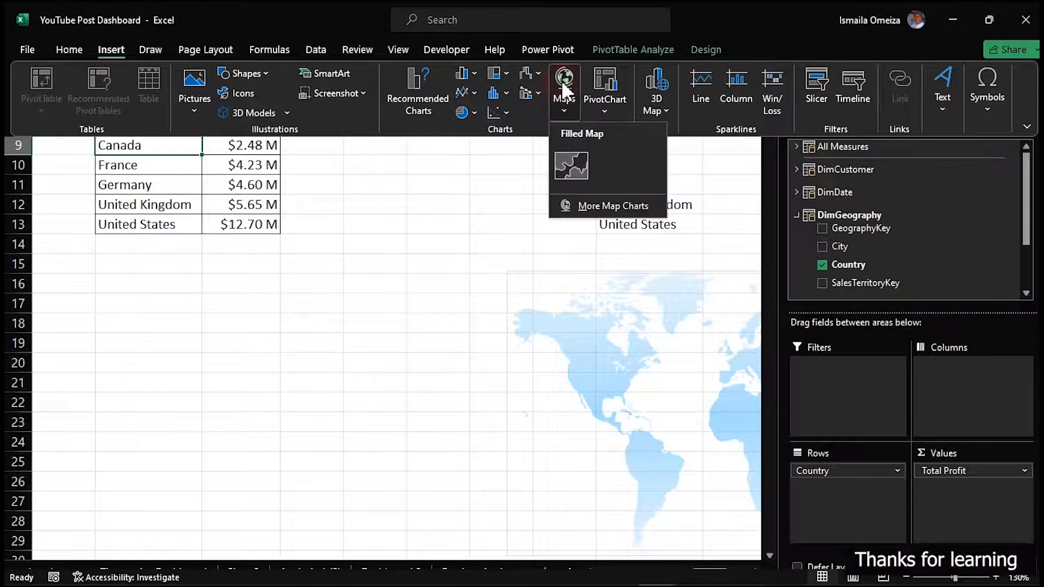
pyautogui.click(580, 155)
pyautogui.moveTo(499, 275); pyautogui.dragTo(193, 246)
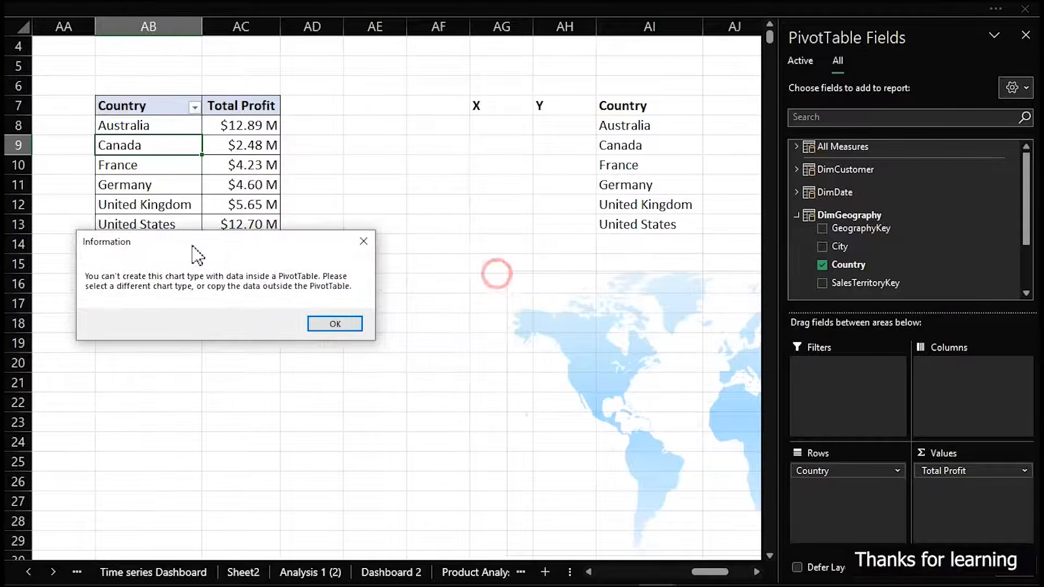
pyautogui.click(343, 323)
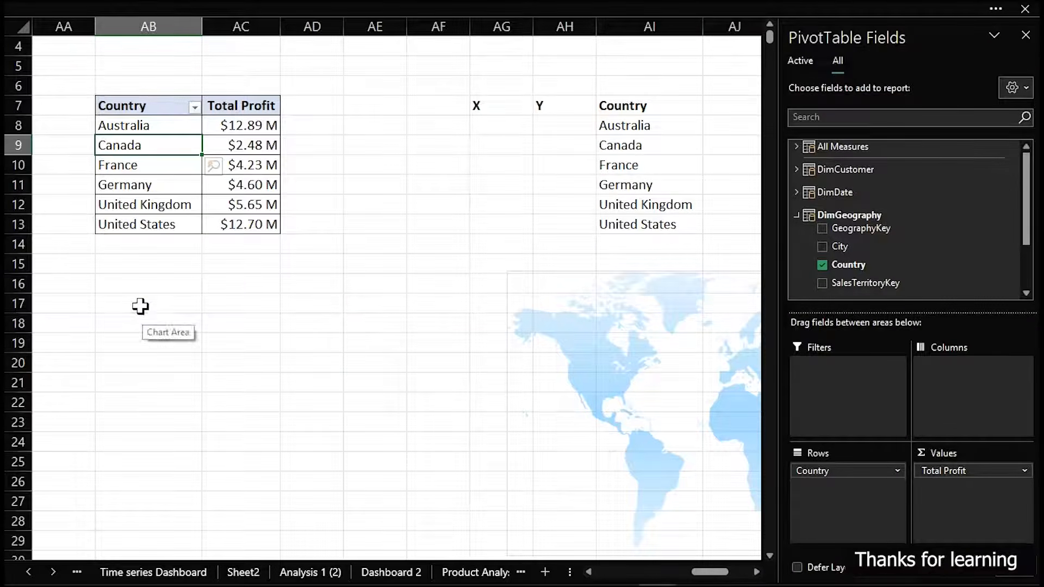
# Link cell AB17 to the pivot table's Country header and fill the formula across and down to AC23
pyautogui.click(141, 305)
pyautogui.write('=')
pyautogui.click(114, 105)
pyautogui.press('Return')
pyautogui.click(174, 305)
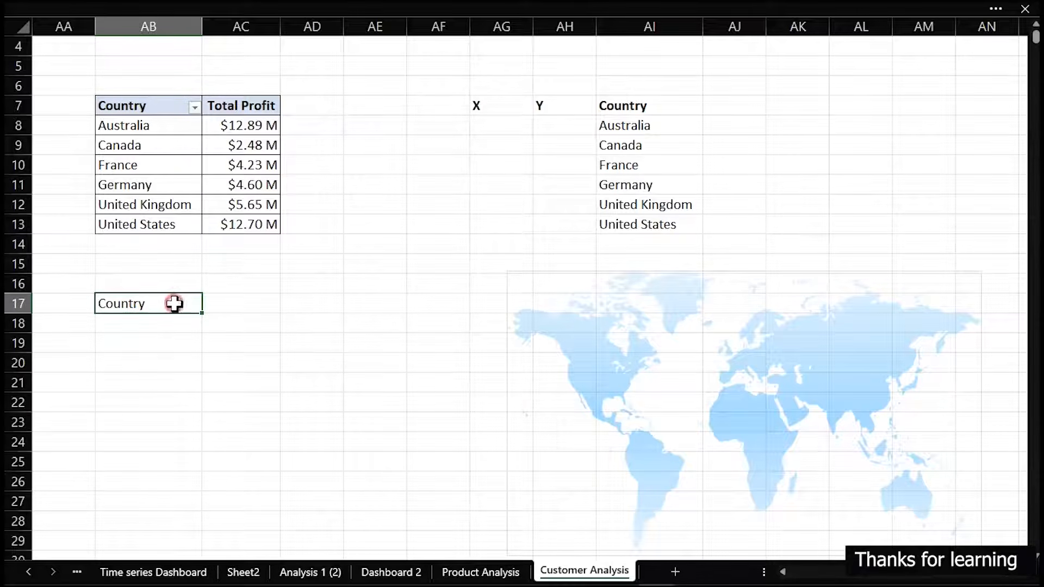
pyautogui.moveTo(203, 316); pyautogui.dragTo(258, 423)
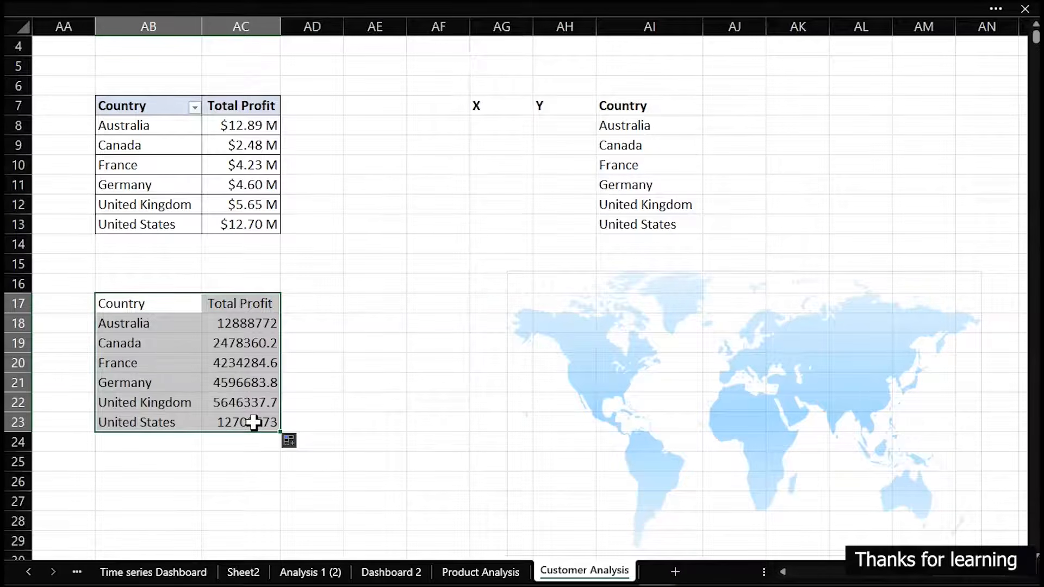
# Insert a filled map chart from the linked data in AB17:AC23 and delete its legend and chart title
pyautogui.click(37, 3)
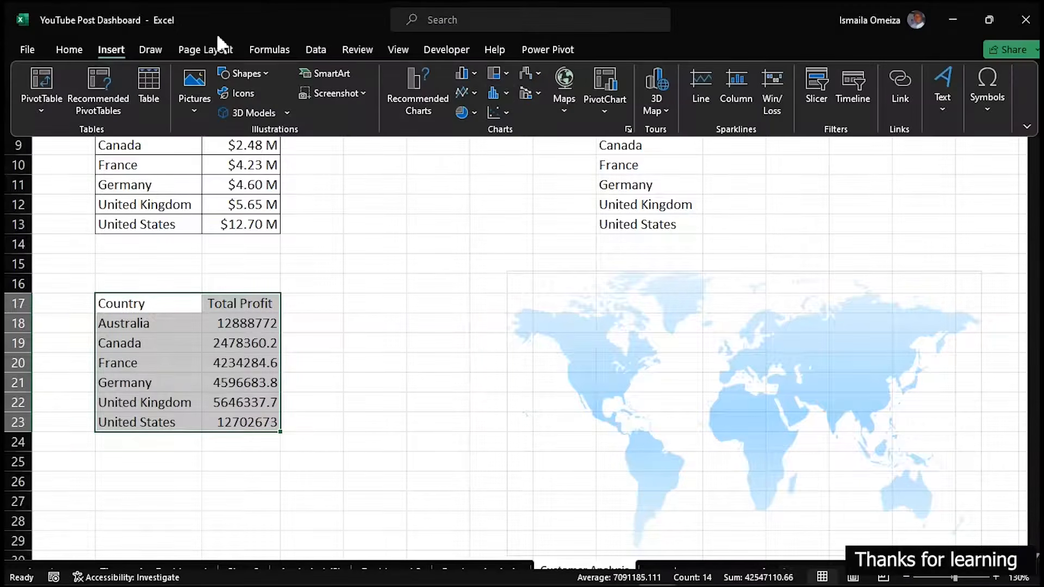
pyautogui.click(563, 98)
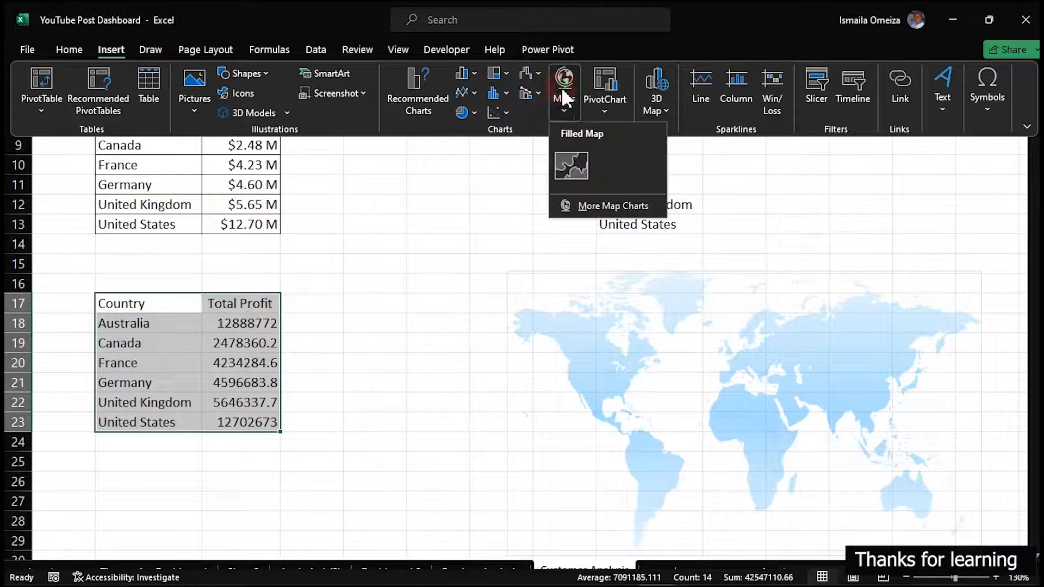
pyautogui.click(570, 173)
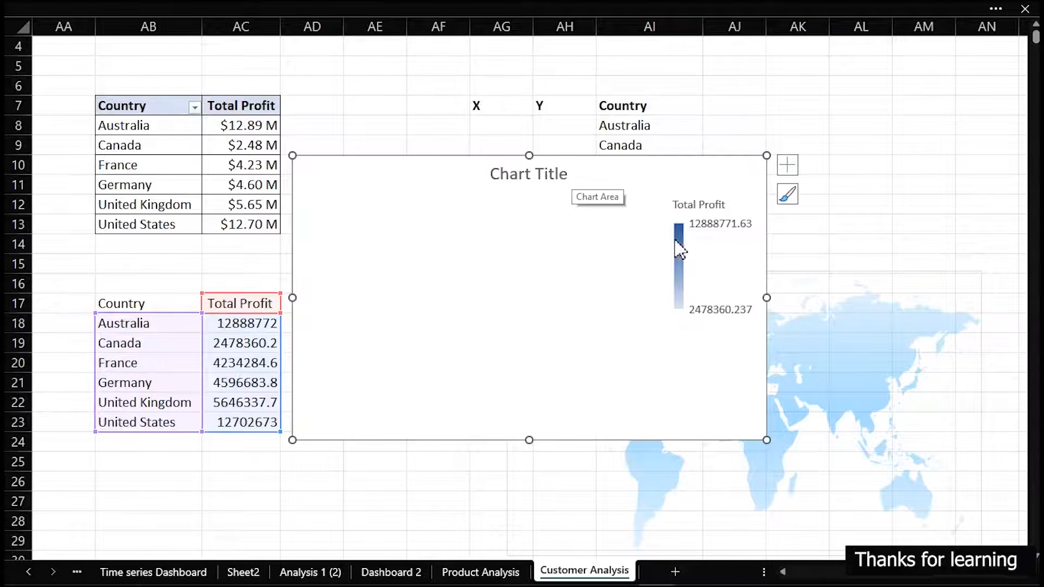
pyautogui.click(720, 231)
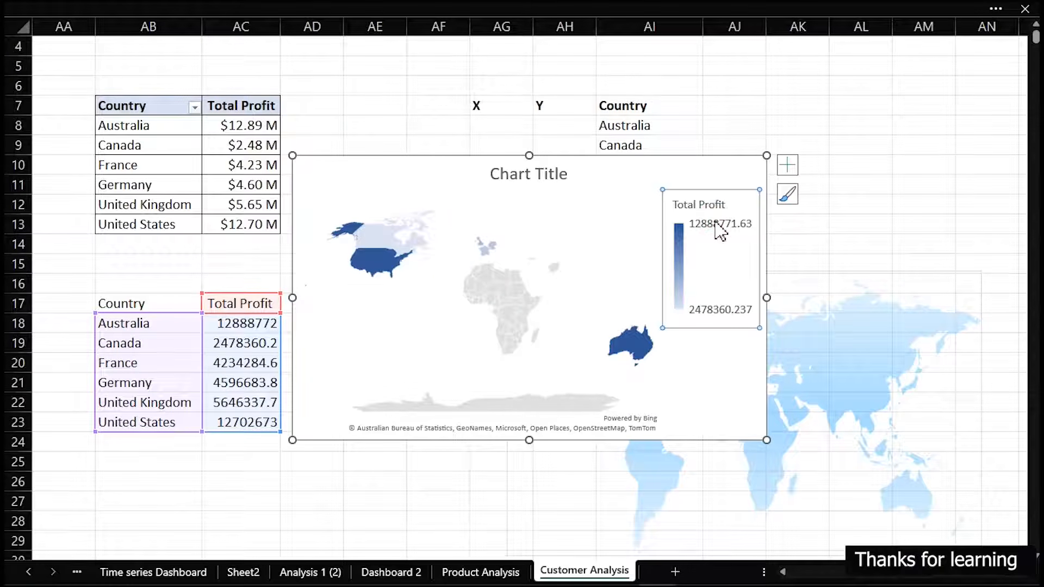
pyautogui.press('Delete')
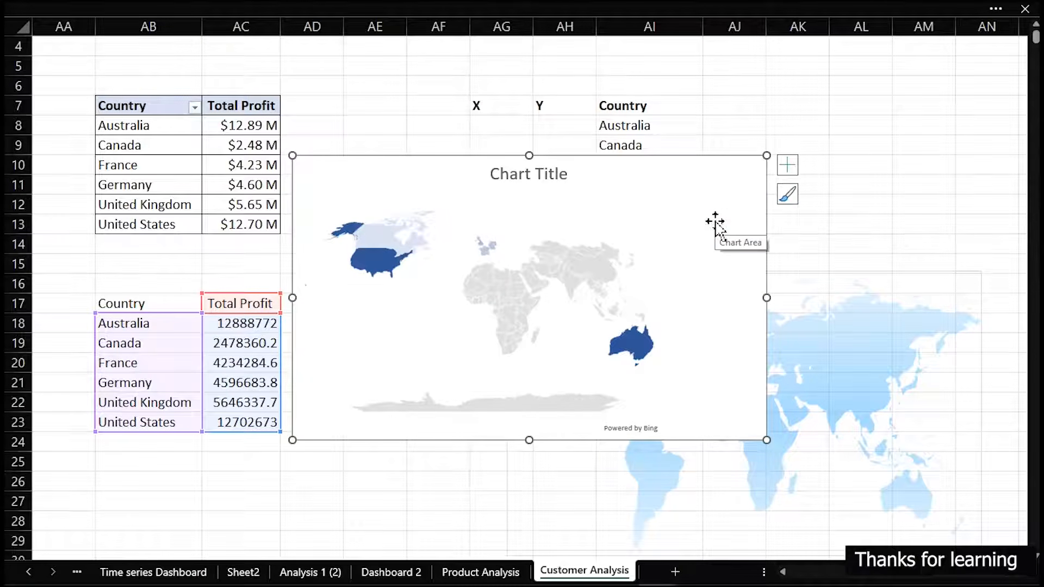
pyautogui.click(560, 175)
pyautogui.press('Delete')
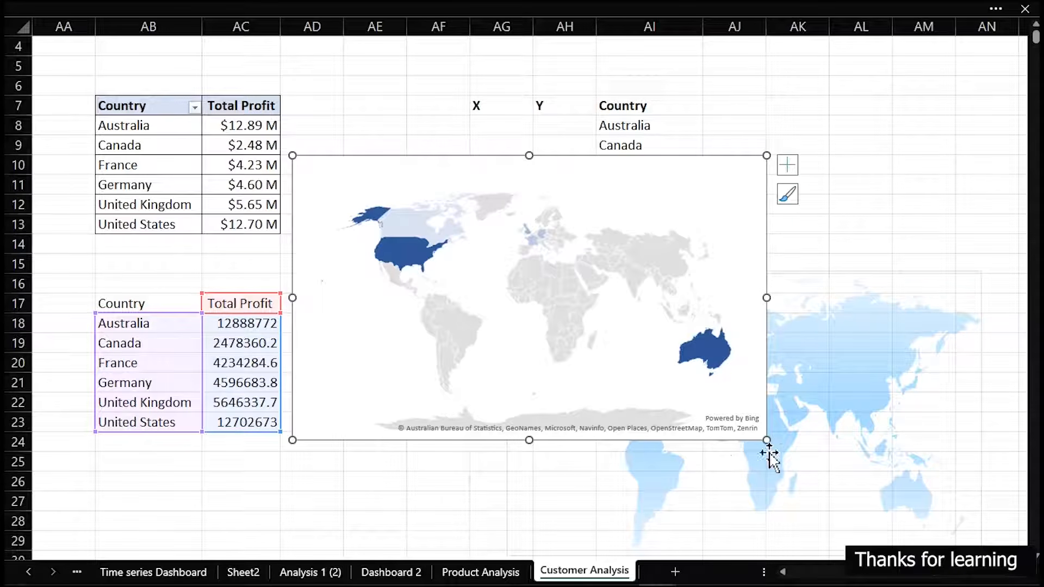
# Shrink the filled map chart and move it over the pivot table and linked data, away from the scatter chart
pyautogui.moveTo(770, 441); pyautogui.dragTo(666, 423)
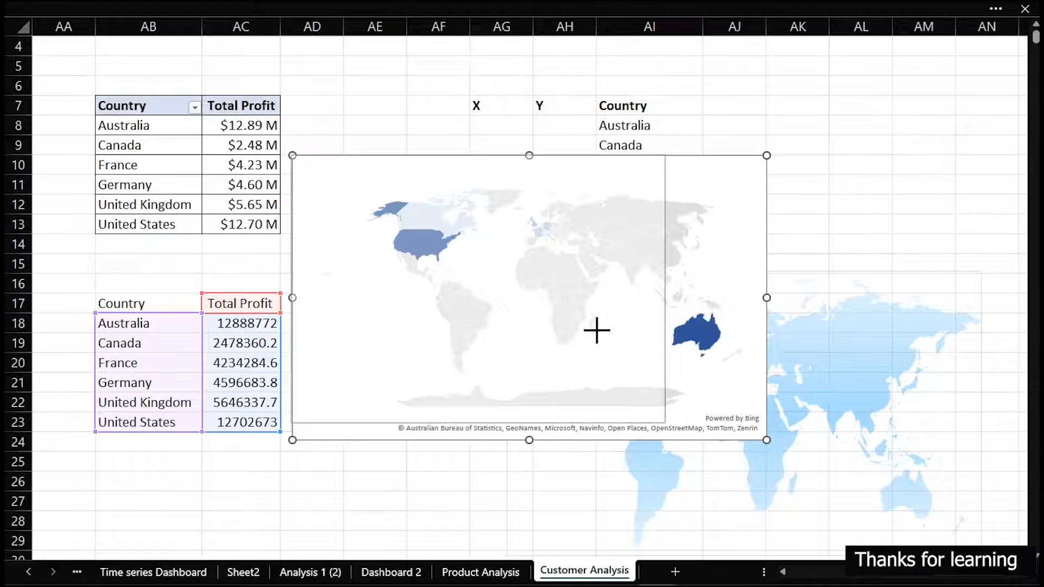
pyautogui.moveTo(553, 157); pyautogui.dragTo(271, 114)
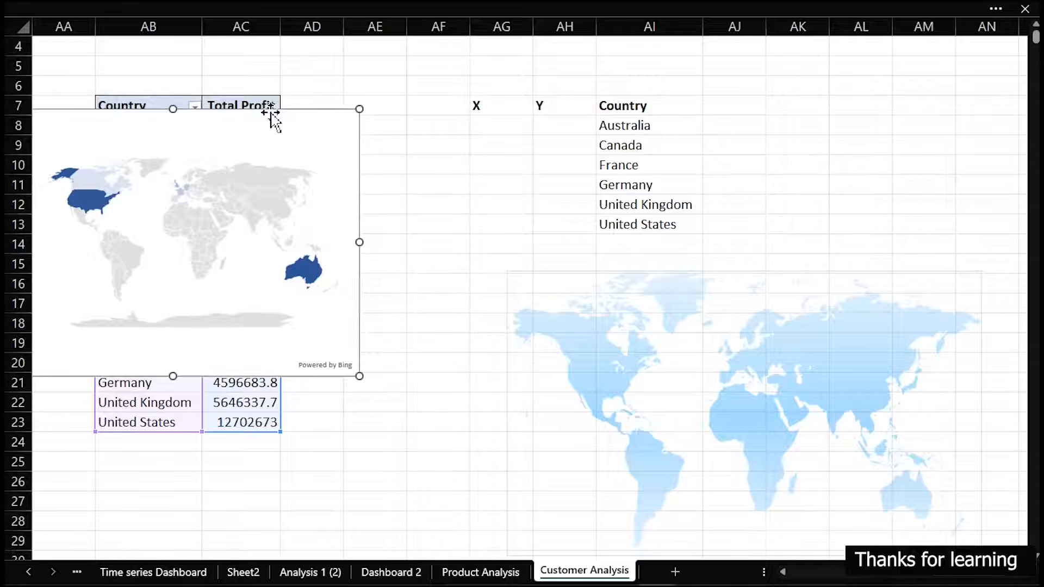
# Enter the map coordinates X 8, Y 2 for Australia and X 1, Y 8 for Canada in AG8:AH9
pyautogui.moveTo(64, 175)
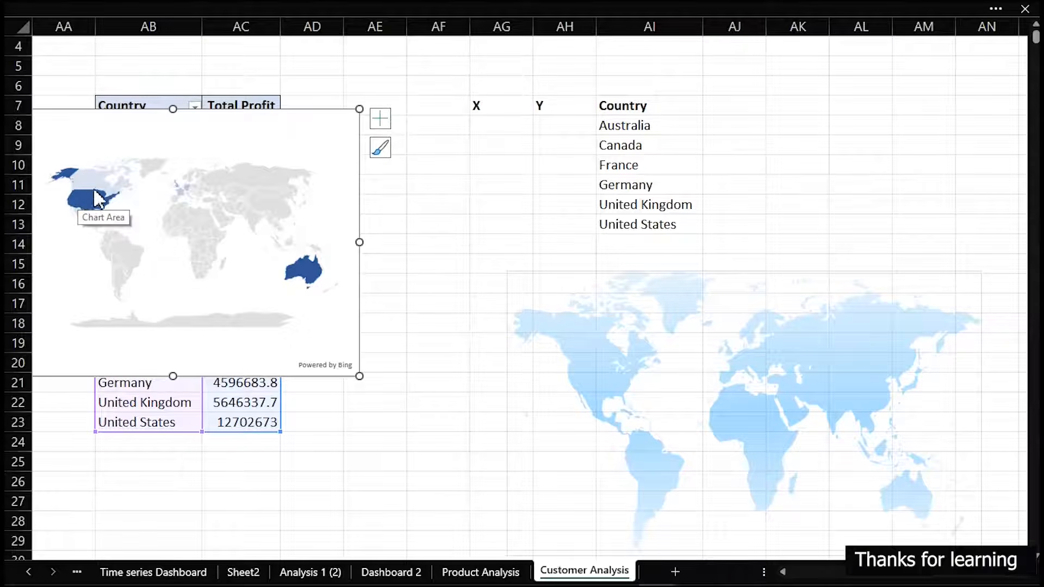
pyautogui.moveTo(97, 182)
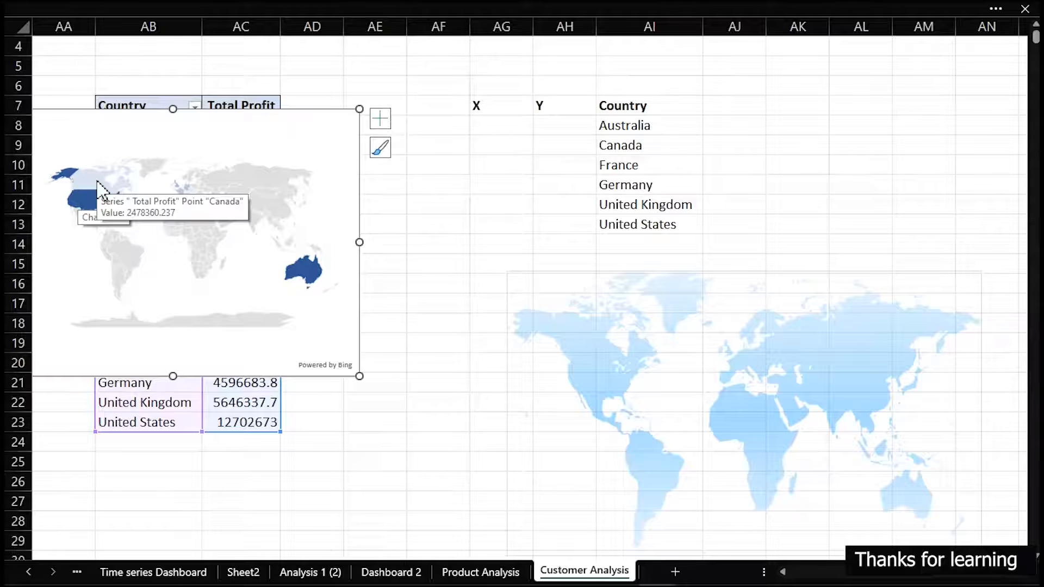
pyautogui.moveTo(314, 272)
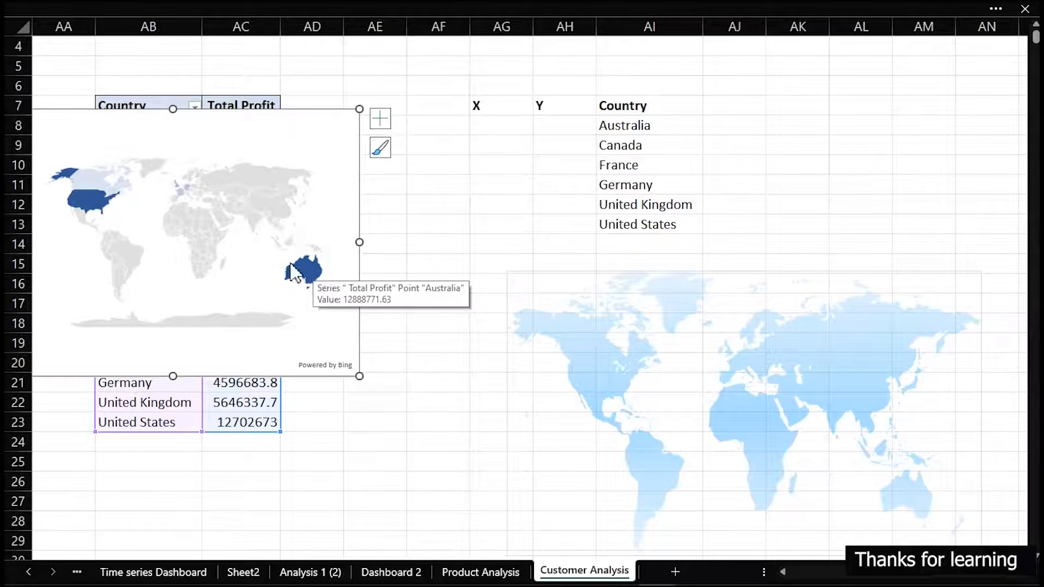
pyautogui.moveTo(181, 193)
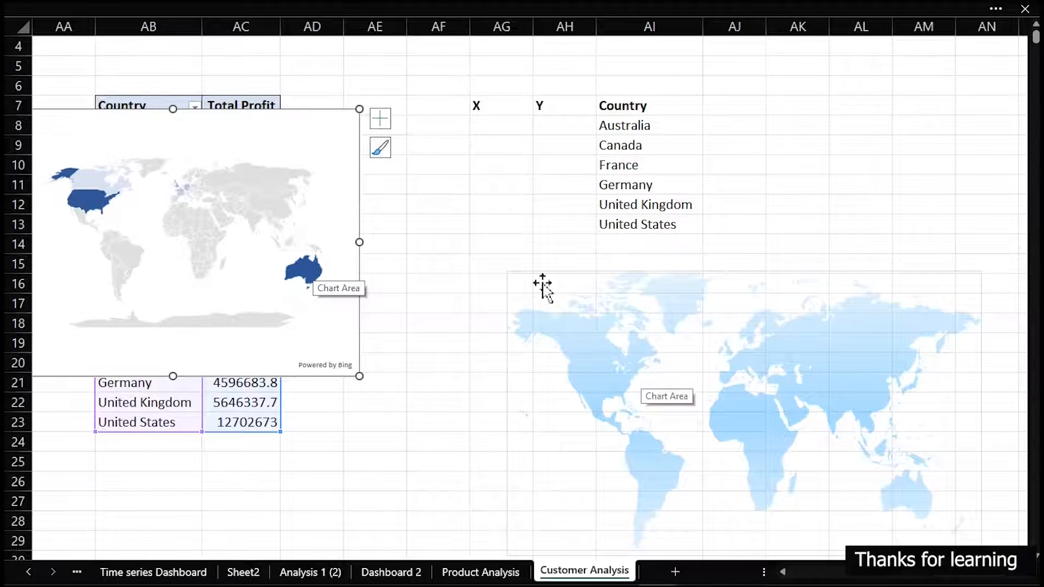
pyautogui.click(492, 129)
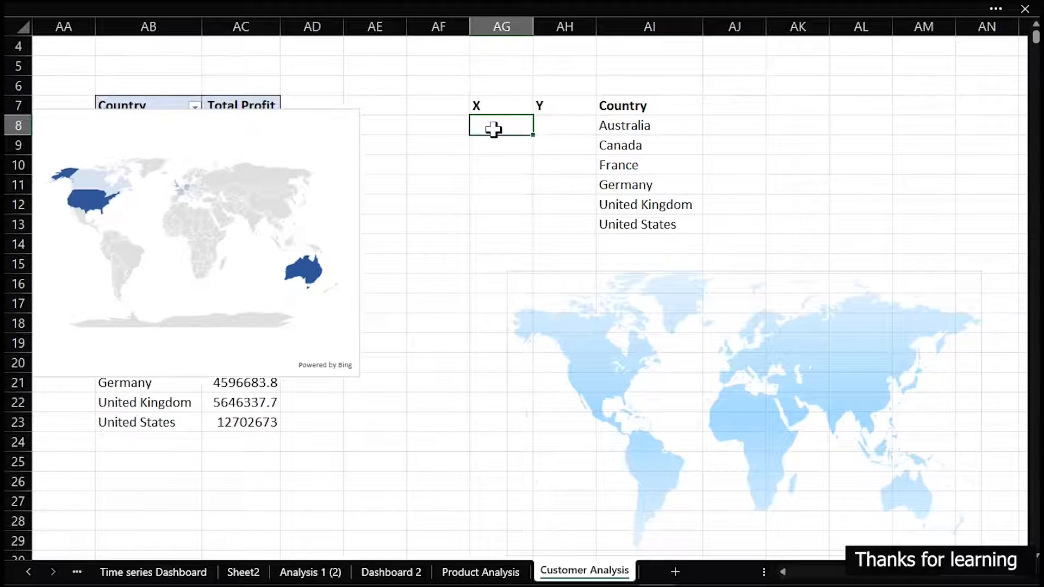
pyautogui.write('8')
pyautogui.click(562, 125)
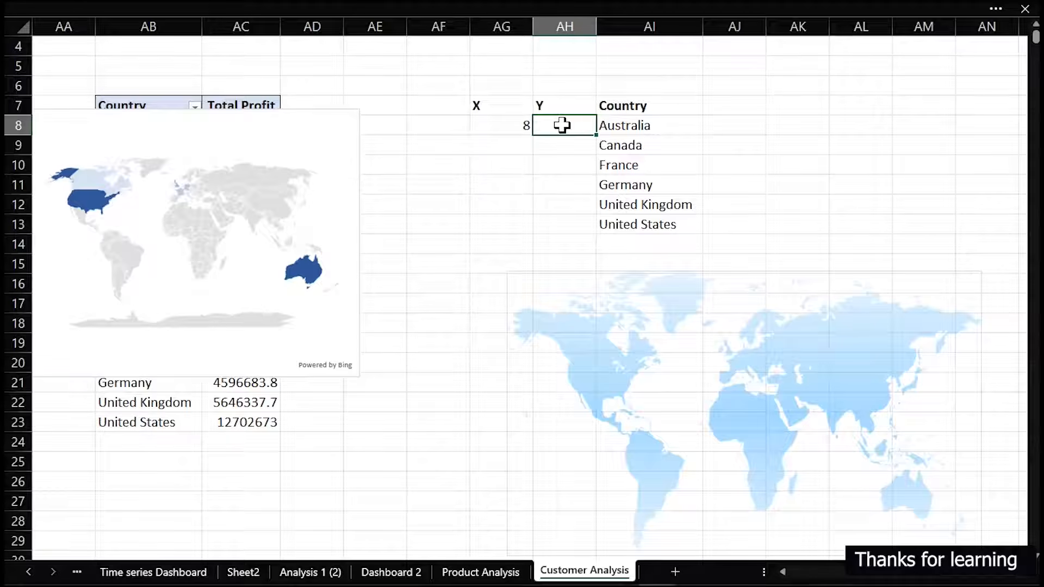
pyautogui.write('2')
pyautogui.click(521, 145)
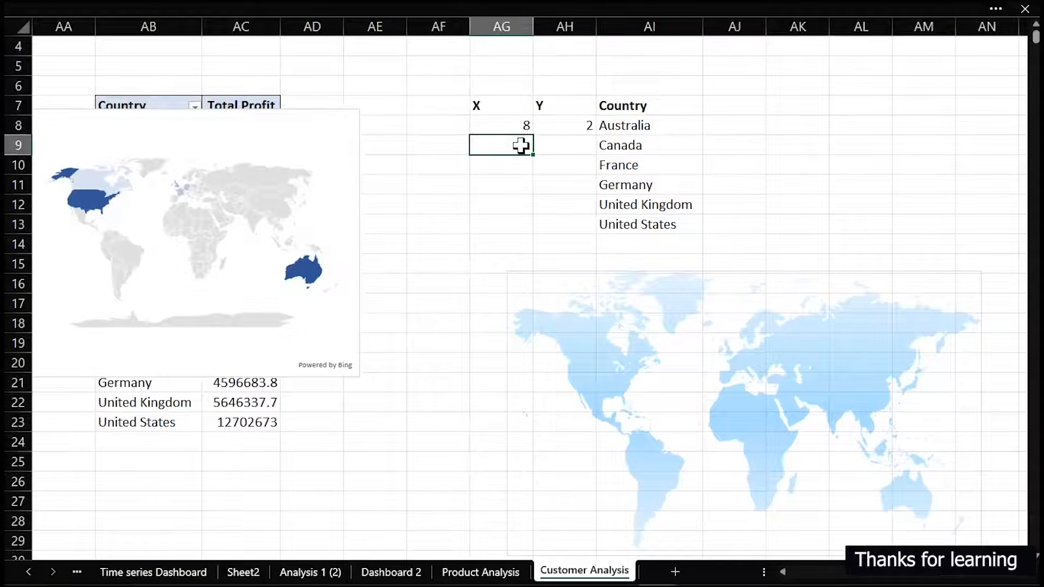
pyautogui.write('1')
pyautogui.click(568, 148)
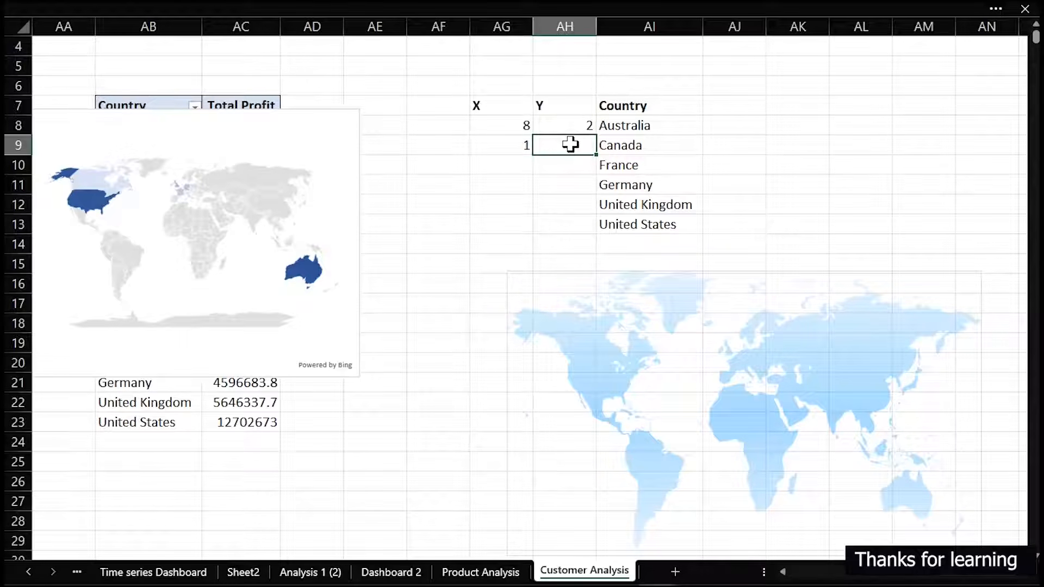
pyautogui.write('8')
# Enter the map coordinates X 1, Y 6 for France and X 4, Y 9.4 for Germany in AG10:AH11
pyautogui.click(510, 168)
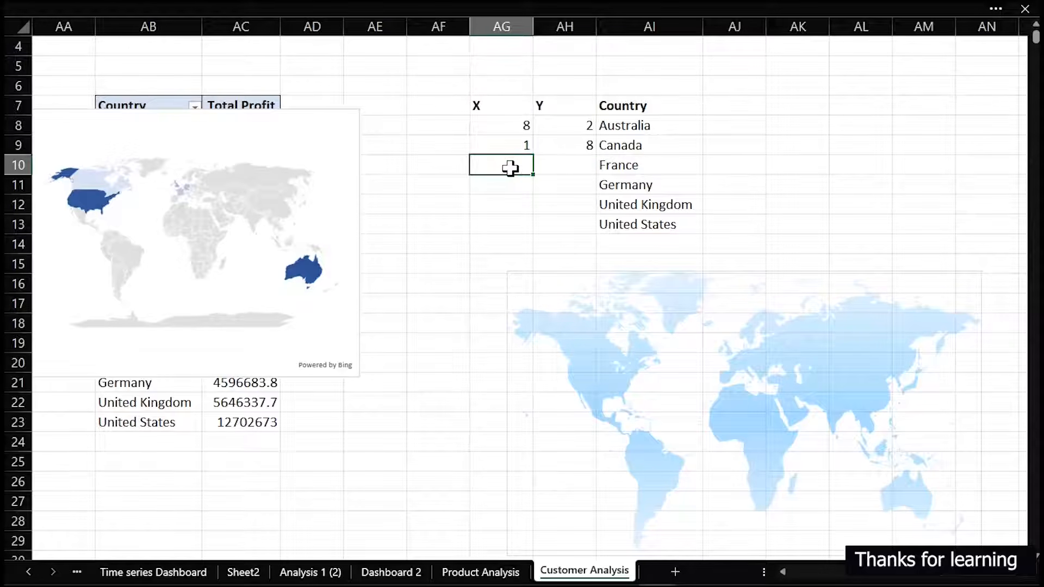
pyautogui.write('1')
pyautogui.click(567, 168)
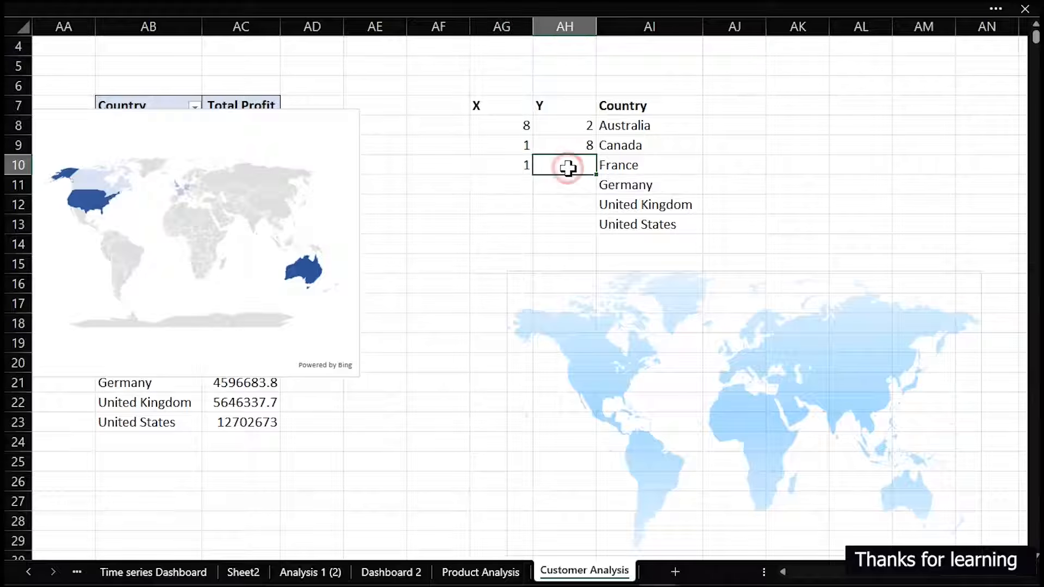
pyautogui.write('6')
pyautogui.click(490, 186)
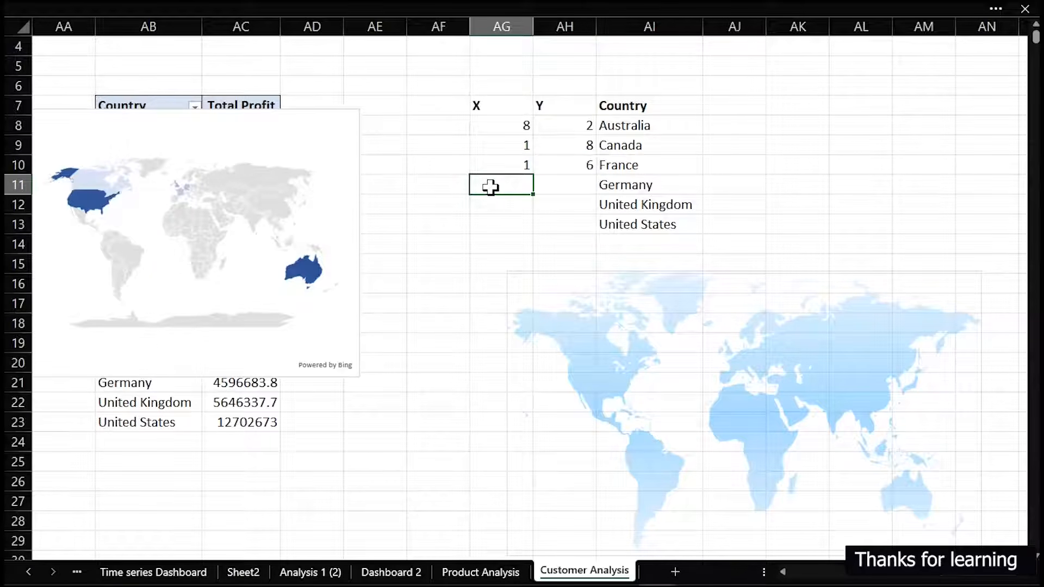
pyautogui.write('4')
pyautogui.click(553, 179)
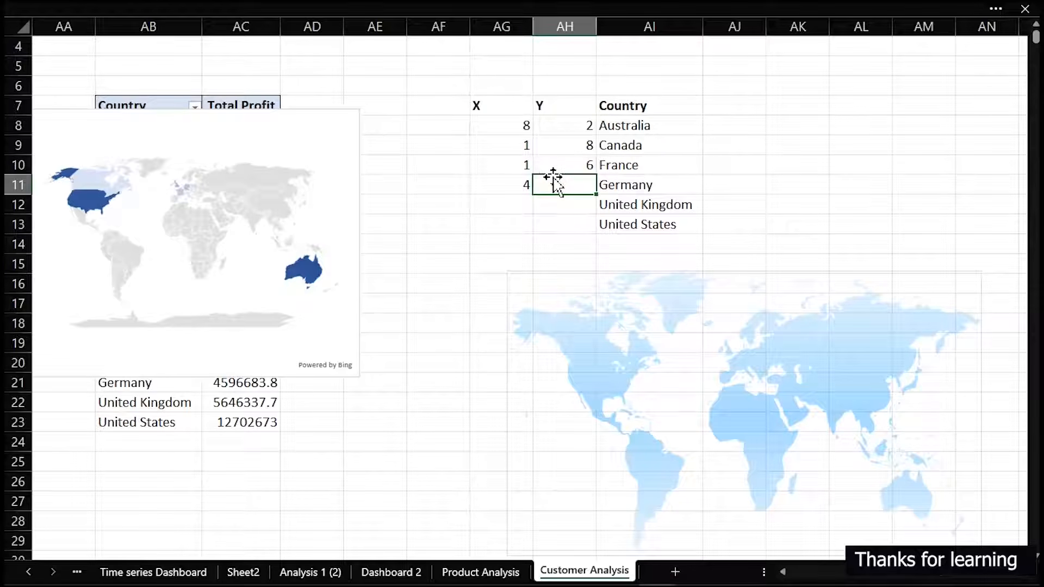
pyautogui.write('9.4')
# Enter the map coordinates X 5, Y 8 for the United Kingdom and X 4, Y 8 for the United States
pyautogui.click(513, 203)
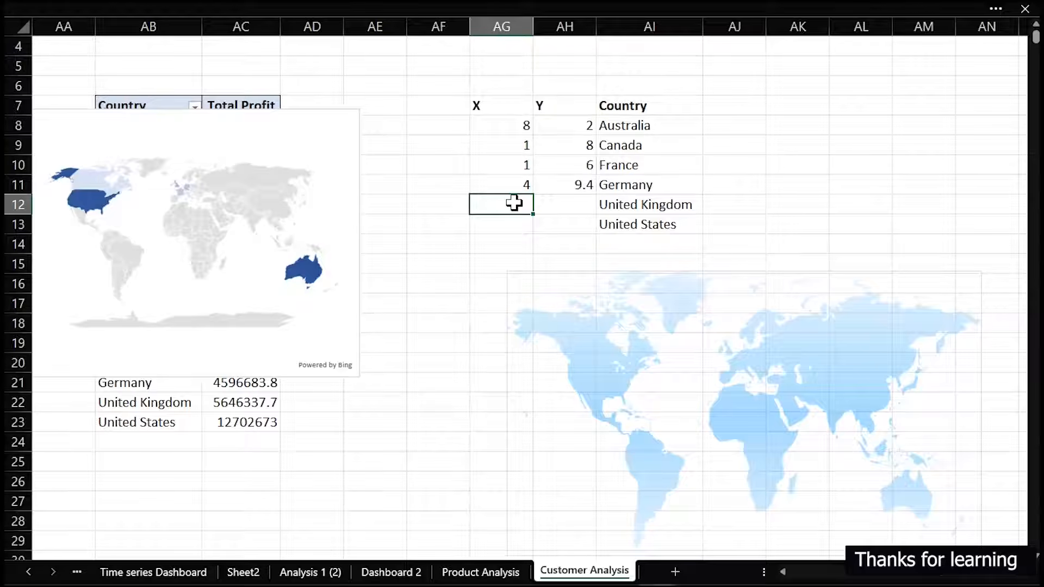
pyautogui.write('4')
pyautogui.click(560, 204)
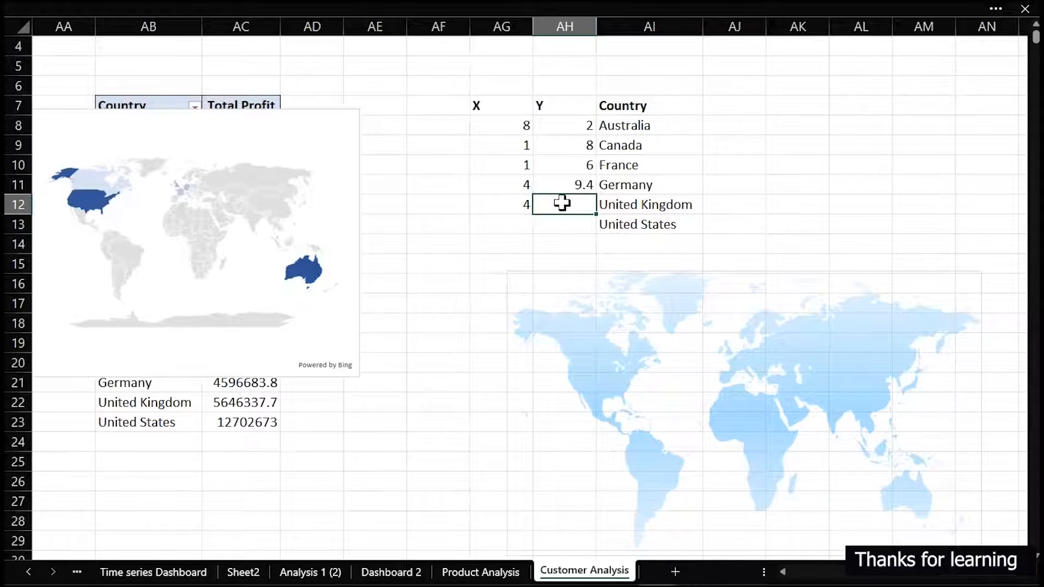
pyautogui.write('8')
pyautogui.click(521, 226)
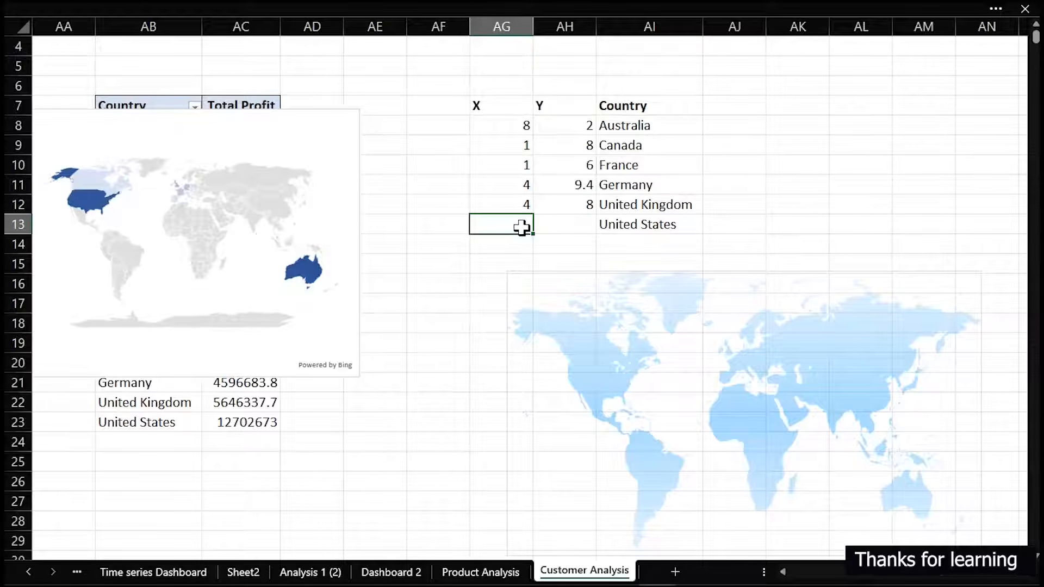
pyautogui.write('4')
pyautogui.click(569, 224)
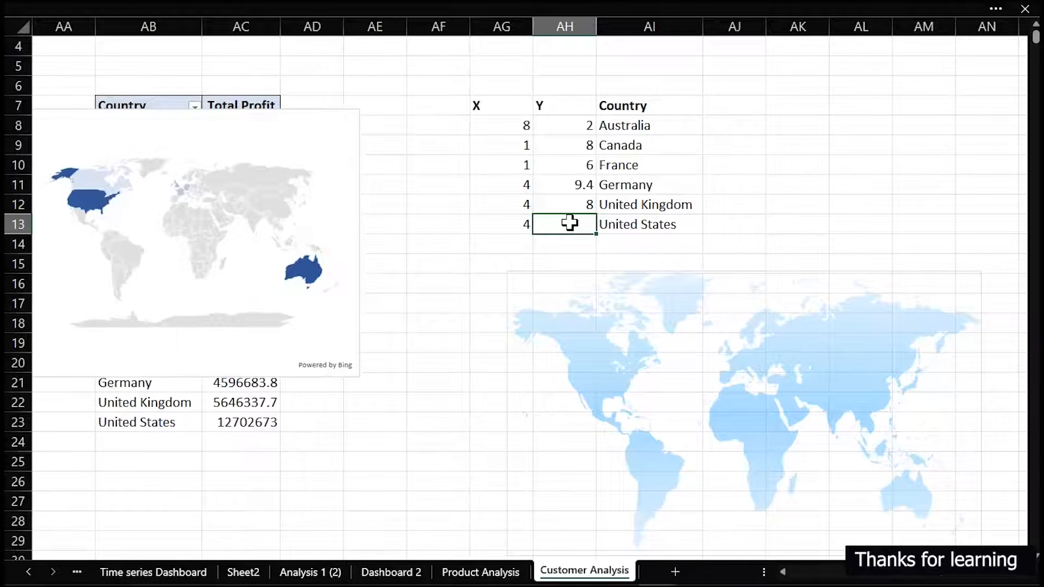
pyautogui.write('8')
pyautogui.click(520, 204)
pyautogui.press('Delete')
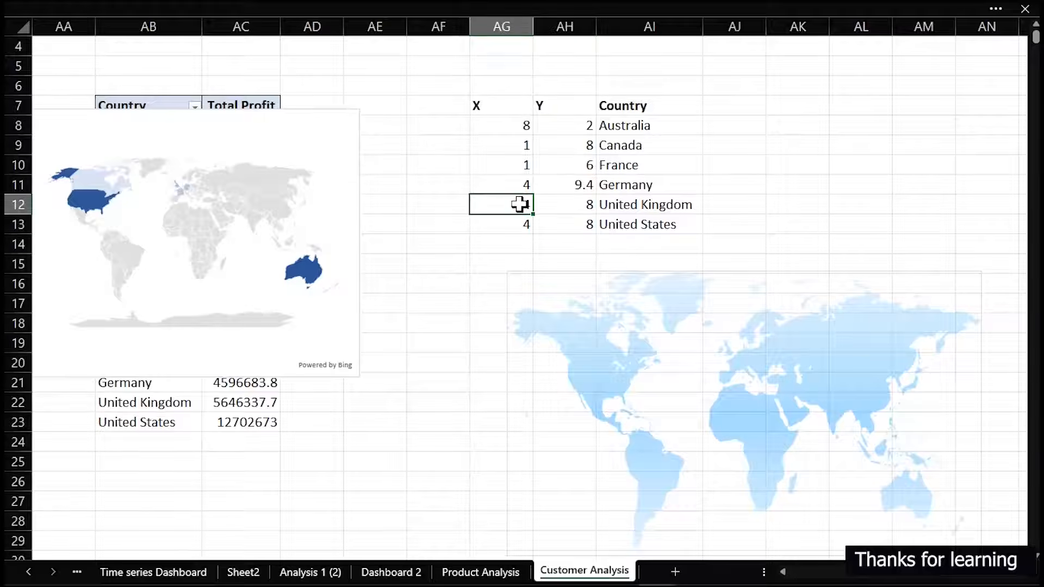
pyautogui.write('5')
pyautogui.click(690, 223)
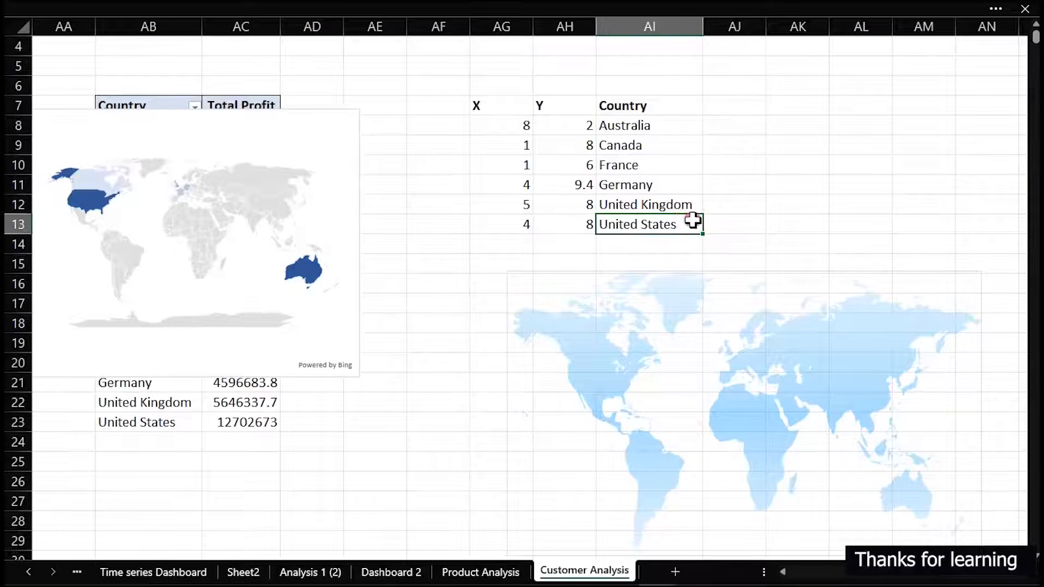
# Add a data series to the empty world-map scatter chart, taking its name from the Country header in AI7
pyautogui.click(709, 321)
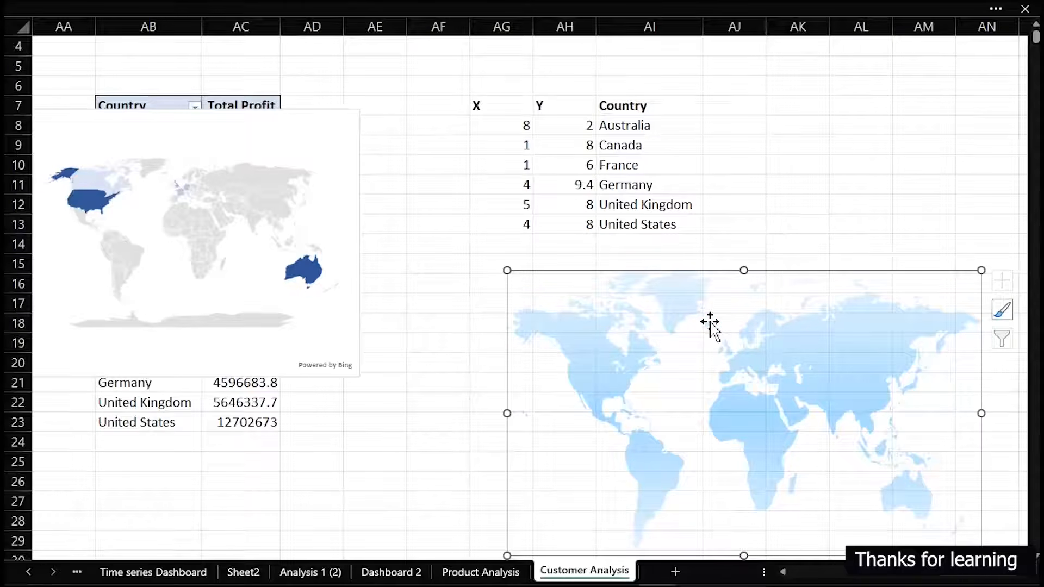
pyautogui.rightClick(710, 321)
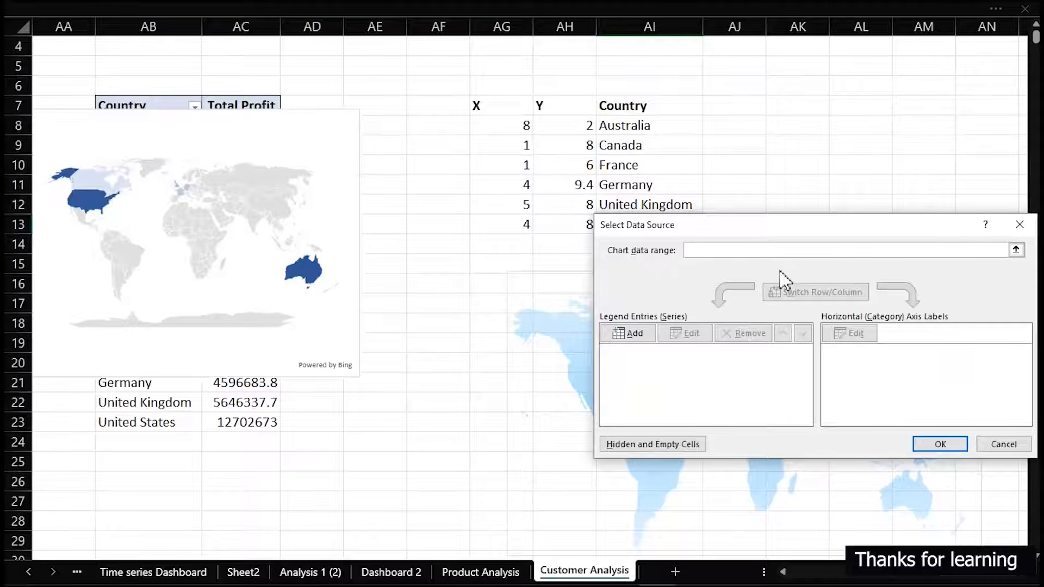
pyautogui.moveTo(809, 228); pyautogui.dragTo(696, 290)
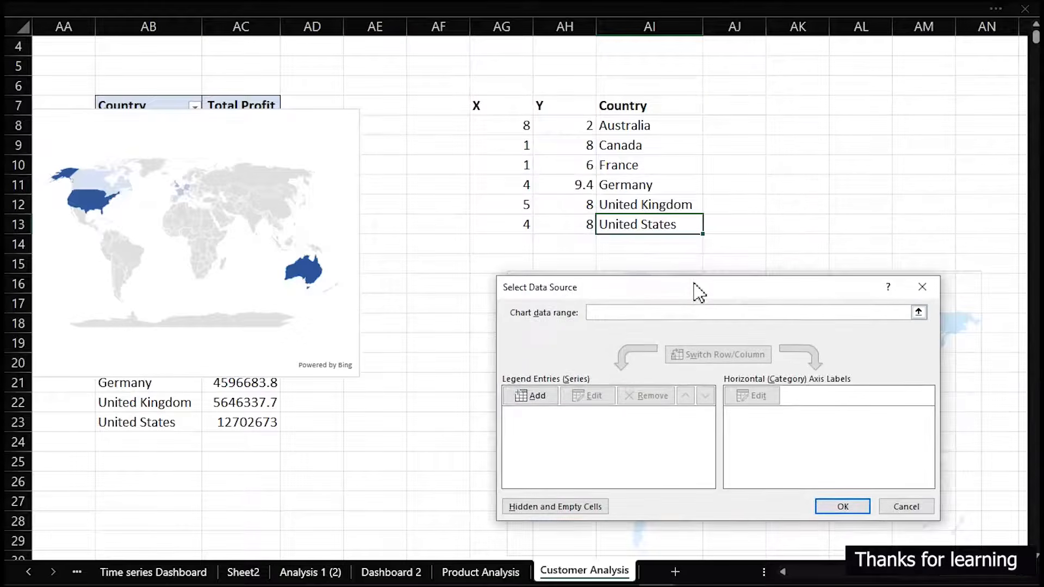
pyautogui.click(532, 396)
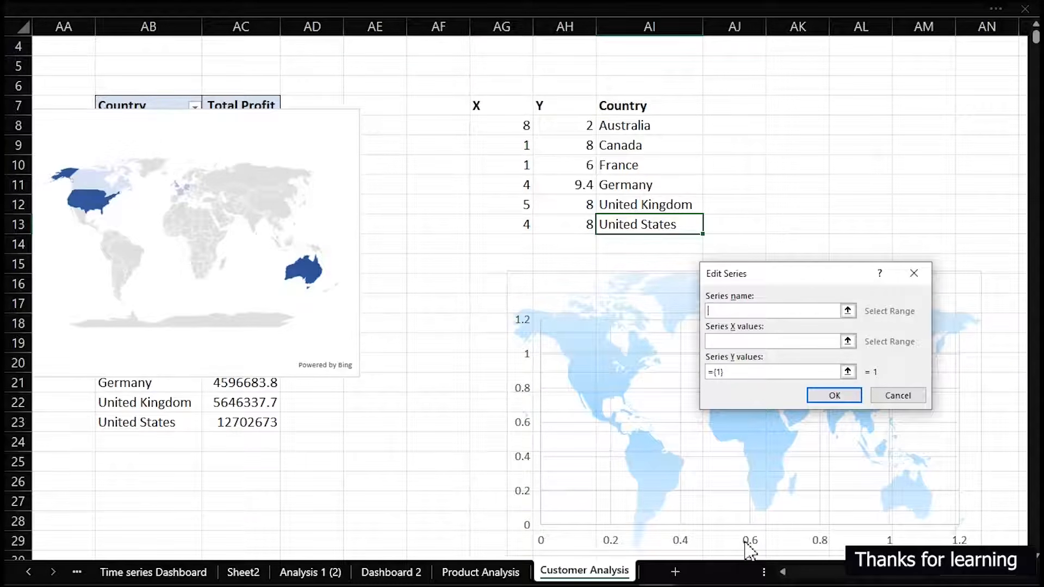
pyautogui.click(624, 106)
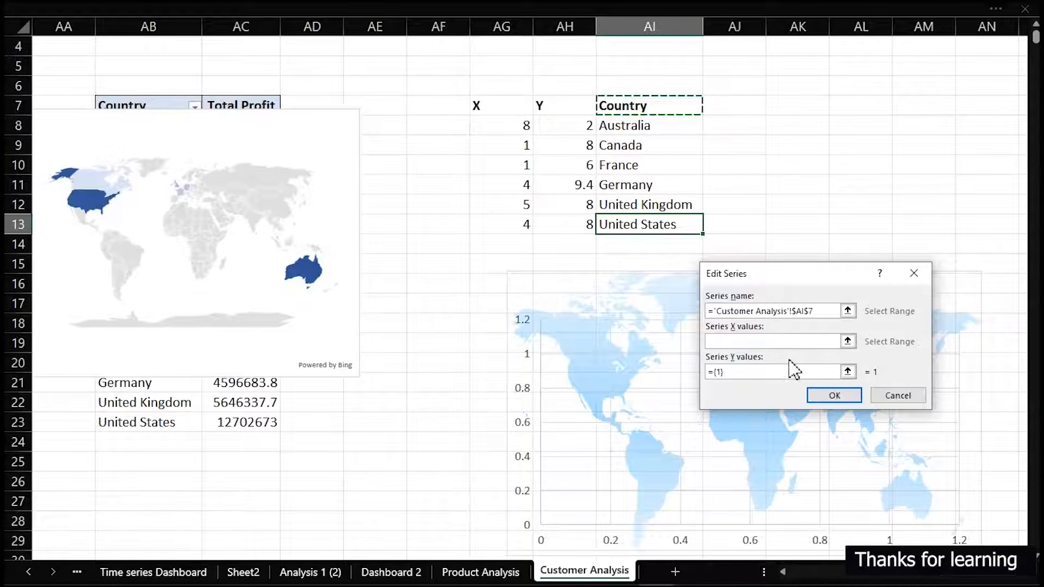
# Set the series X values to AG8:AG13 and its Y values to AH8:AH13, and apply the chart data source
pyautogui.click(756, 342)
pyautogui.moveTo(498, 132); pyautogui.dragTo(506, 224)
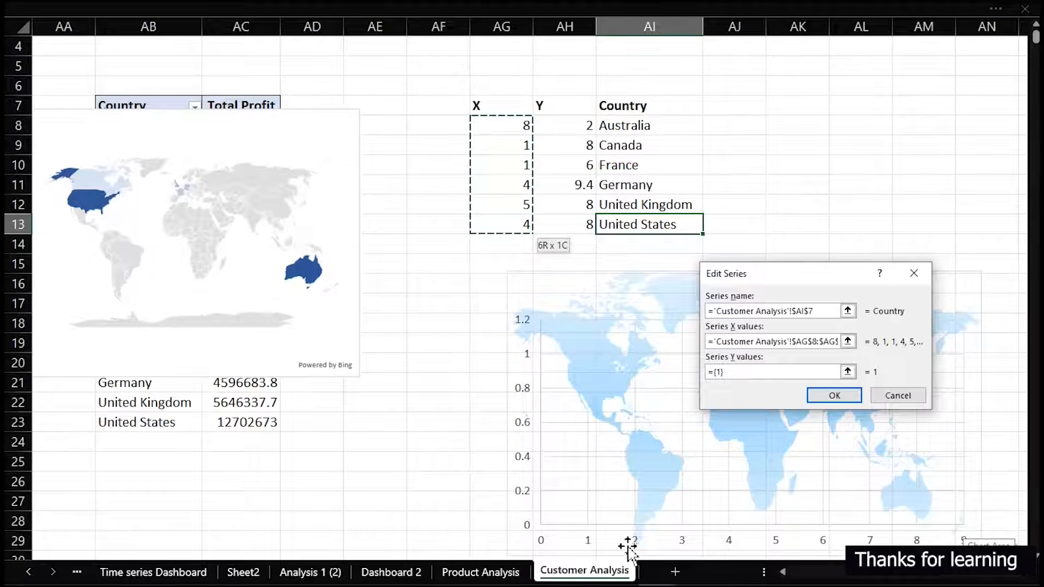
pyautogui.moveTo(760, 372); pyautogui.dragTo(704, 378)
pyautogui.press('BackSpace')
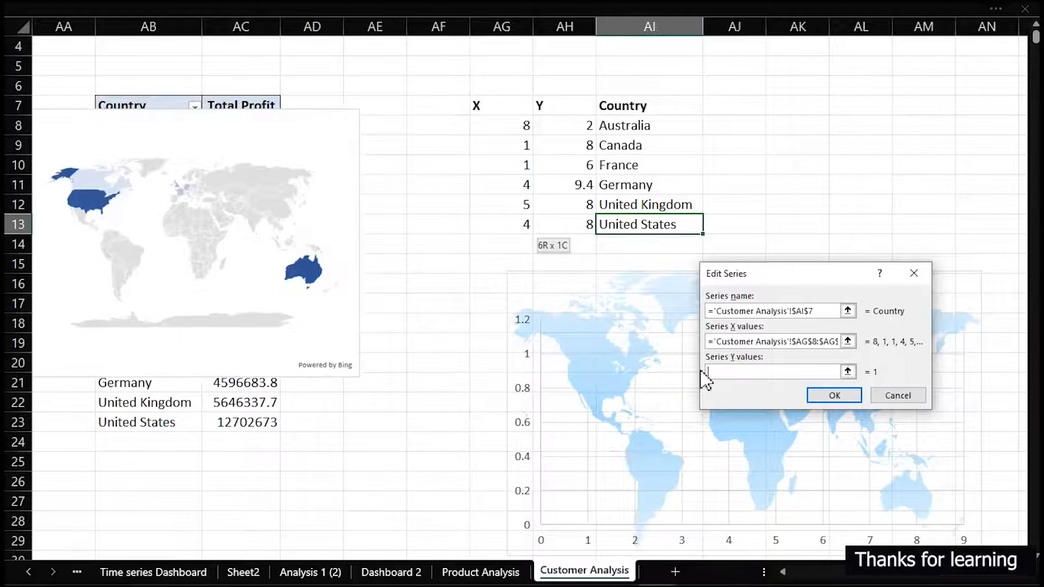
pyautogui.moveTo(571, 125); pyautogui.dragTo(575, 226)
pyautogui.click(843, 391)
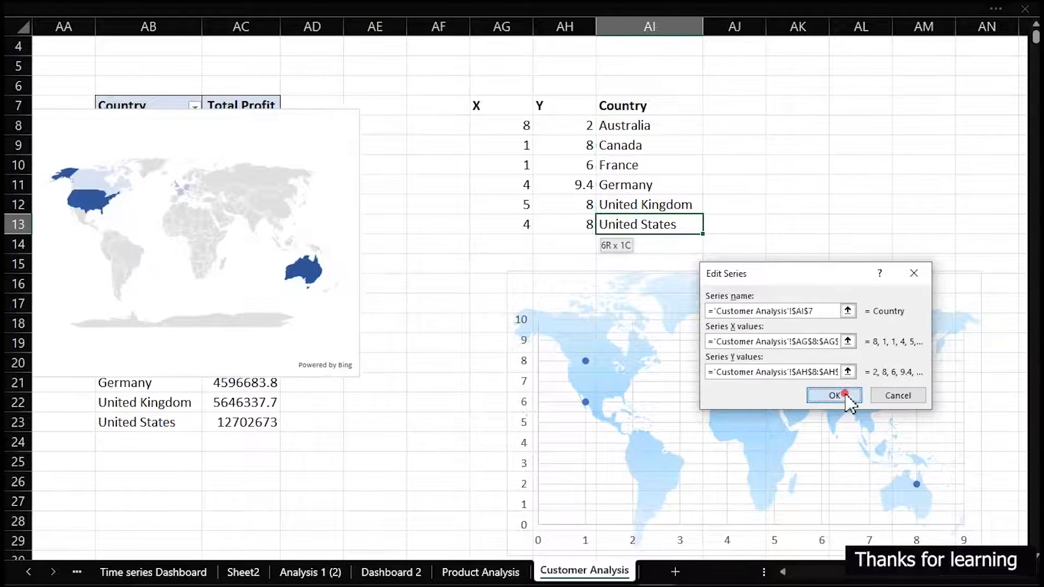
pyautogui.click(844, 506)
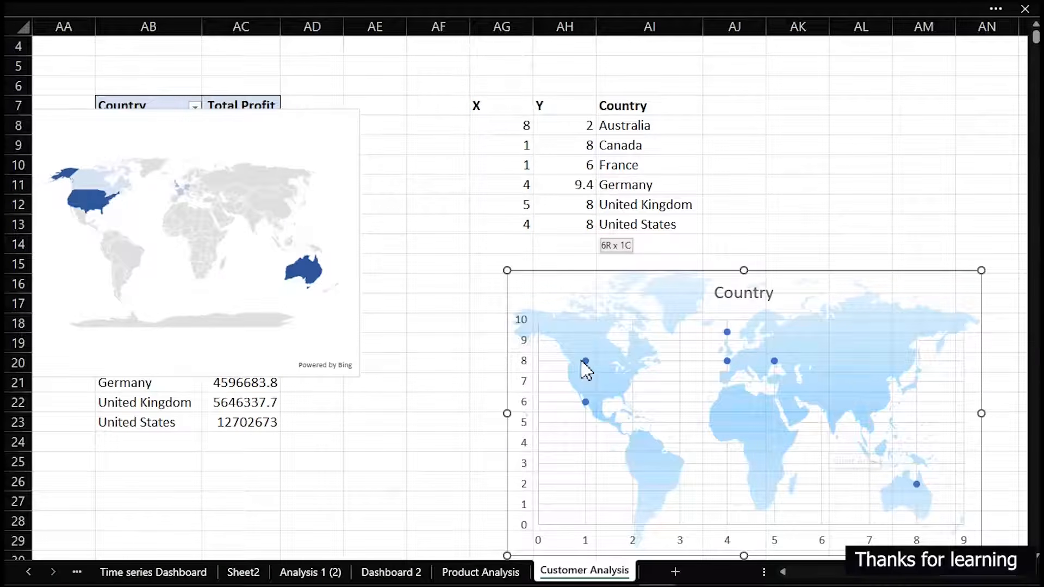
pyautogui.click(722, 227)
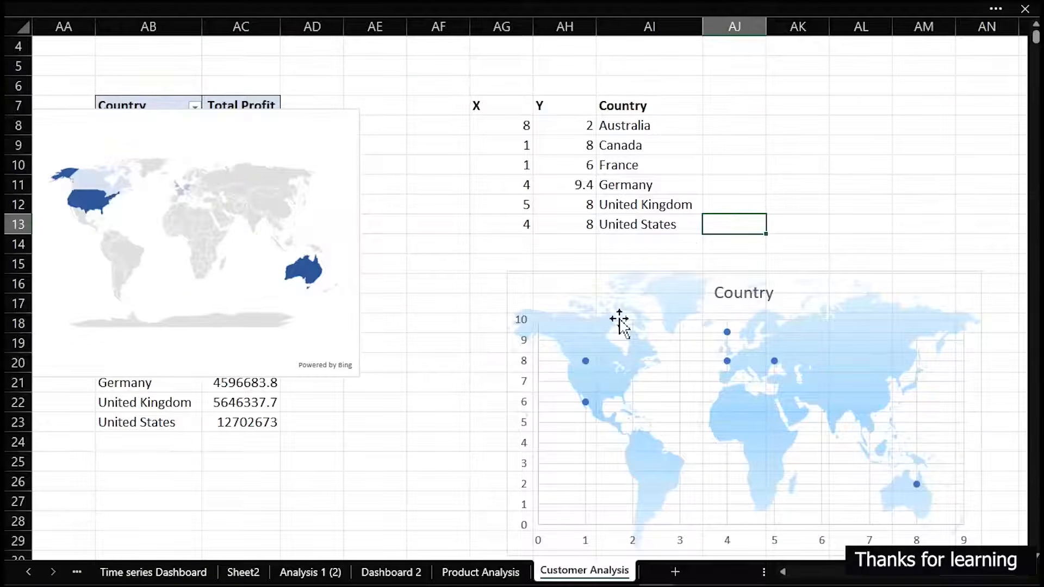
# Change Canada's coordinates to X 1.5 and Y 8.5 to reposition its point on the scatter chart
pyautogui.moveTo(587, 363)
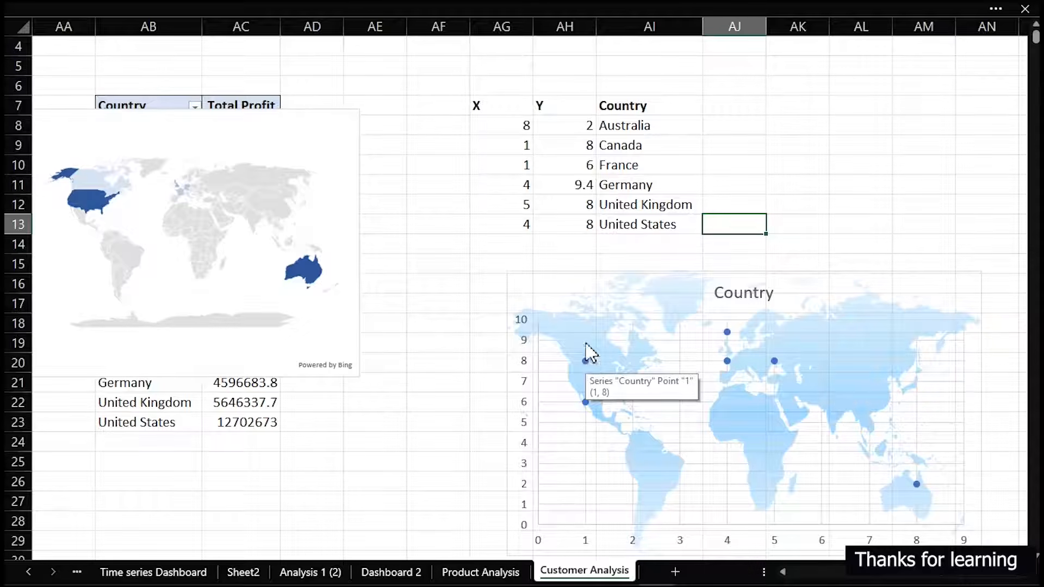
pyautogui.click(522, 146)
pyautogui.write('1.5')
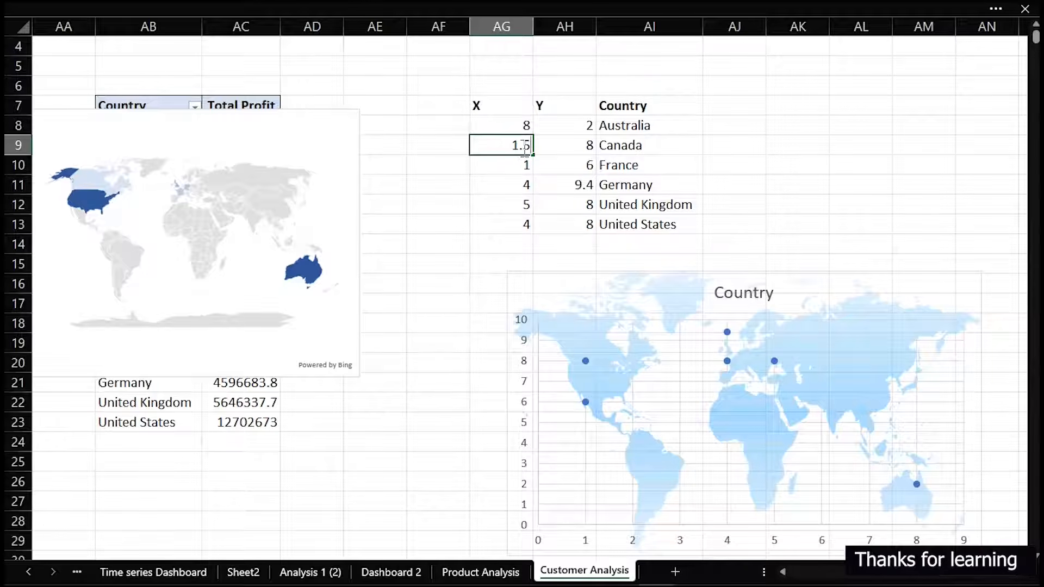
pyautogui.press('Tab')
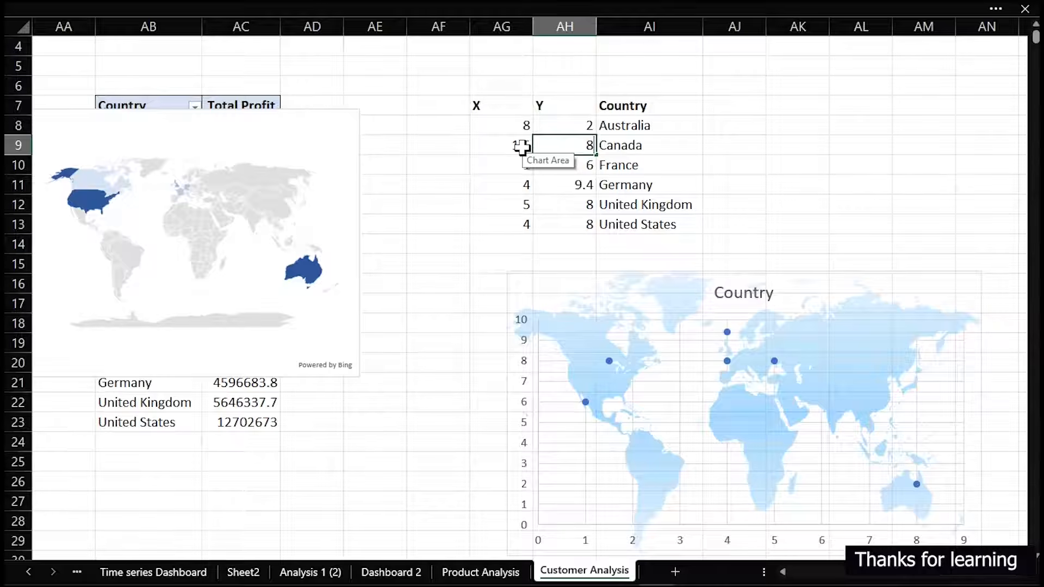
pyautogui.write('8.5')
pyautogui.press('Return')
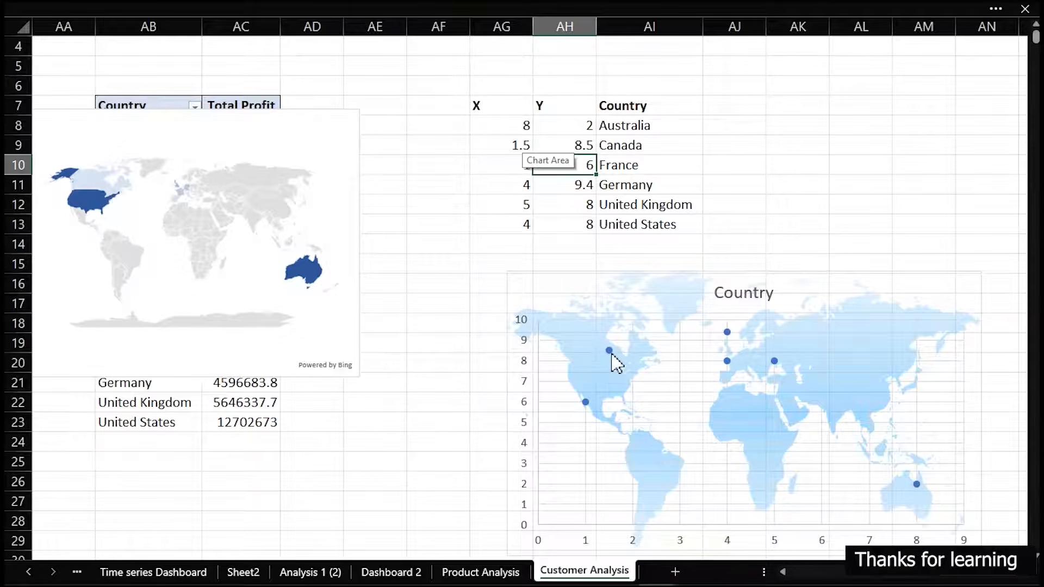
# Set France's map coordinates to X 1.5 and Y 7 in the coordinates table
pyautogui.moveTo(95, 181)
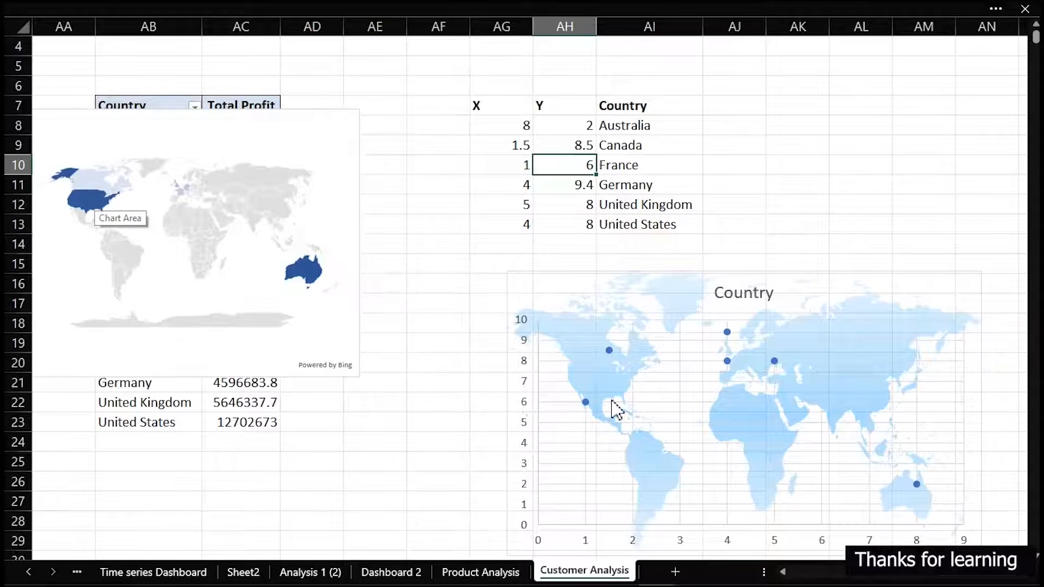
pyautogui.moveTo(586, 404)
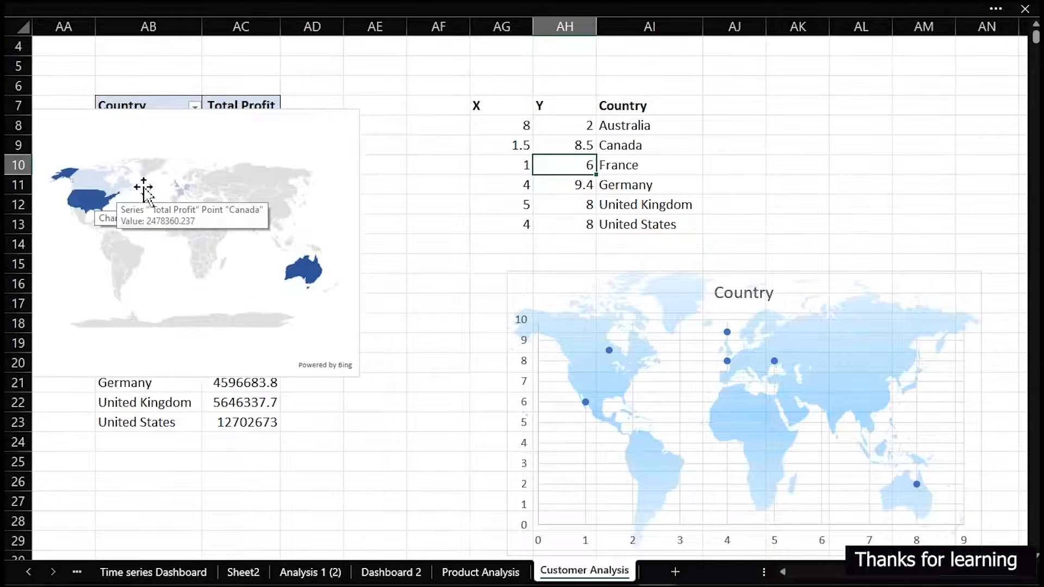
pyautogui.moveTo(180, 190)
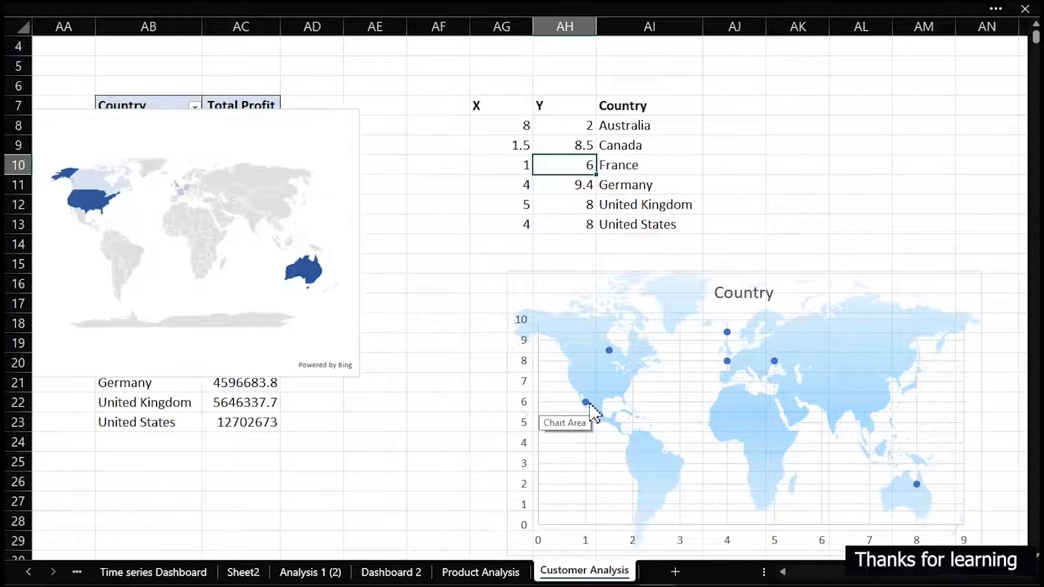
pyautogui.click(516, 166)
pyautogui.doubleClick(519, 167)
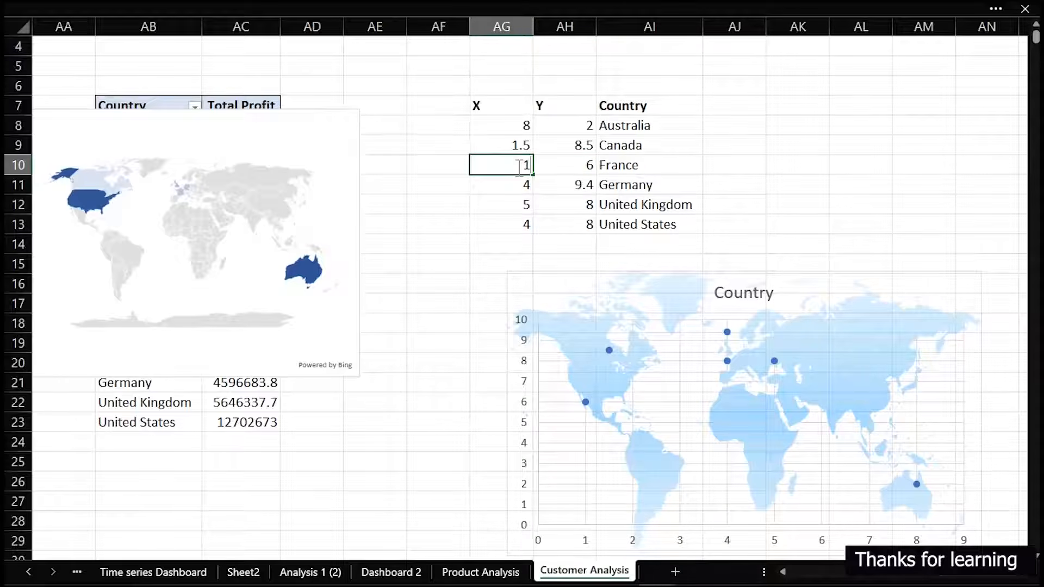
pyautogui.write('.5')
pyautogui.press('Tab')
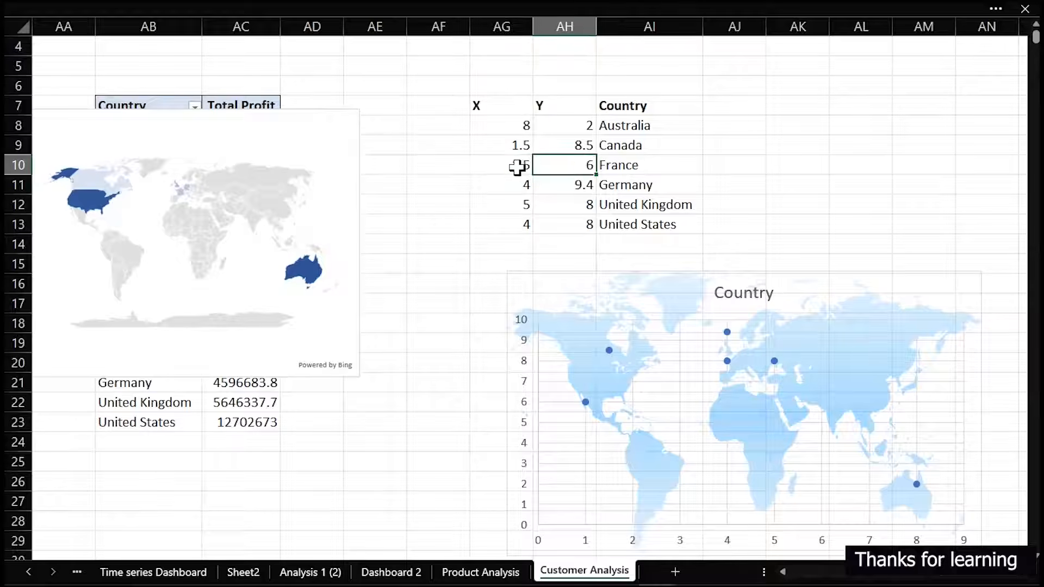
pyautogui.write('7')
pyautogui.press('Return')
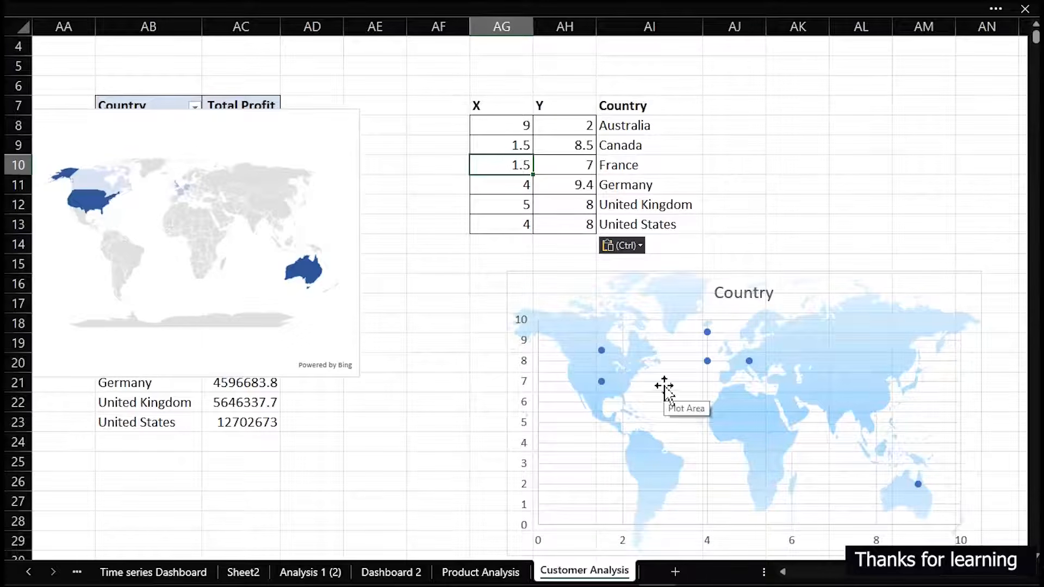
# Delete the scatter chart's Country title and move the chart beneath the X and Y coordinates table
pyautogui.click(729, 295)
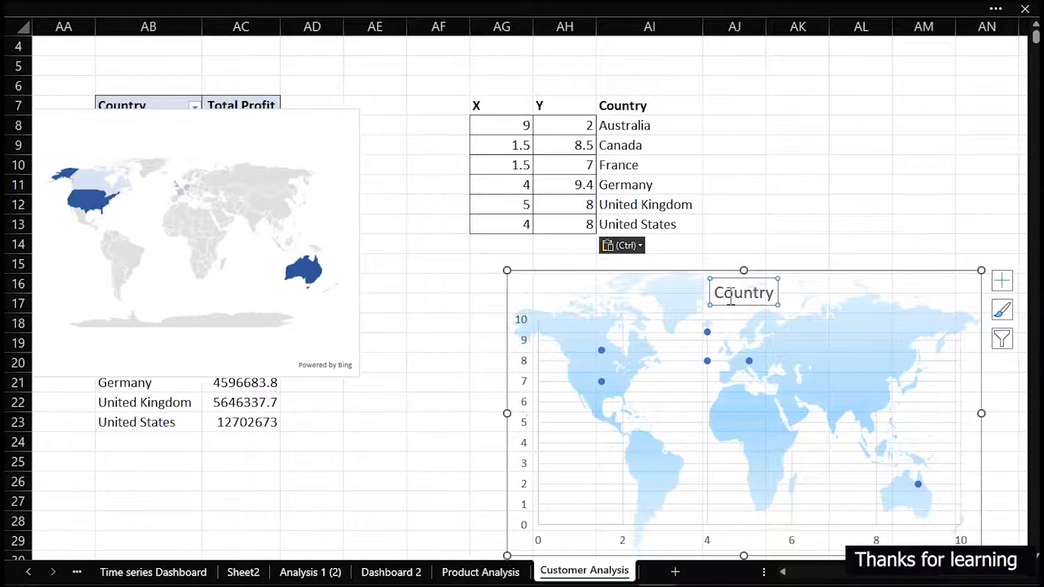
pyautogui.press('Delete')
pyautogui.moveTo(769, 271); pyautogui.dragTo(604, 253)
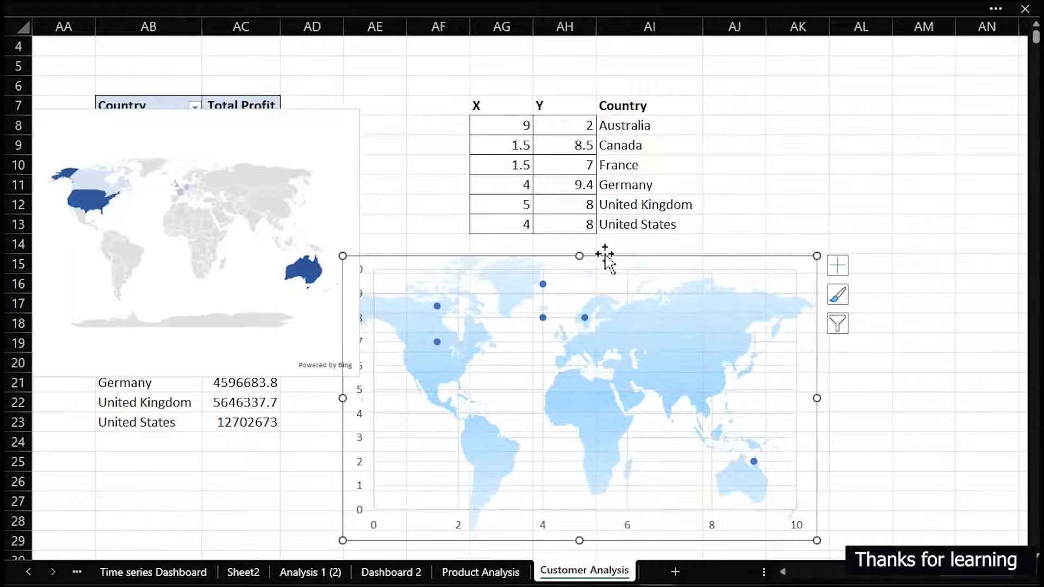
# Delete the filled world map chart and clear its Country and Total Profit helper data in AB17:AC23
pyautogui.click(341, 182)
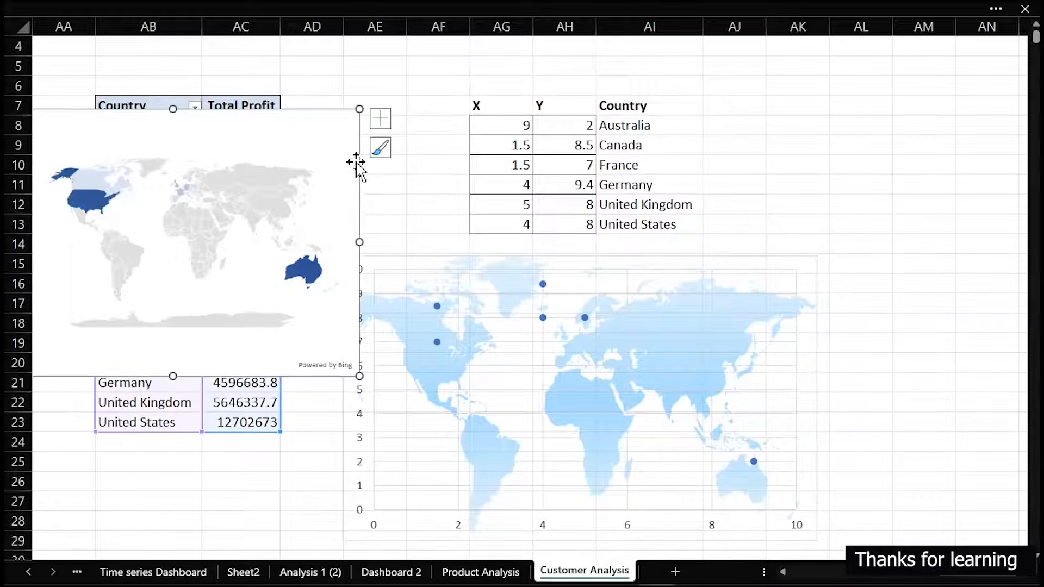
pyautogui.press('Delete')
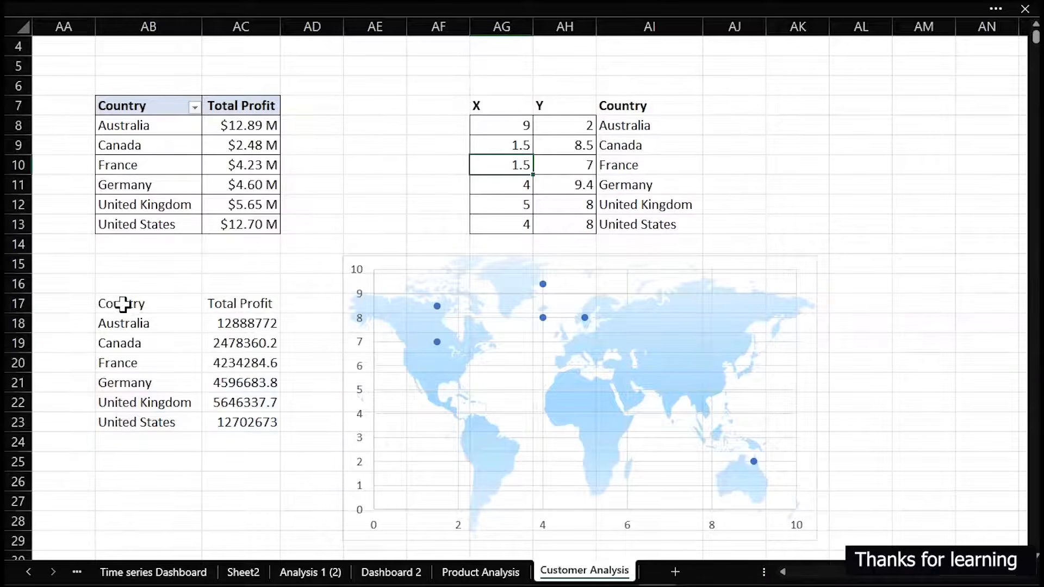
pyautogui.moveTo(123, 304); pyautogui.dragTo(262, 422)
pyautogui.press('Delete')
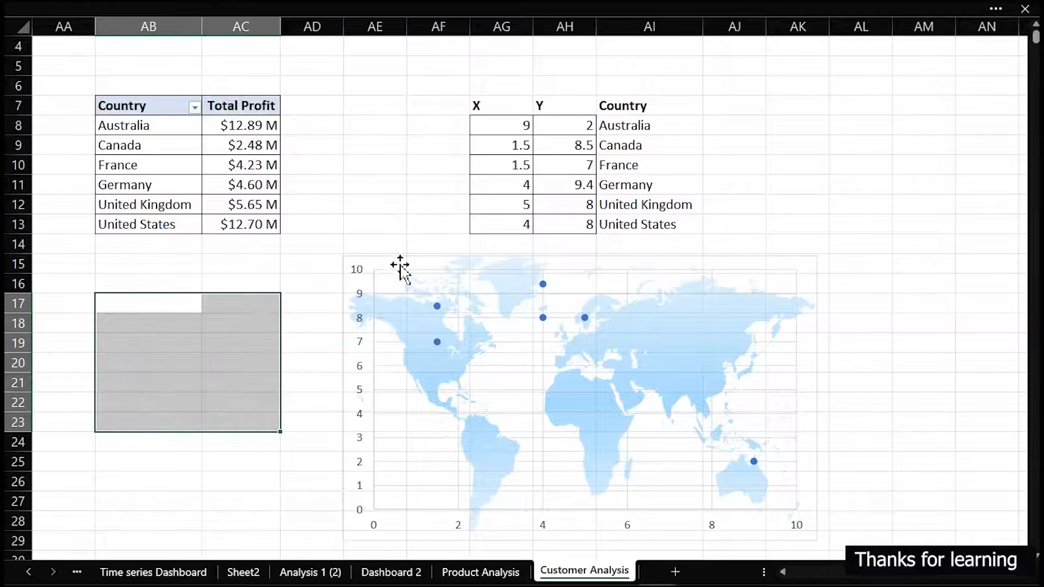
# Lock the scatter chart's aspect ratio and set its properties to Don't move or size with cells
pyautogui.click(401, 256)
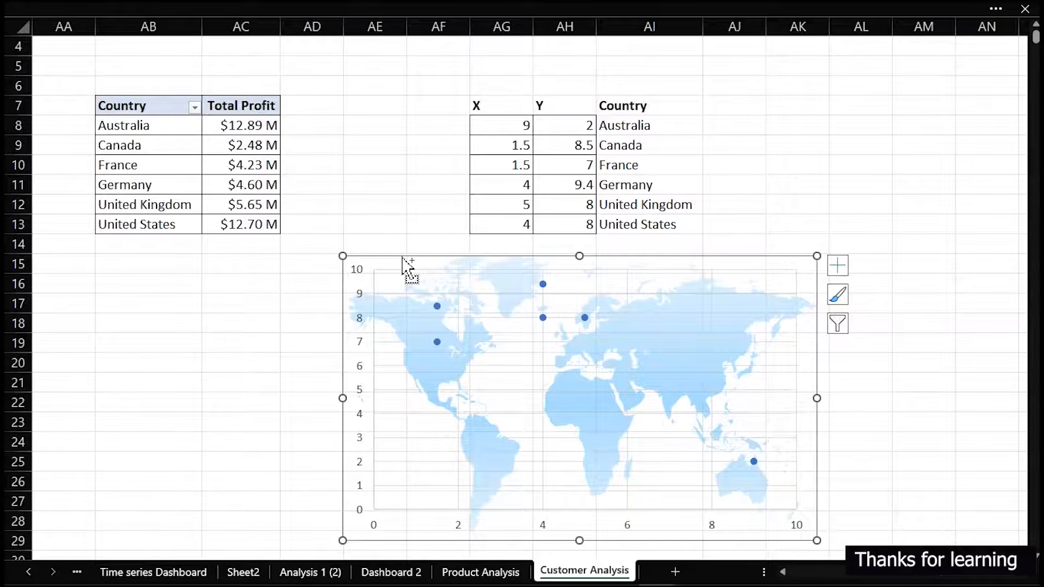
pyautogui.doubleClick(402, 257)
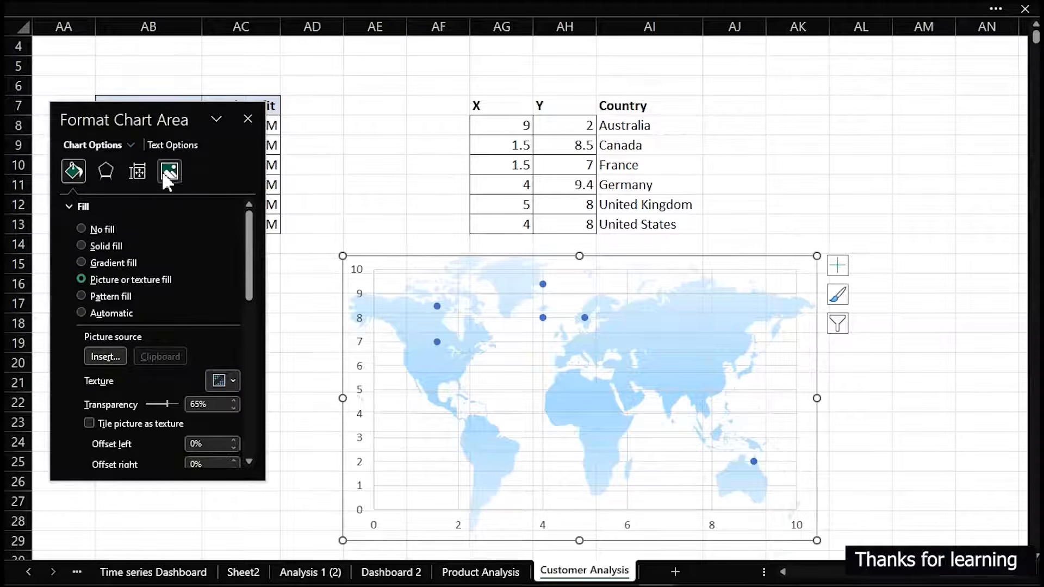
pyautogui.click(134, 167)
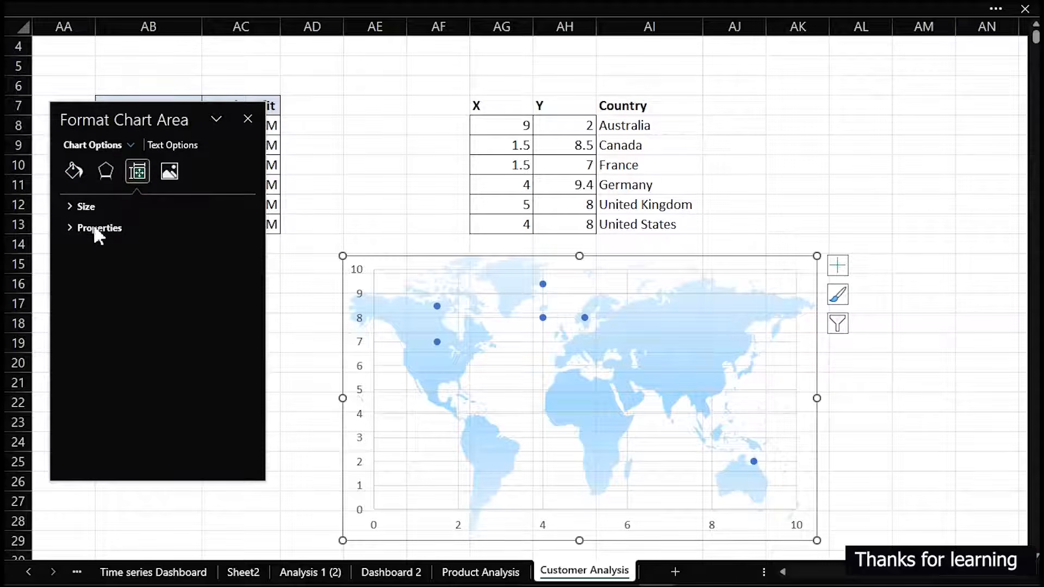
pyautogui.click(70, 206)
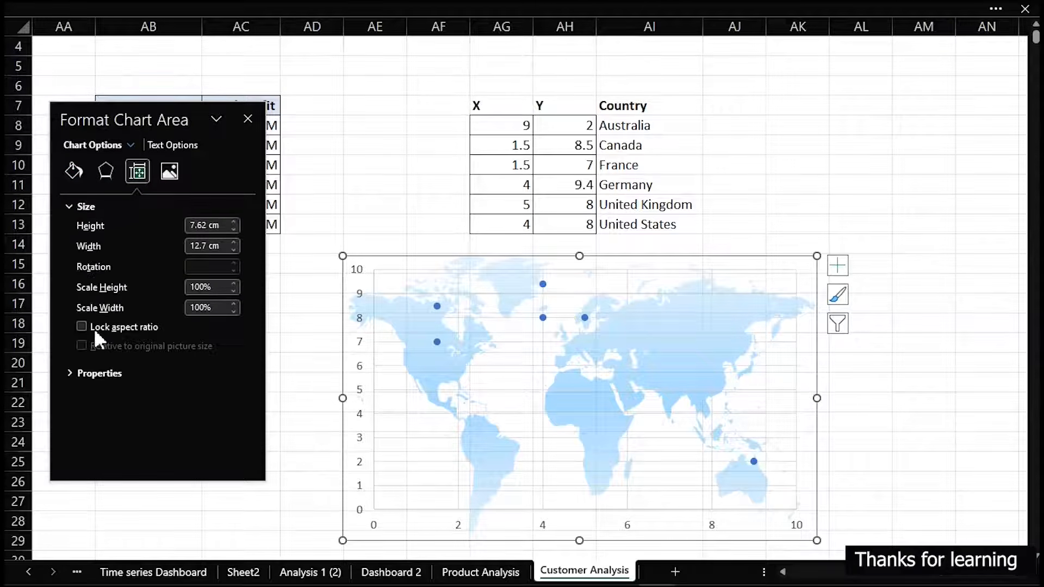
pyautogui.click(70, 371)
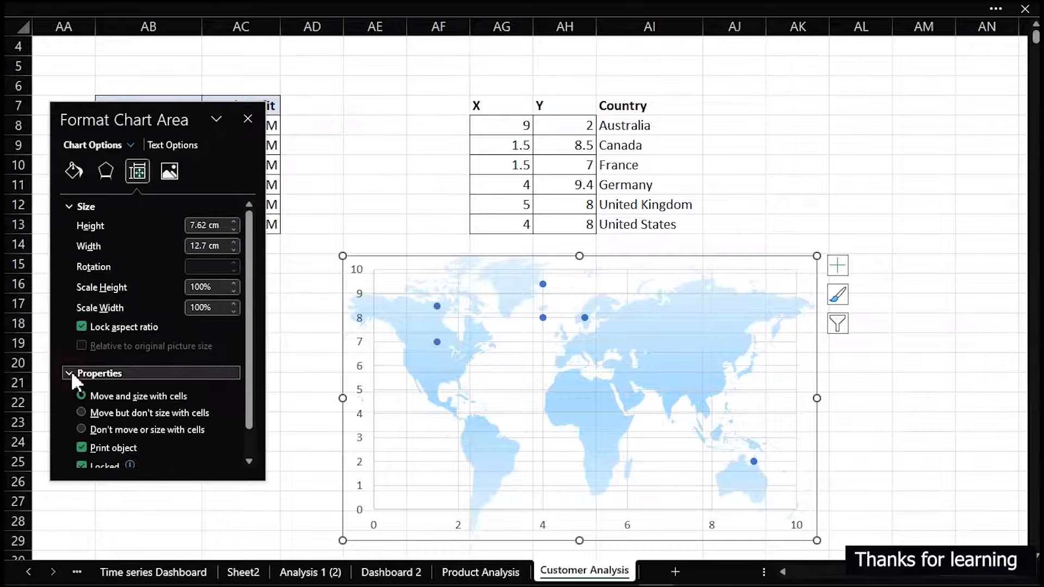
pyautogui.click(81, 429)
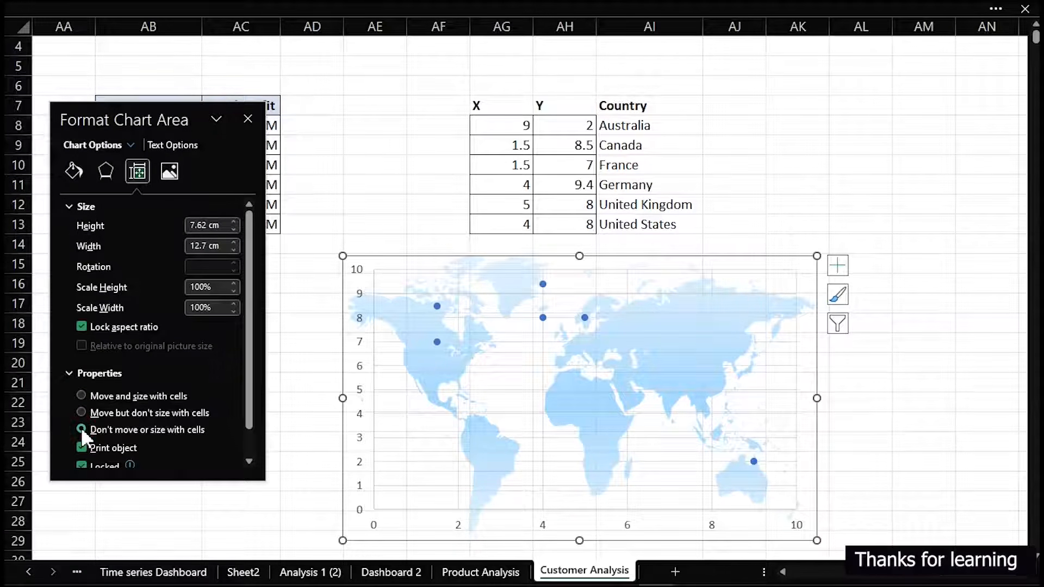
# Shrink the scatter chart to about 7.17 cm high by 11.96 cm wide and reposition it under the coordinates table
pyautogui.moveTo(817, 256); pyautogui.dragTo(790, 274)
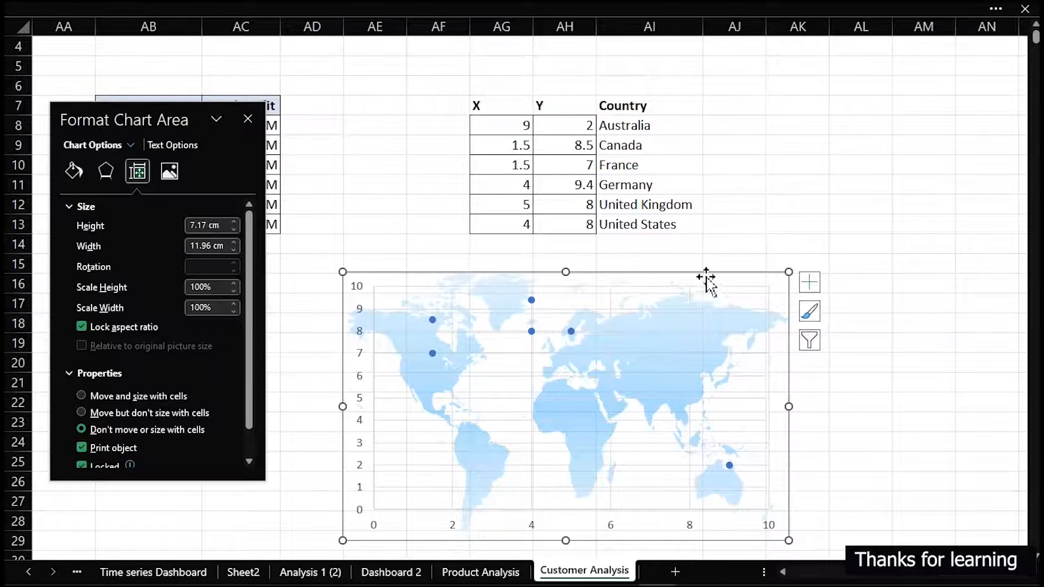
pyautogui.moveTo(706, 277); pyautogui.dragTo(773, 261)
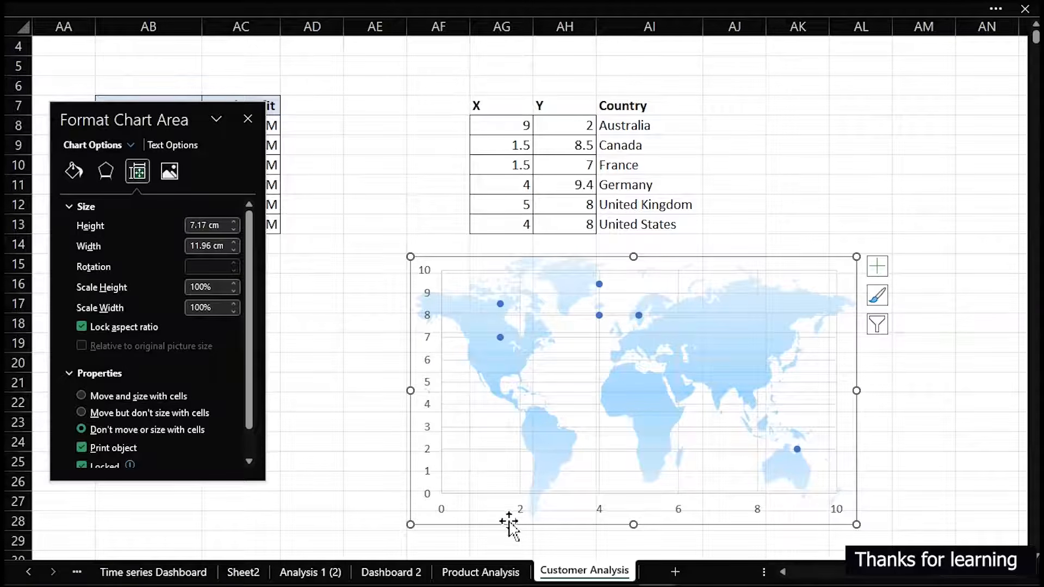
# Fix the scatter chart's horizontal axis bounds at minimum 0 and maximum 10
pyautogui.click(524, 506)
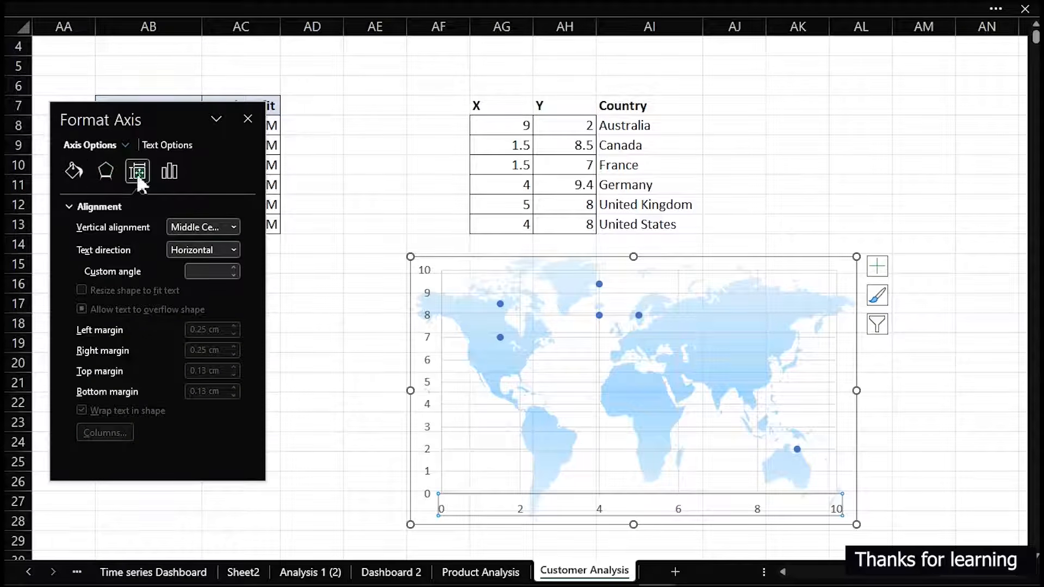
pyautogui.click(174, 178)
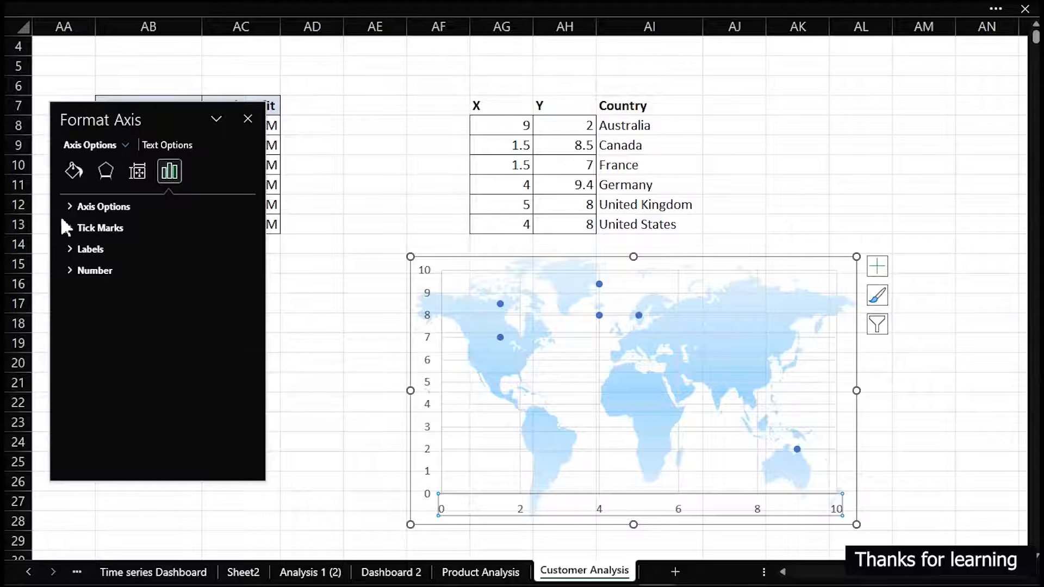
pyautogui.click(74, 207)
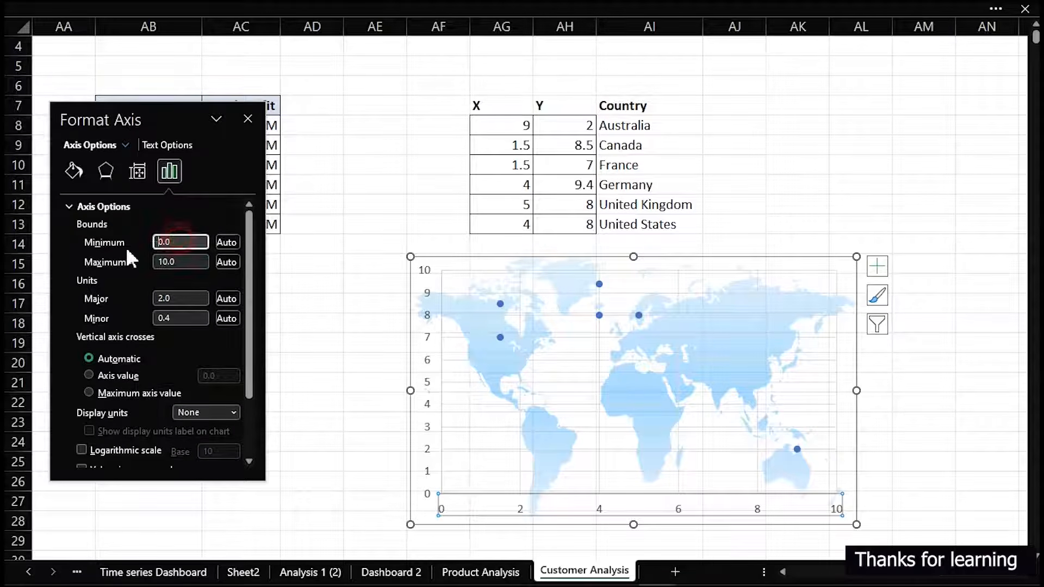
pyautogui.click(185, 242)
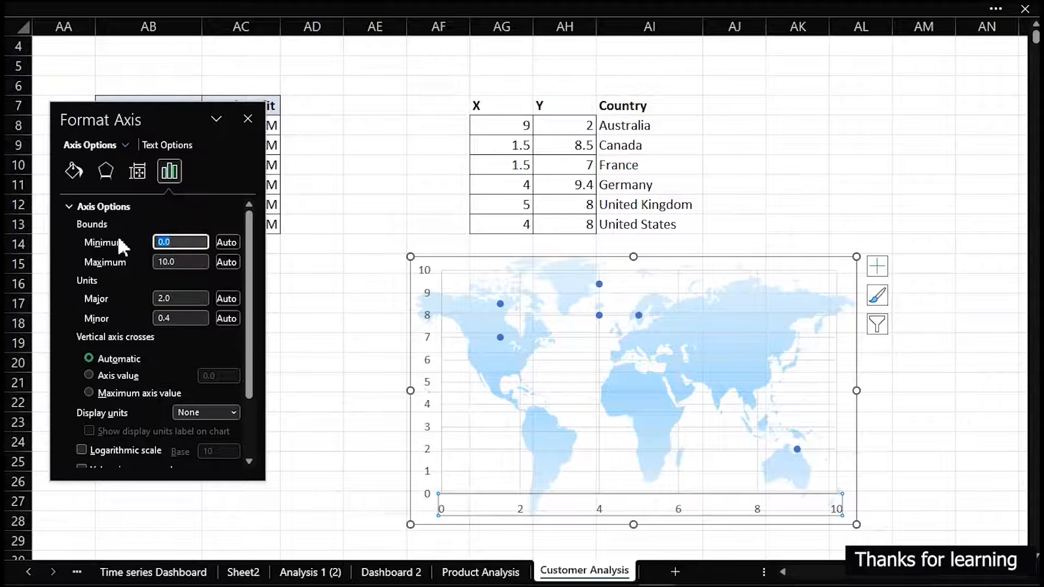
pyautogui.click(191, 264)
pyautogui.moveTo(196, 264); pyautogui.dragTo(136, 267)
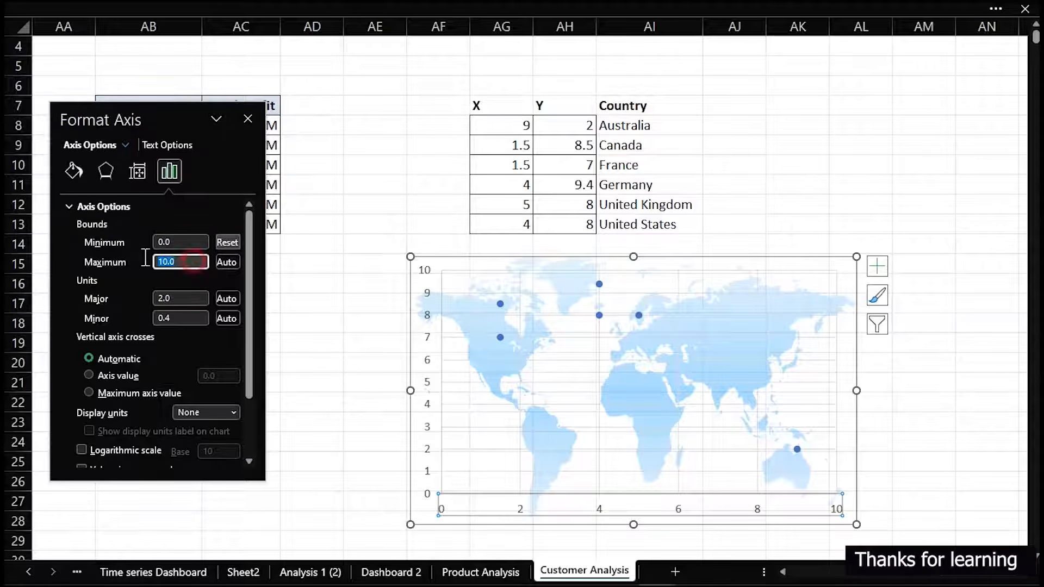
pyautogui.write('1')
pyautogui.click(179, 239)
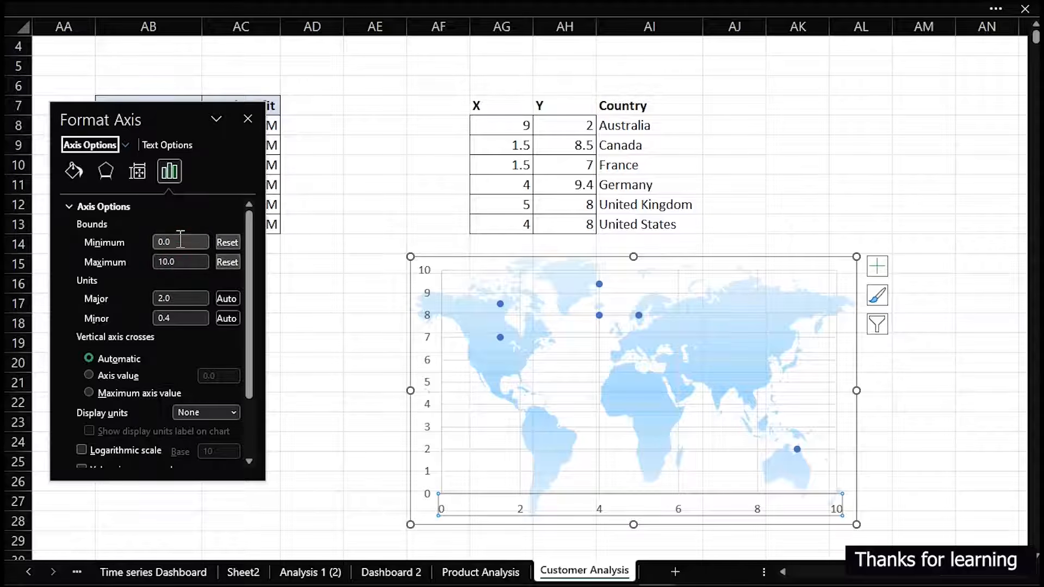
# Fix the scatter chart's vertical axis bounds at minimum 0 and maximum 10
pyautogui.click(428, 338)
pyautogui.click(182, 242)
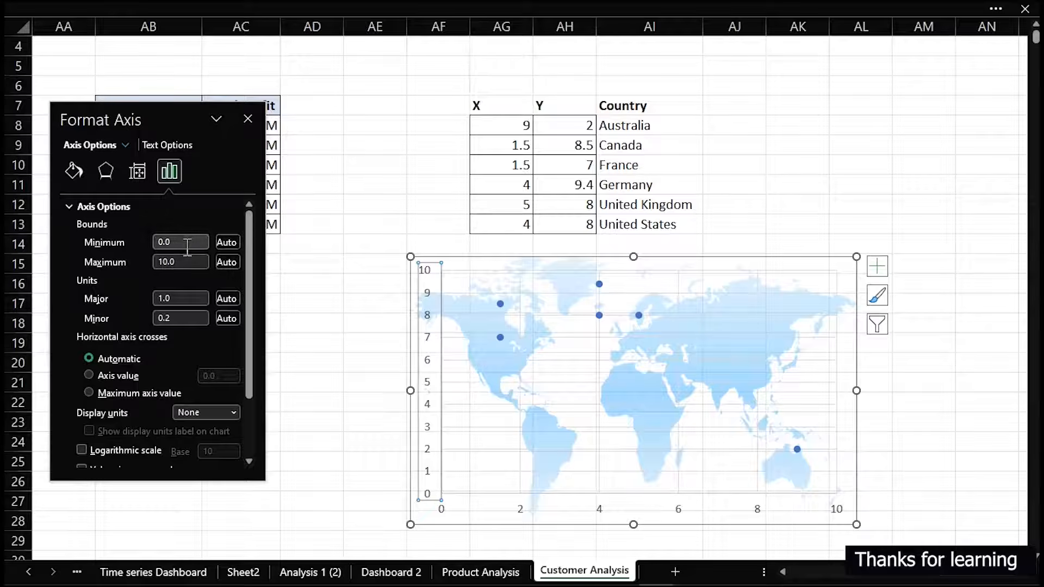
pyautogui.moveTo(192, 239); pyautogui.dragTo(140, 247)
pyautogui.write('0')
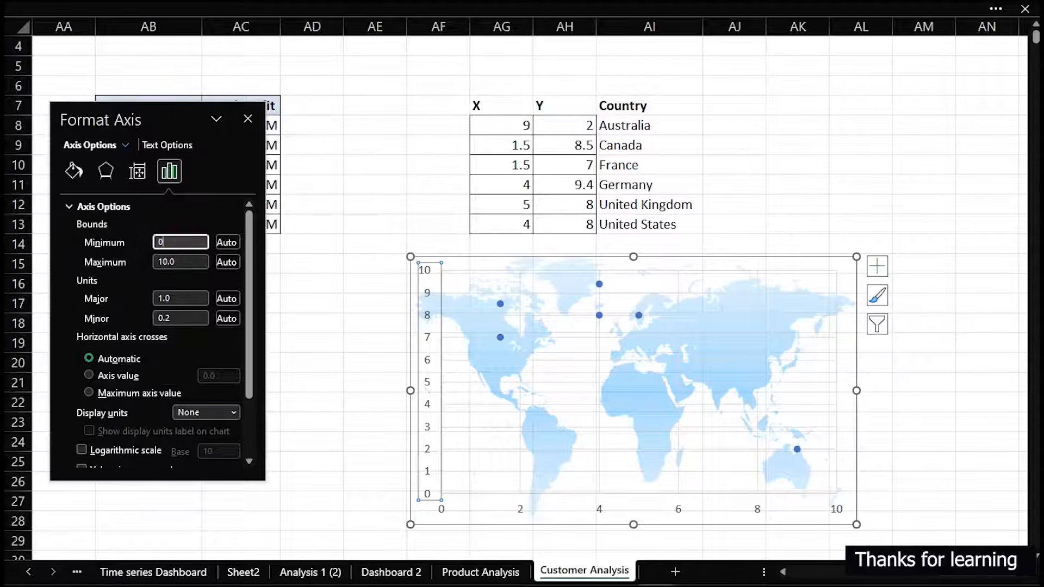
pyautogui.click(195, 263)
pyautogui.moveTo(195, 269); pyautogui.dragTo(153, 262)
pyautogui.write('1')
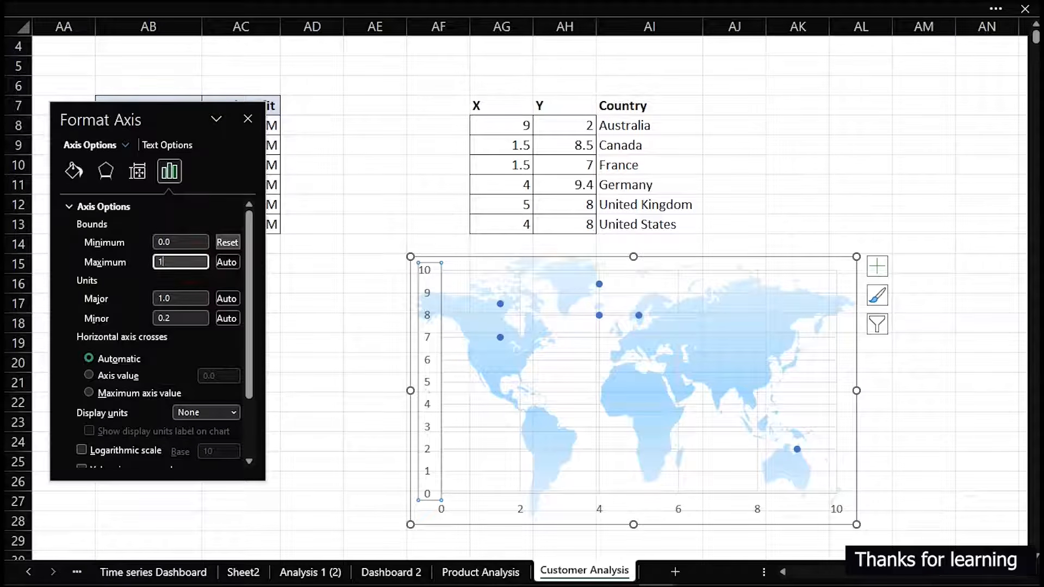
pyautogui.write('0')
pyautogui.click(175, 241)
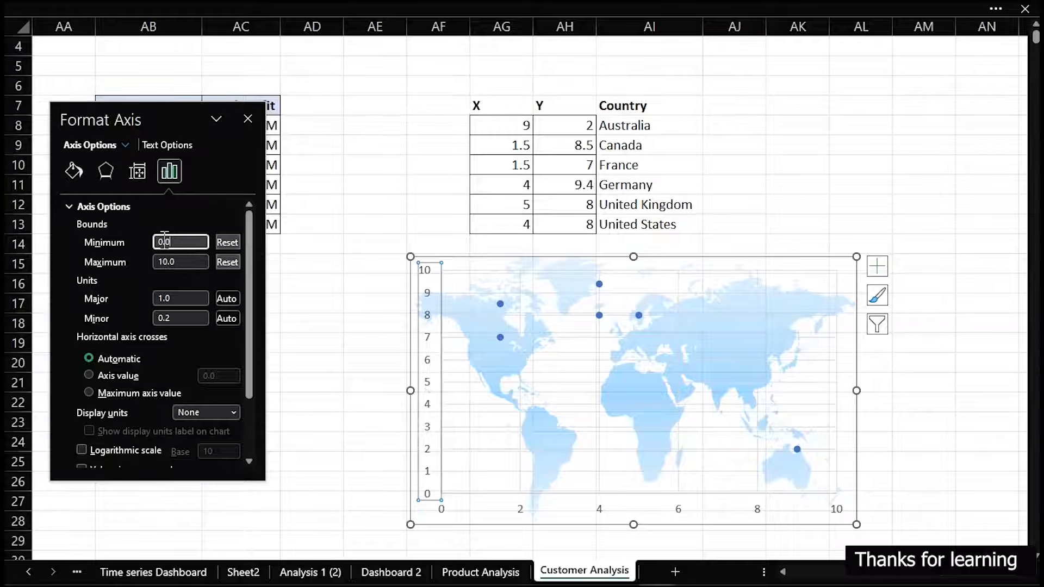
# Remove the vertical and horizontal axes and the gridlines from the scatter chart, leaving only points over the map
pyautogui.click(429, 340)
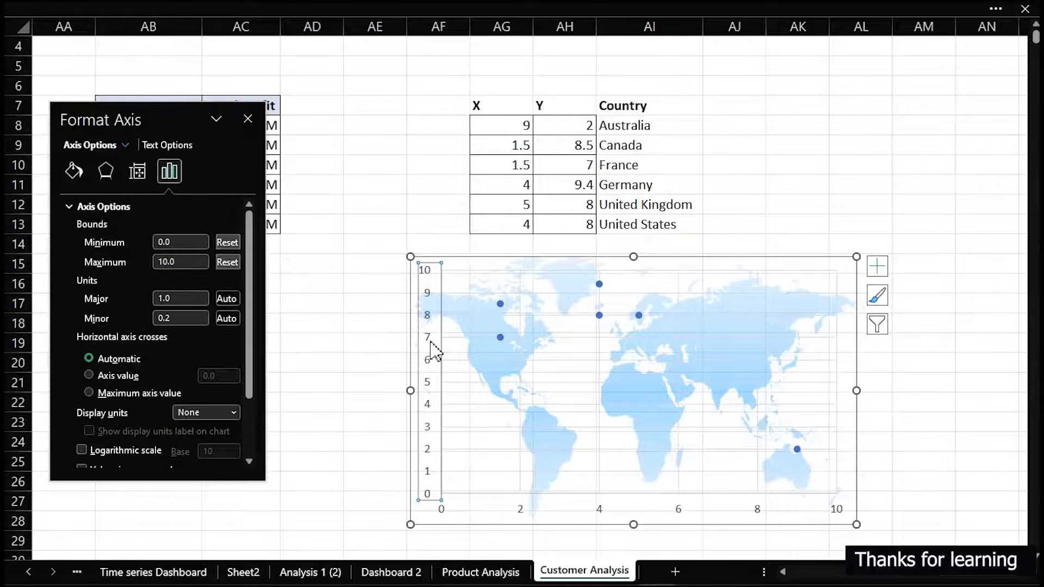
pyautogui.press('Delete')
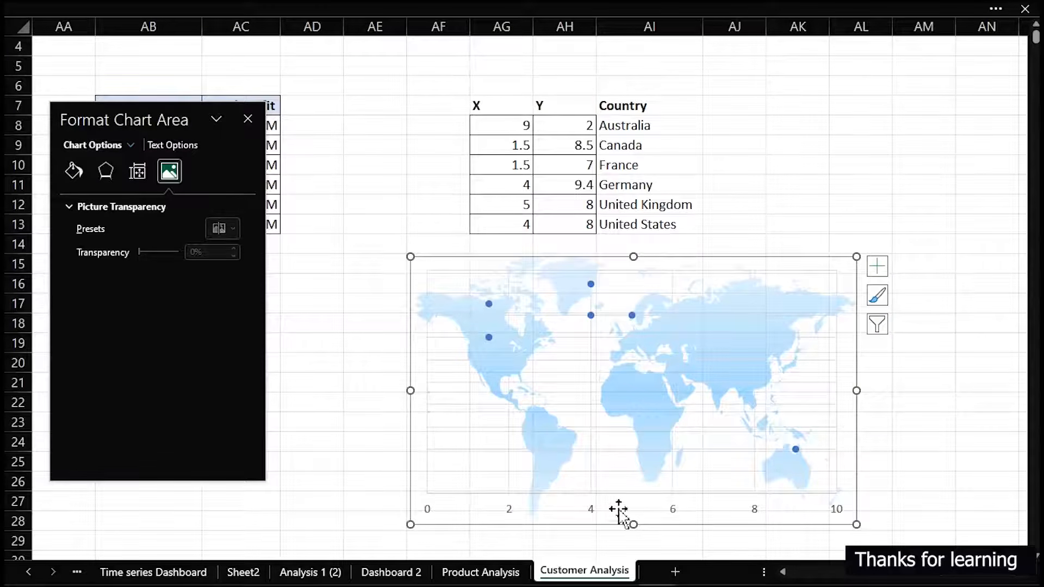
pyautogui.click(595, 514)
pyautogui.press('Delete')
pyautogui.click(877, 266)
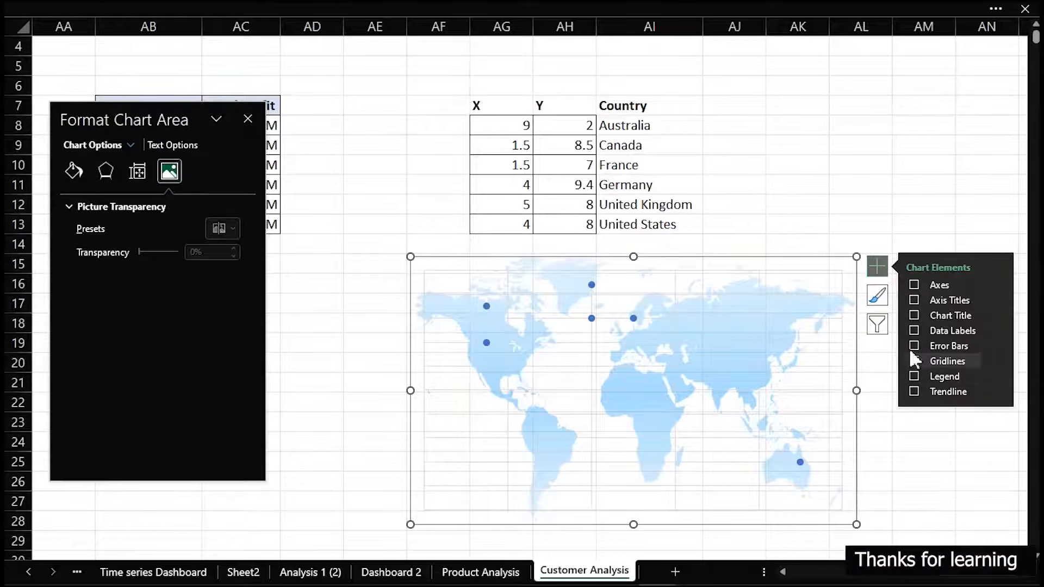
pyautogui.click(914, 362)
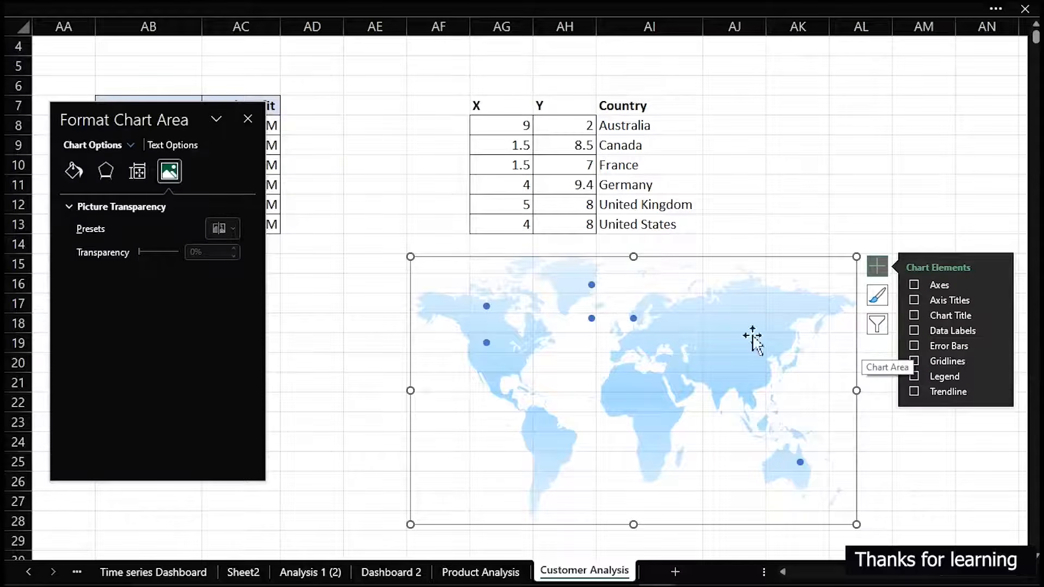
pyautogui.press('Escape')
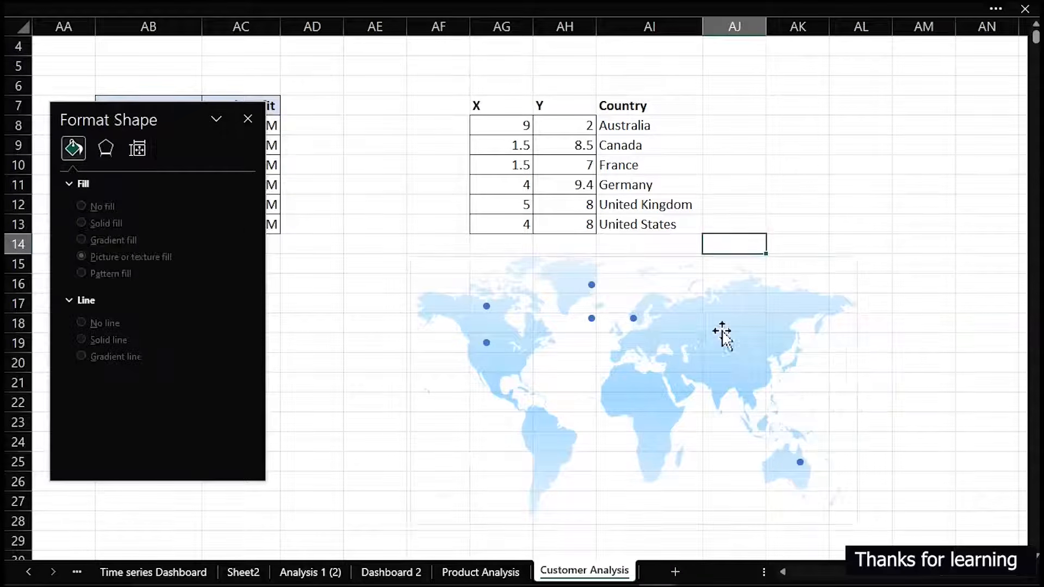
# Change the chart type of the world map scatter chart to Bubble
pyautogui.click(680, 361)
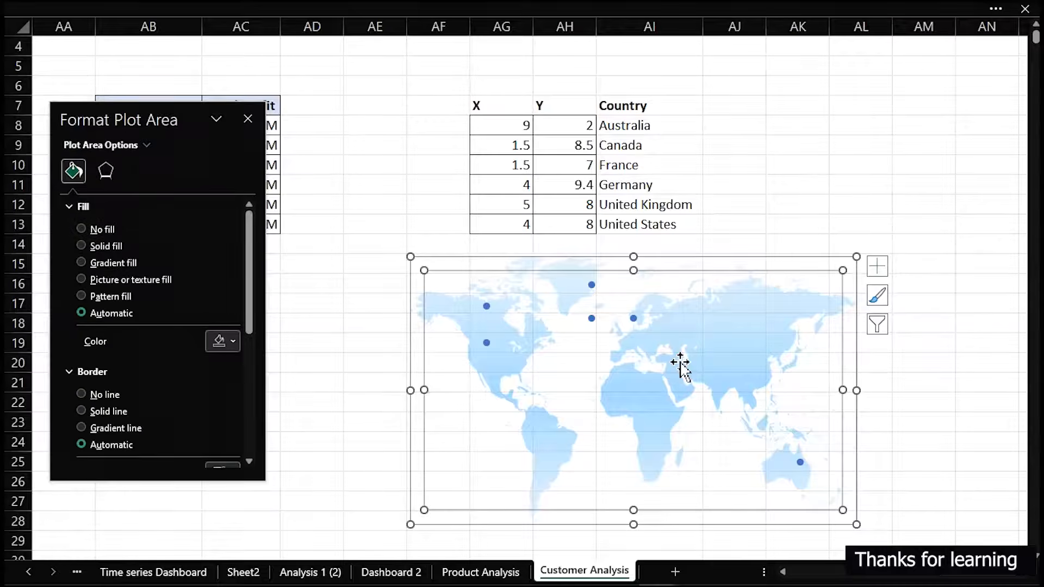
pyautogui.rightClick(680, 362)
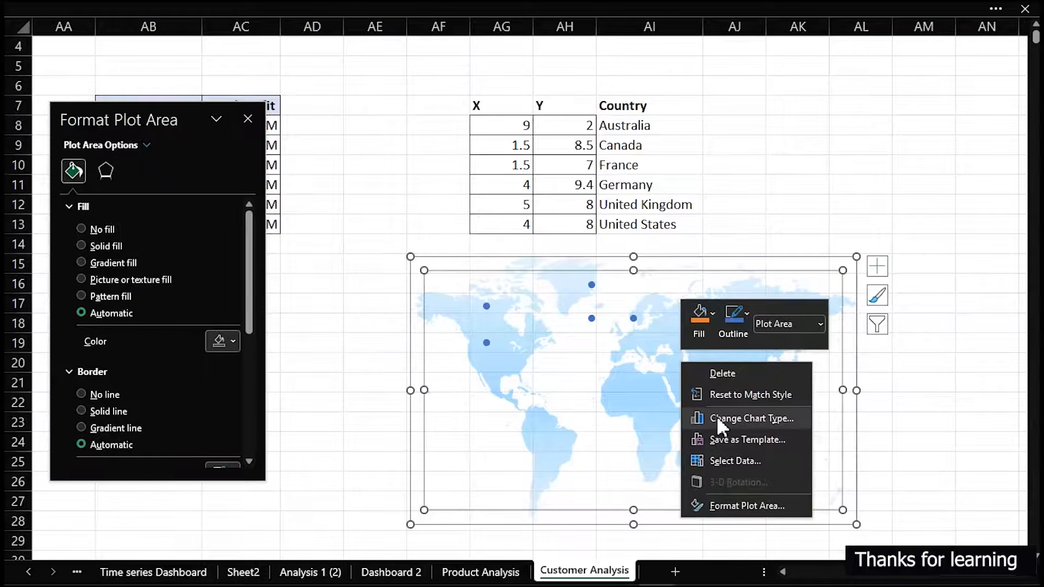
pyautogui.click(723, 417)
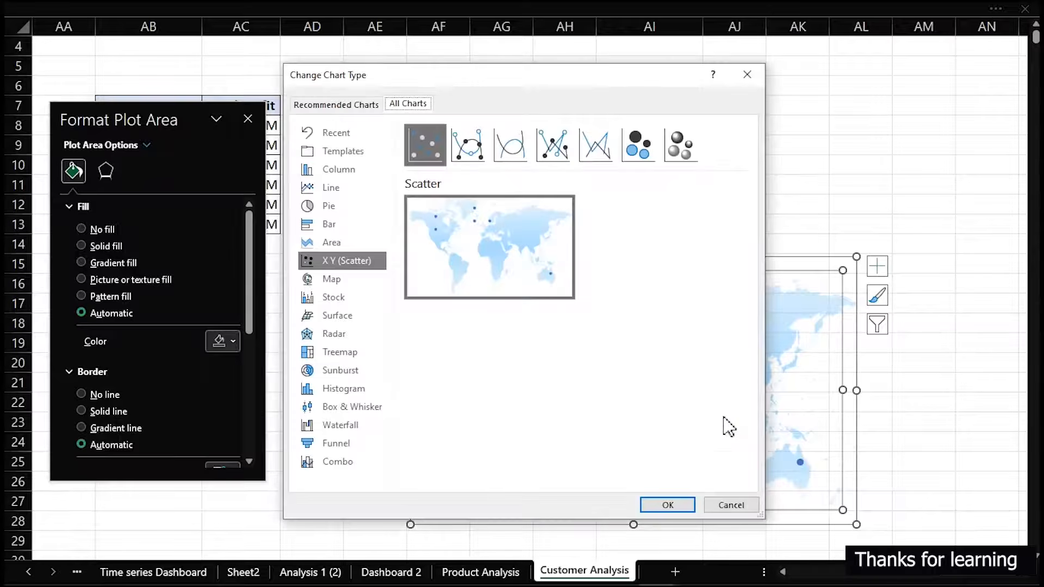
pyautogui.click(635, 158)
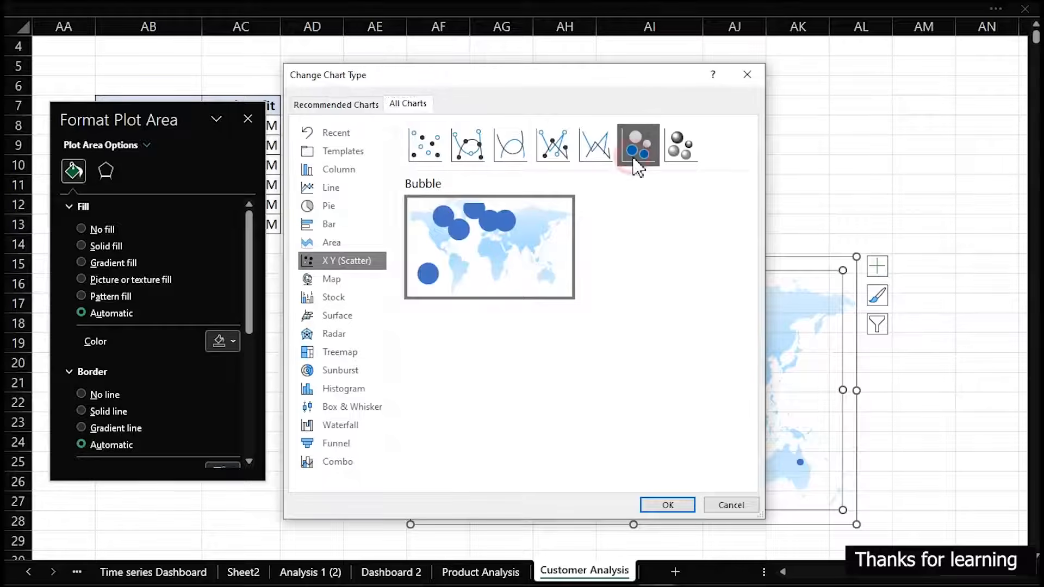
pyautogui.click(667, 506)
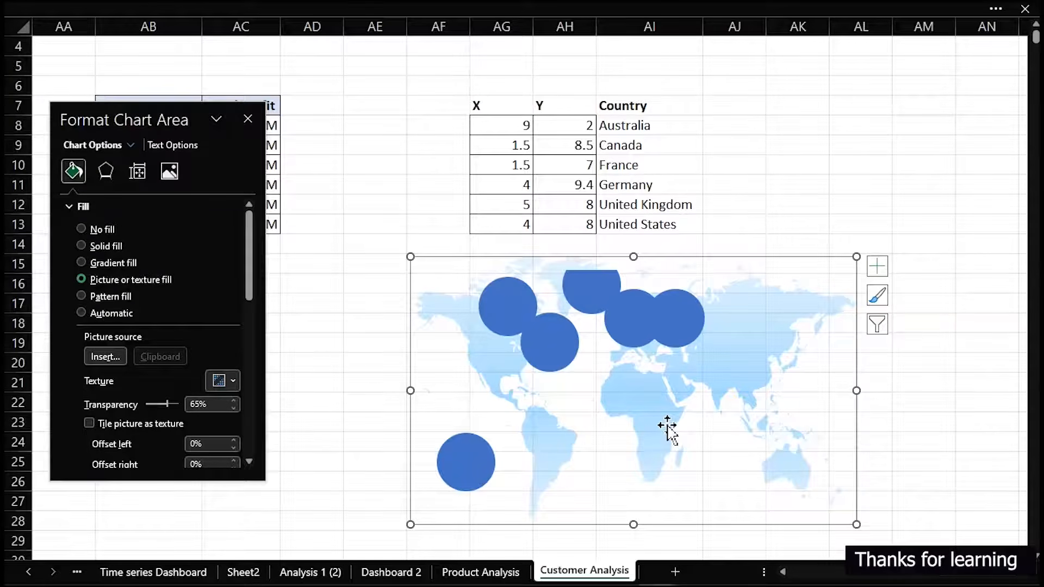
# Edit the Country series' source data so its X values come from the X column, AG8:AG13
pyautogui.click(525, 299)
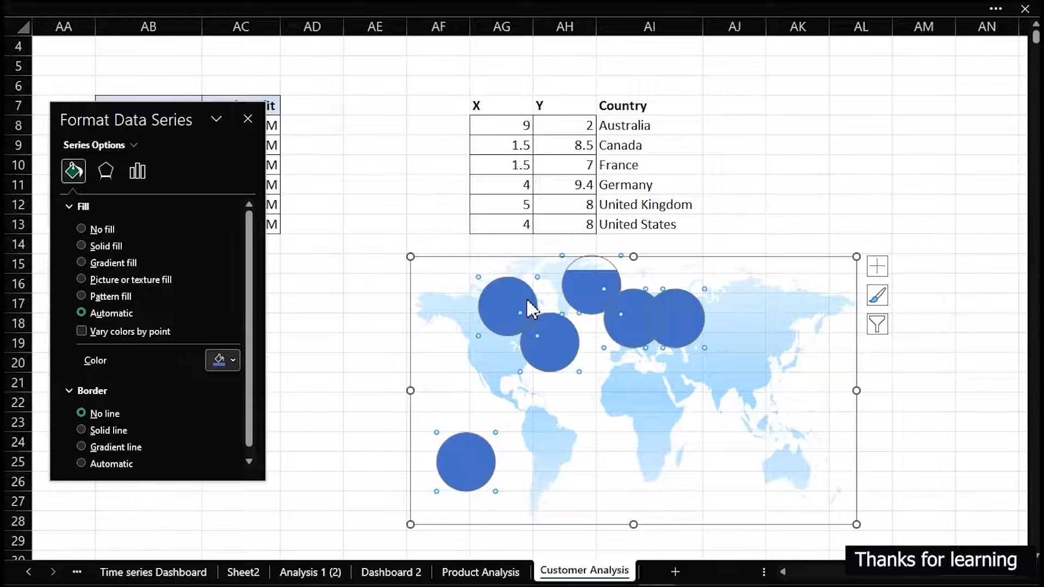
pyautogui.moveTo(171, 119); pyautogui.dragTo(214, 268)
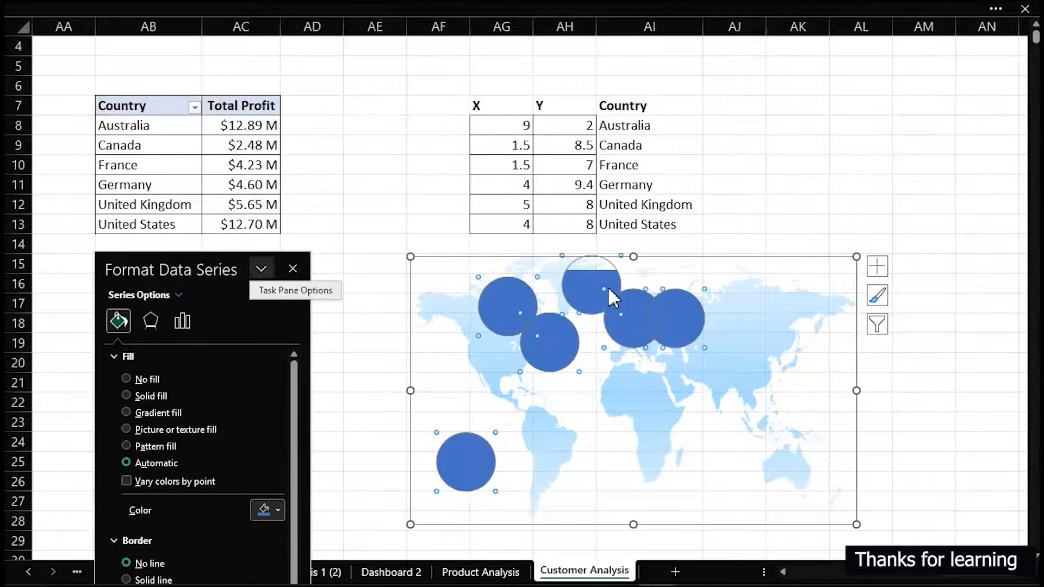
pyautogui.rightClick(507, 298)
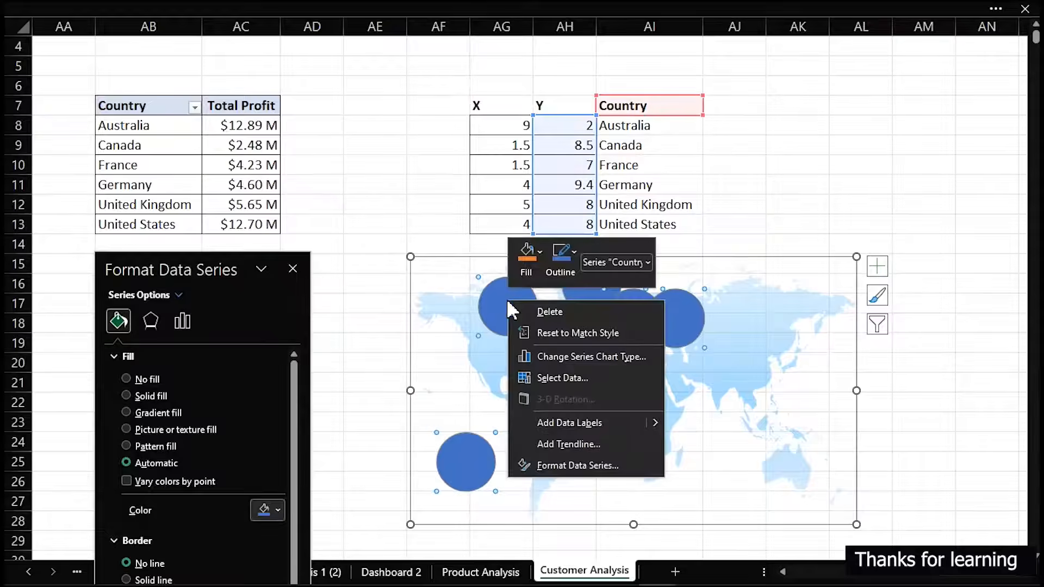
pyautogui.click(565, 377)
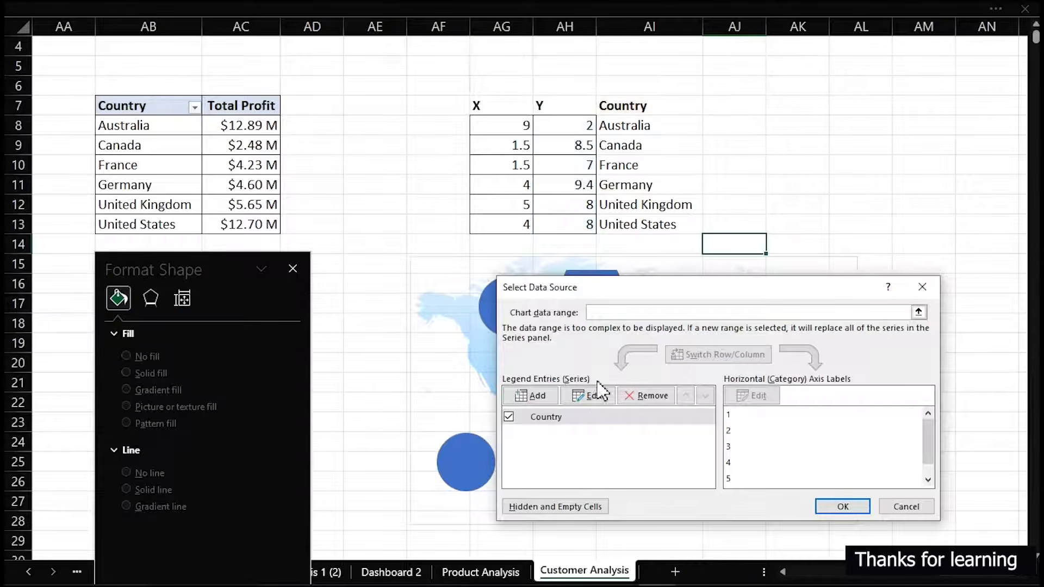
pyautogui.click(592, 396)
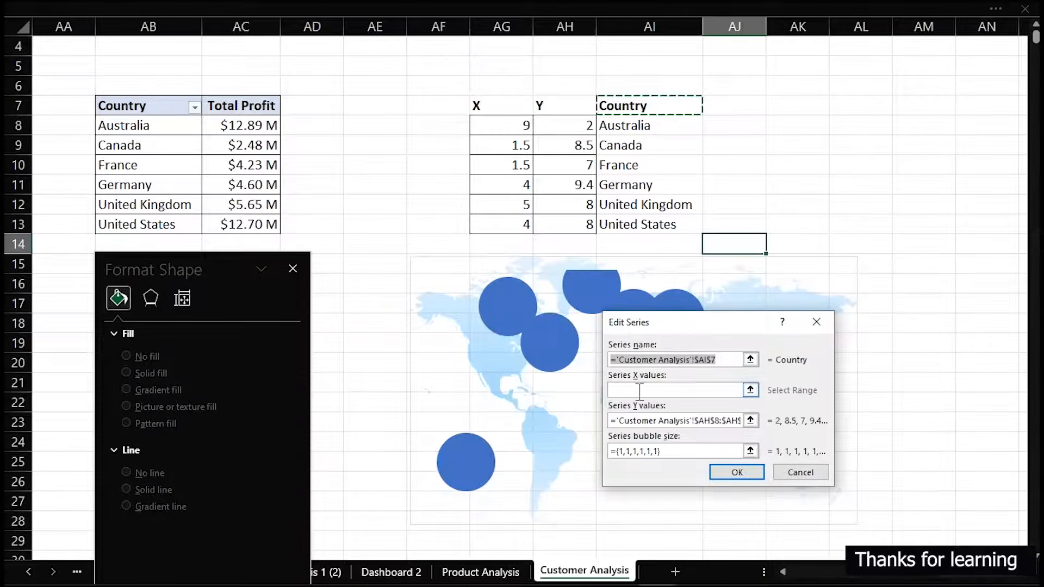
pyautogui.click(642, 391)
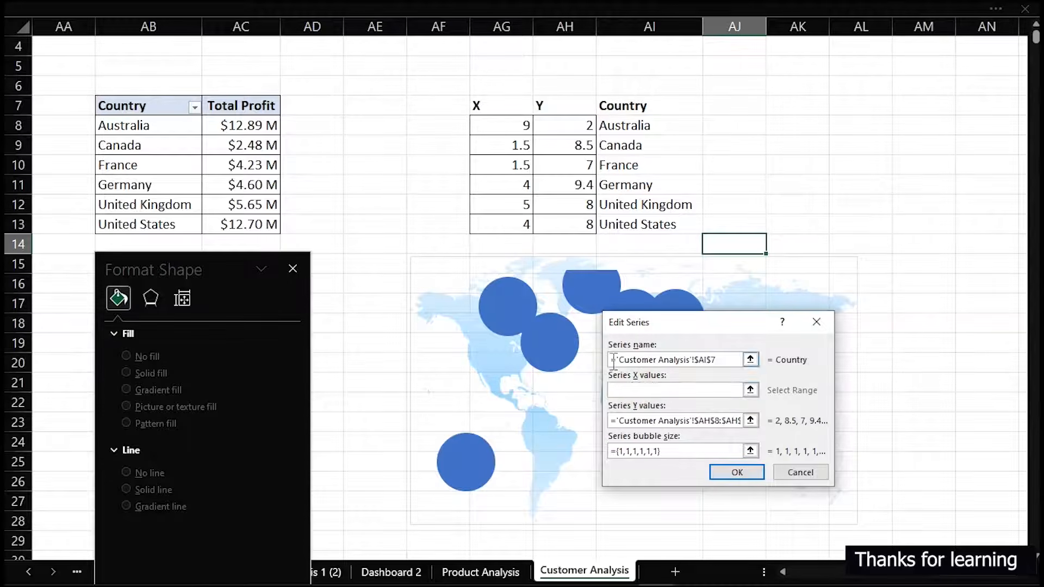
pyautogui.moveTo(513, 123); pyautogui.dragTo(506, 219)
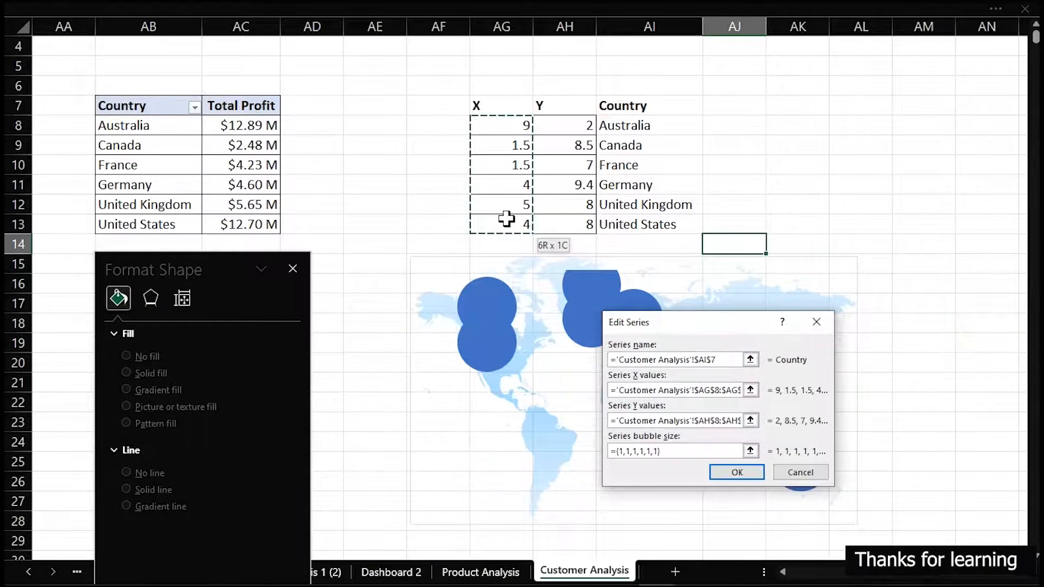
pyautogui.click(739, 421)
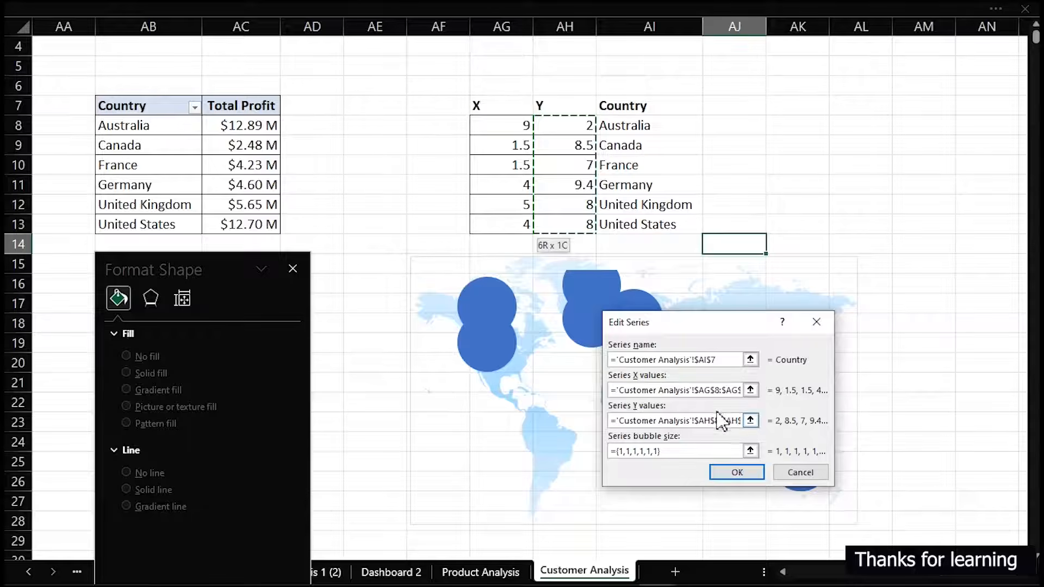
# Set the Country series' bubble size to the Total Profit values in AC8:AC13 and confirm the data source
pyautogui.click(695, 451)
pyautogui.moveTo(699, 451); pyautogui.dragTo(609, 451)
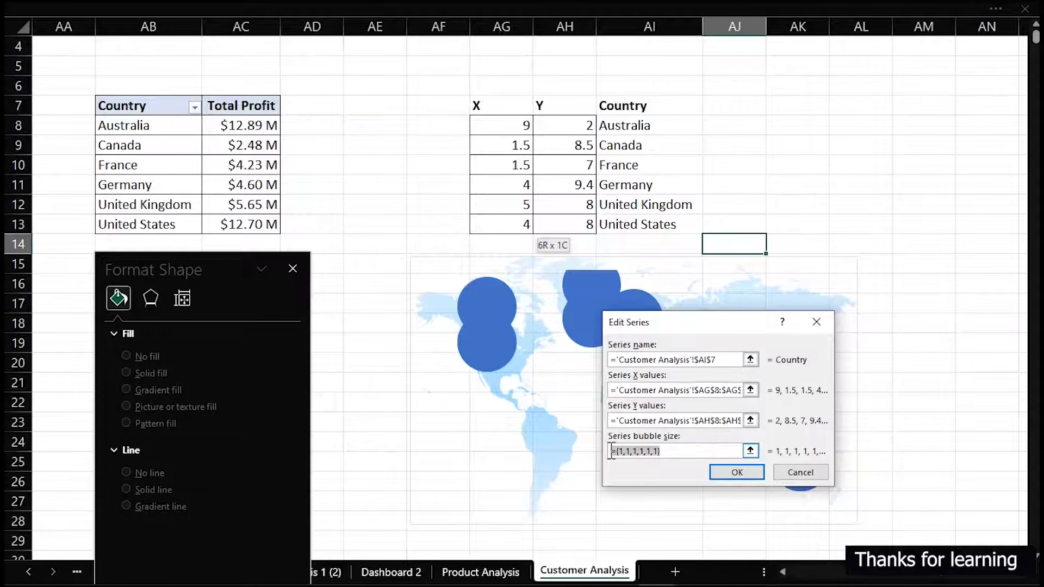
pyautogui.moveTo(244, 126); pyautogui.dragTo(234, 220)
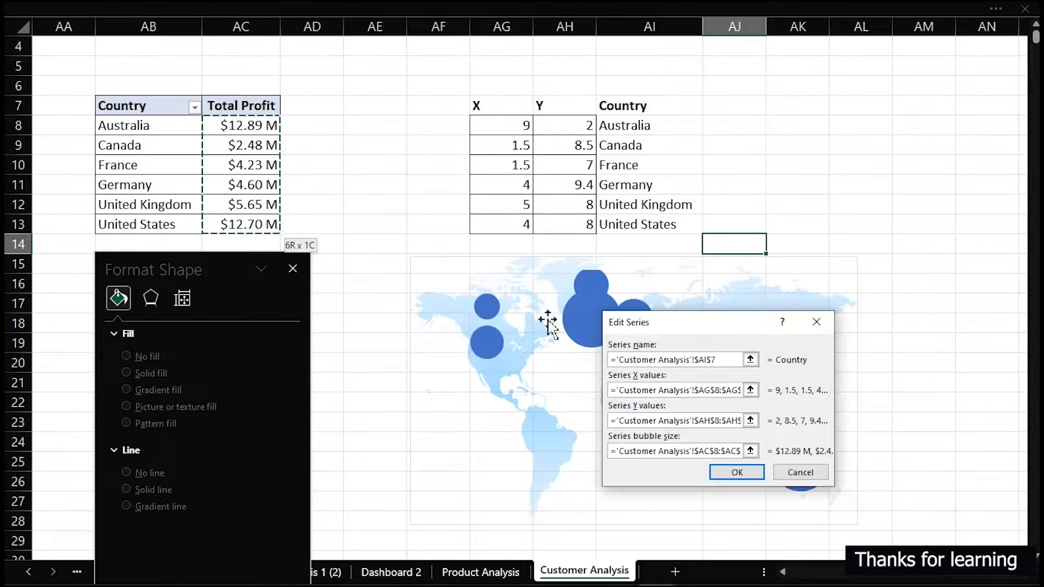
pyautogui.click(737, 473)
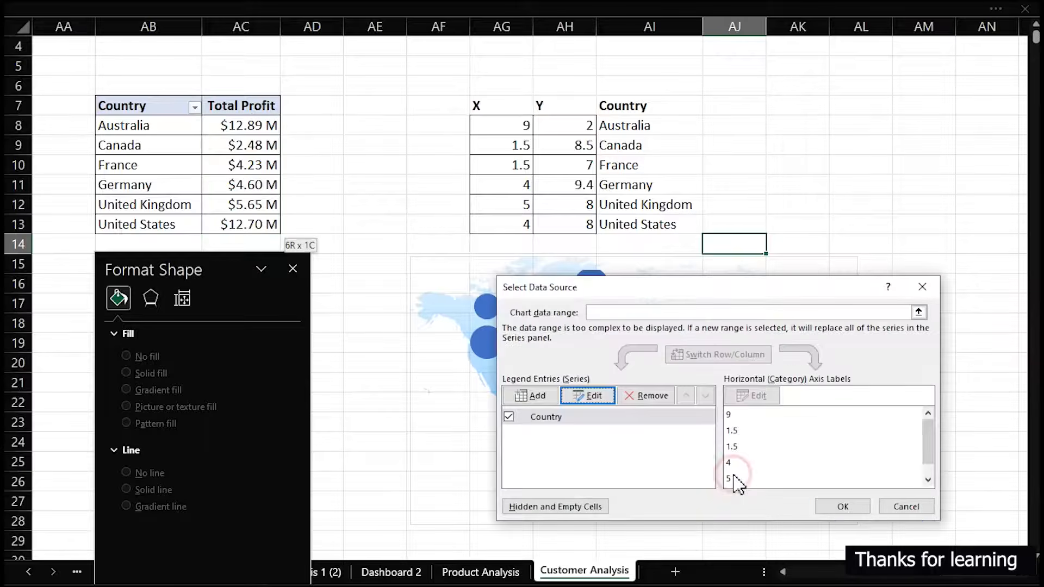
pyautogui.click(843, 507)
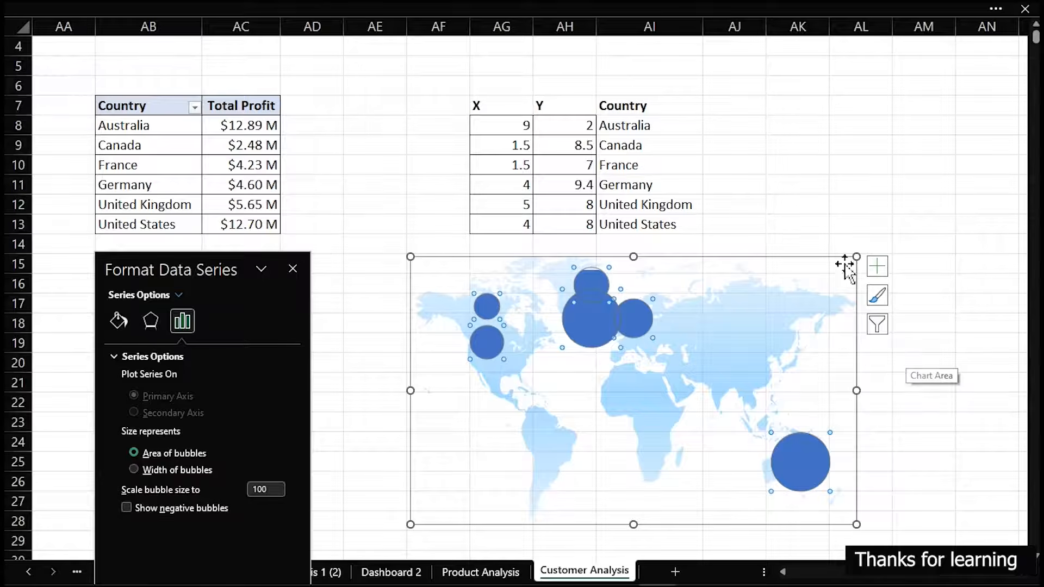
# Check individual bubbles' coordinates and sizes on the map and add data labels to the series
pyautogui.click(760, 221)
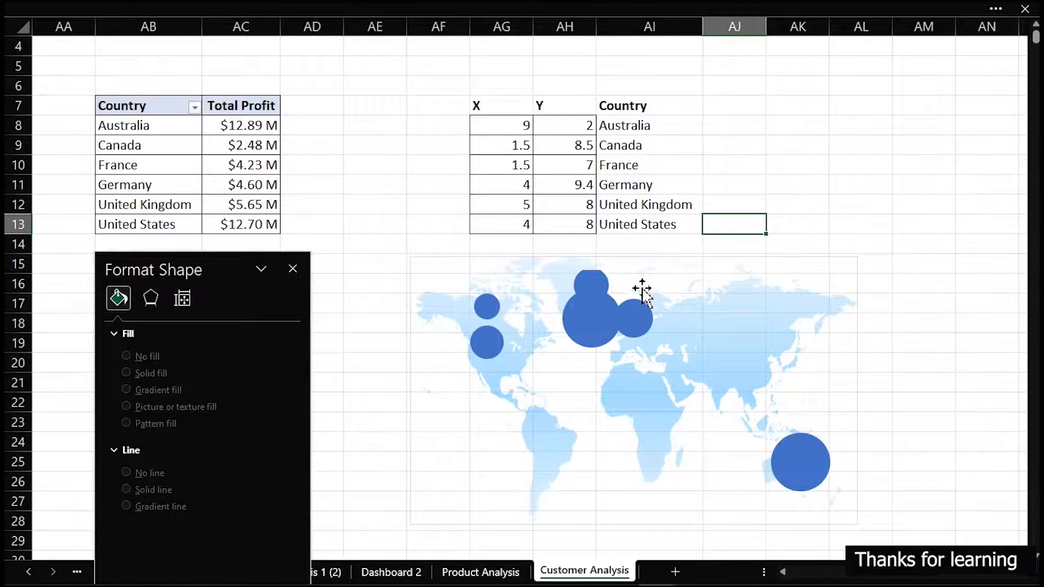
pyautogui.moveTo(798, 461)
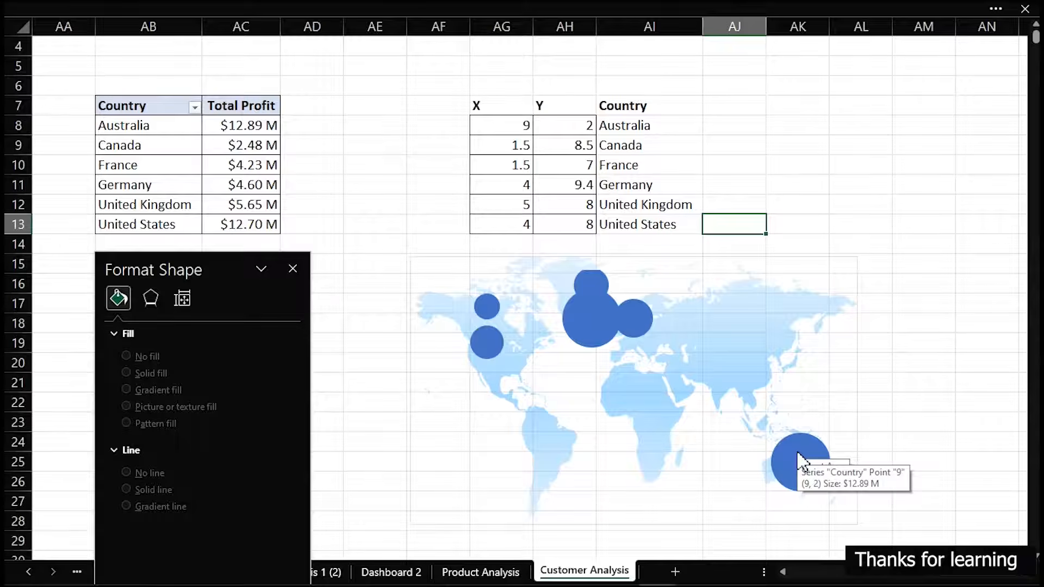
pyautogui.moveTo(588, 349)
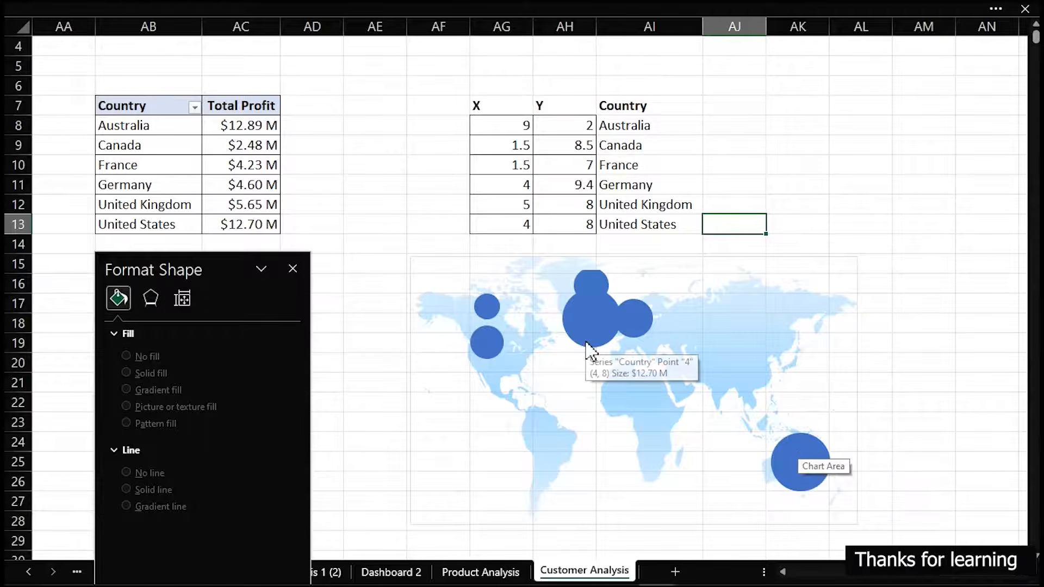
pyautogui.moveTo(483, 347)
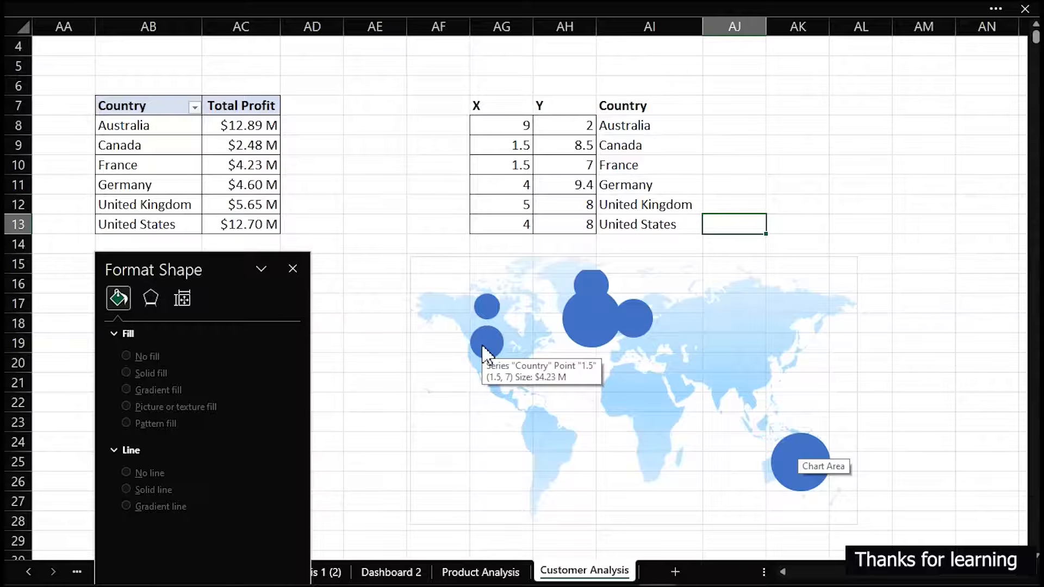
pyautogui.click(485, 348)
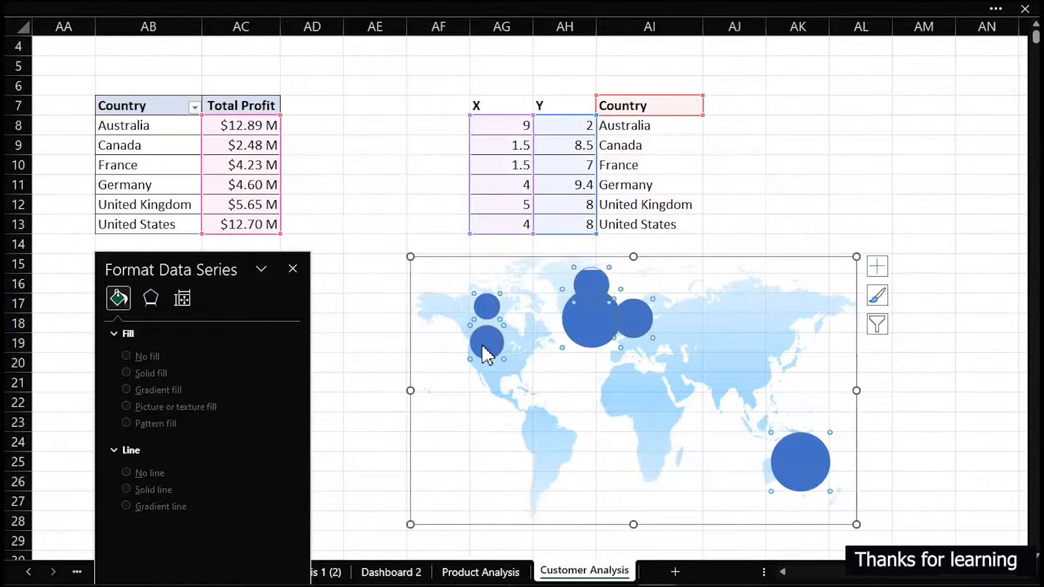
pyautogui.click(877, 267)
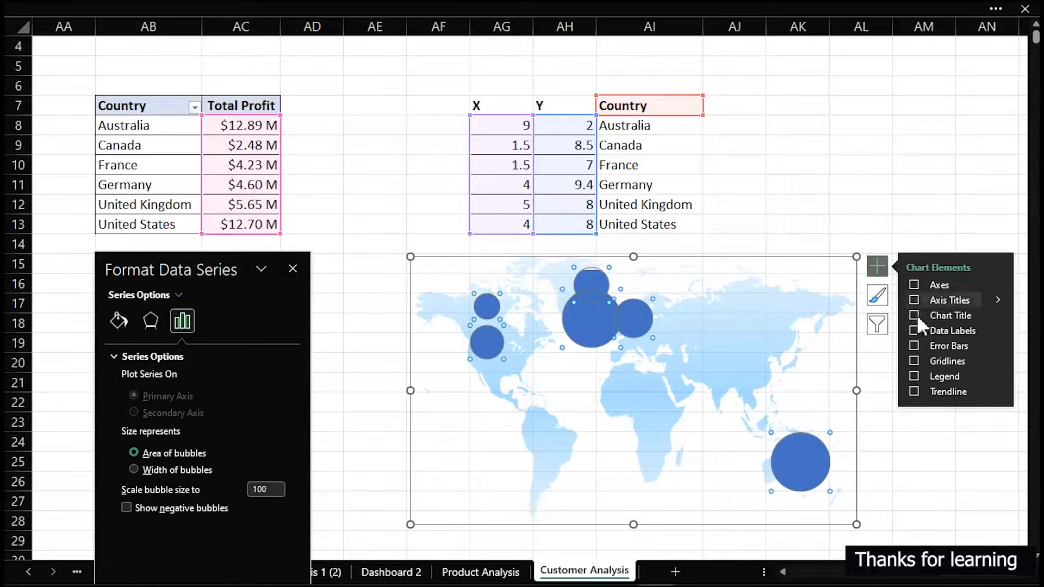
pyautogui.click(915, 314)
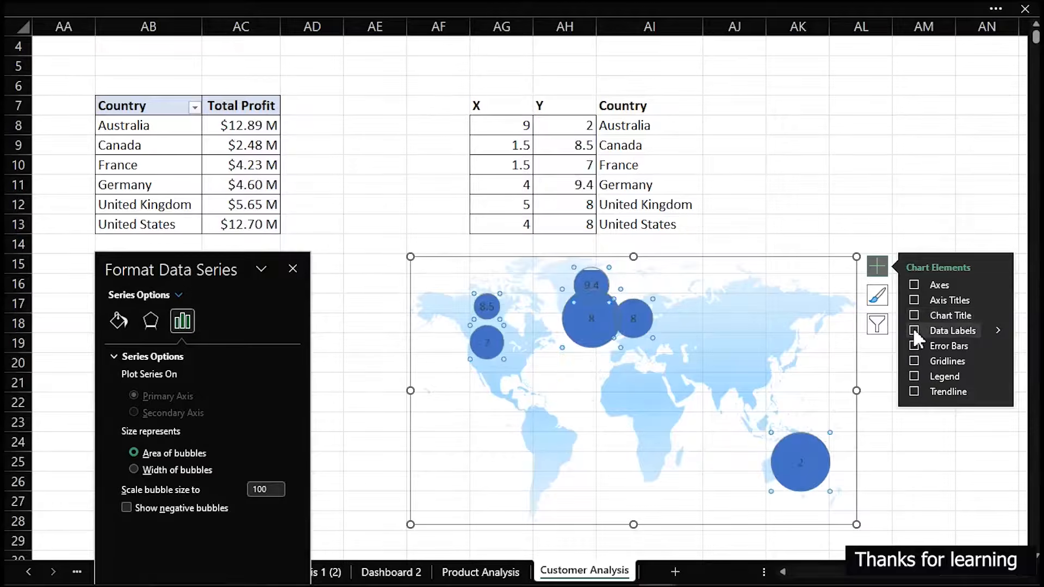
pyautogui.click(914, 330)
# Make the bubble data labels show values from cells, using the country names in AB8:AB13
pyautogui.click(587, 319)
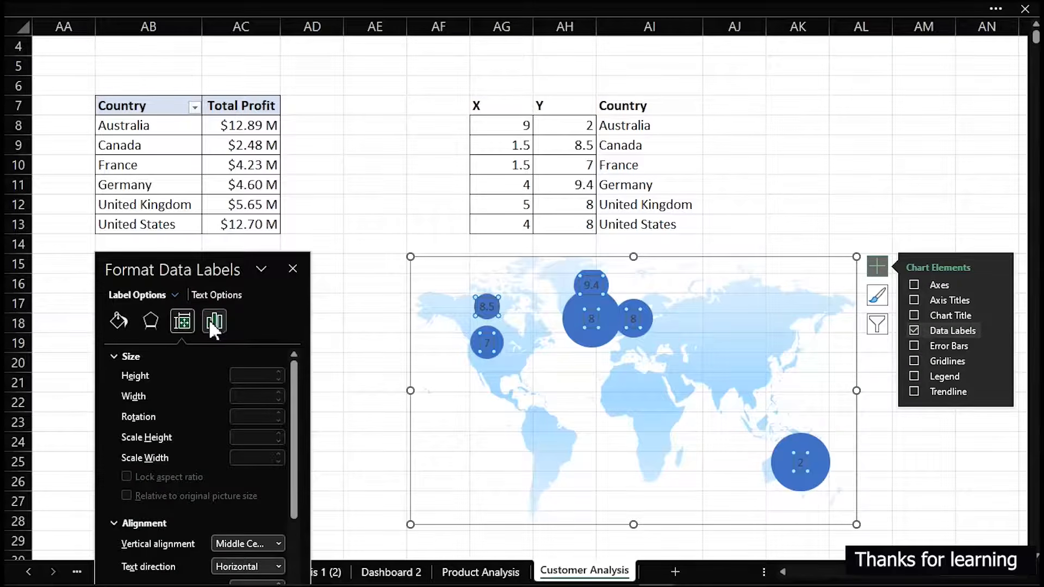
pyautogui.click(211, 320)
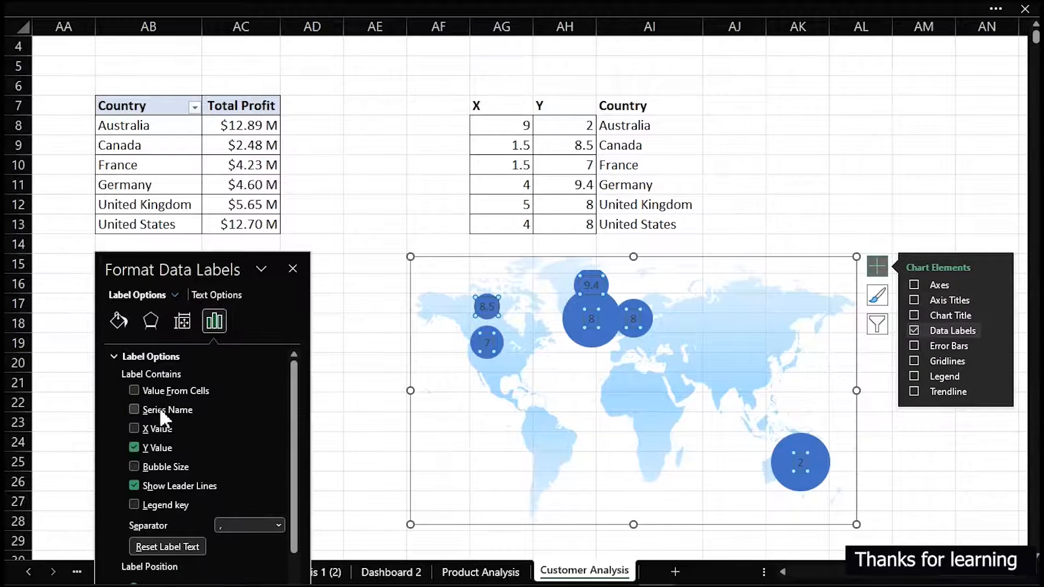
pyautogui.click(134, 391)
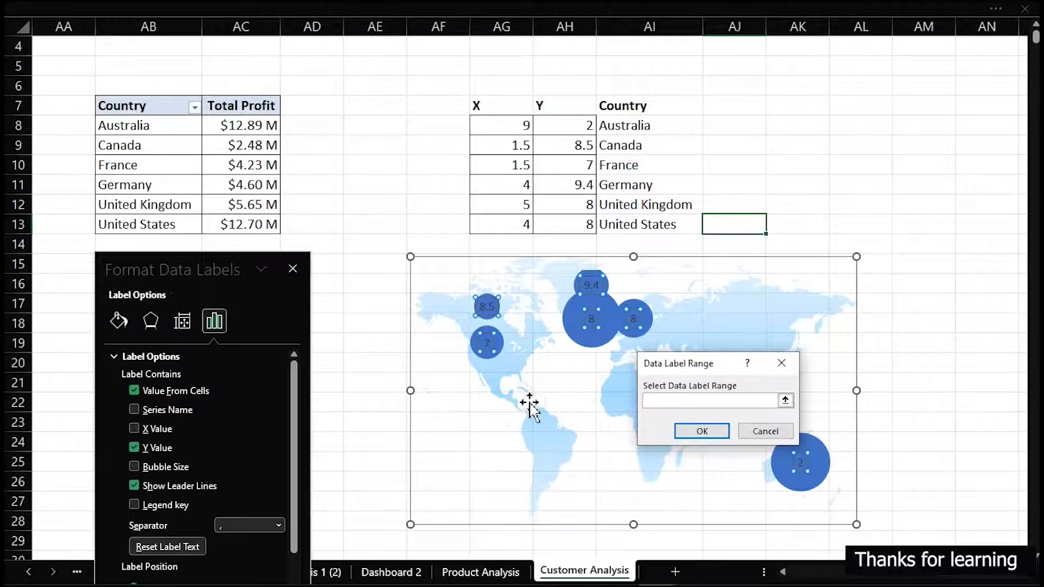
pyautogui.moveTo(135, 129); pyautogui.dragTo(131, 223)
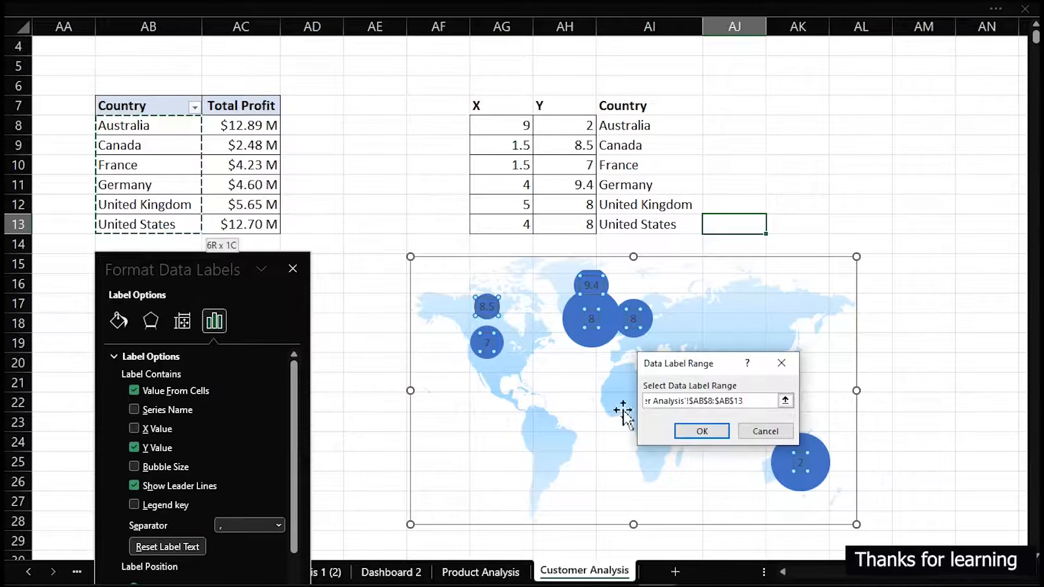
pyautogui.click(709, 432)
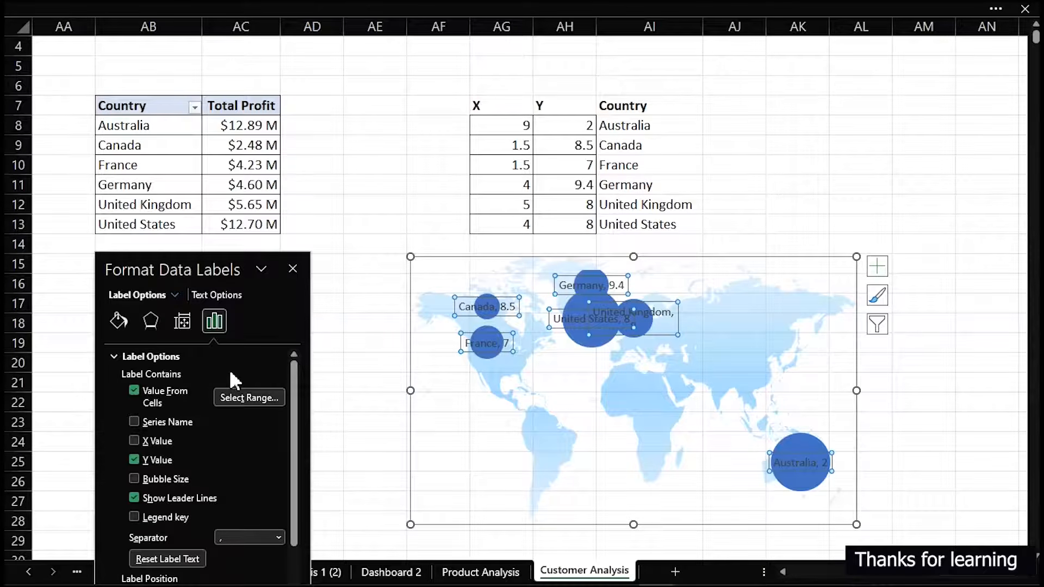
# Switch the data label range to the Total Profit values in AC8:AC13 and remove the Y value from the labels
pyautogui.click(223, 395)
pyautogui.moveTo(264, 133); pyautogui.dragTo(249, 225)
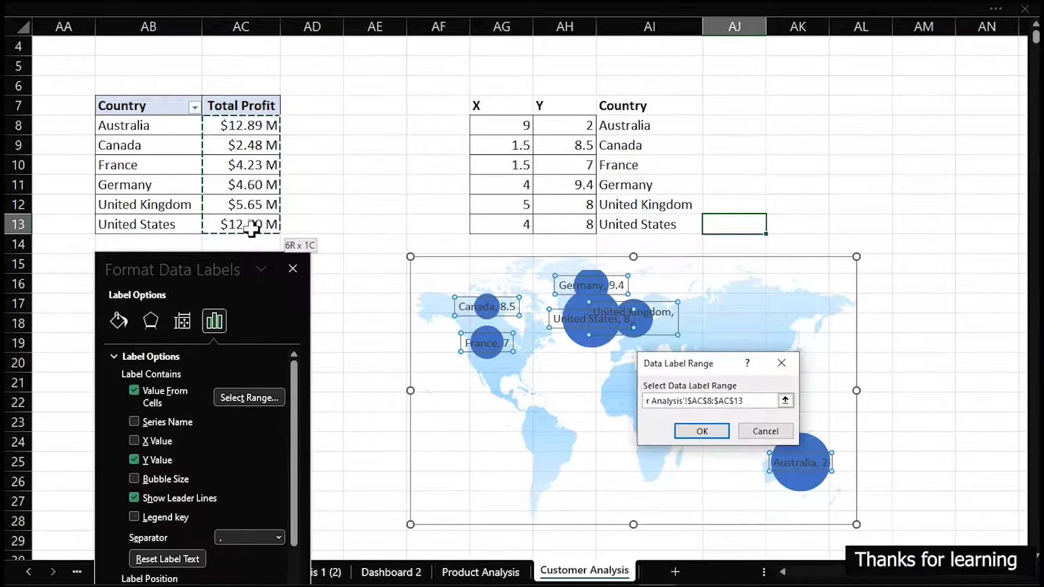
pyautogui.click(706, 431)
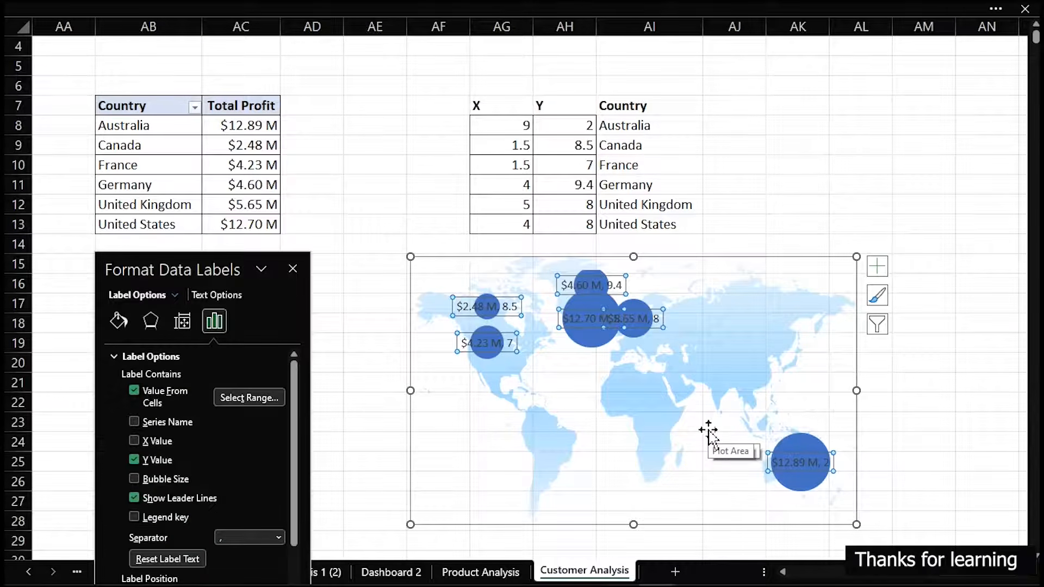
pyautogui.click(134, 459)
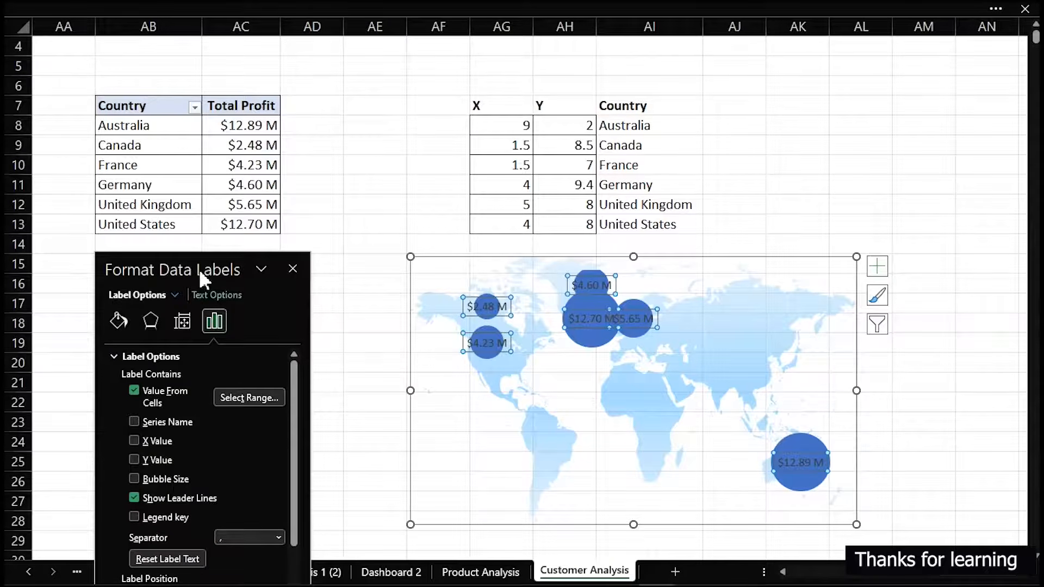
# Apply the custom number format [<999999]#," K";[<999999999]0#,," M";#" B" to the Total Profit values in AC8:AC13
pyautogui.click(240, 125)
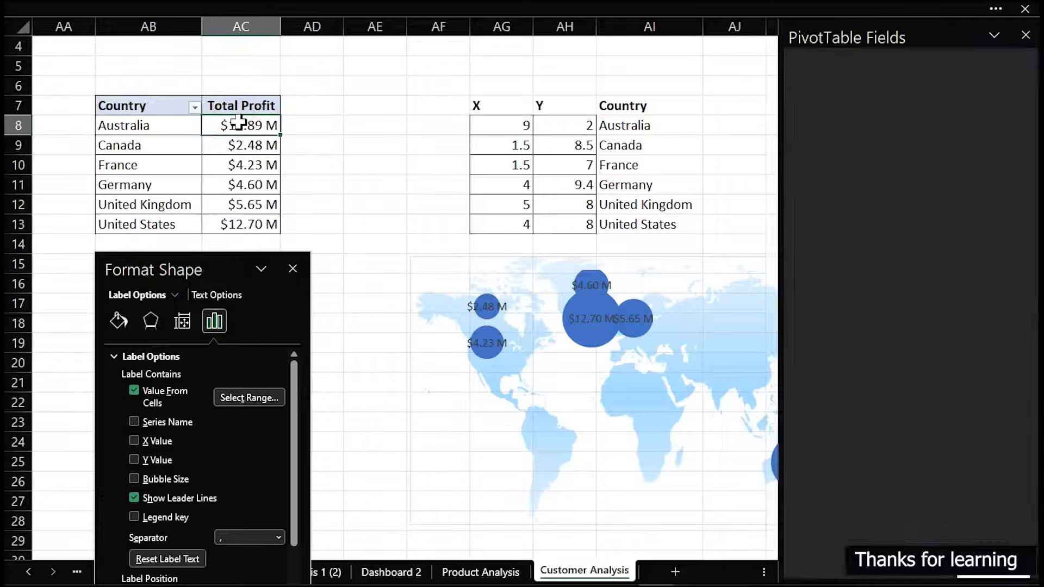
pyautogui.moveTo(239, 125); pyautogui.dragTo(240, 223)
pyautogui.hotkey('ctrl', '1')
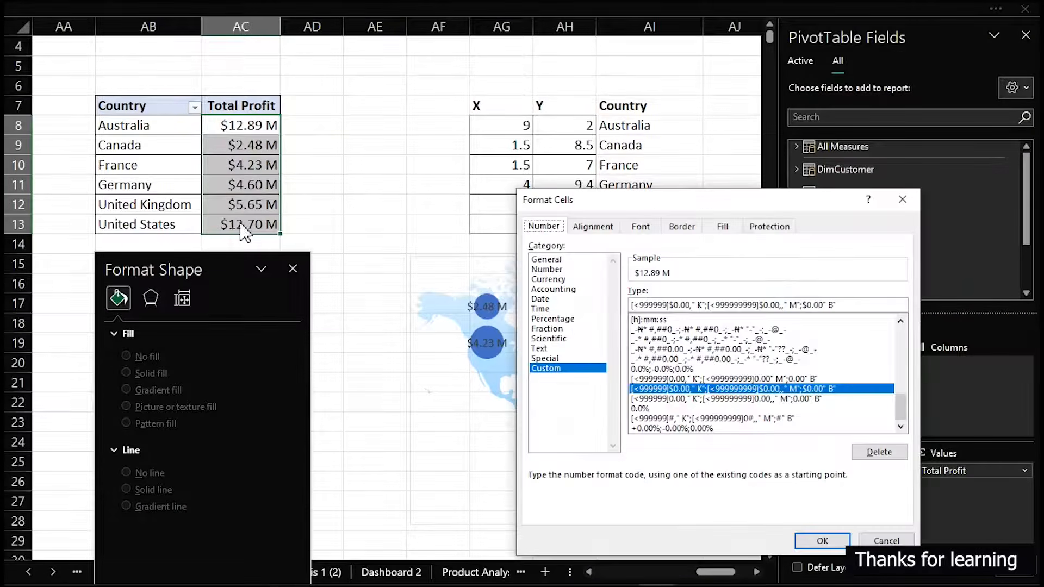
pyautogui.click(694, 418)
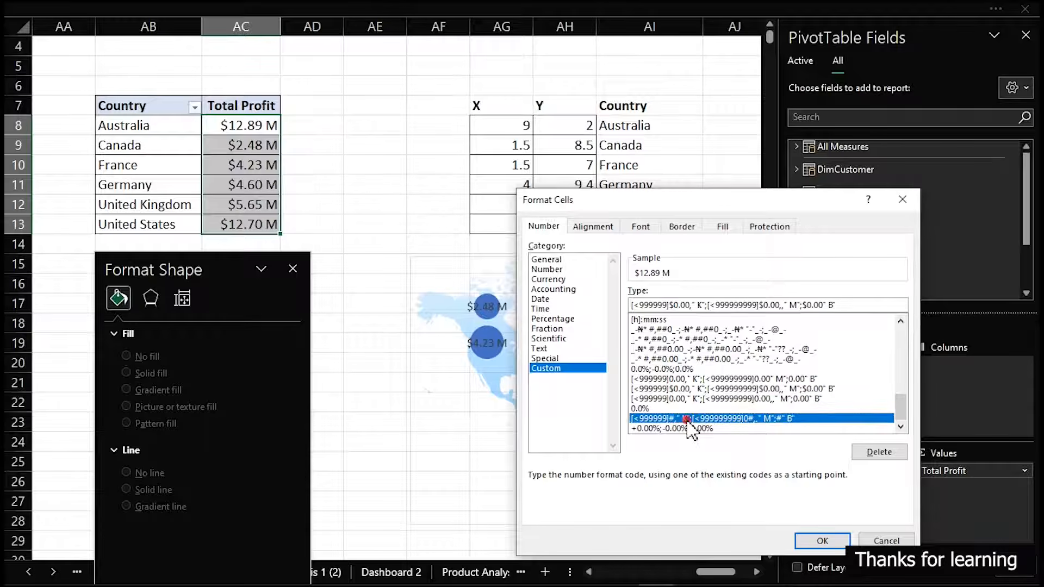
pyautogui.click(825, 538)
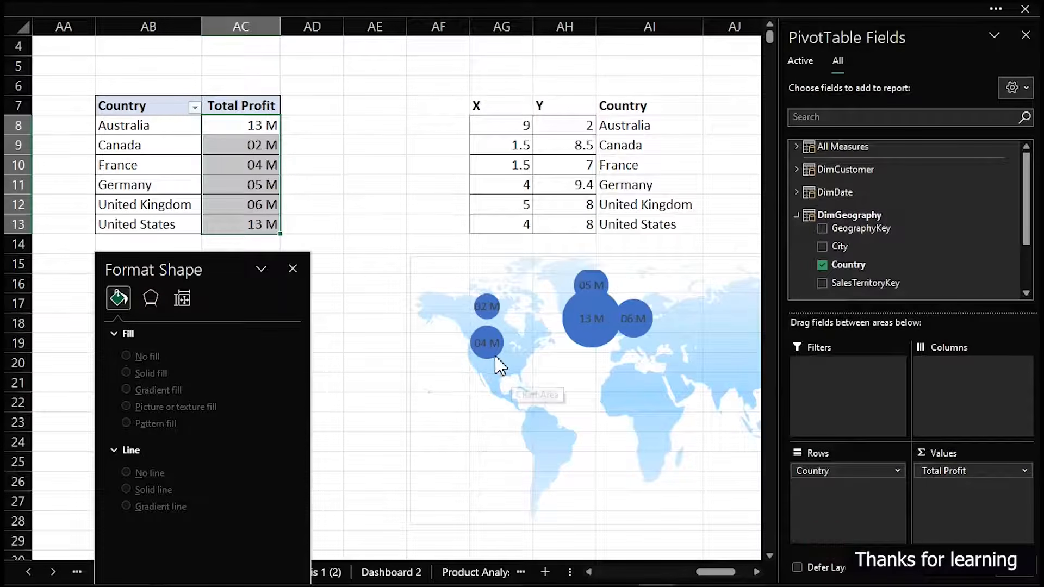
pyautogui.click(374, 164)
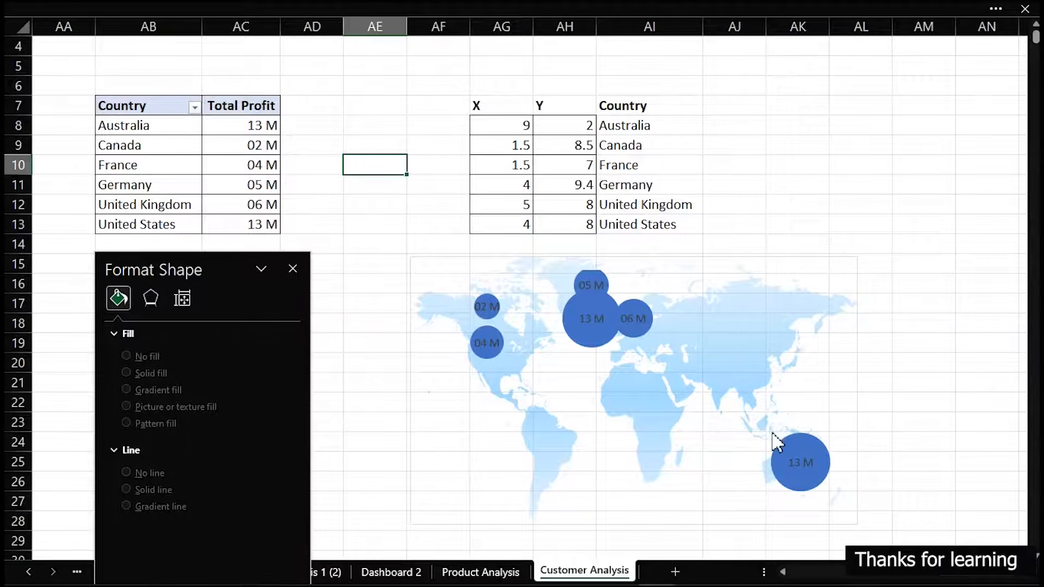
# Enter the rank numbers 1 and 2 in cells AL7 and AL8
pyautogui.moveTo(772, 434)
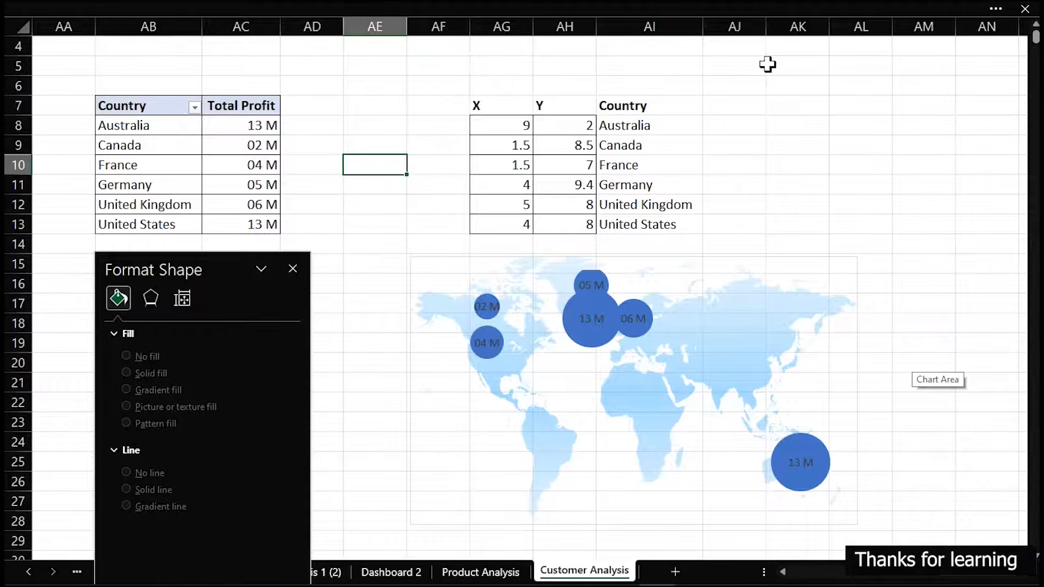
pyautogui.moveTo(592, 344)
pyautogui.click(809, 113)
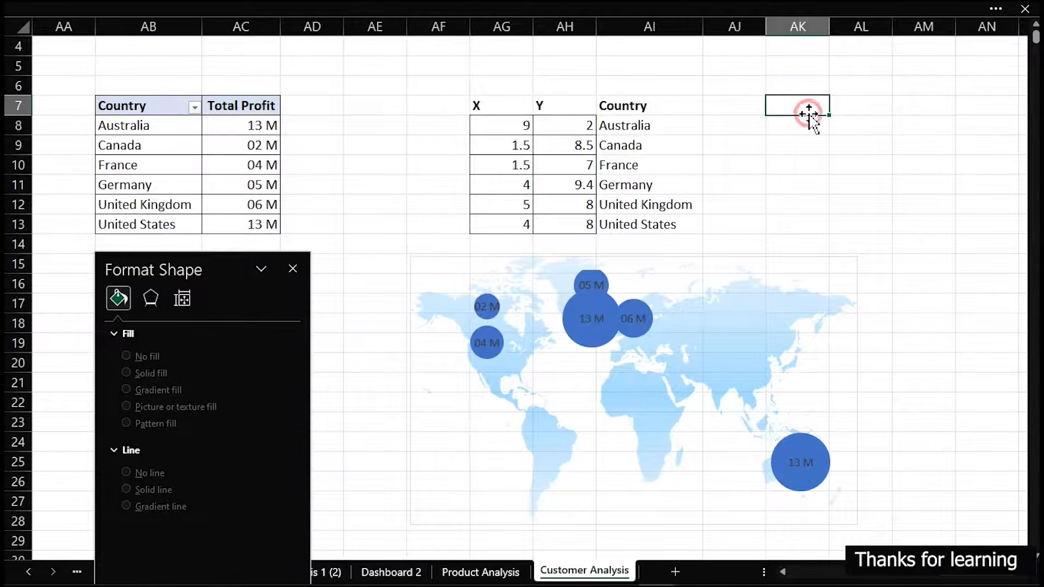
pyautogui.click(853, 109)
pyautogui.write('1')
pyautogui.press('Return')
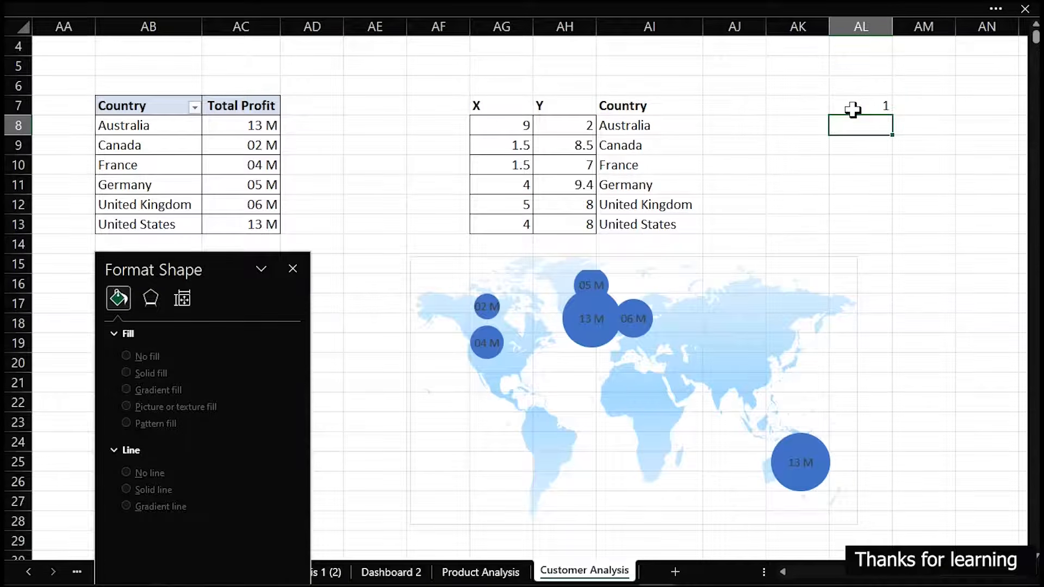
pyautogui.press('Return')
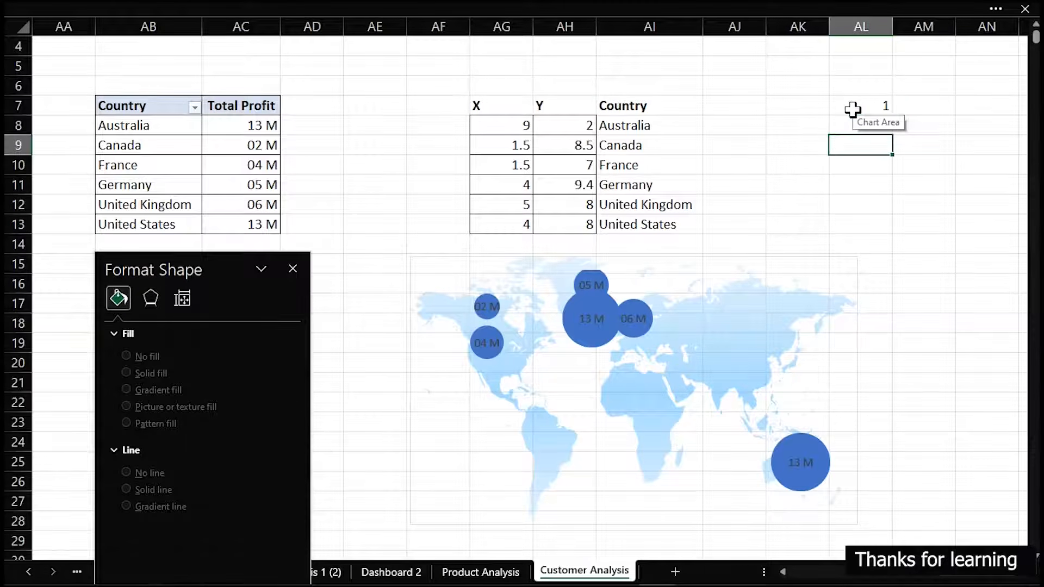
# Enter =LARGE($AC$8:$AC$13,AL7) in AM7 and fill the formula down to AM8
pyautogui.click(938, 103)
pyautogui.write('=lar')
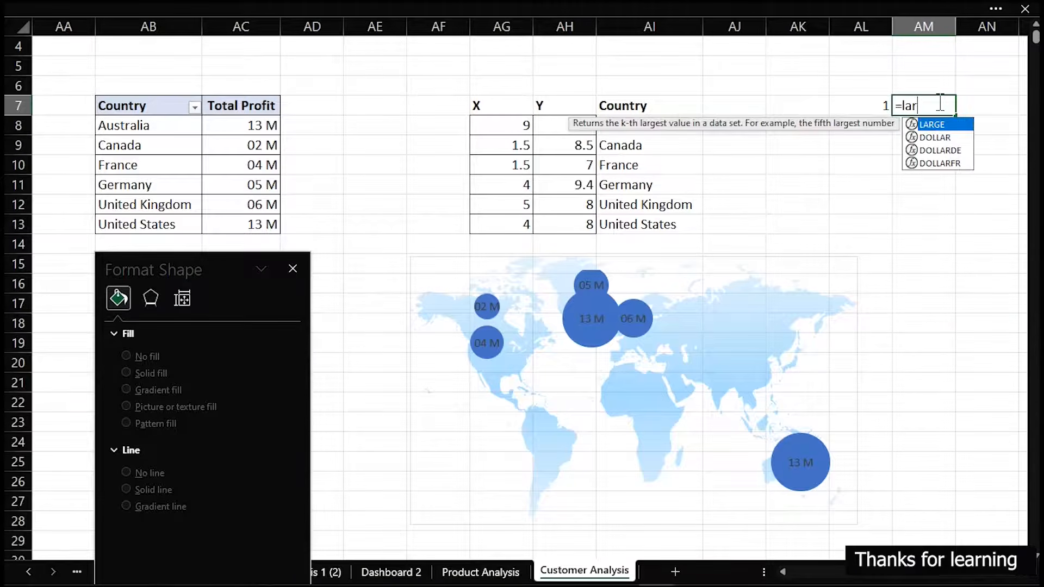
pyautogui.press('Tab')
pyautogui.moveTo(262, 126); pyautogui.dragTo(249, 227)
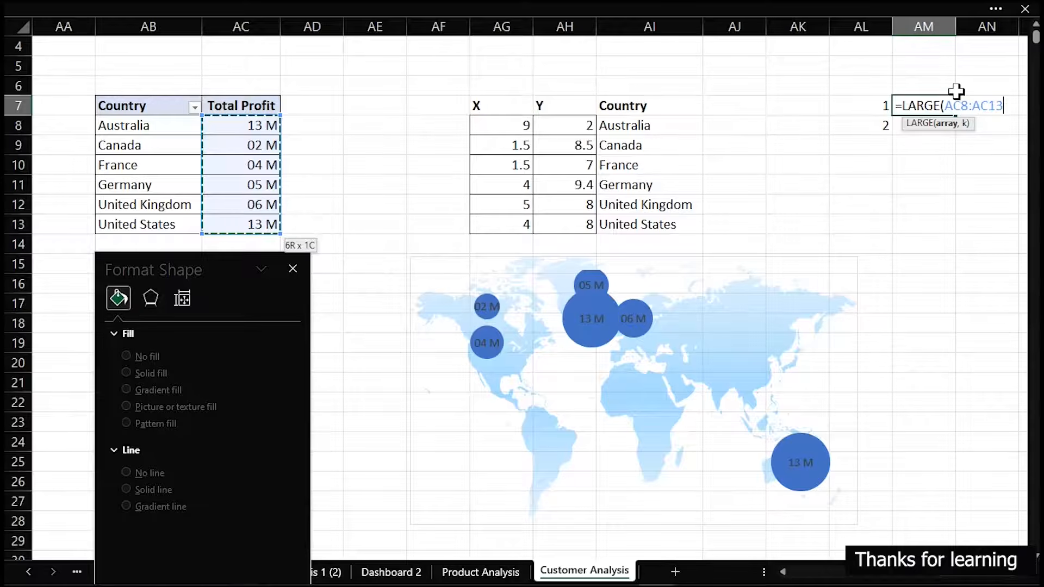
pyautogui.click(947, 105)
pyautogui.write('$AC')
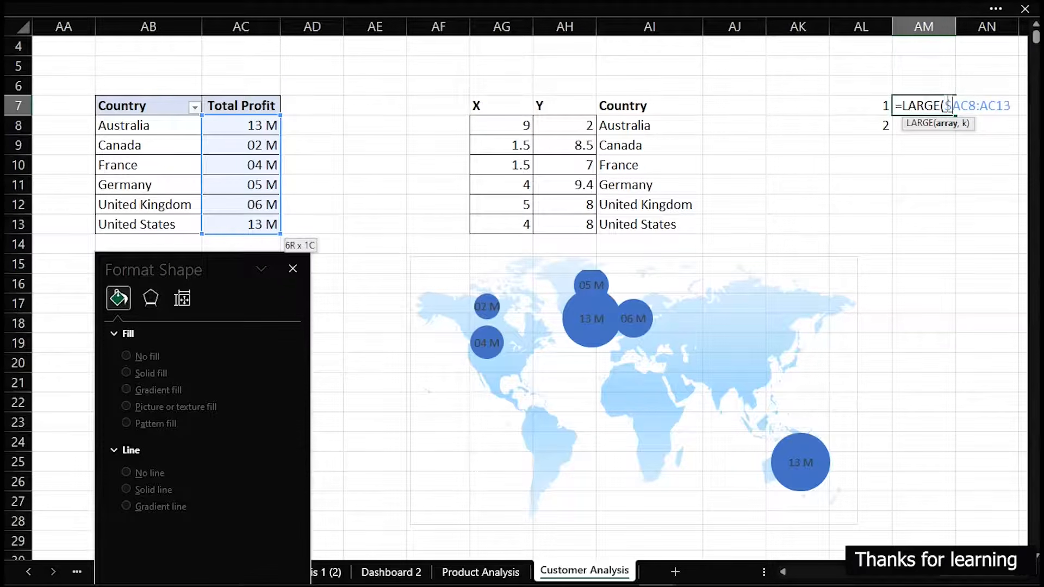
pyautogui.write('$')
pyautogui.press('Right')
pyautogui.write('$AC$13')
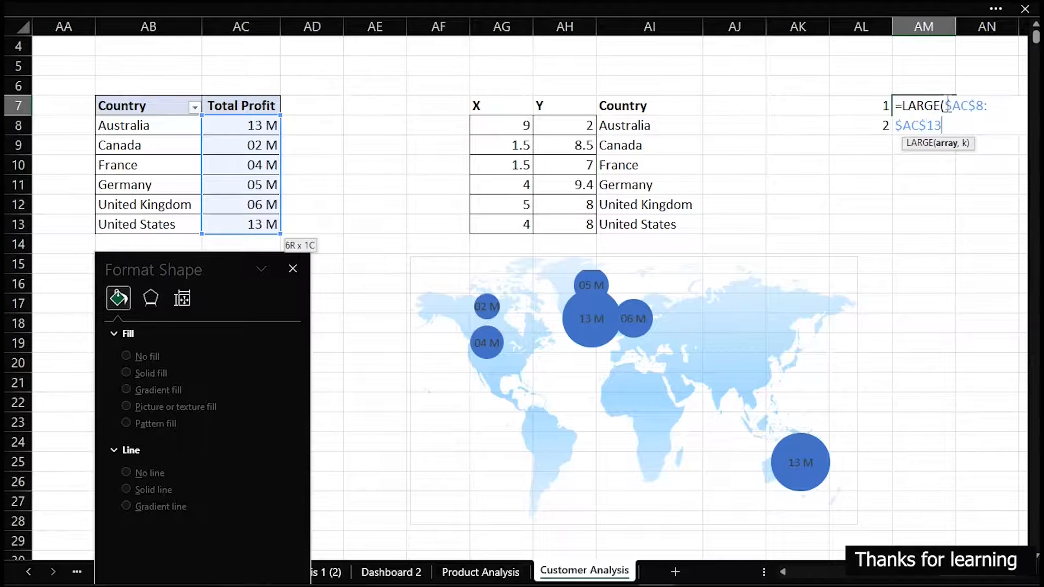
pyautogui.write(',')
pyautogui.click(882, 105)
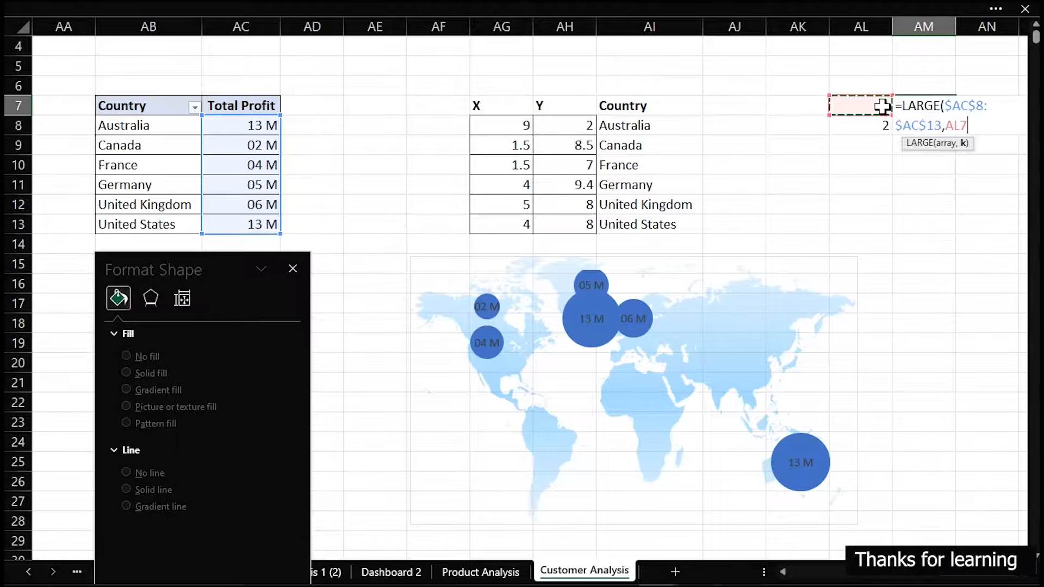
pyautogui.write(')')
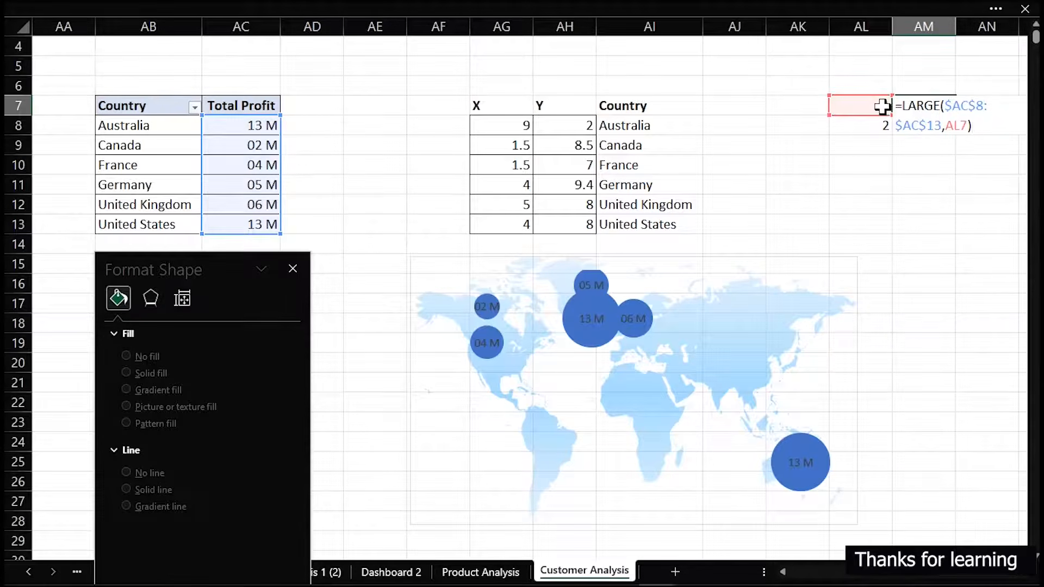
pyautogui.hotkey('ctrl', 'Return')
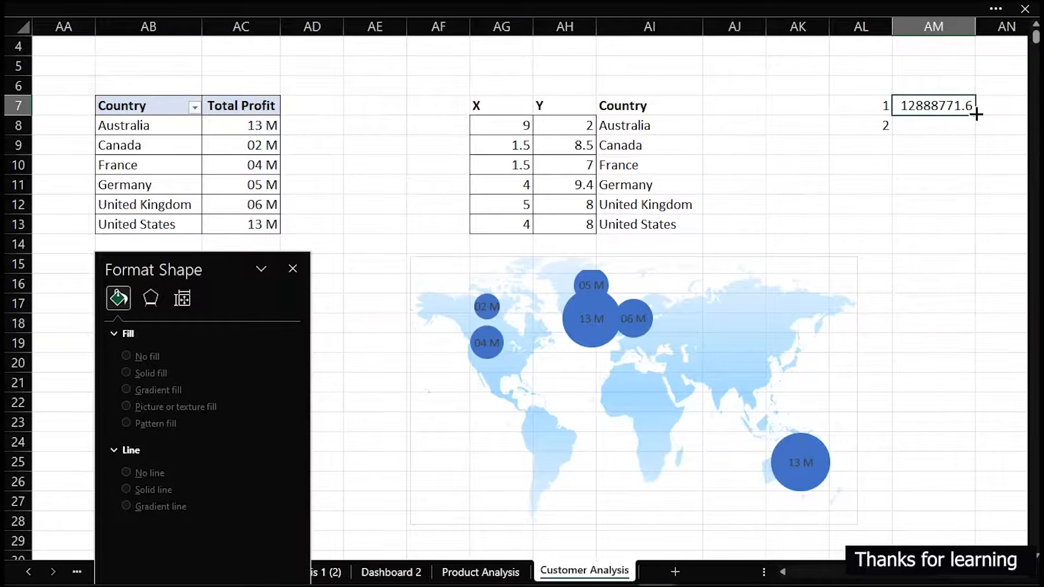
pyautogui.moveTo(976, 114); pyautogui.dragTo(976, 132)
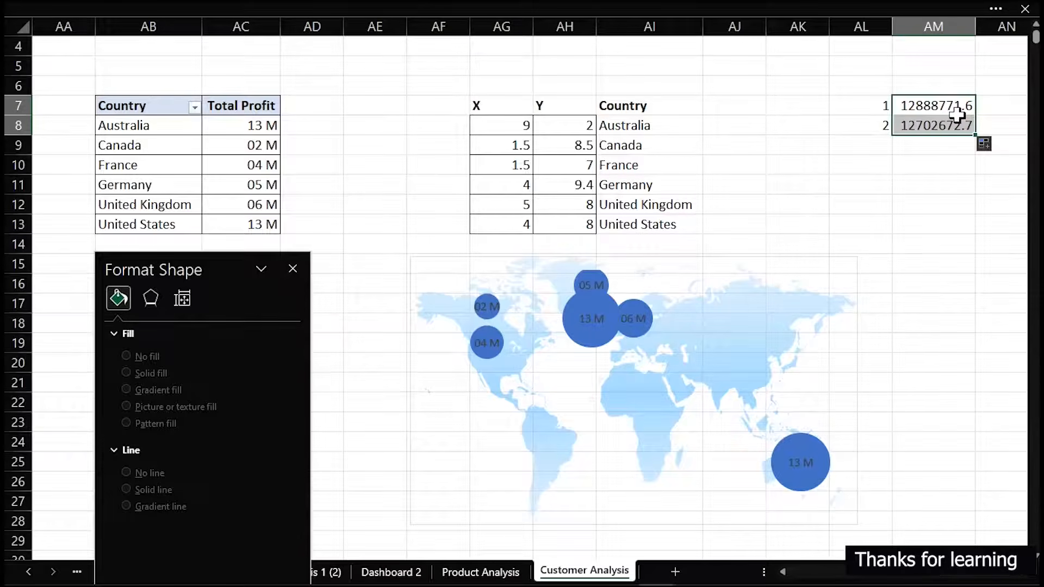
# Apply the custom number format [<999999]#," K";[<999999999]0#,," M";#" B" to the LARGE results in AM7:AM8
pyautogui.hotkey('ctrl', '1')
pyautogui.click(549, 369)
pyautogui.moveTo(900, 343); pyautogui.dragTo(914, 431)
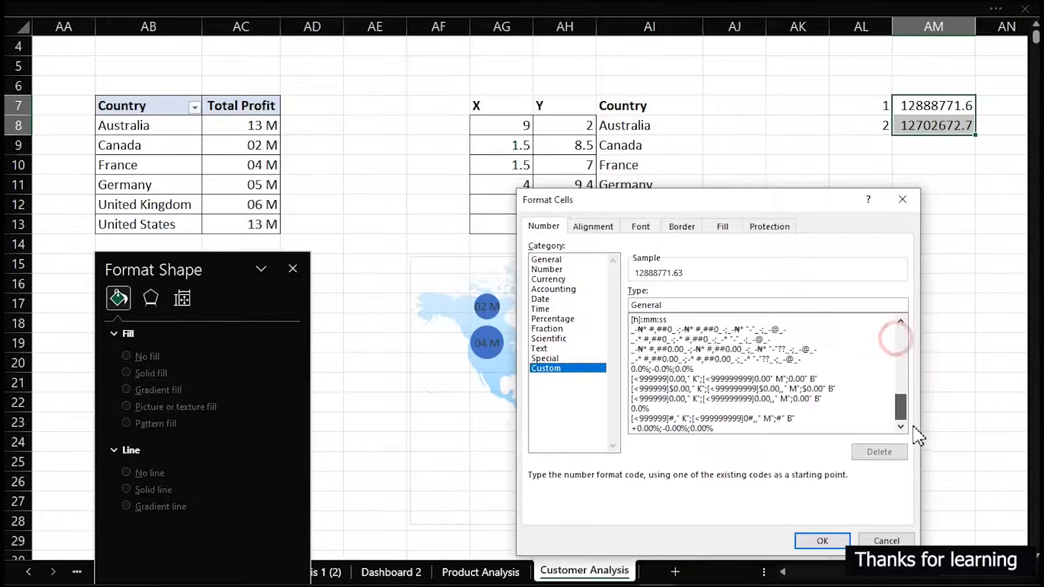
pyautogui.click(666, 418)
pyautogui.click(822, 540)
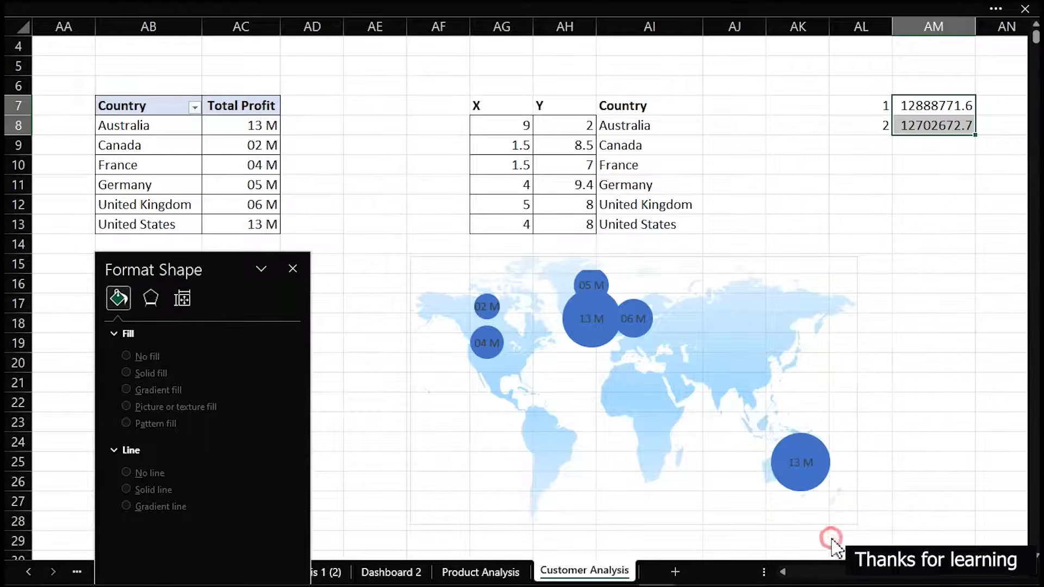
# Add the column header Highlight in AD7, beside the Total Profit header
pyautogui.click(225, 126)
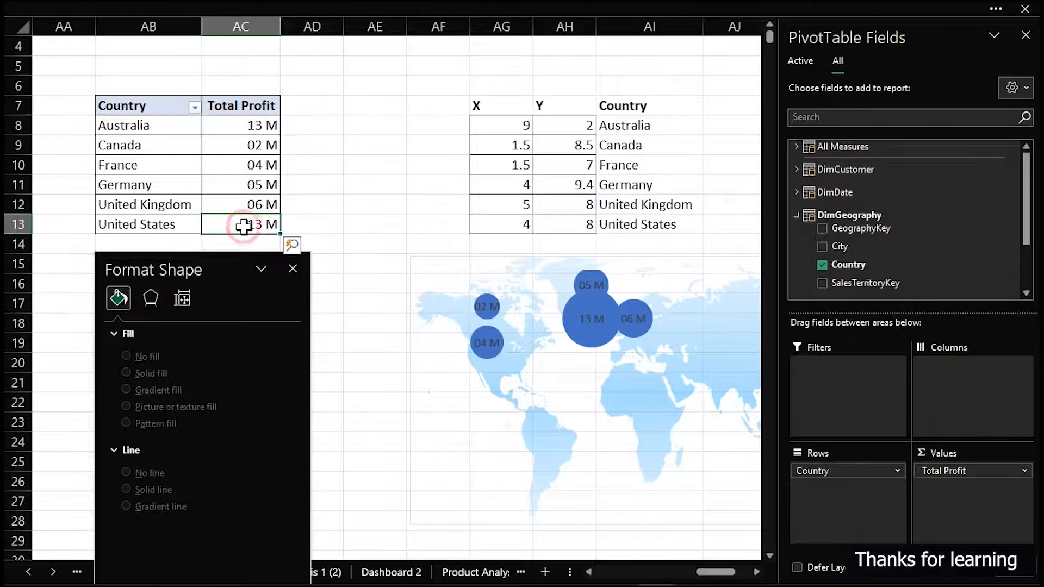
pyautogui.click(345, 179)
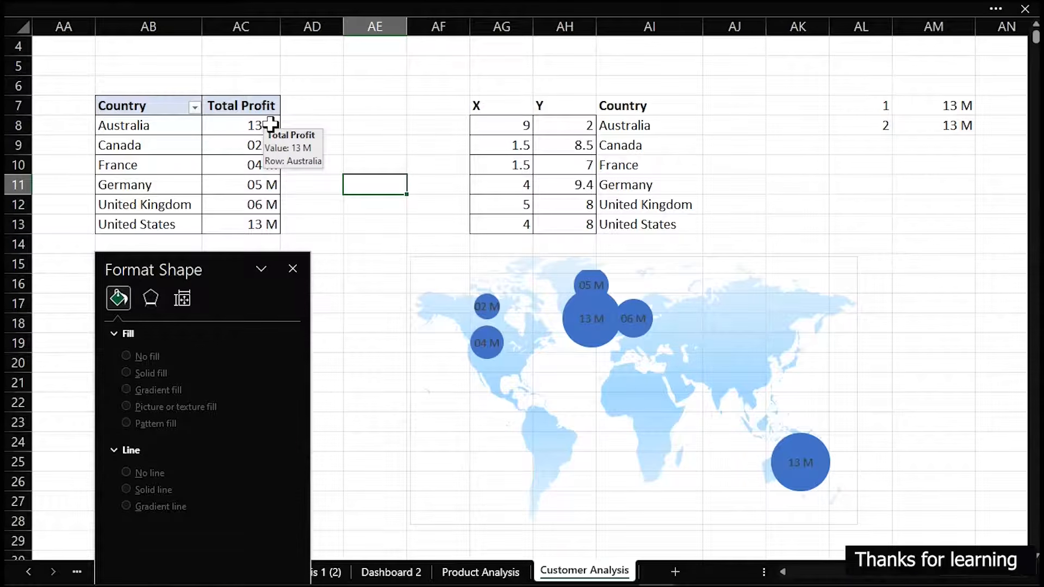
pyautogui.click(299, 122)
pyautogui.click(307, 106)
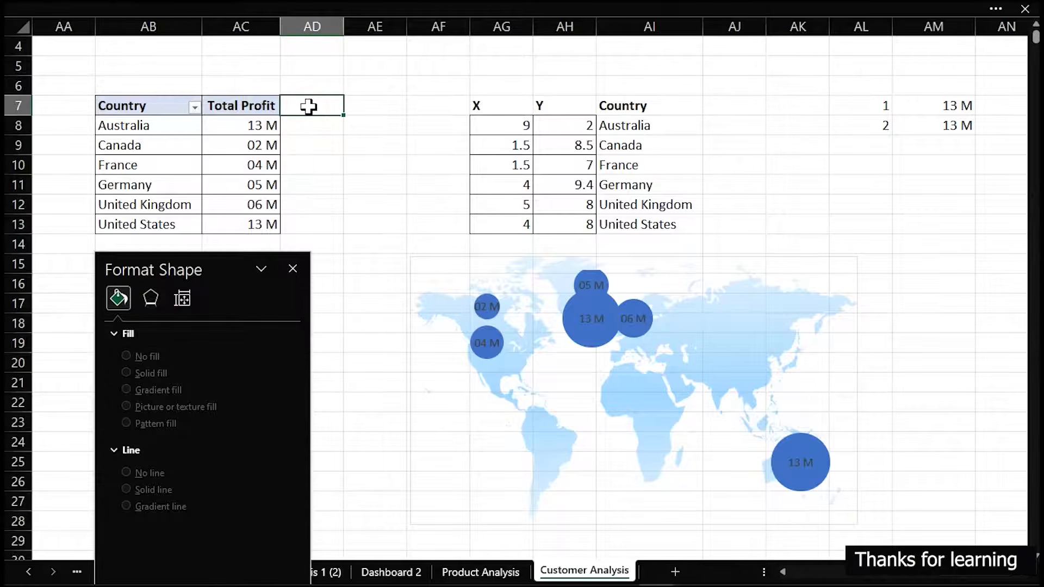
pyautogui.write('High')
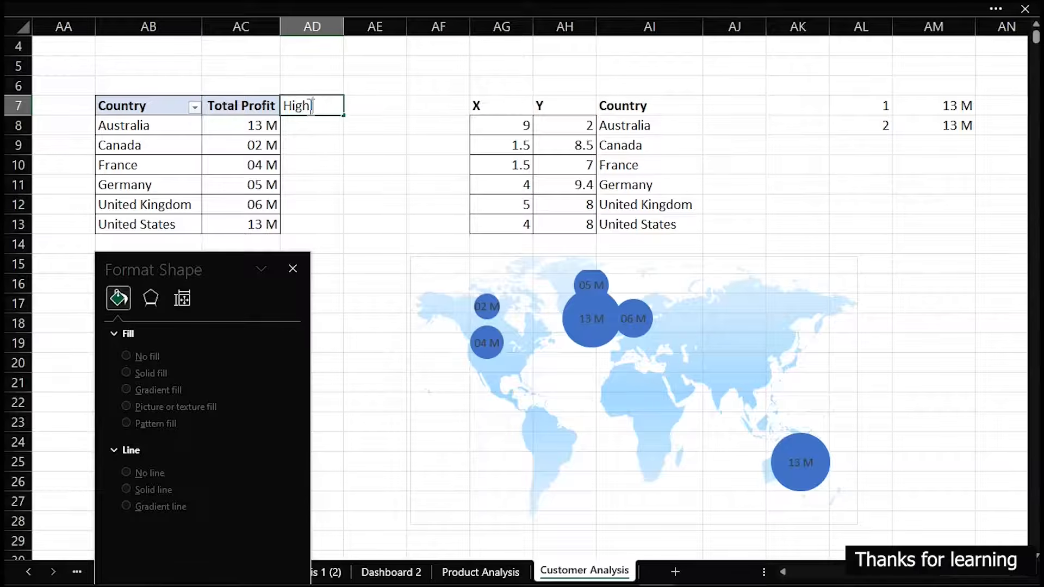
pyautogui.write('light')
pyautogui.press('Return')
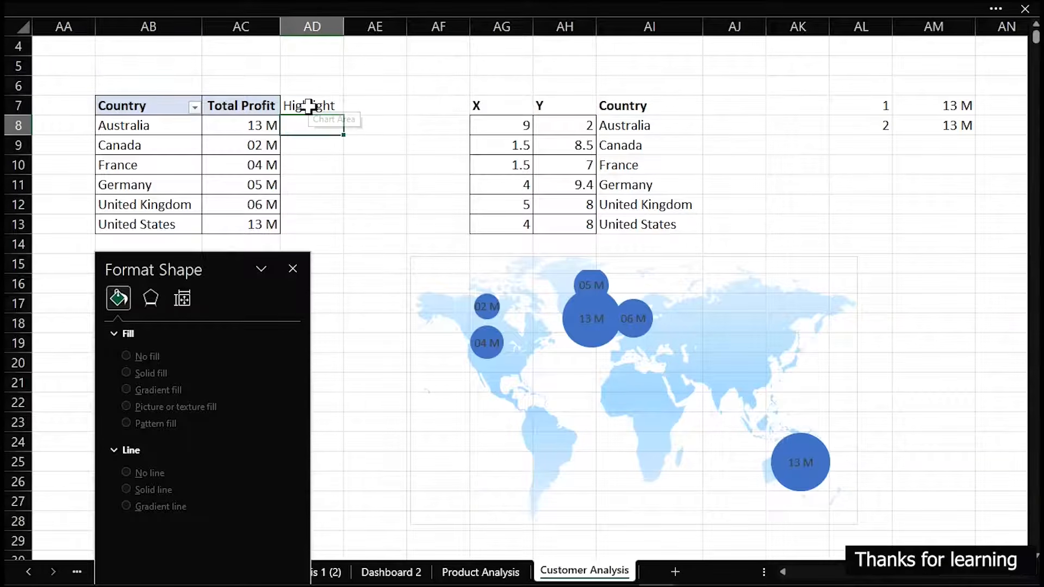
# Start an IFS formula in AD8 whose first condition returns AC8 when AC8 equals $AM$7
pyautogui.write('i')
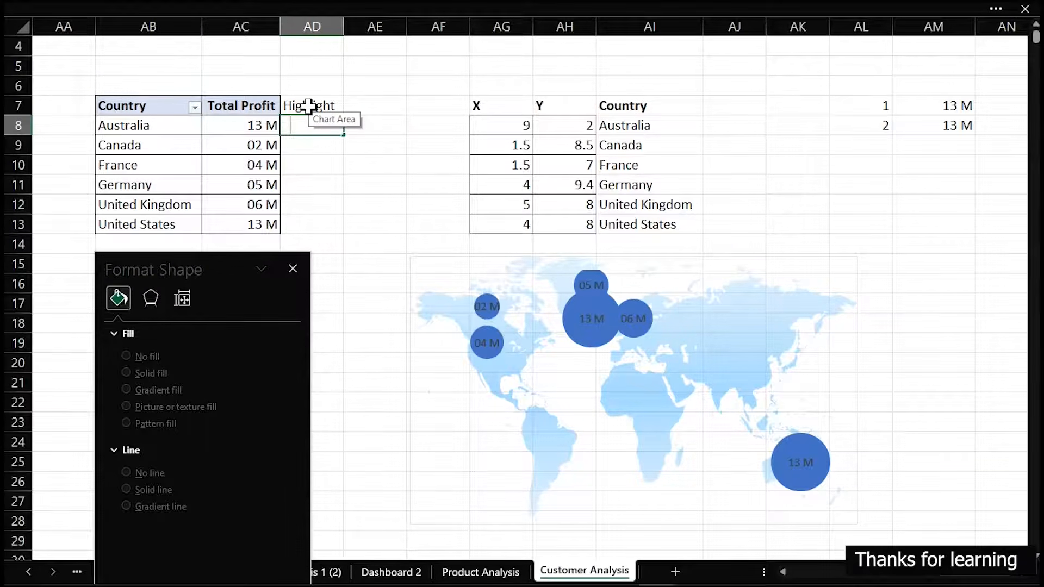
pyautogui.write('ifs')
pyautogui.press('Tab')
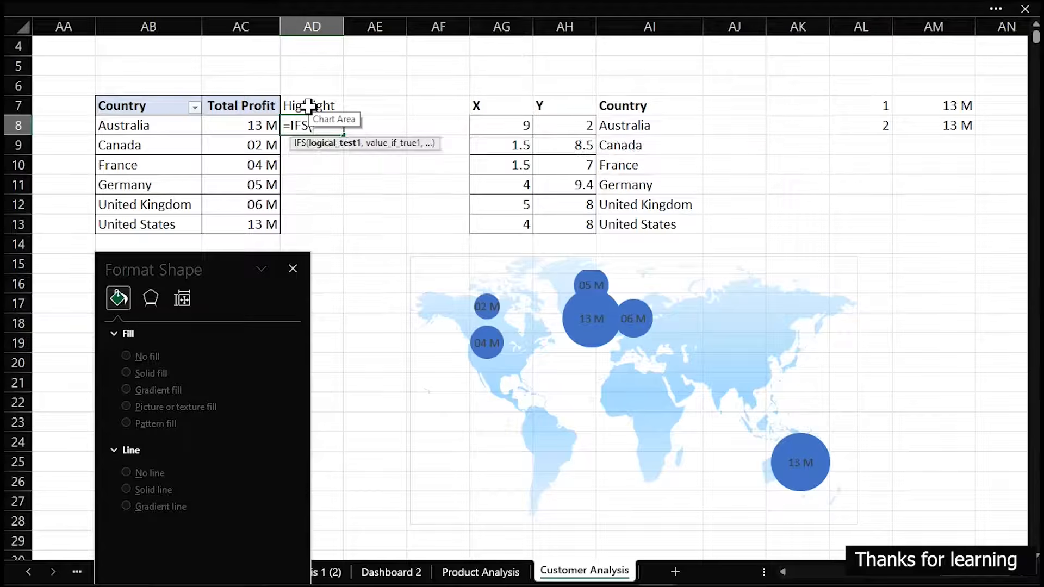
pyautogui.click(262, 126)
pyautogui.write('=')
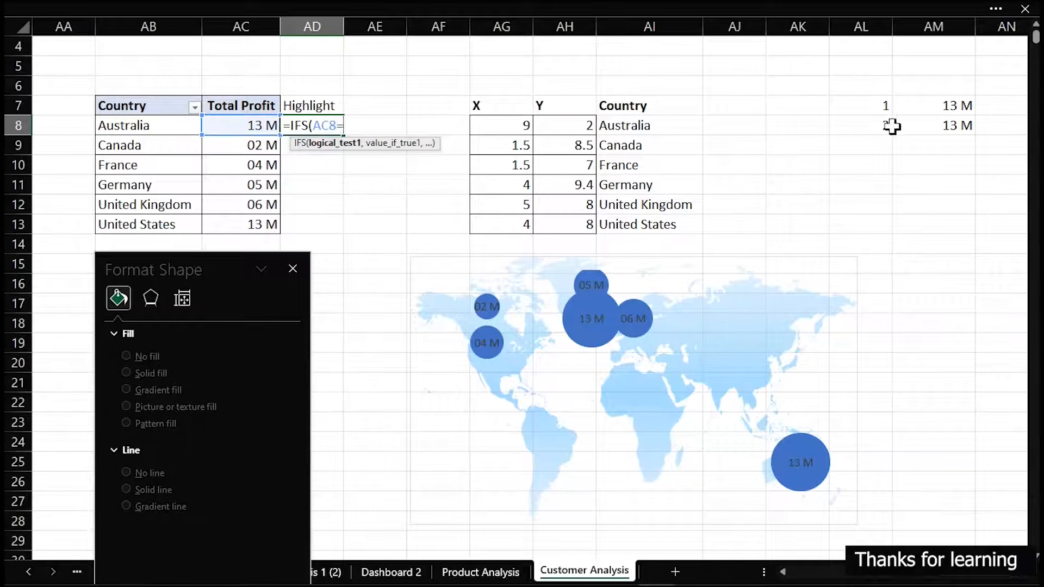
pyautogui.click(925, 105)
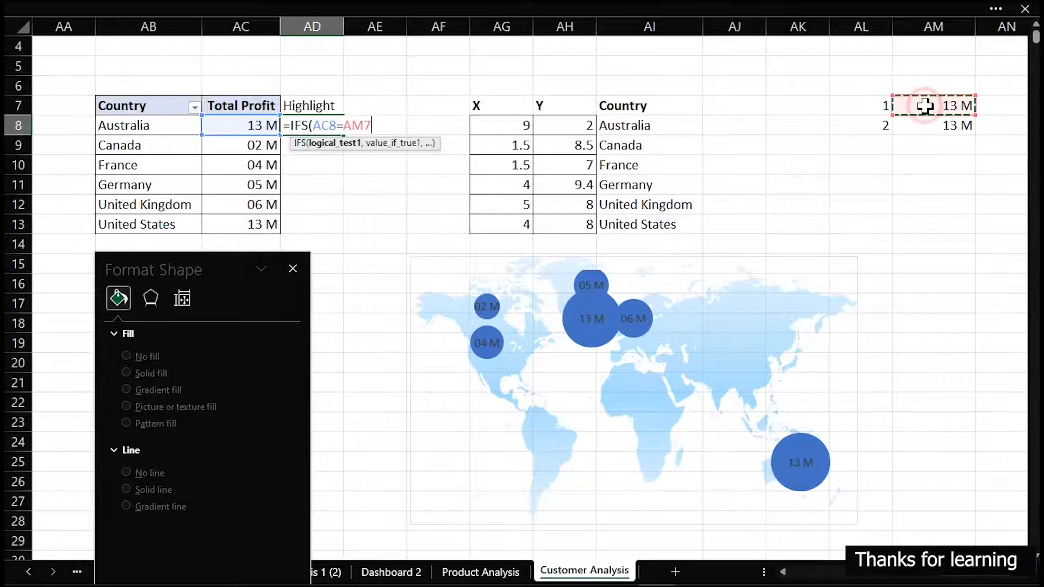
pyautogui.click(346, 126)
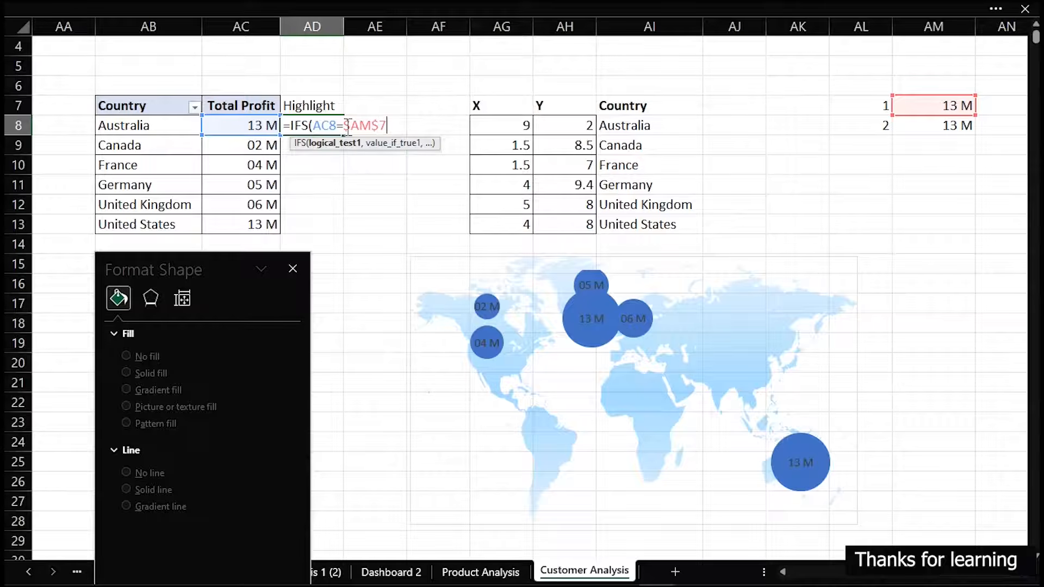
pyautogui.write(',')
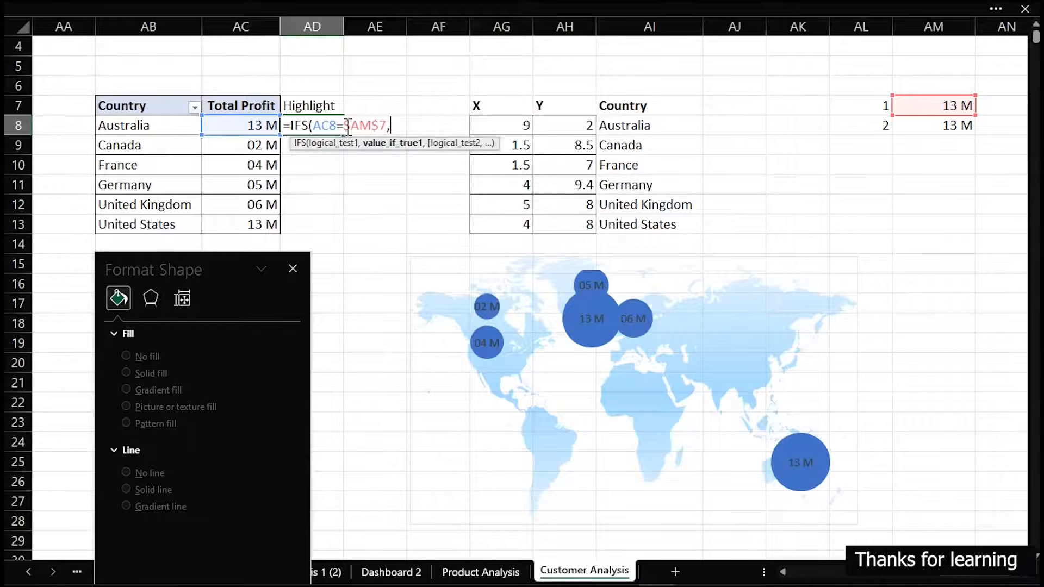
pyautogui.click(244, 125)
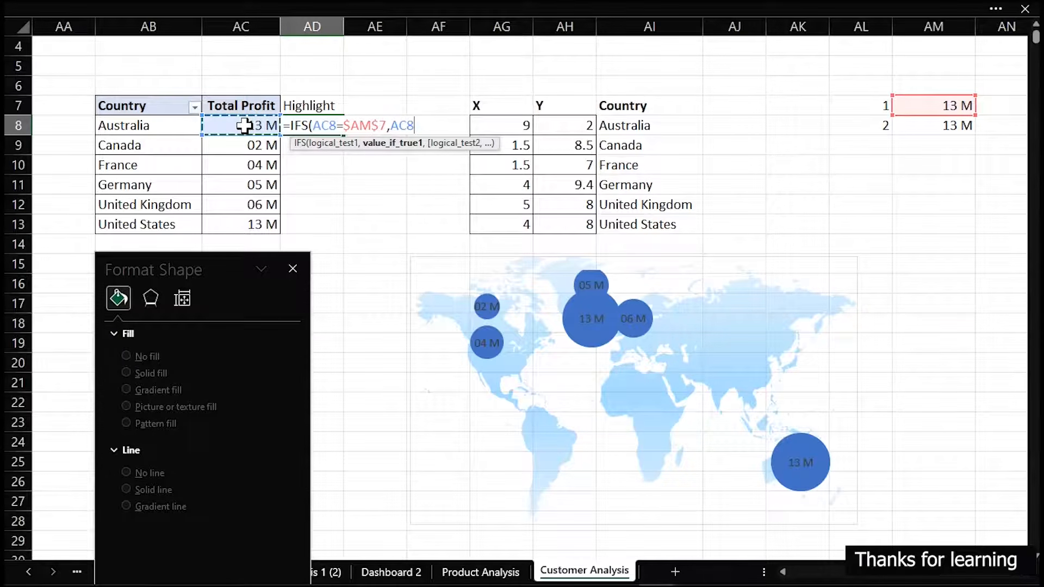
pyautogui.write(',')
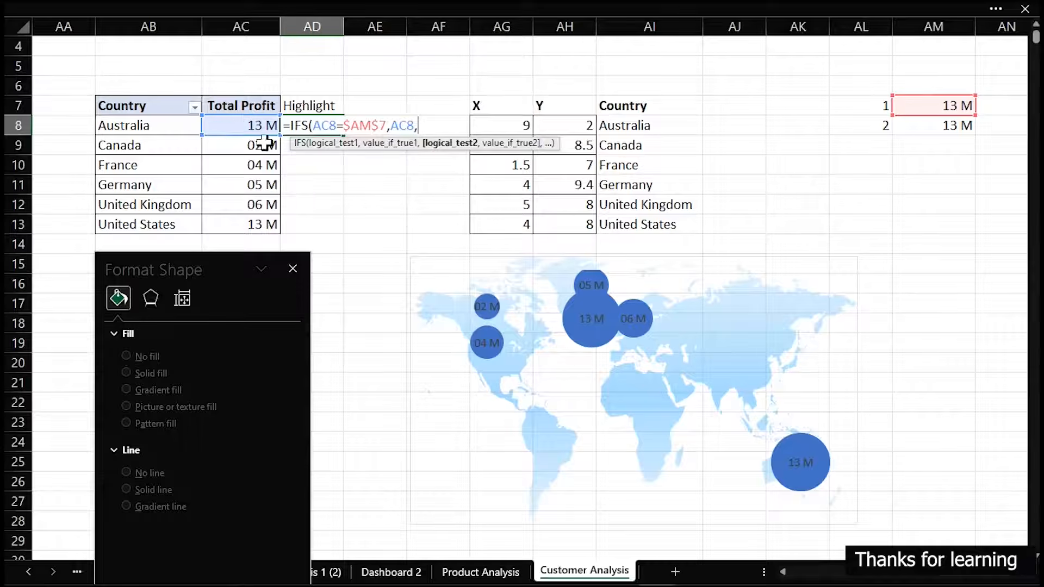
# Complete the AD8 IFS formula with a second condition returning AC8 when AC8 equals $AM$8, and fill it down to AD13
pyautogui.click(235, 121)
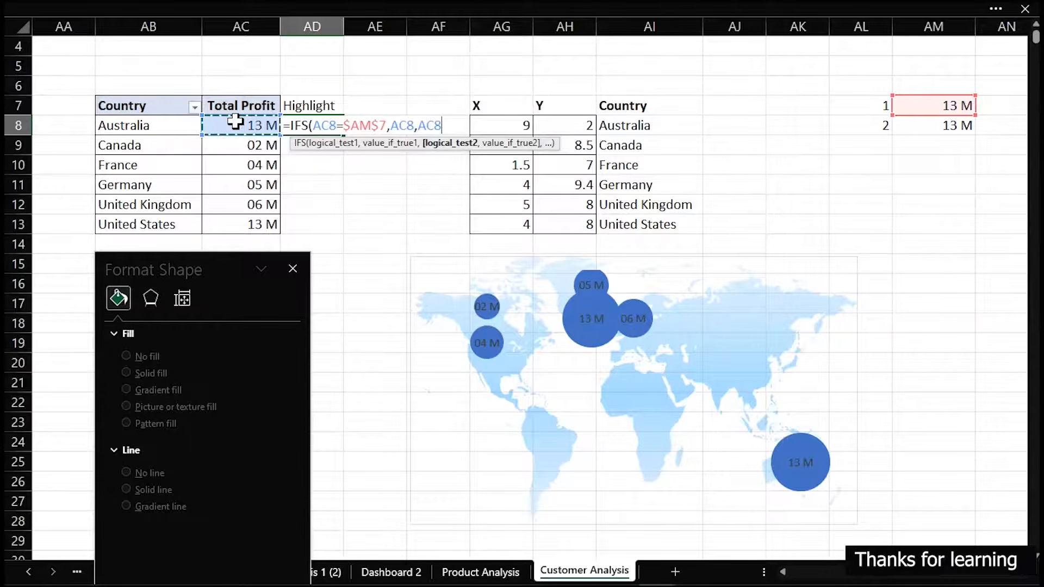
pyautogui.write('=')
pyautogui.click(930, 125)
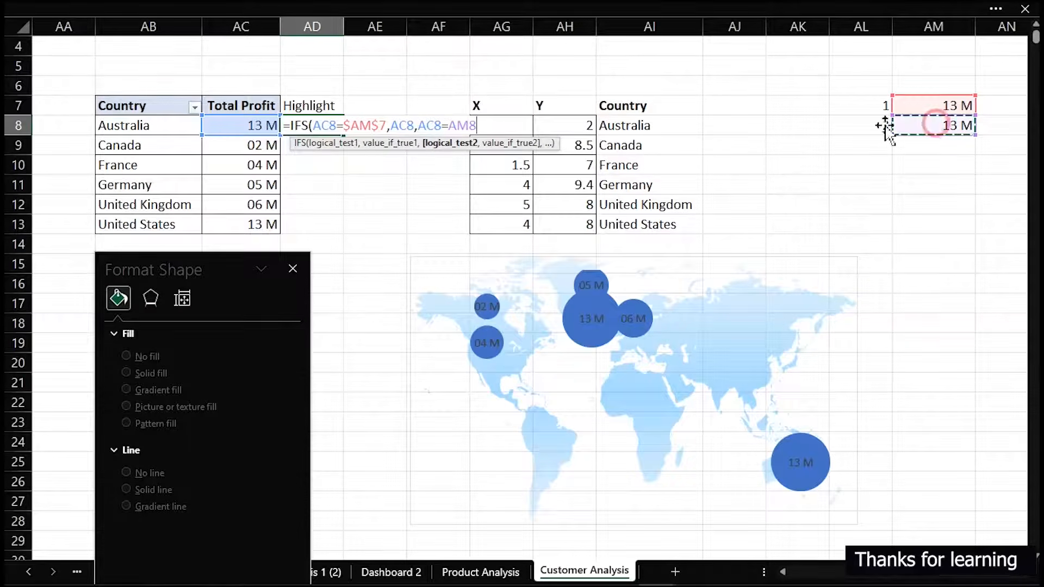
pyautogui.click(450, 126)
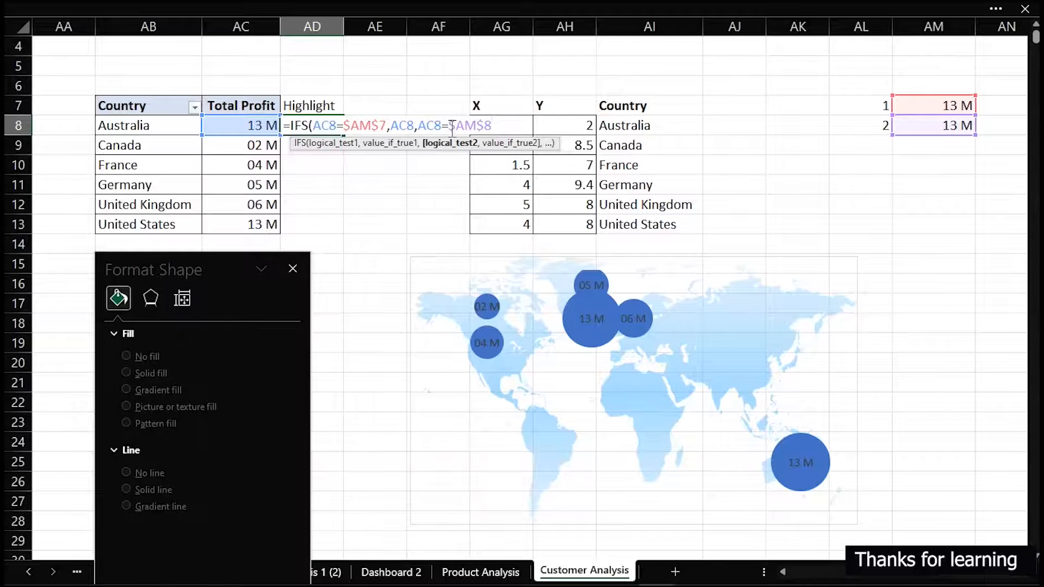
pyautogui.write(',')
pyautogui.click(253, 126)
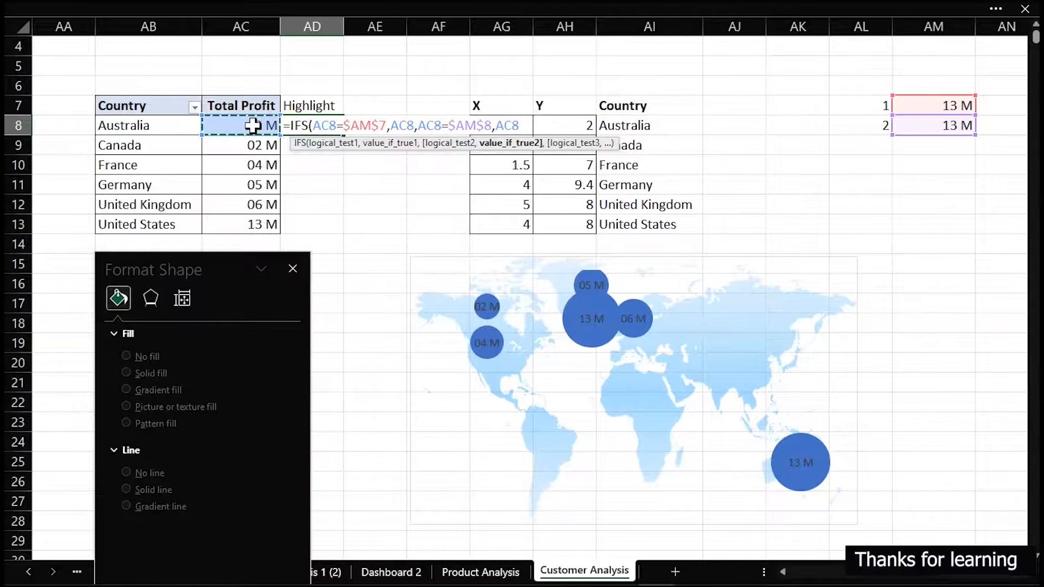
pyautogui.write(')')
pyautogui.press('Return')
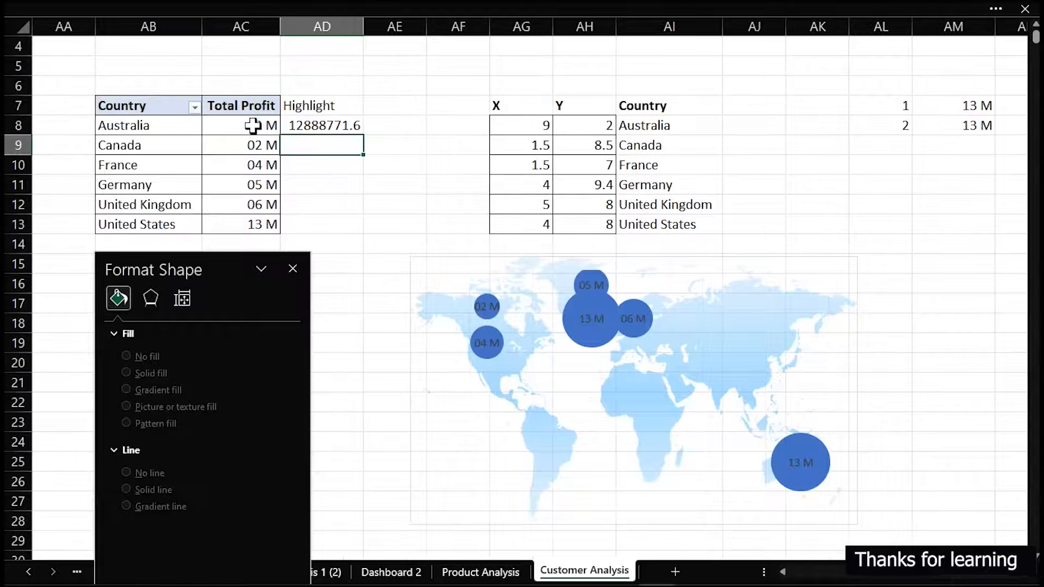
pyautogui.click(299, 118)
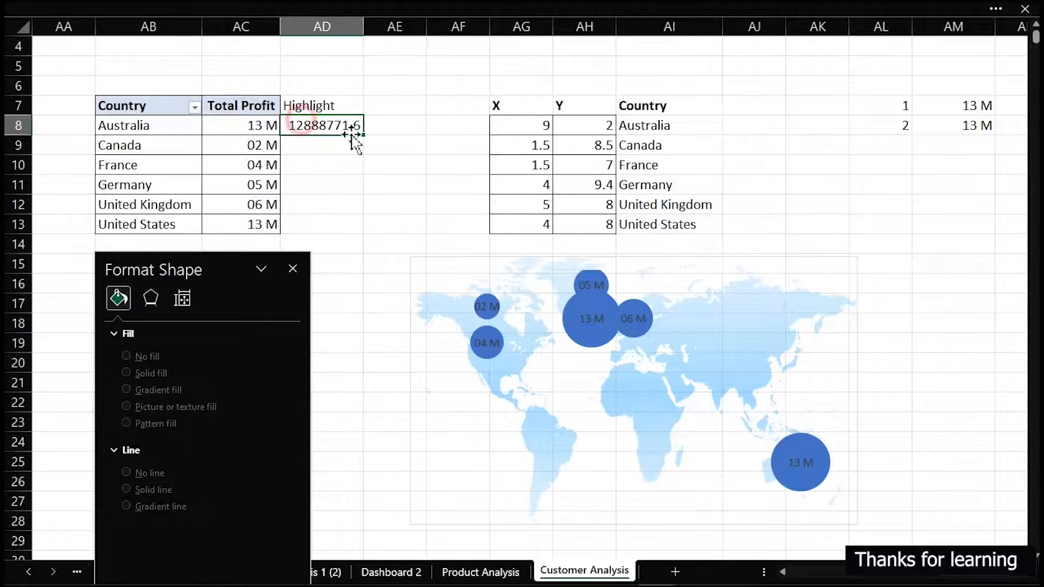
pyautogui.doubleClick(363, 133)
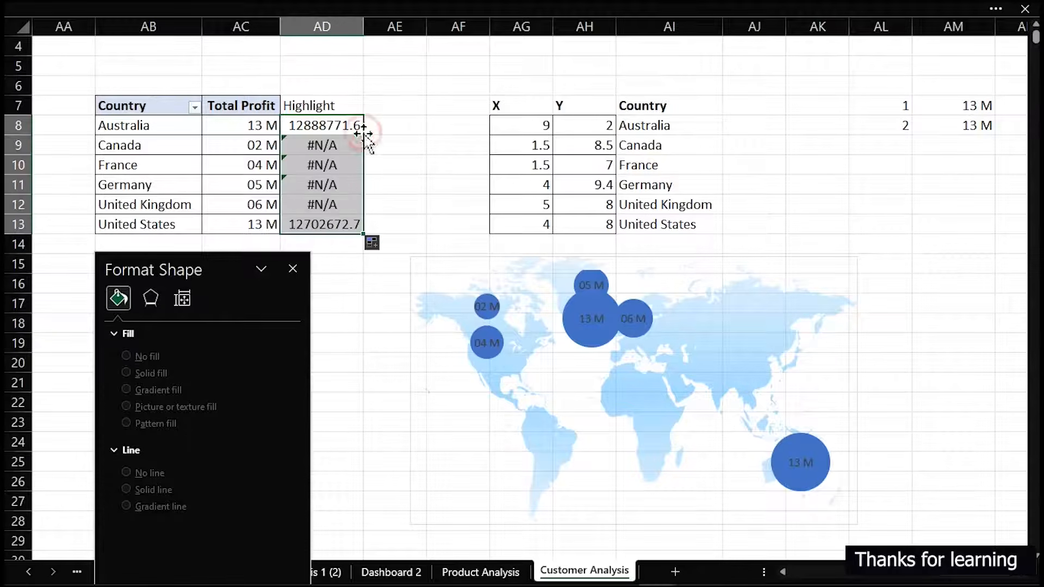
# Wrap the AD8 IFS formula in IFERROR with "" as the error value and refill it down to AD13
pyautogui.click(332, 126)
pyautogui.doubleClick(292, 125)
pyautogui.click(289, 125)
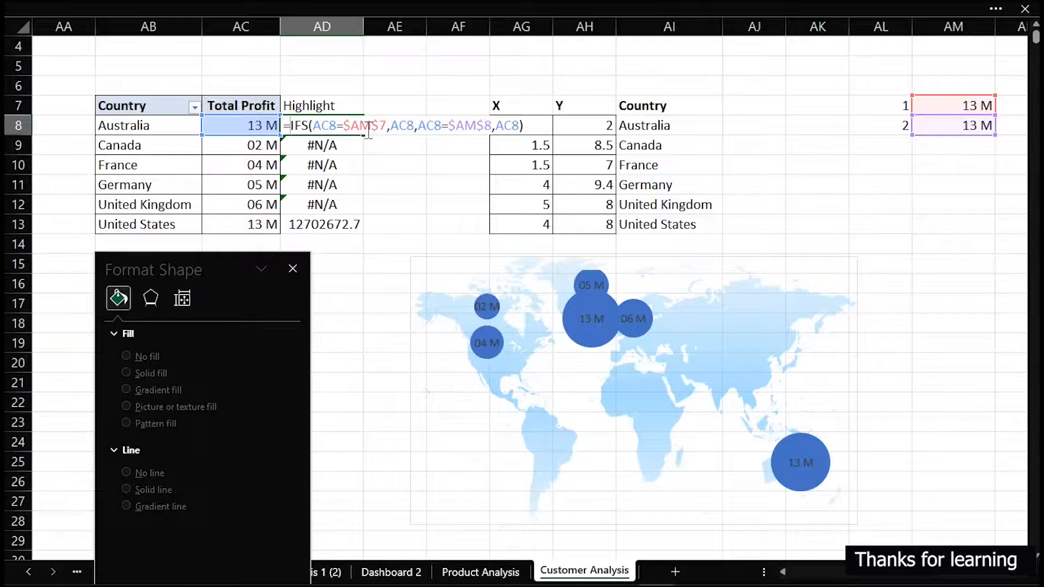
pyautogui.write('ife')
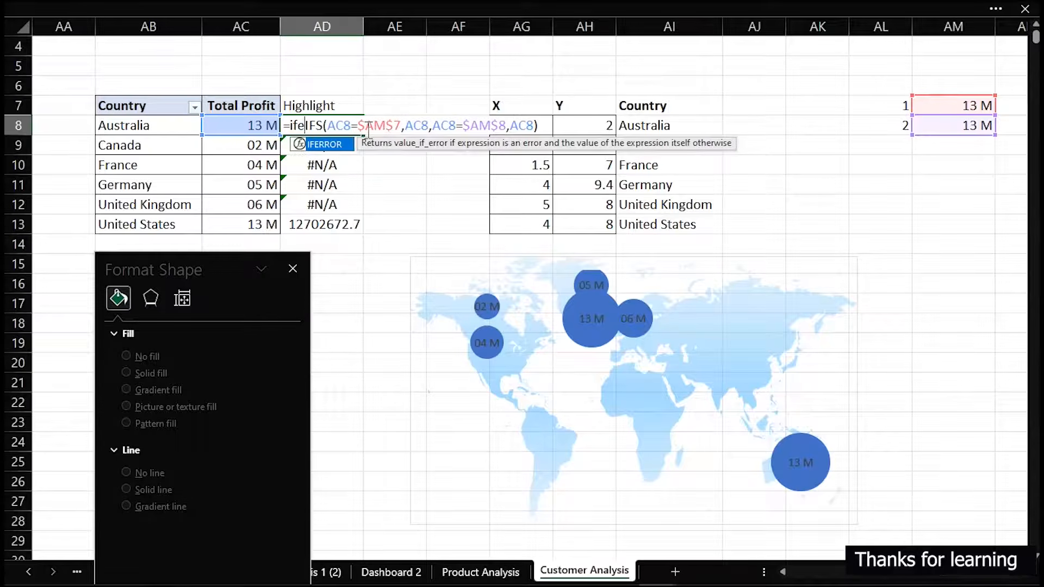
pyautogui.press('Tab')
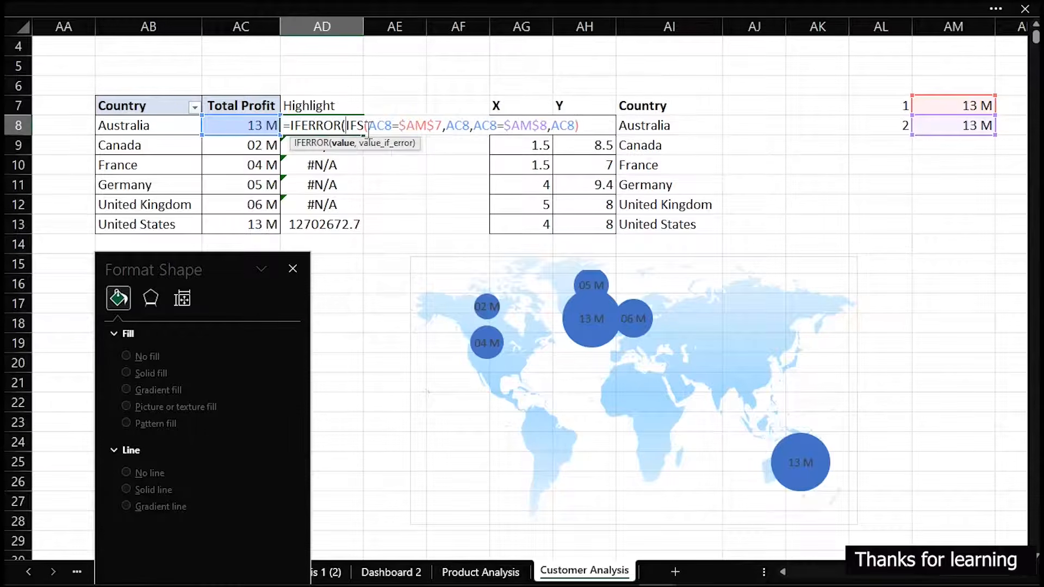
pyautogui.write(',')
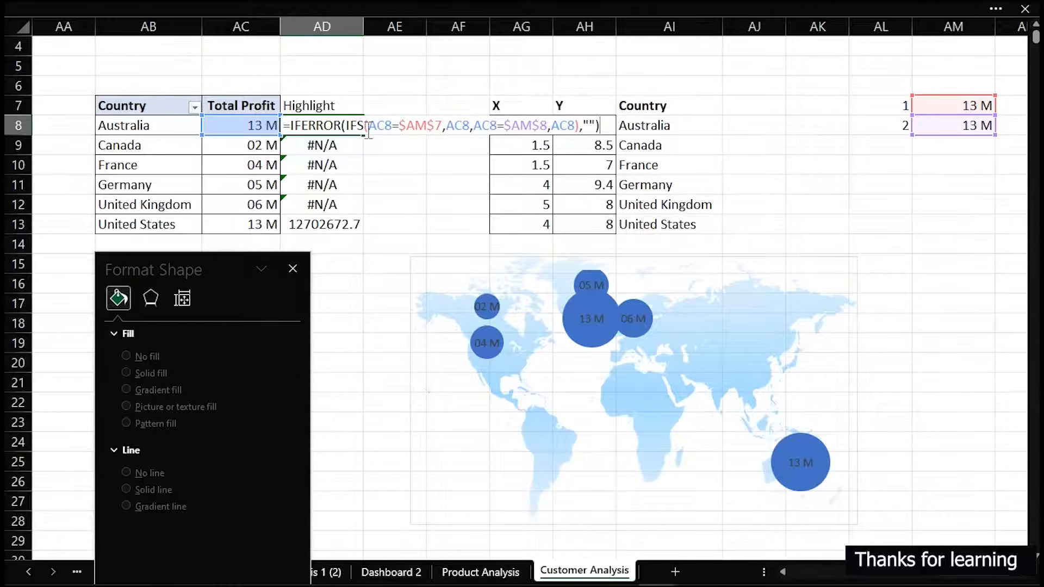
pyautogui.press('Return')
pyautogui.click(354, 127)
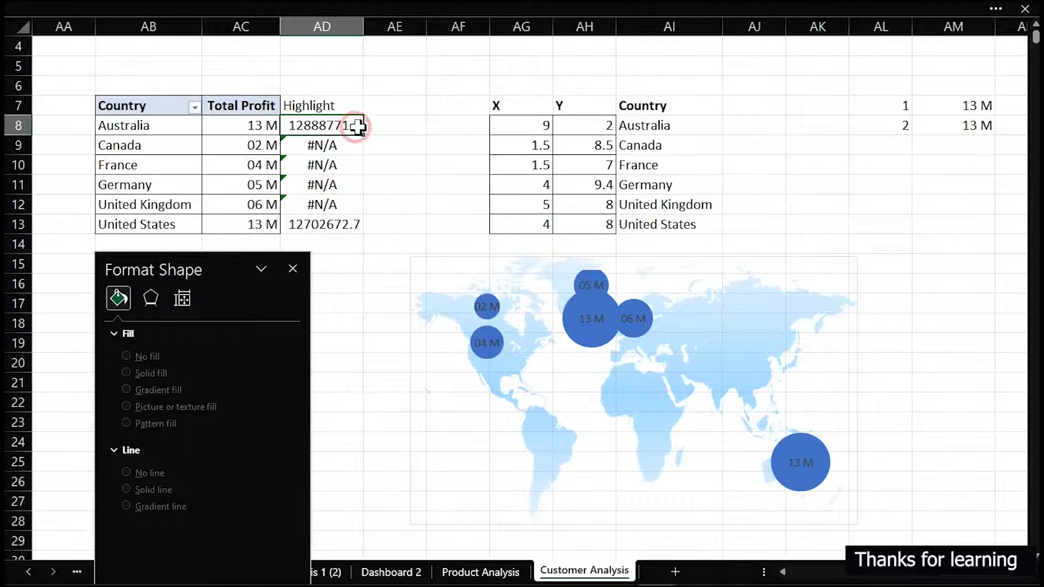
pyautogui.doubleClick(363, 135)
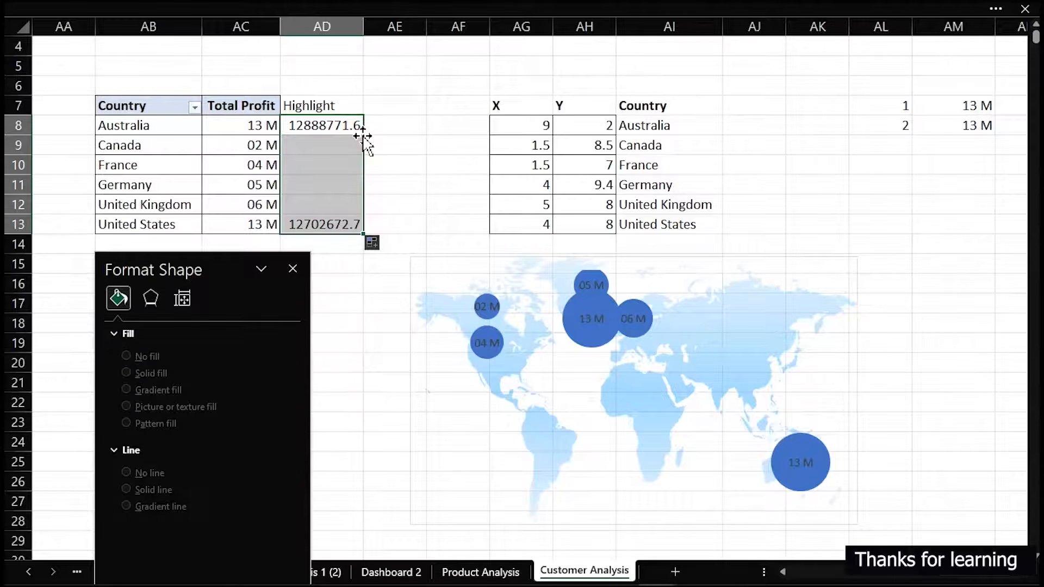
# Add a new series to the map bubble chart, named from AI7, with X values from AG8:AG13
pyautogui.rightClick(585, 344)
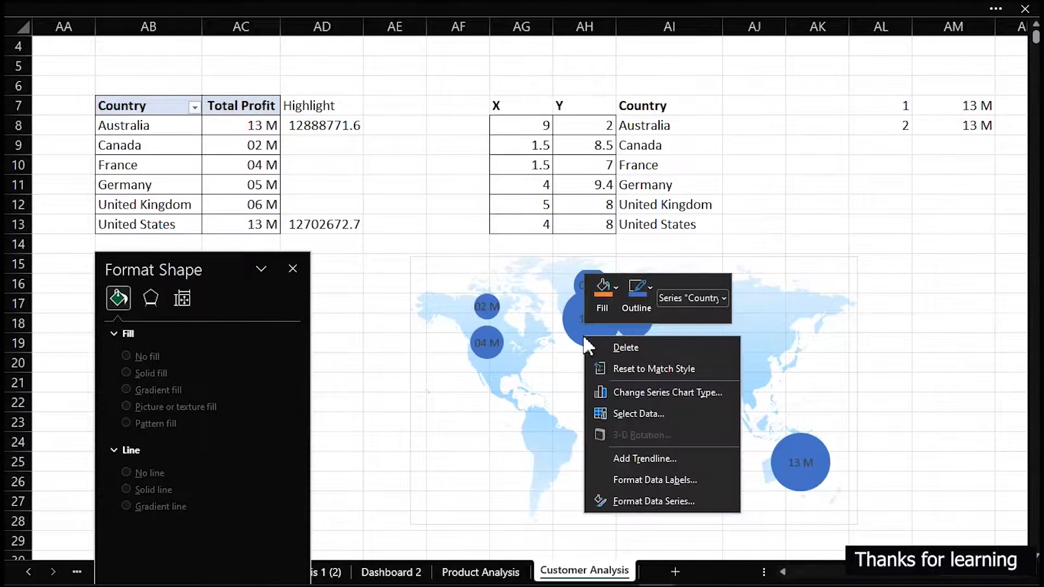
pyautogui.click(637, 413)
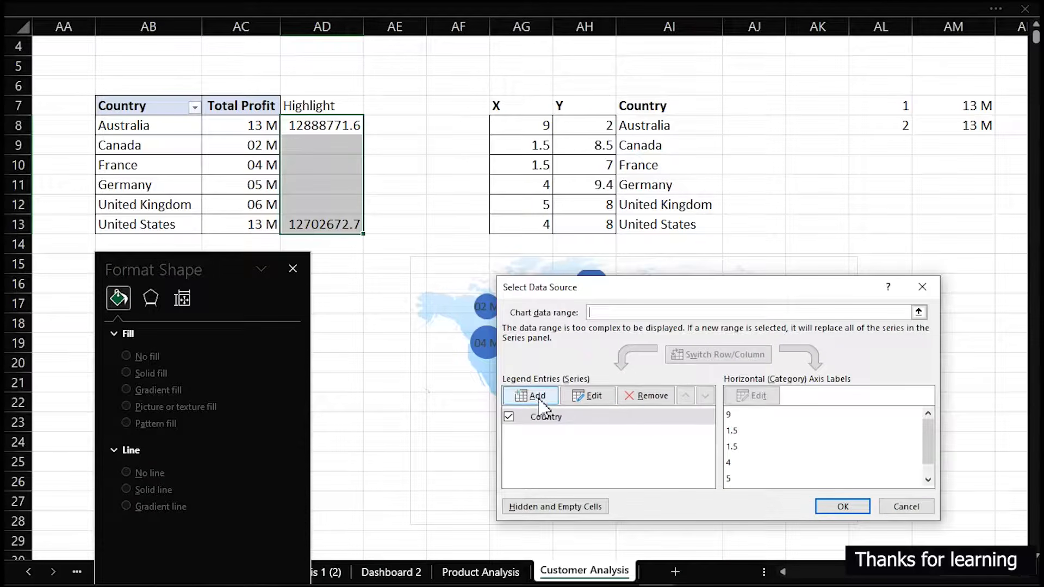
pyautogui.click(540, 398)
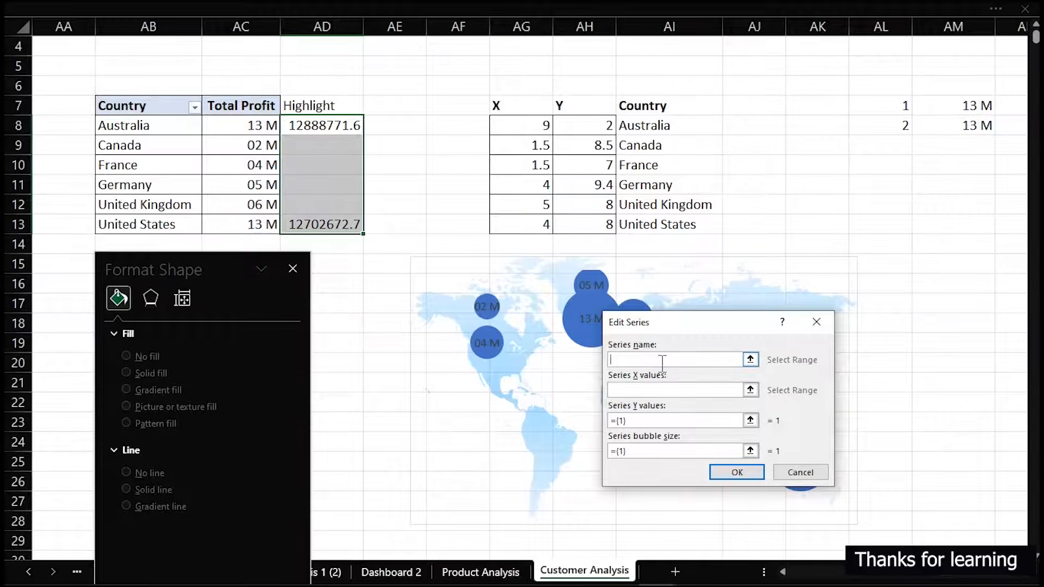
pyautogui.click(661, 107)
pyautogui.click(680, 390)
pyautogui.click(677, 391)
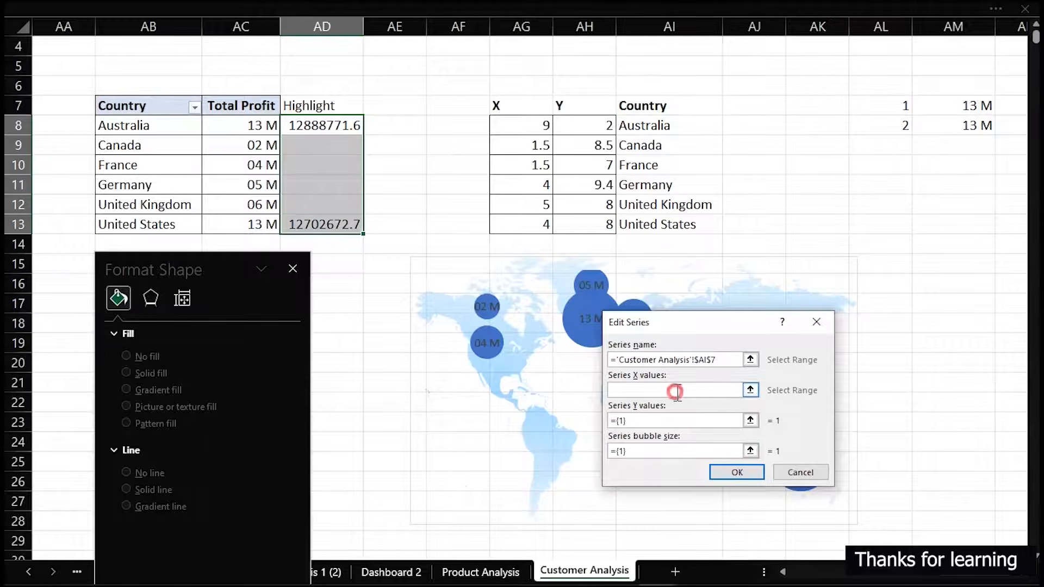
pyautogui.moveTo(516, 125); pyautogui.dragTo(527, 226)
# Set the new series' Y values to AH8:AH13 and its bubble size to AD8:AD13, and apply the chart data changes
pyautogui.click(692, 420)
pyautogui.moveTo(672, 422); pyautogui.dragTo(590, 426)
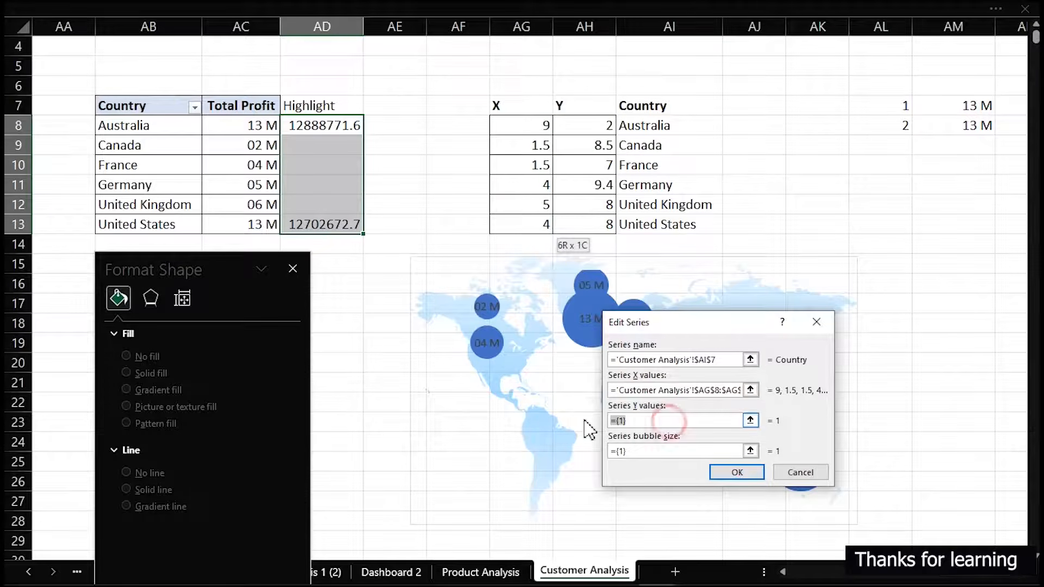
pyautogui.press('BackSpace')
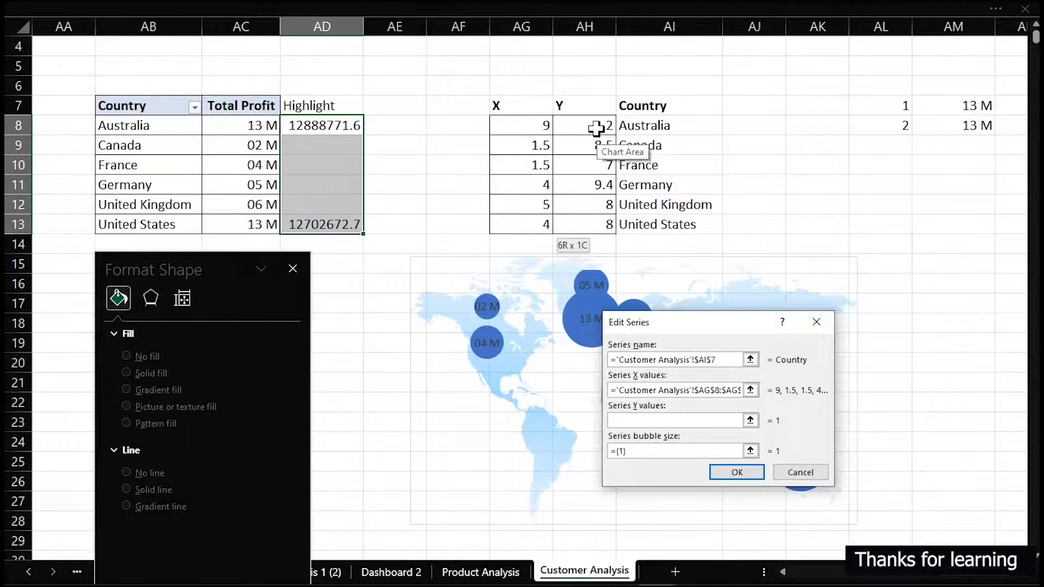
pyautogui.moveTo(600, 129); pyautogui.dragTo(591, 223)
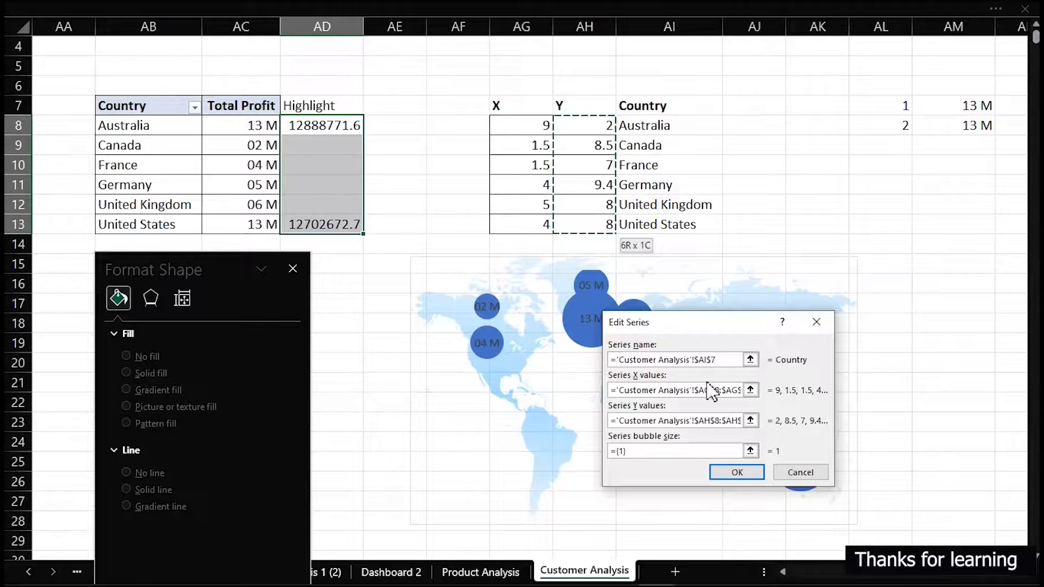
pyautogui.moveTo(678, 451); pyautogui.dragTo(598, 448)
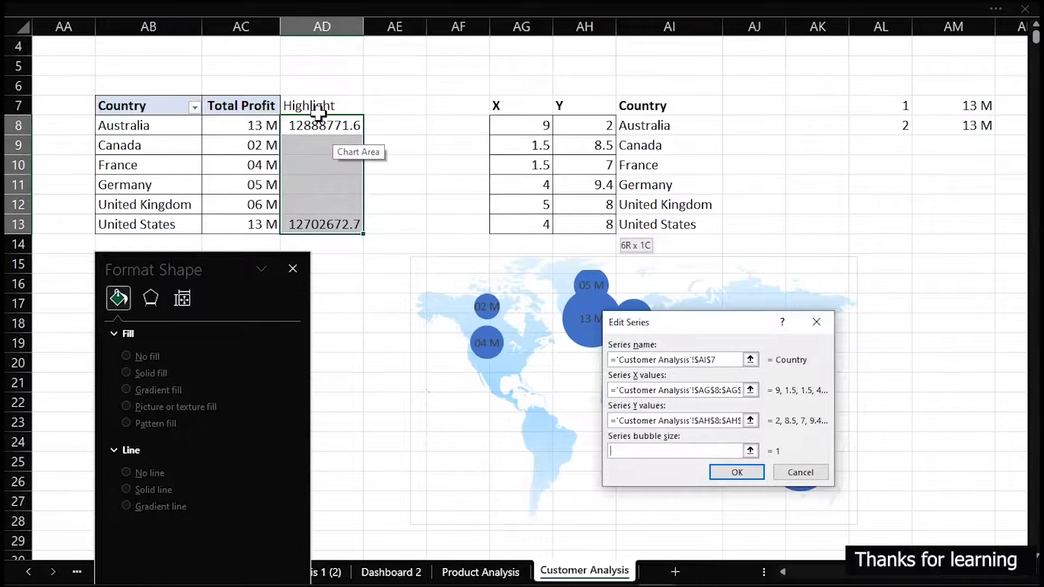
pyautogui.moveTo(321, 129); pyautogui.dragTo(321, 216)
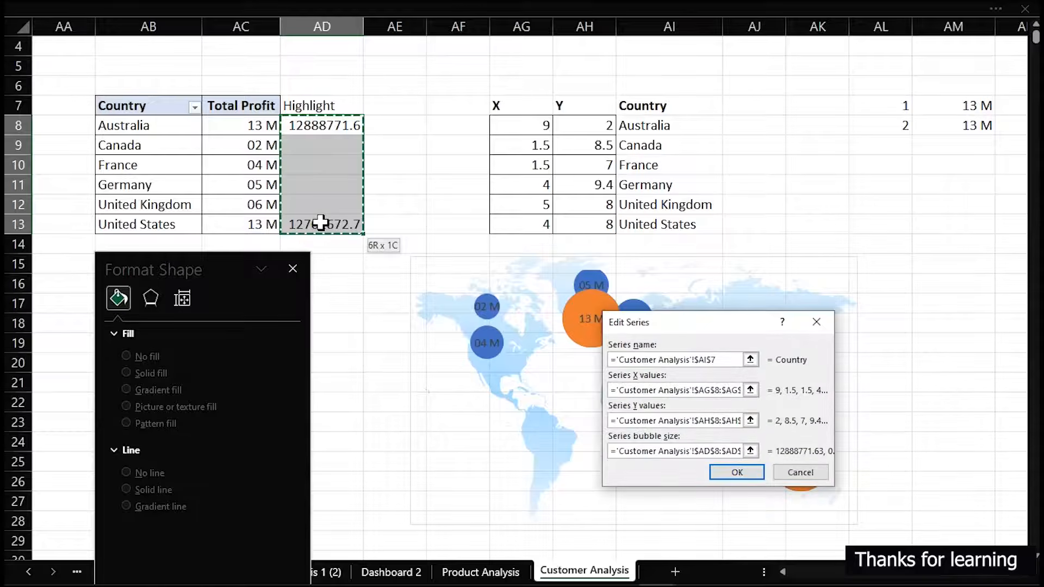
pyautogui.click(748, 477)
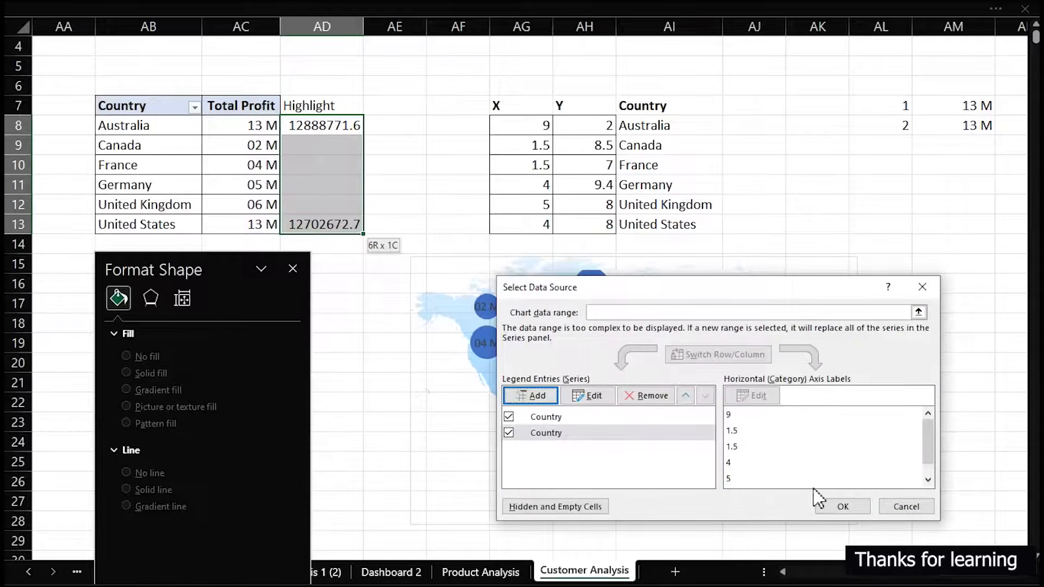
pyautogui.click(844, 507)
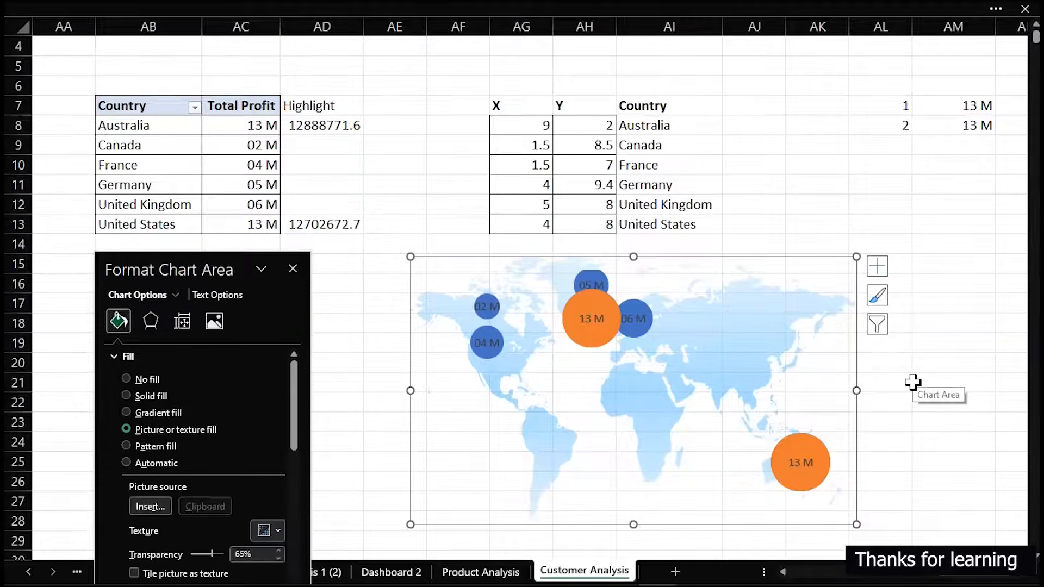
# Fill the original Total Profit bubble series with a solid light gray
pyautogui.click(486, 359)
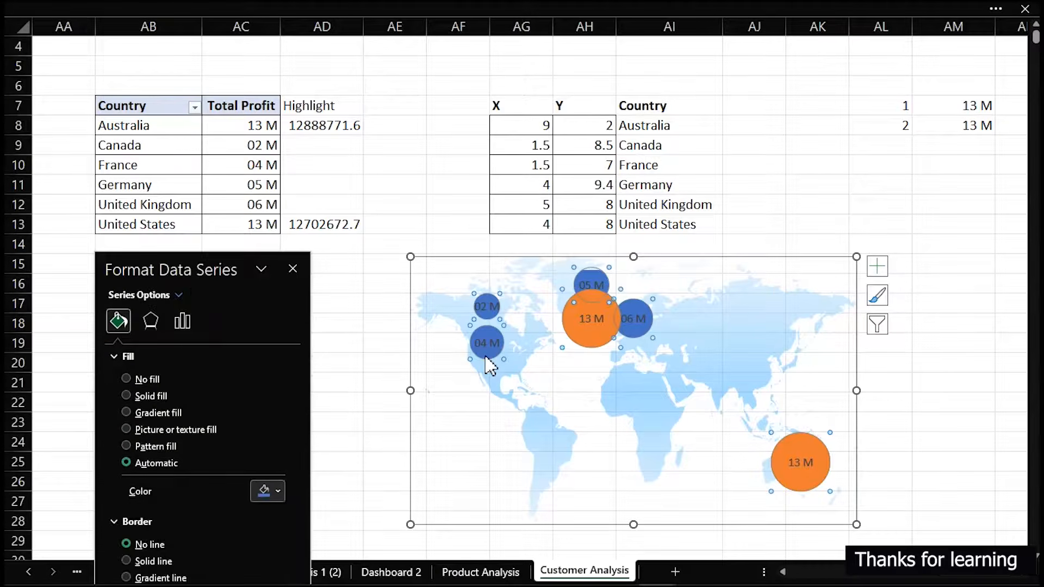
pyautogui.click(278, 491)
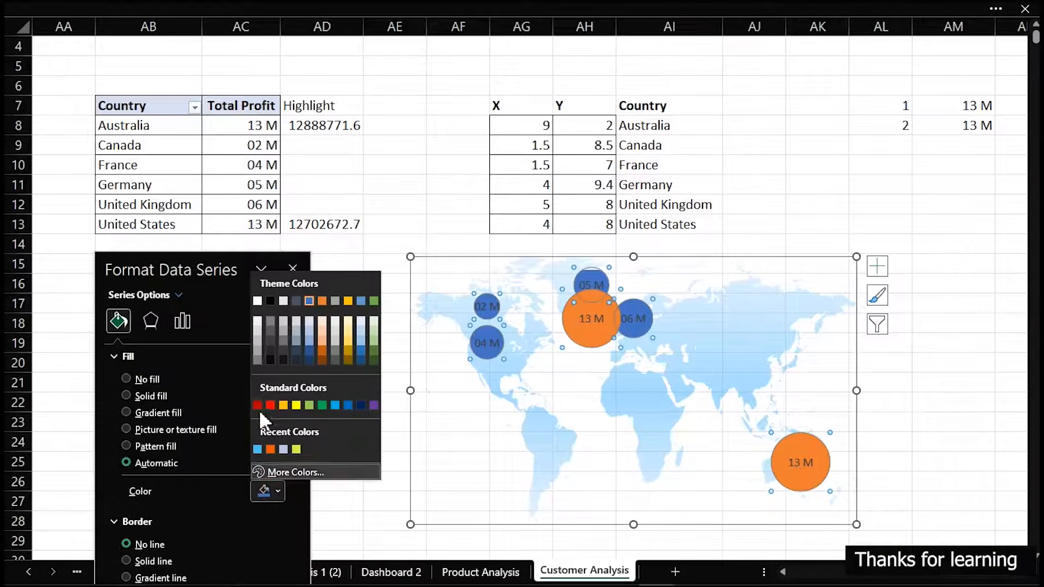
pyautogui.click(257, 333)
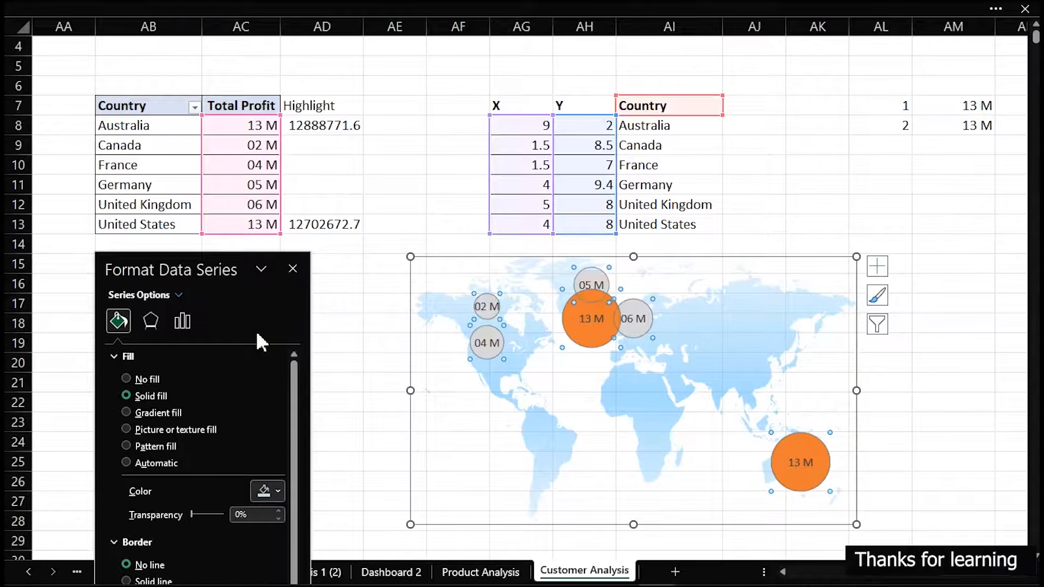
# Fill the Highlight bubble series with the recently used light blue
pyautogui.click(592, 340)
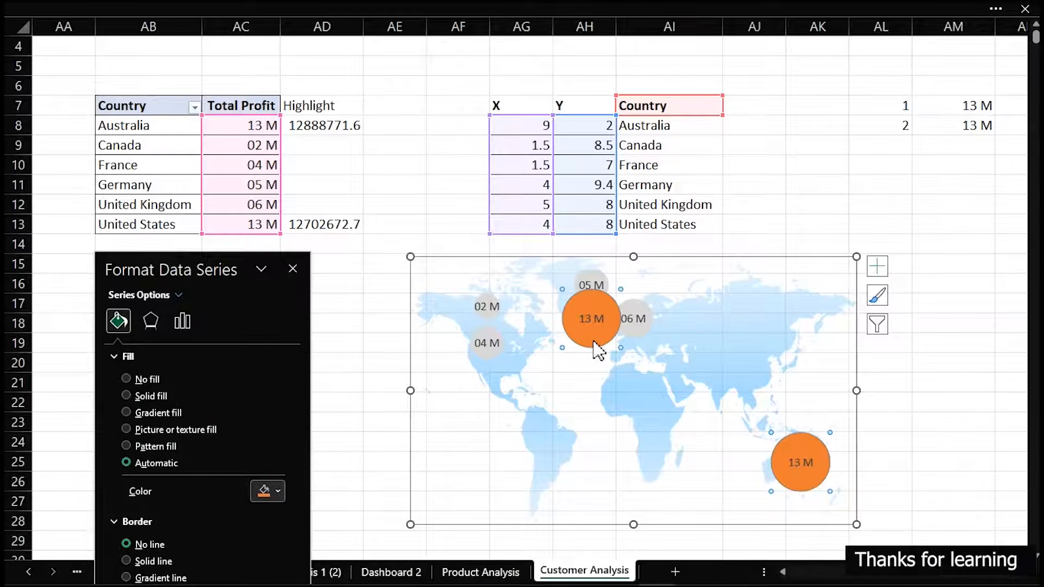
pyautogui.click(278, 489)
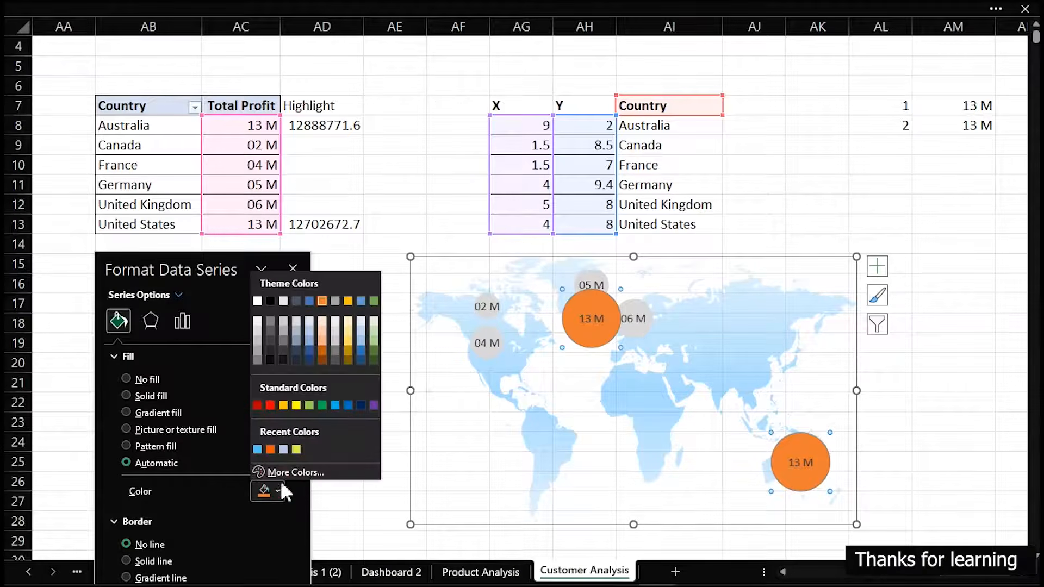
pyautogui.click(257, 449)
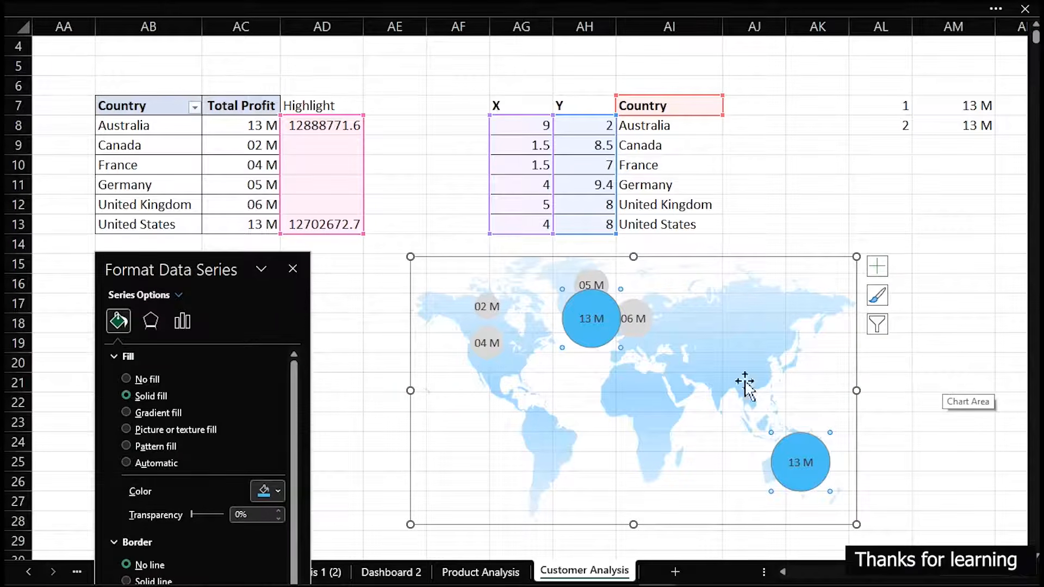
# Cut the map bubble chart from Customer Analysis, paste it into Dashboard 2 and move it over the empty panel below Product Pricing Types
pyautogui.click(488, 348)
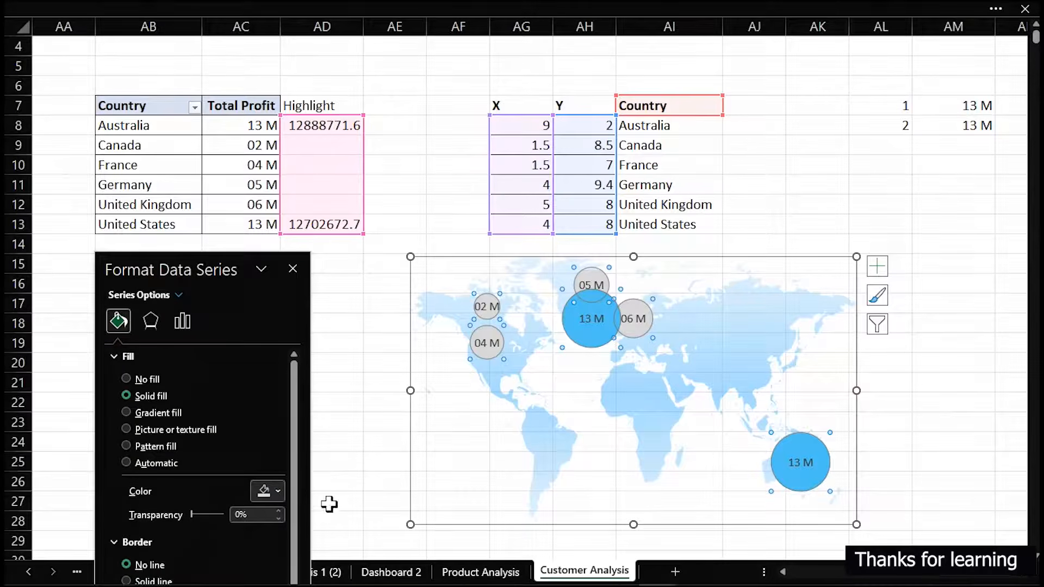
pyautogui.click(453, 257)
pyautogui.hotkey('ctrl', 'x')
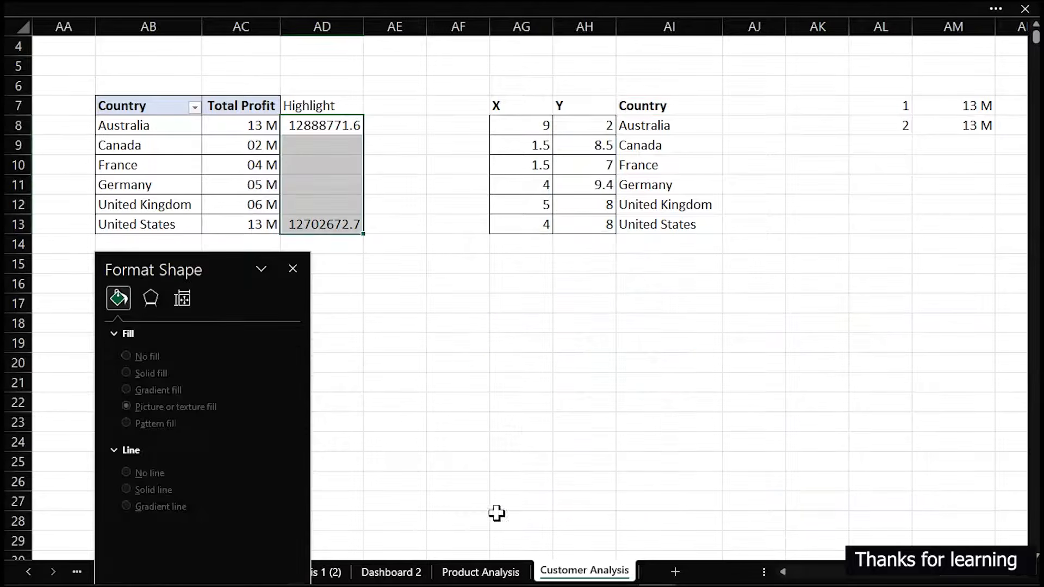
pyautogui.click(399, 572)
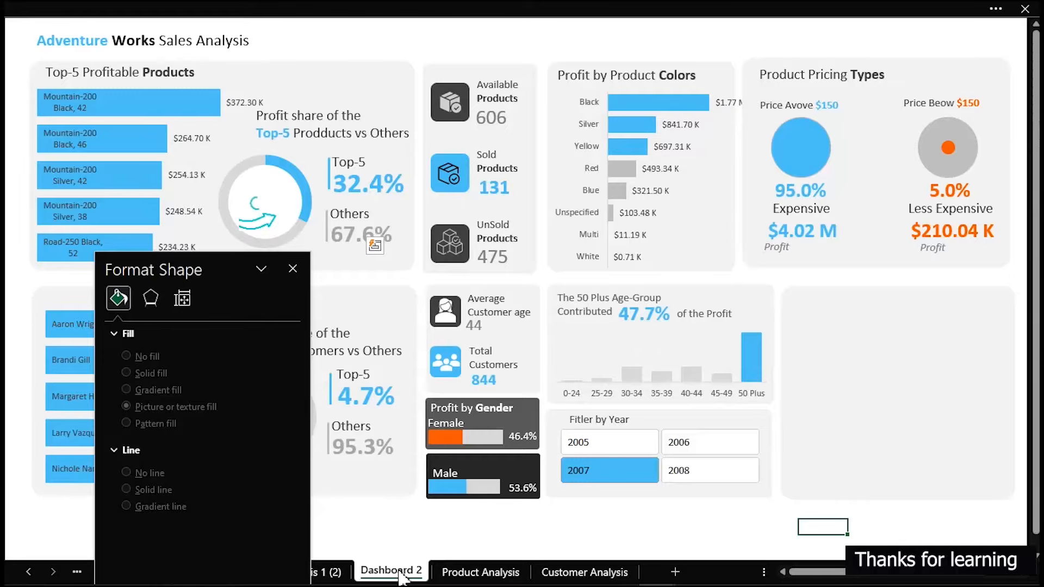
pyautogui.hotkey('ctrl', 'v')
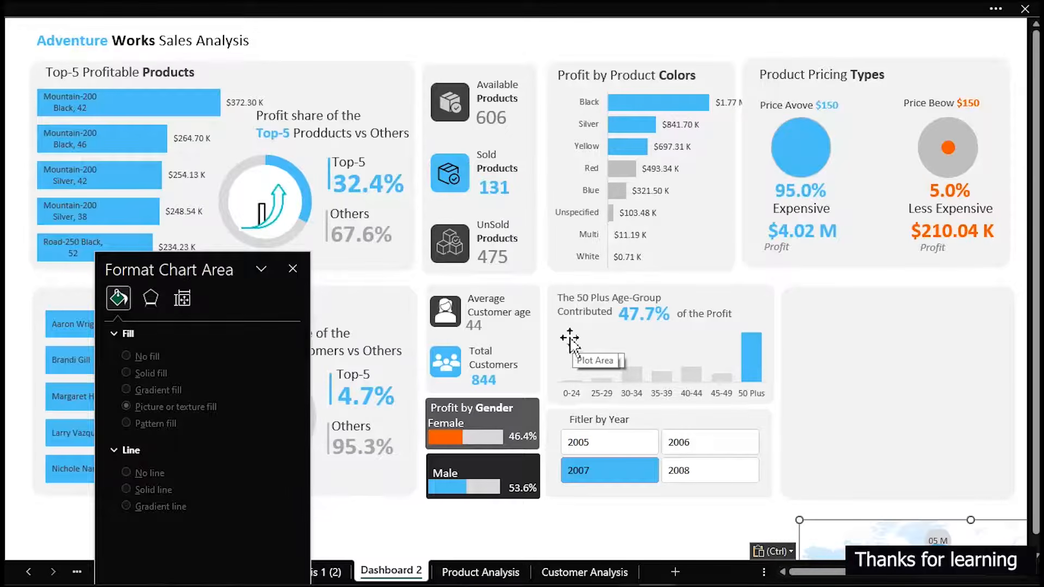
pyautogui.moveTo(950, 521); pyautogui.dragTo(817, 294)
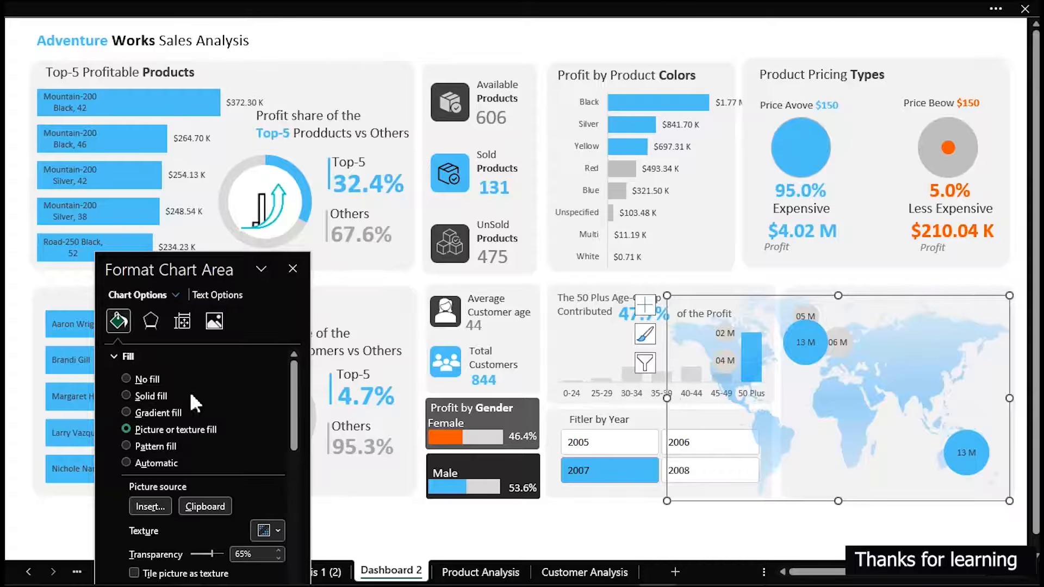
pyautogui.click(142, 380)
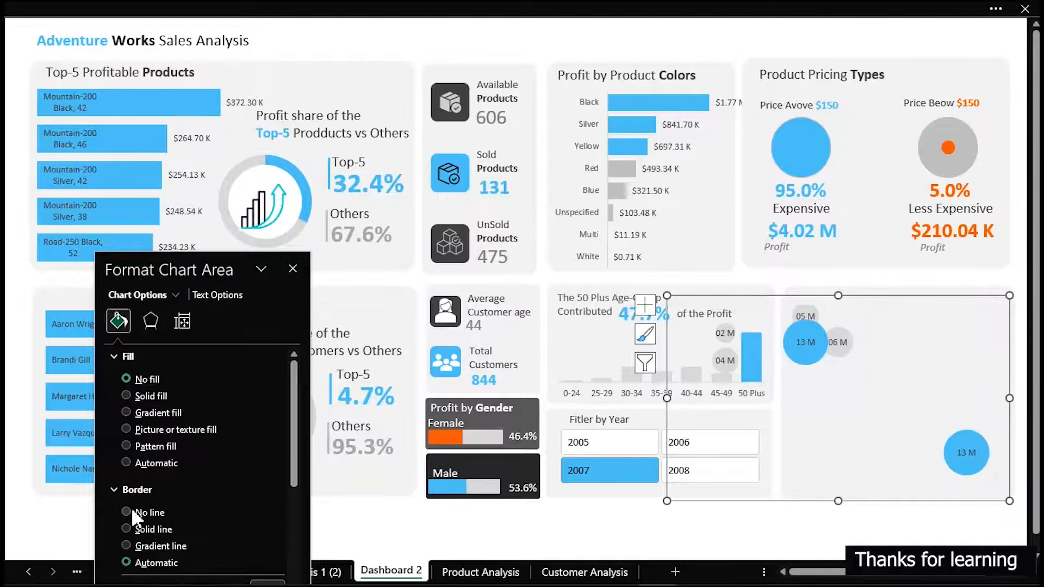
pyautogui.click(131, 507)
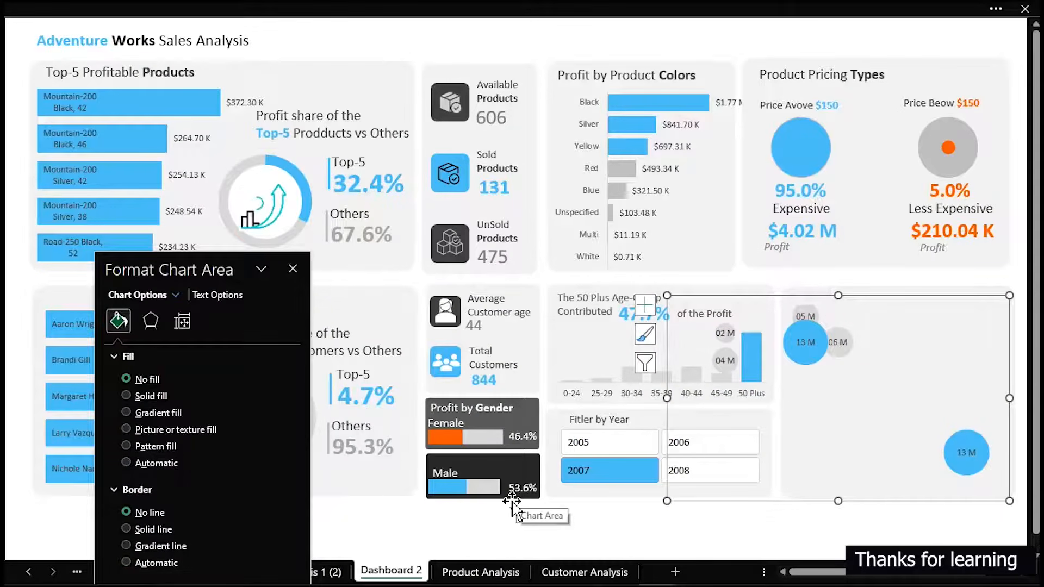
pyautogui.hotkey('ctrl', 'z')
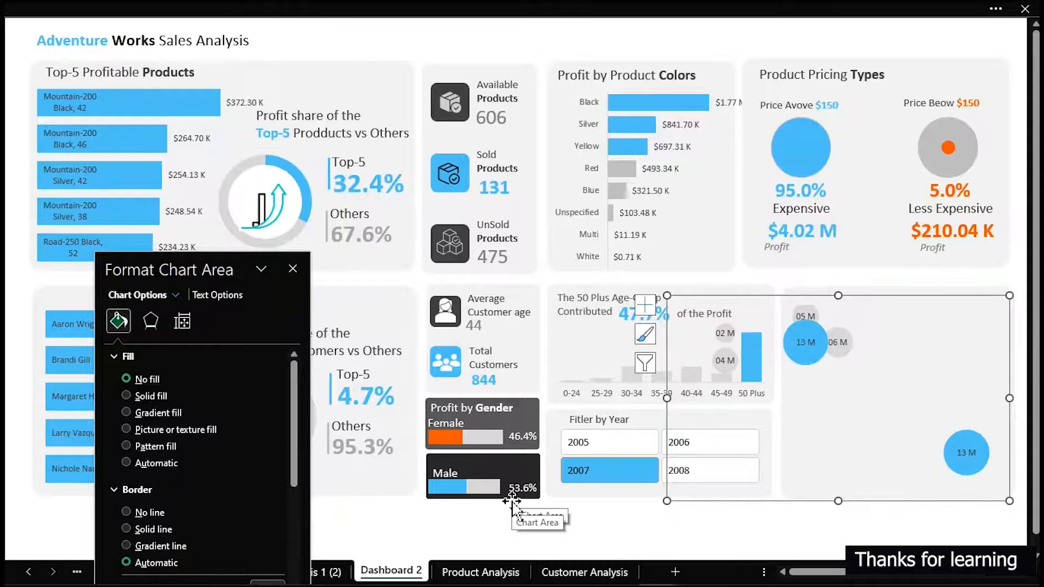
pyautogui.hotkey('ctrl', 'z')
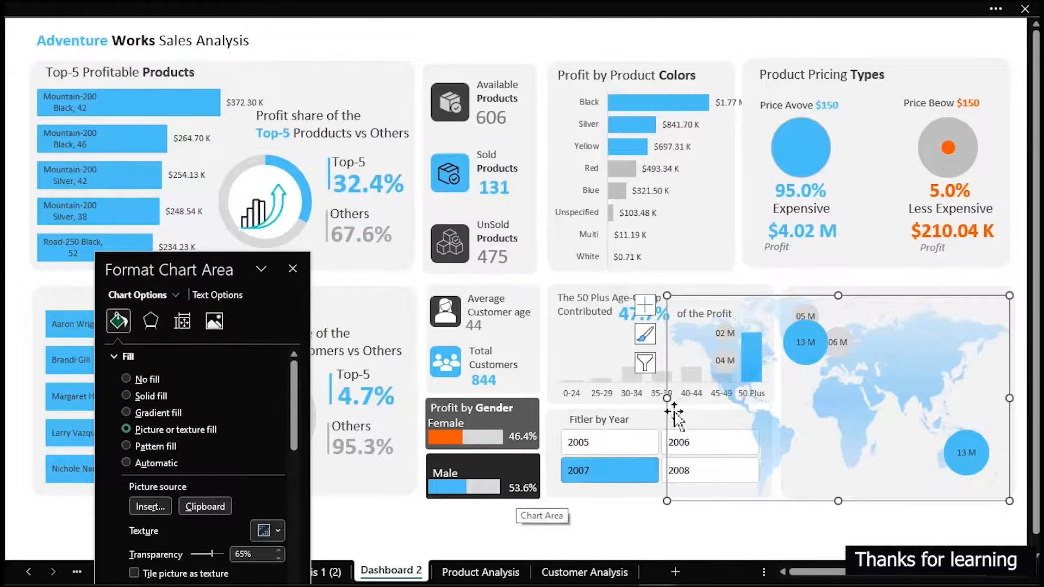
# Remove the border line from the map bubble chart's chart area, keeping its map picture fill
pyautogui.scroll(-5, 155, 521)
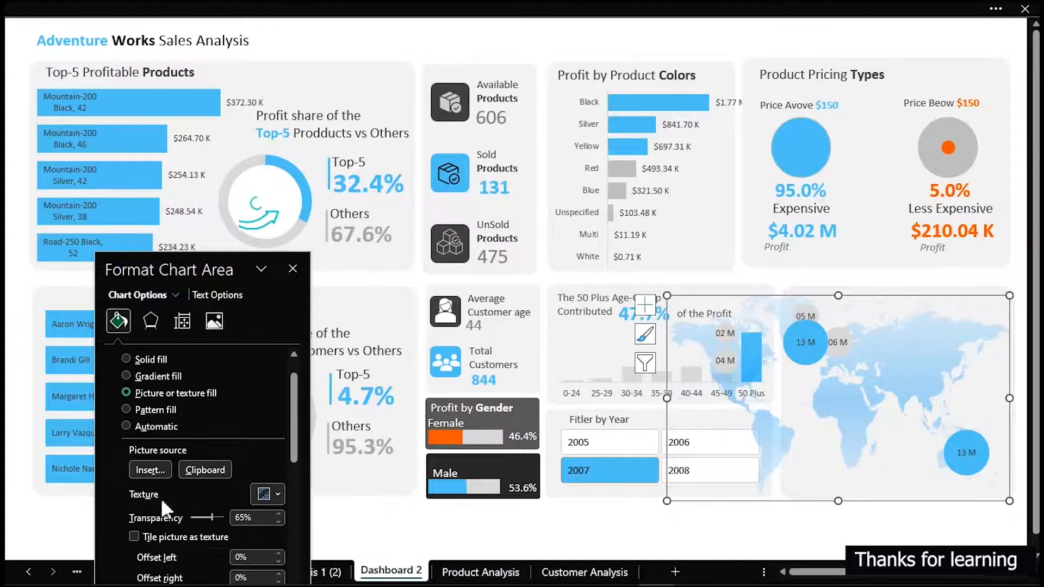
pyautogui.scroll(4, 149, 523)
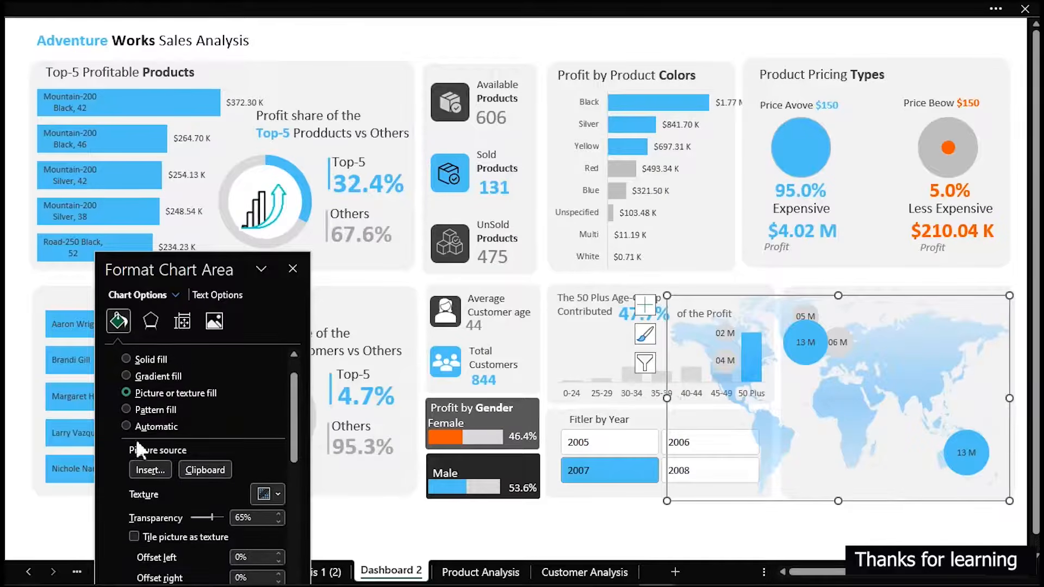
pyautogui.scroll(1, 138, 452)
pyautogui.scroll(-3, 146, 473)
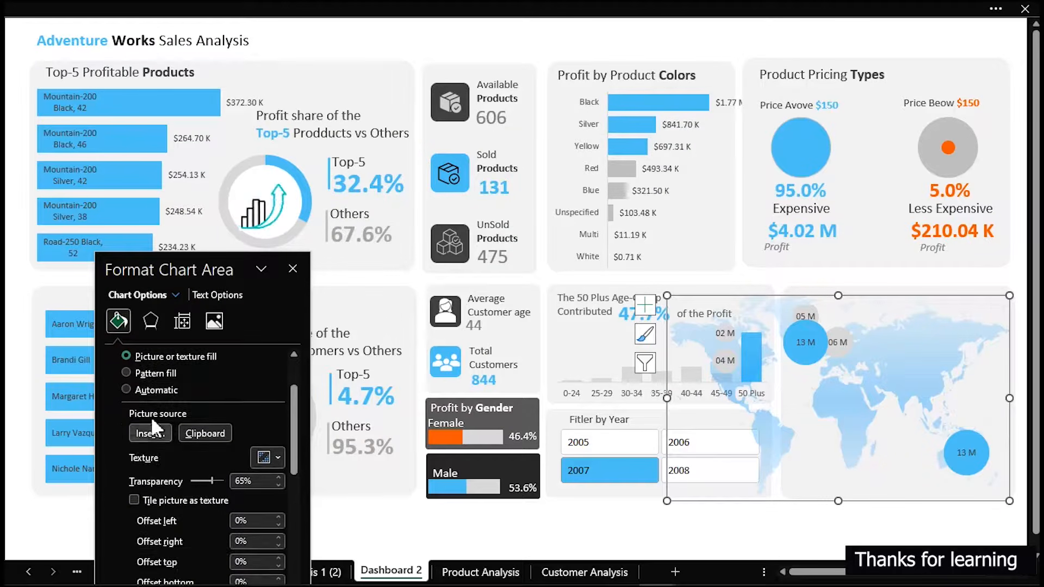
pyautogui.scroll(-4, 149, 484)
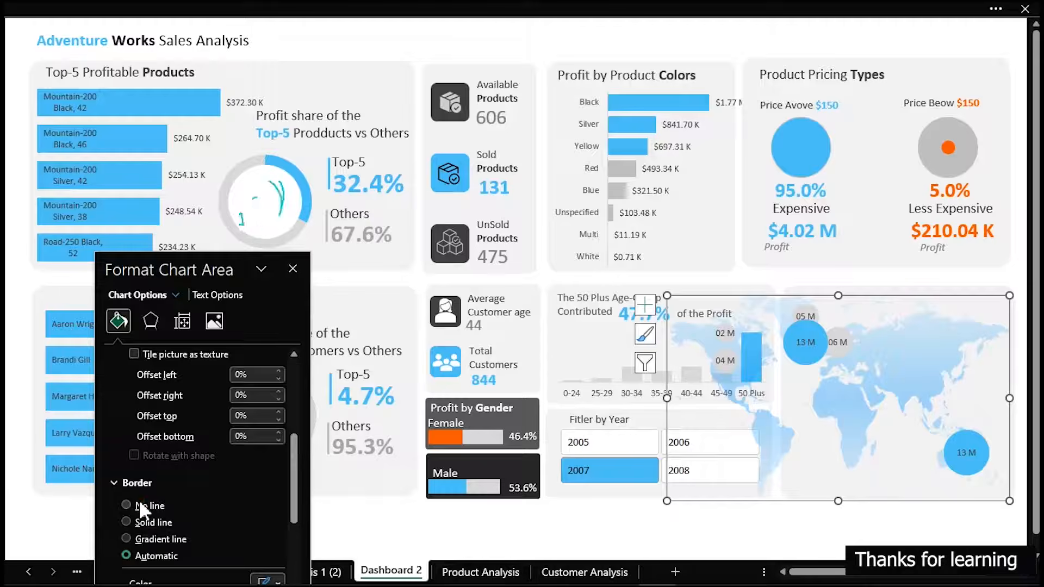
pyautogui.click(139, 505)
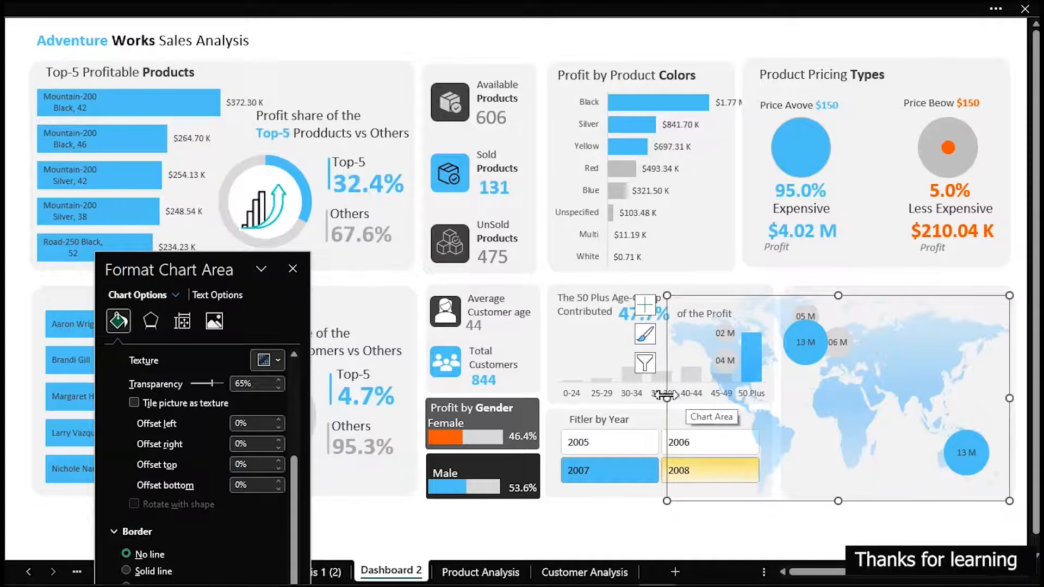
# Shrink the map bubble chart to the width of the empty panel and lower its top edge to leave room for a title
pyautogui.moveTo(665, 398); pyautogui.dragTo(786, 399)
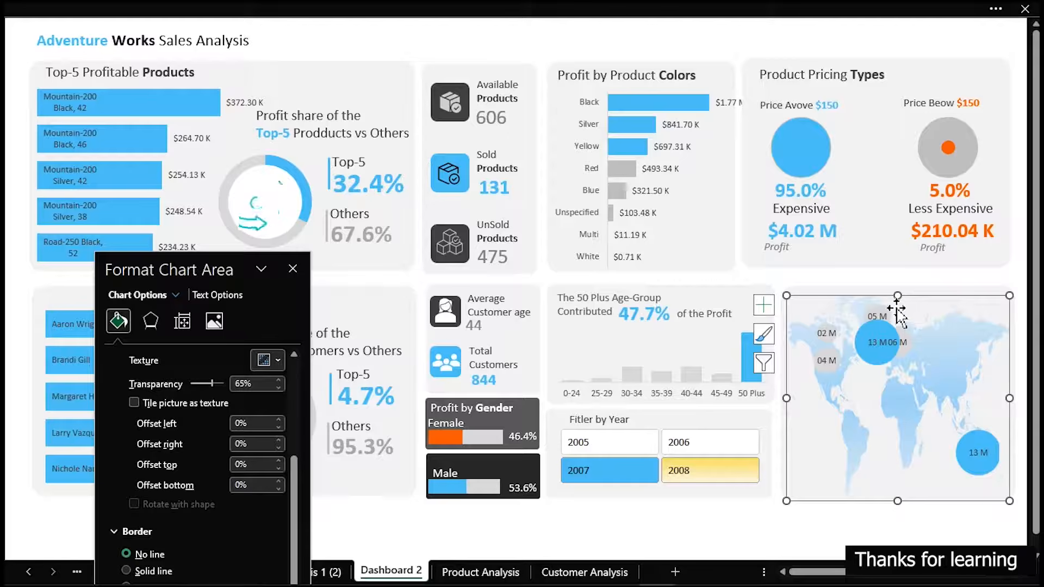
pyautogui.moveTo(898, 297); pyautogui.dragTo(898, 339)
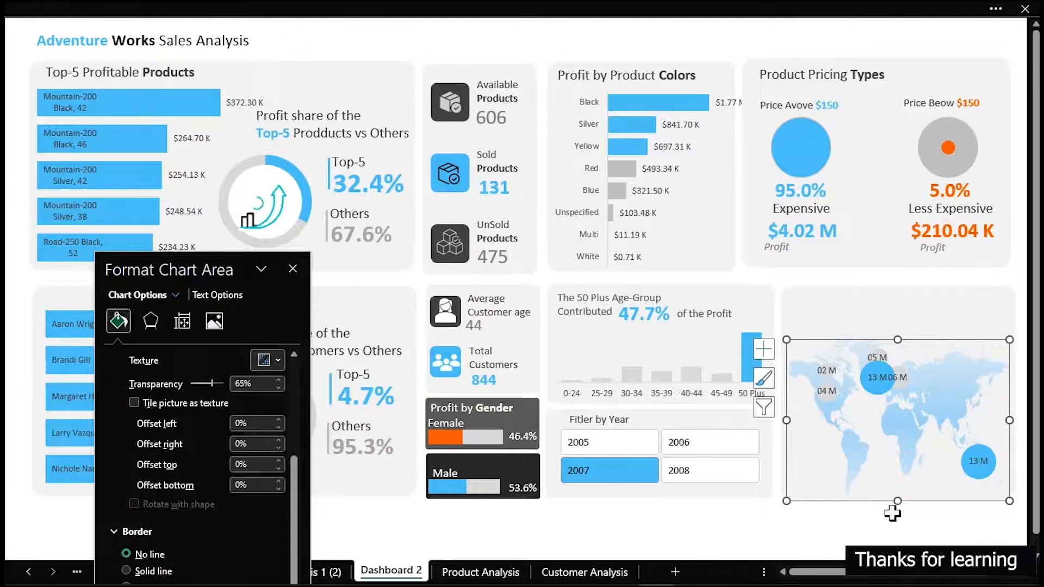
pyautogui.click(870, 527)
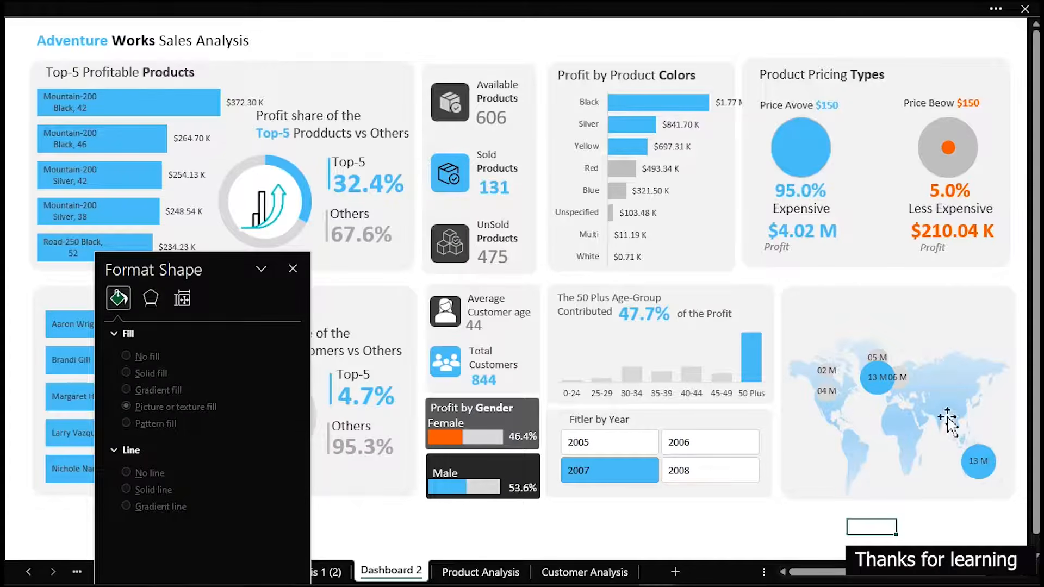
pyautogui.click(827, 402)
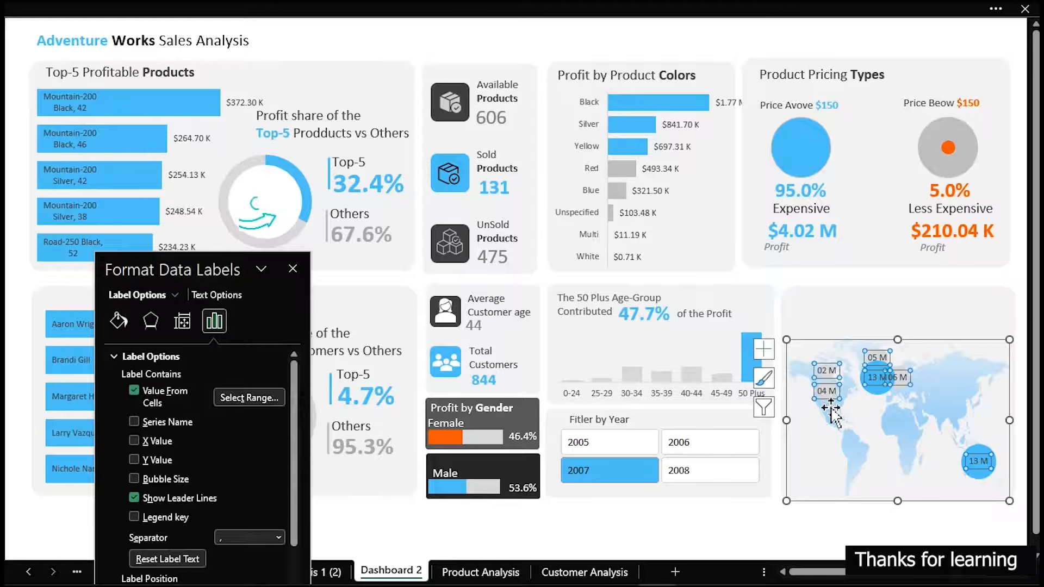
pyautogui.click(833, 413)
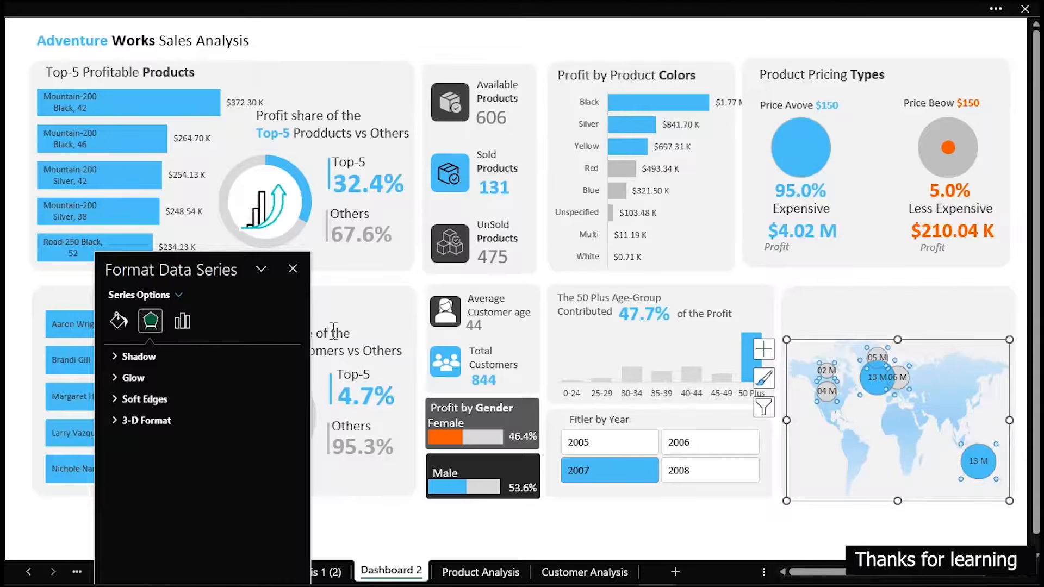
pyautogui.click(119, 321)
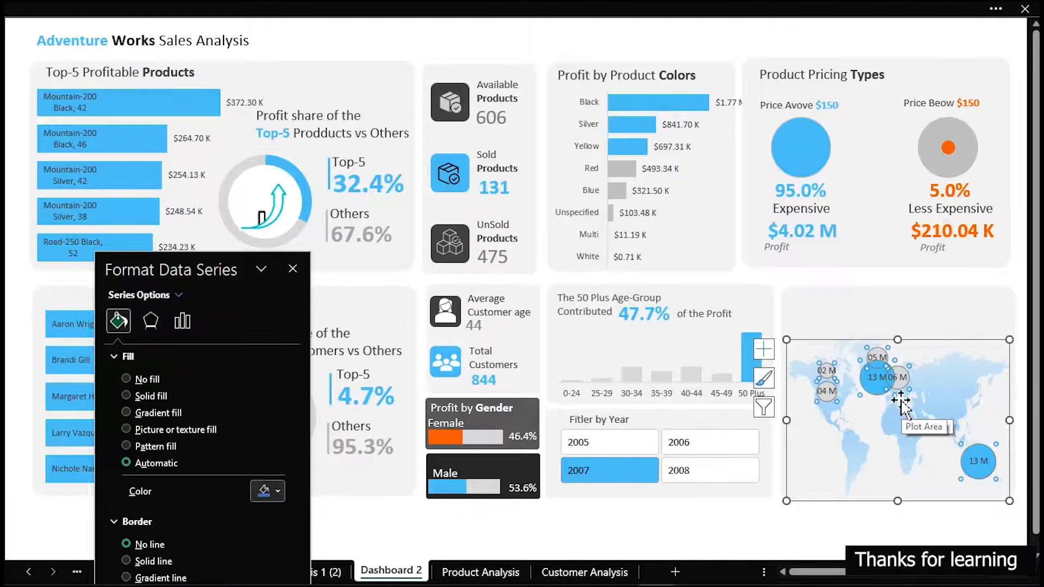
pyautogui.click(971, 280)
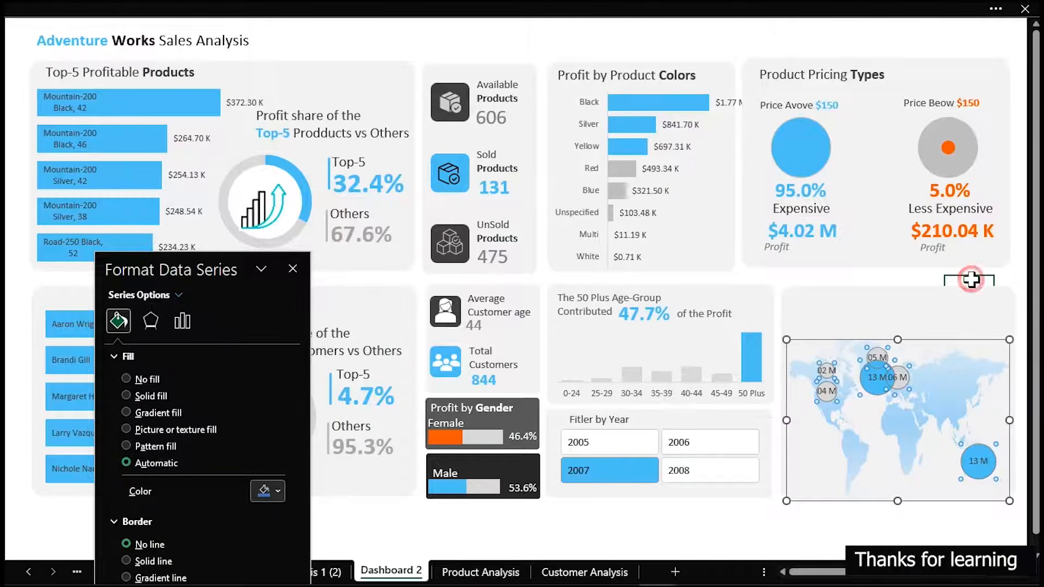
pyautogui.click(897, 315)
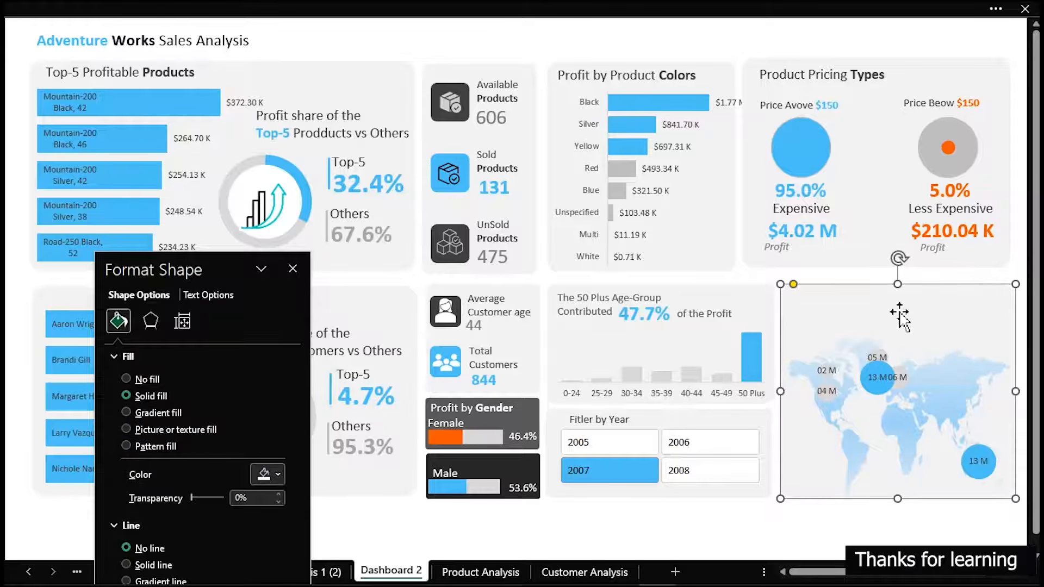
pyautogui.click(863, 519)
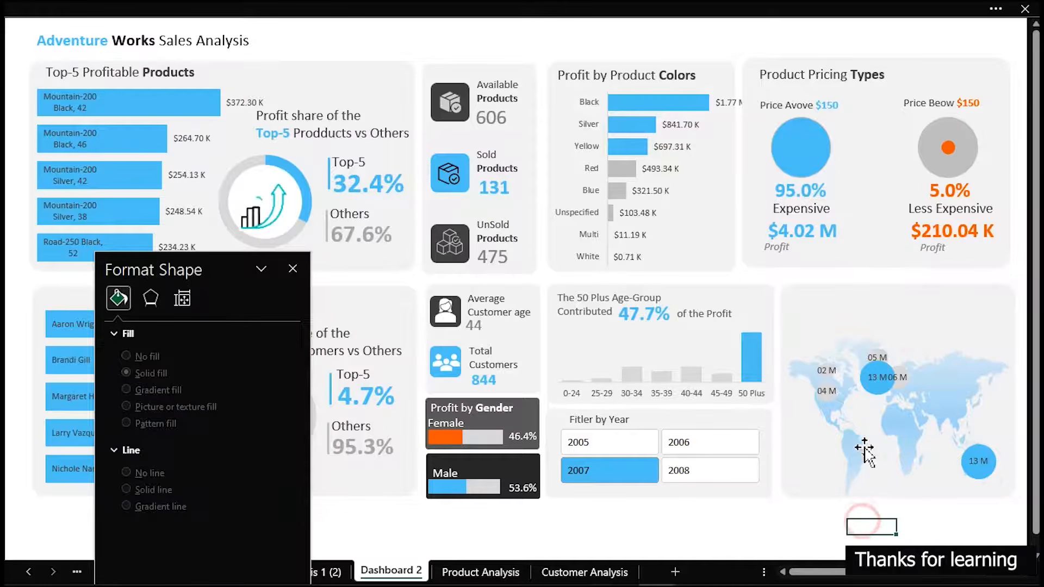
pyautogui.click(825, 401)
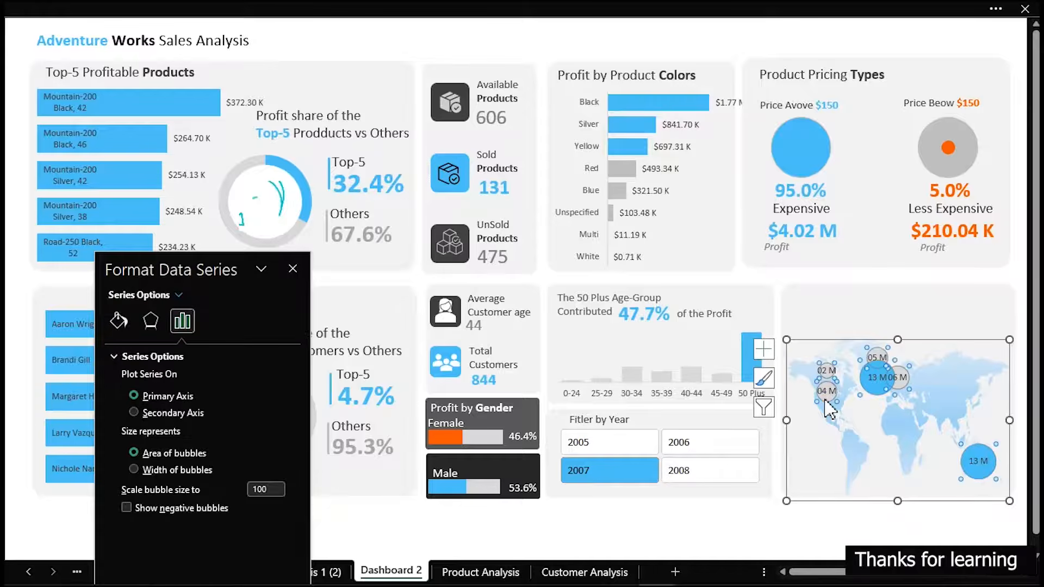
pyautogui.click(826, 403)
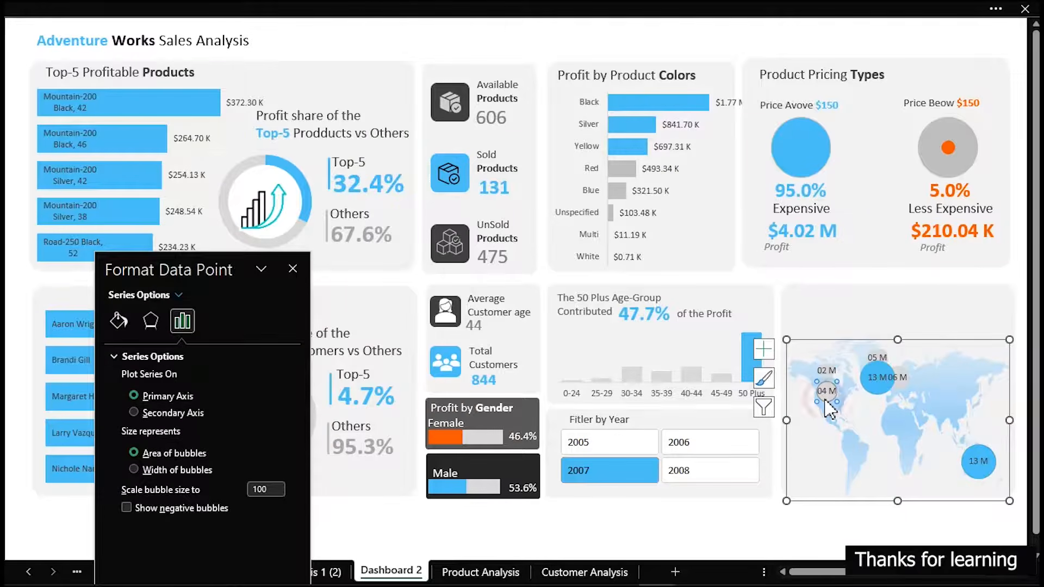
pyautogui.click(819, 544)
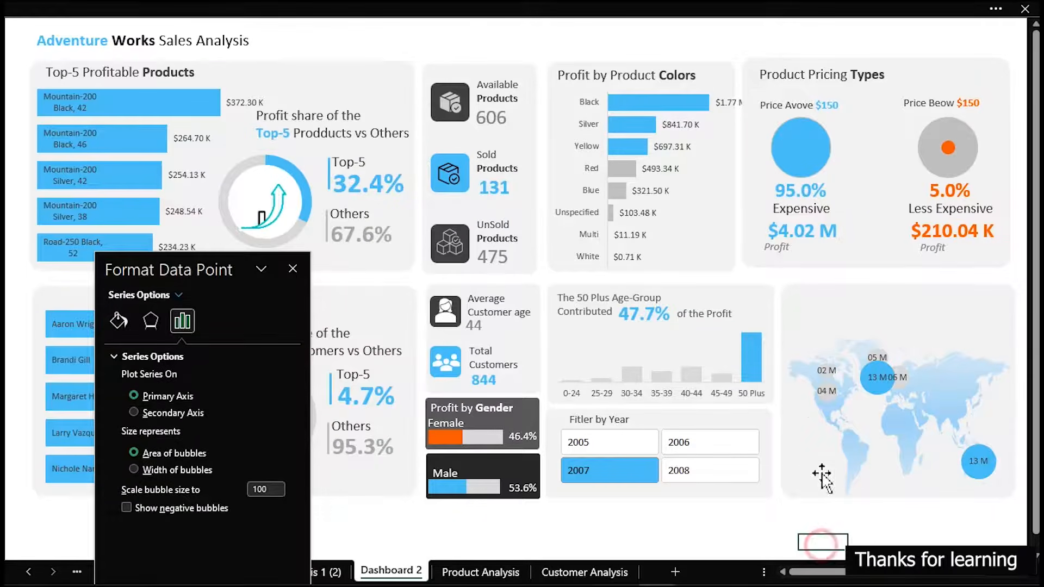
# Fill the non-highlighted Total Profit bubbles on the map with a solid medium gray theme color
pyautogui.click(827, 402)
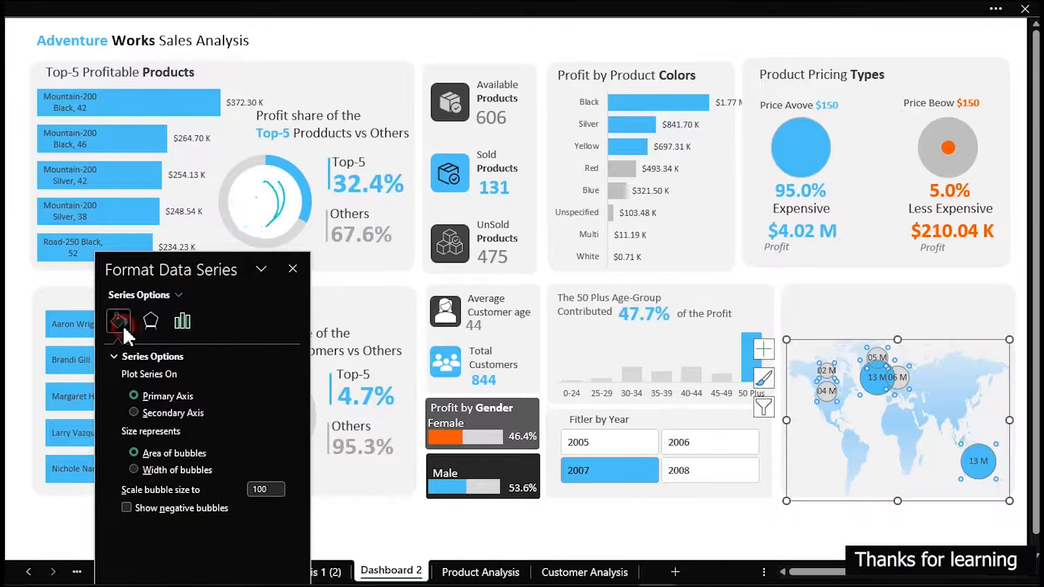
pyautogui.click(122, 324)
pyautogui.click(273, 488)
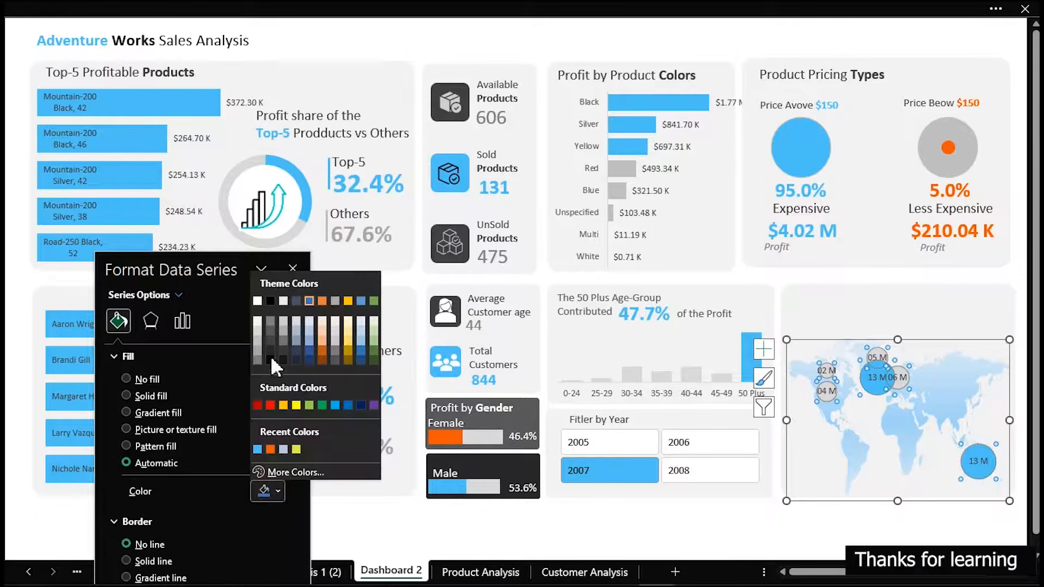
pyautogui.click(271, 332)
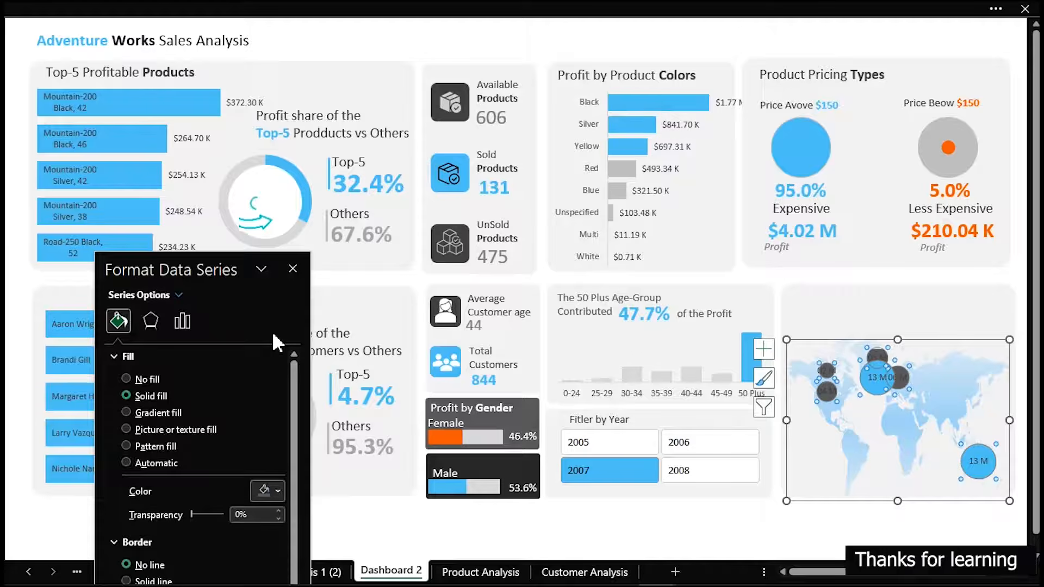
pyautogui.click(265, 488)
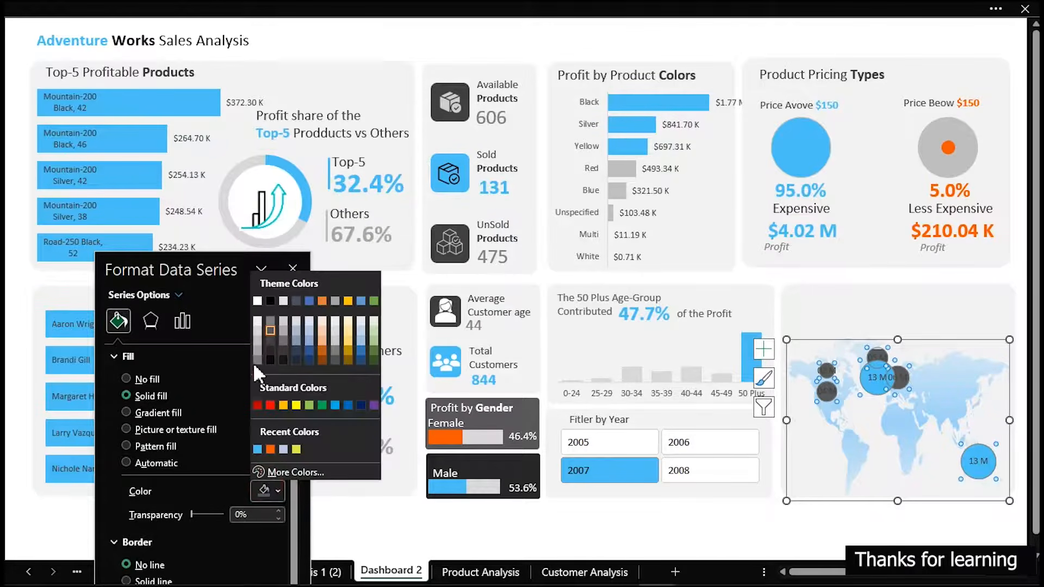
pyautogui.click(259, 338)
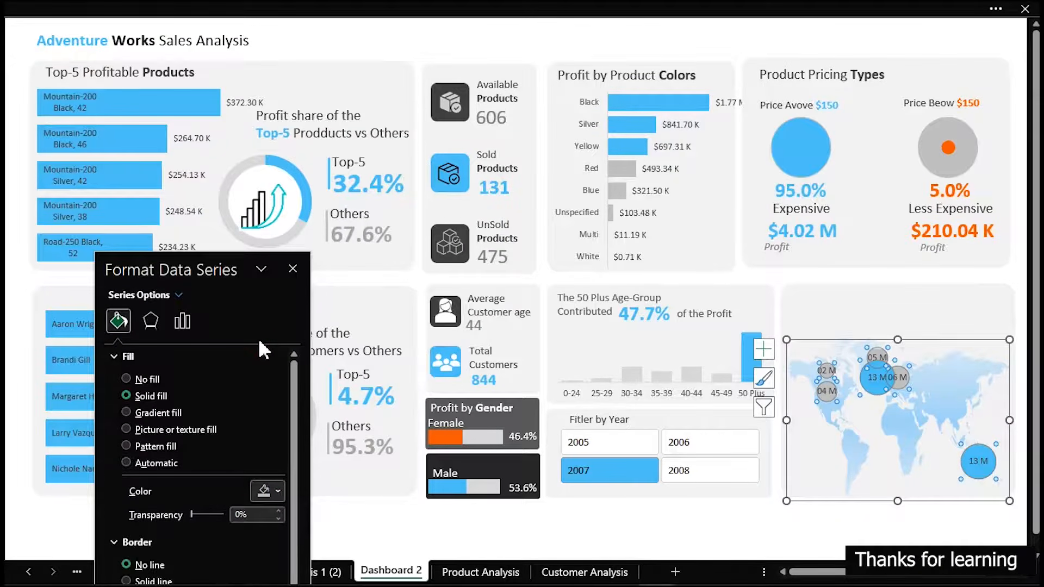
pyautogui.click(795, 530)
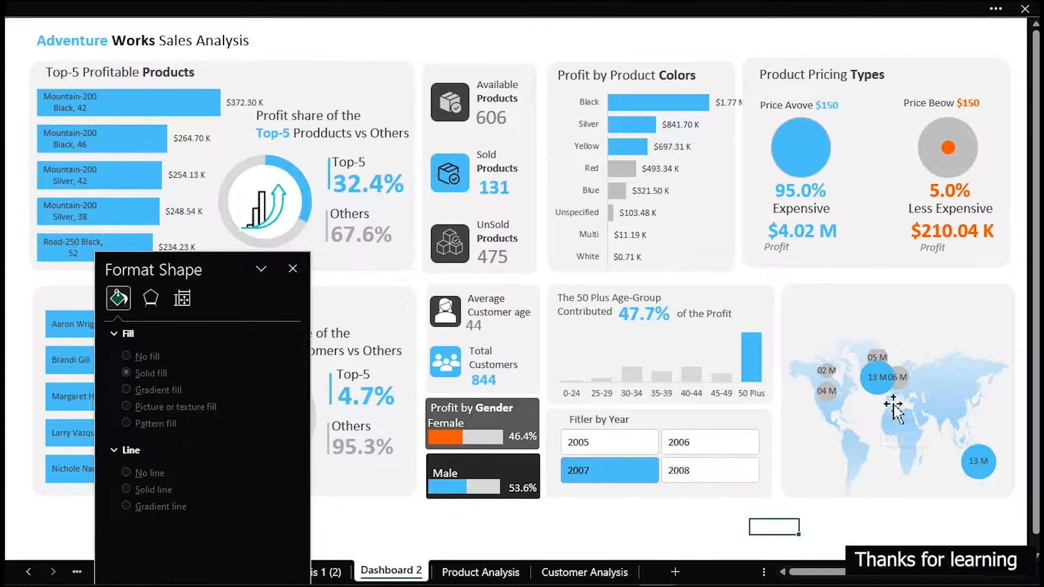
# Format the Highlight values in AD8:AD13 on Customer Analysis with the custom format [<999999]$0.00," K";[<999999999]$0.00,," M";$0.00" B"
pyautogui.moveTo(982, 480)
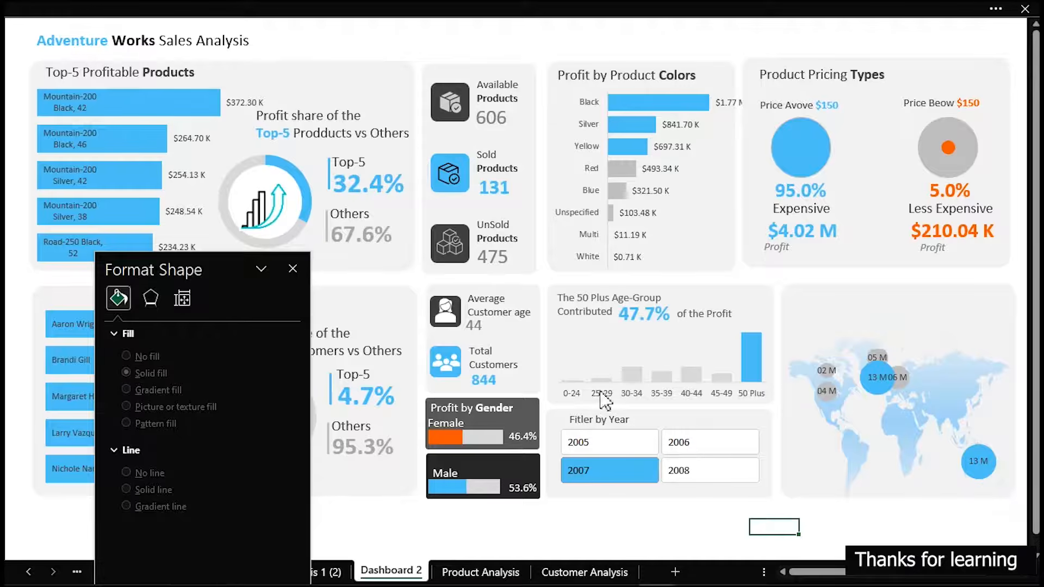
pyautogui.click(578, 576)
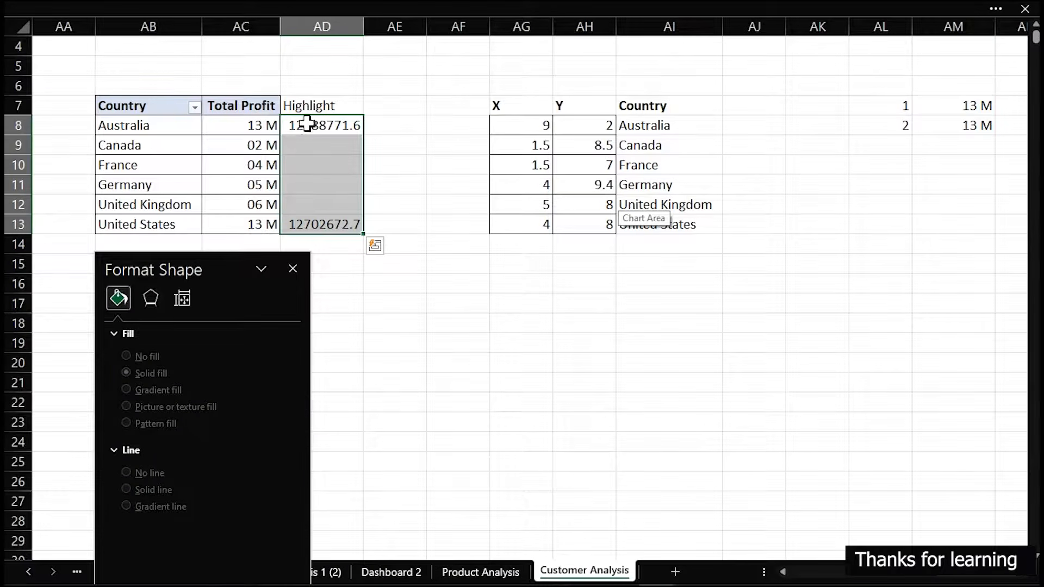
pyautogui.hotkey('ctrl', '1')
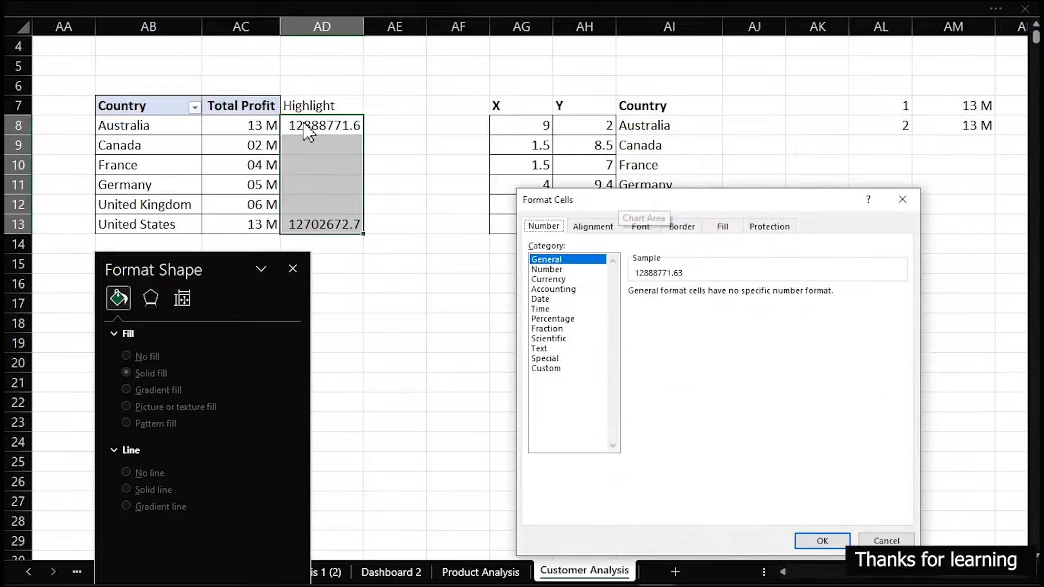
pyautogui.click(546, 368)
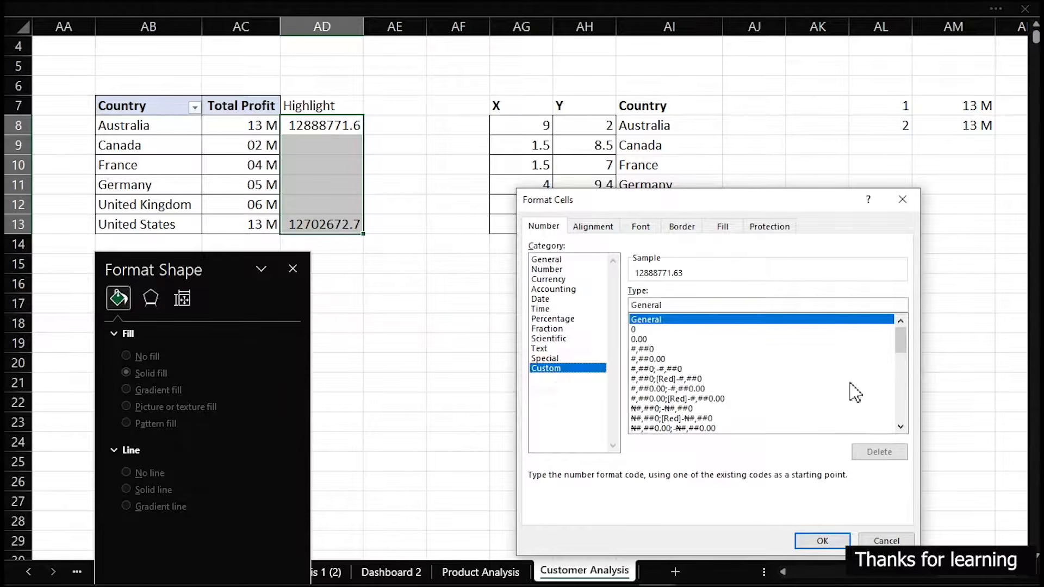
pyautogui.moveTo(901, 340); pyautogui.dragTo(867, 441)
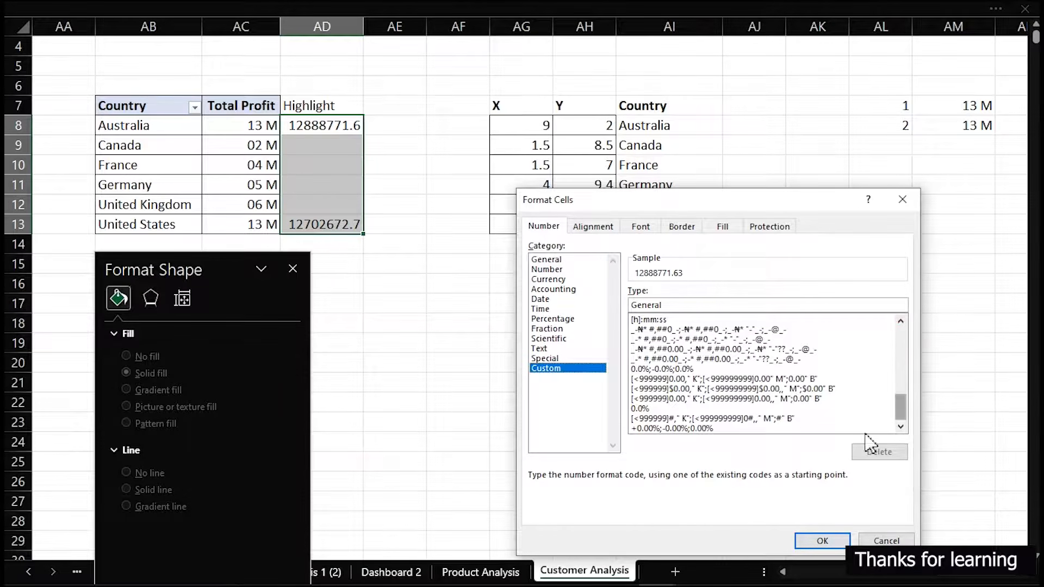
pyautogui.click(771, 379)
pyautogui.click(769, 389)
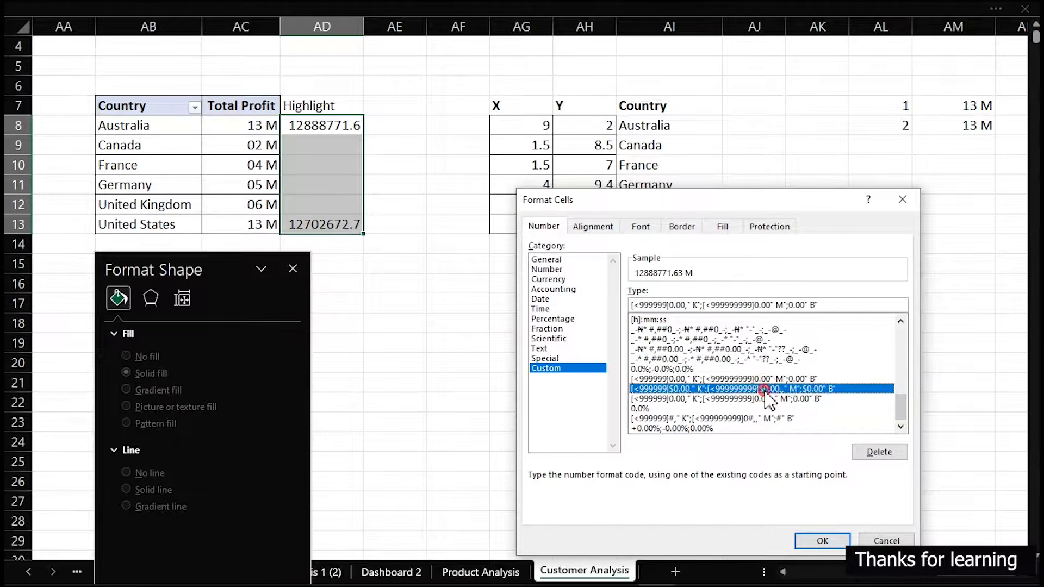
pyautogui.click(822, 541)
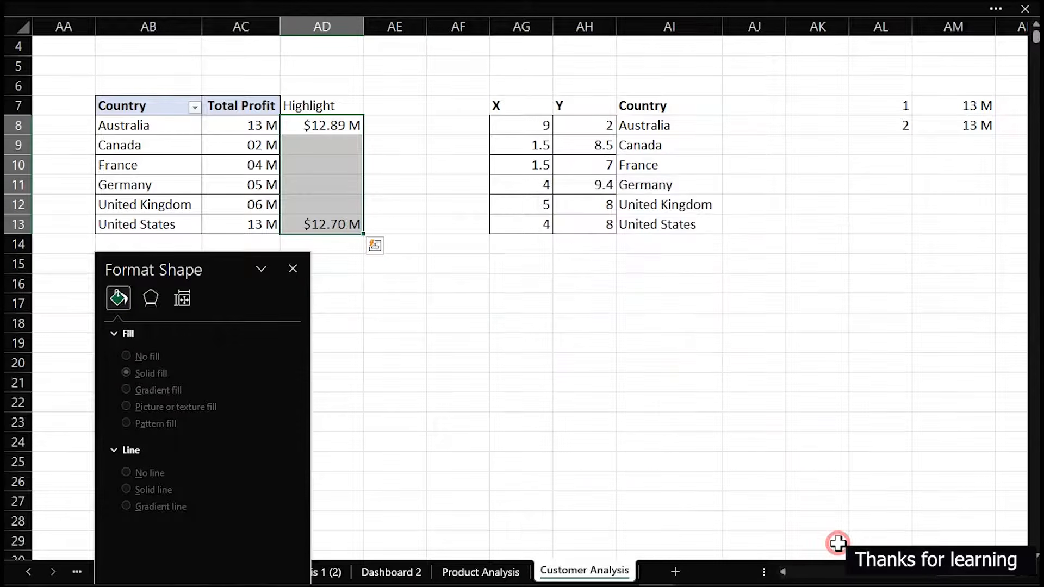
pyautogui.click(384, 382)
# Close the shape formatting pane and return to the Dashboard 2 sheet
pyautogui.click(291, 266)
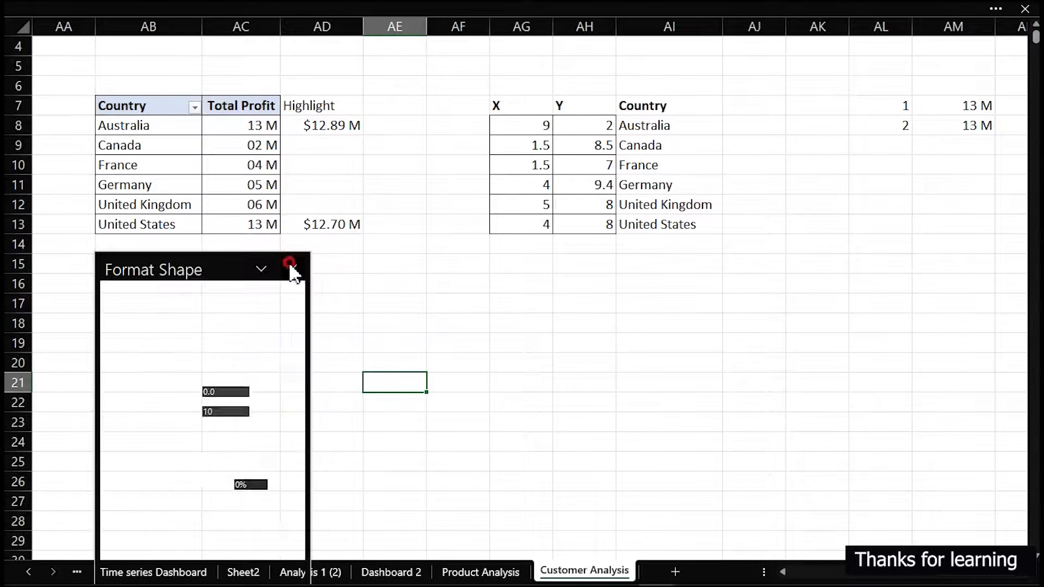
pyautogui.click(483, 571)
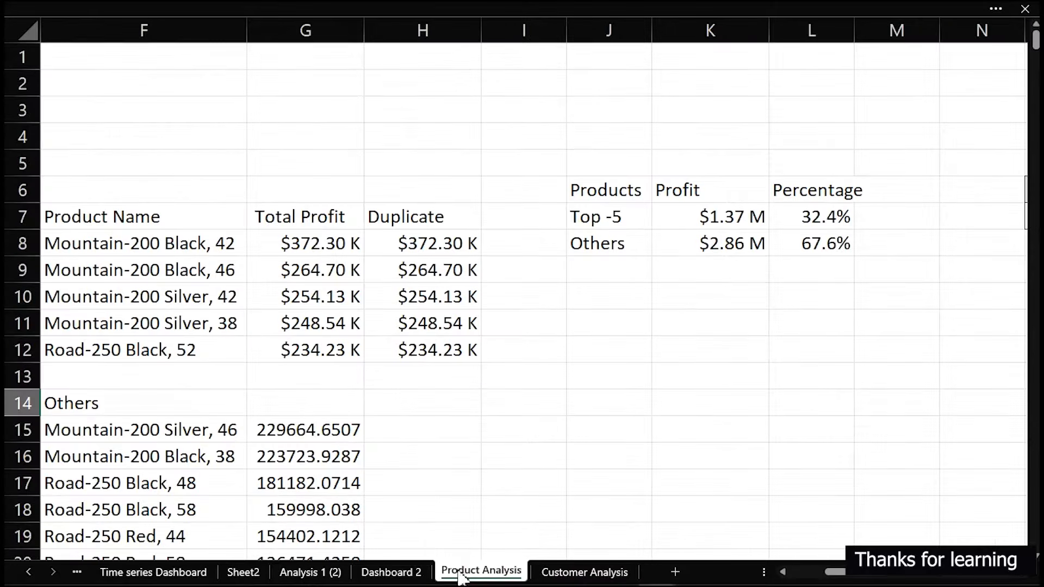
pyautogui.click(383, 572)
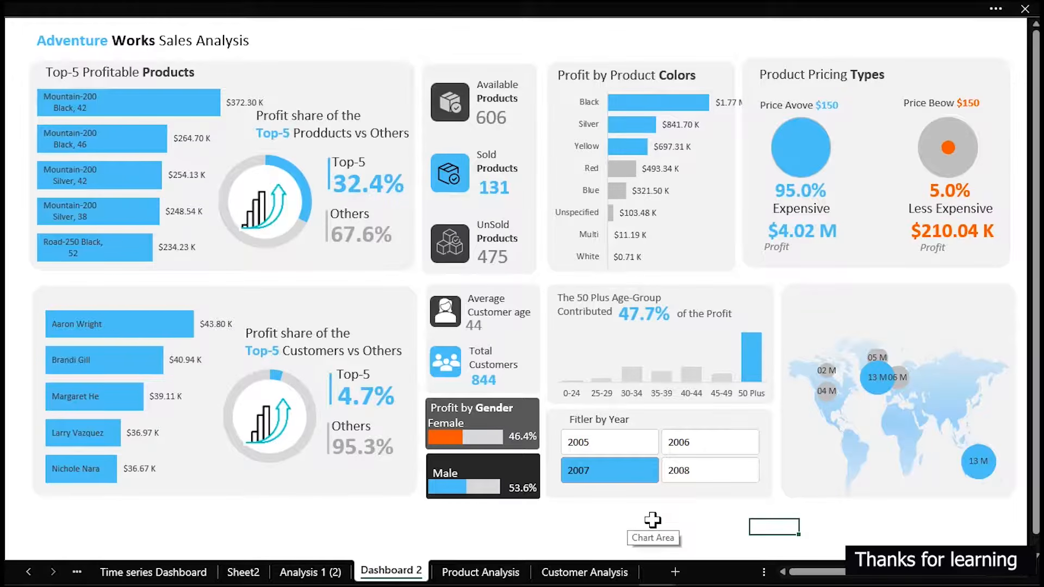
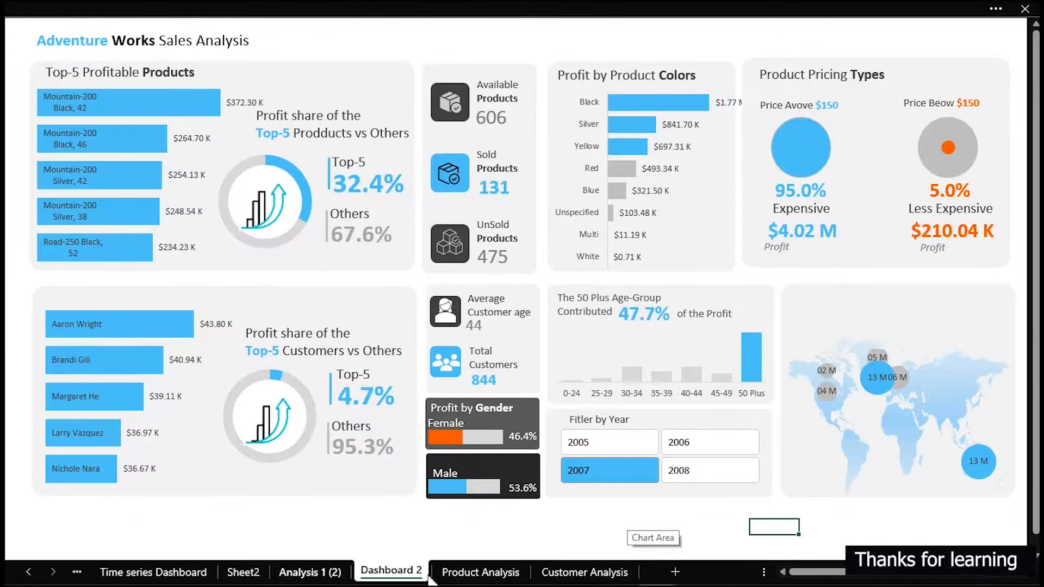
# On Customer Analysis, enter =SUM(AM7:AM8)/SUM(AC8:AC13) in AM10 to calculate the top two countries' share of total profit
pyautogui.click(598, 580)
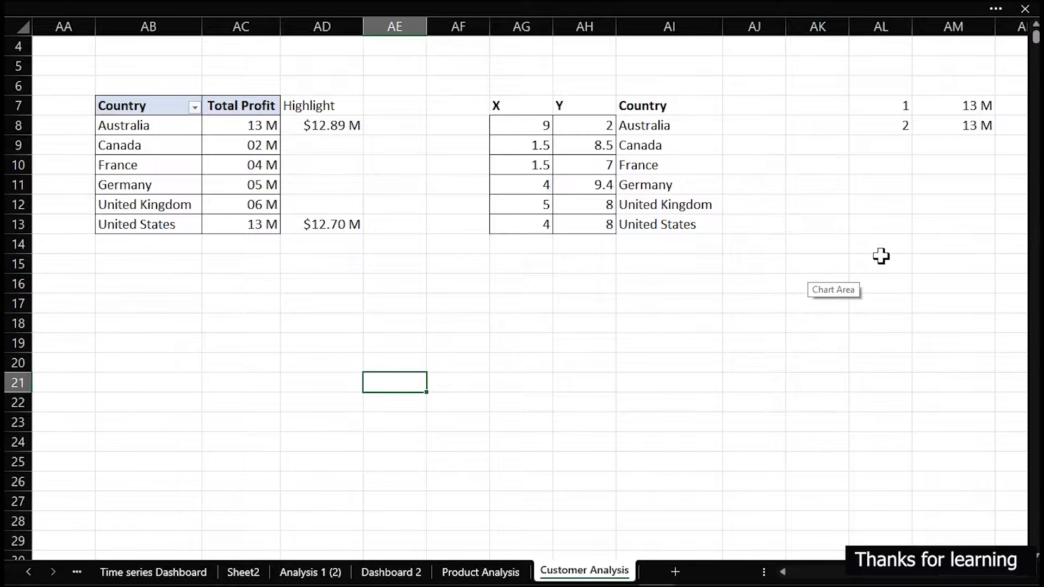
pyautogui.click(975, 164)
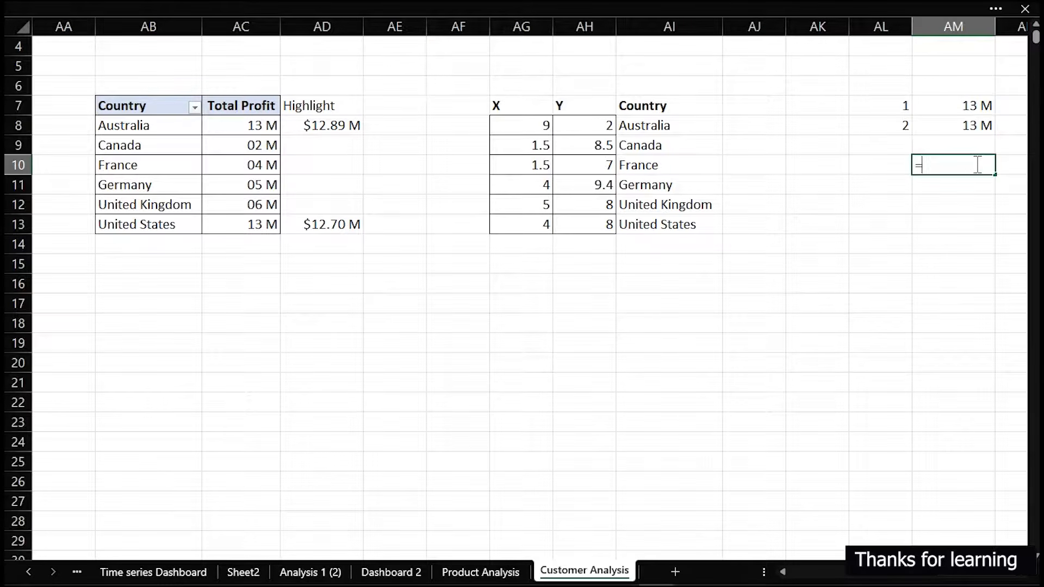
pyautogui.write('=sum')
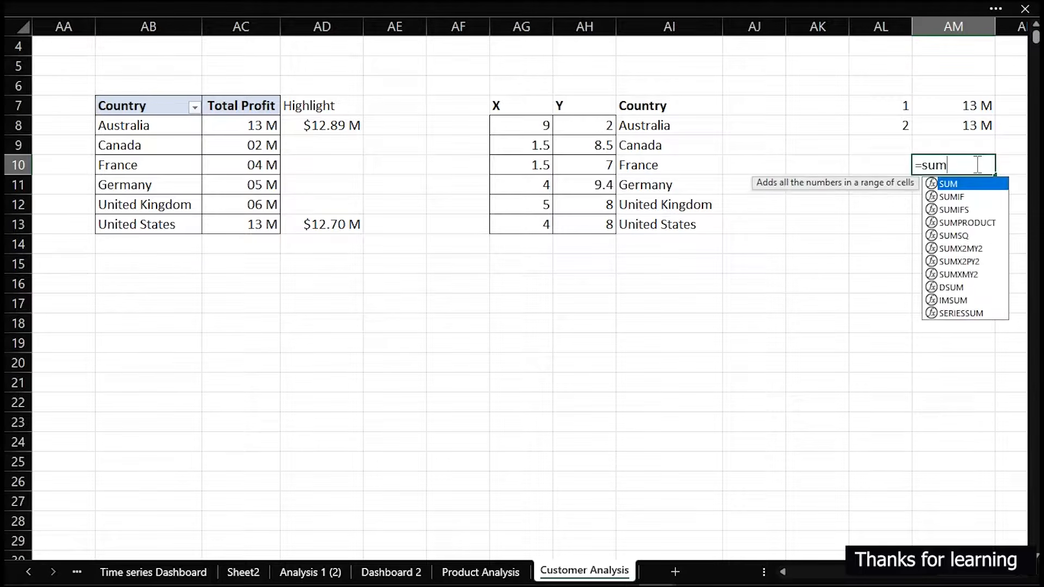
pyautogui.press('Tab')
pyautogui.moveTo(978, 105); pyautogui.dragTo(981, 123)
pyautogui.write(')')
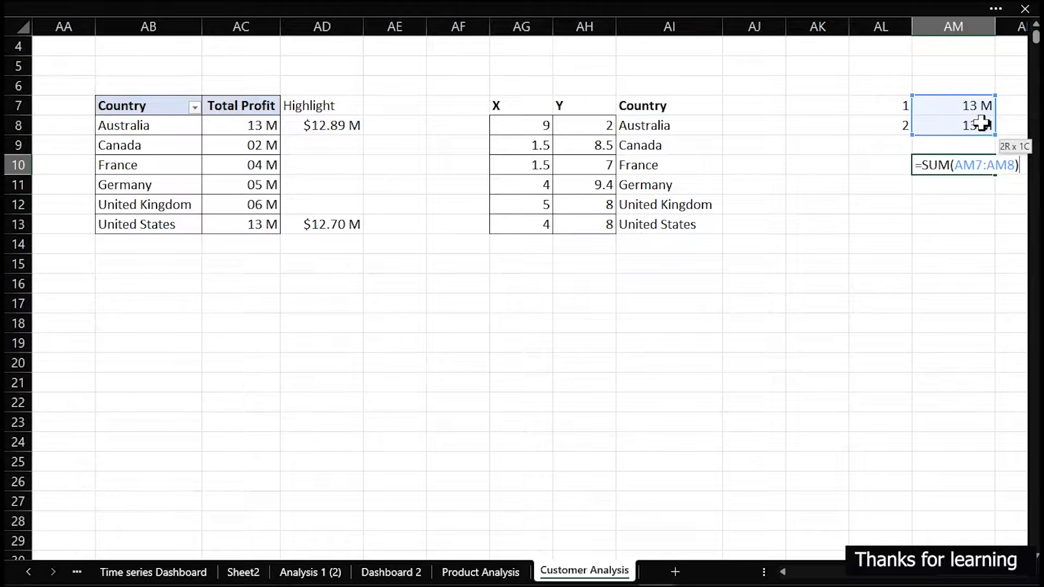
pyautogui.write('/sum')
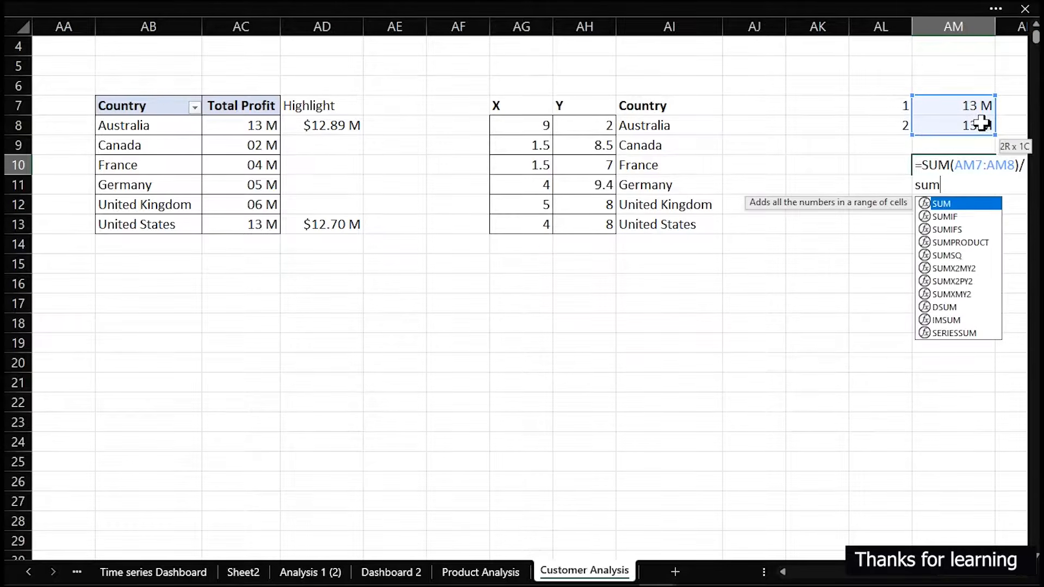
pyautogui.press('Tab')
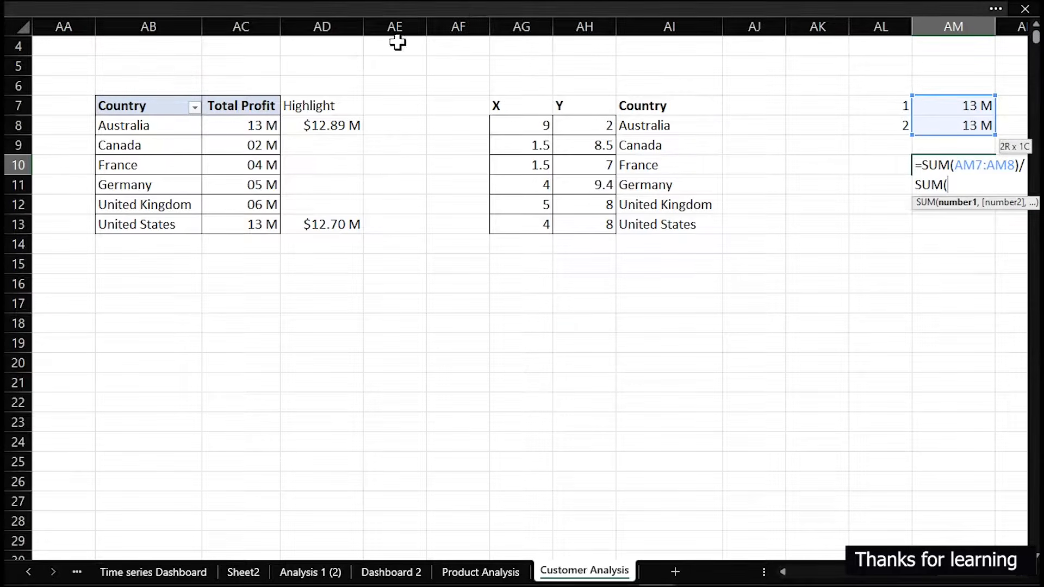
pyautogui.moveTo(238, 127); pyautogui.dragTo(235, 223)
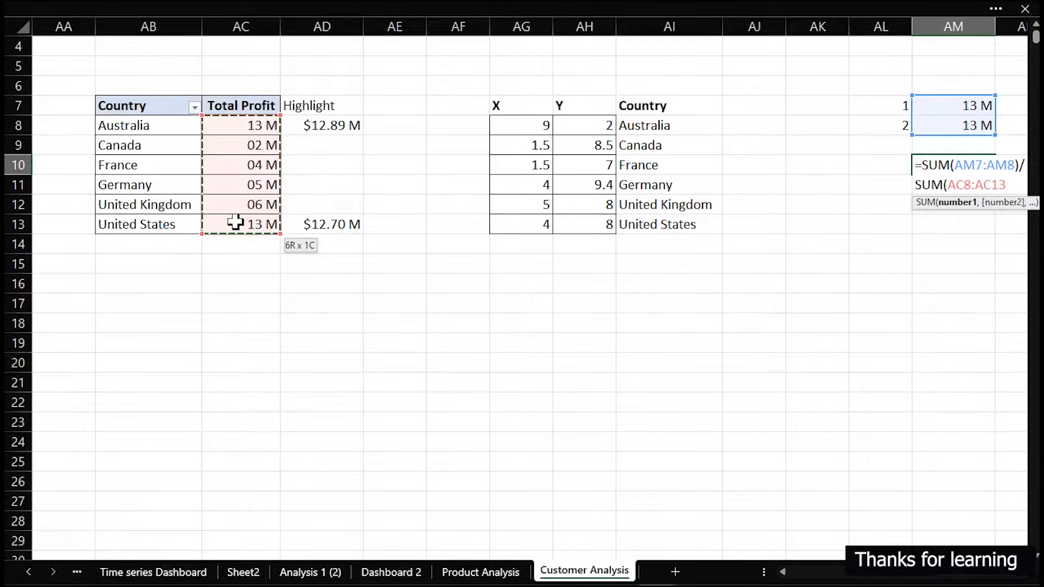
pyautogui.write(')')
pyautogui.press('Return')
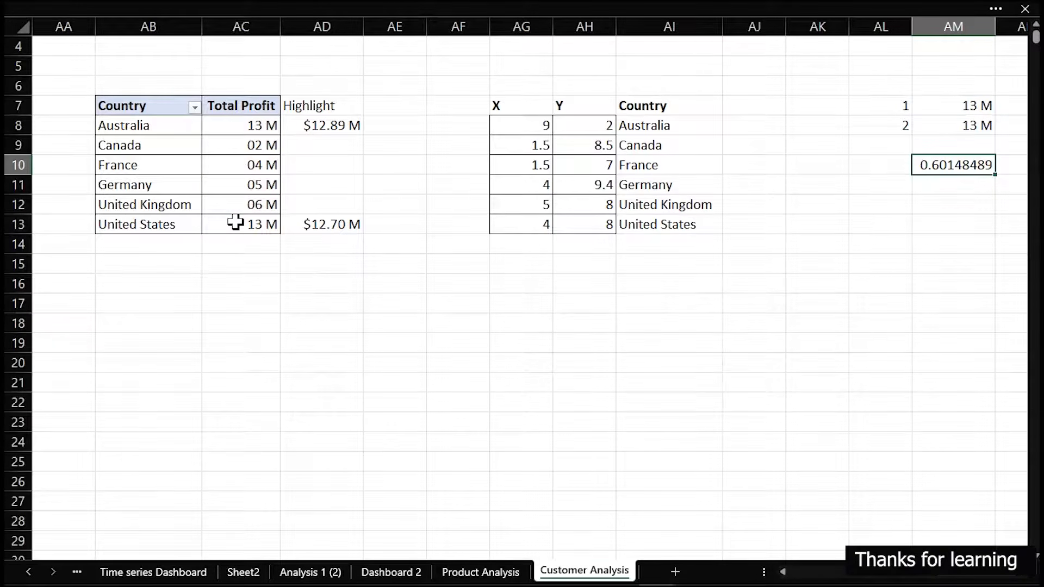
# Format the profit share in AM10 as a percentage with 1 decimal place
pyautogui.hotkey('ctrl', '1')
pyautogui.click(573, 327)
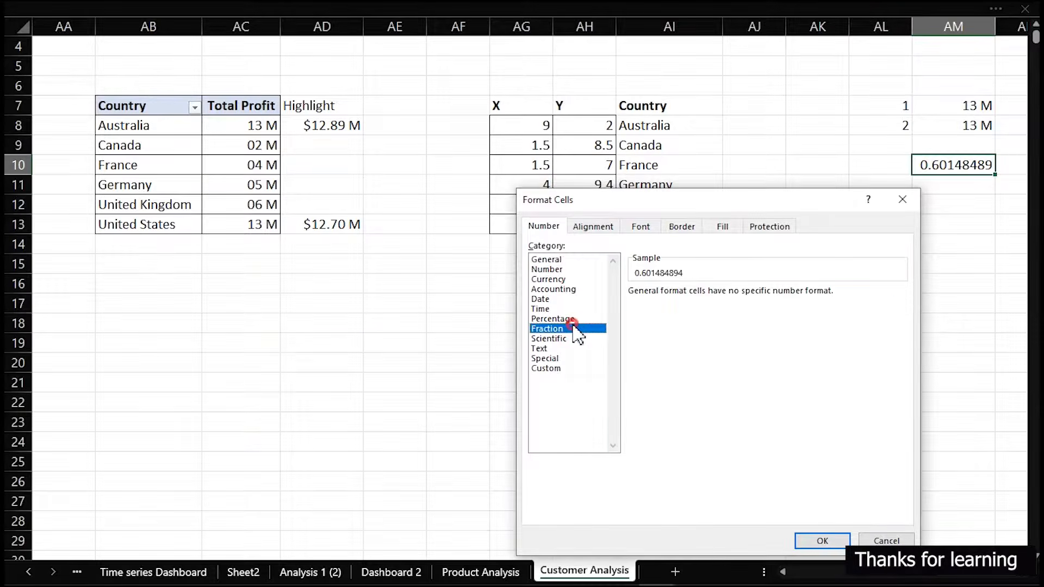
pyautogui.click(568, 320)
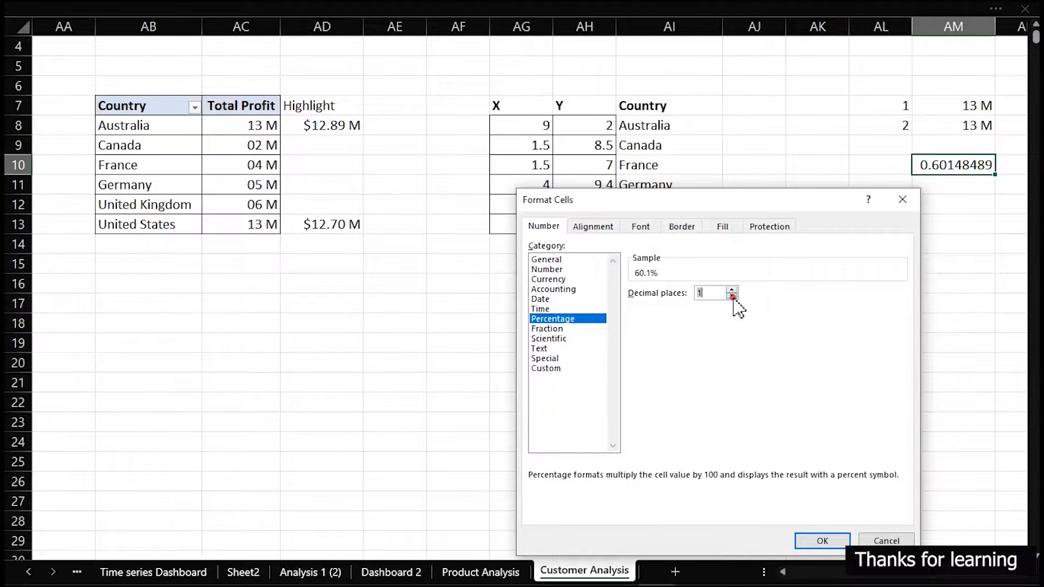
pyautogui.click(825, 540)
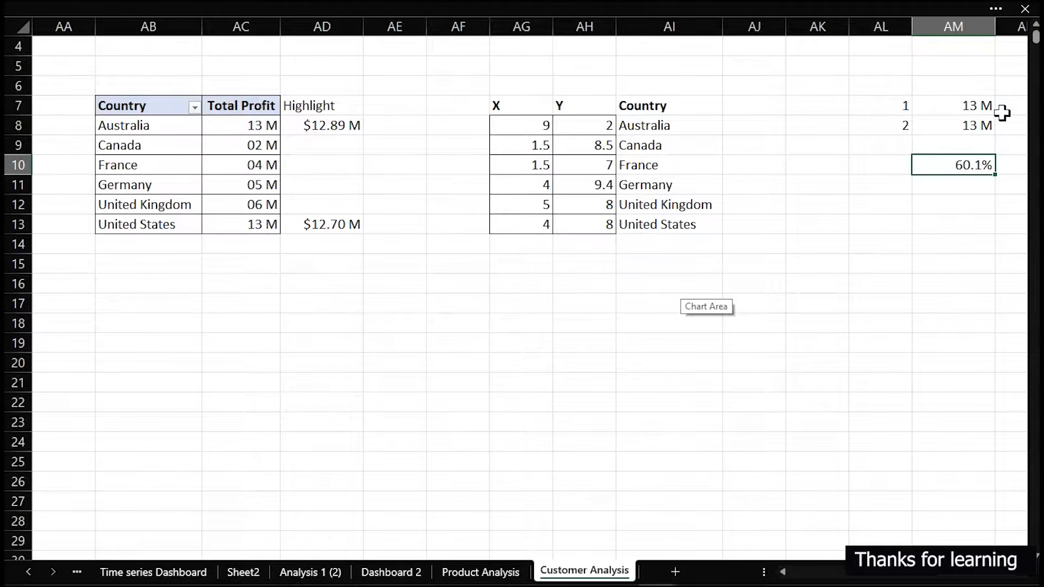
# Start an INDEX formula in AK7 with the absolute country range $AB$8:$AB$13 as its array
pyautogui.click(834, 104)
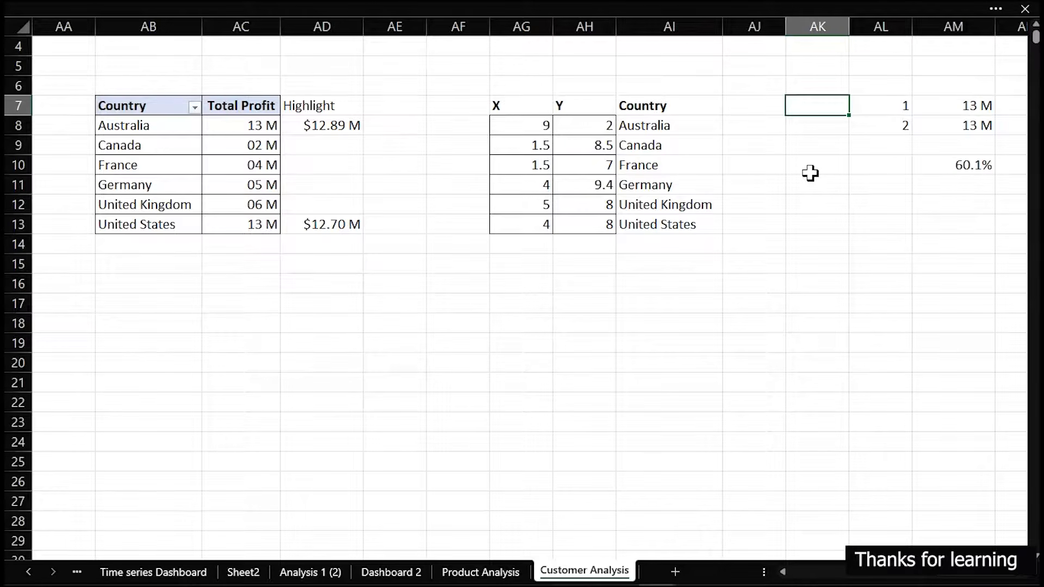
pyautogui.write('=in')
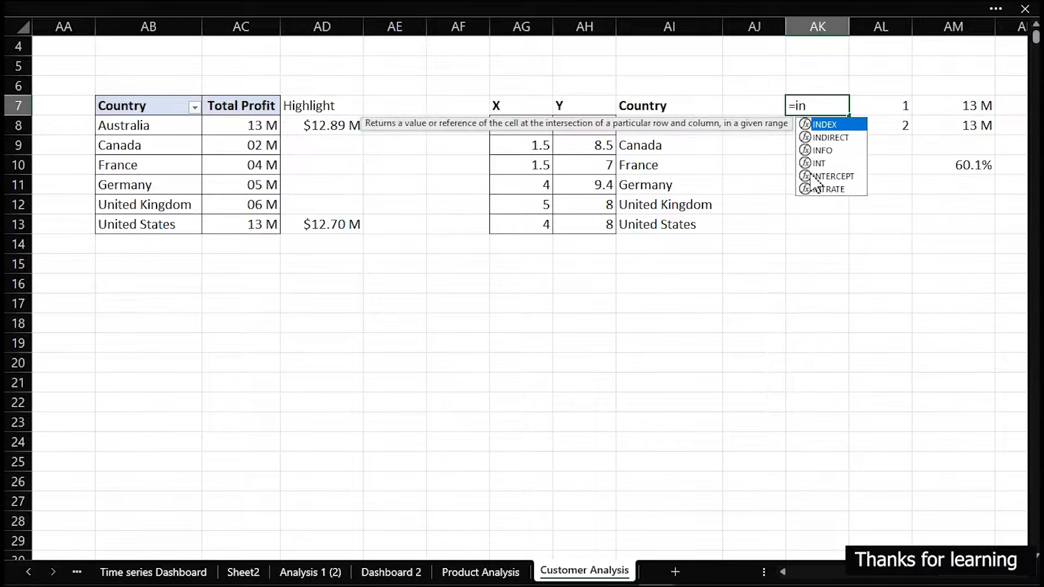
pyautogui.press('Tab')
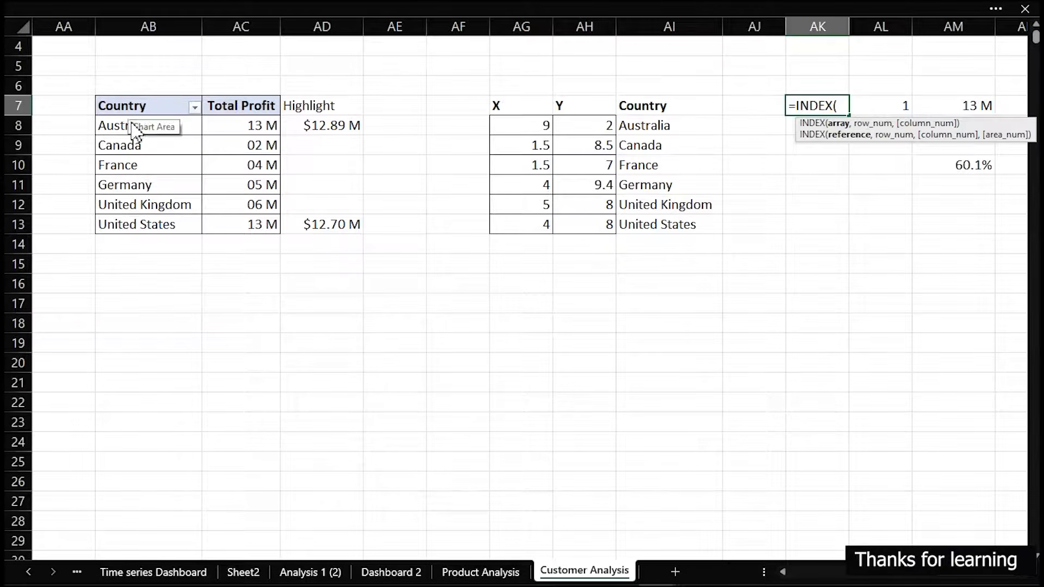
pyautogui.moveTo(136, 127); pyautogui.dragTo(135, 221)
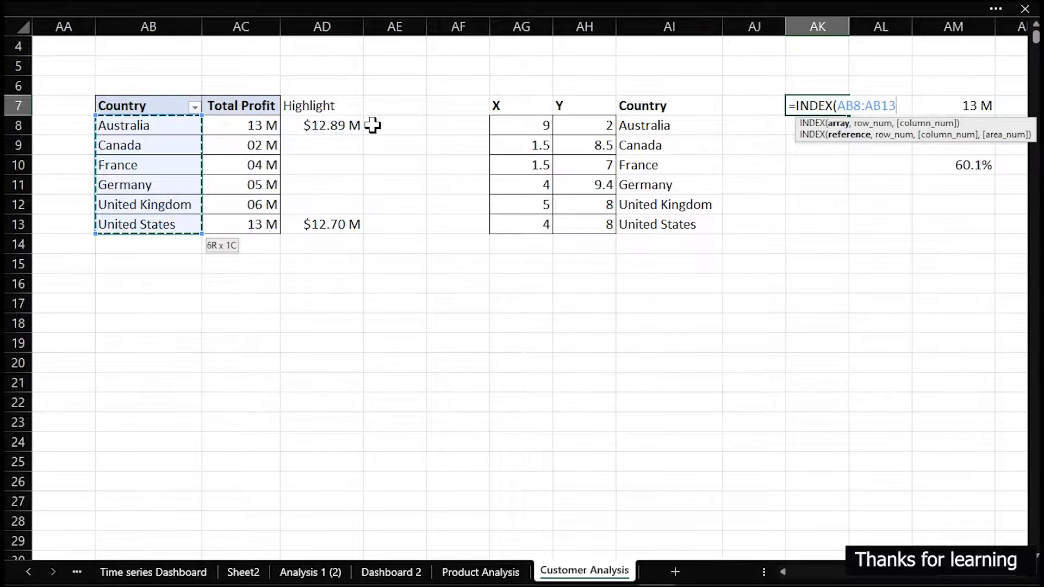
pyautogui.click(840, 105)
pyautogui.write('$AB')
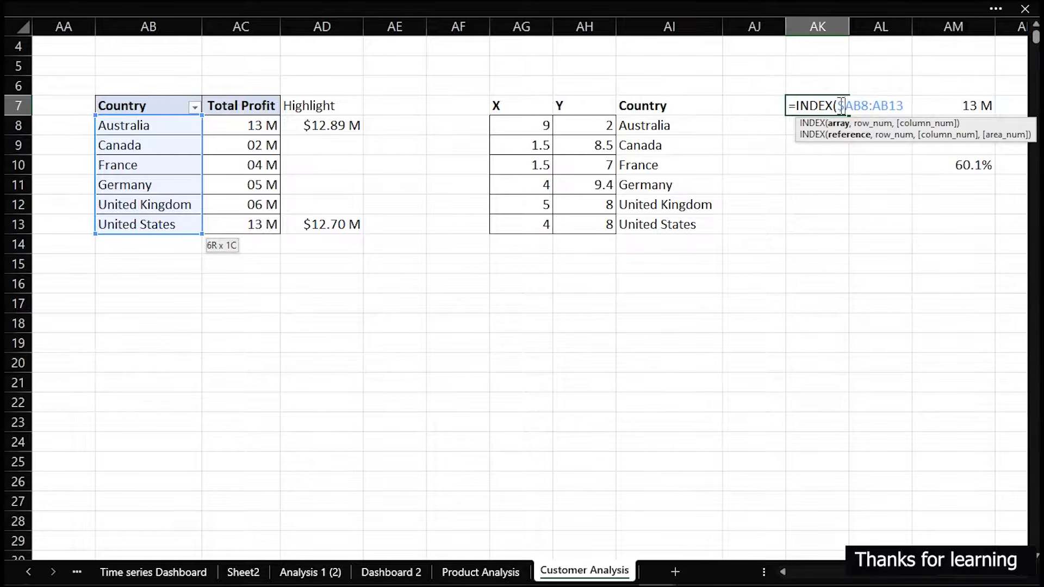
pyautogui.write('$')
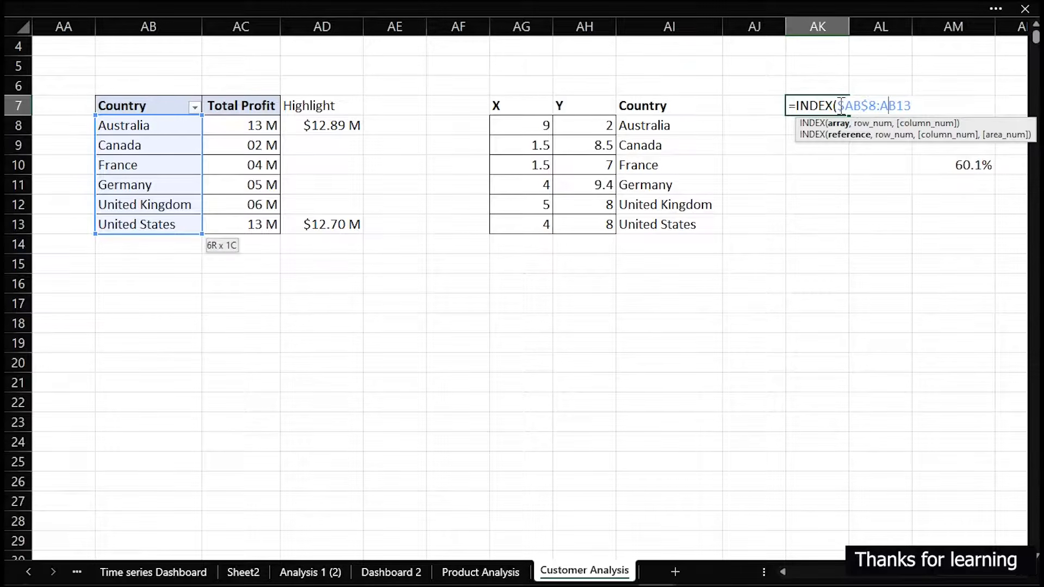
pyautogui.write('$')
pyautogui.press('Right')
pyautogui.press('Right')
pyautogui.write(')')
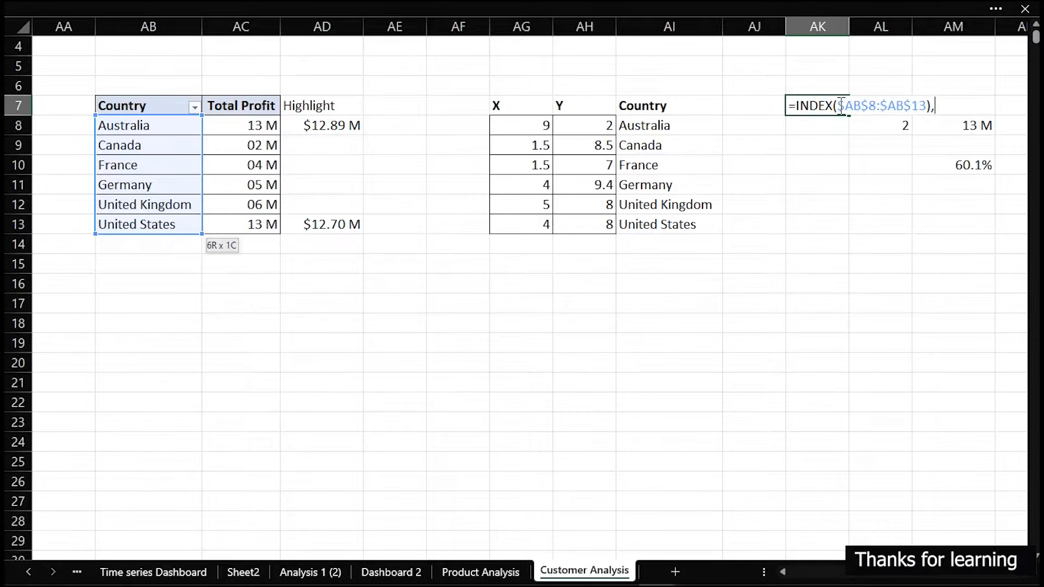
pyautogui.press('BackSpace')
pyautogui.write(',')
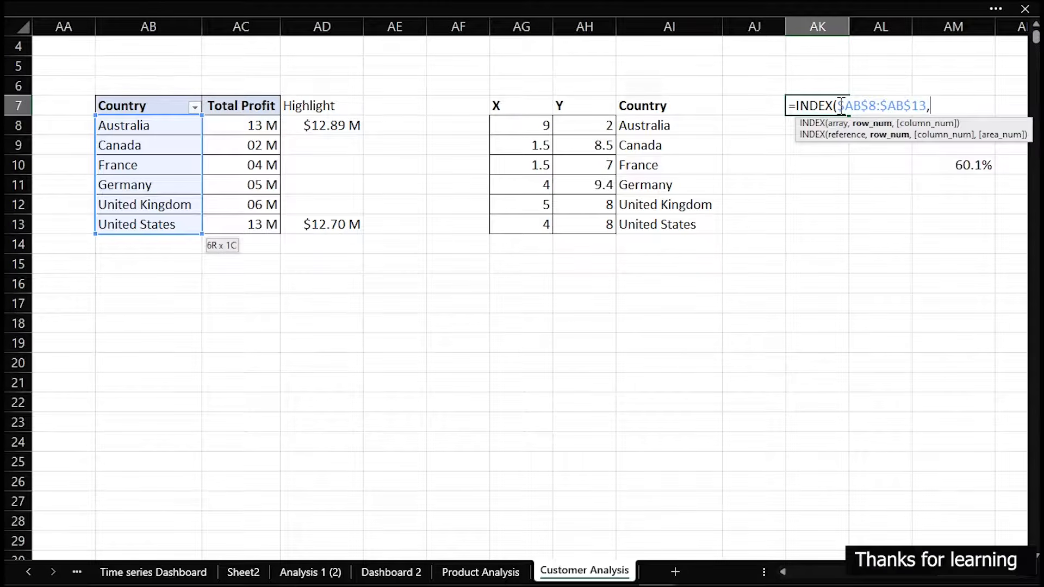
pyautogui.write('n=')
# Complete the AK7 formula with MATCH(AM7,AC8:AC13,0) as the row number, accepting the closing-parenthesis correction
pyautogui.press('BackSpace')
pyautogui.press('BackSpace')
pyautogui.write('M')
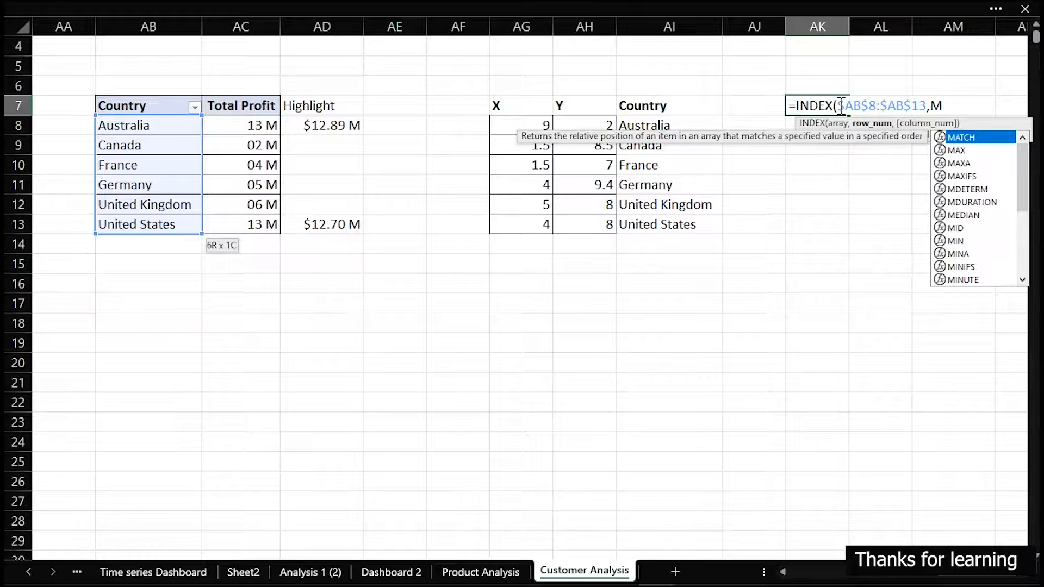
pyautogui.write('A')
pyautogui.press('Tab')
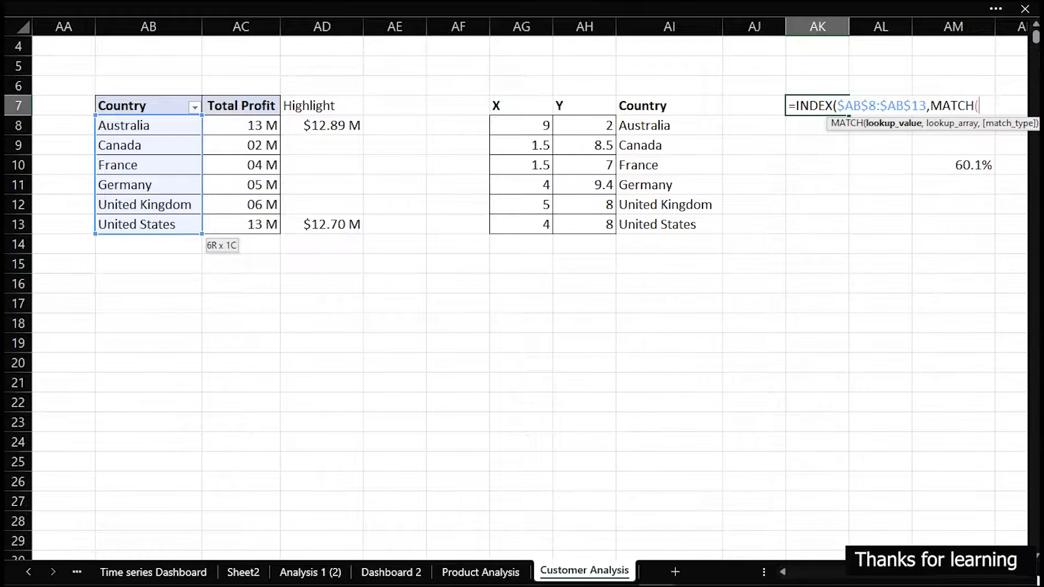
pyautogui.click(966, 85)
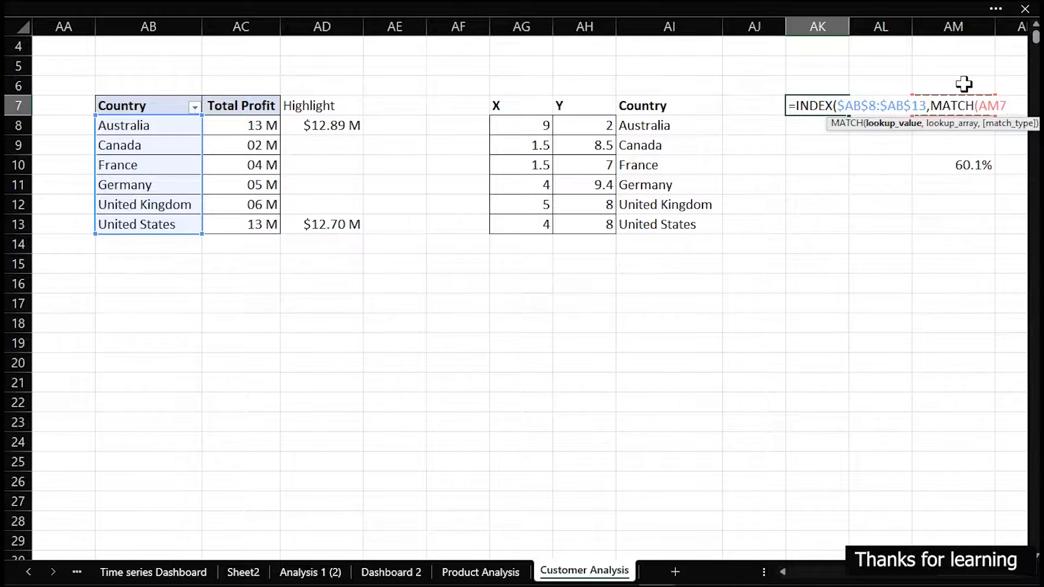
pyautogui.write(',')
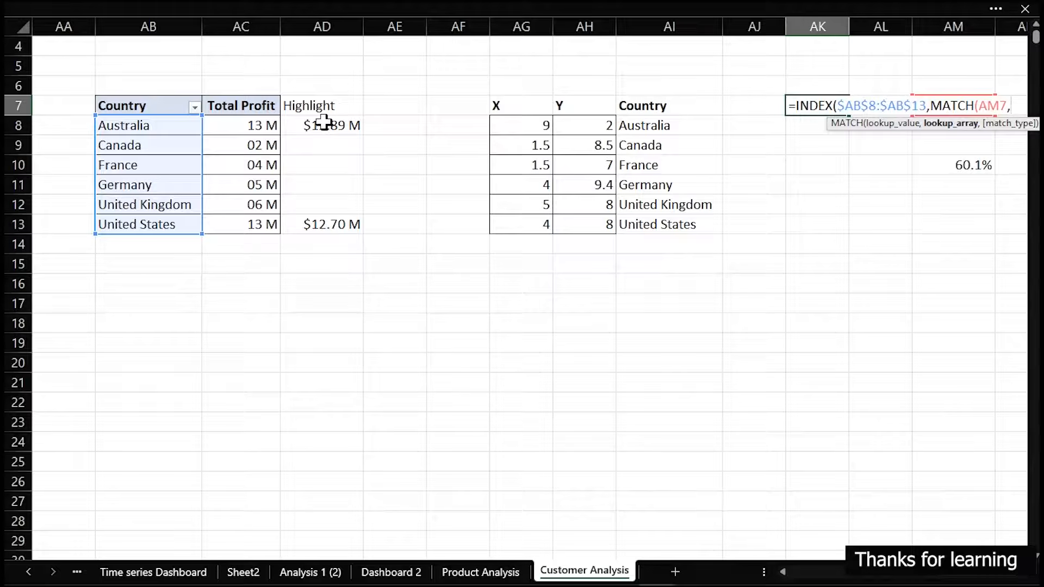
pyautogui.moveTo(266, 125); pyautogui.dragTo(263, 226)
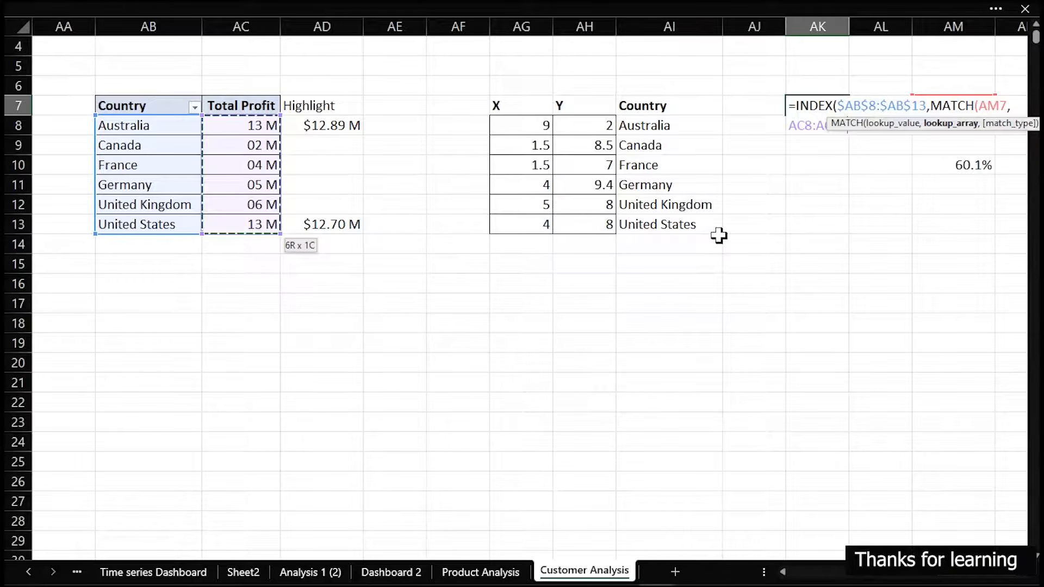
pyautogui.write(',0)')
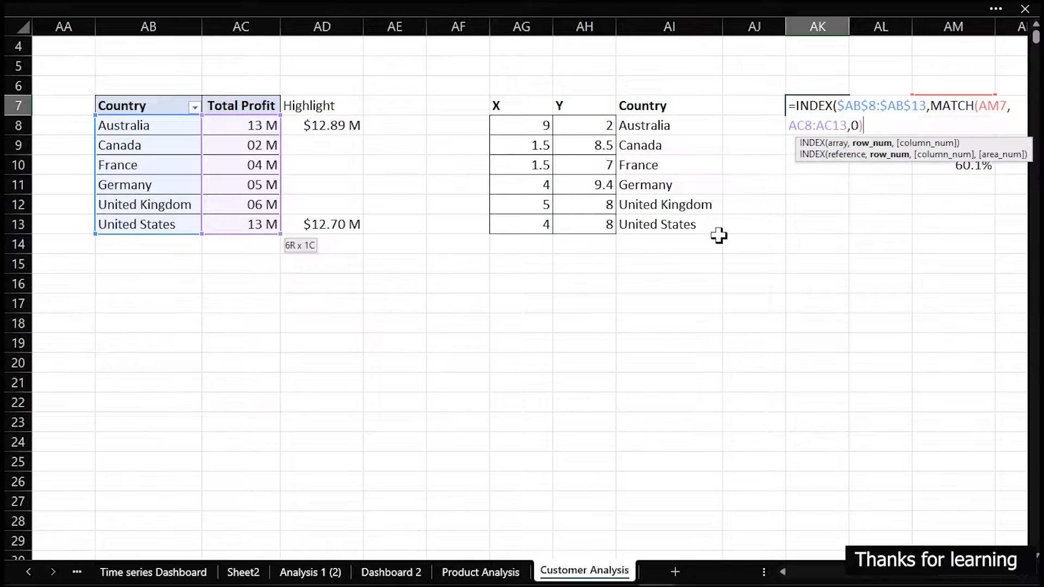
pyautogui.press('Return')
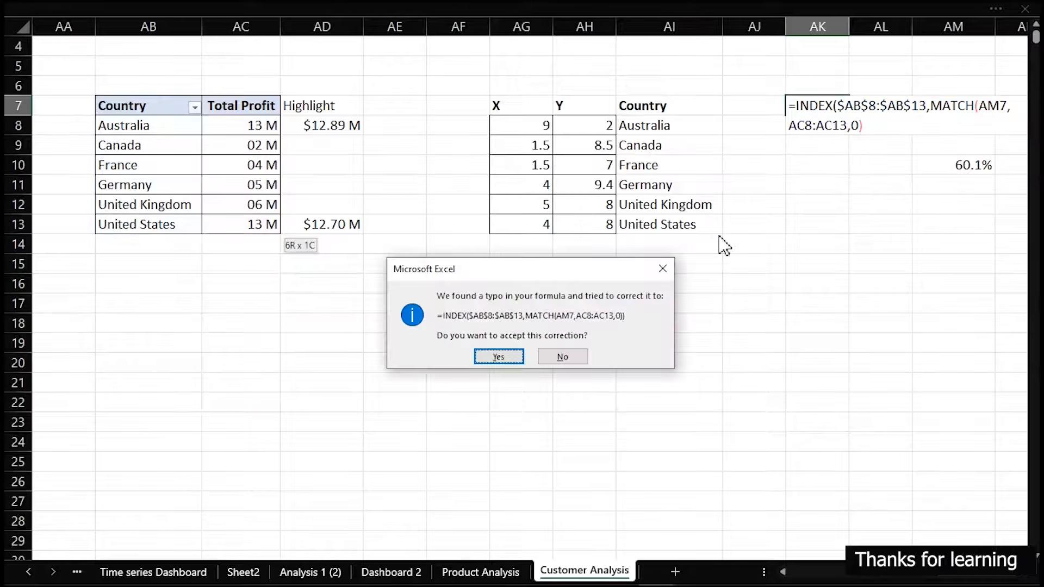
pyautogui.press('Return')
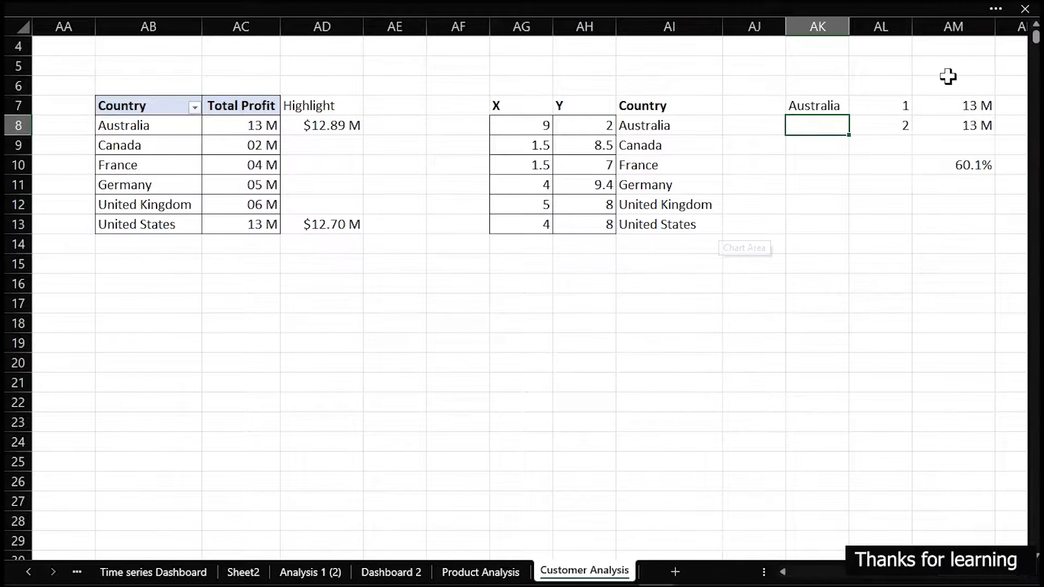
# Make the MATCH lookup range AC8:AC13 in AK7's formula absolute
pyautogui.click(833, 105)
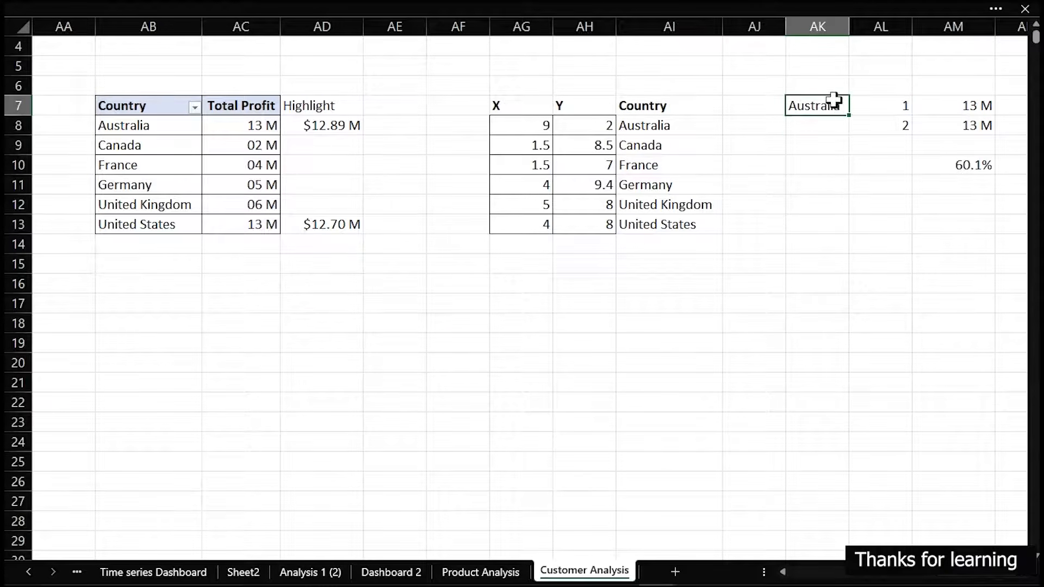
pyautogui.doubleClick(832, 105)
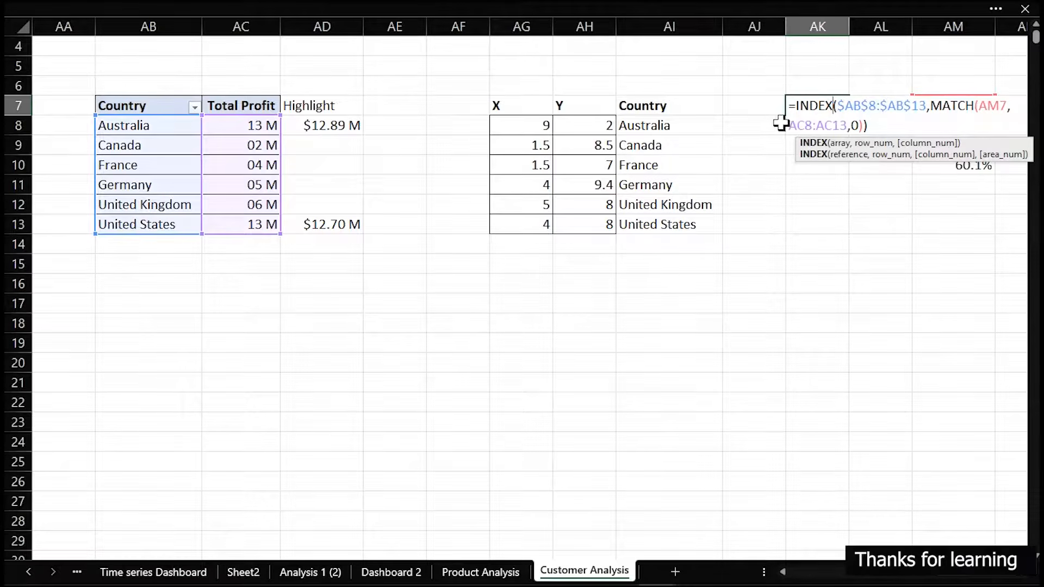
pyautogui.click(791, 126)
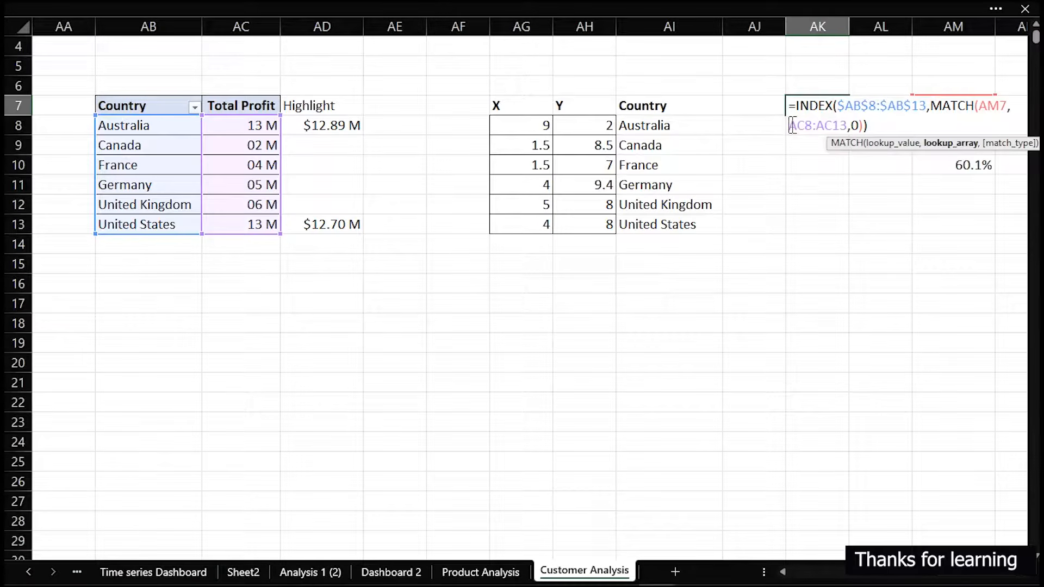
pyautogui.write('$AB')
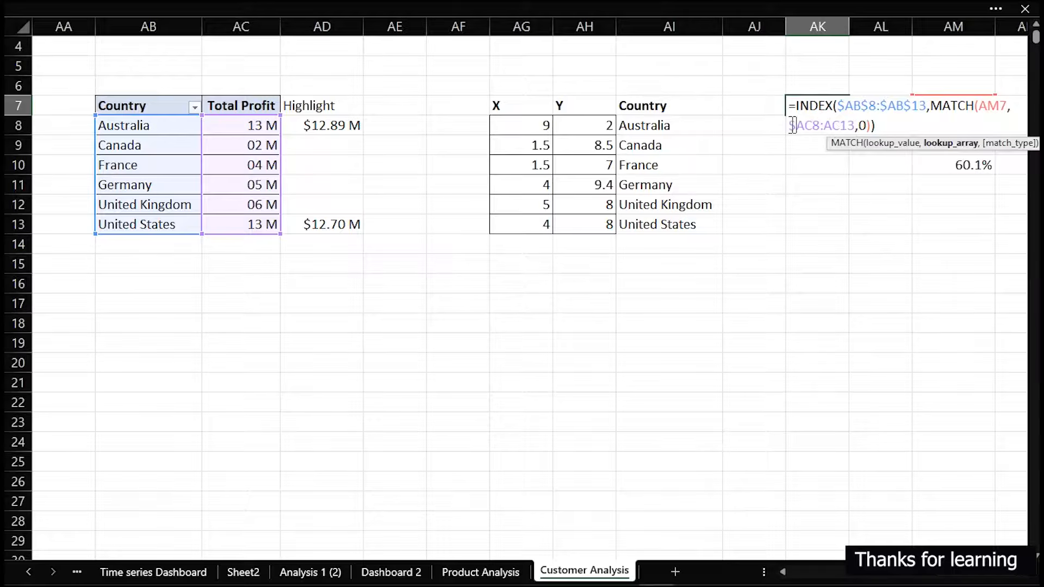
pyautogui.write('$8:$')
pyautogui.press('Return')
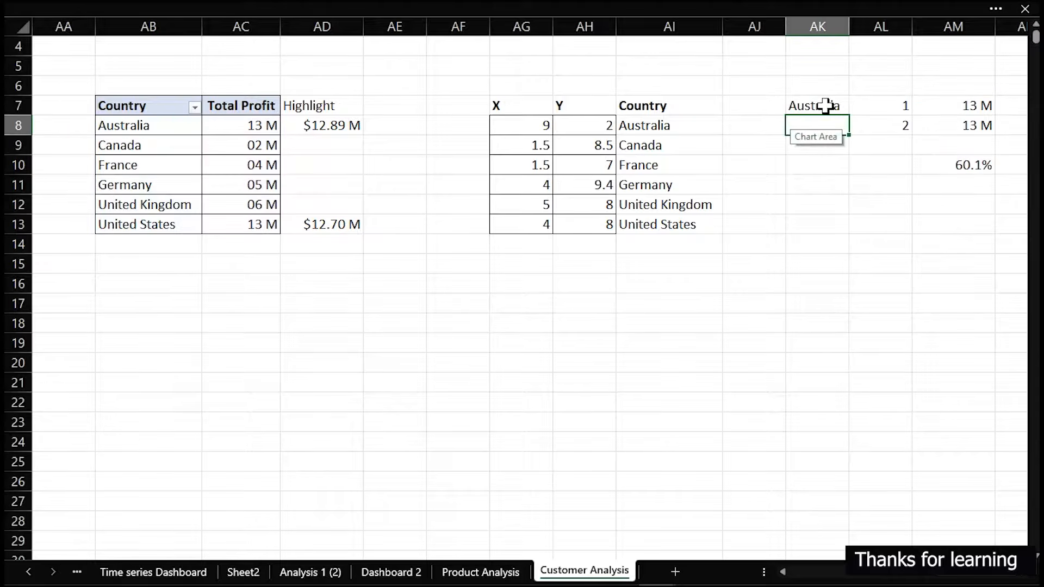
# Fill the country lookup formula from AK7 down to AK8 and autofit column AK to its contents
pyautogui.click(836, 104)
pyautogui.moveTo(849, 114); pyautogui.dragTo(851, 131)
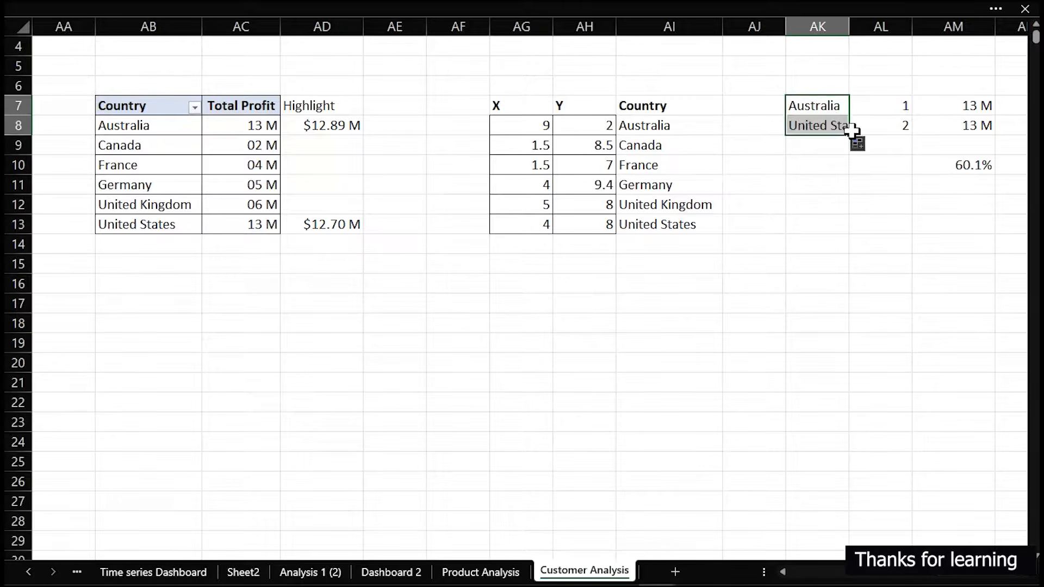
pyautogui.doubleClick(850, 33)
pyautogui.click(566, 340)
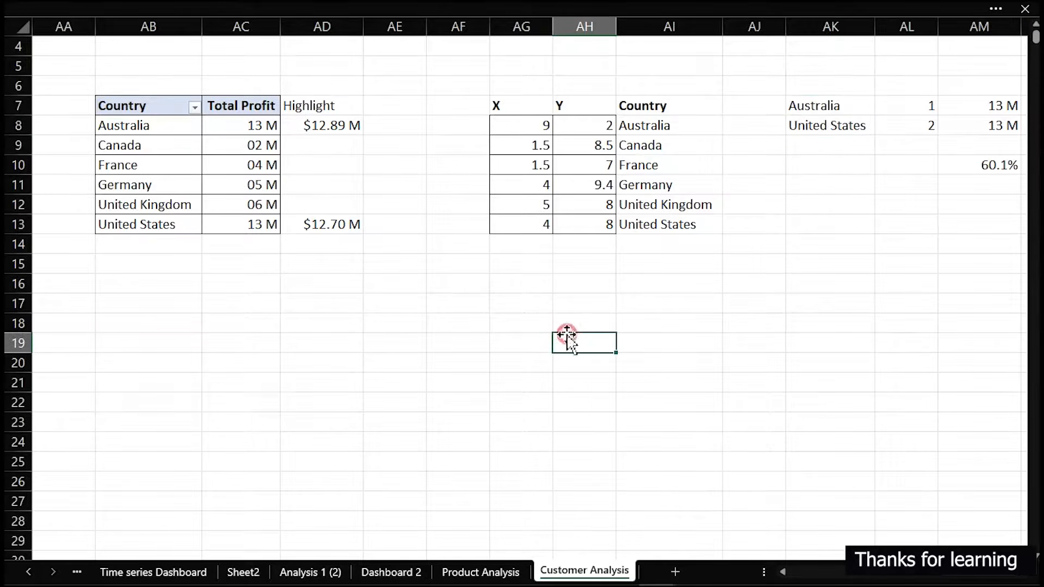
# Label AF17 "Caption" and enter =AK7&" "&AK8&" Contributed " in AF18 to combine the top two country names with the text
pyautogui.click(471, 300)
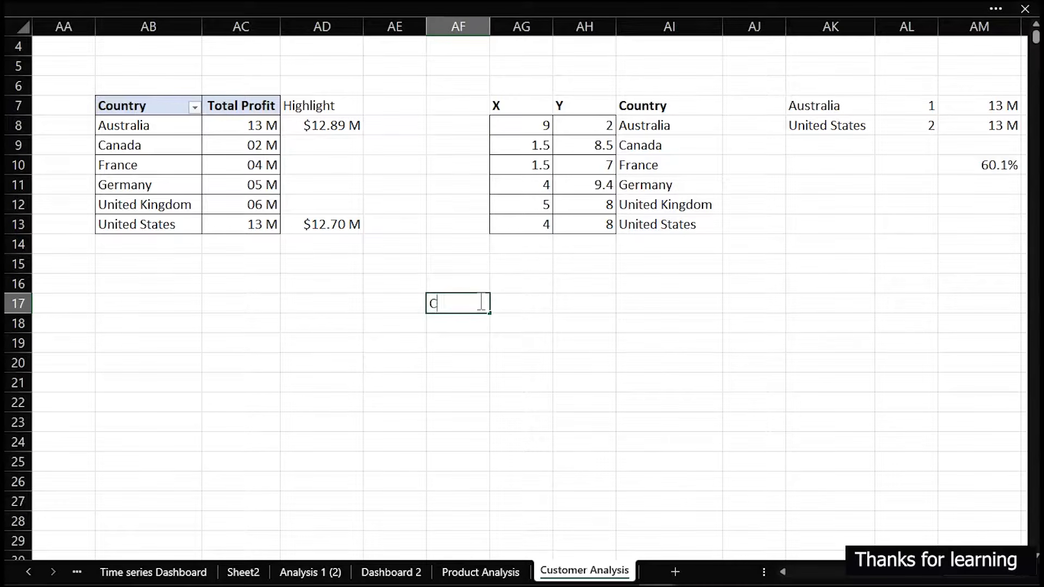
pyautogui.press('Return')
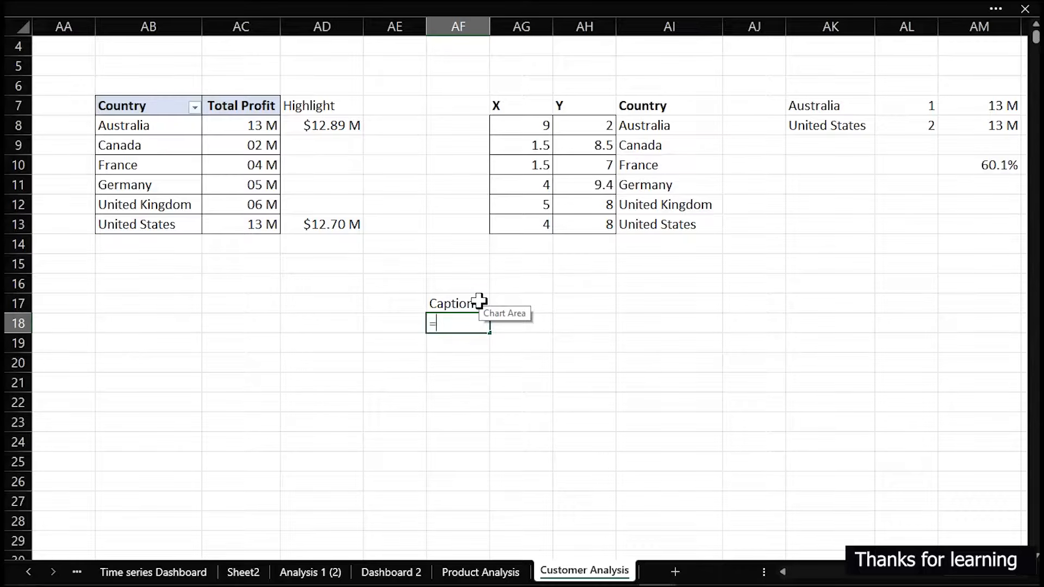
pyautogui.click(810, 105)
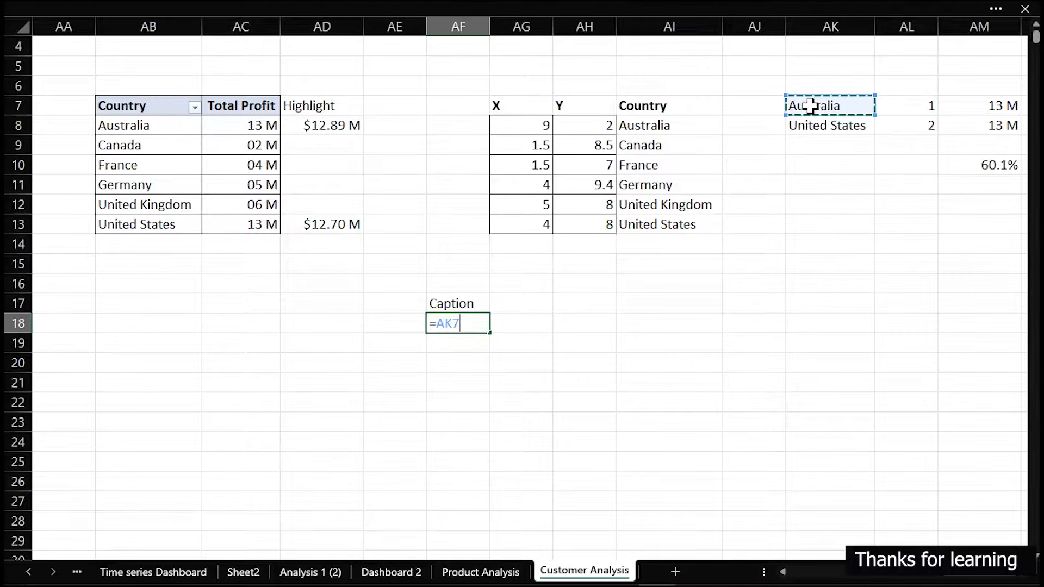
pyautogui.write('&"')
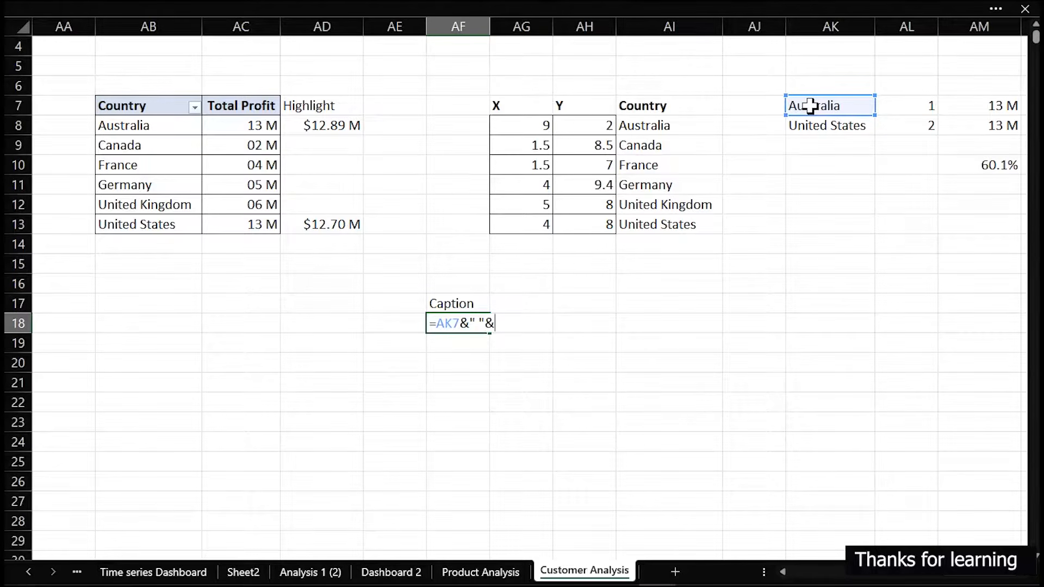
pyautogui.write(' "&')
pyautogui.click(811, 126)
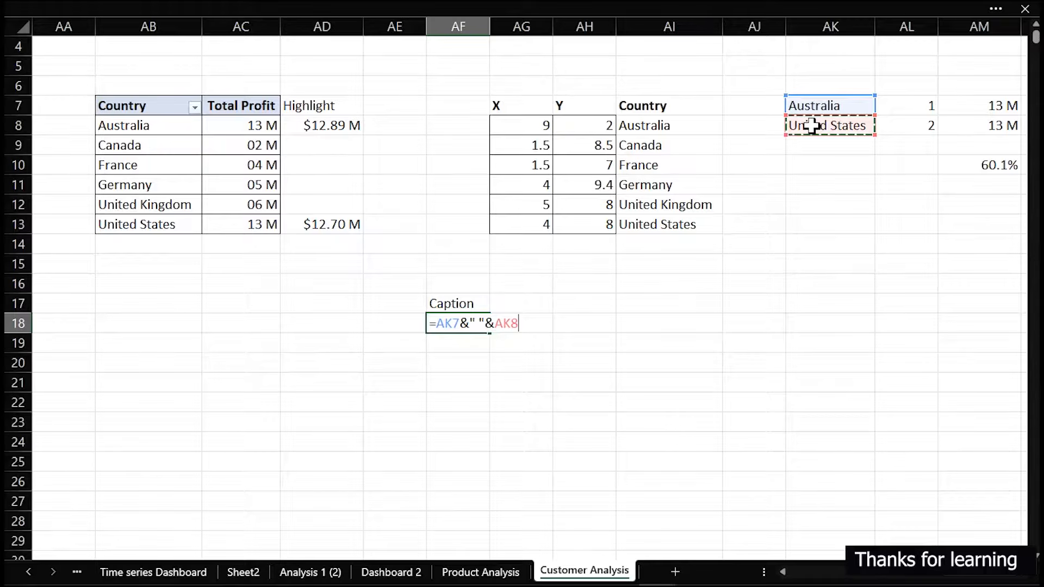
pyautogui.write('&" Contributed')
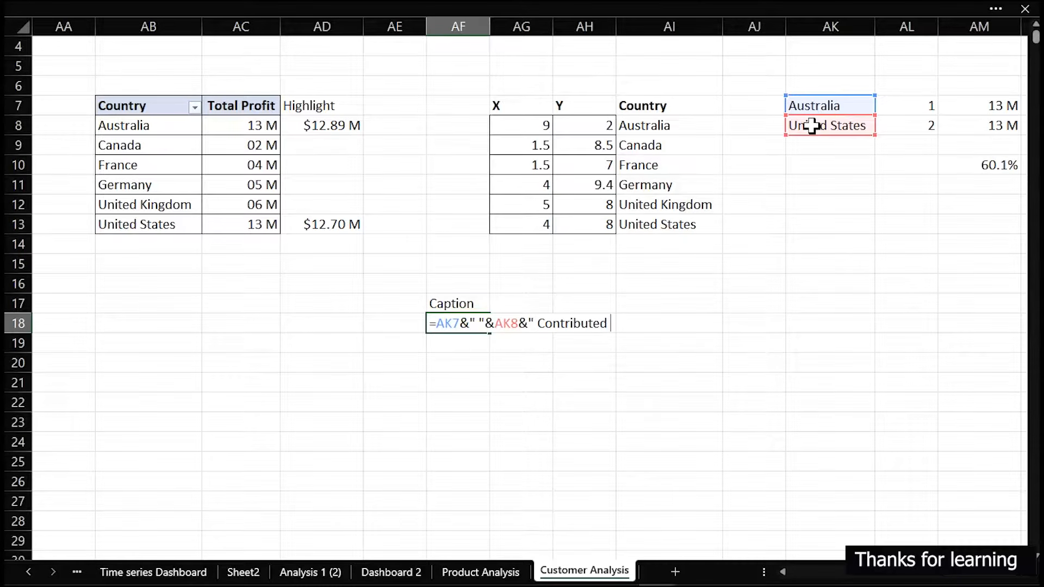
pyautogui.press('Return')
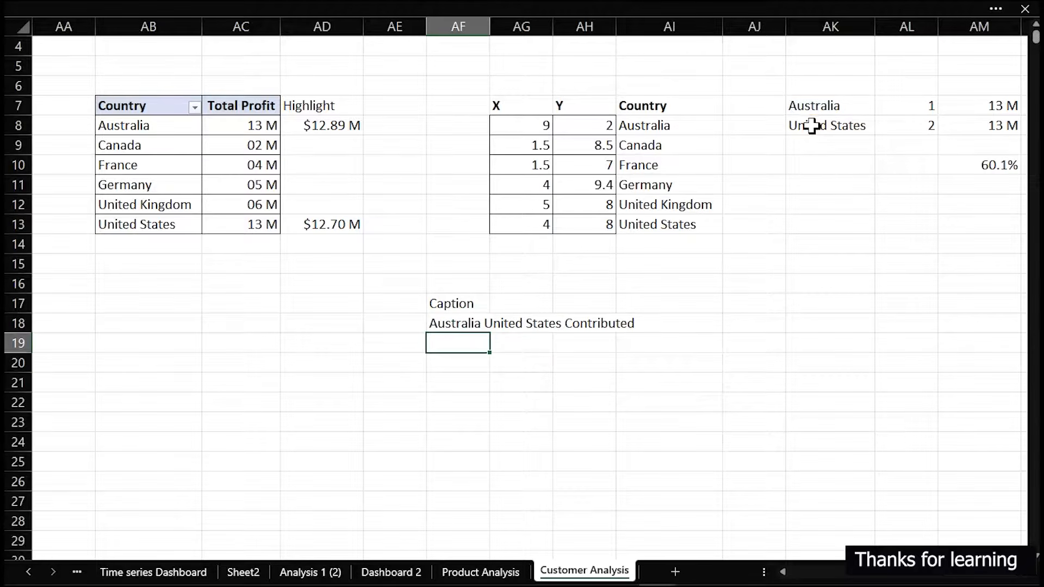
# On Dashboard 2, duplicate the "The 50 Plus Age-Group Contributed" text box into the space above the world map
pyautogui.click(416, 571)
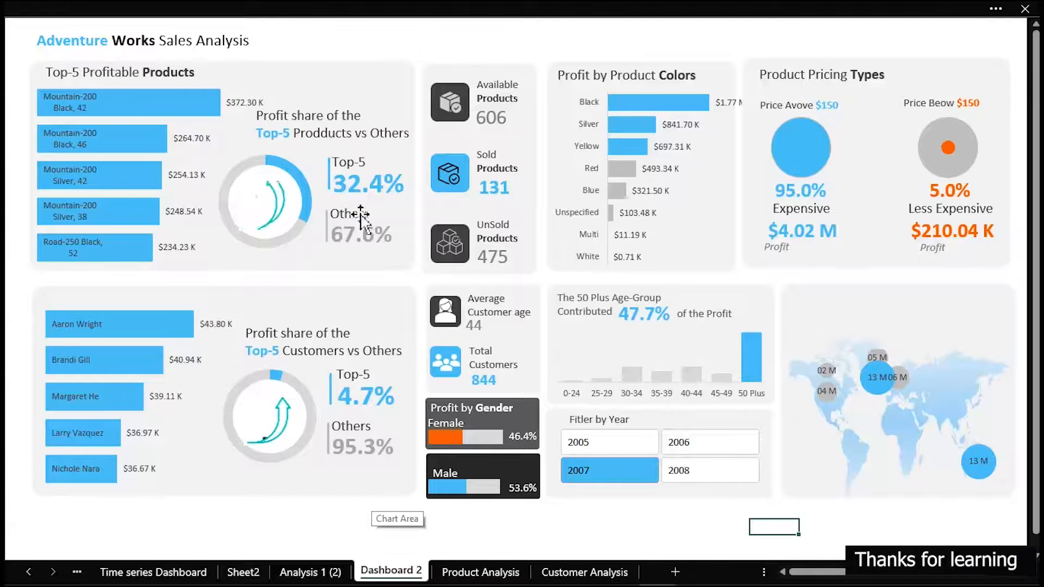
pyautogui.click(586, 302)
pyautogui.moveTo(587, 302); pyautogui.dragTo(812, 307)
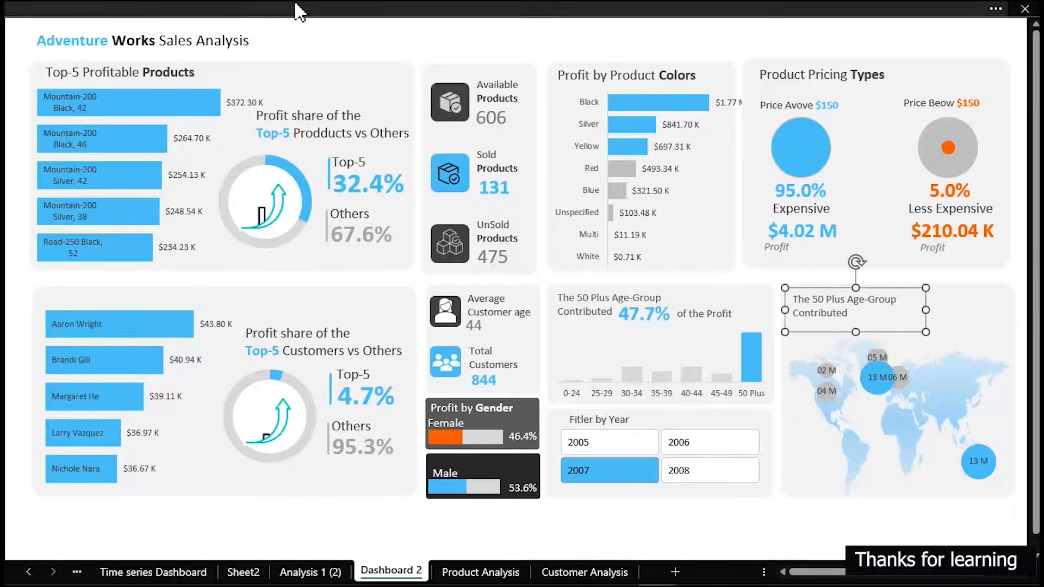
# Show the formula bar and relink the copied caption above the map to ='Customer Analysis'!AF18
pyautogui.click(303, 16)
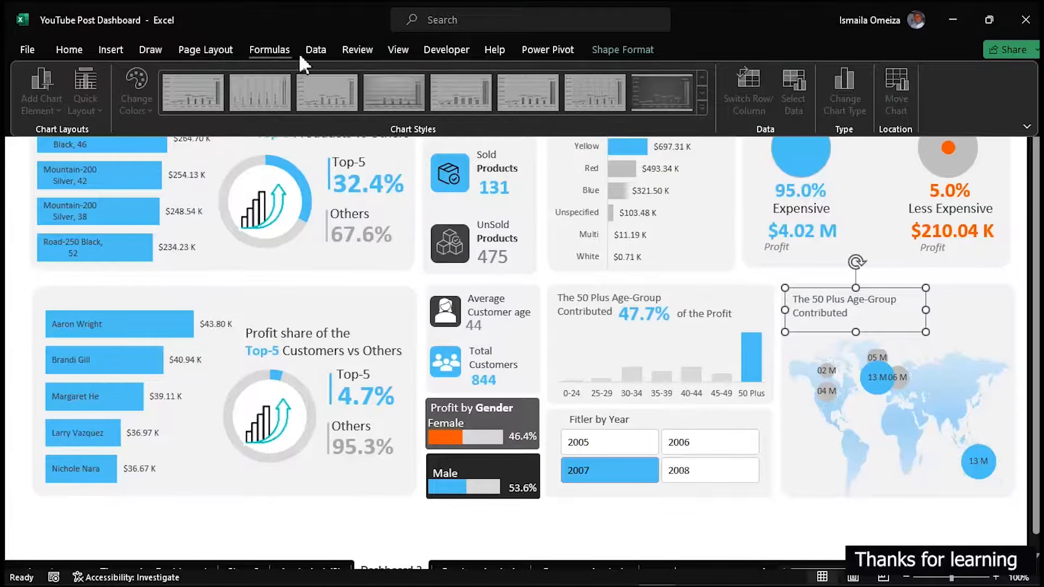
pyautogui.click(401, 48)
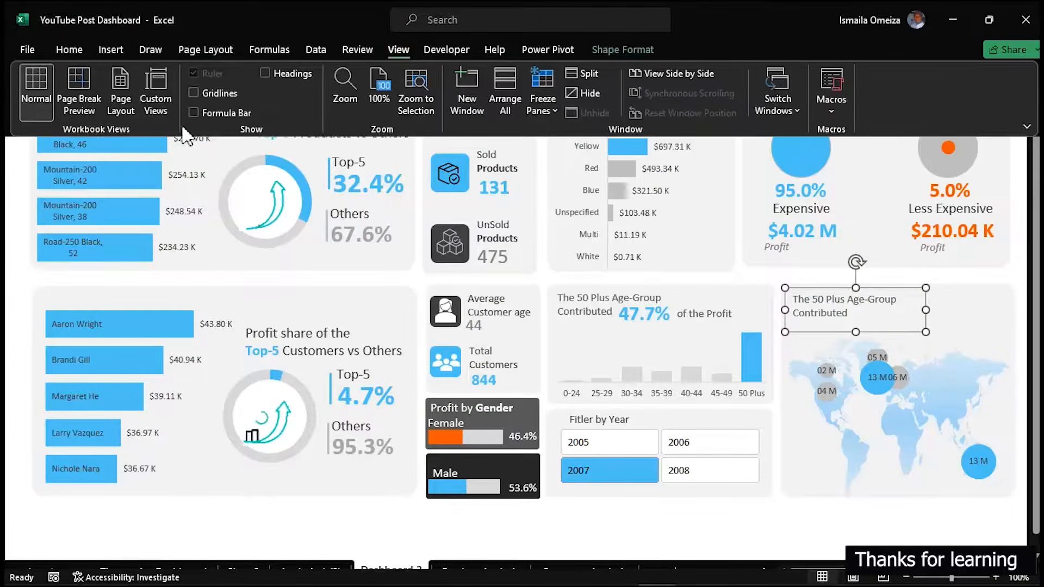
pyautogui.click(192, 113)
pyautogui.moveTo(317, 32); pyautogui.dragTo(176, 31)
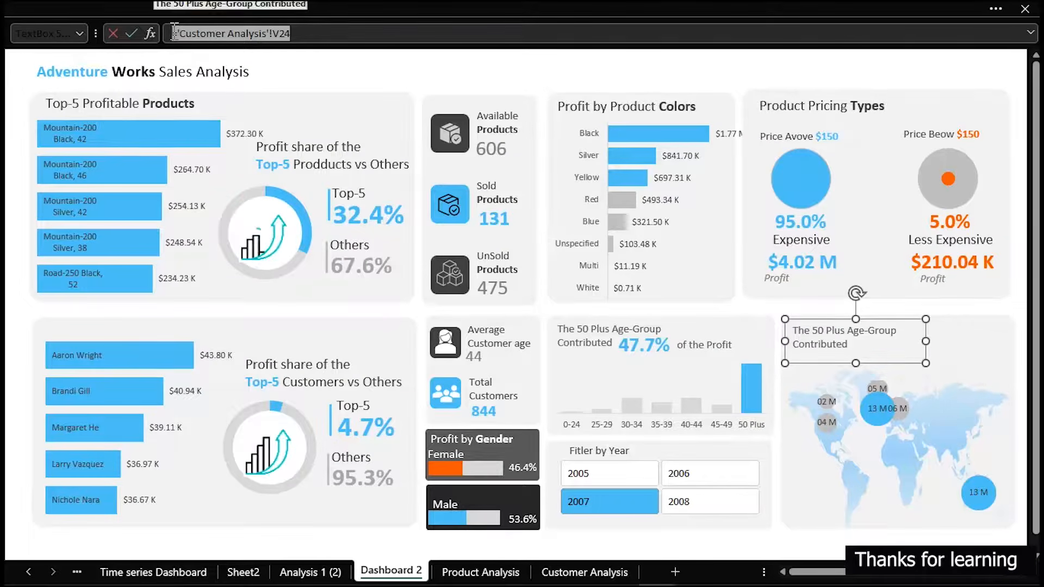
pyautogui.press('BackSpace')
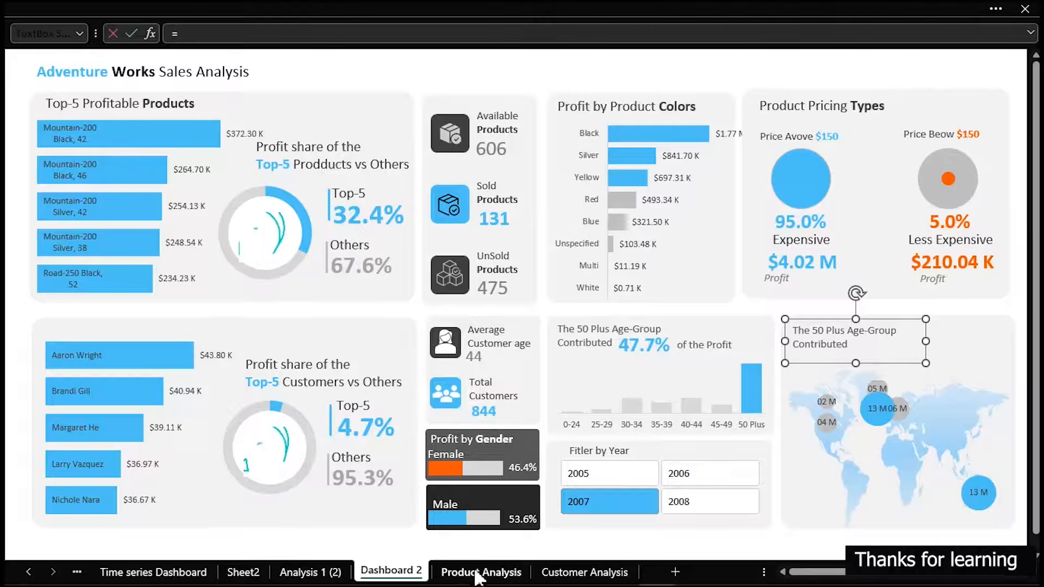
pyautogui.click(551, 573)
pyautogui.click(445, 359)
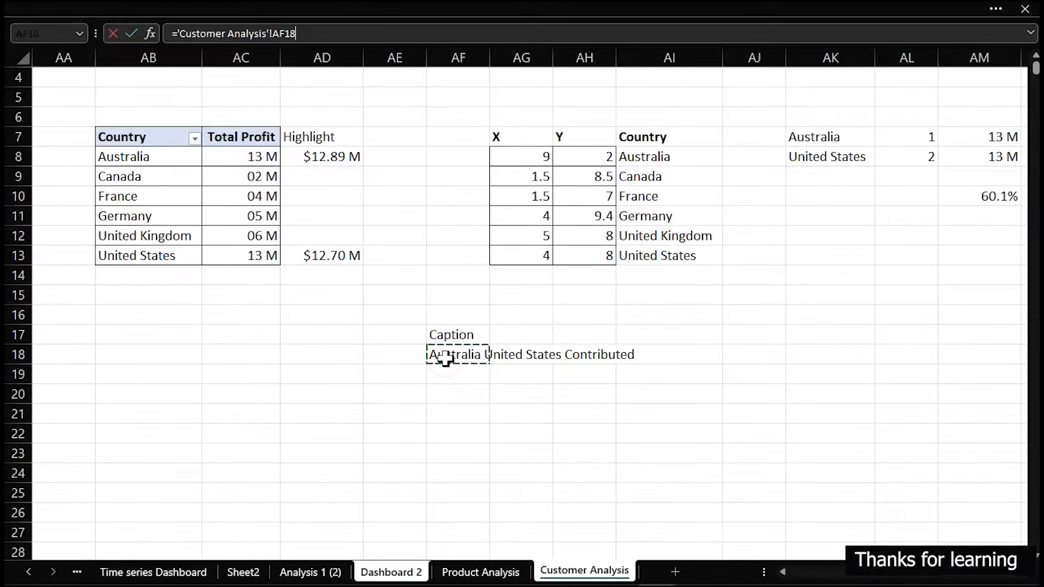
pyautogui.press('Return')
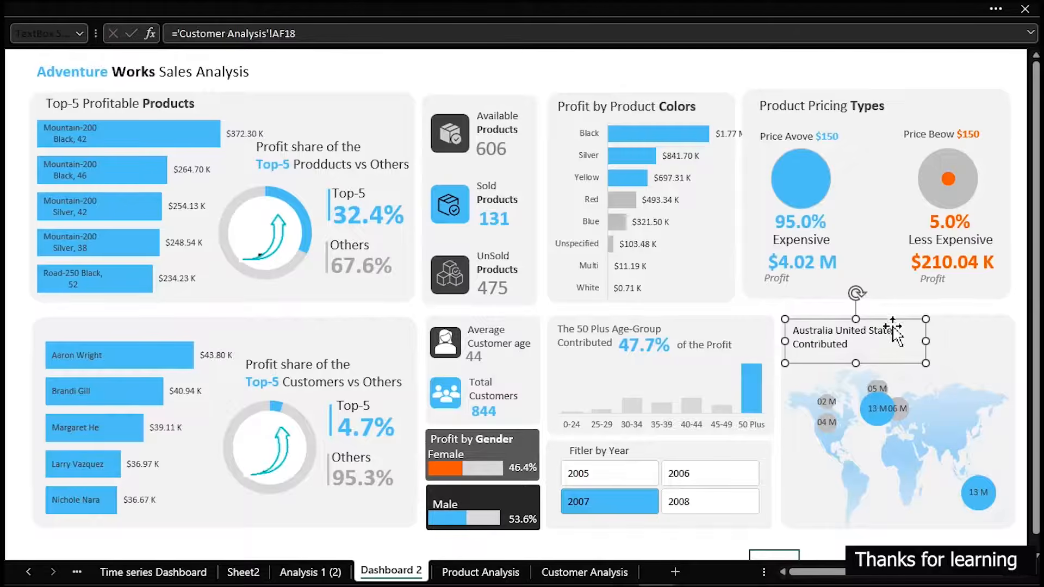
# Copy the formatting of the 50 Plus Age-Group caption onto the map caption with Format Painter
pyautogui.click(596, 334)
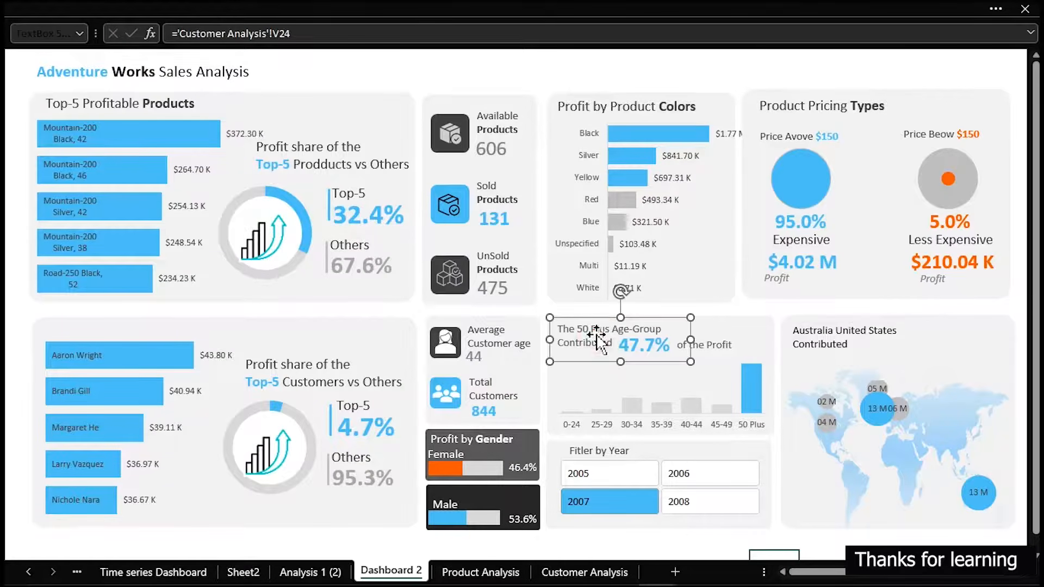
pyautogui.click(40, 8)
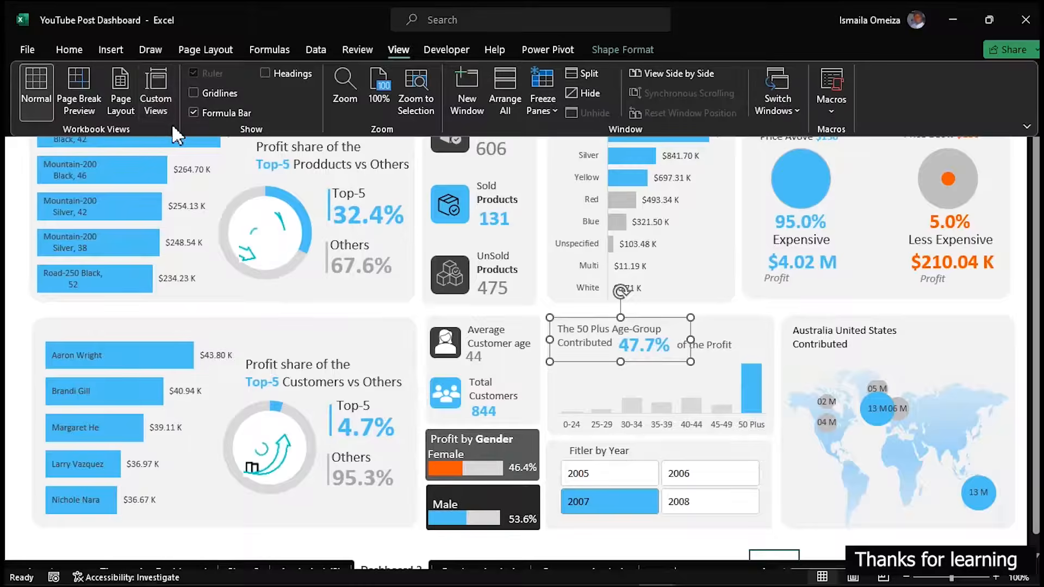
pyautogui.click(65, 49)
pyautogui.click(62, 112)
pyautogui.click(805, 340)
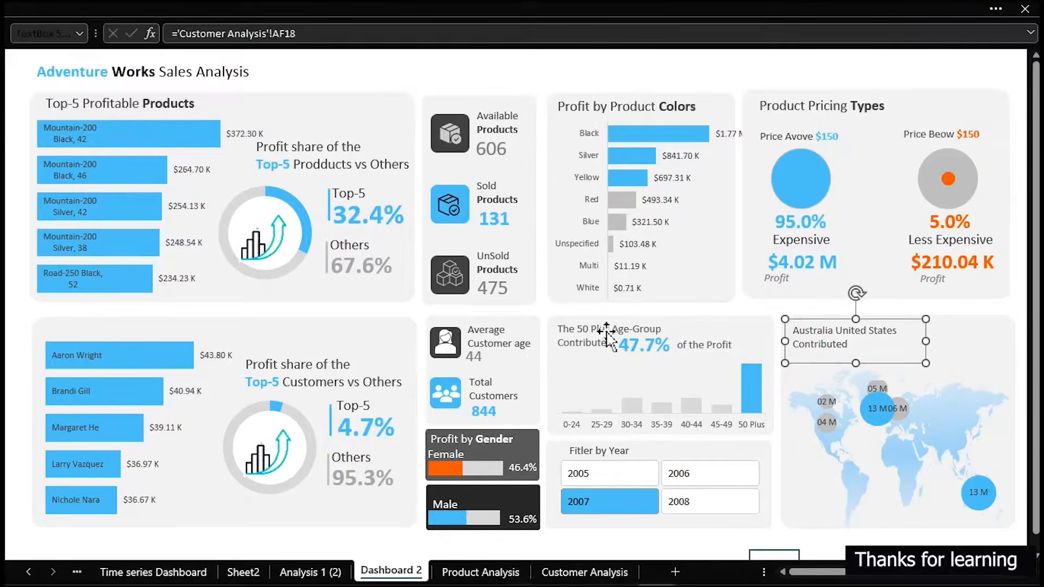
# Duplicate the 47.7% text box beside "Contributed" in the map caption and link the copy to ='Customer Analysis'!AM10
pyautogui.moveTo(635, 348); pyautogui.dragTo(873, 343)
pyautogui.moveTo(291, 34); pyautogui.dragTo(168, 41)
pyautogui.write('=')
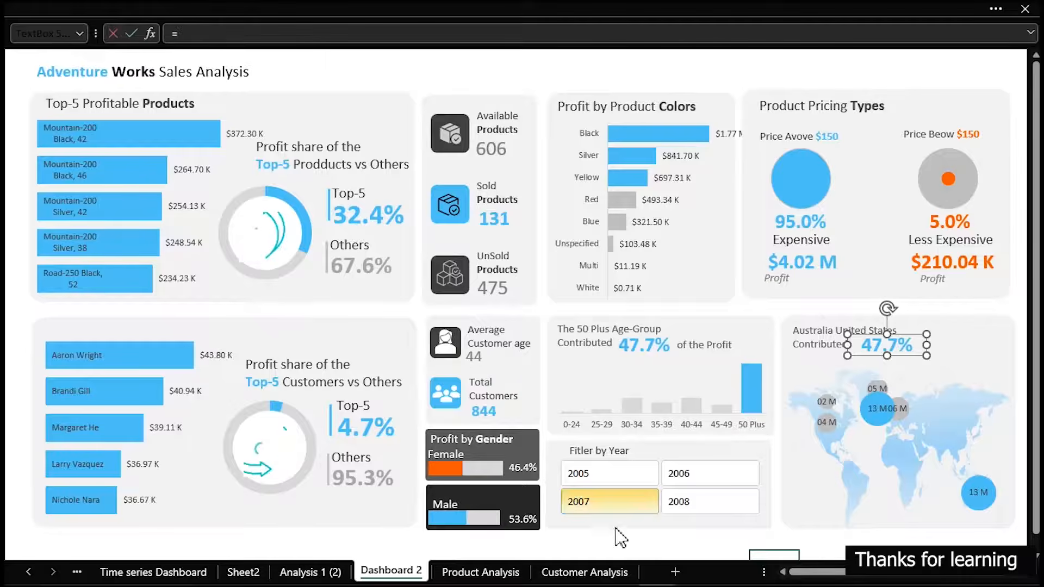
pyautogui.click(607, 572)
pyautogui.click(1005, 201)
pyautogui.press('Return')
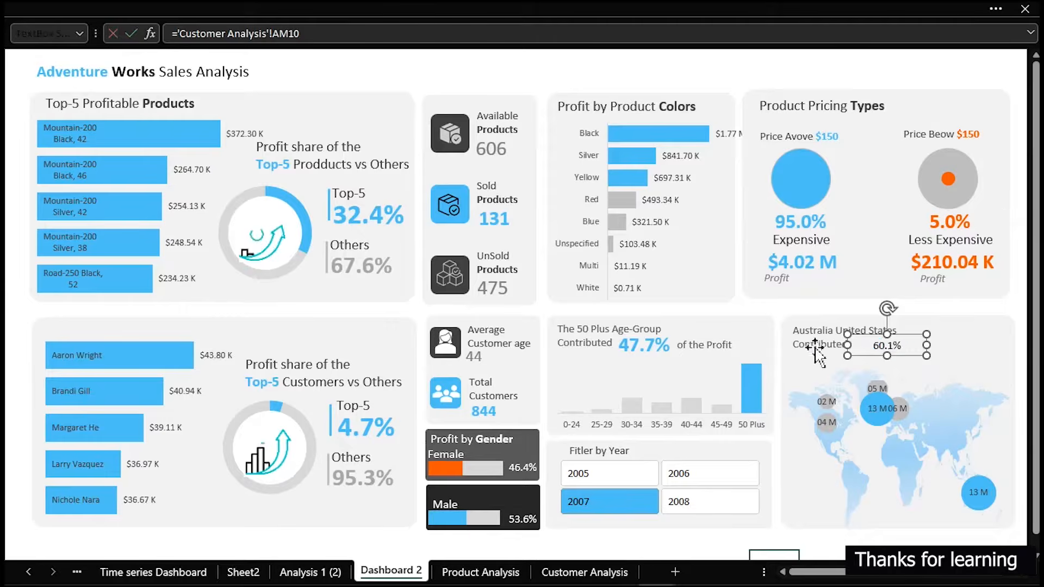
# Apply the 47.7% box's formatting to the map panel's percentage with Format Painter and nudge it into line with the caption
pyautogui.click(652, 351)
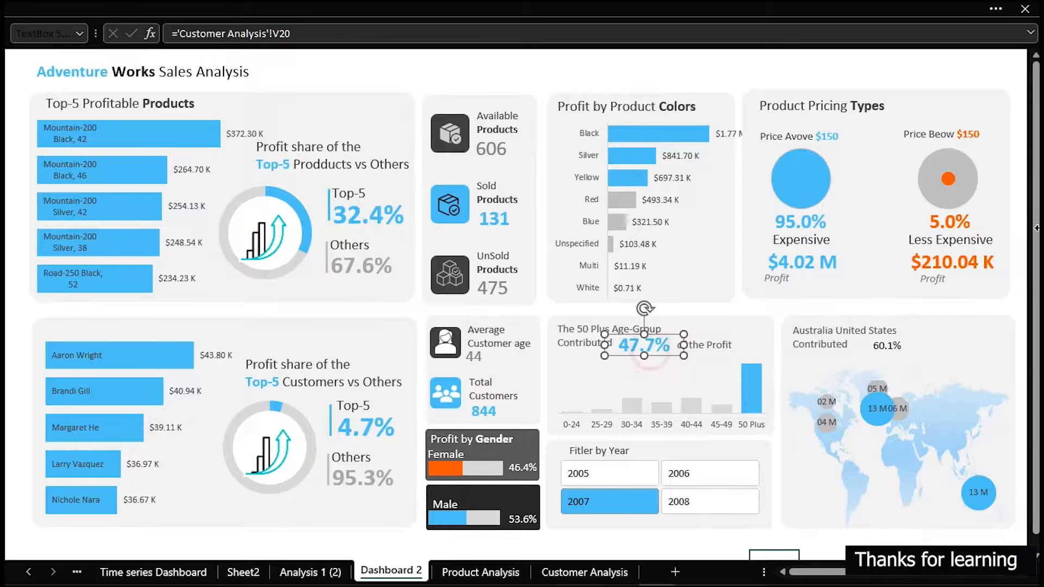
pyautogui.click(126, 7)
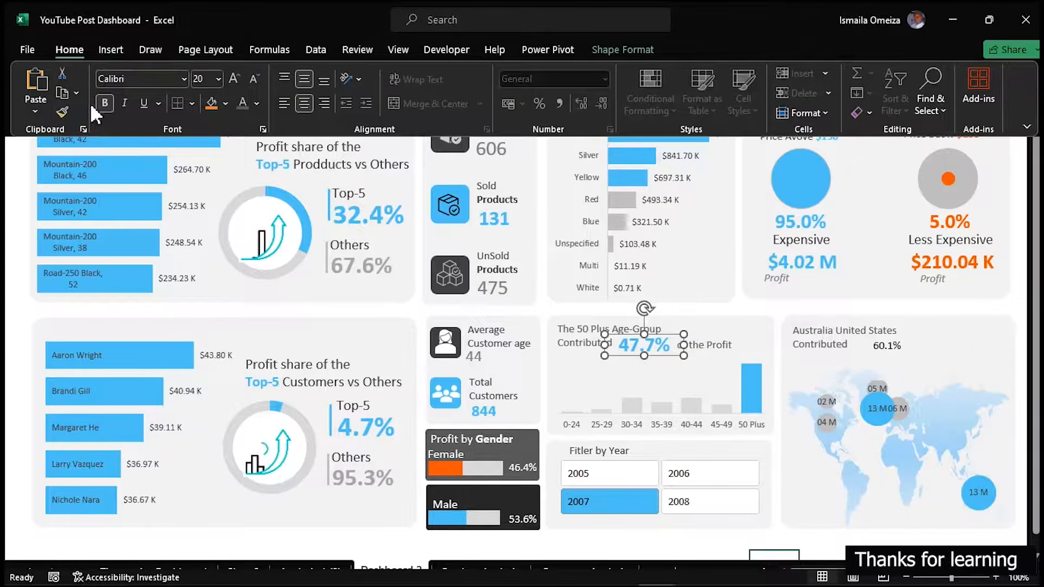
pyautogui.click(61, 112)
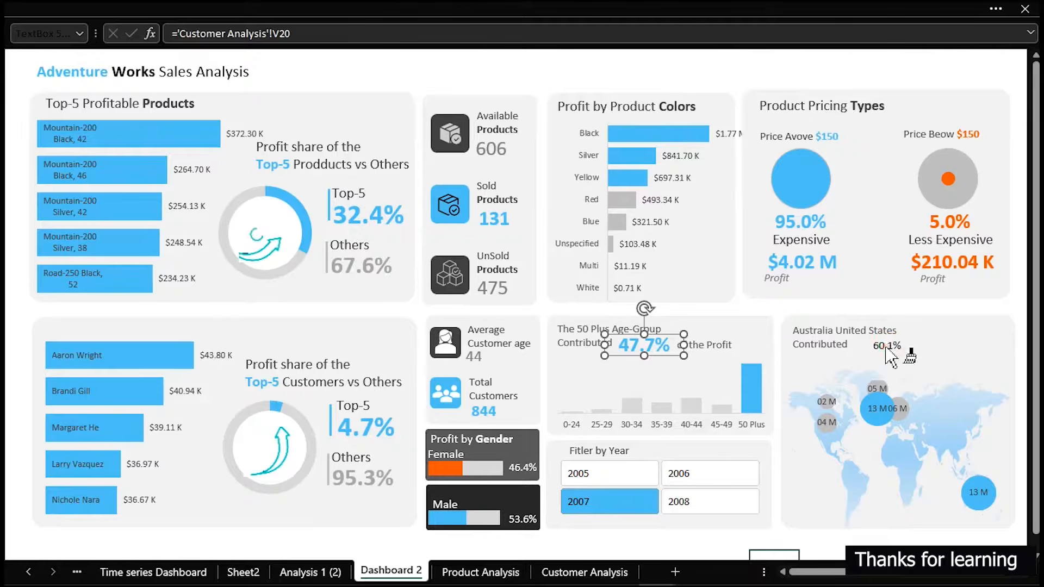
pyautogui.click(890, 348)
pyautogui.moveTo(891, 348); pyautogui.dragTo(888, 351)
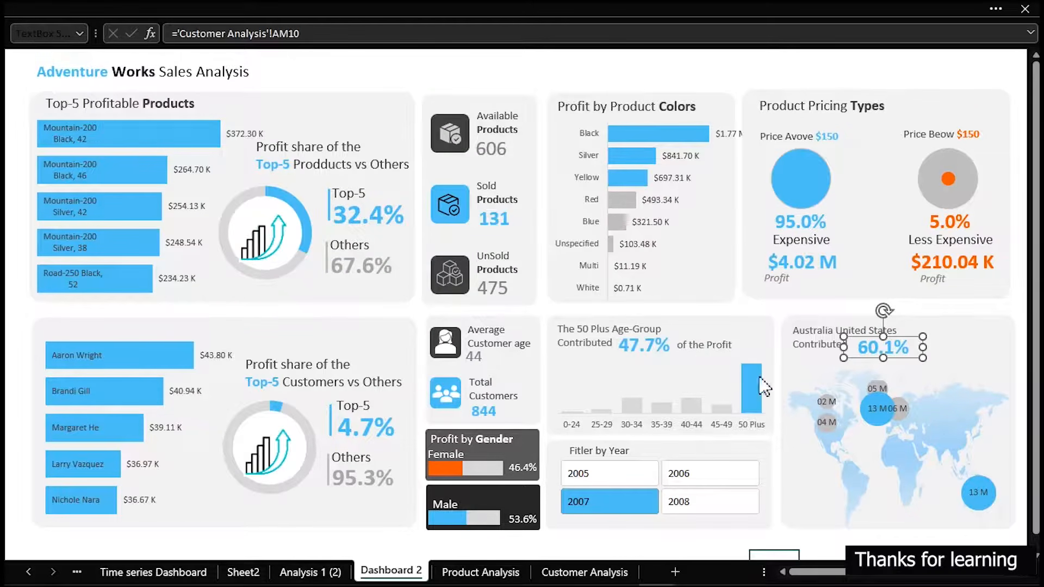
# Duplicate the "of the Profit" text box, place the copy after the map panel's percentage and align it
pyautogui.click(712, 351)
pyautogui.moveTo(713, 351); pyautogui.dragTo(709, 355)
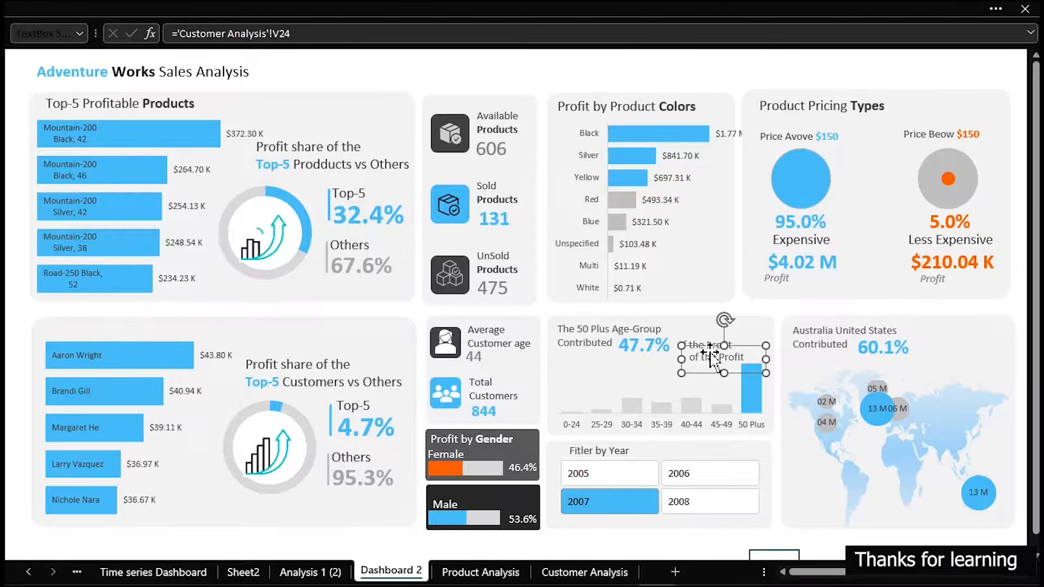
pyautogui.moveTo(710, 355); pyautogui.dragTo(940, 346)
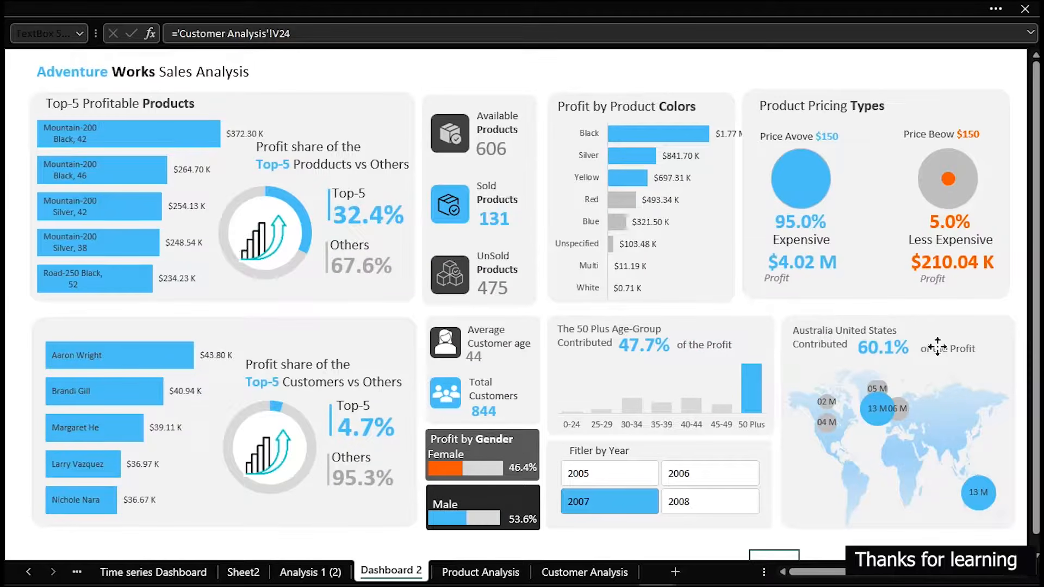
pyautogui.click(509, 70)
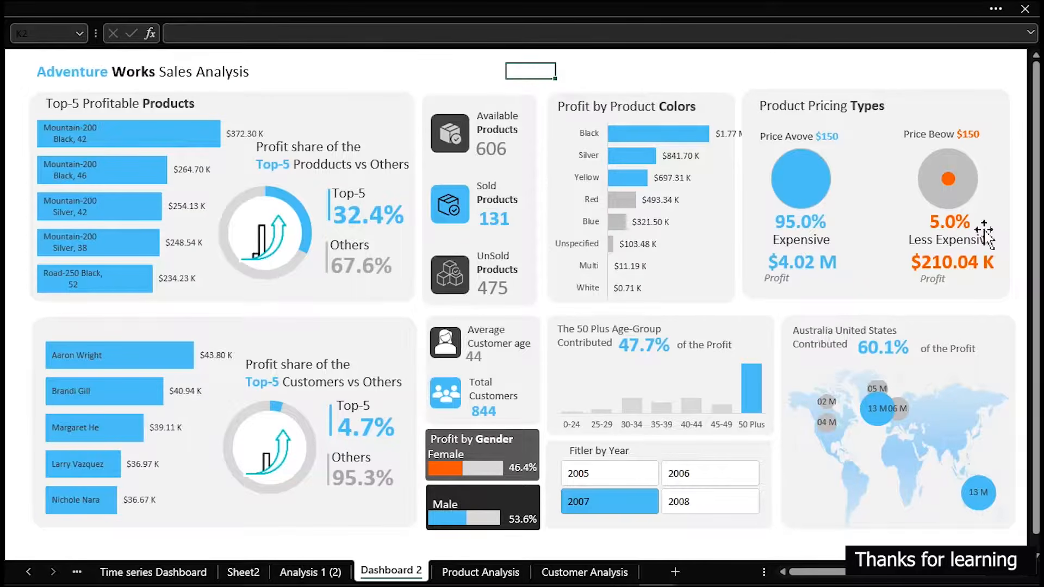
pyautogui.click(964, 351)
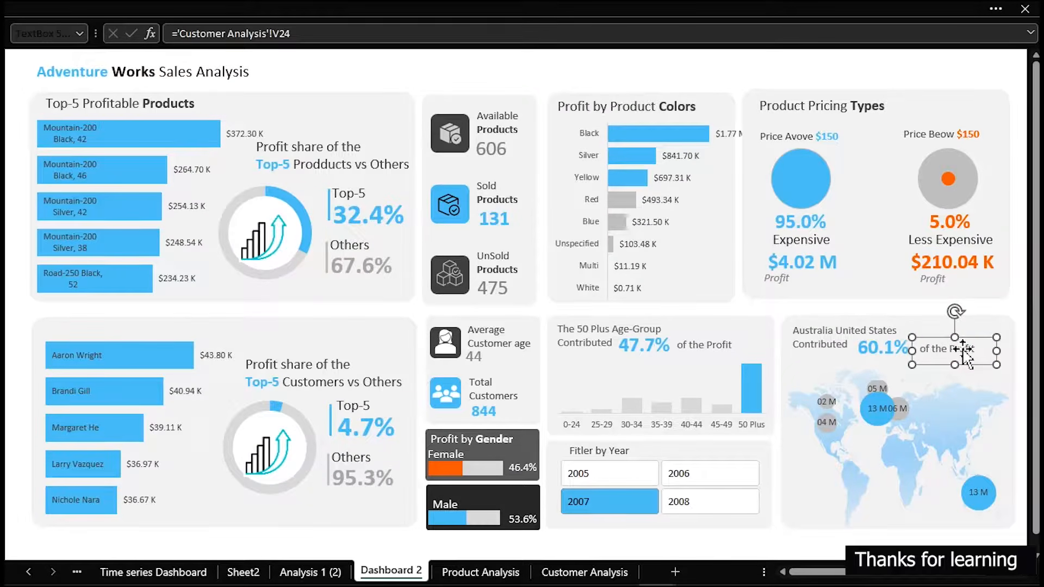
pyautogui.click(709, 70)
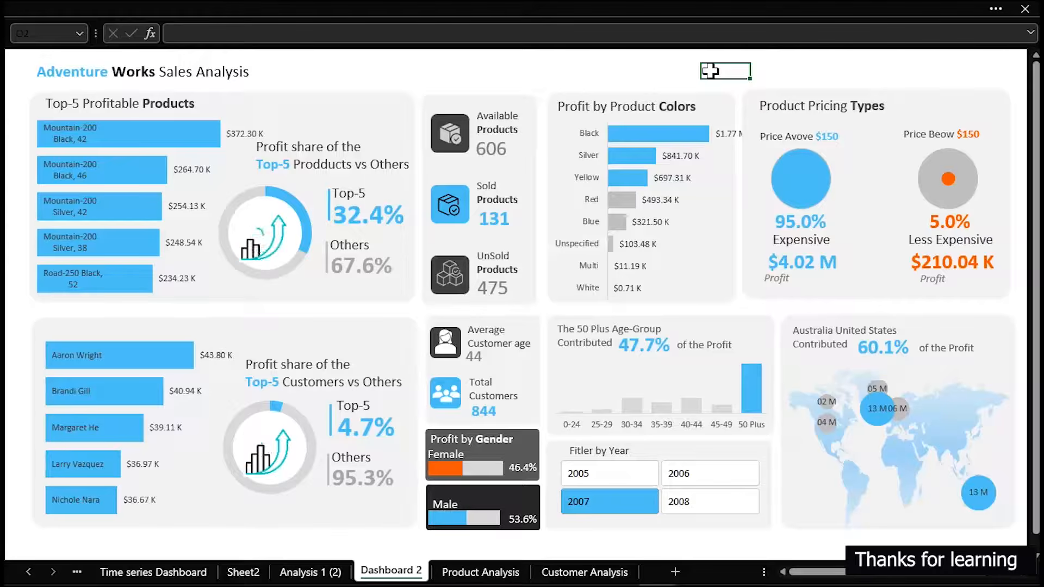
# Select all objects on the dashboard and hide the formula bar
pyautogui.click(223, 99)
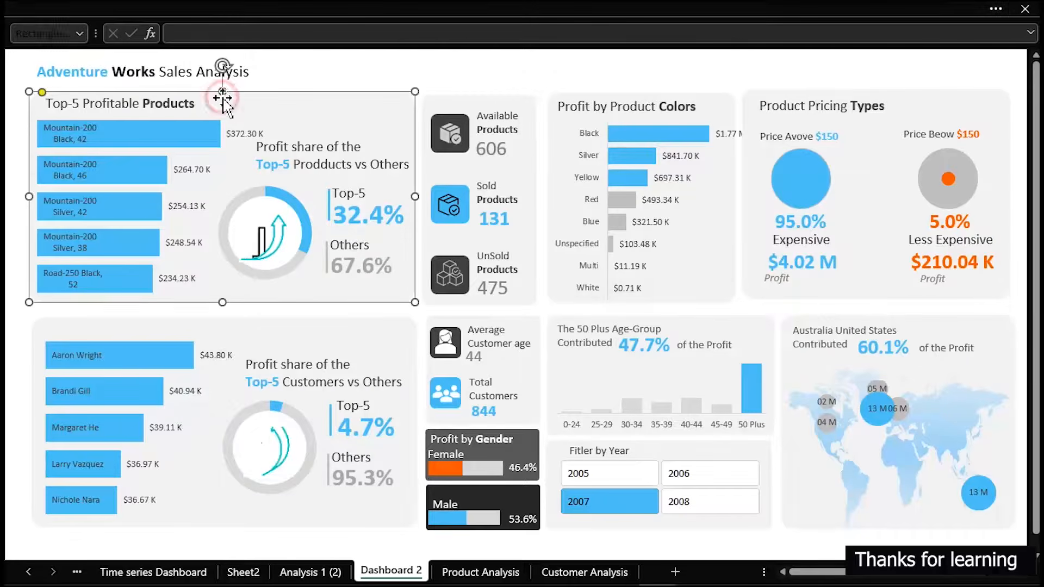
pyautogui.hotkey('ctrl', 'a')
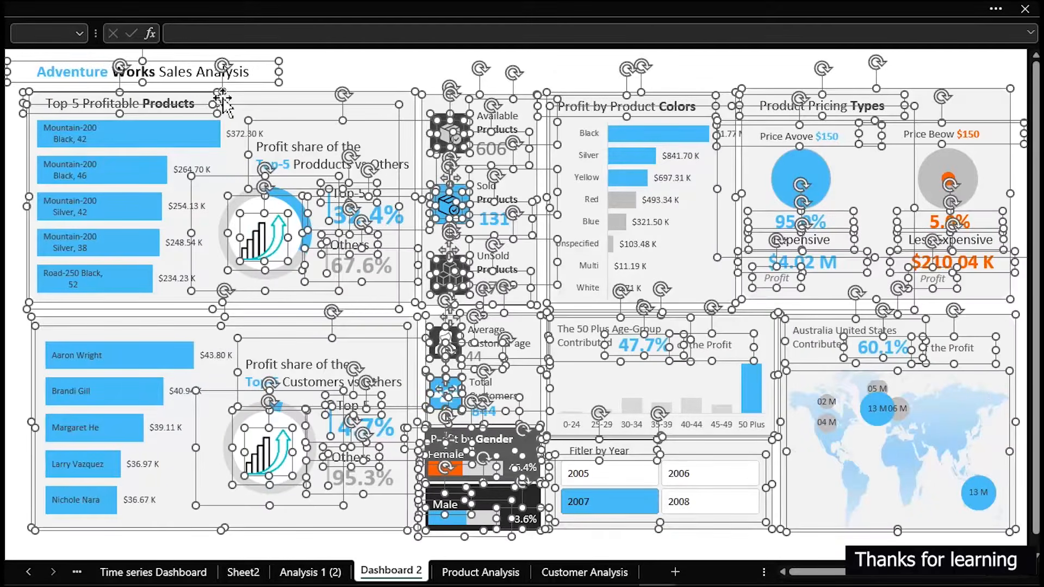
pyautogui.click(246, 12)
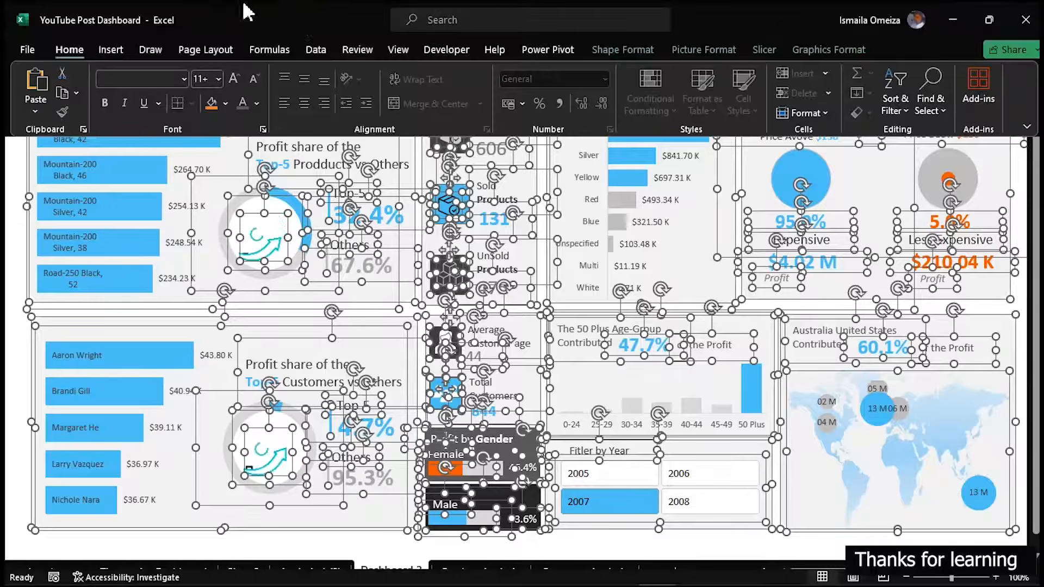
pyautogui.click(398, 50)
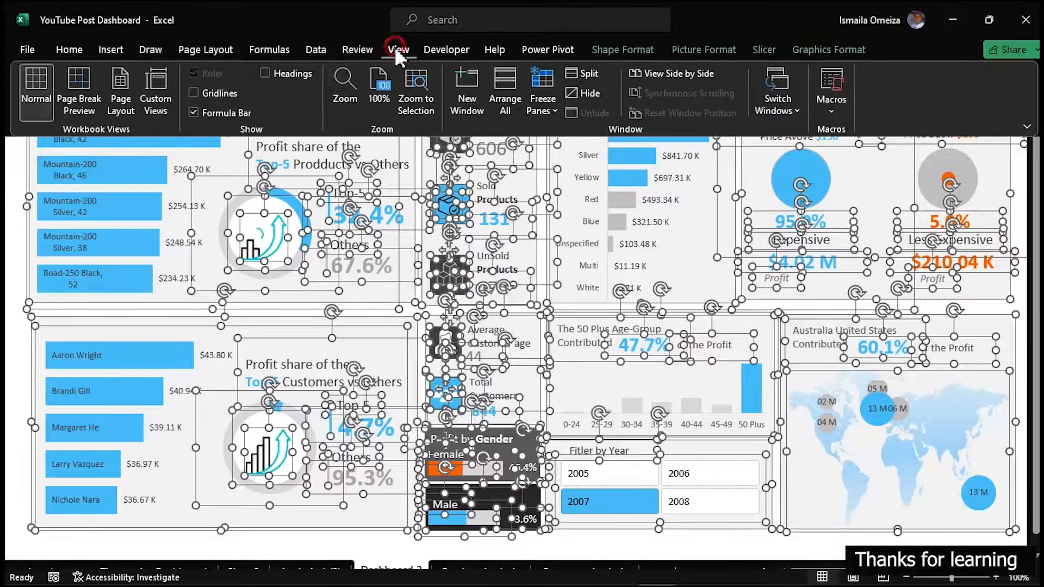
pyautogui.click(194, 113)
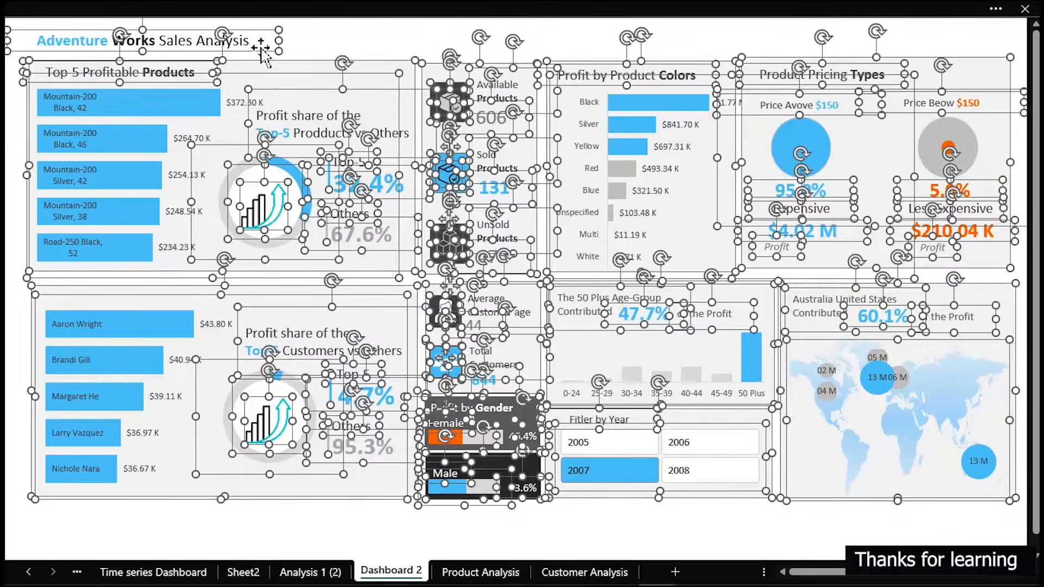
# Exclude the Adventure Works Sales Analysis title from the selection and shift all other dashboard objects down to leave space beneath it
pyautogui.keyDown('ctrl'); pyautogui.click(261, 50); pyautogui.keyUp('ctrl')
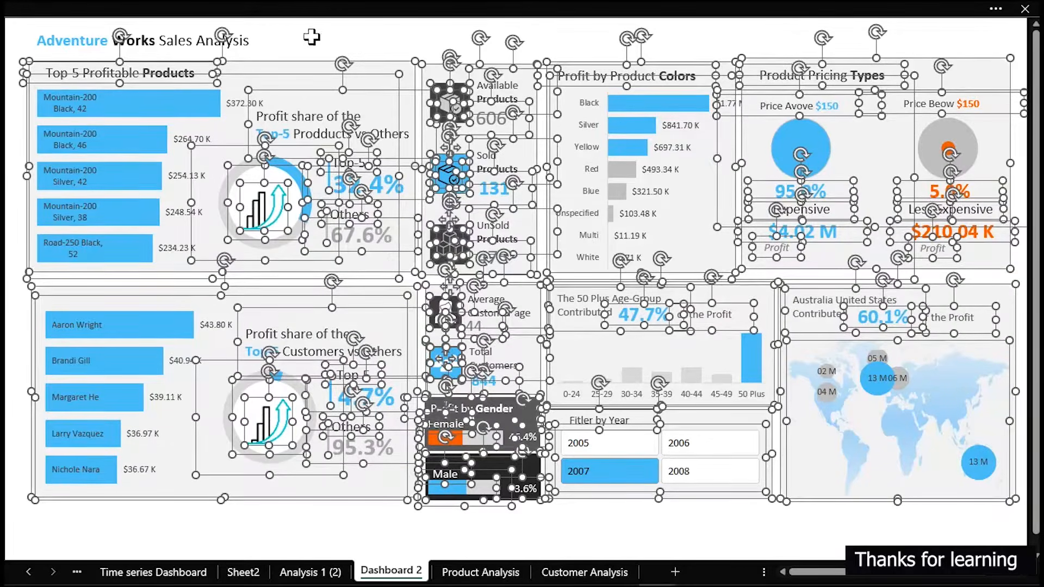
pyautogui.moveTo(295, 64); pyautogui.dragTo(295, 68)
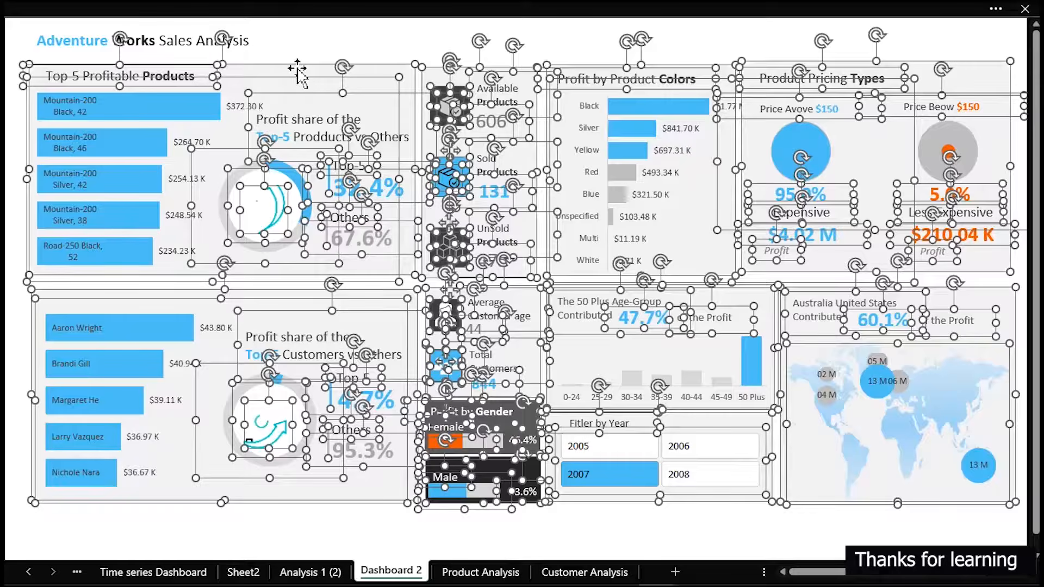
pyautogui.press('Down')
pyautogui.press('Down')
pyautogui.press('Down')
pyautogui.press('Down')
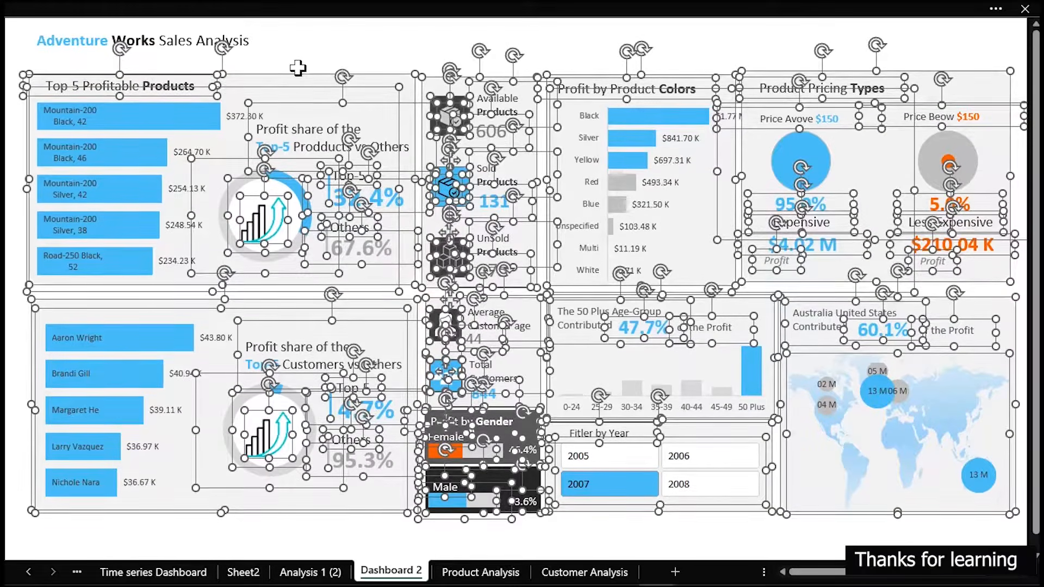
pyautogui.press('Down')
pyautogui.press('Down')
pyautogui.press('Down')
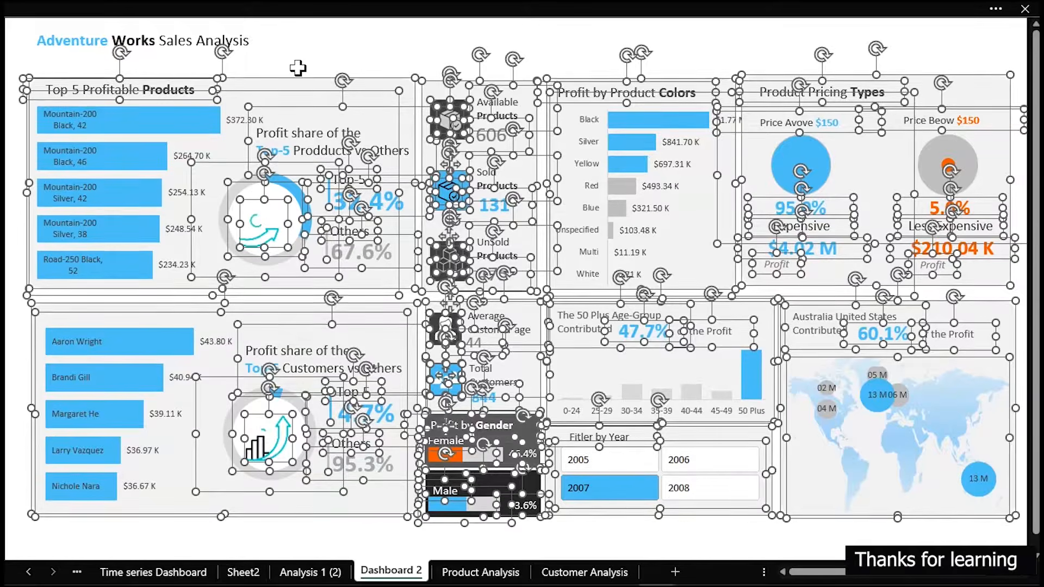
pyautogui.press('Down')
pyautogui.press('Down')
pyautogui.press('Down')
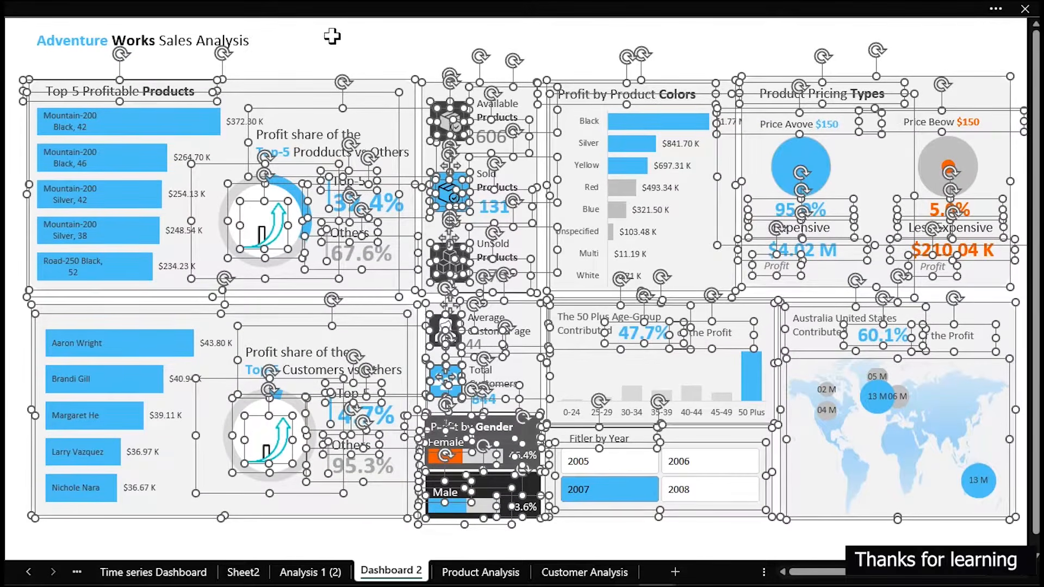
pyautogui.click(333, 40)
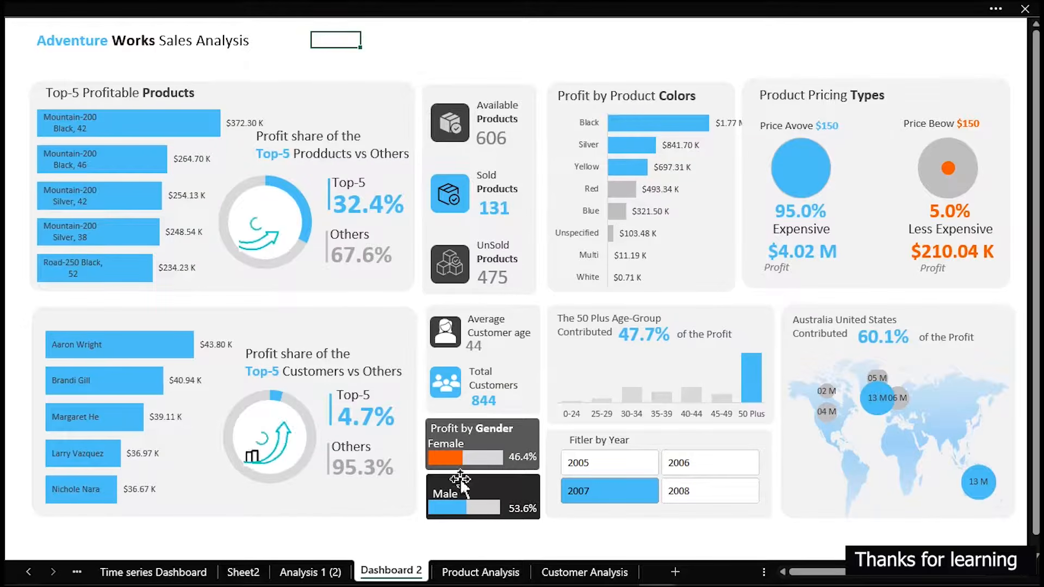
pyautogui.click(186, 579)
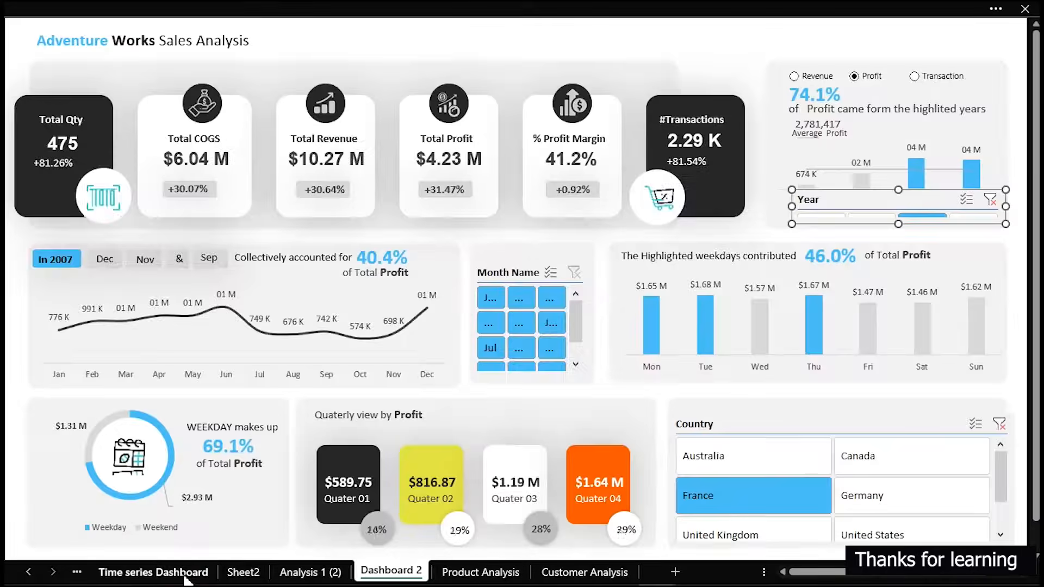
pyautogui.click(862, 434)
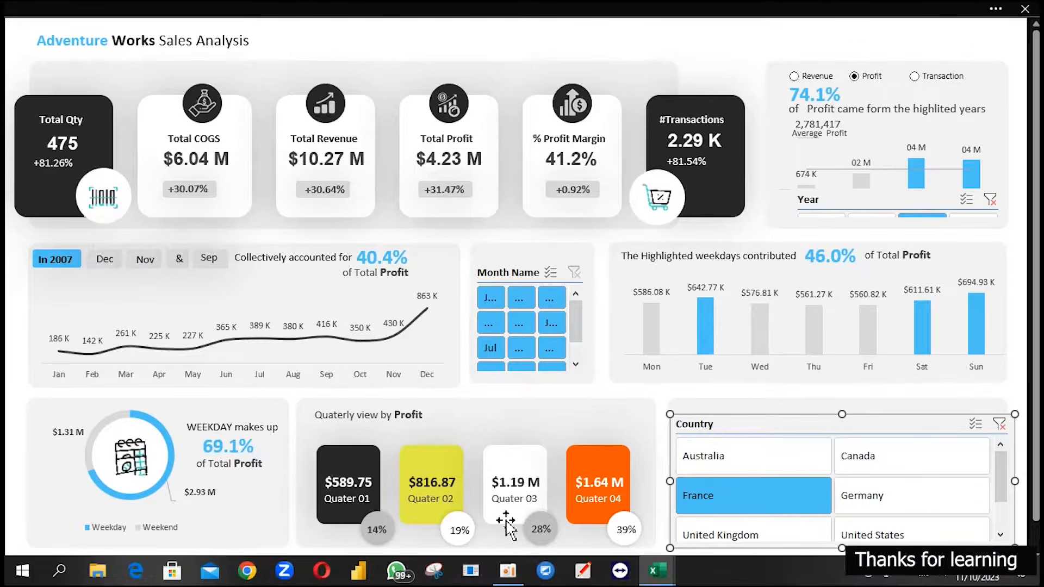
pyautogui.click(420, 575)
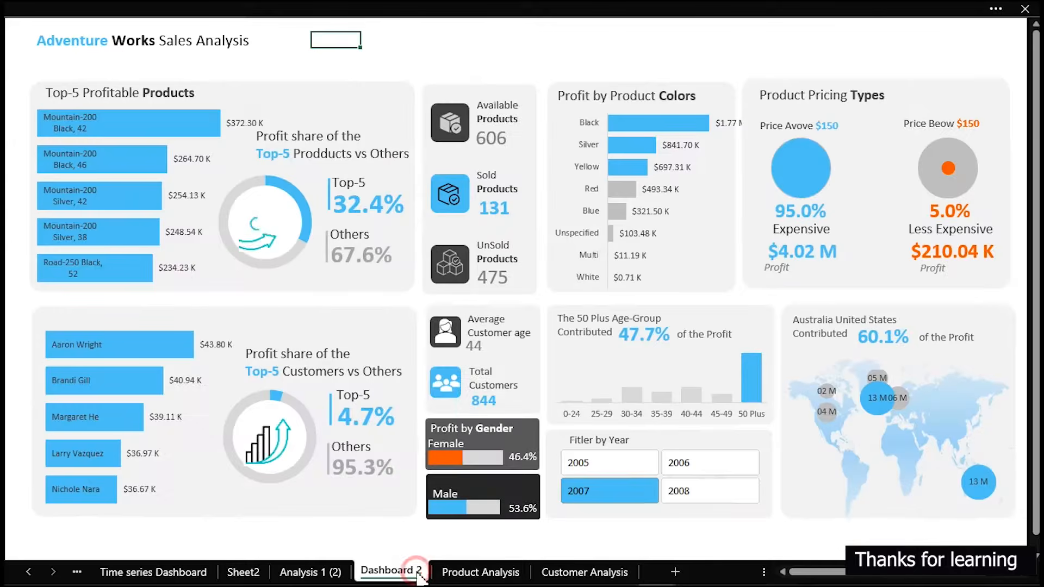
pyautogui.click(446, 41)
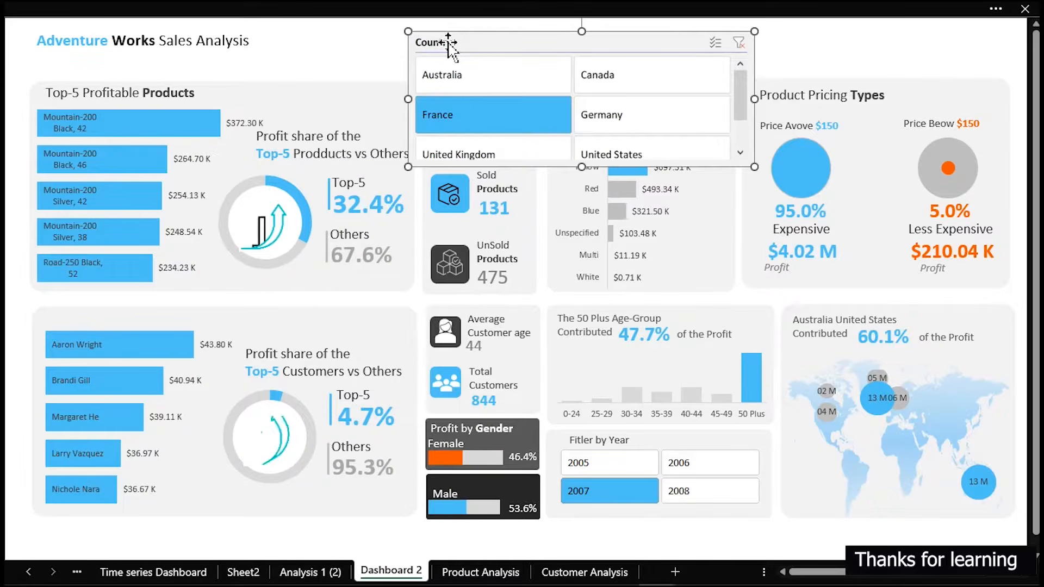
pyautogui.moveTo(455, 42); pyautogui.dragTo(397, 74)
pyautogui.click(242, 14)
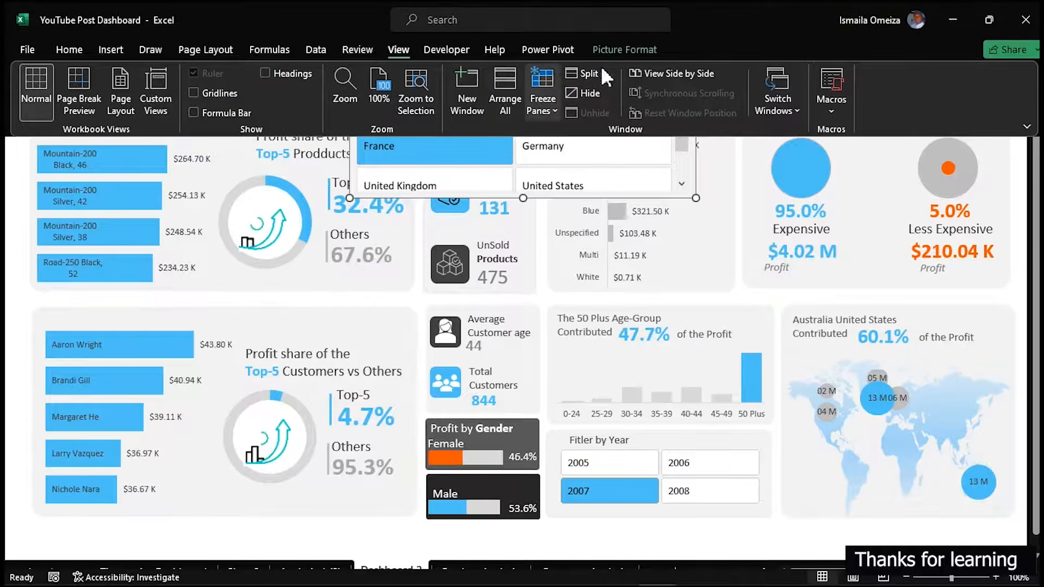
pyautogui.click(631, 51)
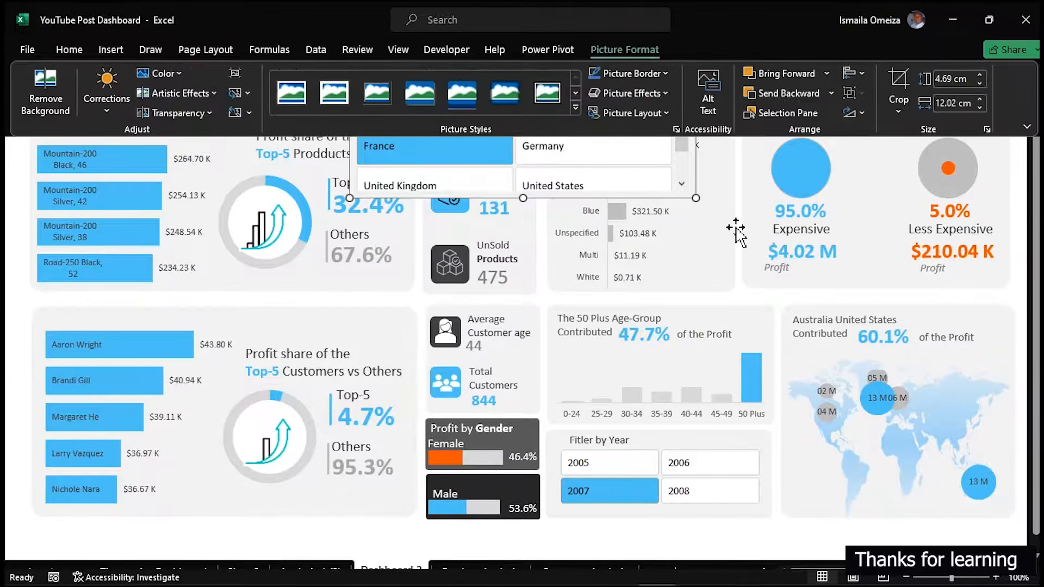
pyautogui.click(717, 201)
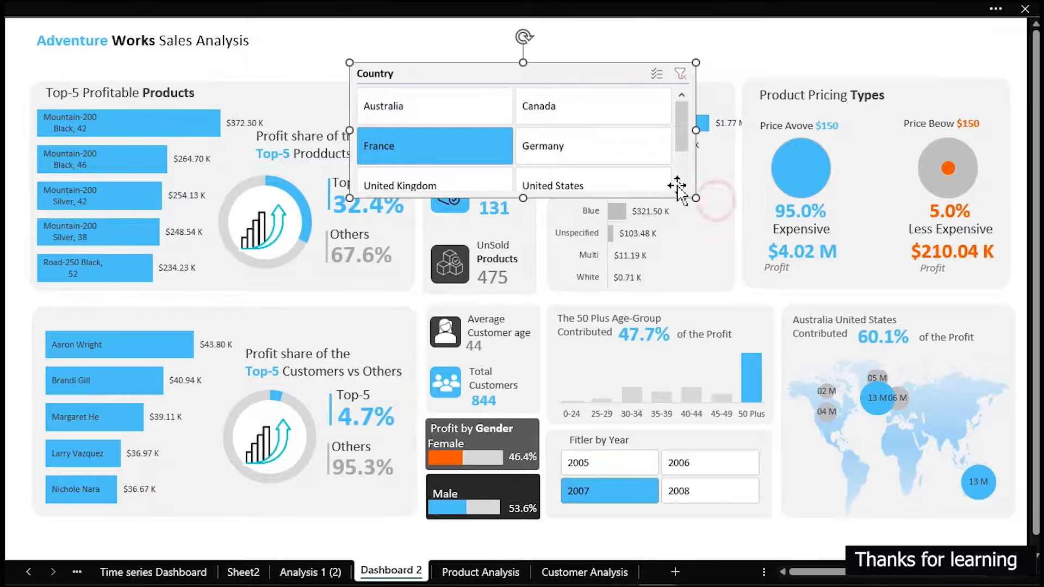
pyautogui.click(575, 68)
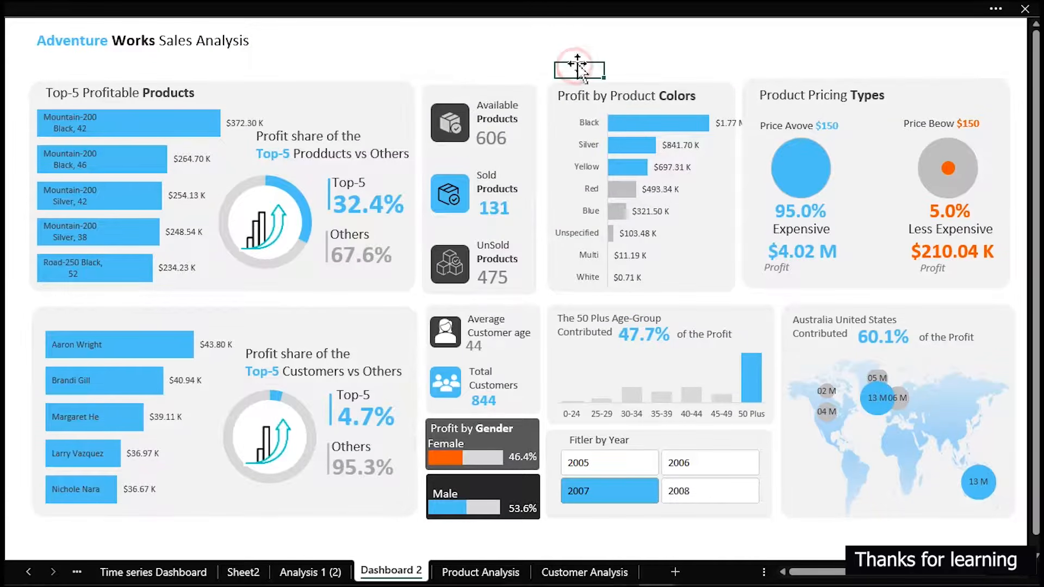
# Copy the Country slicer from the Time series Dashboard sheet to Dashboard 2 and place it mid-dashboard
pyautogui.click(163, 572)
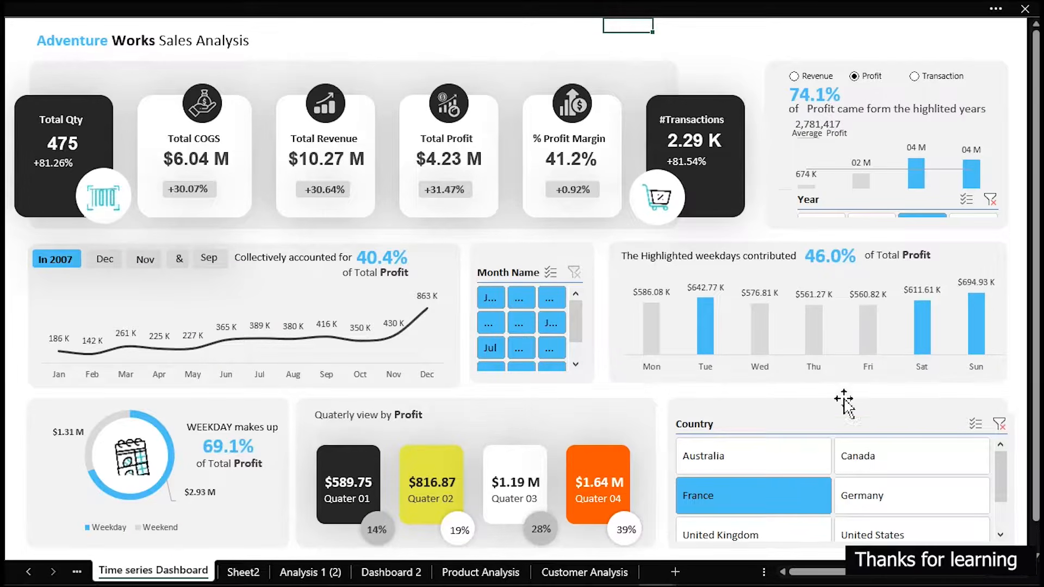
pyautogui.click(835, 421)
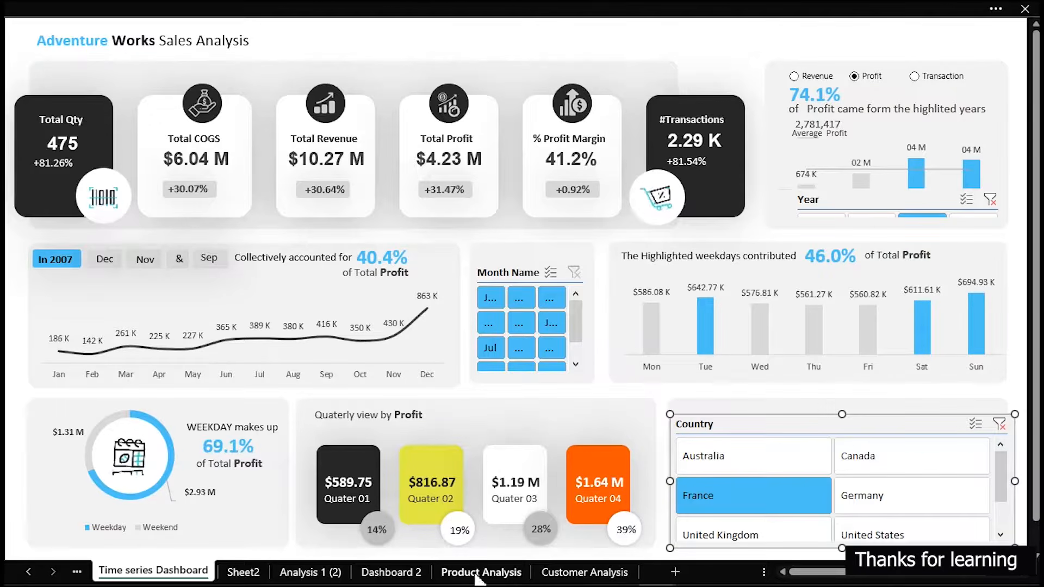
pyautogui.click(425, 573)
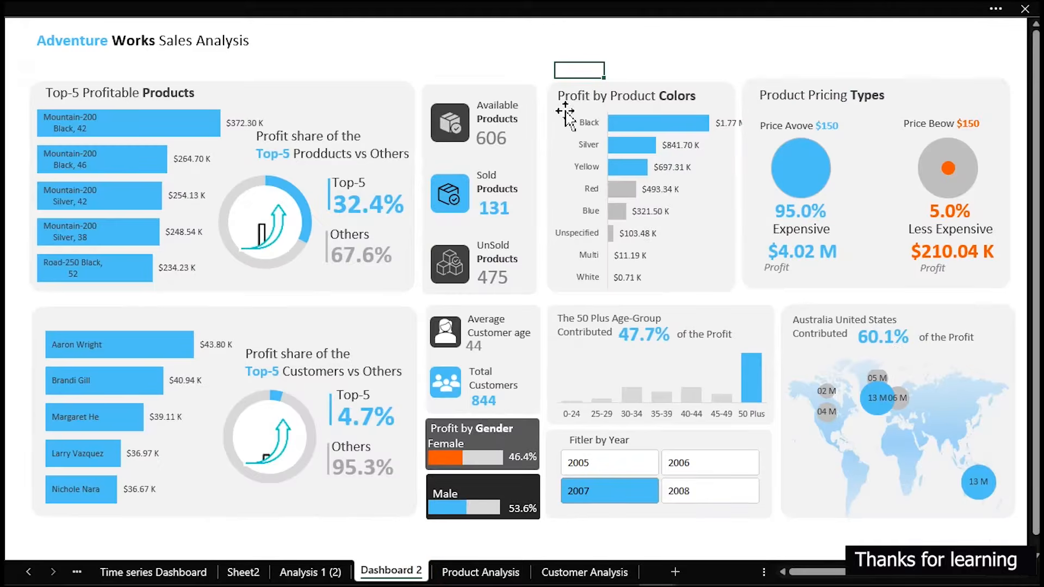
pyautogui.hotkey('ctrl', 'v')
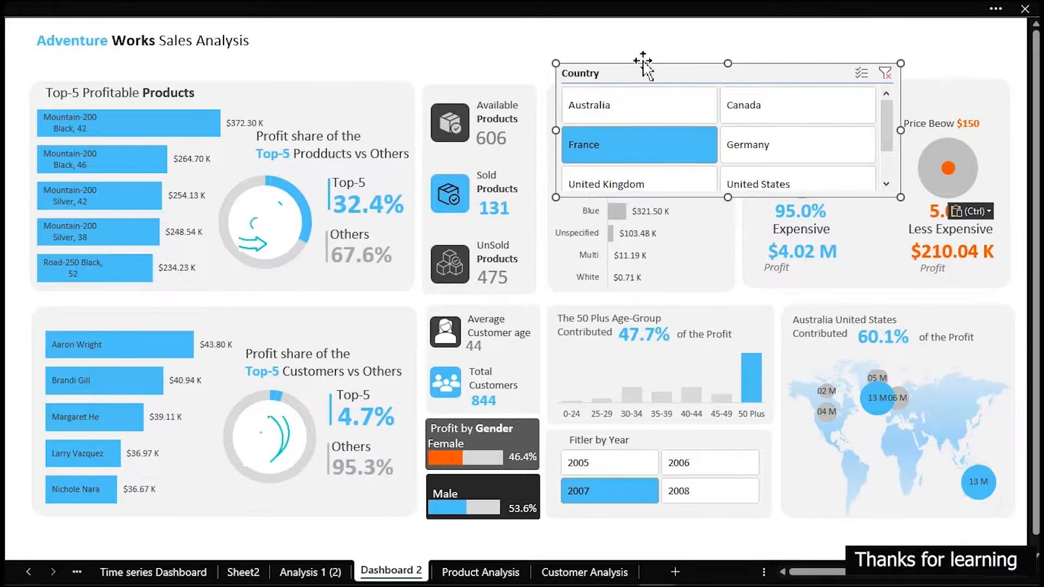
pyautogui.moveTo(644, 63); pyautogui.dragTo(569, 221)
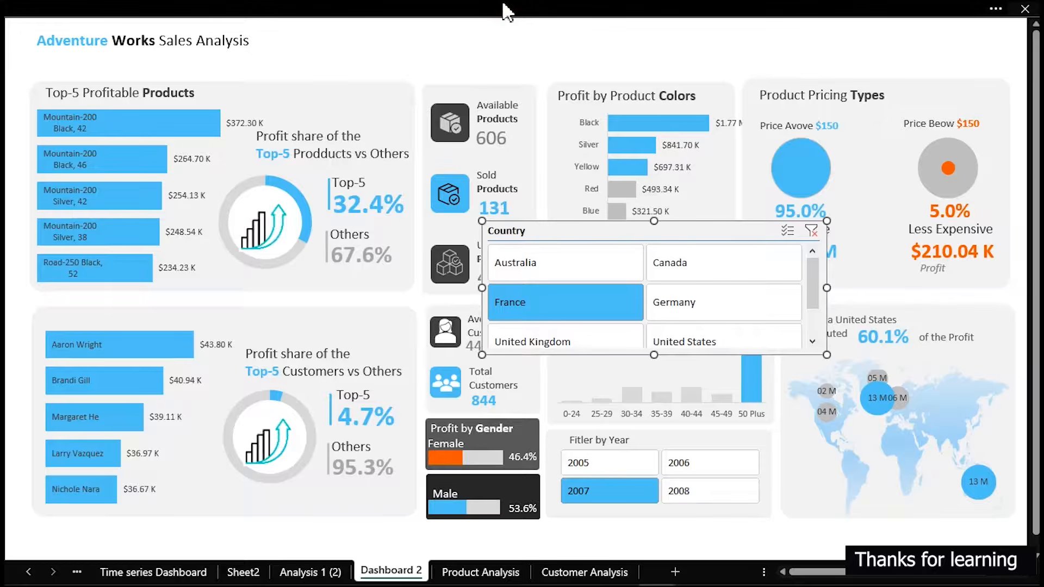
# Set the Country slicer to 4 columns with a 0.8 cm button height and shorten its frame around the buttons
pyautogui.click(582, 14)
pyautogui.click(600, 49)
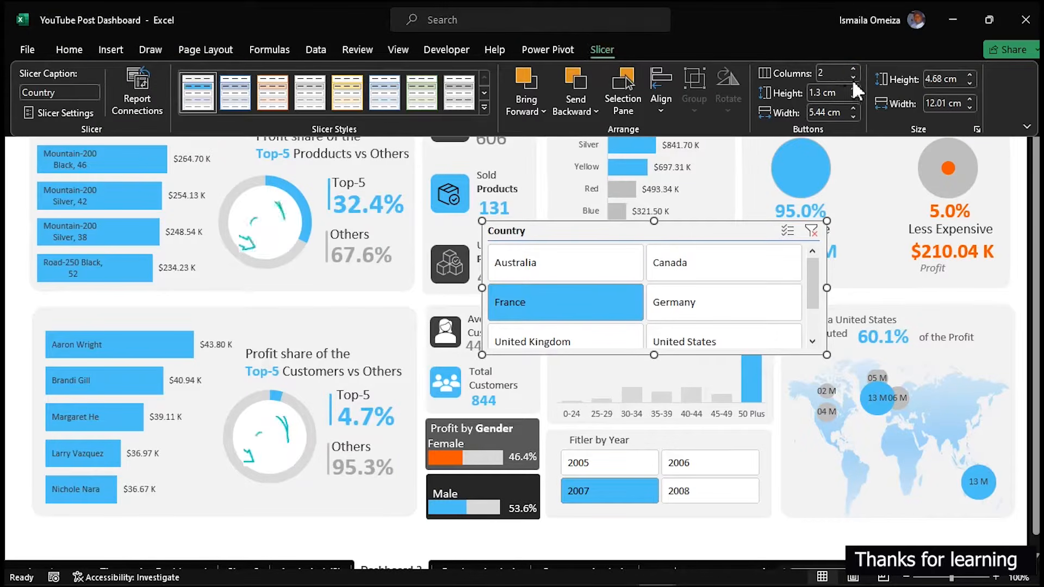
pyautogui.click(854, 70)
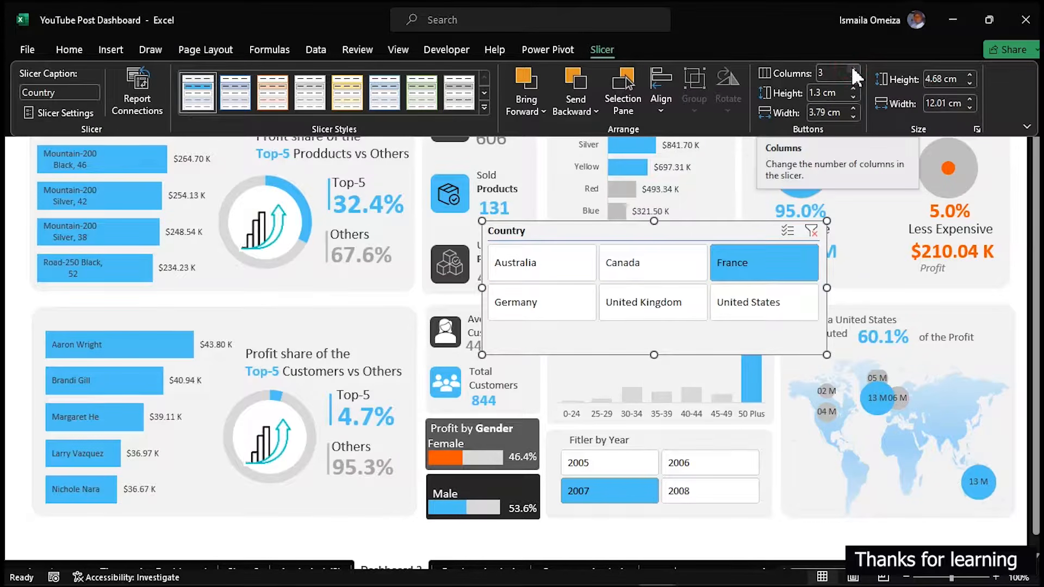
pyautogui.click(854, 70)
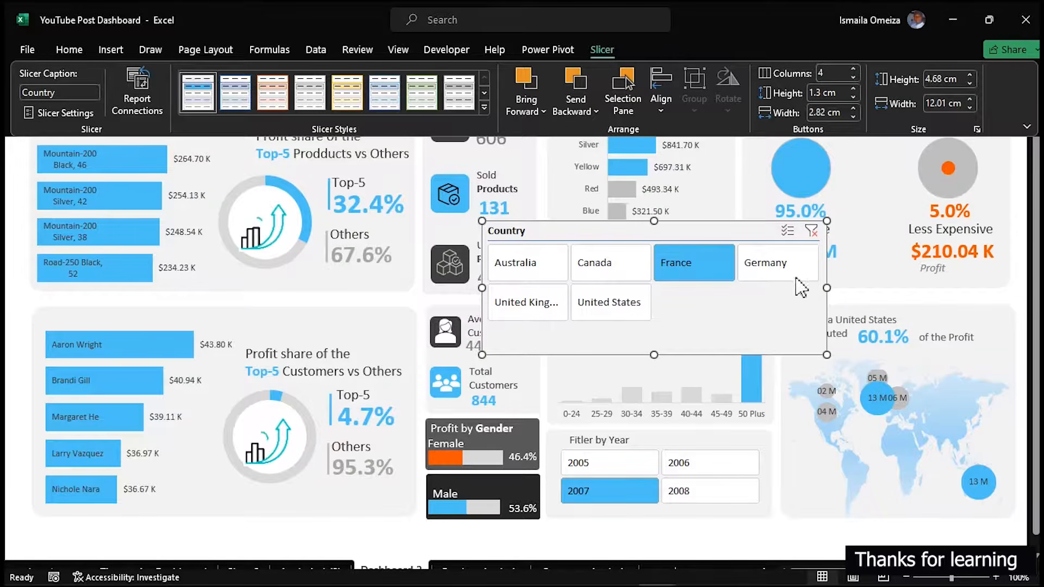
pyautogui.click(853, 88)
pyautogui.click(854, 97)
pyautogui.click(853, 96)
pyautogui.click(853, 97)
pyautogui.click(854, 97)
pyautogui.click(853, 96)
pyautogui.click(853, 96)
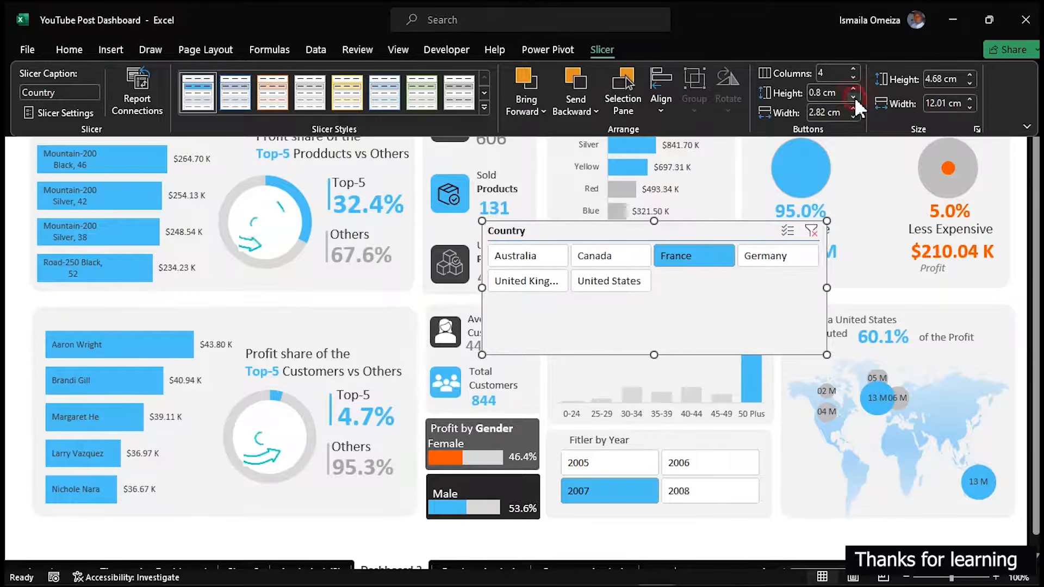
pyautogui.click(685, 357)
pyautogui.moveTo(653, 355); pyautogui.dragTo(662, 303)
# Turn off the Country slicer's header and move the slicer into the space above the Profit by Product Colors panel
pyautogui.rightClick(663, 309)
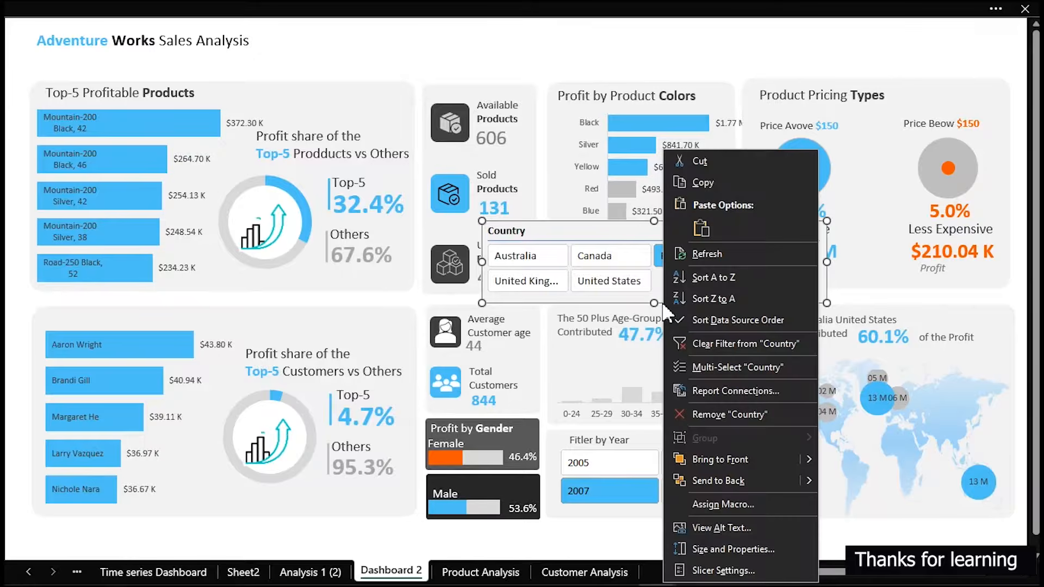
pyautogui.click(727, 569)
pyautogui.click(595, 462)
pyautogui.click(793, 565)
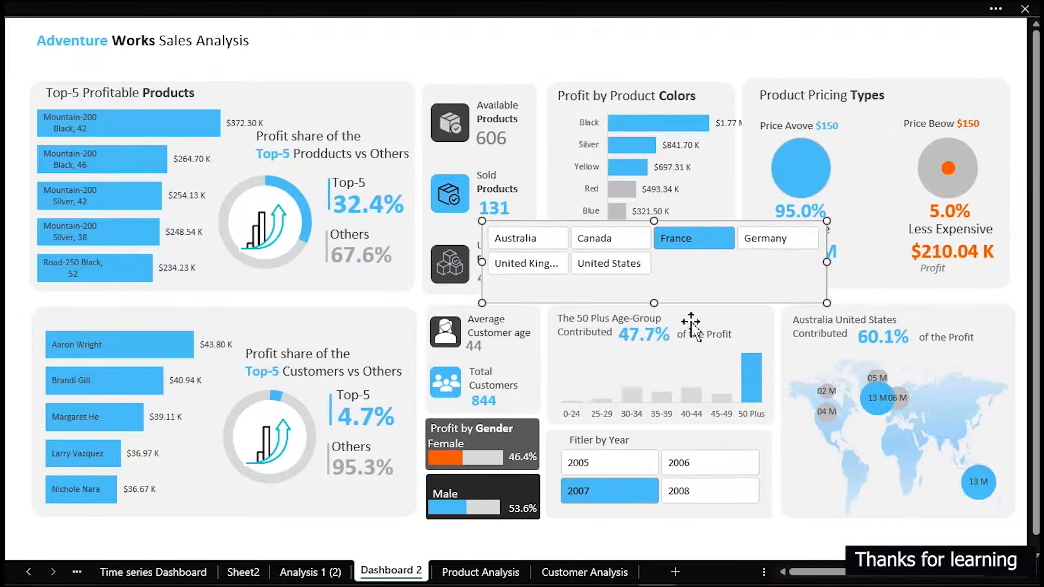
pyautogui.moveTo(686, 301); pyautogui.dragTo(726, 81)
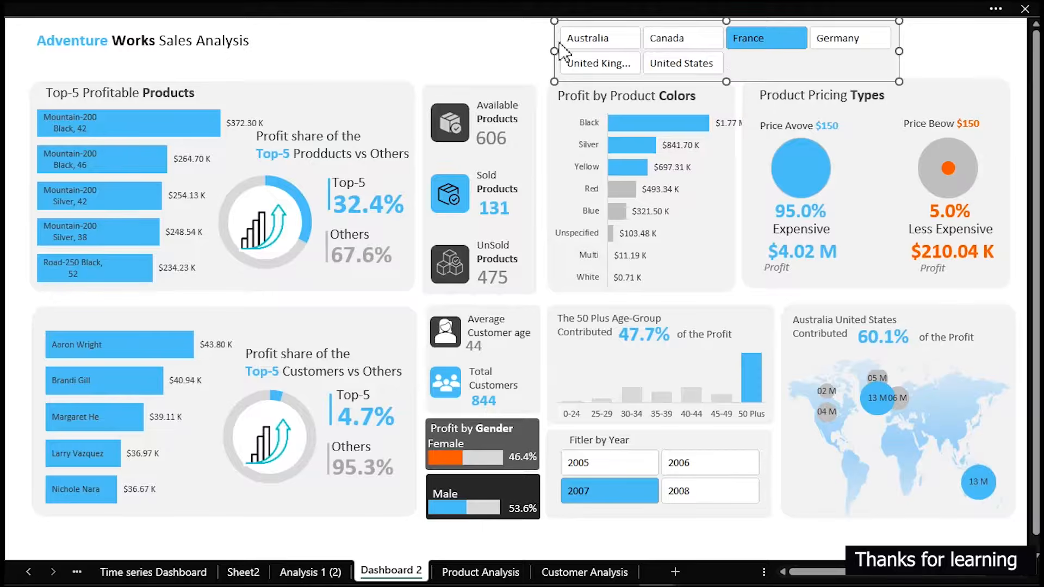
pyautogui.click(533, 47)
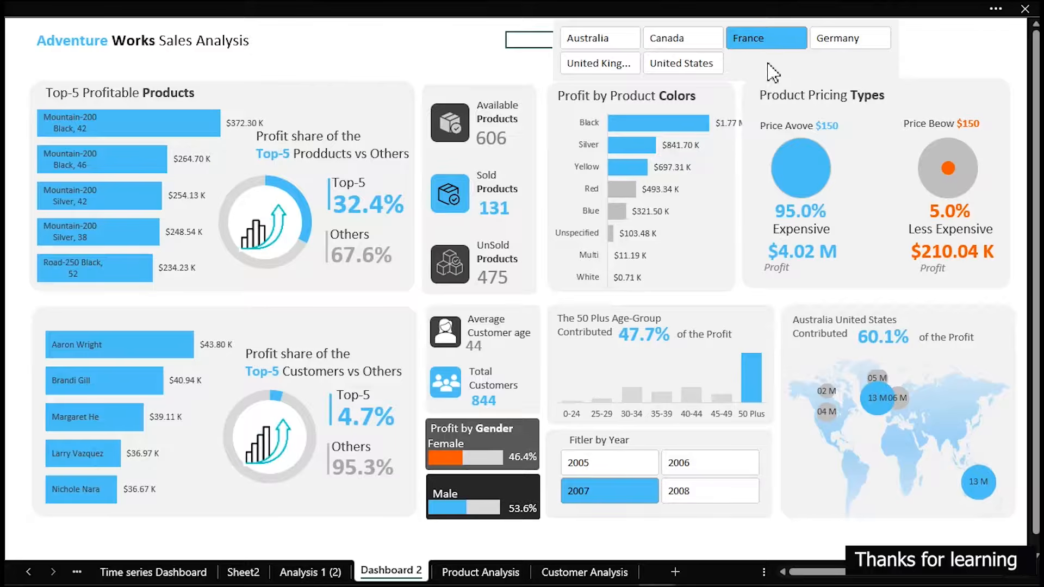
pyautogui.moveTo(312, 1)
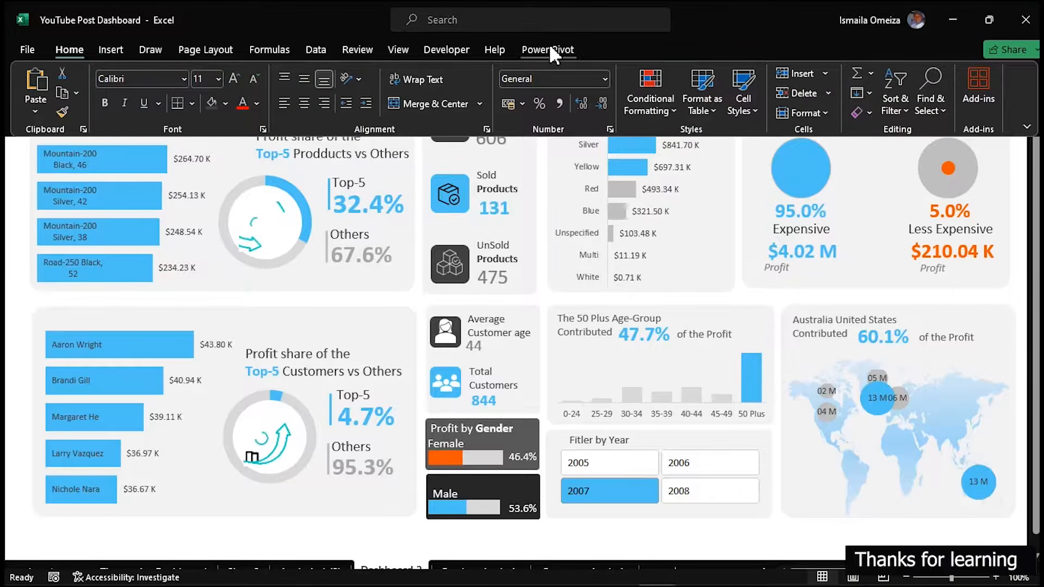
pyautogui.click(491, 173)
pyautogui.click(744, 66)
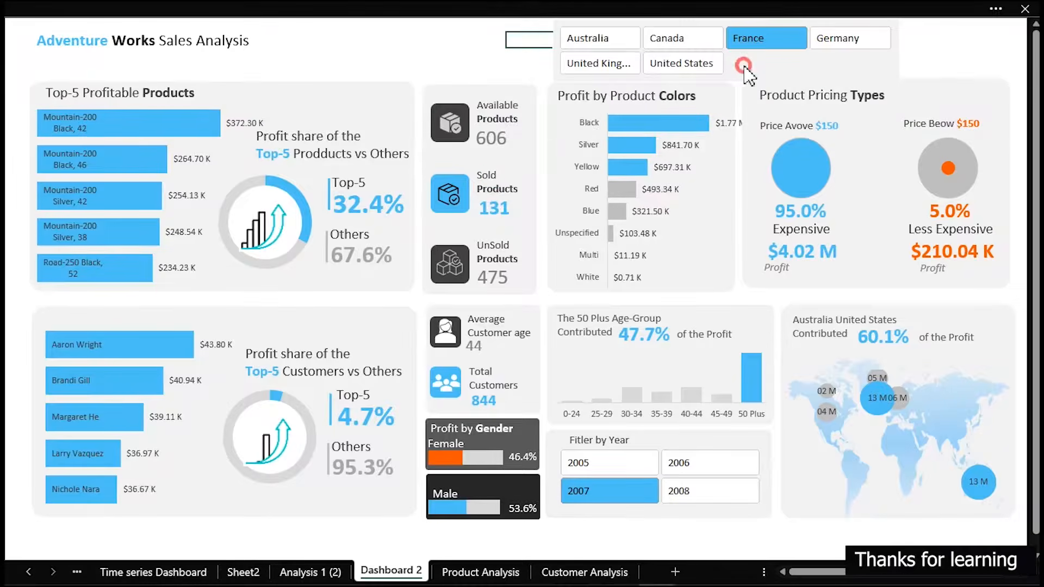
pyautogui.click(433, 55)
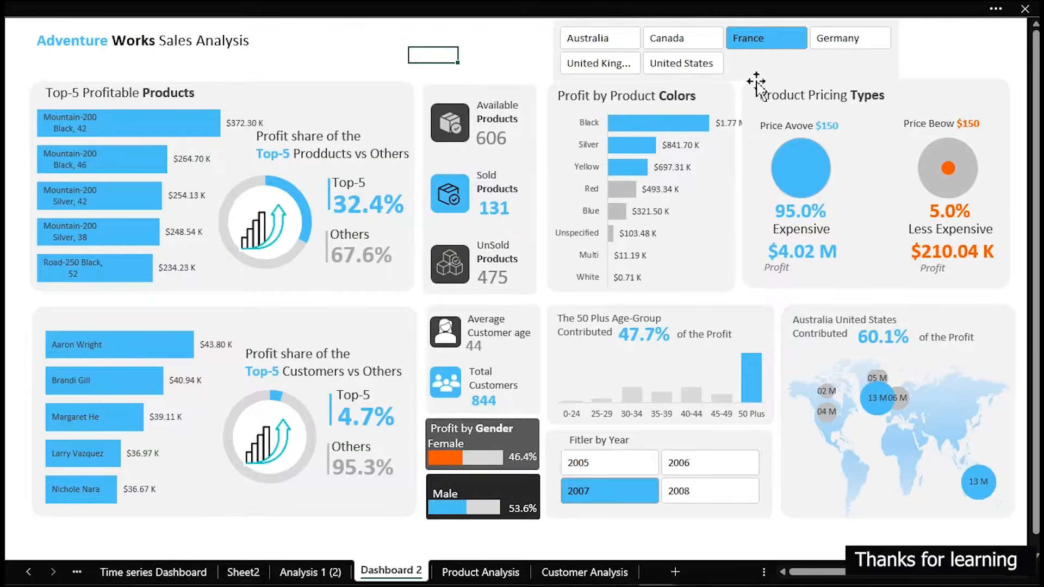
# Duplicate the slicer style currently used by the Country slicer on Dashboard 2
pyautogui.click(899, 64)
pyautogui.click(434, 6)
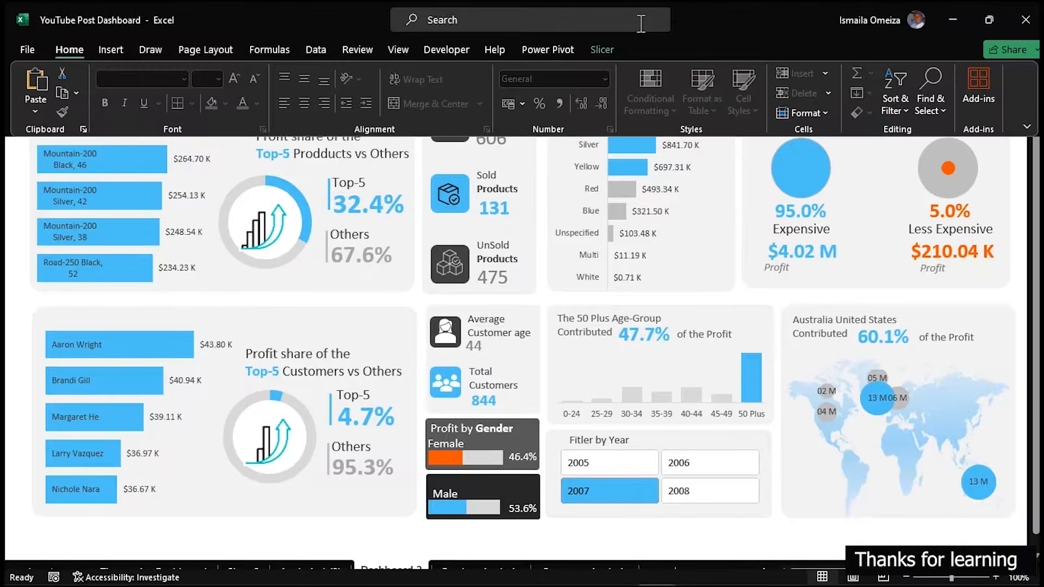
pyautogui.click(594, 50)
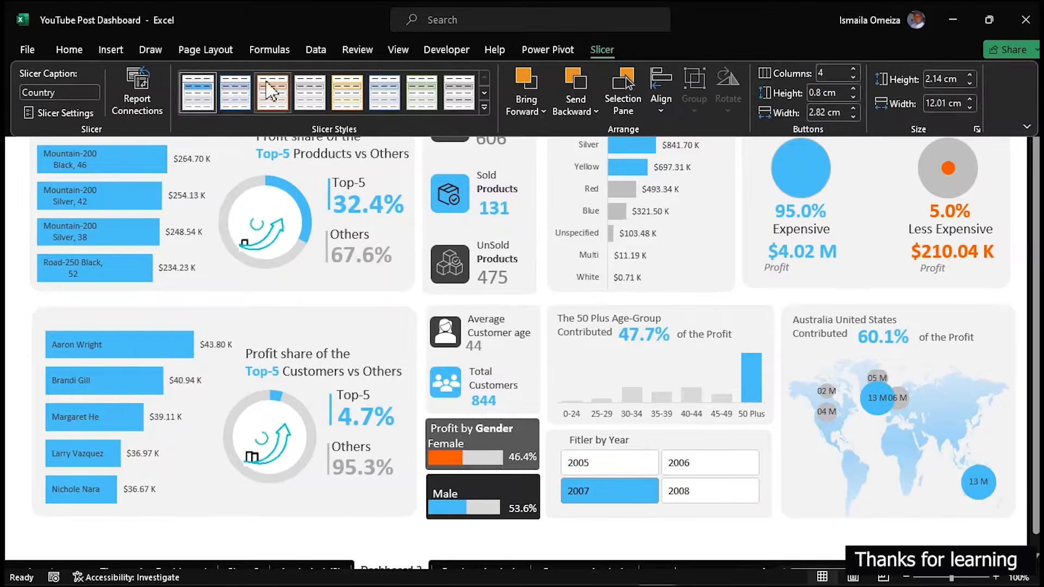
pyautogui.rightClick(193, 90)
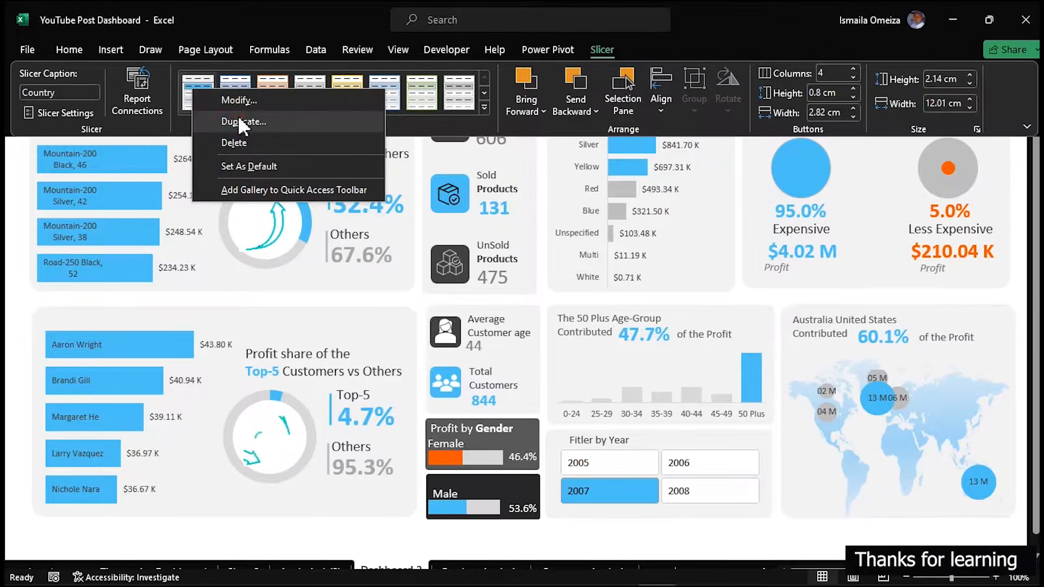
pyautogui.click(237, 116)
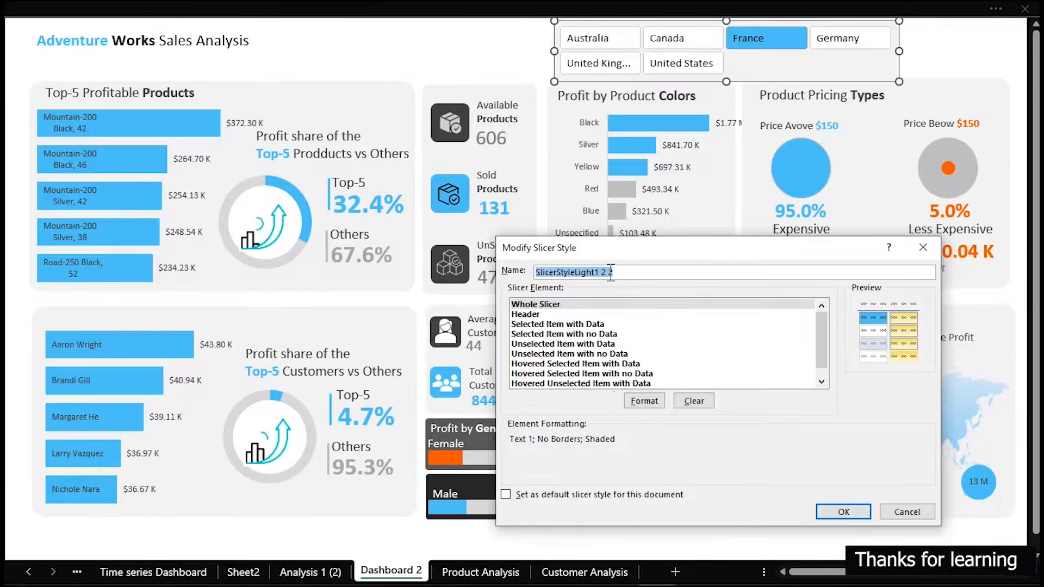
# Give the Whole Slicer element of the duplicated SlicerStyleLight1 2 2 style a white fill and apply that style to the Country slicer
pyautogui.click(527, 314)
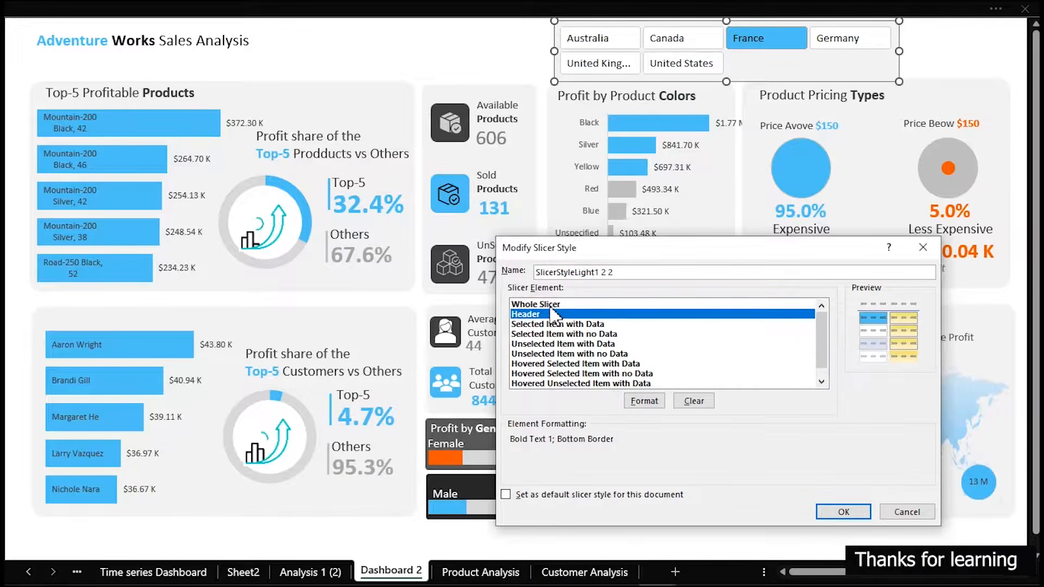
pyautogui.click(550, 304)
pyautogui.click(645, 401)
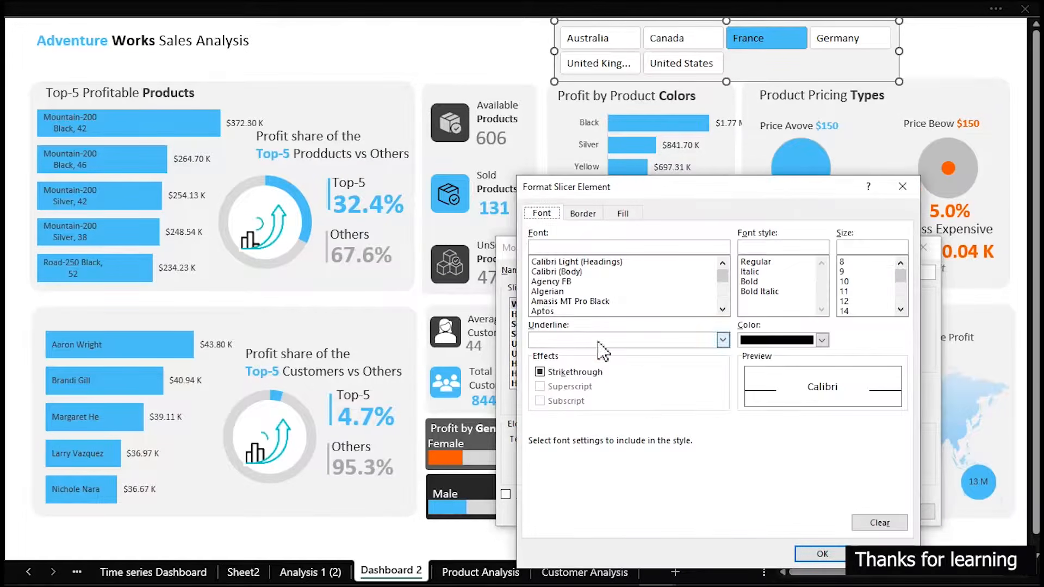
pyautogui.click(623, 213)
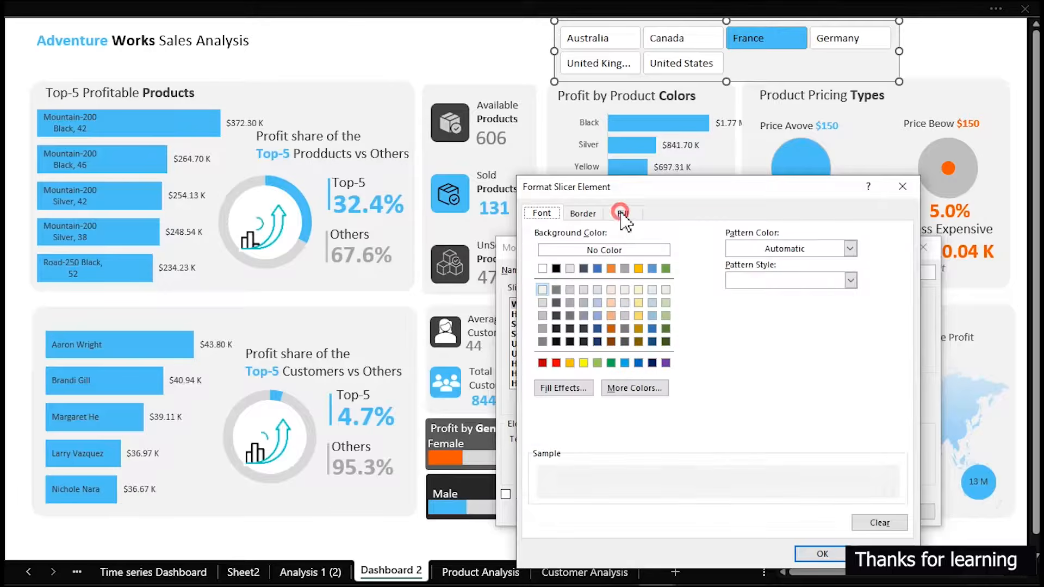
pyautogui.click(543, 269)
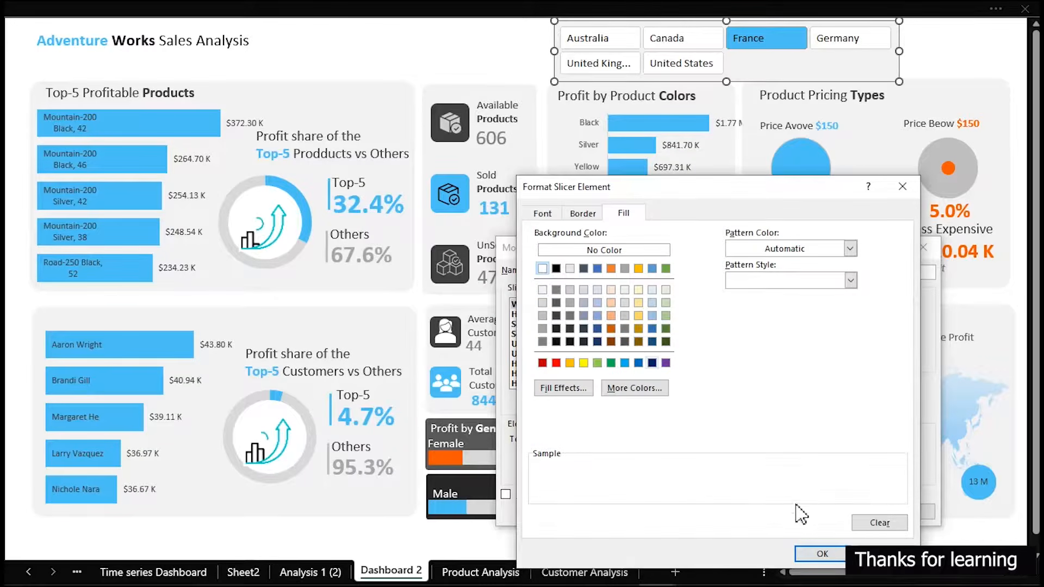
pyautogui.click(816, 554)
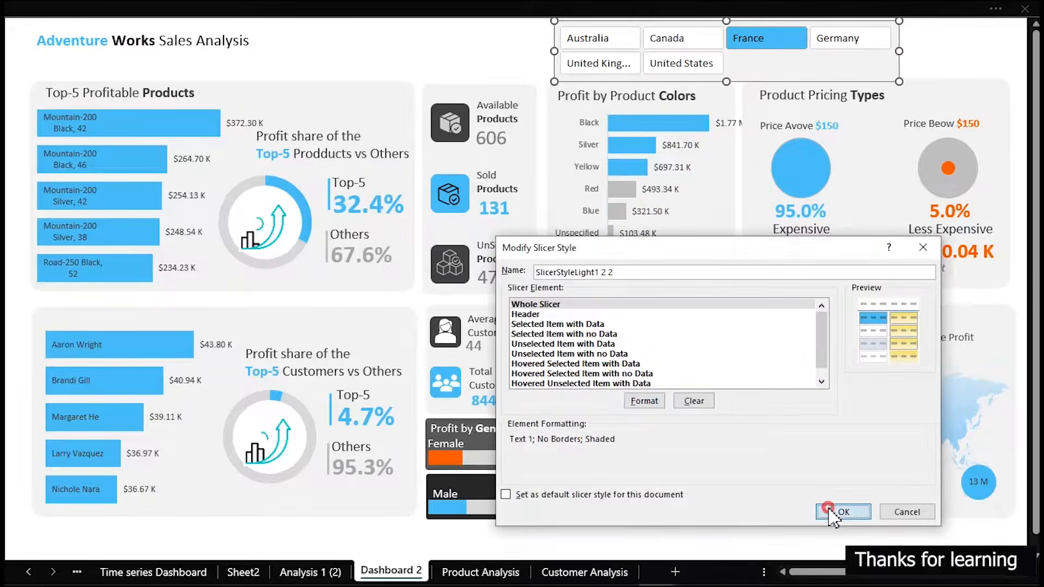
pyautogui.click(832, 512)
pyautogui.click(190, 8)
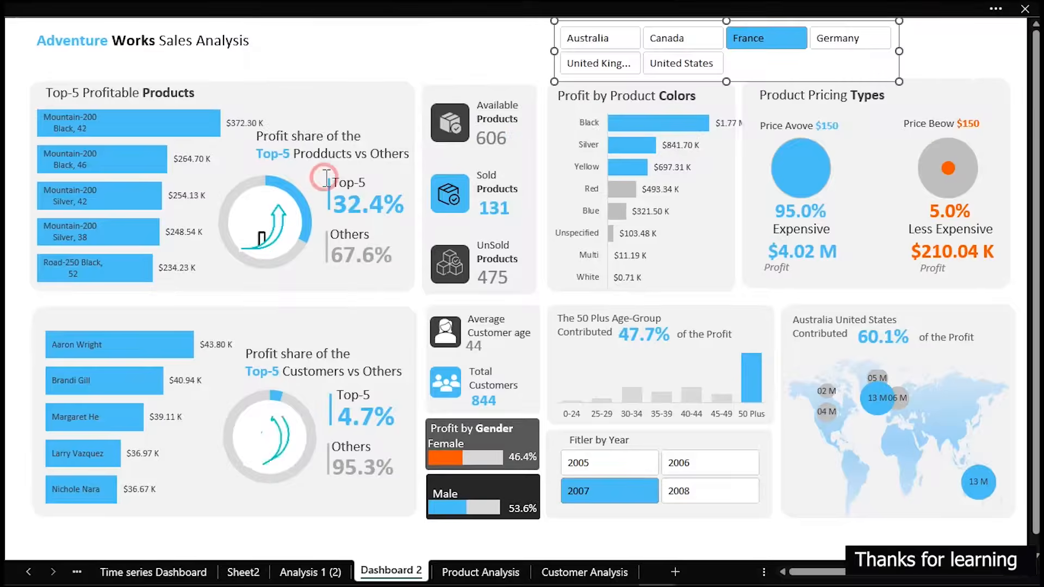
pyautogui.click(419, 39)
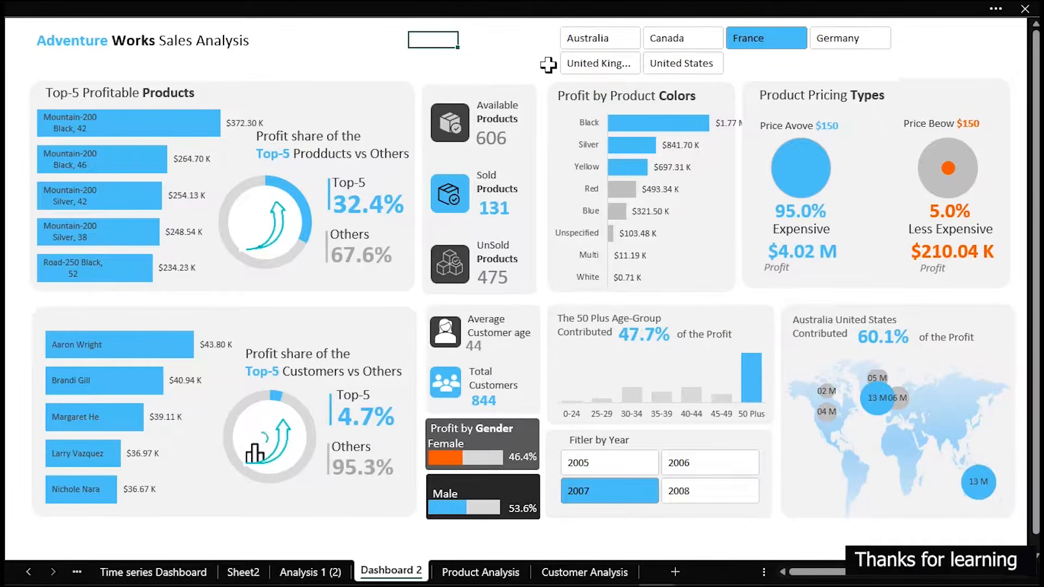
# Move the Country slicer to the dashboard's upper-right corner, above the Product Pricing Types panel, and deselect it
pyautogui.moveTo(553, 62); pyautogui.dragTo(662, 50)
pyautogui.click(482, 55)
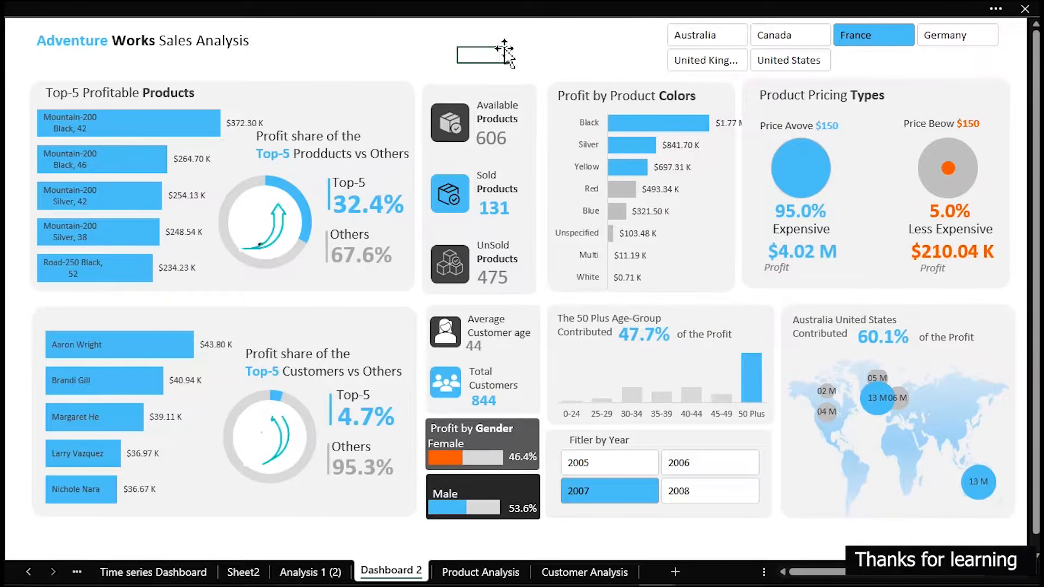
pyautogui.click(396, 42)
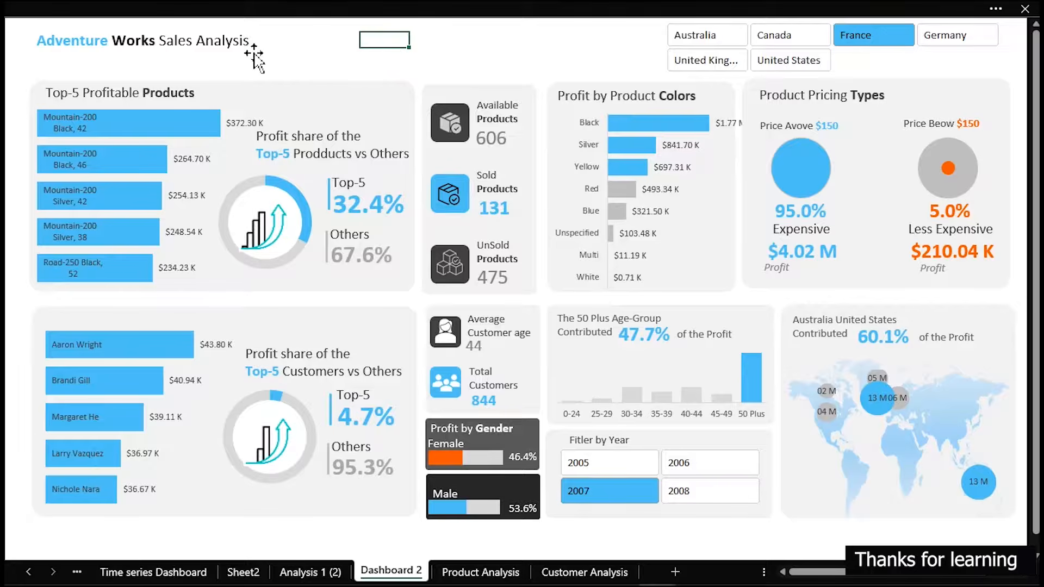
# Switch to the Time series Dashboard sheet and clear the Country slicer's filter
pyautogui.click(194, 572)
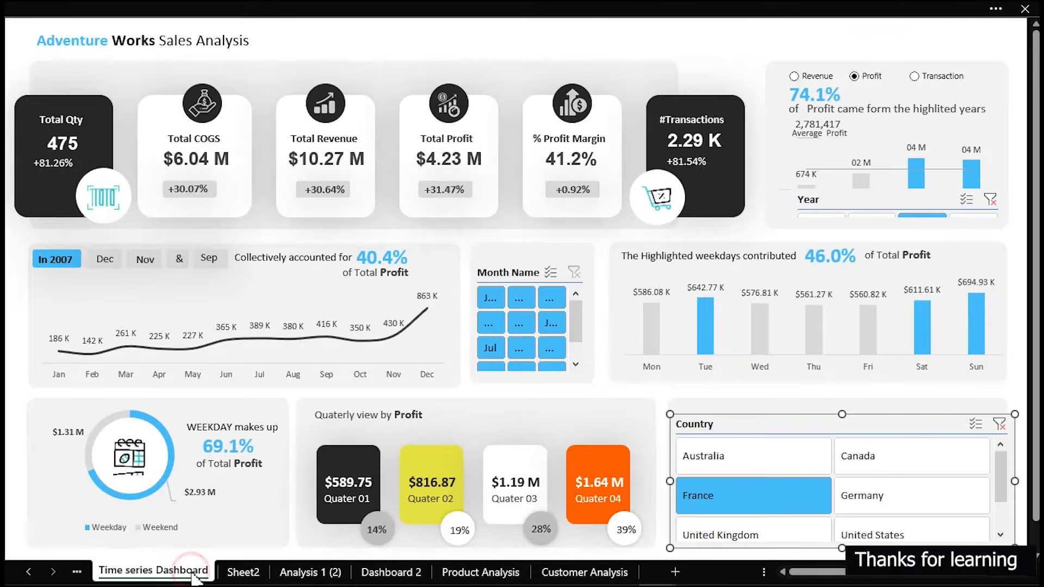
pyautogui.click(547, 42)
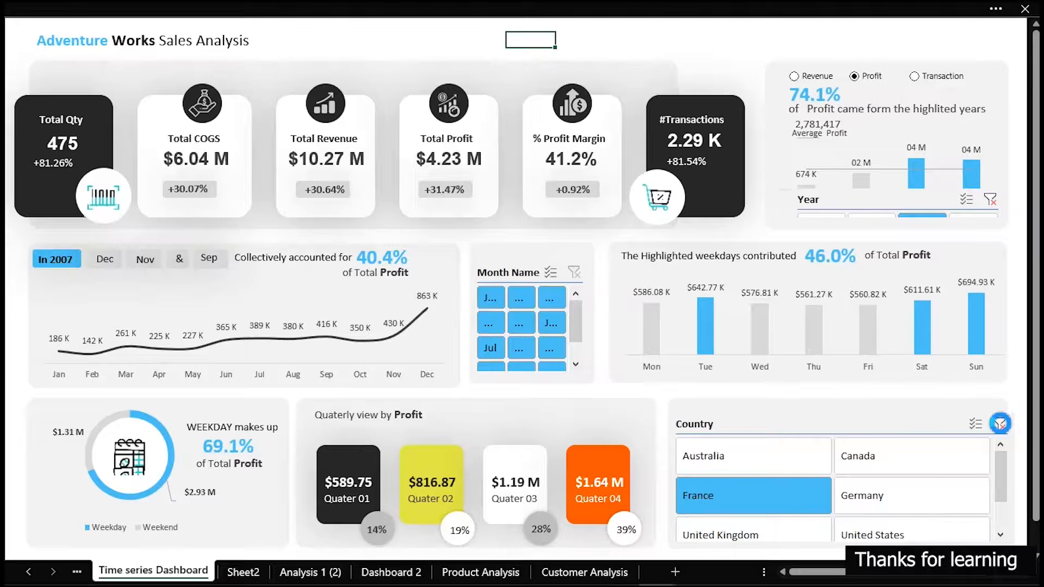
pyautogui.click(1000, 425)
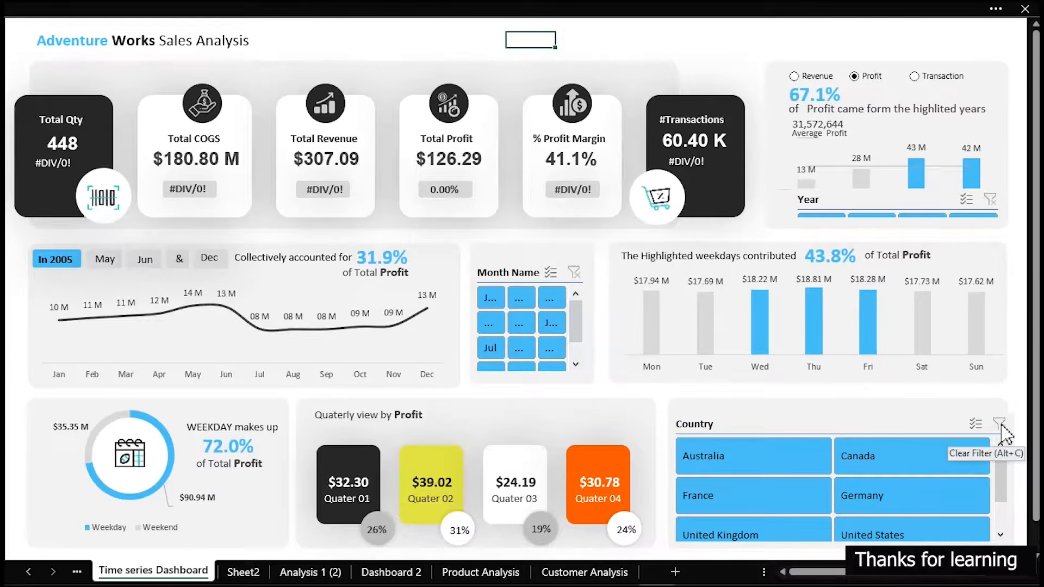
# Start recording a macro named ClearFilter, stored in This Workbook
pyautogui.click(259, 11)
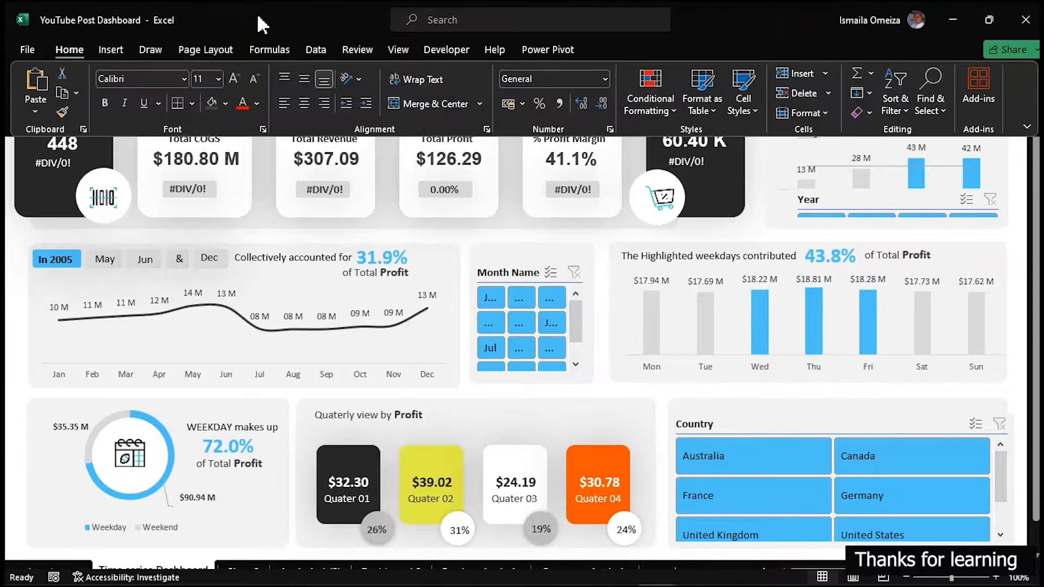
pyautogui.click(432, 51)
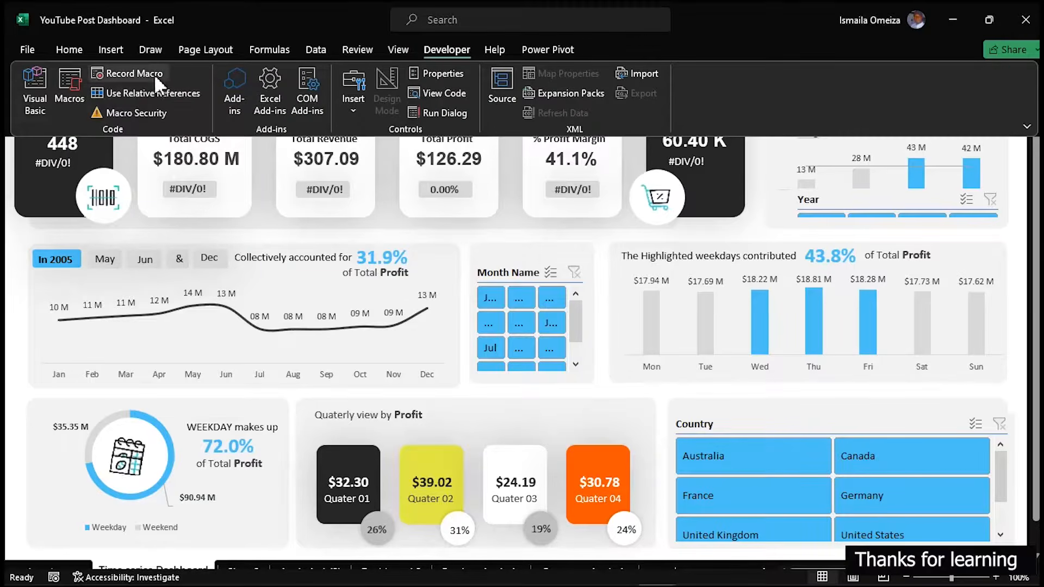
pyautogui.click(122, 73)
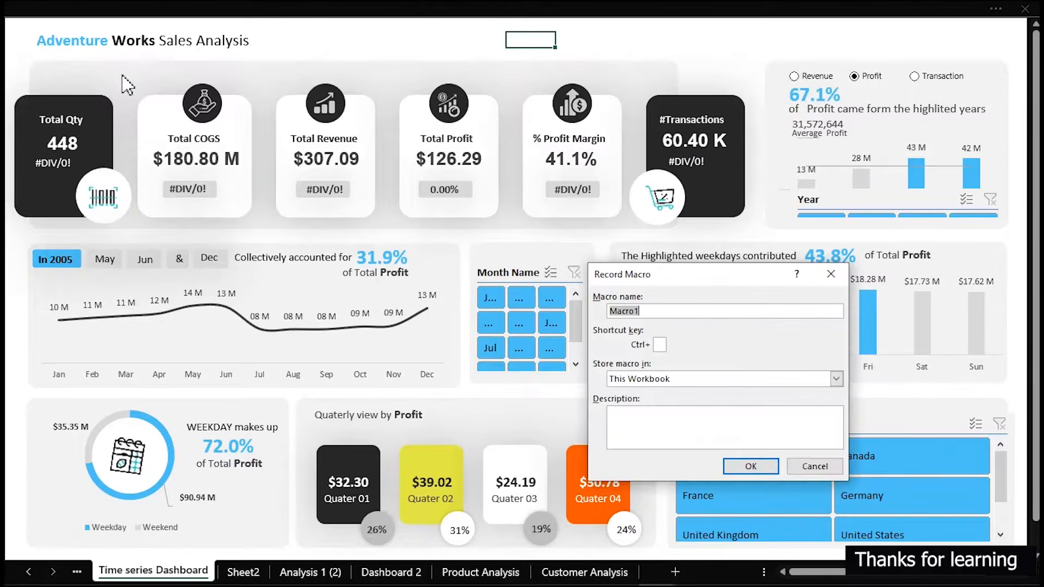
pyautogui.moveTo(688, 275); pyautogui.dragTo(359, 164)
pyautogui.moveTo(327, 202); pyautogui.dragTo(261, 200)
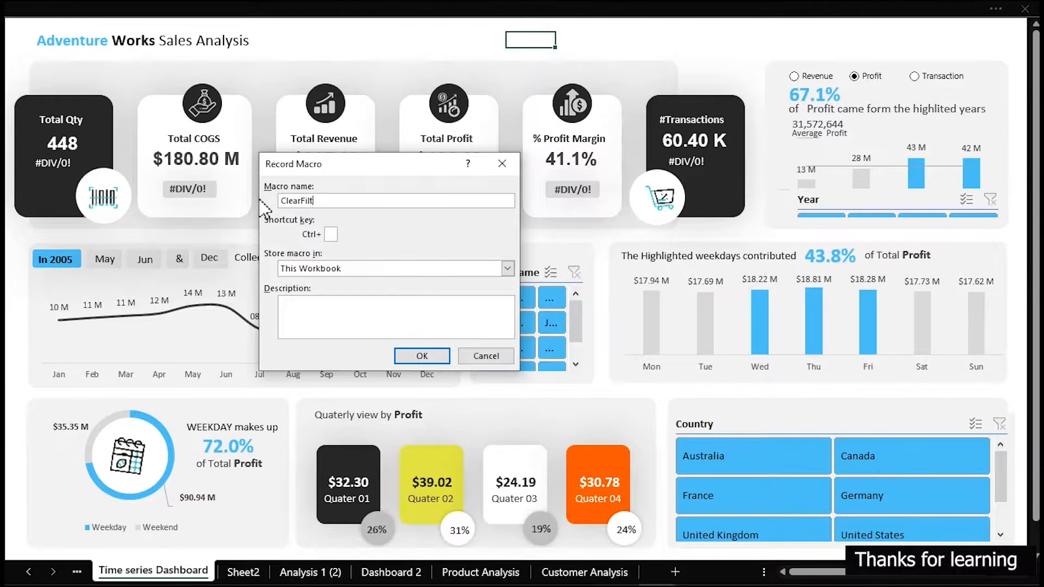
pyautogui.click(428, 356)
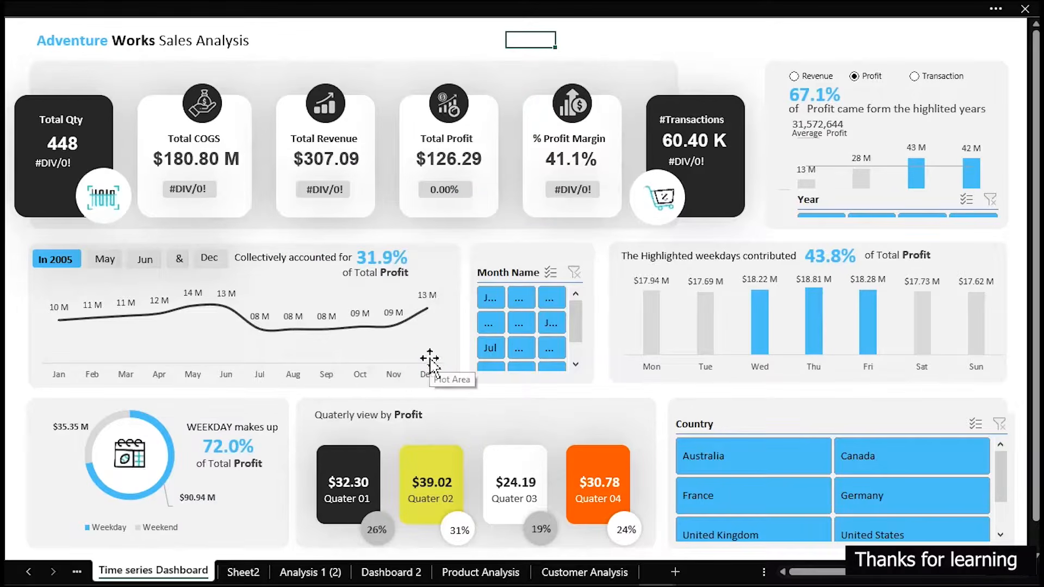
# Filter the dashboard to the first month, the year 2007 and Australia while the macro is recording
pyautogui.click(499, 298)
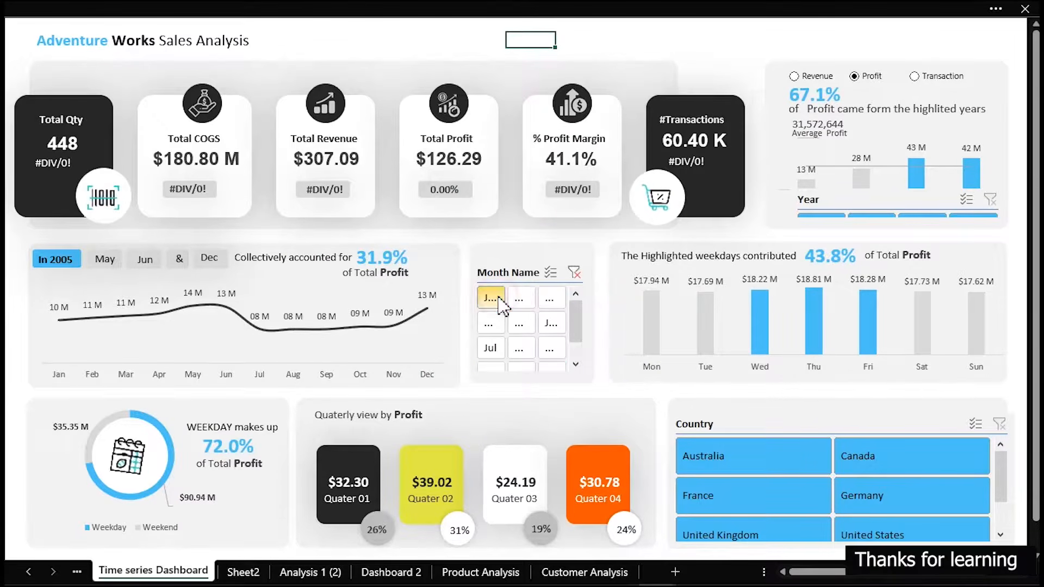
pyautogui.click(934, 217)
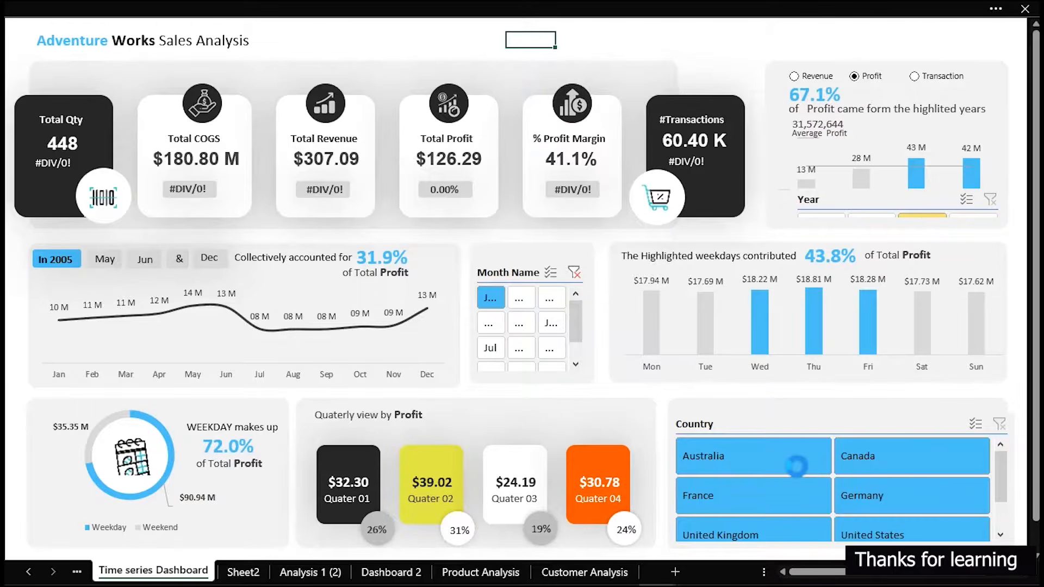
pyautogui.click(779, 458)
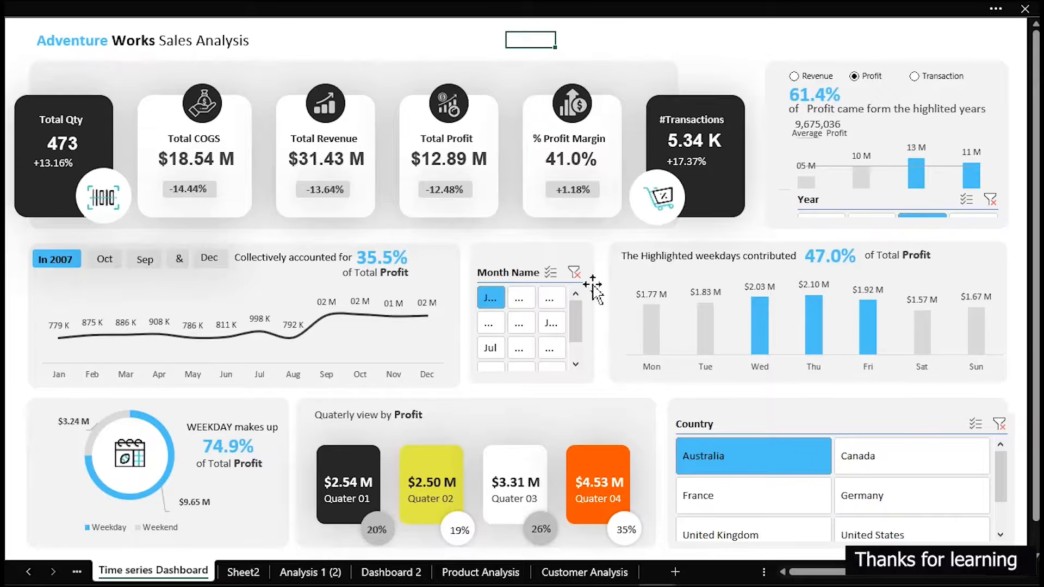
# Clear the Month Name, Year and Country slicer filters, and stop recording the macro
pyautogui.click(575, 272)
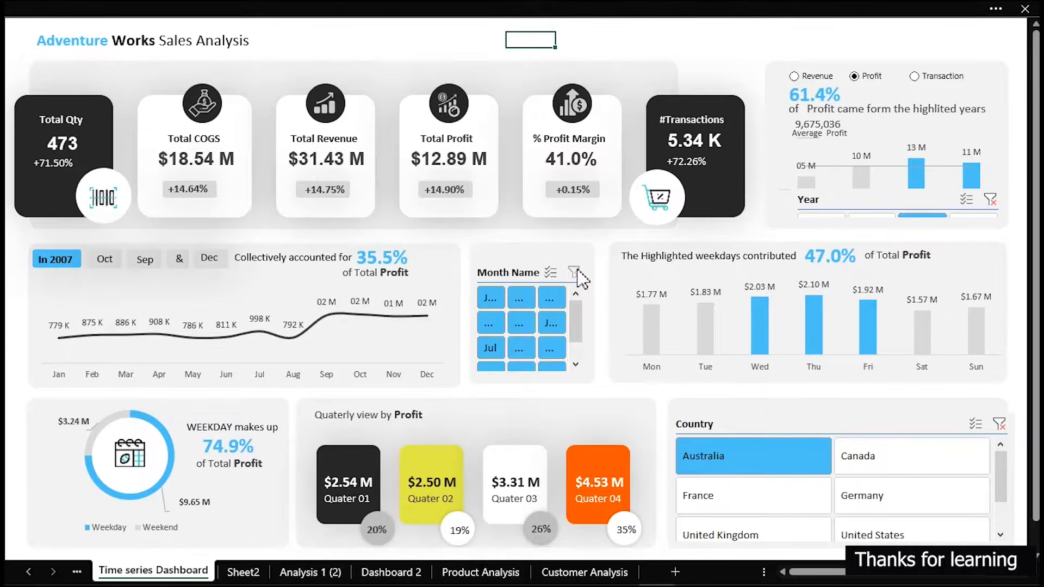
pyautogui.click(994, 200)
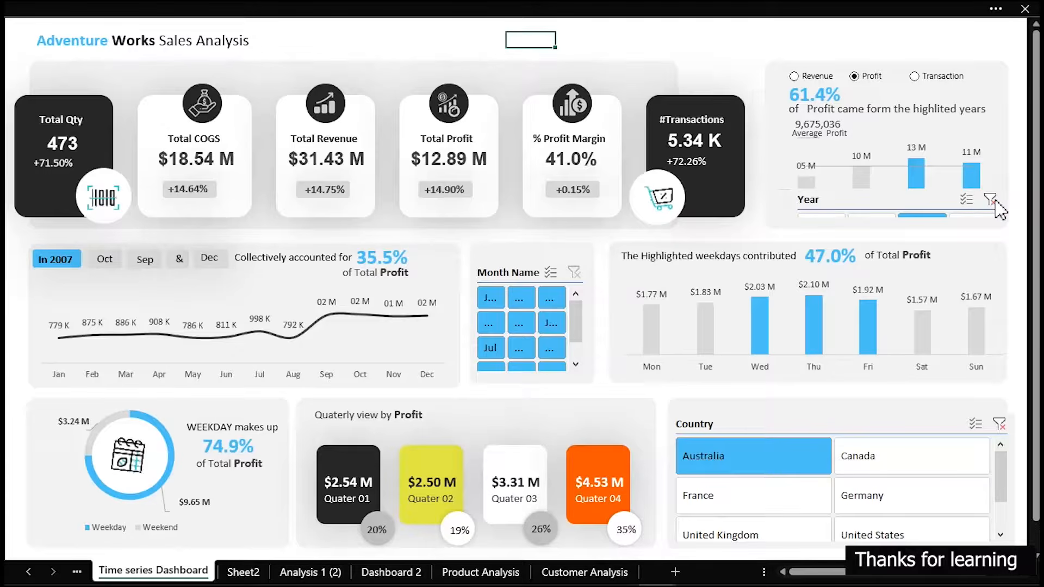
pyautogui.click(1000, 423)
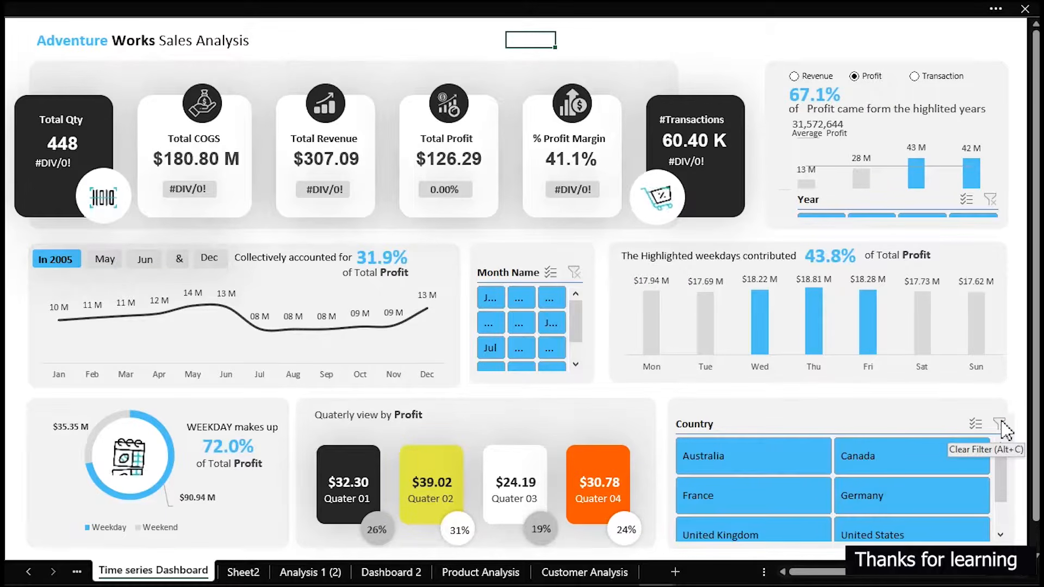
pyautogui.click(163, 8)
pyautogui.click(134, 76)
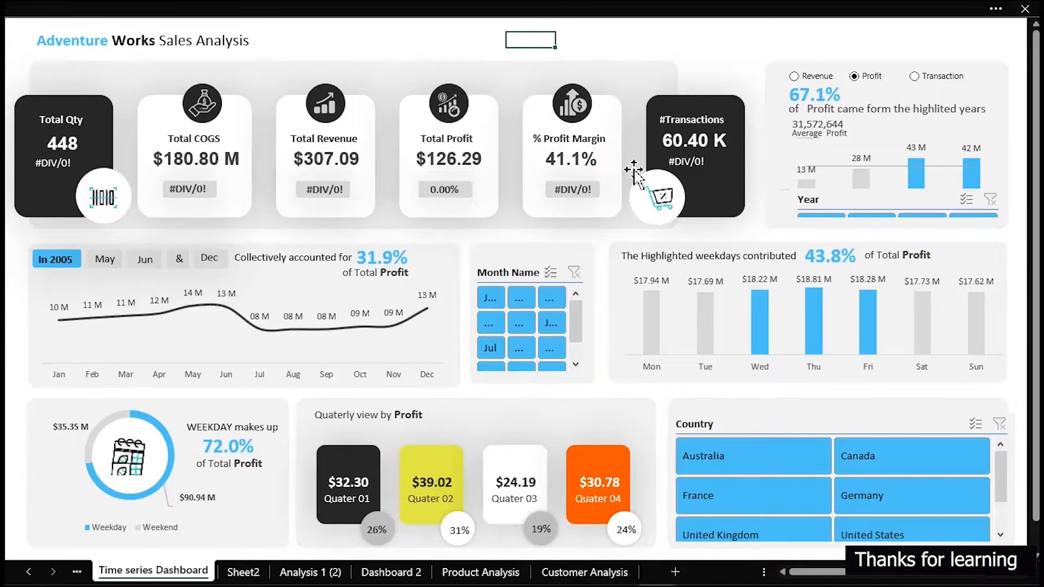
# Duplicate the background panel behind the KPI cards, shrink the copy to a small button-sized rectangle and place it in the space beside the dashboard title
pyautogui.click(303, 5)
pyautogui.click(244, 148)
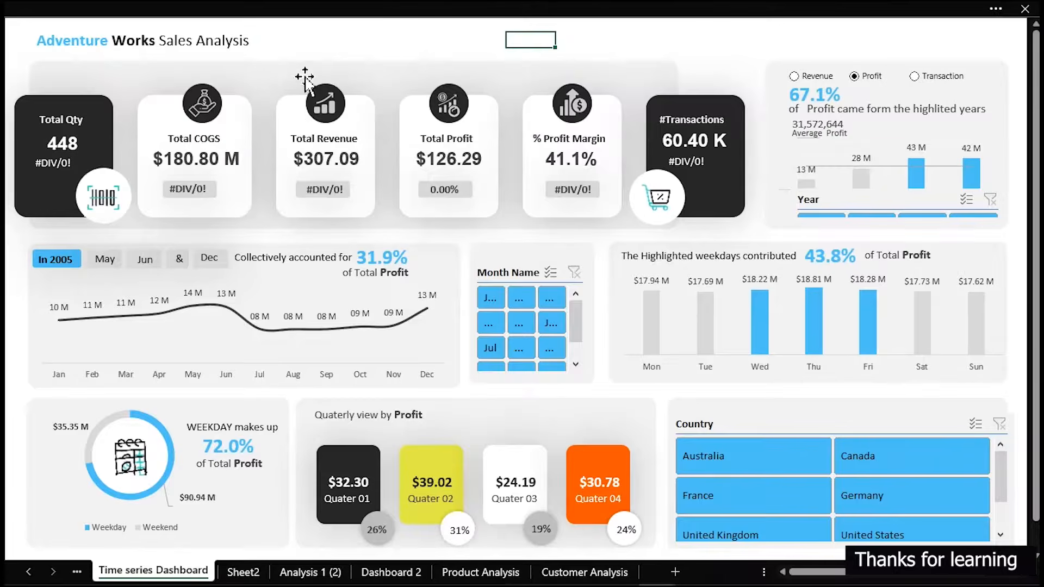
pyautogui.click(310, 71)
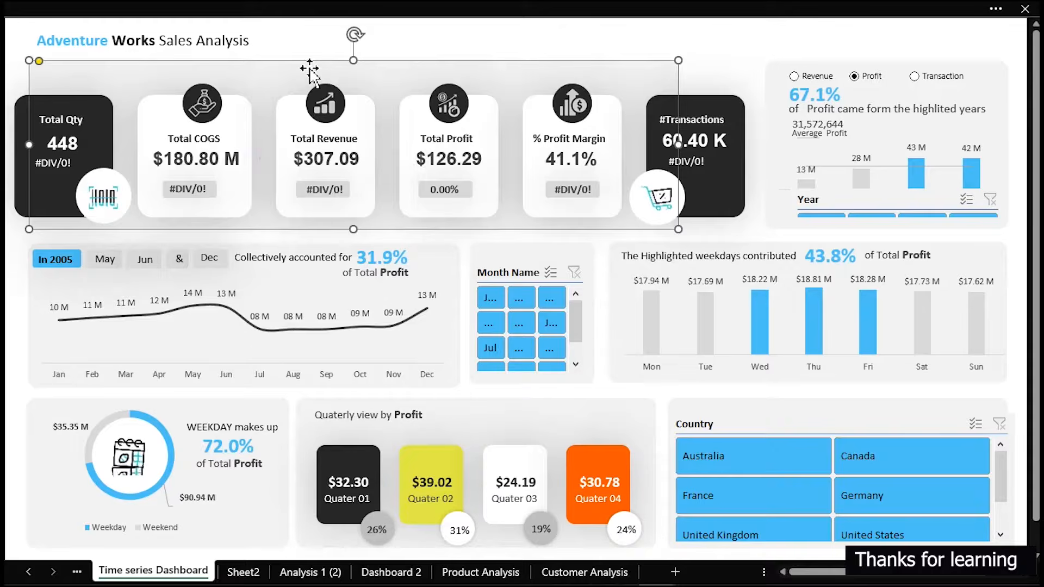
pyautogui.hotkey('ctrl', 'd')
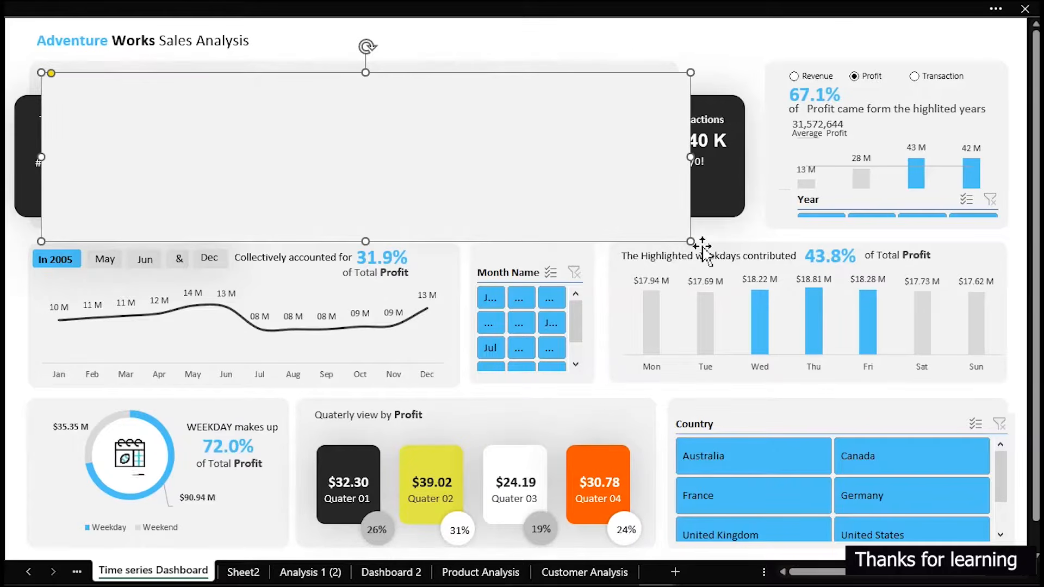
pyautogui.moveTo(691, 239); pyautogui.dragTo(276, 89)
pyautogui.moveTo(208, 79); pyautogui.dragTo(494, 42)
pyautogui.moveTo(566, 54); pyautogui.dragTo(493, 47)
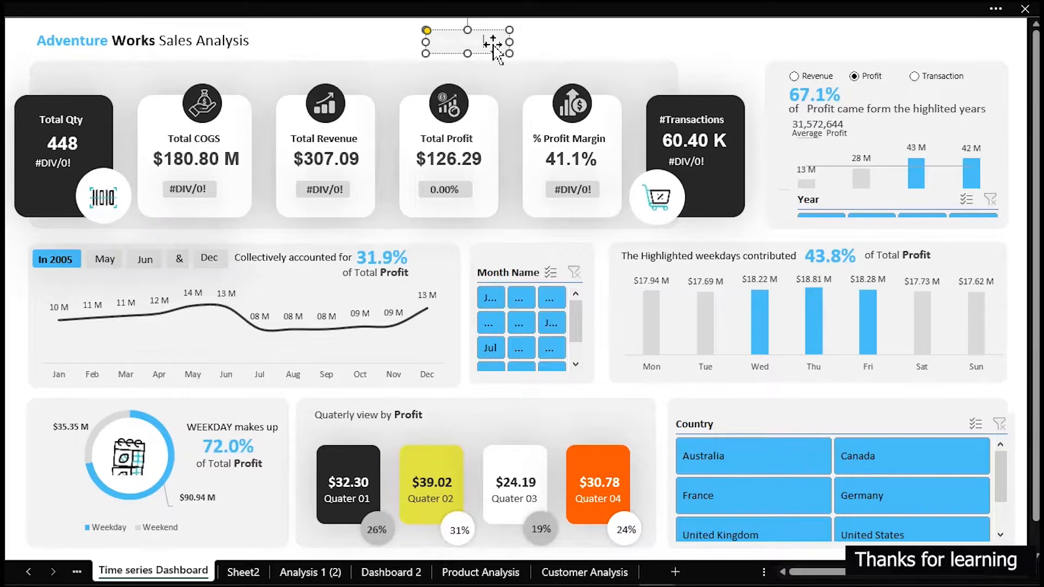
# Format the small rectangle labelled Clear Filter with an orange fill and white text centred horizontally and vertically
pyautogui.click(42, 5)
pyautogui.click(69, 50)
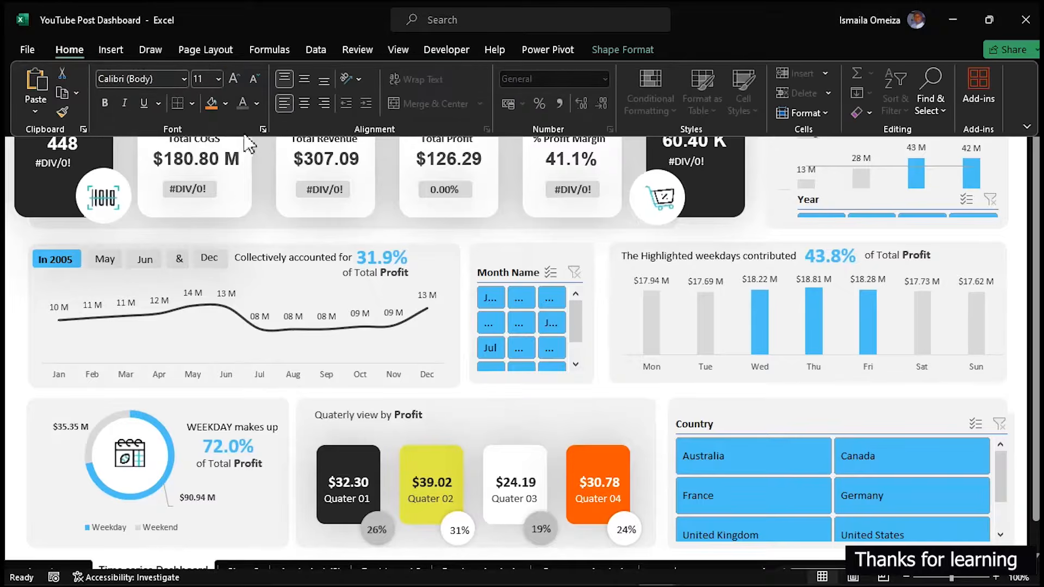
pyautogui.click(257, 103)
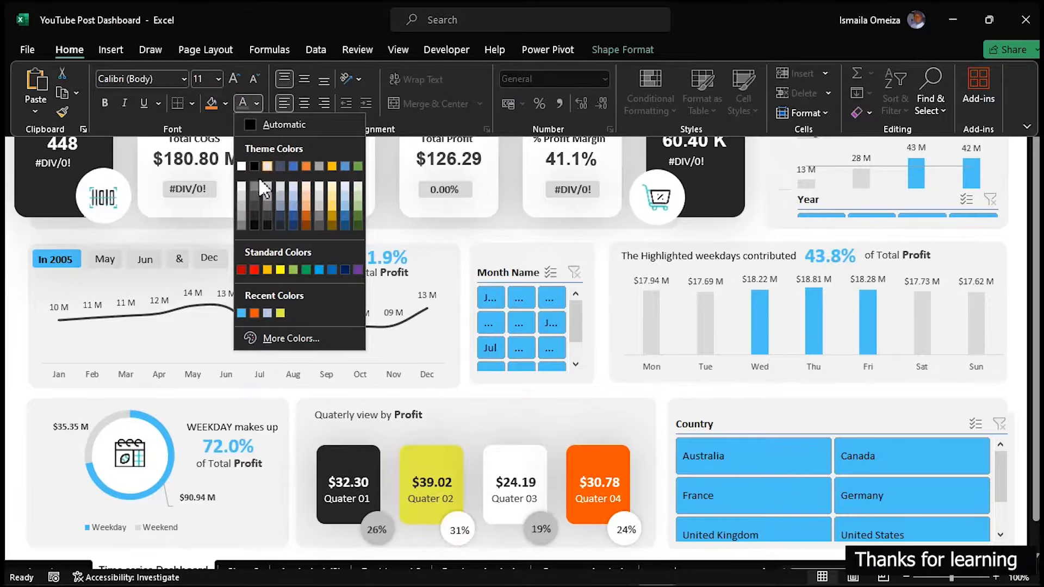
pyautogui.click(223, 103)
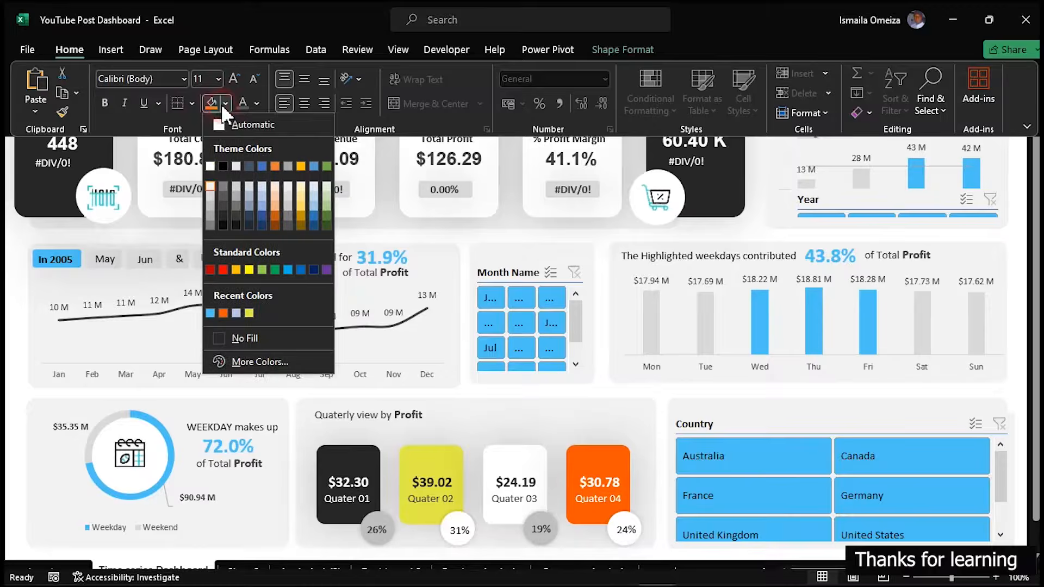
pyautogui.click(222, 310)
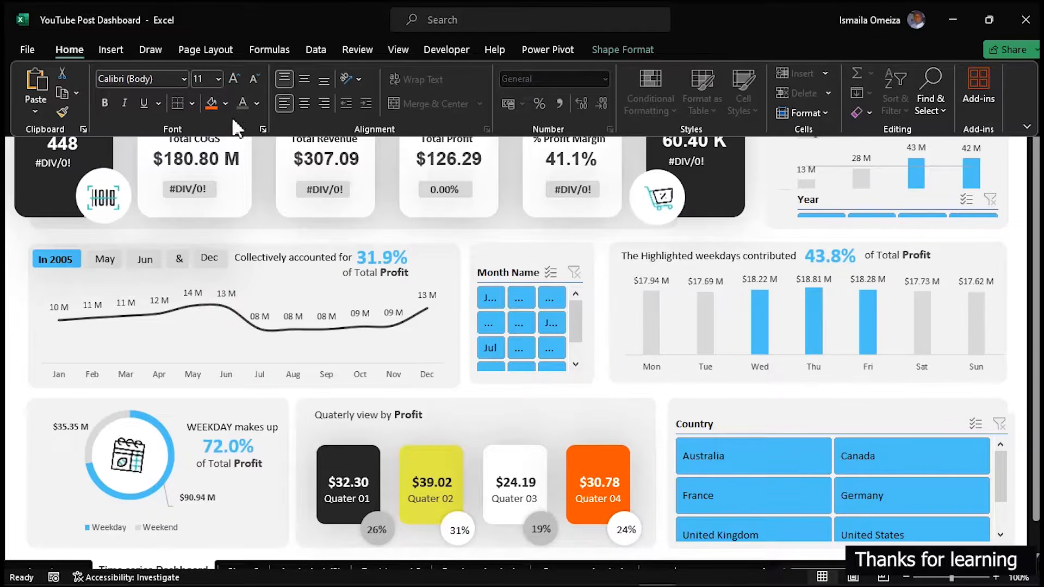
pyautogui.click(255, 103)
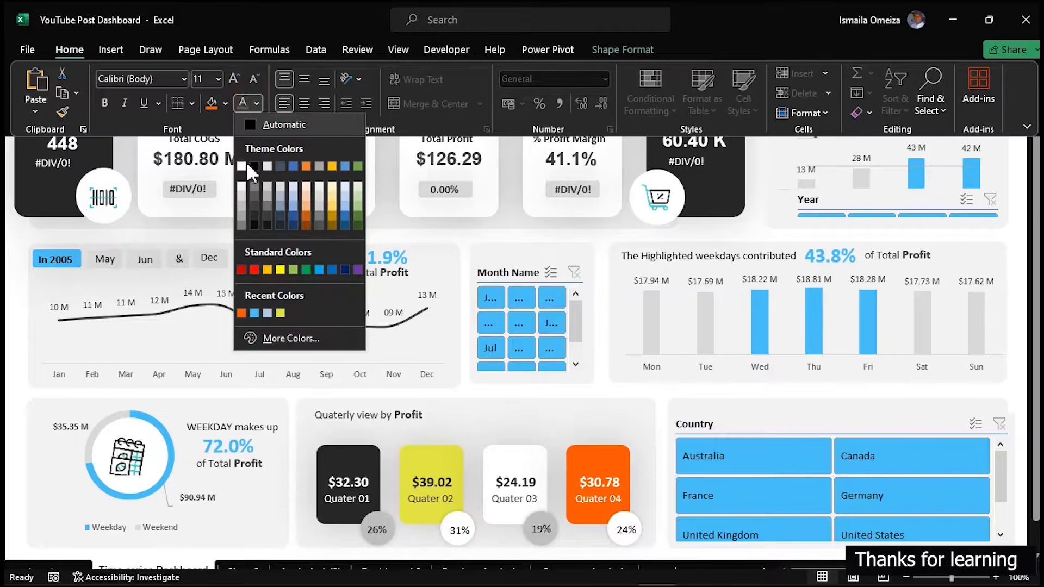
pyautogui.click(259, 189)
pyautogui.click(310, 97)
pyautogui.click(306, 77)
pyautogui.click(394, 183)
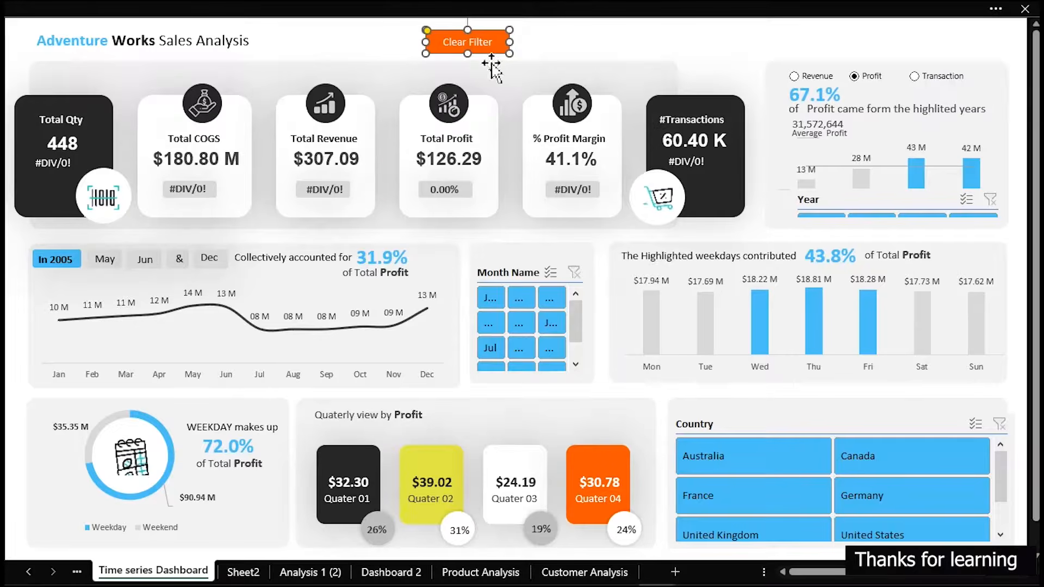
# Move the Clear Filter button farther right of the dashboard title and assign the ClearFilter macro to it
pyautogui.click(550, 33)
pyautogui.moveTo(500, 44); pyautogui.dragTo(572, 45)
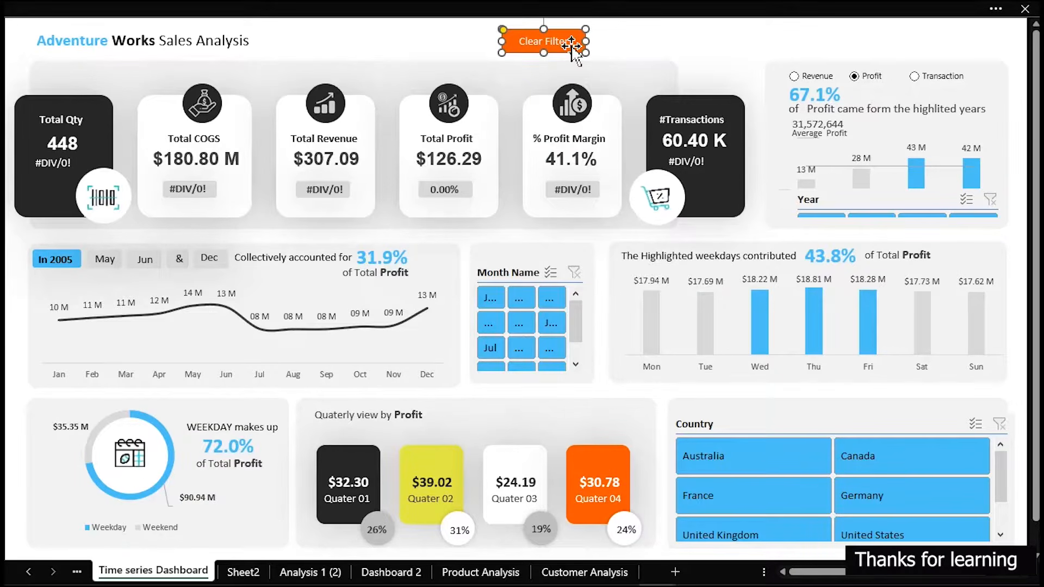
pyautogui.rightClick(571, 45)
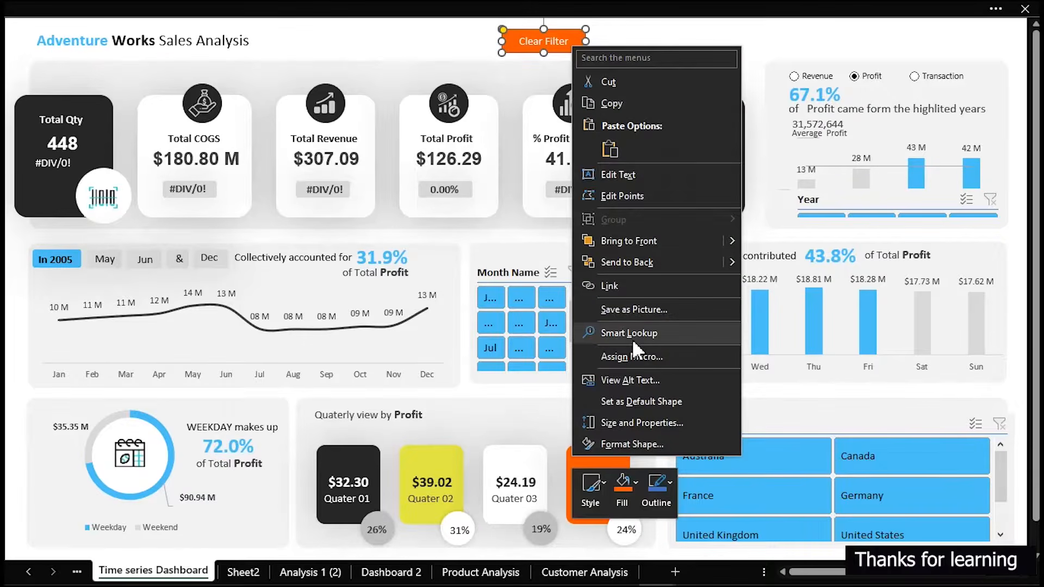
pyautogui.click(625, 356)
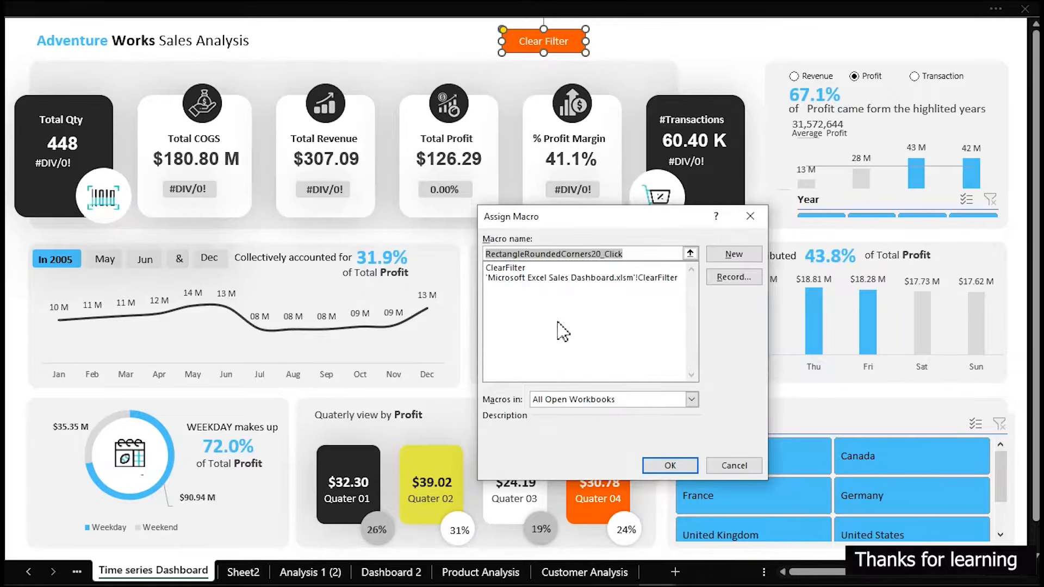
pyautogui.click(512, 268)
pyautogui.click(686, 466)
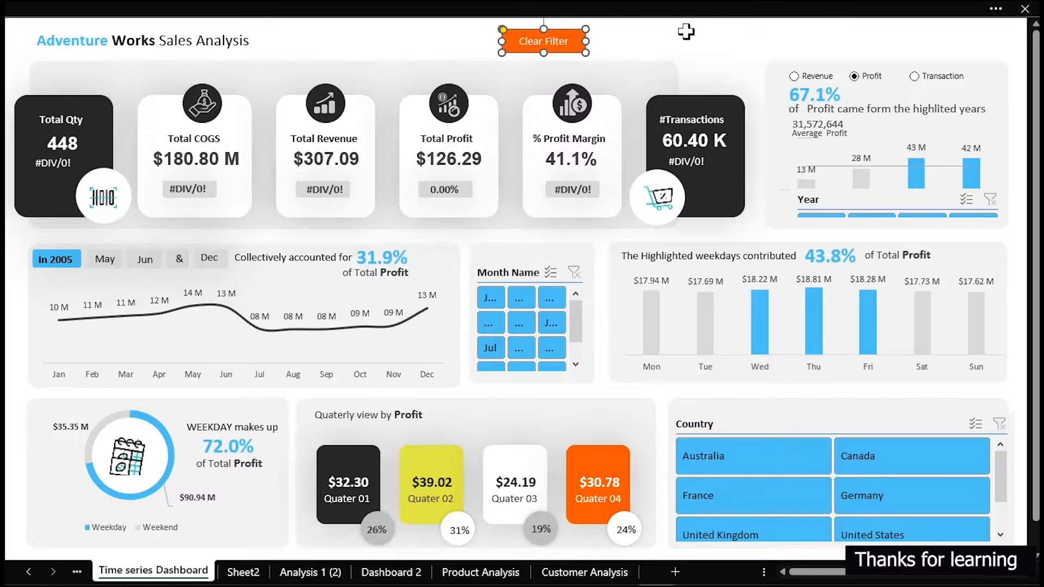
pyautogui.click(680, 38)
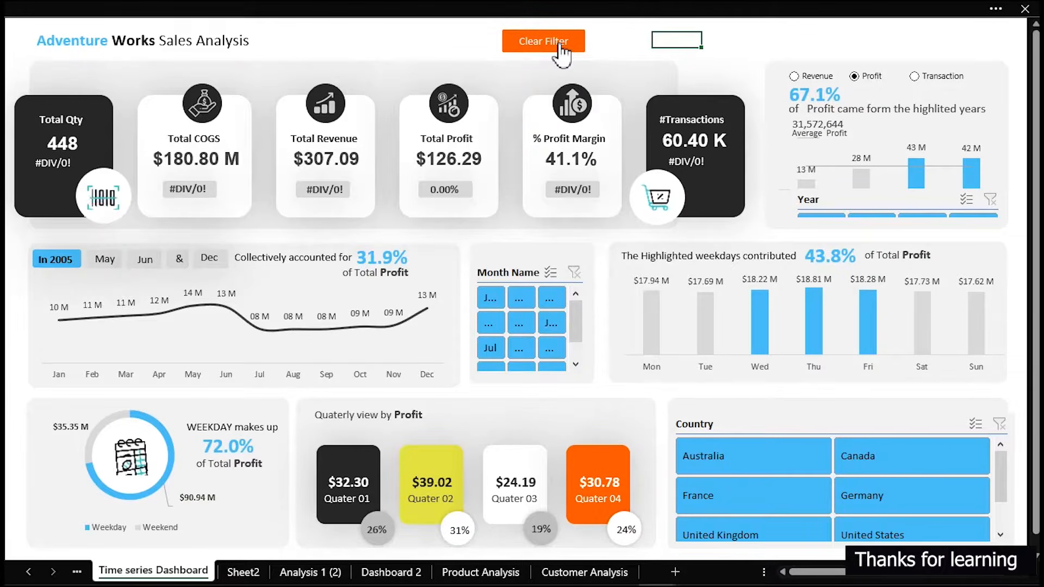
# Hide the header of the Year slicer beneath the yearly column chart
pyautogui.click(941, 207)
pyautogui.rightClick(941, 207)
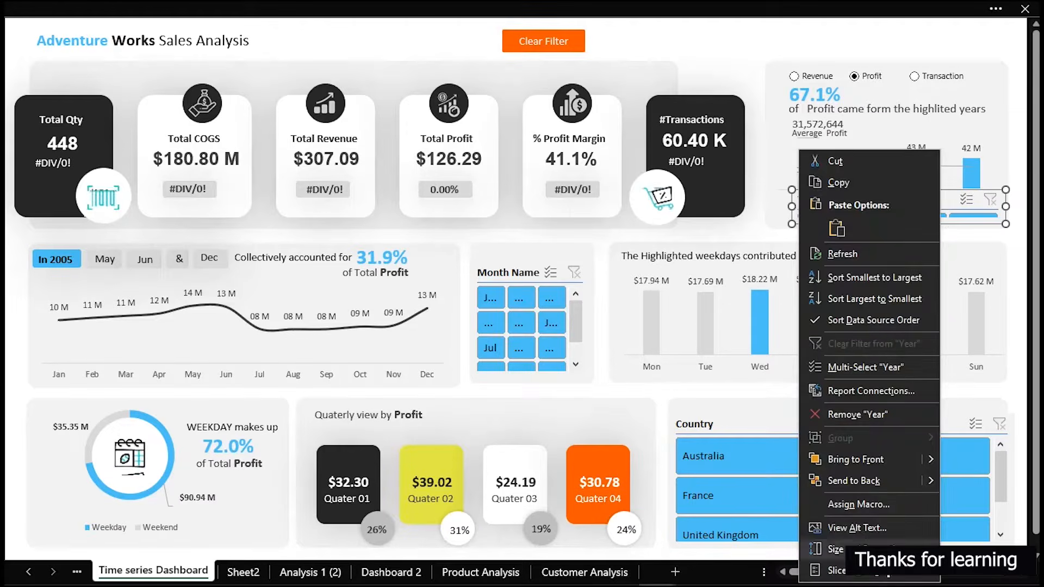
pyautogui.click(832, 571)
pyautogui.click(691, 462)
pyautogui.click(970, 579)
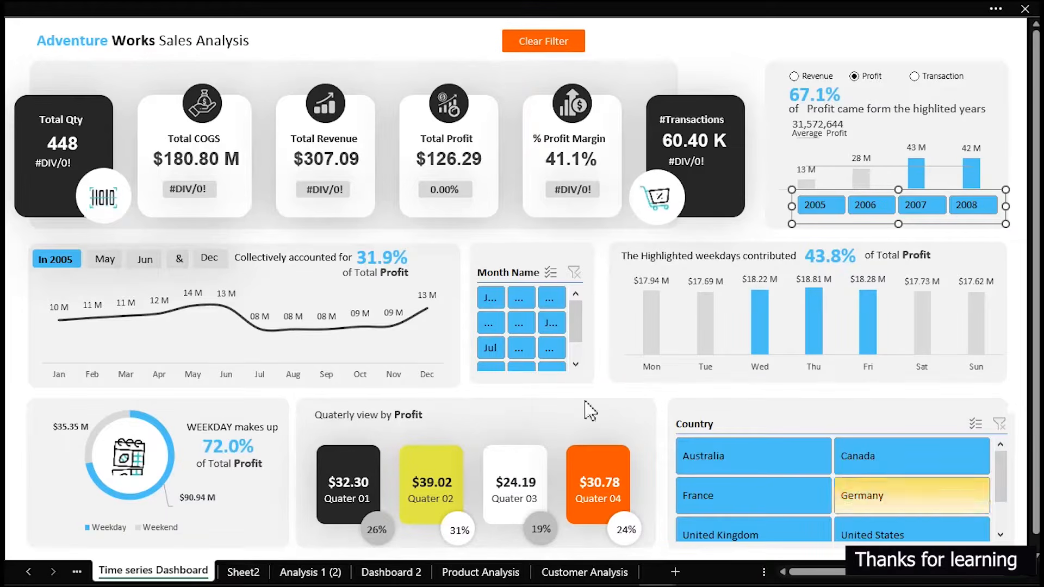
# Turn off the display header option in the Month Name slicer's settings
pyautogui.rightClick(508, 272)
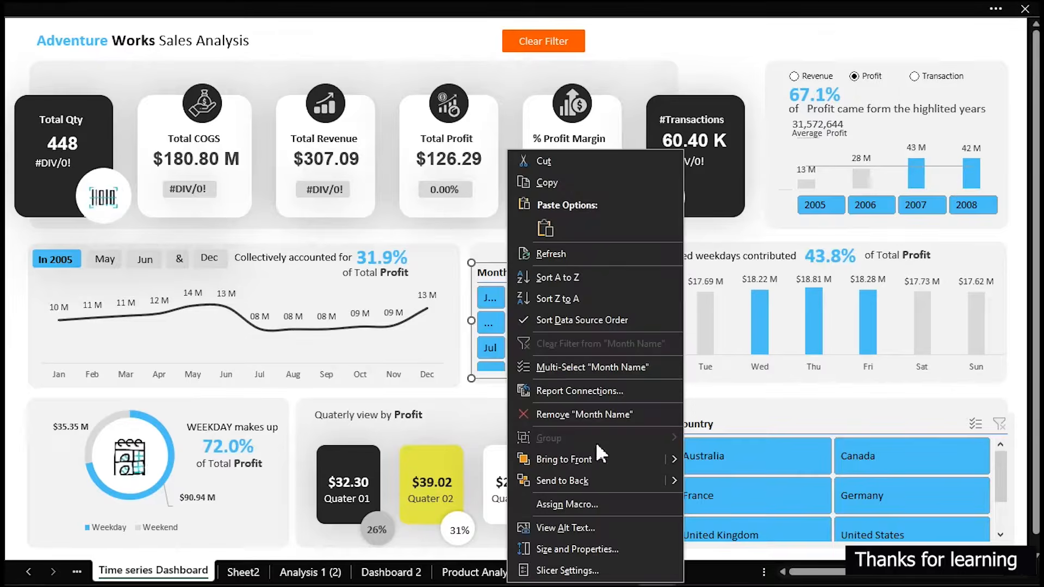
pyautogui.click(598, 571)
pyautogui.click(456, 462)
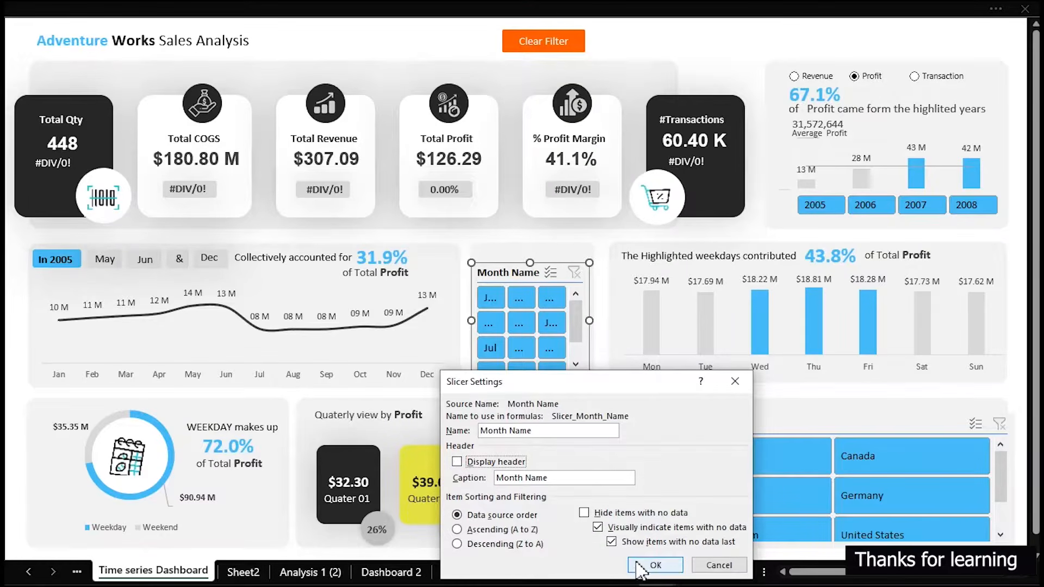
pyautogui.click(656, 565)
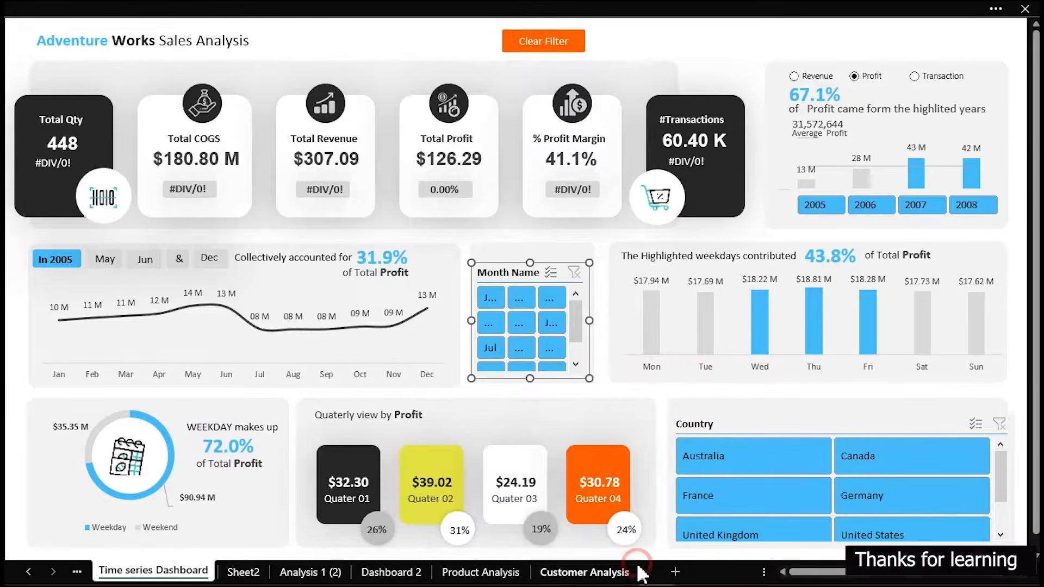
# Remove the header from the Country slicer on the Time series Dashboard, then deselect it
pyautogui.click(737, 425)
pyautogui.rightClick(736, 426)
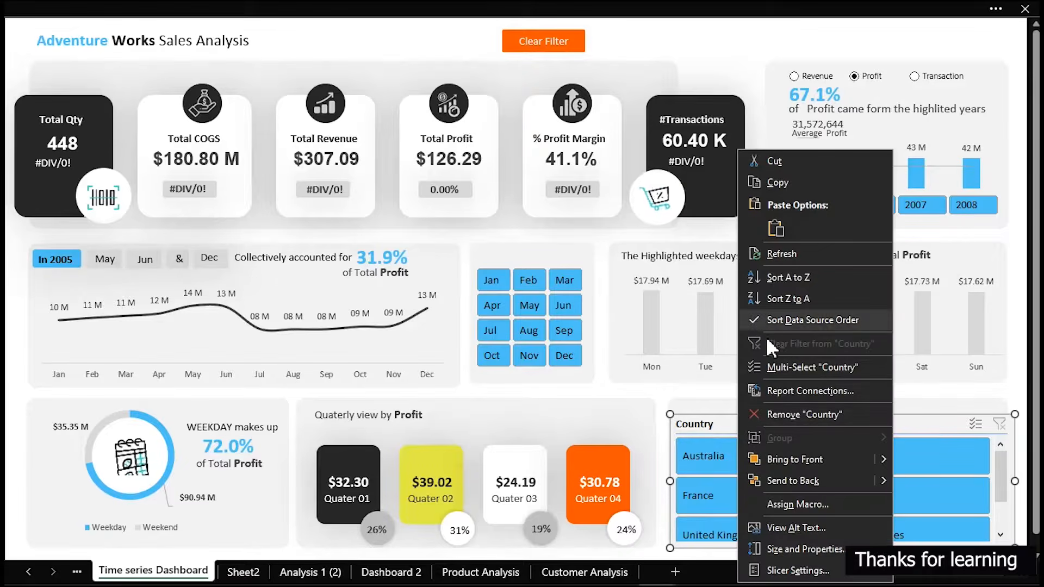
pyautogui.click(797, 571)
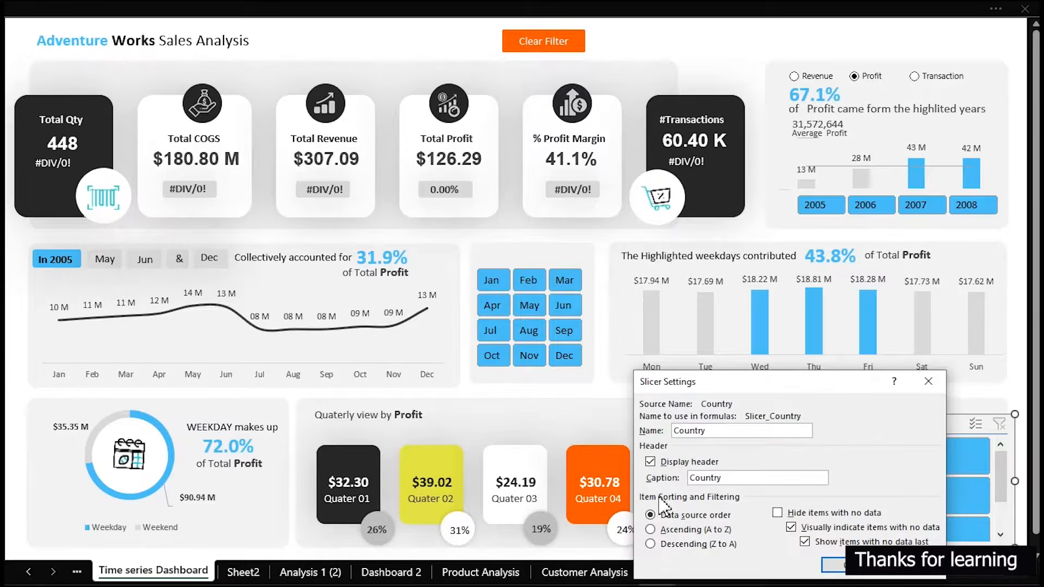
pyautogui.click(833, 565)
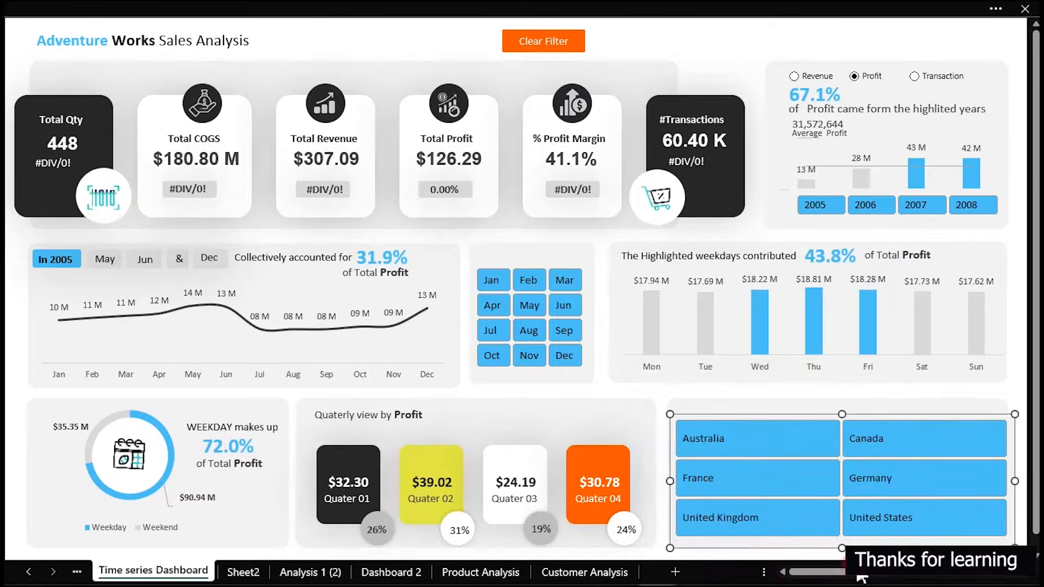
pyautogui.click(655, 38)
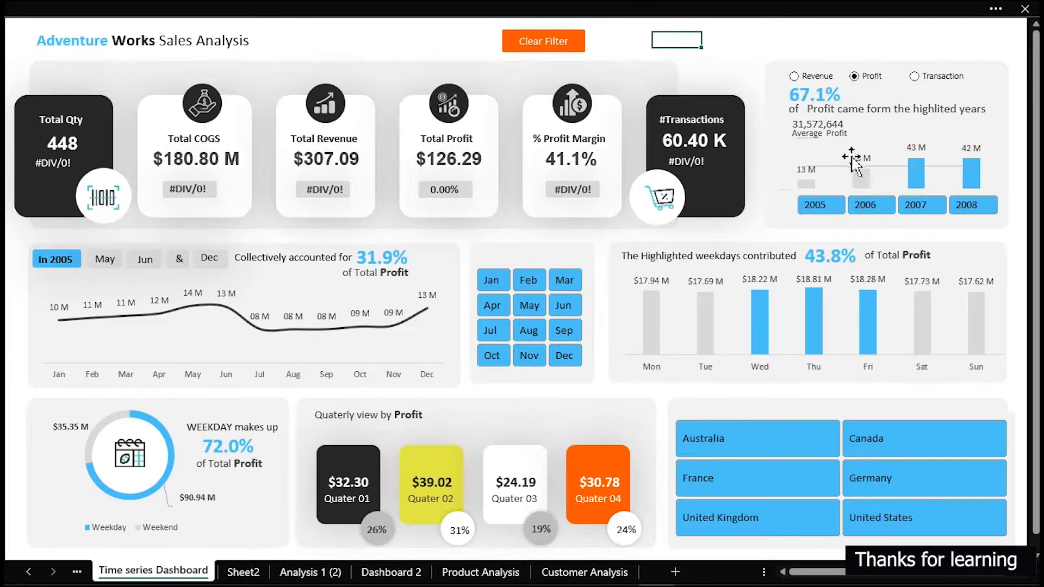
# Test the Clear Filter button by filtering to 2006, Canada and Jan, and resetting all slicers with it
pyautogui.click(869, 197)
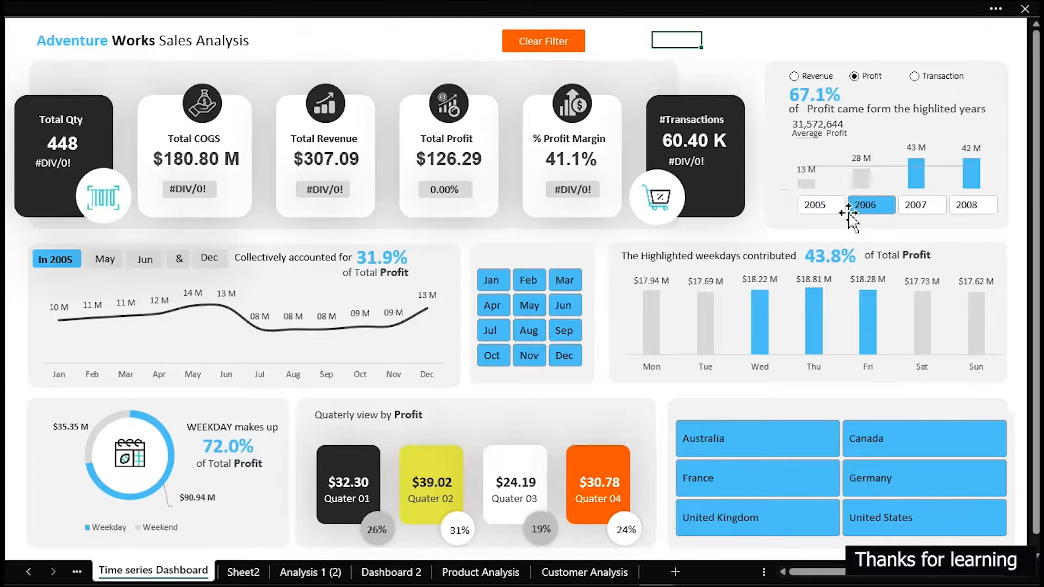
pyautogui.click(892, 439)
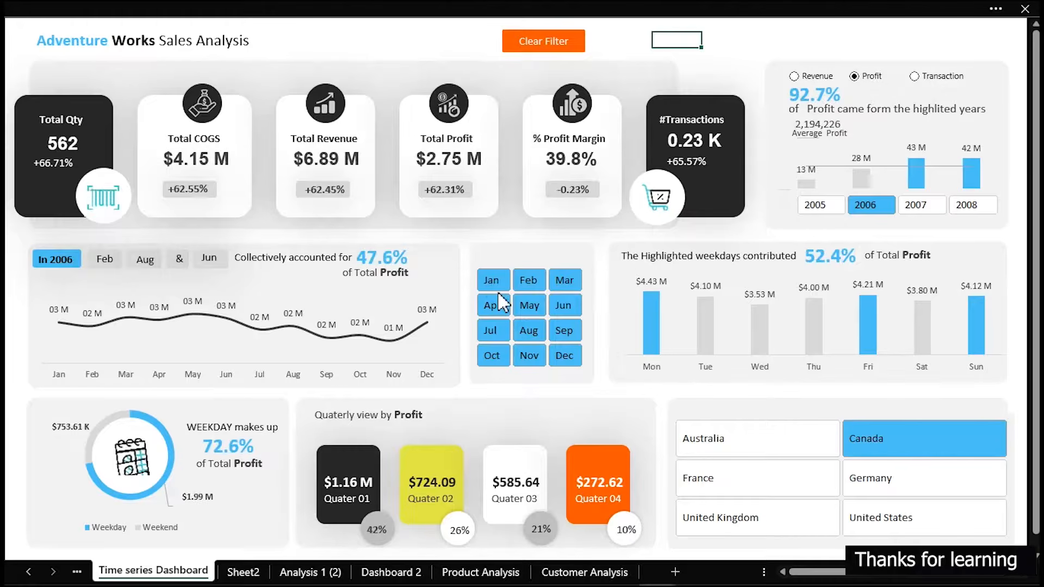
pyautogui.click(493, 282)
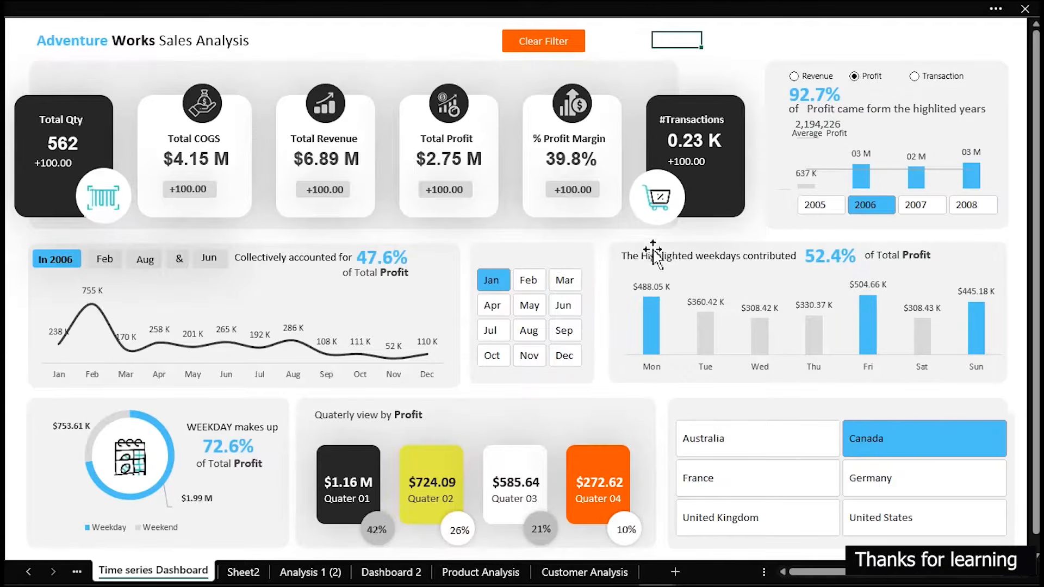
pyautogui.click(574, 43)
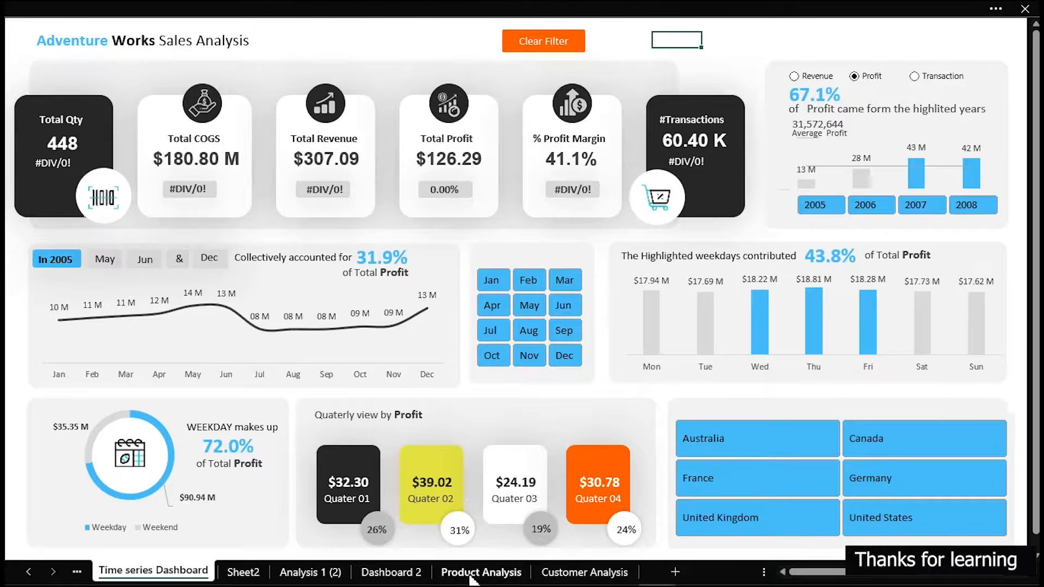
# Filter the Time series Dashboard to Australia and check how Dashboard 2 responds to the selection
pyautogui.click(408, 575)
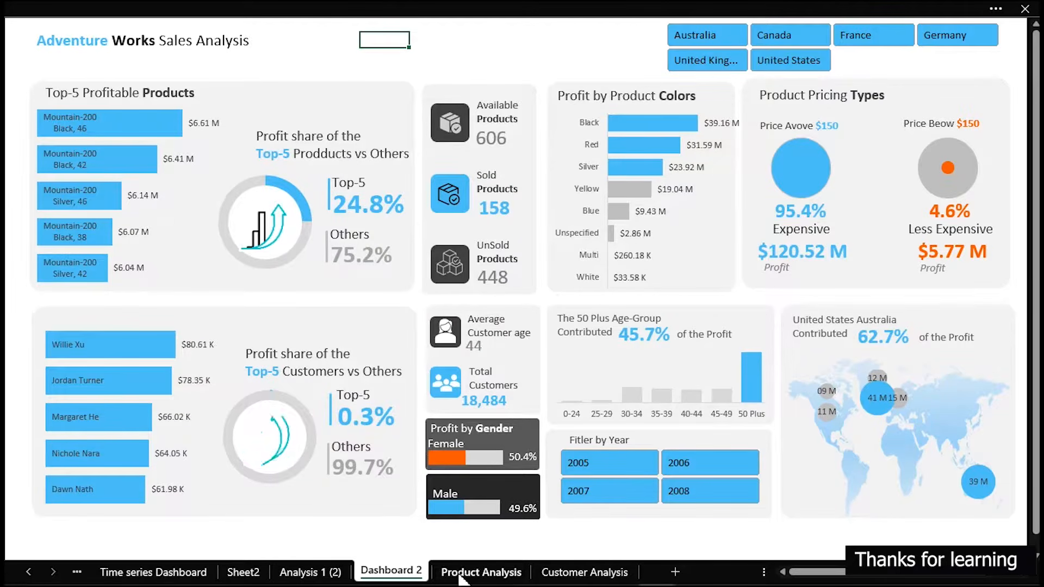
pyautogui.click(163, 570)
pyautogui.click(760, 448)
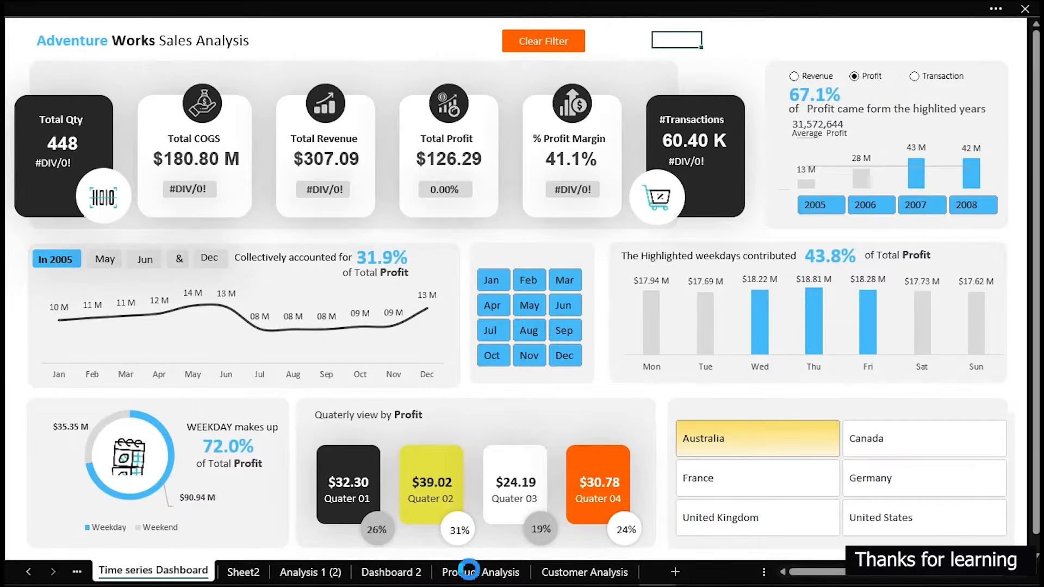
pyautogui.click(403, 574)
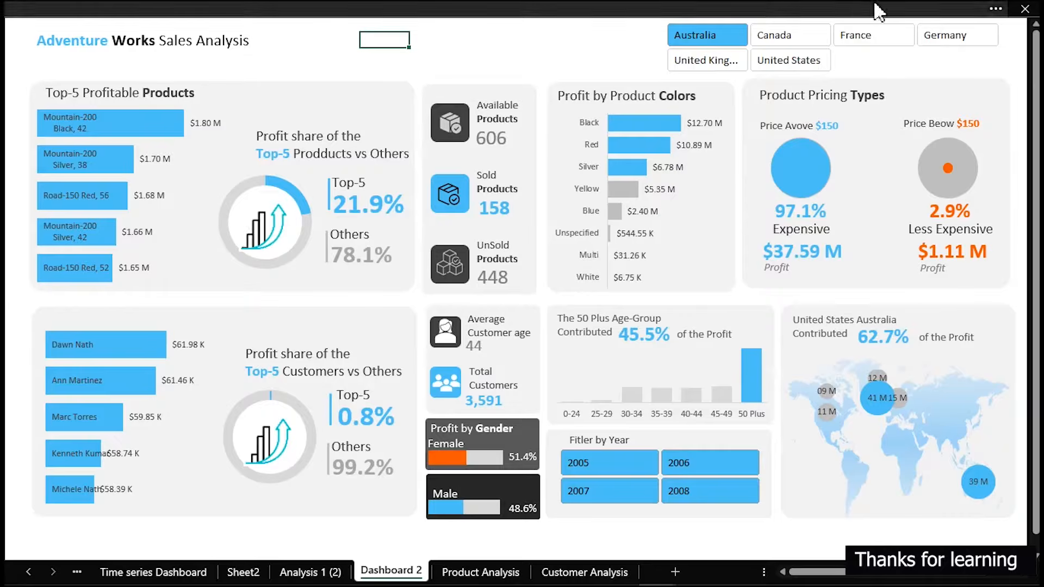
# Widen the Country slicer on Dashboard 2 to the left so the full country names fit
pyautogui.click(660, 46)
pyautogui.moveTo(657, 47); pyautogui.dragTo(603, 48)
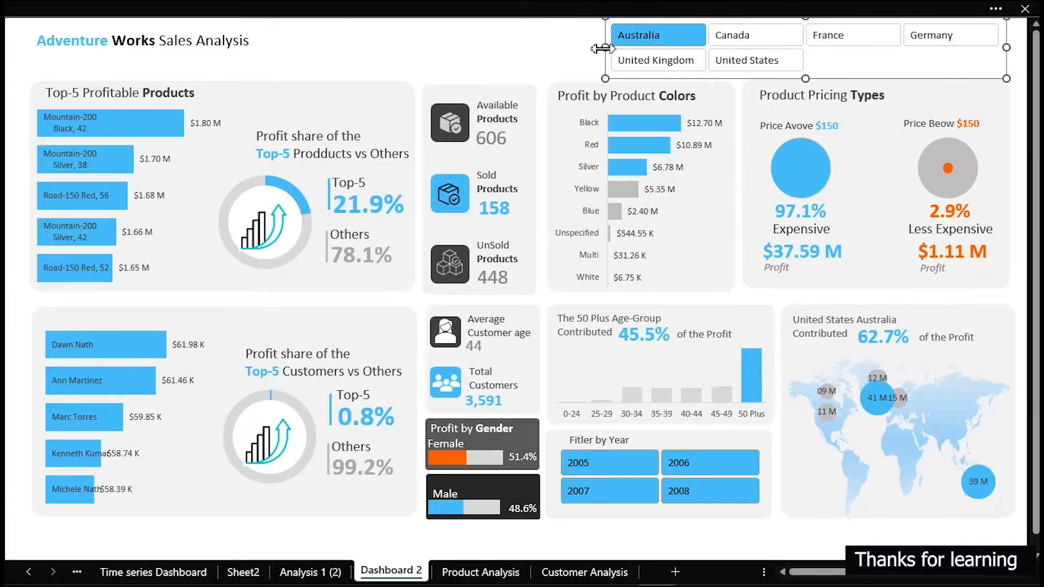
pyautogui.click(530, 50)
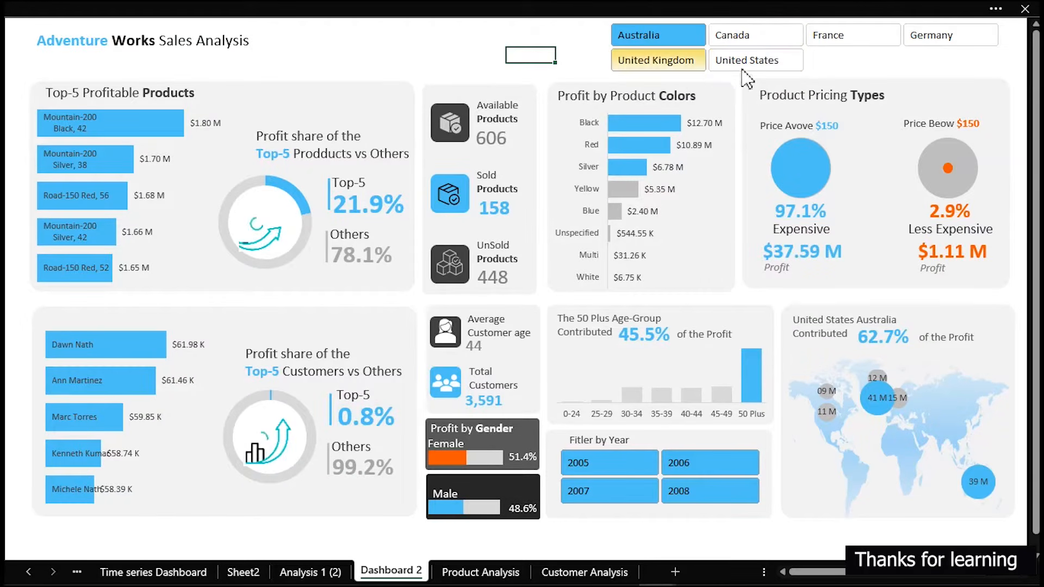
# Filter Dashboard 2 to Canada and check the selection on the Time series Dashboard
pyautogui.click(767, 38)
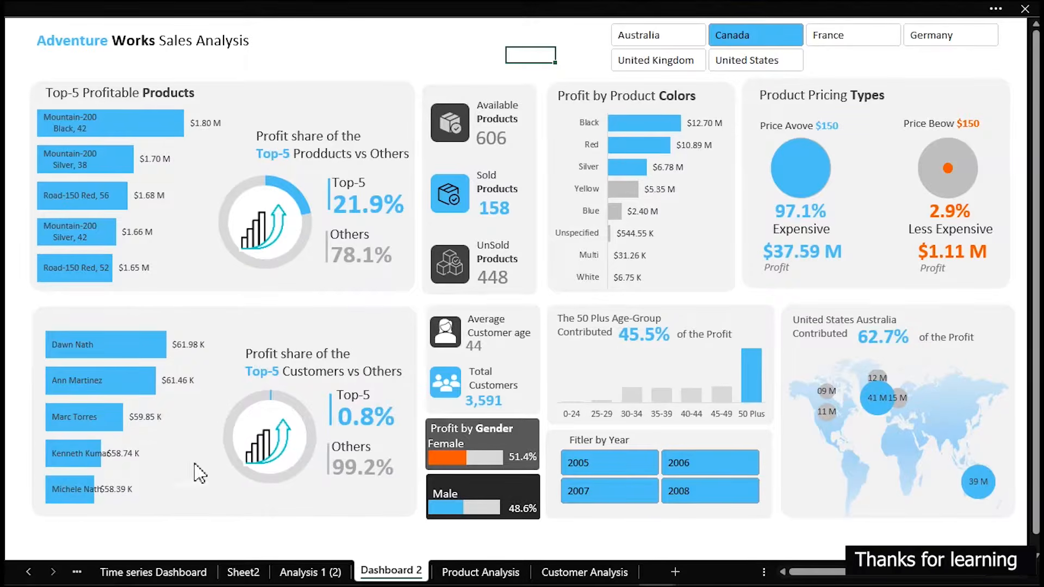
pyautogui.click(179, 571)
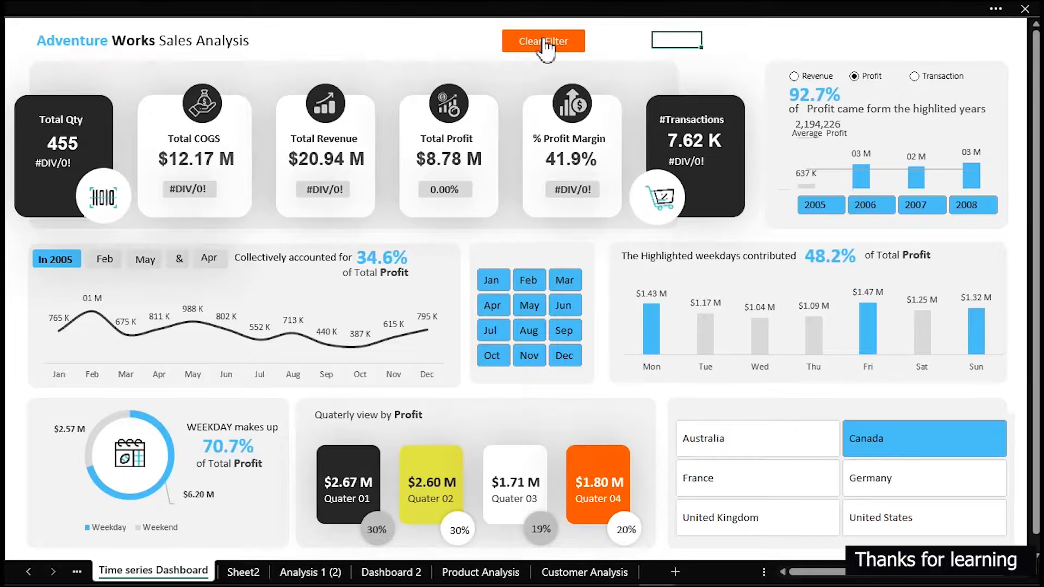
# Draw a small rounded rectangle beside the Adventure Works Sales Analysis title and label it Time Analysis
pyautogui.click(263, 2)
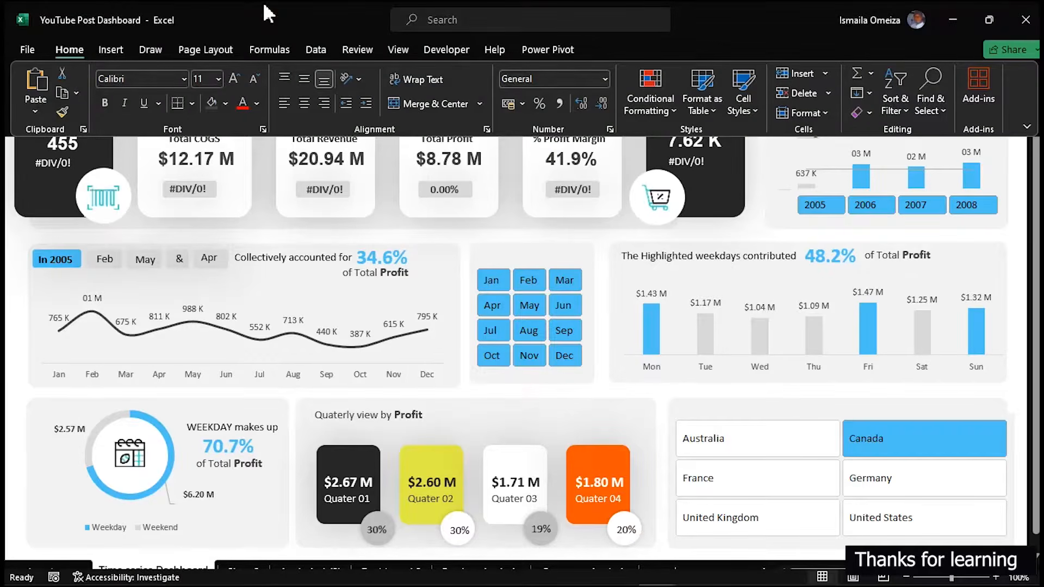
pyautogui.click(103, 50)
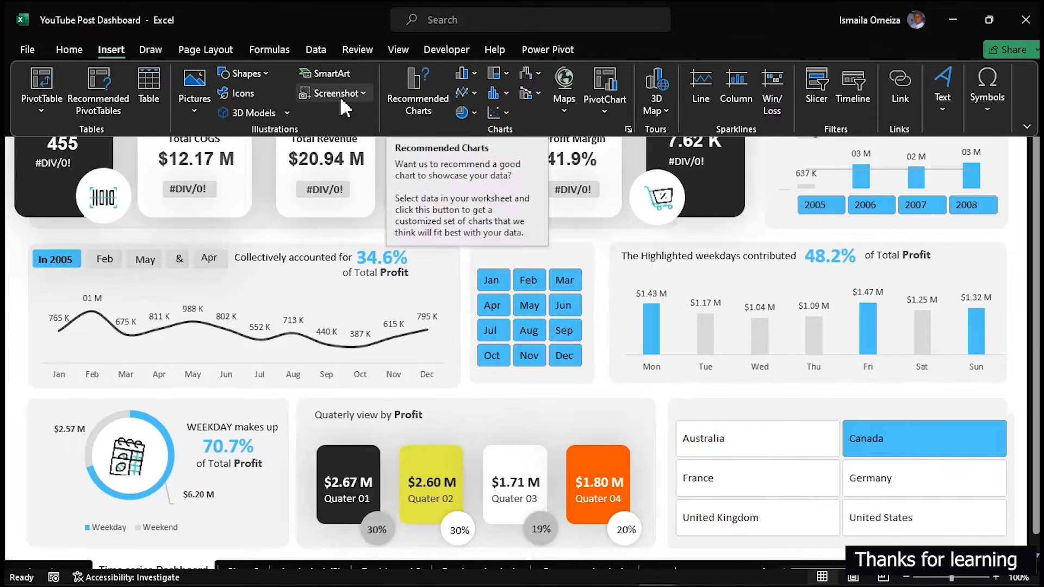
pyautogui.click(254, 72)
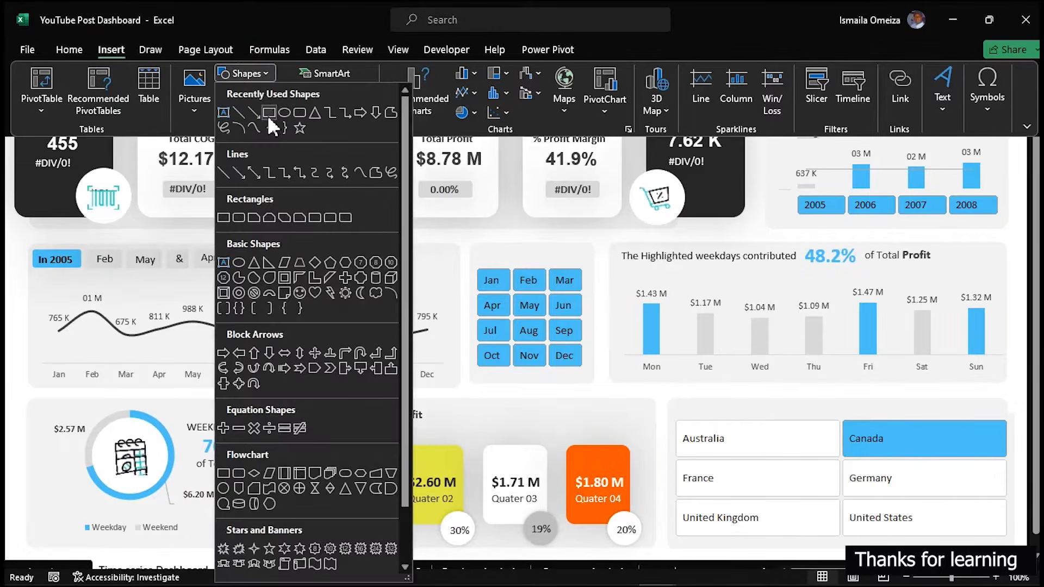
pyautogui.click(298, 111)
pyautogui.hotkey('ctrl', 'shift', 'F1')
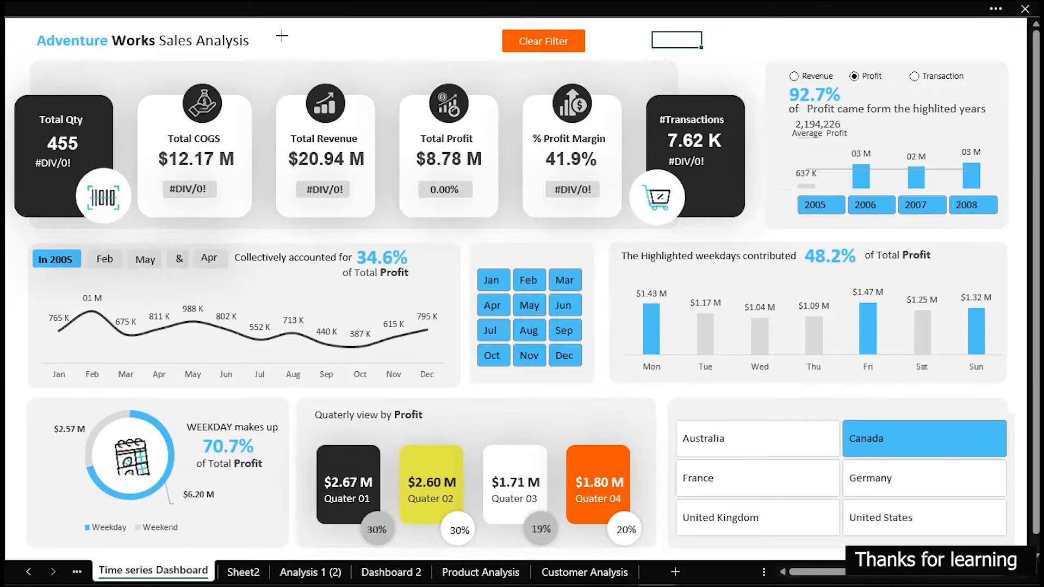
pyautogui.moveTo(282, 31)
pyautogui.mouseDown()
pyautogui.moveTo(375, 55)
pyautogui.moveTo(339, 45)
pyautogui.mouseUp()
pyautogui.click(341, 43)
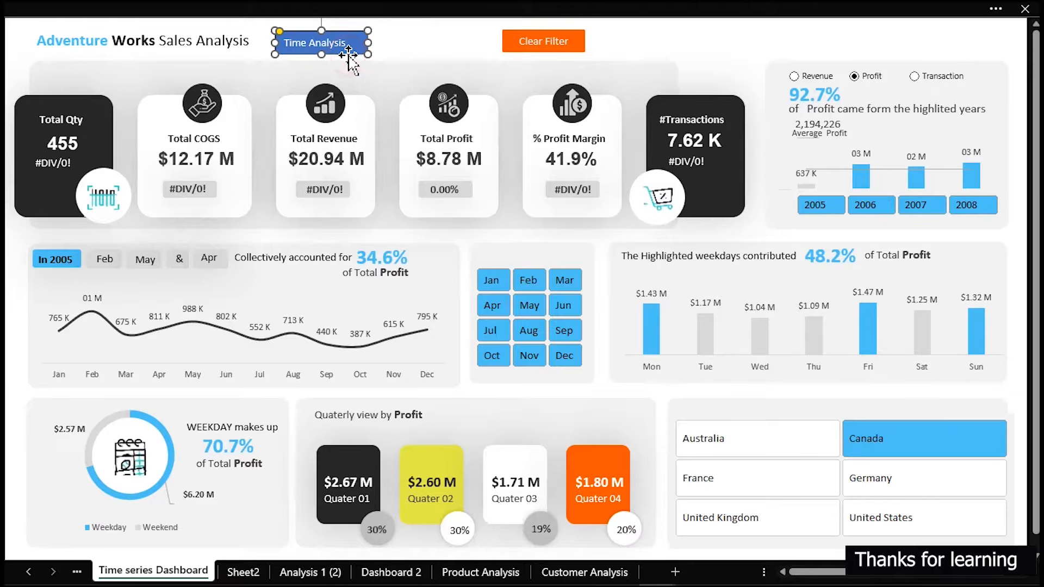
# Center the Time Analysis label within its shape and fill the shape with a medium grey theme color
pyautogui.click(225, 11)
pyautogui.click(56, 48)
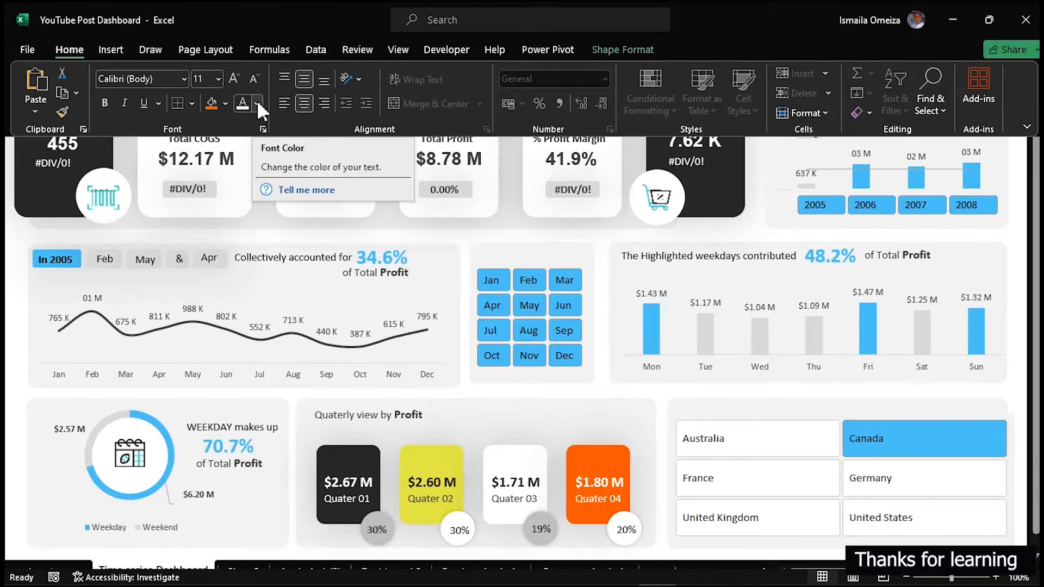
pyautogui.click(226, 104)
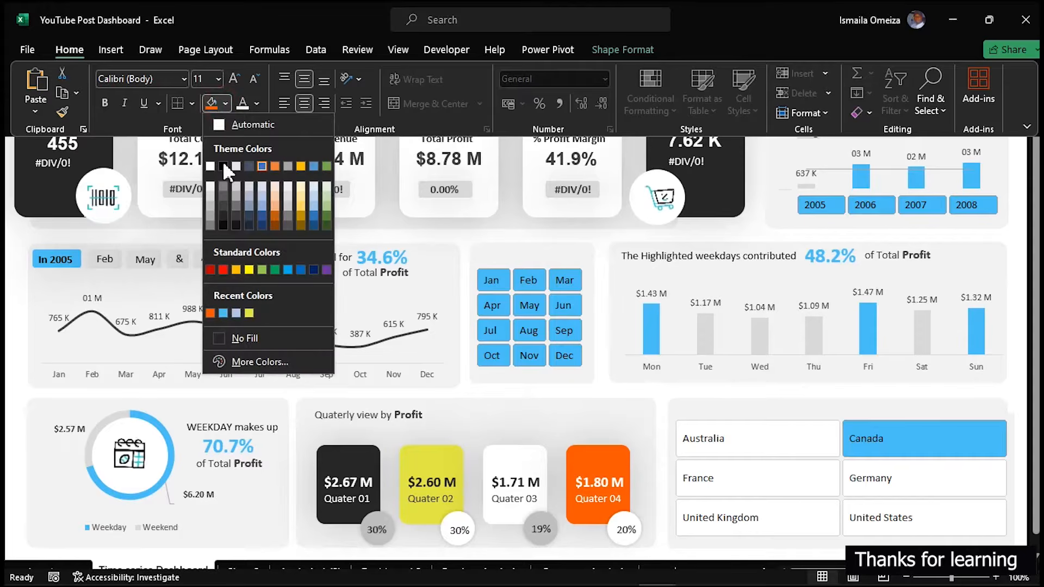
pyautogui.click(216, 215)
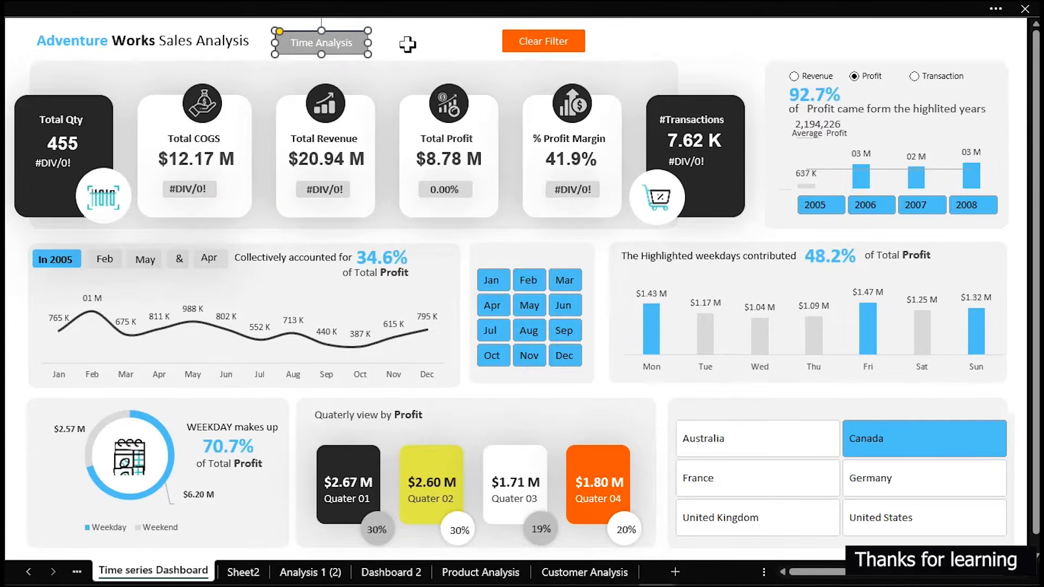
# Remove the Time Analysis shape's outline and fill it with a lighter grey theme color
pyautogui.hotkey('ctrl', '1')
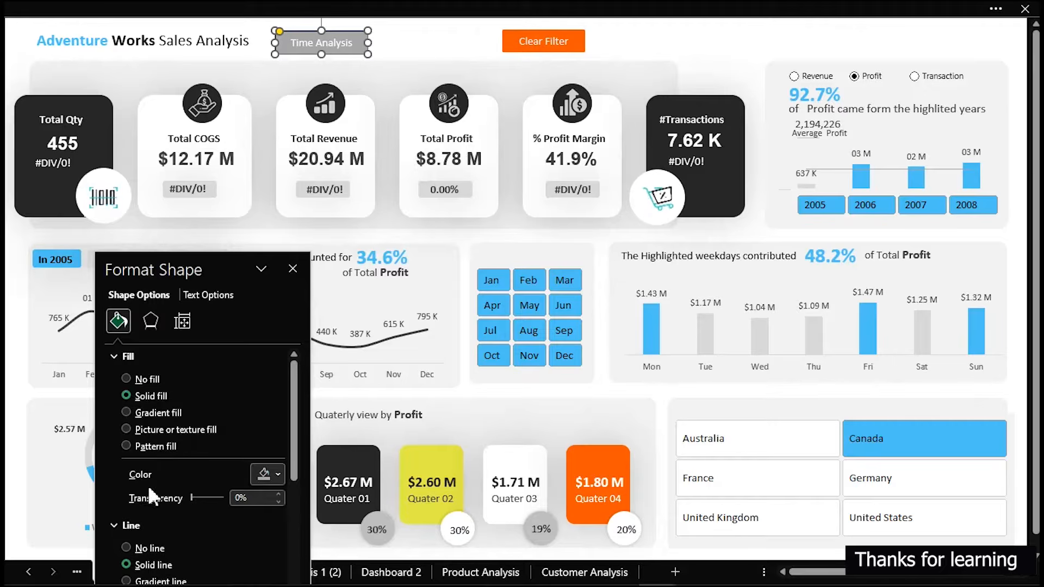
pyautogui.click(131, 548)
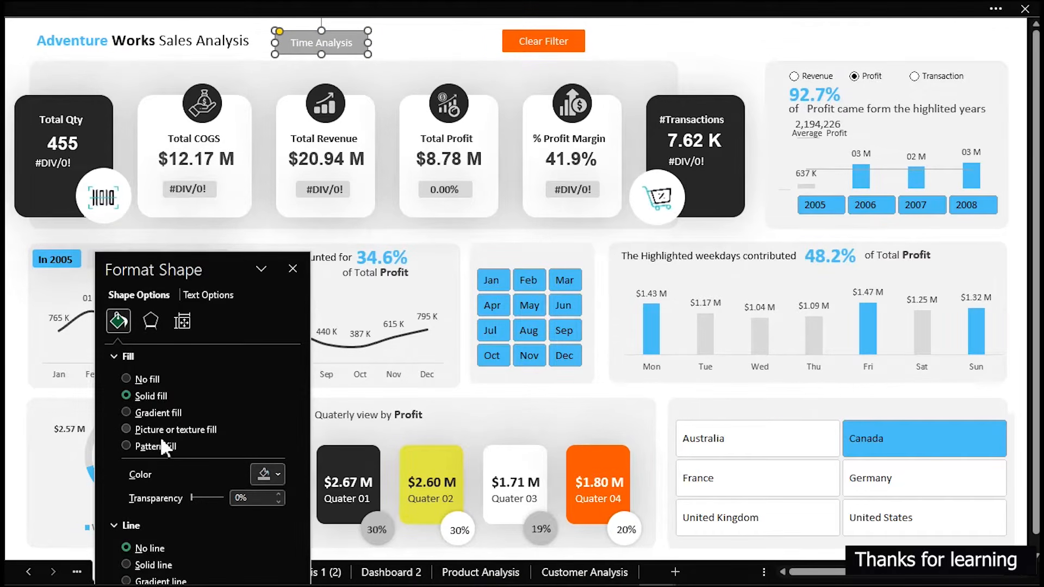
pyautogui.click(277, 474)
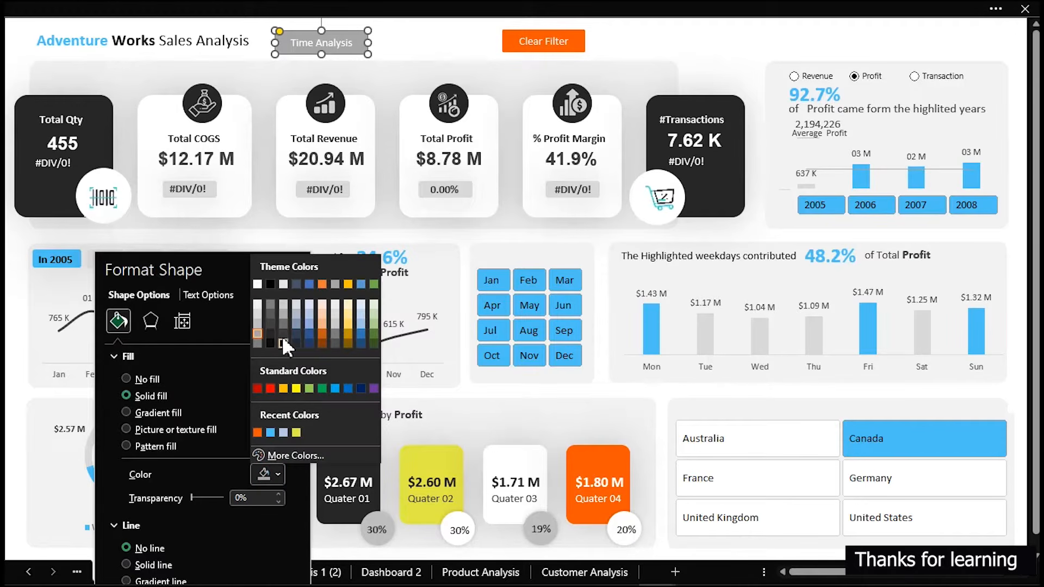
pyautogui.click(258, 313)
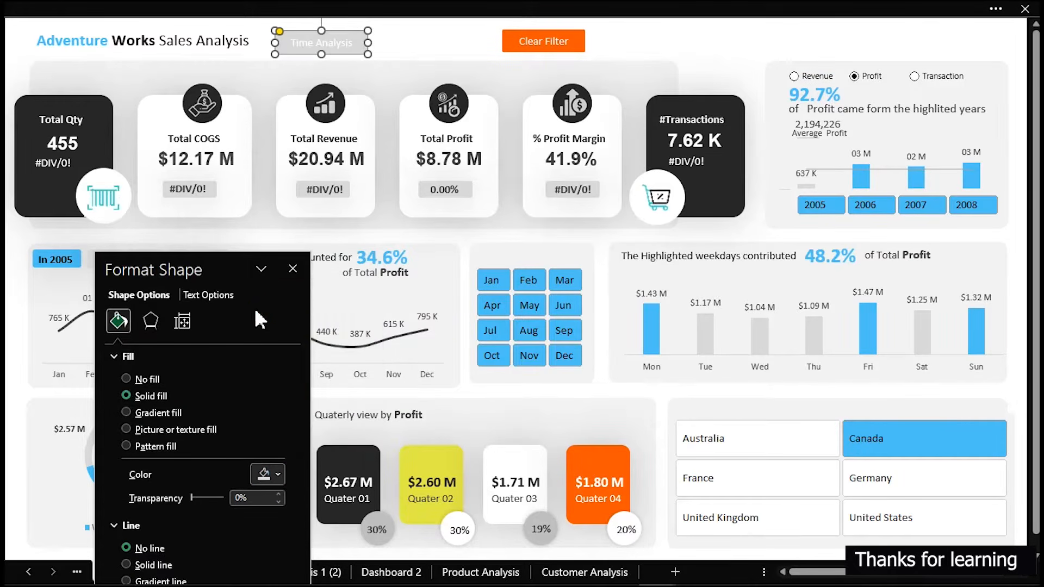
# Recolor the Time Analysis label text to dark grey and deselect the shape
pyautogui.click(212, 297)
pyautogui.click(267, 473)
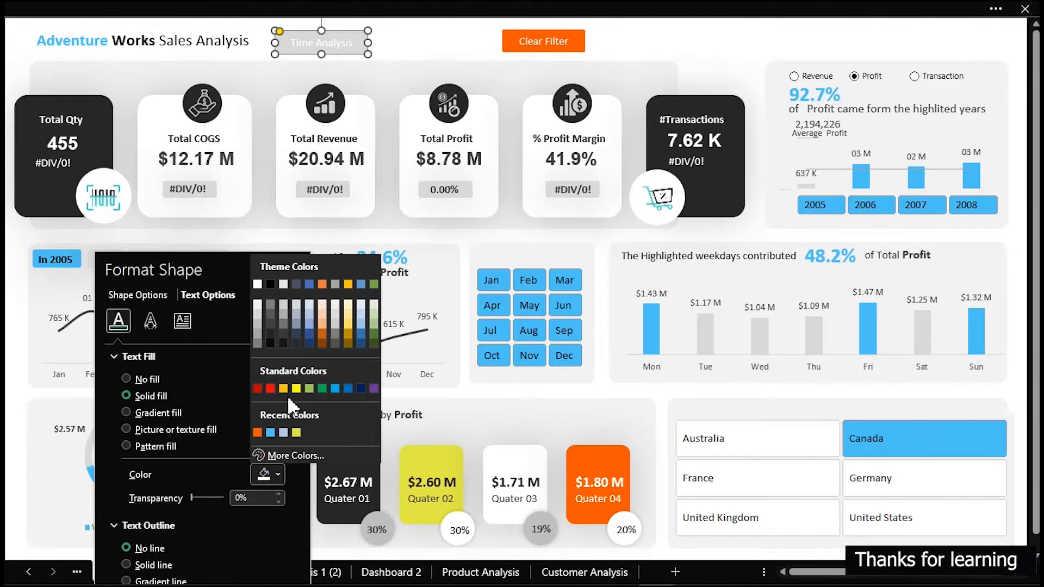
pyautogui.click(272, 314)
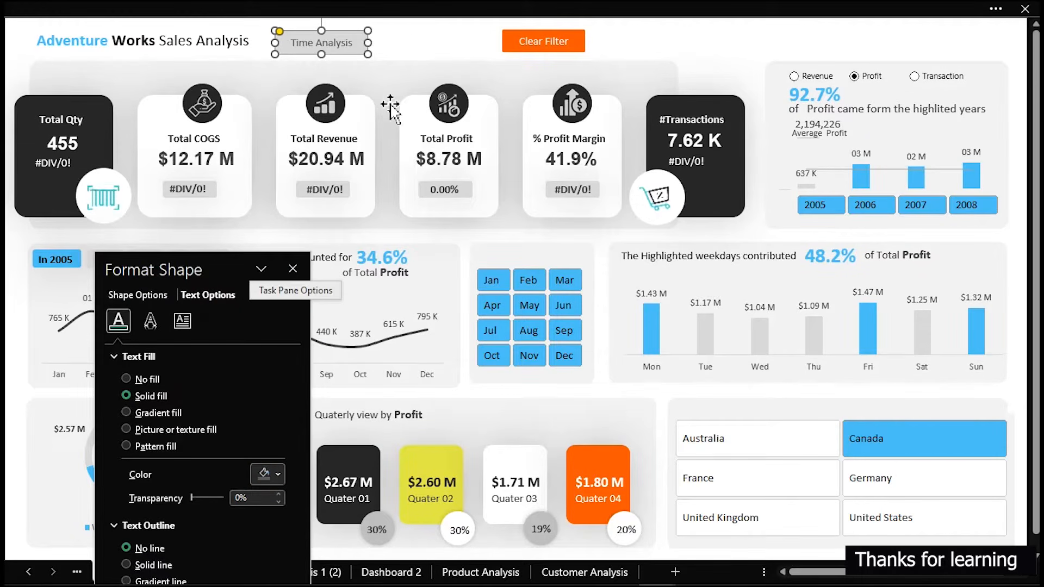
pyautogui.click(426, 26)
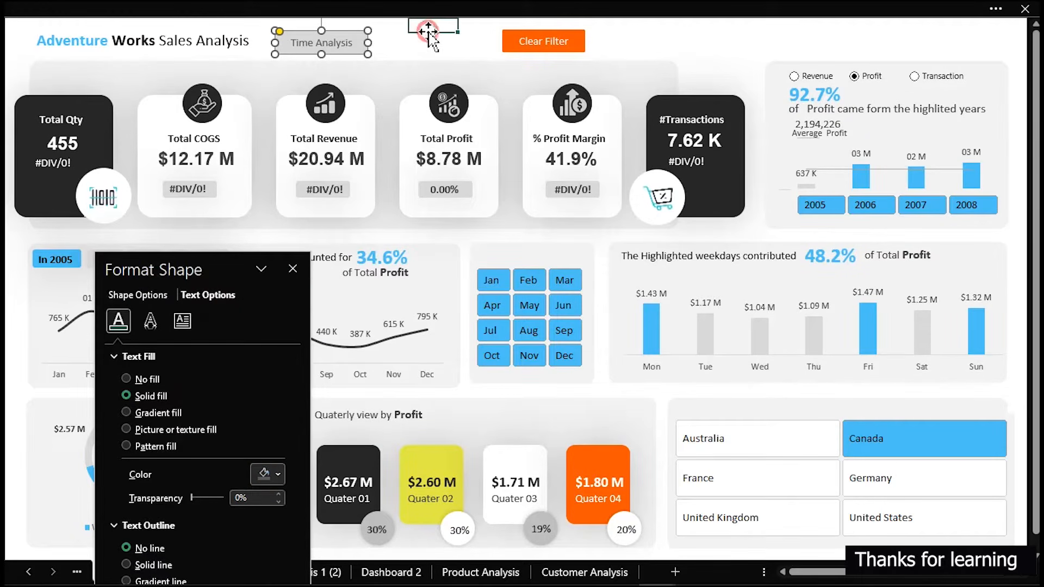
# Duplicate the Time Analysis shape and place the copy between the original and the Clear Filter button
pyautogui.click(360, 54)
pyautogui.hotkey('ctrl', 'd')
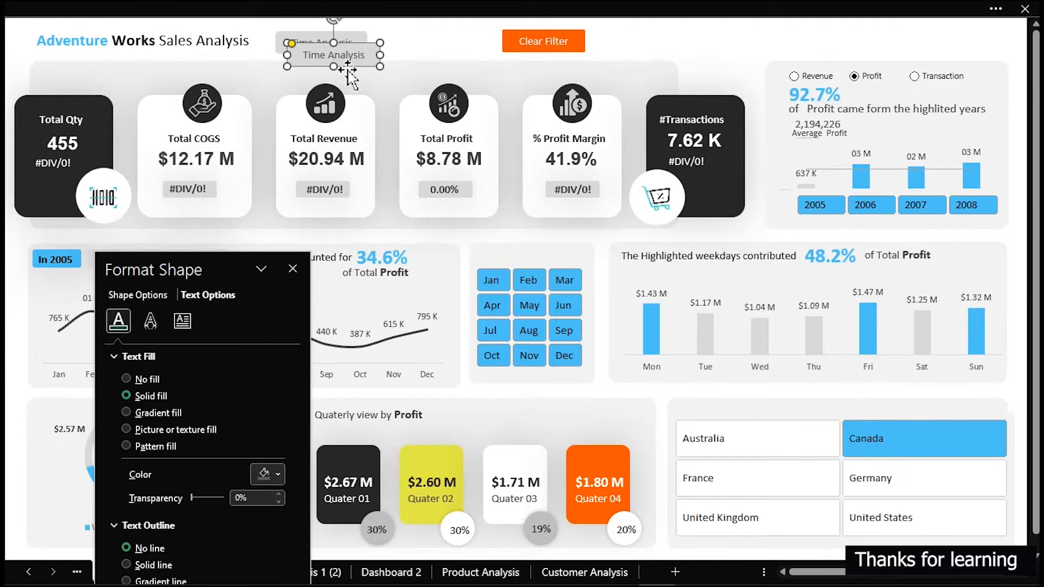
pyautogui.moveTo(357, 65); pyautogui.dragTo(449, 53)
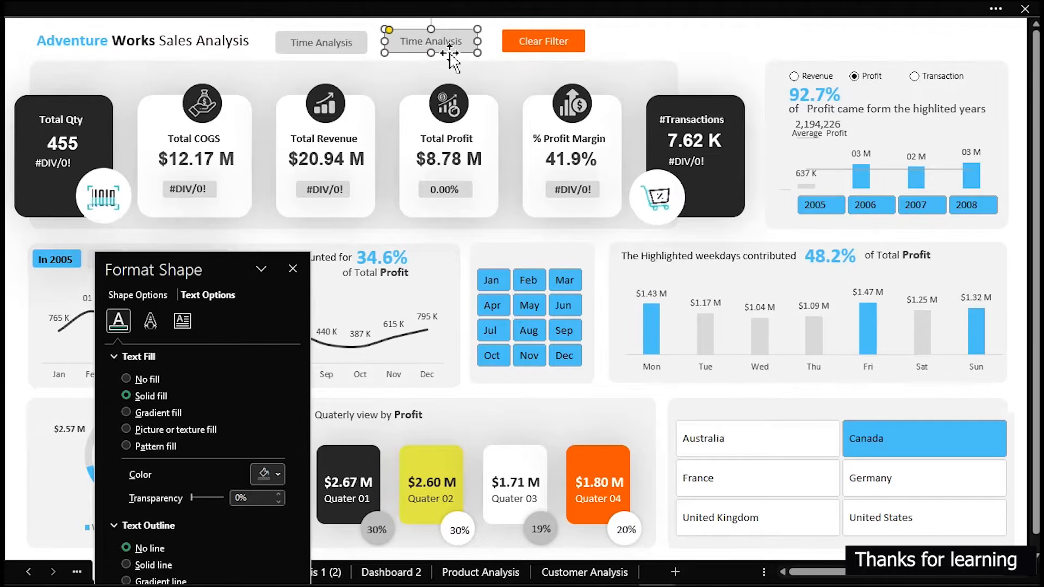
# Give the duplicated Time Analysis shape white text and the recently used light blue fill
pyautogui.click(272, 475)
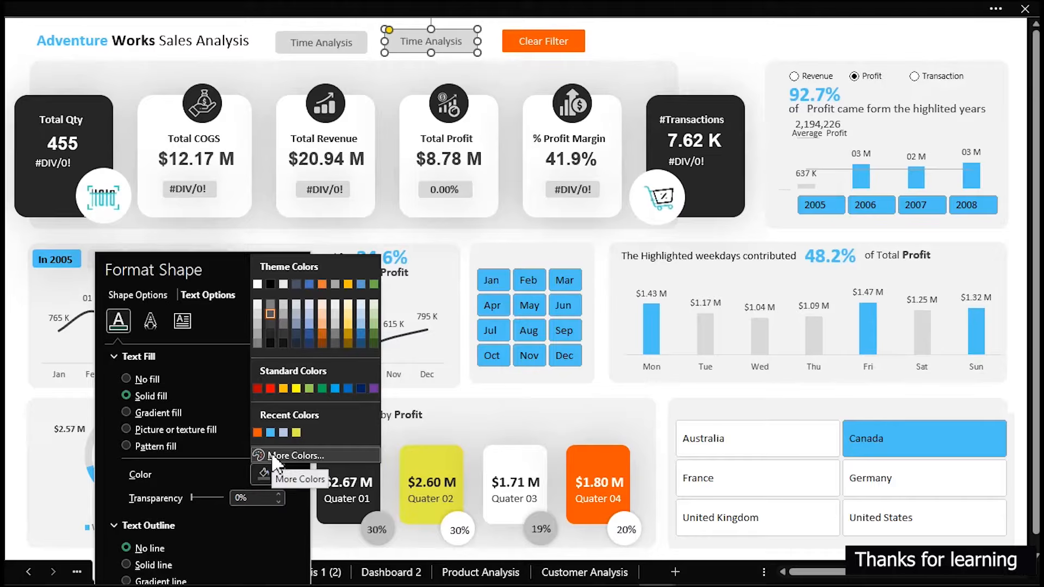
pyautogui.click(258, 284)
pyautogui.click(144, 293)
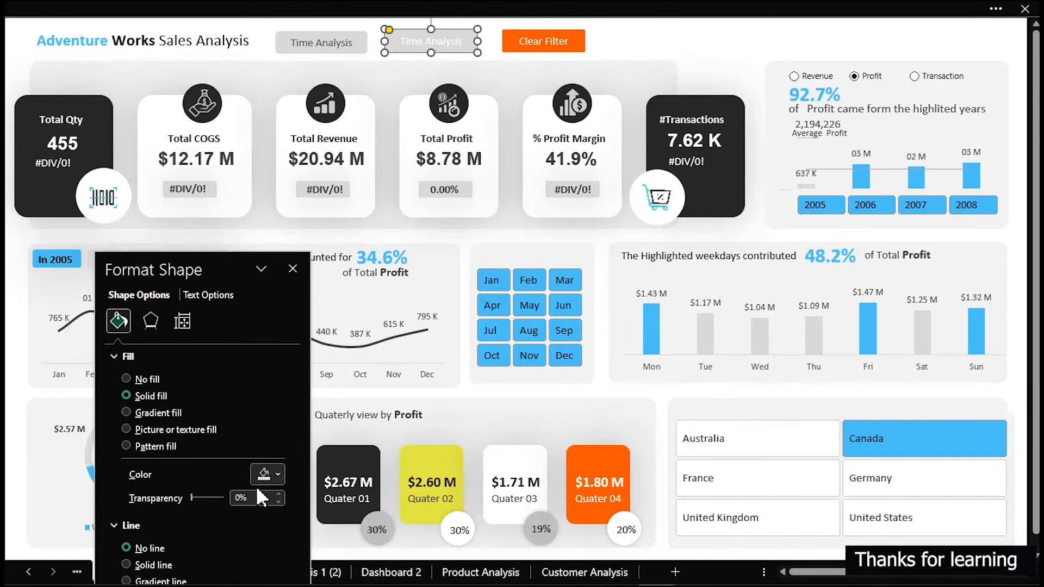
pyautogui.click(272, 473)
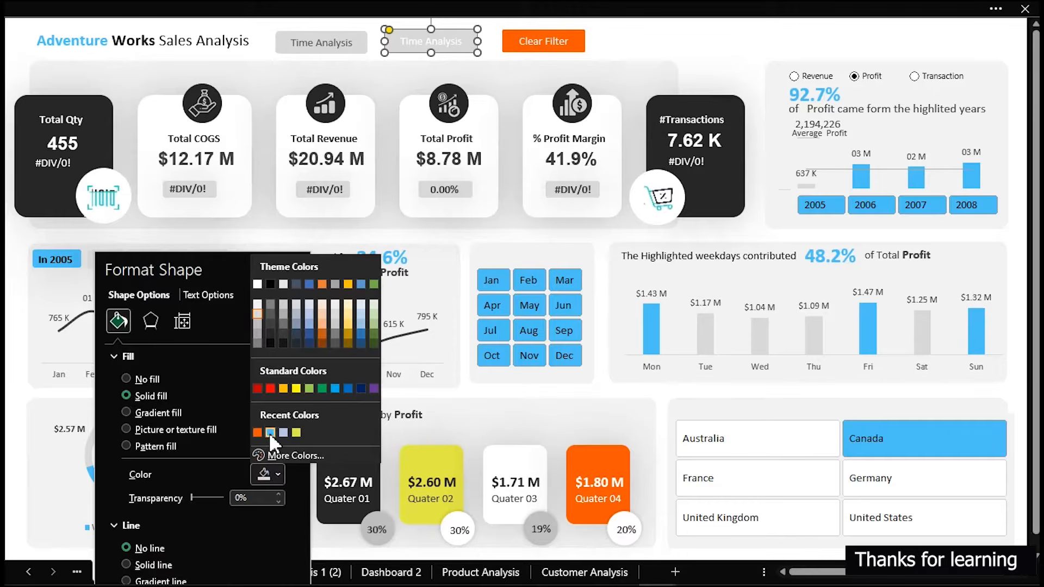
pyautogui.click(268, 432)
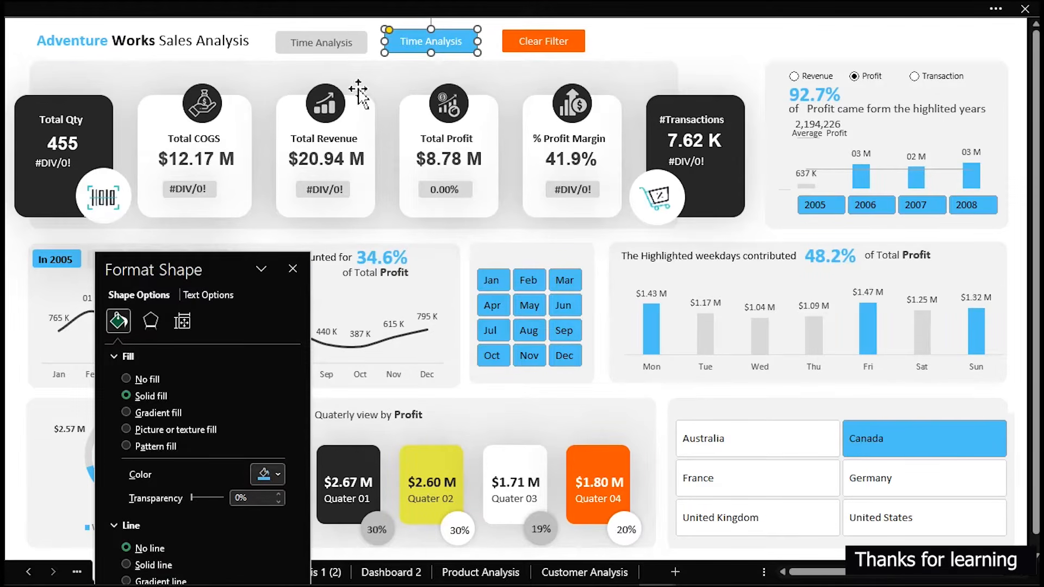